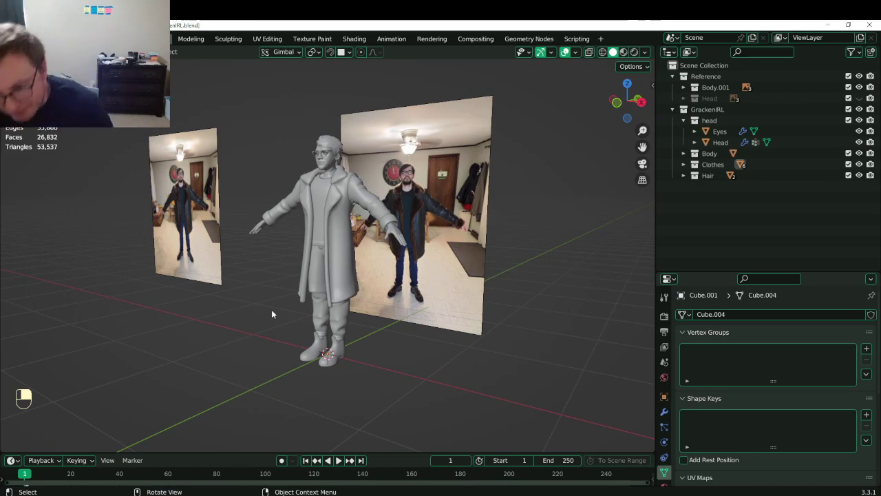
# Isolate the trousers in local view, save the file, and open their mesh for editing in the side view.
pyautogui.moveTo(271, 314); pyautogui.dragTo(343, 255, button='middle')
pyautogui.click(342, 356)
pyautogui.press('/')
pyautogui.hotkey('ctrl', 's')
pyautogui.press('/')
pyautogui.press('/')
pyautogui.hotkey('ctrl', 's')
pyautogui.press('KP_3')
pyautogui.press('Tab')
pyautogui.scroll(5, 337, 200)
pyautogui.scroll(2, 371, 265)
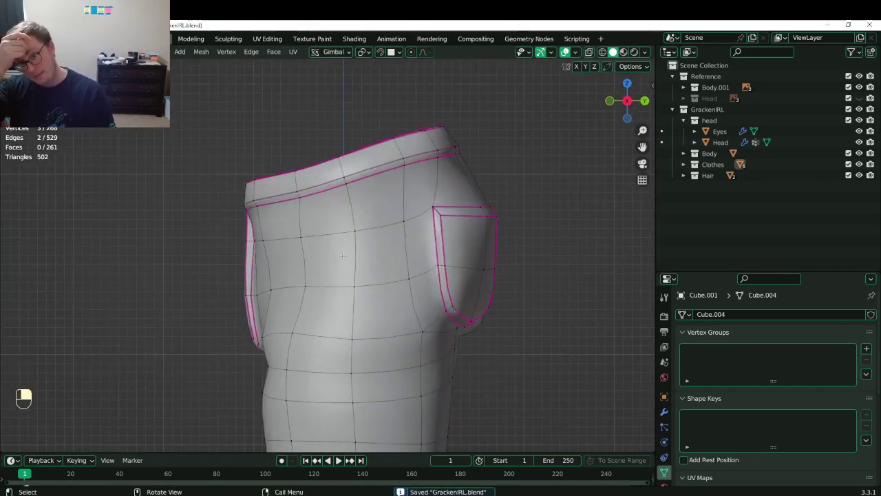
# Connect the front corner vertex below the waistband to the side vertex, cutting a slanted pocket edge.
pyautogui.scroll(1, 300, 239)
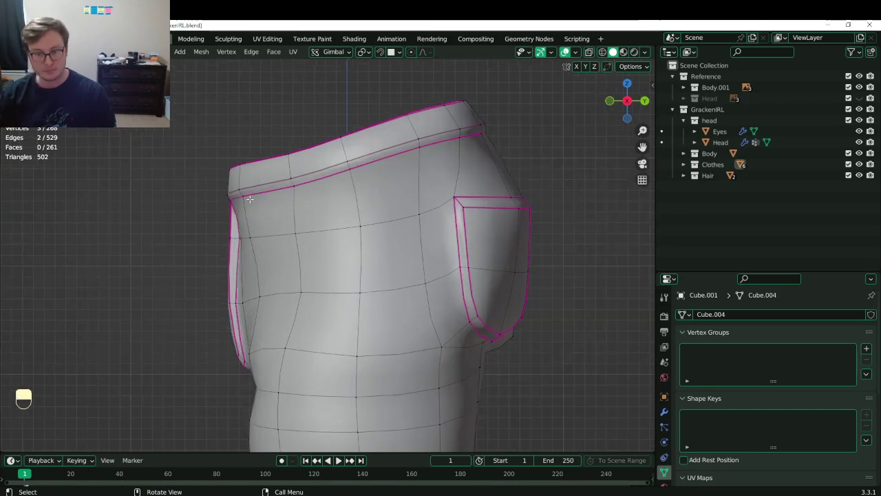
pyautogui.keyDown('shift'); pyautogui.click(367, 230); pyautogui.keyUp('shift')
pyautogui.press('j')
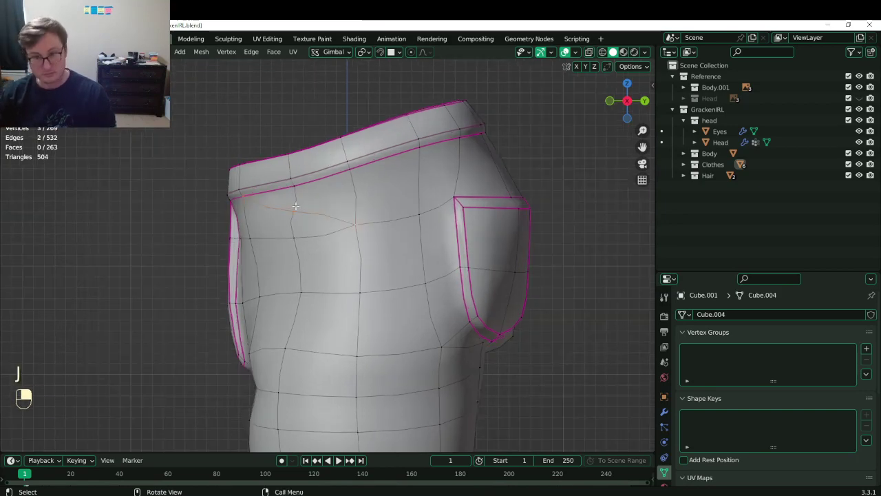
# Set the mean crease of the new slanted pocket edges to 1.00.
pyautogui.keyDown('shift'); pyautogui.moveTo(314, 221); pyautogui.dragTo(339, 236, button='middle'); pyautogui.keyUp('shift')
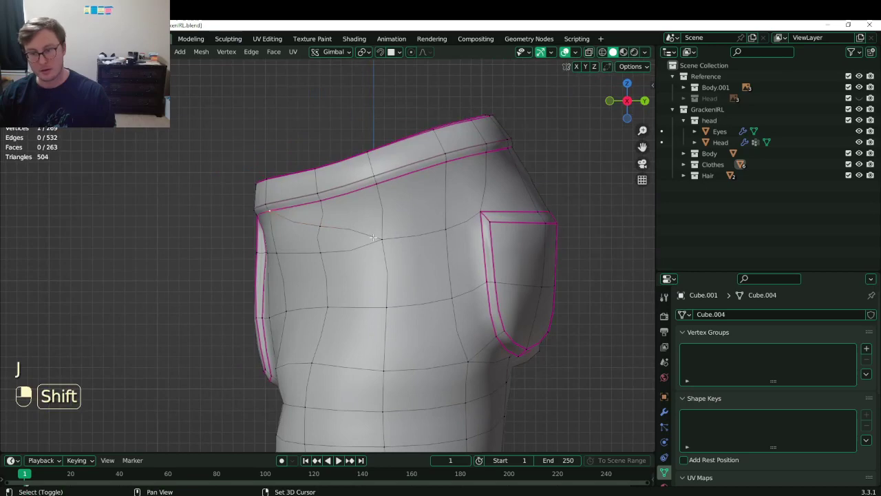
pyautogui.keyDown('shift'); pyautogui.click(322, 229); pyautogui.keyUp('shift')
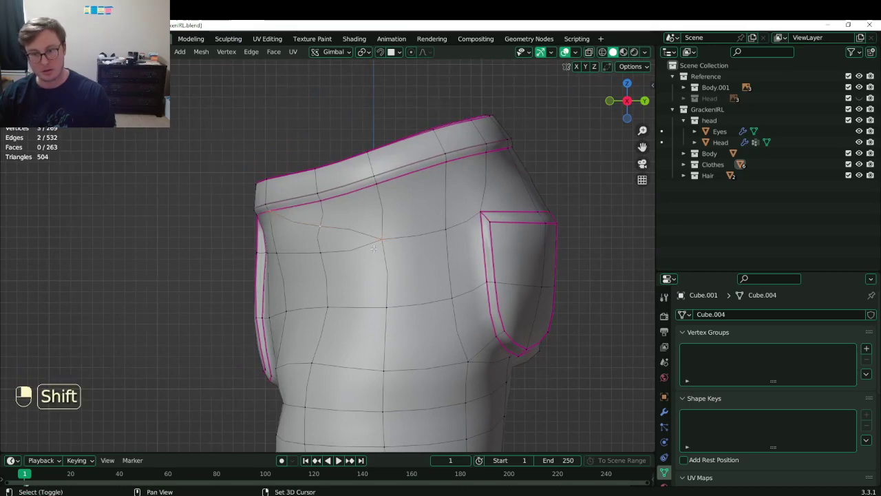
pyautogui.press('n')
pyautogui.moveTo(581, 209); pyautogui.dragTo(628, 209)
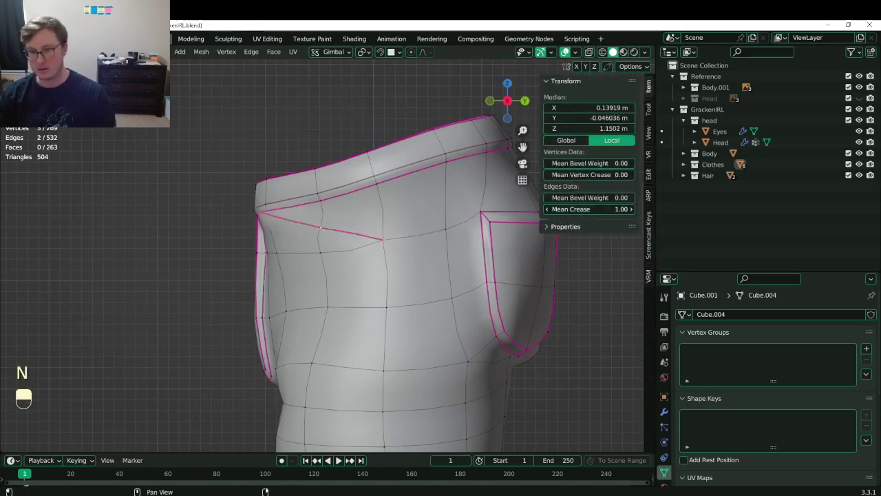
# Extrude the two faces of the pocket opening inward by about 0.002 m.
pyautogui.scroll(2, 231, 204)
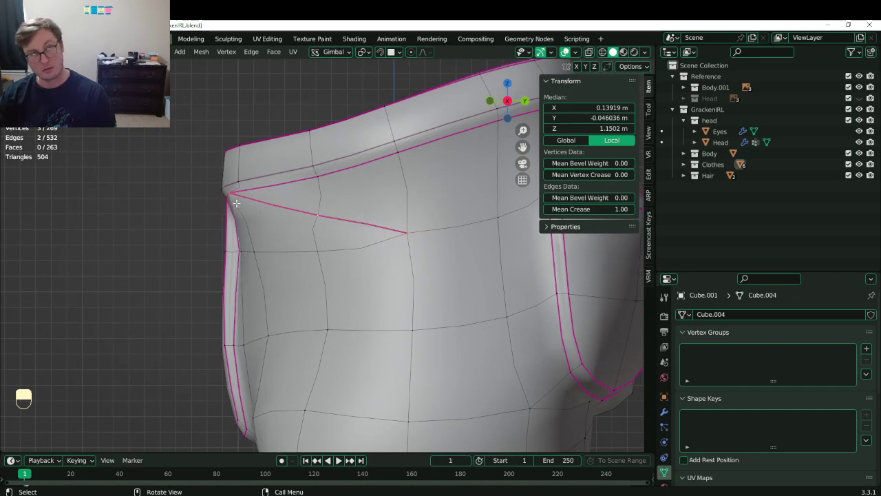
pyautogui.click(321, 199)
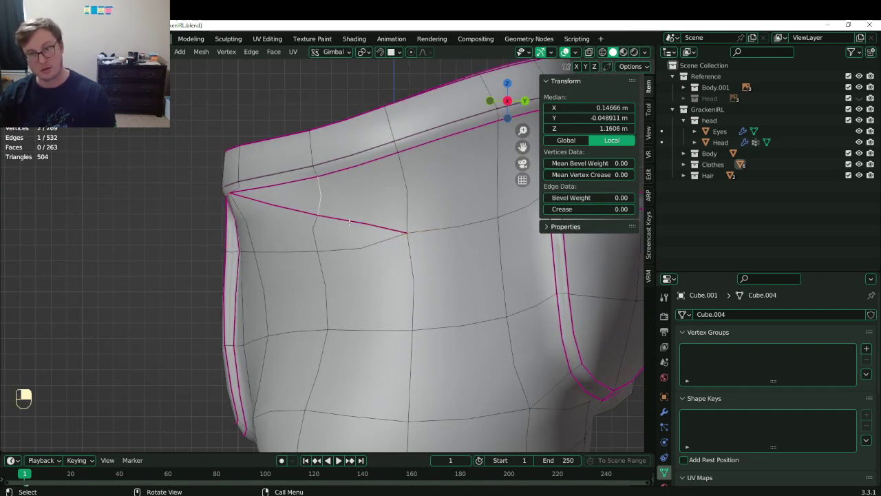
pyautogui.moveTo(320, 200); pyautogui.dragTo(305, 209, button='middle')
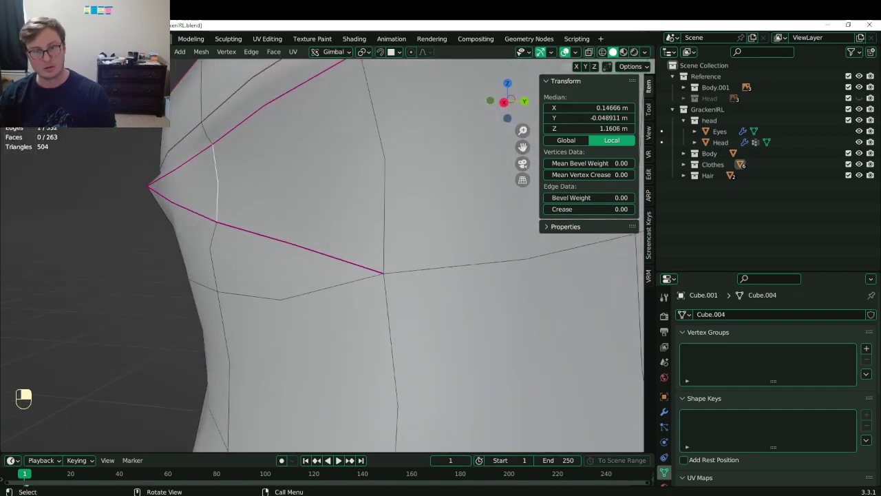
pyautogui.click(120, 52)
pyautogui.click(182, 173)
pyautogui.keyDown('shift'); pyautogui.click(307, 203); pyautogui.keyUp('shift')
pyautogui.press('e')
pyautogui.click(307, 206)
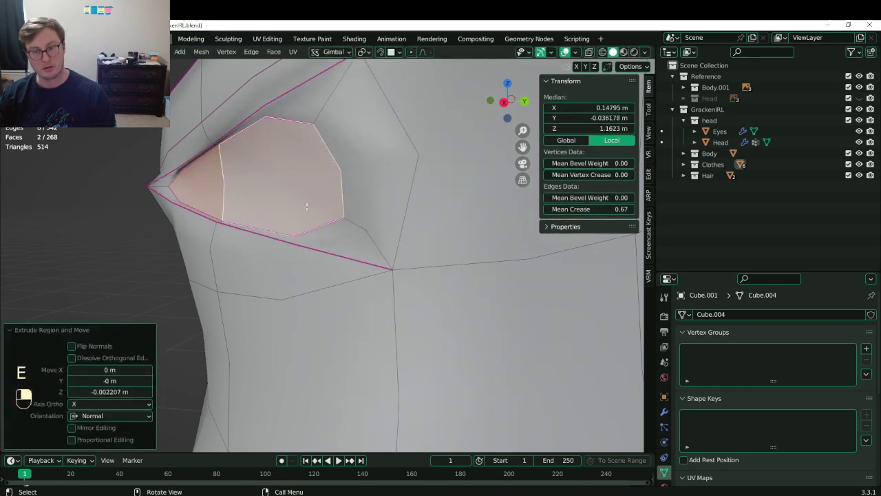
# Dissolve the inner edges along the upper side of the extruded pocket recess.
pyautogui.scroll(-3, 305, 207)
pyautogui.click(109, 53)
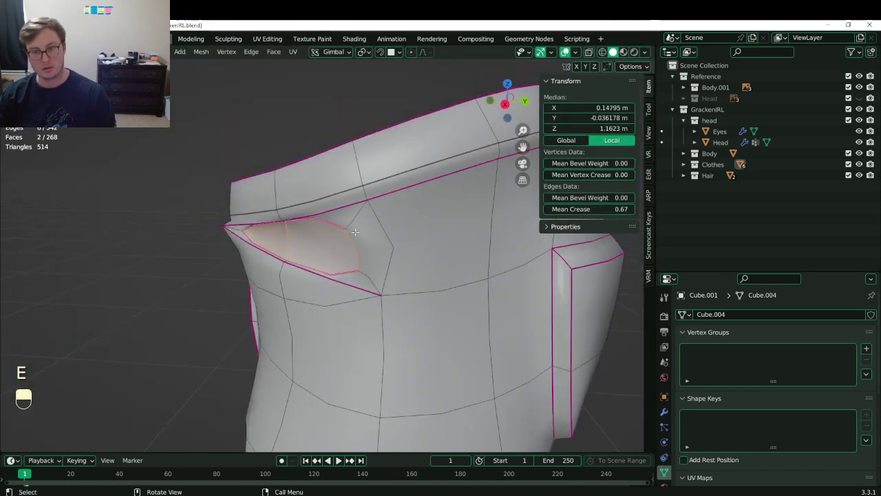
pyautogui.click(334, 227)
pyautogui.moveTo(267, 219); pyautogui.dragTo(265, 201, button='middle')
pyautogui.keyDown('alt'); pyautogui.keyDown('shift'); pyautogui.click(265, 200); pyautogui.keyUp('shift'); pyautogui.keyUp('alt')
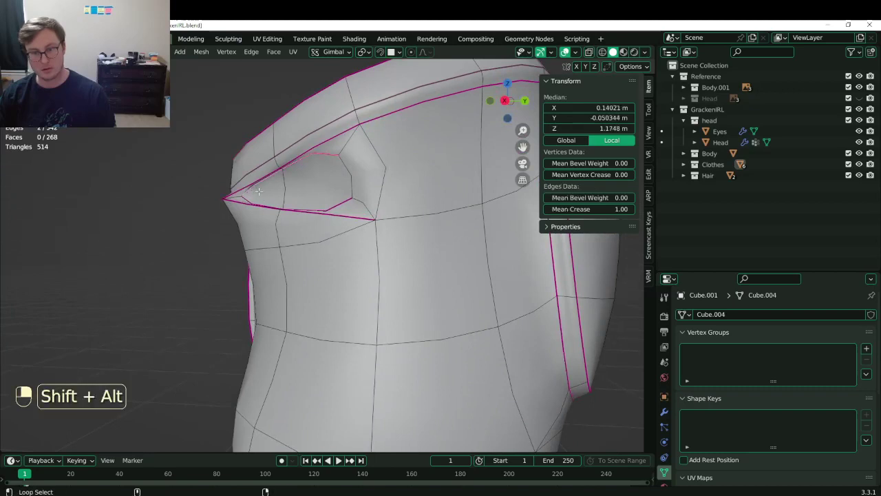
pyautogui.press('x')
pyautogui.click(327, 291)
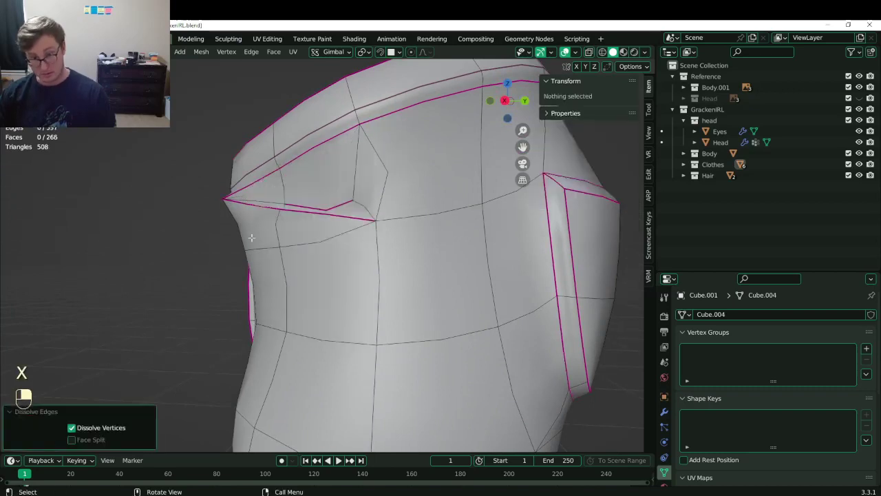
# Set the crease of the short edge at the pocket's rear lower corner to 1.00.
pyautogui.moveTo(252, 238); pyautogui.dragTo(246, 270, button='middle')
pyautogui.click(247, 270)
pyautogui.moveTo(586, 209); pyautogui.dragTo(619, 209)
pyautogui.moveTo(270, 311); pyautogui.dragTo(309, 322, button='middle')
pyautogui.scroll(3, 308, 322)
pyautogui.moveTo(309, 322); pyautogui.dragTo(310, 296, button='middle')
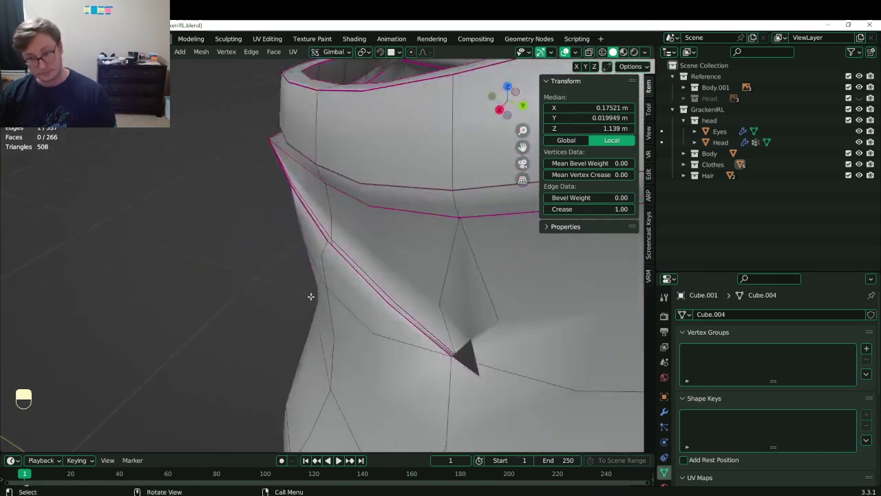
# Scale the inner lower edges of the pocket opening and shift them slightly along X and Y.
pyautogui.keyDown('shift'); pyautogui.click(358, 267); pyautogui.keyUp('shift')
pyautogui.press('s')
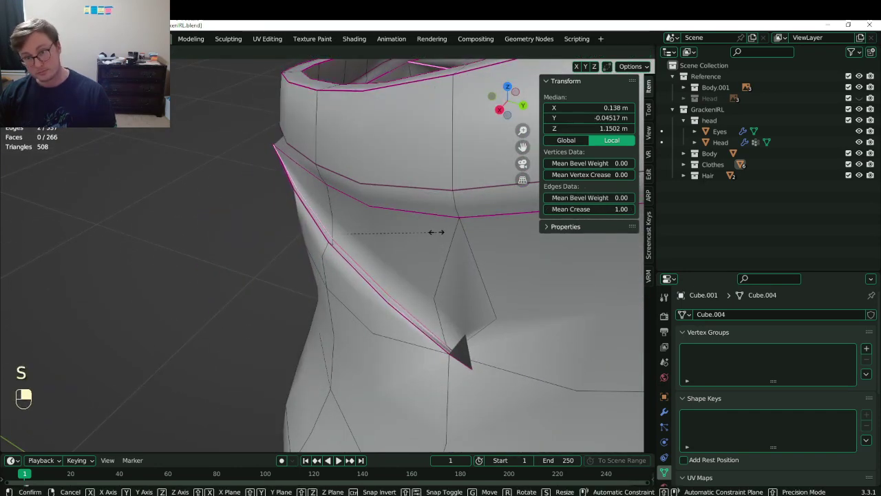
pyautogui.click(406, 236)
pyautogui.press('g')
pyautogui.click(406, 236)
pyautogui.moveTo(406, 236); pyautogui.dragTo(451, 256, button='middle')
pyautogui.keyDown('shift'); pyautogui.moveTo(451, 256); pyautogui.dragTo(260, 337, button='middle'); pyautogui.keyUp('shift')
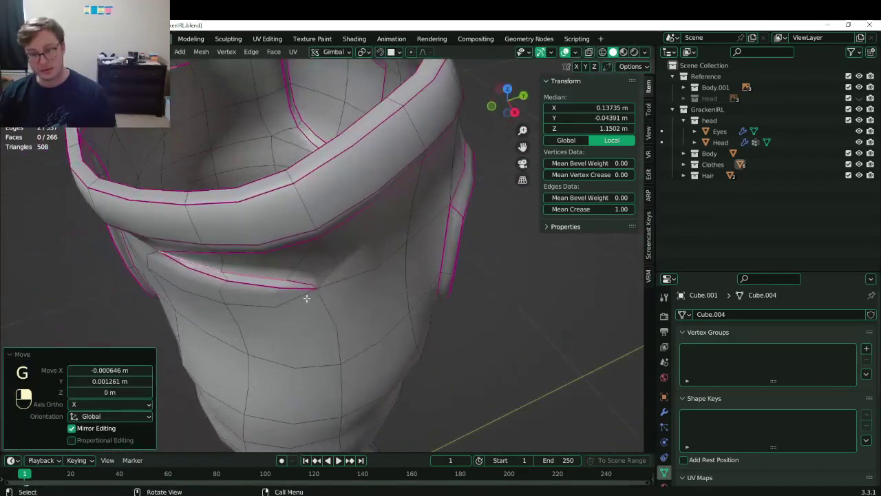
# Reposition a vertex on the inner lower rim of the pocket.
pyautogui.click(307, 296)
pyautogui.moveTo(281, 273); pyautogui.dragTo(338, 259, button='middle')
pyautogui.click(272, 266)
pyautogui.press('g')
pyautogui.click(274, 253)
# Set the vertex crease of the pocket's rear lower corner to 1.00 and move that vertex inward.
pyautogui.click(307, 293)
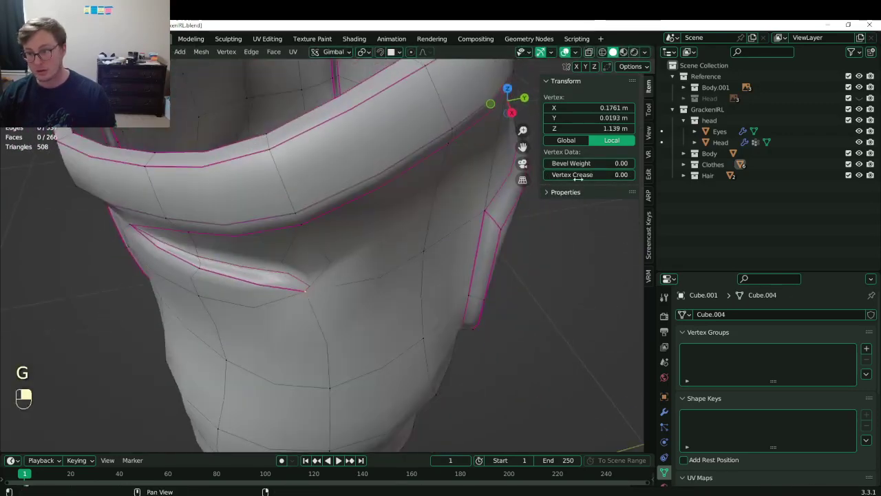
pyautogui.moveTo(578, 177); pyautogui.dragTo(629, 177)
pyautogui.press('g')
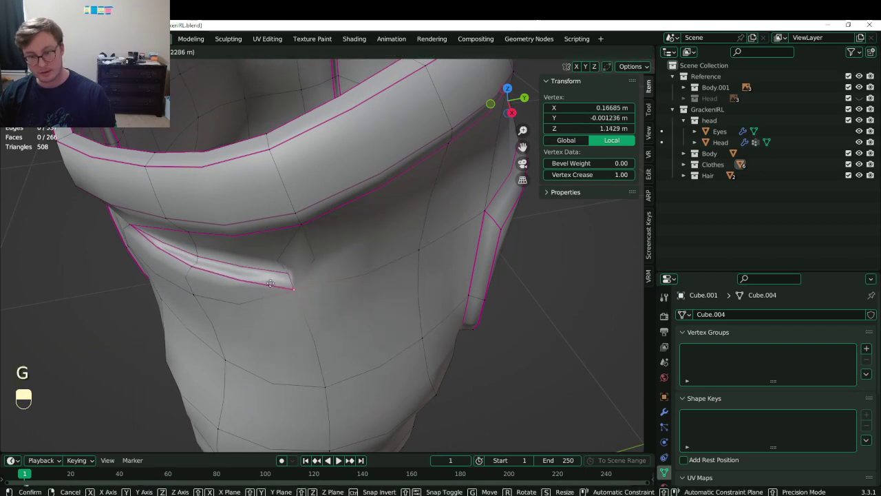
pyautogui.click(306, 286)
pyautogui.moveTo(306, 286); pyautogui.dragTo(240, 261, button='middle')
pyautogui.click(308, 254)
pyautogui.moveTo(303, 226); pyautogui.dragTo(318, 268, button='middle')
pyautogui.press('Tab')
pyautogui.press('Tab')
# Set the crease of the pocket's vertical rear edge to 1.00.
pyautogui.scroll(2, 290, 201)
pyautogui.keyDown('shift'); pyautogui.moveTo(291, 201); pyautogui.dragTo(320, 289, button='middle'); pyautogui.keyUp('shift')
pyautogui.scroll(1, 320, 289)
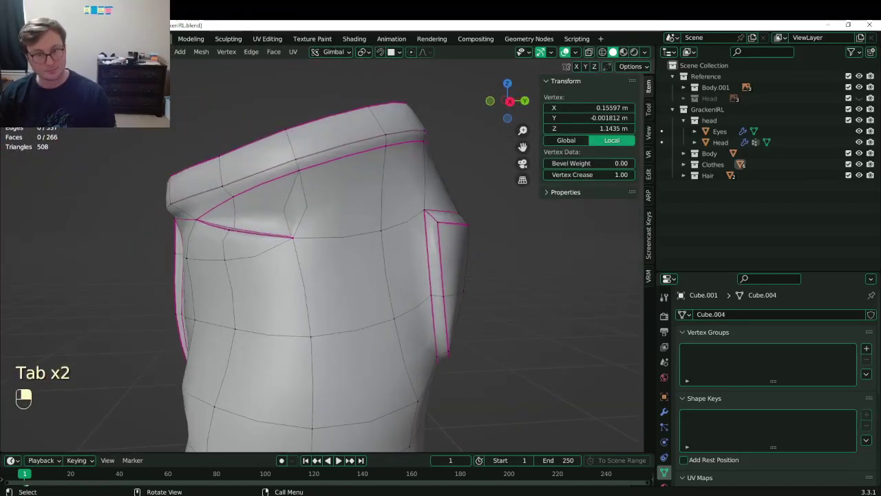
pyautogui.click(100, 52)
pyautogui.click(329, 167)
pyautogui.keyDown('shift'); pyautogui.click(306, 201); pyautogui.keyUp('shift')
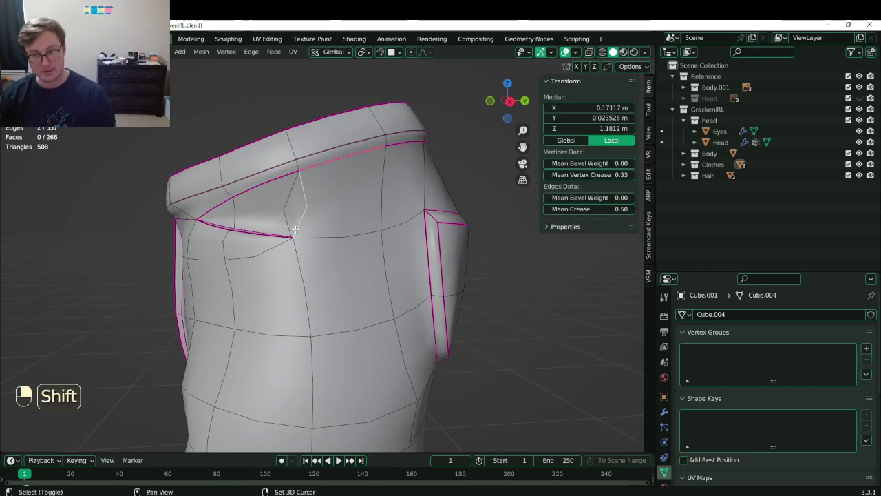
pyautogui.click(320, 204)
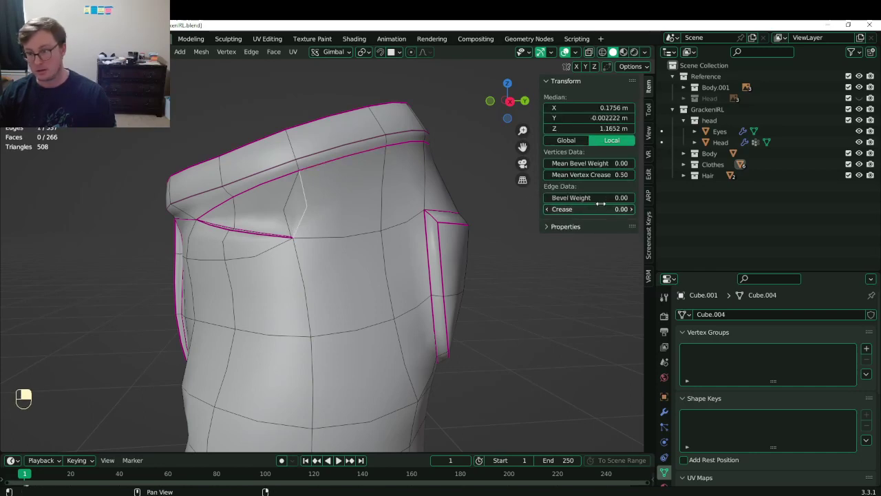
pyautogui.moveTo(567, 209); pyautogui.dragTo(612, 209)
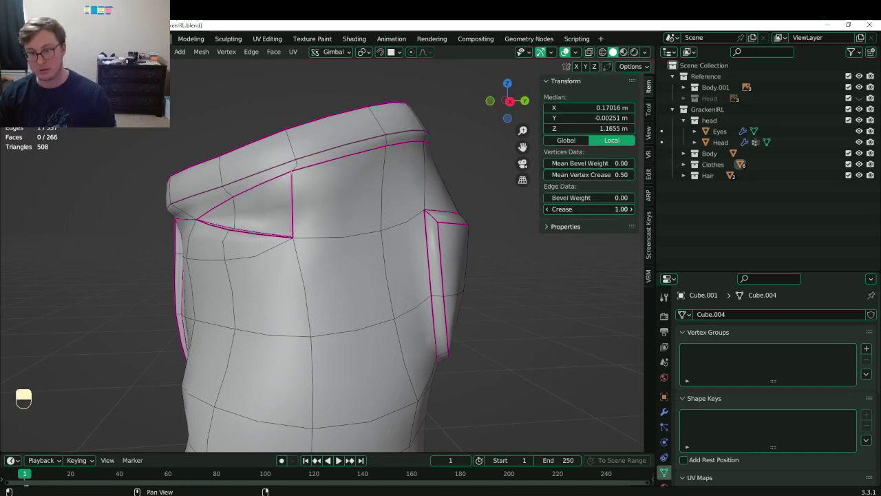
# Box-select the pocket's rear lower corner vertices in wireframe side view and move them.
pyautogui.scroll(-4, 312, 227)
pyautogui.keyDown('shift'); pyautogui.moveTo(330, 316); pyautogui.dragTo(326, 210, button='middle'); pyautogui.keyUp('shift')
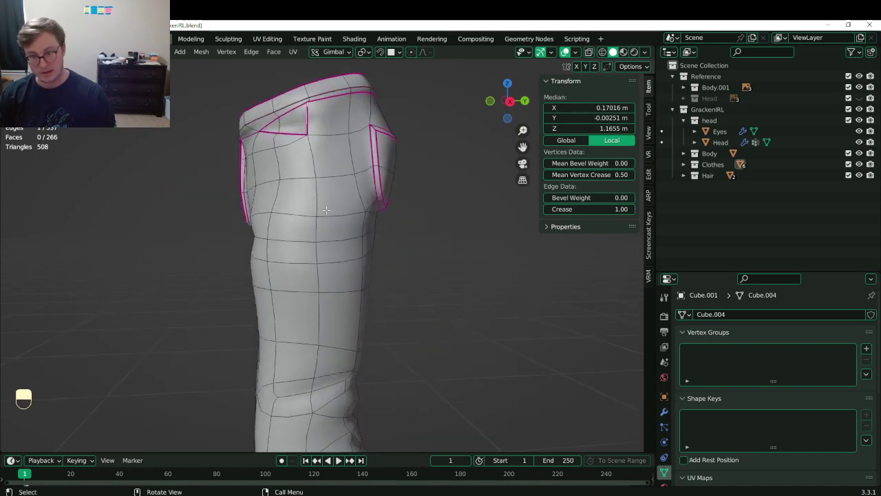
pyautogui.press('KP_3')
pyautogui.scroll(5, 360, 169)
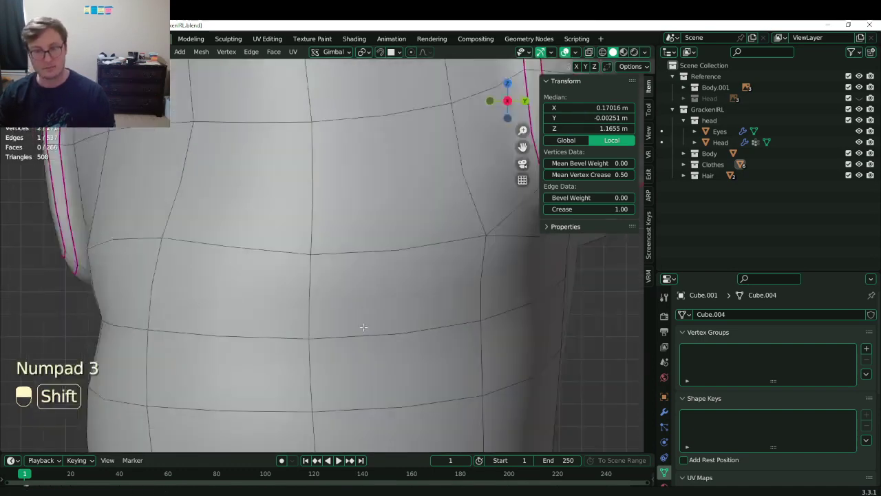
pyautogui.hotkey('shift', 'z')
pyautogui.scroll(2, 345, 148)
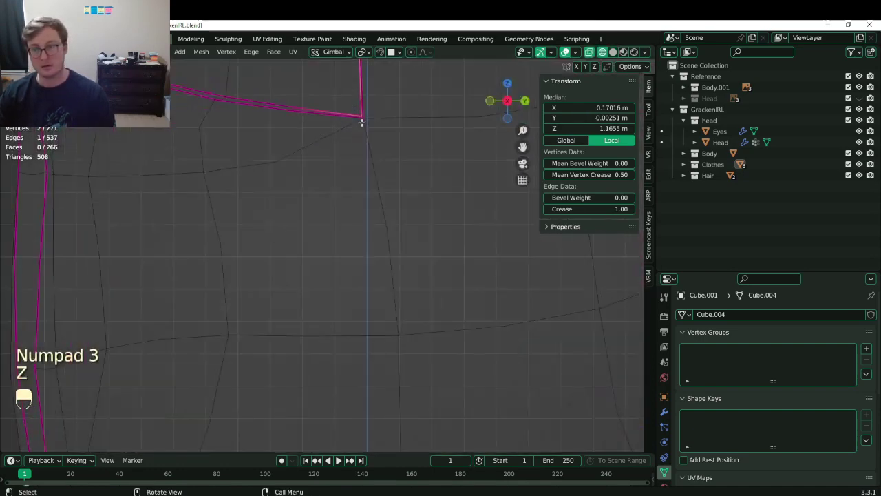
pyautogui.press('b')
pyautogui.moveTo(349, 106); pyautogui.dragTo(383, 135)
pyautogui.scroll(-5, 388, 137)
pyautogui.press('g')
pyautogui.click(394, 170)
# Return the trousers to object mode with solid shading and save the file.
pyautogui.press('Tab')
pyautogui.scroll(-5, 379, 276)
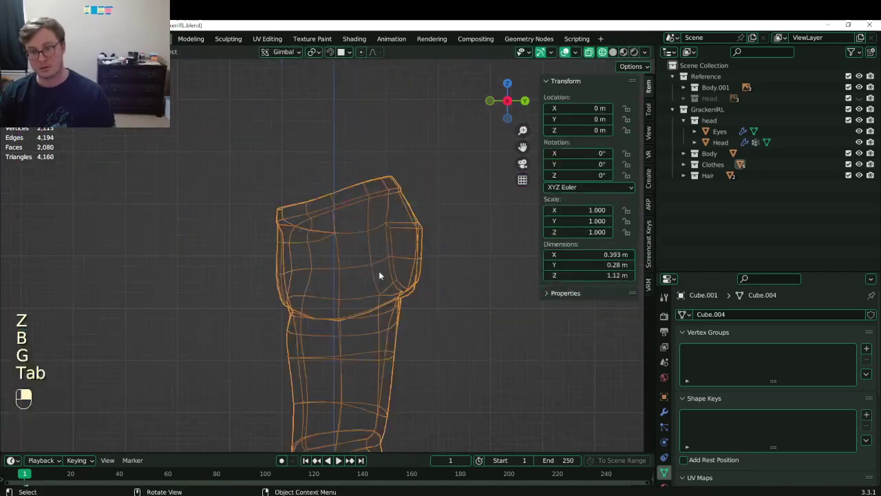
pyautogui.scroll(3, 344, 195)
pyautogui.scroll(-3, 366, 268)
pyautogui.hotkey('shift', 'z')
pyautogui.scroll(3, 341, 230)
pyautogui.moveTo(341, 231); pyautogui.dragTo(395, 241, button='middle')
pyautogui.hotkey('ctrl', 's')
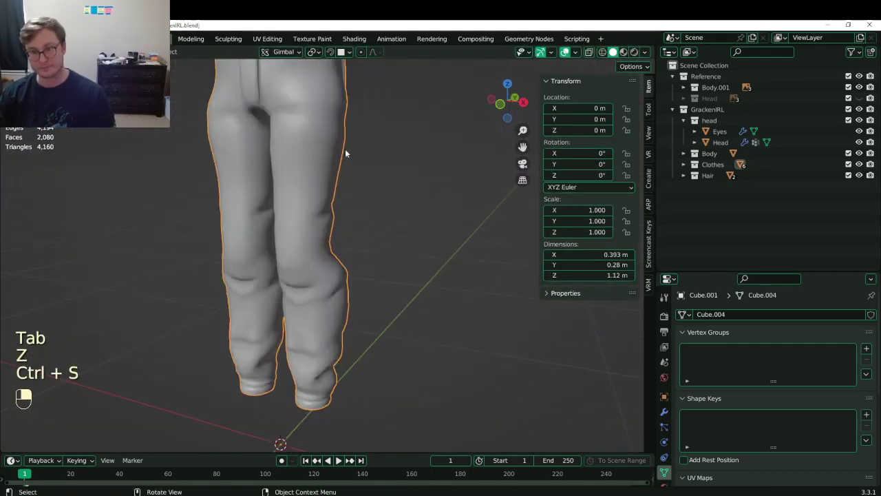
# Box-select vertices at the side pocket opening and move them to refine its shape.
pyautogui.keyDown('shift'); pyautogui.moveTo(346, 150); pyautogui.dragTo(343, 260, button='middle'); pyautogui.keyUp('shift')
pyautogui.press('Tab')
pyautogui.scroll(3, 344, 239)
pyautogui.scroll(2, 343, 261)
pyautogui.click(316, 229)
pyautogui.press('b')
pyautogui.moveTo(305, 216); pyautogui.dragTo(332, 238)
pyautogui.moveTo(341, 238); pyautogui.dragTo(361, 221, button='middle')
pyautogui.press('g')
pyautogui.click(346, 216)
# Move the pocket's front corner vertex along the seam below the waistband.
pyautogui.click(304, 177)
pyautogui.moveTo(304, 180); pyautogui.dragTo(342, 184, button='middle')
pyautogui.keyDown('shift'); pyautogui.moveTo(342, 184); pyautogui.dragTo(348, 257, button='middle'); pyautogui.keyUp('shift')
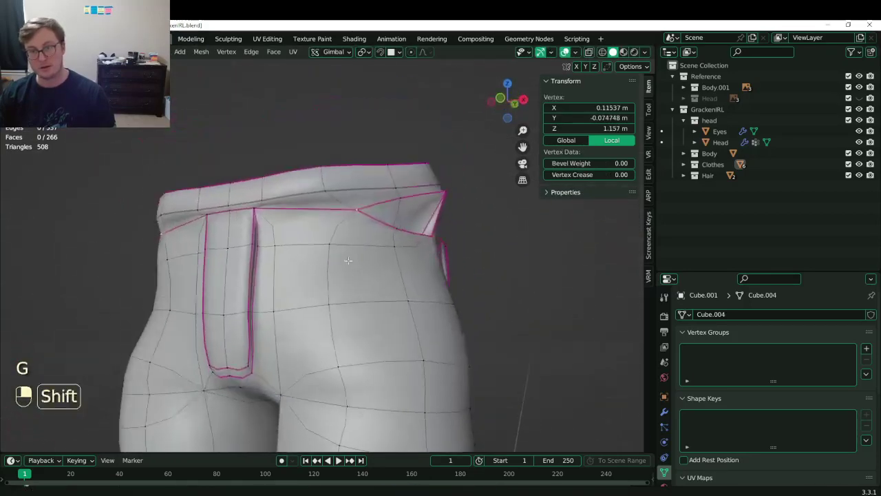
pyautogui.scroll(4, 348, 257)
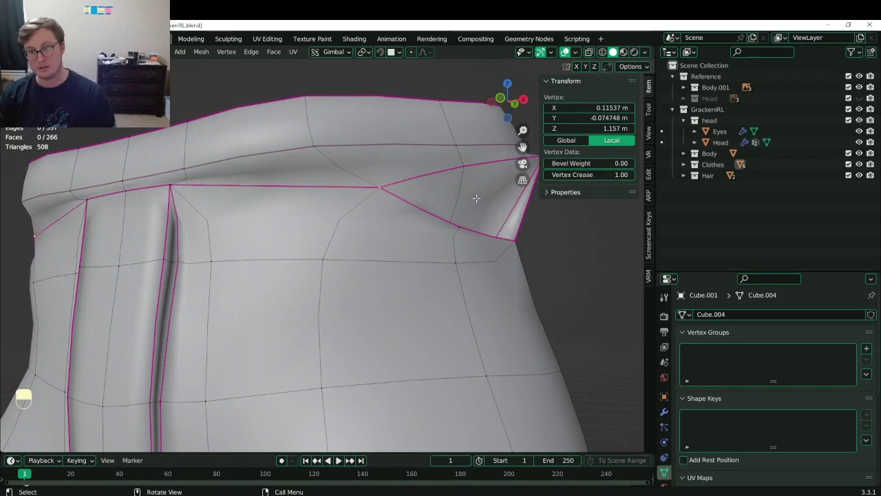
pyautogui.press('g')
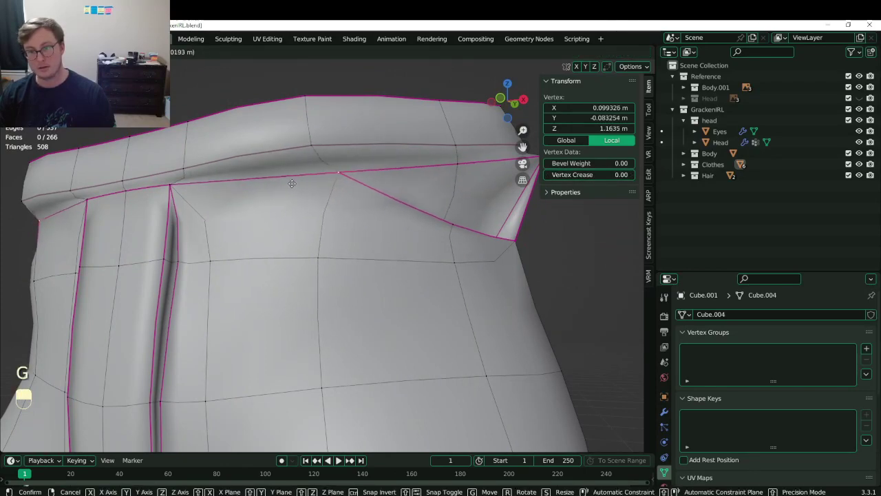
pyautogui.click(361, 163)
# Move the pocket's upper rear corner vertex beneath the waistband and save the file.
pyautogui.moveTo(362, 163); pyautogui.dragTo(179, 262, button='middle')
pyautogui.click(173, 271)
pyautogui.press('g')
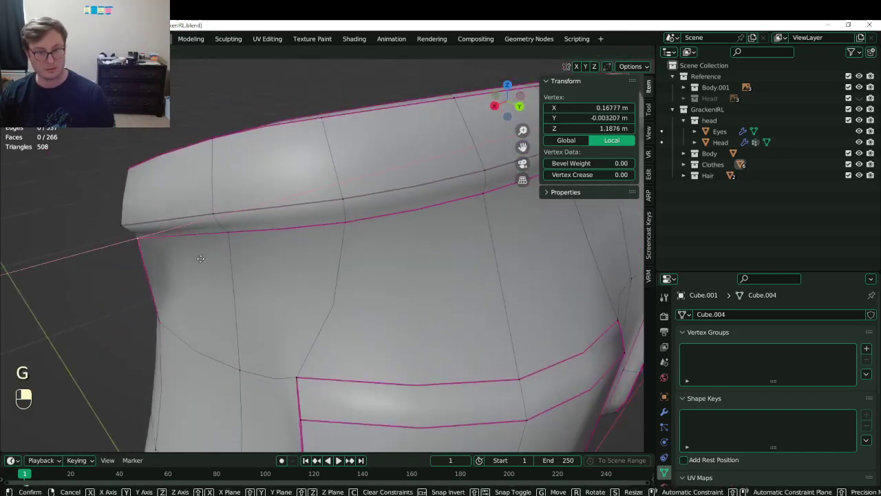
pyautogui.click(197, 252)
pyautogui.press('Tab')
pyautogui.moveTo(327, 226)
pyautogui.keyDown('ctrl'); pyautogui.mouseDown(button='middle')
pyautogui.moveTo(409, 209)
pyautogui.moveTo(402, 245)
pyautogui.moveTo(329, 230)
pyautogui.mouseUp(button='middle'); pyautogui.keyUp('ctrl')
pyautogui.hotkey('ctrl', 's')
# Adjust the vertex position at the pocket's rear edge again and save the file.
pyautogui.press('Tab')
pyautogui.scroll(7, 281, 258)
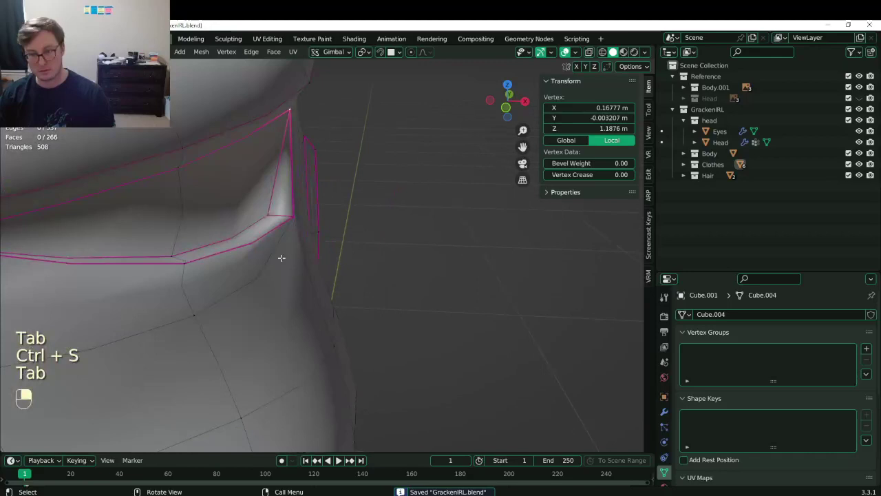
pyautogui.press('g')
pyautogui.click(276, 212)
pyautogui.press('Tab')
pyautogui.scroll(-5, 296, 203)
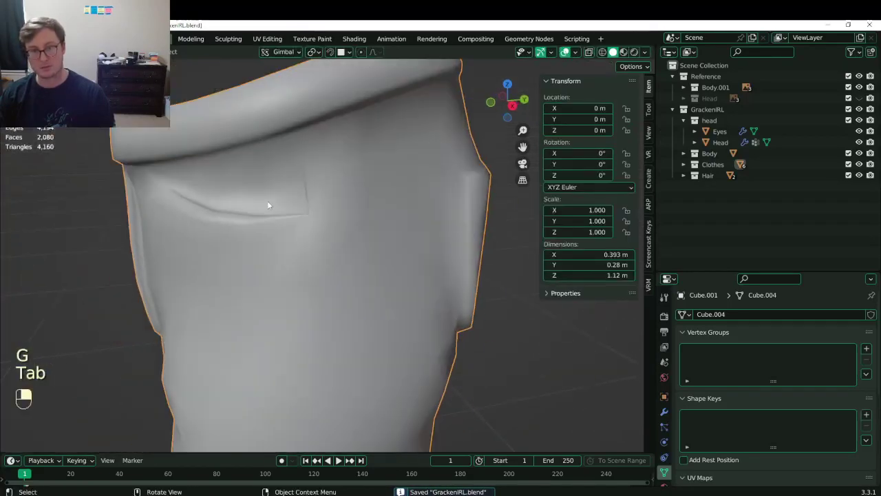
pyautogui.hotkey('ctrl', 's')
# Examine the trousers and the finished side pocket from the front and side, keeping the file saved.
pyautogui.scroll(-3, 269, 204)
pyautogui.moveTo(273, 204); pyautogui.dragTo(326, 181, button='middle')
pyautogui.scroll(-5, 320, 189)
pyautogui.hotkey('ctrl', 's')
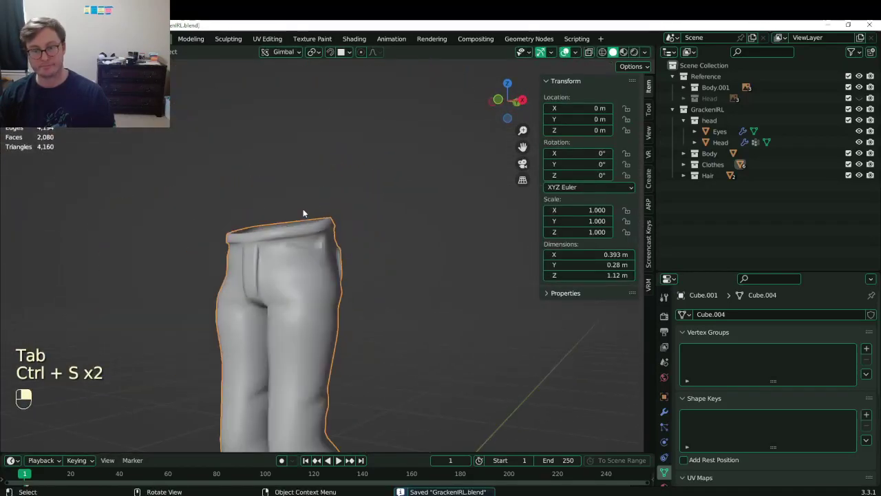
pyautogui.moveTo(302, 214); pyautogui.dragTo(349, 207, button='middle')
pyautogui.hotkey('ctrl', 's')
pyautogui.keyDown('shift'); pyautogui.moveTo(351, 157); pyautogui.dragTo(340, 218, button='middle'); pyautogui.keyUp('shift')
pyautogui.scroll(4, 340, 219)
pyautogui.hotkey('ctrl', 's')
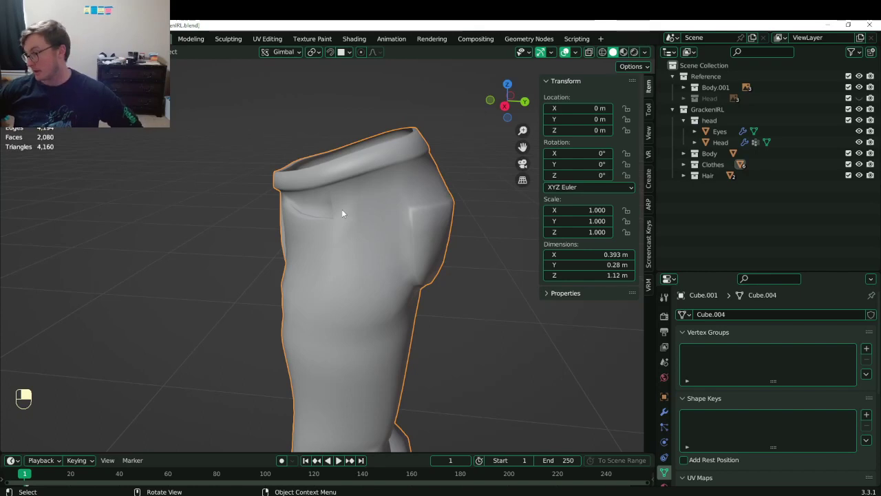
# Inspect the trousers' waistband, fly and side pocket mesh in edit mode and save the file.
pyautogui.moveTo(335, 205); pyautogui.dragTo(396, 191, button='middle')
pyautogui.scroll(-2, 420, 206)
pyautogui.press('Tab')
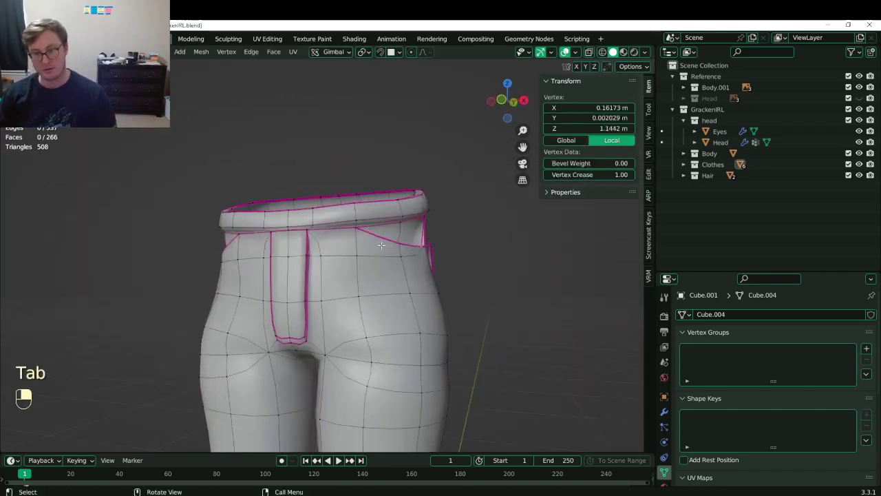
pyautogui.keyDown('shift'); pyautogui.moveTo(400, 223); pyautogui.dragTo(382, 230, button='middle'); pyautogui.keyUp('shift')
pyautogui.moveTo(382, 231); pyautogui.dragTo(364, 250, button='middle')
pyautogui.hotkey('ctrl', 's')
pyautogui.scroll(2, 363, 249)
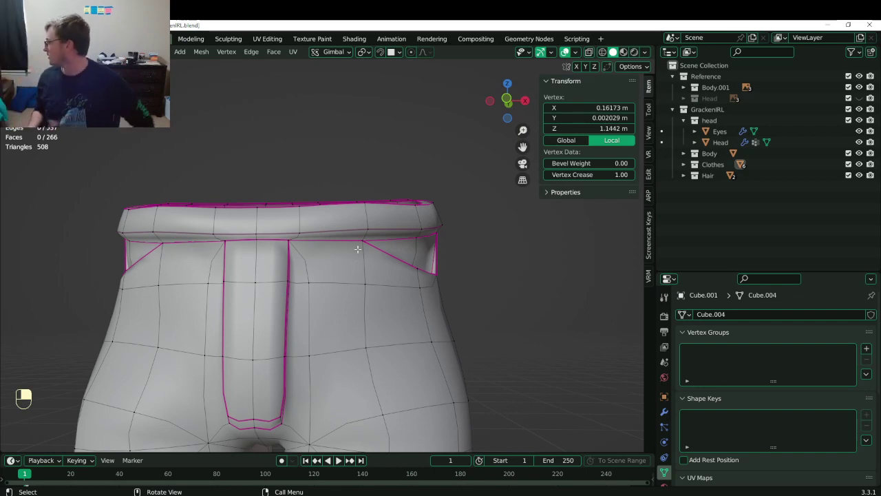
pyautogui.moveTo(359, 243); pyautogui.dragTo(319, 253, button='middle')
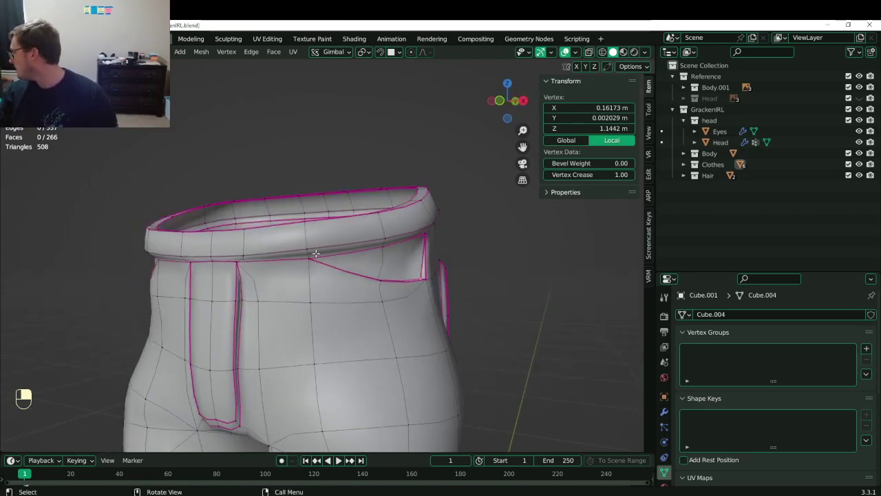
# Try to move the rear waistband's centre edge about 0.0049 m along X, save the file, and undo the move.
pyautogui.moveTo(317, 254); pyautogui.dragTo(374, 313, button='middle')
pyautogui.keyDown('shift'); pyautogui.moveTo(374, 314); pyautogui.dragTo(380, 265, button='middle'); pyautogui.keyUp('shift')
pyautogui.scroll(2, 351, 296)
pyautogui.click(359, 266)
pyautogui.keyDown('shift'); pyautogui.click(364, 296); pyautogui.keyUp('shift')
pyautogui.press('g')
pyautogui.press('x')
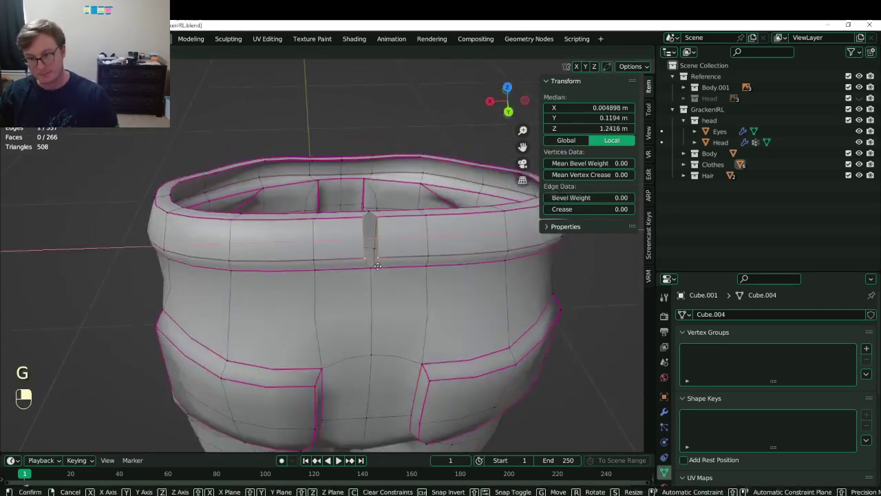
pyautogui.click(383, 265)
pyautogui.scroll(4, 382, 265)
pyautogui.hotkey('ctrl', 's')
pyautogui.keyDown('shift'); pyautogui.moveTo(343, 314); pyautogui.dragTo(312, 287, button='middle'); pyautogui.keyUp('shift')
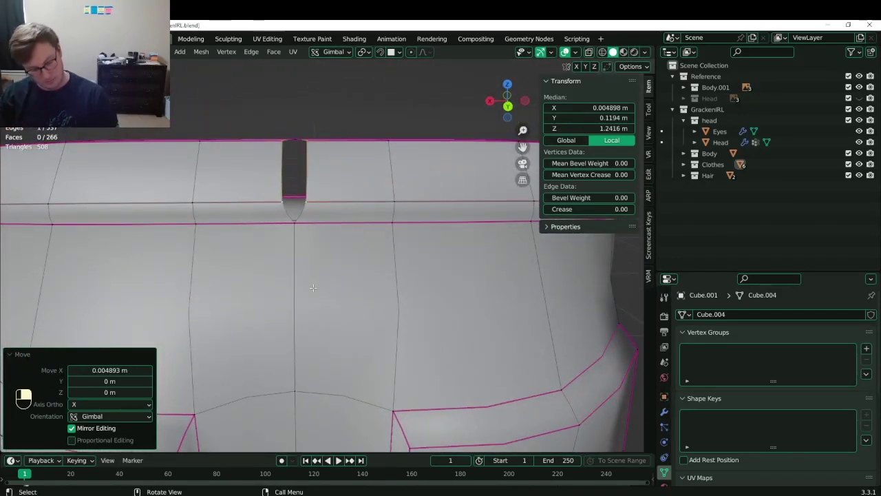
pyautogui.scroll(-6, 291, 255)
pyautogui.moveTo(292, 255); pyautogui.dragTo(349, 267, button='middle')
pyautogui.hotkey('ctrl', 'z')
# Move the three centre edges of the rear waistband about 0.0037 m along X to open a gap.
pyautogui.scroll(2, 319, 277)
pyautogui.keyDown('shift'); pyautogui.click(338, 269); pyautogui.keyUp('shift')
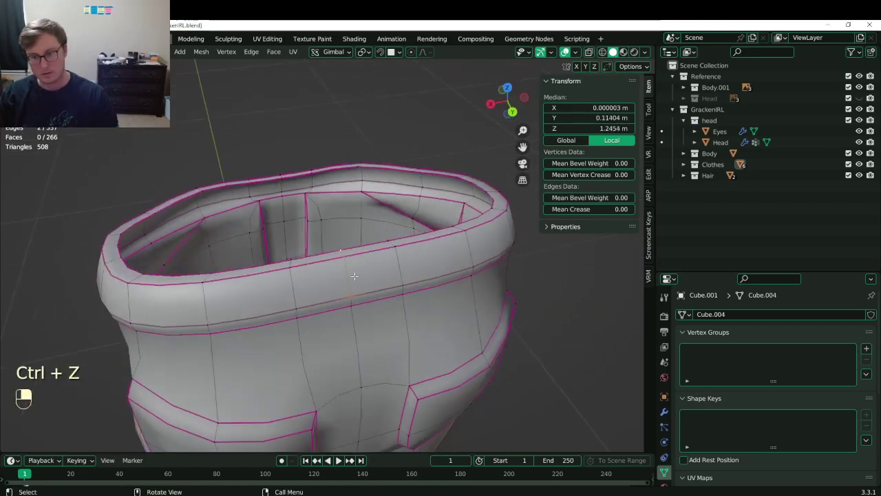
pyautogui.click(349, 267)
pyautogui.click(338, 251)
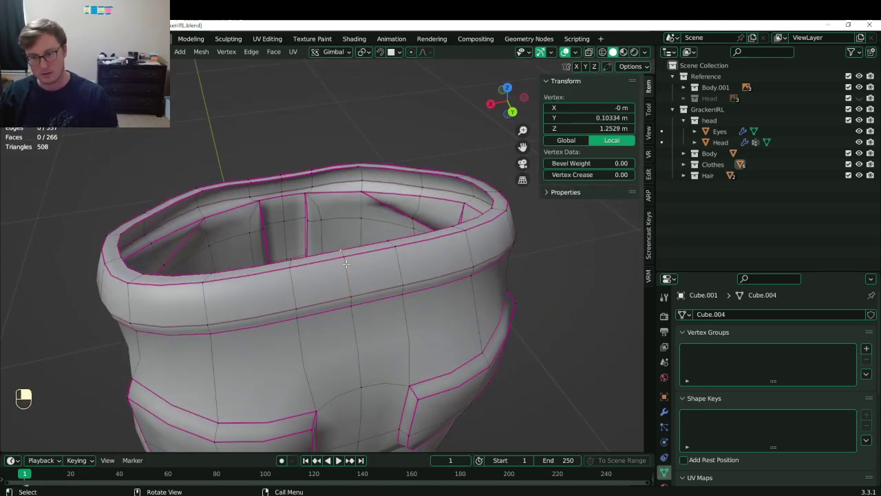
pyautogui.keyDown('shift'); pyautogui.click(348, 266); pyautogui.keyUp('shift')
pyautogui.keyDown('shift'); pyautogui.click(345, 310); pyautogui.keyUp('shift')
pyautogui.press('g')
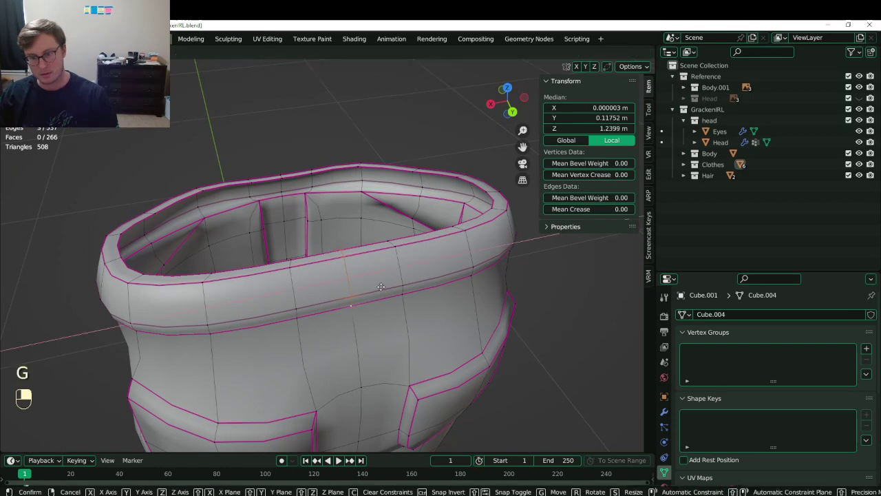
pyautogui.press('x')
pyautogui.click(376, 289)
# Extrude the three gap edges and scale the extrusion to 0 along X to close the waistband at the centre.
pyautogui.press('.')
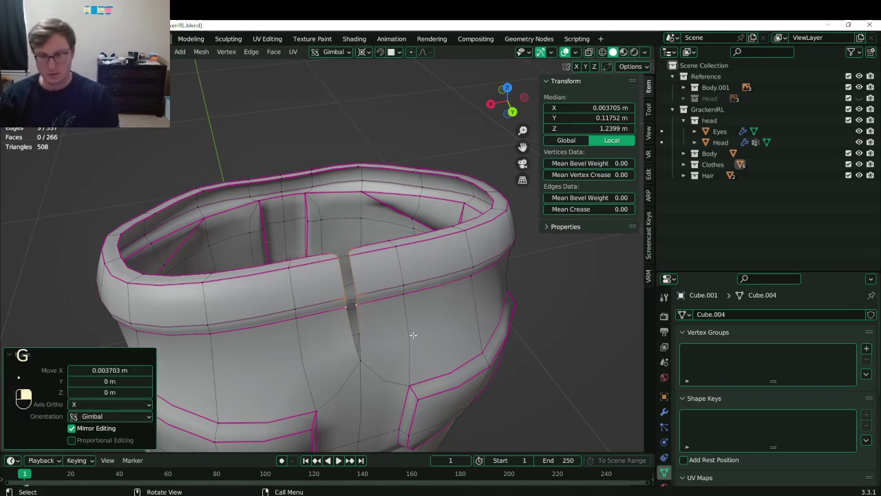
pyautogui.press('e')
pyautogui.press('s')
pyautogui.press('x')
pyautogui.press('0')
pyautogui.click(417, 330)
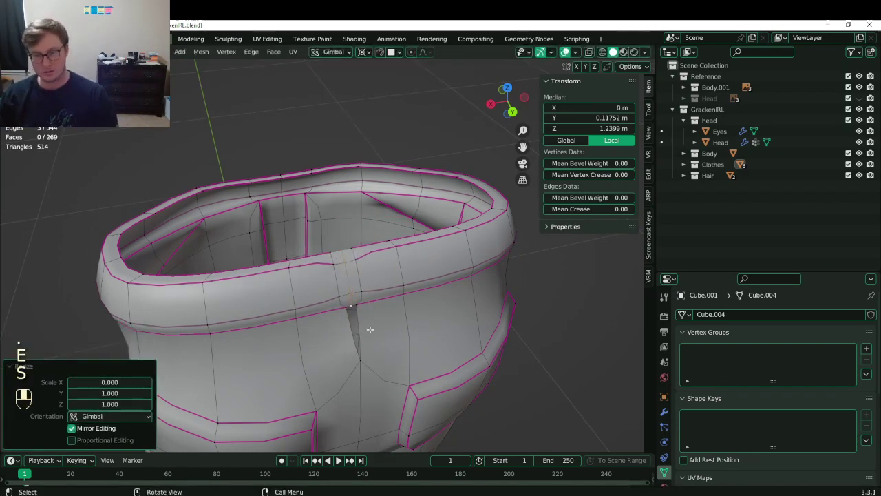
pyautogui.scroll(4, 369, 329)
# Fill the gap beneath the rear waistband's new strip and set the strip's bottom edge crease to 1.00.
pyautogui.click(325, 219)
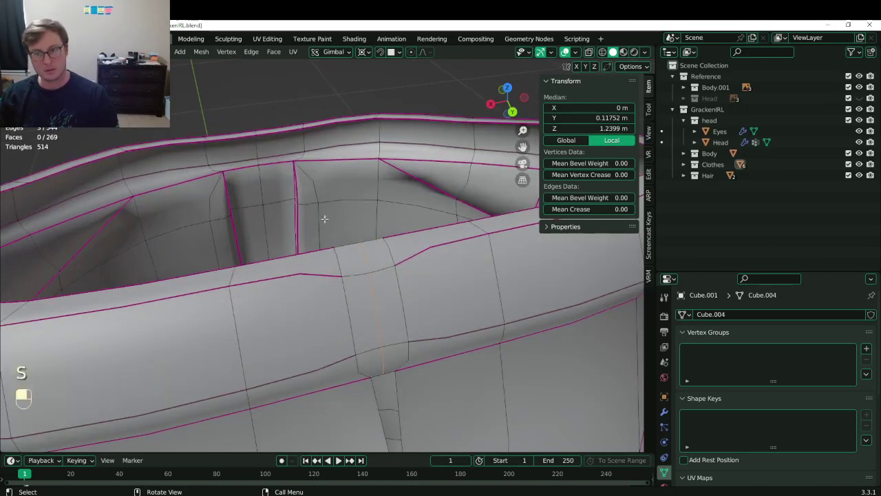
pyautogui.click(350, 247)
pyautogui.keyDown('shift'); pyautogui.click(378, 383); pyautogui.keyUp('shift')
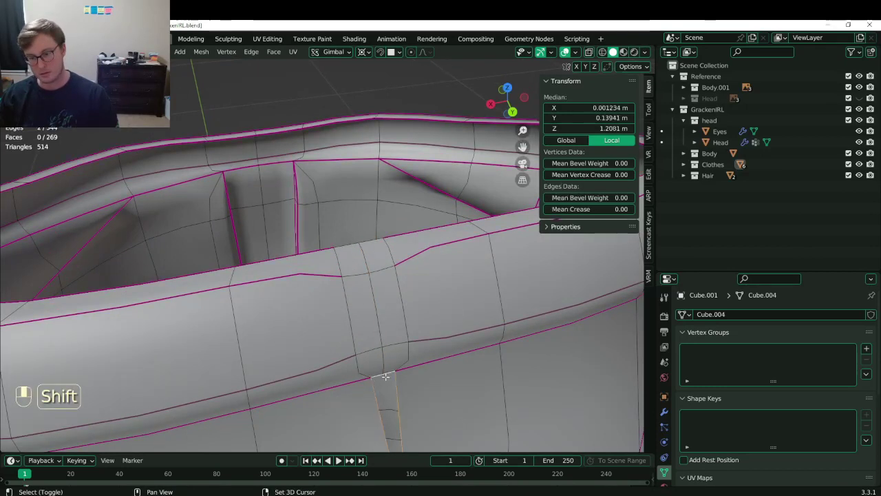
pyautogui.press('f')
pyautogui.moveTo(571, 207); pyautogui.dragTo(630, 207)
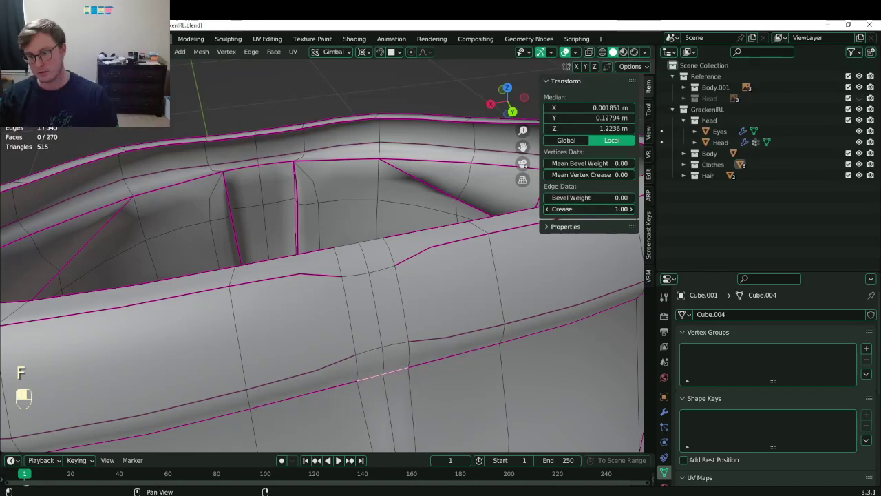
# Crease the new strip's remaining cross edges, setting the one above the bottom seam to 0.33, and save the file.
pyautogui.keyDown('shift'); pyautogui.click(365, 259); pyautogui.keyUp('shift')
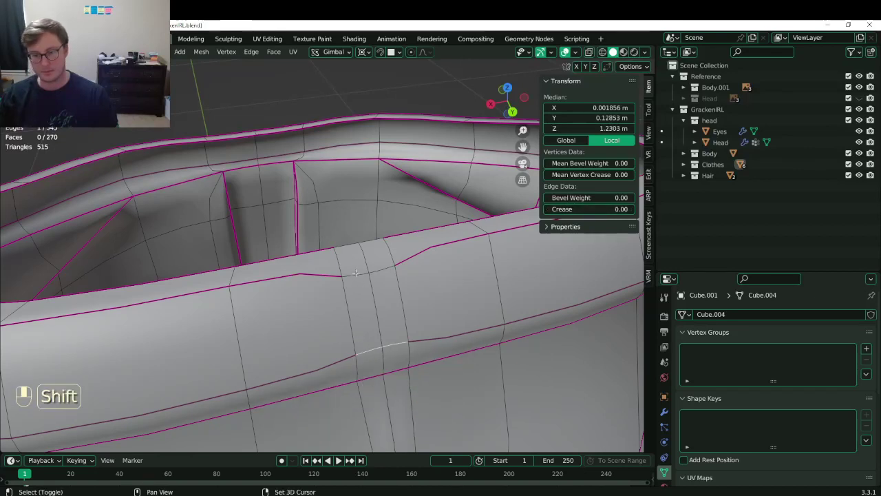
pyautogui.click(276, 370)
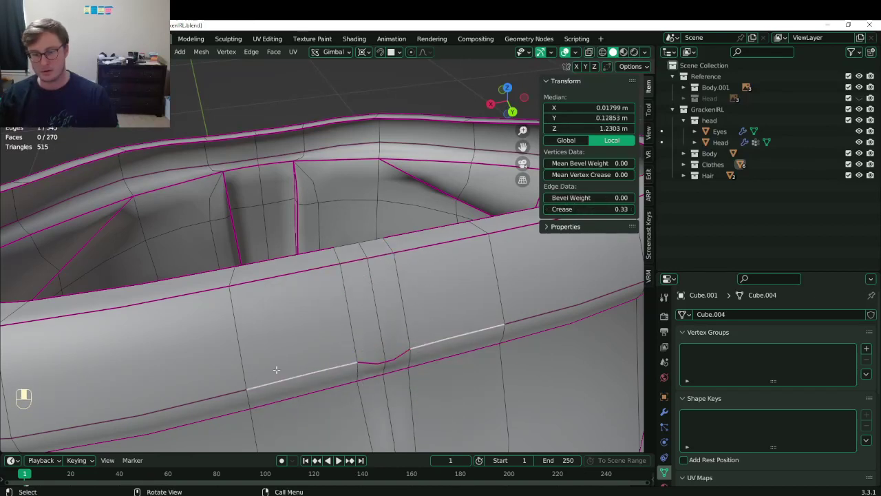
pyautogui.click(374, 363)
pyautogui.click(606, 210)
pyautogui.write('3')
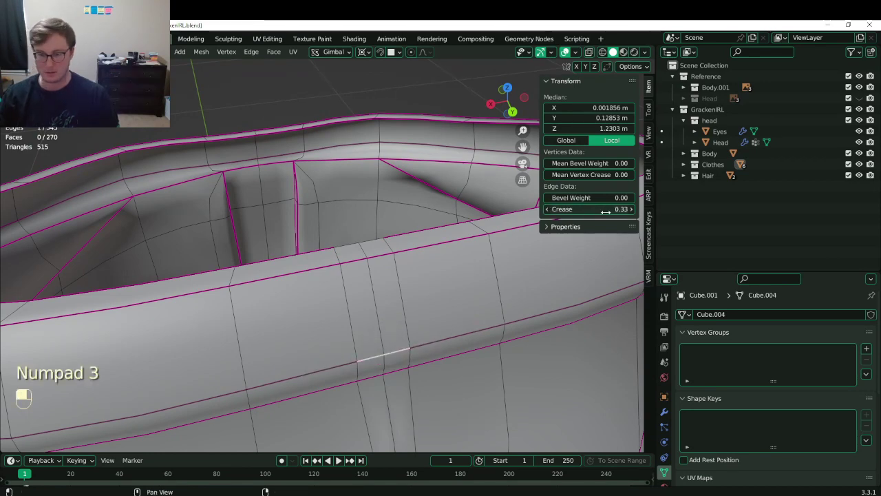
pyautogui.press('Return')
pyautogui.press('Tab')
pyautogui.hotkey('ctrl', 's')
pyautogui.press('Tab')
# Move the rear strip's three side edges along X to about 0.0008 m from the centre and save the file.
pyautogui.moveTo(326, 280); pyautogui.dragTo(359, 303, button='middle')
pyautogui.scroll(3, 317, 265)
pyautogui.scroll(-2, 359, 303)
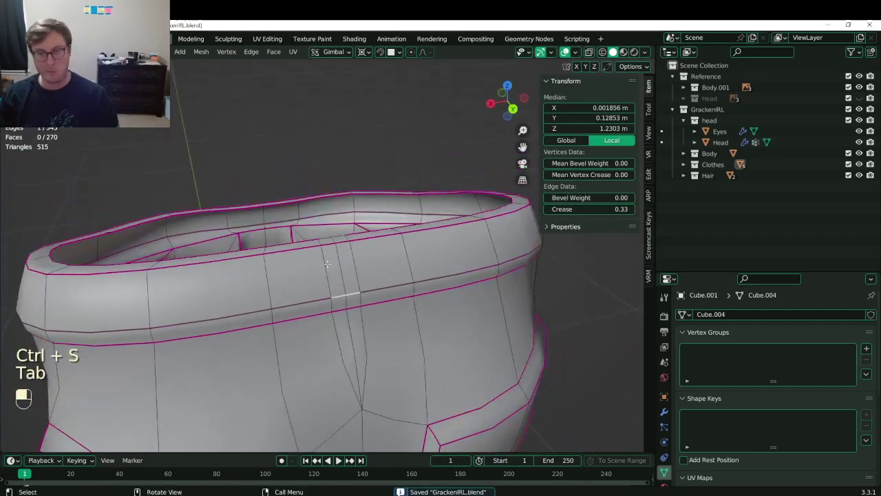
pyautogui.press('shift')
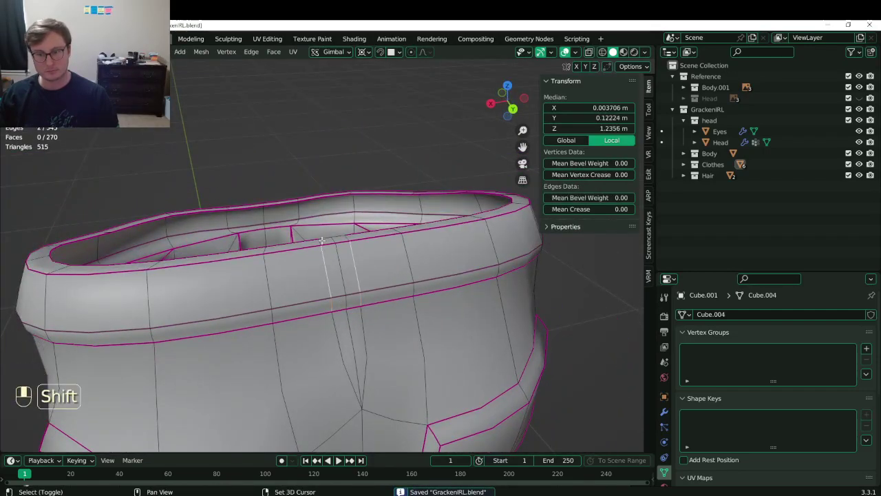
pyautogui.press('g')
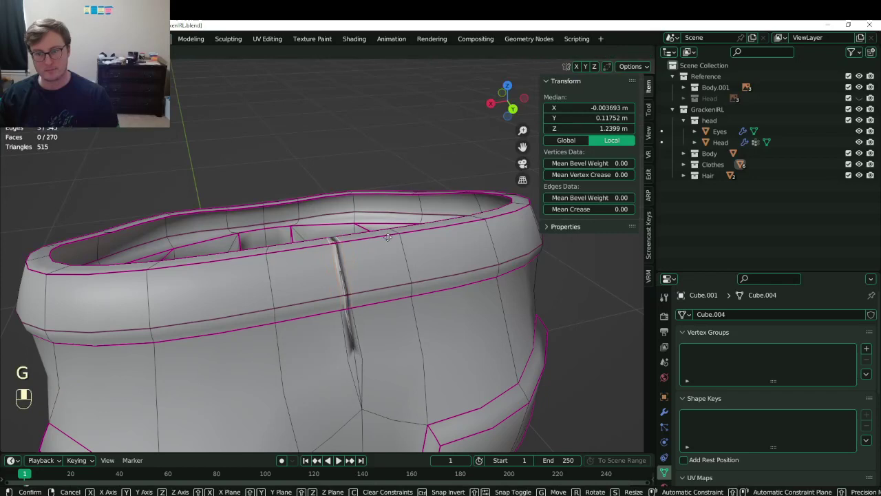
pyautogui.press('shift')
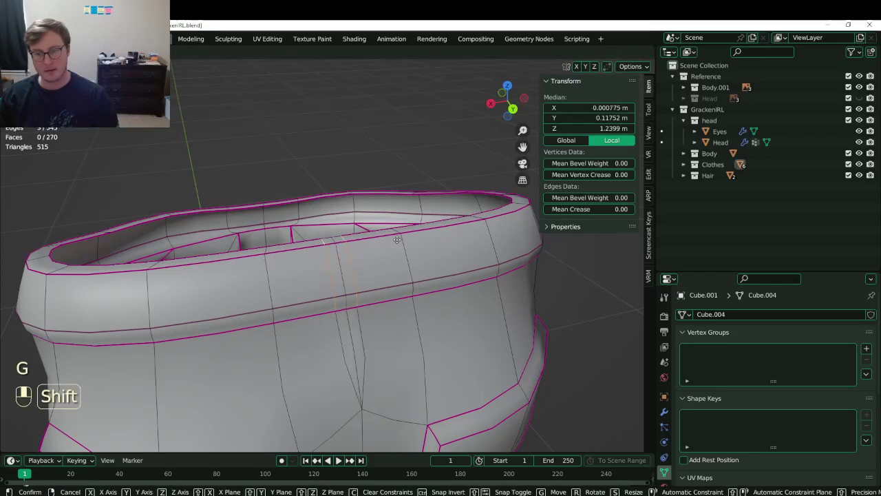
pyautogui.click(397, 239)
pyautogui.hotkey('ctrl', 's')
pyautogui.click(274, 198)
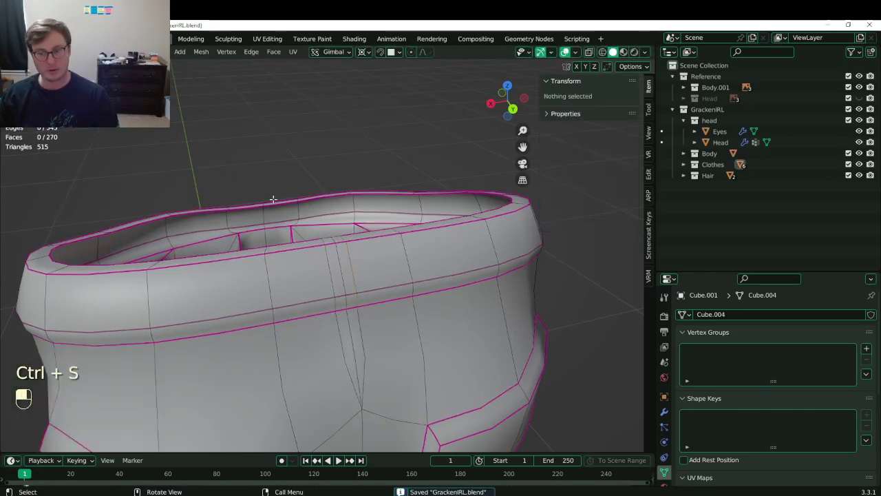
# Try a plain extrusion of the rear strip's three faces and undo it.
pyautogui.scroll(3, 310, 230)
pyautogui.click(330, 230)
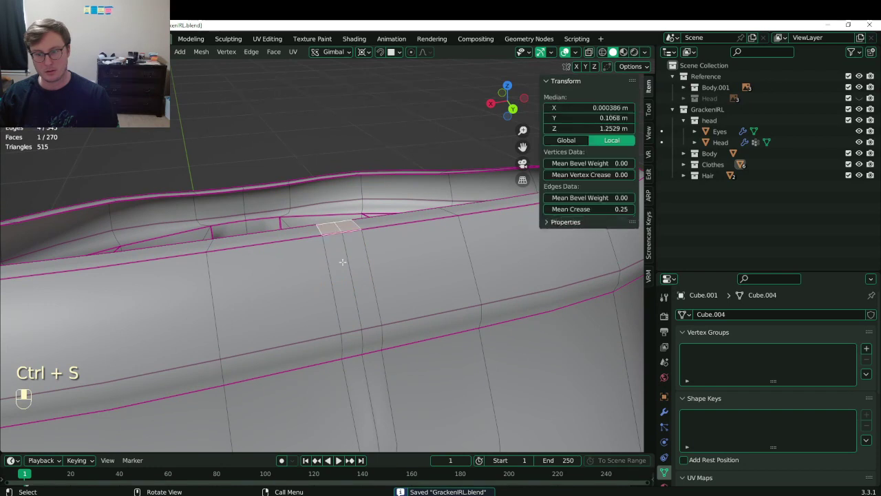
pyautogui.keyDown('shift'); pyautogui.click(352, 339); pyautogui.keyUp('shift')
pyautogui.keyDown('shift'); pyautogui.click(366, 299); pyautogui.keyUp('shift')
pyautogui.press('e')
pyautogui.rightClick(424, 201)
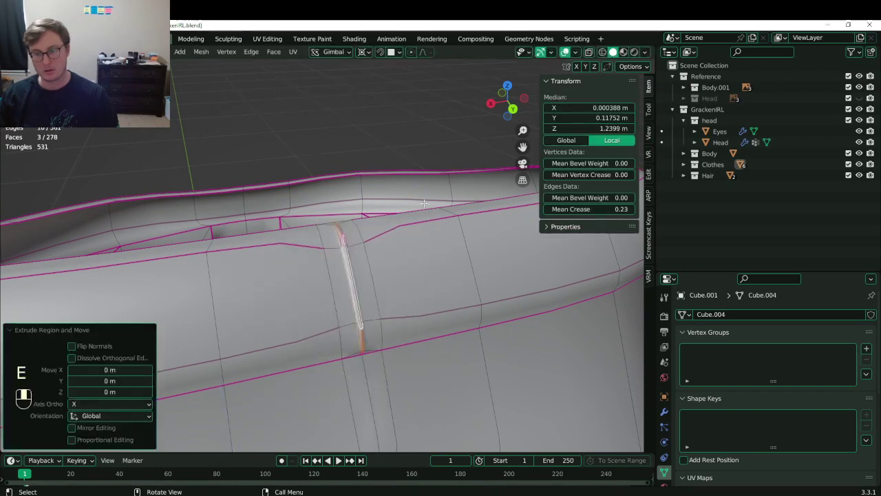
pyautogui.hotkey('ctrl', 'z')
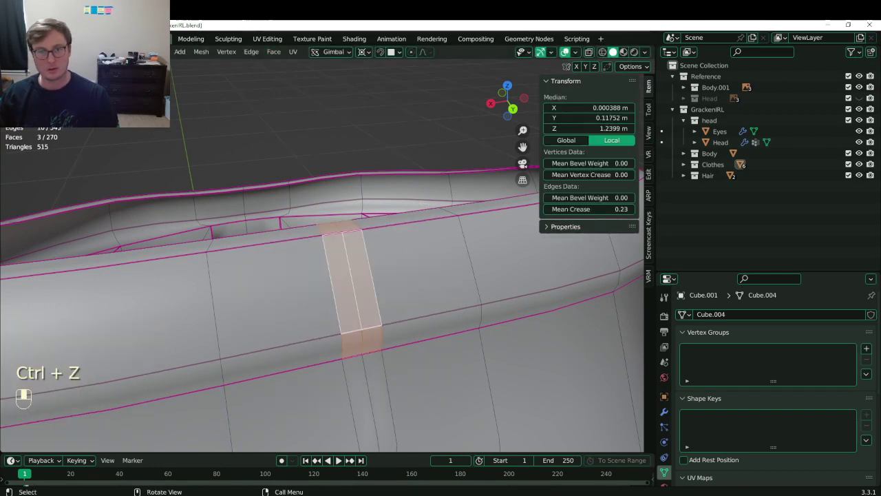
# Set the rear strip's three side edges to crease 1.00, move them outward to about 0.0052 m along X, and save.
pyautogui.click(332, 300)
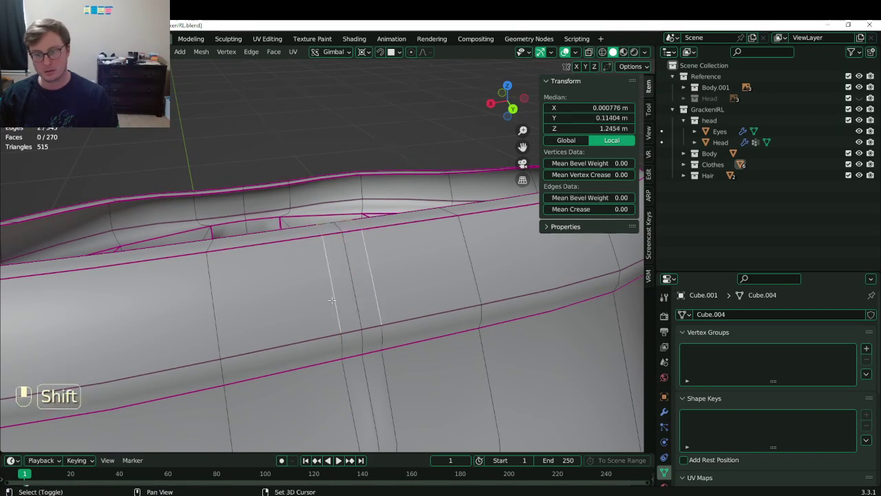
pyautogui.keyDown('shift'); pyautogui.click(339, 342); pyautogui.keyUp('shift')
pyautogui.moveTo(585, 209); pyautogui.dragTo(596, 209)
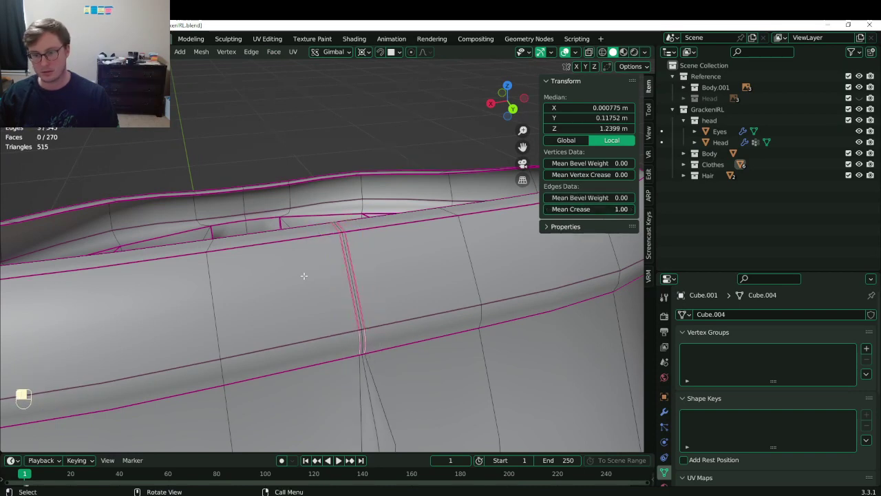
pyautogui.press('g')
pyautogui.press('shift')
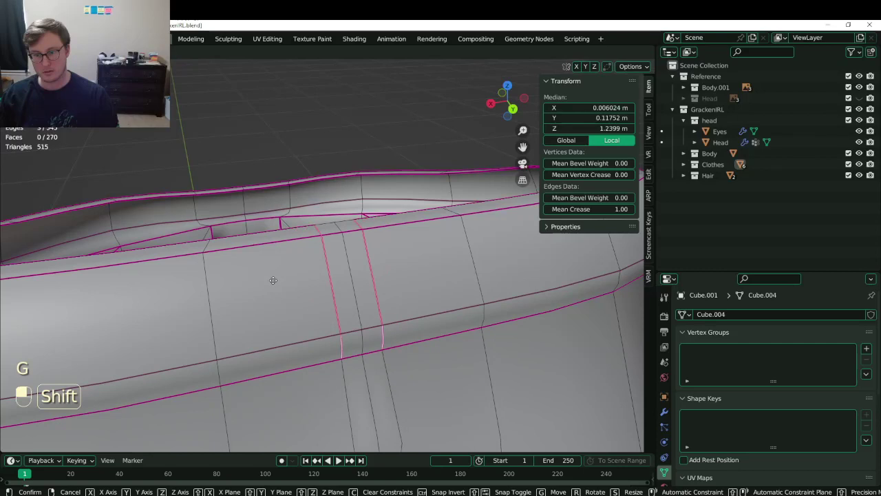
pyautogui.click(265, 274)
pyautogui.hotkey('ctrl', 's')
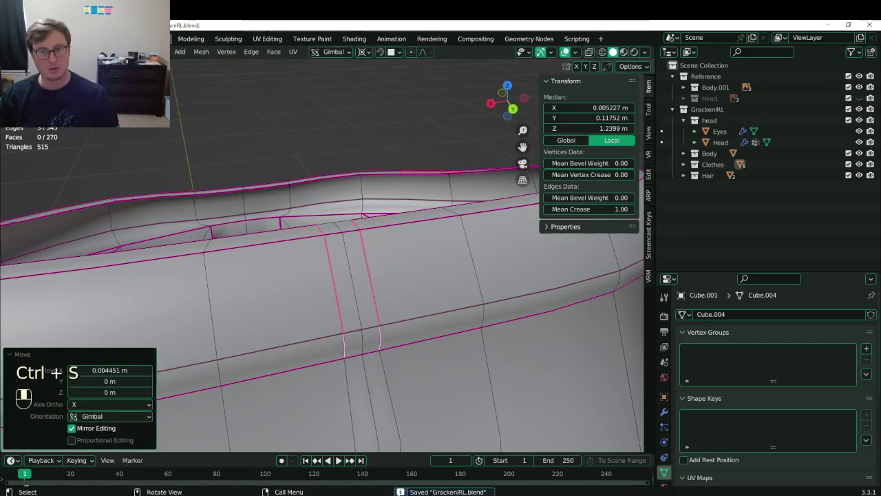
# Extrude the rear strip's three faces along their normals by 0.00434 m to form a raised belt loop.
pyautogui.click(115, 51)
pyautogui.click(340, 227)
pyautogui.keyDown('shift'); pyautogui.click(351, 289); pyautogui.keyUp('shift')
pyautogui.keyDown('shift'); pyautogui.click(361, 338); pyautogui.keyUp('shift')
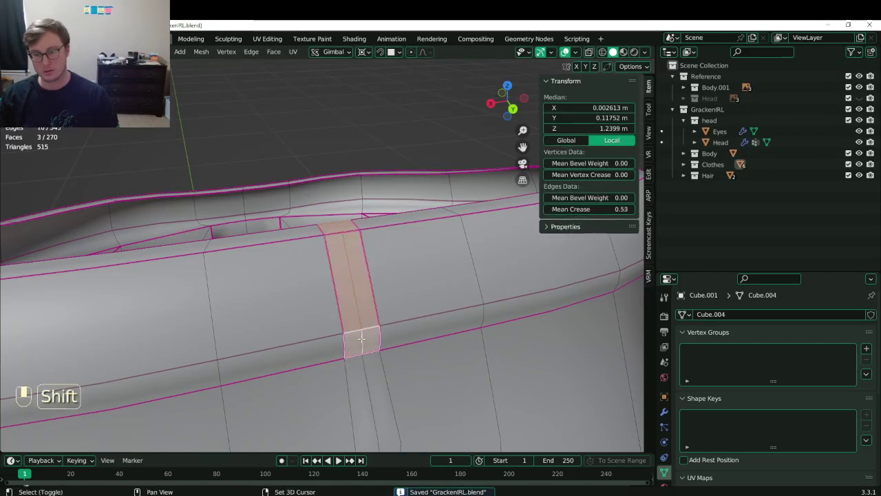
pyautogui.click(273, 54)
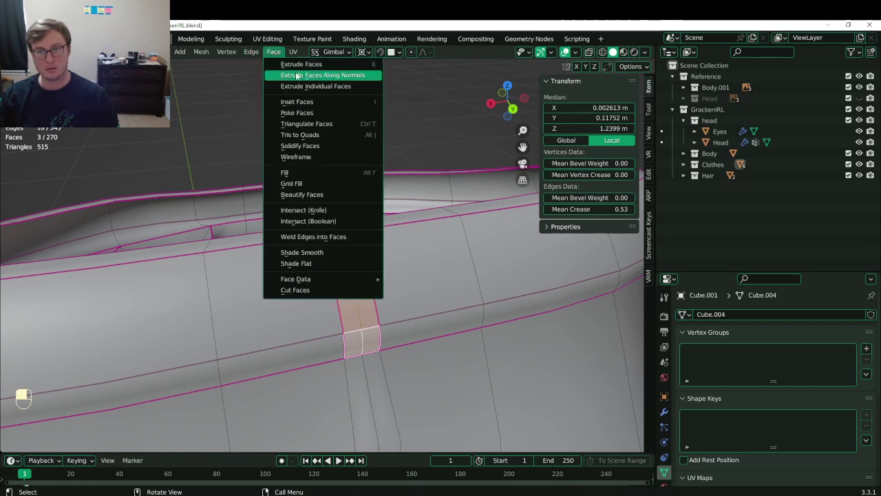
pyautogui.click(315, 75)
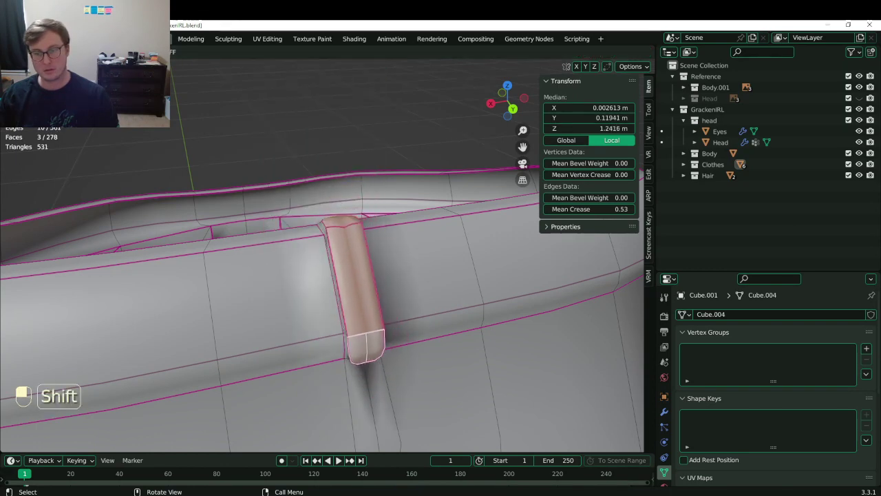
pyautogui.keyDown('shift'); pyautogui.click(315, 123); pyautogui.keyUp('shift')
# Disable the Mirror modifier's edit-mode display, delete the belt loop's three inner faces on the centre plane, and save the file.
pyautogui.moveTo(314, 124); pyautogui.dragTo(604, 386, button='middle')
pyautogui.click(664, 412)
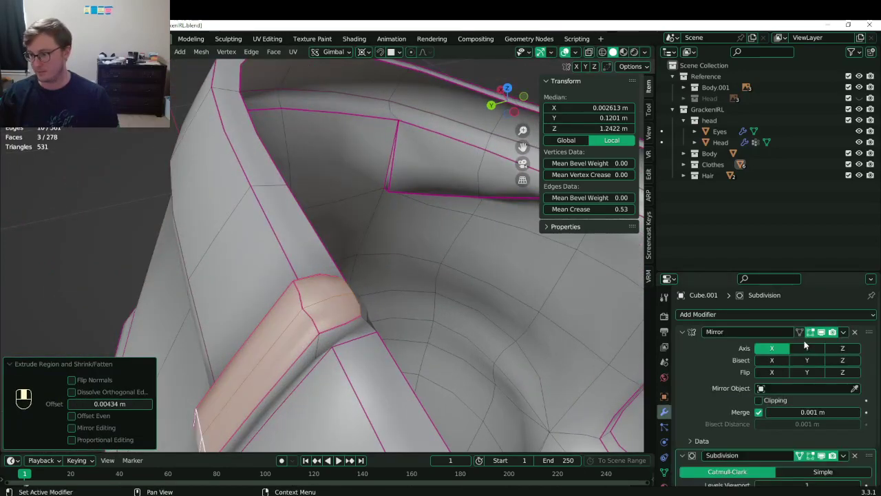
pyautogui.click(808, 333)
pyautogui.moveTo(580, 323); pyautogui.dragTo(233, 180, button='middle')
pyautogui.click(180, 107)
pyautogui.keyDown('ctrl'); pyautogui.click(90, 238); pyautogui.keyUp('ctrl')
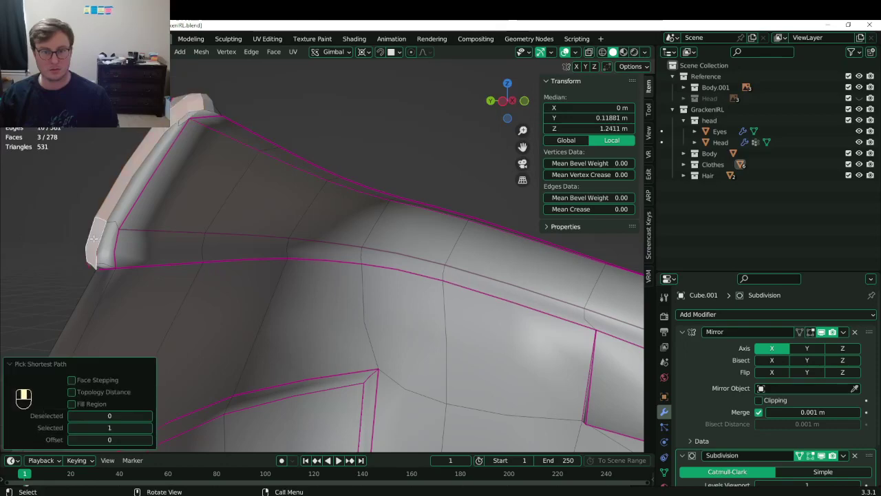
pyautogui.press('x')
pyautogui.click(92, 237)
pyautogui.moveTo(162, 233); pyautogui.dragTo(316, 235, button='middle')
pyautogui.press('Tab')
pyautogui.hotkey('ctrl', 's')
pyautogui.press('Tab')
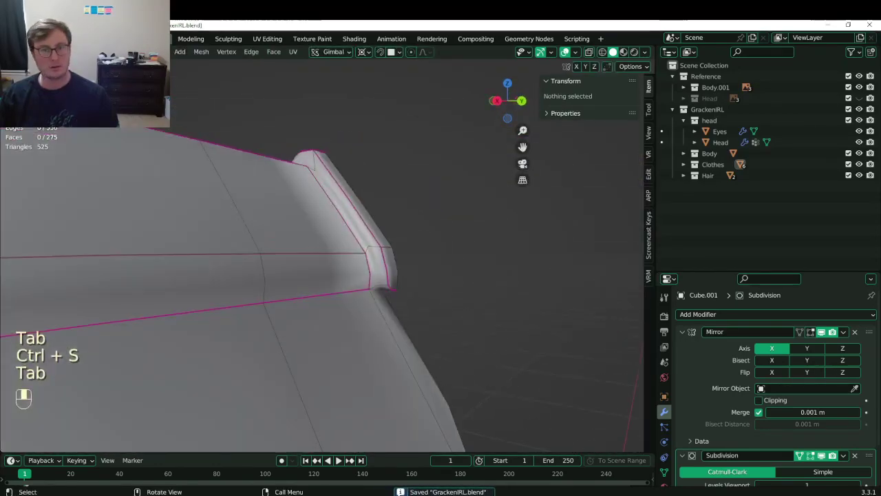
# Set the short side edges at the rear belt loop's lower and upper ends to crease 1.00.
pyautogui.click(390, 273)
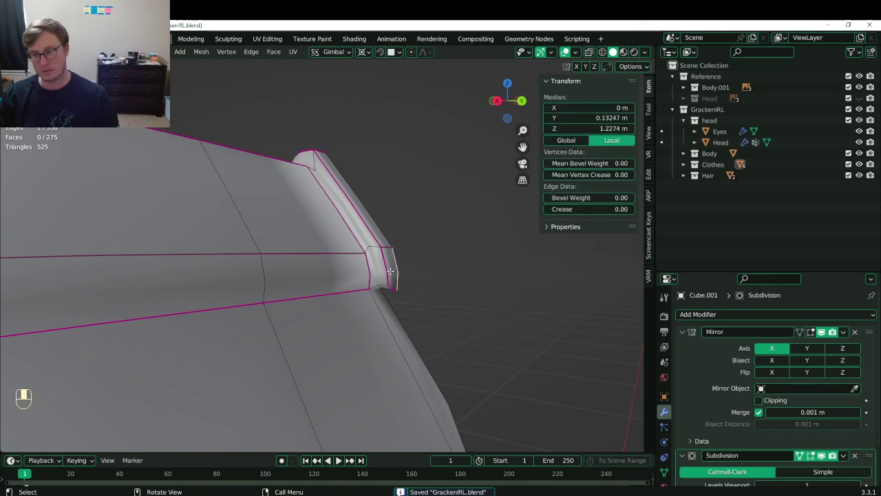
pyautogui.click(386, 287)
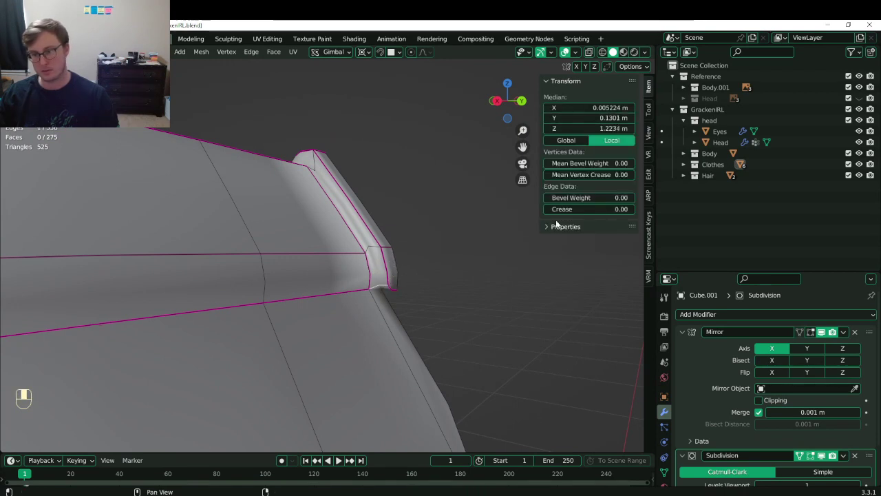
pyautogui.moveTo(387, 239); pyautogui.dragTo(292, 201, button='middle')
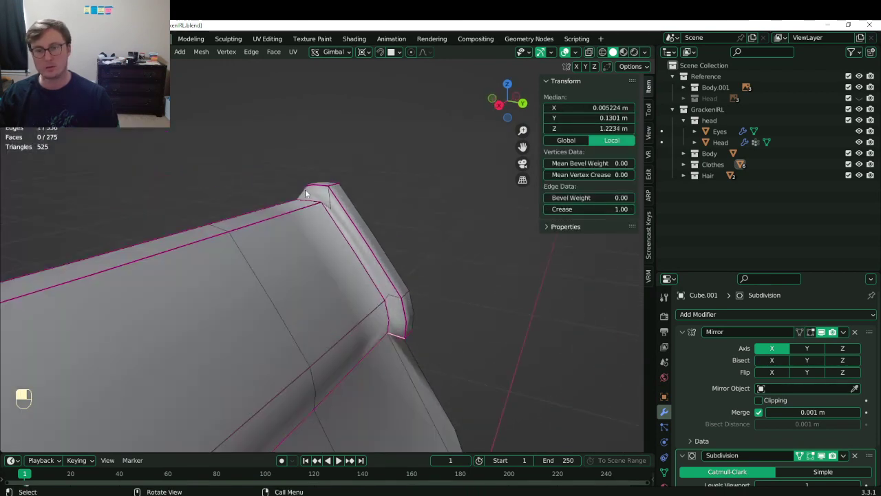
pyautogui.click(306, 194)
pyautogui.moveTo(428, 225); pyautogui.dragTo(273, 201, button='middle')
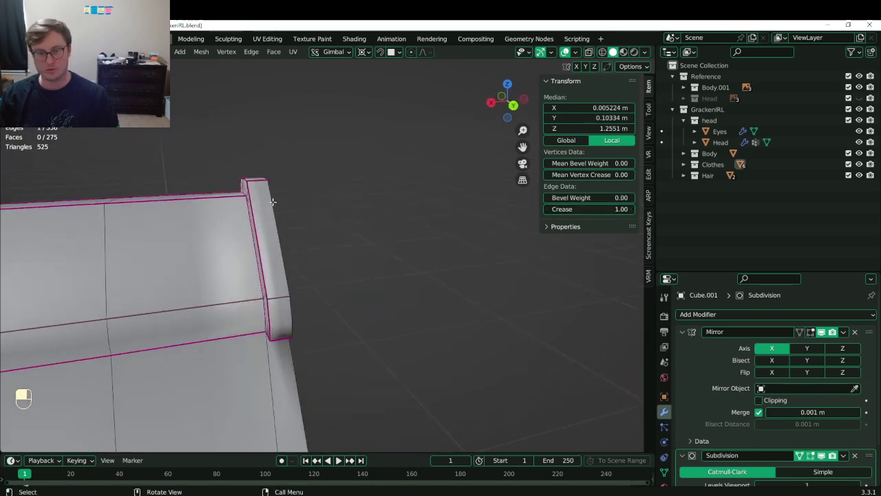
# Set the three edges crossing the rear belt loop's width to crease 0.00 and save the file.
pyautogui.keyDown('shift'); pyautogui.click(279, 301); pyautogui.keyUp('shift')
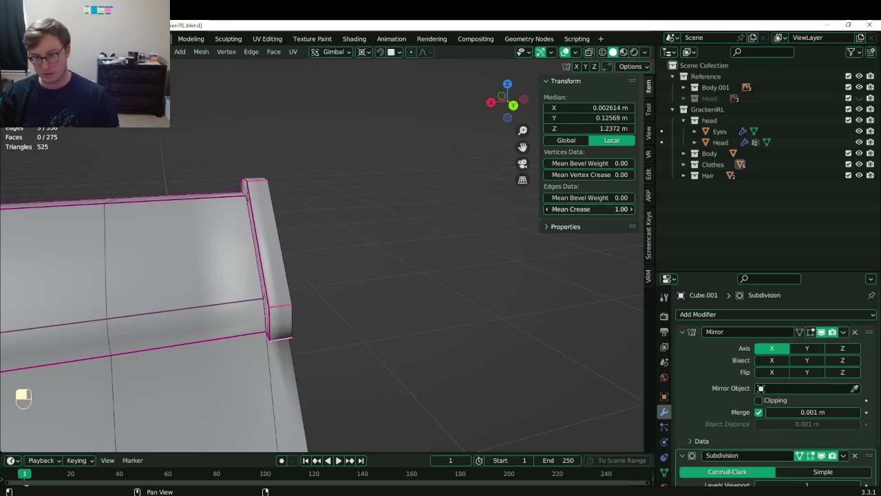
pyautogui.moveTo(590, 209); pyautogui.dragTo(545, 209)
pyautogui.moveTo(421, 272); pyautogui.dragTo(356, 182, button='middle')
pyautogui.press('Tab')
pyautogui.hotkey('ctrl', 's')
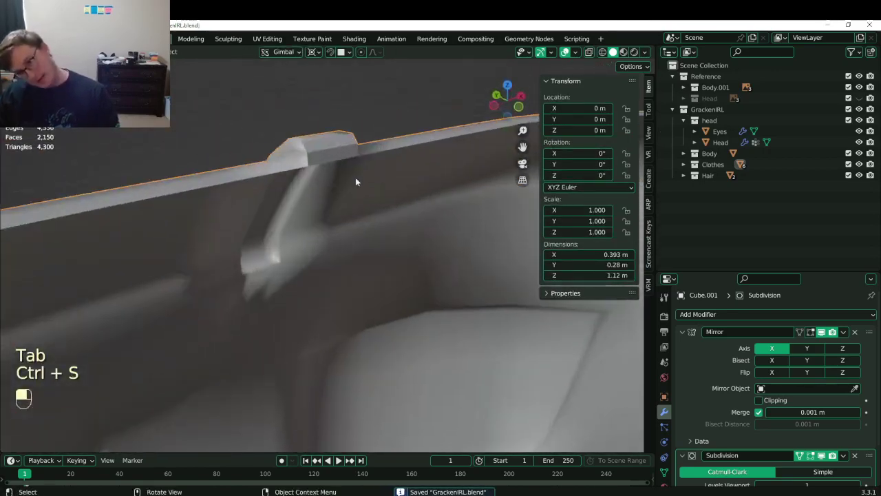
# Apply Shade Smooth to the trousers and save the file.
pyautogui.rightClick(356, 181)
pyautogui.click(302, 149)
pyautogui.moveTo(303, 149); pyautogui.dragTo(298, 264, button='middle')
pyautogui.hotkey('ctrl', 's')
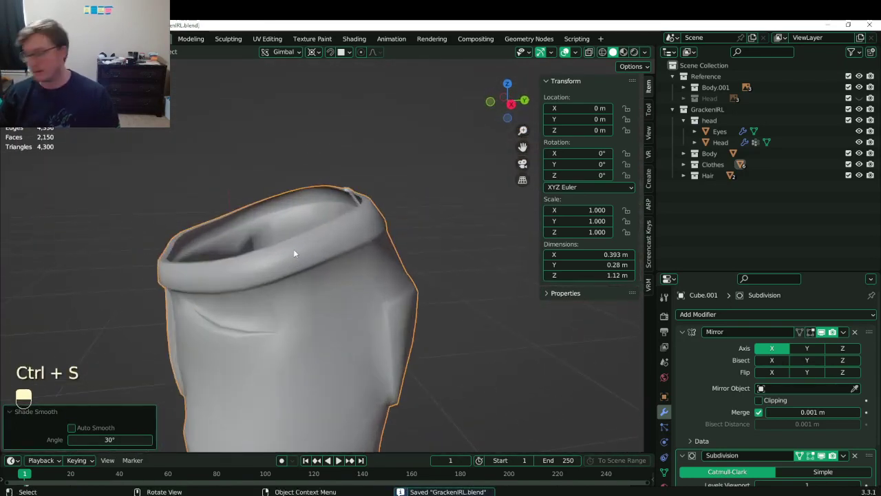
# Edge-slide the three connected edges across the waistband at the hip by a factor of -0.221.
pyautogui.press('Tab')
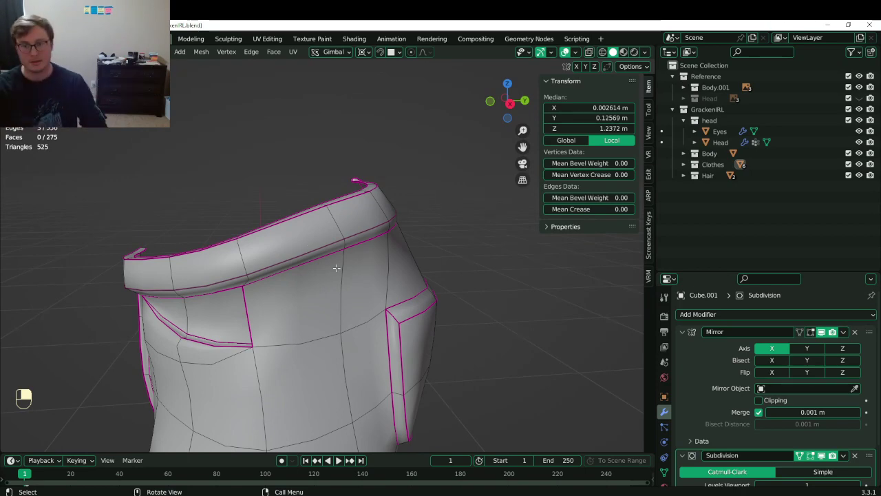
pyautogui.press('KP_Decimal')
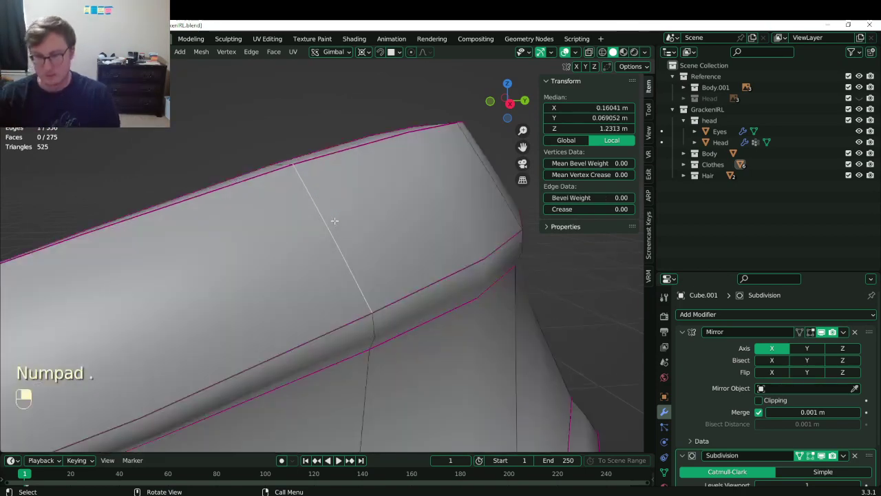
pyautogui.scroll(-7, 334, 220)
pyautogui.moveTo(334, 220); pyautogui.dragTo(296, 281, button='middle')
pyautogui.keyDown('shift'); pyautogui.click(313, 225); pyautogui.keyUp('shift')
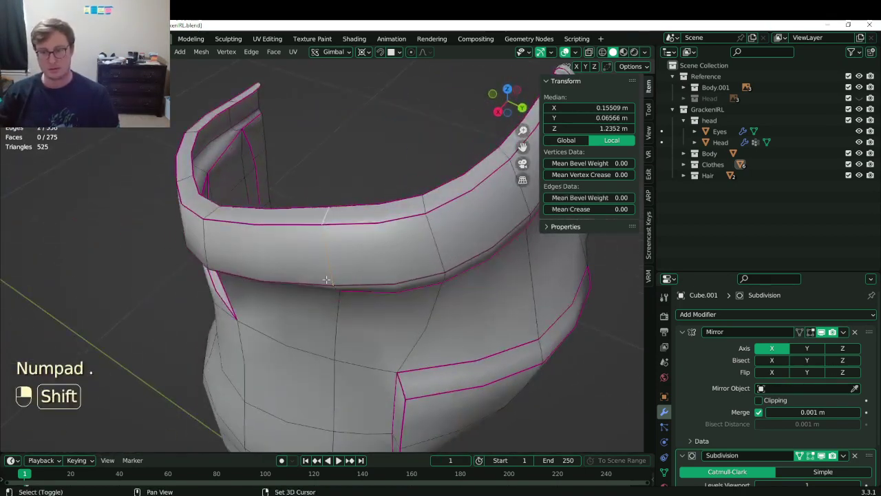
pyautogui.press('KP_Decimal')
pyautogui.press('g')
pyautogui.press('g')
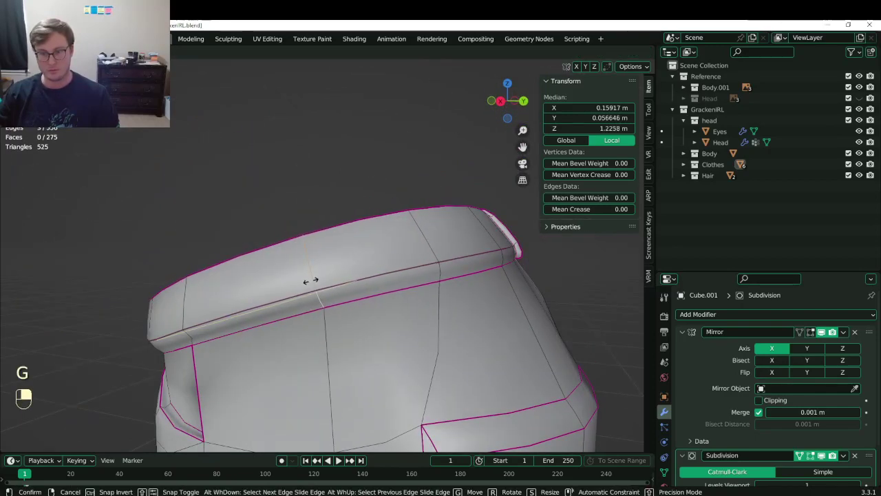
pyautogui.click(311, 282)
pyautogui.moveTo(311, 282); pyautogui.dragTo(375, 222, button='middle')
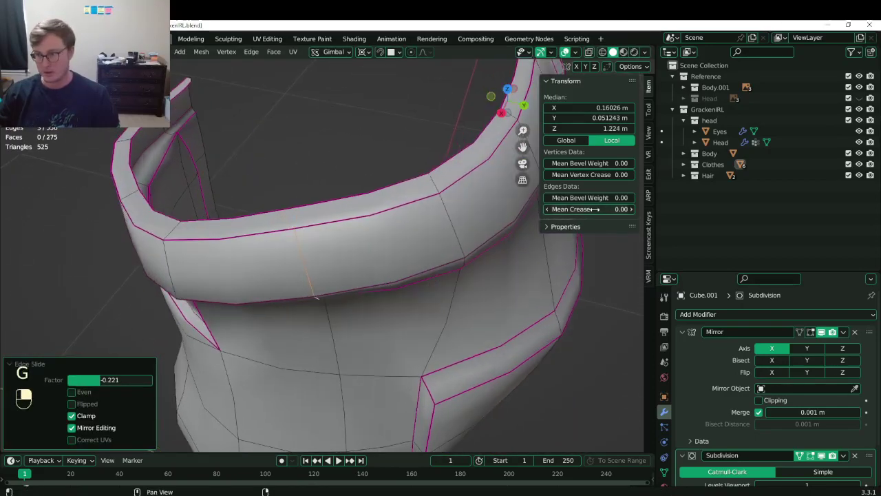
# Set the three hip waistband edges to crease 1.00 and bevel them 0.00408 m wide with one segment.
pyautogui.moveTo(596, 210); pyautogui.dragTo(633, 209)
pyautogui.moveTo(320, 205); pyautogui.dragTo(326, 186, button='middle')
pyautogui.hotkey('ctrl', 'b')
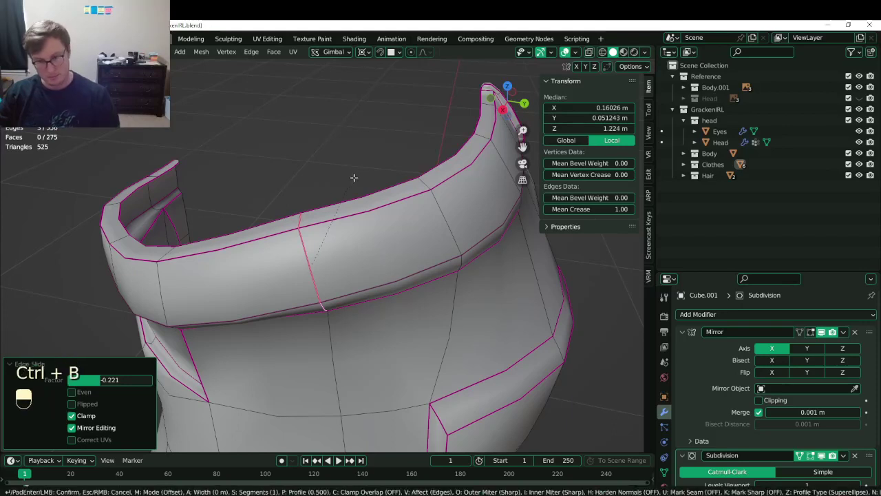
pyautogui.click(371, 173)
pyautogui.moveTo(371, 173); pyautogui.dragTo(350, 217, button='middle')
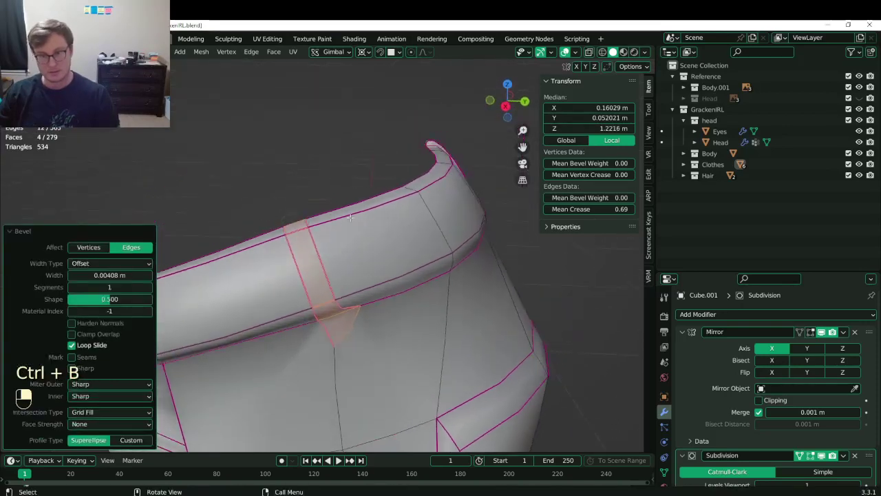
# Merge the tip vertex beneath the hip strip into the mesh vertex directly below it, and save the file.
pyautogui.click(332, 319)
pyautogui.click(333, 316)
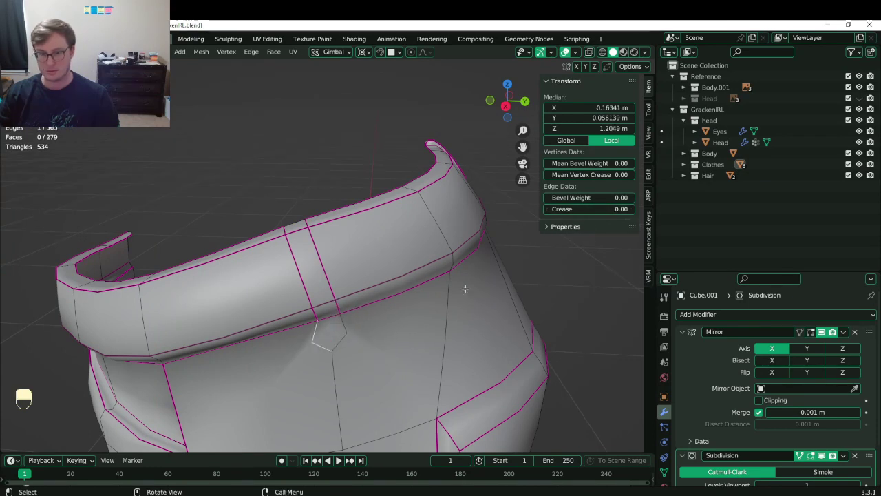
pyautogui.keyDown('shift'); pyautogui.moveTo(465, 288); pyautogui.dragTo(457, 237, button='middle'); pyautogui.keyUp('shift')
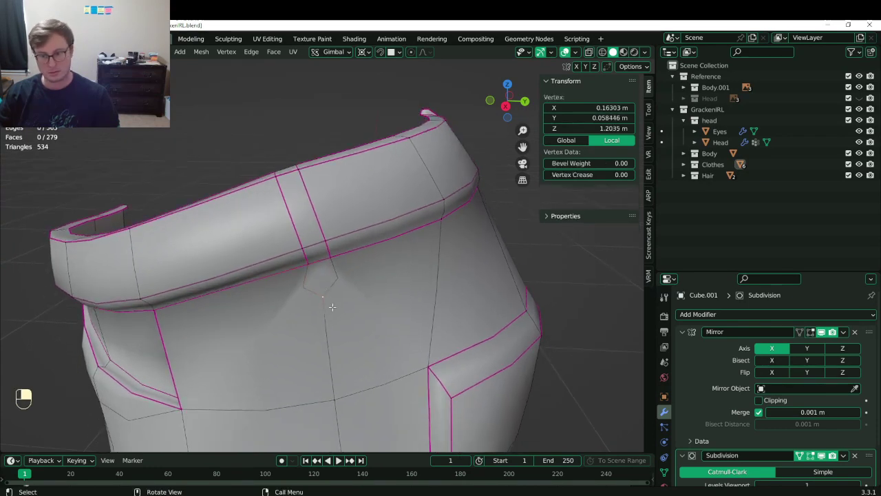
pyautogui.keyDown('shift'); pyautogui.click(331, 371); pyautogui.keyUp('shift')
pyautogui.press('m')
pyautogui.click(332, 371)
pyautogui.moveTo(332, 372); pyautogui.dragTo(365, 303, button='middle')
pyautogui.hotkey('ctrl', 's')
# Extrude the hip strip's three faces along their normals by 0.00512 m to form a side belt loop.
pyautogui.click(191, 90)
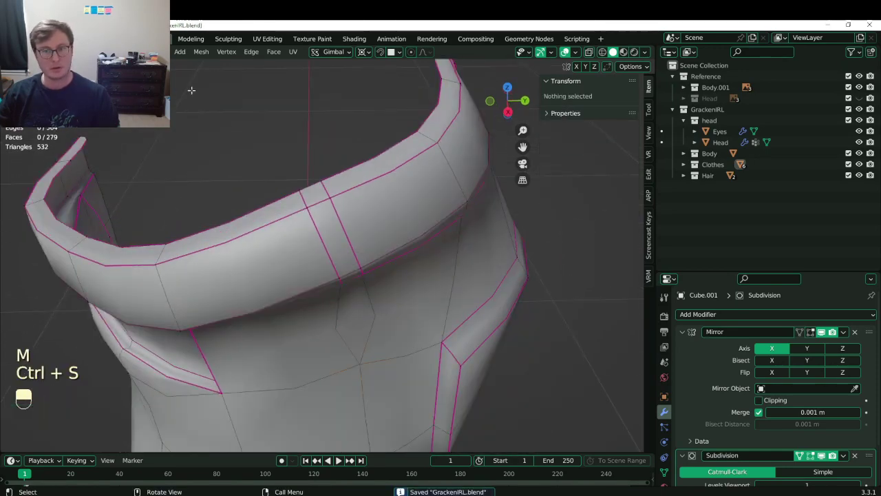
pyautogui.keyDown('alt'); pyautogui.keyDown('shift'); pyautogui.click(319, 208); pyautogui.keyUp('shift'); pyautogui.keyUp('alt')
pyautogui.moveTo(319, 207); pyautogui.dragTo(370, 224, button='middle')
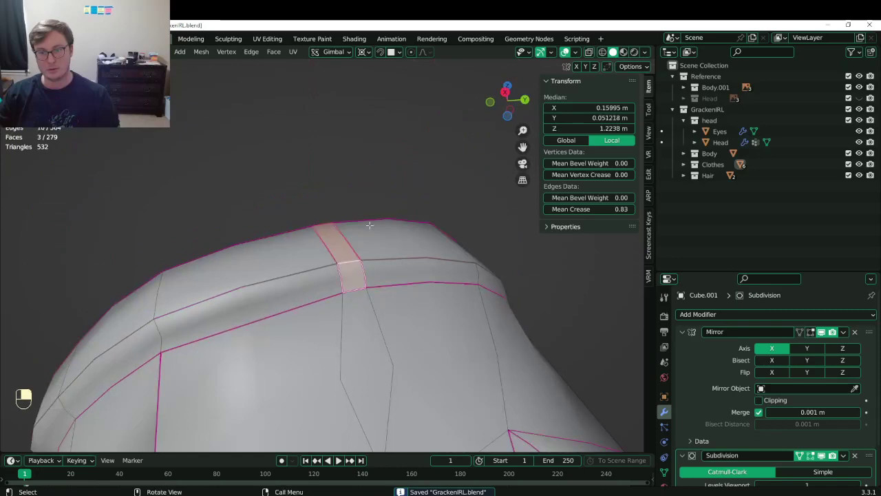
pyautogui.click(273, 51)
pyautogui.click(306, 78)
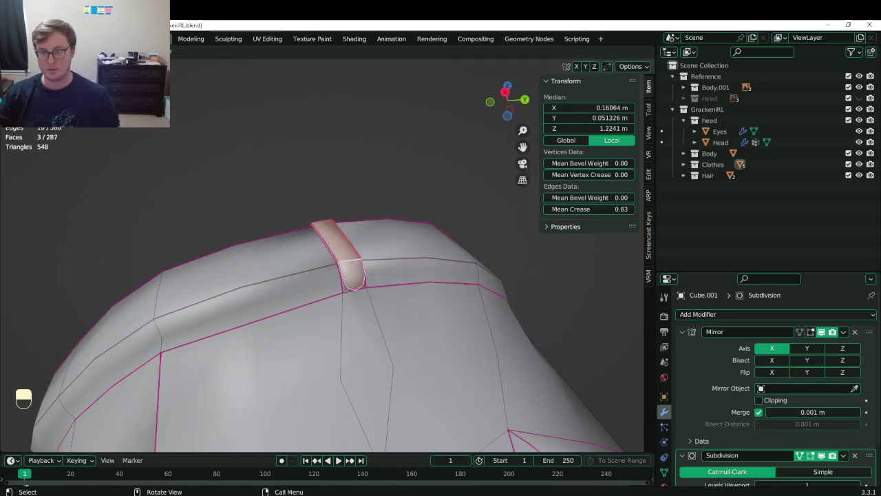
pyautogui.click(344, 239)
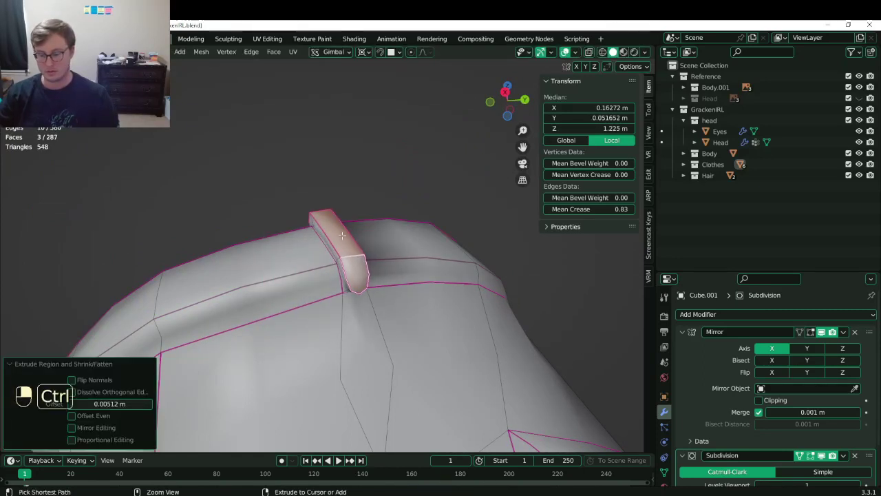
# Expand the selection to the whole side belt loop and apply smooth shading to the trousers.
pyautogui.press('ctrl+KP_Add')
pyautogui.press('Tab')
pyautogui.rightClick(342, 236)
pyautogui.click(342, 238)
pyautogui.press('Tab')
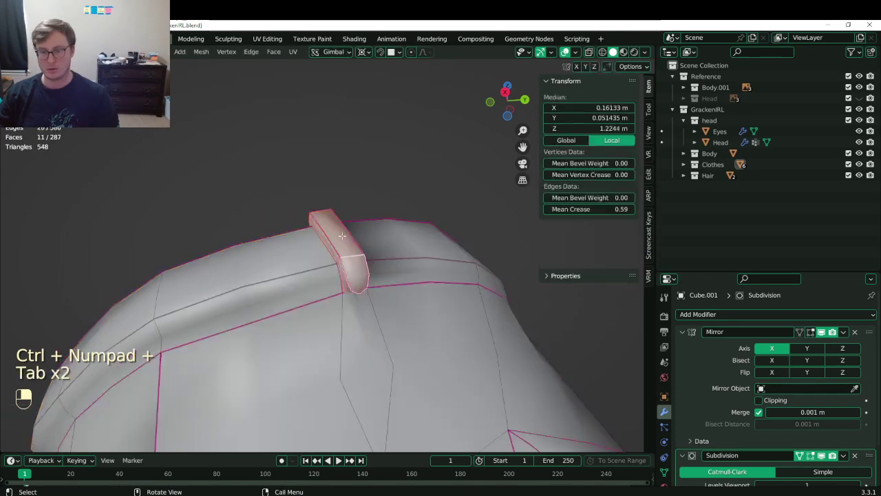
# Try setting the crease of the expanded side belt loop selection to 0.00 and undo it.
pyautogui.scroll(3, 355, 263)
pyautogui.moveTo(356, 264); pyautogui.dragTo(570, 229, button='middle')
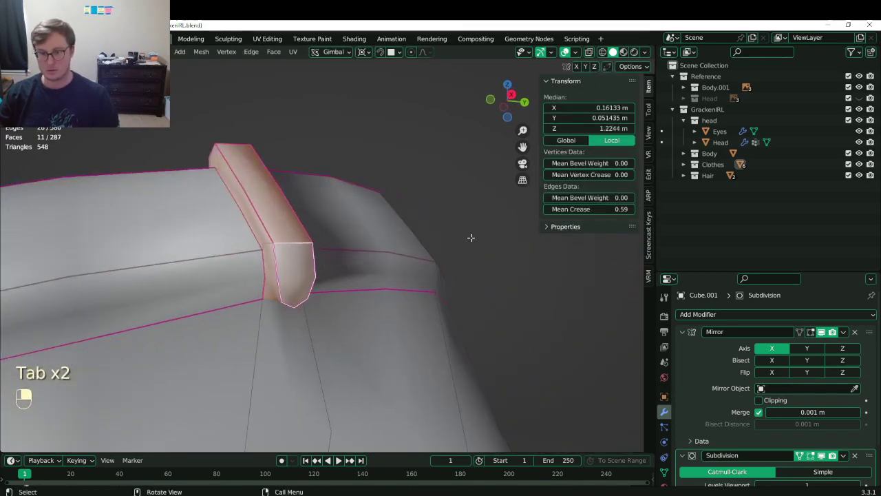
pyautogui.moveTo(594, 209); pyautogui.dragTo(550, 209)
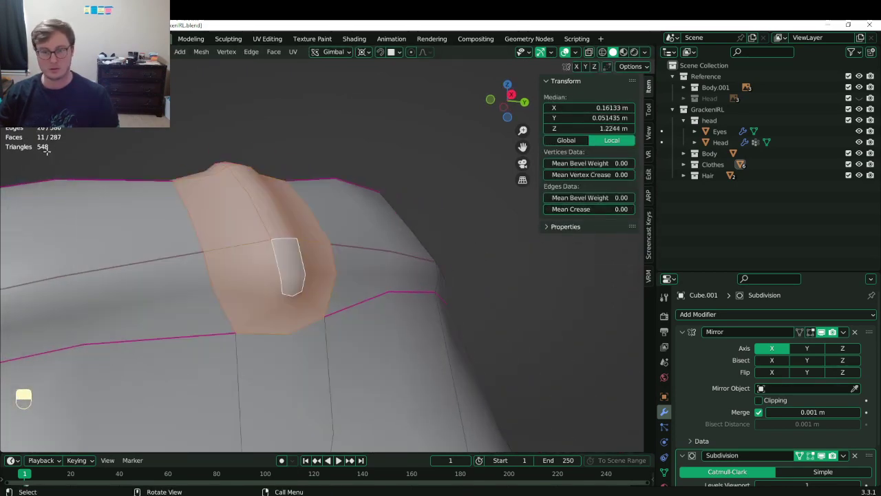
pyautogui.hotkey('ctrl', 'z')
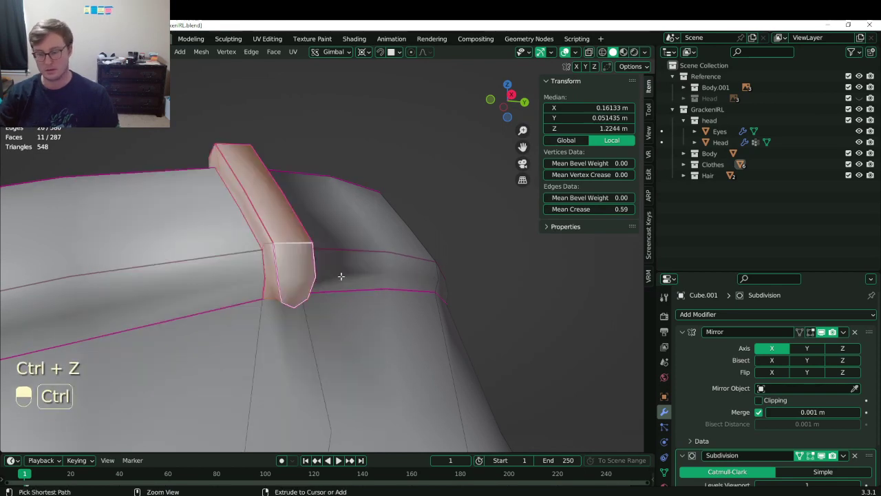
# Clear the crease on the side belt loop's three outer faces and set its long side edges to crease 1.00.
pyautogui.press('ctrl+KP_Subtract')
pyautogui.press('BackSpace')
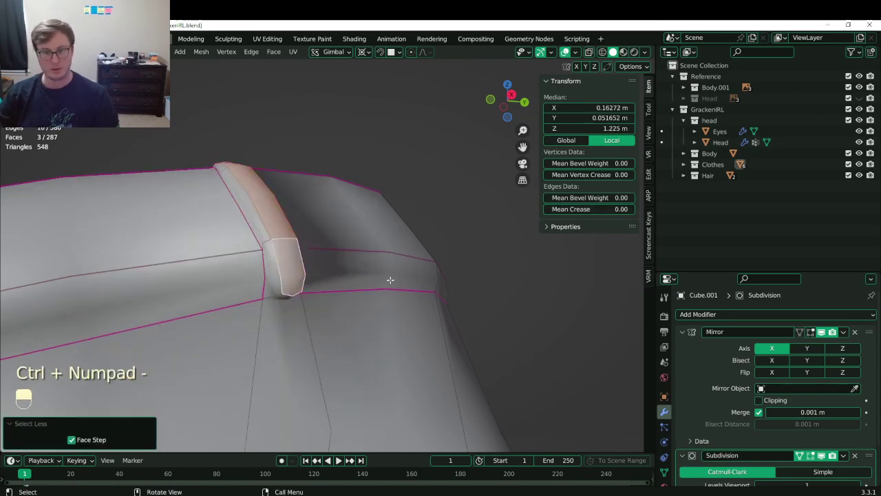
pyautogui.press('2')
pyautogui.click(276, 264)
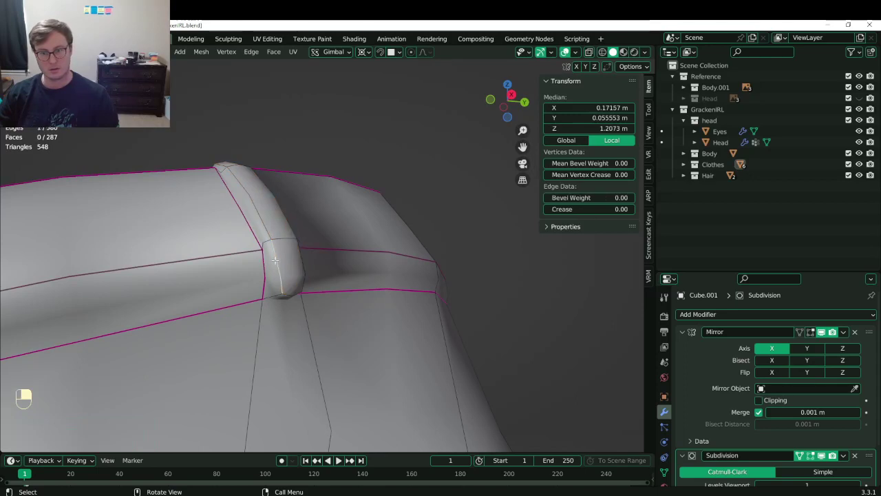
pyautogui.keyDown('alt'); pyautogui.keyDown('shift'); pyautogui.click(277, 264); pyautogui.keyUp('shift'); pyautogui.keyUp('alt')
pyautogui.keyDown('alt'); pyautogui.keyDown('shift'); pyautogui.click(277, 265); pyautogui.keyUp('shift'); pyautogui.keyUp('alt')
pyautogui.keyDown('alt'); pyautogui.keyDown('shift'); pyautogui.click(300, 264); pyautogui.keyUp('shift'); pyautogui.keyUp('alt')
pyautogui.keyDown('ctrl'); pyautogui.keyDown('alt'); pyautogui.keyDown('shift'); pyautogui.click(273, 275); pyautogui.keyUp('shift'); pyautogui.keyUp('alt'); pyautogui.keyUp('ctrl')
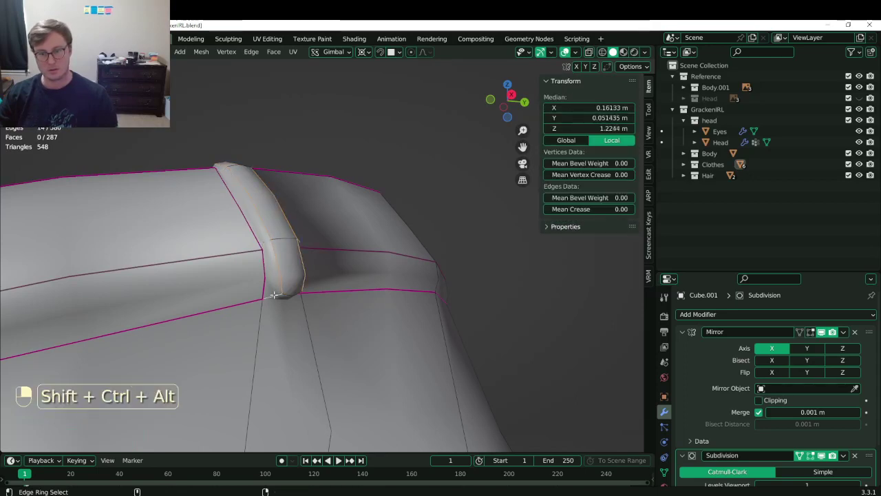
pyautogui.keyDown('alt'); pyautogui.keyDown('shift'); pyautogui.click(282, 240); pyautogui.keyUp('shift'); pyautogui.keyUp('alt')
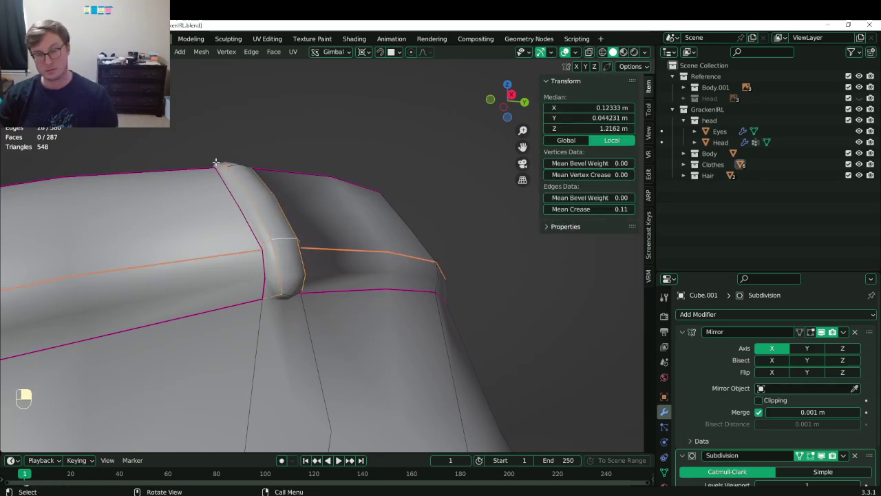
pyautogui.keyDown('alt'); pyautogui.keyDown('shift'); pyautogui.click(281, 235); pyautogui.keyUp('shift'); pyautogui.keyUp('alt')
pyautogui.keyDown('alt'); pyautogui.keyDown('shift'); pyautogui.click(224, 174); pyautogui.keyUp('shift'); pyautogui.keyUp('alt')
pyautogui.moveTo(226, 176); pyautogui.dragTo(260, 278, button='middle')
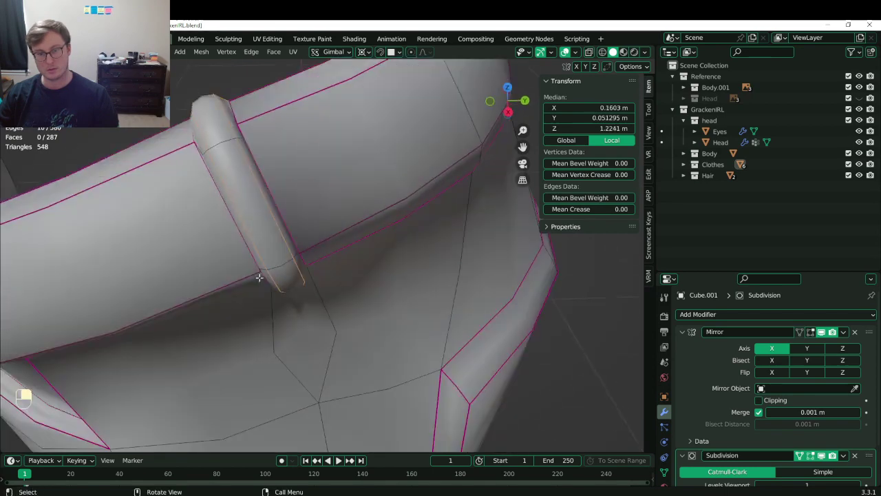
pyautogui.moveTo(596, 209); pyautogui.dragTo(640, 209)
# Return to Object Mode, check the side belt loop on the whole trousers, and save the file.
pyautogui.moveTo(221, 215); pyautogui.dragTo(225, 194, button='middle')
pyautogui.press('Tab')
pyautogui.scroll(-9, 226, 194)
pyautogui.hotkey('ctrl', 's')
pyautogui.moveTo(315, 194); pyautogui.dragTo(316, 291, button='middle')
pyautogui.hotkey('ctrl', 's')
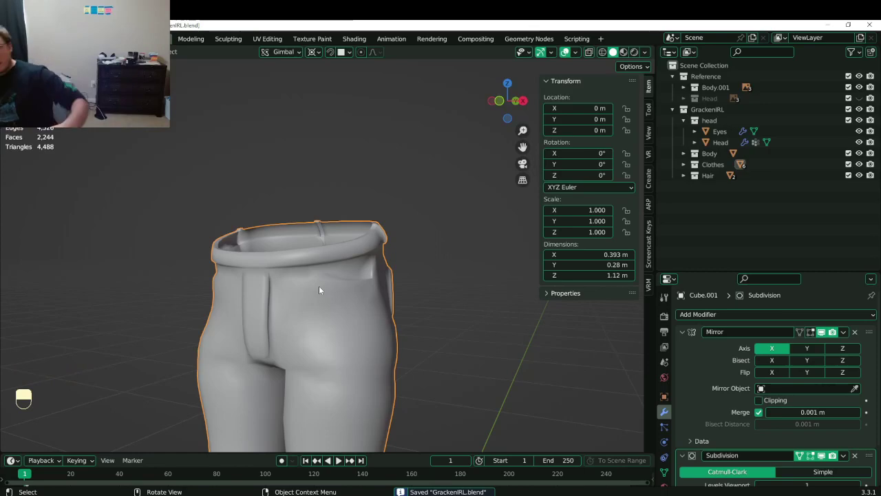
# Set the three connected edges across the front waistband, above the side pocket's inner corner, to crease 1.00.
pyautogui.scroll(4, 335, 283)
pyautogui.press('Tab')
pyautogui.scroll(3, 295, 292)
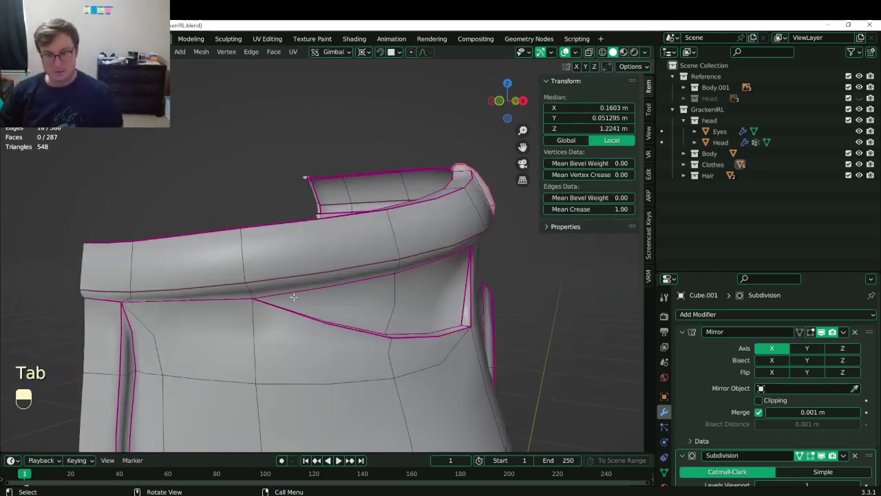
pyautogui.moveTo(222, 289); pyautogui.dragTo(289, 305, button='middle')
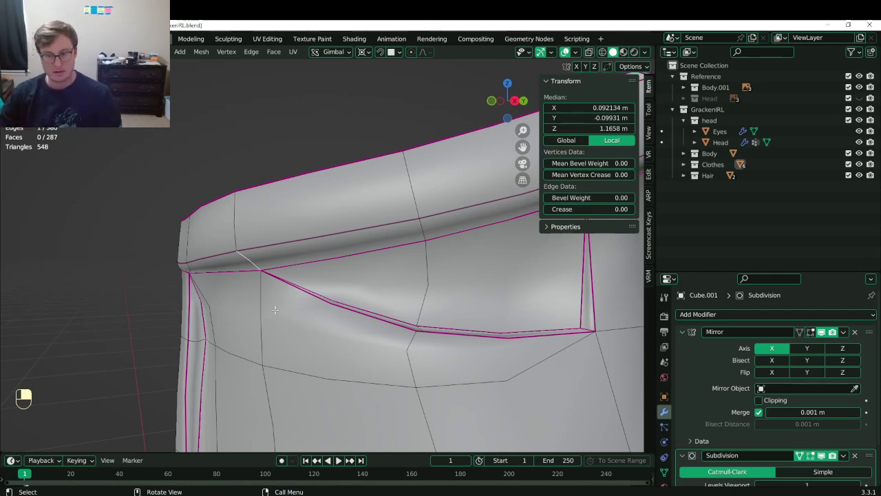
pyautogui.moveTo(274, 309); pyautogui.dragTo(237, 348, button='middle')
pyautogui.moveTo(238, 347); pyautogui.dragTo(311, 329, button='middle')
pyautogui.keyDown('shift'); pyautogui.click(358, 244); pyautogui.keyUp('shift')
pyautogui.moveTo(358, 244); pyautogui.dragTo(355, 317, button='middle')
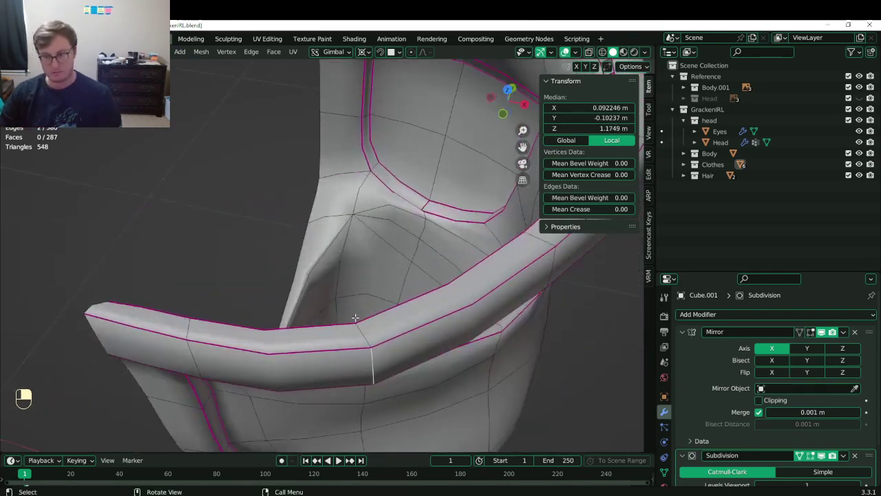
pyautogui.keyDown('shift'); pyautogui.click(360, 328); pyautogui.keyUp('shift')
pyautogui.moveTo(586, 209); pyautogui.dragTo(640, 210)
# Bevel the three front waistband edges 0.00462 m wide with one segment.
pyautogui.moveTo(359, 377); pyautogui.dragTo(437, 272, button='middle')
pyautogui.hotkey('ctrl', 'b')
pyautogui.click(372, 220)
# Move the bevelled strip's three faces on the front waistband -0.001871 m in X and 0.004304 m in Y.
pyautogui.press('KP_7')
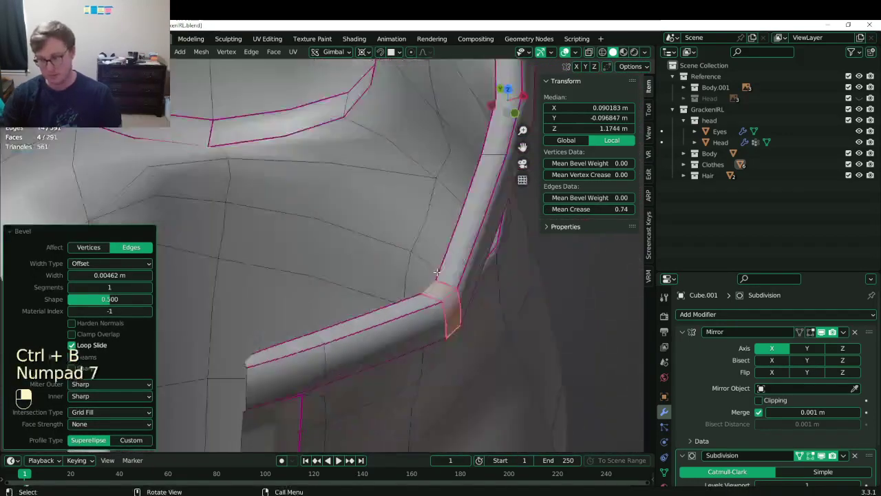
pyautogui.press('z')
pyautogui.moveTo(426, 335); pyautogui.dragTo(369, 279, button='middle')
pyautogui.press('b')
pyautogui.keyDown('shift'); pyautogui.moveTo(301, 290); pyautogui.dragTo(406, 325); pyautogui.keyUp('shift')
pyautogui.press('b')
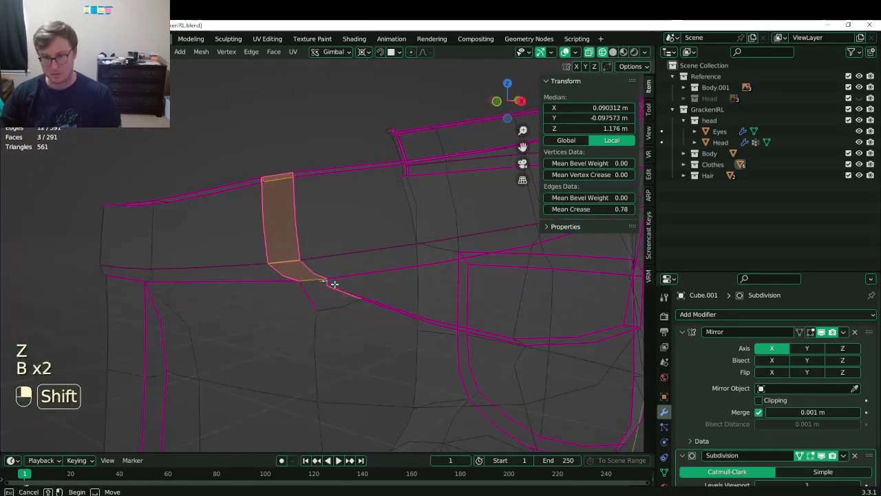
pyautogui.keyDown('shift'); pyautogui.moveTo(335, 285); pyautogui.dragTo(367, 307); pyautogui.keyUp('shift')
pyautogui.press('KP_7')
pyautogui.press('g')
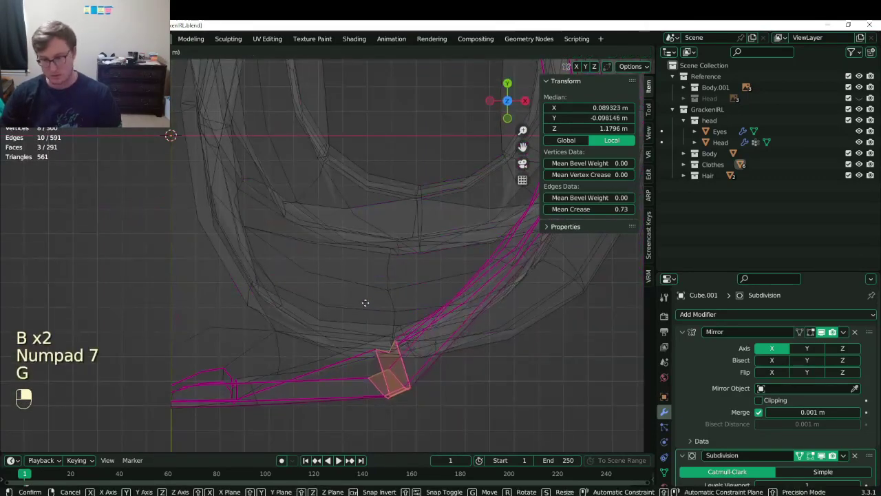
pyautogui.click(362, 298)
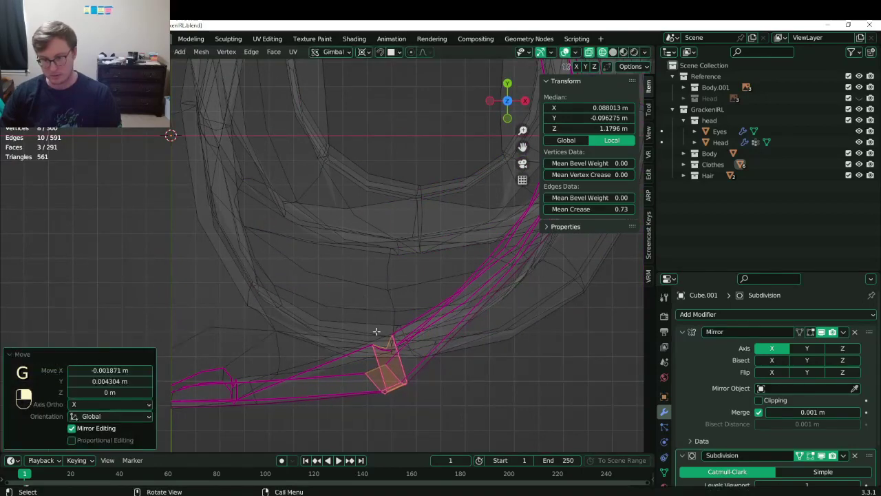
pyautogui.hotkey('ctrl', 'z')
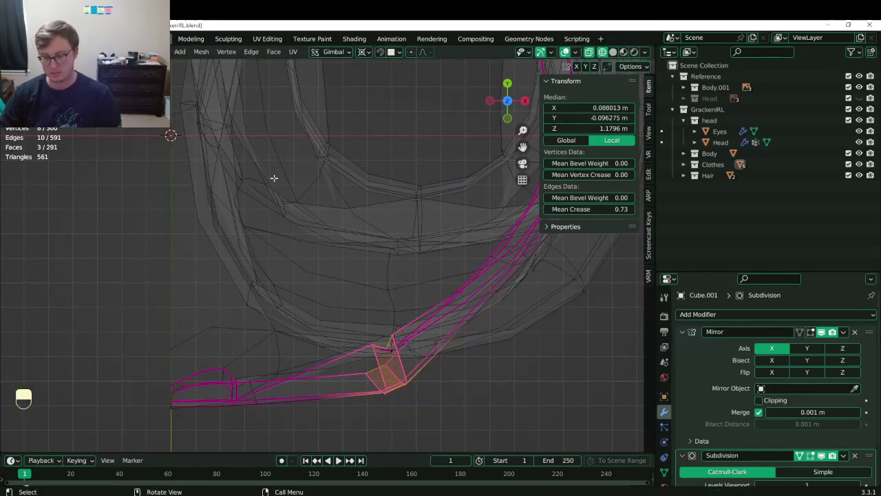
# Isolate the top face of the front waistband strip and reposition it in the horizontal plane to follow the waistband's curve.
pyautogui.press('KP_1')
pyautogui.press('b')
pyautogui.keyDown('shift'); pyautogui.moveTo(349, 240); pyautogui.dragTo(450, 294); pyautogui.keyUp('shift')
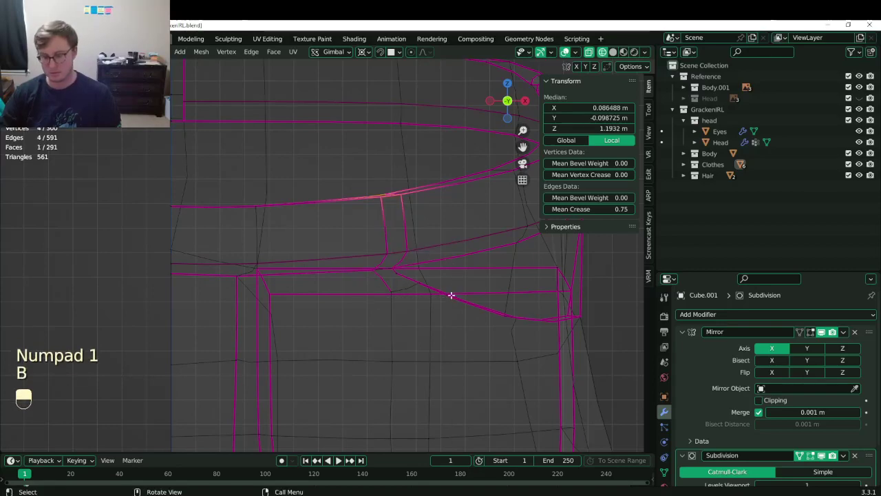
pyautogui.press('KP_7')
pyautogui.press('g')
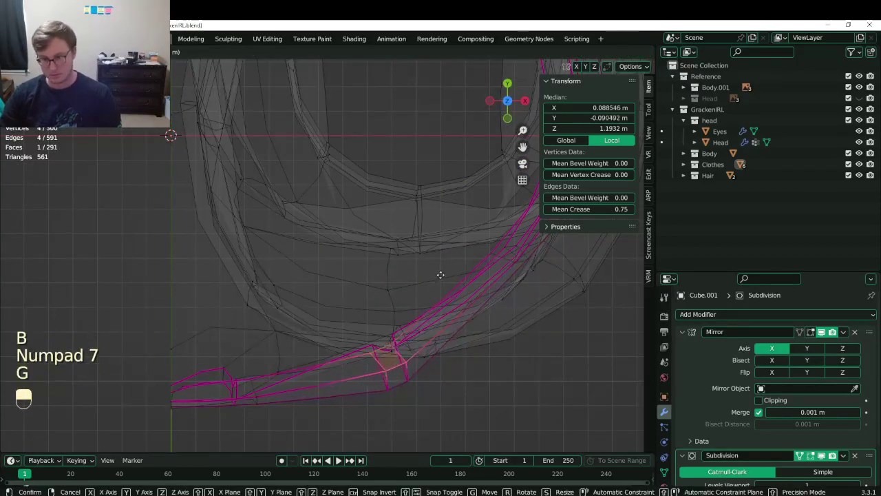
pyautogui.click(445, 291)
# Move the strip's top and front faces -0.003522 m in X, 0.012405 m in Y and 0.000391 m in Z.
pyautogui.moveTo(445, 291)
pyautogui.mouseDown(button='middle')
pyautogui.moveTo(424, 319)
pyautogui.moveTo(348, 316)
pyautogui.moveTo(383, 236)
pyautogui.moveTo(298, 195)
pyautogui.moveTo(242, 239)
pyautogui.moveTo(269, 239)
pyautogui.mouseUp(button='middle')
pyautogui.press('z')
pyautogui.moveTo(258, 253); pyautogui.dragTo(259, 254)
pyautogui.press('g')
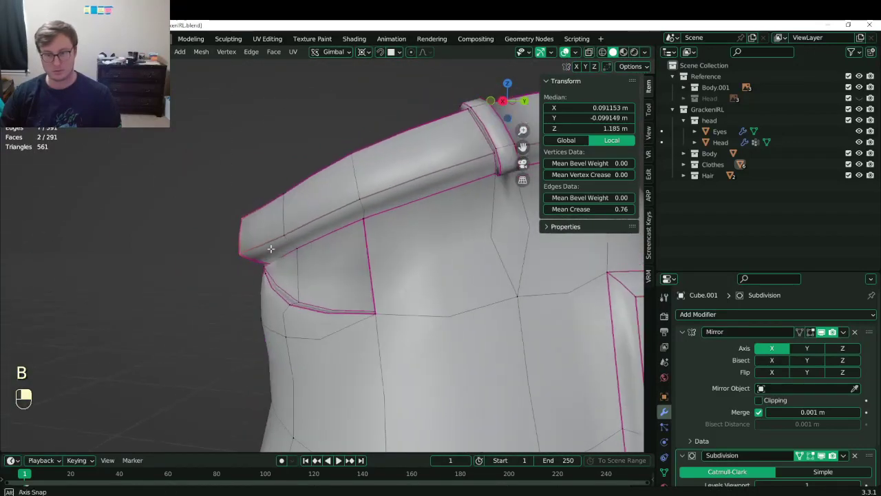
pyautogui.click(284, 248)
pyautogui.moveTo(284, 248); pyautogui.dragTo(372, 340, button='middle')
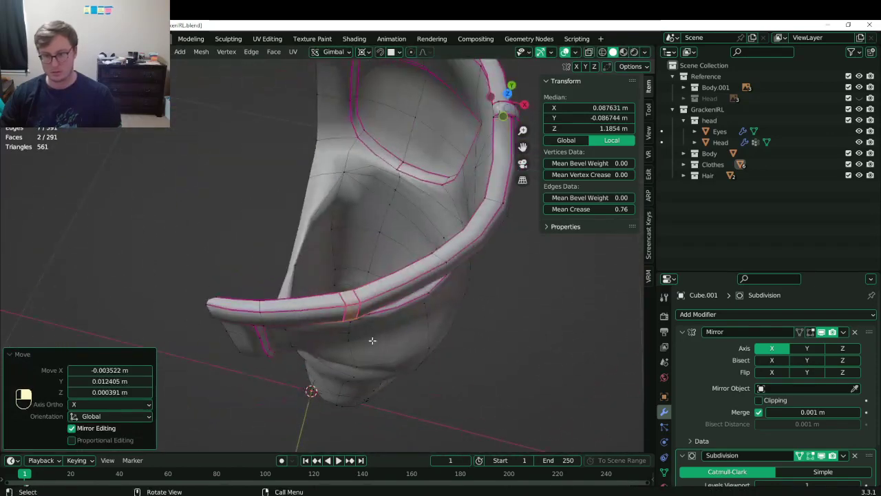
# Rotate only the strip's top face 5° about Z and nudge it slightly forward along Y.
pyautogui.press('KP_1')
pyautogui.press('z')
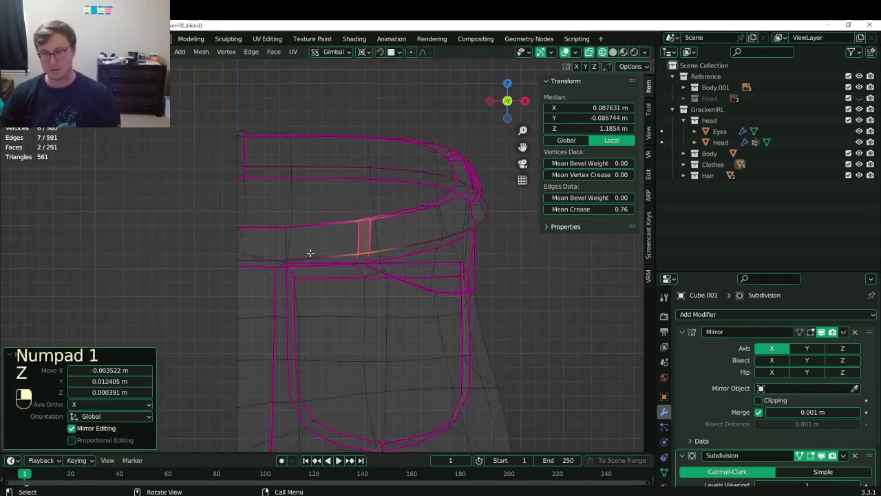
pyautogui.press('b')
pyautogui.keyDown('shift'); pyautogui.moveTo(350, 247); pyautogui.dragTo(409, 288); pyautogui.keyUp('shift')
pyautogui.press('KP_7')
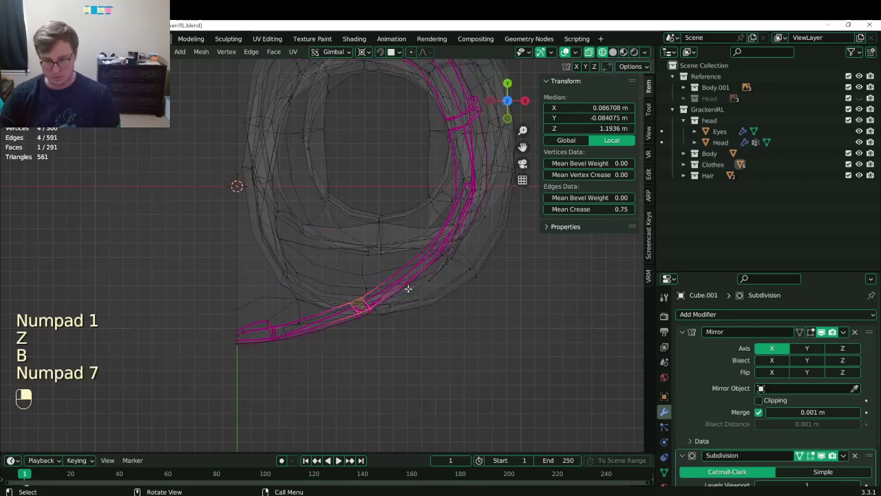
pyautogui.scroll(2, 408, 288)
pyautogui.press('r')
pyautogui.rightClick(460, 294)
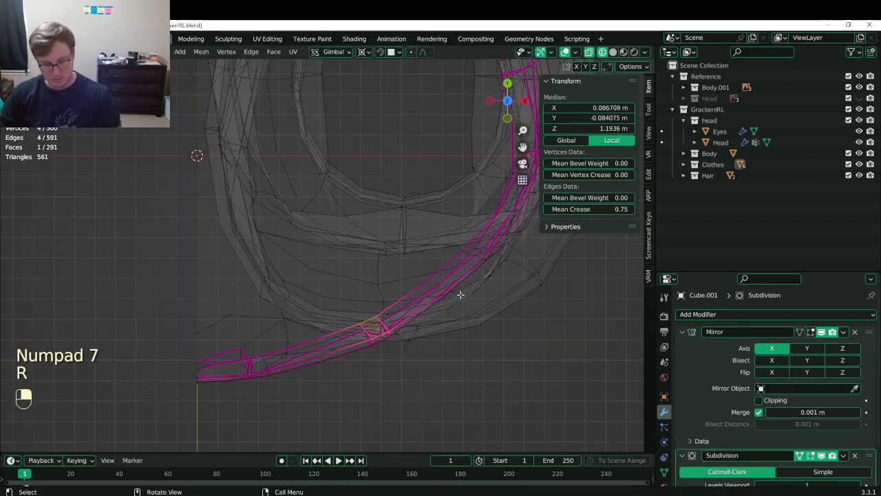
pyautogui.press('.')
pyautogui.click(458, 301)
pyautogui.scroll(1, 457, 299)
pyautogui.press('r')
pyautogui.click(457, 299)
pyautogui.press('g')
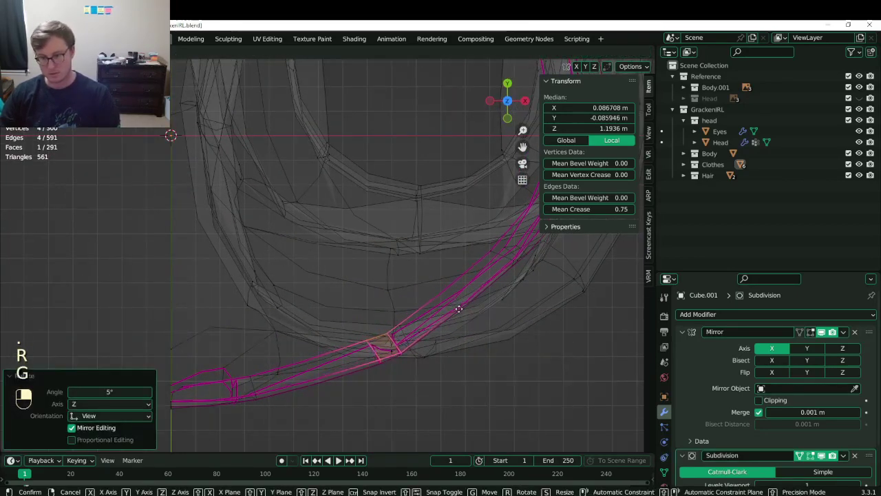
pyautogui.click(459, 309)
# Save the file and merge the vertex just below the front waistband strip with the vertex beneath it.
pyautogui.moveTo(459, 309)
pyautogui.mouseDown(button='middle')
pyautogui.moveTo(393, 287)
pyautogui.moveTo(366, 226)
pyautogui.moveTo(342, 236)
pyautogui.mouseUp(button='middle')
pyautogui.press('z')
pyautogui.hotkey('ctrl', 's')
pyautogui.click(349, 290)
pyautogui.keyDown('shift'); pyautogui.click(350, 373); pyautogui.keyUp('shift')
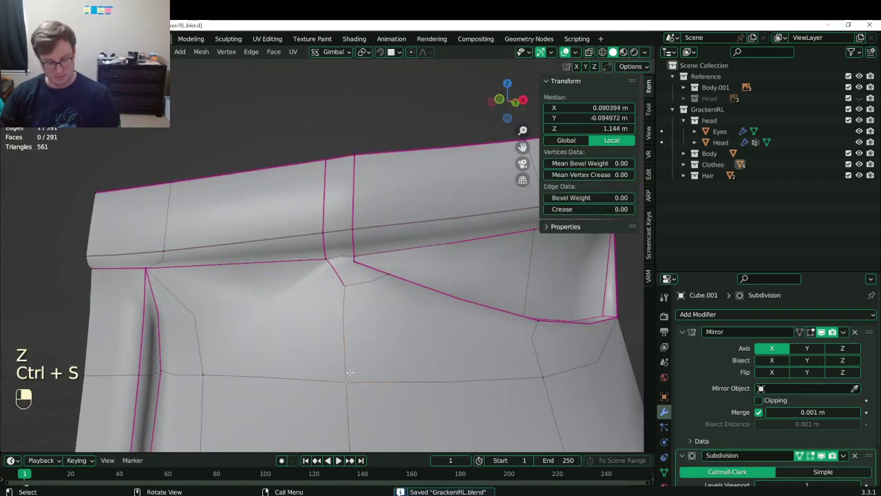
pyautogui.press('m')
pyautogui.click(349, 370)
# Merge the extra vertex on the side pocket's edge into the pocket's inner corner, repeating the merge on the neighbouring vertices.
pyautogui.click(351, 267)
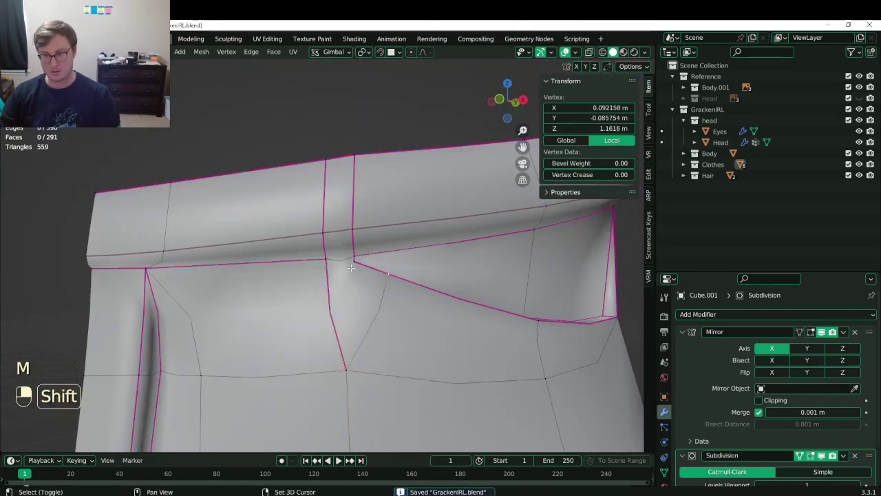
pyautogui.moveTo(352, 265)
pyautogui.mouseDown(button='middle')
pyautogui.moveTo(289, 307)
pyautogui.moveTo(340, 275)
pyautogui.mouseUp(button='middle')
pyautogui.keyDown('shift'); pyautogui.click(286, 307); pyautogui.keyUp('shift')
pyautogui.hotkey('shift', 'r')
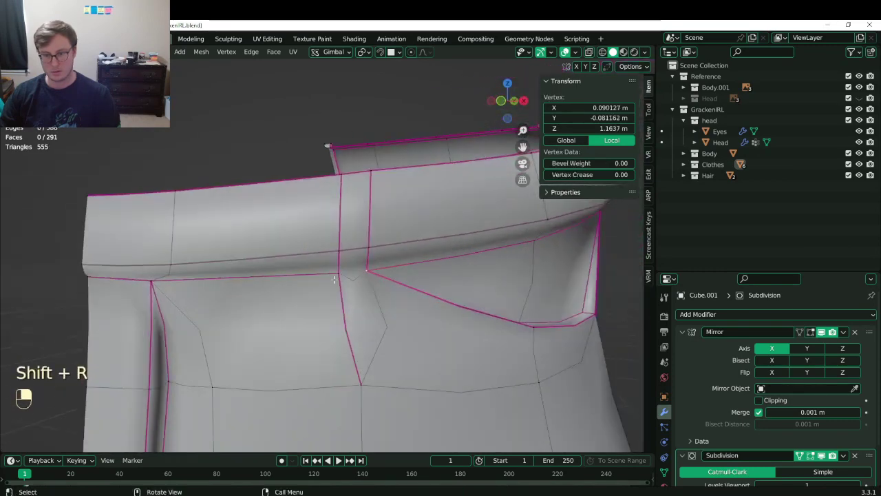
# Clear the crease running down below the front waistband strip and set the strip's bottom edge to crease 1.00.
pyautogui.press('2')
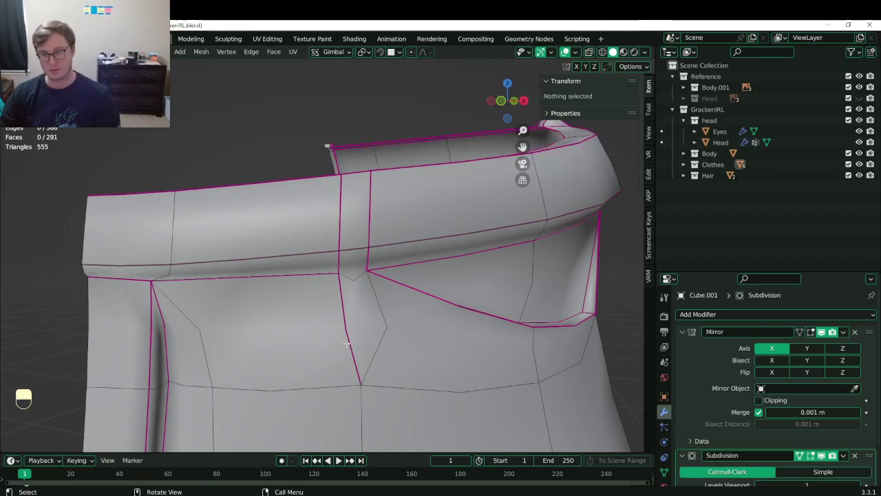
pyautogui.click(349, 342)
pyautogui.moveTo(589, 209); pyautogui.dragTo(509, 209)
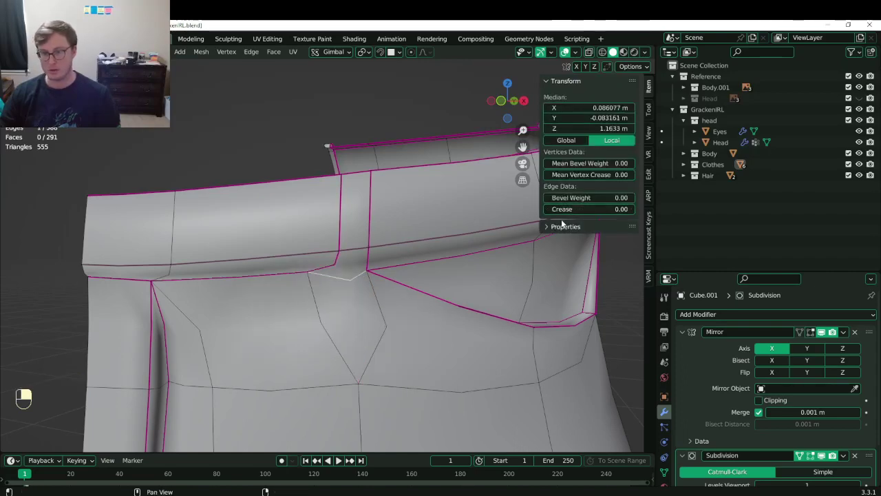
pyautogui.moveTo(392, 254); pyautogui.dragTo(276, 254, button='middle')
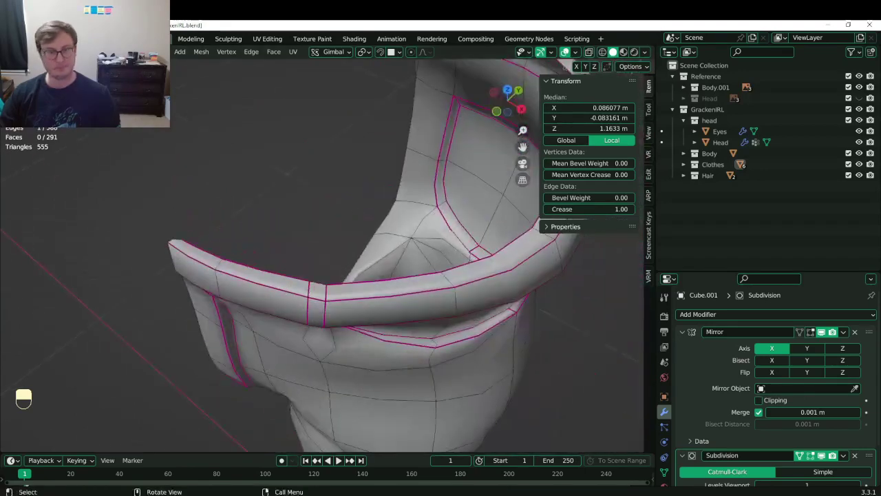
# Extrude the front waistband strip's three faces along their normals by 0.00769 m to form a belt loop.
pyautogui.click(271, 241)
pyautogui.scroll(5, 292, 274)
pyautogui.click(303, 336)
pyautogui.scroll(-5, 305, 338)
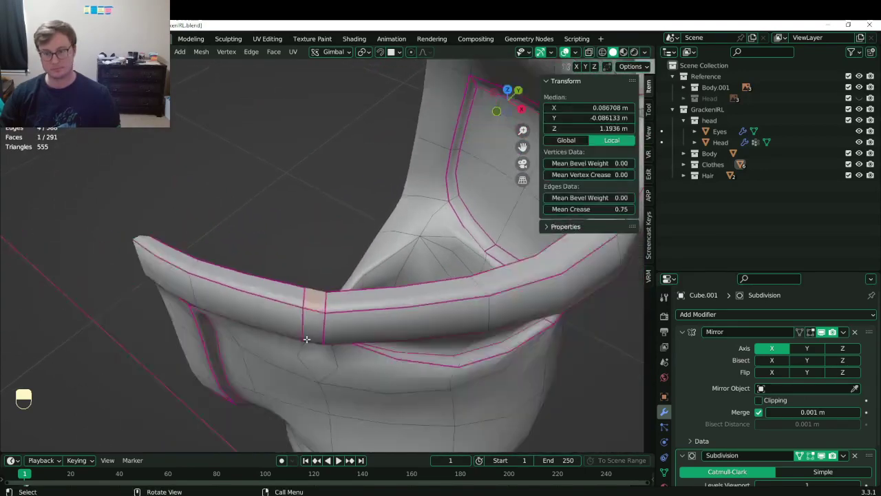
pyautogui.moveTo(305, 338); pyautogui.dragTo(335, 276, button='middle')
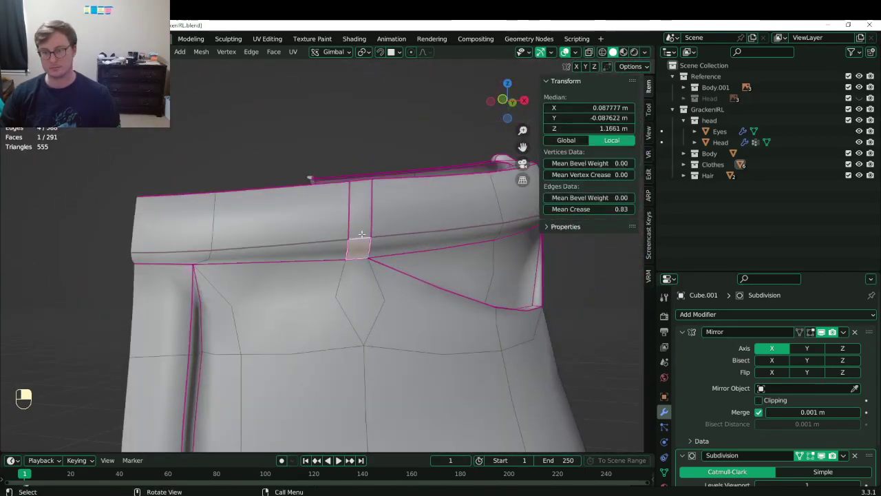
pyautogui.keyDown('shift'); pyautogui.click(361, 234); pyautogui.keyUp('shift')
pyautogui.moveTo(361, 234); pyautogui.dragTo(359, 275, button='middle')
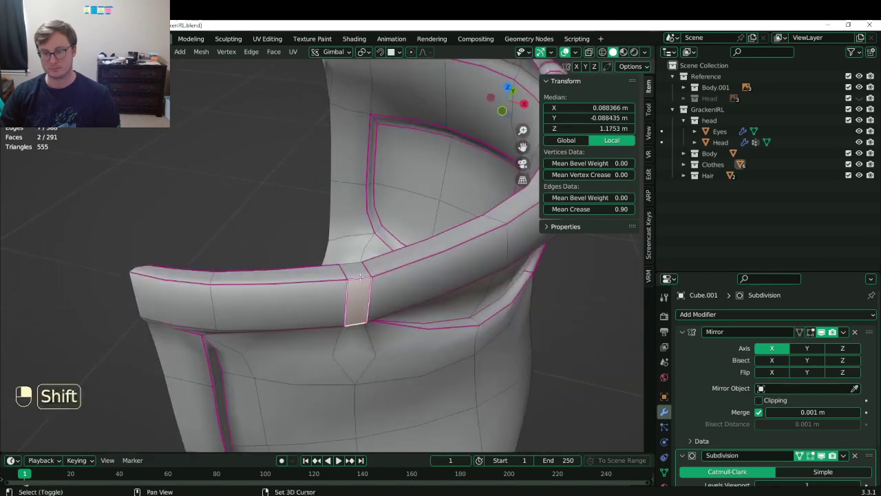
pyautogui.click(249, 53)
pyautogui.click(273, 51)
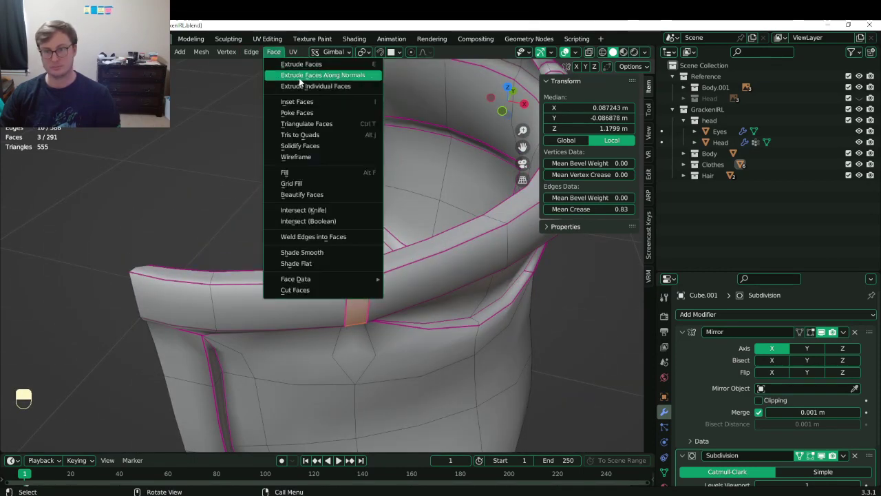
pyautogui.click(300, 75)
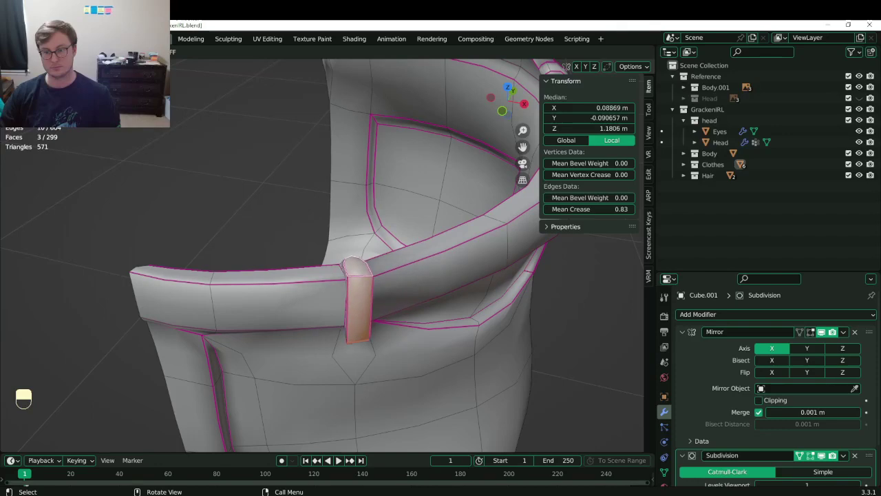
pyautogui.click(639, 186)
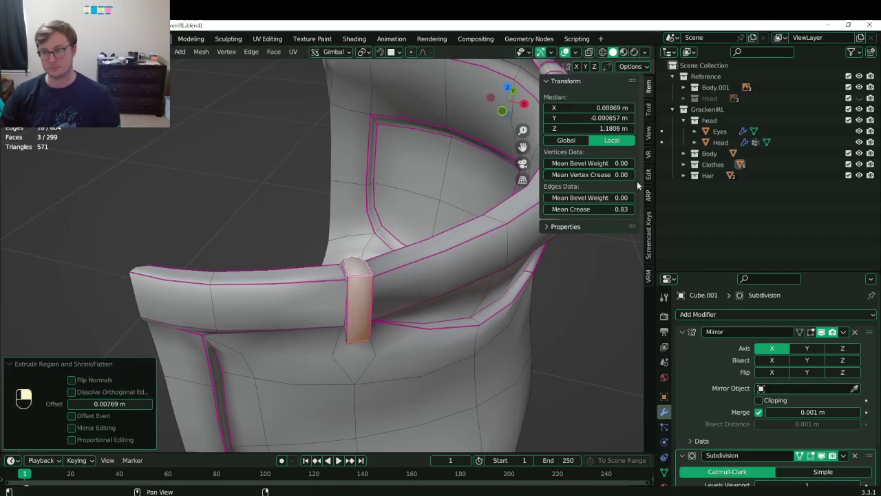
# Clear the crease on the front belt loop's three outer faces and set its long side edges to crease 1.00.
pyautogui.press('Tab')
pyautogui.rightClick(379, 279)
pyautogui.click(380, 279)
pyautogui.press('Tab')
pyautogui.moveTo(380, 280); pyautogui.dragTo(382, 249, button='middle')
pyautogui.scroll(4, 373, 263)
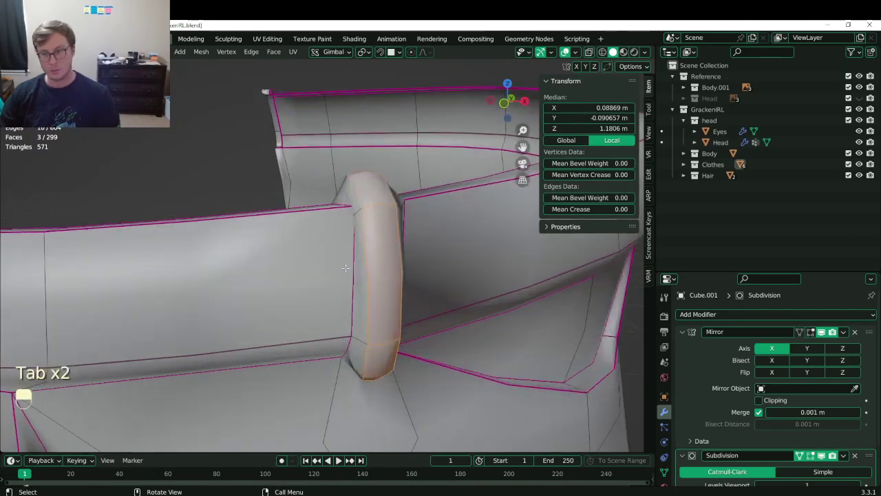
pyautogui.keyDown('alt'); pyautogui.keyDown('shift'); pyautogui.click(373, 263); pyautogui.keyUp('shift'); pyautogui.keyUp('alt')
pyautogui.moveTo(373, 263); pyautogui.dragTo(312, 411, button='middle')
pyautogui.keyDown('alt'); pyautogui.keyDown('shift'); pyautogui.click(322, 232); pyautogui.keyUp('shift'); pyautogui.keyUp('alt')
pyautogui.keyDown('alt'); pyautogui.keyDown('shift'); pyautogui.click(321, 233); pyautogui.keyUp('shift'); pyautogui.keyUp('alt')
pyautogui.keyDown('alt'); pyautogui.keyDown('shift'); pyautogui.click(355, 238); pyautogui.keyUp('shift'); pyautogui.keyUp('alt')
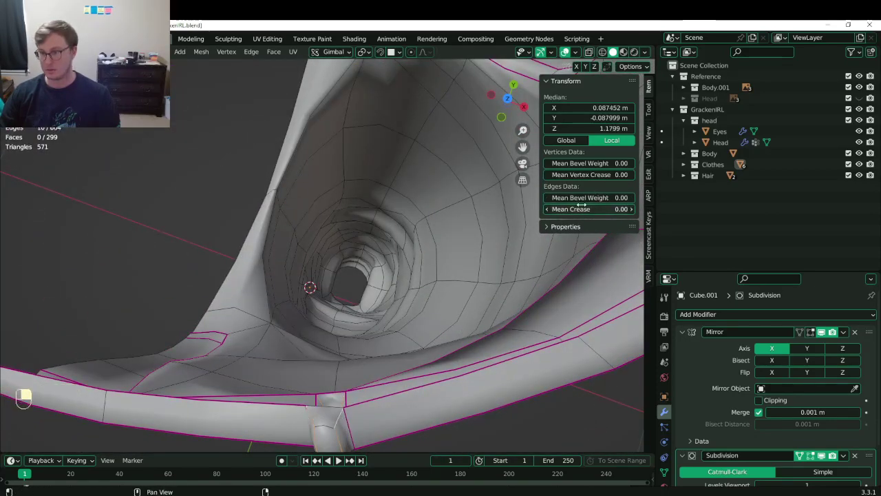
# Return to Object Mode, check the front belt loop on the whole trousers, and save the file.
pyautogui.scroll(-8, 404, 246)
pyautogui.press('Tab')
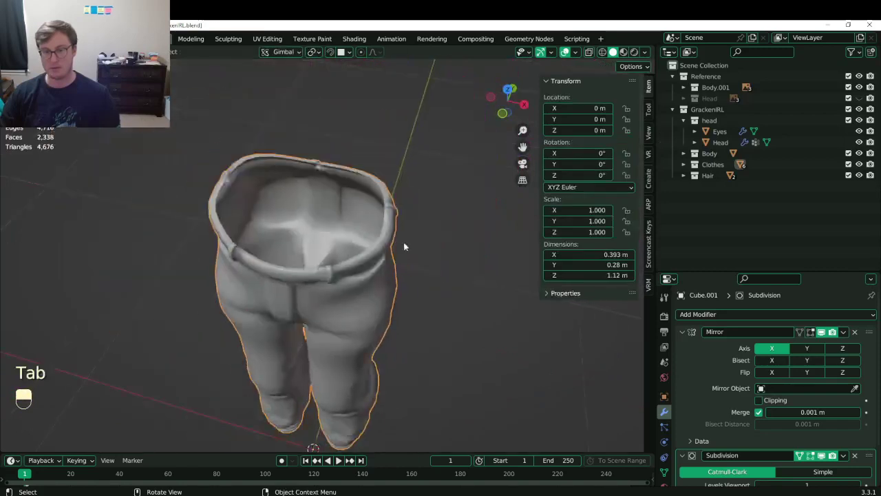
pyautogui.moveTo(403, 246); pyautogui.dragTo(341, 221, button='middle')
pyautogui.hotkey('ctrl', 's')
pyautogui.hotkey('ctrl', 's')
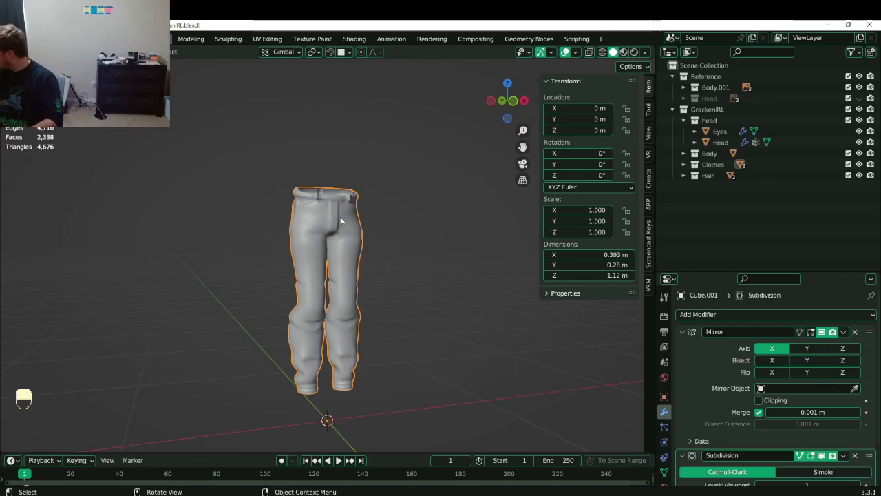
# Inspect the fly, waistband and front belt loops from the front view and save the file again.
pyautogui.scroll(5, 326, 213)
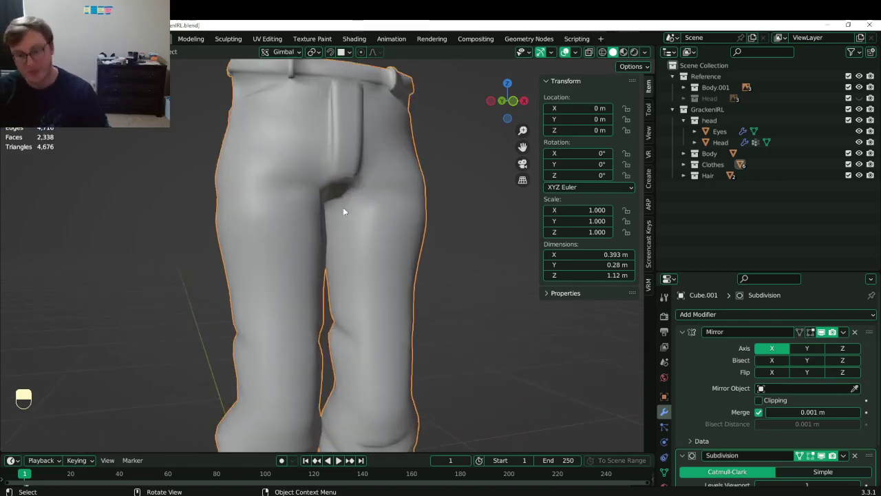
pyautogui.press('KP_1')
pyautogui.scroll(4, 342, 207)
pyautogui.keyDown('shift'); pyautogui.moveTo(375, 75); pyautogui.dragTo(380, 204, button='middle'); pyautogui.keyUp('shift')
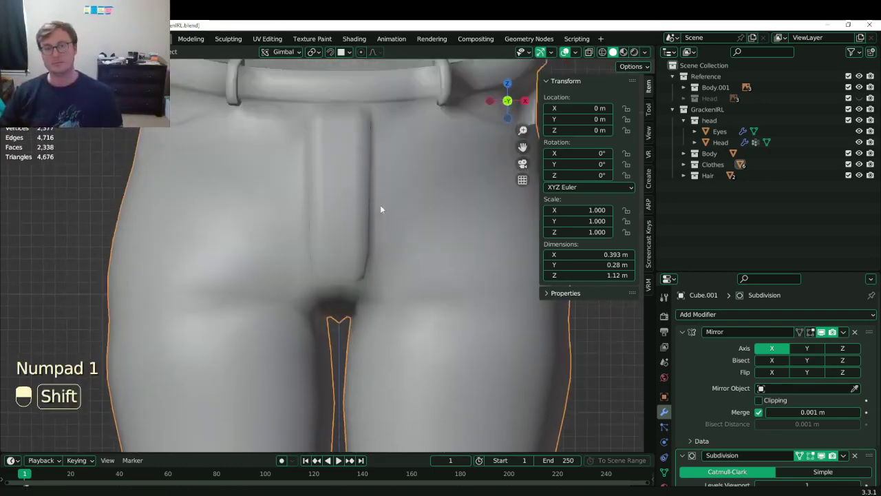
pyautogui.keyDown('shift'); pyautogui.moveTo(382, 117); pyautogui.dragTo(357, 265, button='middle'); pyautogui.keyUp('shift')
pyautogui.hotkey('ctrl', 's')
# In Edit Mode, bevel the lower, side and upper edges of the waistband face at the front centre to form a half-octagon outline.
pyautogui.press('Tab')
pyautogui.scroll(3, 351, 196)
pyautogui.scroll(-1, 354, 255)
pyautogui.scroll(1, 339, 208)
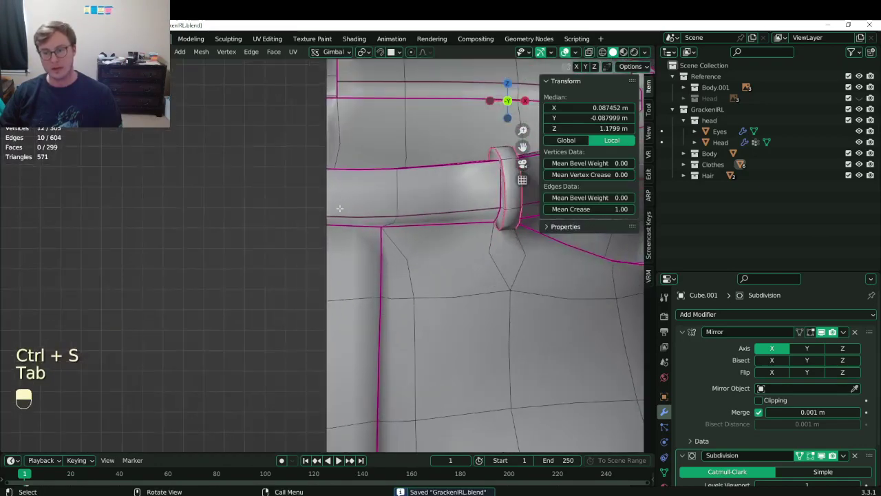
pyautogui.moveTo(338, 206); pyautogui.dragTo(333, 263, button='middle')
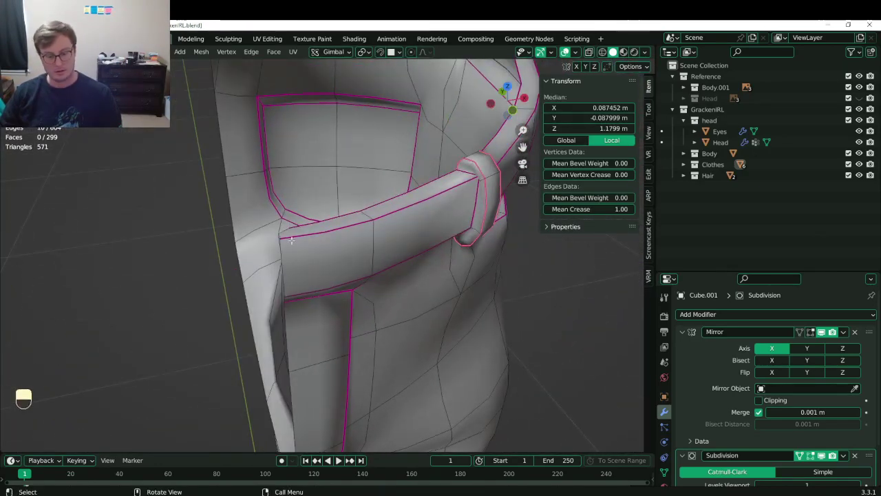
pyautogui.hotkey('alt', 'a')
pyautogui.click(329, 267)
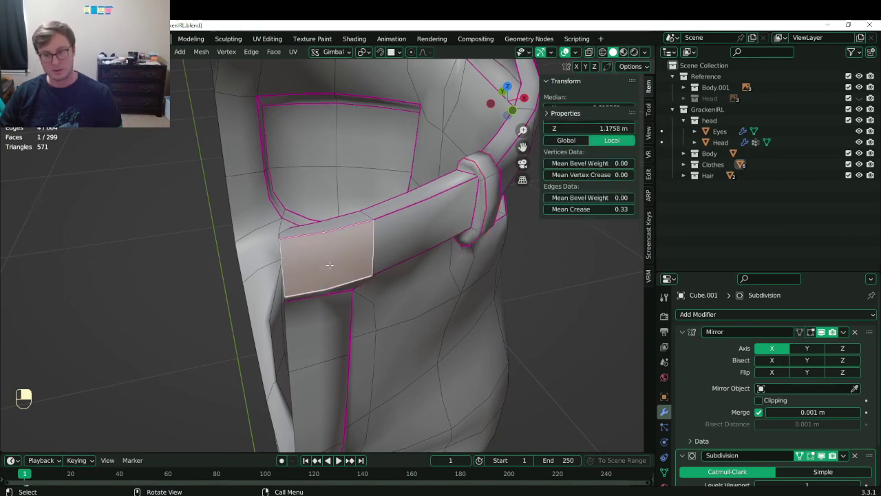
pyautogui.moveTo(333, 265); pyautogui.dragTo(303, 252, button='middle')
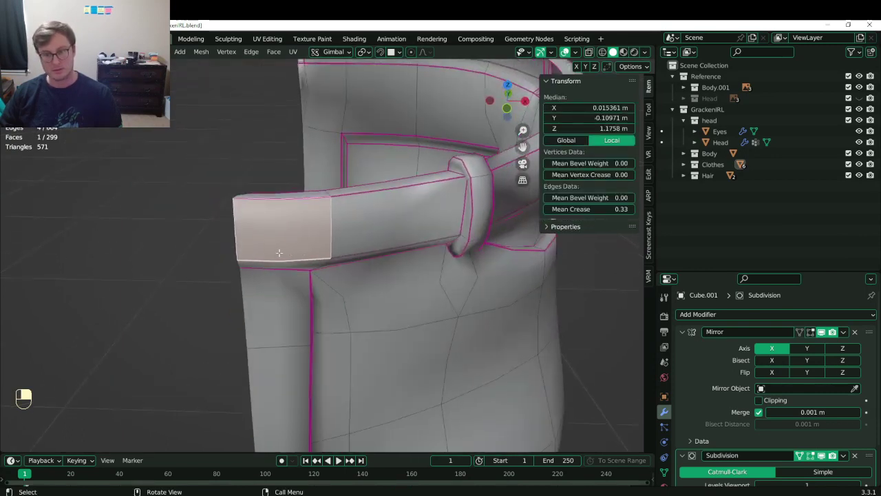
pyautogui.press('2')
pyautogui.keyDown('shift'); pyautogui.click(323, 238); pyautogui.keyUp('shift')
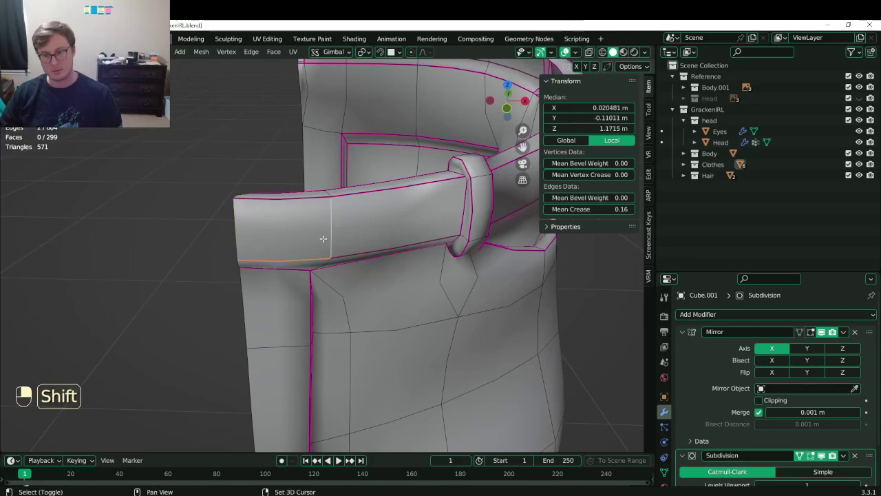
pyautogui.hotkey('ctrl', 'b')
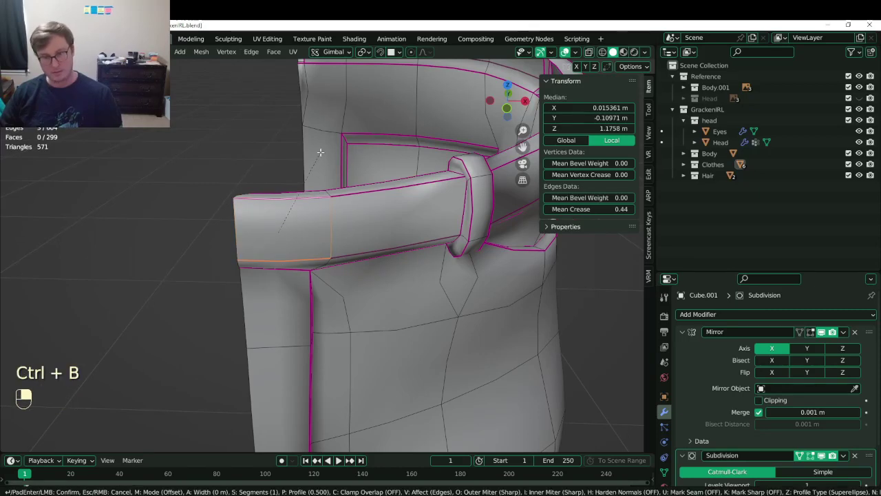
pyautogui.click(320, 150)
# Clear the crease to 0.00 on the upper and lower edges of the bevelled waistband face and save the file.
pyautogui.click(285, 213)
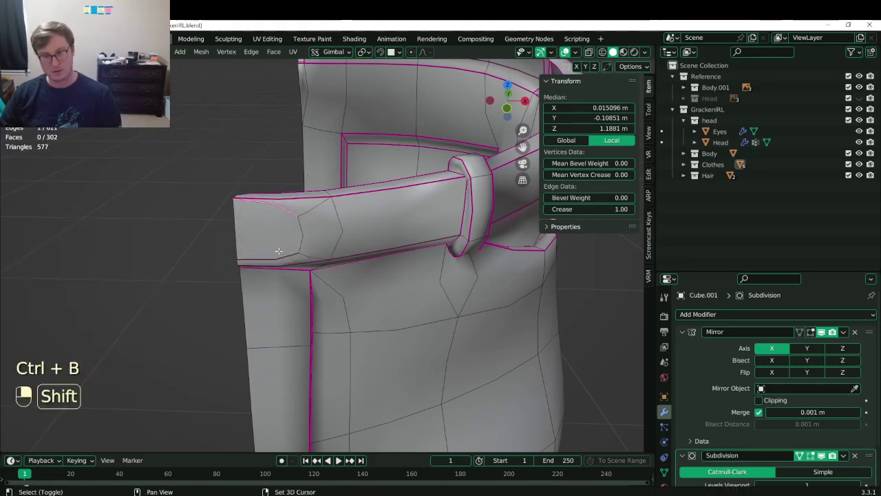
pyautogui.keyDown('shift'); pyautogui.click(279, 253); pyautogui.keyUp('shift')
pyautogui.moveTo(582, 209); pyautogui.dragTo(583, 209)
pyautogui.moveTo(295, 245); pyautogui.dragTo(298, 277, button='middle')
pyautogui.hotkey('ctrl', 's')
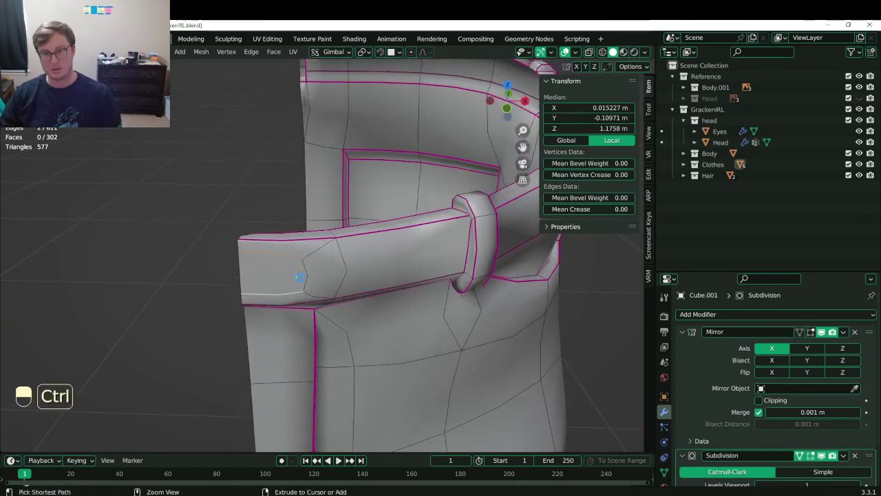
# Move the bevelled outline along X toward the centre, crease it 1.00, scale it to 0.546 in Z as a button shape, and save.
pyautogui.click(301, 276)
pyautogui.press('g')
pyautogui.press('x')
pyautogui.click(247, 272)
pyautogui.keyDown('shift'); pyautogui.click(254, 292); pyautogui.keyUp('shift')
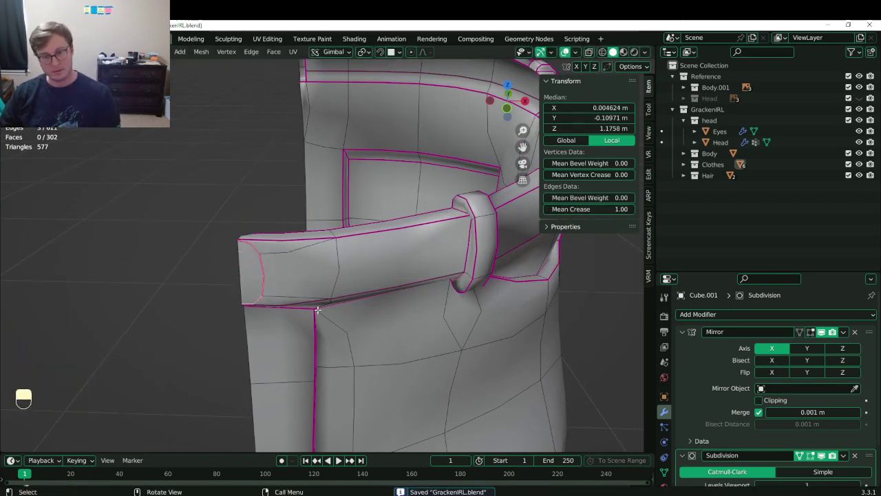
pyautogui.press('s')
pyautogui.click(287, 294)
pyautogui.moveTo(287, 295); pyautogui.dragTo(302, 270, button='middle')
pyautogui.hotkey('ctrl', 's')
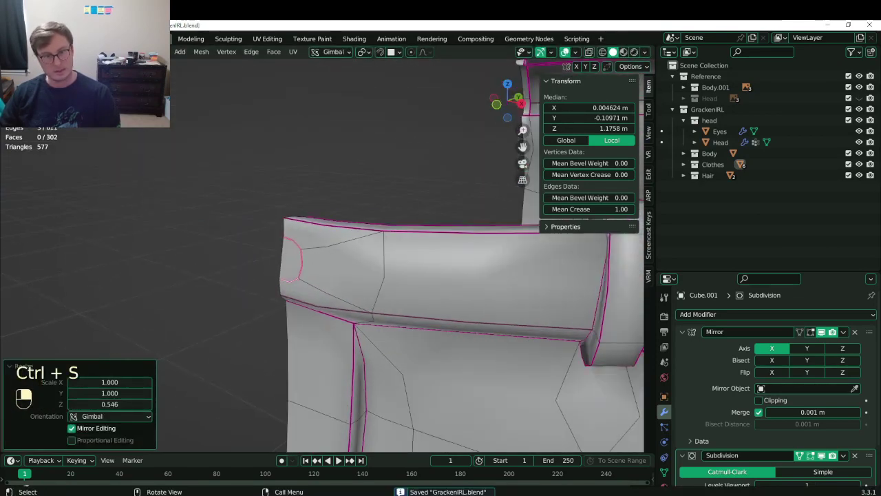
# Extrude the waistband button face by 0.002916 m, delete its inner face on the mirror plane, and check the button from the front in Object Mode.
pyautogui.click(289, 260)
pyautogui.press('e')
pyautogui.click(288, 265)
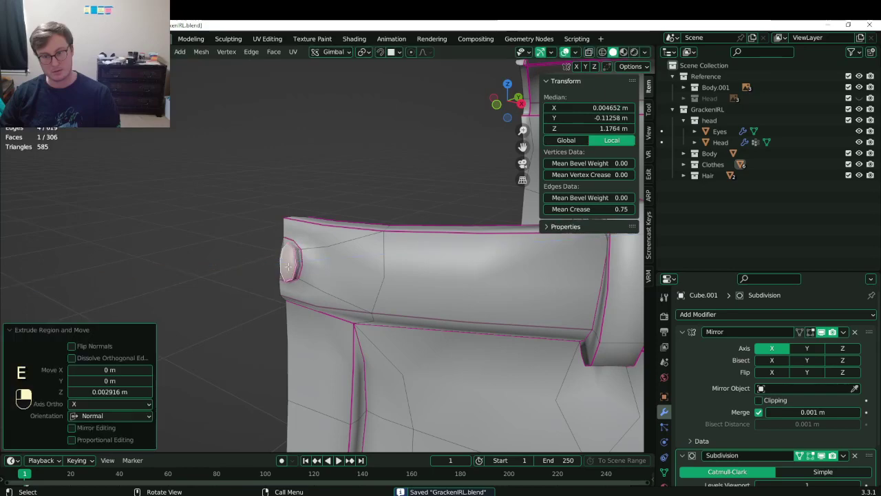
pyautogui.moveTo(288, 266); pyautogui.dragTo(370, 249, button='middle')
pyautogui.click(437, 259)
pyautogui.press('x')
pyautogui.click(437, 258)
pyautogui.press('Tab')
pyautogui.scroll(-4, 344, 273)
pyautogui.press('KP_1')
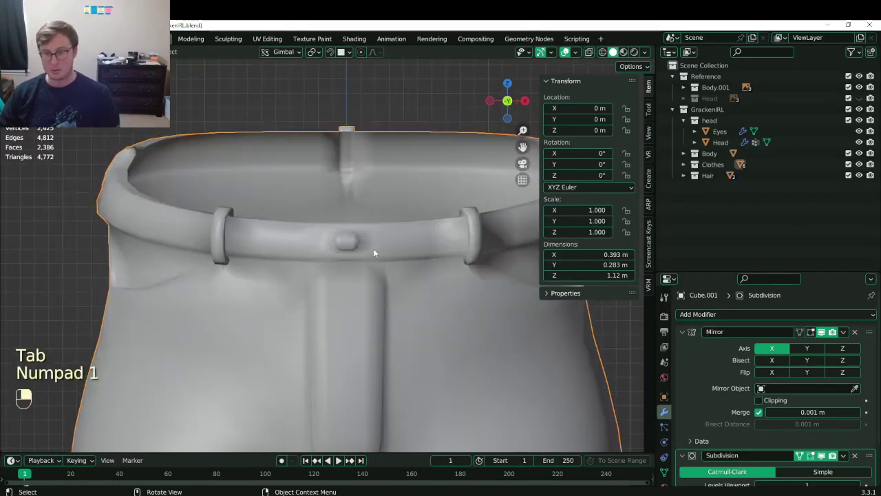
# In front wireframe view, lower the button's bottom centre vertices and move its lower side corner by 0.002883 m in X and -0.002256 m in Z.
pyautogui.scroll(6, 373, 248)
pyautogui.press('Tab')
pyautogui.keyDown('shift'); pyautogui.moveTo(375, 213); pyautogui.dragTo(315, 264, button='middle'); pyautogui.keyUp('shift')
pyautogui.press('z')
pyautogui.scroll(3, 314, 276)
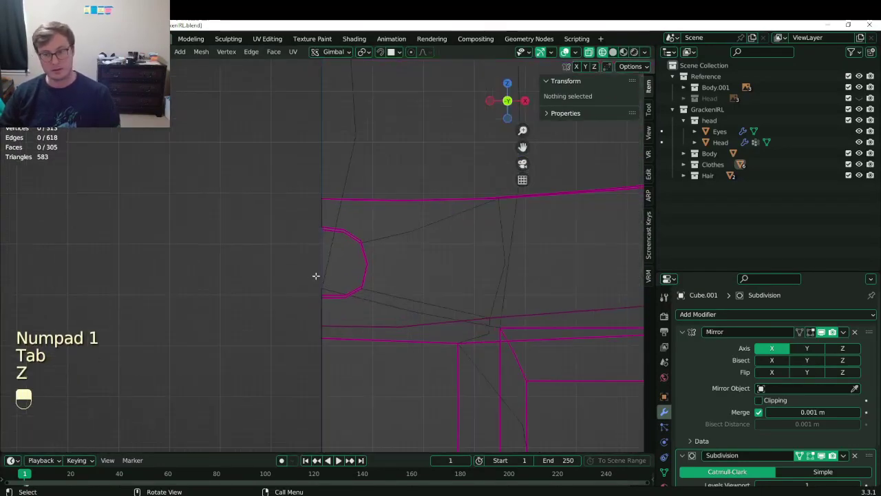
pyautogui.press('b')
pyautogui.moveTo(304, 311); pyautogui.dragTo(330, 328)
pyautogui.press('g')
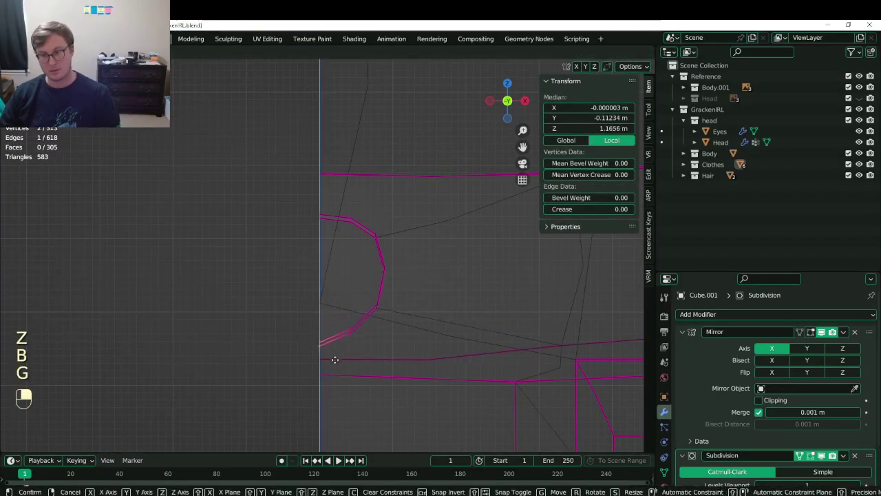
pyautogui.click(381, 301)
pyautogui.press('b')
pyautogui.moveTo(370, 292); pyautogui.dragTo(396, 318)
pyautogui.press('g')
pyautogui.click(400, 290)
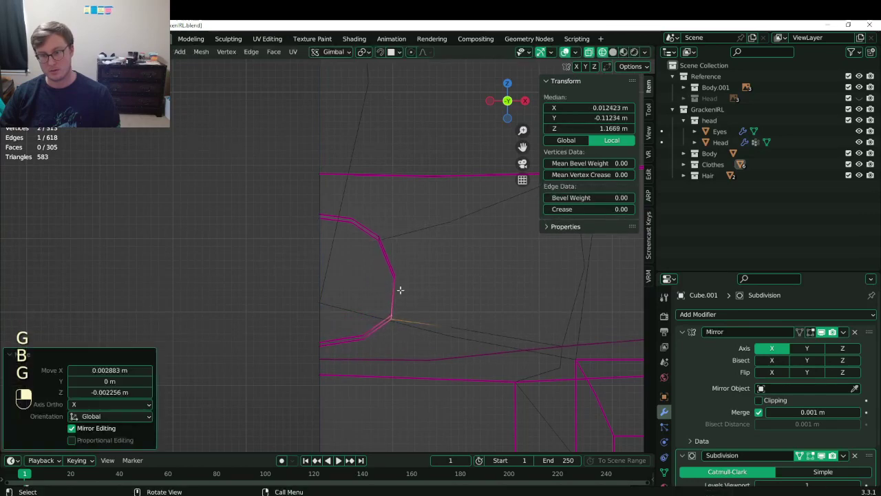
# Move the button's upper side corner outward and raise its top centre vertices by 0.002256 m in Z to round the outline.
pyautogui.press('b')
pyautogui.moveTo(366, 224); pyautogui.dragTo(392, 250)
pyautogui.press('g')
pyautogui.click(413, 241)
pyautogui.click(313, 209)
pyautogui.press('b')
pyautogui.moveTo(311, 206); pyautogui.dragTo(333, 228)
pyautogui.press('g')
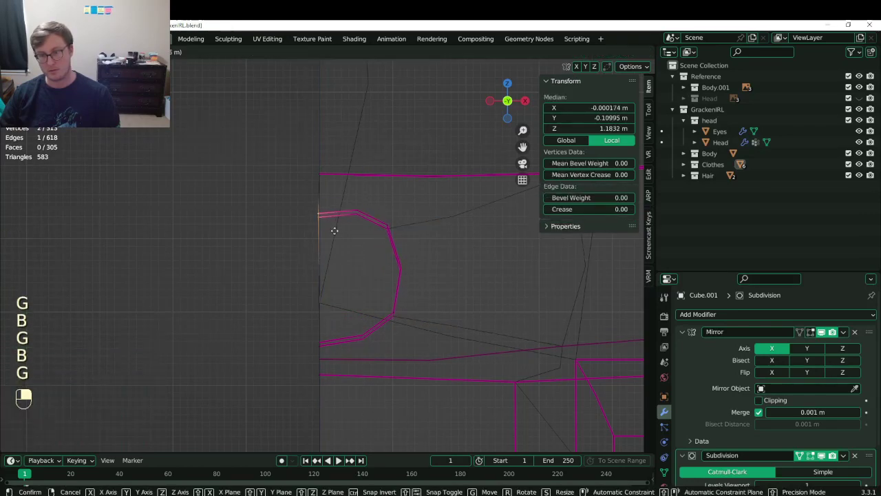
pyautogui.click(350, 226)
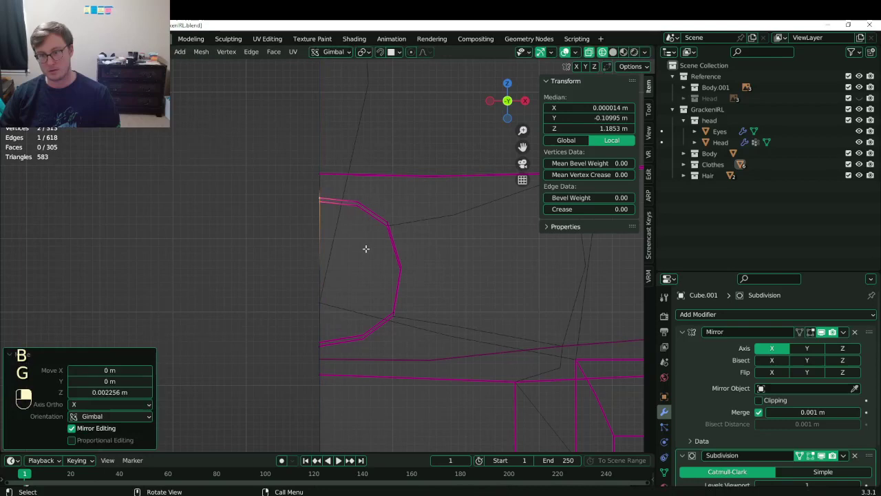
# Return to Object Mode with solid shading, check the button on the waistband, and save the file.
pyautogui.press('Tab')
pyautogui.press('z')
pyautogui.moveTo(467, 270)
pyautogui.keyDown('ctrl'); pyautogui.mouseDown(button='middle')
pyautogui.moveTo(410, 289)
pyautogui.moveTo(305, 285)
pyautogui.moveTo(298, 291)
pyautogui.moveTo(464, 291)
pyautogui.moveTo(291, 328)
pyautogui.moveTo(368, 302)
pyautogui.mouseUp(button='middle'); pyautogui.keyUp('ctrl')
pyautogui.hotkey('ctrl', 's')
pyautogui.scroll(5, 368, 303)
# Try a vertical loop cut through the waistband and trouser front, and undo it.
pyautogui.press('Tab')
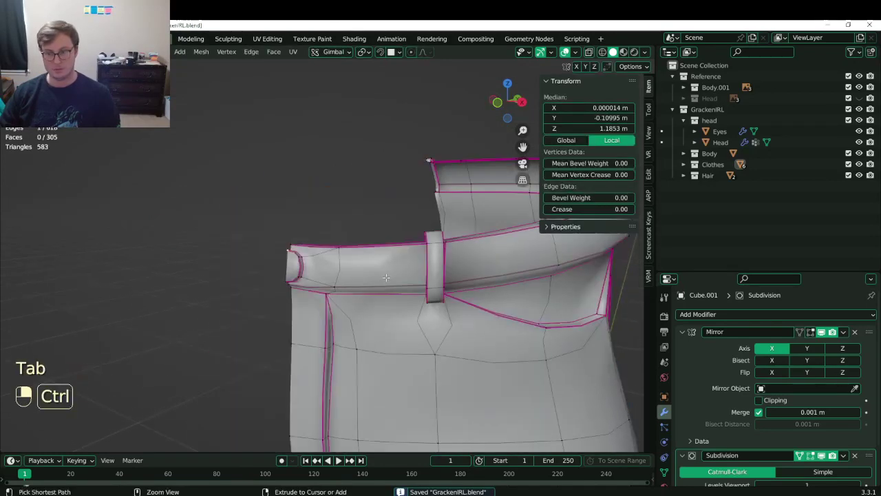
pyautogui.hotkey('ctrl', 'r')
pyautogui.click(386, 275)
pyautogui.click(412, 290)
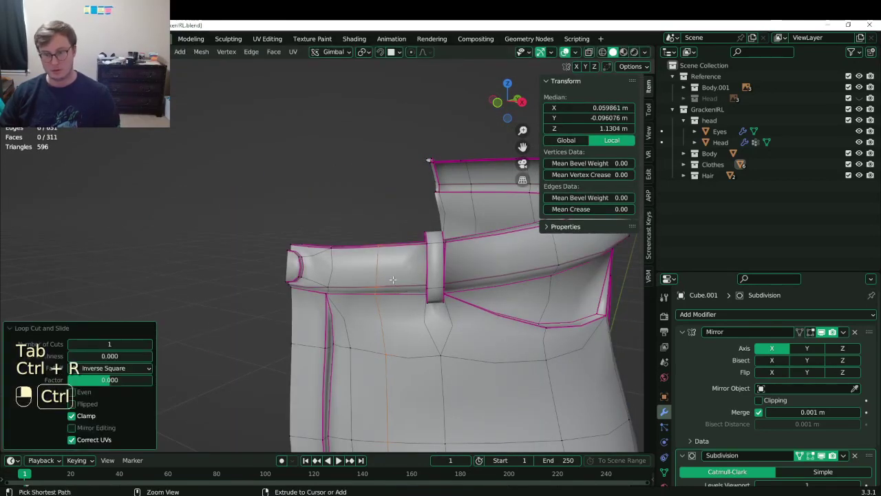
pyautogui.hotkey('ctrl', 'z')
# Try a centred loop cut running lengthwise around the waistband and fattening its edges along their normals.
pyautogui.hotkey('ctrl', 'r')
pyautogui.click(344, 270)
pyautogui.rightClick(343, 270)
pyautogui.scroll(-3, 346, 269)
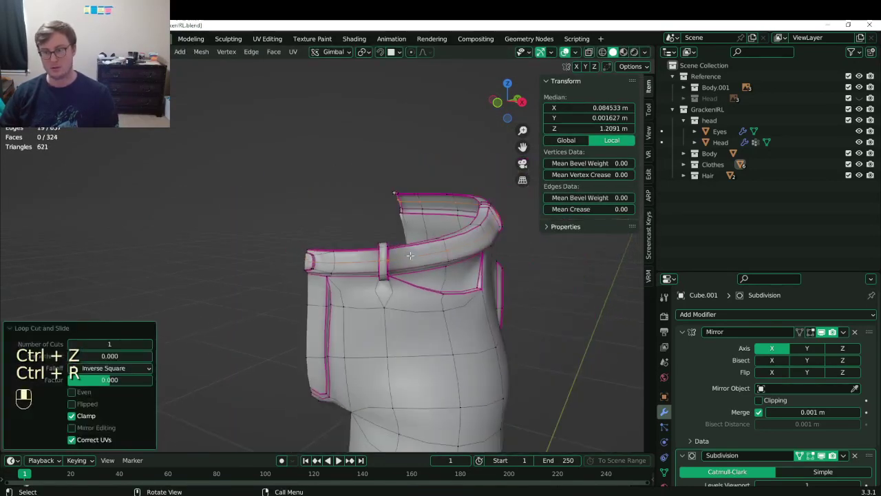
pyautogui.scroll(5, 428, 265)
pyautogui.moveTo(347, 269); pyautogui.dragTo(461, 256, button='middle')
pyautogui.hotkey('alt', 's')
pyautogui.press('shift')
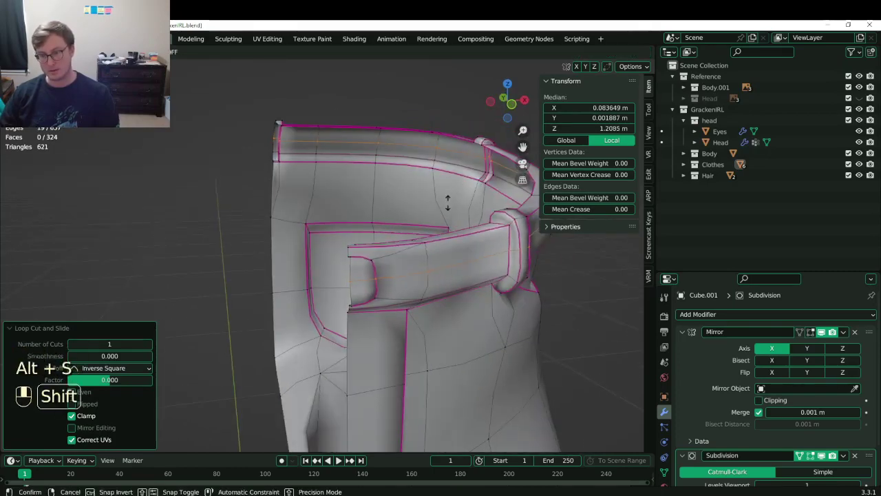
pyautogui.rightClick(448, 202)
# Deselect the button's part of the waistband loop, try fattening the remaining loop along its normals, and check it in Object Mode.
pyautogui.press('z')
pyautogui.press('b')
pyautogui.keyDown('shift'); pyautogui.moveTo(346, 268); pyautogui.dragTo(393, 295); pyautogui.keyUp('shift')
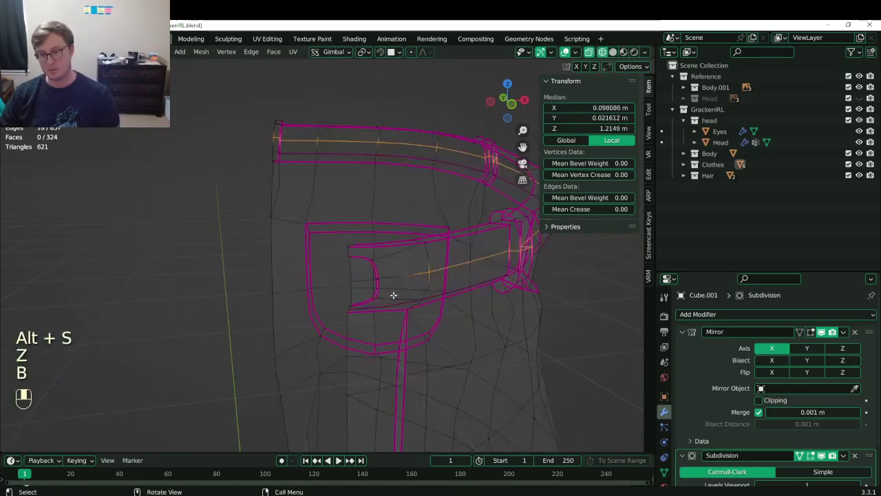
pyautogui.press('z')
pyautogui.hotkey('alt', 's')
pyautogui.press('shift')
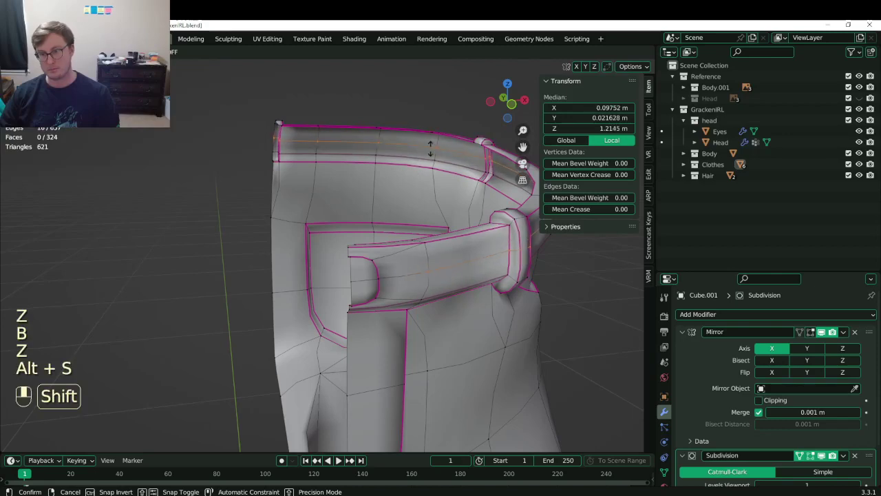
pyautogui.click(417, 166)
pyautogui.press('Tab')
pyautogui.scroll(-3, 427, 184)
pyautogui.moveTo(427, 184); pyautogui.dragTo(358, 187, button='middle')
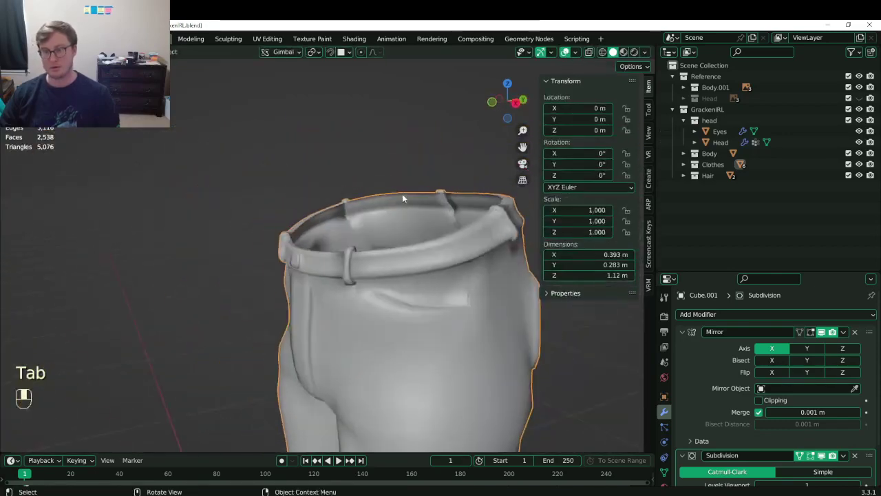
# Undo the waistband loop's fattening, selection change and lengthwise loop cut.
pyautogui.hotkey('ctrl', 'z')
pyautogui.scroll(2, 391, 214)
pyautogui.hotkey('ctrl', 'z')
pyautogui.moveTo(385, 225); pyautogui.dragTo(389, 259, button='middle')
pyautogui.scroll(3, 358, 249)
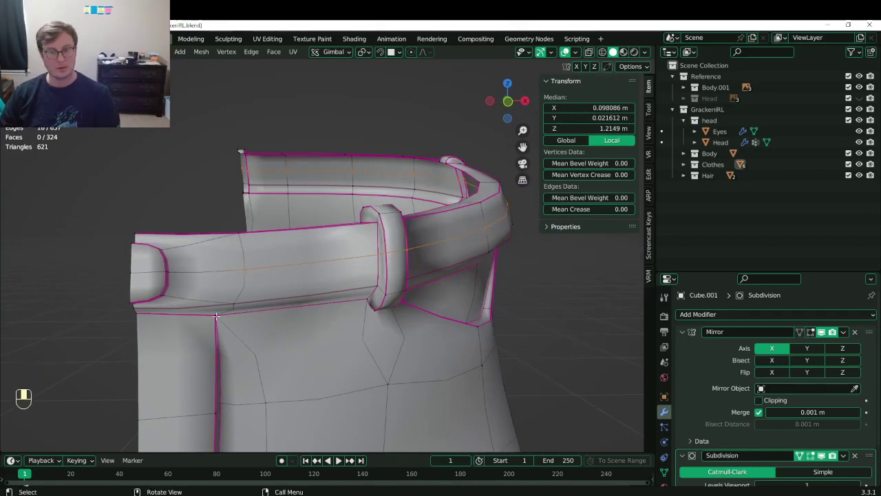
pyautogui.moveTo(216, 316); pyautogui.dragTo(173, 313, button='middle')
pyautogui.keyDown('shift'); pyautogui.moveTo(174, 313); pyautogui.dragTo(309, 298, button='middle'); pyautogui.keyUp('shift')
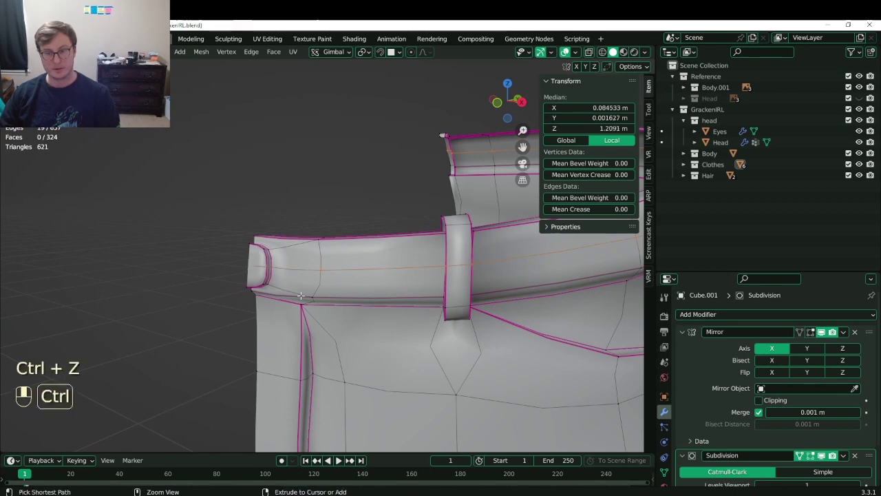
pyautogui.hotkey('ctrl', 'z')
# Knife-cut from the lower waistband vertex through the button's side to its centre edge, connect the side vertex to the upper waistband vertex, and save.
pyautogui.press('k')
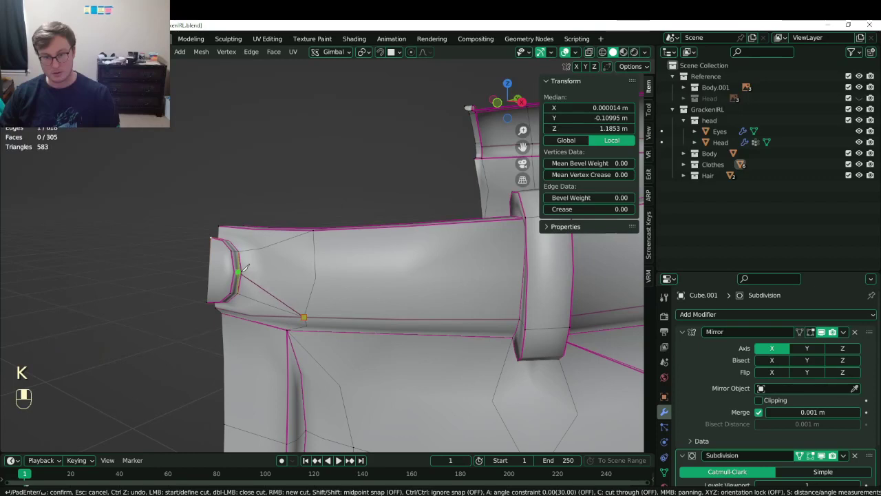
pyautogui.press('shift')
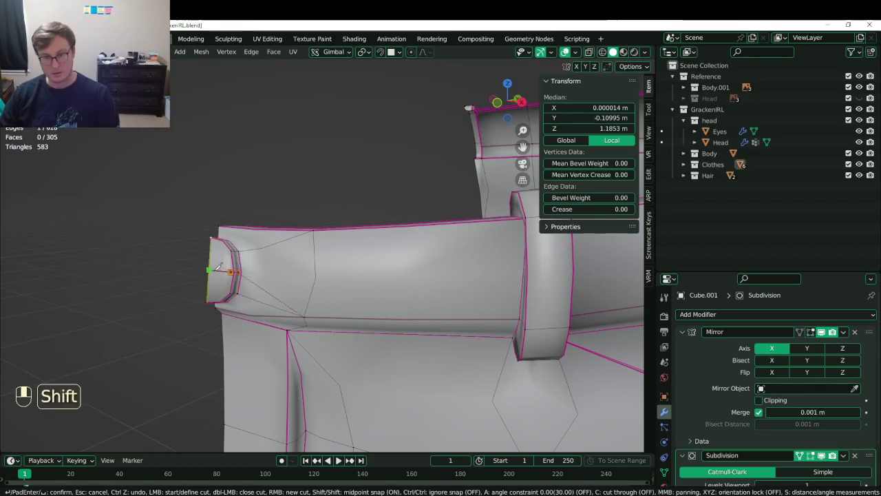
pyautogui.click(242, 273)
pyautogui.press('Return')
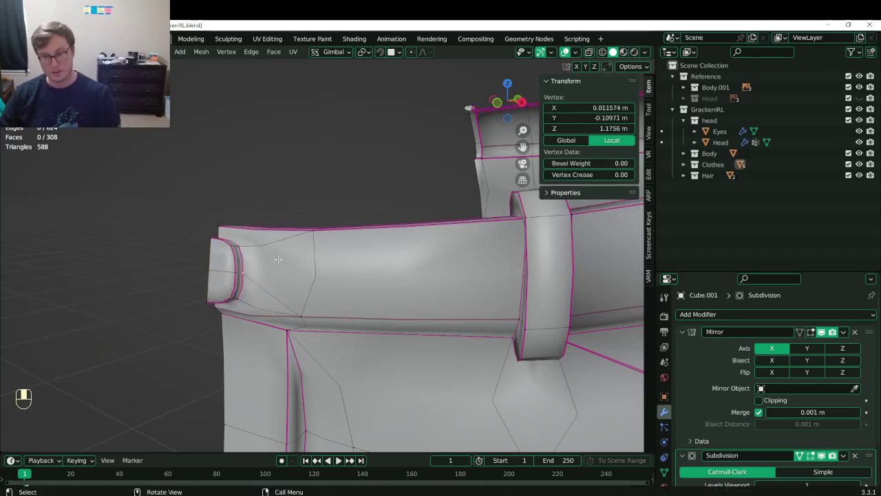
pyautogui.press('j')
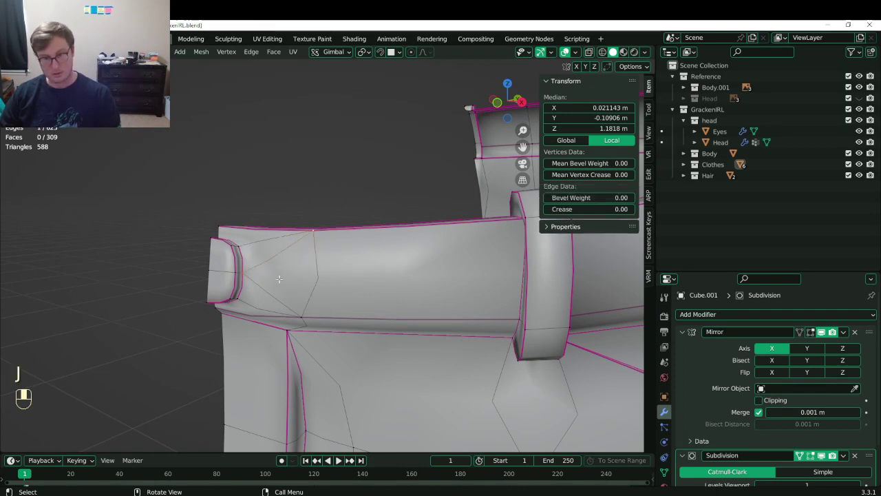
pyautogui.keyDown('shift'); pyautogui.moveTo(261, 292); pyautogui.dragTo(315, 280, button='middle'); pyautogui.keyUp('shift')
pyautogui.hotkey('ctrl', 's')
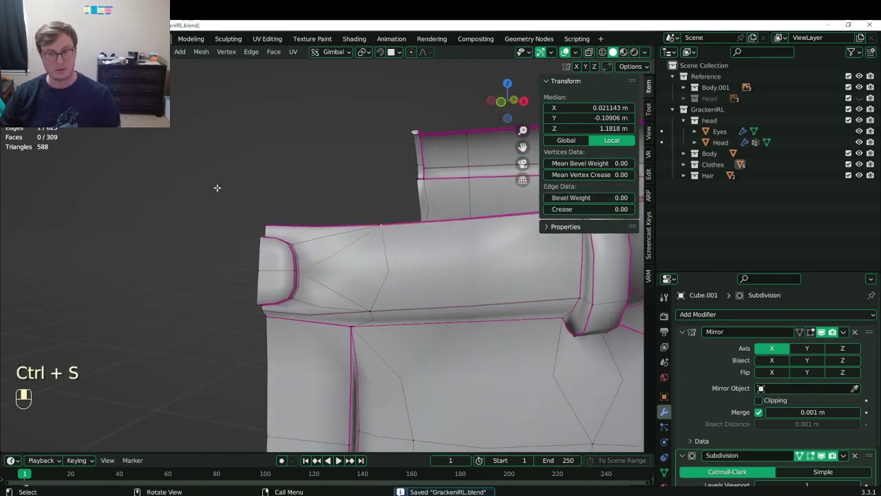
# Check the button from the front, then adjust its middle side vertices in wireframe to round the outline.
pyautogui.press('KP_1')
pyautogui.press('Tab')
pyautogui.scroll(2, 342, 285)
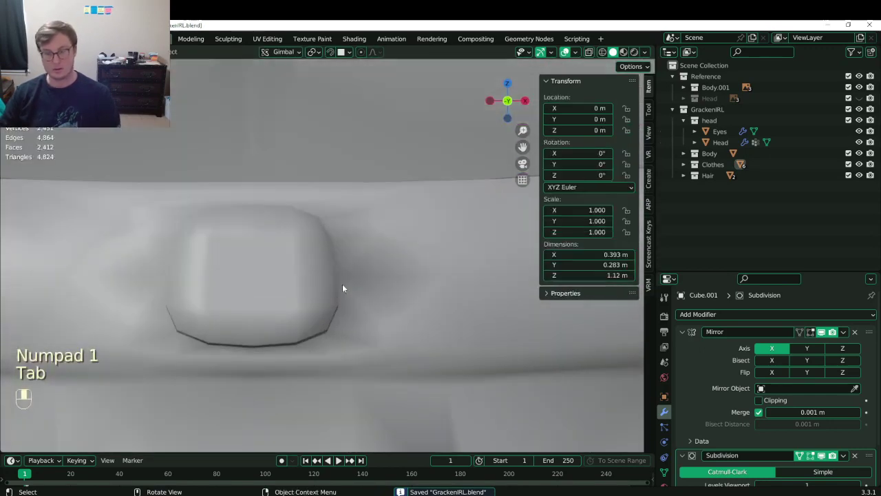
pyautogui.press('Tab')
pyautogui.press('z')
pyautogui.click(327, 271)
pyautogui.press('b')
pyautogui.moveTo(327, 267); pyautogui.dragTo(351, 288)
pyautogui.press('g')
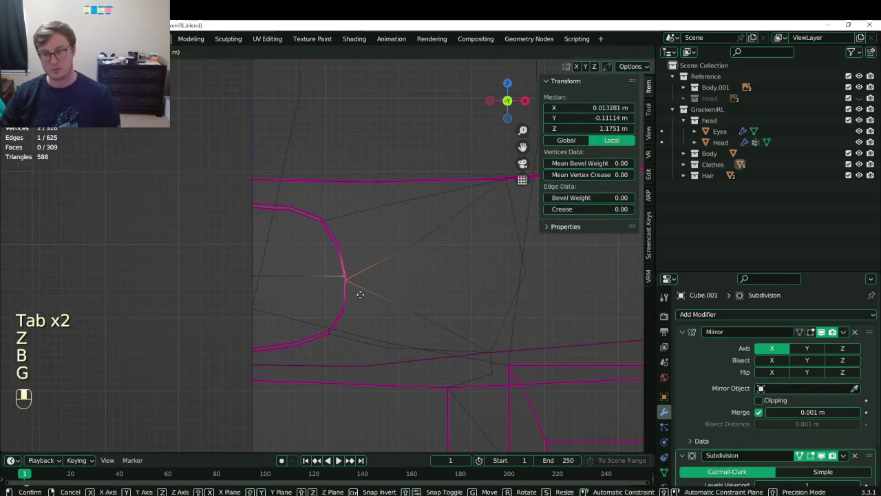
pyautogui.click(358, 293)
# Select the button's centre vertex on the mirror line and snap the 3D cursor to it.
pyautogui.click(327, 328)
pyautogui.press('b')
pyautogui.moveTo(339, 340); pyautogui.dragTo(315, 320)
pyautogui.click(259, 284)
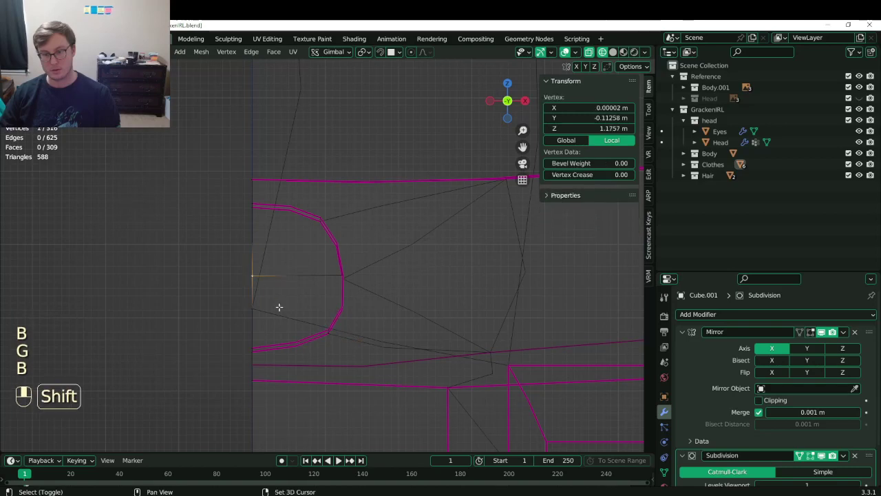
pyautogui.hotkey('shift', 's')
pyautogui.click(296, 395)
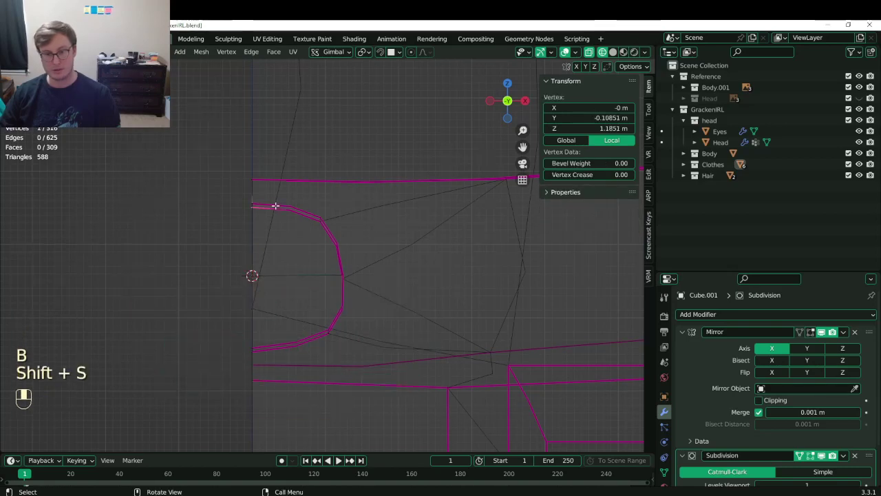
# Select the button's outer outline vertices without its centre vertex and set the pivot point to the 3D cursor.
pyautogui.keyDown('shift'); pyautogui.click(343, 237); pyautogui.keyUp('shift')
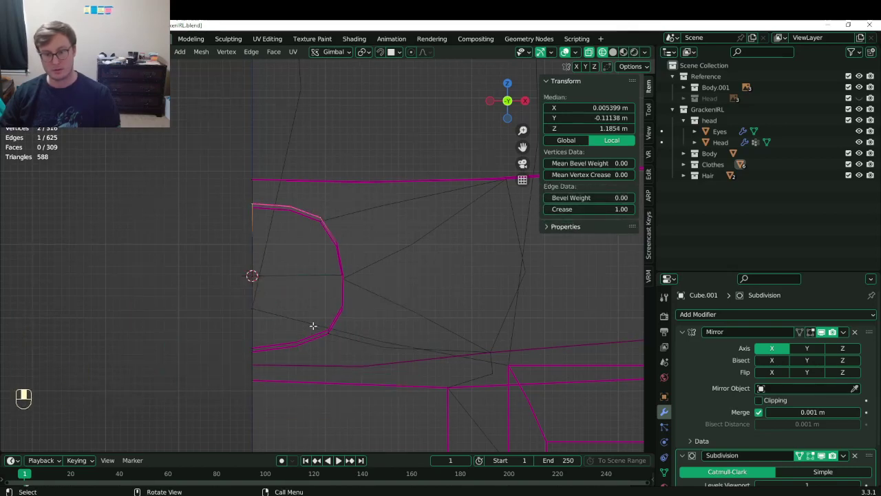
pyautogui.press('z')
pyautogui.click(389, 330)
pyautogui.press('ctrl+KP_Add')
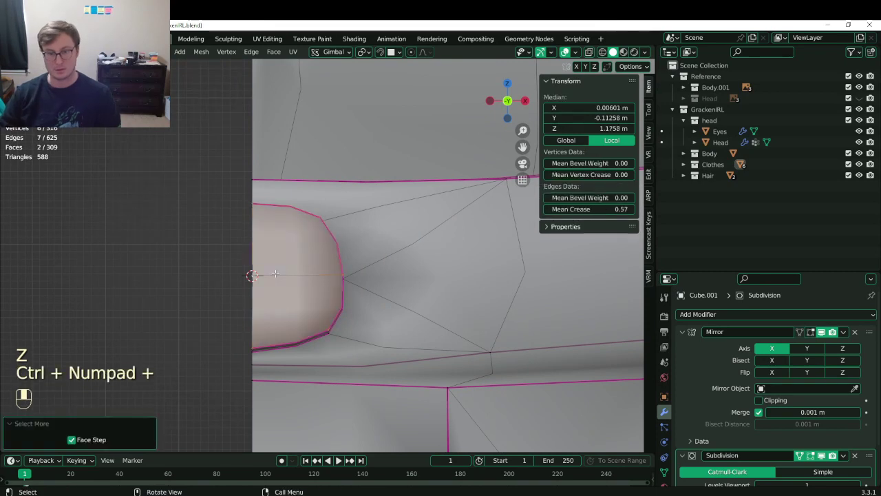
pyautogui.keyDown('shift'); pyautogui.click(252, 276); pyautogui.keyUp('shift')
pyautogui.press('.')
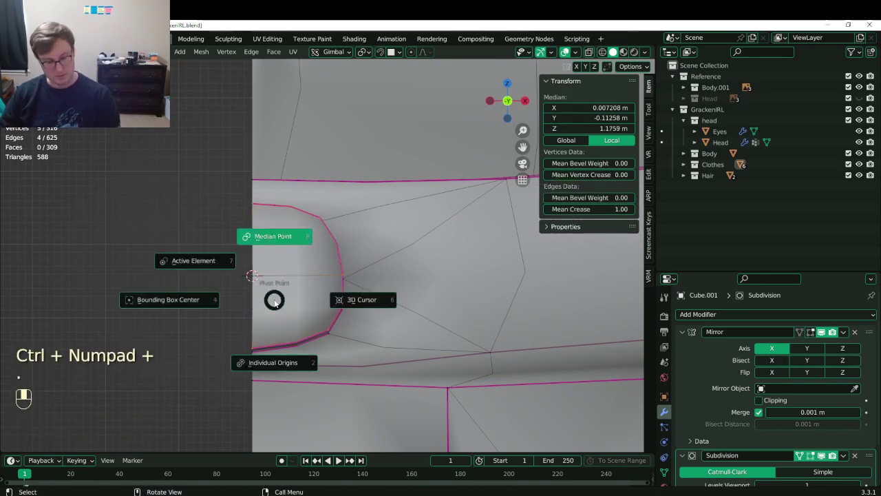
pyautogui.click(356, 299)
# Apply To Sphere with an increased factor to round the button's outline around the 3D cursor, and check its side profile.
pyautogui.hotkey('shift', 'alt', 's')
pyautogui.click(372, 198)
pyautogui.moveTo(110, 417); pyautogui.dragTo(180, 416)
pyautogui.press('Tab')
pyautogui.moveTo(265, 271); pyautogui.dragTo(460, 377, button='middle')
pyautogui.press('Tab')
# Snap the 3D cursor to the centre vertex behind the button and apply To Sphere with factor 1.000 to its back edge loop.
pyautogui.click(445, 278)
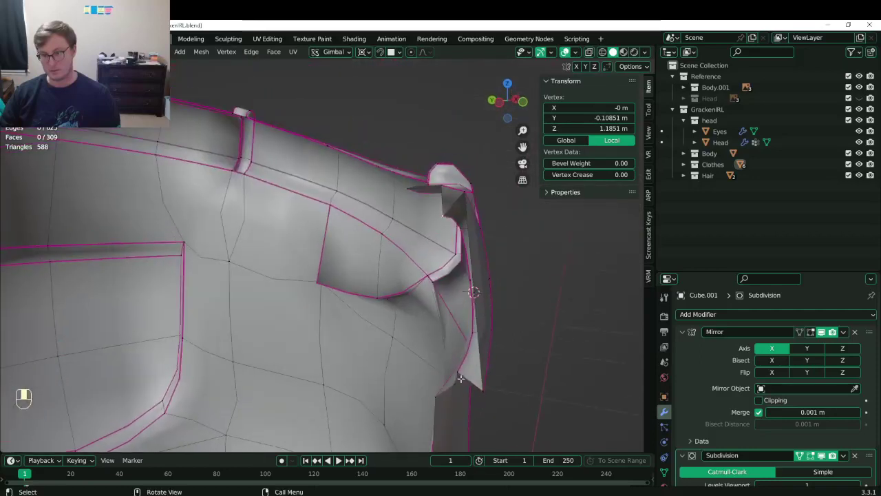
pyautogui.hotkey('shift', 's')
pyautogui.click(486, 416)
pyautogui.keyDown('alt'); pyautogui.keyDown('shift'); pyautogui.click(477, 358); pyautogui.keyUp('shift'); pyautogui.keyUp('alt')
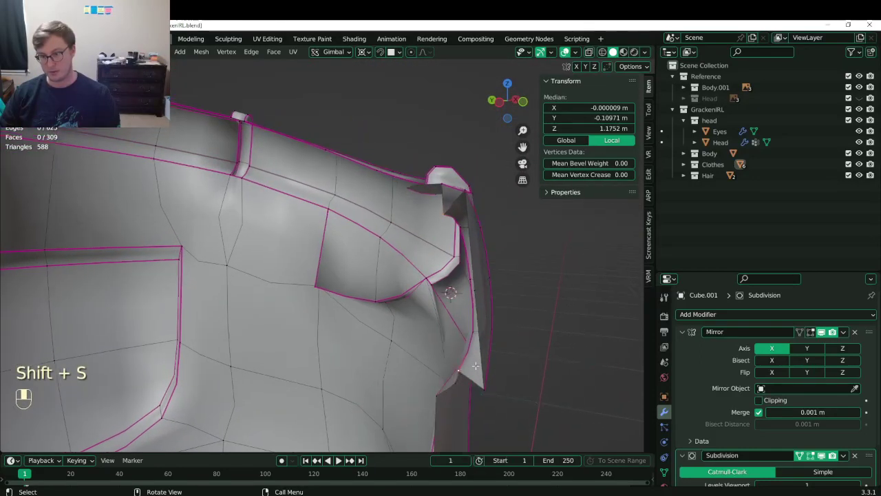
pyautogui.hotkey('shift', 'alt', 's')
pyautogui.click(474, 258)
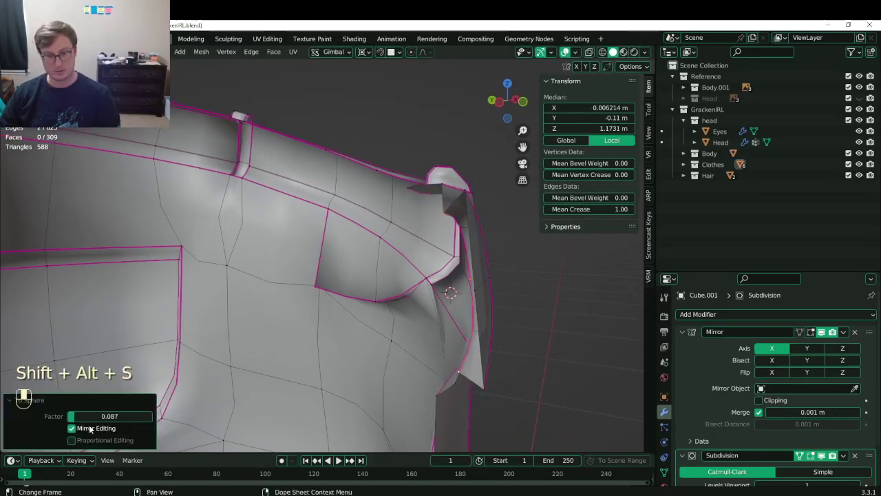
pyautogui.moveTo(89, 416); pyautogui.dragTo(152, 416)
pyautogui.moveTo(481, 283); pyautogui.dragTo(389, 265, button='middle')
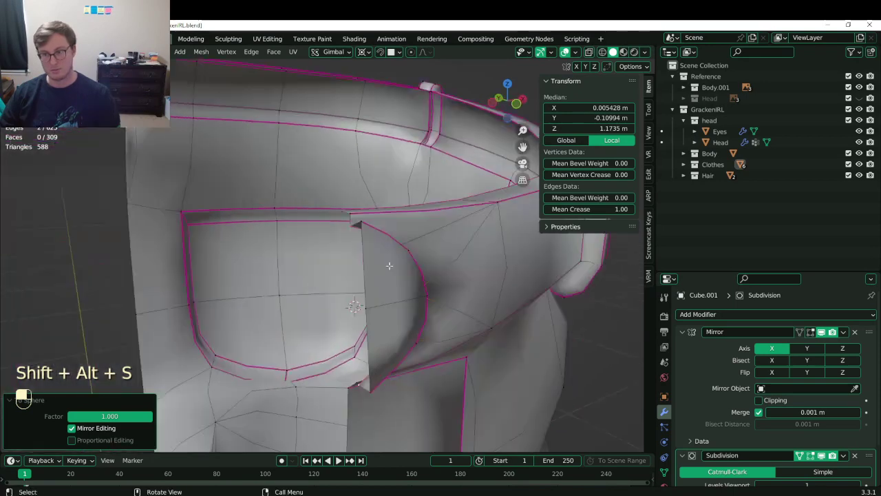
# Snap the 3D cursor to the button's front centre vertex, leave Edit Mode and save the file.
pyautogui.click(383, 307)
pyautogui.hotkey('shift', 's')
pyautogui.click(385, 392)
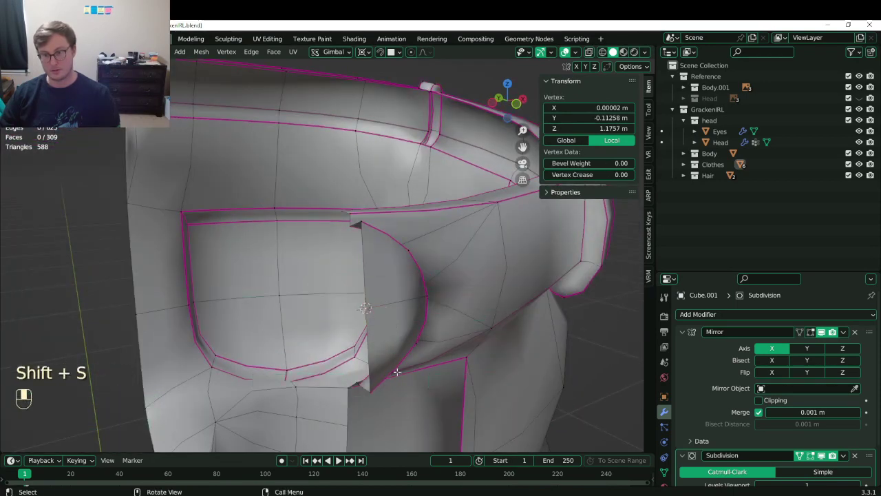
pyautogui.press('Tab')
pyautogui.hotkey('ctrl', 's')
# Inspect the smoothed trousers from the side and back, saving the file along the way.
pyautogui.moveTo(251, 337); pyautogui.dragTo(289, 318, button='middle')
pyautogui.scroll(-6, 324, 298)
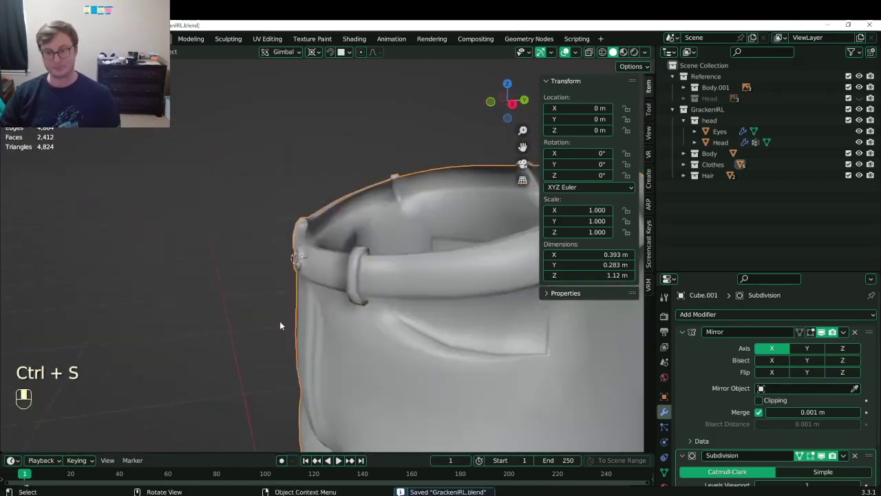
pyautogui.scroll(-4, 330, 318)
pyautogui.moveTo(385, 315); pyautogui.dragTo(264, 294, button='middle')
pyautogui.hotkey('ctrl', 's')
pyautogui.scroll(3, 351, 279)
pyautogui.press('Tab')
pyautogui.press('Tab')
pyautogui.scroll(-2, 344, 282)
pyautogui.hotkey('ctrl', 's')
pyautogui.keyDown('shift'); pyautogui.moveTo(364, 329); pyautogui.dragTo(225, 259, button='middle'); pyautogui.keyUp('shift')
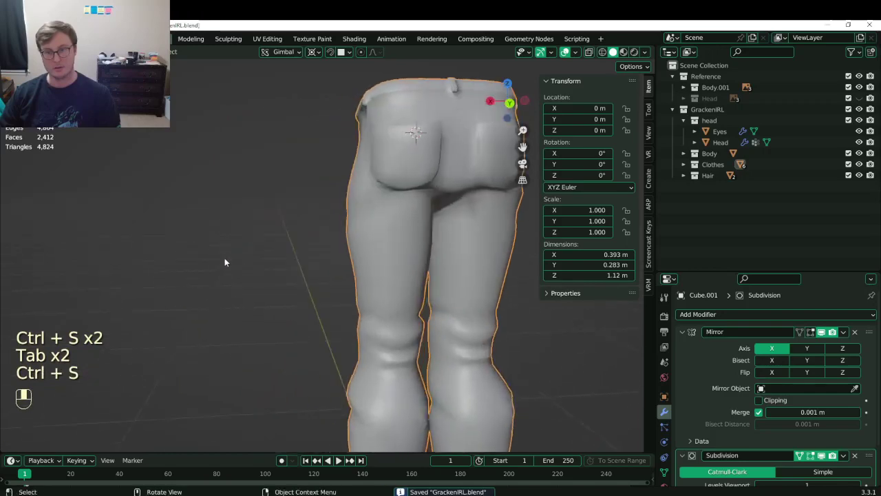
pyautogui.scroll(-1, 344, 276)
pyautogui.keyDown('shift'); pyautogui.moveTo(372, 286); pyautogui.dragTo(310, 253, button='middle'); pyautogui.keyUp('shift')
pyautogui.scroll(-2, 320, 258)
# Reposition the mirror-line vertex at the lower seat beside the back pocket using the back and side views.
pyautogui.press('ctrl+KP_1')
pyautogui.press('Tab')
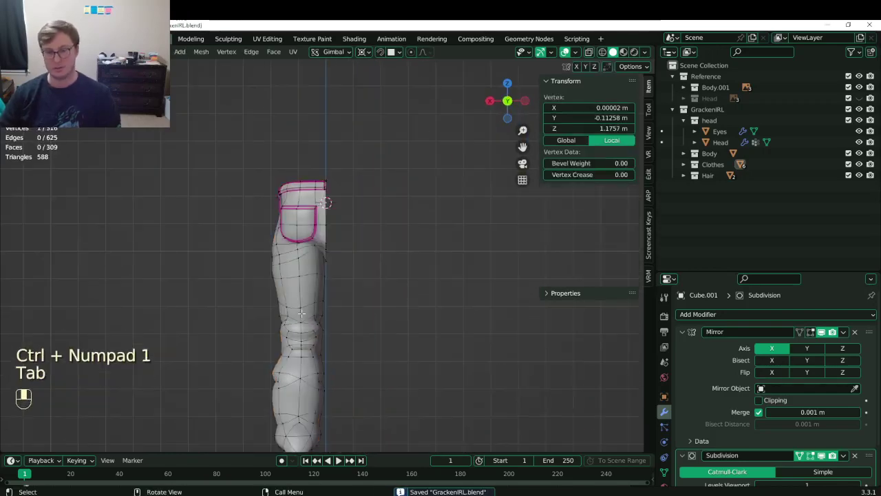
pyautogui.scroll(6, 317, 278)
pyautogui.press('g')
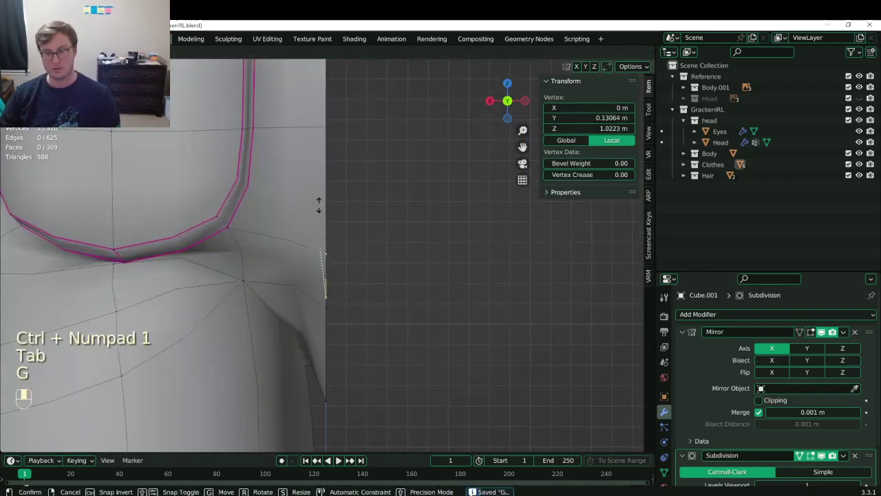
pyautogui.click(318, 203)
pyautogui.press('KP_3')
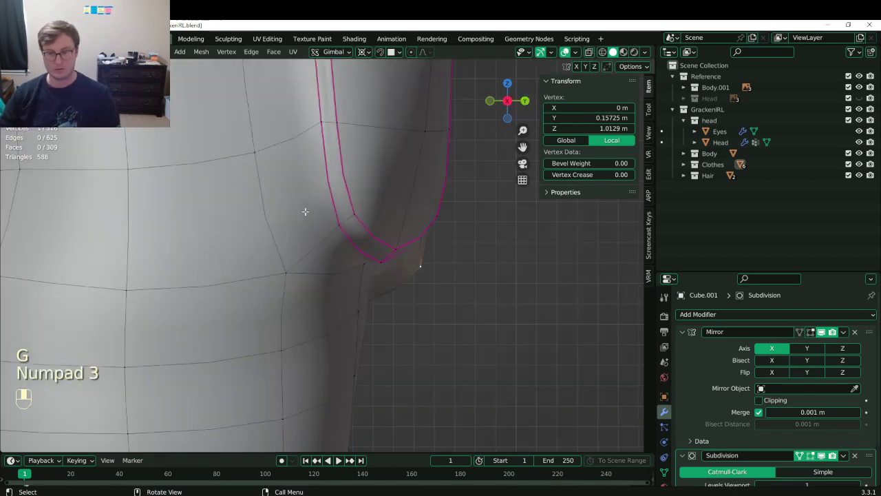
pyautogui.press('z')
pyautogui.press('g')
pyautogui.click(406, 282)
pyautogui.press('Tab')
pyautogui.press('z')
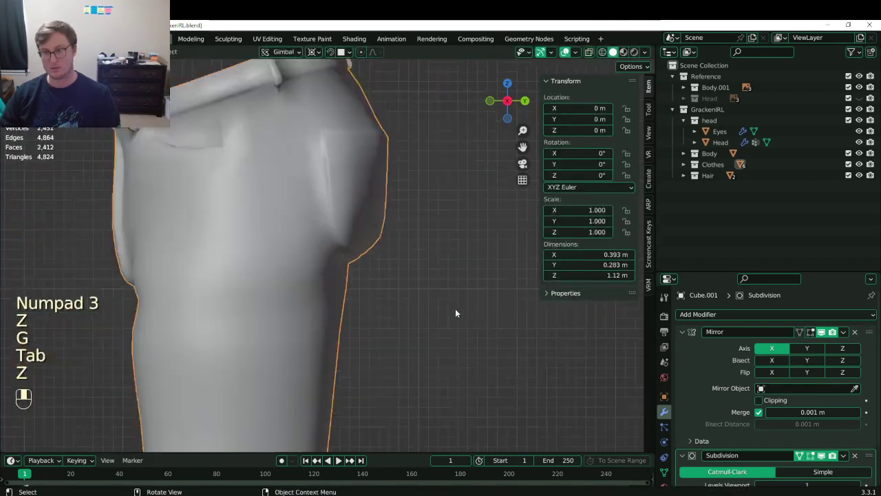
# Save the file and check the full trouser shape from behind and around.
pyautogui.moveTo(455, 310); pyautogui.dragTo(241, 315, button='middle')
pyautogui.scroll(-6, 238, 315)
pyautogui.hotkey('ctrl', 's')
pyautogui.keyDown('shift'); pyautogui.moveTo(312, 285); pyautogui.dragTo(339, 138, button='middle'); pyautogui.keyUp('shift')
pyautogui.scroll(-3, 323, 197)
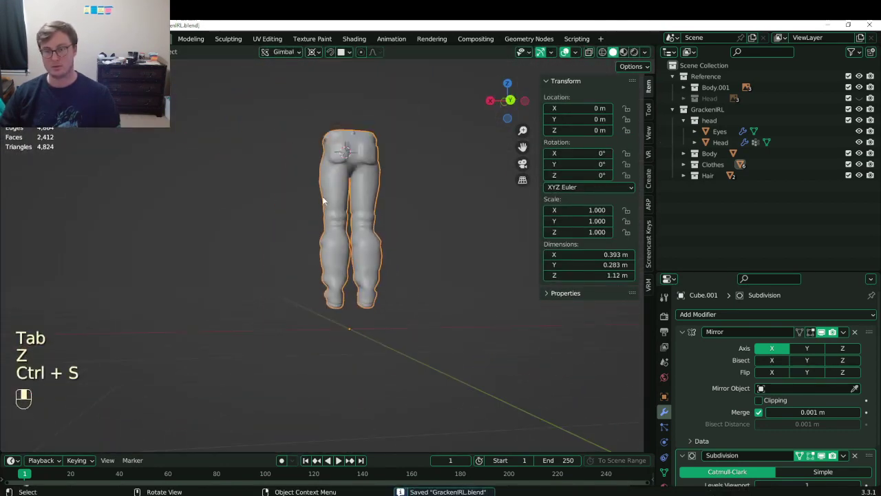
pyautogui.moveTo(323, 200); pyautogui.dragTo(414, 243, button='middle')
pyautogui.scroll(1, 358, 237)
# Select the lower trouser leg between the knee and ankle in the front wireframe view.
pyautogui.press('KP_1')
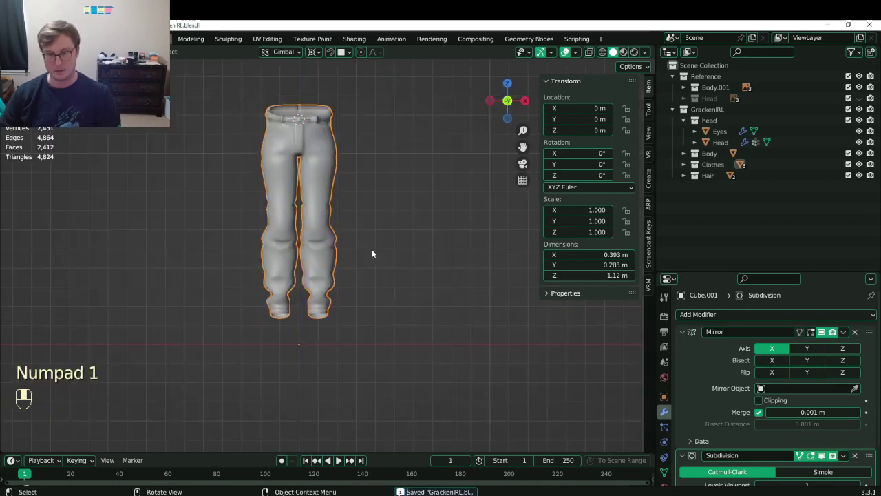
pyautogui.press('Tab')
pyautogui.scroll(3, 361, 244)
pyautogui.press('z')
pyautogui.press('b')
pyautogui.moveTo(225, 153); pyautogui.dragTo(413, 353)
pyautogui.keyDown('shift'); pyautogui.moveTo(338, 284); pyautogui.dragTo(355, 333, button='middle'); pyautogui.keyUp('shift')
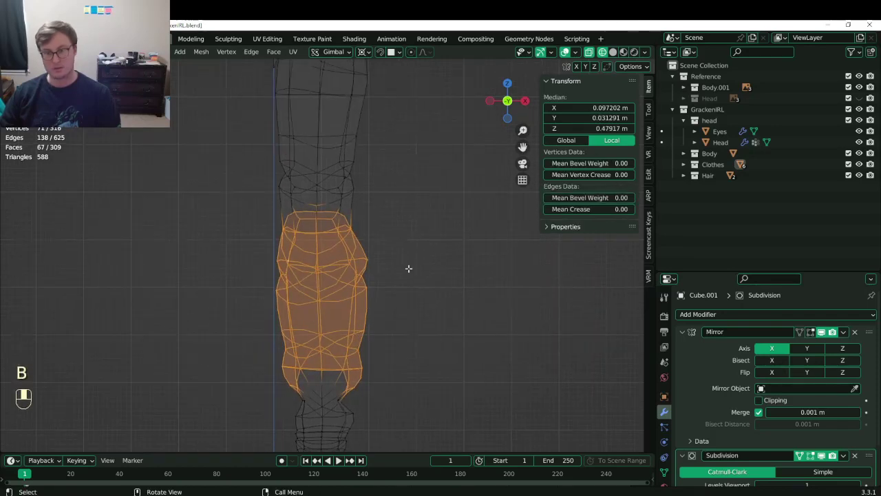
# Return the pivot to the median point and narrow the selected lower leg slightly along the X axis.
pyautogui.press('s')
pyautogui.rightClick(439, 261)
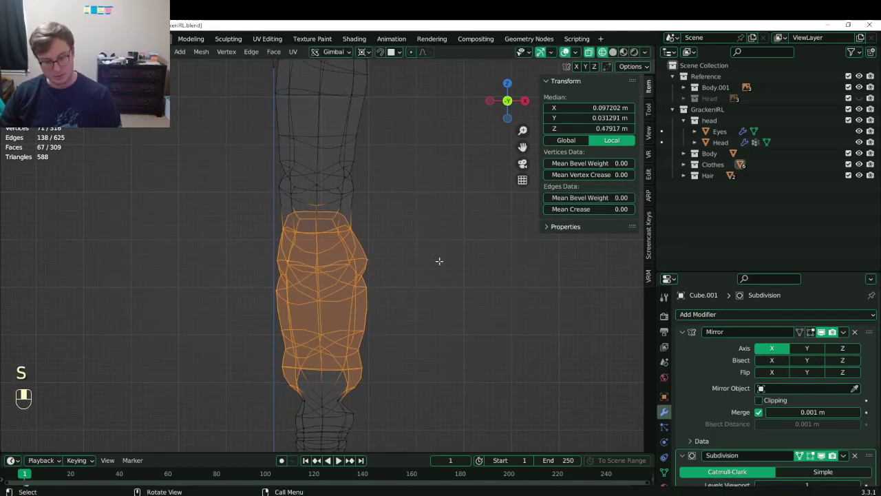
pyautogui.press('.')
pyautogui.press('s')
pyautogui.middleClick(427, 257)
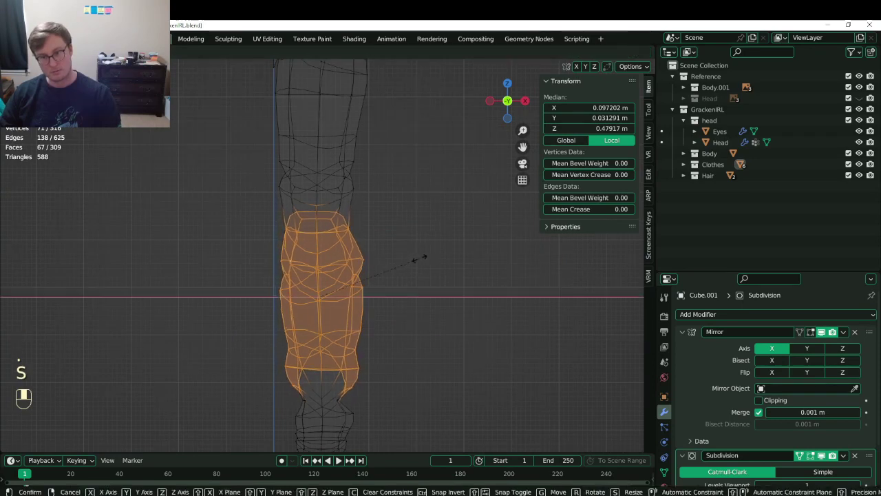
pyautogui.click(411, 258)
pyautogui.click(384, 288)
pyautogui.moveTo(384, 287)
pyautogui.mouseDown(button='middle')
pyautogui.moveTo(240, 298)
pyautogui.moveTo(440, 281)
pyautogui.moveTo(314, 278)
pyautogui.moveTo(363, 342)
pyautogui.moveTo(380, 336)
pyautogui.moveTo(319, 313)
pyautogui.moveTo(402, 317)
pyautogui.moveTo(309, 308)
pyautogui.moveTo(300, 263)
pyautogui.moveTo(354, 273)
pyautogui.moveTo(336, 305)
pyautogui.moveTo(444, 286)
pyautogui.moveTo(391, 297)
pyautogui.mouseUp(button='middle')
pyautogui.press('Tab')
pyautogui.press('s')
pyautogui.click(436, 280)
pyautogui.press('Tab')
# Save the file and leave local view to show the whole character with the reference photos.
pyautogui.scroll(-3, 363, 342)
pyautogui.hotkey('ctrl', 's')
pyautogui.press('.')
pyautogui.press('Escape')
pyautogui.press('/')
pyautogui.hotkey('ctrl', 's')
pyautogui.hotkey('ctrl', 's')
pyautogui.scroll(-3, 336, 305)
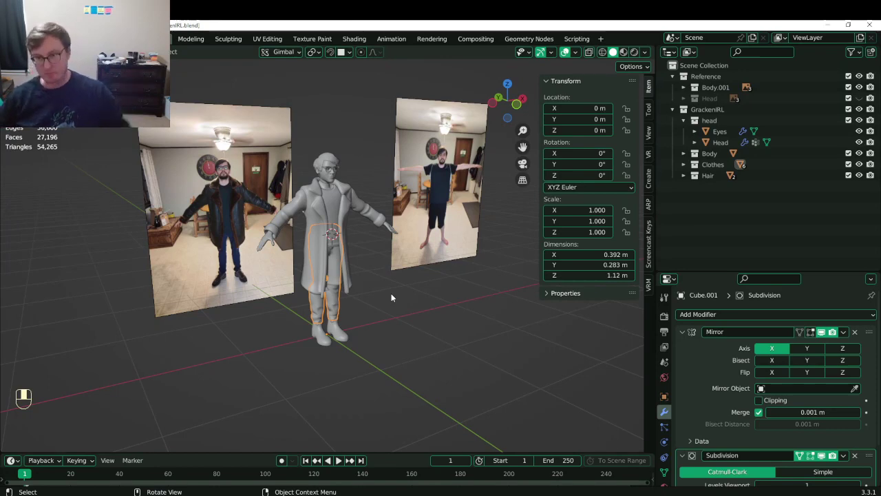
# Compare the full character with the reference photo from the front, from head to feet, and save the file.
pyautogui.scroll(3, 329, 296)
pyautogui.moveTo(329, 295); pyautogui.dragTo(285, 300, button='middle')
pyautogui.hotkey('ctrl', 's')
pyautogui.hotkey('ctrl', 's')
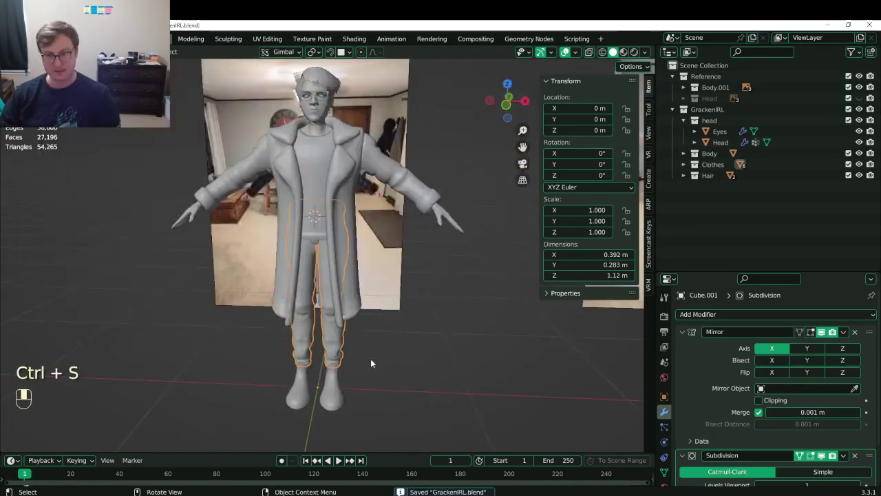
pyautogui.keyDown('shift'); pyautogui.moveTo(372, 362); pyautogui.dragTo(342, 242, button='middle'); pyautogui.keyUp('shift')
pyautogui.hotkey('ctrl', 's')
pyautogui.keyDown('shift'); pyautogui.moveTo(338, 182); pyautogui.dragTo(365, 303, button='middle'); pyautogui.keyUp('shift')
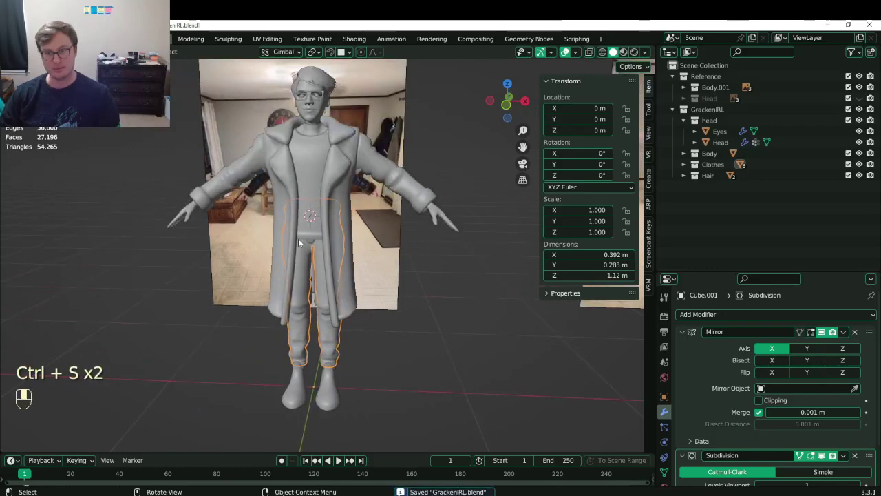
# Isolate the character's shoes in local view together with the reference photo showing the long coat.
pyautogui.click(327, 389)
pyautogui.press('KP_Divide')
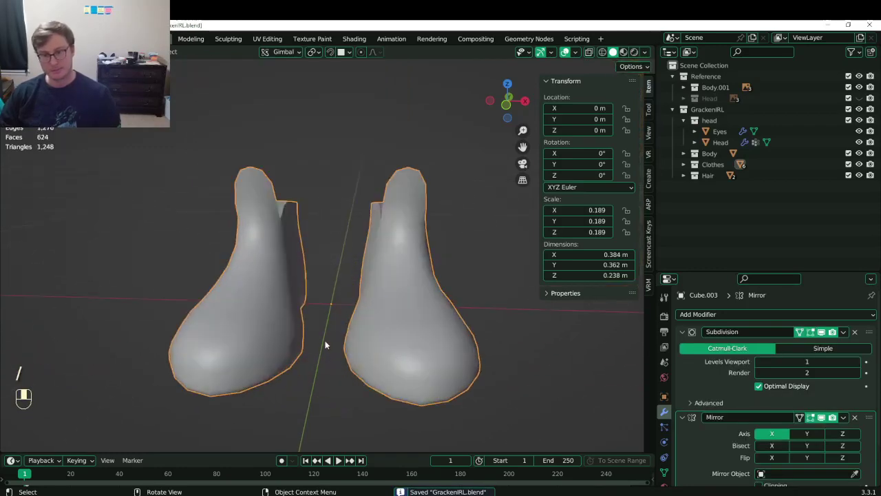
pyautogui.press('.')
pyautogui.press('KP_Divide')
pyautogui.press('KP_Divide')
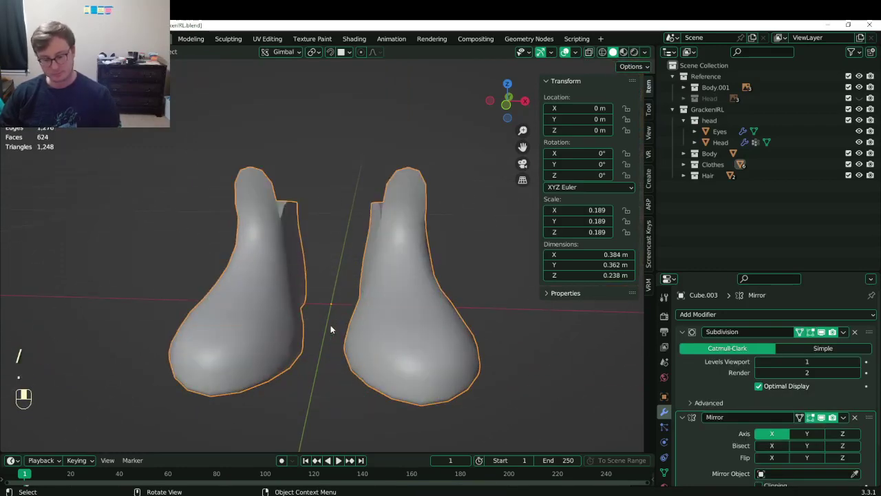
pyautogui.click(362, 286)
pyautogui.moveTo(363, 287); pyautogui.dragTo(389, 286, button='middle')
pyautogui.scroll(-2, 389, 286)
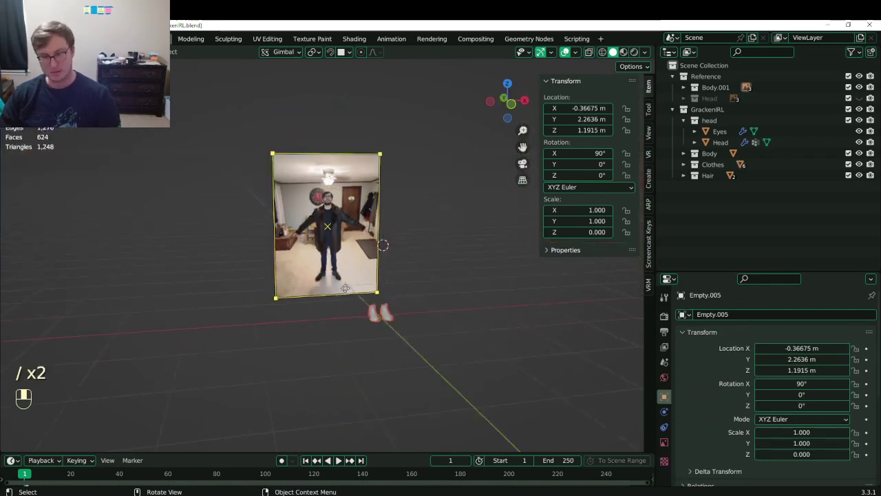
# Save the file and examine the boots' shape in the reference photo.
pyautogui.scroll(6, 390, 286)
pyautogui.hotkey('ctrl', 's')
pyautogui.keyDown('shift'); pyautogui.moveTo(413, 385); pyautogui.dragTo(364, 275, button='middle'); pyautogui.keyUp('shift')
pyautogui.scroll(6, 358, 276)
pyautogui.moveTo(317, 289); pyautogui.dragTo(302, 291, button='middle')
pyautogui.scroll(-2, 301, 291)
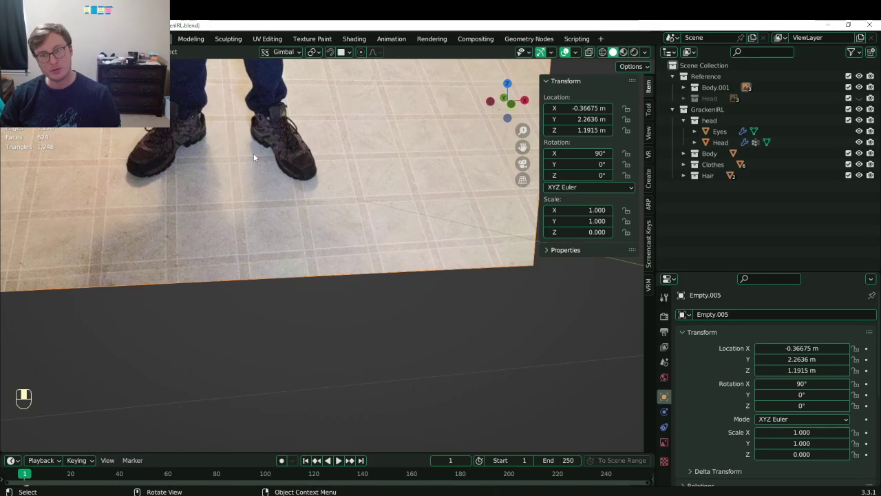
pyautogui.scroll(-5, 265, 173)
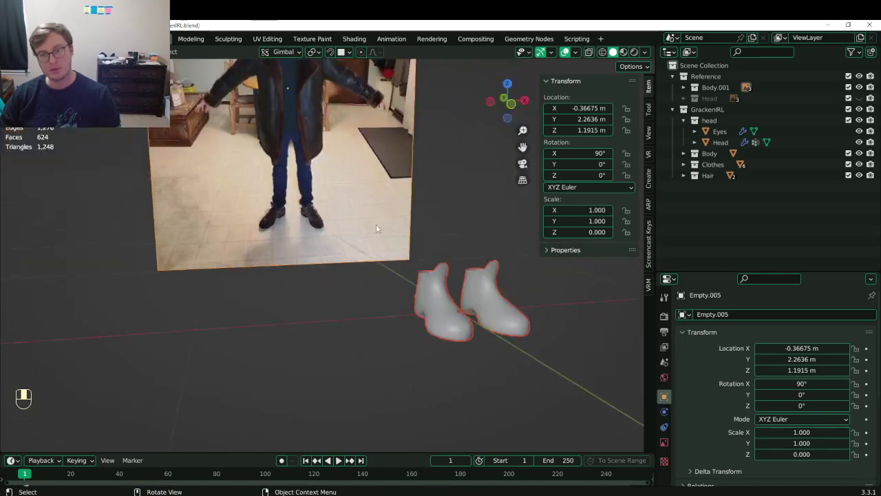
# Open the shoe mesh in Edit Mode, select a vertex on top of the toe and frame it from the front.
pyautogui.click(503, 333)
pyautogui.moveTo(503, 333); pyautogui.dragTo(452, 319, button='middle')
pyautogui.scroll(4, 453, 319)
pyautogui.press('Tab')
pyautogui.scroll(-4, 380, 318)
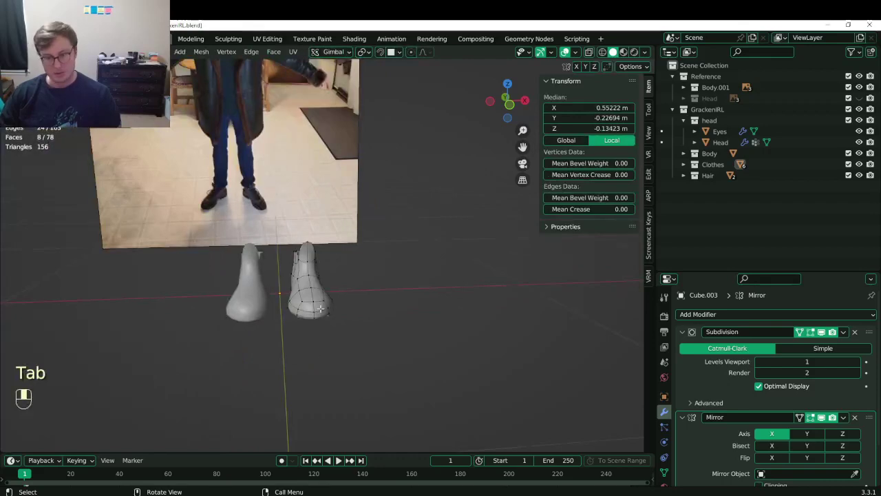
pyautogui.click(311, 302)
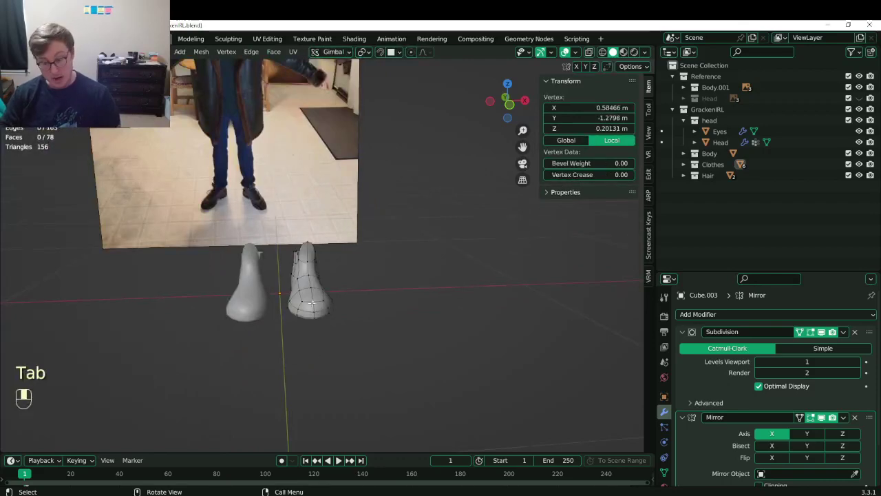
pyautogui.press('KP_1')
pyautogui.press('KP_Decimal')
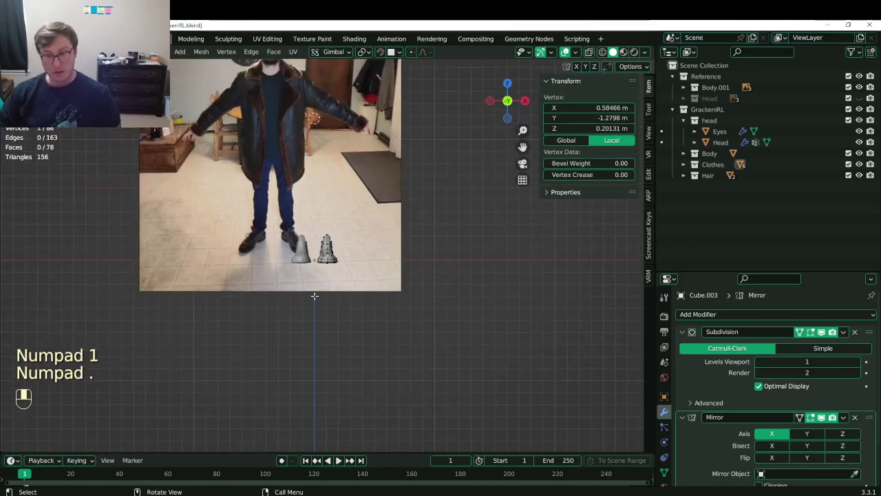
# Straighten the ring of upright edges around the shoe's lower side by scaling them individually to 0 on X and Y.
pyautogui.press('z')
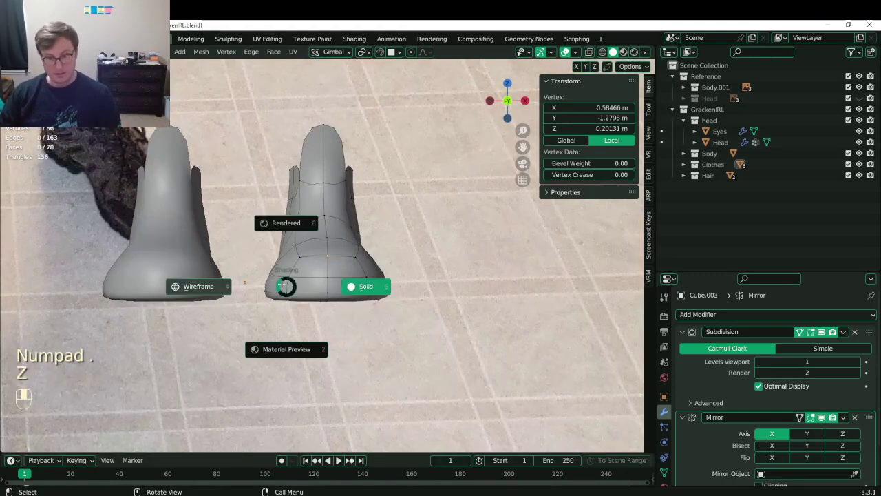
pyautogui.scroll(2, 252, 295)
pyautogui.press('z')
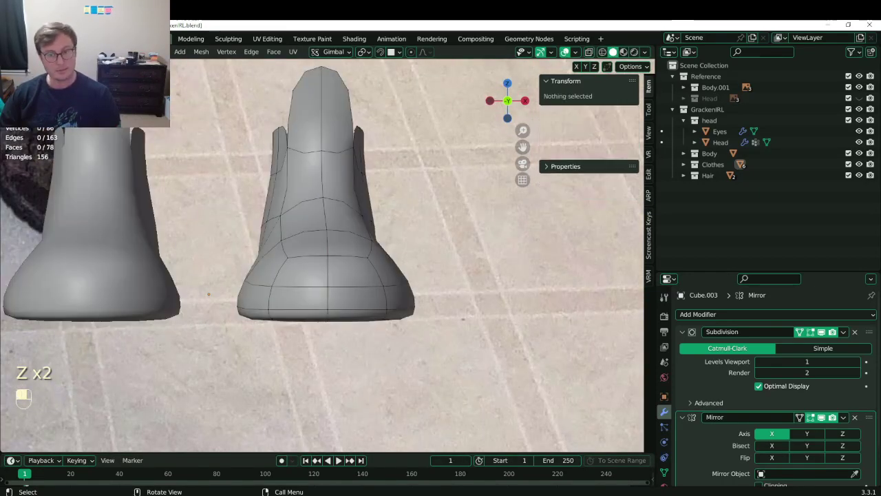
pyautogui.keyDown('ctrl'); pyautogui.keyDown('alt'); pyautogui.keyDown('shift'); pyautogui.click(265, 298); pyautogui.keyUp('shift'); pyautogui.keyUp('alt'); pyautogui.keyUp('ctrl')
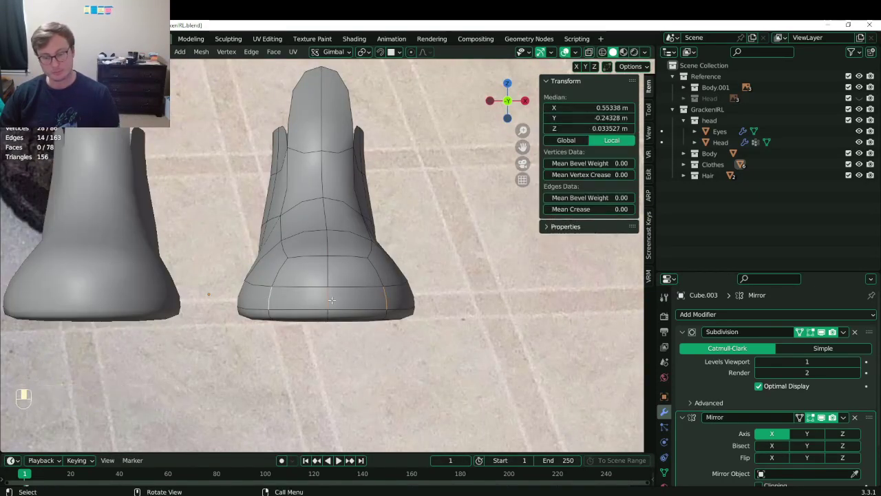
pyautogui.press('.')
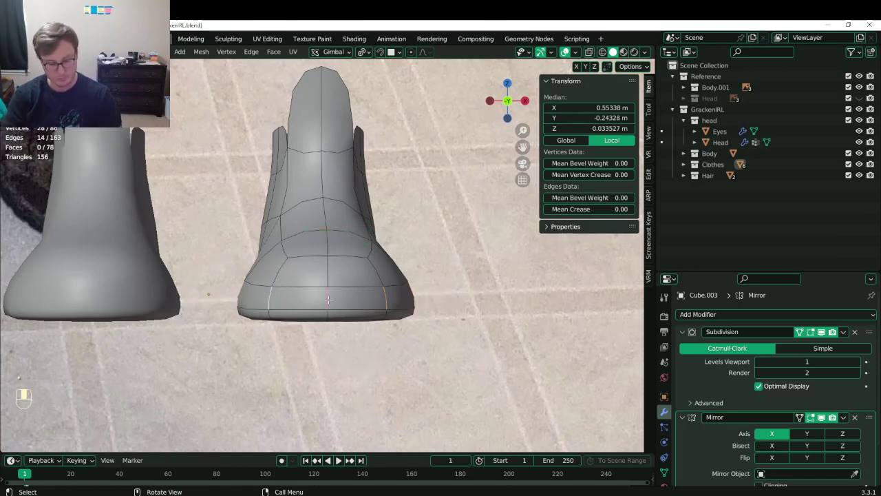
pyautogui.press('.')
pyautogui.press('s')
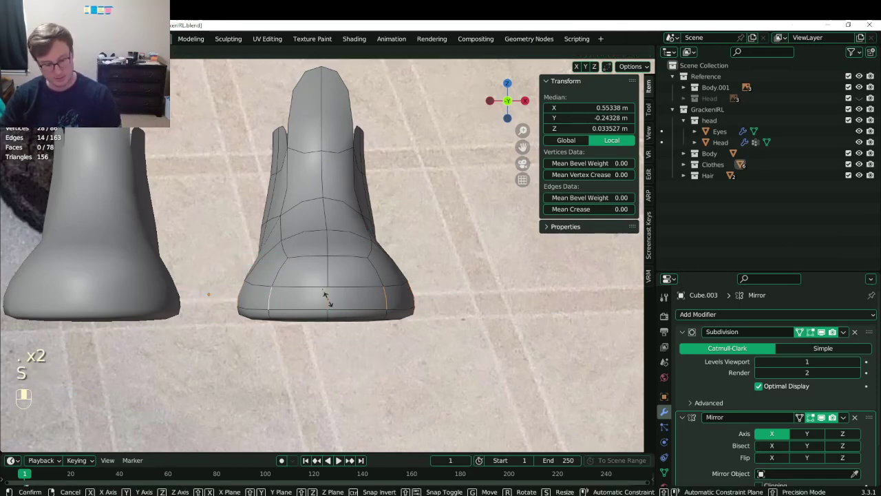
pyautogui.press('x')
pyautogui.press('0')
pyautogui.press('Return')
pyautogui.press('s')
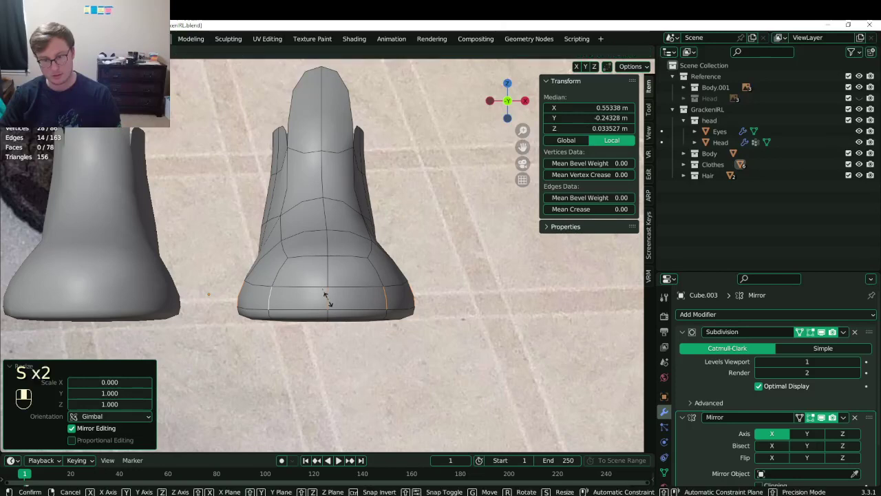
pyautogui.press('y')
pyautogui.press('0')
pyautogui.press('Return')
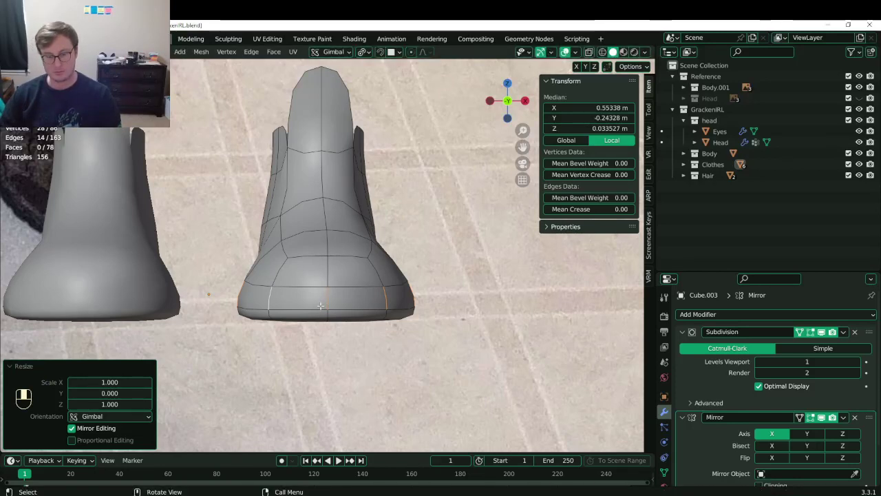
# Narrow the creased edge loop around the front of the sole by scaling it to about 0.947 on X.
pyautogui.click(261, 307)
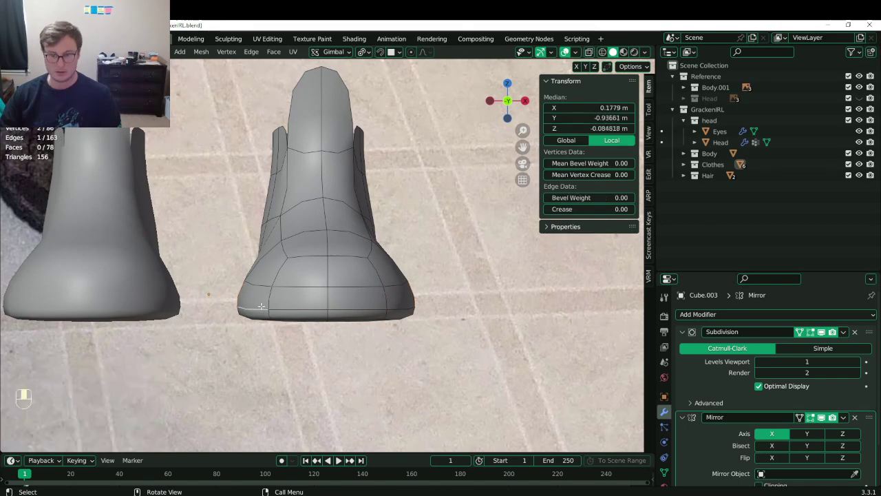
pyautogui.keyDown('alt'); pyautogui.keyDown('shift'); pyautogui.click(261, 307); pyautogui.keyUp('shift'); pyautogui.keyUp('alt')
pyautogui.keyDown('alt'); pyautogui.keyDown('shift'); pyautogui.click(261, 307); pyautogui.keyUp('shift'); pyautogui.keyUp('alt')
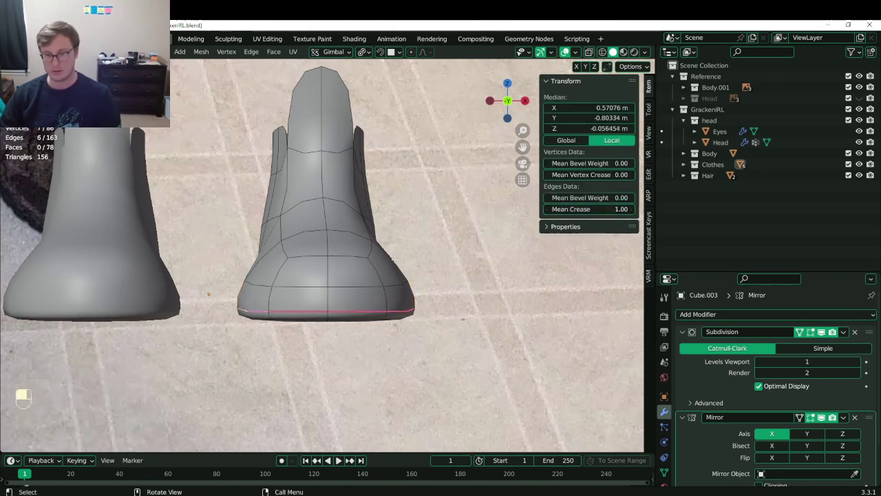
pyautogui.press('s')
pyautogui.rightClick(404, 245)
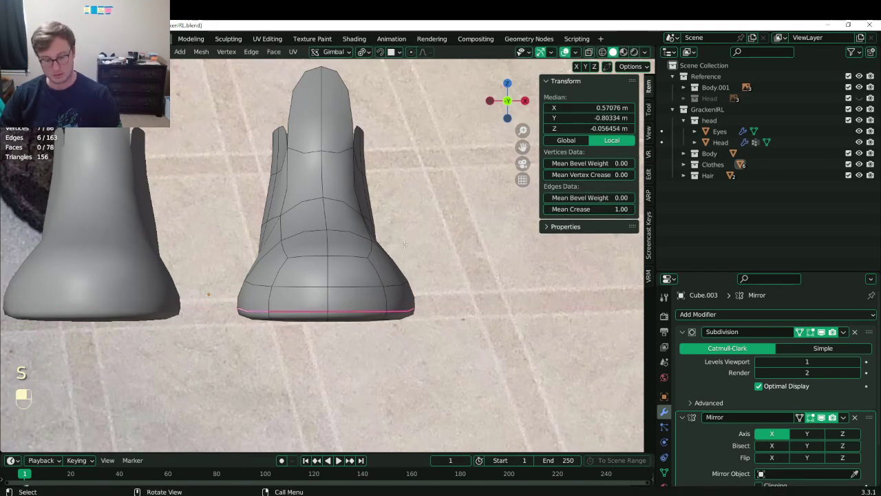
pyautogui.press('.')
pyautogui.click(404, 228)
pyautogui.press('s')
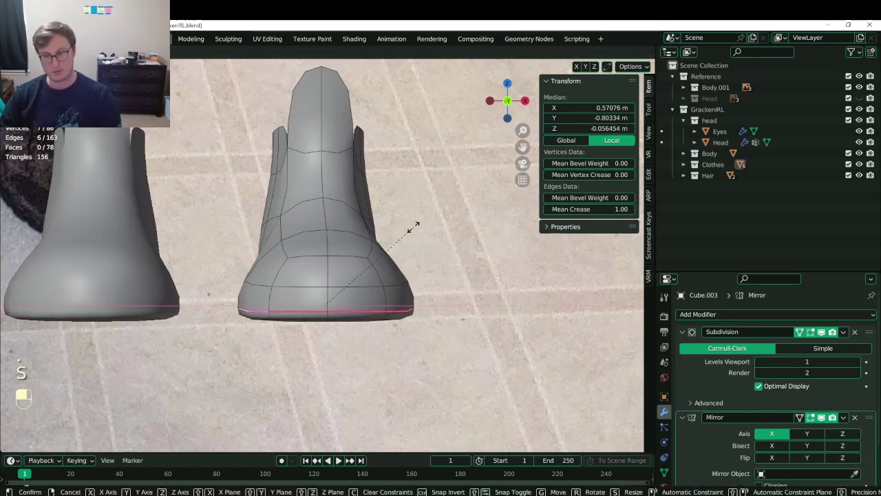
pyautogui.click(408, 229)
# Check both shoes from the side outside Edit Mode, save the file and resume editing the mesh.
pyautogui.moveTo(407, 229); pyautogui.dragTo(283, 230, button='middle')
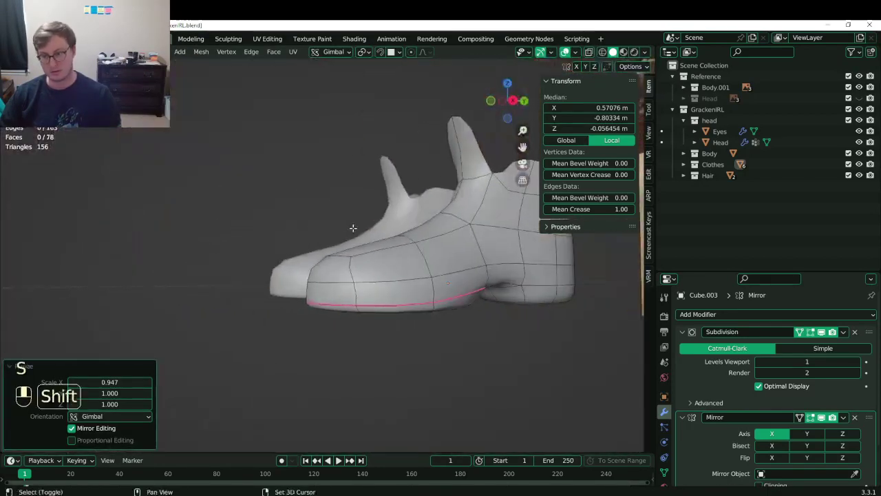
pyautogui.keyDown('shift'); pyautogui.moveTo(351, 228); pyautogui.dragTo(296, 237, button='middle'); pyautogui.keyUp('shift')
pyautogui.press('Tab')
pyautogui.moveTo(296, 238); pyautogui.dragTo(234, 263, button='middle')
pyautogui.hotkey('ctrl', 's')
pyautogui.press('KP_1')
pyautogui.press('Tab')
pyautogui.hotkey('ctrl', 's')
# Rip the edge along the top of the sole's arch on the shoe's outer side.
pyautogui.keyDown('shift'); pyautogui.moveTo(406, 270); pyautogui.dragTo(255, 289, button='middle'); pyautogui.keyUp('shift')
pyautogui.scroll(3, 331, 274)
pyautogui.scroll(2, 301, 271)
pyautogui.keyDown('shift'); pyautogui.moveTo(324, 293); pyautogui.dragTo(266, 277, button='middle'); pyautogui.keyUp('shift')
pyautogui.scroll(1, 301, 271)
pyautogui.scroll(-3, 260, 301)
pyautogui.scroll(4, 266, 276)
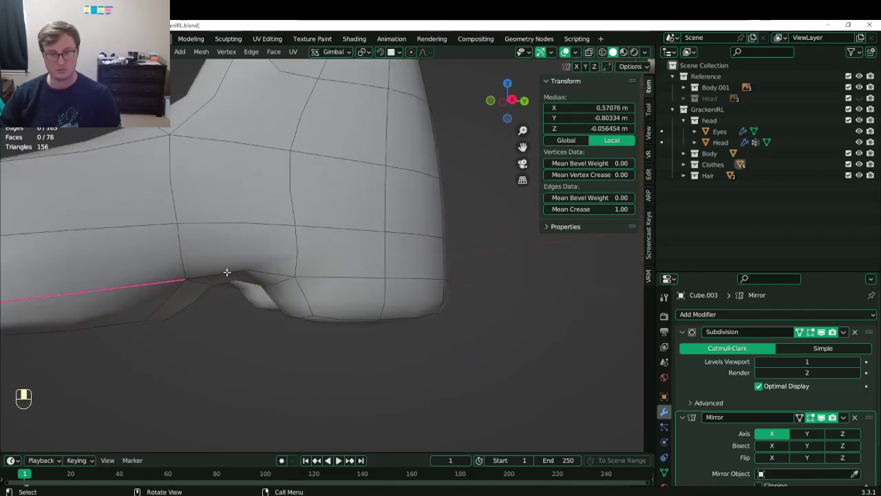
pyautogui.scroll(-2, 226, 273)
pyautogui.click(228, 272)
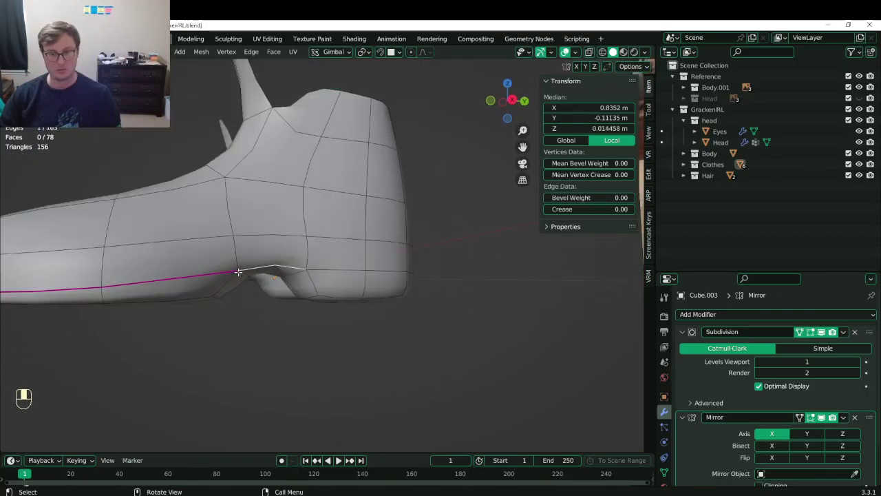
pyautogui.moveTo(238, 272); pyautogui.dragTo(290, 250, button='middle')
pyautogui.moveTo(255, 294); pyautogui.dragTo(314, 206, button='middle')
pyautogui.press('v')
pyautogui.click(222, 258)
# Rip the matching arch edge on the shoe's inner side and move it slightly downward.
pyautogui.click(276, 176)
pyautogui.press('v')
pyautogui.click(278, 186)
pyautogui.hotkey('ctrl', 'z')
pyautogui.scroll(3, 329, 170)
pyautogui.press('v')
pyautogui.rightClick(319, 209)
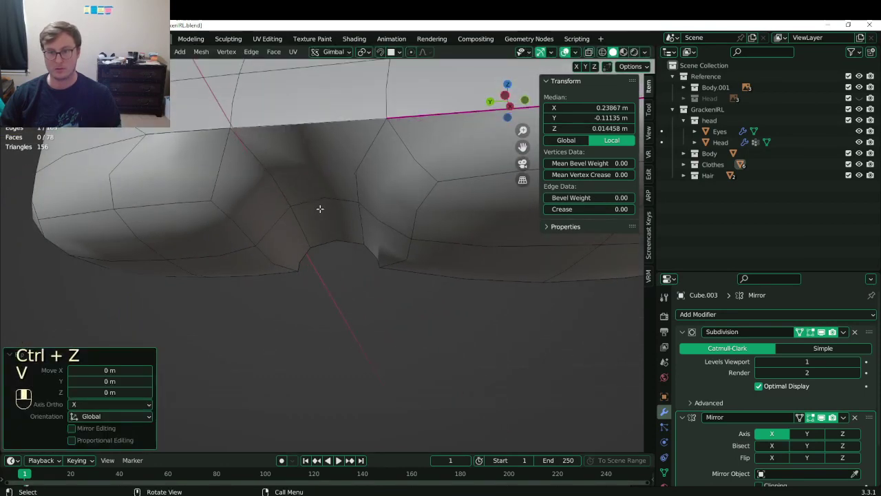
pyautogui.press('g')
pyautogui.middleClick(318, 214)
pyautogui.click(319, 216)
# Rip the vertex at the heel end of the inner arch and merge it with the upper vertex using At Last.
pyautogui.click(95, 51)
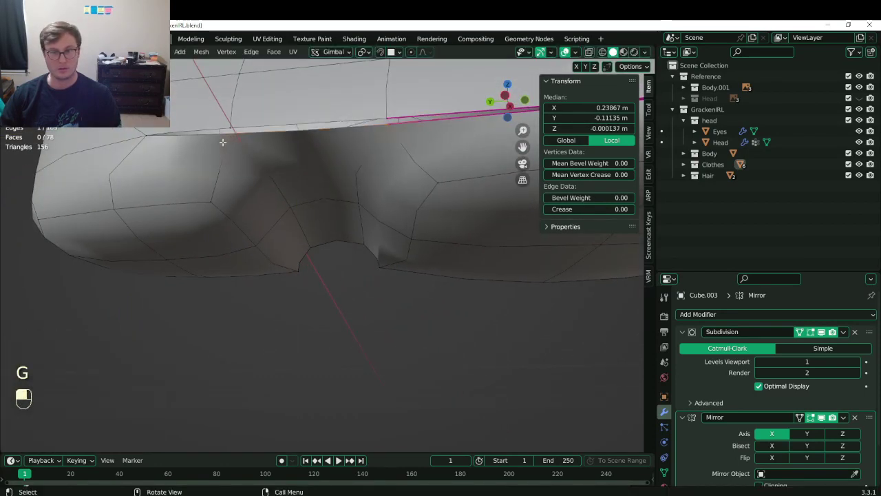
pyautogui.click(223, 140)
pyautogui.press('v')
pyautogui.rightClick(238, 146)
pyautogui.keyDown('shift'); pyautogui.click(247, 147); pyautogui.keyUp('shift')
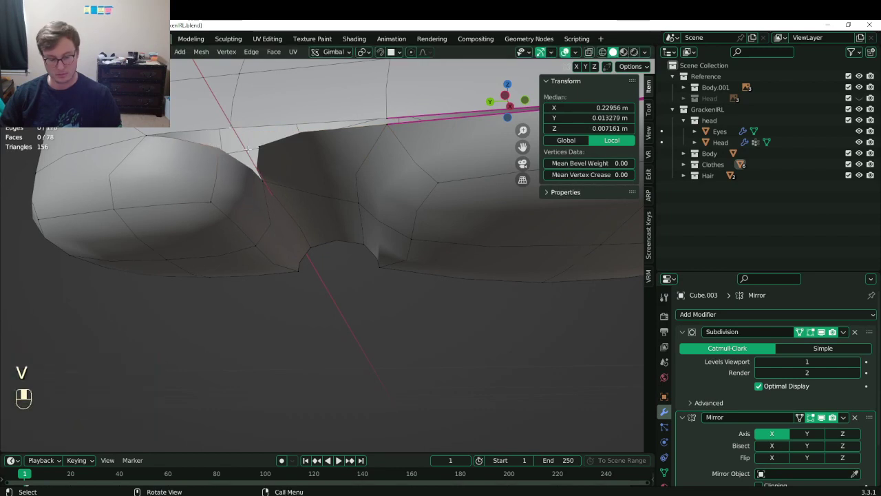
pyautogui.press('m')
pyautogui.press('v')
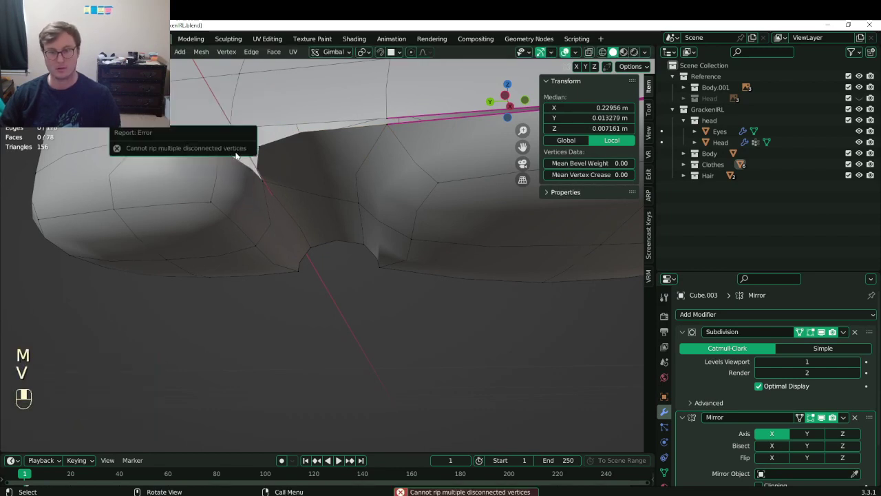
pyautogui.click(228, 157)
pyautogui.press('v')
pyautogui.click(232, 178)
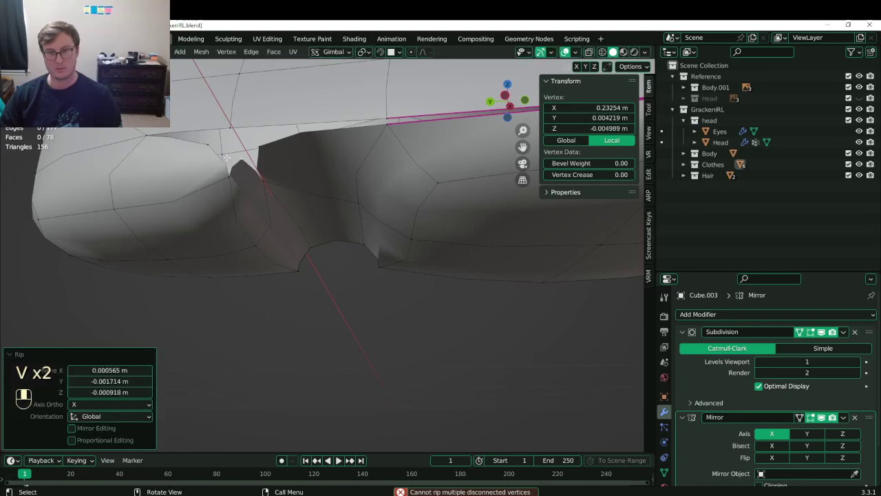
pyautogui.click(223, 154)
pyautogui.keyDown('shift'); pyautogui.click(238, 125); pyautogui.keyUp('shift')
pyautogui.press('m')
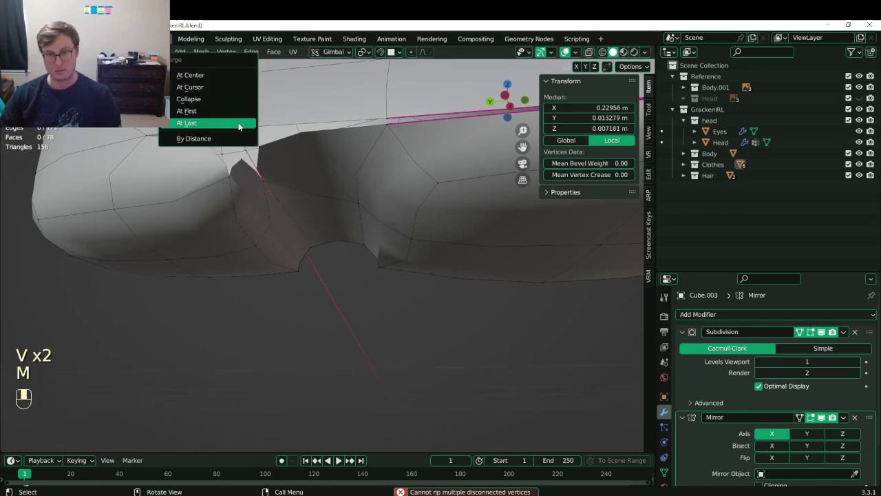
pyautogui.click(237, 122)
# Rip the vertex at the front end of the inner arch and merge it at the creased line's end using At Last.
pyautogui.keyDown('shift'); pyautogui.click(307, 167); pyautogui.keyUp('shift')
pyautogui.hotkey('shift', 'r')
pyautogui.moveTo(307, 167); pyautogui.dragTo(339, 177, button='middle')
pyautogui.scroll(-4, 298, 169)
pyautogui.press('v')
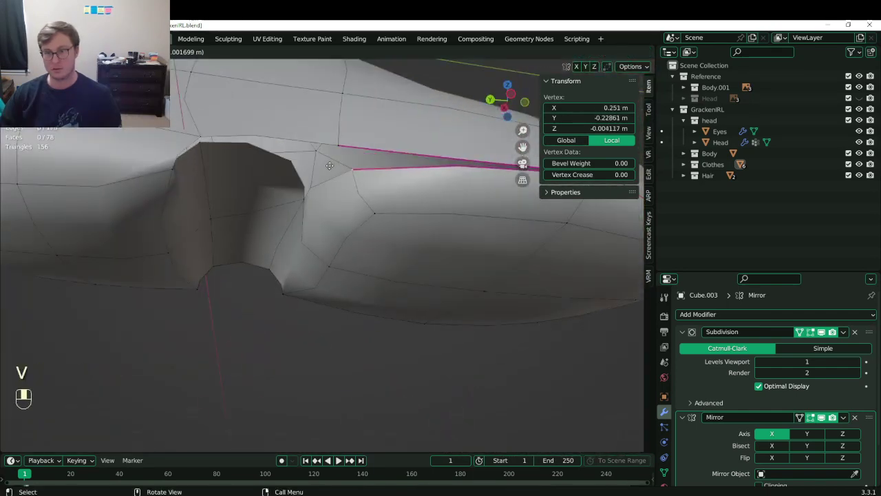
pyautogui.click(329, 165)
pyautogui.hotkey('ctrl', 'z')
pyautogui.press('v')
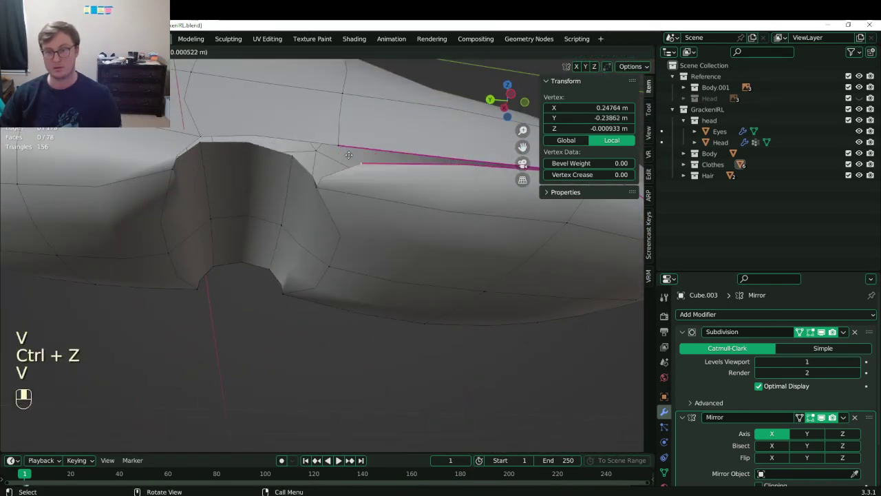
pyautogui.click(344, 145)
pyautogui.press('m')
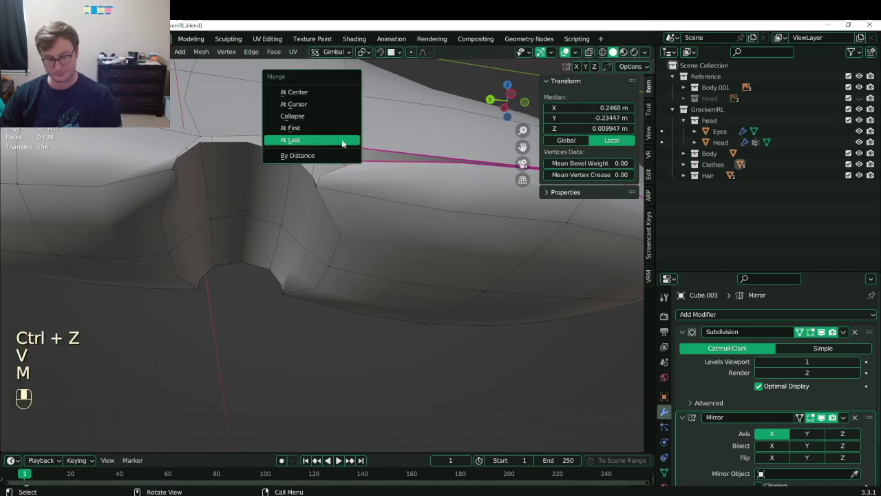
pyautogui.click(320, 141)
# Move the three arch edges across the underside down about 0.0038 m and save the file.
pyautogui.moveTo(321, 159); pyautogui.dragTo(131, 162, button='middle')
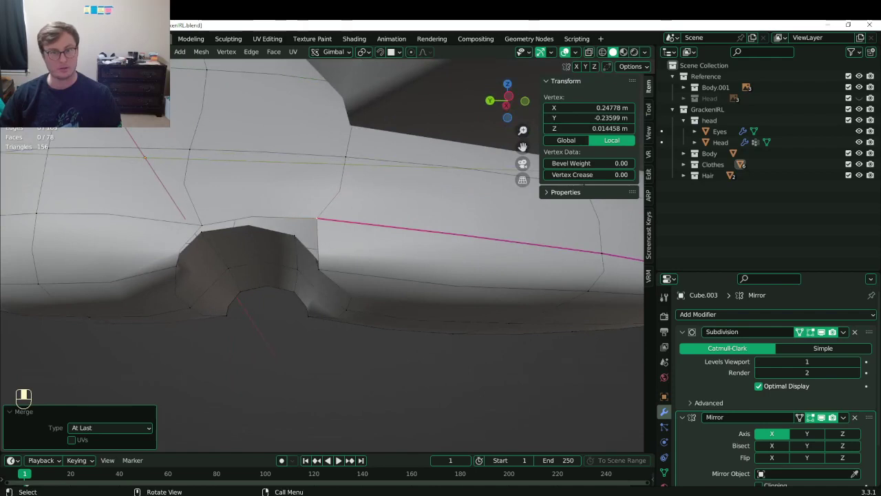
pyautogui.click(102, 51)
pyautogui.click(259, 238)
pyautogui.keyDown('shift'); pyautogui.click(265, 264); pyautogui.keyUp('shift')
pyautogui.keyDown('shift'); pyautogui.click(259, 282); pyautogui.keyUp('shift')
pyautogui.press('g')
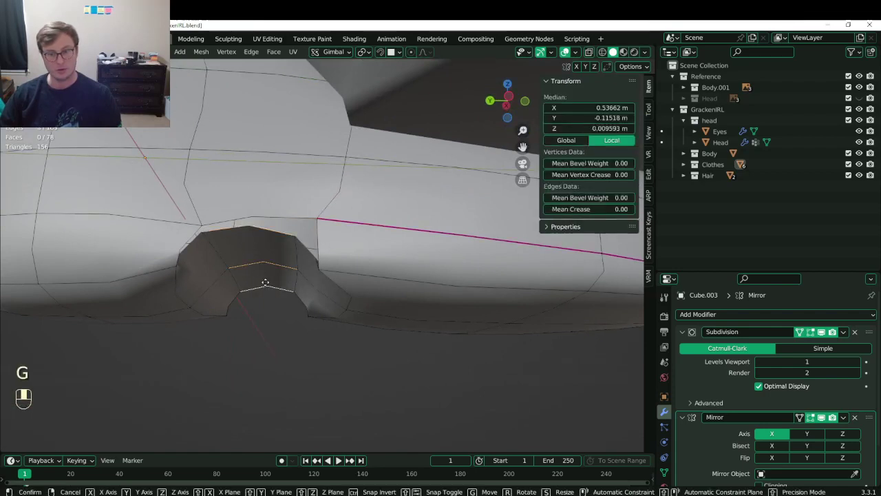
pyautogui.click(265, 290)
pyautogui.hotkey('ctrl', 's')
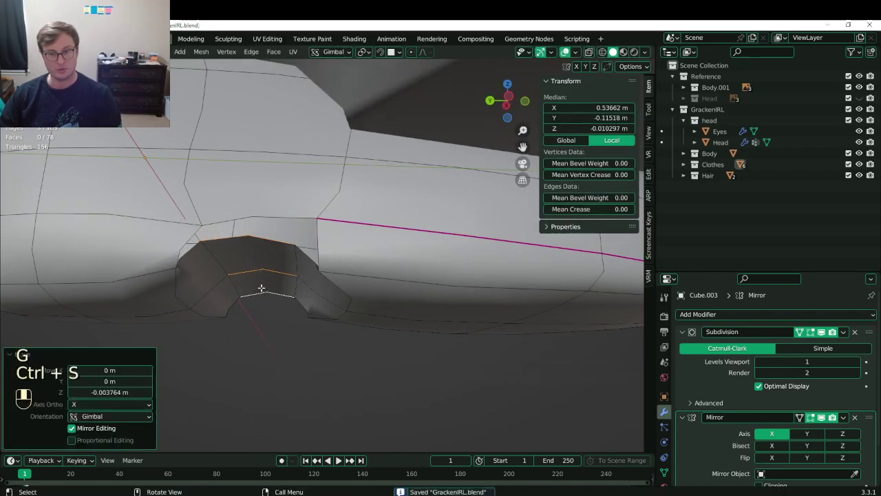
# Fill the open gap above the arch with a face on both the inner and outer sides of the shoe.
pyautogui.click(242, 236)
pyautogui.keyDown('shift'); pyautogui.click(252, 218); pyautogui.keyUp('shift')
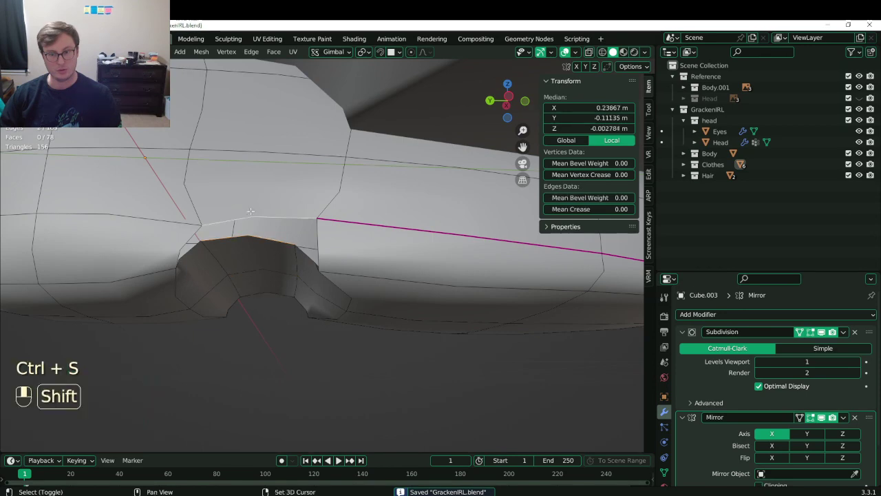
pyautogui.press('f')
pyautogui.moveTo(426, 292); pyautogui.dragTo(298, 293, button='middle')
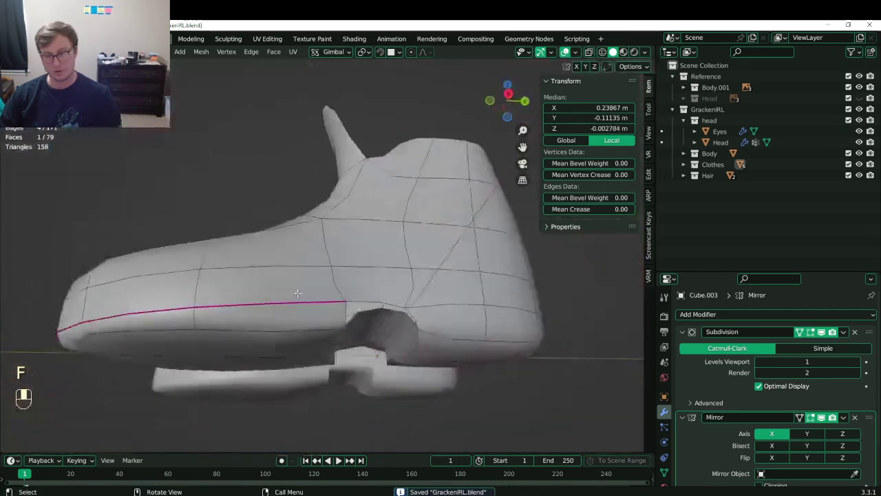
pyautogui.click(368, 309)
pyautogui.keyDown('shift'); pyautogui.click(363, 299); pyautogui.keyUp('shift')
pyautogui.press('f')
pyautogui.keyDown('shift'); pyautogui.moveTo(364, 296); pyautogui.dragTo(310, 307, button='middle'); pyautogui.keyUp('shift')
pyautogui.scroll(4, 310, 243)
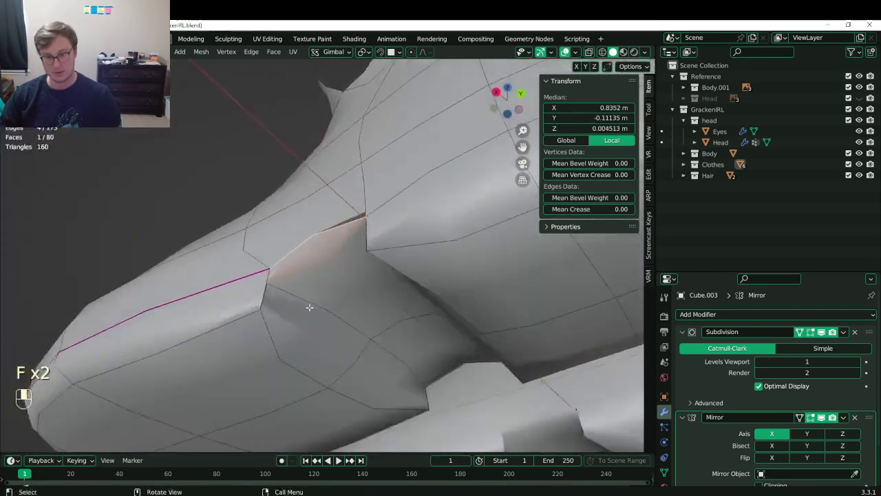
# Try adding loop cuts through the faces around the sole's arch.
pyautogui.hotkey('ctrl', 'r')
pyautogui.click(349, 348)
pyautogui.rightClick(352, 352)
pyautogui.moveTo(352, 352); pyautogui.dragTo(395, 244, button='middle')
pyautogui.hotkey('ctrl', 'r')
pyautogui.click(354, 305)
pyautogui.rightClick(354, 305)
pyautogui.hotkey('ctrl', 'z')
pyautogui.hotkey('ctrl', 'z')
pyautogui.hotkey('ctrl', 'z')
# Refill the face beside the arch and add a loop cut through the arch's faces.
pyautogui.press('f')
pyautogui.hotkey('ctrl', 'r')
pyautogui.click(171, 229)
pyautogui.doubleClick(507, 243)
# Fill the inner and outer corner holes at the front end of the arch with faces.
pyautogui.keyDown('alt'); pyautogui.keyDown('shift'); pyautogui.click(416, 189); pyautogui.keyUp('shift'); pyautogui.keyUp('alt')
pyautogui.press('f')
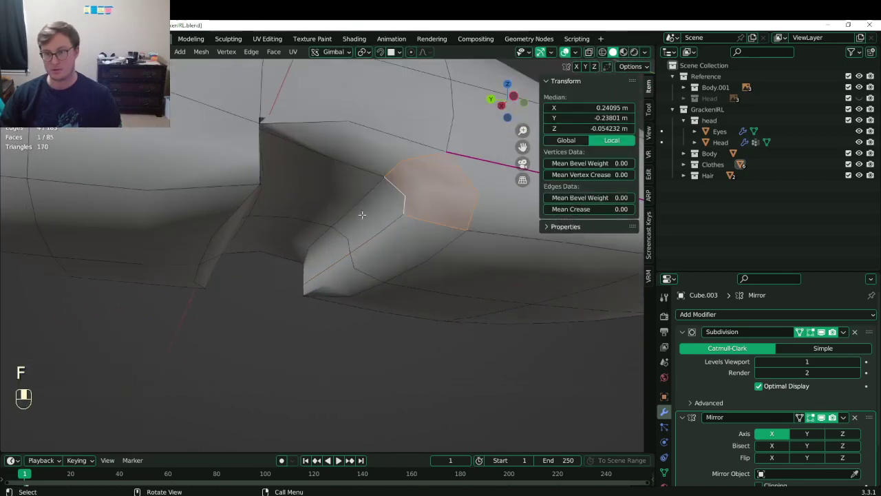
pyautogui.keyDown('alt'); pyautogui.keyDown('shift'); pyautogui.click(305, 270); pyautogui.keyUp('shift'); pyautogui.keyUp('alt')
pyautogui.press('f')
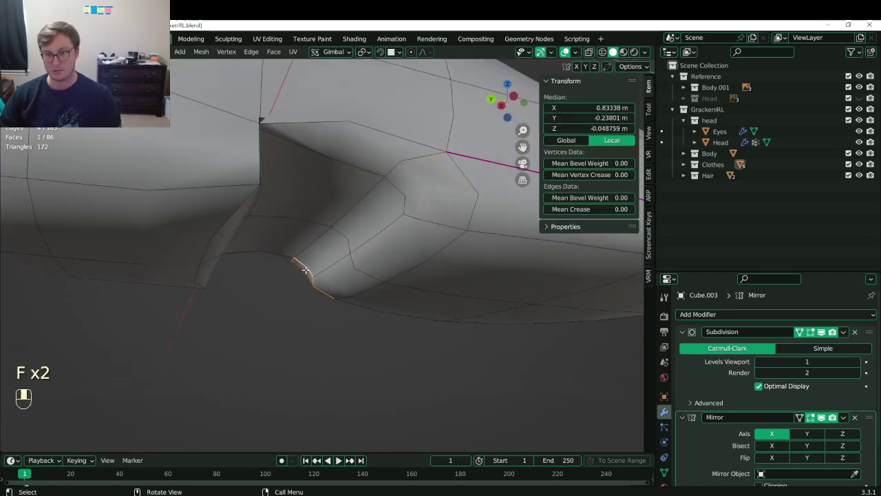
# Fill the inner and outer corner holes at the heel end of the arch with faces.
pyautogui.moveTo(305, 269); pyautogui.dragTo(238, 212, button='middle')
pyautogui.keyDown('alt'); pyautogui.keyDown('shift'); pyautogui.click(217, 177); pyautogui.keyUp('shift'); pyautogui.keyUp('alt')
pyautogui.press('f')
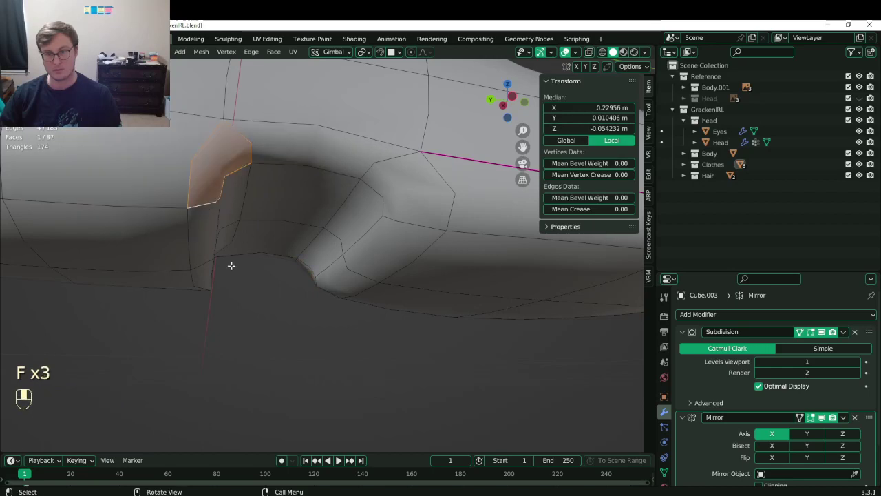
pyautogui.keyDown('alt'); pyautogui.keyDown('shift'); pyautogui.click(210, 275); pyautogui.keyUp('shift'); pyautogui.keyUp('alt')
pyautogui.press('f')
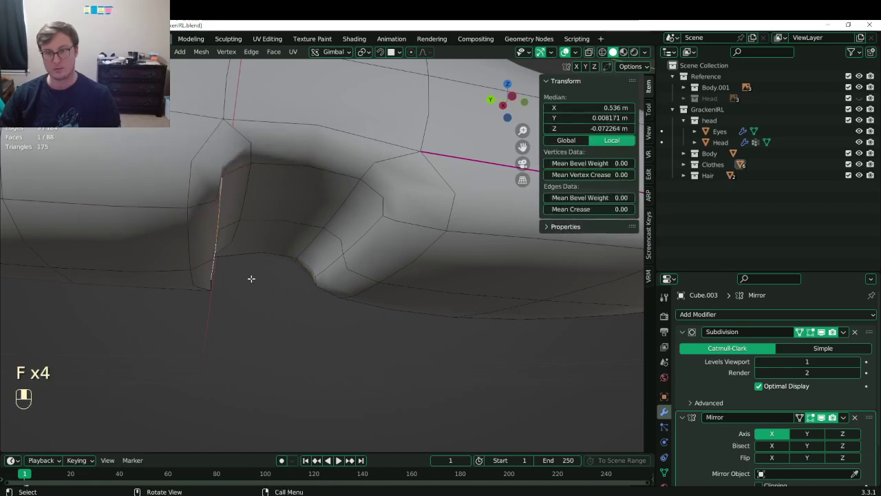
pyautogui.hotkey('ctrl', 'z')
pyautogui.moveTo(251, 278); pyautogui.dragTo(233, 305, button='middle')
pyautogui.keyDown('alt'); pyautogui.keyDown('shift'); pyautogui.click(255, 283); pyautogui.keyUp('shift'); pyautogui.keyUp('alt')
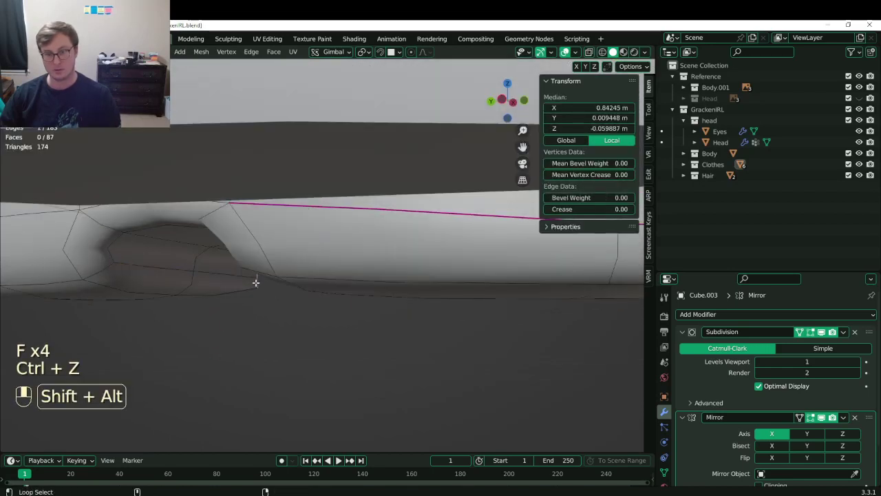
pyautogui.press('f')
# Check the sole from below outside Edit Mode, save the file and resume editing the mesh.
pyautogui.press('Tab')
pyautogui.moveTo(300, 287); pyautogui.dragTo(277, 184, button='middle')
pyautogui.hotkey('ctrl', 's')
pyautogui.press('Tab')
pyautogui.scroll(4, 296, 273)
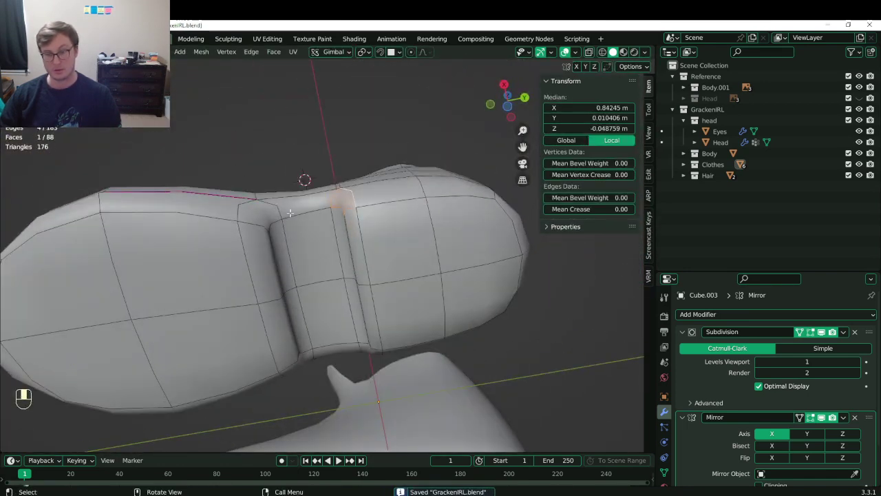
# Show the shoe in an orthographic side view with wireframe shading to work on its sole line.
pyautogui.moveTo(374, 304); pyautogui.dragTo(302, 300, button='middle')
pyautogui.scroll(-4, 324, 314)
pyautogui.scroll(4, 337, 282)
pyautogui.moveTo(386, 268)
pyautogui.mouseDown(button='middle')
pyautogui.moveTo(255, 264)
pyautogui.moveTo(399, 270)
pyautogui.mouseUp(button='middle')
pyautogui.scroll(-6, 399, 271)
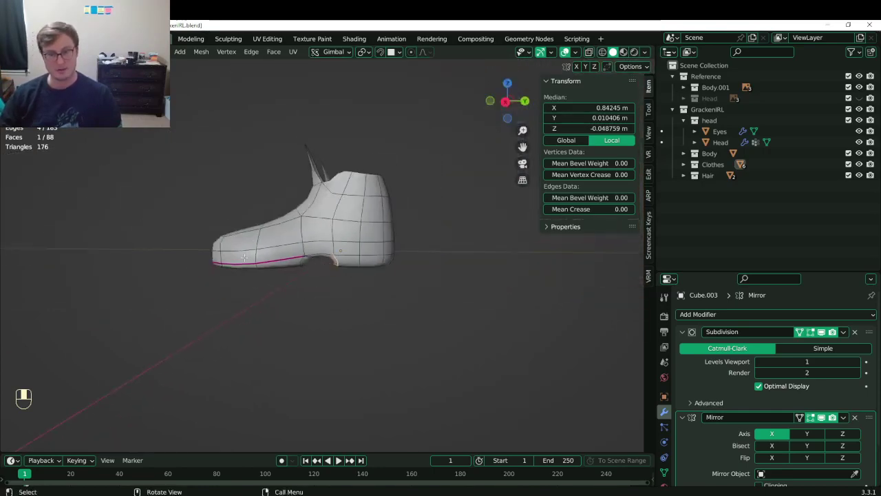
pyautogui.moveTo(248, 261); pyautogui.dragTo(341, 254, button='middle')
pyautogui.scroll(5, 342, 255)
pyautogui.press('KP_3')
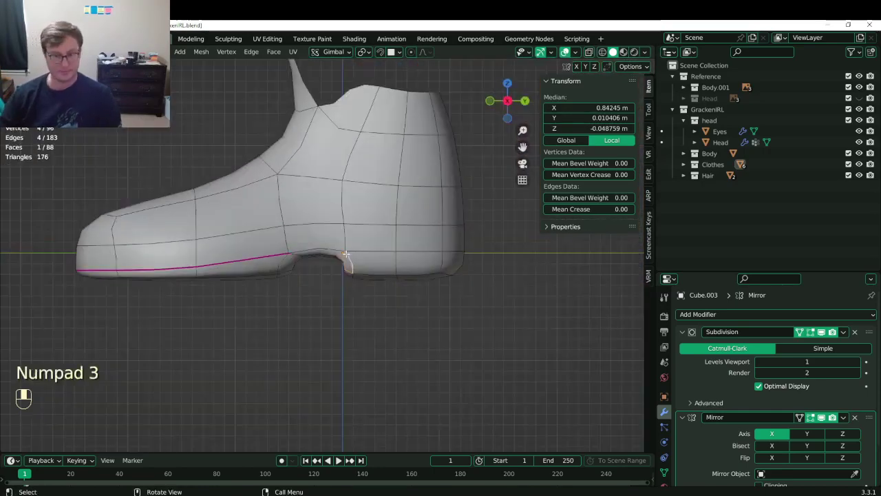
pyautogui.scroll(3, 345, 253)
pyautogui.press('z')
pyautogui.click(143, 274)
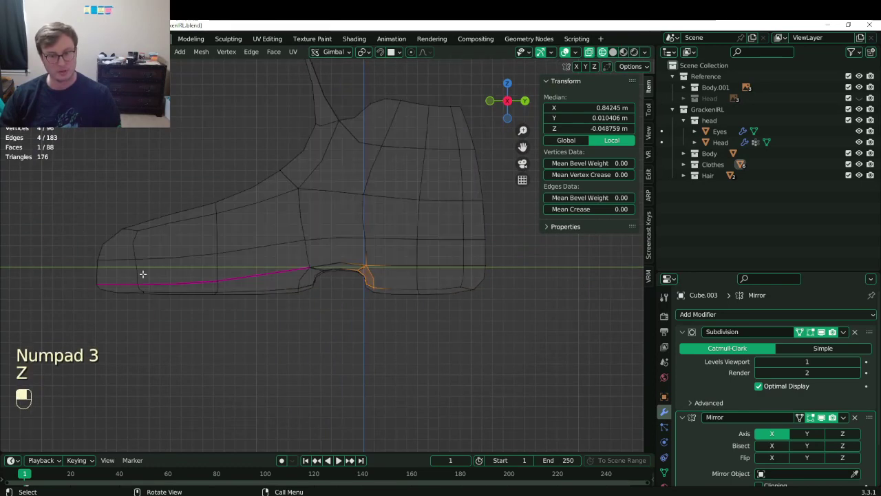
# Select the toe-end vertices of the creased sole edge and undo their trial move.
pyautogui.click(114, 287)
pyautogui.press('b')
pyautogui.press('b')
pyautogui.moveTo(85, 272); pyautogui.dragTo(149, 289)
pyautogui.press('g')
pyautogui.click(149, 284)
pyautogui.hotkey('ctrl', 'z')
pyautogui.hotkey('ctrl', 'z')
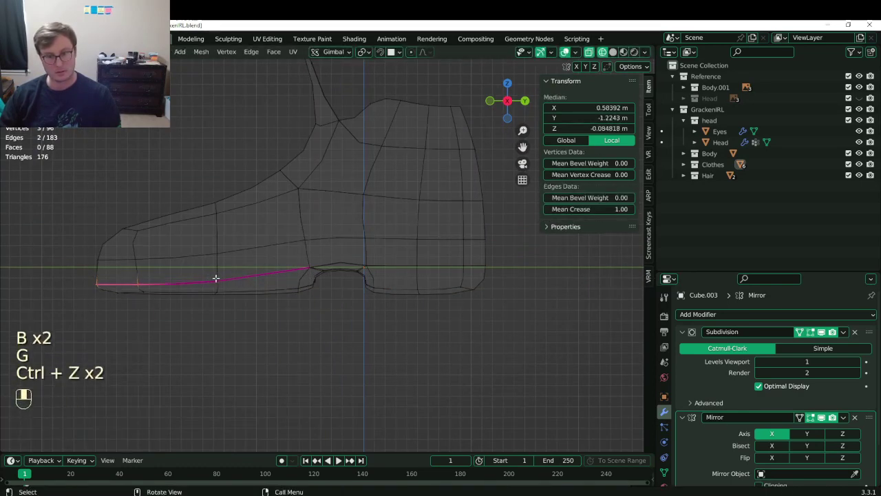
# Extend the selection along the whole sole line to the heel and flatten it with a Z scale of 0.
pyautogui.press('b')
pyautogui.moveTo(201, 269); pyautogui.dragTo(234, 288)
pyautogui.press('b')
pyautogui.moveTo(280, 258); pyautogui.dragTo(499, 271)
pyautogui.press('b')
pyautogui.press('b')
pyautogui.press('b')
pyautogui.press('s')
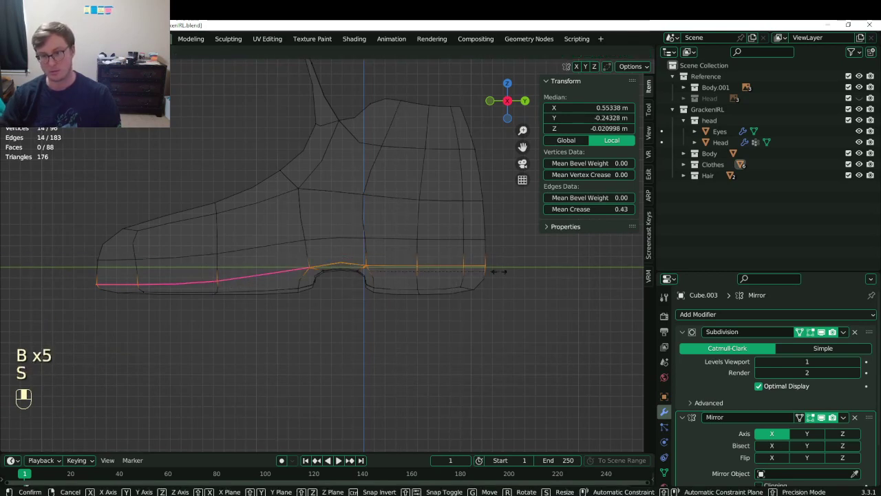
pyautogui.press('z')
pyautogui.press('0')
pyautogui.click(499, 271)
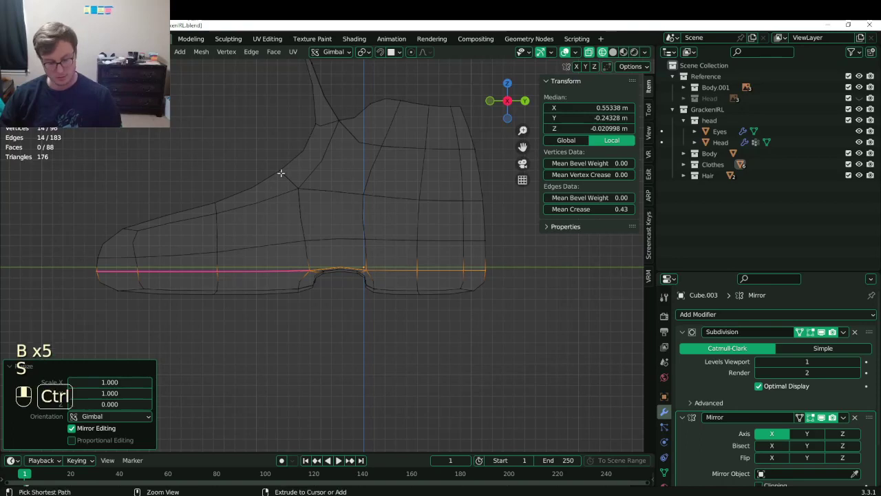
# Bevel the flattened sole line about 0.0195 m wide with one segment.
pyautogui.hotkey('ctrl', 'b')
pyautogui.click(281, 166)
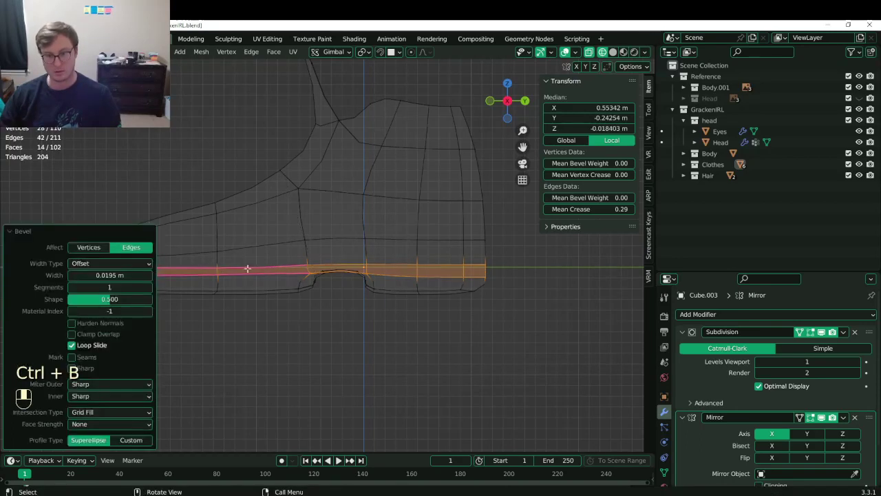
pyautogui.click(104, 52)
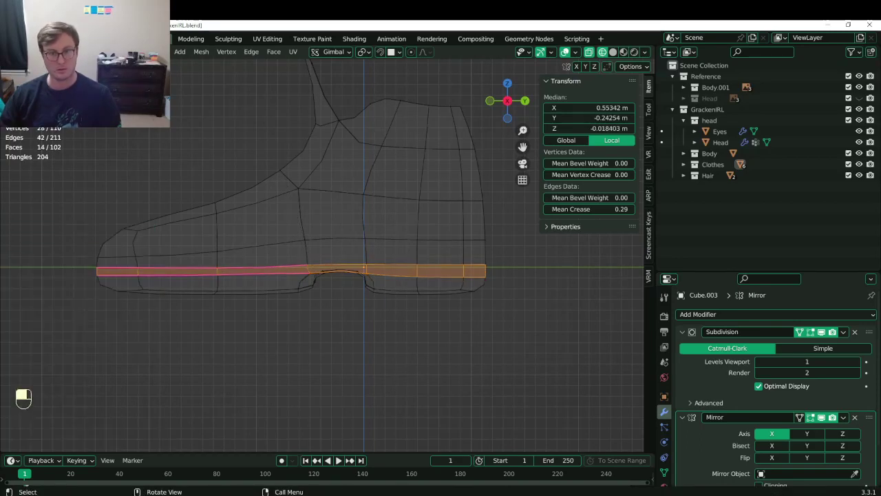
pyautogui.keyDown('ctrl'); pyautogui.keyDown('alt'); pyautogui.keyDown('shift'); pyautogui.click(215, 275); pyautogui.keyUp('shift'); pyautogui.keyUp('alt'); pyautogui.keyUp('ctrl')
pyautogui.hotkey('ctrl', 'z')
# Crease the bevelled strip's upper edge loop at 1.00 and shrink it inward to form a groove above the sole.
pyautogui.press('b')
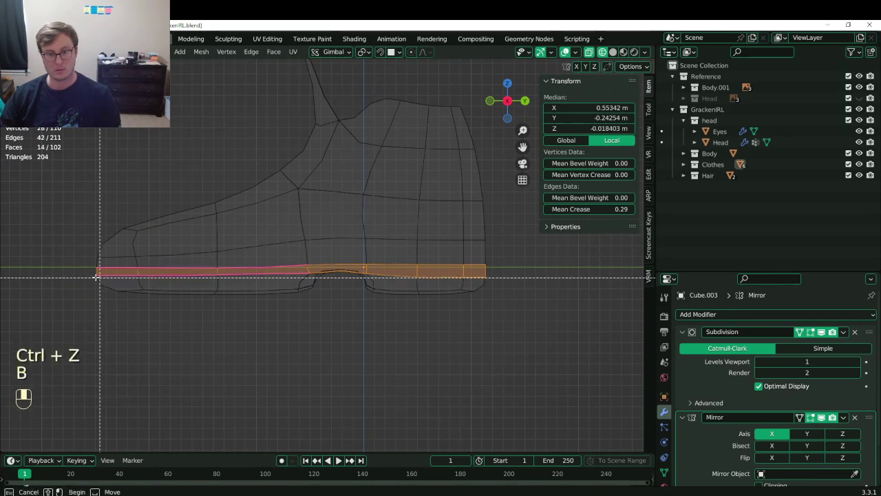
pyautogui.keyDown('shift'); pyautogui.moveTo(87, 271); pyautogui.dragTo(567, 311); pyautogui.keyUp('shift')
pyautogui.press('b')
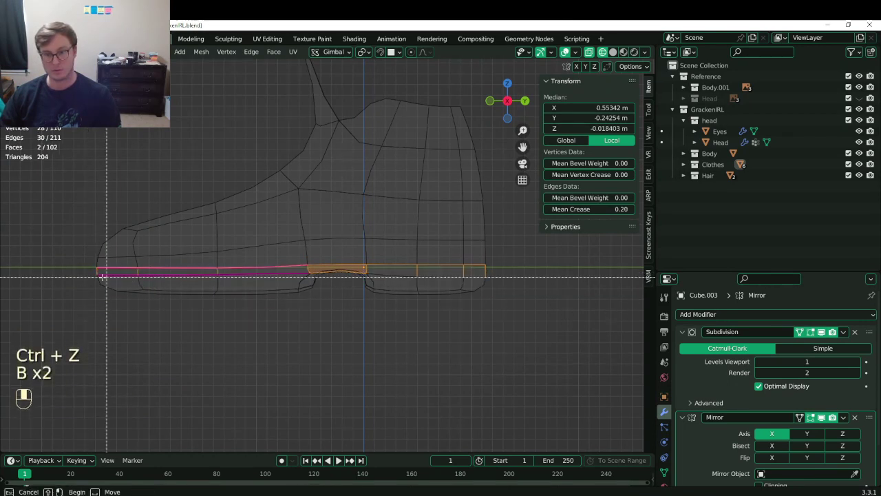
pyautogui.keyDown('alt'); pyautogui.keyDown('shift'); pyautogui.click(115, 265); pyautogui.keyUp('shift'); pyautogui.keyUp('alt')
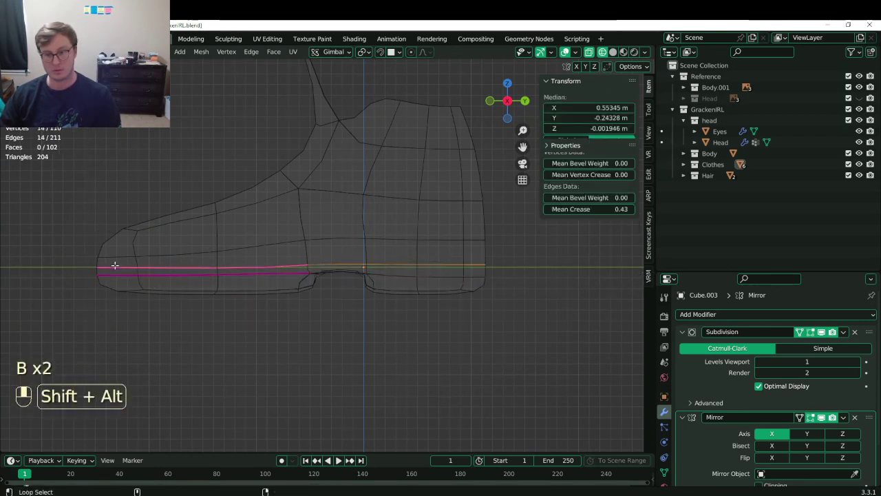
pyautogui.hotkey('alt', 's')
pyautogui.press('shift')
pyautogui.click(401, 210)
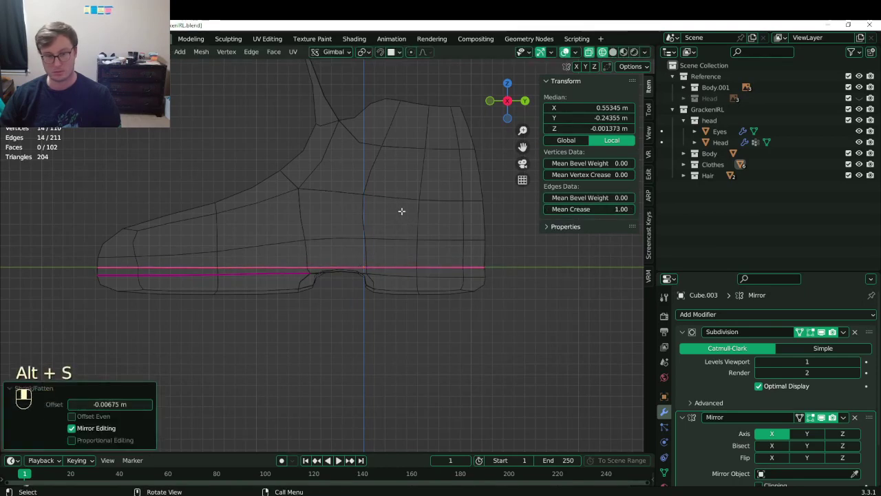
pyautogui.hotkey('alt', 's')
# Crease the bevelled strip's lower edge loop and flatten it with a Z scale of 0, saving the file.
pyautogui.keyDown('alt'); pyautogui.click(235, 273); pyautogui.keyUp('alt')
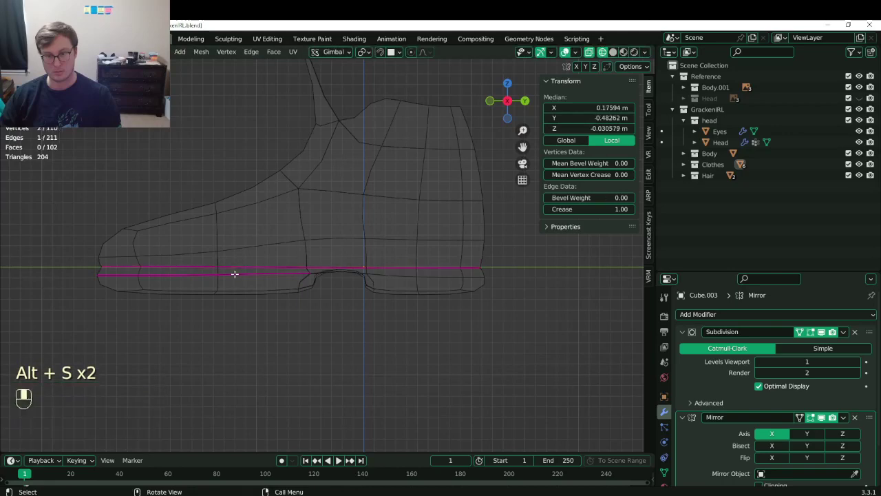
pyautogui.keyDown('alt'); pyautogui.keyDown('shift'); pyautogui.click(388, 276); pyautogui.keyUp('shift'); pyautogui.keyUp('alt')
pyautogui.keyDown('shift'); pyautogui.moveTo(391, 277); pyautogui.dragTo(310, 266, button='middle'); pyautogui.keyUp('shift')
pyautogui.scroll(3, 364, 265)
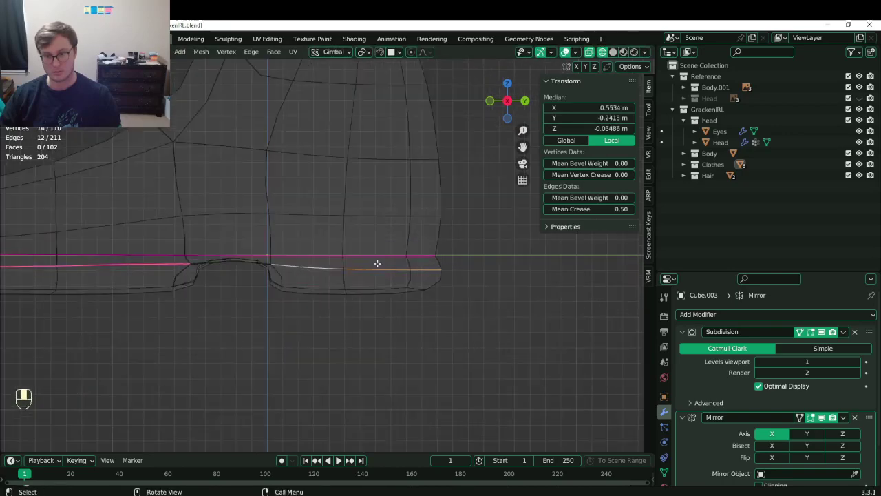
pyautogui.keyDown('ctrl'); pyautogui.scroll(2, 482, 247); pyautogui.keyUp('ctrl')
pyautogui.press('s')
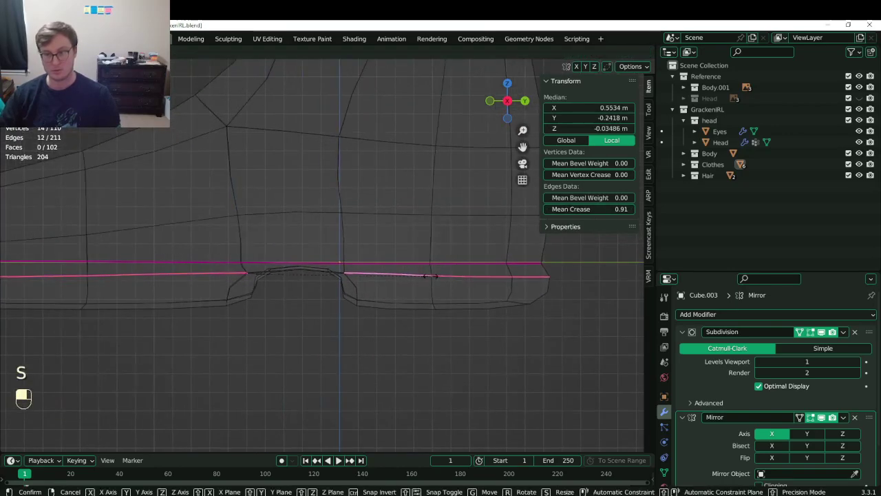
pyautogui.press('z')
pyautogui.press('0')
pyautogui.press('Return')
pyautogui.moveTo(428, 276)
pyautogui.mouseDown(button='middle')
pyautogui.moveTo(296, 271)
pyautogui.moveTo(338, 255)
pyautogui.moveTo(334, 215)
pyautogui.moveTo(324, 226)
pyautogui.moveTo(255, 239)
pyautogui.moveTo(247, 255)
pyautogui.moveTo(287, 260)
pyautogui.moveTo(296, 298)
pyautogui.moveTo(287, 315)
pyautogui.moveTo(301, 254)
pyautogui.moveTo(293, 274)
pyautogui.mouseUp(button='middle')
pyautogui.hotkey('ctrl', 's')
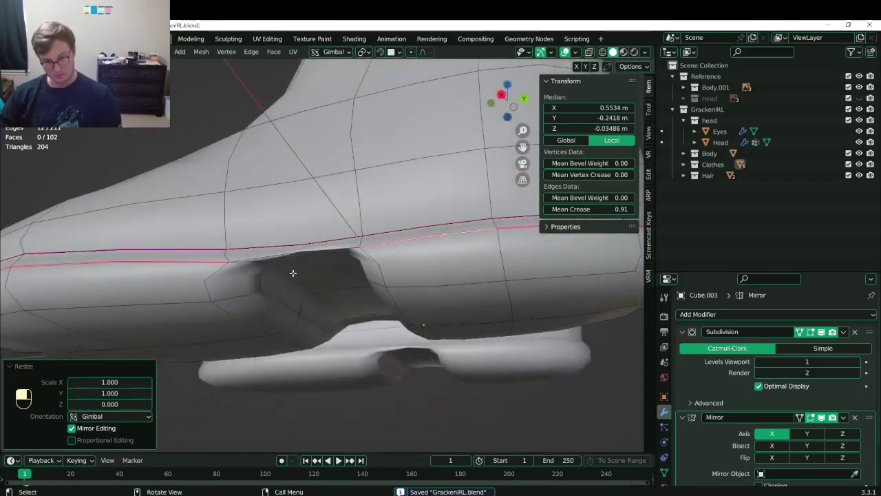
# Delete the faces around the front upper corner of the arch on the shoe's outer side.
pyautogui.click(242, 266)
pyautogui.keyDown('shift'); pyautogui.click(255, 258); pyautogui.keyUp('shift')
pyautogui.press('x')
pyautogui.click(247, 193)
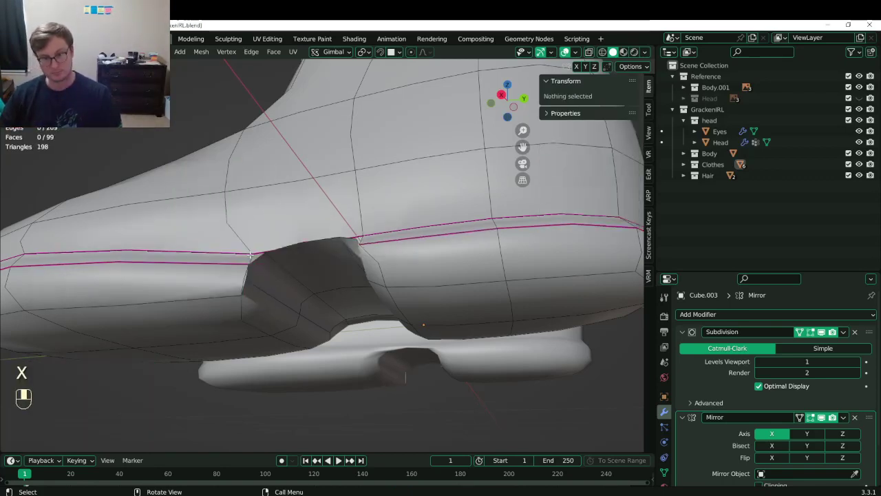
# Try to fill the opening above the arch with new faces, and undo the fills.
pyautogui.click(261, 265)
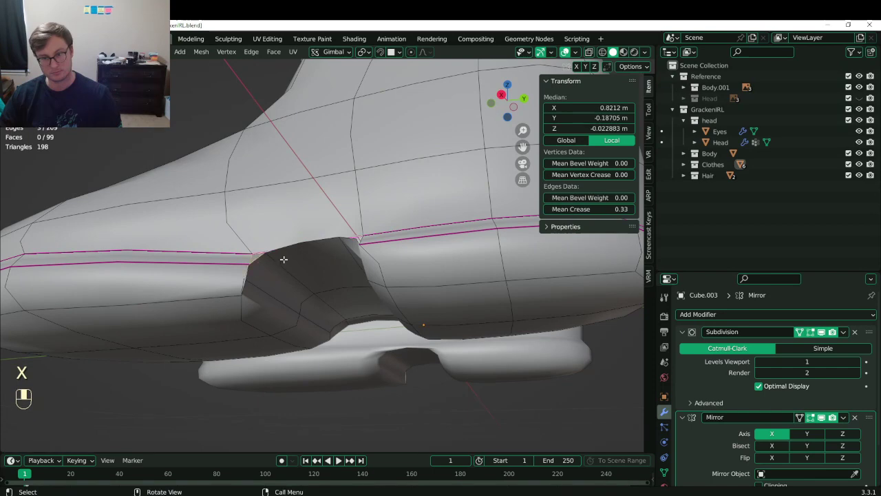
pyautogui.press('f')
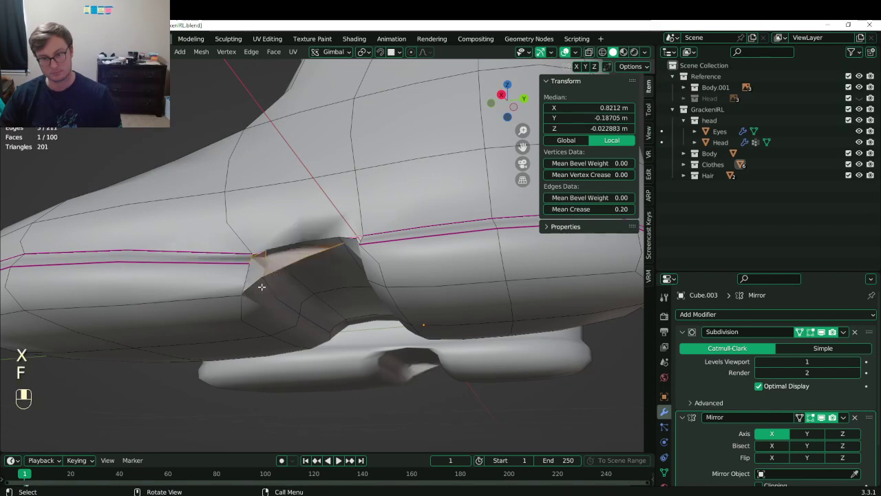
pyautogui.moveTo(274, 280); pyautogui.dragTo(216, 284, button='middle')
pyautogui.press('f')
pyautogui.hotkey('ctrl', 'z')
pyautogui.hotkey('ctrl', 'z')
pyautogui.hotkey('ctrl', 'z')
pyautogui.hotkey('ctrl', 'z')
# Try filling and dissolving the edges at the arch's front corner, and undo back past the face deletion.
pyautogui.scroll(2, 268, 296)
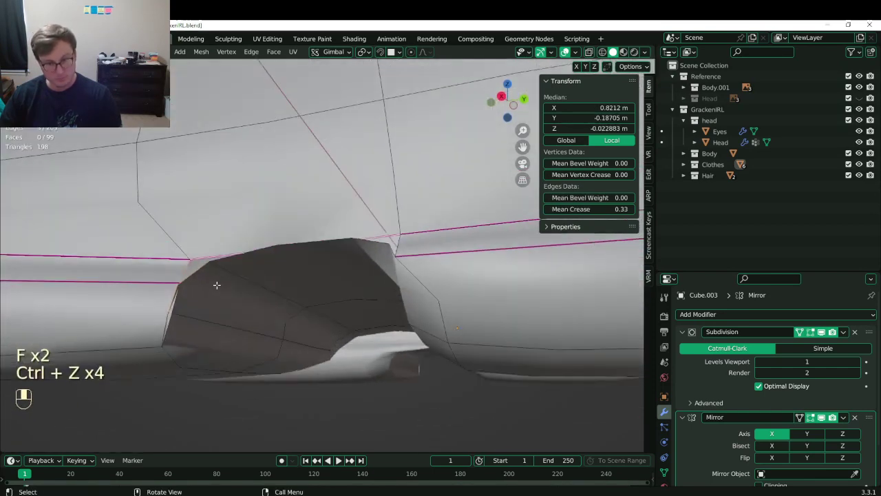
pyautogui.click(194, 278)
pyautogui.keyDown('shift'); pyautogui.click(207, 279); pyautogui.keyUp('shift')
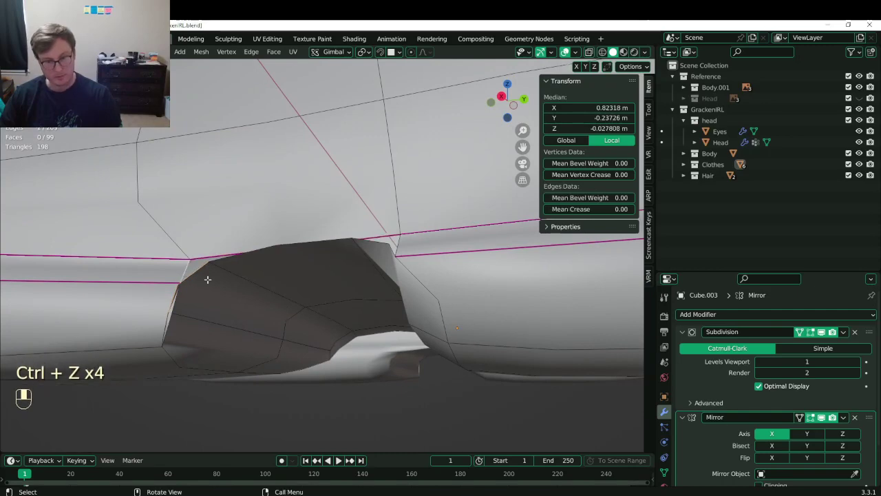
pyautogui.moveTo(219, 291); pyautogui.dragTo(181, 296, button='middle')
pyautogui.press('f')
pyautogui.hotkey('ctrl', 'z')
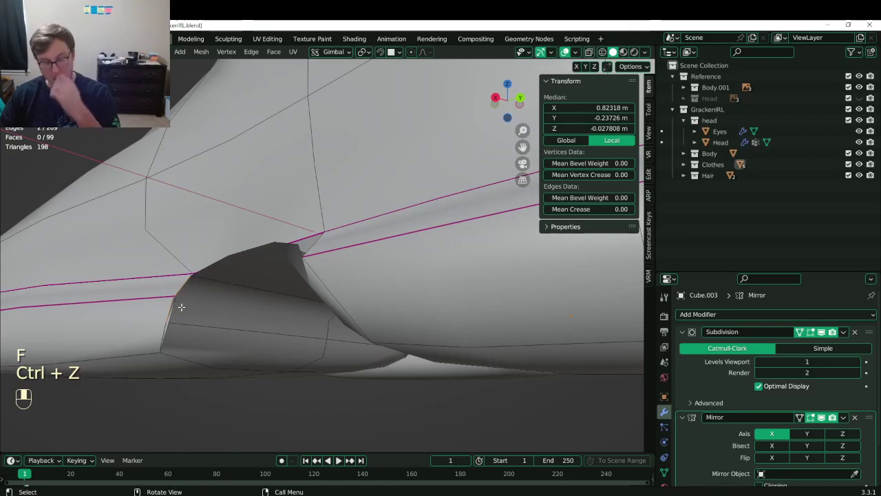
pyautogui.hotkey('ctrl', 'x')
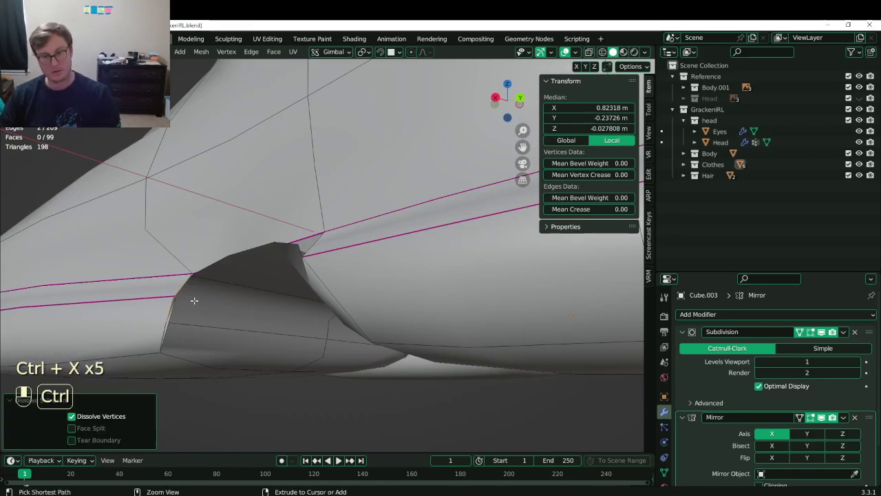
pyautogui.hotkey('ctrl', 'z')
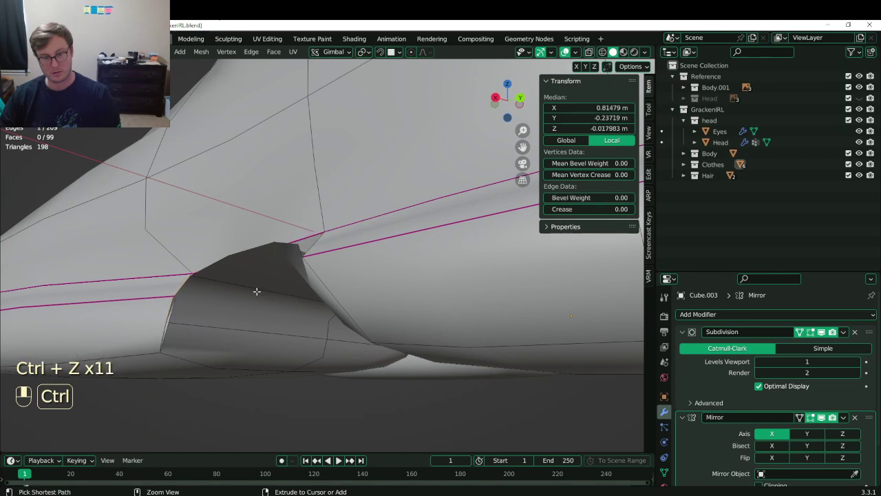
pyautogui.hotkey('ctrl', 'z')
pyautogui.hotkey('ctrl', 'z')
# Check the shoe's reshaped sole outside Edit Mode, save the file and resume editing the mesh.
pyautogui.scroll(-4, 256, 291)
pyautogui.moveTo(256, 291); pyautogui.dragTo(327, 184, button='middle')
pyautogui.press('Tab')
pyautogui.hotkey('ctrl', 's')
pyautogui.scroll(-5, 261, 290)
pyautogui.press('Tab')
# Select two edges of the shoe mesh, then move and rescale them.
pyautogui.scroll(5, 276, 284)
pyautogui.click(308, 228)
pyautogui.moveTo(308, 229); pyautogui.dragTo(369, 297, button='middle')
pyautogui.keyDown('shift'); pyautogui.click(345, 336); pyautogui.keyUp('shift')
pyautogui.press('g')
pyautogui.click(361, 265)
pyautogui.press('s')
pyautogui.click(430, 269)
pyautogui.click(392, 283)
# View the adjusted shoe outside Edit Mode, save the file and return to mesh editing.
pyautogui.scroll(-5, 380, 232)
pyautogui.press('Tab')
pyautogui.hotkey('ctrl', 's')
pyautogui.hotkey('ctrl', 's')
pyautogui.press('Tab')
# Select the line of edges across the top of the toe and rip it apart, leaving the ripped edges in place.
pyautogui.scroll(4, 324, 311)
pyautogui.moveTo(265, 355); pyautogui.dragTo(213, 326, button='middle')
pyautogui.click(255, 346)
pyautogui.keyDown('shift'); pyautogui.moveTo(213, 326); pyautogui.dragTo(269, 304, button='middle'); pyautogui.keyUp('shift')
pyautogui.scroll(1, 267, 290)
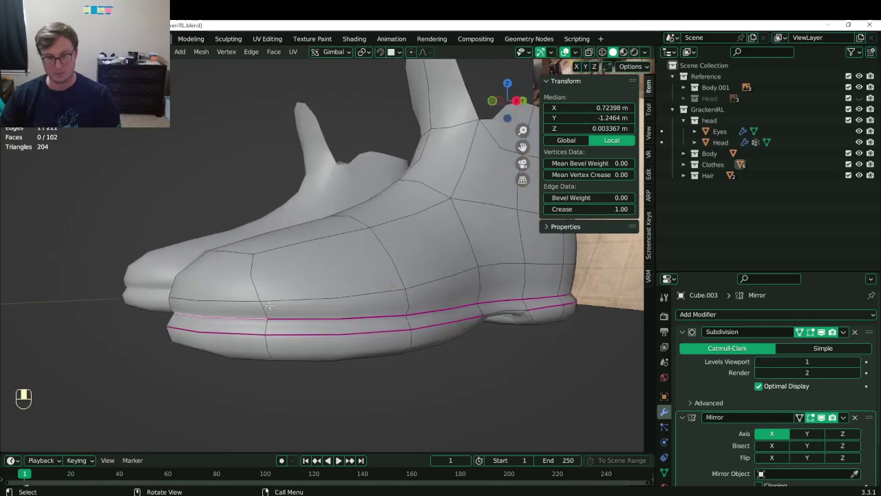
pyautogui.moveTo(266, 234); pyautogui.dragTo(277, 308, button='middle')
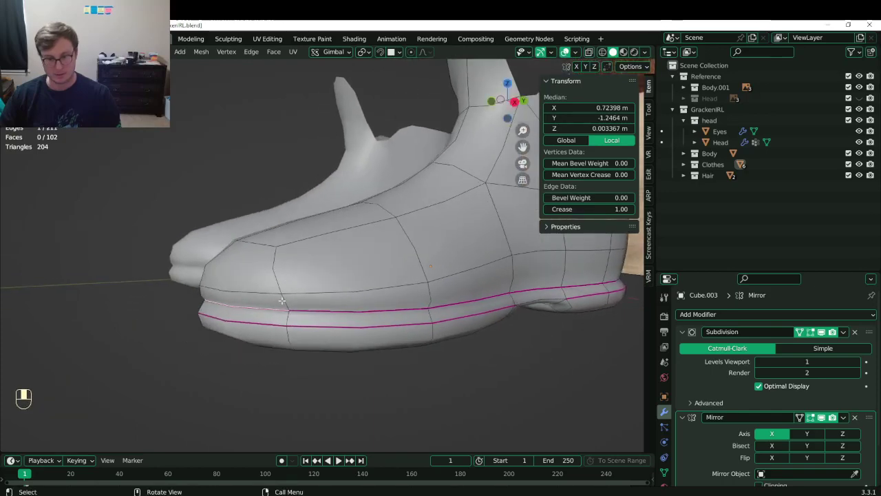
pyautogui.moveTo(274, 267); pyautogui.dragTo(392, 278, button='middle')
pyautogui.keyDown('shift'); pyautogui.click(337, 294); pyautogui.keyUp('shift')
pyautogui.moveTo(449, 287); pyautogui.dragTo(274, 266, button='middle')
pyautogui.press('v')
pyautogui.rightClick(275, 262)
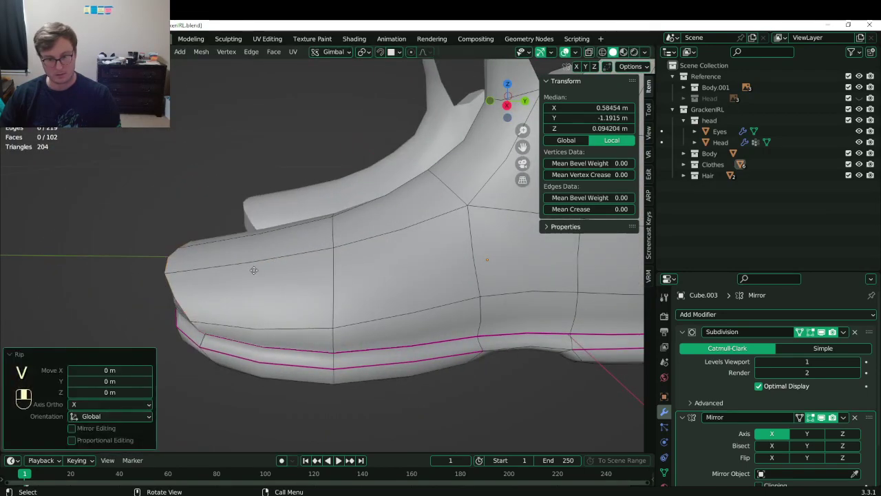
# Slide the ripped upper edges back along the shoe by a factor of 0.140 to open a gap at the toe.
pyautogui.press('g')
pyautogui.press('g')
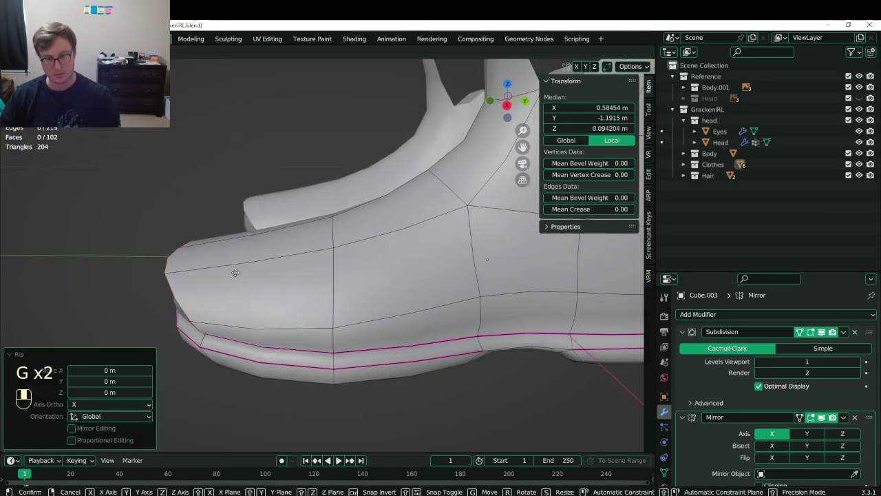
pyautogui.click(242, 273)
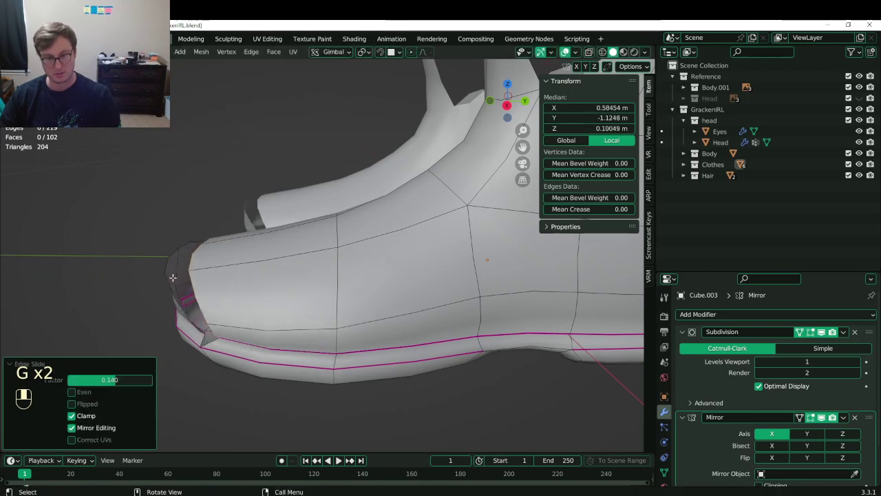
# Select both rims of the toe gap in wireframe and try to bridge them with Bridge Edge Loops.
pyautogui.moveTo(242, 273)
pyautogui.mouseDown(button='middle')
pyautogui.moveTo(223, 282)
pyautogui.moveTo(231, 281)
pyautogui.mouseUp(button='middle')
pyautogui.keyDown('alt'); pyautogui.keyDown('shift'); pyautogui.click(243, 274); pyautogui.keyUp('shift'); pyautogui.keyUp('alt')
pyautogui.press('z')
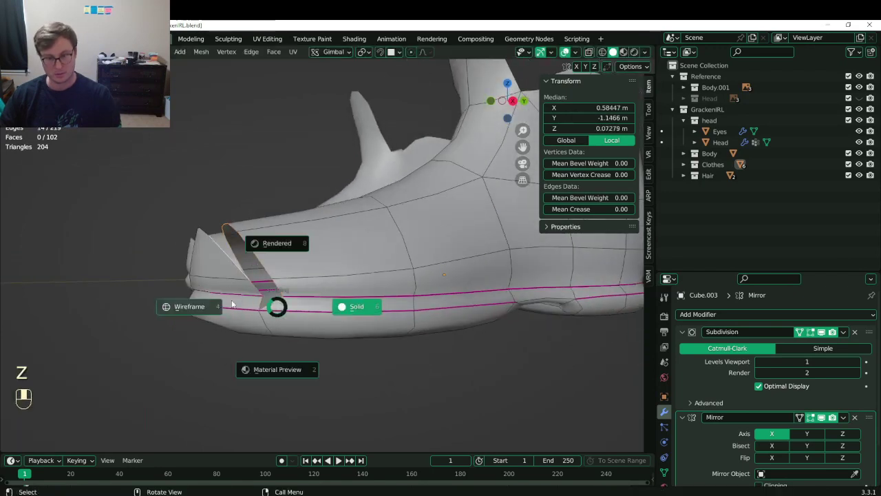
pyautogui.click(231, 305)
pyautogui.press('b')
pyautogui.keyDown('shift'); pyautogui.moveTo(253, 296); pyautogui.dragTo(267, 316); pyautogui.keyUp('shift')
pyautogui.press('b')
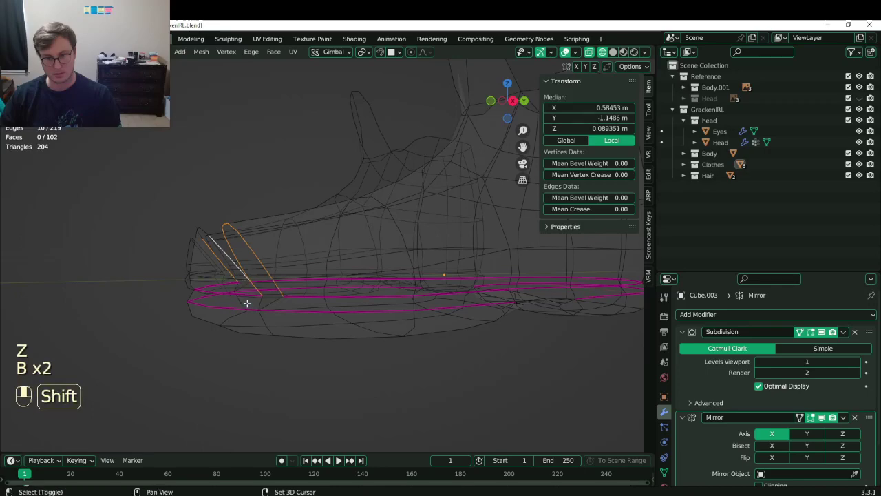
pyautogui.press('q')
pyautogui.moveTo(247, 303); pyautogui.dragTo(276, 290, button='middle')
pyautogui.click(234, 332)
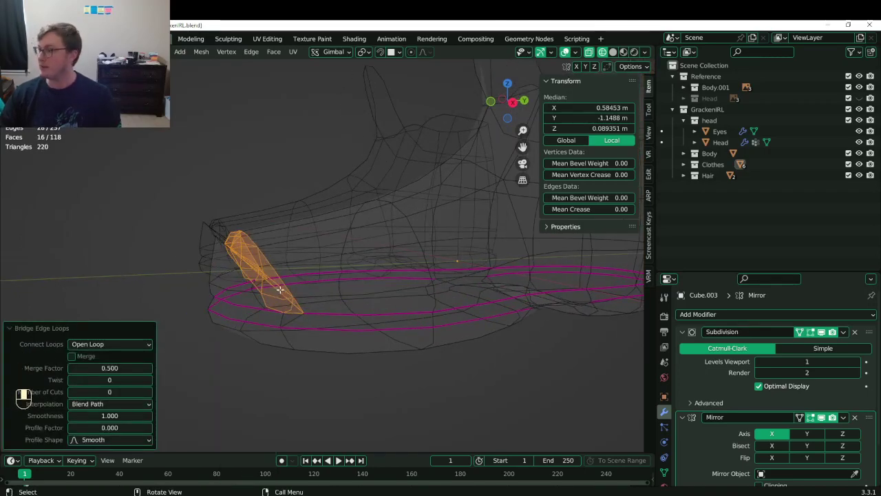
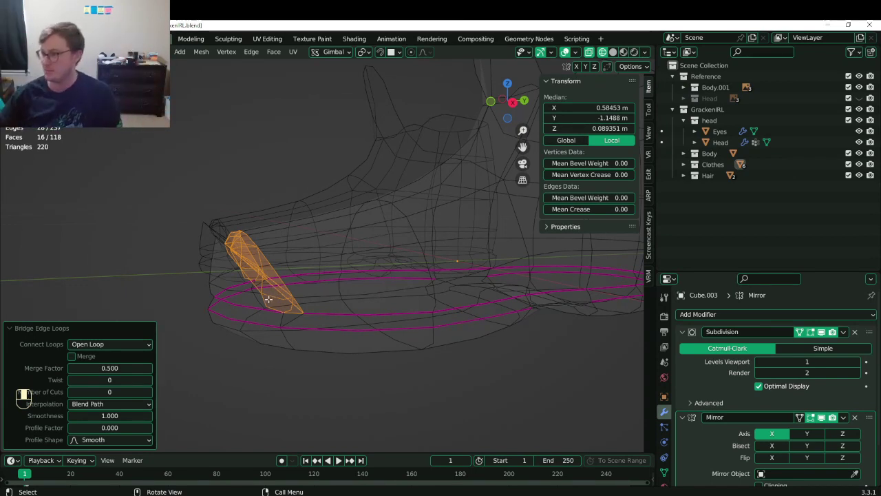
# Inspect the toe bridge in solid shading, undo it and look over the open gap.
pyautogui.click(18, 329)
pyautogui.press('z')
pyautogui.moveTo(256, 273)
pyautogui.mouseDown(button='middle')
pyautogui.moveTo(227, 279)
pyautogui.moveTo(272, 288)
pyautogui.moveTo(294, 317)
pyautogui.moveTo(388, 326)
pyautogui.mouseUp(button='middle')
pyautogui.click(258, 280)
pyautogui.hotkey('ctrl', 'z')
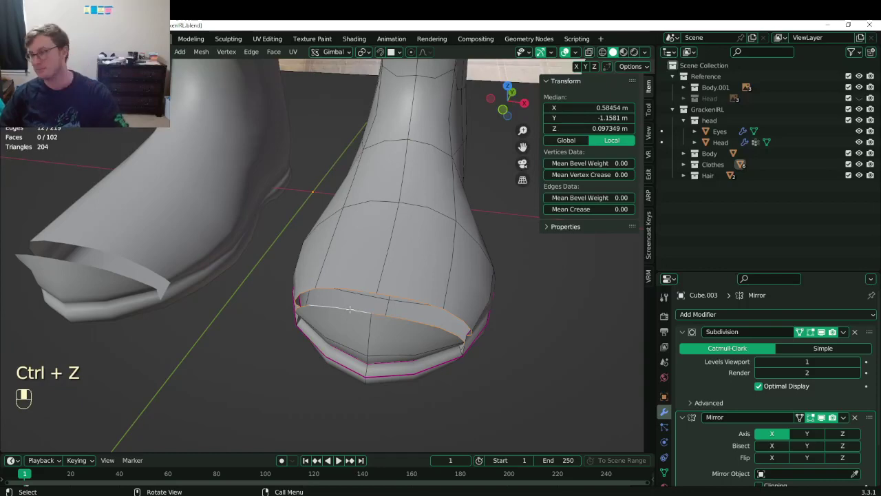
pyautogui.moveTo(411, 291); pyautogui.dragTo(353, 283, button='middle')
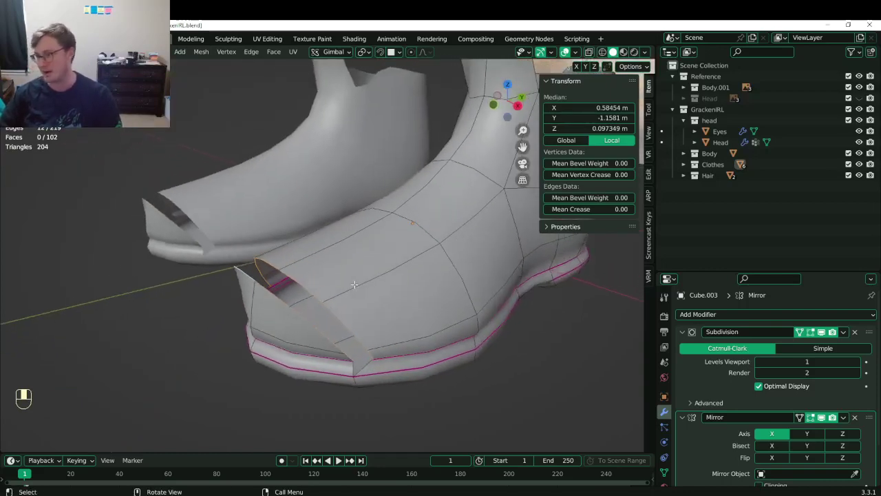
# Bridge the two rims of the toe gap with Bridge Edge Loops and save the file.
pyautogui.scroll(4, 344, 289)
pyautogui.press('q')
pyautogui.click(319, 307)
pyautogui.scroll(-4, 314, 303)
pyautogui.moveTo(298, 295); pyautogui.dragTo(386, 339, button='middle')
pyautogui.hotkey('ctrl', 's')
pyautogui.press('KP_3')
pyautogui.scroll(5, 306, 288)
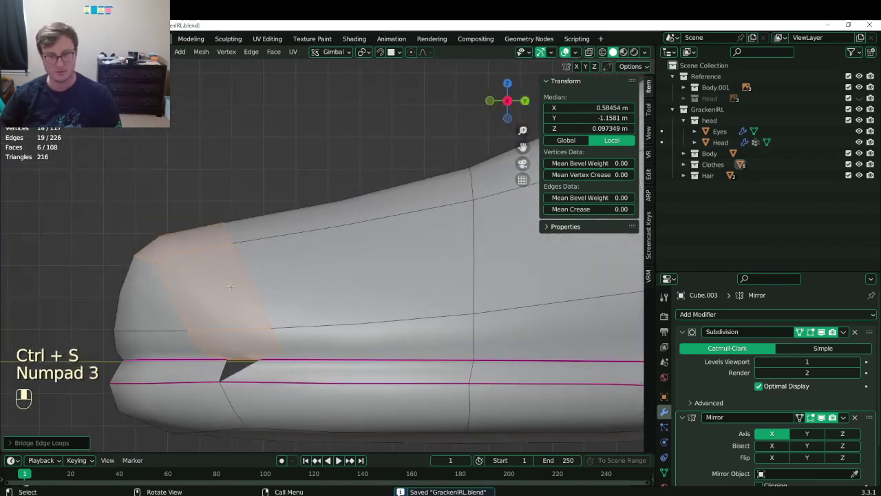
# Select the rear line of edges across the toe cap and set its mean crease to 1.00.
pyautogui.click(255, 288)
pyautogui.keyDown('alt'); pyautogui.keyDown('shift'); pyautogui.click(255, 288); pyautogui.keyUp('shift'); pyautogui.keyUp('alt')
pyautogui.keyDown('alt'); pyautogui.keyDown('shift'); pyautogui.click(254, 288); pyautogui.keyUp('shift'); pyautogui.keyUp('alt')
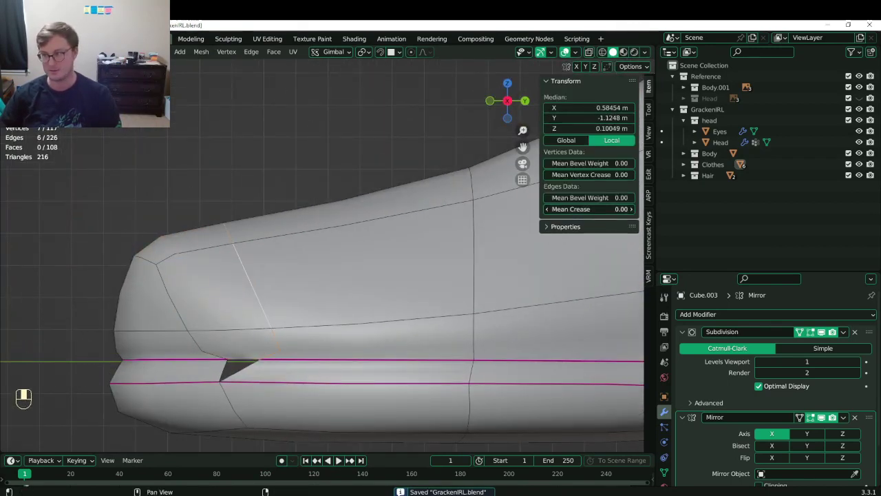
pyautogui.keyDown('shift'); pyautogui.moveTo(157, 303); pyautogui.dragTo(177, 303, button='middle'); pyautogui.keyUp('shift')
pyautogui.keyDown('alt'); pyautogui.keyDown('shift'); pyautogui.click(186, 295); pyautogui.keyUp('shift'); pyautogui.keyUp('alt')
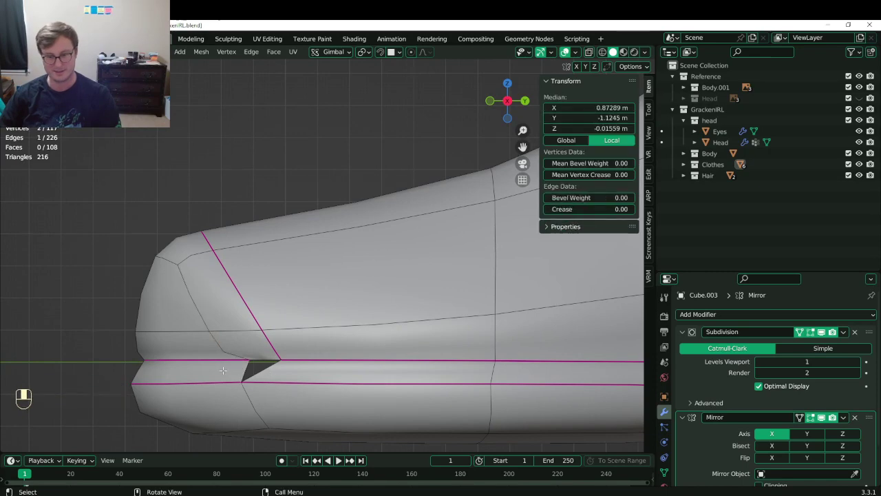
# Add a loop cut along the groove strip around the toe and fill the triangular gaps on both sides of the shoe.
pyautogui.hotkey('ctrl', 'r')
pyautogui.click(246, 371)
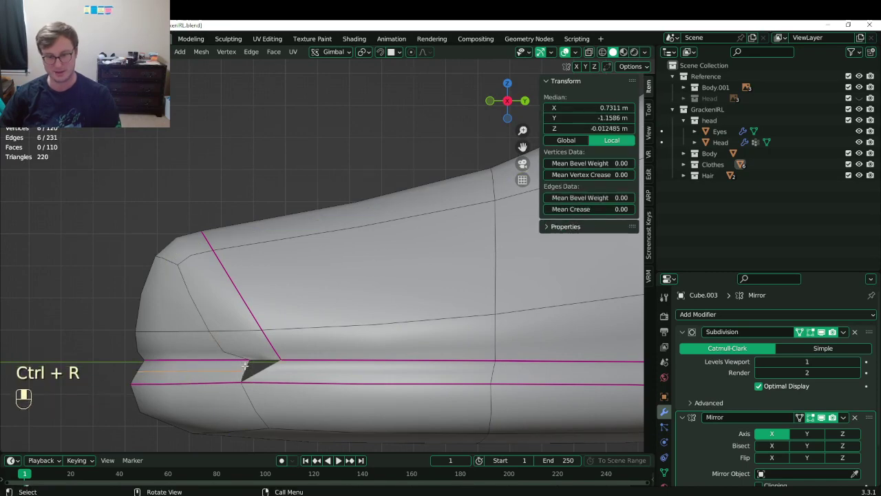
pyautogui.keyDown('alt'); pyautogui.keyDown('shift'); pyautogui.click(247, 372); pyautogui.keyUp('shift'); pyautogui.keyUp('alt')
pyautogui.press('f')
pyautogui.moveTo(246, 372); pyautogui.dragTo(353, 365, button='middle')
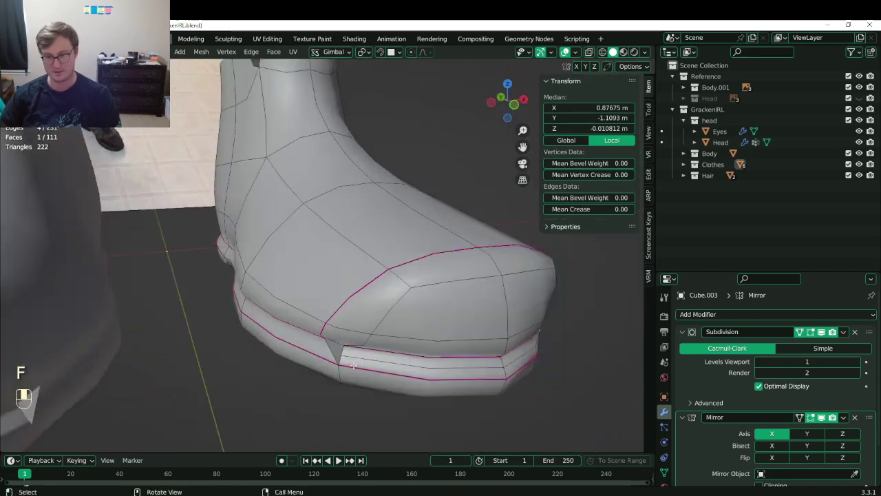
pyautogui.press('f')
pyautogui.scroll(-10, 393, 311)
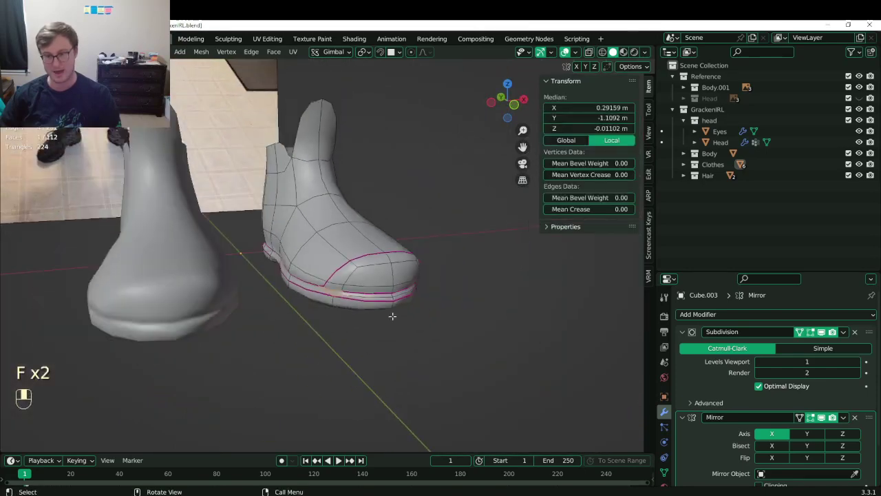
# Leave mesh editing, save the file and bring the whole character back into view.
pyautogui.press('Tab')
pyautogui.keyDown('shift'); pyautogui.moveTo(366, 192); pyautogui.dragTo(352, 290, button='middle'); pyautogui.keyUp('shift')
pyautogui.keyDown('shift'); pyautogui.moveTo(297, 68); pyautogui.dragTo(315, 180, button='middle'); pyautogui.keyUp('shift')
pyautogui.hotkey('ctrl', 's')
pyautogui.scroll(-1, 401, 318)
pyautogui.keyDown('shift'); pyautogui.moveTo(401, 318); pyautogui.dragTo(383, 311, button='middle'); pyautogui.keyUp('shift')
pyautogui.hotkey('ctrl', 's')
pyautogui.press('/')
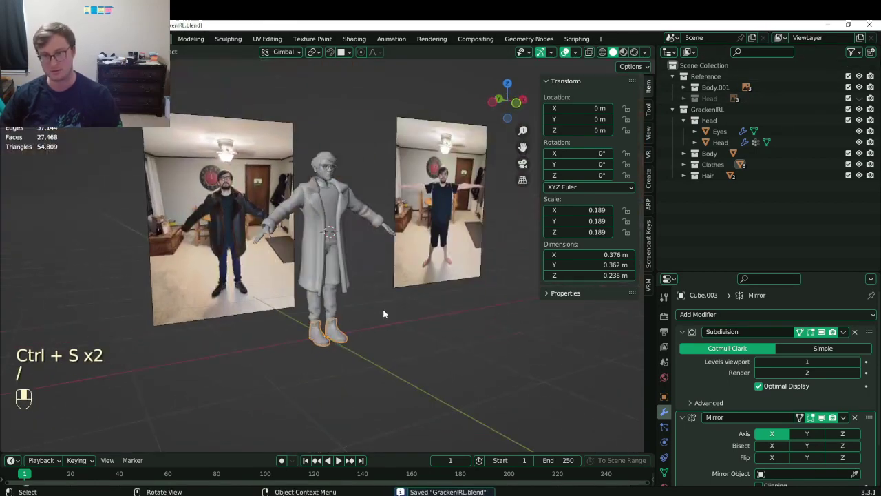
# Shade the viewport in Material Preview, examine the character's face, glasses and coat, and save the file.
pyautogui.click(383, 310)
pyautogui.keyDown('shift'); pyautogui.moveTo(372, 254); pyautogui.dragTo(387, 266, button='middle'); pyautogui.keyUp('shift')
pyautogui.scroll(3, 376, 267)
pyautogui.hotkey('ctrl', 's')
pyautogui.keyDown('shift'); pyautogui.moveTo(359, 201); pyautogui.dragTo(346, 296, button='middle'); pyautogui.keyUp('shift')
pyautogui.scroll(3, 347, 296)
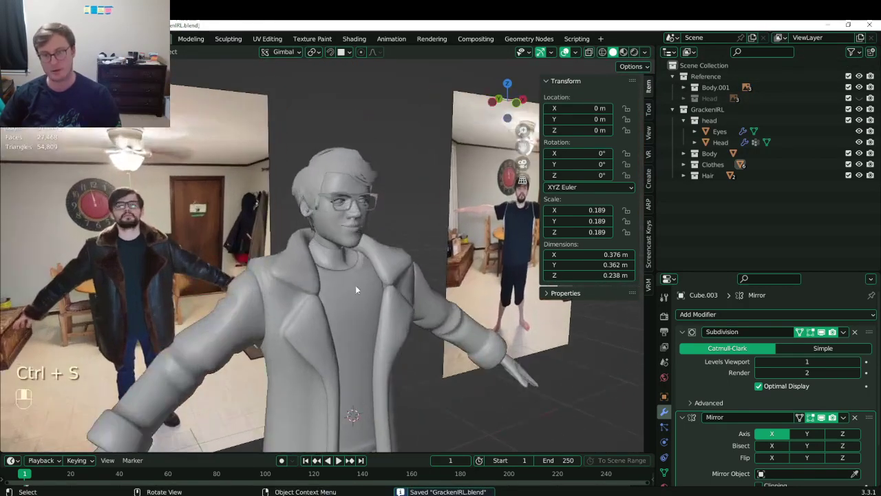
pyautogui.press('z')
pyautogui.click(390, 312)
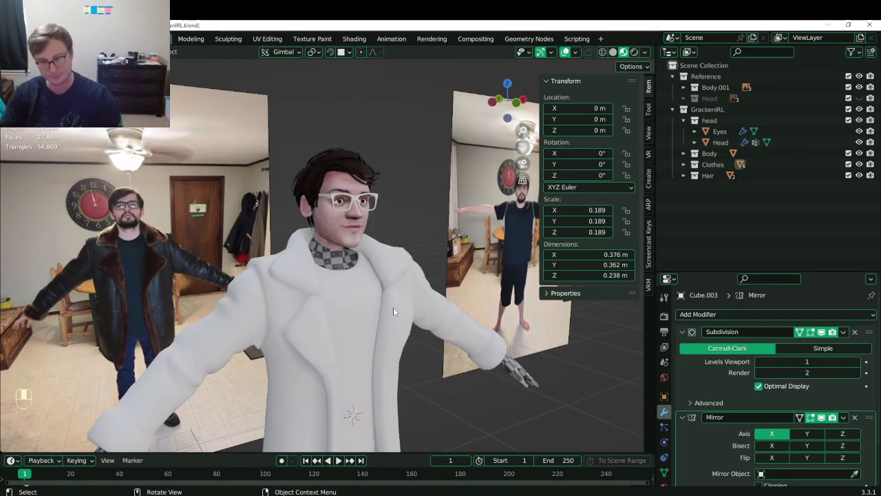
pyautogui.moveTo(393, 307); pyautogui.dragTo(285, 271, button='middle')
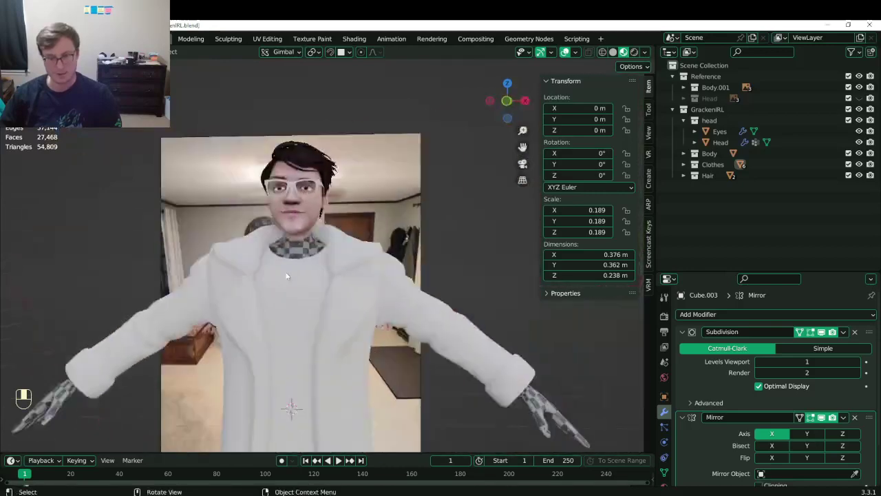
pyautogui.scroll(4, 301, 318)
pyautogui.moveTo(294, 307); pyautogui.dragTo(460, 195, button='middle')
pyautogui.hotkey('ctrl', 's')
pyautogui.keyDown('shift'); pyautogui.moveTo(406, 337); pyautogui.dragTo(301, 281, button='middle'); pyautogui.keyUp('shift')
pyautogui.scroll(-3, 301, 282)
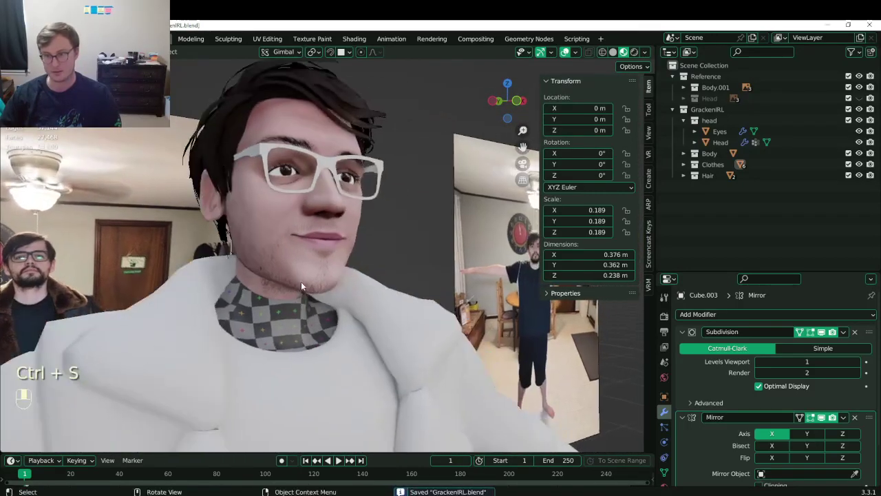
pyautogui.keyDown('shift'); pyautogui.moveTo(377, 347); pyautogui.dragTo(363, 243, button='middle'); pyautogui.keyUp('shift')
# Switch to Unity and examine the avatar's head in the scene up close.
pyautogui.hotkey('alt', 'Tab')
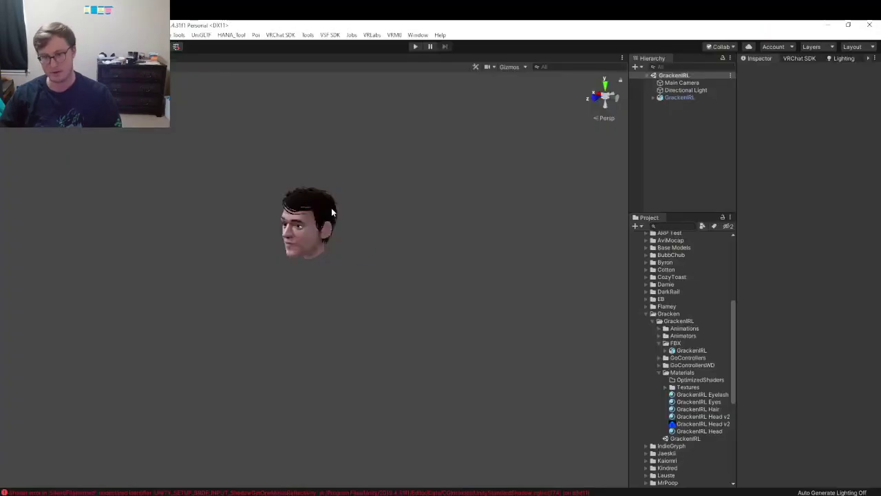
pyautogui.scroll(5, 327, 227)
pyautogui.click(332, 169)
pyautogui.press('f')
pyautogui.keyDown('alt'); pyautogui.moveTo(338, 214); pyautogui.dragTo(435, 254); pyautogui.keyUp('alt')
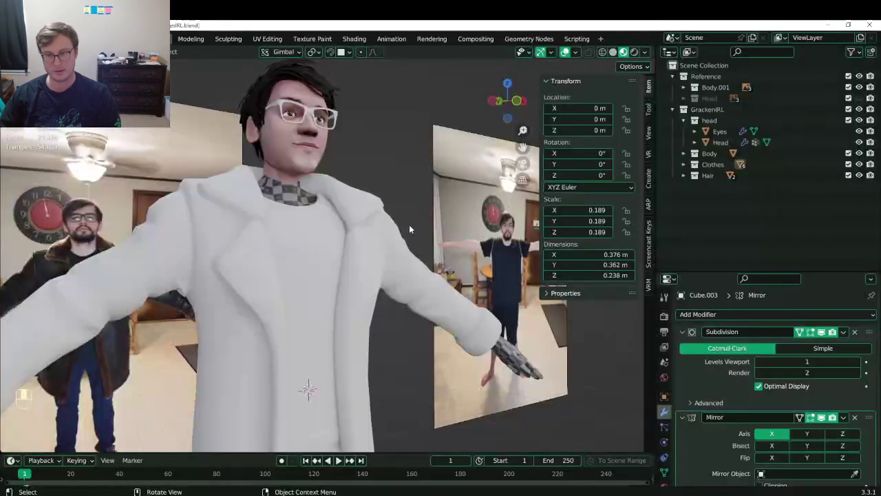
# Return to Blender, save the file and isolate the shoes again for mesh editing.
pyautogui.keyDown('shift'); pyautogui.moveTo(408, 224); pyautogui.dragTo(356, 256, button='middle'); pyautogui.keyUp('shift')
pyautogui.hotkey('ctrl', 's')
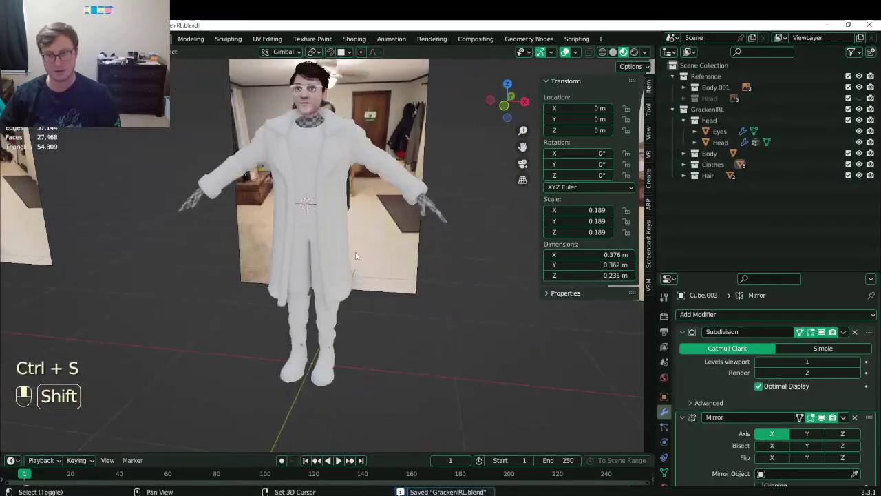
pyautogui.press('/')
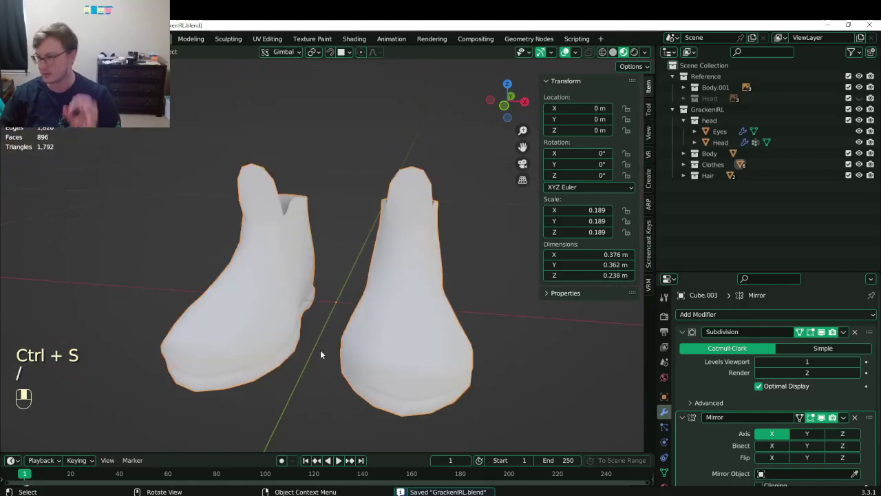
pyautogui.moveTo(318, 353); pyautogui.dragTo(333, 315, button='middle')
pyautogui.press('Tab')
pyautogui.scroll(2, 302, 286)
pyautogui.keyDown('shift'); pyautogui.moveTo(333, 314); pyautogui.dragTo(302, 316, button='middle'); pyautogui.keyUp('shift')
# Select the whole creased edge line across the toe cap without the sole edges and scale it along X.
pyautogui.click(286, 314)
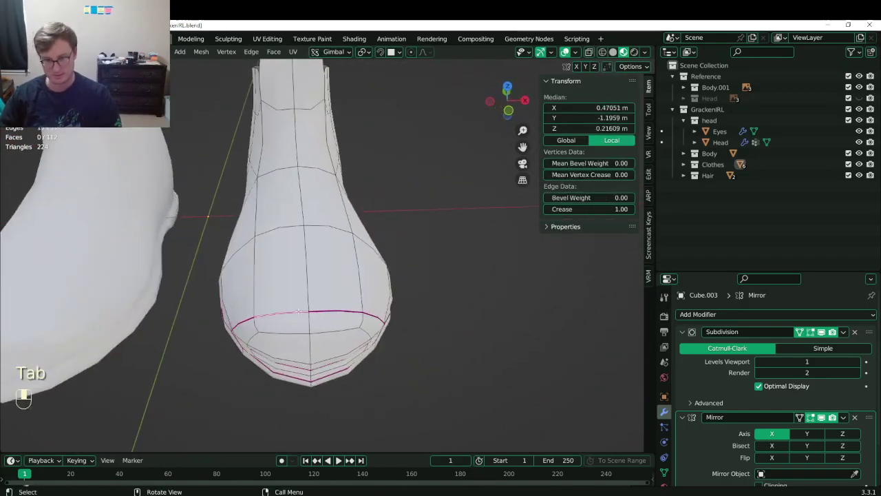
pyautogui.keyDown('shift'); pyautogui.click(340, 314); pyautogui.keyUp('shift')
pyautogui.keyDown('alt'); pyautogui.keyDown('shift'); pyautogui.click(339, 311); pyautogui.keyUp('shift'); pyautogui.keyUp('alt')
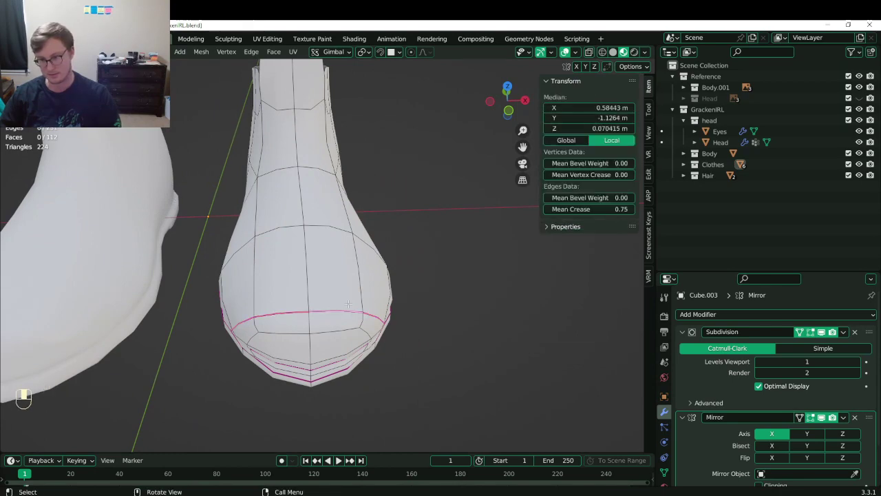
pyautogui.moveTo(339, 311); pyautogui.dragTo(313, 288, button='middle')
pyautogui.hotkey('ctrl', 'z')
pyautogui.press('b')
pyautogui.keyDown('shift'); pyautogui.moveTo(297, 288); pyautogui.dragTo(336, 308); pyautogui.keyUp('shift')
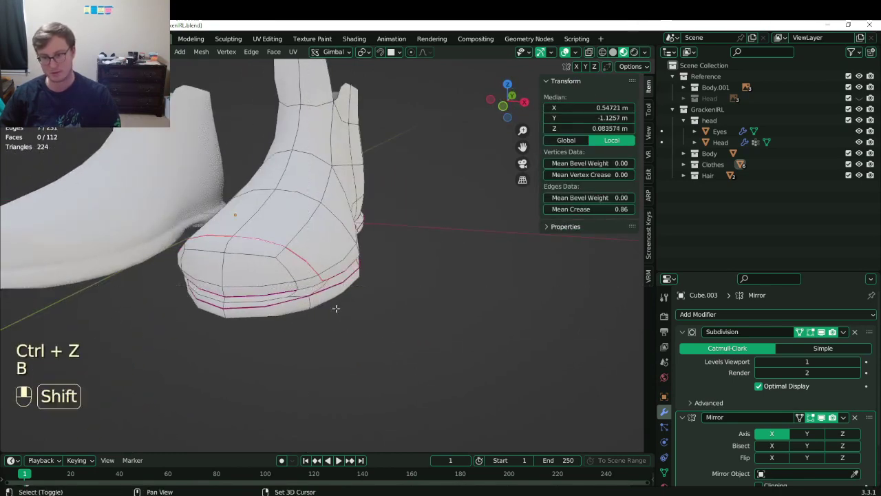
pyautogui.moveTo(335, 308); pyautogui.dragTo(337, 316, button='middle')
pyautogui.press('b')
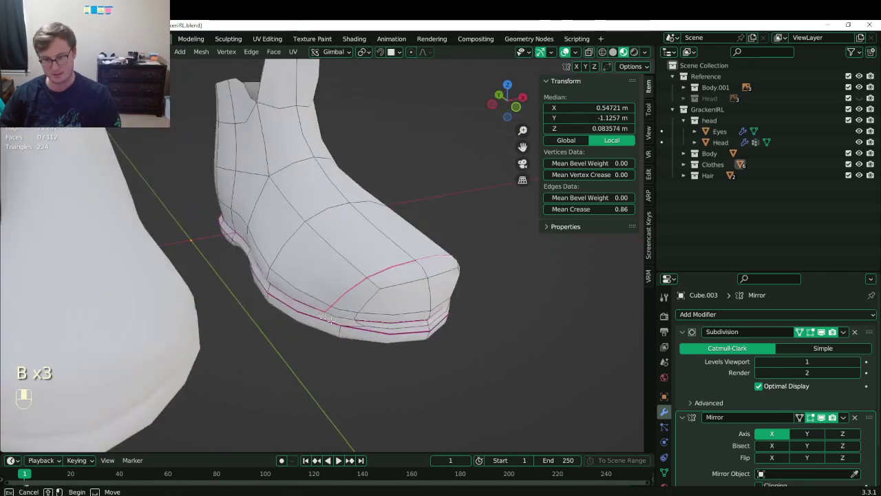
pyautogui.keyDown('shift'); pyautogui.moveTo(331, 320); pyautogui.dragTo(337, 324); pyautogui.keyUp('shift')
pyautogui.moveTo(337, 324); pyautogui.dragTo(292, 323, button='middle')
pyautogui.press('s')
pyautogui.press('x')
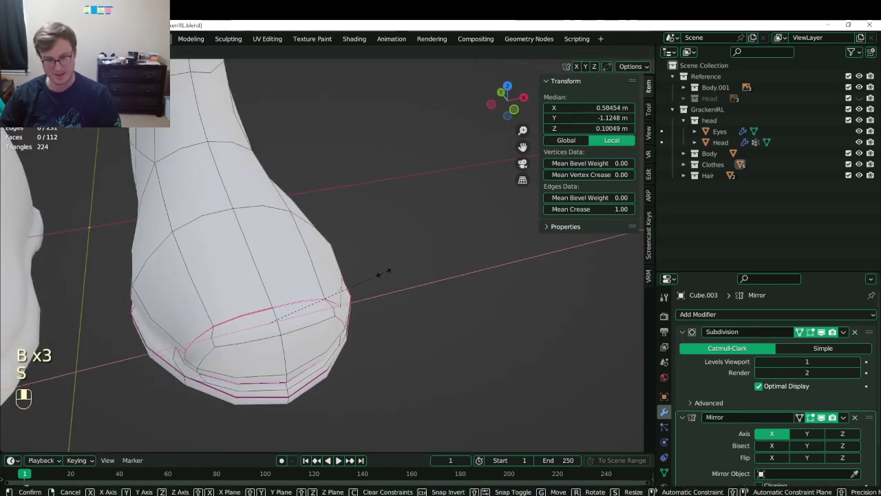
pyautogui.click(383, 273)
# Try to collapse the edge ring at the toe cap's rear corners with a merge, undo it and try another loop cut.
pyautogui.moveTo(383, 273); pyautogui.dragTo(314, 311, button='middle')
pyautogui.click(375, 277)
pyautogui.keyDown('shift'); pyautogui.click(181, 258); pyautogui.keyUp('shift')
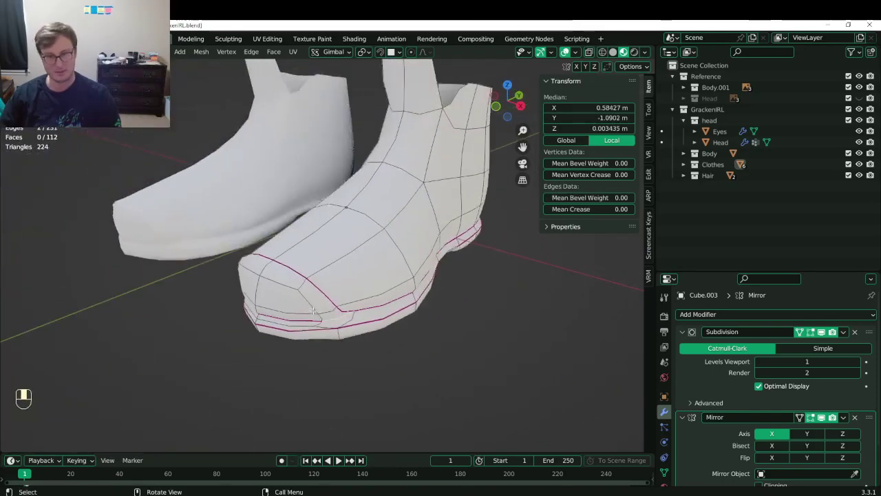
pyautogui.scroll(2, 385, 316)
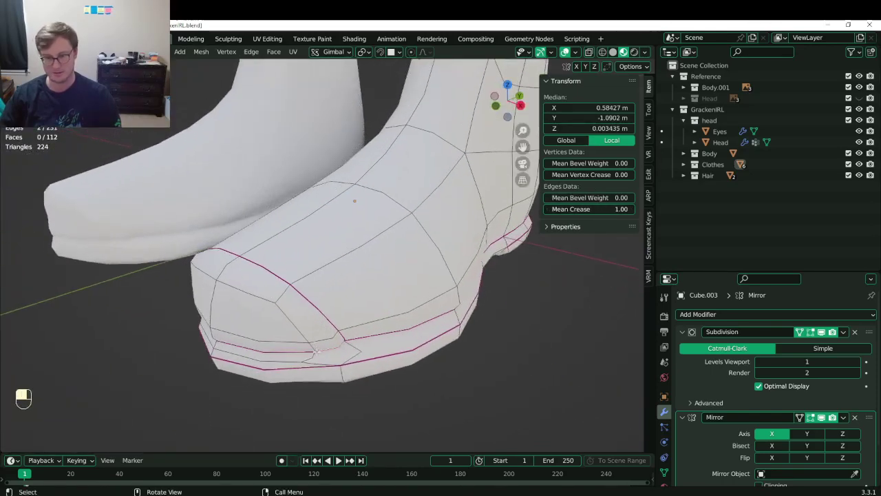
pyautogui.keyDown('alt'); pyautogui.keyDown('shift'); pyautogui.click(291, 355); pyautogui.keyUp('shift'); pyautogui.keyUp('alt')
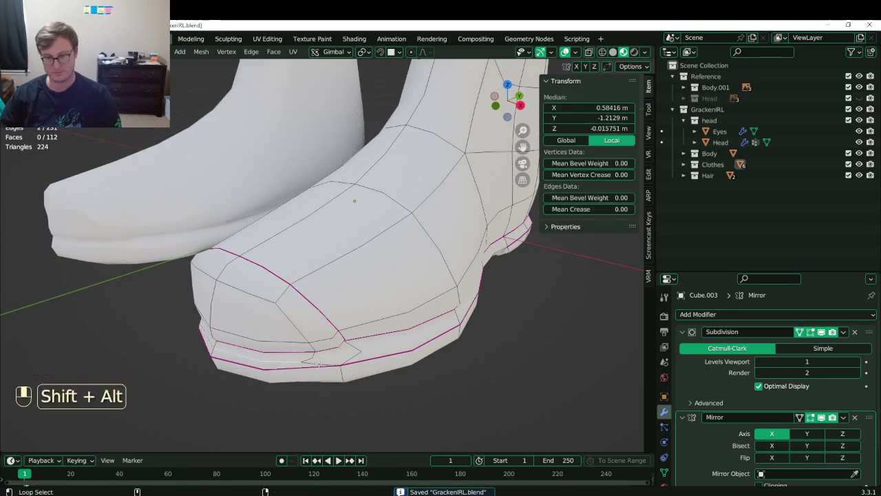
pyautogui.keyDown('ctrl'); pyautogui.keyDown('alt'); pyautogui.keyDown('shift'); pyautogui.click(318, 364); pyautogui.keyUp('shift'); pyautogui.keyUp('alt'); pyautogui.keyUp('ctrl')
pyautogui.keyDown('ctrl'); pyautogui.keyDown('alt'); pyautogui.keyDown('shift'); pyautogui.click(318, 362); pyautogui.keyUp('shift'); pyautogui.keyUp('alt'); pyautogui.keyUp('ctrl')
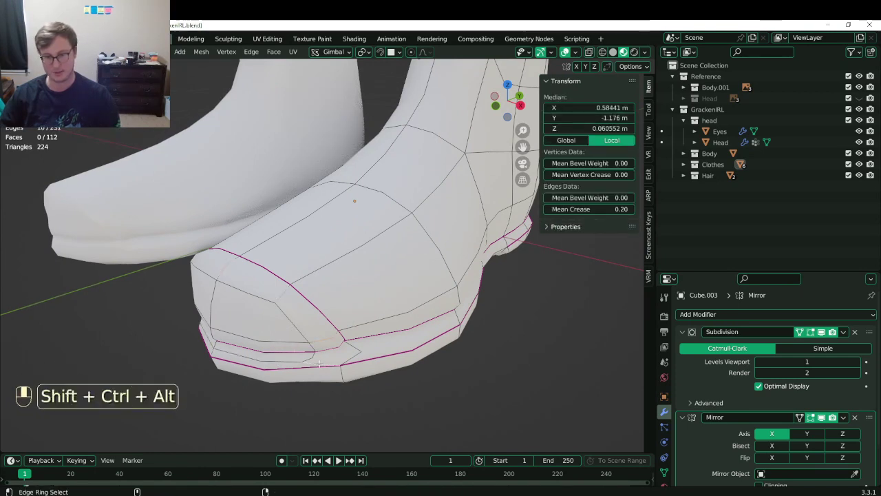
pyautogui.press('m')
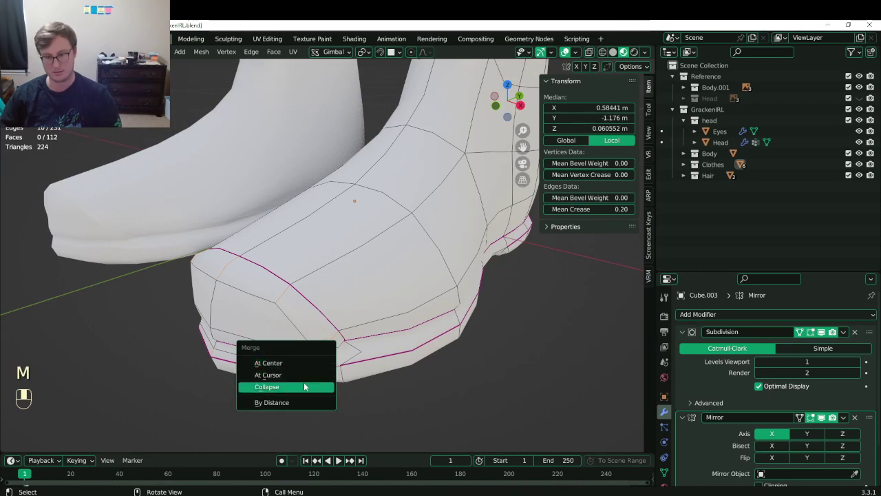
pyautogui.click(308, 385)
pyautogui.hotkey('ctrl', 'z')
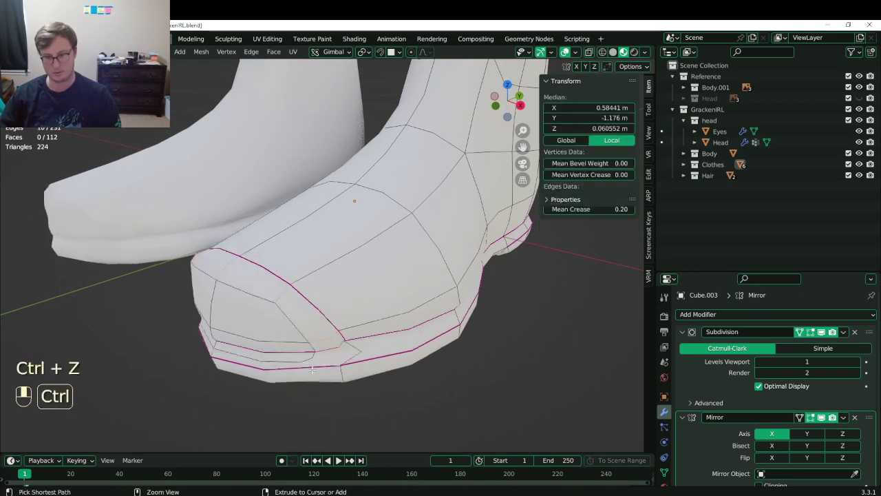
pyautogui.hotkey('ctrl', 'r')
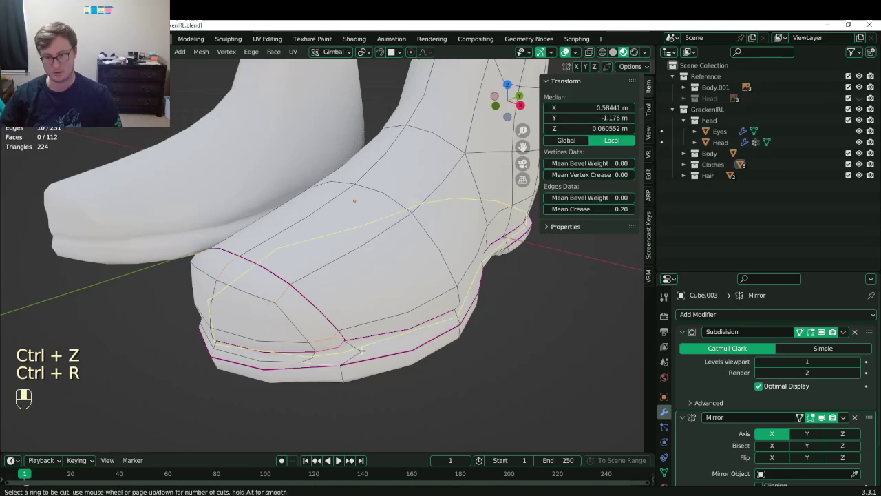
pyautogui.moveTo(324, 350); pyautogui.dragTo(317, 339, button='middle')
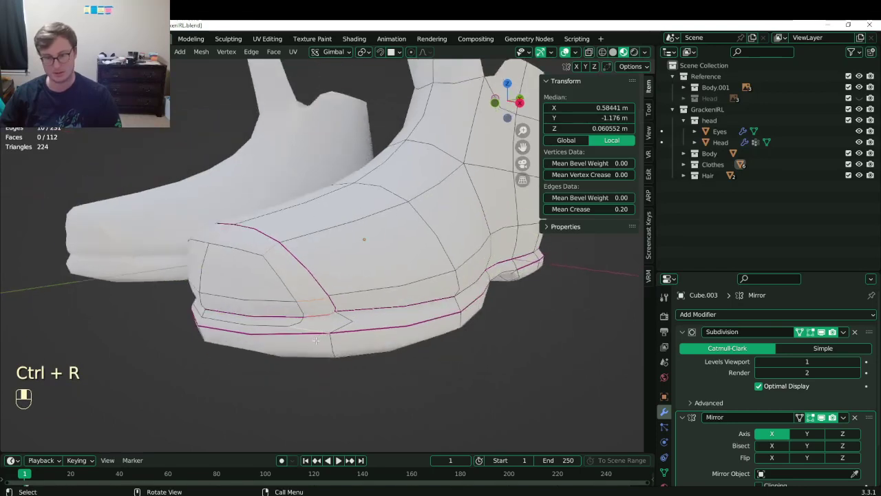
pyautogui.scroll(1, 314, 342)
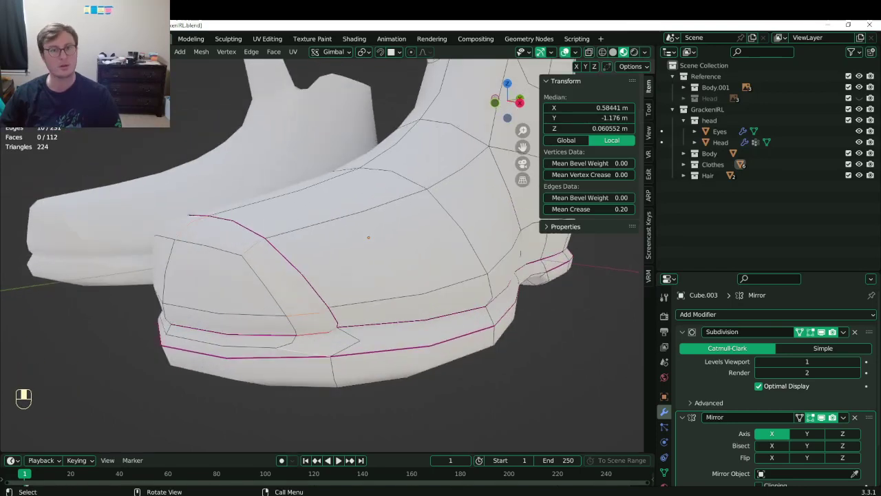
# Merge the stacked groove vertices at the toe cap's side corner with Collapse and repeat the merge on the opposite corner.
pyautogui.click(342, 326)
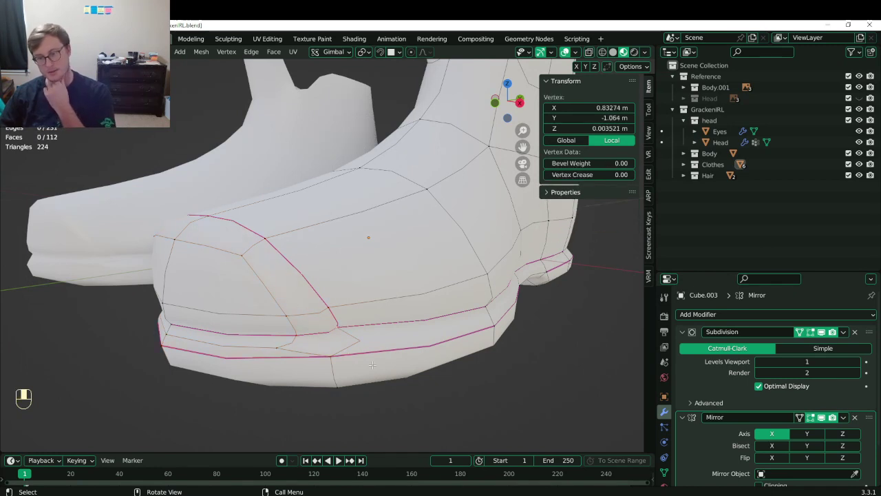
pyautogui.keyDown('shift'); pyautogui.click(333, 353); pyautogui.keyUp('shift')
pyautogui.press('m')
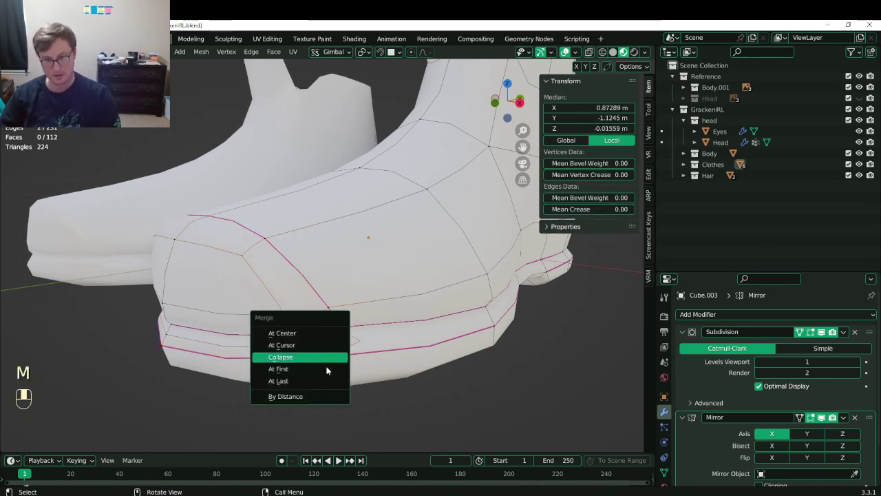
pyautogui.click(331, 355)
pyautogui.moveTo(331, 355); pyautogui.dragTo(380, 349, button='middle')
pyautogui.keyDown('shift'); pyautogui.click(410, 328); pyautogui.keyUp('shift')
pyautogui.hotkey('shift', 'r')
# Merge the three stacked groove vertices at the centre front of the toe into one and check the shoe from the side.
pyautogui.click(362, 349)
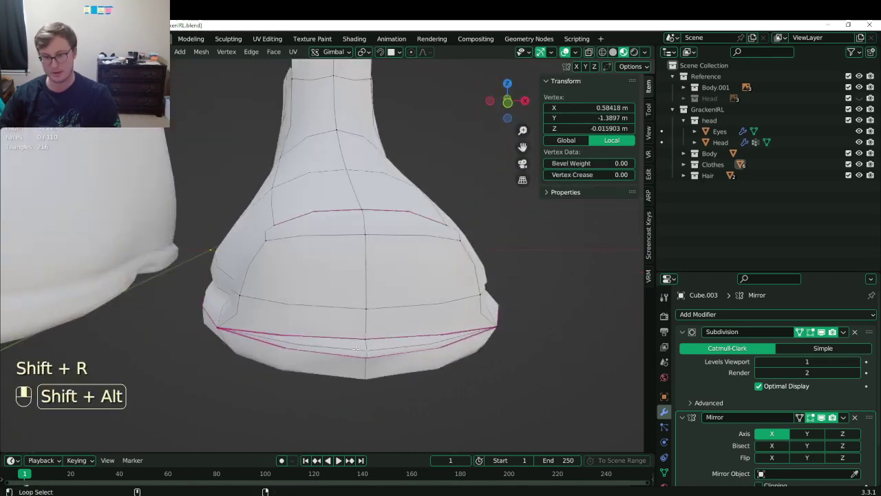
pyautogui.keyDown('alt'); pyautogui.keyDown('shift'); pyautogui.click(356, 349); pyautogui.keyUp('shift'); pyautogui.keyUp('alt')
pyautogui.click(366, 349)
pyautogui.keyDown('shift'); pyautogui.click(366, 358); pyautogui.keyUp('shift')
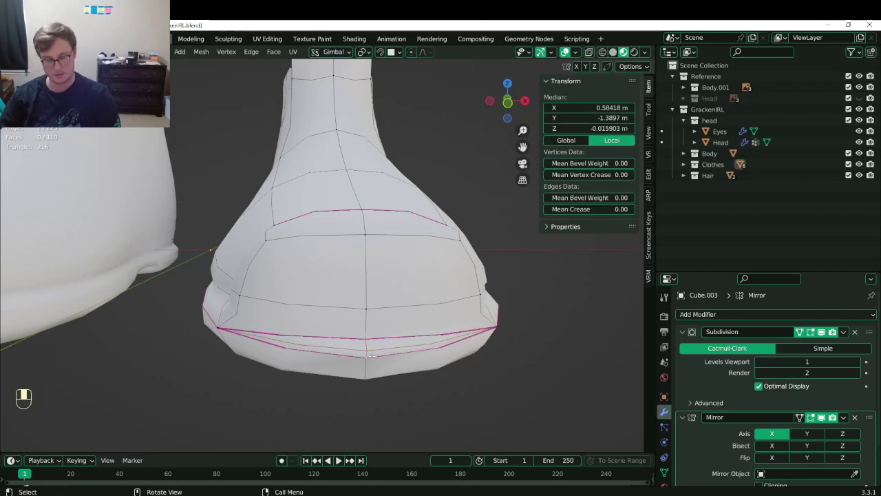
pyautogui.press('m')
pyautogui.click(324, 311)
pyautogui.moveTo(413, 322); pyautogui.dragTo(357, 319, button='middle')
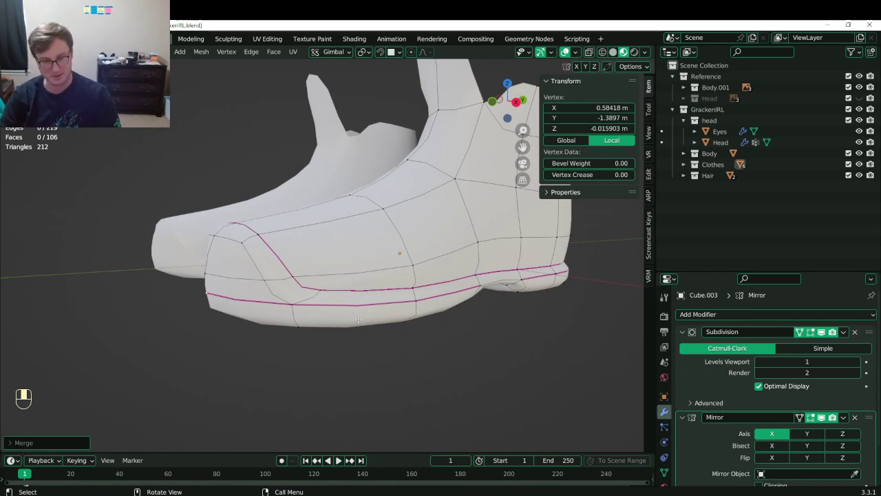
pyautogui.press('KP_3')
pyautogui.scroll(3, 355, 319)
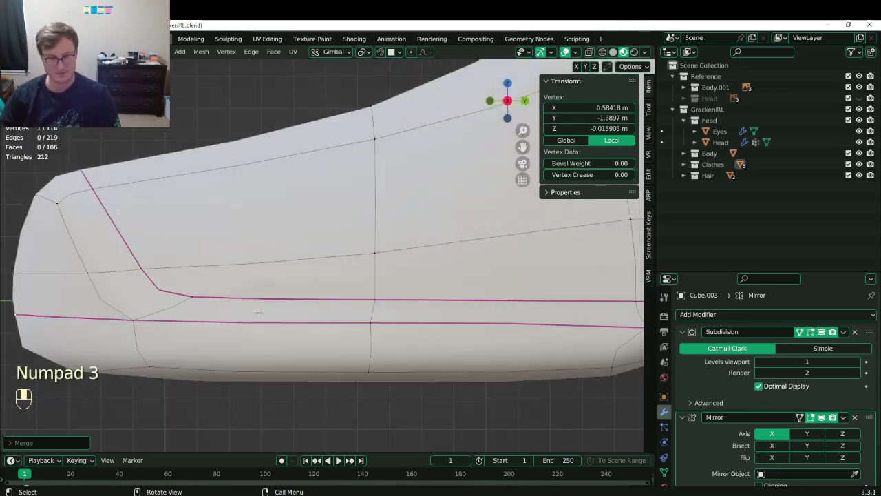
# Select the sole's front bottom vertices under the toe in wireframe and set their edges' mean crease to 1.00.
pyautogui.keyDown('shift'); pyautogui.moveTo(172, 375); pyautogui.dragTo(250, 366, button='middle'); pyautogui.keyUp('shift')
pyautogui.press('b')
pyautogui.moveTo(180, 351); pyautogui.dragTo(330, 374)
pyautogui.press('z')
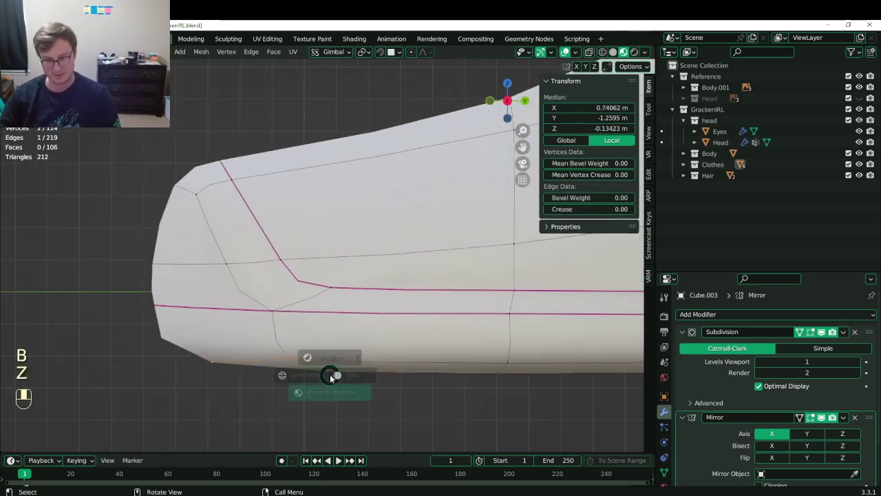
pyautogui.click(230, 372)
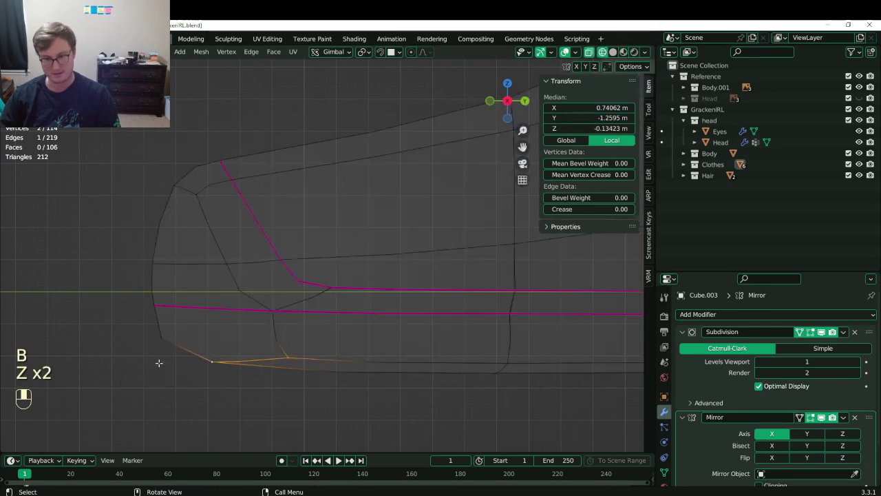
pyautogui.press('b')
pyautogui.moveTo(205, 338); pyautogui.dragTo(317, 376)
pyautogui.press('z')
pyautogui.click(565, 275)
pyautogui.moveTo(570, 209); pyautogui.dragTo(605, 208)
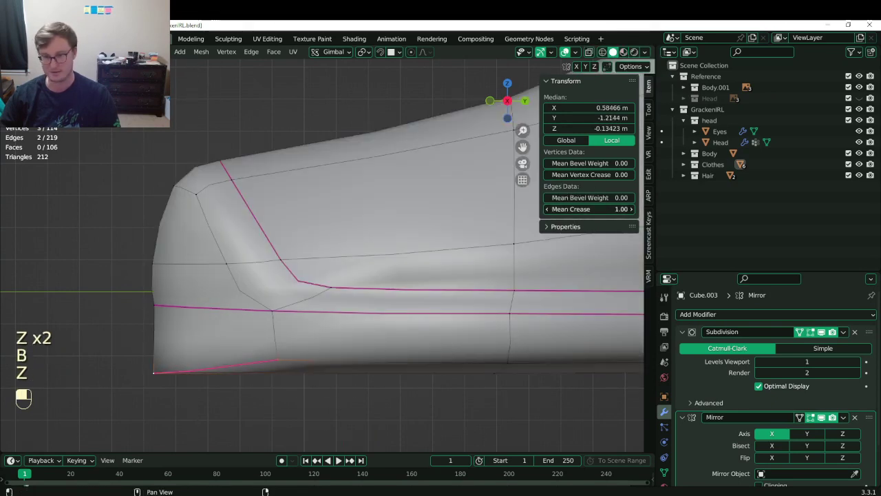
# Raise the creased bottom edges under the toe and pull their front vertex back from the toe tip.
pyautogui.press('s')
pyautogui.click(315, 351)
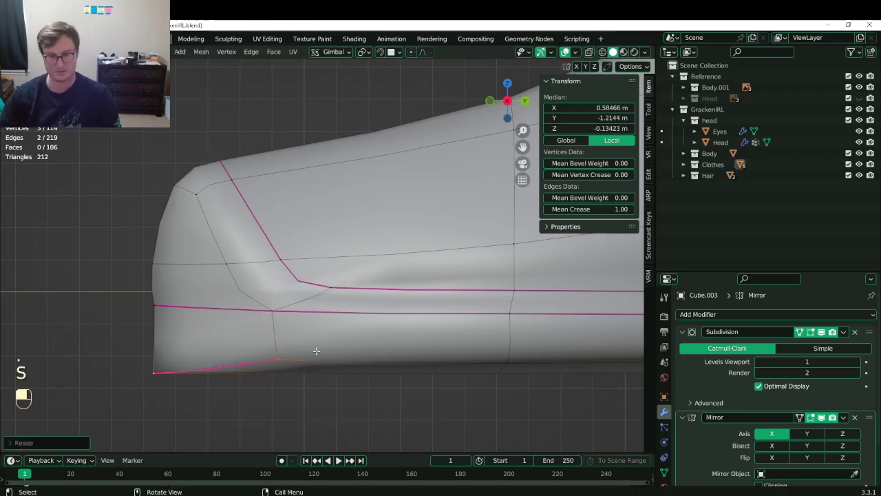
pyautogui.press('g')
pyautogui.middleClick(306, 348)
pyautogui.click(303, 335)
pyautogui.click(130, 355)
pyautogui.press('g')
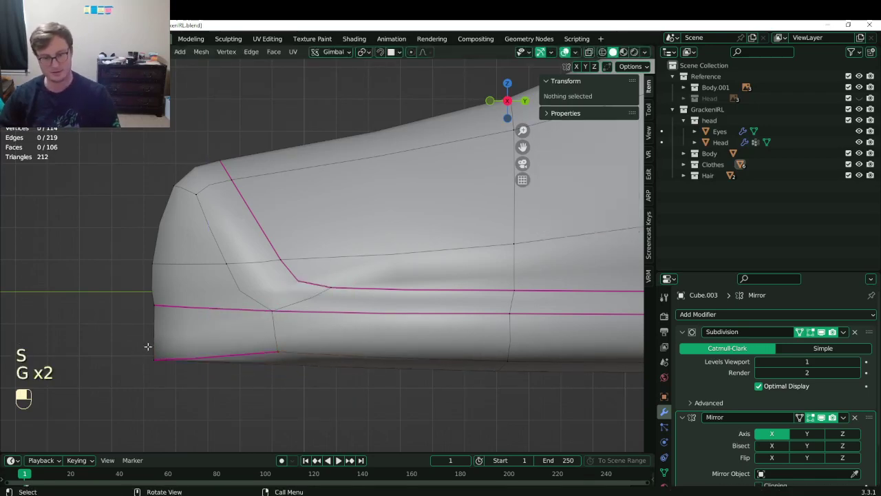
pyautogui.click(156, 364)
pyautogui.press('g')
pyautogui.click(191, 353)
pyautogui.scroll(-5, 268, 331)
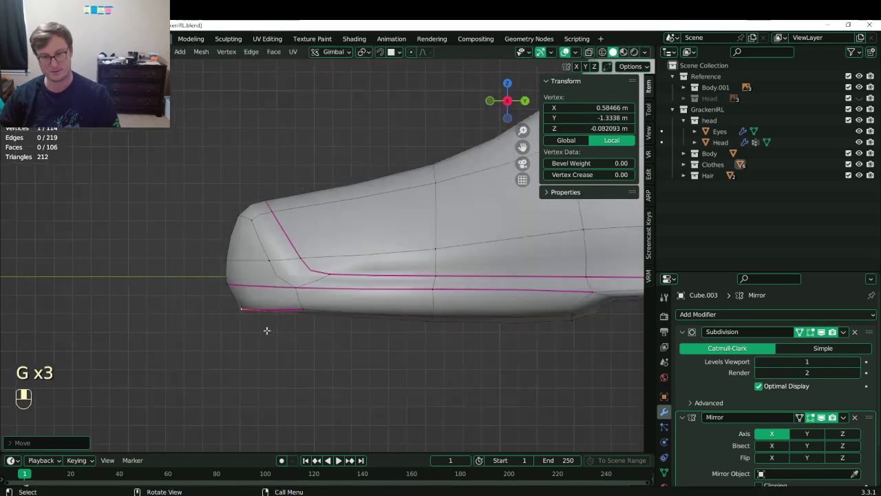
# Check the reshaped toe outside Edit Mode in solid shading and save the file.
pyautogui.press('Tab')
pyautogui.moveTo(284, 319)
pyautogui.mouseDown(button='middle')
pyautogui.moveTo(344, 329)
pyautogui.moveTo(320, 337)
pyautogui.moveTo(372, 335)
pyautogui.mouseUp(button='middle')
pyautogui.hotkey('ctrl', 's')
pyautogui.press('z')
pyautogui.click(431, 337)
pyautogui.moveTo(431, 338)
pyautogui.mouseDown(button='middle')
pyautogui.moveTo(327, 336)
pyautogui.moveTo(404, 345)
pyautogui.mouseUp(button='middle')
# Select the vertex ring across the widest part of the forefoot from above and scale it narrower.
pyautogui.press('Tab')
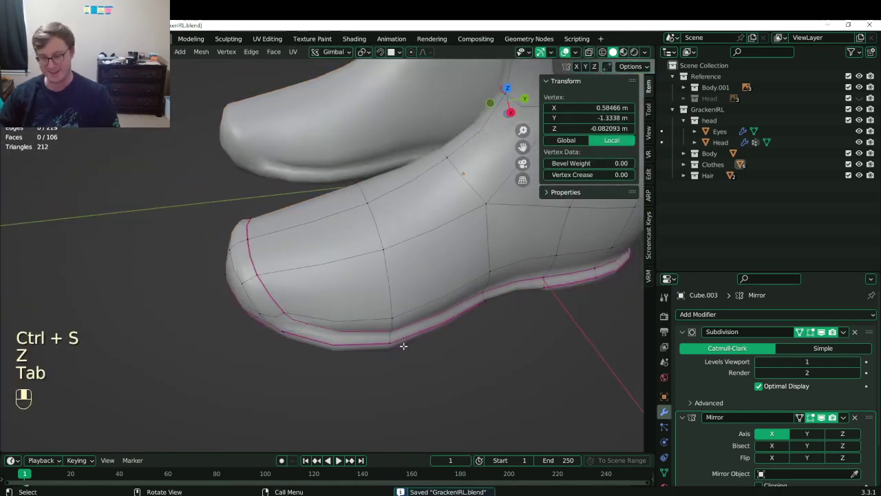
pyautogui.press('KP_7')
pyautogui.press('z')
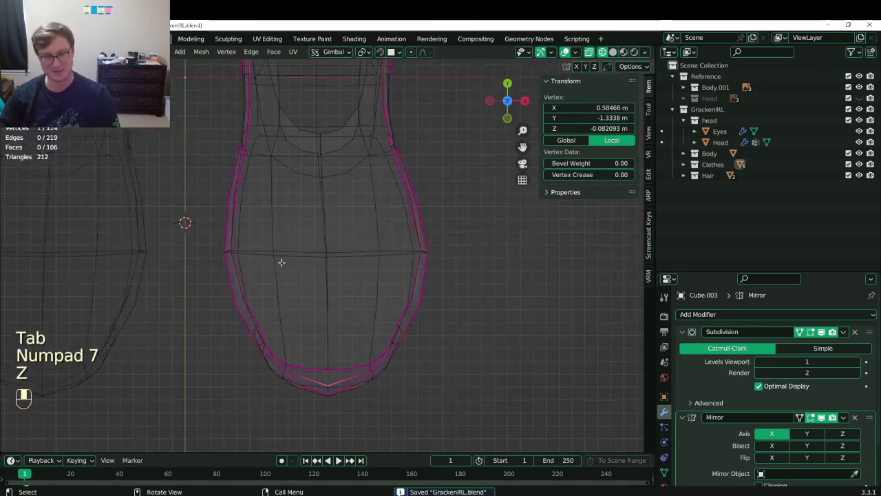
pyautogui.press('b')
pyautogui.moveTo(198, 236); pyautogui.dragTo(448, 273)
pyautogui.press('s')
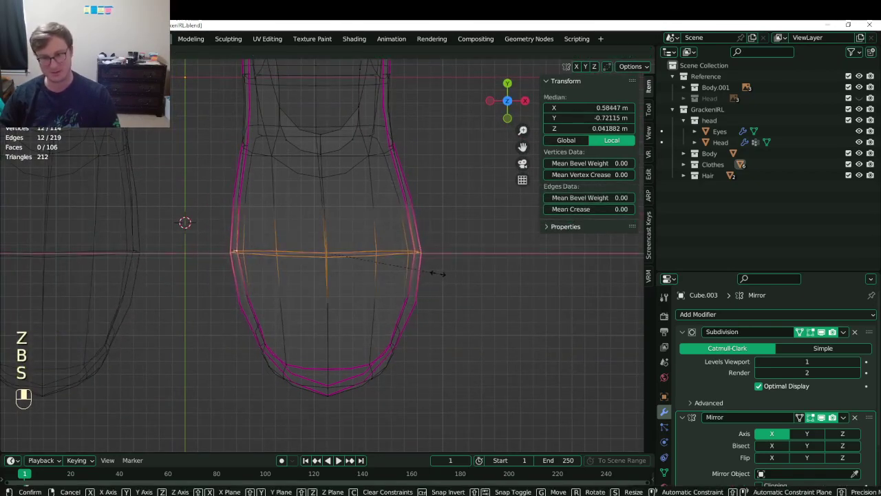
pyautogui.click(434, 273)
pyautogui.press('Tab')
pyautogui.press('z')
pyautogui.moveTo(355, 296)
pyautogui.mouseDown(button='middle')
pyautogui.moveTo(321, 251)
pyautogui.moveTo(287, 289)
pyautogui.moveTo(387, 306)
pyautogui.moveTo(417, 333)
pyautogui.moveTo(371, 315)
pyautogui.moveTo(456, 306)
pyautogui.moveTo(353, 309)
pyautogui.moveTo(221, 143)
pyautogui.mouseUp(button='middle')
# Select the short edges joining the toe cap's rear corners to the sole line and set their crease to 1.00.
pyautogui.press('Tab')
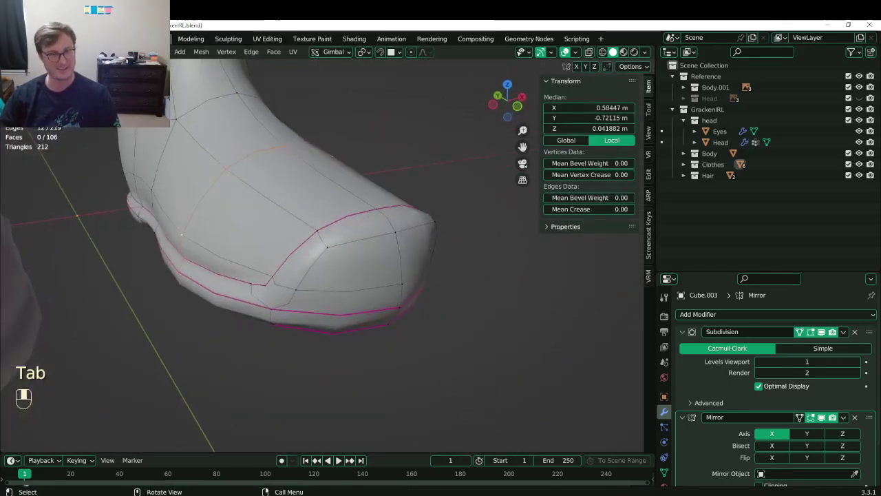
pyautogui.moveTo(262, 217); pyautogui.dragTo(277, 258, button='middle')
pyautogui.click(302, 348)
pyautogui.moveTo(302, 348); pyautogui.dragTo(251, 267, button='middle')
pyautogui.click(287, 303)
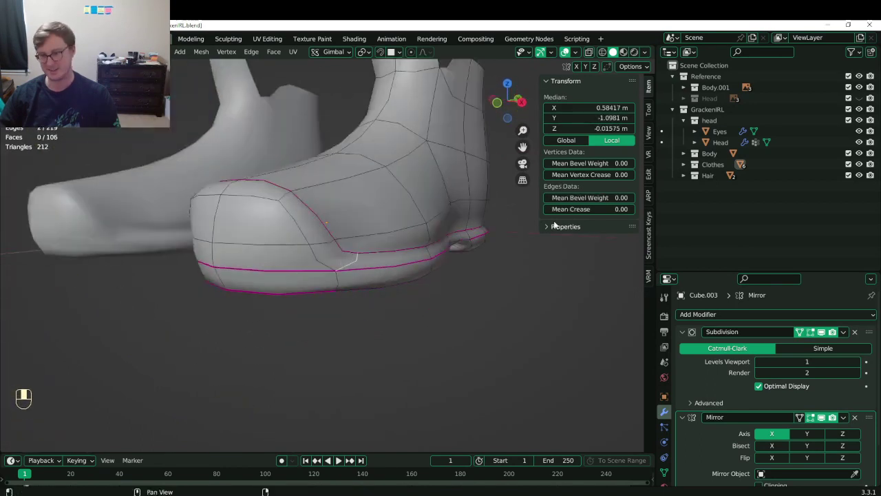
pyautogui.moveTo(578, 209); pyautogui.dragTo(616, 209)
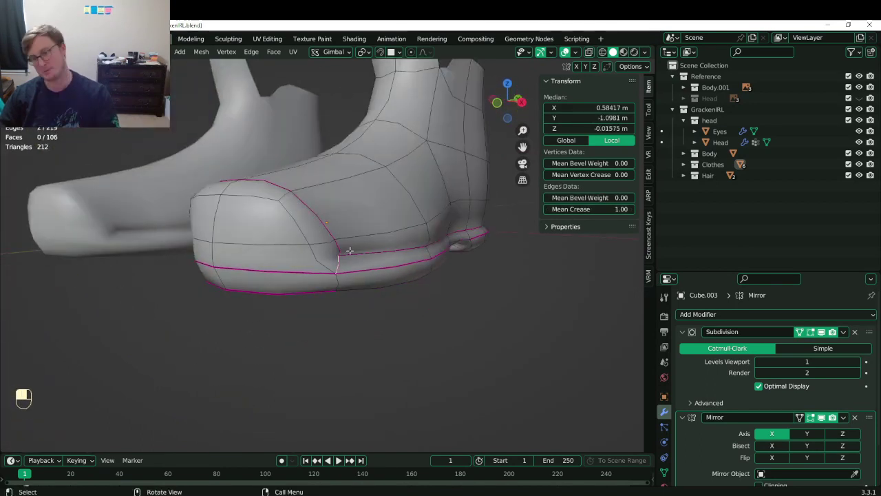
# Select the edge loop around the toe cap, scale it along X and save the file.
pyautogui.moveTo(349, 250); pyautogui.dragTo(261, 282, button='middle')
pyautogui.keyDown('alt'); pyautogui.keyDown('shift'); pyautogui.click(310, 318); pyautogui.keyUp('shift'); pyautogui.keyUp('alt')
pyautogui.press('s')
pyautogui.press('x')
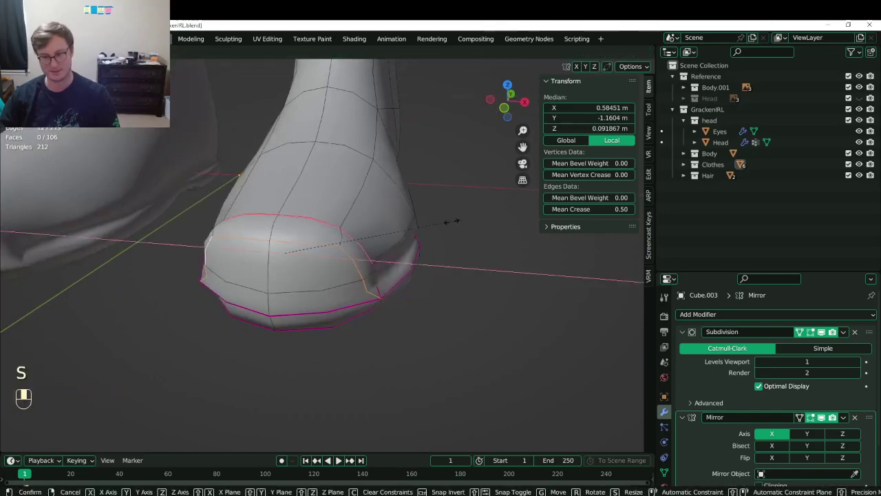
pyautogui.click(440, 223)
pyautogui.moveTo(440, 223); pyautogui.dragTo(244, 283, button='middle')
pyautogui.press('Tab')
pyautogui.scroll(-4, 393, 223)
pyautogui.hotkey('ctrl', 's')
# Select the heel block of the sole in the side wireframe view, make it taller along Z and shift it vertically.
pyautogui.press('KP_3')
pyautogui.press('Tab')
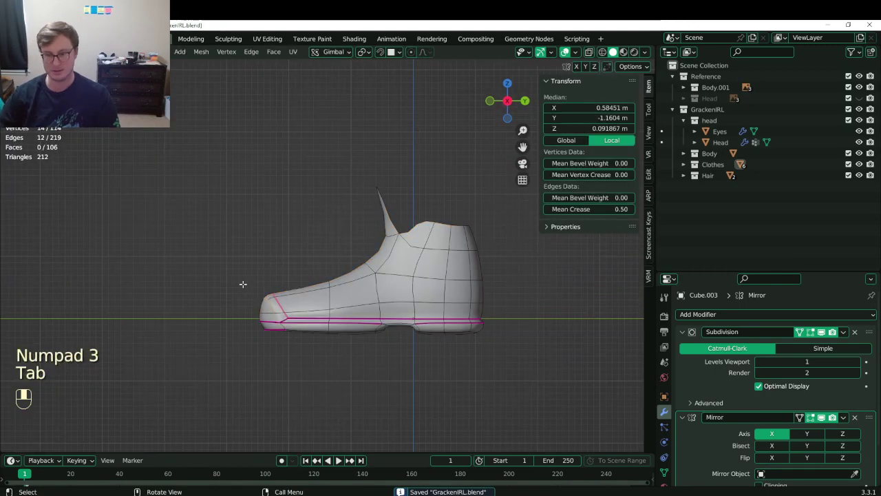
pyautogui.scroll(2, 447, 348)
pyautogui.keyDown('shift'); pyautogui.moveTo(447, 347); pyautogui.dragTo(196, 301, button='middle'); pyautogui.keyUp('shift')
pyautogui.press('z')
pyautogui.click(226, 299)
pyautogui.press('b')
pyautogui.moveTo(221, 296); pyautogui.dragTo(360, 337)
pyautogui.keyDown('shift'); pyautogui.moveTo(360, 338); pyautogui.dragTo(376, 331, button='middle'); pyautogui.keyUp('shift')
pyautogui.scroll(3, 344, 310)
pyautogui.press('s')
pyautogui.press('z')
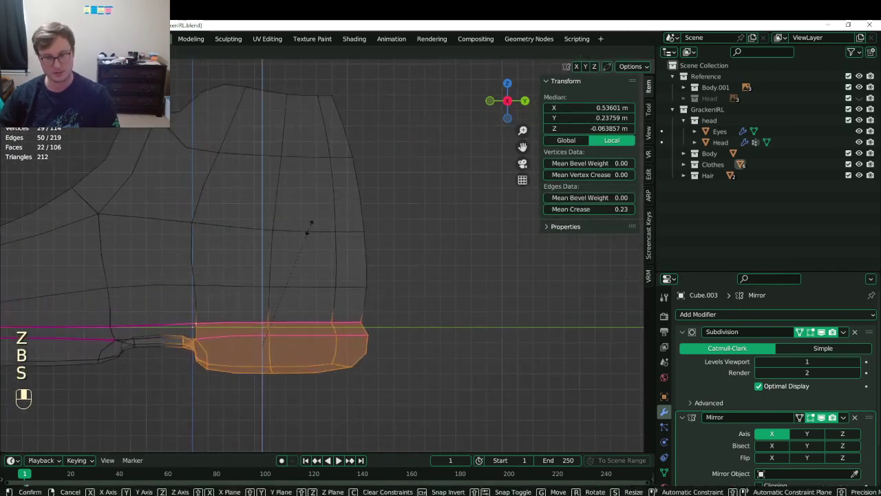
pyautogui.click(309, 222)
pyautogui.press('g')
pyautogui.press('z')
pyautogui.click(296, 212)
pyautogui.press('s')
pyautogui.press('z')
pyautogui.click(288, 156)
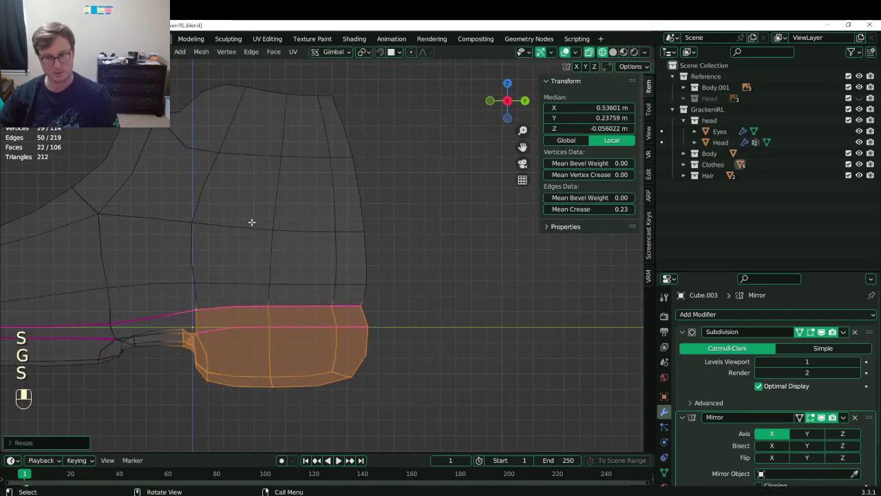
# Fine-tune the heel block's height and vertical position by alternately moving and scaling it along Z.
pyautogui.press('g')
pyautogui.press('z')
pyautogui.click(252, 207)
pyautogui.press('s')
pyautogui.press('z')
pyautogui.click(248, 230)
pyautogui.press('g')
pyautogui.press('z')
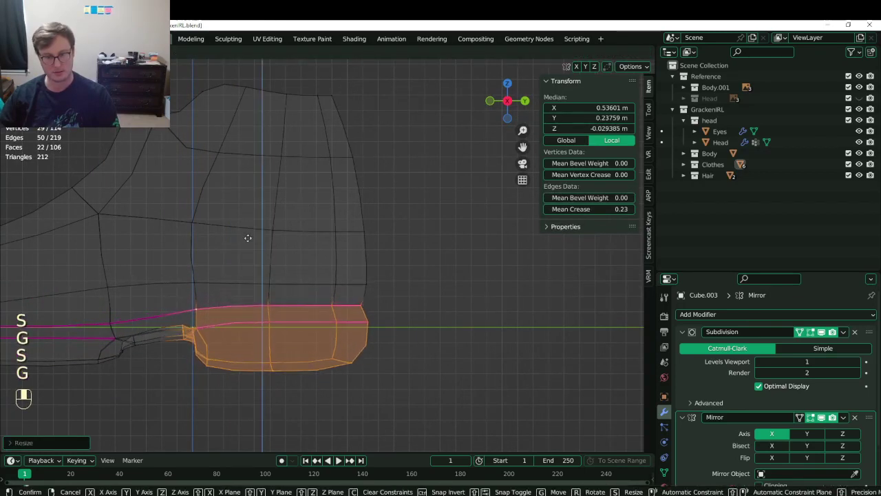
pyautogui.click(248, 239)
pyautogui.keyDown('shift'); pyautogui.moveTo(248, 239); pyautogui.dragTo(286, 241, button='middle'); pyautogui.keyUp('shift')
pyautogui.press('s')
pyautogui.press('z')
pyautogui.click(256, 281)
pyautogui.scroll(-1, 256, 281)
pyautogui.press('g')
pyautogui.press('z')
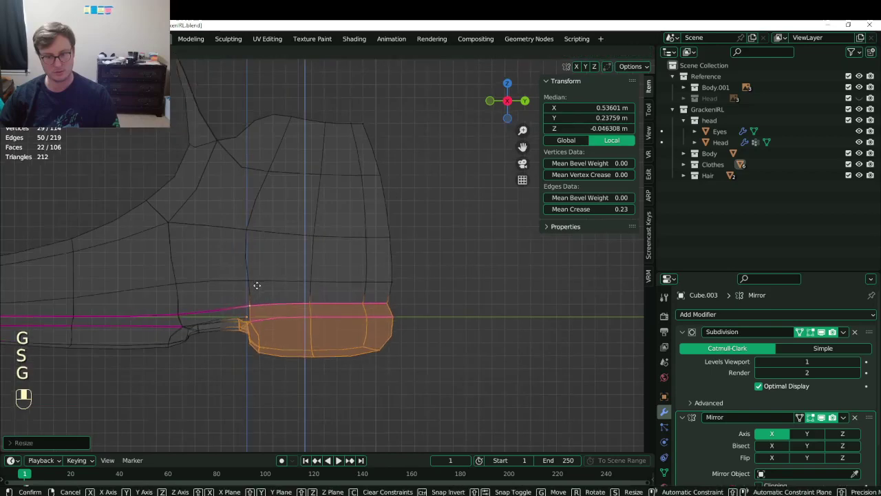
pyautogui.click(257, 285)
pyautogui.press('s')
pyautogui.press('z')
pyautogui.click(258, 284)
pyautogui.press('g')
pyautogui.press('z')
pyautogui.click(258, 284)
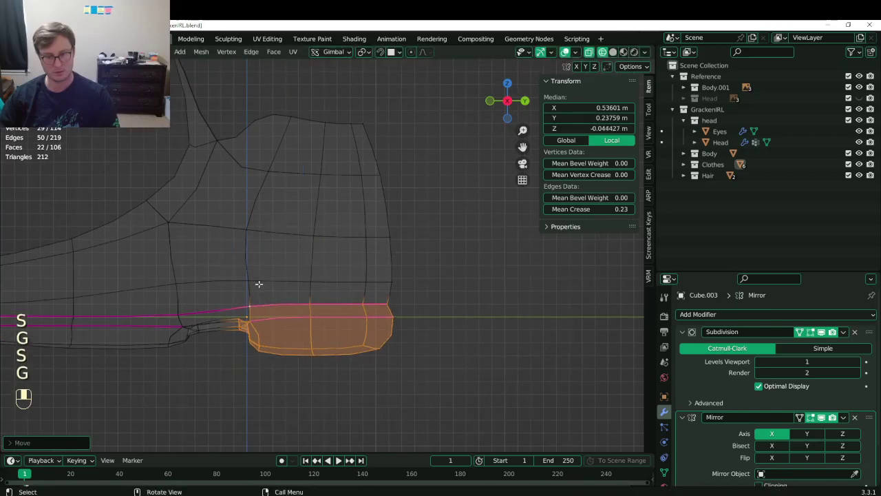
# Return to solid shading, check the heel on the whole shoe and save the file.
pyautogui.keyDown('shift'); pyautogui.moveTo(258, 285); pyautogui.dragTo(313, 292, button='middle'); pyautogui.keyUp('shift')
pyautogui.press('Tab')
pyautogui.scroll(-4, 314, 293)
pyautogui.press('z')
pyautogui.click(321, 323)
pyautogui.moveTo(320, 323); pyautogui.dragTo(233, 138, button='middle')
pyautogui.hotkey('ctrl', 's')
pyautogui.scroll(5, 363, 350)
# Select the edge line outlining the shoe's tongue on both sides and across the instep and bevel it with one segment.
pyautogui.press('Tab')
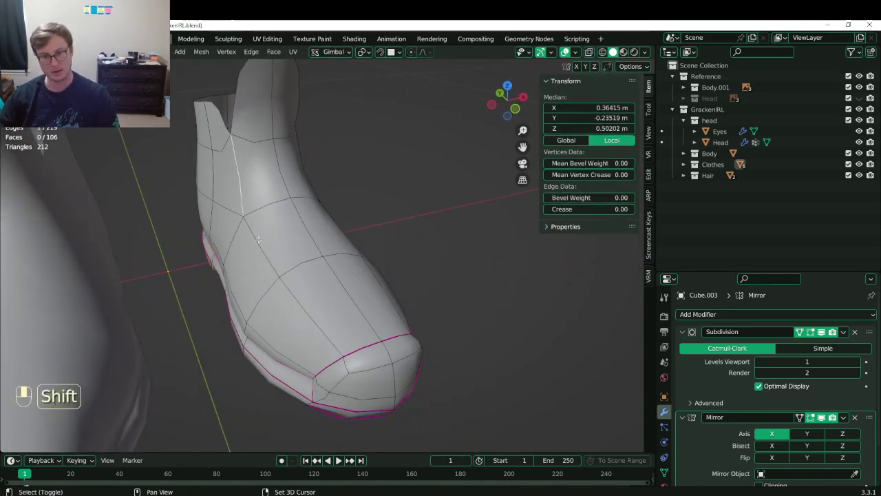
pyautogui.moveTo(322, 243); pyautogui.dragTo(245, 292, button='middle')
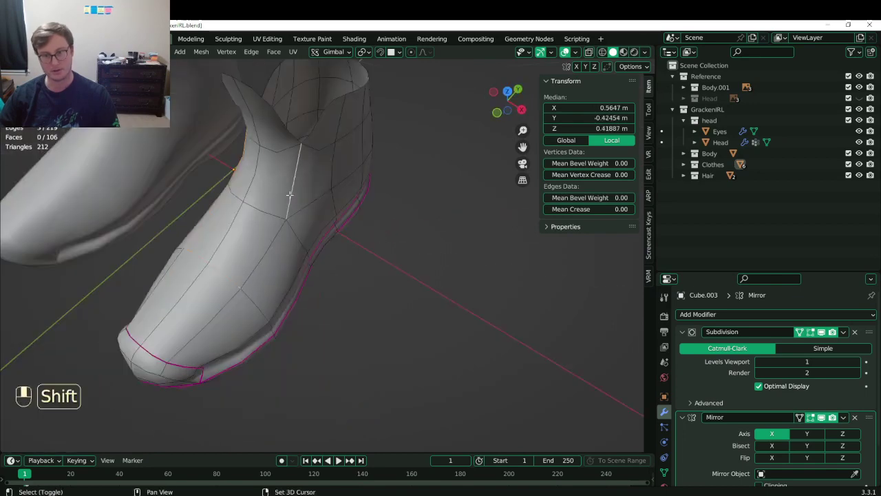
pyautogui.hotkey('ctrl', 'b')
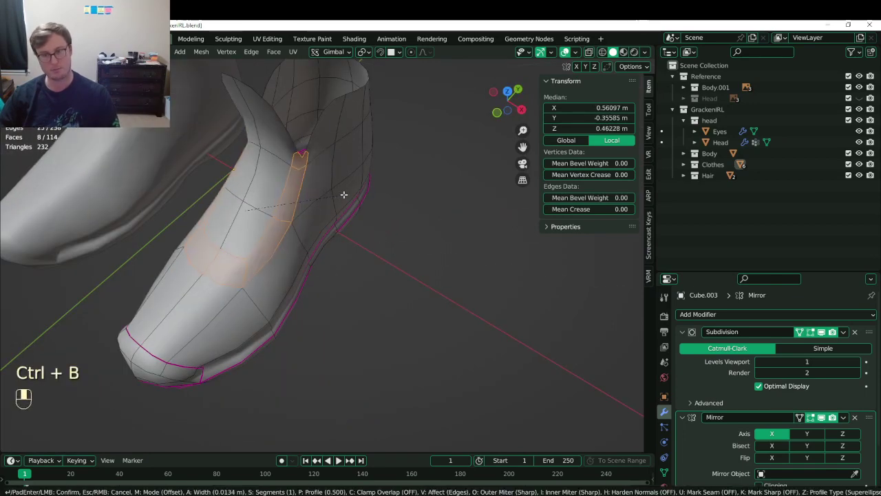
pyautogui.click(337, 193)
# Select both edge lines of the bevel around the tongue and set their mean crease to 1.00.
pyautogui.moveTo(338, 192); pyautogui.dragTo(321, 141, button='middle')
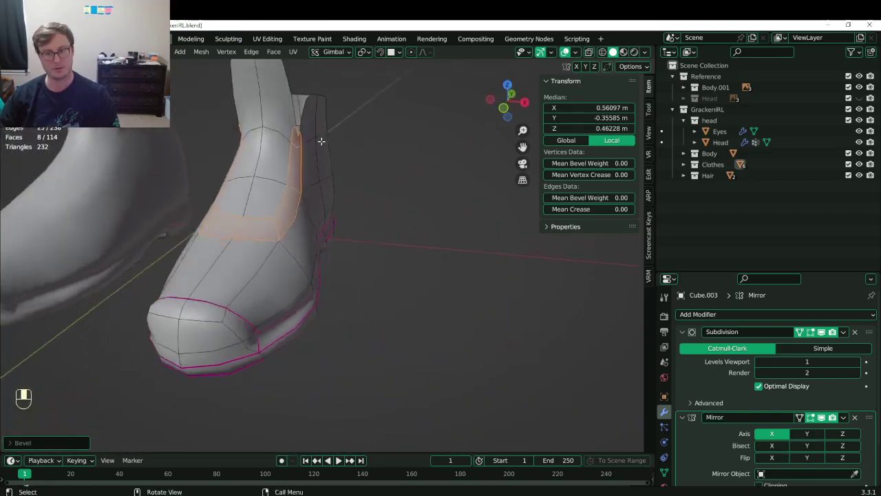
pyautogui.keyDown('ctrl'); pyautogui.keyDown('shift'); pyautogui.click(273, 230); pyautogui.keyUp('shift'); pyautogui.keyUp('ctrl')
pyautogui.scroll(4, 331, 244)
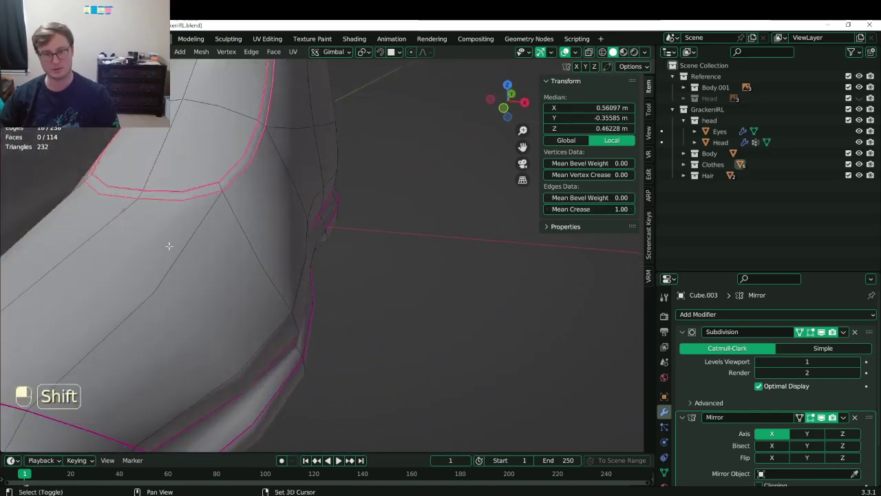
pyautogui.keyDown('shift'); pyautogui.moveTo(169, 245); pyautogui.dragTo(310, 249, button='middle'); pyautogui.keyUp('shift')
pyautogui.moveTo(310, 249); pyautogui.dragTo(266, 226, button='middle')
# Select only the inner creased edge line around the tongue and sink it inward with Shrink/Fatten.
pyautogui.click(237, 231)
pyautogui.keyDown('alt'); pyautogui.keyDown('shift'); pyautogui.click(236, 230); pyautogui.keyUp('shift'); pyautogui.keyUp('alt')
pyautogui.keyDown('alt'); pyautogui.keyDown('shift'); pyautogui.click(289, 286); pyautogui.keyUp('shift'); pyautogui.keyUp('alt')
pyautogui.moveTo(290, 285); pyautogui.dragTo(308, 274, button='middle')
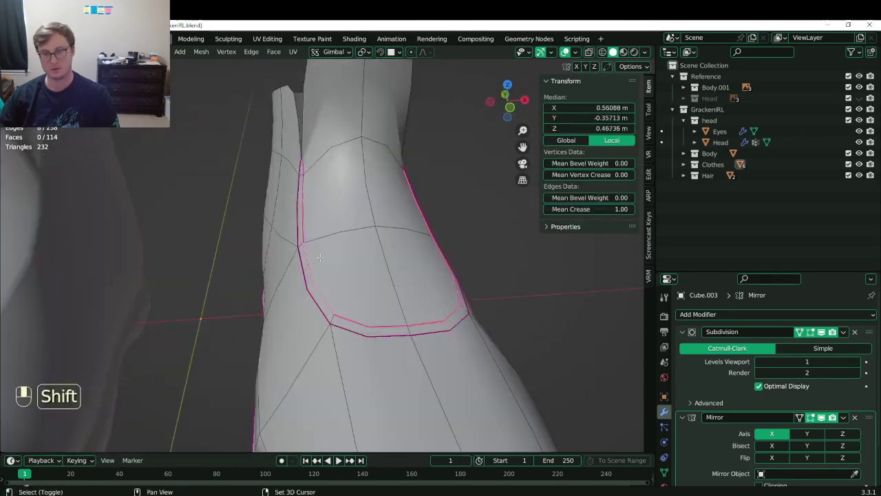
pyautogui.moveTo(370, 226); pyautogui.dragTo(302, 234, button='middle')
pyautogui.hotkey('alt', 's')
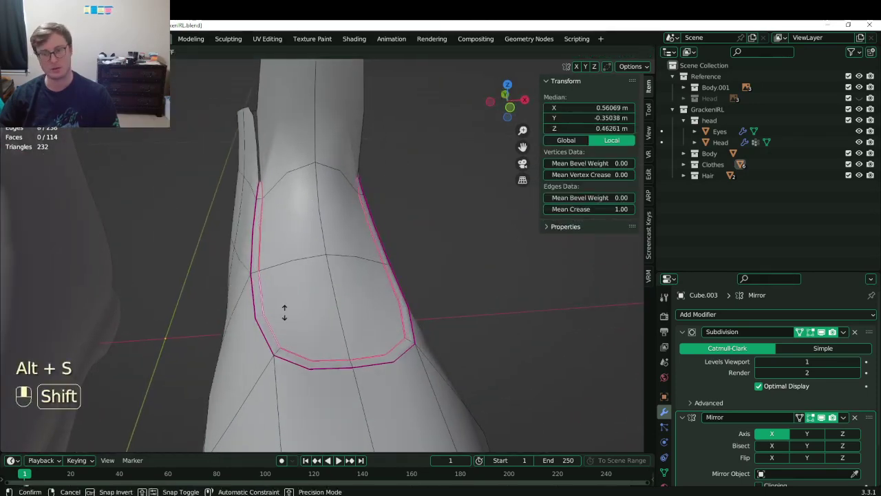
pyautogui.click(289, 420)
# Move the inner tongue edge line down below the outer one and save the file.
pyautogui.keyDown('shift'); pyautogui.moveTo(310, 308); pyautogui.dragTo(258, 289, button='middle'); pyautogui.keyUp('shift')
pyautogui.moveTo(259, 289); pyautogui.dragTo(271, 275, button='middle')
pyautogui.press('g')
pyautogui.middleClick(271, 281)
pyautogui.click(278, 222)
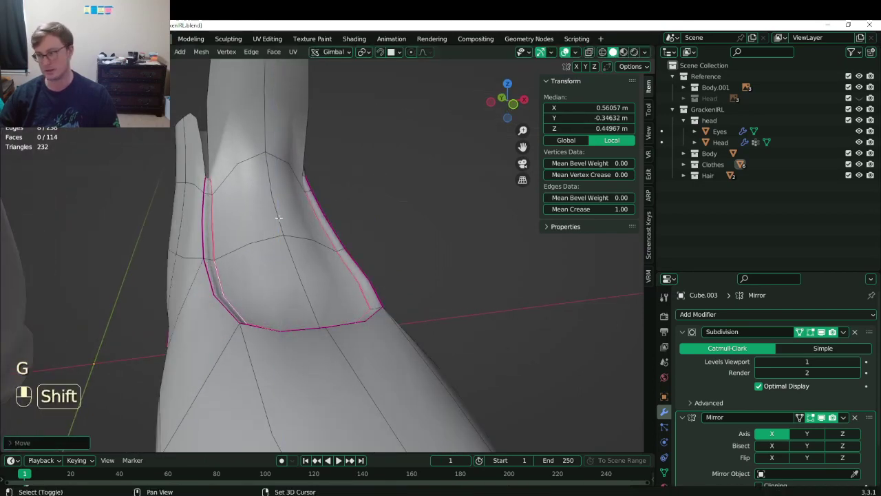
pyautogui.scroll(-3, 282, 234)
pyautogui.moveTo(303, 250); pyautogui.dragTo(239, 241, button='middle')
pyautogui.hotkey('ctrl', 's')
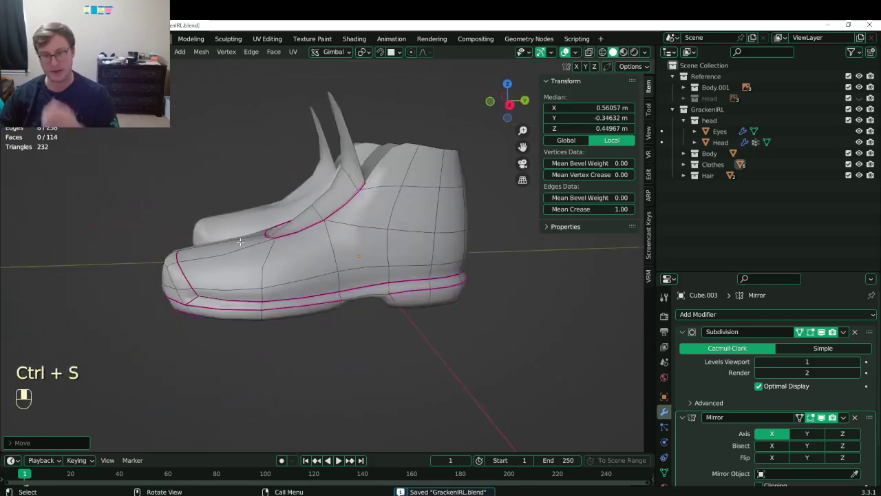
# Add a loop cut across the forefoot behind the toe cap, scale it and move it slightly towards the toe.
pyautogui.moveTo(244, 274); pyautogui.dragTo(324, 324, button='middle')
pyautogui.hotkey('ctrl', 'r')
pyautogui.click(362, 337)
pyautogui.press('s')
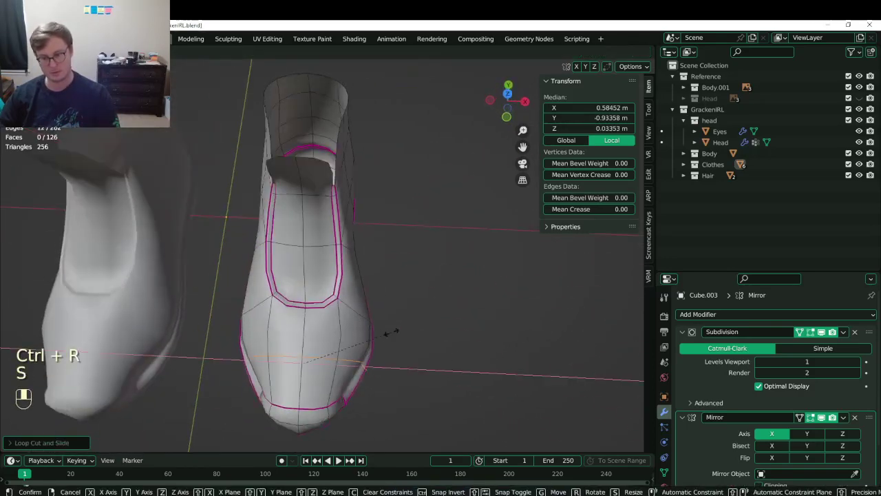
pyautogui.press('g')
pyautogui.press('s')
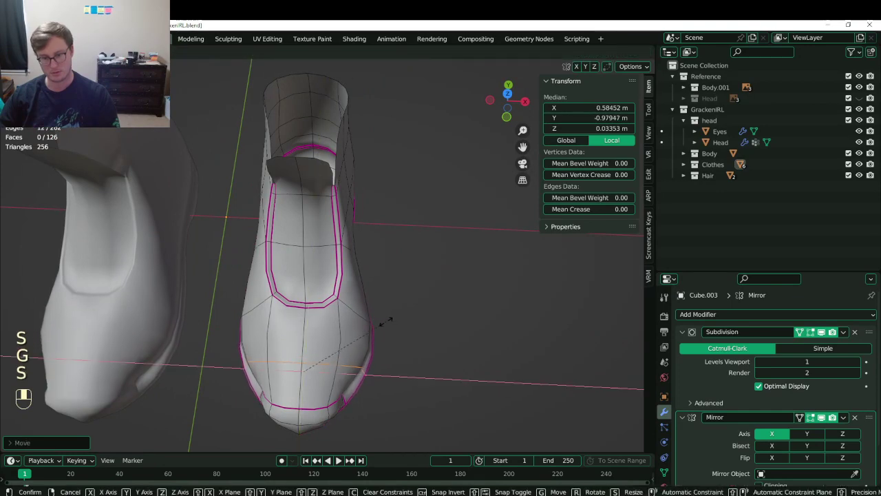
pyautogui.click(384, 322)
# Leave Edit Mode, show the whole character with the reference photos and save the file.
pyautogui.press('Tab')
pyautogui.moveTo(383, 321); pyautogui.dragTo(294, 237, button='middle')
pyautogui.hotkey('ctrl', 's')
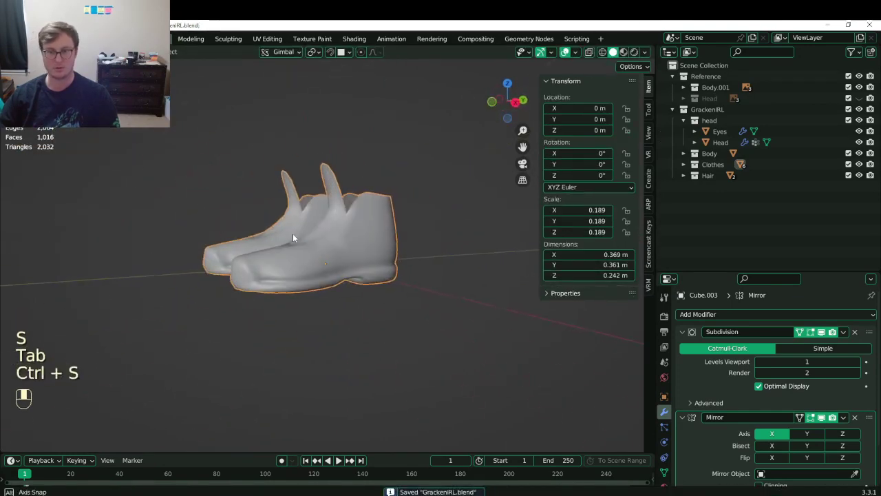
pyautogui.press('/')
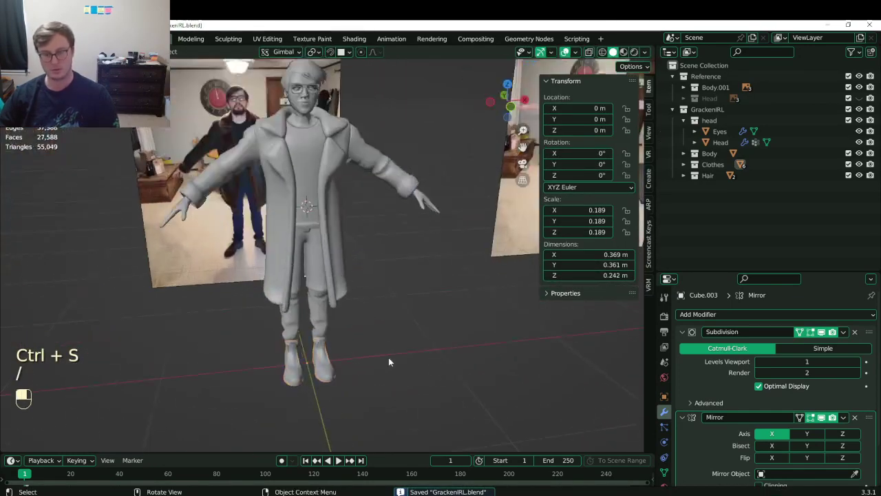
pyautogui.moveTo(388, 357); pyautogui.dragTo(433, 262, button='middle')
pyautogui.moveTo(269, 292); pyautogui.dragTo(350, 281, button='middle')
pyautogui.hotkey('ctrl', 's')
# Examine the boots in the front reference photo up close.
pyautogui.keyDown('shift'); pyautogui.moveTo(160, 299); pyautogui.dragTo(273, 310, button='middle'); pyautogui.keyUp('shift')
pyautogui.scroll(4, 164, 281)
pyautogui.scroll(1, 164, 277)
pyautogui.keyDown('shift'); pyautogui.moveTo(165, 278); pyautogui.dragTo(194, 283, button='middle'); pyautogui.keyUp('shift')
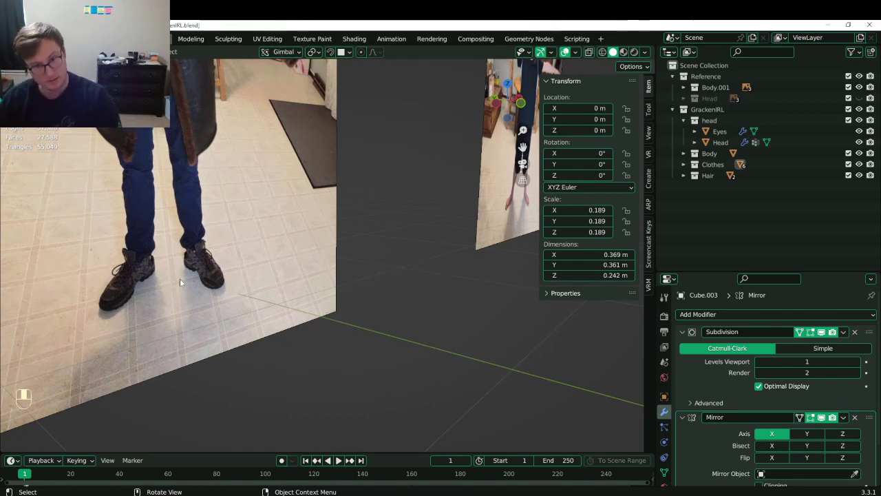
# Enter Edit Mode on the shoe mesh and bring up its tongue in the front view.
pyautogui.scroll(-8, 182, 280)
pyautogui.moveTo(369, 285); pyautogui.dragTo(346, 269, button='middle')
pyautogui.scroll(5, 346, 268)
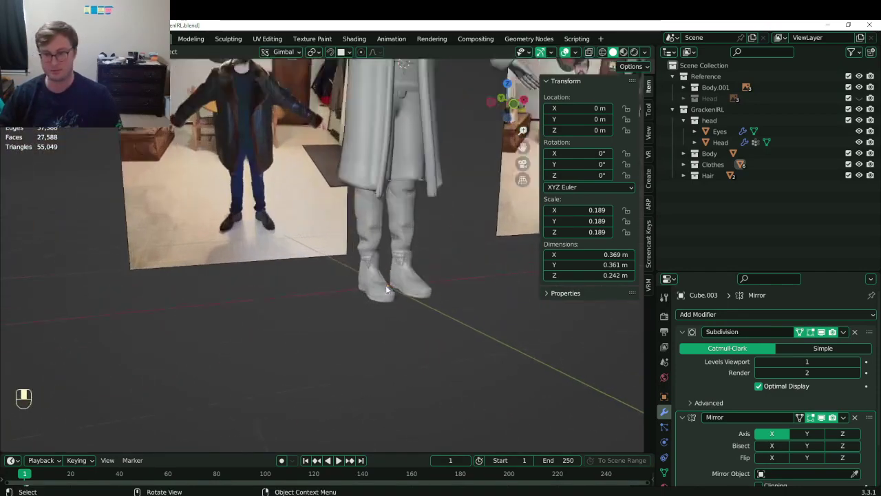
pyautogui.click(443, 271)
pyautogui.press('Tab')
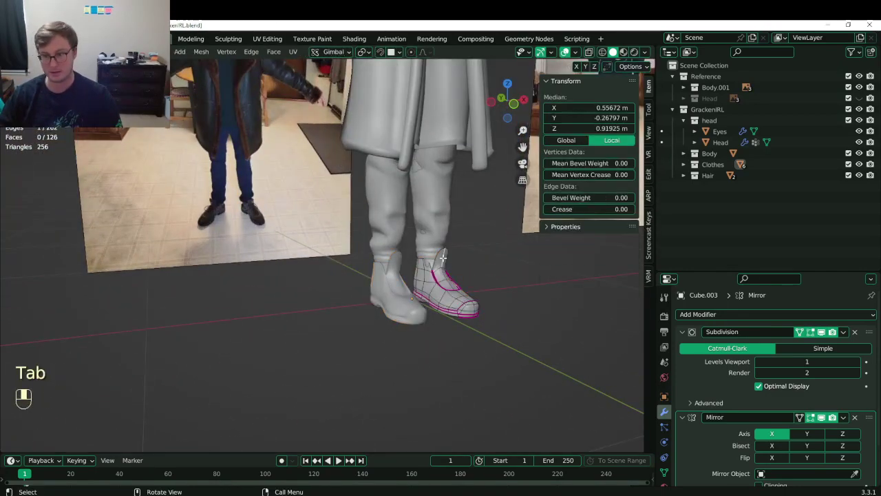
pyautogui.press('KP_Decimal')
pyautogui.press('KP_1')
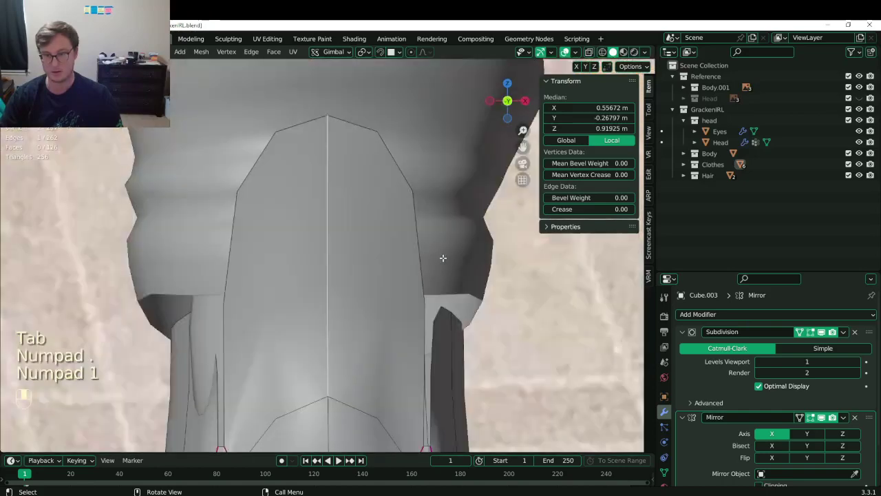
pyautogui.scroll(-4, 442, 257)
pyautogui.scroll(3, 333, 282)
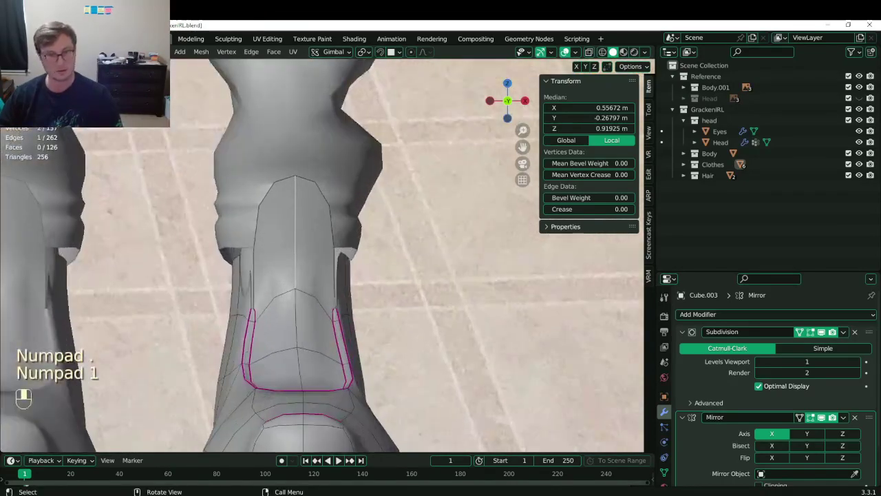
# Adjust the height of the two centre vertices at the tongue's bend and over the instep.
pyautogui.click(285, 314)
pyautogui.press('g')
pyautogui.press('g')
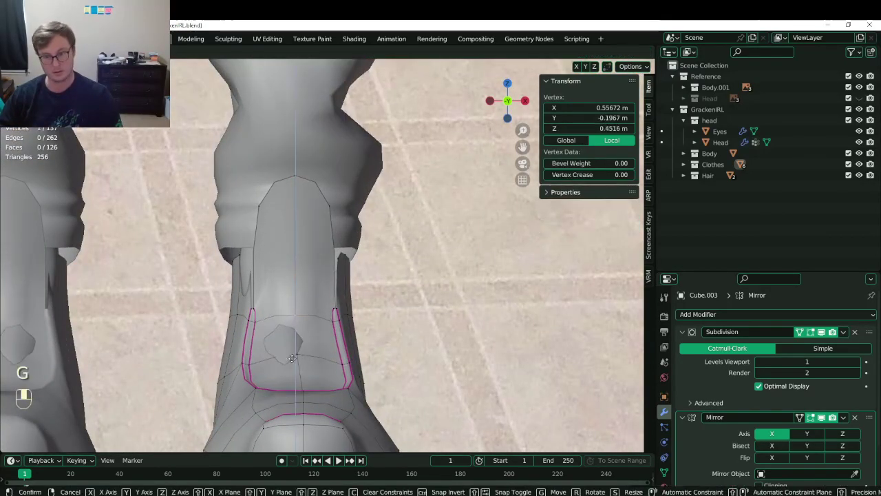
pyautogui.press('z')
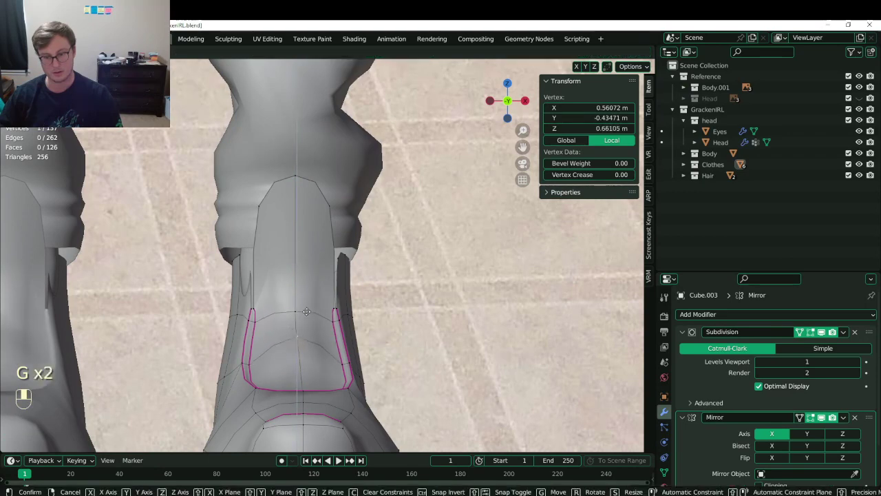
pyautogui.click(306, 312)
pyautogui.click(307, 309)
pyautogui.press('g')
pyautogui.middleClick(307, 311)
pyautogui.click(308, 317)
# Pull the tongue's two centre vertices forward, lower the instep one along Z, and save the file.
pyautogui.moveTo(308, 319); pyautogui.dragTo(413, 330, button='middle')
pyautogui.press('g')
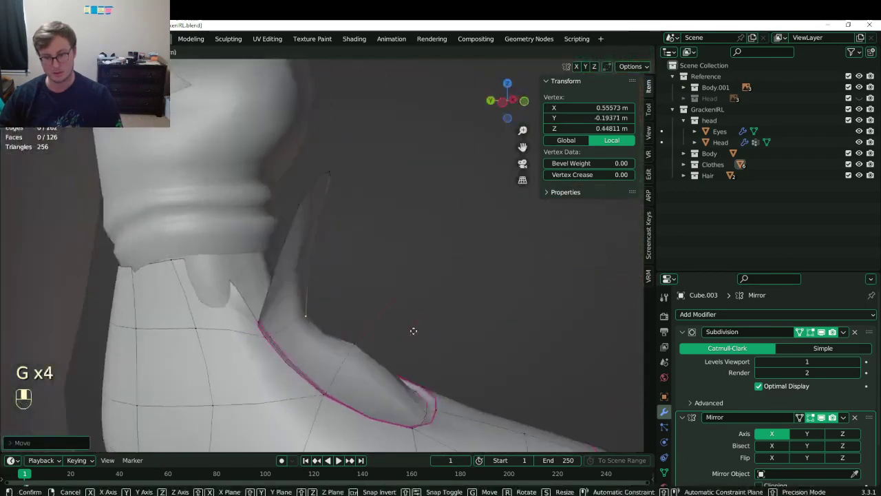
pyautogui.press('g')
pyautogui.click(354, 337)
pyautogui.press('g')
pyautogui.click(397, 351)
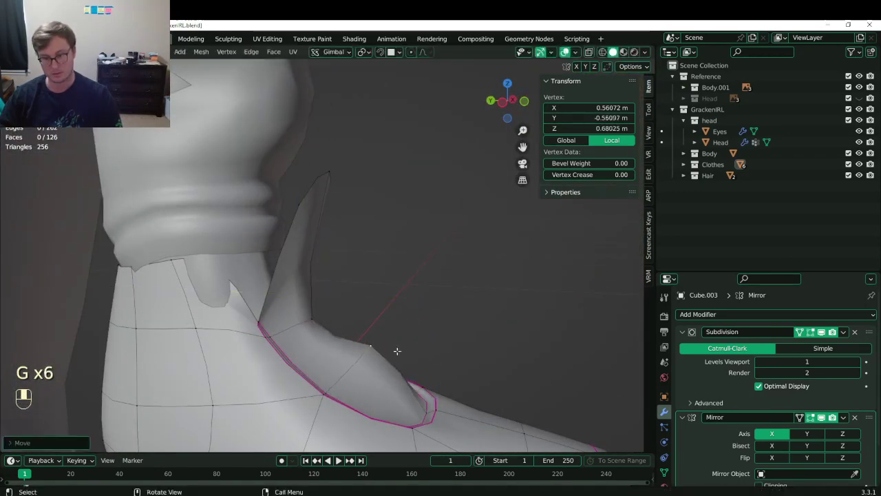
pyautogui.press('g')
pyautogui.press('z')
pyautogui.click(387, 389)
pyautogui.press('g')
pyautogui.press('y')
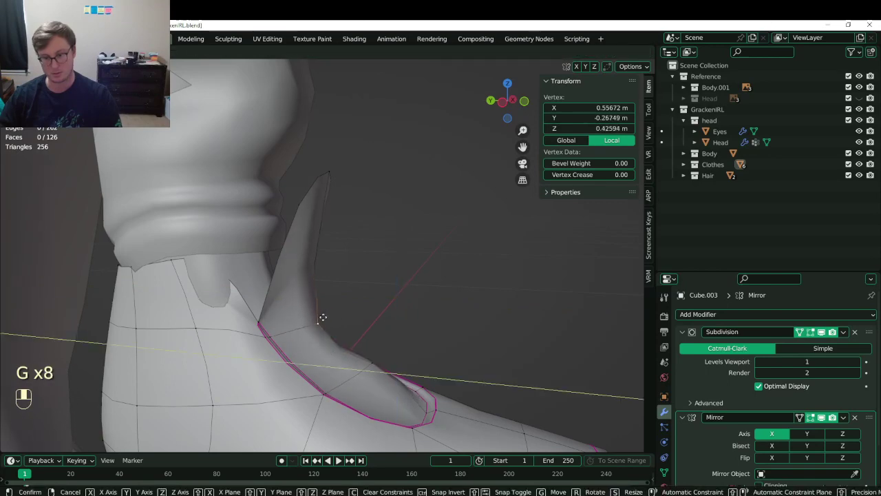
pyautogui.click(350, 337)
pyautogui.hotkey('ctrl', 's')
# Lower the vertex at the tongue's pointed tip in the side view to about Z 0.94 m.
pyautogui.press('KP_3')
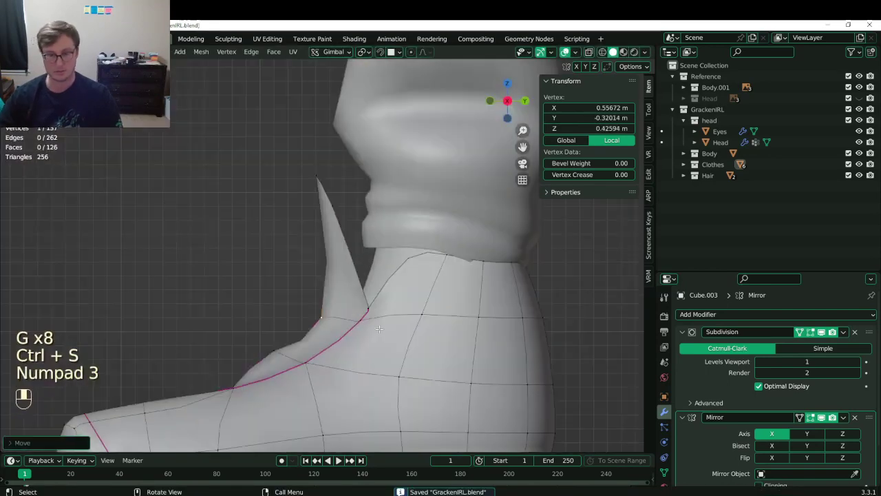
pyautogui.click(337, 159)
pyautogui.keyDown('shift'); pyautogui.moveTo(329, 189); pyautogui.dragTo(322, 197, button='middle'); pyautogui.keyUp('shift')
pyautogui.click(303, 162)
pyautogui.press('g')
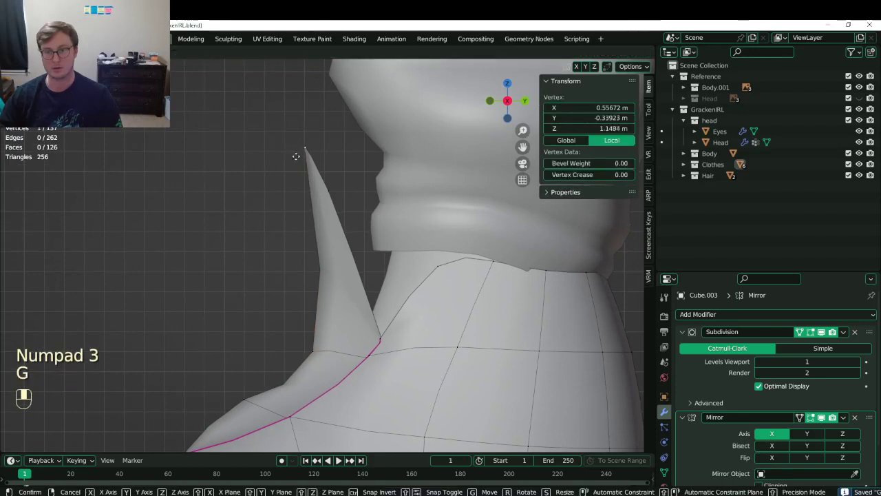
pyautogui.click(291, 227)
pyautogui.keyDown('shift'); pyautogui.moveTo(356, 279); pyautogui.dragTo(330, 276, button='middle'); pyautogui.keyUp('shift')
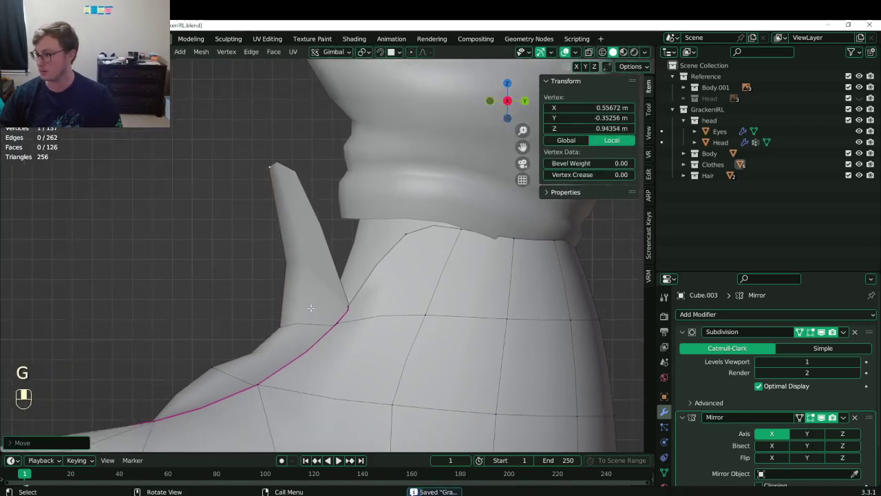
# Move the instep and bend vertices of the tongue back towards the ankle, raise the bend vertex to about Z 0.55 m, and save.
pyautogui.scroll(2, 311, 307)
pyautogui.click(260, 291)
pyautogui.press('g')
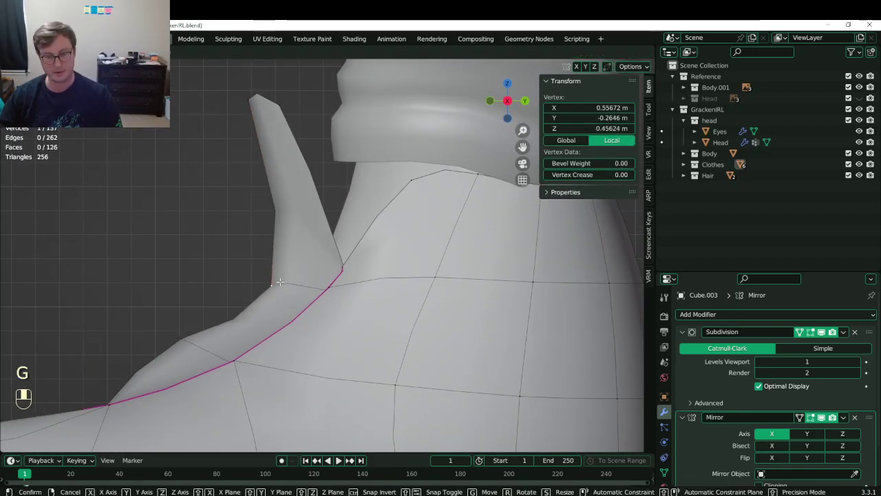
pyautogui.click(277, 287)
pyautogui.click(182, 338)
pyautogui.press('g')
pyautogui.click(205, 345)
pyautogui.keyDown('shift'); pyautogui.moveTo(266, 332); pyautogui.dragTo(256, 337, button='middle'); pyautogui.keyUp('shift')
pyautogui.click(269, 285)
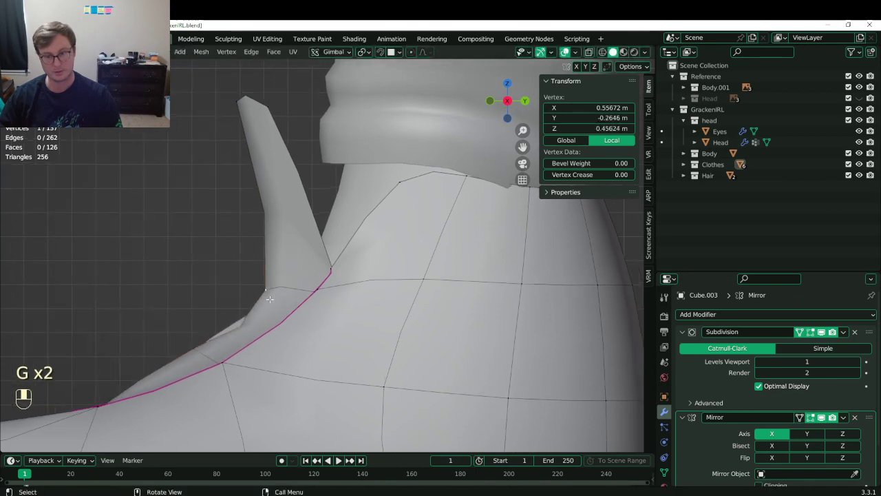
pyautogui.press('g')
pyautogui.click(279, 260)
pyautogui.keyDown('shift'); pyautogui.moveTo(308, 257); pyautogui.dragTo(299, 267, button='middle'); pyautogui.keyUp('shift')
pyautogui.hotkey('ctrl', 's')
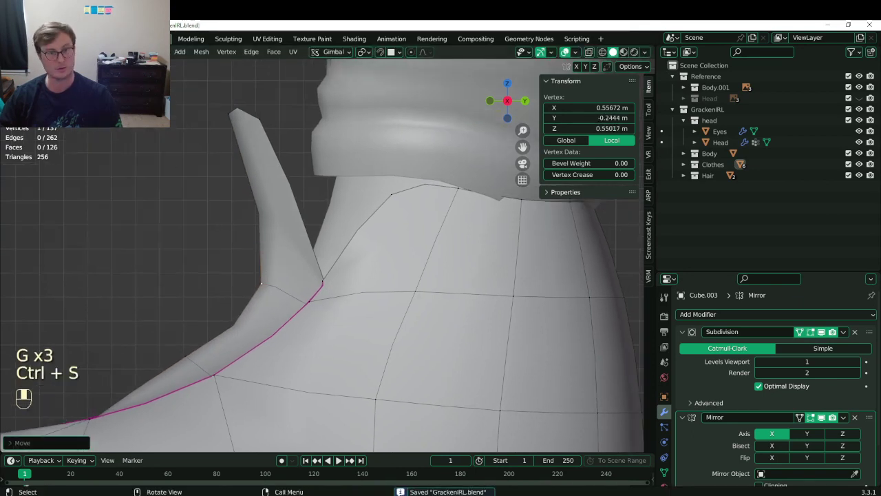
# Extrude the upper tongue's front faces in wireframe and shift them forward to give the tongue thickness.
pyautogui.click(132, 52)
pyautogui.click(218, 183)
pyautogui.press('z')
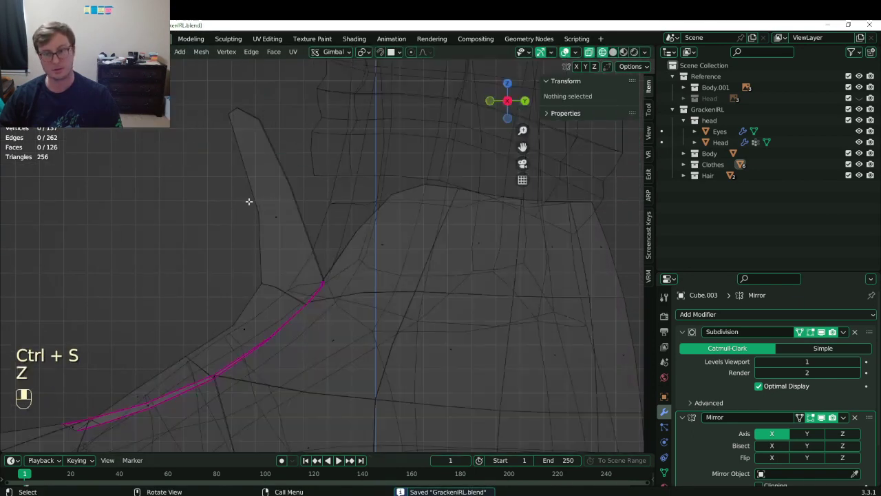
pyautogui.press('b')
pyautogui.moveTo(249, 200); pyautogui.dragTo(293, 233)
pyautogui.press('b')
pyautogui.moveTo(248, 195); pyautogui.dragTo(274, 224)
pyautogui.press('e')
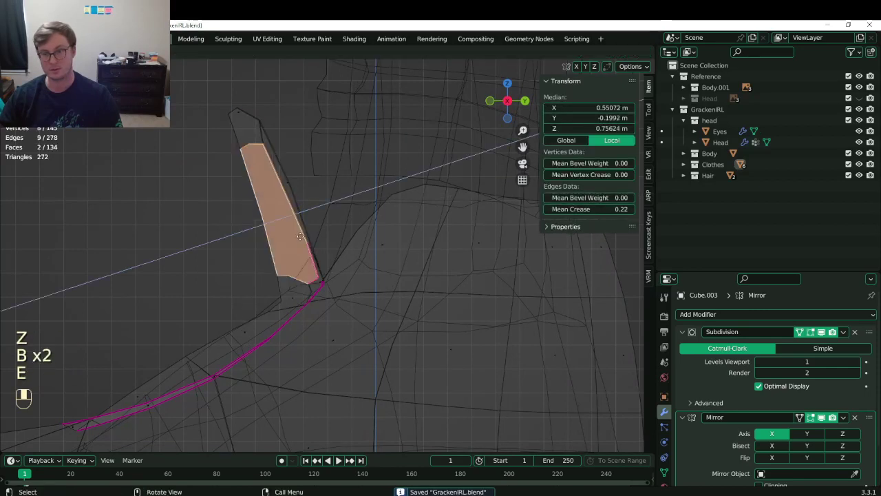
pyautogui.click(252, 231)
pyautogui.press('g')
pyautogui.click(247, 230)
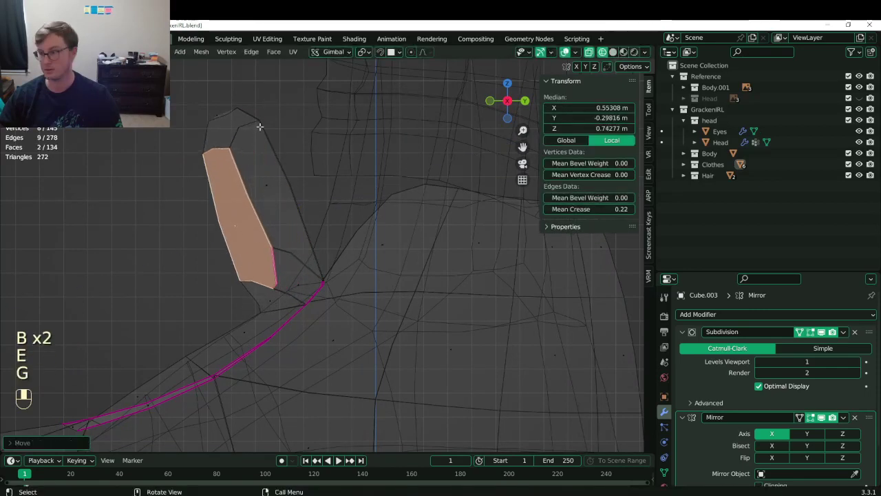
# Rotate the thickened upper tongue upright and move it towards the ankle, leaving out its base, and slightly raise the instep centre vertex.
pyautogui.press('ctrl+KP_Add')
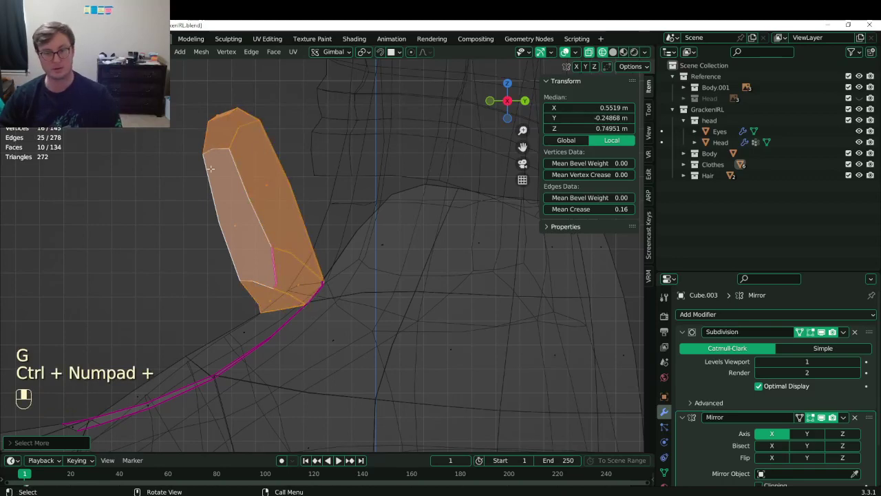
pyautogui.click(94, 51)
pyautogui.press('b')
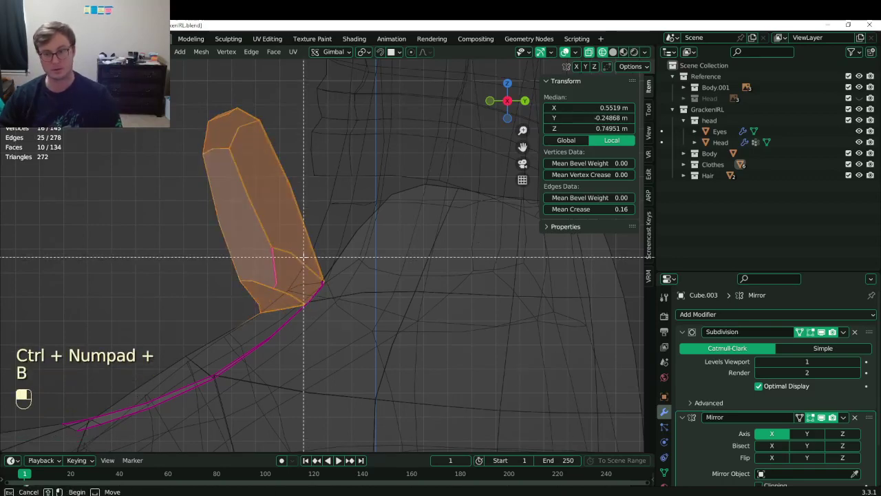
pyautogui.moveTo(303, 253); pyautogui.dragTo(366, 319, button='middle')
pyautogui.press('r')
pyautogui.click(346, 177)
pyautogui.press('g')
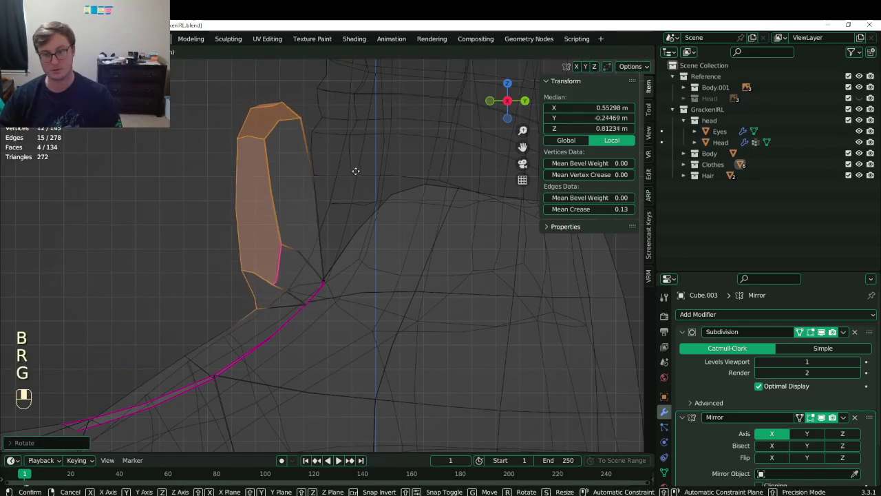
pyautogui.click(360, 173)
pyautogui.click(192, 350)
pyautogui.press('g')
pyautogui.click(191, 340)
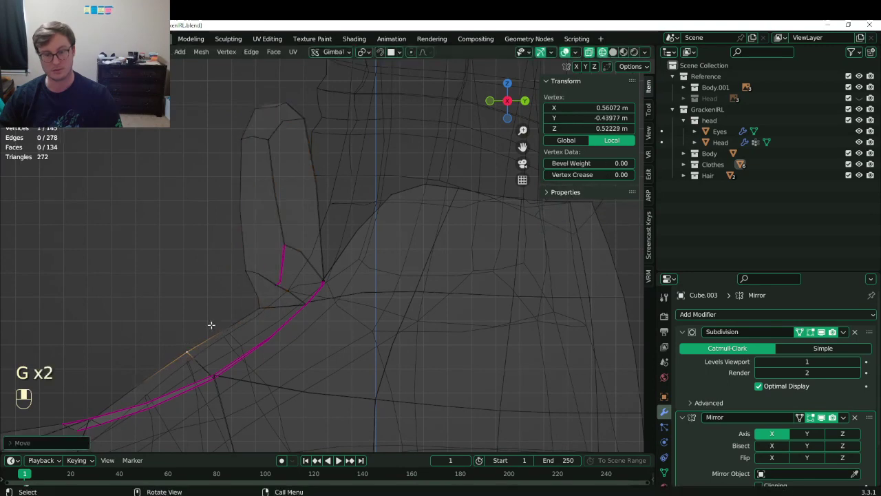
# Return to solid shading in Object Mode, apply Shade Smooth to the shoes and save the file.
pyautogui.press('Tab')
pyautogui.press('z')
pyautogui.moveTo(336, 279); pyautogui.dragTo(358, 285, button='middle')
pyautogui.press('Tab')
pyautogui.rightClick(327, 231)
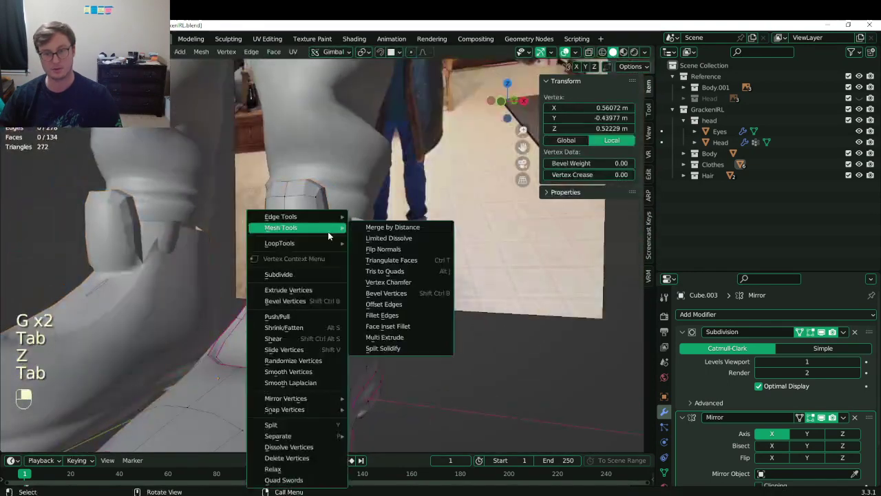
pyautogui.press('Escape')
pyautogui.press('Tab')
pyautogui.rightClick(334, 257)
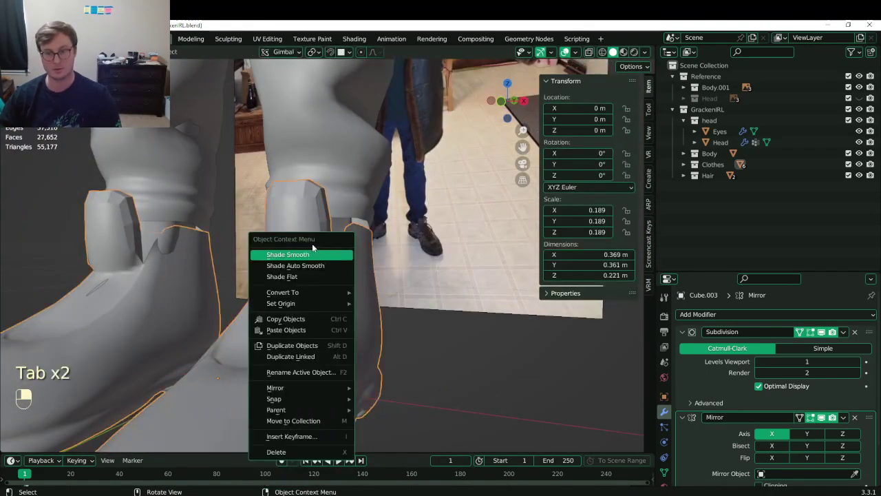
pyautogui.click(323, 252)
pyautogui.moveTo(328, 251); pyautogui.dragTo(339, 257, button='middle')
pyautogui.hotkey('ctrl', 's')
# Back in Edit Mode, set the mean crease of the two lower side edges on the tongue's front face to 0.00 and save.
pyautogui.press('KP_1')
pyautogui.press('Tab')
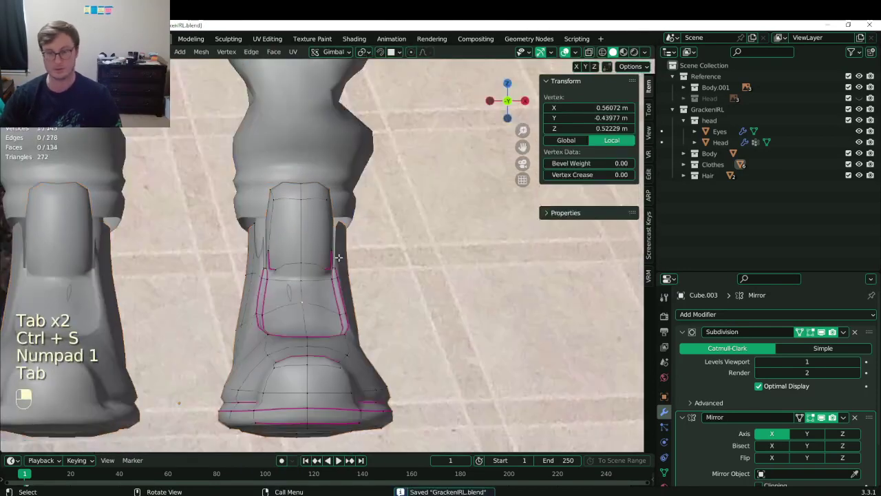
pyautogui.scroll(4, 339, 257)
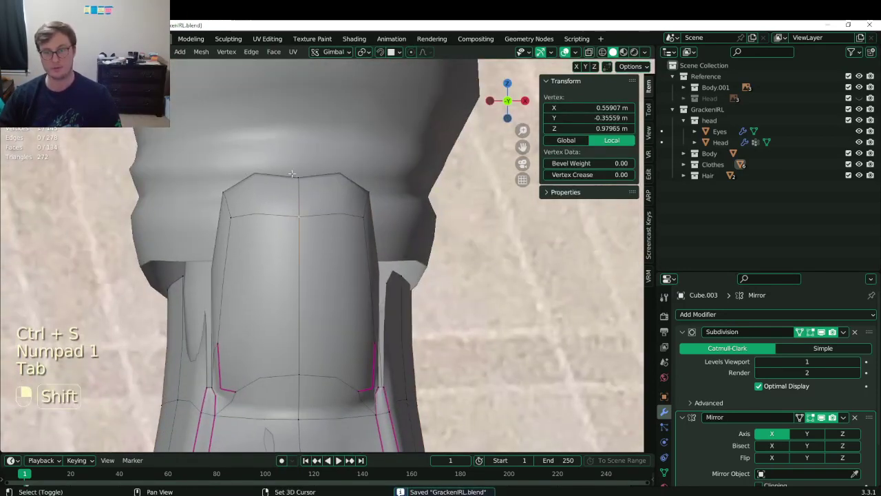
pyautogui.moveTo(310, 207); pyautogui.dragTo(289, 277, button='middle')
pyautogui.keyDown('shift'); pyautogui.click(286, 216); pyautogui.keyUp('shift')
pyautogui.moveTo(286, 219); pyautogui.dragTo(378, 233, button='middle')
pyautogui.press('KP_1')
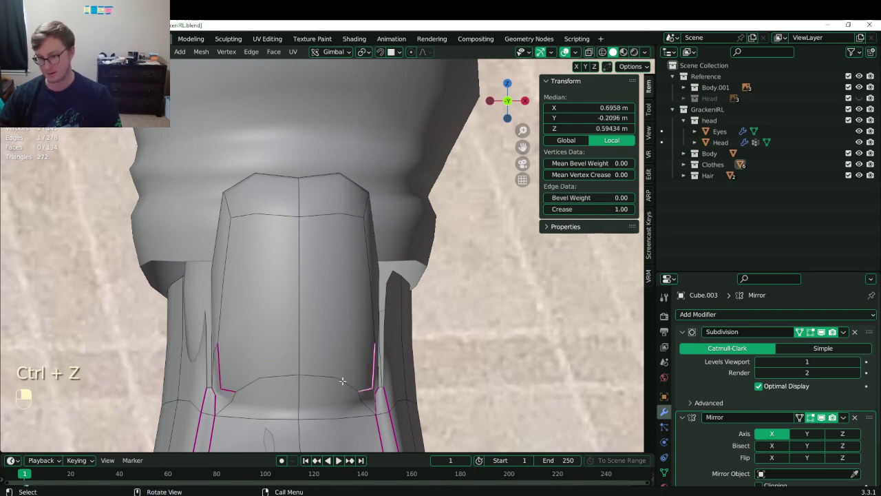
pyautogui.keyDown('shift'); pyautogui.click(227, 377); pyautogui.keyUp('shift')
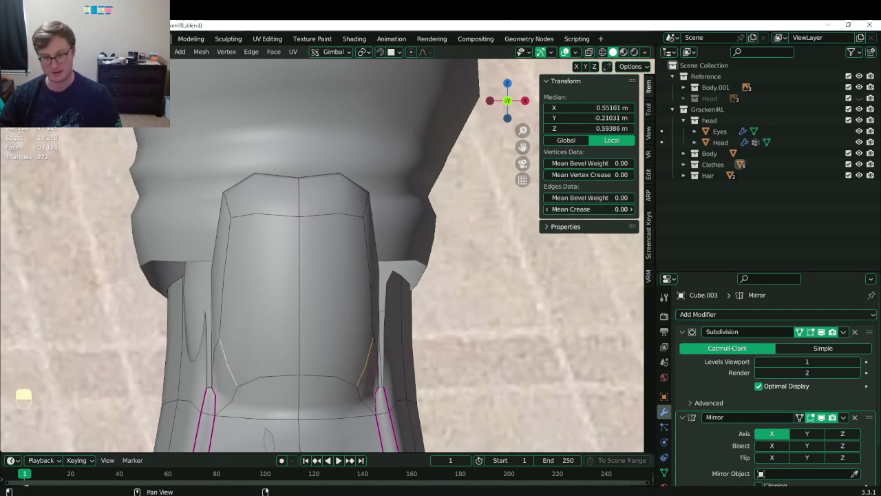
pyautogui.scroll(-5, 358, 241)
pyautogui.moveTo(371, 231); pyautogui.dragTo(301, 239, button='middle')
pyautogui.hotkey('ctrl', 's')
pyautogui.hotkey('ctrl', 's')
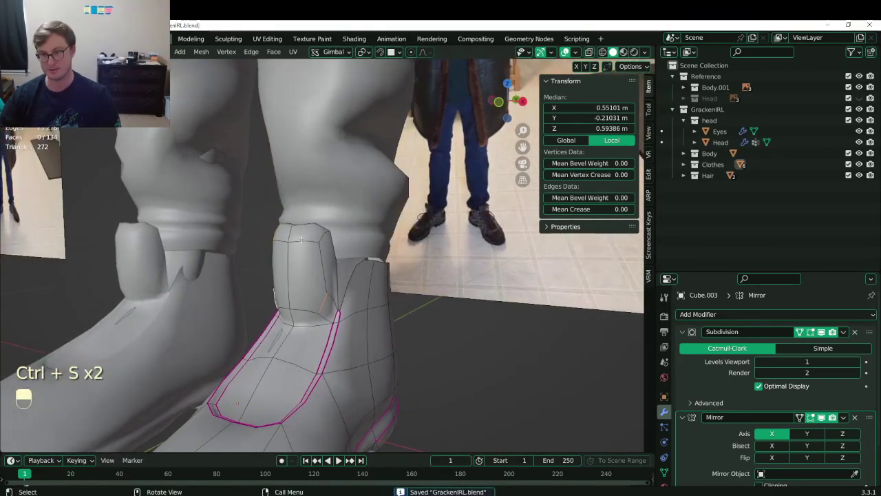
pyautogui.press('KP_1')
pyautogui.scroll(4, 325, 302)
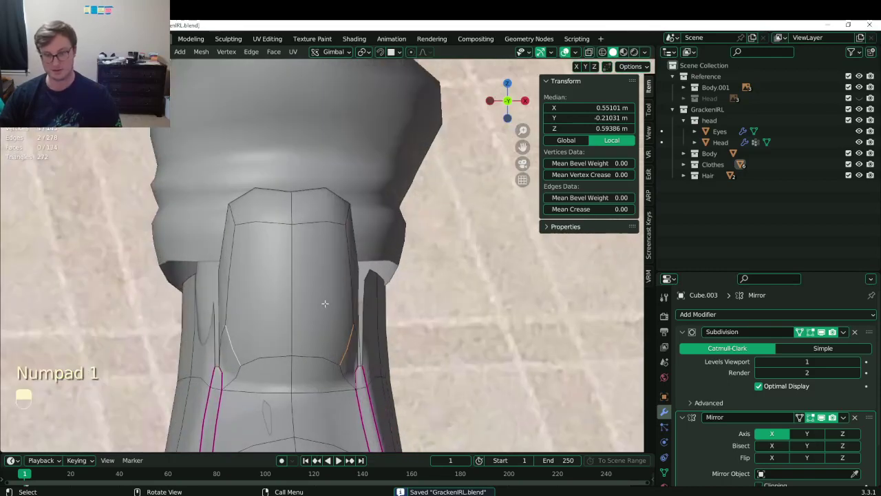
# Try to add a loop cut running across the front of the shoe's tongue.
pyautogui.hotkey('ctrl', 'r')
pyautogui.click(245, 288)
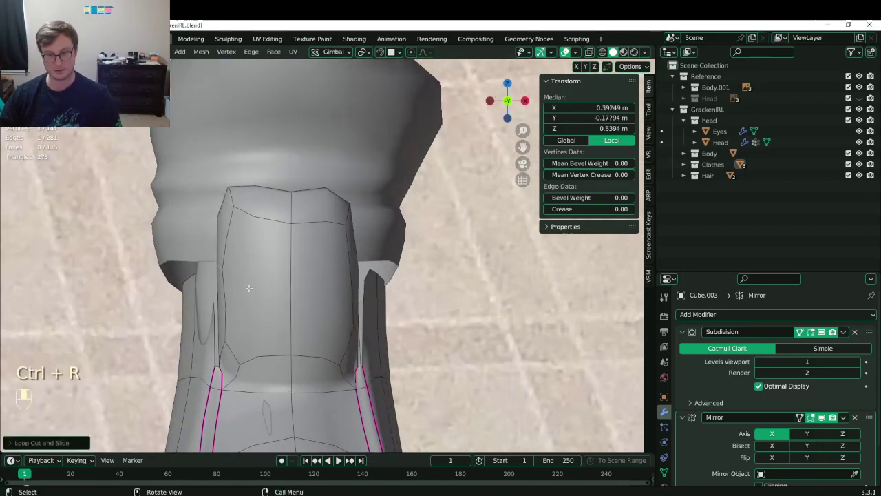
pyautogui.hotkey('ctrl', 'z')
# Try to connect the vertices on the tongue's two lower sides with a new edge.
pyautogui.moveTo(256, 299); pyautogui.dragTo(351, 282, button='middle')
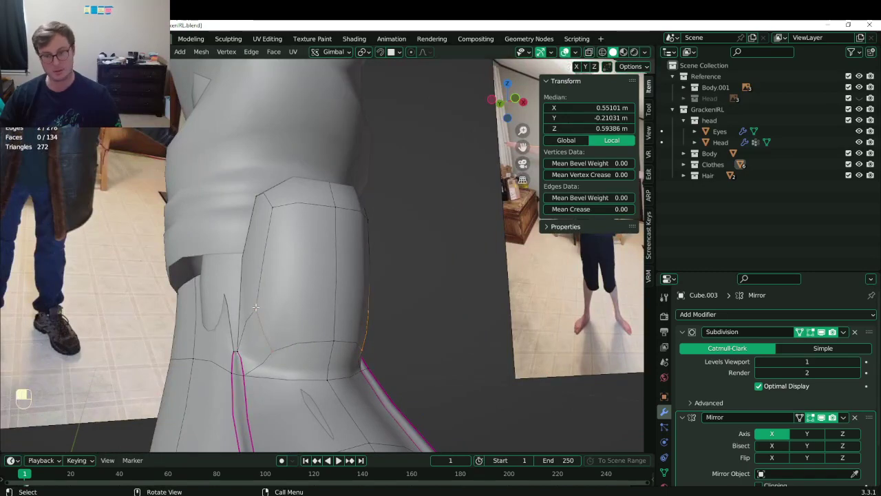
pyautogui.click(256, 307)
pyautogui.moveTo(255, 307); pyautogui.dragTo(323, 304, button='middle')
pyautogui.press('j')
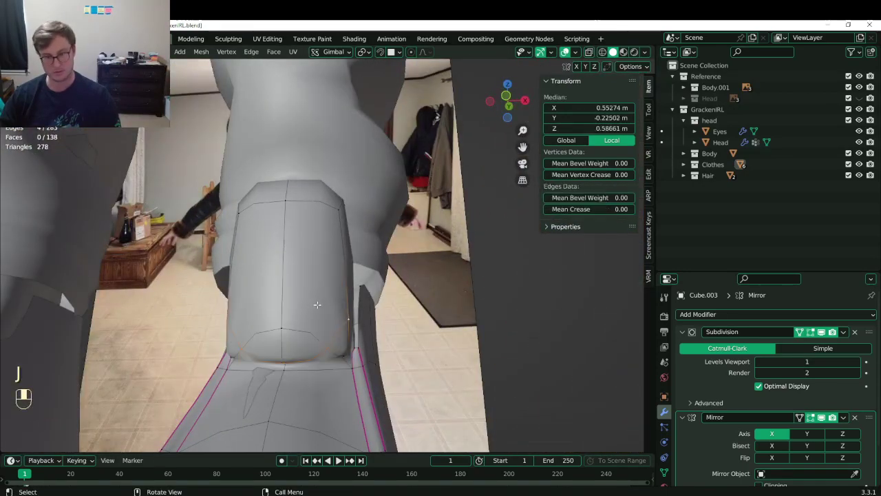
pyautogui.hotkey('ctrl', 'z')
# Knife-cut a horizontal edge across the tongue's front, from one lower side vertex through the center edge to the other.
pyautogui.press('k')
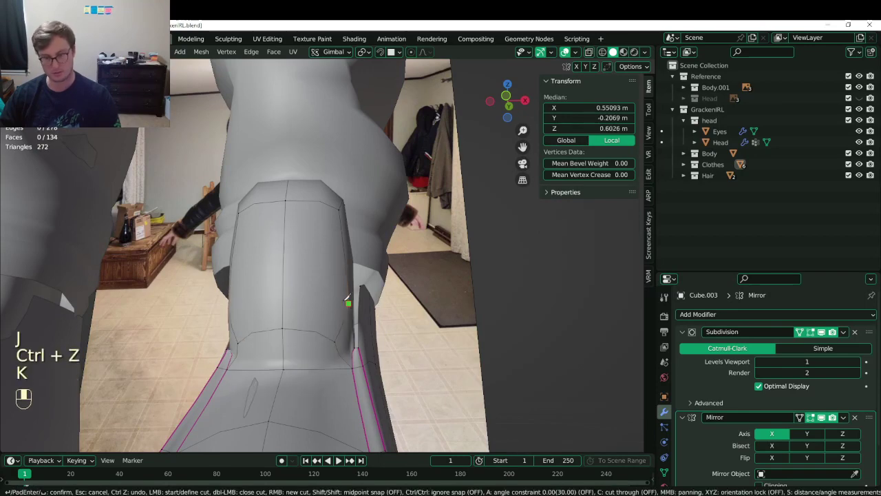
pyautogui.keyDown('shift'); pyautogui.click(285, 295); pyautogui.keyUp('shift')
pyautogui.moveTo(245, 289); pyautogui.dragTo(391, 310, button='middle')
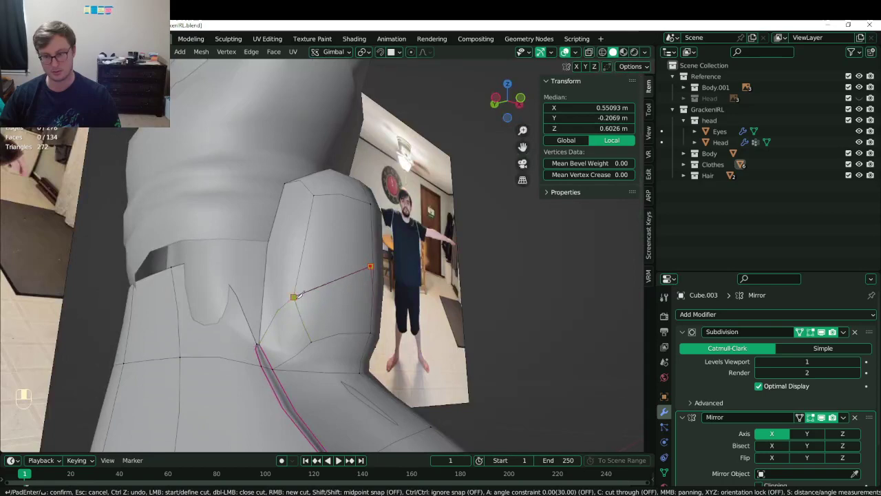
pyautogui.press('Return')
# Slide the center vertex of the new cut down along the tongue's middle edge, near the tongue's base.
pyautogui.moveTo(359, 275); pyautogui.dragTo(333, 289, button='middle')
pyautogui.click(323, 291)
pyautogui.press('g')
pyautogui.press('g')
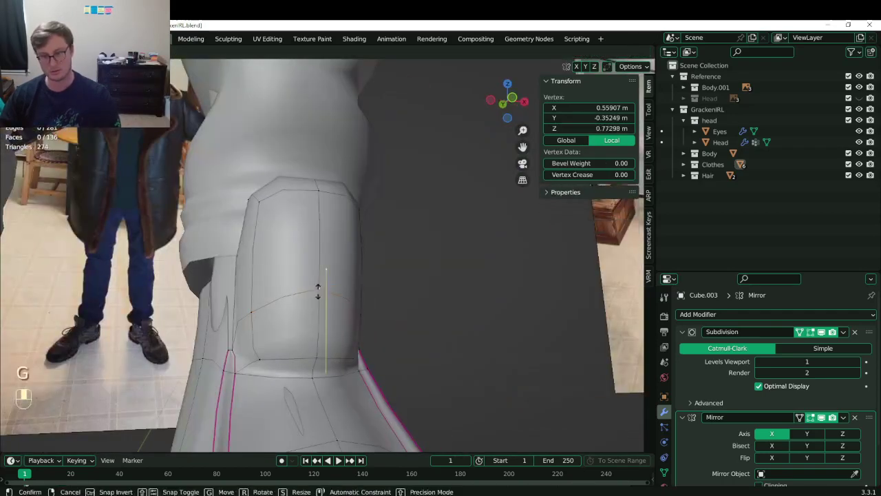
pyautogui.click(314, 352)
# Add a horizontal loop cut around the middle of the tongue, move it slightly lower and widen it along X.
pyautogui.press('KP_1')
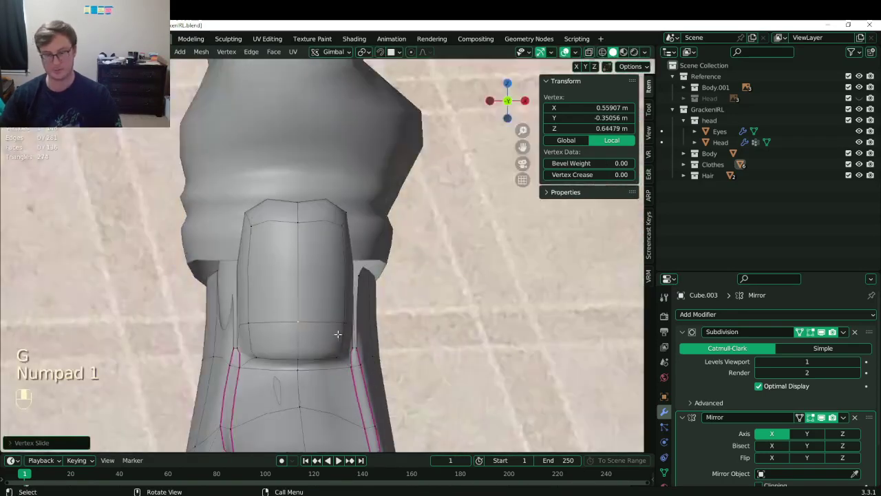
pyautogui.moveTo(340, 331)
pyautogui.mouseDown(button='middle')
pyautogui.moveTo(414, 337)
pyautogui.moveTo(347, 374)
pyautogui.moveTo(337, 344)
pyautogui.moveTo(327, 342)
pyautogui.mouseUp(button='middle')
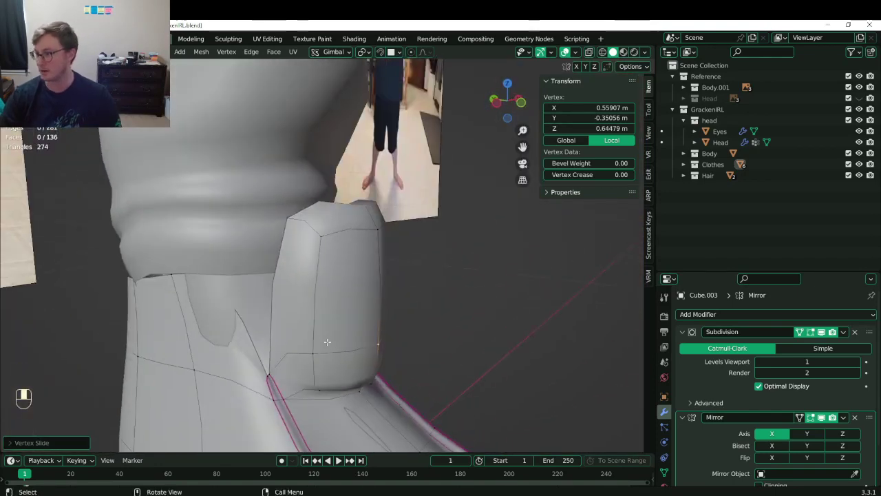
pyautogui.press('KP_1')
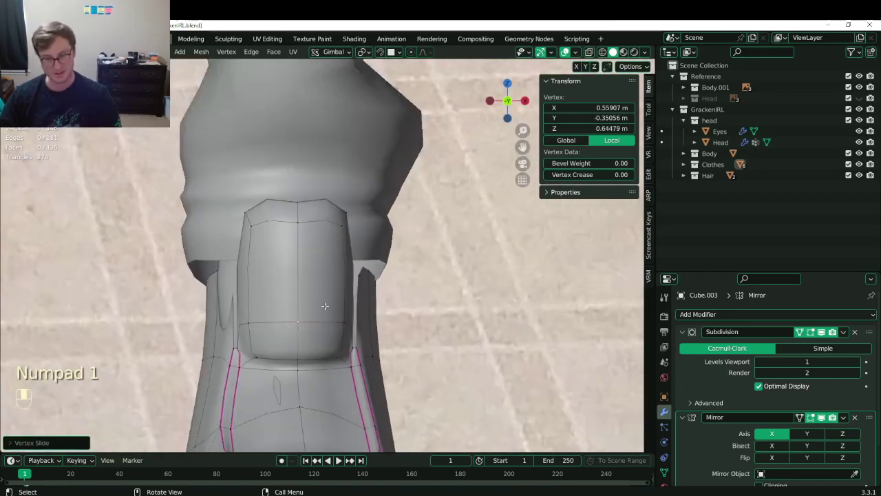
pyautogui.hotkey('ctrl', 'r')
pyautogui.click(290, 287)
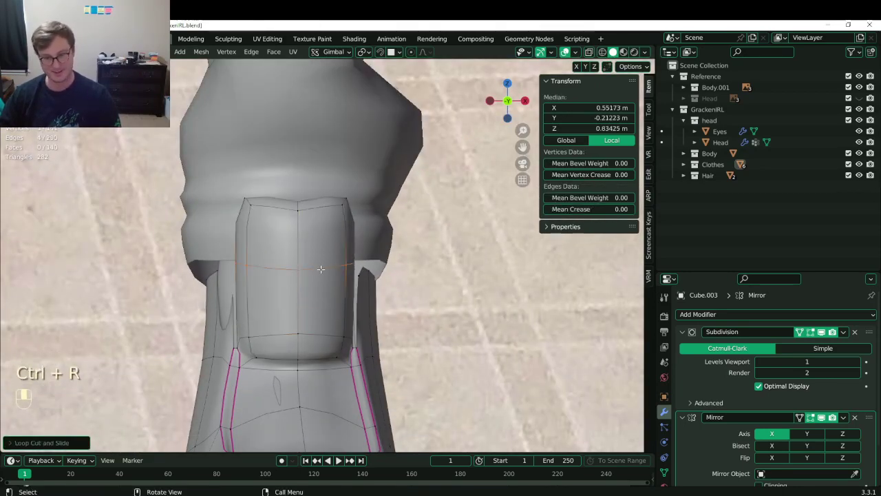
pyautogui.press('g')
pyautogui.press('s')
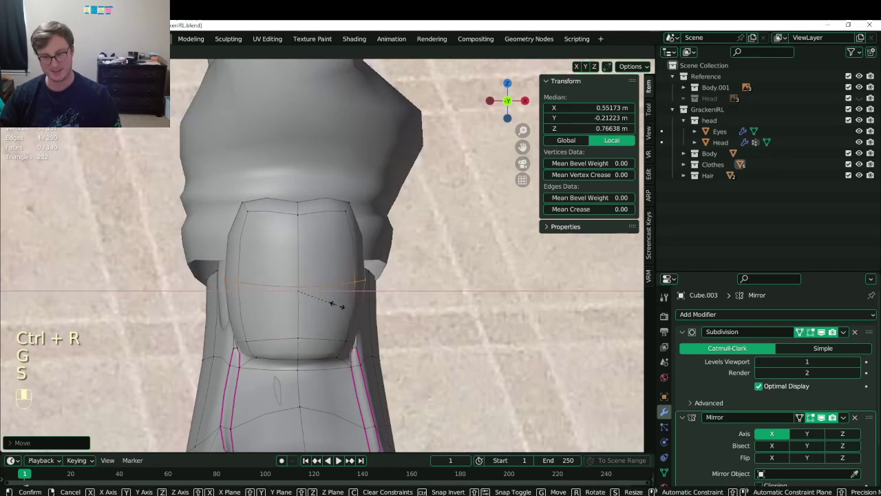
pyautogui.click(338, 303)
# Leave mesh editing and save the file.
pyautogui.moveTo(338, 303); pyautogui.dragTo(339, 256, button='middle')
pyautogui.press('Tab')
pyautogui.scroll(-3, 281, 267)
pyautogui.hotkey('ctrl', 's')
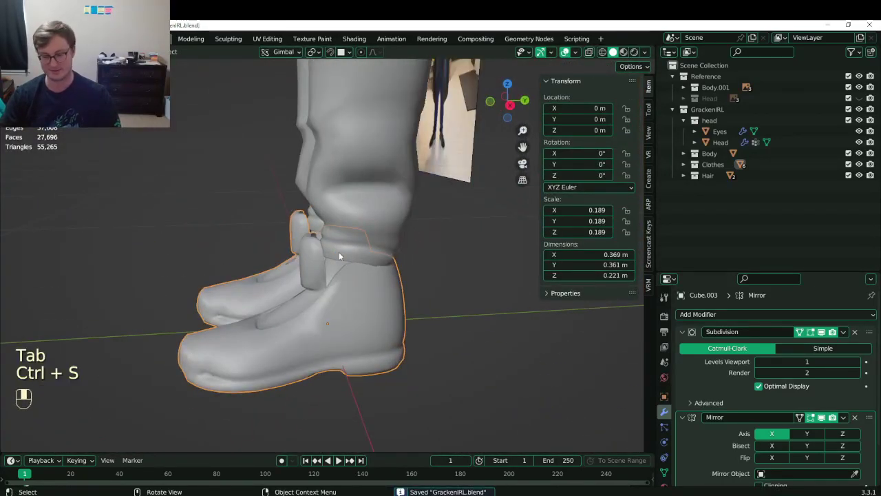
# In side view, pull the tongue's lower front vertices back toward the ankle and adjust the middle front vertex for a curved profile.
pyautogui.press('KP_3')
pyautogui.press('Tab')
pyautogui.scroll(3, 266, 302)
pyautogui.press('g')
pyautogui.click(268, 301)
pyautogui.click(246, 344)
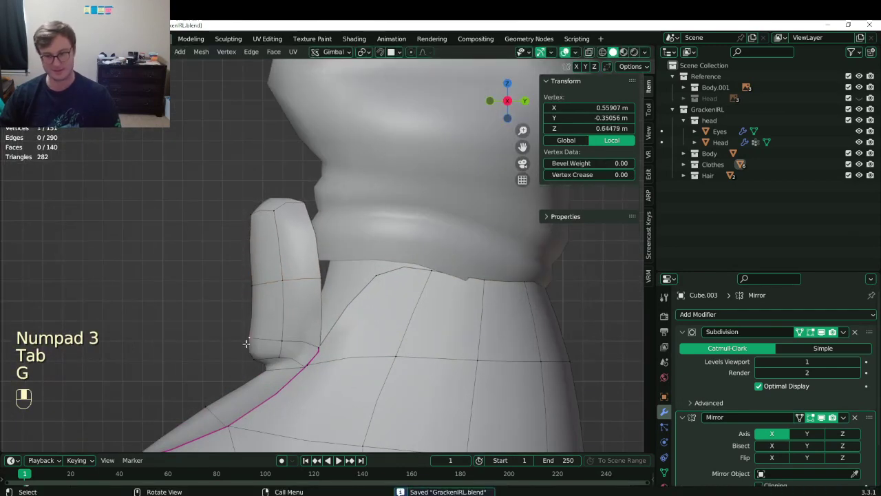
pyautogui.keyDown('shift'); pyautogui.click(252, 354); pyautogui.keyUp('shift')
pyautogui.press('g')
pyautogui.click(262, 353)
pyautogui.click(248, 287)
pyautogui.press('g')
pyautogui.click(254, 276)
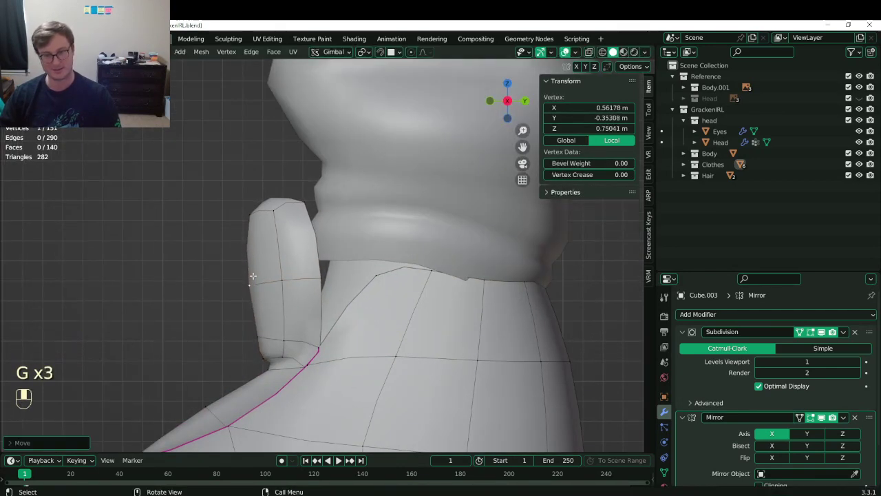
# In wireframe side view, reposition the vertices of the tongue's middle loop behind its front edge, and save the file.
pyautogui.scroll(-3, 316, 246)
pyautogui.press('z')
pyautogui.scroll(3, 297, 269)
pyautogui.press('b')
pyautogui.moveTo(280, 262); pyautogui.dragTo(337, 285)
pyautogui.press('g')
pyautogui.click(305, 288)
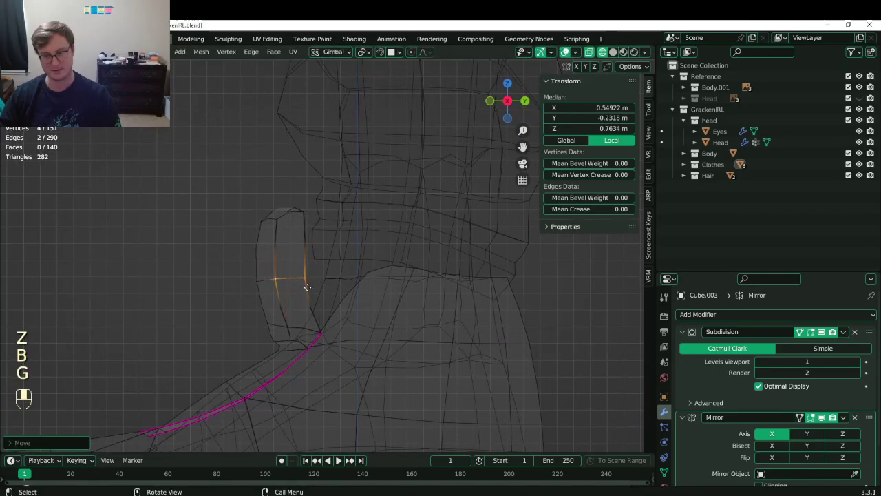
pyautogui.press('g')
pyautogui.click(311, 288)
pyautogui.press('z')
pyautogui.moveTo(347, 291); pyautogui.dragTo(245, 255, button='middle')
pyautogui.hotkey('ctrl', 's')
# Fill the lower part of the tongue's open back with faces, add a vertical loop cut through them and reposition it.
pyautogui.scroll(3, 246, 255)
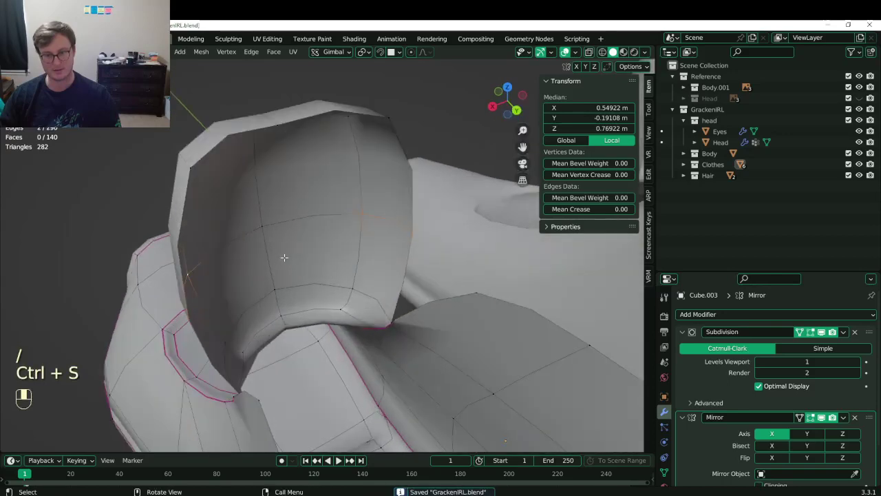
pyautogui.moveTo(200, 316); pyautogui.dragTo(186, 129, button='middle')
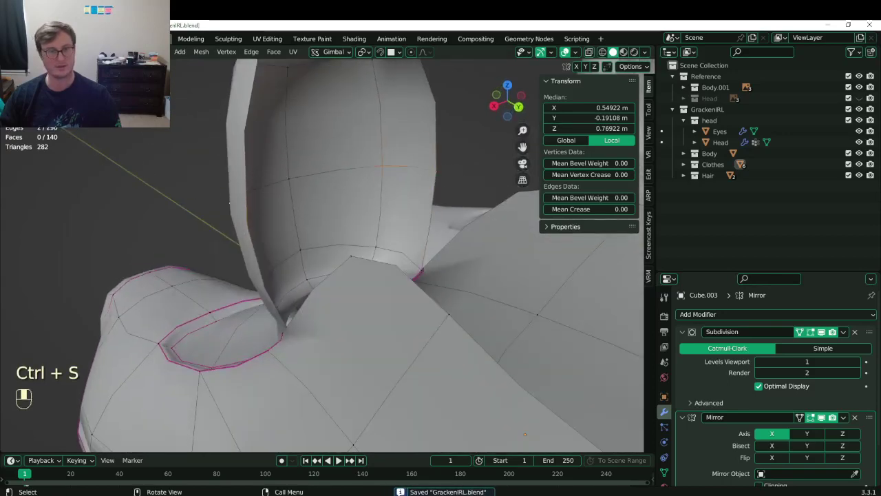
pyautogui.keyDown('shift'); pyautogui.click(431, 208); pyautogui.keyUp('shift')
pyautogui.press('f')
pyautogui.moveTo(430, 207); pyautogui.dragTo(367, 255, button='middle')
pyautogui.hotkey('ctrl', 'r')
pyautogui.doubleClick(356, 236)
pyautogui.press('g')
pyautogui.click(354, 239)
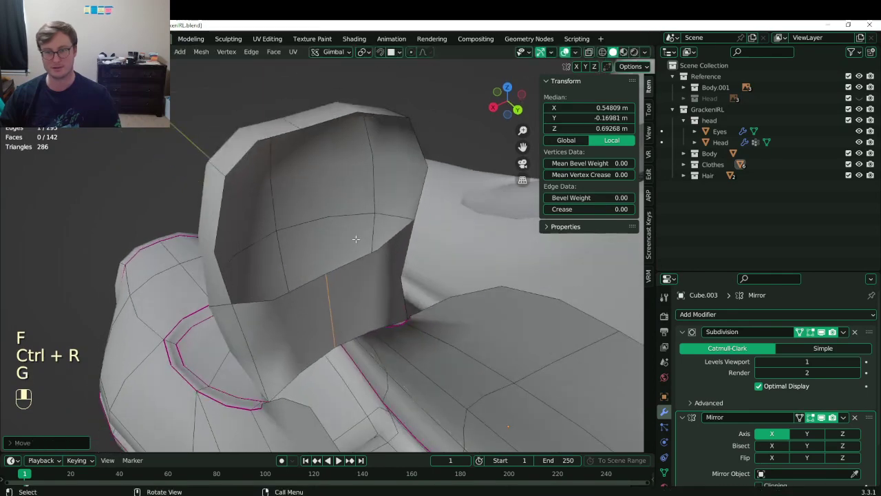
# Fill the two remaining upper halves of the tongue's open back with faces.
pyautogui.click(298, 299)
pyautogui.keyDown('shift'); pyautogui.click(294, 127); pyautogui.keyUp('shift')
pyautogui.press('f')
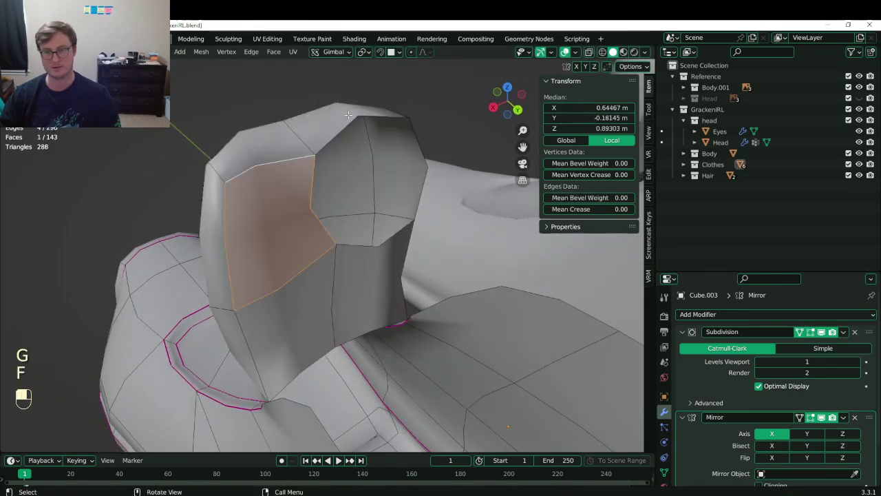
pyautogui.click(346, 117)
pyautogui.keyDown('shift'); pyautogui.click(368, 255); pyautogui.keyUp('shift')
pyautogui.press('f')
# Try to add another loop cut through the newly filled back of the tongue.
pyautogui.scroll(-4, 370, 251)
pyautogui.moveTo(357, 278); pyautogui.dragTo(386, 271, button='middle')
pyautogui.scroll(-4, 408, 242)
pyautogui.scroll(5, 386, 272)
pyautogui.hotkey('ctrl', 'r')
pyautogui.doubleClick(380, 241)
pyautogui.moveTo(380, 241); pyautogui.dragTo(412, 253, button='middle')
pyautogui.hotkey('ctrl', 'z')
# View the shoe outside mesh editing and save the file with the closed tongue.
pyautogui.moveTo(411, 253); pyautogui.dragTo(322, 241, button='middle')
pyautogui.press('Tab')
pyautogui.scroll(-5, 447, 249)
pyautogui.hotkey('ctrl', 's')
# Rip the edges outlining the panel at the back of the heel and move the panel about 0.04 m backward along Y.
pyautogui.press('Tab')
pyautogui.scroll(3, 351, 297)
pyautogui.scroll(4, 350, 298)
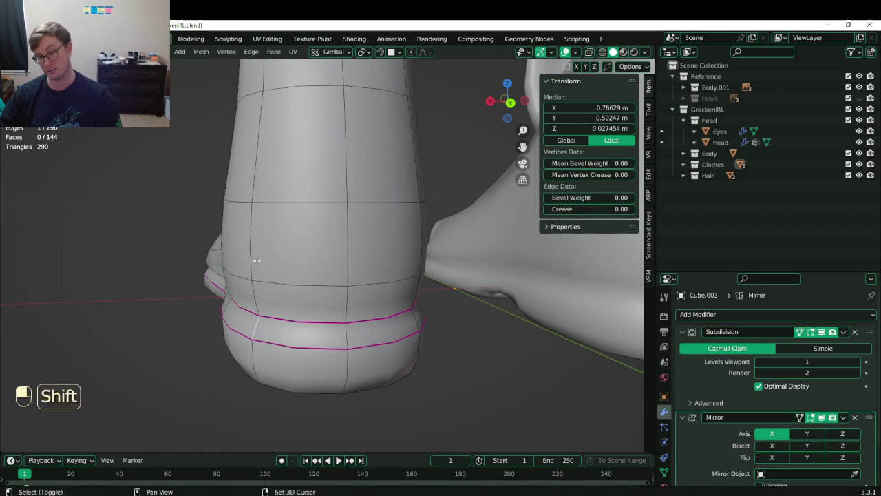
pyautogui.moveTo(400, 205); pyautogui.dragTo(358, 251, button='middle')
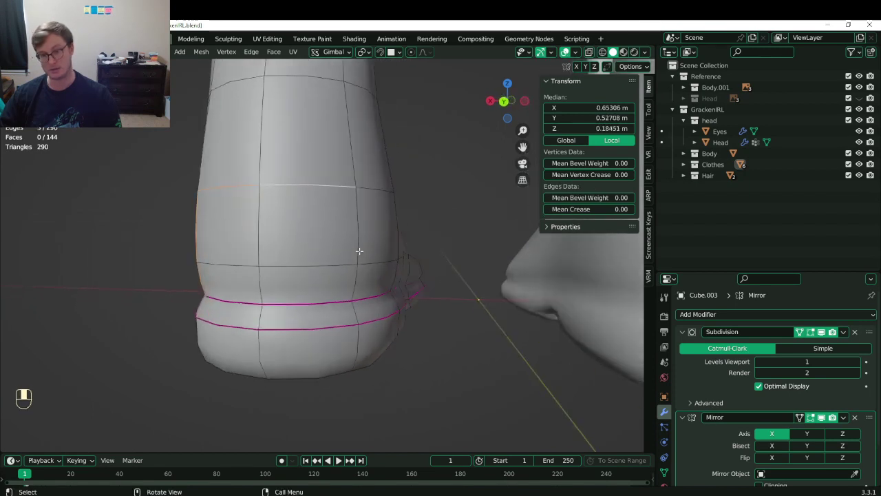
pyautogui.keyDown('shift'); pyautogui.click(358, 252); pyautogui.keyUp('shift')
pyautogui.hotkey('ctrl', 'z')
pyautogui.moveTo(353, 284); pyautogui.dragTo(253, 311, button='middle')
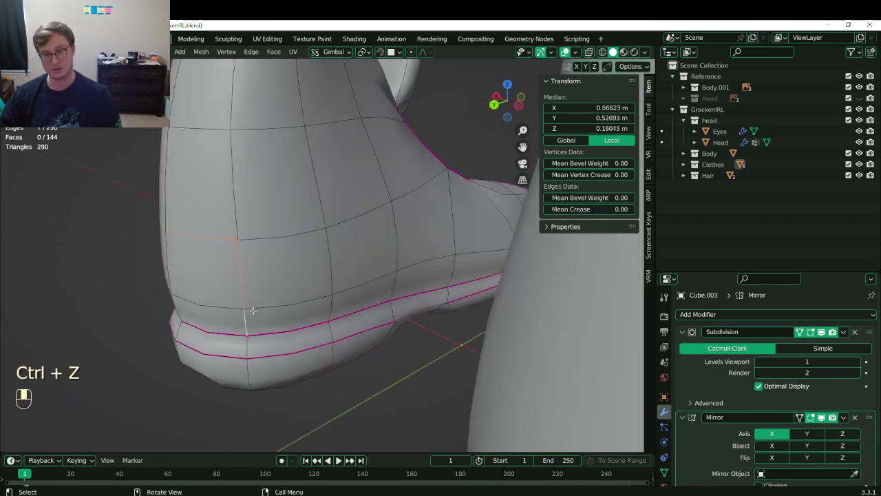
pyautogui.press('v')
pyautogui.press('g')
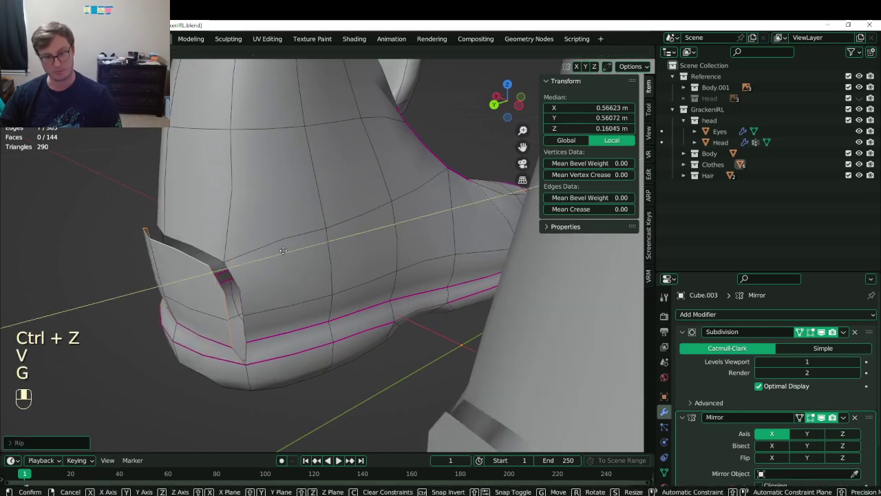
pyautogui.click(308, 251)
# Select both open edge borders around the ripped heel panel, leaving out the extra edges near the sole.
pyautogui.moveTo(308, 251); pyautogui.dragTo(306, 313, button='middle')
pyautogui.keyDown('alt'); pyautogui.keyDown('shift'); pyautogui.click(298, 356); pyautogui.keyUp('shift'); pyautogui.keyUp('alt')
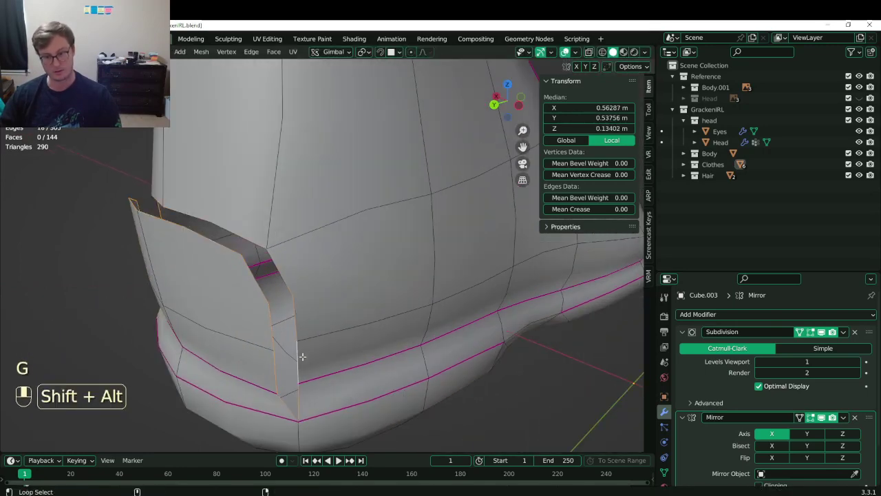
pyautogui.press('z')
pyautogui.press('b')
pyautogui.moveTo(313, 390); pyautogui.dragTo(281, 407, button='middle')
pyautogui.press('b')
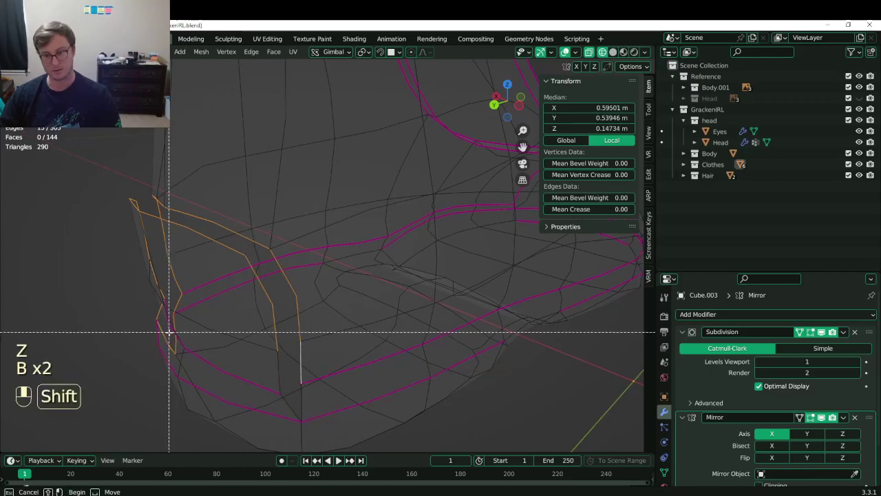
pyautogui.keyDown('shift'); pyautogui.moveTo(164, 334); pyautogui.dragTo(201, 371); pyautogui.keyUp('shift')
pyautogui.moveTo(202, 371)
pyautogui.mouseDown(button='middle')
pyautogui.moveTo(340, 365)
pyautogui.moveTo(282, 310)
pyautogui.mouseUp(button='middle')
# Try to bridge the two selected edge borders of the heel panel.
pyautogui.press('z')
pyautogui.moveTo(282, 310); pyautogui.dragTo(333, 306, button='middle')
pyautogui.press('q')
pyautogui.click(332, 306)
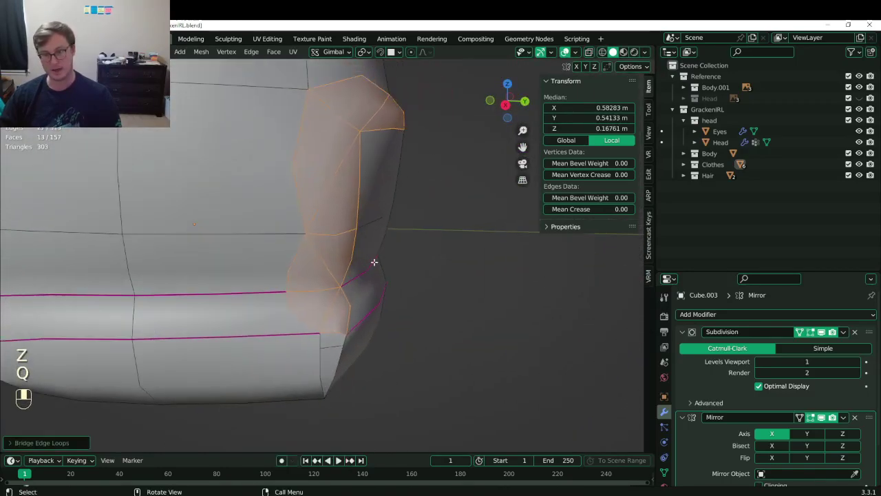
pyautogui.hotkey('ctrl', 'z')
# Bridge the edge loops between the heel panel's border and the shoe's opening.
pyautogui.moveTo(370, 250); pyautogui.dragTo(235, 256, button='middle')
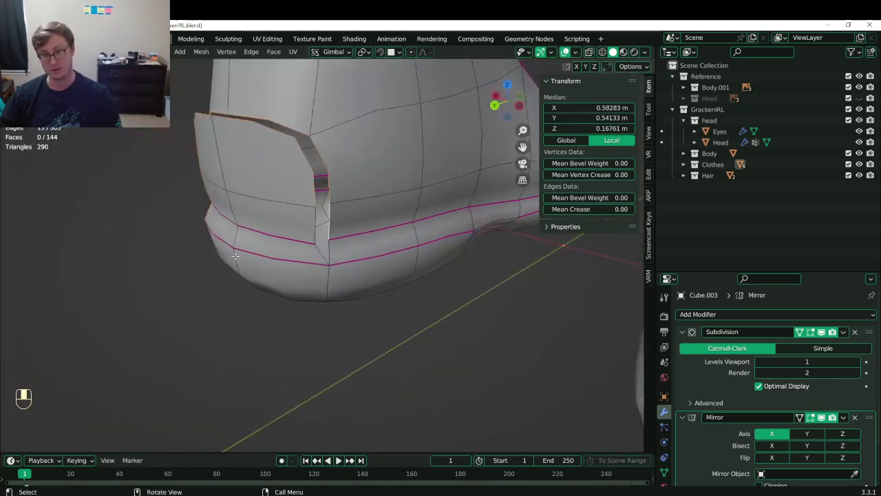
pyautogui.press('q')
pyautogui.click(314, 226)
pyautogui.moveTo(314, 226); pyautogui.dragTo(324, 305, button='middle')
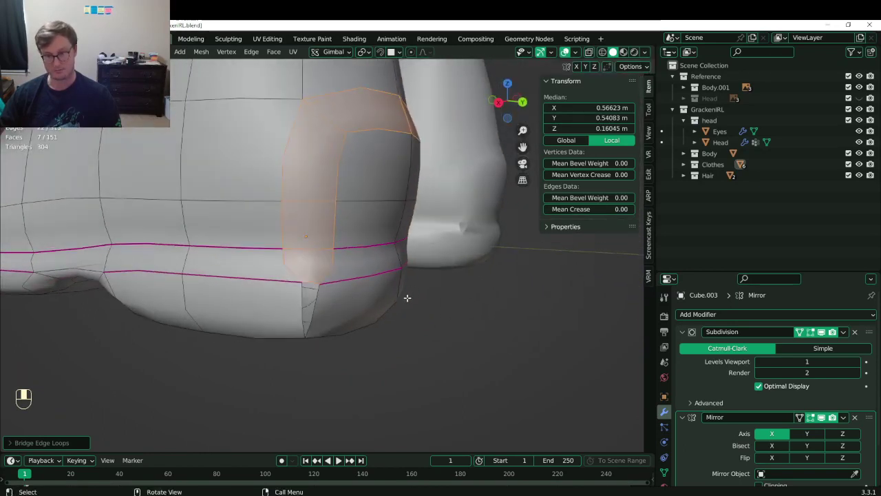
# Merge the vertices at the open lower corner on the heel panel's outer side, using the At Last option.
pyautogui.moveTo(391, 303); pyautogui.dragTo(331, 352, button='middle')
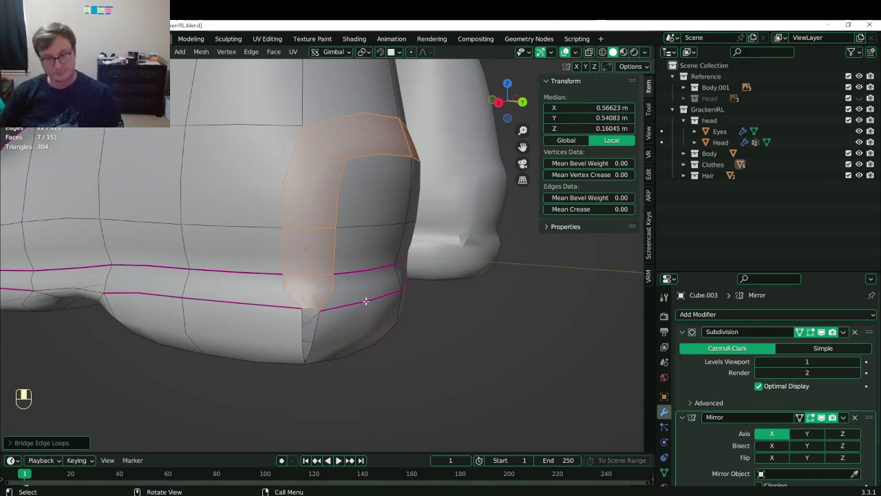
pyautogui.press('KP_3')
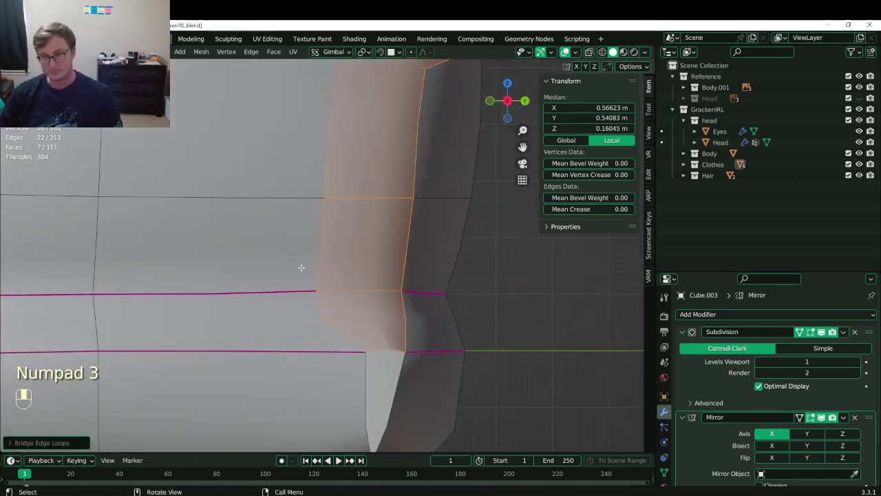
pyautogui.click(376, 365)
pyautogui.click(353, 356)
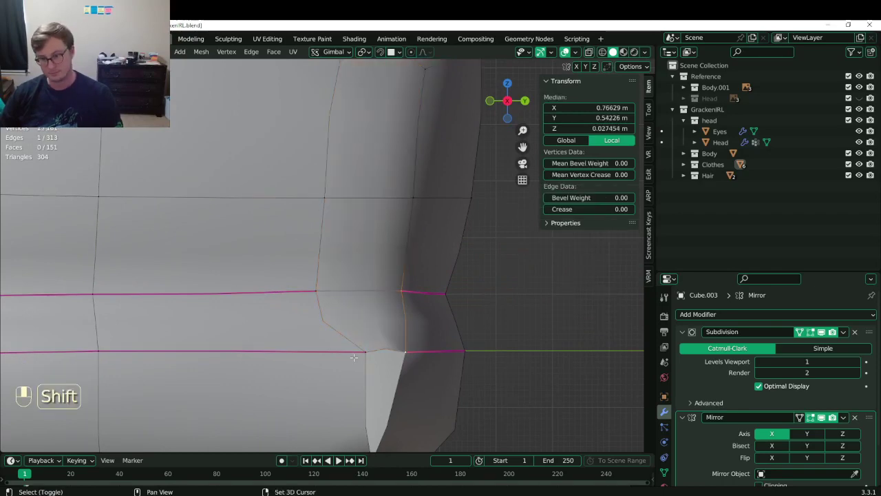
pyautogui.press('m')
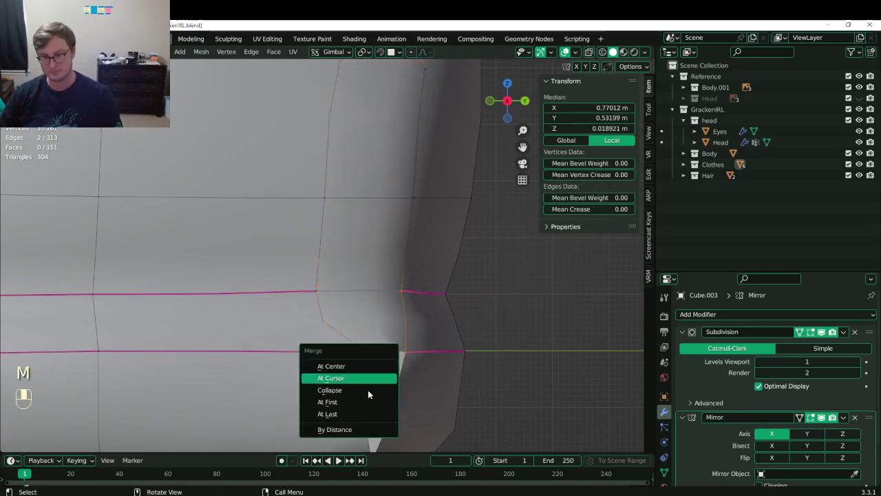
pyautogui.click(356, 418)
# Try to repeat the last operation on the vertices at the heel panel's opposite lower corner.
pyautogui.scroll(-3, 472, 346)
pyautogui.moveTo(472, 347); pyautogui.dragTo(276, 318, button='middle')
pyautogui.click(322, 279)
pyautogui.keyDown('shift'); pyautogui.click(360, 284); pyautogui.keyUp('shift')
pyautogui.keyDown('shift'); pyautogui.click(356, 316); pyautogui.keyUp('shift')
pyautogui.hotkey('shift', 'r')
pyautogui.hotkey('ctrl', 'z')
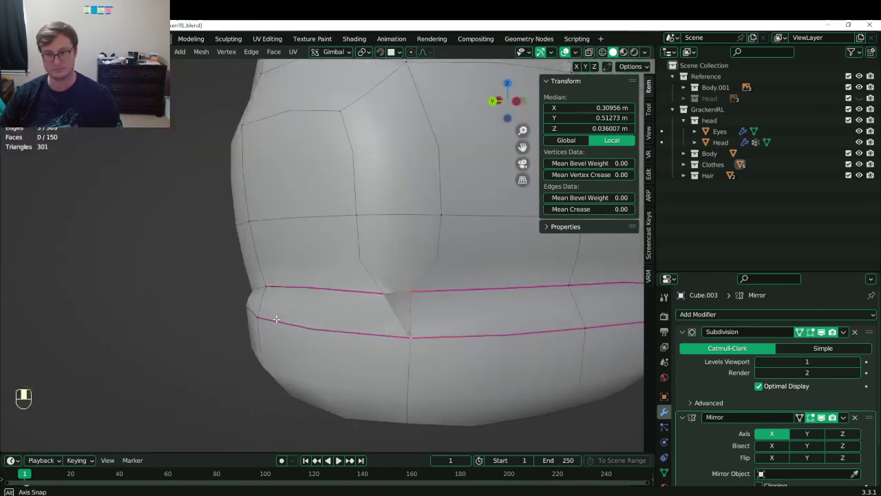
# Merge the two upper sole-line vertices at the heel panel's inner lower corner.
pyautogui.click(412, 287)
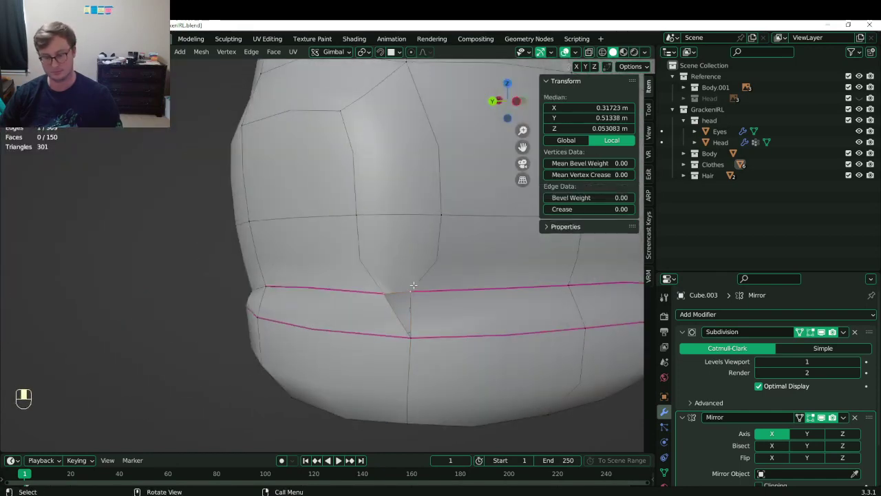
pyautogui.press('m')
pyautogui.click(411, 286)
# Undo the most recent edits around the heel panel's lower corner.
pyautogui.moveTo(411, 285); pyautogui.dragTo(340, 299, button='middle')
pyautogui.keyDown('shift'); pyautogui.click(392, 300); pyautogui.keyUp('shift')
pyautogui.hotkey('ctrl', 'z')
pyautogui.hotkey('ctrl', 'z')
pyautogui.hotkey('ctrl', 'z')
pyautogui.hotkey('ctrl', 'z')
pyautogui.hotkey('ctrl', 'z')
pyautogui.hotkey('ctrl', 'z')
pyautogui.hotkey('ctrl', 'z')
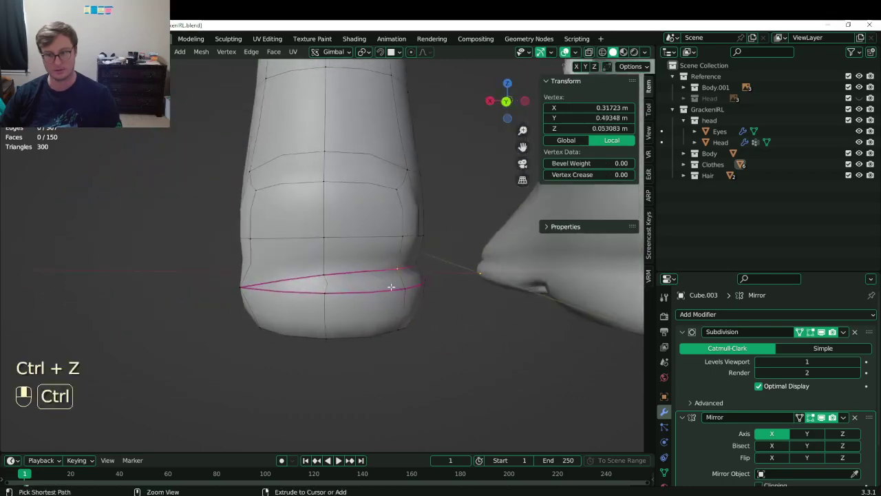
# Undo the earlier heel corner edits and merge the vertices at the heel panel's outer lower corner.
pyautogui.hotkey('ctrl', 'z')
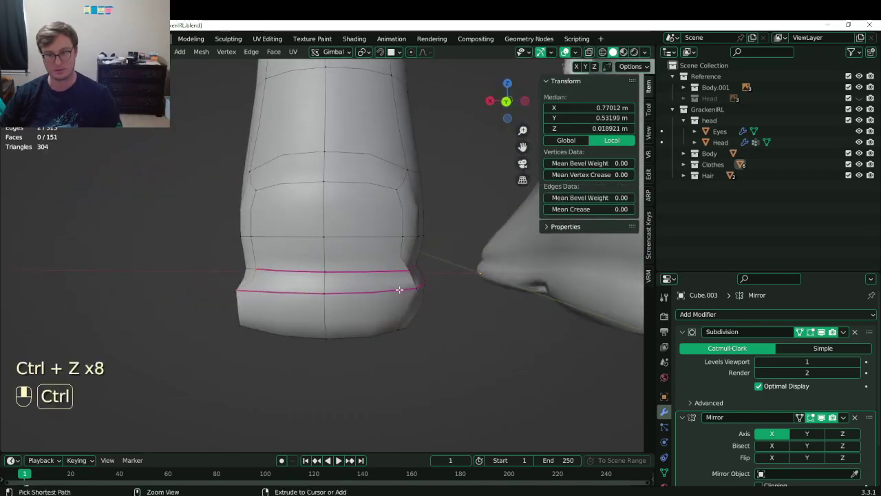
pyautogui.moveTo(403, 289); pyautogui.dragTo(364, 290, button='middle')
pyautogui.press('m')
pyautogui.click(334, 295)
pyautogui.press('v')
pyautogui.rightClick(341, 281)
pyautogui.hotkey('ctrl', 'z')
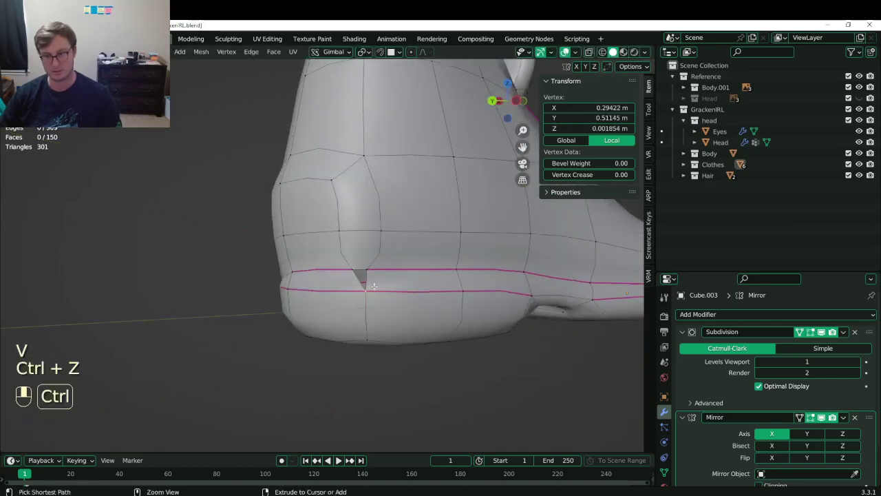
# Merge the upper and lower sole-line vertices at the heel panel's open inner lower corner.
pyautogui.click(353, 270)
pyautogui.keyDown('shift'); pyautogui.click(363, 295); pyautogui.keyUp('shift')
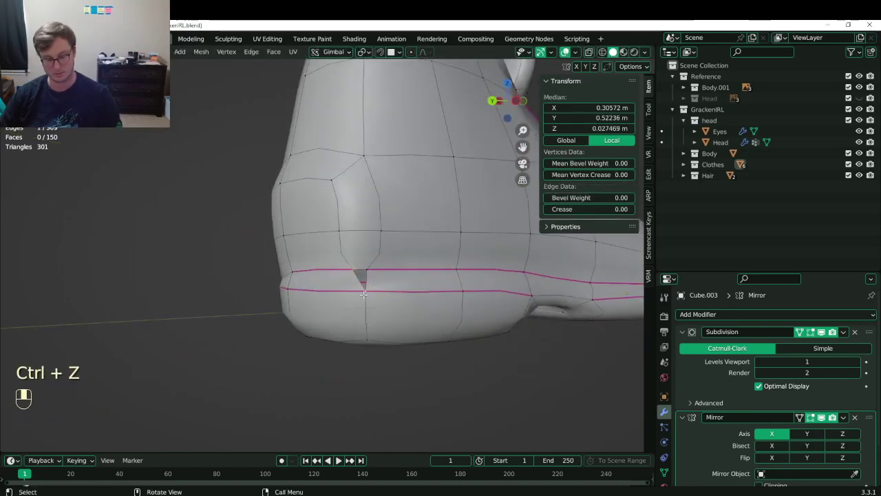
pyautogui.press('m')
pyautogui.click(363, 295)
pyautogui.moveTo(363, 295); pyautogui.dragTo(358, 306, button='middle')
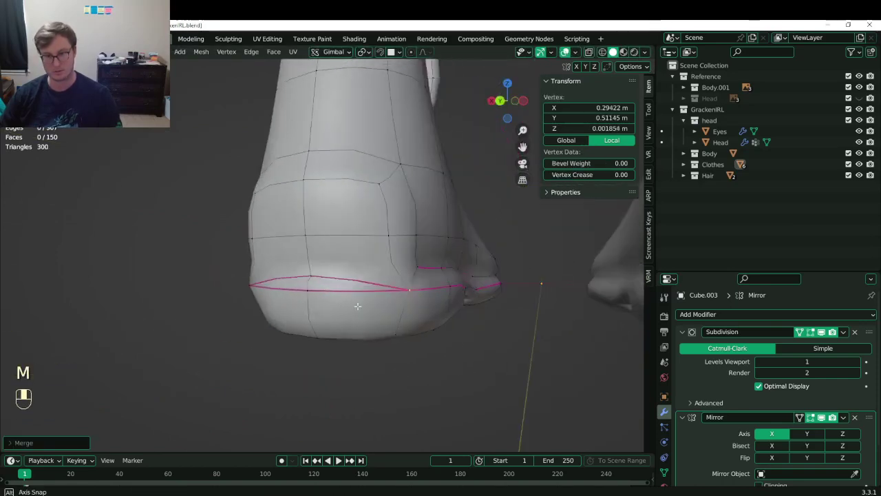
# Dissolve the leftover upper sole-line edges running across the back of the heel.
pyautogui.keyDown('alt'); pyautogui.click(320, 278); pyautogui.keyUp('alt')
pyautogui.press('x')
pyautogui.click(320, 280)
pyautogui.moveTo(320, 281); pyautogui.dragTo(346, 311, button='middle')
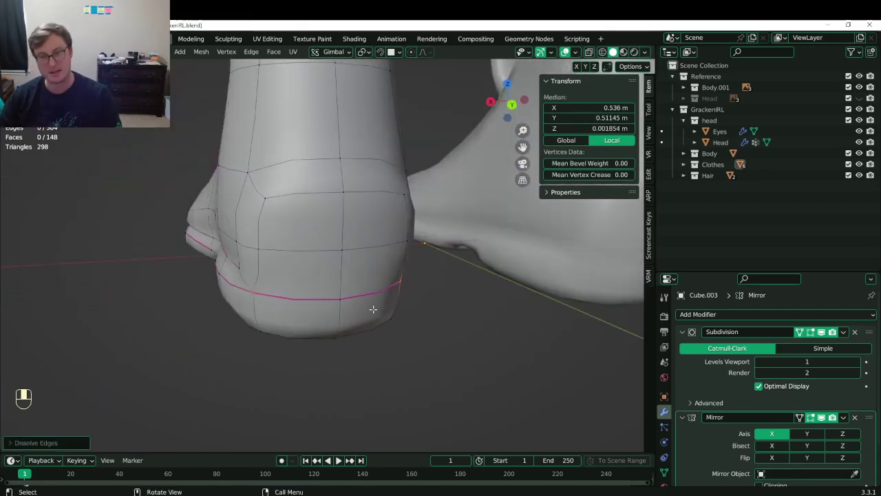
# Leave Edit Mode, save the file, and show the whole character again in Material Preview shading.
pyautogui.press('Tab')
pyautogui.scroll(-5, 364, 296)
pyautogui.moveTo(351, 284)
pyautogui.mouseDown(button='middle')
pyautogui.moveTo(442, 256)
pyautogui.moveTo(356, 281)
pyautogui.moveTo(493, 274)
pyautogui.moveTo(371, 277)
pyautogui.moveTo(343, 242)
pyautogui.moveTo(296, 261)
pyautogui.moveTo(341, 252)
pyautogui.moveTo(355, 298)
pyautogui.moveTo(369, 278)
pyautogui.mouseUp(button='middle')
pyautogui.hotkey('ctrl', 's')
pyautogui.press('/')
pyautogui.scroll(-6, 493, 275)
pyautogui.scroll(-5, 375, 278)
pyautogui.press('z')
pyautogui.click(379, 330)
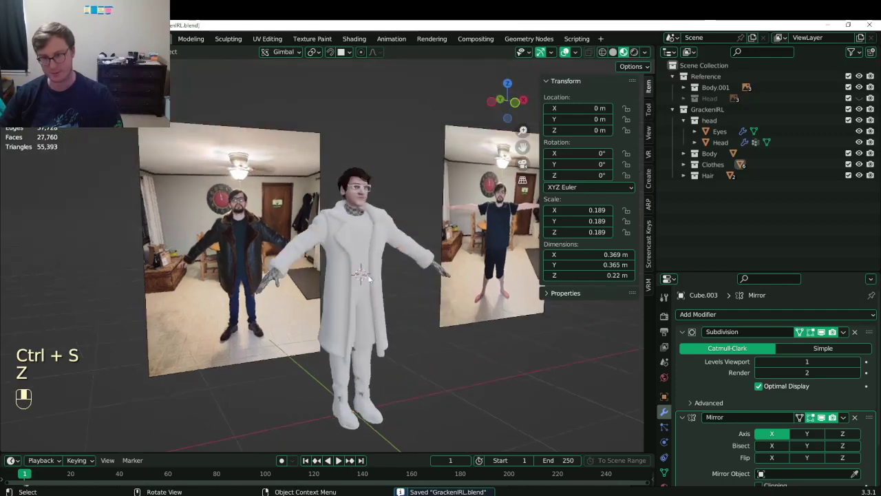
# Reset the 3D cursor to the world origin and view the full character beside the reference photos.
pyautogui.scroll(4, 397, 320)
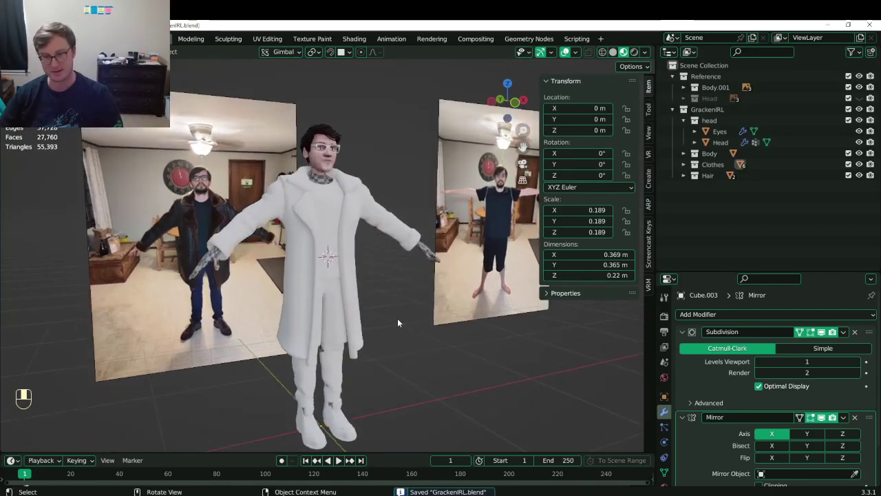
pyautogui.hotkey('shift', 'v')
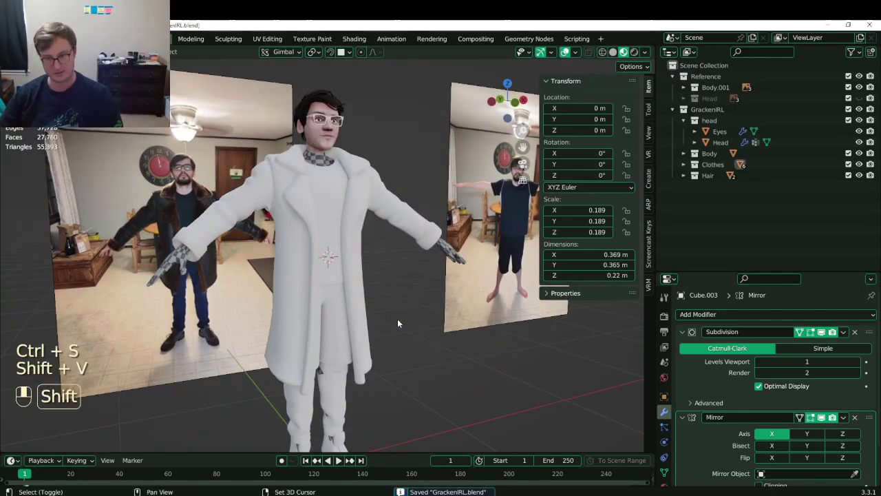
pyautogui.hotkey('shift', 'c')
pyautogui.scroll(6, 385, 317)
pyautogui.scroll(5, 381, 303)
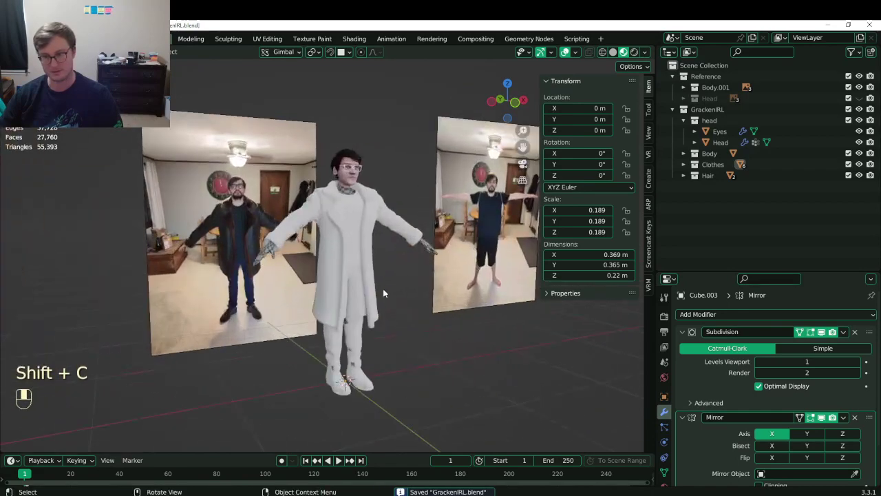
pyautogui.moveTo(378, 311)
pyautogui.mouseDown(button='middle')
pyautogui.moveTo(419, 322)
pyautogui.moveTo(368, 314)
pyautogui.mouseUp(button='middle')
pyautogui.moveTo(327, 270); pyautogui.dragTo(320, 271, button='middle')
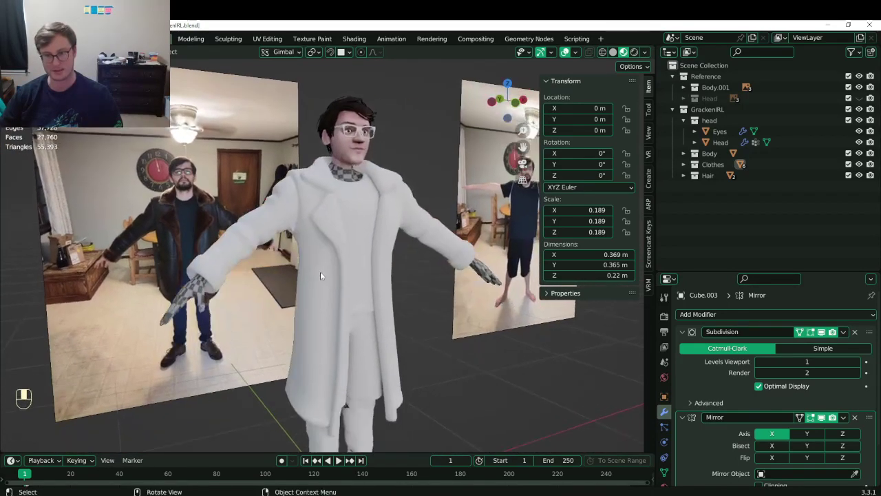
# Save the file and examine the coat, both isolated and on the character.
pyautogui.hotkey('ctrl', 's')
pyautogui.click(318, 271)
pyautogui.press('/')
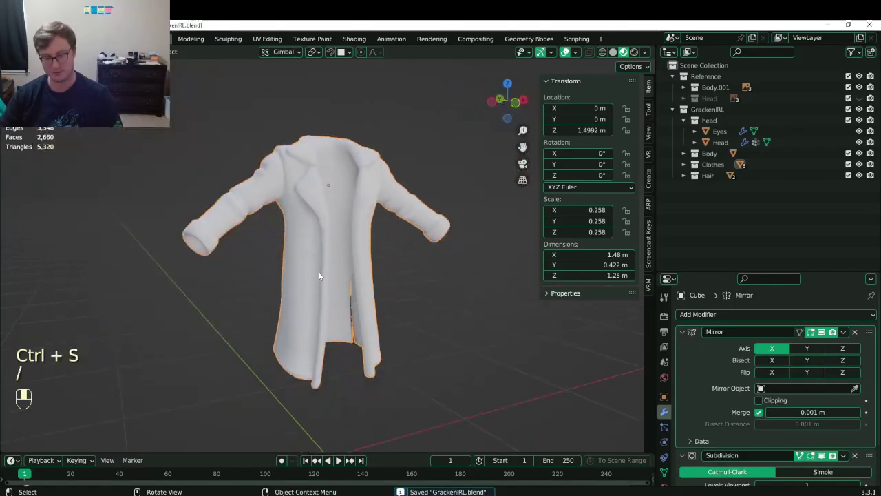
pyautogui.press('/')
pyautogui.press('KP_Decimal')
pyautogui.moveTo(317, 255); pyautogui.dragTo(340, 280, button='middle')
pyautogui.hotkey('ctrl', 's')
pyautogui.scroll(4, 341, 281)
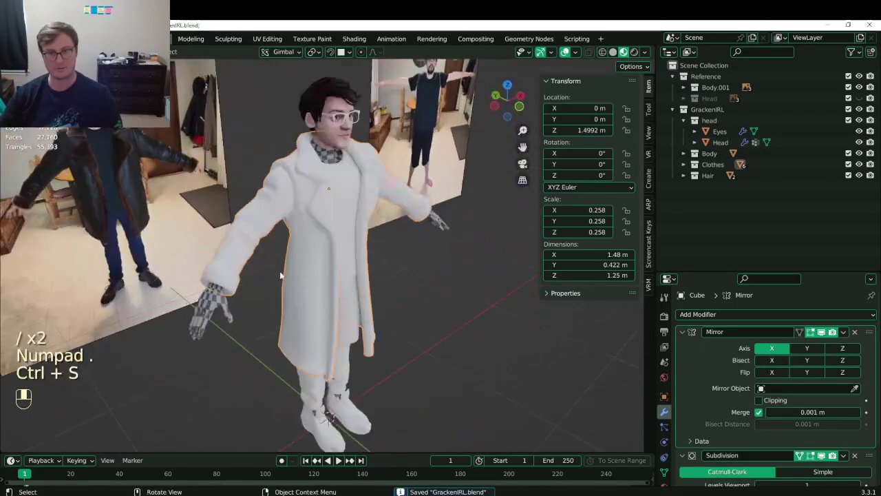
pyautogui.moveTo(247, 256); pyautogui.dragTo(224, 275, button='middle')
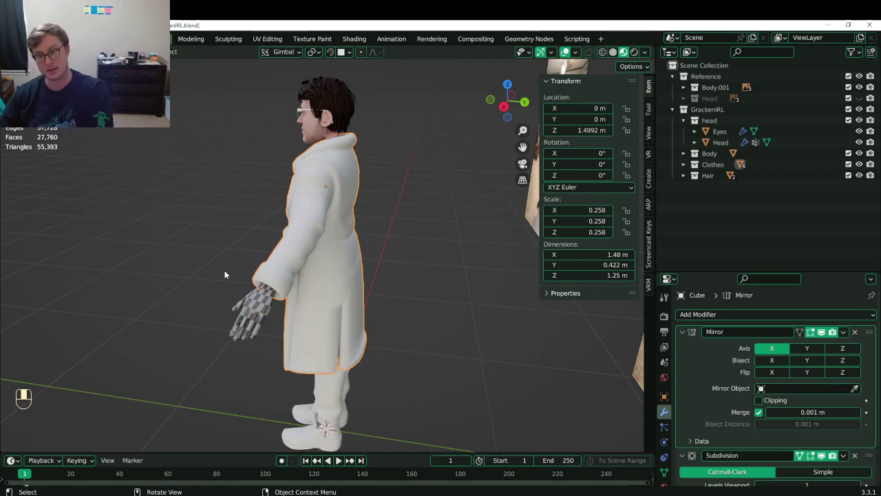
# Save the file and open the shoe mesh in Edit Mode with edge selection and nothing selected.
pyautogui.press('KP_3')
pyautogui.scroll(-3, 265, 282)
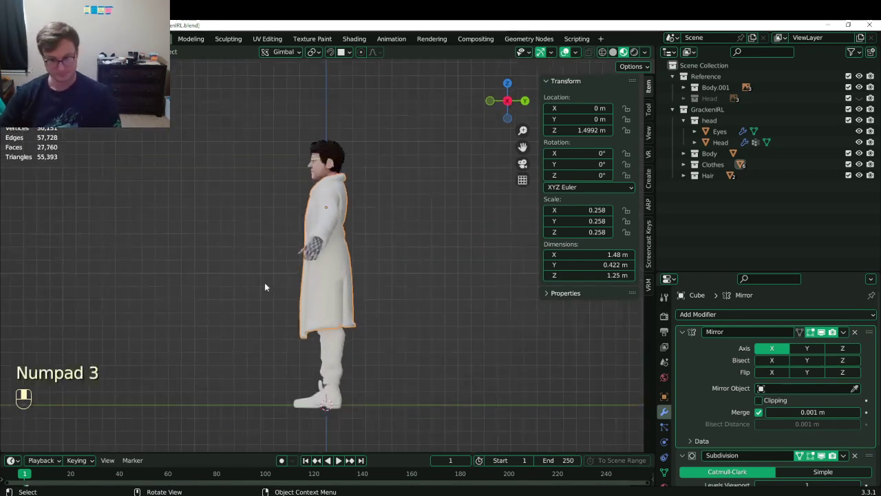
pyautogui.moveTo(312, 254)
pyautogui.keyDown('ctrl'); pyautogui.mouseDown(button='middle')
pyautogui.moveTo(347, 305)
pyautogui.moveTo(326, 260)
pyautogui.mouseUp(button='middle'); pyautogui.keyUp('ctrl')
pyautogui.hotkey('ctrl', 's')
pyautogui.scroll(4, 337, 323)
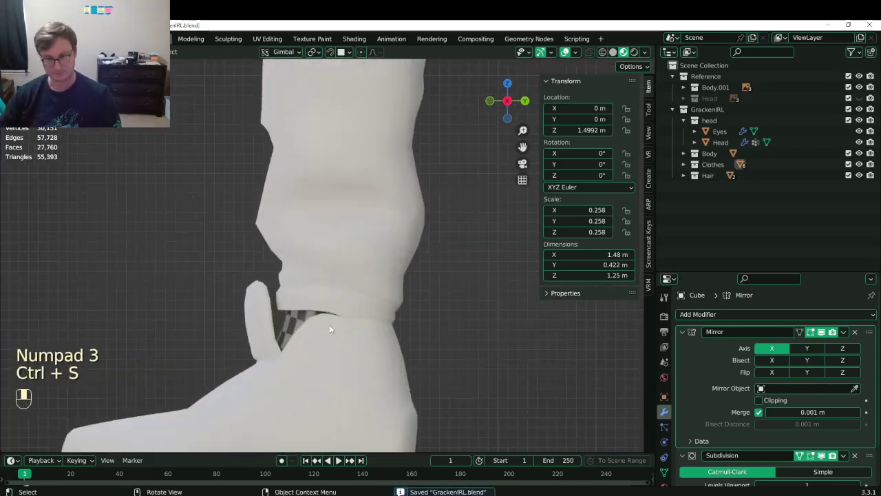
pyautogui.keyDown('shift'); pyautogui.moveTo(328, 339); pyautogui.dragTo(326, 303, button='middle'); pyautogui.keyUp('shift')
pyautogui.click(326, 303)
pyautogui.press('Tab')
pyautogui.press('shift')
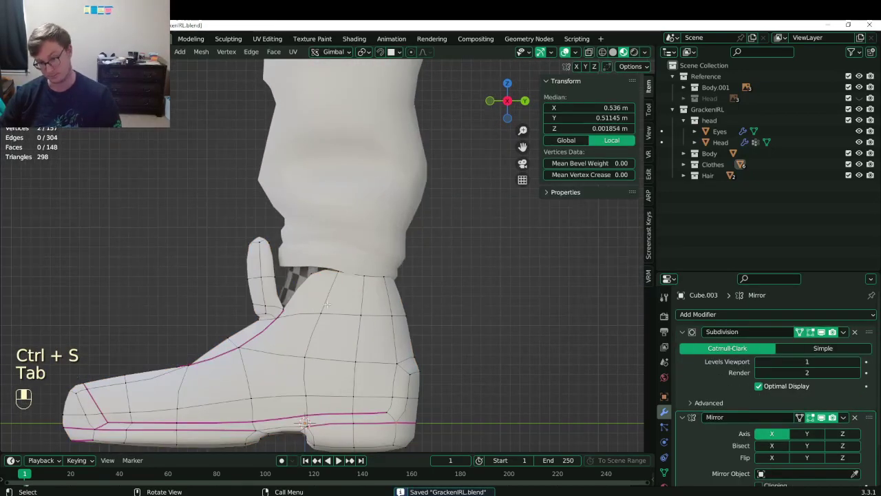
pyautogui.moveTo(335, 308); pyautogui.dragTo(321, 254, button='middle')
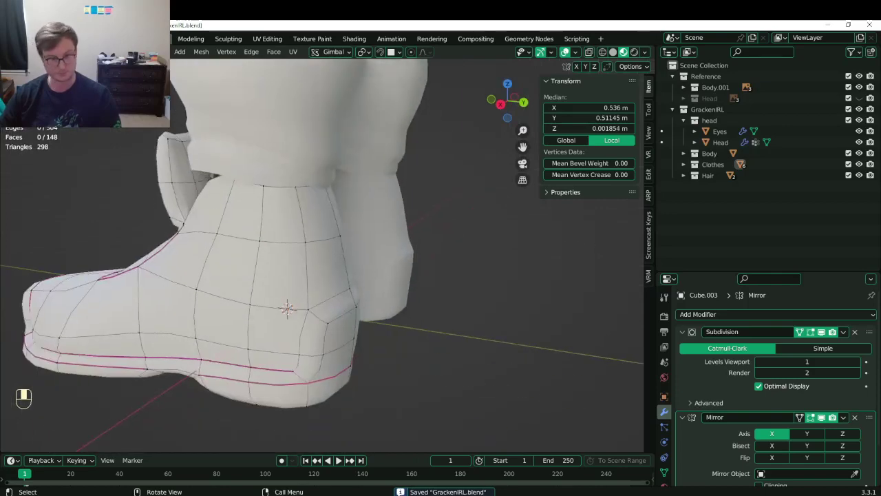
pyautogui.click(110, 51)
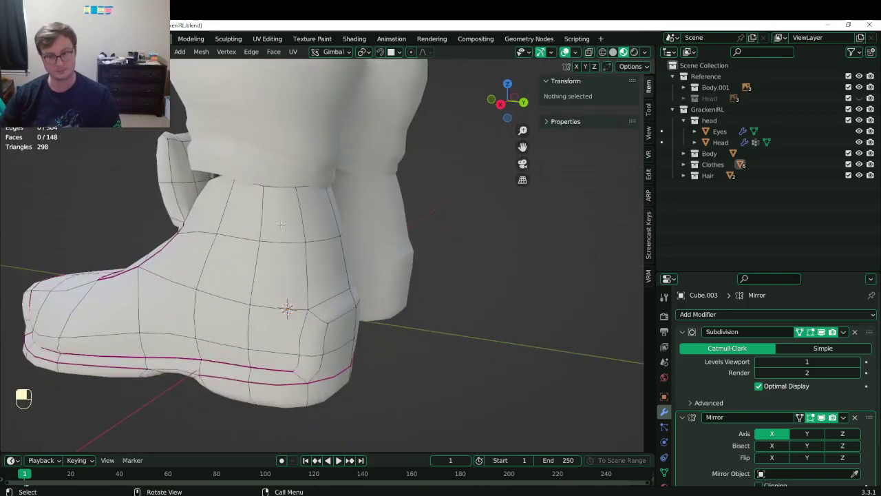
# Set the crease to 1.00 on the heel panel's top and side outline and to 0.00 on its bottom edges.
pyautogui.click(306, 342)
pyautogui.keyDown('alt'); pyautogui.keyDown('shift'); pyautogui.click(301, 361); pyautogui.keyUp('shift'); pyautogui.keyUp('alt')
pyautogui.moveTo(303, 351); pyautogui.dragTo(237, 363, button='middle')
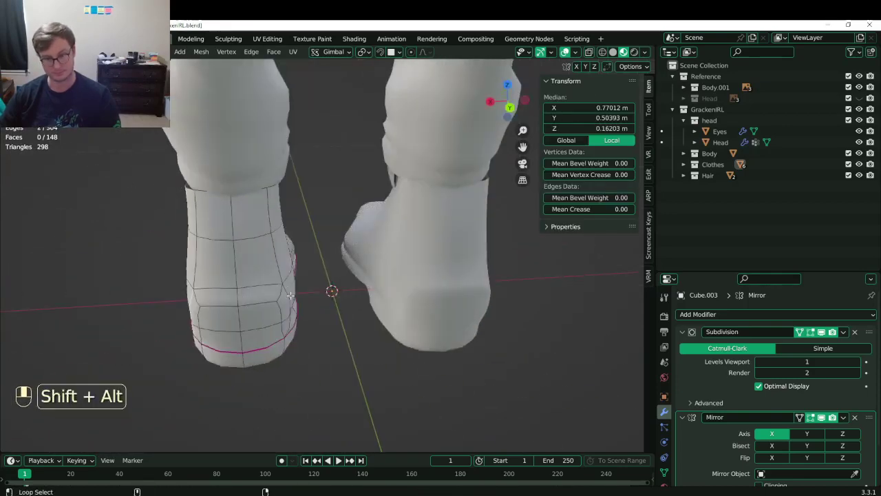
pyautogui.moveTo(559, 210); pyautogui.dragTo(630, 210)
pyautogui.moveTo(281, 322); pyautogui.dragTo(302, 293, button='middle')
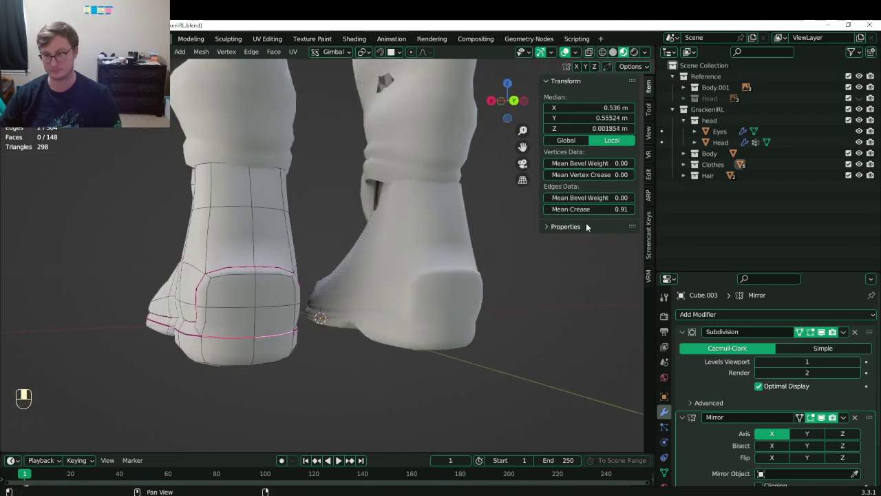
pyautogui.moveTo(213, 331); pyautogui.dragTo(202, 307, button='middle')
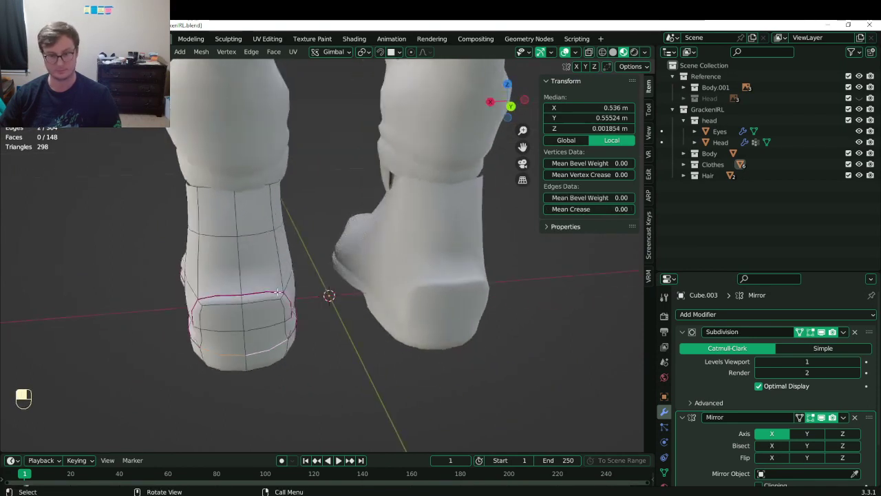
# Scale the heel panel's top outline edges inward to narrow the top of the panel.
pyautogui.keyDown('shift'); pyautogui.click(206, 302); pyautogui.keyUp('shift')
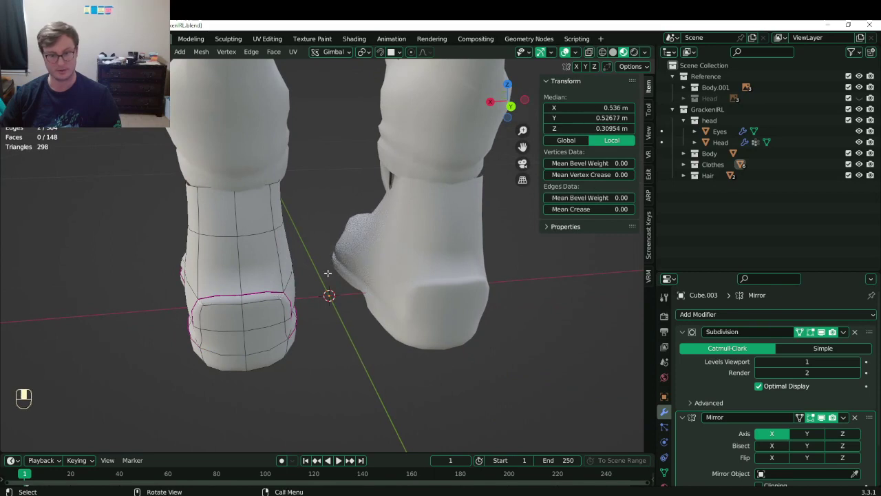
pyautogui.press('s')
pyautogui.click(196, 331)
# Select the outline edges on both sides of the heel panel and scale them together.
pyautogui.click(197, 332)
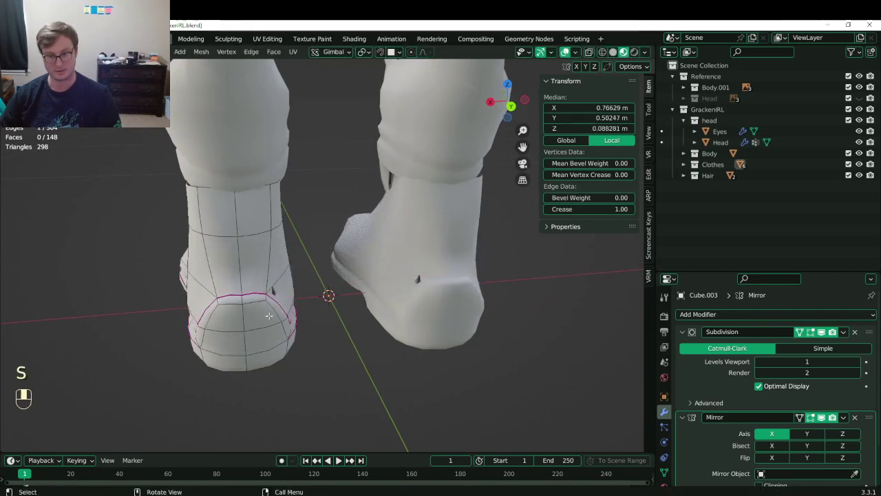
pyautogui.moveTo(269, 314); pyautogui.dragTo(262, 329, button='middle')
pyautogui.keyDown('shift'); pyautogui.click(276, 323); pyautogui.keyUp('shift')
pyautogui.hotkey('ctrl', 'z')
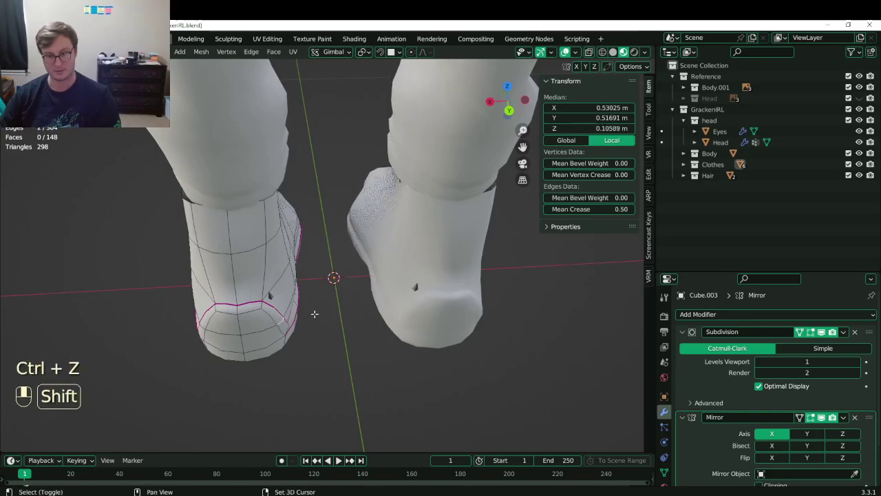
pyautogui.keyDown('shift'); pyautogui.click(235, 331); pyautogui.keyUp('shift')
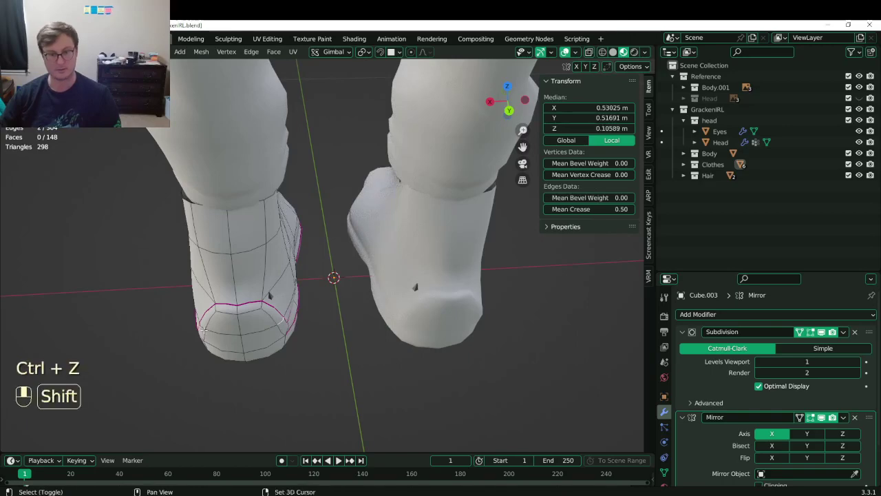
pyautogui.press('s')
pyautogui.click(289, 298)
pyautogui.moveTo(290, 298); pyautogui.dragTo(336, 273, button='middle')
# Move the upper part of the heel panel slightly up and back in the side view and save the file.
pyautogui.press('KP_3')
pyautogui.scroll(1, 362, 246)
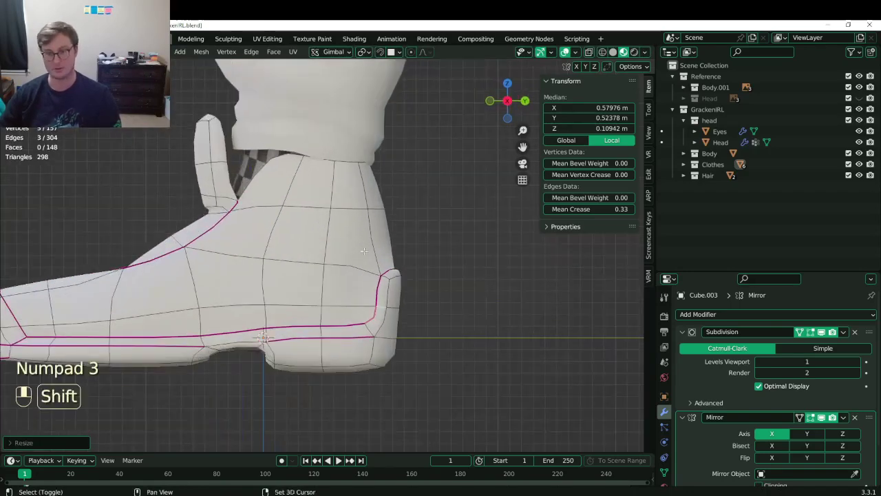
pyautogui.keyDown('shift'); pyautogui.moveTo(362, 246); pyautogui.dragTo(310, 275, button='middle'); pyautogui.keyUp('shift')
pyautogui.press('z')
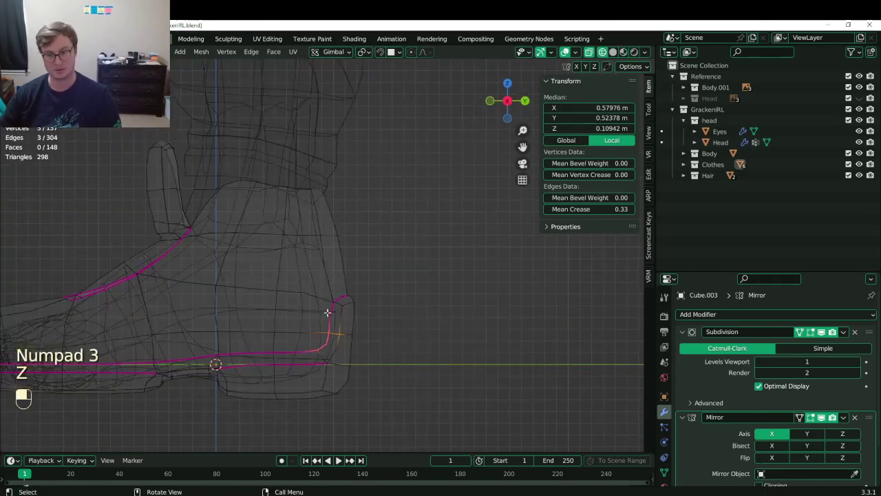
pyautogui.press('b')
pyautogui.moveTo(311, 283); pyautogui.dragTo(368, 337)
pyautogui.press('g')
pyautogui.click(373, 331)
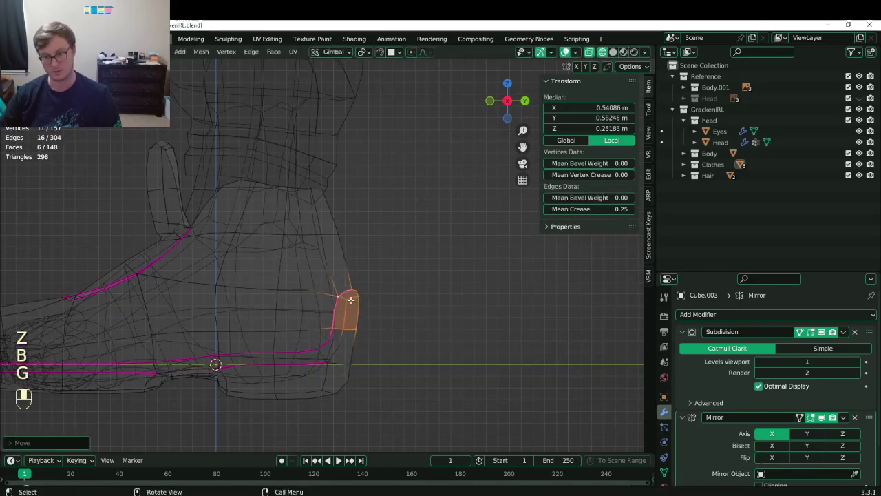
pyautogui.press('z')
pyautogui.hotkey('ctrl', 's')
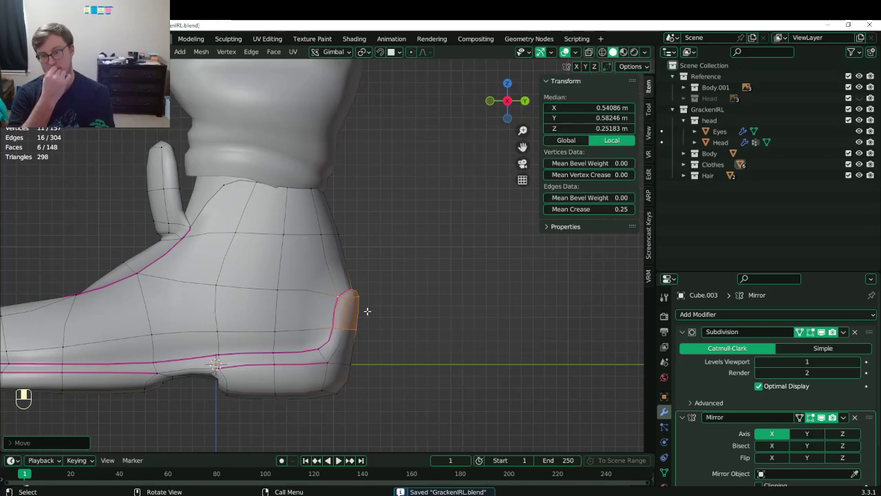
# Try to rip the heel panel's top edges away from the back of the shoe.
pyautogui.moveTo(367, 311); pyautogui.dragTo(325, 309, button='middle')
pyautogui.click(231, 307)
pyautogui.keyDown('shift'); pyautogui.click(229, 307); pyautogui.keyUp('shift')
pyautogui.keyDown('shift'); pyautogui.click(249, 306); pyautogui.keyUp('shift')
pyautogui.press('v')
pyautogui.click(333, 332)
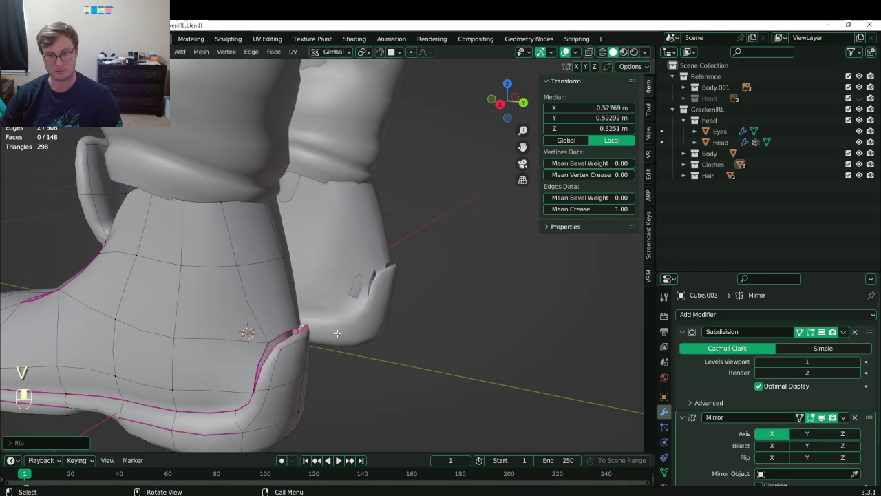
pyautogui.hotkey('ctrl', 'z')
# Rip the heel panel's top edges together with the adjoining side edges, leaving the ripped vertices in place.
pyautogui.keyDown('shift'); pyautogui.click(183, 340); pyautogui.keyUp('shift')
pyautogui.moveTo(183, 340); pyautogui.dragTo(110, 333, button='middle')
pyautogui.keyDown('shift'); pyautogui.click(269, 281); pyautogui.keyUp('shift')
pyautogui.press('v')
pyautogui.rightClick(233, 287)
pyautogui.moveTo(233, 287); pyautogui.dragTo(297, 292, button='middle')
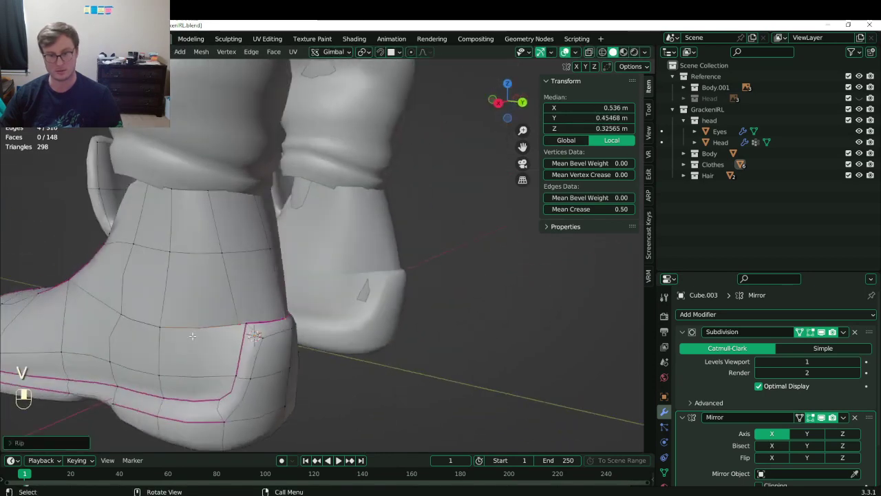
# Merge the duplicate vertices at the outer end of the ripped edges, working in wireframe.
pyautogui.press('z')
pyautogui.click(163, 331)
pyautogui.click(145, 334)
pyautogui.press('v')
pyautogui.rightClick(182, 336)
pyautogui.hotkey('ctrl', 'z')
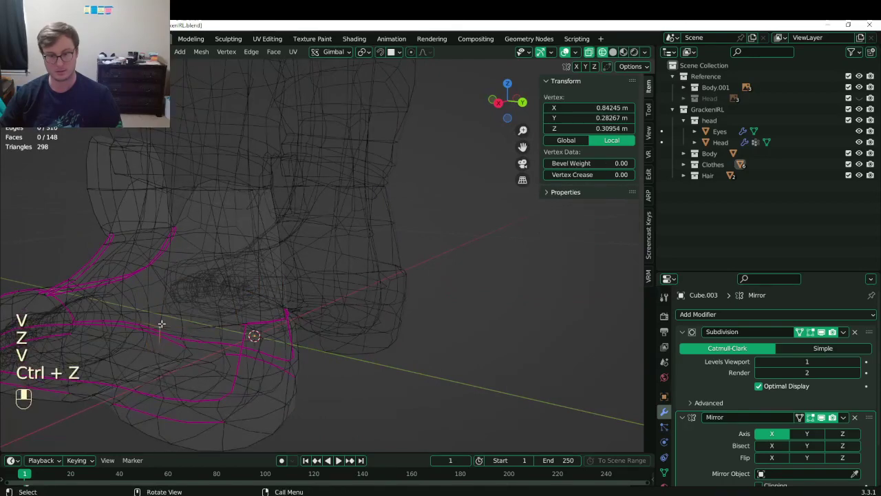
pyautogui.press('b')
pyautogui.press('m')
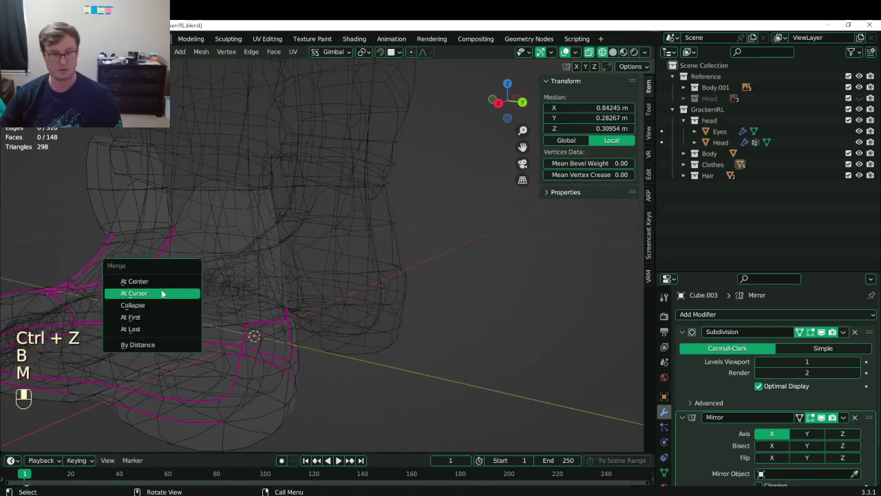
pyautogui.click(183, 294)
# Merge the duplicate vertices at the inner end of the ripped edges at their center, working in wireframe.
pyautogui.moveTo(321, 275); pyautogui.dragTo(285, 310, button='middle')
pyautogui.press('z')
pyautogui.press('z')
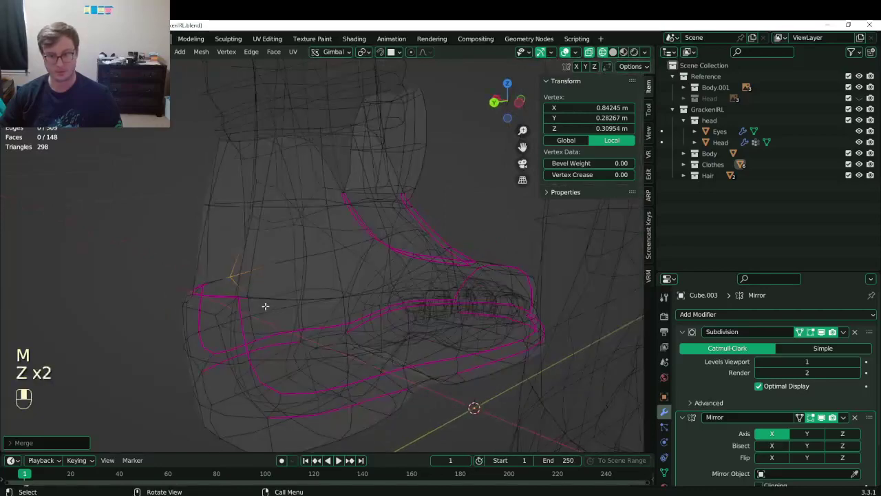
pyautogui.press('b')
pyautogui.moveTo(240, 285); pyautogui.dragTo(254, 305)
pyautogui.moveTo(254, 305); pyautogui.dragTo(299, 317, button='middle')
pyautogui.moveTo(299, 316)
pyautogui.keyDown('shift'); pyautogui.mouseDown(button='middle')
pyautogui.moveTo(351, 304)
pyautogui.moveTo(314, 310)
pyautogui.moveTo(344, 315)
pyautogui.moveTo(144, 280)
pyautogui.moveTo(262, 271)
pyautogui.moveTo(197, 352)
pyautogui.moveTo(283, 346)
pyautogui.moveTo(309, 257)
pyautogui.moveTo(350, 249)
pyautogui.moveTo(340, 254)
pyautogui.mouseUp(button='middle'); pyautogui.keyUp('shift')
pyautogui.scroll(3, 348, 305)
pyautogui.press('z')
pyautogui.scroll(-5, 262, 271)
pyautogui.press('z')
pyautogui.press('b')
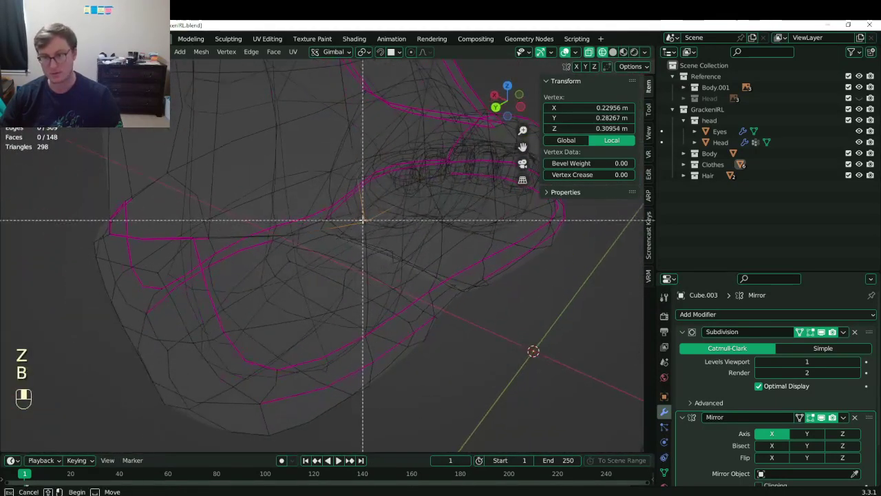
pyautogui.press('m')
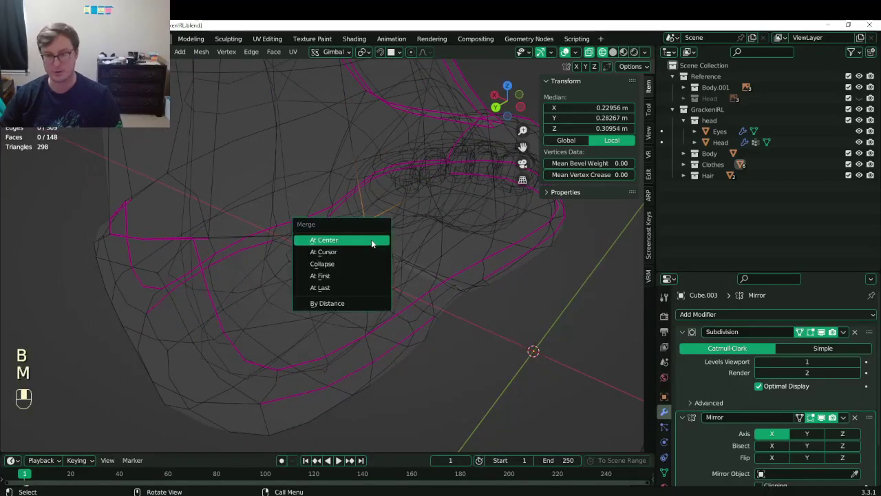
pyautogui.click(372, 239)
pyautogui.press('z')
# Slide the gap's upper edges slightly up the back of the shoe and bridge them to the heel panel's top edges.
pyautogui.moveTo(256, 255)
pyautogui.mouseDown(button='middle')
pyautogui.moveTo(325, 244)
pyautogui.moveTo(291, 256)
pyautogui.mouseUp(button='middle')
pyautogui.keyDown('ctrl'); pyautogui.click(290, 256); pyautogui.keyUp('ctrl')
pyautogui.press('g')
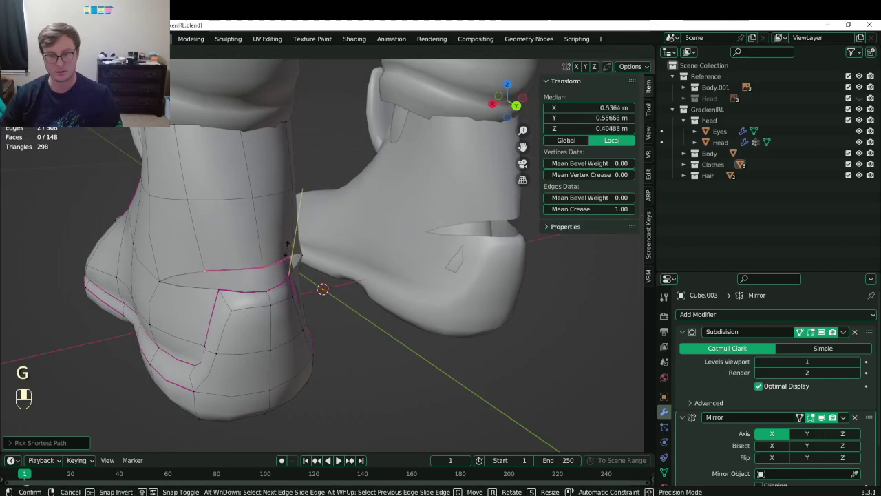
pyautogui.click(219, 285)
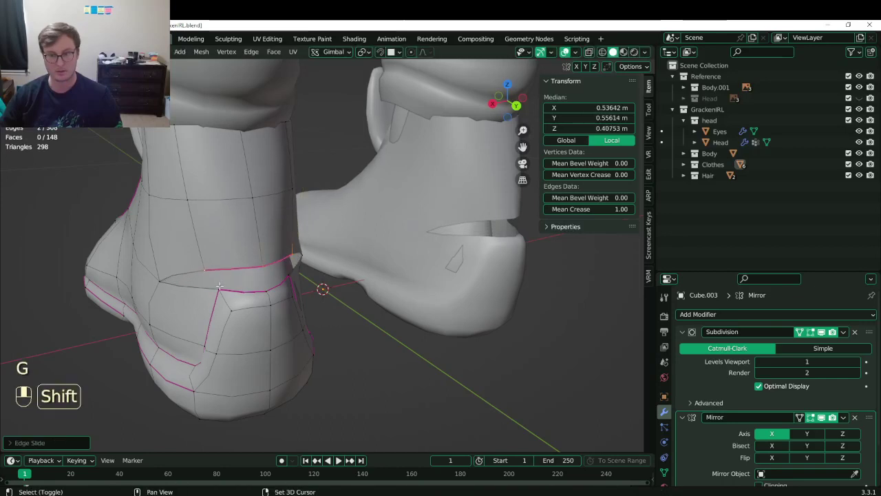
pyautogui.press('q')
pyautogui.click(347, 294)
# Add a centered loop cut through the bridged strip and fill the openings at both ends with faces.
pyautogui.hotkey('ctrl', 'r')
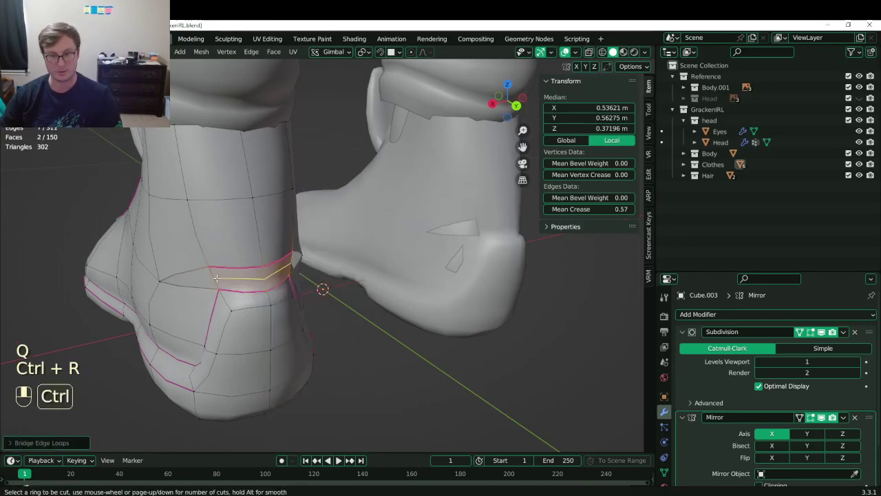
pyautogui.click(265, 279)
pyautogui.rightClick(265, 279)
pyautogui.click(213, 275)
pyautogui.press('f')
pyautogui.moveTo(300, 267); pyautogui.dragTo(292, 255, button='middle')
pyautogui.keyDown('alt'); pyautogui.keyDown('shift'); pyautogui.click(295, 255); pyautogui.keyUp('shift'); pyautogui.keyUp('alt')
pyautogui.press('f')
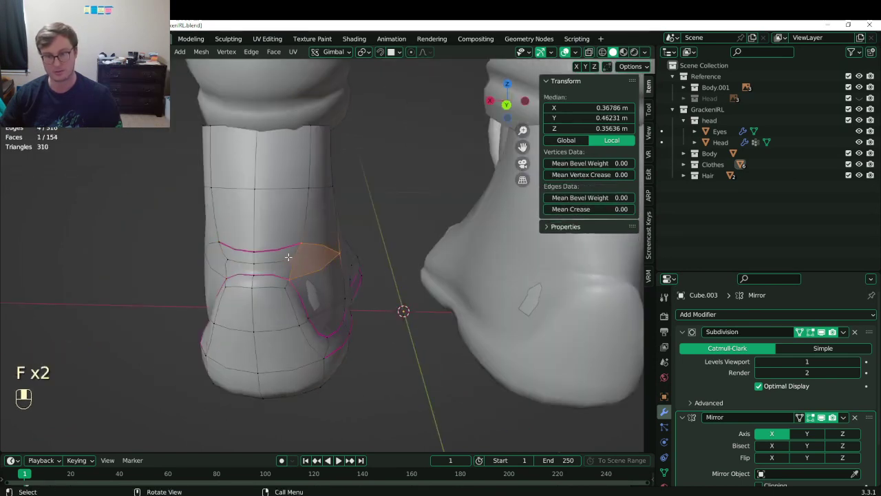
# Clear the crease from the upper edges of the bridged strip at the back of the shoe.
pyautogui.keyDown('alt'); pyautogui.keyDown('shift'); pyautogui.click(239, 249); pyautogui.keyUp('shift'); pyautogui.keyUp('alt')
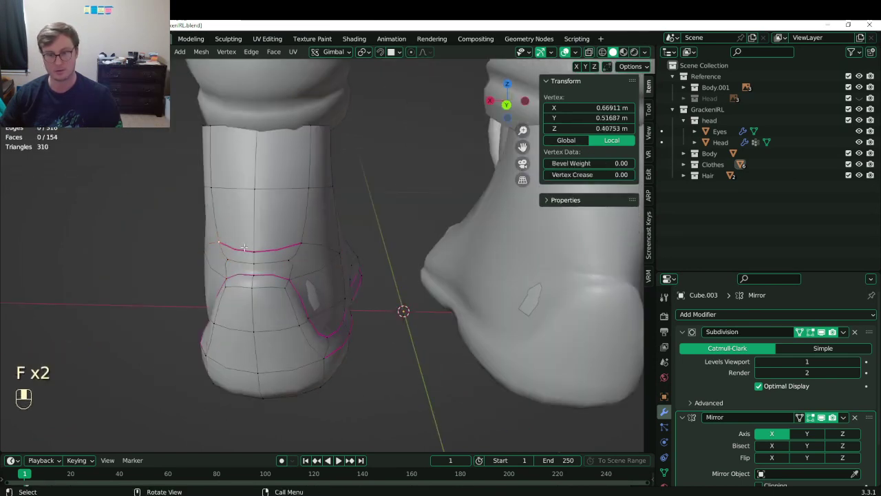
pyautogui.keyDown('shift'); pyautogui.click(300, 243); pyautogui.keyUp('shift')
pyautogui.moveTo(208, 296); pyautogui.dragTo(215, 296, button='middle')
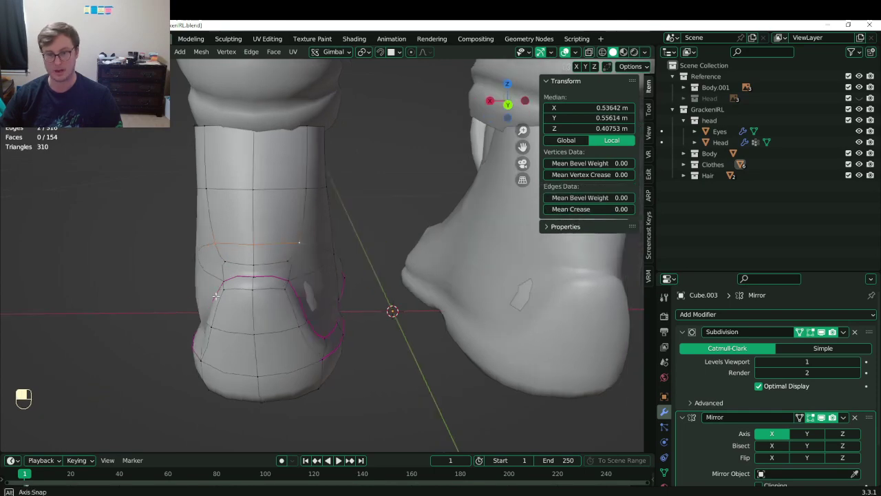
# Raise the edge row directly above the bridged strip in the wireframe side view.
pyautogui.press('KP_3')
pyautogui.scroll(1, 282, 238)
pyautogui.keyDown('shift'); pyautogui.moveTo(281, 239); pyautogui.dragTo(291, 279, button='middle'); pyautogui.keyUp('shift')
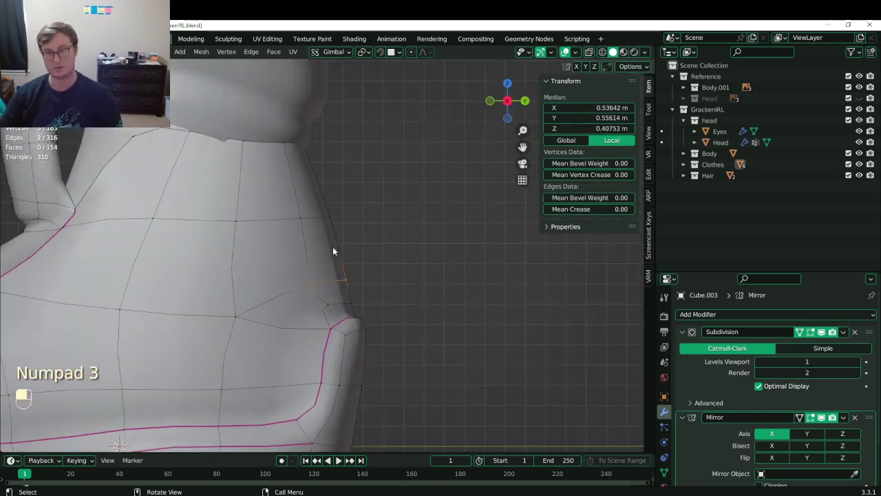
pyautogui.press('z')
pyautogui.click(305, 260)
pyautogui.press('b')
pyautogui.moveTo(298, 259); pyautogui.dragTo(388, 289)
pyautogui.press('g')
pyautogui.moveTo(389, 288); pyautogui.dragTo(389, 278, button='middle')
pyautogui.click(385, 261)
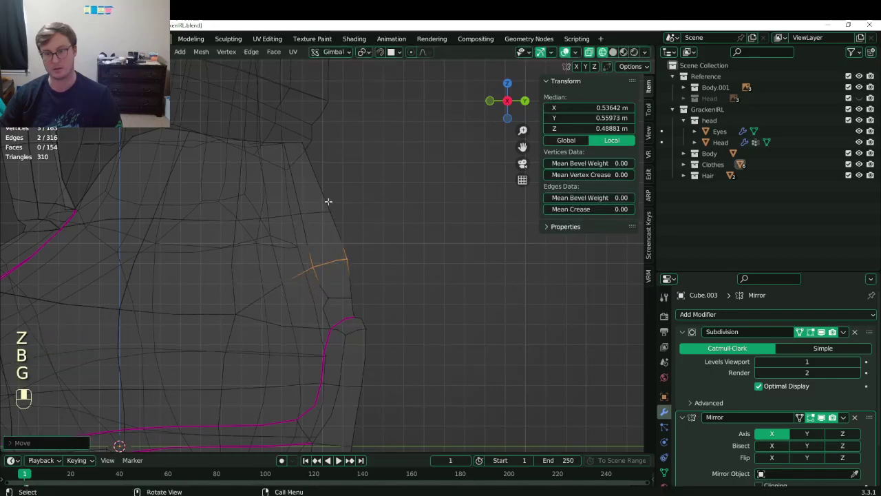
# Move the back edge row below the collar, then shift the row above the bridged strip further up and forward.
pyautogui.press('b')
pyautogui.moveTo(276, 195); pyautogui.dragTo(355, 230)
pyautogui.press('g')
pyautogui.click(337, 219)
pyautogui.click(329, 245)
pyautogui.press('b')
pyautogui.moveTo(282, 238); pyautogui.dragTo(366, 287)
pyautogui.press('g')
pyautogui.click(360, 268)
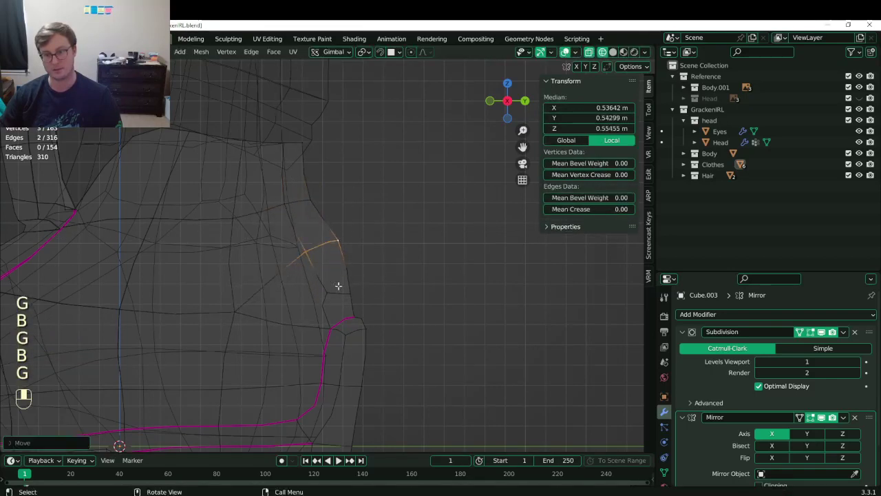
# Raise the bridged strip's middle edge row and lower the row above it to smooth the heel's profile.
pyautogui.press('b')
pyautogui.moveTo(309, 281); pyautogui.dragTo(374, 307)
pyautogui.press('g')
pyautogui.click(378, 289)
pyautogui.press('g')
pyautogui.click(370, 279)
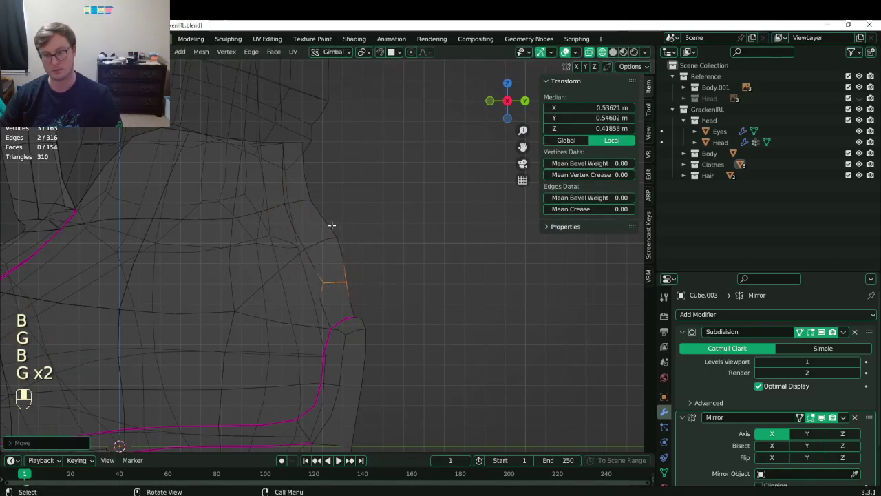
pyautogui.click(328, 225)
pyautogui.press('b')
pyautogui.moveTo(291, 226); pyautogui.dragTo(350, 267)
pyautogui.press('g')
pyautogui.click(338, 267)
# Move the top two vertex rows at the back of the ankle backward and save the file.
pyautogui.click(313, 200)
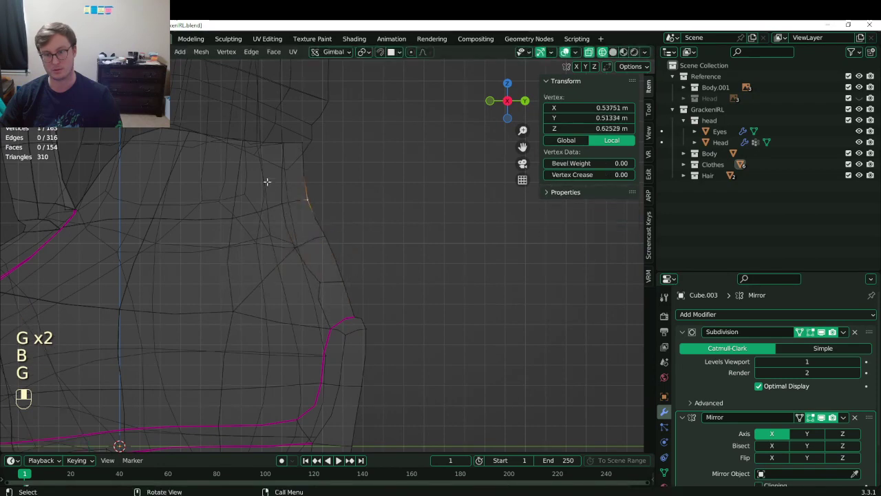
pyautogui.press('b')
pyautogui.moveTo(265, 179); pyautogui.dragTo(317, 219)
pyautogui.press('b')
pyautogui.moveTo(273, 131); pyautogui.dragTo(321, 171)
pyautogui.press('g')
pyautogui.click(343, 206)
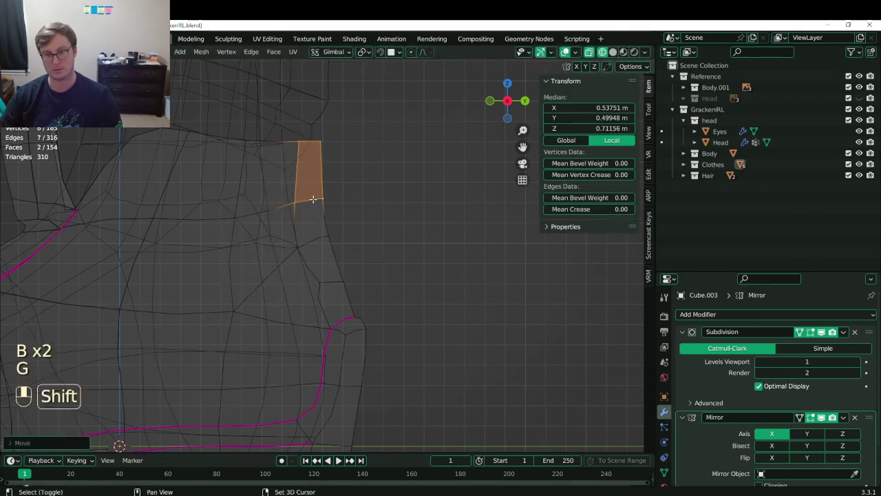
pyautogui.keyDown('shift'); pyautogui.moveTo(275, 196); pyautogui.dragTo(379, 252, button='middle'); pyautogui.keyUp('shift')
pyautogui.hotkey('ctrl', 's')
pyautogui.scroll(-3, 299, 229)
pyautogui.scroll(2, 299, 229)
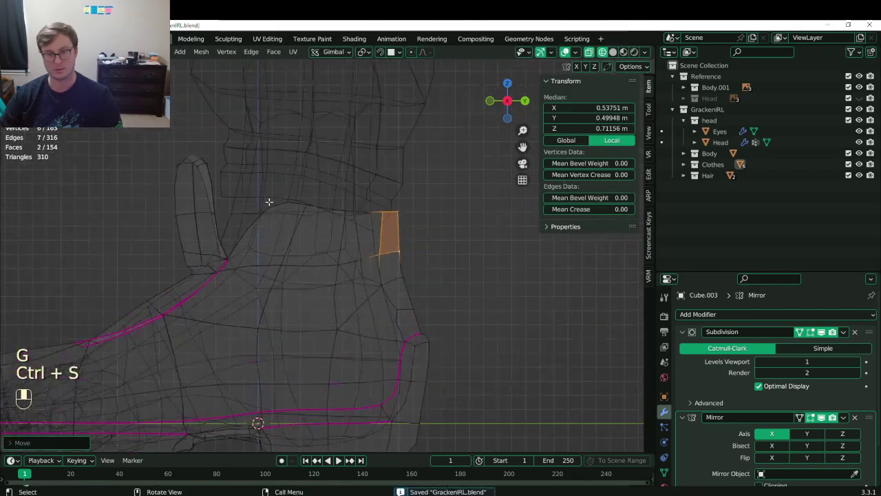
# Adjust the height of the side vertices along the ankle opening's rim in the side view.
pyautogui.press('b')
pyautogui.press('g')
pyautogui.moveTo(261, 198); pyautogui.dragTo(354, 218)
pyautogui.click(244, 221)
pyautogui.click(353, 216)
pyautogui.press('b')
pyautogui.press('g')
pyautogui.click(355, 211)
pyautogui.click(345, 214)
# Select the ankle opening's whole rim, scale it along Z to level it, and save the file.
pyautogui.press('b')
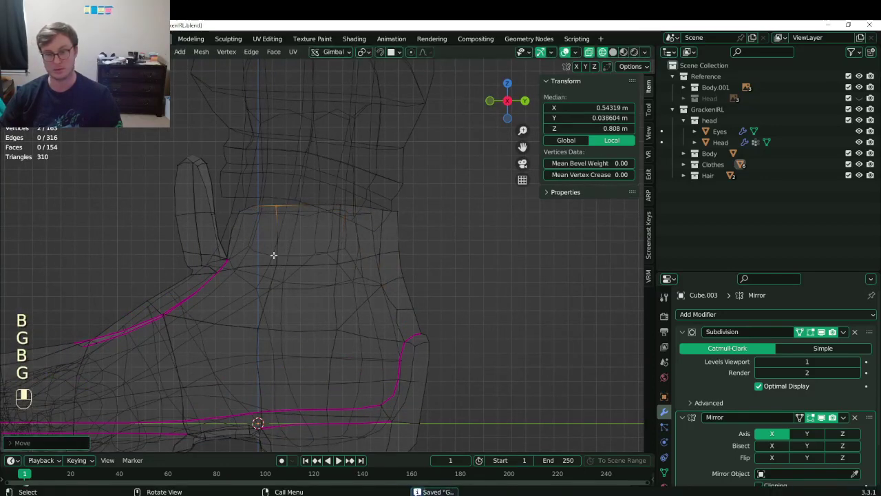
pyautogui.moveTo(272, 255); pyautogui.dragTo(290, 278)
pyautogui.moveTo(391, 211); pyautogui.dragTo(399, 213)
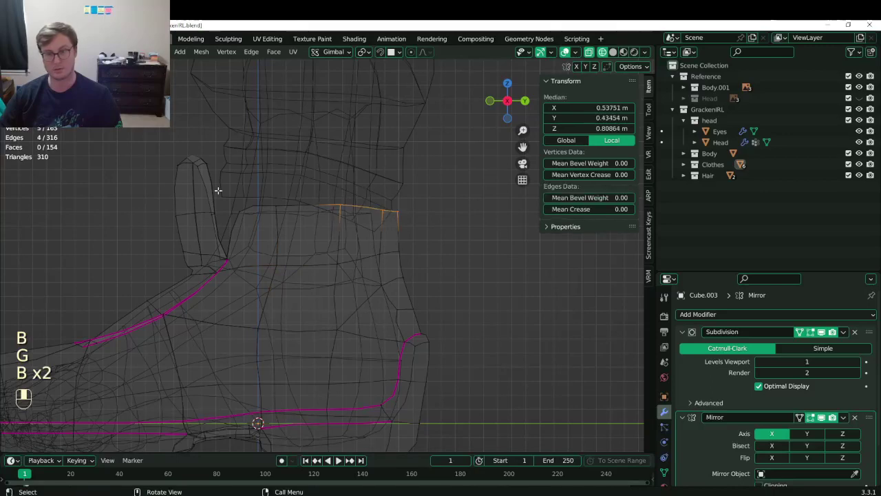
pyautogui.moveTo(262, 201); pyautogui.dragTo(285, 213)
pyautogui.press('b')
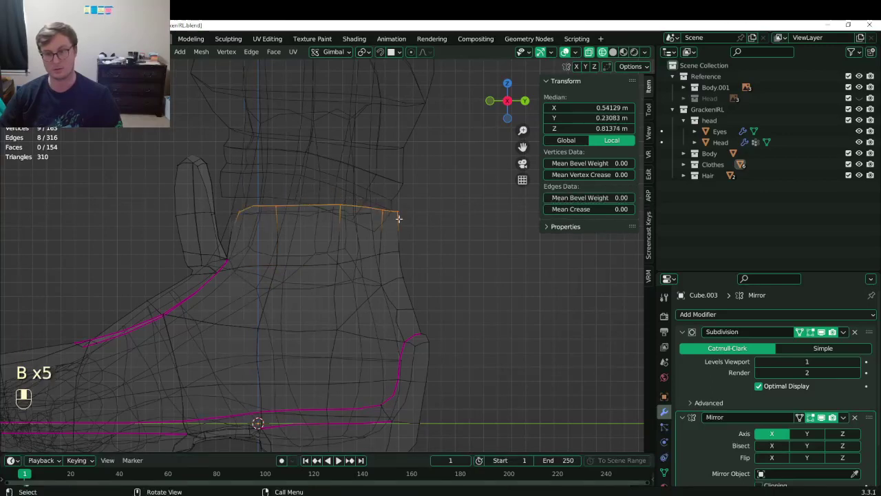
pyautogui.press('s')
pyautogui.press('z')
pyautogui.click(399, 216)
pyautogui.scroll(-6, 476, 248)
pyautogui.press('Tab')
pyautogui.moveTo(475, 247); pyautogui.dragTo(344, 271, button='middle')
pyautogui.hotkey('ctrl', 's')
# Isolate the shoes in local view and narrow the toe cap's upper side edges along the X axis.
pyautogui.press('/')
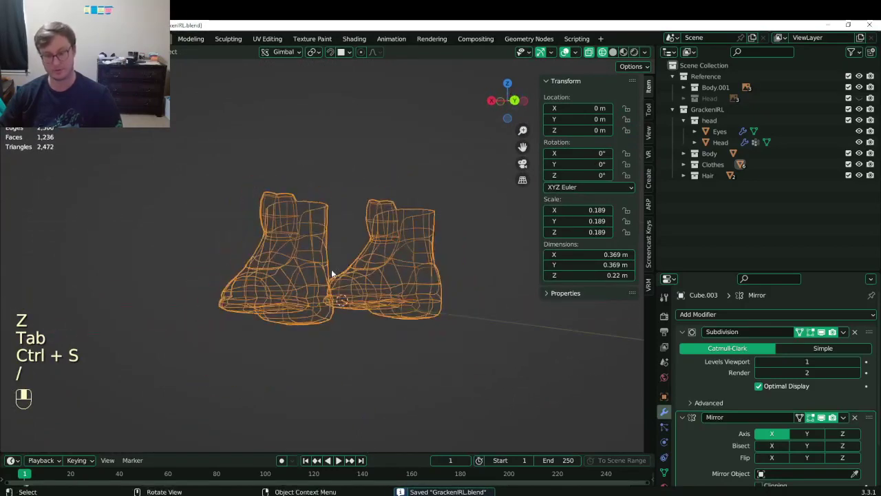
pyautogui.press('z')
pyautogui.click(337, 319)
pyautogui.moveTo(300, 289)
pyautogui.mouseDown(button='middle')
pyautogui.moveTo(426, 292)
pyautogui.moveTo(369, 289)
pyautogui.moveTo(291, 324)
pyautogui.moveTo(362, 380)
pyautogui.moveTo(340, 331)
pyautogui.moveTo(401, 326)
pyautogui.mouseUp(button='middle')
pyautogui.scroll(5, 340, 332)
pyautogui.press('Tab')
pyautogui.keyDown('shift'); pyautogui.moveTo(401, 326); pyautogui.dragTo(333, 282, button='middle'); pyautogui.keyUp('shift')
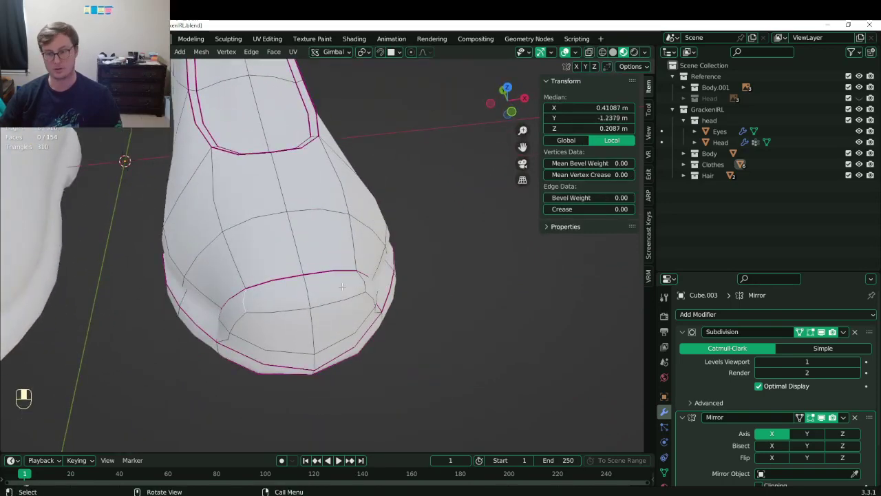
pyautogui.press('s')
pyautogui.middleClick(423, 271)
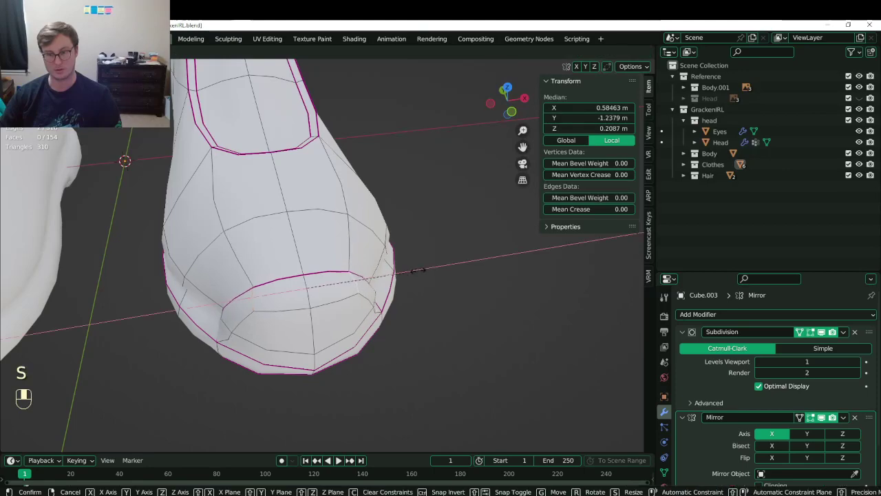
pyautogui.click(408, 275)
# Scale the toe cap's lower side edges on both sides of the shoe and save the file.
pyautogui.click(221, 337)
pyautogui.moveTo(336, 330); pyautogui.dragTo(306, 342, button='middle')
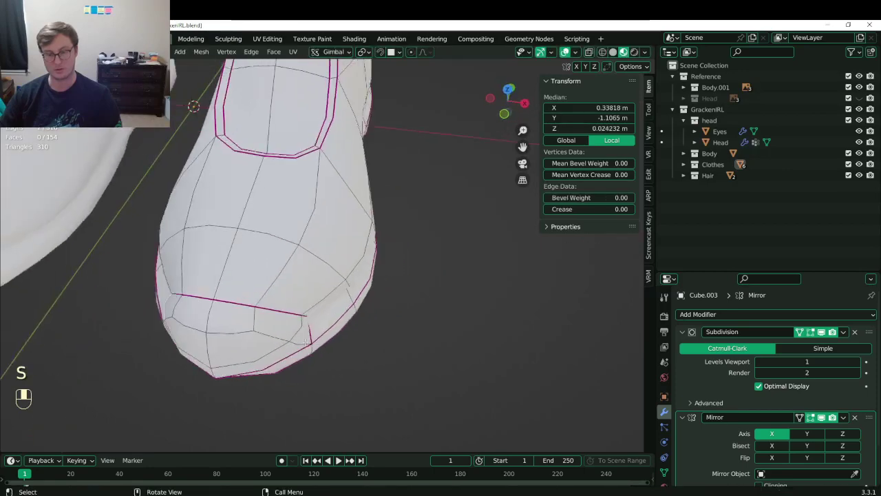
pyautogui.press('s')
pyautogui.click(365, 313)
pyautogui.press('Tab')
pyautogui.moveTo(362, 309); pyautogui.dragTo(302, 274, button='middle')
pyautogui.scroll(-4, 303, 274)
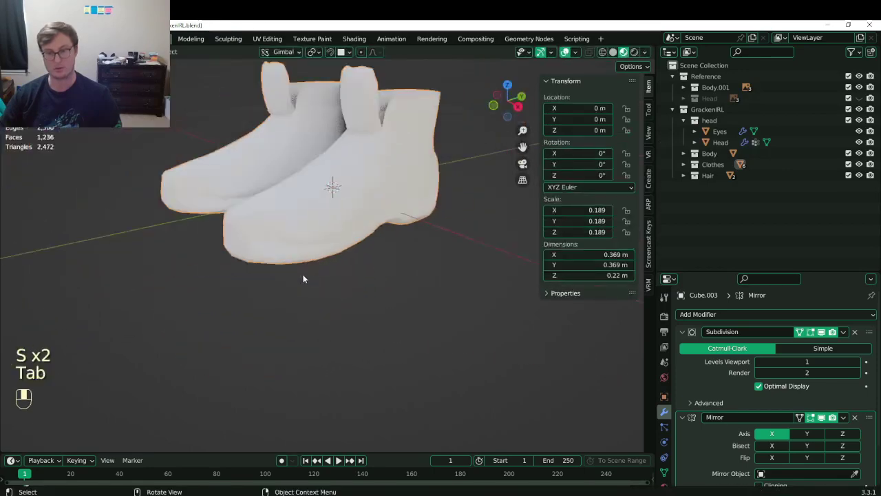
pyautogui.hotkey('ctrl', 's')
# Move the toe cap's lower side edges toward the tip in side view and narrow them along the Y axis.
pyautogui.moveTo(358, 237); pyautogui.dragTo(297, 240, button='middle')
pyautogui.moveTo(298, 241); pyautogui.dragTo(273, 263, button='middle')
pyautogui.press('Tab')
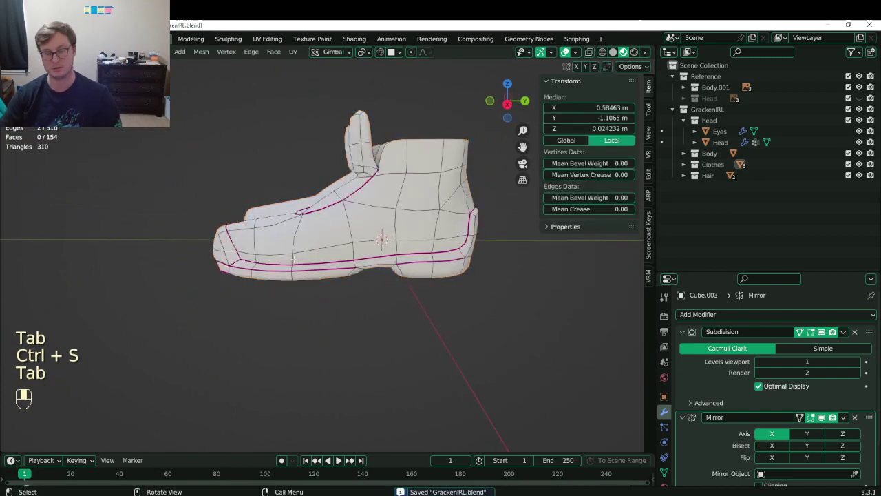
pyautogui.press('KP_Decimal')
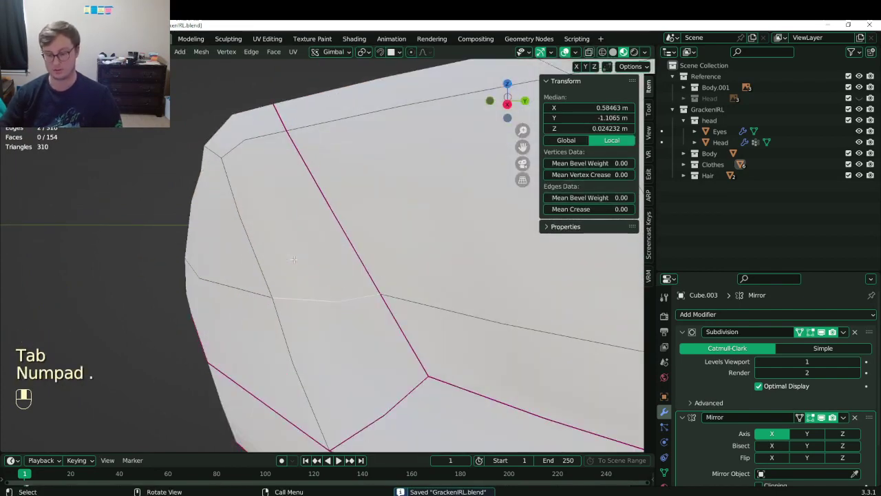
pyautogui.press('KP_3')
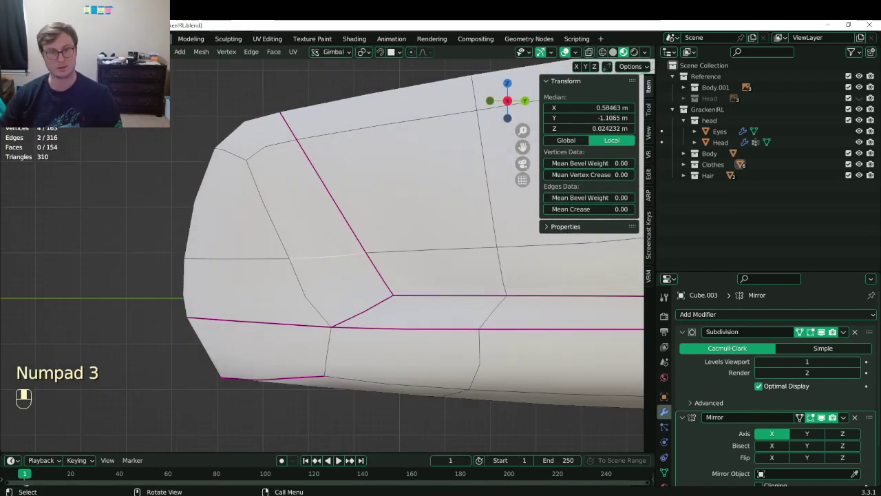
pyautogui.press('z')
pyautogui.press('b')
pyautogui.moveTo(278, 230); pyautogui.dragTo(303, 285)
pyautogui.press('g')
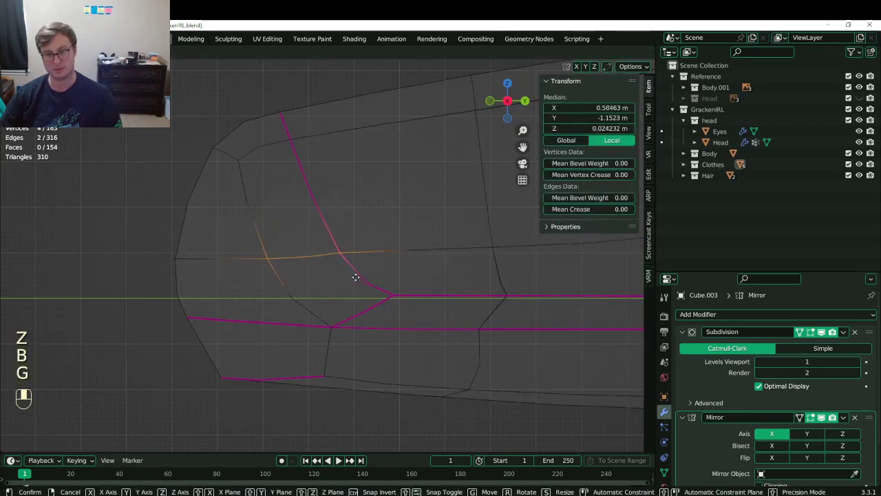
pyautogui.click(351, 278)
pyautogui.press('s')
pyautogui.middleClick(403, 232)
pyautogui.click(347, 256)
pyautogui.press('s')
pyautogui.middleClick(406, 206)
pyautogui.click(327, 282)
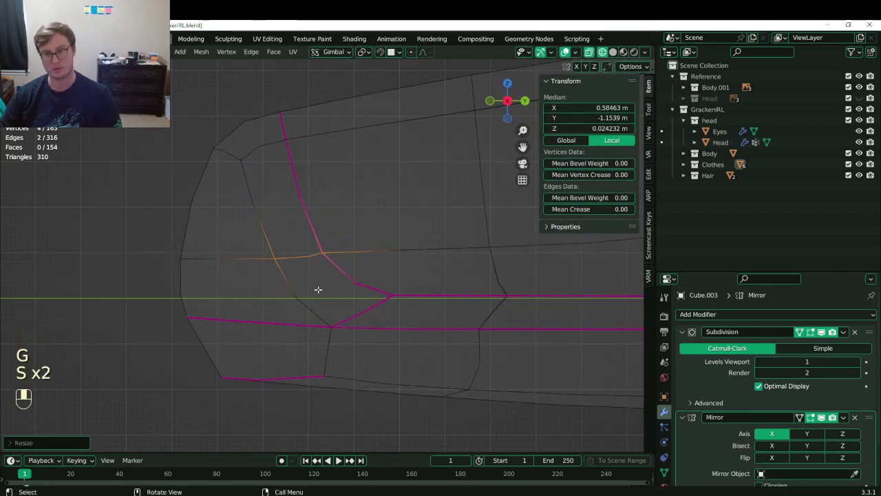
# Scale the toe cap's upper vertices slightly inward along the Y axis.
pyautogui.click(218, 146)
pyautogui.press('b')
pyautogui.moveTo(198, 112); pyautogui.dragTo(303, 169)
pyautogui.press('s')
pyautogui.middleClick(358, 173)
pyautogui.click(351, 171)
# Move the front edge of the toe, down to the sole, back toward the heel.
pyautogui.click(163, 273)
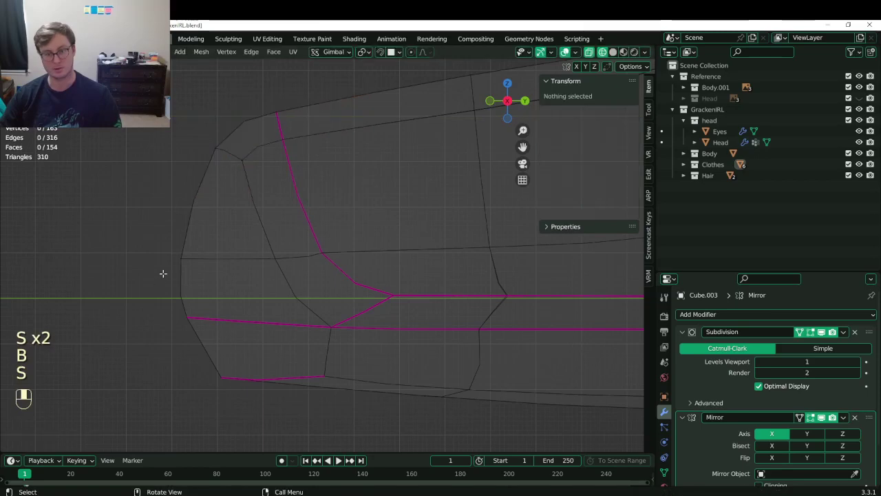
pyautogui.press('b')
pyautogui.moveTo(164, 240); pyautogui.dragTo(255, 427)
pyautogui.press('s')
pyautogui.click(277, 255)
pyautogui.press('g')
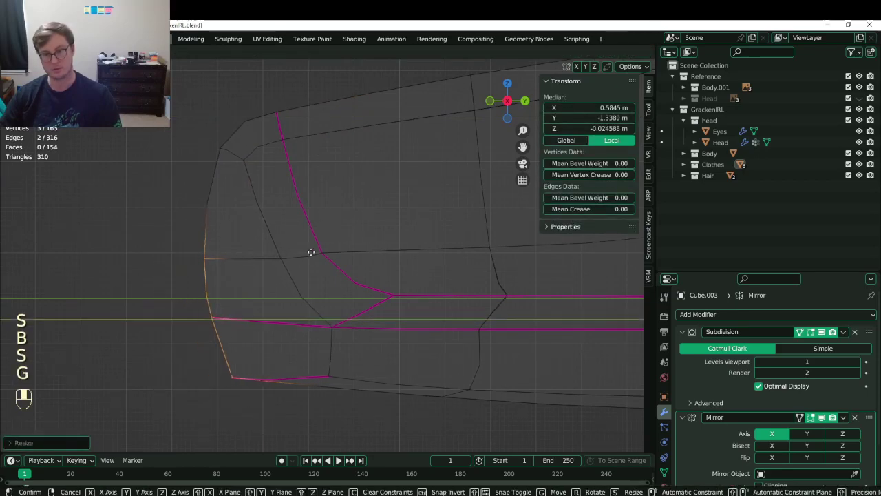
pyautogui.click(234, 370)
# Pull the toe's bottom front vertex further back to slope the sole's tip, and save the file.
pyautogui.click(238, 382)
pyautogui.press('g')
pyautogui.click(281, 391)
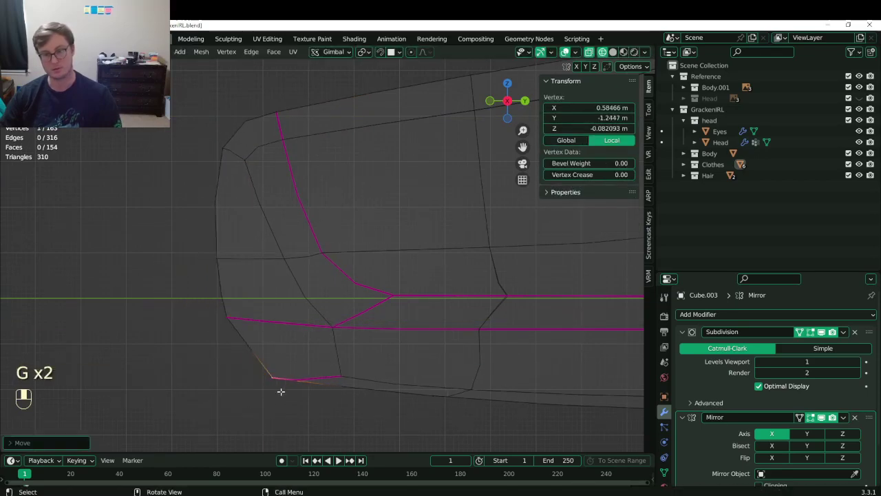
pyautogui.press('Tab')
pyautogui.press('z')
pyautogui.scroll(-5, 358, 344)
pyautogui.moveTo(368, 314); pyautogui.dragTo(444, 319, button='middle')
pyautogui.keyDown('shift'); pyautogui.moveTo(444, 320); pyautogui.dragTo(378, 318, button='middle'); pyautogui.keyUp('shift')
pyautogui.scroll(-2, 364, 320)
pyautogui.hotkey('ctrl', 's')
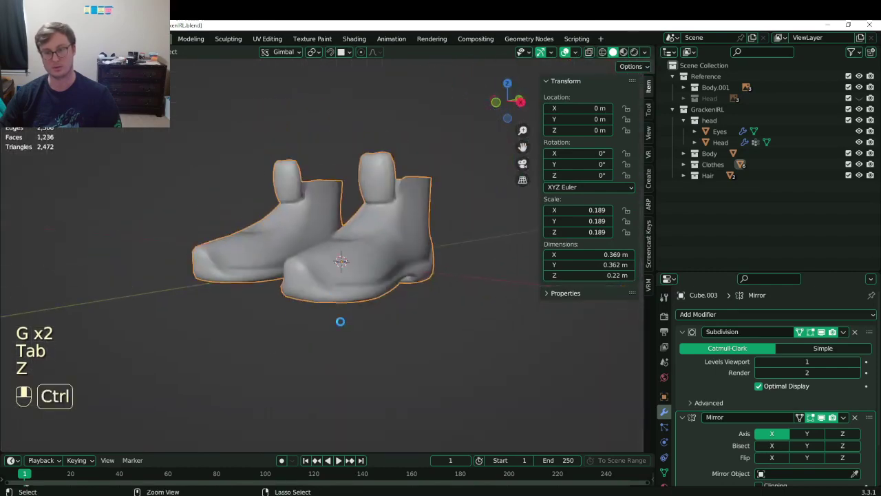
pyautogui.hotkey('ctrl', 's')
# Leave local view, compare the shoes with the full character and the reference photo, and save the file.
pyautogui.moveTo(352, 290); pyautogui.dragTo(337, 327, button='middle')
pyautogui.press('/')
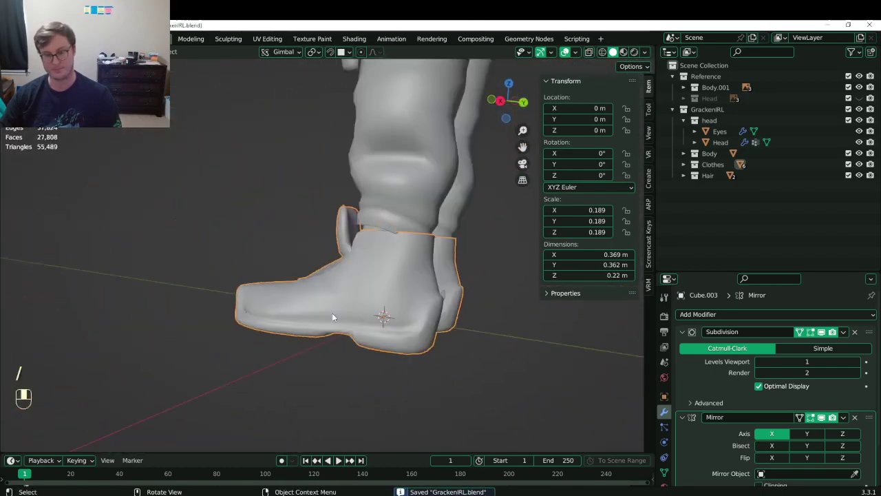
pyautogui.moveTo(374, 297); pyautogui.dragTo(433, 303, button='middle')
pyautogui.click(350, 324)
pyautogui.scroll(5, 292, 312)
pyautogui.moveTo(292, 312); pyautogui.dragTo(360, 278, button='middle')
pyautogui.hotkey('ctrl', 's')
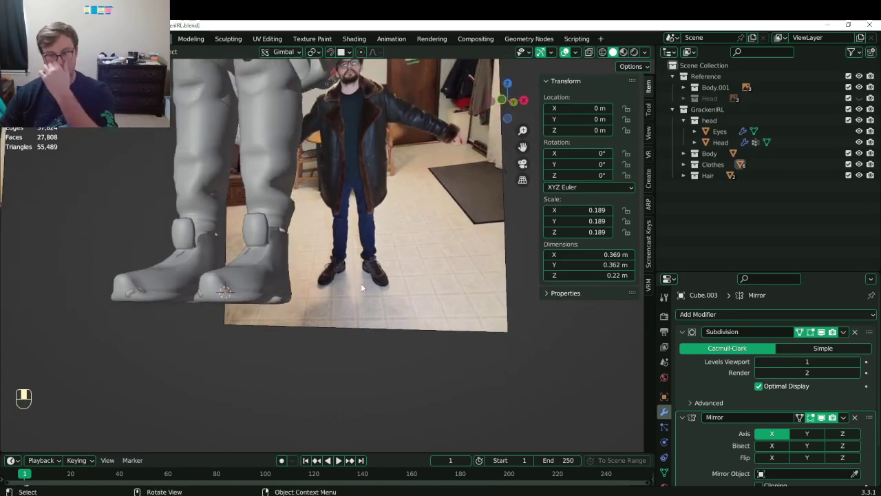
# Check the shoes against the reference photo, then isolate the shoe mesh in local view and enter Edit Mode.
pyautogui.scroll(3, 377, 269)
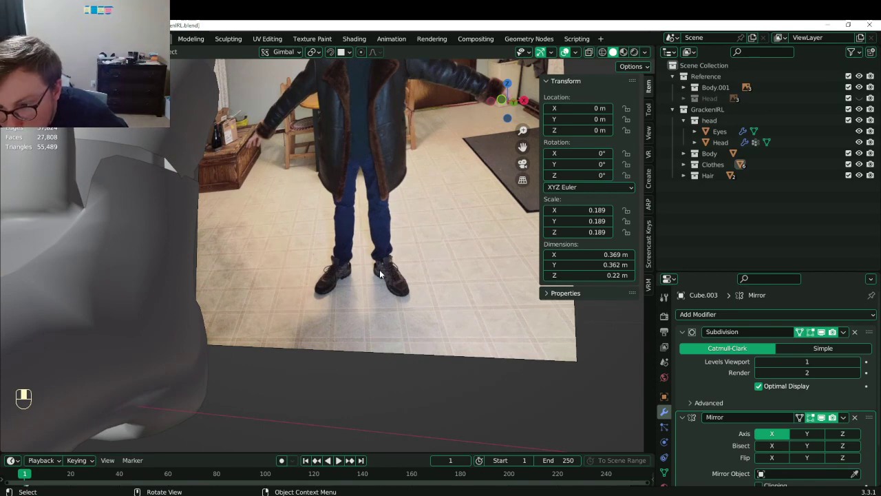
pyautogui.moveTo(400, 258); pyautogui.dragTo(230, 292, button='middle')
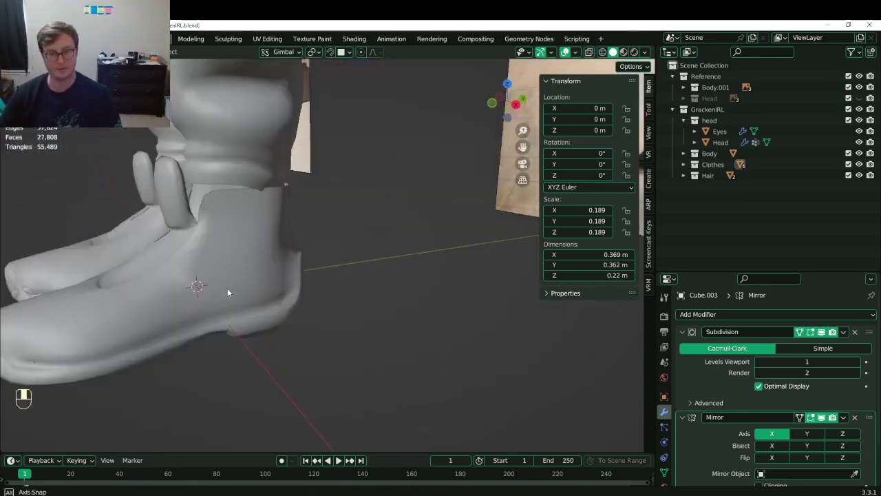
pyautogui.click(257, 220)
pyautogui.press('/')
pyautogui.press('Tab')
# Select the edges along the ankle opening's rim, leaving out the front below the tongue, and extrude them in place.
pyautogui.moveTo(420, 300); pyautogui.dragTo(362, 276, button='middle')
pyautogui.scroll(2, 362, 276)
pyautogui.keyDown('shift'); pyautogui.click(359, 239); pyautogui.keyUp('shift')
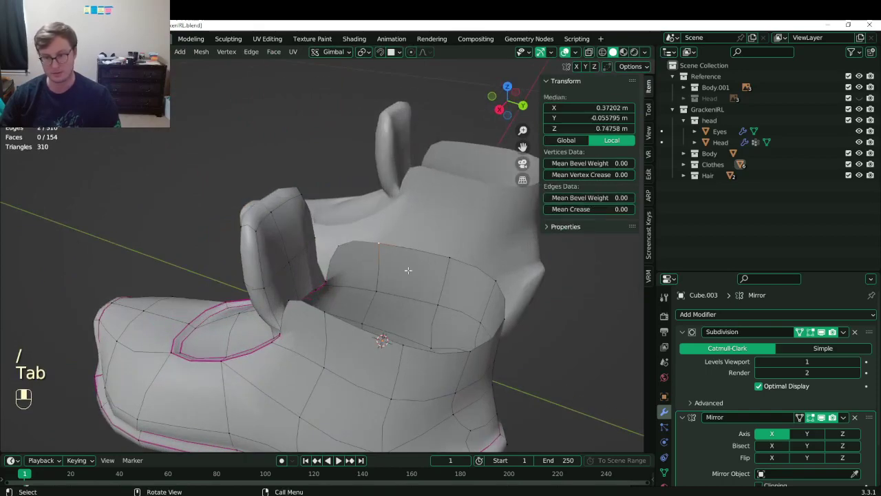
pyautogui.press('z')
pyautogui.click(391, 255)
pyautogui.moveTo(391, 255); pyautogui.dragTo(425, 290, button='middle')
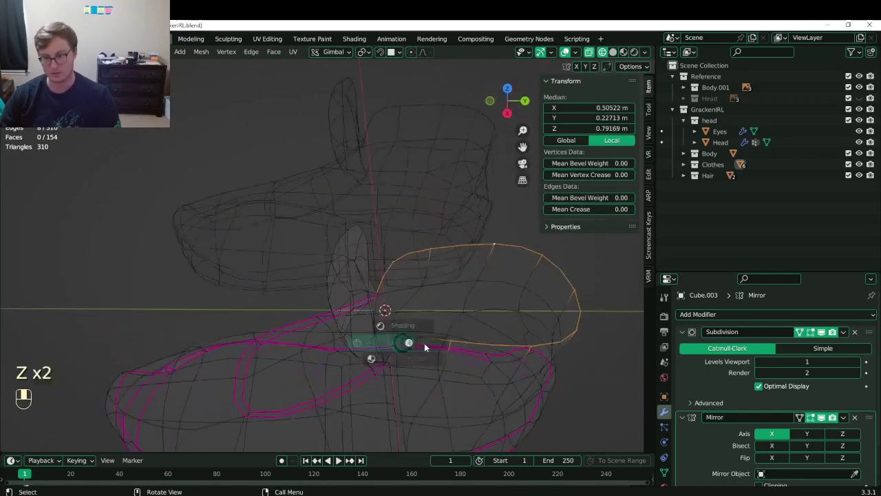
pyautogui.click(426, 344)
pyautogui.keyDown('alt'); pyautogui.keyDown('shift'); pyautogui.click(454, 332); pyautogui.keyUp('shift'); pyautogui.keyUp('alt')
pyautogui.moveTo(454, 331)
pyautogui.mouseDown(button='middle')
pyautogui.moveTo(371, 358)
pyautogui.moveTo(351, 284)
pyautogui.moveTo(379, 254)
pyautogui.moveTo(377, 241)
pyautogui.moveTo(347, 250)
pyautogui.moveTo(351, 322)
pyautogui.mouseUp(button='middle')
pyautogui.scroll(3, 350, 284)
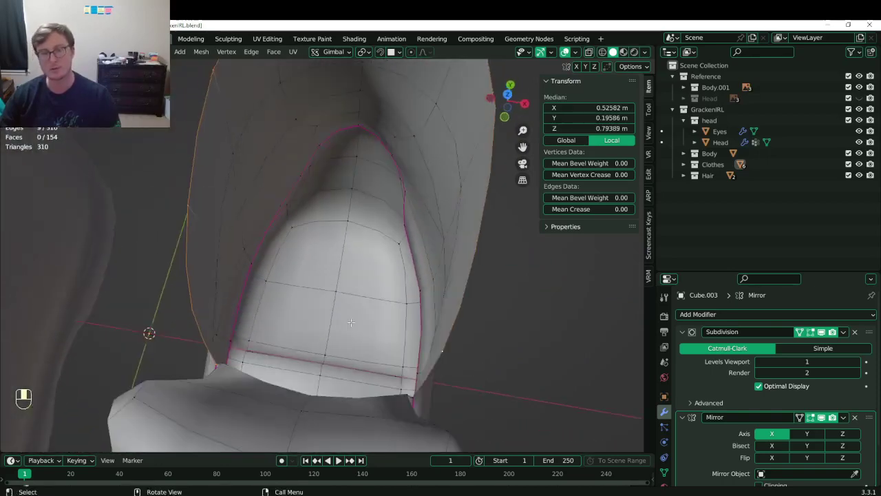
pyautogui.press('z')
pyautogui.press('b')
pyautogui.moveTo(206, 359); pyautogui.dragTo(229, 378, button='middle')
pyautogui.press('z')
pyautogui.scroll(-3, 395, 278)
pyautogui.press('e')
pyautogui.rightClick(409, 247)
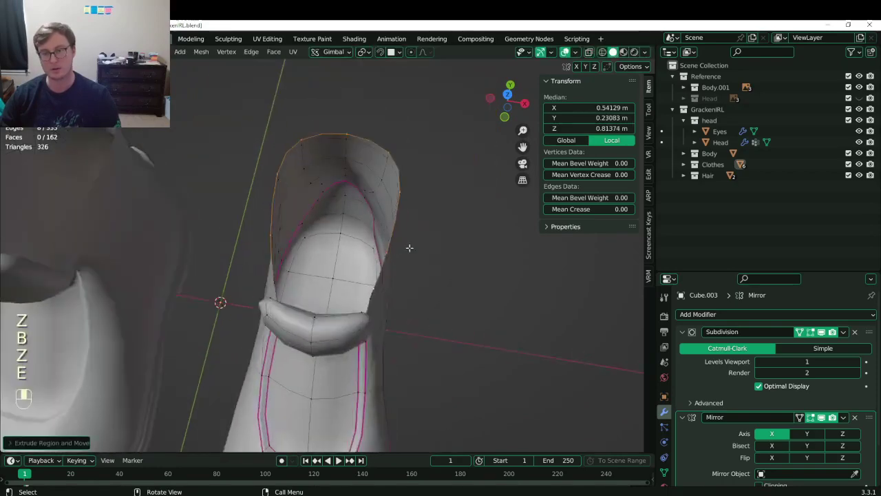
# Scale the extruded rim edges inward, including along the Y axis, to give the ankle opening thickness.
pyautogui.press('s')
pyautogui.press('s')
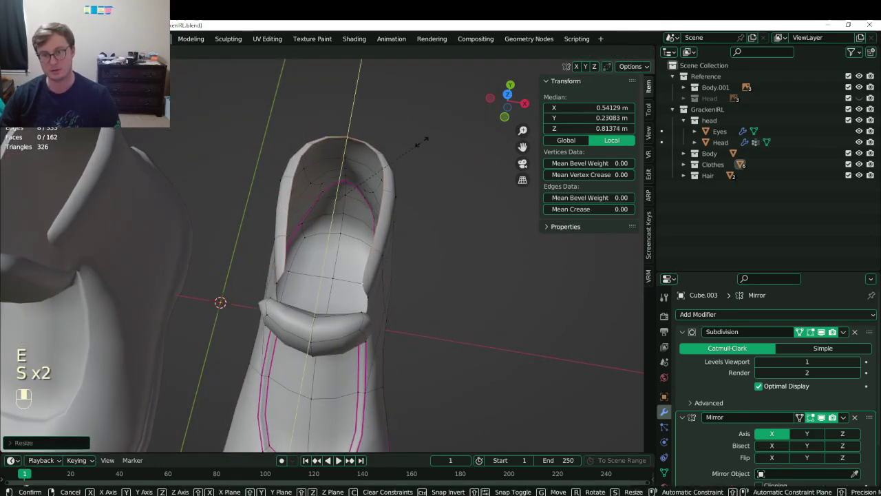
pyautogui.click(418, 143)
# Fill the gaps at both front ends of the thickened rim with faces and save the file.
pyautogui.moveTo(418, 143); pyautogui.dragTo(294, 186, button='middle')
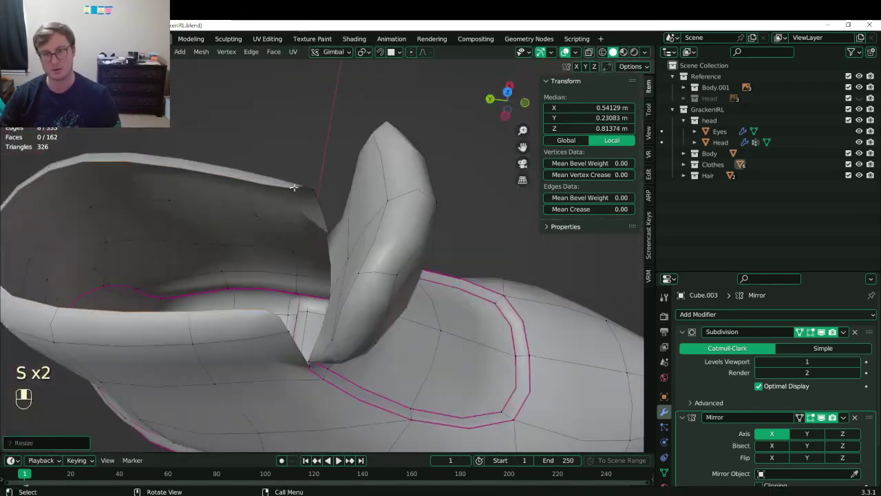
pyautogui.click(303, 188)
pyautogui.keyDown('shift'); pyautogui.click(329, 238); pyautogui.keyUp('shift')
pyautogui.press('f')
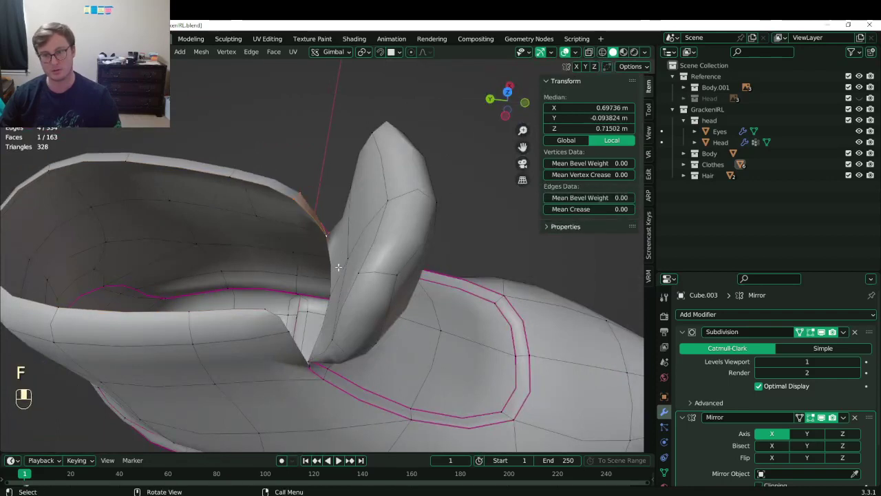
pyautogui.click(308, 352)
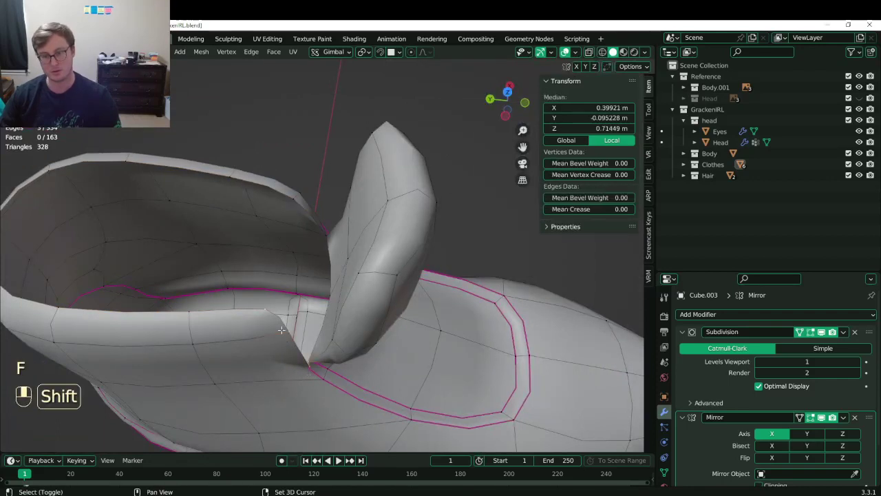
pyautogui.scroll(-5, 256, 324)
pyautogui.hotkey('ctrl', 's')
pyautogui.moveTo(289, 298); pyautogui.dragTo(307, 302, button='middle')
pyautogui.scroll(2, 375, 279)
pyautogui.hotkey('ctrl', 's')
pyautogui.scroll(3, 311, 281)
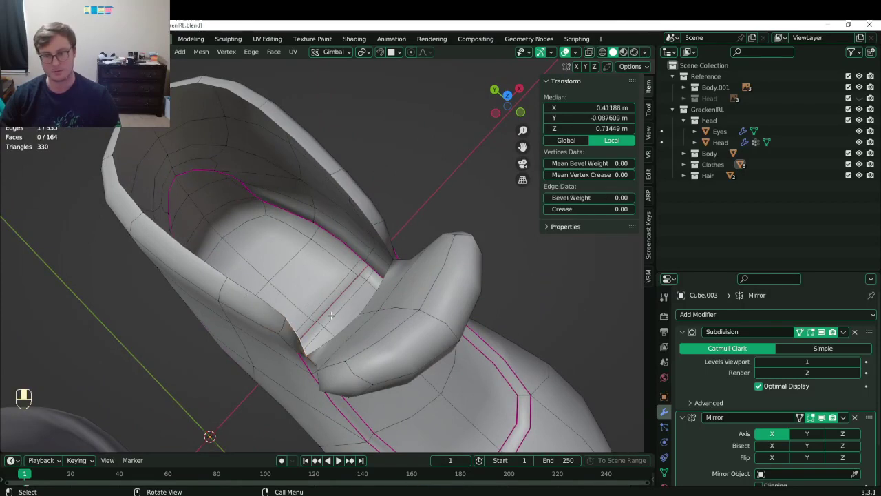
# Bridge the two front rim ends with a face behind the tongue and add a loop cut down its middle.
pyautogui.press('f')
pyautogui.hotkey('ctrl', 'r')
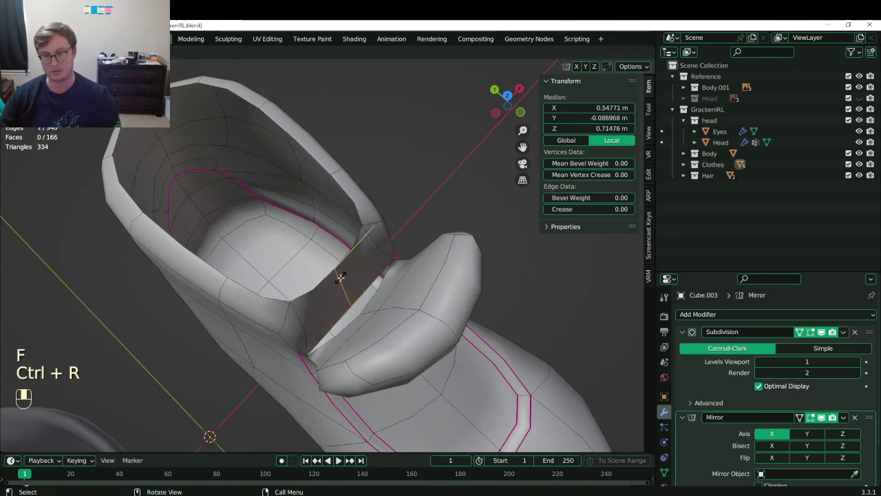
pyautogui.click(344, 282)
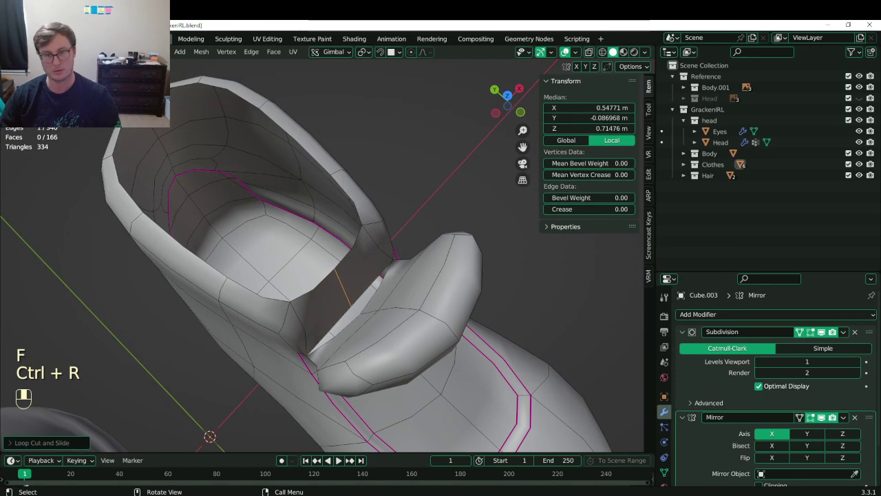
# Merge the bridging panel's lower middle vertex onto the tongue's base vertex using At Last, and save the file.
pyautogui.keyDown('shift'); pyautogui.click(354, 303); pyautogui.keyUp('shift')
pyautogui.press('m')
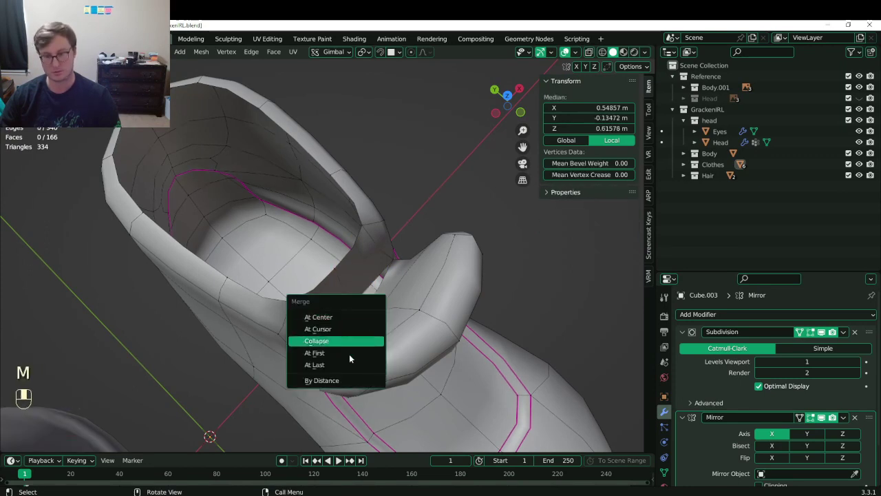
pyautogui.click(349, 364)
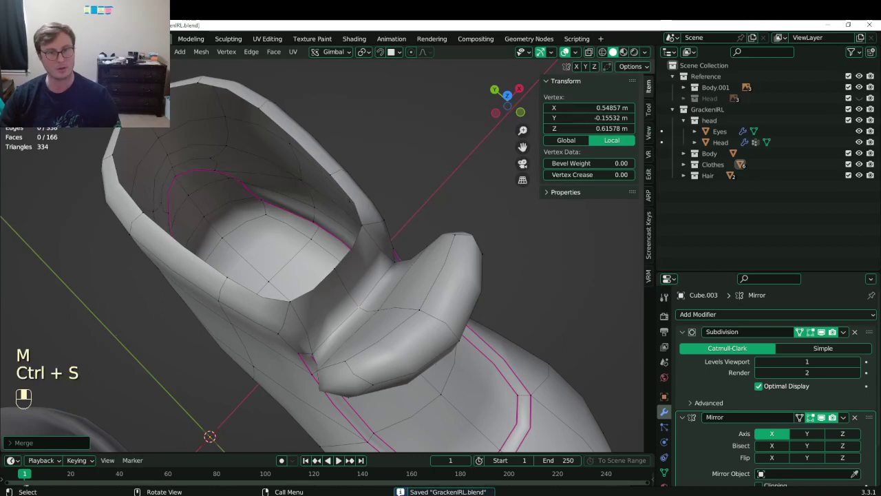
# Try a mean crease of 1.00 on the two side edges of the panel behind the tongue, and undo it.
pyautogui.click(371, 284)
pyautogui.keyDown('alt'); pyautogui.keyDown('shift'); pyautogui.click(350, 260); pyautogui.keyUp('shift'); pyautogui.keyUp('alt')
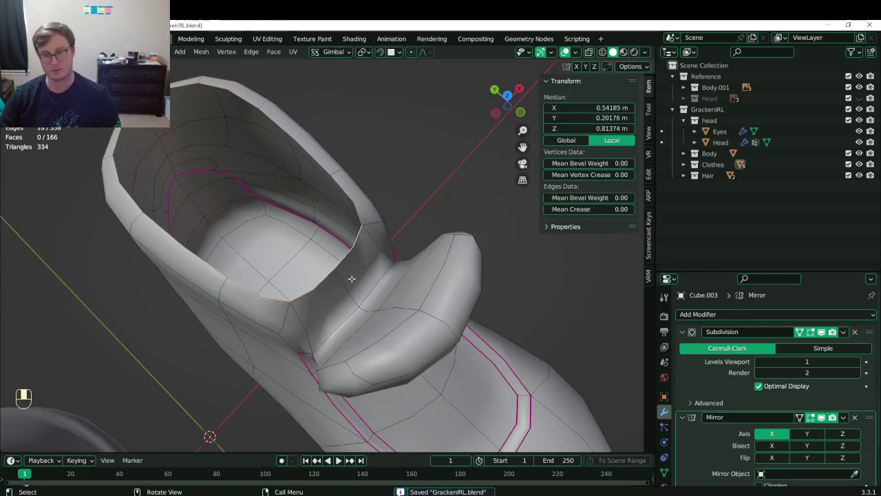
pyautogui.moveTo(352, 274); pyautogui.dragTo(334, 279, button='middle')
pyautogui.keyDown('shift'); pyautogui.click(374, 213); pyautogui.keyUp('shift')
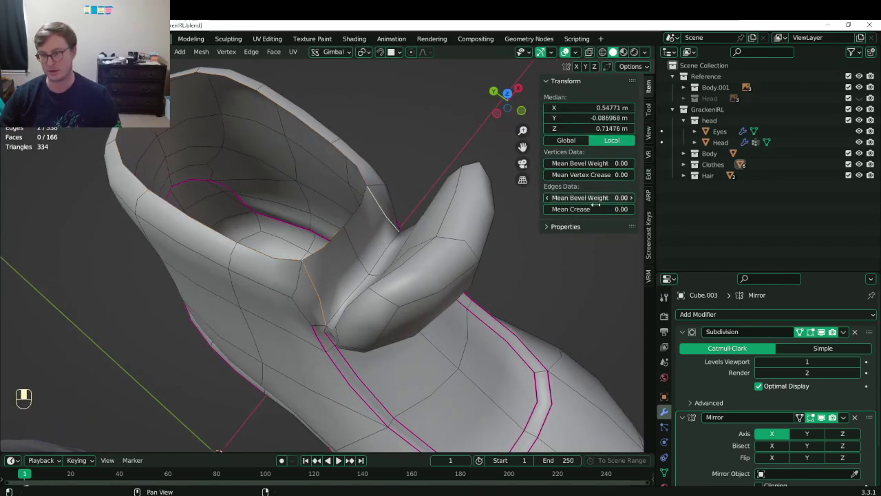
pyautogui.moveTo(590, 209); pyautogui.dragTo(640, 210)
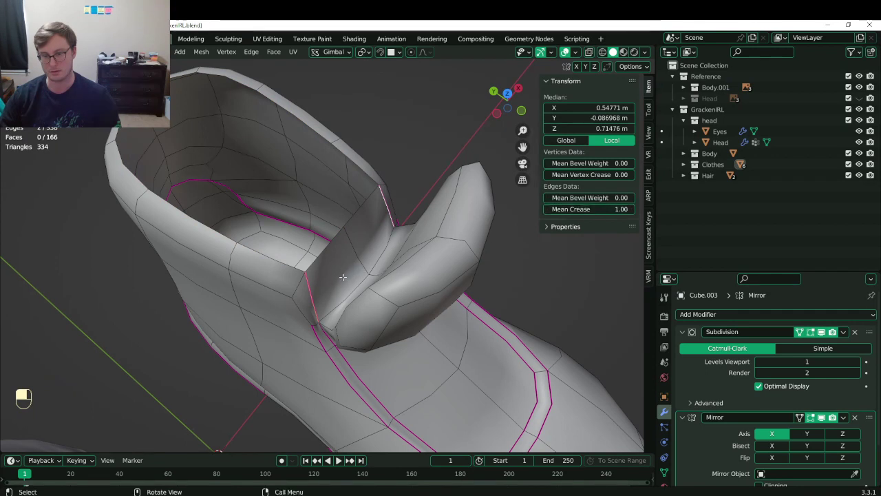
pyautogui.hotkey('ctrl', 'z')
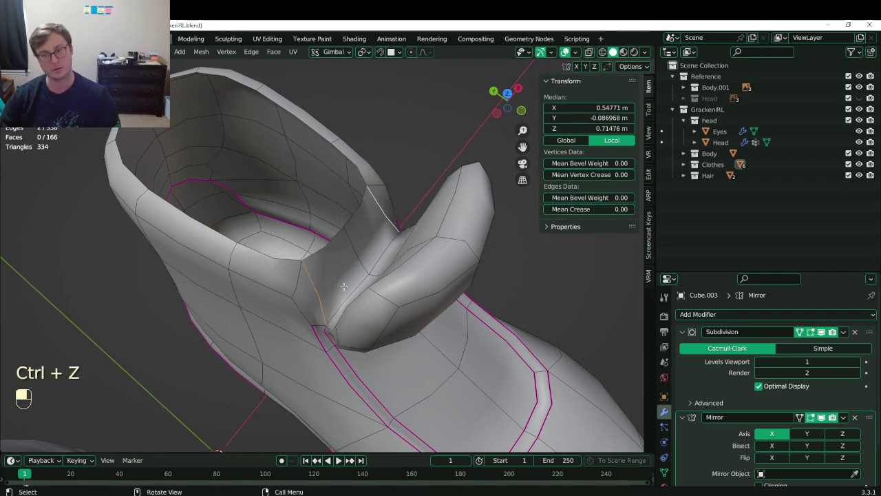
# Bevel the side and bottom edges of the panel behind the tongue, dissolve the extra edge at each rim corner, and save the file.
pyautogui.hotkey('ctrl', 'b')
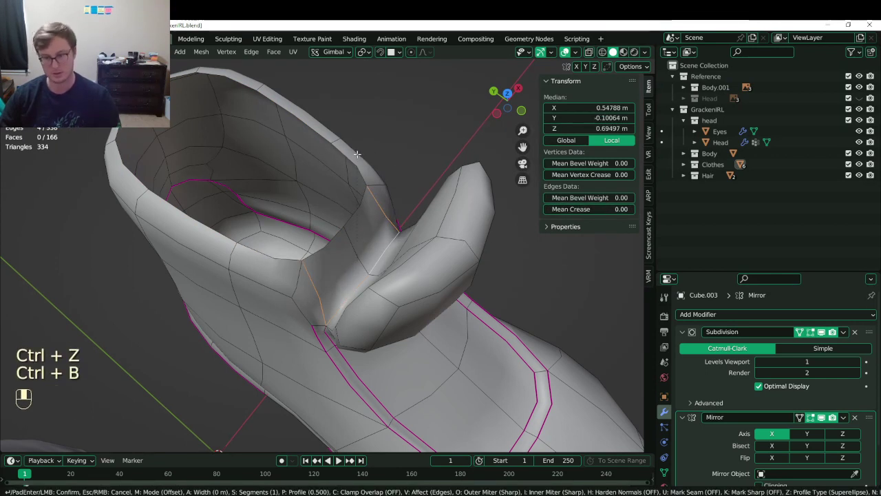
pyautogui.click(332, 188)
pyautogui.click(346, 244)
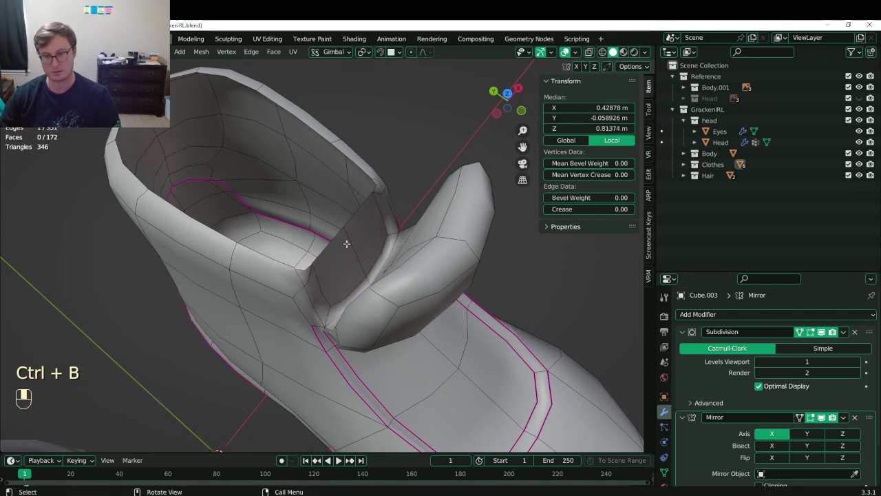
pyautogui.press('x')
pyautogui.click(346, 244)
pyautogui.moveTo(346, 243); pyautogui.dragTo(343, 236, button='middle')
pyautogui.click(370, 199)
pyautogui.press('x')
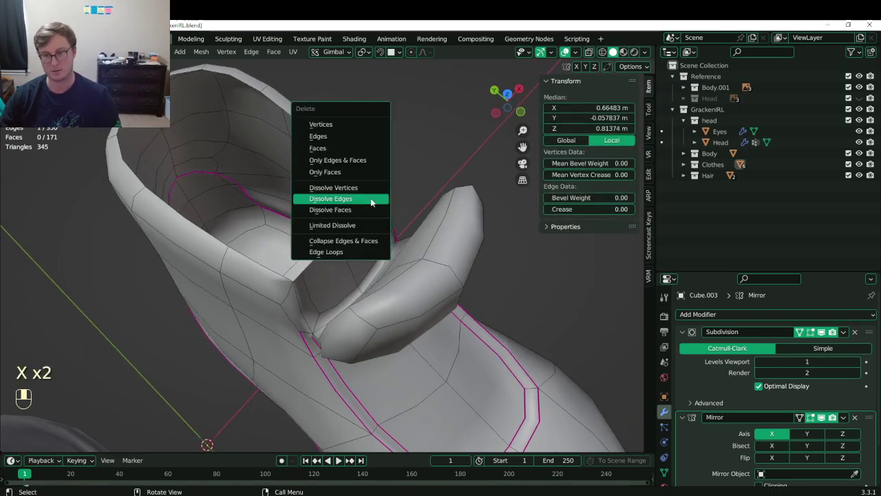
pyautogui.click(370, 199)
pyautogui.scroll(2, 358, 261)
pyautogui.hotkey('ctrl', 's')
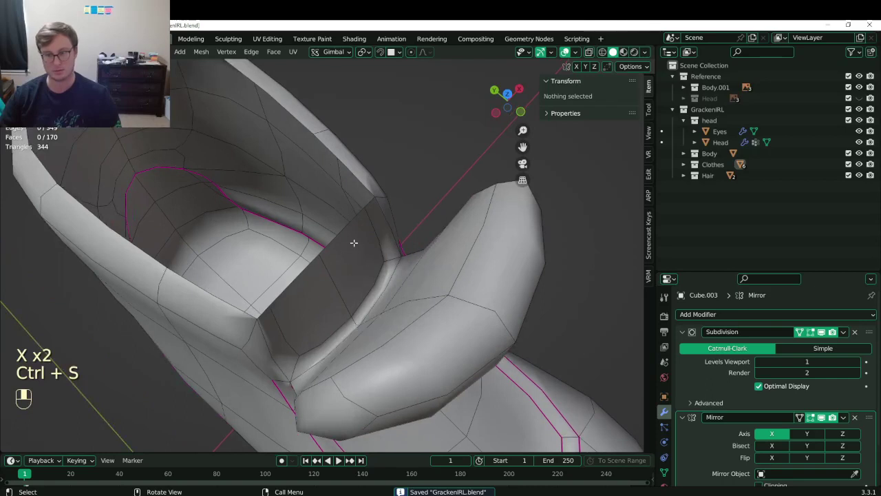
# Set the mean crease of the panel's side and bottom border edges to 1.00.
pyautogui.click(280, 340)
pyautogui.keyDown('shift'); pyautogui.click(372, 297); pyautogui.keyUp('shift')
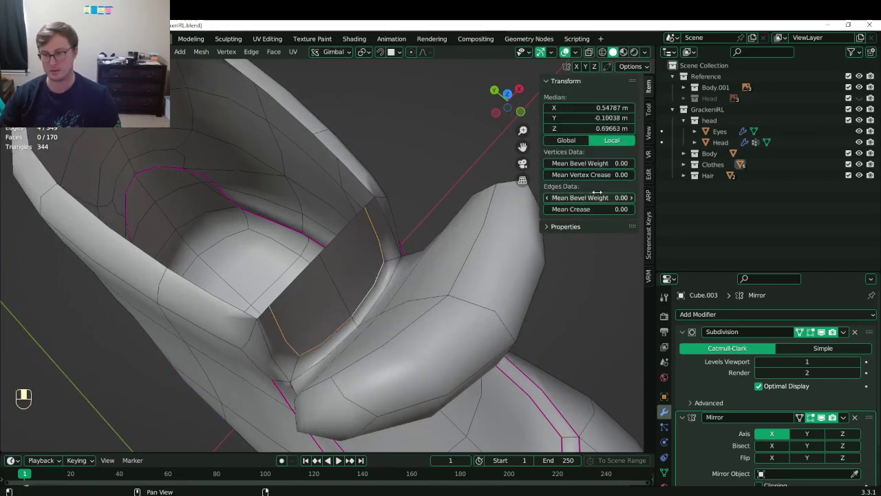
pyautogui.moveTo(589, 209); pyautogui.dragTo(634, 209)
# Scale the creased panel border and move it slightly toward the heel along the Y axis, and save the file.
pyautogui.press('s')
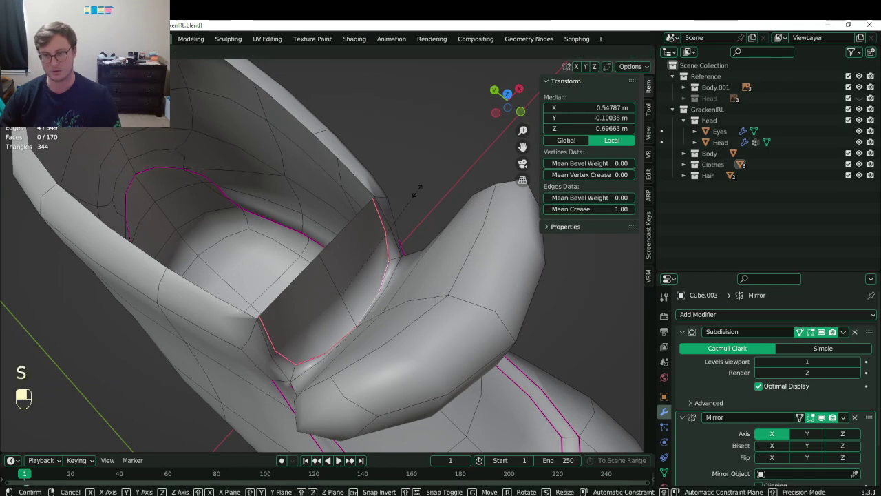
pyautogui.click(405, 199)
pyautogui.press('g')
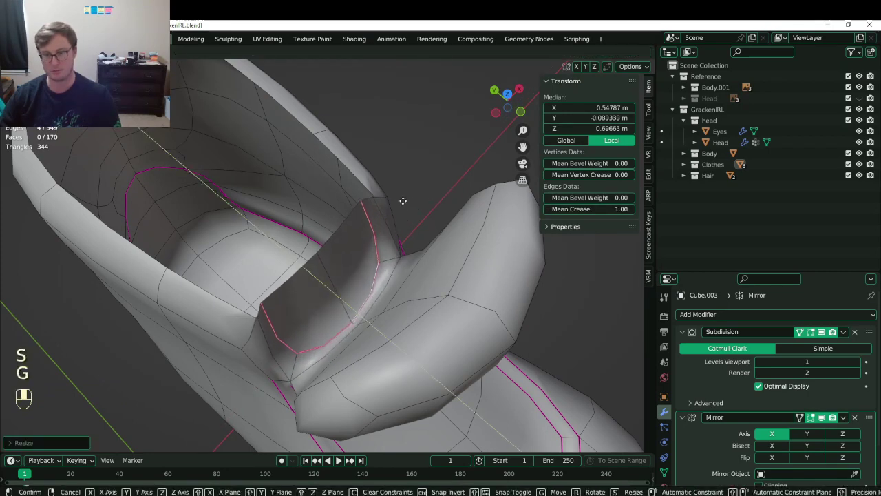
pyautogui.click(403, 200)
pyautogui.press('s')
pyautogui.click(416, 213)
pyautogui.moveTo(323, 219); pyautogui.dragTo(360, 173, button='middle')
pyautogui.hotkey('ctrl', 's')
# Extrude the inner rim edges around the heel, scale them inward and lower them into the shoe.
pyautogui.keyDown('alt'); pyautogui.keyDown('shift'); pyautogui.click(365, 155); pyautogui.keyUp('shift'); pyautogui.keyUp('alt')
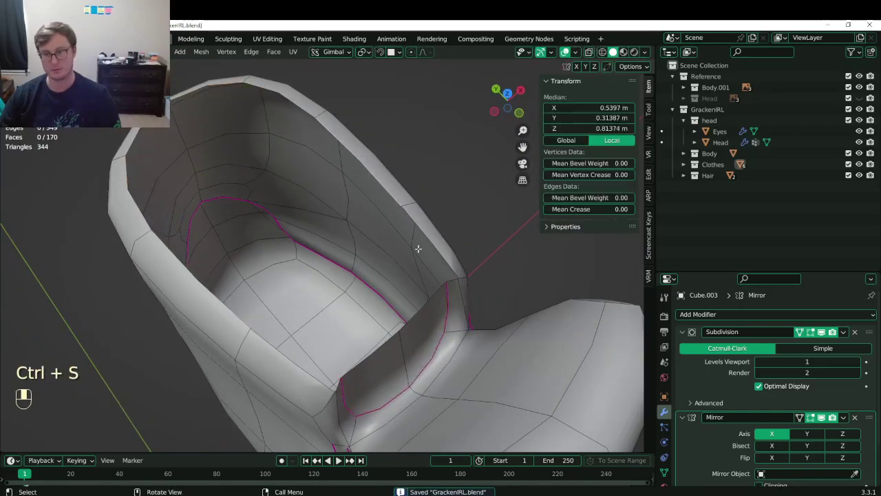
pyautogui.press('z')
pyautogui.click(344, 262)
pyautogui.press('z')
pyautogui.click(384, 268)
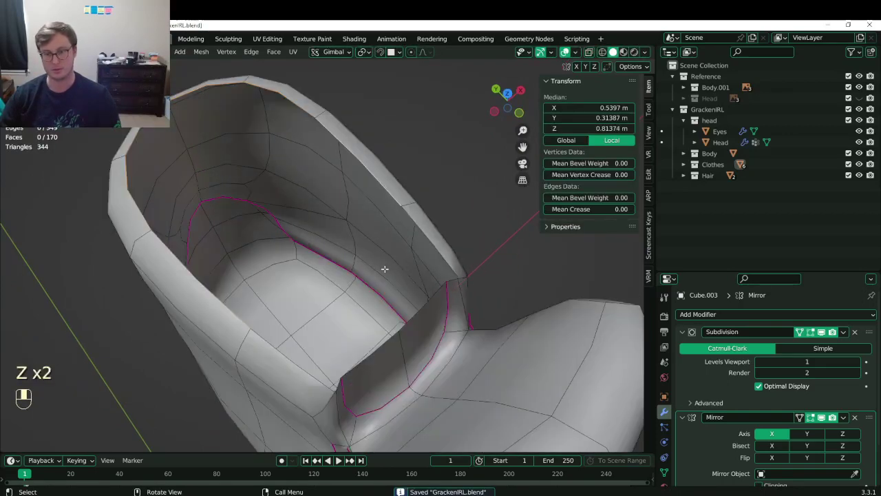
pyautogui.moveTo(367, 268); pyautogui.dragTo(362, 257, button='middle')
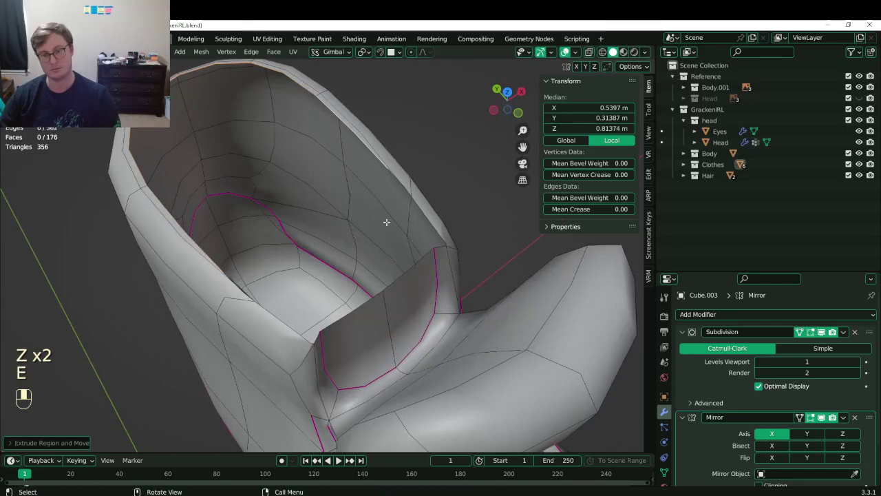
pyautogui.press('e')
pyautogui.press('s')
pyautogui.press('g')
pyautogui.click(419, 174)
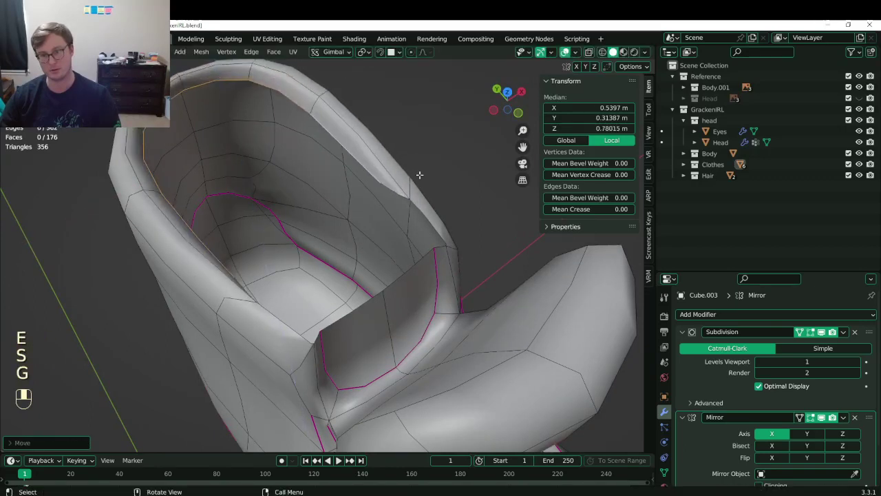
# Scale the extruded inner lip along the Y axis and move it forward toward the toe.
pyautogui.moveTo(392, 186); pyautogui.dragTo(397, 193, button='middle')
pyautogui.press('s')
pyautogui.press('y')
pyautogui.click(396, 175)
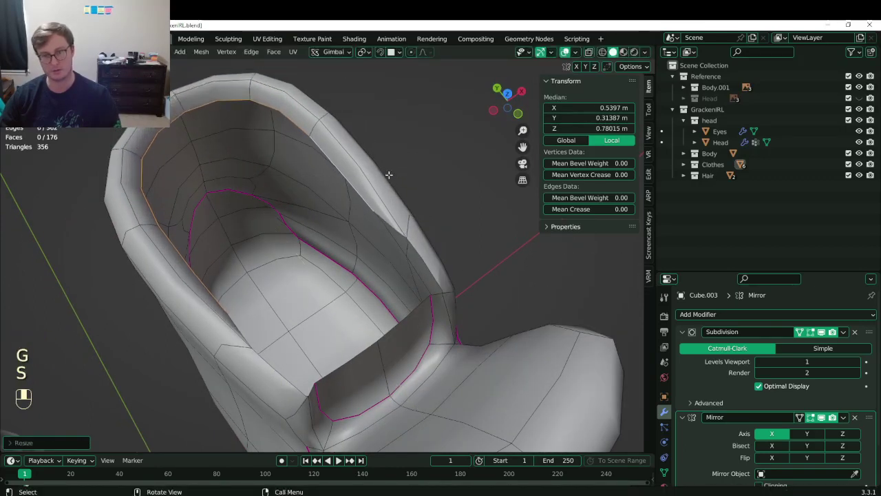
pyautogui.press('g')
pyautogui.click(396, 185)
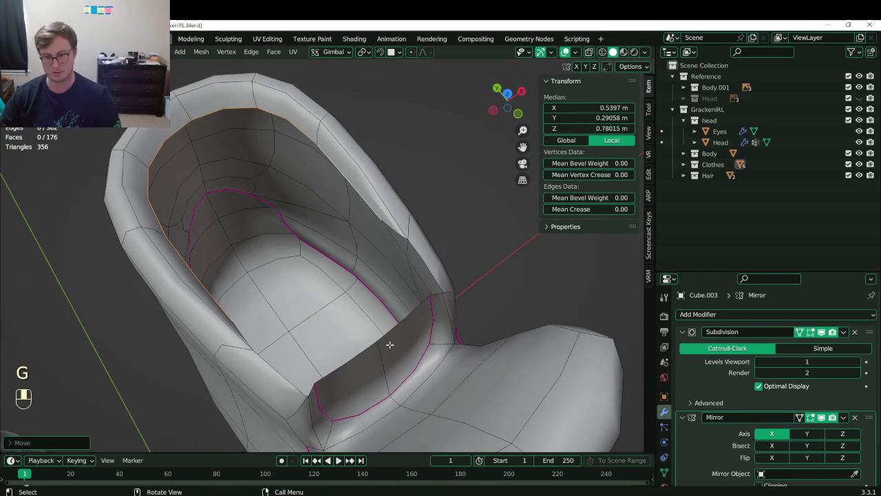
# Fill the gap between the tongue corner and the inner ankle rim on one side with a face.
pyautogui.click(434, 296)
pyautogui.keyDown('shift'); pyautogui.click(425, 254); pyautogui.keyUp('shift')
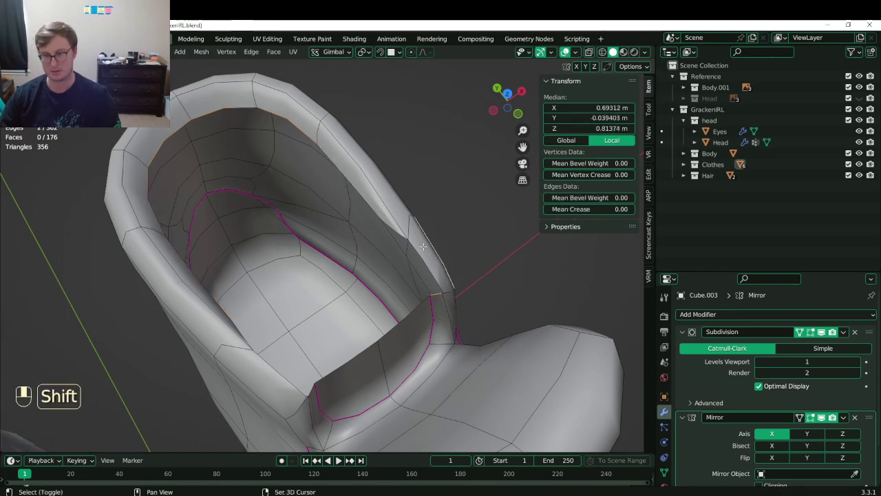
pyautogui.hotkey('ctrl', 'z')
pyautogui.hotkey('ctrl', 'z')
pyautogui.press('f')
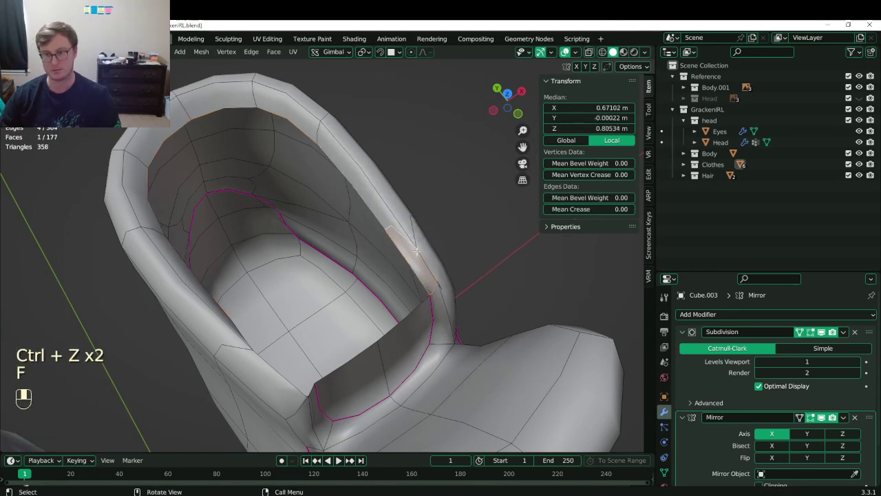
# Try to fill the matching gap between the tongue and the inner rim on the opposite side.
pyautogui.keyDown('shift'); pyautogui.click(276, 359); pyautogui.keyUp('shift')
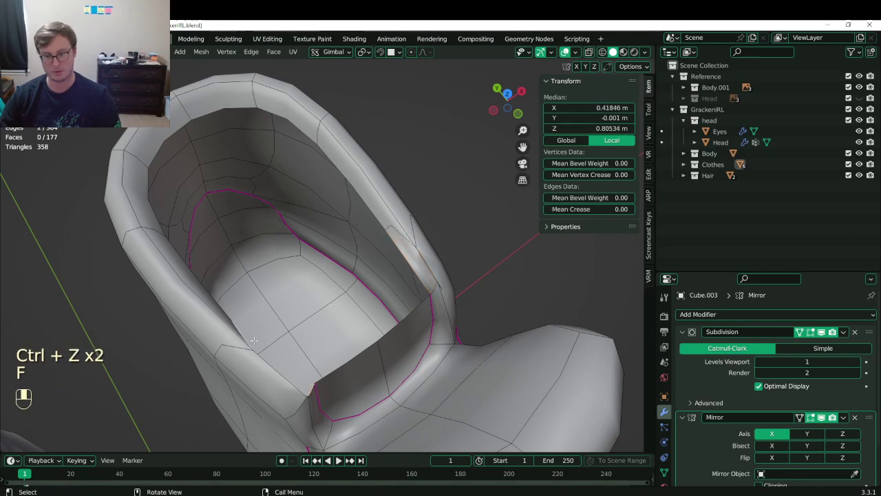
pyautogui.press('f')
pyautogui.hotkey('ctrl', 'z')
pyautogui.moveTo(305, 377); pyautogui.dragTo(162, 264, button='middle')
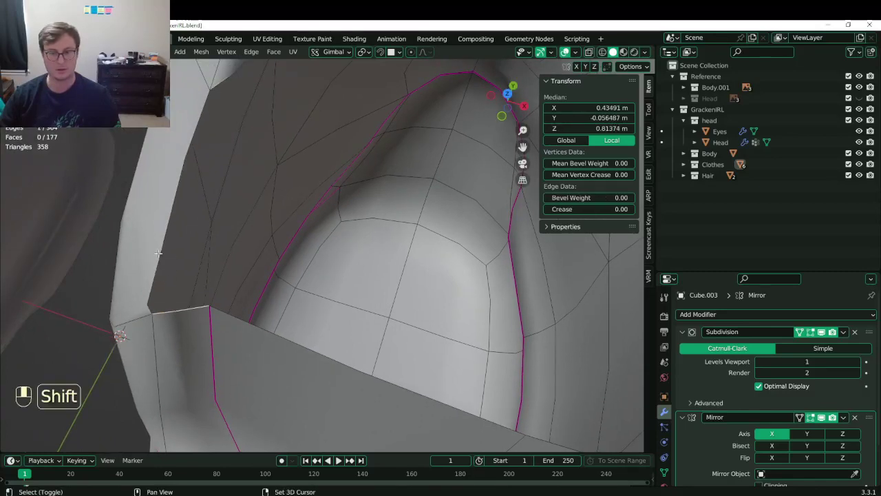
pyautogui.keyDown('shift'); pyautogui.click(158, 254); pyautogui.keyUp('shift')
pyautogui.scroll(-4, 207, 220)
pyautogui.keyDown('shift'); pyautogui.moveTo(397, 294); pyautogui.dragTo(363, 293, button='middle'); pyautogui.keyUp('shift')
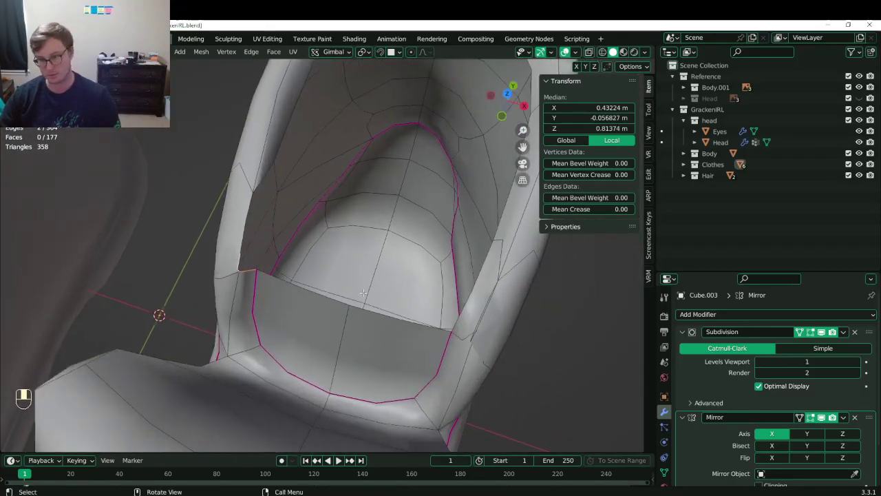
pyautogui.moveTo(455, 327); pyautogui.dragTo(444, 329, button='middle')
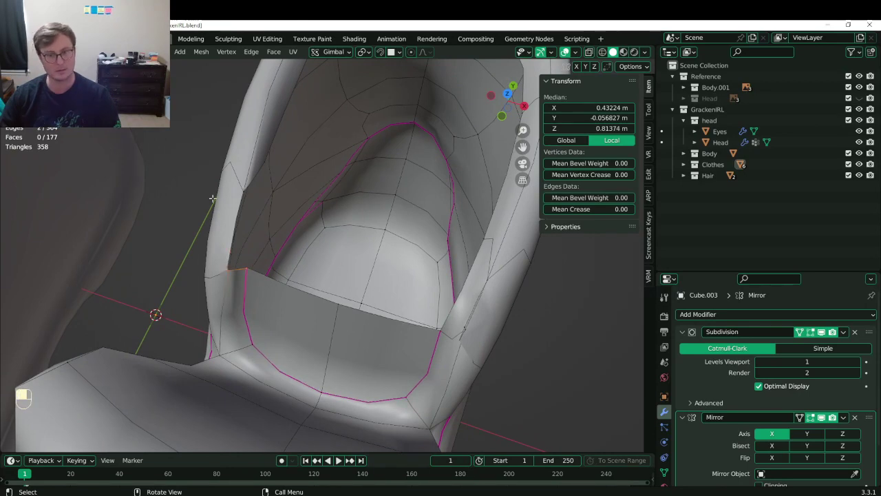
# Dissolve the surplus vertex where the inner rim meets the tongue.
pyautogui.moveTo(301, 267); pyautogui.dragTo(325, 248, button='middle')
pyautogui.click(413, 245)
pyautogui.moveTo(439, 256); pyautogui.dragTo(395, 284, button='middle')
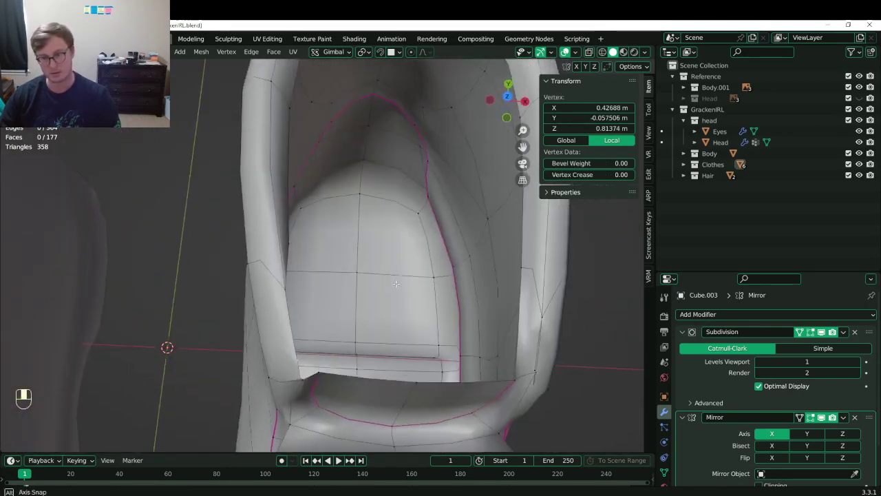
pyautogui.press('x')
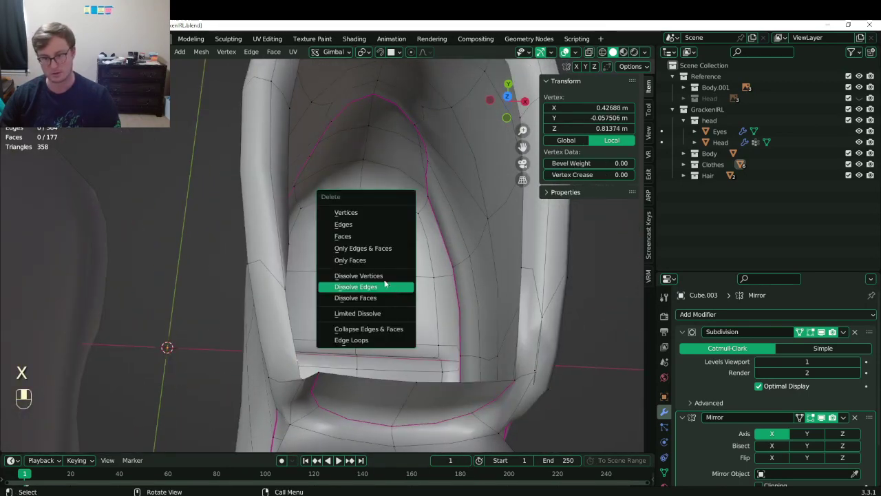
pyautogui.click(372, 275)
# Dissolve the surplus vertex at the rim corner on the tongue's other side and save the file.
pyautogui.keyDown('shift'); pyautogui.moveTo(435, 337); pyautogui.dragTo(377, 310, button='middle'); pyautogui.keyUp('shift')
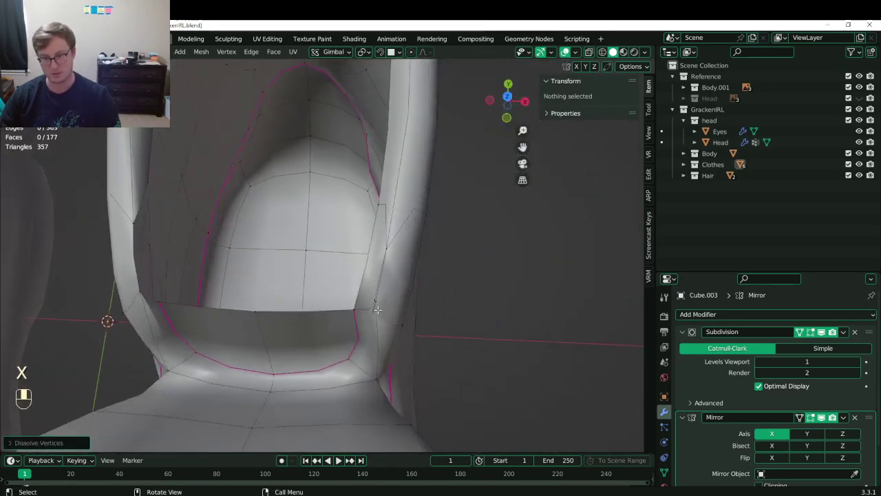
pyautogui.click(379, 297)
pyautogui.press('x')
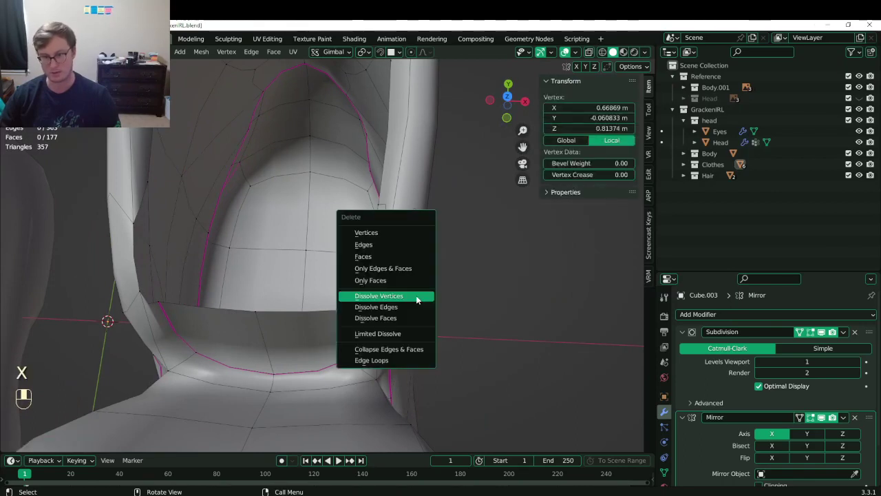
pyautogui.click(419, 295)
pyautogui.hotkey('ctrl', 'z')
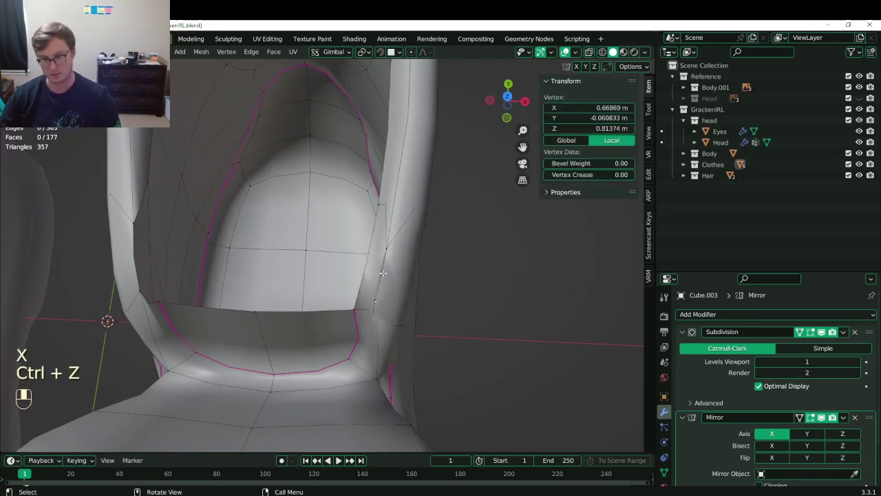
pyautogui.scroll(3, 403, 261)
pyautogui.press('g')
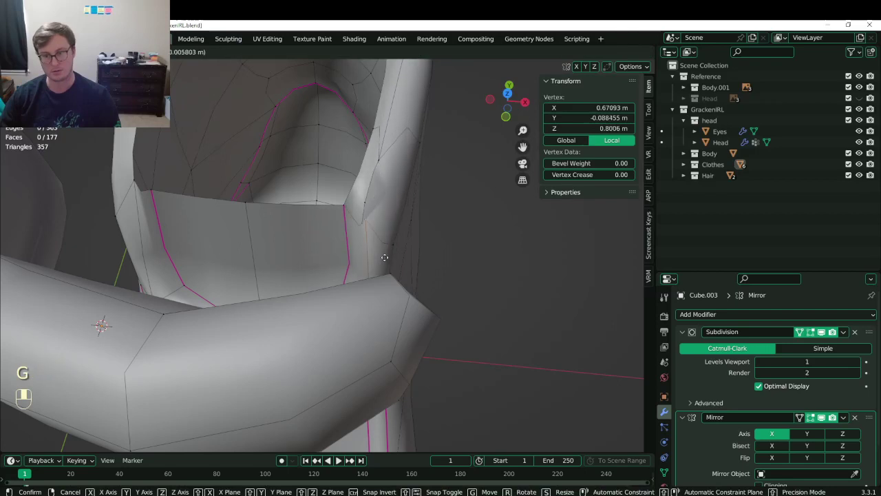
pyautogui.click(353, 206)
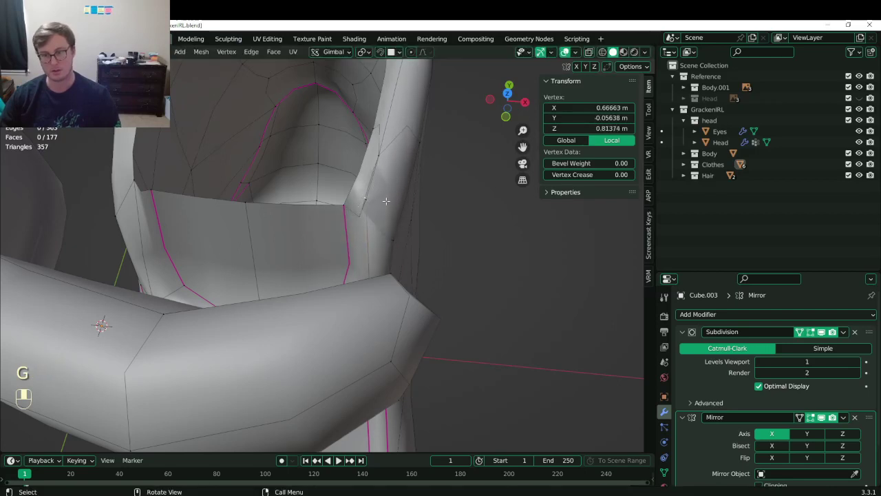
pyautogui.press('x')
pyautogui.click(337, 200)
pyautogui.moveTo(338, 200); pyautogui.dragTo(253, 269, button='middle')
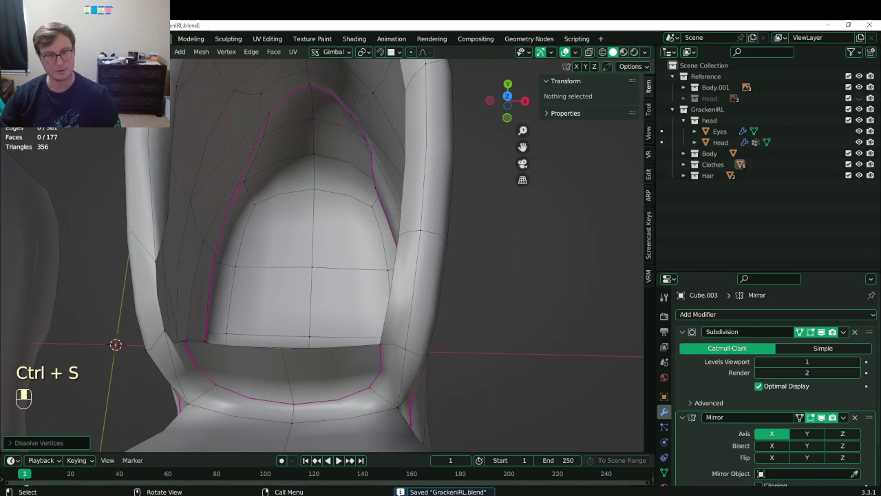
# Bridge the remaining inner rim edge and the tongue corner edge with a new face.
pyautogui.click(157, 249)
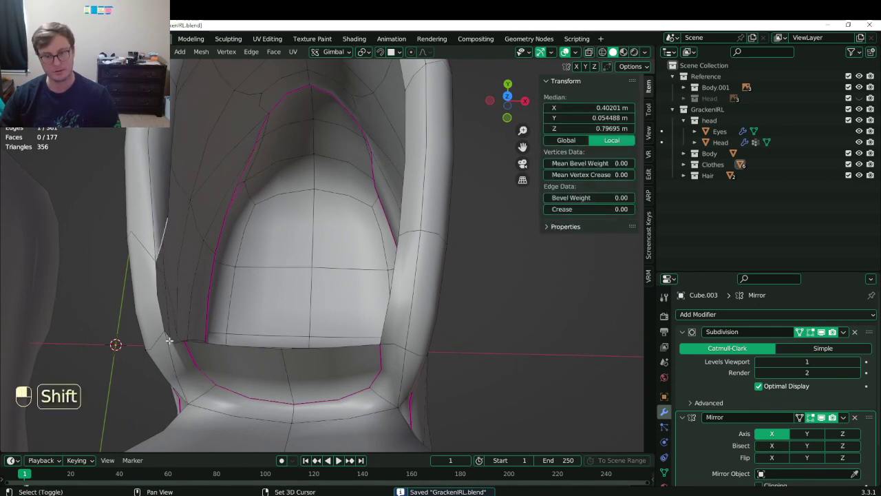
pyautogui.keyDown('shift'); pyautogui.click(169, 340); pyautogui.keyUp('shift')
pyautogui.press('f')
# Extrude the closed inner rim loop upward into an ankle collar and flatten its top ring with a Z scale of 0.
pyautogui.click(237, 352)
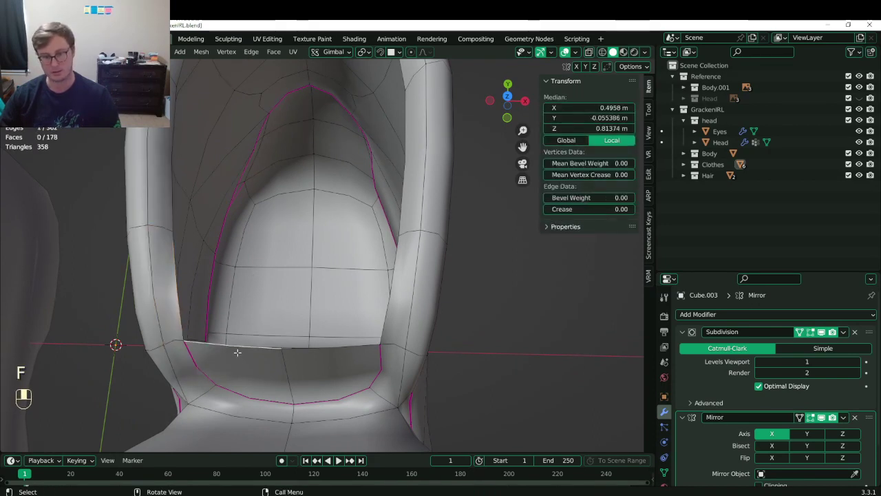
pyautogui.keyDown('alt'); pyautogui.keyDown('shift'); pyautogui.click(235, 351); pyautogui.keyUp('shift'); pyautogui.keyUp('alt')
pyautogui.moveTo(235, 351); pyautogui.dragTo(217, 262, button='middle')
pyautogui.press('KP_3')
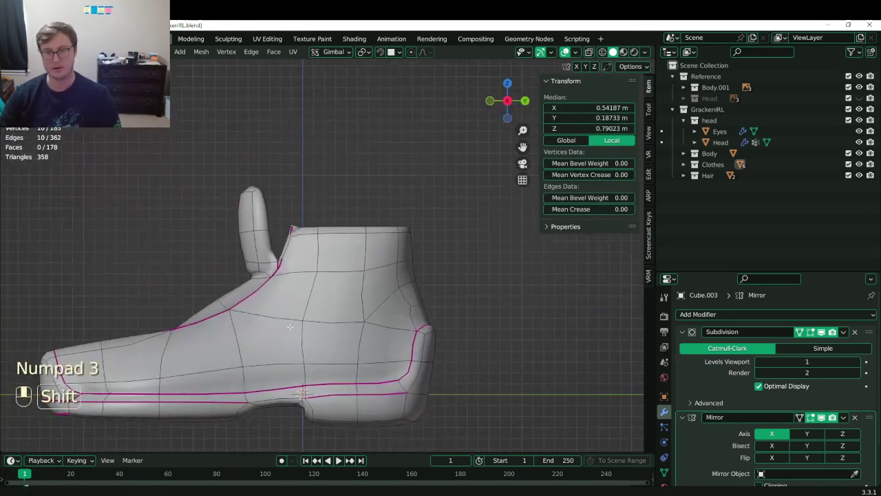
pyautogui.press('e')
pyautogui.click(392, 209)
pyautogui.press('s')
pyautogui.press('z')
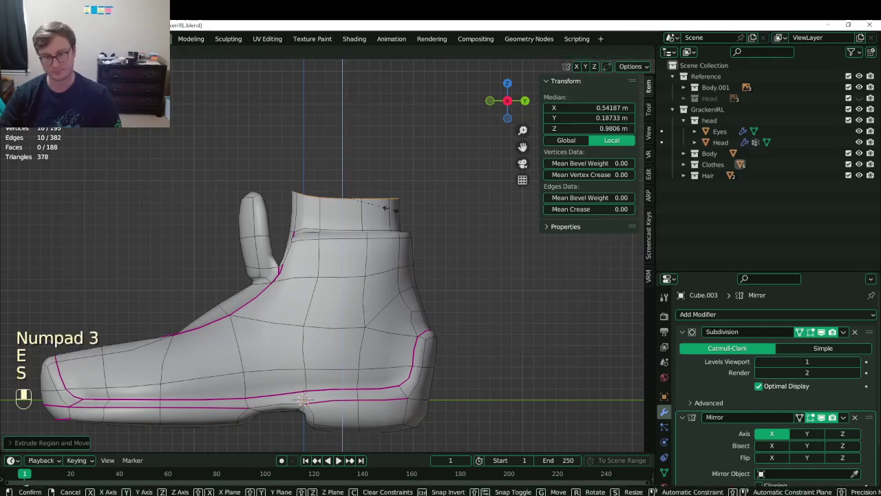
pyautogui.press('0')
pyautogui.click(393, 209)
# Scale the ankle collar's top ring, extrude it again and raise the new ring slightly.
pyautogui.keyDown('shift'); pyautogui.moveTo(393, 208); pyautogui.dragTo(384, 237, button='middle'); pyautogui.keyUp('shift')
pyautogui.scroll(4, 384, 236)
pyautogui.press('s')
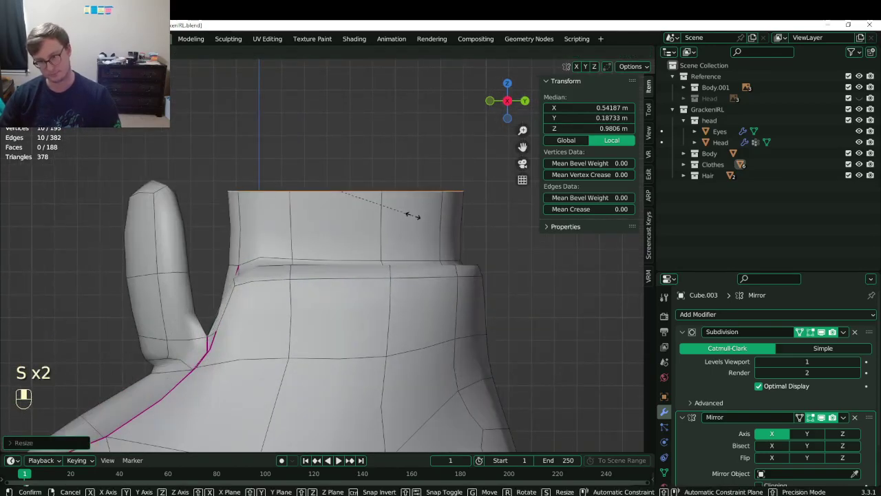
pyautogui.click(413, 216)
pyautogui.press('e')
pyautogui.click(416, 204)
pyautogui.press('g')
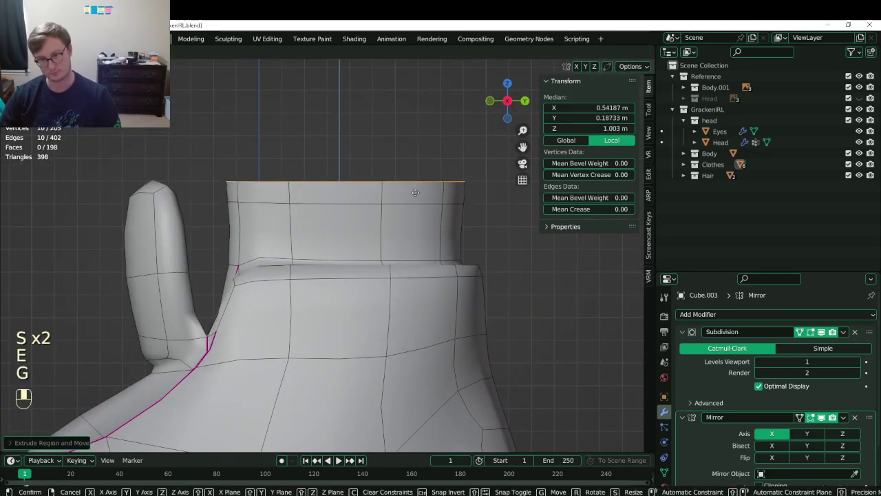
pyautogui.click(416, 185)
# Extrude and scale one more ring at the collar's top, return to Object Mode and save the file.
pyautogui.press('e')
pyautogui.moveTo(464, 177); pyautogui.dragTo(194, 305, button='middle')
pyautogui.press('s')
pyautogui.click(457, 174)
pyautogui.press('Tab')
pyautogui.scroll(-6, 417, 238)
pyautogui.scroll(2, 387, 315)
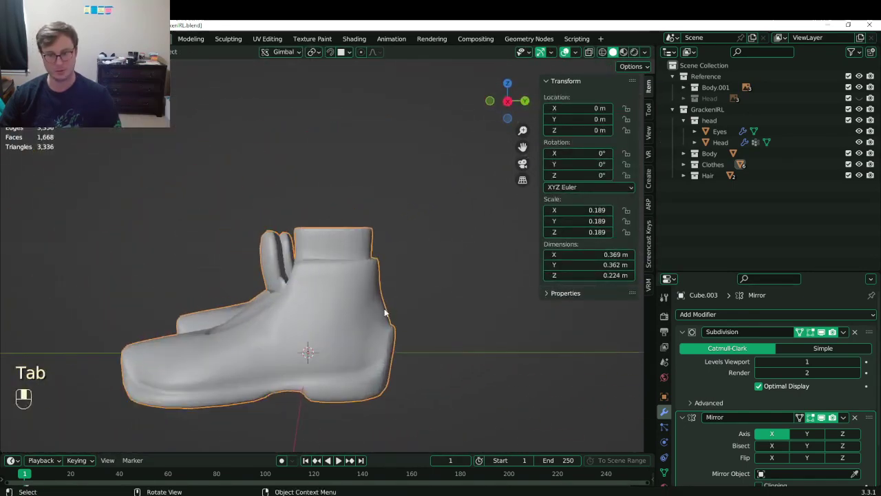
pyautogui.moveTo(388, 314); pyautogui.dragTo(296, 317, button='middle')
pyautogui.hotkey('ctrl', 's')
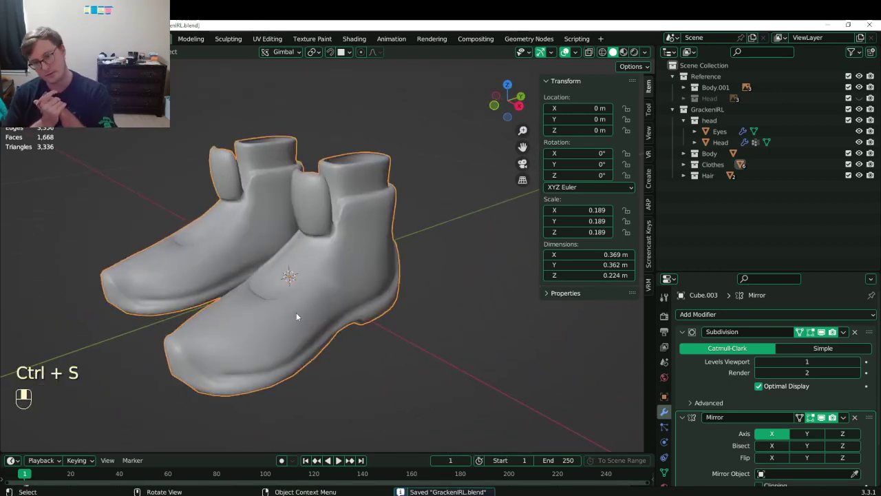
# Leave the isolated view, save the file and check the shoes on the full character against the reference photos.
pyautogui.press('KP_Divide')
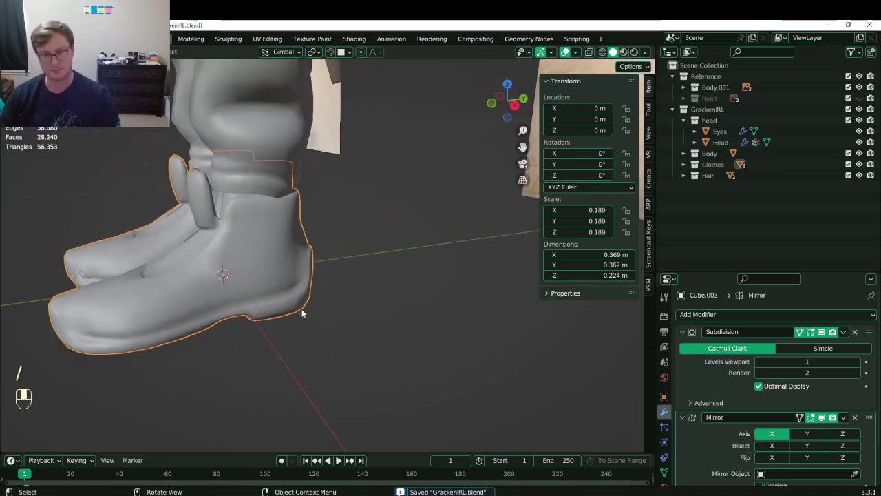
pyautogui.moveTo(301, 309); pyautogui.dragTo(409, 235, button='middle')
pyautogui.hotkey('ctrl', 's')
pyautogui.scroll(-10, 407, 239)
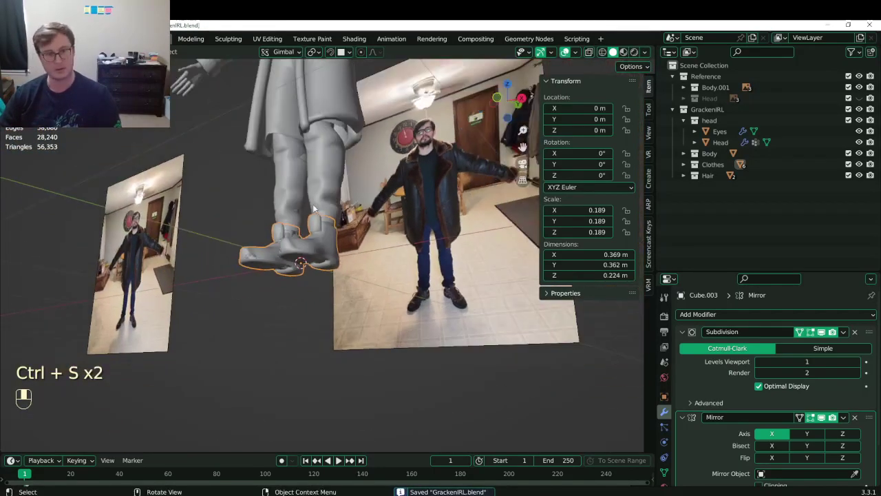
pyautogui.scroll(5, 354, 218)
pyautogui.moveTo(334, 180); pyautogui.dragTo(330, 313, button='middle')
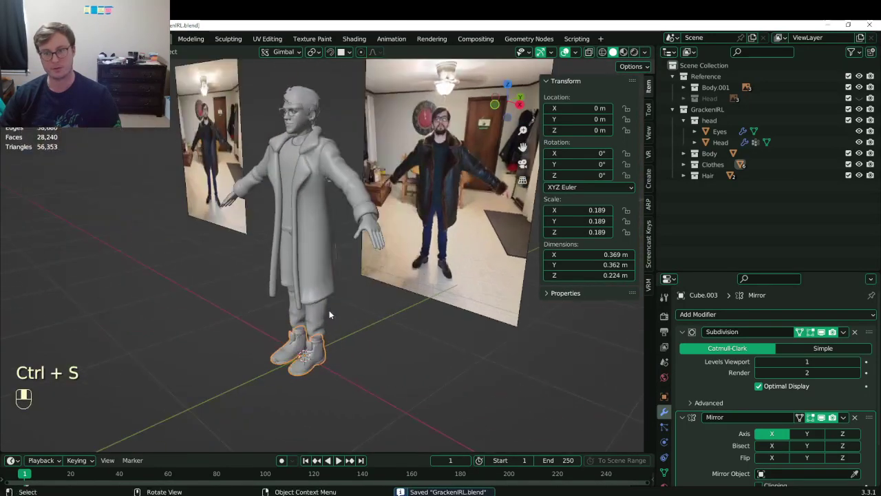
pyautogui.keyDown('shift'); pyautogui.moveTo(436, 306); pyautogui.dragTo(323, 289, button='middle'); pyautogui.keyUp('shift')
# Scale the front body reference photo up by a factor of 10.
pyautogui.click(359, 227)
pyautogui.scroll(-4, 360, 222)
pyautogui.press('s')
pyautogui.click(377, 218)
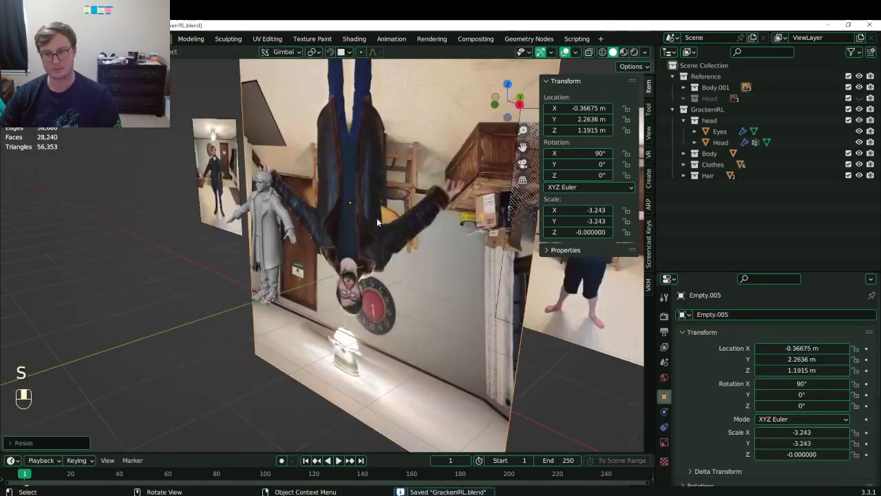
pyautogui.hotkey('ctrl', 'z')
pyautogui.write('s10')
pyautogui.click(372, 278)
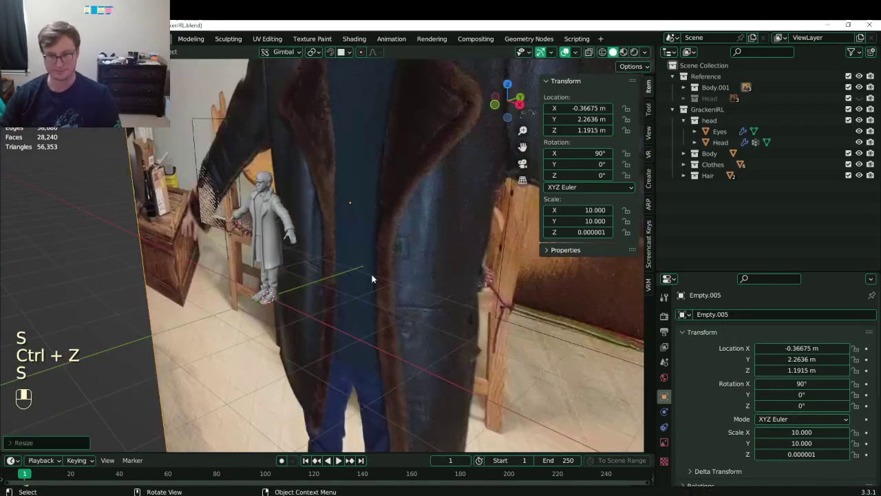
# Raise the enlarged reference photo along Z until its shoes come near the character's height.
pyautogui.press('g')
pyautogui.click(319, 337)
pyautogui.press('g')
pyautogui.click(335, 166)
pyautogui.press('g')
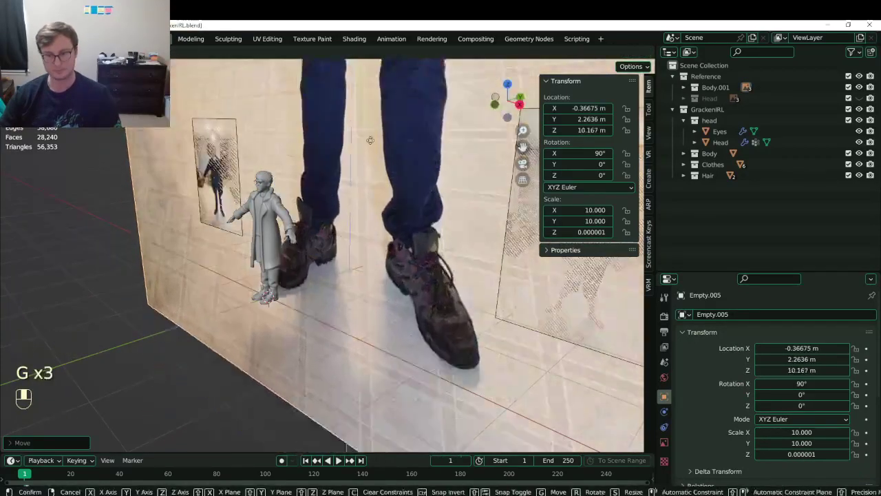
pyautogui.moveTo(370, 140); pyautogui.dragTo(370, 117, button='middle')
pyautogui.click(370, 117)
# Reposition the enlarged photo behind the character at about Y 2.23 m and Z 11.46 m, and save the file.
pyautogui.press('g')
pyautogui.click(368, 285)
pyautogui.moveTo(362, 295); pyautogui.dragTo(377, 283, button='middle')
pyautogui.press('g')
pyautogui.click(364, 320)
pyautogui.press('g')
pyautogui.click(383, 249)
pyautogui.scroll(5, 383, 245)
pyautogui.moveTo(375, 246); pyautogui.dragTo(436, 255, button='middle')
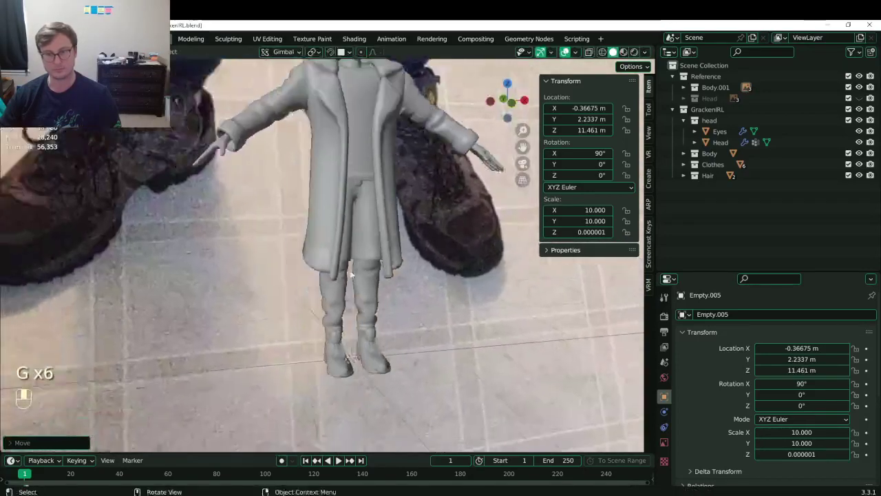
pyautogui.moveTo(352, 274); pyautogui.dragTo(332, 255, button='middle')
pyautogui.hotkey('ctrl', 's')
# Examine the shape of the shoes' ankle opening, tongue, laces and toe cap in the enlarged reference photo.
pyautogui.keyDown('shift'); pyautogui.moveTo(413, 315); pyautogui.dragTo(249, 332, button='middle'); pyautogui.keyUp('shift')
pyautogui.scroll(4, 248, 333)
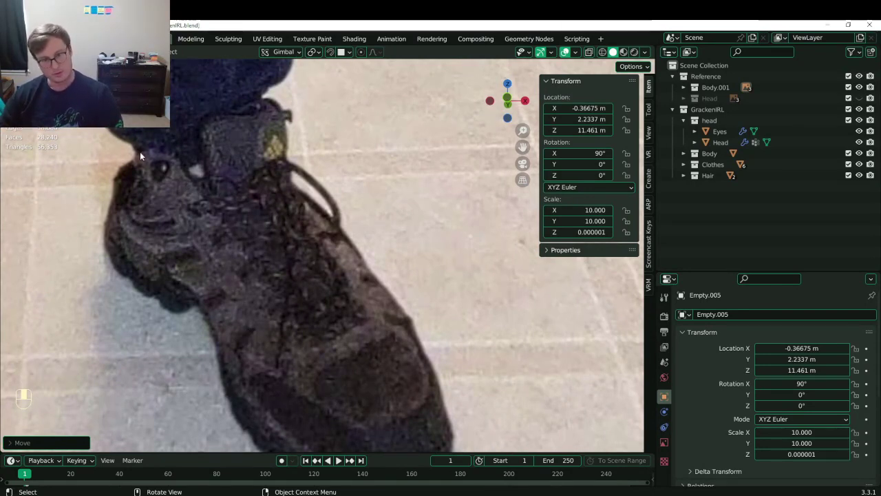
pyautogui.scroll(-7, 205, 149)
pyautogui.moveTo(169, 252); pyautogui.dragTo(147, 255, button='middle')
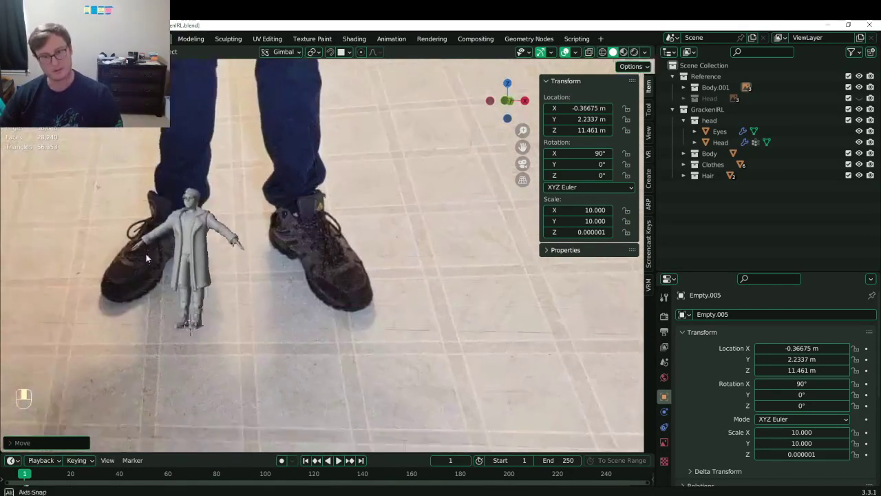
pyautogui.keyDown('shift'); pyautogui.moveTo(185, 289); pyautogui.dragTo(270, 257, button='middle'); pyautogui.keyUp('shift')
pyautogui.scroll(6, 261, 275)
pyautogui.scroll(2, 296, 295)
pyautogui.keyDown('shift'); pyautogui.moveTo(212, 346); pyautogui.dragTo(280, 244, button='middle'); pyautogui.keyUp('shift')
# Select the shoe's tongue and ankle-opening section in a wireframe side view, lower it slightly along Z and rotate it.
pyautogui.click(283, 300)
pyautogui.press('KP_3')
pyautogui.scroll(6, 385, 239)
pyautogui.press('Tab')
pyautogui.press('z')
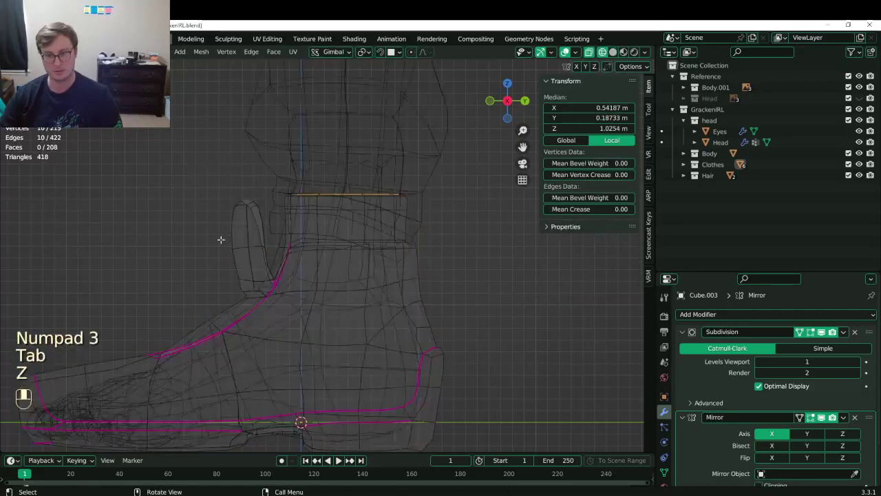
pyautogui.press('b')
pyautogui.moveTo(225, 182); pyautogui.dragTo(272, 269)
pyautogui.press('b')
pyautogui.moveTo(237, 236); pyautogui.dragTo(444, 308)
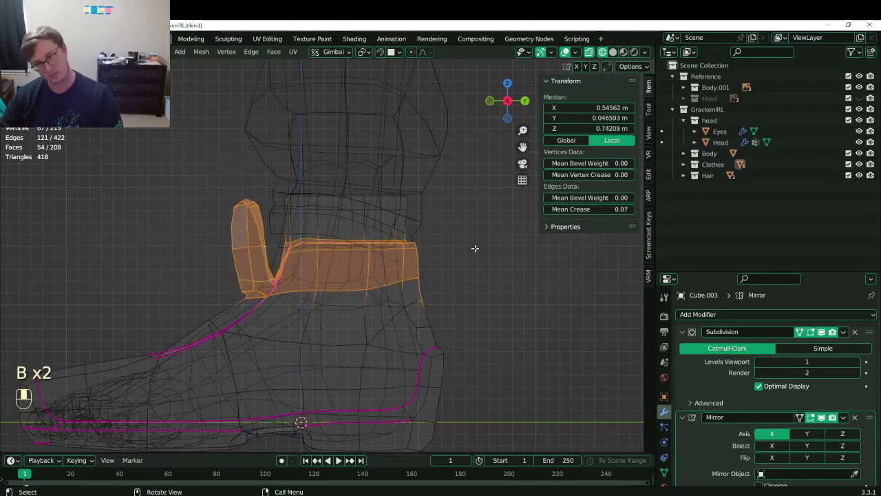
pyautogui.press('r')
pyautogui.press('g')
pyautogui.press('r')
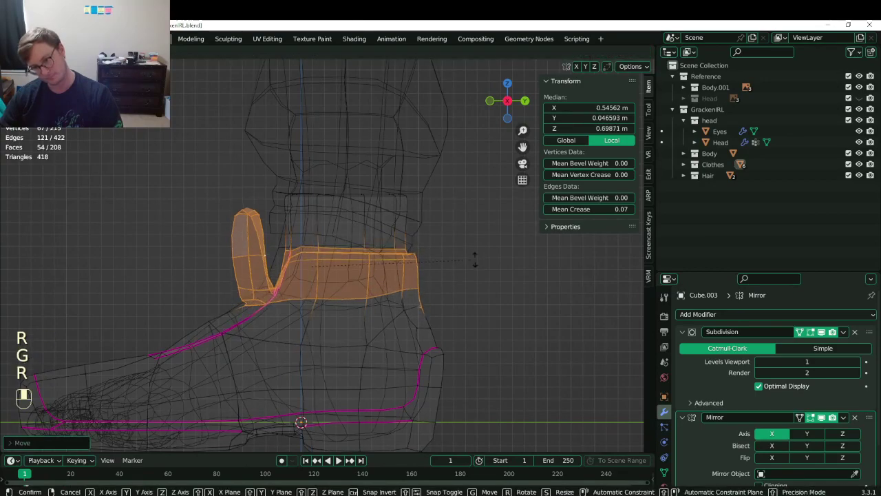
pyautogui.click(475, 259)
pyautogui.press('z')
# Scale the selected tongue and ankle section, return to Object Mode and save the file.
pyautogui.moveTo(417, 293); pyautogui.dragTo(323, 285, button='middle')
pyautogui.scroll(-4, 468, 291)
pyautogui.press('s')
pyautogui.click(422, 307)
pyautogui.press('Tab')
pyautogui.scroll(-5, 426, 256)
pyautogui.hotkey('ctrl', 's')
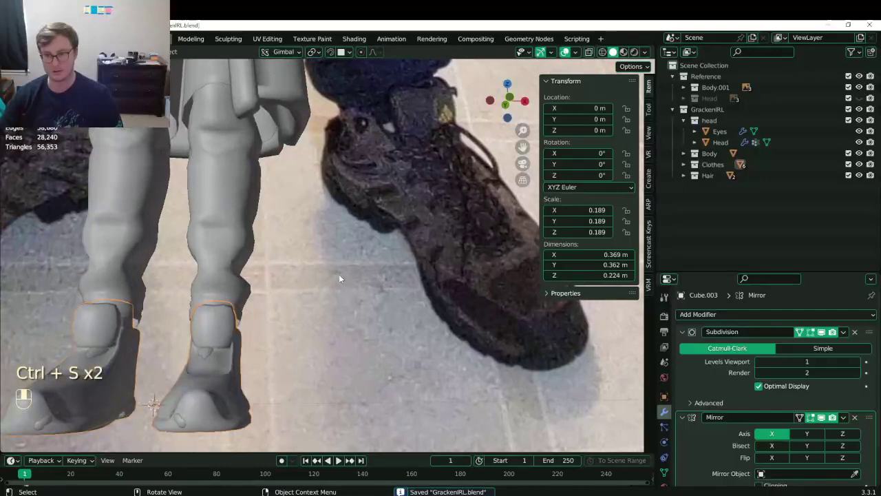
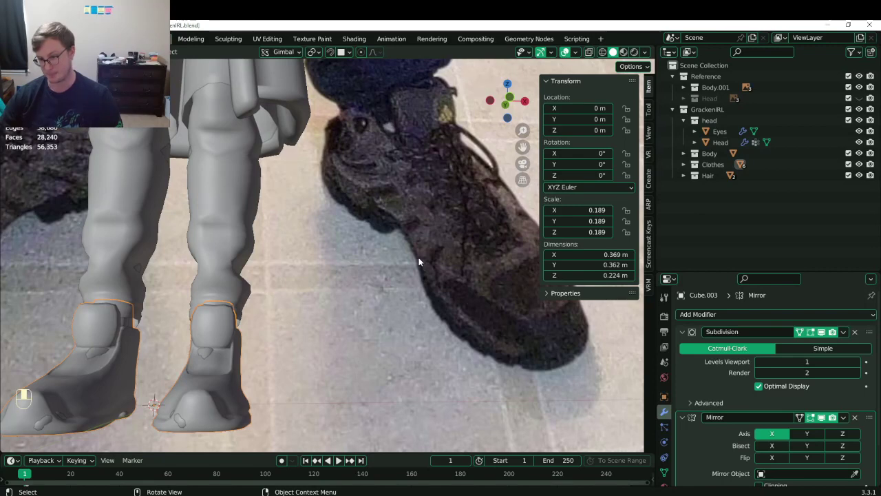
# Save the file, then scale and reposition the short edge at the rear end of the sole line on the heel's outer side.
pyautogui.scroll(-4, 406, 256)
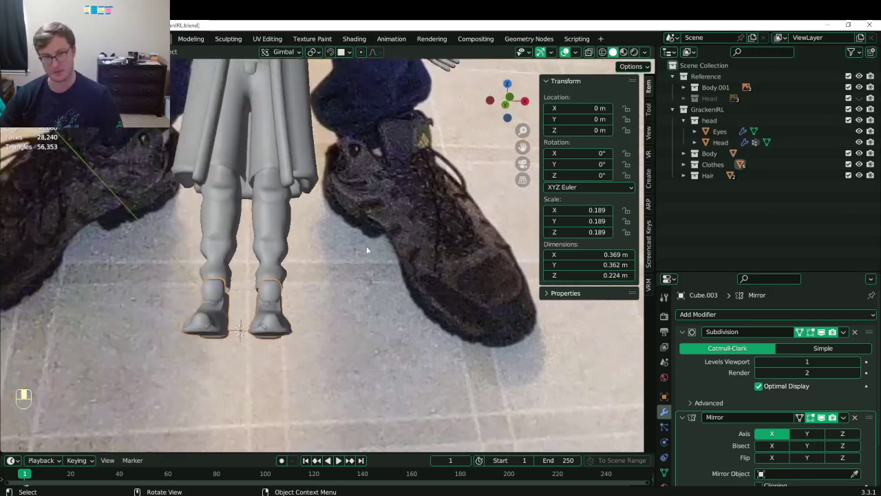
pyautogui.moveTo(366, 245); pyautogui.dragTo(346, 258, button='middle')
pyautogui.hotkey('ctrl', 's')
pyautogui.press('KP_3')
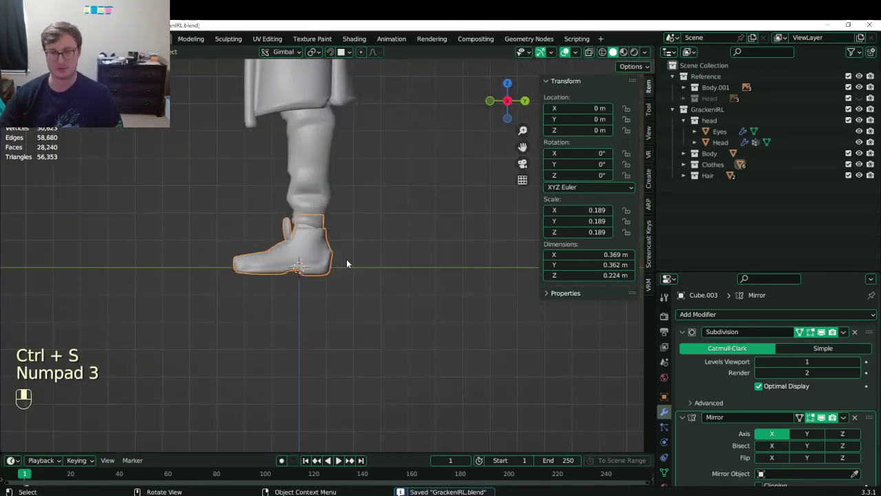
pyautogui.scroll(8, 347, 261)
pyautogui.press('Tab')
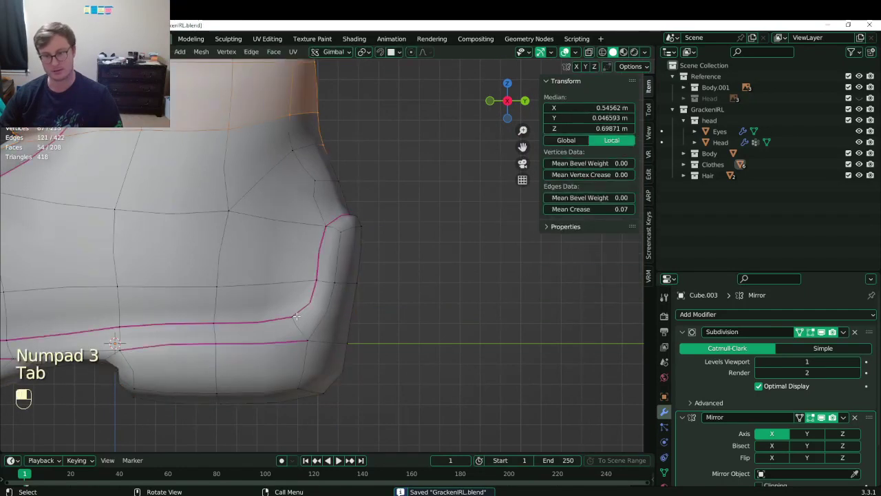
pyautogui.keyDown('alt'); pyautogui.click(317, 336); pyautogui.keyUp('alt')
pyautogui.hotkey('ctrl', 'z')
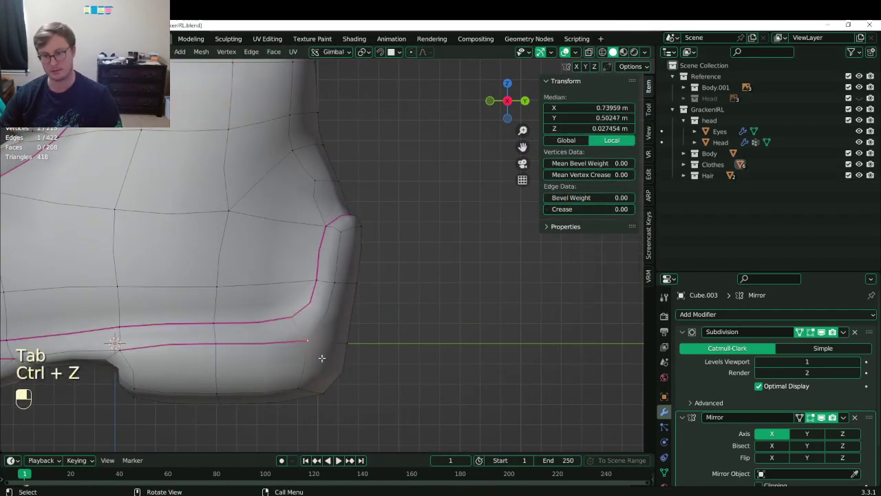
pyautogui.press('s')
pyautogui.click(310, 329)
pyautogui.press('g')
pyautogui.click(312, 318)
# Scale the middle and upper vertex pairs along the crease on the heel's outer side.
pyautogui.click(334, 281)
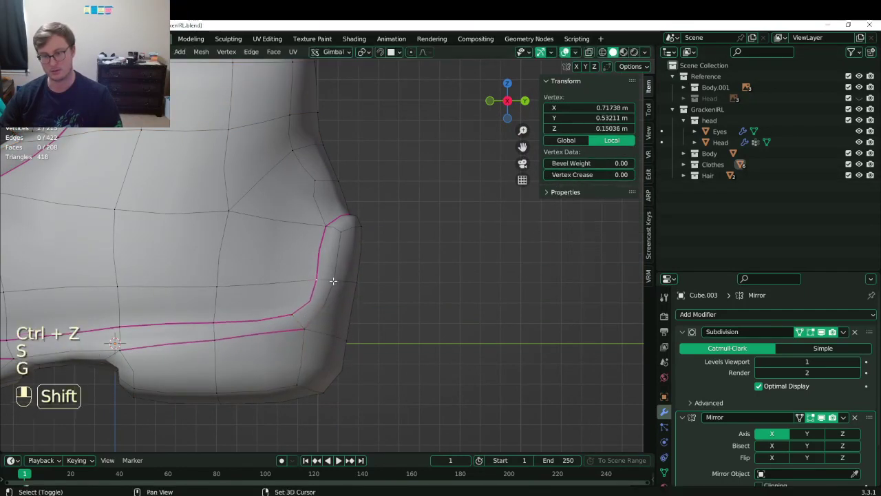
pyautogui.keyDown('shift'); pyautogui.click(334, 281); pyautogui.keyUp('shift')
pyautogui.press('s')
pyautogui.click(366, 270)
pyautogui.click(327, 227)
pyautogui.keyDown('shift'); pyautogui.click(339, 232); pyautogui.keyUp('shift')
pyautogui.press('s')
pyautogui.click(385, 242)
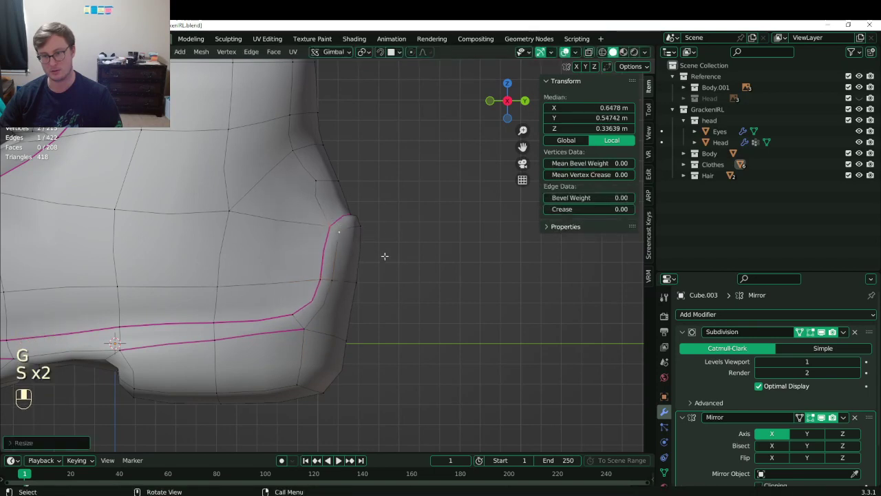
# In wireframe, scale the upper vertex pair of the crease on the heel's inner side.
pyautogui.press('z')
pyautogui.scroll(2, 335, 253)
pyautogui.click(326, 218)
pyautogui.keyDown('shift'); pyautogui.click(349, 218); pyautogui.keyUp('shift')
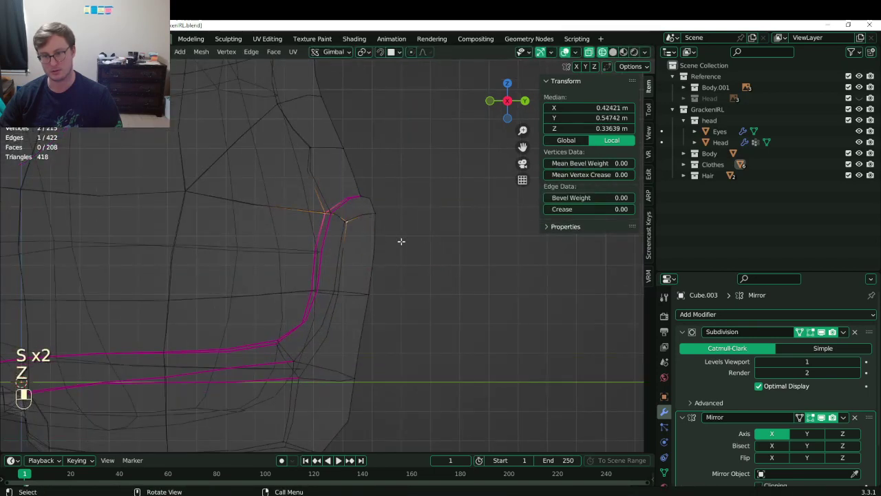
pyautogui.press('s')
pyautogui.click(359, 239)
# Try to scale the mid-height vertex pair of the crease on the heel's inner side.
pyautogui.click(314, 289)
pyautogui.keyDown('shift'); pyautogui.click(338, 291); pyautogui.keyUp('shift')
pyautogui.press('s')
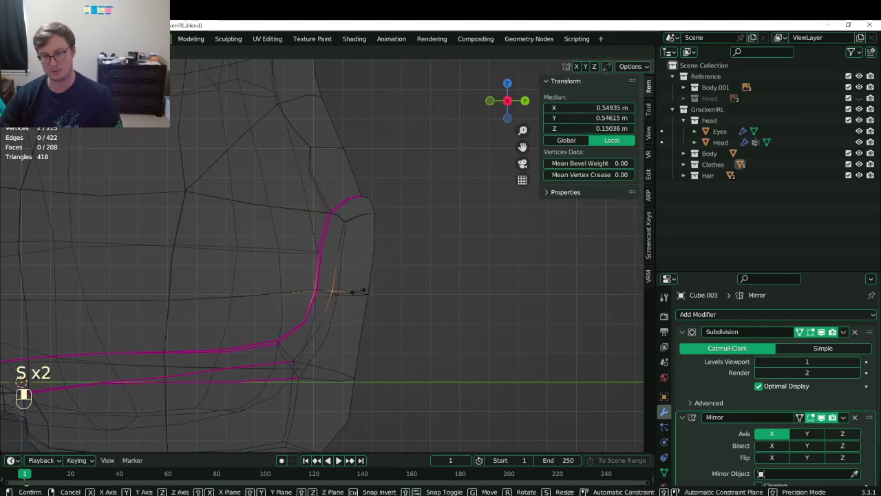
pyautogui.click(360, 291)
pyautogui.press('g')
pyautogui.hotkey('ctrl', 'z')
# Move the vertex on the heel's lower outer side along Z, working in solid shading from behind.
pyautogui.moveTo(371, 296); pyautogui.dragTo(315, 230, button='middle')
pyautogui.press('KP_Decimal')
pyautogui.scroll(-4, 343, 283)
pyautogui.press('Tab')
pyautogui.press('z')
pyautogui.click(384, 299)
pyautogui.press('Tab')
pyautogui.press('ctrl+KP_1')
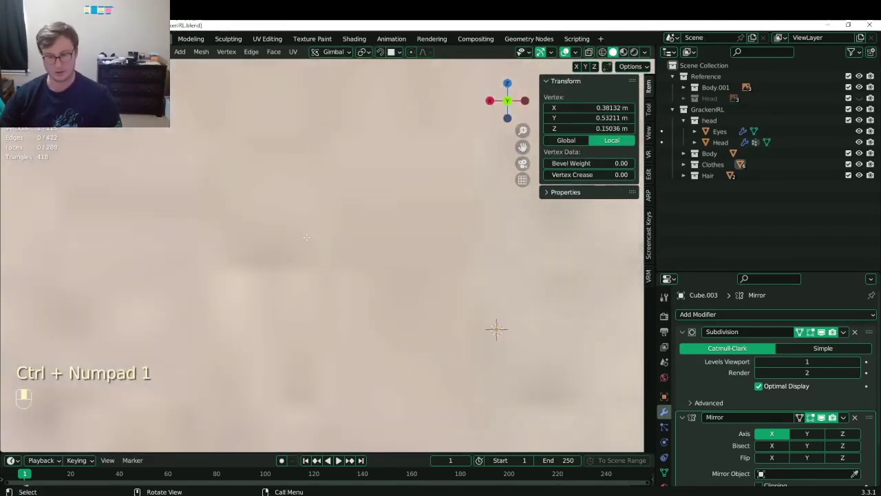
pyautogui.moveTo(289, 287); pyautogui.dragTo(265, 277, button='middle')
pyautogui.scroll(2, 326, 286)
pyautogui.press('g')
pyautogui.press('z')
pyautogui.click(263, 297)
pyautogui.moveTo(316, 296); pyautogui.dragTo(332, 263, button='middle')
pyautogui.scroll(-2, 256, 295)
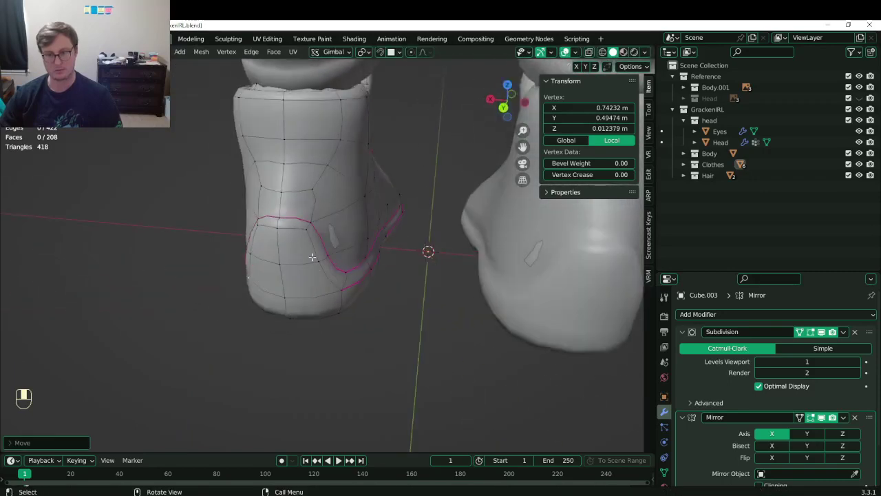
# Shift the heel's rear centre vertex along X with proportional editing, return to Object Mode and save the file.
pyautogui.press('p')
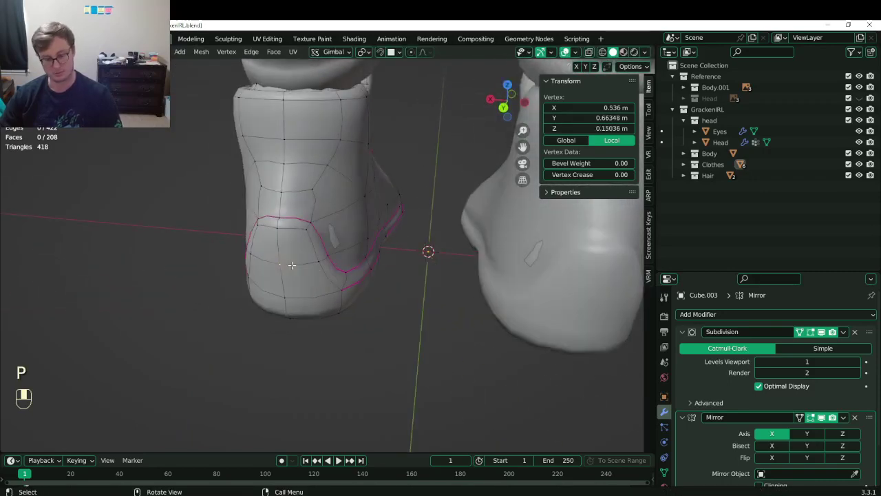
pyautogui.press('g')
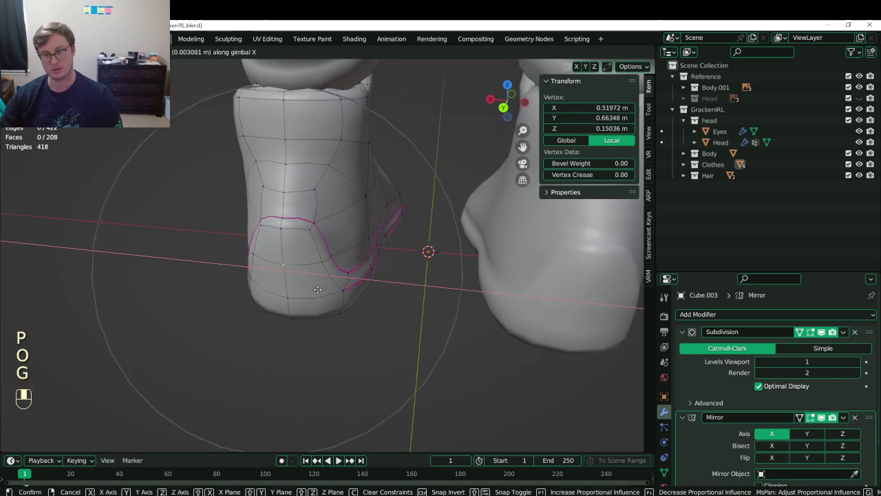
pyautogui.click(320, 282)
pyautogui.moveTo(320, 282); pyautogui.dragTo(397, 299, button='middle')
pyautogui.press('Tab')
pyautogui.hotkey('ctrl', 's')
pyautogui.hotkey('ctrl', 's')
pyautogui.scroll(-5, 336, 259)
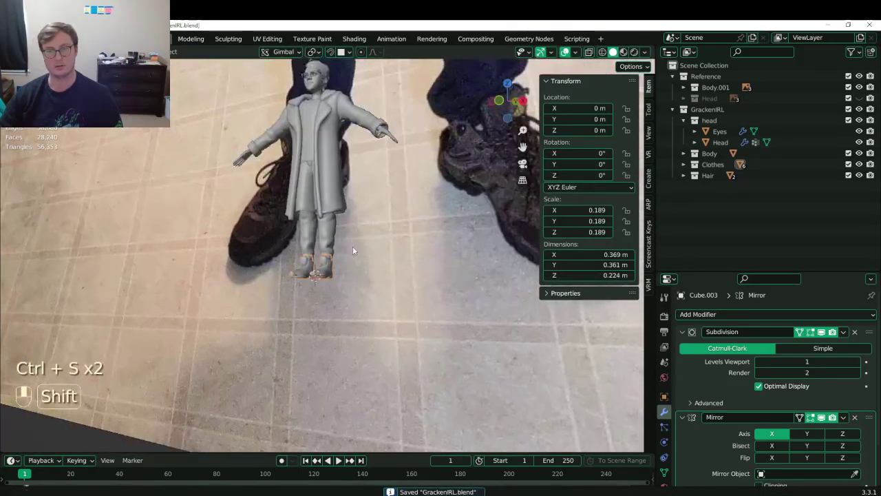
pyautogui.keyDown('shift'); pyautogui.moveTo(352, 248); pyautogui.dragTo(356, 277, button='middle'); pyautogui.keyUp('shift')
pyautogui.hotkey('ctrl', 's')
pyautogui.moveTo(355, 276); pyautogui.dragTo(433, 280, button='middle')
pyautogui.scroll(3, 440, 272)
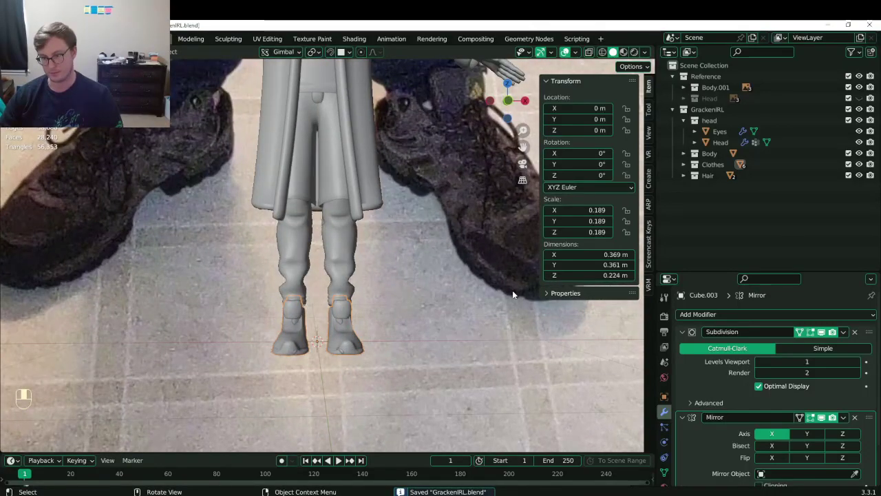
# Open the shoe mesh for editing in the right side view with the sole and heel in sight.
pyautogui.moveTo(485, 277); pyautogui.dragTo(318, 311, button='middle')
pyautogui.press('KP_3')
pyautogui.scroll(4, 319, 304)
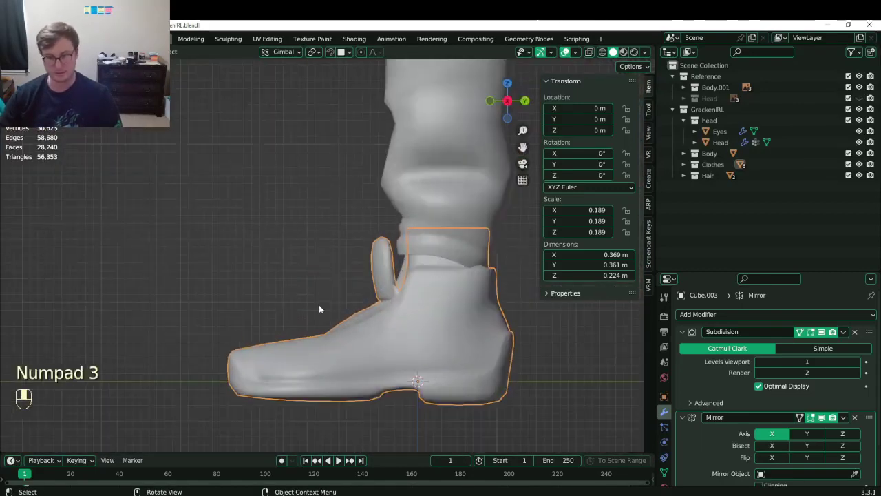
pyautogui.scroll(2, 312, 373)
pyautogui.press('Tab')
pyautogui.keyDown('shift'); pyautogui.moveTo(303, 340); pyautogui.dragTo(291, 303, button='middle'); pyautogui.keyUp('shift')
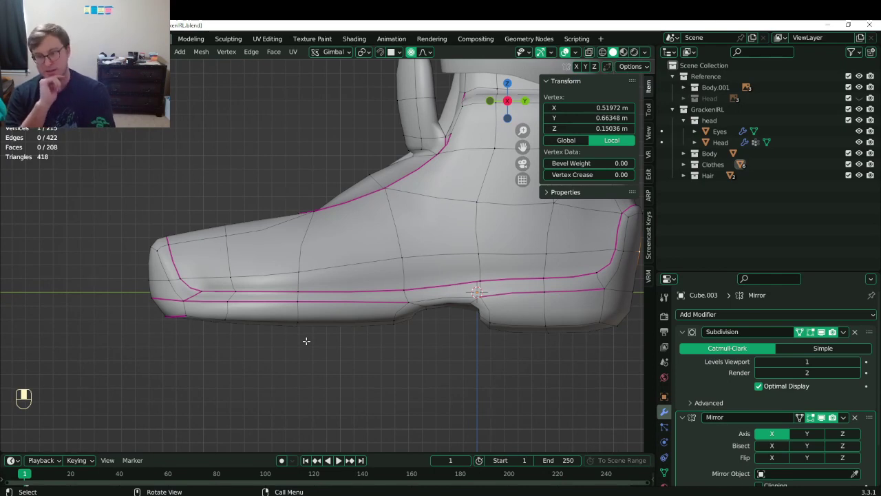
pyautogui.keyDown('shift'); pyautogui.moveTo(399, 283); pyautogui.dragTo(225, 270, button='middle'); pyautogui.keyUp('shift')
pyautogui.press('x')
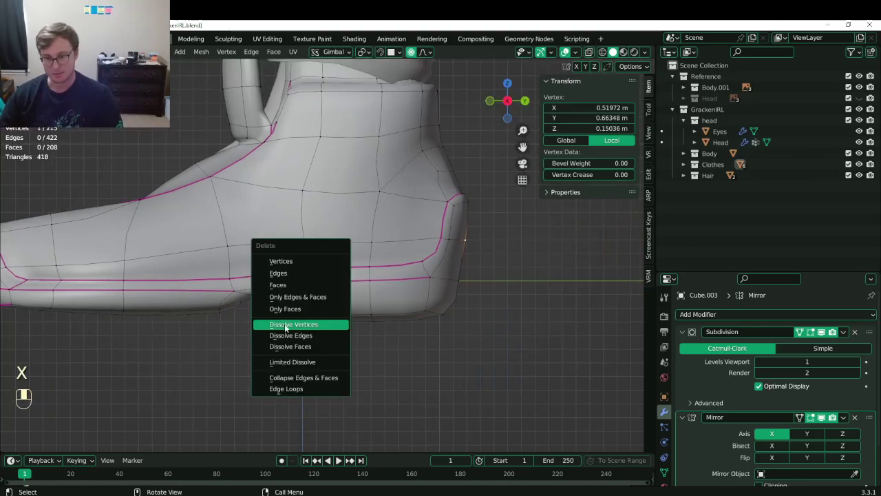
pyautogui.press('Escape')
pyautogui.press('x')
pyautogui.click(311, 313)
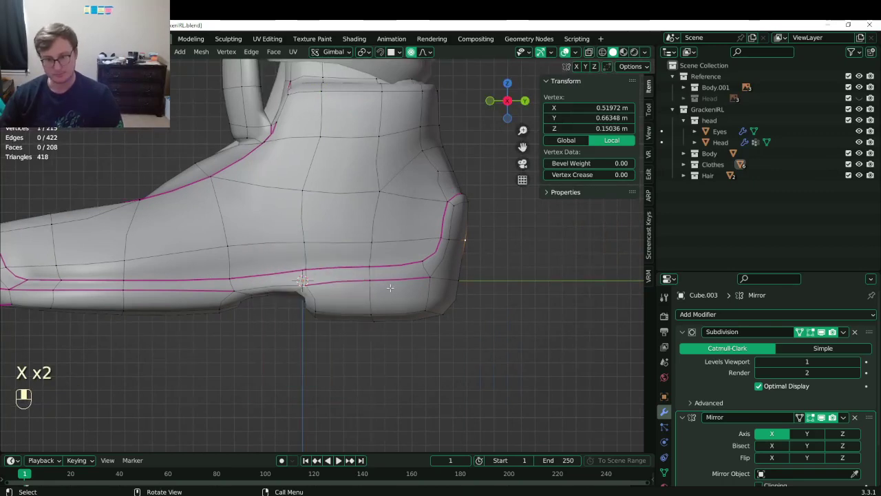
# Select the bottom vertices of the shoe's heel block in a wireframe side view.
pyautogui.press('z')
pyautogui.click(307, 290)
pyautogui.press('b')
pyautogui.moveTo(292, 303); pyautogui.dragTo(456, 337)
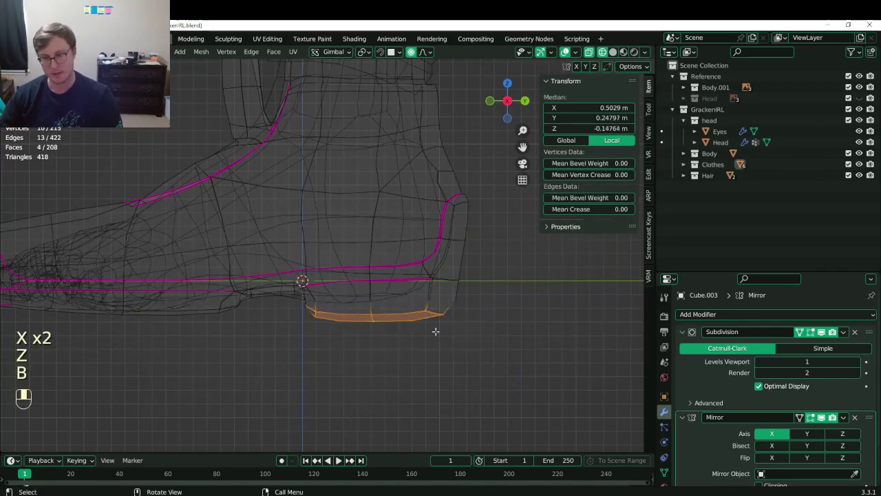
pyautogui.click(303, 304)
pyautogui.press('b')
pyautogui.moveTo(297, 301); pyautogui.dragTo(558, 348)
pyautogui.keyDown('shift'); pyautogui.moveTo(270, 315); pyautogui.dragTo(383, 317, button='middle'); pyautogui.keyUp('shift')
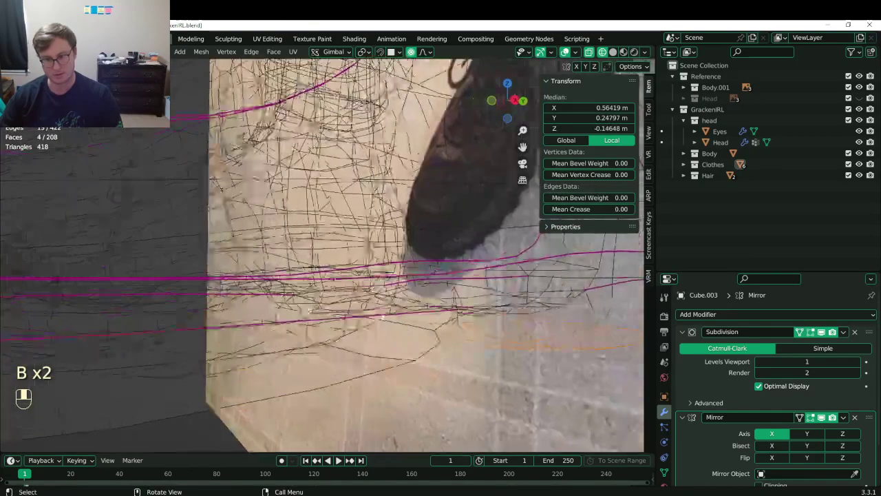
pyautogui.press('z')
pyautogui.moveTo(480, 167); pyautogui.dragTo(227, 279, button='middle')
pyautogui.press('KP_3')
pyautogui.press('z')
pyautogui.click(221, 283)
pyautogui.keyDown('shift'); pyautogui.moveTo(263, 310); pyautogui.dragTo(305, 307, button='middle'); pyautogui.keyUp('shift')
pyautogui.scroll(4, 305, 307)
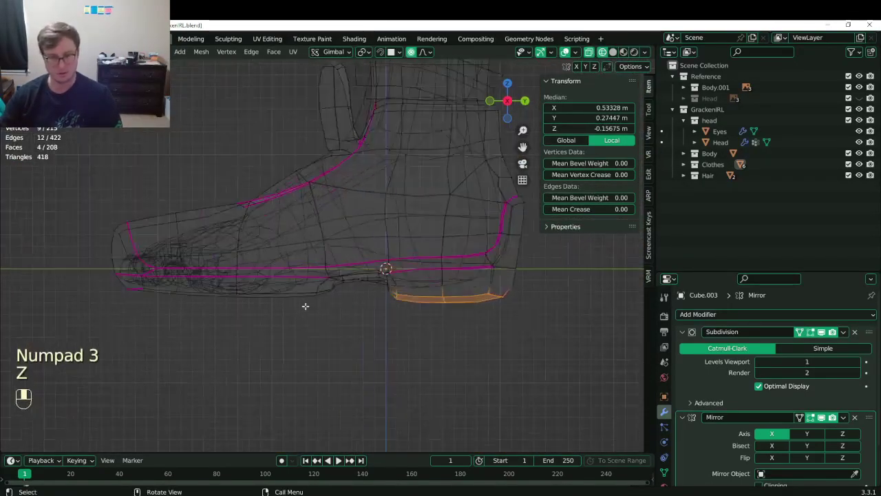
# Add the forefoot's bottom vertices to the selection, flatten it along Z with scale 0 without proportional editing, and return to Object Mode.
pyautogui.press('b')
pyautogui.moveTo(76, 291); pyautogui.dragTo(167, 311)
pyautogui.press('b')
pyautogui.moveTo(146, 291); pyautogui.dragTo(228, 310)
pyautogui.press('b')
pyautogui.moveTo(237, 293); pyautogui.dragTo(329, 320)
pyautogui.press('b')
pyautogui.press('s')
pyautogui.press('z')
pyautogui.press('0')
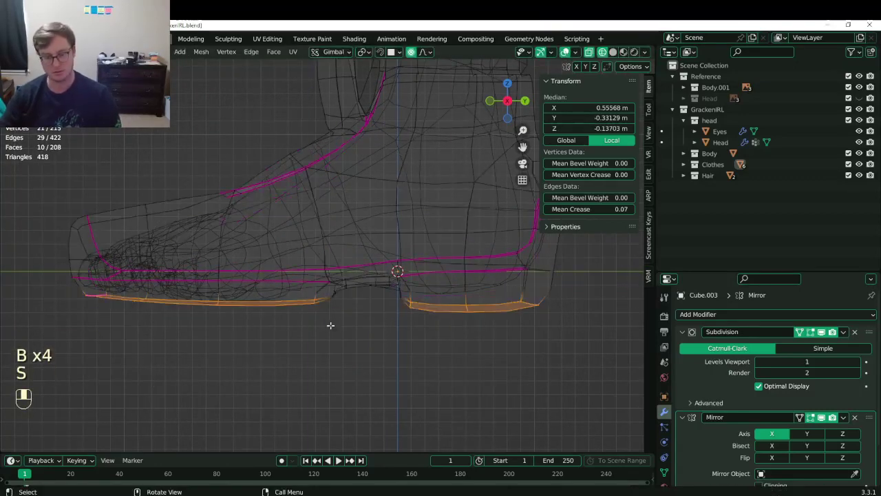
pyautogui.press('o')
pyautogui.press('s')
pyautogui.click(330, 325)
pyautogui.press('Tab')
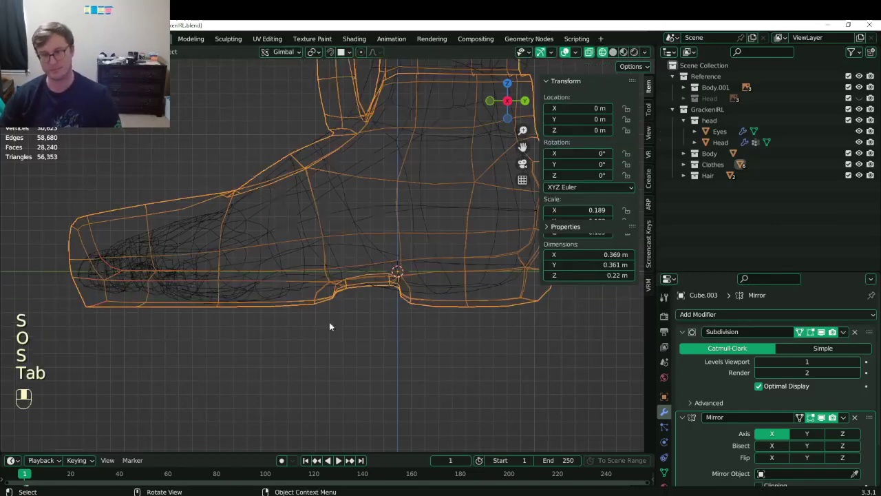
# Deselect the heel's bottom faces in Edit Mode so only the forefoot's bottom faces stay selected.
pyautogui.press('z')
pyautogui.scroll(-5, 329, 305)
pyautogui.moveTo(328, 305)
pyautogui.mouseDown(button='middle')
pyautogui.moveTo(381, 300)
pyautogui.moveTo(360, 290)
pyautogui.moveTo(334, 325)
pyautogui.moveTo(365, 315)
pyautogui.moveTo(346, 289)
pyautogui.moveTo(399, 274)
pyautogui.mouseUp(button='middle')
pyautogui.scroll(-2, 360, 290)
pyautogui.scroll(3, 346, 289)
pyautogui.press('Tab')
pyautogui.press('z')
pyautogui.press('b')
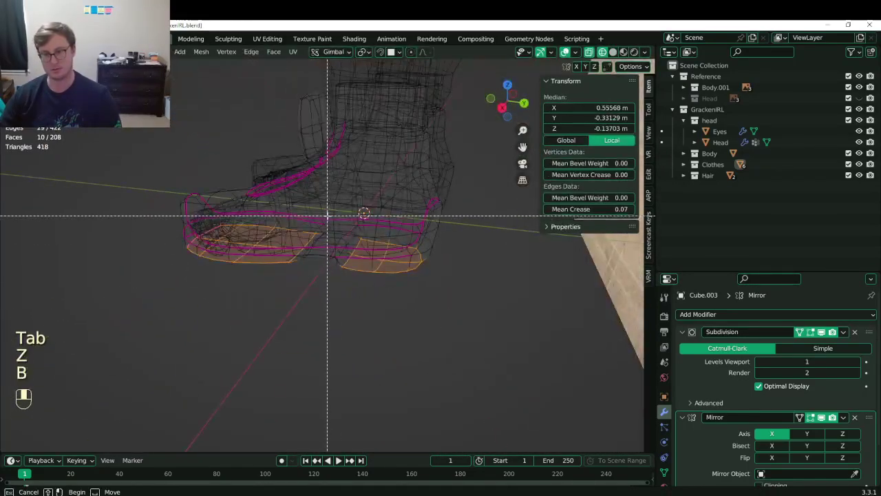
pyautogui.keyDown('shift'); pyautogui.moveTo(328, 215); pyautogui.dragTo(445, 319); pyautogui.keyUp('shift')
pyautogui.press('z')
pyautogui.moveTo(348, 319)
pyautogui.mouseDown(button='middle')
pyautogui.moveTo(457, 360)
pyautogui.moveTo(299, 270)
pyautogui.moveTo(242, 260)
pyautogui.moveTo(232, 275)
pyautogui.moveTo(252, 303)
pyautogui.moveTo(344, 199)
pyautogui.moveTo(305, 200)
pyautogui.moveTo(269, 221)
pyautogui.mouseUp(button='middle')
# Try to scale the forefoot's bottom faces.
pyautogui.press('s')
pyautogui.click(445, 354)
pyautogui.hotkey('ctrl', 'z')
# Grow the forefoot sole selection and scale it, then shrink it back to the bottom faces and scale those along X.
pyautogui.press('ctrl+KP_Add')
pyautogui.press('s')
pyautogui.click(337, 207)
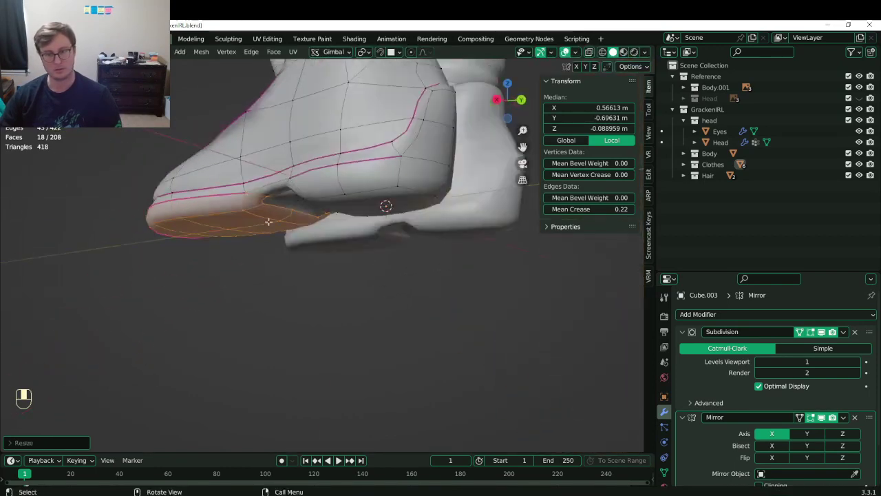
pyautogui.press('ctrl+KP_Subtract')
pyautogui.press('s')
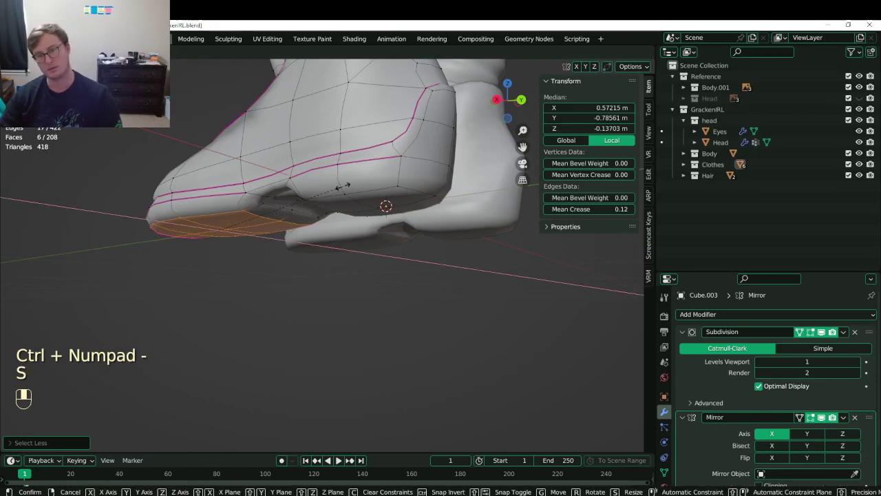
pyautogui.click(337, 190)
pyautogui.moveTo(331, 200); pyautogui.dragTo(358, 156, button='middle')
pyautogui.moveTo(351, 189); pyautogui.dragTo(344, 228, button='middle')
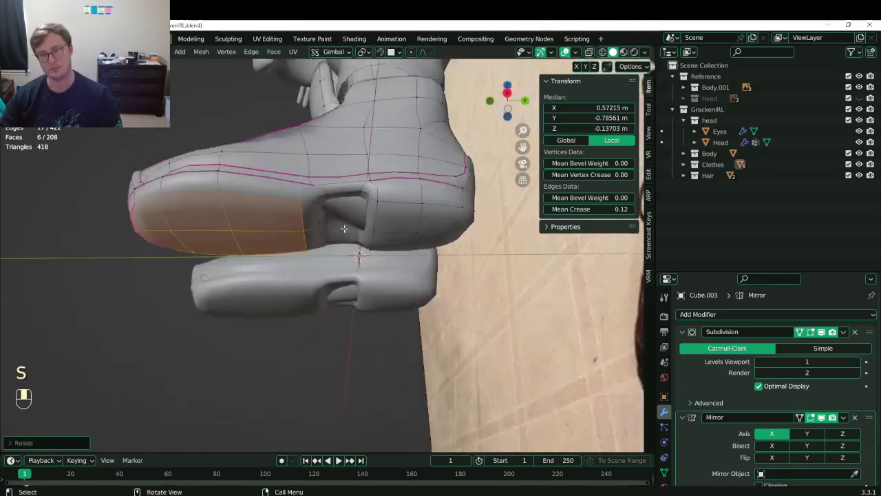
# Move the edge inside the sole's arch recess along Z, scale it, return to Object Mode and save the file.
pyautogui.click(336, 215)
pyautogui.scroll(2, 347, 215)
pyautogui.keyDown('shift'); pyautogui.moveTo(374, 187); pyautogui.dragTo(372, 201, button='middle'); pyautogui.keyUp('shift')
pyautogui.keyDown('shift'); pyautogui.click(367, 214); pyautogui.keyUp('shift')
pyautogui.press('g')
pyautogui.middleClick(366, 218)
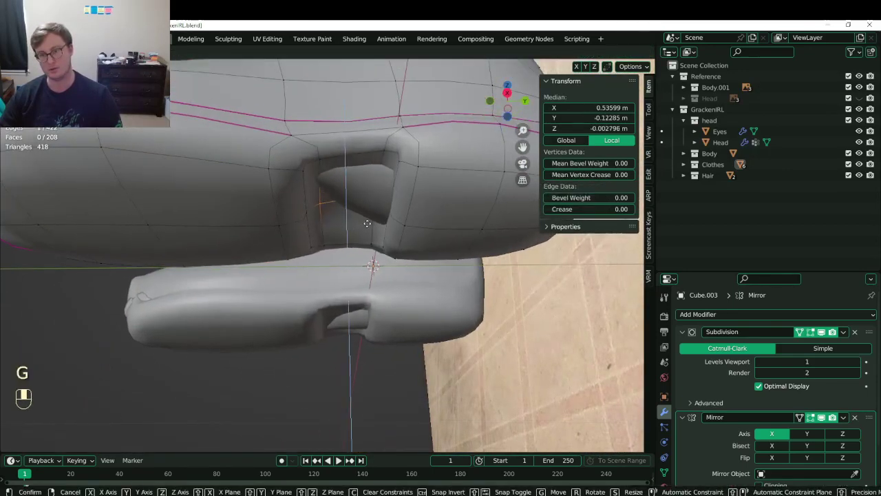
pyautogui.click(451, 195)
pyautogui.press('s')
pyautogui.click(454, 193)
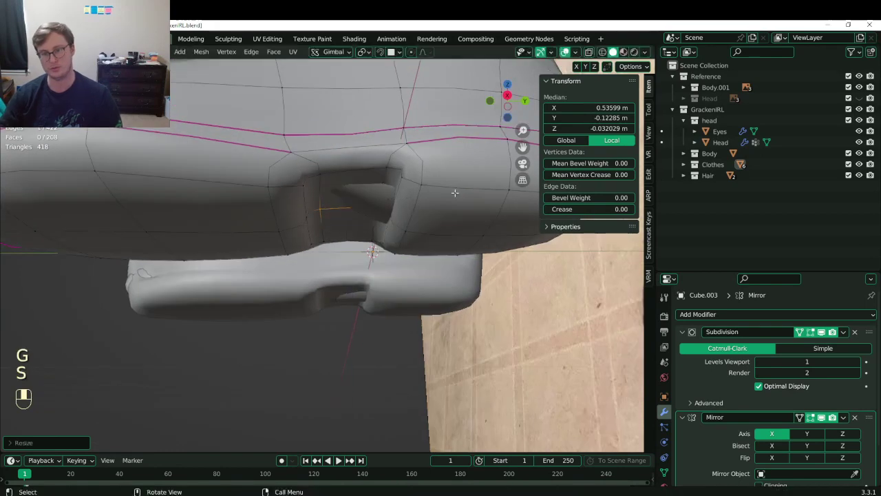
pyautogui.moveTo(448, 192); pyautogui.dragTo(445, 238, button='middle')
pyautogui.scroll(-6, 326, 241)
pyautogui.press('Tab')
pyautogui.moveTo(324, 241); pyautogui.dragTo(292, 274, button='middle')
pyautogui.hotkey('ctrl', 's')
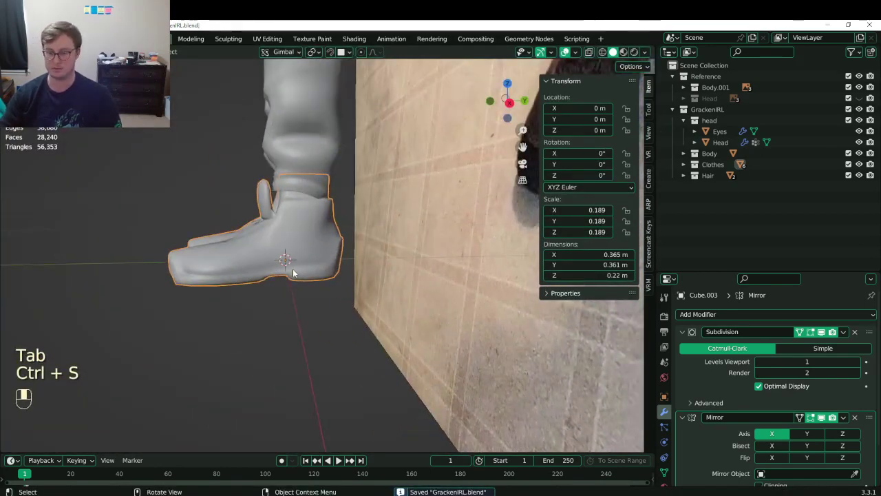
# Select the vertices at the rear end of the heel's sole lines in a wireframe side view.
pyautogui.press('KP_3')
pyautogui.press('Tab')
pyautogui.scroll(5, 296, 262)
pyautogui.press('z')
pyautogui.click(335, 284)
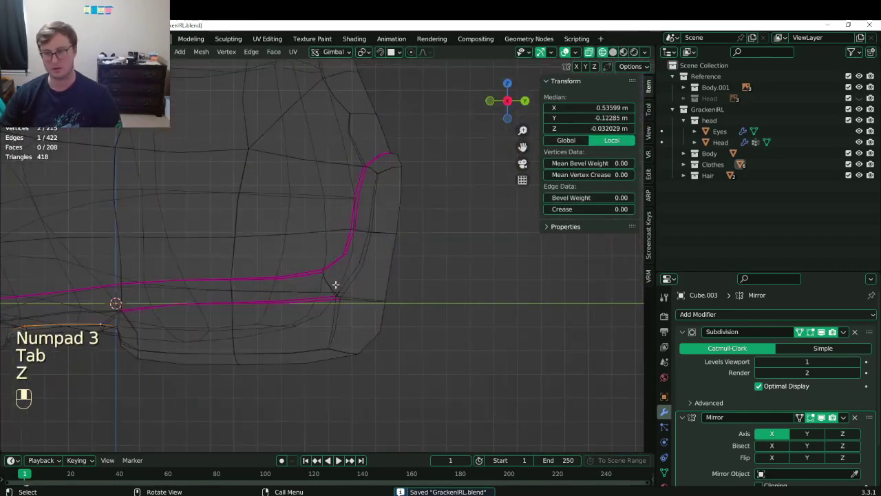
pyautogui.press('b')
pyautogui.moveTo(294, 252); pyautogui.dragTo(448, 327)
# Try to raise the rear vertices of the heel's sole lines.
pyautogui.press('g')
pyautogui.click(450, 292)
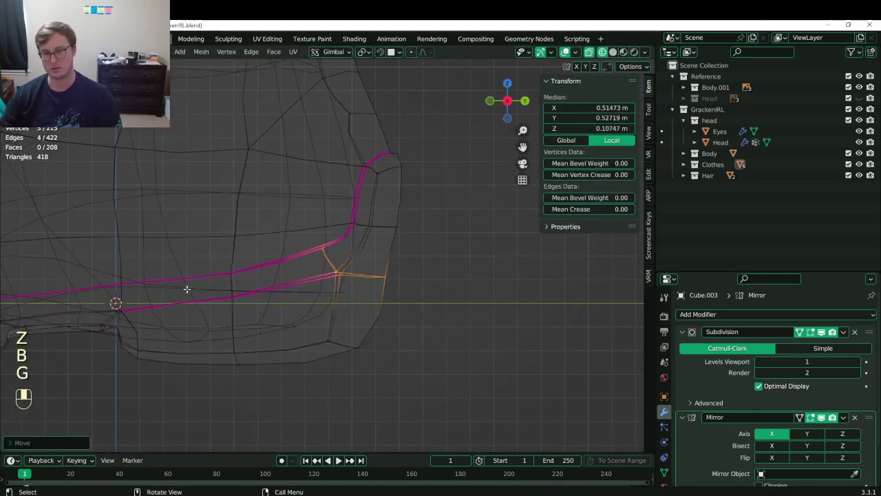
pyautogui.hotkey('ctrl', 'z')
# Extend the selection along the heel's sole band, raise it to a median Z of about 0.093 m and return to solid shading.
pyautogui.press('b')
pyautogui.moveTo(204, 270); pyautogui.dragTo(292, 332)
pyautogui.press('b')
pyautogui.moveTo(110, 272); pyautogui.dragTo(169, 315)
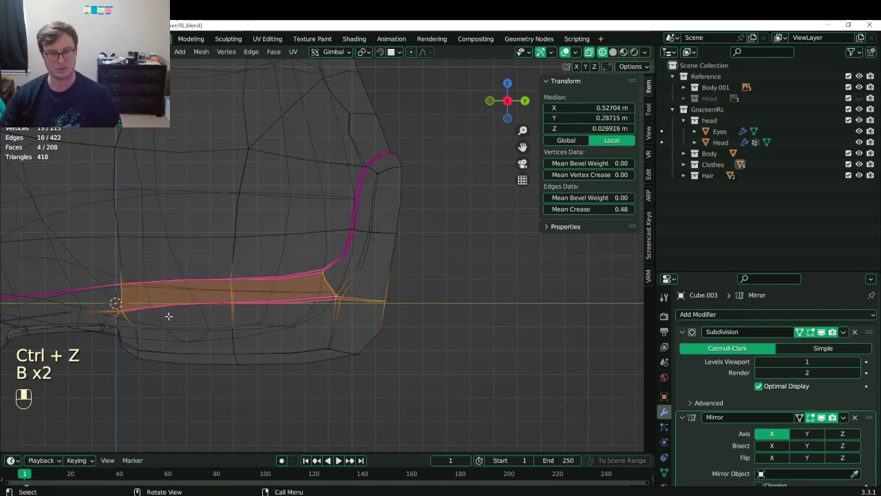
pyautogui.press('g')
pyautogui.click(173, 285)
pyautogui.scroll(-6, 324, 241)
pyautogui.press('z')
pyautogui.click(336, 255)
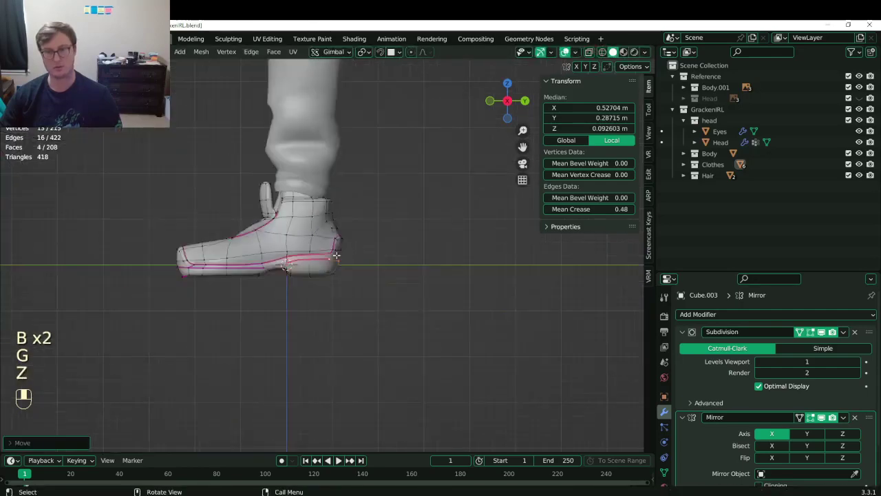
# Return to Object Mode, save the file and check both shoes from the front.
pyautogui.press('Tab')
pyautogui.moveTo(336, 256); pyautogui.dragTo(332, 288, button='middle')
pyautogui.scroll(-4, 316, 283)
pyautogui.hotkey('ctrl', 's')
pyautogui.moveTo(332, 288); pyautogui.dragTo(289, 281, button='middle')
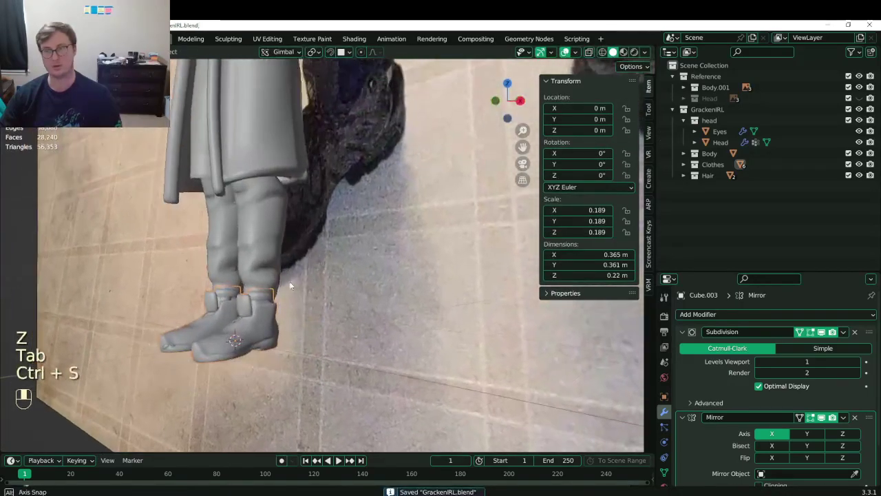
# Re-enter Edit Mode in a wireframe side view and move the vertex at the rear end of the heel's sole lines.
pyautogui.press('KP_3')
pyautogui.press('Tab')
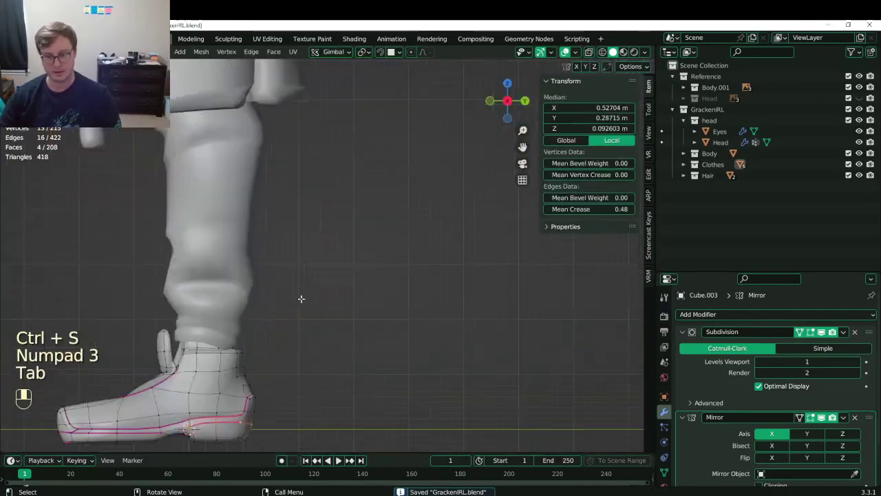
pyautogui.keyDown('shift'); pyautogui.moveTo(260, 383); pyautogui.dragTo(325, 298, button='middle'); pyautogui.keyUp('shift')
pyautogui.scroll(5, 325, 299)
pyautogui.press('z')
pyautogui.click(260, 368)
pyautogui.keyDown('shift'); pyautogui.moveTo(270, 446); pyautogui.dragTo(276, 371, button='middle'); pyautogui.keyUp('shift')
pyautogui.click(279, 376)
pyautogui.press('b')
pyautogui.moveTo(263, 355); pyautogui.dragTo(285, 383)
pyautogui.press('g')
pyautogui.click(288, 357)
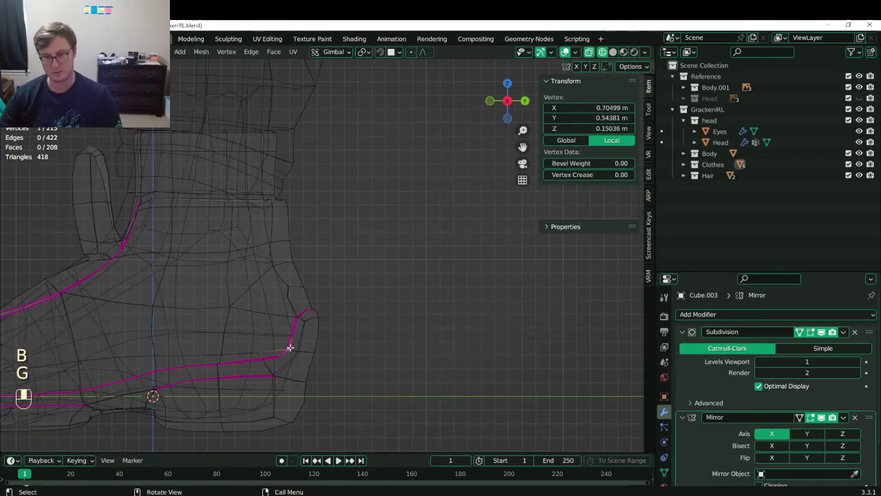
# Reposition further vertices around the heel's rear corner one at a time, placing the last at about Y 0.677 m, Z 0.060 m.
pyautogui.press('b')
pyautogui.moveTo(279, 344); pyautogui.dragTo(308, 386)
pyautogui.press('g')
pyautogui.click(287, 353)
pyautogui.click(294, 350)
pyautogui.press('b')
pyautogui.press('g')
pyautogui.click(298, 359)
pyautogui.click(303, 380)
pyautogui.press('b')
pyautogui.press('g')
pyautogui.click(313, 382)
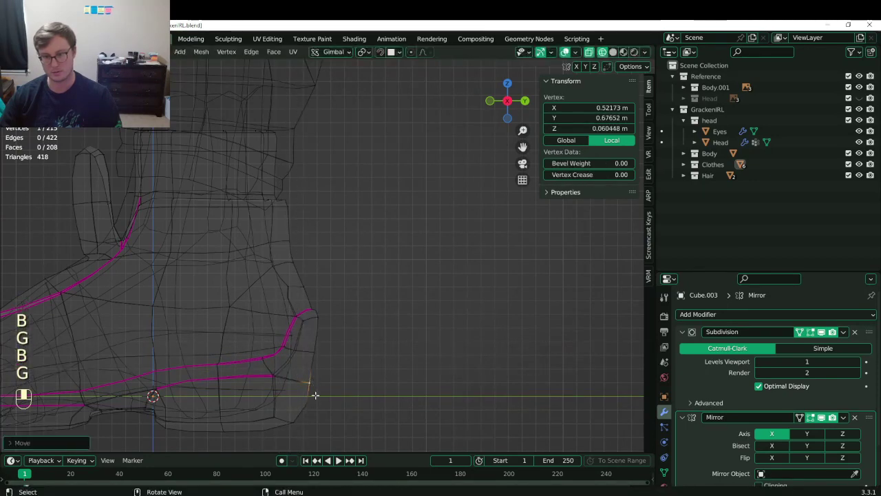
# Switch back to solid shading, save the file from Object Mode and resume editing the shoe.
pyautogui.keyDown('shift'); pyautogui.moveTo(303, 408); pyautogui.dragTo(327, 336, button='middle'); pyautogui.keyUp('shift')
pyautogui.press('Tab')
pyautogui.press('z')
pyautogui.scroll(-4, 294, 344)
pyautogui.moveTo(265, 333); pyautogui.dragTo(293, 333, button='middle')
pyautogui.hotkey('ctrl', 's')
pyautogui.keyDown('shift'); pyautogui.moveTo(254, 306); pyautogui.dragTo(271, 281, button='middle'); pyautogui.keyUp('shift')
pyautogui.press('Tab')
pyautogui.scroll(2, 263, 291)
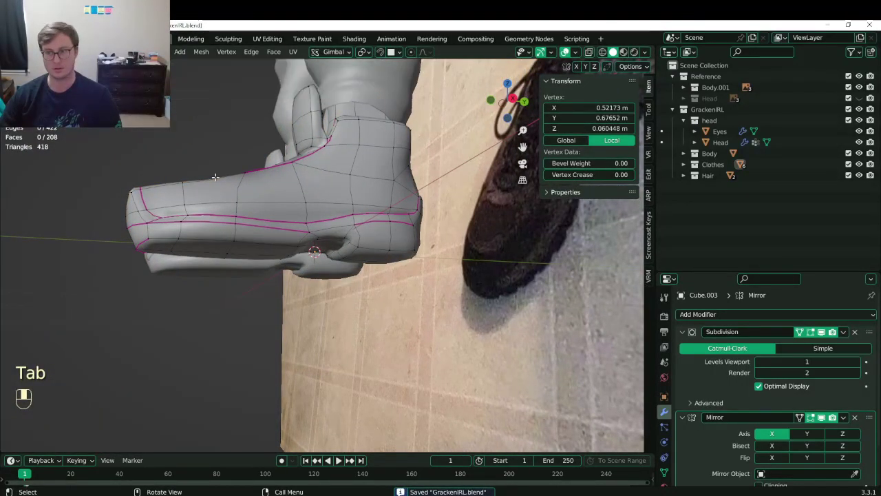
# Examine the shoes and the whole character against the reference photo from several angles, saving the file along the way.
pyautogui.moveTo(216, 178); pyautogui.dragTo(270, 256, button='middle')
pyautogui.keyDown('ctrl'); pyautogui.moveTo(269, 255); pyautogui.dragTo(289, 231, button='middle'); pyautogui.keyUp('ctrl')
pyautogui.hotkey('ctrl', 's')
pyautogui.scroll(-10, 296, 183)
pyautogui.hotkey('ctrl', 's')
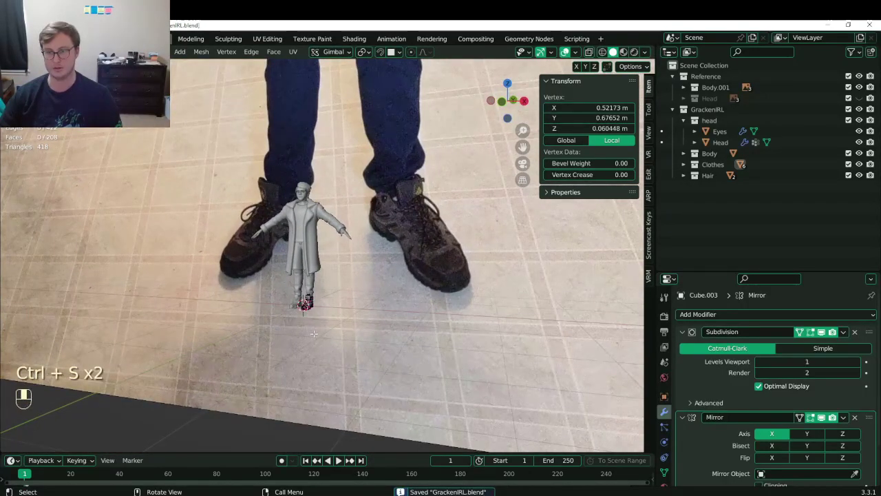
pyautogui.scroll(6, 313, 333)
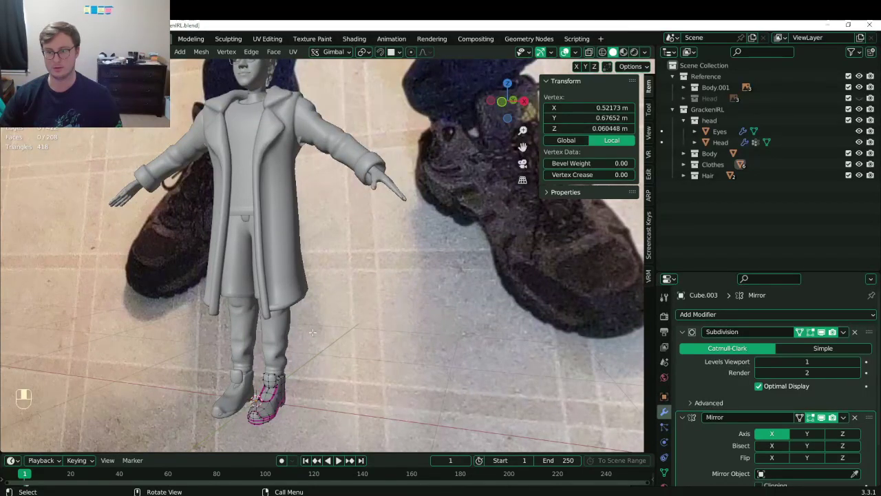
pyautogui.hotkey('ctrl', 's')
pyautogui.keyDown('shift'); pyautogui.moveTo(313, 333); pyautogui.dragTo(312, 301, button='middle'); pyautogui.keyUp('shift')
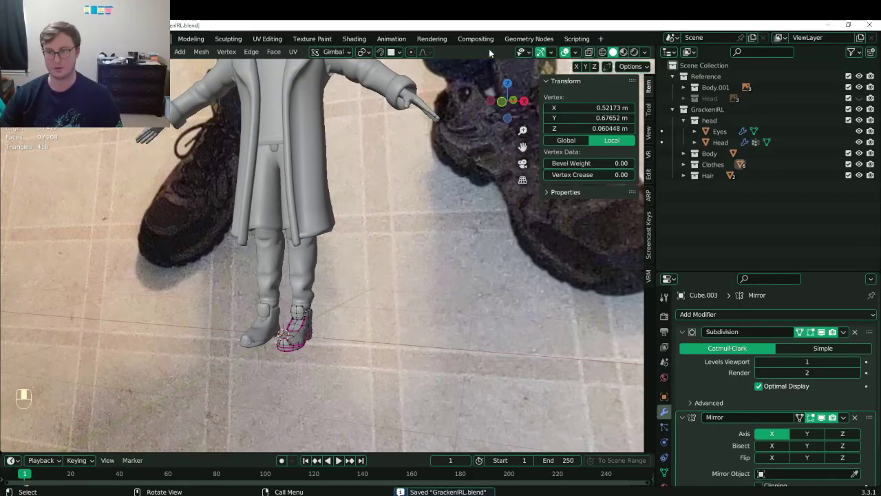
pyautogui.moveTo(446, 138); pyautogui.dragTo(397, 144, button='middle')
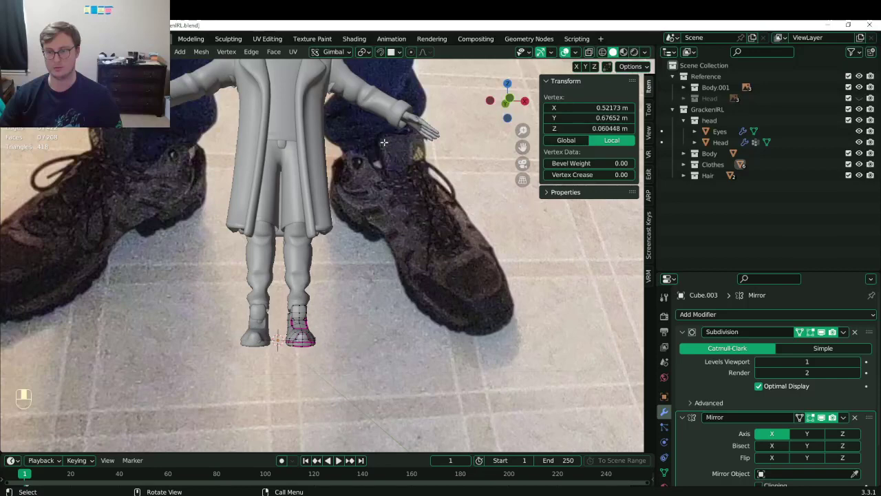
pyautogui.moveTo(428, 212); pyautogui.dragTo(349, 199, button='middle')
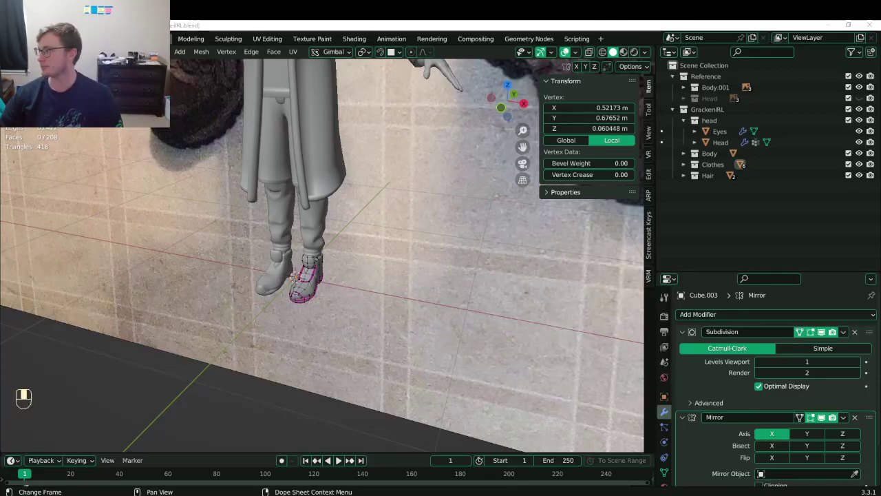
# Switch to the browser, look through the hiking shoe image results and open the GQ picture of the brown Oboz shoe.
pyautogui.hotkey('alt', 'Tab')
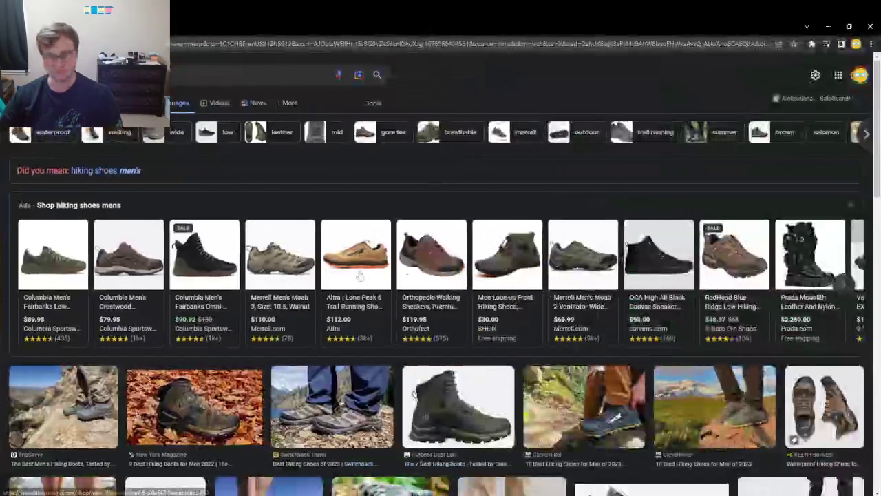
pyautogui.scroll(-2, 297, 239)
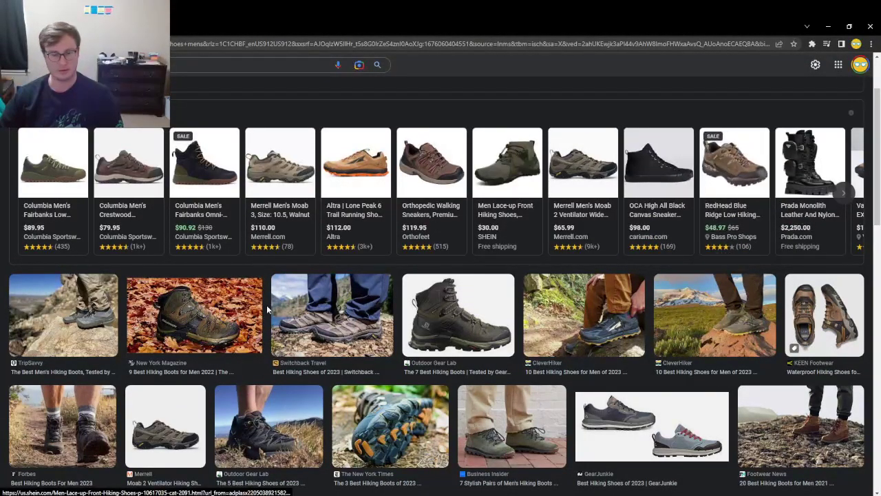
pyautogui.scroll(-5, 276, 309)
pyautogui.scroll(-1, 601, 442)
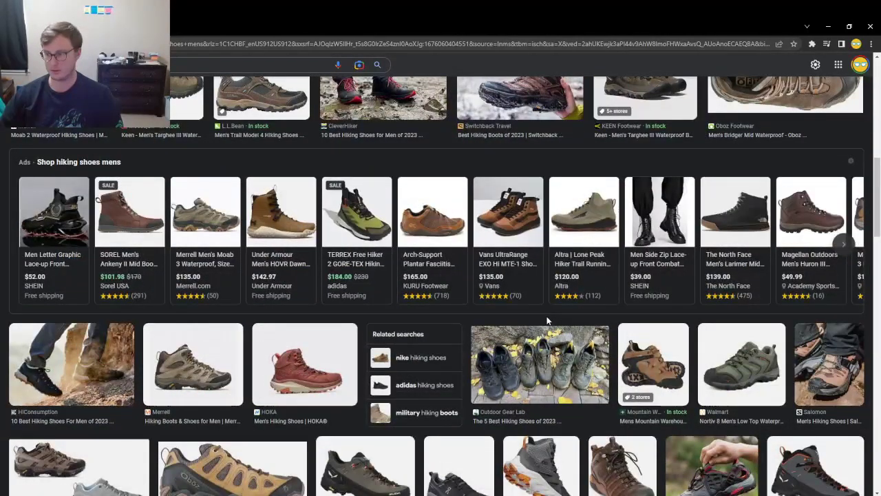
pyautogui.scroll(-3, 546, 319)
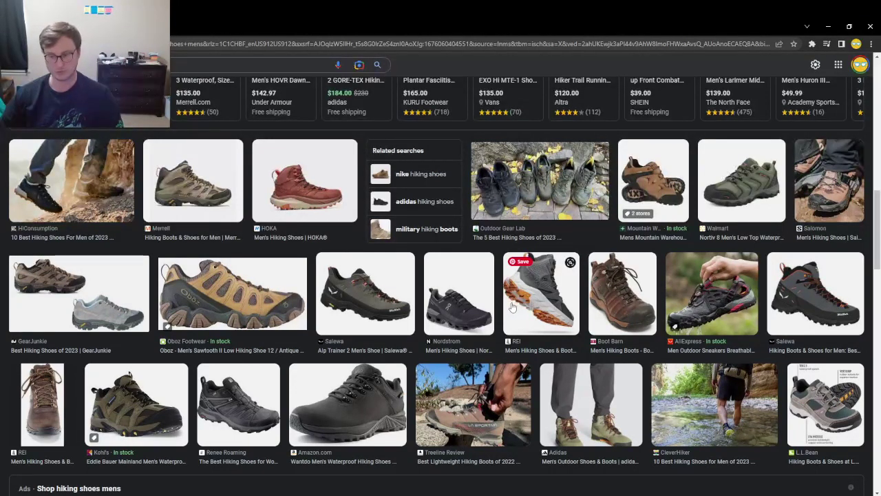
pyautogui.scroll(-3, 511, 307)
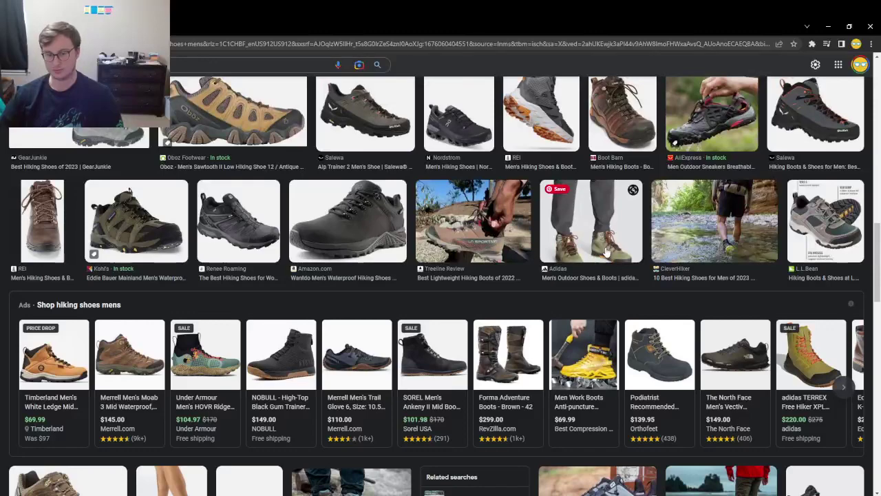
pyautogui.scroll(-4, 580, 262)
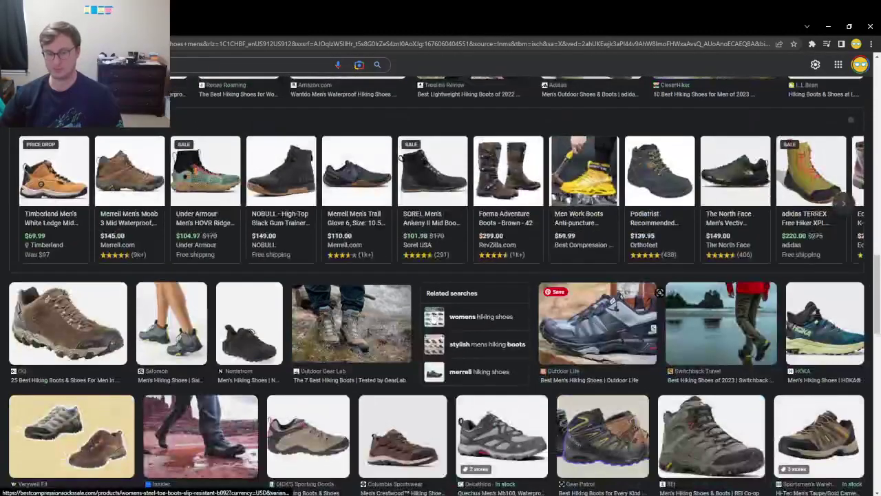
pyautogui.click(77, 321)
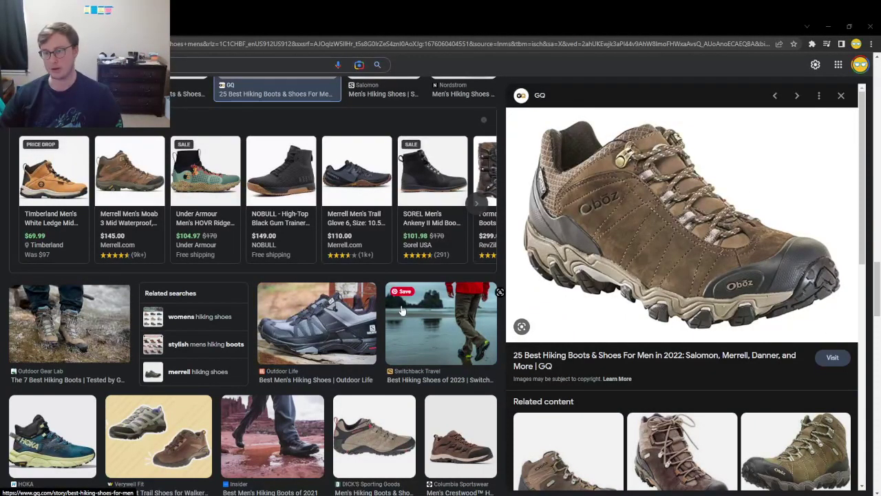
# Switch back to Blender, return to Object Mode, save the file and go to the front view.
pyautogui.hotkey('alt', 'Tab')
pyautogui.hotkey('ctrl', 's')
pyautogui.press('Tab')
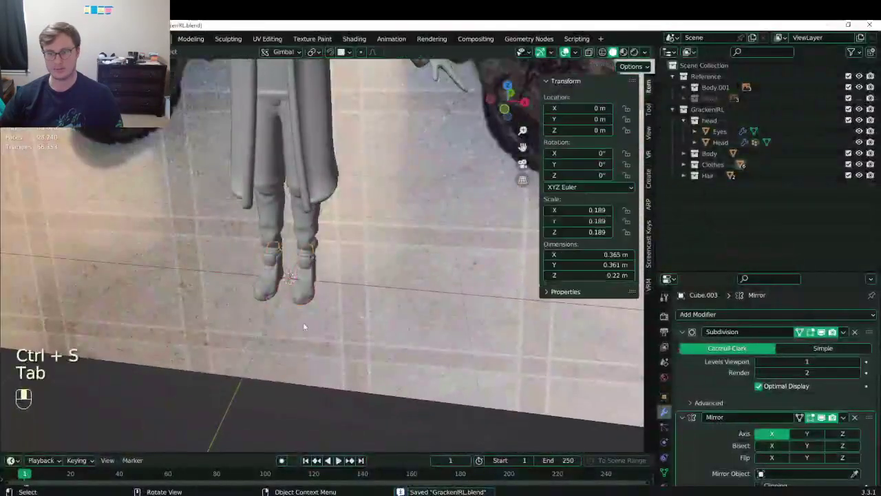
pyautogui.moveTo(370, 317); pyautogui.dragTo(332, 327, button='middle')
pyautogui.hotkey('ctrl', 's')
pyautogui.press('KP_1')
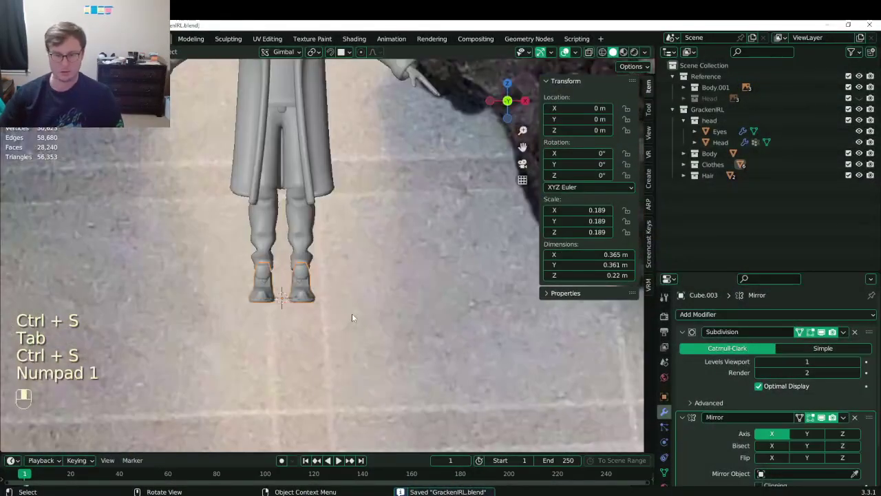
# Add a Bezier curve at the world origin and enter Edit Mode on it.
pyautogui.hotkey('shift', 'a')
pyautogui.moveTo(310, 138)
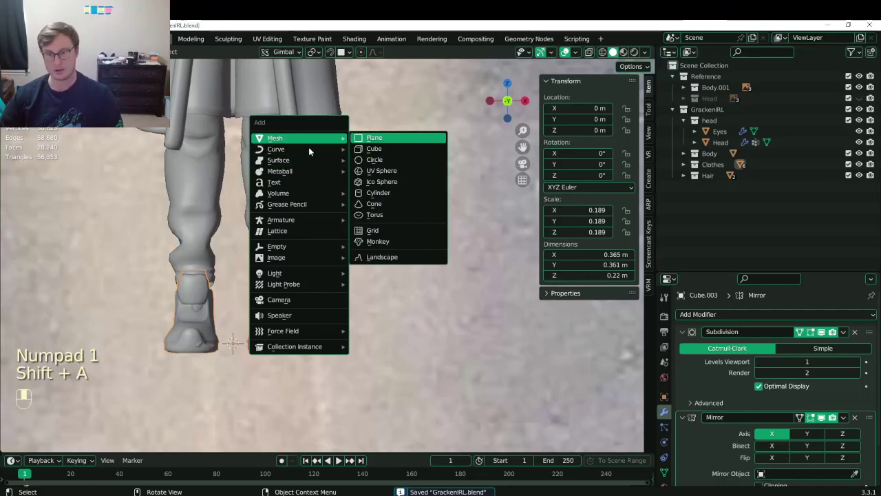
pyautogui.moveTo(289, 148)
pyautogui.click(375, 147)
pyautogui.scroll(-3, 367, 237)
pyautogui.moveTo(367, 237); pyautogui.dragTo(390, 325, button='middle')
pyautogui.press('Tab')
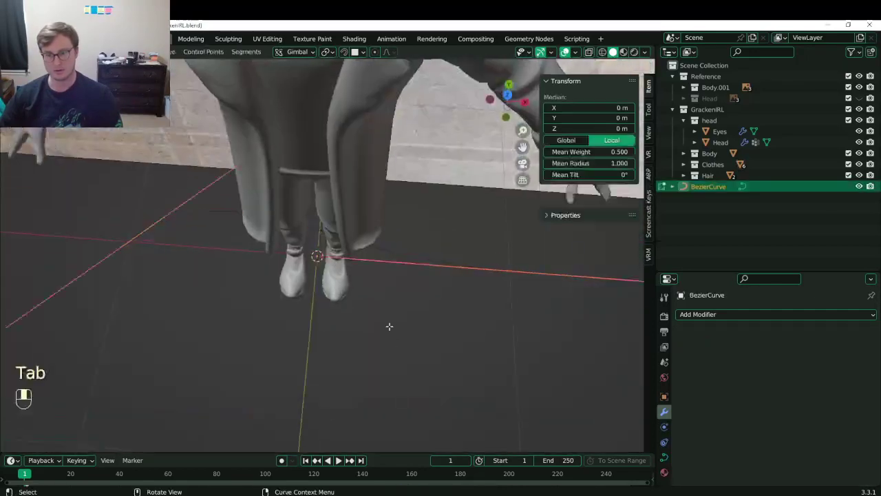
pyautogui.press('s')
pyautogui.rightClick(389, 315)
pyautogui.press('a')
pyautogui.press('s')
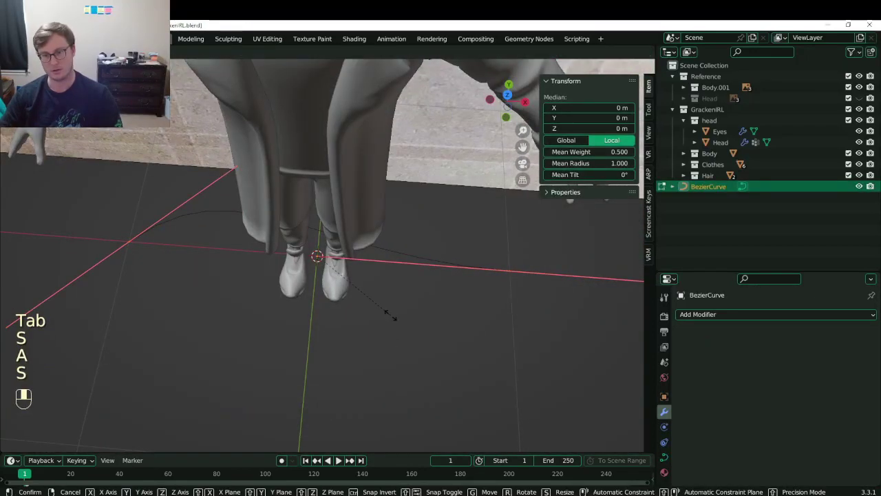
pyautogui.rightClick(389, 314)
# Dissolve the curve's control point at X -1 m and select the remaining point.
pyautogui.press('x')
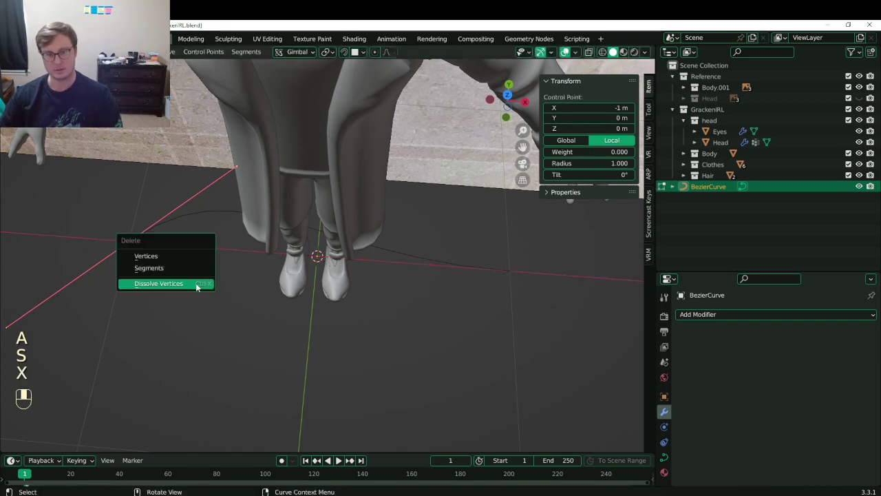
pyautogui.click(197, 281)
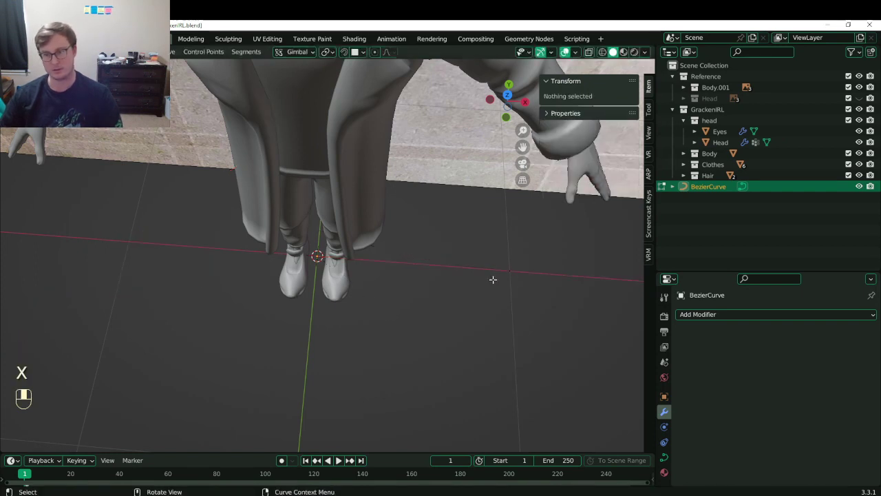
pyautogui.press('a')
pyautogui.press('e')
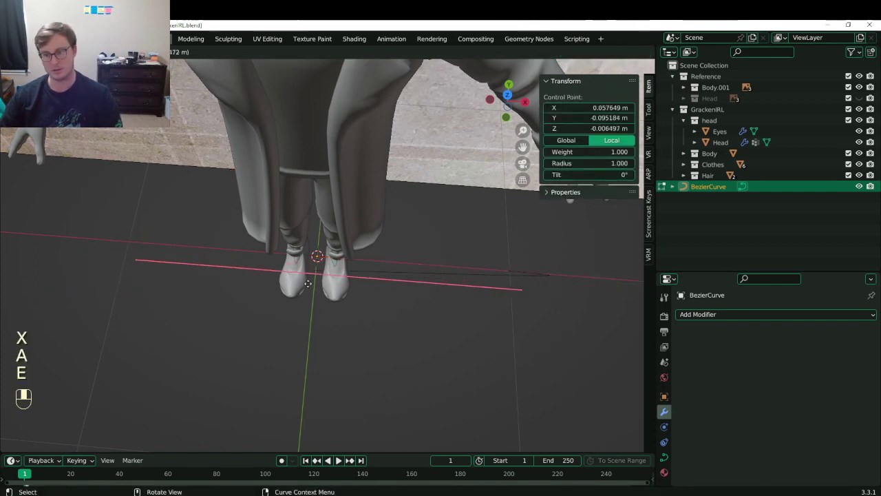
pyautogui.click(482, 283)
pyautogui.hotkey('ctrl', 'z')
# Turn on snapping and move the control point onto the left shoe's instep at about X 0.115, Y -0.120, Z 0.057 m.
pyautogui.hotkey('shift', 'Tab')
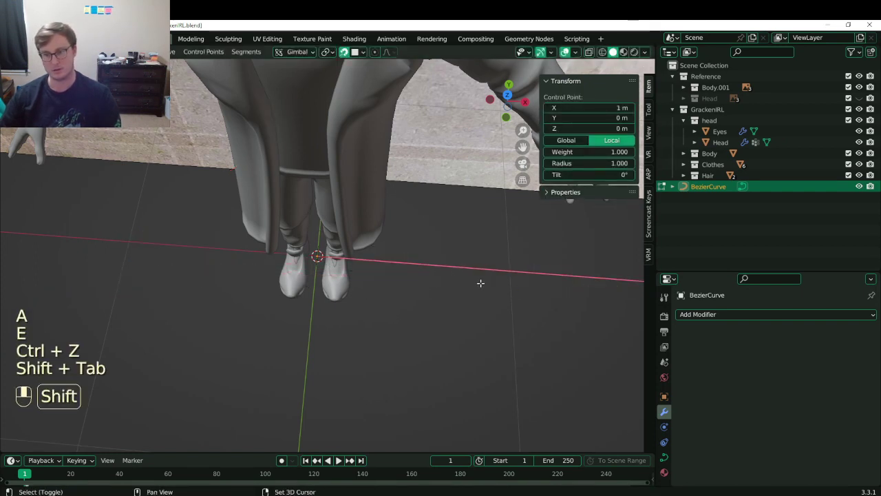
pyautogui.press('g')
pyautogui.click(334, 277)
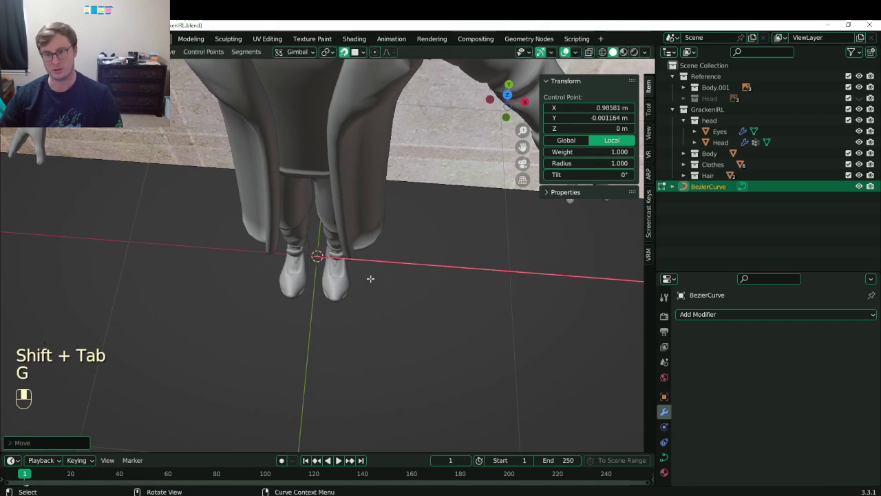
pyautogui.press('g')
pyautogui.click(201, 280)
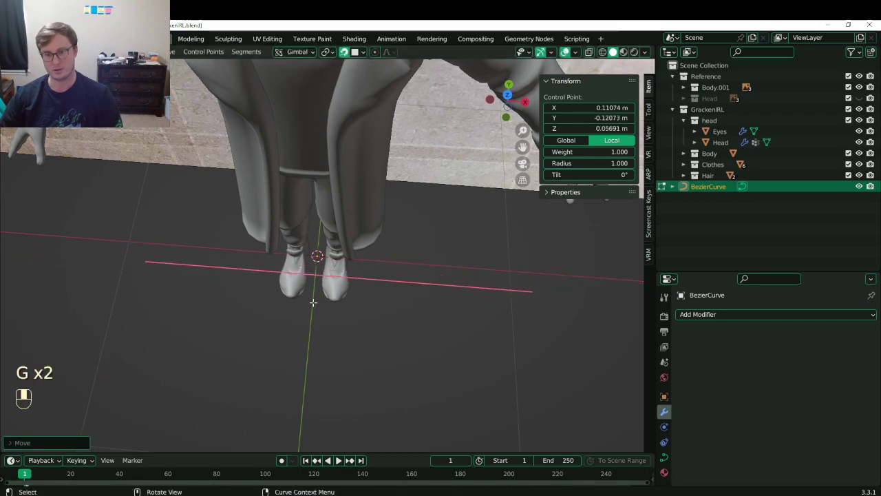
pyautogui.moveTo(201, 280); pyautogui.dragTo(399, 267, button='middle')
pyautogui.press('g')
# Scale the control point's handles down to about the width of the shoe and turn snapping off.
pyautogui.scroll(1, 461, 293)
pyautogui.press('s')
pyautogui.click(399, 325)
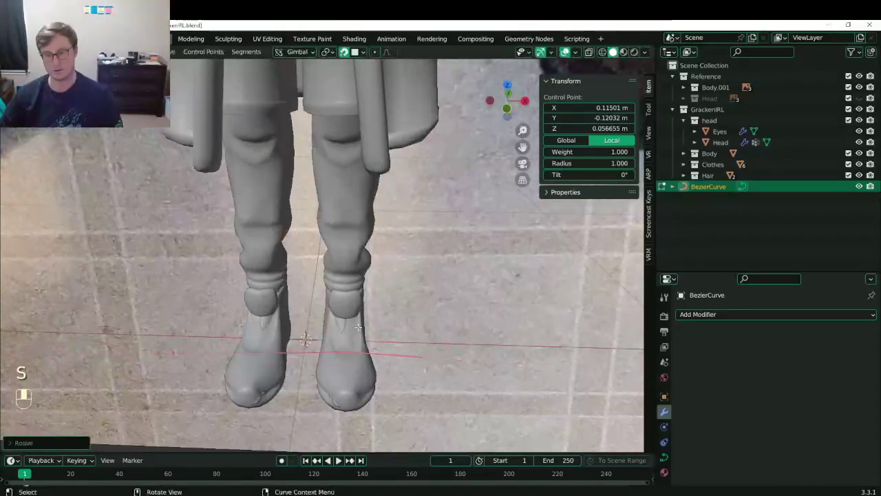
pyautogui.press('s')
pyautogui.click(369, 326)
pyautogui.press('o')
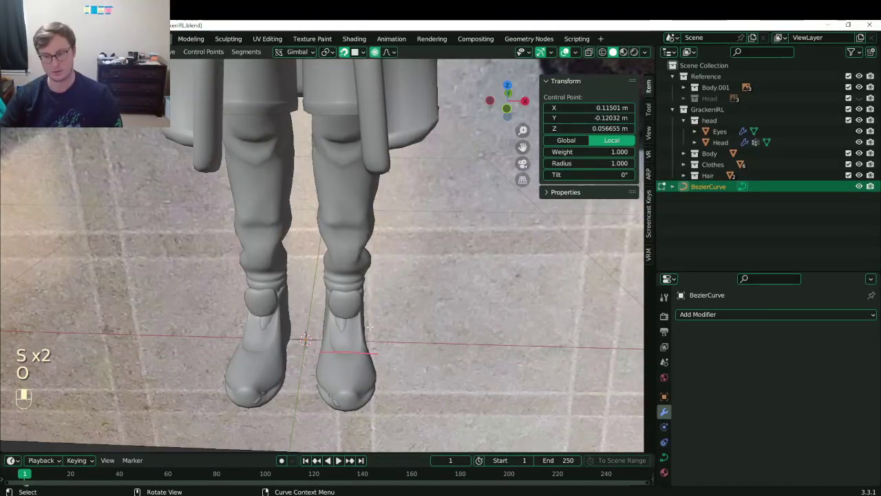
pyautogui.press('s')
pyautogui.click(369, 327)
pyautogui.press('s')
pyautogui.click(369, 327)
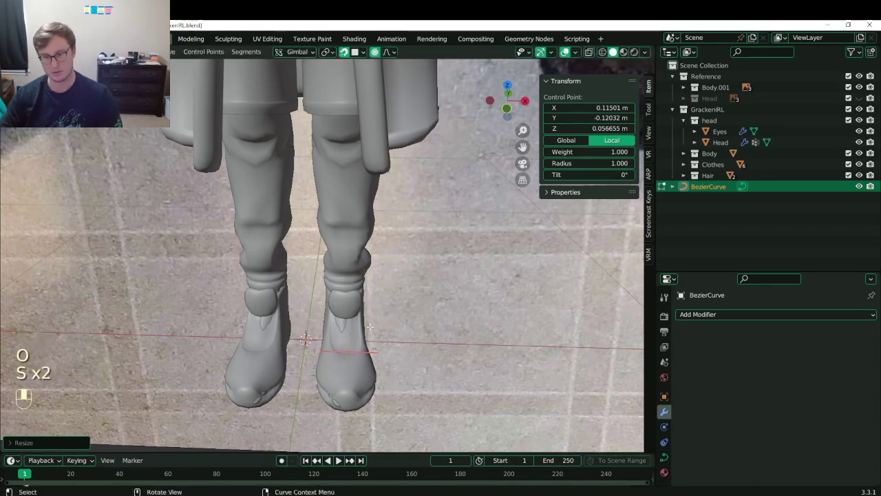
pyautogui.press('KP_Decimal')
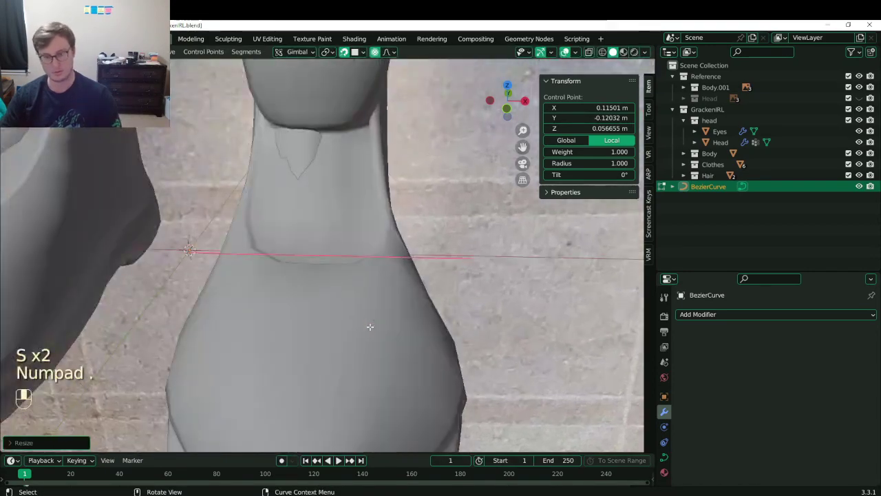
pyautogui.press('o')
pyautogui.hotkey('shift', 'Tab')
# Extrude the control point along X across the shoe's instep to about X 0.164 m.
pyautogui.scroll(-4, 309, 294)
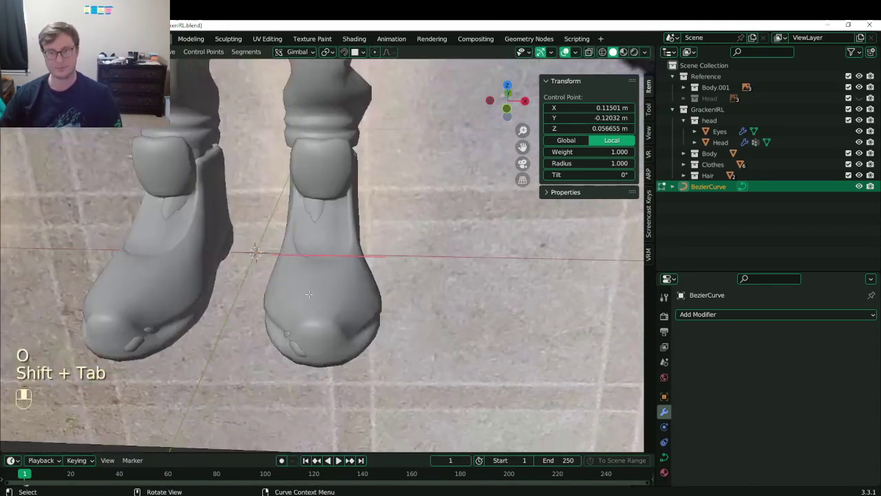
pyautogui.moveTo(309, 294); pyautogui.dragTo(318, 310, button='middle')
pyautogui.moveTo(318, 309); pyautogui.dragTo(336, 340, button='middle')
pyautogui.press('e')
pyautogui.press('x')
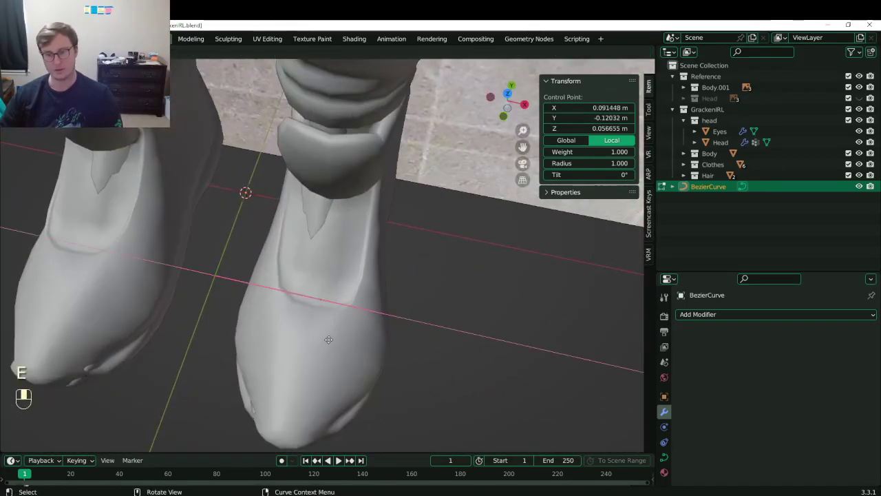
pyautogui.click(397, 346)
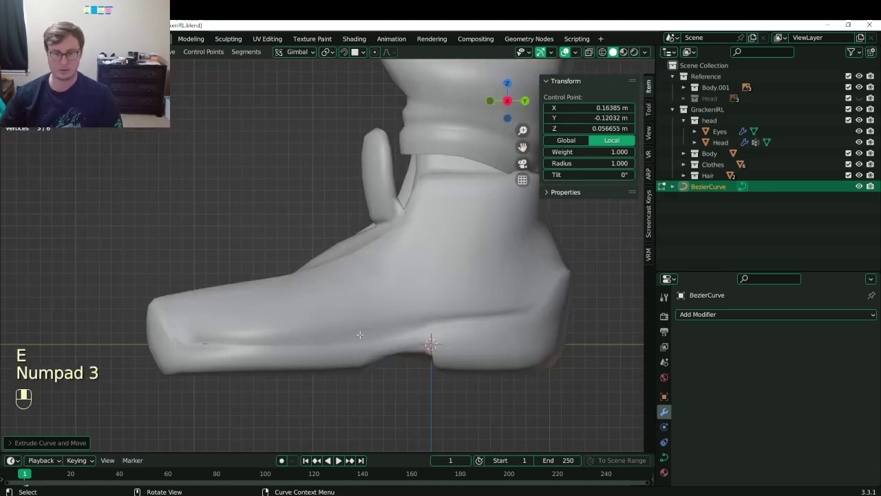
# Move the new end control point up the shoe in side view to about Y -0.071, Z 0.111 m and save the file.
pyautogui.press('g')
pyautogui.click(395, 262)
pyautogui.moveTo(361, 267); pyautogui.dragTo(381, 333, button='middle')
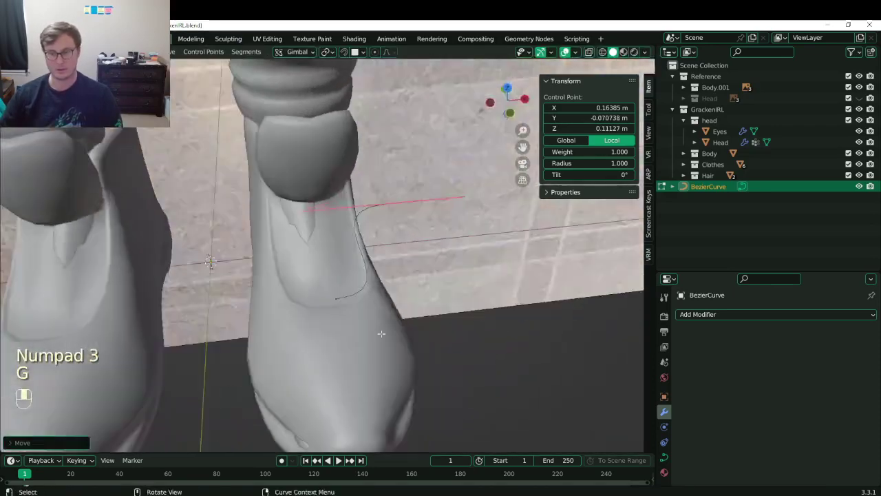
pyautogui.press('Tab')
pyautogui.hotkey('ctrl', 's')
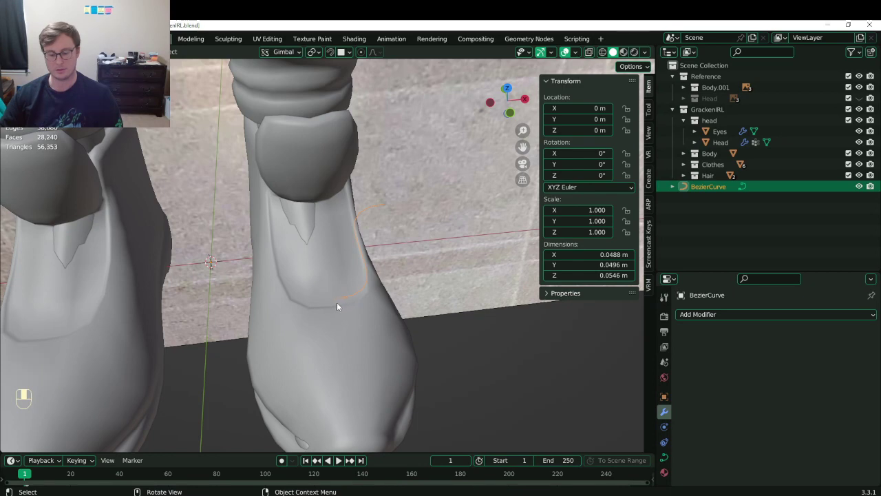
# Scale the curve's end control point handles down to a very short length and rotate them.
pyautogui.press('Tab')
pyautogui.press('s')
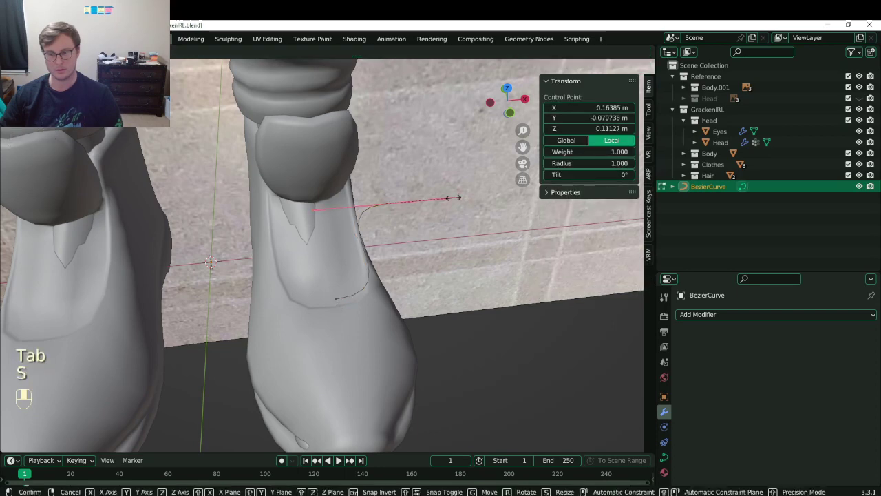
pyautogui.click(401, 212)
pyautogui.press('s')
pyautogui.click(411, 195)
pyautogui.press('r')
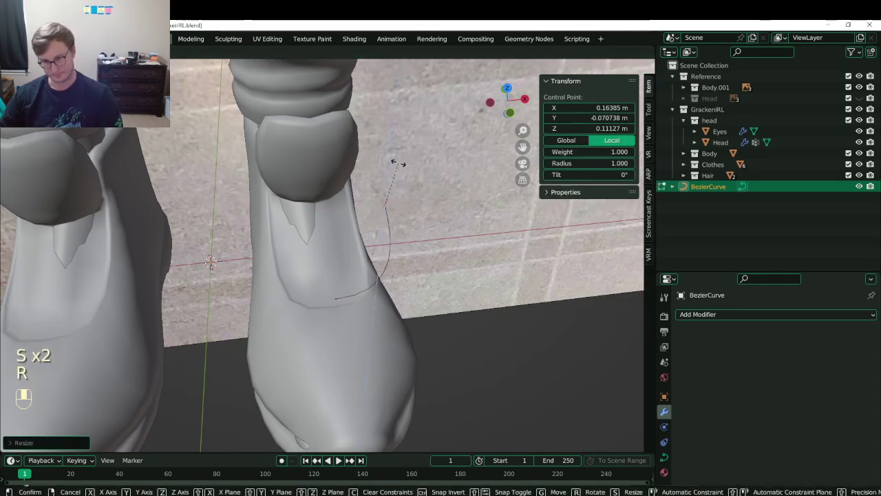
pyautogui.click(409, 194)
# Move the end control point in front view to about X 0.131, Z 0.089 m and adjust its handle length.
pyautogui.press('KP_1')
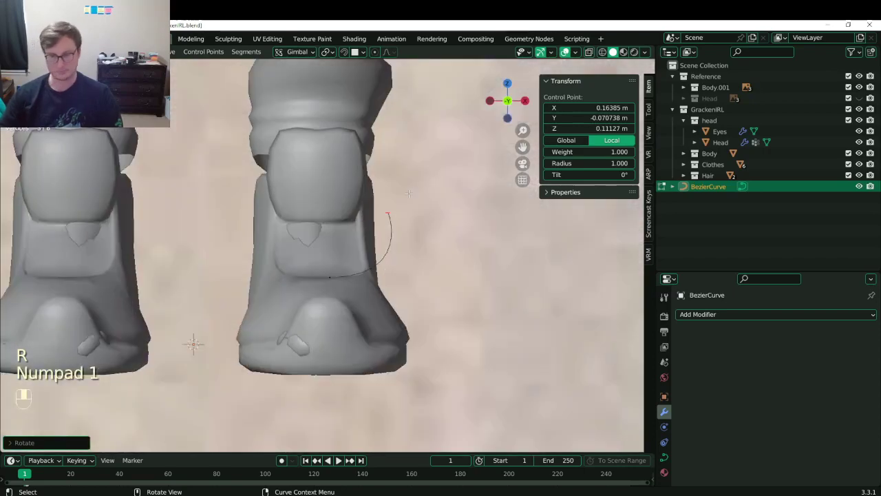
pyautogui.scroll(5, 427, 218)
pyautogui.press('g')
pyautogui.click(336, 286)
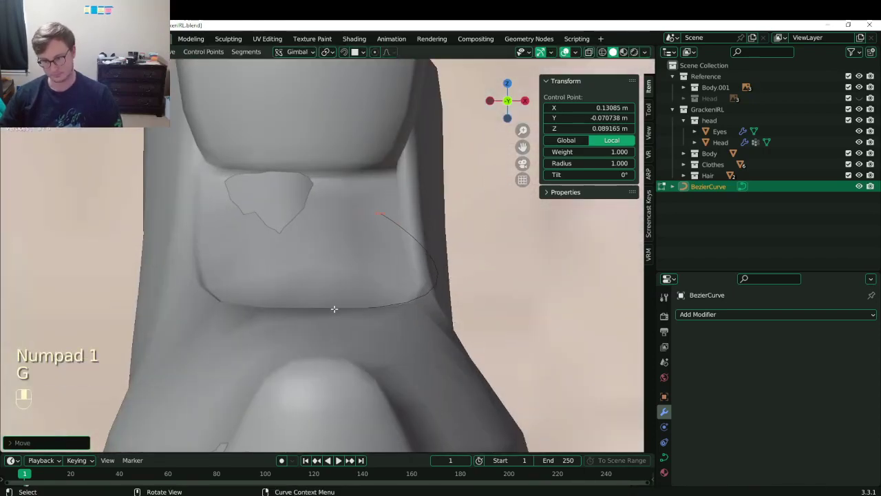
pyautogui.press('s')
pyautogui.click(406, 298)
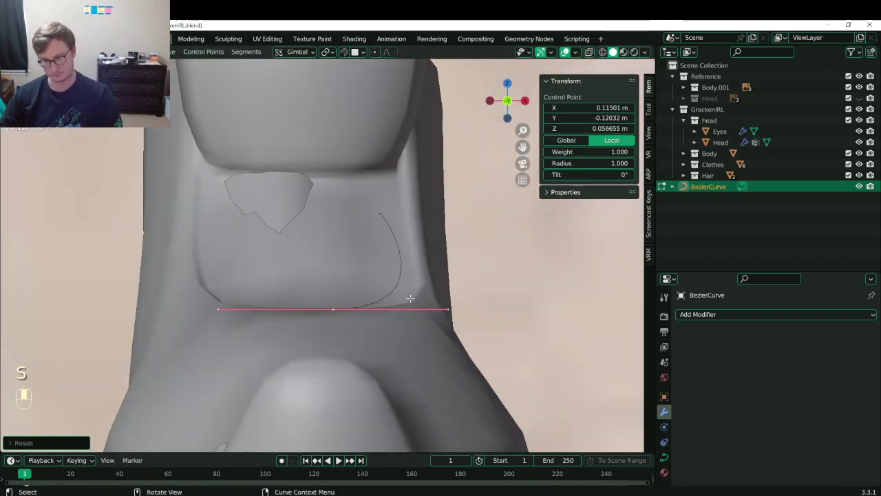
pyautogui.click(390, 214)
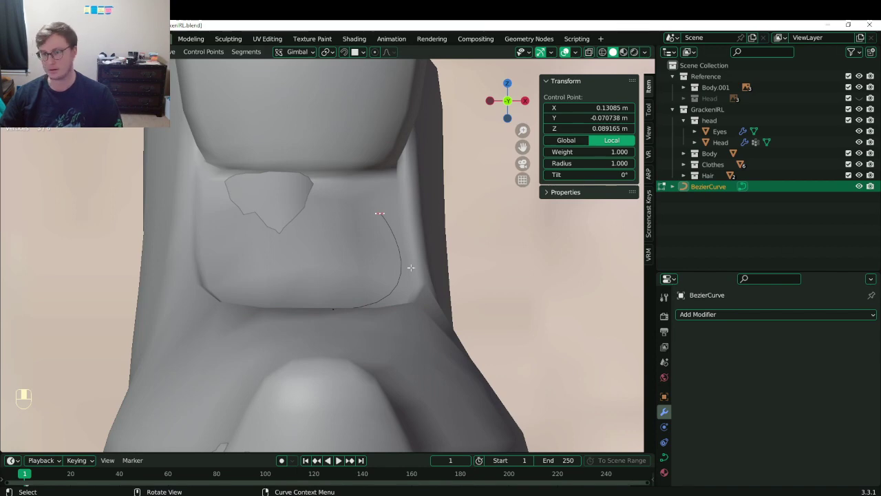
pyautogui.press('s')
pyautogui.click(555, 256)
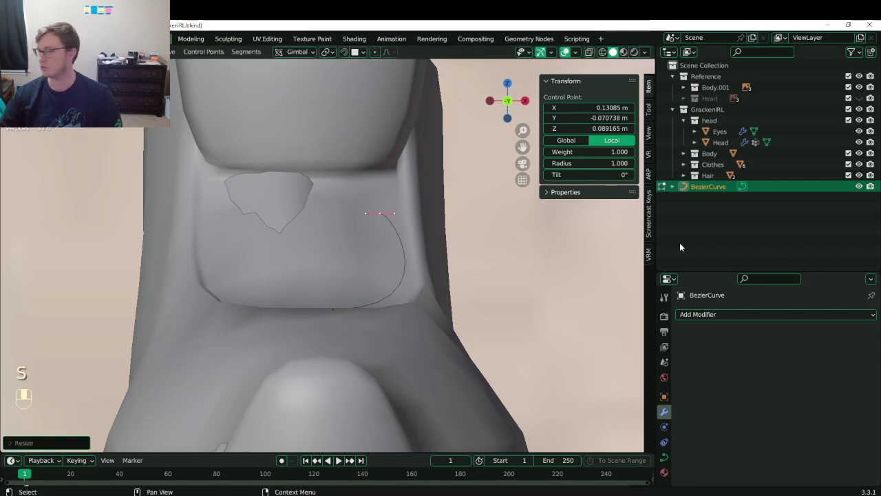
# Check the lacing in the browser's hiking shoe reference photo, return to Blender, and save the file.
pyautogui.press('Tab')
pyautogui.hotkey('alt', 'Tab')
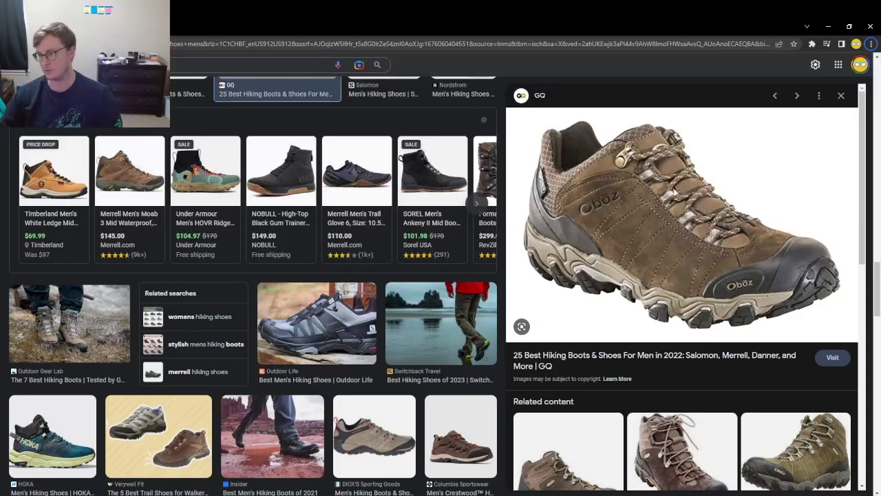
pyautogui.hotkey('alt', 'Tab')
pyautogui.hotkey('ctrl', 's')
pyautogui.moveTo(333, 306); pyautogui.dragTo(364, 310, button='middle')
pyautogui.press('Tab')
pyautogui.hotkey('ctrl', 's')
# Turn on snapping, move the end control point to the middle of the instep at about X 0.106, Y -0.104, Z 0.069 m, and rotate its handles.
pyautogui.moveTo(391, 180); pyautogui.dragTo(392, 240, button='middle')
pyautogui.hotkey('shift', 'Tab')
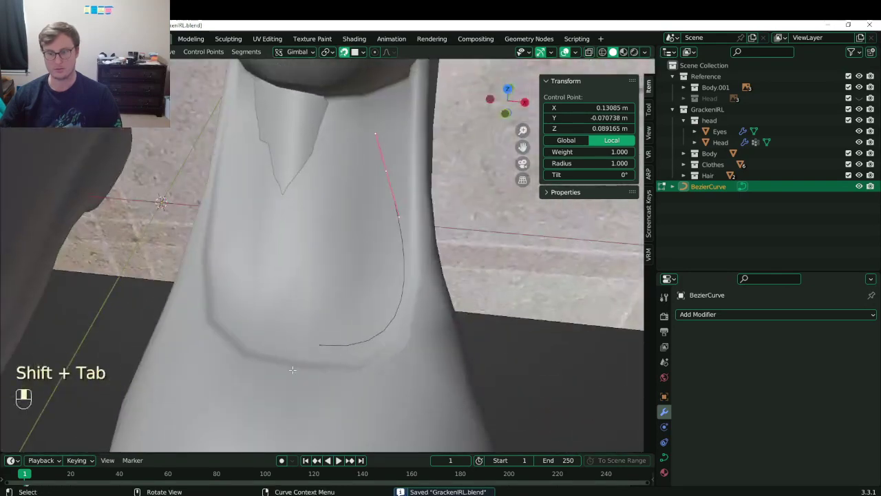
pyautogui.press('g')
pyautogui.click(296, 289)
pyautogui.press('r')
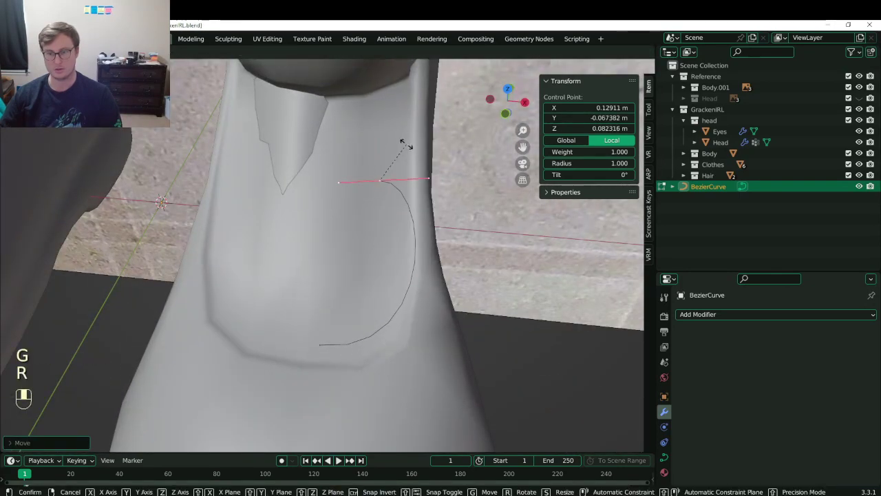
pyautogui.click(406, 143)
pyautogui.press('g')
pyautogui.click(307, 278)
# Extrude a new control point from the middle of the instep toward the shoe's inner side and rotate its handles.
pyautogui.moveTo(310, 277); pyautogui.dragTo(339, 282, button='middle')
pyautogui.press('e')
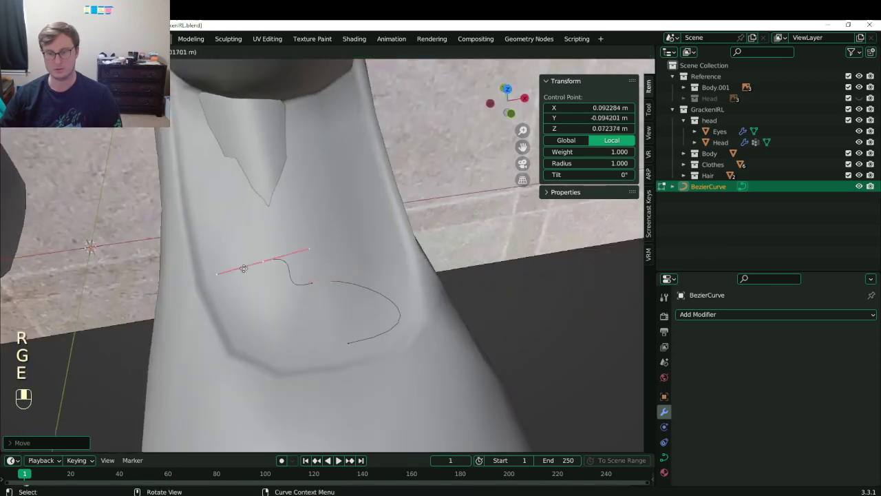
pyautogui.click(247, 234)
pyautogui.press('r')
pyautogui.click(174, 334)
pyautogui.press('g')
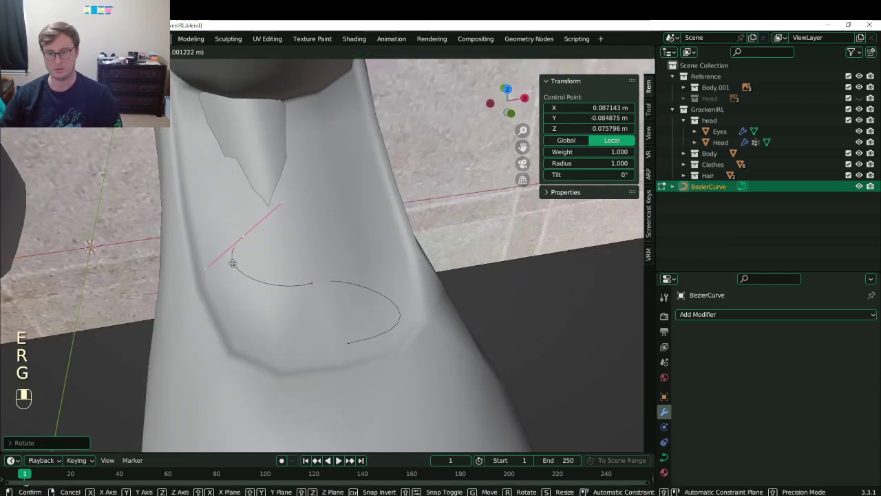
pyautogui.click(227, 257)
# Move the new control point to the instep's inner edge at about X 0.073, Y -0.090, Z 0.066 m and align its handles with the edge.
pyautogui.press('g')
pyautogui.click(207, 294)
pyautogui.press('r')
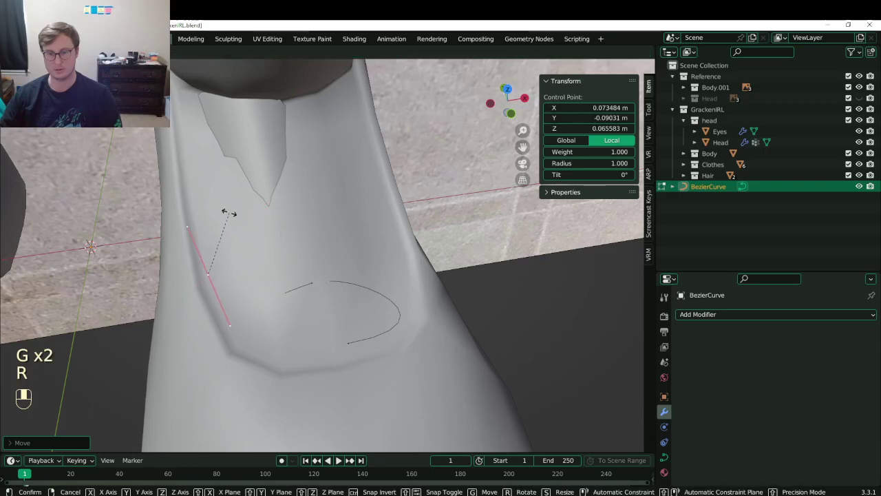
pyautogui.click(230, 211)
pyautogui.moveTo(286, 238); pyautogui.dragTo(268, 244, button='middle')
pyautogui.press('g')
pyautogui.click(284, 230)
# Extrude the curve back to the middle of the instep at about X 0.103, Y -0.084, Z 0.082 m and turn its handles across the shoe.
pyautogui.hotkey('shift', 'Tab')
pyautogui.hotkey('shift', 'Tab')
pyautogui.press('e')
pyautogui.click(340, 199)
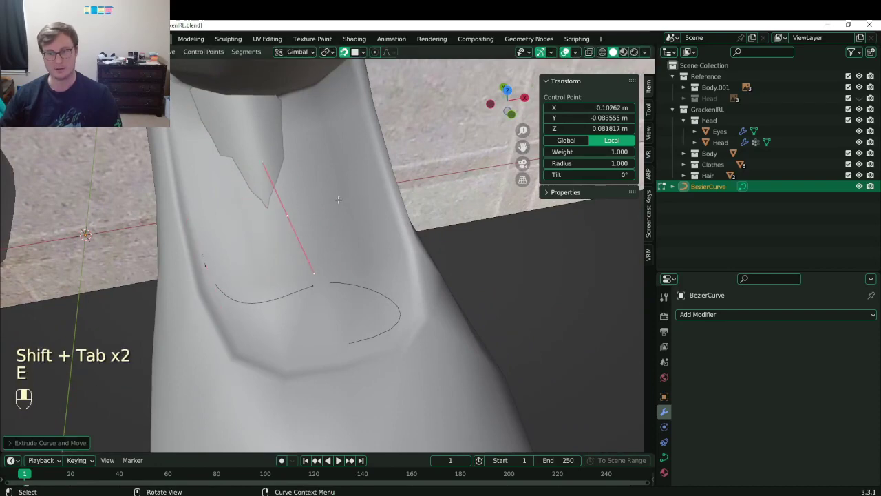
pyautogui.press('r')
pyautogui.click(289, 311)
# Scale the newest middle control point's handles and adjust its position on the instep.
pyautogui.moveTo(347, 275)
pyautogui.mouseDown(button='middle')
pyautogui.moveTo(358, 263)
pyautogui.moveTo(354, 275)
pyautogui.mouseUp(button='middle')
pyautogui.press('s')
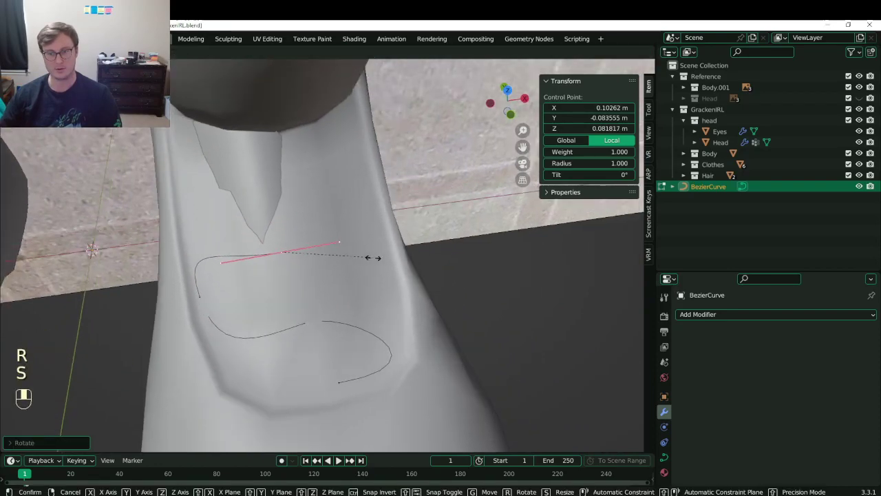
pyautogui.click(305, 269)
pyautogui.press('g')
pyautogui.click(294, 252)
# Extrude the curve to the instep's outer edge at about X 0.139, Y -0.061, Z 0.079 m and rotate its handles along the edge.
pyautogui.press('e')
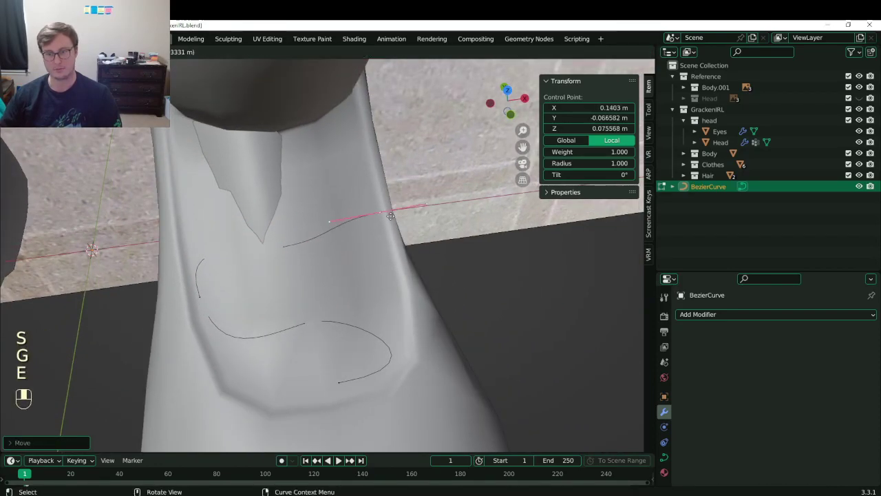
pyautogui.click(368, 199)
pyautogui.press('r')
pyautogui.click(368, 161)
pyautogui.keyDown('shift'); pyautogui.moveTo(368, 161); pyautogui.dragTo(354, 192, button='middle'); pyautogui.keyUp('shift')
pyautogui.press('g')
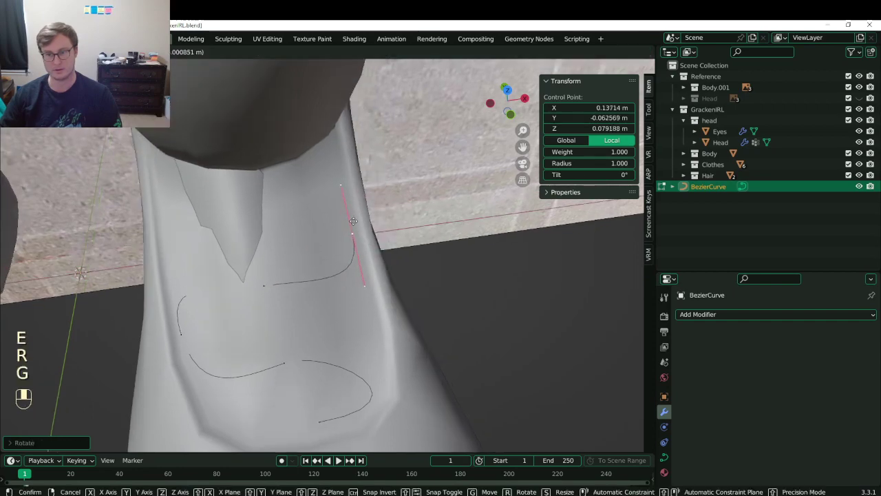
pyautogui.click(359, 225)
pyautogui.keyDown('shift'); pyautogui.moveTo(358, 225); pyautogui.dragTo(349, 244, button='middle'); pyautogui.keyUp('shift')
pyautogui.press('g')
pyautogui.click(375, 240)
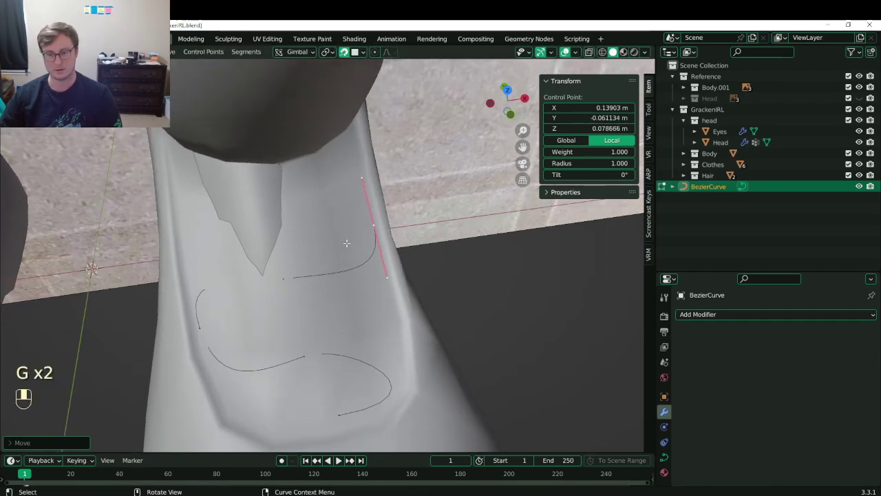
pyautogui.keyDown('shift'); pyautogui.moveTo(286, 302); pyautogui.dragTo(301, 321, button='middle'); pyautogui.keyUp('shift')
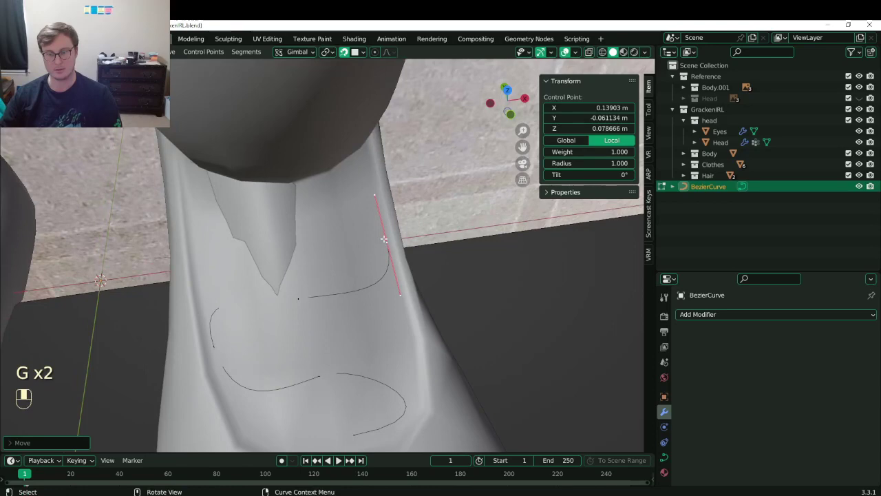
# Extrude the curve back to the middle below the ankle at about X 0.102, Y -0.062, Z 0.094 m and turn its handles across the shoe.
pyautogui.moveTo(384, 239); pyautogui.dragTo(256, 256, button='middle')
pyautogui.press('e')
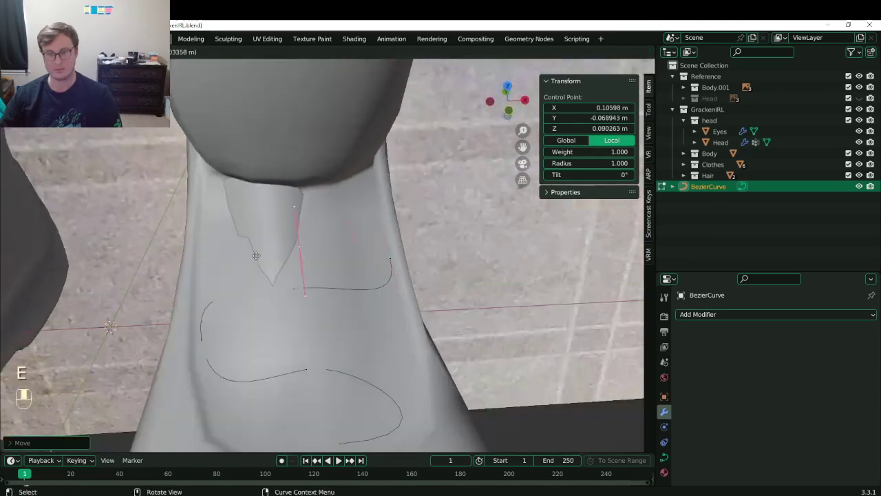
pyautogui.press('r')
pyautogui.click(349, 208)
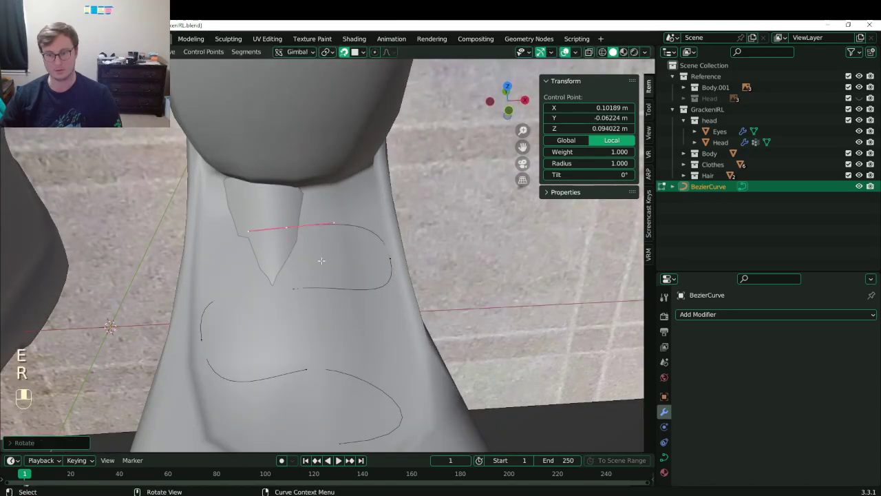
# Shift the middle control point of the upper loop slightly on the instep.
pyautogui.keyDown('shift'); pyautogui.moveTo(321, 258); pyautogui.dragTo(325, 233, button='middle'); pyautogui.keyUp('shift')
pyautogui.click(300, 265)
pyautogui.press('g')
pyautogui.click(308, 290)
# Shorten the inner-edge control point's handles and move the point to about X 0.072, Y -0.091, Z 0.065 m.
pyautogui.click(311, 341)
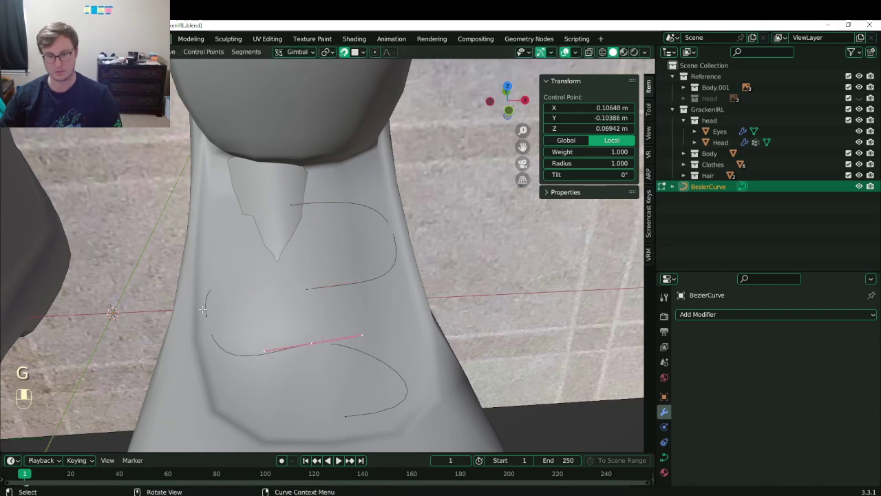
pyautogui.press('s')
pyautogui.click(282, 295)
pyautogui.press('g')
pyautogui.click(281, 315)
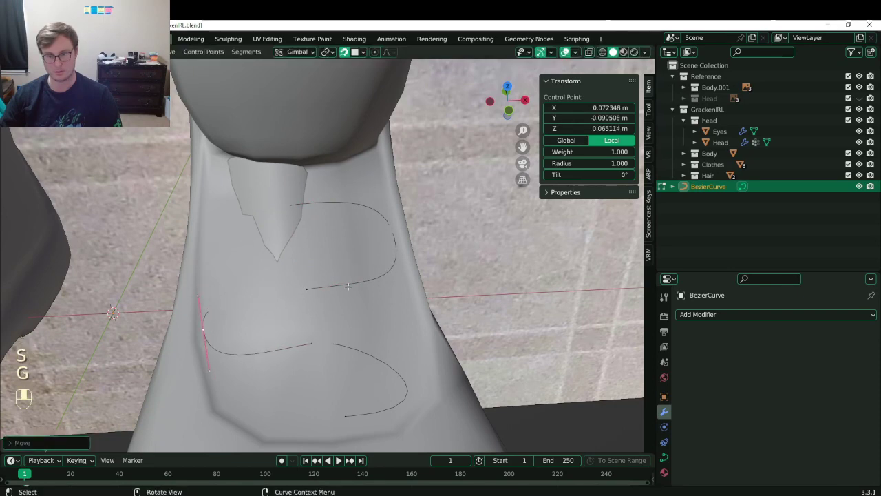
# Shorten the upper outer-edge control point's handles and move the point to about X 0.139, Y -0.064, Z 0.077 m.
pyautogui.click(385, 242)
pyautogui.press('s')
pyautogui.click(411, 245)
pyautogui.press('g')
pyautogui.click(412, 253)
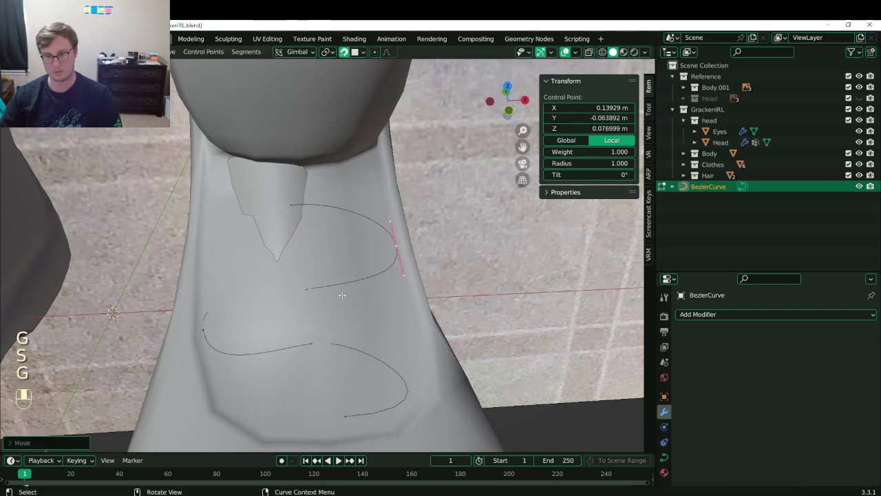
# Adjust the position of the lower middle control point on the instep.
pyautogui.click(309, 293)
pyautogui.click(301, 351)
pyautogui.press('g')
pyautogui.click(328, 370)
pyautogui.keyDown('shift'); pyautogui.moveTo(341, 407); pyautogui.dragTo(358, 390, button='middle'); pyautogui.keyUp('shift')
# Move the curve's first control point toward the toe to about X 0.111, Y -0.126, Z 0.055 m, then scale and rotate its handles.
pyautogui.click(360, 363)
pyautogui.click(355, 389)
pyautogui.press('g')
pyautogui.click(338, 406)
pyautogui.press('s')
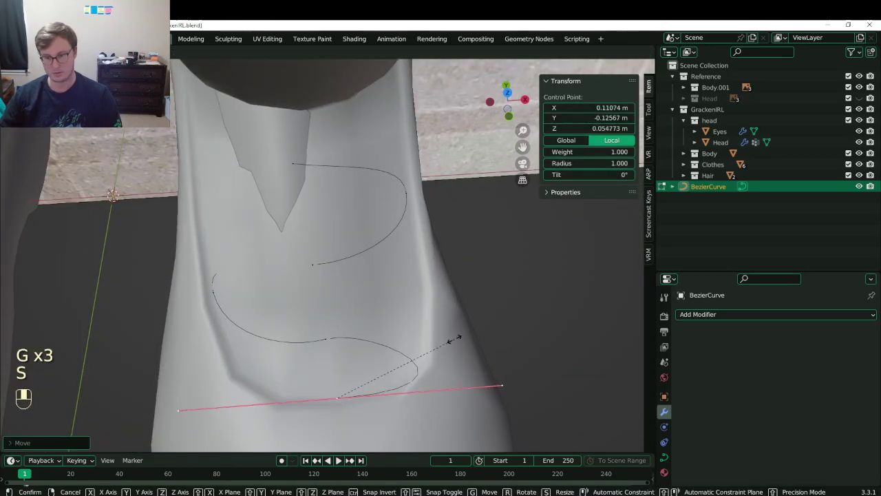
pyautogui.click(461, 339)
pyautogui.press('r')
pyautogui.click(497, 326)
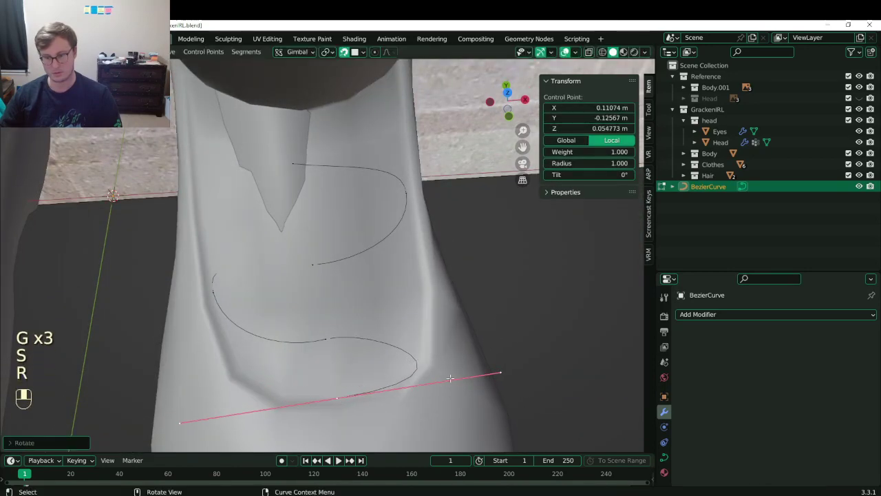
# Subdivide the curve between its first and lower middle points, move the added point to the instep's outer edge, and rotate its handles along it.
pyautogui.keyDown('shift'); pyautogui.click(334, 340); pyautogui.keyUp('shift')
pyautogui.press('q')
pyautogui.click(383, 255)
pyautogui.click(416, 355)
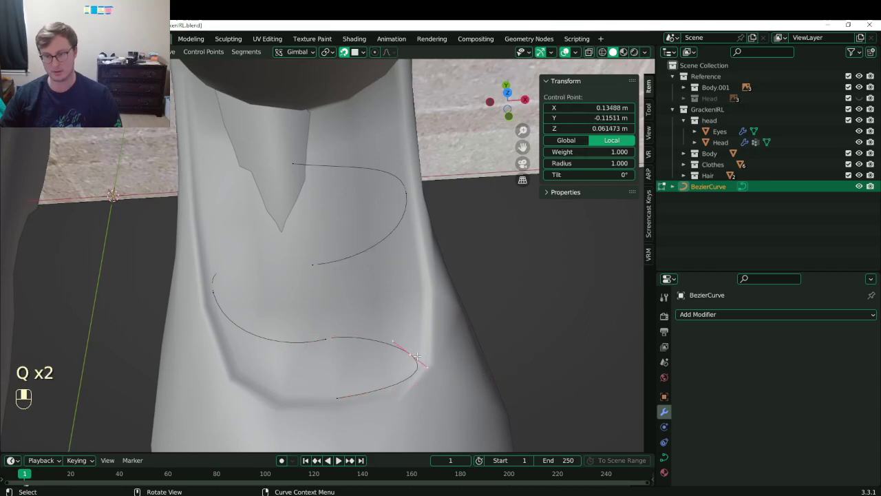
pyautogui.press('g')
pyautogui.press('r')
pyautogui.press('g')
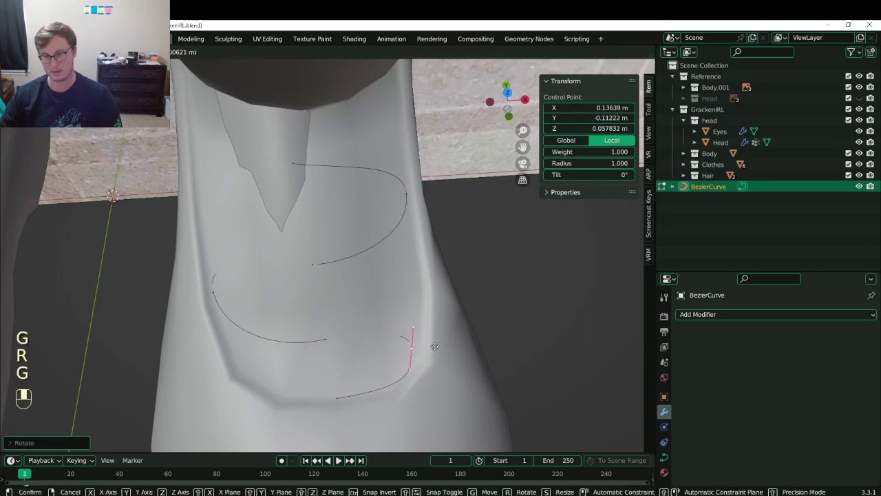
pyautogui.click(463, 330)
# Move the topmost control point down to about X 0.104, Y -0.075, Z 0.087 m, rotate its handles across the shoe, and shorten them.
pyautogui.click(314, 266)
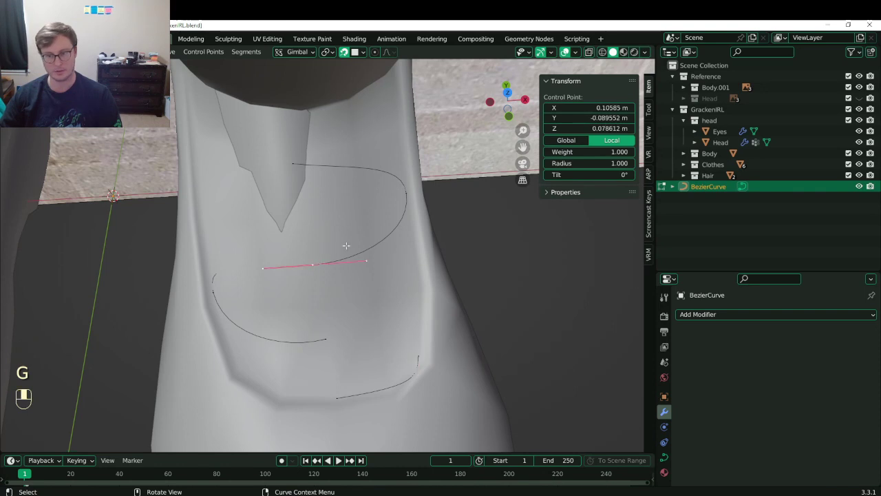
pyautogui.press('g')
pyautogui.click(300, 167)
pyautogui.press('g')
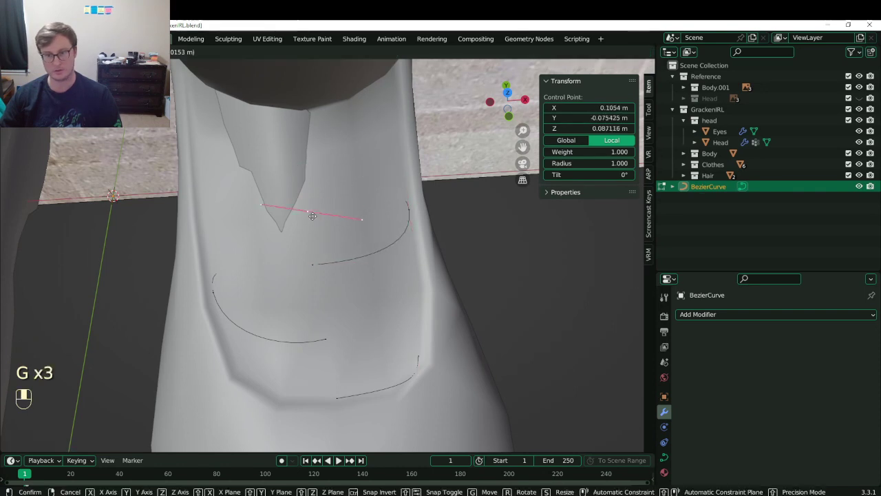
pyautogui.click(340, 215)
pyautogui.press('r')
pyautogui.click(389, 177)
pyautogui.press('s')
pyautogui.click(359, 199)
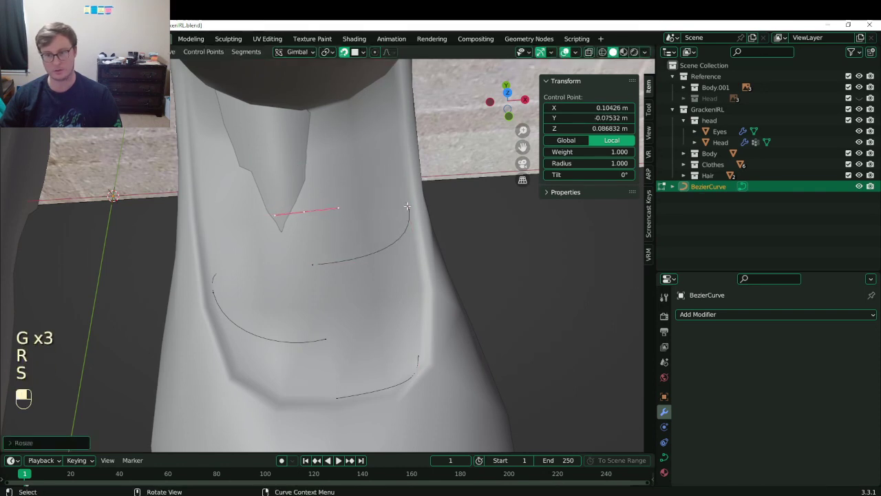
# Rotate the upper outer-edge control point's handles and reposition the point against the shoe's surface.
pyautogui.click(417, 211)
pyautogui.moveTo(418, 212); pyautogui.dragTo(372, 181, button='middle')
pyautogui.press('r')
pyautogui.click(401, 197)
pyautogui.press('g')
pyautogui.click(402, 202)
# Flatten the topmost control point's handles by scaling them to 0 along Z and Y.
pyautogui.click(313, 213)
pyautogui.press('r')
pyautogui.click(377, 169)
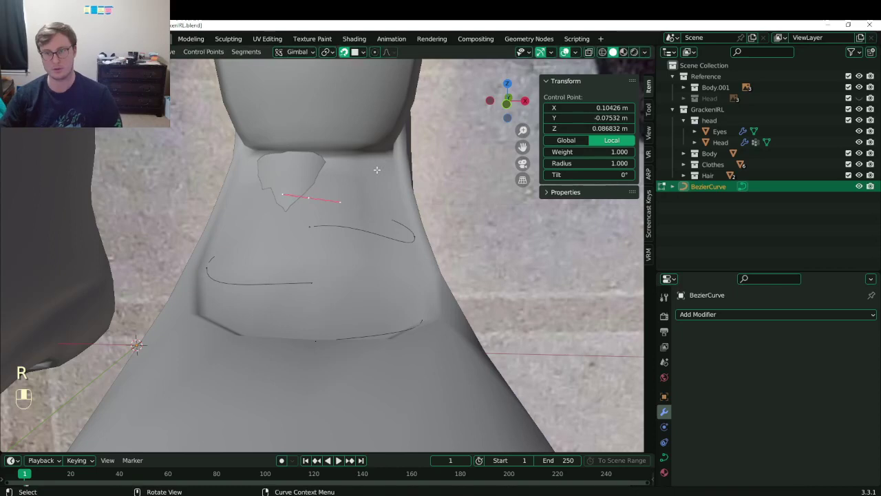
pyautogui.press('s')
pyautogui.press('z')
pyautogui.press('0')
pyautogui.press('Return')
pyautogui.press('s')
pyautogui.press('y')
pyautogui.press('0')
pyautogui.press('Return')
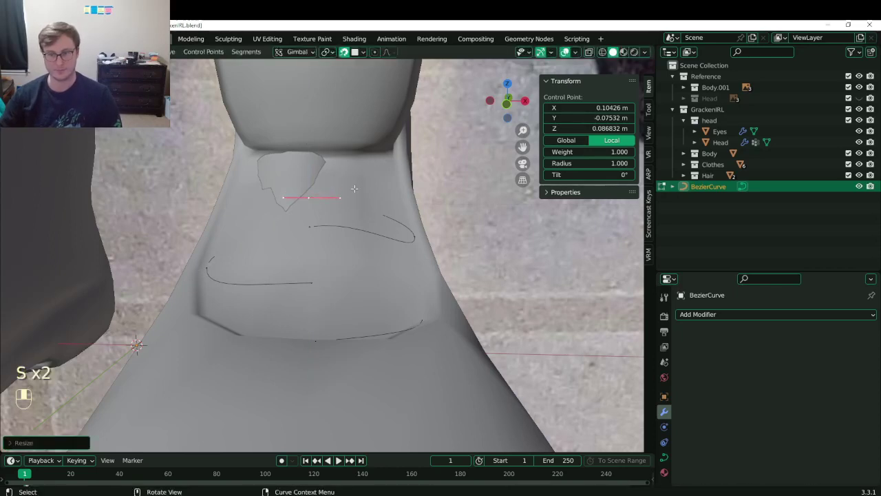
# Flatten and resize the handles of the two centre control points below the topmost one so they run straight across the shoe.
pyautogui.press('s')
pyautogui.click(316, 228)
pyautogui.press('s')
pyautogui.click(315, 227)
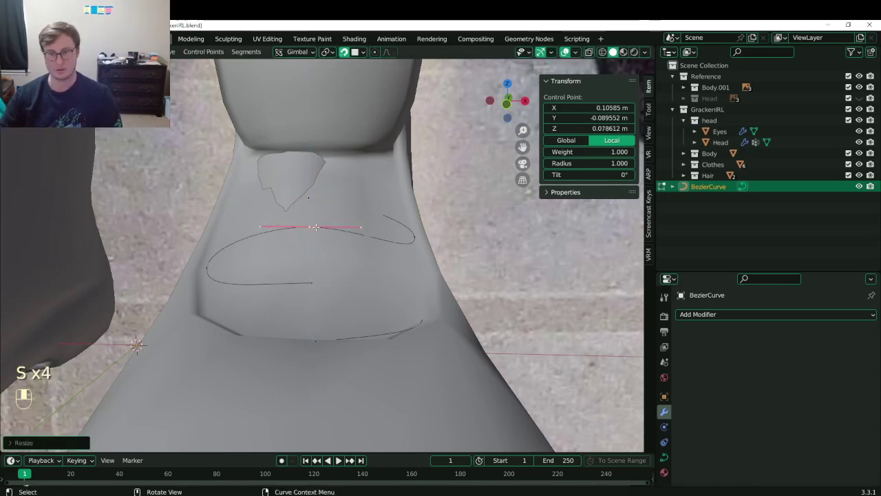
pyautogui.click(304, 276)
pyautogui.press('s')
pyautogui.click(307, 276)
pyautogui.press('s')
pyautogui.click(310, 276)
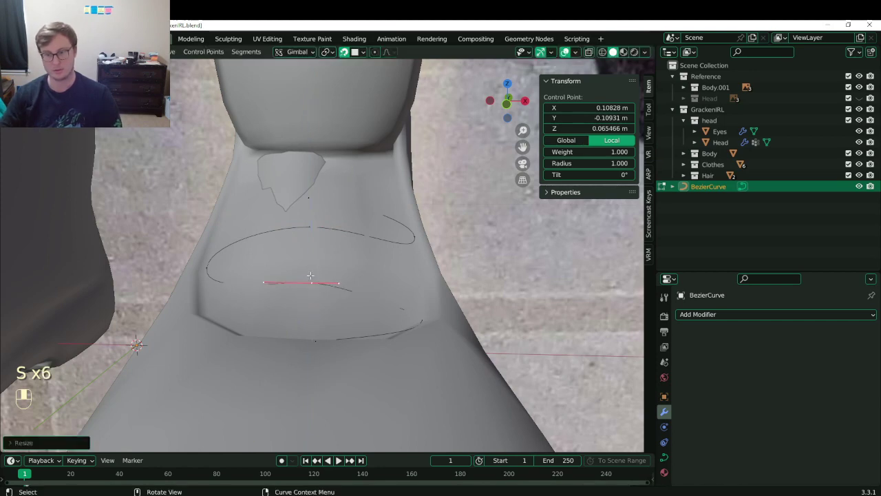
pyautogui.moveTo(340, 259); pyautogui.dragTo(386, 274, button='middle')
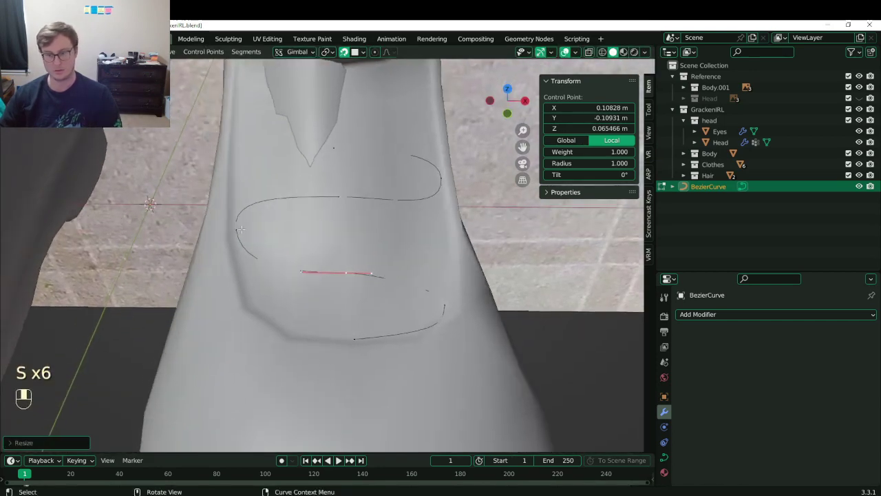
# Align the inner-edge control point's handles with the instep edge, move it to about X 0.074, Y -0.093, Z 0.064 m, and save.
pyautogui.click(241, 229)
pyautogui.moveTo(242, 230); pyautogui.dragTo(249, 248, button='middle')
pyautogui.press('r')
pyautogui.click(351, 203)
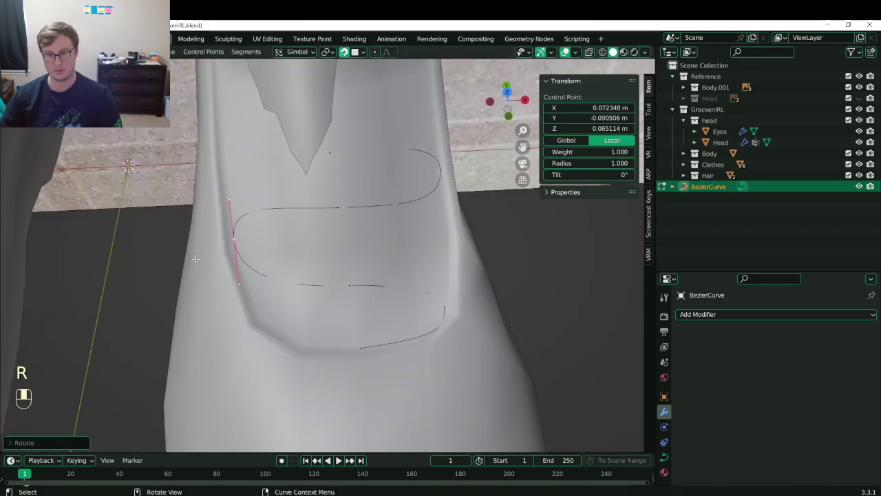
pyautogui.press('g')
pyautogui.click(241, 257)
pyautogui.press('s')
pyautogui.click(322, 208)
pyautogui.keyDown('shift'); pyautogui.moveTo(361, 211); pyautogui.dragTo(285, 231, button='middle'); pyautogui.keyUp('shift')
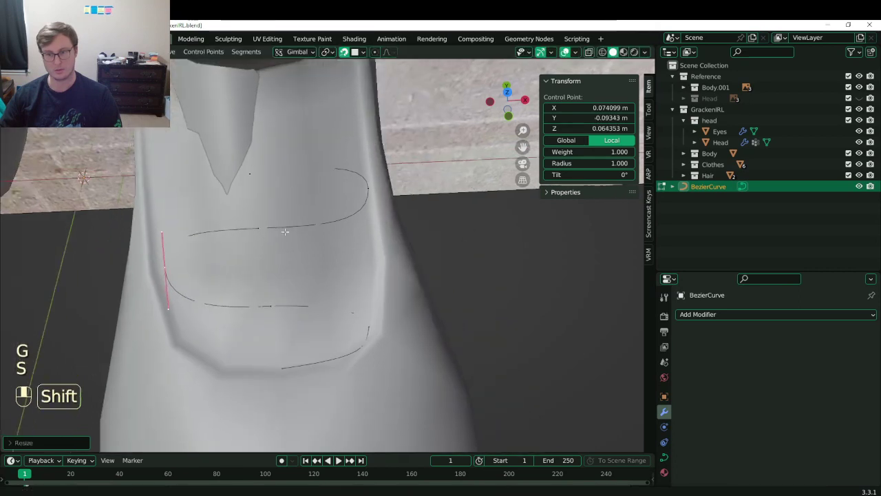
pyautogui.press('s')
pyautogui.press('Tab')
pyautogui.hotkey('ctrl', 's')
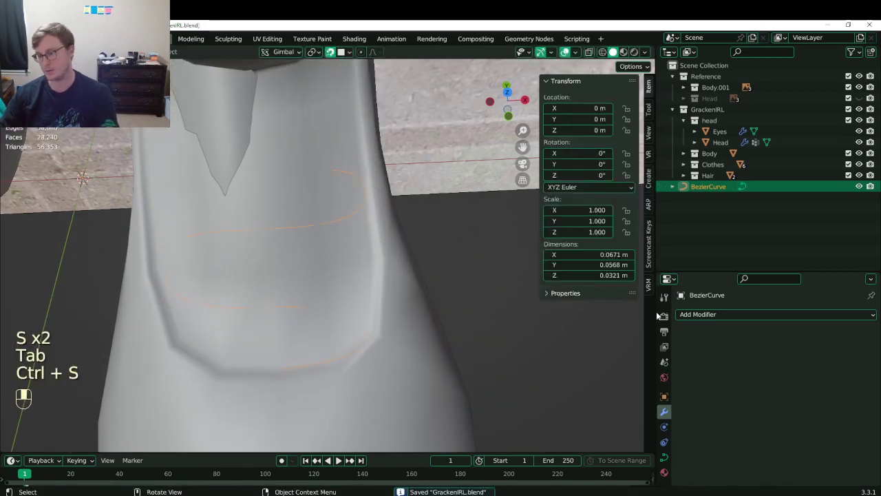
# Give the lace curve a round bevel with a depth of 0.002 m and save the file.
pyautogui.click(664, 457)
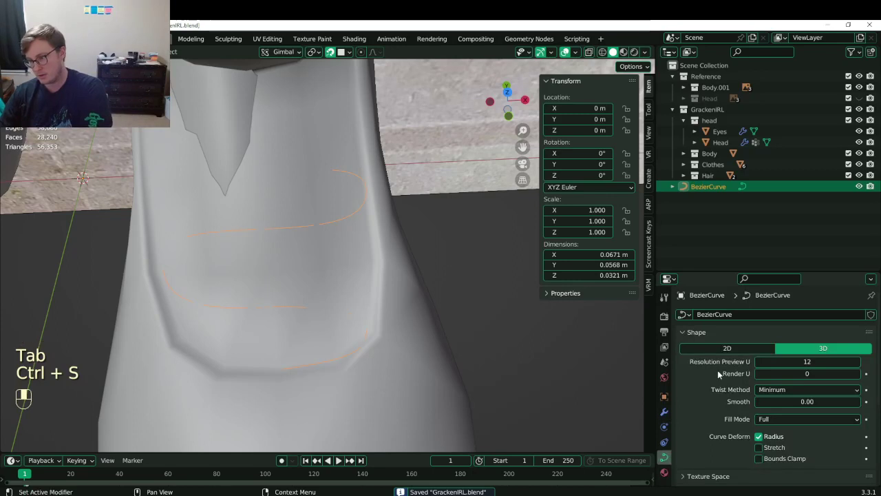
pyautogui.scroll(-5, 718, 374)
pyautogui.click(812, 380)
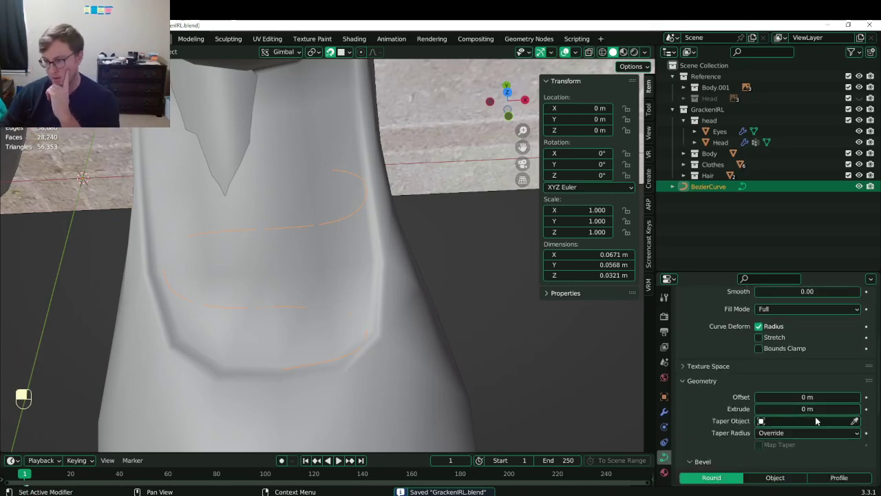
pyautogui.scroll(-3, 816, 421)
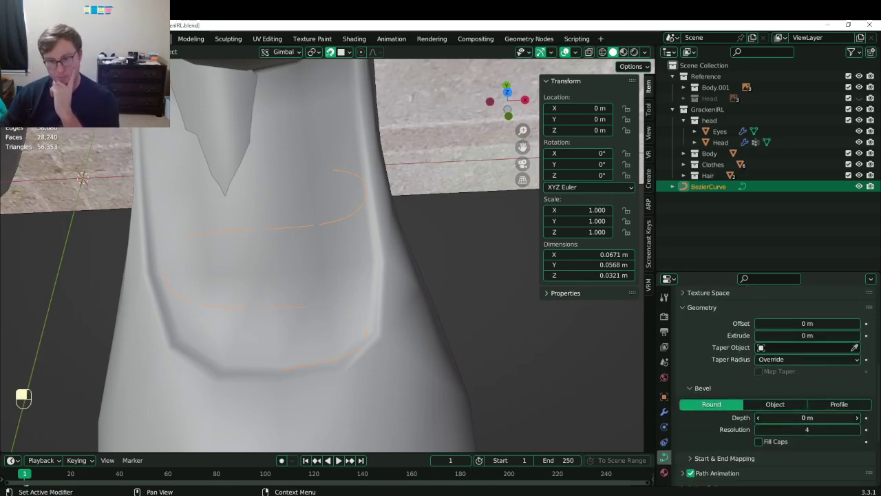
pyautogui.moveTo(787, 418); pyautogui.dragTo(798, 418)
pyautogui.click(787, 418)
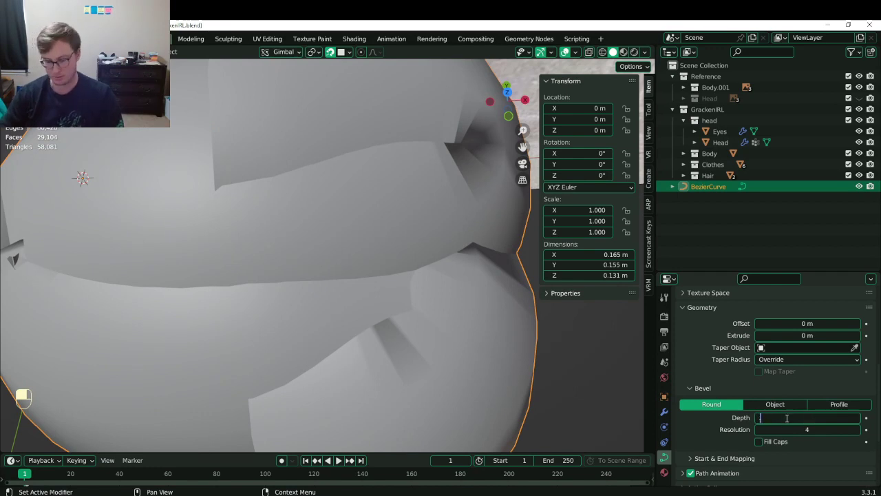
pyautogui.write('0.01')
pyautogui.press('Return')
pyautogui.keyDown('shift'); pyautogui.moveTo(786, 417); pyautogui.dragTo(770, 417); pyautogui.keyUp('shift')
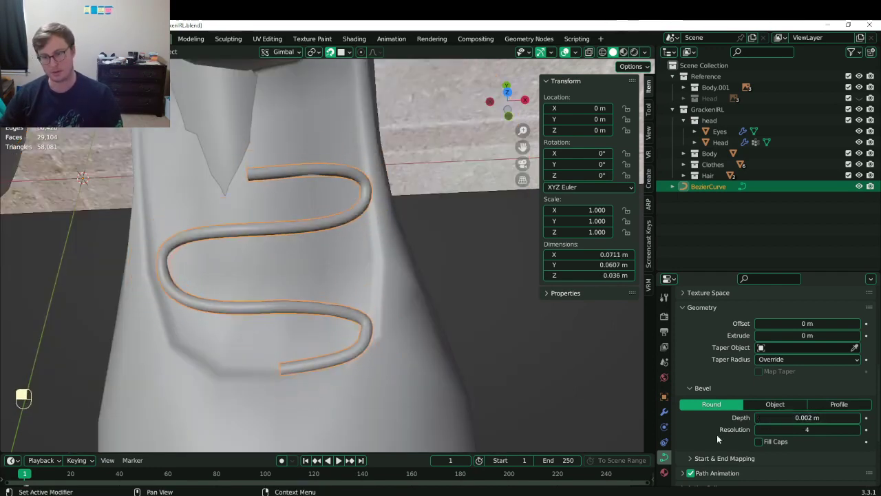
pyautogui.hotkey('ctrl', 's')
pyautogui.keyDown('ctrl'); pyautogui.moveTo(296, 318); pyautogui.dragTo(323, 272, button='middle'); pyautogui.keyUp('ctrl')
pyautogui.hotkey('ctrl', 's')
# Extrude the curve's upper end to the instep's inner edge at about X 0.071, Y -0.061, Z 0.079 m, rotating its handles along the edge.
pyautogui.press('Tab')
pyautogui.press('e')
pyautogui.click(238, 249)
pyautogui.press('r')
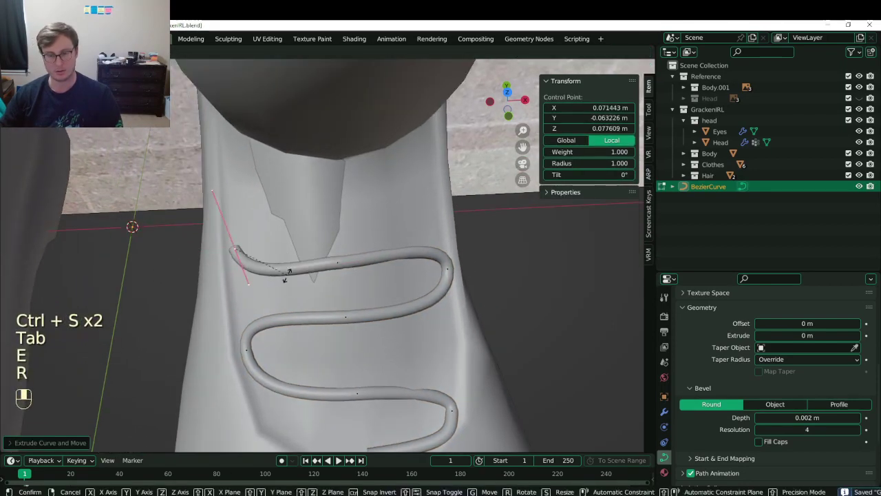
pyautogui.click(243, 251)
pyautogui.press('g')
pyautogui.click(287, 194)
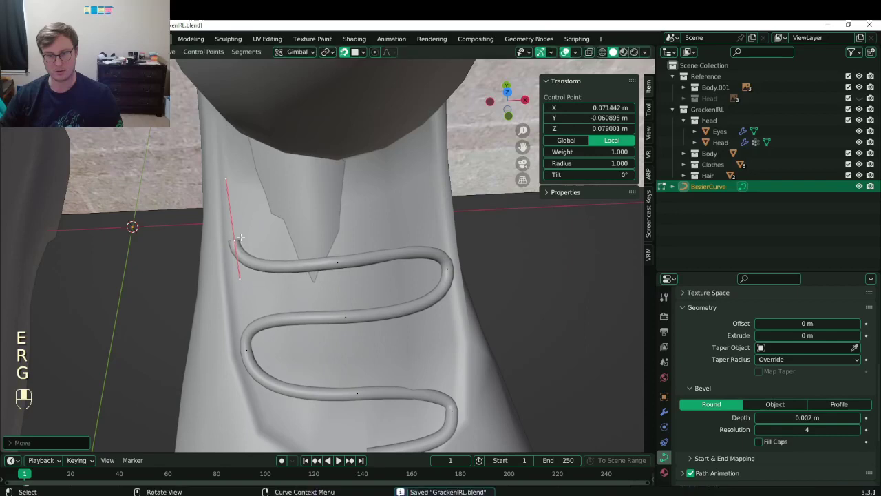
# Extrude the curve up to the instep's centre at about X 0.108, Y -0.050, Z 0.098 m and rotate the point's handles across the shoe.
pyautogui.press('e')
pyautogui.click(343, 163)
pyautogui.press('r')
pyautogui.click(348, 170)
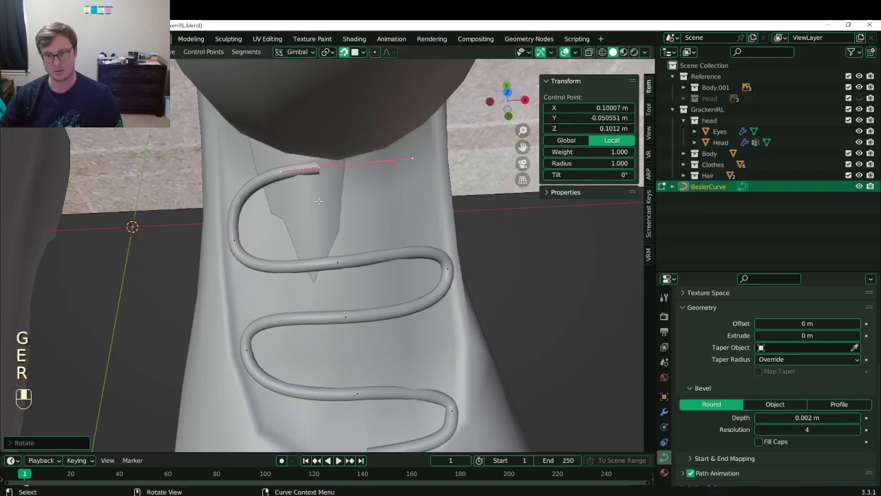
pyautogui.press('g')
pyautogui.click(357, 188)
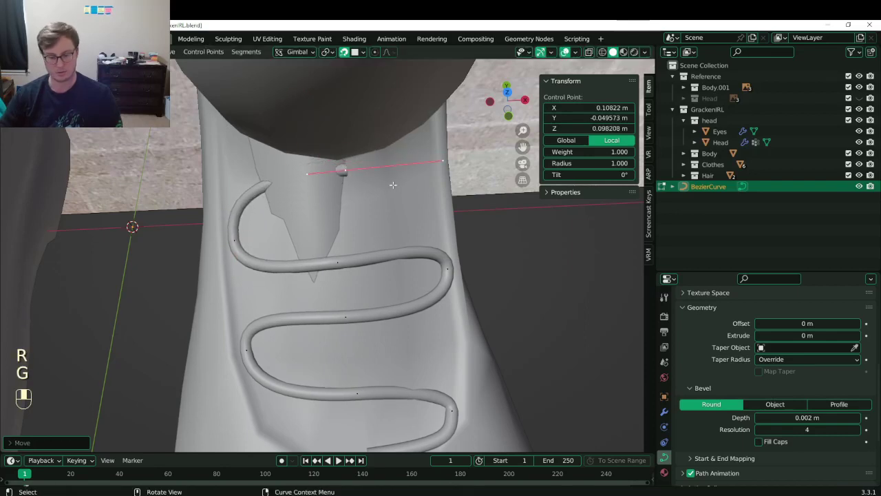
pyautogui.click(471, 150)
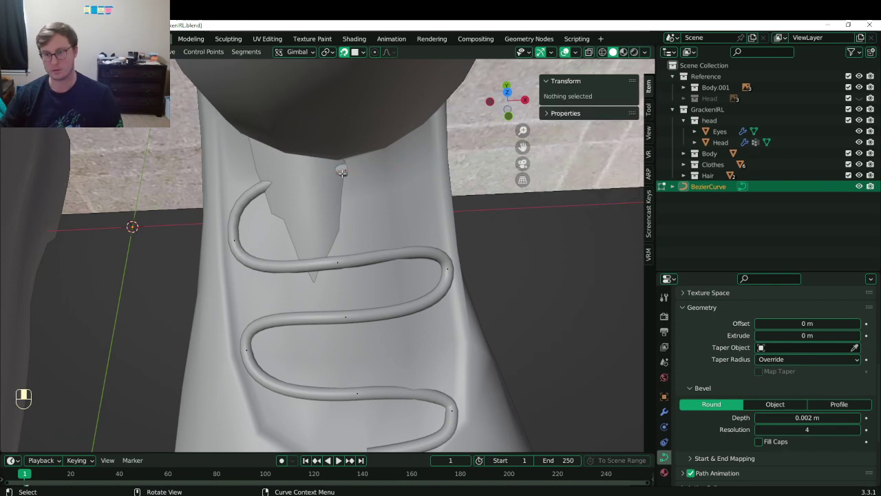
# Flatten and resize the new topmost control point's handles so they run straight across the shoe.
pyautogui.click(342, 172)
pyautogui.press('s')
pyautogui.click(469, 165)
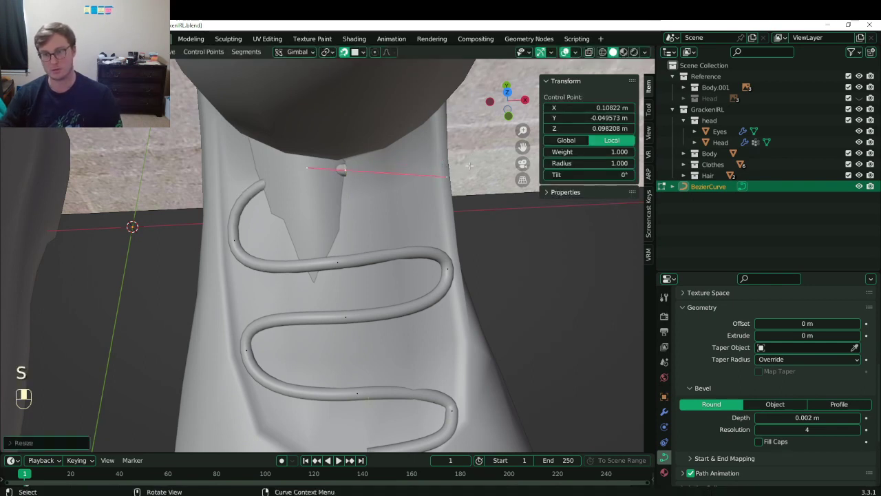
pyautogui.press('z')
pyautogui.press('s')
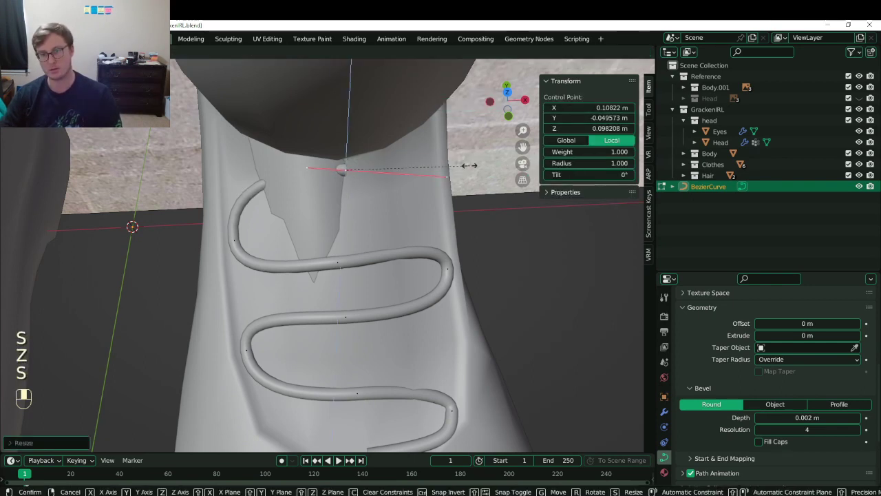
pyautogui.click(454, 168)
pyautogui.press('s')
pyautogui.click(475, 163)
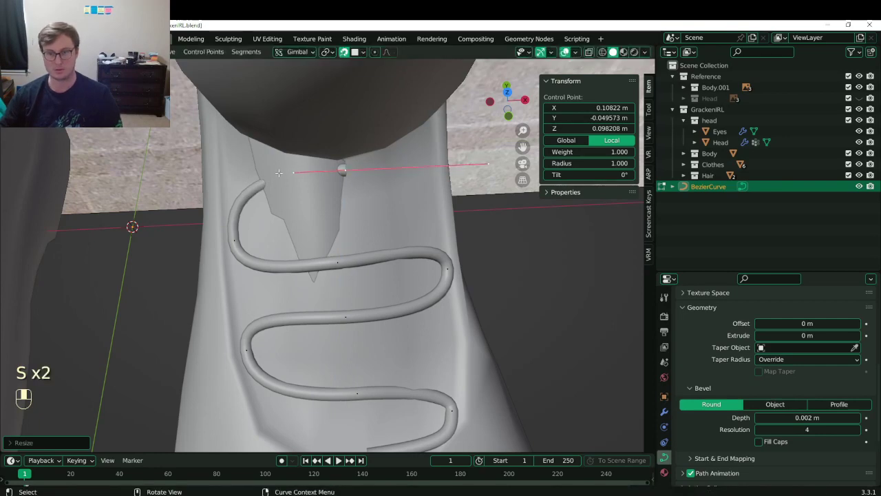
pyautogui.press('s')
pyautogui.click(257, 179)
pyautogui.moveTo(349, 166); pyautogui.dragTo(330, 172, button='middle')
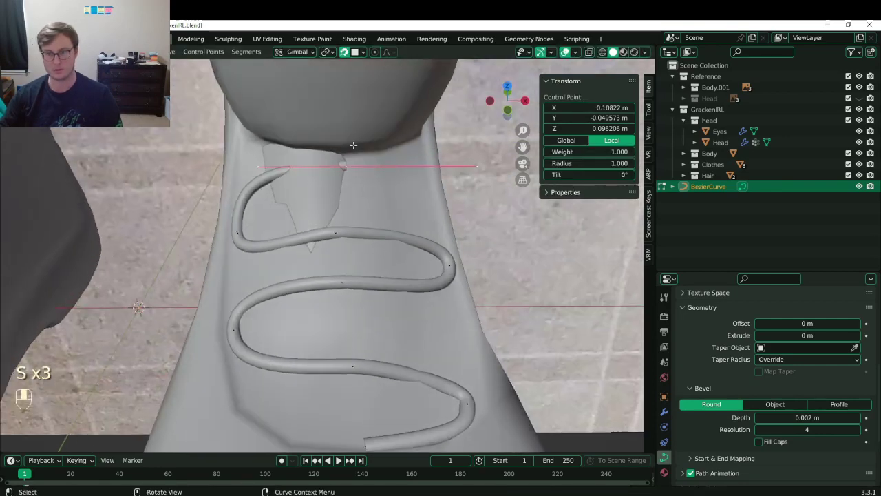
# Raise the topmost control point to about Z 0.100 m with snapping turned off, and save the file.
pyautogui.hotkey('shift', 'Tab')
pyautogui.press('g')
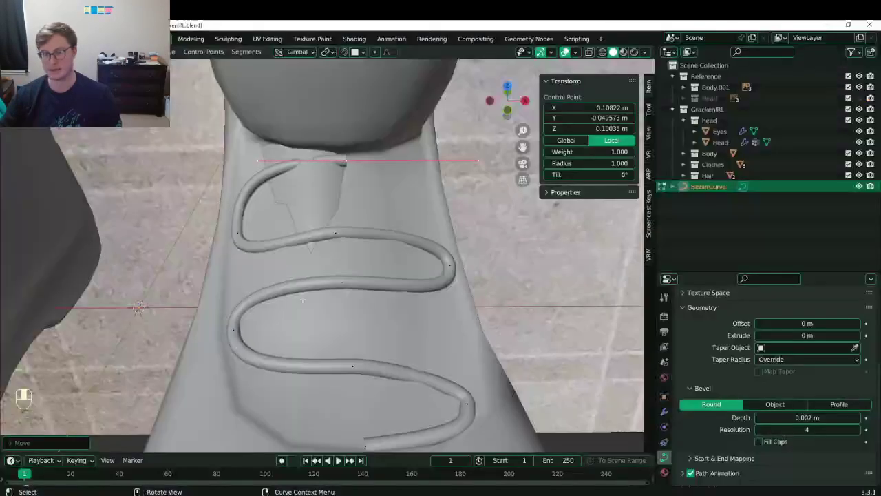
pyautogui.moveTo(323, 227); pyautogui.dragTo(335, 340, button='middle')
pyautogui.press('Tab')
pyautogui.hotkey('ctrl', 's')
pyautogui.hotkey('ctrl', 's')
# Duplicate every control point except the curve's bottom end and mirror the copy across the shoe's width.
pyautogui.press('Tab')
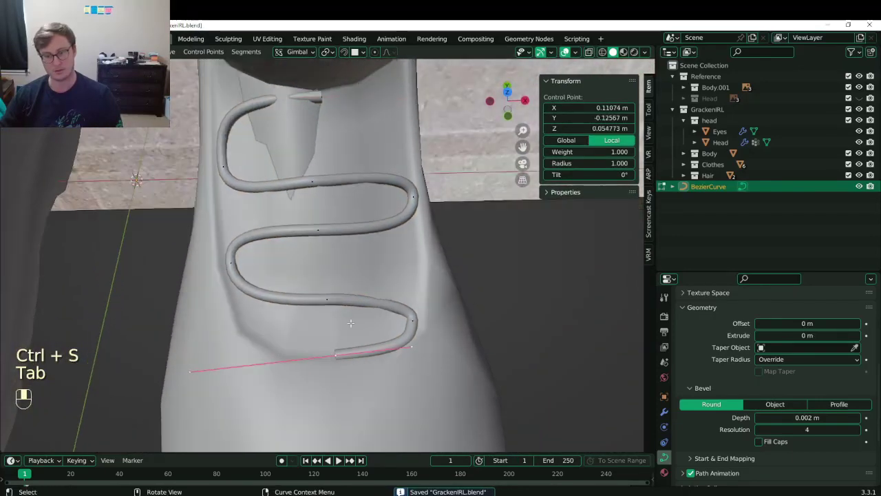
pyautogui.hotkey('ctrl', 'i')
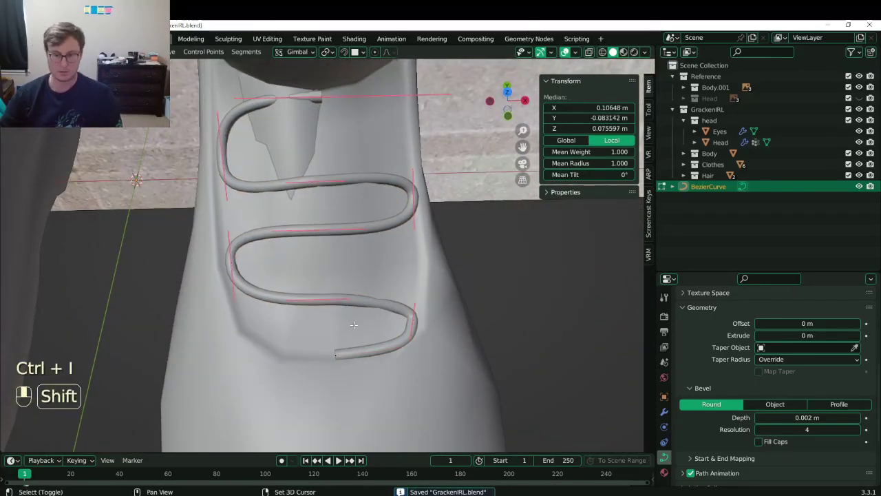
pyautogui.hotkey('shift', 'd')
pyautogui.press('s')
pyautogui.click(365, 292)
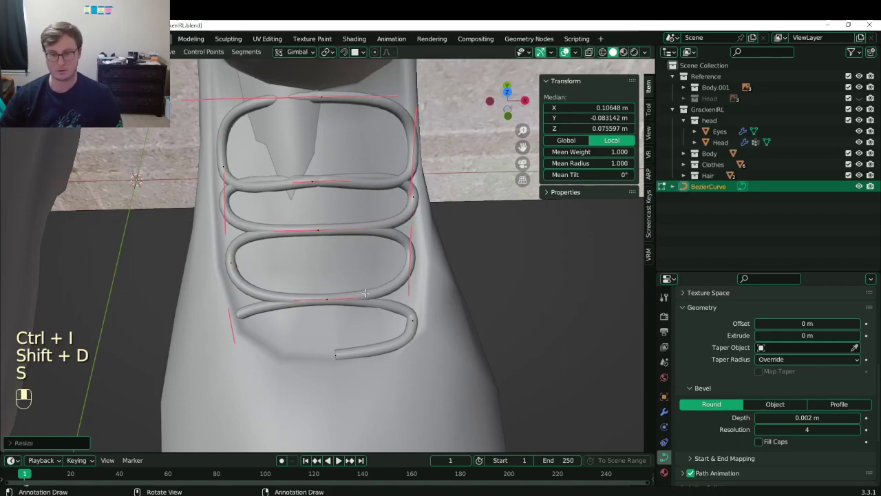
# Connect the mirrored curve's lower inner-edge end to the original curve's bottom end point with a segment.
pyautogui.click(237, 326)
pyautogui.keyDown('shift'); pyautogui.click(327, 353); pyautogui.keyUp('shift')
pyautogui.press('f')
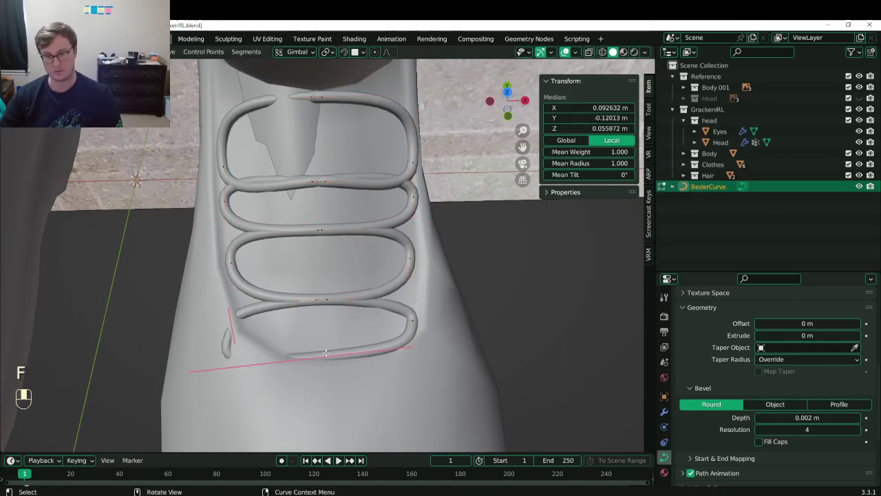
pyautogui.click(298, 359)
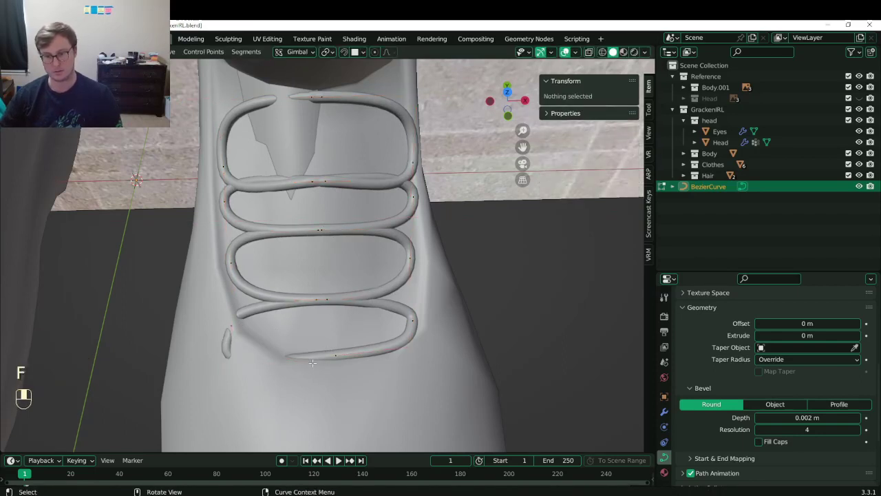
# In wireframe display, shorten the bottom control point's inner-side handle, return to solid display, and save the file.
pyautogui.press('a')
pyautogui.press('z')
pyautogui.moveTo(283, 297)
pyautogui.mouseDown(button='middle')
pyautogui.moveTo(295, 282)
pyautogui.moveTo(323, 294)
pyautogui.moveTo(296, 304)
pyautogui.mouseUp(button='middle')
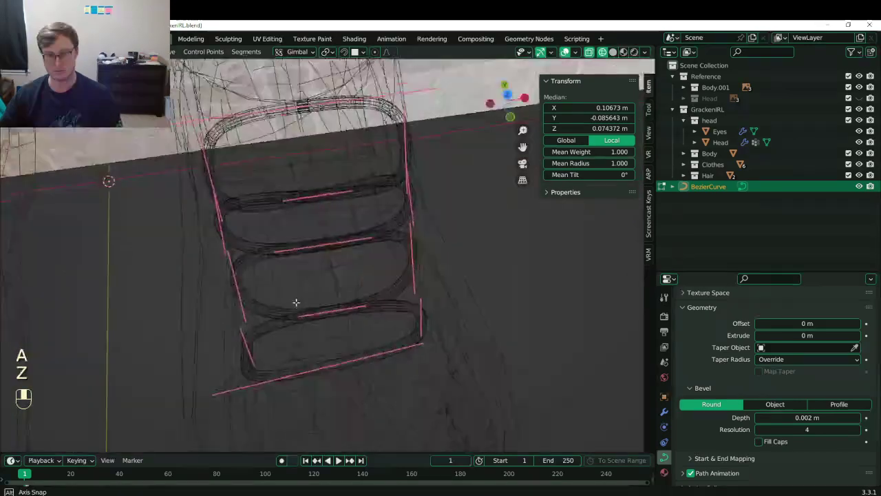
pyautogui.click(188, 391)
pyautogui.press('a')
pyautogui.click(292, 377)
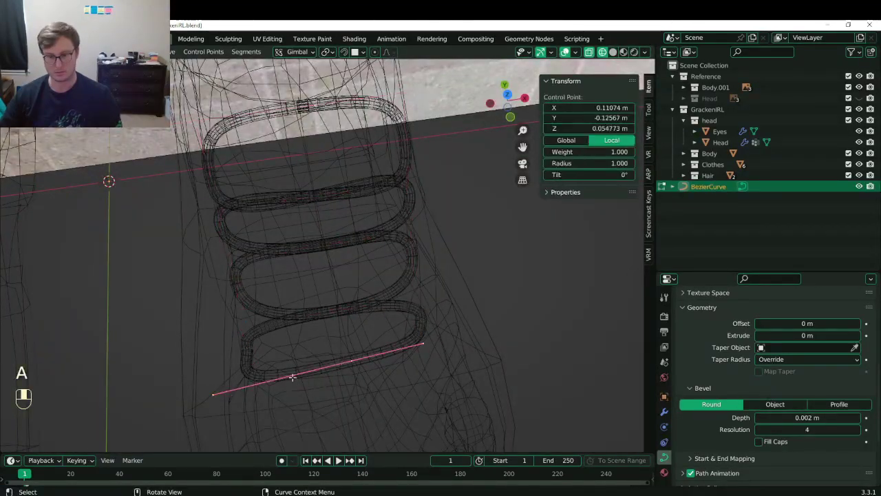
pyautogui.click(215, 395)
pyautogui.press('s')
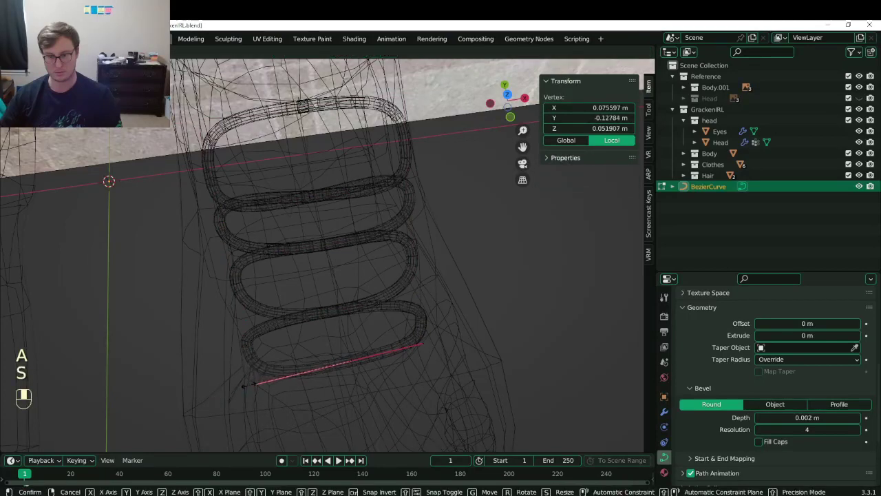
pyautogui.click(251, 385)
pyautogui.press('z')
pyautogui.moveTo(312, 361); pyautogui.dragTo(336, 287, button='middle')
pyautogui.scroll(-2, 334, 287)
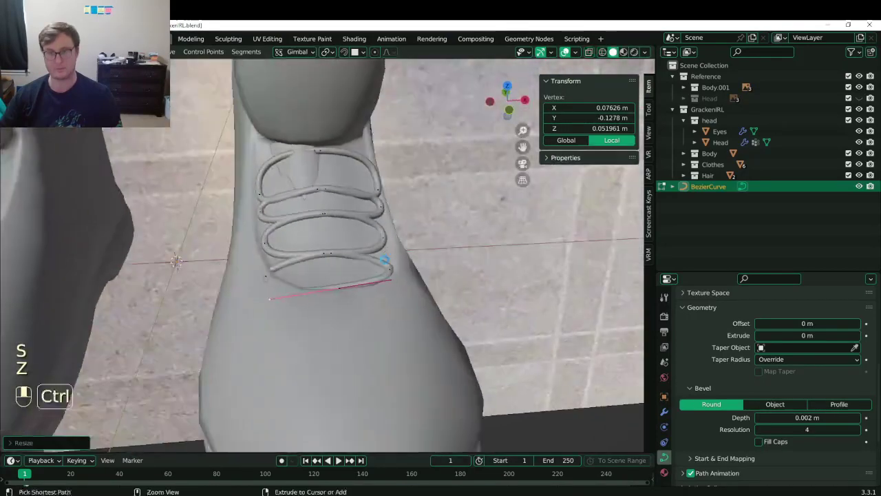
pyautogui.hotkey('ctrl', 's')
pyautogui.scroll(4, 335, 287)
# Switch to the browser's hiking shoe photo and compare its lacing with the modelled laces in Blender.
pyautogui.hotkey('alt', 'Tab')
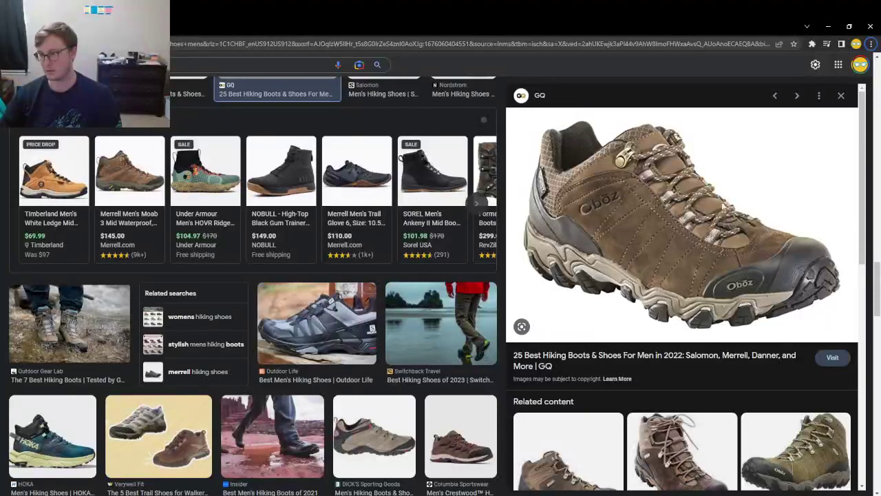
pyautogui.hotkey('alt', 'Tab')
pyautogui.moveTo(324, 316); pyautogui.dragTo(342, 296, button='middle')
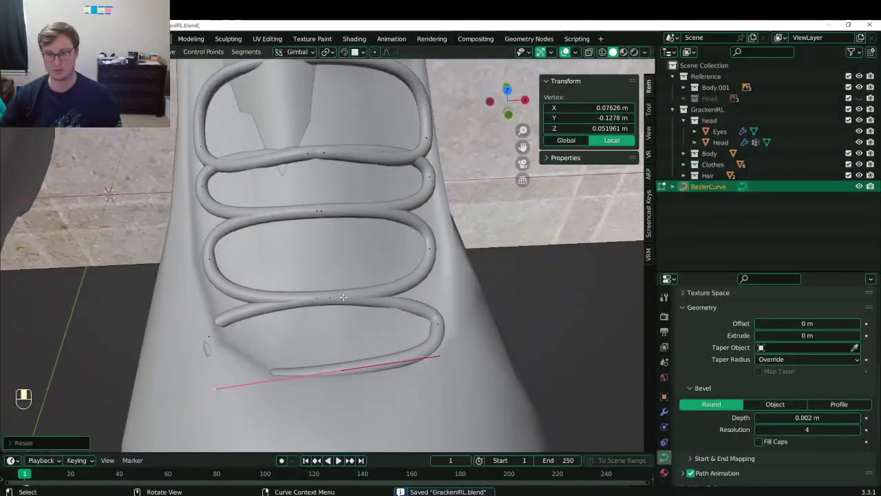
pyautogui.hotkey('alt', 'Tab')
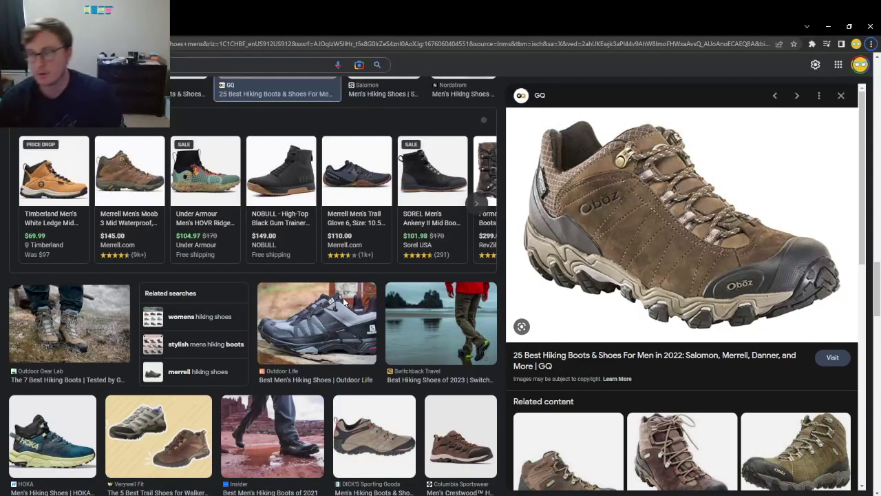
pyautogui.hotkey('alt', 'Tab')
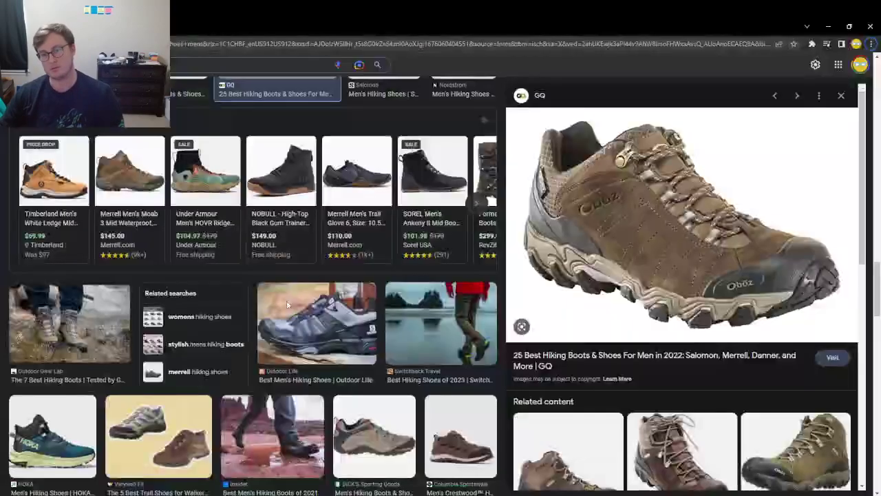
pyautogui.hotkey('alt', 'Tab')
pyautogui.hotkey('alt', 'Tab')
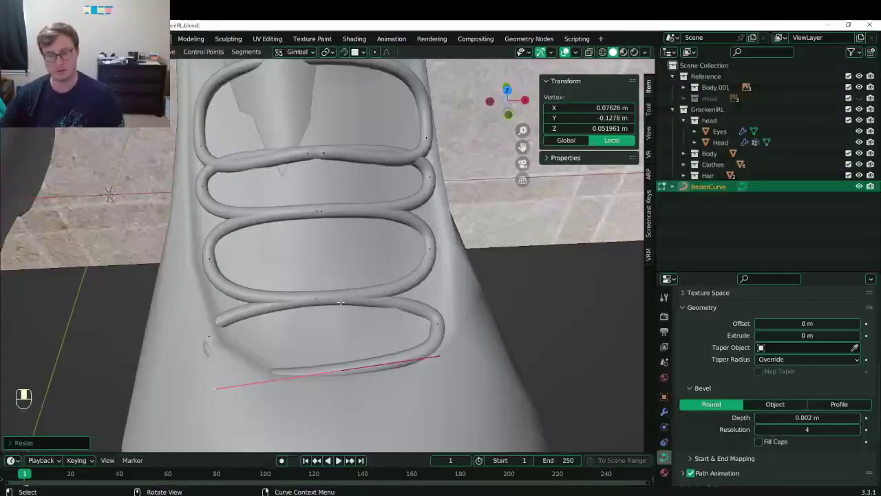
# Raise the centre control points of three crossing lace strands vertically, leave edit mode, and save the file.
pyautogui.click(335, 300)
pyautogui.moveTo(335, 301); pyautogui.dragTo(351, 275, button='middle')
pyautogui.scroll(3, 352, 275)
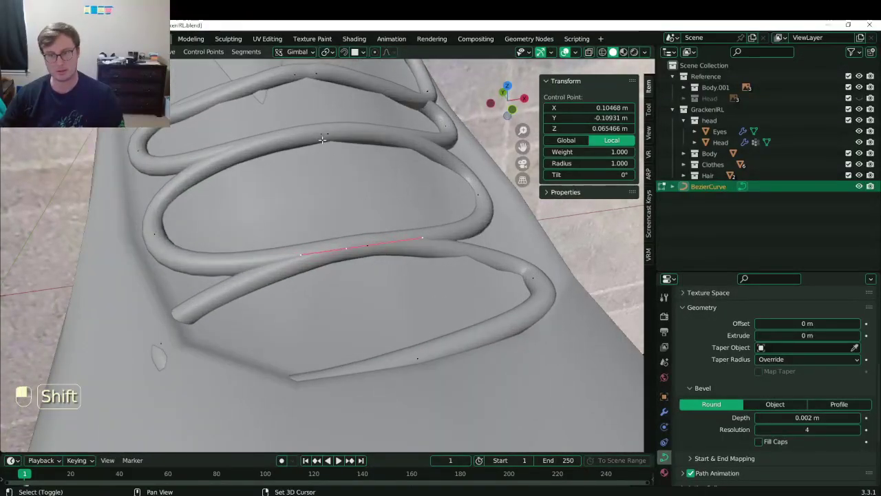
pyautogui.keyDown('shift'); pyautogui.click(322, 135); pyautogui.keyUp('shift')
pyautogui.keyDown('shift'); pyautogui.moveTo(322, 135); pyautogui.dragTo(341, 208, button='middle'); pyautogui.keyUp('shift')
pyautogui.keyDown('shift'); pyautogui.click(314, 143); pyautogui.keyUp('shift')
pyautogui.press('g')
pyautogui.moveTo(351, 165); pyautogui.dragTo(351, 157, button='middle')
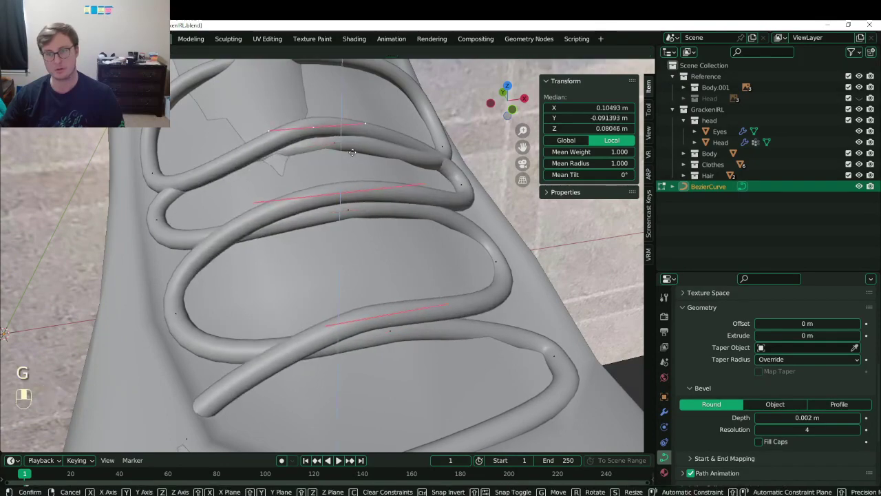
pyautogui.click(362, 154)
pyautogui.scroll(-2, 280, 164)
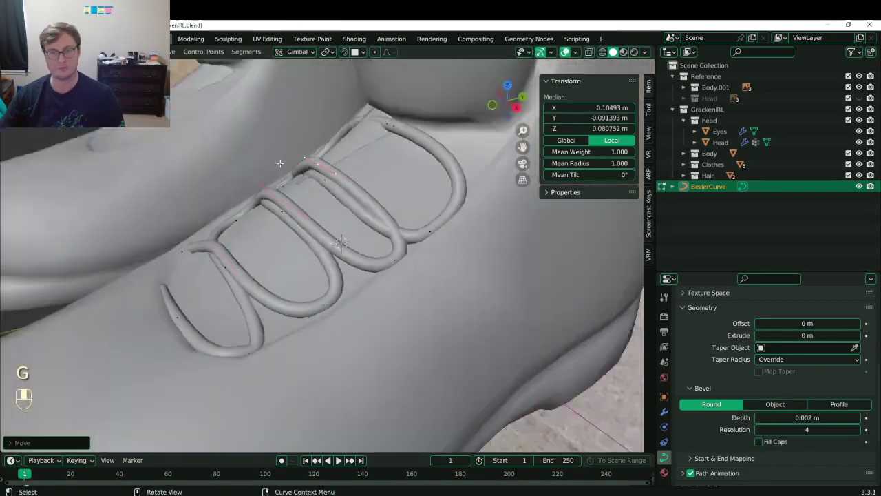
pyautogui.moveTo(279, 165); pyautogui.dragTo(344, 254, button='middle')
pyautogui.press('Tab')
pyautogui.scroll(-4, 340, 199)
pyautogui.hotkey('ctrl', 's')
# Add a Mirror modifier on the X axis to the lace curve and check the laces on the other shoe.
pyautogui.click(665, 412)
pyautogui.click(716, 315)
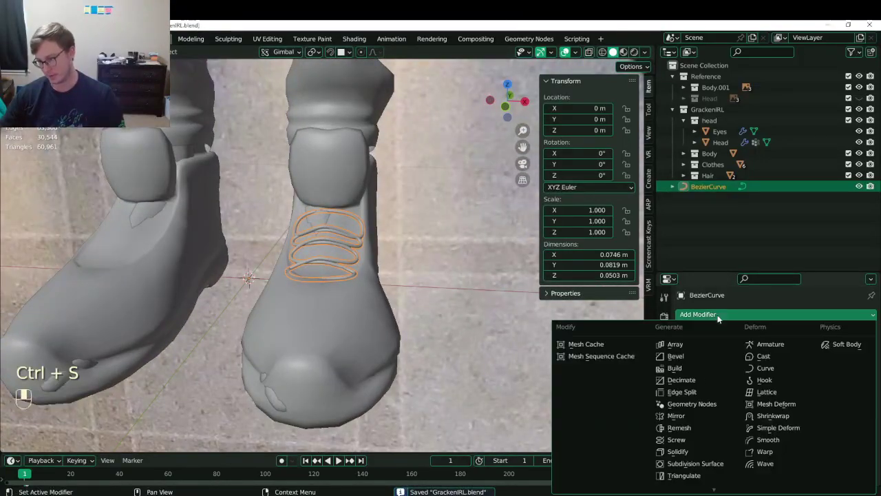
pyautogui.click(676, 416)
pyautogui.moveTo(337, 298); pyautogui.dragTo(308, 313, button='middle')
pyautogui.click(127, 355)
pyautogui.scroll(-6, 129, 353)
pyautogui.scroll(10, 297, 303)
# Put the lace curve in edit mode and select the inner-edge control point of the lowest loop.
pyautogui.click(281, 297)
pyautogui.press('Tab')
pyautogui.click(243, 285)
pyautogui.press('g')
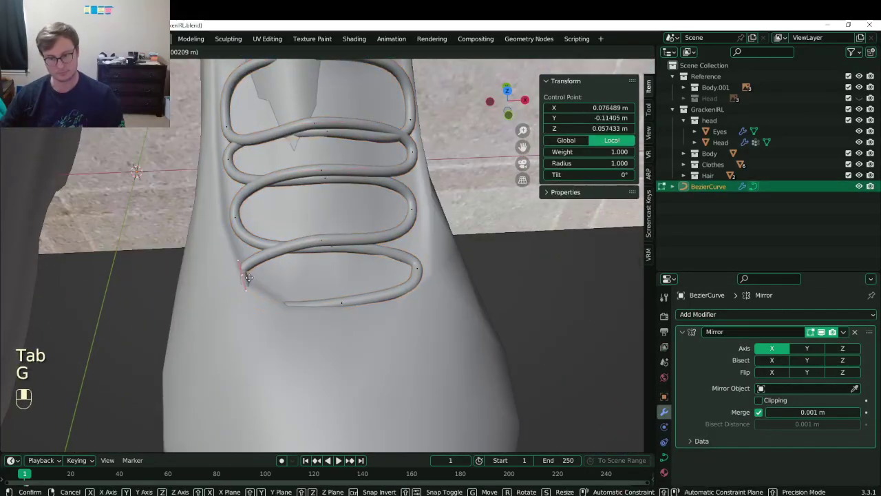
pyautogui.click(260, 287)
pyautogui.hotkey('ctrl', 'z')
# With snapping on, move the lowest loop's inner-edge point inward, rotate it toward the bottom strand, and scale its handles.
pyautogui.moveTo(259, 286); pyautogui.dragTo(289, 275, button='middle')
pyautogui.hotkey('shift', 'Tab')
pyautogui.press('g')
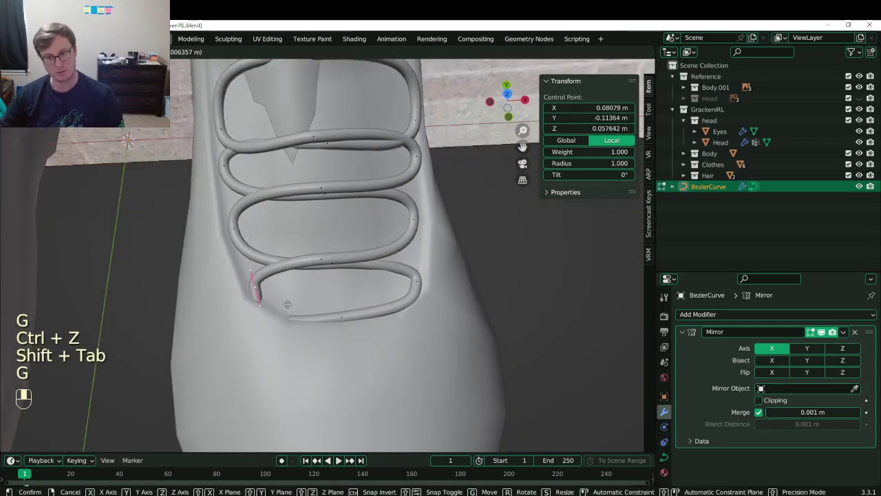
pyautogui.press('r')
pyautogui.click(263, 322)
pyautogui.press('s')
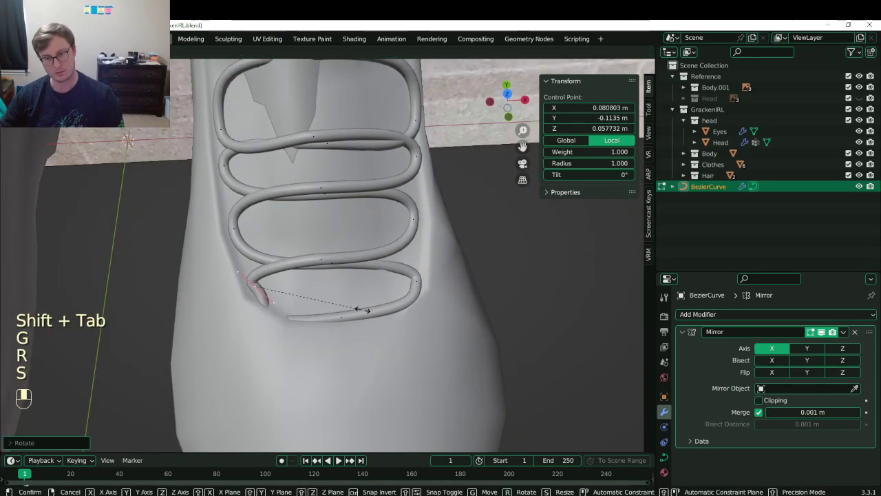
pyautogui.click(301, 320)
# Resize the handles of the centre point above the lowest loop, and rotate and scale the inner-edge point's handles.
pyautogui.click(331, 269)
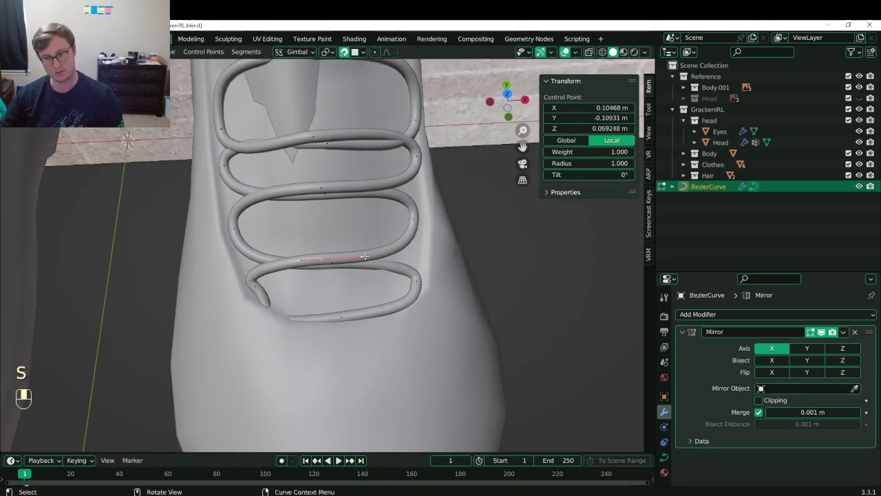
pyautogui.press('s')
pyautogui.click(394, 248)
pyautogui.click(255, 286)
pyautogui.press('r')
pyautogui.click(325, 297)
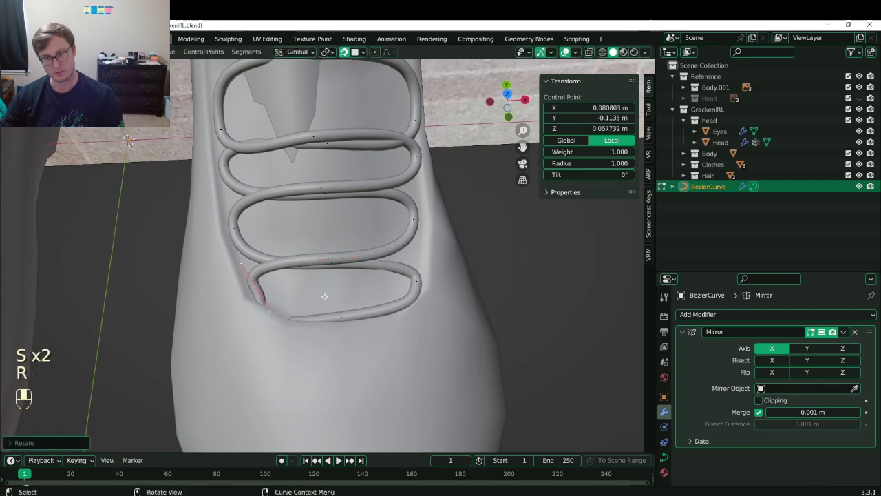
pyautogui.press('s')
pyautogui.click(288, 302)
# Shorten the inner-side handle of the bottom strand's centre control point.
pyautogui.click(292, 304)
pyautogui.click(342, 318)
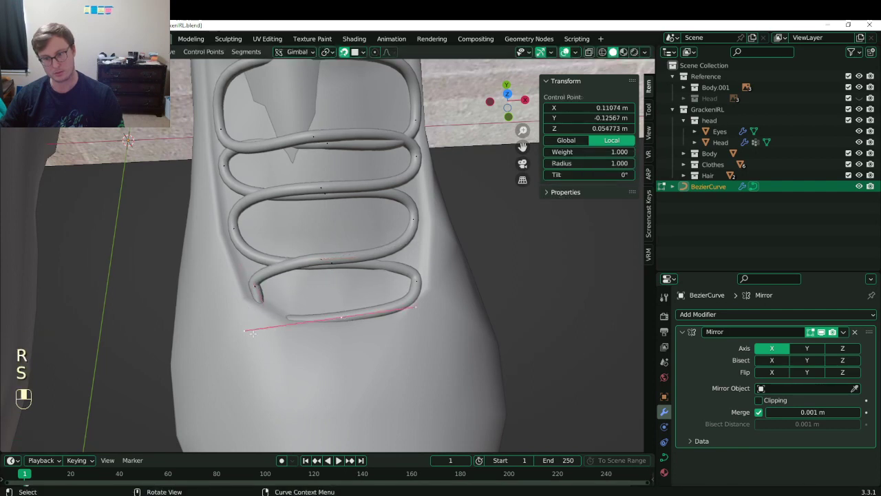
pyautogui.click(249, 332)
pyautogui.press('s')
pyautogui.click(277, 334)
# Move the lowest loop's inner-edge point toward the bottom strand, and adjust its rotation and handle length.
pyautogui.click(255, 289)
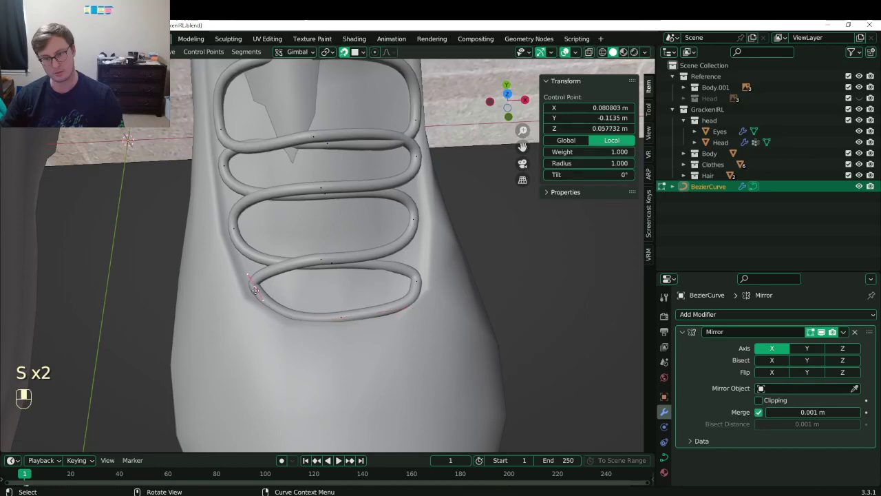
pyautogui.press('g')
pyautogui.press('r')
pyautogui.click(305, 282)
pyautogui.moveTo(305, 281); pyautogui.dragTo(359, 265, button='middle')
pyautogui.press('s')
pyautogui.click(391, 257)
pyautogui.press('s')
pyautogui.click(425, 238)
pyautogui.press('r')
pyautogui.click(425, 239)
# Refine the lowest loop's inner-edge corner by rotating its control point and shifting it slightly back toward the shoe's edge.
pyautogui.press('r')
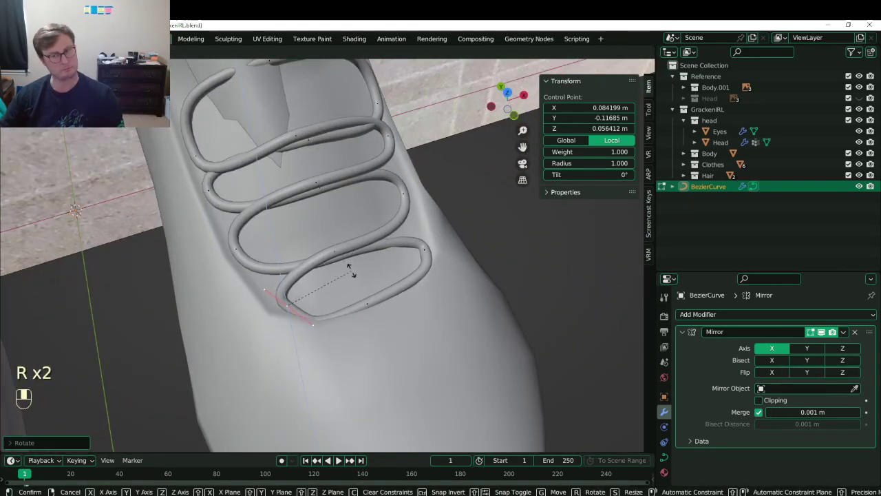
pyautogui.click(351, 272)
pyautogui.press('g')
pyautogui.click(358, 289)
pyautogui.press('s')
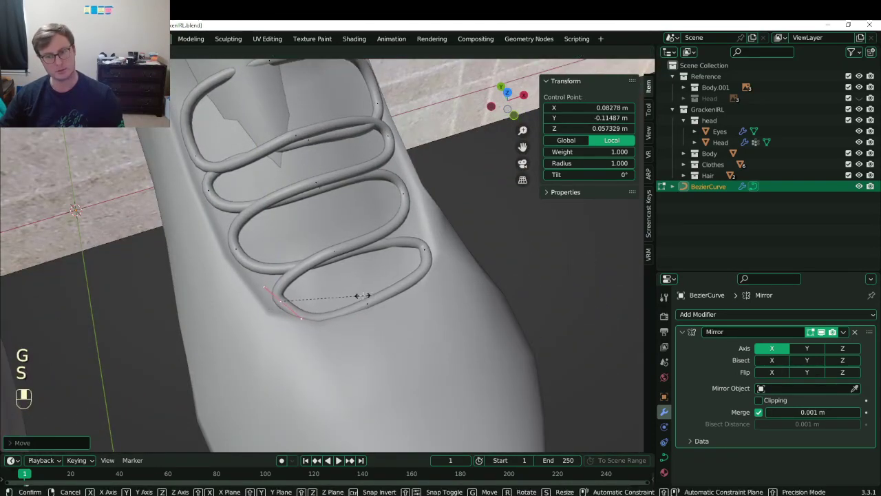
pyautogui.press('g')
pyautogui.click(313, 301)
pyautogui.moveTo(251, 248); pyautogui.dragTo(296, 221, button='middle')
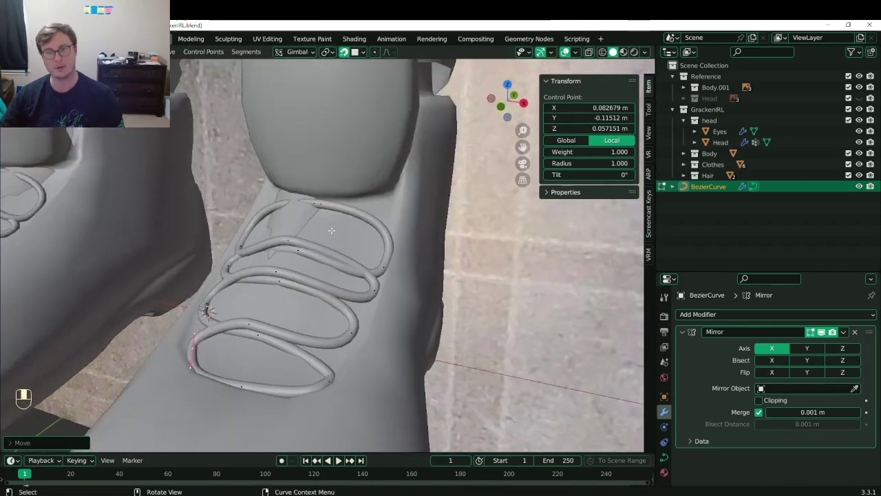
# After checking the browser's shoe photo, lift the topmost strand's end point off the shoe with snapping off, and save the file.
pyautogui.hotkey('alt', 'Tab')
pyautogui.hotkey('alt', 'Tab')
pyautogui.keyDown('shift'); pyautogui.moveTo(190, 236); pyautogui.dragTo(174, 289, button='middle'); pyautogui.keyUp('shift')
pyautogui.scroll(2, 295, 249)
pyautogui.click(294, 250)
pyautogui.moveTo(294, 250); pyautogui.dragTo(340, 243, button='middle')
pyautogui.press('g')
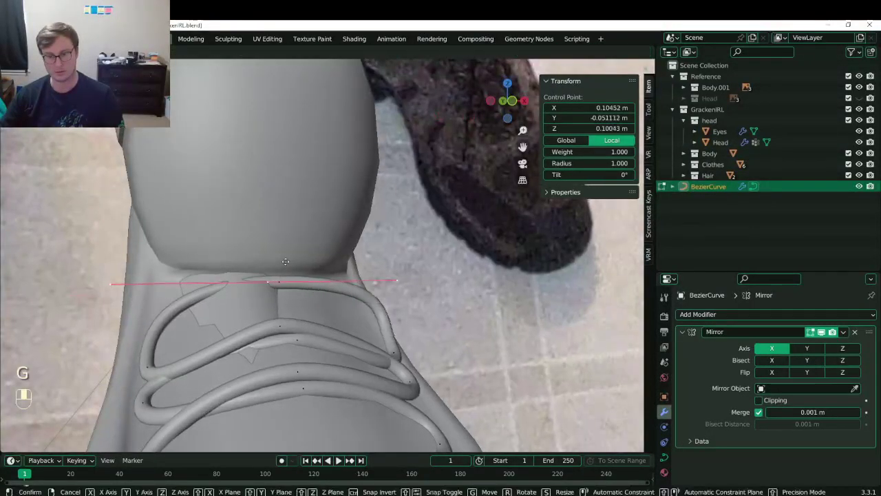
pyautogui.hotkey('shift', 'Tab')
pyautogui.click(289, 251)
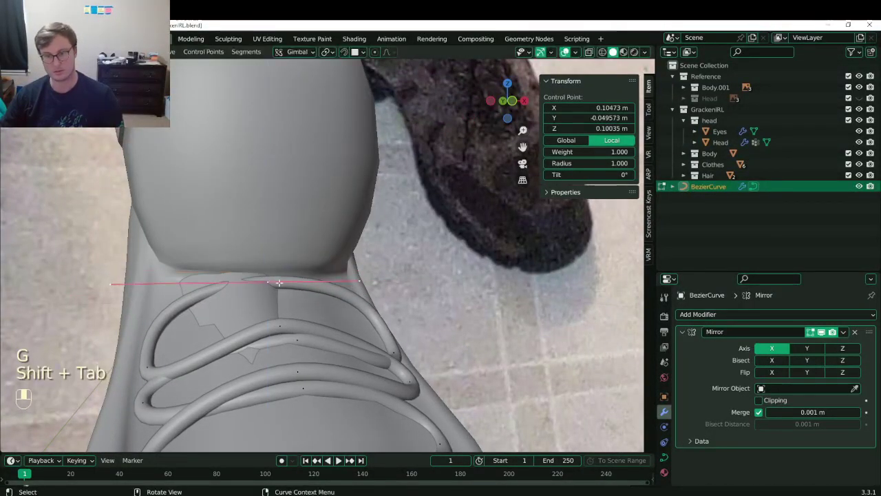
pyautogui.press('g')
pyautogui.click(283, 270)
pyautogui.moveTo(294, 258); pyautogui.dragTo(308, 297, button='middle')
pyautogui.hotkey('ctrl', 's')
pyautogui.moveTo(308, 298)
pyautogui.mouseDown(button='middle')
pyautogui.moveTo(344, 299)
pyautogui.moveTo(293, 303)
pyautogui.mouseUp(button='middle')
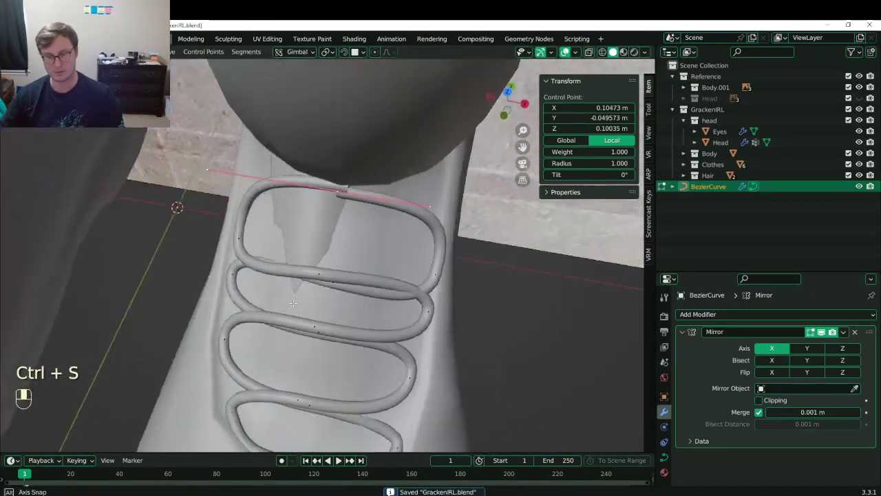
pyautogui.scroll(-2, 294, 301)
pyautogui.hotkey('alt', 'Tab')
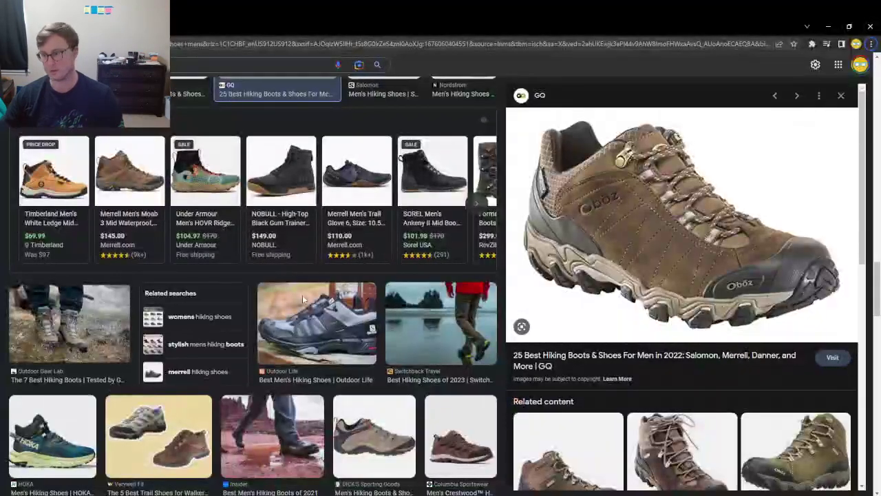
pyautogui.hotkey('alt', 'Tab')
pyautogui.scroll(3, 302, 296)
pyautogui.keyDown('shift'); pyautogui.moveTo(304, 337); pyautogui.dragTo(342, 333, button='middle'); pyautogui.keyUp('shift')
pyautogui.press('s')
pyautogui.click(347, 271)
pyautogui.hotkey('ctrl', 'z')
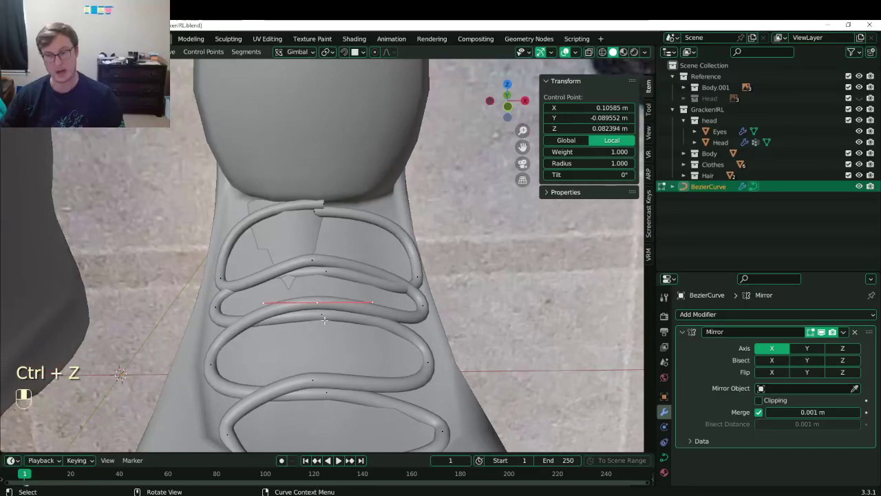
# Shorten the handles of the inner-edge and outer-edge control points on the third loop from the top.
pyautogui.moveTo(420, 298); pyautogui.dragTo(231, 262, button='middle')
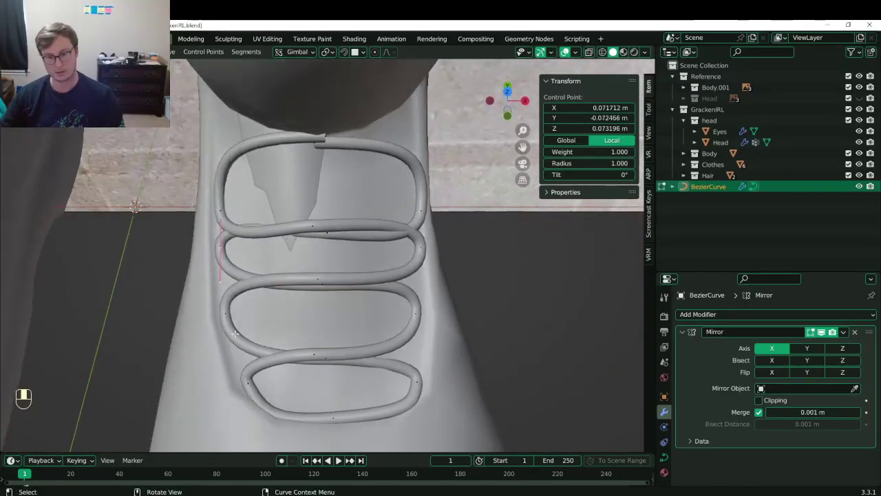
pyautogui.press('s')
pyautogui.click(389, 325)
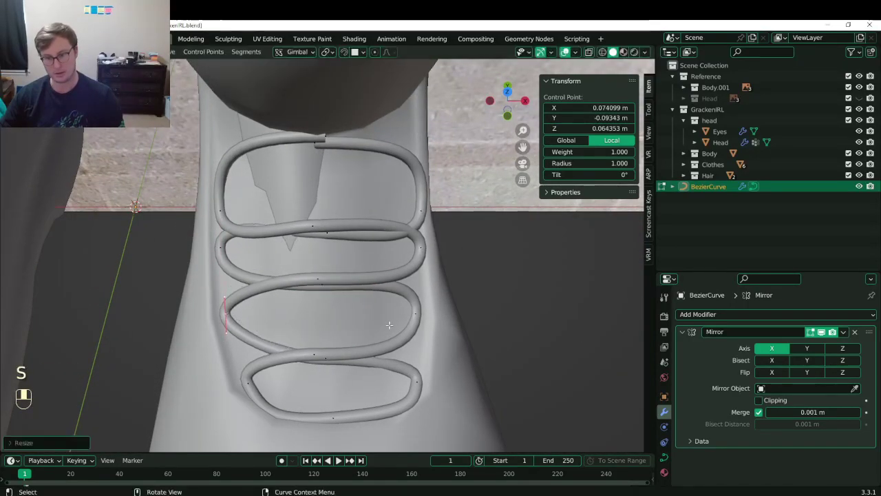
pyautogui.click(416, 315)
pyautogui.press('s')
pyautogui.click(426, 354)
# Shorten the handles of the lowest loop's outer-edge and inner-edge control points.
pyautogui.click(417, 383)
pyautogui.press('s')
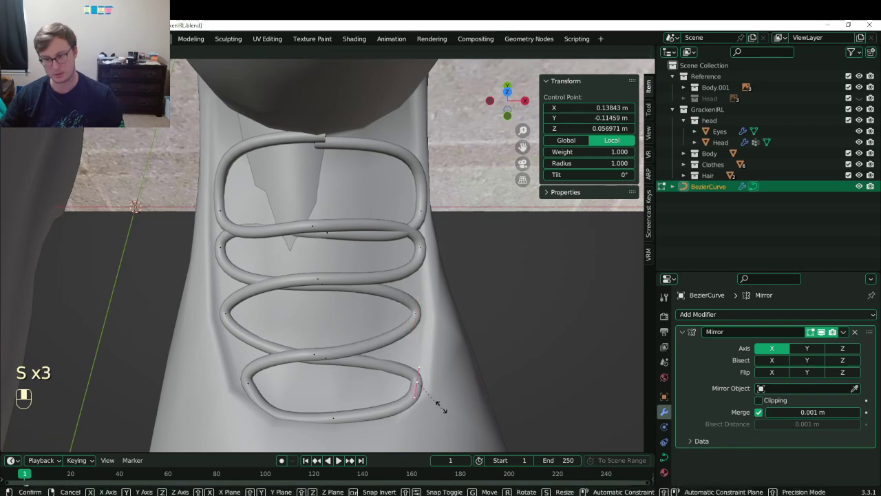
pyautogui.click(442, 398)
pyautogui.click(251, 386)
pyautogui.press('s')
pyautogui.click(319, 386)
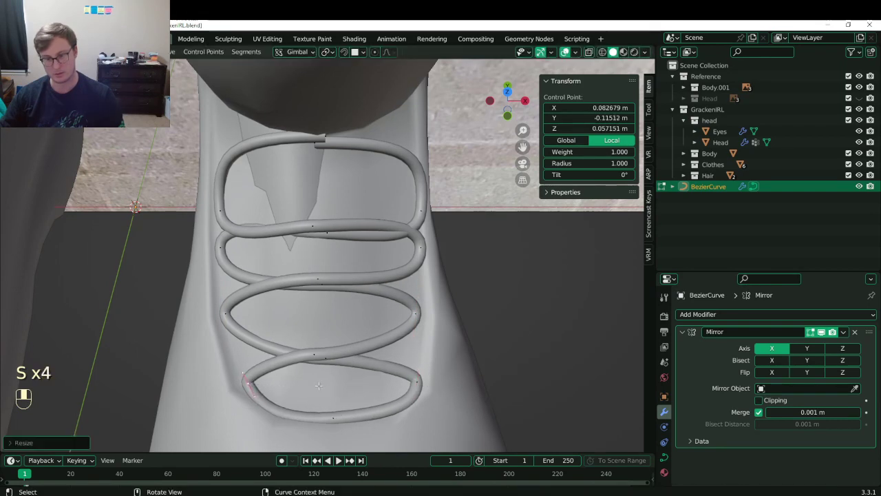
# Scale down the handles of both edge control points on the second loop from the top.
pyautogui.click(221, 248)
pyautogui.press('s')
pyautogui.click(357, 267)
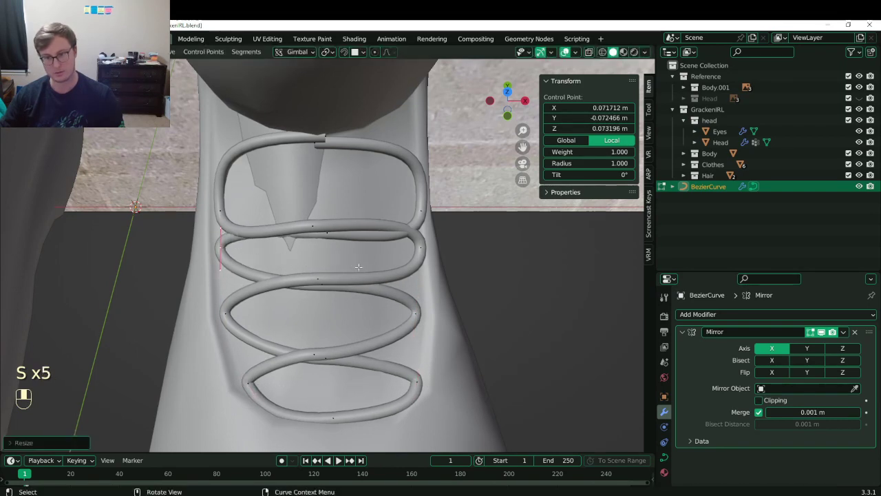
pyautogui.click(427, 249)
pyautogui.press('s')
pyautogui.click(462, 303)
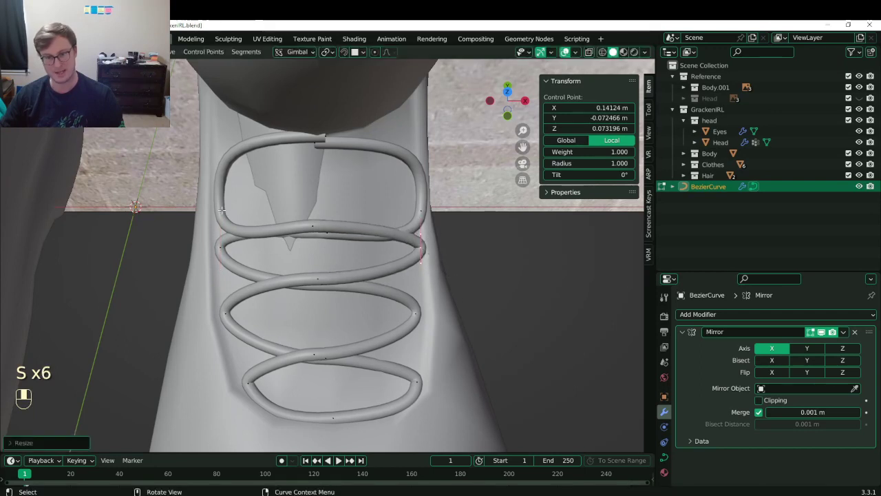
# Shorten the handles of the topmost loop's two edge control points, leave edit mode, and save the file.
pyautogui.press('s')
pyautogui.click(360, 287)
pyautogui.click(419, 214)
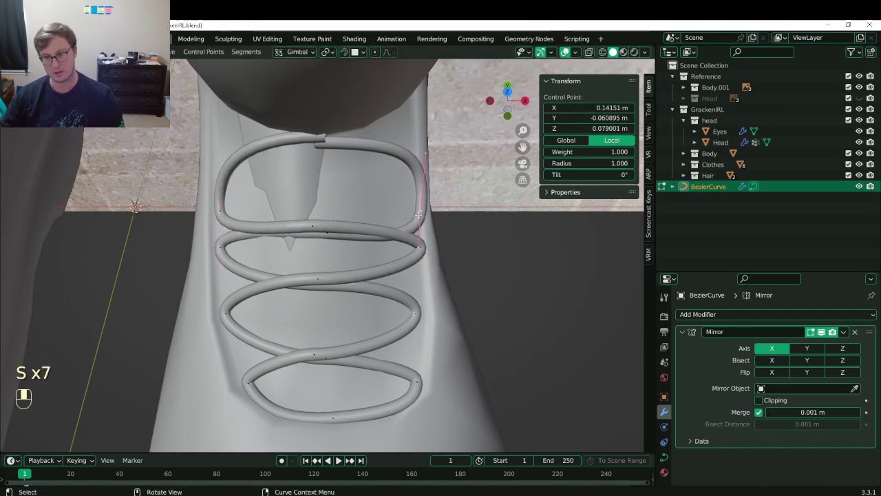
pyautogui.press('s')
pyautogui.click(432, 279)
pyautogui.moveTo(433, 279); pyautogui.dragTo(312, 296, button='middle')
pyautogui.press('Tab')
pyautogui.hotkey('ctrl', 's')
# Shift the centre control points at the two lower lace crossings so the overlapping strands line up.
pyautogui.scroll(4, 351, 294)
pyautogui.press('Tab')
pyautogui.press('g')
pyautogui.click(335, 298)
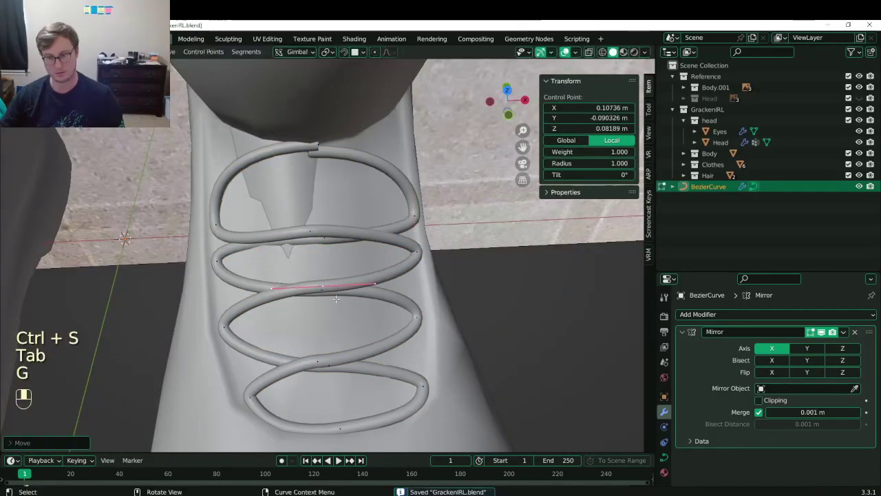
pyautogui.click(313, 367)
pyautogui.press('g')
pyautogui.click(334, 329)
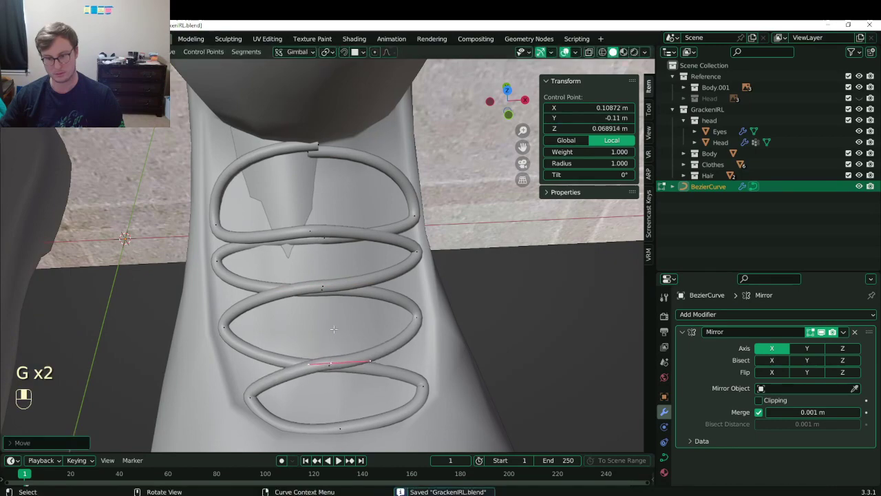
# Move the centre control point at the uppermost lace crossing to line up with the strand beneath it.
pyautogui.click(313, 235)
pyautogui.press('g')
pyautogui.click(332, 238)
pyautogui.press('g')
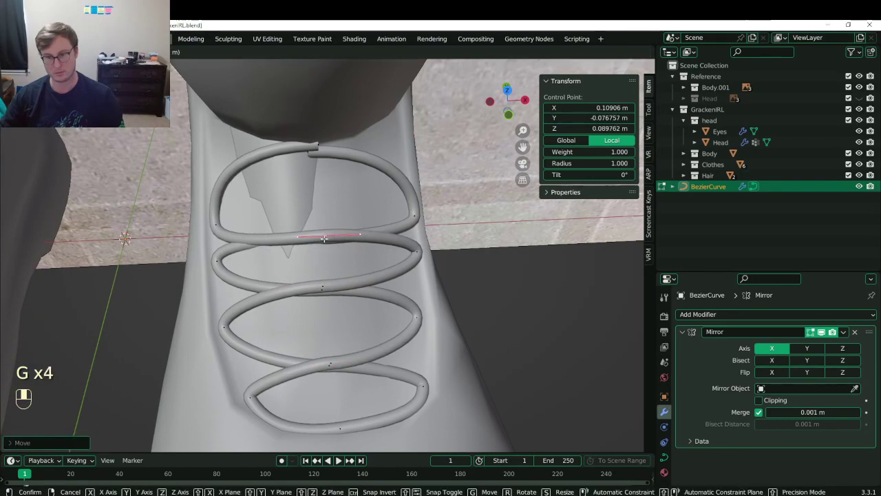
pyautogui.click(333, 241)
# Leave edit mode and compare the adjusted lace crossings with the hiking shoe photo in the browser.
pyautogui.moveTo(333, 241); pyautogui.dragTo(338, 315, button='middle')
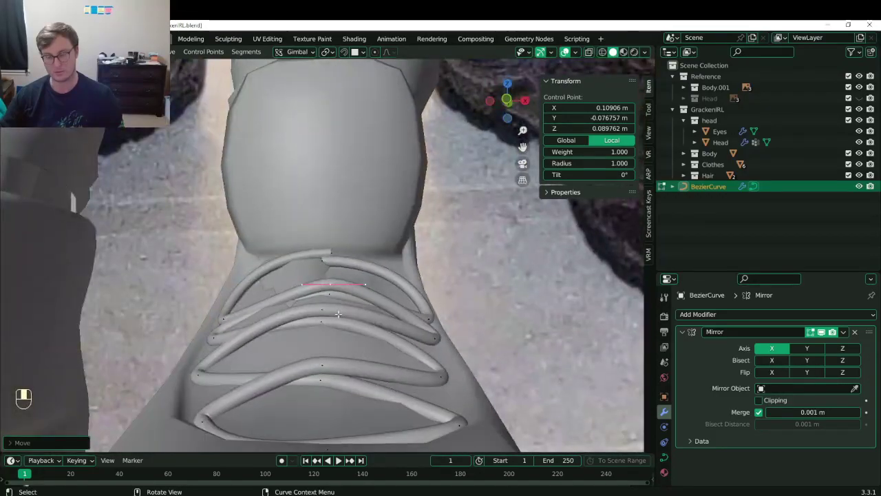
pyautogui.hotkey('alt', 'Tab')
pyautogui.hotkey('alt', 'Tab')
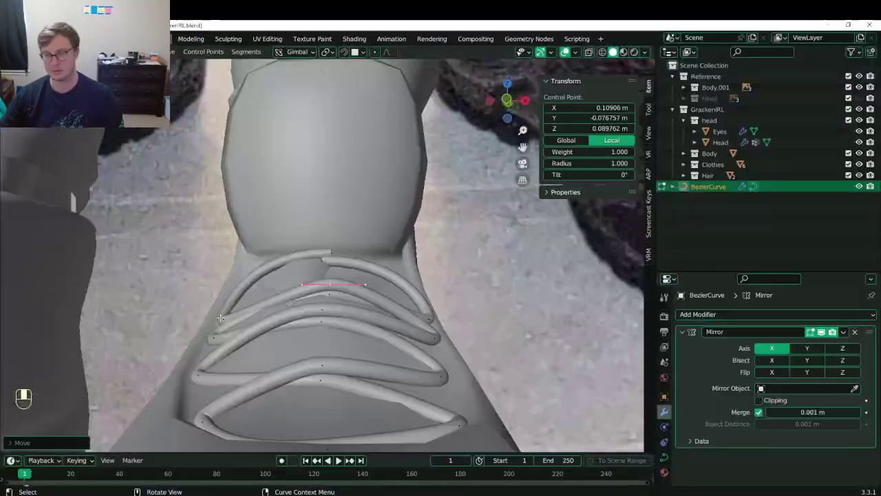
pyautogui.press('Tab')
pyautogui.hotkey('alt', 'Tab')
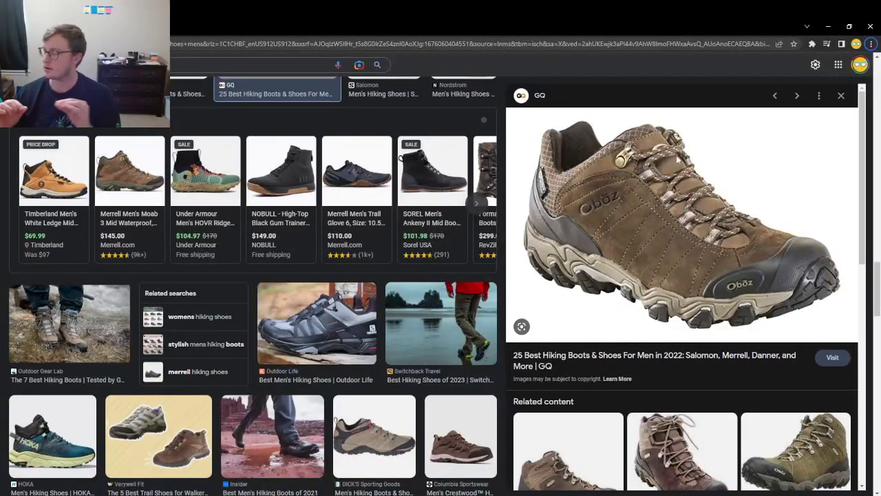
pyautogui.hotkey('alt', 'Tab')
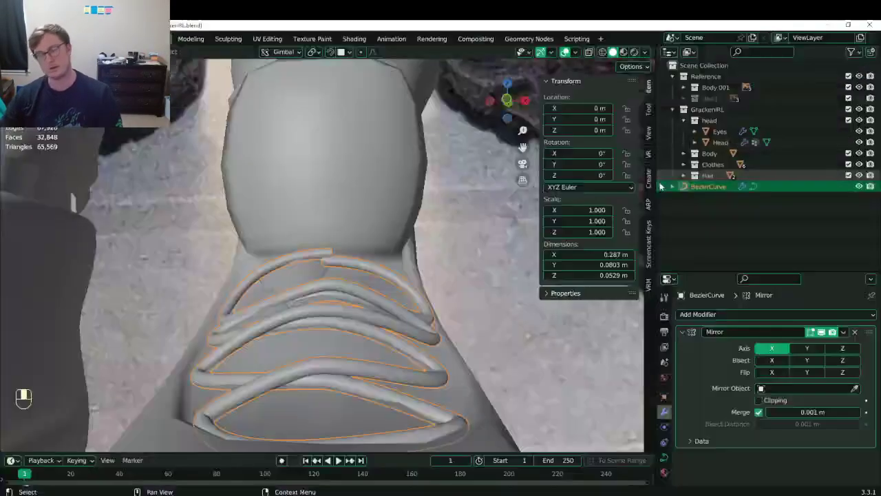
# Save the file and try a bevel depth of 0.001 m on the lace curve.
pyautogui.moveTo(317, 294); pyautogui.dragTo(421, 337, button='middle')
pyautogui.hotkey('ctrl', 's')
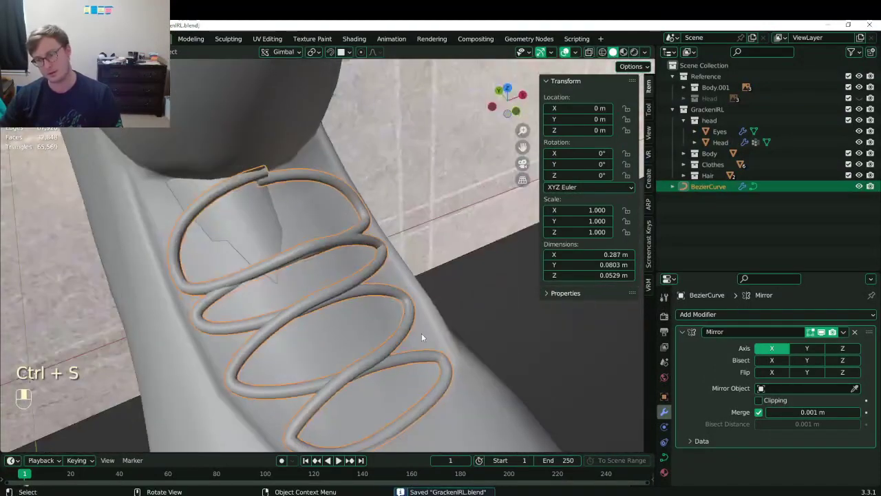
pyautogui.click(665, 456)
pyautogui.scroll(-5, 717, 384)
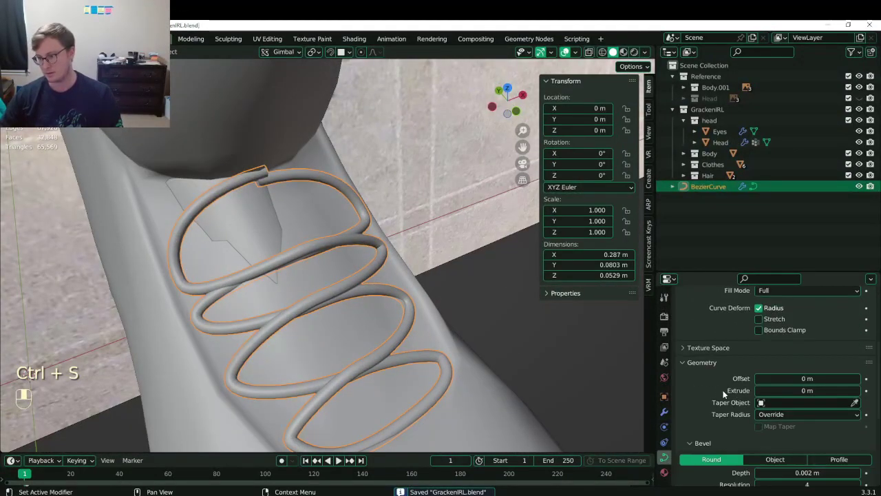
pyautogui.scroll(-3, 804, 379)
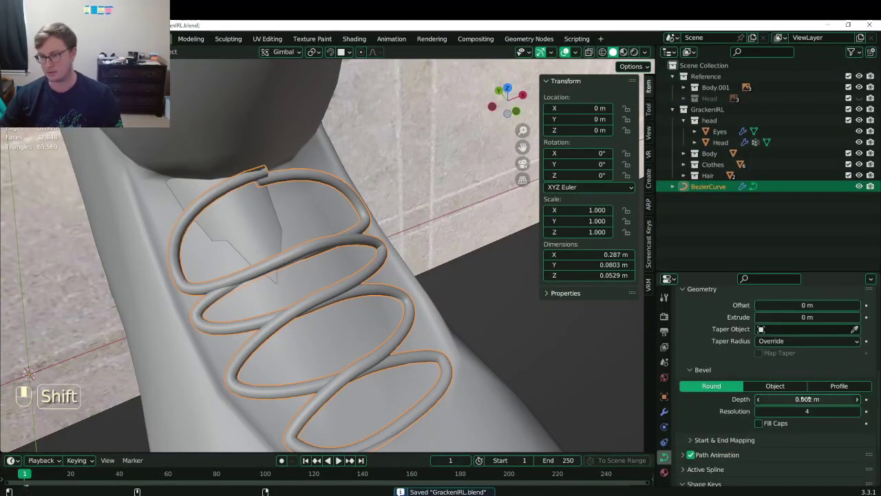
pyautogui.moveTo(804, 398)
pyautogui.keyDown('shift'); pyautogui.mouseDown()
pyautogui.moveTo(778, 399)
pyautogui.moveTo(804, 399)
pyautogui.mouseUp(); pyautogui.keyUp('shift')
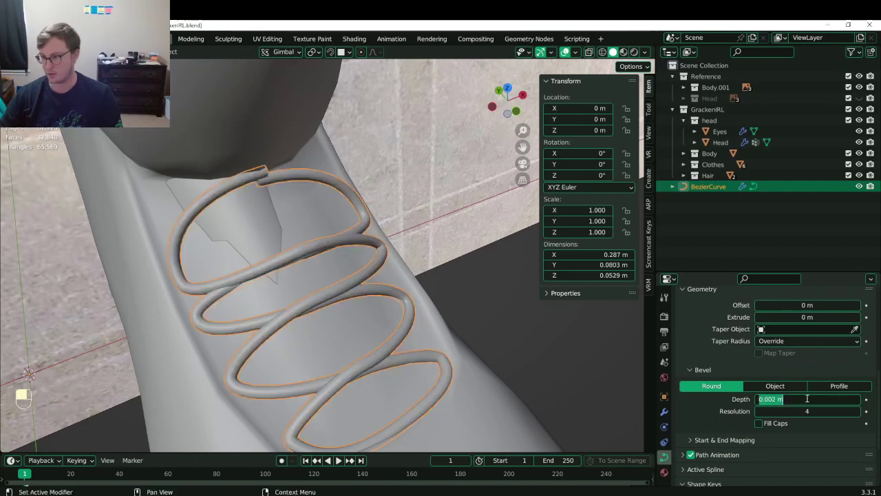
pyautogui.click(808, 398)
pyautogui.write('.001')
pyautogui.press('Return')
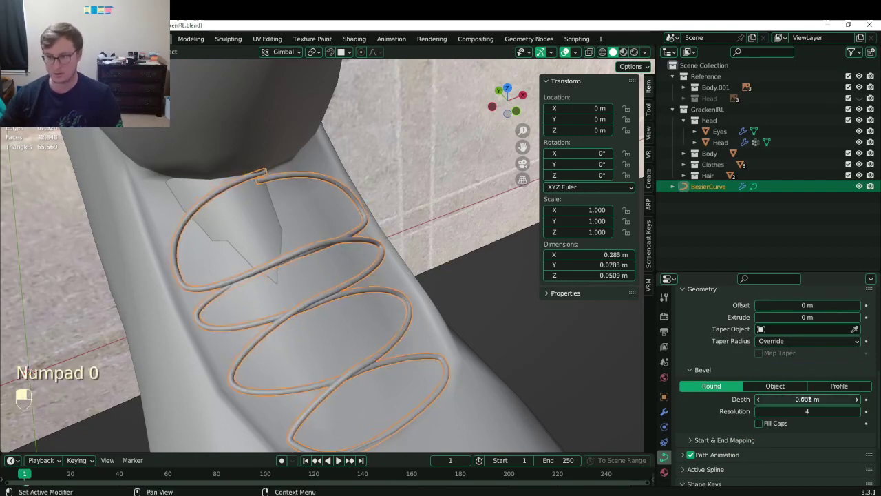
# Try extruding the lace curve by 0.01 m, reduce the extrusion to 0.001 m, and save the file.
pyautogui.keyDown('shift'); pyautogui.moveTo(807, 317); pyautogui.dragTo(791, 317); pyautogui.keyUp('shift')
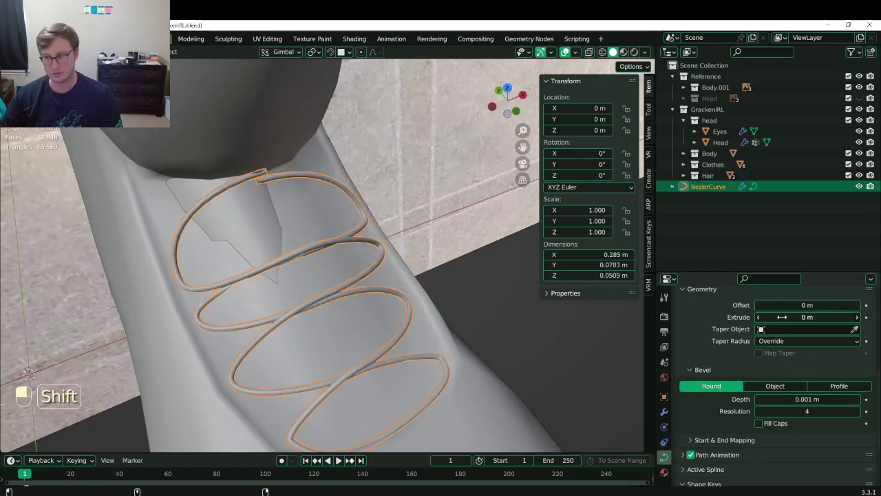
pyautogui.click(782, 317)
pyautogui.write('.01')
pyautogui.press('Return')
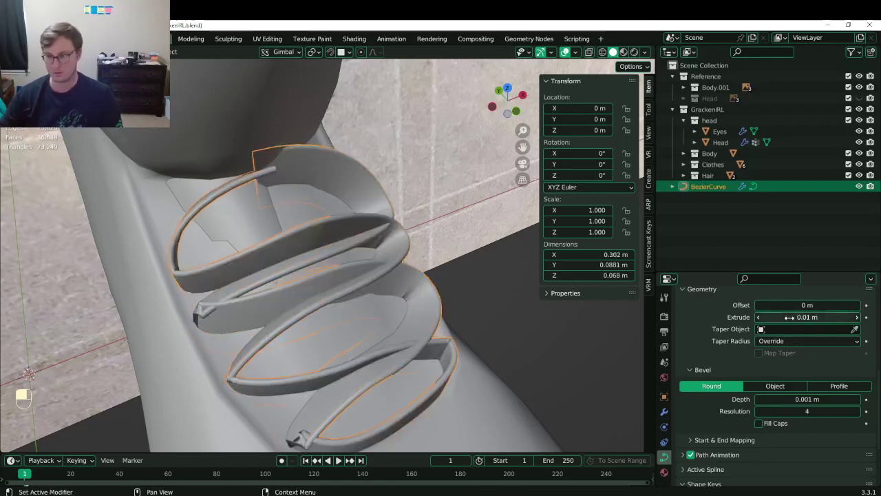
pyautogui.write('.001')
pyautogui.press('Return')
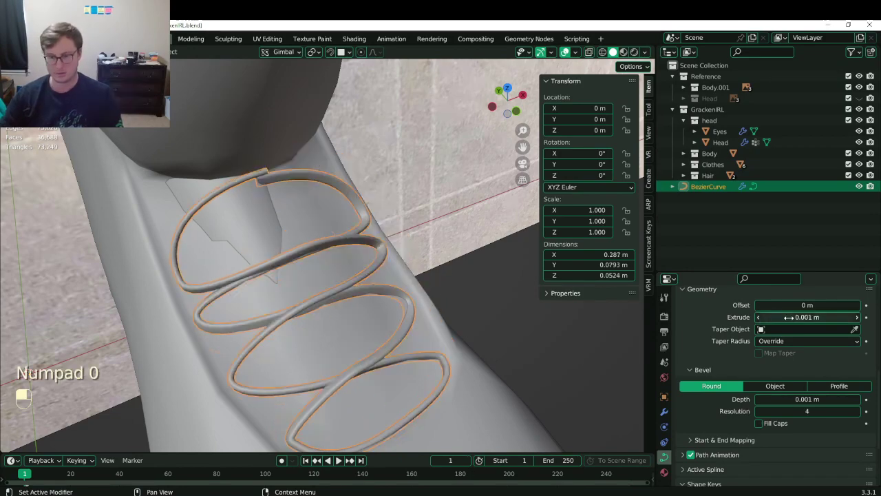
pyautogui.scroll(2, 357, 277)
pyautogui.moveTo(357, 277); pyautogui.dragTo(390, 269, button='middle')
pyautogui.hotkey('ctrl', 's')
pyautogui.keyDown('shift'); pyautogui.moveTo(355, 354); pyautogui.dragTo(375, 313, button='middle'); pyautogui.keyUp('shift')
pyautogui.moveTo(375, 314); pyautogui.dragTo(344, 296, button='middle')
pyautogui.hotkey('ctrl', 's')
# Try tilting all the lace curve's control points by 90°, reduce the tilt to 72.2°, leave edit mode, and save.
pyautogui.press('Tab')
pyautogui.press('a')
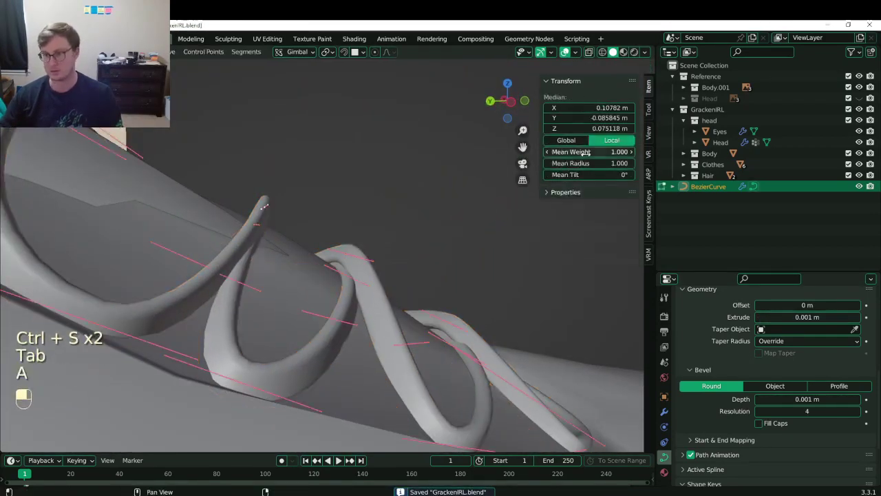
pyautogui.write('90')
pyautogui.press('Return')
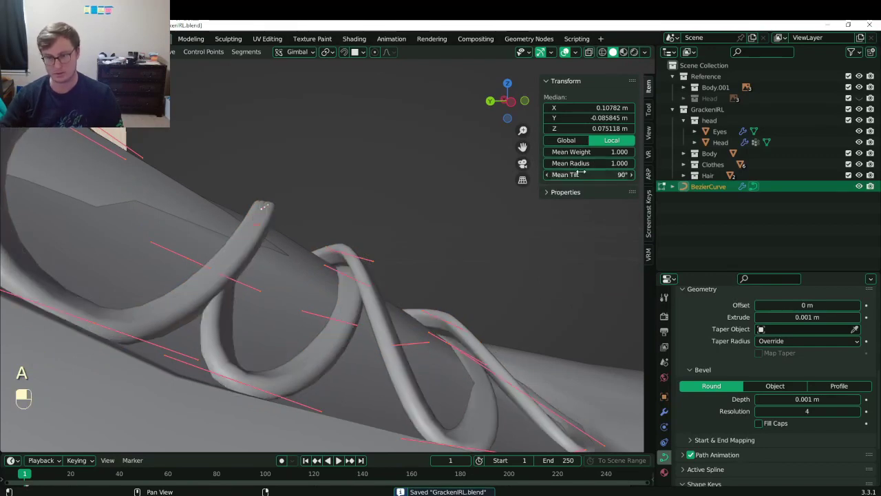
pyautogui.moveTo(339, 241); pyautogui.dragTo(293, 244, button='middle')
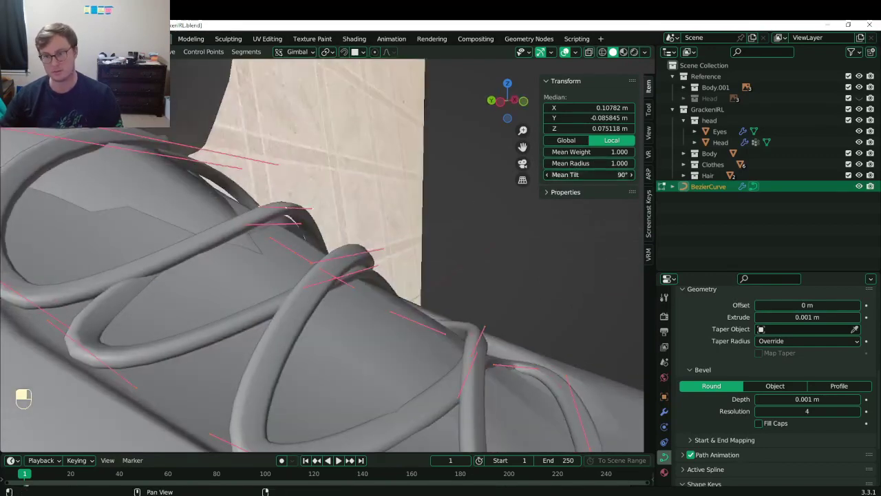
pyautogui.moveTo(589, 175)
pyautogui.mouseDown()
pyautogui.moveTo(600, 174)
pyautogui.moveTo(581, 175)
pyautogui.mouseUp()
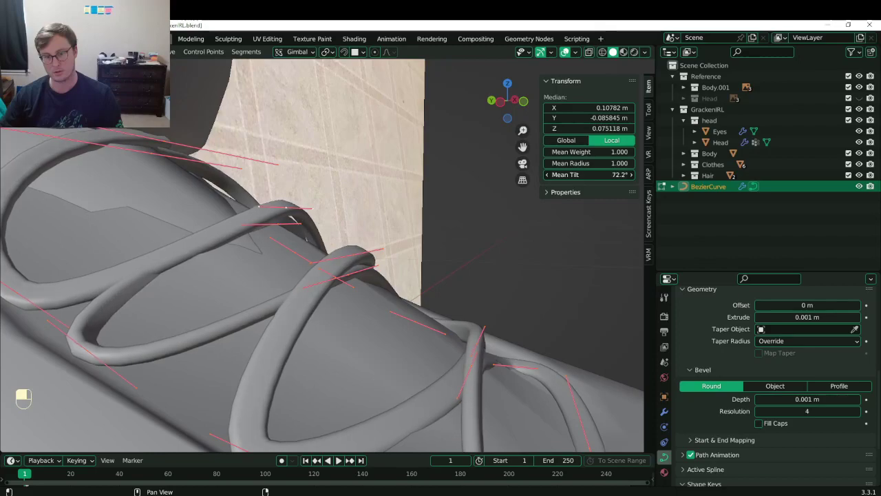
pyautogui.scroll(-4, 287, 263)
pyautogui.press('Tab')
pyautogui.moveTo(287, 264); pyautogui.dragTo(357, 326, button='middle')
pyautogui.hotkey('ctrl', 's')
pyautogui.hotkey('ctrl', 's')
# Undo the tilt, extrusion and bevel depth changes on the lace curve.
pyautogui.hotkey('ctrl', 'z')
pyautogui.hotkey('ctrl', 'z')
pyautogui.hotkey('ctrl', 'z')
pyautogui.hotkey('ctrl', 'z')
pyautogui.hotkey('ctrl', 'z')
pyautogui.hotkey('ctrl', 'z')
pyautogui.hotkey('ctrl', 'z')
pyautogui.hotkey('ctrl', 'z')
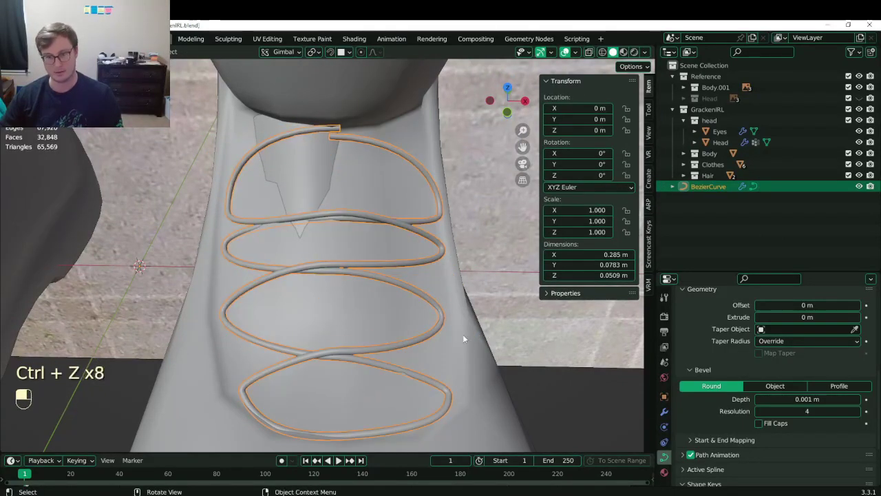
pyautogui.hotkey('ctrl', 'z')
pyautogui.scroll(-5, 386, 306)
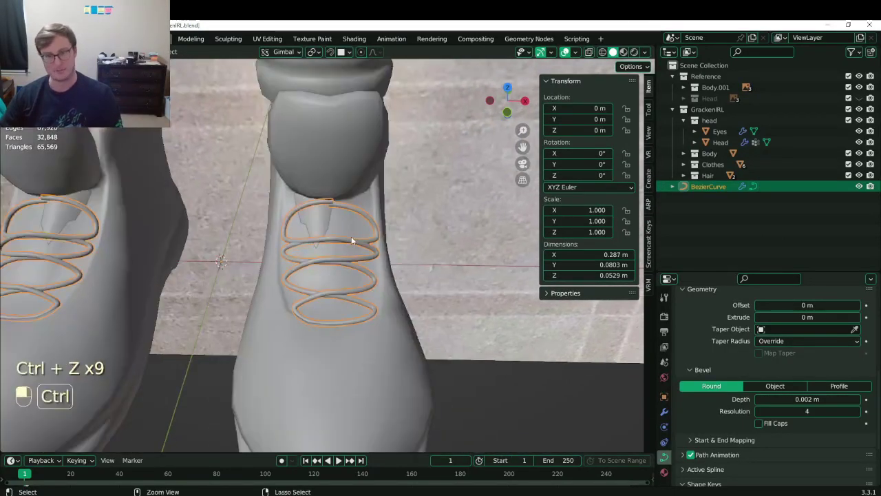
# Save the file and compare the laces with the hiking shoe photo in the browser.
pyautogui.hotkey('ctrl', 's')
pyautogui.moveTo(351, 236); pyautogui.dragTo(360, 205, button='middle')
pyautogui.hotkey('alt', 'Tab')
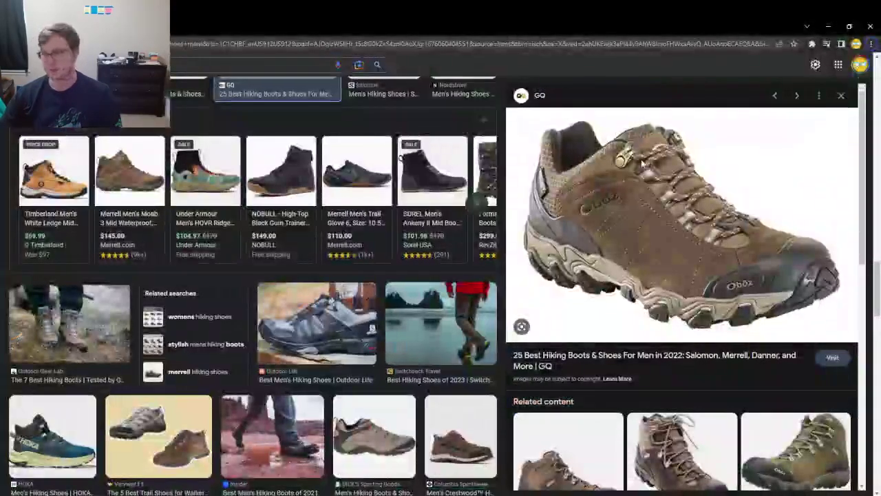
pyautogui.hotkey('alt', 'Tab')
# Extrude a new control point from the lace curve's upper end and place it on the shoe's side behind the tongue.
pyautogui.scroll(3, 356, 286)
pyautogui.moveTo(287, 250); pyautogui.dragTo(296, 285, button='middle')
pyautogui.press('Tab')
pyautogui.click(364, 256)
pyautogui.press('e')
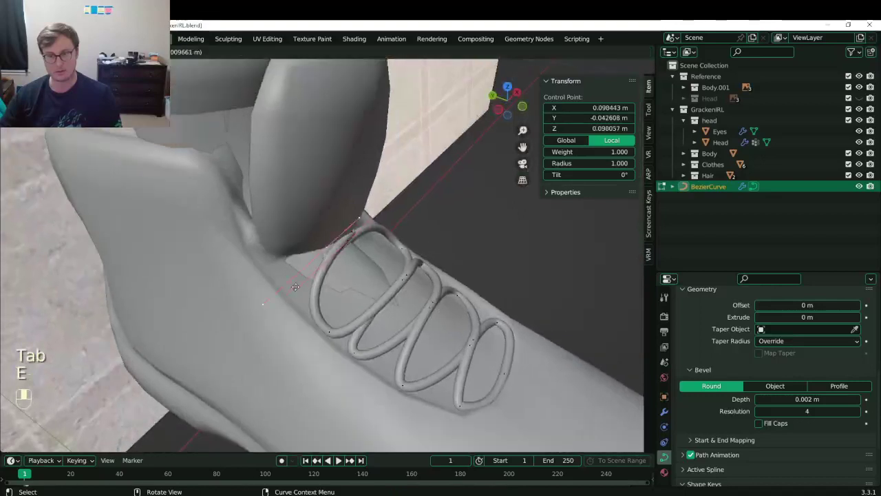
pyautogui.click(215, 258)
pyautogui.keyDown('shift'); pyautogui.moveTo(215, 257); pyautogui.dragTo(237, 280, button='middle'); pyautogui.keyUp('shift')
pyautogui.press('g')
pyautogui.click(239, 287)
# Rotate the new end point's handles upright, move the point beside the base of the tongue, and turn on snapping.
pyautogui.press('r')
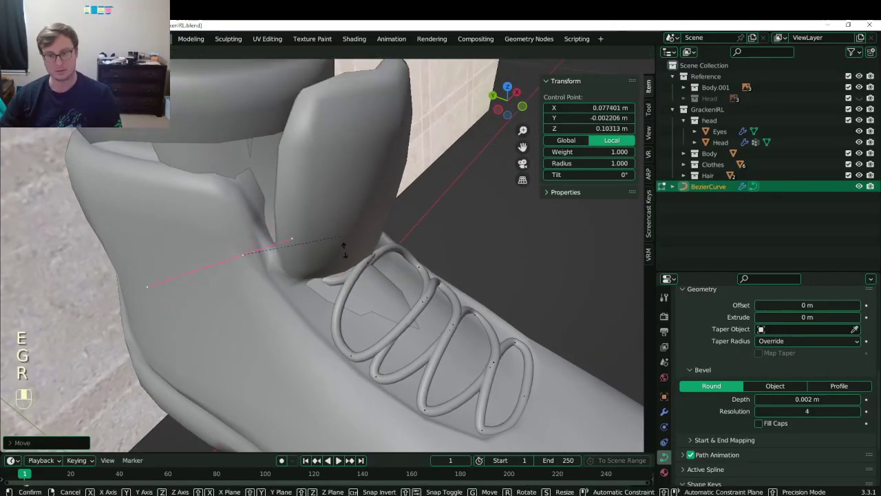
pyautogui.click(231, 396)
pyautogui.moveTo(230, 396); pyautogui.dragTo(250, 335, button='middle')
pyautogui.press('g')
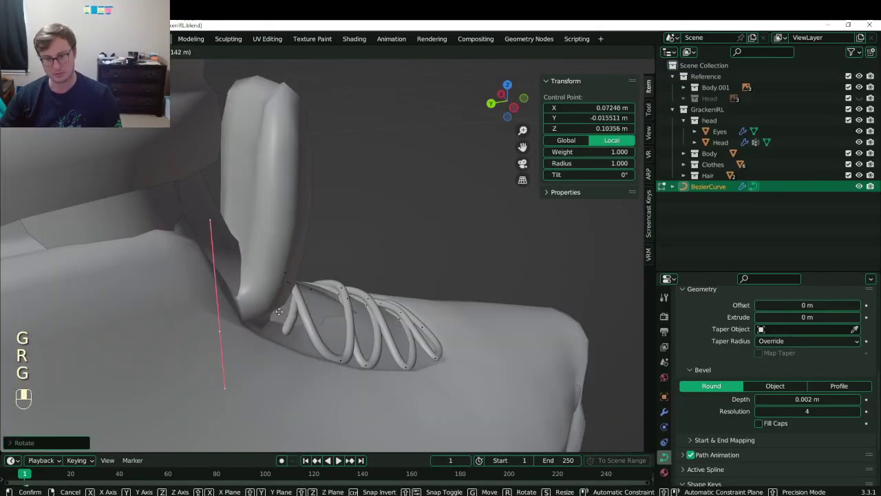
pyautogui.click(265, 311)
pyautogui.hotkey('shift', 'Tab')
pyautogui.press('g')
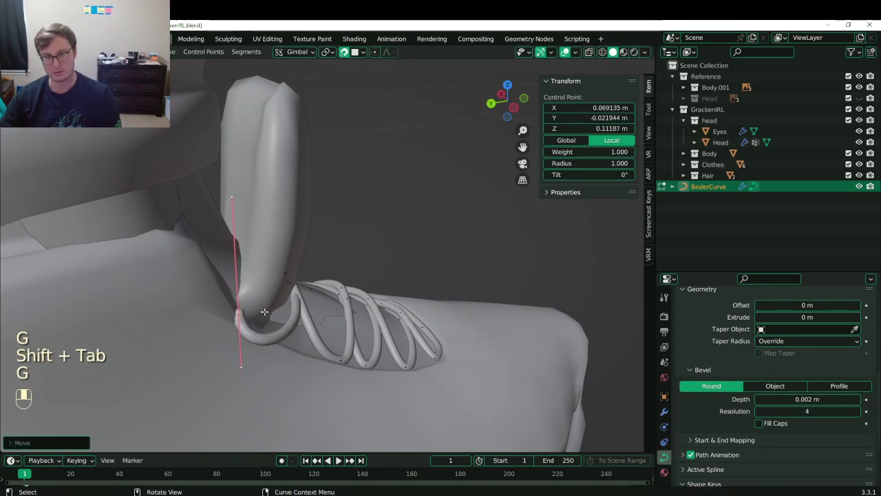
# Rotate and scale the end point's handles so the lace curls up around the side of the tongue.
pyautogui.press('r')
pyautogui.click(310, 262)
pyautogui.moveTo(310, 264); pyautogui.dragTo(189, 272, button='middle')
pyautogui.press('r')
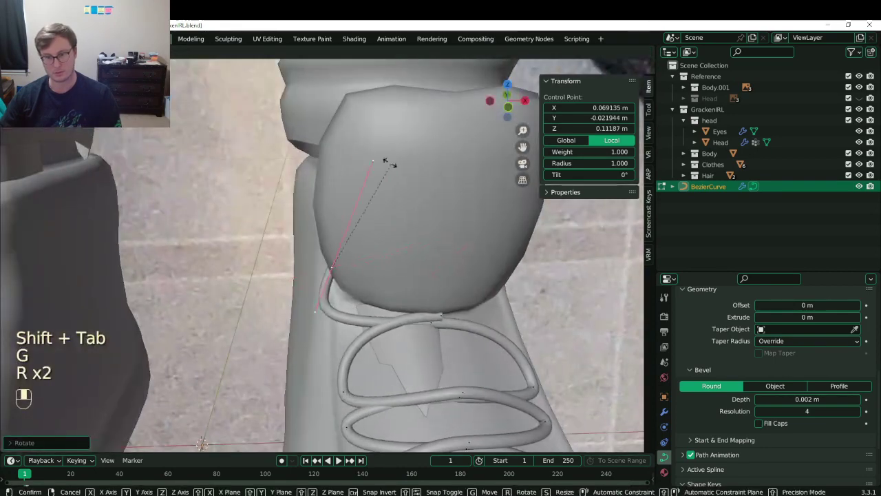
pyautogui.click(387, 162)
pyautogui.press('s')
pyautogui.click(360, 210)
pyautogui.press('s')
pyautogui.click(415, 204)
# Compare the new lace end with the hiking shoe photo and move its end point outward onto the shoe's collar edge.
pyautogui.moveTo(415, 204); pyautogui.dragTo(364, 273, button='middle')
pyautogui.hotkey('alt', 'Tab')
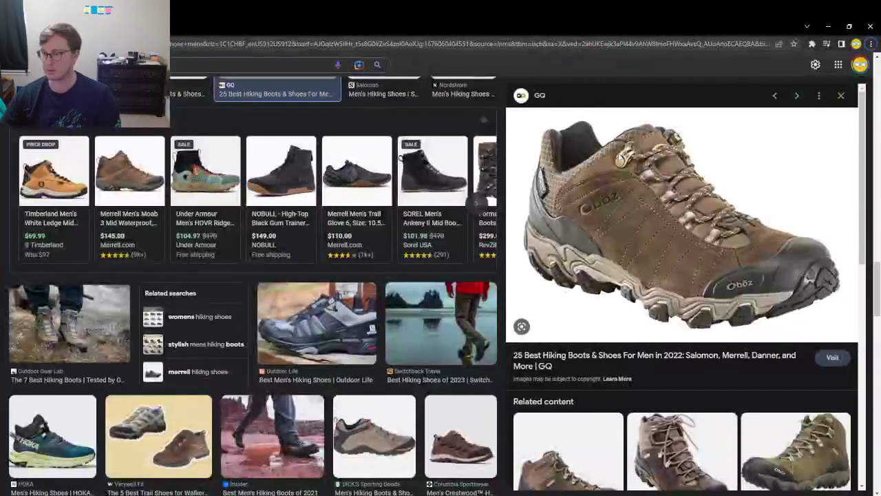
pyautogui.hotkey('alt', 'Tab')
pyautogui.moveTo(376, 286); pyautogui.dragTo(304, 287, button='middle')
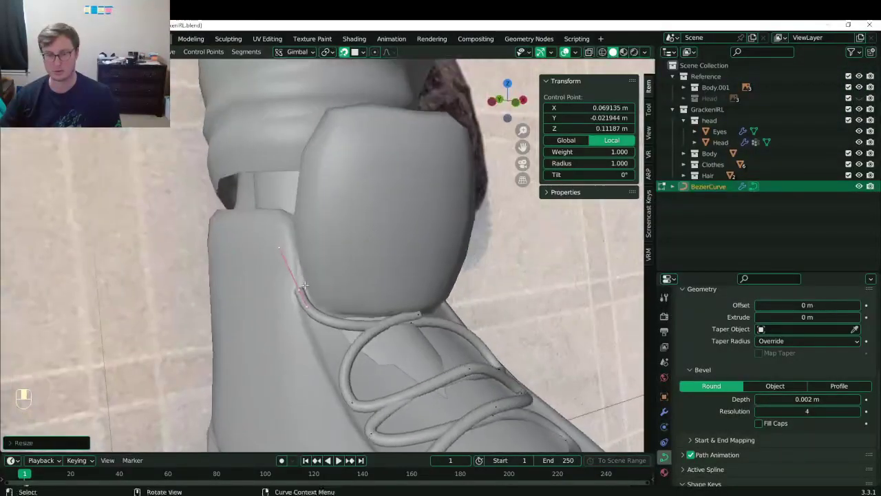
pyautogui.press('g')
pyautogui.click(279, 286)
pyautogui.hotkey('alt', 'Tab')
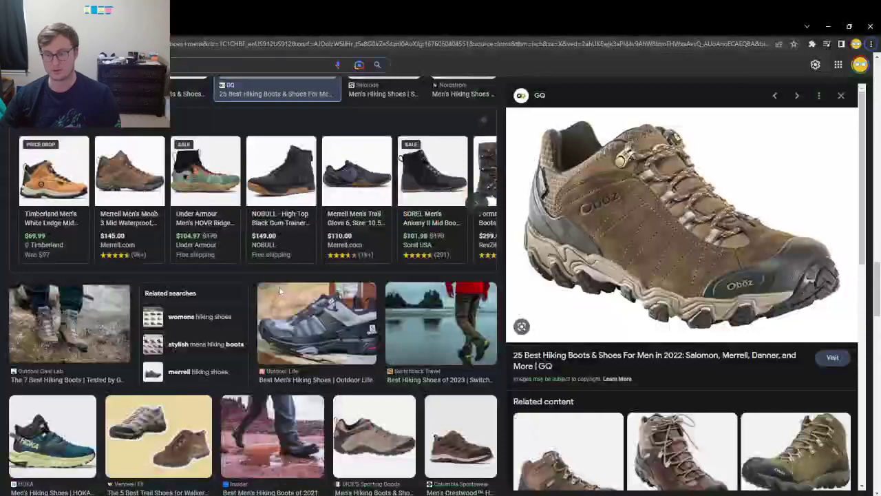
pyautogui.hotkey('alt', 'Tab')
# Leave edit mode and examine the laces on the shoes in the reference photo behind the character.
pyautogui.scroll(-8, 362, 274)
pyautogui.press('Tab')
pyautogui.scroll(-2, 414, 275)
pyautogui.moveTo(415, 260); pyautogui.dragTo(401, 257, button='middle')
pyautogui.scroll(-8, 416, 227)
pyautogui.keyDown('shift'); pyautogui.moveTo(431, 177); pyautogui.dragTo(367, 328, button='middle'); pyautogui.keyUp('shift')
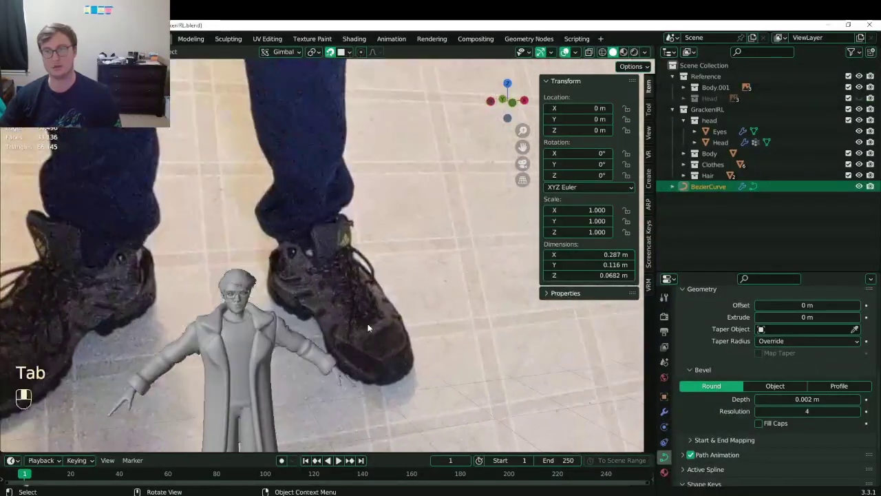
# Examine the boot laces in the reference photo and the hiking-shoe image results in Chrome, returning to Blender.
pyautogui.scroll(4, 344, 303)
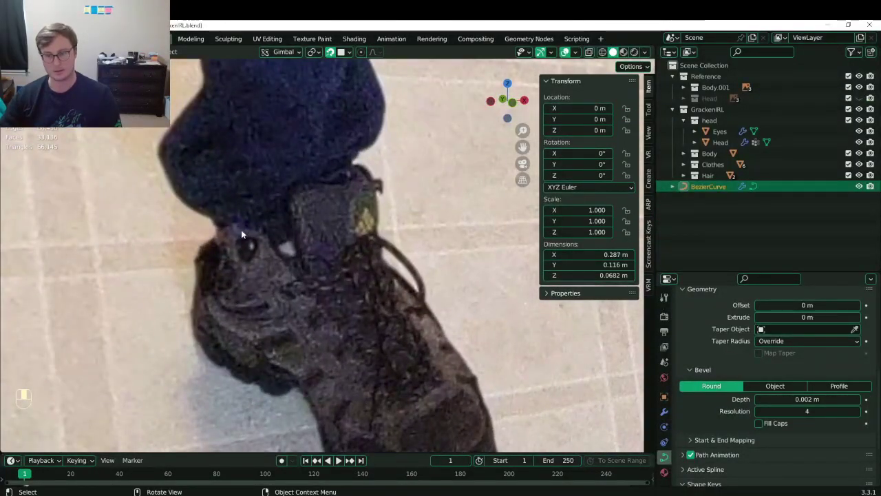
pyautogui.hotkey('alt', 'Tab')
pyautogui.scroll(-8, 330, 309)
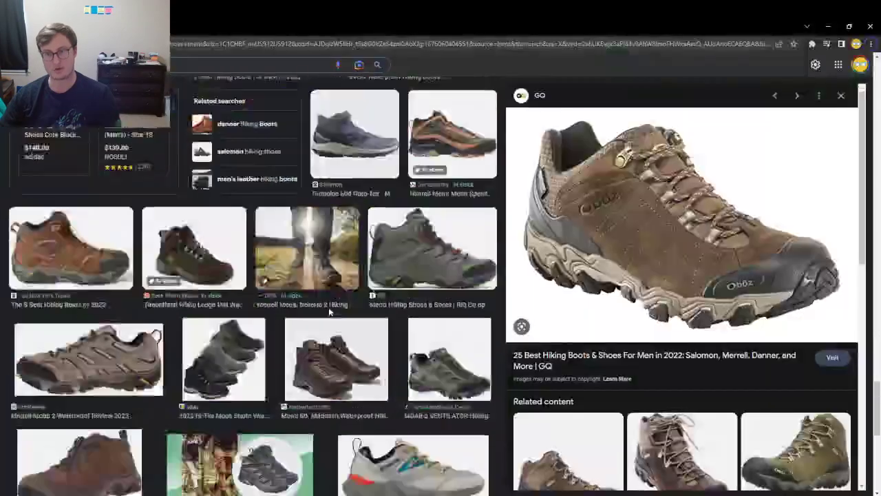
pyautogui.hotkey('alt', 'Tab')
pyautogui.scroll(-2, 330, 311)
pyautogui.hotkey('alt', 'Tab')
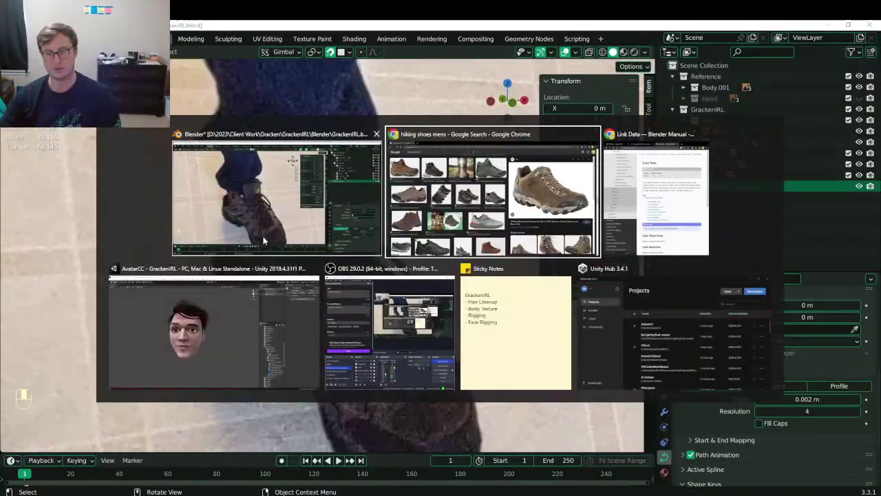
pyautogui.press('Escape')
pyautogui.scroll(-7, 289, 321)
# Edit the lace curve and reposition the control points of its loose end beside the base of the boot tongue.
pyautogui.press('Tab')
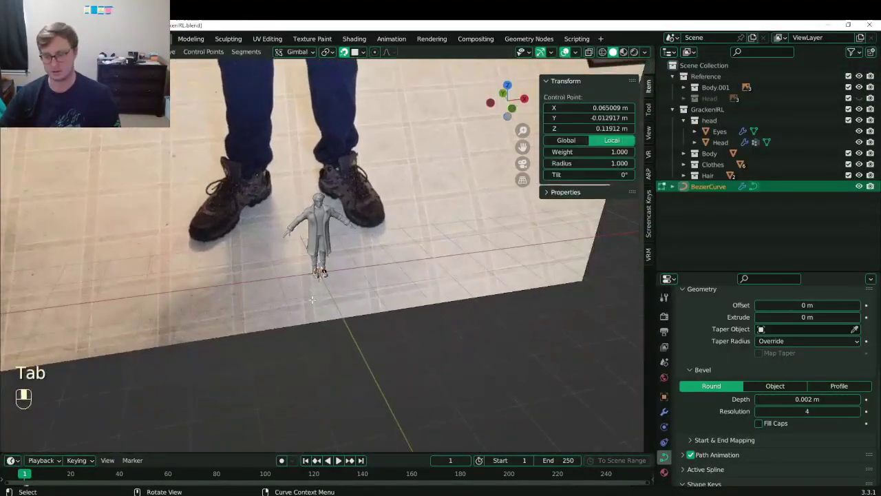
pyautogui.press('KP_Decimal')
pyautogui.scroll(-6, 312, 295)
pyautogui.keyDown('shift'); pyautogui.moveTo(359, 312); pyautogui.dragTo(338, 298, button='middle'); pyautogui.keyUp('shift')
pyautogui.scroll(5, 338, 298)
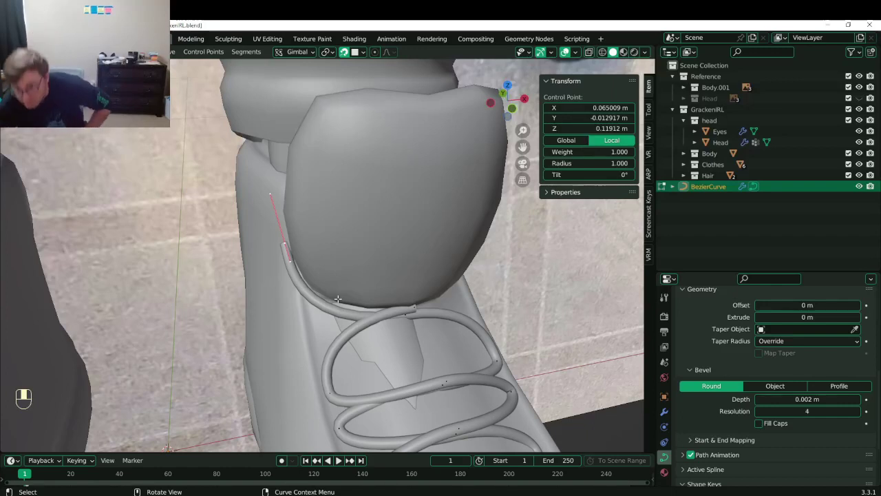
pyautogui.moveTo(338, 299); pyautogui.dragTo(256, 296, button='middle')
pyautogui.press('g')
pyautogui.click(334, 279)
pyautogui.press('g')
pyautogui.click(291, 315)
pyautogui.click(290, 314)
pyautogui.press('g')
pyautogui.rightClick(258, 296)
# Move the lace control point below the tongue's centre to about X 0.096 m, Y -0.047 m, Z 0.099 m.
pyautogui.press('g')
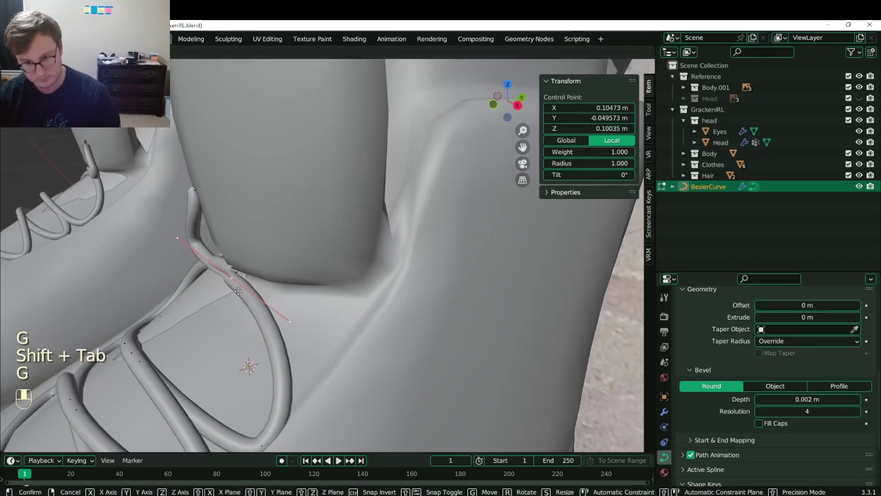
pyautogui.click(246, 364)
pyautogui.moveTo(246, 364); pyautogui.dragTo(330, 275, button='middle')
pyautogui.press('g')
pyautogui.click(298, 295)
pyautogui.press('g')
pyautogui.click(265, 300)
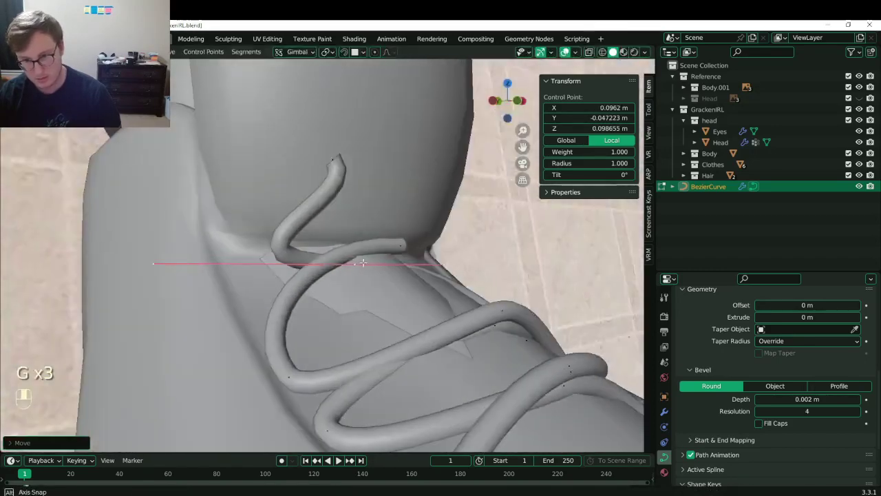
# Try to resize the handles of the lace point below the tongue and shift it outward.
pyautogui.press('s')
pyautogui.click(392, 254)
pyautogui.press('g')
pyautogui.click(395, 251)
pyautogui.hotkey('ctrl', 'z')
pyautogui.hotkey('ctrl', 'z')
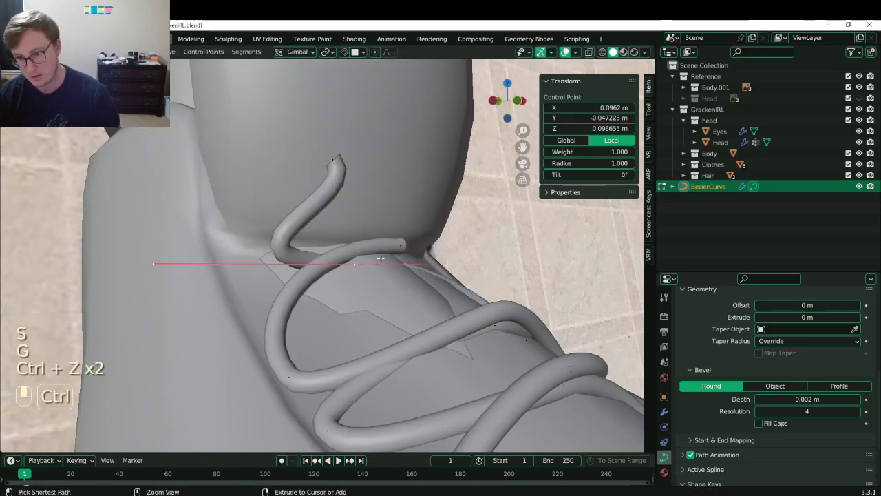
# Delete the loose lace end that runs up over the boot tongue.
pyautogui.click(327, 171)
pyautogui.press('x')
pyautogui.click(333, 177)
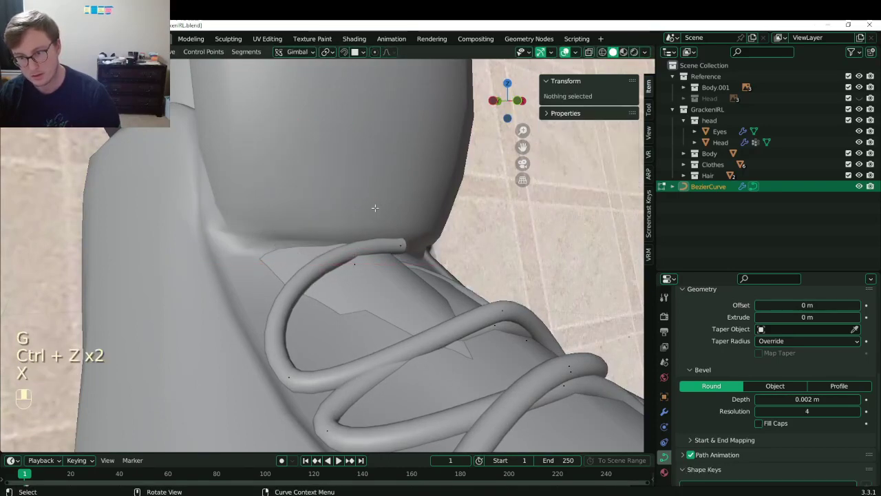
# Raise the lace end point below the tongue to about Z 0.102 m and resize its handles.
pyautogui.moveTo(374, 207); pyautogui.dragTo(313, 257, button='middle')
pyautogui.click(346, 270)
pyautogui.press('g')
pyautogui.click(347, 262)
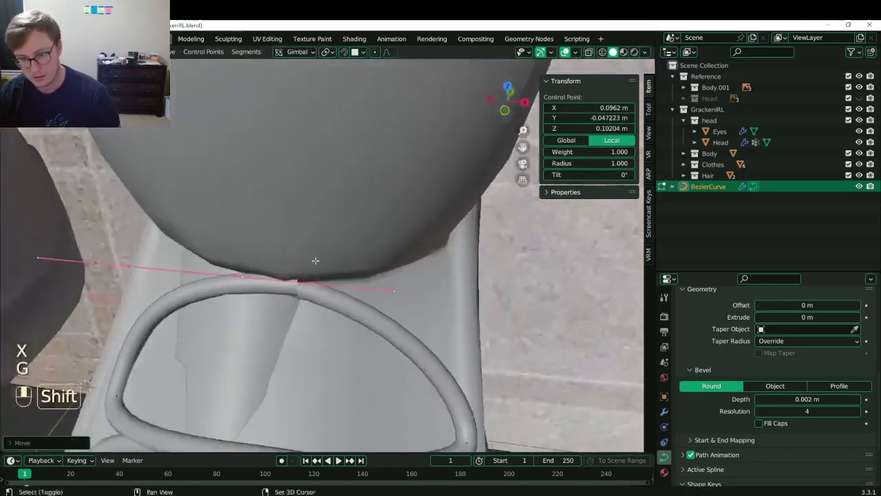
pyautogui.press('s')
pyautogui.click(372, 277)
# Resize the handles of the two lace ends meeting below the tongue to smooth the curves across it.
pyautogui.keyDown('shift'); pyautogui.moveTo(381, 315); pyautogui.dragTo(400, 300, button='middle'); pyautogui.keyUp('shift')
pyautogui.press('s')
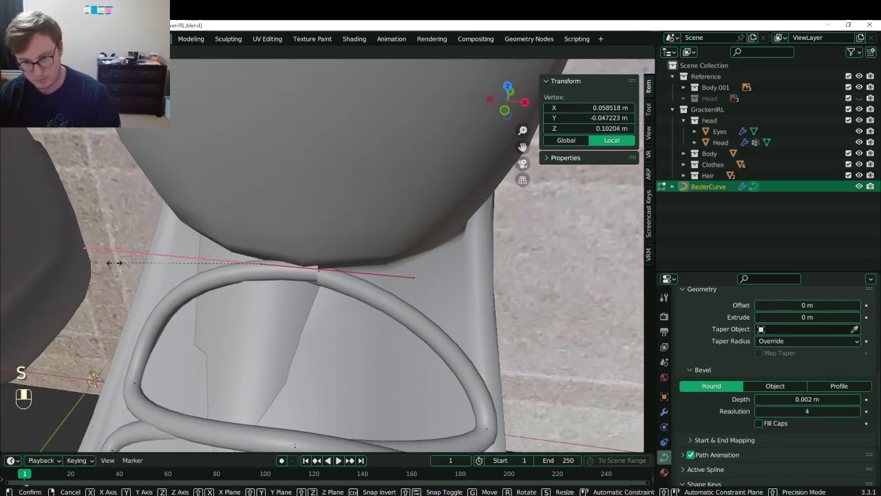
pyautogui.click(167, 267)
pyautogui.click(265, 263)
pyautogui.press('s')
pyautogui.click(334, 246)
# Extrude one lace end to the boot's inner side, about X 0.063 m, Z 0.115 m, and angle it upward.
pyautogui.moveTo(315, 260); pyautogui.dragTo(326, 247, button='middle')
pyautogui.press('e')
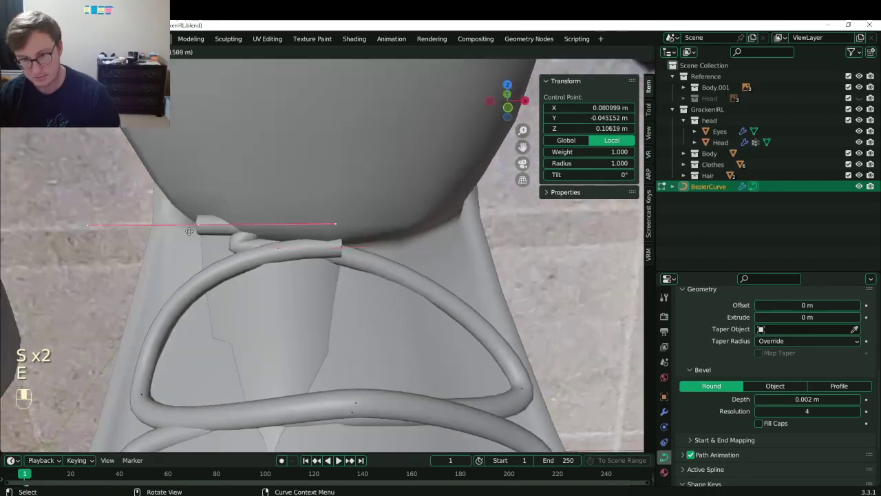
pyautogui.click(269, 182)
pyautogui.press('r')
pyautogui.press('g')
pyautogui.press('s')
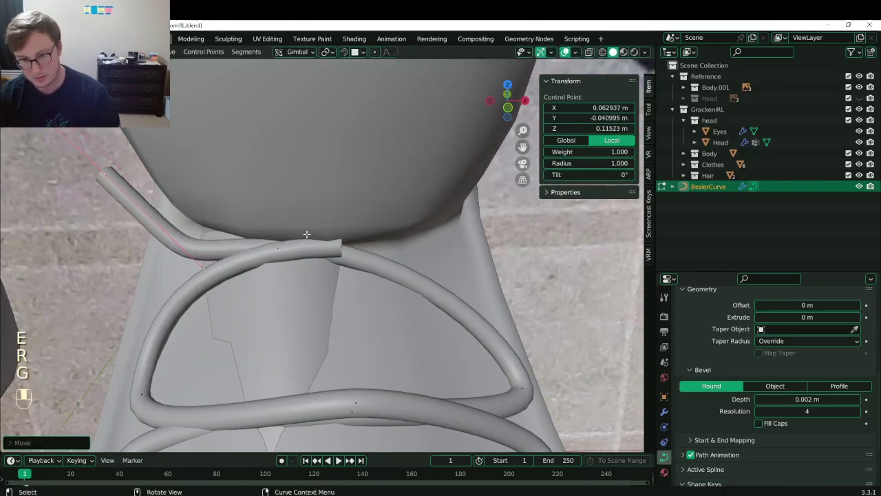
pyautogui.click(219, 220)
# Extrude the other lace end to the boot's outer side, about X 0.145 m, Z 0.114 m, and rotate it upward.
pyautogui.click(351, 251)
pyautogui.press('e')
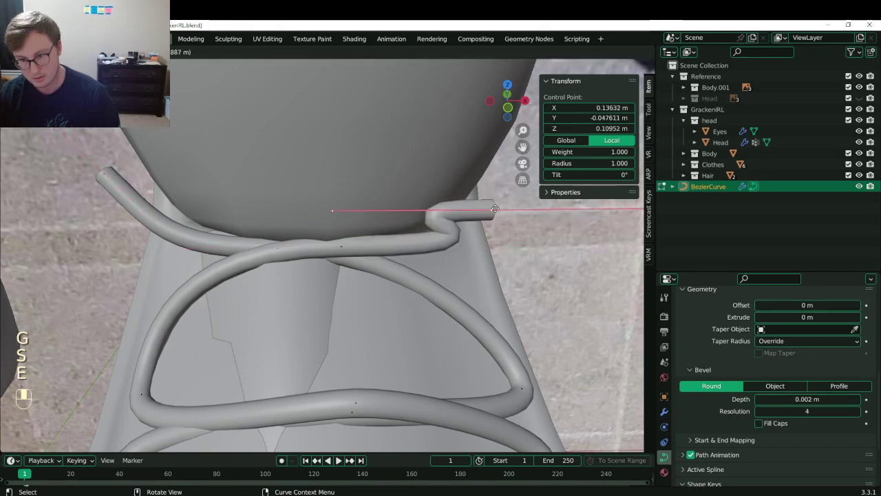
pyautogui.click(514, 217)
pyautogui.press('s')
pyautogui.click(510, 220)
pyautogui.press('g')
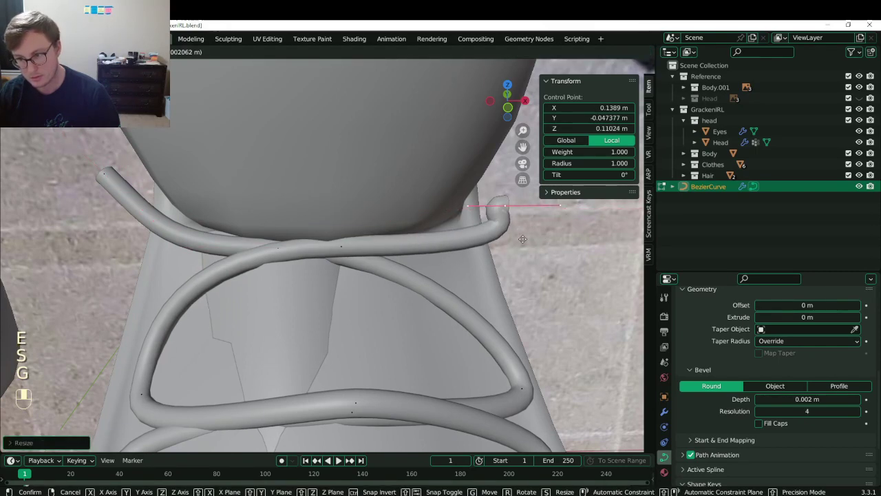
pyautogui.press('g')
pyautogui.press('r')
pyautogui.click(543, 238)
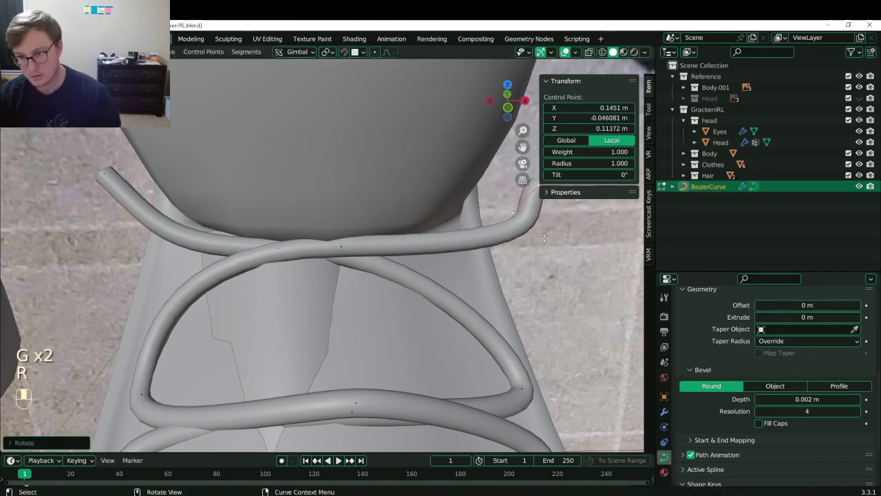
# Scale the handles of the outer lace's crossing point so the lace sweeps smoothly across the tongue's base.
pyautogui.click(351, 249)
pyautogui.press('s')
pyautogui.click(441, 243)
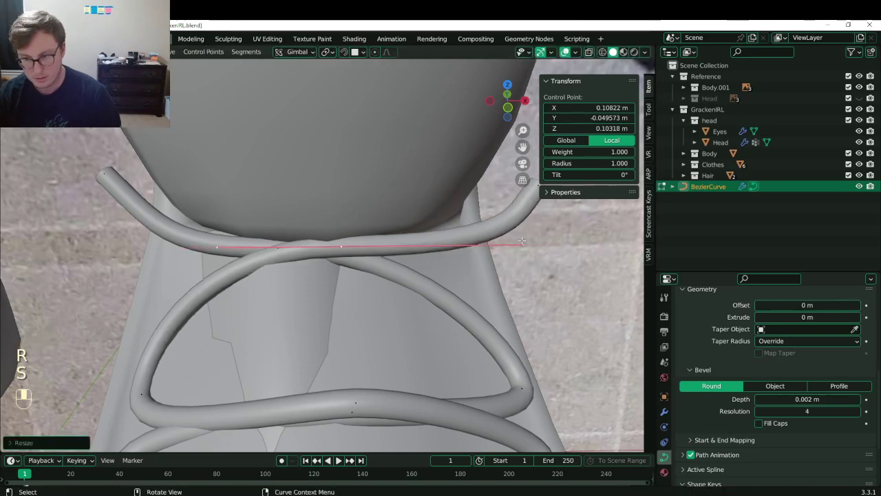
pyautogui.click(532, 243)
pyautogui.press('s')
pyautogui.click(508, 244)
pyautogui.click(333, 251)
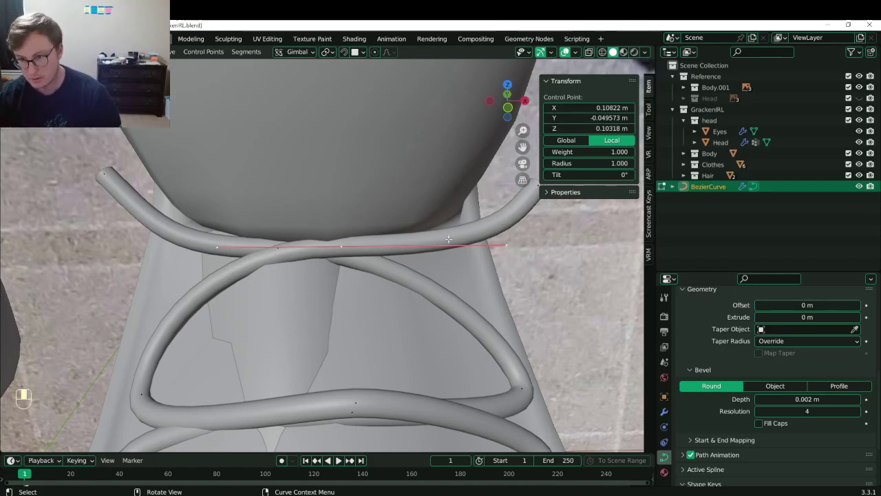
# Subdivide the lace segment between the crossing point and the outer loose end.
pyautogui.keyDown('shift'); pyautogui.moveTo(389, 253); pyautogui.dragTo(346, 265, button='middle'); pyautogui.keyUp('shift')
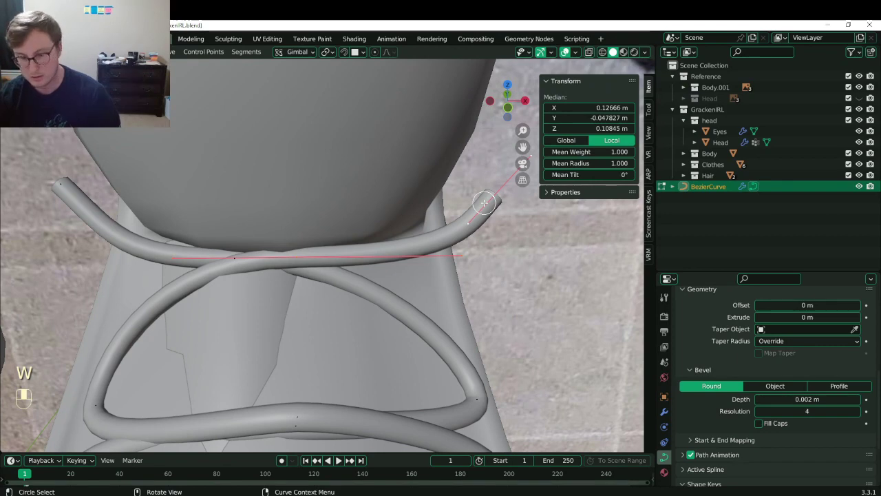
pyautogui.press('q')
pyautogui.click(486, 205)
# Try to pull the new point on the outer lace segment down toward the boot front.
pyautogui.keyDown('shift'); pyautogui.moveTo(327, 261); pyautogui.dragTo(487, 257, button='middle'); pyautogui.keyUp('shift')
pyautogui.click(469, 240)
pyautogui.press('g')
pyautogui.click(354, 303)
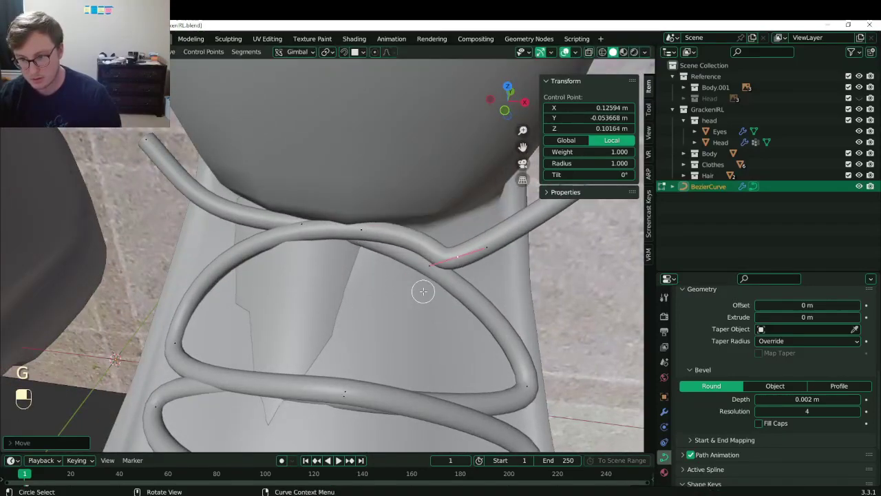
pyautogui.moveTo(354, 303); pyautogui.dragTo(418, 287, button='middle')
pyautogui.press('g')
pyautogui.click(406, 312)
pyautogui.hotkey('ctrl', 'z')
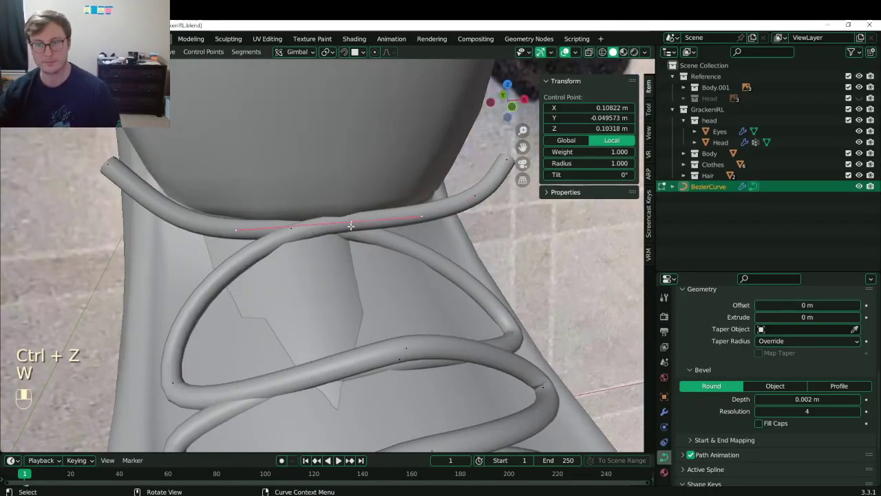
# Shift the outer lace's crossing point inward to about X 0.102 m.
pyautogui.press('Tab')
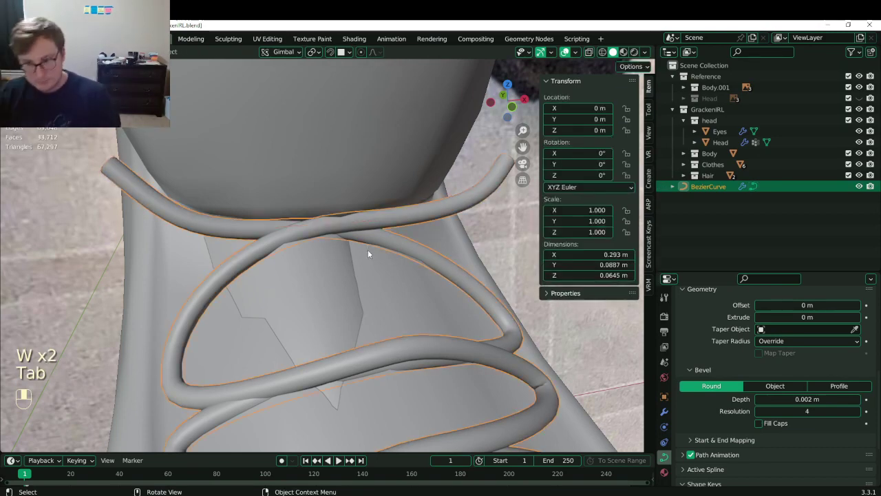
pyautogui.press('Tab')
pyautogui.moveTo(367, 253); pyautogui.dragTo(324, 248, button='middle')
pyautogui.press('g')
pyautogui.click(321, 245)
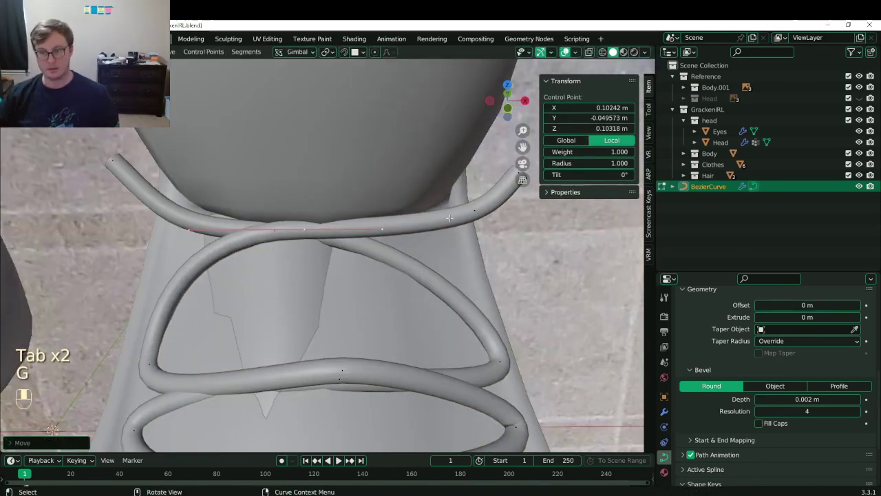
# Lower the outer lace's subdivision point and move it under the neighbouring lace to begin the twist.
pyautogui.moveTo(441, 249); pyautogui.dragTo(428, 230, button='middle')
pyautogui.press('g')
pyautogui.press('z')
pyautogui.click(432, 278)
pyautogui.moveTo(432, 277); pyautogui.dragTo(448, 307, button='middle')
pyautogui.press('g')
pyautogui.click(386, 309)
pyautogui.moveTo(386, 309); pyautogui.dragTo(353, 258, button='middle')
pyautogui.press('Tab')
pyautogui.press('Tab')
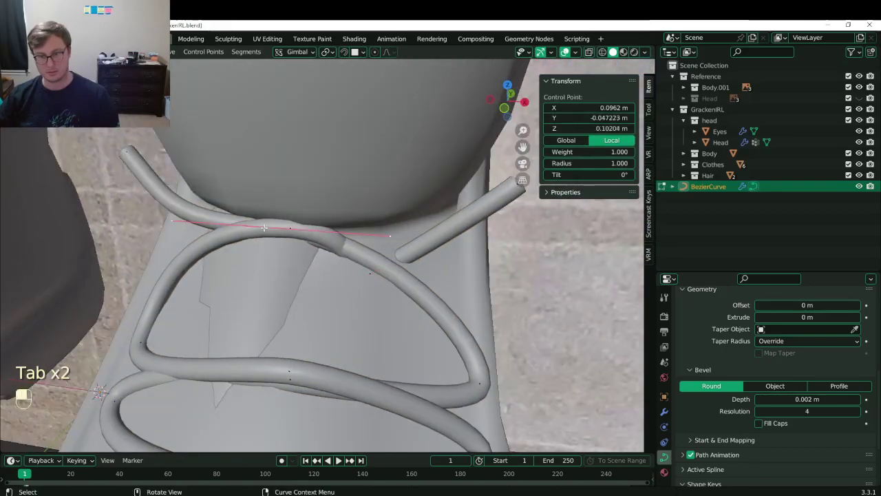
# Subdivide the lace segment running to the outer top eyelet and move the new point to about X 0.119 m, Z 0.099 m.
pyautogui.press('shift')
pyautogui.press('q')
pyautogui.click(427, 282)
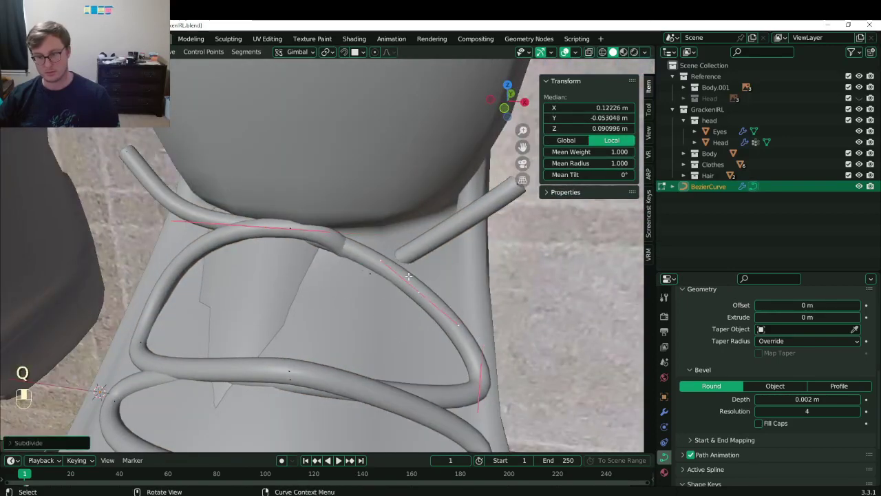
pyautogui.press('g')
pyautogui.click(372, 297)
pyautogui.moveTo(372, 297); pyautogui.dragTo(307, 279, button='middle')
pyautogui.press('g')
pyautogui.click(424, 249)
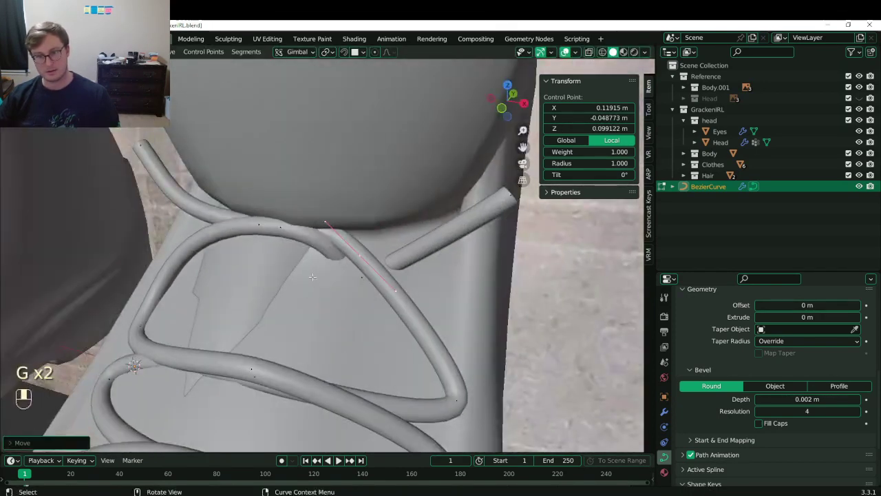
# Move, rotate and scale the outer loose lace's middle point to route it beneath the crossing lace.
pyautogui.moveTo(263, 234); pyautogui.dragTo(398, 271, button='middle')
pyautogui.press('g')
pyautogui.click(378, 254)
pyautogui.press('r')
pyautogui.press('s')
pyautogui.click(372, 276)
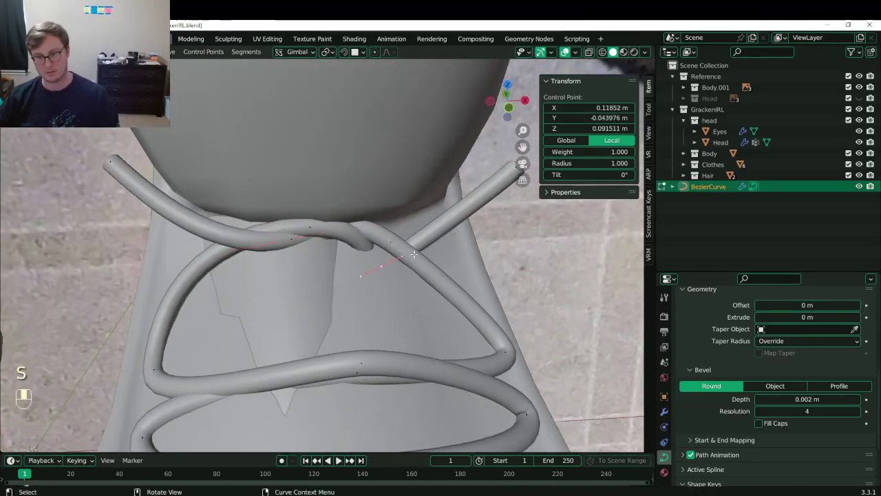
# Move the outer loose lace's middle point up against the twist, to about X 0.113 m, Y -0.043 m, Z 0.100 m.
pyautogui.press('g')
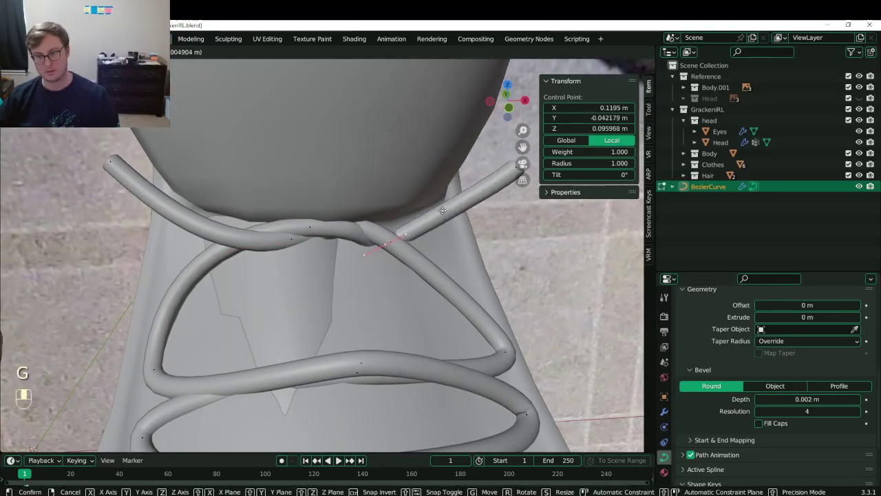
pyautogui.click(440, 210)
pyautogui.moveTo(440, 210); pyautogui.dragTo(391, 241, button='middle')
pyautogui.press('g')
pyautogui.click(313, 218)
pyautogui.moveTo(391, 241)
pyautogui.keyDown('shift'); pyautogui.mouseDown(button='middle')
pyautogui.moveTo(381, 284)
pyautogui.moveTo(284, 236)
pyautogui.moveTo(385, 246)
pyautogui.mouseUp(button='middle'); pyautogui.keyUp('shift')
pyautogui.press('g')
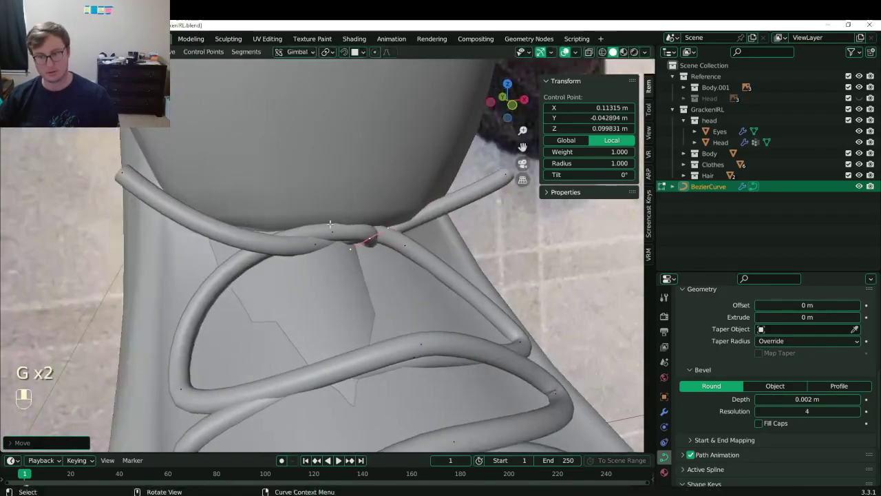
pyautogui.click(397, 245)
# Rotate the lace's central crossing point and scale its handles so the two laces wrap around each other.
pyautogui.press('r')
pyautogui.click(413, 252)
pyautogui.press('s')
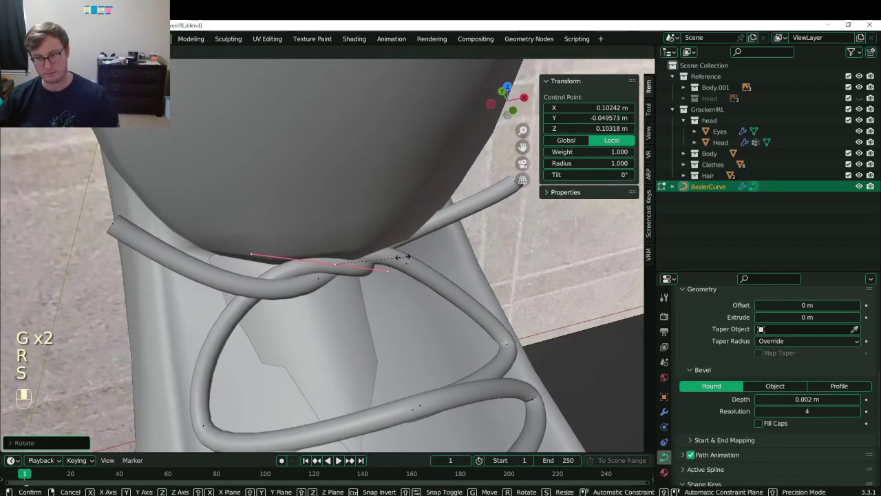
pyautogui.click(425, 256)
pyautogui.press('s')
pyautogui.click(414, 257)
# Move the inner loose lace end up and outward to about X 0.041 m, Z 0.132 m.
pyautogui.moveTo(413, 257); pyautogui.dragTo(312, 287, button='middle')
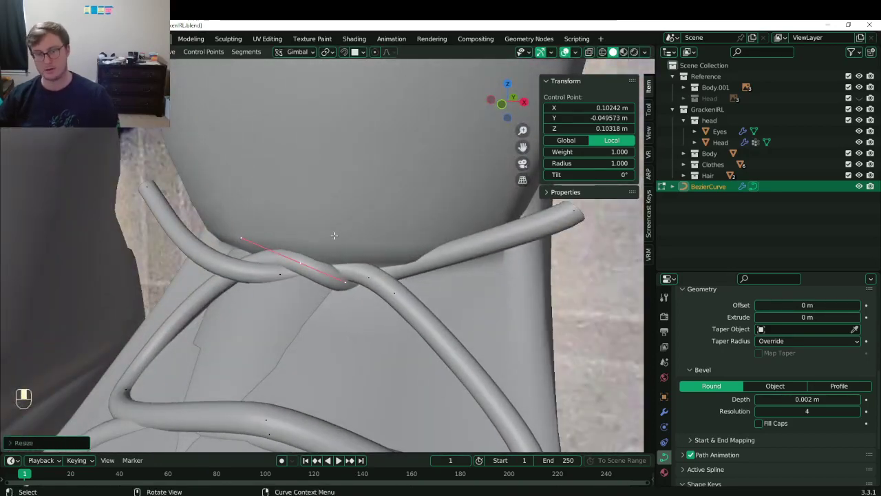
pyautogui.scroll(-4, 288, 200)
pyautogui.click(253, 237)
pyautogui.moveTo(253, 236); pyautogui.dragTo(267, 232, button='middle')
pyautogui.press('g')
pyautogui.click(231, 210)
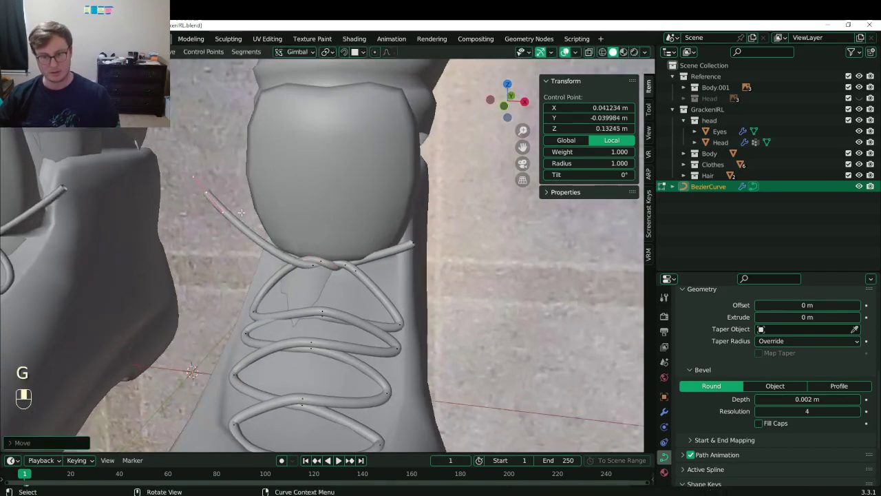
# Rotate, move and scale the inner loose lace end so it curves up beside the tongue.
pyautogui.moveTo(230, 210); pyautogui.dragTo(249, 219, button='middle')
pyautogui.press('r')
pyautogui.click(260, 272)
pyautogui.press('g')
pyautogui.click(303, 166)
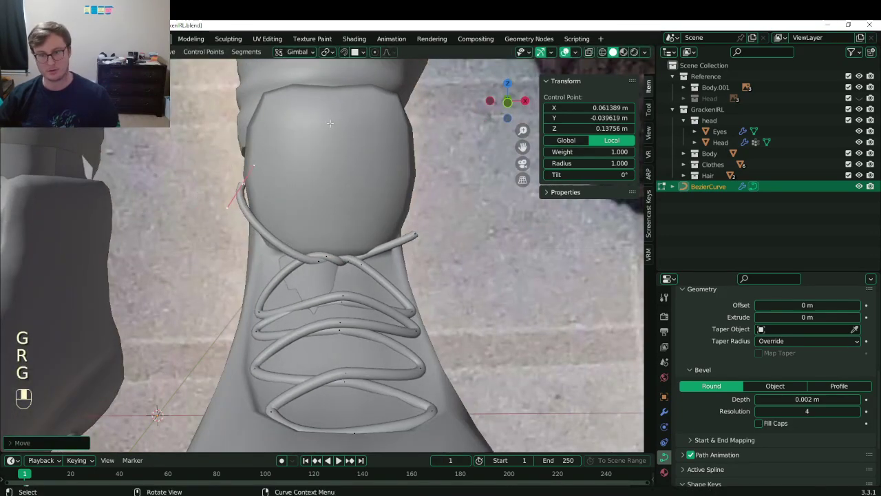
pyautogui.moveTo(303, 167); pyautogui.dragTo(301, 187, button='middle')
pyautogui.press('g')
pyautogui.press('r')
pyautogui.press('s')
pyautogui.click(411, 227)
# Move the outer loose lace end upward and outward beside the tongue.
pyautogui.click(413, 225)
pyautogui.press('g')
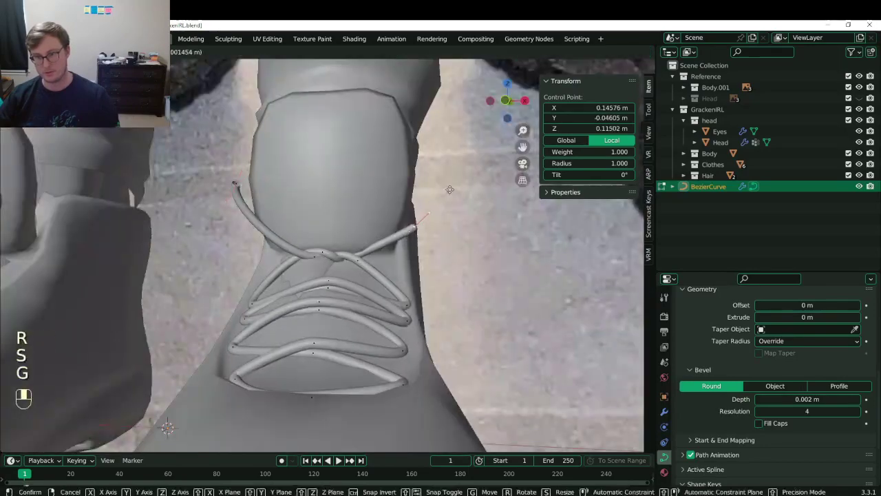
pyautogui.click(389, 222)
pyautogui.moveTo(389, 221); pyautogui.dragTo(369, 200, button='middle')
pyautogui.press('g')
pyautogui.click(413, 197)
pyautogui.press('g')
pyautogui.click(422, 207)
pyautogui.press('g')
# Rotate the outer lace end and scale its handles so the lace curves smoothly at its tip.
pyautogui.moveTo(436, 228); pyautogui.dragTo(396, 265, button='middle')
pyautogui.press('r')
pyautogui.click(407, 195)
pyautogui.click(370, 197)
pyautogui.press('s')
pyautogui.click(378, 211)
pyautogui.press('s')
pyautogui.click(436, 246)
# Leave curve editing and save the file.
pyautogui.press('Tab')
pyautogui.hotkey('ctrl', 's')
pyautogui.scroll(-4, 391, 263)
pyautogui.hotkey('ctrl', 's')
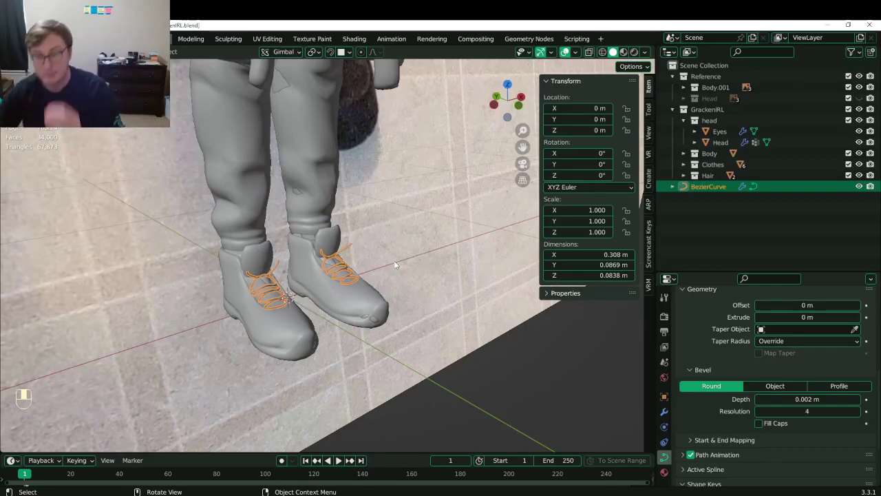
# Extrude the outer lace end back over the tongue to about X 0.108 m, Y -0.065 m, Z 0.118 m and rotate it.
pyautogui.scroll(8, 332, 256)
pyautogui.moveTo(351, 261); pyautogui.dragTo(437, 180, button='middle')
pyautogui.press('Tab')
pyautogui.press('e')
pyautogui.click(358, 209)
pyautogui.moveTo(357, 209); pyautogui.dragTo(342, 224, button='middle')
pyautogui.press('r')
pyautogui.click(361, 182)
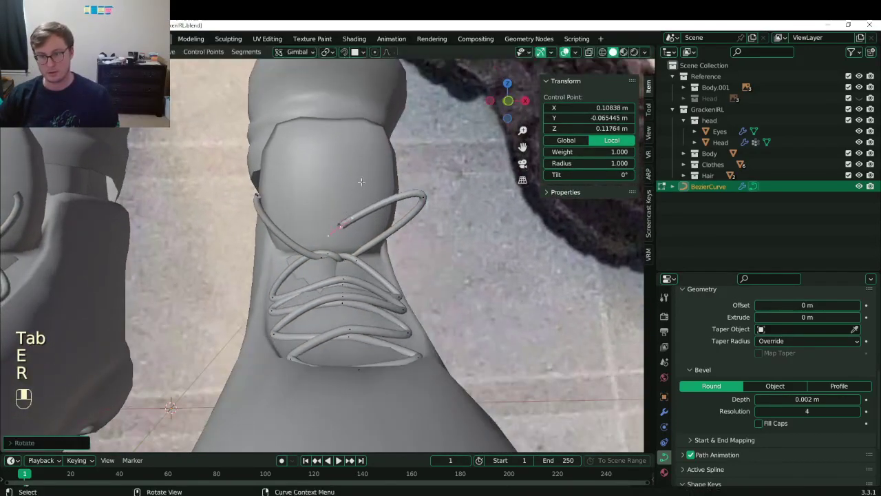
# Move and rotate the extruded lace end down to the knot so the lace forms a narrow loop.
pyautogui.moveTo(361, 182); pyautogui.dragTo(219, 236, button='middle')
pyautogui.press('g')
pyautogui.click(258, 271)
pyautogui.moveTo(262, 273); pyautogui.dragTo(327, 224, button='middle')
pyautogui.press('r')
pyautogui.click(417, 281)
pyautogui.press('g')
pyautogui.click(389, 255)
# Subdivide the lace segment between the knot's outer point and the loop's tip.
pyautogui.click(417, 141)
pyautogui.scroll(4, 385, 257)
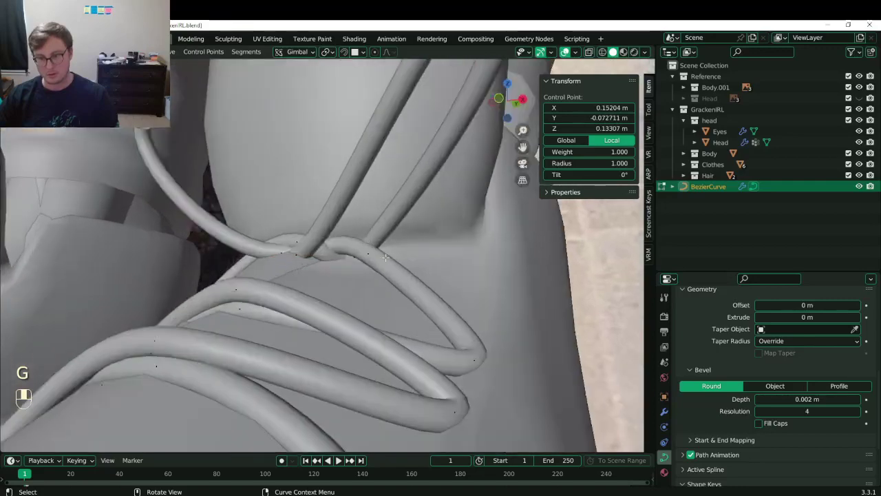
pyautogui.moveTo(385, 257); pyautogui.dragTo(379, 273, button='middle')
pyautogui.scroll(-3, 404, 225)
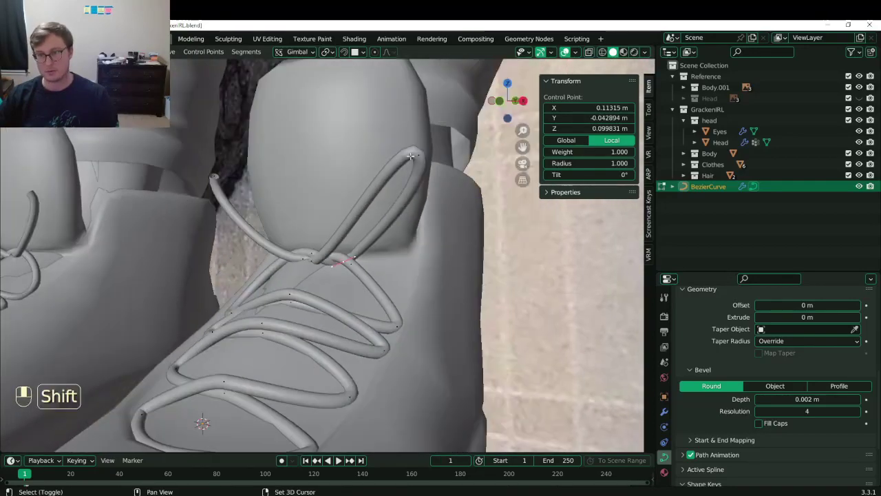
pyautogui.press('q')
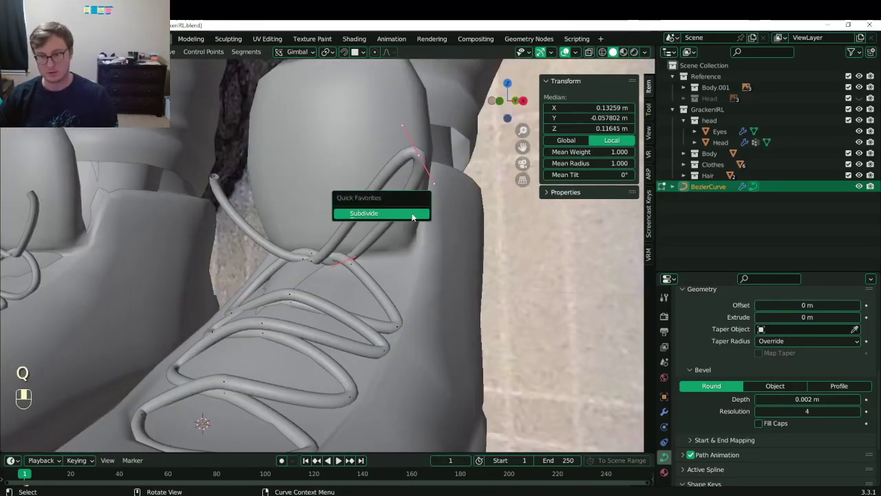
pyautogui.click(411, 211)
# Move, rotate and scale the new middle point so the loop's outer strand bends close to the knot.
pyautogui.moveTo(412, 211)
pyautogui.mouseDown(button='middle')
pyautogui.moveTo(373, 229)
pyautogui.moveTo(403, 207)
pyautogui.moveTo(376, 242)
pyautogui.moveTo(355, 246)
pyautogui.moveTo(416, 221)
pyautogui.mouseUp(button='middle')
pyautogui.press('g')
pyautogui.click(391, 219)
pyautogui.press('r')
pyautogui.click(425, 200)
pyautogui.press('s')
pyautogui.click(405, 184)
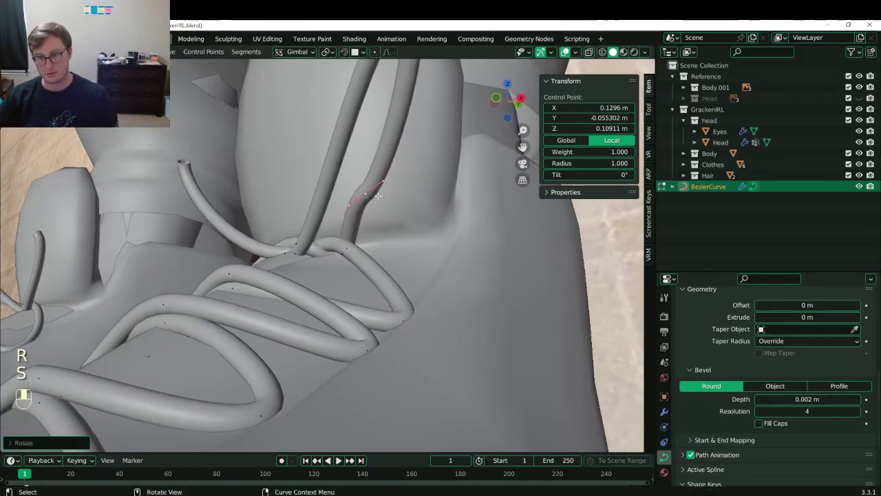
pyautogui.press('g')
pyautogui.click(359, 230)
pyautogui.moveTo(357, 232); pyautogui.dragTo(372, 219, button='middle')
# Move, scale and rotate the loop's free end at the knot, to about X 0.110 m, Y -0.047 m, Z 0.103 m.
pyautogui.press('g')
pyautogui.click(310, 271)
pyautogui.press('s')
pyautogui.press('r')
pyautogui.click(442, 223)
pyautogui.press('g')
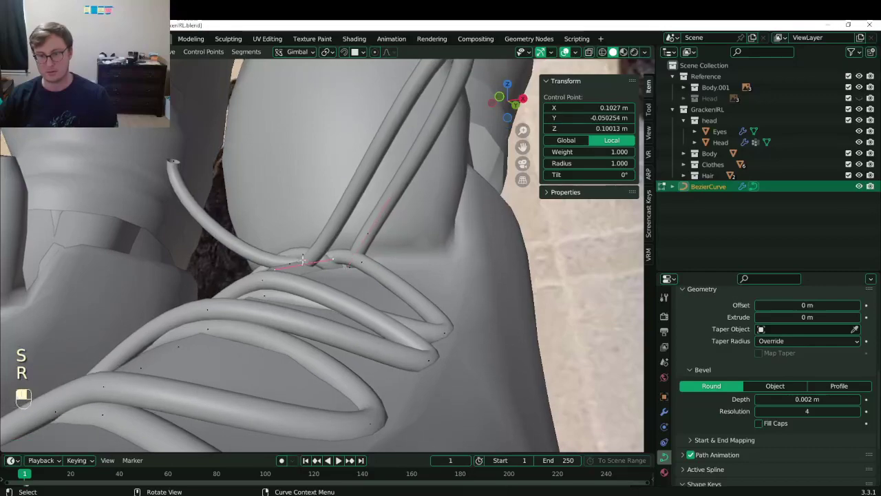
pyautogui.click(329, 248)
pyautogui.moveTo(329, 248); pyautogui.dragTo(341, 271, button='middle')
pyautogui.press('r')
pyautogui.click(375, 209)
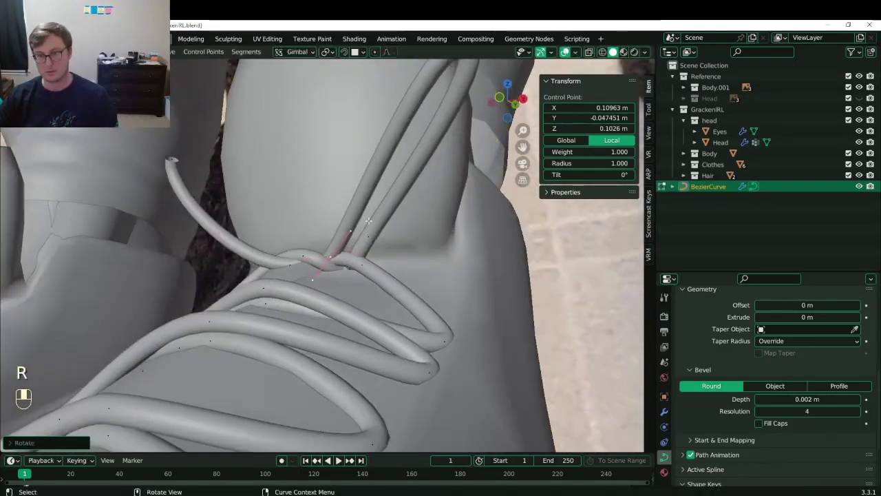
# Shift the loop's free end so it meets the knot beside the outer strand.
pyautogui.press('g')
pyautogui.click(377, 231)
pyautogui.moveTo(377, 231); pyautogui.dragTo(343, 252, button='middle')
pyautogui.press('g')
pyautogui.click(339, 258)
# Move both points at the loop's base together to a median of about X 0.122 m, Y -0.051 m, Z 0.108 m.
pyautogui.keyDown('shift'); pyautogui.click(331, 267); pyautogui.keyUp('shift')
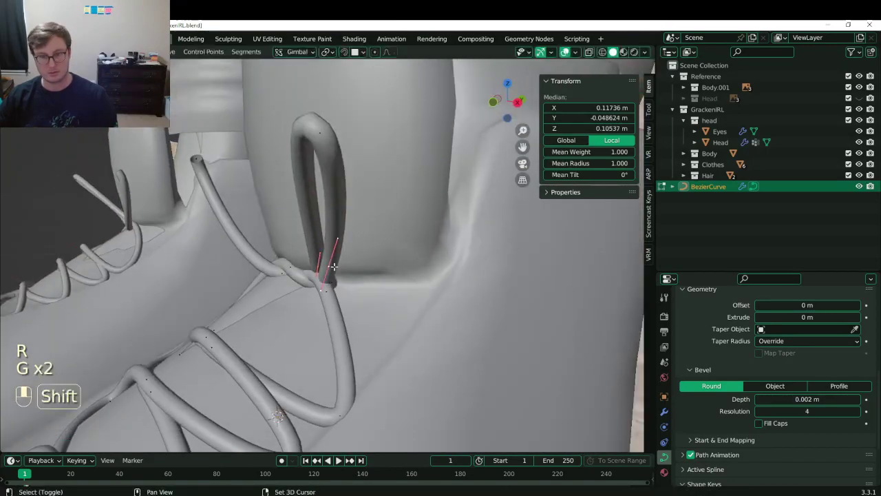
pyautogui.press('g')
pyautogui.click(352, 258)
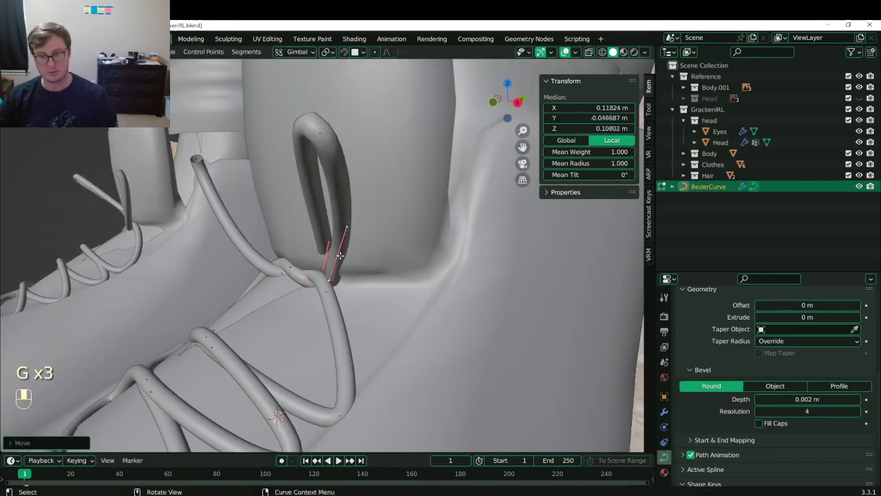
pyautogui.moveTo(351, 257); pyautogui.dragTo(407, 262, button='middle')
pyautogui.press('g')
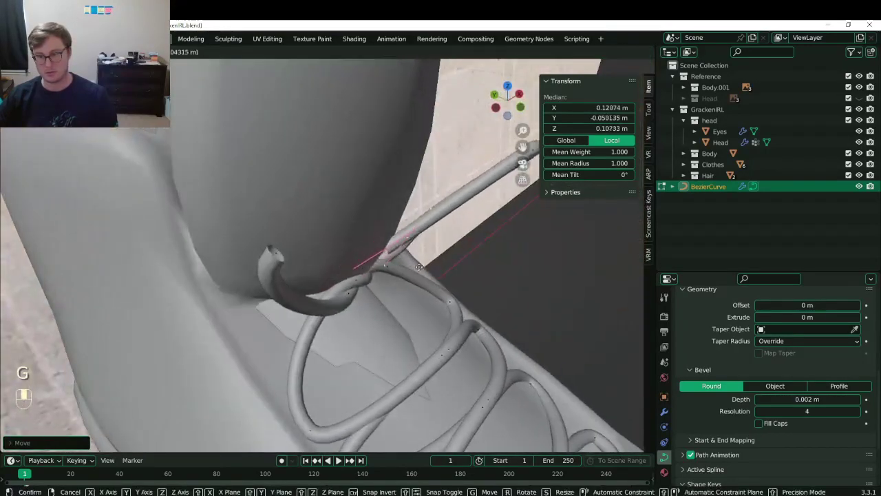
pyautogui.click(419, 265)
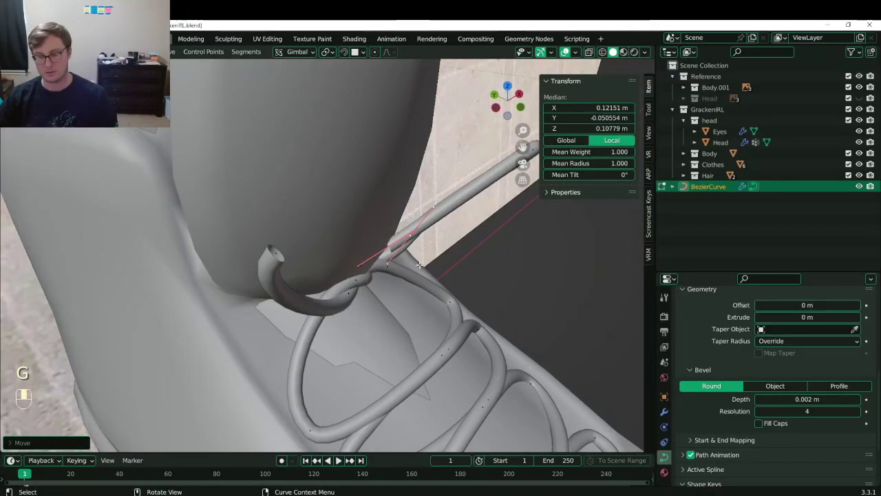
pyautogui.moveTo(419, 261); pyautogui.dragTo(334, 216, button='middle')
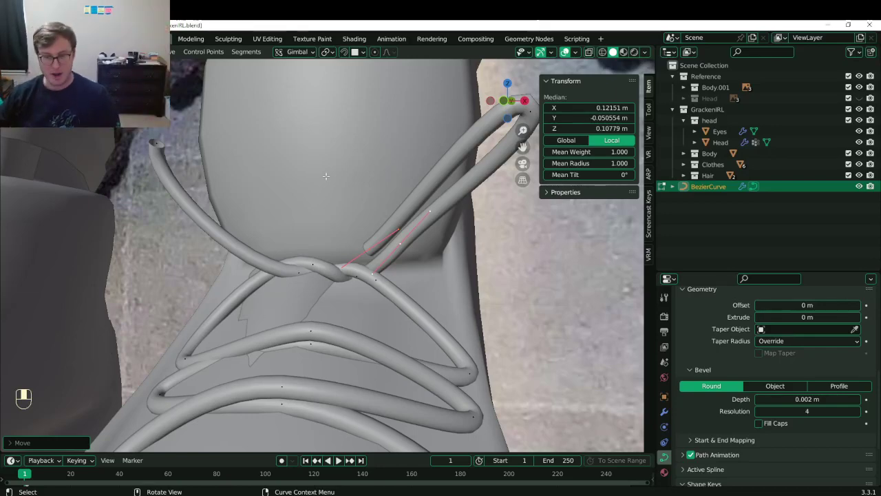
pyautogui.moveTo(325, 176); pyautogui.dragTo(295, 283, button='middle')
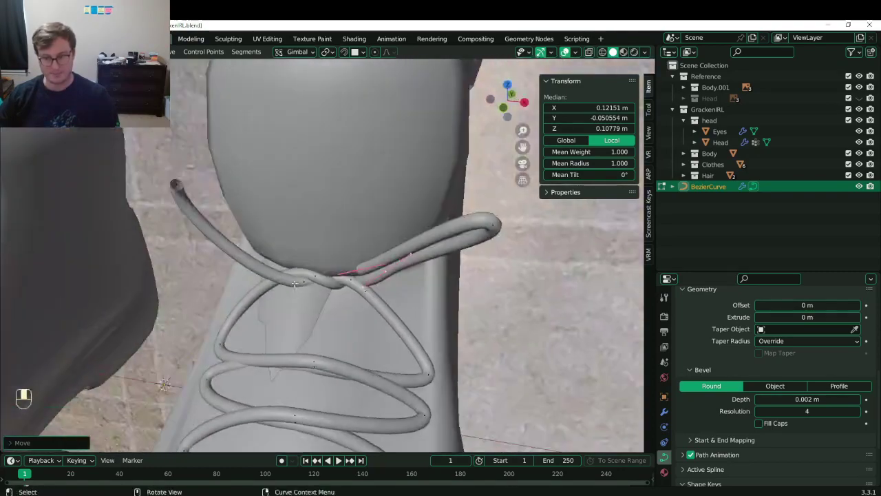
# Box-select the knot's points, scale them closer together and reposition them to tighten the twist.
pyautogui.click(302, 279)
pyautogui.press('b')
pyautogui.moveTo(389, 323); pyautogui.dragTo(390, 322)
pyautogui.press('s')
pyautogui.click(395, 282)
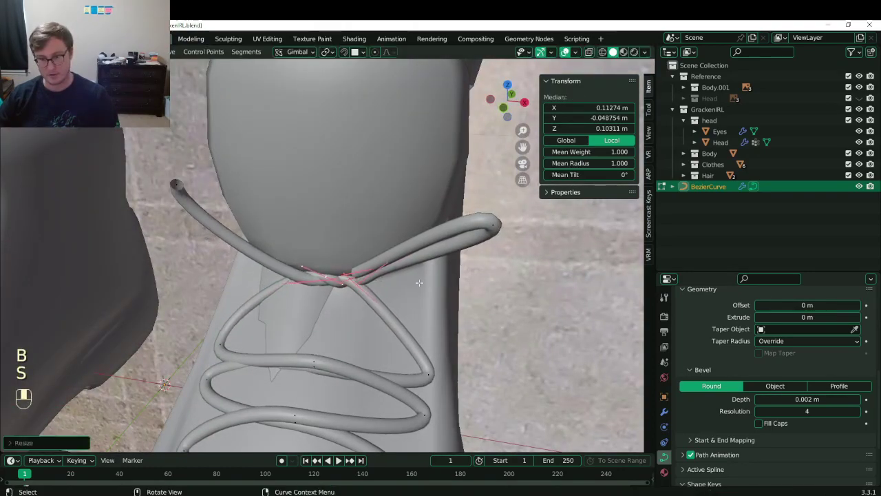
pyautogui.moveTo(385, 280); pyautogui.dragTo(328, 251, button='middle')
pyautogui.press('g')
pyautogui.click(295, 234)
# Rotate and move the points at the loop's base so both strands emerge from the tightened knot.
pyautogui.click(369, 232)
pyautogui.click(368, 246)
pyautogui.keyDown('shift'); pyautogui.click(370, 241); pyautogui.keyUp('shift')
pyautogui.click(364, 237)
pyautogui.press('r')
pyautogui.click(329, 210)
pyautogui.press('g')
pyautogui.click(329, 241)
pyautogui.press('g')
pyautogui.click(396, 264)
pyautogui.press('g')
pyautogui.click(414, 287)
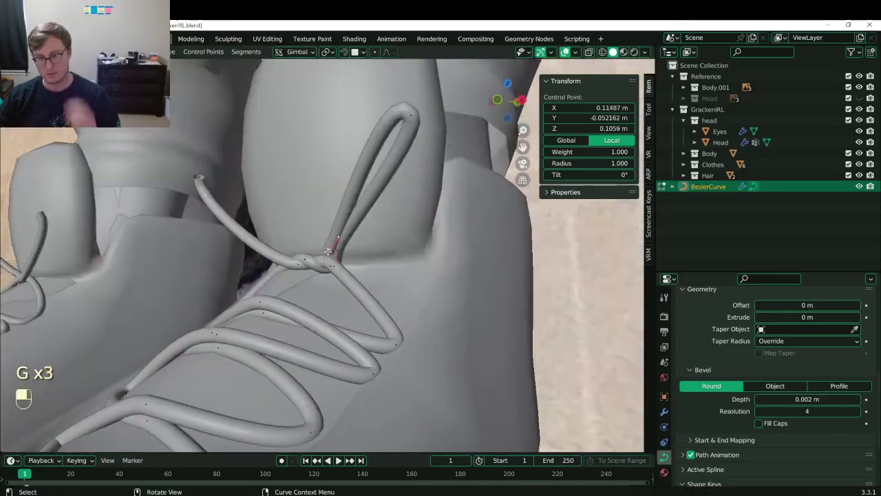
# Move and rotate the loop's tip to about X 0.140 m, Y -0.083 m, Z 0.131 m.
pyautogui.click(409, 123)
pyautogui.moveTo(411, 124); pyautogui.dragTo(428, 170, button='middle')
pyautogui.press('g')
pyautogui.click(359, 176)
pyautogui.moveTo(360, 176); pyautogui.dragTo(418, 185, button='middle')
pyautogui.press('r')
pyautogui.click(441, 140)
# Scale the handles of the loop's tip to widen and round the loop.
pyautogui.press('s')
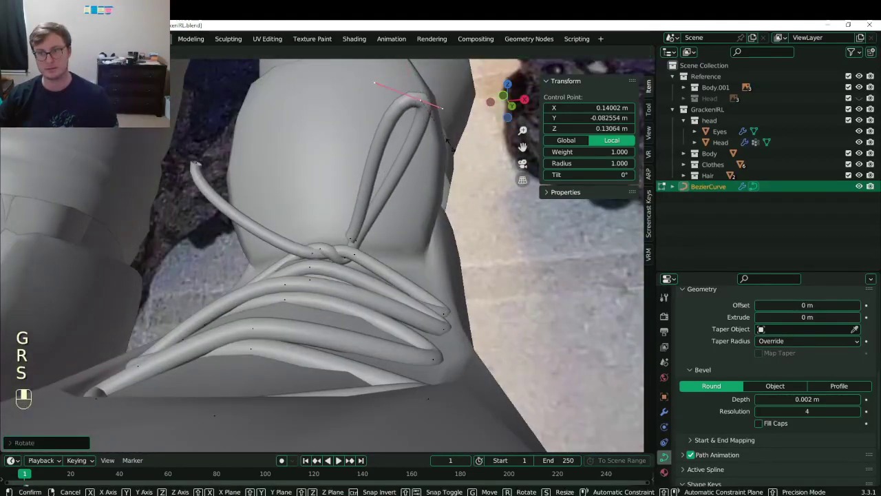
pyautogui.click(449, 143)
pyautogui.click(443, 108)
pyautogui.press('s')
pyautogui.click(450, 121)
pyautogui.click(421, 101)
pyautogui.press('s')
pyautogui.click(442, 132)
pyautogui.moveTo(443, 132); pyautogui.dragTo(219, 219, button='middle')
pyautogui.press('s')
pyautogui.click(398, 150)
# Lower the loop's tip and reposition the points at its base against the knot.
pyautogui.press('g')
pyautogui.click(380, 316)
pyautogui.keyDown('shift'); pyautogui.click(365, 283); pyautogui.keyUp('shift')
pyautogui.press('g')
pyautogui.click(342, 259)
pyautogui.press('g')
pyautogui.click(297, 286)
# Rotate and nudge the lace points where the loop meets the knot.
pyautogui.press('r')
pyautogui.click(347, 251)
pyautogui.press('g')
pyautogui.click(348, 249)
pyautogui.press('g')
pyautogui.click(344, 252)
pyautogui.press('g')
pyautogui.click(297, 251)
# Move the inner loose lace end across to the loop's base, to about X 0.106 m, Y -0.053 m, Z 0.113 m.
pyautogui.moveTo(297, 251); pyautogui.dragTo(350, 199, button='middle')
pyautogui.press('g')
pyautogui.click(403, 252)
pyautogui.press('g')
pyautogui.click(344, 262)
# Try to rotate and move the inner lace end further around the loop's base, and undo those changes.
pyautogui.press('r')
pyautogui.click(340, 244)
pyautogui.press('g')
pyautogui.click(344, 251)
pyautogui.press('g')
pyautogui.click(408, 278)
pyautogui.hotkey('ctrl', 'z')
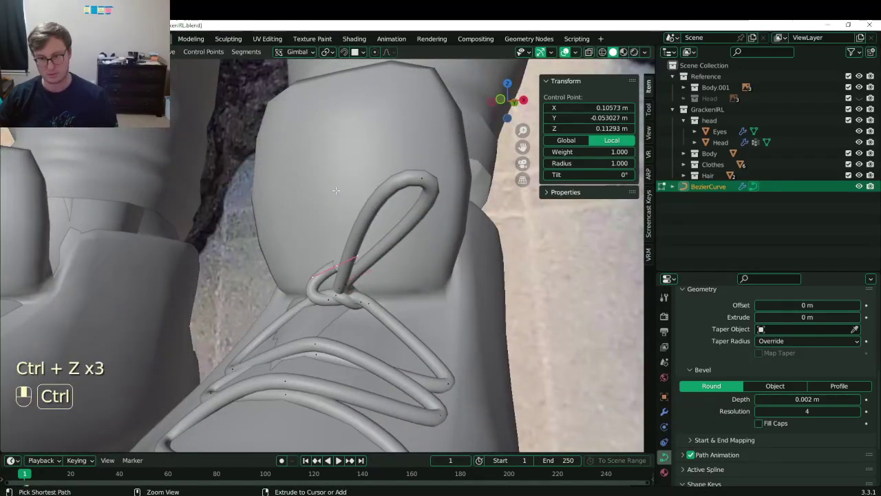
# Move the inner lace end behind the loop's base, to about X 0.121 m, Y -0.056 m, Z 0.114 m, and rotate it.
pyautogui.moveTo(323, 227); pyautogui.dragTo(386, 288, button='middle')
pyautogui.press('g')
pyautogui.click(419, 317)
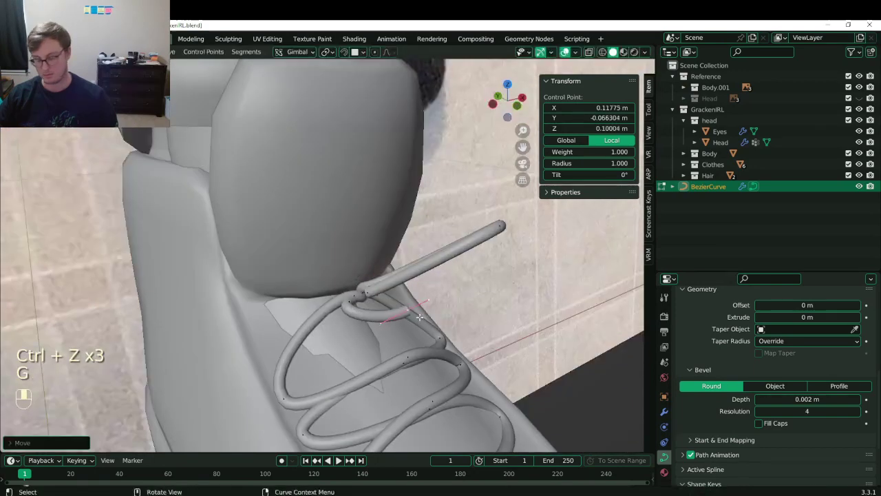
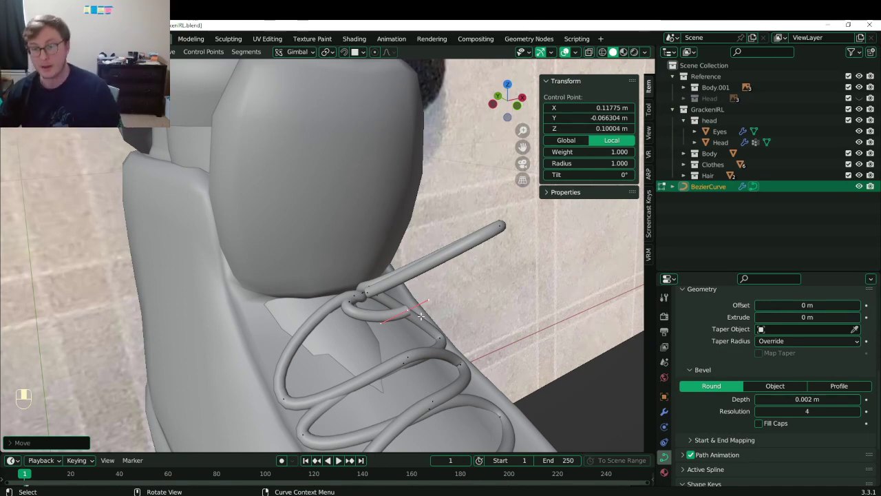
pyautogui.moveTo(415, 285); pyautogui.dragTo(272, 267, button='middle')
pyautogui.press('g')
pyautogui.click(397, 332)
pyautogui.scroll(2, 386, 292)
pyautogui.press('g')
pyautogui.click(395, 267)
pyautogui.press('r')
pyautogui.click(436, 358)
pyautogui.moveTo(435, 358); pyautogui.dragTo(430, 405, button='middle')
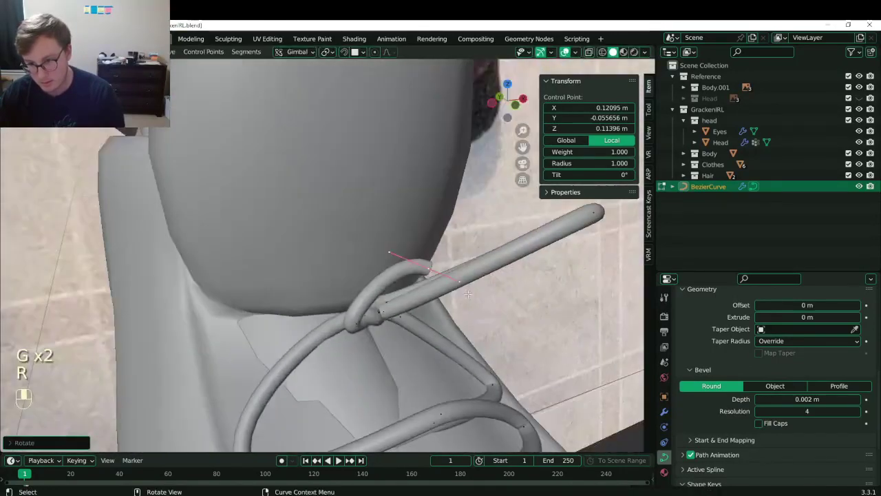
# Move the inner lace end down beside the knot, to about X 0.115 m, Y -0.054 m, Z 0.106 m, and rotate it upright.
pyautogui.press('g')
pyautogui.click(383, 324)
pyautogui.moveTo(382, 323); pyautogui.dragTo(391, 249, button='middle')
pyautogui.press('g')
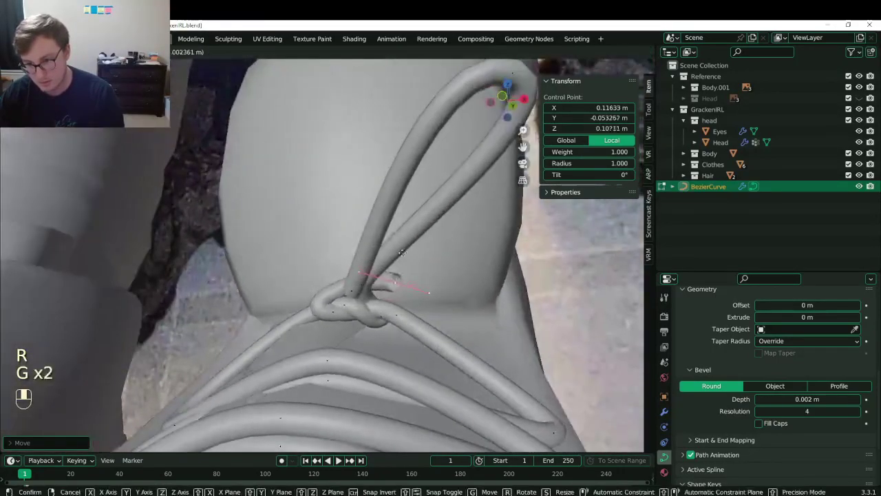
pyautogui.click(399, 265)
pyautogui.press('r')
pyautogui.click(425, 289)
pyautogui.moveTo(424, 289); pyautogui.dragTo(402, 285, button='middle')
pyautogui.press('g')
pyautogui.click(454, 323)
pyautogui.press('r')
pyautogui.click(409, 358)
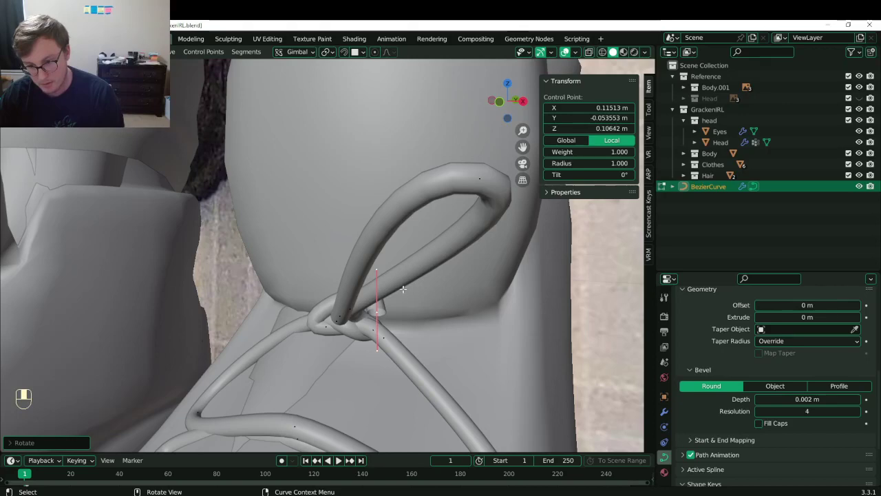
# Try to subdivide the lace between the inner lace end and the knot's front control point.
pyautogui.moveTo(403, 290); pyautogui.dragTo(372, 321, button='middle')
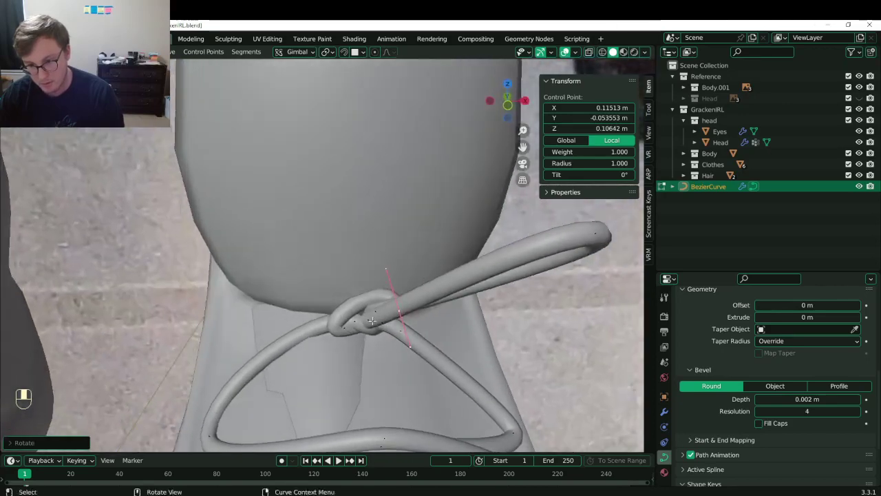
pyautogui.keyDown('shift'); pyautogui.click(336, 334); pyautogui.keyUp('shift')
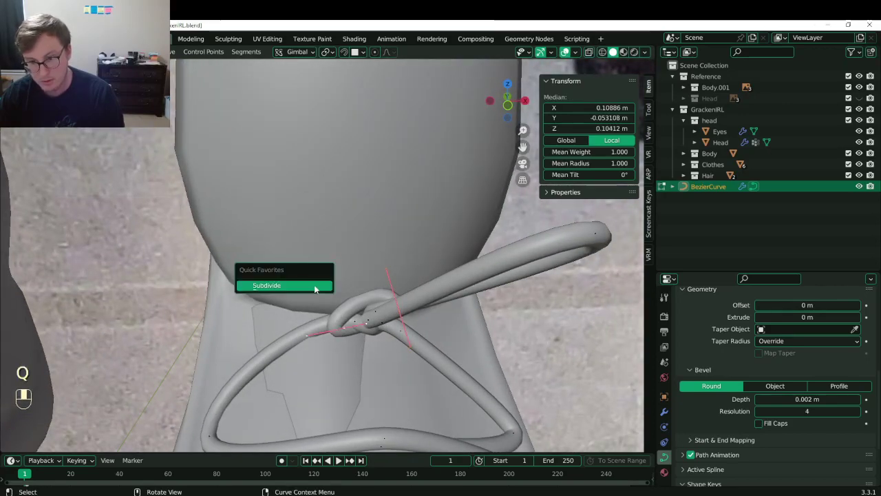
pyautogui.click(314, 289)
pyautogui.moveTo(314, 289); pyautogui.dragTo(411, 323, button='middle')
pyautogui.press('g')
pyautogui.click(278, 284)
pyautogui.click(344, 295)
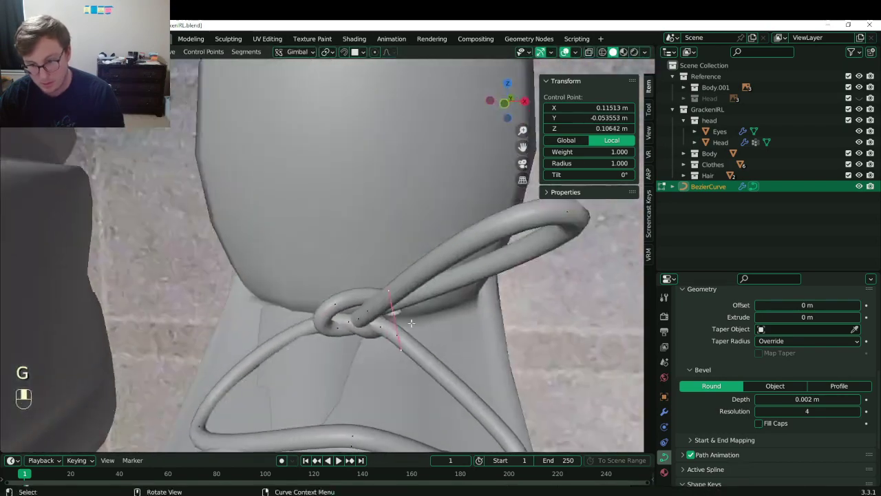
# Extrude the inner lace end around below the knot, to about X 0.108 m, Y -0.056 m, Z 0.100 m, and rotate it.
pyautogui.click(387, 362)
pyautogui.moveTo(386, 362); pyautogui.dragTo(396, 367, button='middle')
pyautogui.press('r')
pyautogui.click(336, 330)
pyautogui.moveTo(336, 330); pyautogui.dragTo(341, 342, button='middle')
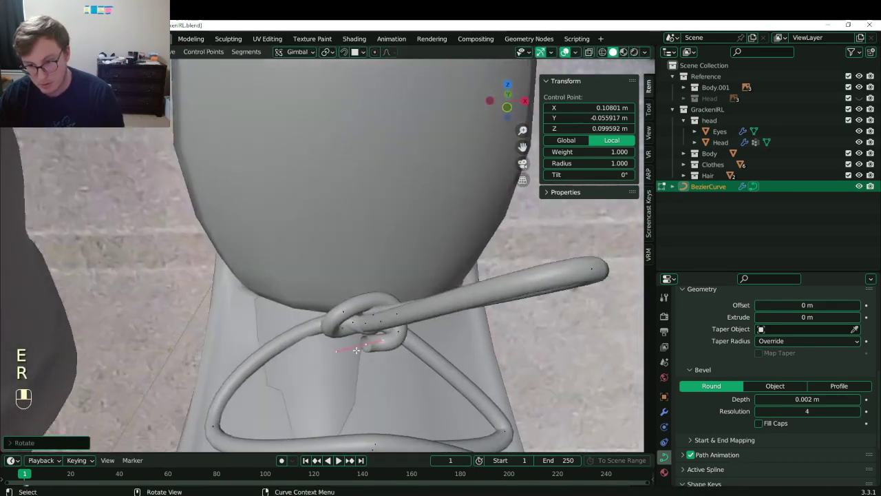
# Move the extruded lace end up behind the knot toward the ankle, opposite the long loop.
pyautogui.press('g')
pyautogui.click(310, 278)
pyautogui.moveTo(310, 279)
pyautogui.mouseDown(button='middle')
pyautogui.moveTo(407, 272)
pyautogui.moveTo(334, 283)
pyautogui.moveTo(319, 271)
pyautogui.mouseUp(button='middle')
pyautogui.press('g')
pyautogui.click(405, 263)
# Extrude the lace end outward to form the tip of a second loop opposite the long one, and adjust its position.
pyautogui.press('e')
pyautogui.press('g')
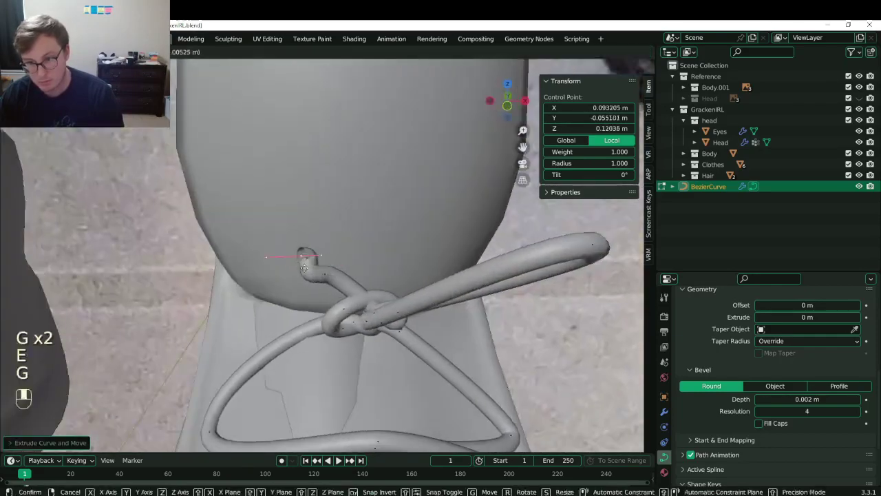
pyautogui.click(269, 262)
pyautogui.moveTo(269, 262); pyautogui.dragTo(266, 263, button='middle')
pyautogui.press('g')
pyautogui.click(243, 273)
# Extrude the lace end from the second loop's tip back into the knot, and rotate and move it into place.
pyautogui.press('e')
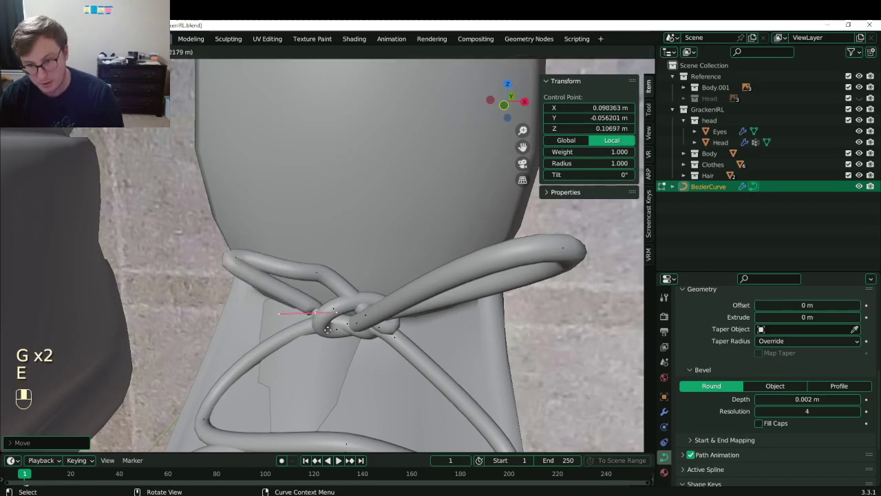
pyautogui.click(329, 324)
pyautogui.moveTo(329, 324)
pyautogui.mouseDown(button='middle')
pyautogui.moveTo(350, 334)
pyautogui.moveTo(330, 327)
pyautogui.mouseUp(button='middle')
pyautogui.press('r')
pyautogui.click(344, 252)
pyautogui.moveTo(344, 252); pyautogui.dragTo(377, 269, button='middle')
pyautogui.press('g')
pyautogui.click(411, 307)
pyautogui.moveTo(412, 307); pyautogui.dragTo(350, 328, button='middle')
pyautogui.press('g')
pyautogui.click(421, 321)
# Try to move the long loop's base points within the knot, and undo those moves.
pyautogui.keyDown('shift'); pyautogui.click(343, 310); pyautogui.keyUp('shift')
pyautogui.press('g')
pyautogui.rightClick(344, 333)
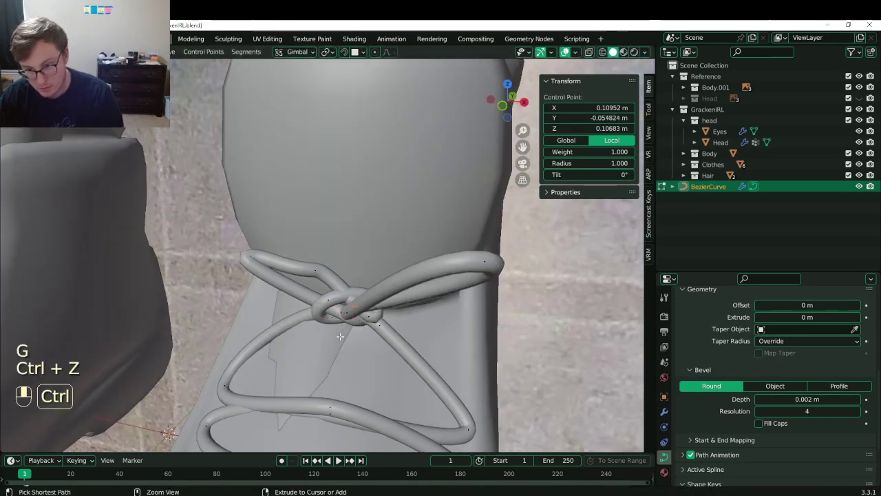
pyautogui.scroll(3, 339, 336)
pyautogui.moveTo(367, 368); pyautogui.dragTo(391, 361, button='middle')
pyautogui.press('g')
pyautogui.click(395, 353)
pyautogui.hotkey('ctrl', 'z')
pyautogui.click(404, 338)
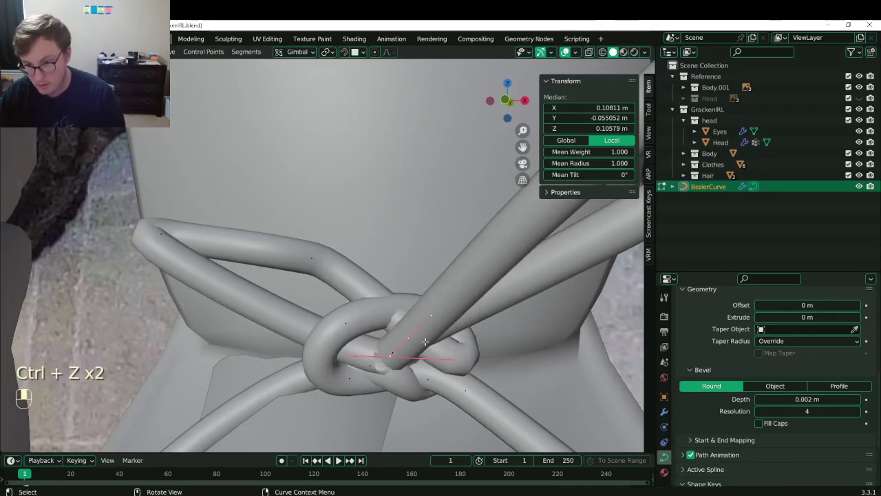
pyautogui.press('g')
pyautogui.rightClick(407, 353)
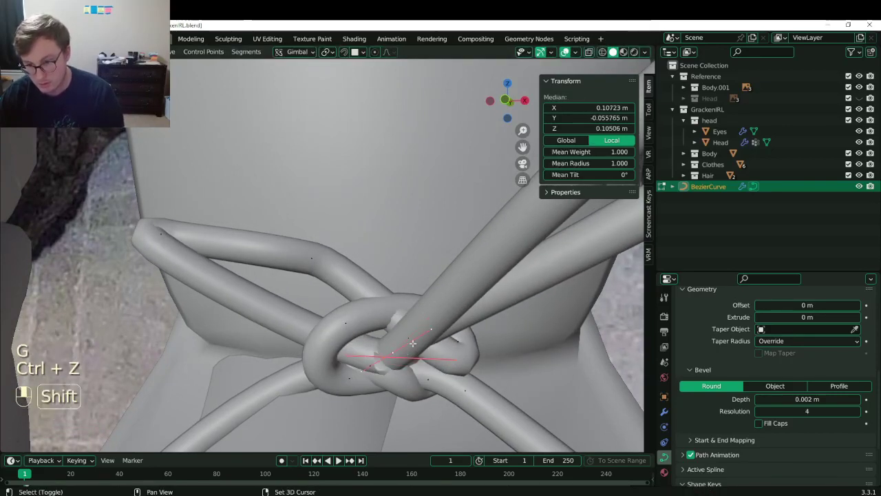
# Select the control points at the base of both long loop strands and move them closer into the knot.
pyautogui.moveTo(412, 343); pyautogui.dragTo(329, 346, button='middle')
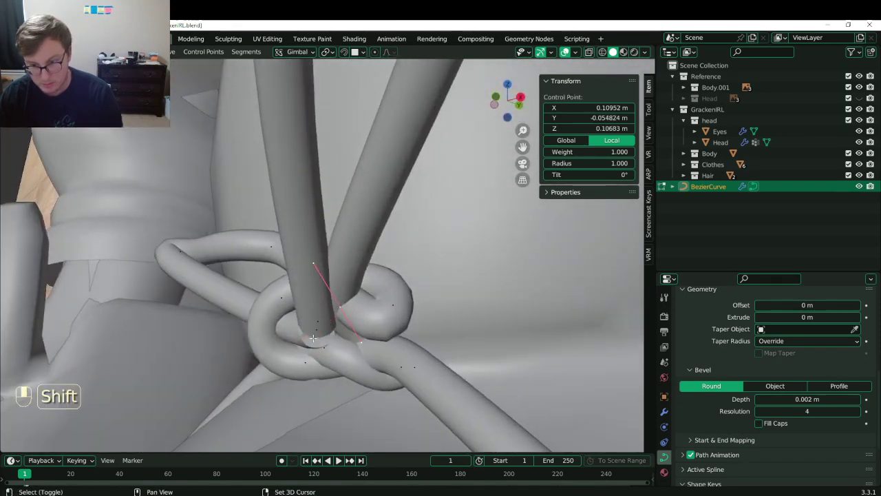
pyautogui.keyDown('shift'); pyautogui.click(314, 338); pyautogui.keyUp('shift')
pyautogui.press('g')
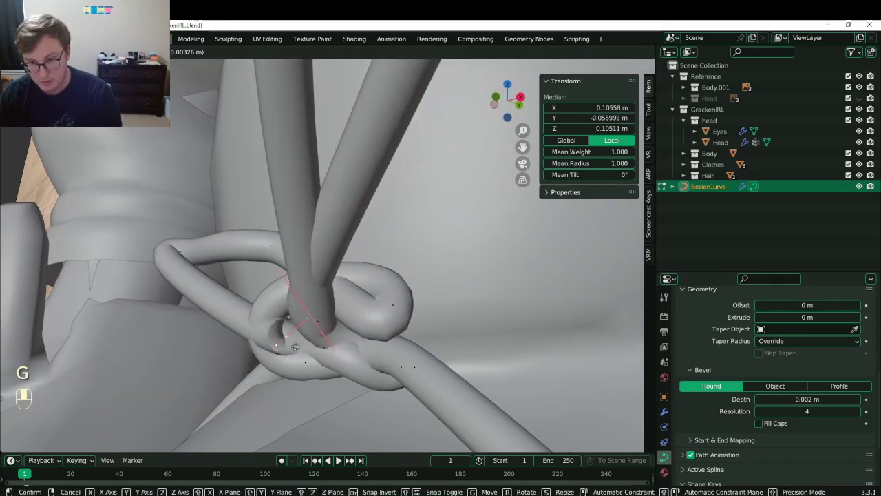
pyautogui.click(334, 326)
pyautogui.moveTo(370, 321)
pyautogui.mouseDown(button='middle')
pyautogui.moveTo(375, 327)
pyautogui.moveTo(364, 317)
pyautogui.mouseUp(button='middle')
pyautogui.moveTo(342, 276); pyautogui.dragTo(337, 281, button='middle')
pyautogui.press('g')
pyautogui.click(355, 335)
# Rotate, move and scale the lace control point inside the knot so the strand wraps around its neighbours.
pyautogui.moveTo(356, 335); pyautogui.dragTo(432, 322, button='middle')
pyautogui.press('r')
pyautogui.click(375, 351)
pyautogui.press('g')
pyautogui.click(401, 296)
pyautogui.press('r')
pyautogui.click(405, 344)
pyautogui.press('r')
pyautogui.press('s')
pyautogui.click(526, 309)
pyautogui.press('g')
pyautogui.click(451, 320)
# Adjust the lace point where the strand leaves the knot by rotating, scaling and moving it.
pyautogui.moveTo(432, 322); pyautogui.dragTo(428, 318)
pyautogui.keyDown('shift'); pyautogui.moveTo(428, 318); pyautogui.dragTo(444, 265, button='middle'); pyautogui.keyUp('shift')
pyautogui.moveTo(443, 265); pyautogui.dragTo(452, 302, button='middle')
pyautogui.press('r')
pyautogui.click(388, 251)
pyautogui.press('s')
pyautogui.click(388, 254)
pyautogui.press('g')
pyautogui.click(408, 266)
pyautogui.press('r')
pyautogui.click(436, 281)
pyautogui.press('g')
pyautogui.click(434, 288)
# Extrude a loose tail from the knot down across the boot beneath the long loop, and move and rotate its end.
pyautogui.press('e')
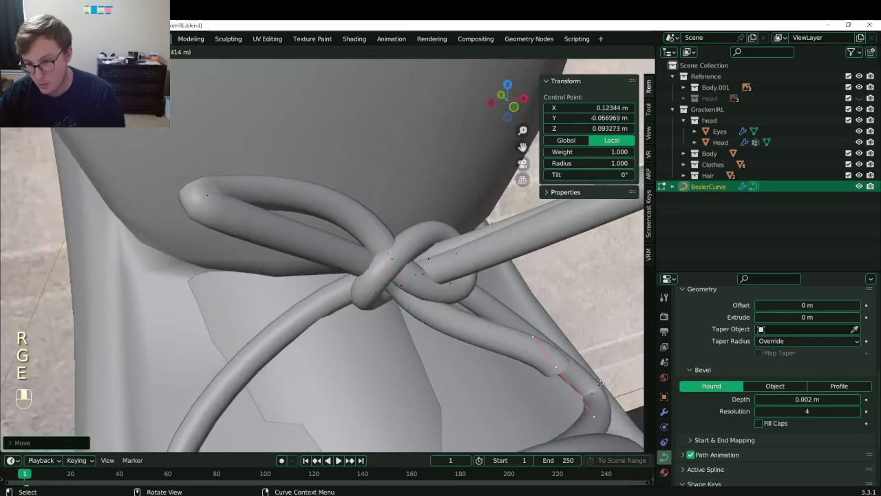
pyautogui.click(600, 384)
pyautogui.keyDown('shift'); pyautogui.moveTo(600, 383); pyautogui.dragTo(402, 297, button='middle'); pyautogui.keyUp('shift')
pyautogui.press('g')
pyautogui.click(550, 358)
pyautogui.keyDown('shift'); pyautogui.moveTo(407, 252); pyautogui.dragTo(326, 236, button='middle'); pyautogui.keyUp('shift')
pyautogui.press('r')
pyautogui.click(513, 280)
# Extrude the other lace end out beneath the second loop, to about X 0.085 m, Y -0.063 m, Z 0.096 m, and rotate it.
pyautogui.click(330, 230)
pyautogui.press('g')
pyautogui.rightClick(344, 219)
pyautogui.press('e')
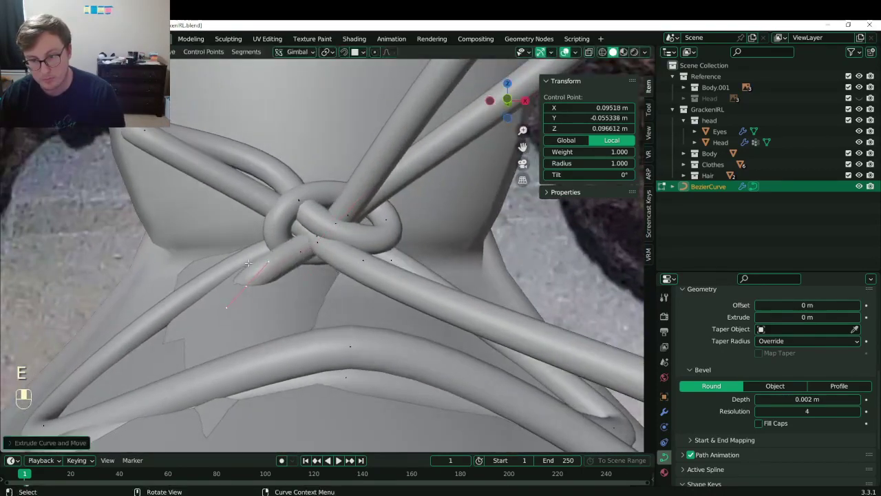
pyautogui.moveTo(248, 263)
pyautogui.mouseDown(button='middle')
pyautogui.moveTo(219, 292)
pyautogui.moveTo(242, 274)
pyautogui.mouseUp(button='middle')
pyautogui.press('g')
pyautogui.click(270, 248)
pyautogui.moveTo(270, 248); pyautogui.dragTo(357, 199, button='middle')
pyautogui.press('r')
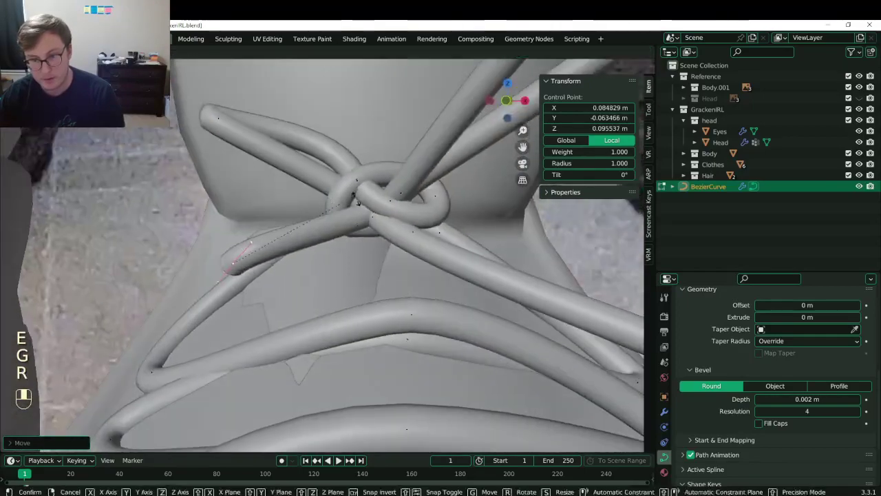
pyautogui.click(358, 237)
# Rotate and lengthen the second tail until its end sits at about X 0.067 m, Y -0.091 m, Z 0.083 m.
pyautogui.moveTo(359, 241); pyautogui.dragTo(345, 296, button='middle')
pyautogui.press('r')
pyautogui.click(433, 148)
pyautogui.press('g')
pyautogui.click(357, 218)
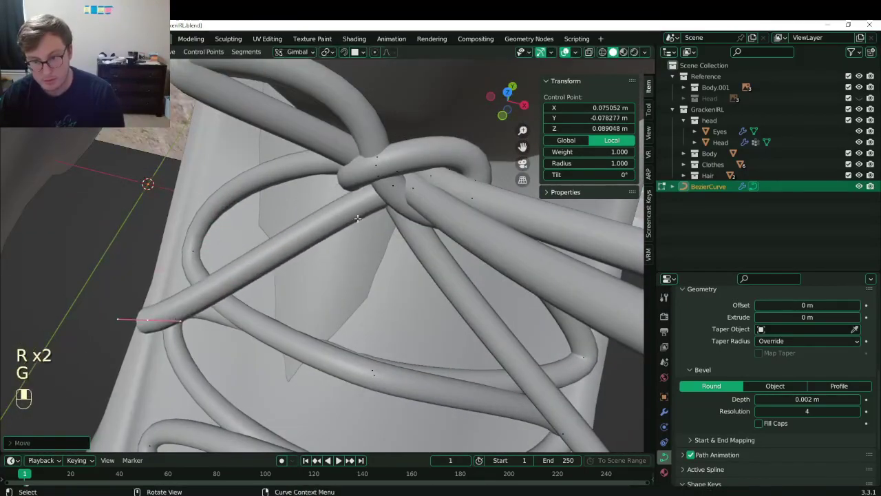
pyautogui.press('r')
pyautogui.click(345, 224)
pyautogui.press('g')
pyautogui.click(306, 239)
# Examine how the lace strands cross and overlap in the knot from close up.
pyautogui.moveTo(356, 198); pyautogui.dragTo(355, 205, button='middle')
pyautogui.keyDown('shift'); pyautogui.moveTo(355, 205); pyautogui.dragTo(314, 256, button='middle'); pyautogui.keyUp('shift')
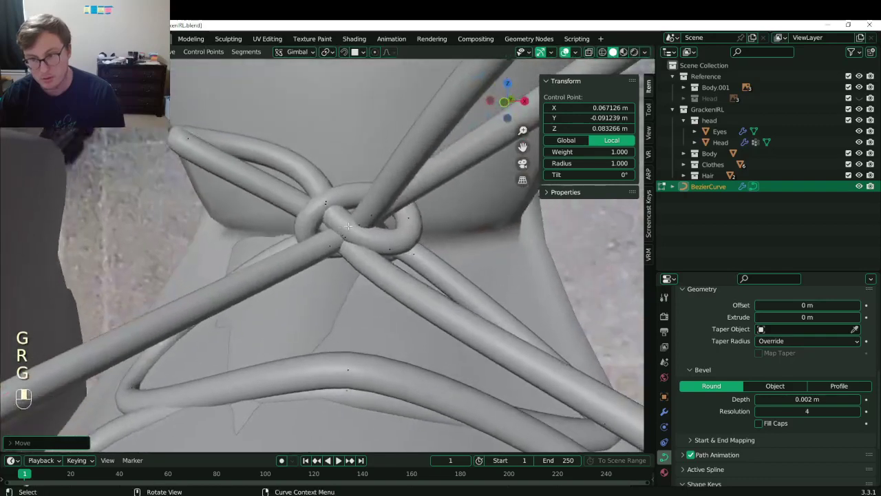
pyautogui.scroll(4, 313, 263)
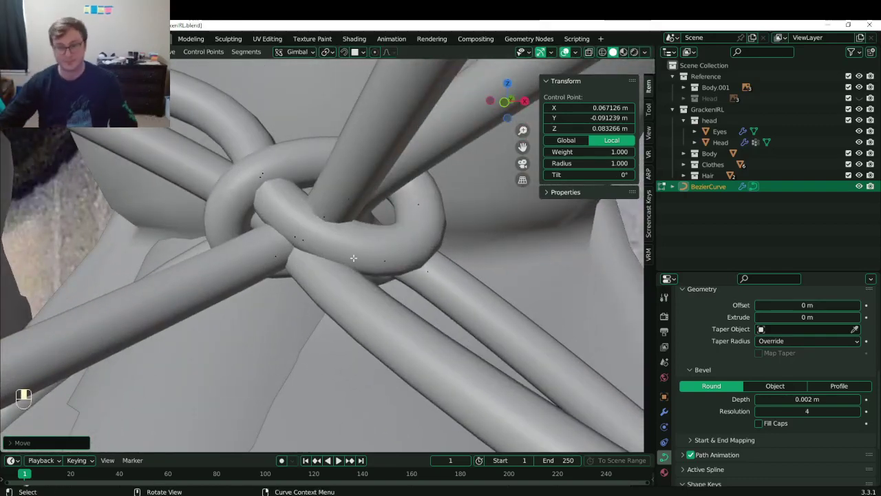
pyautogui.moveTo(348, 263)
pyautogui.mouseDown(button='middle')
pyautogui.moveTo(342, 202)
pyautogui.moveTo(324, 227)
pyautogui.mouseUp(button='middle')
pyautogui.press('z')
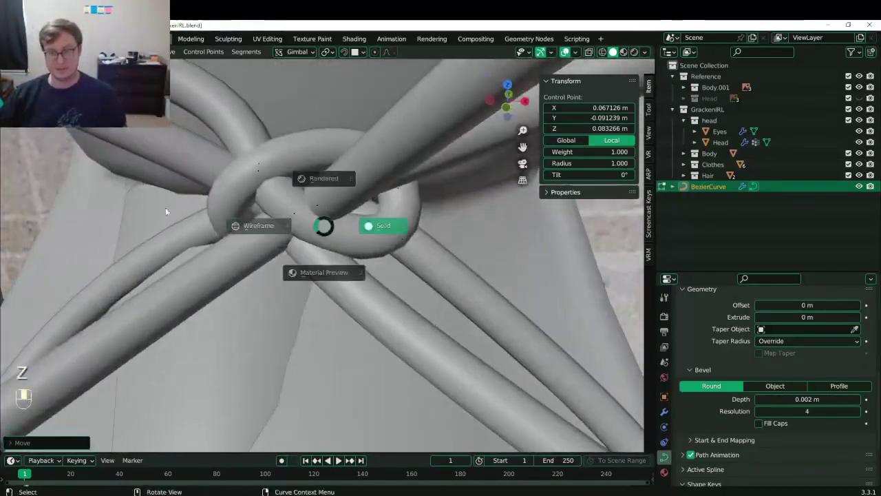
pyautogui.moveTo(166, 208); pyautogui.dragTo(227, 203, button='middle')
pyautogui.press('z')
pyautogui.moveTo(289, 199)
pyautogui.mouseDown(button='middle')
pyautogui.moveTo(348, 197)
pyautogui.moveTo(291, 213)
pyautogui.moveTo(284, 235)
pyautogui.mouseUp(button='middle')
# Move, rotate and scale the control points of the knot's front strand to tighten the wrap.
pyautogui.click(289, 215)
pyautogui.press('g')
pyautogui.click(344, 199)
pyautogui.press('r')
pyautogui.click(365, 147)
pyautogui.keyDown('shift'); pyautogui.moveTo(366, 147); pyautogui.dragTo(283, 241, button='middle'); pyautogui.keyUp('shift')
pyautogui.press('s')
pyautogui.click(378, 173)
pyautogui.press('g')
pyautogui.click(348, 187)
pyautogui.press('g')
pyautogui.press('g')
pyautogui.click(389, 219)
# Try to move several of the knot's control points together, and undo those moves.
pyautogui.click(273, 197)
pyautogui.moveTo(333, 223); pyautogui.dragTo(305, 231, button='middle')
pyautogui.press('g')
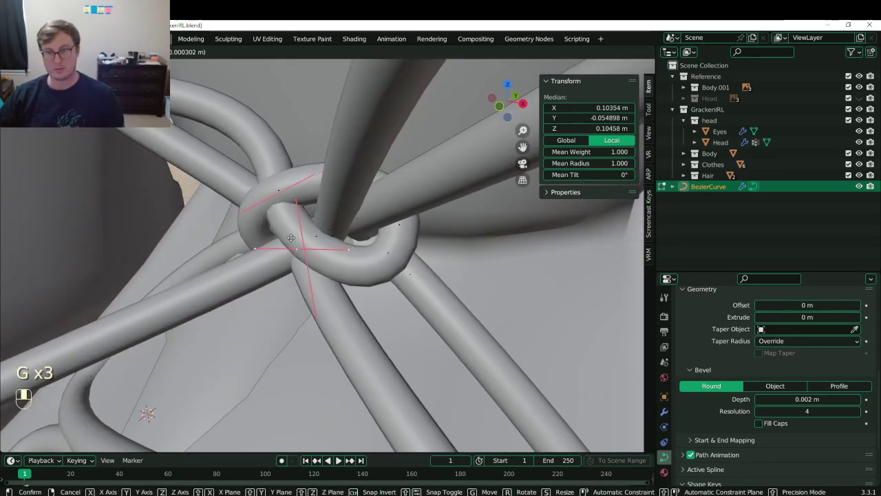
pyautogui.hotkey('ctrl', 'z')
pyautogui.click(316, 240)
pyautogui.press('g')
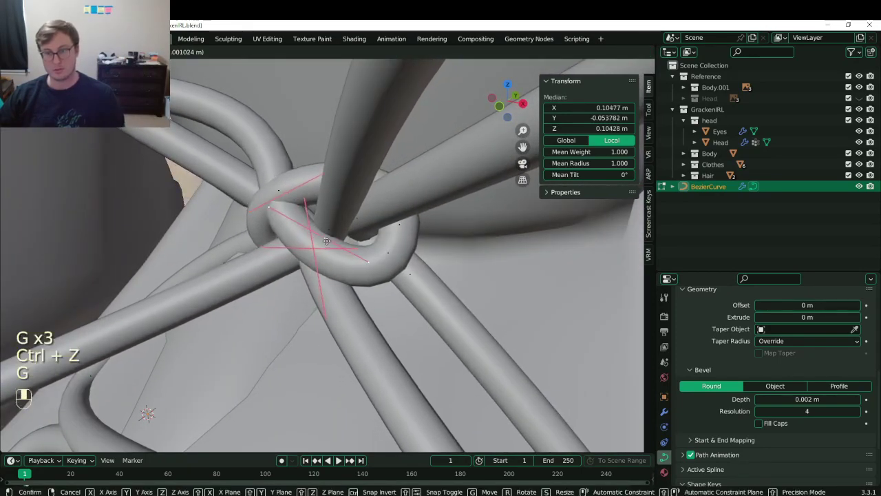
pyautogui.click(307, 272)
pyautogui.hotkey('ctrl', 'z')
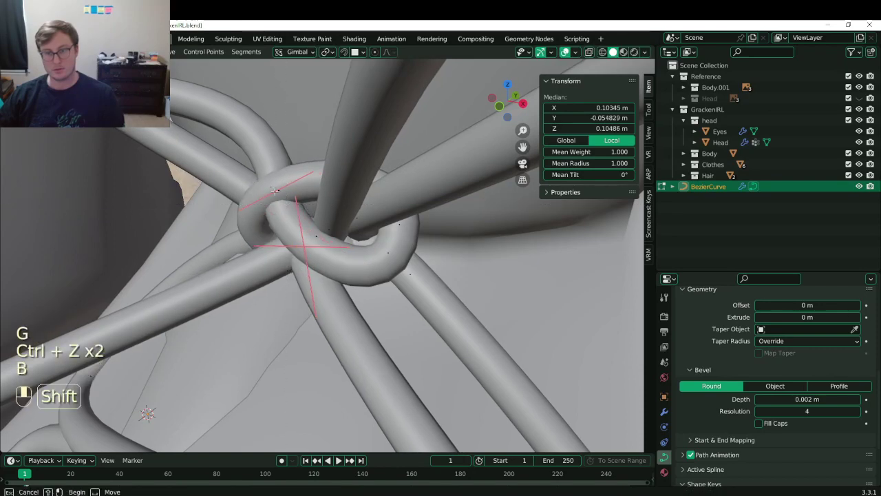
# Add the knot's upper point beside the second loop to the selection and move the selected points.
pyautogui.moveTo(267, 177); pyautogui.dragTo(290, 202)
pyautogui.moveTo(289, 202); pyautogui.dragTo(372, 236, button='middle')
pyautogui.press('g')
pyautogui.click(333, 218)
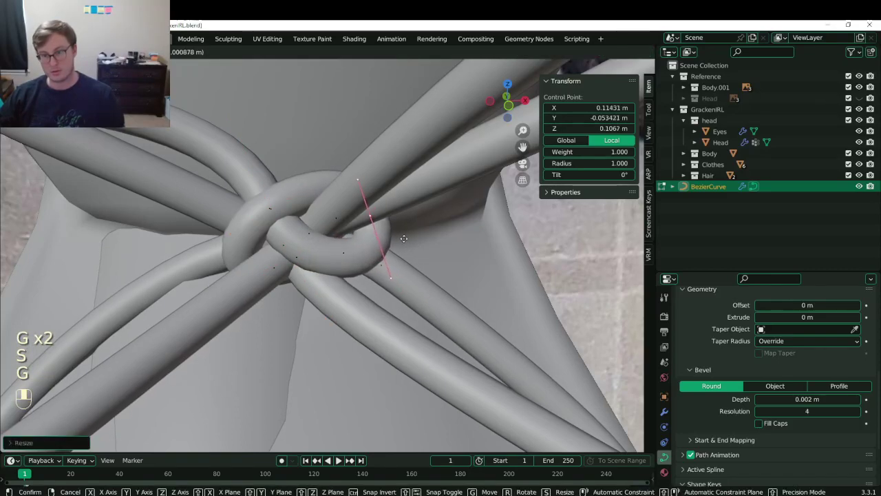
# Scale the knot's control points together to adjust the tightness of the whole knot.
pyautogui.moveTo(404, 236); pyautogui.dragTo(317, 228, button='middle')
pyautogui.press('s')
pyautogui.click(449, 228)
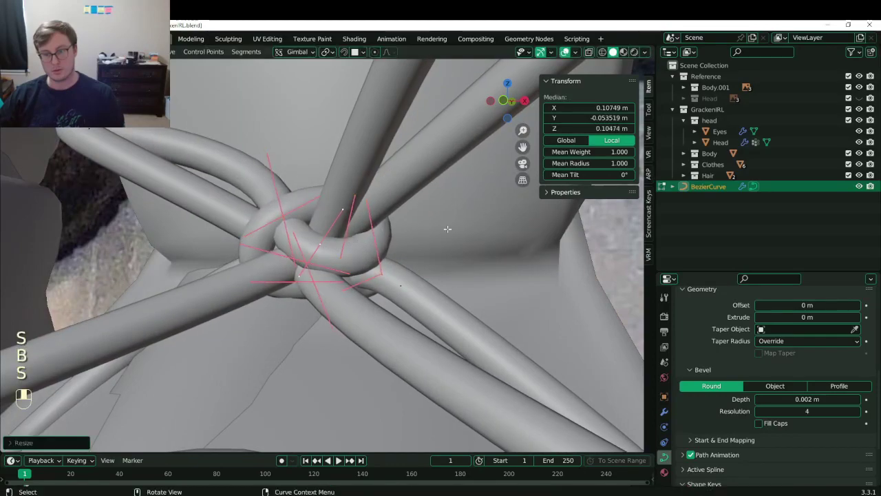
# Examine the tightened knot and the whole bow on the boot from several angles.
pyautogui.moveTo(449, 228); pyautogui.dragTo(444, 251, button='middle')
pyautogui.press('Tab')
pyautogui.scroll(-6, 434, 248)
pyautogui.moveTo(385, 237); pyautogui.dragTo(413, 271, button='middle')
pyautogui.scroll(3, 324, 216)
pyautogui.scroll(-4, 331, 232)
pyautogui.scroll(-5, 331, 232)
pyautogui.moveTo(331, 232); pyautogui.dragTo(282, 218, button='middle')
pyautogui.scroll(6, 282, 218)
# Rotate and move the control point at the tip of the bow's first loop to reshape the loop.
pyautogui.press('Tab')
pyautogui.moveTo(230, 213); pyautogui.dragTo(274, 255, button='middle')
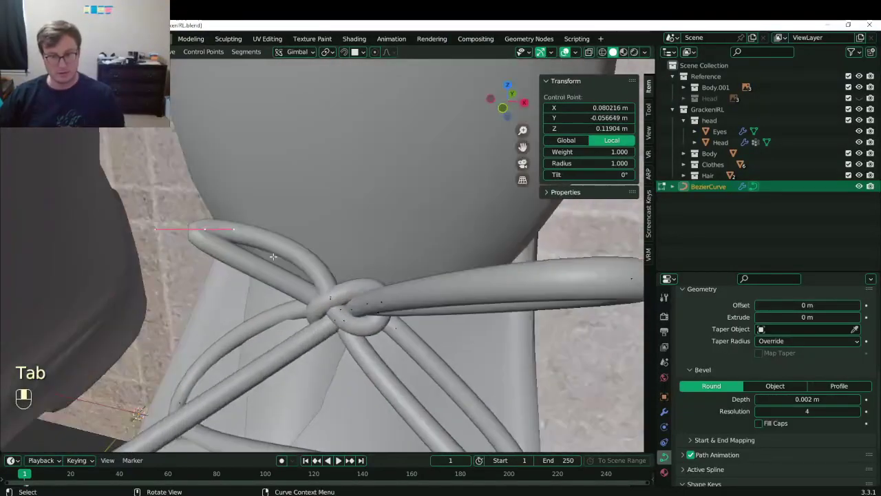
pyautogui.press('r')
pyautogui.click(251, 141)
pyautogui.moveTo(289, 189); pyautogui.dragTo(258, 227, button='middle')
pyautogui.press('g')
pyautogui.click(209, 201)
# Move and scale the end control point of the long loose tail so it hangs naturally over the boot.
pyautogui.moveTo(209, 201); pyautogui.dragTo(252, 296, button='middle')
pyautogui.scroll(-4, 255, 210)
pyautogui.scroll(-4, 373, 204)
pyautogui.scroll(6, 305, 221)
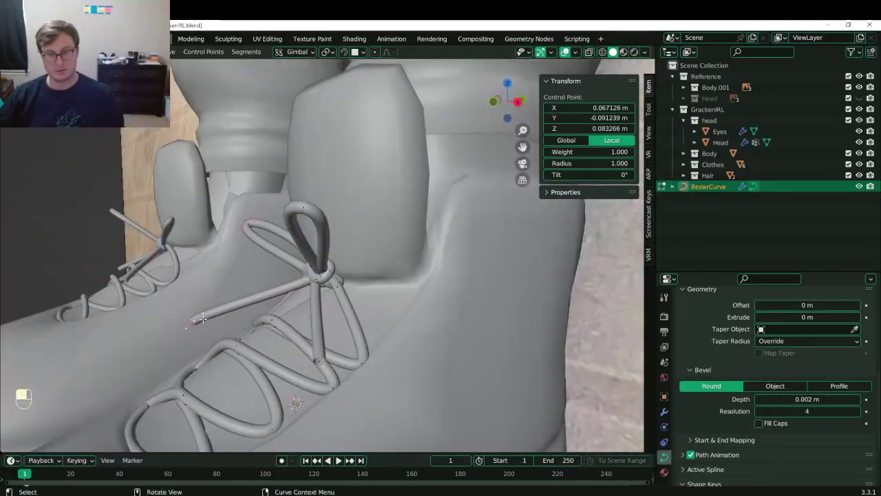
pyautogui.moveTo(203, 319); pyautogui.dragTo(212, 272, button='middle')
pyautogui.press('g')
pyautogui.moveTo(335, 210); pyautogui.dragTo(262, 269, button='middle')
pyautogui.press('g')
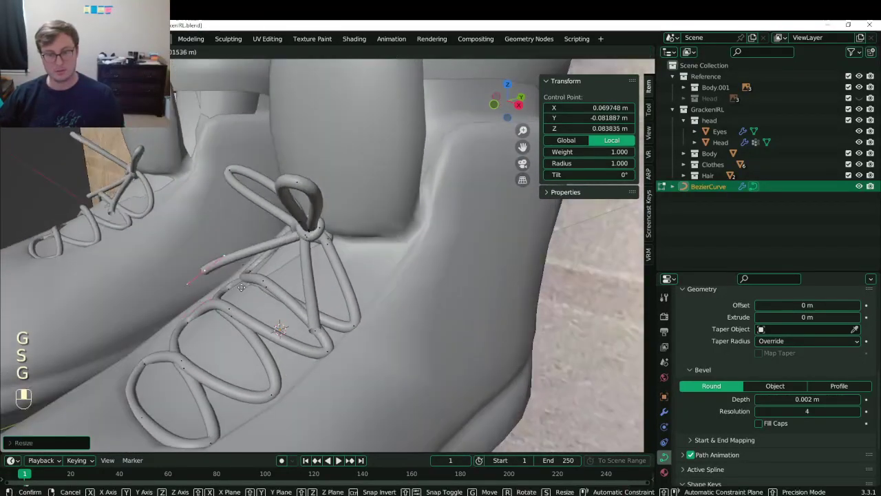
pyautogui.click(337, 225)
# Reposition the first loop's tip control point and save the file.
pyautogui.moveTo(337, 226); pyautogui.dragTo(365, 262, button='middle')
pyautogui.moveTo(383, 296); pyautogui.dragTo(367, 269, button='middle')
pyautogui.click(489, 322)
pyautogui.press('g')
pyautogui.scroll(-7, 297, 313)
pyautogui.press('Tab')
pyautogui.hotkey('ctrl', 's')
# Move and rotate the tip control point of the bow's second loop to lower the loop.
pyautogui.scroll(5, 337, 266)
pyautogui.scroll(4, 367, 269)
pyautogui.press('Tab')
pyautogui.keyDown('shift'); pyautogui.moveTo(222, 198); pyautogui.dragTo(246, 273, button='middle'); pyautogui.keyUp('shift')
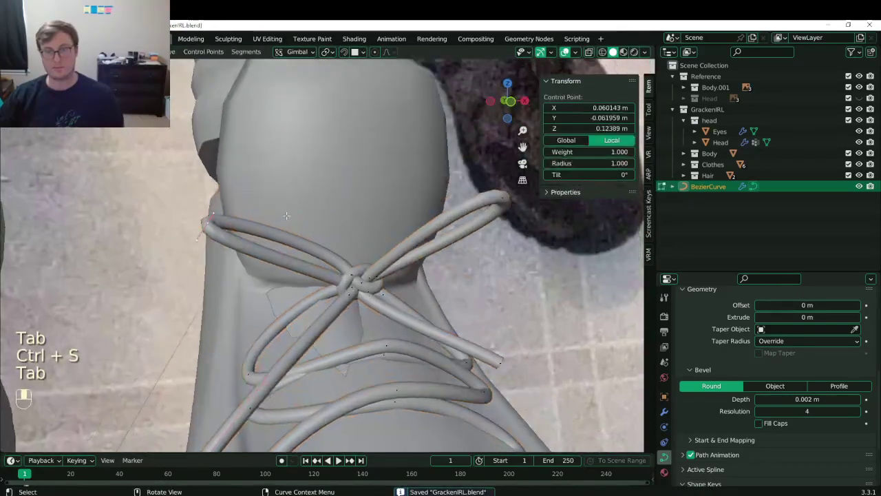
pyautogui.moveTo(286, 215); pyautogui.dragTo(406, 221, button='middle')
pyautogui.click(345, 168)
pyautogui.scroll(-4, 313, 200)
pyautogui.click(301, 199)
pyautogui.press('g')
pyautogui.click(294, 367)
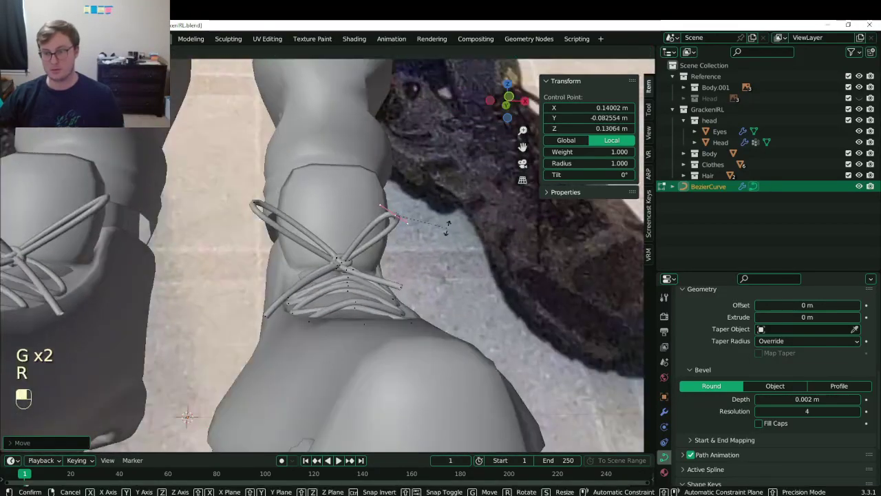
pyautogui.click(457, 249)
# Move, scale and rotate the second loop's tip outward to form a wider, rounder loop beside the boot.
pyautogui.moveTo(457, 250)
pyautogui.mouseDown(button='middle')
pyautogui.moveTo(440, 270)
pyautogui.moveTo(444, 329)
pyautogui.moveTo(388, 302)
pyautogui.moveTo(396, 300)
pyautogui.moveTo(371, 272)
pyautogui.moveTo(444, 248)
pyautogui.mouseUp(button='middle')
pyautogui.press('g')
pyautogui.click(455, 269)
pyautogui.press('r')
pyautogui.press('g')
pyautogui.click(374, 270)
pyautogui.press('s')
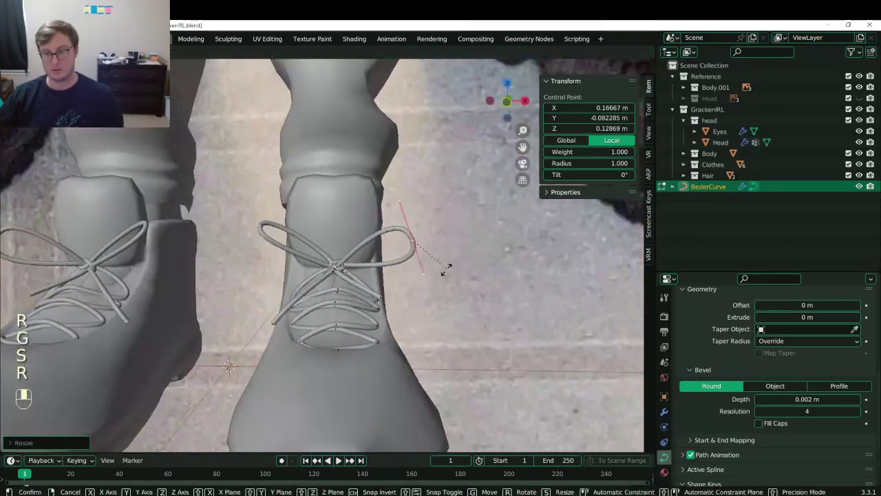
pyautogui.press('Tab')
pyautogui.scroll(-5, 386, 255)
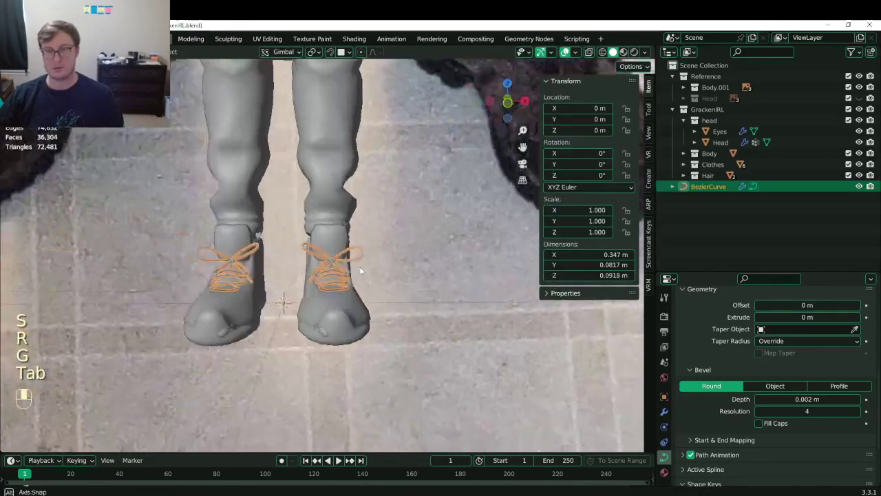
# Move, rotate and scale the end control point of the loose tail below the second loop.
pyautogui.scroll(2, 338, 311)
pyautogui.moveTo(360, 270); pyautogui.dragTo(426, 282, button='middle')
pyautogui.press('Tab')
pyautogui.scroll(1, 342, 311)
pyautogui.scroll(6, 348, 284)
pyautogui.press('g')
pyautogui.click(399, 287)
pyautogui.press('s')
pyautogui.press('s')
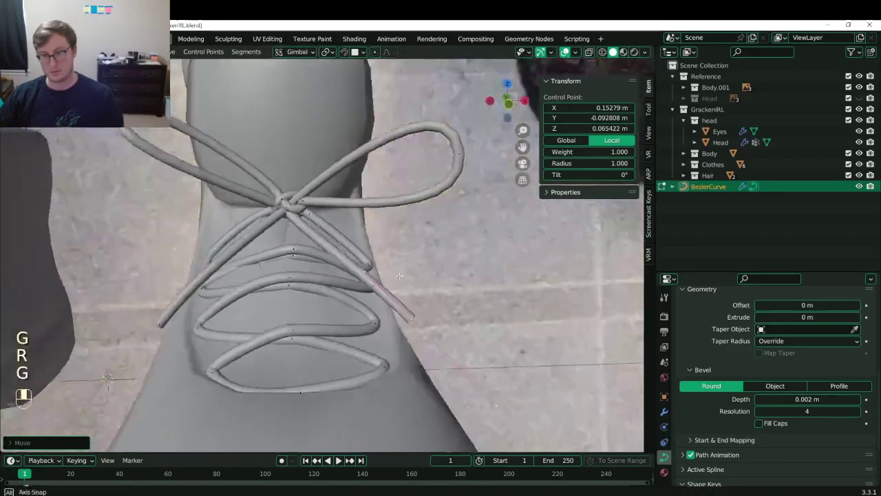
pyautogui.press('r')
pyautogui.click(431, 289)
pyautogui.scroll(-14, 420, 284)
pyautogui.press('Tab')
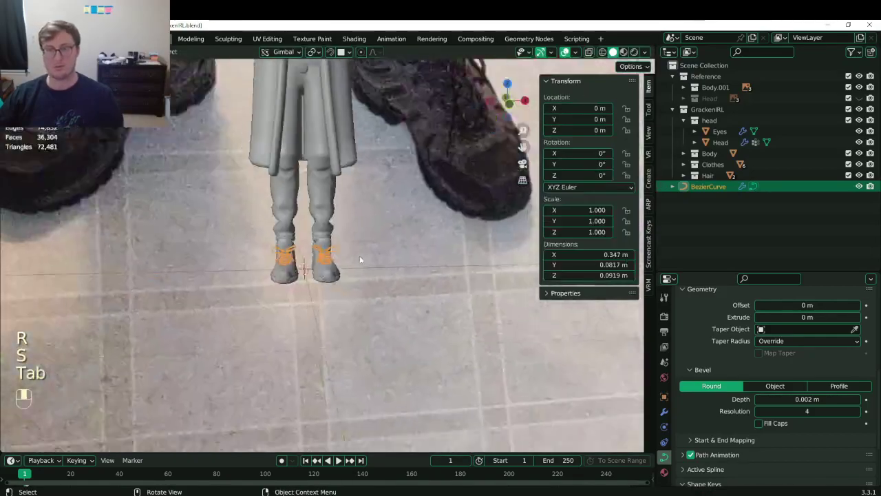
# Deselect the lace curve and save the file.
pyautogui.moveTo(359, 256); pyautogui.dragTo(421, 265, button='middle')
pyautogui.click(439, 306)
pyautogui.moveTo(439, 309); pyautogui.dragTo(342, 307, button='middle')
pyautogui.scroll(4, 342, 307)
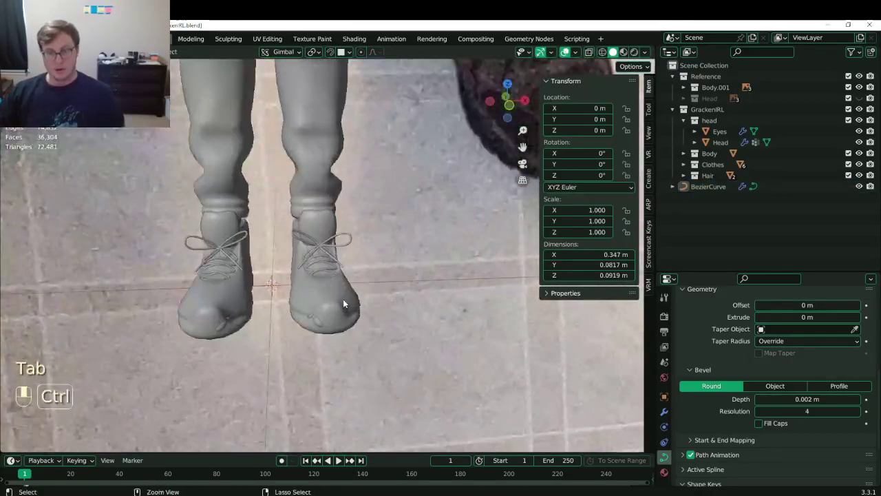
pyautogui.hotkey('ctrl', 's')
# Set the lace curve's bevel resolution to 0 and save the file.
pyautogui.scroll(6, 343, 299)
pyautogui.press('z')
pyautogui.scroll(5, 330, 300)
pyautogui.moveTo(315, 278); pyautogui.dragTo(293, 271, button='middle')
pyautogui.click(292, 270)
pyautogui.press('z')
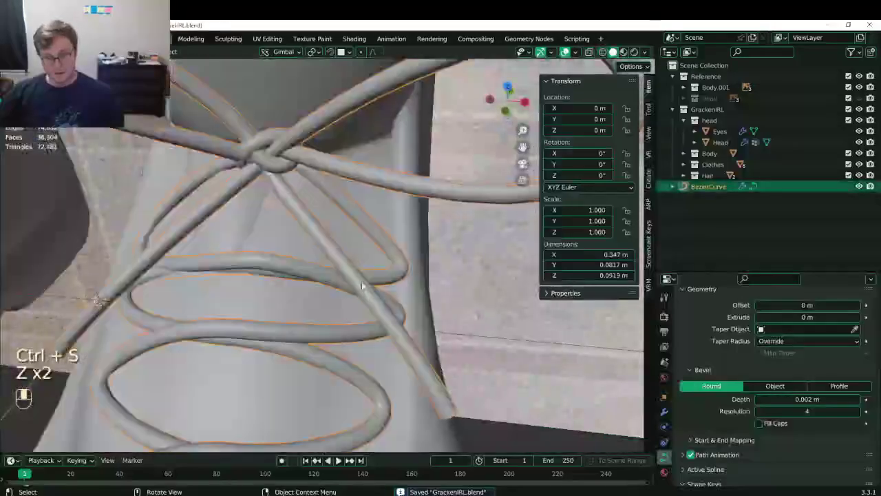
pyautogui.moveTo(363, 289); pyautogui.dragTo(373, 278, button='middle')
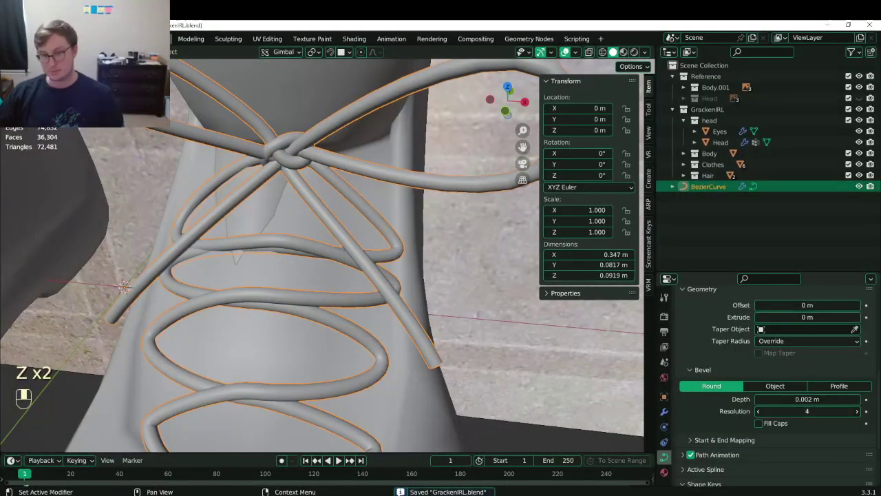
pyautogui.moveTo(807, 411); pyautogui.dragTo(764, 411)
pyautogui.press('z')
pyautogui.moveTo(289, 277); pyautogui.dragTo(353, 291, button='middle')
pyautogui.scroll(1, 354, 291)
pyautogui.press('z')
pyautogui.moveTo(413, 295); pyautogui.dragTo(454, 300, button='middle')
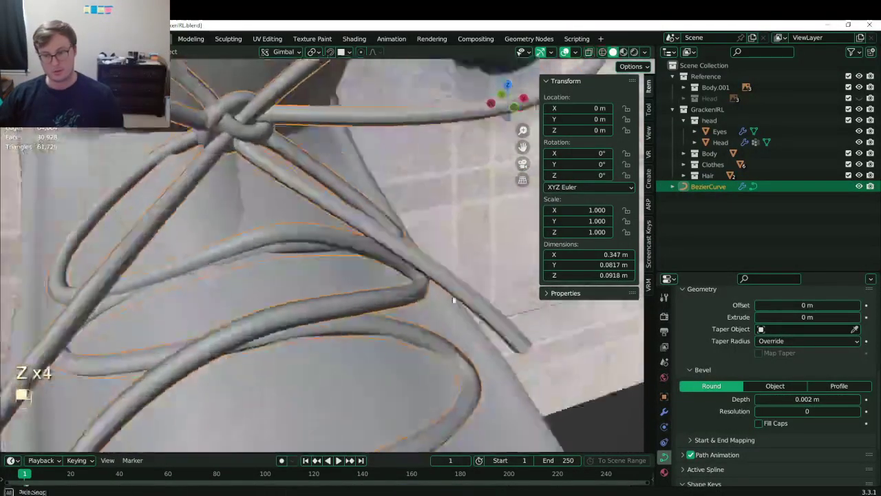
pyautogui.hotkey('ctrl', 's')
# Set the lace curve's preview resolution U to 6 and save the file.
pyautogui.scroll(5, 813, 351)
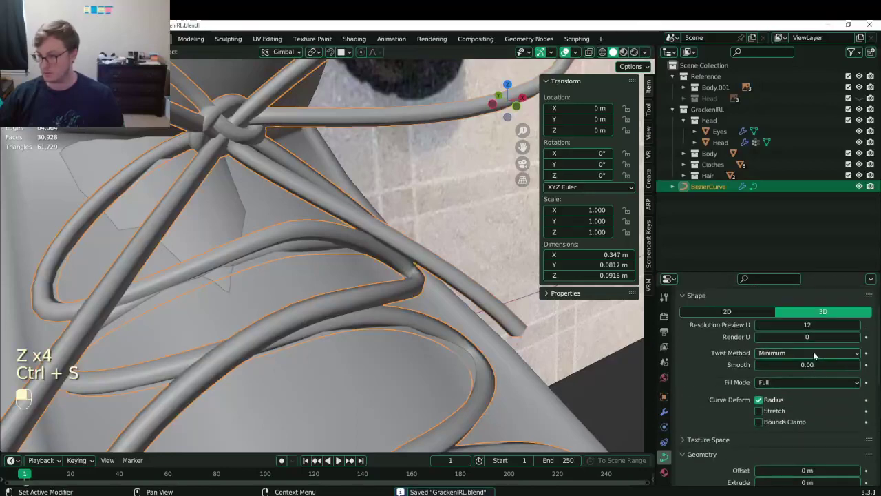
pyautogui.moveTo(814, 324); pyautogui.dragTo(804, 325)
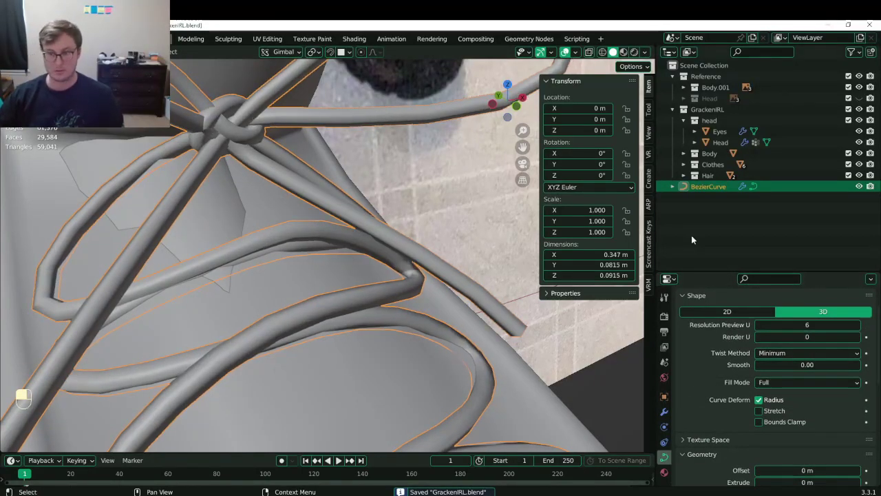
pyautogui.scroll(-6, 308, 141)
pyautogui.moveTo(308, 142)
pyautogui.mouseDown(button='middle')
pyautogui.moveTo(314, 173)
pyautogui.moveTo(260, 219)
pyautogui.moveTo(298, 230)
pyautogui.moveTo(321, 250)
pyautogui.moveTo(335, 289)
pyautogui.moveTo(232, 222)
pyautogui.mouseUp(button='middle')
pyautogui.hotkey('ctrl', 's')
# Examine the lower-resolution laces on both boots, close up and isolated, and save the file.
pyautogui.scroll(-3, 311, 176)
pyautogui.press('z')
pyautogui.press('z')
pyautogui.scroll(6, 330, 278)
pyautogui.scroll(-6, 232, 221)
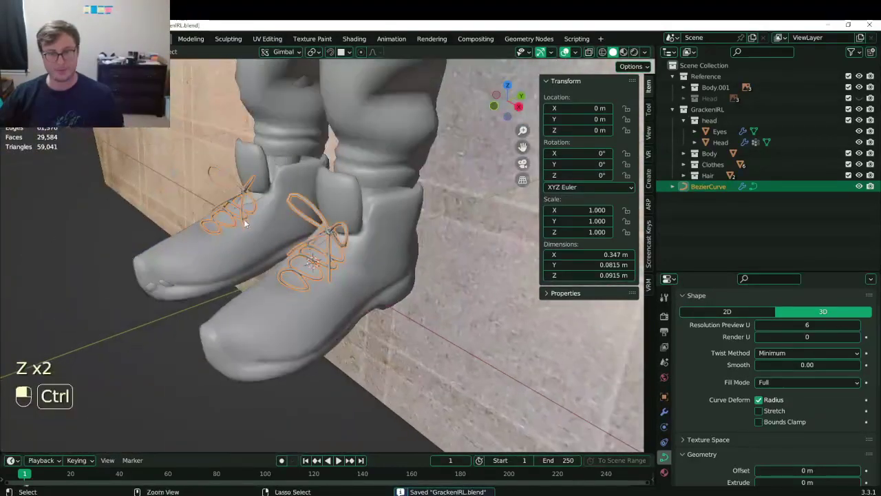
pyautogui.press('/')
pyautogui.press('/')
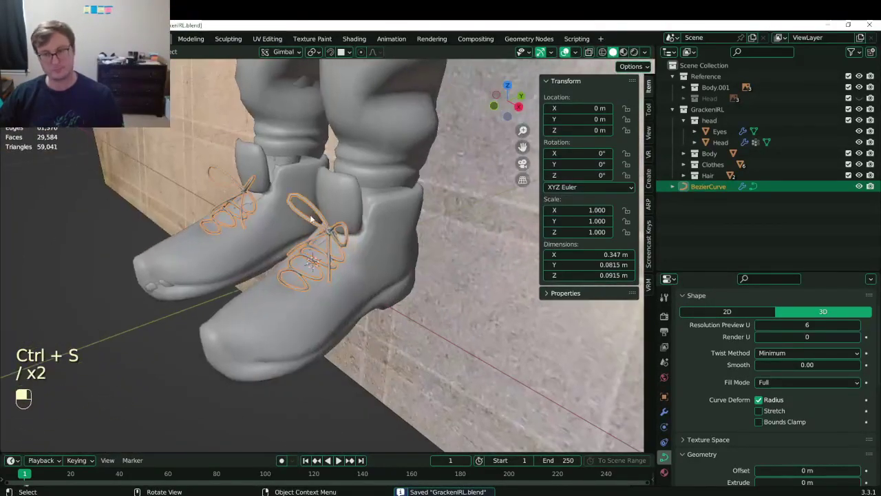
pyautogui.moveTo(157, 315); pyautogui.dragTo(258, 324, button='middle')
pyautogui.hotkey('ctrl', 's')
pyautogui.scroll(7, 275, 323)
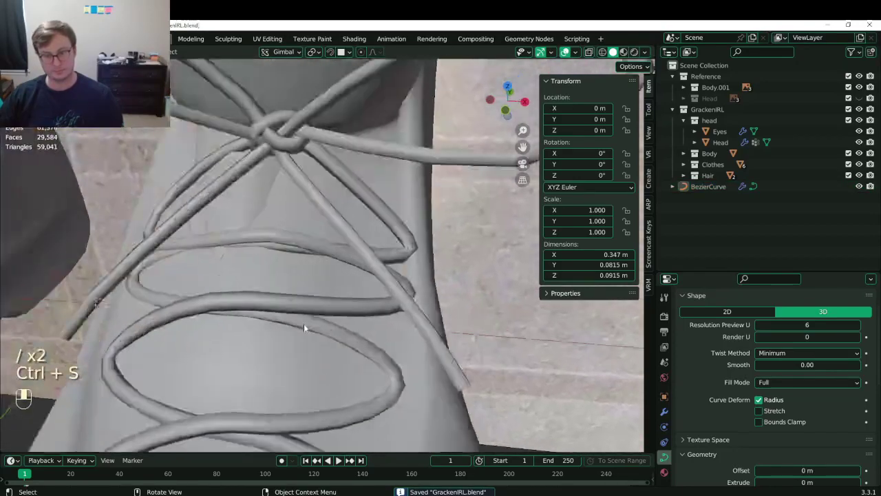
# Try a bevel depth of 0.0025 m on the lace curve and undo it.
pyautogui.click(304, 324)
pyautogui.scroll(-5, 781, 424)
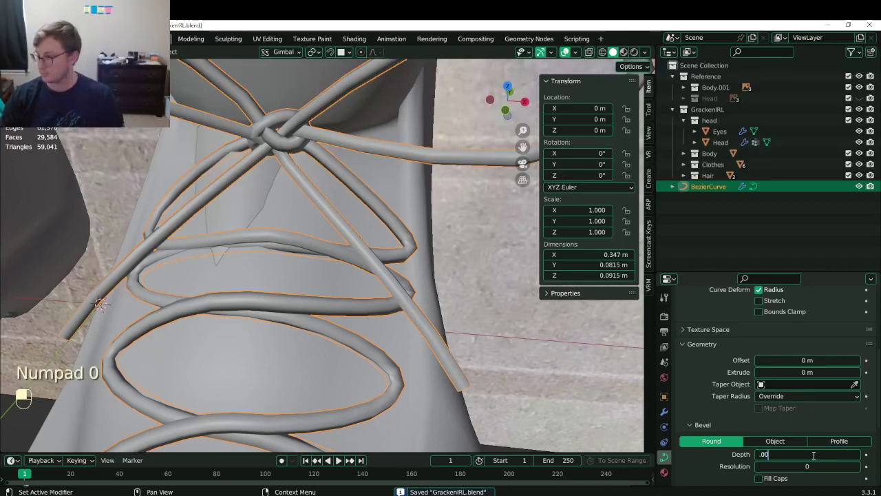
pyautogui.press('Return')
pyautogui.scroll(-8, 360, 219)
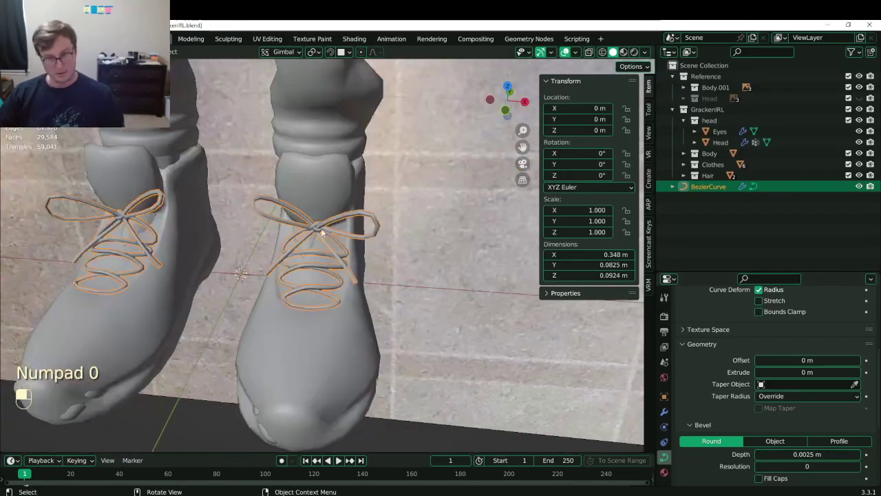
pyautogui.scroll(6, 298, 230)
pyautogui.hotkey('ctrl', 'z')
# Move several control points of the lace curve one after another to clean up the strands.
pyautogui.moveTo(291, 199); pyautogui.dragTo(216, 261, button='middle')
pyautogui.press('Tab')
pyautogui.click(296, 309)
pyautogui.press('g')
pyautogui.click(337, 331)
pyautogui.click(320, 306)
pyautogui.press('g')
pyautogui.click(319, 309)
pyautogui.press('g')
pyautogui.click(305, 317)
pyautogui.press('g')
pyautogui.click(365, 243)
# Move one more lace control point to finish the cleanup and save the file.
pyautogui.moveTo(336, 315); pyautogui.dragTo(314, 335, button='middle')
pyautogui.press('g')
pyautogui.click(338, 323)
pyautogui.press('Tab')
pyautogui.scroll(4, 320, 333)
pyautogui.scroll(-8, 296, 324)
pyautogui.hotkey('ctrl', 's')
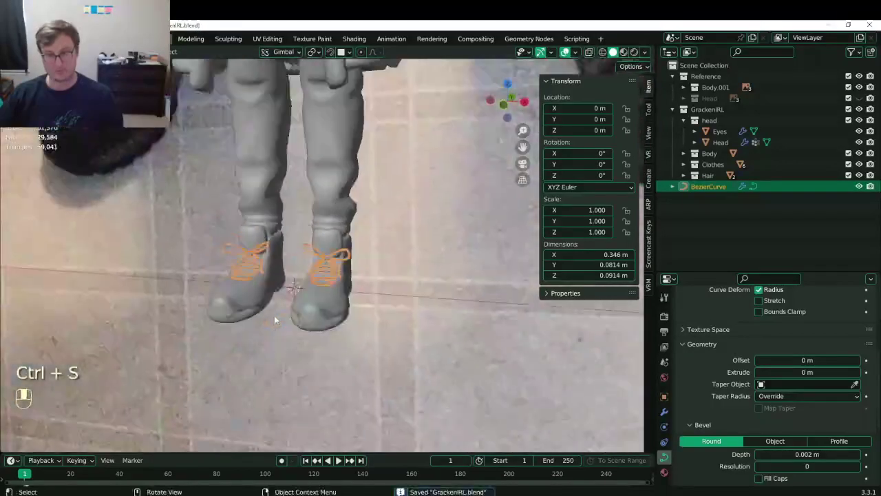
# Clear the selection around the boots and save the file.
pyautogui.moveTo(288, 304); pyautogui.dragTo(258, 296, button='middle')
pyautogui.scroll(4, 207, 337)
pyautogui.click(194, 340)
pyautogui.scroll(-4, 185, 338)
pyautogui.click(170, 338)
pyautogui.hotkey('ctrl', 's')
# Examine how the laced boots look on the whole character and up close.
pyautogui.scroll(-5, 261, 275)
pyautogui.moveTo(269, 257); pyautogui.dragTo(339, 275, button='middle')
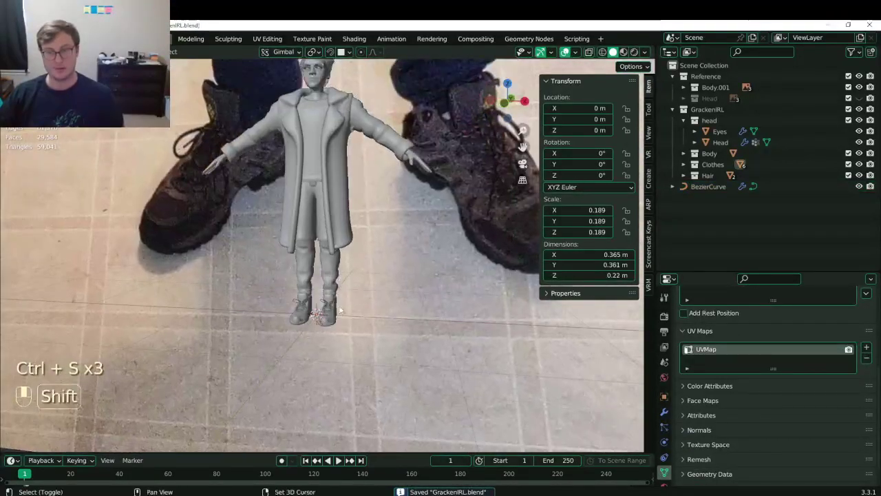
pyautogui.scroll(9, 336, 285)
pyautogui.moveTo(339, 311)
pyautogui.keyDown('shift'); pyautogui.mouseDown(button='middle')
pyautogui.moveTo(336, 285)
pyautogui.moveTo(354, 311)
pyautogui.mouseUp(button='middle'); pyautogui.keyUp('shift')
pyautogui.scroll(-8, 361, 245)
pyautogui.moveTo(361, 246); pyautogui.dragTo(326, 250, button='middle')
pyautogui.scroll(6, 342, 281)
pyautogui.scroll(5, 312, 292)
pyautogui.click(311, 296)
pyautogui.press('Tab')
pyautogui.scroll(4, 298, 313)
pyautogui.keyDown('shift'); pyautogui.moveTo(298, 313); pyautogui.dragTo(337, 280, button='middle'); pyautogui.keyUp('shift')
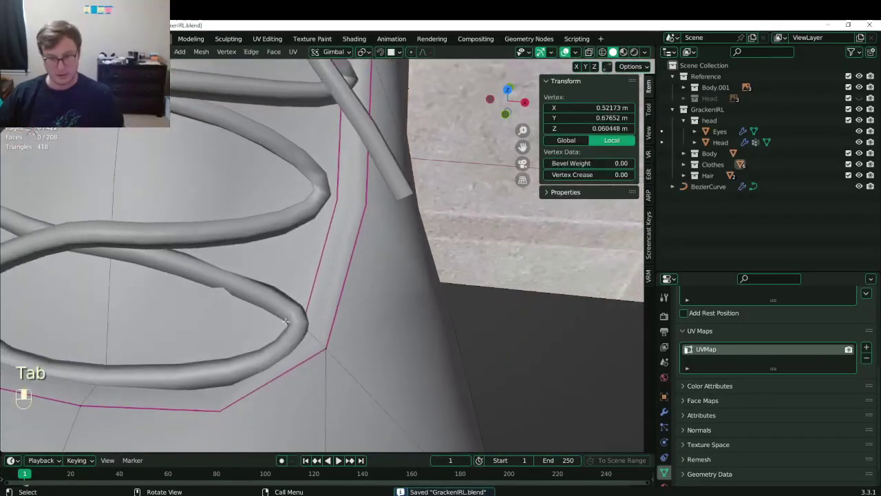
pyautogui.press('Tab')
# Move the lace control point at the outer turn of the lowest strand near the boot's tongue seam.
pyautogui.click(289, 323)
pyautogui.press('Tab')
pyautogui.moveTo(290, 322); pyautogui.dragTo(375, 209, button='middle')
pyautogui.click(392, 269)
pyautogui.click(450, 266)
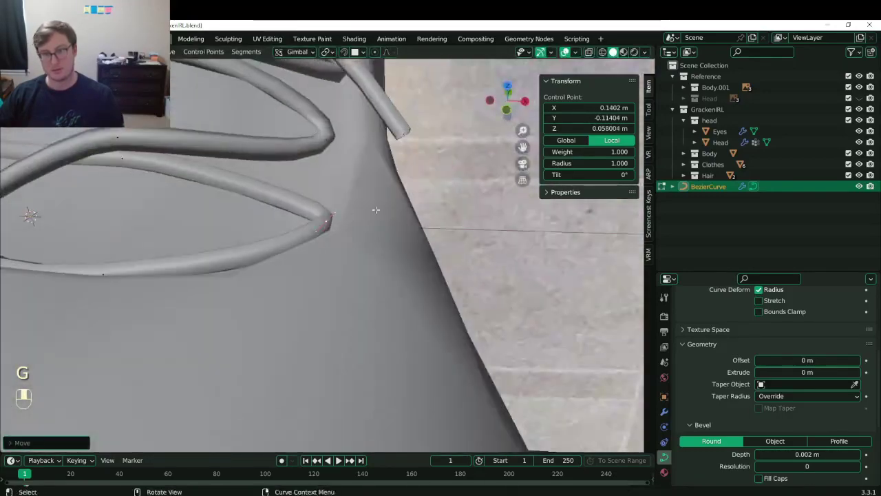
pyautogui.scroll(-4, 390, 206)
pyautogui.press('Tab')
pyautogui.scroll(-5, 386, 208)
# Switch to Chrome to examine the hiking boot reference photo, and return to Blender.
pyautogui.hotkey('alt', 'Tab')
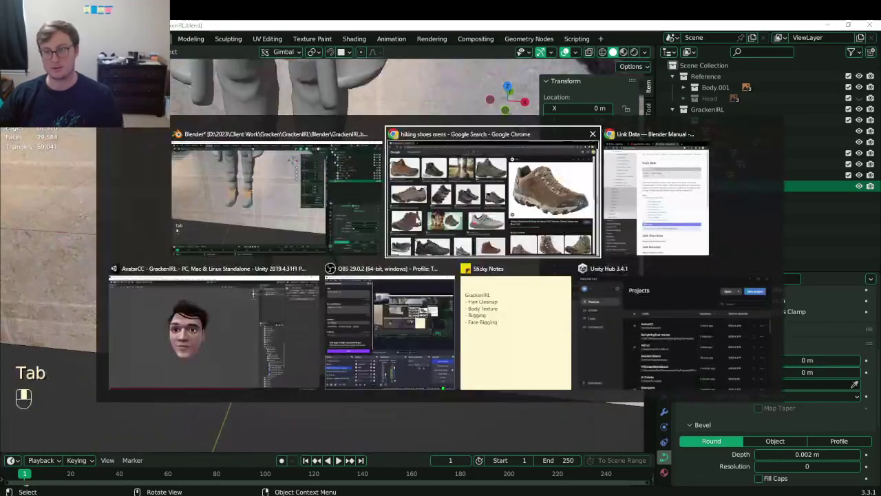
pyautogui.scroll(5, 591, 209)
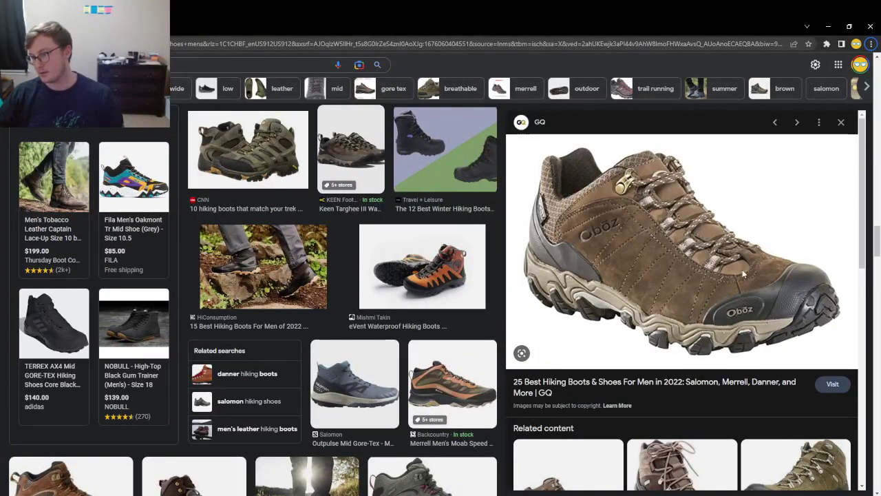
pyautogui.hotkey('alt', 'Tab')
# Save the file and open the boot mesh for editing.
pyautogui.scroll(5, 299, 291)
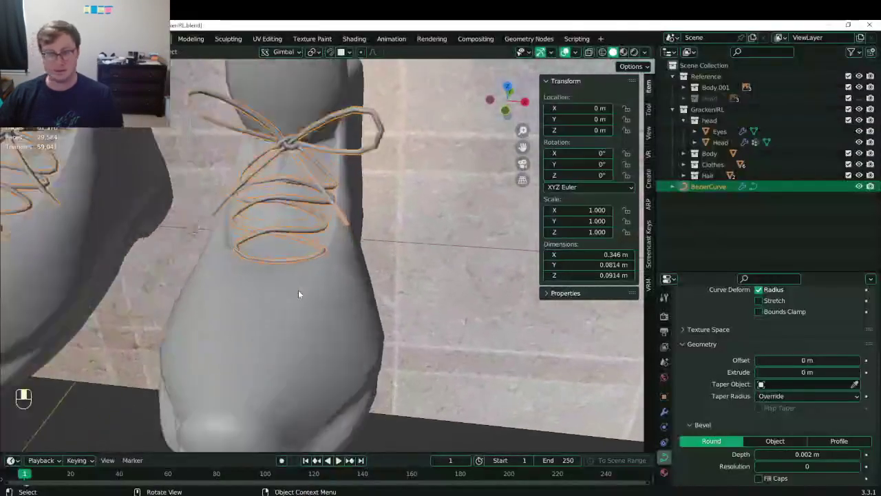
pyautogui.hotkey('ctrl', 's')
pyautogui.moveTo(329, 319); pyautogui.dragTo(362, 300, button='middle')
pyautogui.scroll(1, 314, 326)
pyautogui.click(362, 300)
pyautogui.press('Tab')
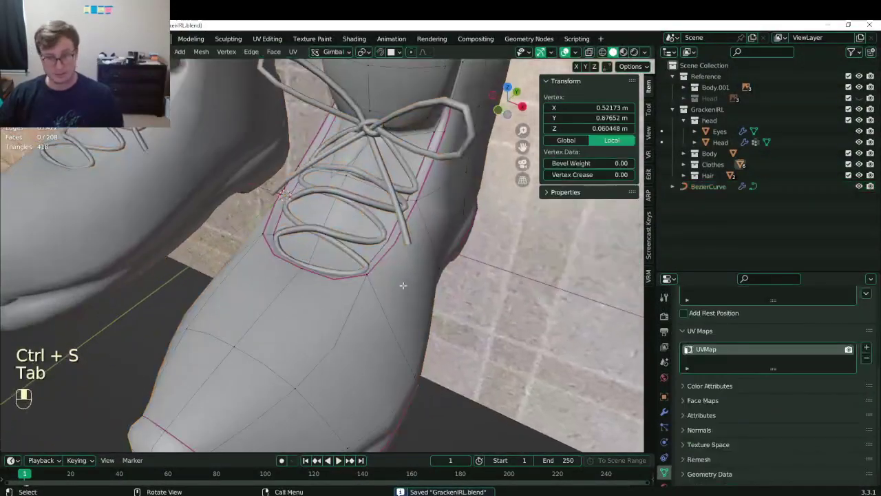
# Leave the boot mesh's edit mode, save the file, and hide the transform values beside the viewport.
pyautogui.scroll(3, 401, 285)
pyautogui.scroll(-5, 336, 289)
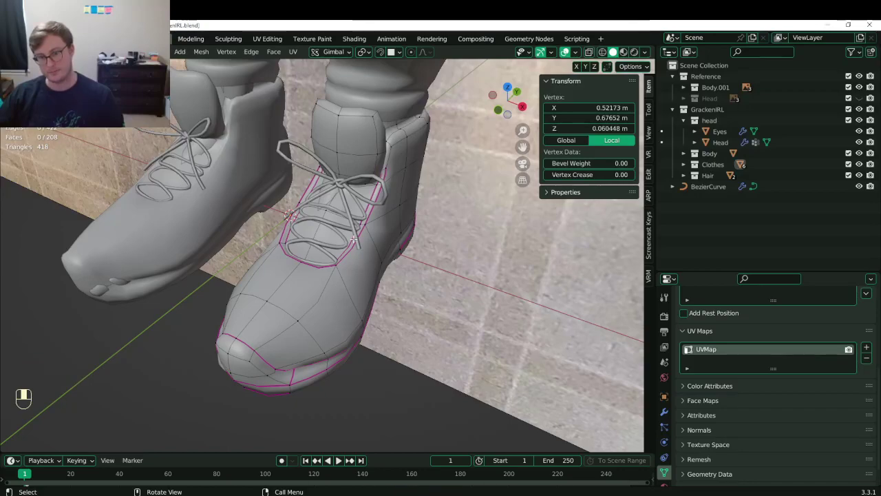
pyautogui.moveTo(353, 239); pyautogui.dragTo(322, 337, button='middle')
pyautogui.scroll(2, 332, 285)
pyautogui.scroll(-2, 348, 267)
pyautogui.press('Tab')
pyautogui.scroll(-5, 288, 270)
pyautogui.hotkey('ctrl', 's')
pyautogui.scroll(-3, 320, 313)
pyautogui.moveTo(310, 294); pyautogui.dragTo(310, 271, button='middle')
pyautogui.press('n')
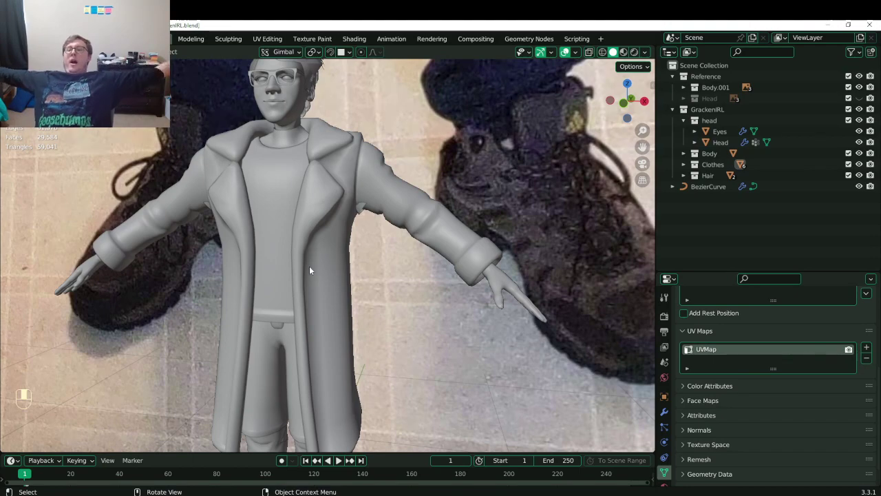
pyautogui.scroll(-3, 309, 268)
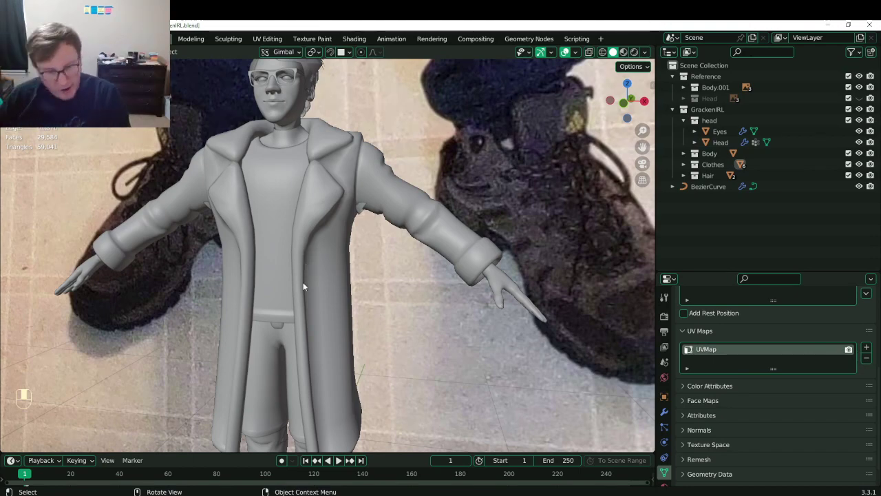
# Open the shoelace curve for editing, move the loose lace end on the boot's outer side, and try extruding it.
pyautogui.moveTo(305, 289); pyautogui.dragTo(287, 208, button='middle')
pyautogui.scroll(4, 287, 208)
pyautogui.keyDown('shift'); pyautogui.moveTo(197, 193); pyautogui.dragTo(324, 255, button='middle'); pyautogui.keyUp('shift')
pyautogui.scroll(2, 331, 250)
pyautogui.click(332, 248)
pyautogui.press('Tab')
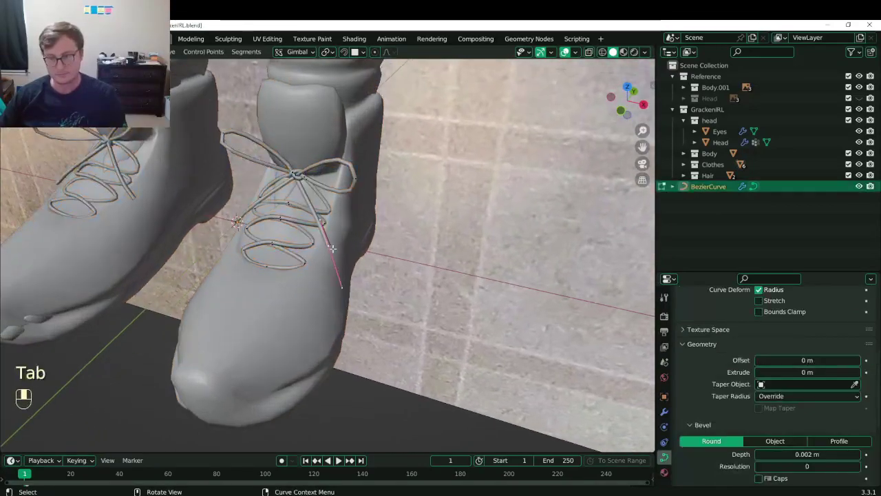
pyautogui.scroll(5, 333, 250)
pyautogui.press('KP_Decimal')
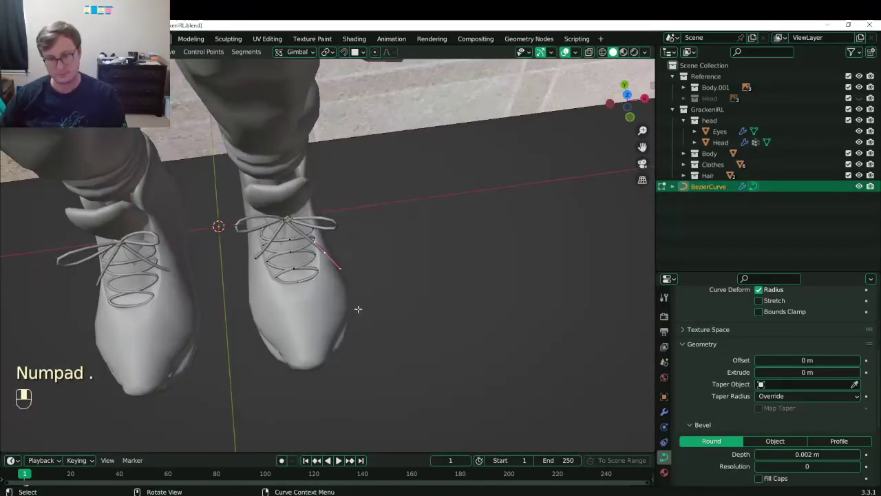
pyautogui.press('g')
pyautogui.click(336, 284)
pyautogui.press('e')
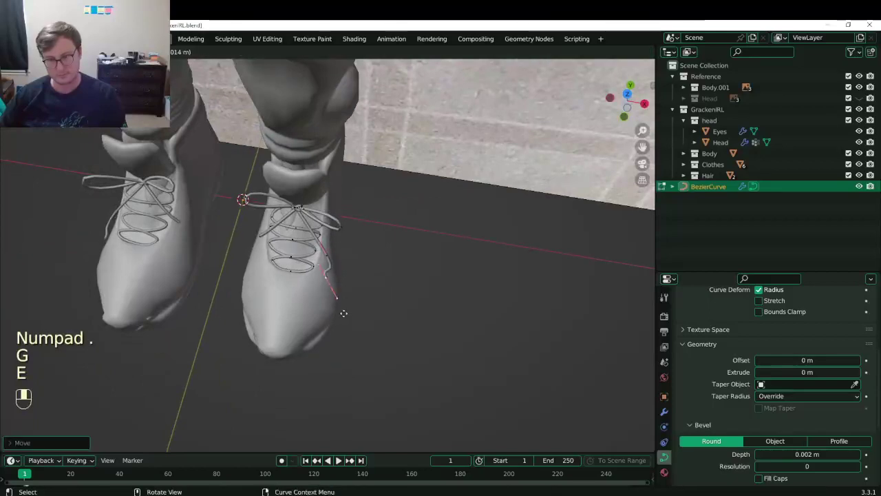
# Move, rotate and scale the outer loose lace end's control point so the strand lies against the boot's side.
pyautogui.moveTo(384, 291); pyautogui.dragTo(358, 275, button='middle')
pyautogui.press('g')
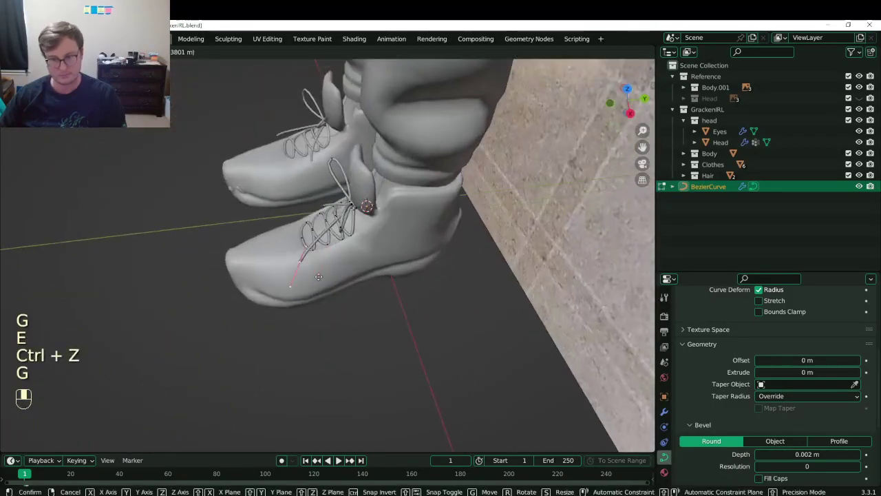
pyautogui.click(345, 259)
pyautogui.scroll(4, 361, 265)
pyautogui.press('g')
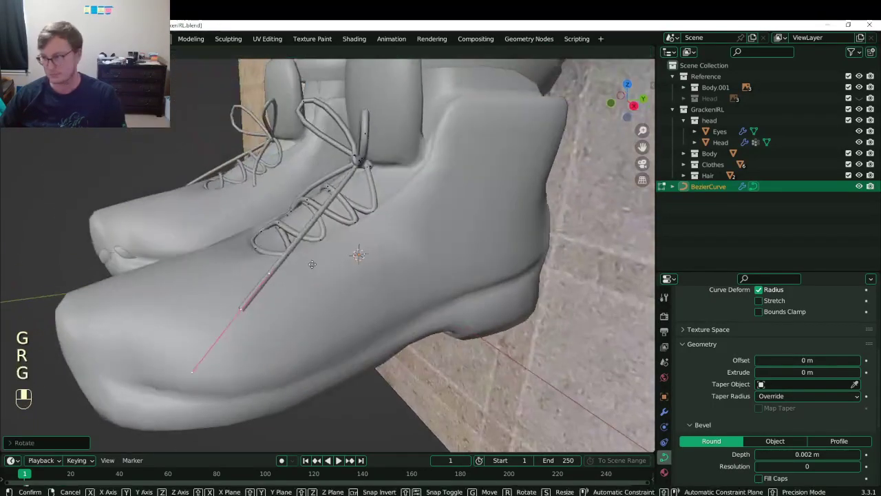
pyautogui.moveTo(348, 274); pyautogui.dragTo(280, 257, button='middle')
pyautogui.press('g')
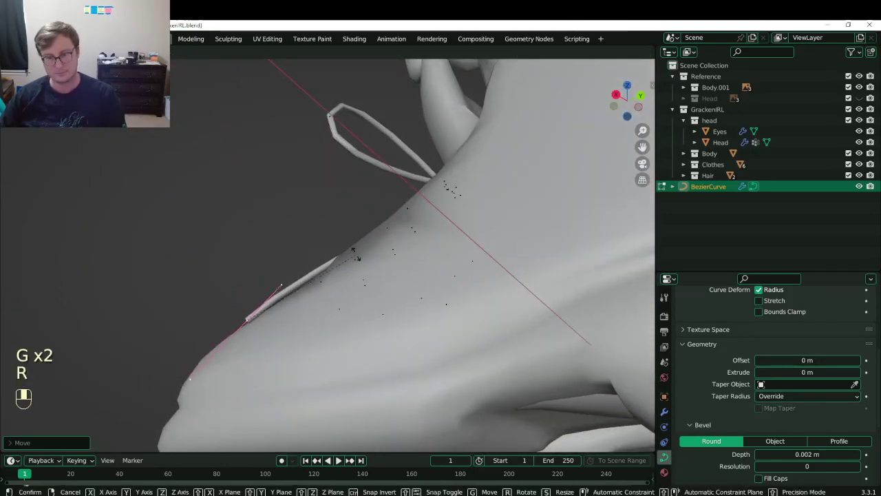
pyautogui.click(355, 255)
pyautogui.moveTo(357, 256); pyautogui.dragTo(486, 331, button='middle')
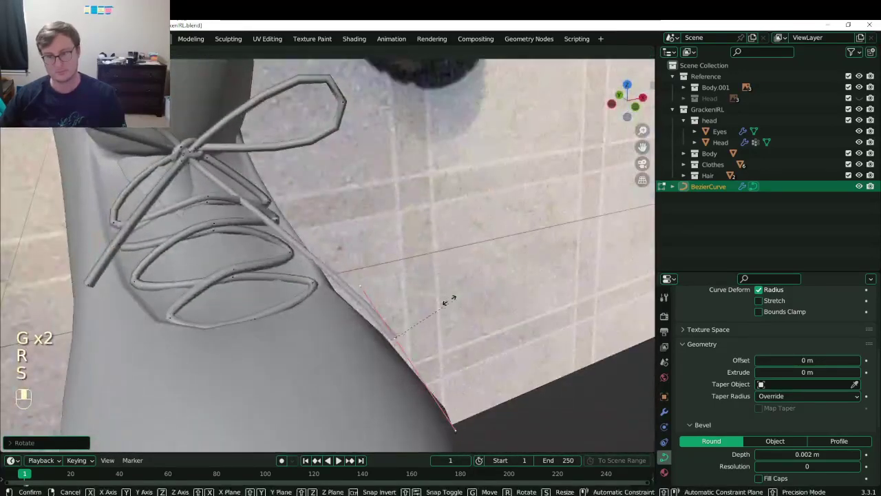
pyautogui.press('g')
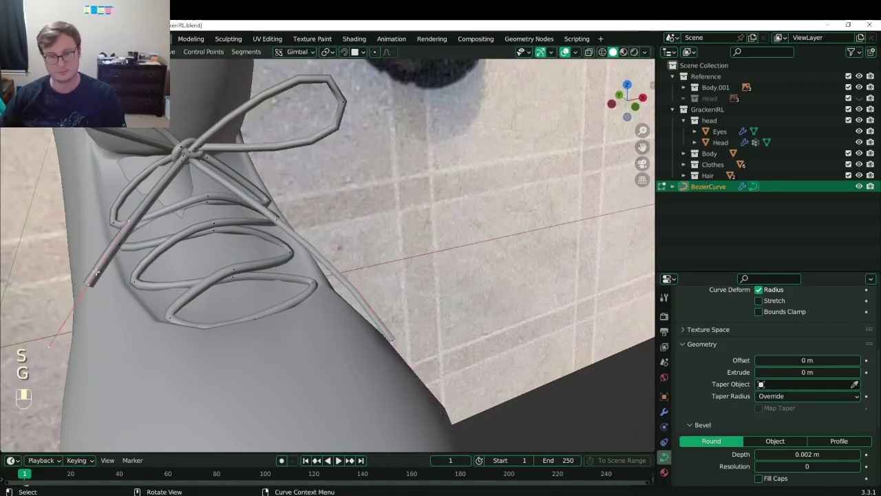
# Move, rotate and scale the inner loose lace end's control point so the strand drapes over the boot's inner side.
pyautogui.moveTo(96, 272); pyautogui.dragTo(134, 278, button='middle')
pyautogui.moveTo(133, 279); pyautogui.dragTo(237, 223, button='middle')
pyautogui.press('g')
pyautogui.click(122, 306)
pyautogui.press('r')
pyautogui.press('r')
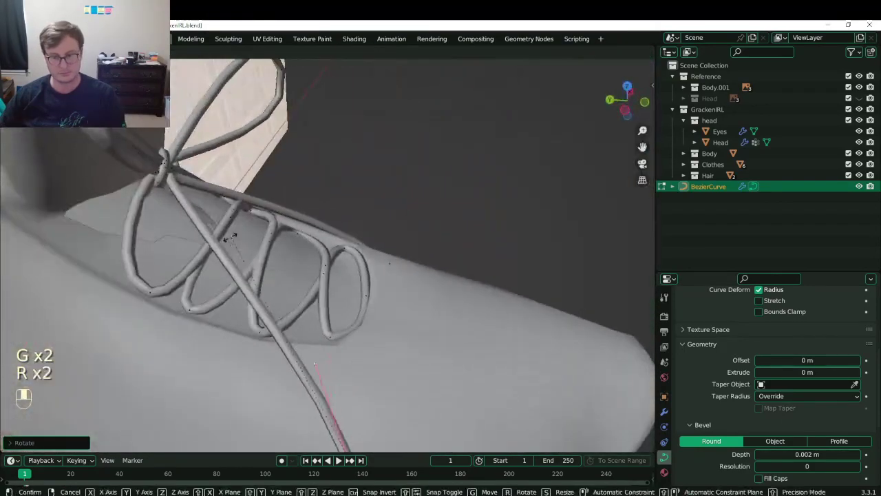
pyautogui.click(232, 240)
pyautogui.press('r')
pyautogui.click(275, 275)
pyautogui.keyDown('shift'); pyautogui.moveTo(263, 322); pyautogui.dragTo(228, 156, button='middle'); pyautogui.keyUp('shift')
pyautogui.scroll(-3, 228, 157)
pyautogui.press('s')
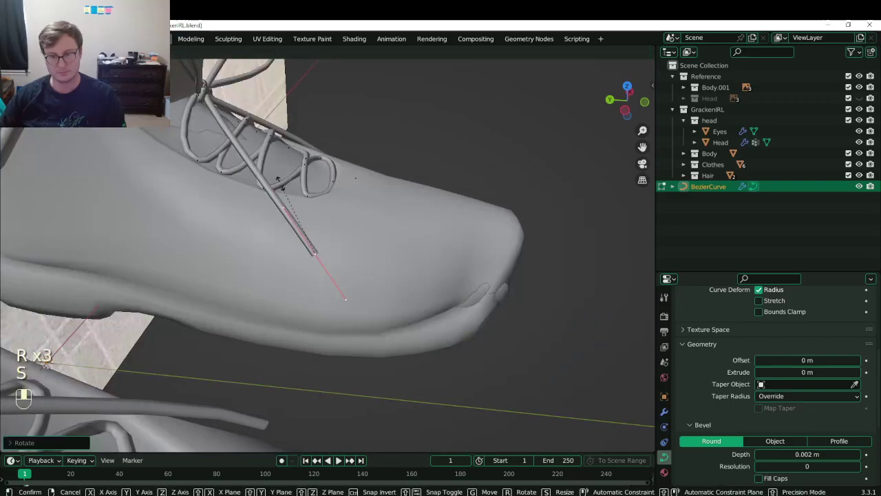
pyautogui.click(352, 187)
# Leave the shoelace curve's edit mode and save the file.
pyautogui.moveTo(353, 187); pyautogui.dragTo(341, 240, button='middle')
pyautogui.press('Tab')
pyautogui.hotkey('ctrl', 's')
pyautogui.scroll(-4, 339, 183)
pyautogui.hotkey('ctrl', 's')
pyautogui.scroll(-8, 340, 241)
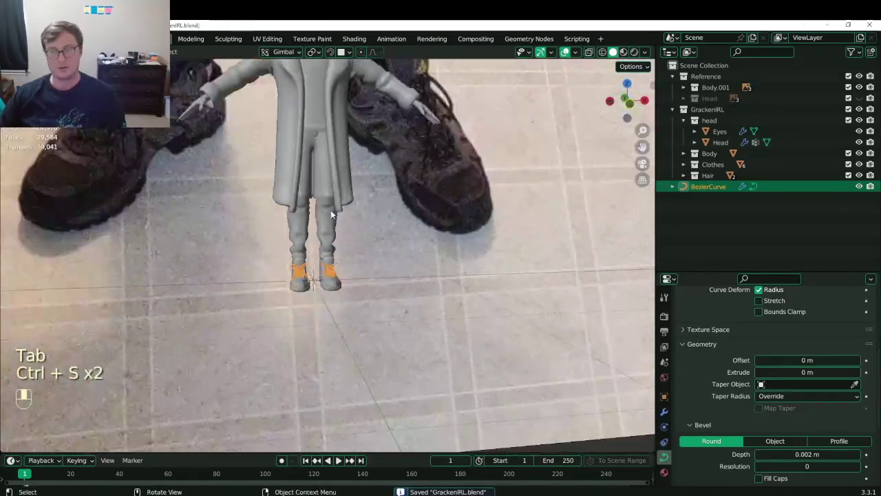
# Examine the laced boots on the whole character from several distances, and save the file.
pyautogui.scroll(5, 344, 284)
pyautogui.scroll(-6, 344, 284)
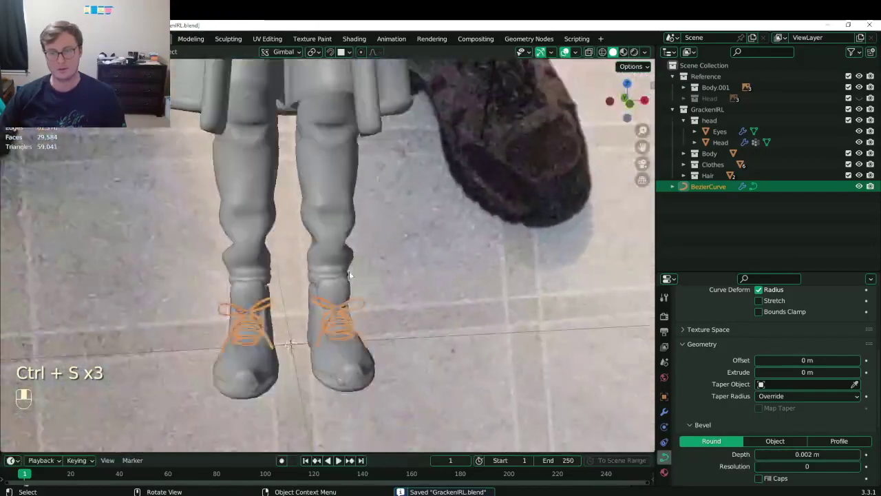
pyautogui.moveTo(344, 284); pyautogui.dragTo(330, 255, button='middle')
pyautogui.moveTo(370, 178); pyautogui.dragTo(318, 329, button='middle')
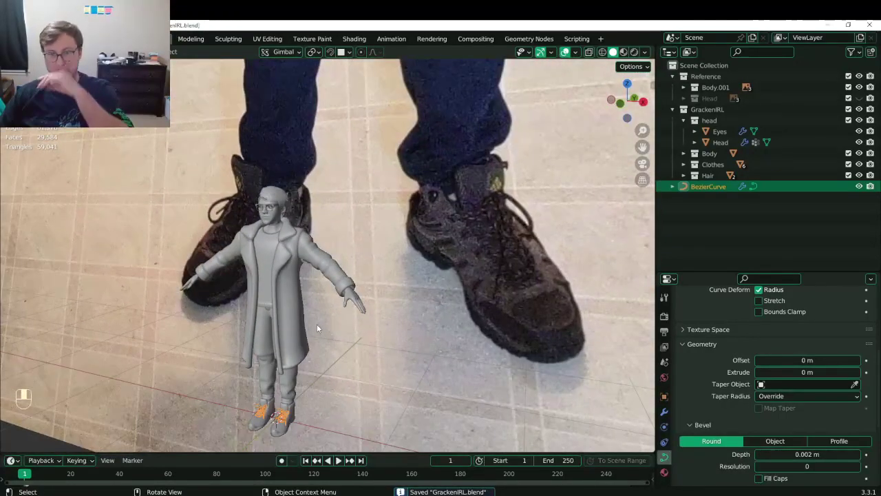
pyautogui.keyDown('shift'); pyautogui.moveTo(378, 309); pyautogui.dragTo(370, 212, button='middle'); pyautogui.keyUp('shift')
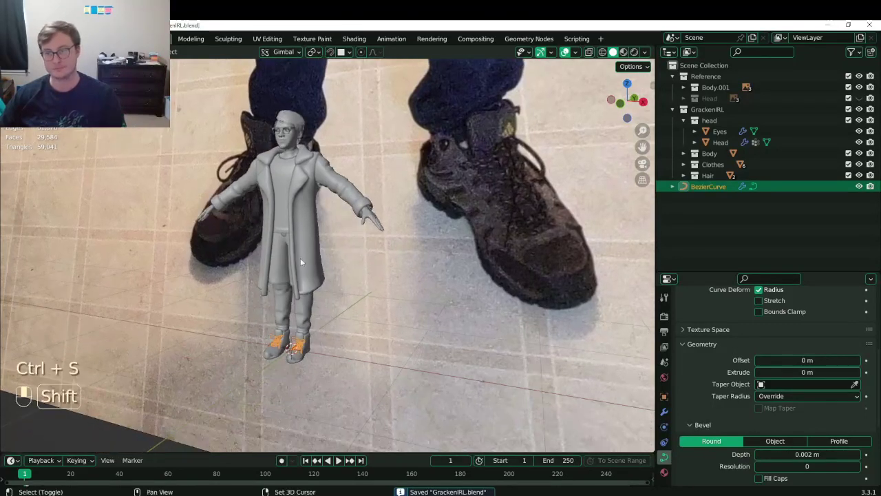
pyautogui.keyDown('shift'); pyautogui.moveTo(300, 261); pyautogui.dragTo(292, 246, button='middle'); pyautogui.keyUp('shift')
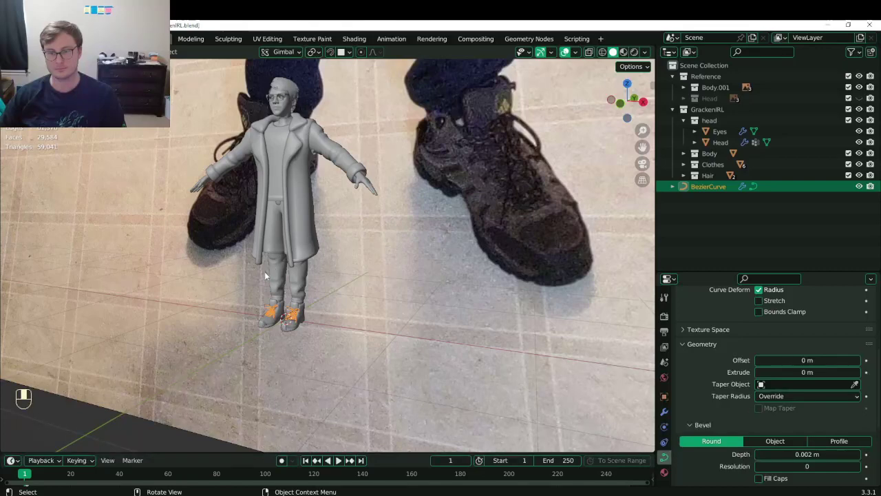
pyautogui.moveTo(265, 274); pyautogui.dragTo(278, 275, button='middle')
pyautogui.keyDown('shift'); pyautogui.moveTo(275, 159); pyautogui.dragTo(326, 252, button='middle'); pyautogui.keyUp('shift')
pyautogui.scroll(7, 309, 259)
pyautogui.hotkey('ctrl', 's')
pyautogui.scroll(-5, 310, 259)
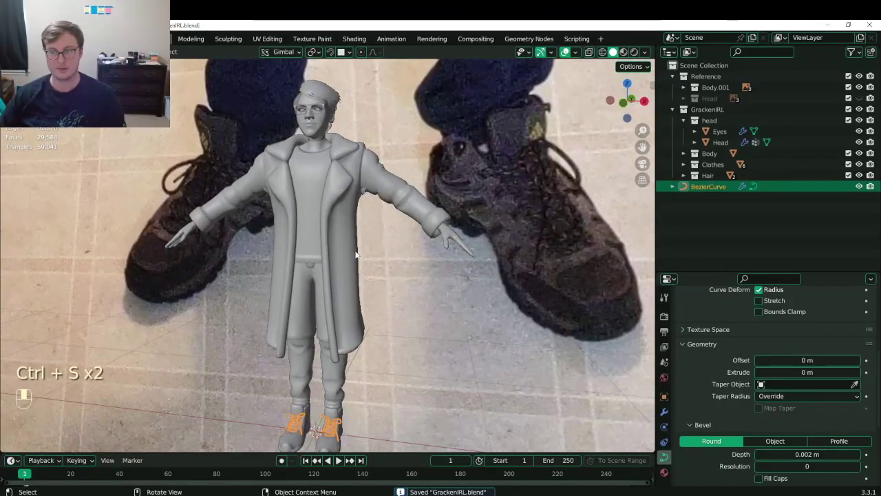
# Open the boot mesh for editing in wireframe side view and move the vertices around the top of the heel cap.
pyautogui.moveTo(365, 299); pyautogui.dragTo(275, 300, button='middle')
pyautogui.keyDown('shift'); pyautogui.moveTo(322, 350); pyautogui.dragTo(350, 250, button='middle'); pyautogui.keyUp('shift')
pyautogui.scroll(5, 330, 222)
pyautogui.click(356, 249)
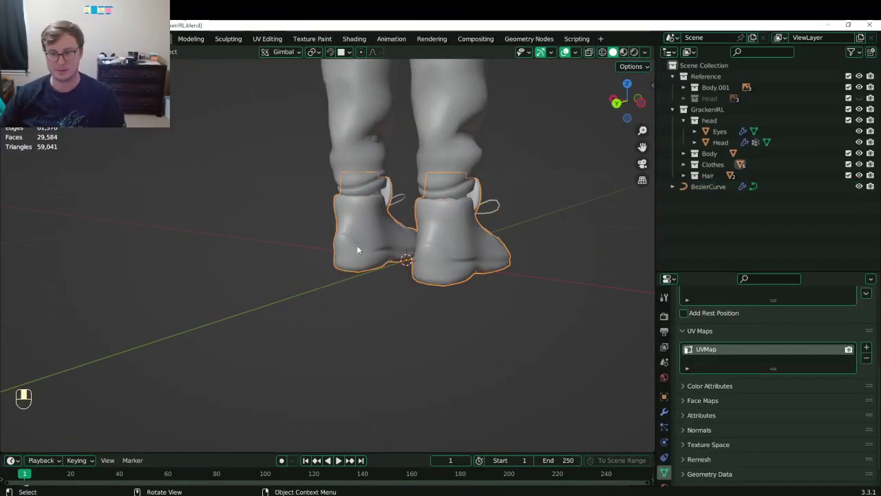
pyautogui.press('KP_3')
pyautogui.press('Tab')
pyautogui.press('z')
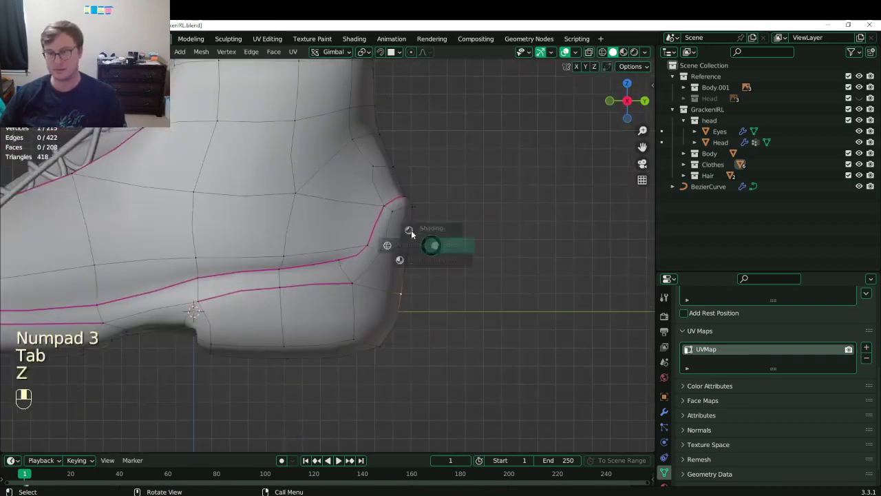
pyautogui.press('b')
pyautogui.press('g')
pyautogui.moveTo(364, 163); pyautogui.dragTo(424, 270)
pyautogui.click(393, 242)
# Reposition the middle vertex row of the heel cap and the vertex row at the back of the ankle above it.
pyautogui.press('b')
pyautogui.press('g')
pyautogui.click(425, 267)
pyautogui.keyDown('shift'); pyautogui.moveTo(358, 107); pyautogui.dragTo(365, 194, button='middle'); pyautogui.keyUp('shift')
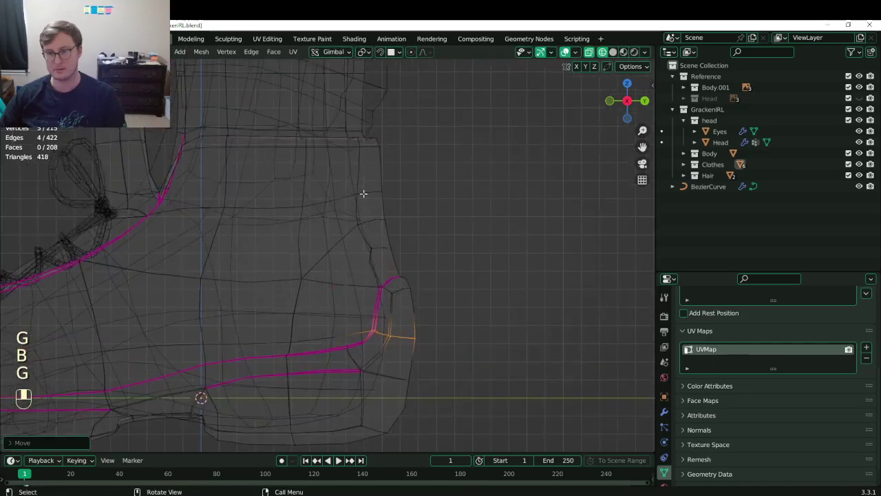
pyautogui.press('b')
pyautogui.moveTo(350, 184); pyautogui.dragTo(372, 232)
pyautogui.press('g')
pyautogui.click(390, 240)
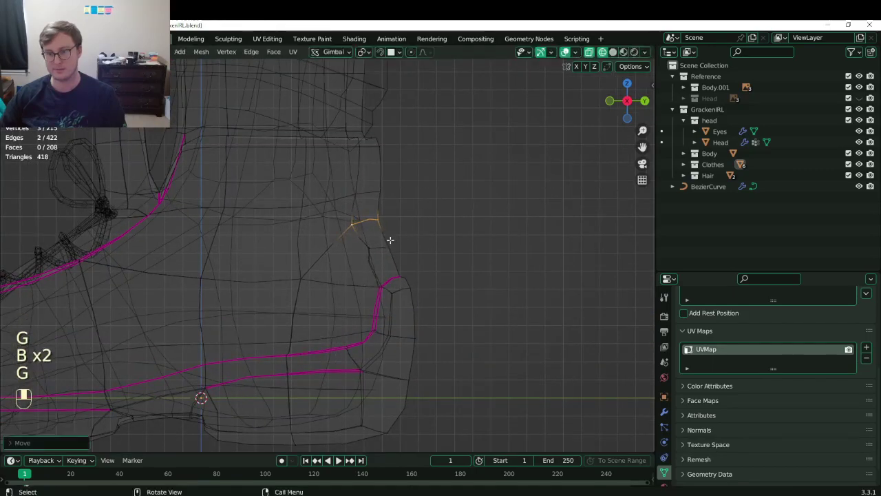
# Return to solid shading, scale the upper edge row at the back of the boot's ankle wider, and save the file.
pyautogui.press('z')
pyautogui.moveTo(462, 255); pyautogui.dragTo(295, 267, button='middle')
pyautogui.press('Tab')
pyautogui.press('Tab')
pyautogui.moveTo(411, 246); pyautogui.dragTo(329, 237, button='middle')
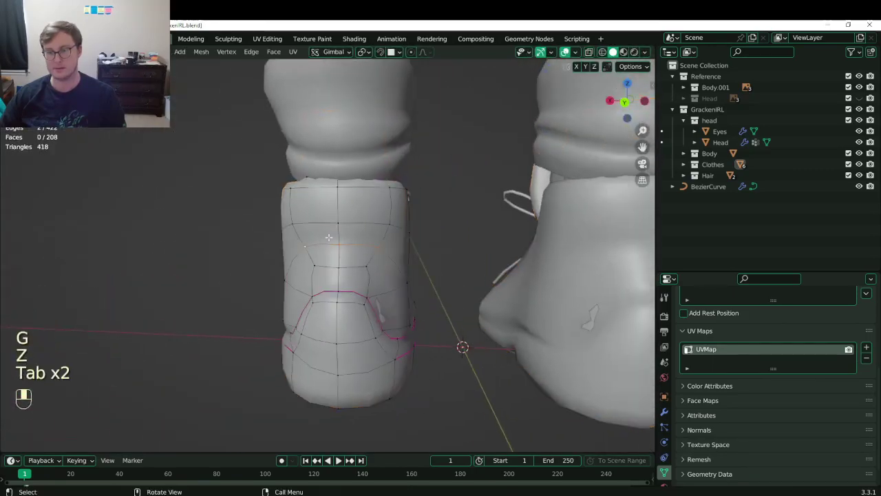
pyautogui.press('s')
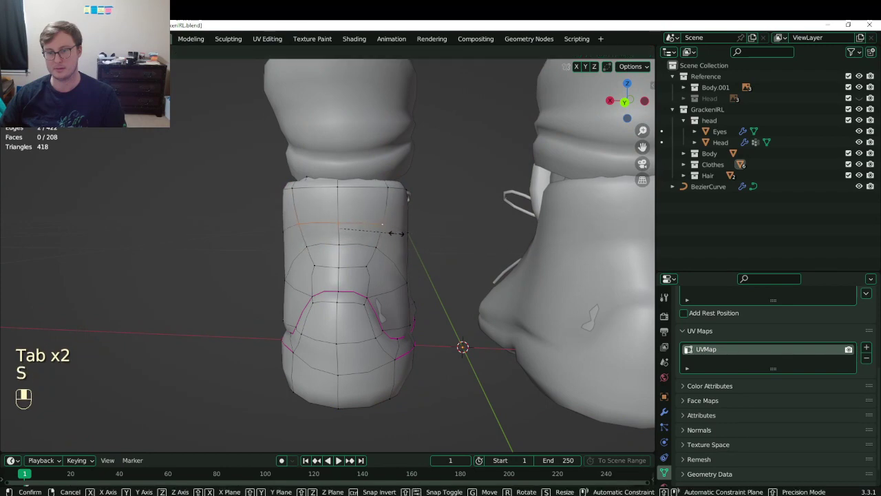
pyautogui.click(397, 233)
pyautogui.press('Tab')
pyautogui.moveTo(396, 233); pyautogui.dragTo(332, 267, button='middle')
pyautogui.hotkey('ctrl', 's')
# Open the trousers mesh for editing, select the lower folds at the back of the hem through the mesh, and move them.
pyautogui.keyDown('shift'); pyautogui.click(333, 191); pyautogui.keyUp('shift')
pyautogui.keyDown('shift'); pyautogui.moveTo(319, 196); pyautogui.dragTo(344, 271, button='middle'); pyautogui.keyUp('shift')
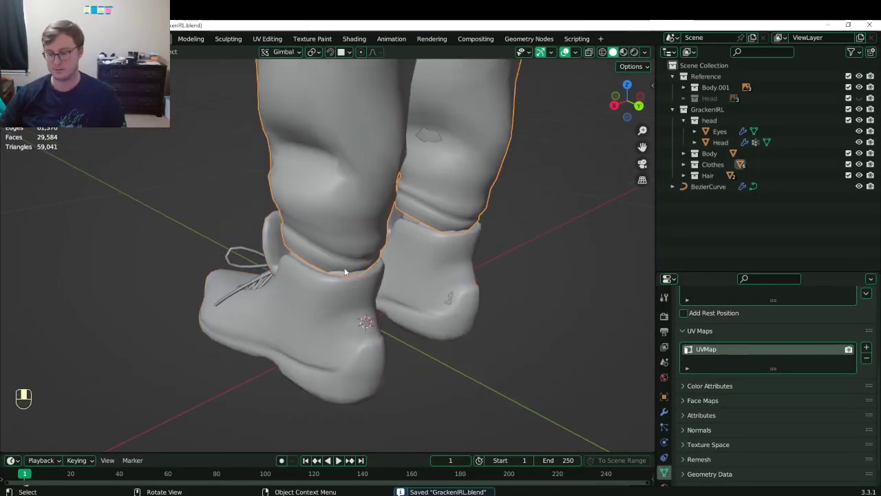
pyautogui.press('KP_3')
pyautogui.press('Tab')
pyautogui.scroll(3, 422, 281)
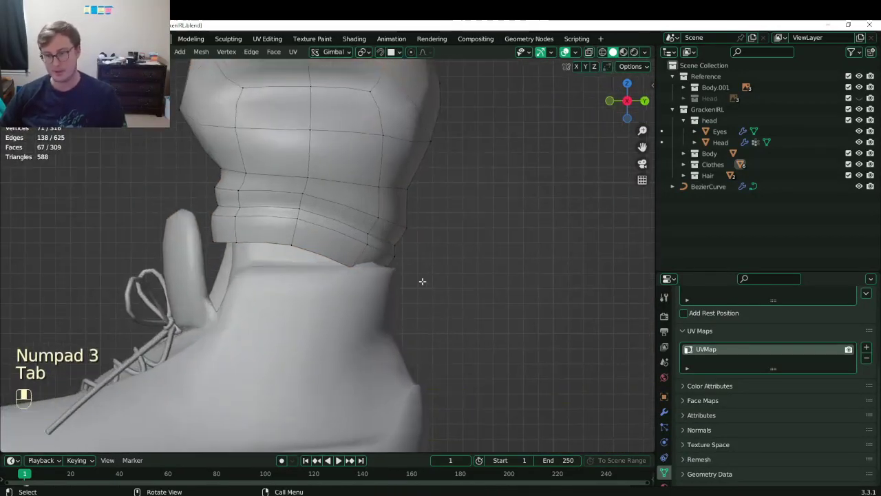
pyautogui.press('z')
pyautogui.press('b')
pyautogui.moveTo(342, 210); pyautogui.dragTo(453, 321)
pyautogui.press('z')
pyautogui.moveTo(458, 296)
pyautogui.mouseDown(button='middle')
pyautogui.moveTo(367, 307)
pyautogui.moveTo(415, 298)
pyautogui.mouseUp(button='middle')
pyautogui.press('g')
pyautogui.click(398, 298)
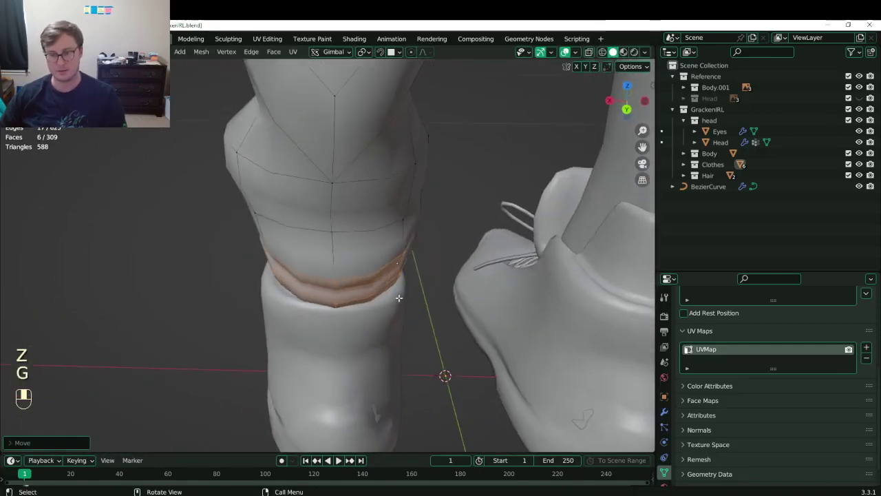
# Scale the selected back folds of the trouser hem wider and shift them along the X axis.
pyautogui.press('s')
pyautogui.click(416, 295)
pyautogui.press('g')
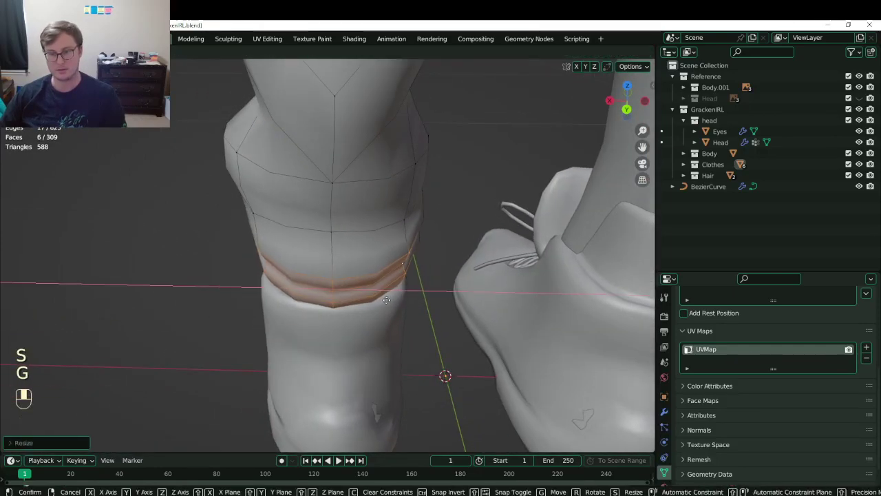
pyautogui.click(386, 300)
pyautogui.moveTo(386, 299); pyautogui.dragTo(282, 262, button='middle')
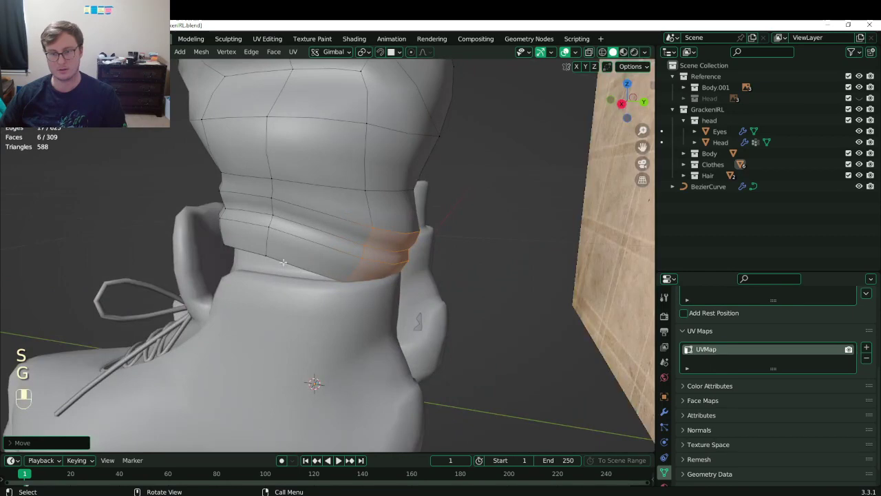
# Extrude the trouser leg's bottom edge loop and scale the new loop.
pyautogui.press('e')
pyautogui.click(347, 253)
pyautogui.press('s')
pyautogui.moveTo(348, 254); pyautogui.dragTo(417, 242, button='middle')
pyautogui.click(391, 250)
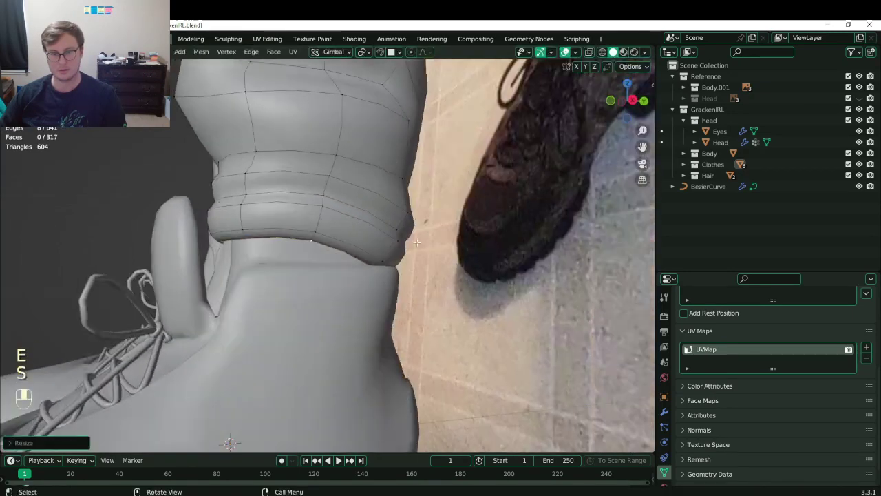
# Undo the last hem loop changes, expand the selection to the extruded hem band, and move it along the Z axis.
pyautogui.press('g')
pyautogui.hotkey('ctrl', 'z')
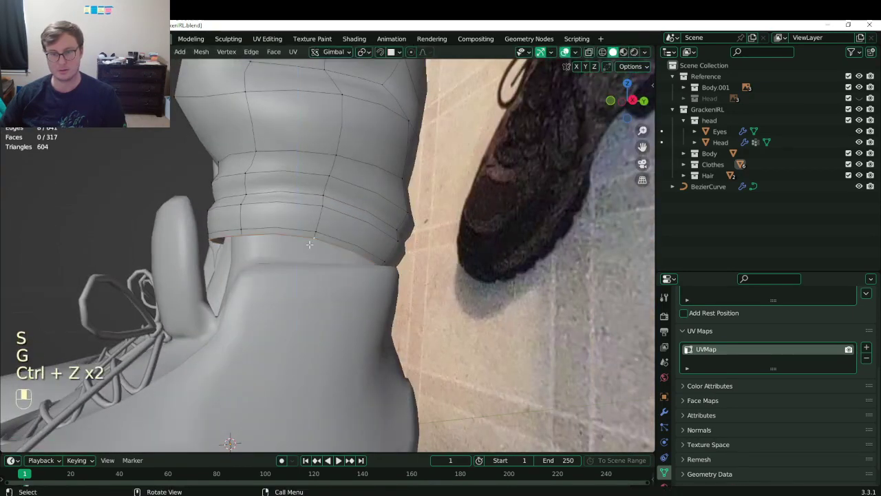
pyautogui.press('ctrl+KP_Add')
pyautogui.press('g')
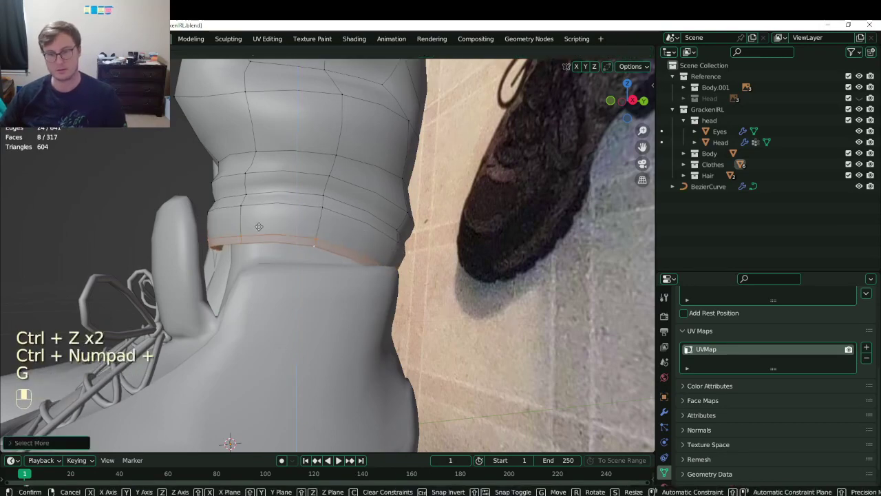
pyautogui.click(258, 237)
# Scale the bottom edge loop of the trouser hem and try to extrude it again.
pyautogui.moveTo(272, 253); pyautogui.dragTo(259, 271, button='middle')
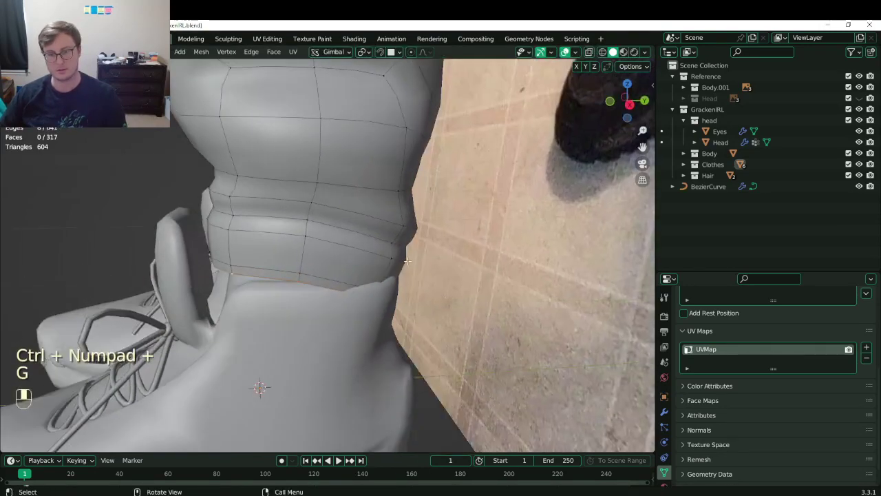
pyautogui.press('s')
pyautogui.click(394, 261)
pyautogui.press('e')
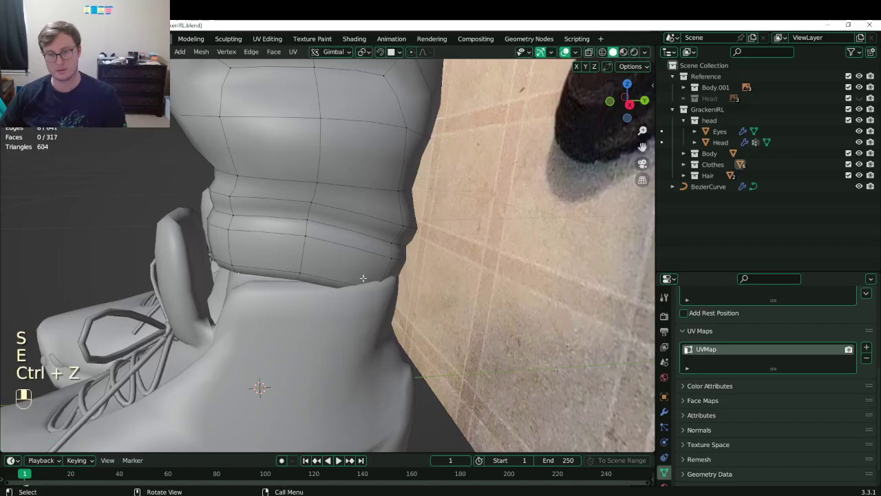
# Fill the trouser hem's bottom edge loop with a face, extrude it, leave mesh editing, and save the file.
pyautogui.press('z')
pyautogui.press('e')
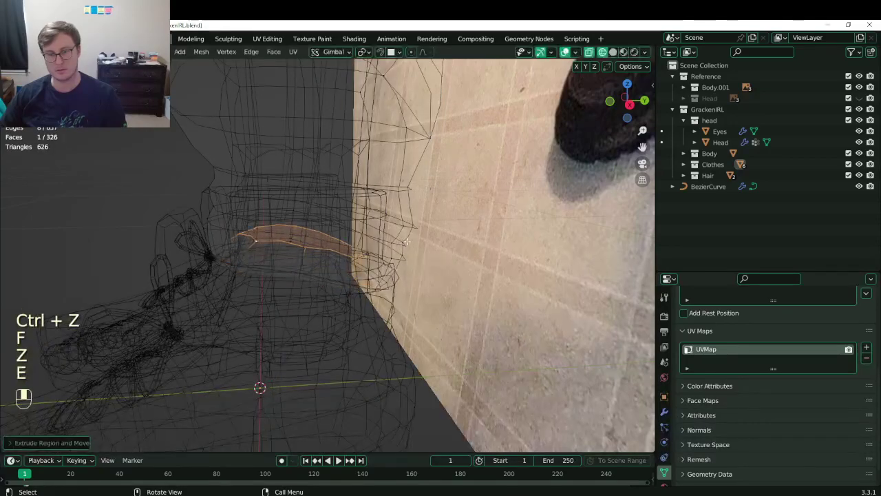
pyautogui.press('x')
pyautogui.press('z')
pyautogui.moveTo(390, 243)
pyautogui.mouseDown(button='middle')
pyautogui.moveTo(379, 259)
pyautogui.moveTo(368, 238)
pyautogui.moveTo(312, 244)
pyautogui.moveTo(425, 265)
pyautogui.moveTo(390, 268)
pyautogui.moveTo(340, 307)
pyautogui.moveTo(326, 286)
pyautogui.moveTo(313, 292)
pyautogui.moveTo(346, 296)
pyautogui.moveTo(324, 265)
pyautogui.mouseUp(button='middle')
pyautogui.scroll(-5, 379, 260)
pyautogui.press('Tab')
pyautogui.scroll(-4, 312, 245)
pyautogui.hotkey('ctrl', 's')
pyautogui.hotkey('ctrl', 's')
pyautogui.scroll(-2, 323, 265)
# Inspect the trousers and the T-shirt beneath the coat, viewing the shirt in isolation and in mesh editing.
pyautogui.press('g')
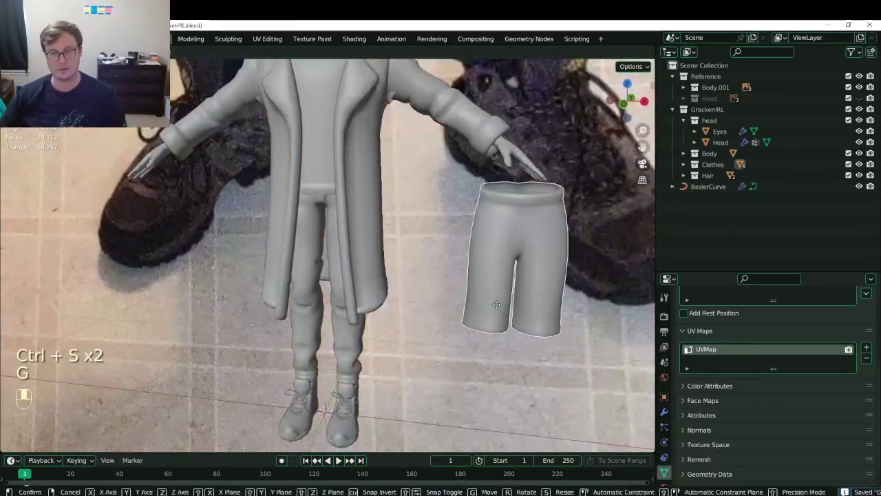
pyautogui.rightClick(497, 304)
pyautogui.keyDown('shift'); pyautogui.moveTo(386, 241); pyautogui.dragTo(375, 309, button='middle'); pyautogui.keyUp('shift')
pyautogui.scroll(2, 375, 309)
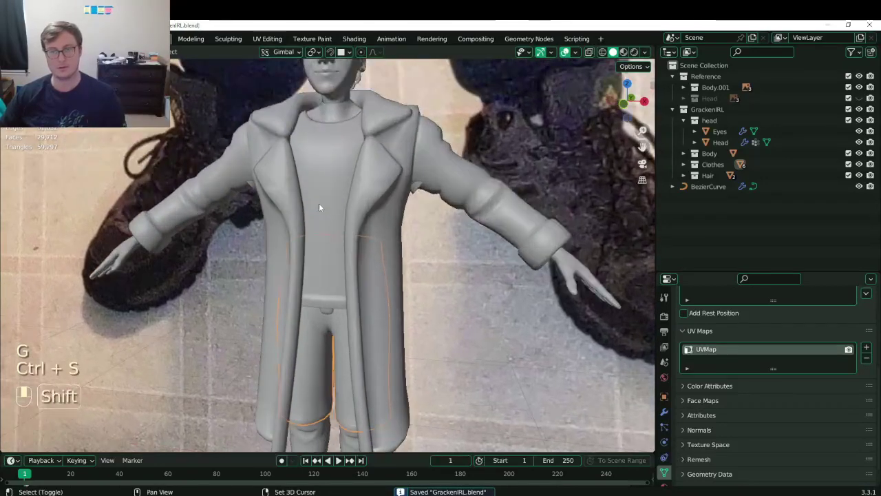
pyautogui.scroll(-3, 319, 234)
pyautogui.click(319, 242)
pyautogui.press('g')
pyautogui.rightClick(365, 240)
pyautogui.press('/')
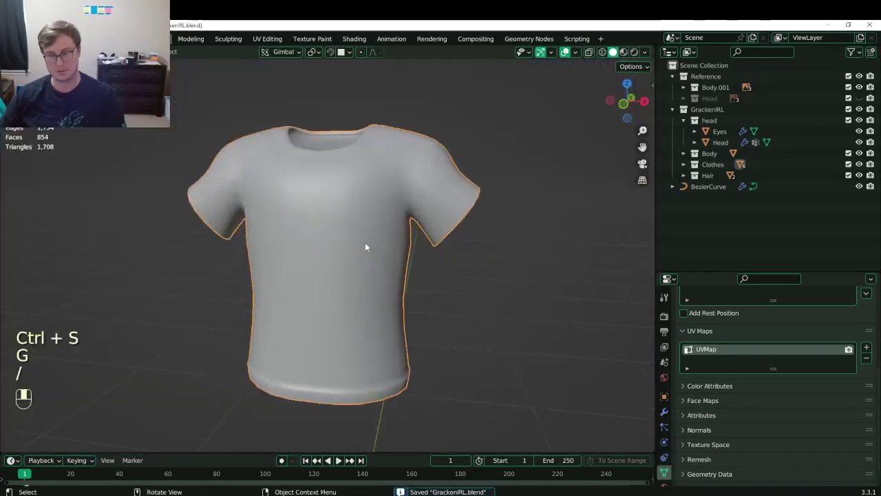
pyautogui.moveTo(365, 246); pyautogui.dragTo(347, 265, button='middle')
pyautogui.press('Tab')
pyautogui.press('/')
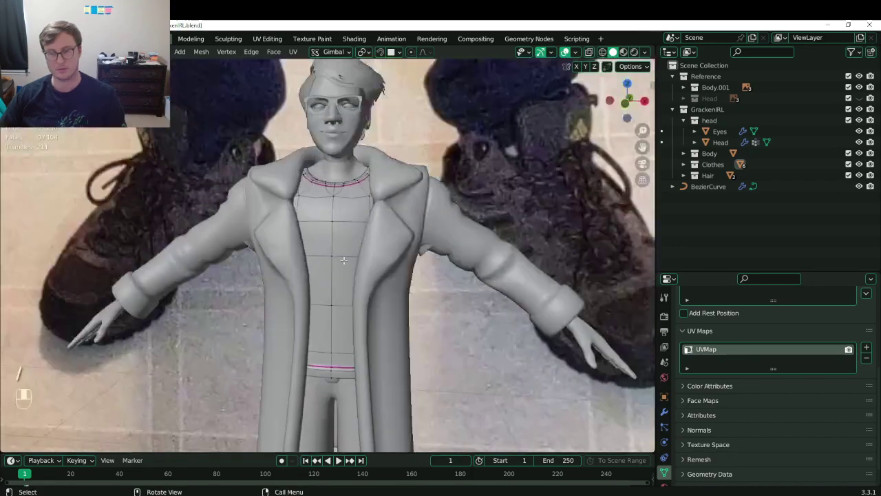
pyautogui.press('Tab')
# Save the file and shrink the enlarged boot reference photo.
pyautogui.hotkey('ctrl', 's')
pyautogui.scroll(-4, 380, 232)
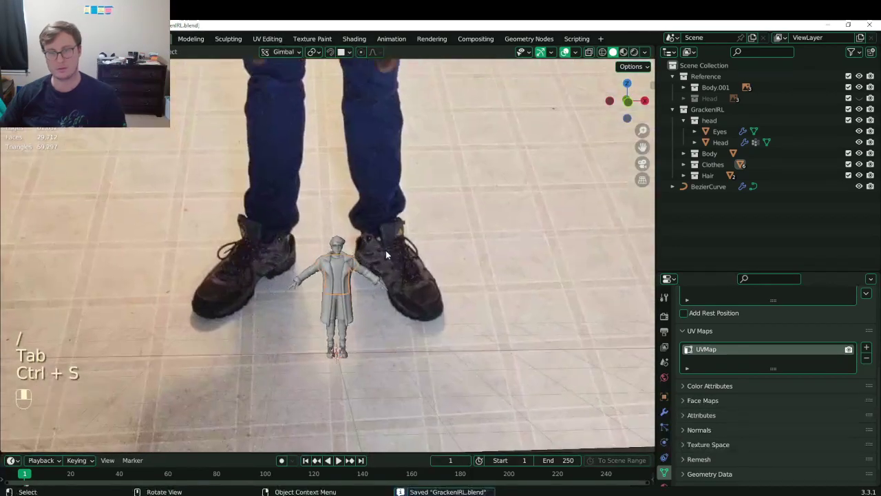
pyautogui.click(411, 207)
pyautogui.press('s')
pyautogui.rightClick(412, 203)
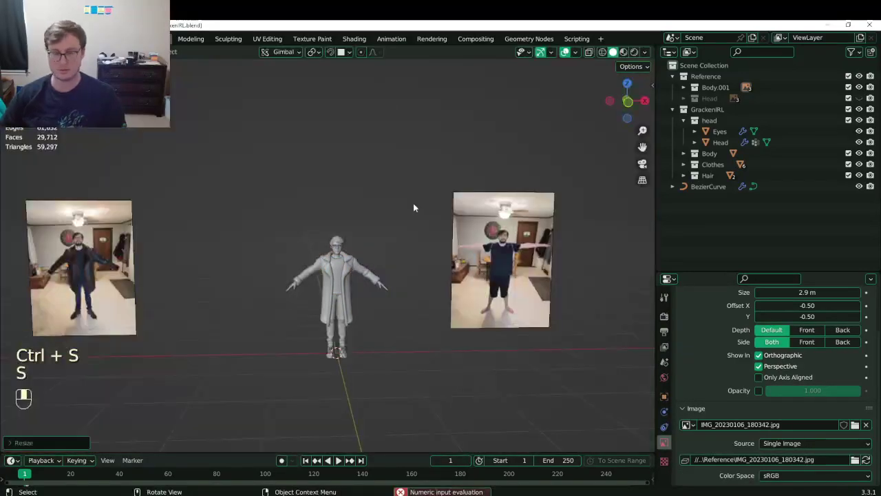
pyautogui.scroll(-3, 358, 123)
# Move the reference photo into place behind the character and save the file.
pyautogui.press('g')
pyautogui.click(361, 286)
pyautogui.scroll(6, 353, 284)
pyautogui.press('g')
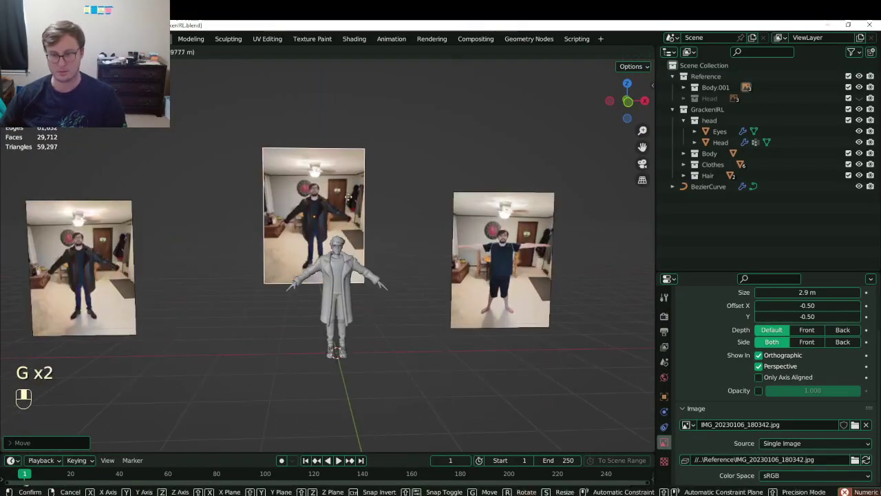
pyautogui.click(364, 246)
pyautogui.scroll(4, 363, 246)
pyautogui.hotkey('ctrl', 's')
pyautogui.moveTo(364, 251); pyautogui.dragTo(268, 238, button='middle')
pyautogui.hotkey('ctrl', 's')
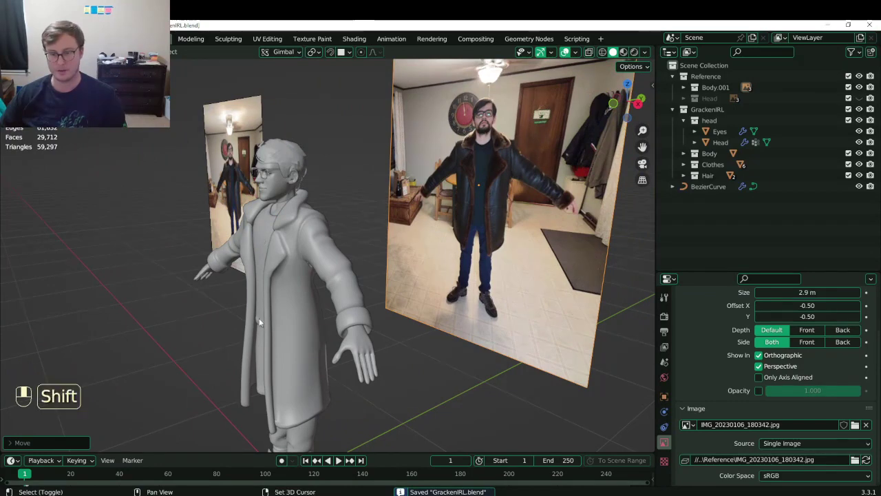
# Convert the long coat to a plain mesh, applying its Mirror and Subdivision modifiers.
pyautogui.keyDown('shift'); pyautogui.moveTo(258, 317); pyautogui.dragTo(274, 238, button='middle'); pyautogui.keyUp('shift')
pyautogui.click(319, 194)
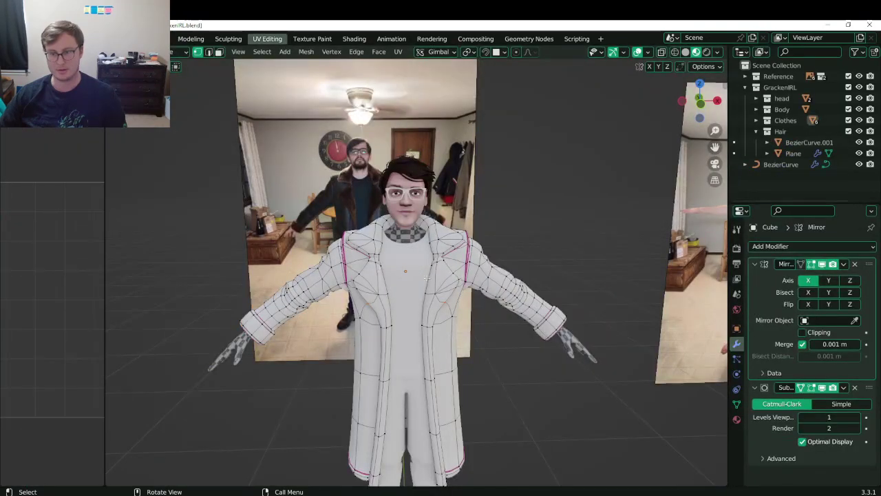
pyautogui.press('Tab')
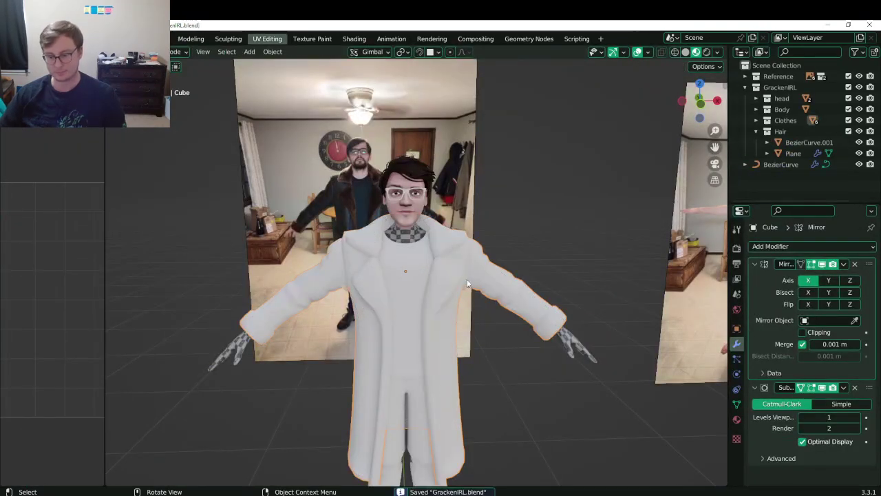
pyautogui.press('KP_5')
pyautogui.press('q')
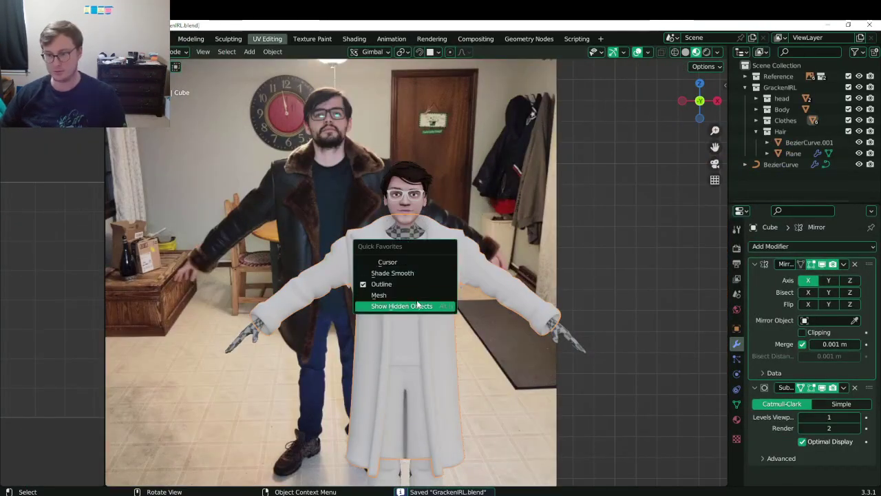
pyautogui.click(416, 302)
pyautogui.press('q')
pyautogui.click(415, 271)
# Open the coat's mesh for editing and isolate it from the rest of the character.
pyautogui.keyDown('shift'); pyautogui.moveTo(441, 293); pyautogui.dragTo(437, 377, button='middle'); pyautogui.keyUp('shift')
pyautogui.scroll(5, 415, 263)
pyautogui.press('Tab')
pyautogui.scroll(4, 407, 252)
pyautogui.keyDown('shift'); pyautogui.moveTo(392, 267); pyautogui.dragTo(411, 252, button='middle'); pyautogui.keyUp('shift')
pyautogui.scroll(-1, 411, 252)
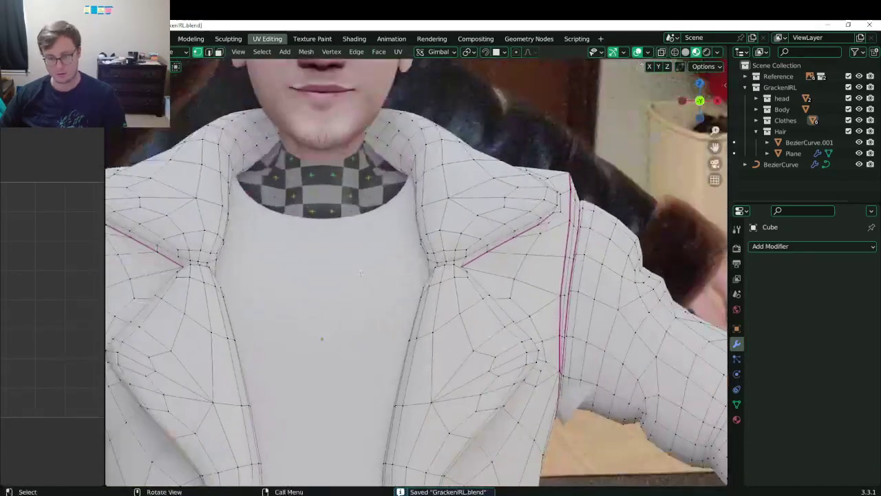
pyautogui.press('KP_Divide')
pyautogui.keyDown('shift'); pyautogui.moveTo(393, 177); pyautogui.dragTo(398, 223, button='middle'); pyautogui.keyUp('shift')
pyautogui.scroll(5, 425, 180)
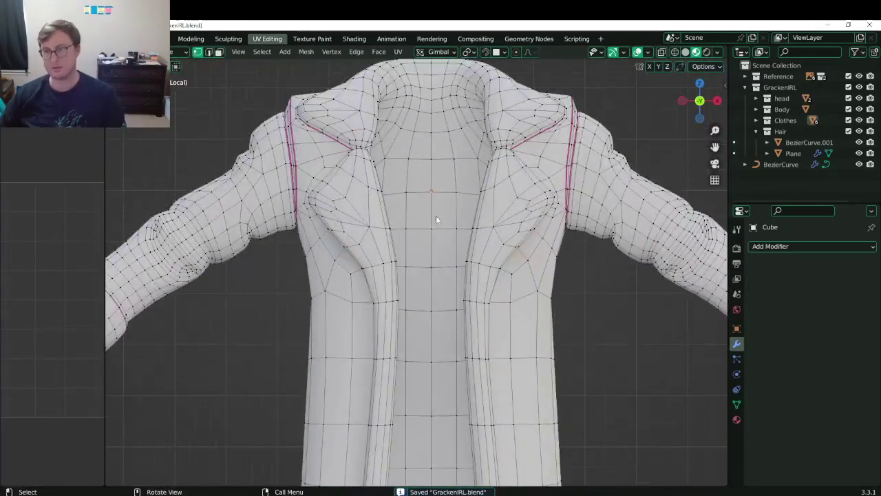
# Select one half of the coat with Side of Active and delete the negative X half of the mesh.
pyautogui.press('q')
pyautogui.click(398, 392)
pyautogui.press('q')
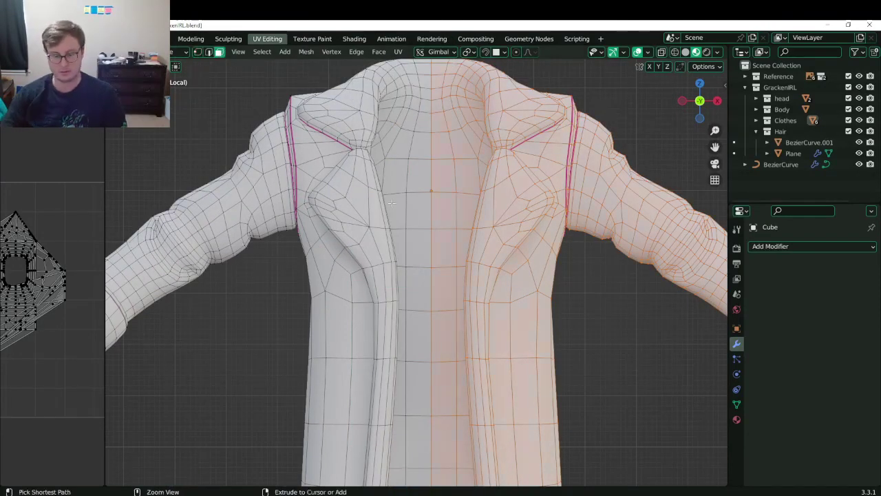
pyautogui.press('x')
pyautogui.click(392, 203)
pyautogui.scroll(-4, 385, 200)
# Add a Mirror modifier on the X axis to the half coat and reopen its mesh for editing.
pyautogui.press('Tab')
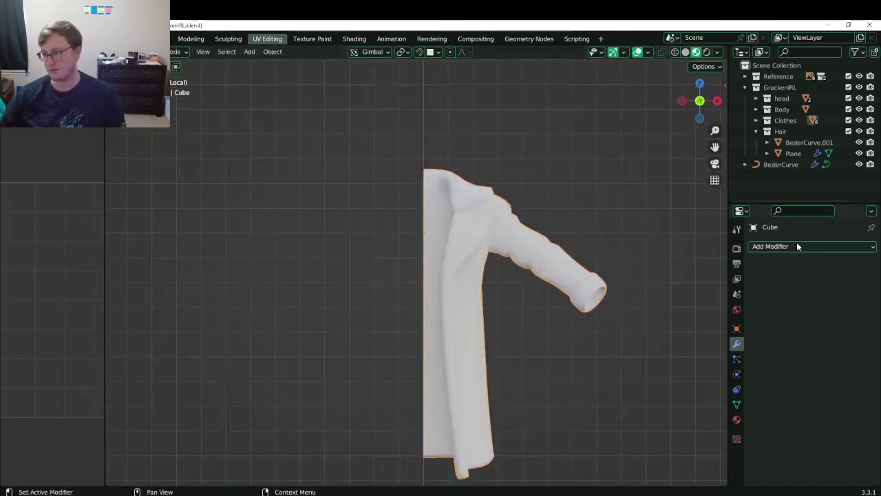
pyautogui.click(797, 245)
pyautogui.click(646, 371)
pyautogui.moveTo(432, 236); pyautogui.dragTo(393, 240, button='middle')
pyautogui.press('Tab')
pyautogui.scroll(2, 349, 249)
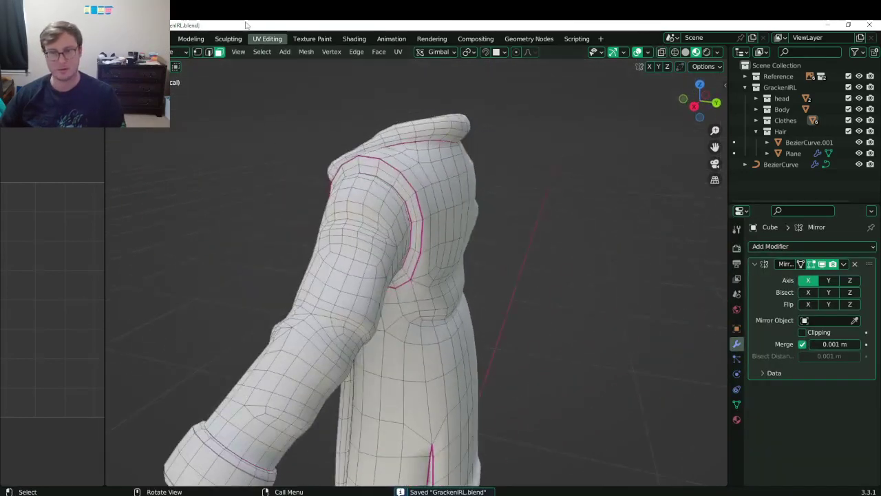
# Mark the armhole edge loop where the sleeve joins the coat body as a seam.
pyautogui.click(210, 54)
pyautogui.scroll(3, 378, 190)
pyautogui.moveTo(400, 161); pyautogui.dragTo(334, 155, button='middle')
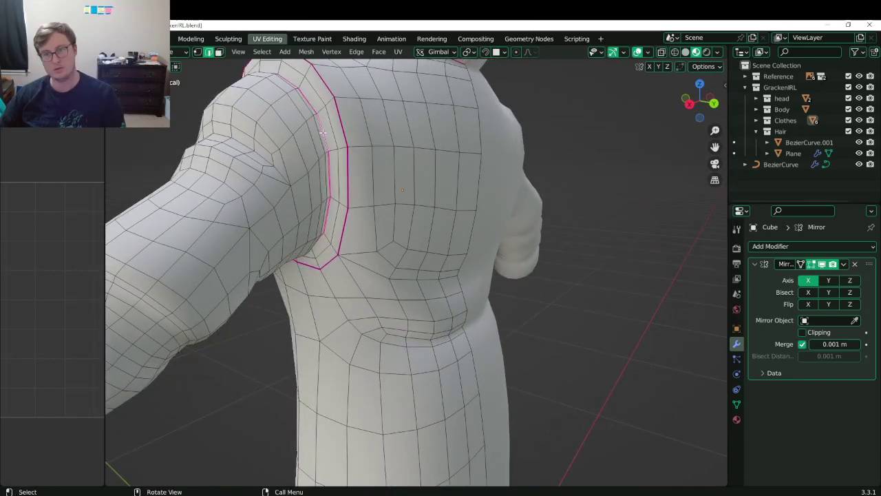
pyautogui.press('z')
pyautogui.press('Escape')
pyautogui.press('q')
pyautogui.click(325, 137)
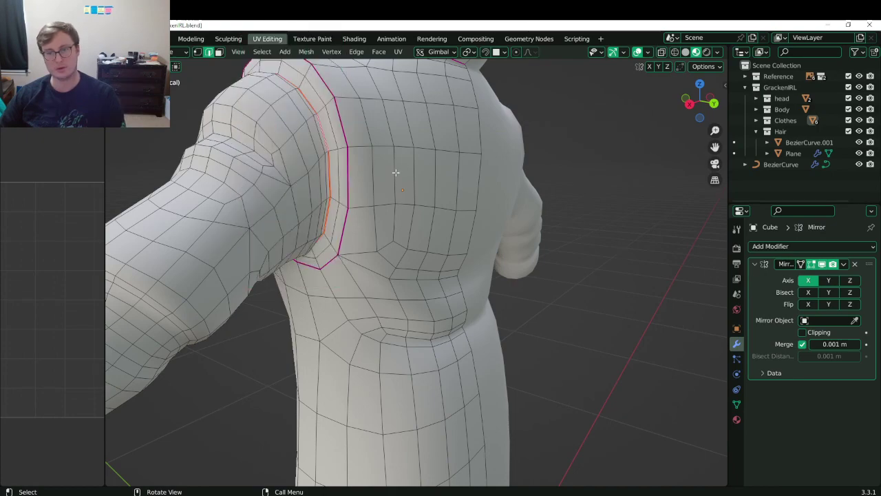
# Mark a seam along the length of the sleeve from the armhole through the inside of the cuff, and save.
pyautogui.scroll(-3, 396, 172)
pyautogui.moveTo(396, 173); pyautogui.dragTo(440, 148, button='middle')
pyautogui.scroll(-1, 430, 179)
pyautogui.moveTo(430, 179); pyautogui.dragTo(390, 272, button='middle')
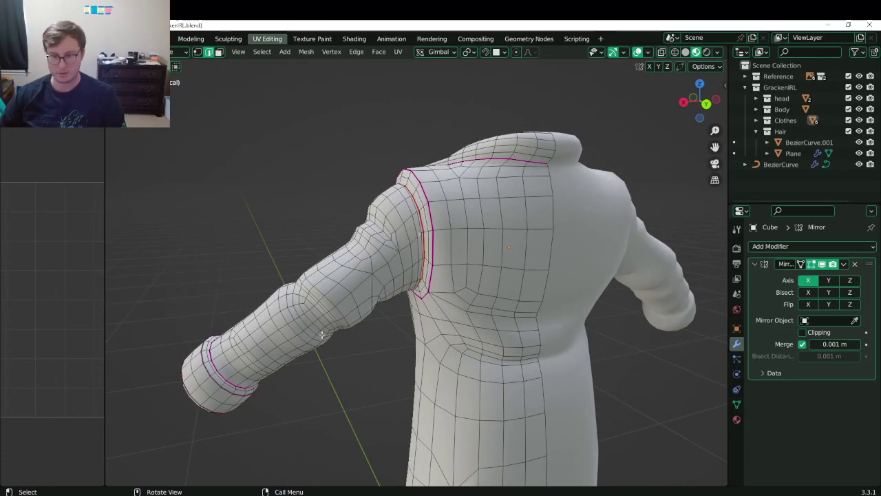
pyautogui.keyDown('ctrl'); pyautogui.click(214, 391); pyautogui.keyUp('ctrl')
pyautogui.moveTo(214, 391); pyautogui.dragTo(341, 282, button='middle')
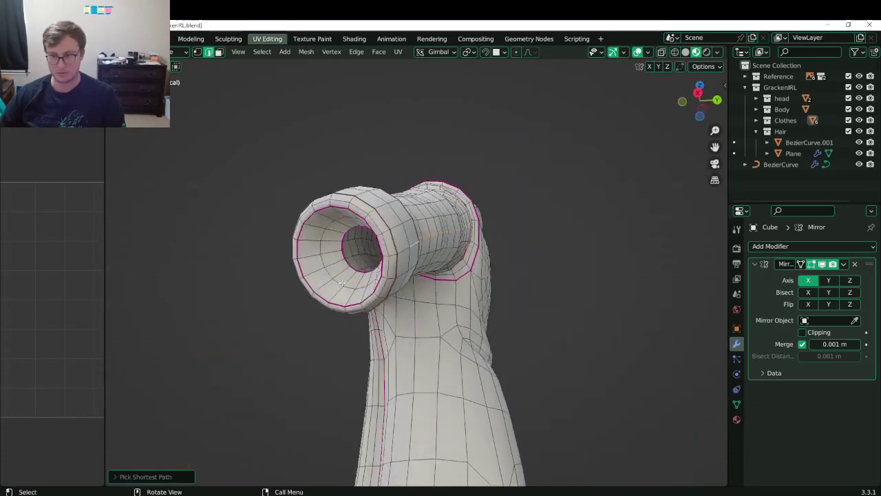
pyautogui.moveTo(404, 254); pyautogui.dragTo(421, 278, button='middle')
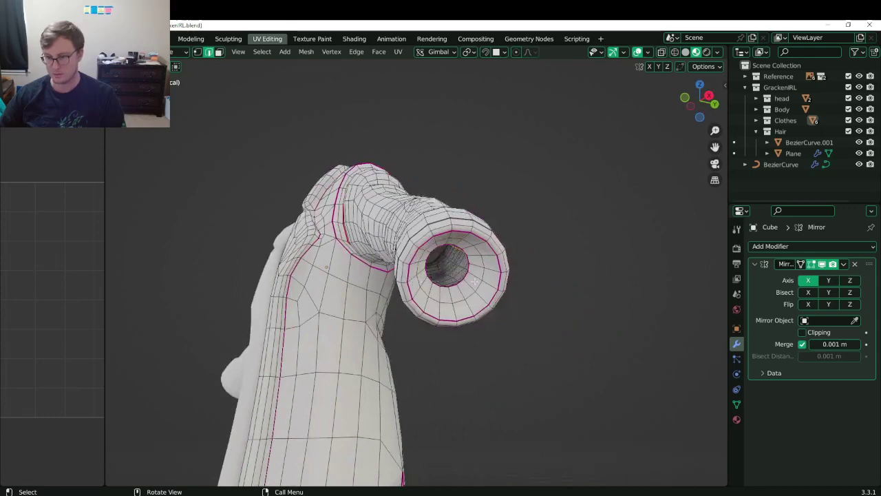
pyautogui.keyDown('ctrl'); pyautogui.click(474, 281); pyautogui.keyUp('ctrl')
pyautogui.moveTo(474, 281); pyautogui.dragTo(361, 289, button='middle')
pyautogui.press('q')
pyautogui.click(399, 275)
pyautogui.hotkey('ctrl', 's')
# Select the edges along the coat's inner hem, front opening and inner collar, and mark them as a seam.
pyautogui.keyDown('shift'); pyautogui.moveTo(447, 207); pyautogui.dragTo(393, 245, button='middle'); pyautogui.keyUp('shift')
pyautogui.scroll(1, 387, 250)
pyautogui.scroll(-2, 335, 244)
pyautogui.scroll(3, 488, 269)
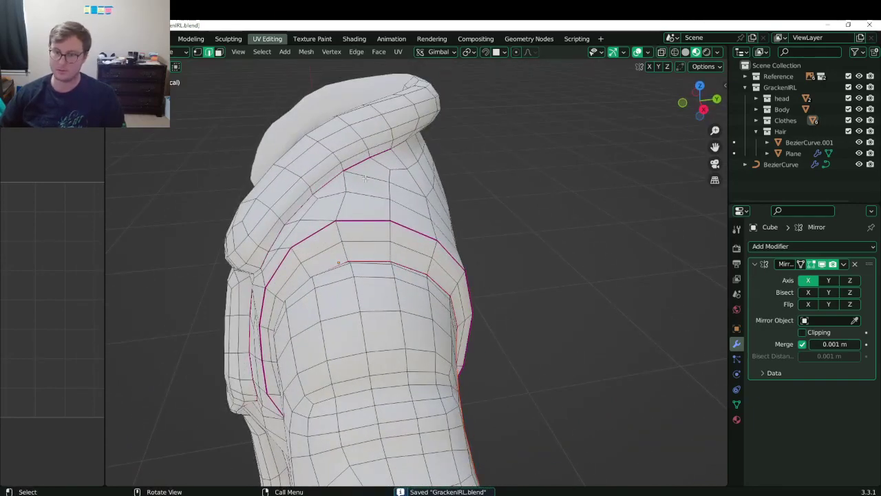
pyautogui.scroll(-4, 362, 180)
pyautogui.moveTo(362, 180); pyautogui.dragTo(515, 153, button='middle')
pyautogui.moveTo(415, 284); pyautogui.dragTo(456, 309, button='middle')
pyautogui.scroll(2, 417, 252)
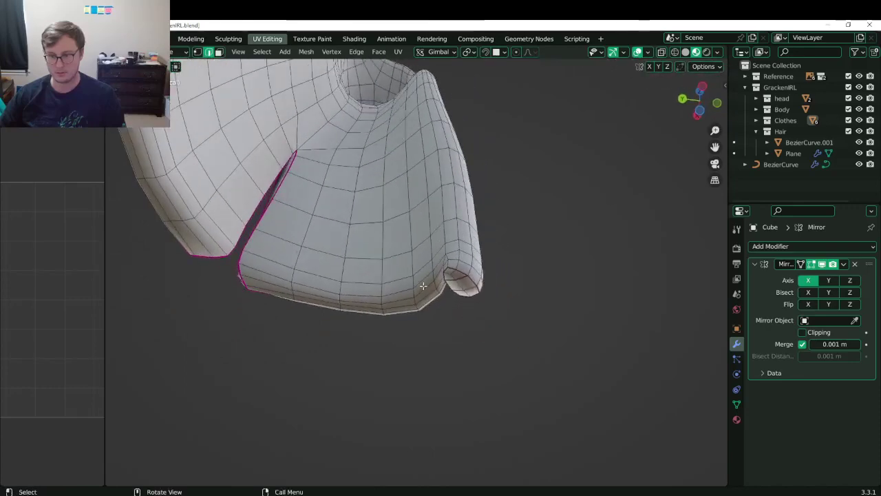
pyautogui.moveTo(422, 285); pyautogui.dragTo(539, 318, button='middle')
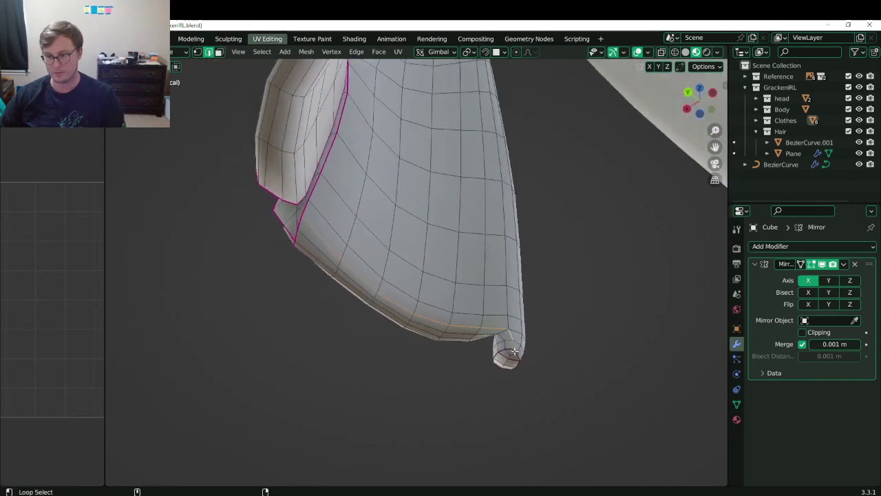
pyautogui.moveTo(515, 351)
pyautogui.mouseDown(button='middle')
pyautogui.moveTo(678, 337)
pyautogui.moveTo(521, 345)
pyautogui.mouseUp(button='middle')
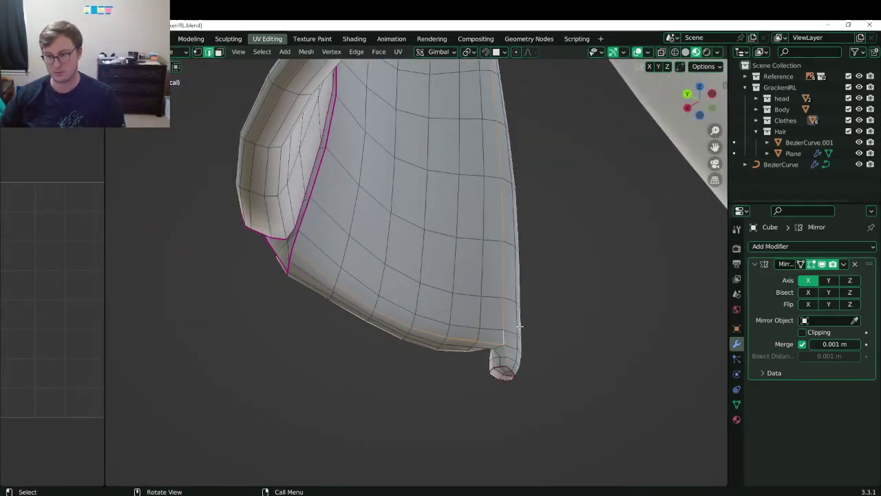
pyautogui.moveTo(516, 306); pyautogui.dragTo(413, 303, button='middle')
pyautogui.keyDown('shift'); pyautogui.moveTo(420, 207); pyautogui.dragTo(417, 358, button='middle'); pyautogui.keyUp('shift')
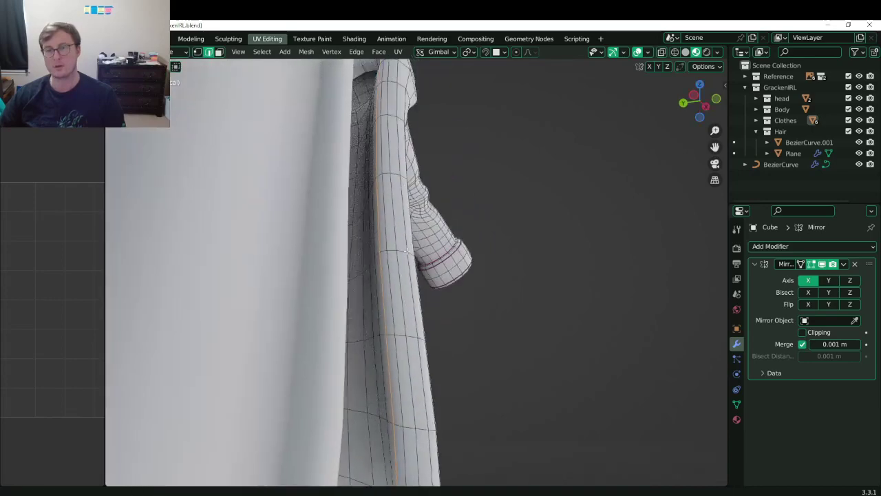
pyautogui.keyDown('shift'); pyautogui.moveTo(413, 96); pyautogui.dragTo(428, 339, button='middle'); pyautogui.keyUp('shift')
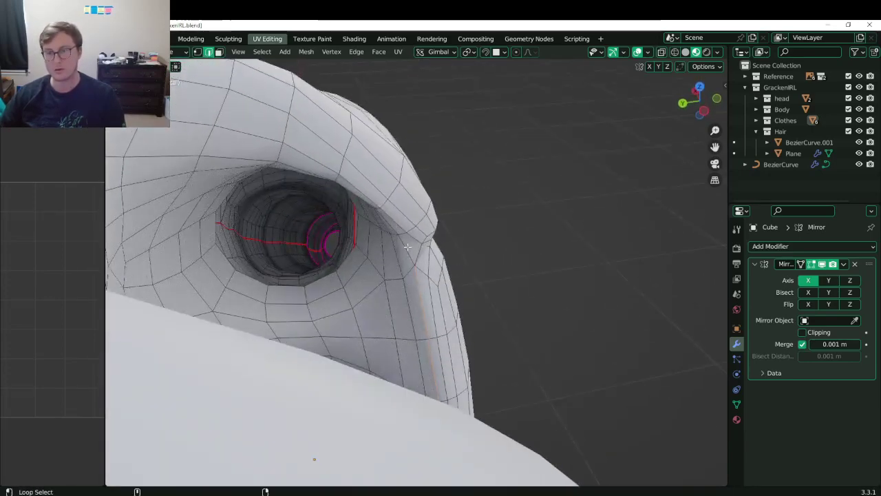
pyautogui.moveTo(425, 255); pyautogui.dragTo(384, 261, button='middle')
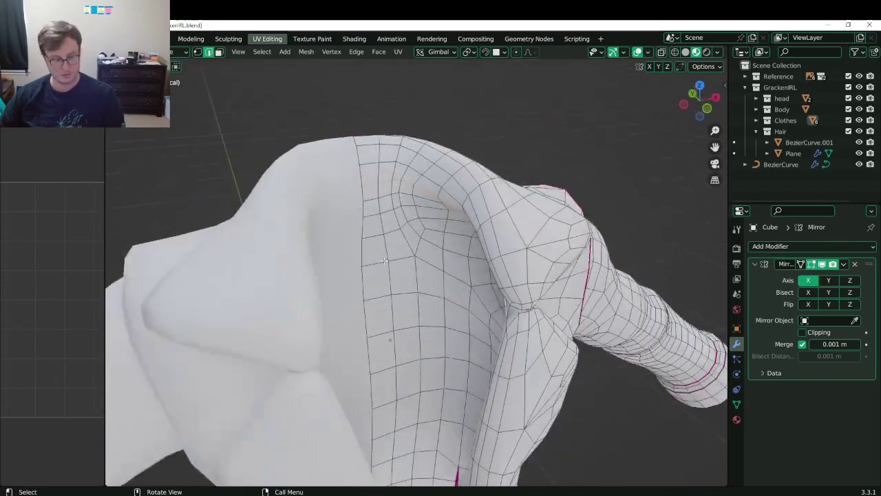
pyautogui.press('q')
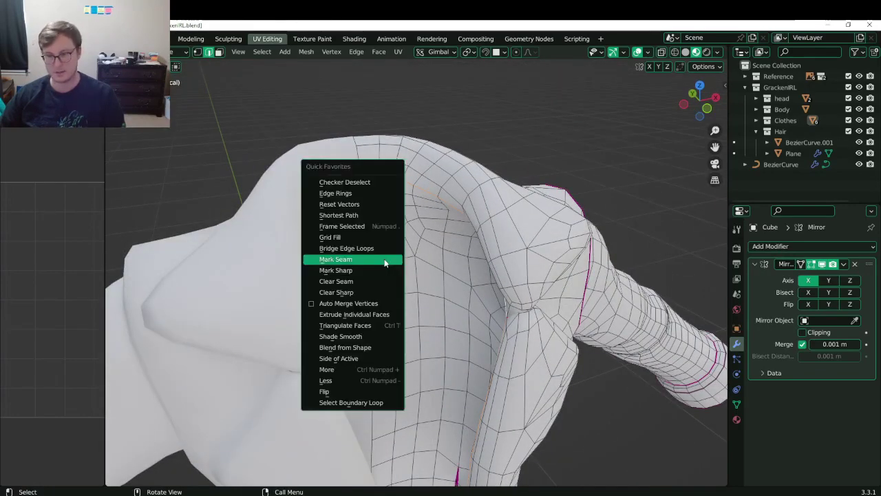
pyautogui.click(385, 263)
# Unwrap the entire coat mesh, then enlarge the UV editor and hide its sidebar.
pyautogui.scroll(-5, 413, 275)
pyautogui.keyDown('shift'); pyautogui.moveTo(496, 320); pyautogui.dragTo(444, 257, button='middle'); pyautogui.keyUp('shift')
pyautogui.press('a')
pyautogui.press('u')
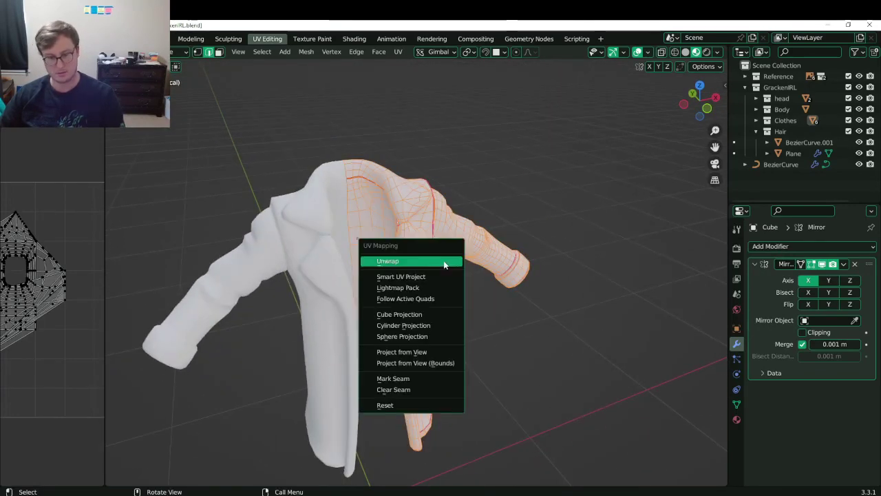
pyautogui.click(444, 261)
pyautogui.moveTo(106, 332); pyautogui.dragTo(485, 323)
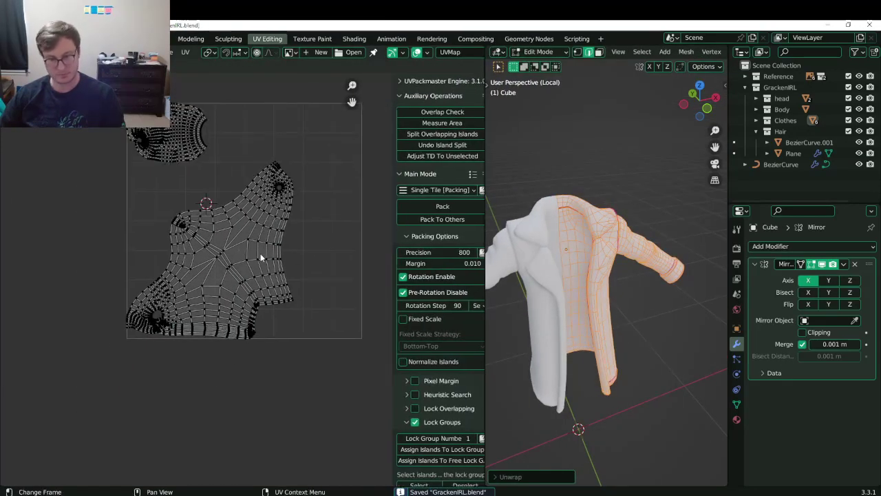
pyautogui.press('n')
pyautogui.scroll(6, 256, 298)
# Mark the inner hem edge loop on the unmarked side of the coat's vent as a seam.
pyautogui.click(609, 295)
pyautogui.moveTo(598, 298)
pyautogui.mouseDown(button='middle')
pyautogui.moveTo(601, 287)
pyautogui.moveTo(640, 291)
pyautogui.moveTo(547, 293)
pyautogui.moveTo(636, 304)
pyautogui.moveTo(621, 305)
pyautogui.moveTo(654, 335)
pyautogui.moveTo(615, 355)
pyautogui.moveTo(584, 299)
pyautogui.moveTo(662, 305)
pyautogui.moveTo(666, 287)
pyautogui.moveTo(554, 314)
pyautogui.moveTo(693, 324)
pyautogui.mouseUp(button='middle')
pyautogui.hotkey('shift', 'z')
pyautogui.press('a')
pyautogui.hotkey('alt', 'a')
pyautogui.hotkey('shift', 'z')
pyautogui.moveTo(562, 297); pyautogui.dragTo(578, 285, button='middle')
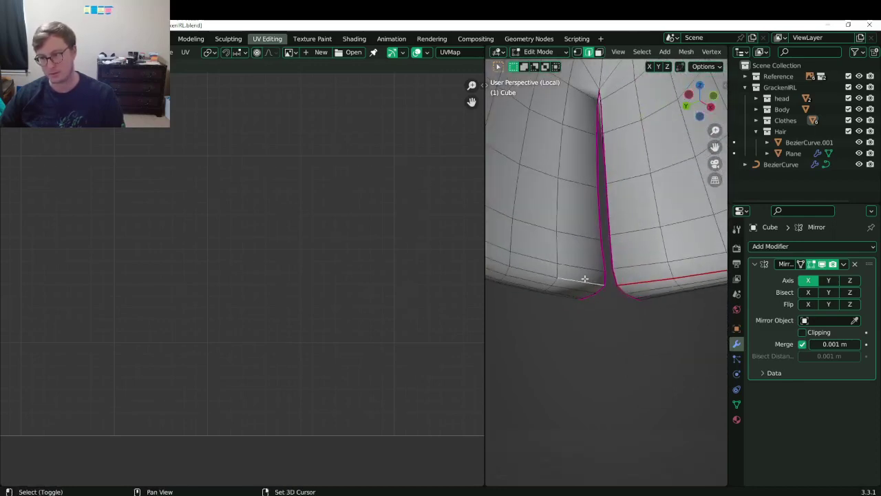
pyautogui.keyDown('alt'); pyautogui.click(585, 276); pyautogui.keyUp('alt')
pyautogui.keyDown('alt'); pyautogui.click(601, 273); pyautogui.keyUp('alt')
pyautogui.press('q')
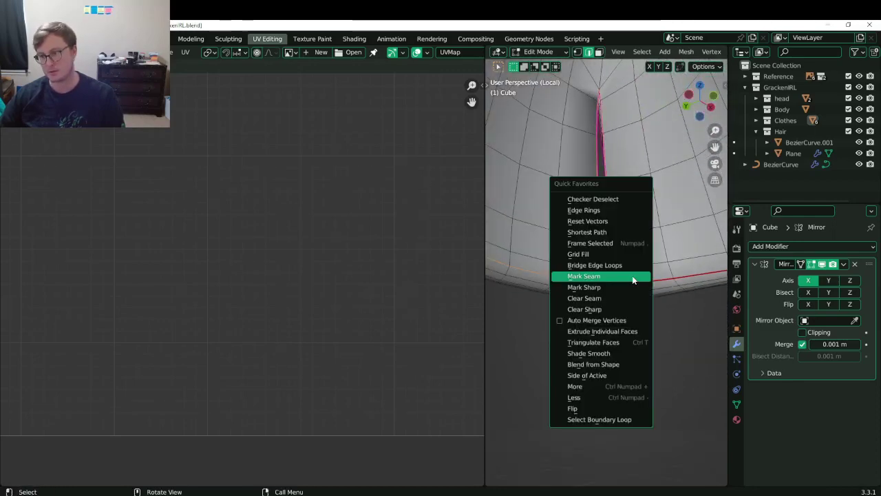
pyautogui.click(632, 272)
# Unwrap the whole coat again with the added hem seam.
pyautogui.scroll(-3, 632, 273)
pyautogui.press('a')
pyautogui.press('u')
pyautogui.click(630, 272)
pyautogui.scroll(-3, 284, 222)
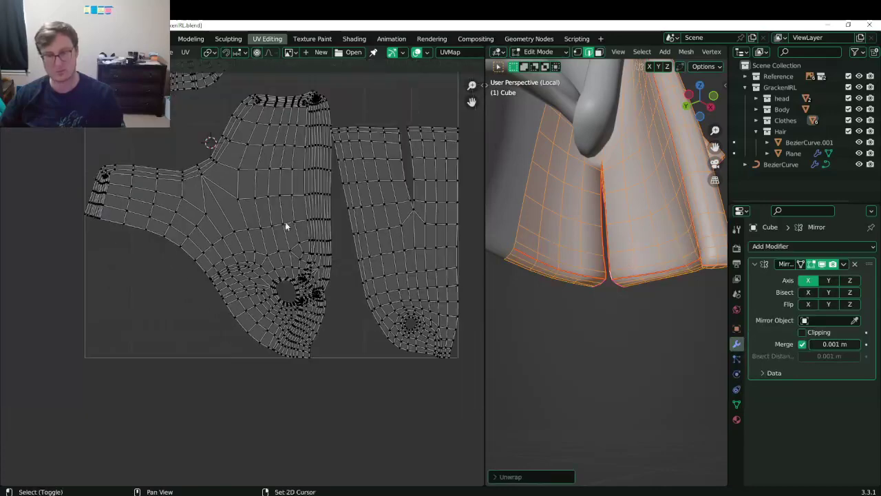
# Save the file and widen the UV editor to get more room for the coat's UV islands.
pyautogui.keyDown('shift'); pyautogui.moveTo(285, 222); pyautogui.dragTo(273, 280, button='middle'); pyautogui.keyUp('shift')
pyautogui.hotkey('ctrl', 's')
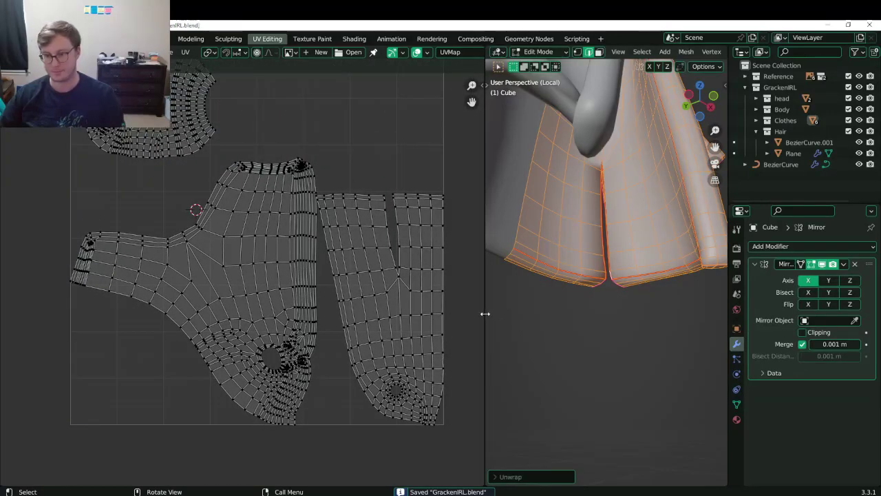
pyautogui.moveTo(485, 314); pyautogui.dragTo(597, 310)
pyautogui.keyDown('shift'); pyautogui.moveTo(445, 287); pyautogui.dragTo(435, 310, button='middle'); pyautogui.keyUp('shift')
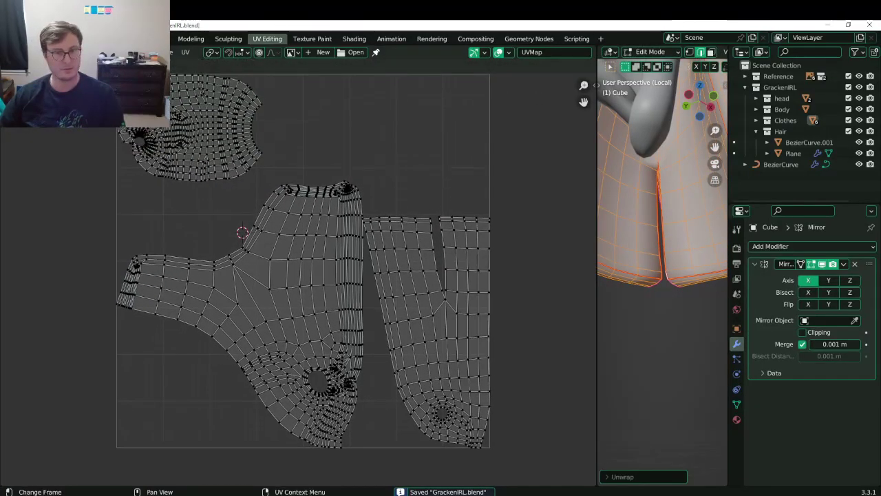
pyautogui.scroll(8, 231, 251)
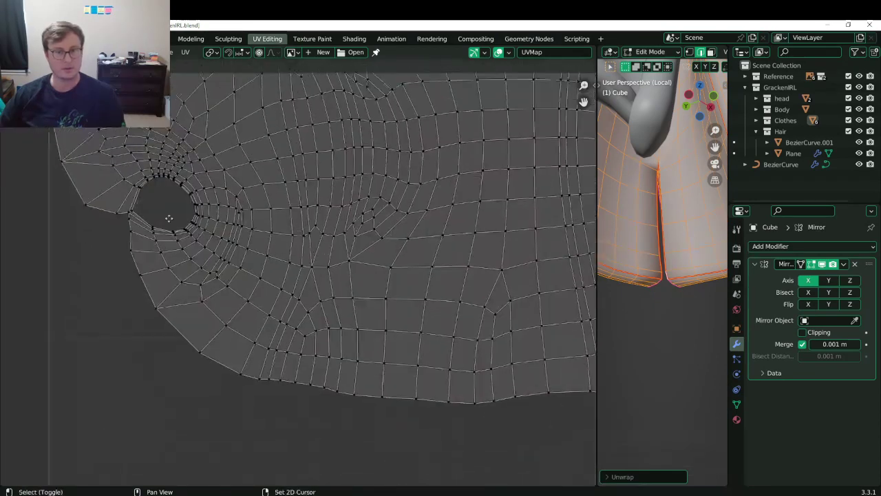
pyautogui.press('a')
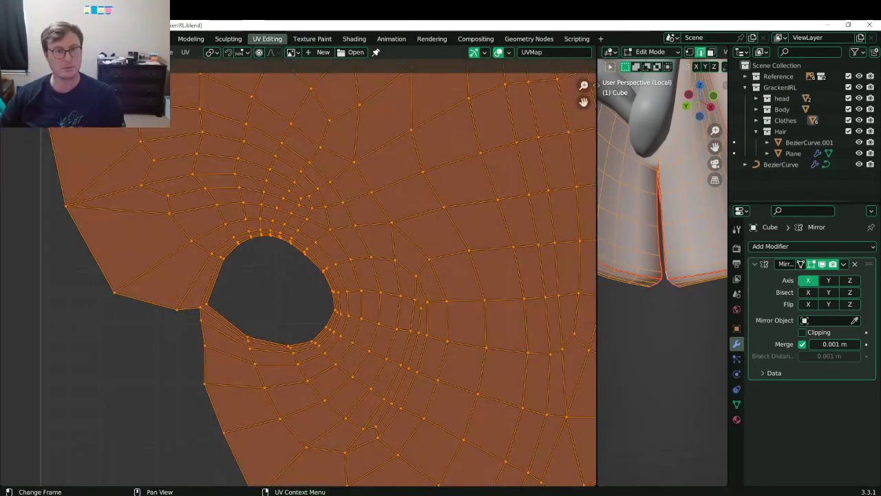
pyautogui.click(204, 304)
pyautogui.press('g')
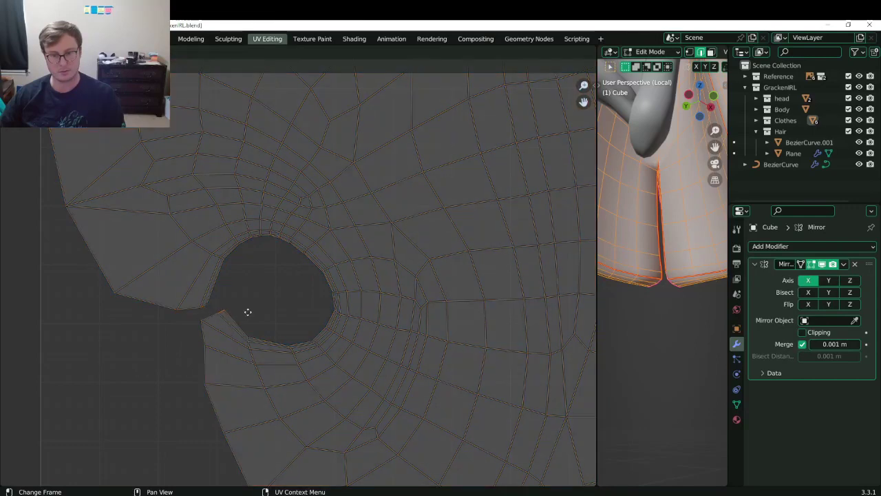
pyautogui.press('Escape')
# Unwrap all of the coat's UVs again and save the file.
pyautogui.press('a')
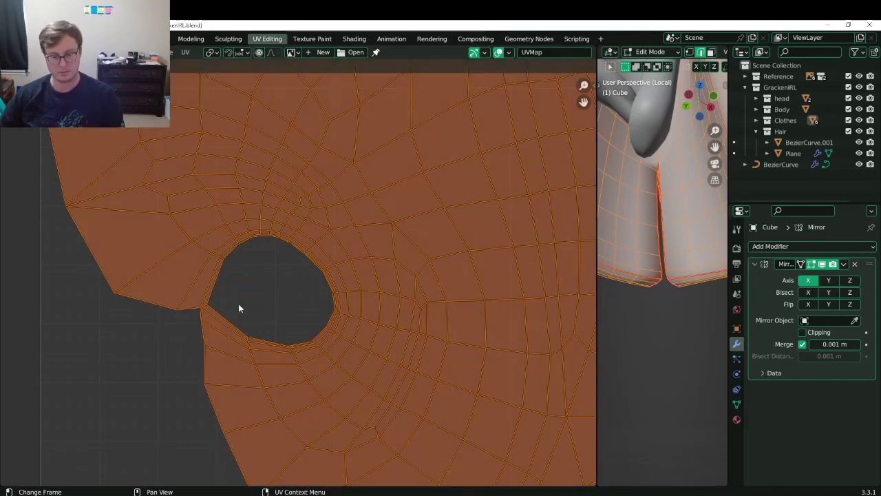
pyautogui.press('u')
pyautogui.click(238, 303)
pyautogui.scroll(-6, 344, 266)
pyautogui.keyDown('shift'); pyautogui.moveTo(448, 291); pyautogui.dragTo(277, 207, button='middle'); pyautogui.keyUp('shift')
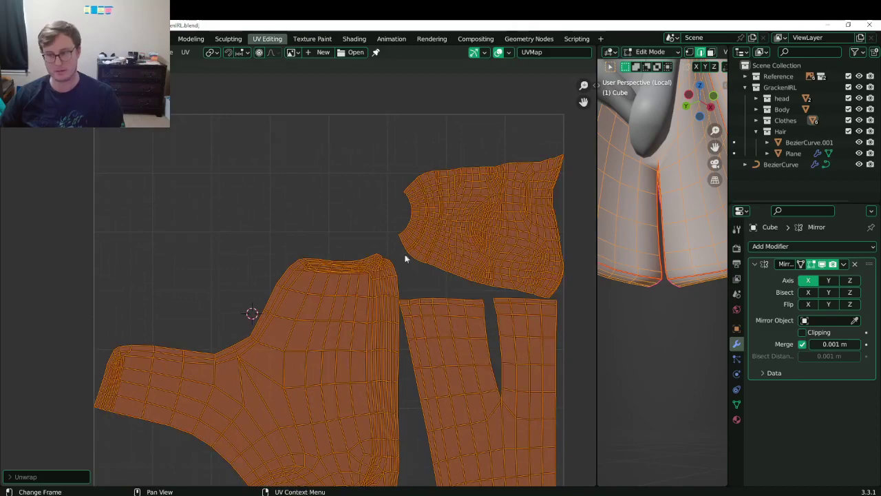
pyautogui.hotkey('ctrl', 's')
# Select the face loop at the sleeve island's curved narrow end, grow it through the neighbouring regular rows, and pin those UVs.
pyautogui.moveTo(473, 241); pyautogui.dragTo(282, 233, button='middle')
pyautogui.scroll(4, 279, 225)
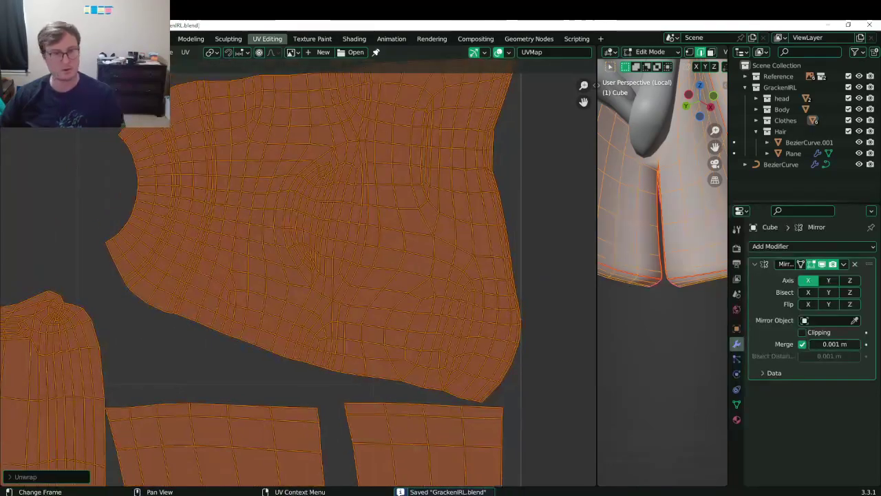
pyautogui.press('3')
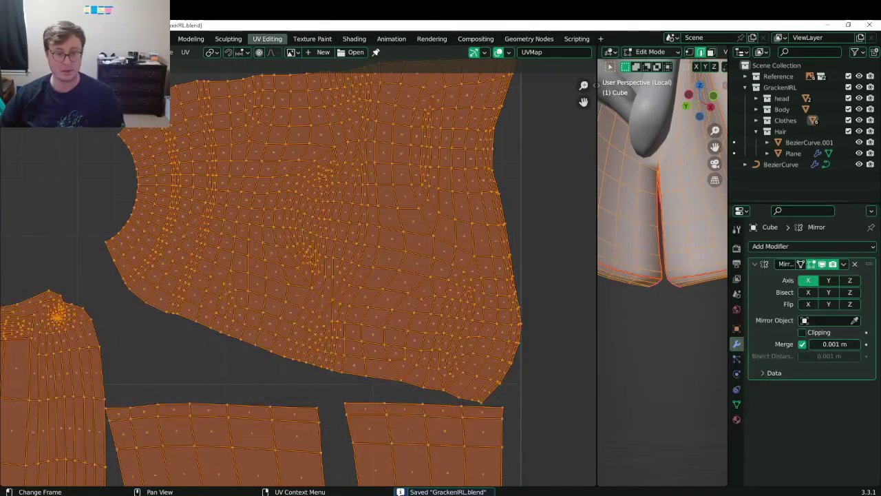
pyautogui.click(147, 183)
pyautogui.keyDown('alt'); pyautogui.click(148, 184); pyautogui.keyUp('alt')
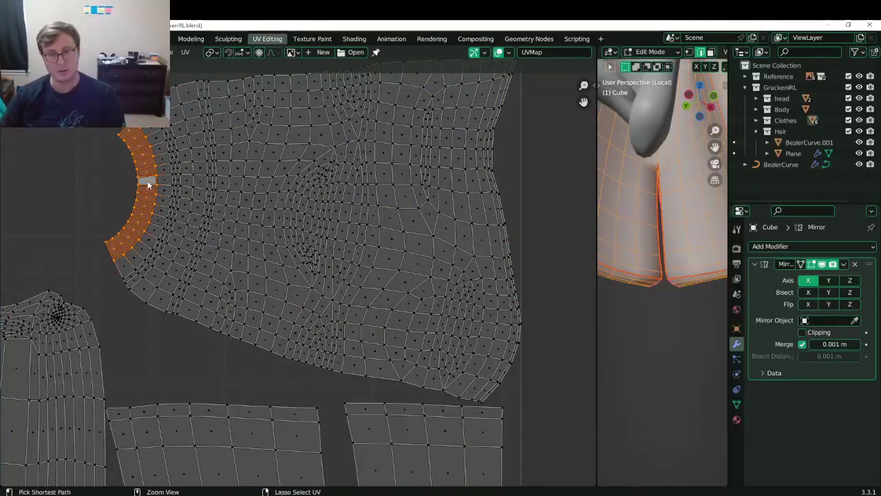
pyautogui.press('ctrl+KP_Add')
pyautogui.press('ctrl+KP_Add')
pyautogui.press('ctrl+KP_Add')
pyautogui.press('ctrl+KP_Add')
pyautogui.press('ctrl+KP_Add')
pyautogui.press('ctrl+KP_Add')
pyautogui.press('ctrl+KP_Add')
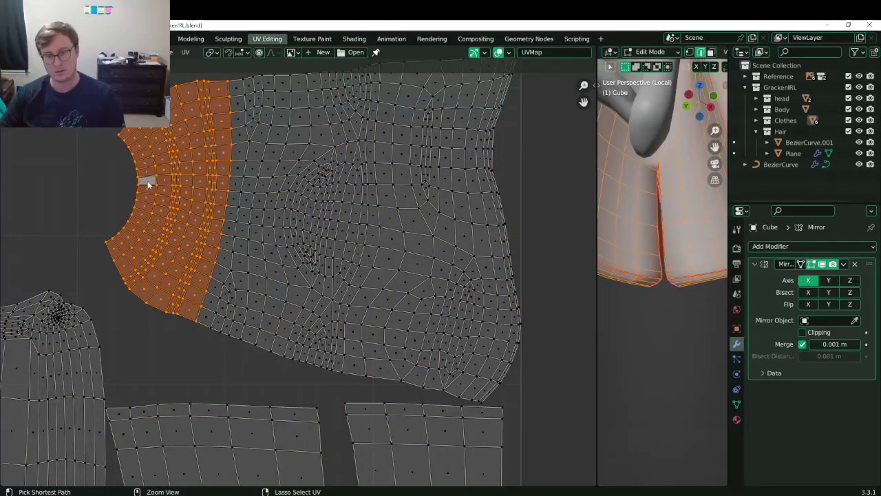
pyautogui.press('ctrl+KP_Add')
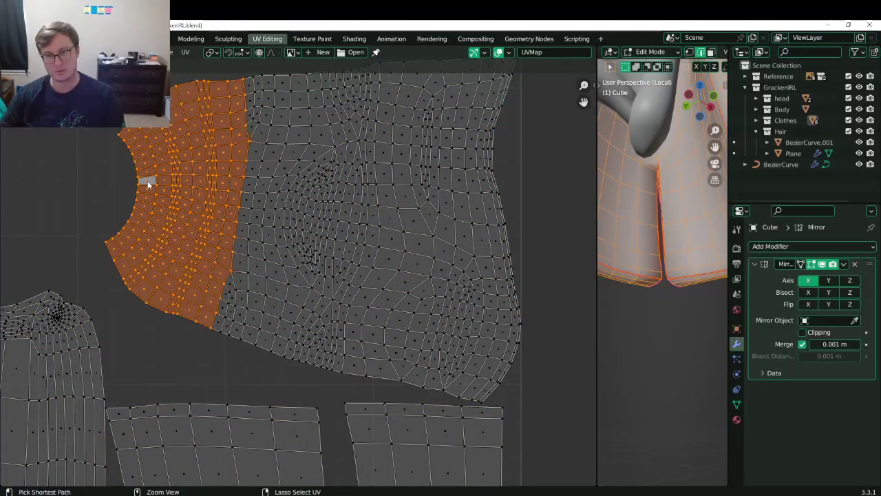
pyautogui.press('ctrl+KP_Subtract')
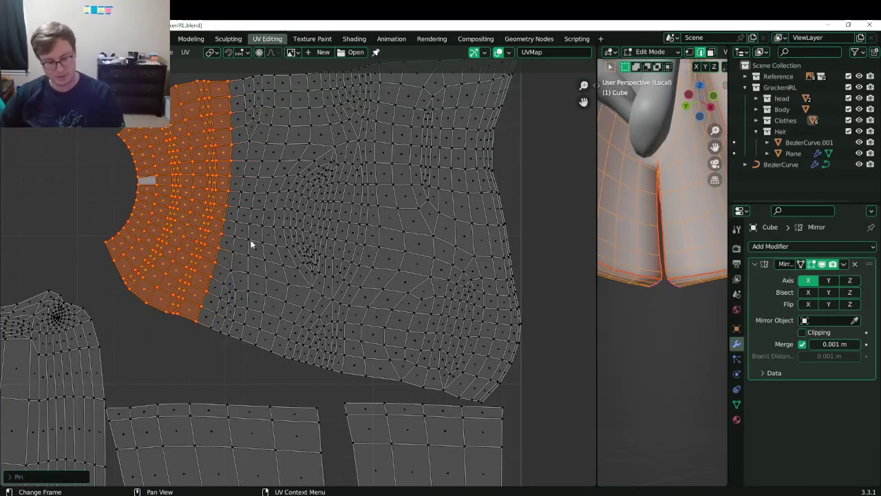
# Straighten the selected sleeve UVs into a rectangular grid with UV Toolkit, reposition them, and save the file.
pyautogui.press('n')
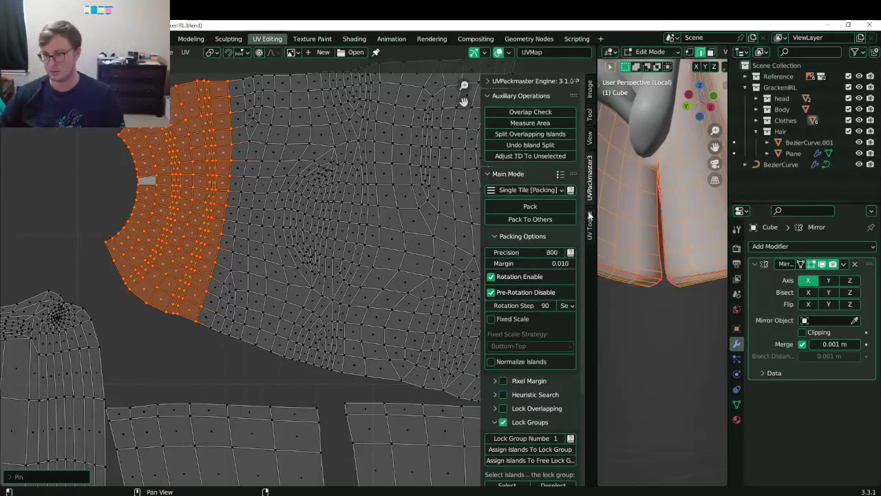
pyautogui.click(589, 223)
pyautogui.click(509, 382)
pyautogui.scroll(-3, 311, 283)
pyautogui.press('g')
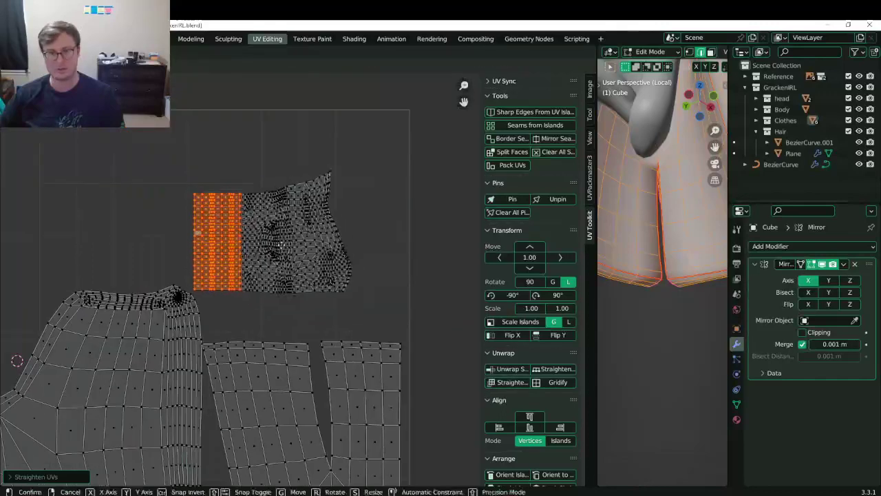
pyautogui.click(274, 265)
pyautogui.keyDown('shift'); pyautogui.moveTo(273, 265); pyautogui.dragTo(258, 317, button='middle'); pyautogui.keyUp('shift')
pyautogui.scroll(3, 259, 316)
pyautogui.hotkey('ctrl', 's')
pyautogui.keyDown('shift'); pyautogui.moveTo(240, 244); pyautogui.dragTo(261, 291, button='middle'); pyautogui.keyUp('shift')
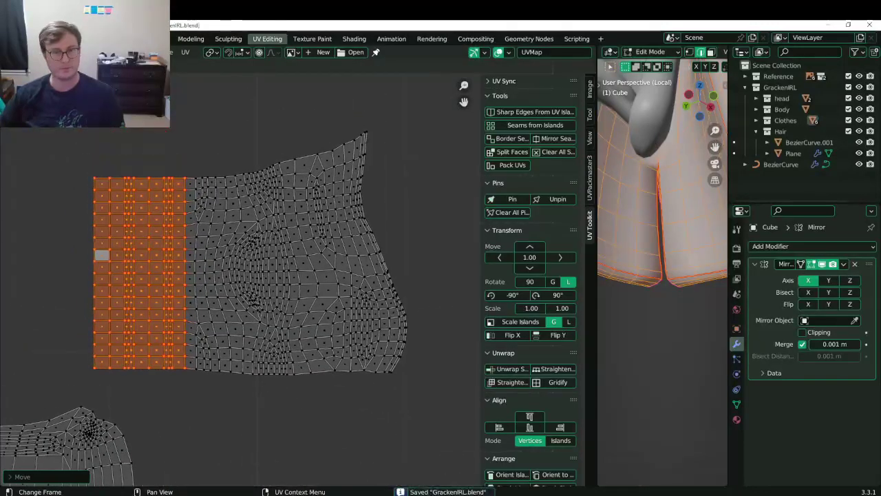
# Place the 2D cursor on the straightened grid's upper outer corner vertex, select the upper border loop, and set the pivot point to 2D Cursor.
pyautogui.click(90, 174)
pyautogui.hotkey('shift', 's')
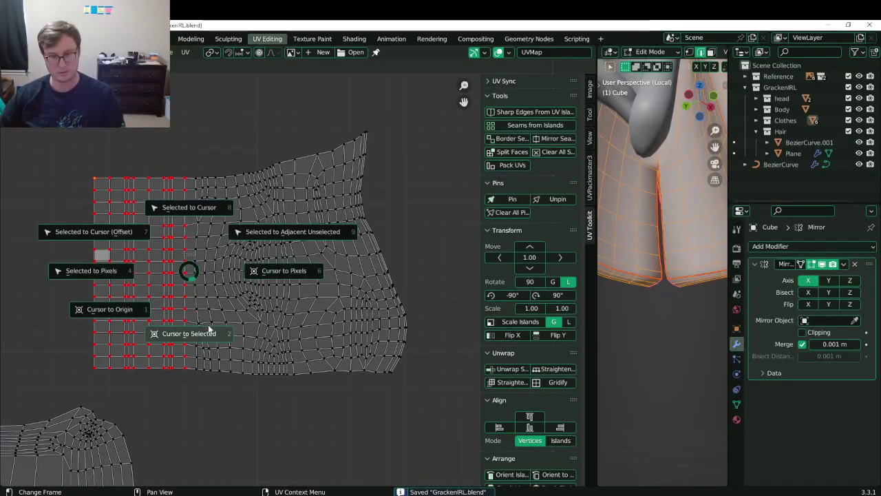
pyautogui.click(209, 329)
pyautogui.keyDown('alt'); pyautogui.click(187, 166); pyautogui.keyUp('alt')
pyautogui.press('.')
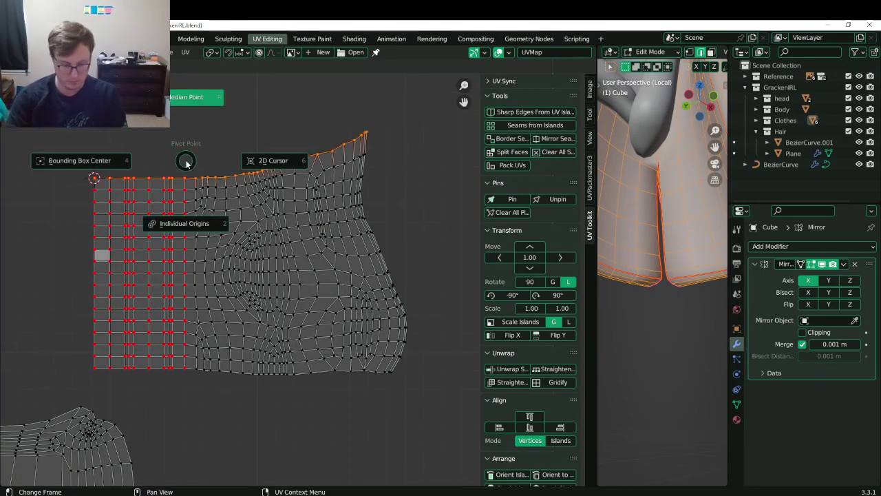
pyautogui.press('6')
# Pin the vertices along the sleeve island's upper and lower border loops.
pyautogui.press('s')
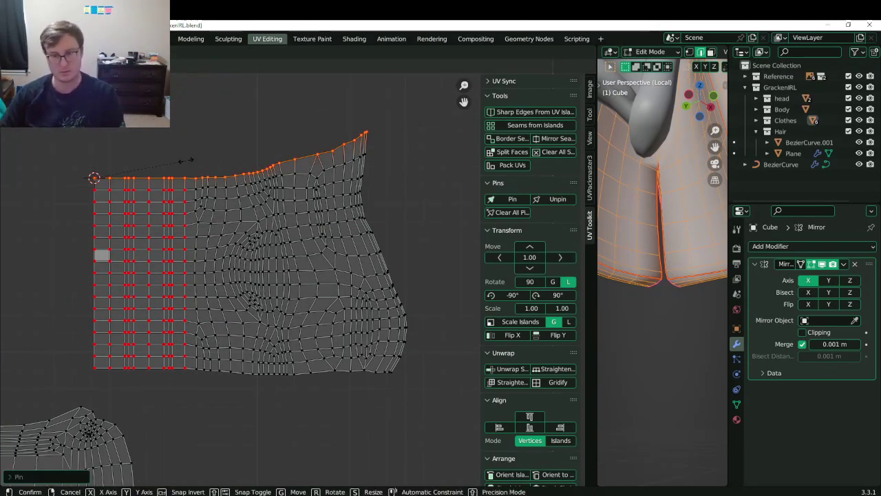
pyautogui.rightClick(185, 161)
pyautogui.keyDown('alt'); pyautogui.click(261, 381); pyautogui.keyUp('alt')
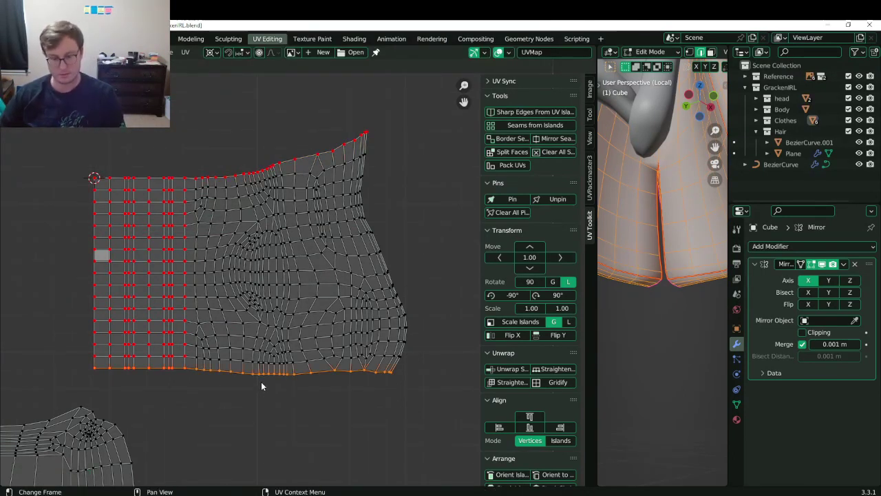
pyautogui.click(205, 140)
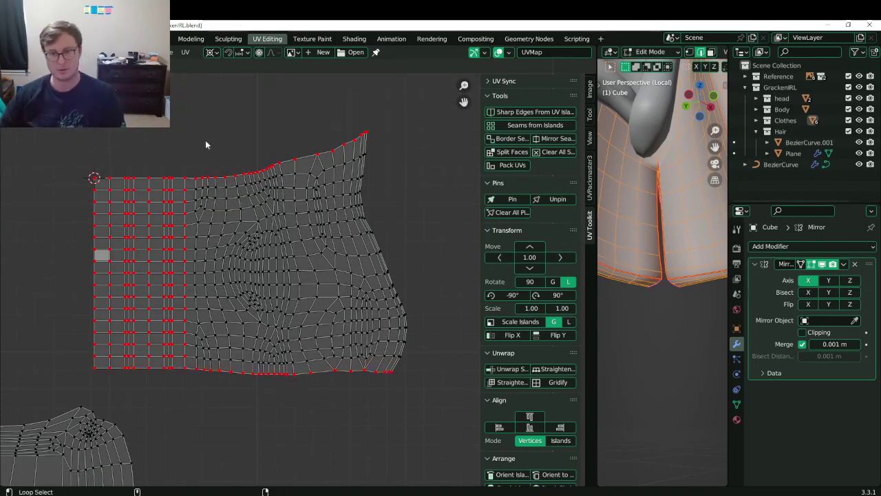
# Flatten the sleeve island's upper border loop by scaling it to 0 on Y.
pyautogui.keyDown('alt'); pyautogui.click(206, 140); pyautogui.keyUp('alt')
pyautogui.press('s')
pyautogui.press('y')
pyautogui.press('0')
pyautogui.press('Return')
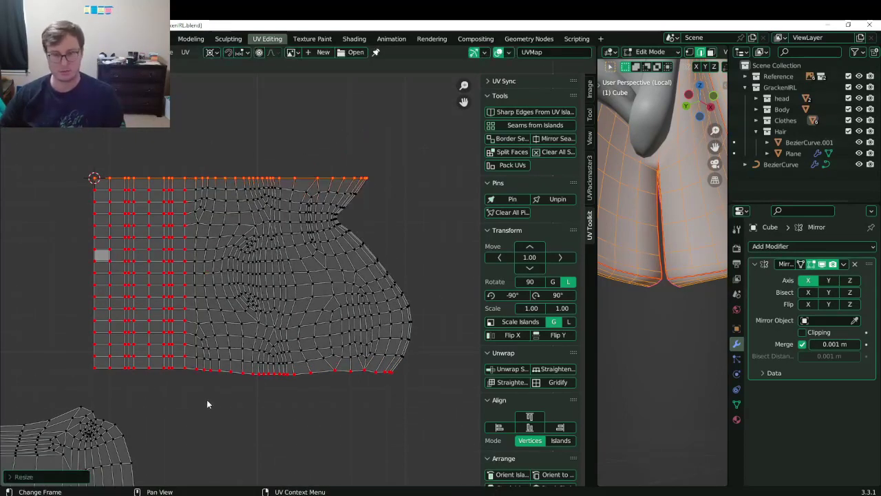
# Move the 2D cursor to the sleeve island's lower border, flatten that border loop by scaling it to 0 on Y, and save.
pyautogui.keyDown('alt'); pyautogui.click(173, 375); pyautogui.keyUp('alt')
pyautogui.hotkey('shift', 's')
pyautogui.click(186, 441)
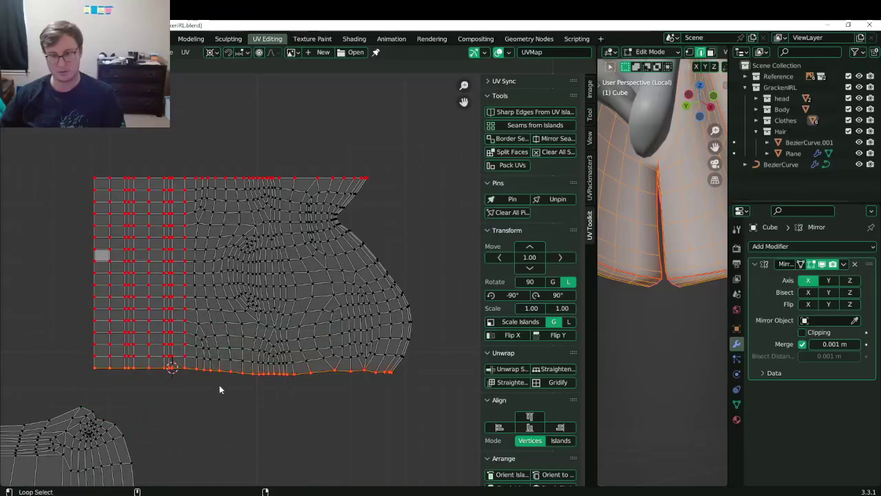
pyautogui.press('s')
pyautogui.press('y')
pyautogui.press('0')
pyautogui.press('Return')
pyautogui.hotkey('ctrl', 's')
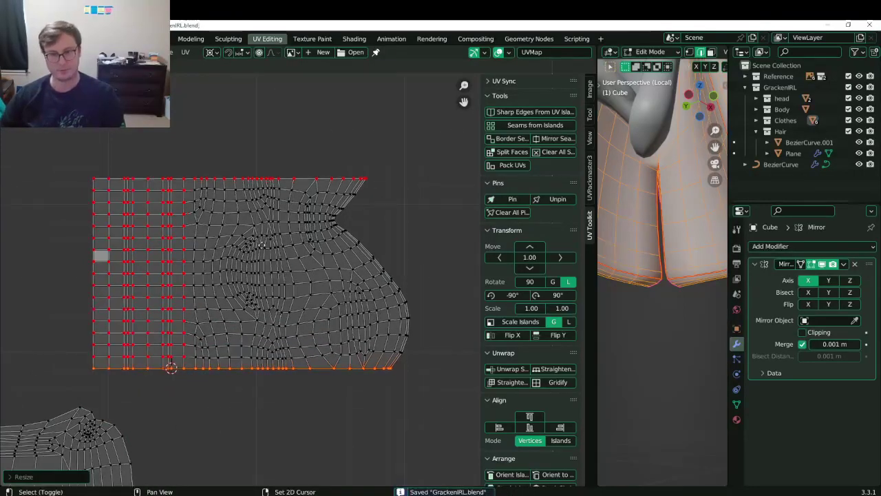
# Set the pivot point to Median Point and align the first opposite pair of border vertices beyond the straightened grid in X by scaling.
pyautogui.moveTo(245, 285); pyautogui.dragTo(243, 301, button='middle')
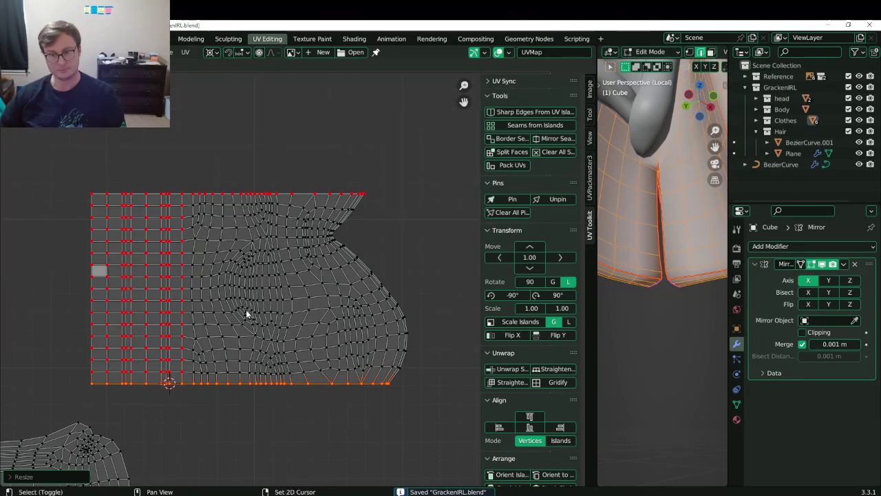
pyautogui.click(183, 193)
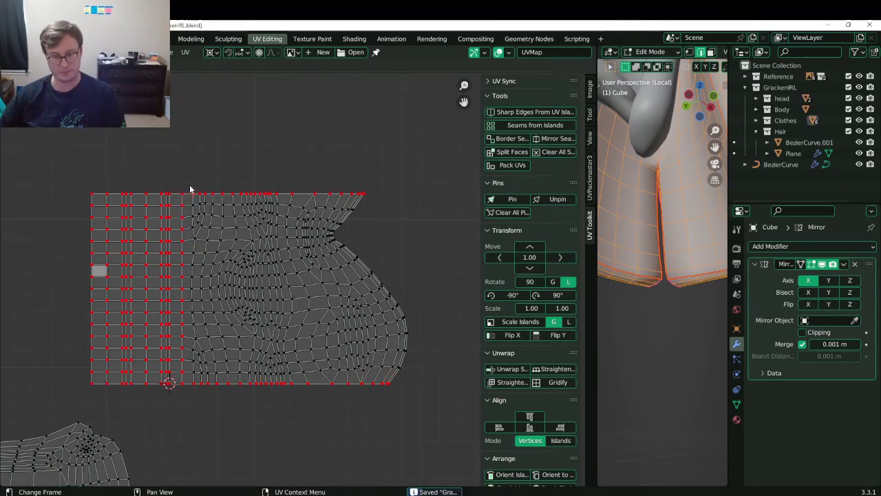
pyautogui.press('.')
pyautogui.press('m')
pyautogui.scroll(2, 190, 185)
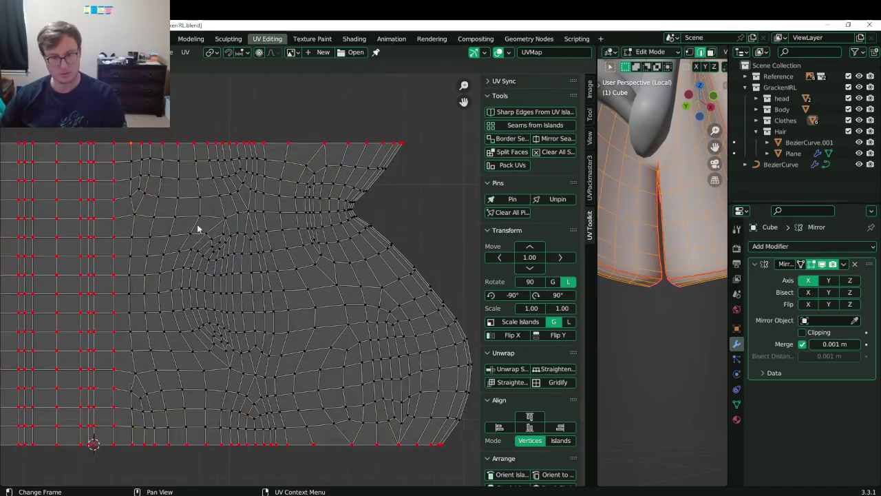
pyautogui.press('s')
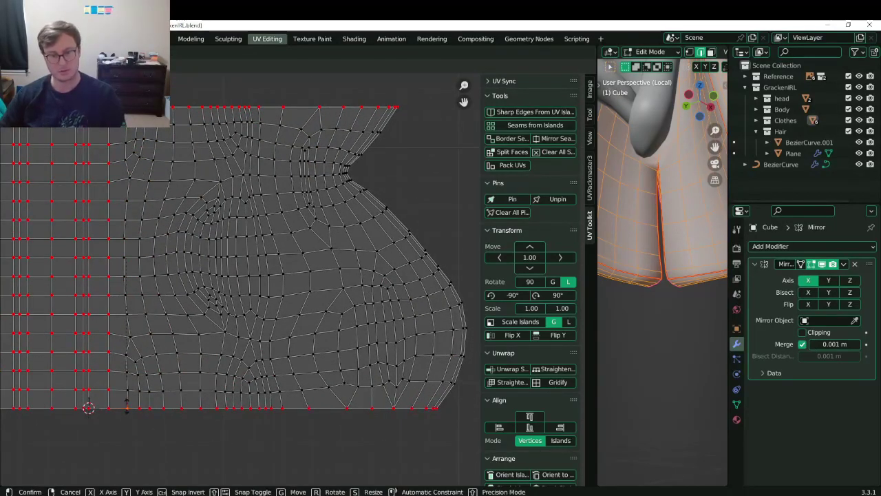
pyautogui.press('Return')
# Align the next opposite pairs of upper and lower border vertices in X, beyond the straightened grid, by repeating the zero X scale.
pyautogui.keyDown('shift'); pyautogui.click(139, 408); pyautogui.keyUp('shift')
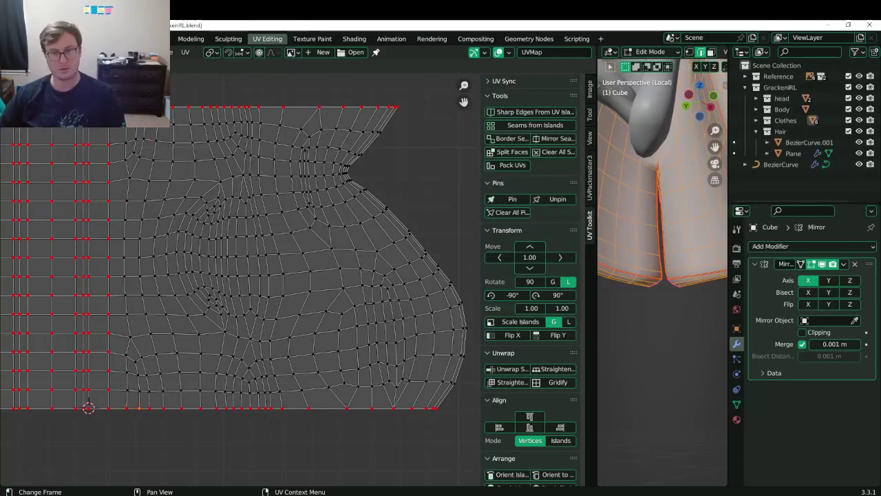
pyautogui.keyDown('shift'); pyautogui.click(184, 411); pyautogui.keyUp('shift')
pyautogui.hotkey('shift', 'r')
pyautogui.click(198, 412)
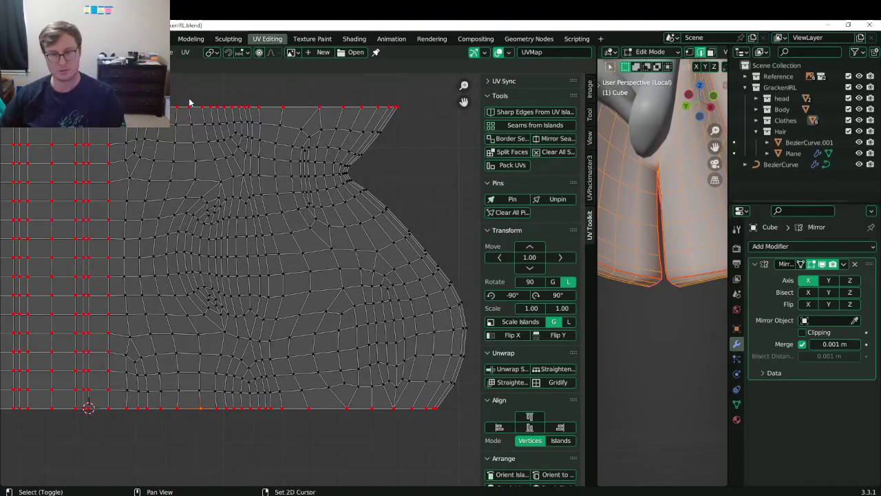
pyautogui.keyDown('shift'); pyautogui.click(189, 103); pyautogui.keyUp('shift')
pyautogui.hotkey('shift', 'r')
pyautogui.keyDown('shift'); pyautogui.click(210, 408); pyautogui.keyUp('shift')
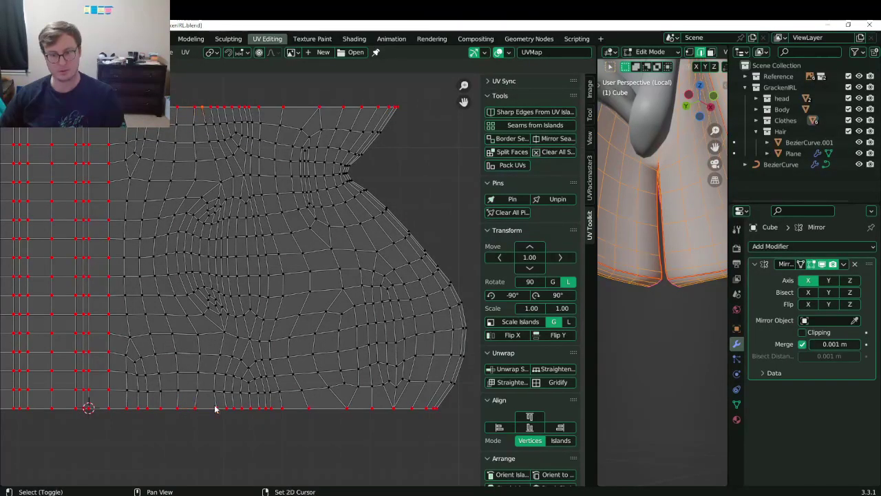
pyautogui.click(228, 407)
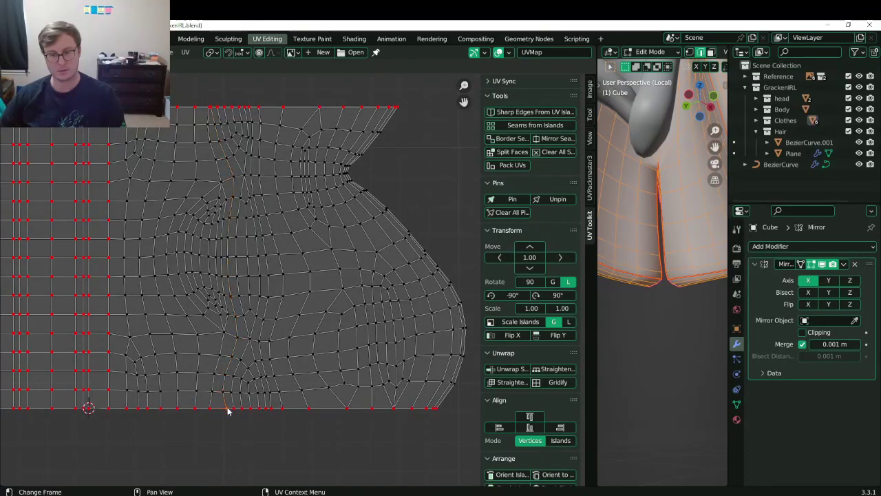
pyautogui.press('g')
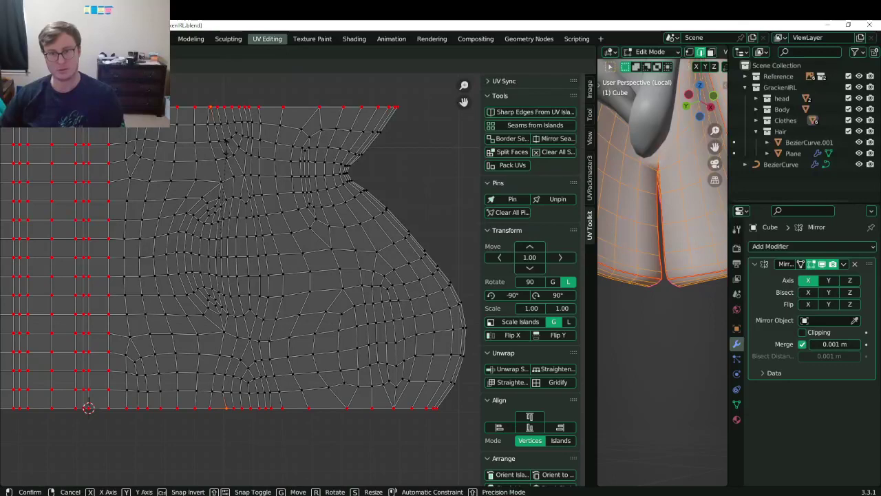
pyautogui.rightClick(243, 156)
pyautogui.press('g')
pyautogui.rightClick(243, 156)
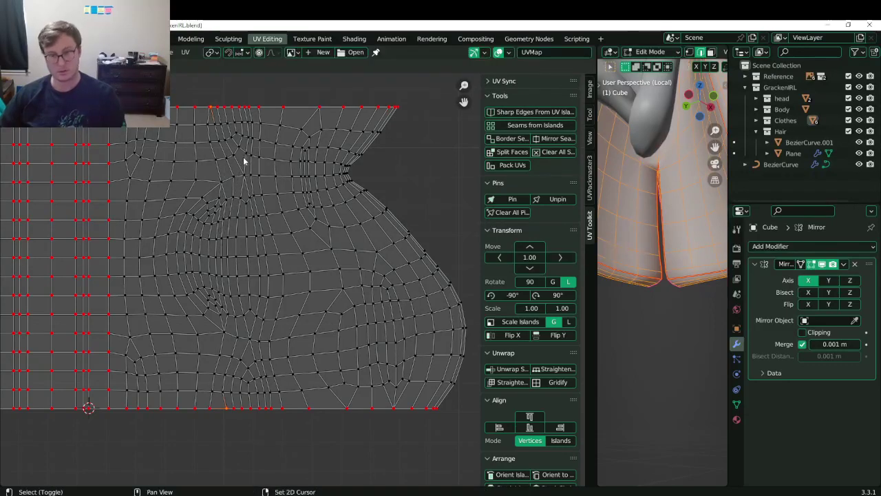
# Align the opposite border vertices of the closely spaced columns mid-sleeve in X, pair by pair, by repeating the scale.
pyautogui.click(232, 407)
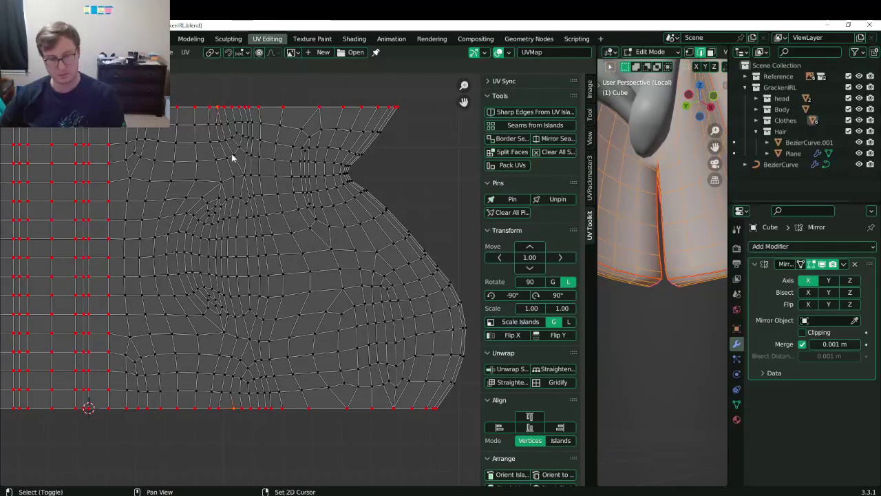
pyautogui.keyDown('shift'); pyautogui.click(224, 108); pyautogui.keyUp('shift')
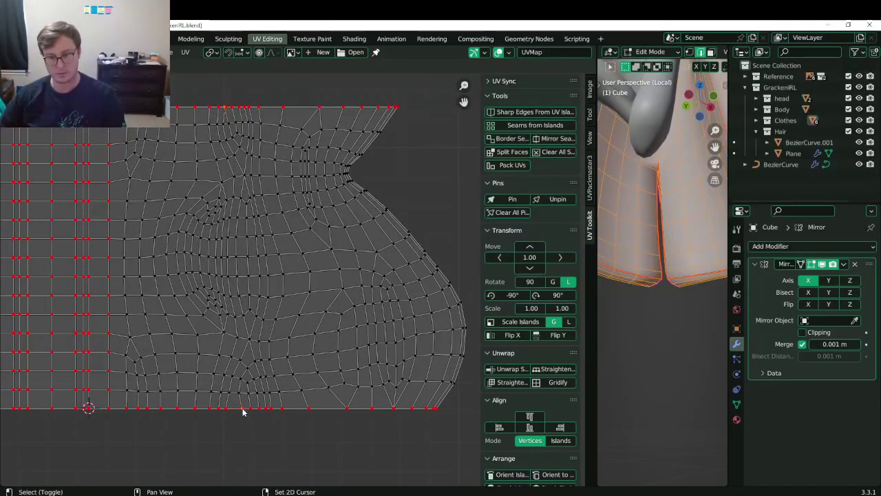
pyautogui.hotkey('shift', 'w')
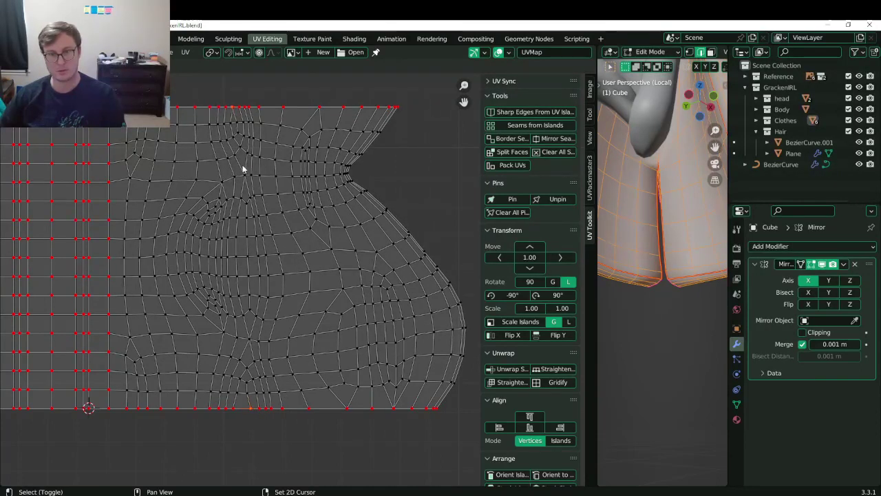
pyautogui.hotkey('shift', 'r')
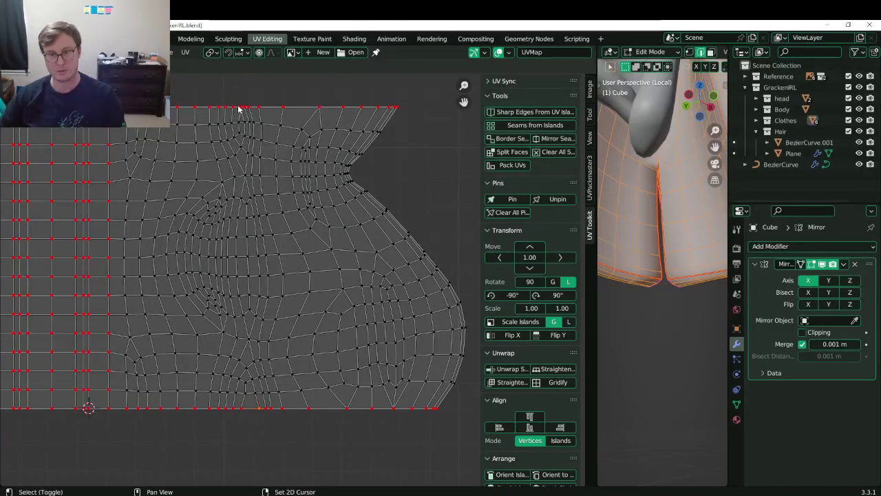
pyautogui.keyDown('alt'); pyautogui.keyDown('shift'); pyautogui.click(253, 151); pyautogui.keyUp('shift'); pyautogui.keyUp('alt')
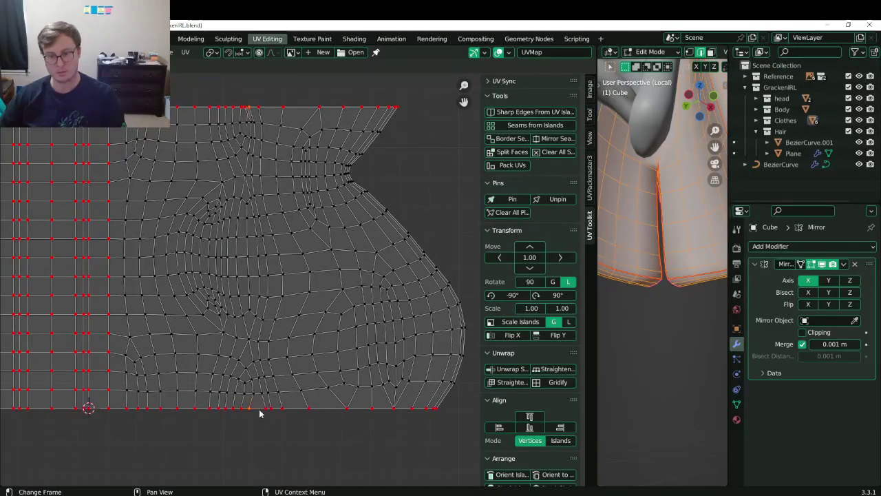
pyautogui.keyDown('alt'); pyautogui.keyDown('shift'); pyautogui.click(264, 407); pyautogui.keyUp('shift'); pyautogui.keyUp('alt')
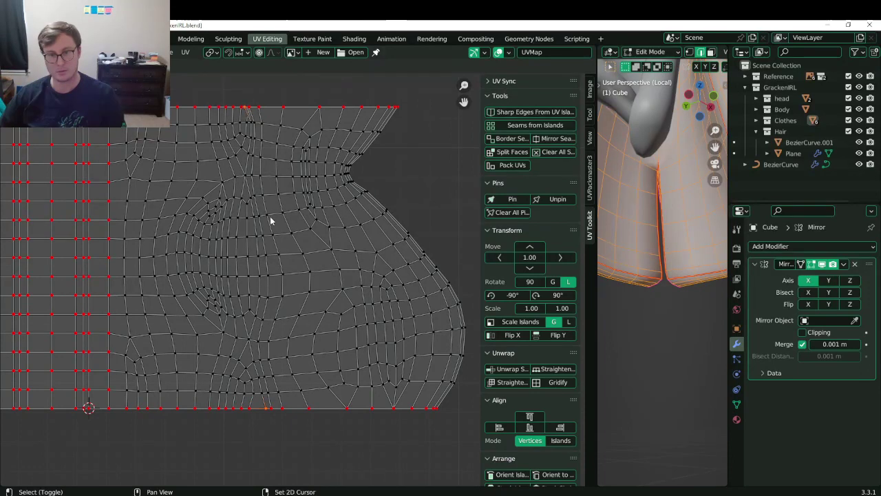
pyautogui.hotkey('shift', 'r')
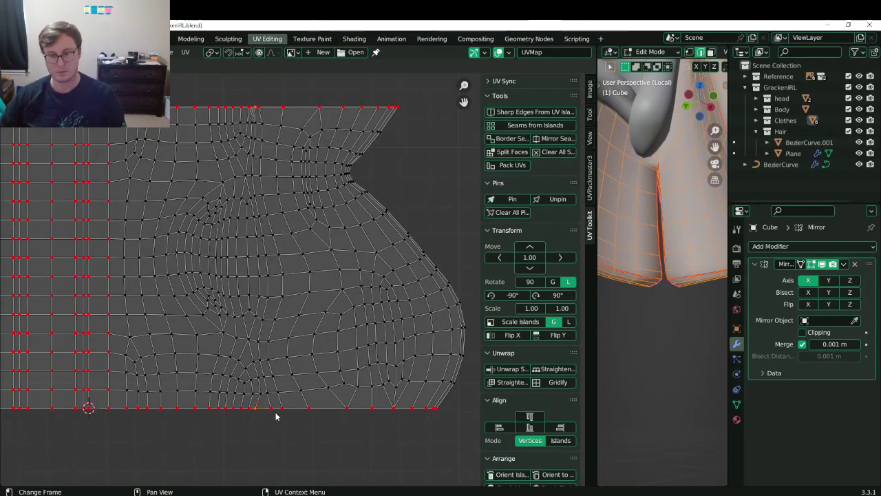
# Align the remaining closely spaced border vertex pairs and the first widely spaced pair in X by repeating the scale.
pyautogui.keyDown('alt'); pyautogui.keyDown('shift'); pyautogui.click(271, 412); pyautogui.keyUp('shift'); pyautogui.keyUp('alt')
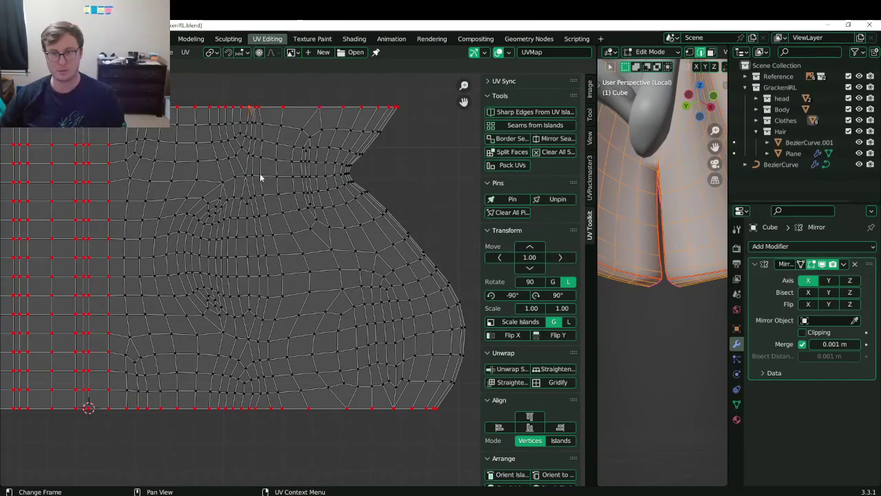
pyautogui.keyDown('shift'); pyautogui.click(277, 410); pyautogui.keyUp('shift')
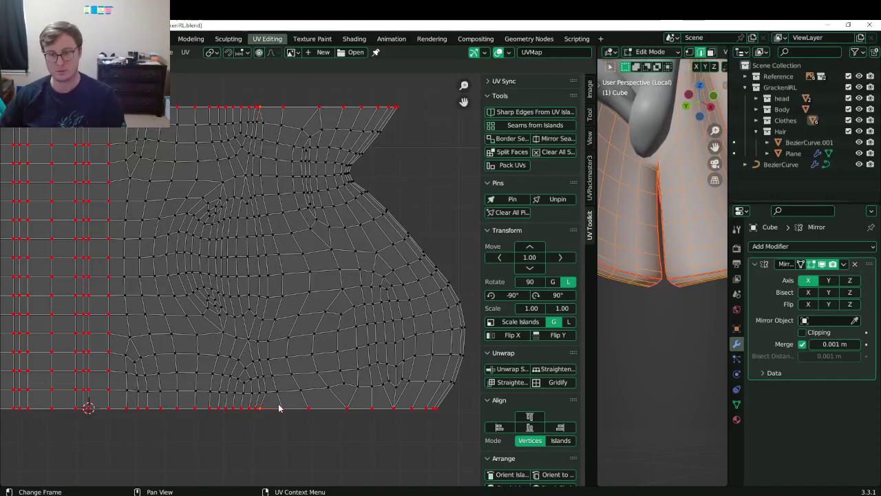
pyautogui.hotkey('shift', 'w')
pyautogui.click(301, 193)
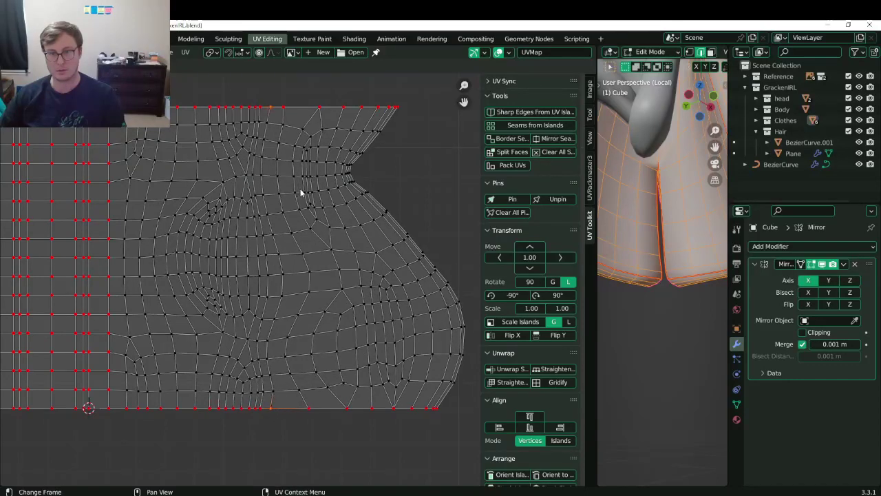
pyautogui.click(283, 110)
pyautogui.keyDown('shift'); pyautogui.click(307, 413); pyautogui.keyUp('shift')
pyautogui.hotkey('shift', 'r')
# Align the next three widely spaced border vertex pairs toward the sleeve island's curved end in X.
pyautogui.click(346, 415)
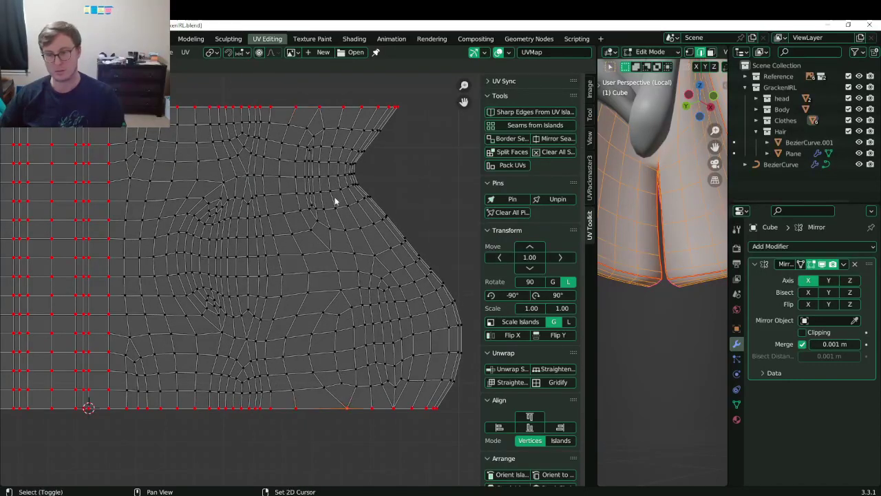
pyautogui.keyDown('shift'); pyautogui.click(342, 108); pyautogui.keyUp('shift')
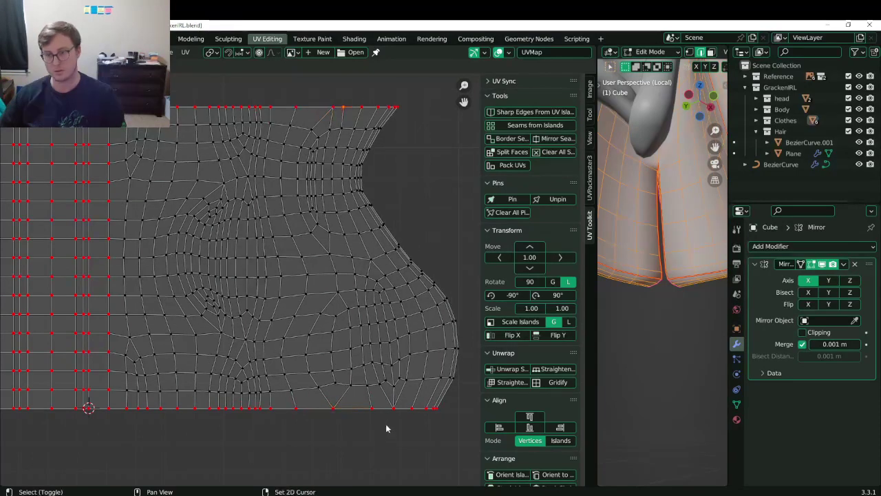
pyautogui.keyDown('shift'); pyautogui.click(373, 416); pyautogui.keyUp('shift')
pyautogui.hotkey('shift', 'r')
pyautogui.click(363, 115)
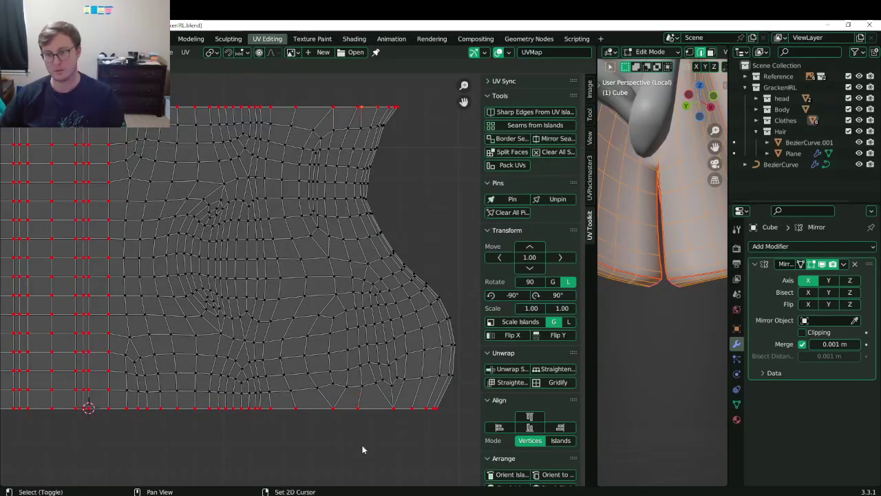
pyautogui.keyDown('shift'); pyautogui.click(399, 416); pyautogui.keyUp('shift')
pyautogui.hotkey('shift', 'r')
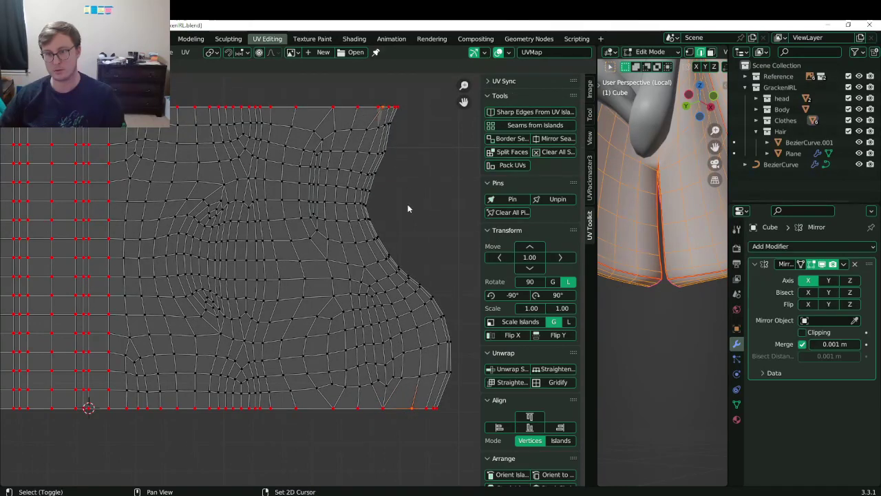
# Try to align the outermost border vertex pairs near the curved end in X, and undo those alignments.
pyautogui.hotkey('shift', 'r')
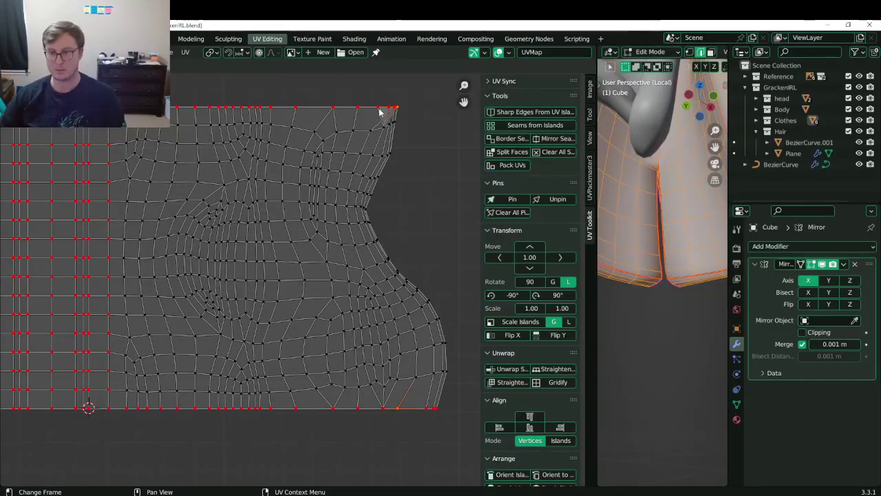
pyautogui.hotkey('shift', 'r')
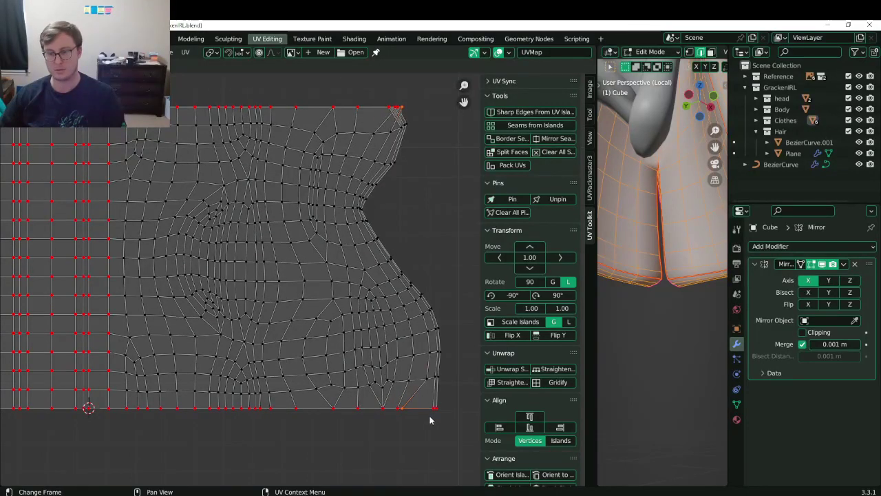
pyautogui.click(434, 413)
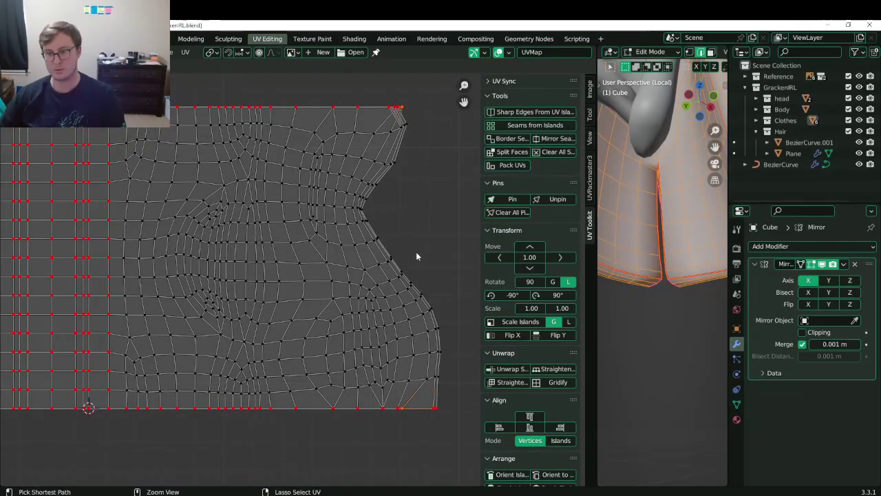
pyautogui.hotkey('ctrl', 'z')
pyautogui.hotkey('ctrl', 'z')
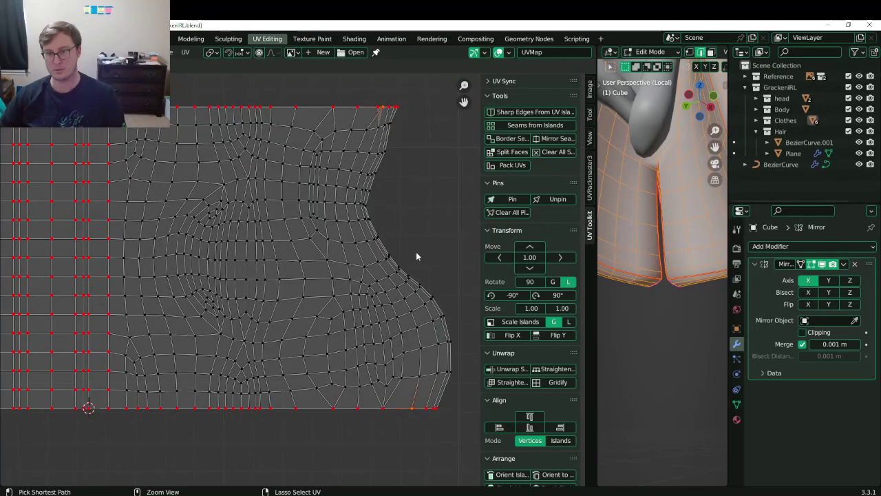
# Scale the opposite border vertices of the second widely spaced column before the curved end to 0 on X.
pyautogui.click(354, 115)
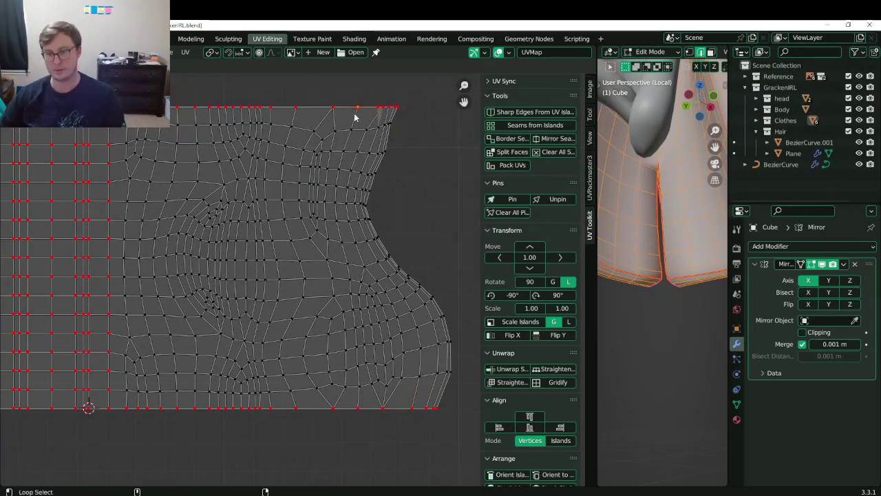
pyautogui.keyDown('shift'); pyautogui.click(357, 417); pyautogui.keyUp('shift')
pyautogui.press('s')
pyautogui.press('x')
pyautogui.press('0')
pyautogui.press('Return')
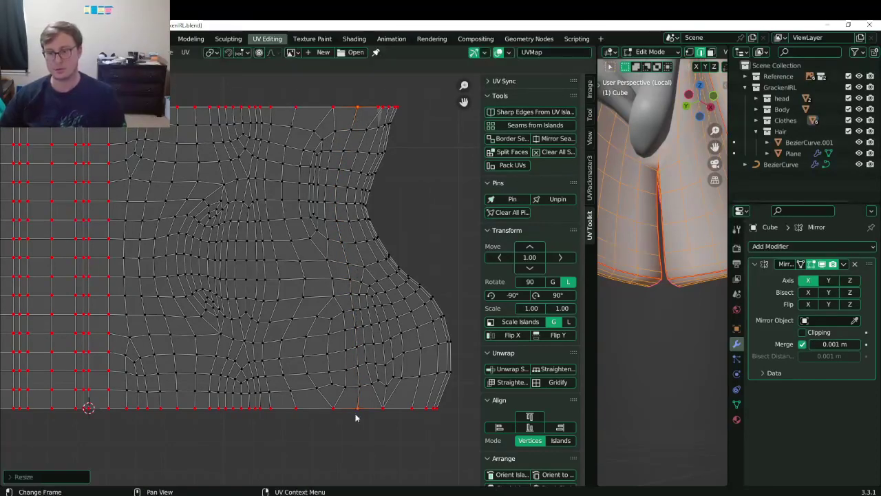
# Select the next two full edge loops toward the curved end in turn and align their border ends by scaling to 0 on X.
pyautogui.keyDown('alt'); pyautogui.click(382, 406); pyautogui.keyUp('alt')
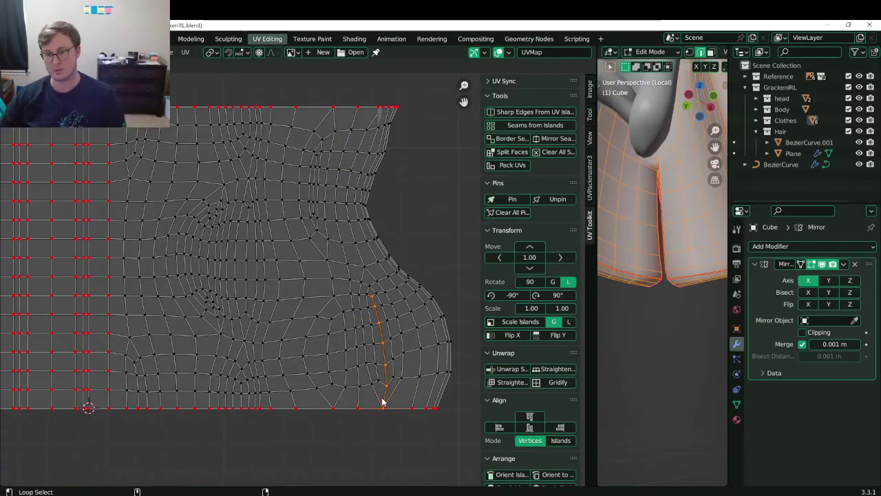
pyautogui.keyDown('alt'); pyautogui.click(363, 257); pyautogui.keyUp('alt')
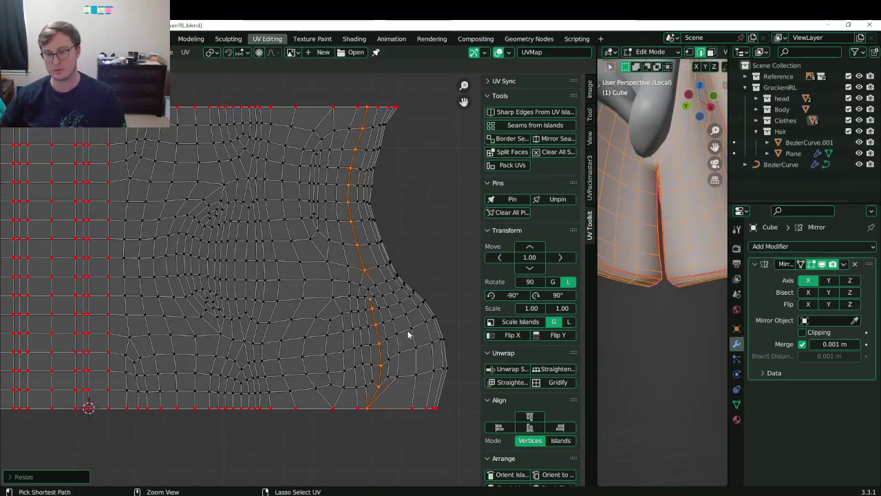
pyautogui.keyDown('alt'); pyautogui.click(412, 389); pyautogui.keyUp('alt')
pyautogui.press('s')
pyautogui.press('x')
pyautogui.press('0')
pyautogui.press('Return')
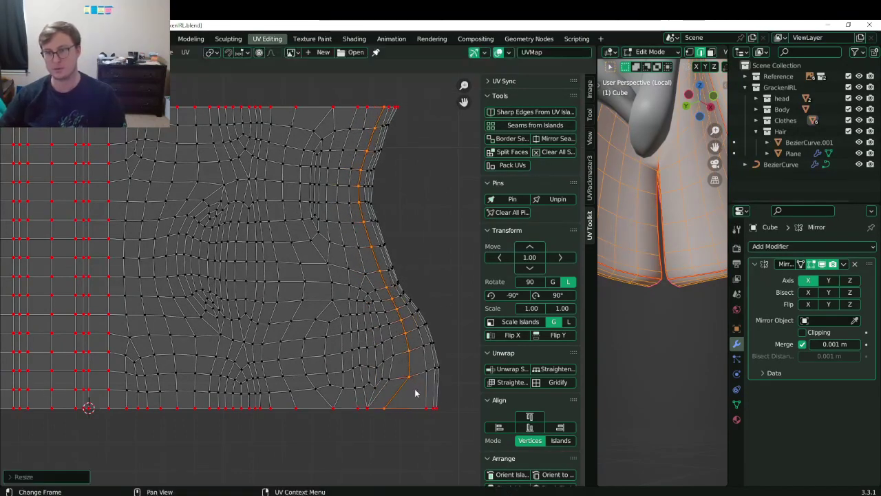
# Align the border ends of the last edge loops at the curved end in X, redoing the outermost one, and save the file.
pyautogui.keyDown('alt'); pyautogui.click(424, 392); pyautogui.keyUp('alt')
pyautogui.press('s')
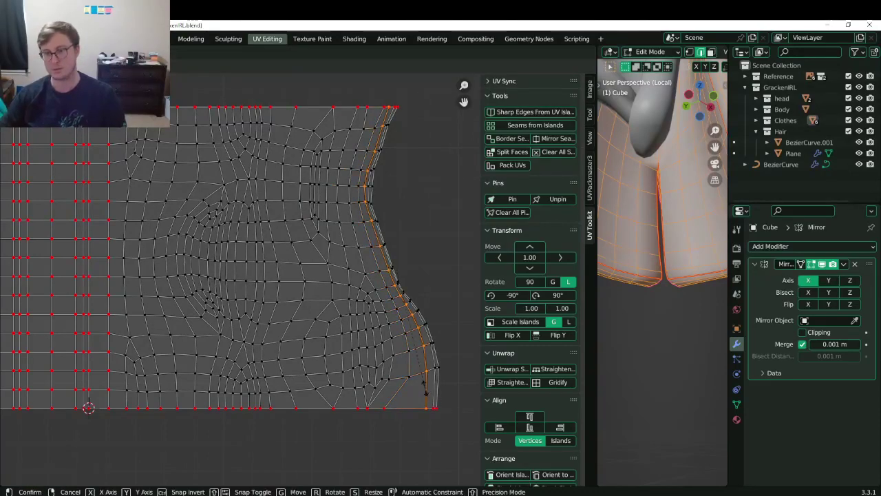
pyautogui.click(429, 388)
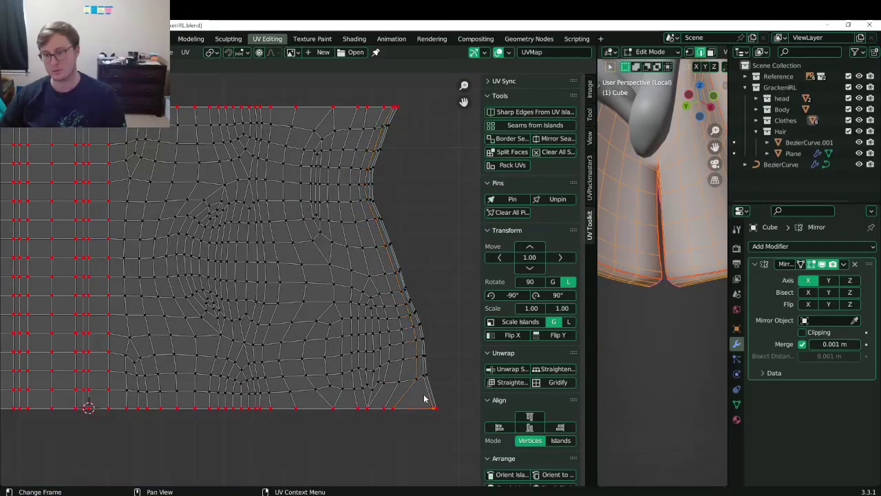
pyautogui.press('s')
pyautogui.click(425, 399)
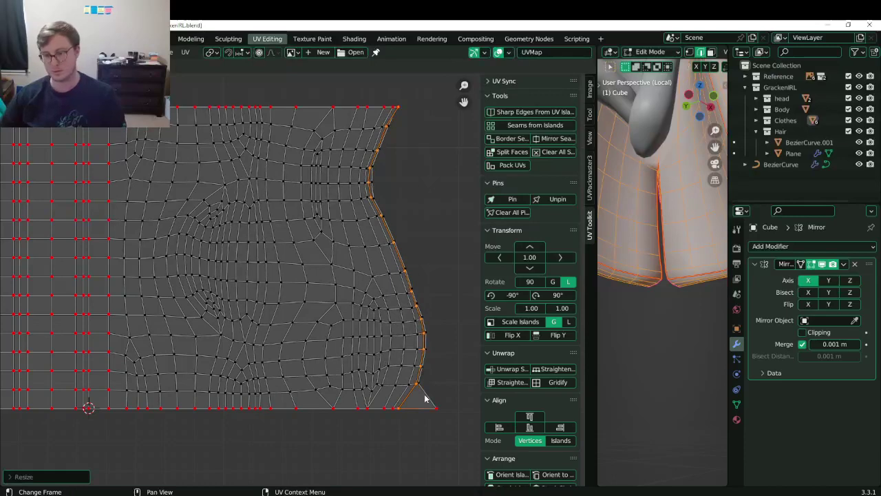
pyautogui.hotkey('ctrl', 'z')
pyautogui.press('s')
pyautogui.click(429, 398)
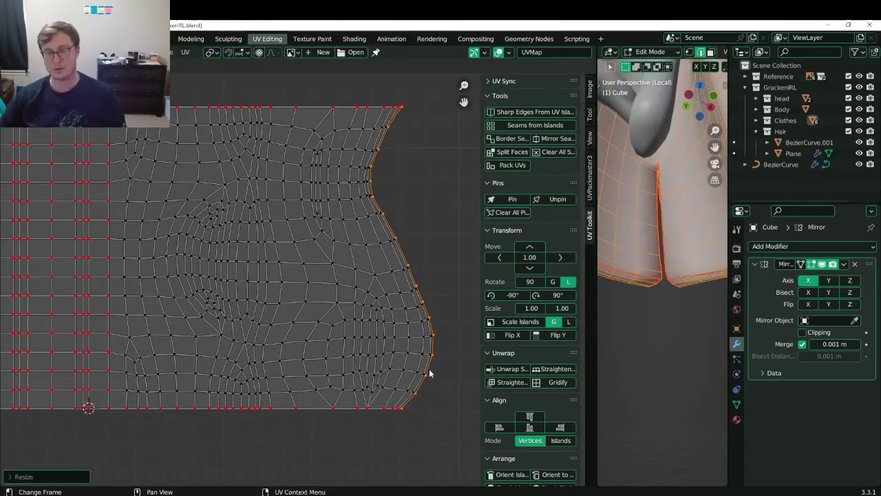
pyautogui.scroll(-5, 344, 287)
pyautogui.hotkey('ctrl', 's')
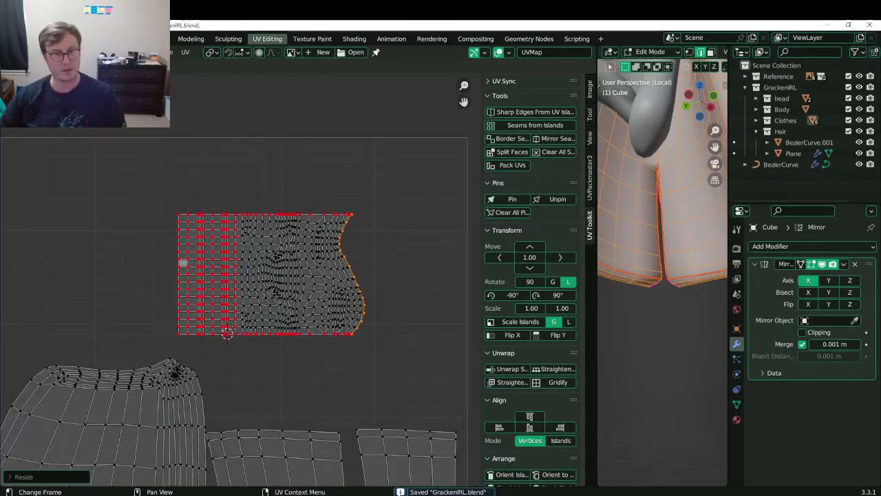
# Rotate the whole sleeve UV island upright with its curved end facing up, and reposition it in the UV square.
pyautogui.press('a')
pyautogui.press('r')
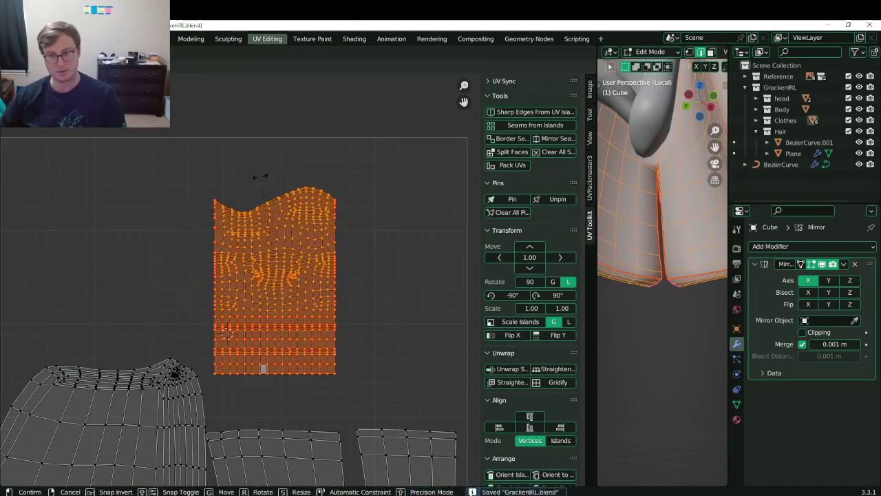
pyautogui.click(261, 178)
pyautogui.press('g')
pyautogui.click(331, 241)
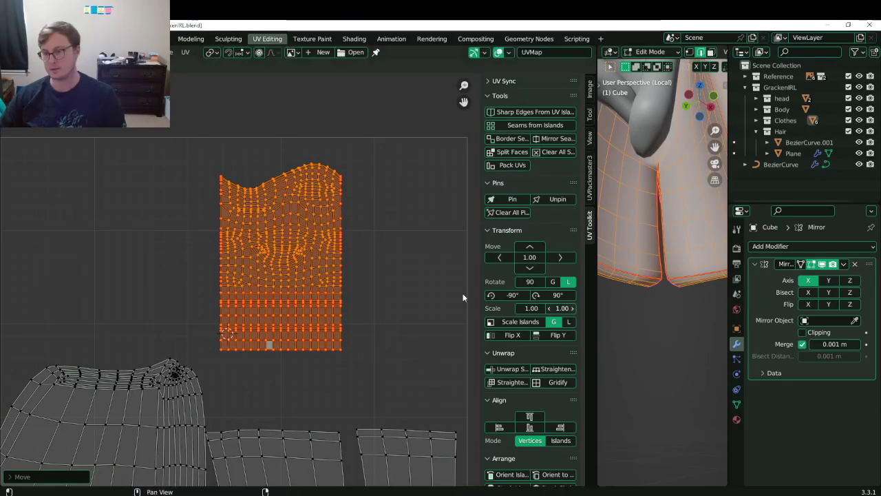
# Leave Edit Mode, enlarge the 3D viewport, and add a new material named "GrackenIRL Clothing" to the coat.
pyautogui.press('Tab')
pyautogui.moveTo(596, 302); pyautogui.dragTo(131, 303)
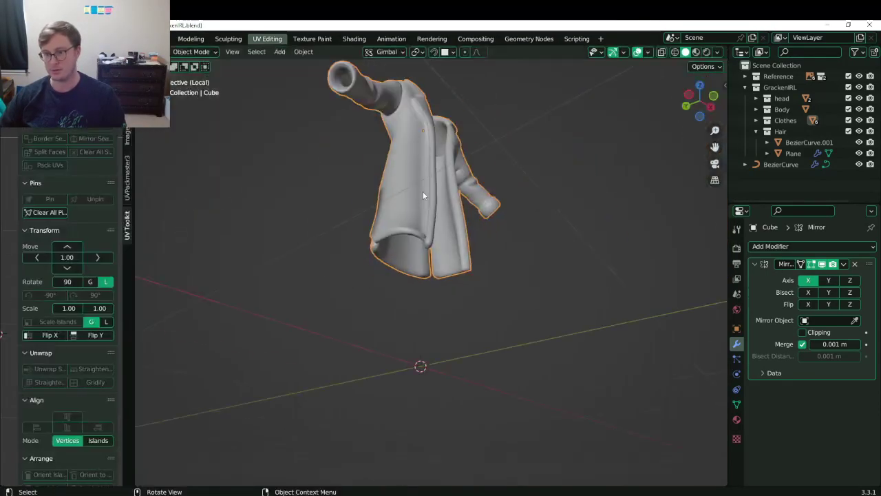
pyautogui.moveTo(423, 192); pyautogui.dragTo(482, 165, button='middle')
pyautogui.click(737, 419)
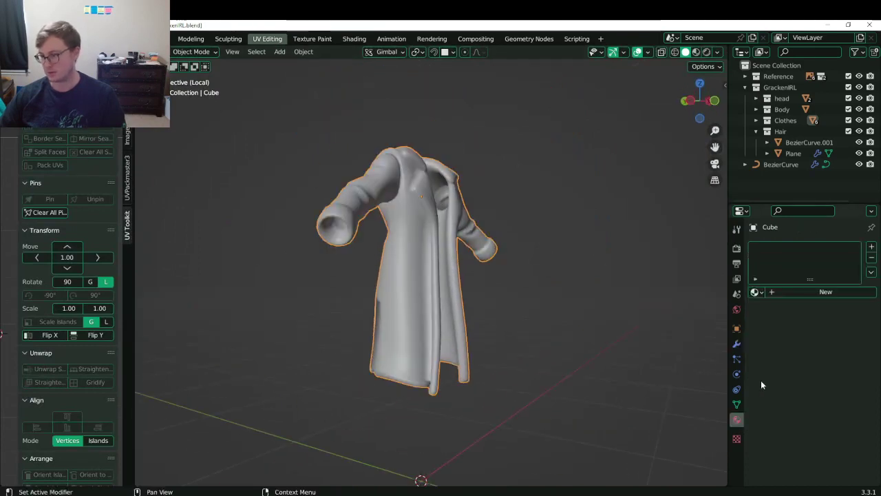
pyautogui.click(789, 291)
pyautogui.doubleClick(772, 248)
pyautogui.write('Gra')
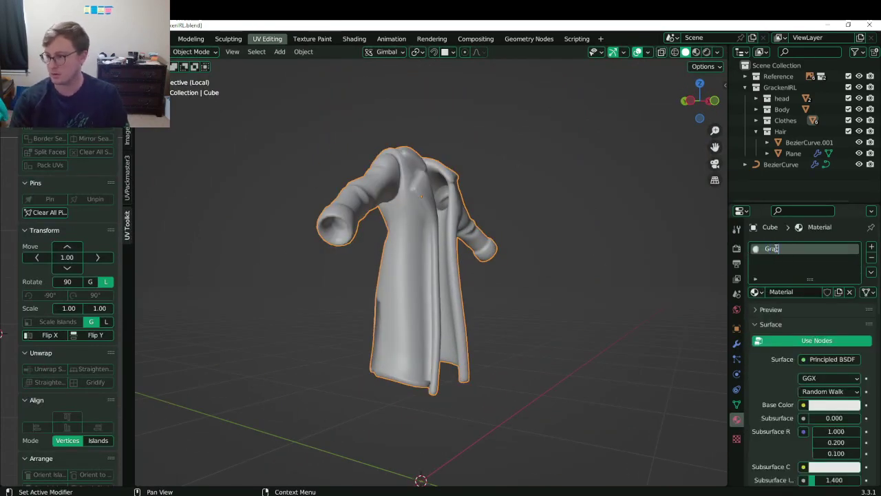
pyautogui.write('ckenIRL')
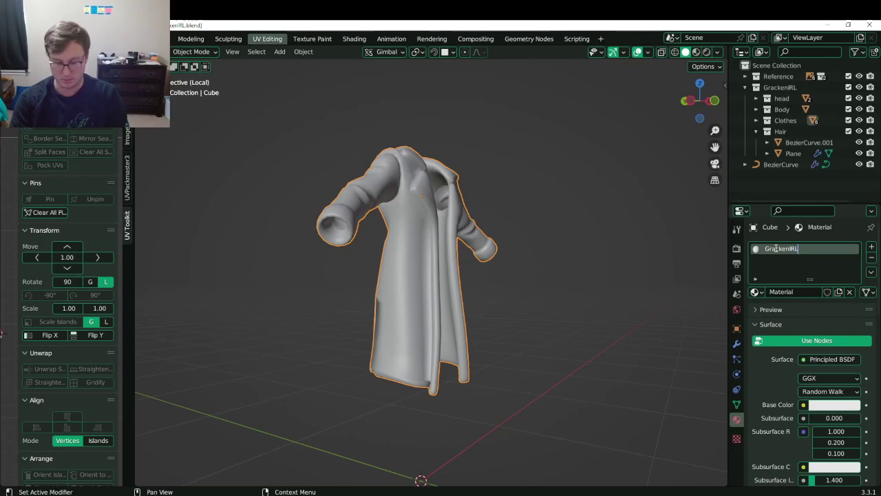
pyautogui.write(' Clothing')
pyautogui.press('Return')
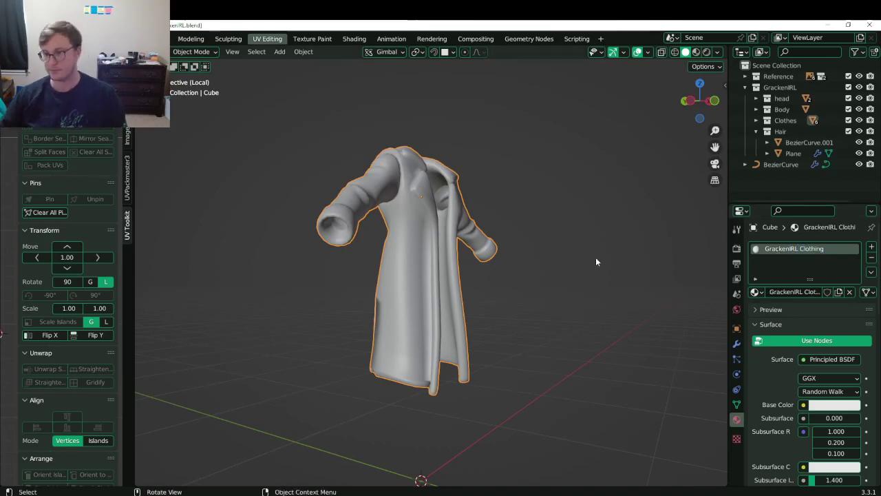
# Set the material's Base Color to an Image Texture using the existing UVs image, and save the file.
pyautogui.hotkey('ctrl', 's')
pyautogui.click(804, 404)
pyautogui.click(576, 312)
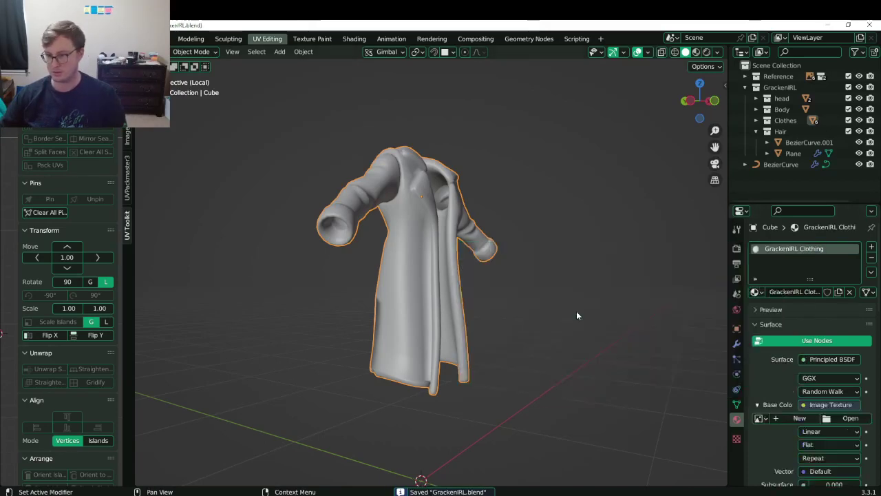
pyautogui.click(759, 418)
pyautogui.write('uv')
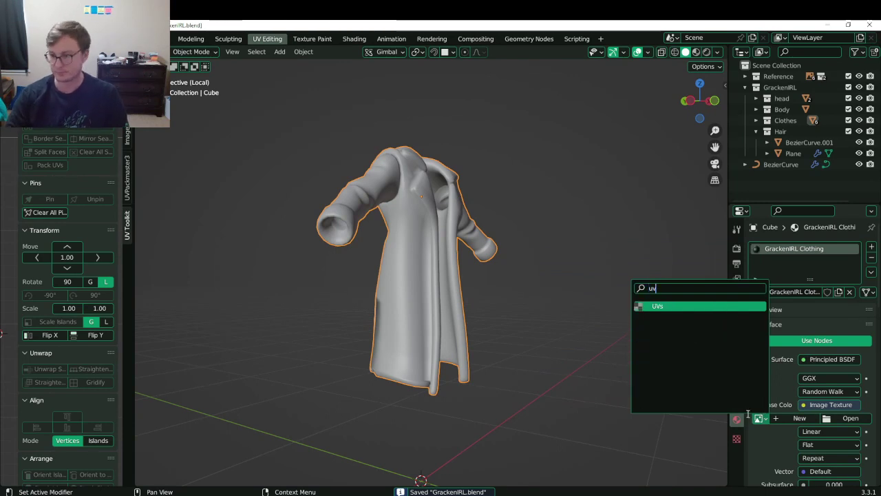
pyautogui.press('Return')
pyautogui.hotkey('ctrl', 's')
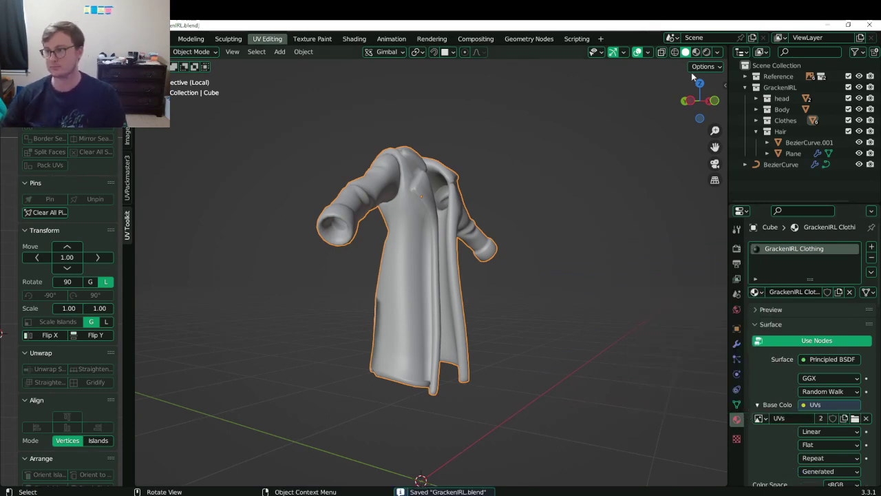
# Set the viewport's solid shading colour to Texture, view the coat's front, and return to Edit Mode.
pyautogui.click(718, 51)
pyautogui.click(756, 200)
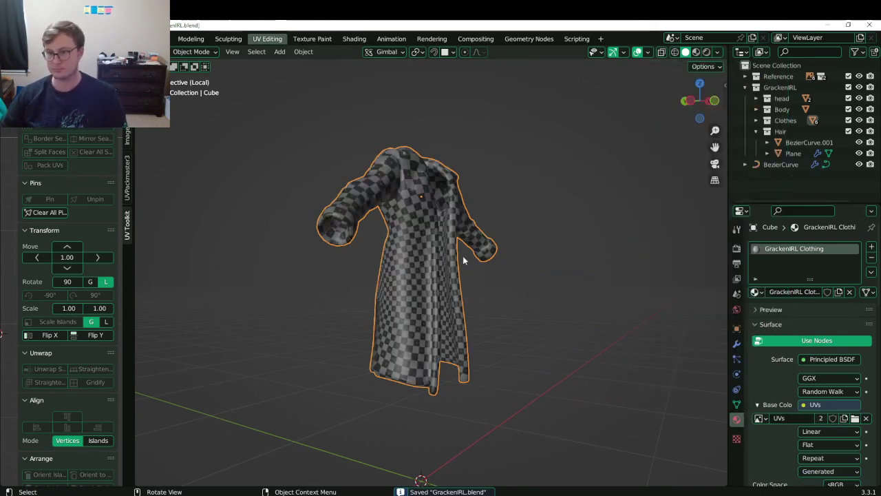
pyautogui.scroll(3, 414, 286)
pyautogui.moveTo(464, 259); pyautogui.dragTo(456, 313, button='middle')
pyautogui.press('Tab')
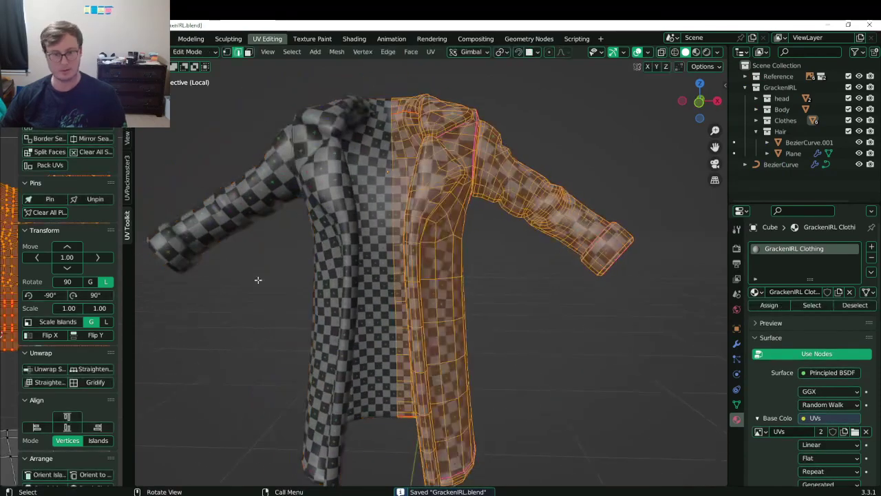
# Widen the UV editor beside the 3D viewport, examine the checker pattern along the sleeve, and save the file.
pyautogui.moveTo(134, 336); pyautogui.dragTo(561, 337)
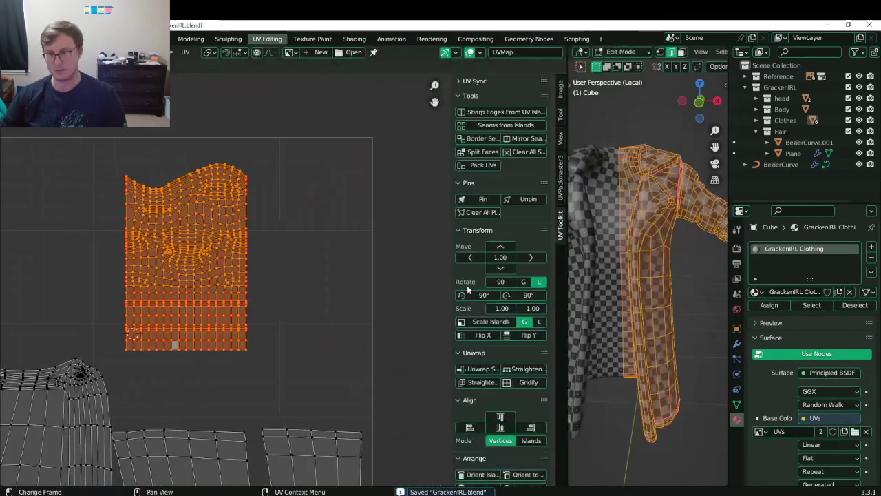
pyautogui.moveTo(567, 294); pyautogui.dragTo(471, 291)
pyautogui.moveTo(647, 234); pyautogui.dragTo(545, 312, button='middle')
pyautogui.press('Tab')
pyautogui.scroll(4, 632, 300)
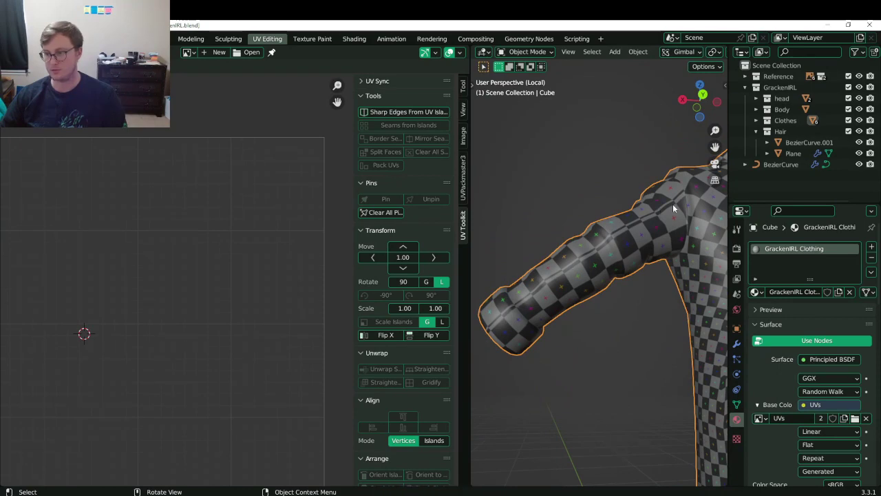
pyautogui.press('Tab')
pyautogui.moveTo(134, 310); pyautogui.dragTo(187, 327, button='middle')
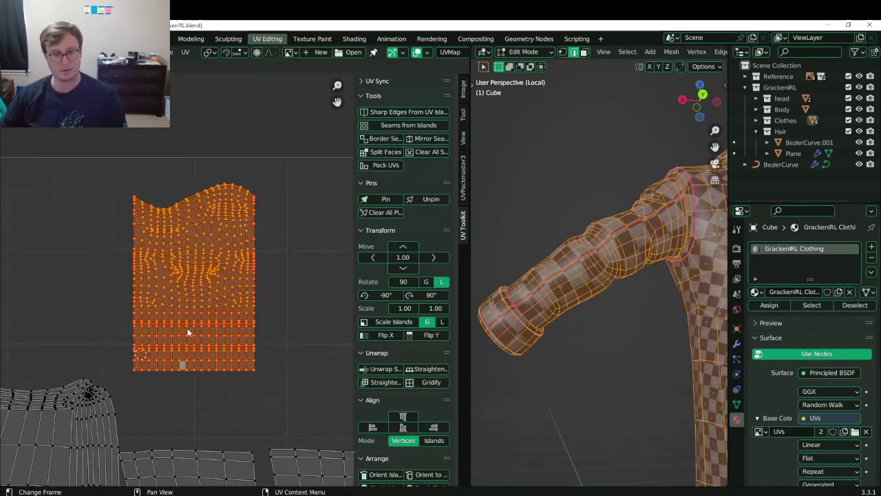
pyautogui.hotkey('ctrl', 's')
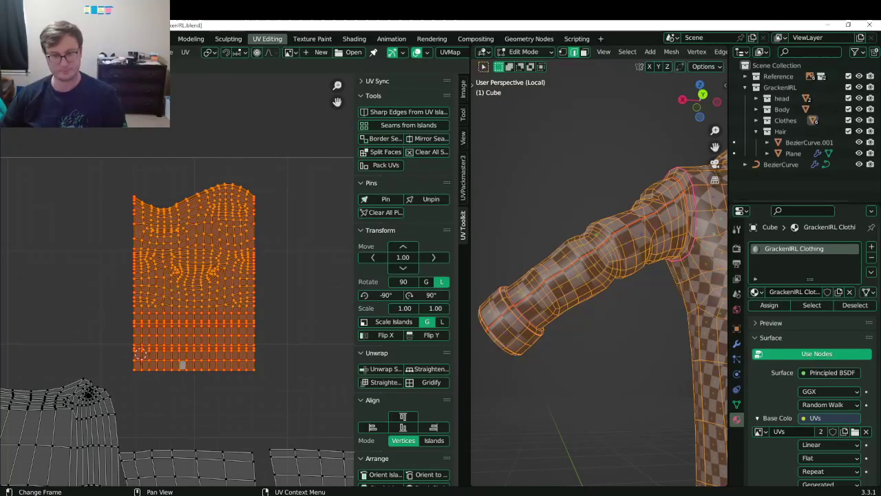
# Select only the sleeve's linked faces in face mode, delimited by Seam.
pyautogui.click(296, 307)
pyautogui.click(576, 277)
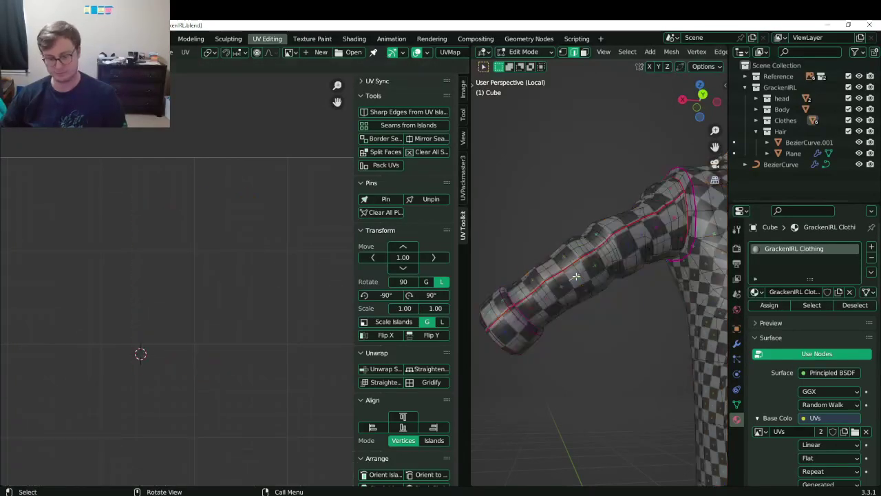
pyautogui.press('l')
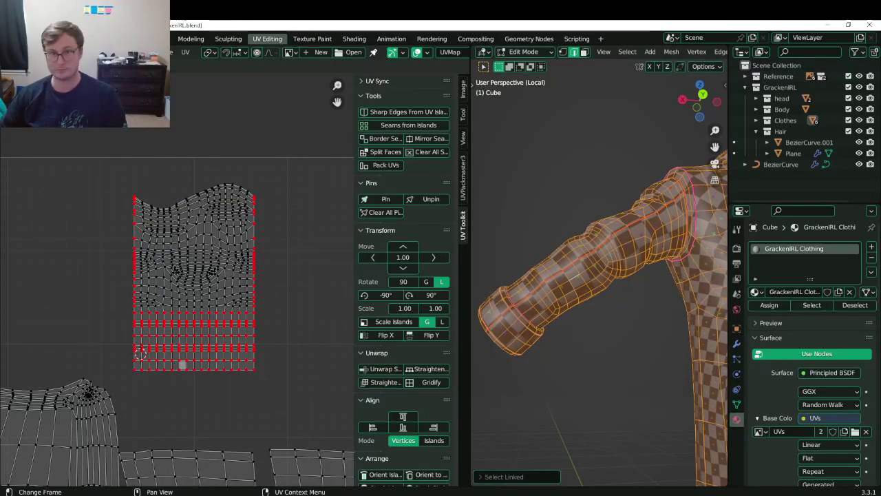
pyautogui.click(584, 53)
pyautogui.hotkey('alt', 'a')
pyautogui.hotkey('ctrl', 'l')
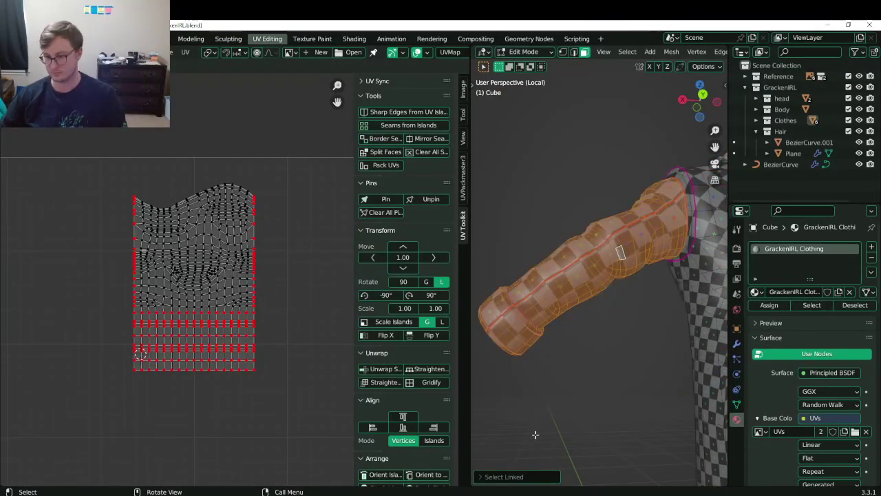
pyautogui.click(525, 478)
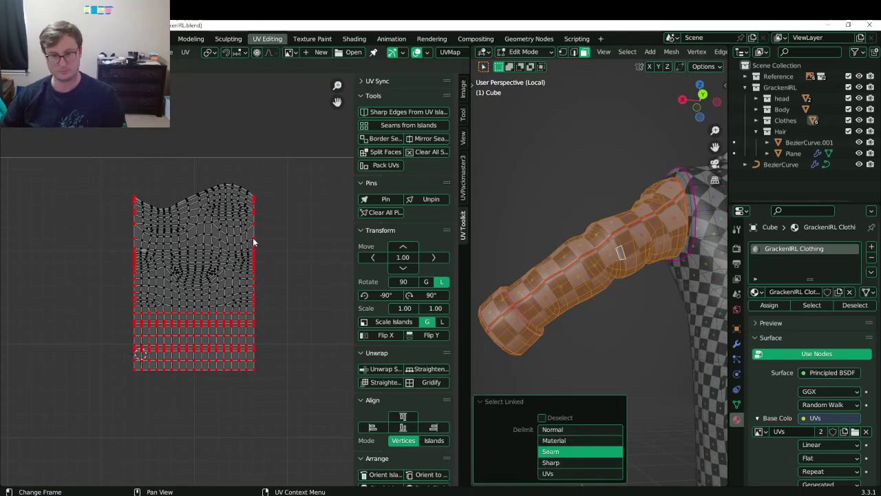
# Slightly rescale the sleeve island by its pinned vertices and move it just beyond the right edge of the UV square.
pyautogui.press('a')
pyautogui.hotkey('alt', 'a')
pyautogui.hotkey('shift', 'p')
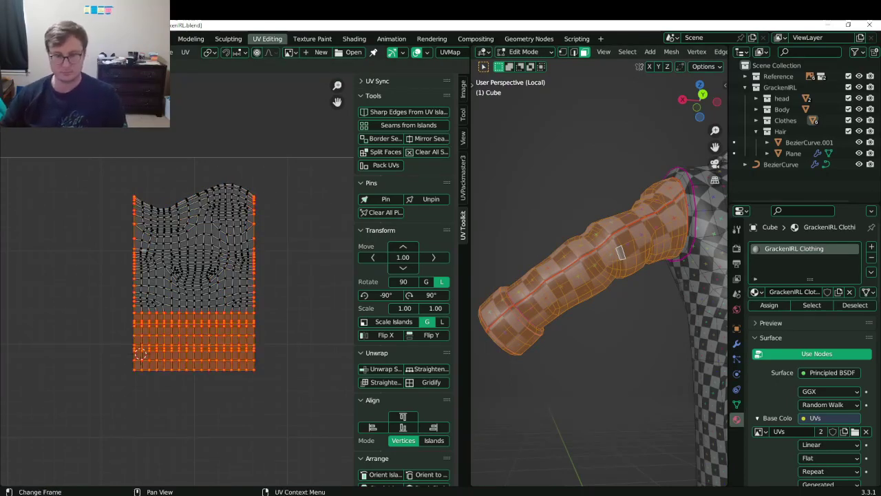
pyautogui.press('s')
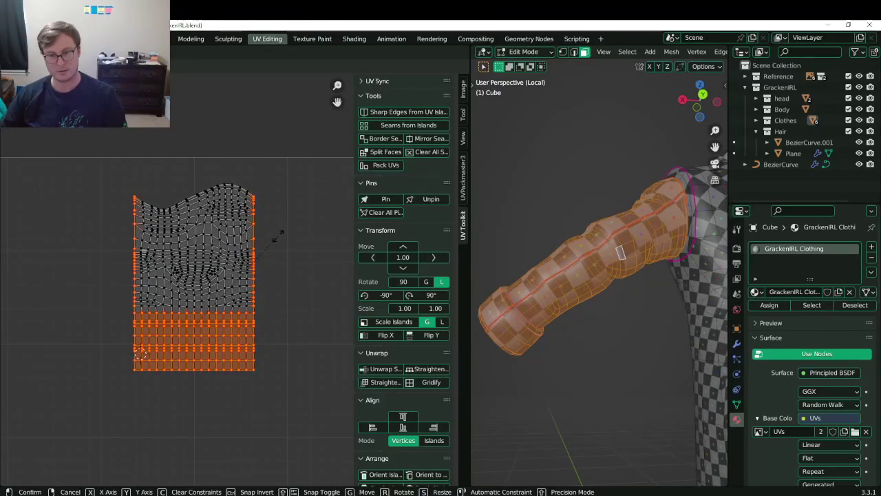
pyautogui.click(278, 234)
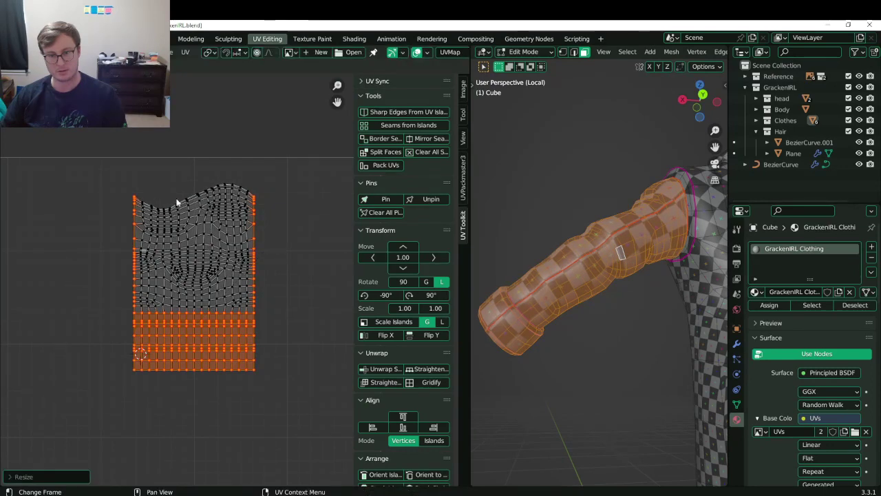
pyautogui.press('s')
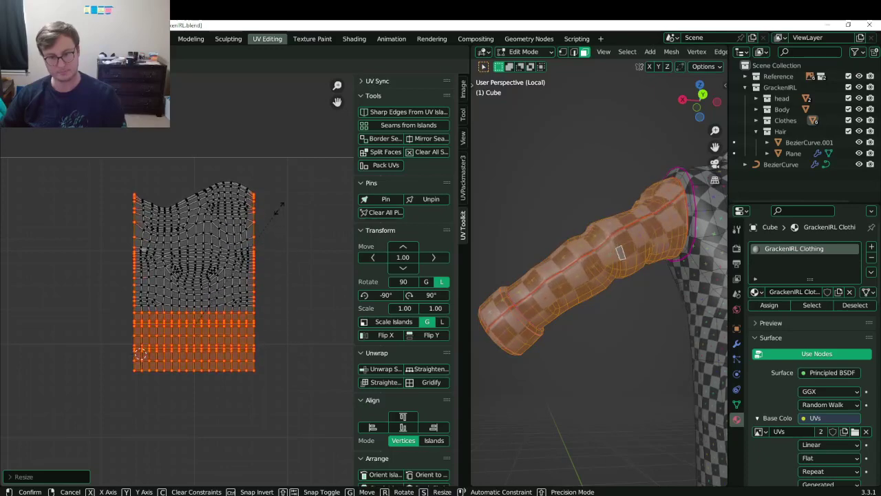
pyautogui.click(234, 288)
pyautogui.scroll(-6, 232, 297)
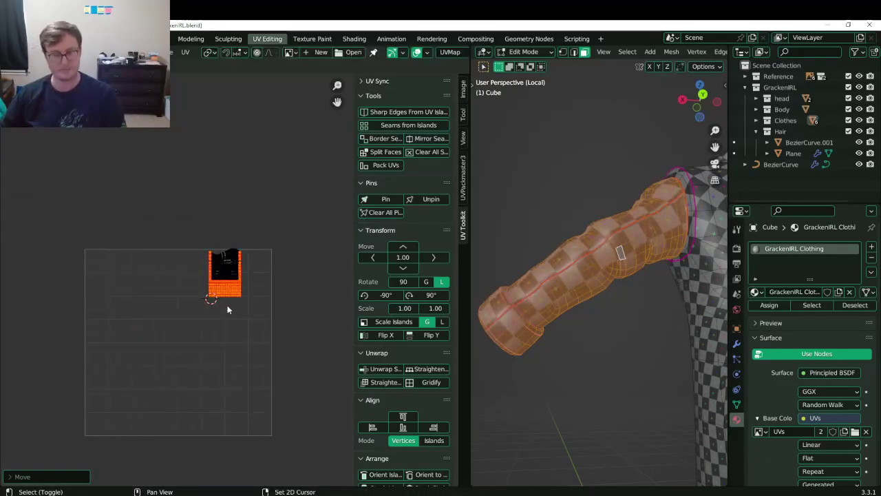
pyautogui.press('g')
pyautogui.click(276, 340)
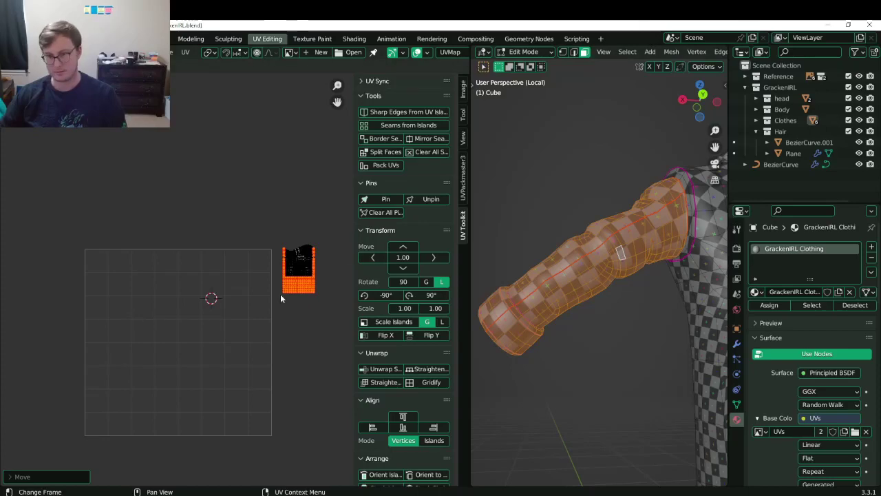
# Select the coat body's linked faces up to the seams, examine their UV island and the model, and save the file.
pyautogui.click(694, 294)
pyautogui.press('l')
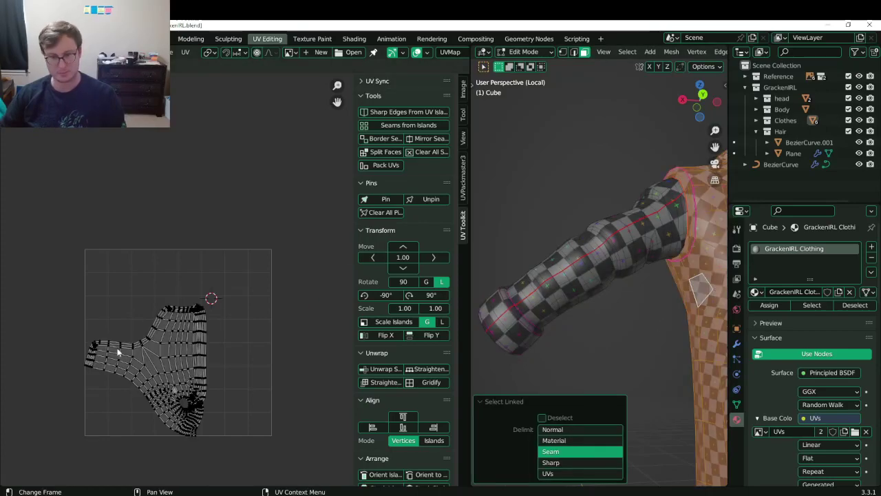
pyautogui.scroll(3, 119, 349)
pyautogui.moveTo(159, 365); pyautogui.dragTo(227, 207, button='middle')
pyautogui.scroll(-6, 602, 203)
pyautogui.moveTo(602, 203); pyautogui.dragTo(606, 294, button='middle')
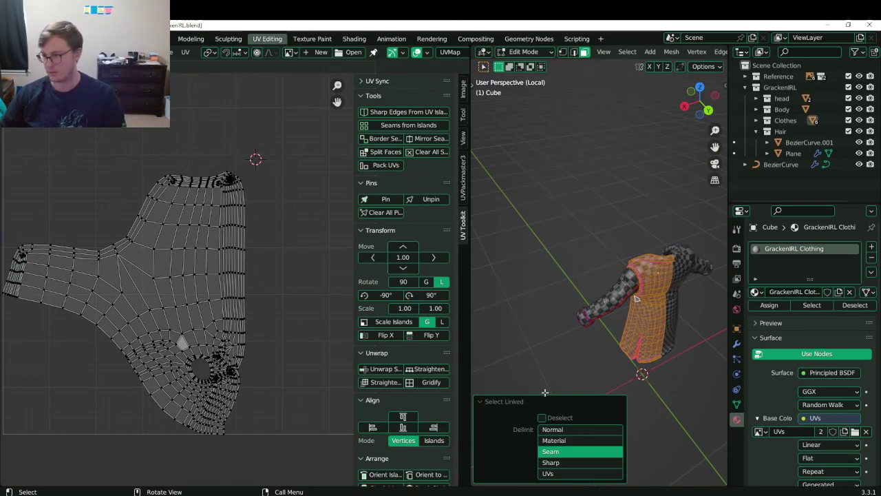
pyautogui.click(516, 401)
pyautogui.moveTo(593, 282); pyautogui.dragTo(570, 266, button='middle')
pyautogui.scroll(5, 571, 266)
pyautogui.moveTo(642, 227); pyautogui.dragTo(618, 209, button='middle')
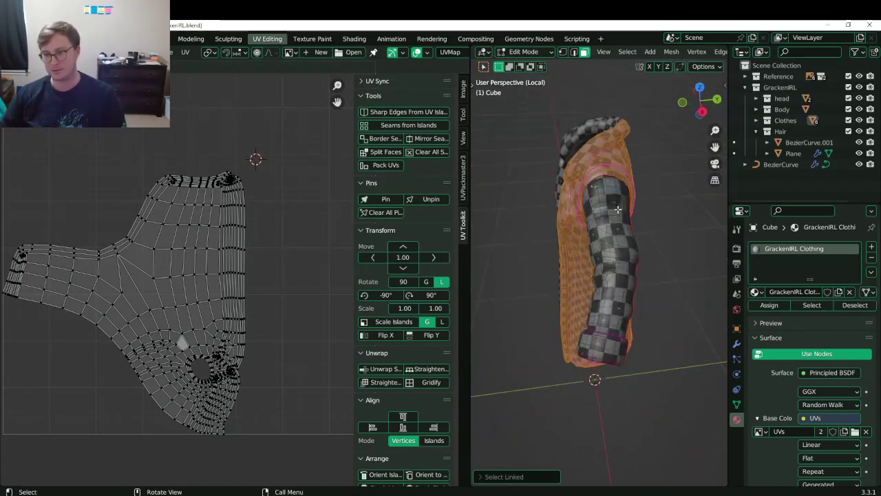
pyautogui.hotkey('ctrl', 's')
pyautogui.moveTo(600, 258); pyautogui.dragTo(609, 292, button='middle')
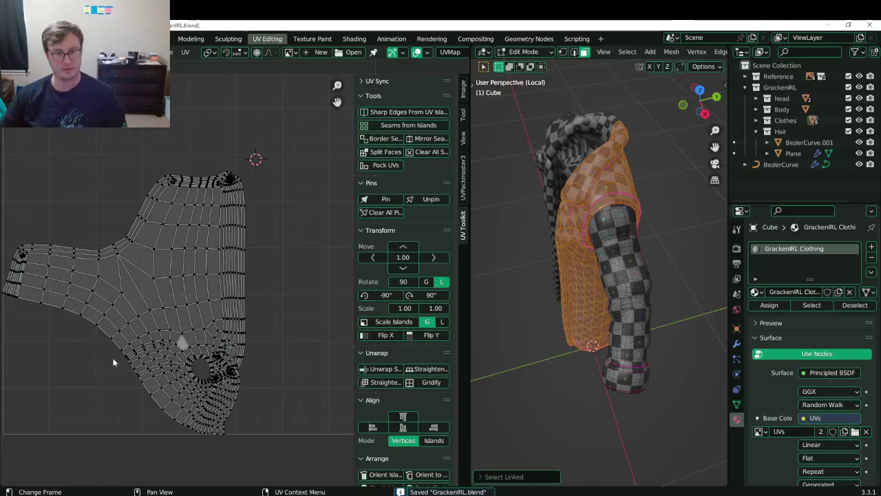
# Select and pin the long curved outer border of the coat body's UV island, and rotate it to run roughly vertically.
pyautogui.keyDown('alt'); pyautogui.click(117, 377); pyautogui.keyUp('alt')
pyautogui.press('p')
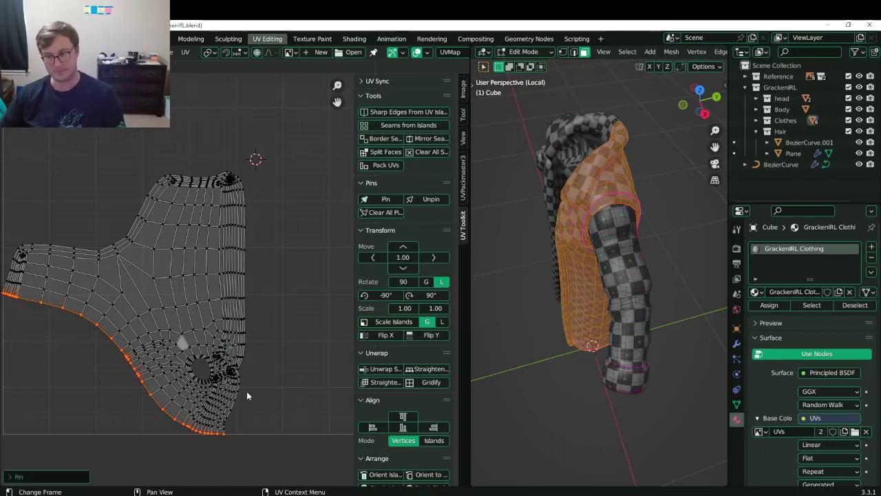
pyautogui.press('r')
pyautogui.keyDown('ctrl'); pyautogui.click(52, 174); pyautogui.keyUp('ctrl')
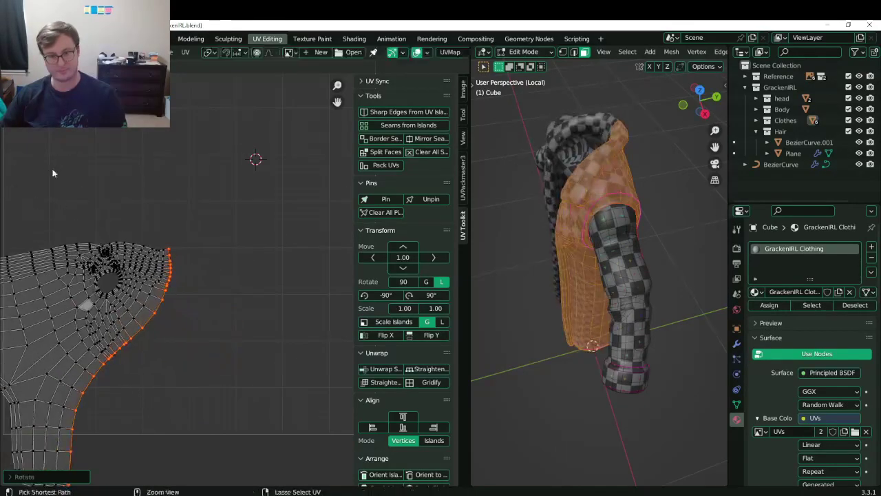
pyautogui.moveTo(188, 294); pyautogui.dragTo(233, 207, button='middle')
pyautogui.press('r')
pyautogui.click(241, 199)
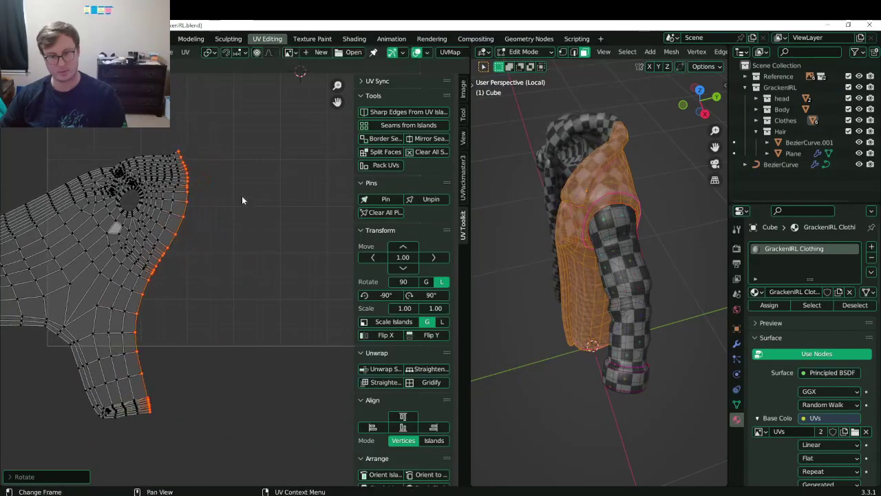
# Straighten the body island's pinned border by scaling it to 0 on X, and save the file.
pyautogui.press('s')
pyautogui.press('x')
pyautogui.press('0')
pyautogui.press('Return')
pyautogui.hotkey('ctrl', 's')
# Reposition the coat body's UV island by its straightened border, and view the checker pattern on the coat's back in Object Mode.
pyautogui.press('g')
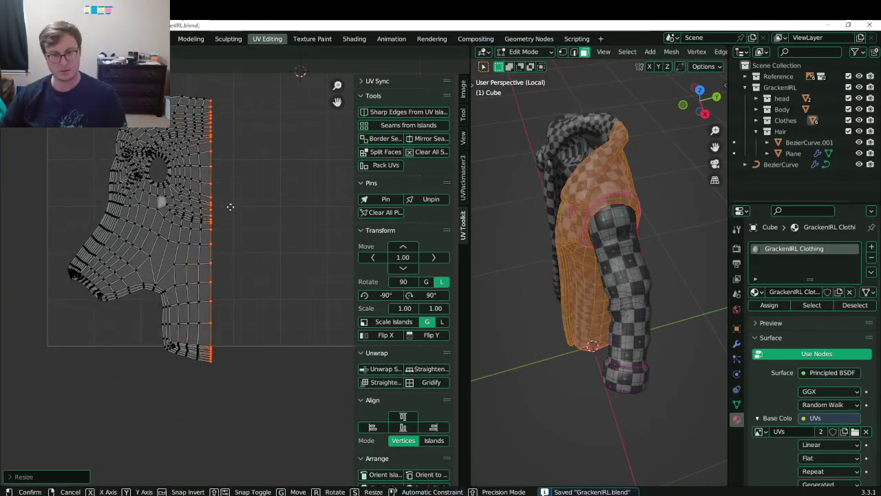
pyautogui.click(262, 172)
pyautogui.moveTo(285, 191); pyautogui.dragTo(245, 271, button='middle')
pyautogui.press('g')
pyautogui.click(278, 263)
pyautogui.press('Tab')
pyautogui.moveTo(601, 253); pyautogui.dragTo(591, 211, button='middle')
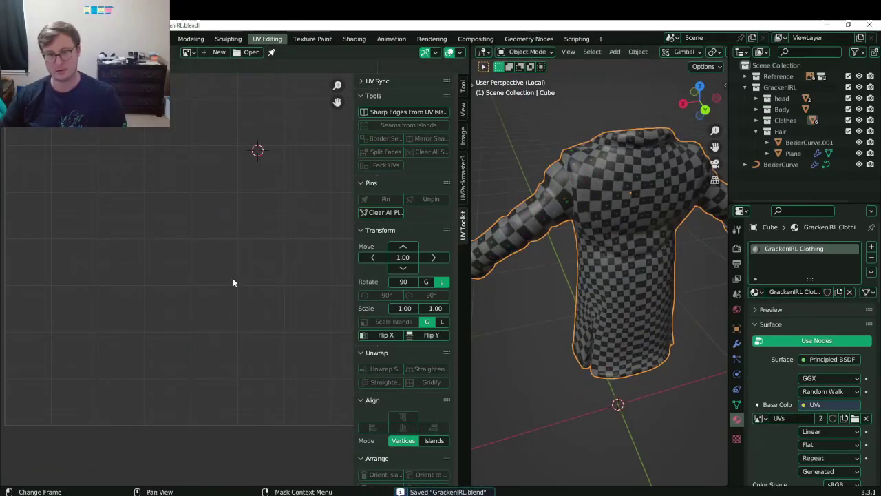
# Return to Edit Mode and examine the hem border at the bottom of the coat body's UV island.
pyautogui.press('Tab')
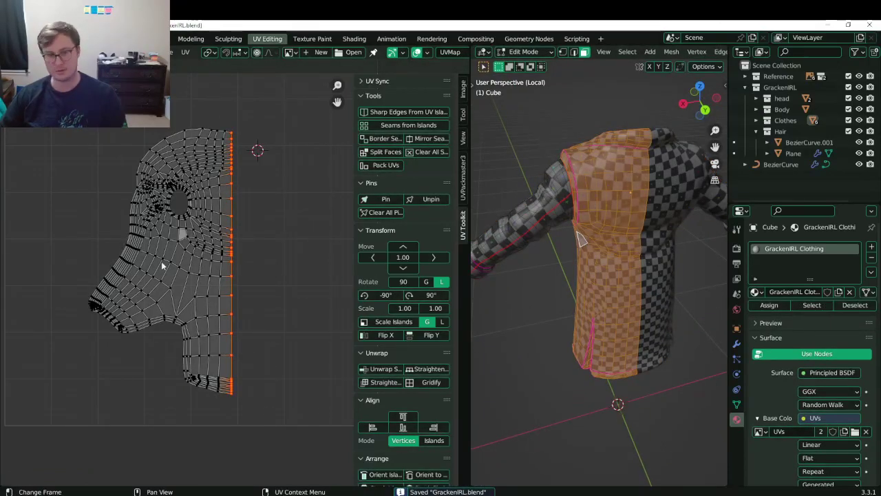
pyautogui.moveTo(204, 253); pyautogui.dragTo(186, 268, button='middle')
pyautogui.scroll(3, 163, 365)
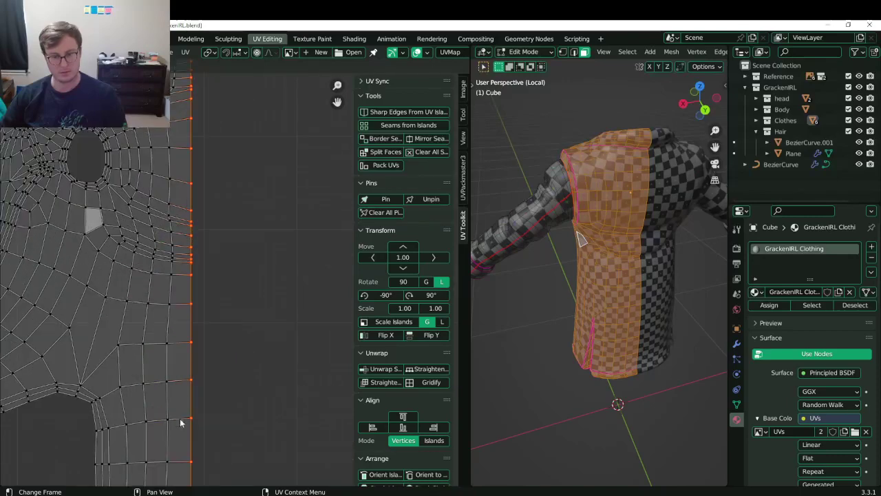
pyautogui.moveTo(181, 426); pyautogui.dragTo(234, 269, button='middle')
pyautogui.keyDown('alt'); pyautogui.click(202, 388); pyautogui.keyUp('alt')
pyautogui.moveTo(114, 349); pyautogui.dragTo(174, 345, button='middle')
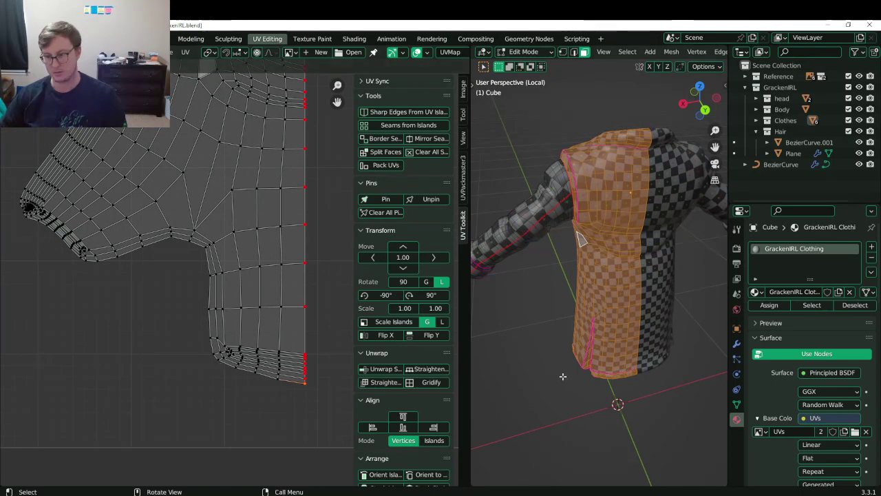
# Mark a seam at the hem corner beside the slit on the coat model.
pyautogui.moveTo(563, 377); pyautogui.dragTo(603, 361, button='middle')
pyautogui.keyDown('shift'); pyautogui.moveTo(599, 405); pyautogui.dragTo(580, 289, button='middle'); pyautogui.keyUp('shift')
pyautogui.scroll(4, 580, 289)
pyautogui.click(566, 257)
pyautogui.moveTo(570, 257); pyautogui.dragTo(563, 258, button='middle')
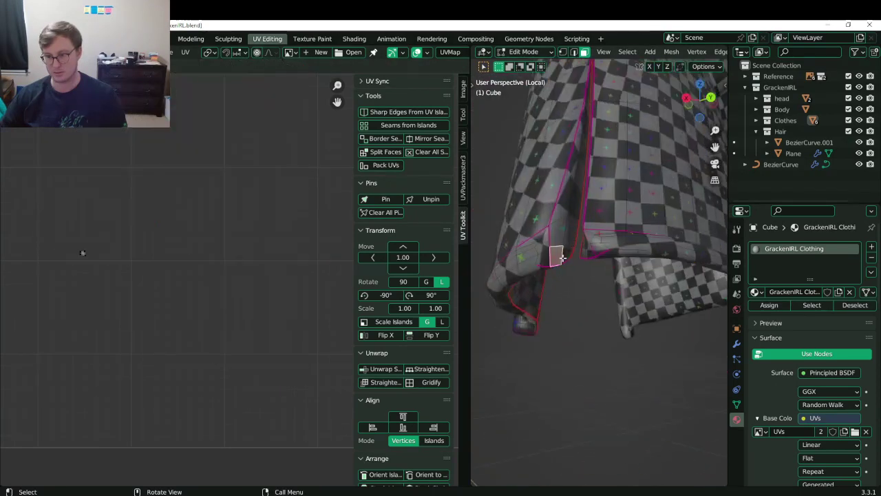
pyautogui.moveTo(573, 121); pyautogui.dragTo(557, 200, button='middle')
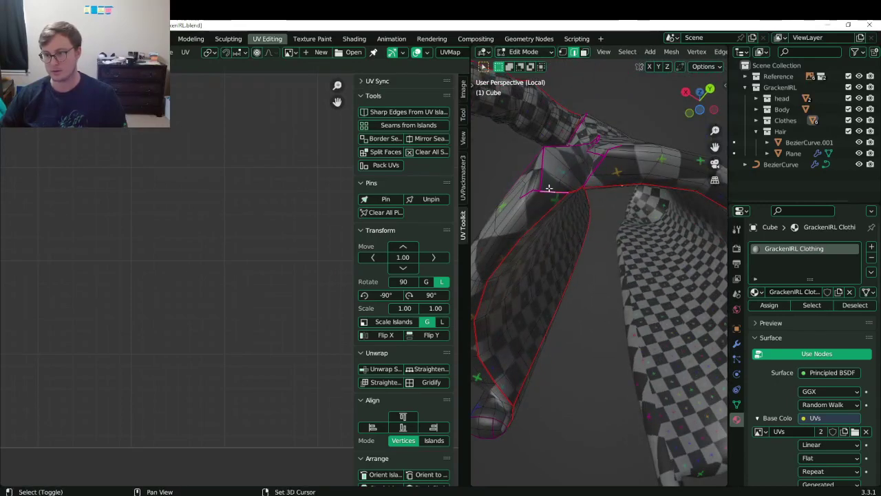
pyautogui.moveTo(544, 167); pyautogui.dragTo(673, 260, button='middle')
pyautogui.press('q')
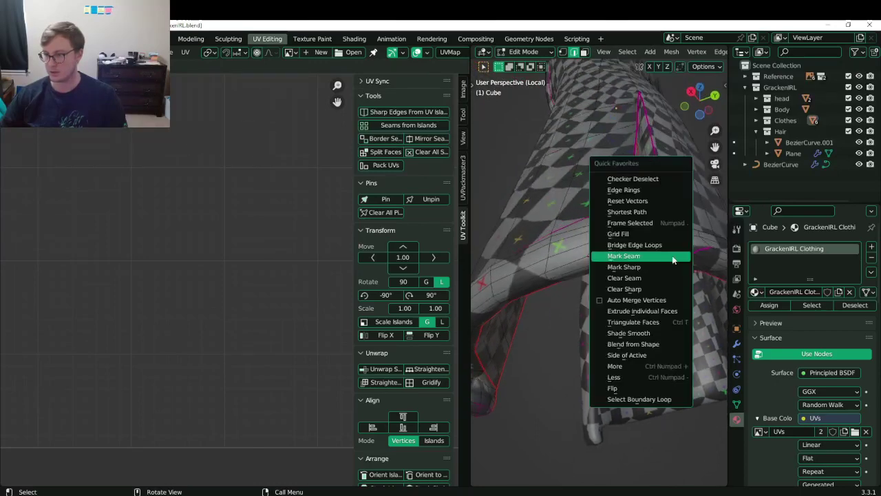
pyautogui.click(672, 256)
# Select the linked coat body faces and unwrap all of their UVs again.
pyautogui.press('l')
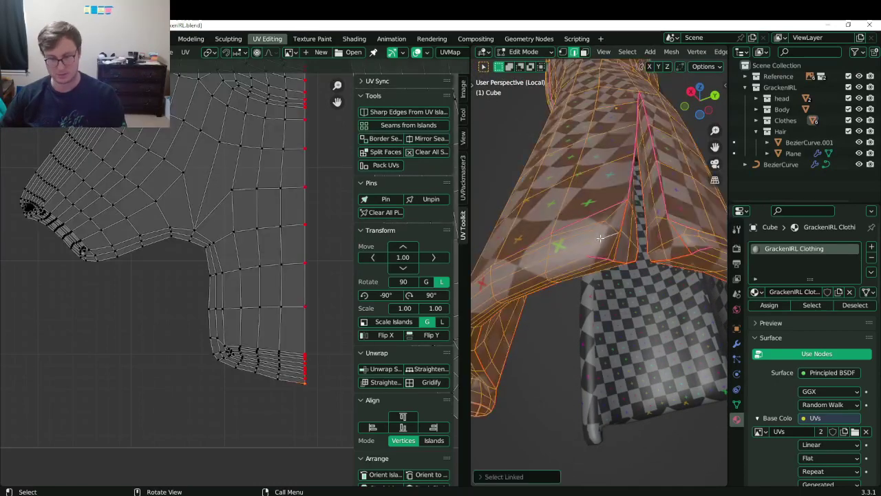
pyautogui.press('u')
pyautogui.click(219, 286)
pyautogui.press('a')
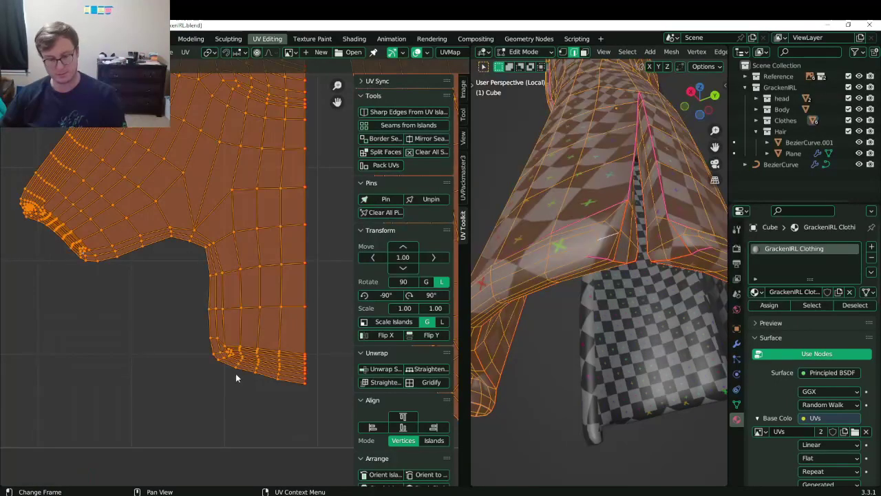
pyautogui.press('u')
pyautogui.click(238, 373)
pyautogui.scroll(-4, 246, 303)
pyautogui.keyDown('shift'); pyautogui.moveTo(247, 247); pyautogui.dragTo(245, 294, button='middle'); pyautogui.keyUp('shift')
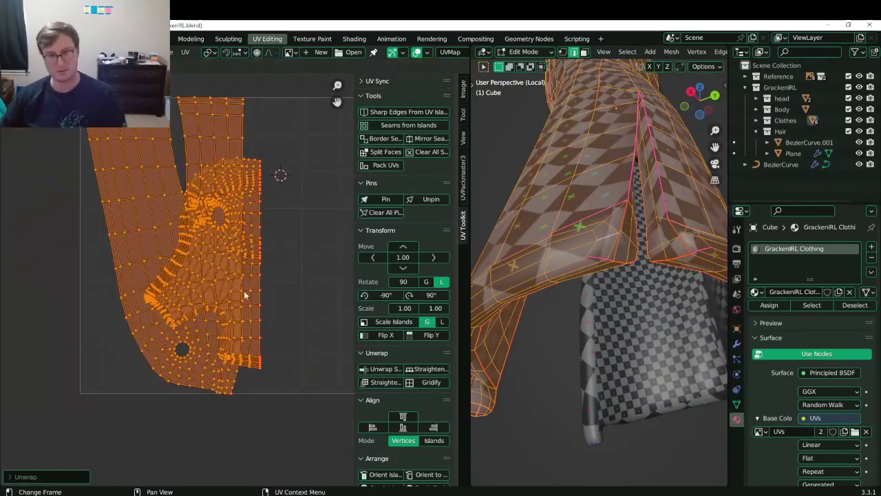
# Move the larger overlapping UV island outside the UV square and pin it, select the body island, and save the file.
pyautogui.click(220, 353)
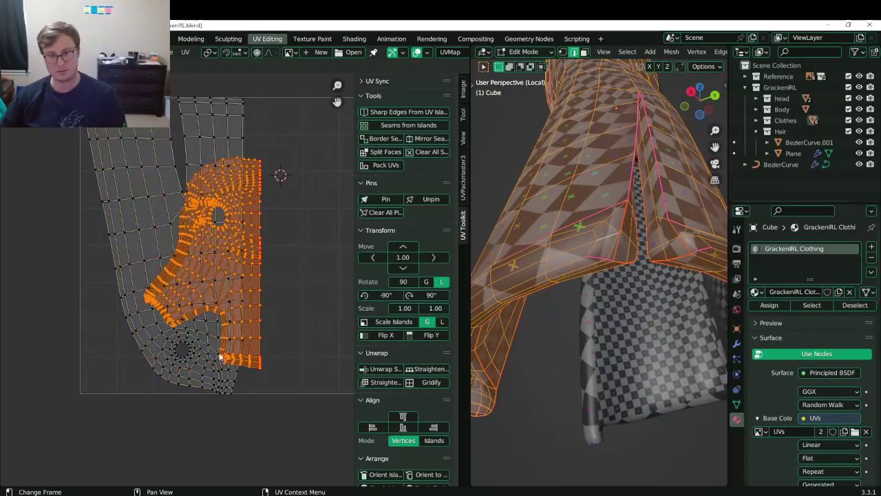
pyautogui.click(226, 378)
pyautogui.scroll(-2, 226, 378)
pyautogui.press('g')
pyautogui.click(90, 358)
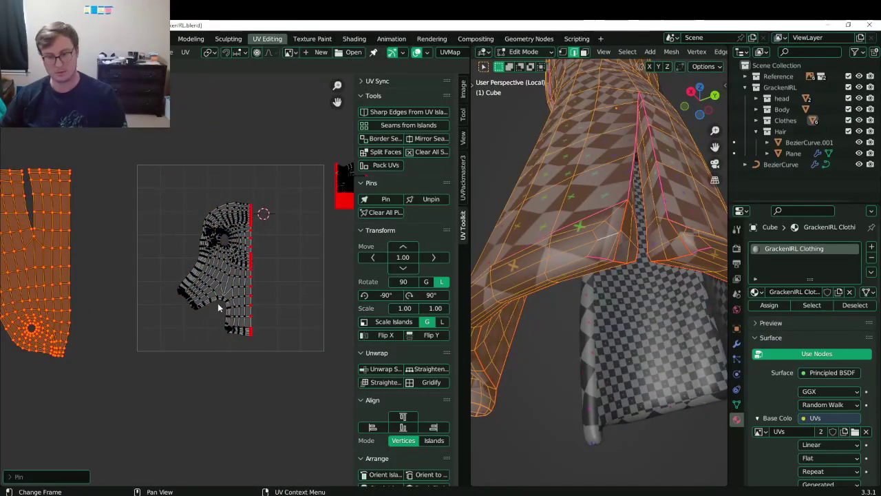
pyautogui.click(217, 303)
pyautogui.scroll(5, 218, 306)
pyautogui.hotkey('ctrl', 's')
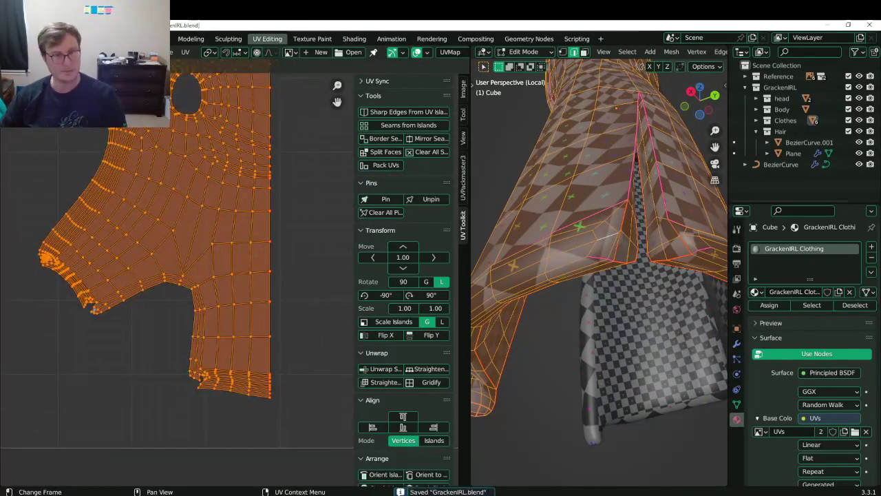
# Pin the hem border next to the straight vertical edge, flatten it to 0 on Y, and lower it to the edge's end.
pyautogui.click(252, 415)
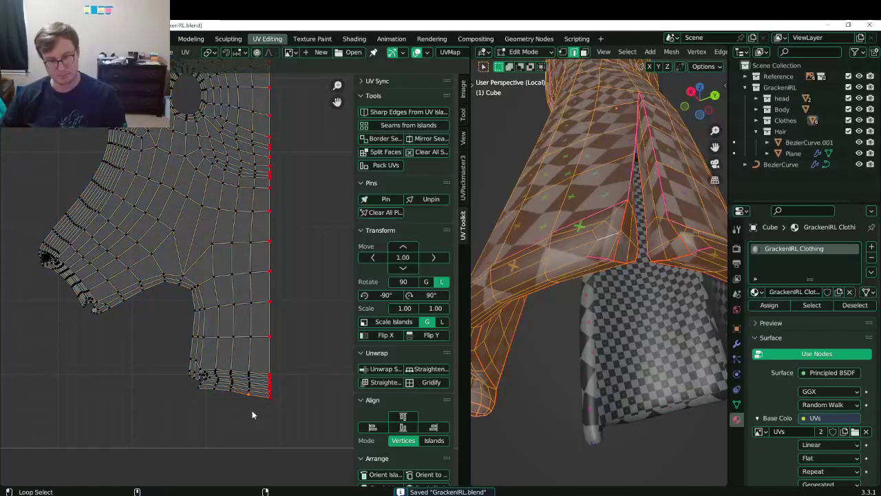
pyautogui.press('s')
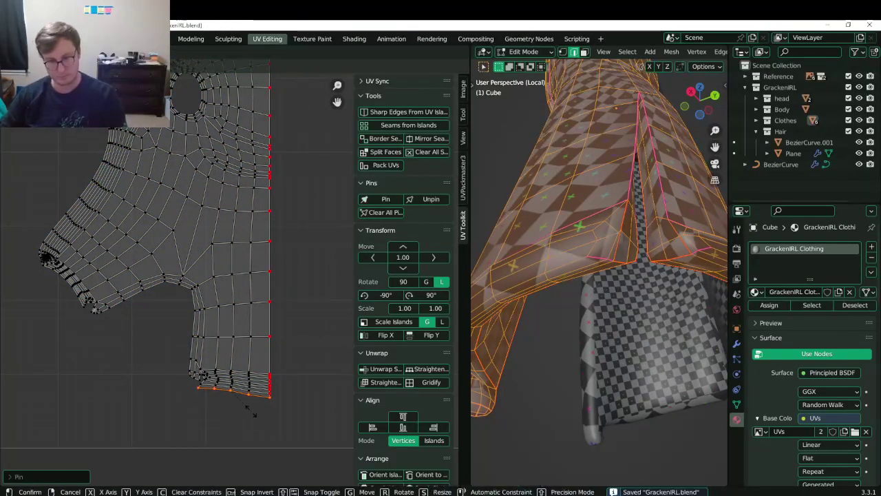
pyautogui.press('y')
pyautogui.press('0')
pyautogui.press('Return')
pyautogui.scroll(5, 250, 414)
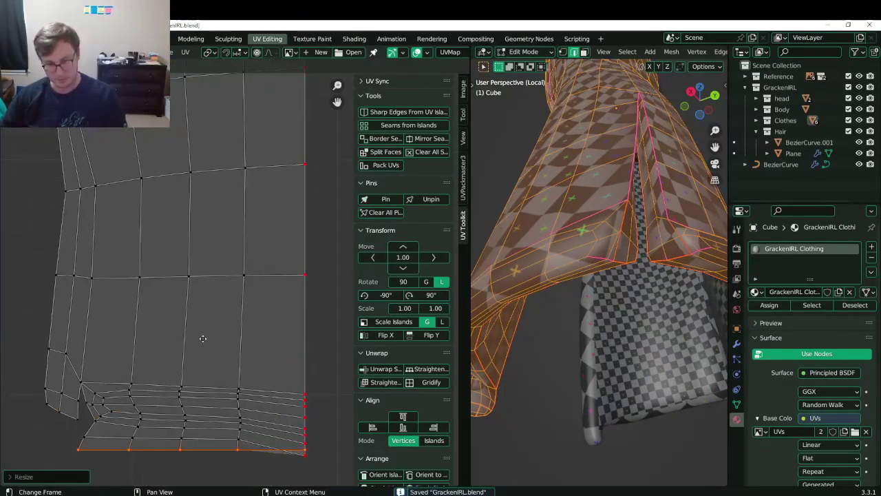
pyautogui.press('g')
pyautogui.click(205, 353)
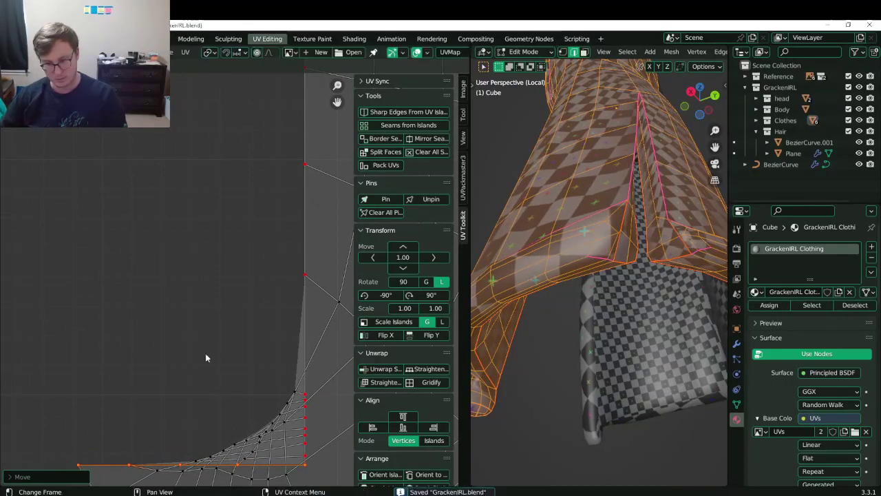
# Select and pin the slanted hem border of the body island, and place it roughly horizontally beside the flattened hem.
pyautogui.scroll(-5, 205, 353)
pyautogui.moveTo(96, 296); pyautogui.dragTo(145, 335, button='middle')
pyautogui.click(108, 266)
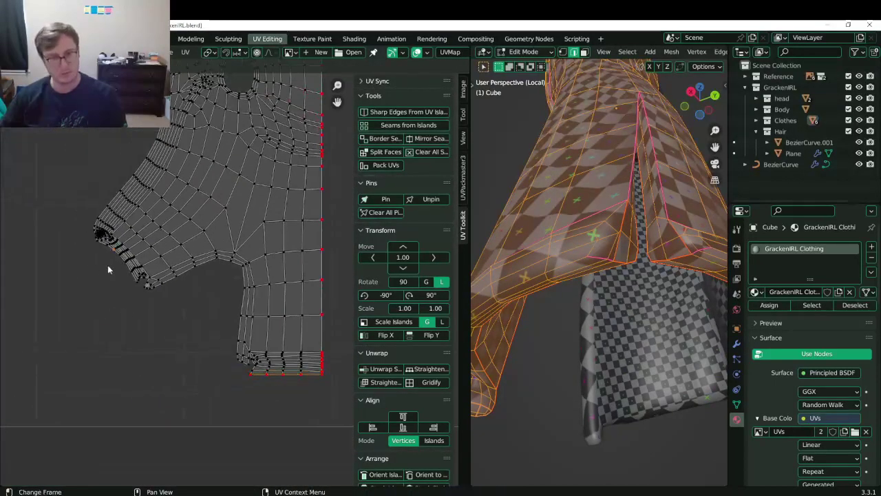
pyautogui.moveTo(126, 295); pyautogui.dragTo(146, 314, button='middle')
pyautogui.scroll(5, 147, 356)
pyautogui.keyDown('ctrl'); pyautogui.click(70, 303); pyautogui.keyUp('ctrl')
pyautogui.scroll(-7, 138, 306)
pyautogui.press('p')
pyautogui.press('r')
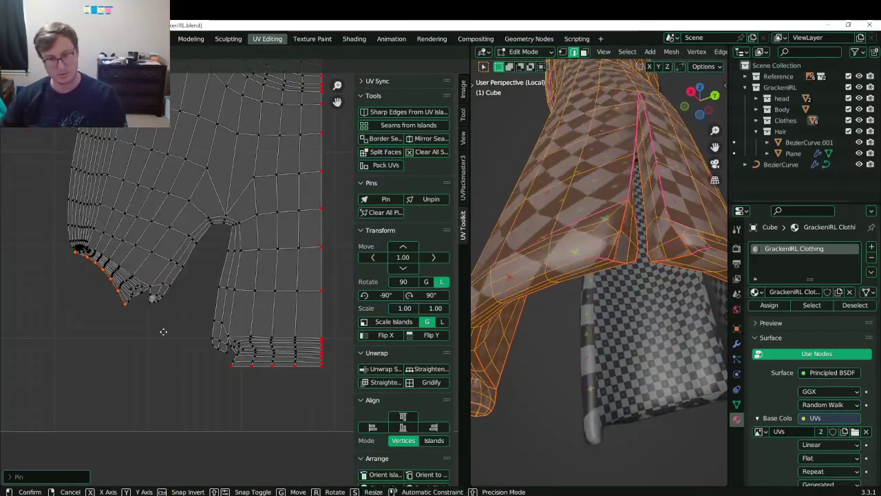
pyautogui.click(205, 355)
pyautogui.press('r')
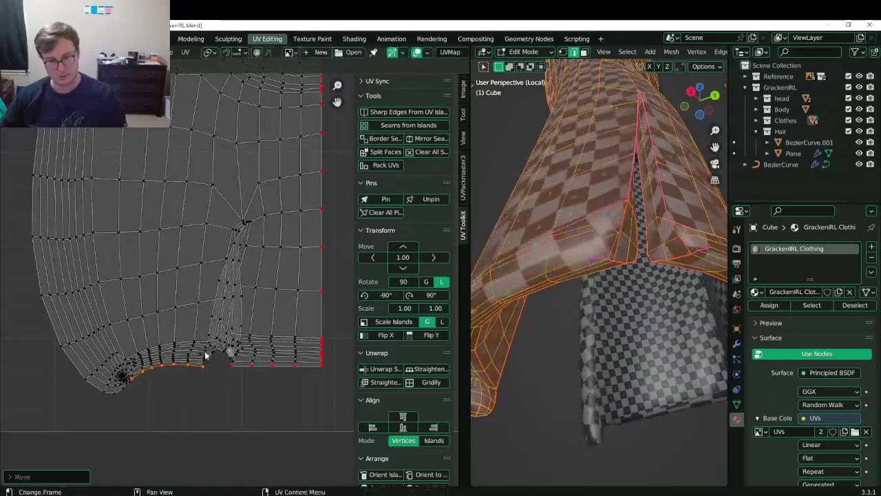
pyautogui.click(277, 323)
# Flatten the second hem border by scaling it to 0 on Y, then widen it and shift it beside the first hem.
pyautogui.press('s')
pyautogui.press('y')
pyautogui.press('0')
pyautogui.click(277, 321)
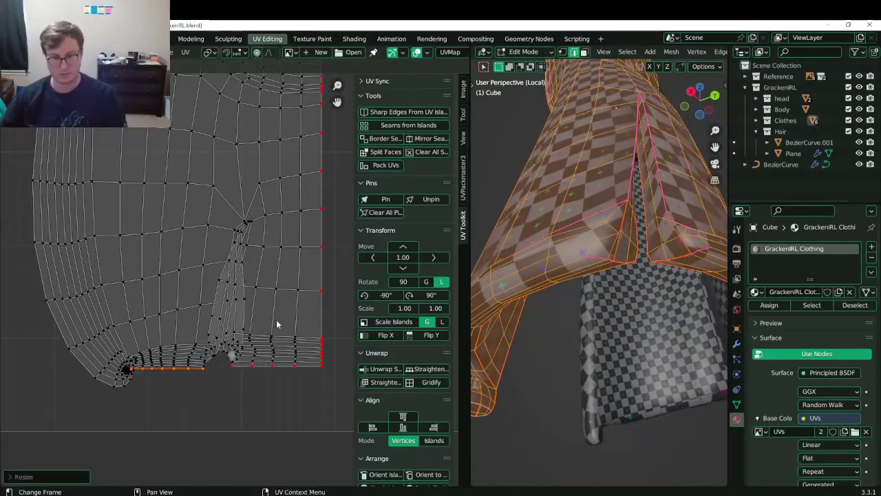
pyautogui.press('s')
pyautogui.click(332, 324)
pyautogui.press('s')
pyautogui.click(287, 324)
pyautogui.press('g')
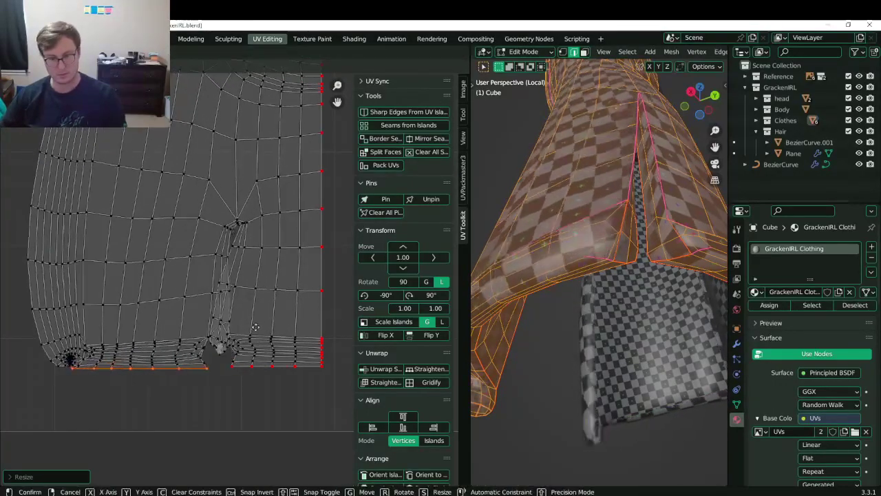
pyautogui.click(255, 327)
# Adjust the second hem border and level both pinned hem borders on one horizontal line, then save the file.
pyautogui.press('s')
pyautogui.click(230, 336)
pyautogui.press('g')
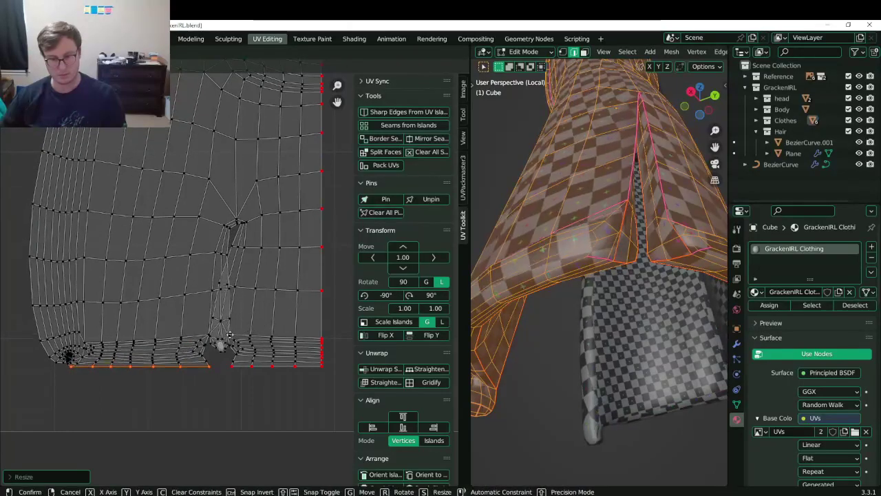
pyautogui.press('Return')
pyautogui.press('s')
pyautogui.press('Return')
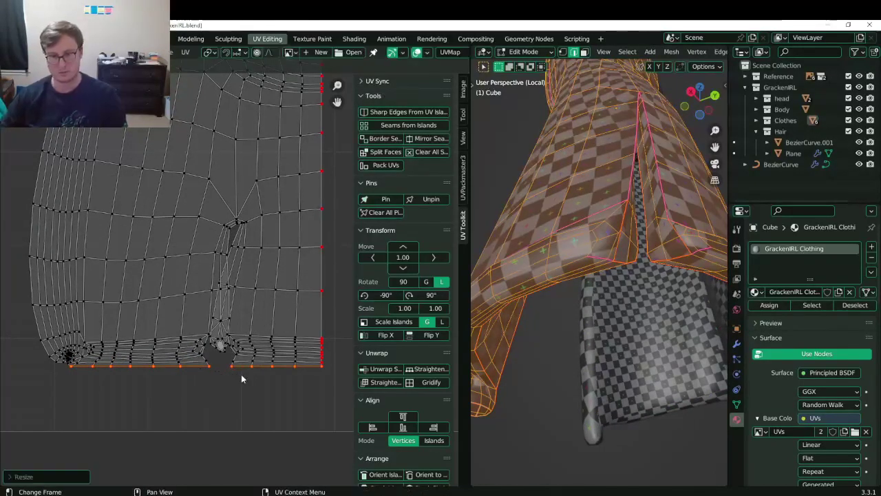
pyautogui.hotkey('ctrl', 's')
pyautogui.press('KP_Decimal')
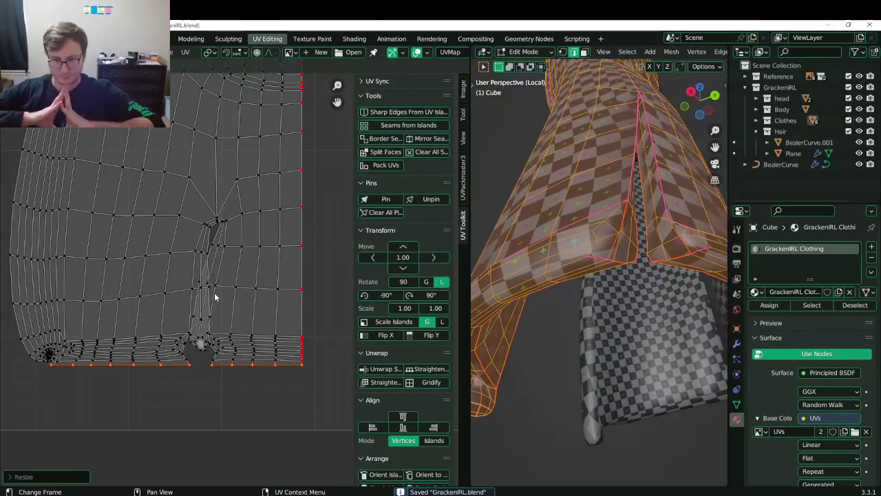
pyautogui.scroll(-5, 215, 295)
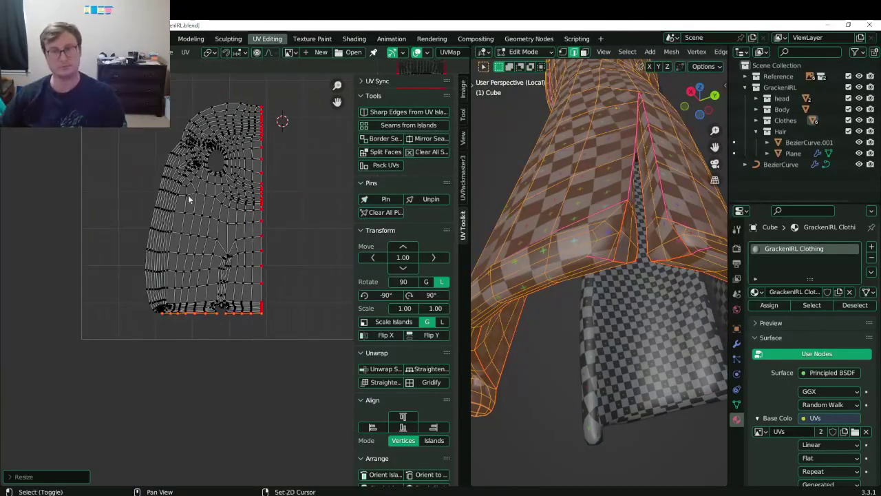
pyautogui.hotkey('ctrl', 's')
pyautogui.scroll(5, 204, 270)
pyautogui.moveTo(169, 96); pyautogui.dragTo(221, 243, button='middle')
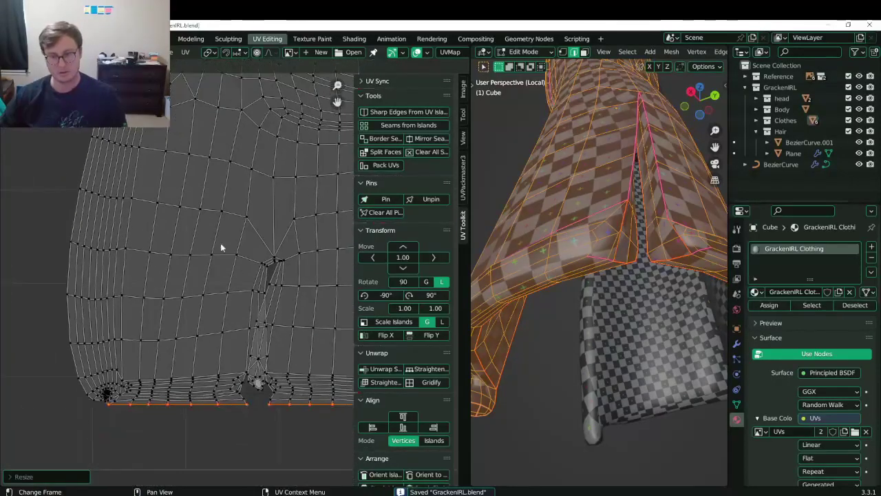
# Snap the 2D cursor to the second hem border's middle vertex and select the edge loop rising from it.
pyautogui.click(190, 411)
pyautogui.hotkey('shift', 's')
pyautogui.click(201, 468)
pyautogui.keyDown('alt'); pyautogui.click(198, 355); pyautogui.keyUp('alt')
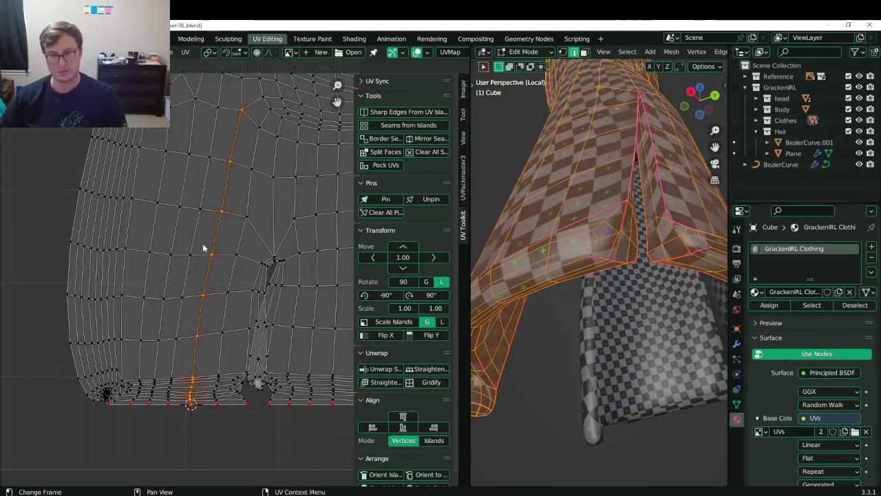
# Pin the armhole's bottom vertex, align it vertically with the 2D cursor by scaling about the cursor, save, and change the pivot back.
pyautogui.moveTo(248, 68); pyautogui.dragTo(194, 237, button='middle')
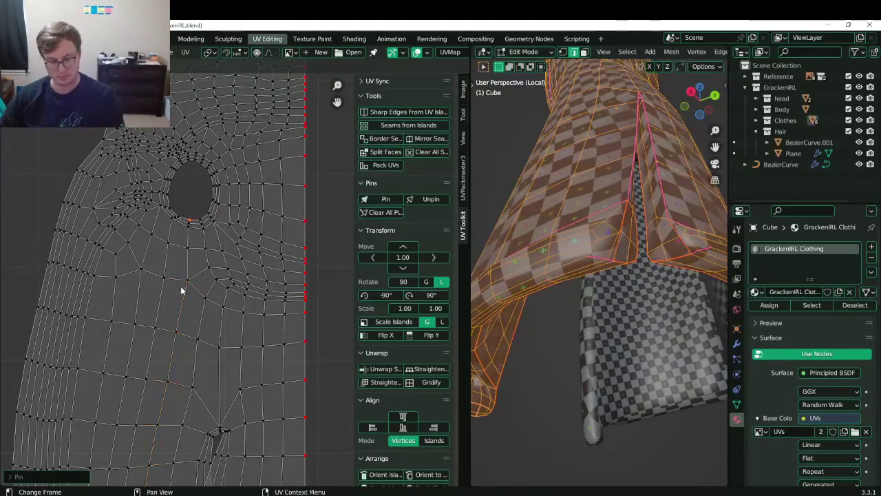
pyautogui.press('.')
pyautogui.press('Escape')
pyautogui.press('a')
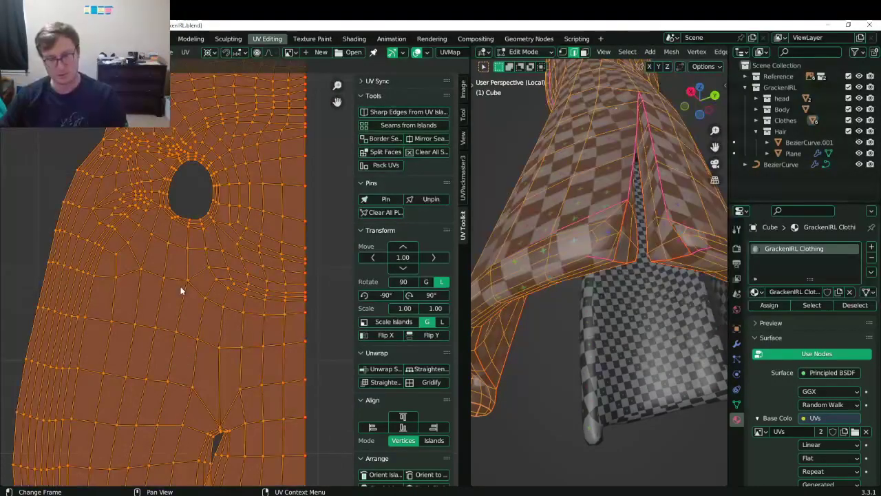
pyautogui.hotkey('alt', 'a')
pyautogui.press('s')
pyautogui.click(181, 290)
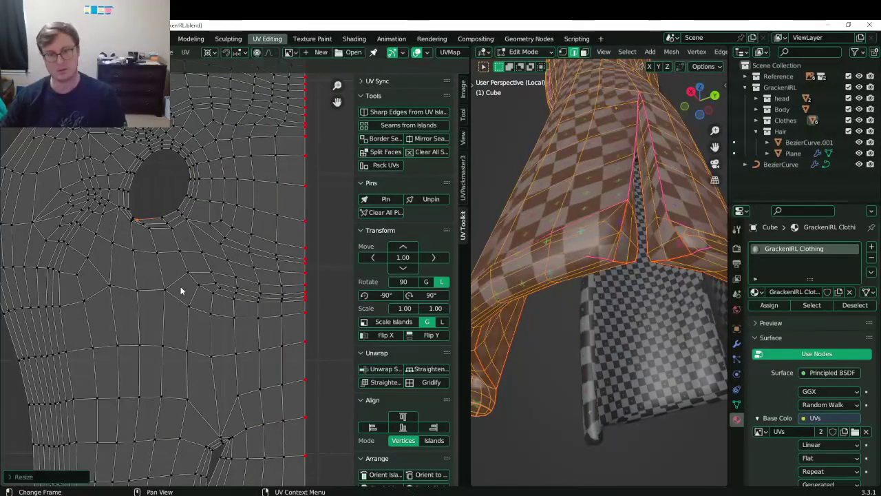
pyautogui.scroll(-1, 180, 277)
pyautogui.scroll(-3, 185, 282)
pyautogui.hotkey('ctrl', 's')
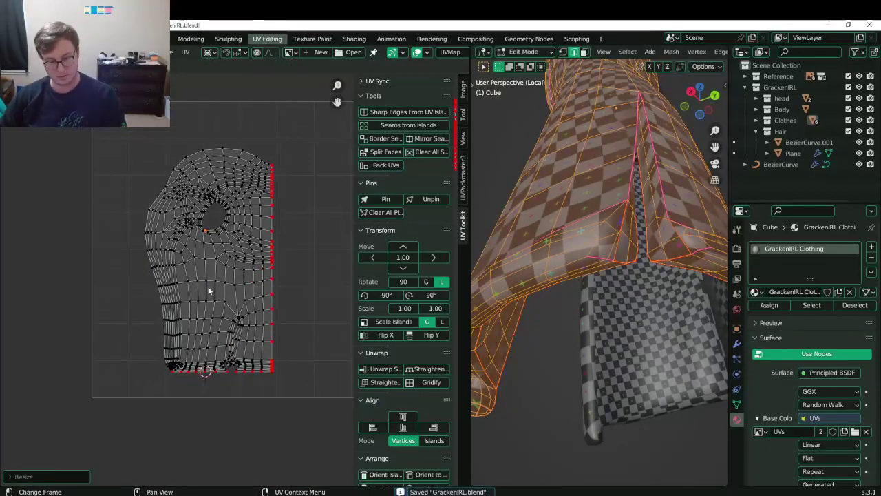
pyautogui.press('.')
pyautogui.click(200, 270)
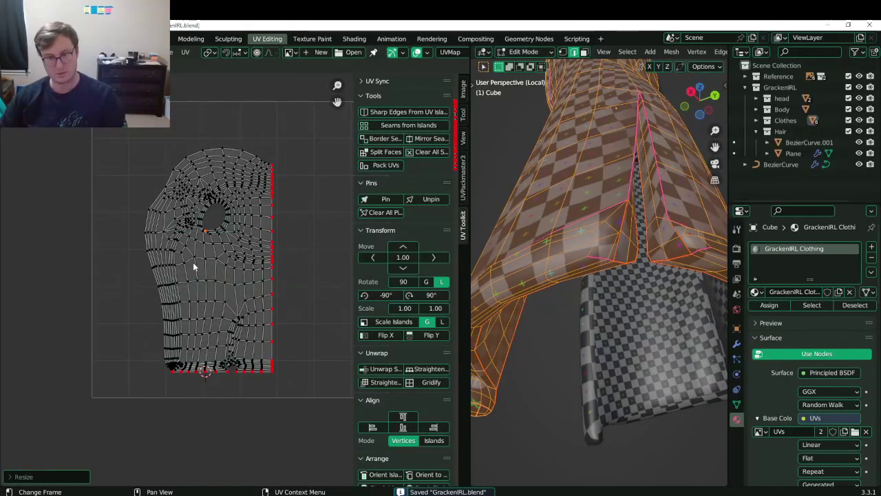
# Mark a seam on the short edge across the bottom corner of the coat's front flap.
pyautogui.scroll(2, 198, 284)
pyautogui.moveTo(205, 395); pyautogui.dragTo(210, 312, button='middle')
pyautogui.scroll(1, 210, 313)
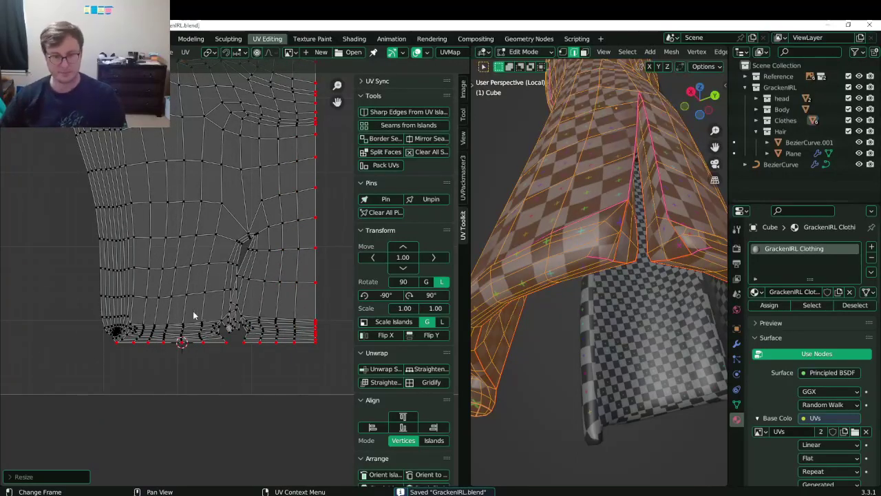
pyautogui.scroll(5, 193, 314)
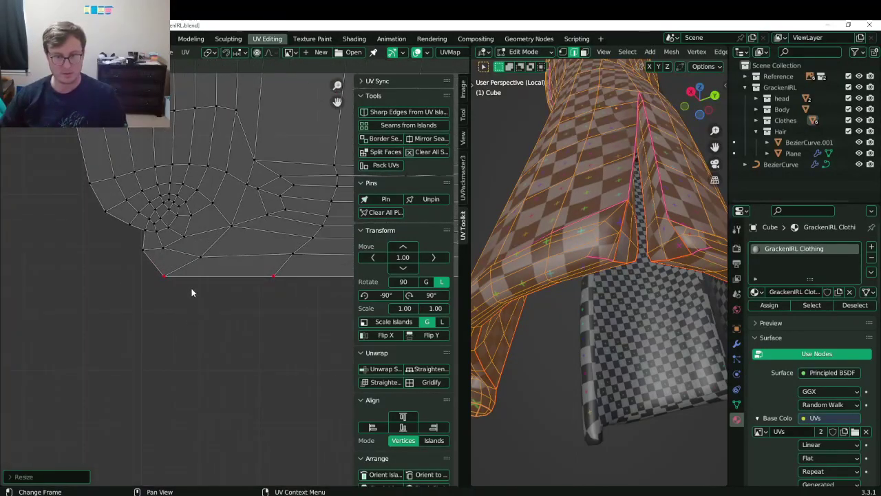
pyautogui.moveTo(171, 231); pyautogui.dragTo(175, 242, button='middle')
pyautogui.moveTo(545, 367); pyautogui.dragTo(583, 288, button='middle')
pyautogui.click(610, 296)
pyautogui.rightClick(583, 288)
pyautogui.click(584, 288)
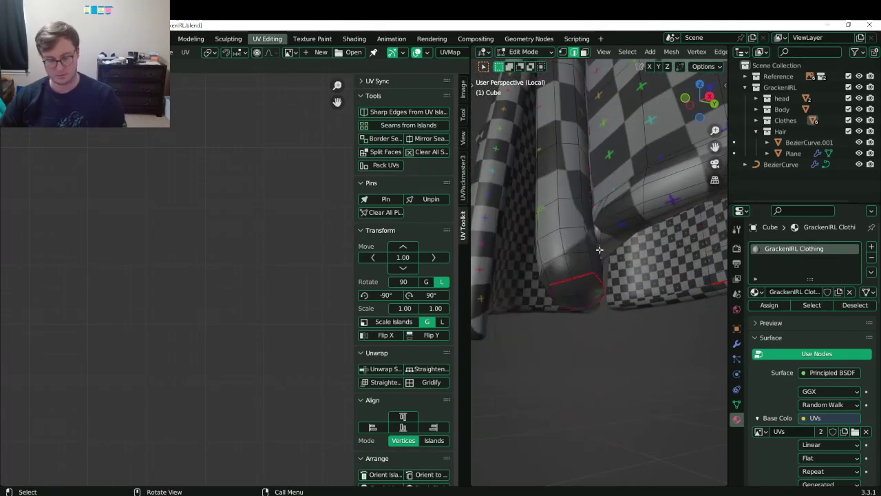
# Select the linked coat body, unwrap its whole UV island again, and save the file.
pyautogui.press('l')
pyautogui.press('u')
pyautogui.click(249, 237)
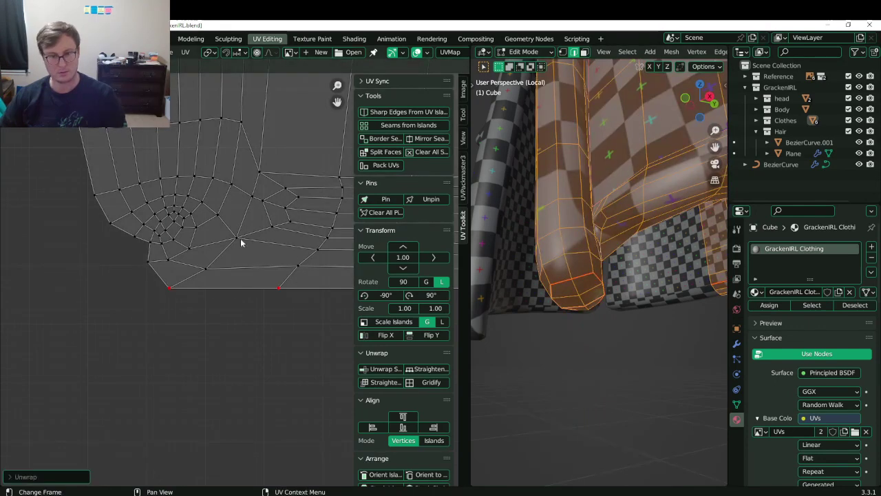
pyautogui.press('a')
pyautogui.press('u')
pyautogui.click(222, 248)
pyautogui.hotkey('ctrl', 's')
pyautogui.scroll(-4, 223, 250)
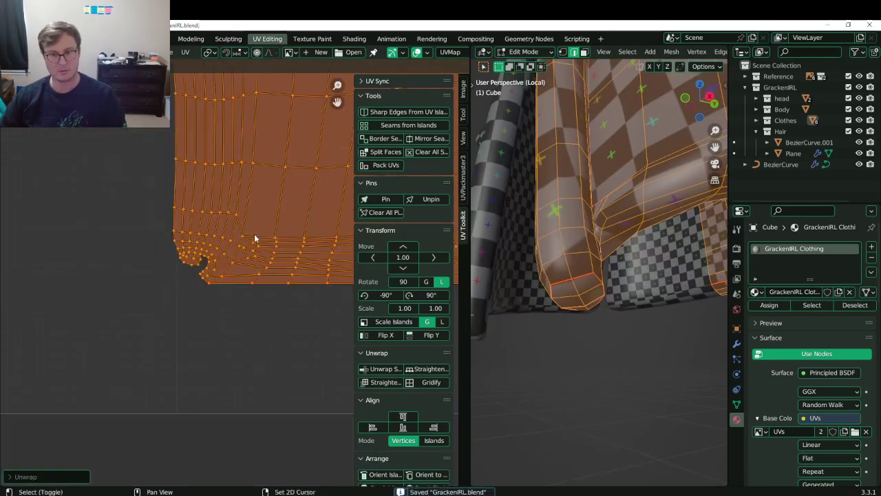
# Select the body island's outer front border loop, then deselect its curved hem corner and the rounded part above the straight section.
pyautogui.moveTo(256, 238); pyautogui.dragTo(160, 308, button='middle')
pyautogui.scroll(-3, 113, 305)
pyautogui.moveTo(151, 223); pyautogui.dragTo(170, 307, button='middle')
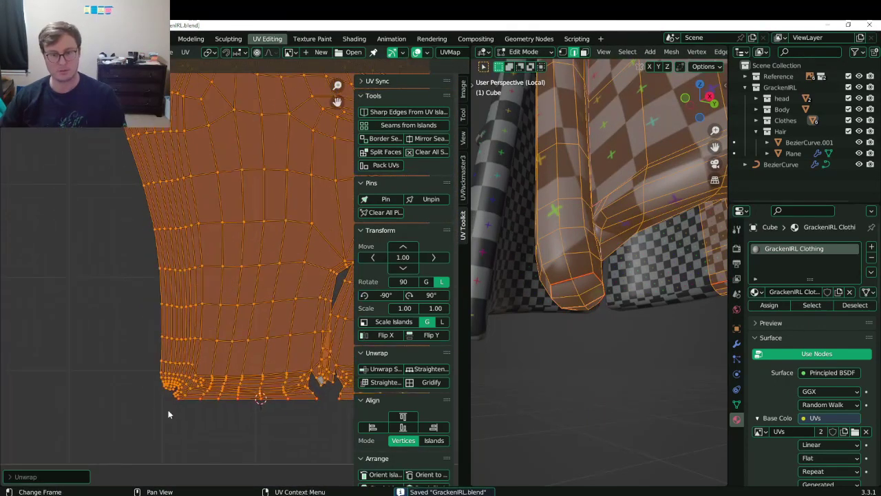
pyautogui.keyDown('alt'); pyautogui.click(158, 396); pyautogui.keyUp('alt')
pyautogui.scroll(-2, 140, 331)
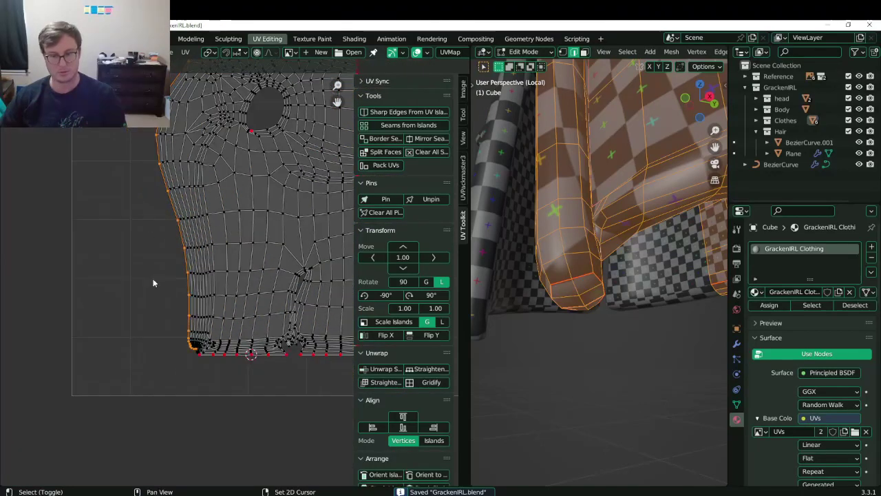
pyautogui.moveTo(173, 359); pyautogui.dragTo(181, 306, button='middle')
pyautogui.scroll(6, 180, 307)
pyautogui.press('b')
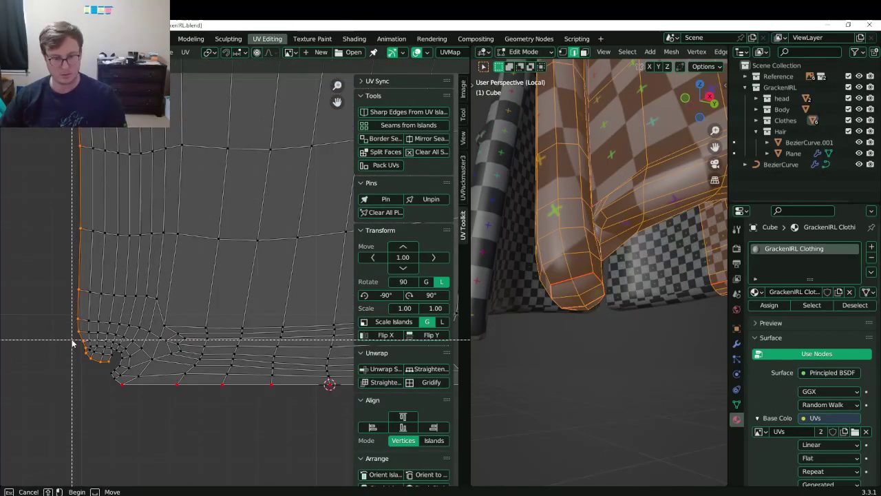
pyautogui.scroll(-4, 149, 361)
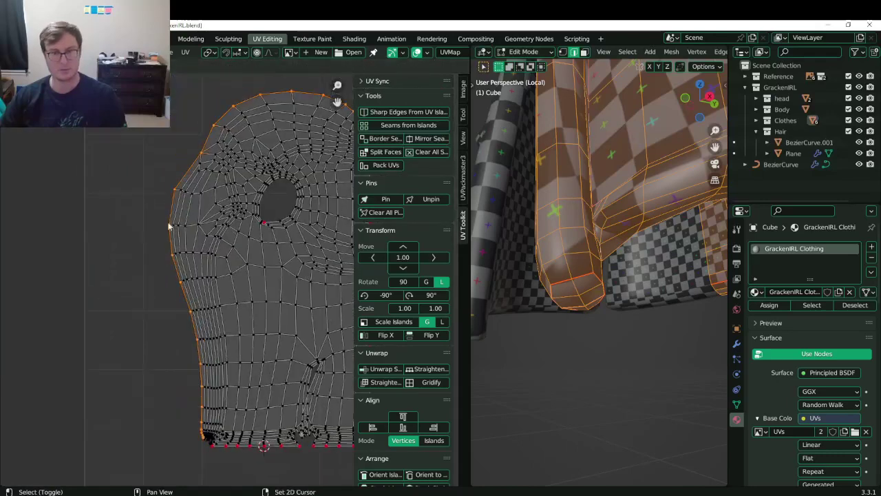
pyautogui.press('b')
pyautogui.moveTo(145, 104); pyautogui.dragTo(312, 197, button='middle')
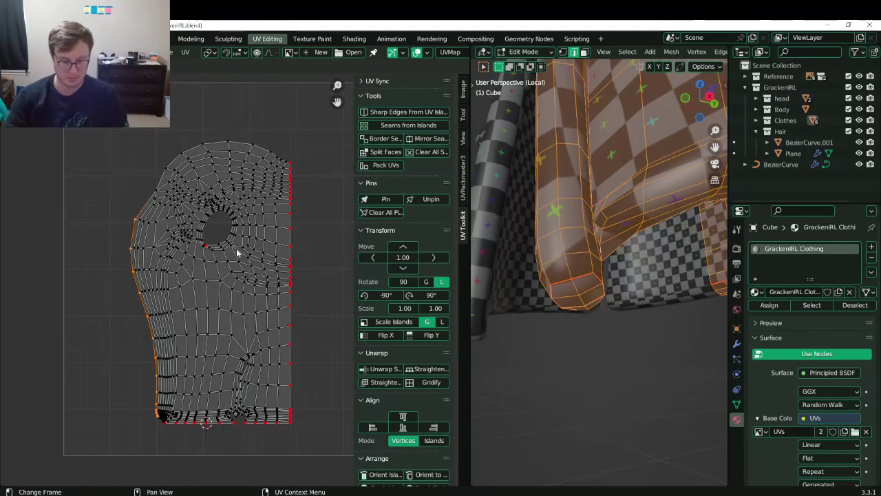
# Straighten the selected front border vertically by scaling it to 0 on X, reposition it slightly, and save the file.
pyautogui.press('s')
pyautogui.press('x')
pyautogui.press('0')
pyautogui.press('Return')
pyautogui.hotkey('ctrl', 's')
pyautogui.scroll(1, 201, 298)
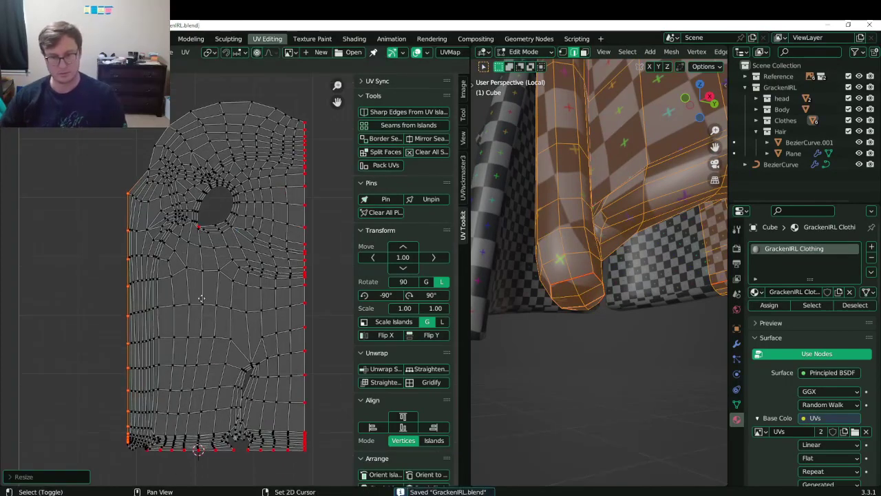
pyautogui.press('g')
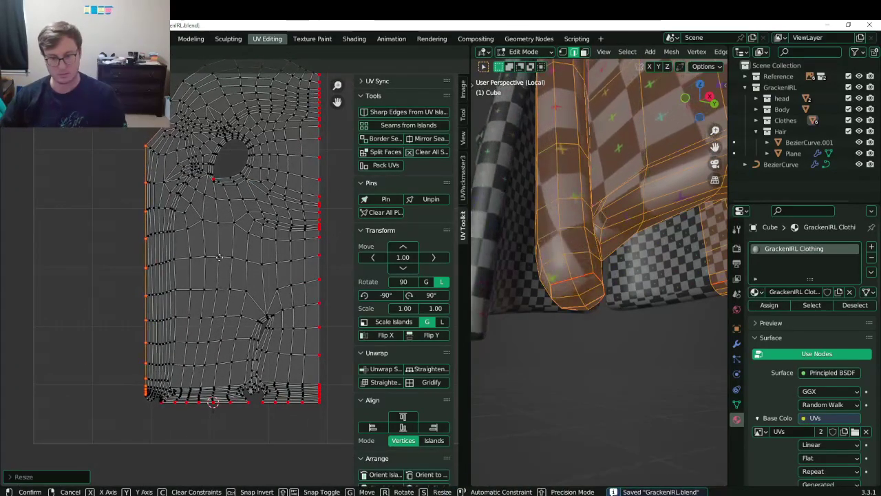
pyautogui.click(219, 257)
pyautogui.hotkey('ctrl', 's')
pyautogui.moveTo(218, 265); pyautogui.dragTo(136, 262, button='middle')
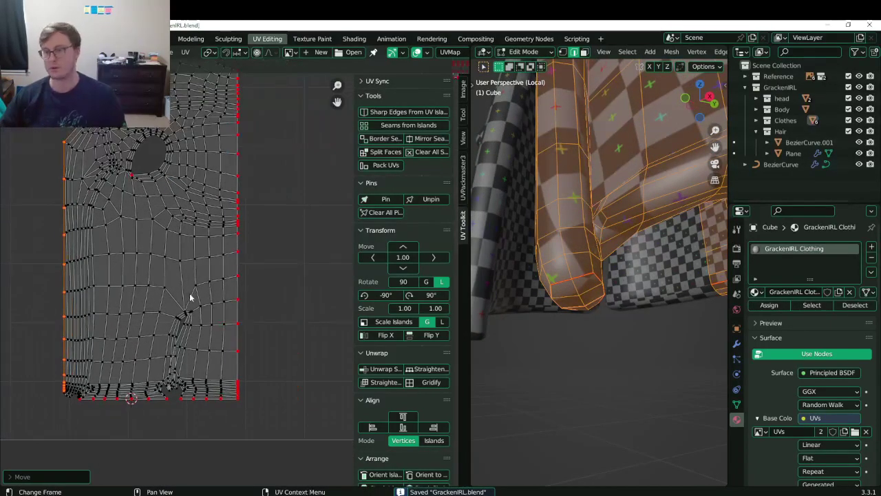
# Examine the checker pattern on the coat's back in object mode, then the body island's hem gap and front corner.
pyautogui.press('Tab')
pyautogui.scroll(-8, 581, 220)
pyautogui.moveTo(583, 217); pyautogui.dragTo(523, 261, button='middle')
pyautogui.press('Tab')
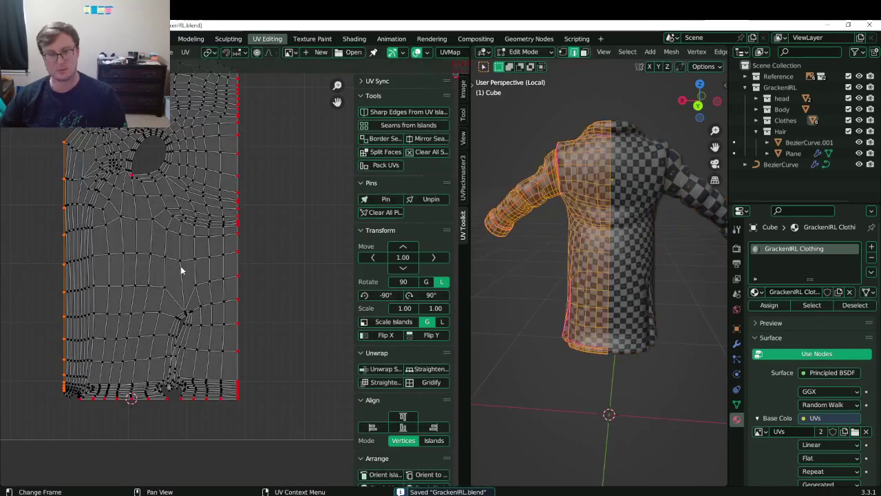
pyautogui.scroll(5, 204, 309)
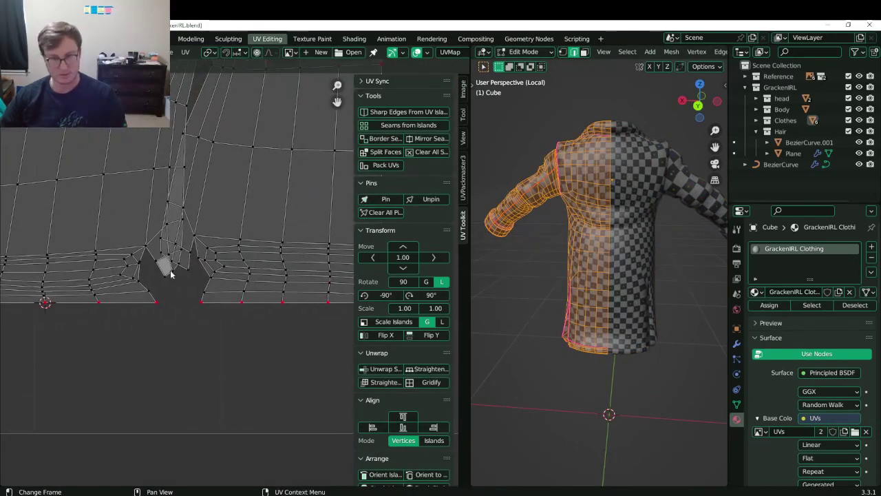
pyautogui.scroll(-3, 158, 275)
pyautogui.scroll(4, 136, 276)
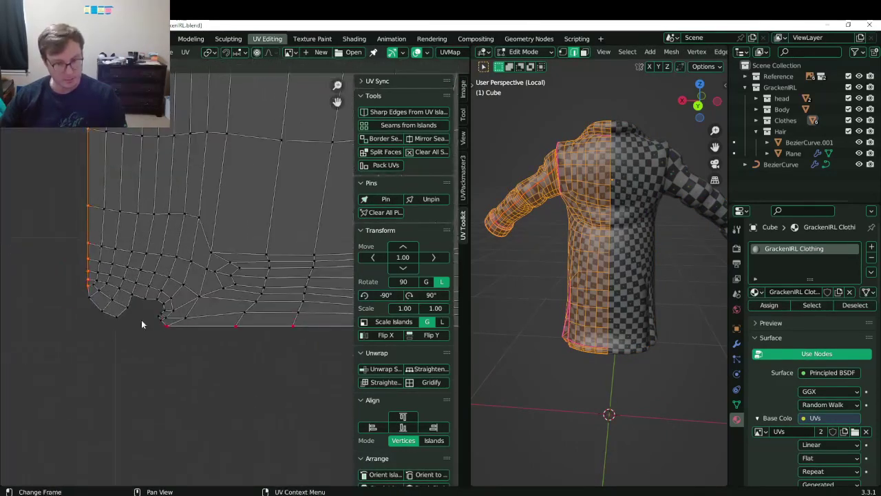
pyautogui.scroll(2, 196, 314)
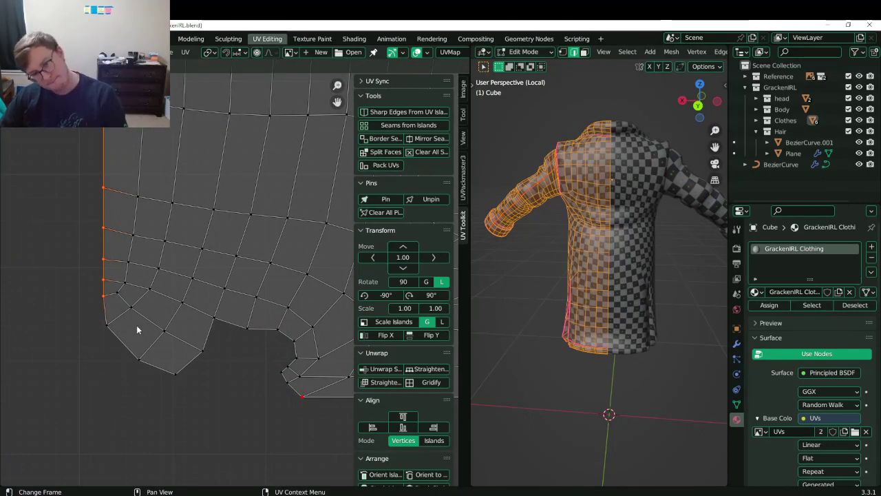
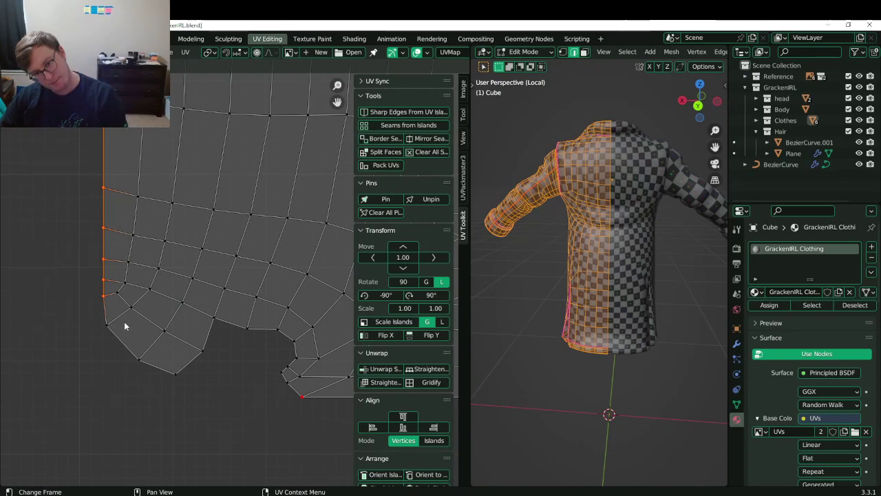
pyautogui.scroll(-5, 124, 321)
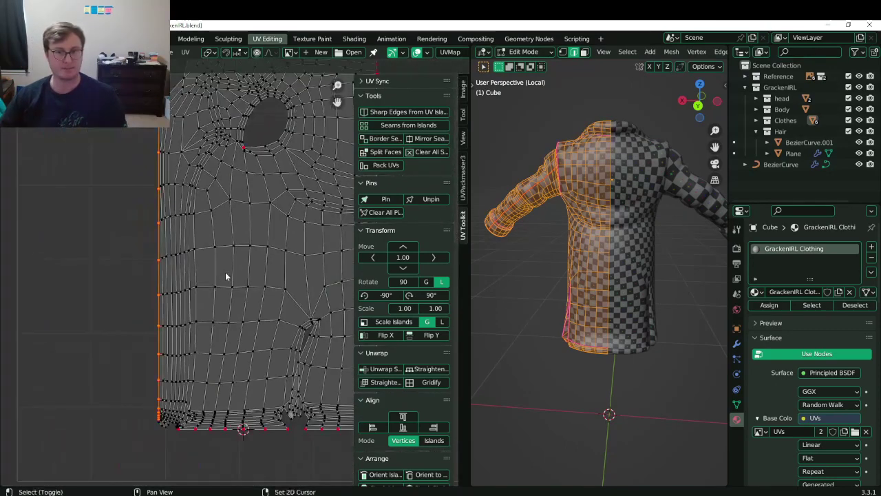
# Save the file, select the top vertices of the pinned centre-back border, raise them and scale them along Y.
pyautogui.keyDown('shift'); pyautogui.moveTo(234, 205); pyautogui.dragTo(183, 285, button='middle'); pyautogui.keyUp('shift')
pyautogui.hotkey('ctrl', 's')
pyautogui.keyDown('shift'); pyautogui.moveTo(254, 143); pyautogui.dragTo(201, 259, button='middle'); pyautogui.keyUp('shift')
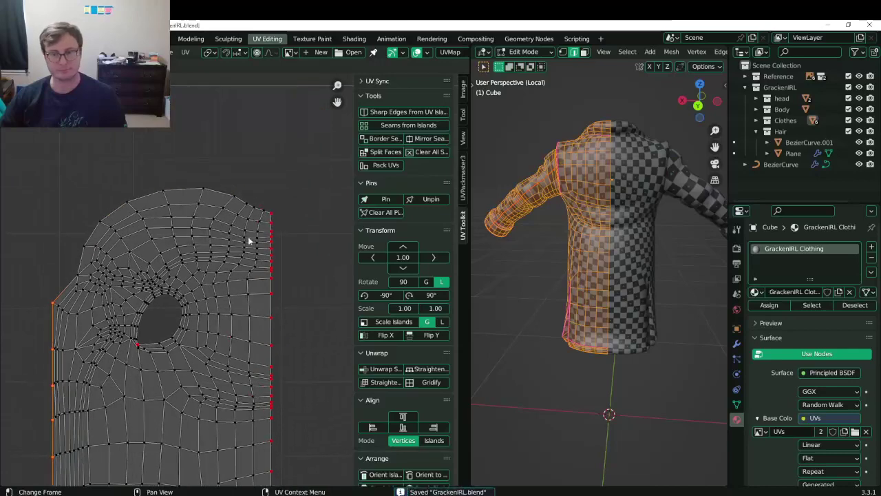
pyautogui.moveTo(288, 283); pyautogui.dragTo(259, 196)
pyautogui.press('s')
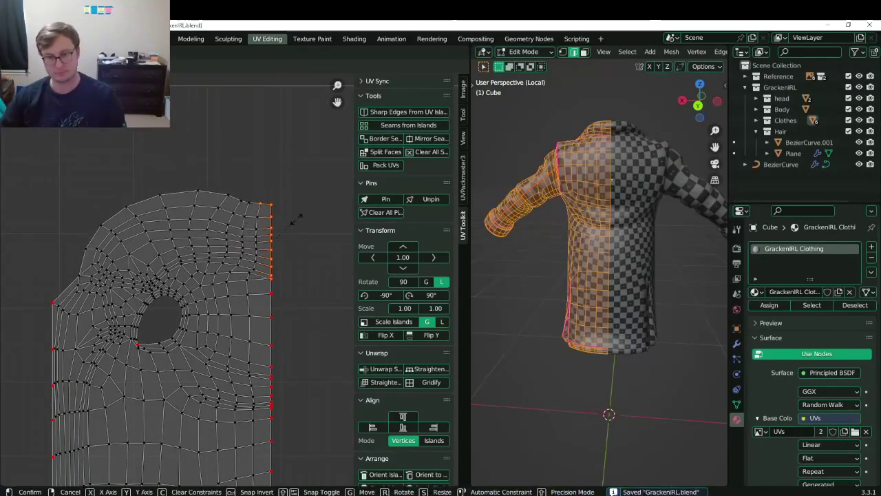
pyautogui.click(297, 208)
pyautogui.press('s')
pyautogui.press('y')
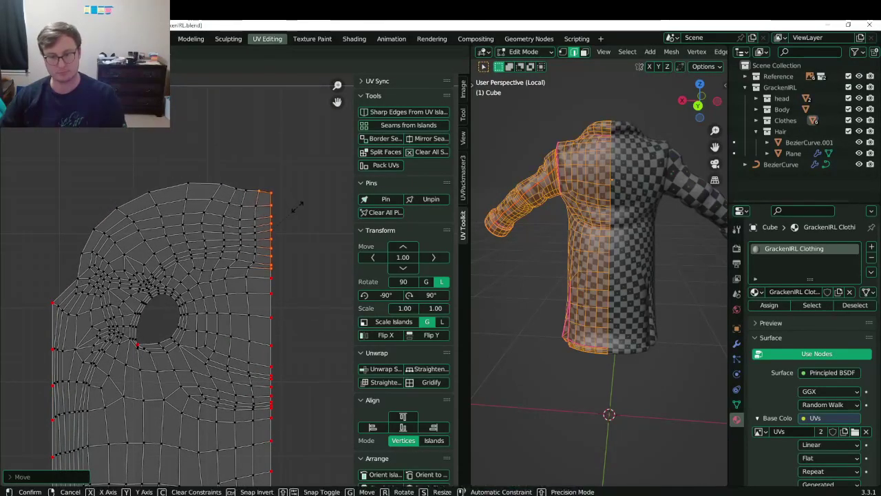
pyautogui.click(297, 207)
# Move the upper centre-back border vertices further up, then adjust the two topmost corner vertices separately.
pyautogui.press('g')
pyautogui.click(296, 220)
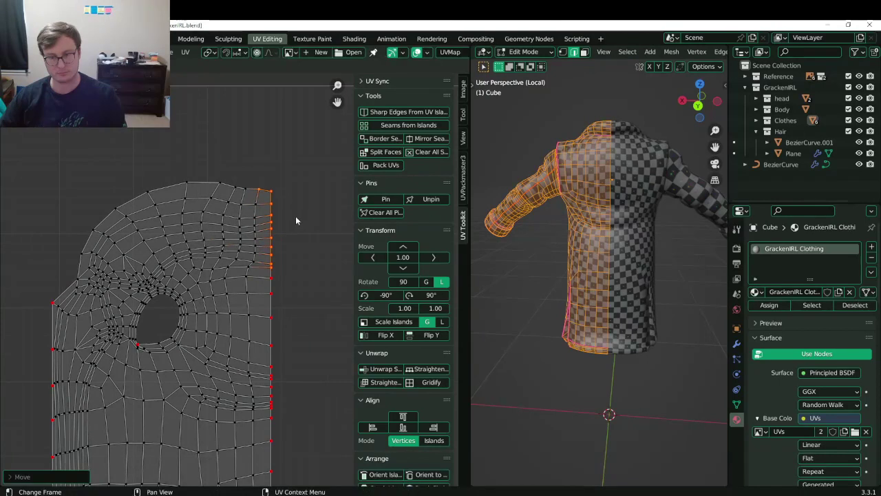
pyautogui.press('g')
pyautogui.click(281, 269)
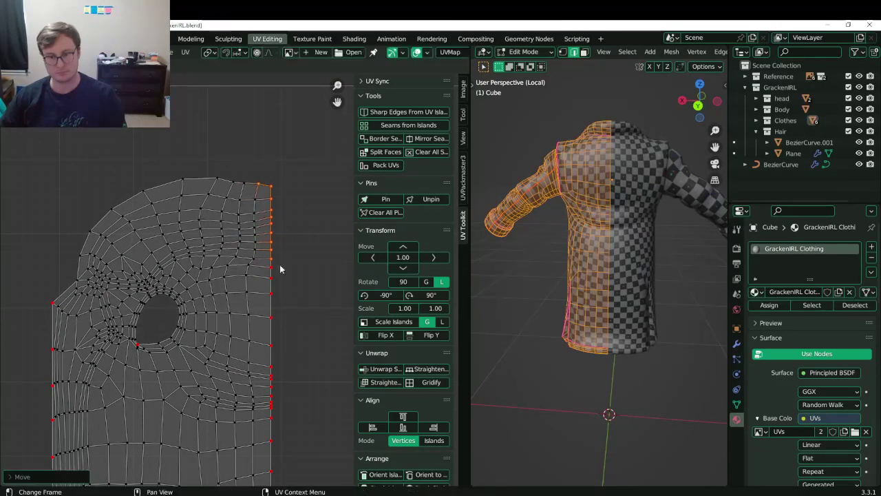
pyautogui.click(277, 187)
pyautogui.press('b')
pyautogui.moveTo(252, 172); pyautogui.dragTo(276, 189)
pyautogui.press('g')
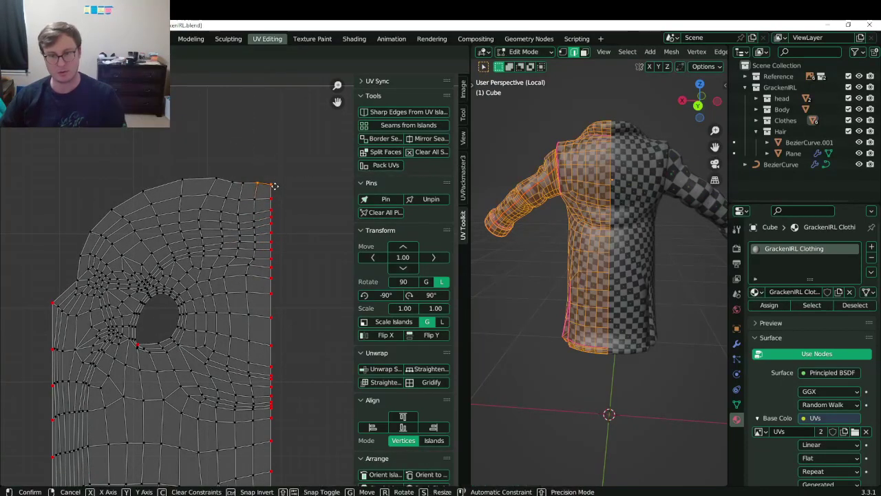
pyautogui.click(275, 187)
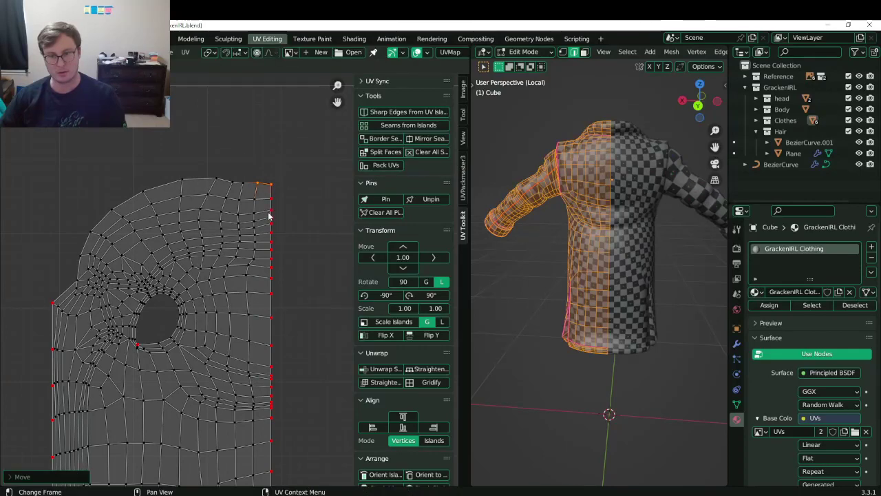
# Move the armhole's pinned bottom vertex to the middle beneath the opening, then save the file.
pyautogui.scroll(6, 166, 337)
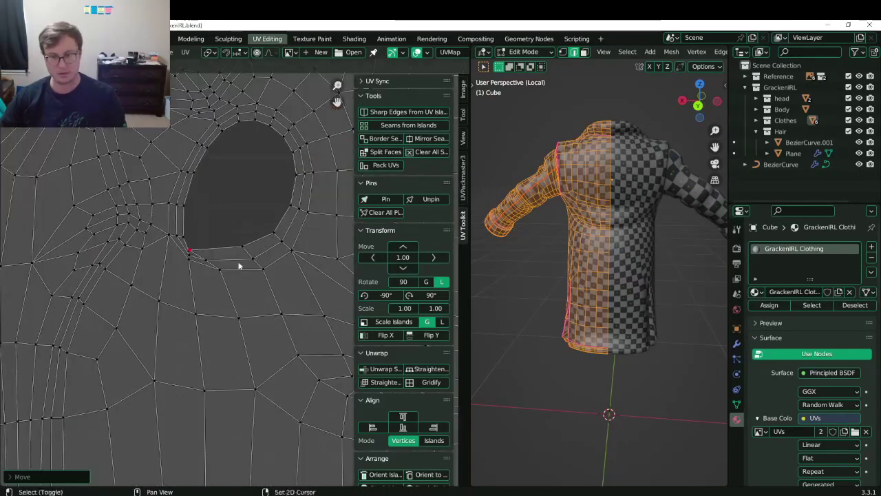
pyautogui.click(176, 268)
pyautogui.press('g')
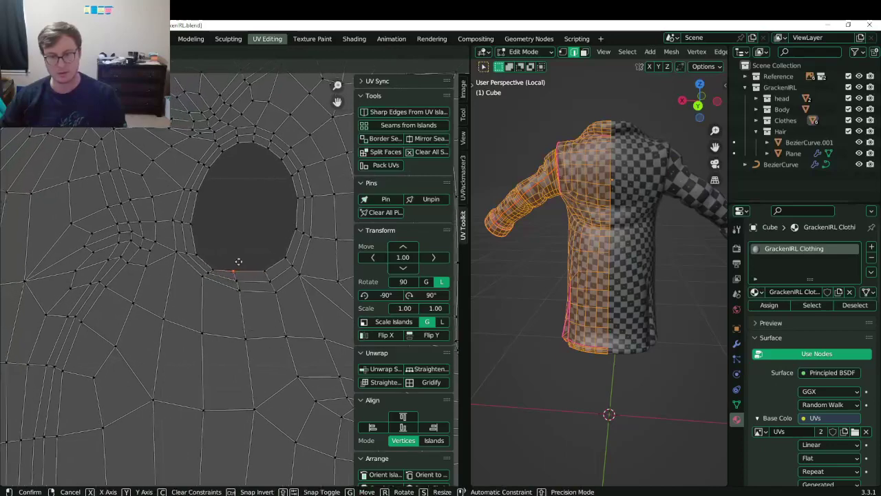
pyautogui.click(249, 266)
pyautogui.scroll(-5, 210, 236)
pyautogui.hotkey('ctrl', 's')
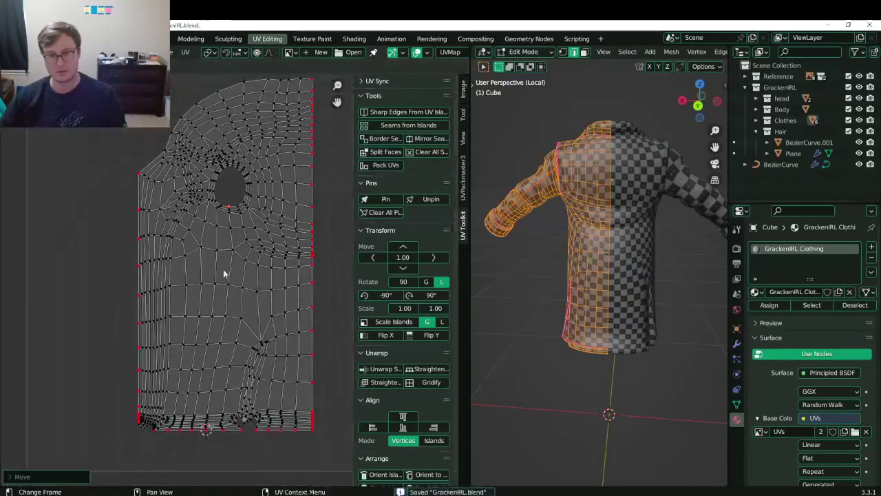
# Check the checker pattern on the shoulder, sleeve and front of the coat in object mode.
pyautogui.scroll(-2, 220, 262)
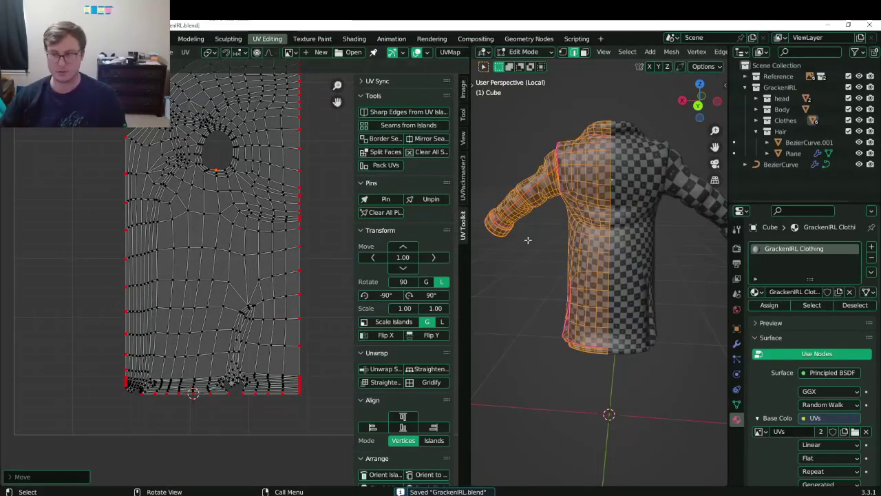
pyautogui.press('Tab')
pyautogui.moveTo(631, 174); pyautogui.dragTo(584, 238, button='middle')
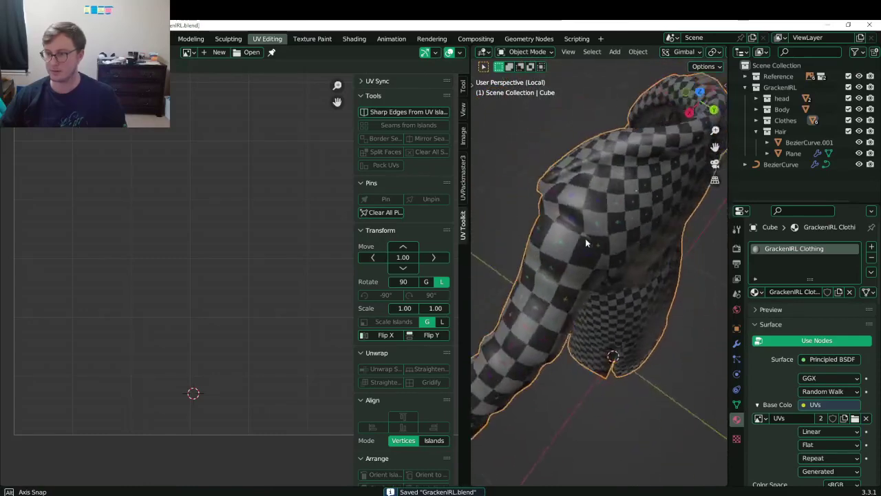
pyautogui.press('Tab')
pyautogui.scroll(-2, 232, 233)
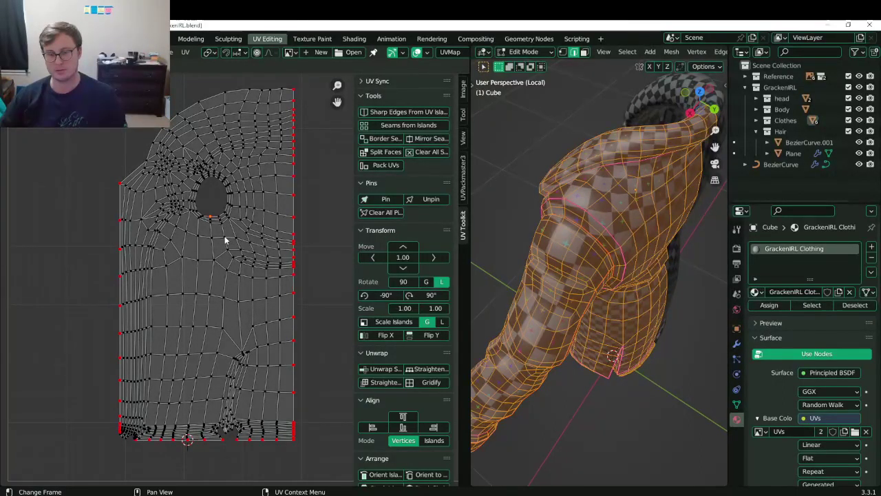
# Mark a seam where the collar joins the back of the coat and select the linked faces to test the separation.
pyautogui.moveTo(605, 230); pyautogui.dragTo(581, 204, button='middle')
pyautogui.moveTo(614, 480); pyautogui.dragTo(579, 225, button='middle')
pyautogui.moveTo(561, 321); pyautogui.dragTo(554, 296, button='middle')
pyautogui.hotkey('alt', 'a')
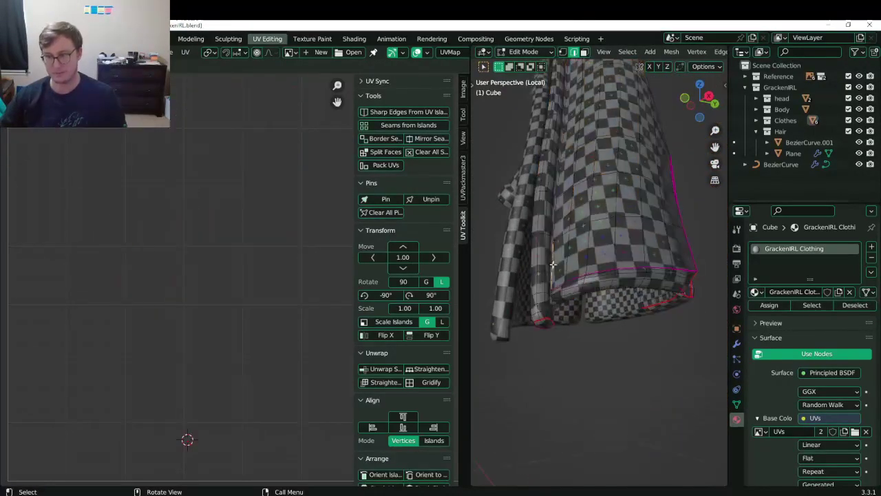
pyautogui.keyDown('shift'); pyautogui.moveTo(552, 258); pyautogui.dragTo(547, 365, button='middle'); pyautogui.keyUp('shift')
pyautogui.keyDown('shift'); pyautogui.moveTo(577, 121); pyautogui.dragTo(569, 225, button='middle'); pyautogui.keyUp('shift')
pyautogui.scroll(4, 586, 258)
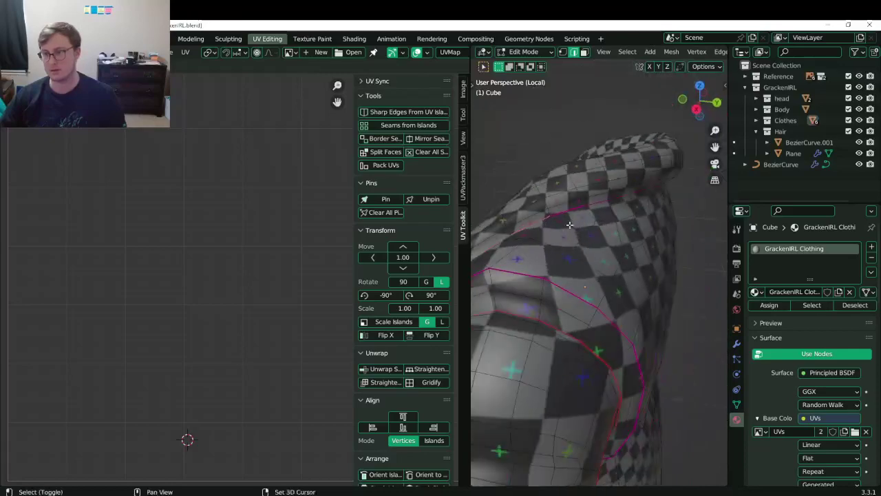
pyautogui.moveTo(634, 241); pyautogui.dragTo(578, 239, button='middle')
pyautogui.keyDown('shift'); pyautogui.moveTo(675, 243); pyautogui.dragTo(576, 263, button='middle'); pyautogui.keyUp('shift')
pyautogui.press('q')
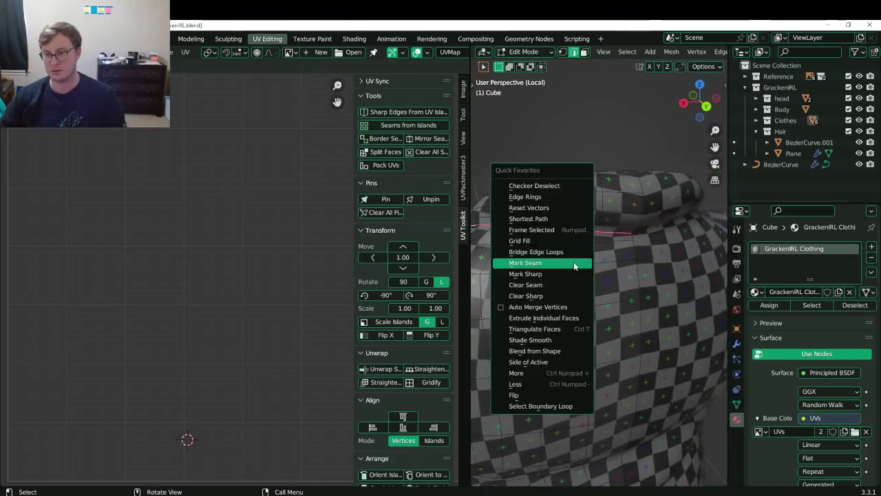
pyautogui.click(574, 263)
pyautogui.hotkey('ctrl', 'l')
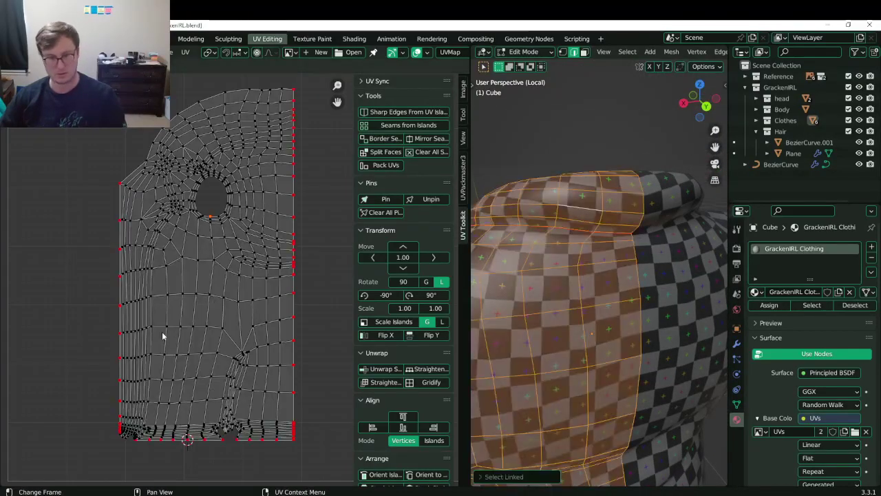
# Clear the selection and mark another seam along the inner edge of the collar trim.
pyautogui.hotkey('alt', 'a')
pyautogui.moveTo(556, 231); pyautogui.dragTo(566, 342, button='middle')
pyautogui.press('q')
pyautogui.click(550, 260)
pyautogui.scroll(-6, 555, 269)
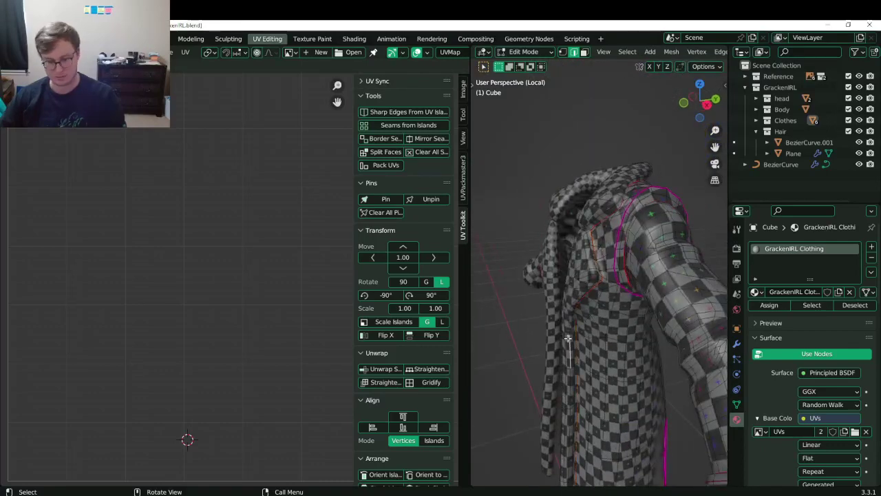
# Select the linked coat faces with Seam as the delimiter, then clear the selection.
pyautogui.hotkey('ctrl', 'l')
pyautogui.moveTo(549, 393); pyautogui.dragTo(494, 449, button='middle')
pyautogui.click(499, 476)
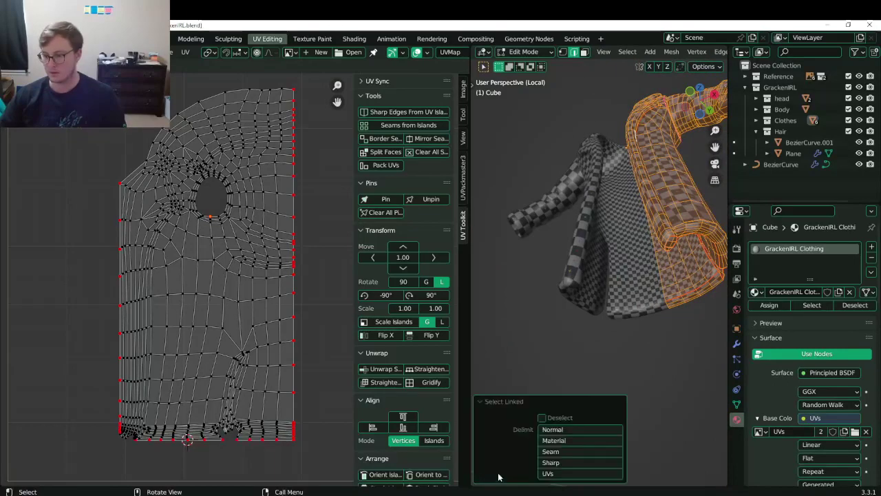
pyautogui.click(549, 454)
pyautogui.keyDown('shift'); pyautogui.moveTo(625, 218); pyautogui.dragTo(554, 366, button='middle'); pyautogui.keyUp('shift')
pyautogui.keyDown('alt'); pyautogui.click(576, 292); pyautogui.keyUp('alt')
pyautogui.press('l')
pyautogui.hotkey('alt', 'a')
# Mark a seam along the lower vertical edge where the front trim meets the coat body.
pyautogui.scroll(9, 613, 100)
pyautogui.keyDown('shift'); pyautogui.moveTo(594, 137); pyautogui.dragTo(572, 275, button='middle'); pyautogui.keyUp('shift')
pyautogui.scroll(-4, 571, 277)
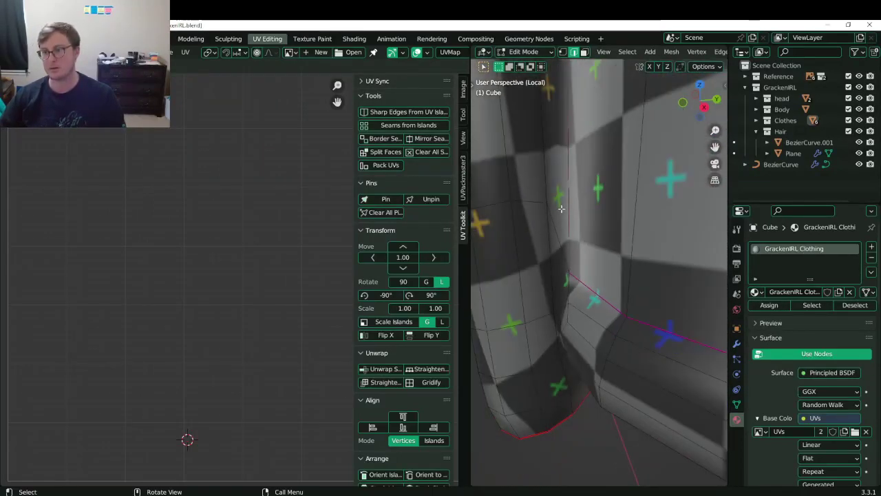
pyautogui.scroll(-3, 571, 278)
pyautogui.keyDown('shift'); pyautogui.moveTo(559, 201); pyautogui.dragTo(597, 183, button='middle'); pyautogui.keyUp('shift')
pyautogui.scroll(-5, 601, 148)
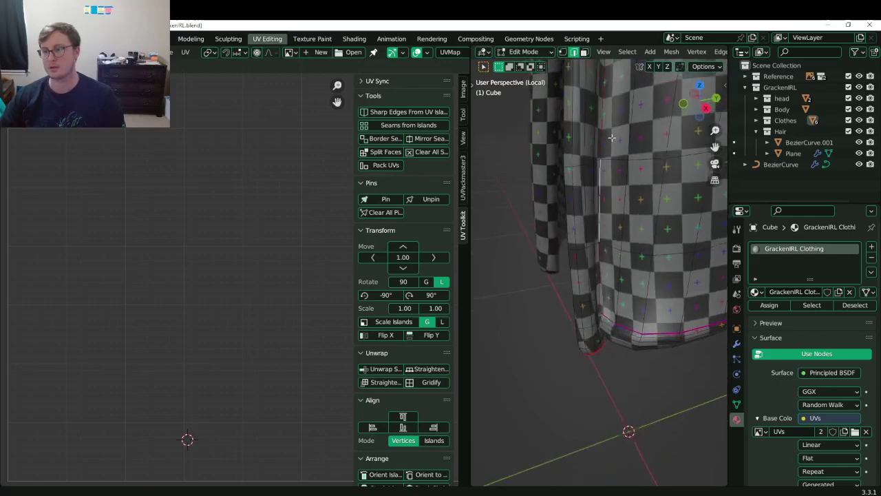
pyautogui.scroll(2, 618, 219)
pyautogui.keyDown('shift'); pyautogui.moveTo(618, 219); pyautogui.dragTo(604, 296, button='middle'); pyautogui.keyUp('shift')
pyautogui.press('q')
pyautogui.click(590, 266)
# In wireframe view, mark the edges between front trim and hem as a seam, then return to textured shading and select the linked faces.
pyautogui.scroll(3, 601, 275)
pyautogui.scroll(5, 600, 274)
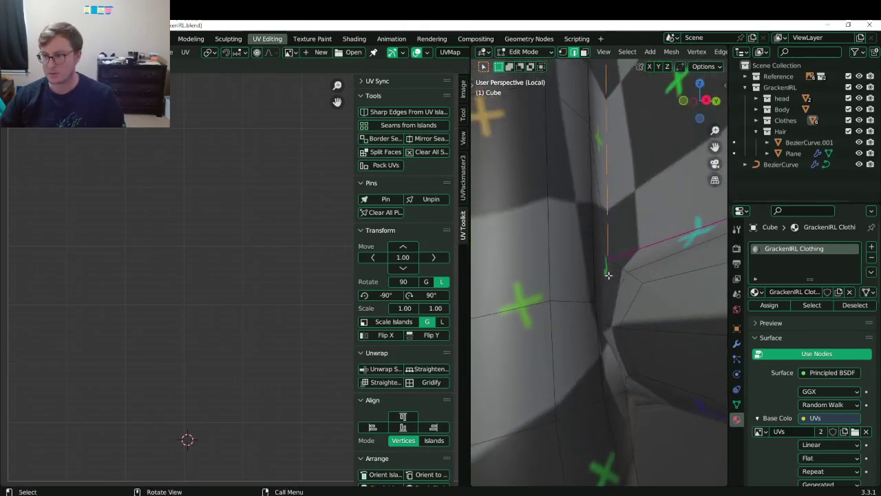
pyautogui.hotkey('shift', 'z')
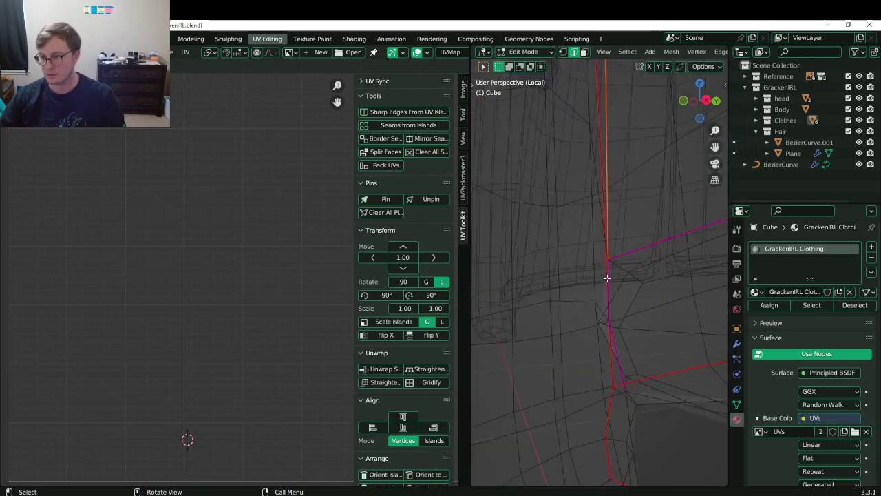
pyautogui.moveTo(607, 278); pyautogui.dragTo(573, 278, button='middle')
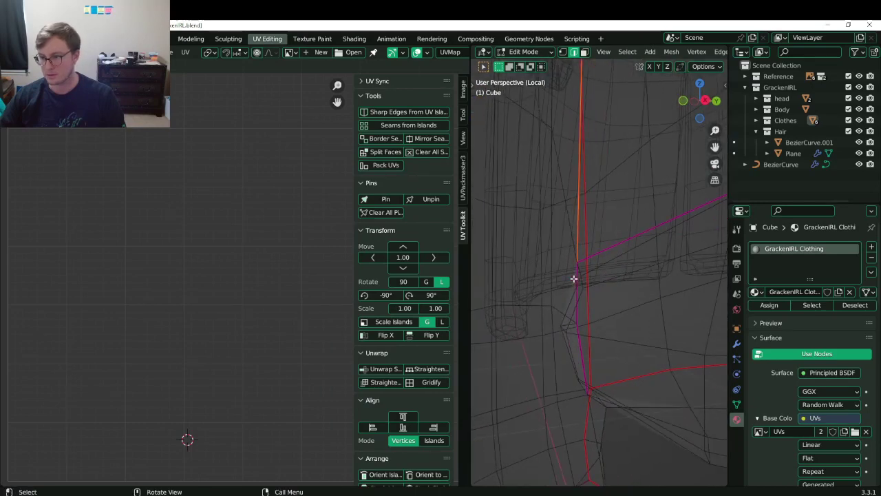
pyautogui.rightClick(584, 359)
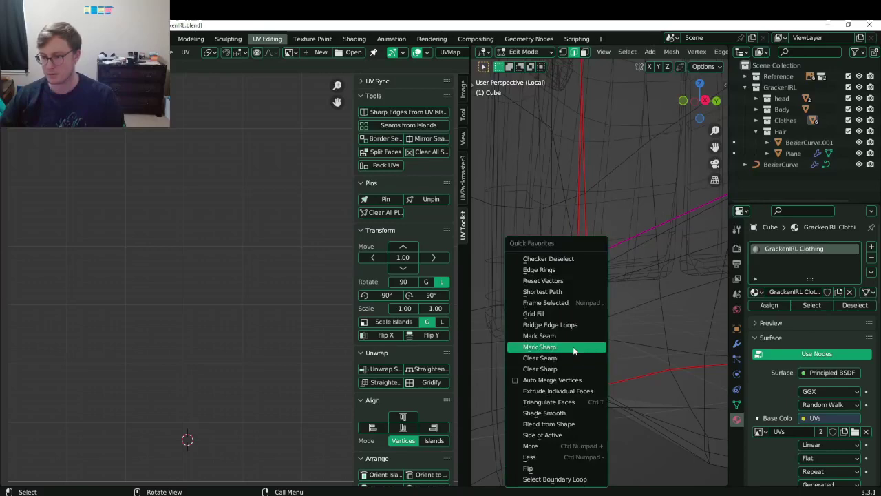
pyautogui.click(567, 333)
pyautogui.hotkey('shift', 'z')
pyautogui.press('l')
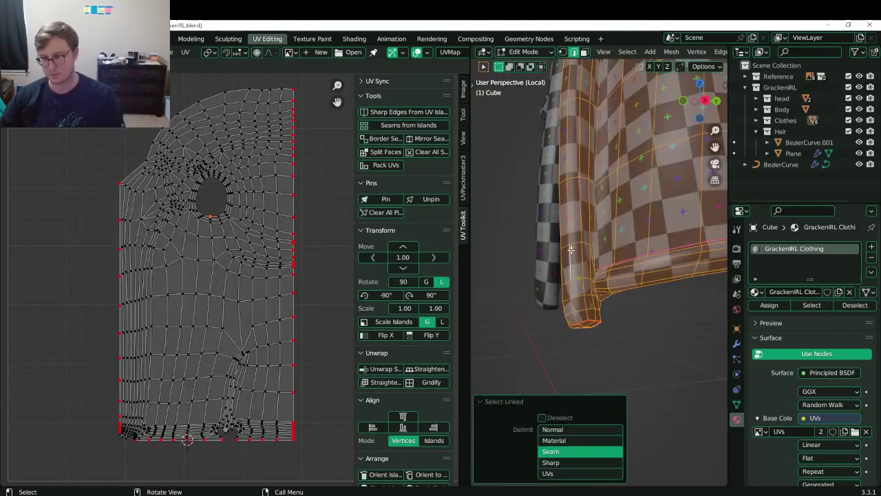
# Mark the remaining open edge near the bottom of the front trim as a seam and select the linked trim faces.
pyautogui.scroll(3, 584, 294)
pyautogui.moveTo(584, 262); pyautogui.dragTo(546, 210, button='middle')
pyautogui.click(621, 269)
pyautogui.moveTo(540, 247); pyautogui.dragTo(649, 265, button='middle')
pyautogui.press('q')
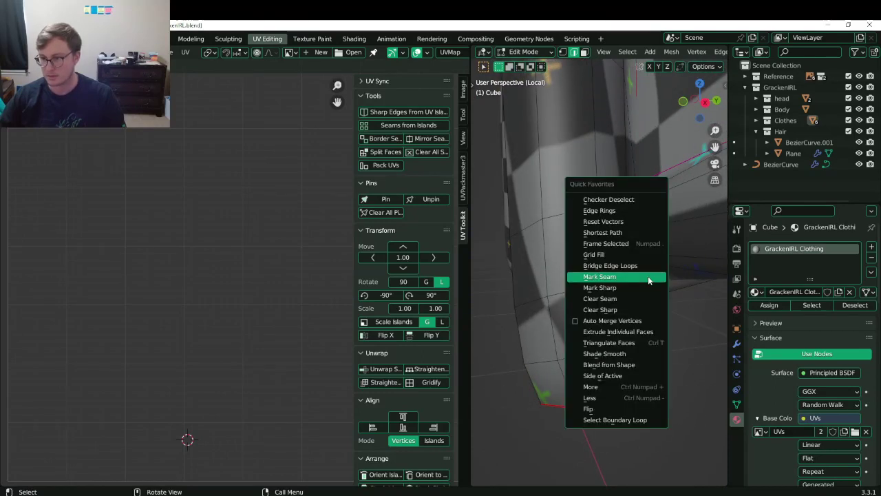
pyautogui.click(648, 276)
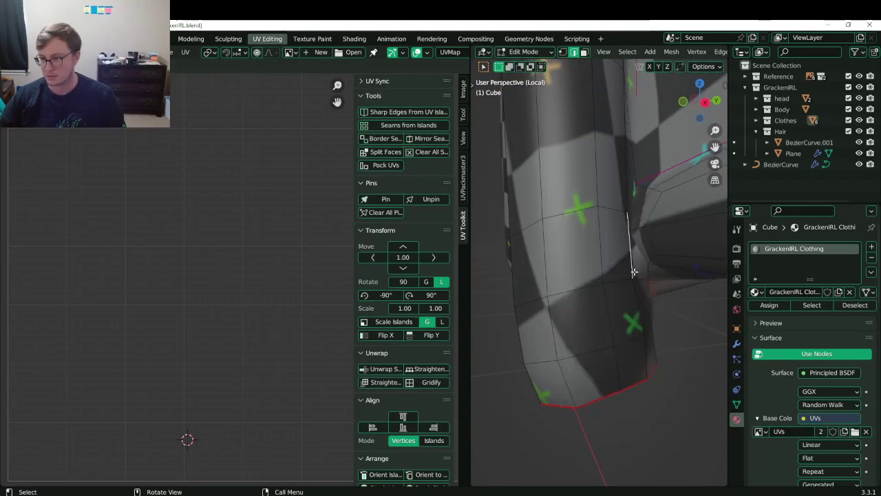
pyautogui.press('l')
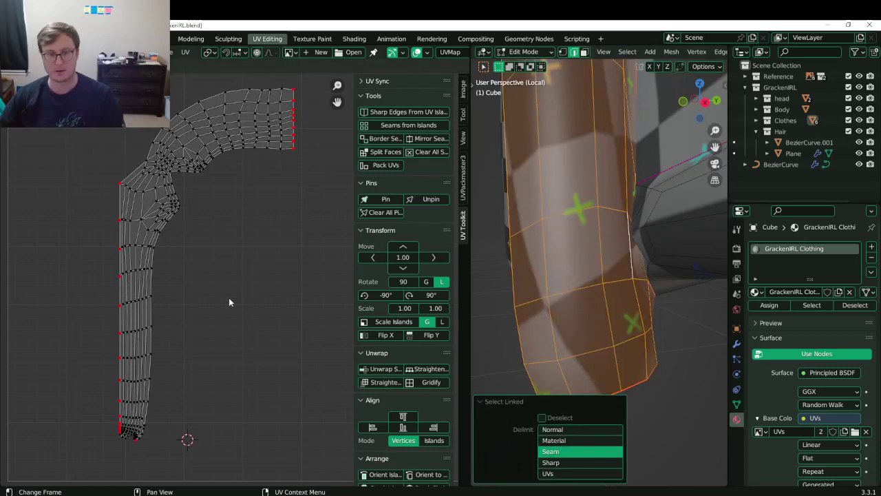
# Select all UVs of the trim island, save the file and move the island outside the UV square on its left.
pyautogui.press('a')
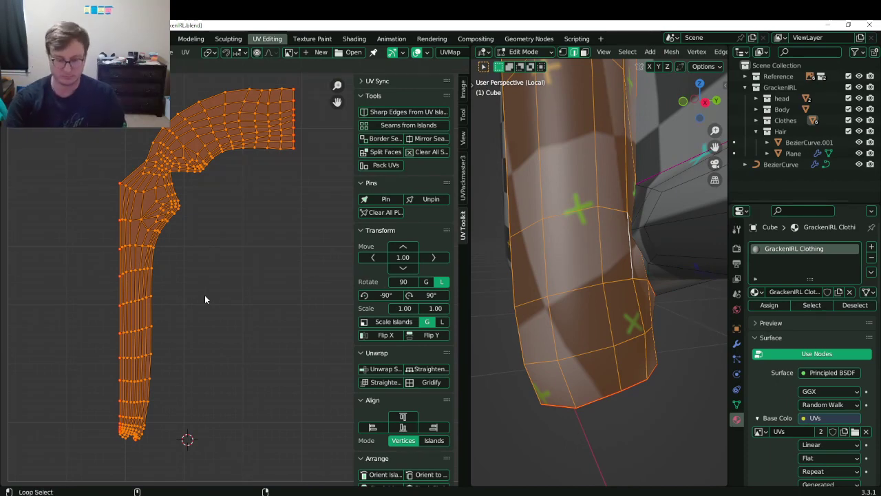
pyautogui.hotkey('ctrl', 's')
pyautogui.scroll(-5, 145, 263)
pyautogui.press('g')
pyautogui.click(115, 241)
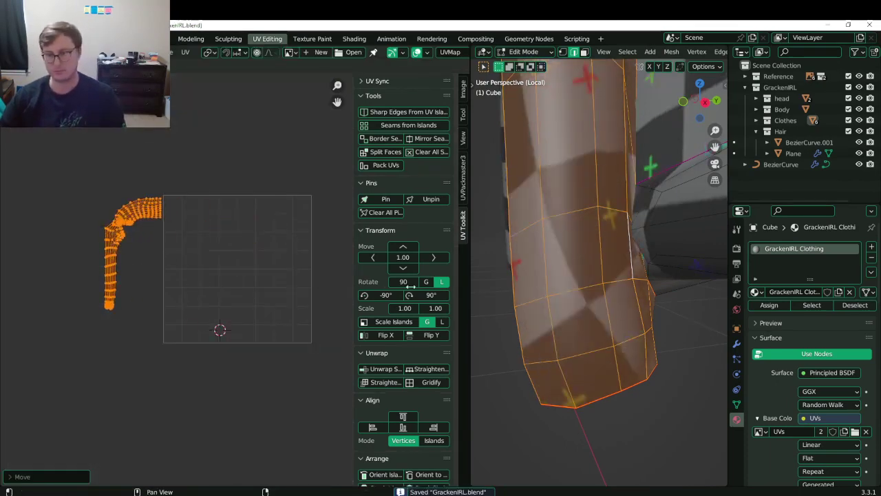
# Select the whole coat half in the viewport and select the body UV island's front and neckline border.
pyautogui.scroll(-8, 549, 218)
pyautogui.scroll(-5, 549, 219)
pyautogui.keyDown('shift'); pyautogui.moveTo(549, 218); pyautogui.dragTo(521, 275, button='middle'); pyautogui.keyUp('shift')
pyautogui.moveTo(520, 275); pyautogui.dragTo(536, 276, button='middle')
pyautogui.press('a')
pyautogui.scroll(5, 246, 323)
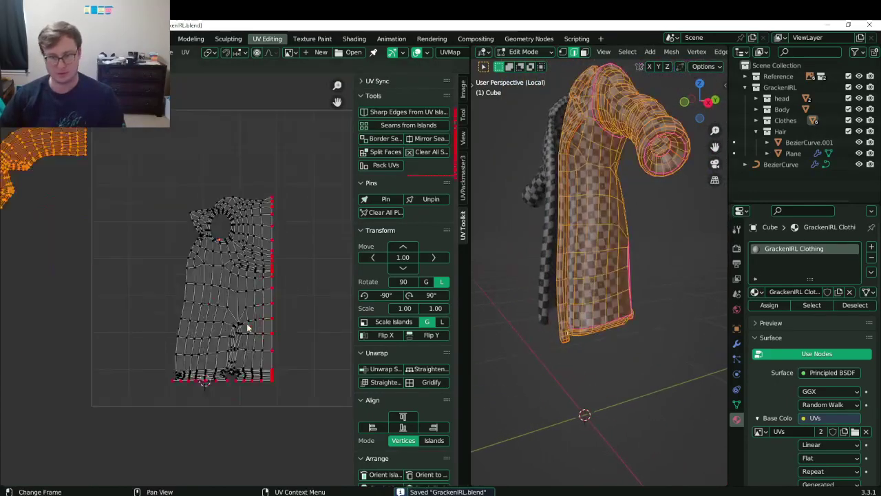
pyautogui.keyDown('shift'); pyautogui.moveTo(230, 337); pyautogui.dragTo(235, 313, button='middle'); pyautogui.keyUp('shift')
pyautogui.scroll(5, 186, 374)
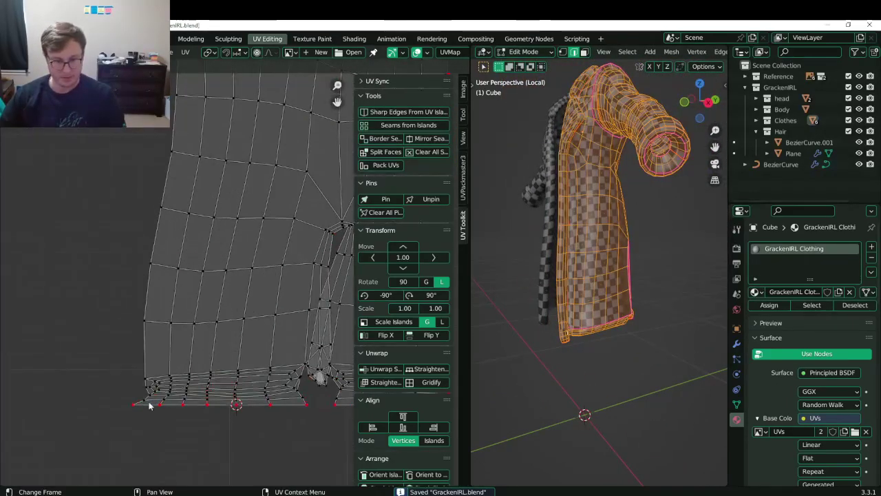
pyautogui.scroll(-5, 120, 293)
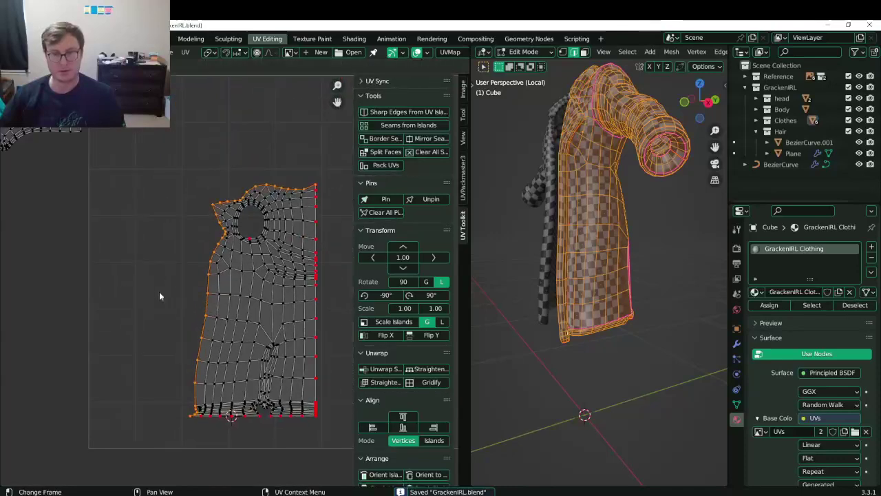
# Remove the neckline vertices from the selection, leaving only the body island's front border selected.
pyautogui.press('b')
pyautogui.moveTo(221, 159); pyautogui.dragTo(304, 204, button='middle')
pyautogui.press('b')
pyautogui.moveTo(274, 160); pyautogui.dragTo(331, 205, button='middle')
pyautogui.press('b')
pyautogui.moveTo(220, 196); pyautogui.dragTo(221, 203, button='middle')
pyautogui.scroll(6, 220, 234)
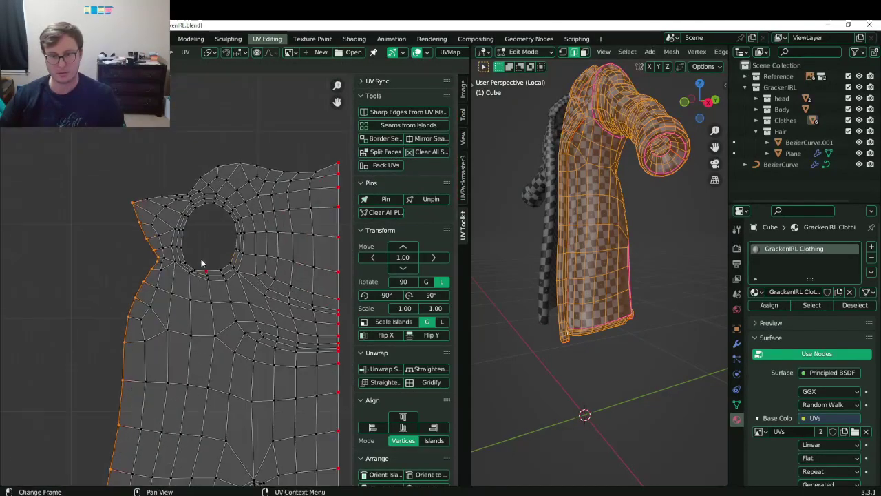
pyautogui.scroll(-4, 190, 261)
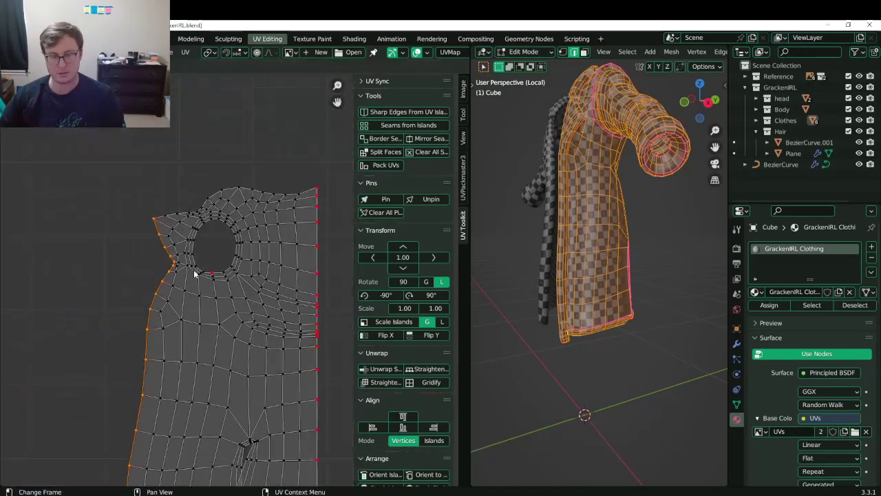
# Pin the body island's front border vertices, scale them to 0 along X and move the straightened border into place.
pyautogui.moveTo(551, 172); pyautogui.dragTo(726, 274, button='middle')
pyautogui.scroll(-2, 270, 311)
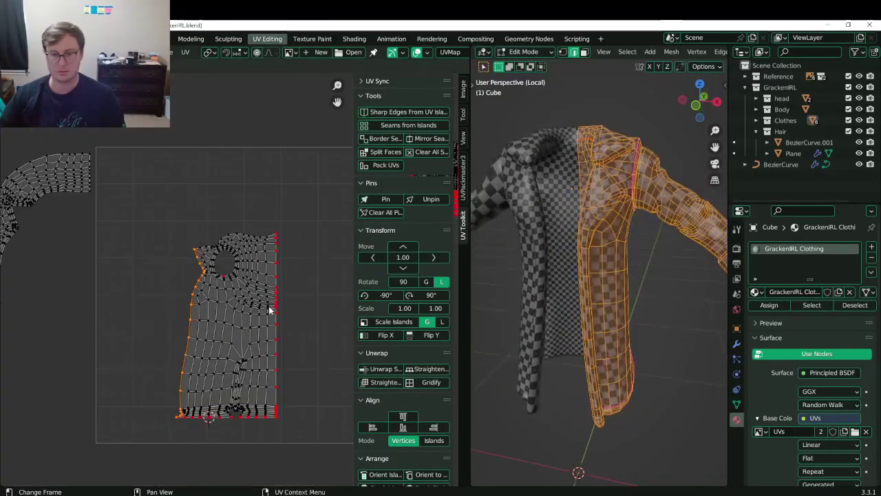
pyautogui.scroll(4, 207, 282)
pyautogui.scroll(-3, 165, 279)
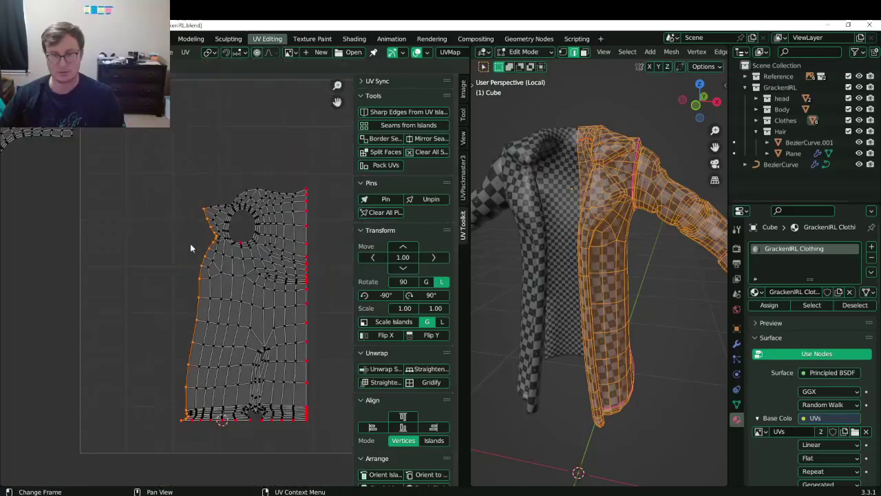
pyautogui.press('s')
pyautogui.press('Escape')
pyautogui.press('s')
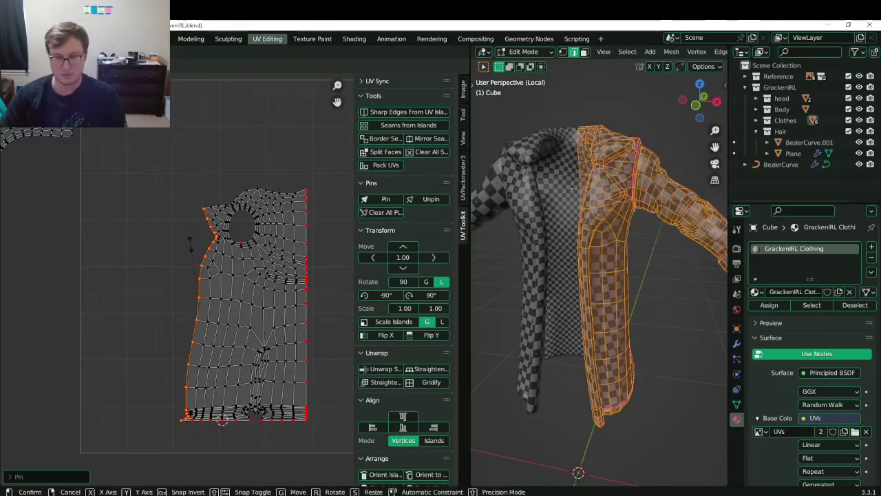
pyautogui.press('x')
pyautogui.press('0')
pyautogui.press('Return')
pyautogui.press('g')
pyautogui.click(178, 244)
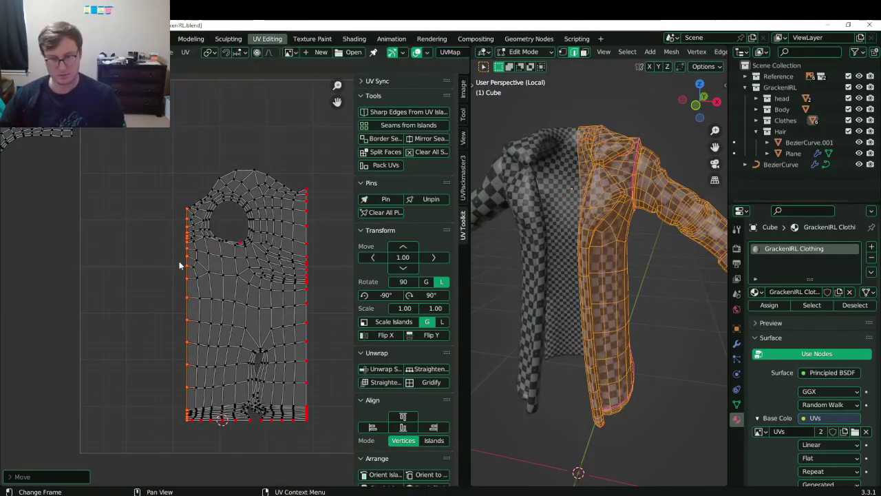
# Examine the jacket's collar and shoulder alongside the torso UV island's armhole and front border.
pyautogui.scroll(5, 181, 273)
pyautogui.scroll(-2, 165, 279)
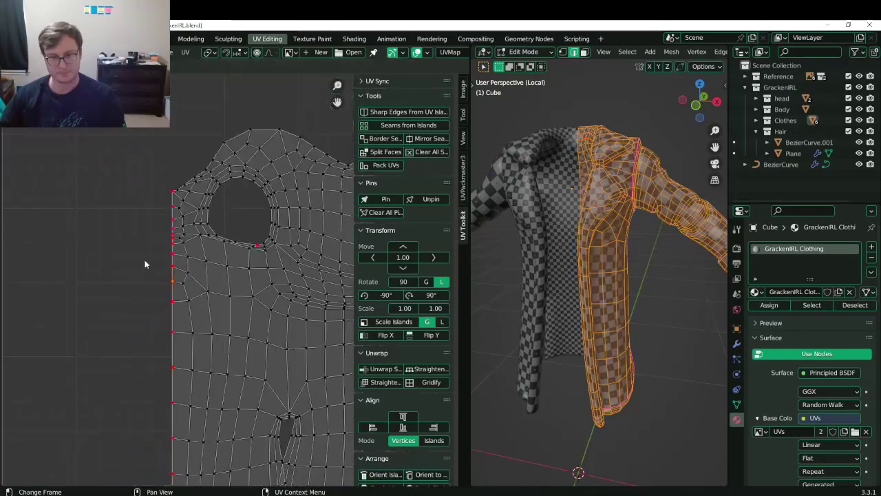
pyautogui.scroll(-2, 142, 199)
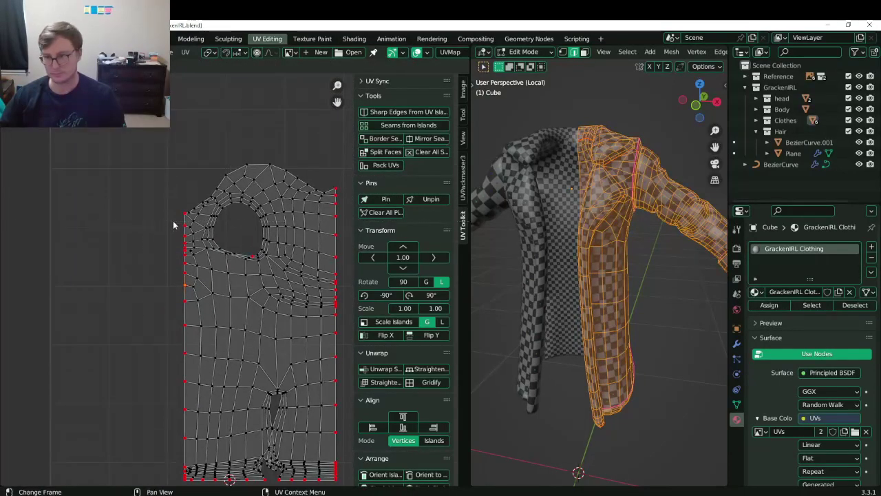
pyautogui.moveTo(605, 189); pyautogui.dragTo(575, 247, button='middle')
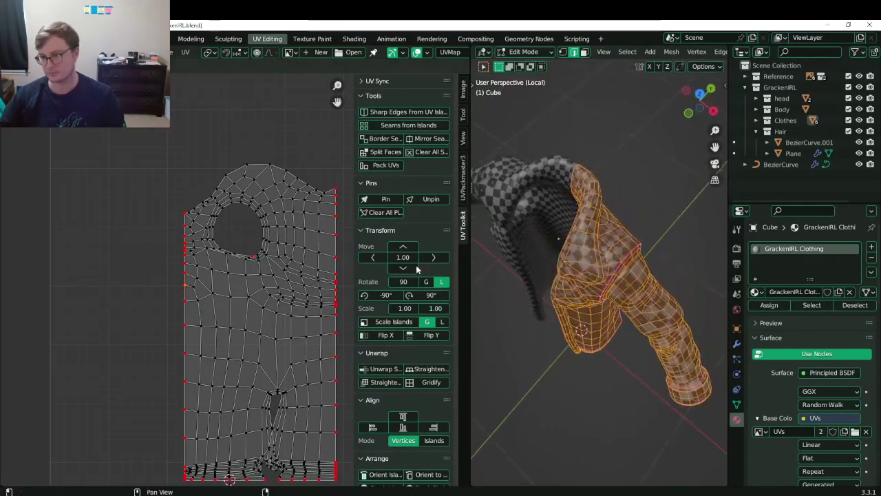
pyautogui.keyDown('shift'); pyautogui.moveTo(256, 242); pyautogui.dragTo(260, 266, button='middle'); pyautogui.keyUp('shift')
pyautogui.scroll(5, 234, 237)
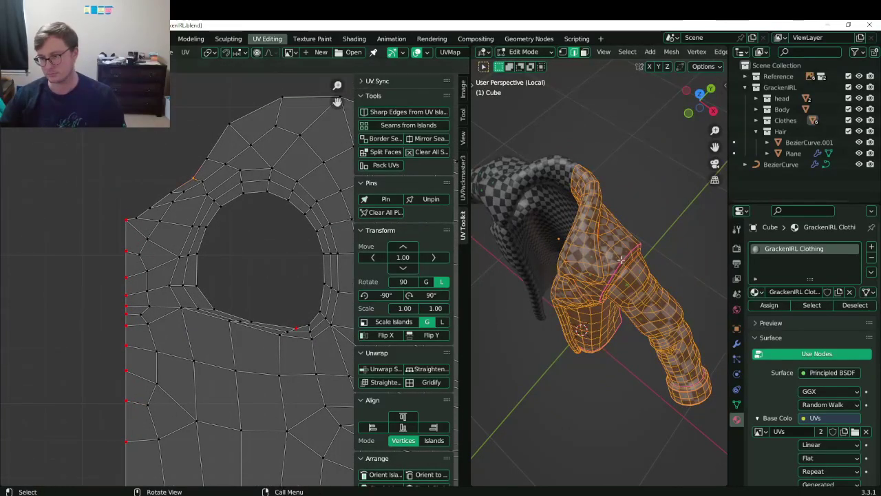
pyautogui.moveTo(620, 259); pyautogui.dragTo(585, 265, button='middle')
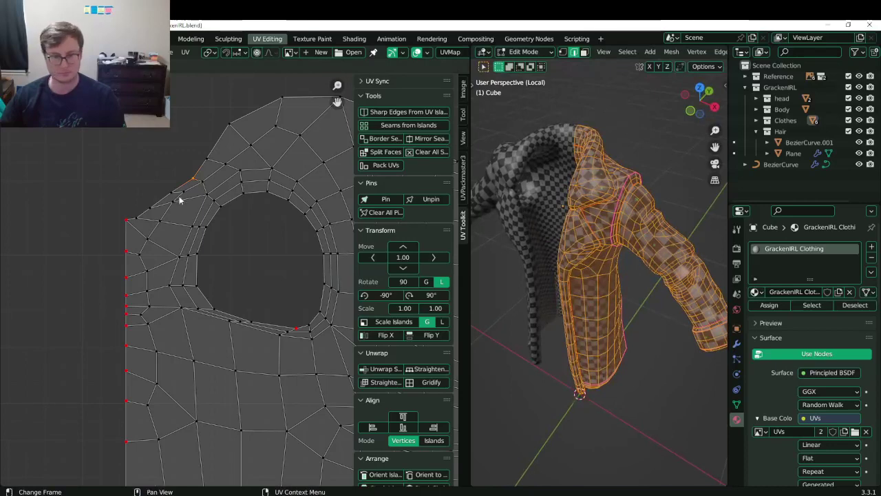
pyautogui.keyDown('alt'); pyautogui.click(117, 232); pyautogui.keyUp('alt')
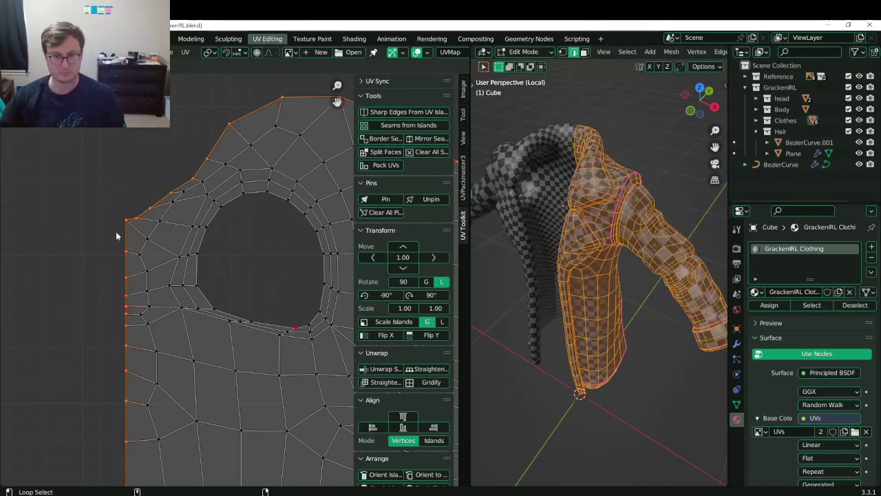
pyautogui.scroll(-5, 215, 204)
pyautogui.press('b')
pyautogui.moveTo(230, 196); pyautogui.dragTo(349, 253, button='middle')
pyautogui.press('b')
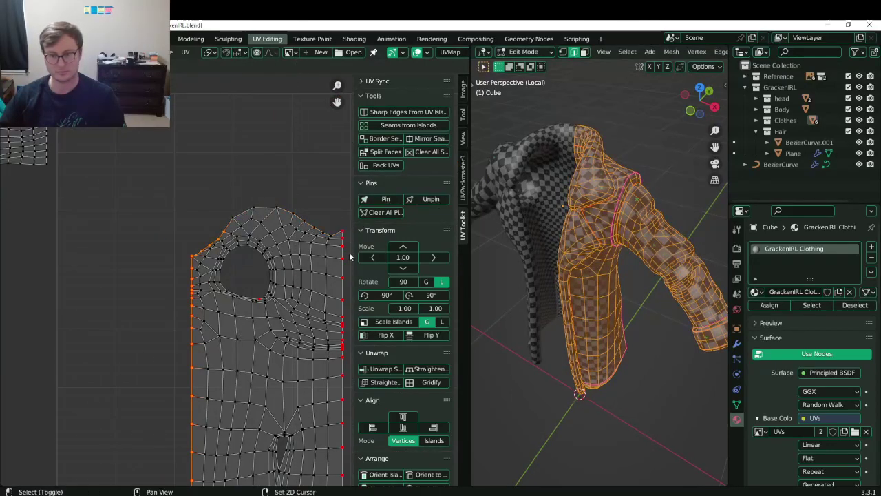
pyautogui.moveTo(294, 266); pyautogui.dragTo(282, 221, button='middle')
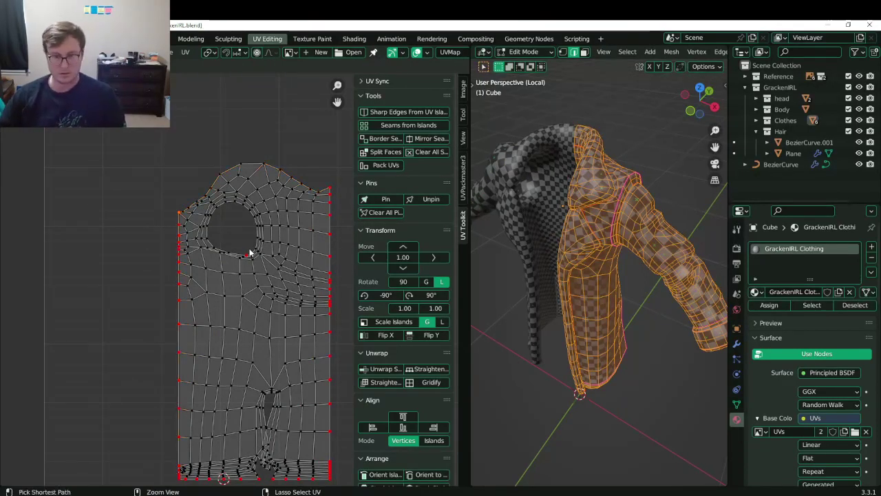
# Undo the previous border straightening, flatten the torso UV island's front border with an X scale of 0, shift it outward, and save.
pyautogui.hotkey('ctrl', 'z')
pyautogui.hotkey('ctrl', 'z')
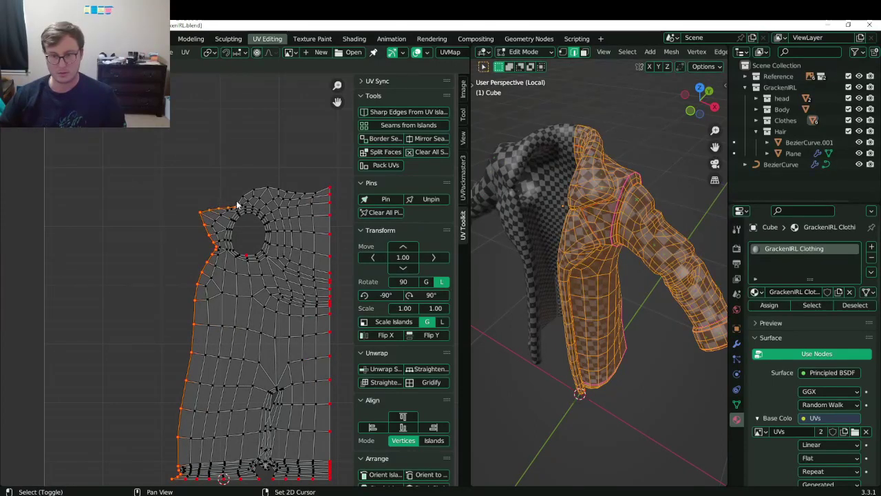
pyautogui.press('s')
pyautogui.press('x')
pyautogui.press('0')
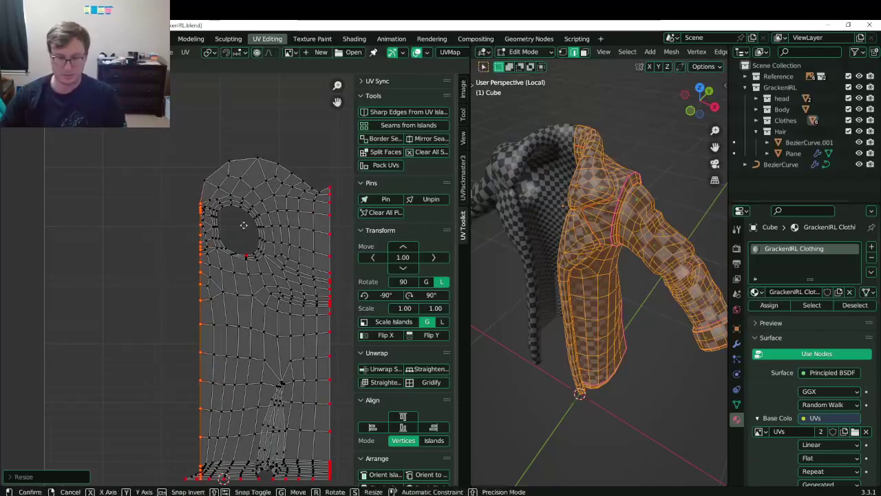
pyautogui.click(209, 224)
pyautogui.hotkey('ctrl', 's')
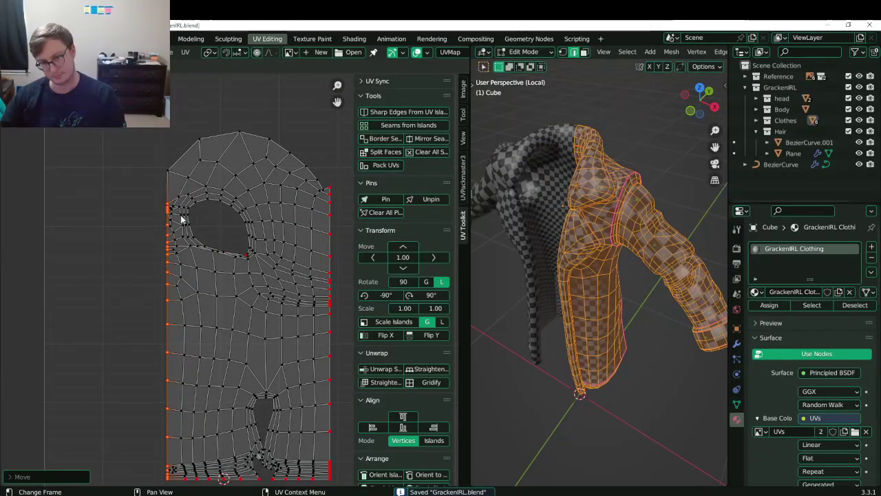
# Unpin the front border UVs beside the armhole and reposition the vertex at the top of that stretch.
pyautogui.scroll(4, 174, 226)
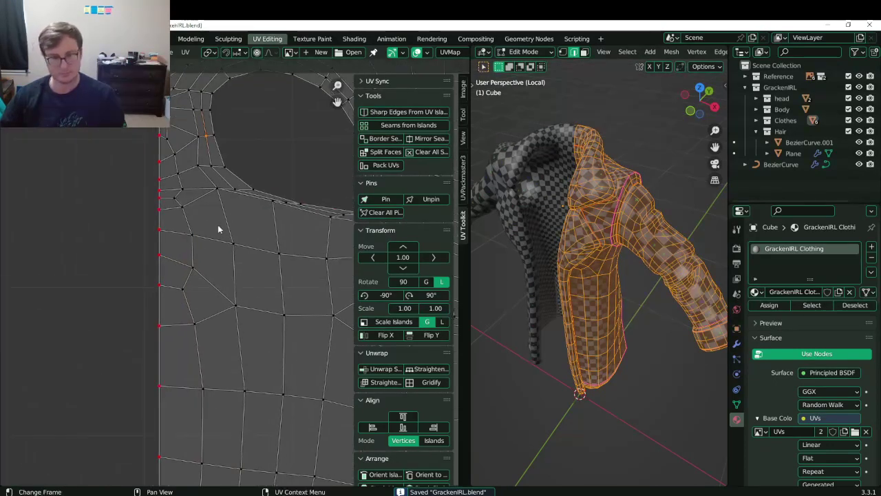
pyautogui.scroll(-1, 183, 163)
pyautogui.press('b')
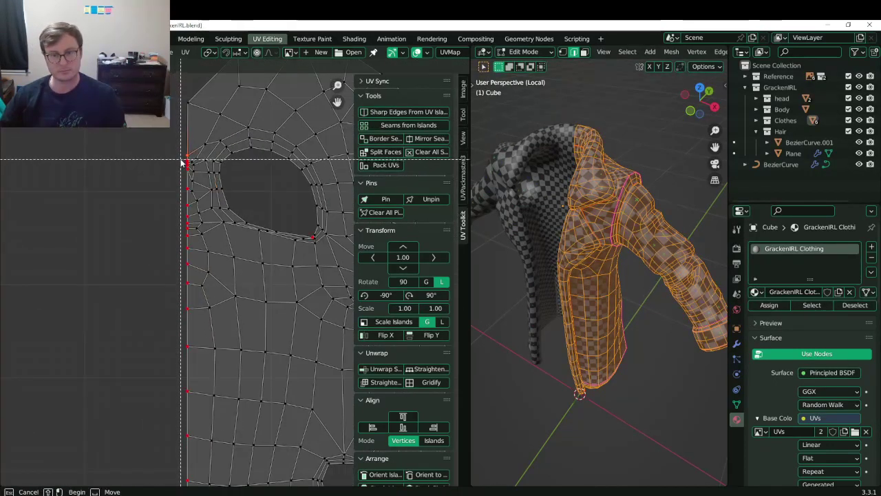
pyautogui.moveTo(182, 161); pyautogui.dragTo(224, 288)
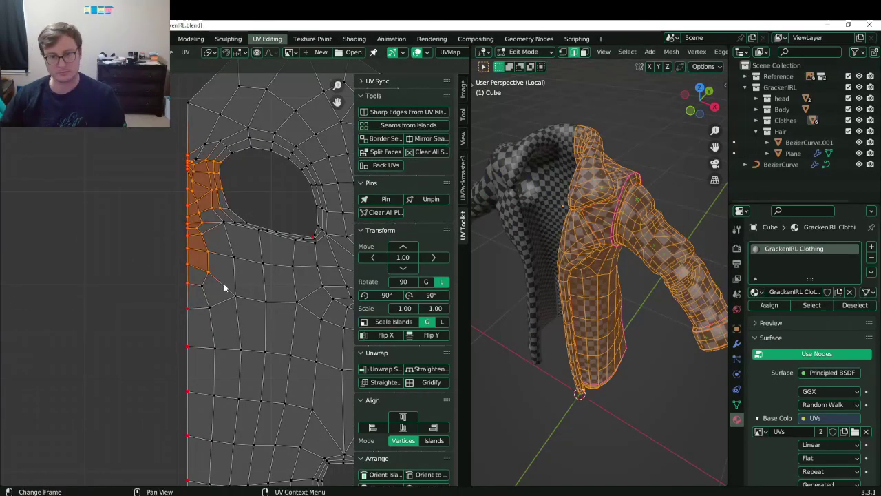
pyautogui.hotkey('alt', 'p')
pyautogui.click(191, 157)
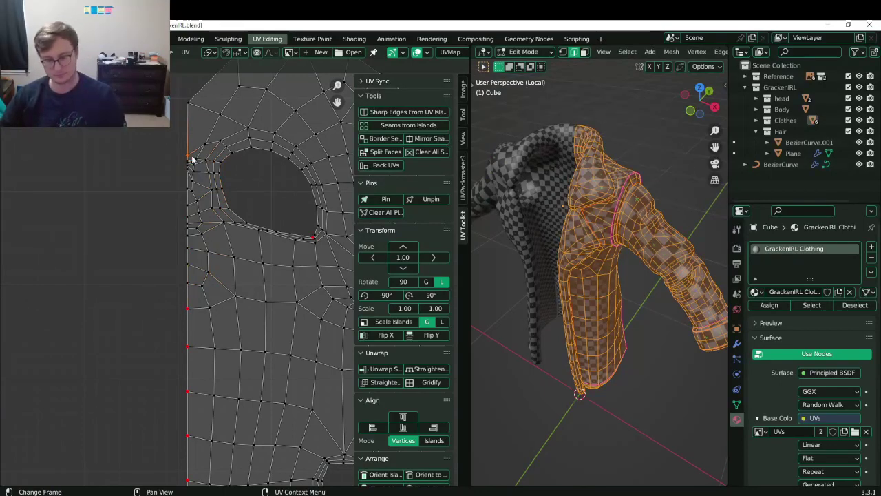
pyautogui.press('g')
pyautogui.click(206, 149)
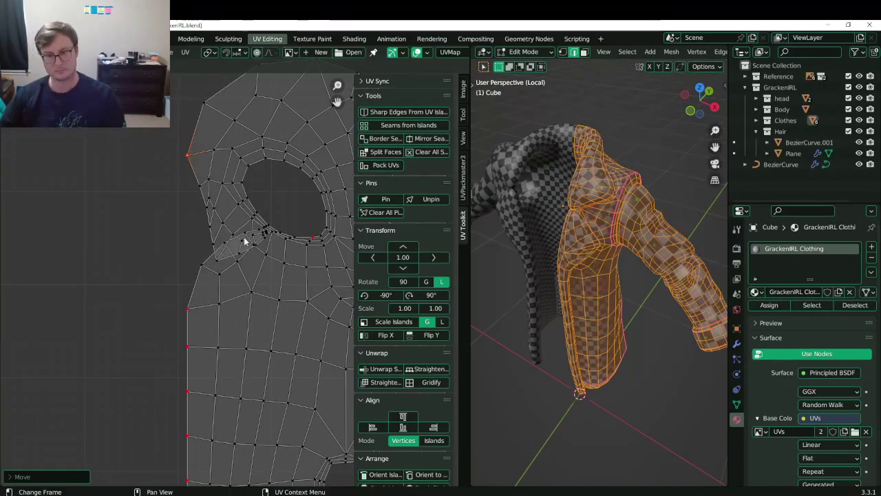
# Unpin the lone pinned vertex on the lower edge of the torso island's armhole.
pyautogui.scroll(-3, 245, 241)
pyautogui.moveTo(249, 254); pyautogui.dragTo(215, 269, button='middle')
pyautogui.scroll(2, 214, 270)
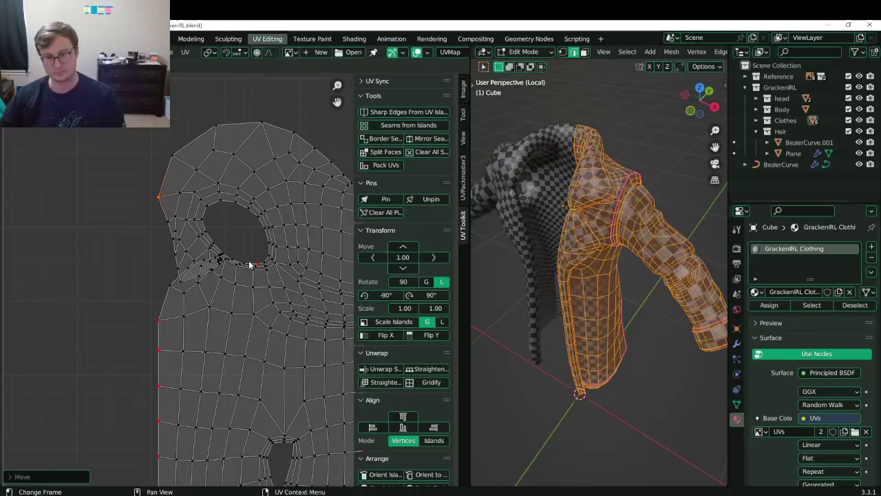
pyautogui.press('p')
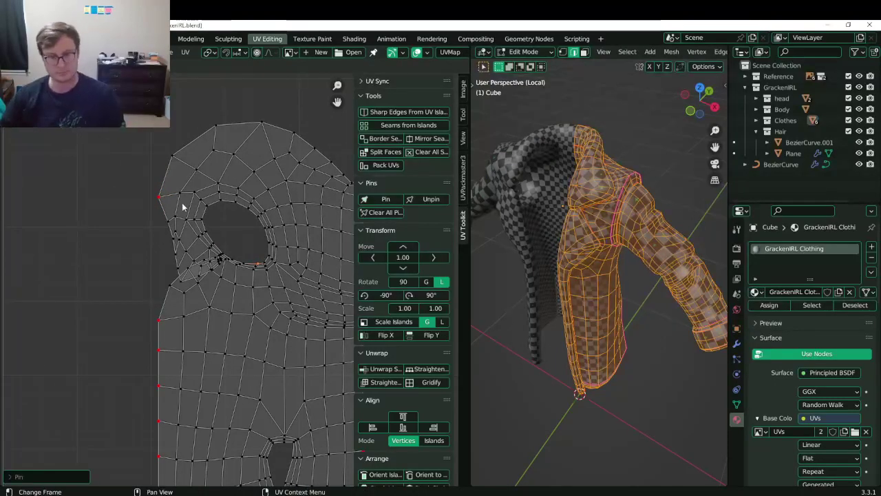
# Move the pinned vertex on the front border above the armhole to reshape the torso island's collar area.
pyautogui.click(153, 191)
pyautogui.press('g')
pyautogui.click(152, 190)
pyautogui.press('g')
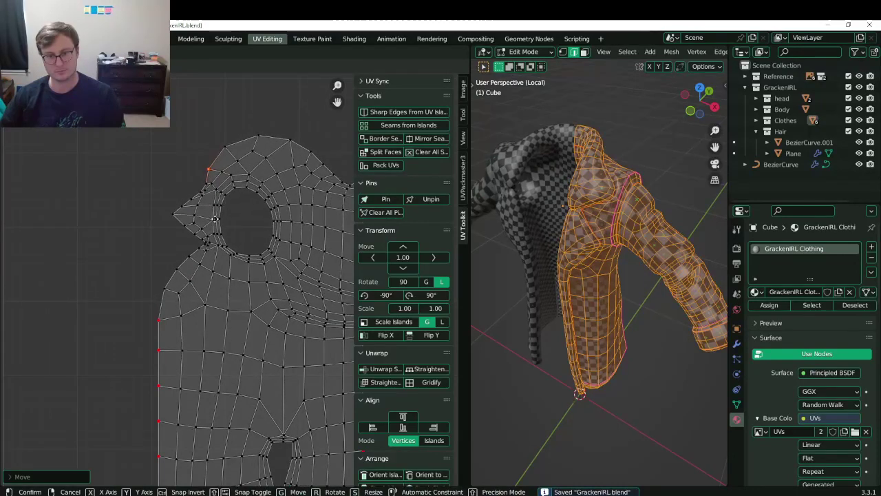
pyautogui.click(241, 223)
# Check the checker pattern on the jacket's shoulder, readjust the pinned collar vertex to even it out, and save the file.
pyautogui.press('Tab')
pyautogui.moveTo(625, 244); pyautogui.dragTo(598, 339, button='middle')
pyautogui.press('Tab')
pyautogui.press('g')
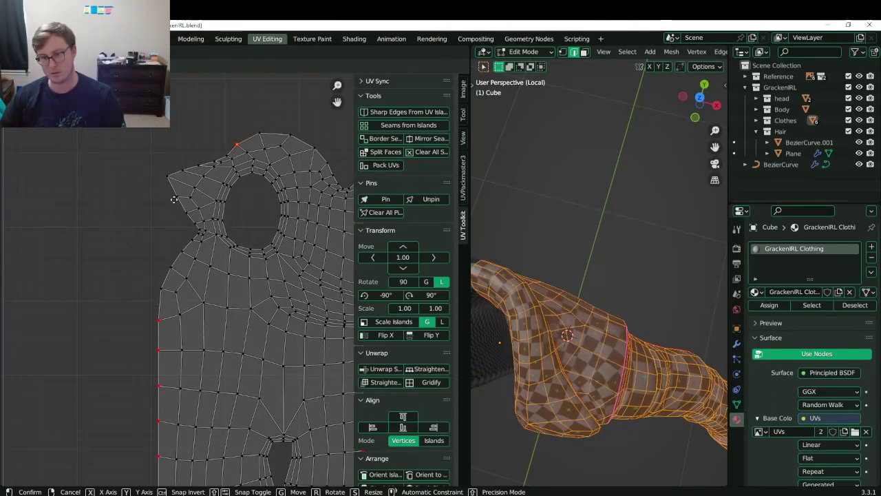
pyautogui.click(175, 200)
pyautogui.hotkey('ctrl', 's')
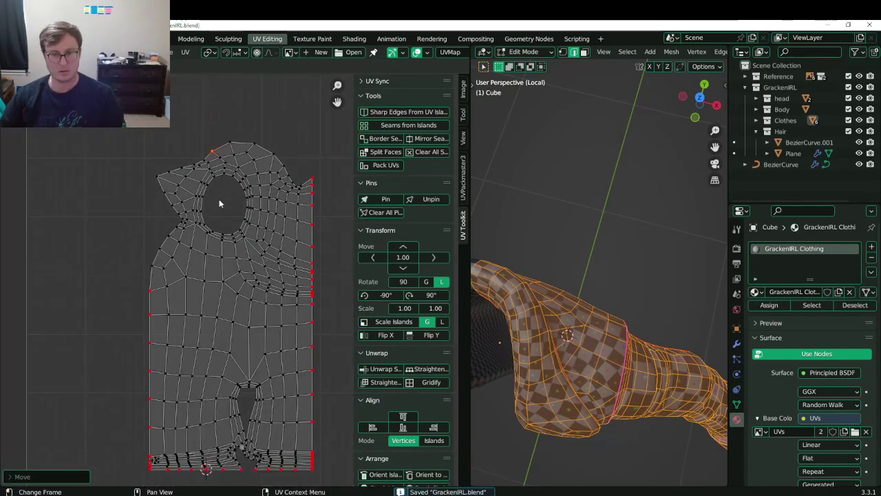
# Fine-tune the pinned collar vertex's position while comparing the checker pattern on the jacket's back and front shoulder.
pyautogui.press('g')
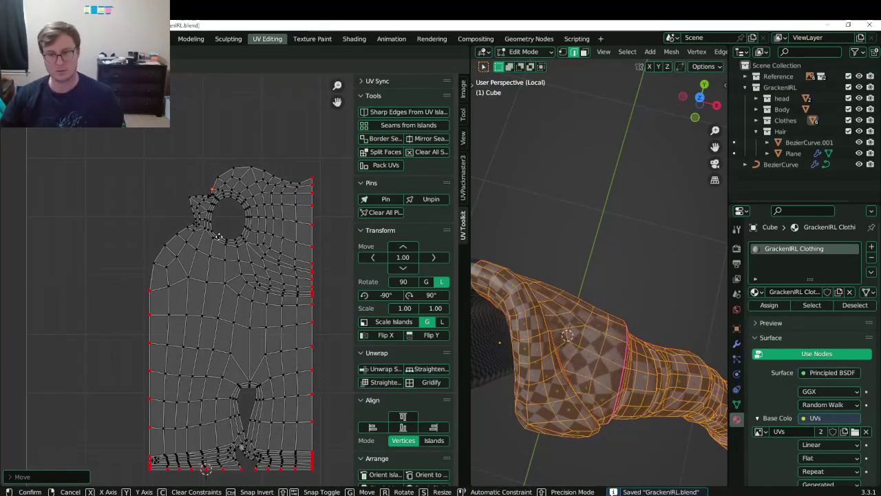
pyautogui.click(222, 227)
pyautogui.moveTo(647, 292); pyautogui.dragTo(585, 267, button='middle')
pyautogui.moveTo(661, 268); pyautogui.dragTo(537, 261, button='middle')
pyautogui.press('Tab')
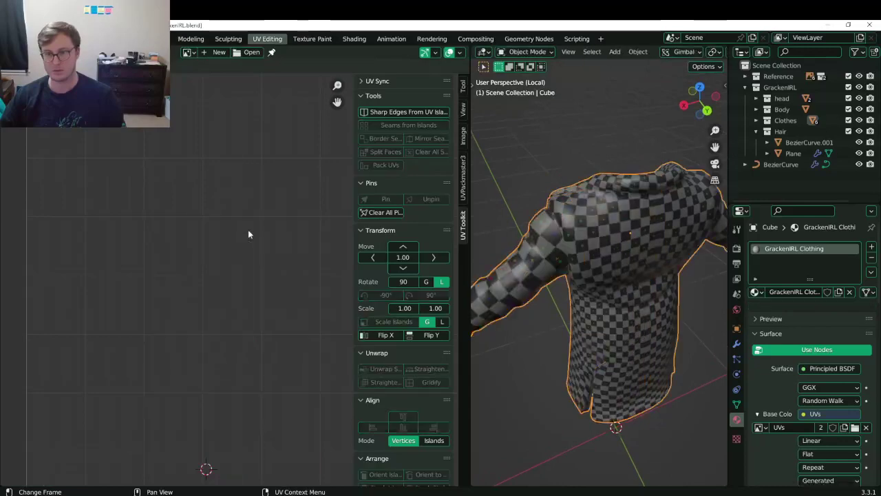
pyautogui.press('Tab')
pyautogui.press('g')
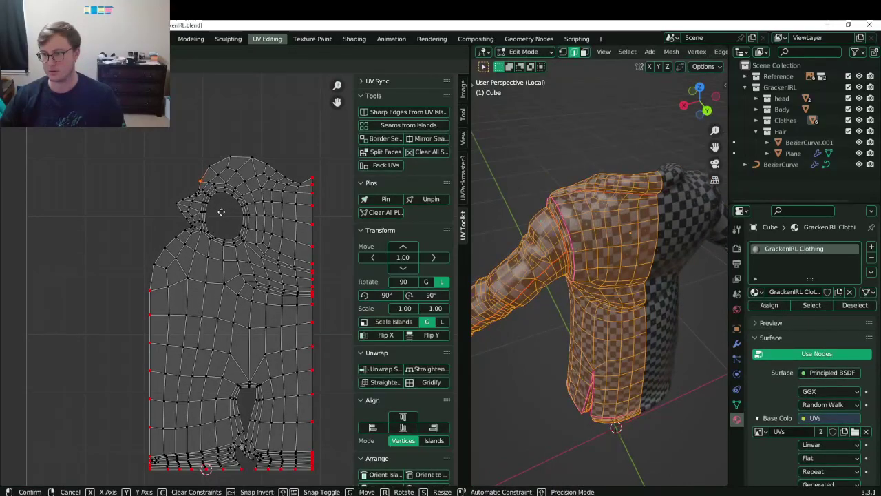
pyautogui.click(238, 213)
pyautogui.moveTo(660, 289); pyautogui.dragTo(585, 240, button='middle')
pyautogui.press('g')
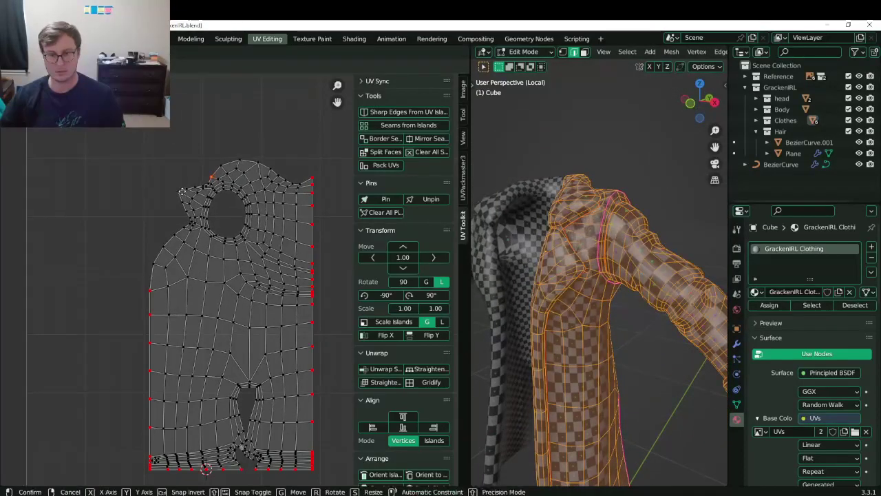
pyautogui.click(183, 192)
# Save the file and switch the UV selection to edge mode for the torso island's hem slit.
pyautogui.moveTo(247, 288); pyautogui.dragTo(209, 210, button='middle')
pyautogui.scroll(4, 179, 378)
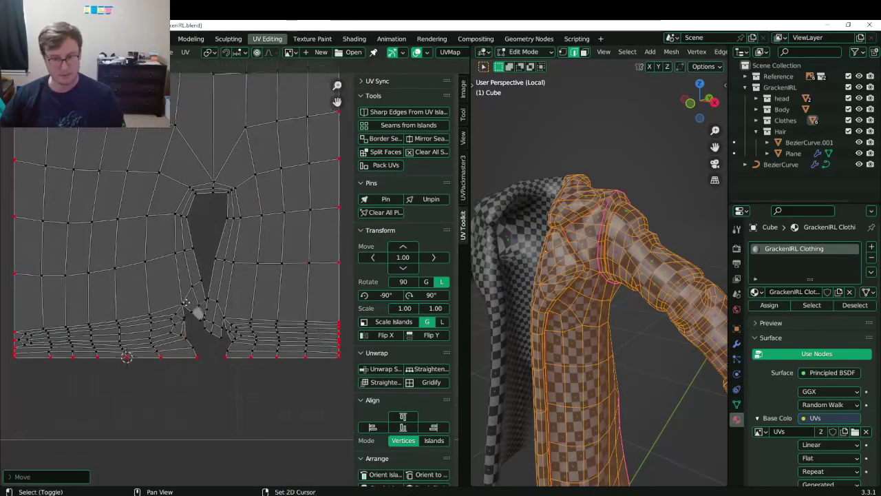
pyautogui.moveTo(212, 354); pyautogui.dragTo(197, 341, button='middle')
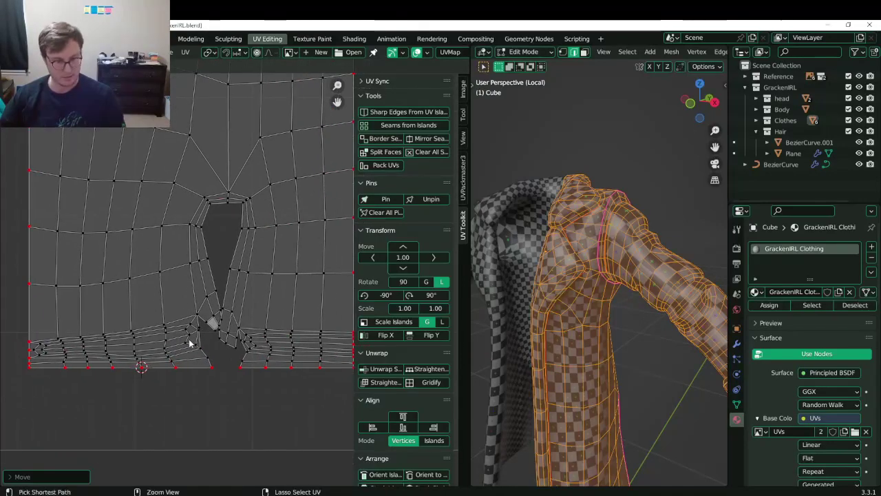
pyautogui.hotkey('ctrl', 's')
pyautogui.press('2')
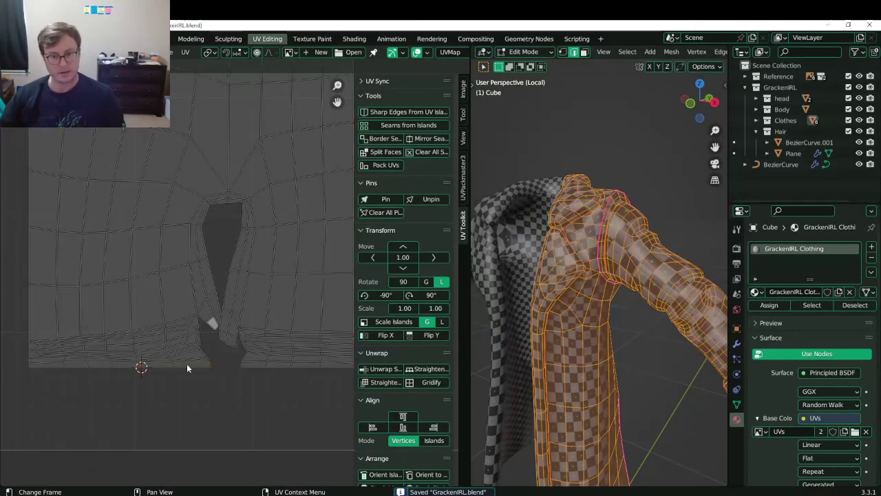
# Examine the checker pattern on the jacket's front panel and hem together with the UVs around the side slit.
pyautogui.moveTo(279, 365); pyautogui.dragTo(258, 356, button='middle')
pyautogui.scroll(-4, 559, 387)
pyautogui.moveTo(561, 387); pyautogui.dragTo(679, 402, button='middle')
pyautogui.press('Tab')
pyautogui.scroll(4, 612, 386)
pyautogui.moveTo(527, 469); pyautogui.dragTo(543, 427, button='middle')
pyautogui.press('Tab')
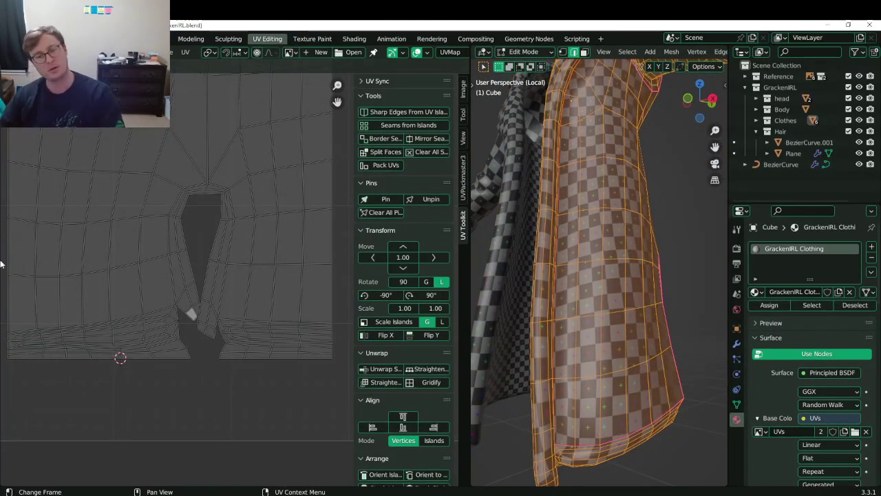
pyautogui.moveTo(203, 174); pyautogui.dragTo(197, 233, button='middle')
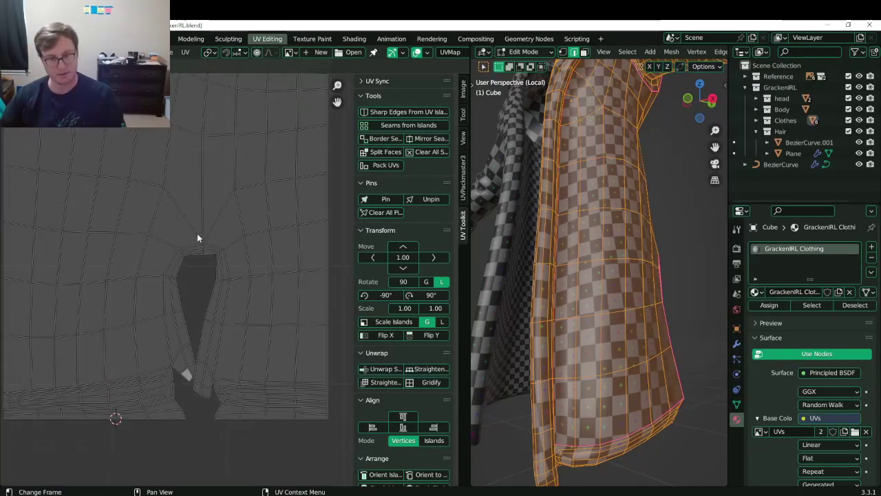
pyautogui.moveTo(182, 376); pyautogui.dragTo(195, 356, button='middle')
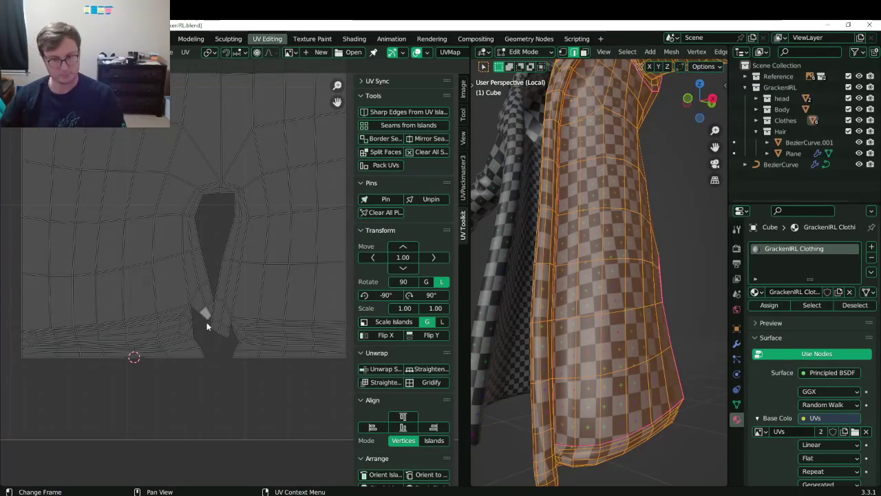
pyautogui.moveTo(190, 138); pyautogui.dragTo(191, 293, button='middle')
pyautogui.scroll(-4, 191, 293)
# Select the jacket's front trim strip bounded by seams, unpin all its UVs, and unwrap it.
pyautogui.click(542, 258)
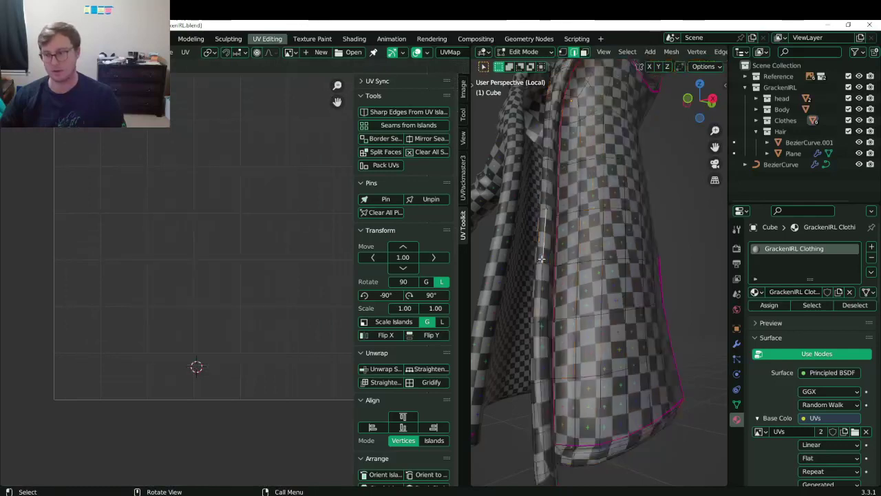
pyautogui.hotkey('ctrl', 'l')
pyautogui.scroll(-4, 136, 195)
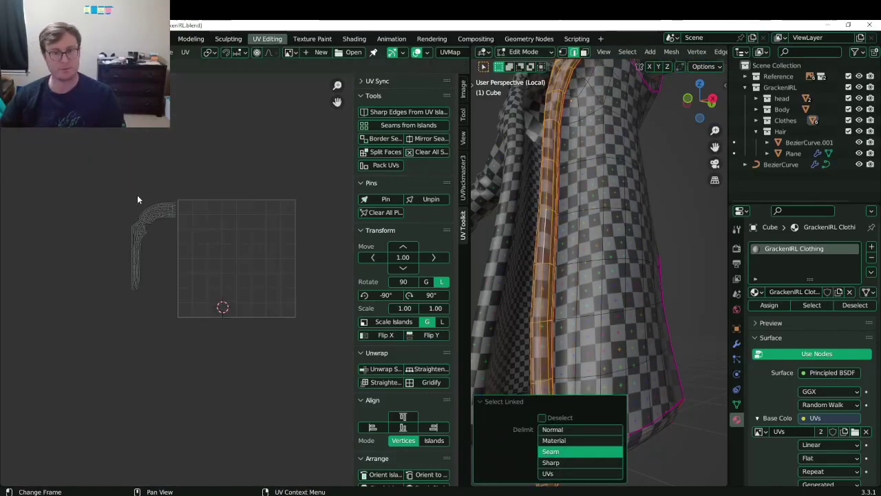
pyautogui.scroll(2, 147, 224)
pyautogui.press('a')
pyautogui.press('u')
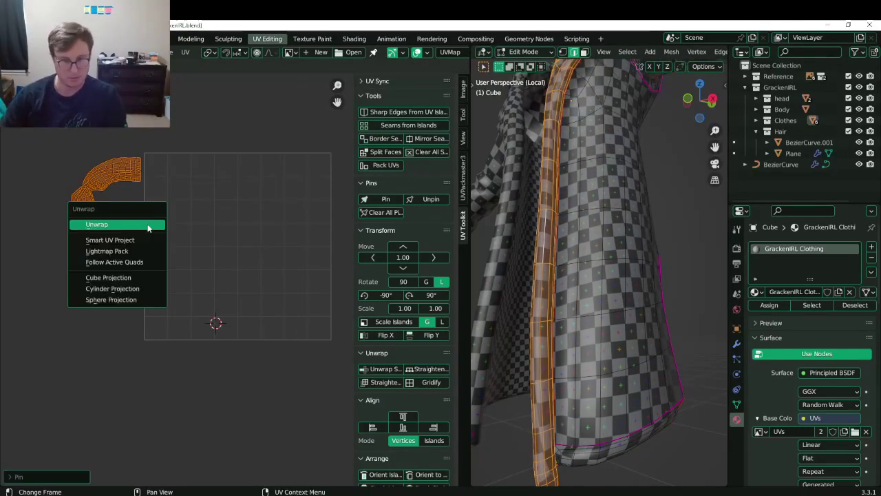
pyautogui.click(148, 225)
pyautogui.click(212, 277)
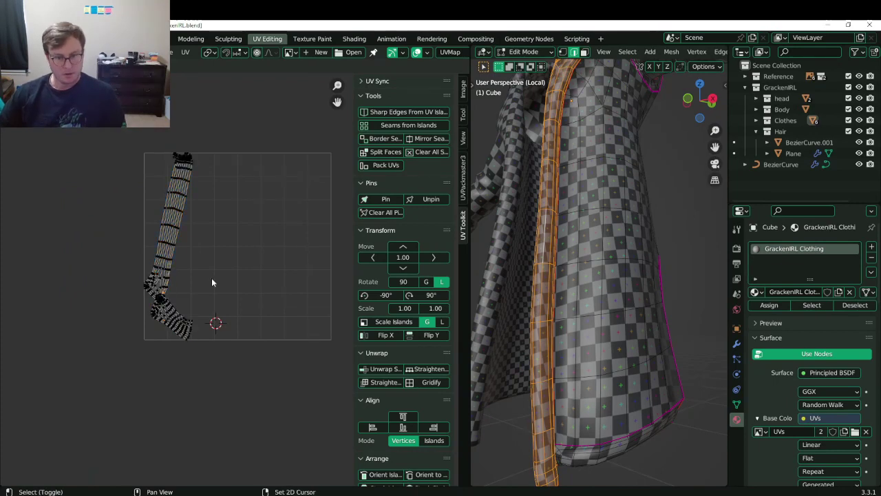
# Pin the collar-end corner and the notch vertex on the trim island's inner edge, and shift the notch vertex until the strip stands nearly upright.
pyautogui.scroll(4, 200, 295)
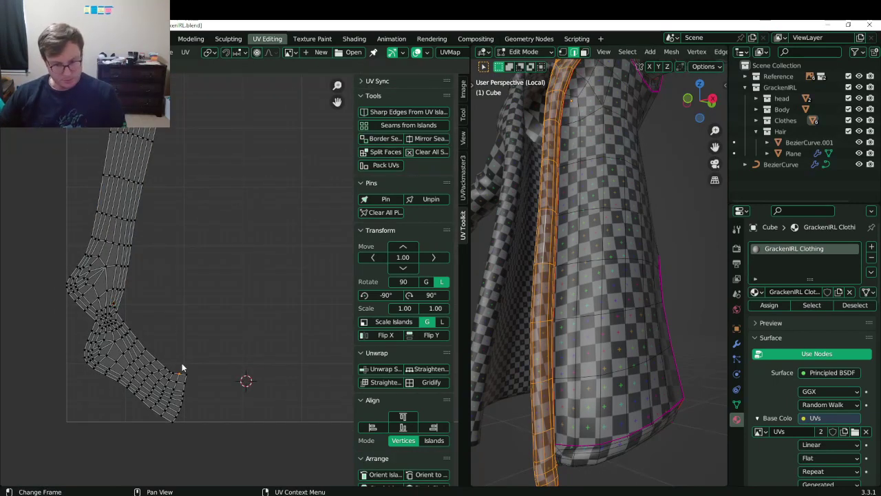
pyautogui.scroll(2, 246, 290)
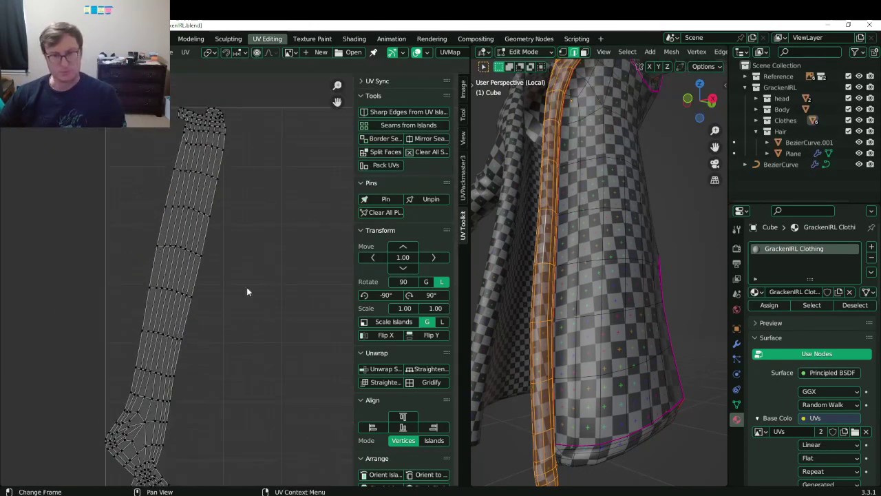
pyautogui.keyDown('shift'); pyautogui.click(239, 107); pyautogui.keyUp('shift')
pyautogui.press('p')
pyautogui.moveTo(160, 484); pyautogui.dragTo(174, 379, button='middle')
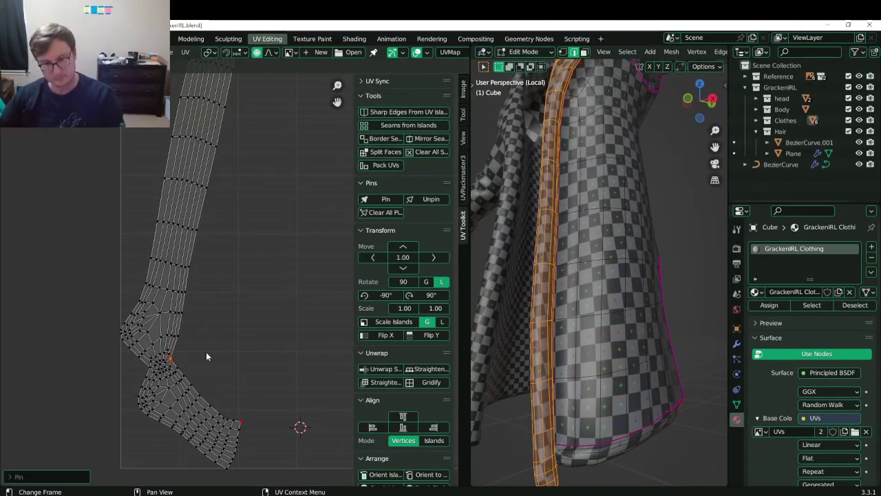
pyautogui.press('g')
pyautogui.click(232, 339)
pyautogui.press('g')
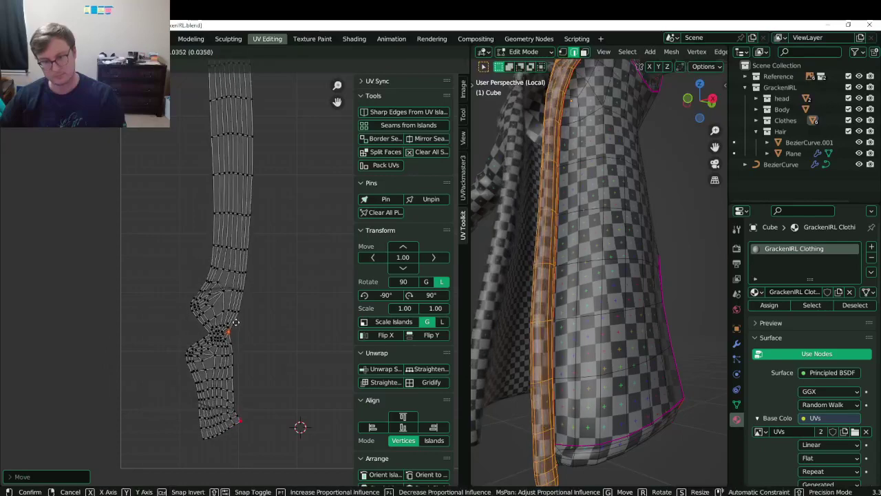
pyautogui.click(234, 325)
# Pin the trim island's whole long inner edge, flatten it by scaling X to 0, and rotate the strip so its collar end faces up.
pyautogui.keyDown('alt'); pyautogui.click(252, 316); pyautogui.keyUp('alt')
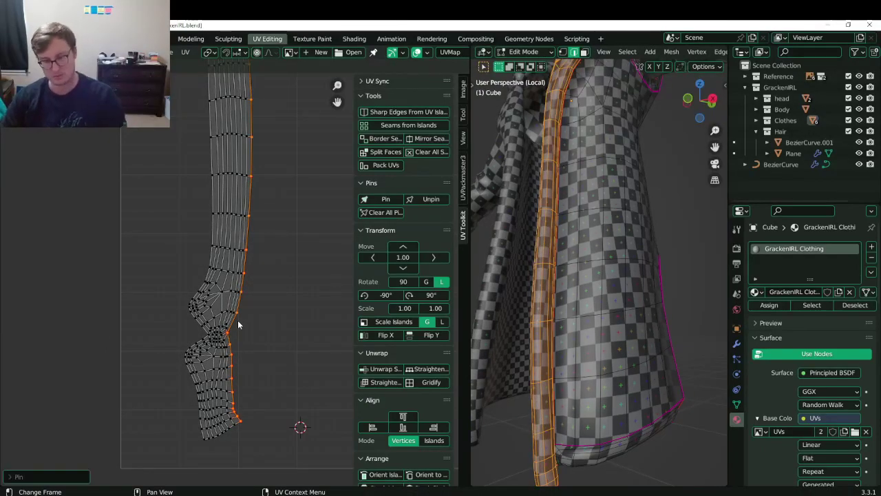
pyautogui.press('s')
pyautogui.press('x')
pyautogui.press('0')
pyautogui.press('Return')
pyautogui.scroll(-3, 267, 251)
pyautogui.press('r')
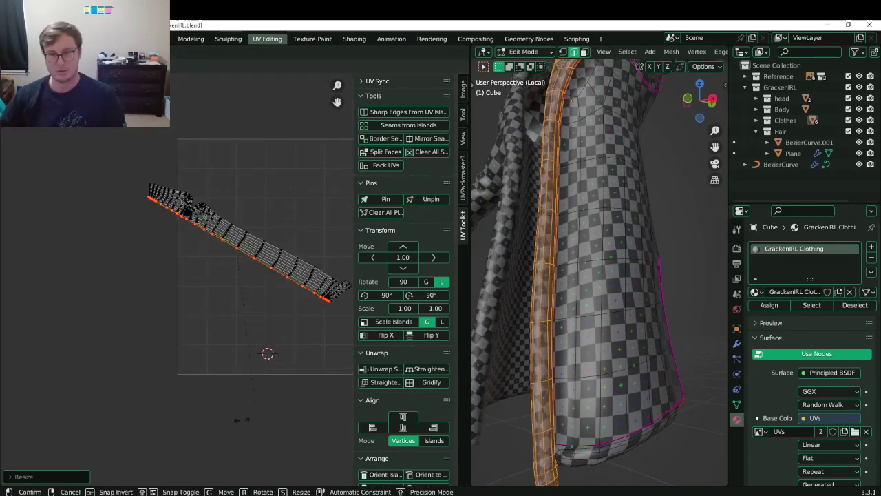
pyautogui.click(151, 313)
# Examine the trim's checker pattern around the collar on the jacket and save the file.
pyautogui.keyDown('shift'); pyautogui.moveTo(234, 269); pyautogui.dragTo(196, 315, button='middle'); pyautogui.keyUp('shift')
pyautogui.press('Tab')
pyautogui.scroll(-4, 557, 224)
pyautogui.moveTo(550, 224); pyautogui.dragTo(597, 231, button='middle')
pyautogui.keyDown('shift'); pyautogui.moveTo(585, 231); pyautogui.dragTo(599, 359, button='middle'); pyautogui.keyUp('shift')
pyautogui.hotkey('ctrl', 's')
pyautogui.scroll(-3, 571, 327)
pyautogui.scroll(3, 597, 358)
pyautogui.press('Tab')
# Pin the outer corner vertex at the trim island's lower end and move it to level the bottom edge.
pyautogui.scroll(6, 260, 307)
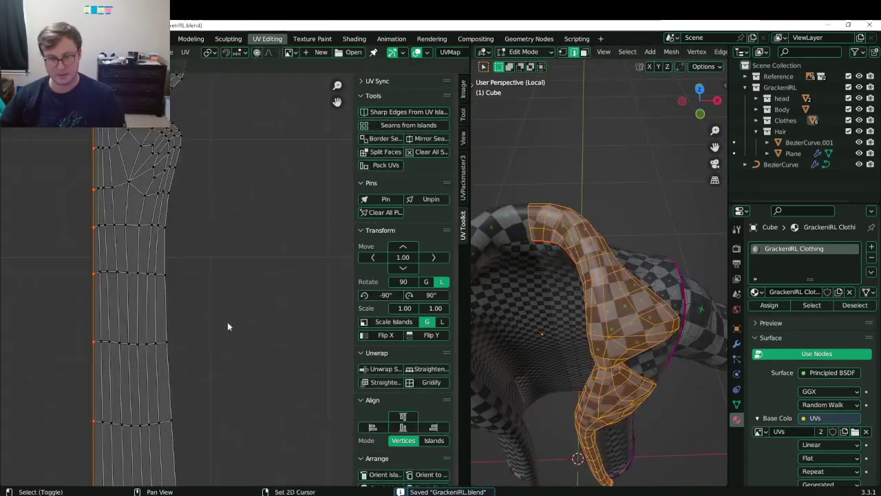
pyautogui.keyDown('shift'); pyautogui.moveTo(119, 406); pyautogui.dragTo(183, 100, button='middle'); pyautogui.keyUp('shift')
pyautogui.scroll(2, 212, 379)
pyautogui.moveTo(206, 438); pyautogui.dragTo(198, 363, button='middle')
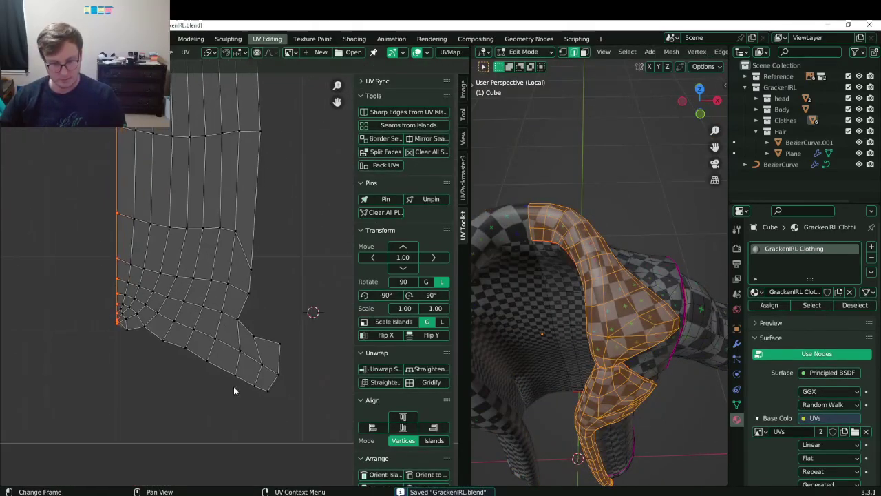
pyautogui.press('g')
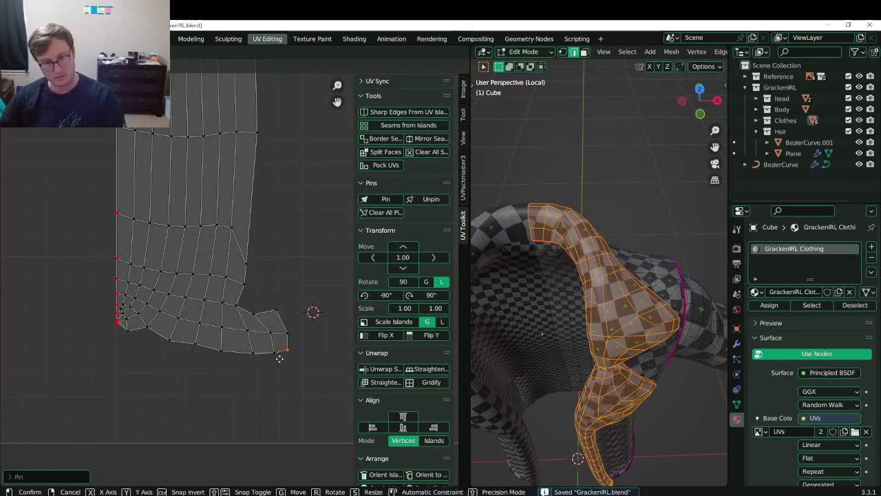
pyautogui.click(286, 331)
# Spread out the lowest pinned vertices of the trim island's straight edge, pulling its bottom corner farther down.
pyautogui.scroll(3, 130, 323)
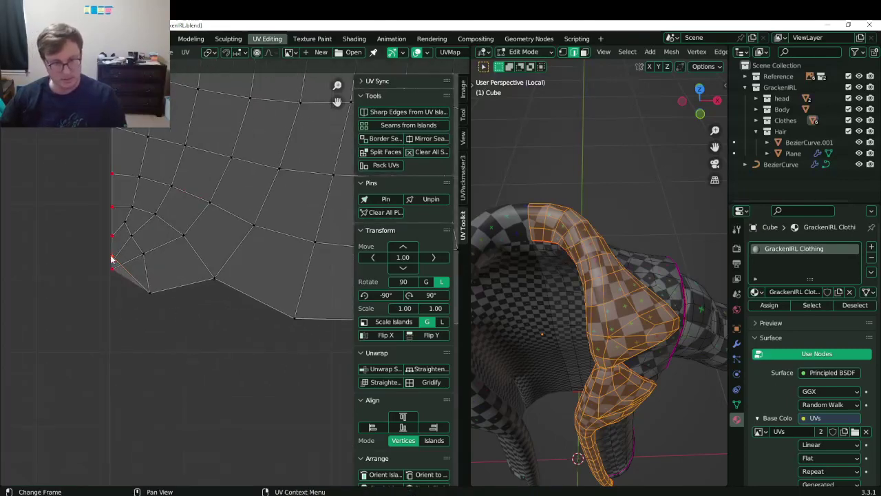
pyautogui.press('g')
pyautogui.click(109, 293)
pyautogui.press('g')
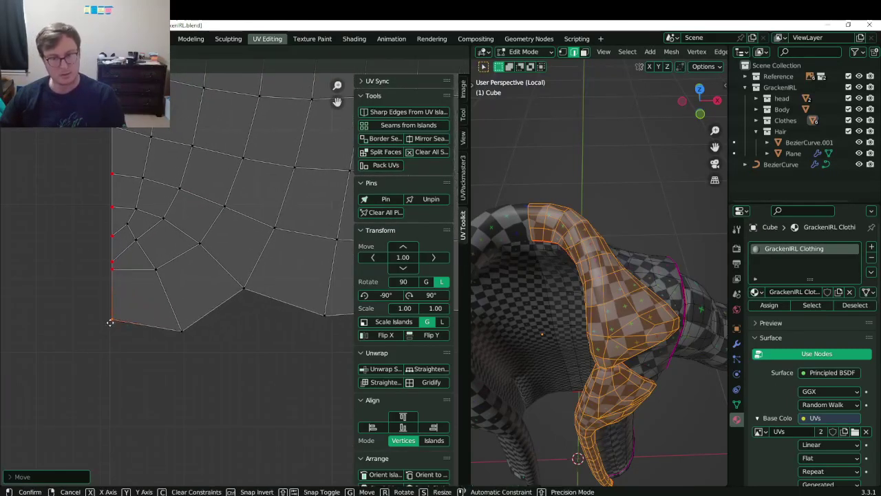
pyautogui.click(108, 334)
pyautogui.press('g')
pyautogui.click(106, 289)
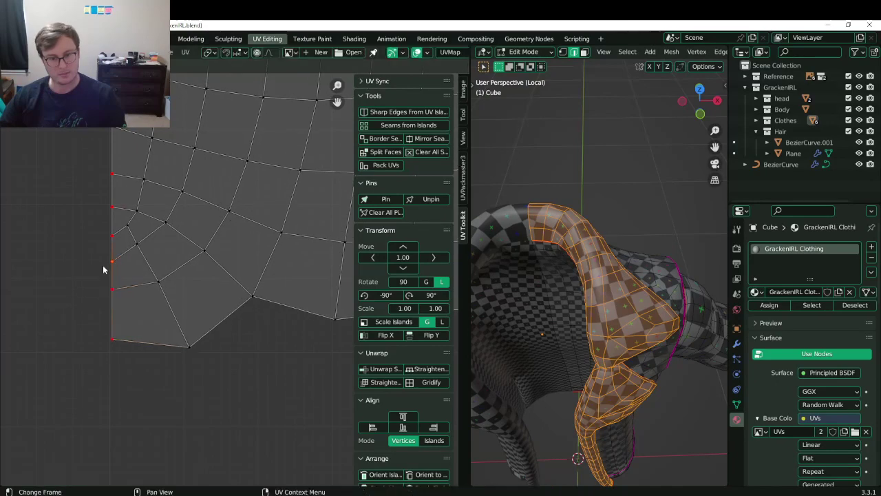
pyautogui.press('g')
pyautogui.click(104, 263)
# Even out the spacing of the next two pinned vertices up the straight edge along Y, and save the file.
pyautogui.moveTo(120, 211); pyautogui.dragTo(153, 304, button='middle')
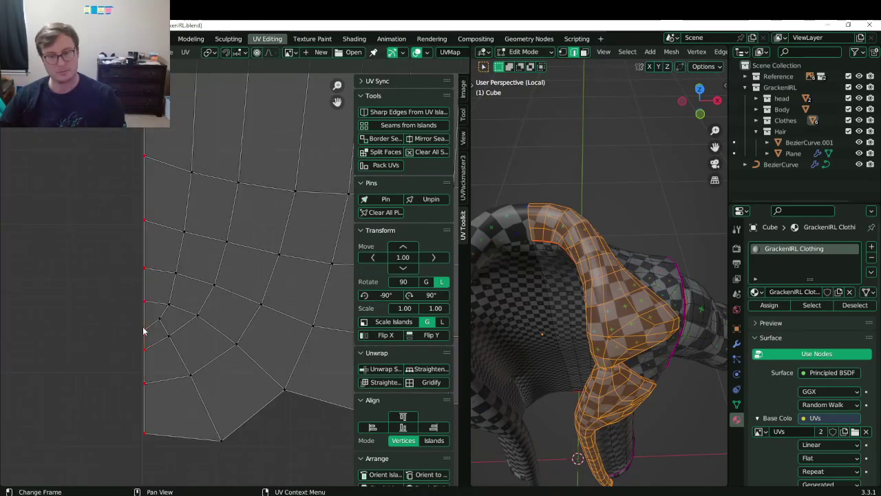
pyautogui.press('g')
pyautogui.press('y')
pyautogui.click(142, 318)
pyautogui.click(143, 301)
pyautogui.press('g')
pyautogui.press('y')
pyautogui.click(141, 297)
pyautogui.moveTo(149, 177); pyautogui.dragTo(183, 228, button='middle')
pyautogui.scroll(-8, 153, 331)
pyautogui.scroll(5, 161, 336)
pyautogui.hotkey('ctrl', 's')
# Pin the outer corner vertex at the trim island's collar end and move it level with the opposite corner.
pyautogui.keyDown('shift'); pyautogui.moveTo(236, 167); pyautogui.dragTo(194, 250, button='middle'); pyautogui.keyUp('shift')
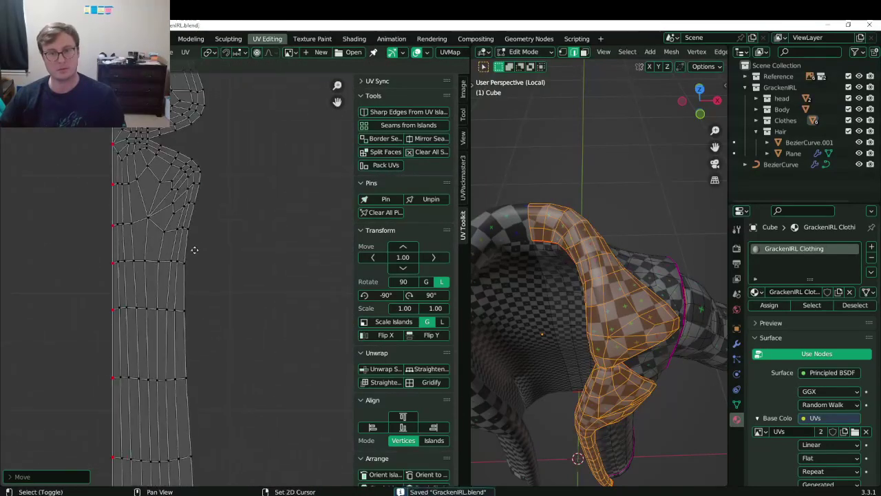
pyautogui.scroll(-2, 194, 249)
pyautogui.click(199, 188)
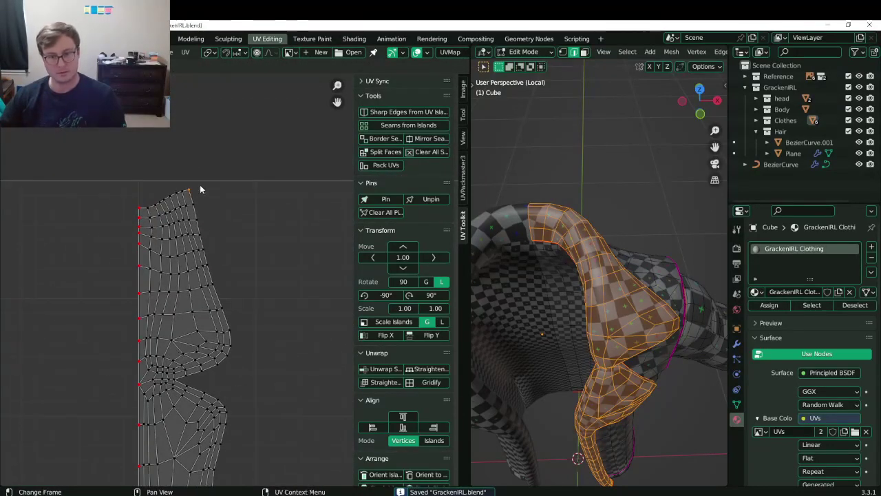
pyautogui.press('p')
pyautogui.press('g')
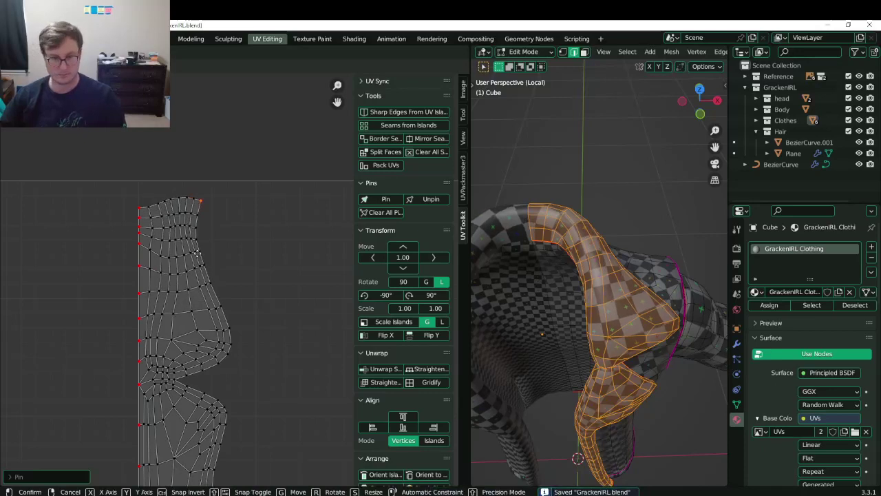
pyautogui.click(195, 260)
# Pin the trim island's whole top edge, flatten it by scaling Y to 0, and adjust its height along Y.
pyautogui.keyDown('alt'); pyautogui.click(165, 197); pyautogui.keyUp('alt')
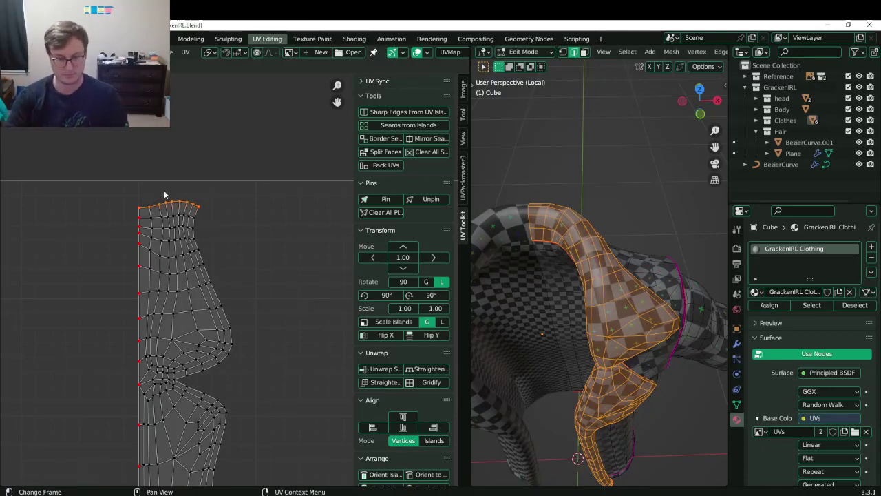
pyautogui.press('p')
pyautogui.press('s')
pyautogui.press('y')
pyautogui.press('0')
pyautogui.click(165, 195)
pyautogui.press('g')
pyautogui.press('y')
pyautogui.click(164, 199)
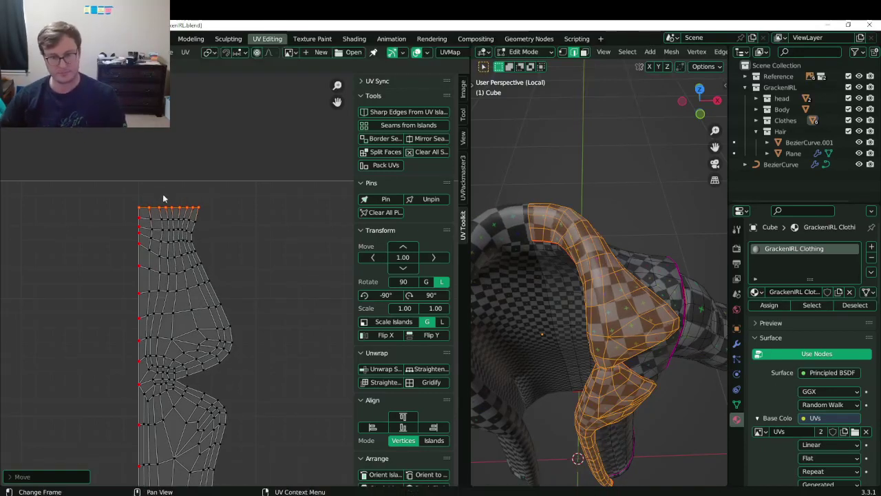
# Save the file and reposition the pinned outer corner at the trim island's lower end to straighten its bottom edge.
pyautogui.scroll(-5, 166, 204)
pyautogui.moveTo(232, 440); pyautogui.dragTo(234, 263, button='middle')
pyautogui.hotkey('ctrl', 's')
pyautogui.scroll(4, 241, 303)
pyautogui.moveTo(240, 382); pyautogui.dragTo(250, 358, button='middle')
pyautogui.scroll(4, 251, 358)
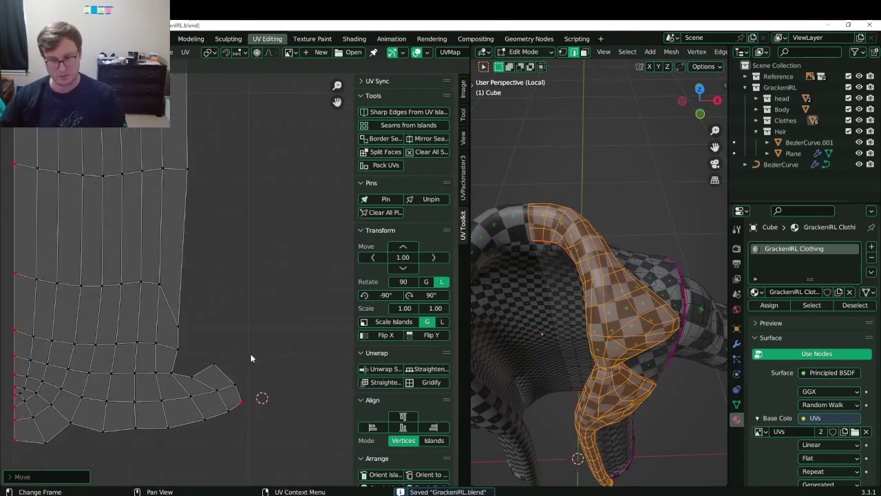
pyautogui.click(248, 400)
pyautogui.press('g')
pyautogui.click(231, 409)
pyautogui.scroll(-4, 229, 382)
pyautogui.moveTo(230, 301); pyautogui.dragTo(240, 313, button='middle')
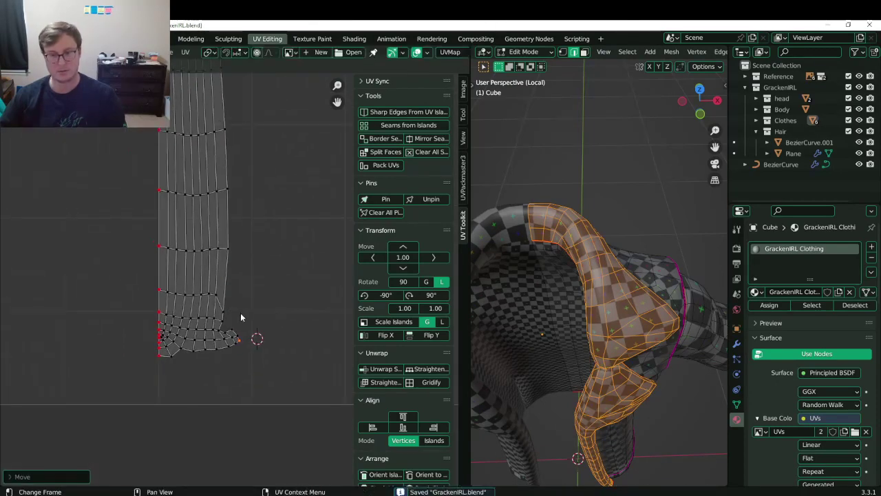
pyautogui.press('g')
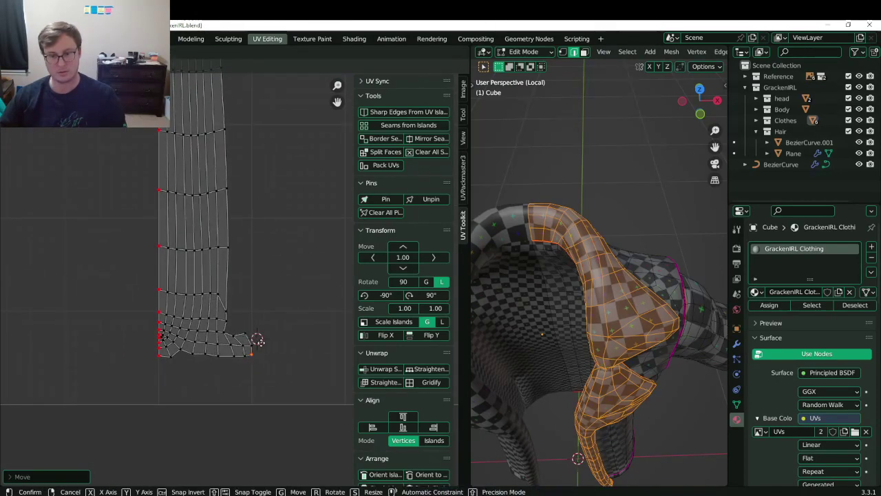
pyautogui.click(271, 338)
# Save the file and examine the front trim's checker pattern on the whole jacket.
pyautogui.moveTo(228, 257); pyautogui.dragTo(227, 337, button='middle')
pyautogui.hotkey('ctrl', 's')
pyautogui.moveTo(238, 207); pyautogui.dragTo(227, 325, button='middle')
pyautogui.press('Tab')
pyautogui.scroll(-4, 590, 311)
pyautogui.moveTo(590, 311); pyautogui.dragTo(524, 267, button='middle')
pyautogui.press('Tab')
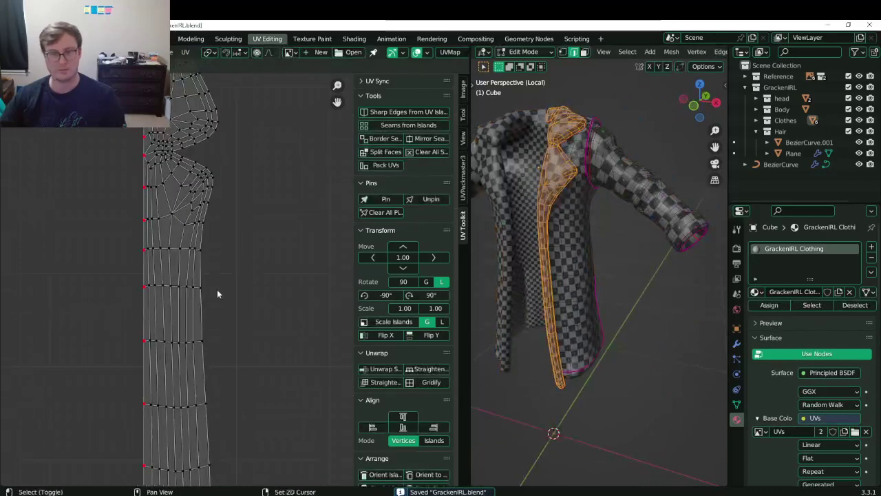
# Move the whole trim island outside the UV square beside the sleeve island, select the connected jacket mesh, and save the file.
pyautogui.scroll(-4, 214, 287)
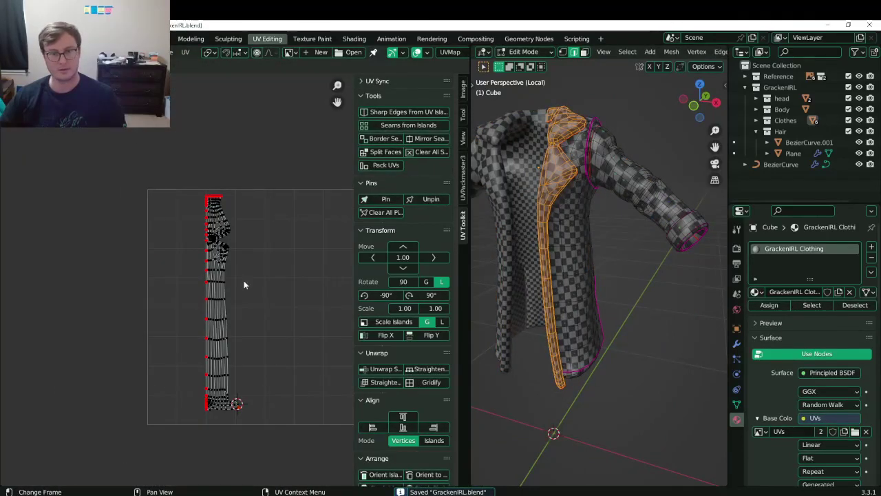
pyautogui.press('a')
pyautogui.press('g')
pyautogui.click(138, 292)
pyautogui.press('l')
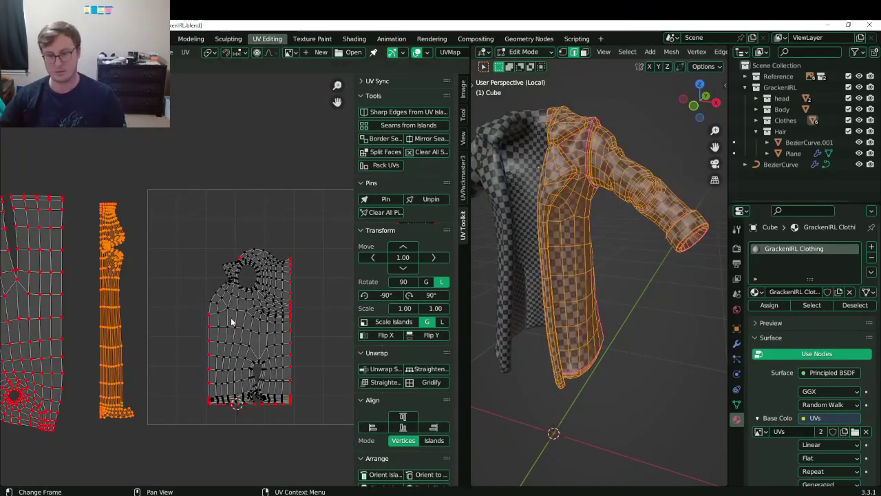
pyautogui.scroll(-3, 230, 303)
pyautogui.hotkey('ctrl', 's')
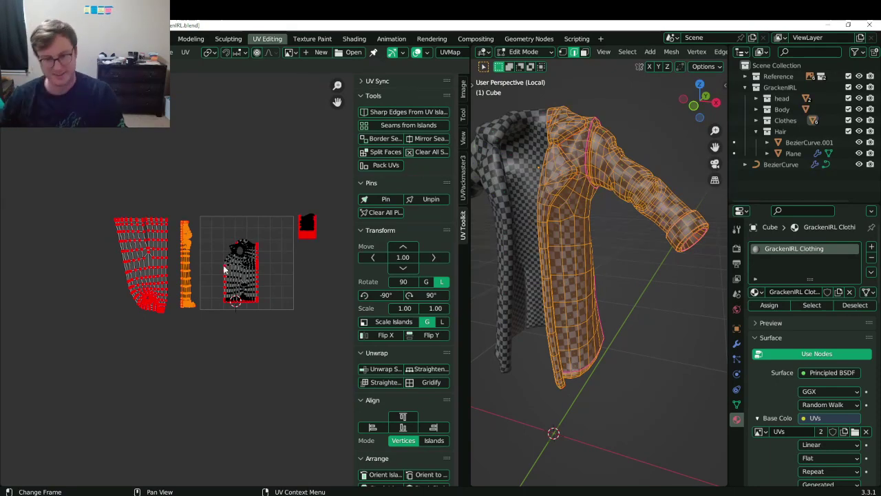
# Save the file, hide the UV editor's sidebar, and examine the torso island around the armhole and side slit.
pyautogui.scroll(8, 229, 268)
pyautogui.hotkey('ctrl', 's')
pyautogui.moveTo(258, 212); pyautogui.dragTo(201, 278, button='middle')
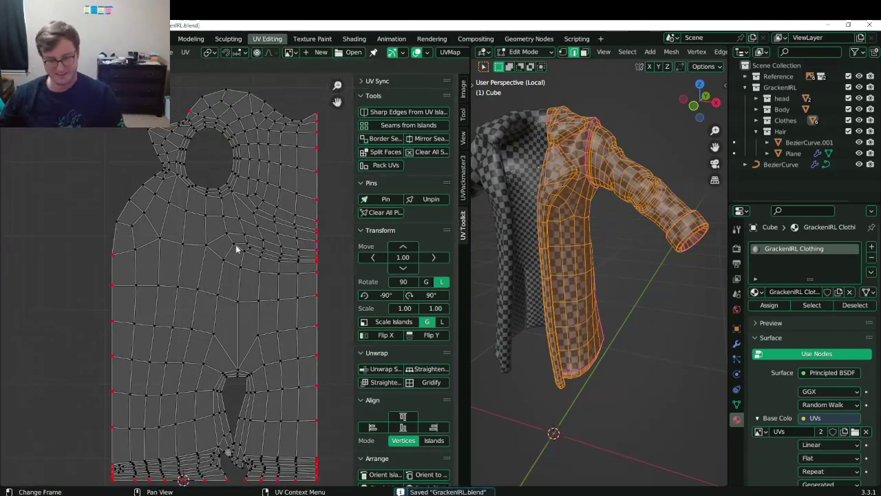
pyautogui.press('n')
pyautogui.scroll(3, 248, 269)
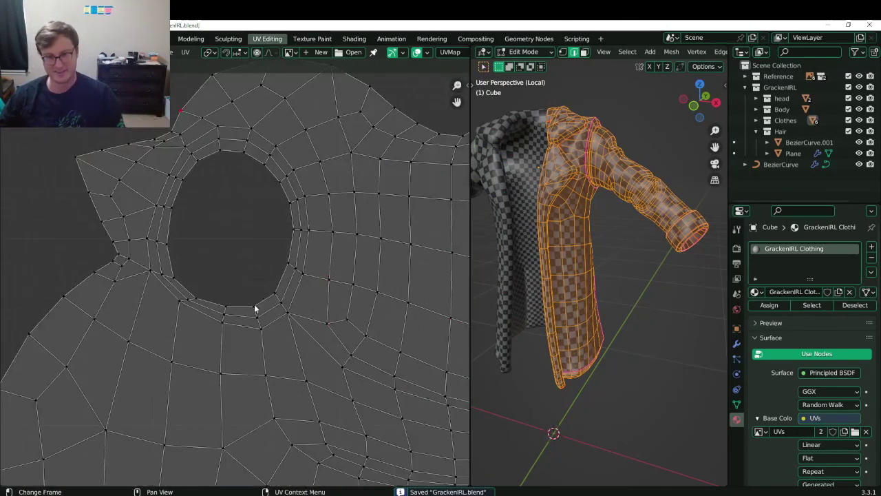
pyautogui.scroll(-5, 224, 305)
pyautogui.keyDown('shift'); pyautogui.moveTo(230, 417); pyautogui.dragTo(214, 285, button='middle'); pyautogui.keyUp('shift')
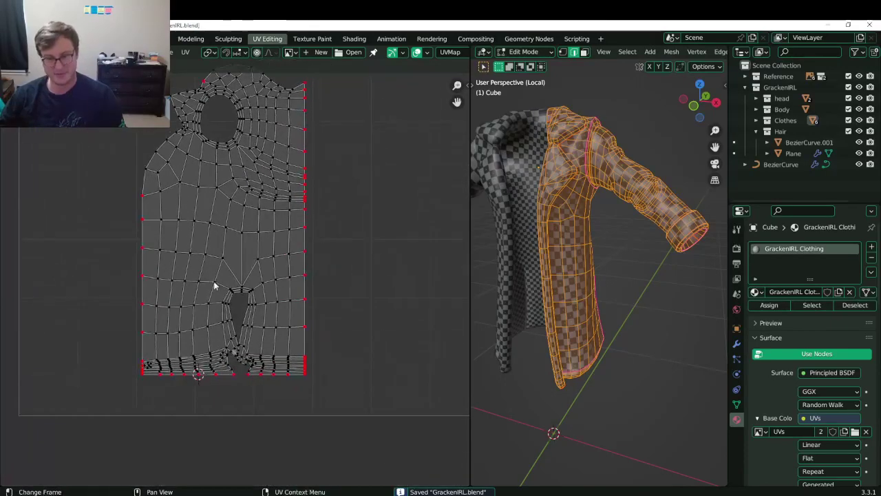
pyautogui.scroll(3, 233, 294)
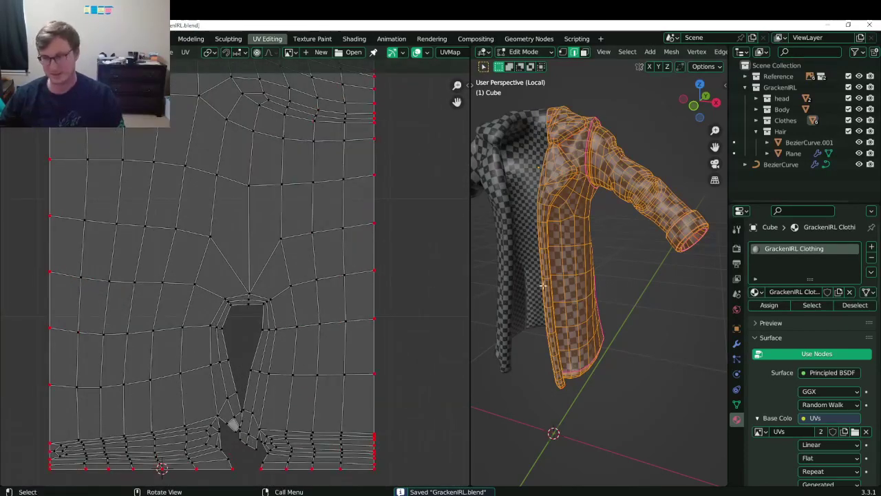
# Pin the short column of vertices at the peak of the torso island's side slit, move it up along Y, and save the file.
pyautogui.moveTo(640, 287); pyautogui.dragTo(513, 279, button='middle')
pyautogui.scroll(2, 564, 310)
pyautogui.moveTo(572, 318); pyautogui.dragTo(595, 331, button='middle')
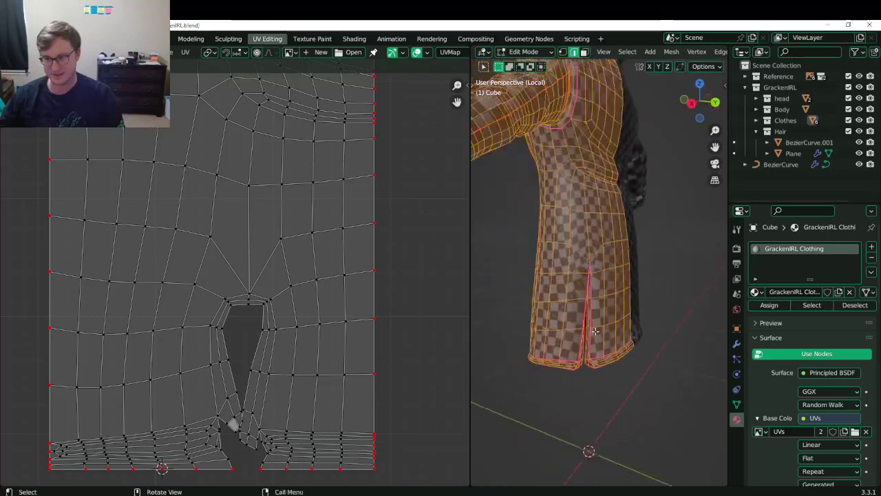
pyautogui.scroll(3, 595, 331)
pyautogui.press('a')
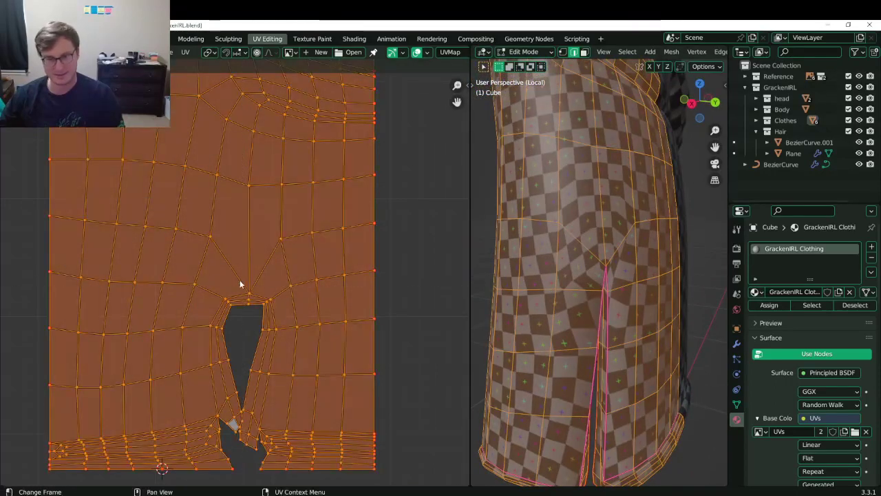
pyautogui.click(249, 300)
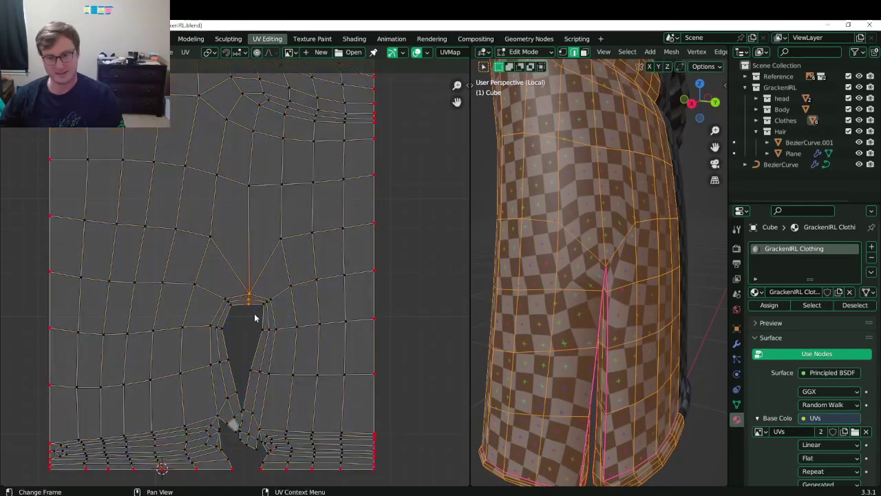
pyautogui.press('p')
pyautogui.press('g')
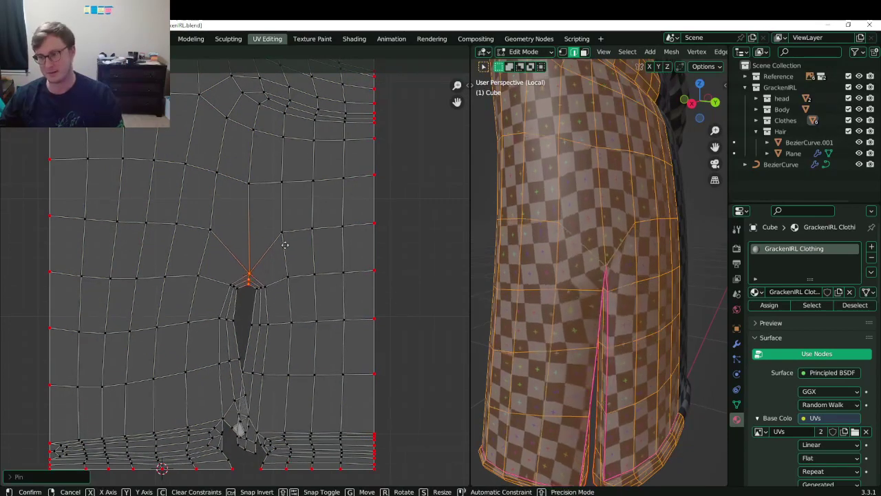
pyautogui.click(283, 227)
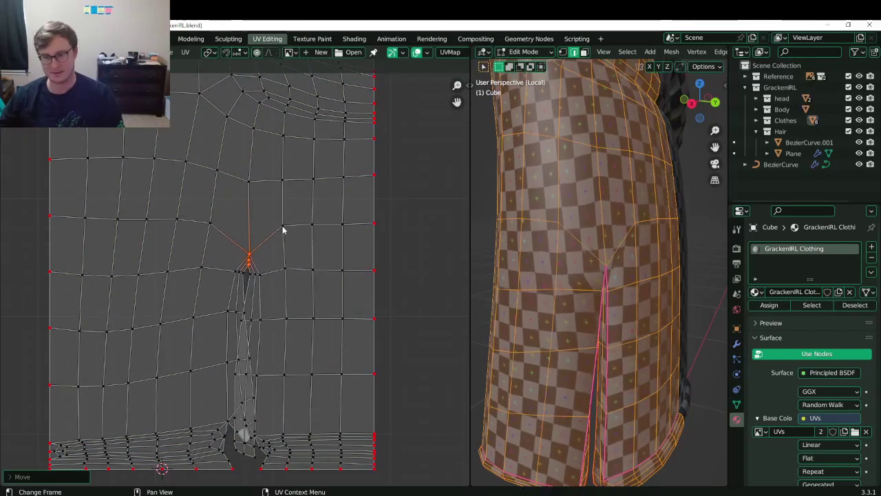
pyautogui.moveTo(285, 227); pyautogui.dragTo(257, 187, button='middle')
pyautogui.hotkey('ctrl', 's')
pyautogui.moveTo(251, 305); pyautogui.dragTo(260, 313, button='middle')
pyautogui.moveTo(241, 212); pyautogui.dragTo(253, 256, button='middle')
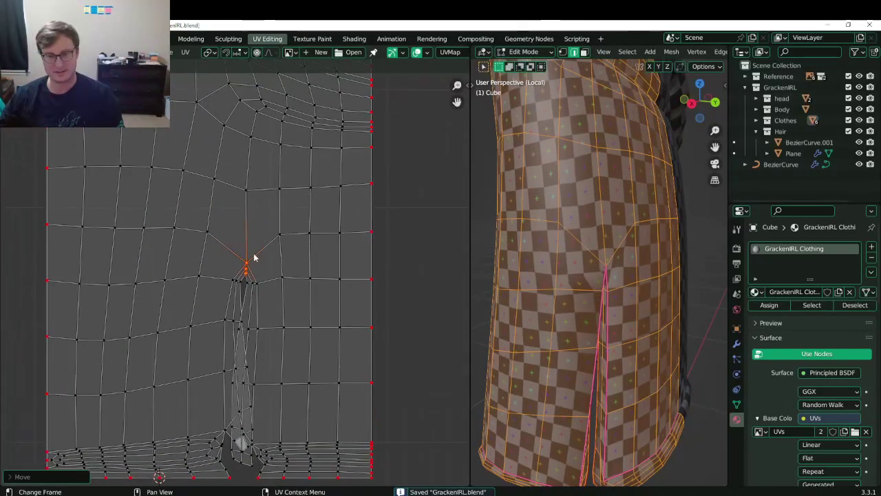
# Stretch the vertex column at the peak of the torso island's side slit along Y and shift it along Y.
pyautogui.press('s')
pyautogui.press('y')
pyautogui.click(262, 207)
pyautogui.press('g')
pyautogui.press('y')
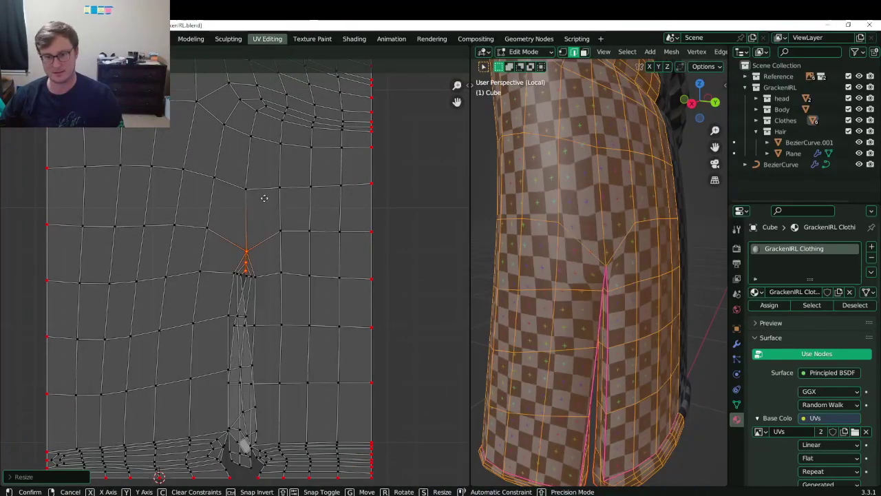
pyautogui.press('Escape')
pyautogui.scroll(2, 253, 252)
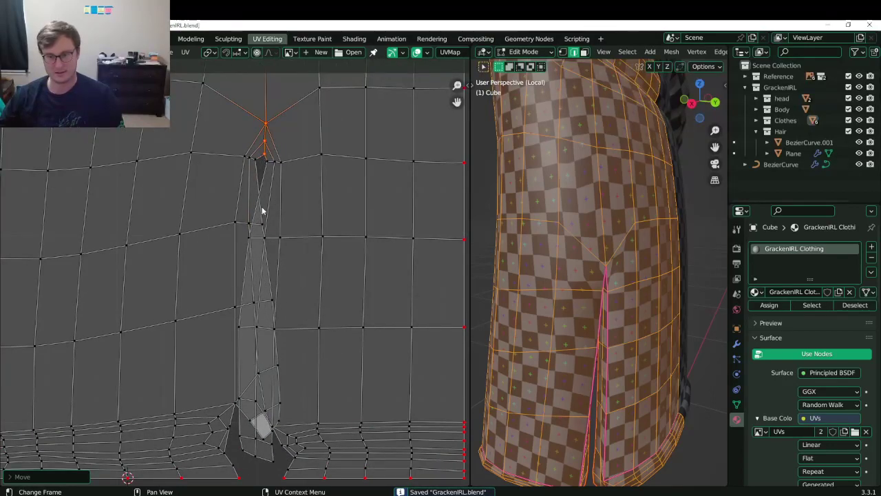
# Pin the vertex path down the side slit's left edge, straighten it vertically with an X scale of 0, and shift it along X.
pyautogui.keyDown('ctrl'); pyautogui.click(283, 421); pyautogui.keyUp('ctrl')
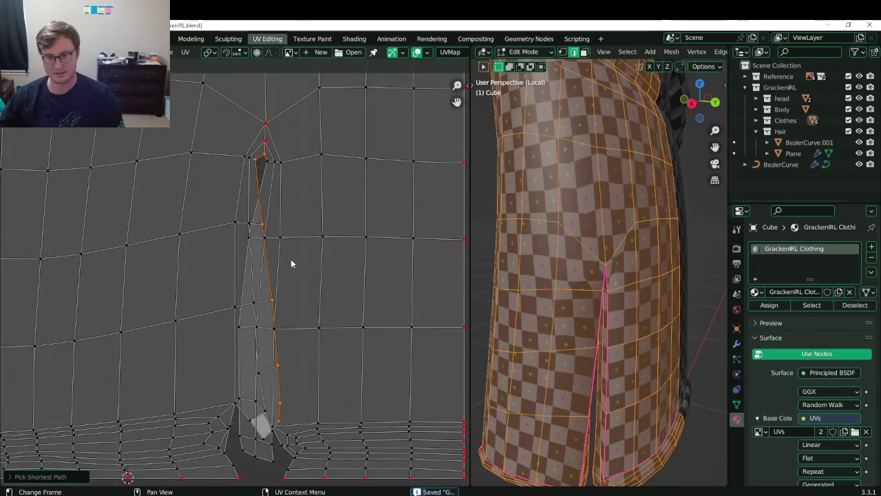
pyautogui.press('b')
pyautogui.press('Escape')
pyautogui.press('g')
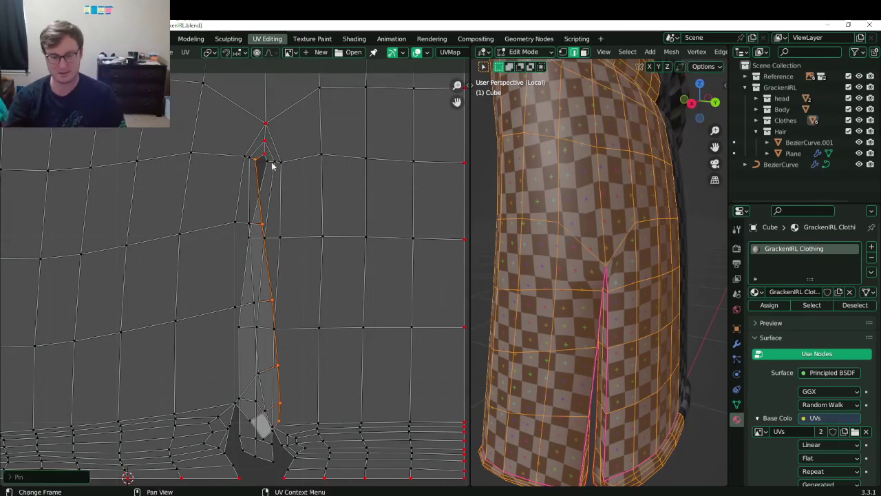
pyautogui.press('x')
pyautogui.press('0')
pyautogui.press('Return')
pyautogui.press('g')
pyautogui.press('x')
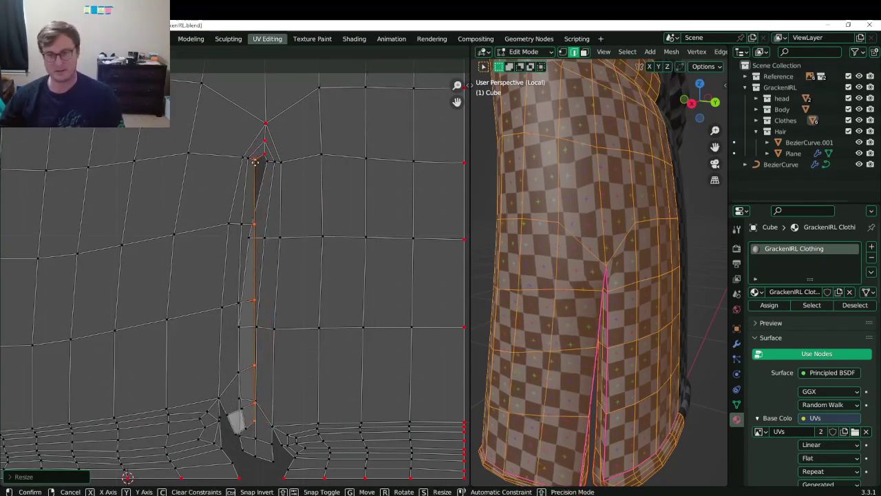
pyautogui.click(276, 170)
# Pin the slit's right edge path, scale it to 0 along X, move it along X to open the slit, and save the file.
pyautogui.click(268, 160)
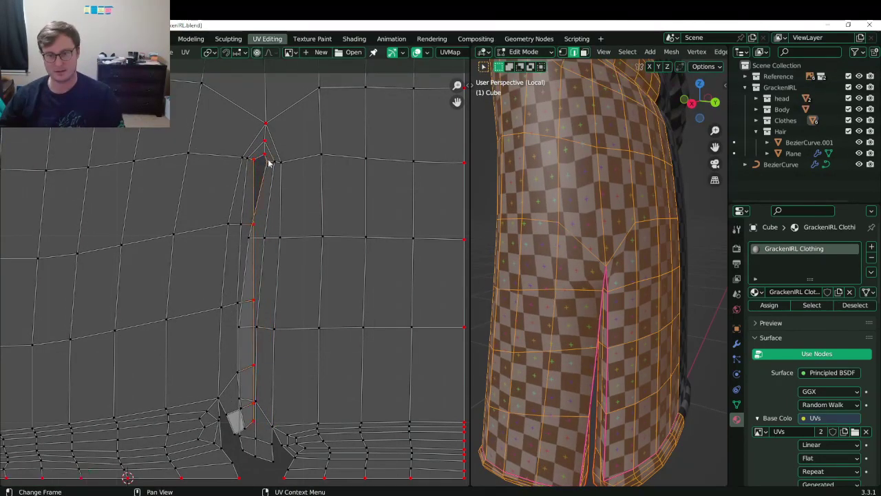
pyautogui.keyDown('ctrl'); pyautogui.click(246, 451); pyautogui.keyUp('ctrl')
pyautogui.press('s')
pyautogui.press('x')
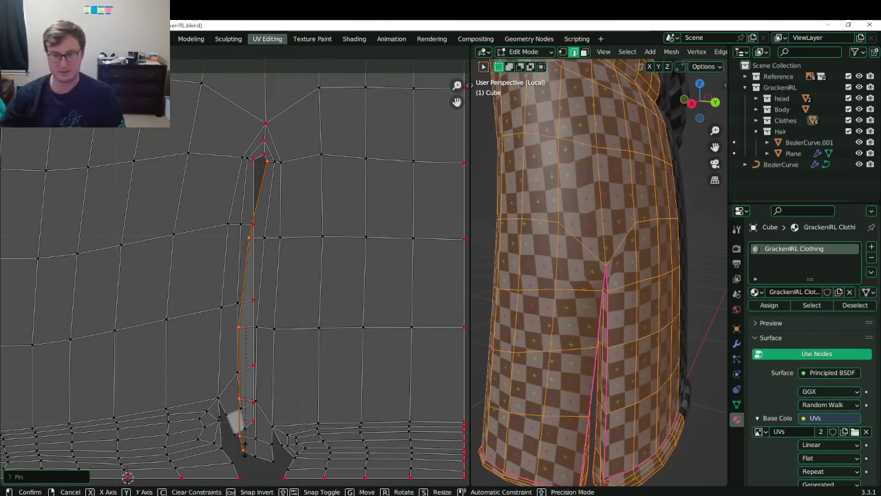
pyautogui.press('0')
pyautogui.press('Return')
pyautogui.press('g')
pyautogui.press('x')
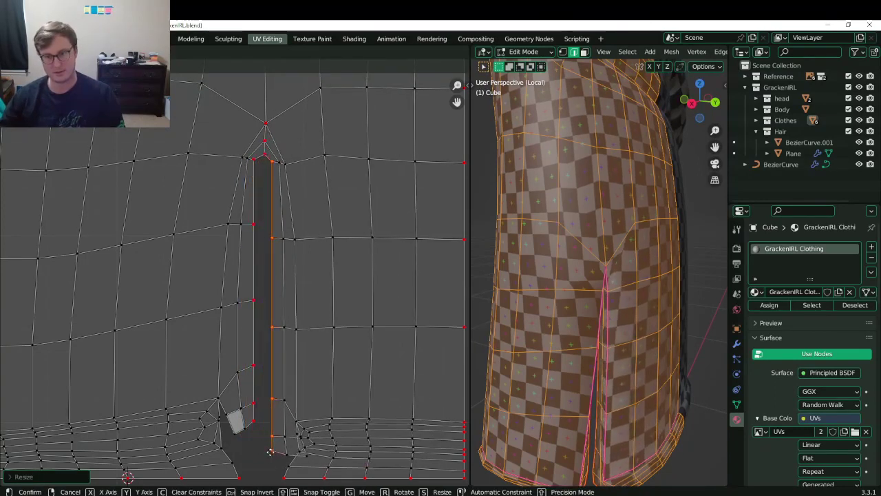
pyautogui.click(273, 454)
pyautogui.hotkey('ctrl', 's')
# Level the top two pairs of facing vertices across the side slit by scaling each pair to 0 along Y.
pyautogui.click(267, 170)
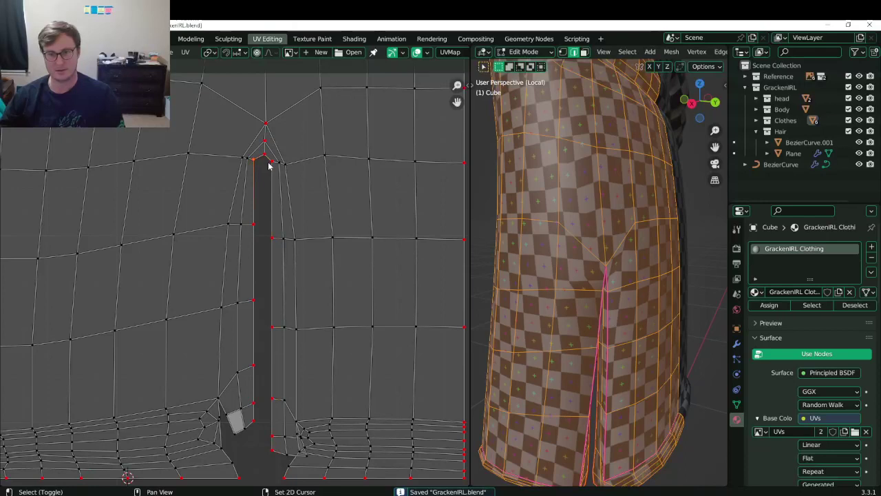
pyautogui.press('s')
pyautogui.press('y')
pyautogui.press('0')
pyautogui.press('Return')
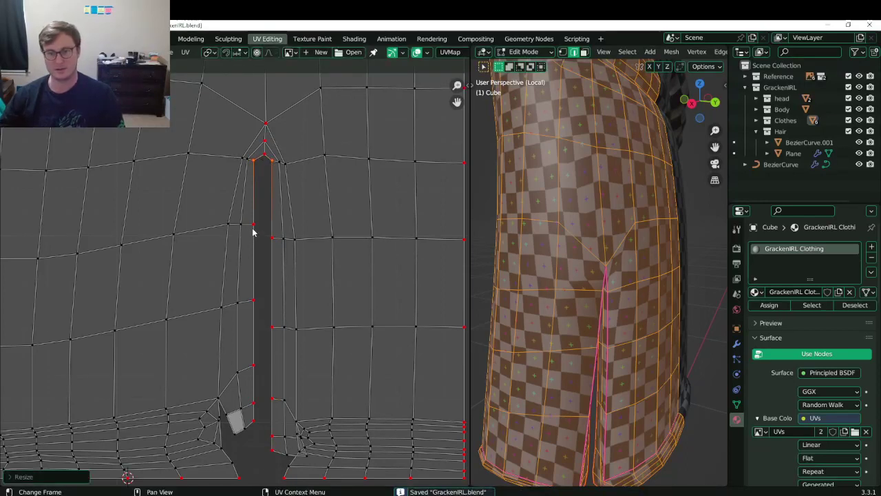
pyautogui.click(253, 229)
pyautogui.keyDown('shift'); pyautogui.click(271, 252); pyautogui.keyUp('shift')
pyautogui.press('s')
pyautogui.press('y')
pyautogui.press('0')
pyautogui.press('Return')
# Level the third and fourth vertex pairs down the side slit with a Y scale of 0.
pyautogui.press('s')
pyautogui.press('y')
pyautogui.press('0')
pyautogui.press('Return')
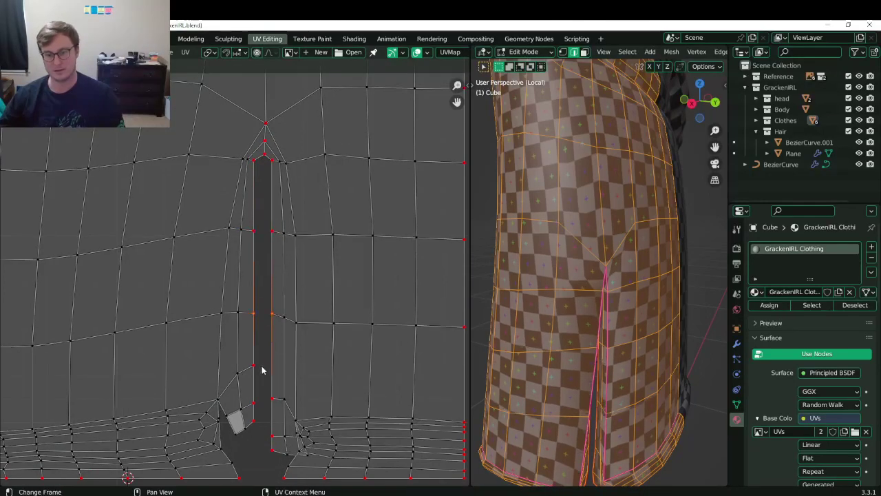
pyautogui.press('s')
pyautogui.press('y')
pyautogui.press('0')
pyautogui.press('Return')
# Level the two lowest vertex pairs at the bottom of the side slit with a Y scale of 0, and save the file.
pyautogui.keyDown('shift'); pyautogui.click(275, 449); pyautogui.keyUp('shift')
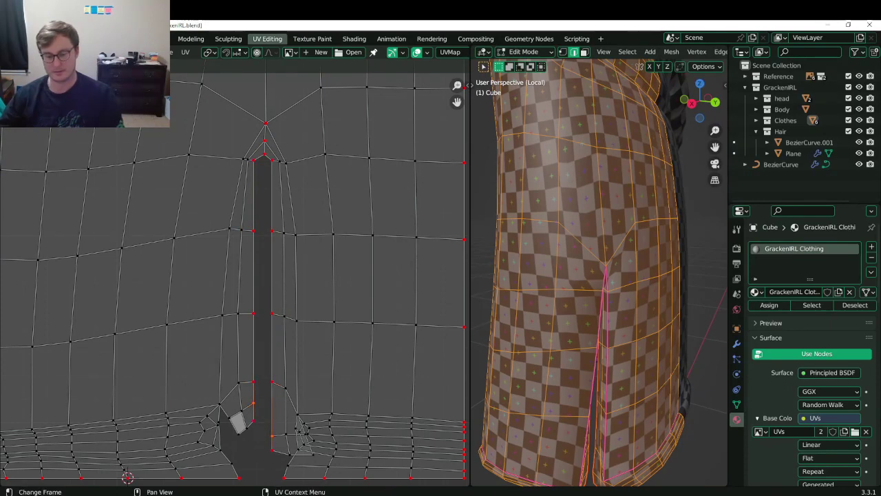
pyautogui.press('s')
pyautogui.press('y')
pyautogui.press('0')
pyautogui.press('Return')
pyautogui.click(260, 427)
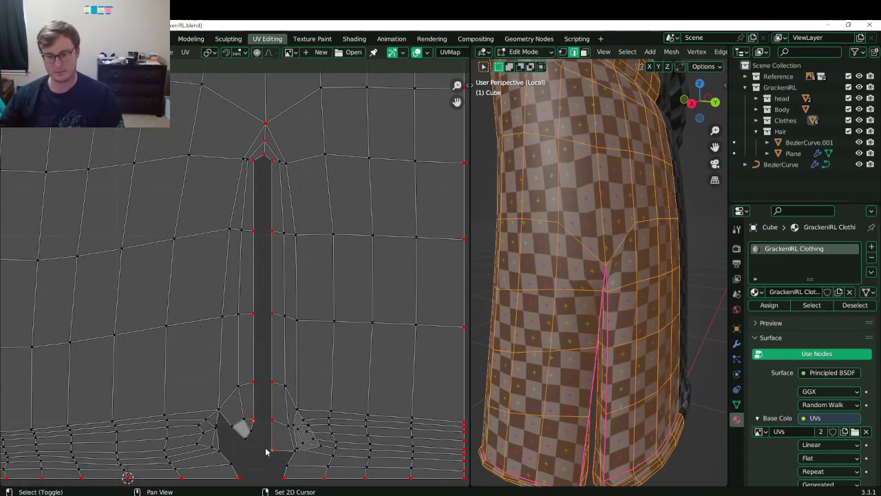
pyautogui.hotkey('shift', 'r')
pyautogui.scroll(-3, 269, 452)
pyautogui.scroll(2, 342, 300)
pyautogui.hotkey('ctrl', 's')
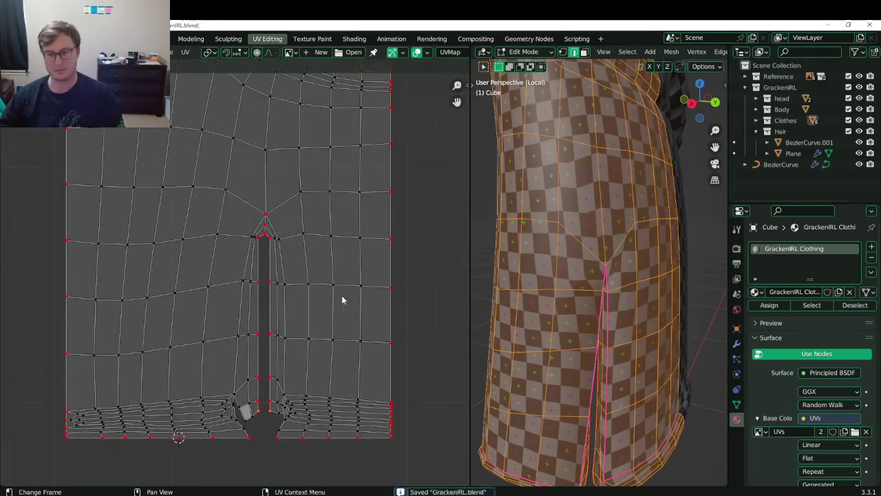
# Pin the edge loop along the hem's upper border on both sides of the slit, flatten it to 0 along Y, and save the file.
pyautogui.press('Tab')
pyautogui.moveTo(630, 296); pyautogui.dragTo(613, 309, button='middle')
pyautogui.press('Tab')
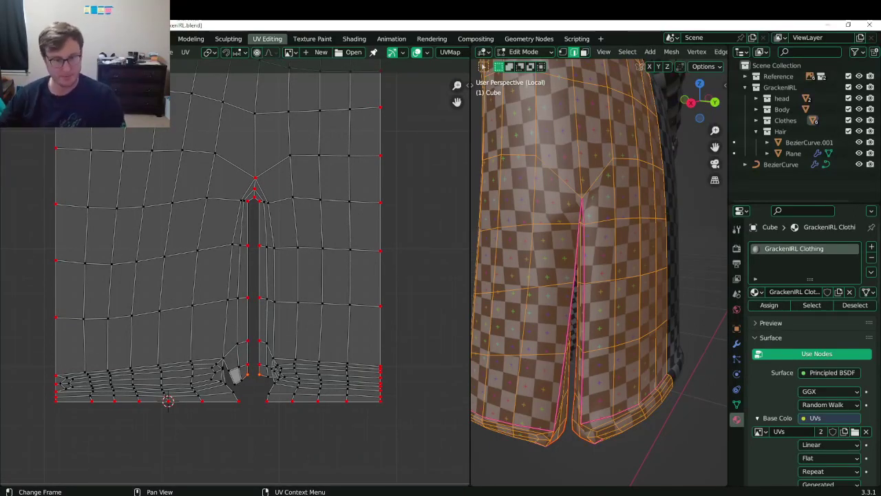
pyautogui.press('2')
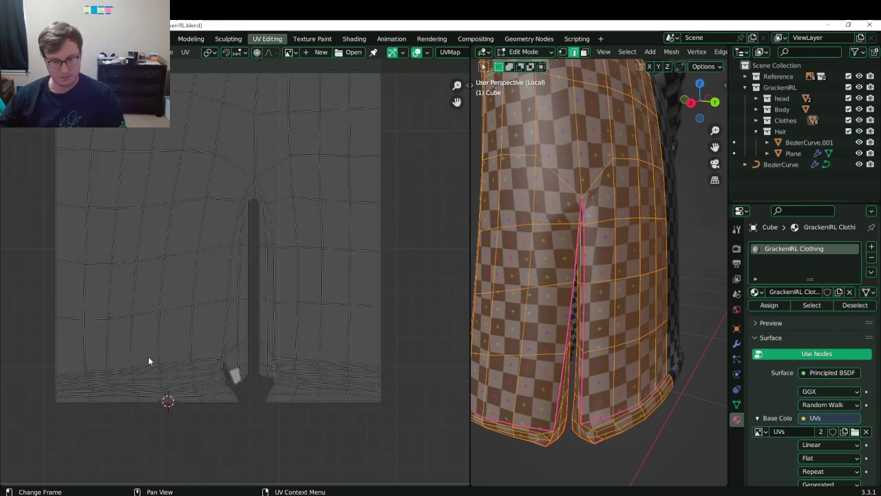
pyautogui.keyDown('alt'); pyautogui.click(147, 366); pyautogui.keyUp('alt')
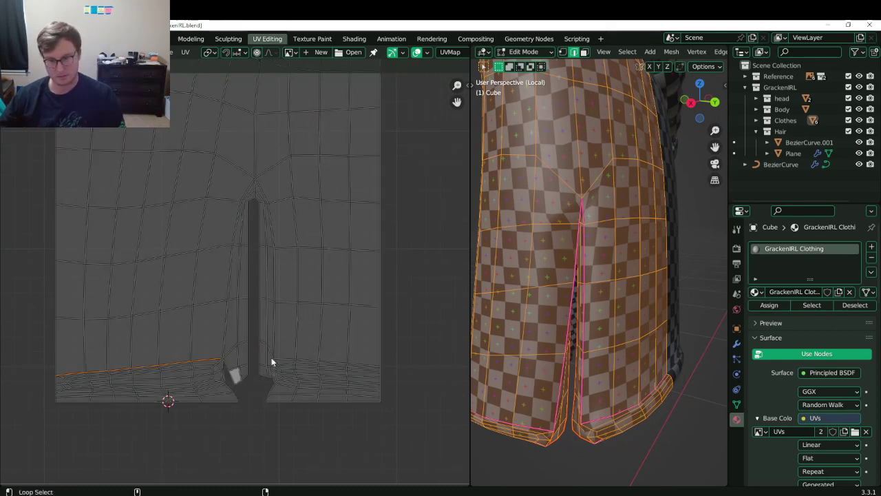
pyautogui.press('s')
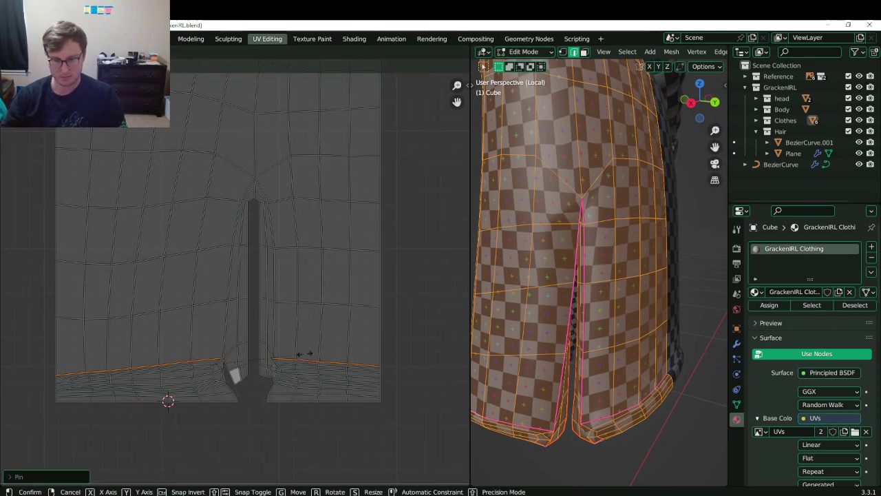
pyautogui.press('y')
pyautogui.press('0')
pyautogui.press('Return')
pyautogui.hotkey('ctrl', 's')
# Select and pin the hem's second horizontal edge loop on both sides of the slit and flatten it to 0 along Y.
pyautogui.scroll(3, 236, 389)
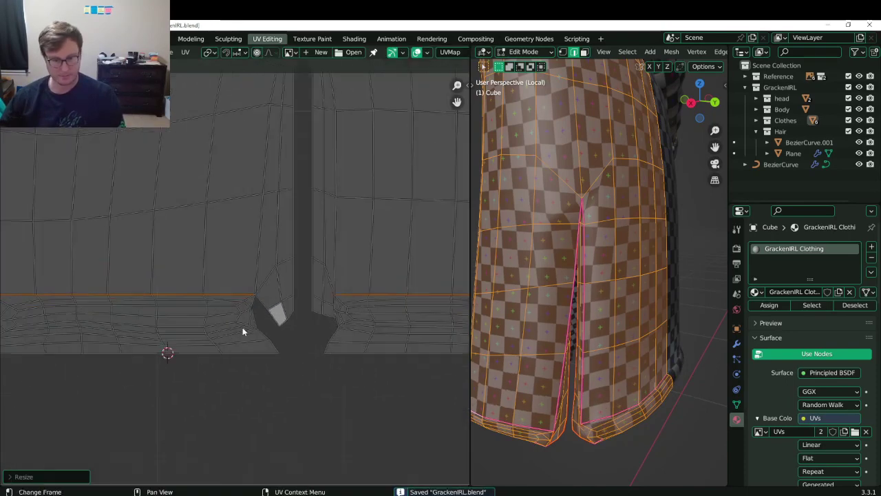
pyautogui.scroll(-2, 222, 340)
pyautogui.keyDown('alt'); pyautogui.click(186, 299); pyautogui.keyUp('alt')
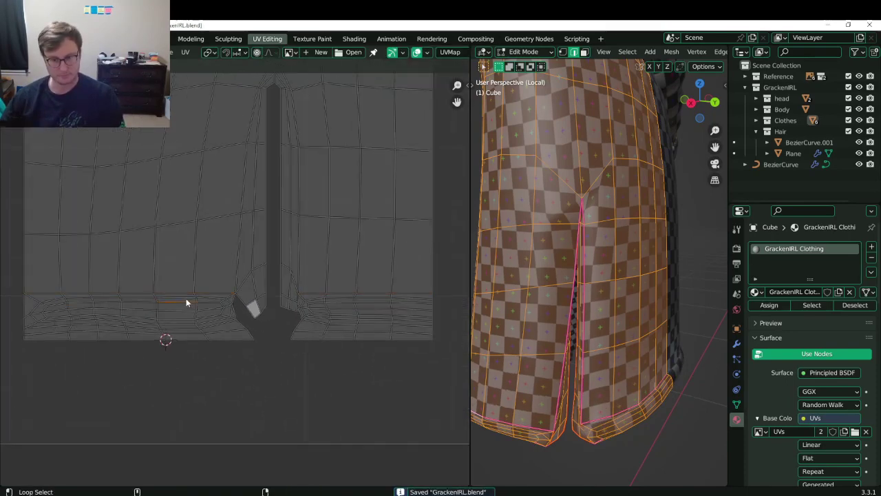
pyautogui.keyDown('alt'); pyautogui.click(185, 301); pyautogui.keyUp('alt')
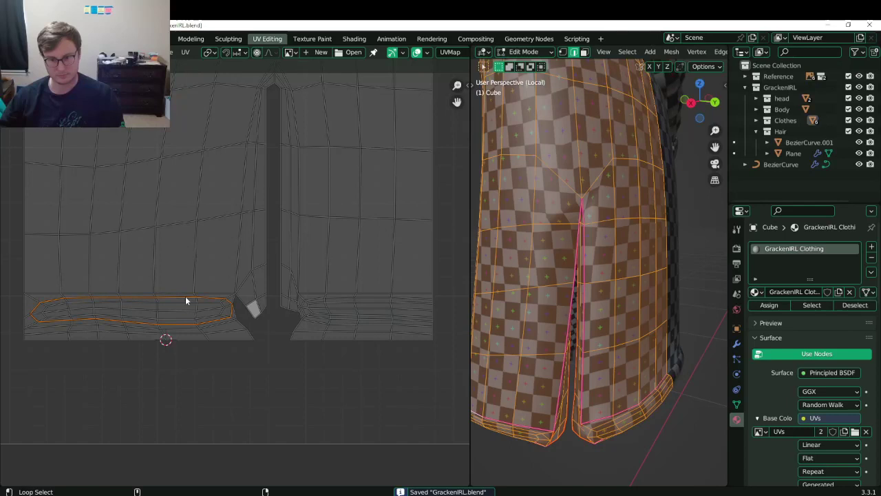
pyautogui.keyDown('alt'); pyautogui.click(178, 302); pyautogui.keyUp('alt')
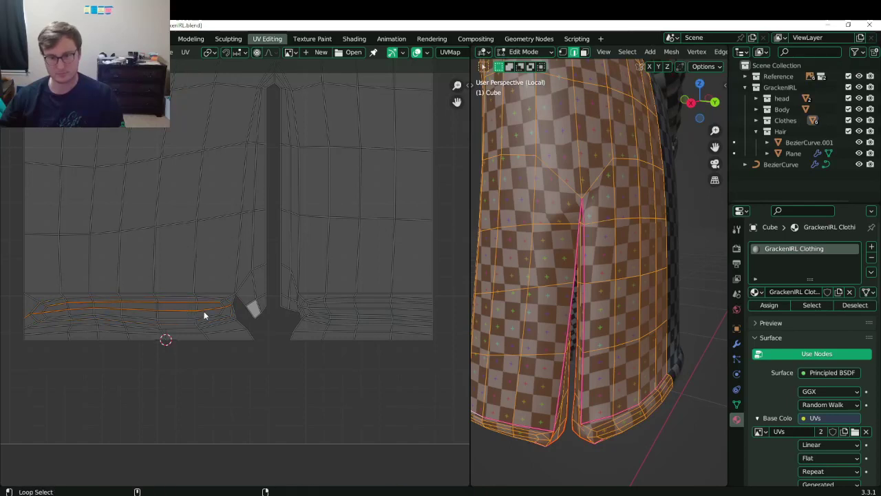
pyautogui.hotkey('ctrl', 'z')
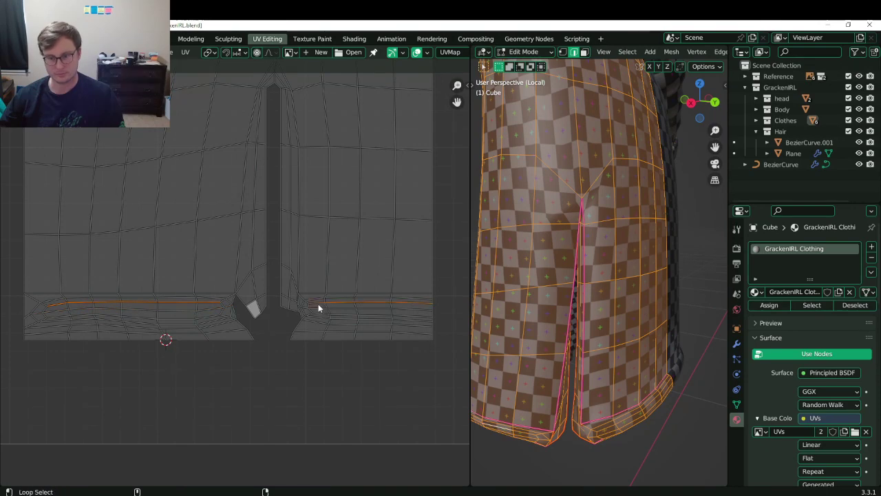
pyautogui.press('s')
pyautogui.press('y')
pyautogui.press('0')
pyautogui.press('Return')
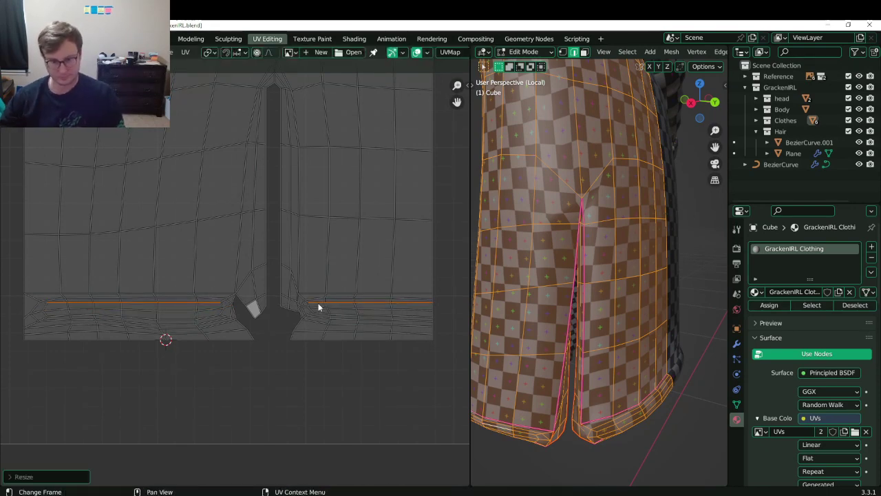
# Pin the hem's third horizontal edge loop on both sides of the slit and scale it to 0 along Y.
pyautogui.click(191, 312)
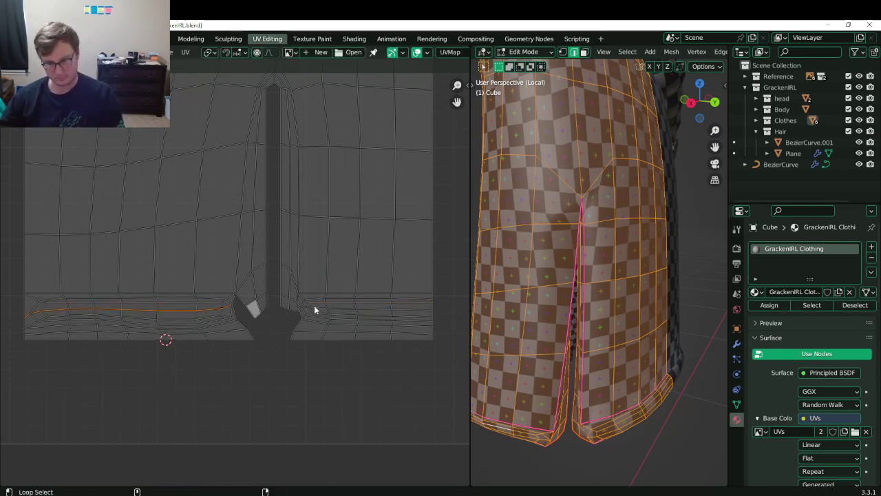
pyautogui.press('s')
pyautogui.press('y')
pyautogui.press('0')
pyautogui.press('Return')
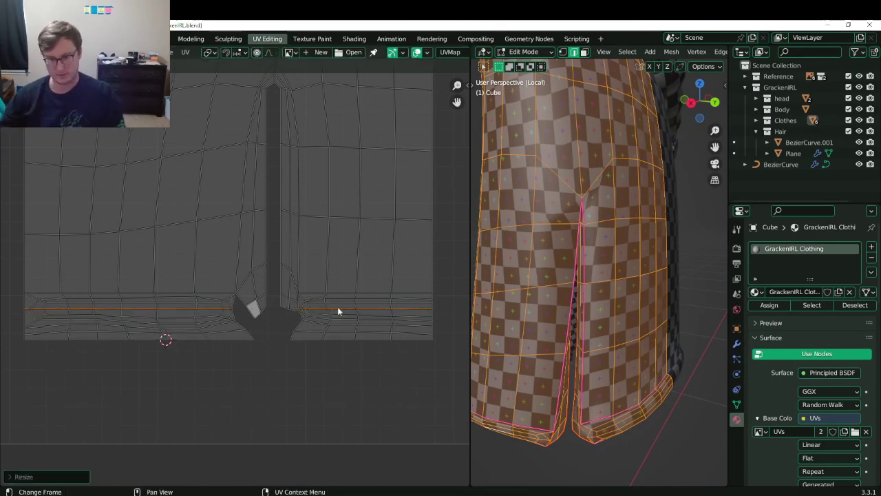
# Pin and flatten the hem's fourth horizontal edge loop on both sides of the slit with a Y scale of 0, and save the file.
pyautogui.click(178, 319)
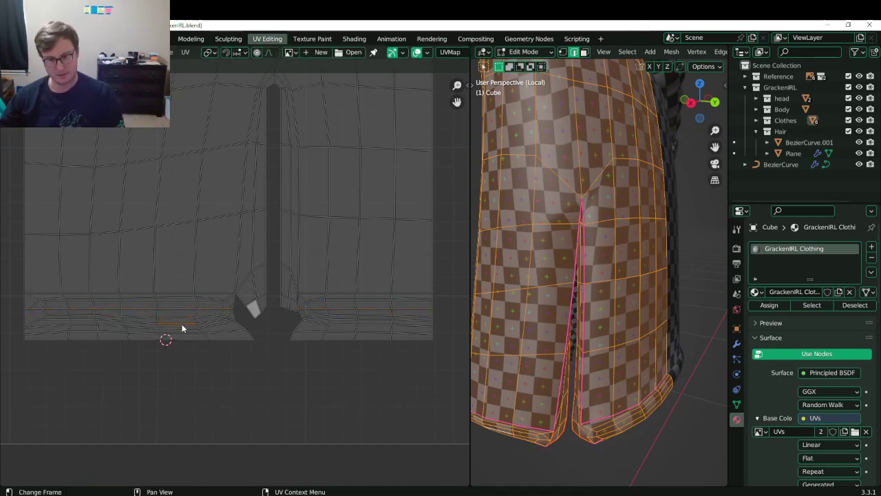
pyautogui.keyDown('alt'); pyautogui.click(180, 318); pyautogui.keyUp('alt')
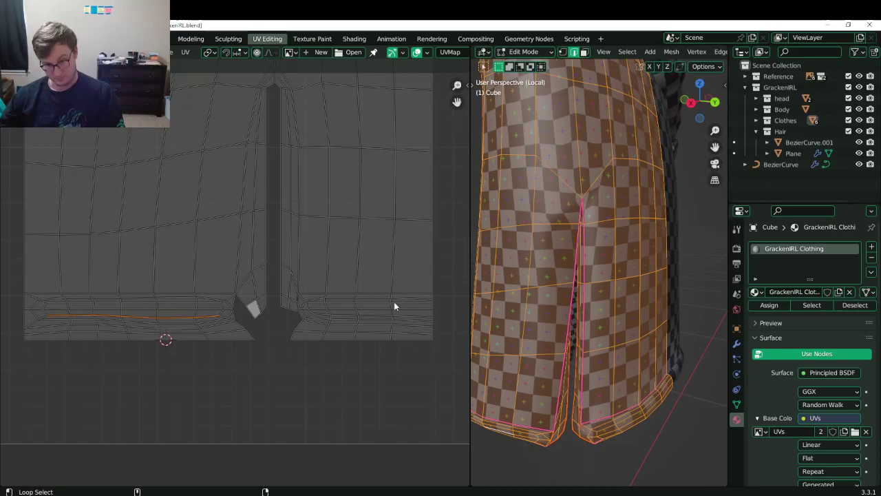
pyautogui.keyDown('alt'); pyautogui.keyDown('shift'); pyautogui.click(345, 315); pyautogui.keyUp('shift'); pyautogui.keyUp('alt')
pyautogui.press('s')
pyautogui.press('y')
pyautogui.press('0')
pyautogui.press('Return')
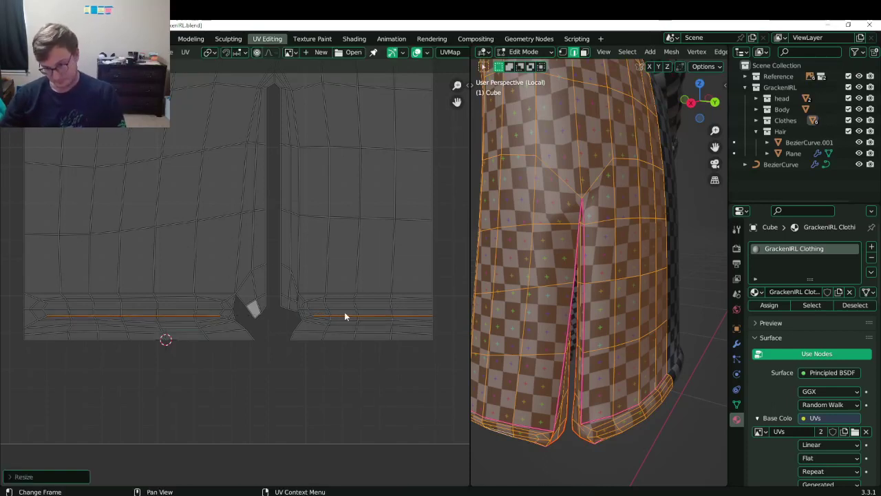
pyautogui.hotkey('ctrl', 's')
# Pin alternate vertical edge columns of the hem on both sides of the slit, scale them to 0 along X, and save the file.
pyautogui.keyDown('shift'); pyautogui.scroll(-1, 282, 329); pyautogui.keyUp('shift')
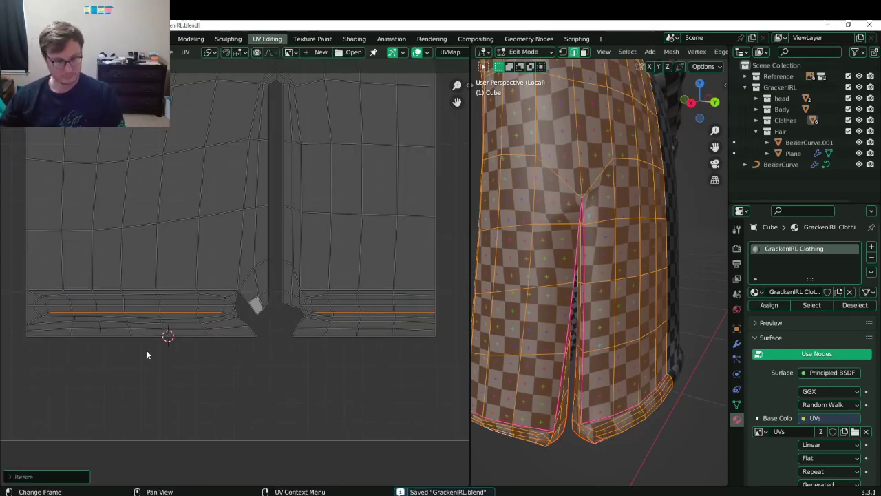
pyautogui.click(44, 52)
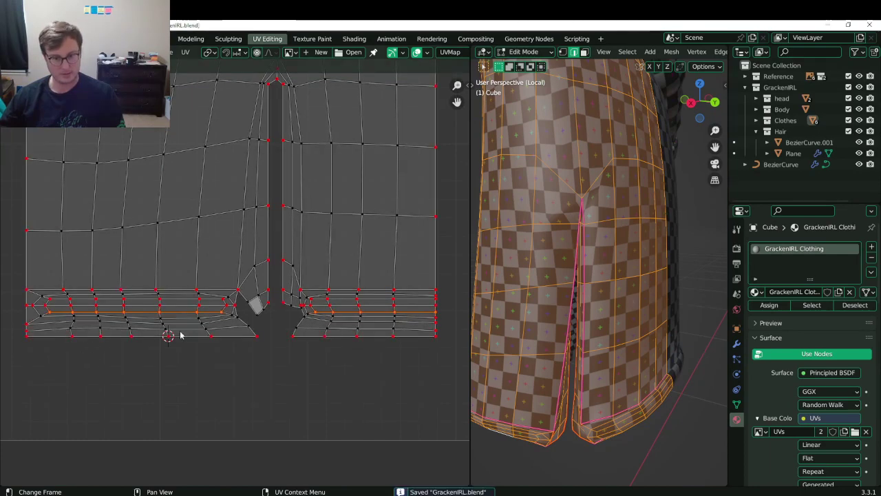
pyautogui.keyDown('alt'); pyautogui.click(62, 286); pyautogui.keyUp('alt')
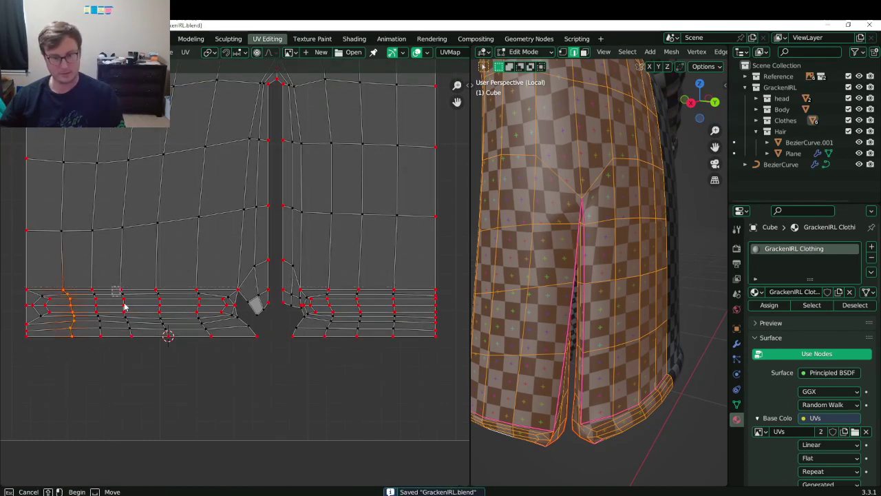
pyautogui.keyDown('alt'); pyautogui.keyDown('shift'); pyautogui.click(121, 298); pyautogui.keyUp('shift'); pyautogui.keyUp('alt')
pyautogui.keyDown('alt'); pyautogui.keyDown('shift'); pyautogui.click(197, 298); pyautogui.keyUp('shift'); pyautogui.keyUp('alt')
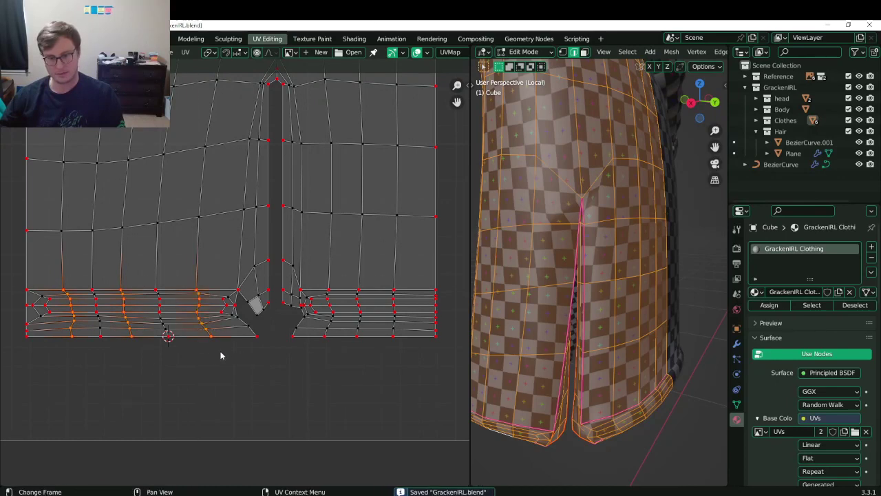
pyautogui.keyDown('alt'); pyautogui.keyDown('shift'); pyautogui.click(327, 289); pyautogui.keyUp('shift'); pyautogui.keyUp('alt')
pyautogui.keyDown('alt'); pyautogui.keyDown('shift'); pyautogui.click(391, 284); pyautogui.keyUp('shift'); pyautogui.keyUp('alt')
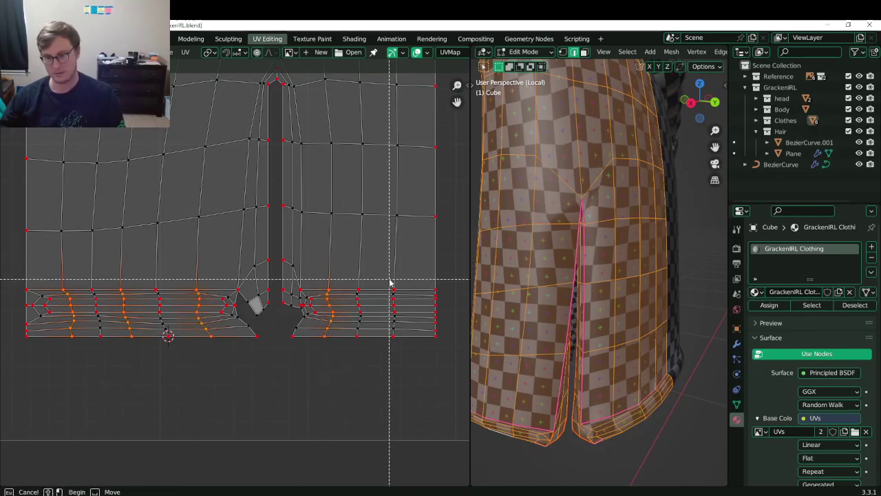
pyautogui.hotkey('shift', 's')
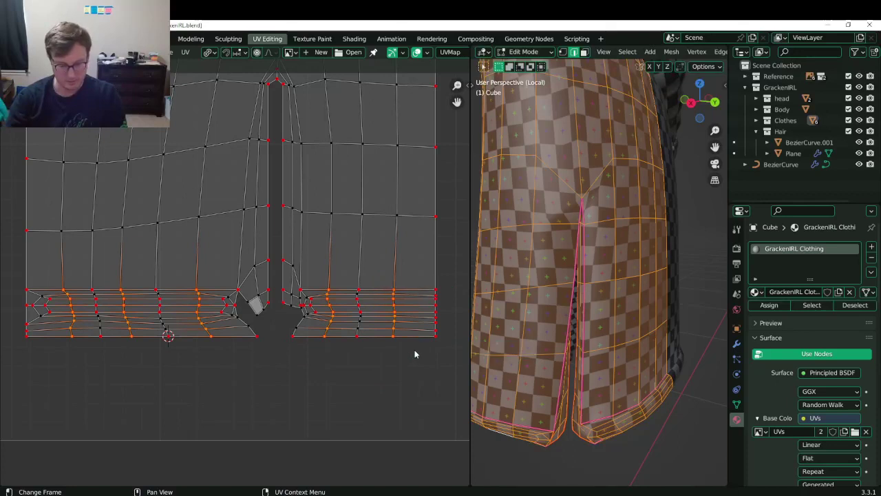
pyautogui.press('s')
pyautogui.press('x')
pyautogui.press('0')
pyautogui.press('Return')
pyautogui.hotkey('ctrl', 's')
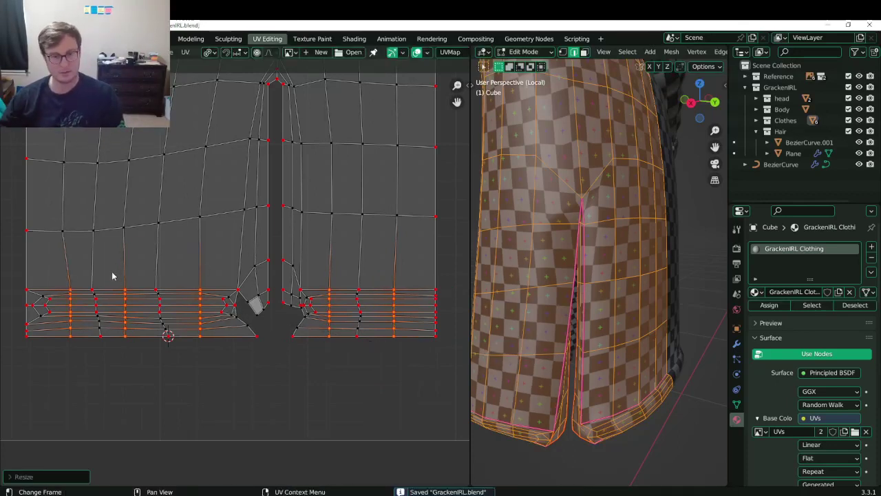
# Pin the three remaining vertical edge columns across the hem and straighten them with an X scale of 0.
pyautogui.moveTo(83, 274); pyautogui.dragTo(112, 368)
pyautogui.keyDown('shift'); pyautogui.moveTo(146, 274); pyautogui.dragTo(178, 374); pyautogui.keyUp('shift')
pyautogui.keyDown('shift'); pyautogui.moveTo(349, 274); pyautogui.dragTo(367, 356); pyautogui.keyUp('shift')
pyautogui.press('s')
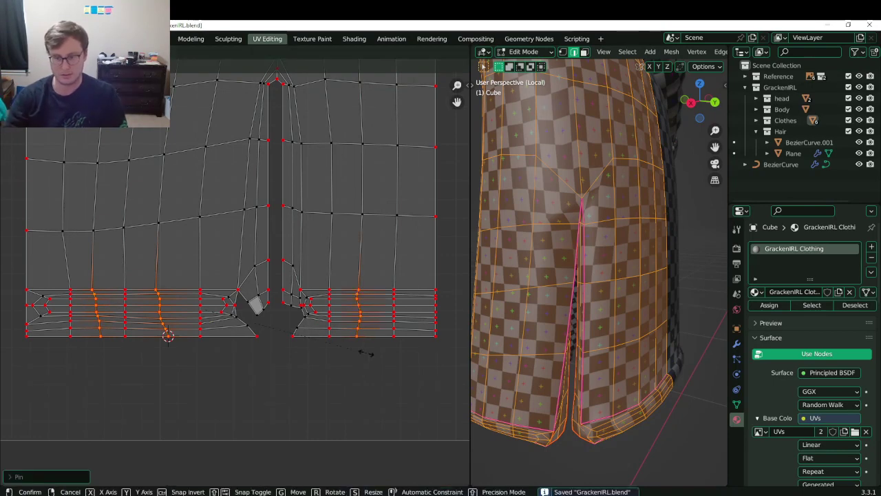
pyautogui.press('x')
pyautogui.press('0')
pyautogui.press('Return')
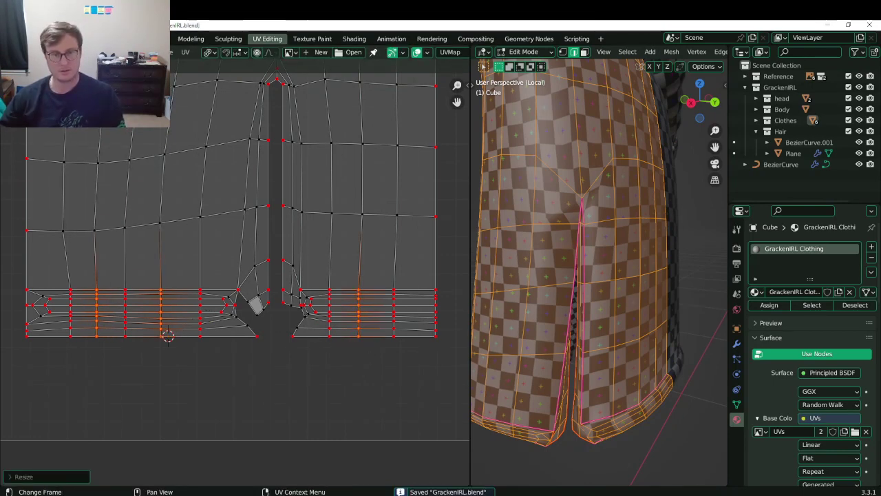
# Pin the horizontal edge loop just above the hem's bottom border on both sides of the slit, flatten it to 0 along Y, and save.
pyautogui.click(185, 359)
pyautogui.keyDown('alt'); pyautogui.click(168, 333); pyautogui.keyUp('alt')
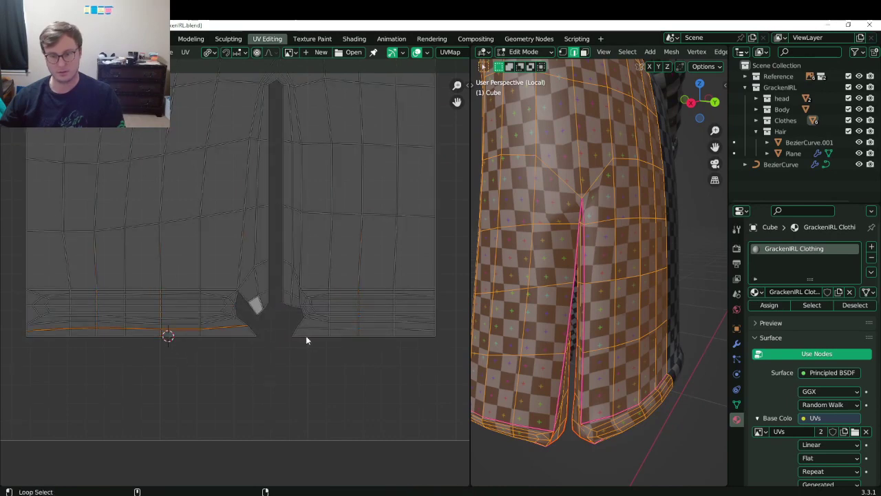
pyautogui.press('s')
pyautogui.press('Escape')
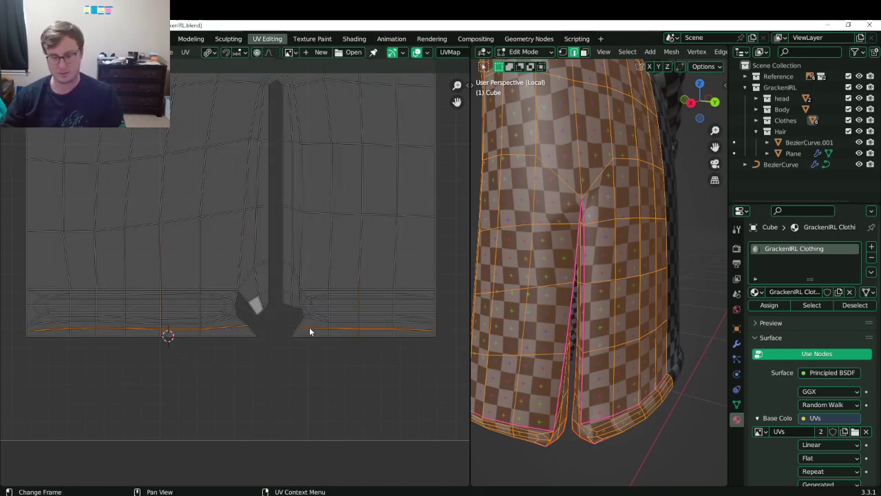
pyautogui.press('p')
pyautogui.press('s')
pyautogui.press('y')
pyautogui.press('0')
pyautogui.click(309, 327)
pyautogui.hotkey('ctrl', 's')
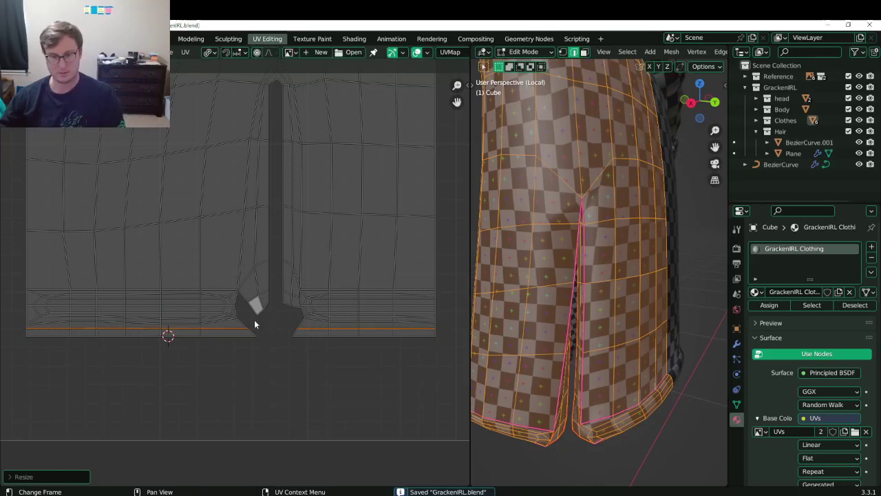
# Pin the second horizontal edge loop above the hem's bottom border on both sides of the slit and scale it to 0 along Y.
pyautogui.keyDown('alt'); pyautogui.click(222, 323); pyautogui.keyUp('alt')
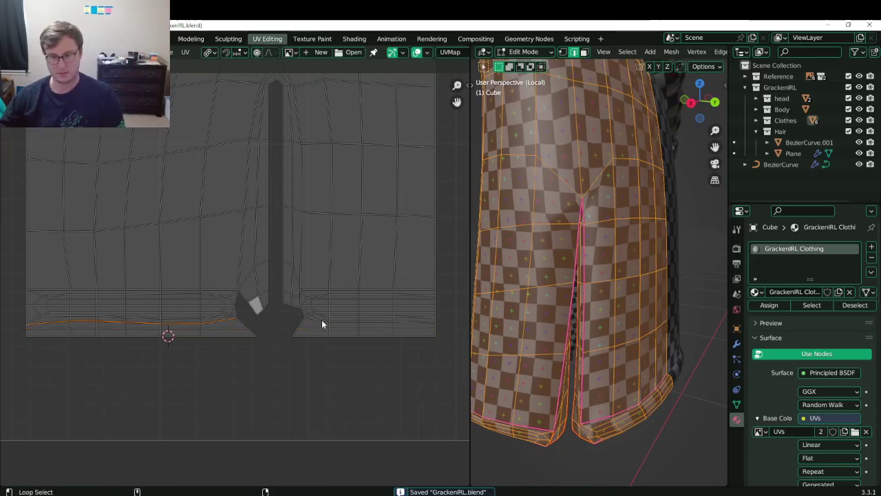
pyautogui.press('s')
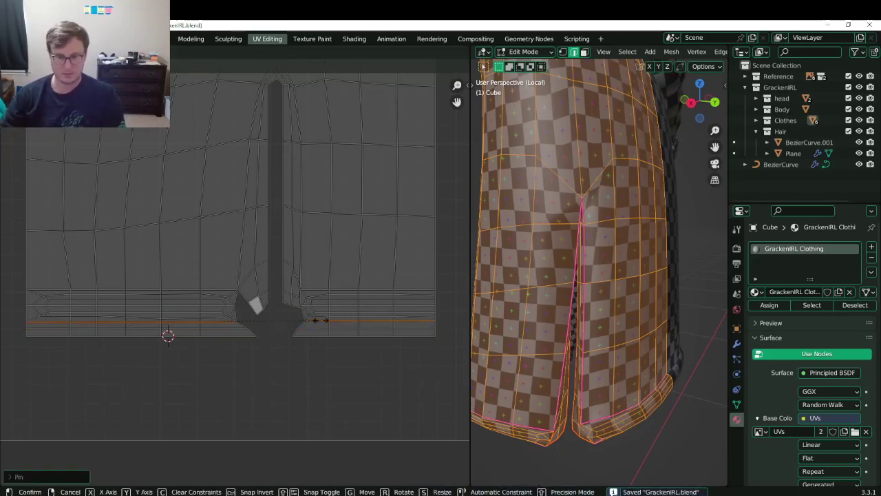
pyautogui.press('y')
pyautogui.press('0')
pyautogui.press('Return')
# Isolate the lower run of the hem's ring-shaped edge loops on both sides of the slit, pin it, flatten it to 0 along Y, and save.
pyautogui.keyDown('alt'); pyautogui.click(56, 321); pyautogui.keyUp('alt')
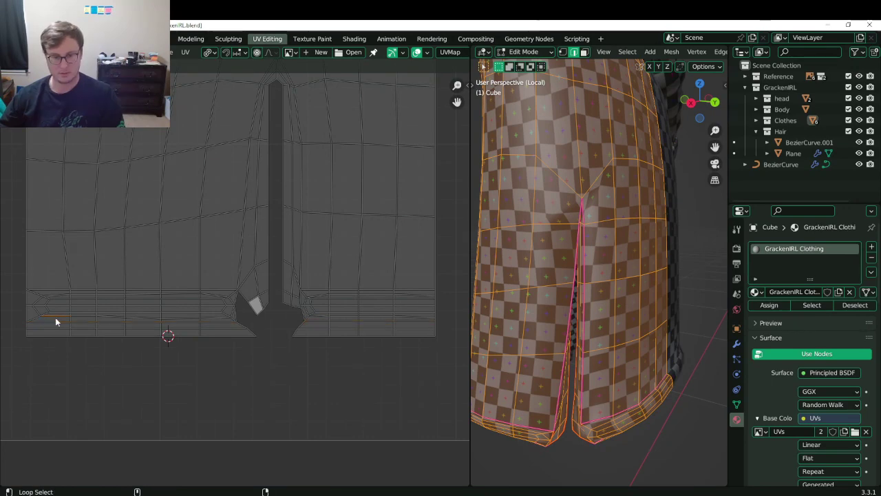
pyautogui.keyDown('alt'); pyautogui.keyDown('shift'); pyautogui.click(326, 315); pyautogui.keyUp('shift'); pyautogui.keyUp('alt')
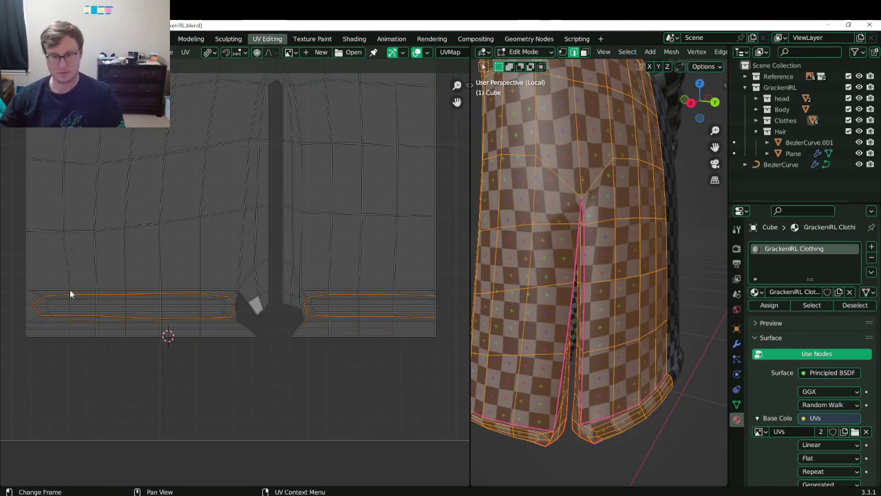
pyautogui.press('b')
pyautogui.moveTo(20, 275); pyautogui.dragTo(436, 298, button='middle')
pyautogui.press('b')
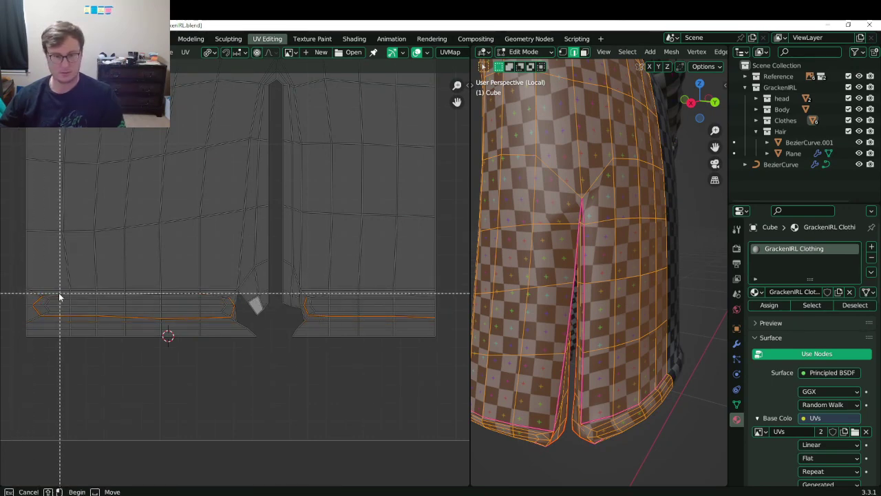
pyautogui.moveTo(29, 291); pyautogui.dragTo(44, 321, button='middle')
pyautogui.press('b')
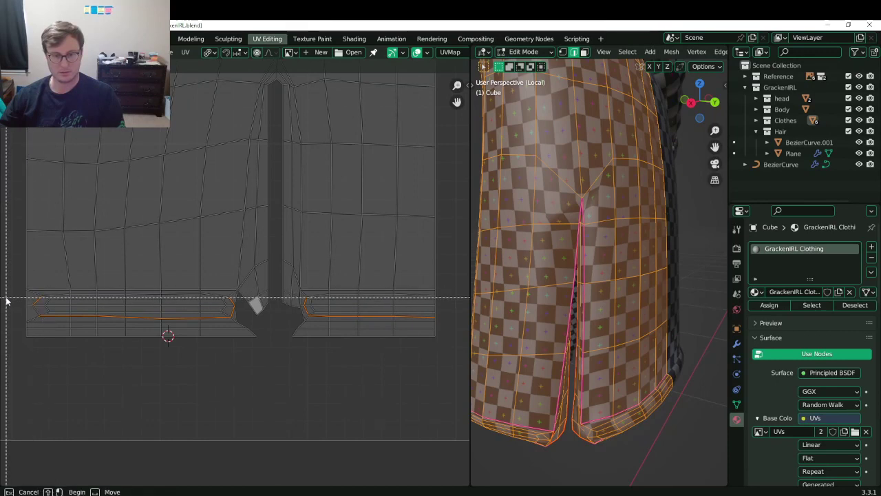
pyautogui.moveTo(9, 297); pyautogui.dragTo(57, 309, button='middle')
pyautogui.press('b')
pyautogui.moveTo(204, 290); pyautogui.dragTo(237, 311, button='middle')
pyautogui.press('b')
pyautogui.press('b')
pyautogui.moveTo(294, 286); pyautogui.dragTo(314, 324, button='middle')
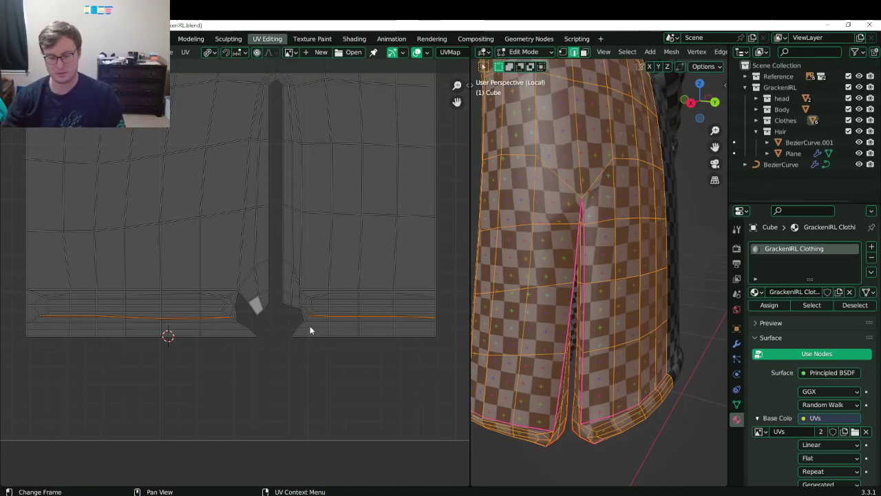
pyautogui.press('s')
pyautogui.press('y')
pyautogui.press('0')
pyautogui.press('Return')
pyautogui.hotkey('ctrl', 's')
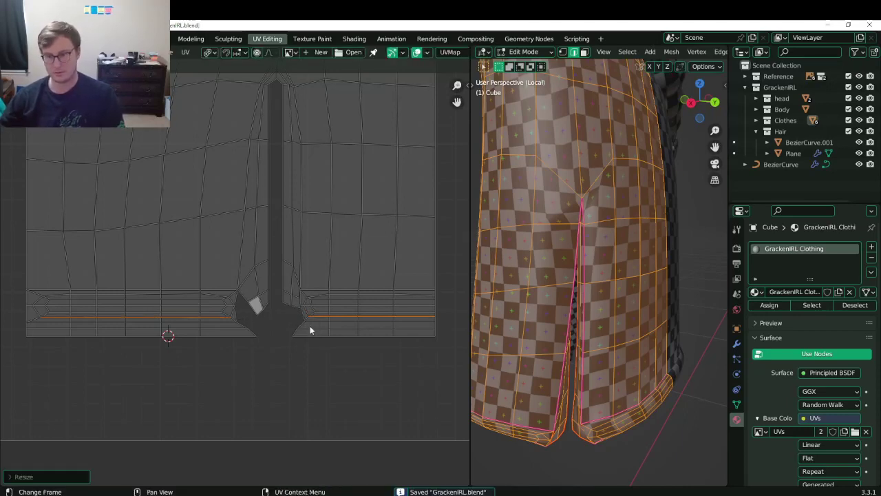
# Pin the upper run of the hem's ring-shaped loops on both sides of the slit, flatten it to 0 along Y, and save the file.
pyautogui.keyDown('ctrl'); pyautogui.click(322, 295); pyautogui.keyUp('ctrl')
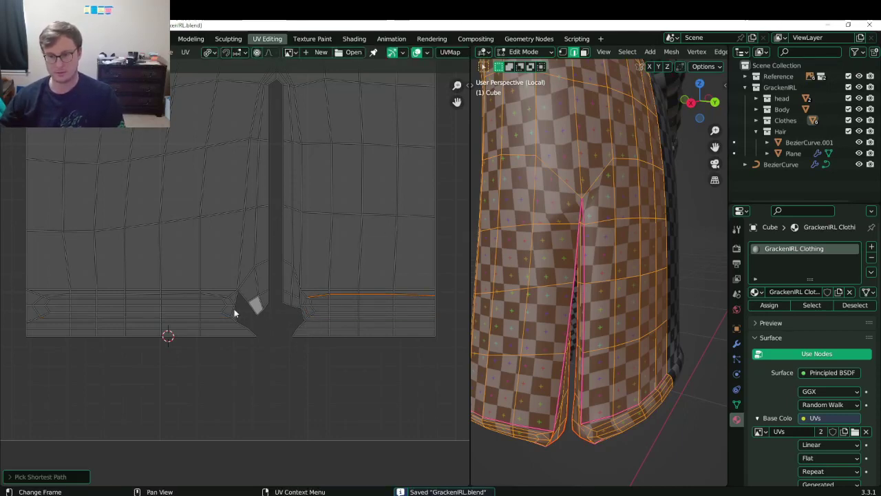
pyautogui.keyDown('ctrl'); pyautogui.click(62, 297); pyautogui.keyUp('ctrl')
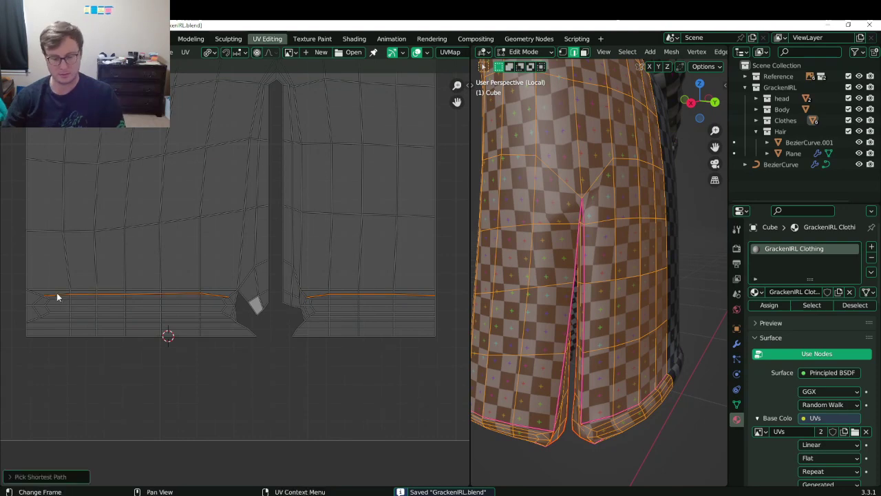
pyautogui.press('s')
pyautogui.press('y')
pyautogui.press('0')
pyautogui.press('Return')
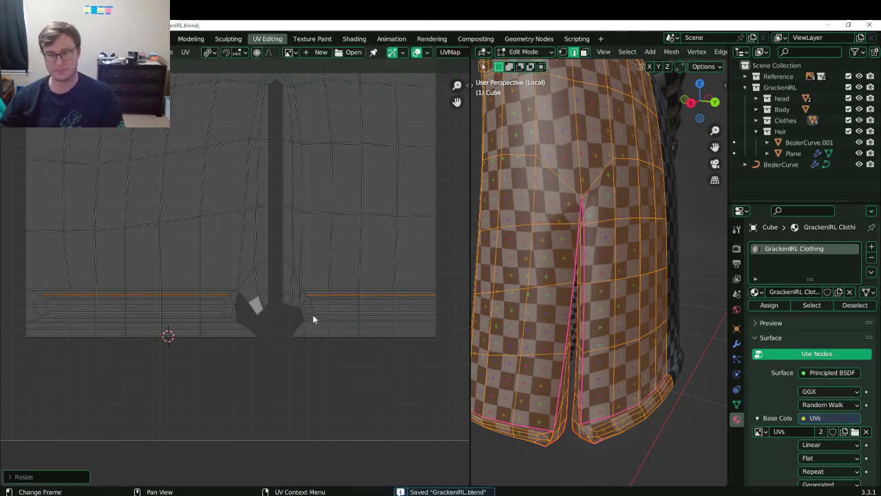
pyautogui.moveTo(611, 345); pyautogui.dragTo(532, 276, button='middle')
pyautogui.press('Tab')
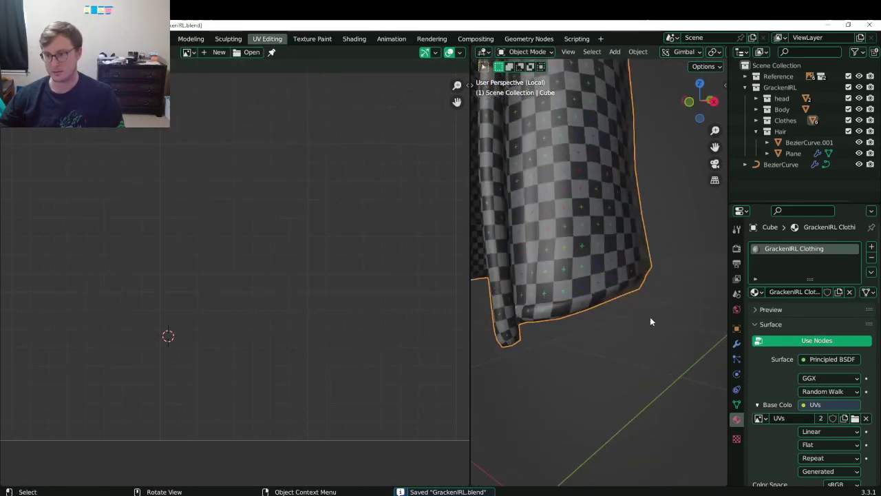
pyautogui.moveTo(650, 321); pyautogui.dragTo(643, 234, button='middle')
pyautogui.press('Tab')
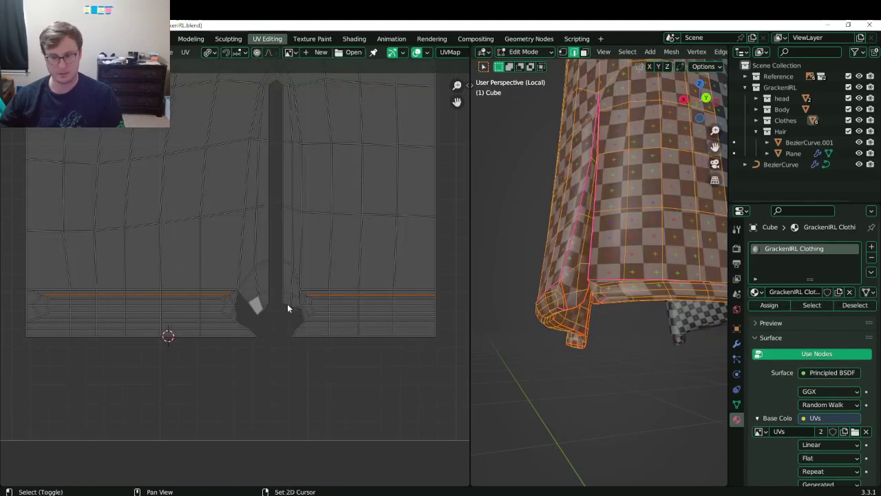
pyautogui.scroll(4, 288, 308)
pyautogui.hotkey('ctrl', 's')
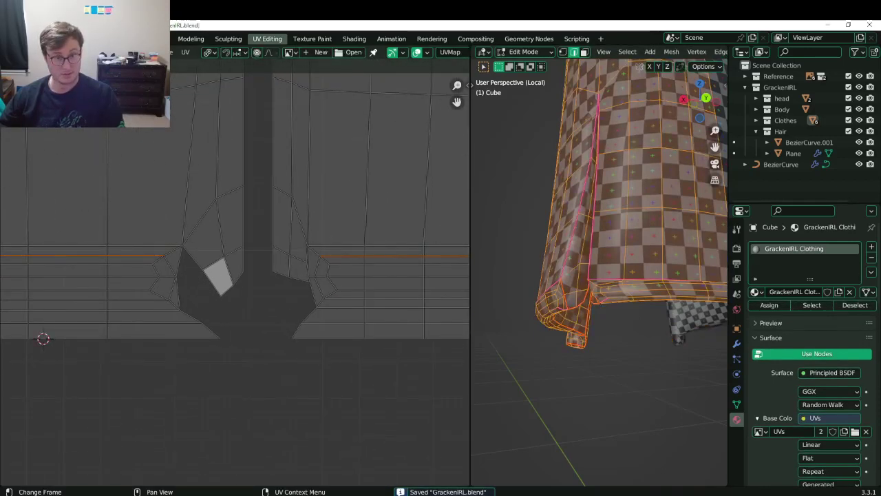
# Select the hem's end vertices on the left side of the slit and align them vertically with an X scale of 0.
pyautogui.press('1')
pyautogui.click(181, 249)
pyautogui.keyDown('shift'); pyautogui.moveTo(177, 300); pyautogui.dragTo(222, 355); pyautogui.keyUp('shift')
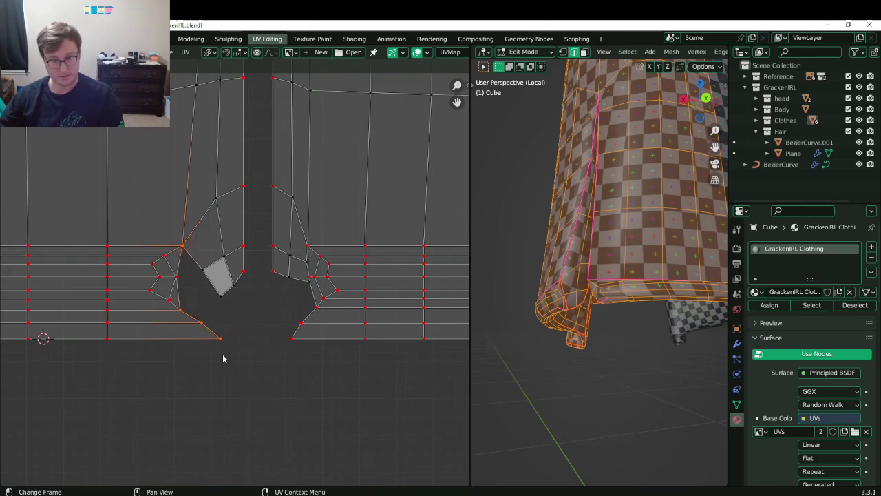
pyautogui.press('b')
pyautogui.moveTo(172, 256); pyautogui.dragTo(203, 322)
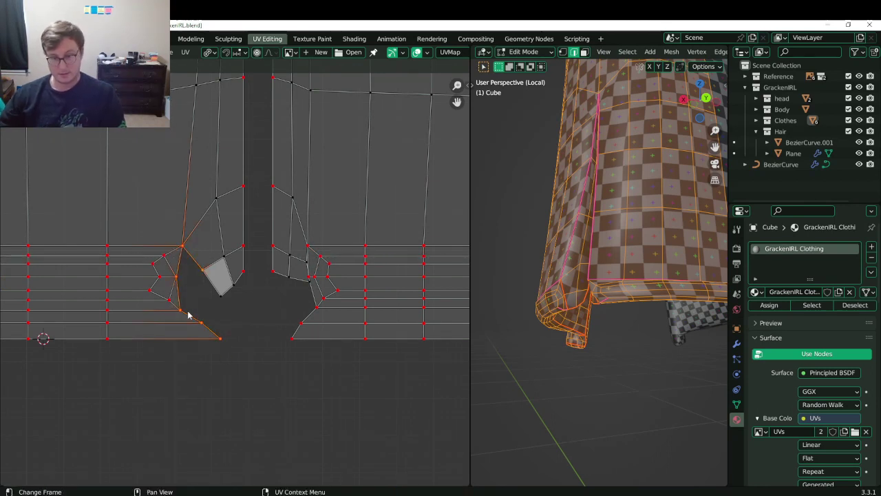
pyautogui.press('s')
pyautogui.press('x')
pyautogui.press('0')
pyautogui.press('Return')
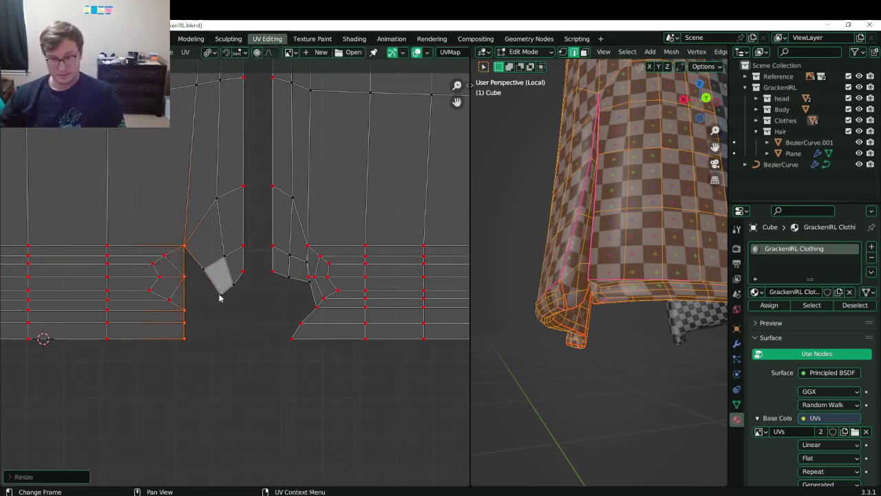
# Align the hem's end vertices on the right side of the slit with an X scale of 0 and save the file.
pyautogui.click(309, 249)
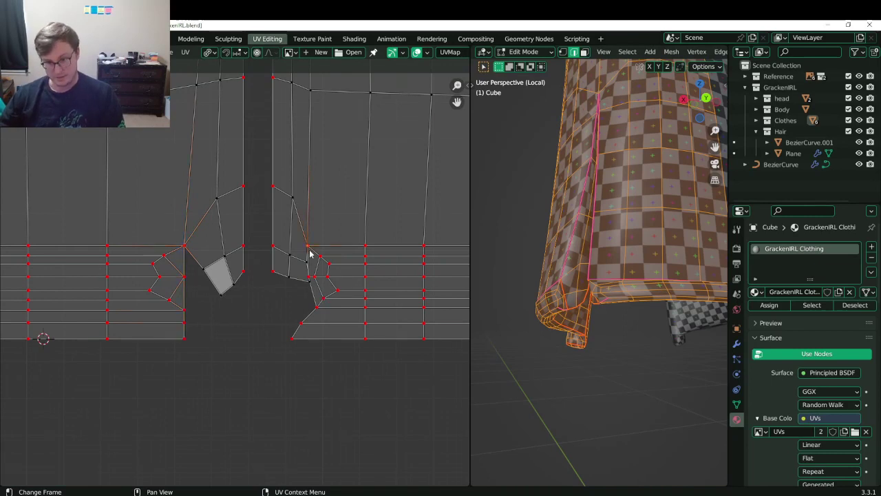
pyautogui.keyDown('ctrl'); pyautogui.click(303, 349); pyautogui.keyUp('ctrl')
pyautogui.press('s')
pyautogui.press('x')
pyautogui.press('0')
pyautogui.press('Return')
pyautogui.press('s')
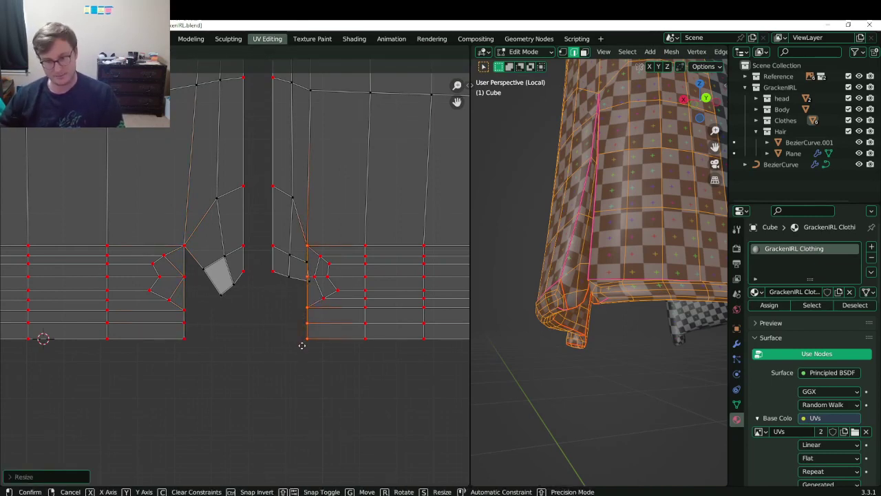
pyautogui.click(302, 345)
pyautogui.hotkey('ctrl', 's')
# Clear the seam on the edges that separate the slit facing's lower corners from the hem on both sides of the slit.
pyautogui.keyDown('shift'); pyautogui.moveTo(266, 307); pyautogui.dragTo(213, 357, button='middle'); pyautogui.keyUp('shift')
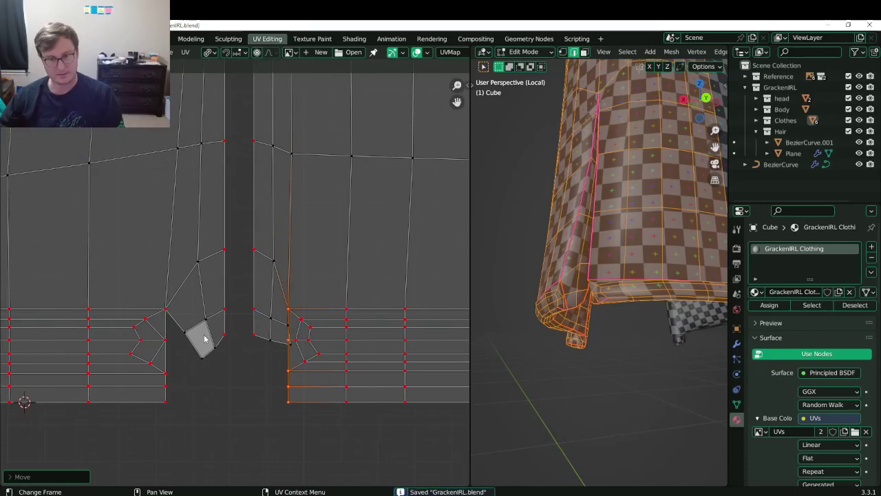
pyautogui.click(206, 325)
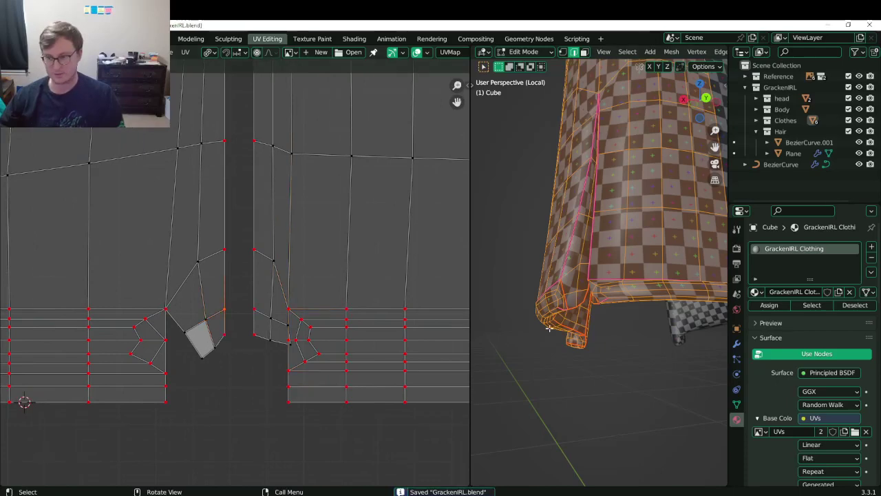
pyautogui.press('Tab')
pyautogui.moveTo(549, 328); pyautogui.dragTo(545, 305, button='middle')
pyautogui.press('Tab')
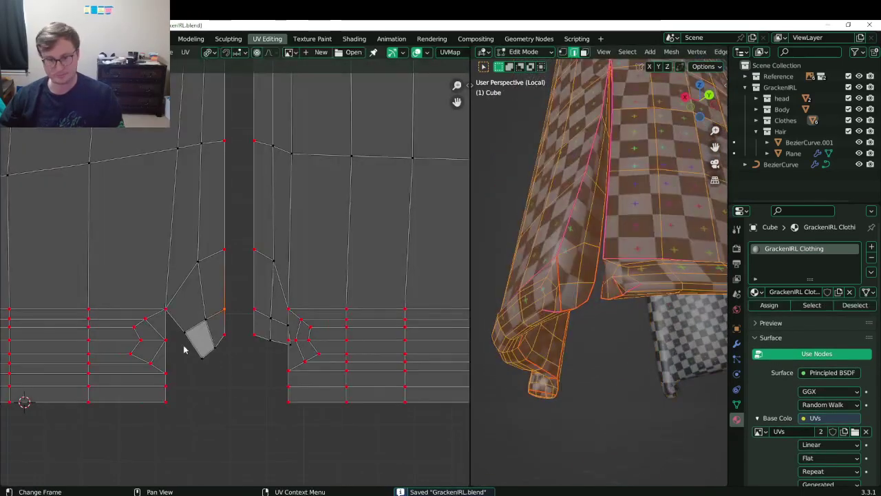
pyautogui.moveTo(572, 338); pyautogui.dragTo(577, 263, button='middle')
pyautogui.scroll(2, 577, 260)
pyautogui.click(551, 225)
pyautogui.moveTo(551, 227); pyautogui.dragTo(659, 278, button='middle')
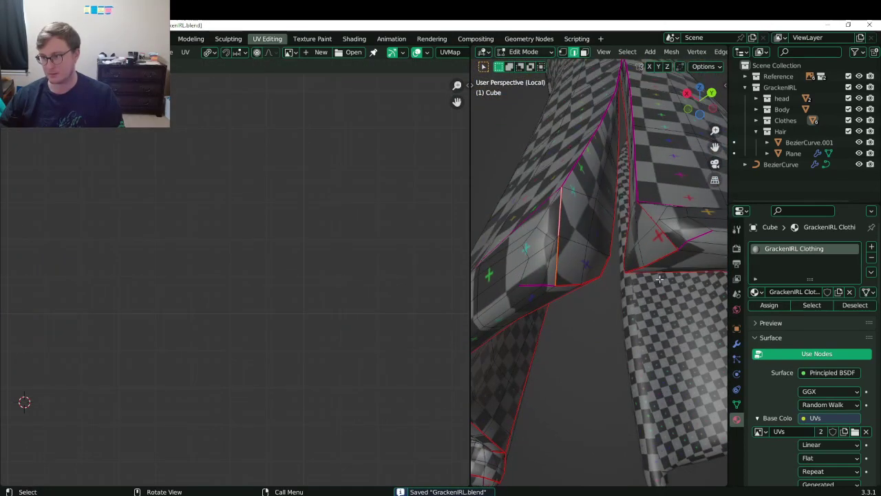
pyautogui.rightClick(660, 231)
pyautogui.click(620, 271)
# Unwrap the whole jacket mesh again and save the file.
pyautogui.press('u')
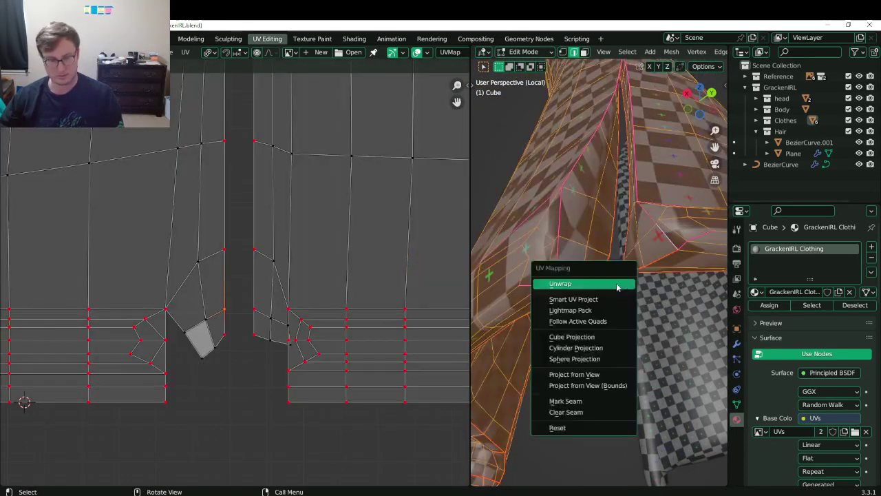
pyautogui.click(616, 283)
pyautogui.hotkey('ctrl', 's')
# Lower the two bottom pinned vertices on the left edge of the slit so their facing quads line up with the hem loops.
pyautogui.press('g')
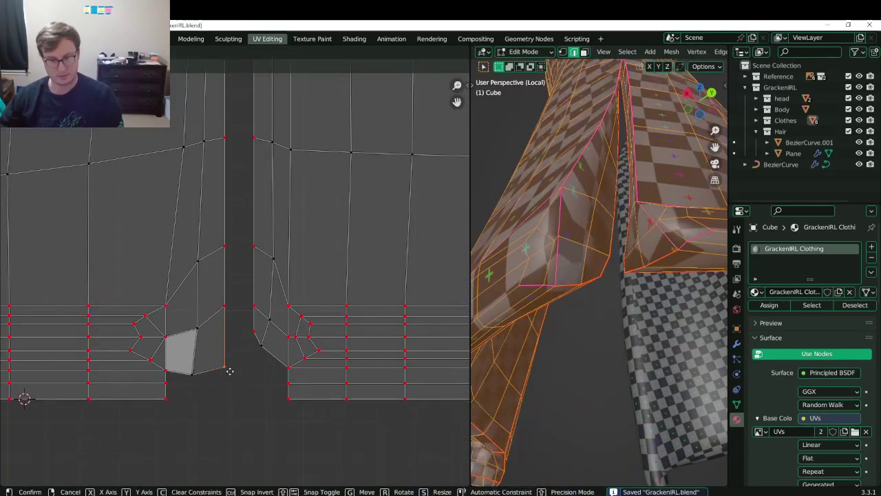
pyautogui.click(231, 366)
pyautogui.click(230, 309)
pyautogui.press('g')
pyautogui.click(231, 339)
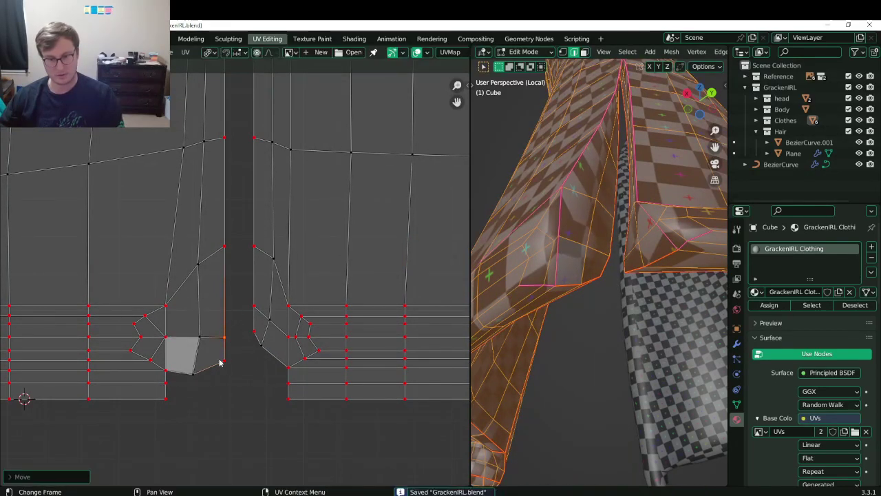
pyautogui.click(220, 362)
pyautogui.press('g')
pyautogui.click(218, 368)
# Lower the two bottom pinned vertices on the right edge of the slit to match the left edge.
pyautogui.click(260, 343)
pyautogui.press('g')
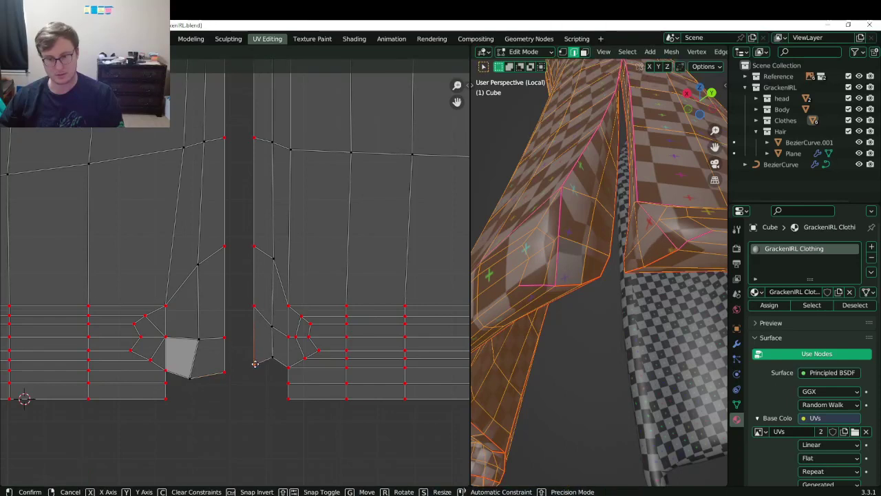
pyautogui.click(255, 355)
pyautogui.press('g')
pyautogui.click(255, 349)
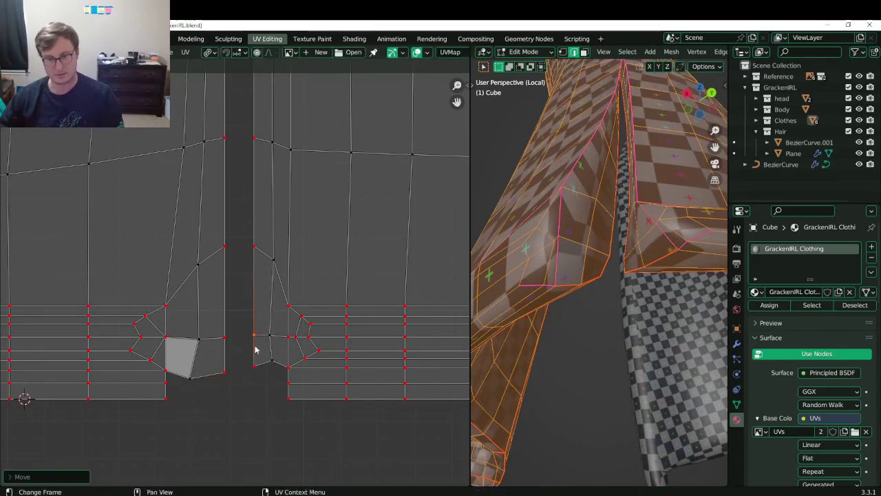
# Move the next pair of pinned slit vertices down on both sides to the level of the hem's top loop.
pyautogui.click(224, 242)
pyautogui.press('g')
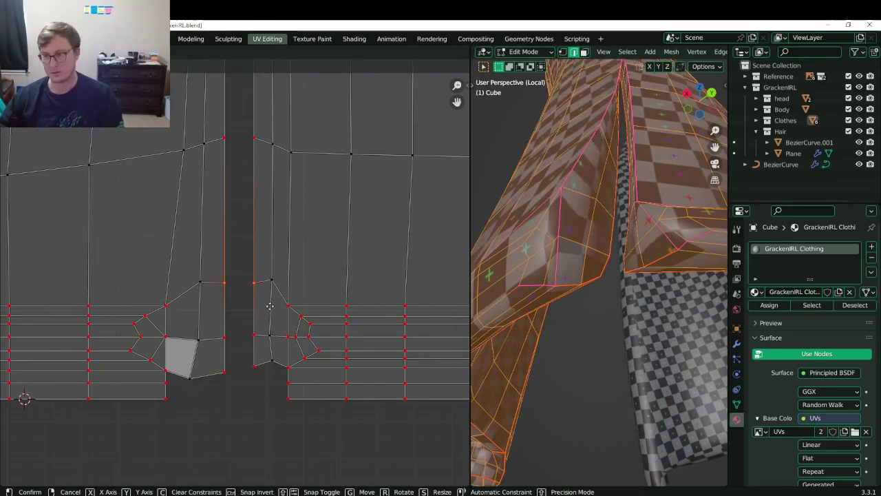
pyautogui.click(269, 317)
pyautogui.scroll(-3, 609, 220)
pyautogui.moveTo(609, 220); pyautogui.dragTo(614, 279, button='middle')
pyautogui.press('g')
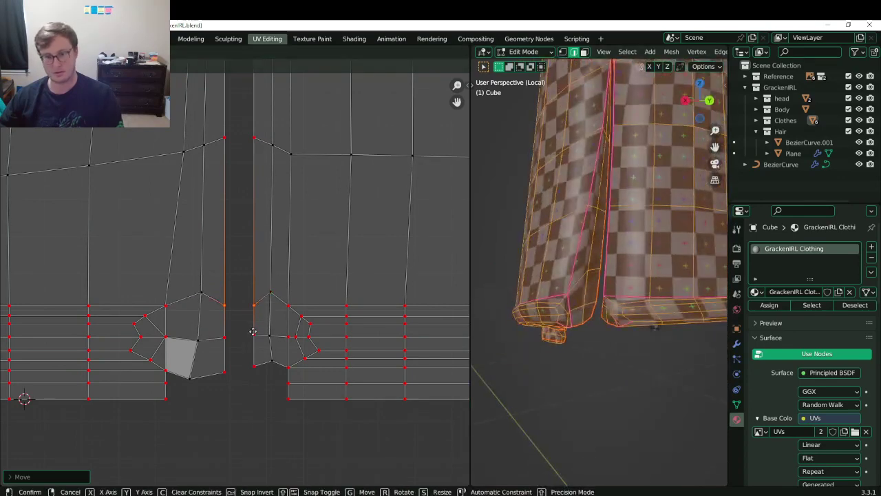
pyautogui.click(253, 338)
# Select the pair of pinned slit vertices one row above the hem, move them down, and save the file.
pyautogui.moveTo(222, 122); pyautogui.dragTo(253, 149)
pyautogui.scroll(-3, 257, 157)
pyautogui.press('g')
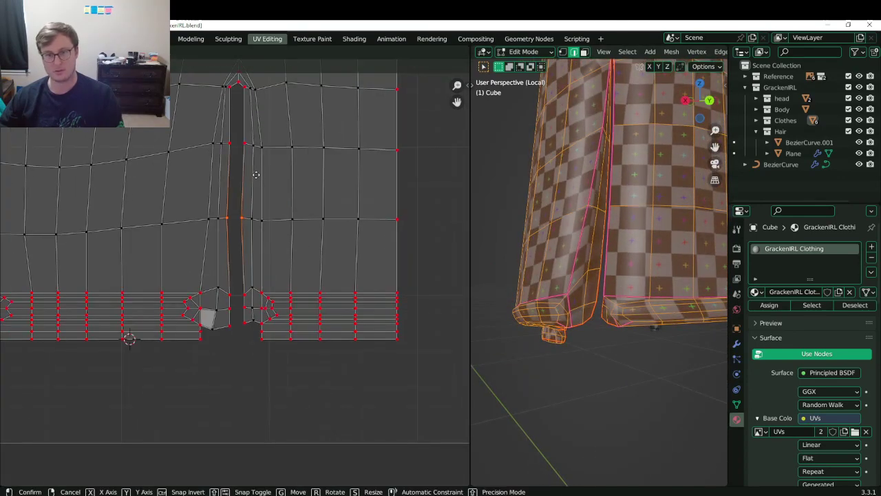
pyautogui.click(258, 197)
pyautogui.scroll(-4, 231, 217)
pyautogui.scroll(2, 206, 303)
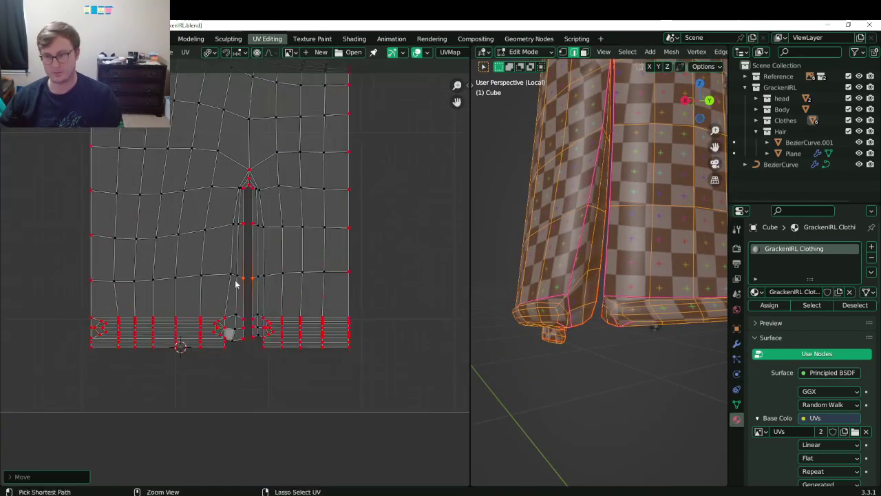
pyautogui.hotkey('ctrl', 's')
# Select the edge row just above the hem on both sides of the slit and flatten it as one row to 0 along Y.
pyautogui.click(202, 291)
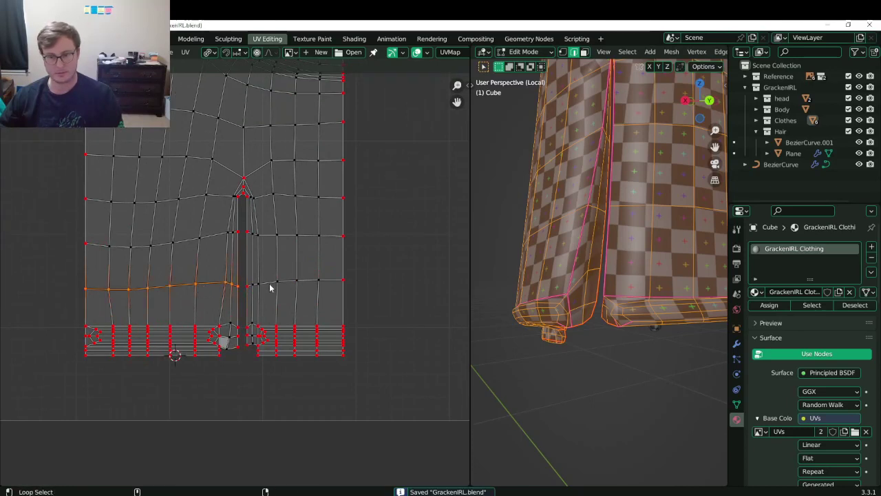
pyautogui.press('s')
pyautogui.press('y')
pyautogui.press('0')
pyautogui.click(271, 242)
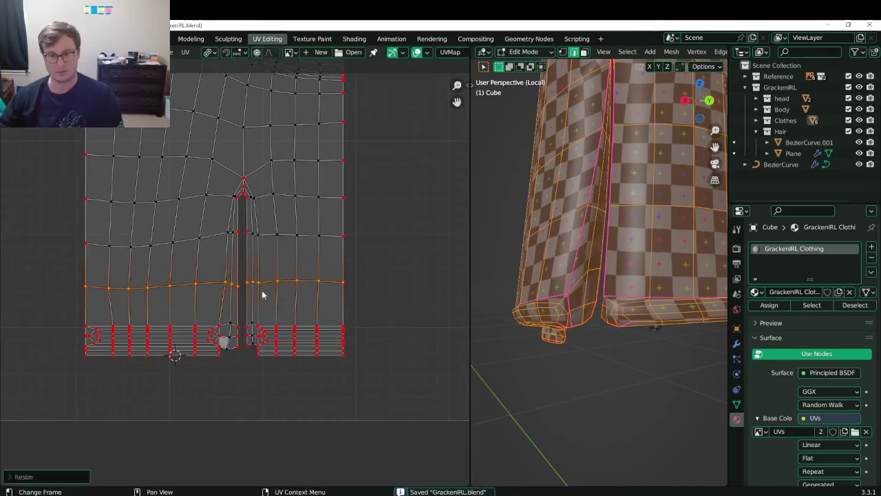
pyautogui.hotkey('ctrl', 'z')
pyautogui.press('.')
pyautogui.press('Escape')
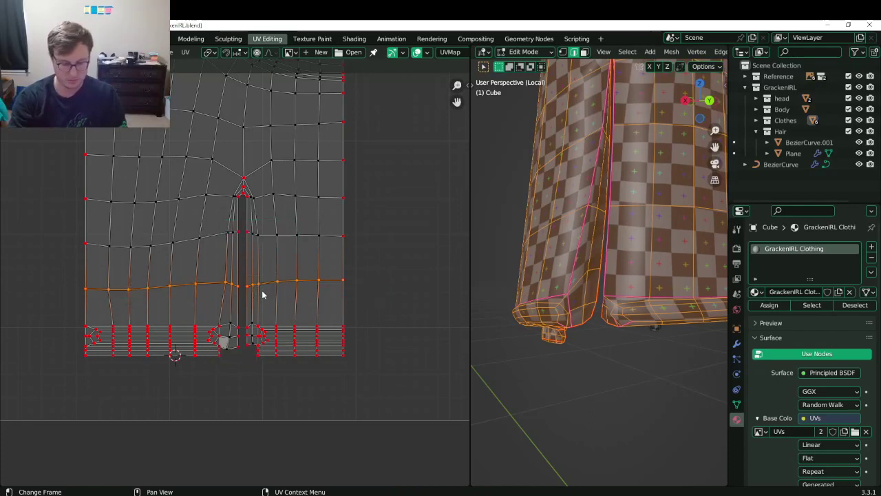
pyautogui.press('s')
pyautogui.press('y')
pyautogui.press('0')
pyautogui.press('Return')
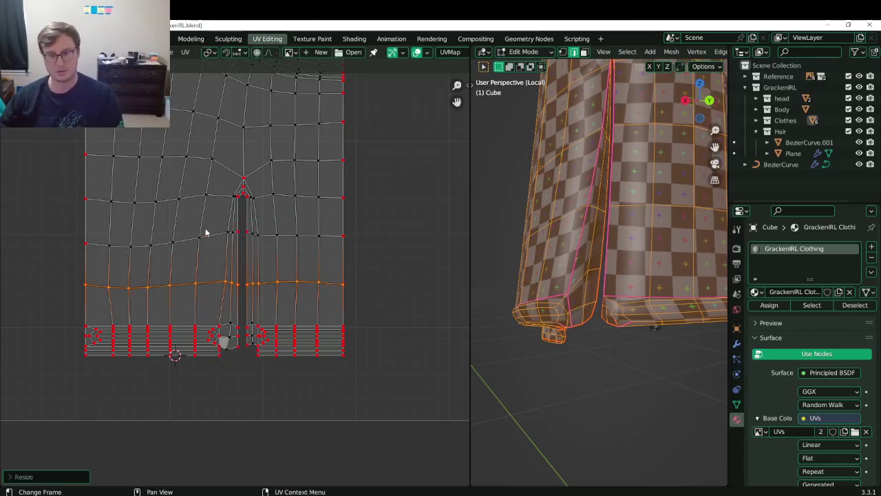
# Select the second edge row above the hem across both sides of the slit and flatten it to 0 along Y.
pyautogui.keyDown('alt'); pyautogui.click(205, 232); pyautogui.keyUp('alt')
pyautogui.keyDown('alt'); pyautogui.click(210, 237); pyautogui.keyUp('alt')
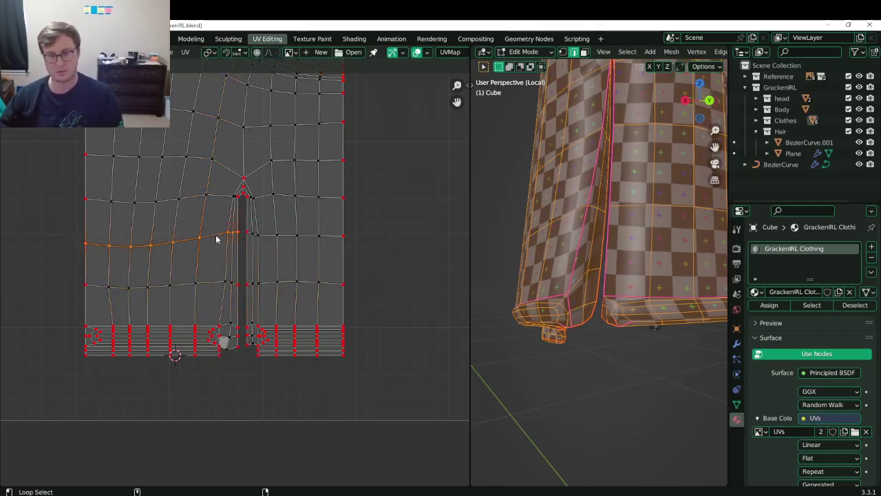
pyautogui.press('s')
pyautogui.press('y')
pyautogui.press('0')
pyautogui.press('Return')
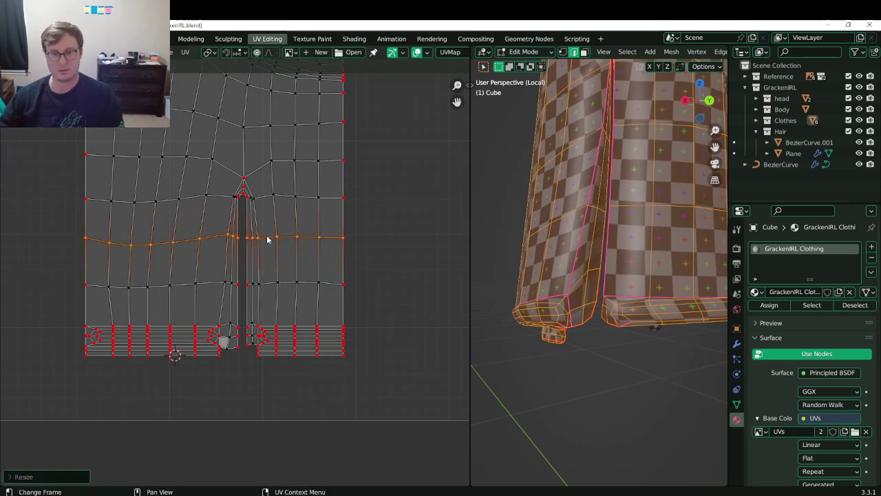
# Flatten the edge row at the slit's upper end to 0 along Y, save, and flatten the row just above the slit along Y.
pyautogui.keyDown('alt'); pyautogui.click(213, 201); pyautogui.keyUp('alt')
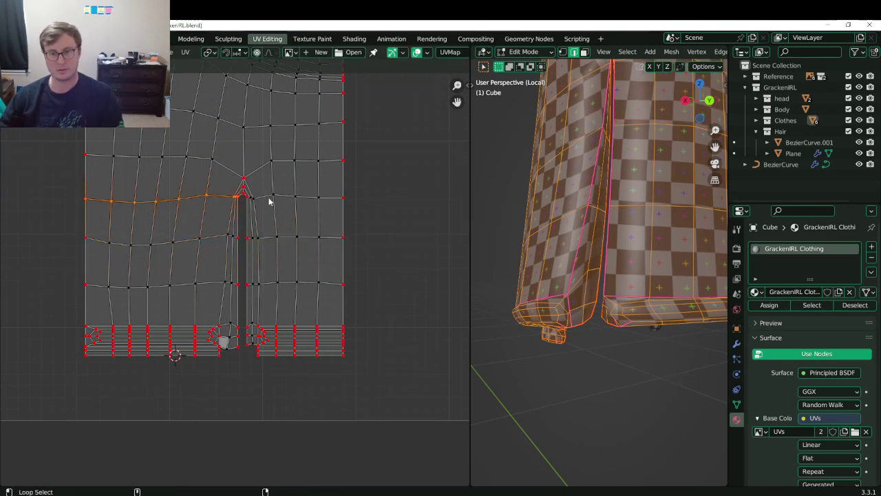
pyautogui.press('s')
pyautogui.press('y')
pyautogui.press('0')
pyautogui.press('Return')
pyautogui.hotkey('ctrl', 's')
pyautogui.keyDown('shift'); pyautogui.scroll(2, 217, 198); pyautogui.keyUp('shift')
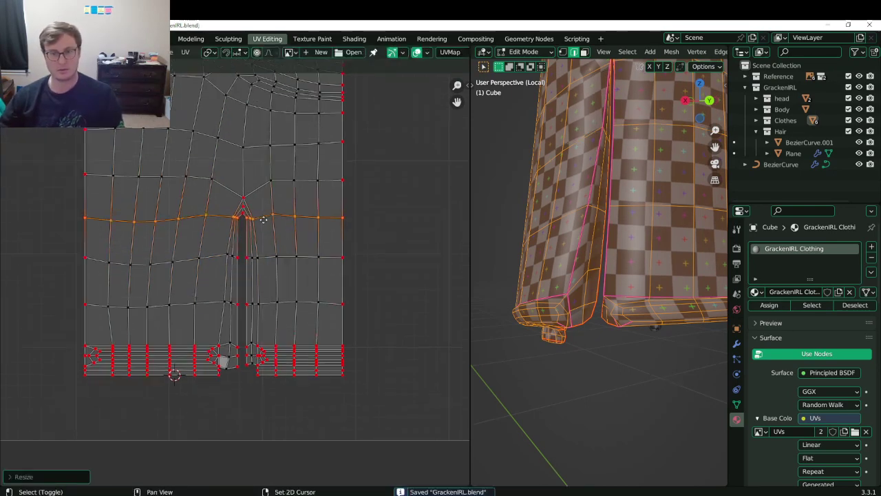
pyautogui.press('Tab')
pyautogui.scroll(-3, 237, 275)
pyautogui.press('Tab')
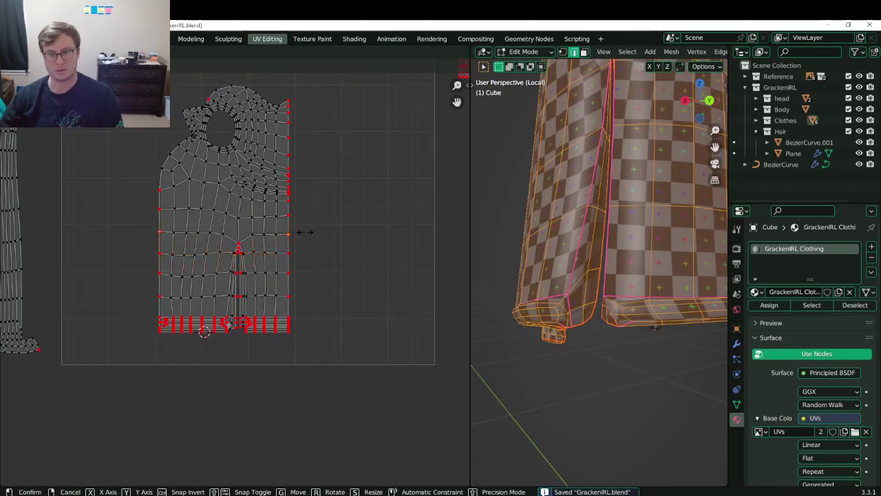
# Inspect the checker pattern around the jacket's slit and hem, and examine the matching corner UVs up close.
pyautogui.press('Tab')
pyautogui.moveTo(496, 227); pyautogui.dragTo(610, 220, button='middle')
pyautogui.moveTo(611, 220); pyautogui.dragTo(584, 289, button='middle')
pyautogui.press('Tab')
pyautogui.press('Tab')
pyautogui.moveTo(629, 282); pyautogui.dragTo(625, 293, button='middle')
pyautogui.press('Tab')
pyautogui.scroll(5, 221, 293)
pyautogui.keyDown('shift'); pyautogui.moveTo(172, 366); pyautogui.dragTo(204, 198, button='middle'); pyautogui.keyUp('shift')
pyautogui.scroll(4, 204, 200)
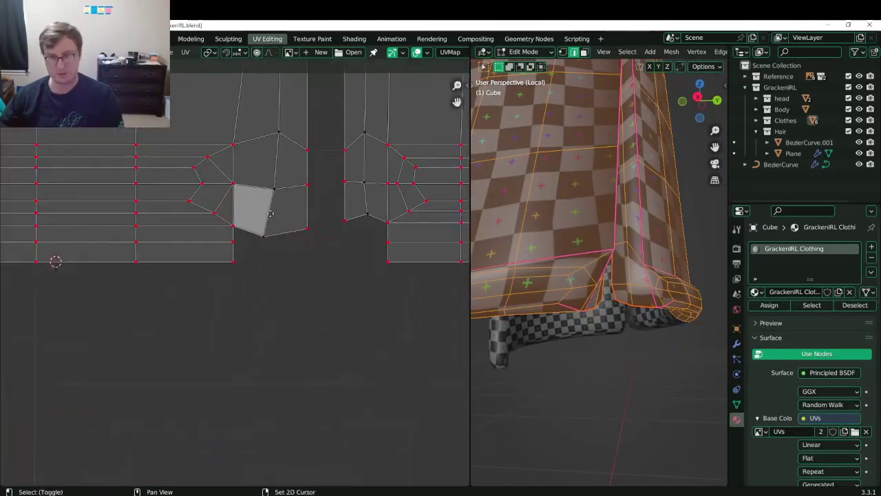
pyautogui.keyDown('shift'); pyautogui.moveTo(318, 172); pyautogui.dragTo(251, 269, button='middle'); pyautogui.keyUp('shift')
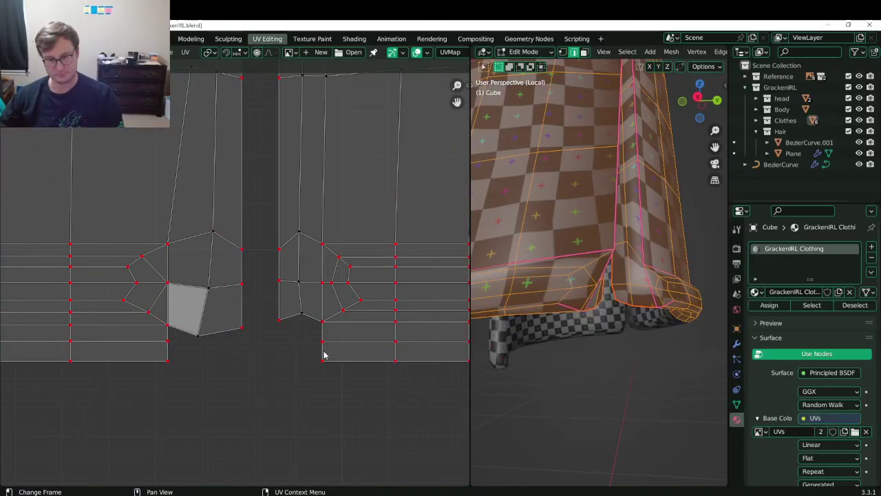
# Select the large tapered UV island and move it over the narrow strip island beside the UV square.
pyautogui.scroll(-8, 252, 282)
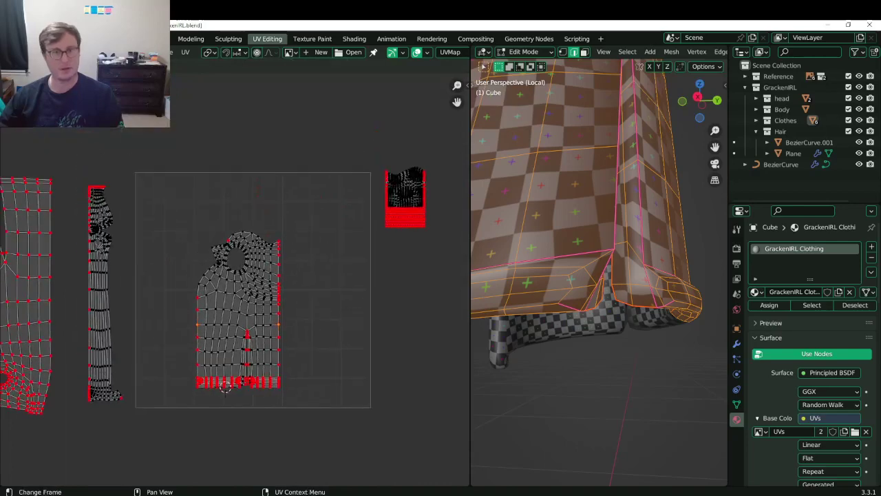
pyautogui.scroll(-3, 200, 274)
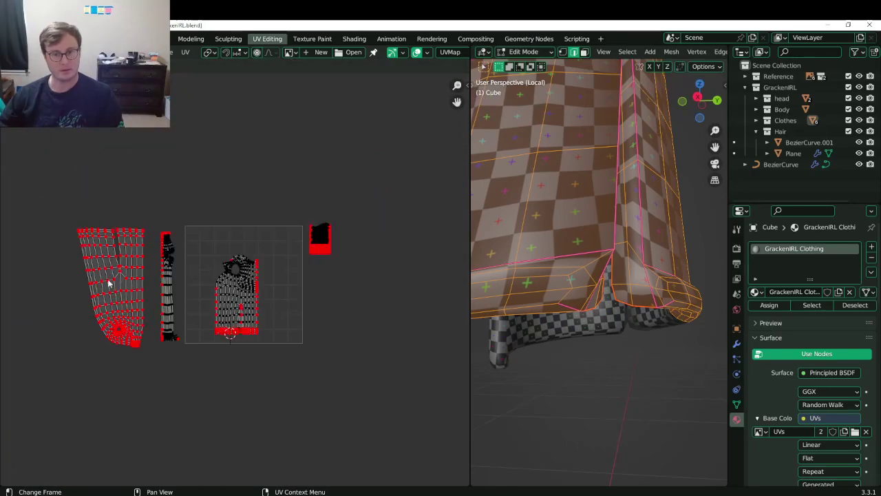
pyautogui.press('l')
pyautogui.press('g')
pyautogui.click(161, 278)
# Select all the UV islands, reposition them together, leave Edit Mode and save the file.
pyautogui.press('b')
pyautogui.moveTo(122, 213); pyautogui.dragTo(349, 360)
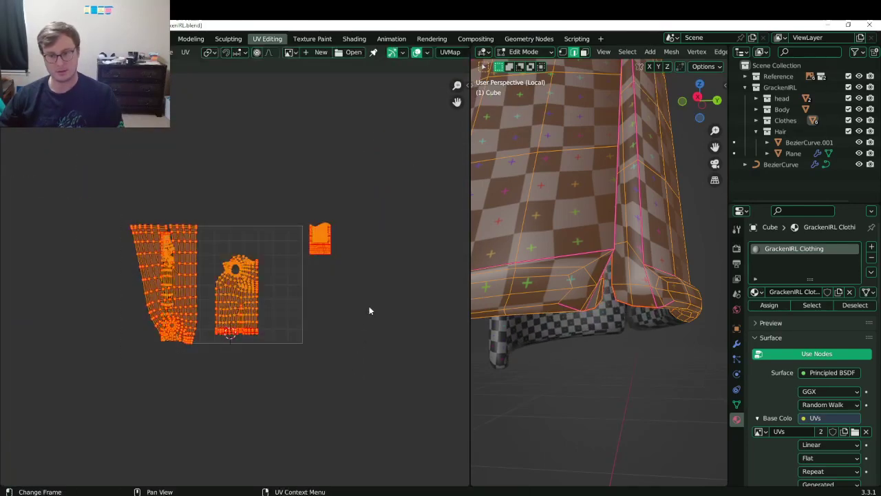
pyautogui.press('g')
pyautogui.click(239, 335)
pyautogui.press('g')
pyautogui.click(294, 305)
pyautogui.press('Tab')
pyautogui.scroll(-6, 594, 264)
pyautogui.moveTo(593, 275); pyautogui.dragTo(573, 296, button='middle')
pyautogui.hotkey('ctrl', 's')
# Enlarge the 3D viewport, show the full character from the front, and isolate the T-shirt in local view.
pyautogui.moveTo(470, 300); pyautogui.dragTo(212, 317)
pyautogui.press('KP_1')
pyautogui.scroll(-5, 415, 280)
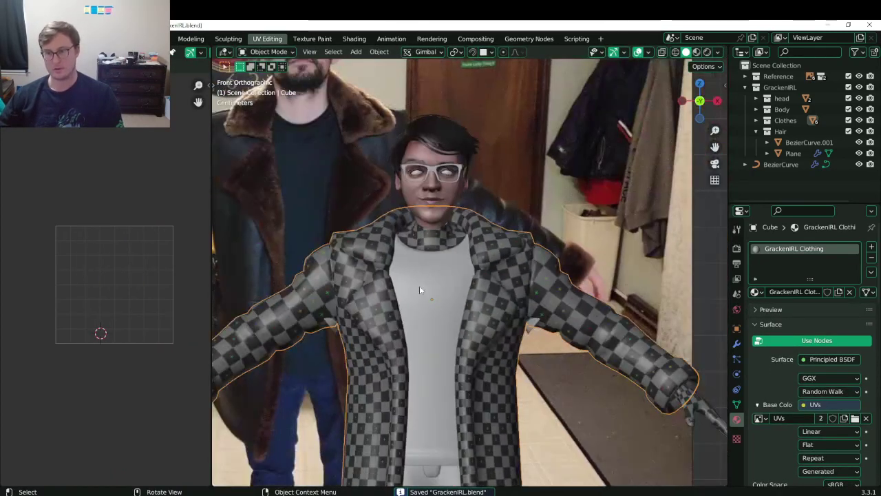
pyautogui.click(434, 299)
pyautogui.press('KP_Divide')
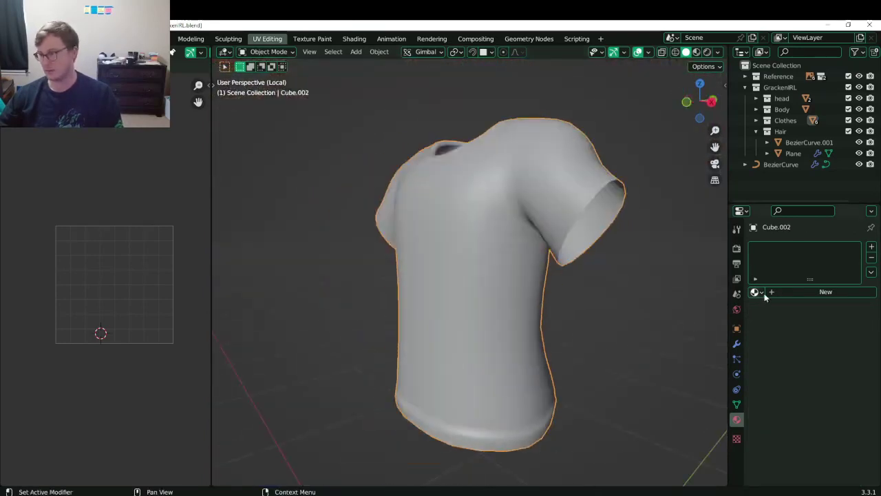
# Assign the existing GrackenIRL Clothing material to the T-shirt and save the file.
pyautogui.click(755, 292)
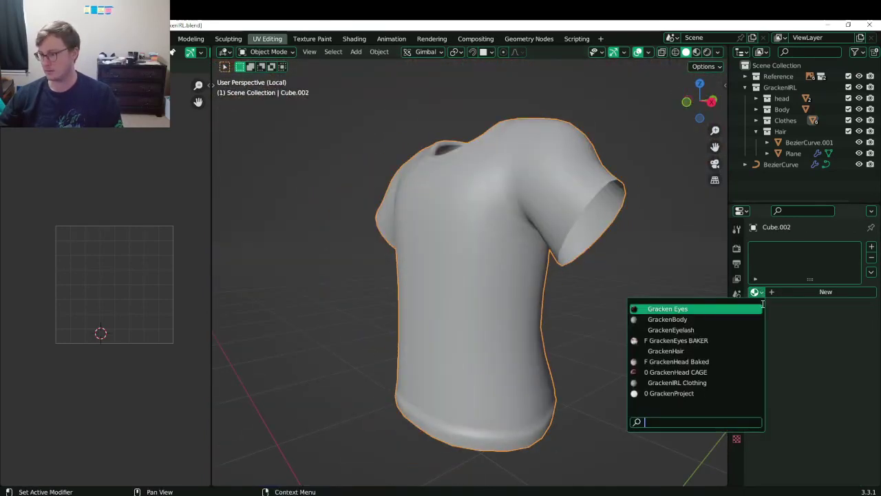
pyautogui.click(690, 383)
pyautogui.hotkey('ctrl', 's')
# Check the T-shirt's mesh and seams, and apply its Mirror and Subdivision modifiers in Object Mode.
pyautogui.press('Tab')
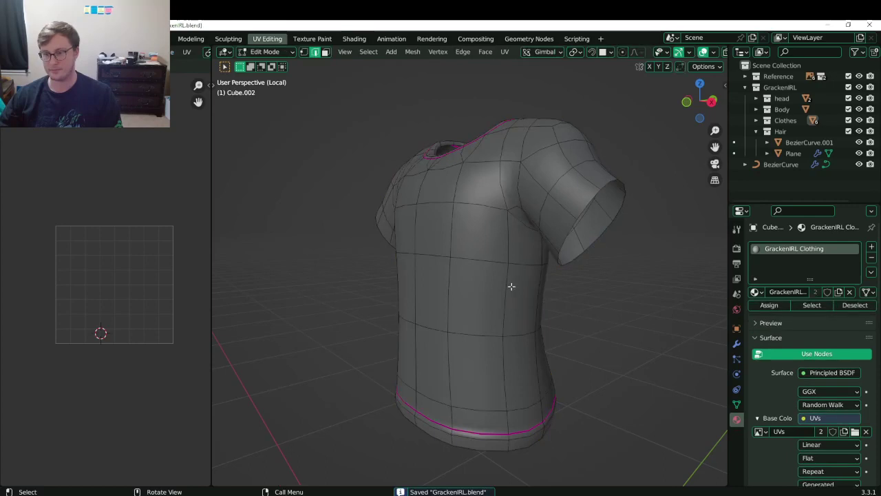
pyautogui.moveTo(511, 287); pyautogui.dragTo(660, 338, button='middle')
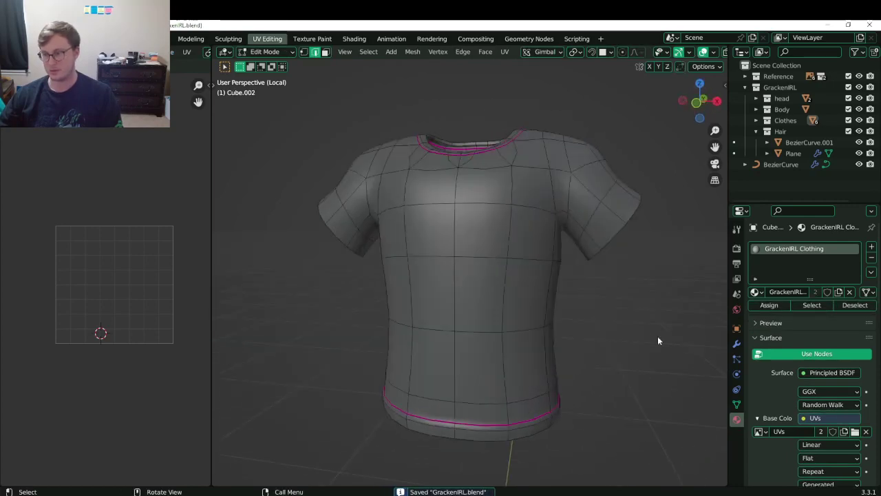
pyautogui.press('Tab')
pyautogui.click(737, 343)
pyautogui.click(844, 265)
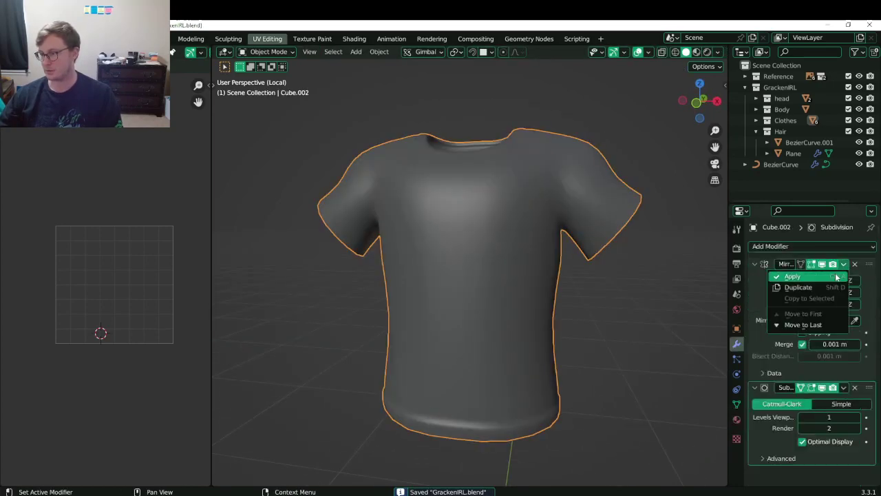
pyautogui.click(798, 277)
pyautogui.click(844, 264)
pyautogui.click(798, 278)
# Select the T-shirt's positive X side in Edit Mode, invert the selection, and delete the faces of the other half.
pyautogui.press('KP_1')
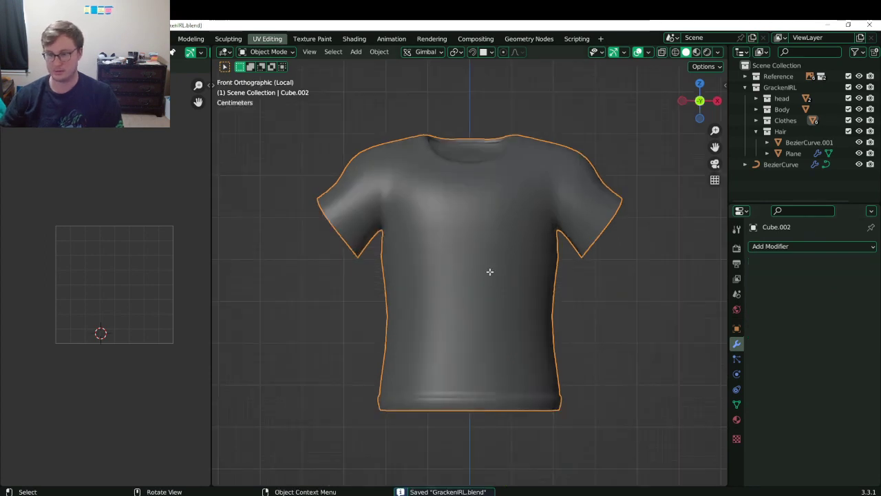
pyautogui.press('Tab')
pyautogui.scroll(5, 475, 265)
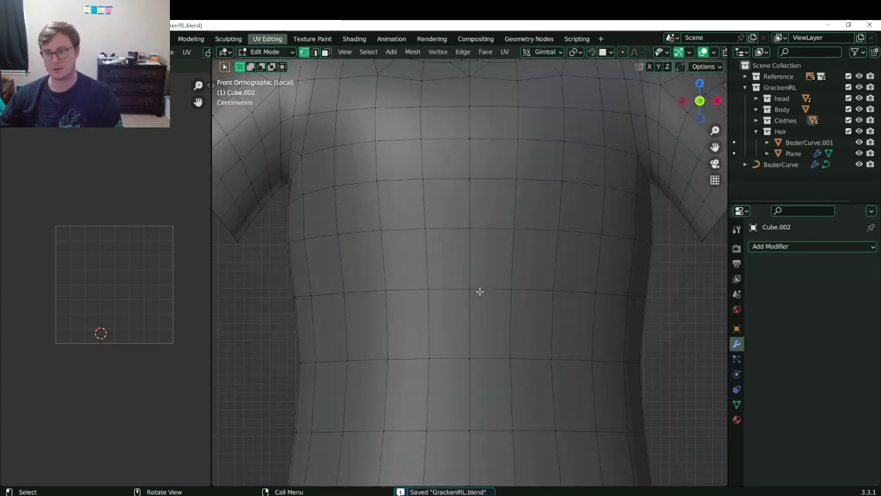
pyautogui.press('q')
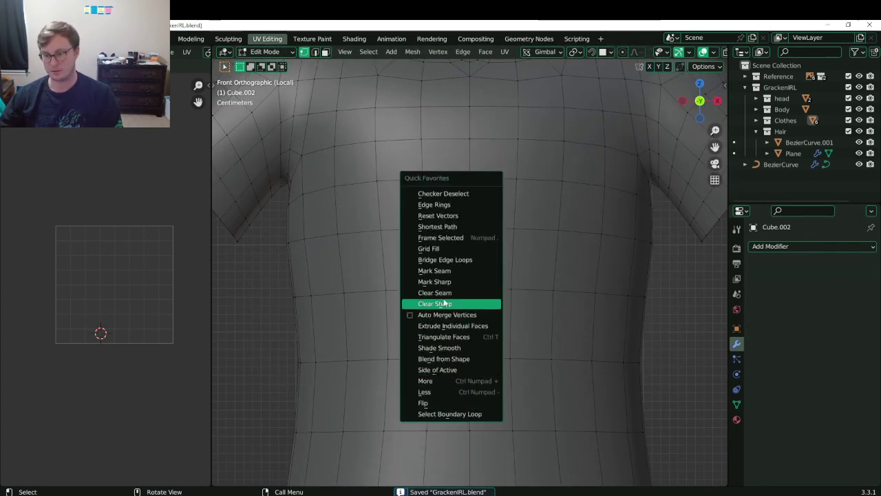
pyautogui.click(441, 369)
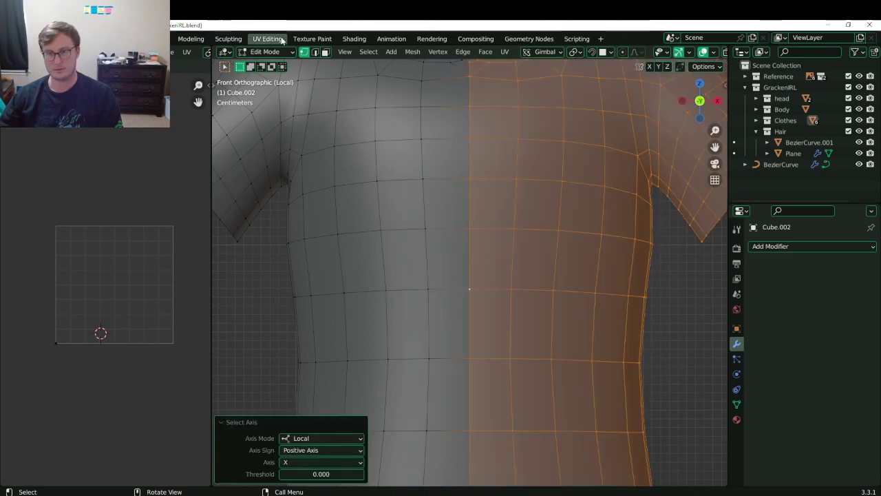
pyautogui.click(327, 53)
pyautogui.hotkey('ctrl', 'i')
pyautogui.press('x')
pyautogui.press('f')
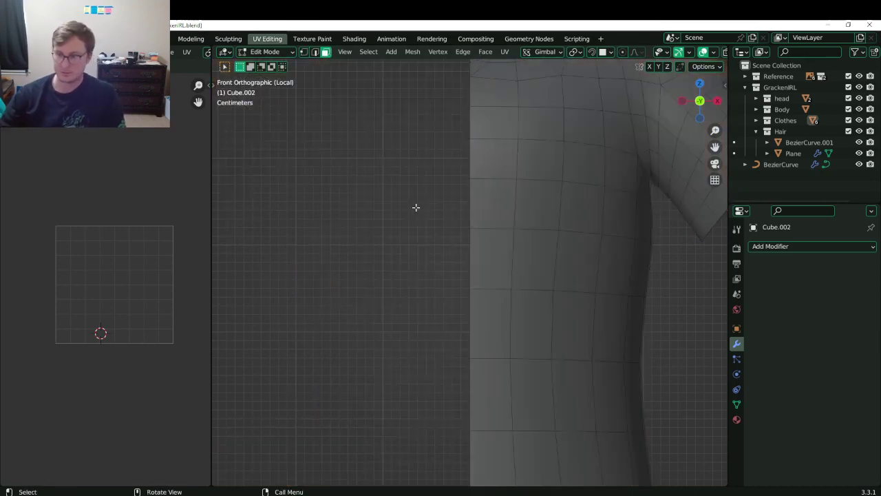
# Return to Object Mode, save the file, and add a Mirror modifier to the half T-shirt.
pyautogui.press('Tab')
pyautogui.hotkey('ctrl', 's')
pyautogui.click(812, 246)
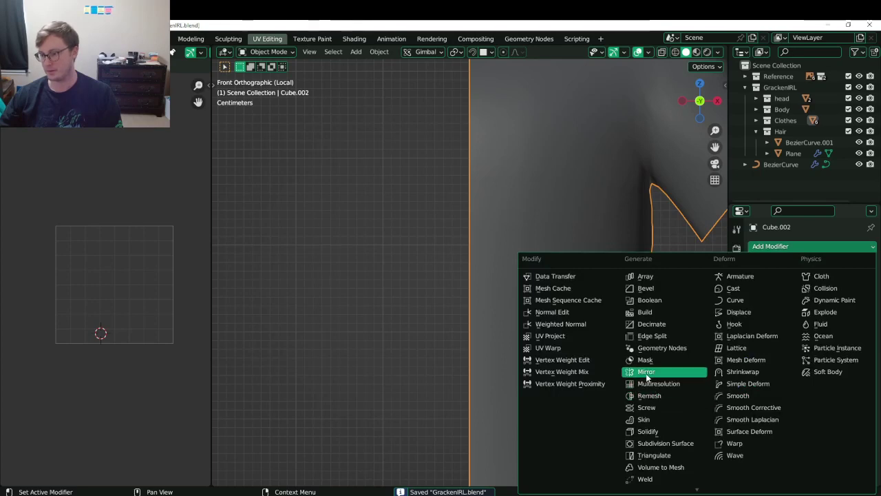
pyautogui.click(668, 367)
# Select the edge loop around the T-shirt's armhole in Edit Mode and mark it as a seam.
pyautogui.press('Tab')
pyautogui.scroll(-5, 513, 245)
pyautogui.moveTo(497, 256); pyautogui.dragTo(484, 333, button='middle')
pyautogui.scroll(6, 484, 332)
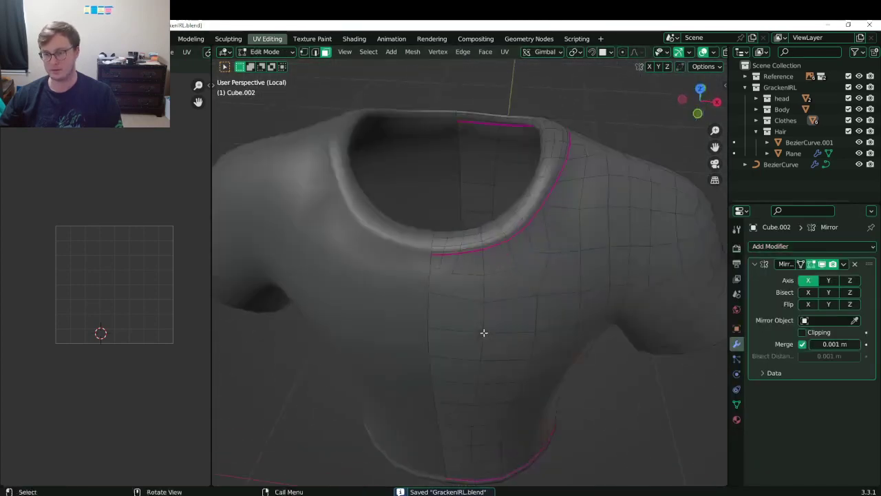
pyautogui.moveTo(496, 277); pyautogui.dragTo(506, 218, button='middle')
pyautogui.scroll(-5, 419, 234)
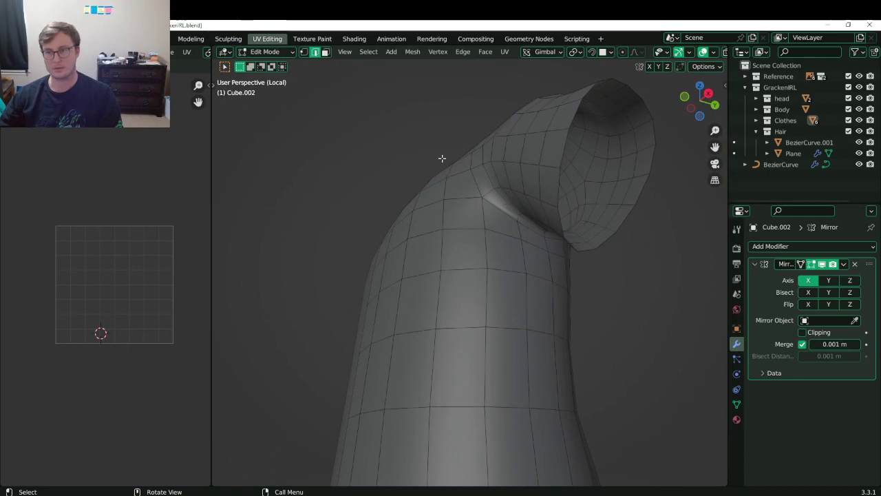
pyautogui.moveTo(442, 158); pyautogui.dragTo(526, 256, button='middle')
pyautogui.keyDown('alt'); pyautogui.click(507, 186); pyautogui.keyUp('alt')
pyautogui.scroll(-3, 525, 256)
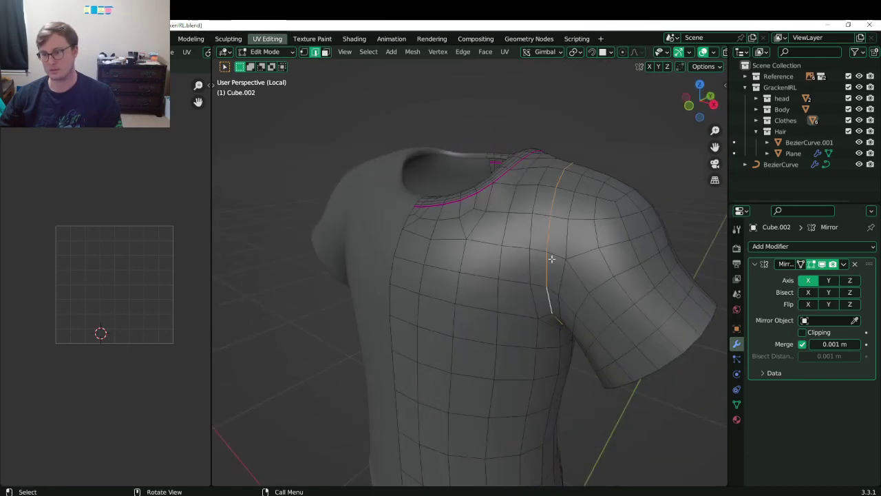
pyautogui.press('q')
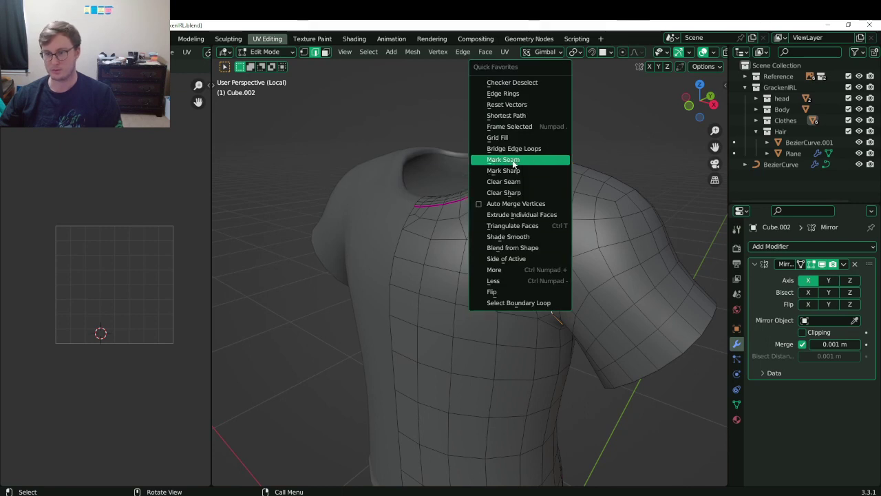
pyautogui.click(513, 160)
# Mark a seam along the underside of the sleeve, from the armhole seam to the cuff.
pyautogui.moveTo(513, 162); pyautogui.dragTo(482, 138, button='middle')
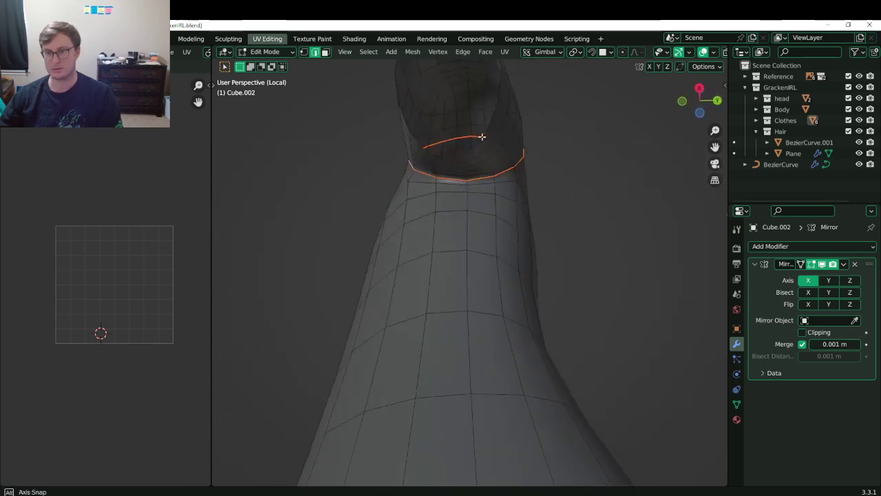
pyautogui.click(458, 178)
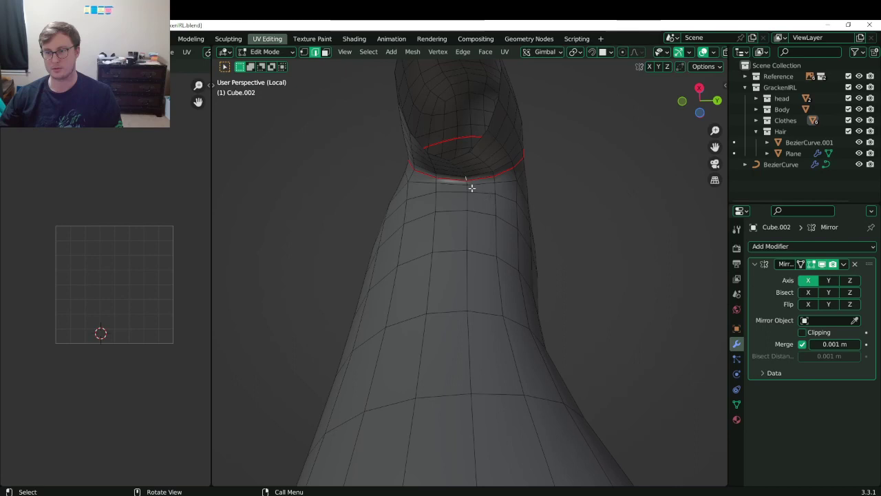
pyautogui.keyDown('ctrl'); pyautogui.click(452, 163); pyautogui.keyUp('ctrl')
pyautogui.press('q')
pyautogui.click(501, 191)
# Mark a seam across the top of the shoulder, from the armhole seam to the neck opening.
pyautogui.moveTo(501, 191); pyautogui.dragTo(484, 256, button='middle')
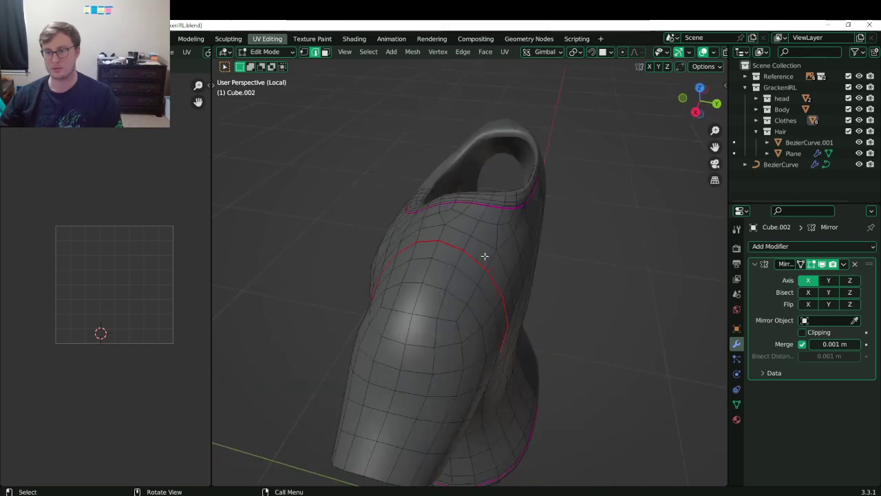
pyautogui.moveTo(452, 320); pyautogui.dragTo(447, 290, button='middle')
pyautogui.scroll(3, 462, 300)
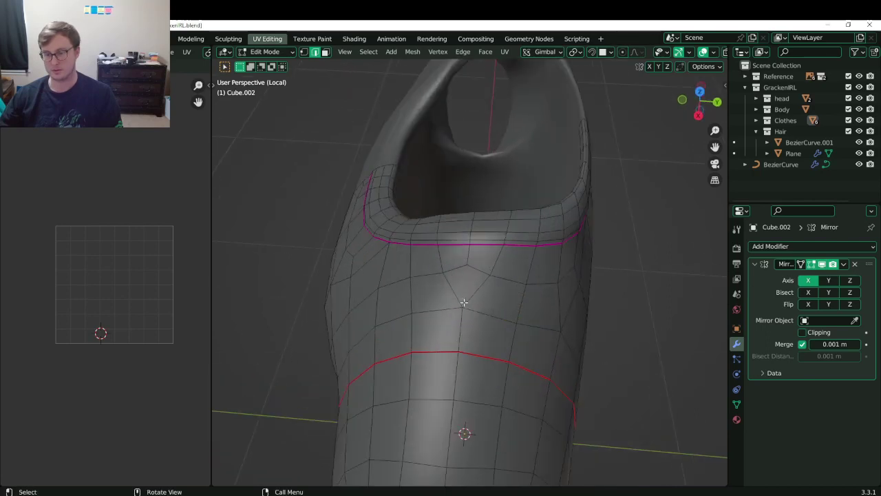
pyautogui.click(306, 53)
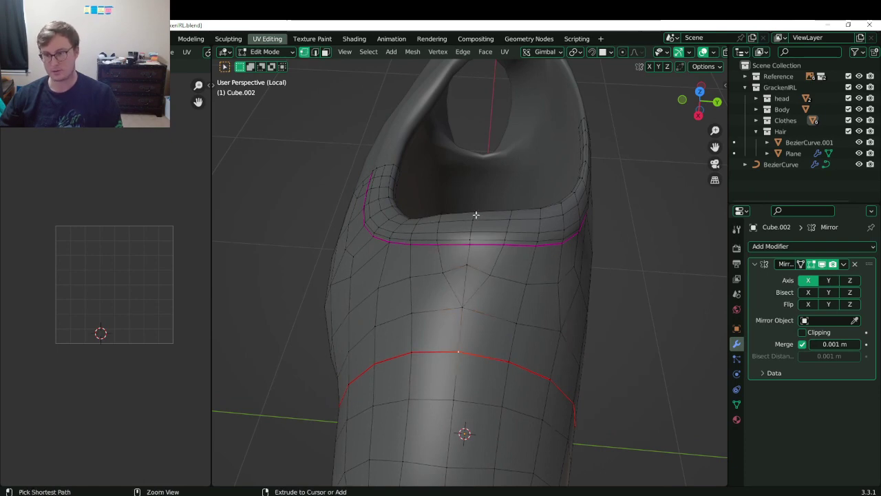
pyautogui.keyDown('ctrl'); pyautogui.click(505, 244); pyautogui.keyUp('ctrl')
pyautogui.moveTo(505, 246); pyautogui.dragTo(438, 193, button='middle')
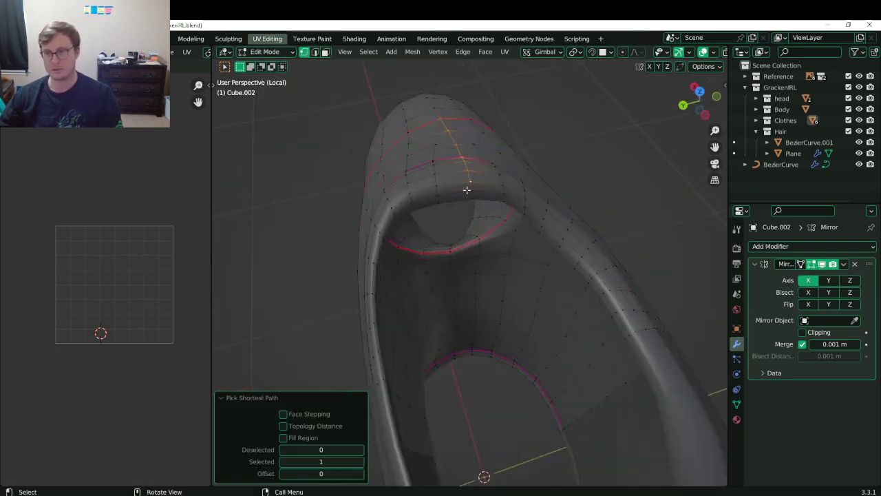
pyautogui.keyDown('ctrl'); pyautogui.click(475, 198); pyautogui.keyUp('ctrl')
pyautogui.press('q')
pyautogui.click(494, 213)
# Select the whole T-shirt mesh, unwrap it, and save the file.
pyautogui.press('a')
pyautogui.scroll(-5, 496, 211)
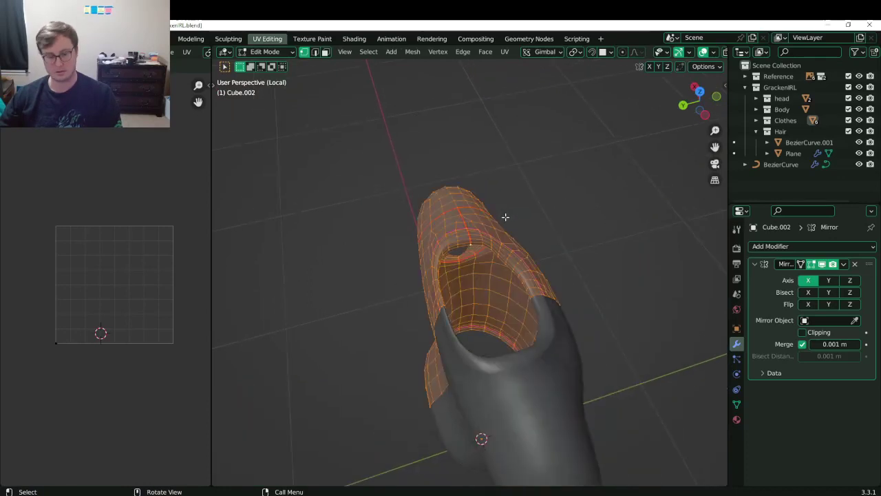
pyautogui.press('u')
pyautogui.click(506, 217)
pyautogui.hotkey('ctrl', 's')
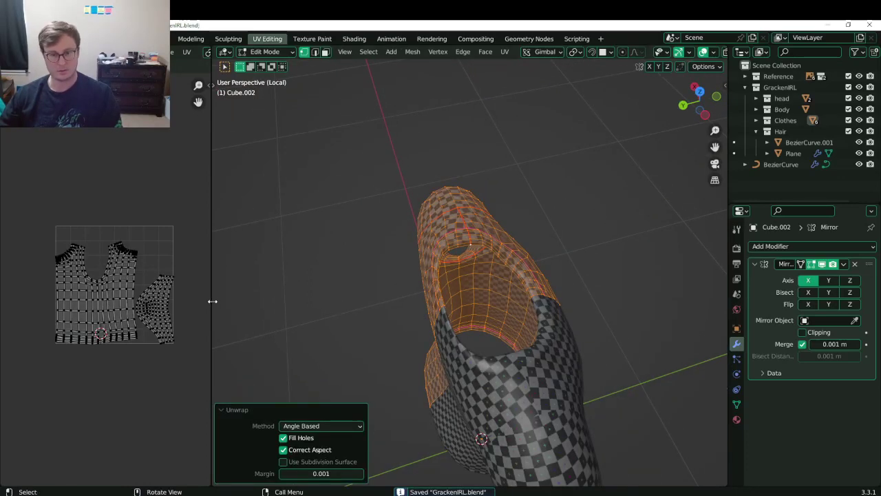
# Widen the UV Editor and bring the T-shirt's UV islands into closer view.
pyautogui.moveTo(214, 301); pyautogui.dragTo(390, 282)
pyautogui.press('a')
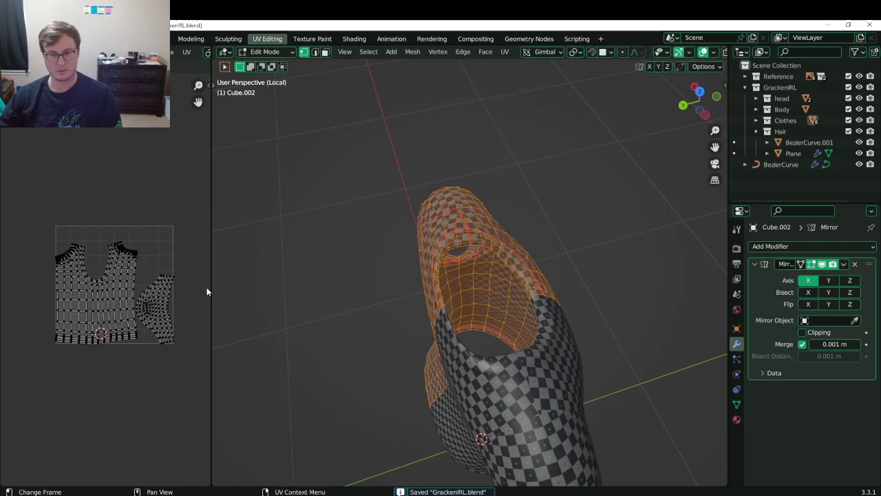
pyautogui.moveTo(212, 287); pyautogui.dragTo(492, 287)
pyautogui.scroll(4, 390, 289)
pyautogui.keyDown('shift'); pyautogui.moveTo(335, 299); pyautogui.dragTo(329, 237, button='middle'); pyautogui.keyUp('shift')
pyautogui.keyDown('shift'); pyautogui.moveTo(382, 274); pyautogui.dragTo(343, 244, button='middle'); pyautogui.keyUp('shift')
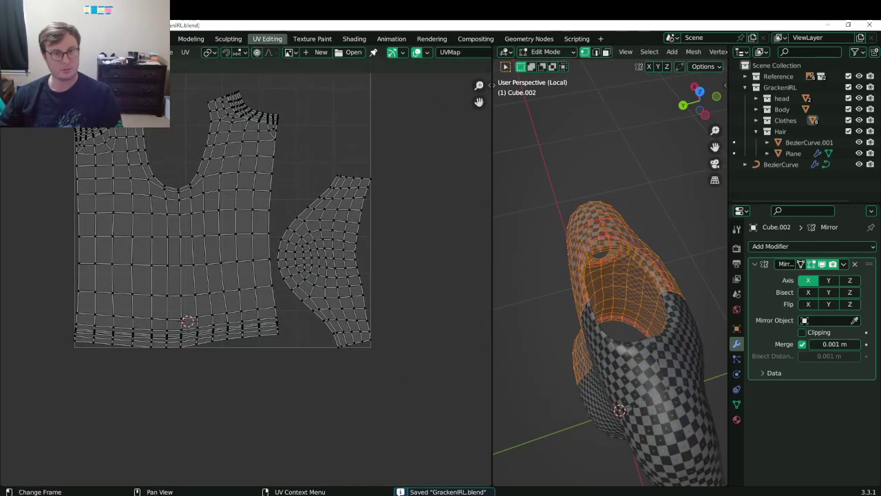
# Straighten the sleeve island's cuff edge into a vertical line by scaling it to 0 along X.
pyautogui.keyDown('alt'); pyautogui.keyDown('shift'); pyautogui.click(361, 356); pyautogui.keyUp('shift'); pyautogui.keyUp('alt')
pyautogui.click(376, 270)
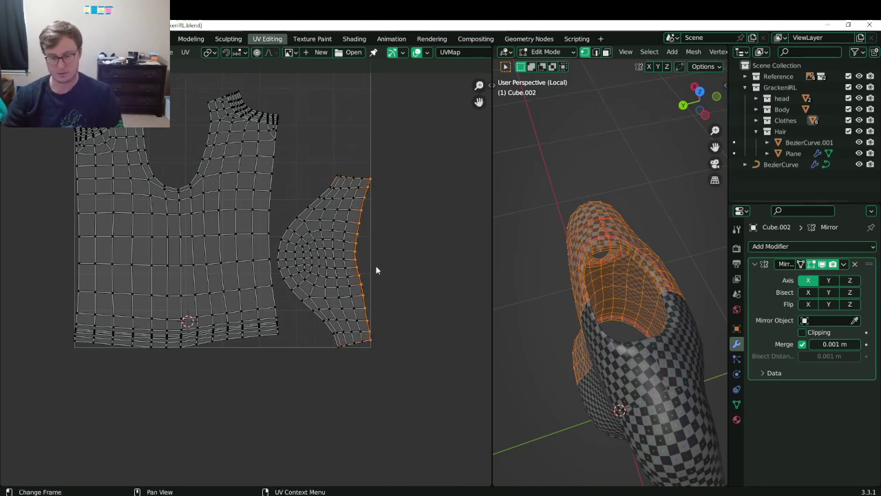
pyautogui.press('s')
pyautogui.press('x')
pyautogui.press('0')
pyautogui.press('Return')
pyautogui.scroll(2, 371, 265)
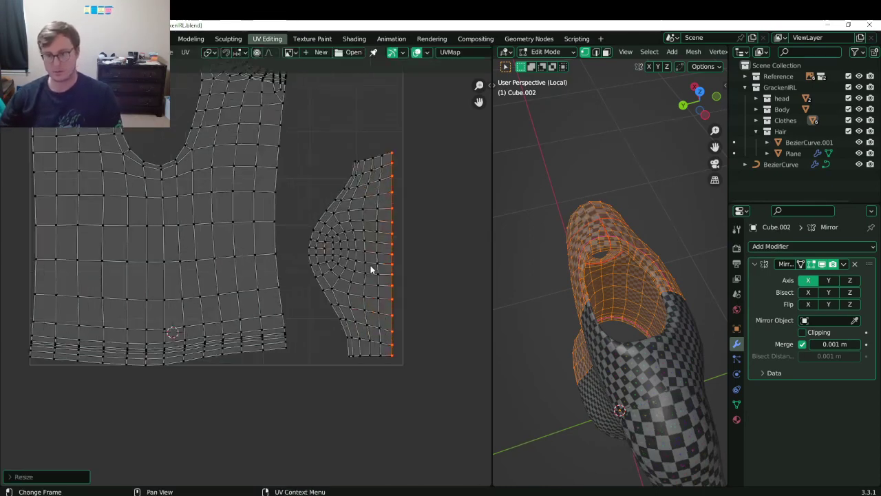
# Flatten the sleeve island's centre row by scaling it to 0 along Y, save, and shift the row vertically.
pyautogui.click(397, 250)
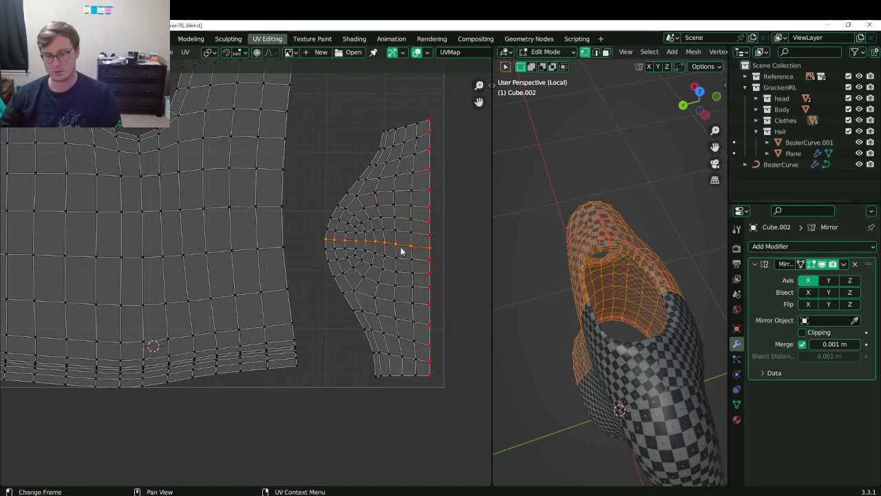
pyautogui.press('s')
pyautogui.press('y')
pyautogui.press('0')
pyautogui.press('Return')
pyautogui.hotkey('ctrl', 's')
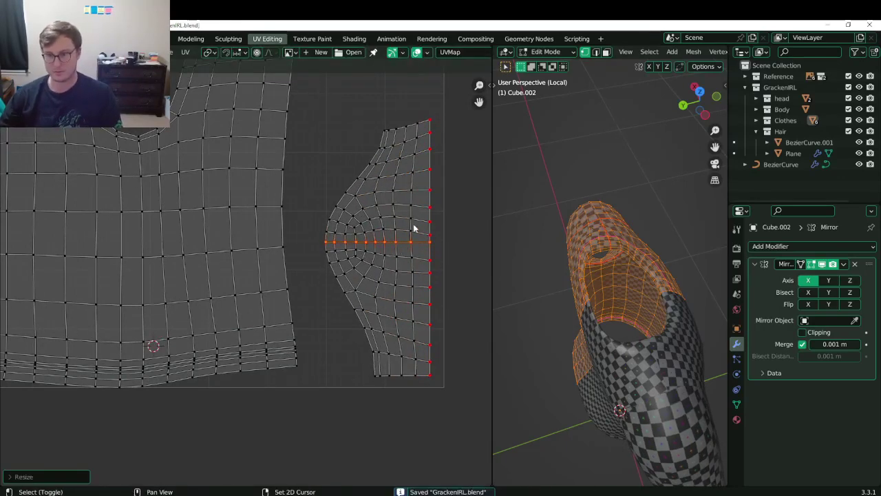
pyautogui.moveTo(414, 228); pyautogui.dragTo(354, 236, button='middle')
pyautogui.press('g')
pyautogui.press('y')
pyautogui.click(336, 283)
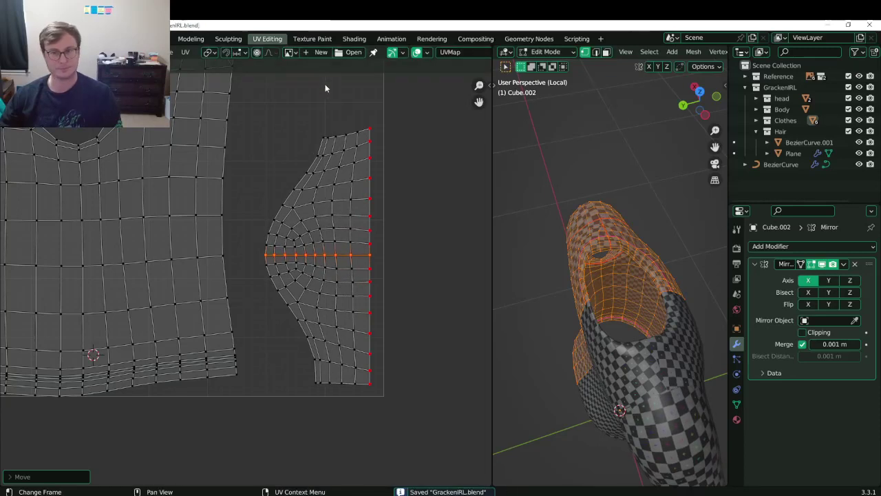
# Pin the sleeve island's two short end edges and flatten each horizontally by scaling to 0 around individual origins.
pyautogui.keyDown('alt'); pyautogui.click(344, 122); pyautogui.keyUp('alt')
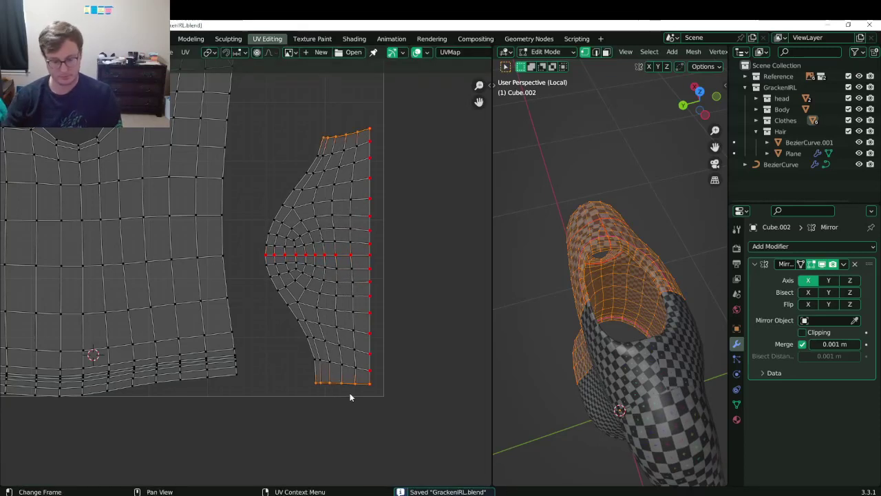
pyautogui.press('.')
pyautogui.press('p')
pyautogui.press('s')
pyautogui.press('0')
pyautogui.press('Return')
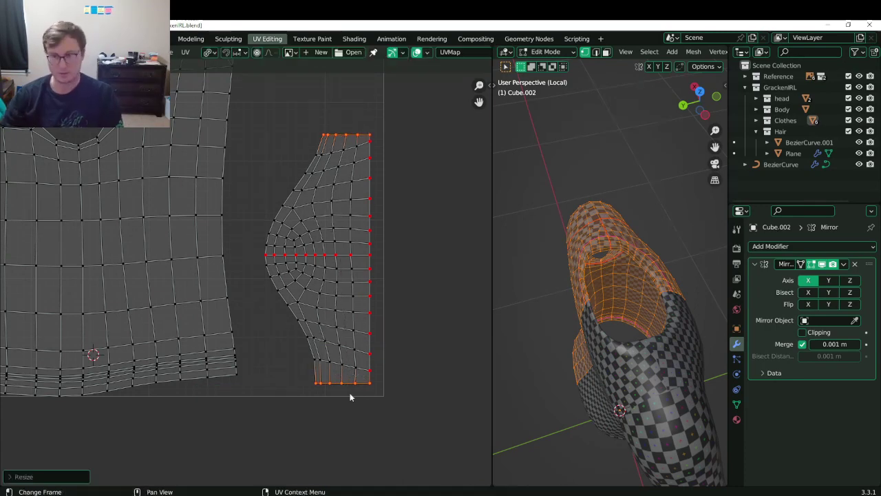
# Scale the two flattened sleeve ends slightly apart along Y around their median point, and save the file.
pyautogui.press('.')
pyautogui.press('m')
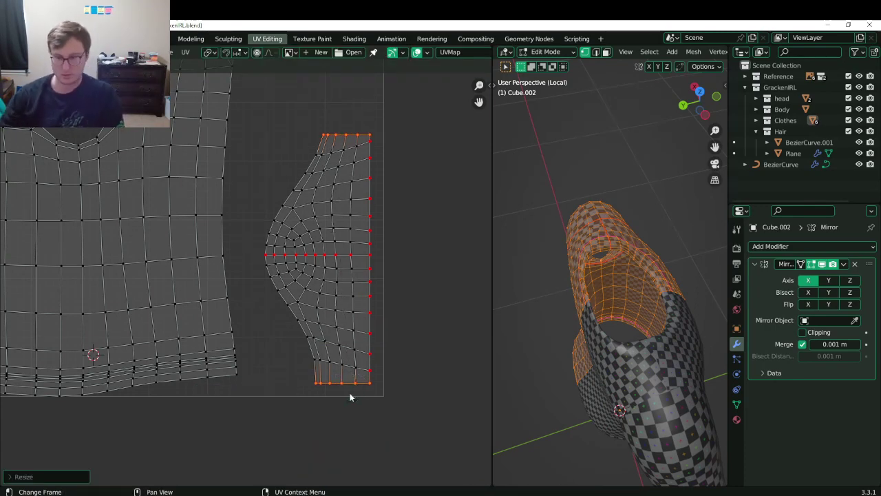
pyautogui.press('s')
pyautogui.press('y')
pyautogui.click(432, 273)
pyautogui.hotkey('ctrl', 's')
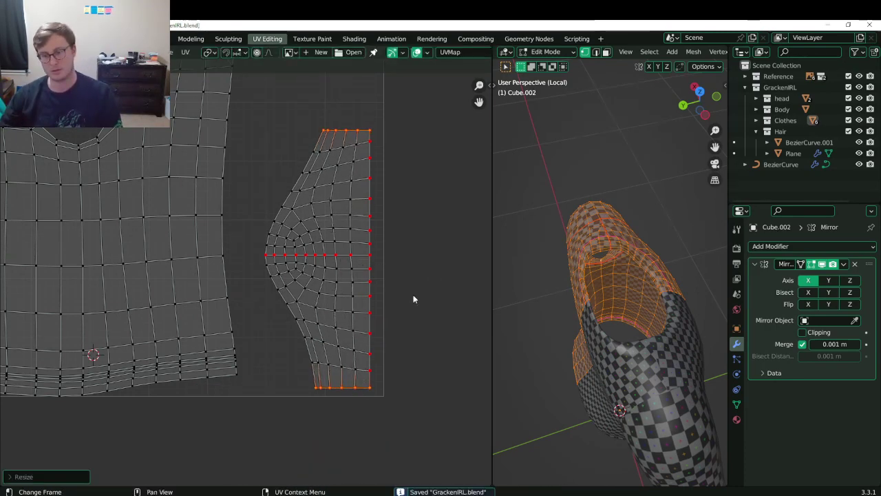
# Select the sleeve island's curved armhole edge in edge select mode and straighten it vertically by scaling to 0 along X.
pyautogui.moveTo(415, 298); pyautogui.dragTo(355, 300, button='middle')
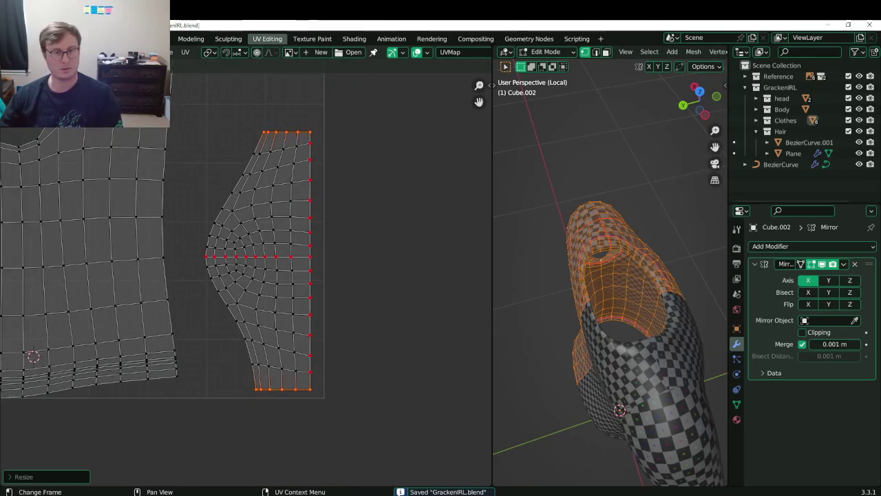
pyautogui.press('2')
pyautogui.moveTo(611, 256); pyautogui.dragTo(618, 286, button='middle')
pyautogui.hotkey('ctrl', 's')
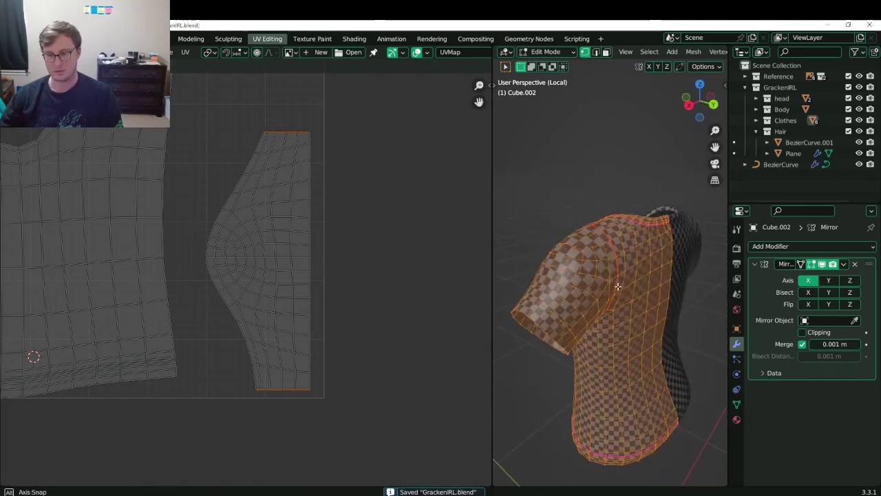
pyautogui.keyDown('alt'); pyautogui.click(234, 319); pyautogui.keyUp('alt')
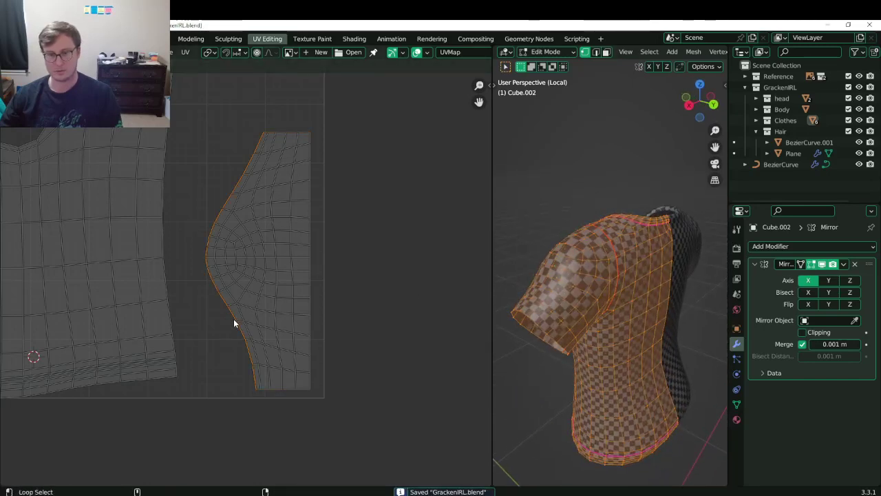
pyautogui.press('p')
pyautogui.press('s')
pyautogui.press('s')
pyautogui.press('x')
pyautogui.press('0')
pyautogui.press('Return')
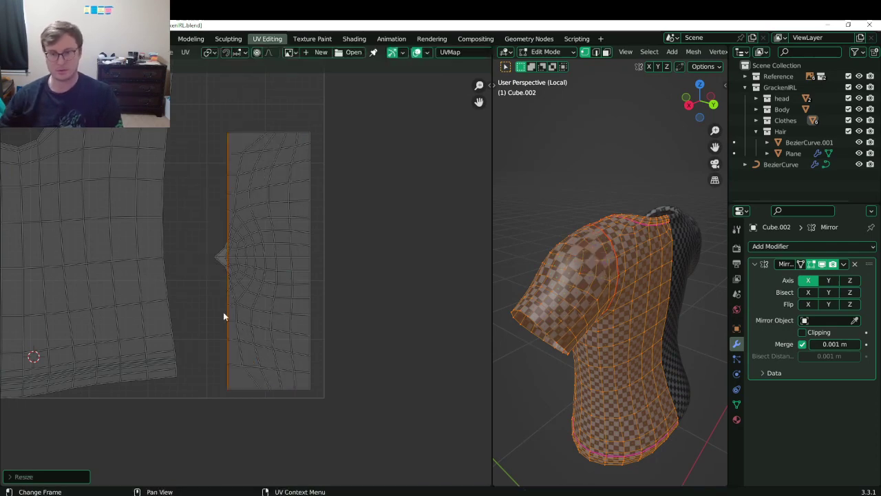
# Move the sleeve island's straightened armhole edge outward to widen the island, fine-tune its position, and save the file.
pyautogui.press('s')
pyautogui.press('x')
pyautogui.click(198, 305)
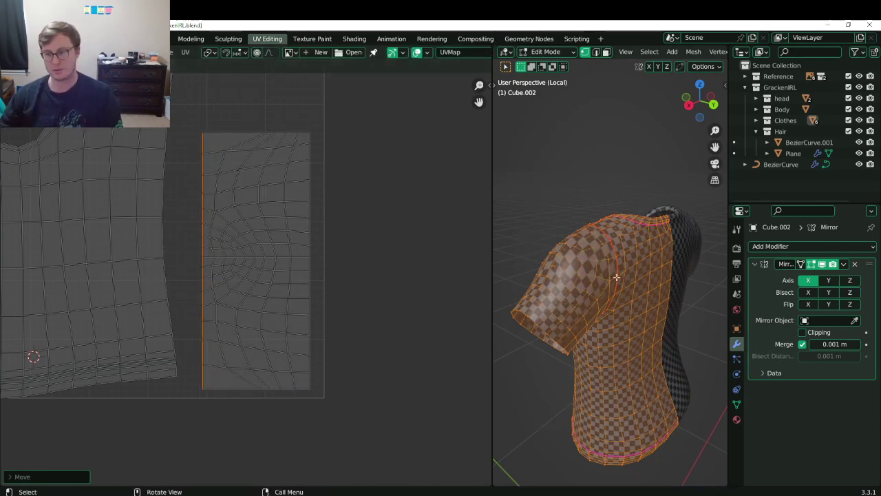
pyautogui.press('1')
pyautogui.press('g')
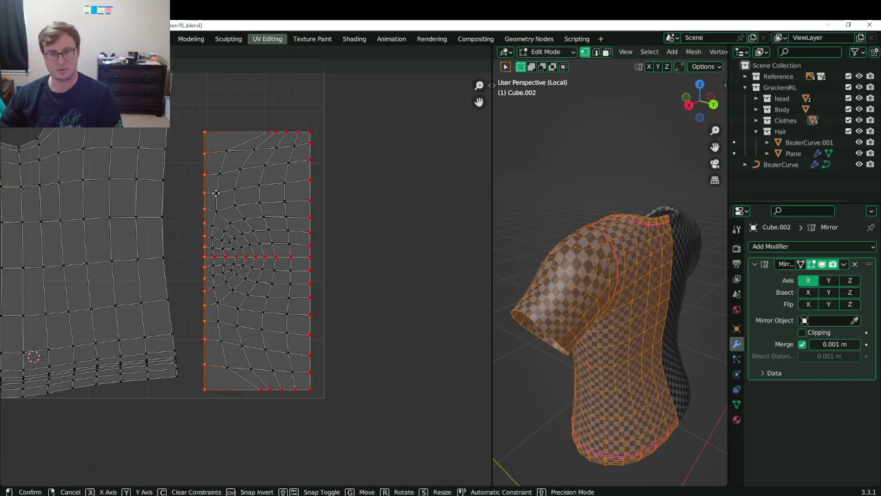
pyautogui.click(217, 193)
pyautogui.hotkey('ctrl', 's')
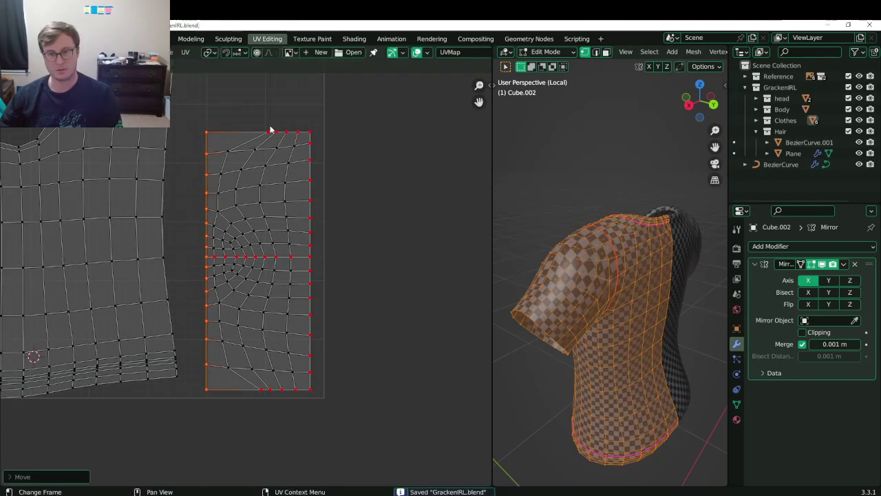
# Unpin the inner vertices of both short ends of the sleeve island and nudge a pinned corner so they re-unwrap.
pyautogui.click(270, 128)
pyautogui.moveTo(261, 120); pyautogui.dragTo(303, 139)
pyautogui.press('b')
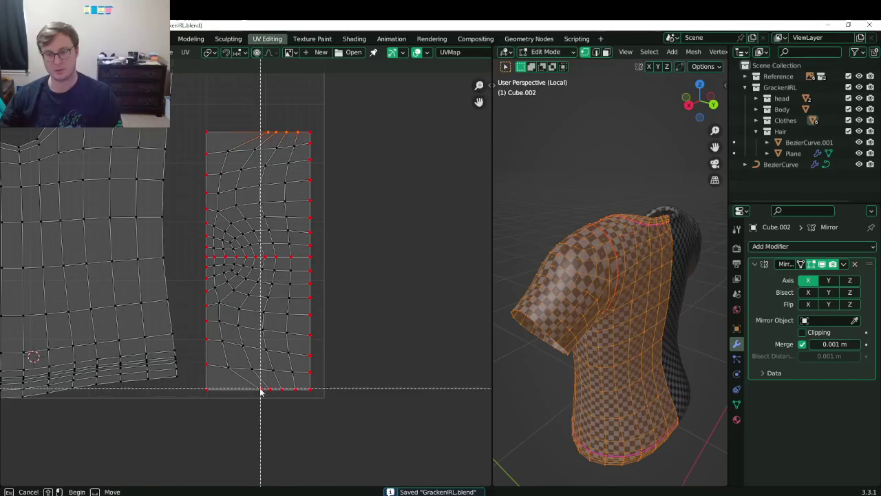
pyautogui.moveTo(259, 389); pyautogui.dragTo(302, 403)
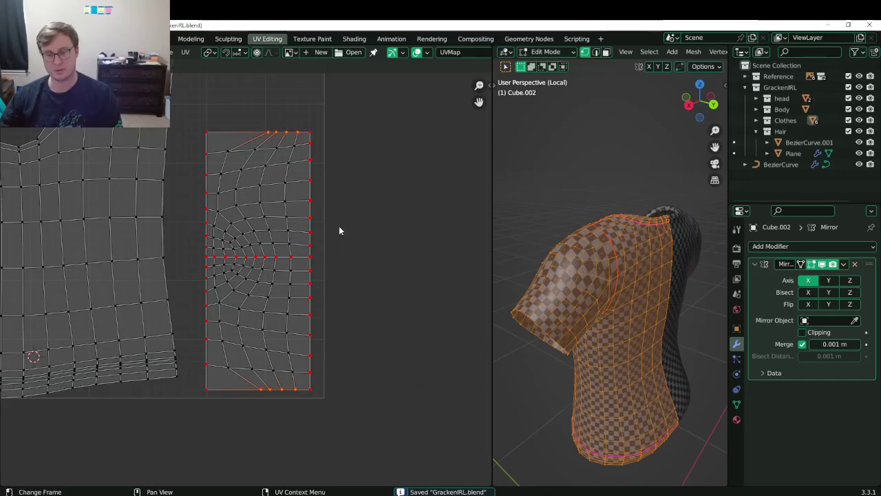
pyautogui.hotkey('alt', 'p')
pyautogui.click(312, 132)
pyautogui.press('g')
pyautogui.click(313, 132)
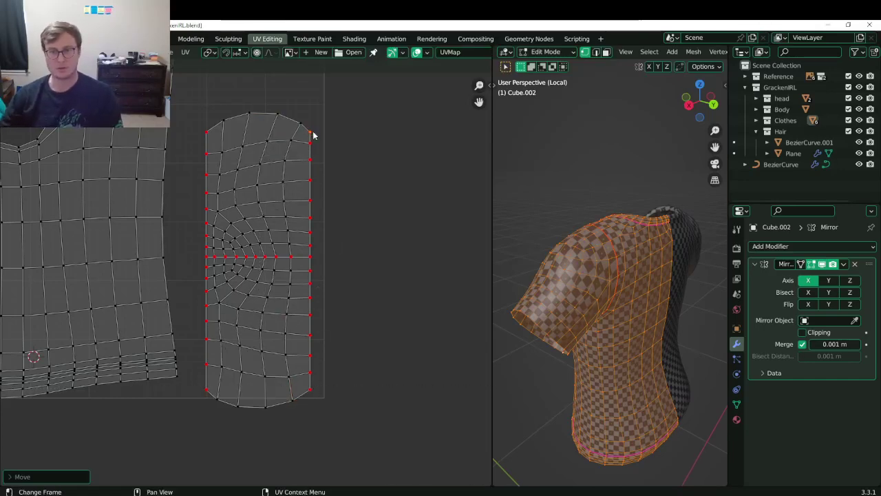
# Pin both curved short ends of the sleeve island and flatten each by scaling to 0 along Y around individual origins.
pyautogui.click(277, 111)
pyautogui.keyDown('alt'); pyautogui.keyDown('shift'); pyautogui.click(251, 407); pyautogui.keyUp('shift'); pyautogui.keyUp('alt')
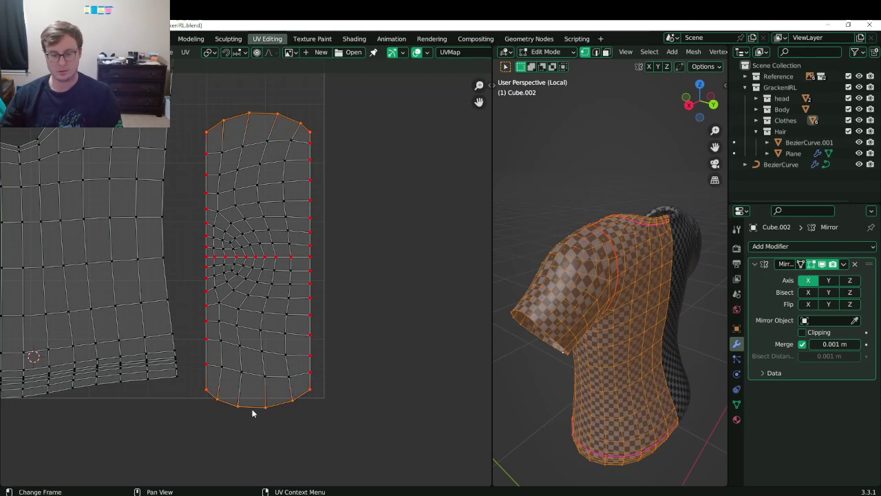
pyautogui.press('.')
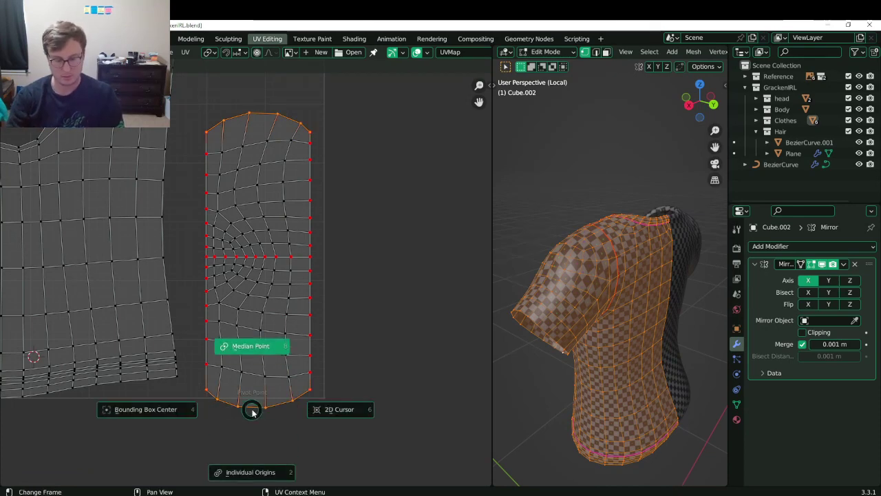
pyautogui.press('Escape')
pyautogui.press('p')
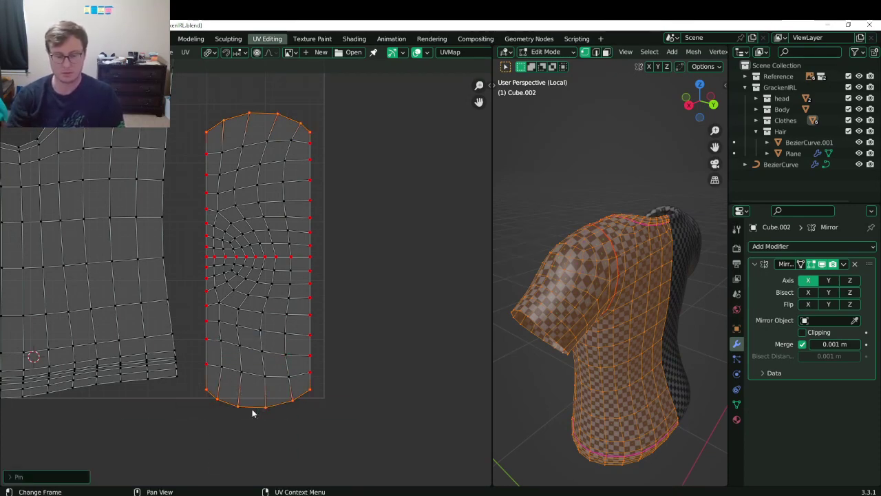
pyautogui.press('s')
pyautogui.press('y')
pyautogui.press('0')
pyautogui.press('Return')
# Scale the two sleeve ends slightly closer together along Y around their median point, and save the file.
pyautogui.press('.')
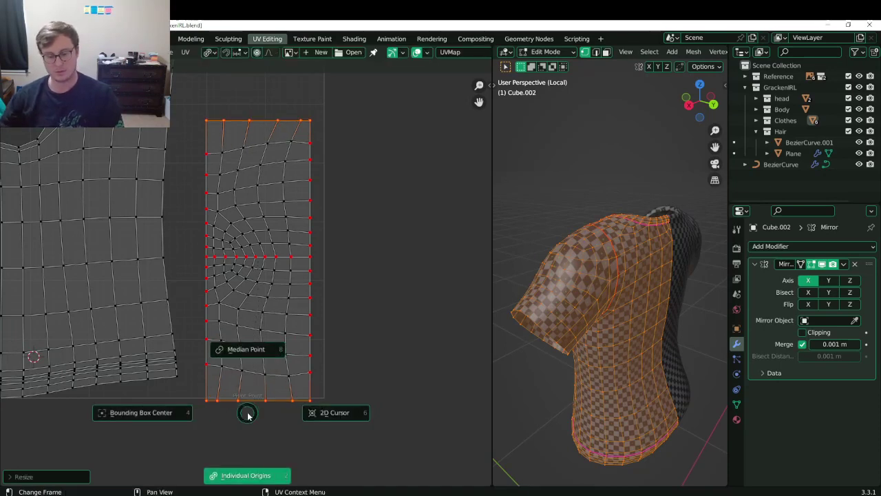
pyautogui.click(247, 350)
pyautogui.press('s')
pyautogui.press('y')
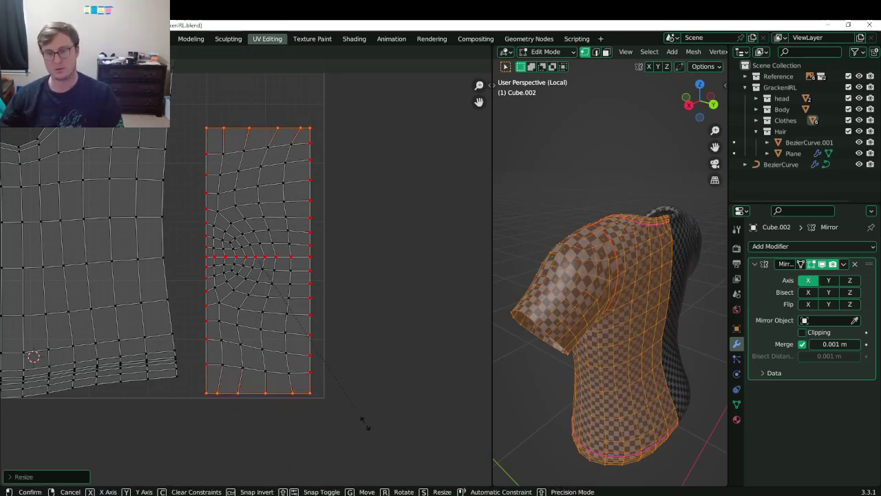
pyautogui.click(364, 417)
pyautogui.hotkey('ctrl', 's')
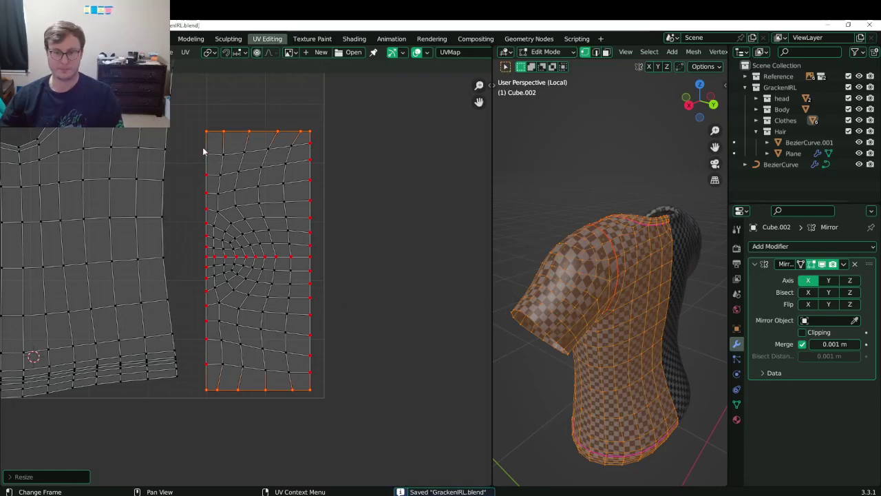
# Check the checker pattern on the sleeve in Object Mode, and move the whole sleeve island clear of the torso island.
pyautogui.press('Tab')
pyautogui.moveTo(632, 270); pyautogui.dragTo(600, 245, button='middle')
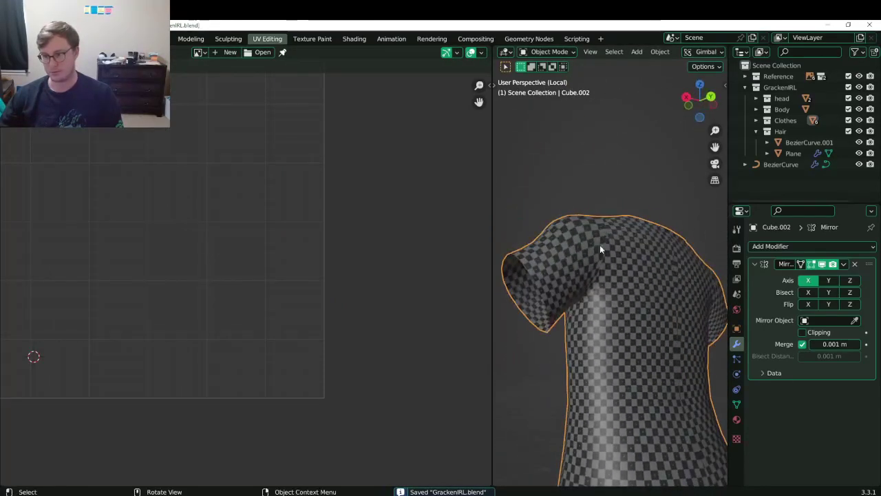
pyautogui.press('Tab')
pyautogui.scroll(-3, 252, 227)
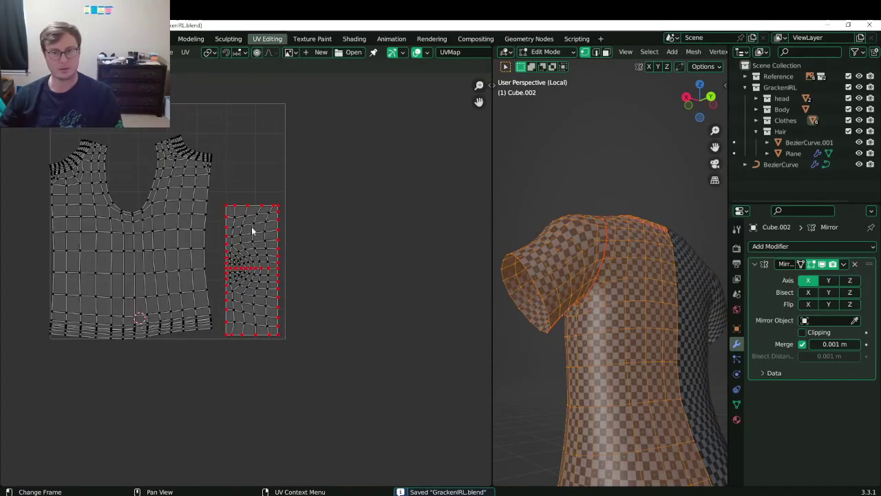
pyautogui.press('l')
pyautogui.press('g')
pyautogui.click(349, 222)
# Select the torso island and deselect its upper part, keeping only the rows below the neckline selected.
pyautogui.scroll(-1, 289, 234)
pyautogui.moveTo(178, 256)
pyautogui.keyDown('shift'); pyautogui.mouseDown(button='middle')
pyautogui.moveTo(321, 276)
pyautogui.moveTo(194, 257)
pyautogui.mouseUp(button='middle'); pyautogui.keyUp('shift')
pyautogui.scroll(3, 317, 281)
pyautogui.scroll(-1, 255, 342)
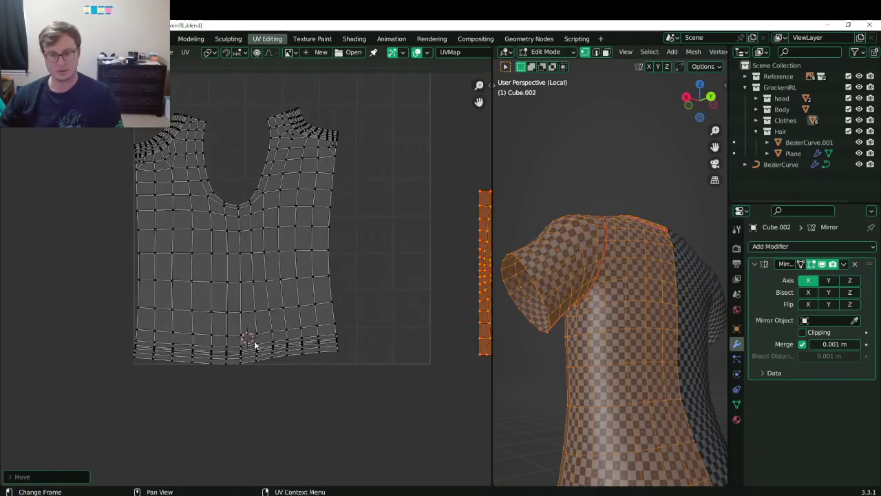
pyautogui.scroll(2, 230, 409)
pyautogui.press('l')
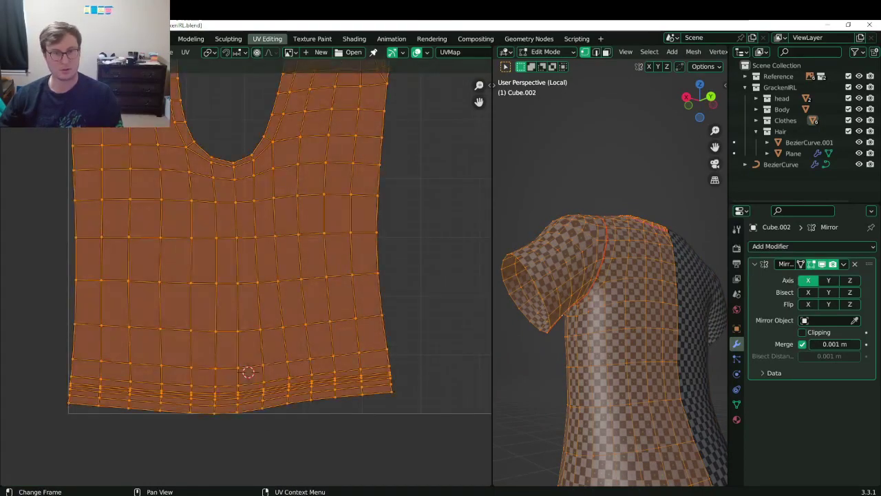
pyautogui.scroll(-3, 208, 238)
pyautogui.press('b')
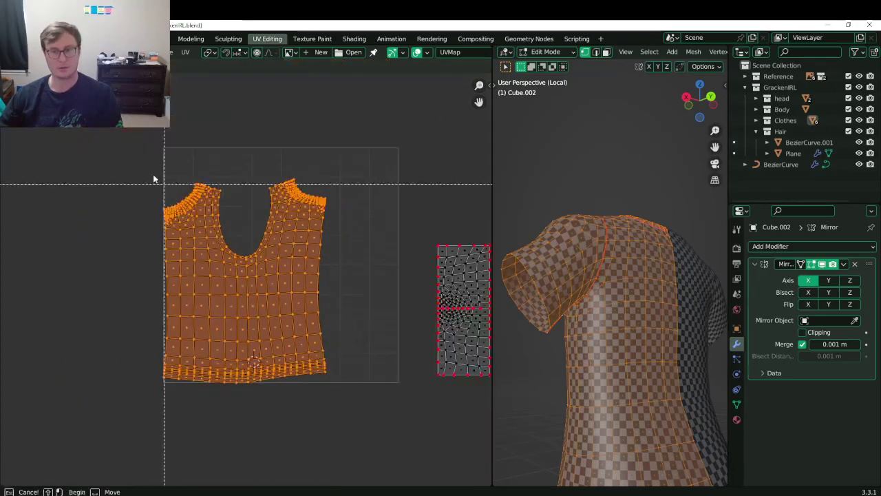
pyautogui.moveTo(113, 139); pyautogui.dragTo(365, 261)
pyautogui.scroll(3, 289, 263)
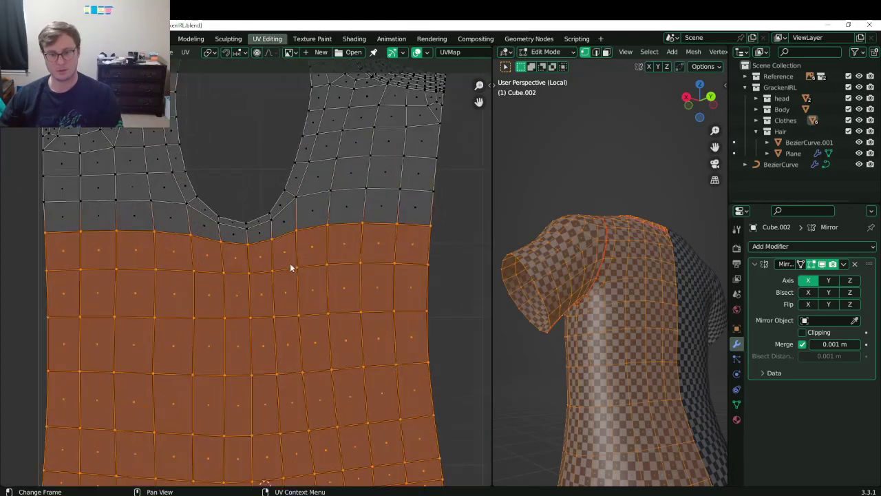
# Pin the torso island's selected lower rows, straighten them into a grid with the UV Toolkit, and save the file.
pyautogui.press('n')
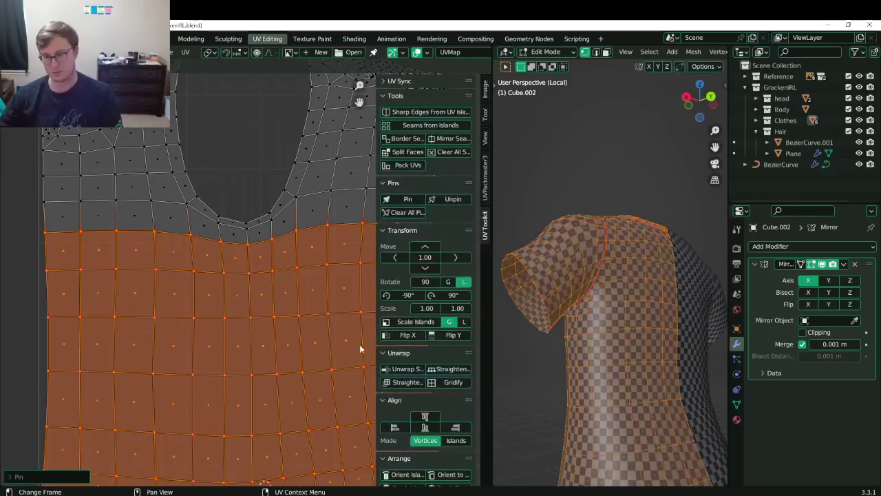
pyautogui.click(402, 383)
pyautogui.scroll(-3, 161, 305)
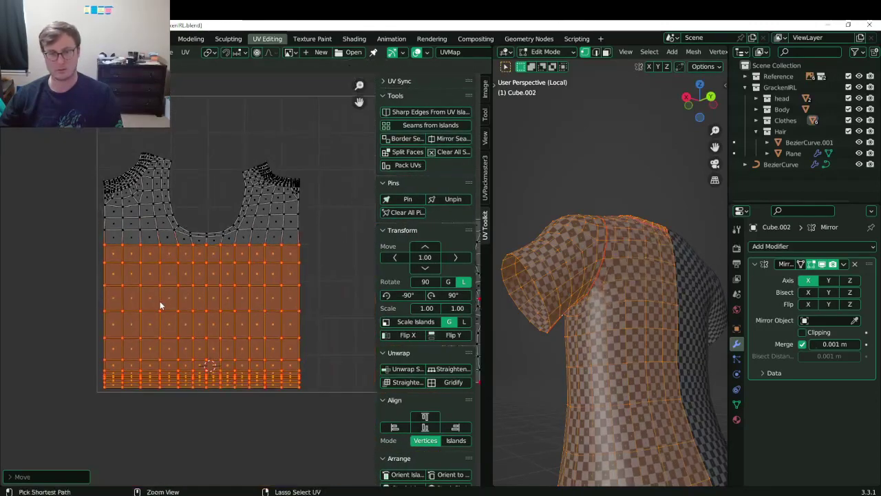
pyautogui.hotkey('ctrl', 's')
# Snap the 2D cursor to a lower vertex on the torso island's side edge farthest from the UV origin.
pyautogui.press('1')
pyautogui.hotkey('alt', 'a')
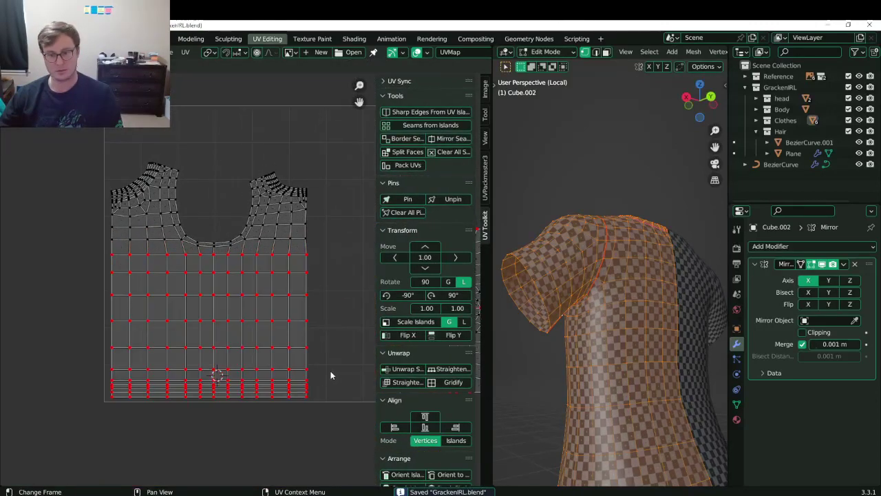
pyautogui.click(312, 364)
pyautogui.hotkey('shift', 's')
pyautogui.click(317, 410)
# Straighten that torso side edge by scaling its loop to 0 along X around the 2D cursor, and pin it.
pyautogui.keyDown('alt'); pyautogui.click(318, 304); pyautogui.keyUp('alt')
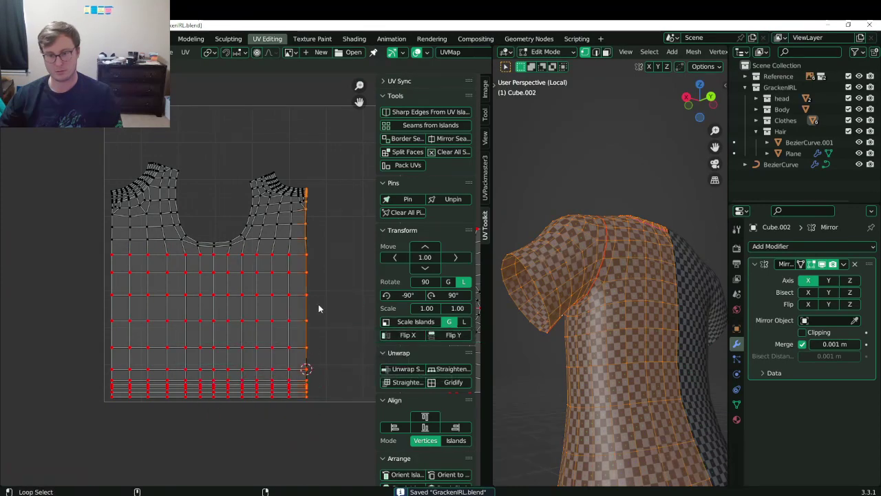
pyautogui.press('.')
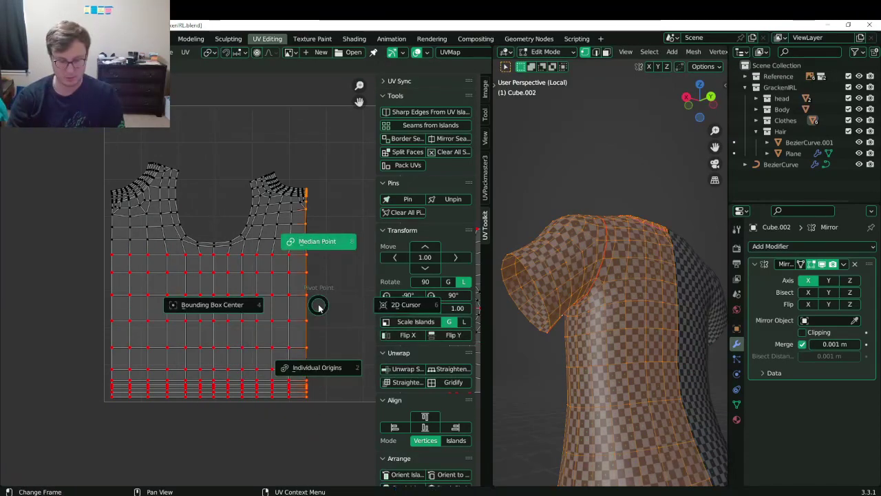
pyautogui.press('6')
pyautogui.press('s')
pyautogui.press('x')
pyautogui.press('0')
pyautogui.press('Return')
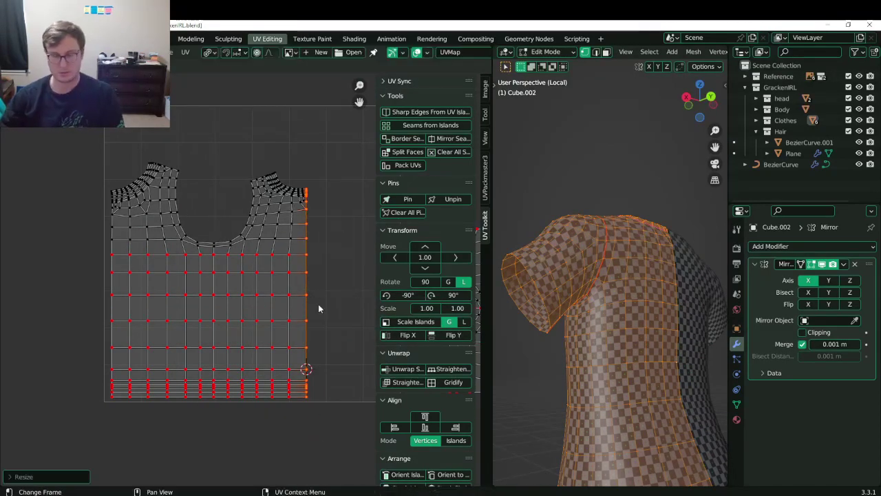
pyautogui.press('p')
# Select the torso island's opposite side edge, pin and straighten it vertically, and save the file.
pyautogui.keyDown('alt'); pyautogui.click(80, 279); pyautogui.keyUp('alt')
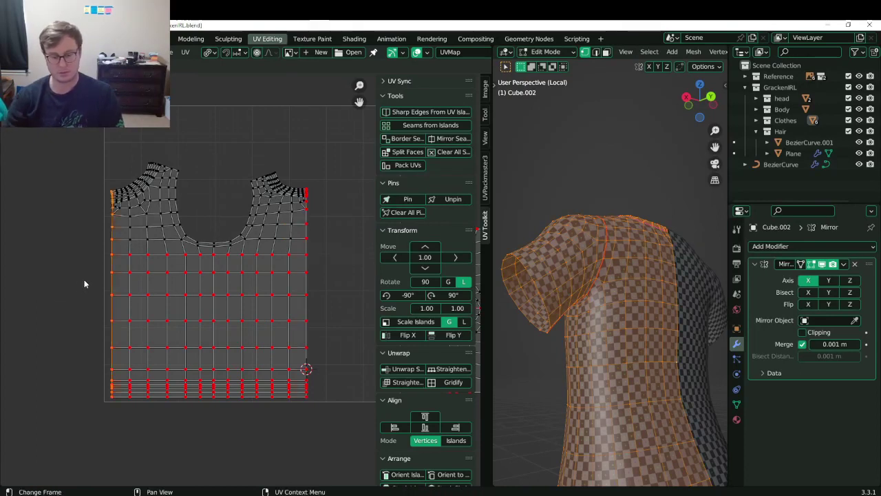
pyautogui.press('g')
pyautogui.press('x')
pyautogui.press('Escape')
pyautogui.hotkey('ctrl', 's')
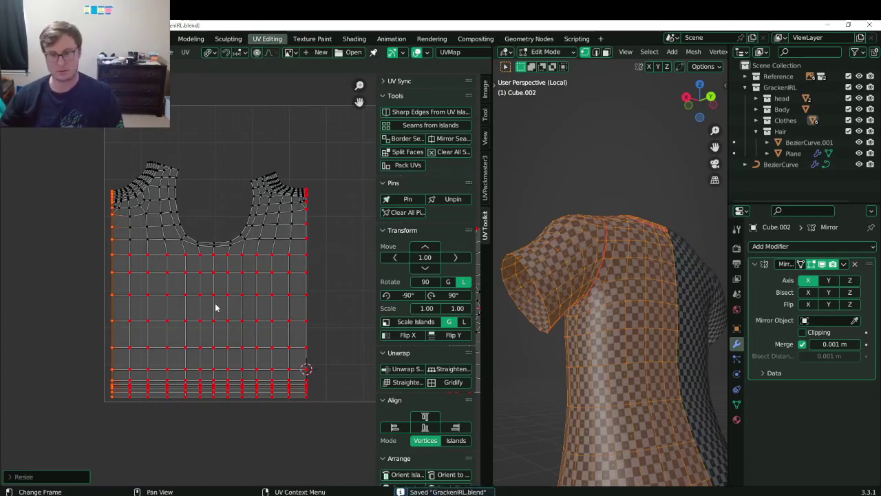
# Pin the torso island's centre column of vertices from neckline to hem and straighten it vertically.
pyautogui.press('p')
pyautogui.keyDown('alt'); pyautogui.click(215, 308); pyautogui.keyUp('alt')
pyautogui.press('g')
pyautogui.press('y')
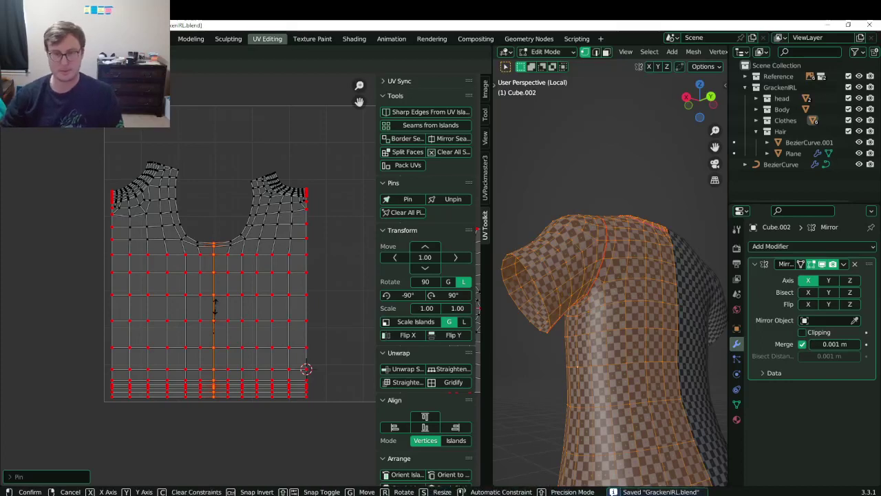
pyautogui.press('Return')
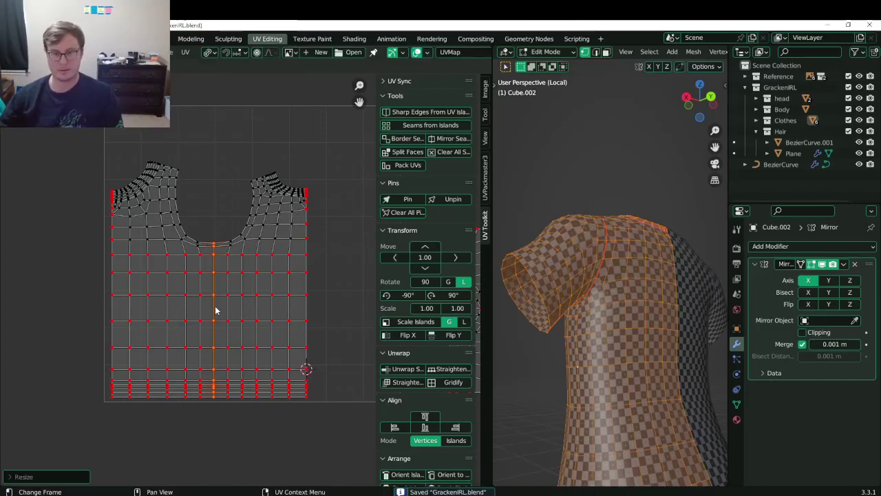
# Pin both shoulder edges of the torso island, flatten them to one height by scaling to 0 along Y, and save.
pyautogui.keyDown('alt'); pyautogui.click(168, 164); pyautogui.keyUp('alt')
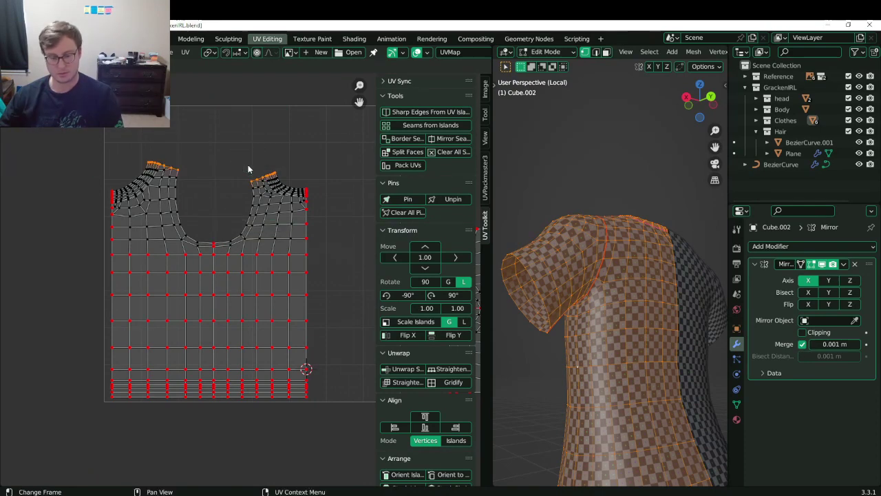
pyautogui.press('p')
pyautogui.press('s')
pyautogui.press('y')
pyautogui.press('0')
pyautogui.press('Return')
pyautogui.hotkey('ctrl', 's')
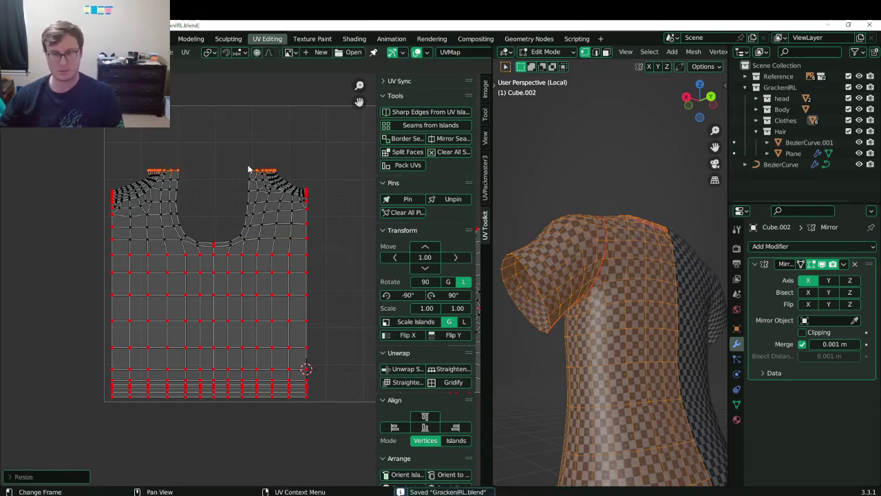
# Align opposite vertex pairs on the torso island's two side edges to matching heights, row by row above the grid.
pyautogui.scroll(3, 251, 216)
pyautogui.scroll(-5, 213, 278)
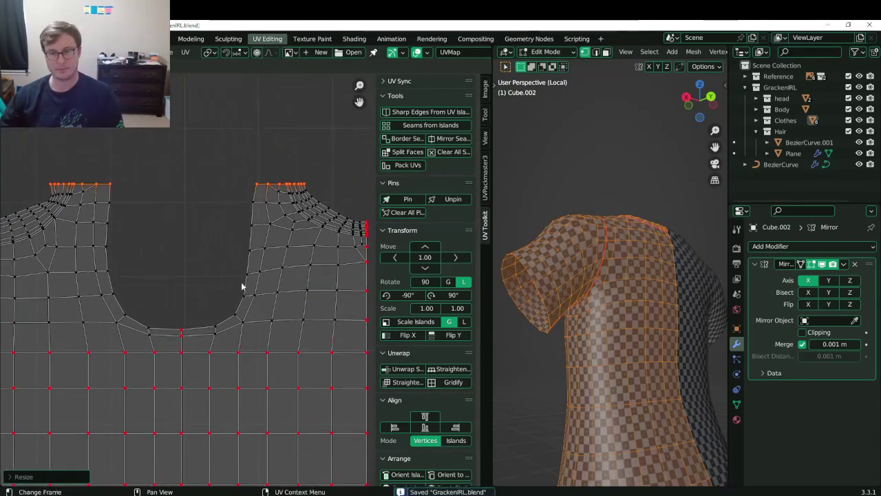
pyautogui.click(70, 298)
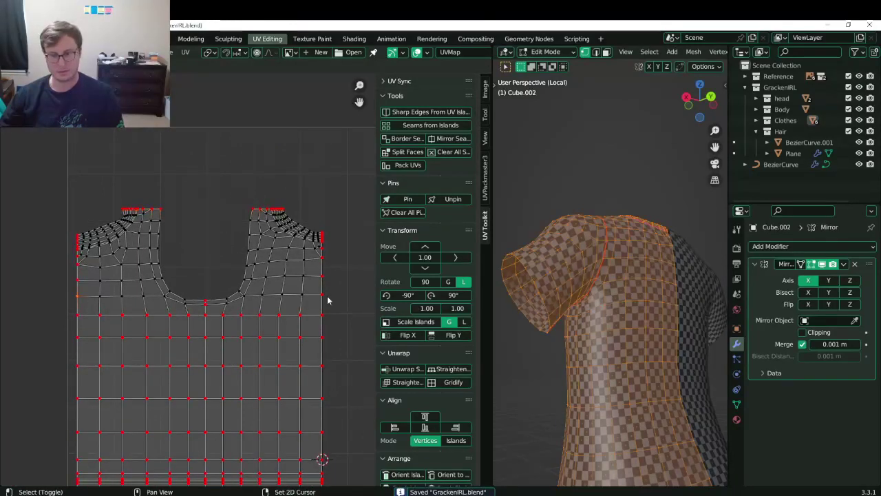
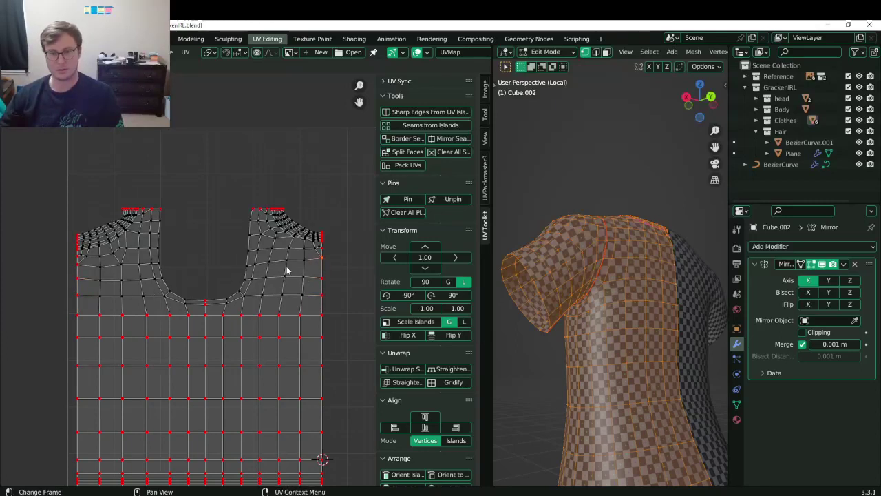
pyautogui.keyDown('shift'); pyautogui.click(80, 266); pyautogui.keyUp('shift')
pyautogui.hotkey('shift', 'w')
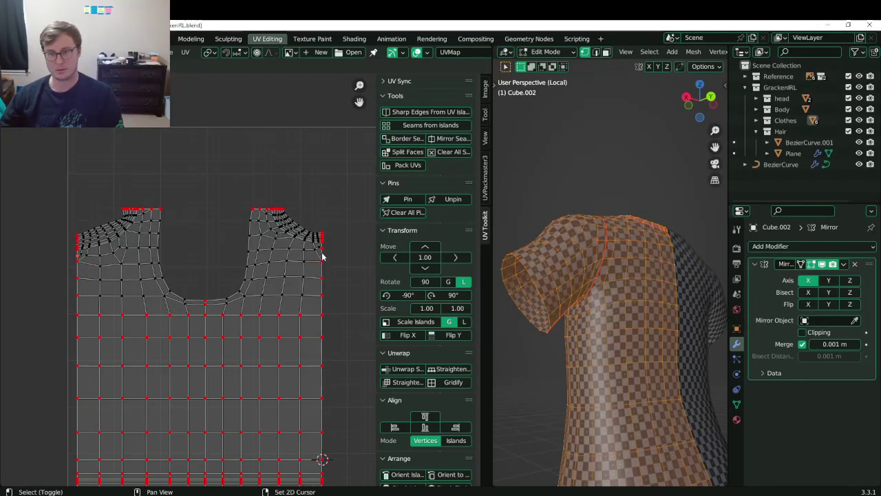
pyautogui.keyDown('shift'); pyautogui.click(321, 253); pyautogui.keyUp('shift')
pyautogui.hotkey('shift', 'w')
pyautogui.moveTo(288, 277); pyautogui.dragTo(290, 303, button='middle')
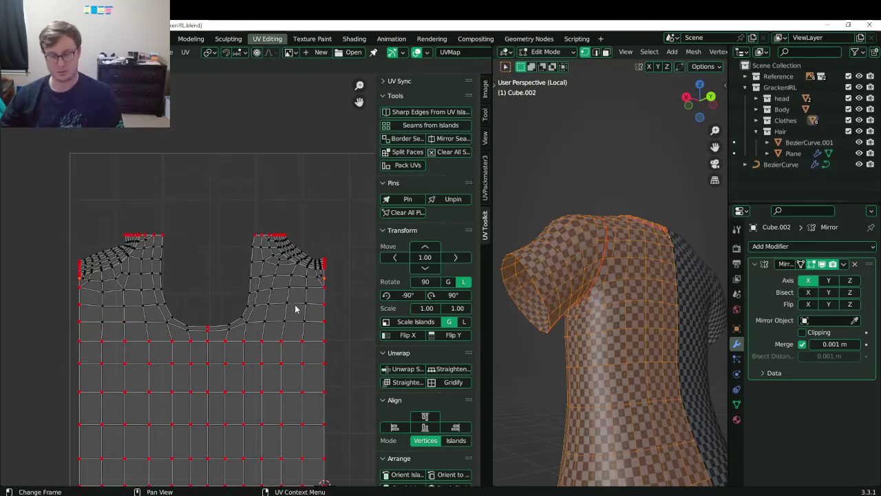
# Widen the UV editor and align the topmost vertex pair on the torso island's two side edges to one height.
pyautogui.press('n')
pyautogui.moveTo(489, 337); pyautogui.dragTo(633, 335)
pyautogui.scroll(5, 381, 304)
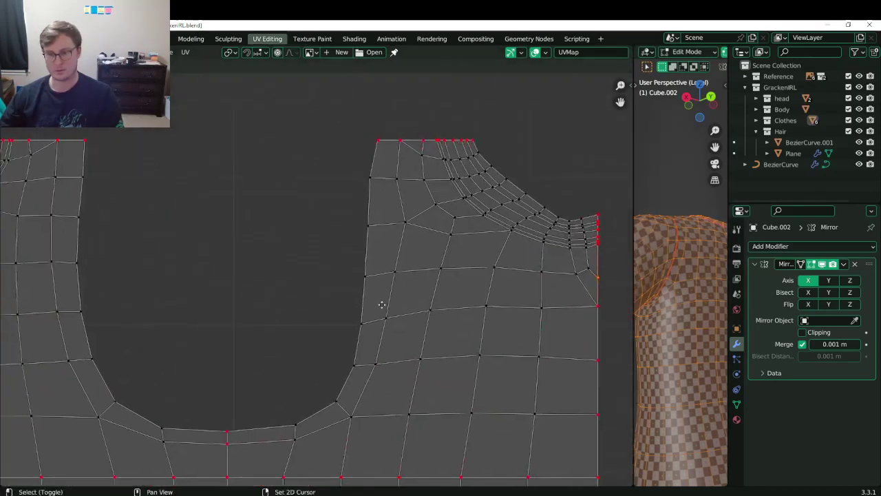
pyautogui.scroll(-4, 381, 304)
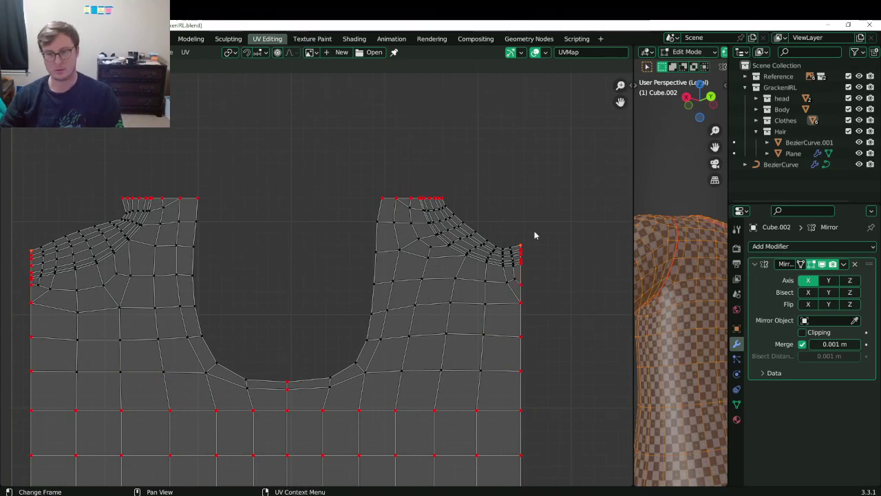
pyautogui.press('s')
pyautogui.click(535, 235)
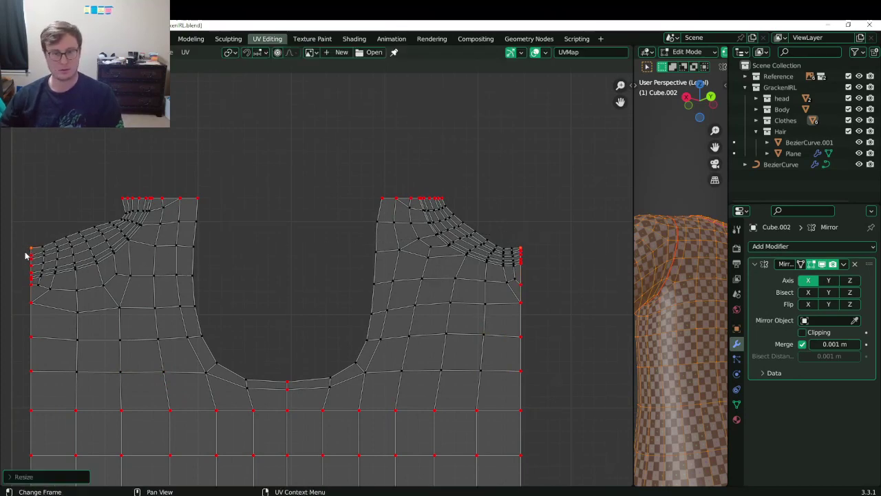
# Align the next vertex pairs just below the top of the torso island's side edges to matching heights.
pyautogui.scroll(3, 329, 266)
pyautogui.scroll(-1, 513, 223)
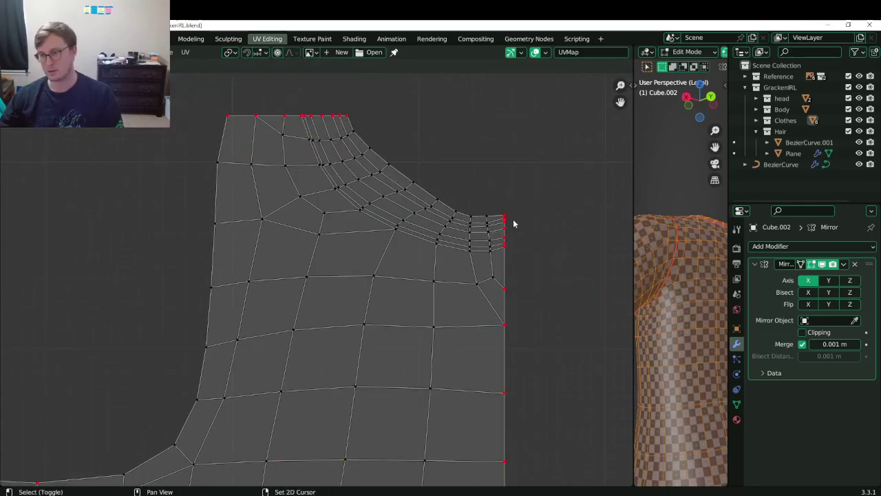
pyautogui.press('s')
pyautogui.press('Return')
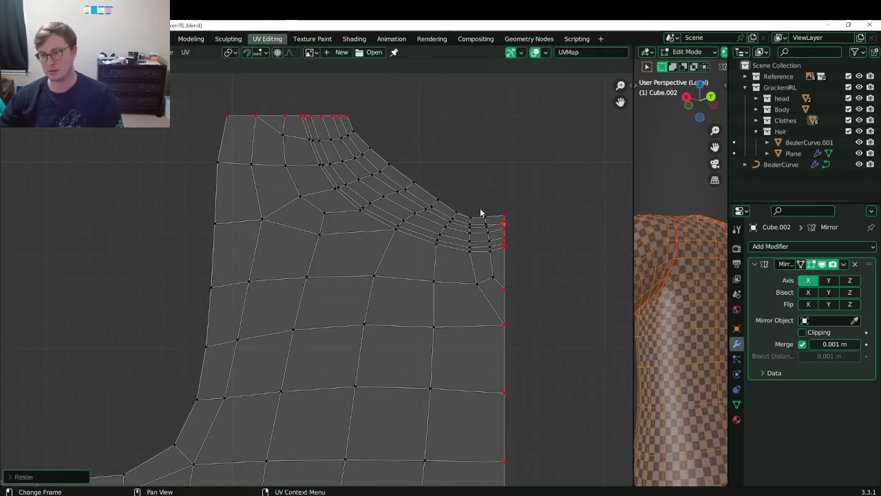
pyautogui.scroll(-4, 508, 226)
pyautogui.keyDown('shift'); pyautogui.moveTo(229, 300); pyautogui.dragTo(366, 287, button='middle'); pyautogui.keyUp('shift')
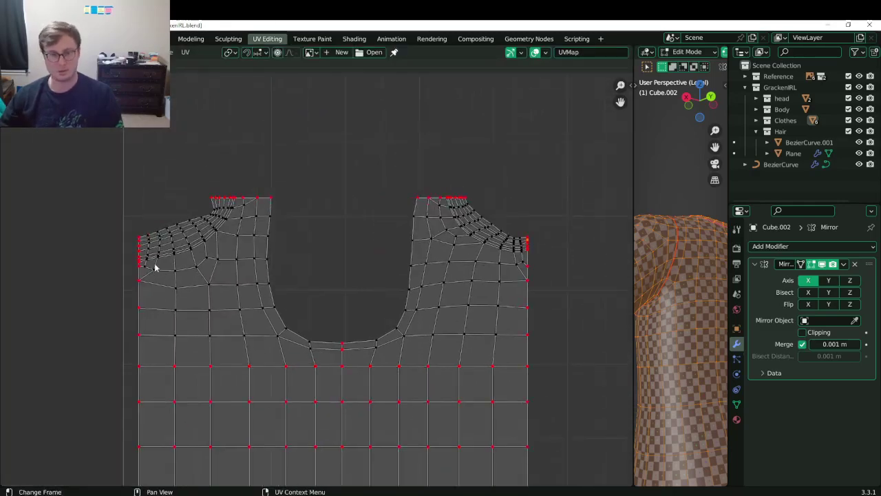
pyautogui.press('s')
pyautogui.press('Return')
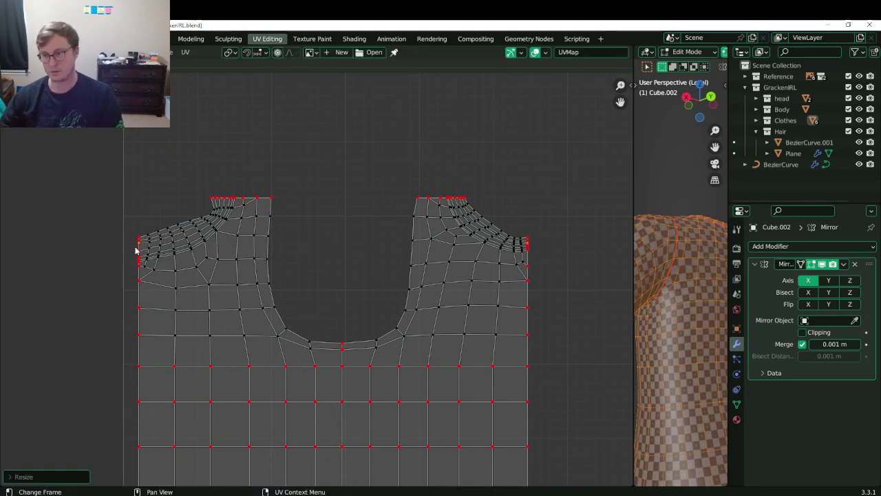
# Align the following opposite vertex pair in the side edges' dense upper rows by scaling to 0 along Y.
pyautogui.keyDown('shift'); pyautogui.moveTo(386, 250); pyautogui.dragTo(167, 251, button='middle'); pyautogui.keyUp('shift')
pyautogui.scroll(4, 291, 238)
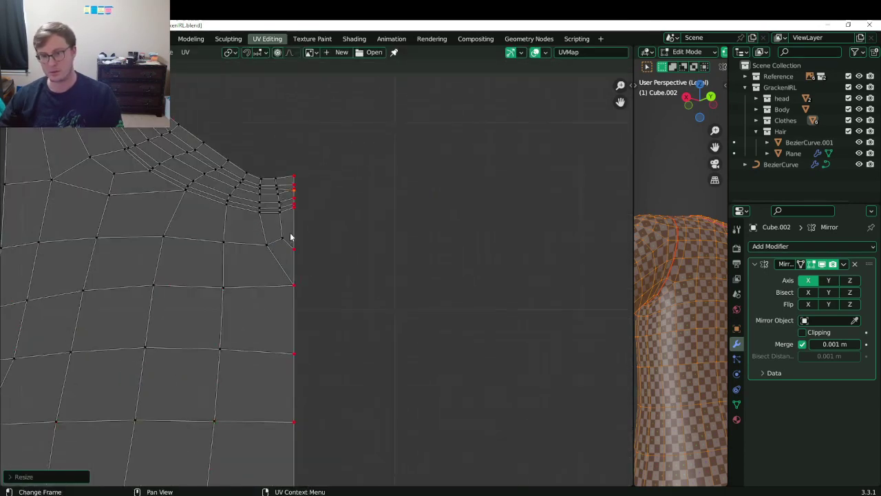
pyautogui.click(295, 191)
pyautogui.scroll(-4, 318, 276)
pyautogui.keyDown('shift'); pyautogui.moveTo(63, 300); pyautogui.dragTo(271, 295, button='middle'); pyautogui.keyUp('shift')
pyautogui.scroll(1, 317, 289)
pyautogui.keyDown('shift'); pyautogui.moveTo(63, 283); pyautogui.dragTo(233, 284, button='middle'); pyautogui.keyUp('shift')
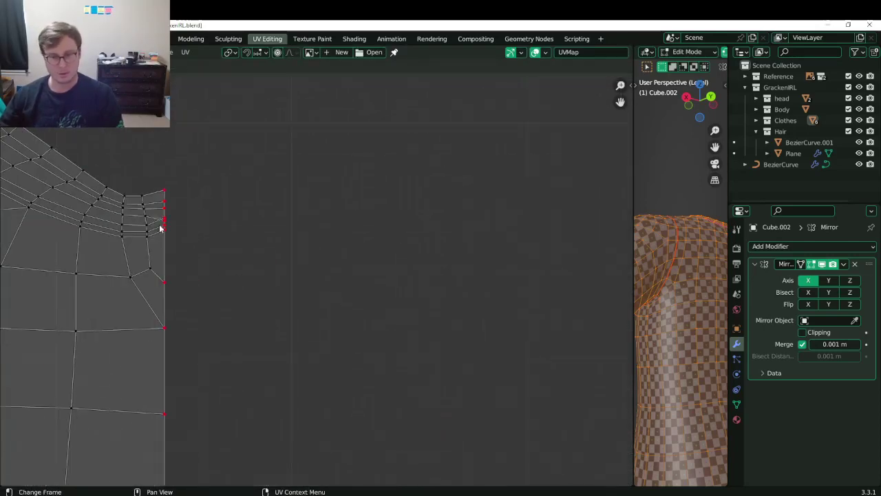
pyautogui.press('s')
pyautogui.press('y')
pyautogui.press('0')
pyautogui.press('Return')
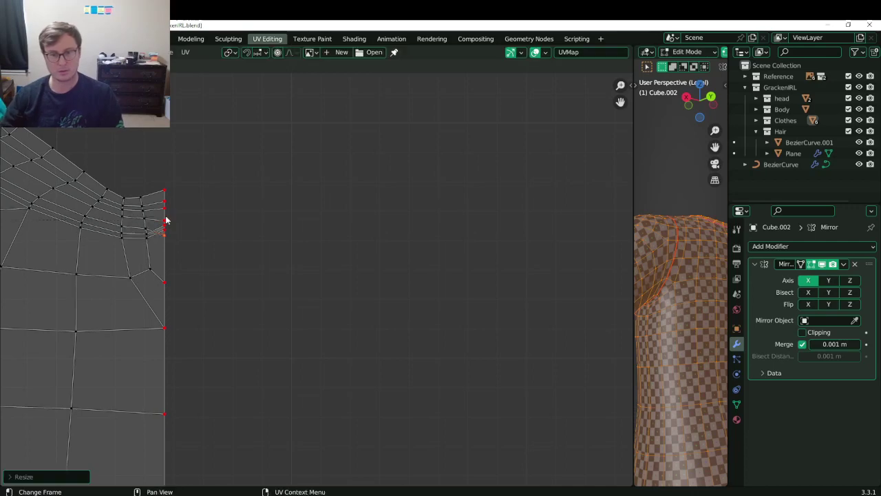
# Select the next lower pair of opposite side-edge vertices and flatten it to one height by scaling to 0 along Y.
pyautogui.scroll(-4, 169, 241)
pyautogui.keyDown('shift'); pyautogui.moveTo(207, 302); pyautogui.dragTo(386, 294, button='middle'); pyautogui.keyUp('shift')
pyautogui.keyDown('shift'); pyautogui.moveTo(28, 231); pyautogui.dragTo(356, 210, button='middle'); pyautogui.keyUp('shift')
pyautogui.scroll(3, 433, 200)
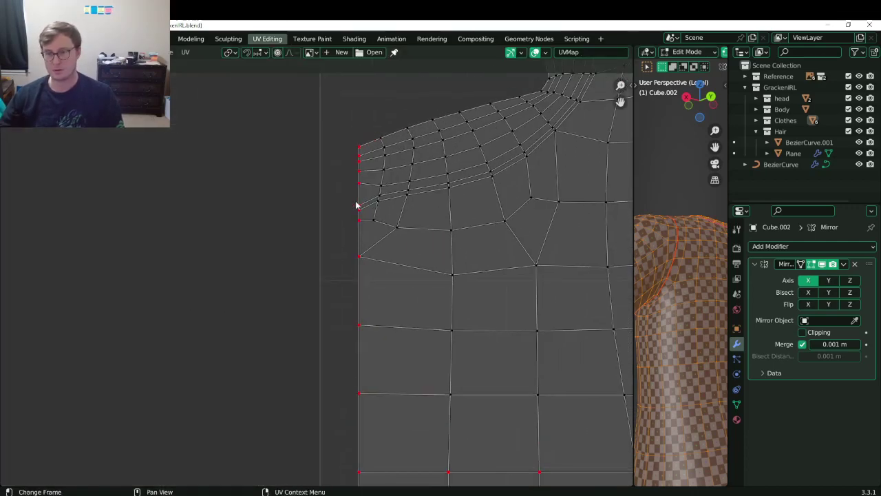
pyautogui.press('s')
pyautogui.press('y')
pyautogui.press('0')
pyautogui.press('Return')
# Align the remaining vertex pair in the side edges' dense upper rows by scaling it to 0, and save the file.
pyautogui.click(394, 195)
pyautogui.scroll(-5, 411, 195)
pyautogui.keyDown('shift'); pyautogui.moveTo(592, 145); pyautogui.dragTo(322, 224, button='middle'); pyautogui.keyUp('shift')
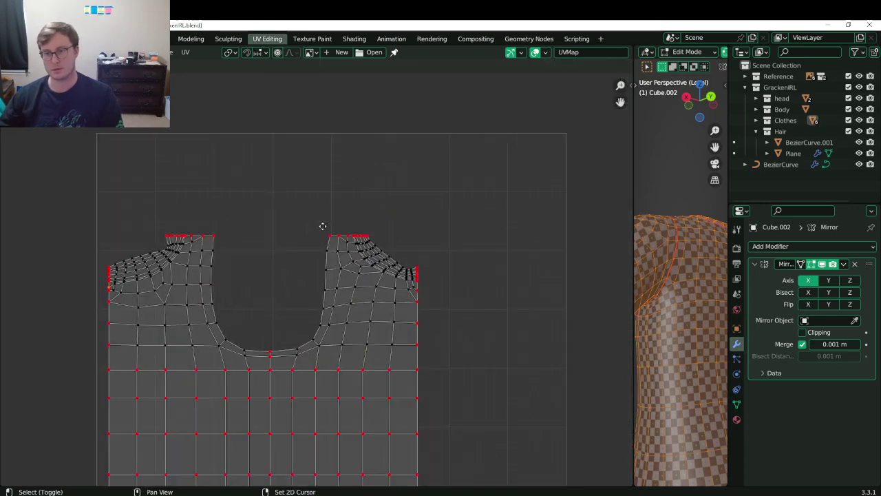
pyautogui.scroll(5, 316, 234)
pyautogui.keyDown('shift'); pyautogui.moveTo(597, 403); pyautogui.dragTo(473, 279, button='middle'); pyautogui.keyUp('shift')
pyautogui.press('s')
pyautogui.press('x')
pyautogui.press('0')
pyautogui.press('Return')
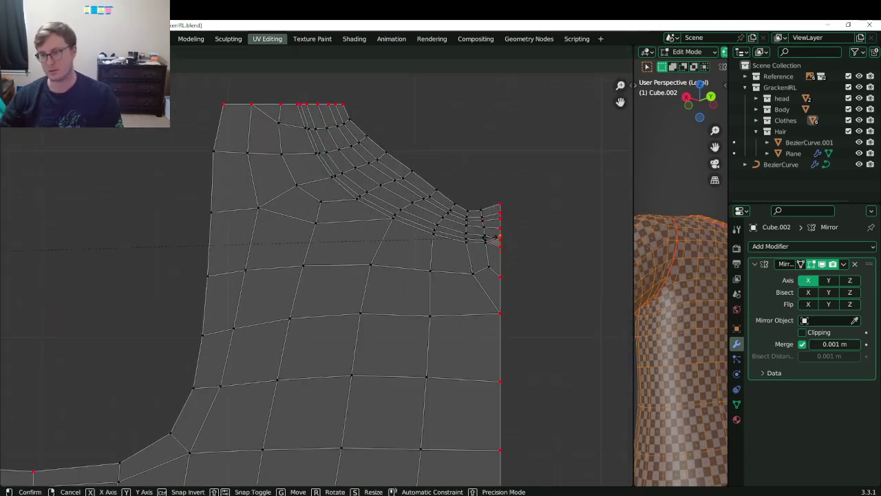
pyautogui.scroll(-4, 338, 255)
pyautogui.hotkey('ctrl', 's')
# Select the torso island's right shoulder edge and scale it slightly wider.
pyautogui.scroll(3, 318, 279)
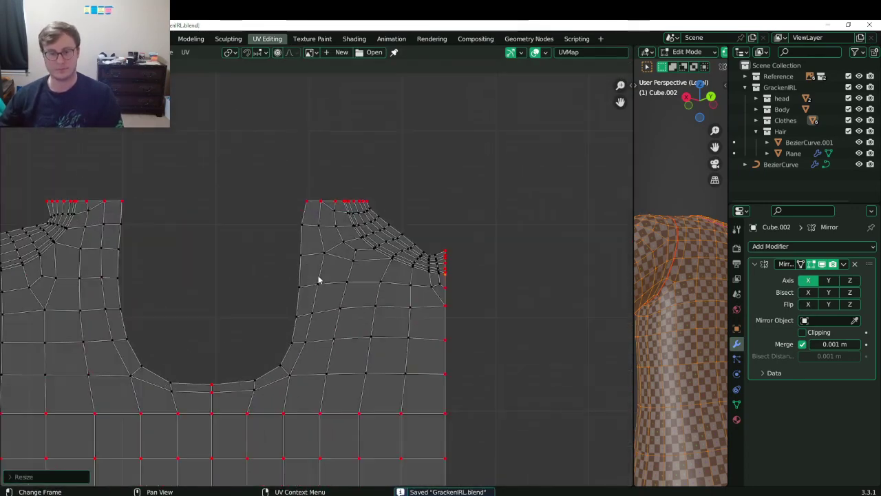
pyautogui.moveTo(291, 188); pyautogui.dragTo(415, 211)
pyautogui.scroll(-2, 377, 210)
pyautogui.scroll(1, 379, 206)
pyautogui.press('s')
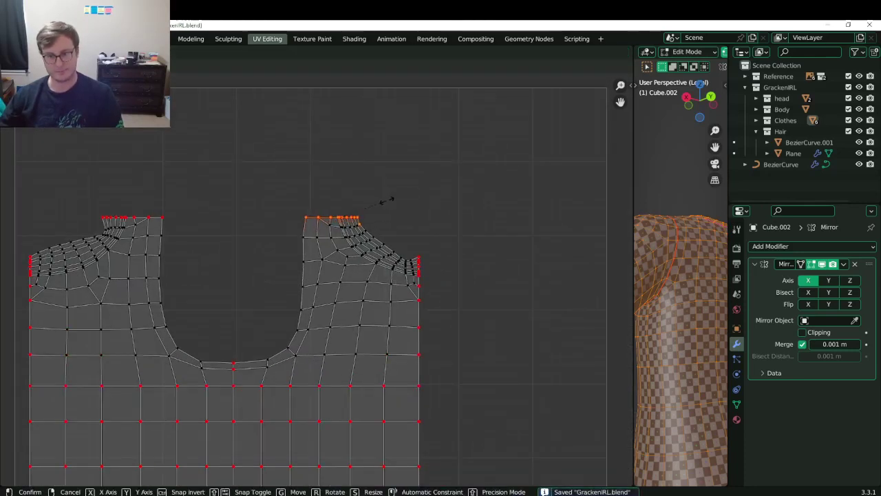
pyautogui.click(392, 200)
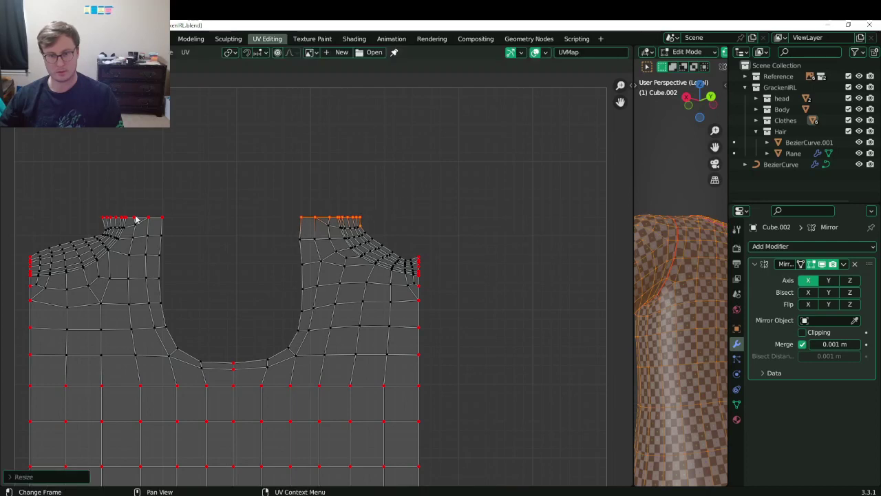
# Rescale the torso island's left shoulder edge and reposition it horizontally beside the neckline.
pyautogui.hotkey('alt', 'a')
pyautogui.press('g')
pyautogui.click(238, 214)
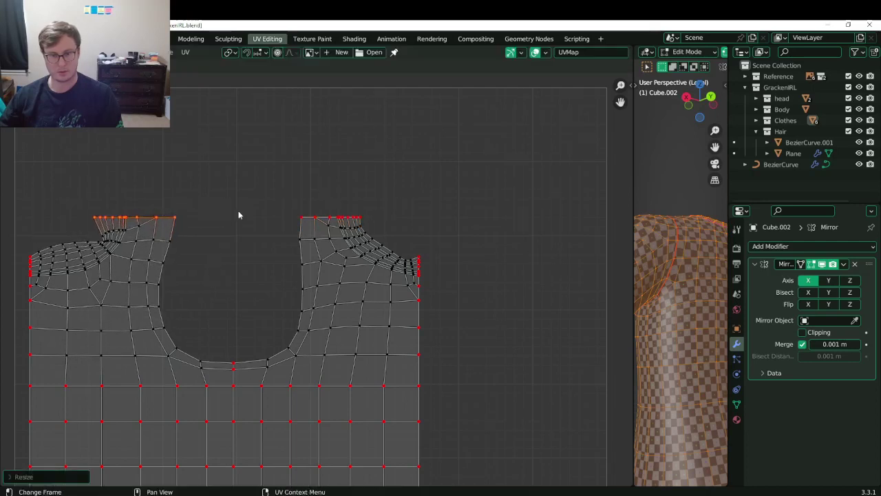
pyautogui.press('g')
pyautogui.click(215, 216)
pyautogui.press('s')
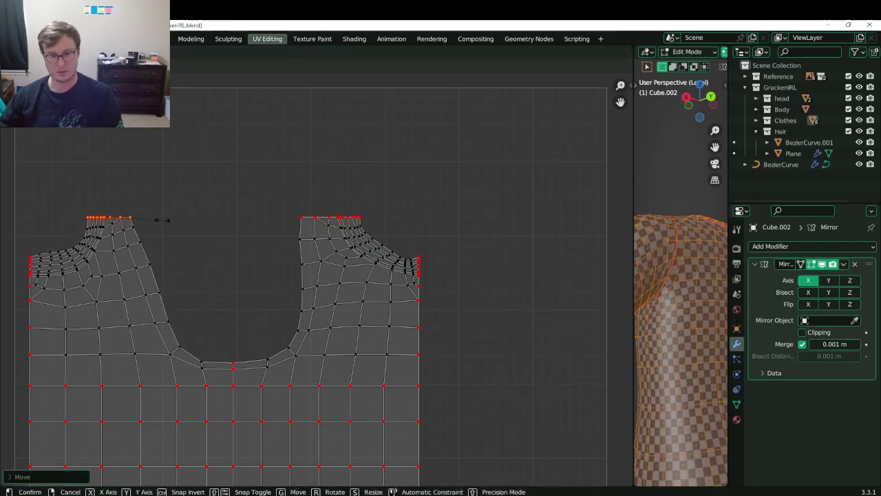
pyautogui.click(196, 220)
pyautogui.press('s')
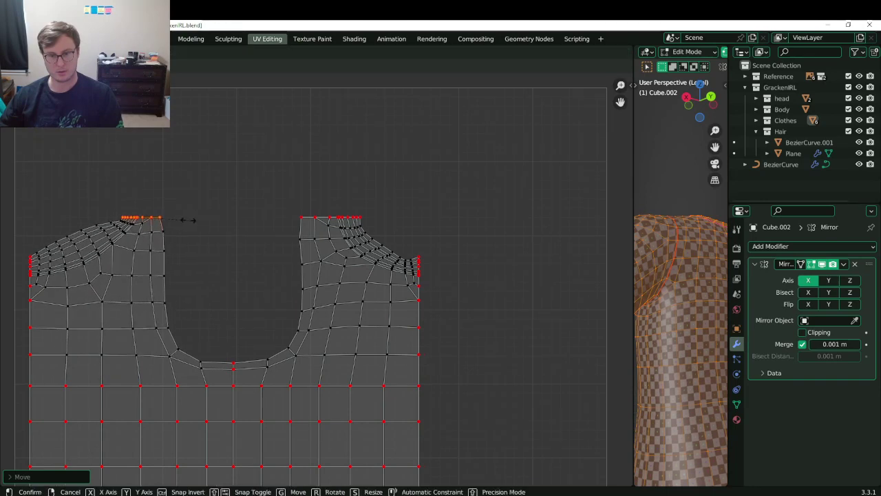
pyautogui.click(189, 223)
pyautogui.click(172, 225)
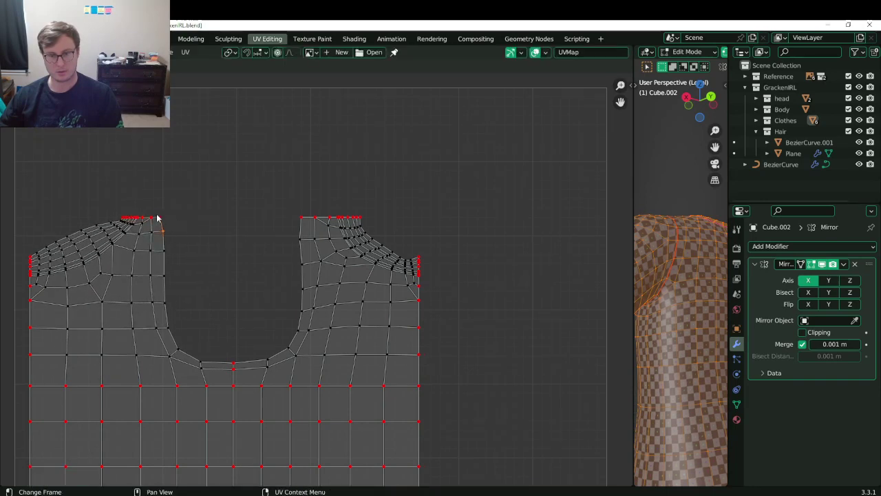
pyautogui.press('b')
pyautogui.moveTo(111, 202); pyautogui.dragTo(180, 220)
pyautogui.press('g')
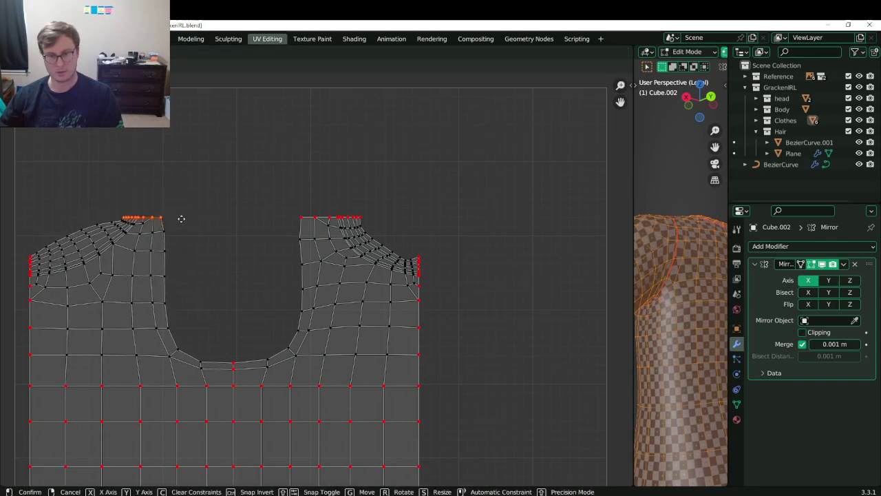
pyautogui.click(180, 219)
# Set the pivot point to the 2D cursor and snap the cursor to the left shoulder edge's inner corner vertex.
pyautogui.hotkey('shift', 's')
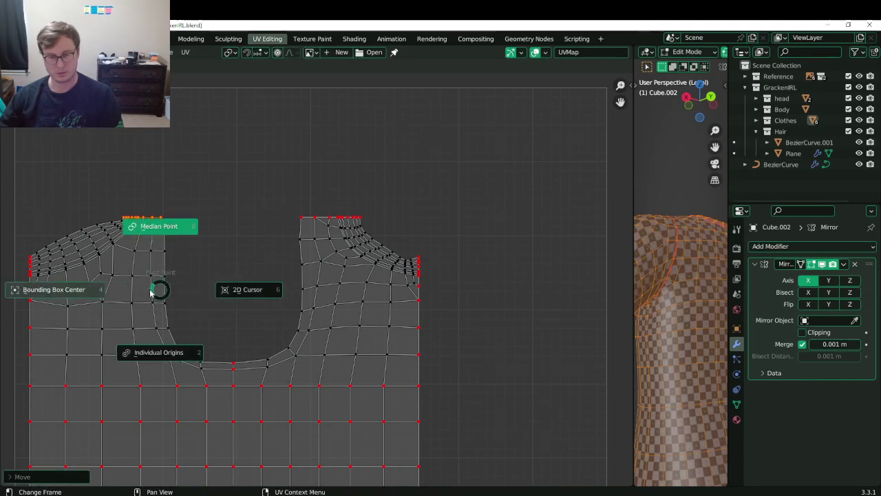
pyautogui.click(166, 227)
pyautogui.press('.')
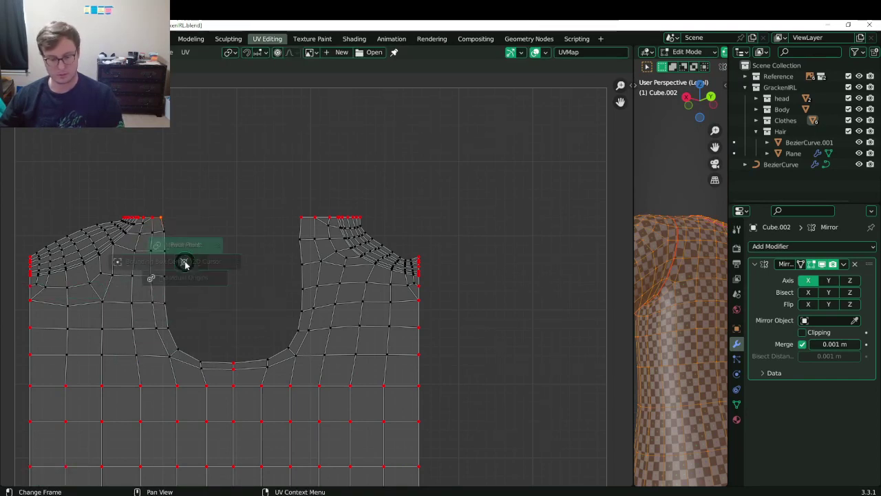
pyautogui.press('6')
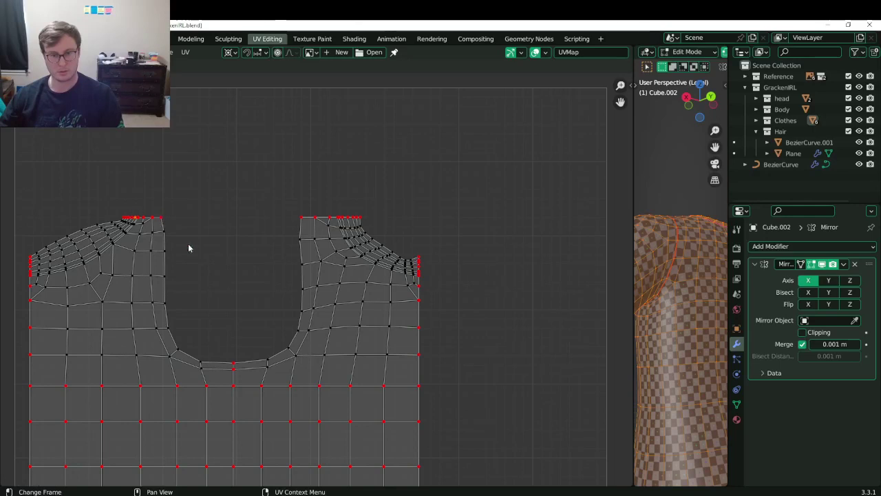
pyautogui.hotkey('shift', 's')
pyautogui.click(186, 292)
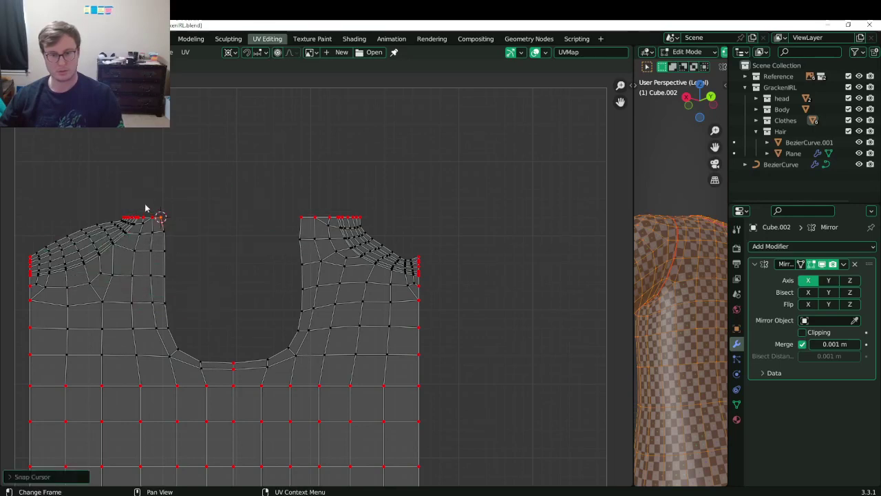
pyautogui.hotkey('ctrl', 'z')
pyautogui.hotkey('ctrl', 'z')
pyautogui.press('.')
pyautogui.press('6')
# Scale the left shoulder edge wider from its inner corner, raise it along Y, and nudge it towards the neckline.
pyautogui.press('s')
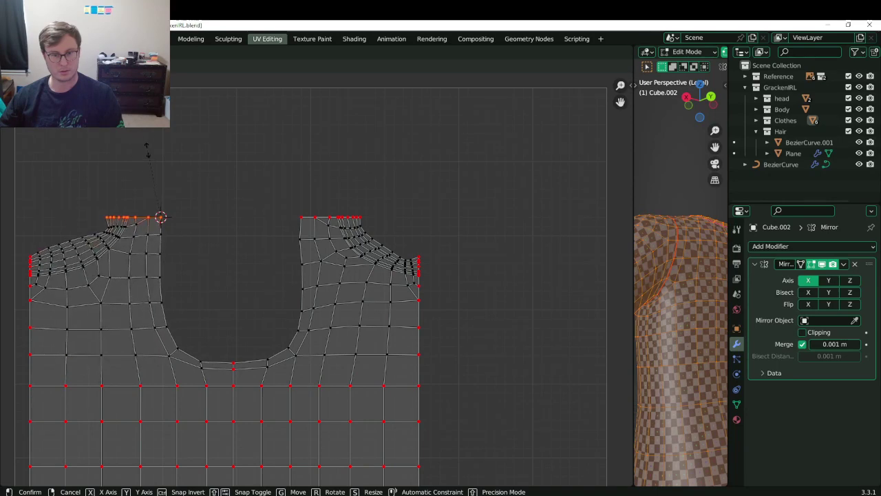
pyautogui.click(140, 133)
pyautogui.press('g')
pyautogui.press('y')
pyautogui.click(140, 108)
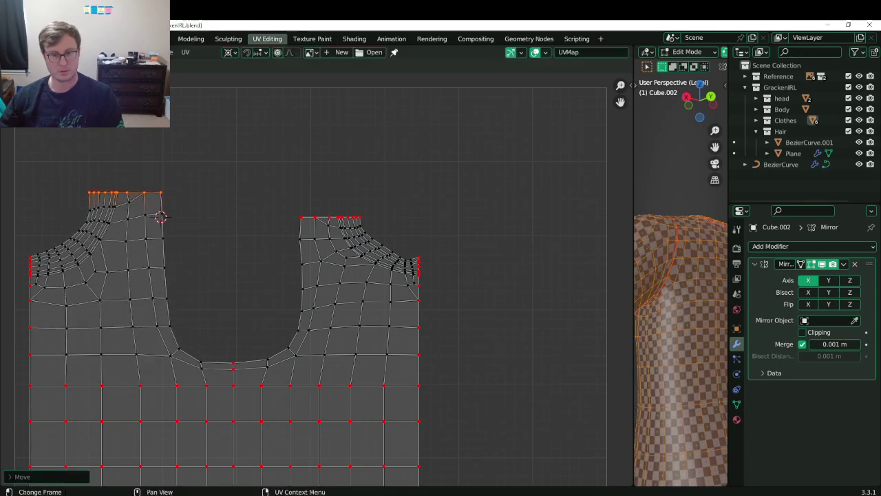
pyautogui.press('g')
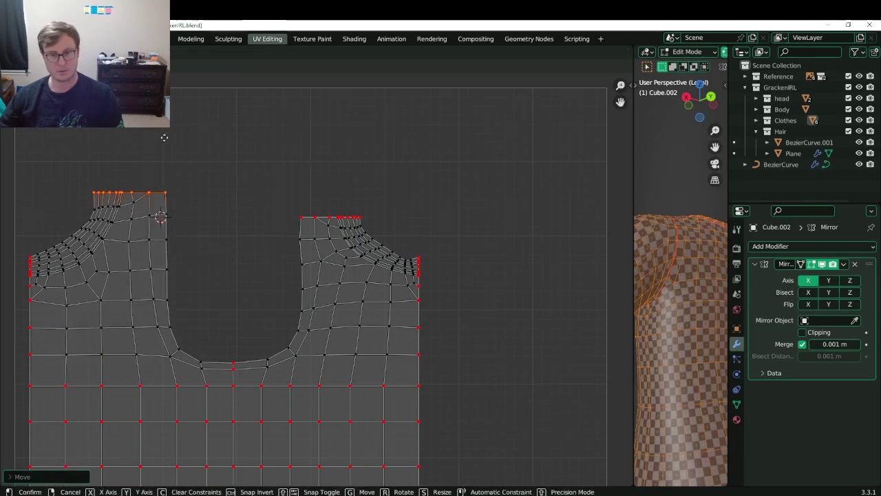
pyautogui.click(164, 138)
# Raise the right shoulder edge to the left one's height and nudge it slightly towards the neckline.
pyautogui.click(331, 210)
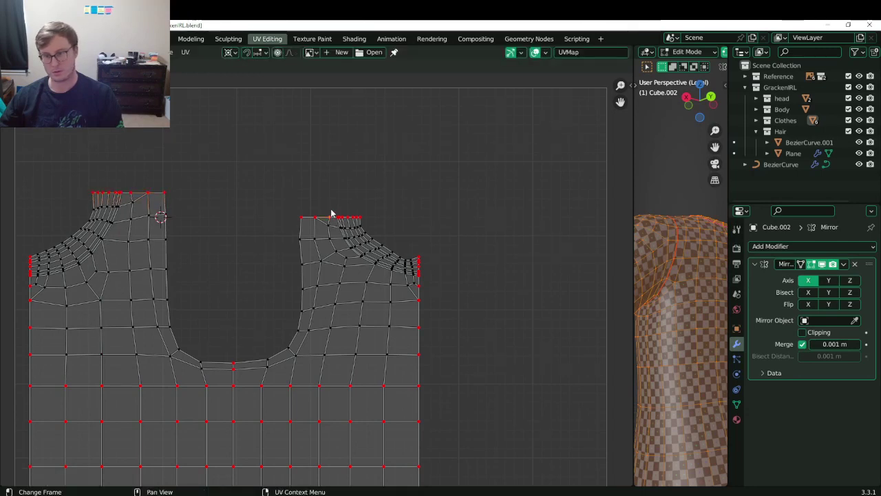
pyautogui.press('g')
pyautogui.click(329, 195)
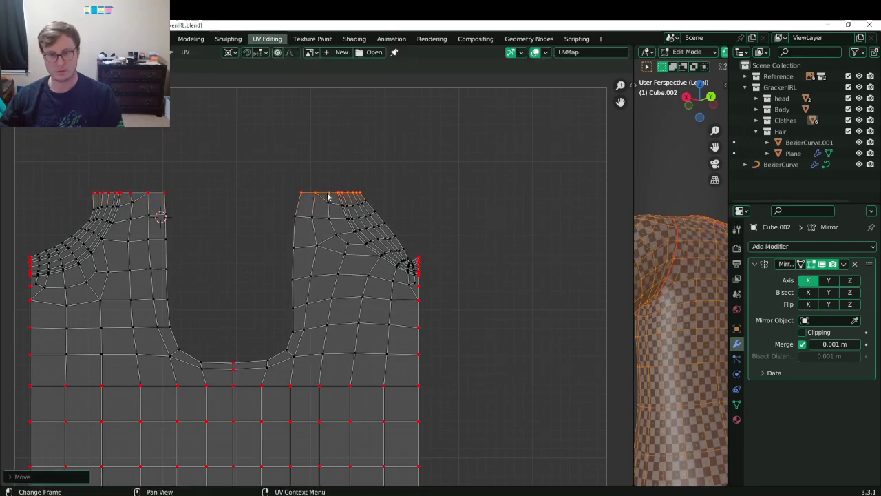
pyautogui.click(299, 193)
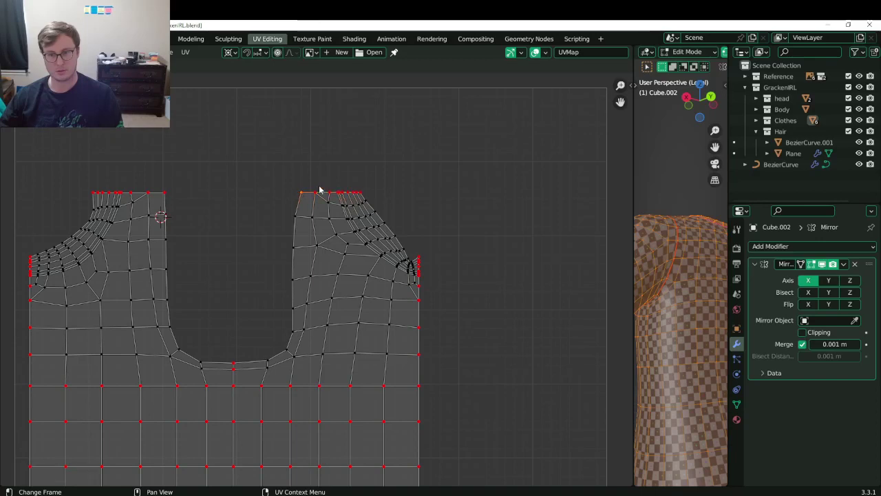
pyautogui.press('g')
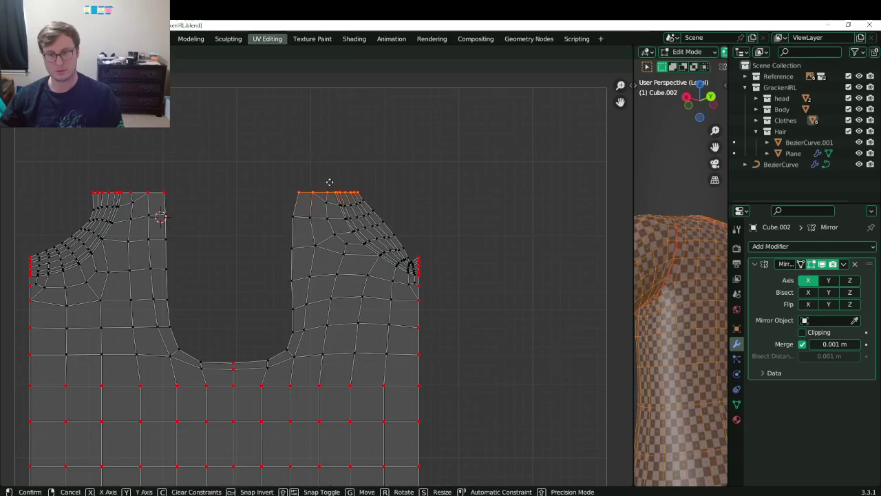
pyautogui.click(334, 194)
# Snap the 2D cursor to the inner corner vertex of the torso island's right shoulder edge.
pyautogui.press('.')
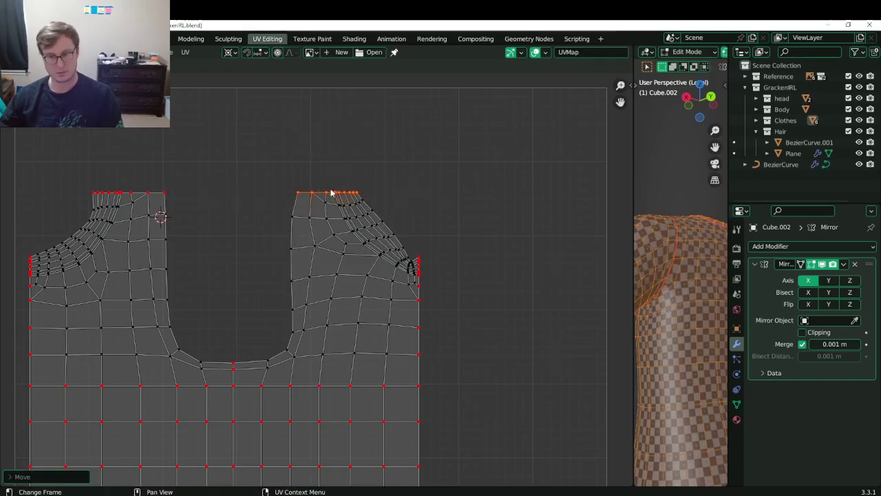
pyautogui.press('g')
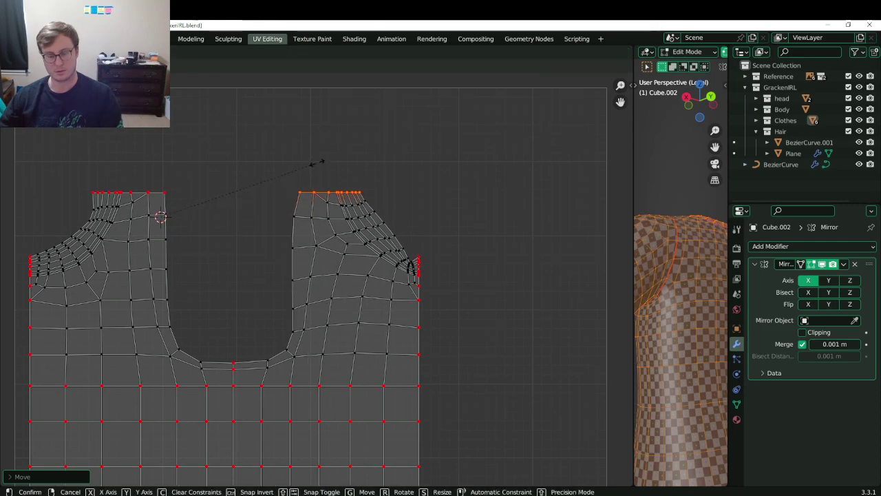
pyautogui.click(300, 232)
pyautogui.hotkey('shift', 's')
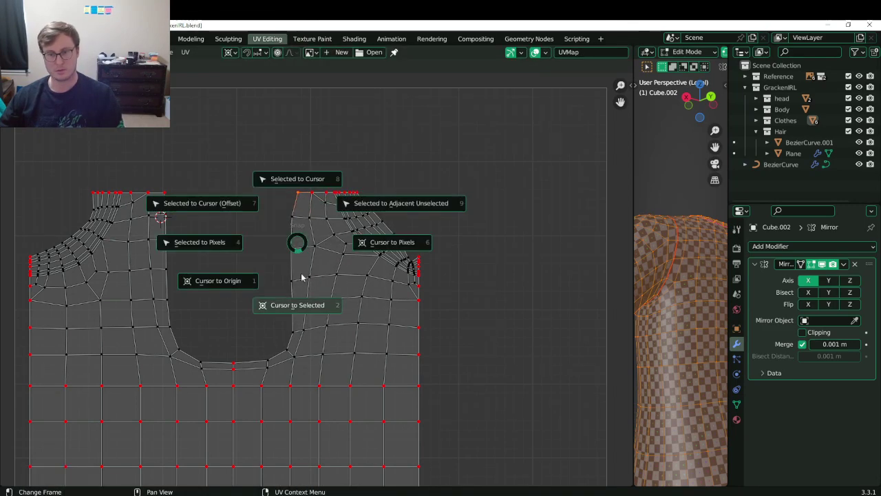
pyautogui.click(291, 305)
# Scale the right shoulder edge wider from its inner corner and lower it slightly.
pyautogui.press('s')
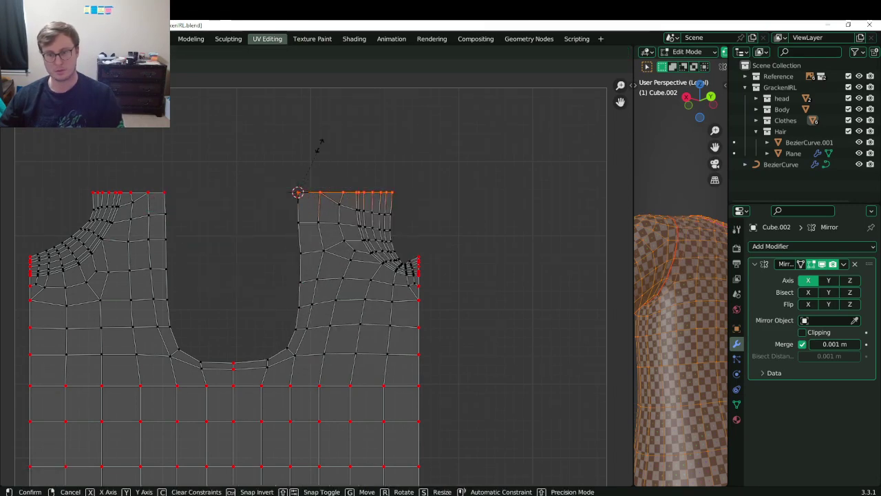
pyautogui.click(321, 157)
pyautogui.press('g')
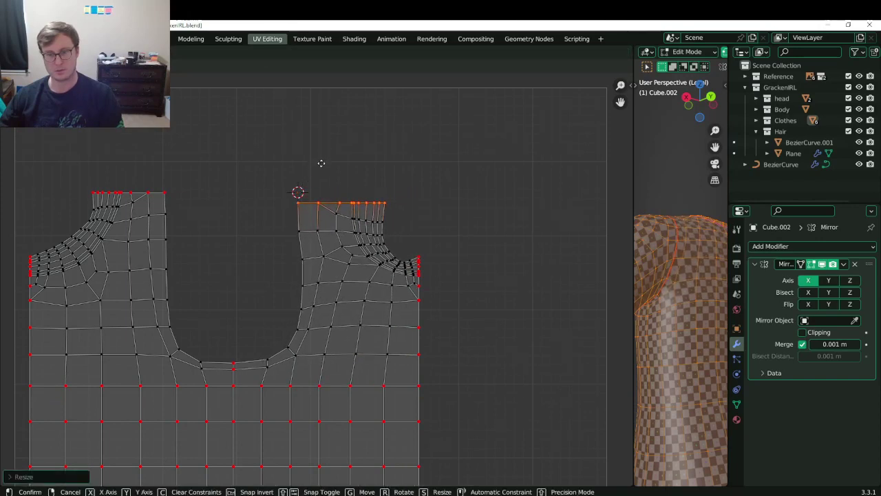
pyautogui.click(320, 163)
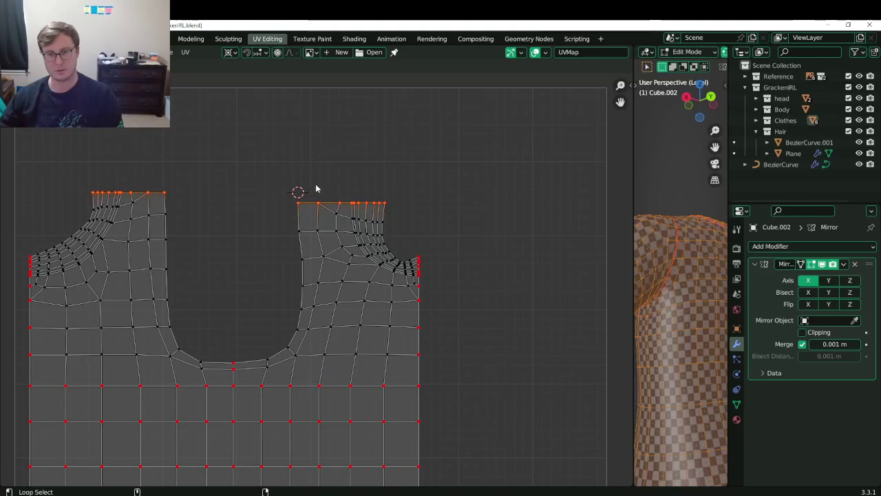
# Align both shoulder edges to one height by scaling them to 0 along Y, and save the file.
pyautogui.press('s')
pyautogui.press('y')
pyautogui.press('0')
pyautogui.press('Return')
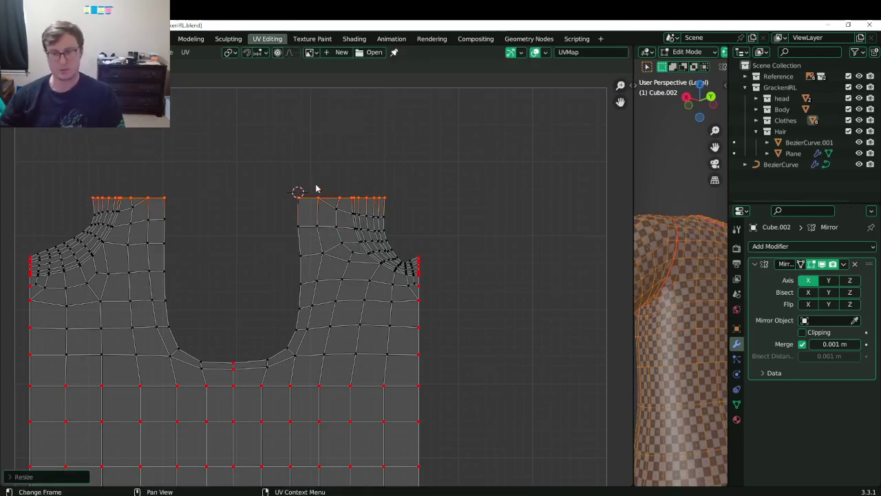
pyautogui.hotkey('ctrl', 's')
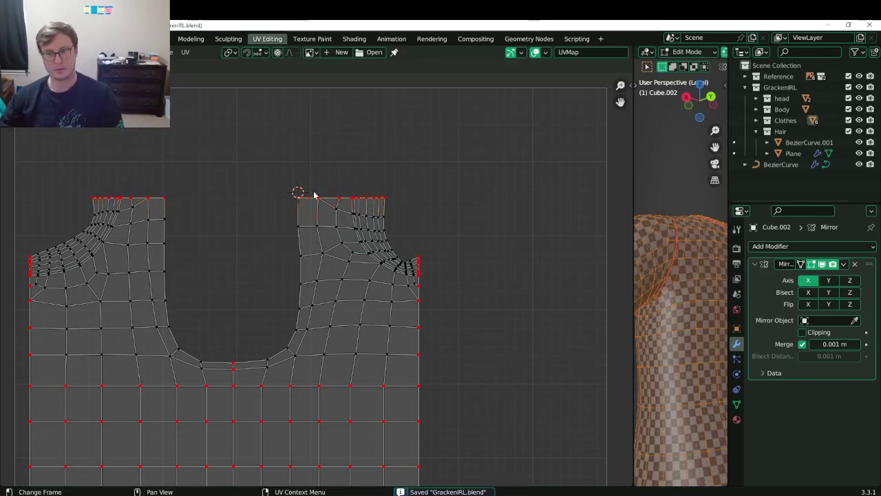
pyautogui.keyDown('alt'); pyautogui.click(324, 194); pyautogui.keyUp('alt')
pyautogui.press('s')
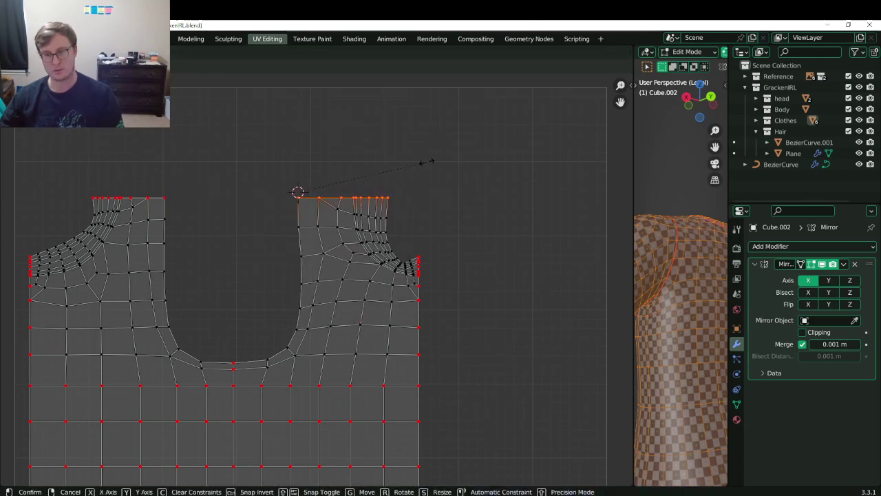
pyautogui.click(403, 216)
pyautogui.press('g')
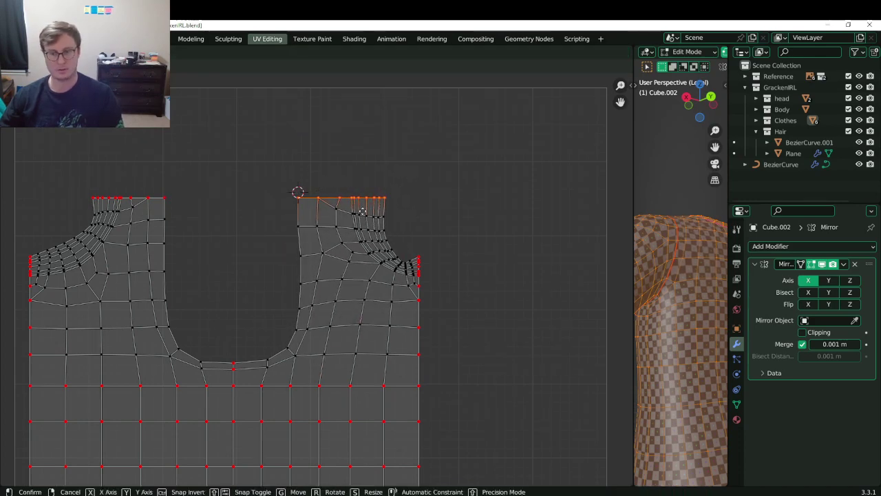
pyautogui.press('Escape')
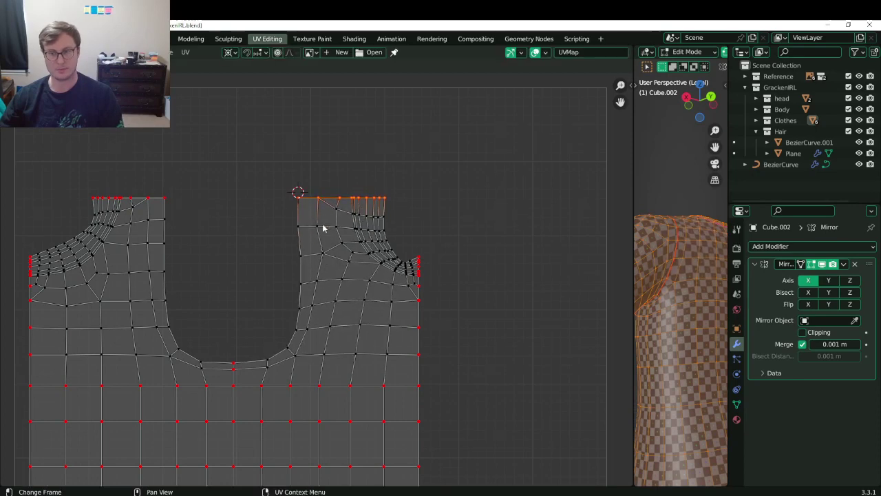
# Save the file, set the pivot to Median Point, and straighten the neckline's left side by scaling its vertices to 0 along X.
pyautogui.hotkey('ctrl', 's')
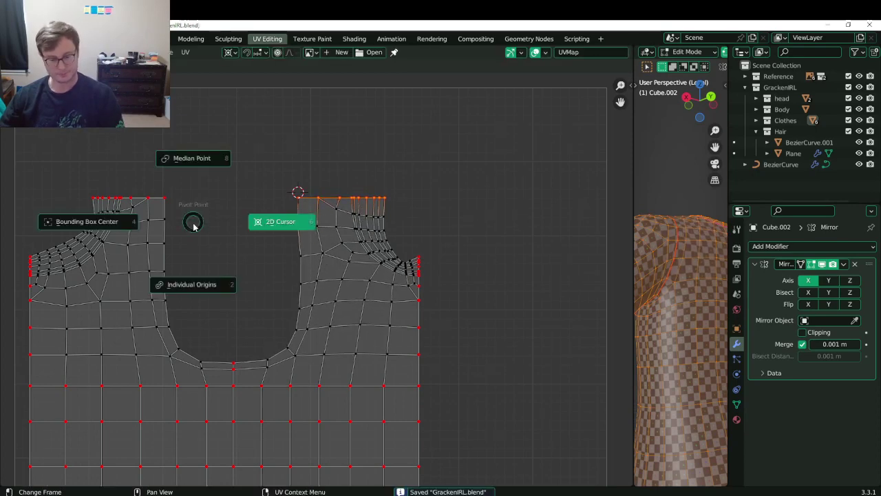
pyautogui.click(192, 160)
pyautogui.keyDown('ctrl'); pyautogui.click(178, 324); pyautogui.keyUp('ctrl')
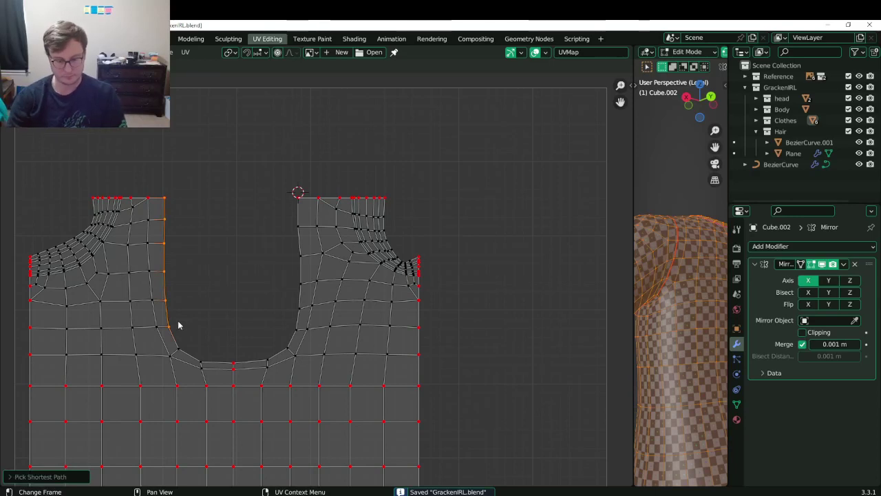
pyautogui.press('s')
pyautogui.press('x')
pyautogui.press('0')
pyautogui.press('Return')
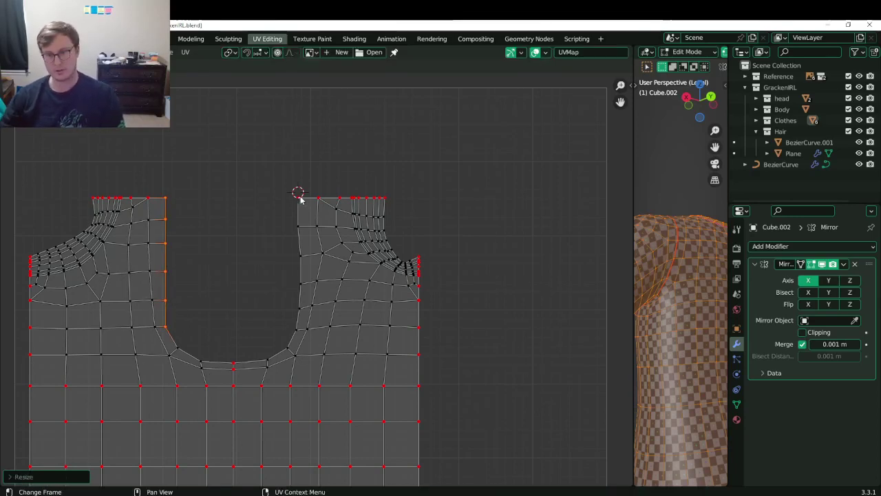
# Pin the neckline's left side and straighten the vertices of its right side along X.
pyautogui.keyDown('ctrl'); pyautogui.click(290, 333); pyautogui.keyUp('ctrl')
pyautogui.press('s')
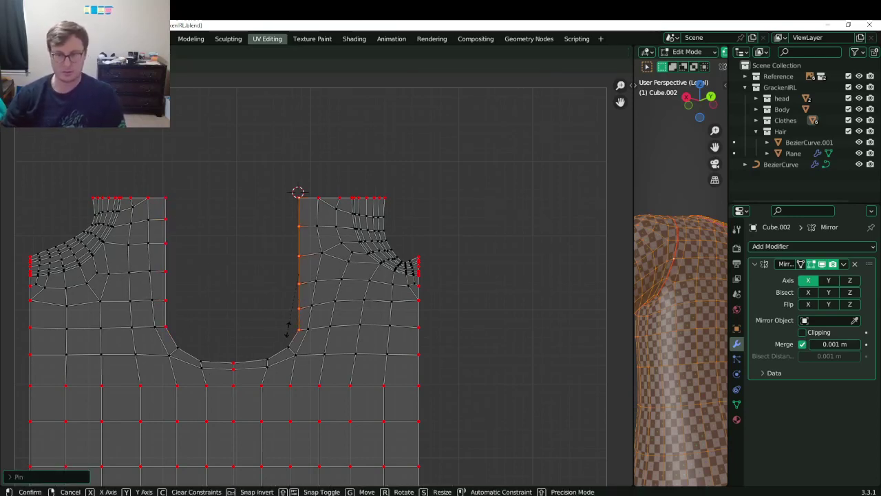
pyautogui.press('Return')
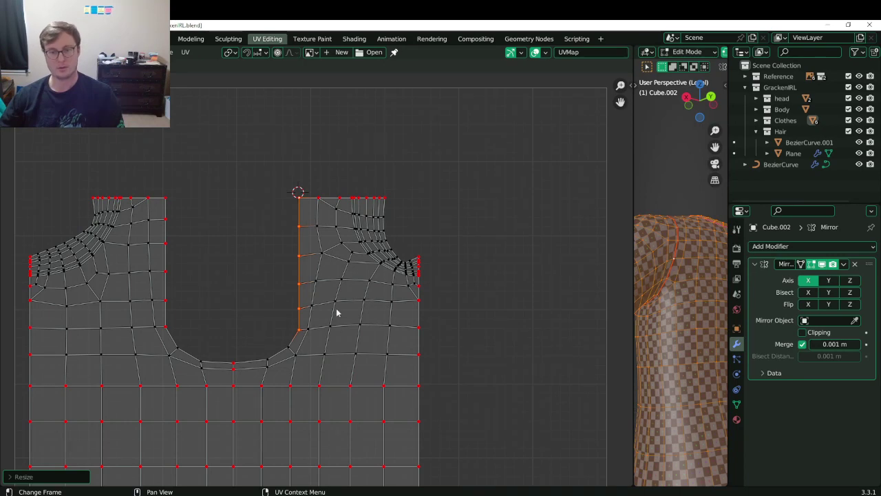
# Examine the checker pattern around the T-shirt's shoulder, armhole and neckline in an enlarged 3D view, and save the file.
pyautogui.press('Tab')
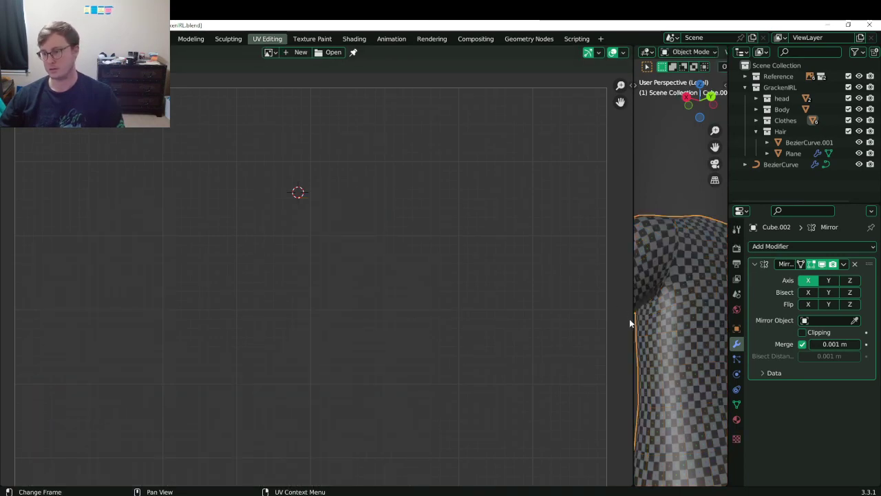
pyautogui.moveTo(632, 321); pyautogui.dragTo(140, 332)
pyautogui.moveTo(454, 254); pyautogui.dragTo(527, 255, button='middle')
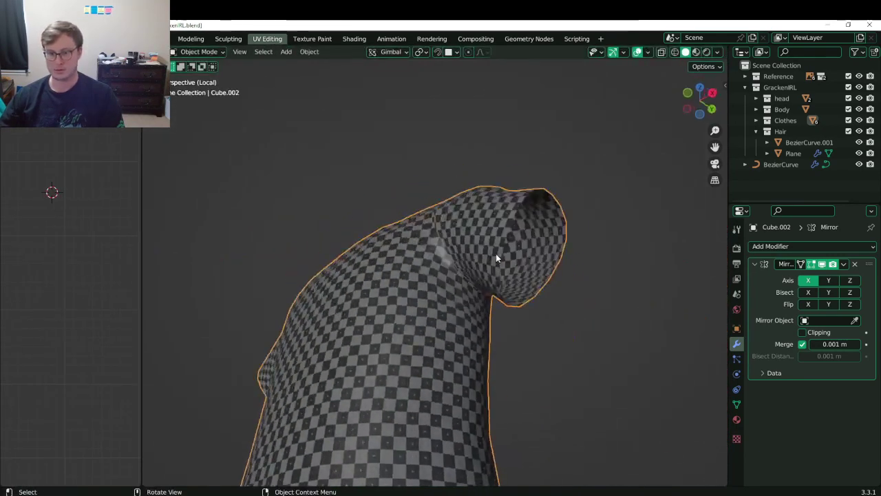
pyautogui.moveTo(413, 292); pyautogui.dragTo(382, 334, button='middle')
pyautogui.moveTo(477, 269); pyautogui.dragTo(438, 324, button='middle')
pyautogui.scroll(4, 461, 309)
pyautogui.moveTo(431, 233); pyautogui.dragTo(582, 332, button='middle')
pyautogui.press('Tab')
pyautogui.hotkey('ctrl', 's')
# Select the linked torso island and move it outside the UV tile, just above the sleeve island.
pyautogui.scroll(-4, 128, 280)
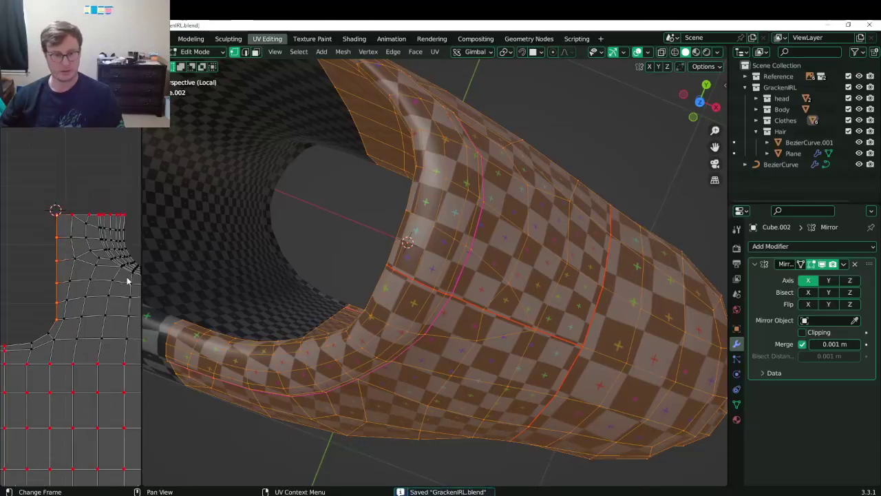
pyautogui.moveTo(142, 293); pyautogui.dragTo(364, 291)
pyautogui.scroll(-2, 227, 296)
pyautogui.scroll(2, 165, 304)
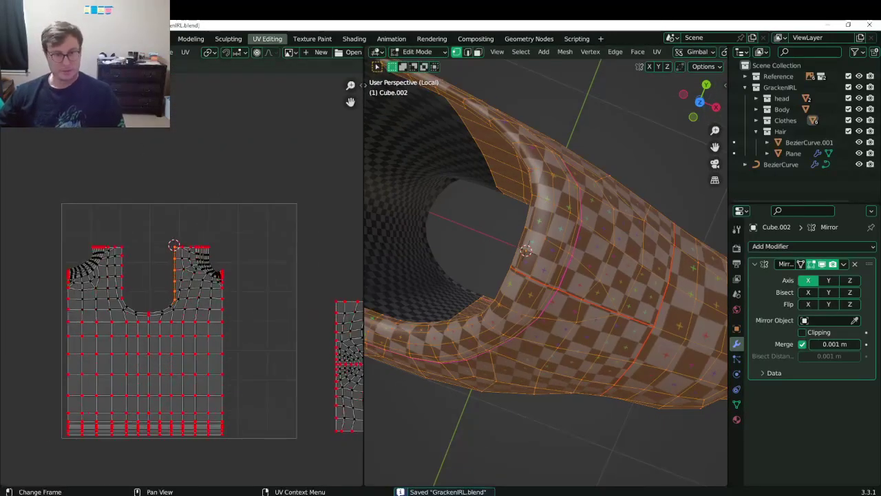
pyautogui.scroll(-2, 199, 307)
pyautogui.moveTo(199, 307); pyautogui.dragTo(172, 301, button='middle')
pyautogui.press('l')
pyautogui.press('g')
pyautogui.click(300, 234)
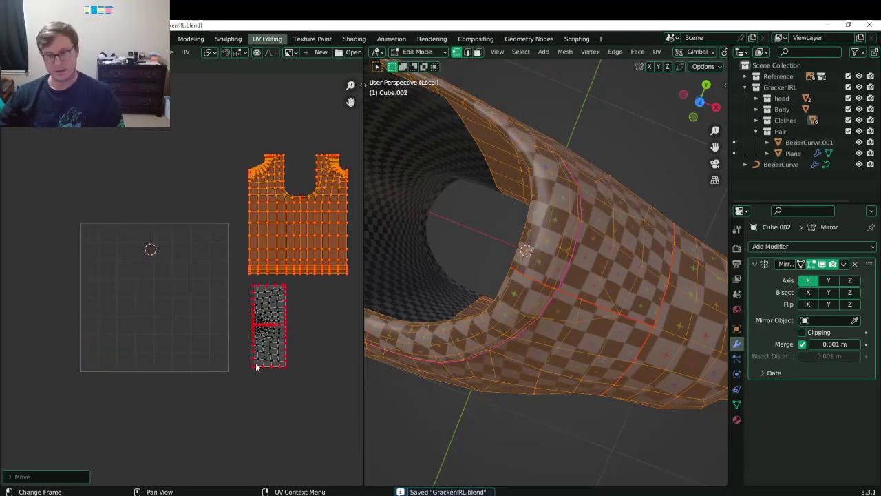
# Scale down the T-shirt's UV islands outside the tile, return to Object Mode, and save the file.
pyautogui.press('s')
pyautogui.click(285, 289)
pyautogui.press('Tab')
pyautogui.scroll(-5, 537, 310)
pyautogui.hotkey('ctrl', 's')
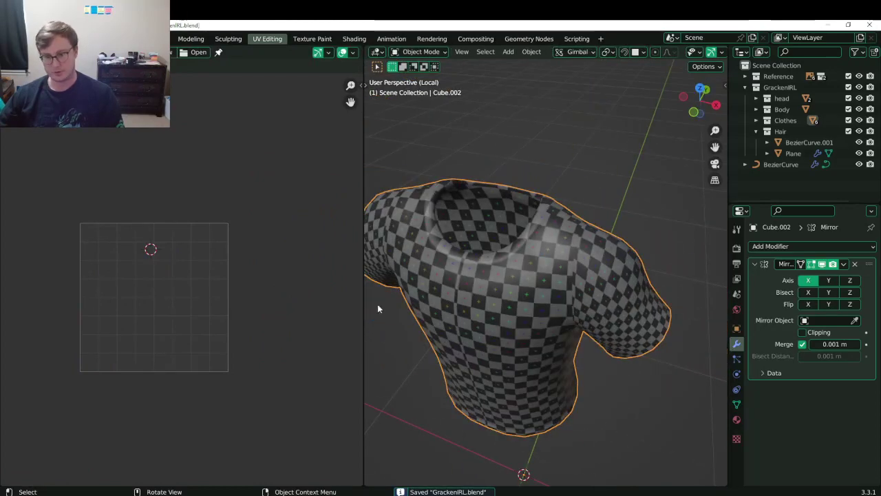
# Bring back the full character, assign the GrackenIRL Clothing material to the shorts, and save the file.
pyautogui.moveTo(363, 303); pyautogui.dragTo(82, 305)
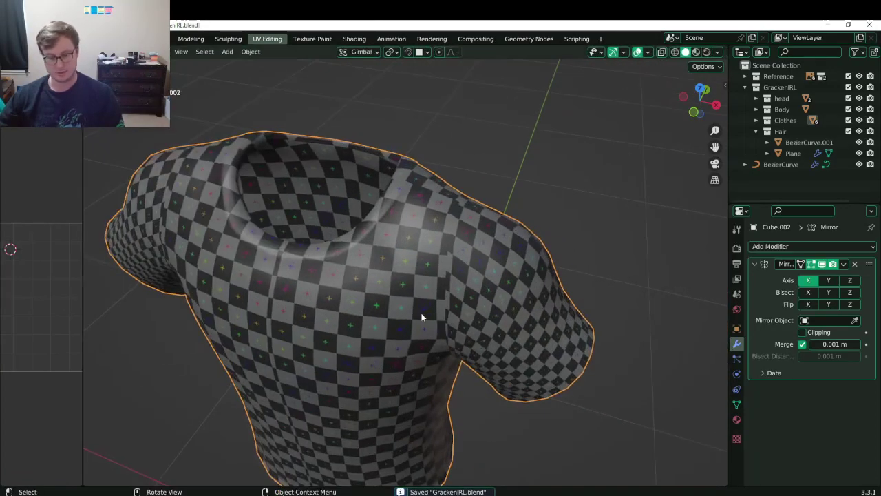
pyautogui.press('KP_Divide')
pyautogui.moveTo(414, 279)
pyautogui.mouseDown(button='middle')
pyautogui.moveTo(411, 309)
pyautogui.moveTo(390, 276)
pyautogui.moveTo(405, 258)
pyautogui.moveTo(420, 263)
pyautogui.mouseUp(button='middle')
pyautogui.scroll(2, 429, 262)
pyautogui.click(433, 279)
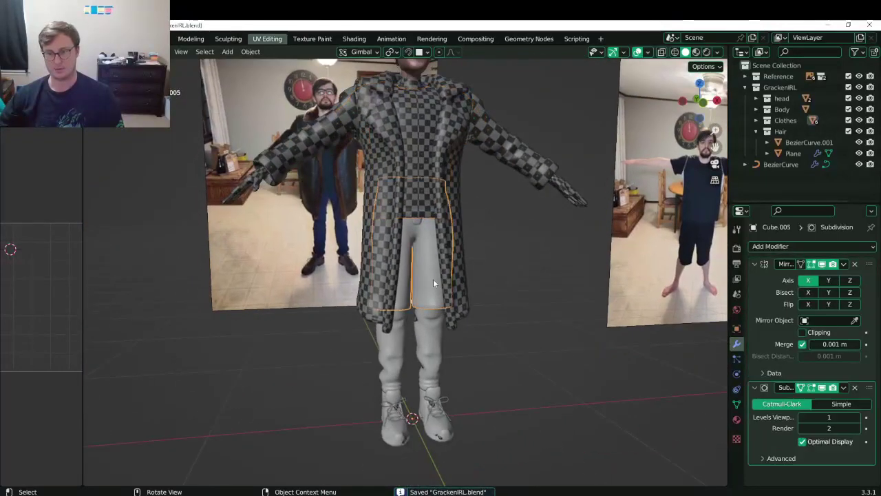
pyautogui.click(737, 418)
pyautogui.click(756, 291)
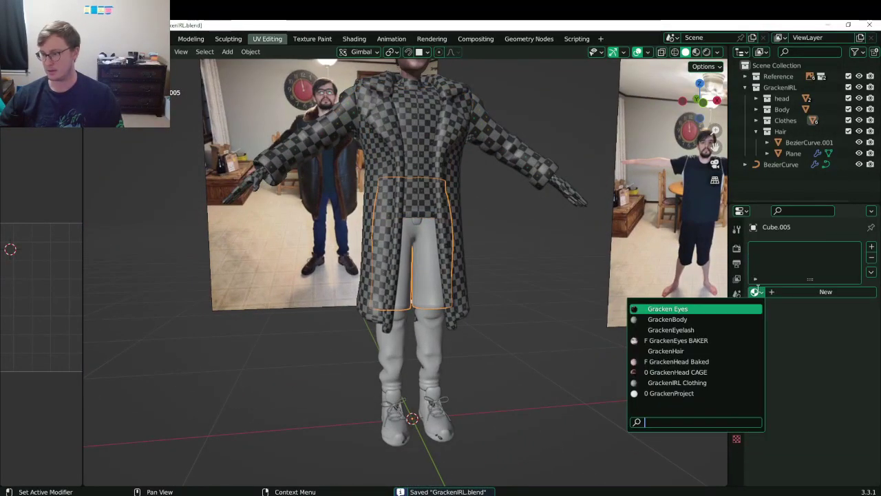
pyautogui.click(702, 382)
pyautogui.hotkey('ctrl', 's')
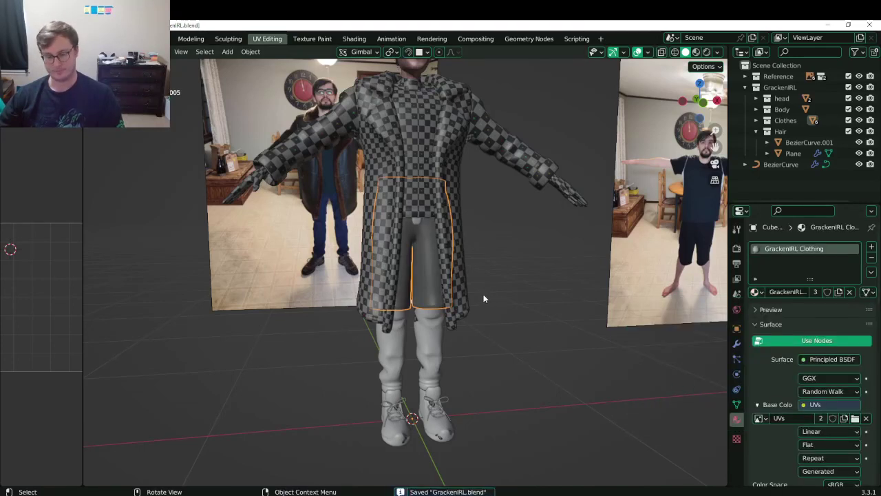
# Isolate the shorts in local view and apply their Mirror and Subdivision modifiers.
pyautogui.press('KP_Divide')
pyautogui.scroll(4, 482, 293)
pyautogui.press('Tab')
pyautogui.scroll(-3, 467, 249)
pyautogui.press('Tab')
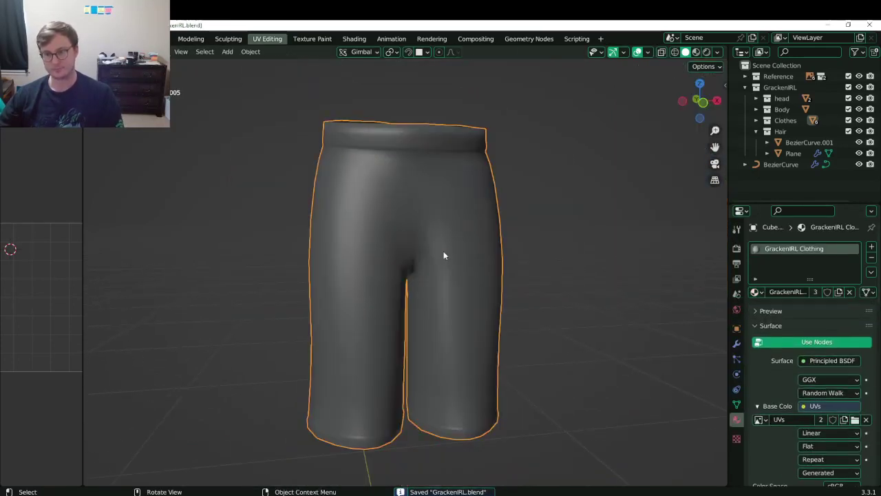
pyautogui.press('q')
pyautogui.click(424, 283)
# Select the shorts' positive X half with Side of Active, invert the selection, delete the opposite half's faces, and save.
pyautogui.press('KP_1')
pyautogui.press('Tab')
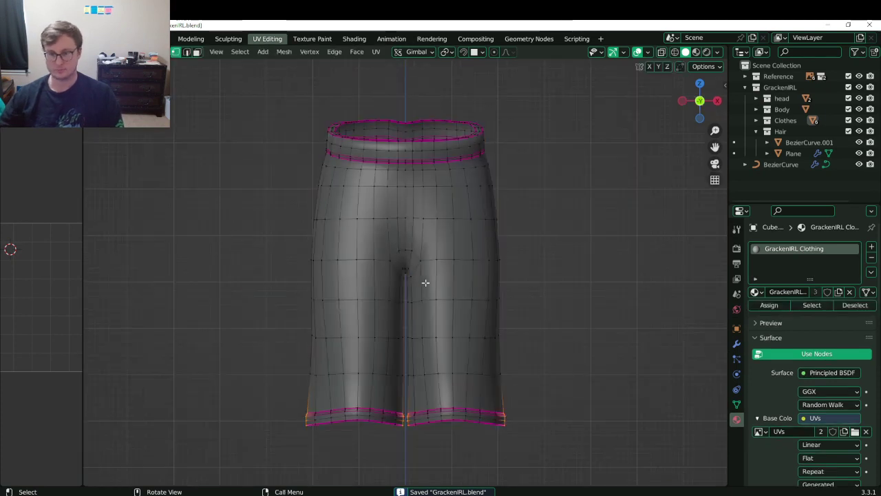
pyautogui.scroll(2, 425, 282)
pyautogui.press('q')
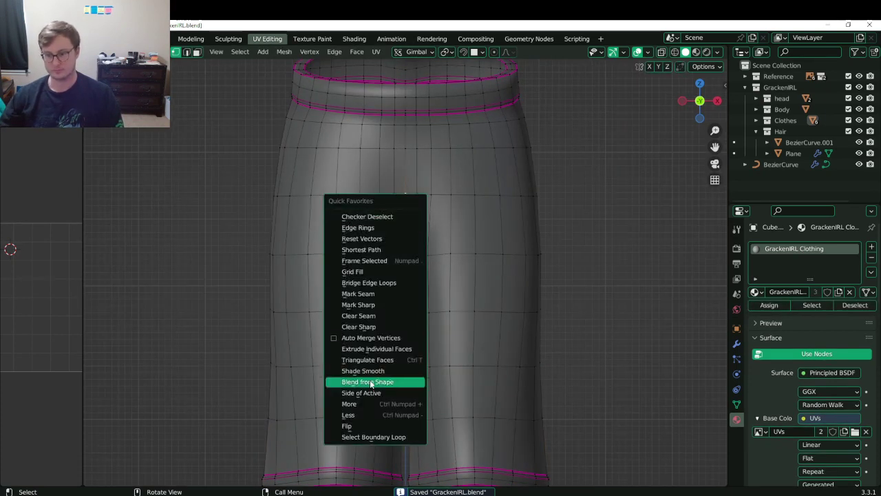
pyautogui.click(365, 392)
pyautogui.click(198, 53)
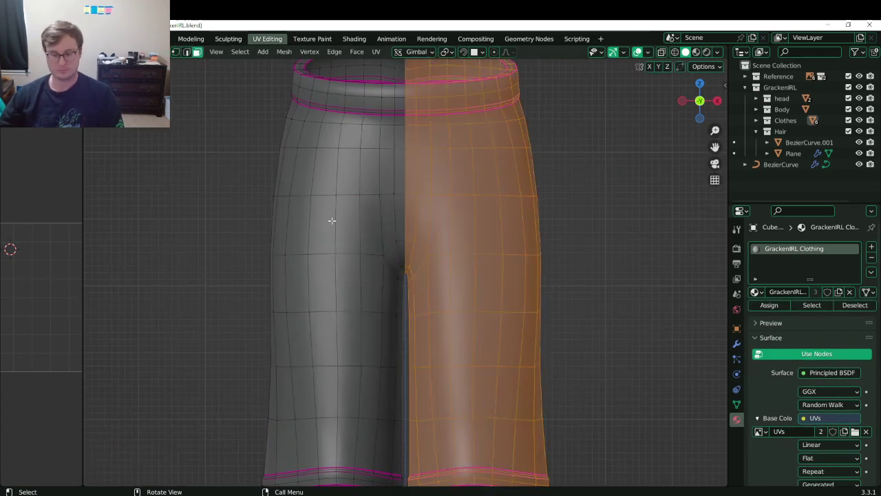
pyautogui.hotkey('ctrl', 'i')
pyautogui.press('x')
pyautogui.press('f')
pyautogui.press('Tab')
pyautogui.hotkey('ctrl', 's')
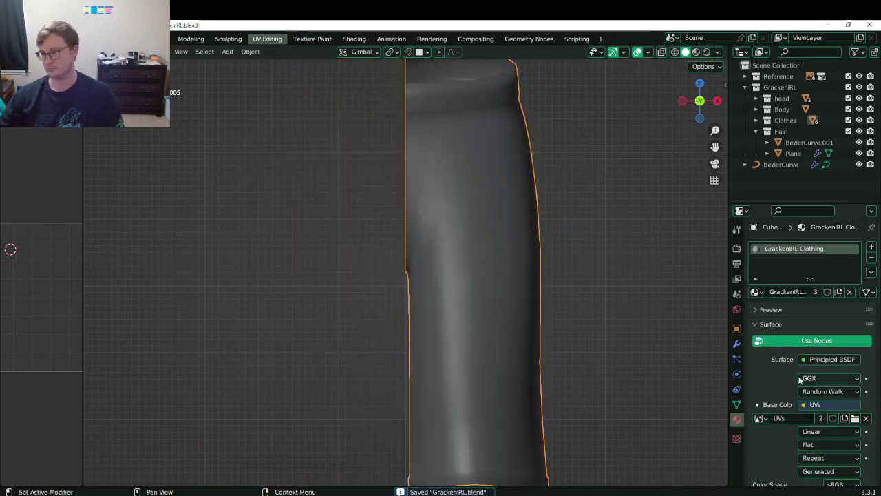
# Add a Mirror modifier to the remaining half of the shorts.
pyautogui.click(736, 342)
pyautogui.click(774, 248)
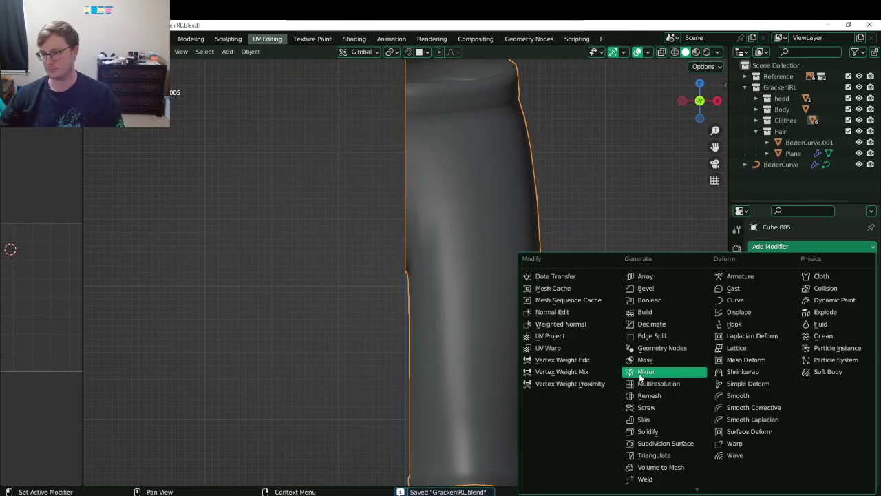
pyautogui.click(646, 371)
# Select the vertical inner-leg edges of the remaining shorts half in edge mode and mark them as a seam.
pyautogui.press('Tab')
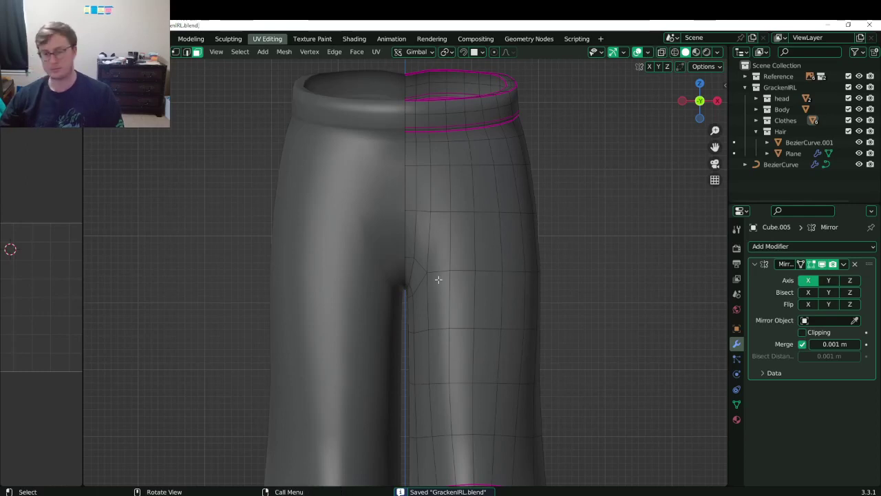
pyautogui.moveTo(436, 277); pyautogui.dragTo(467, 193, button='middle')
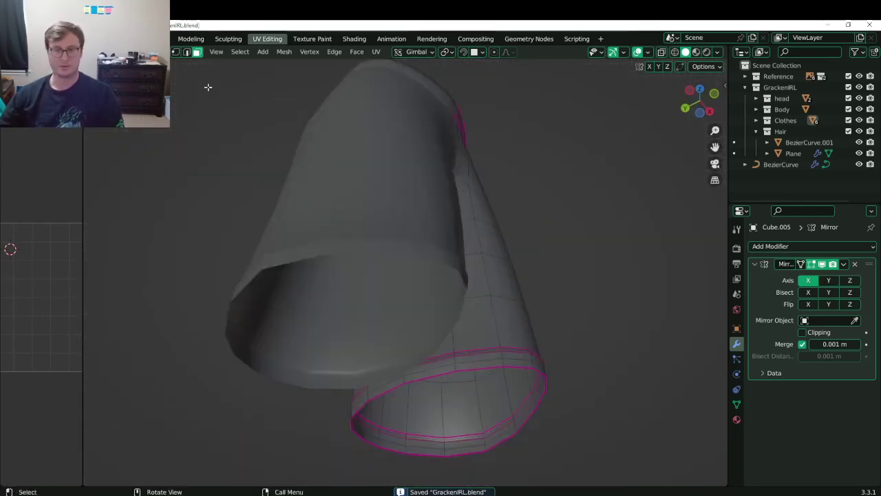
pyautogui.click(186, 53)
pyautogui.moveTo(330, 227); pyautogui.dragTo(423, 337, button='middle')
pyautogui.press('q')
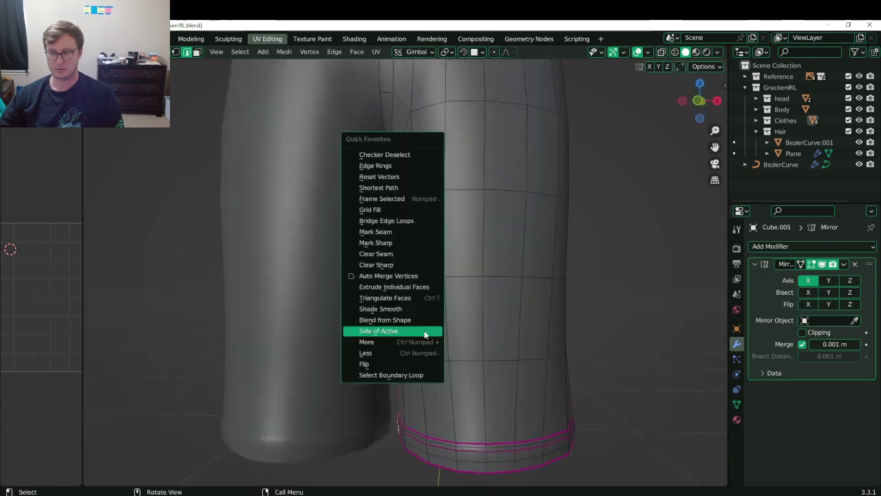
pyautogui.moveTo(433, 375); pyautogui.dragTo(412, 311, button='middle')
pyautogui.press('q')
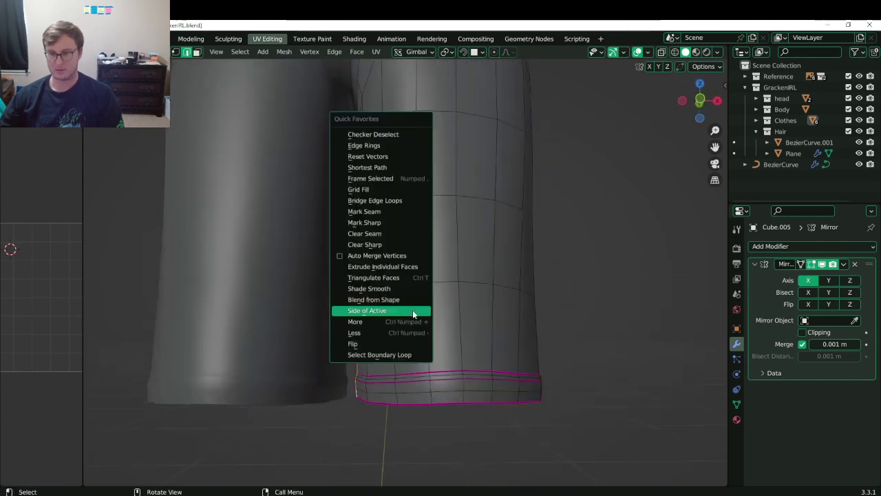
pyautogui.click(383, 213)
# Unwrap the whole shorts half, widen the UV editor to show the island, and save the file.
pyautogui.press('a')
pyautogui.press('u')
pyautogui.click(416, 249)
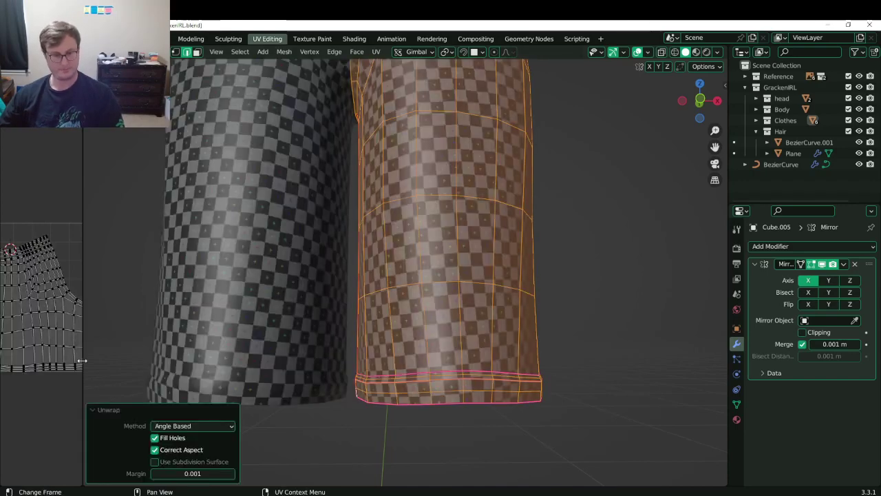
pyautogui.moveTo(81, 360); pyautogui.dragTo(374, 340)
pyautogui.hotkey('ctrl', 's')
pyautogui.scroll(4, 275, 323)
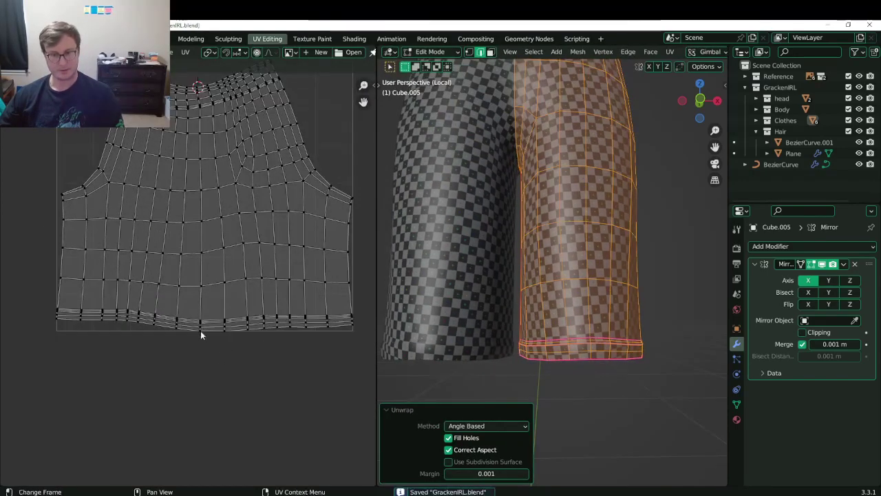
# Select the hem's horizontal face loop in the UV island and grow the selection up the leg to below the crotch.
pyautogui.press('3')
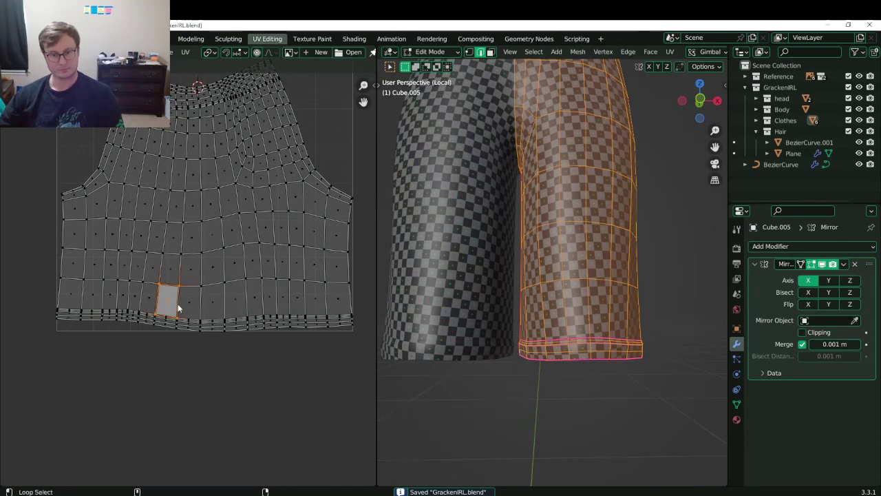
pyautogui.keyDown('alt'); pyautogui.click(178, 327); pyautogui.keyUp('alt')
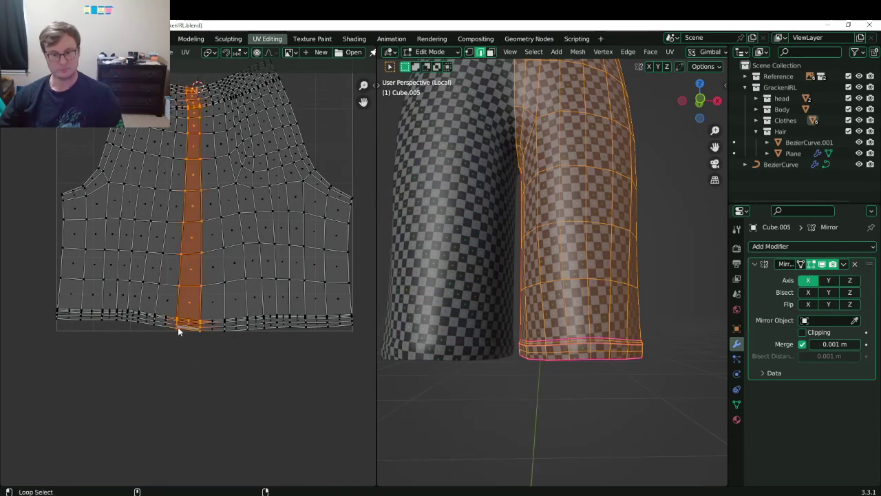
pyautogui.click(178, 327)
pyautogui.keyDown('alt'); pyautogui.click(177, 326); pyautogui.keyUp('alt')
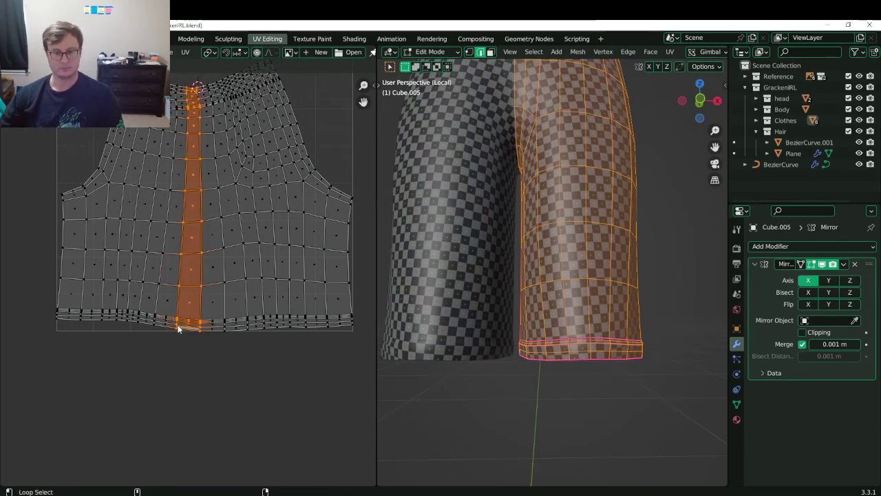
pyautogui.keyDown('alt'); pyautogui.click(178, 328); pyautogui.keyUp('alt')
pyautogui.keyDown('alt'); pyautogui.click(177, 328); pyautogui.keyUp('alt')
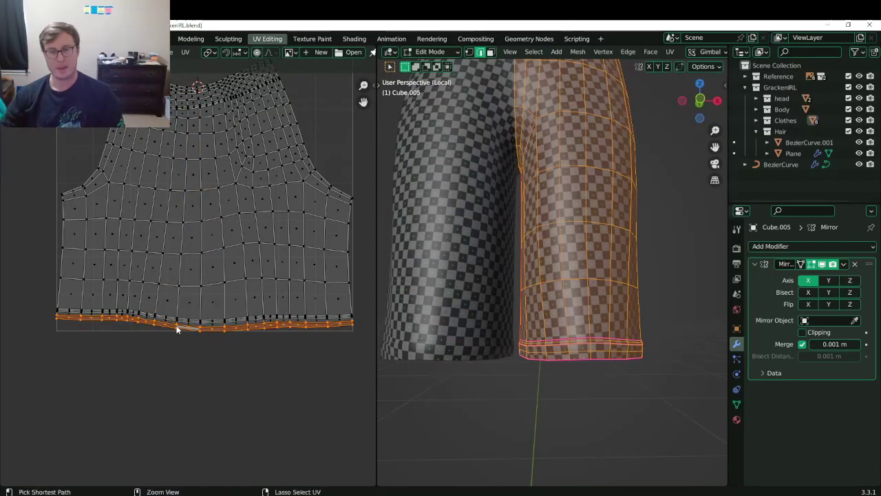
pyautogui.press('ctrl+KP_Add')
pyautogui.press('ctrl+KP_Add')
pyautogui.press('ctrl+KP_Add')
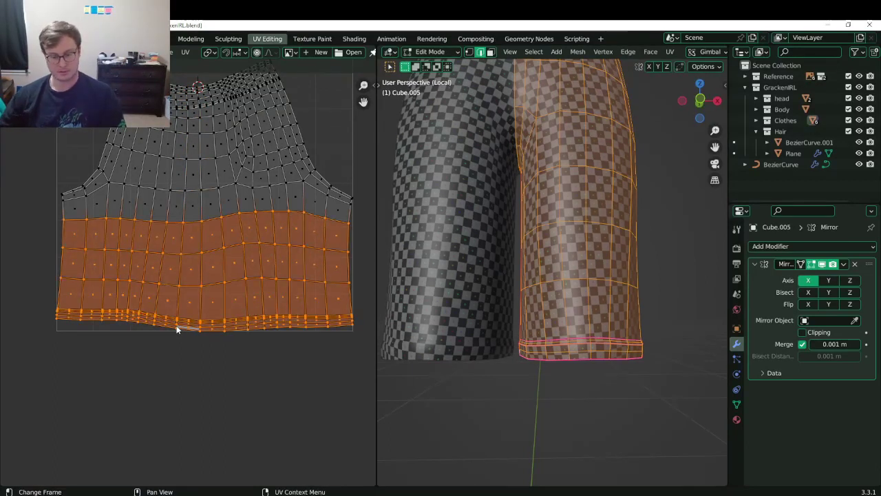
# Pin the selected leg UVs, straighten them with UV Toolkit, reposition the block, and save the file.
pyautogui.press('p')
pyautogui.press('n')
pyautogui.click(290, 383)
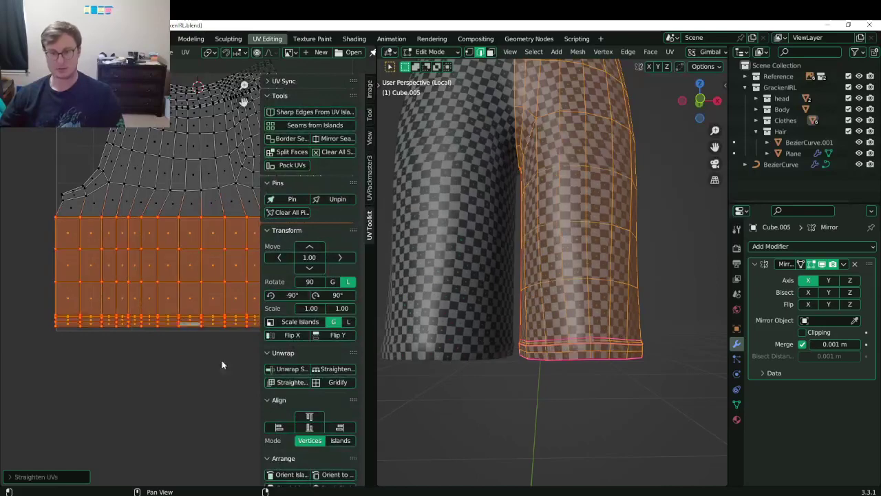
pyautogui.scroll(-1, 174, 270)
pyautogui.keyDown('shift'); pyautogui.moveTo(169, 269); pyautogui.dragTo(130, 277); pyautogui.keyUp('shift')
pyautogui.press('g')
pyautogui.click(128, 277)
pyautogui.hotkey('ctrl', 's')
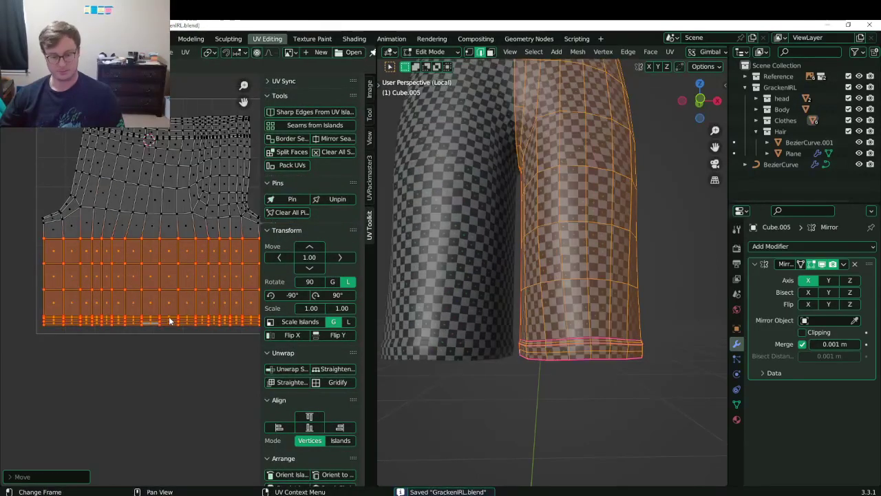
# Select the UV face loop along the waistband's upper edge and grow the selection to cover the whole waistband.
pyautogui.press('n')
pyautogui.keyDown('shift'); pyautogui.moveTo(181, 267); pyautogui.dragTo(195, 312, button='middle'); pyautogui.keyUp('shift')
pyautogui.scroll(2, 189, 279)
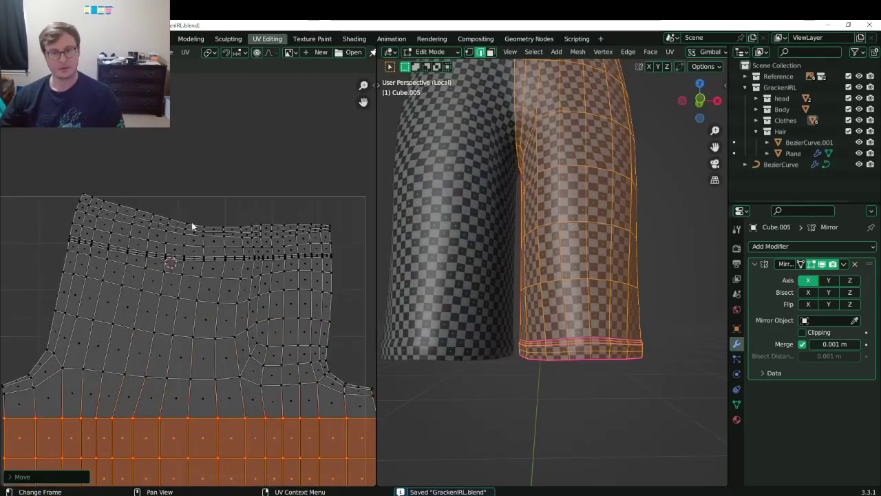
pyautogui.click(184, 231)
pyautogui.keyDown('alt'); pyautogui.click(184, 230); pyautogui.keyUp('alt')
pyautogui.click(184, 230)
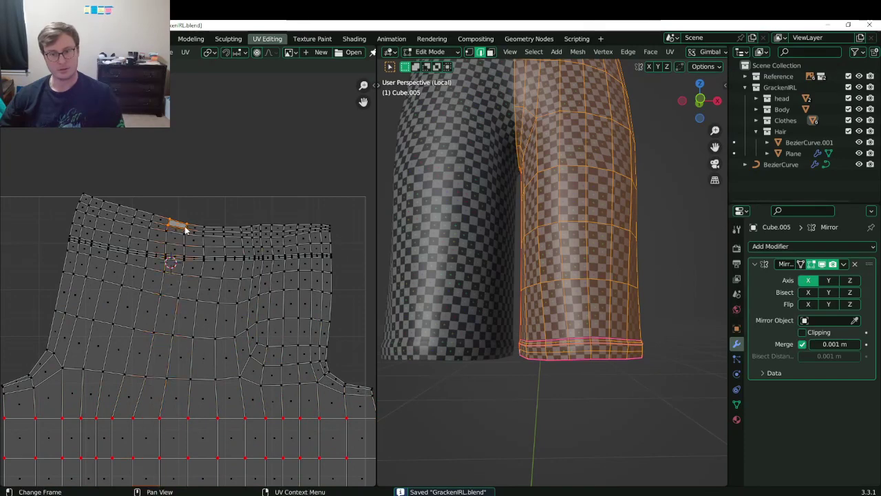
pyautogui.keyDown('alt'); pyautogui.click(185, 229); pyautogui.keyUp('alt')
pyautogui.press('ctrl+KP_Add')
pyautogui.press('ctrl+KP_Add')
pyautogui.press('ctrl+KP_Add')
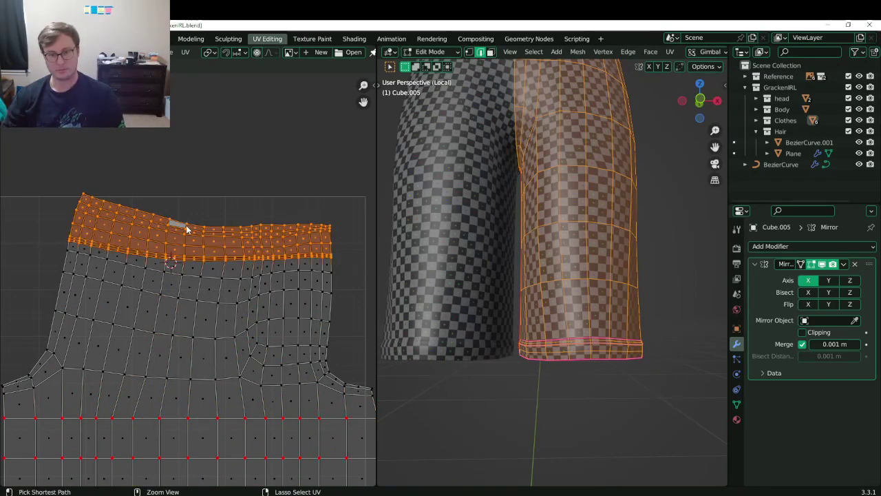
# Pin the waistband UVs, straighten them with UV Toolkit, and reposition the strip over the shorts island.
pyautogui.press('p')
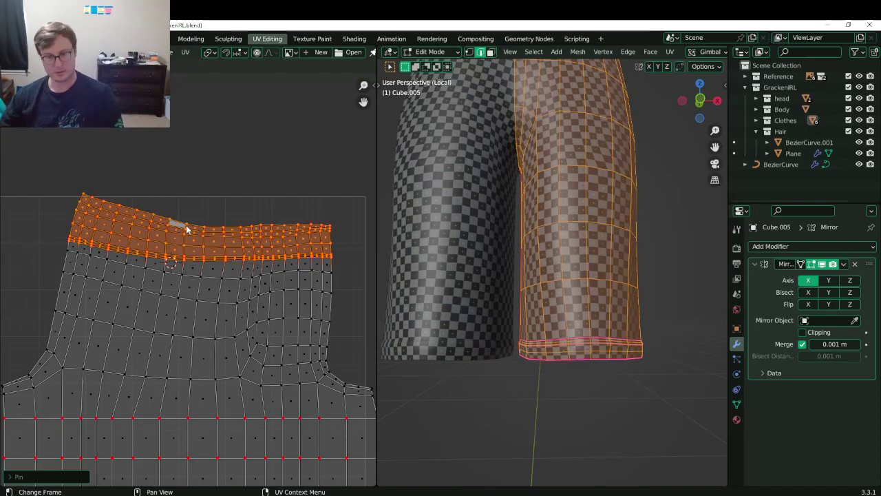
pyautogui.press('n')
pyautogui.click(282, 380)
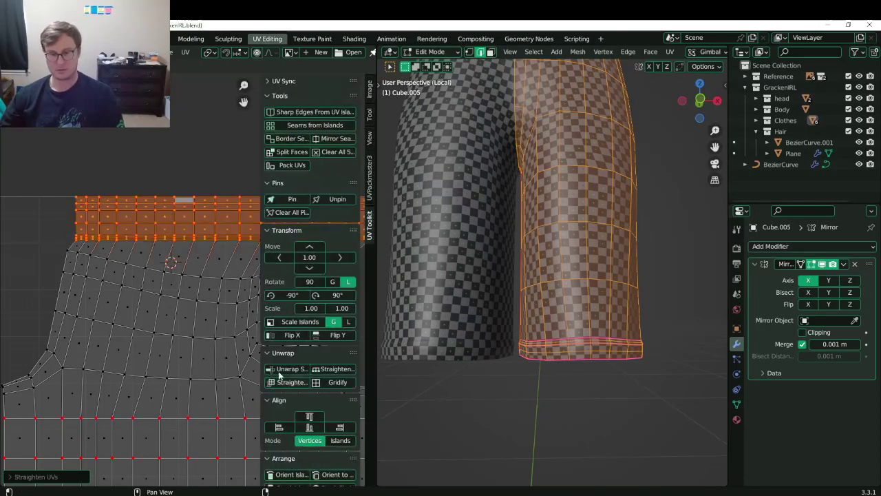
pyautogui.scroll(-2, 174, 277)
pyautogui.moveTo(172, 273); pyautogui.dragTo(154, 263, button='middle')
pyautogui.press('g')
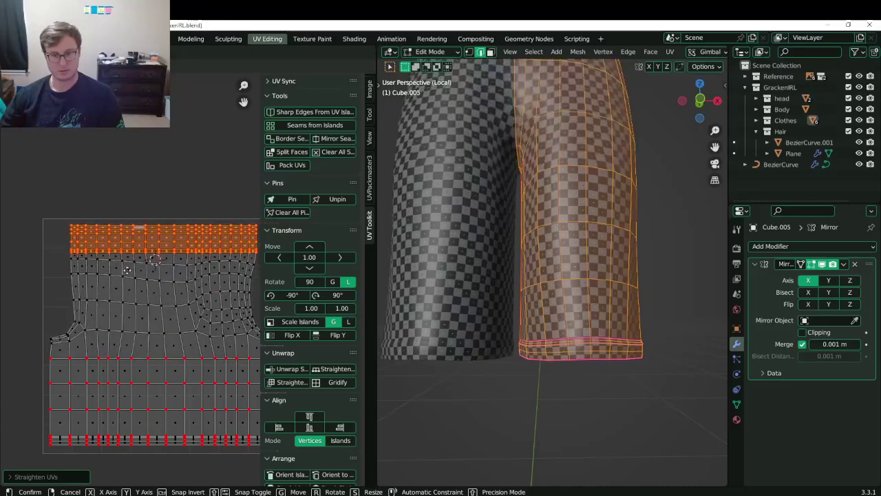
pyautogui.click(193, 339)
pyautogui.press('n')
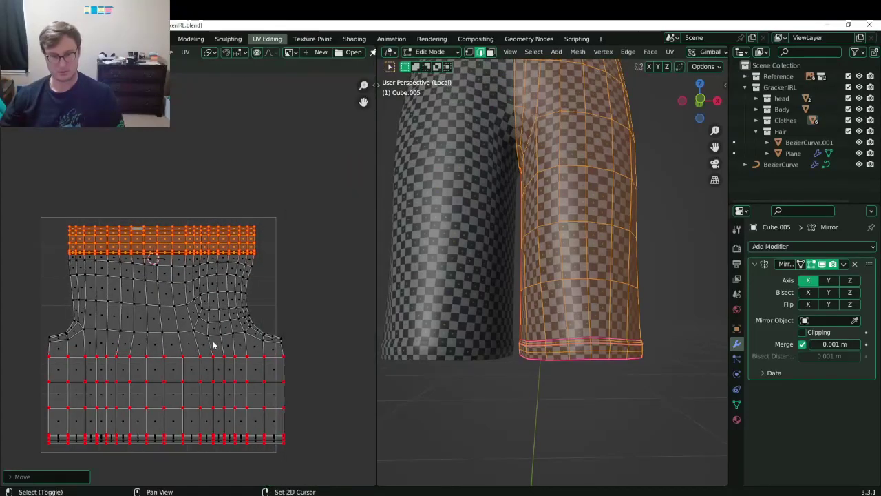
# Scale the waistband UV strip, adjusting its width along X to fit the shorts island below.
pyautogui.press('s')
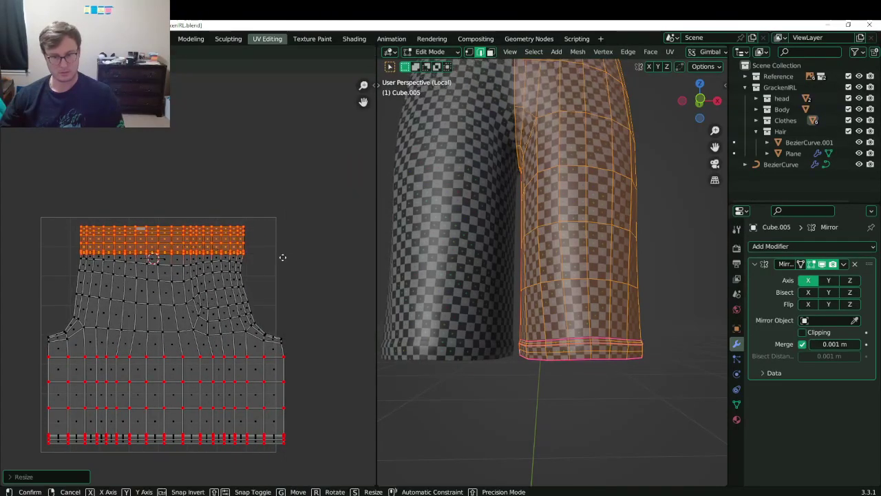
pyautogui.click(283, 256)
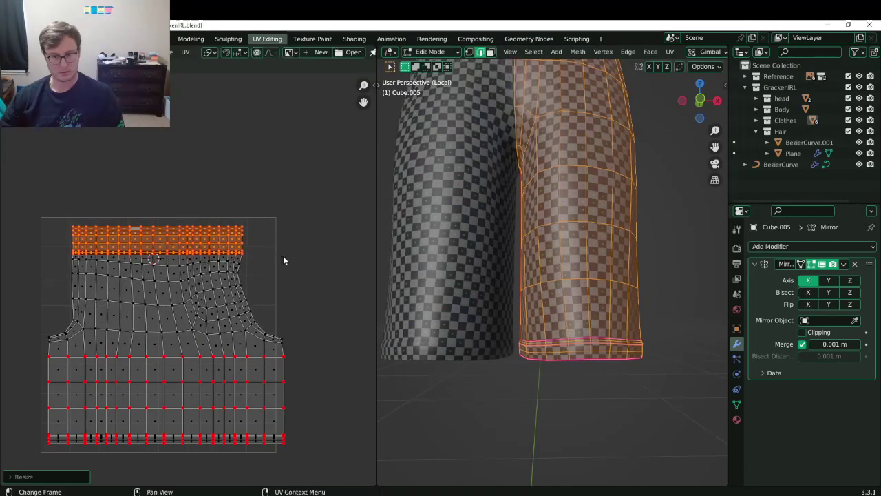
pyautogui.press('s')
pyautogui.press('x')
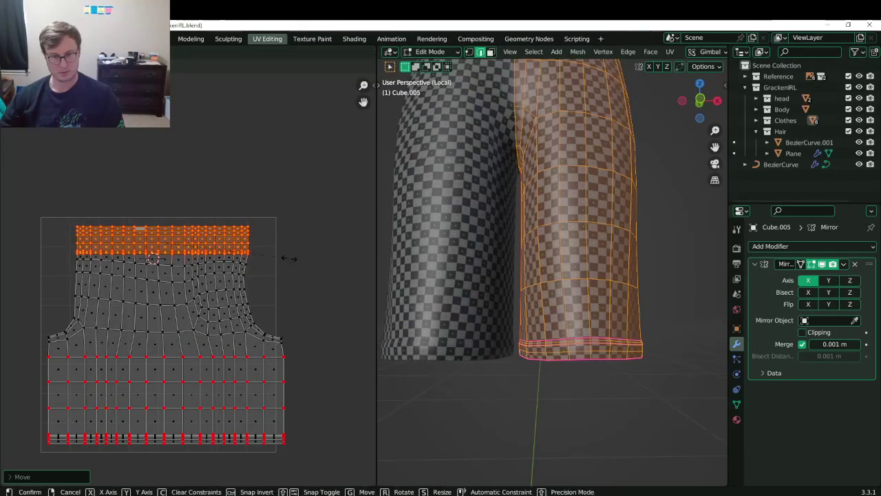
pyautogui.click(289, 258)
pyautogui.moveTo(233, 298); pyautogui.dragTo(230, 271, button='middle')
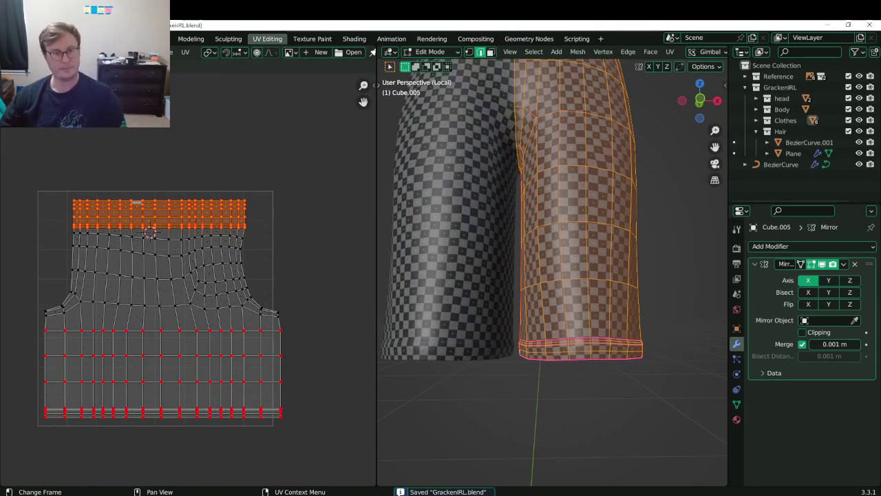
# Place the 2D cursor on the left hem vertex, then pin and straighten the left inner-leg UV edge about it.
pyautogui.click(34, 352)
pyautogui.keyDown('alt'); pyautogui.click(34, 355); pyautogui.keyUp('alt')
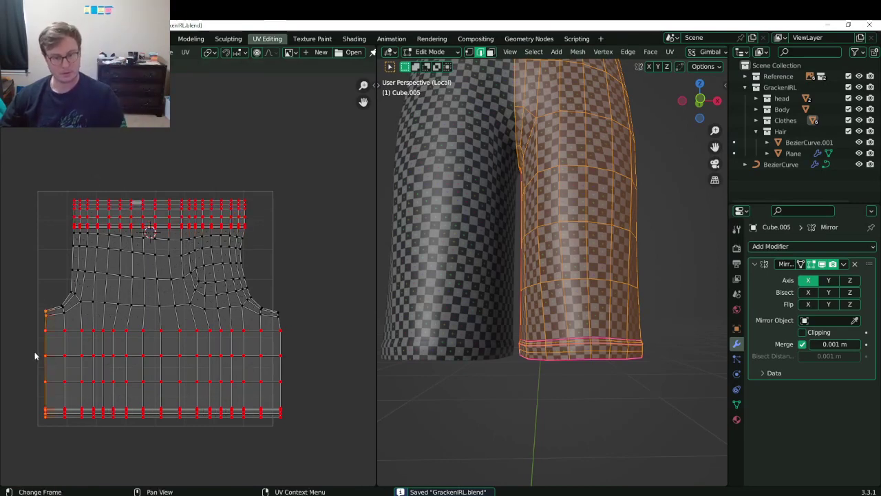
pyautogui.click(44, 410)
pyautogui.hotkey('shift', 's')
pyautogui.click(157, 482)
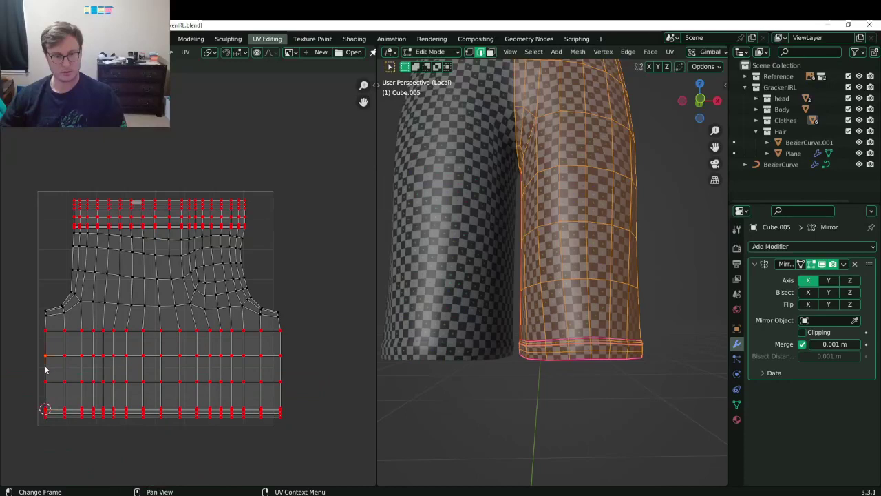
pyautogui.press('s')
pyautogui.press('Return')
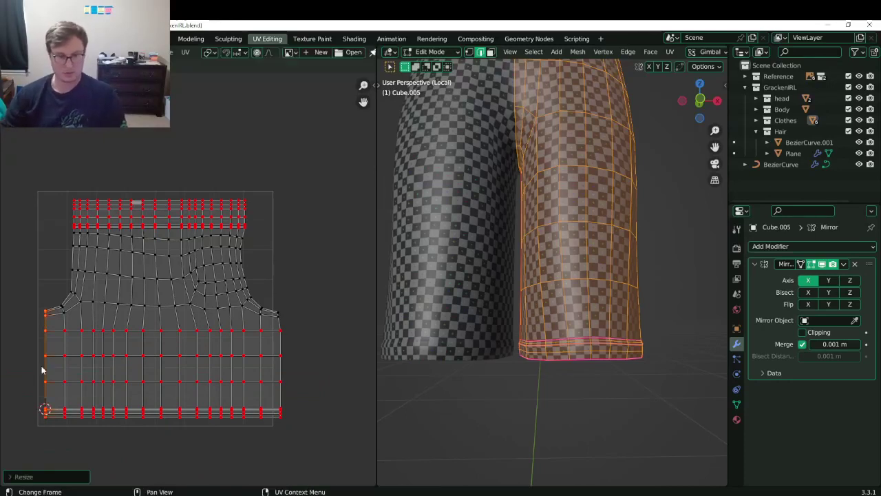
# Place the 2D cursor on the right hem vertex, then pin the right inner-leg UV edge and scale it to 0 along X.
pyautogui.click(282, 409)
pyautogui.hotkey('shift', 's')
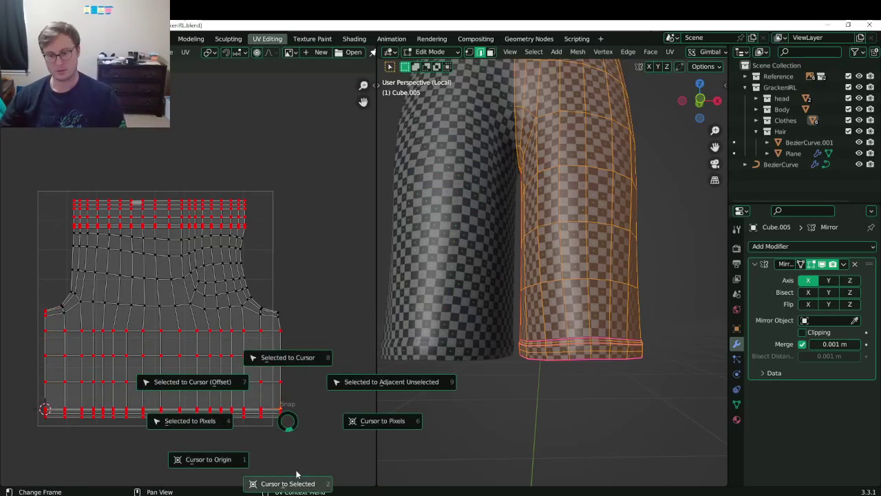
pyautogui.click(294, 480)
pyautogui.keyDown('alt'); pyautogui.click(291, 382); pyautogui.keyUp('alt')
pyautogui.press('s')
pyautogui.press('x')
pyautogui.press('0')
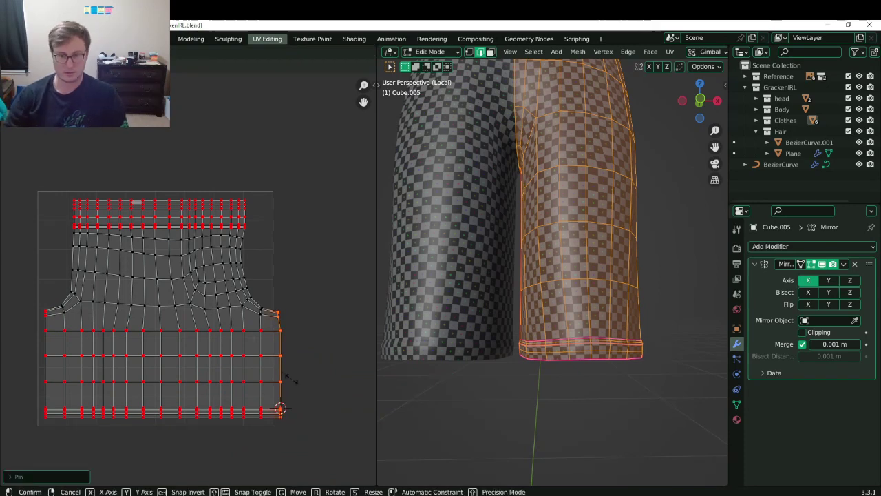
pyautogui.press('Return')
pyautogui.press('.')
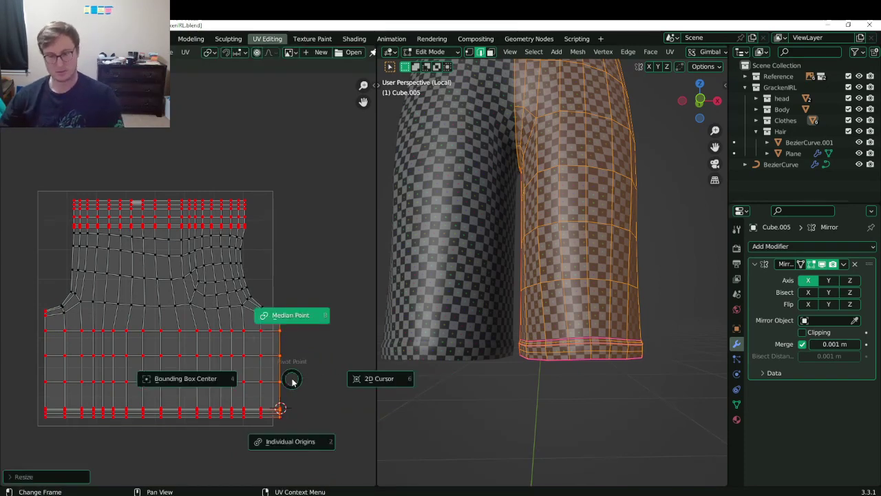
pyautogui.press('Escape')
pyautogui.press('.')
pyautogui.press('Escape')
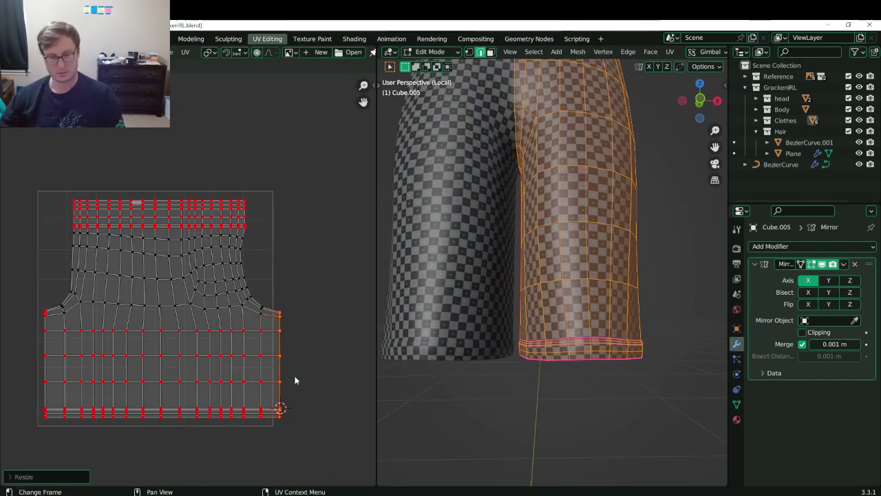
# Level the lower pair of crotch corner UV vertices on both sides by scaling them to 0 along Y.
pyautogui.scroll(4, 321, 333)
pyautogui.scroll(-5, 320, 334)
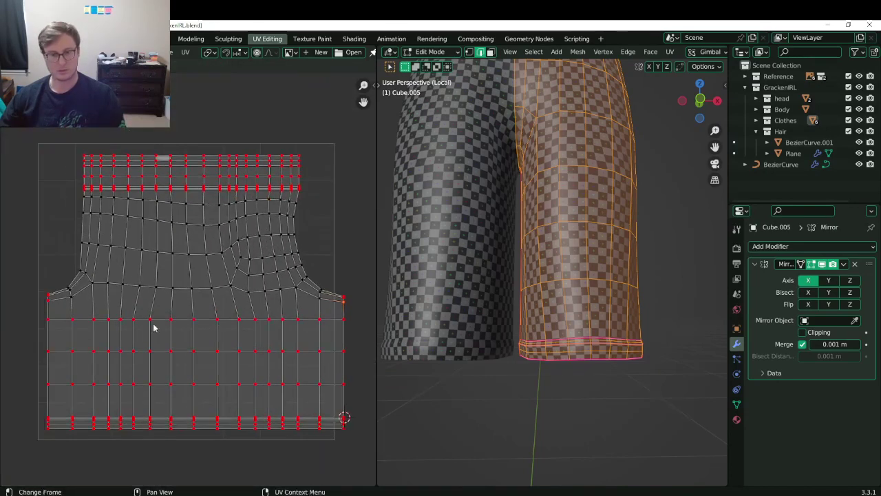
pyautogui.keyDown('shift'); pyautogui.click(48, 307); pyautogui.keyUp('shift')
pyautogui.press('s')
pyautogui.press('y')
pyautogui.press('0')
pyautogui.press('Return')
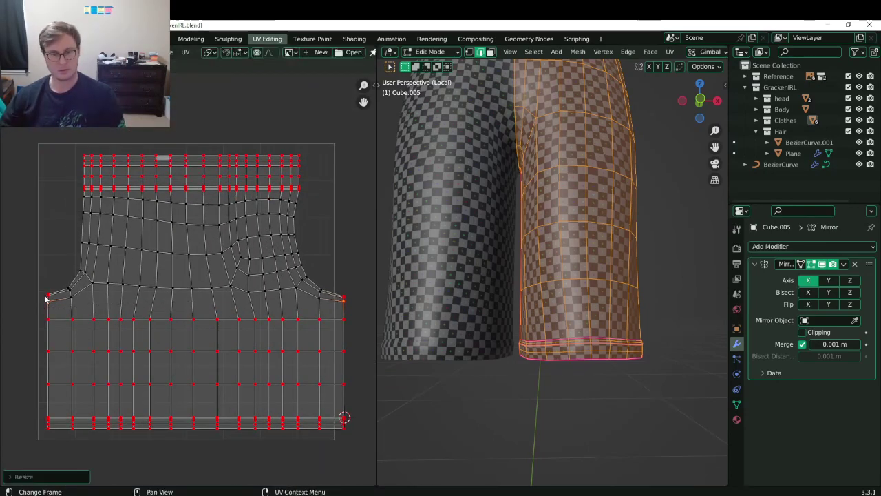
# Level the topmost pair of inner-leg UV vertices on both sides by scaling them to 0 along Y.
pyautogui.click(45, 295)
pyautogui.keyDown('shift'); pyautogui.click(348, 278); pyautogui.keyUp('shift')
pyautogui.press('s')
pyautogui.press('y')
pyautogui.press('0')
pyautogui.press('Return')
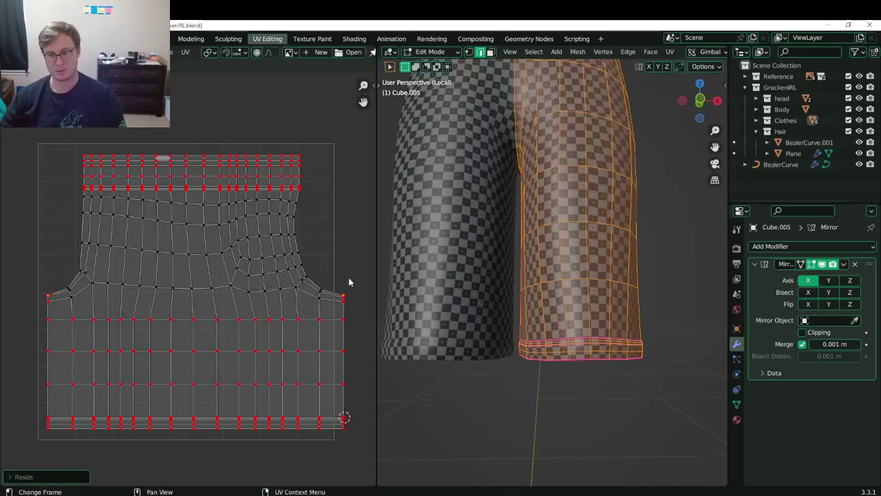
pyautogui.scroll(8, 37, 324)
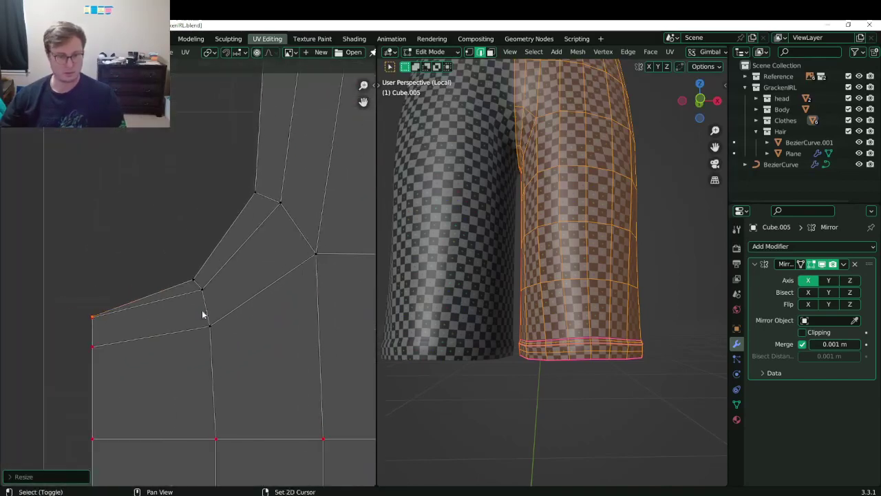
# Scale the pinned UV vertices at the shorts' right crotch corner and save the file.
pyautogui.scroll(-5, 294, 310)
pyautogui.scroll(5, 147, 299)
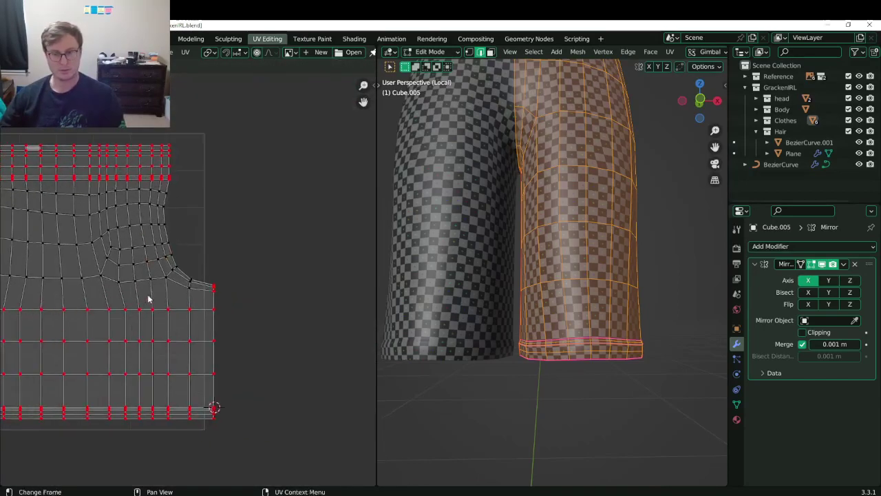
pyautogui.press('s')
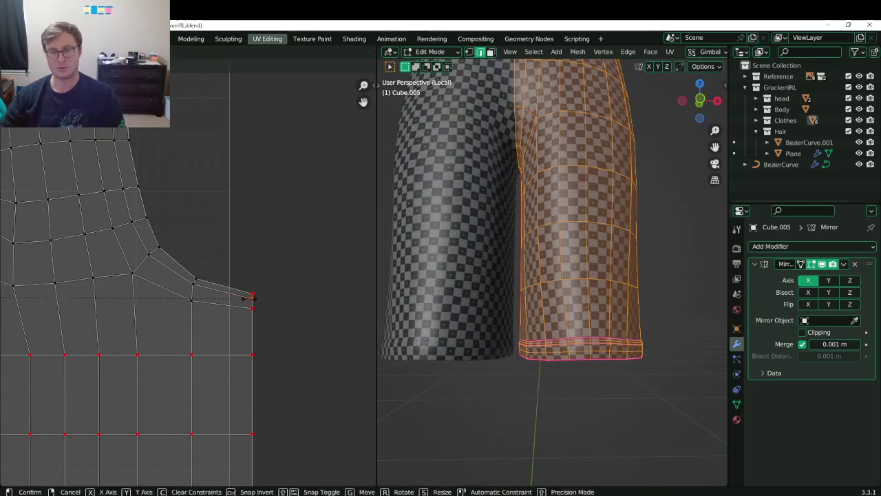
pyautogui.press('Return')
pyautogui.scroll(-2, 231, 269)
pyautogui.keyDown('shift'); pyautogui.moveTo(230, 269); pyautogui.dragTo(287, 324, button='middle'); pyautogui.keyUp('shift')
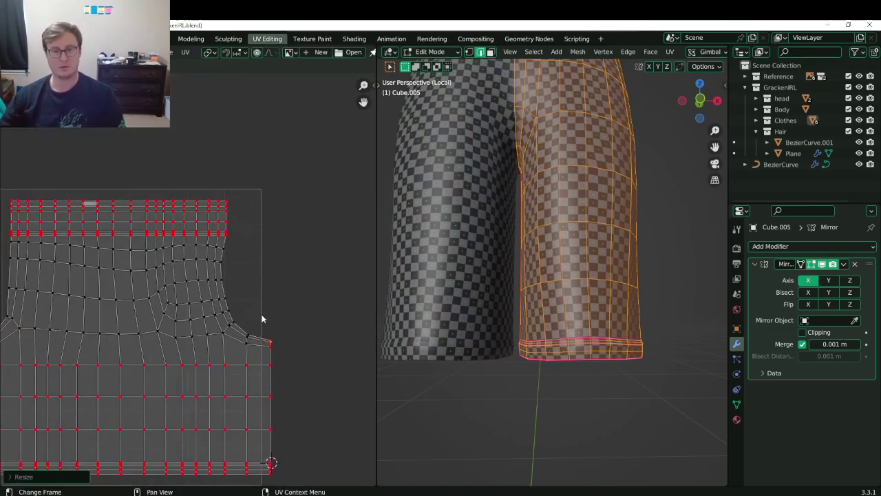
pyautogui.hotkey('ctrl', 's')
# Place the 2D cursor on the waistband's left edge vertex, select all waistband UVs and set the pivot to the 2D cursor.
pyautogui.keyDown('shift'); pyautogui.moveTo(227, 293); pyautogui.dragTo(307, 281, button='middle'); pyautogui.keyUp('shift')
pyautogui.scroll(-1, 243, 269)
pyautogui.keyDown('shift'); pyautogui.moveTo(244, 269); pyautogui.dragTo(241, 277, button='middle'); pyautogui.keyUp('shift')
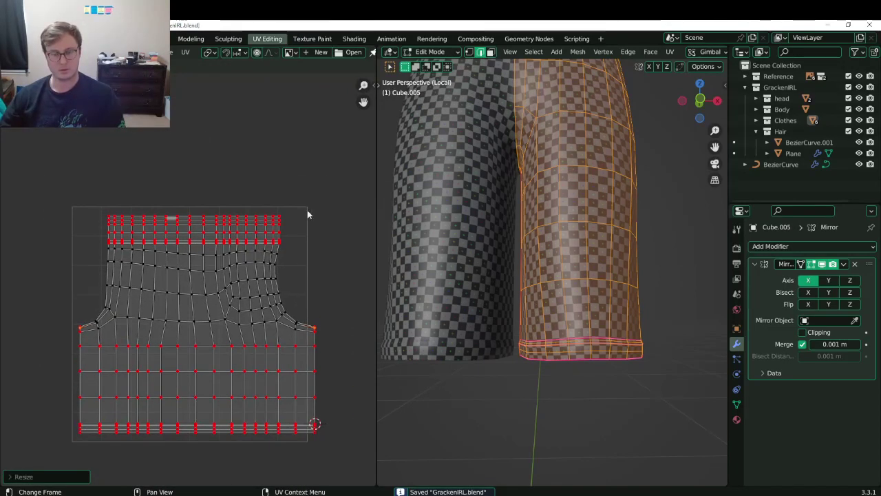
pyautogui.click(111, 234)
pyautogui.hotkey('shift', 's')
pyautogui.click(201, 390)
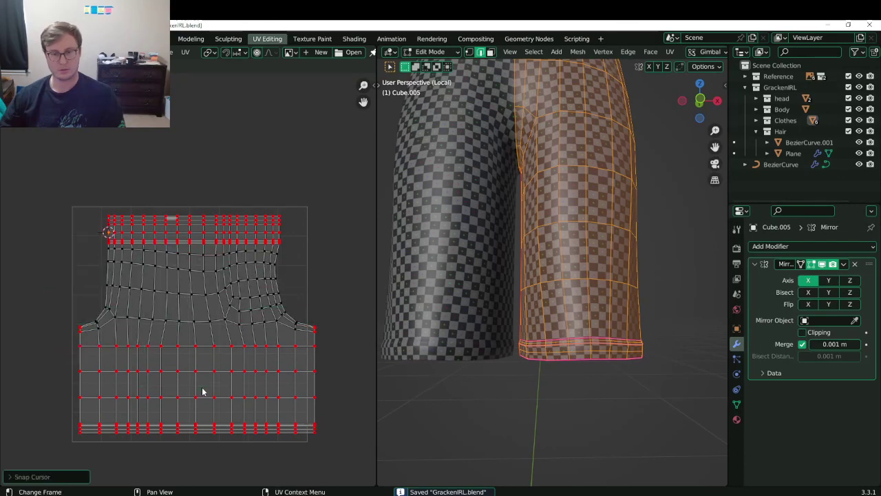
pyautogui.moveTo(94, 196); pyautogui.dragTo(317, 252)
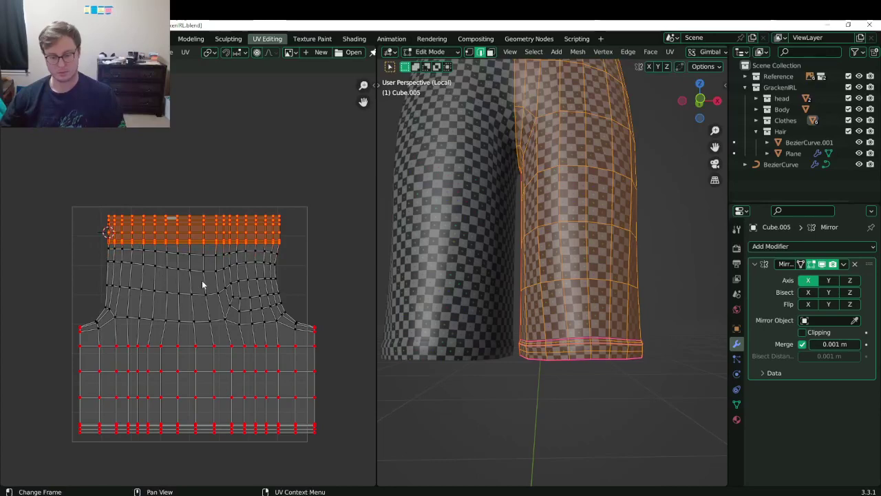
pyautogui.press('.')
pyautogui.click(289, 280)
# Try scaling the waistband UVs about the 2D cursor and save the file.
pyautogui.scroll(3, 215, 270)
pyautogui.moveTo(220, 263); pyautogui.dragTo(162, 287, button='middle')
pyautogui.press('s')
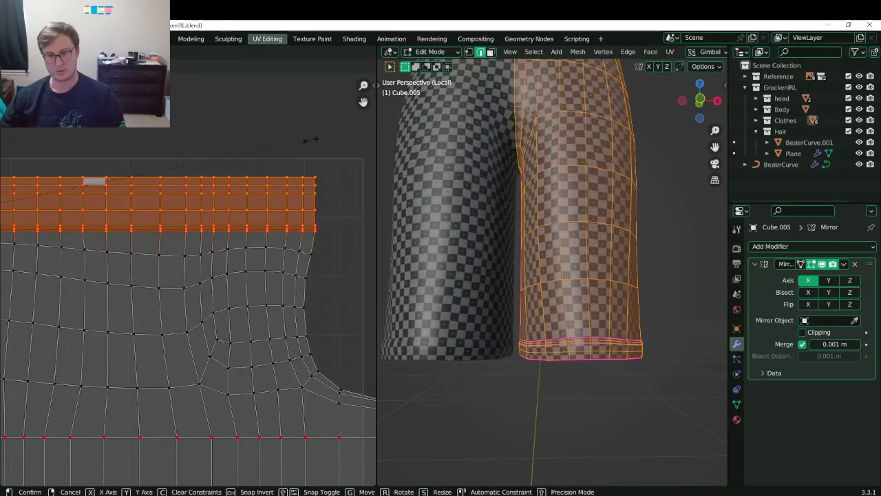
pyautogui.rightClick(289, 172)
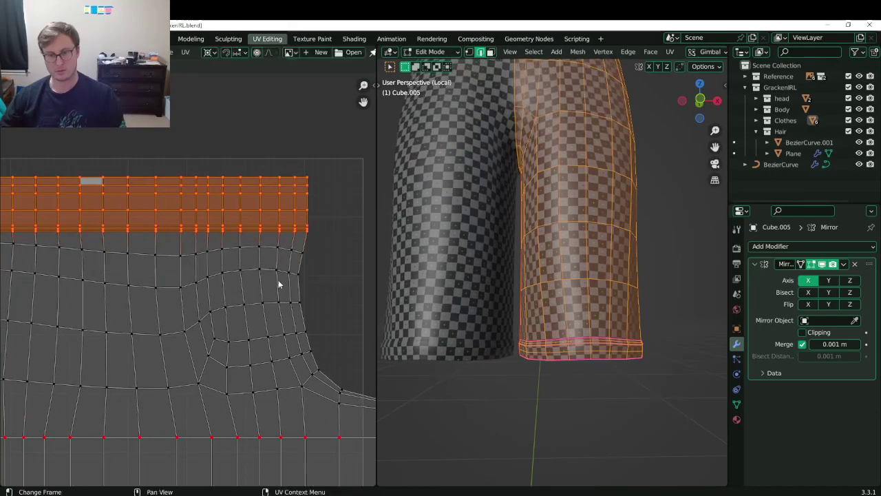
pyautogui.press('s')
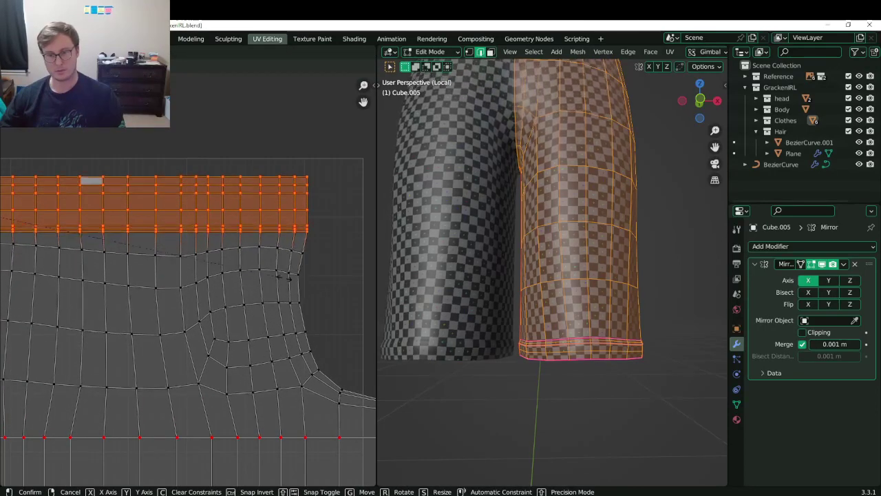
pyautogui.click(282, 276)
pyautogui.scroll(-4, 216, 265)
pyautogui.hotkey('ctrl', 's')
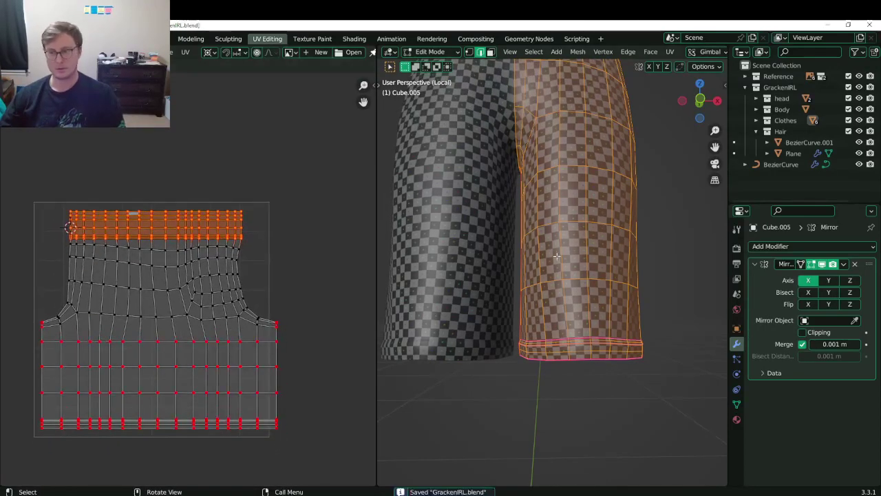
# Leave the shorts' Edit Mode and local view, and isolate the long trousers in local view.
pyautogui.press('Tab')
pyautogui.moveTo(556, 256); pyautogui.dragTo(585, 303, button='middle')
pyautogui.press('KP_Divide')
pyautogui.scroll(2, 517, 241)
pyautogui.click(575, 319)
pyautogui.press('KP_Divide')
pyautogui.scroll(2, 556, 318)
# Inspect the trouser leg opening and convert the trousers with their modifiers to a plain mesh.
pyautogui.press('Tab')
pyautogui.scroll(3, 543, 285)
pyautogui.keyDown('shift'); pyautogui.moveTo(565, 378); pyautogui.dragTo(568, 252, button='middle'); pyautogui.keyUp('shift')
pyautogui.press('Tab')
pyautogui.press('q')
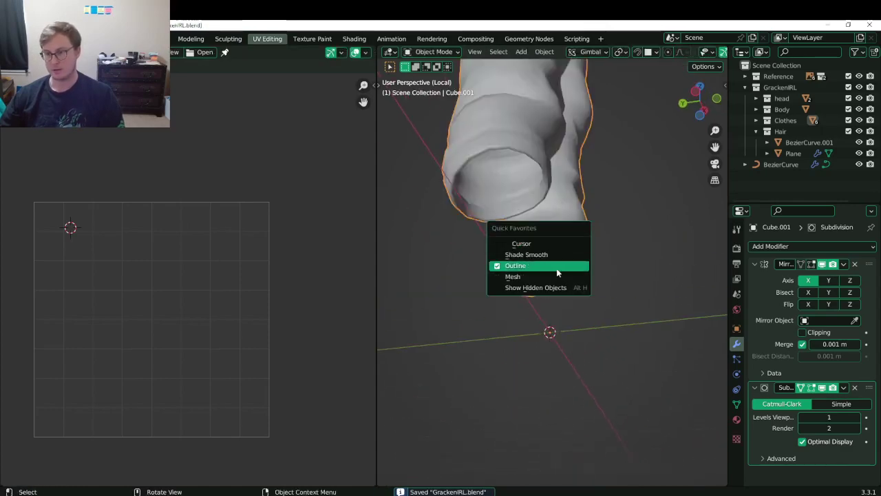
pyautogui.click(567, 276)
# Select the trousers' +X half with Side of Active, invert the selection and delete the faces of the other half.
pyautogui.press('KP_1')
pyautogui.press('Tab')
pyautogui.scroll(-4, 564, 269)
pyautogui.keyDown('shift'); pyautogui.moveTo(506, 247); pyautogui.dragTo(519, 327, button='middle'); pyautogui.keyUp('shift')
pyautogui.keyDown('ctrl'); pyautogui.moveTo(518, 327); pyautogui.dragTo(543, 257, button='middle'); pyautogui.keyUp('ctrl')
pyautogui.keyDown('shift'); pyautogui.moveTo(515, 227); pyautogui.dragTo(545, 299, button='middle'); pyautogui.keyUp('shift')
pyautogui.click(468, 53)
pyautogui.scroll(3, 509, 221)
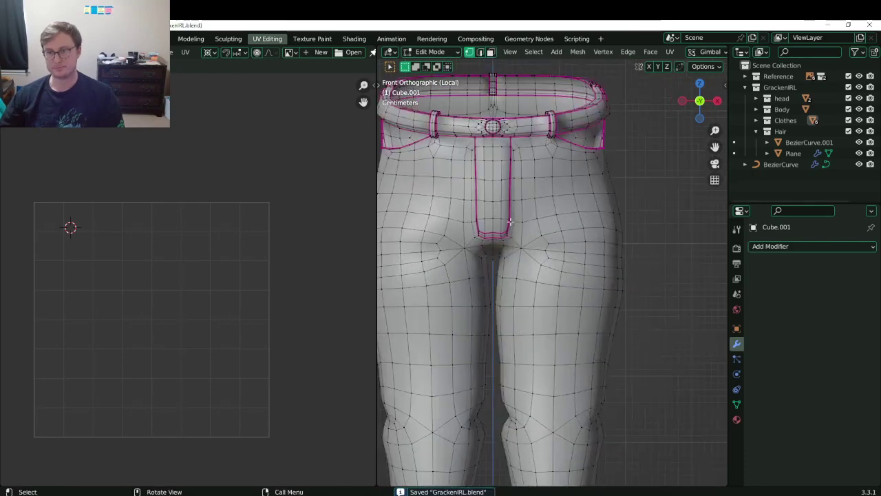
pyautogui.press('q')
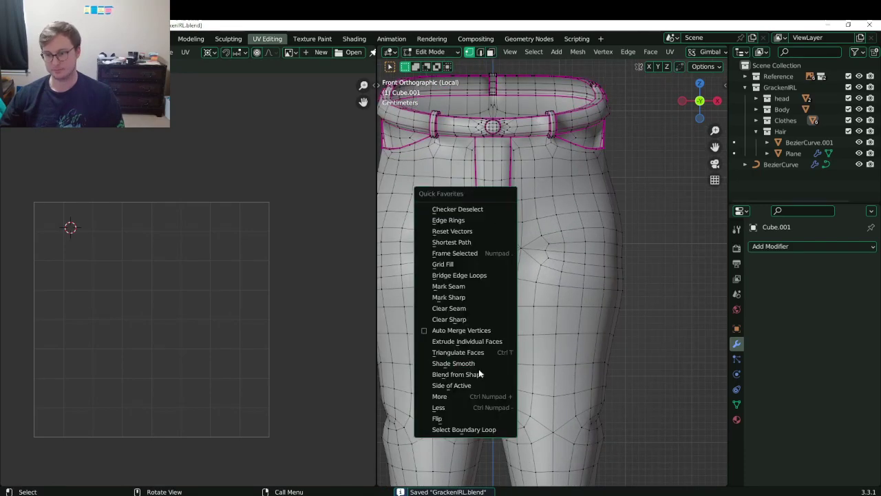
pyautogui.click(459, 386)
pyautogui.click(490, 52)
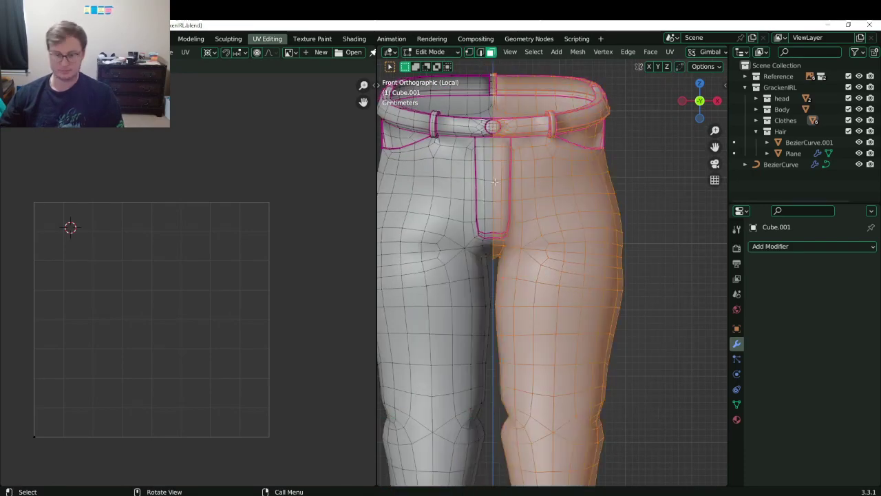
pyautogui.hotkey('ctrl', 'i')
pyautogui.press('x')
pyautogui.click(495, 181)
pyautogui.press('Tab')
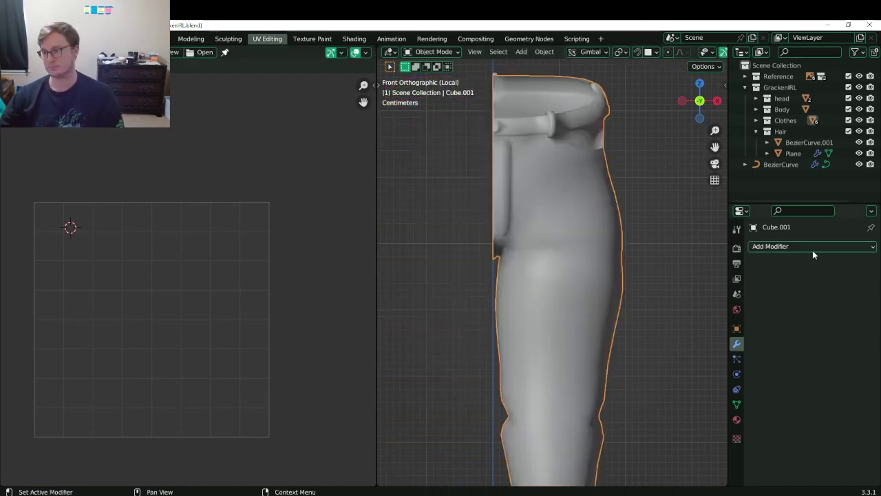
# Add a Mirror modifier on the X axis to the trousers, turn off its viewport display and save the file.
pyautogui.click(812, 246)
pyautogui.click(665, 424)
pyautogui.press('Tab')
pyautogui.moveTo(556, 246); pyautogui.dragTo(566, 190, button='middle')
pyautogui.click(822, 265)
pyautogui.hotkey('ctrl', 's')
# Select the edge line running down the inner trouser leg to the hem, mark it as a seam and save the file.
pyautogui.click(480, 53)
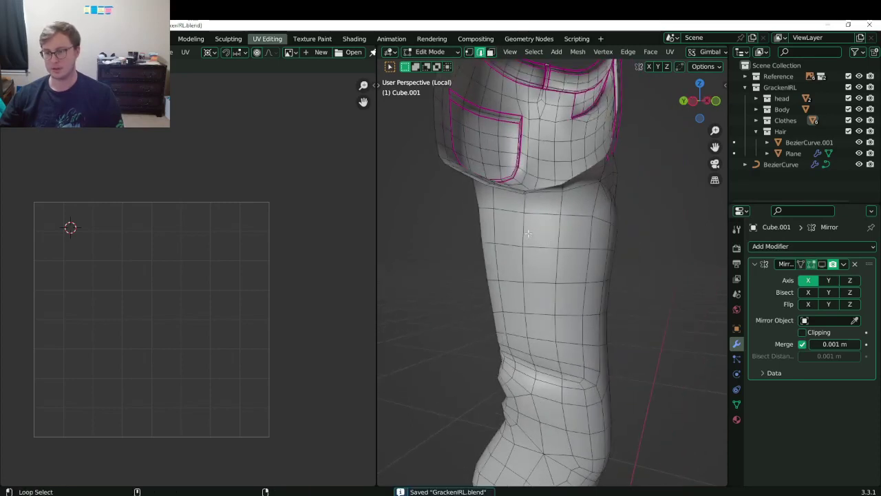
pyautogui.keyDown('alt'); pyautogui.click(528, 233); pyautogui.keyUp('alt')
pyautogui.scroll(-4, 528, 234)
pyautogui.keyDown('shift'); pyautogui.moveTo(570, 344); pyautogui.dragTo(573, 245, button='middle'); pyautogui.keyUp('shift')
pyautogui.moveTo(572, 245); pyautogui.dragTo(579, 258, button='middle')
pyautogui.scroll(1, 580, 257)
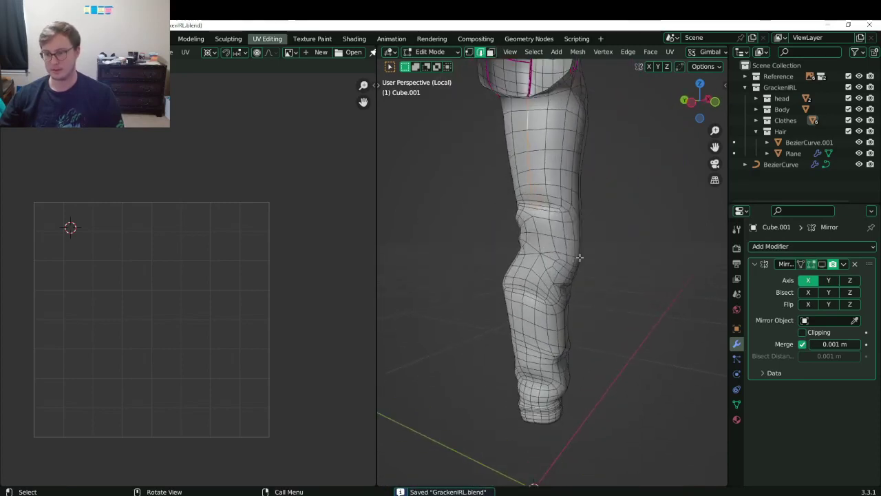
pyautogui.scroll(1, 580, 258)
pyautogui.keyDown('ctrl'); pyautogui.click(526, 264); pyautogui.keyUp('ctrl')
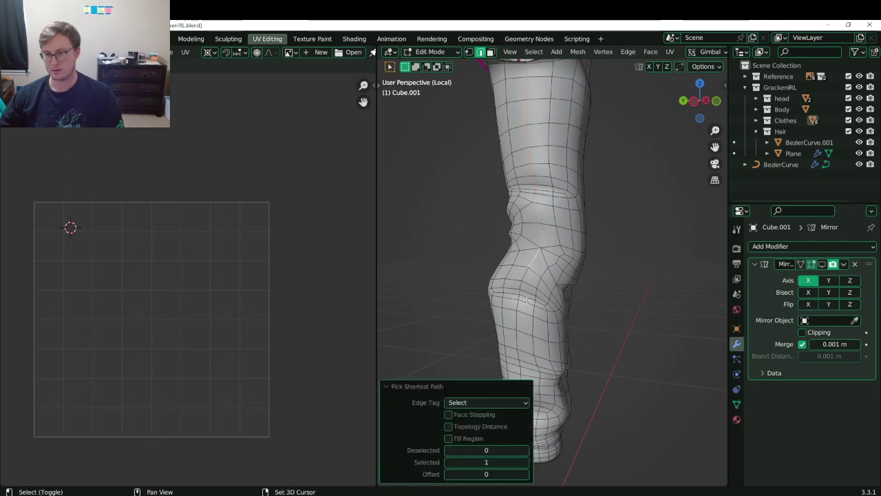
pyautogui.moveTo(526, 300); pyautogui.dragTo(554, 172, button='middle')
pyautogui.press('q')
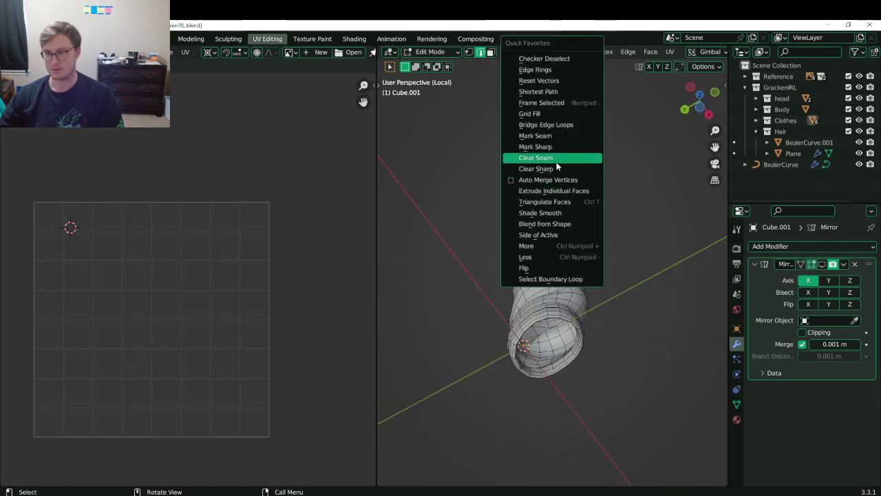
pyautogui.click(550, 137)
pyautogui.moveTo(604, 205); pyautogui.dragTo(577, 249, button='middle')
pyautogui.hotkey('ctrl', 's')
# Select the entire trousers mesh and unwrap it.
pyautogui.press('a')
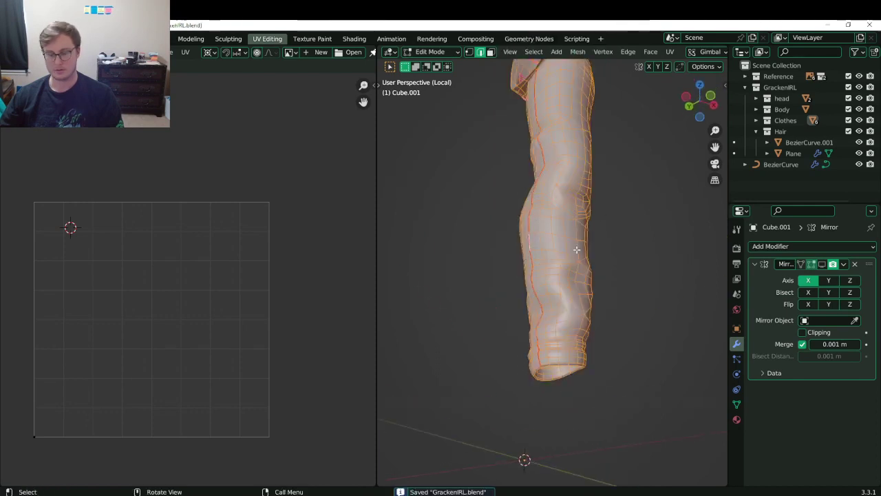
pyautogui.press('u')
pyautogui.click(576, 234)
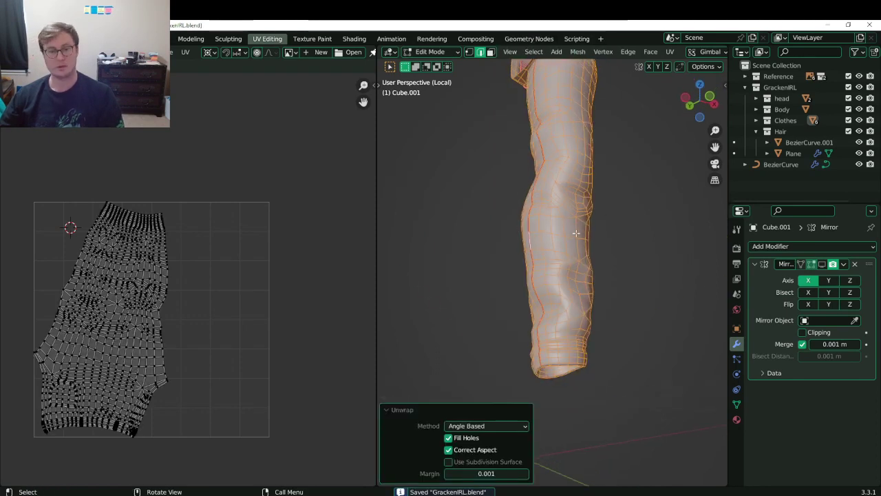
# Rotate the trousers' whole UV layout so the leg hem points down and move it back over the UV grid.
pyautogui.press('a')
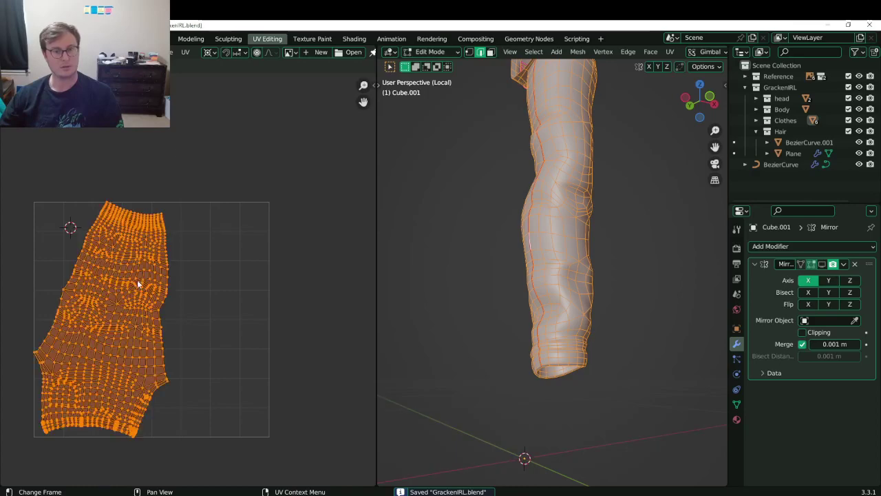
pyautogui.press('g')
pyautogui.press('r')
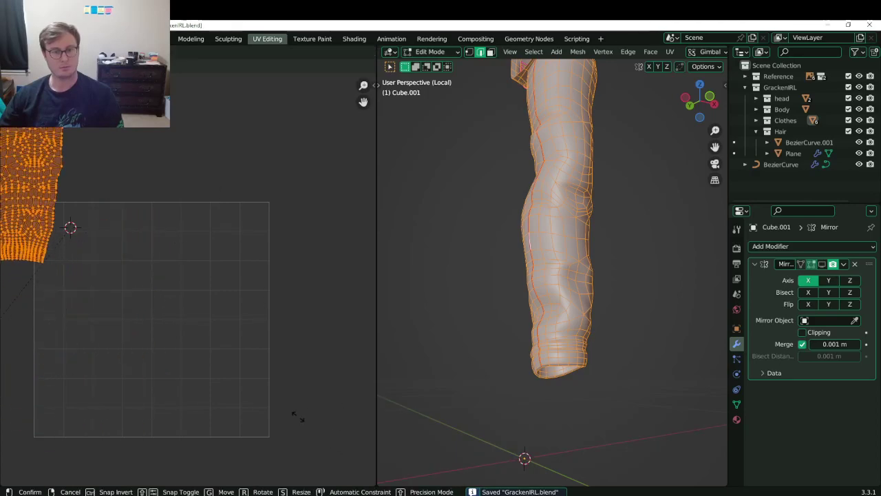
pyautogui.click(311, 417)
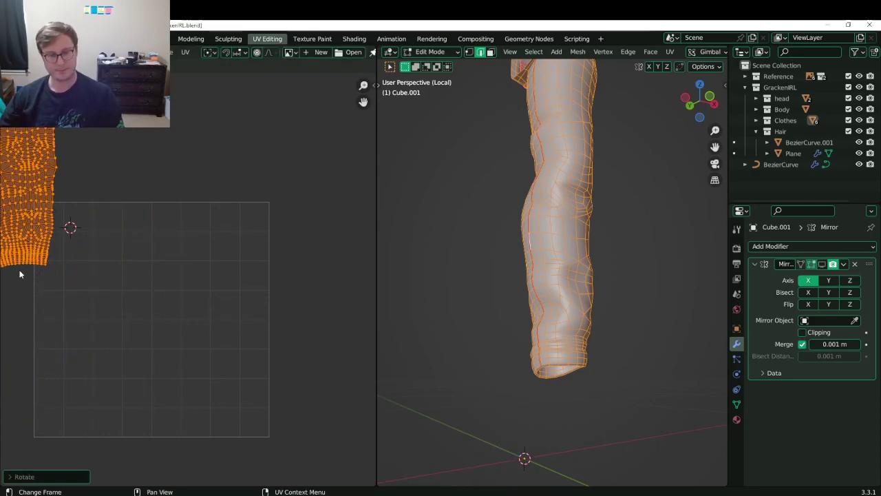
pyautogui.press('g')
pyautogui.click(185, 372)
# Fine-tune the rotation of the trousers' UV layout so the leg stands upright and reposition it within the grid.
pyautogui.moveTo(185, 371); pyautogui.dragTo(268, 263, button='middle')
pyautogui.scroll(2, 207, 292)
pyautogui.press('r')
pyautogui.click(302, 263)
pyautogui.press('r')
pyautogui.click(291, 280)
pyautogui.press('g')
pyautogui.click(245, 332)
pyautogui.press('g')
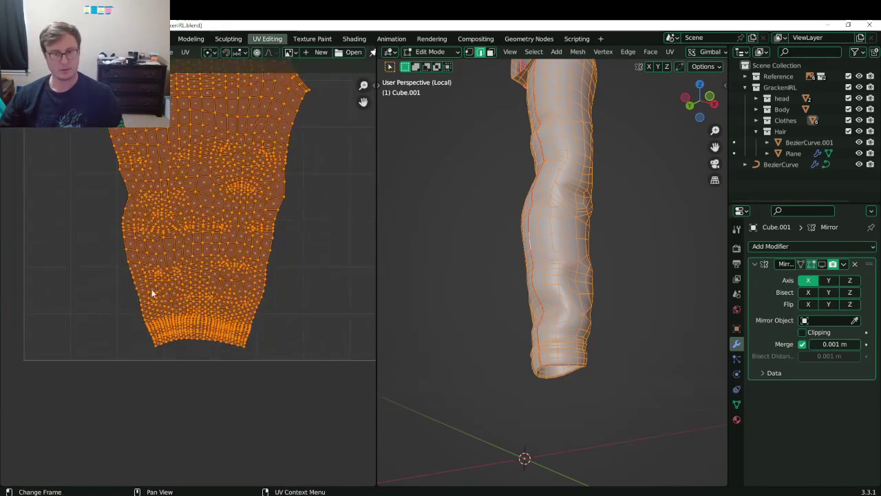
# Select the hem's UV loop, grow the selection over the cuff rows, and pin and straighten them.
pyautogui.scroll(5, 197, 330)
pyautogui.click(225, 382)
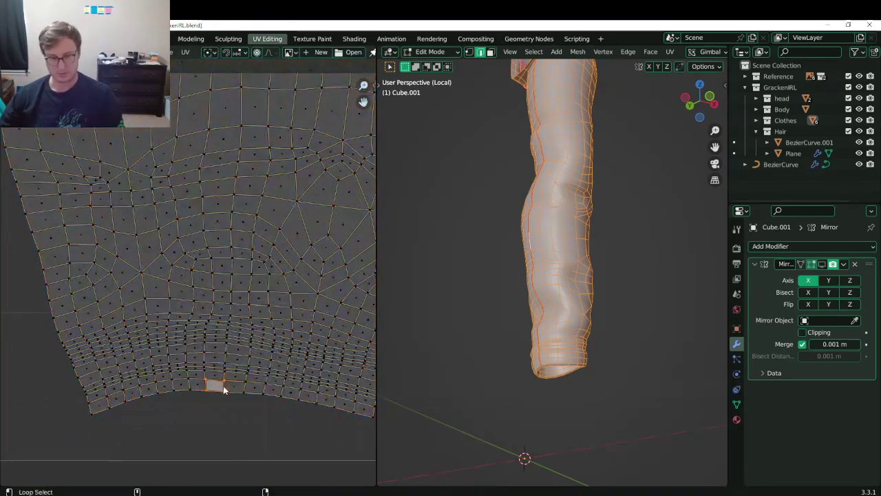
pyautogui.keyDown('alt'); pyautogui.click(223, 385); pyautogui.keyUp('alt')
pyautogui.press('ctrl+KP_Add')
pyautogui.press('ctrl+KP_Add')
pyautogui.press('ctrl+KP_Add')
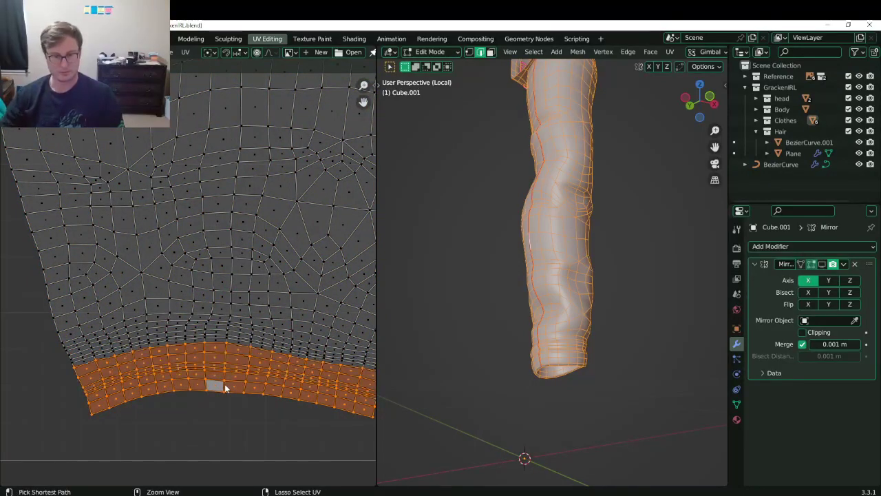
pyautogui.press('ctrl+KP_Add')
pyautogui.press('ctrl+KP_Add')
pyautogui.press('ctrl+KP_Add')
pyautogui.press('ctrl+KP_Add')
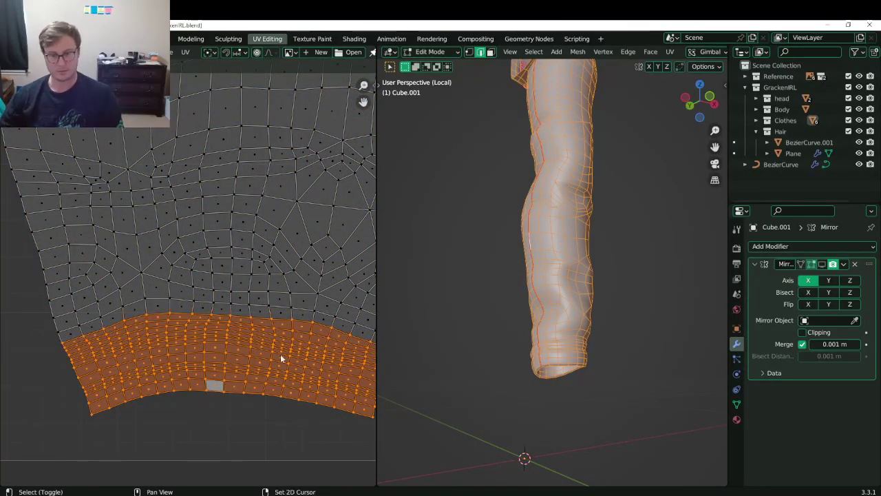
pyautogui.moveTo(280, 354); pyautogui.dragTo(210, 337, button='middle')
pyautogui.press('n')
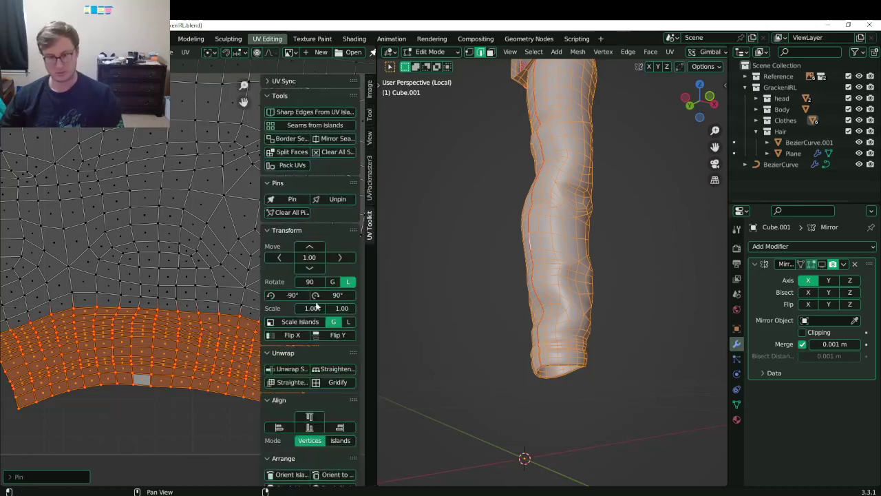
pyautogui.click(291, 382)
pyautogui.press('n')
pyautogui.scroll(-4, 224, 281)
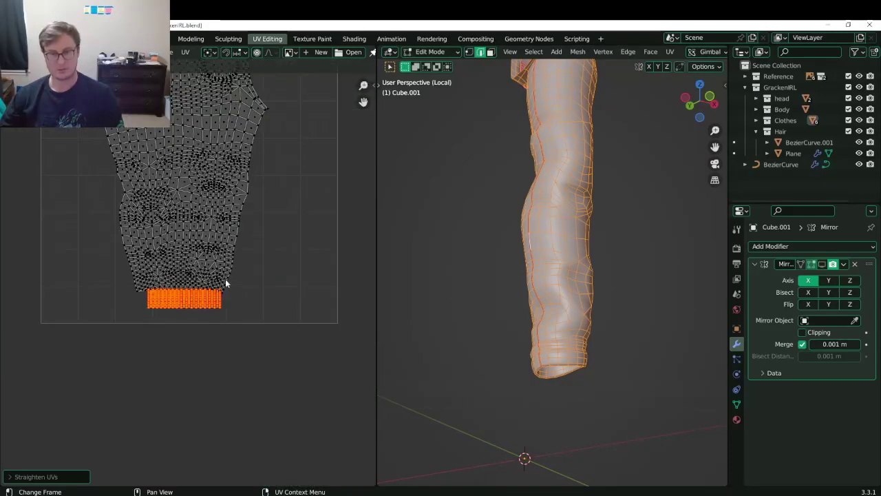
# Move the straightened cuff UV strip into position beneath the leg and save the file.
pyautogui.press('g')
pyautogui.click(227, 267)
pyautogui.moveTo(231, 261); pyautogui.dragTo(242, 276, button='middle')
pyautogui.hotkey('ctrl', 's')
pyautogui.scroll(3, 238, 307)
pyautogui.press('g')
pyautogui.click(238, 249)
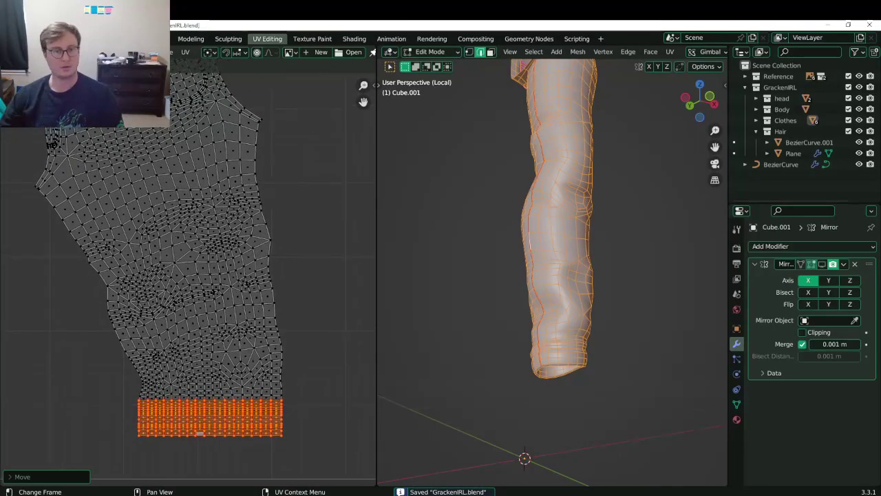
# Place the 2D cursor on the cuff's lower left vertex and pin the UV edges along both sides of the leg.
pyautogui.click(140, 448)
pyautogui.hotkey('shift', 's')
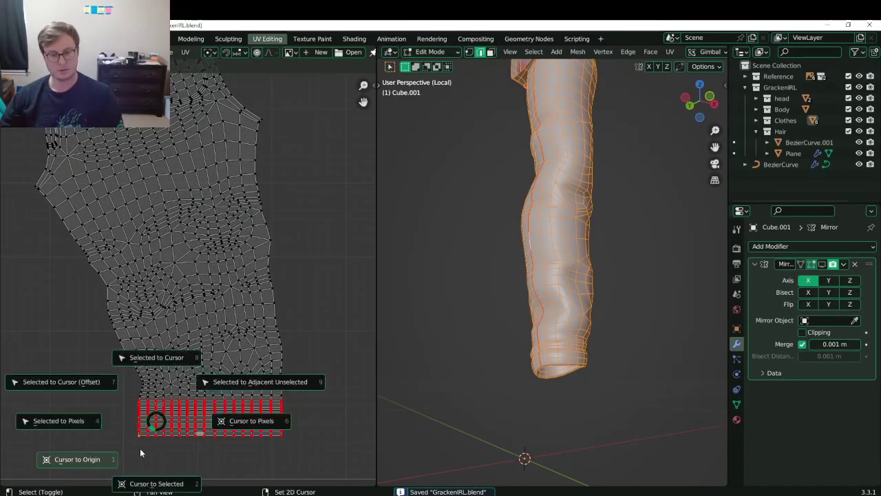
pyautogui.click(162, 475)
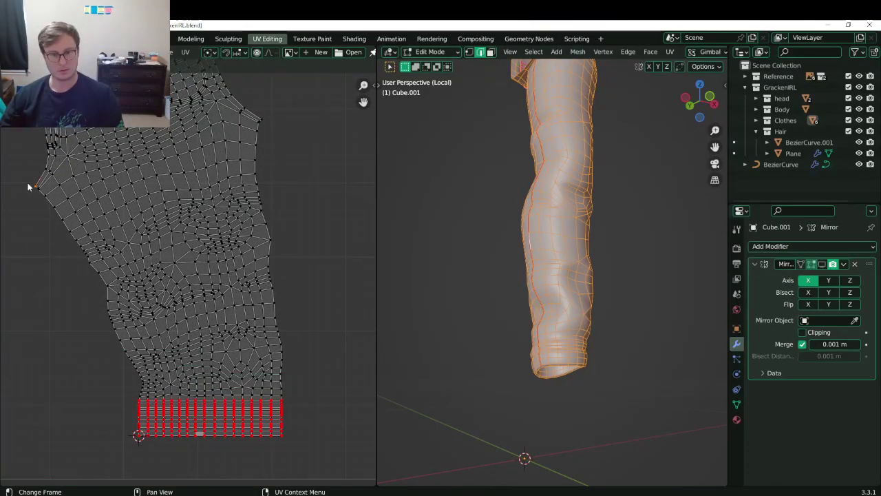
pyautogui.keyDown('alt'); pyautogui.click(90, 304); pyautogui.keyUp('alt')
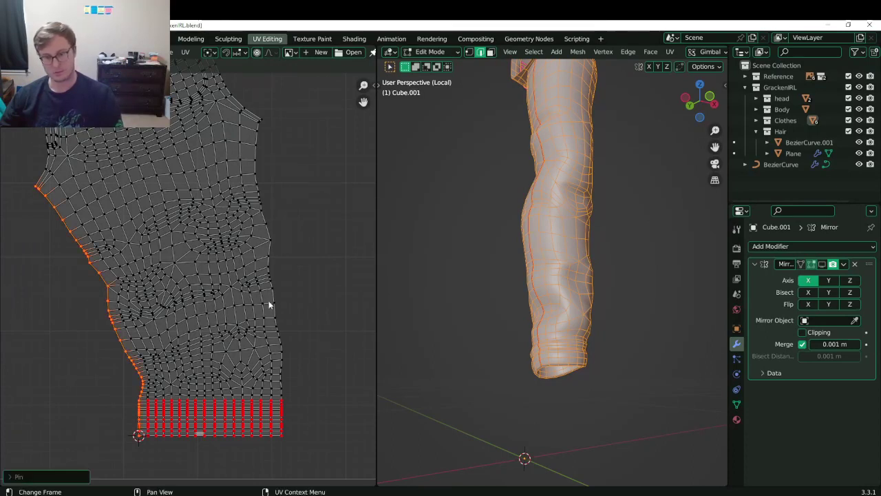
pyautogui.keyDown('alt'); pyautogui.keyDown('shift'); pyautogui.click(294, 291); pyautogui.keyUp('shift'); pyautogui.keyUp('alt')
pyautogui.press('p')
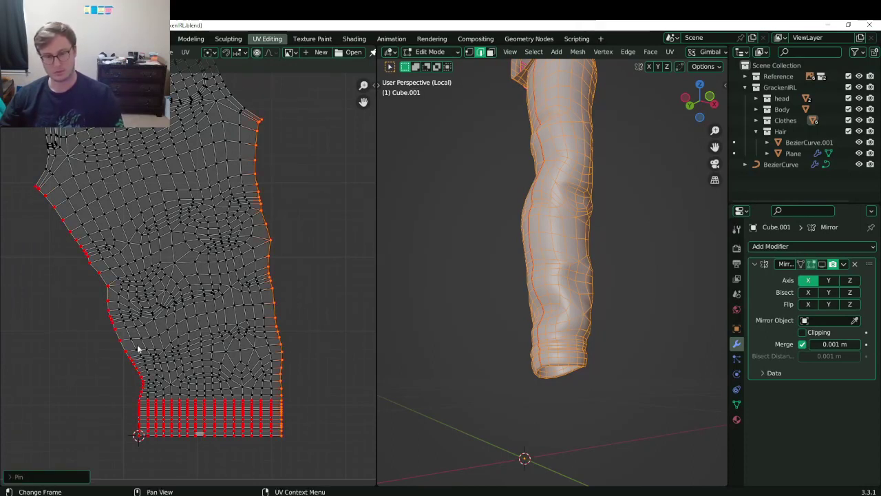
# Set the pivot to the 2D cursor, scale the left inner-leg UV edge to 0 along X and save the file.
pyautogui.keyDown('alt'); pyautogui.click(94, 334); pyautogui.keyUp('alt')
pyautogui.press('.')
pyautogui.click(94, 331)
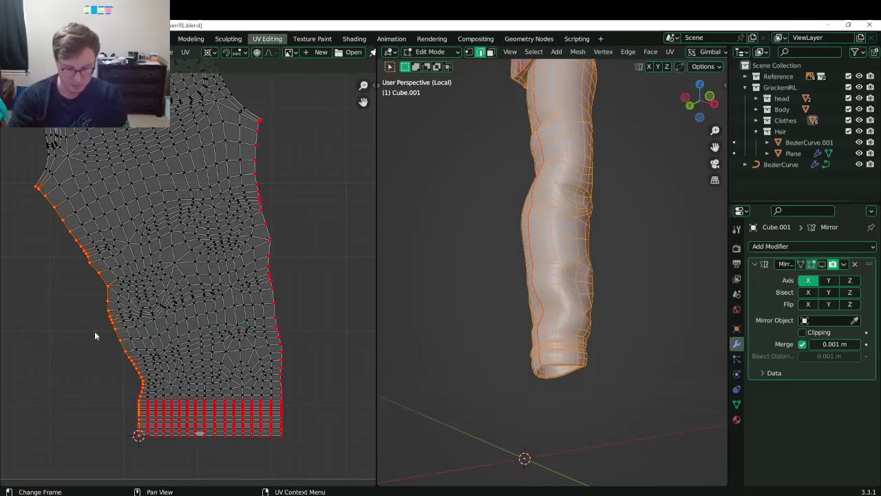
pyautogui.press('s')
pyautogui.press('x')
pyautogui.press('0')
pyautogui.press('Return')
pyautogui.hotkey('ctrl', 's')
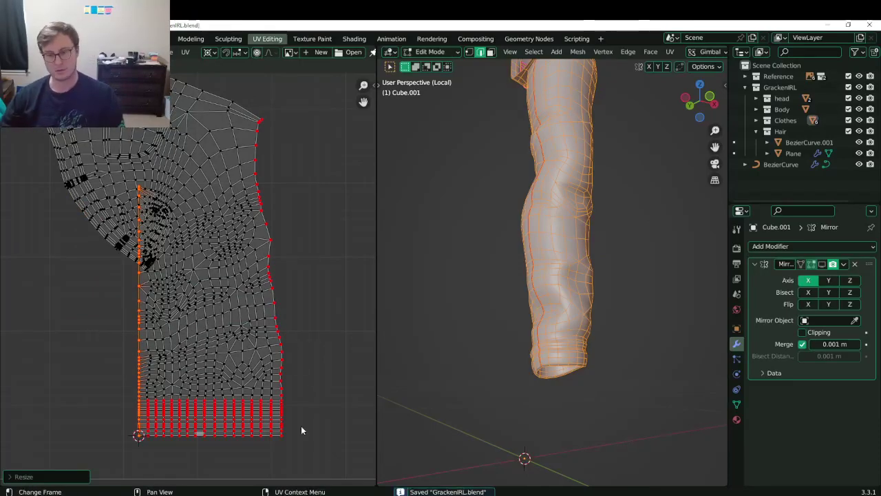
# From a 2D cursor snapped to the UV island's lower-right band, scale the right border to 0 on X and pin it.
pyautogui.click(301, 428)
pyautogui.hotkey('shift', 's')
pyautogui.click(308, 475)
pyautogui.keyDown('alt'); pyautogui.click(291, 355); pyautogui.keyUp('alt')
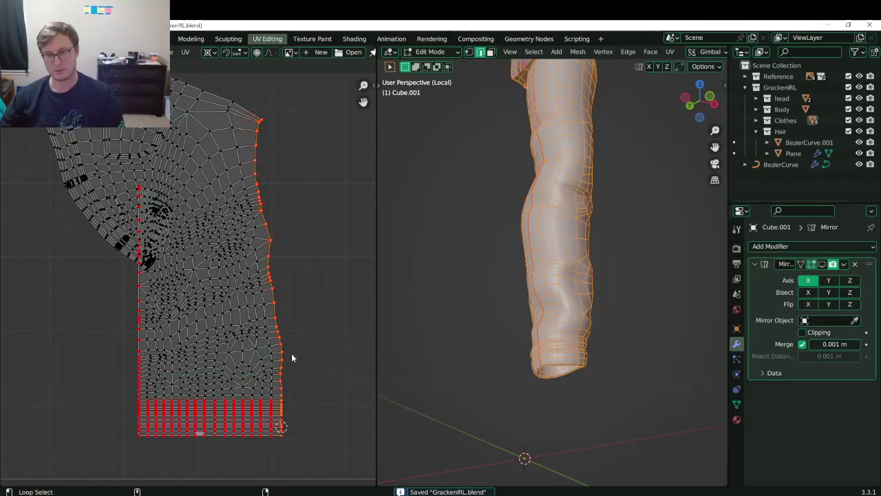
pyautogui.press('s')
pyautogui.press('x')
pyautogui.press('0')
pyautogui.press('Return')
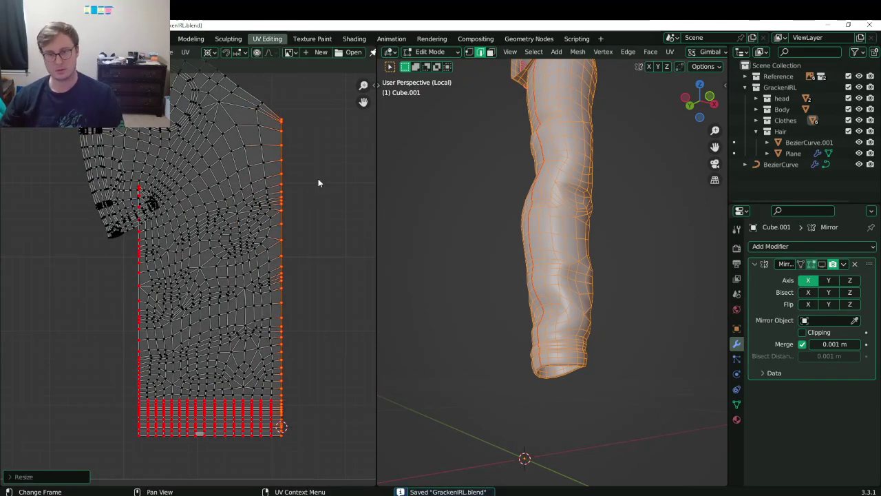
pyautogui.press('p')
# Snap the 2D cursor to the pinned band's upper-right corner, scale the right border above it vertically from there, and save the file.
pyautogui.hotkey('shift', 's')
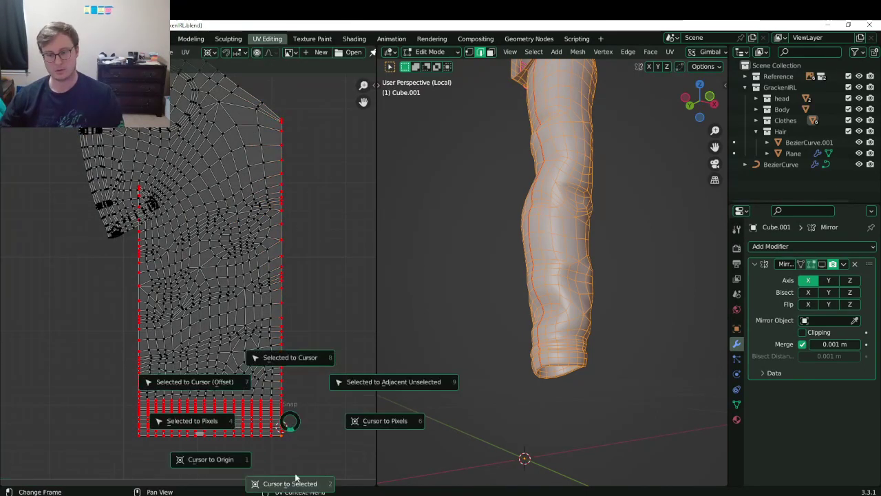
pyautogui.click(296, 482)
pyautogui.hotkey('alt', 'p')
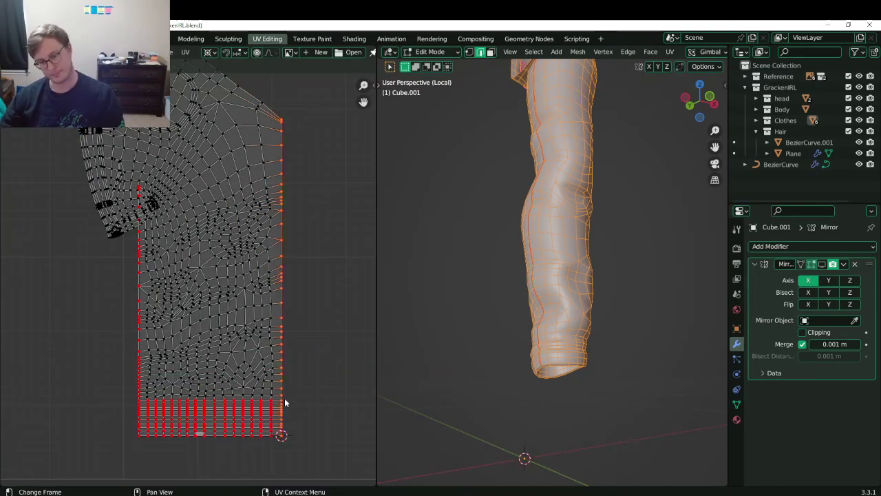
pyautogui.hotkey('shift', 's')
pyautogui.click(301, 431)
pyautogui.press('b')
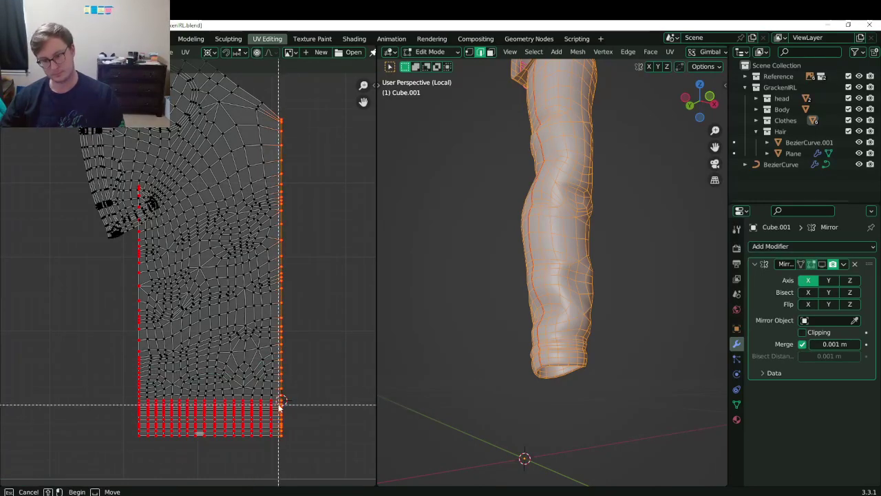
pyautogui.moveTo(279, 407); pyautogui.dragTo(306, 465)
pyautogui.press('s')
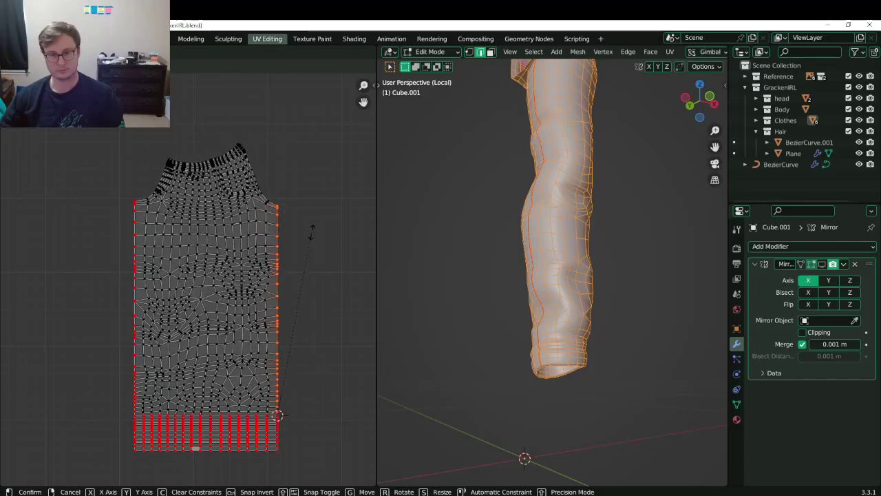
pyautogui.click(311, 231)
pyautogui.scroll(6, 220, 290)
pyautogui.hotkey('ctrl', 's')
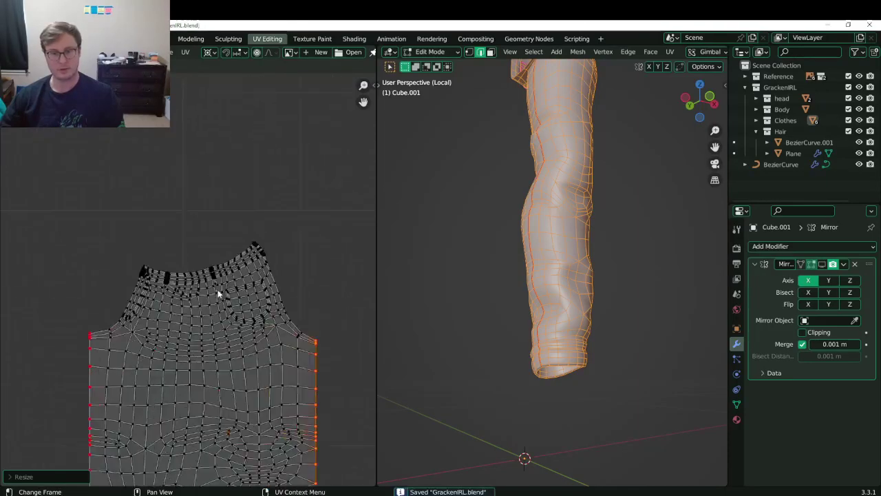
# Switch the pivot away from the 2D cursor and flatten the island's top border by scaling it to 0 on Y.
pyautogui.scroll(-3, 213, 252)
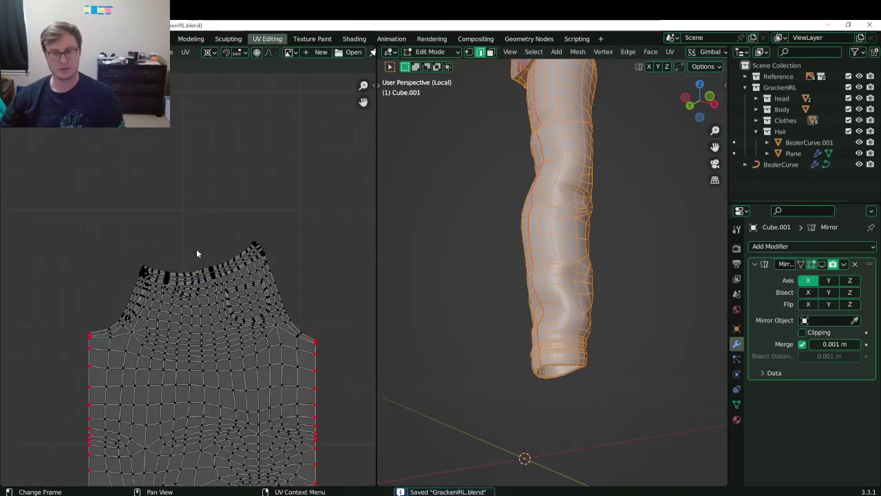
pyautogui.keyDown('alt'); pyautogui.click(197, 253); pyautogui.keyUp('alt')
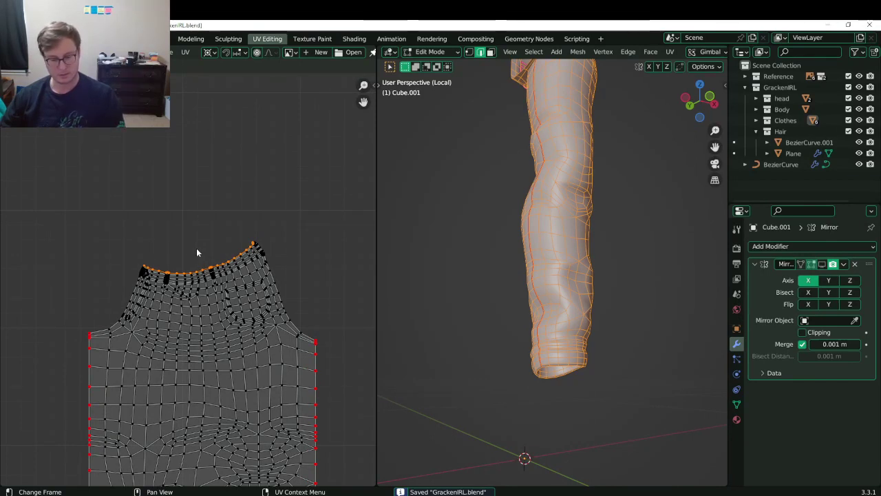
pyautogui.press('.')
pyautogui.click(194, 252)
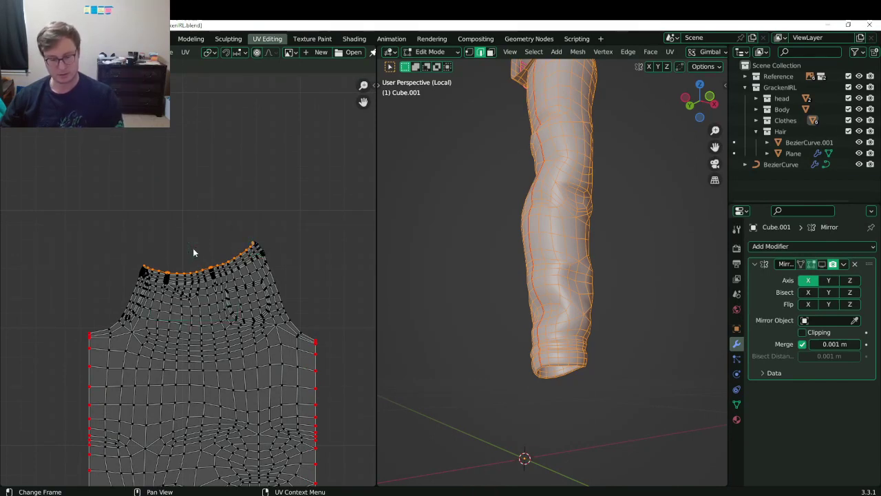
pyautogui.press('s')
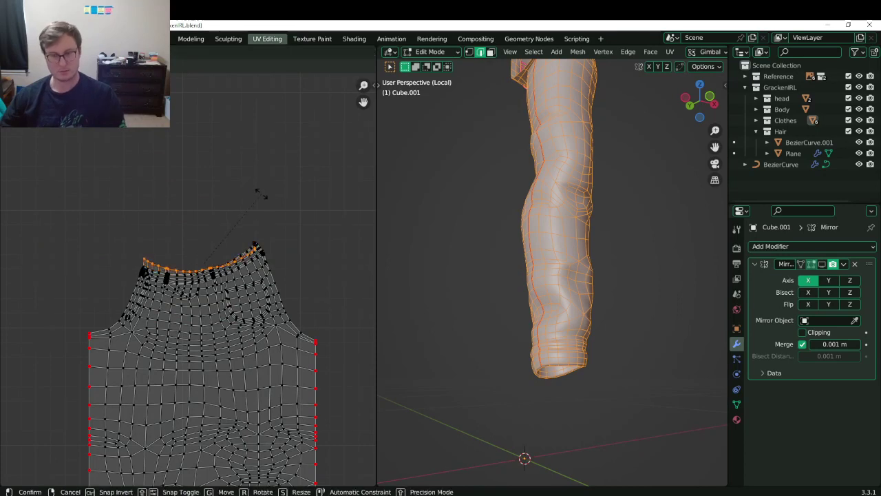
pyautogui.click(260, 194)
pyautogui.press('s')
pyautogui.press('y')
pyautogui.press('0')
pyautogui.press('Return')
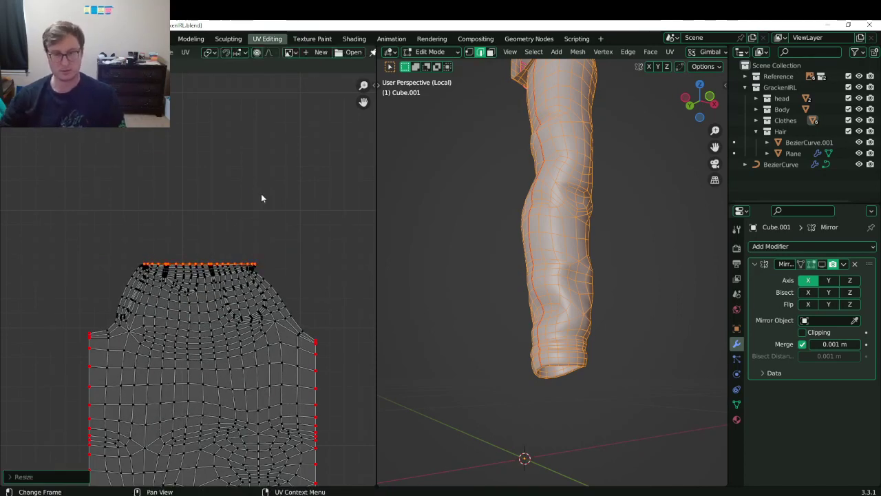
# Scale the flattened top border up to widen the neck of the UV island.
pyautogui.press('s')
pyautogui.click(272, 191)
pyautogui.scroll(2, 274, 254)
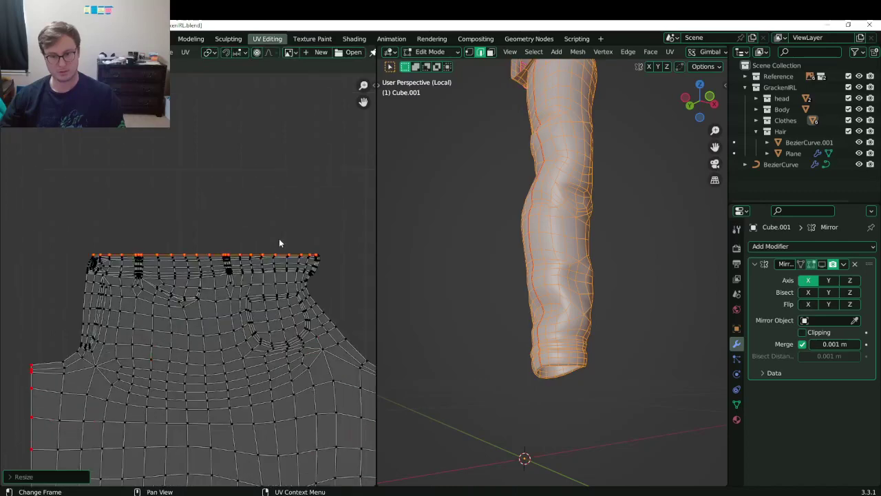
pyautogui.scroll(2, 274, 244)
pyautogui.scroll(-2, 272, 246)
pyautogui.press('s')
pyautogui.click(305, 220)
# Refine the top border's position and width, ending slightly narrower and centred over the neck of the island.
pyautogui.press('g')
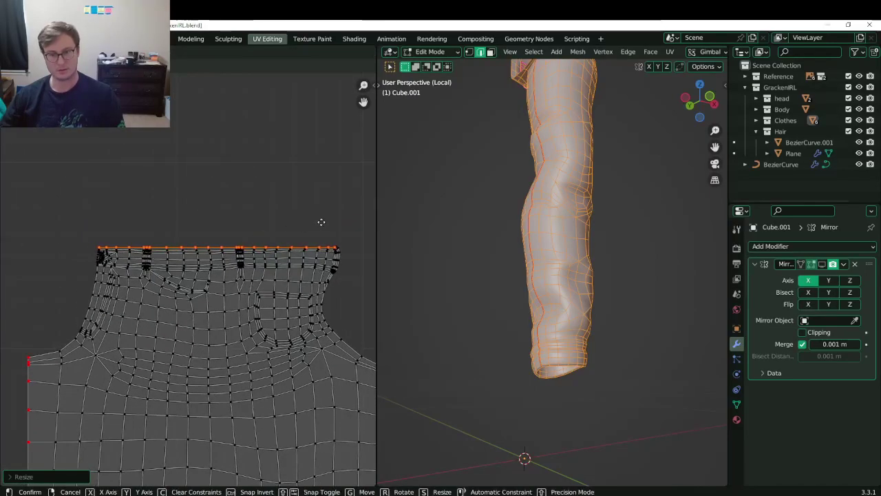
pyautogui.click(311, 221)
pyautogui.press('s')
pyautogui.click(316, 227)
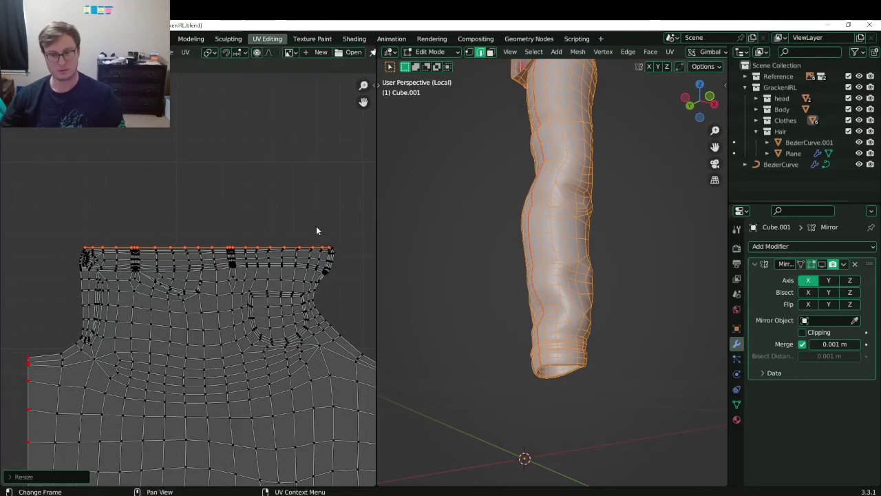
pyautogui.press('s')
pyautogui.click(328, 221)
pyautogui.press('g')
pyautogui.click(322, 220)
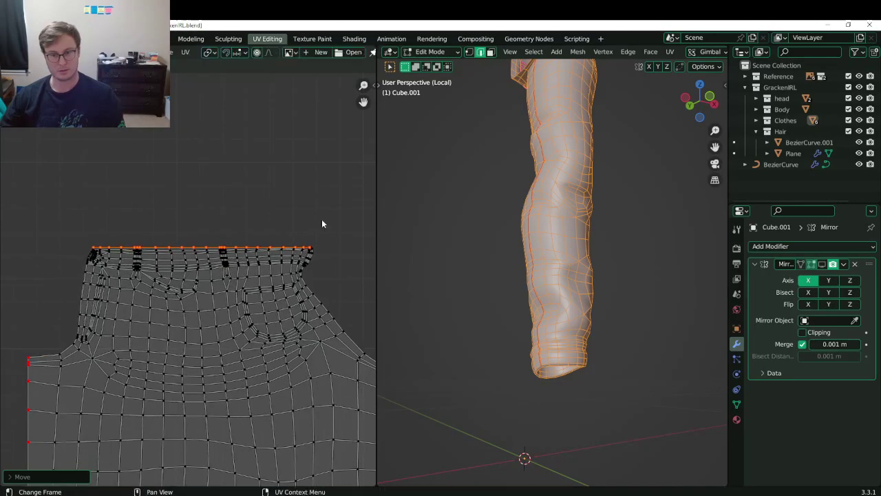
# Widen the UV editor area at the expense of the 3D viewport and save the file.
pyautogui.scroll(-3, 304, 230)
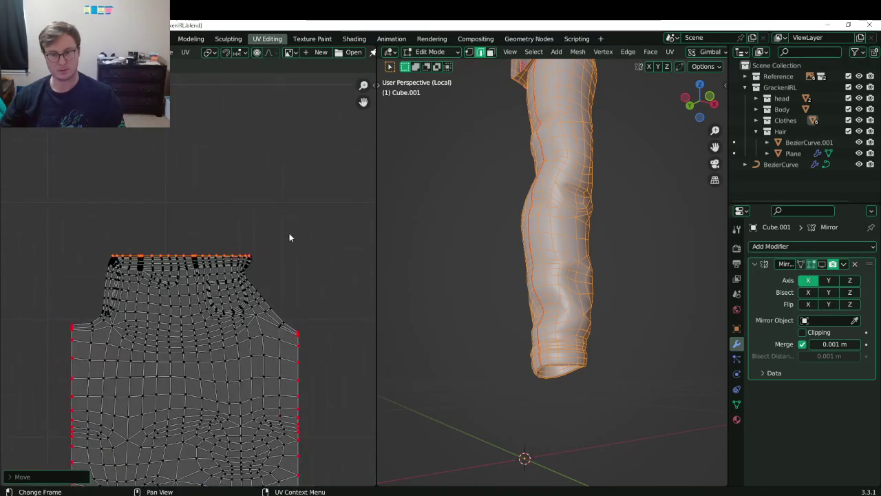
pyautogui.scroll(3, 247, 294)
pyautogui.scroll(-1, 244, 298)
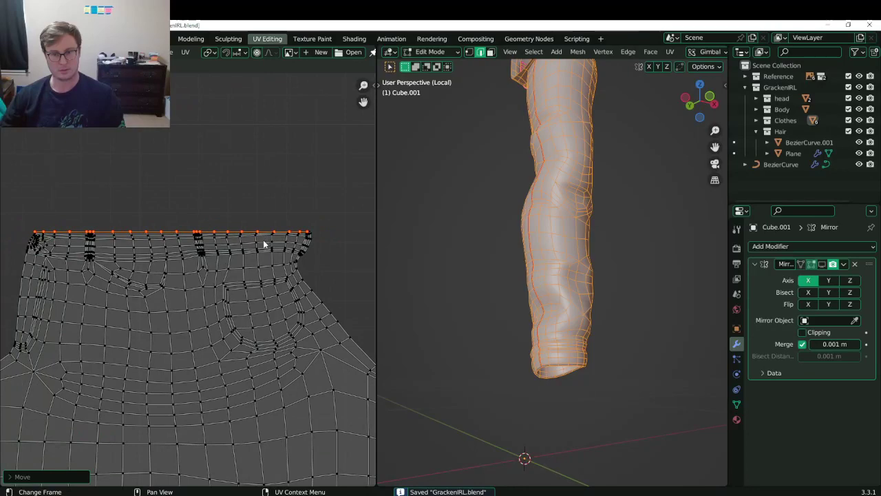
pyautogui.scroll(-3, 269, 251)
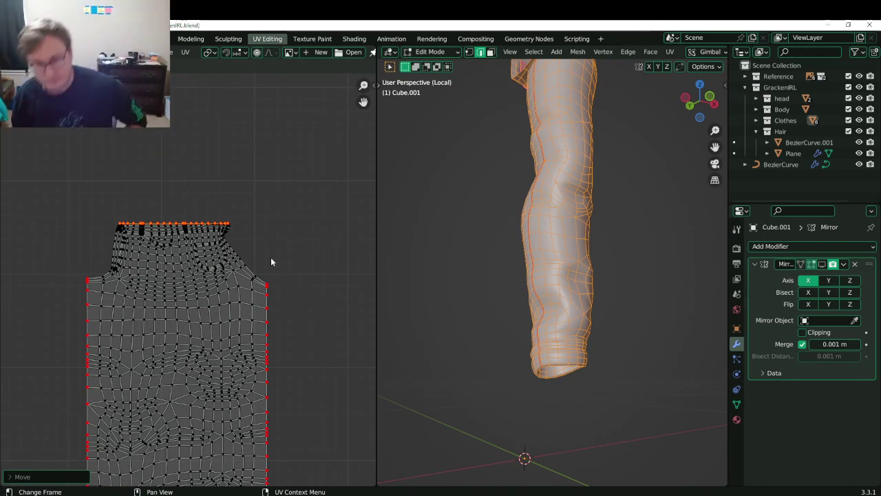
pyautogui.scroll(-2, 276, 277)
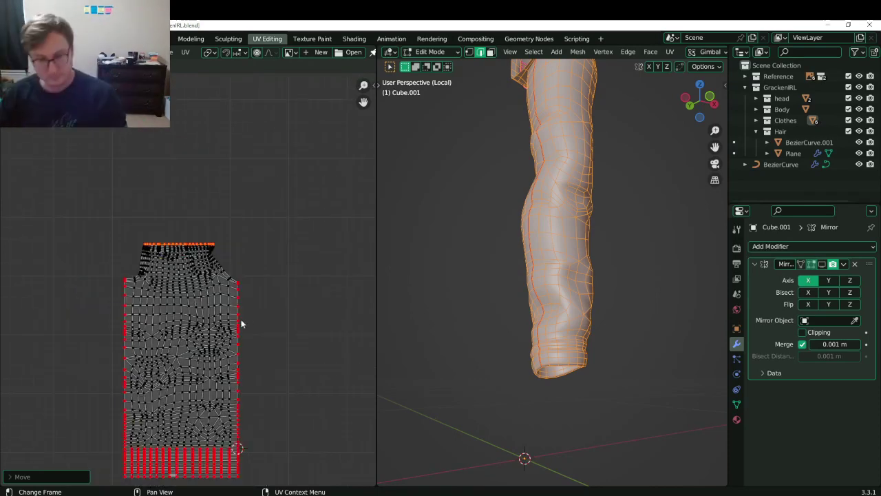
pyautogui.moveTo(241, 323); pyautogui.dragTo(252, 206, button='middle')
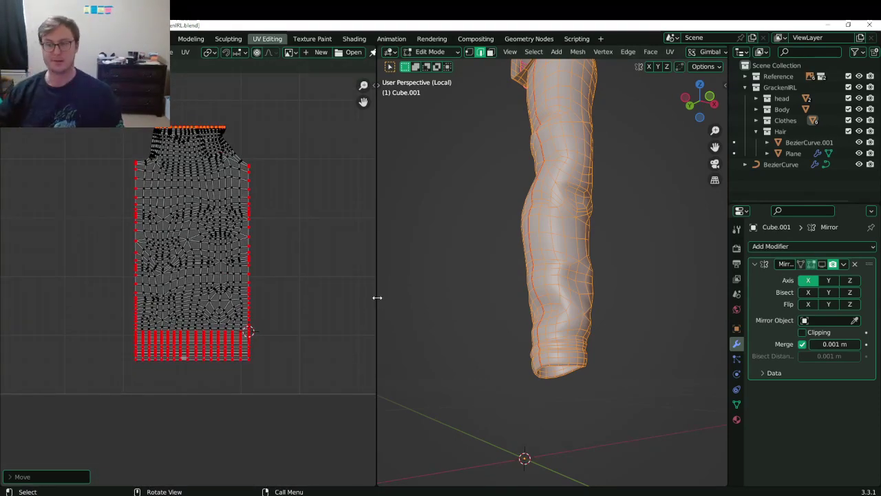
pyautogui.moveTo(377, 298); pyautogui.dragTo(568, 297)
pyautogui.scroll(3, 381, 272)
pyautogui.hotkey('ctrl', 's')
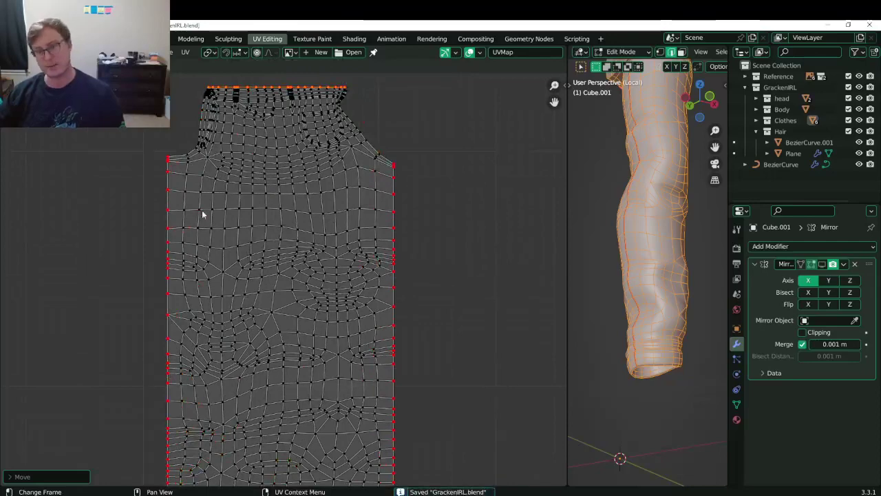
# Select only the left and right border vertices of the UV island between the bottom band and the neck, and save the file.
pyautogui.keyDown('shift'); pyautogui.moveTo(197, 364); pyautogui.dragTo(186, 299, button='middle'); pyautogui.keyUp('shift')
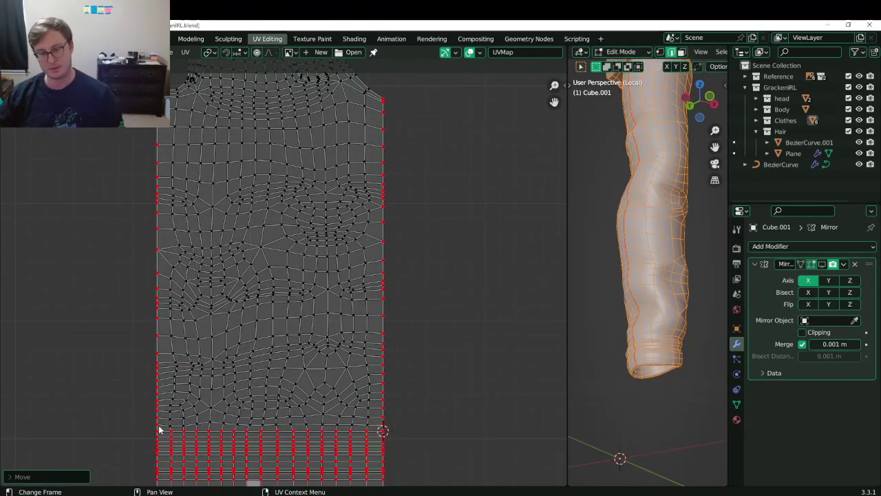
pyautogui.press('b')
pyautogui.moveTo(147, 86); pyautogui.dragTo(393, 426)
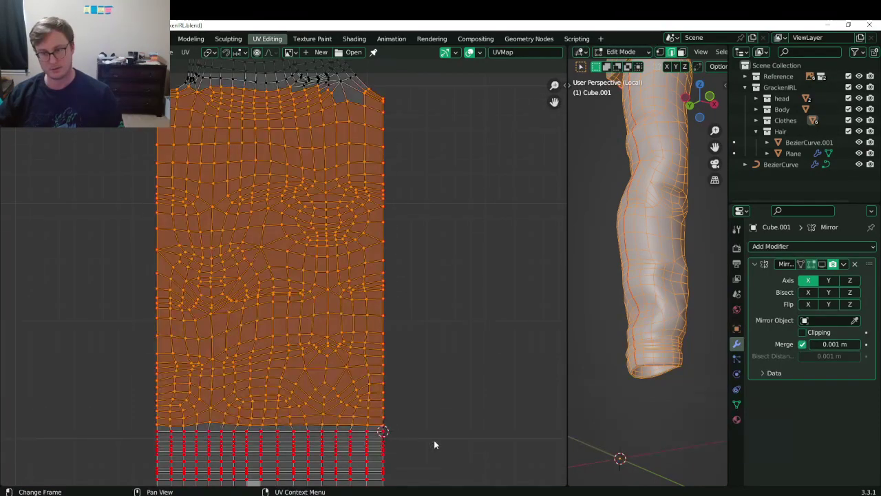
pyautogui.scroll(-1, 200, 162)
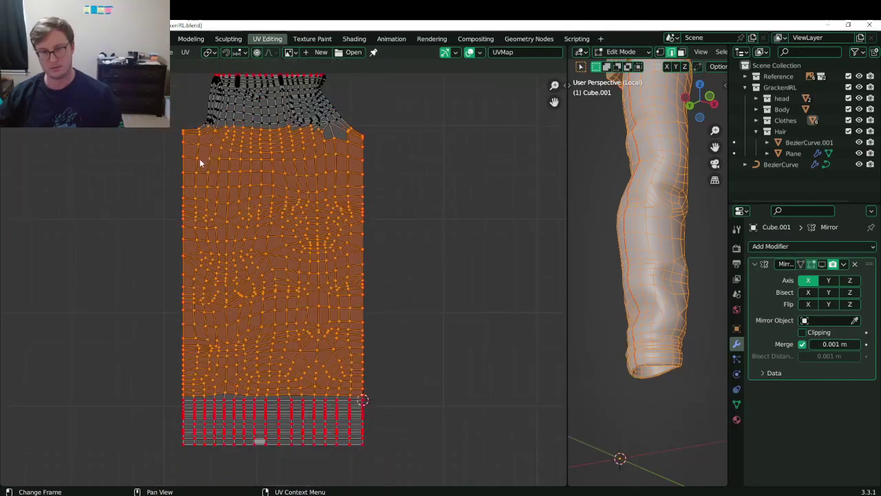
pyautogui.press('b')
pyautogui.moveTo(188, 103); pyautogui.dragTo(355, 419)
pyautogui.moveTo(355, 419); pyautogui.dragTo(355, 418, button='middle')
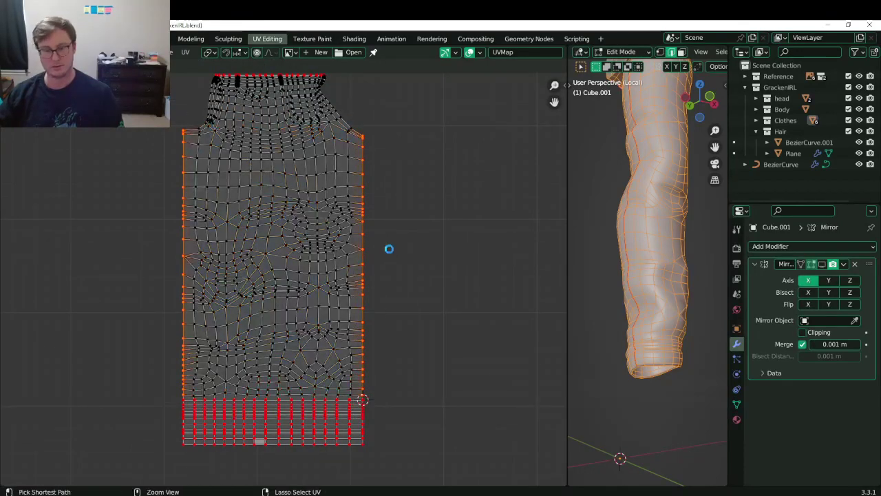
pyautogui.hotkey('ctrl', 's')
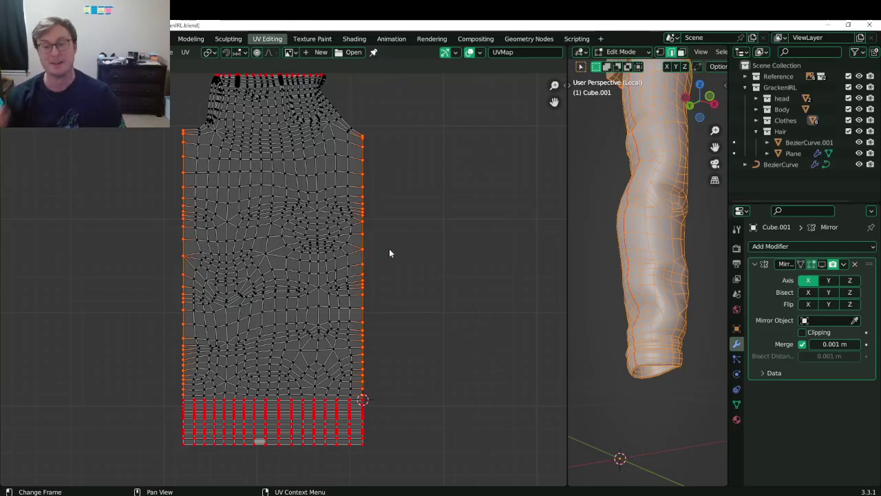
pyautogui.hotkey('ctrl', 's')
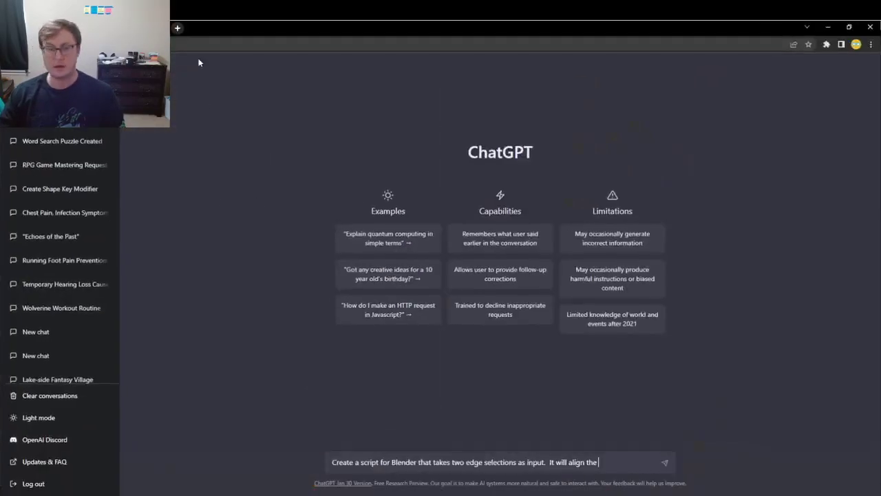
# Complete the script prompt's second sentence with "points in each selection based on which point in the selection is highest.".
pyautogui.write('points i')
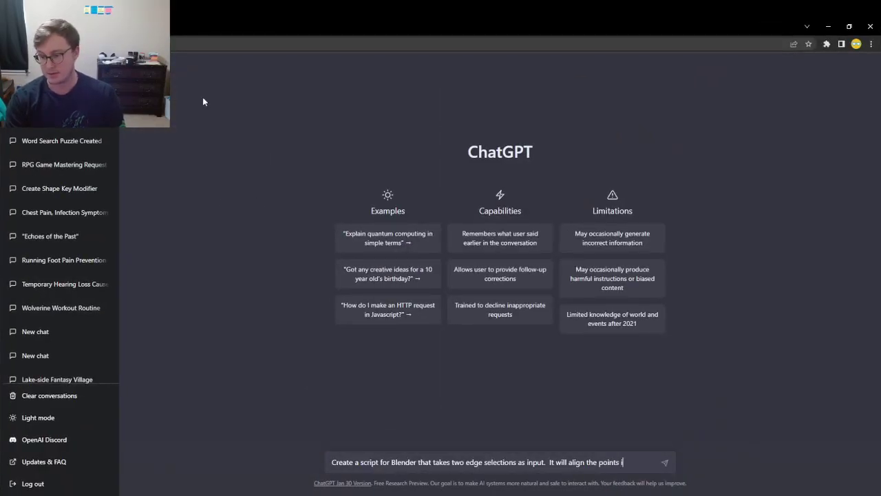
pyautogui.write('n each selec')
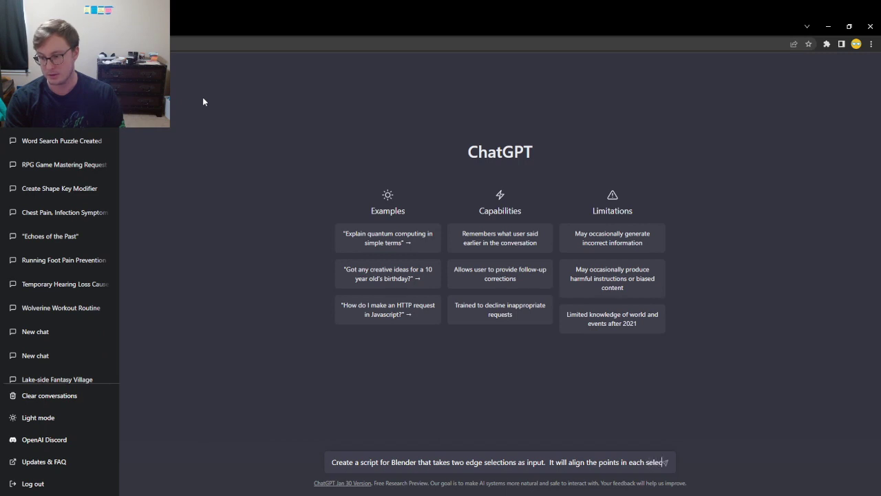
pyautogui.write('tion based ')
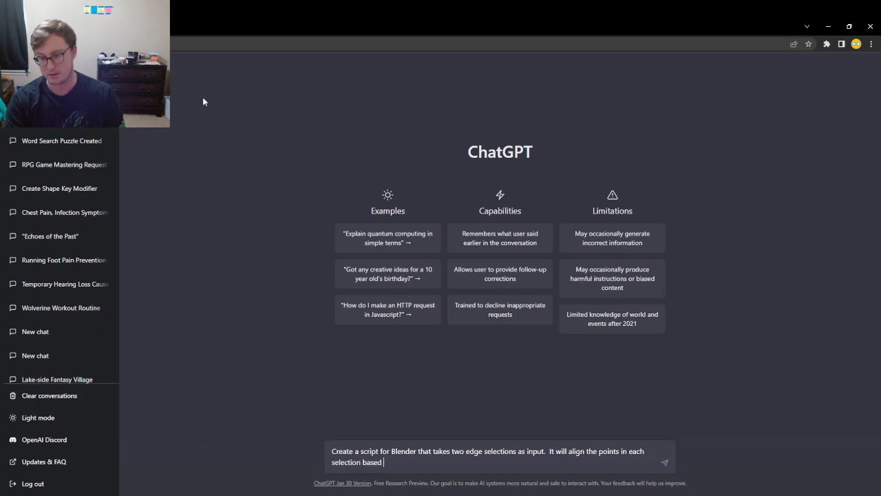
pyautogui.write('on')
pyautogui.write('which poi')
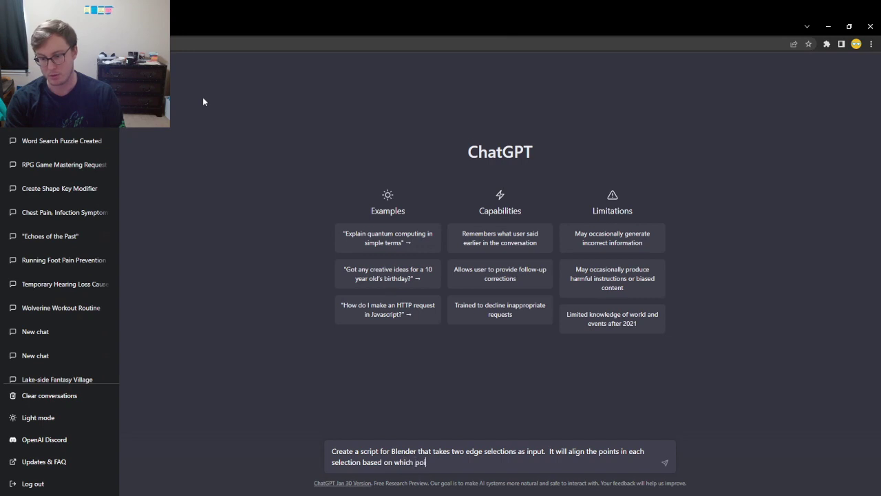
pyautogui.write('nt in the select')
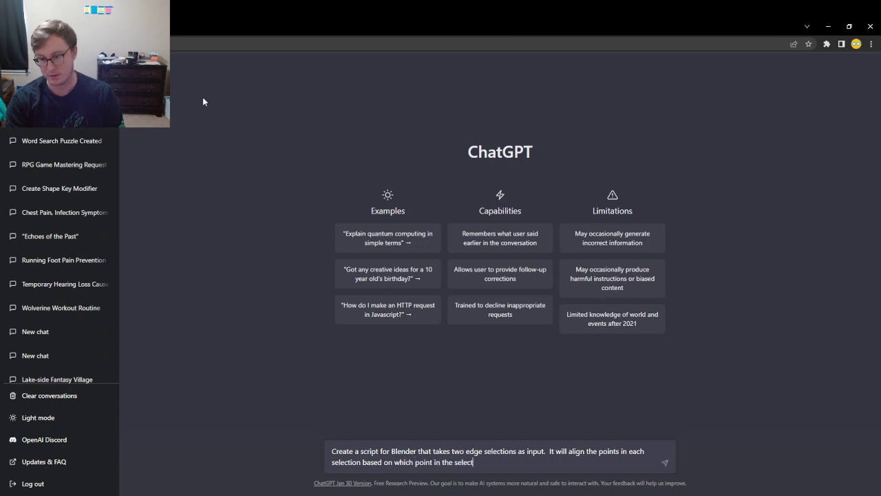
pyautogui.write('ion is hight')
pyautogui.write('st.')
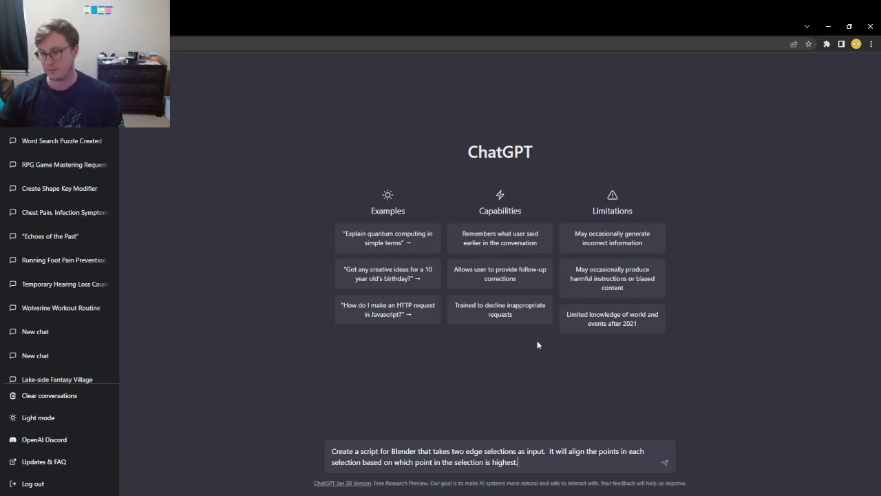
pyautogui.click(547, 451)
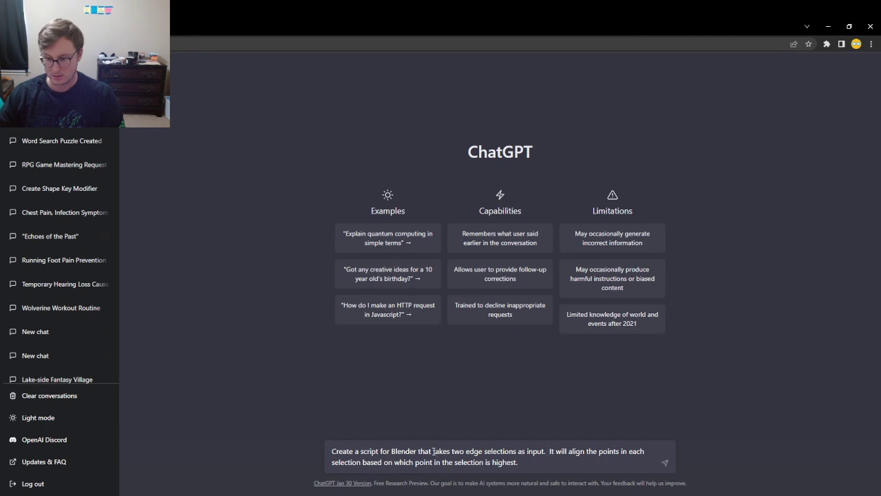
# Extend the script prompt's first sentence with "and aligns their corresponding points" before its period.
pyautogui.click(545, 452)
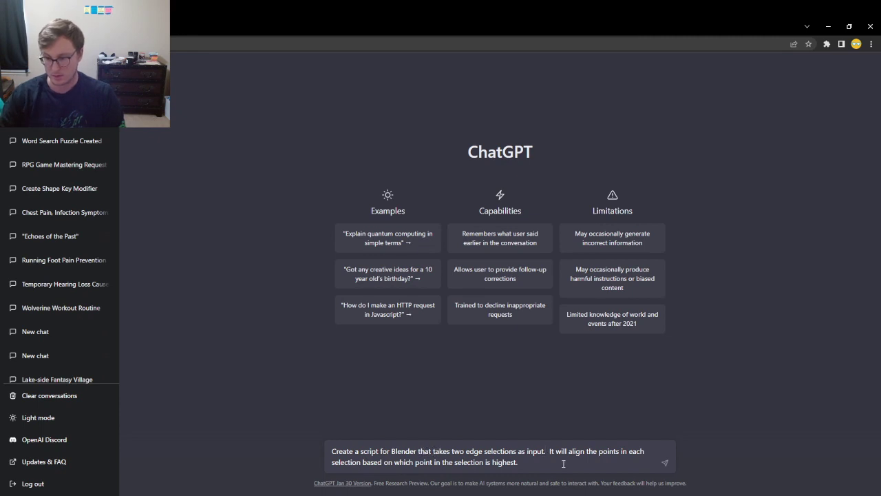
pyautogui.write('and')
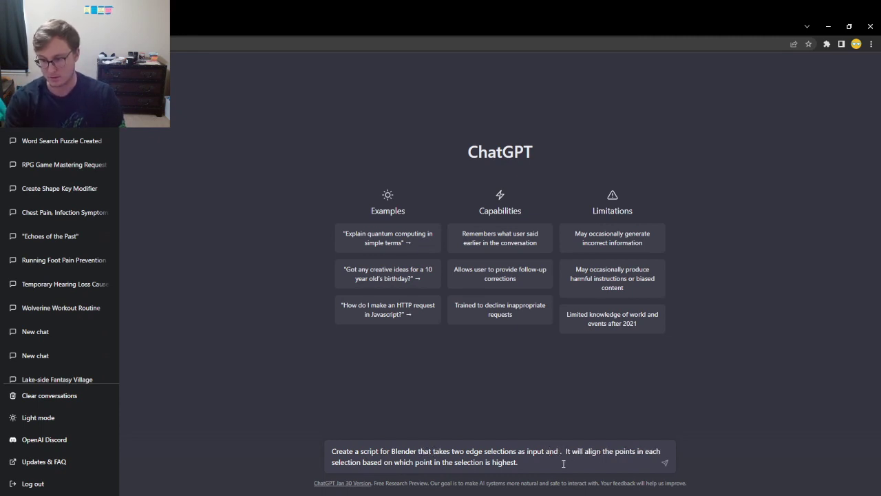
pyautogui.write(' aligns t')
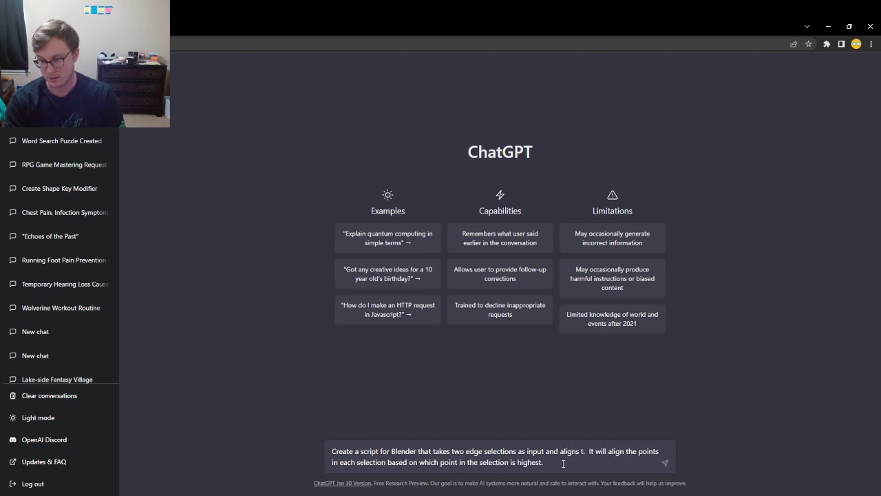
pyautogui.write('heir')
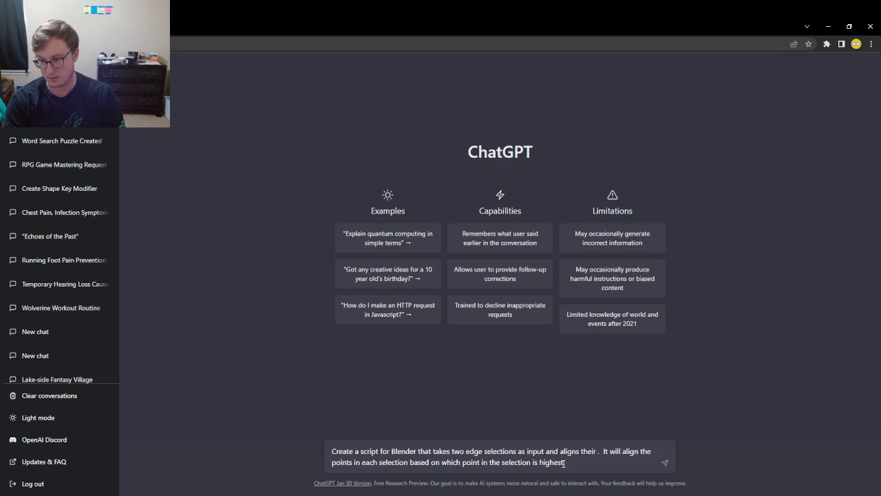
pyautogui.write(' correspondi')
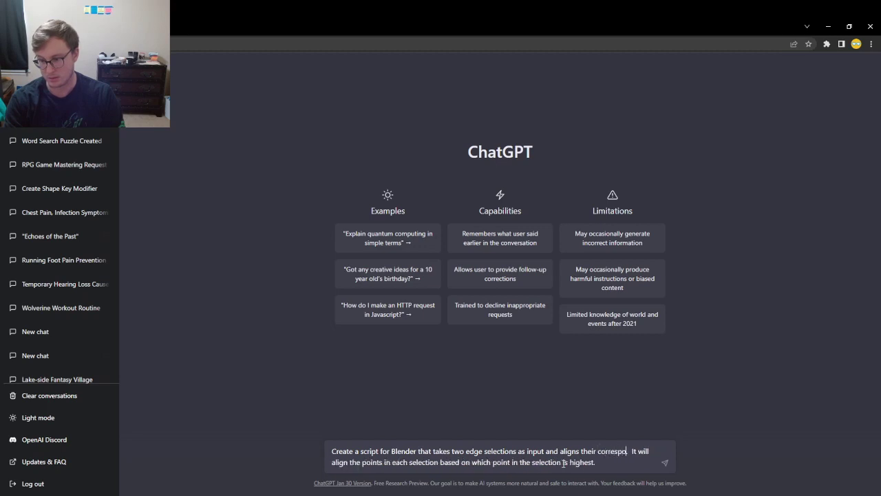
pyautogui.write('ng p')
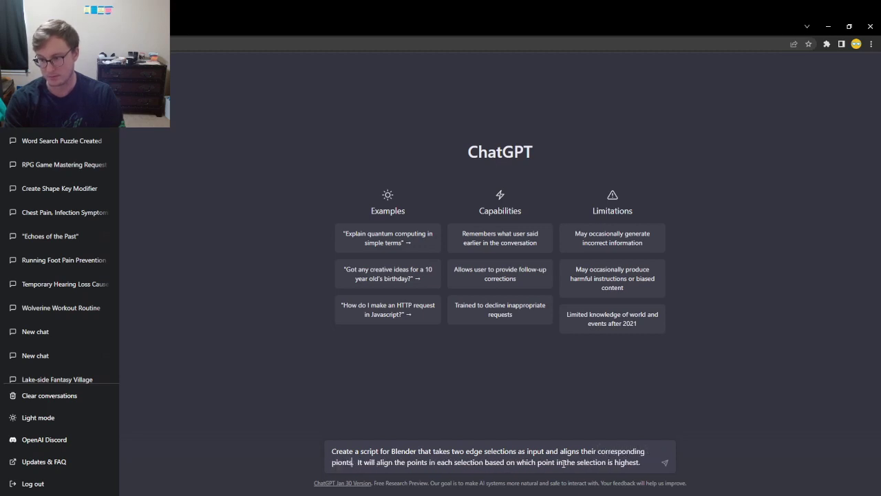
pyautogui.write('oints')
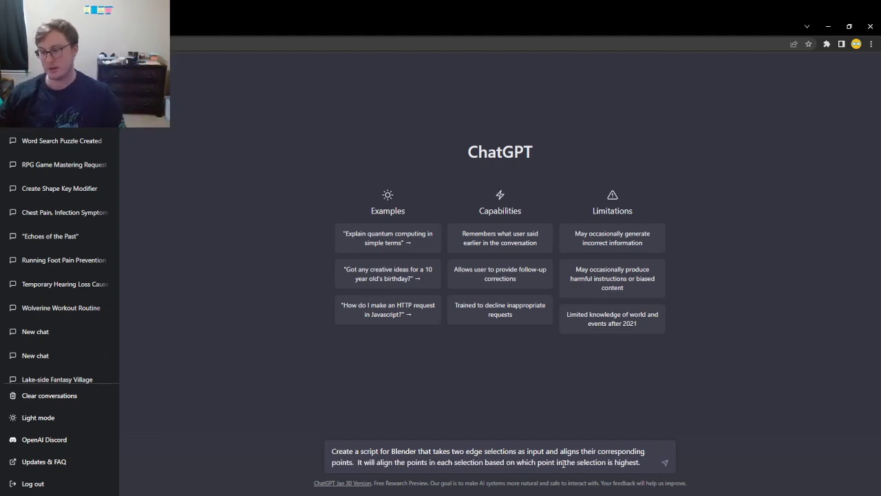
# Insert "each" before the last "selection" in the prompt's second sentence.
pyautogui.doubleClick(582, 461)
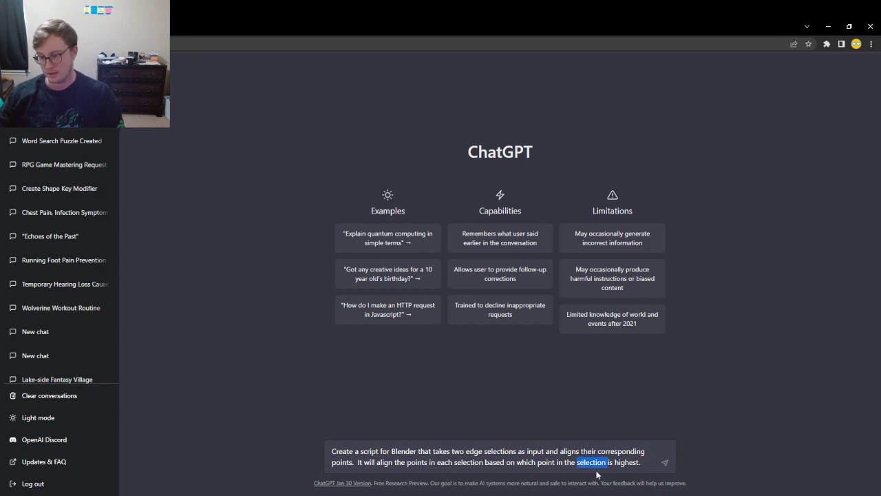
pyautogui.click(578, 463)
pyautogui.write('eac')
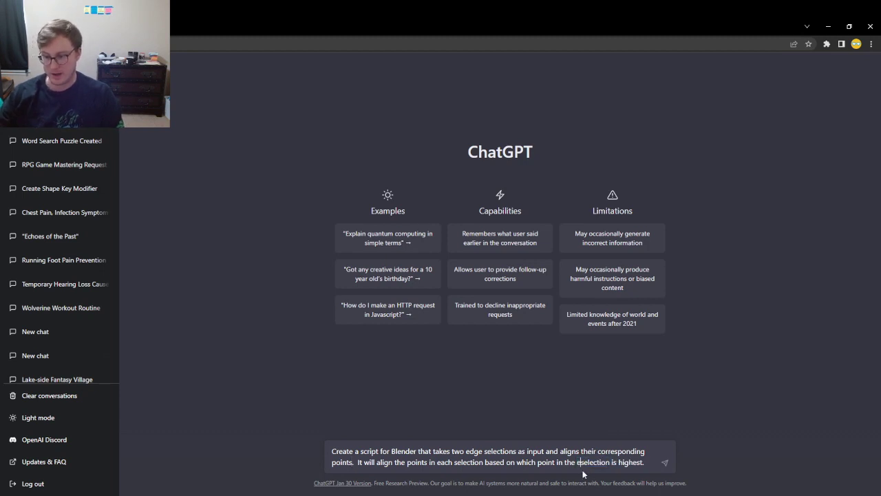
pyautogui.write('h')
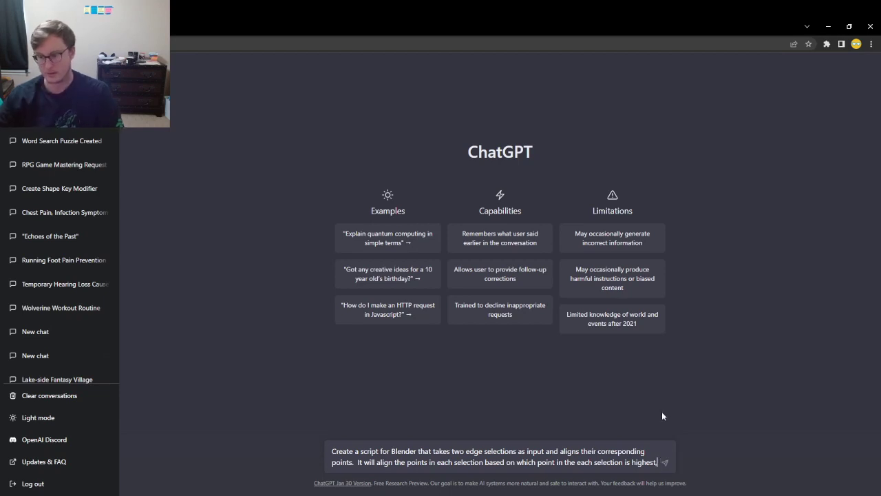
# Append ", in the UV editor" to the prompt's first sentence, checking the UV layout in Blender partway and returning to ChatGPT.
pyautogui.click(354, 462)
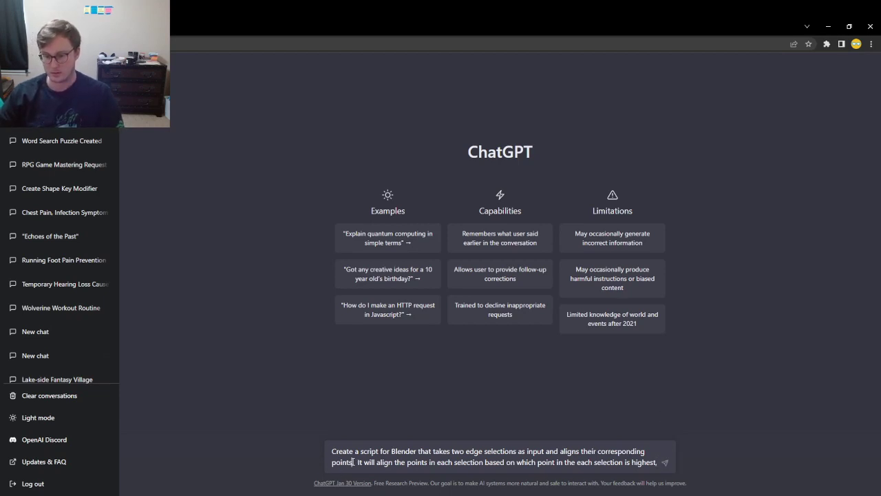
pyautogui.press('BackSpace')
pyautogui.write(', in the')
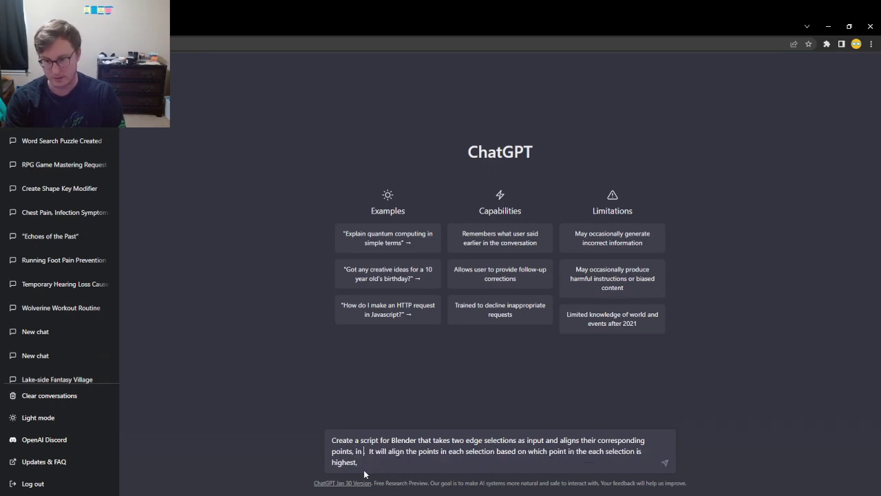
pyautogui.hotkey('alt', 'Tab')
pyautogui.hotkey('alt', 'Tab')
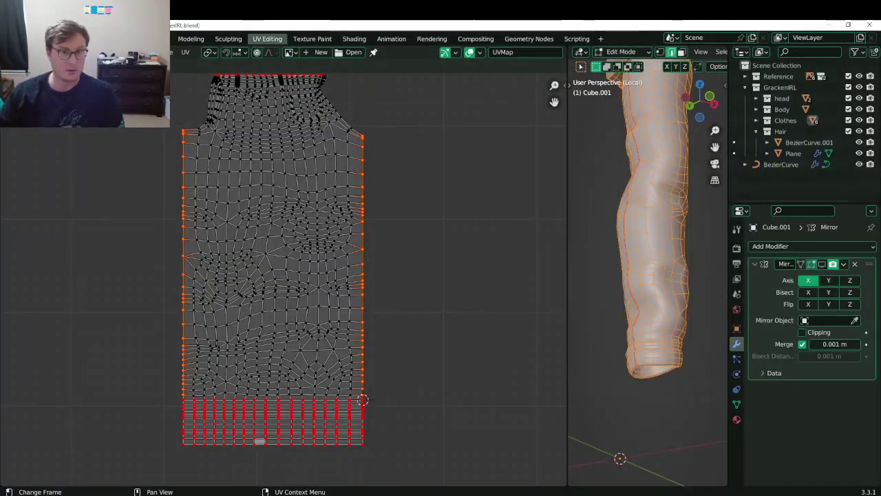
pyautogui.press('2')
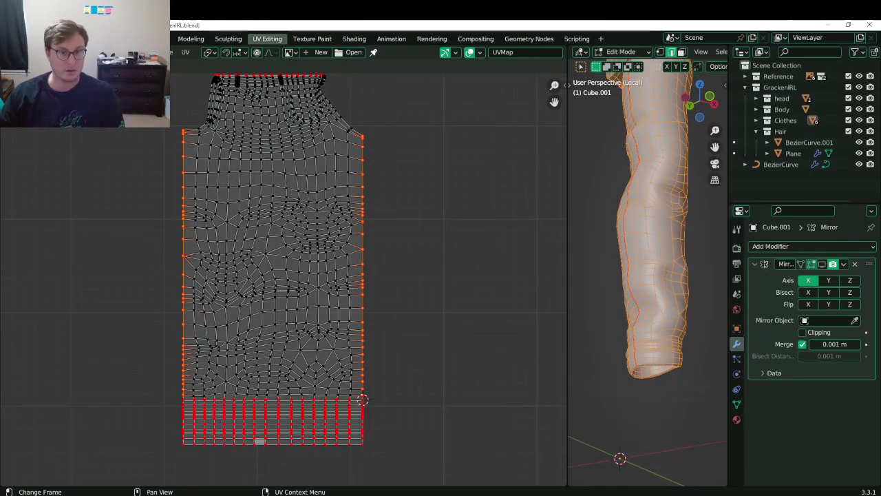
pyautogui.hotkey('alt', 'Tab')
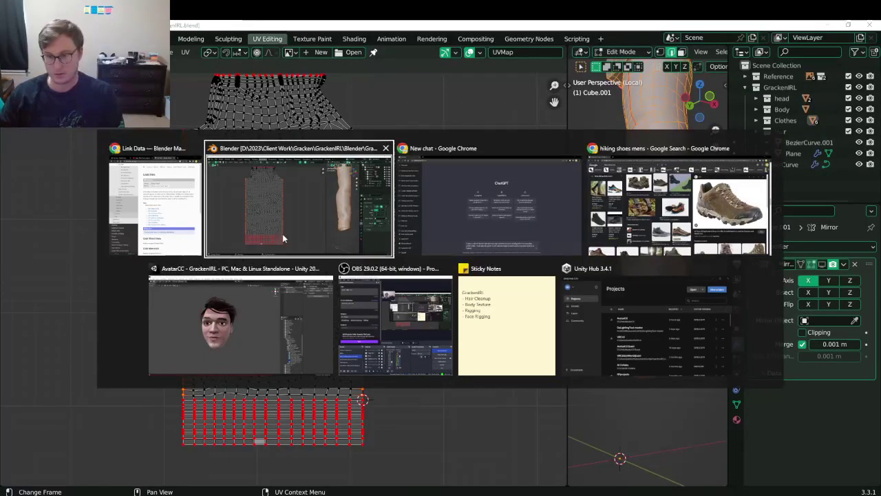
pyautogui.click(441, 223)
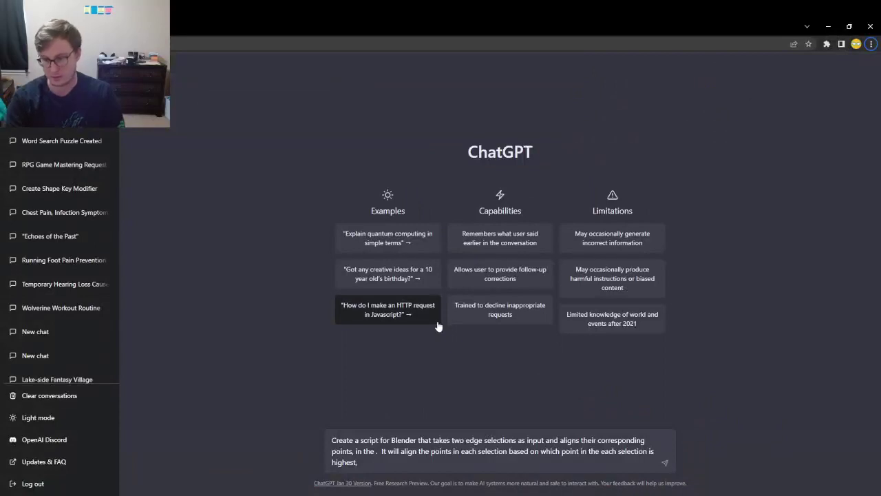
pyautogui.click(378, 453)
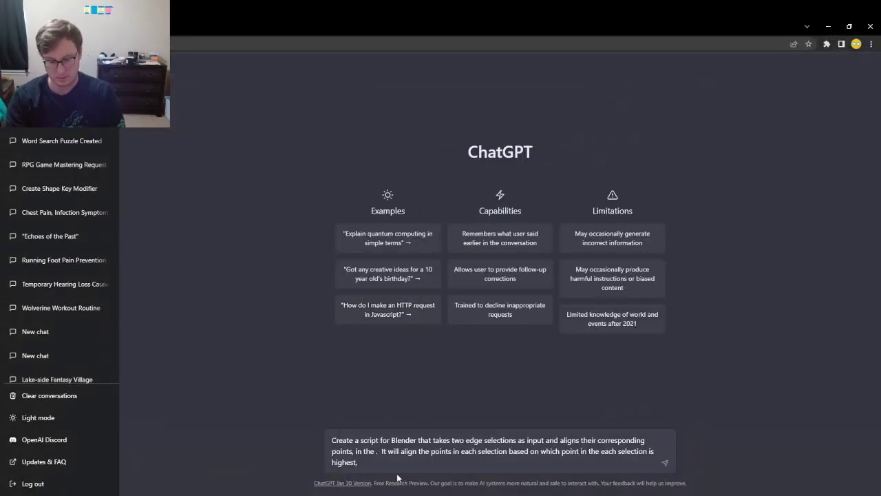
pyautogui.write('UV editor')
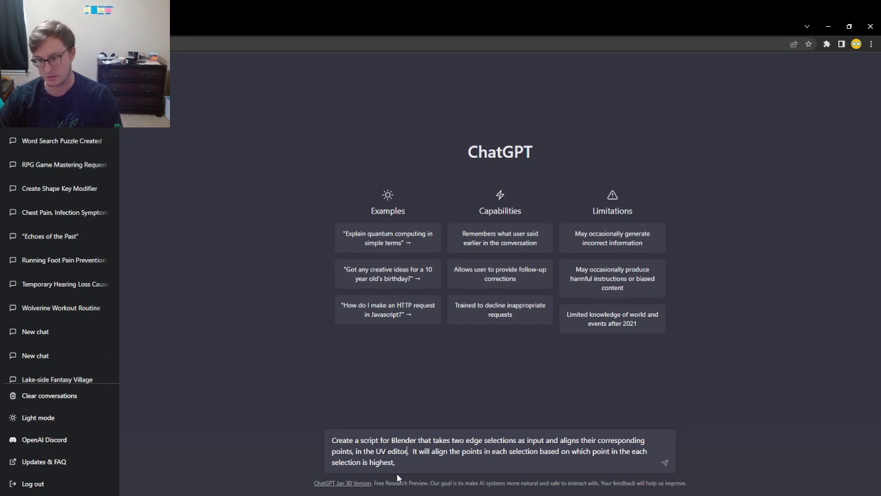
# Replace the prompt's second sentence with "First it will find the first pair." and start another with "The first pair is".
pyautogui.doubleClick(634, 451)
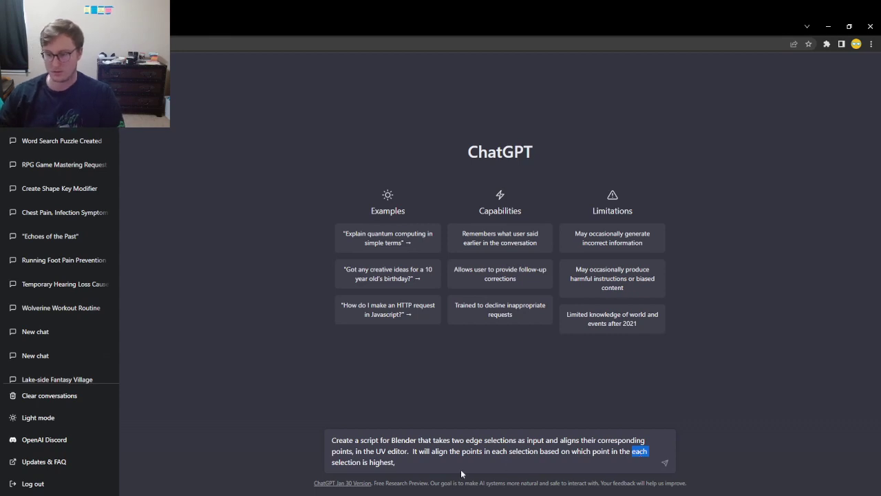
pyautogui.click(439, 462)
pyautogui.keyDown('shift'); pyautogui.click(413, 452); pyautogui.keyUp('shift')
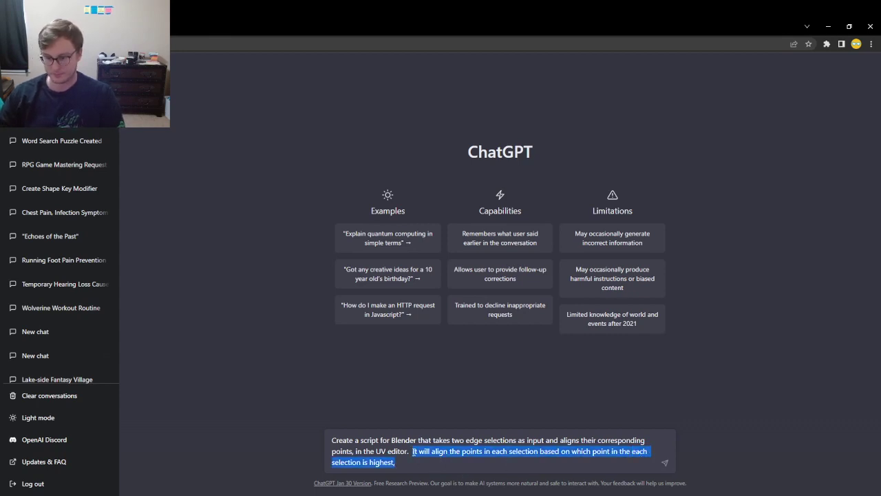
pyautogui.press('BackSpace')
pyautogui.write('First it ')
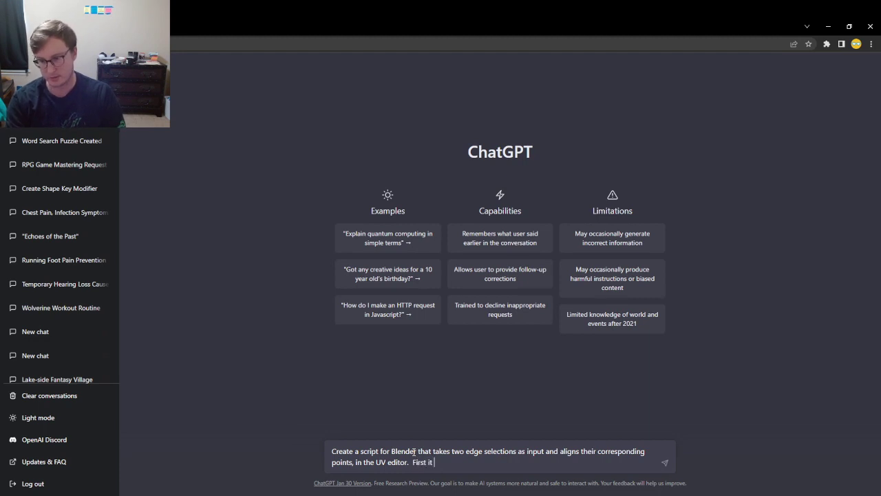
pyautogui.write('will find ')
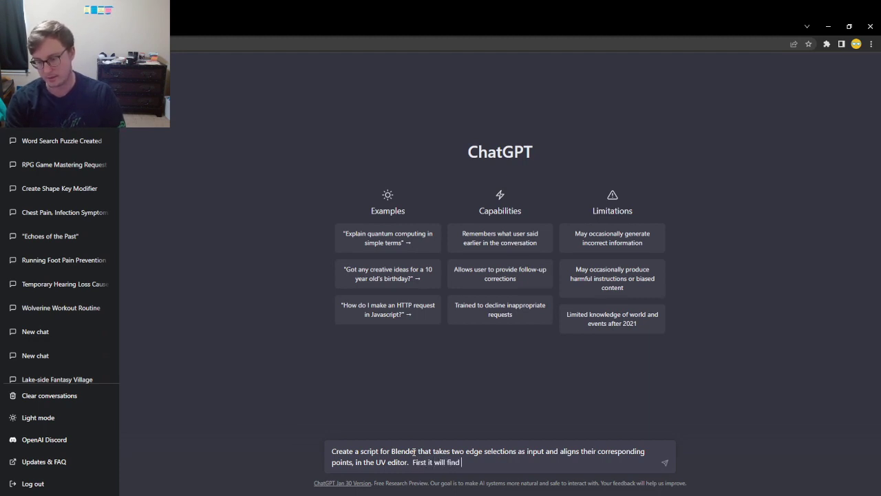
pyautogui.write('the')
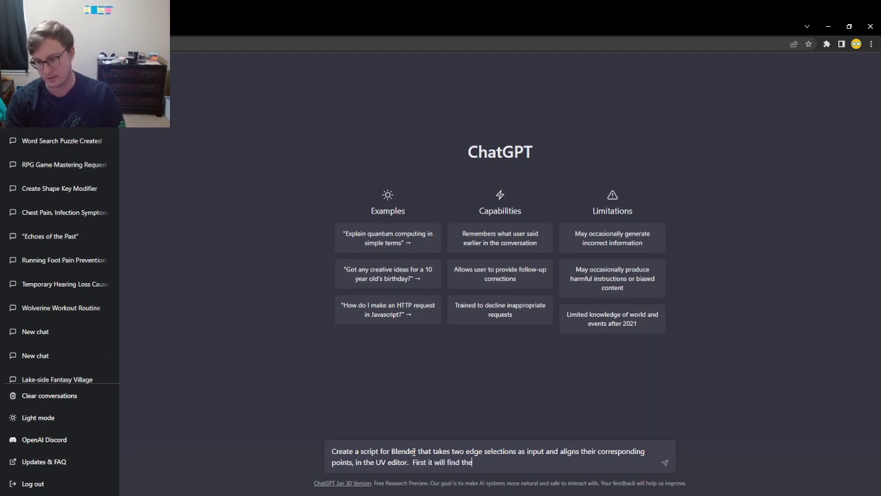
pyautogui.write(' first pair.  The first pair is ')
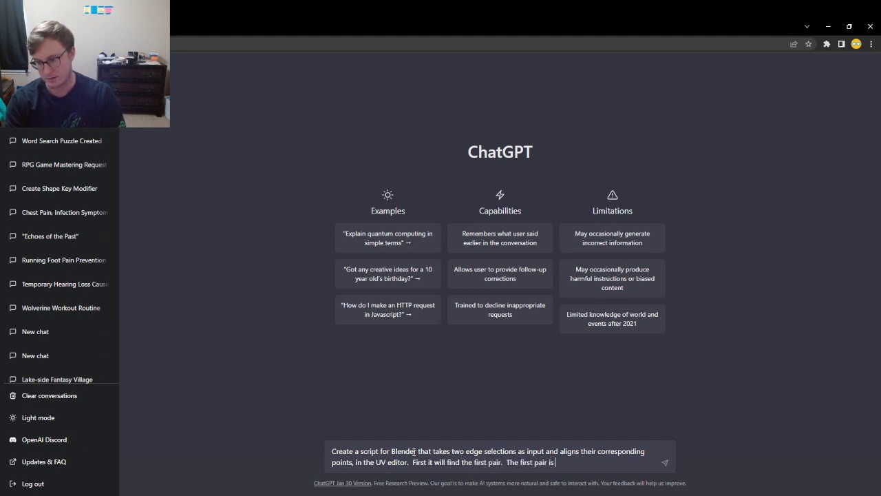
# Complete the first-pair sentence with "the highest point on the y axis of each selection.".
pyautogui.write('the highest pio')
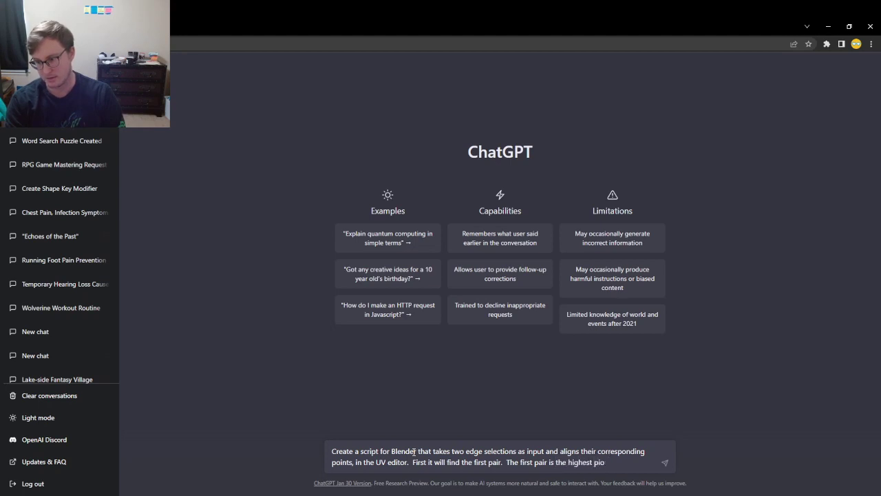
pyautogui.press('BackSpace')
pyautogui.press('BackSpace')
pyautogui.write('oint on the y a')
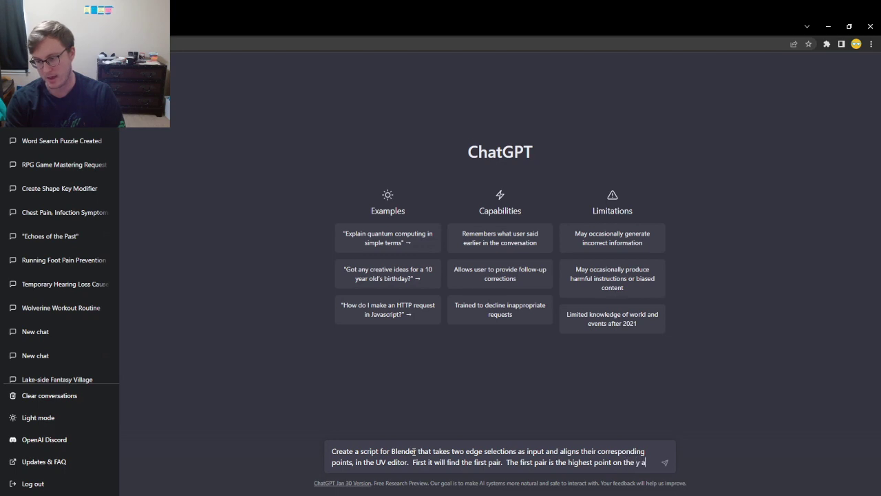
pyautogui.write('xis of each')
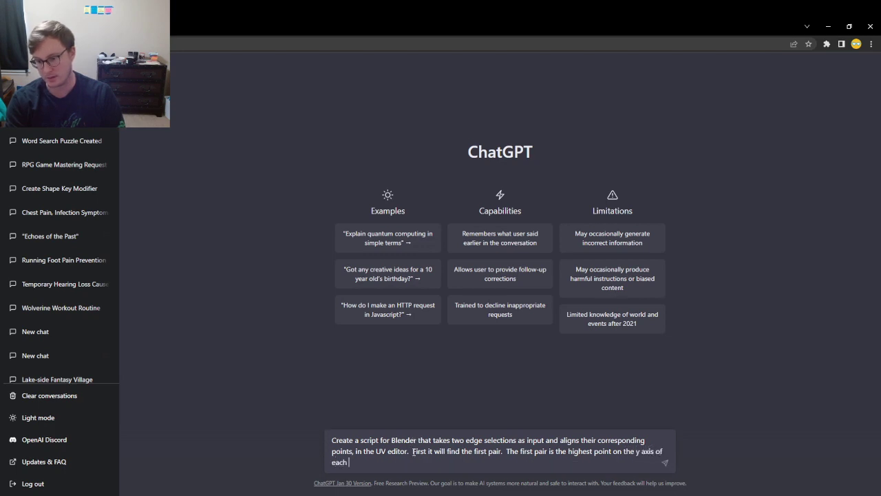
pyautogui.write(' selection')
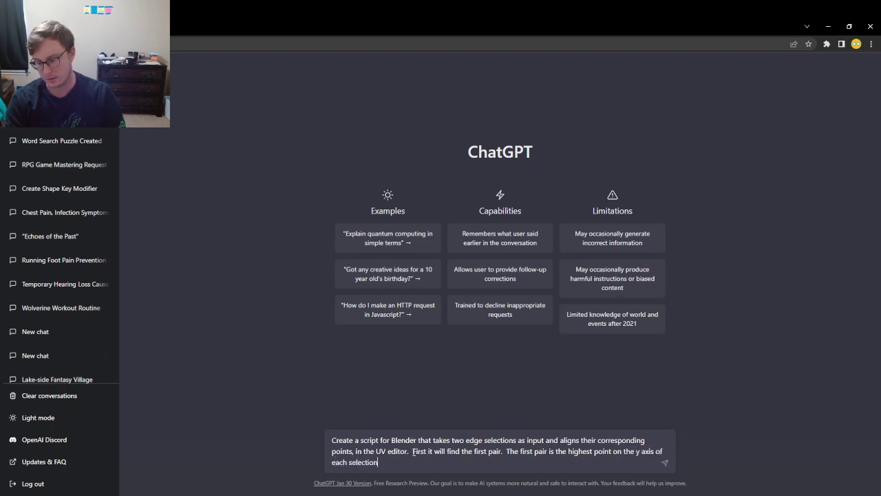
pyautogui.write('.')
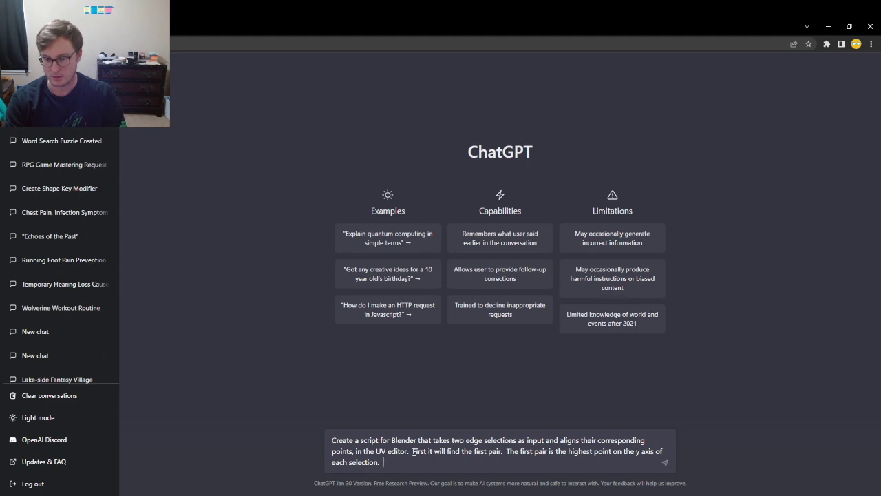
pyautogui.write('The next ')
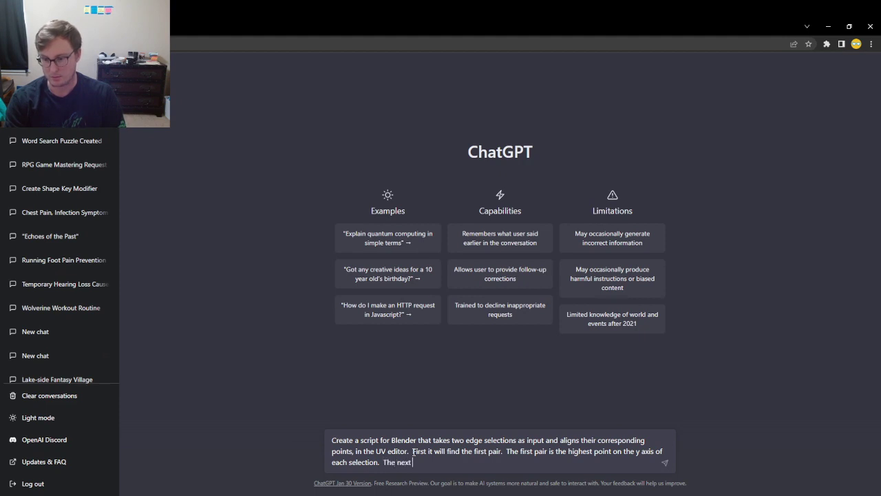
pyautogui.write('pair will be the ')
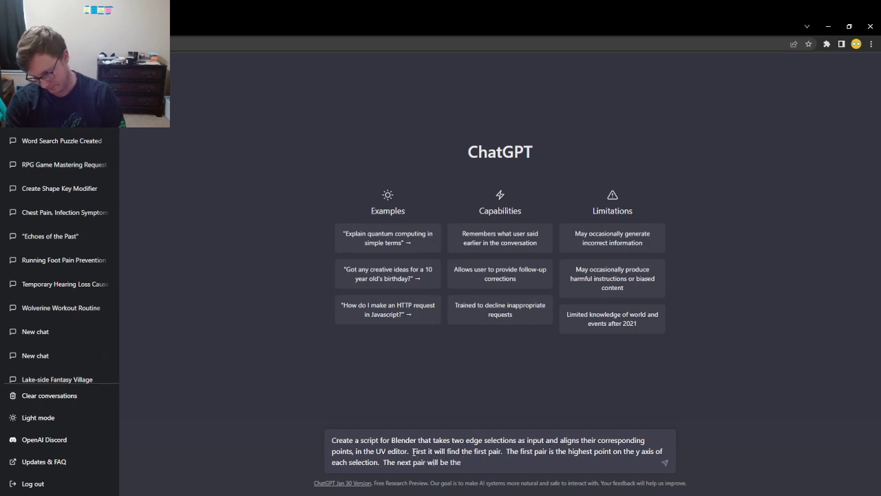
pyautogui.write('ones')
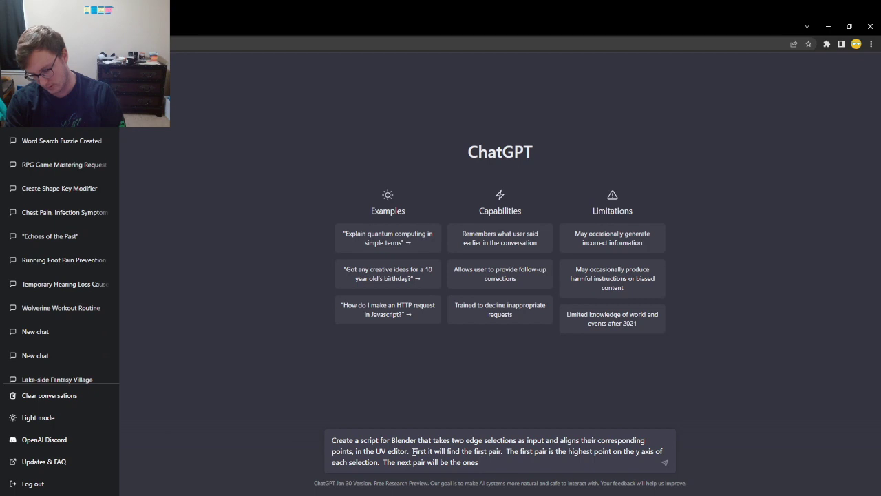
pyautogui.press('BackSpace')
pyautogui.press('BackSpace')
pyautogui.press('BackSpace')
pyautogui.press('BackSpace')
pyautogui.press('BackSpace')
pyautogui.press('BackSpace')
pyautogui.press('BackSpace')
pyautogui.press('BackSpace')
pyautogui.press('BackSpace')
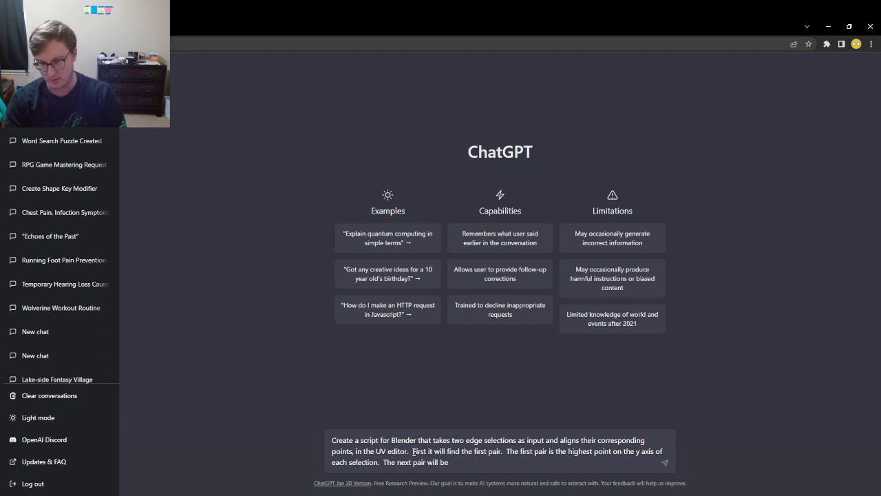
pyautogui.write('the ne')
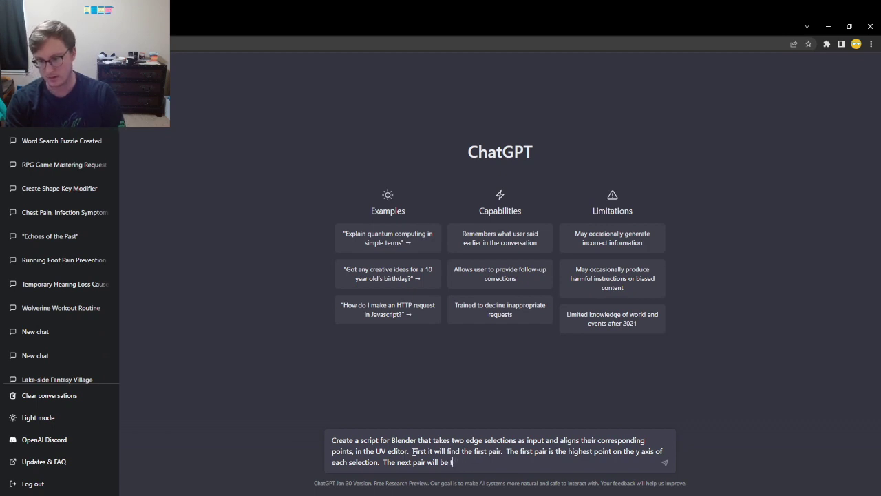
pyautogui.write('xt highest')
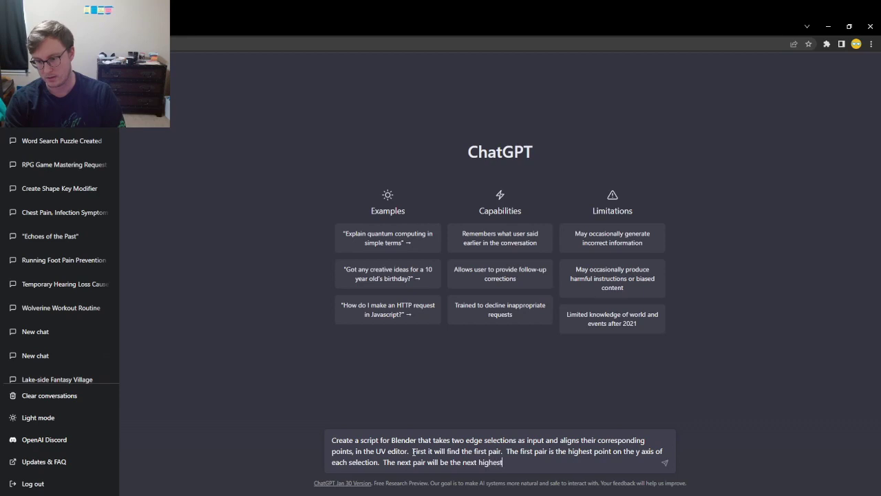
pyautogui.press('BackSpace')
pyautogui.press('BackSpace')
pyautogui.press('BackSpace')
pyautogui.press('BackSpace')
pyautogui.press('BackSpace')
pyautogui.press('BackSpace')
pyautogui.press('BackSpace')
pyautogui.press('BackSpace')
pyautogui.press('BackSpace')
pyautogui.press('BackSpace')
pyautogui.press('BackSpace')
pyautogui.press('BackSpace')
pyautogui.press('BackSpace')
pyautogui.press('BackSpace')
pyautogui.press('BackSpace')
pyautogui.press('BackSpace')
pyautogui.press('BackSpace')
pyautogui.press('BackSpace')
pyautogui.press('BackSpace')
pyautogui.press('BackSpace')
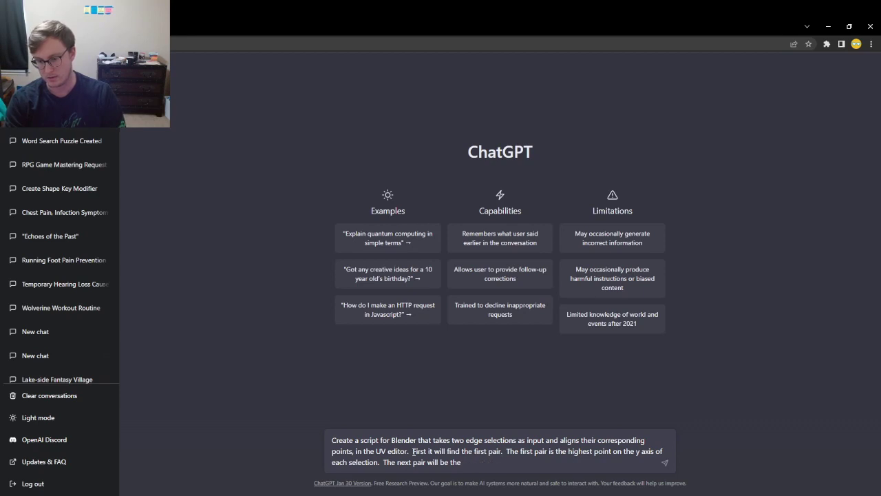
# Add "It will then iterate through the selection," after the prompt's first-pair sentence.
pyautogui.write('It will then c')
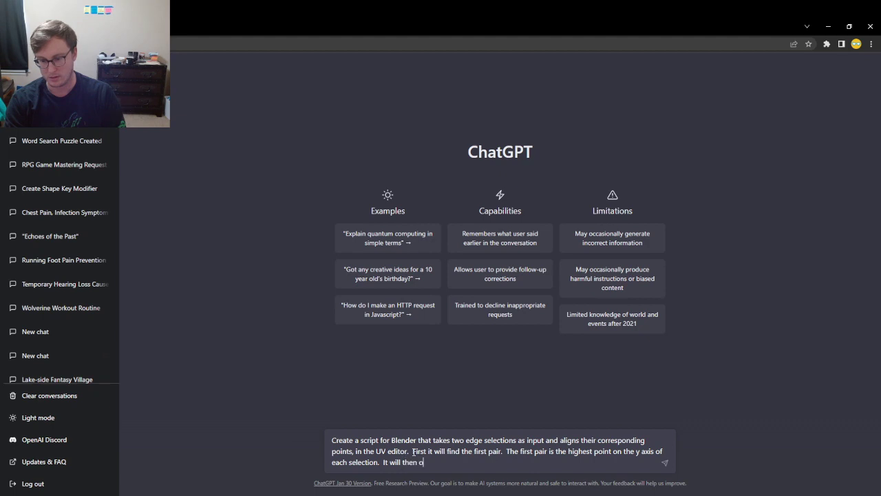
pyautogui.press('BackSpace')
pyautogui.write('iterate through the slec')
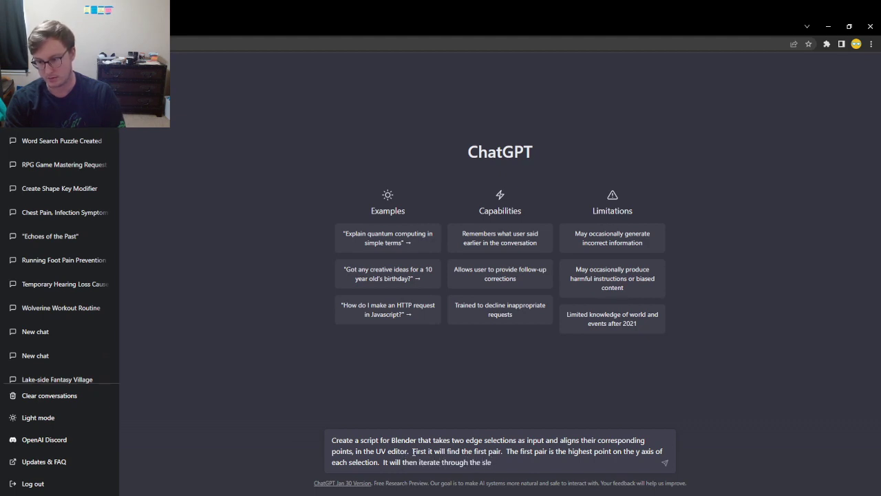
pyautogui.press('BackSpace')
pyautogui.press('BackSpace')
pyautogui.write('election,')
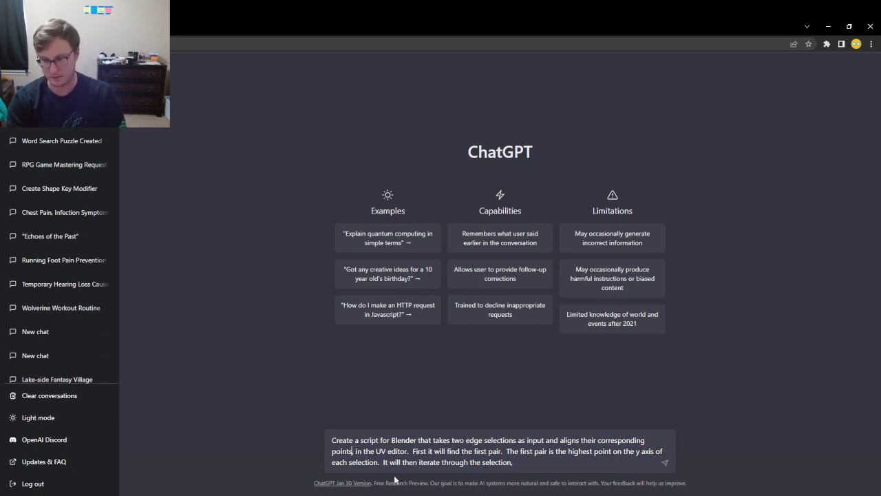
# Replace the comma after "points" in the prompt's first sentence with "on they y axis".
pyautogui.write('on they ya')
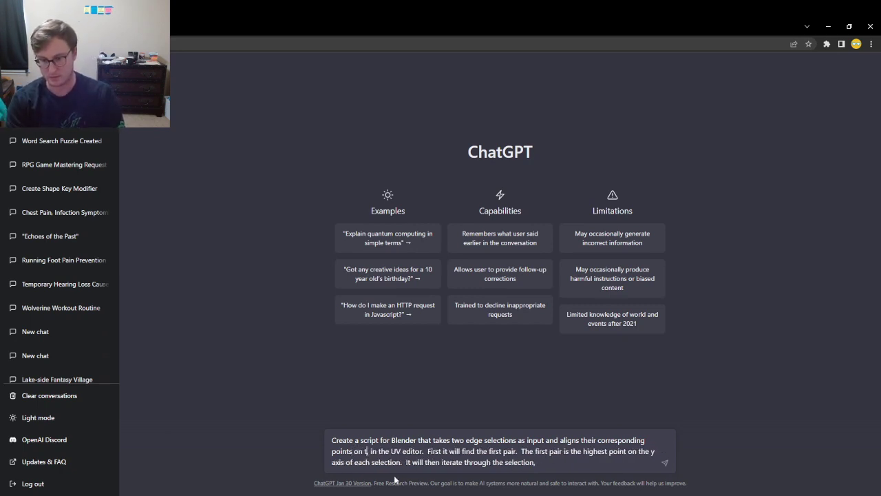
pyautogui.press('BackSpace')
pyautogui.write('axis')
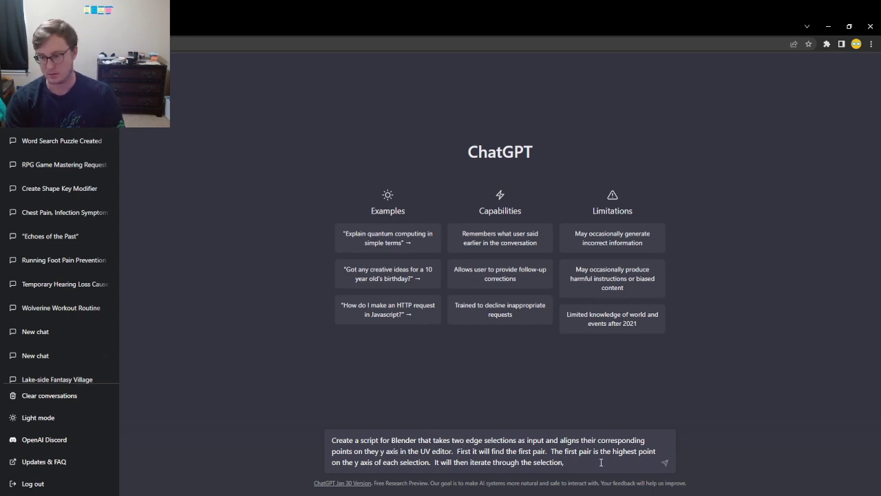
# Continue the prompt's last sentence with "finding the next pair and".
pyautogui.write('nding the nex')
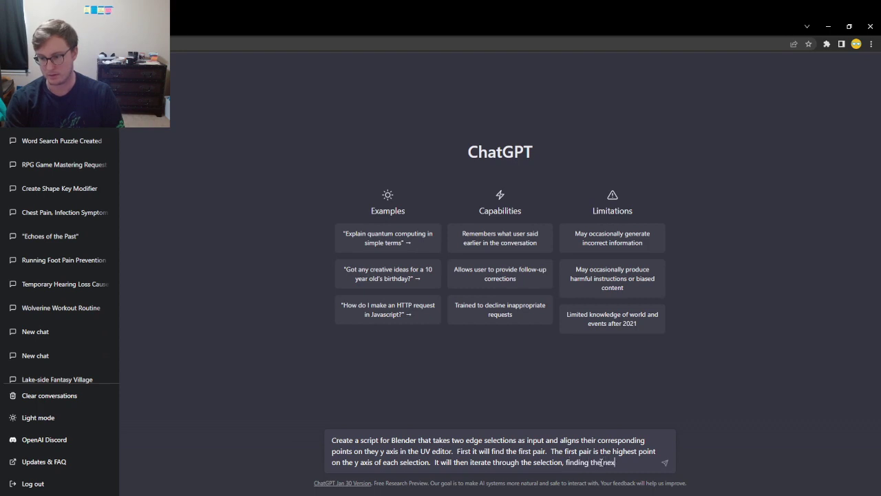
pyautogui.write('t pair, ')
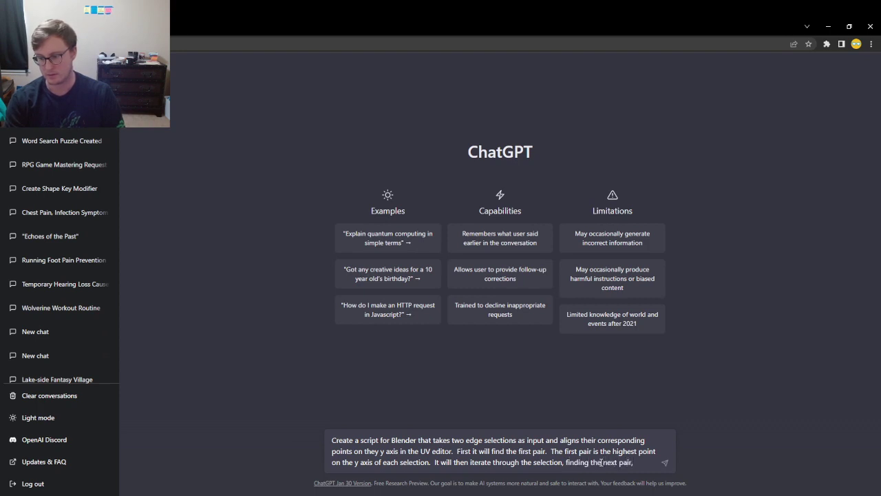
pyautogui.press('BackSpace')
pyautogui.press('BackSpace')
pyautogui.write(' and ')
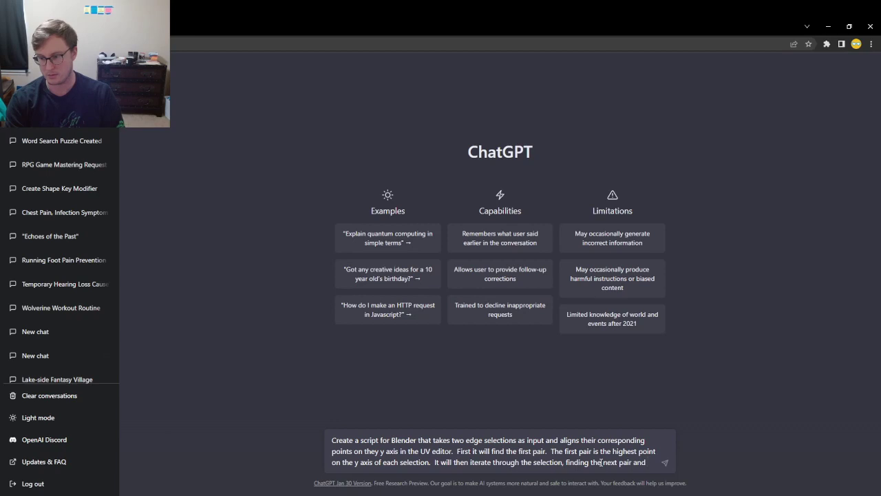
# Finish the prompt with "aligning their position on the y axis." and submit it.
pyautogui.write('aligning t')
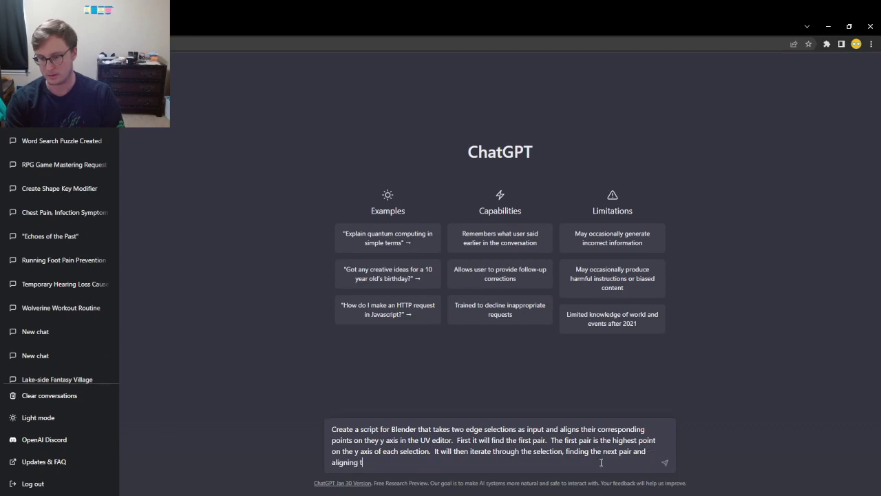
pyautogui.write('heir y p')
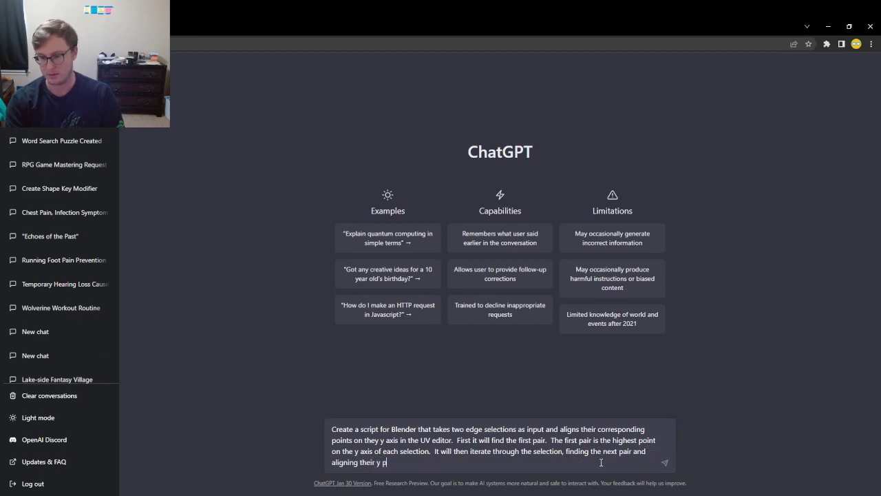
pyautogui.press('BackSpace')
pyautogui.press('BackSpace')
pyautogui.press('BackSpace')
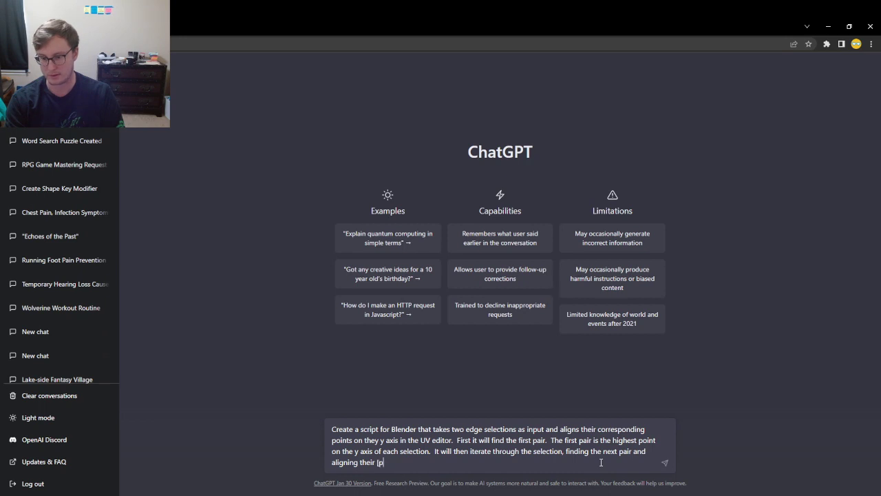
pyautogui.write('position on the ')
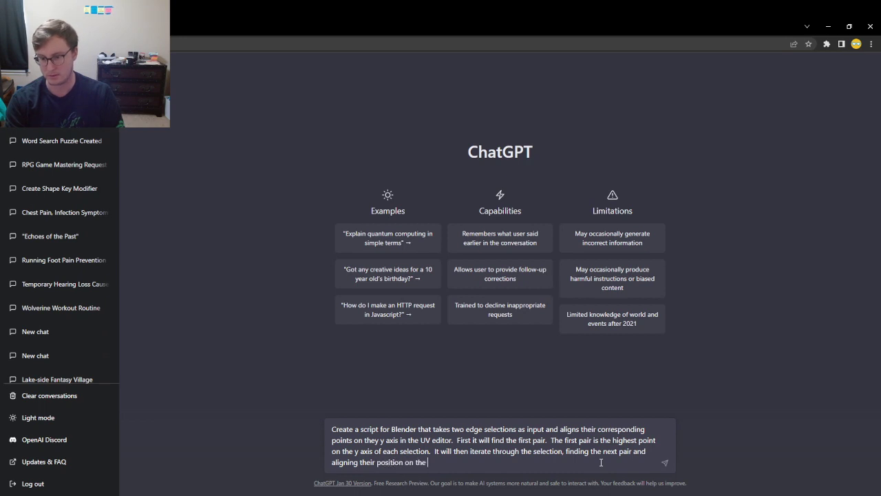
pyautogui.write('y axis.')
pyautogui.press('Return')
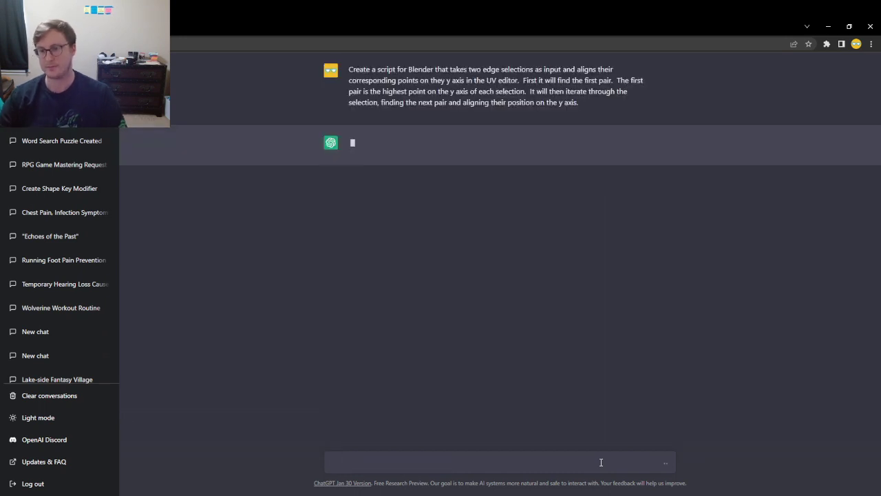
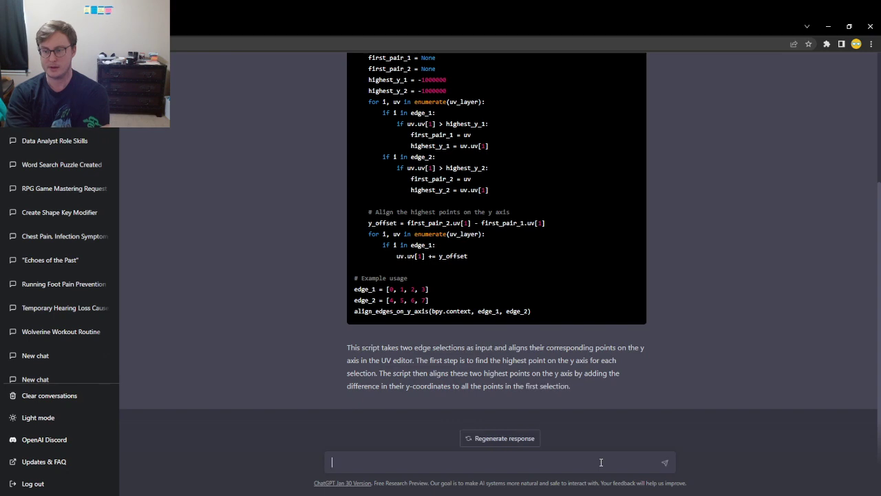
# Review the generated script and its explanation, comparing it with the selected UV borders in Blender before returning to ChatGPT.
pyautogui.click(600, 462)
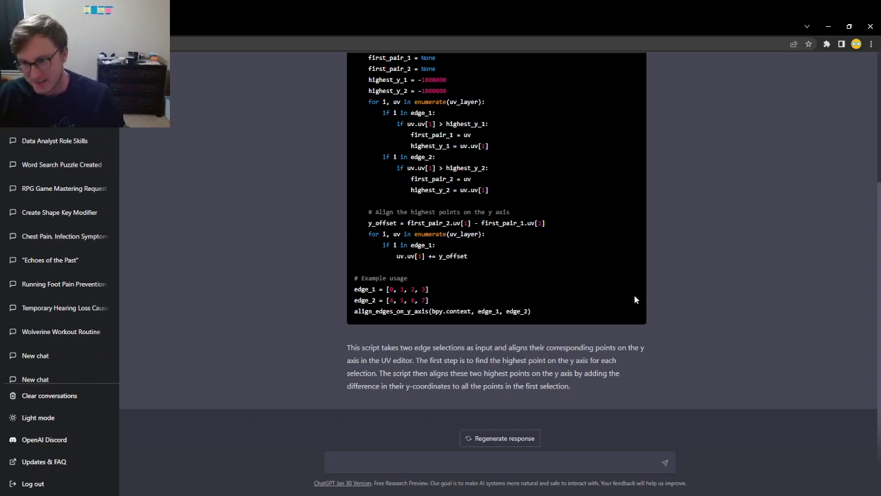
pyautogui.scroll(4, 636, 294)
pyautogui.scroll(-2, 661, 272)
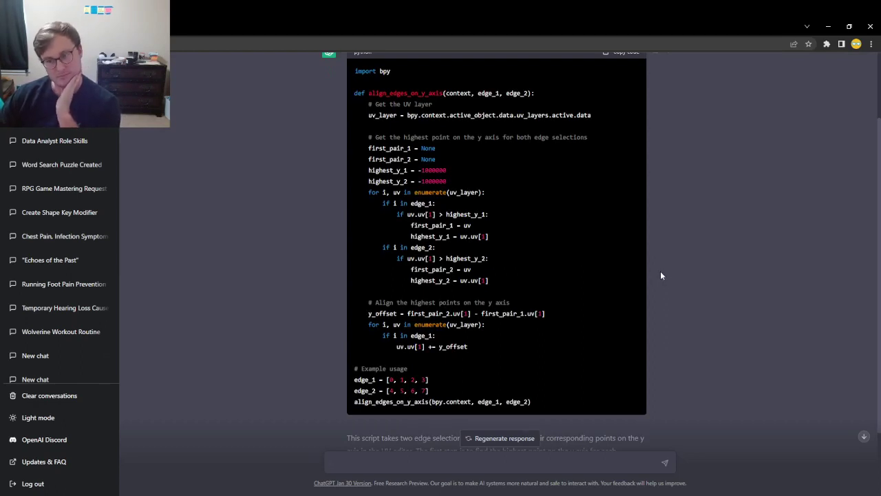
pyautogui.scroll(-2, 682, 266)
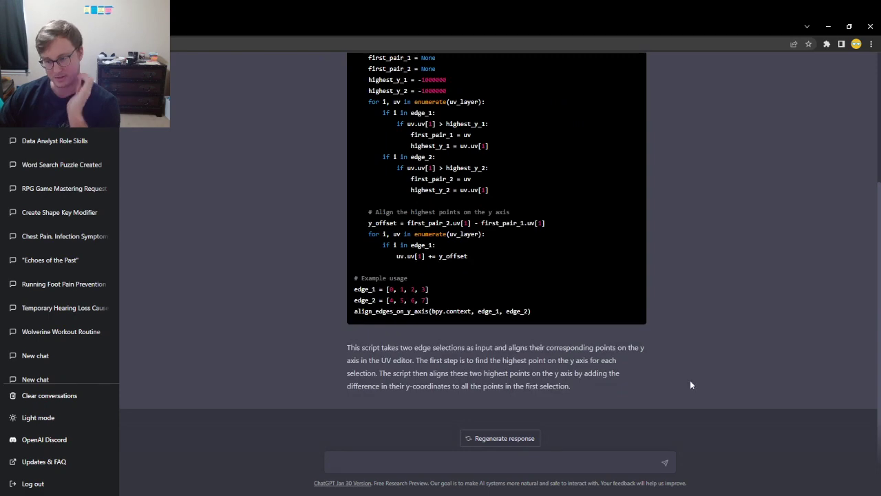
pyautogui.hotkey('alt', 'Tab')
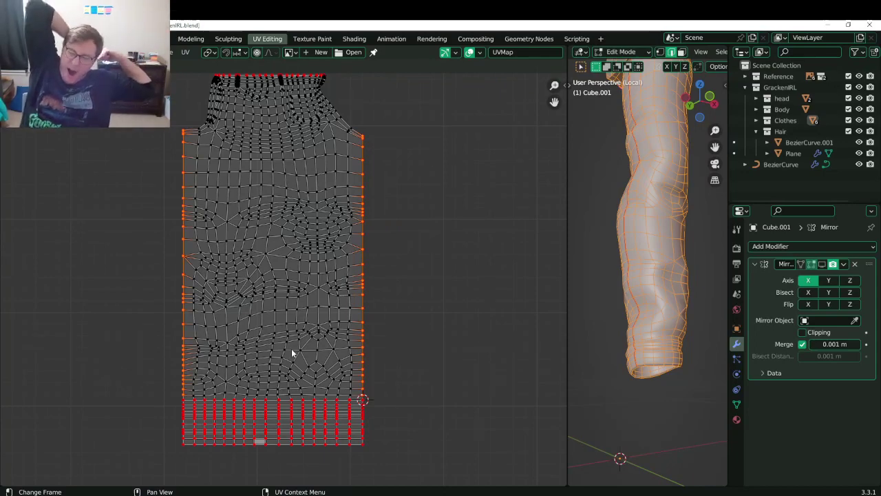
pyautogui.hotkey('alt', 'Tab')
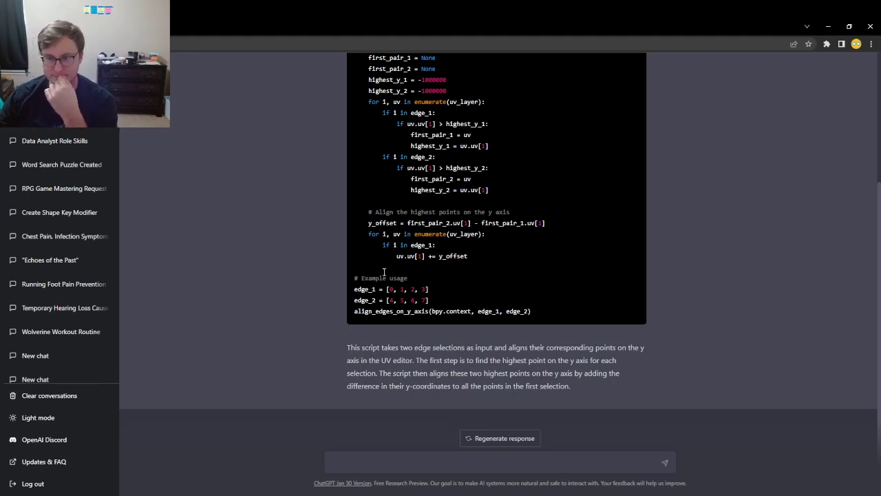
# Copy the whole generated script, from "import bpy" through the example align_edges_on_y_axis call.
pyautogui.scroll(2, 385, 275)
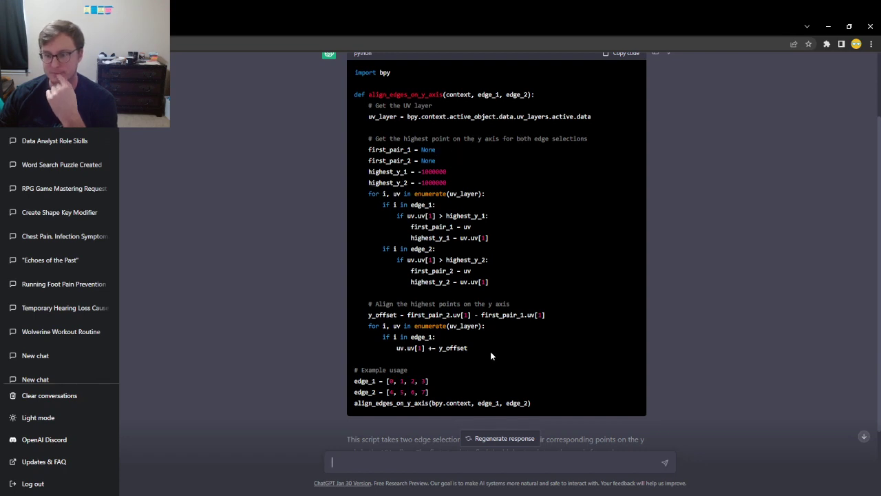
pyautogui.moveTo(542, 407); pyautogui.dragTo(347, 78)
pyautogui.hotkey('ctrl', 'c')
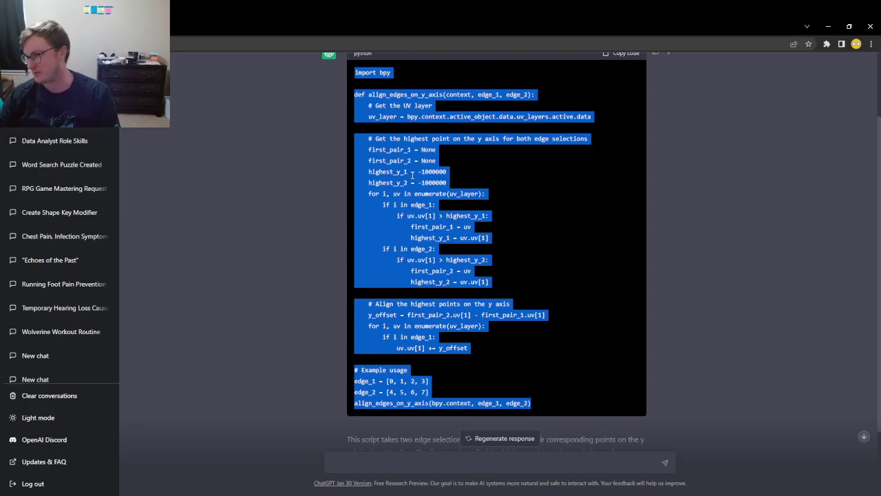
# Switch to Blender, save the GrackenIRL.blend file and open the Scripting workspace.
pyautogui.hotkey('alt', 'Tab')
pyautogui.hotkey('ctrl', 's')
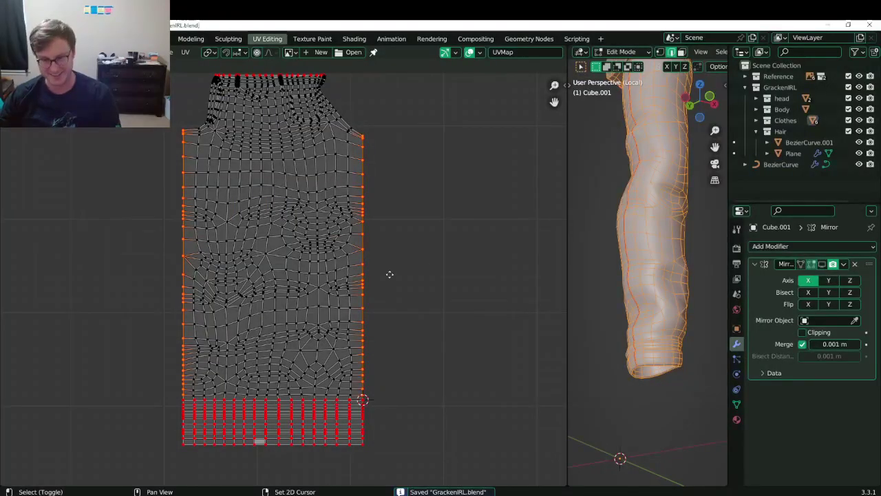
pyautogui.keyDown('shift'); pyautogui.moveTo(389, 273); pyautogui.dragTo(367, 274, button='middle'); pyautogui.keyUp('shift')
pyautogui.click(575, 39)
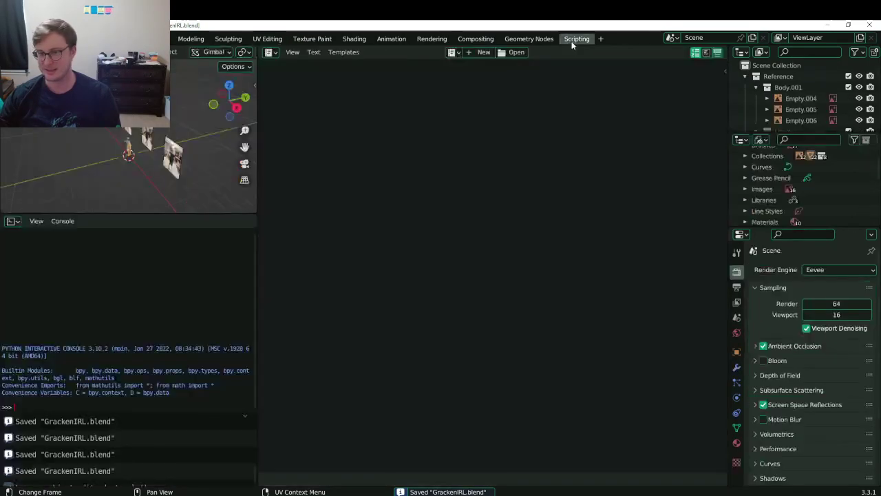
# Change the Scripting workspace's 3D viewport to a UV editor and enlarge that area downward over the console.
pyautogui.click(11, 52)
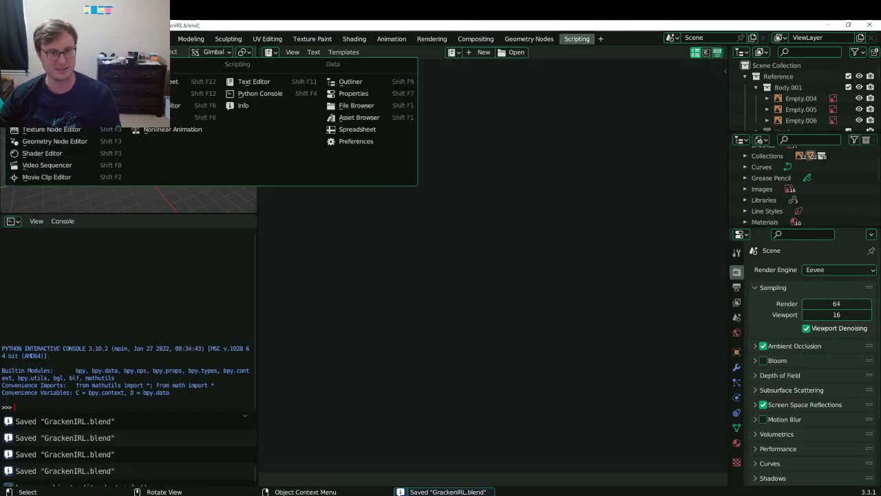
pyautogui.click(41, 106)
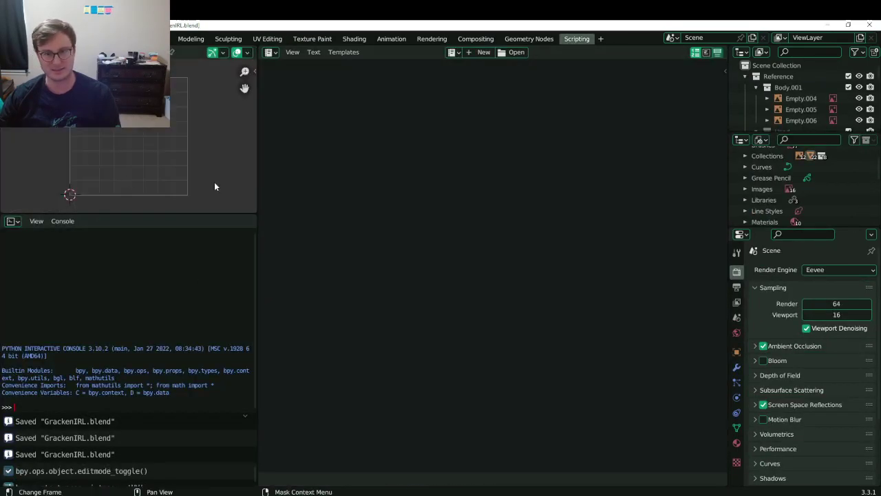
pyautogui.scroll(1, 166, 203)
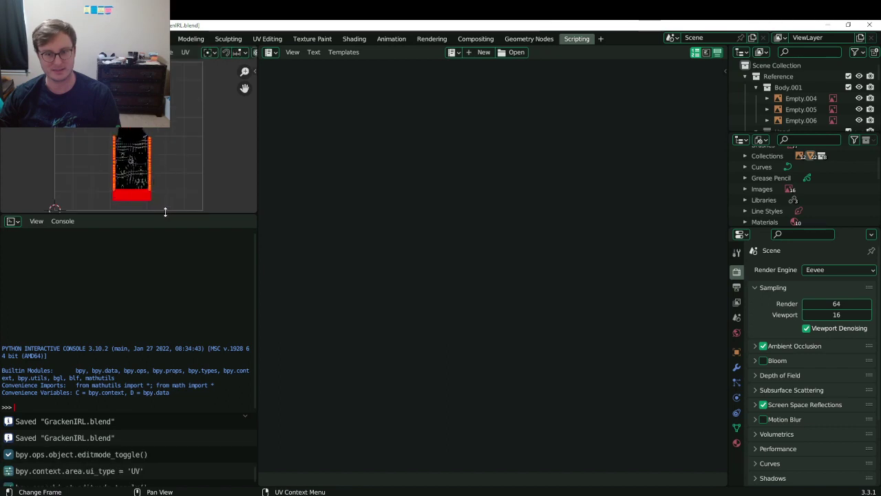
pyautogui.moveTo(165, 212); pyautogui.dragTo(181, 304)
# Create a new text block named UValign and save it under that name in the project's Blender folder.
pyautogui.click(480, 52)
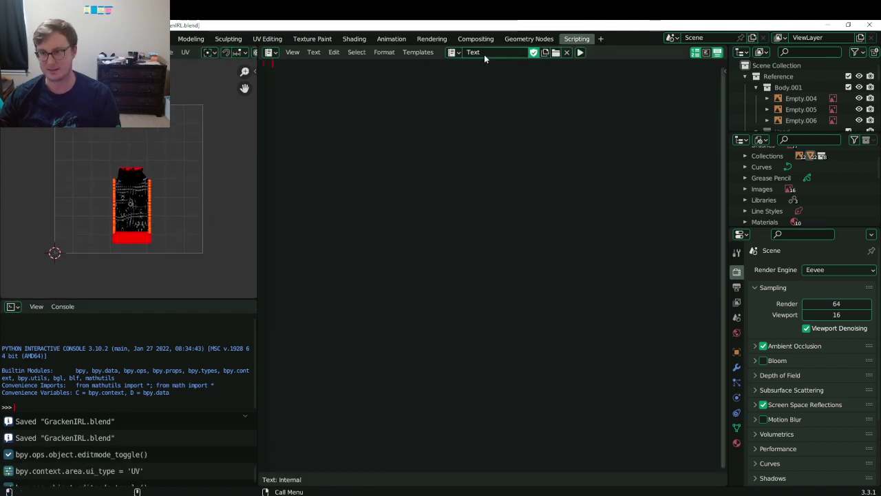
pyautogui.doubleClick(484, 55)
pyautogui.write('UVa')
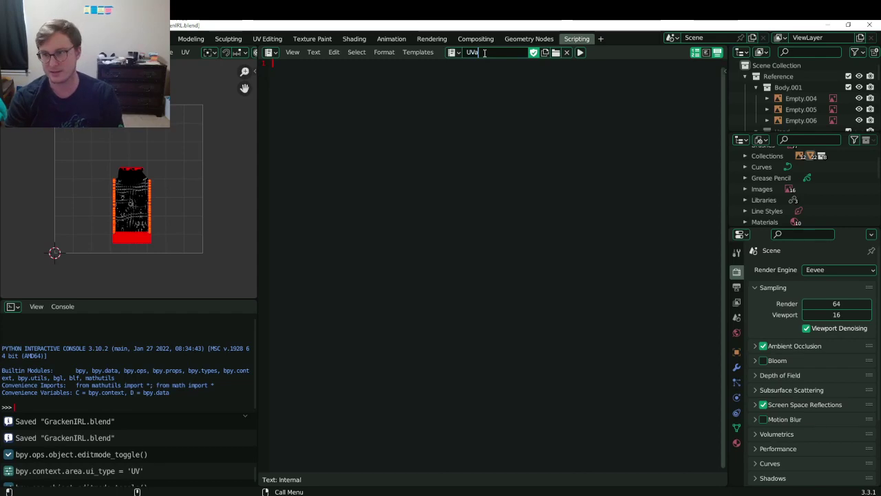
pyautogui.write('lign')
pyautogui.press('Return')
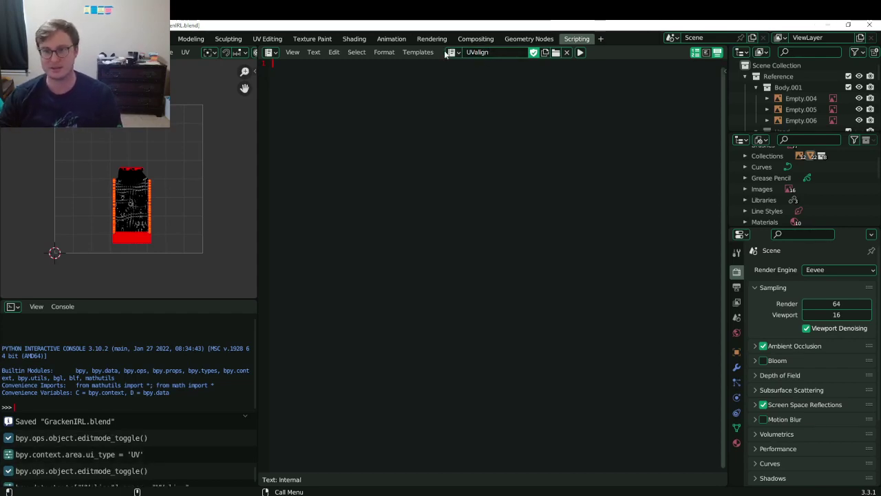
pyautogui.click(313, 53)
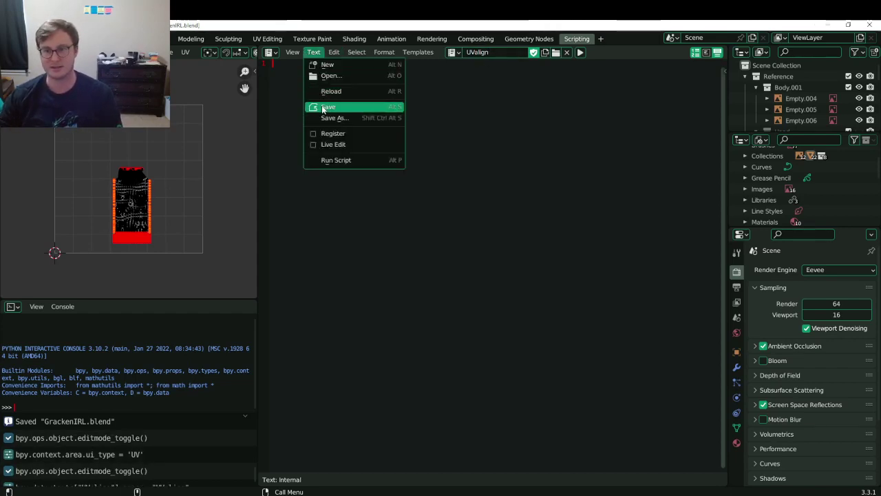
pyautogui.click(323, 114)
pyautogui.click(630, 439)
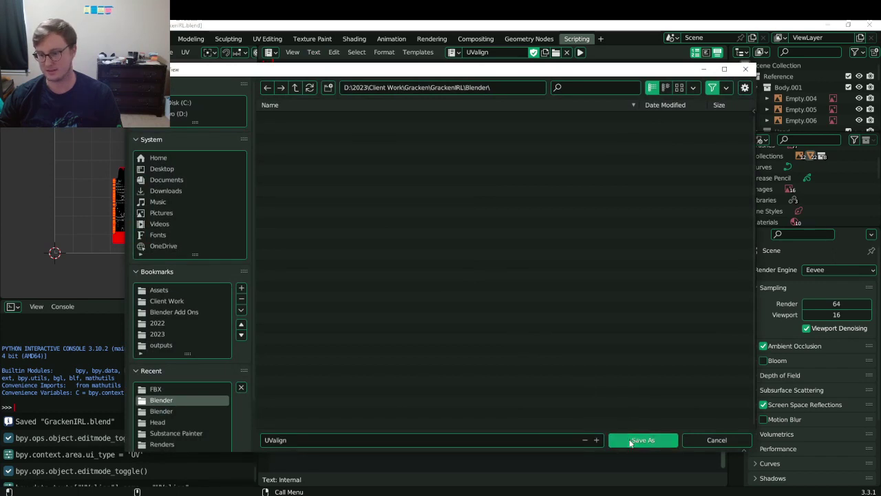
# Paste the copied alignment script into UValign and enlarge the UV editor downward over the console.
pyautogui.hotkey('ctrl', 'v')
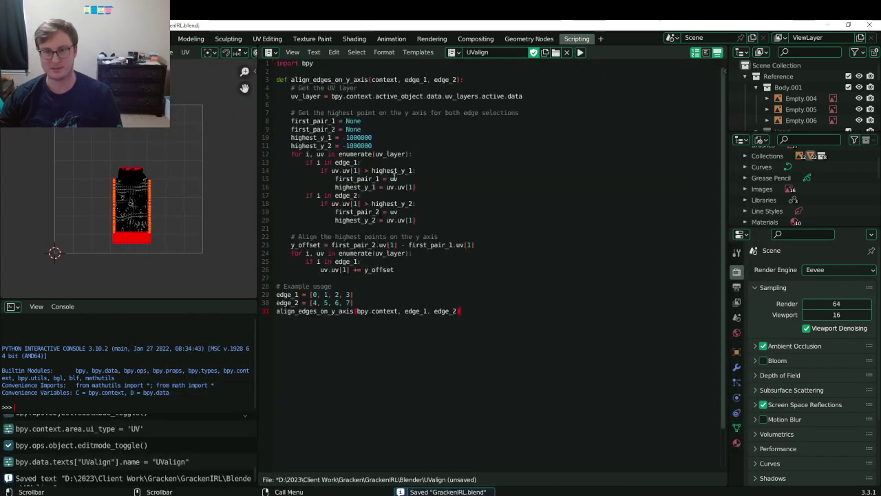
pyautogui.moveTo(170, 305); pyautogui.dragTo(172, 394)
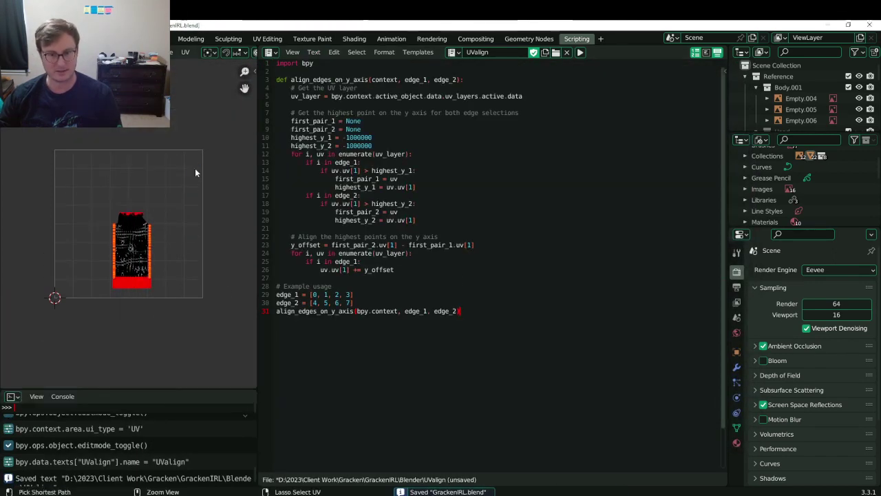
# Save a copy of the project as GrackenIRL_WIP_05_AlignTest.blend, basing the name on the existing GrackenIRL_WIP_04_PreFeedback.blend.
pyautogui.click(26, 39)
pyautogui.click(50, 131)
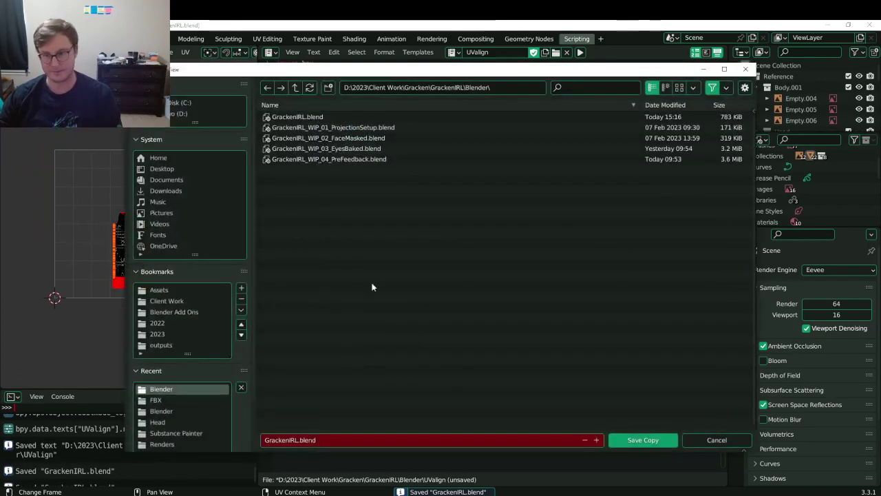
pyautogui.click(329, 159)
pyautogui.click(323, 440)
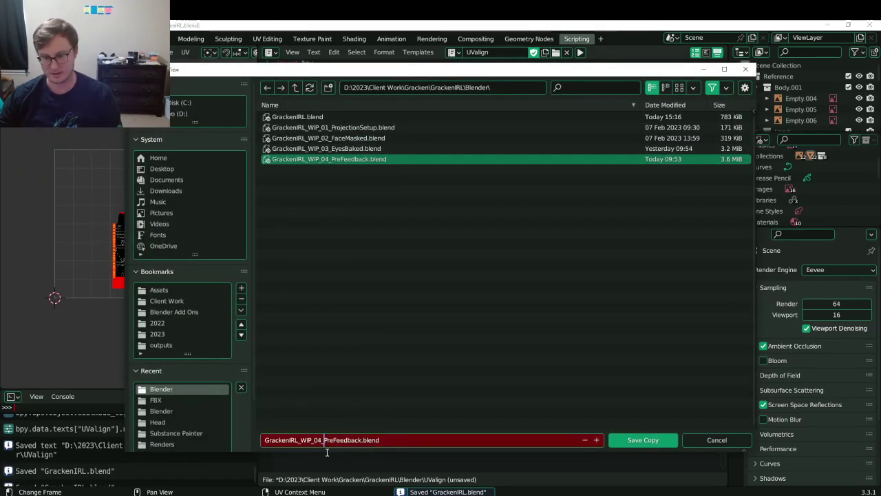
pyautogui.press('Left')
pyautogui.press('BackSpace')
pyautogui.write('5')
pyautogui.press('Right')
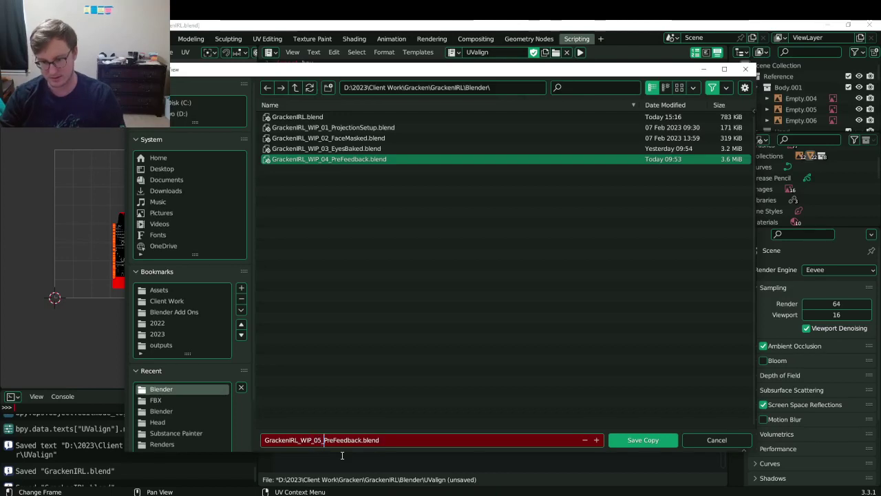
pyautogui.hotkey('shift', 'Right')
pyautogui.hotkey('shift', 'Right')
pyautogui.hotkey('shift', 'Right')
pyautogui.hotkey('shift', 'Right')
pyautogui.hotkey('shift', 'Right')
pyautogui.hotkey('shift', 'Right')
pyautogui.hotkey('shift', 'Right')
pyautogui.hotkey('shift', 'Right')
pyautogui.hotkey('shift', 'Right')
pyautogui.hotkey('shift', 'Right')
pyautogui.hotkey('shift', 'Right')
pyautogui.hotkey('shift', 'Right')
pyautogui.press('BackSpace')
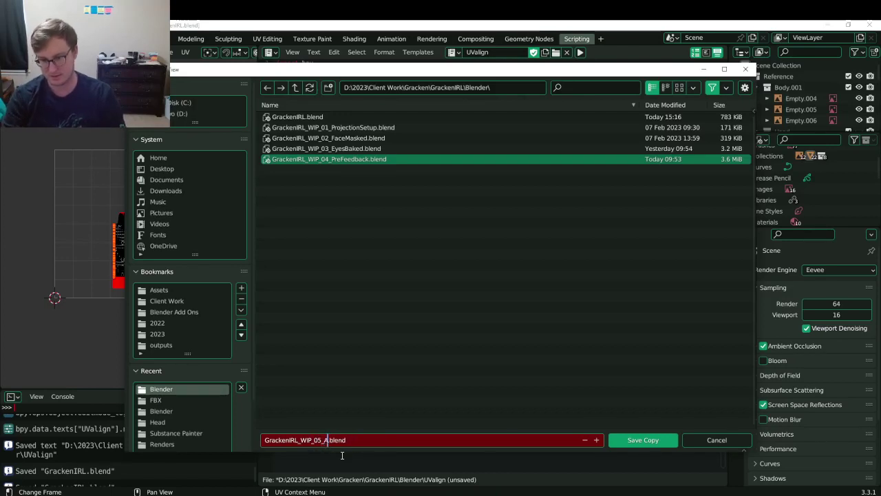
pyautogui.write('AlignTest')
pyautogui.press('Return')
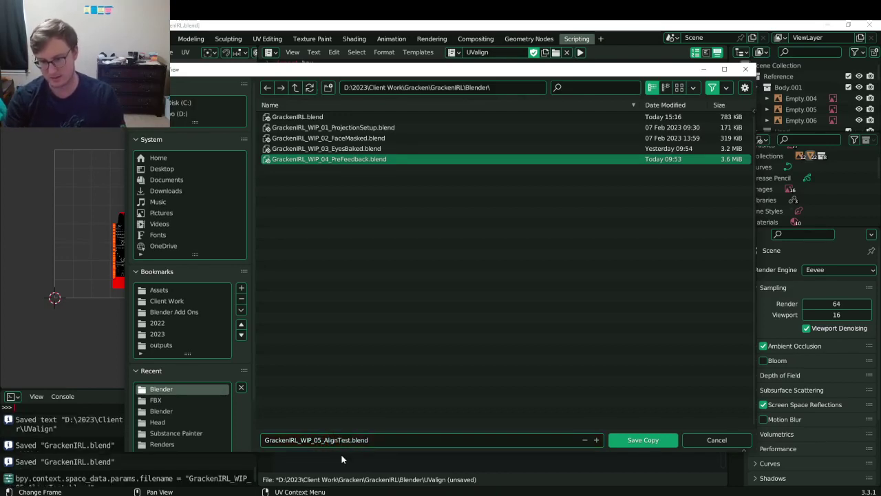
pyautogui.click(640, 439)
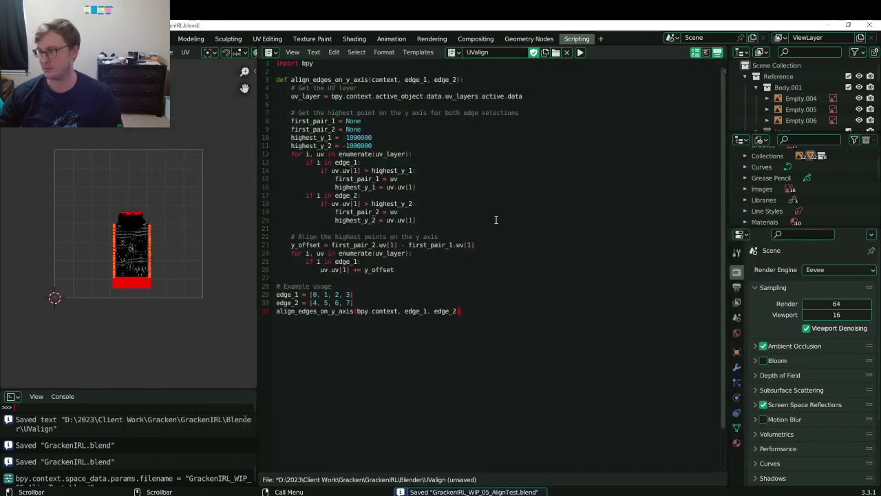
# Run the UValign script on the selected UV borders and dismiss any autocomplete suggestions.
pyautogui.scroll(4, 194, 261)
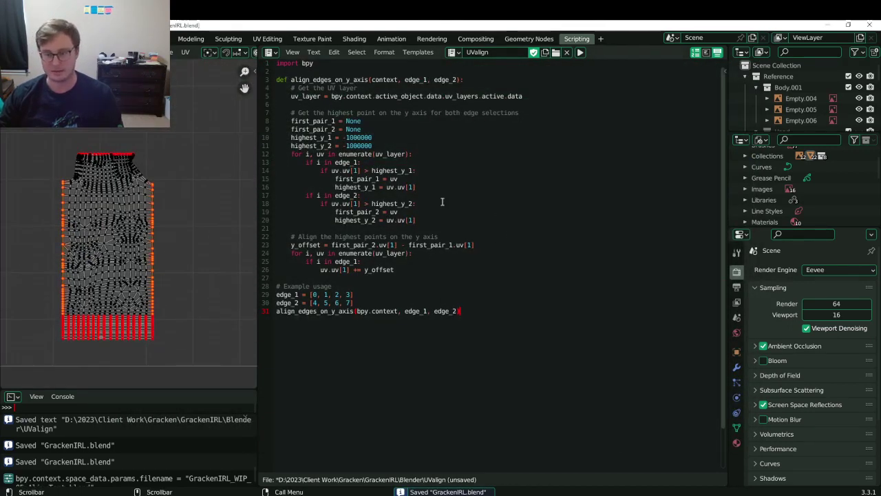
pyautogui.hotkey('alt', 'p')
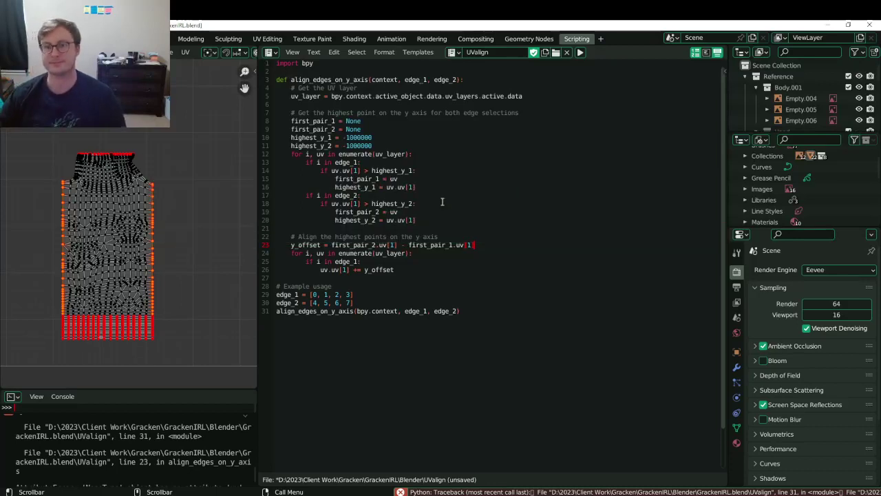
pyautogui.hotkey('ctrl', 'space')
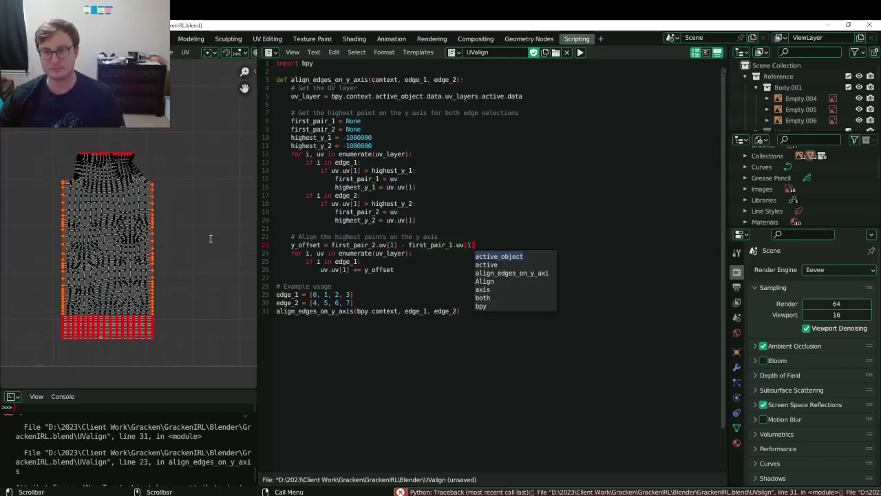
pyautogui.click(397, 208)
# Save the GrackenIRL.blend file and leave the trouser mesh in Object Mode.
pyautogui.press('Tab')
pyautogui.hotkey('ctrl', 's')
pyautogui.press('Tab')
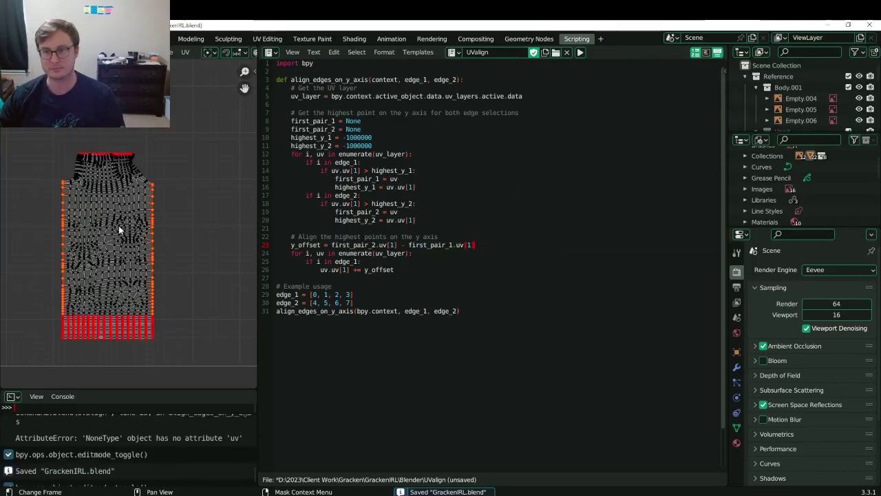
pyautogui.press('Tab')
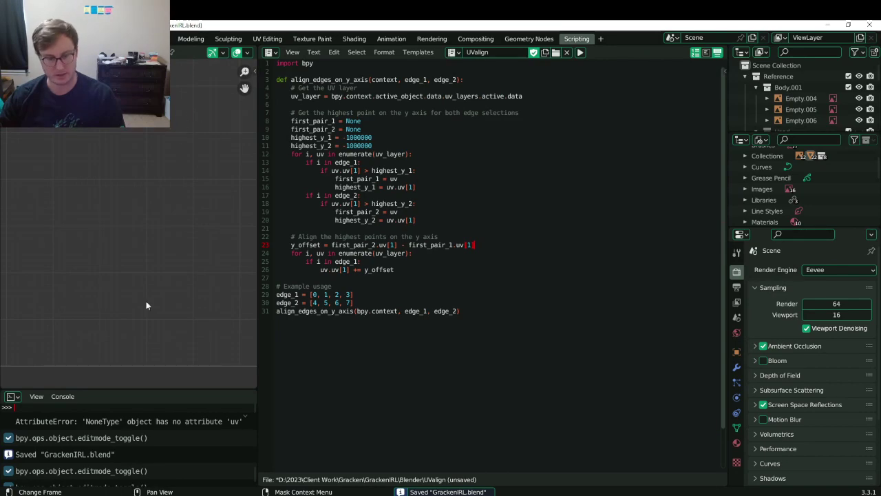
pyautogui.click(152, 38)
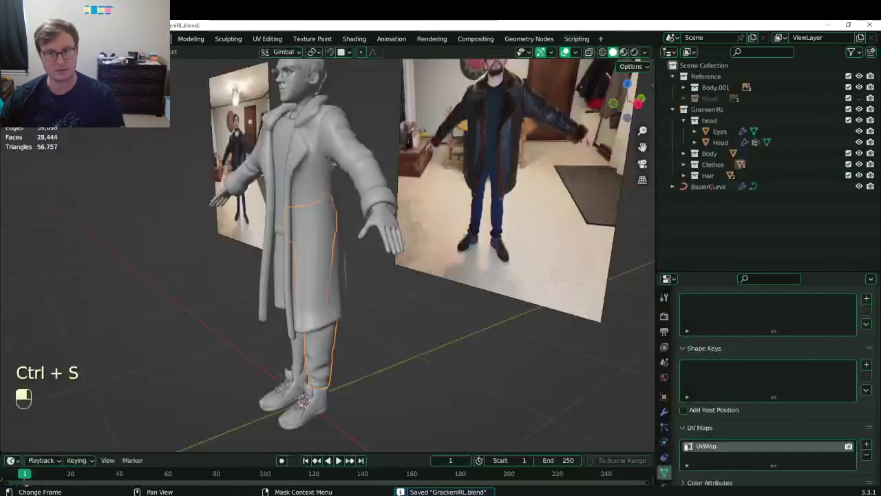
pyautogui.press('/')
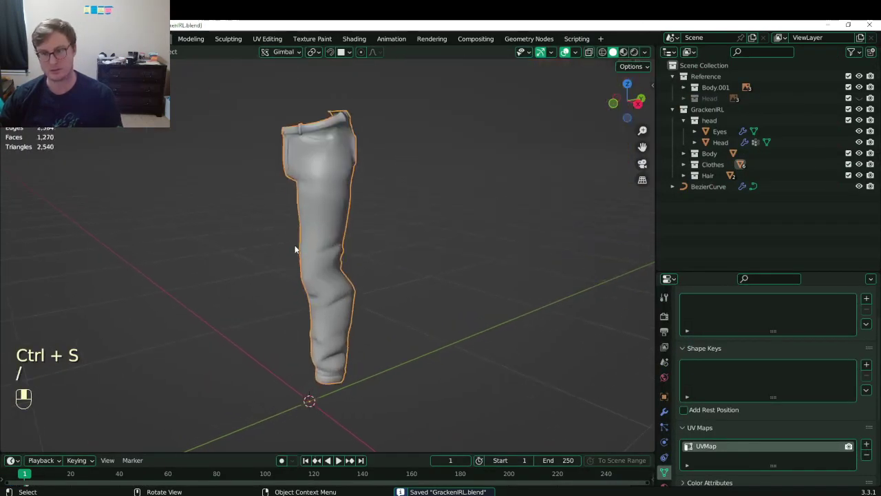
pyautogui.press('/')
pyautogui.click(576, 38)
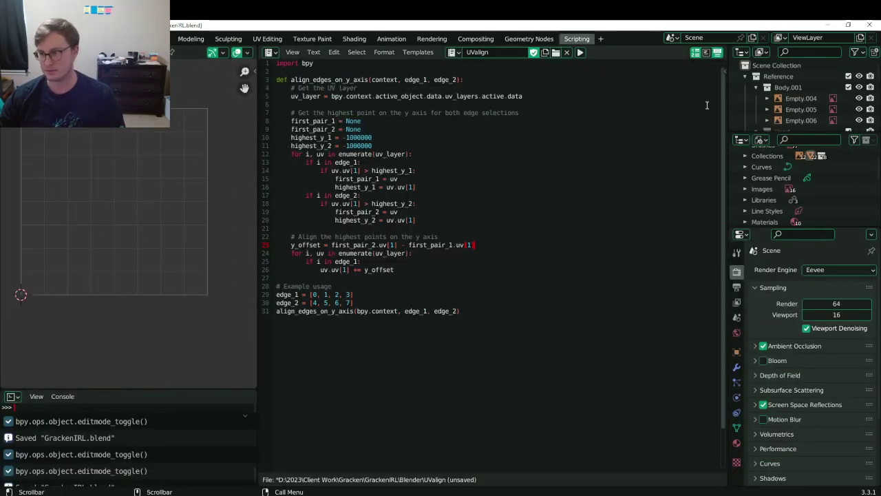
# Widen the UV editor over the script area and split off a narrow 3D viewport beside it.
pyautogui.moveTo(259, 181); pyautogui.dragTo(501, 181)
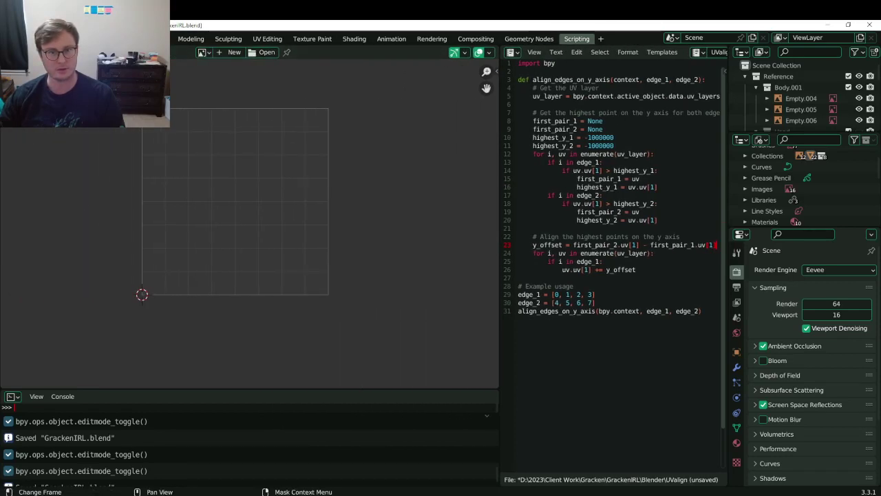
pyautogui.moveTo(2, 49); pyautogui.dragTo(152, 169)
pyautogui.click(12, 52)
pyautogui.click(36, 81)
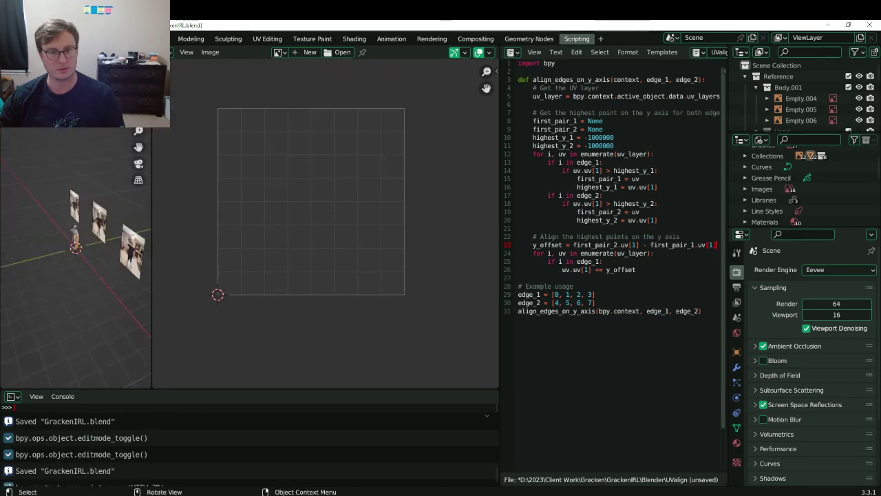
# Isolate the trouser mesh in the new 3D viewport and save the file.
pyautogui.scroll(4, 74, 212)
pyautogui.press('KP_Divide')
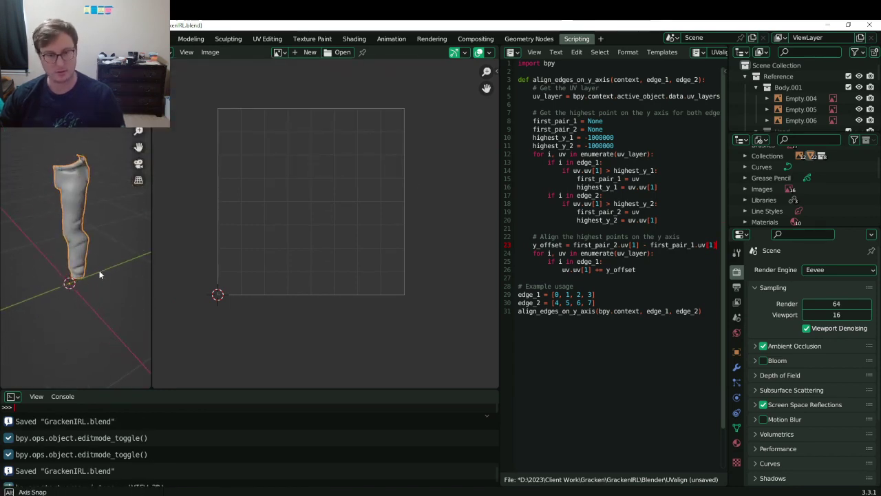
pyautogui.hotkey('ctrl', 's')
# Show the trouser mesh's UV Maps list with Vertex Groups and Shape Keys collapsed, and widen the text editor over the UV editor.
pyautogui.click(736, 428)
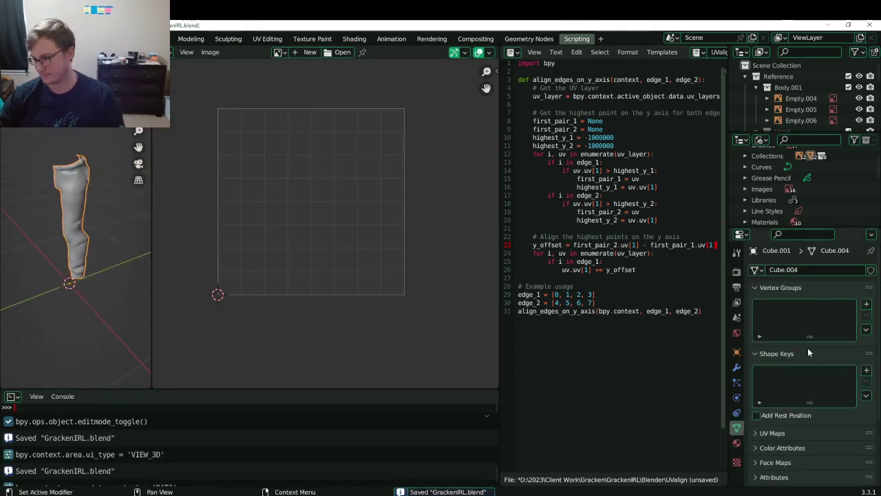
pyautogui.click(781, 288)
pyautogui.click(776, 303)
pyautogui.click(773, 319)
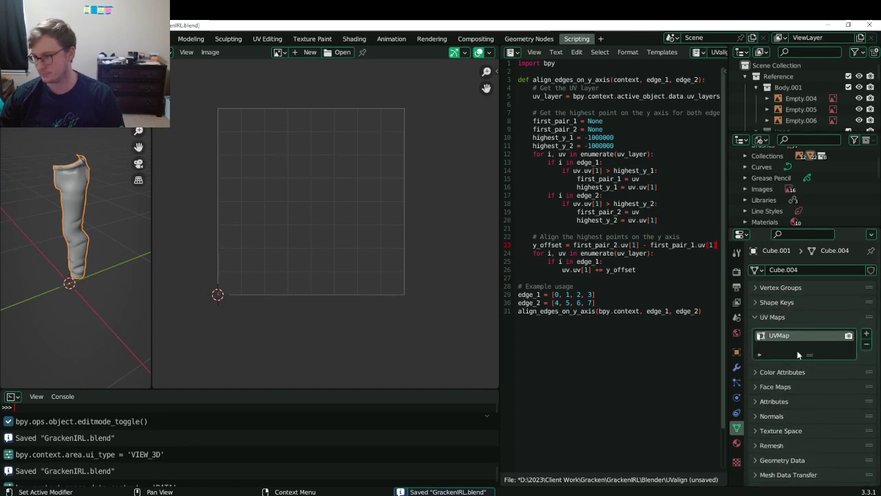
pyautogui.moveTo(498, 242); pyautogui.dragTo(342, 258)
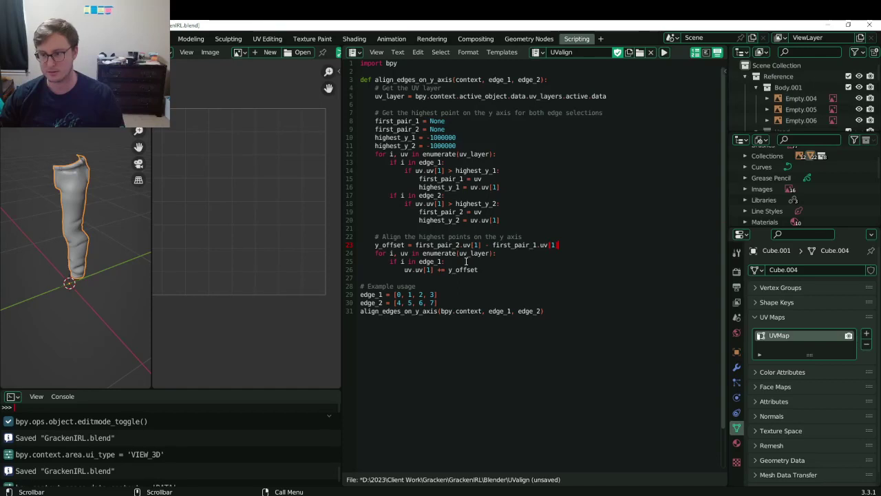
# Put the trouser mesh in Edit Mode, check the first_pair_1.uv[1] term on line 23 and rerun the UValign script.
pyautogui.press('Tab')
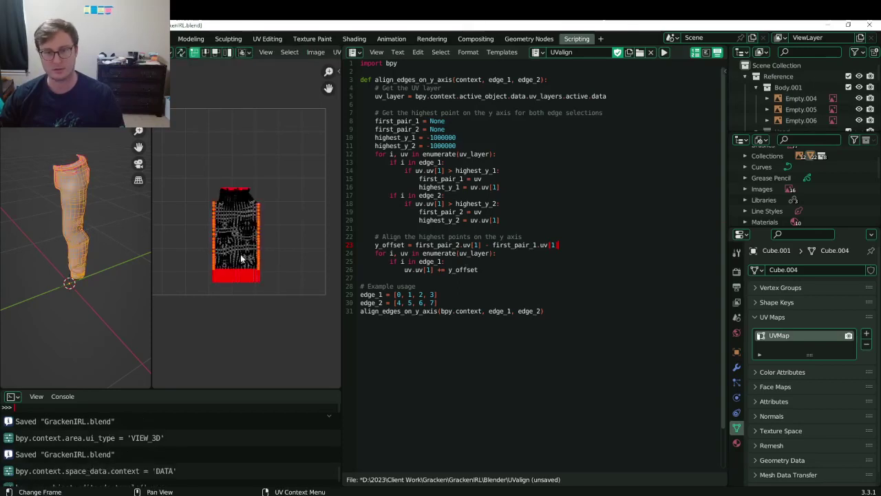
pyautogui.scroll(2, 240, 258)
pyautogui.hotkey('ctrl', 's')
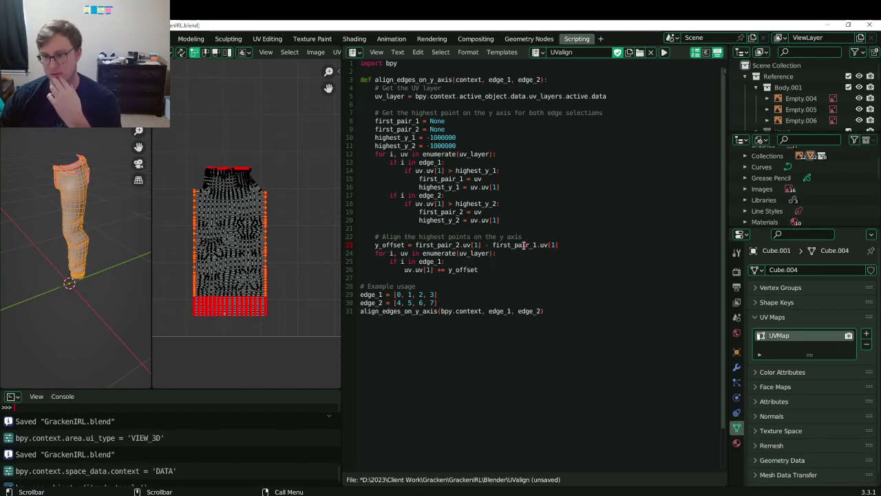
pyautogui.moveTo(492, 244); pyautogui.dragTo(561, 245)
pyautogui.click(563, 245)
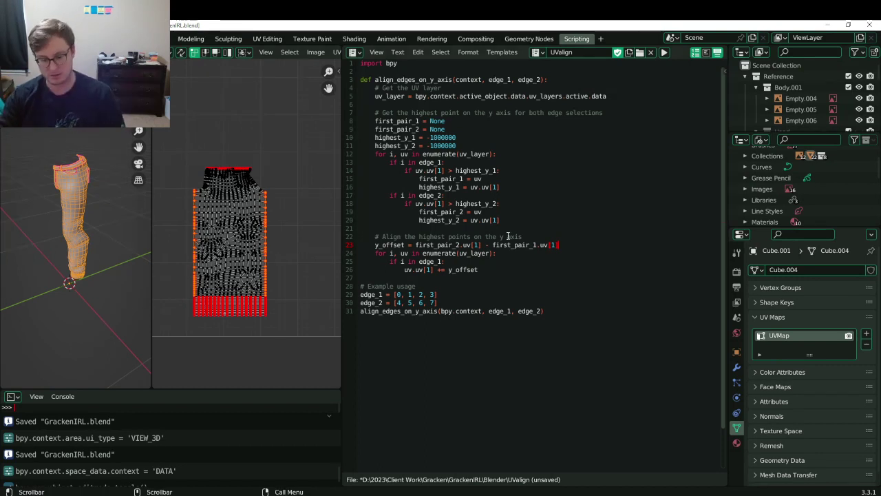
pyautogui.hotkey('alt', 'p')
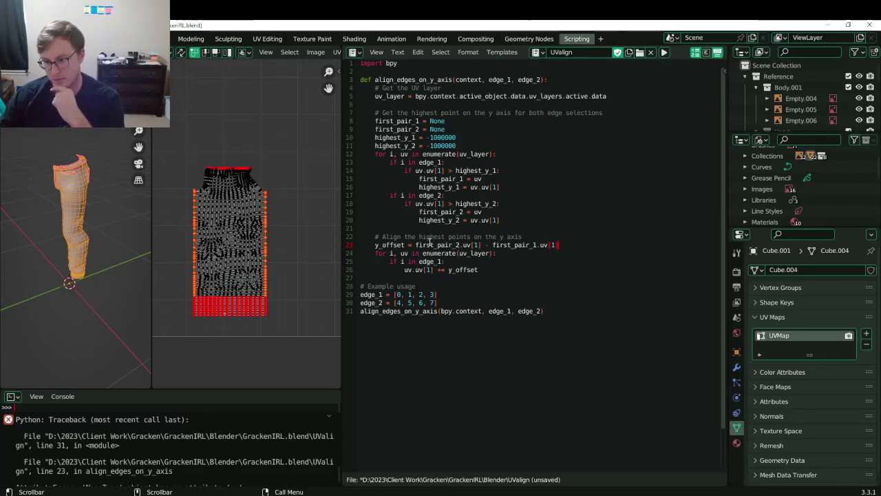
# Select the script's traceback report in the Info log and enlarge the Python console upward.
pyautogui.click(67, 397)
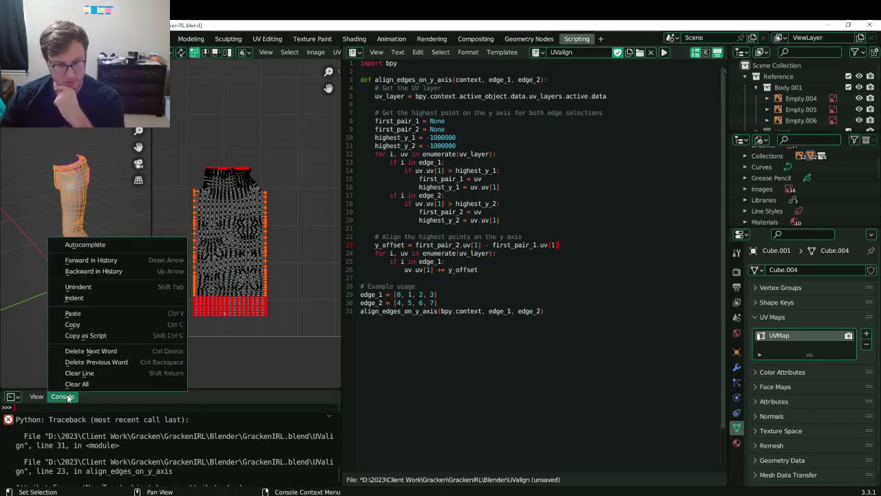
pyautogui.scroll(-1, 150, 454)
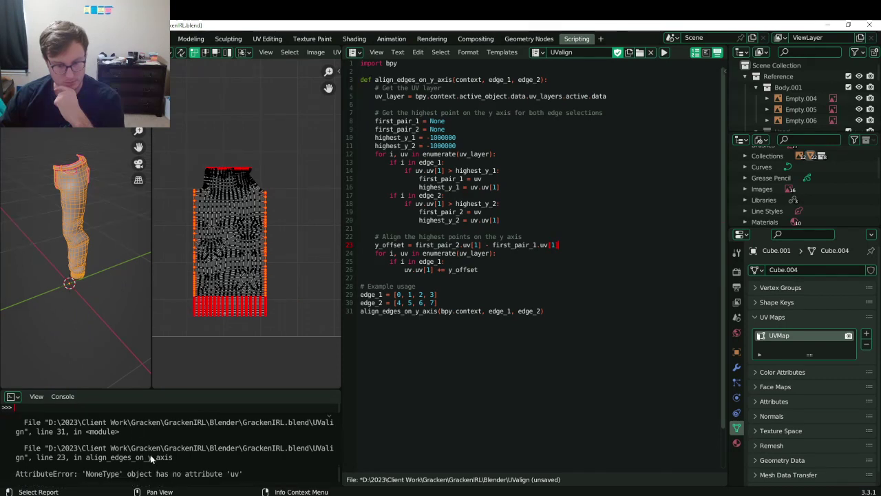
pyautogui.press('b')
pyautogui.moveTo(22, 478); pyautogui.dragTo(12, 476)
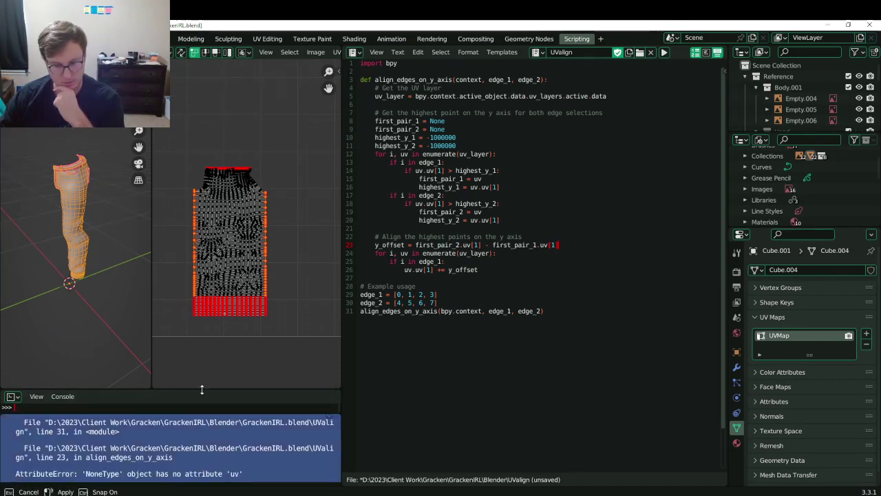
pyautogui.moveTo(203, 389); pyautogui.dragTo(189, 284)
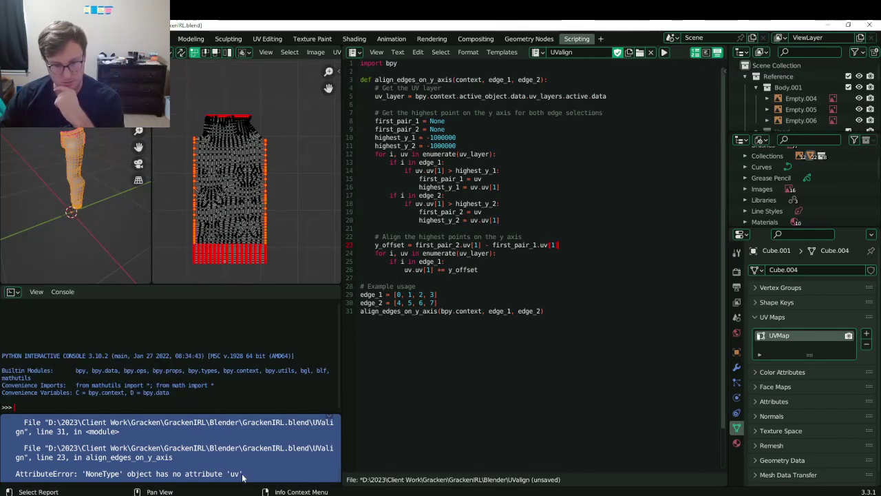
# Try to copy the selected traceback report and paste it into the ChatGPT conversation's message box in the browser.
pyautogui.press('b')
pyautogui.moveTo(122, 470); pyautogui.dragTo(122, 471)
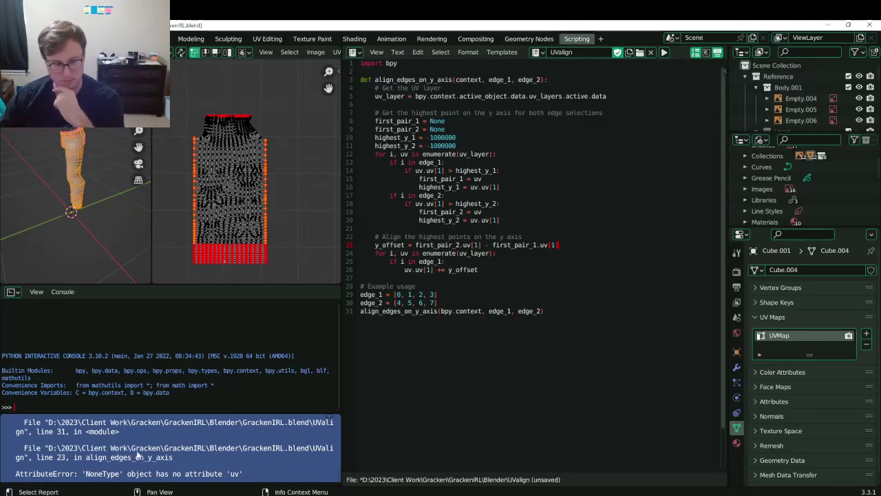
pyautogui.click(62, 292)
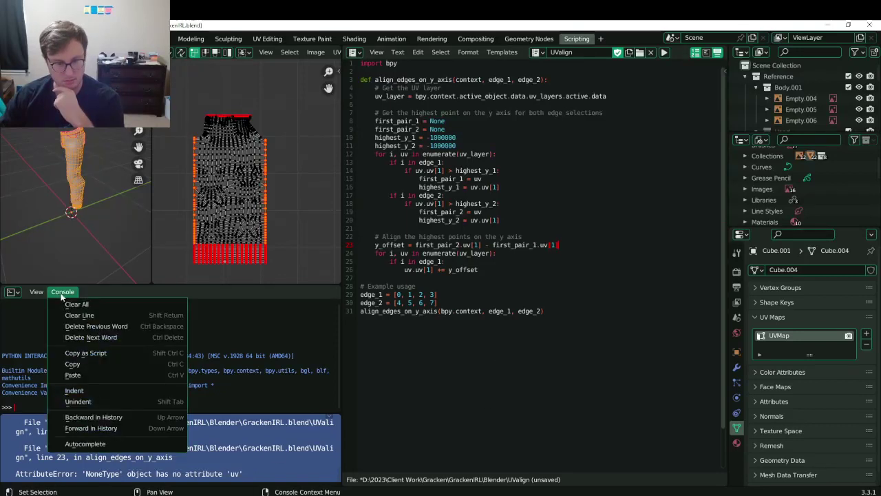
pyautogui.click(73, 364)
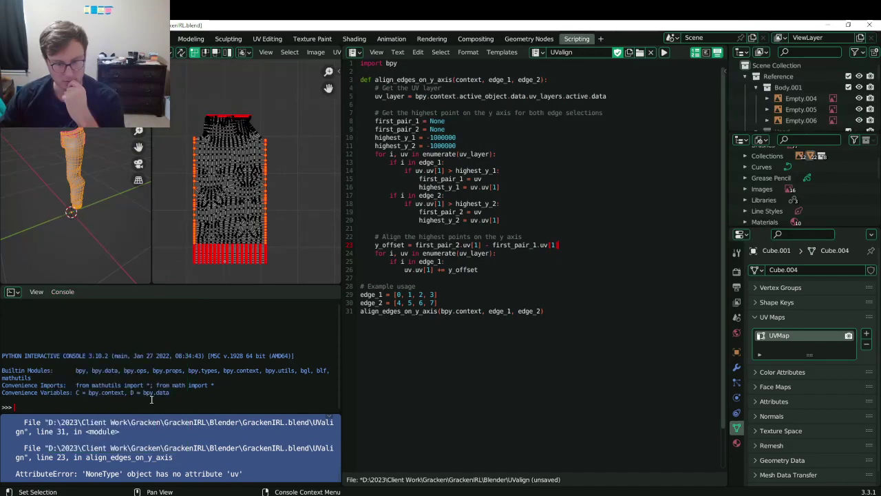
pyautogui.moveTo(368, 494)
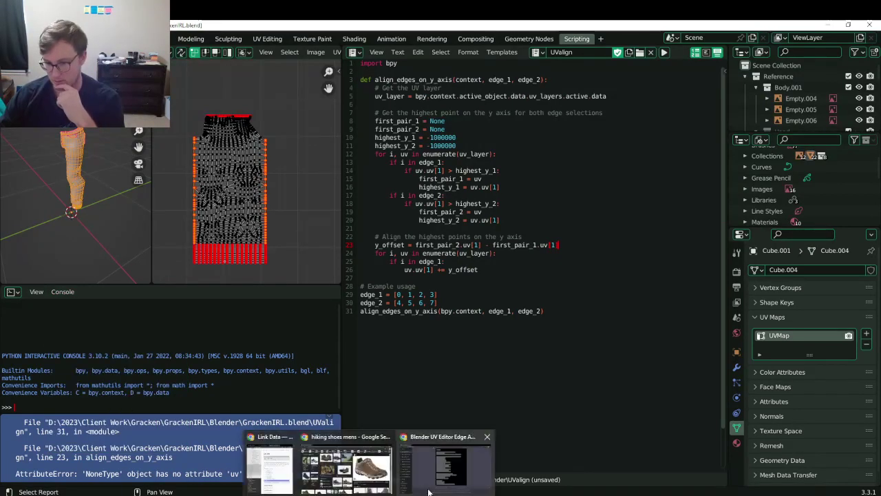
pyautogui.click(451, 468)
pyautogui.click(302, 431)
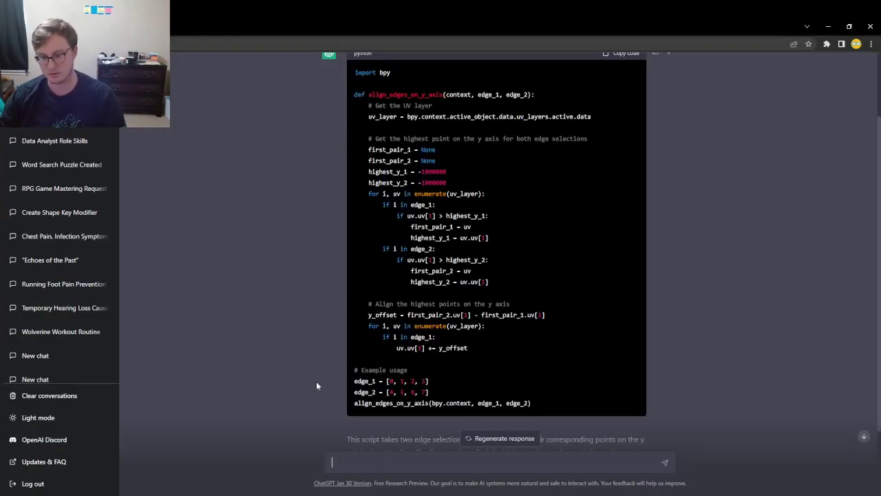
pyautogui.scroll(-1, 486, 339)
pyautogui.hotkey('ctrl', 'v')
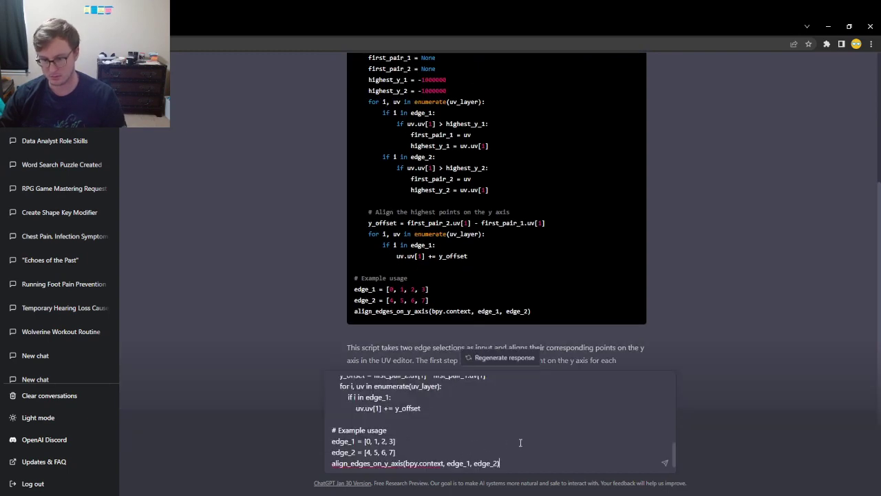
pyautogui.scroll(5, 523, 442)
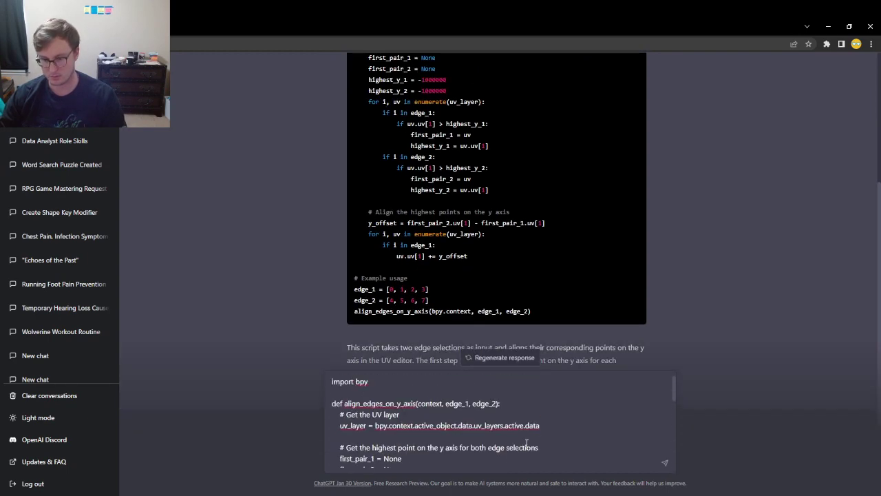
pyautogui.scroll(-5, 527, 442)
pyautogui.hotkey('ctrl', 'z')
pyautogui.hotkey('alt', 'Tab')
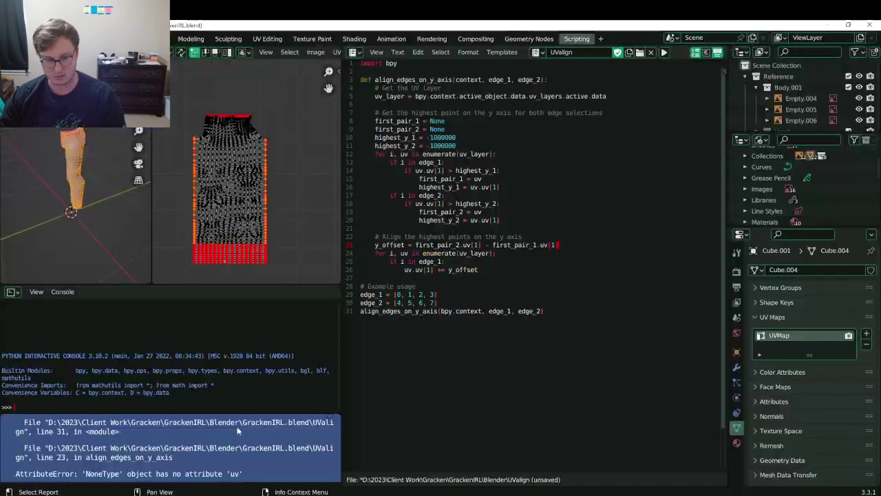
pyautogui.click(62, 291)
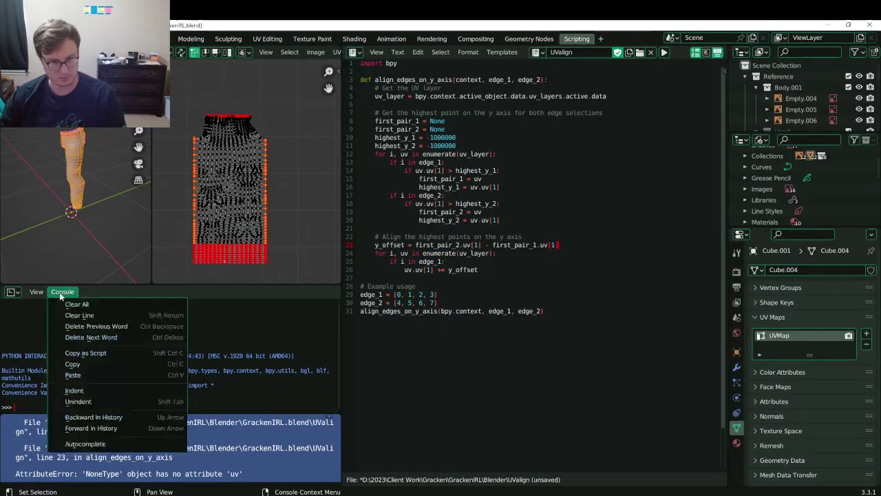
pyautogui.click(22, 389)
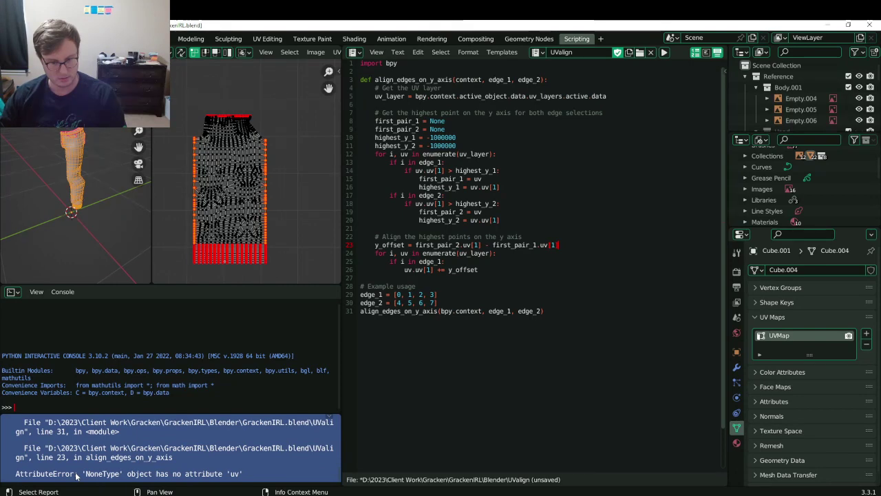
# Switch to ChatGPT and begin a message with "I am getting an AttributeError:", checking the wording against Blender's error report.
pyautogui.hotkey('alt', 'Tab')
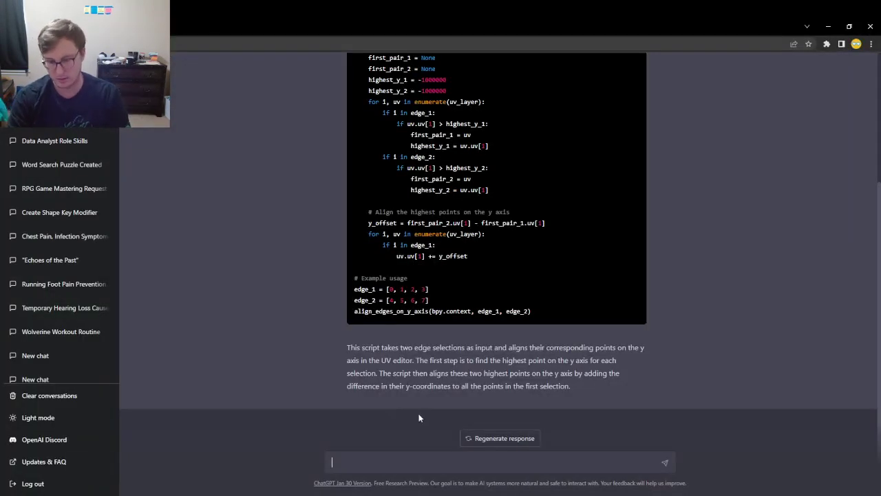
pyautogui.write('I am get')
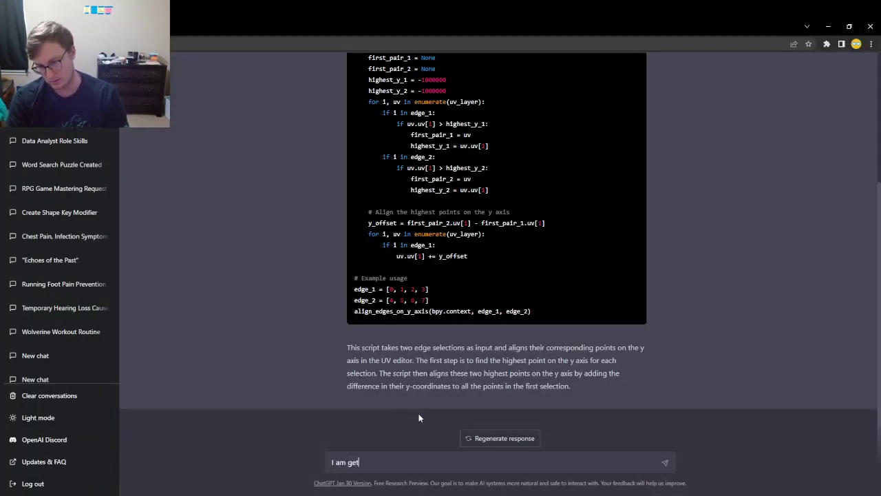
pyautogui.write('ting an AttributeErro')
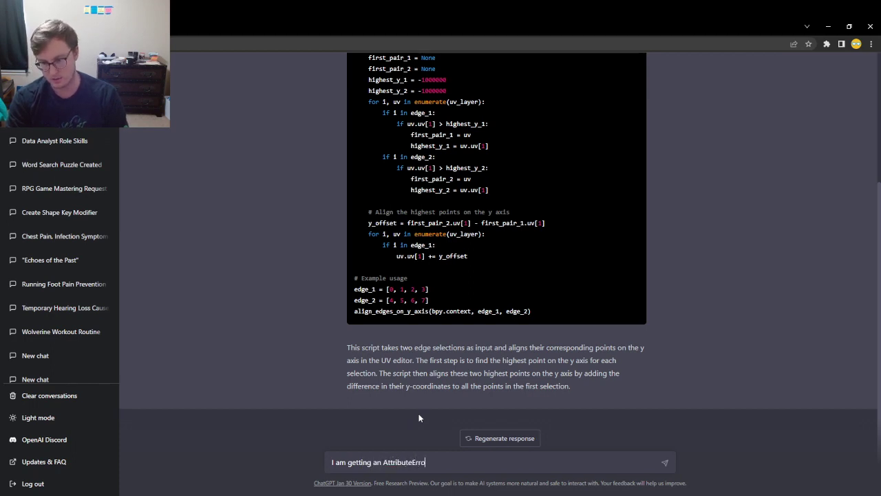
pyautogui.hotkey('alt', 'Tab')
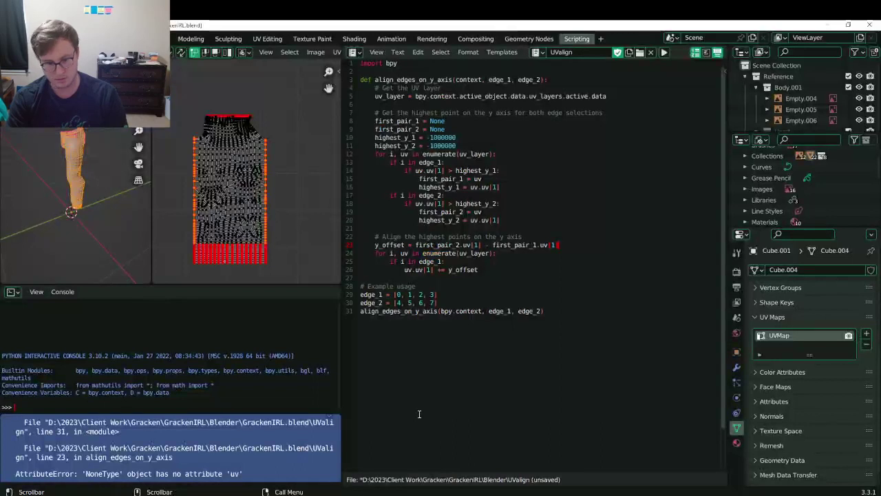
pyautogui.hotkey('alt', 'Tab')
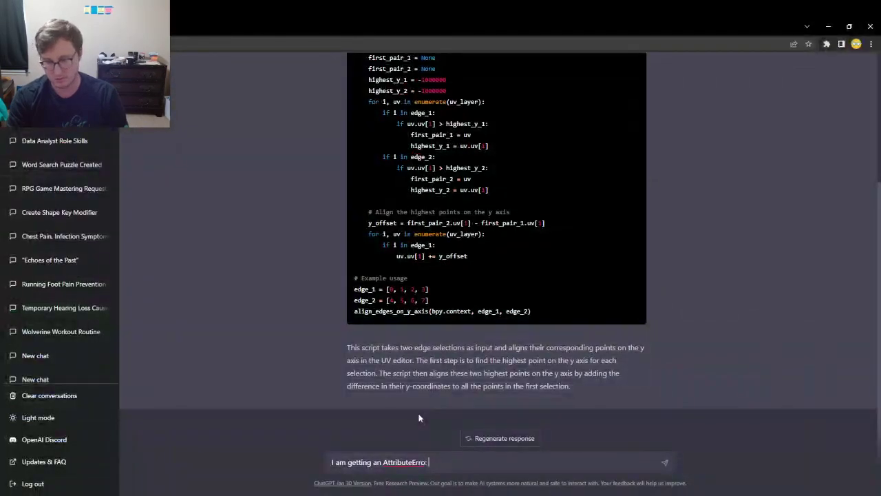
pyautogui.write('r:')
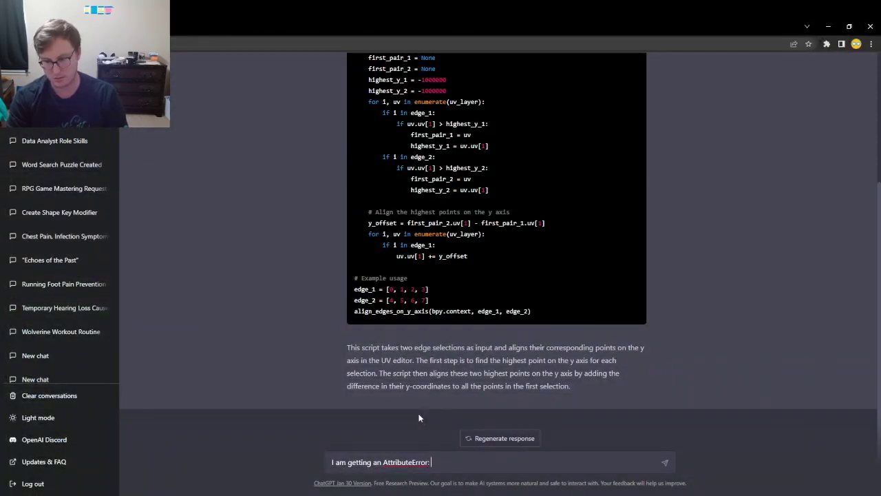
pyautogui.hotkey('alt', 'Tab')
pyautogui.hotkey('alt', 'Tab')
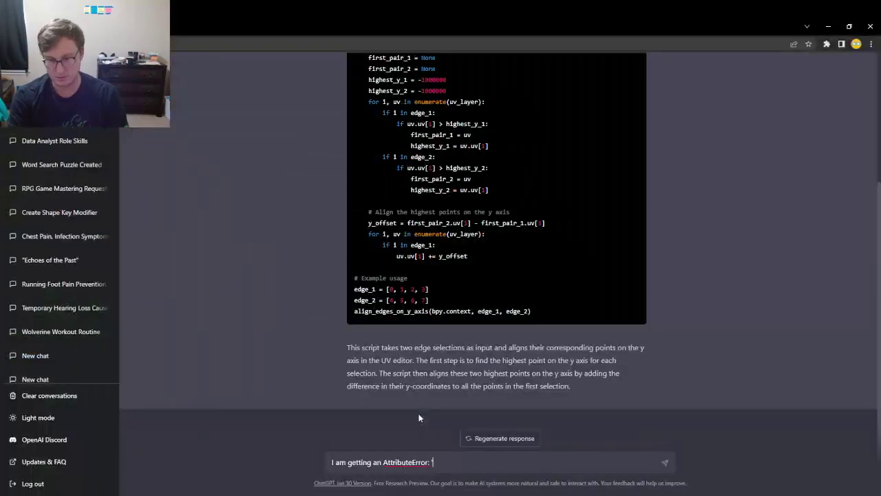
# Continue the ChatGPT message with "'NoneType' object has not attribute", following Blender's error report.
pyautogui.write("'NoneType")
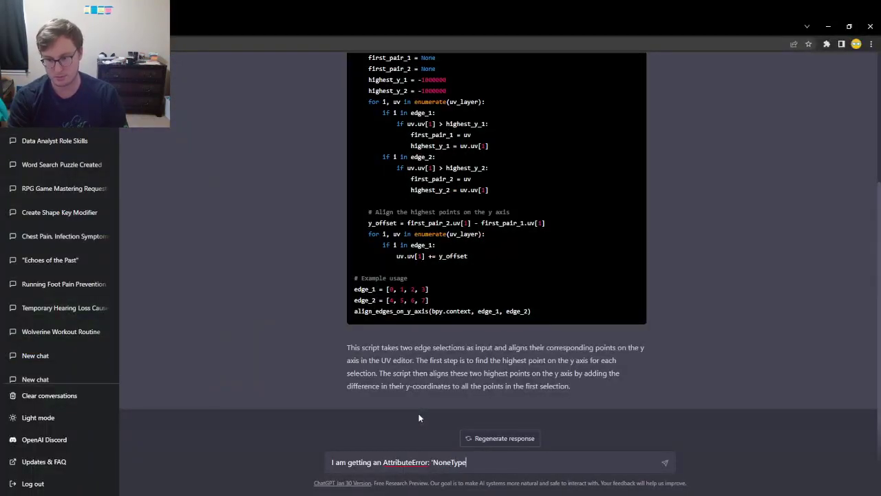
pyautogui.hotkey('alt', 'Tab')
pyautogui.hotkey('alt', 'Tab')
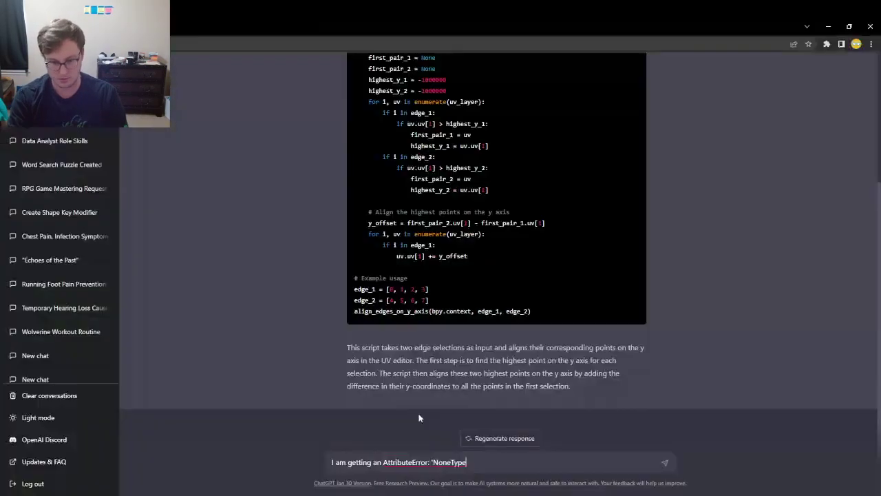
pyautogui.write('Type')
pyautogui.hotkey('alt', 'Tab')
pyautogui.hotkey('alt', 'Tab')
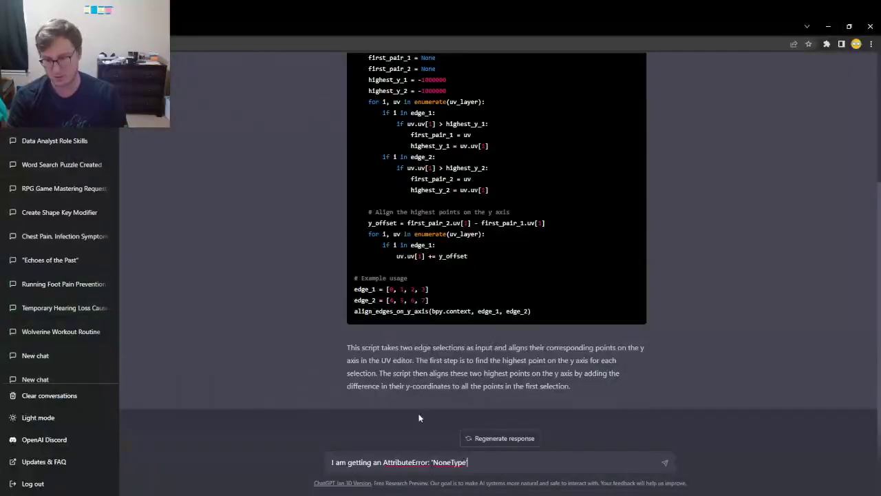
pyautogui.write("' object ")
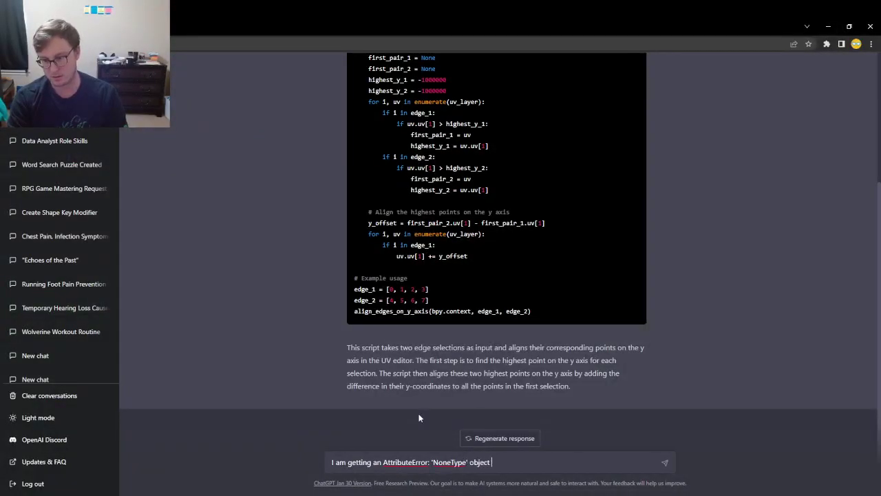
pyautogui.write('has not attr')
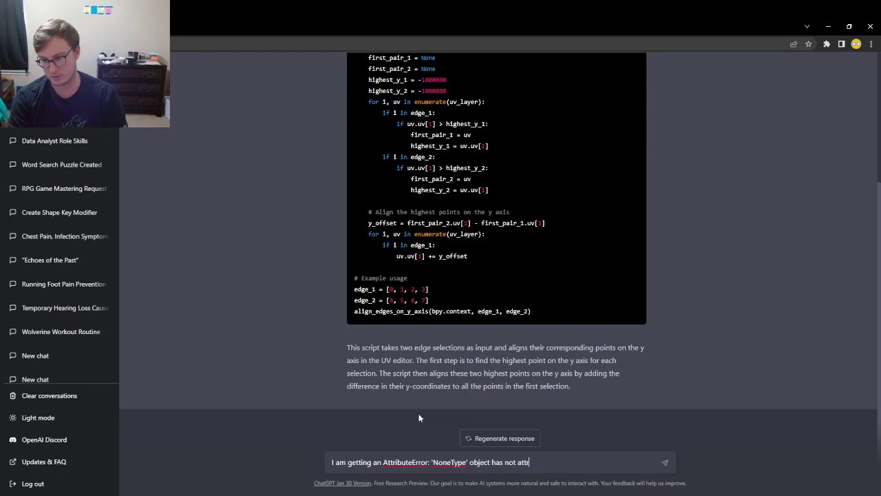
pyautogui.write('ibute')
# Complete the ChatGPT message with "'uv' on line 23" and send it.
pyautogui.hotkey('alt', 'Tab')
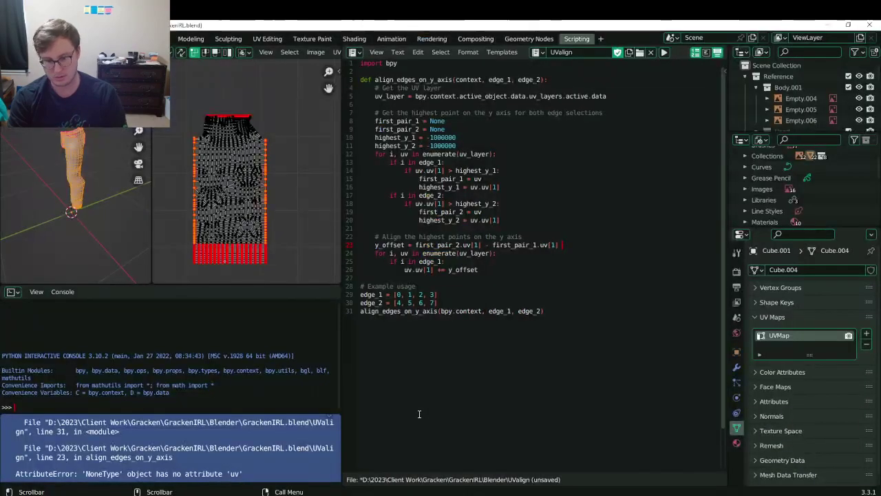
pyautogui.hotkey('alt', 'Tab')
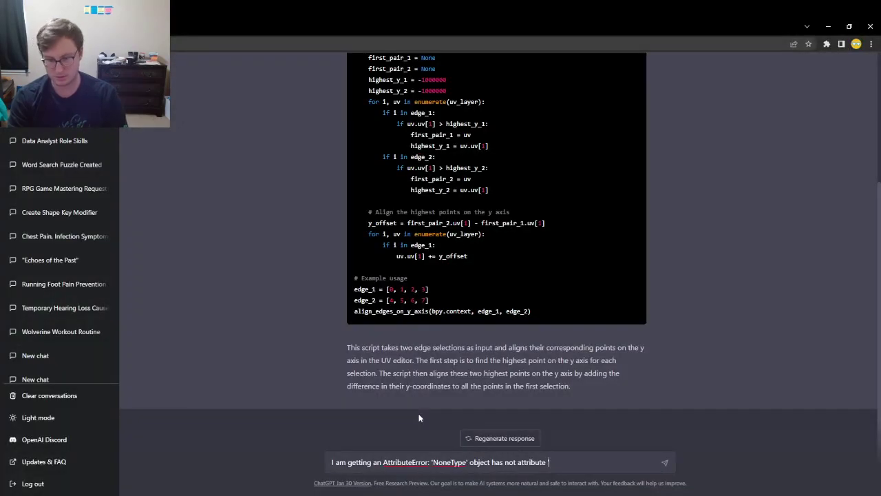
pyautogui.hotkey('alt', 'Tab')
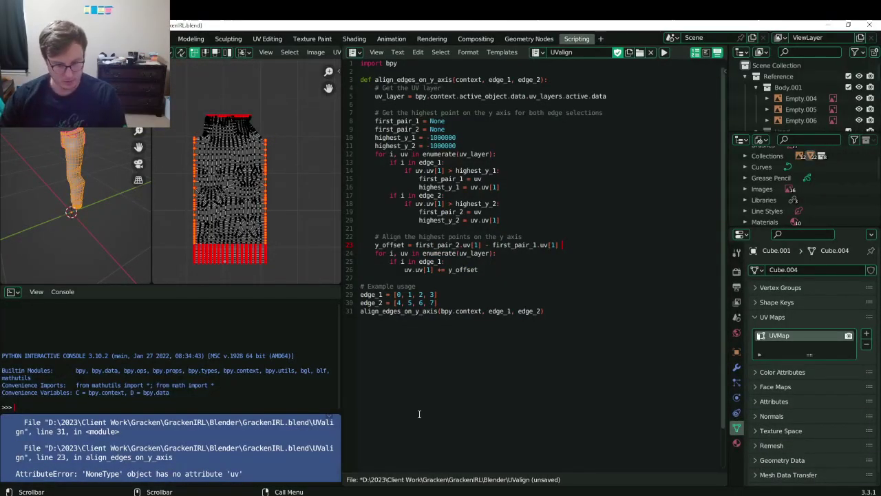
pyautogui.hotkey('alt', 'Tab')
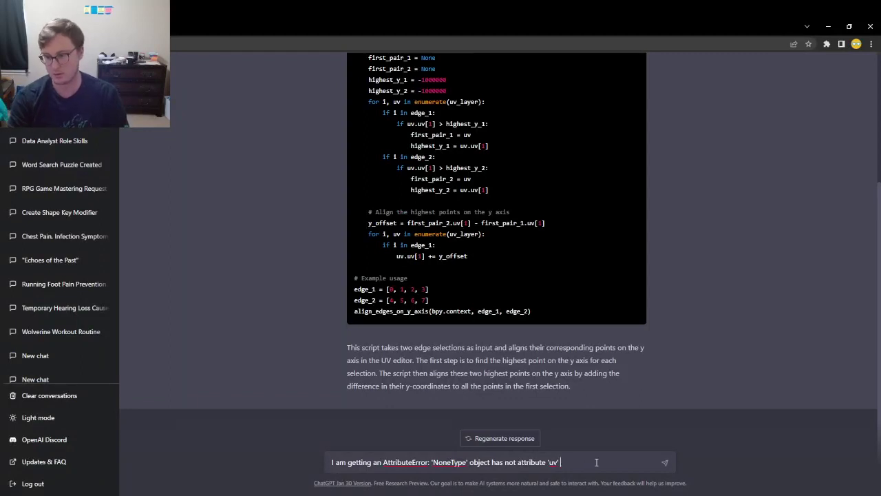
pyautogui.write('on line 23')
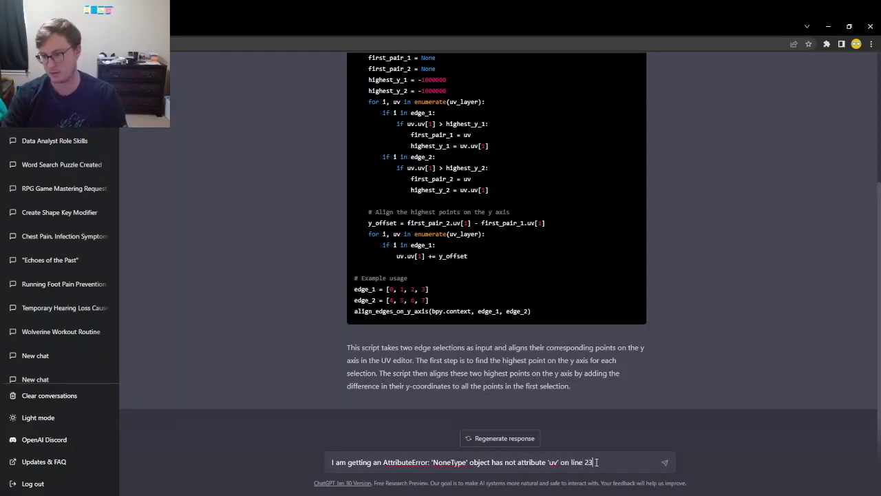
pyautogui.press('Return')
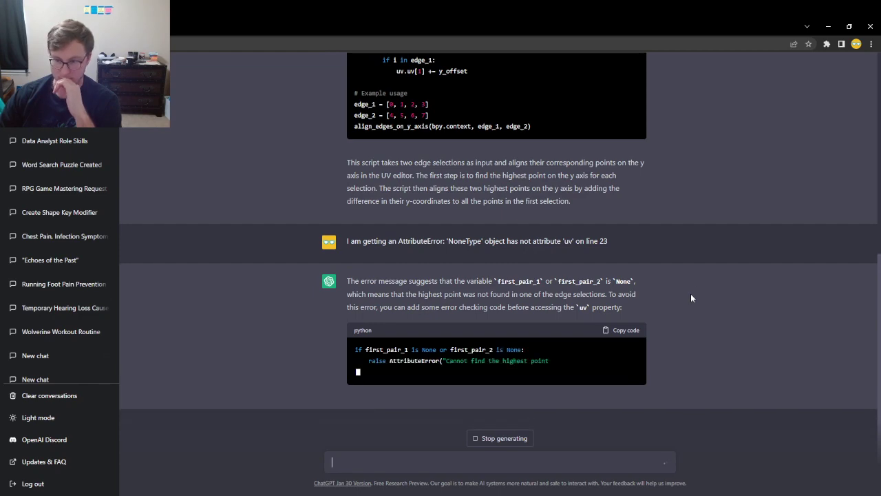
# Review the align_edges_on_y_axis function in ChatGPT's original script and its example usage on lines 29 to 31 in Blender's text editor.
pyautogui.scroll(5, 690, 293)
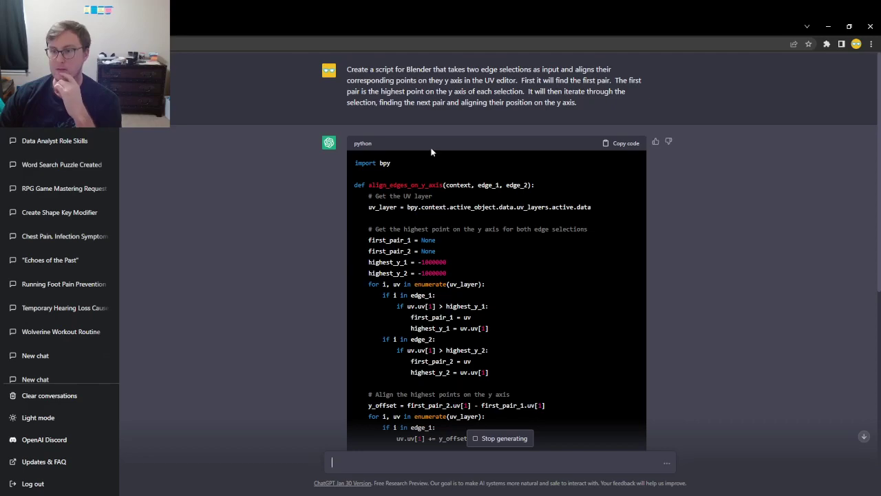
pyautogui.moveTo(367, 185); pyautogui.dragTo(503, 185)
pyautogui.click(516, 277)
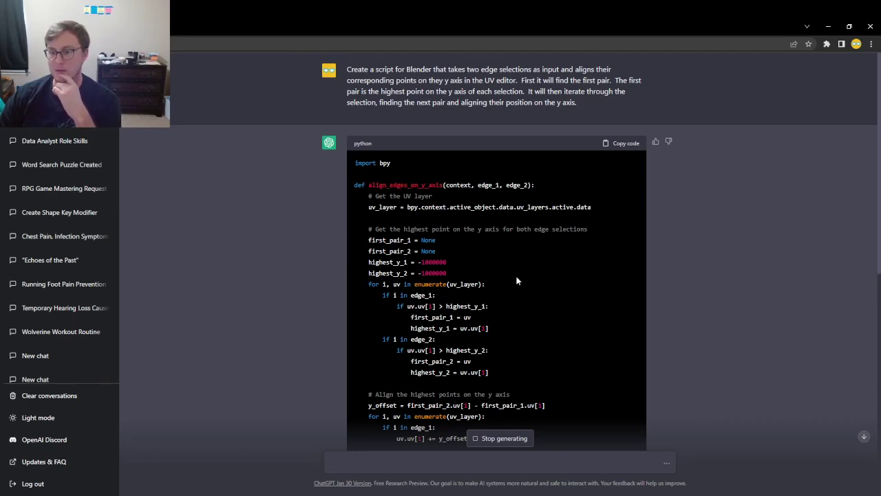
pyautogui.scroll(-4, 518, 280)
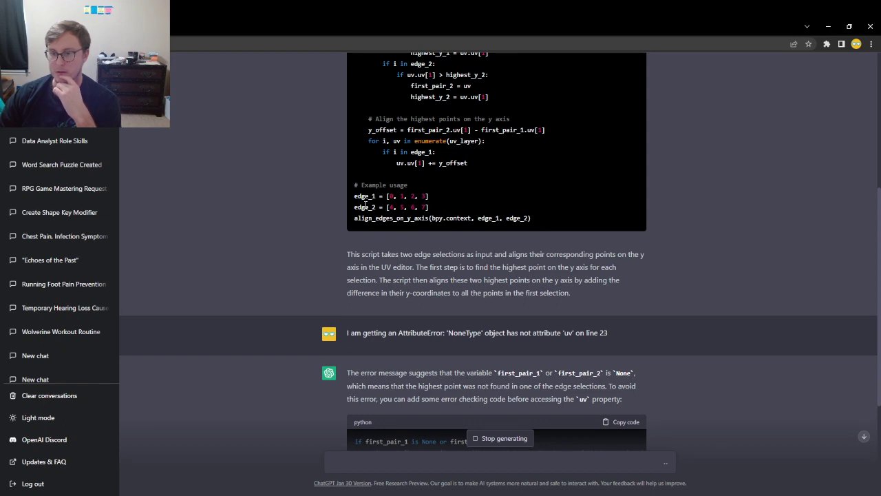
pyautogui.hotkey('alt', 'Tab')
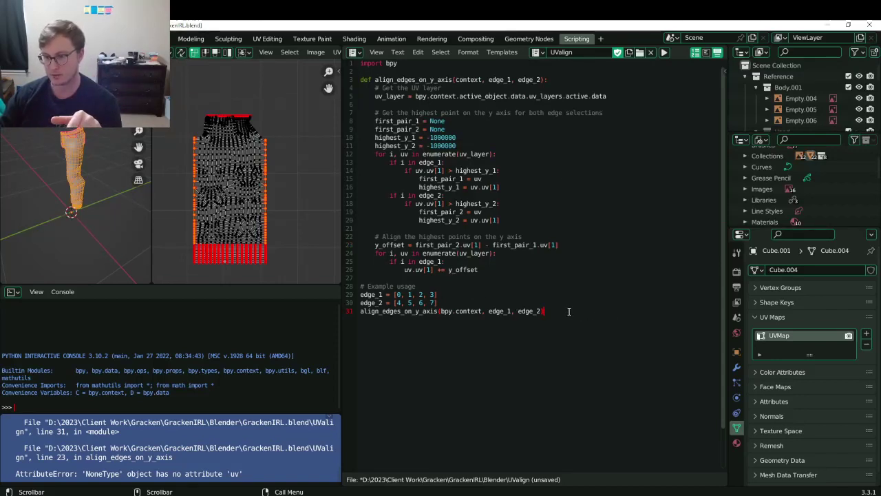
pyautogui.moveTo(569, 312); pyautogui.dragTo(356, 294)
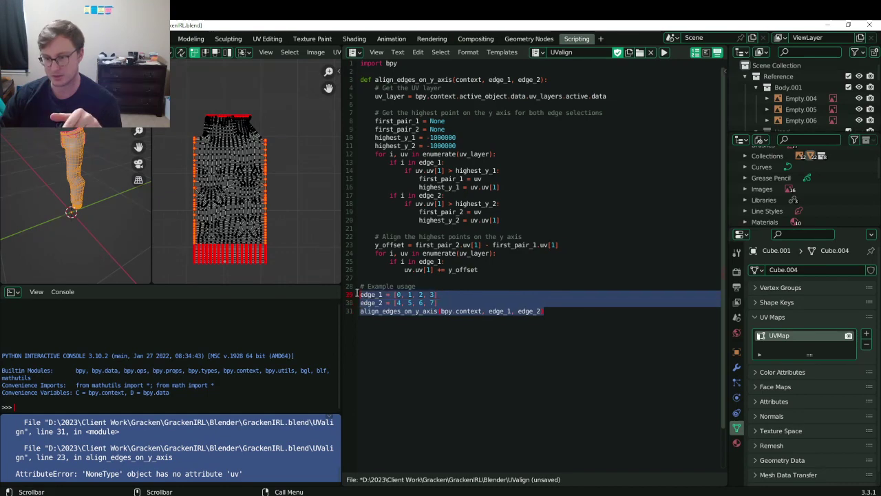
pyautogui.click(553, 286)
# Return to ChatGPT and compare the original script with the reply about the line 23 error.
pyautogui.hotkey('alt', 'Tab')
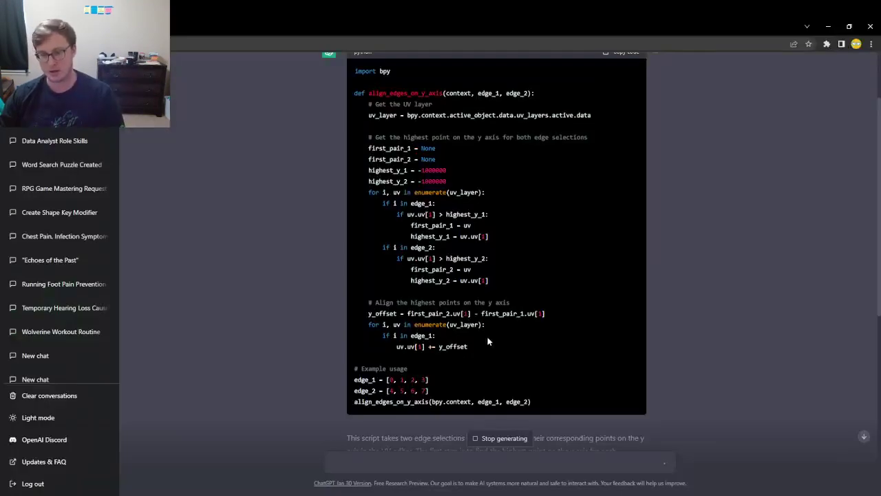
pyautogui.scroll(-8, 489, 339)
pyautogui.scroll(4, 491, 340)
pyautogui.scroll(-3, 492, 340)
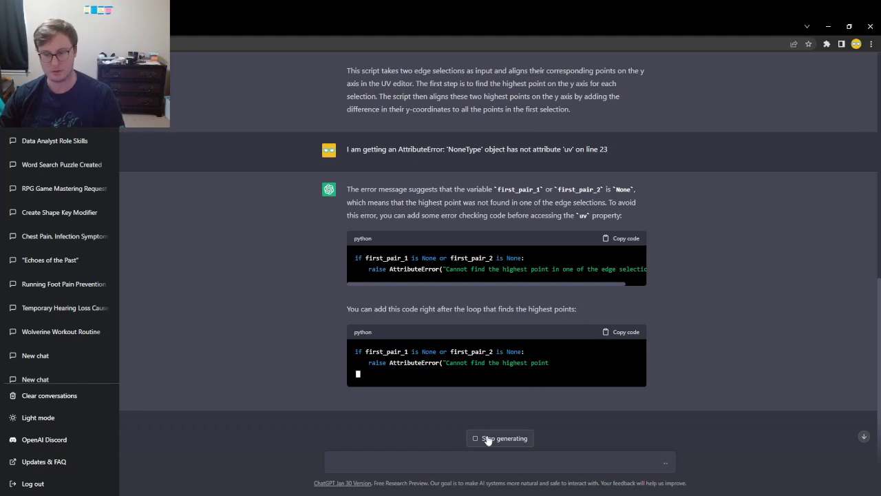
# Copy the original align_edges_on_y_axis script, including its example usage, and paste it into the message of a new ChatGPT conversation.
pyautogui.scroll(3, 532, 272)
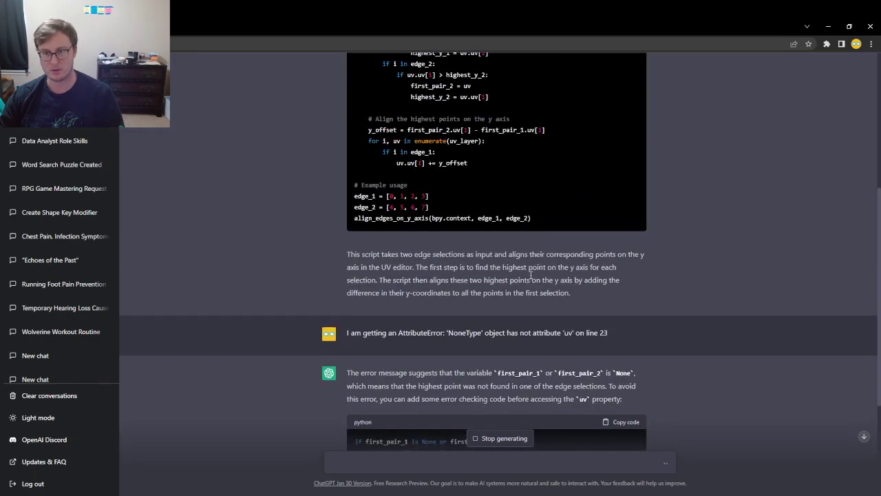
pyautogui.hotkey('alt', 'Tab')
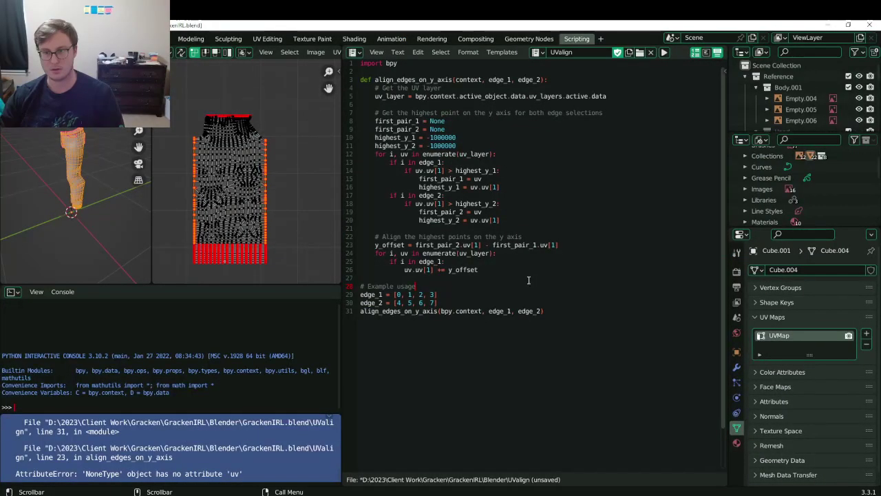
pyautogui.hotkey('alt', 'Tab')
pyautogui.moveTo(559, 220); pyautogui.dragTo(352, 163)
pyautogui.click(250, 246)
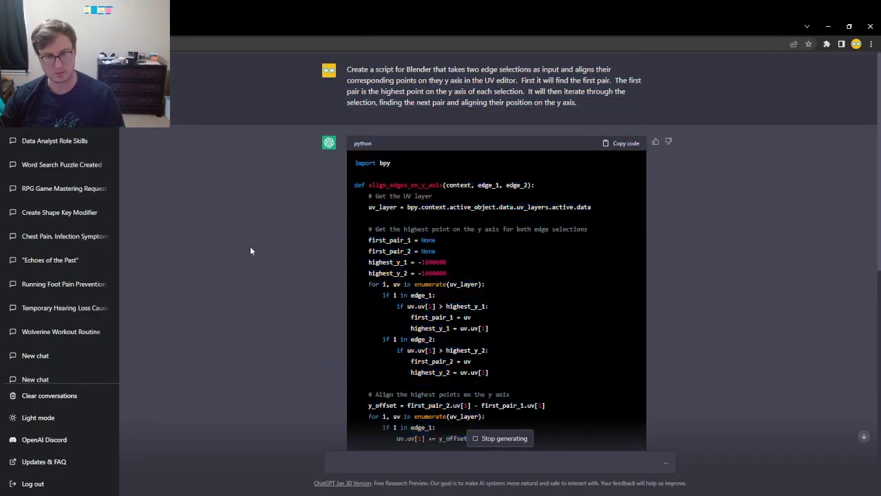
pyautogui.click(59, 69)
pyautogui.click(409, 463)
pyautogui.hotkey('ctrl', 'v')
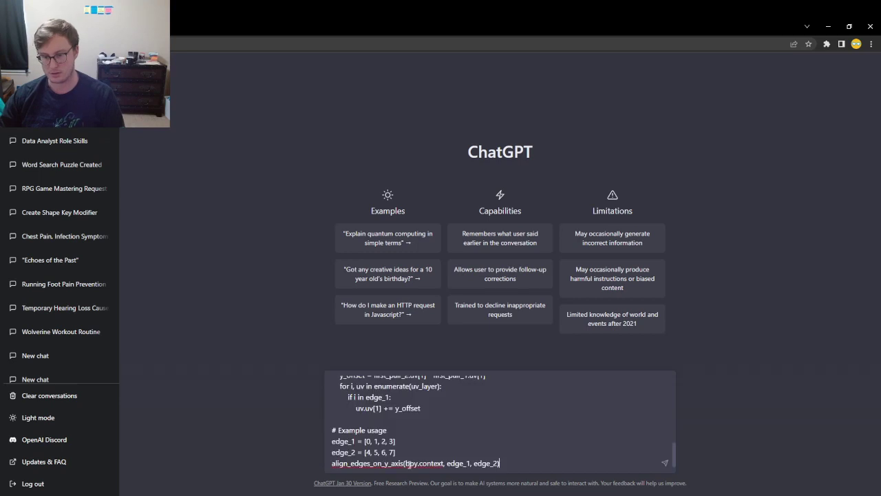
# Below the pasted script, after a blank line, write "Edit this script to automatically gather the edge selections from my current".
pyautogui.hotkey('shift', 'Return')
pyautogui.hotkey('shift', 'Return')
pyautogui.write('Edi')
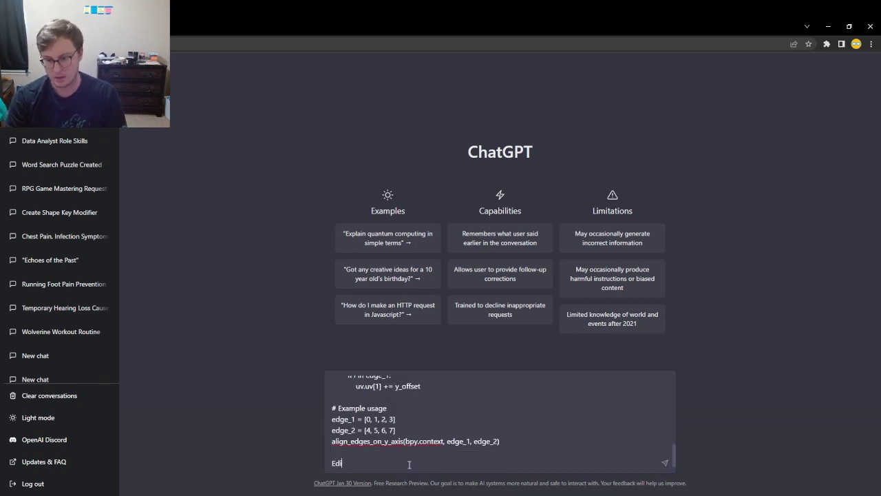
pyautogui.write('t this script ')
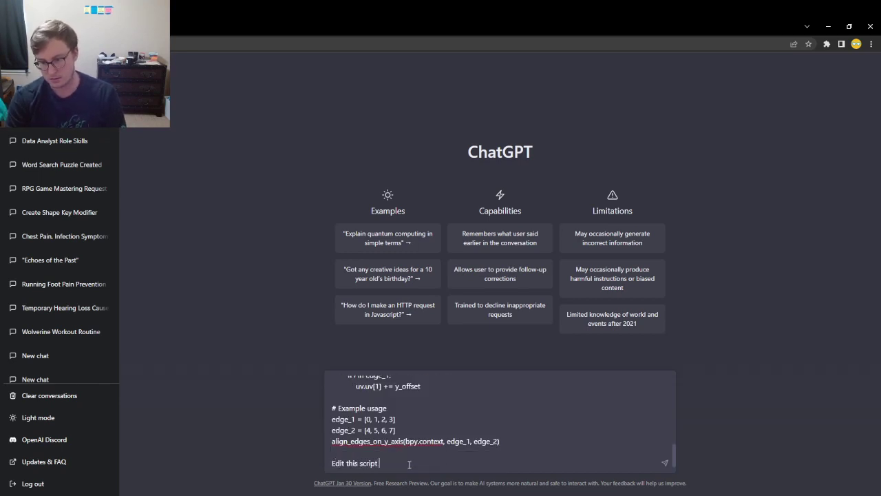
pyautogui.write('to aumatically ')
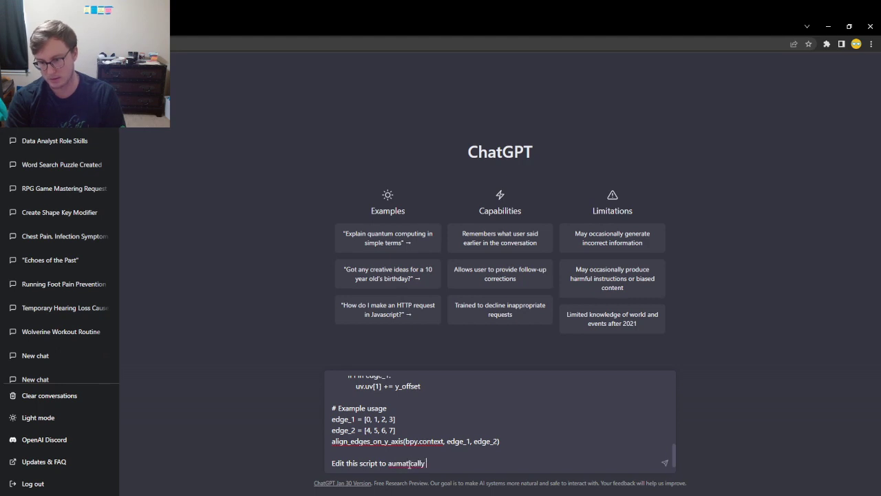
pyautogui.write('gather')
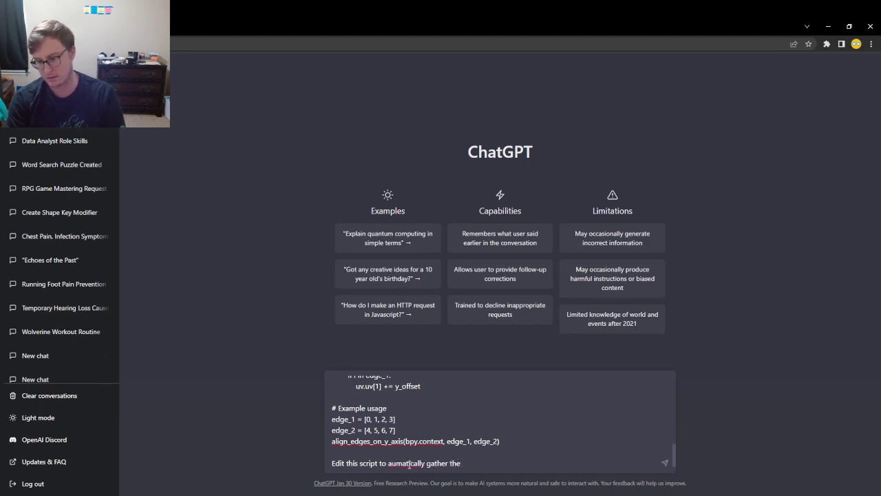
pyautogui.write('the edge se')
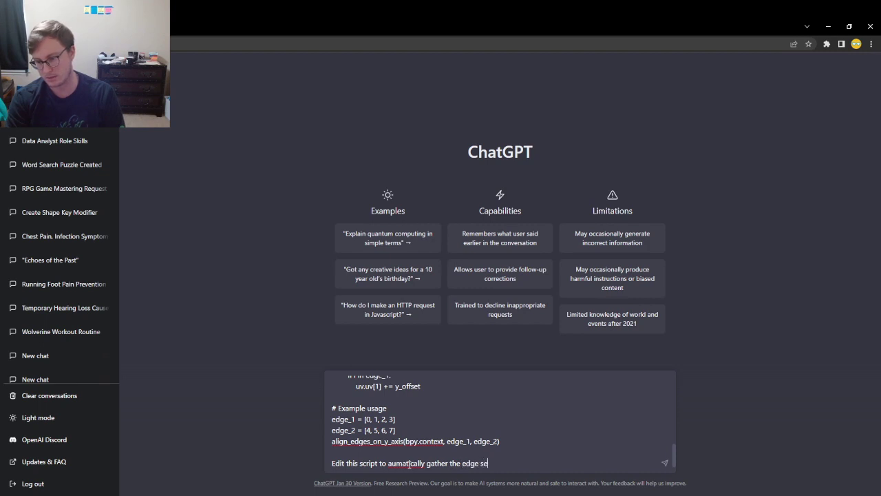
pyautogui.write('lections fro')
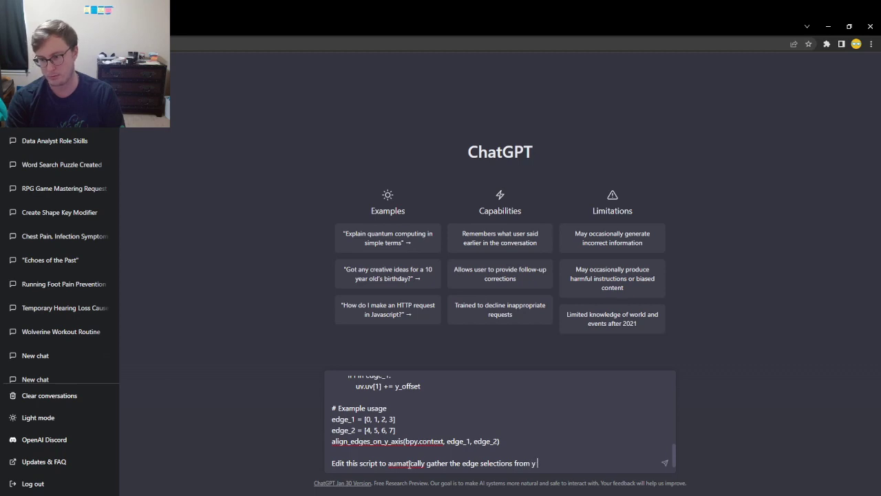
pyautogui.write('m my c')
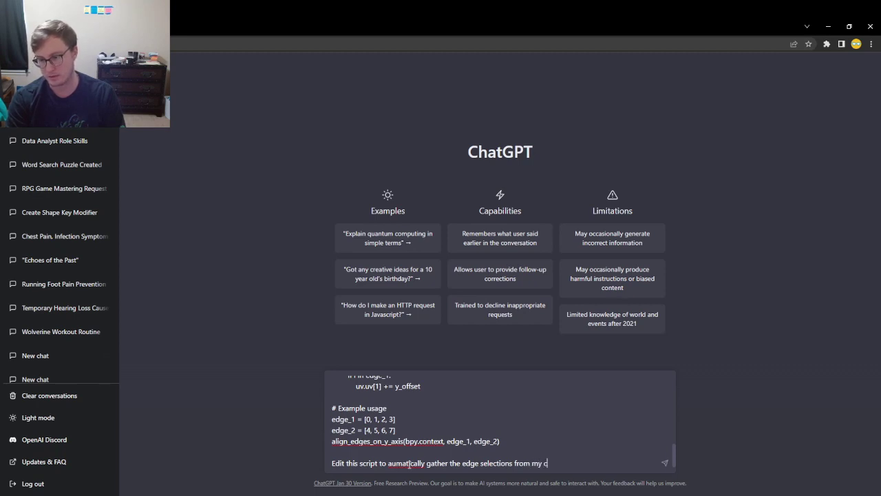
pyautogui.write('urrent')
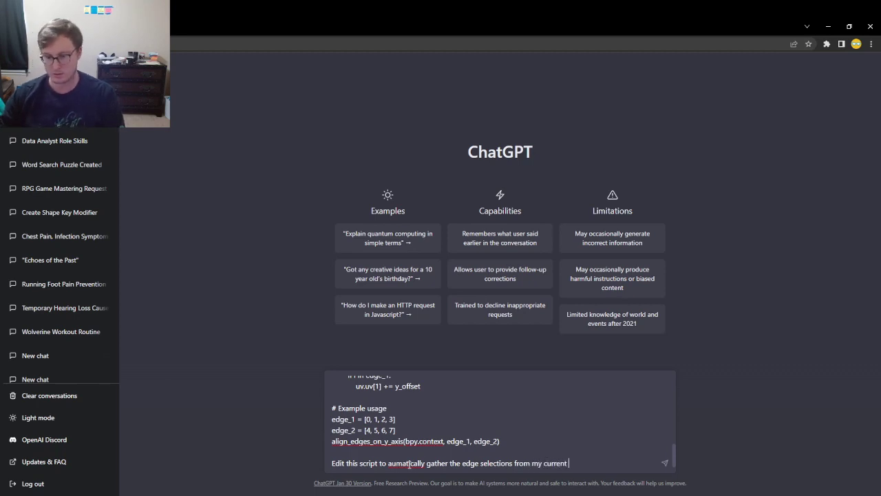
# Correct the spelling of "automatically", complete the request with "UV editor selection." and send it.
pyautogui.rightClick(409, 463)
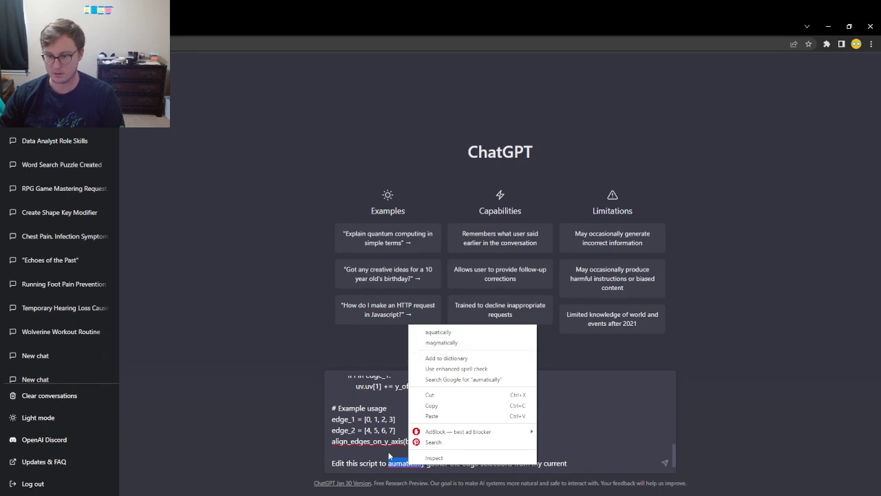
pyautogui.click(394, 457)
pyautogui.click(396, 463)
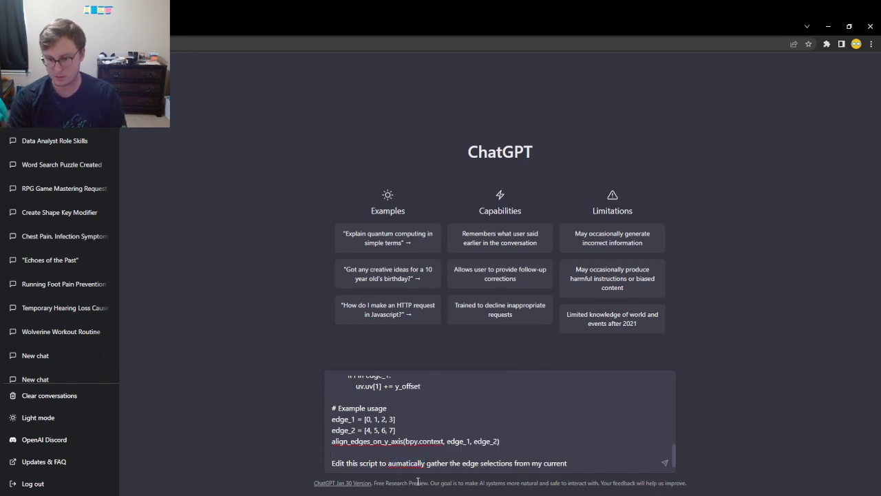
pyautogui.write('to')
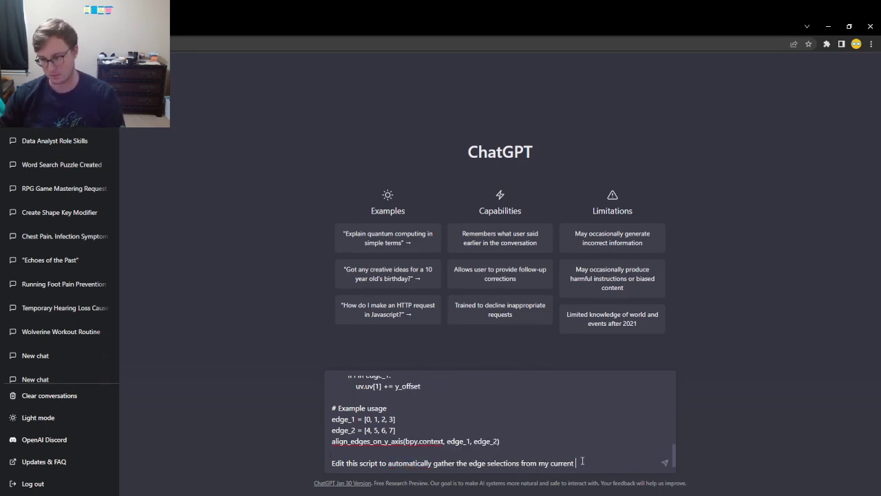
pyautogui.write('seUV')
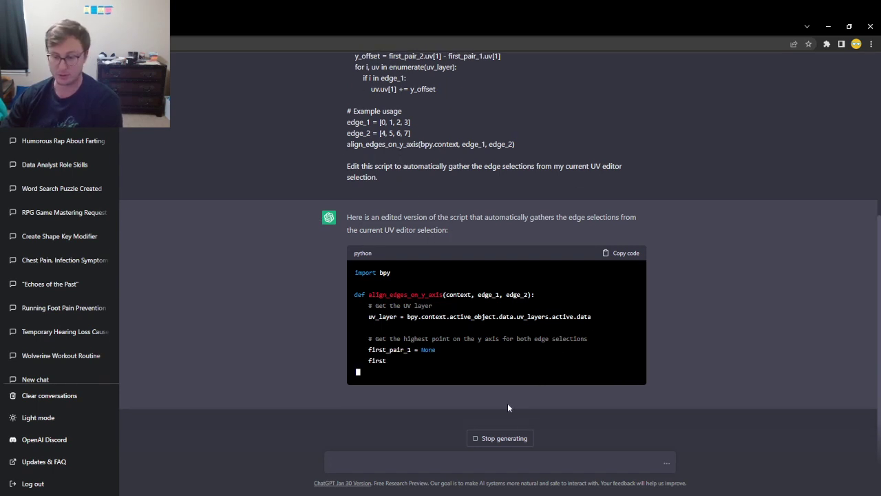
# Switch to Blender, save GrackenIRL.blend, and examine the script's example usage block on lines 28 to 31.
pyautogui.hotkey('alt', 'Tab')
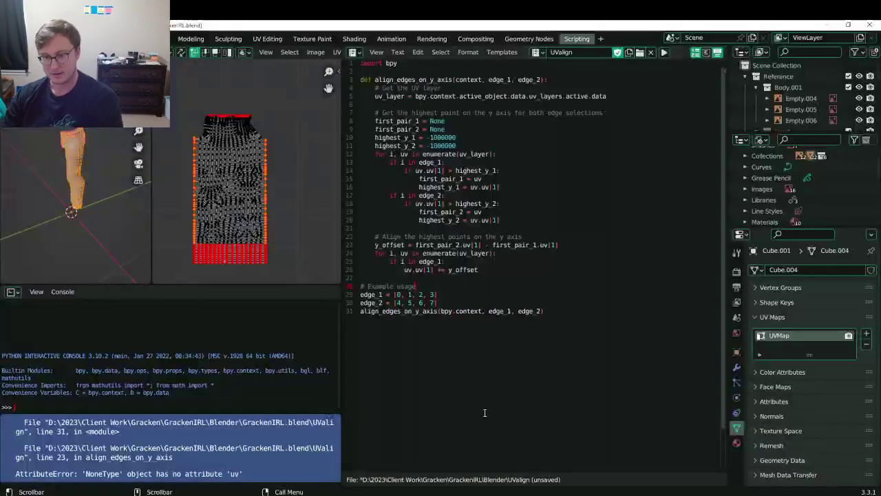
pyautogui.hotkey('ctrl', 's')
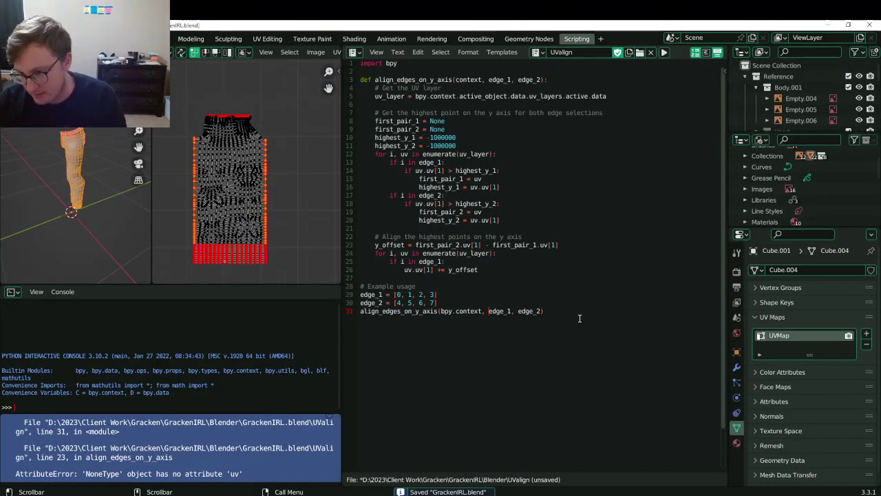
pyautogui.moveTo(580, 318); pyautogui.dragTo(331, 289)
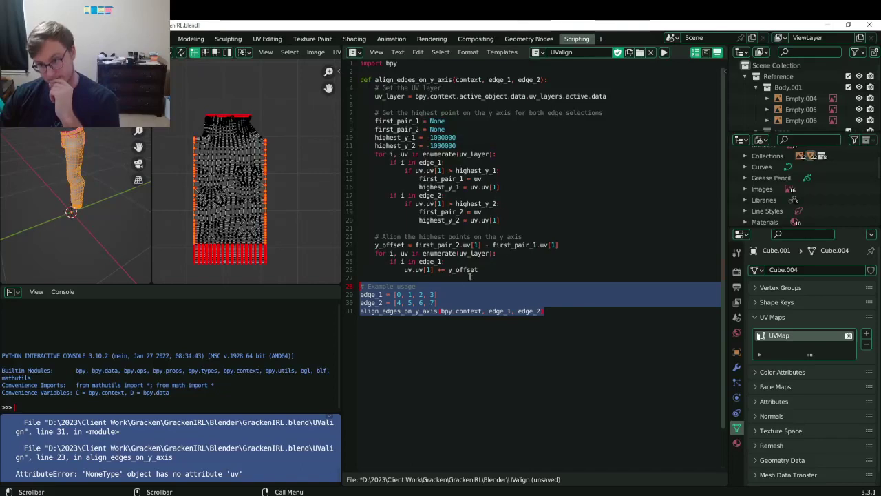
pyautogui.click(441, 325)
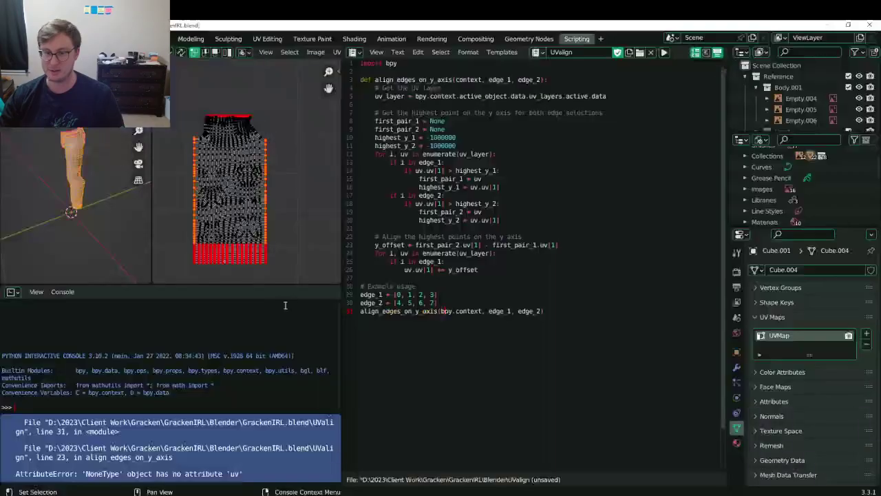
# Enlarge the UV editor by shrinking the console and the 3D viewport, and save the blend file.
pyautogui.scroll(2, 234, 220)
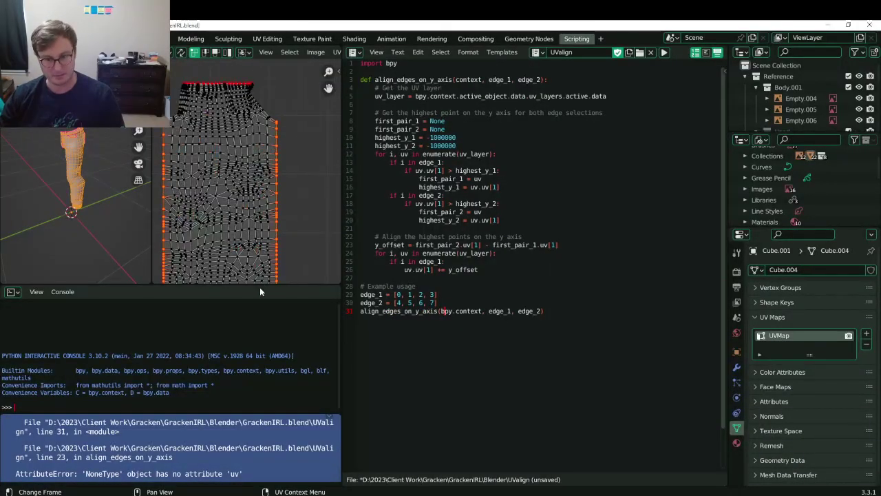
pyautogui.moveTo(260, 291); pyautogui.dragTo(258, 401)
pyautogui.moveTo(250, 287); pyautogui.dragTo(278, 197, button='middle')
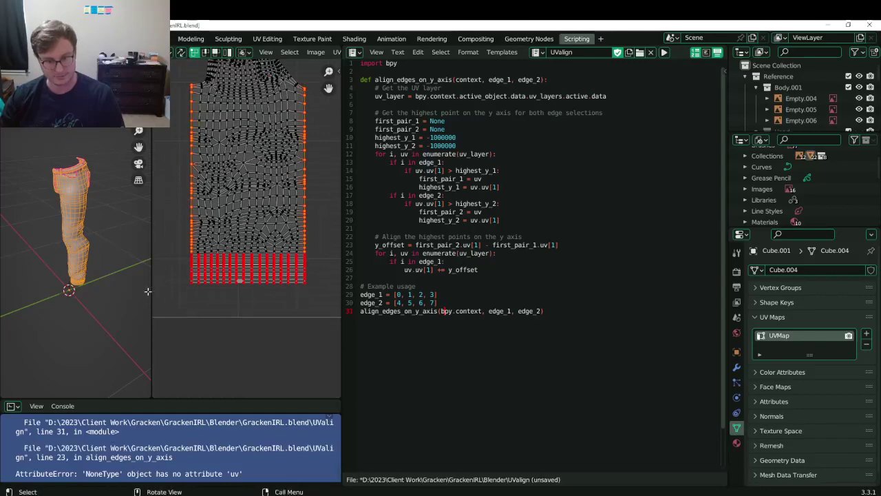
pyautogui.moveTo(149, 291); pyautogui.dragTo(22, 291)
pyautogui.scroll(2, 134, 261)
pyautogui.scroll(-1, 210, 258)
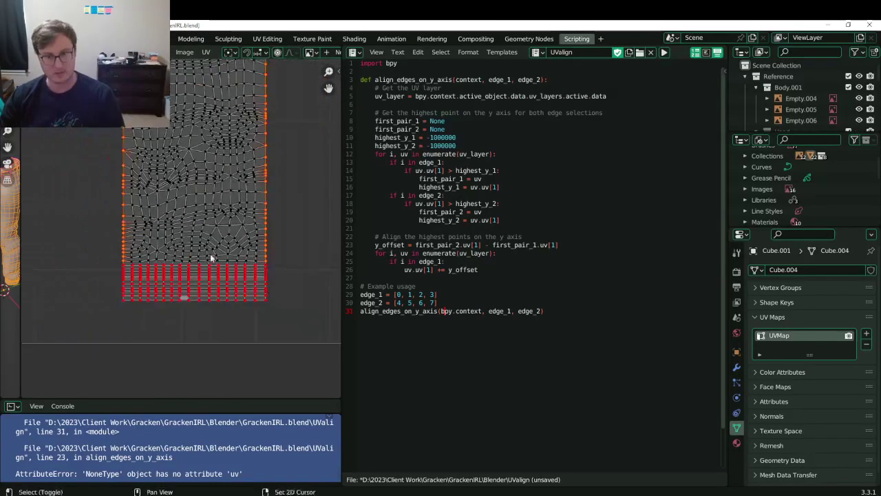
pyautogui.moveTo(211, 258); pyautogui.dragTo(189, 271, button='middle')
pyautogui.hotkey('ctrl', 's')
pyautogui.hotkey('ctrl', 's')
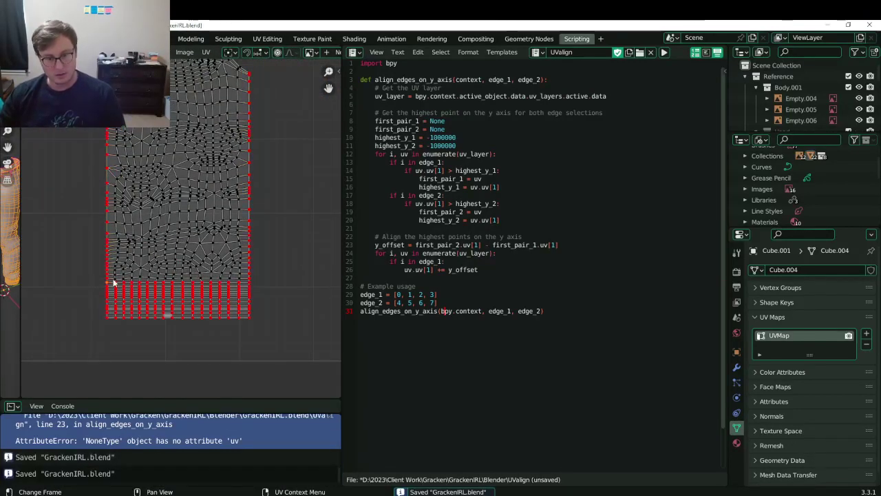
# Level the lowest opposite border UV vertices above the hem by scaling them to 0 on Y, and repeat on the next pair.
pyautogui.press('s')
pyautogui.press('y')
pyautogui.press('0')
pyautogui.press('Return')
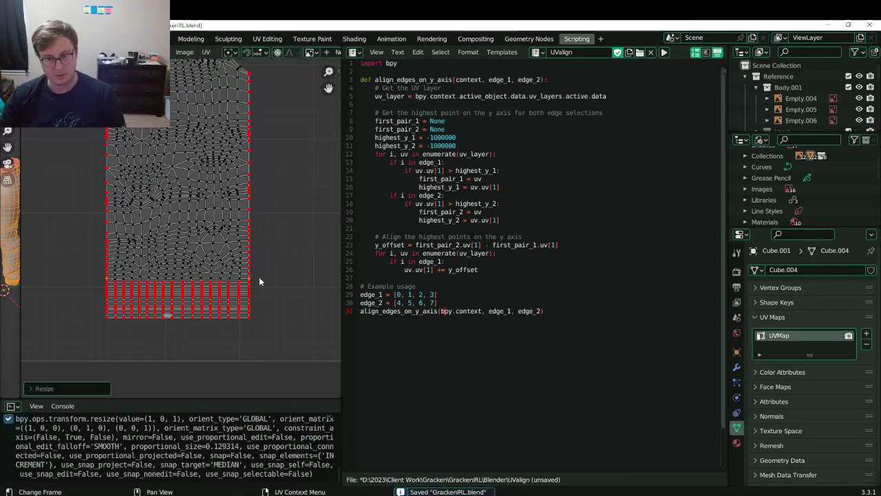
pyautogui.click(107, 273)
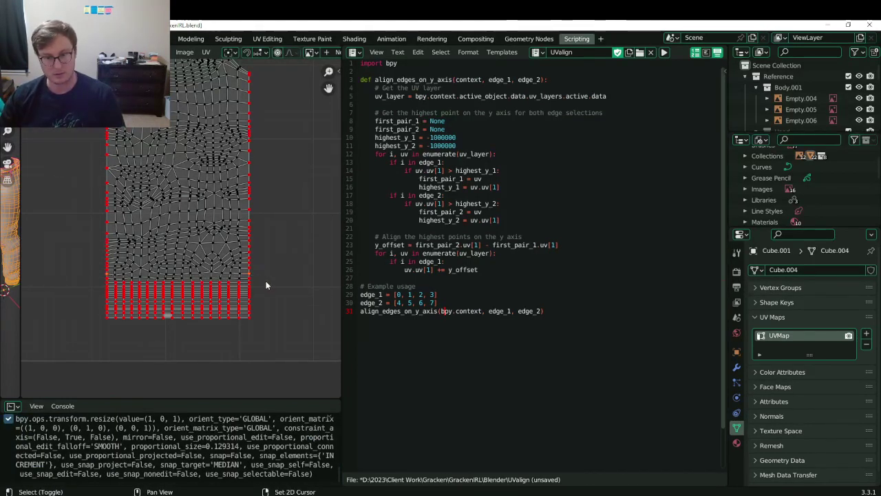
pyautogui.hotkey('shift', 'r')
pyautogui.click(106, 270)
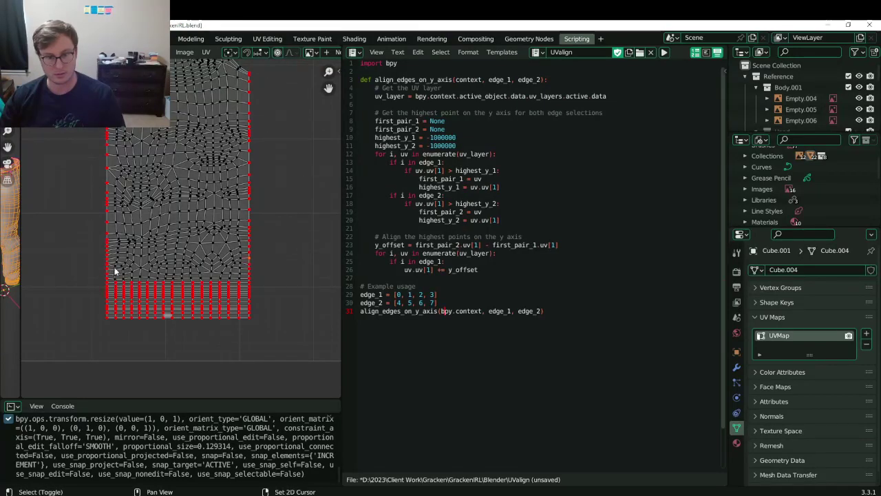
# Level the next opposite border UV vertex pairs in the rows a little above the hem by scaling each pair to 0 on Y.
pyautogui.scroll(2, 111, 268)
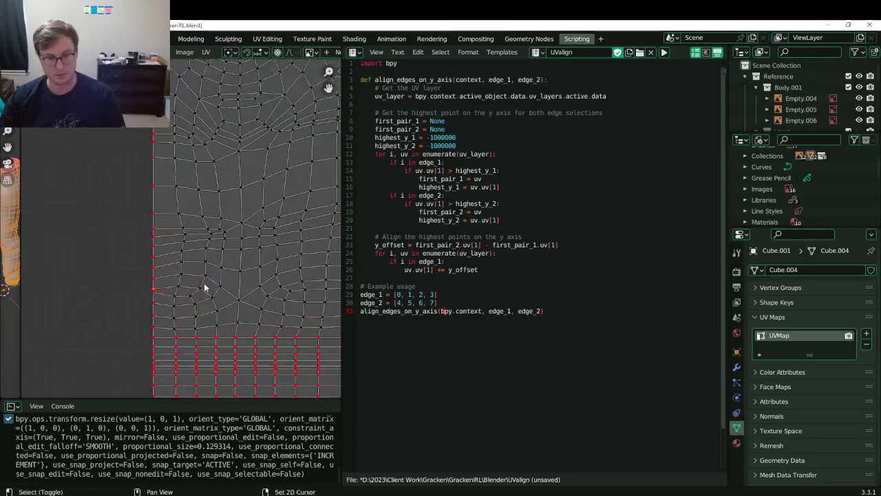
pyautogui.keyDown('shift'); pyautogui.moveTo(287, 300); pyautogui.dragTo(160, 282); pyautogui.keyUp('shift')
pyautogui.scroll(-1, 181, 280)
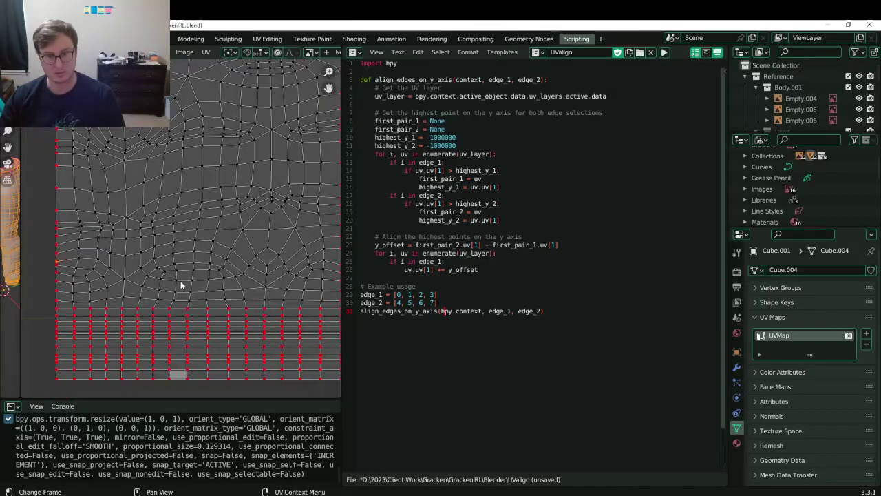
pyautogui.keyDown('shift'); pyautogui.moveTo(200, 281); pyautogui.dragTo(233, 276, button='middle'); pyautogui.keyUp('shift')
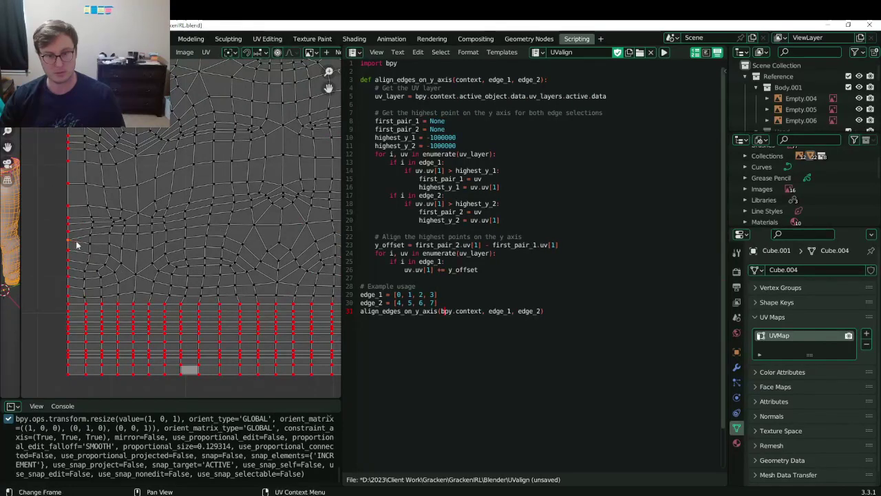
pyautogui.keyDown('shift'); pyautogui.moveTo(250, 241); pyautogui.dragTo(182, 262, button='middle'); pyautogui.keyUp('shift')
pyautogui.keyDown('shift'); pyautogui.hscroll(-2, 160, 267); pyautogui.keyUp('shift')
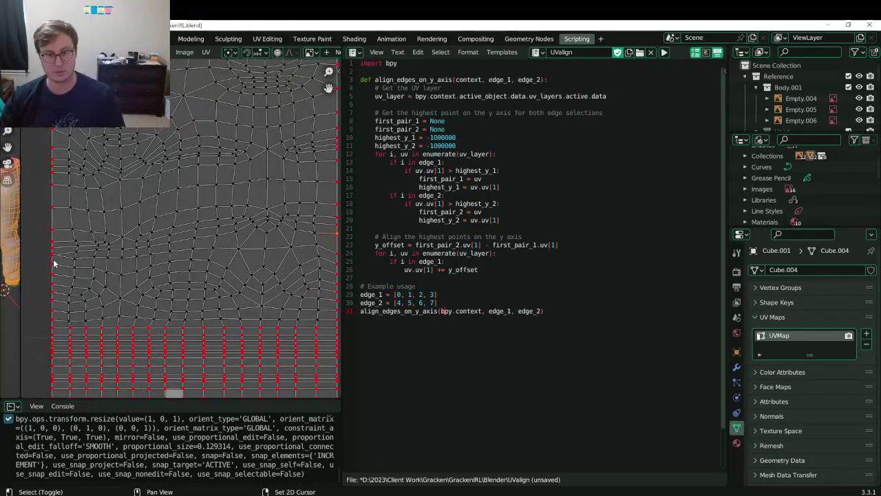
pyautogui.keyDown('shift'); pyautogui.hscroll(5, 137, 258); pyautogui.keyUp('shift')
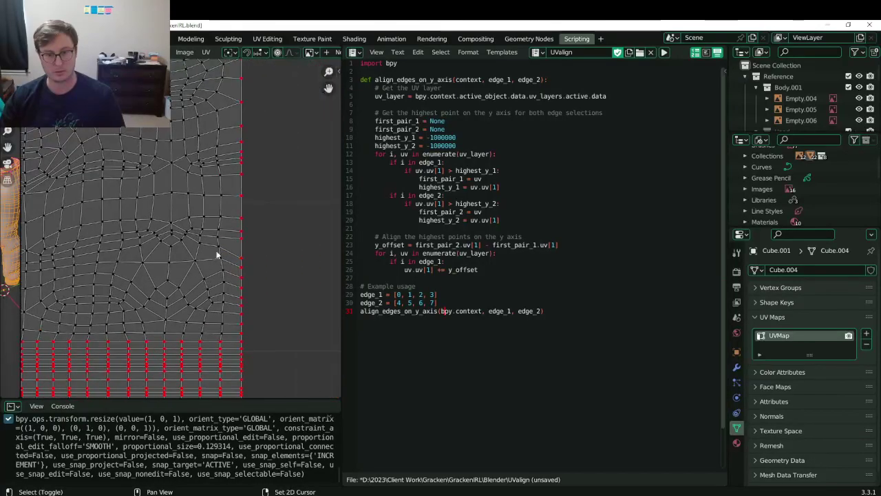
pyautogui.scroll(2, 248, 265)
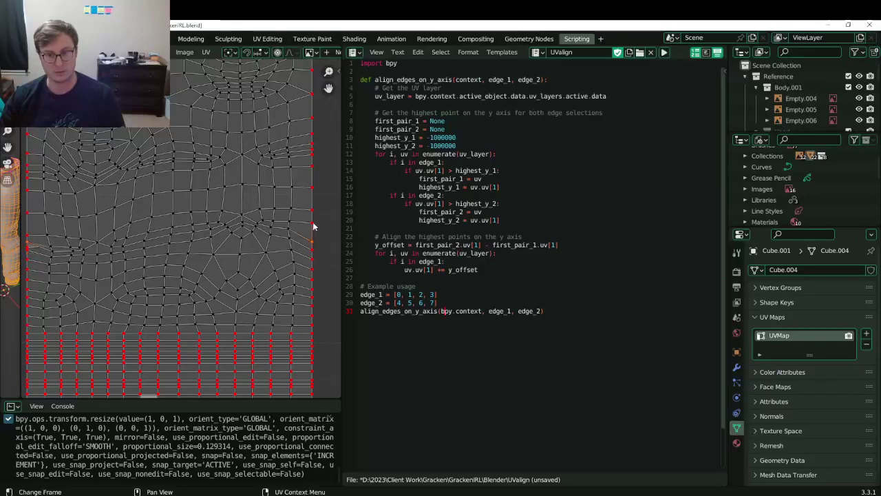
# Flatten the opposite border UV vertices on Y where the dense lower rows give way to wider ones.
pyautogui.keyDown('shift'); pyautogui.hscroll(-3, 241, 256); pyautogui.keyUp('shift')
pyautogui.moveTo(241, 257); pyautogui.dragTo(244, 257, button='middle')
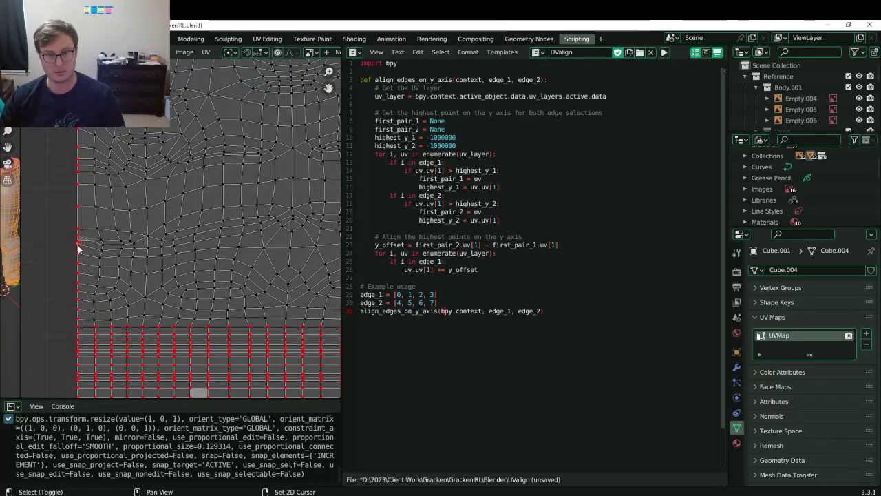
pyautogui.keyDown('shift'); pyautogui.hscroll(5, 265, 245); pyautogui.keyUp('shift')
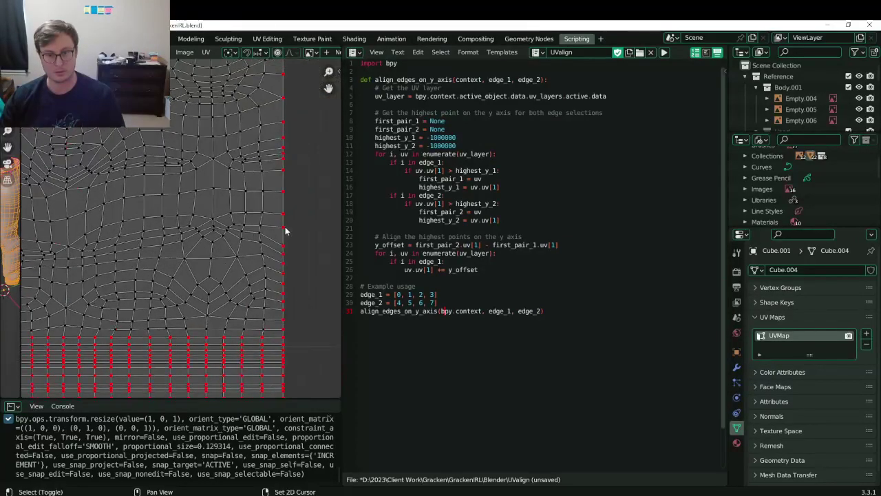
pyautogui.keyDown('shift'); pyautogui.hscroll(-2, 244, 258); pyautogui.keyUp('shift')
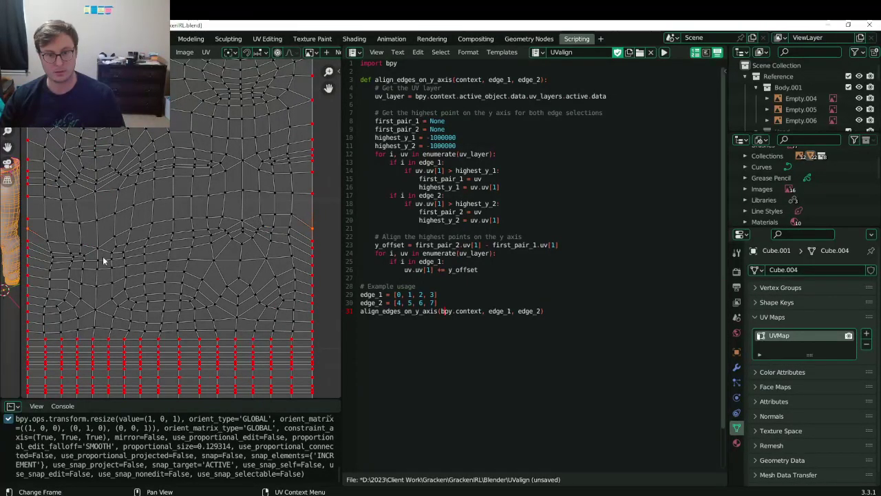
# Scale the next two opposite border UV vertex pairs above the wide lower rows to 0 on Y.
pyautogui.click(313, 174)
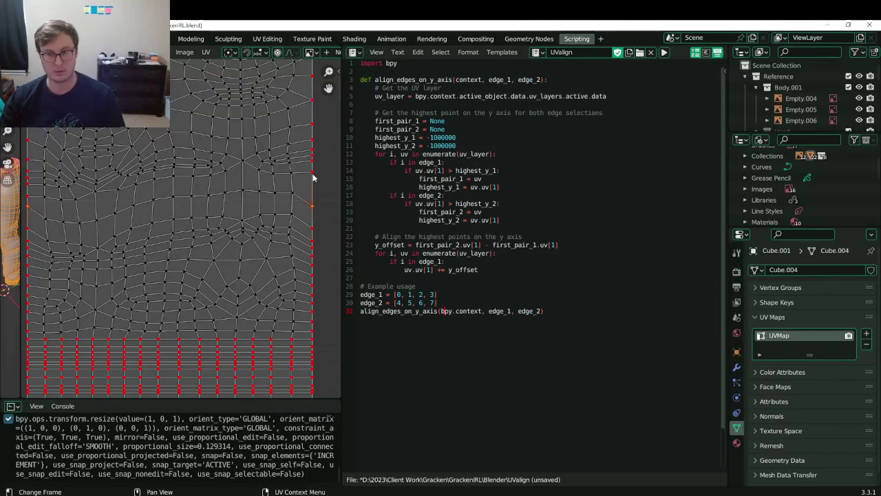
pyautogui.keyDown('shift'); pyautogui.moveTo(47, 197); pyautogui.dragTo(113, 244, button='middle'); pyautogui.keyUp('shift')
pyautogui.press('s')
pyautogui.press('y')
pyautogui.press('0')
pyautogui.press('Return')
pyautogui.moveTo(194, 248); pyautogui.dragTo(231, 244, button='middle')
pyautogui.scroll(-1, 231, 245)
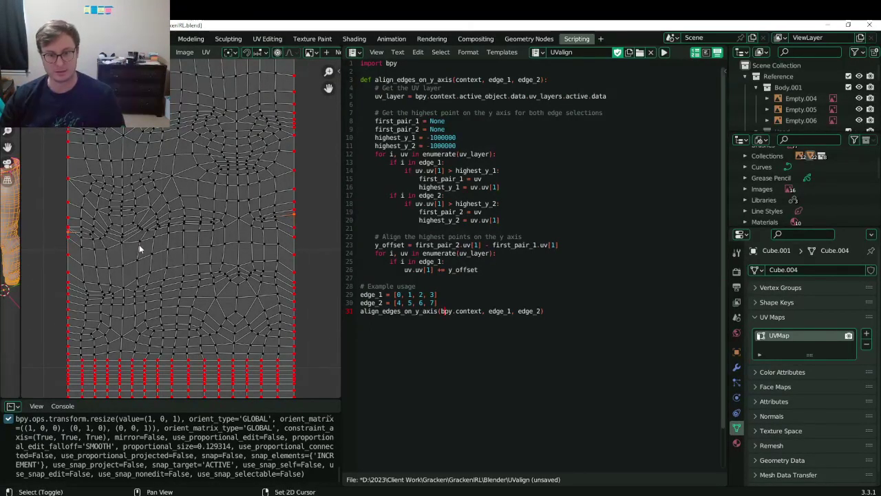
pyautogui.press('s')
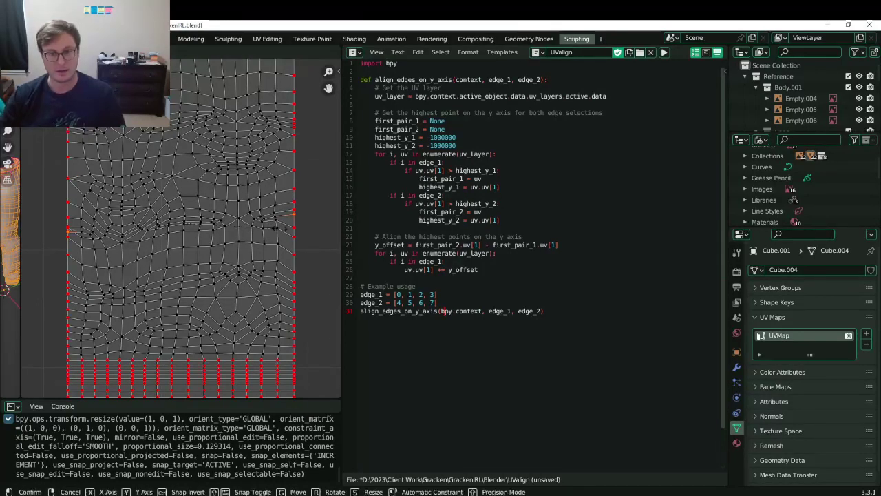
pyautogui.press('y')
pyautogui.press('0')
pyautogui.press('Return')
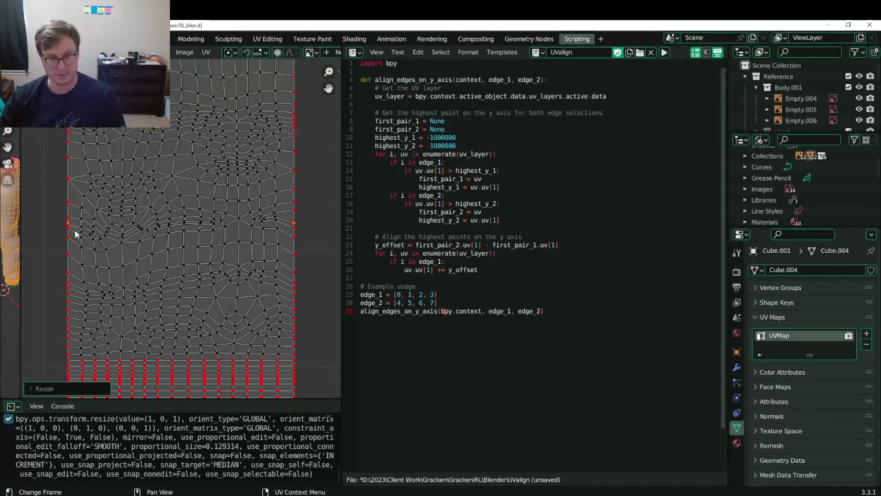
# Level the following two closely spaced border UV vertex pairs on Y, one pair at a time.
pyautogui.click(73, 229)
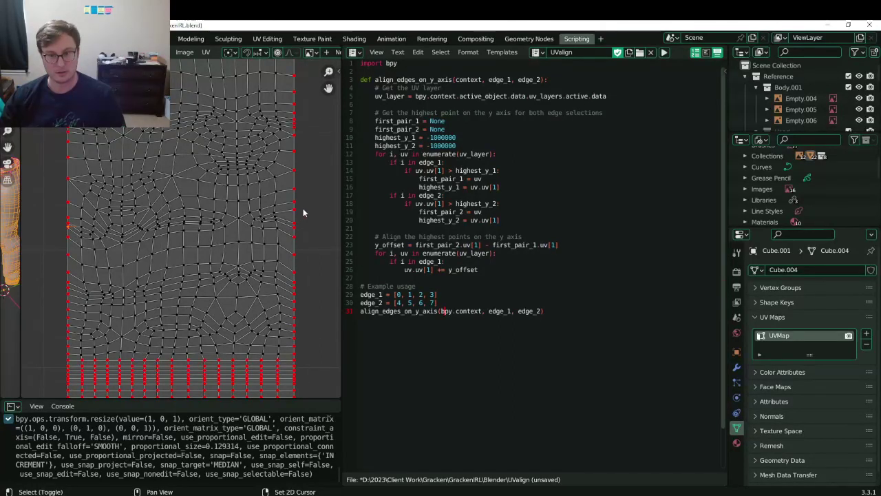
pyautogui.hotkey('ctrl', 'shift', 'z')
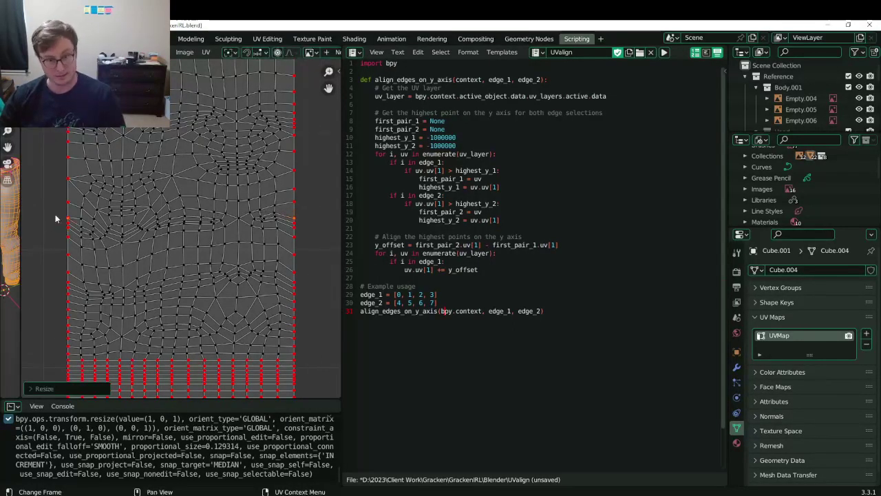
pyautogui.click(62, 216)
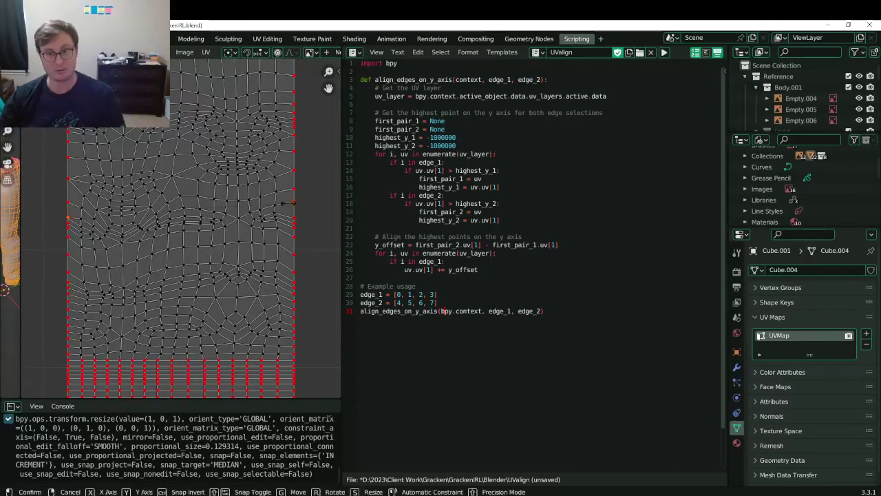
pyautogui.hotkey('ctrl', 'z')
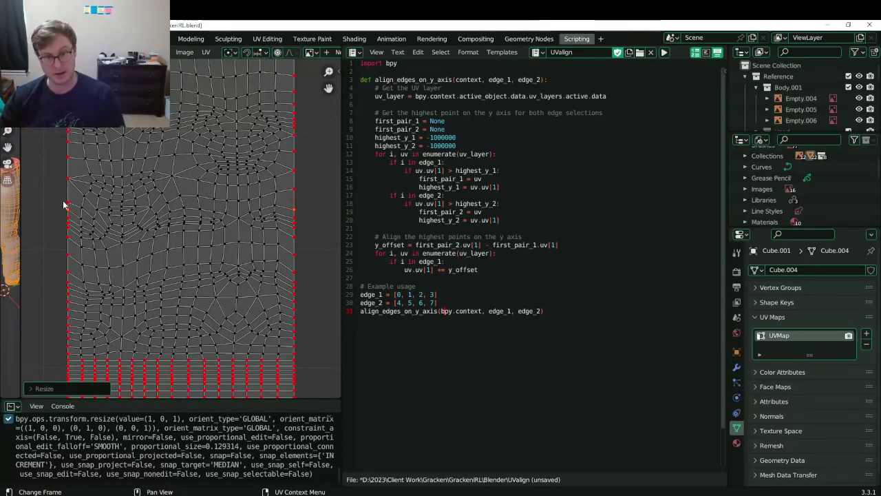
# Level the border UV pair where edges fan out from one vertex, and the pair below it, by scaling each to 0 on Y.
pyautogui.click(63, 200)
pyautogui.keyDown('shift'); pyautogui.click(296, 190); pyautogui.keyUp('shift')
pyautogui.press('s')
pyautogui.press('y')
pyautogui.press('0')
pyautogui.press('Return')
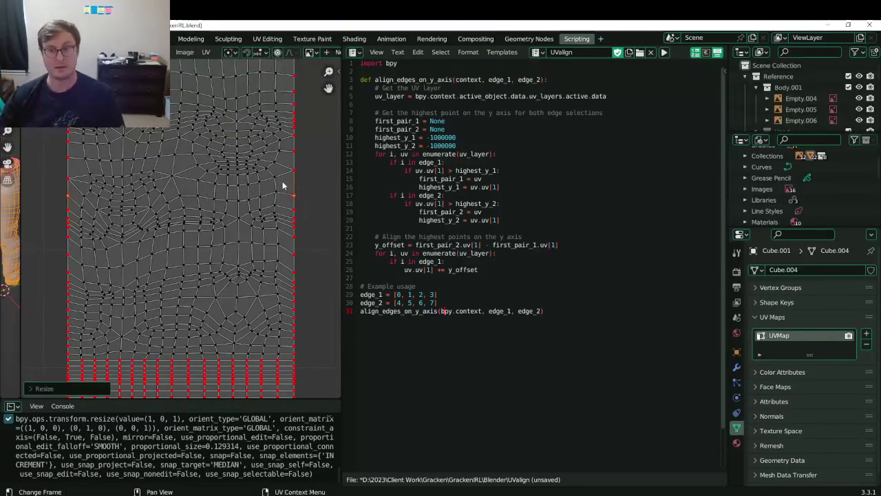
pyautogui.click(69, 180)
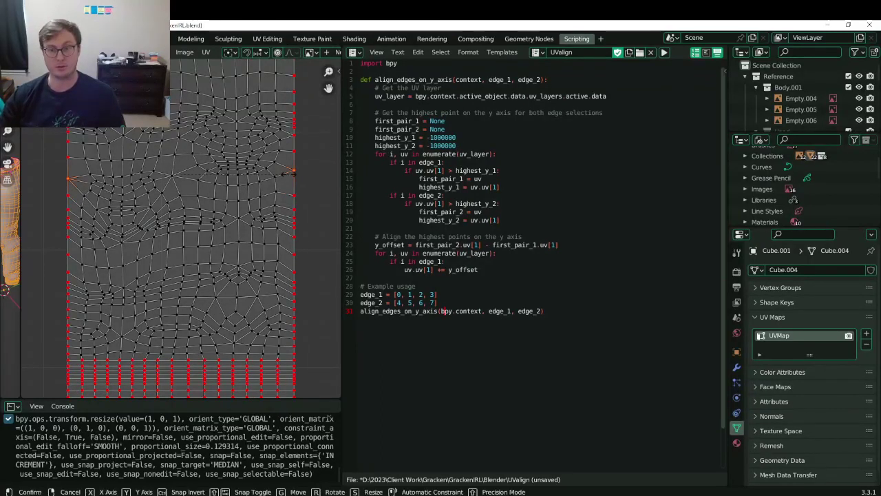
pyautogui.hotkey('ctrl', 'z')
# Scale the two opposite border UV vertex pairs directly above the fanned edges to 0 on Y.
pyautogui.click(63, 150)
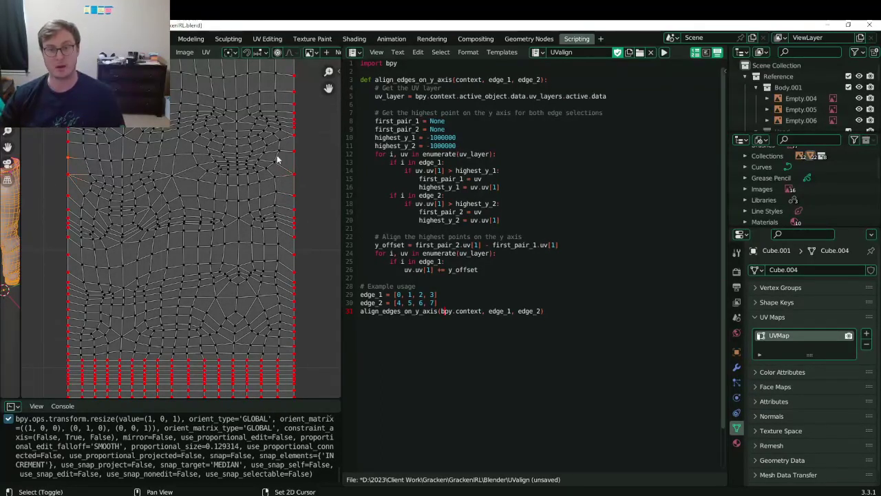
pyautogui.keyDown('shift'); pyautogui.click(299, 153); pyautogui.keyUp('shift')
pyautogui.press('s')
pyautogui.press('y')
pyautogui.press('0')
pyautogui.press('Return')
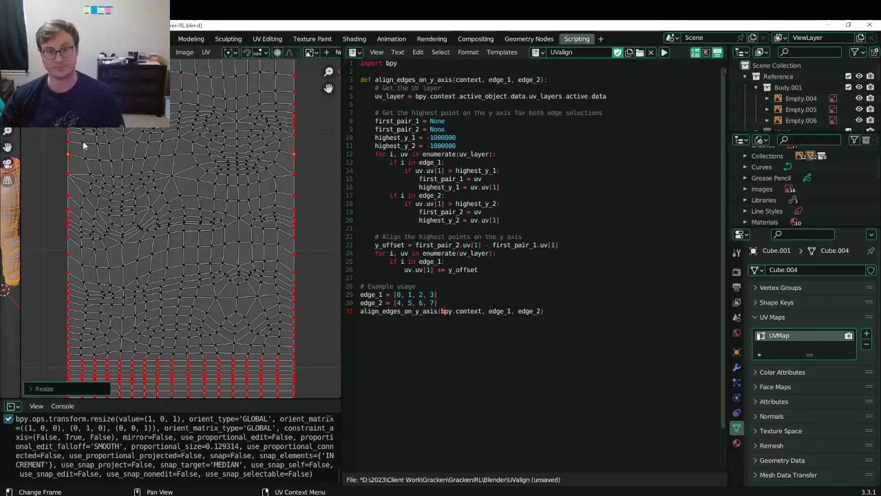
pyautogui.press('s')
pyautogui.press('y')
pyautogui.press('0')
pyautogui.press('Return')
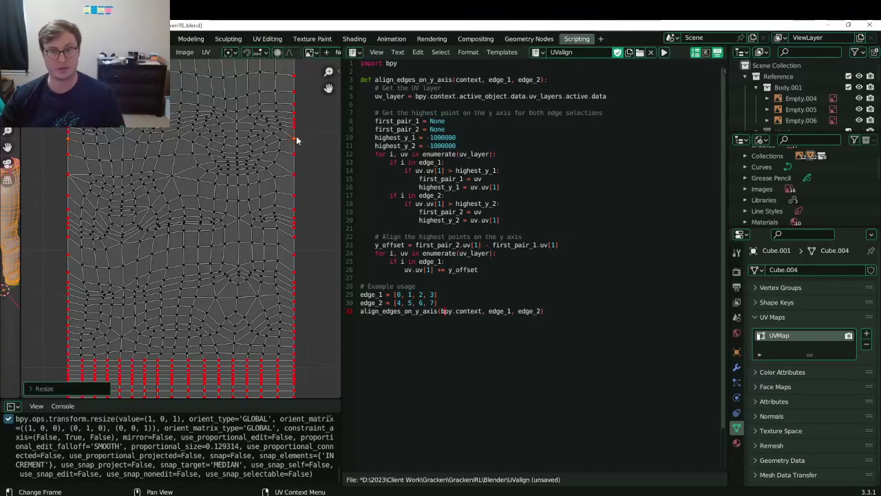
# Level the lowest two border UV vertex pairs of the dense upper cluster by scaling each to 0 on Y.
pyautogui.click(79, 134)
pyautogui.keyDown('shift'); pyautogui.moveTo(296, 177); pyautogui.dragTo(322, 214, button='middle'); pyautogui.keyUp('shift')
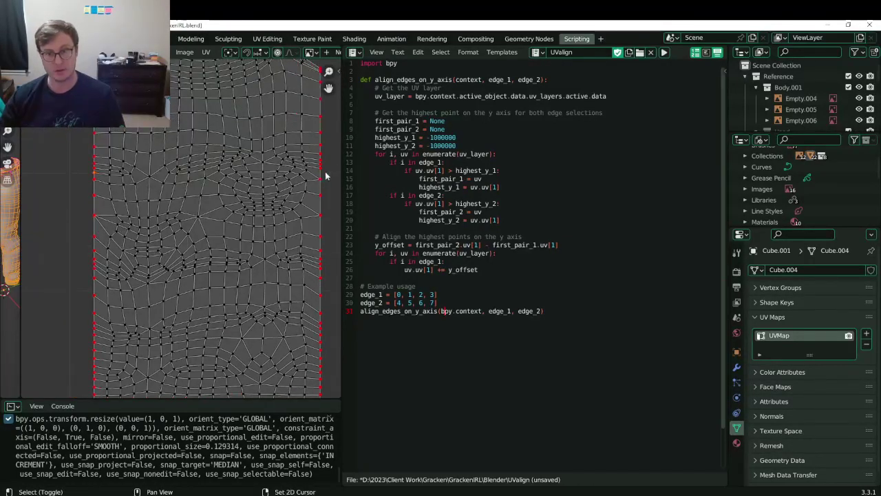
pyautogui.keyDown('shift'); pyautogui.click(322, 173); pyautogui.keyUp('shift')
pyautogui.press('s')
pyautogui.press('y')
pyautogui.press('0')
pyautogui.press('Return')
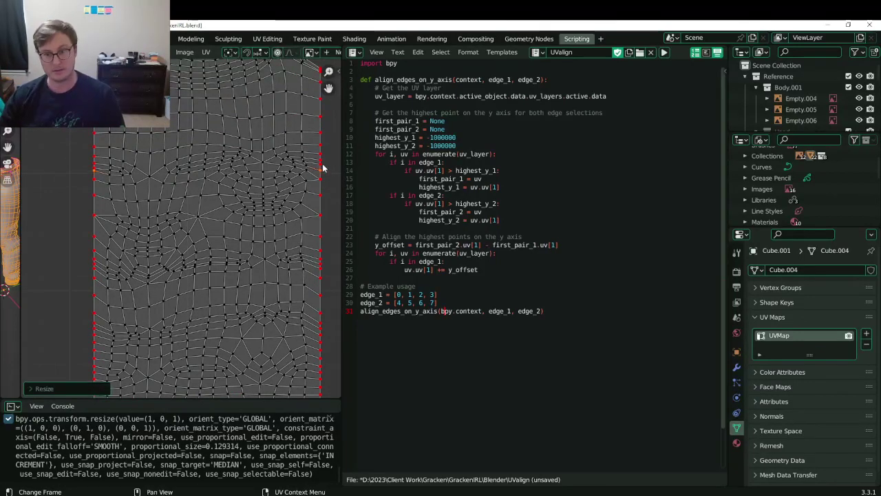
pyautogui.click(322, 167)
pyautogui.keyDown('shift'); pyautogui.click(88, 172); pyautogui.keyUp('shift')
pyautogui.press('s')
pyautogui.press('y')
pyautogui.press('0')
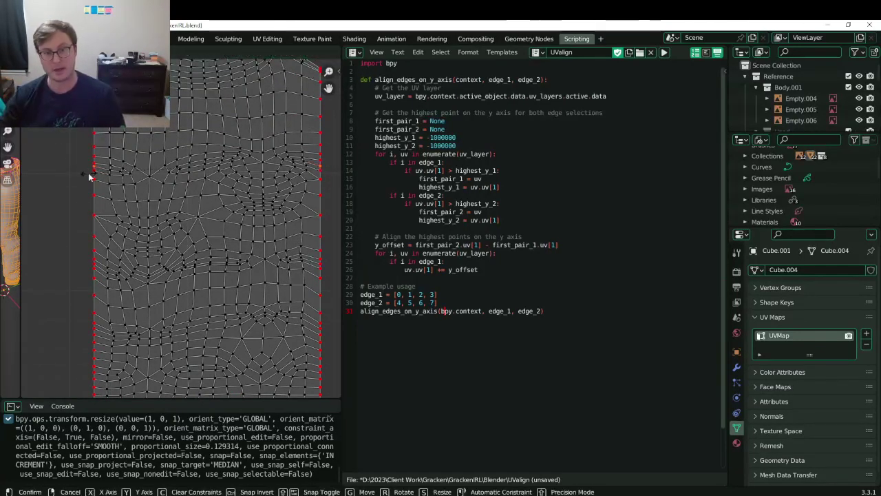
pyautogui.press('Return')
# Align the remaining opposite border UV vertices up to the first row above the dense cluster by scaling each pair to 0 on Y.
pyautogui.click(90, 164)
pyautogui.keyDown('shift'); pyautogui.moveTo(112, 173); pyautogui.dragTo(85, 199, button='middle'); pyautogui.keyUp('shift')
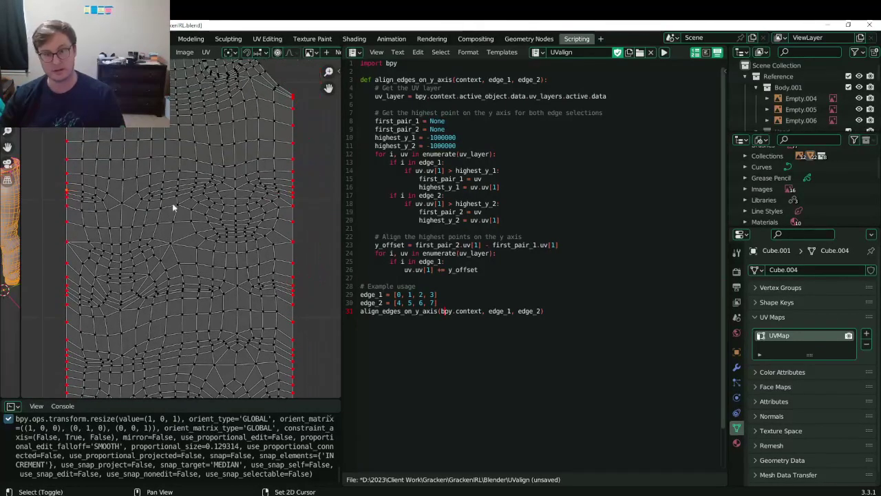
pyautogui.keyDown('shift'); pyautogui.click(293, 187); pyautogui.keyUp('shift')
pyautogui.press('s')
pyautogui.press('y')
pyautogui.press('0')
pyautogui.press('Return')
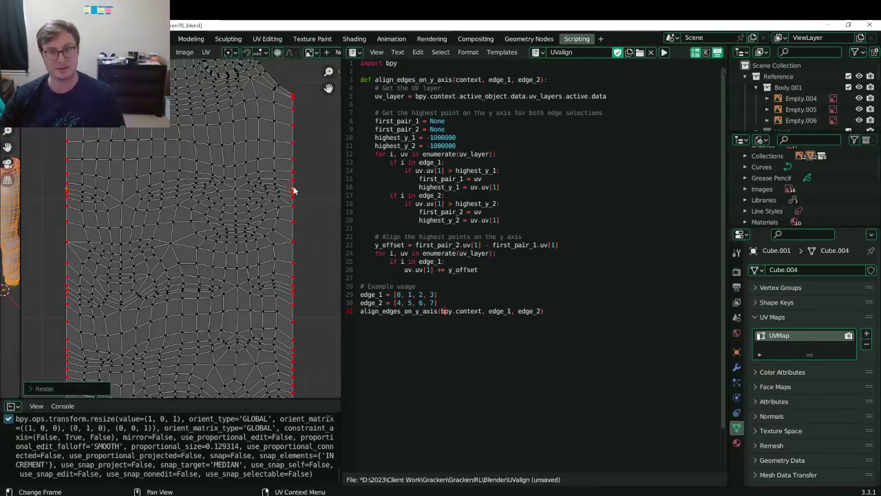
pyautogui.click(67, 174)
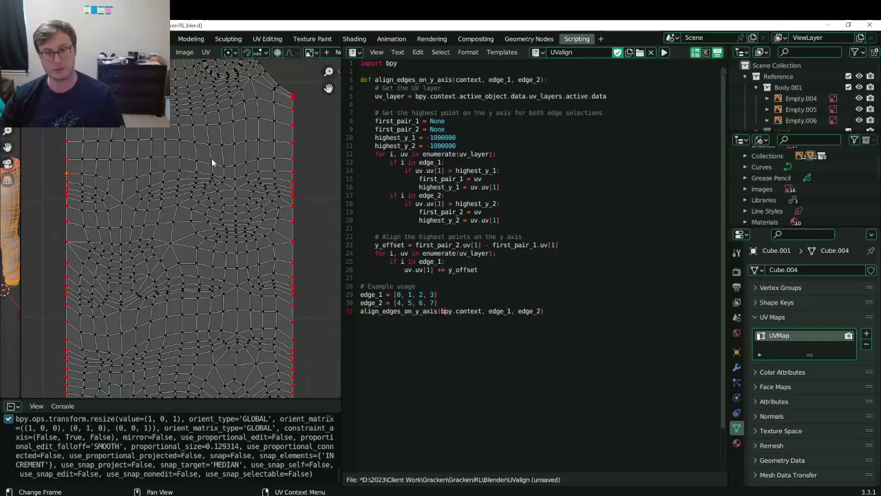
pyautogui.keyDown('shift'); pyautogui.click(289, 173); pyautogui.keyUp('shift')
pyautogui.press('s')
pyautogui.press('y')
pyautogui.press('0')
pyautogui.press('Return')
# Level the three border UV vertex pairs in the evenly spaced rows above the dense cluster by scaling each to 0 on Y.
pyautogui.click(66, 162)
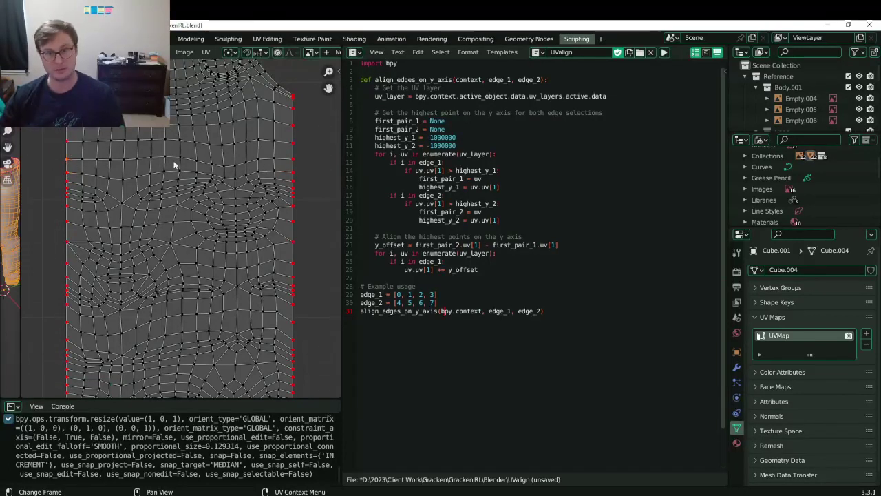
pyautogui.keyDown('shift'); pyautogui.click(295, 163); pyautogui.keyUp('shift')
pyautogui.press('s')
pyautogui.press('y')
pyautogui.press('0')
pyautogui.press('Return')
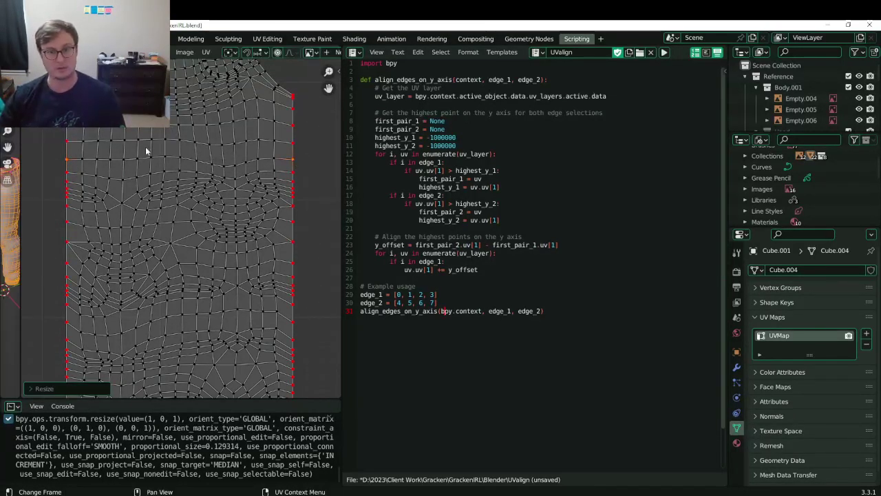
pyautogui.press('s')
pyautogui.click(294, 146)
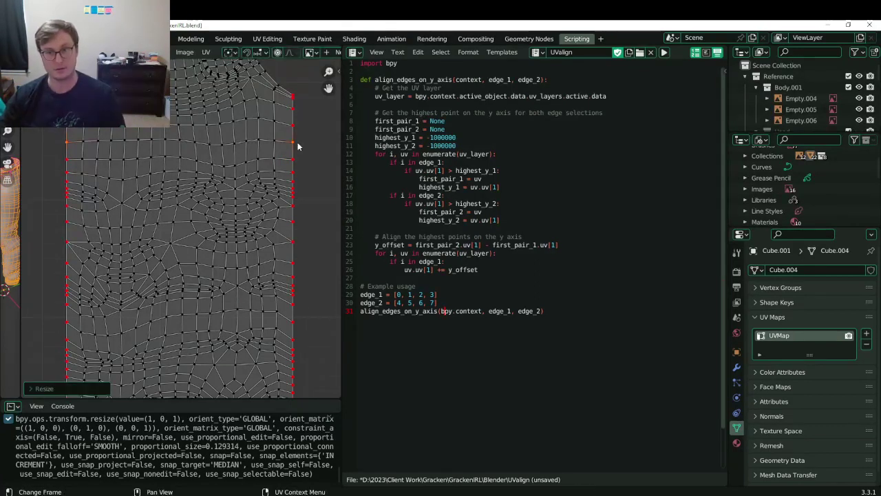
pyautogui.press('s')
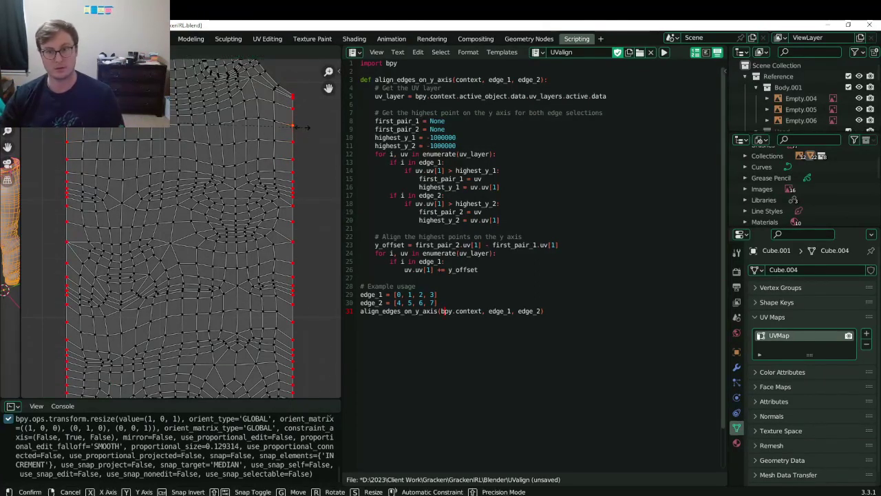
pyautogui.click(303, 131)
# Level the topmost border UV vertex pair at the leg panel's upper corners by scaling it to 0 on Y.
pyautogui.click(293, 112)
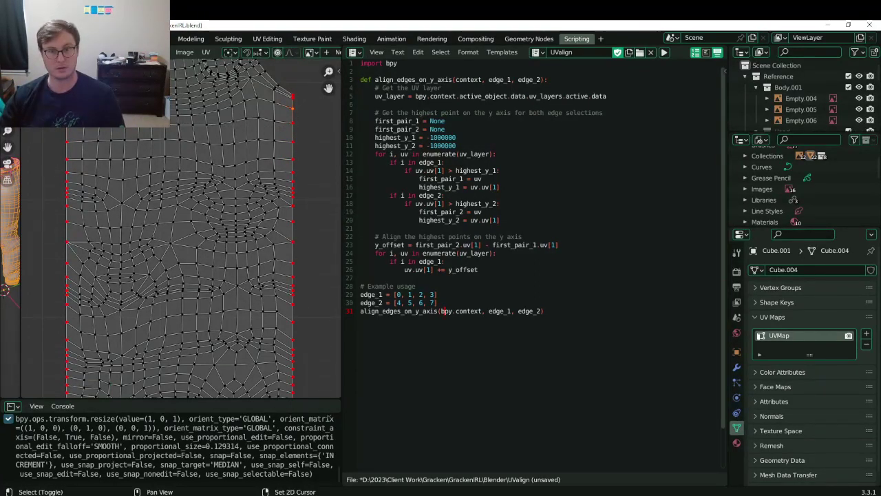
pyautogui.keyDown('shift'); pyautogui.click(67, 109); pyautogui.keyUp('shift')
pyautogui.moveTo(101, 139); pyautogui.dragTo(97, 172, button='middle')
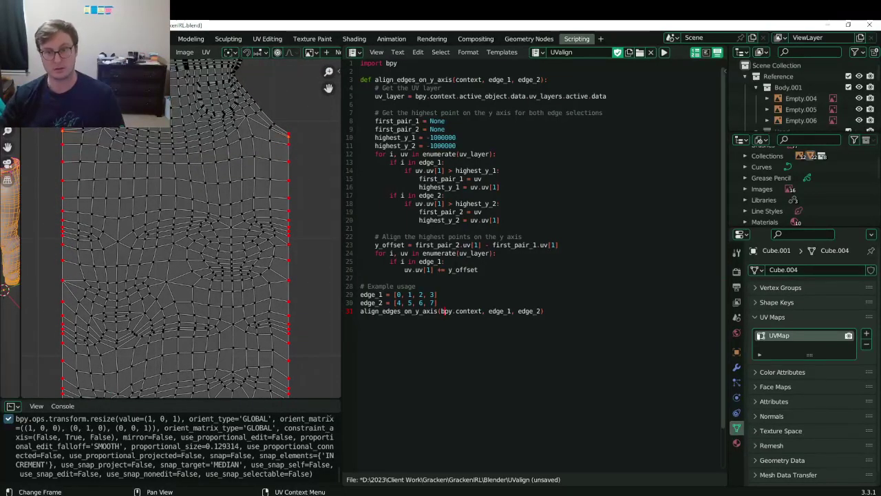
pyautogui.keyDown('shift'); pyautogui.click(62, 133); pyautogui.keyUp('shift')
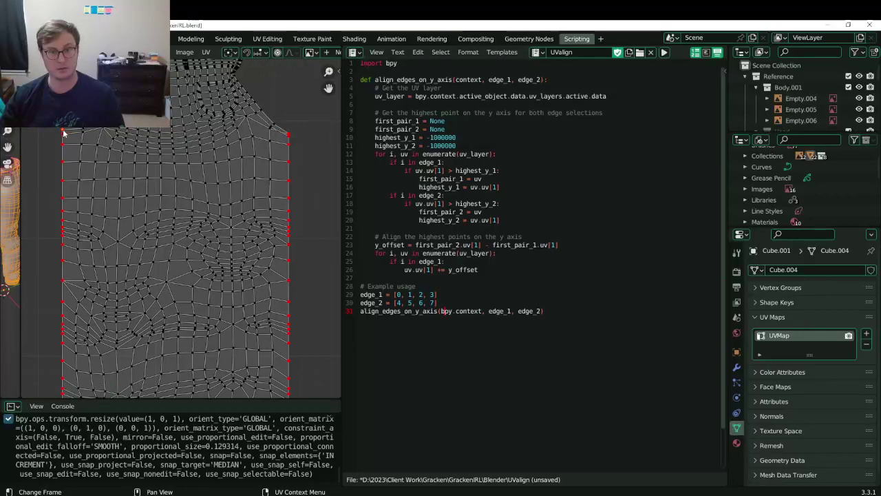
pyautogui.keyDown('shift'); pyautogui.click(297, 137); pyautogui.keyUp('shift')
pyautogui.press('s')
pyautogui.press('y')
pyautogui.press('0')
pyautogui.press('Return')
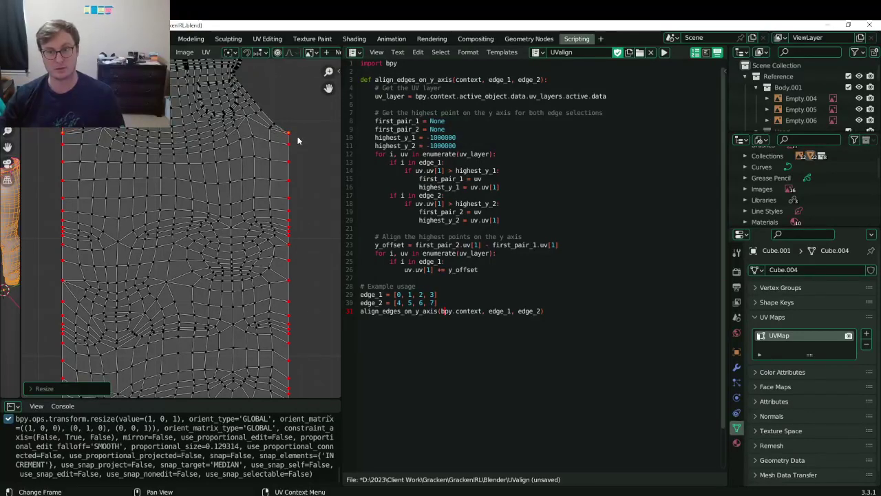
# Examine the closely stacked border vertices at the upper corner, then the whole trouser UV island.
pyautogui.scroll(7, 211, 211)
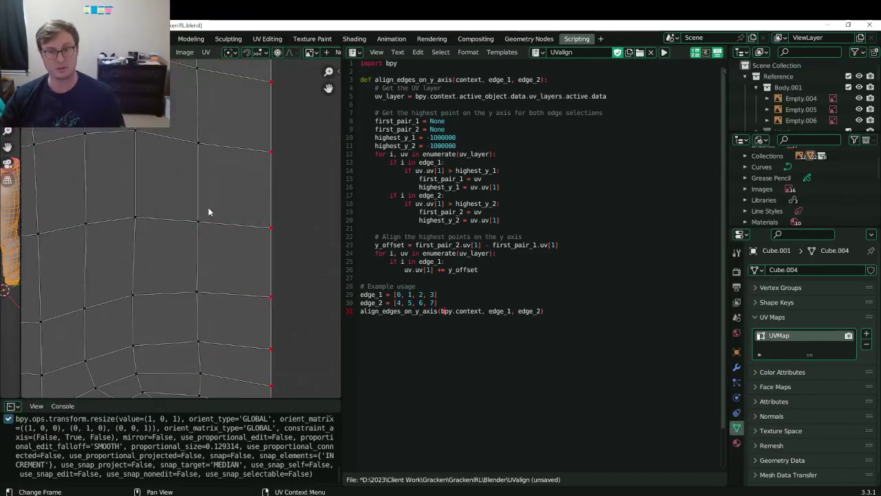
pyautogui.scroll(5, 198, 208)
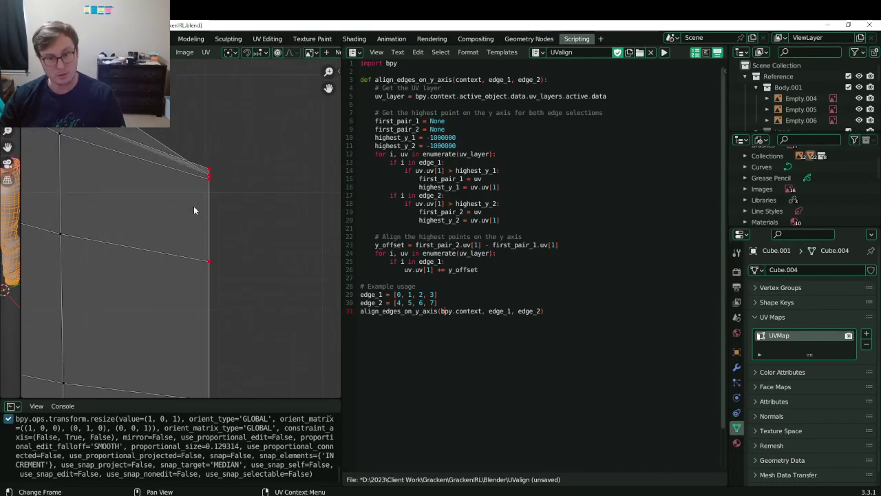
pyautogui.click(232, 145)
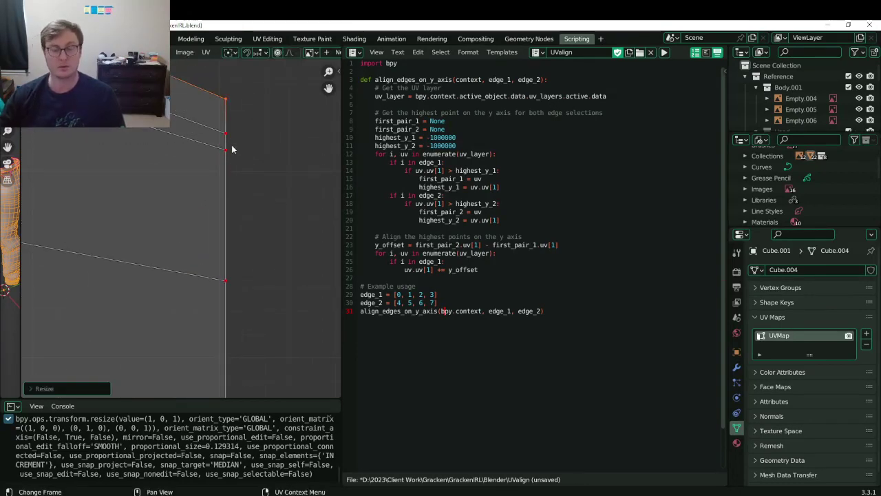
pyautogui.scroll(-8, 207, 179)
pyautogui.press('g')
pyautogui.click(194, 203)
pyautogui.scroll(-5, 183, 225)
pyautogui.scroll(3, 172, 241)
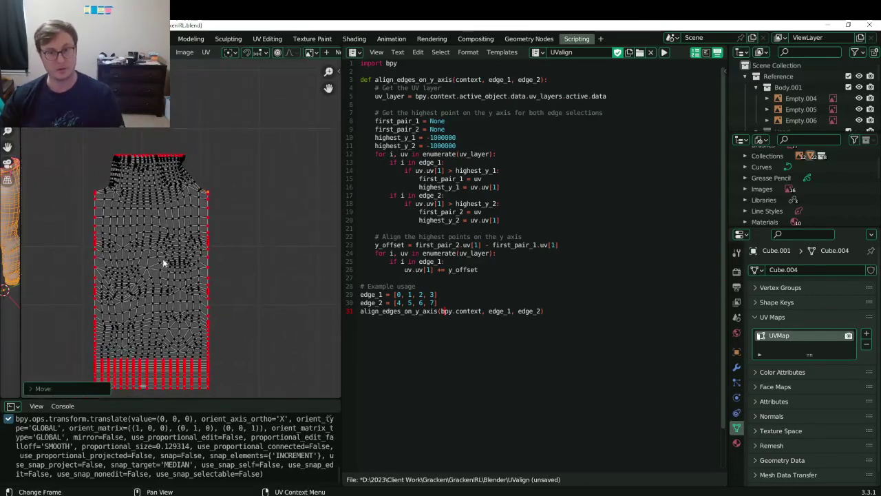
# Save the file in Object Mode and check on ChatGPT's rewrite of the alignment script in the browser.
pyautogui.press('Tab')
pyautogui.hotkey('ctrl', 's')
pyautogui.hotkey('alt', 'Tab')
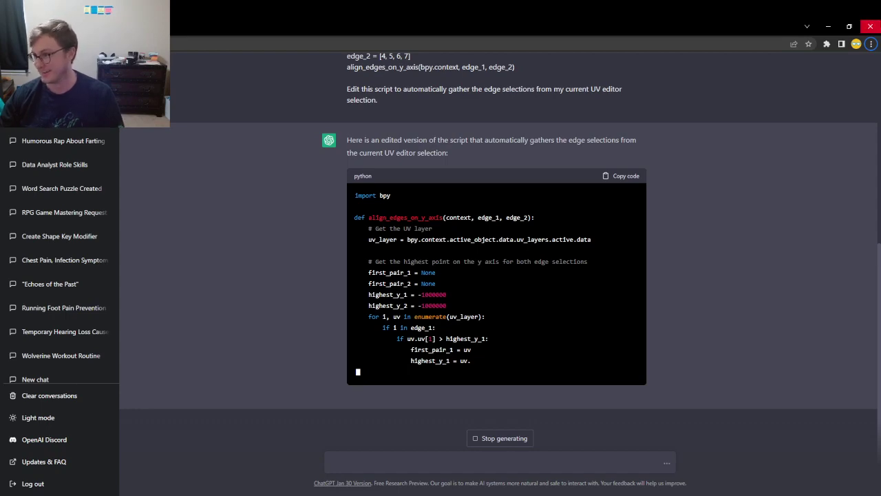
pyautogui.hotkey('alt', 'Tab')
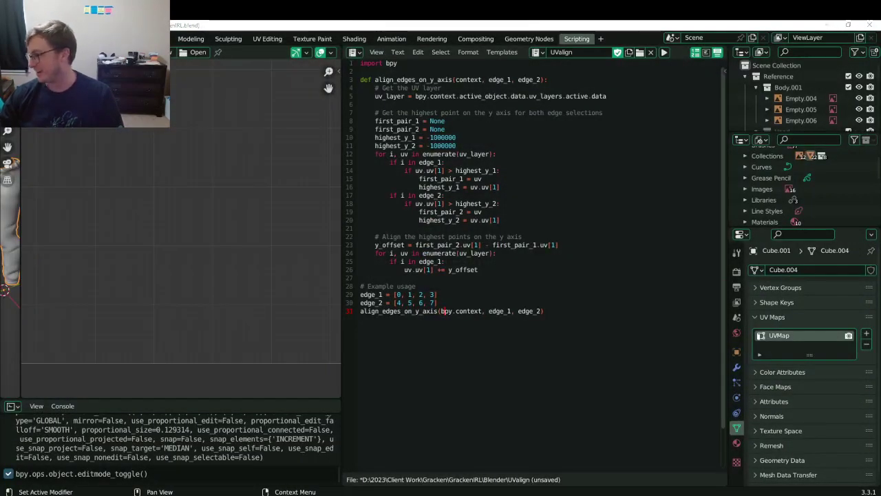
pyautogui.press('Home')
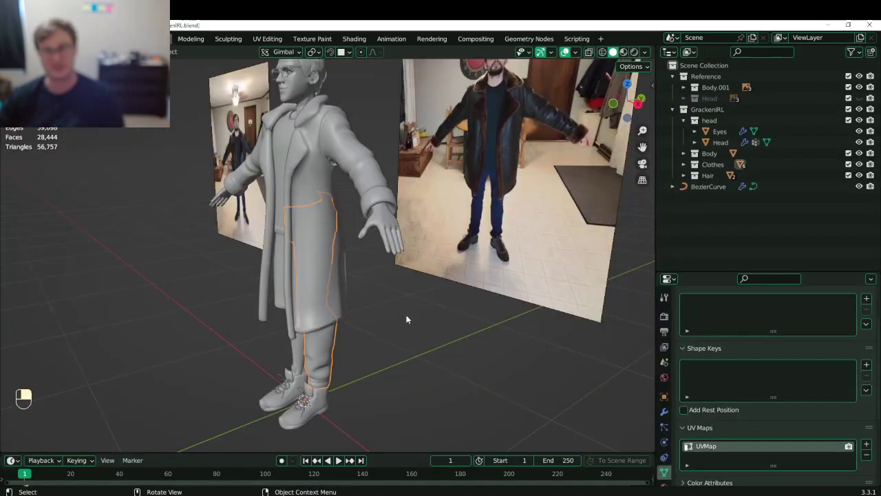
# Save the file, then isolate the trouser mesh in local view and enter Edit Mode.
pyautogui.scroll(-4, 276, 227)
pyautogui.moveTo(276, 227); pyautogui.dragTo(346, 243, button='middle')
pyautogui.hotkey('ctrl', 's')
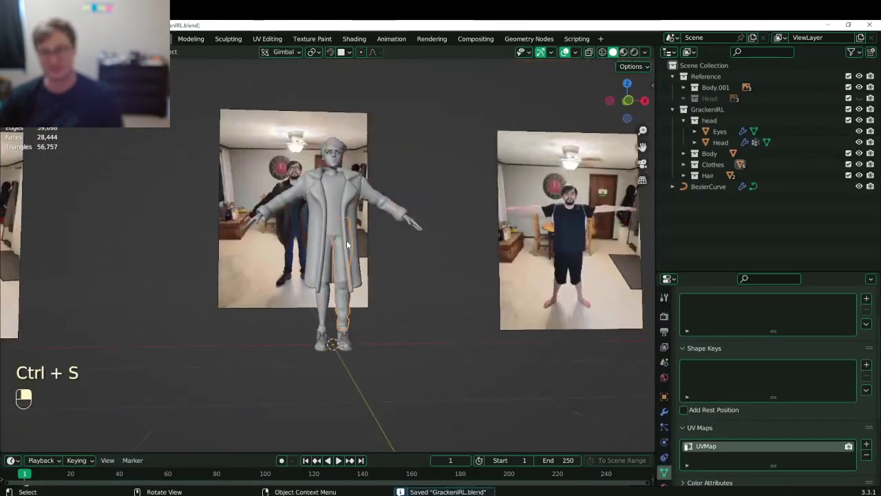
pyautogui.press('/')
pyautogui.moveTo(393, 262); pyautogui.dragTo(372, 265, button='middle')
pyautogui.press('Tab')
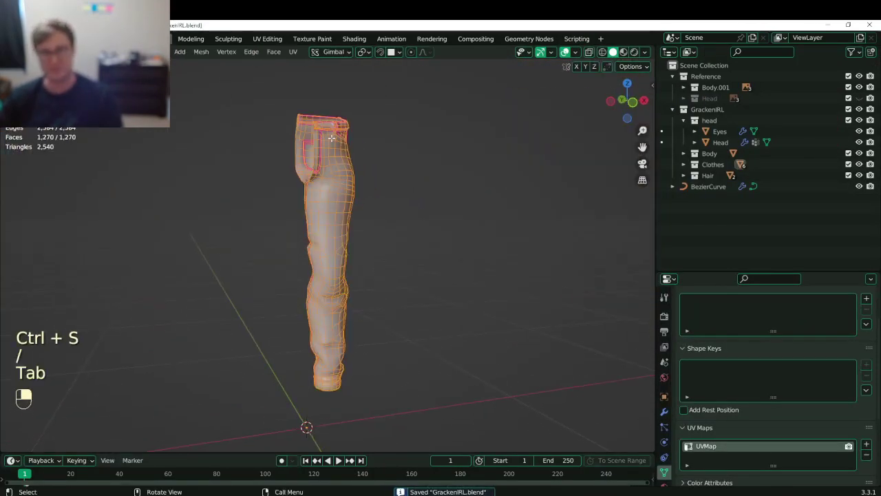
# Select the whole trouser mesh and show the upper part of its UV island in the UV Editing workspace.
pyautogui.press('a')
pyautogui.click(267, 39)
pyautogui.scroll(-5, 509, 222)
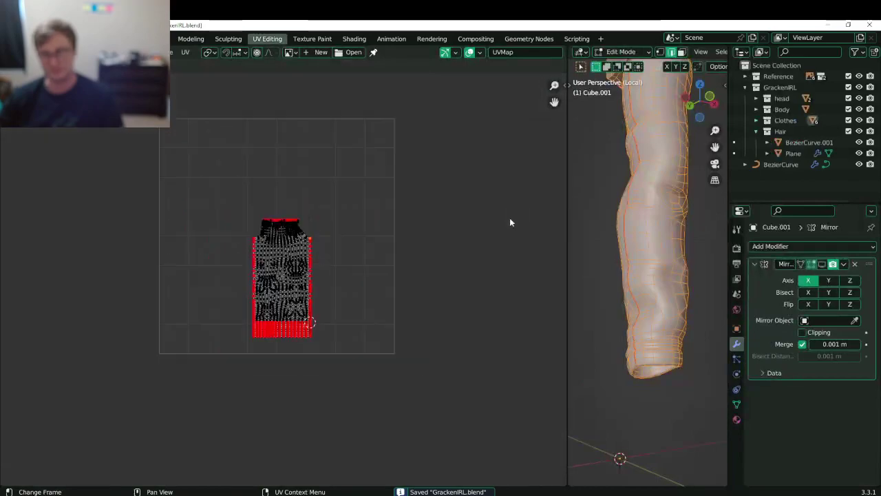
pyautogui.scroll(8, 376, 269)
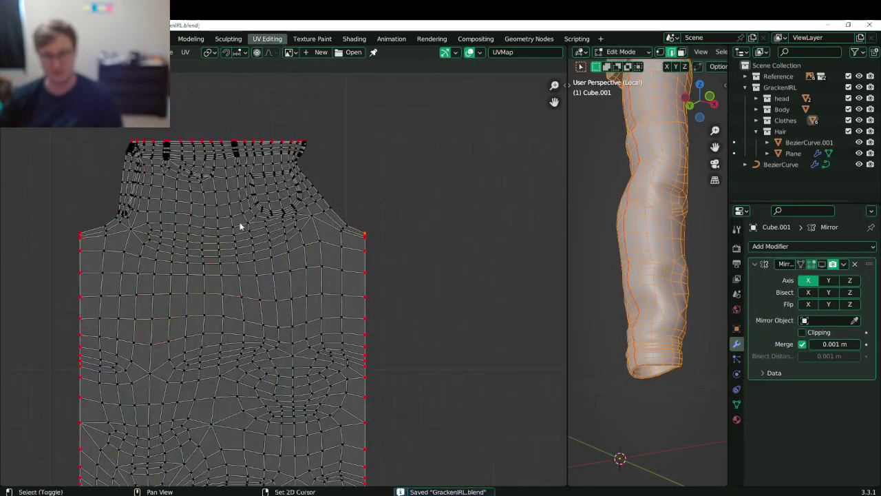
pyautogui.scroll(2, 285, 271)
pyautogui.scroll(2, 240, 272)
pyautogui.scroll(2, 136, 220)
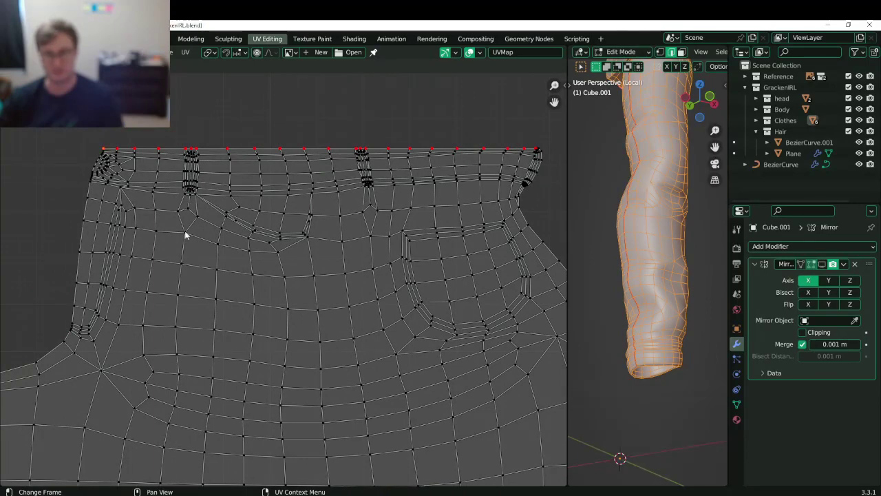
# Save the file, then select the waistband's top border UV loop and scale it slightly wider.
pyautogui.scroll(-1, 199, 230)
pyautogui.hotkey('ctrl', 's')
pyautogui.keyDown('shift'); pyautogui.moveTo(354, 218); pyautogui.dragTo(319, 227, button='middle'); pyautogui.keyUp('shift')
pyautogui.keyDown('alt'); pyautogui.click(239, 166); pyautogui.keyUp('alt')
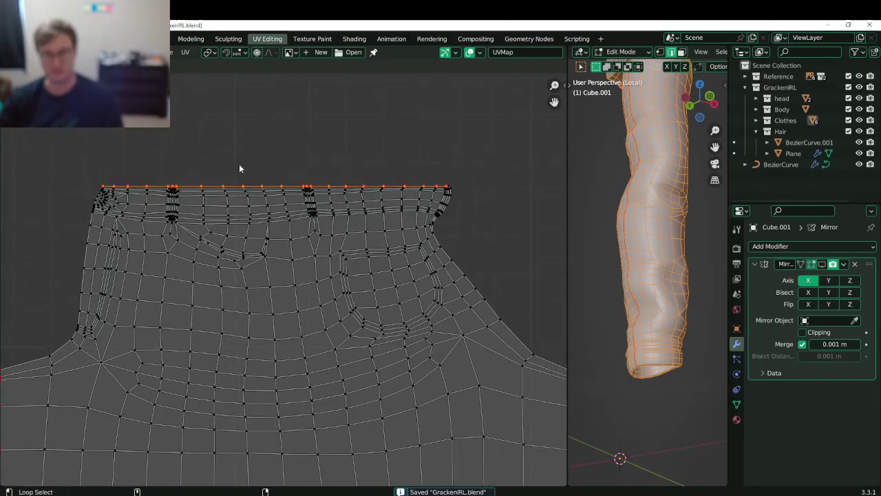
pyautogui.press('s')
pyautogui.click(433, 160)
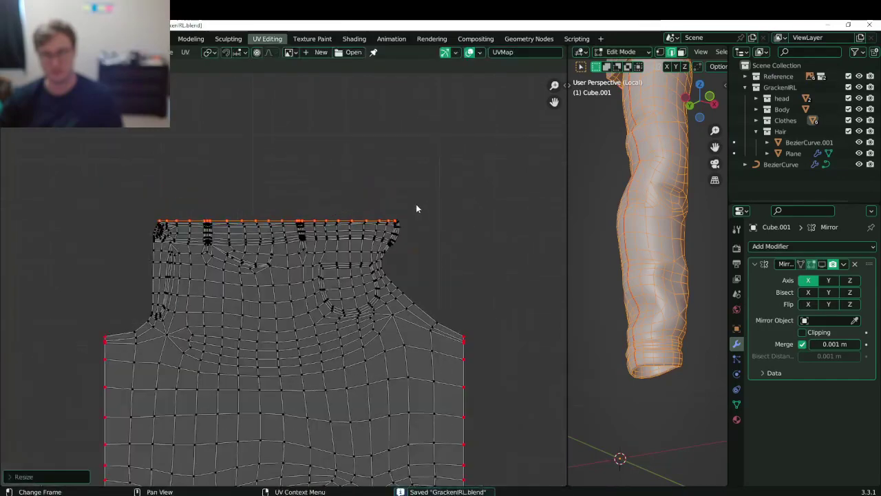
pyautogui.scroll(1, 269, 244)
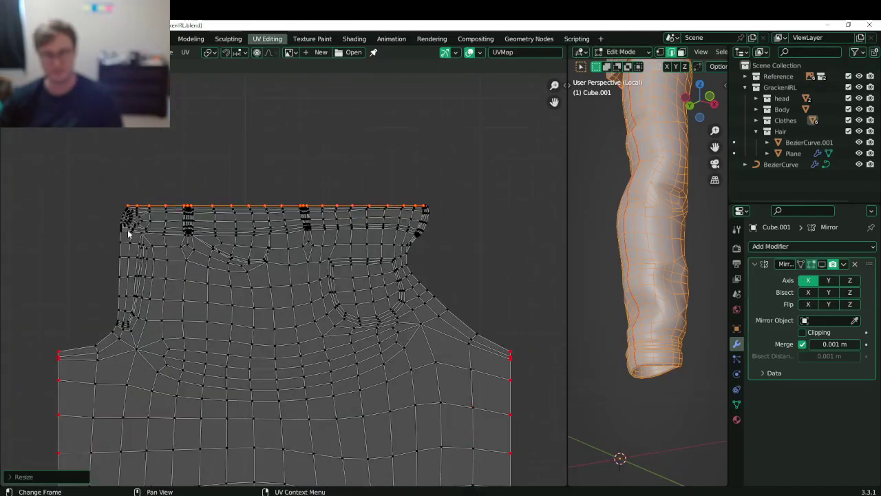
# Move the waistband's upper-left corner UV vertex outward, roughly in line with the side border below it.
pyautogui.scroll(4, 179, 264)
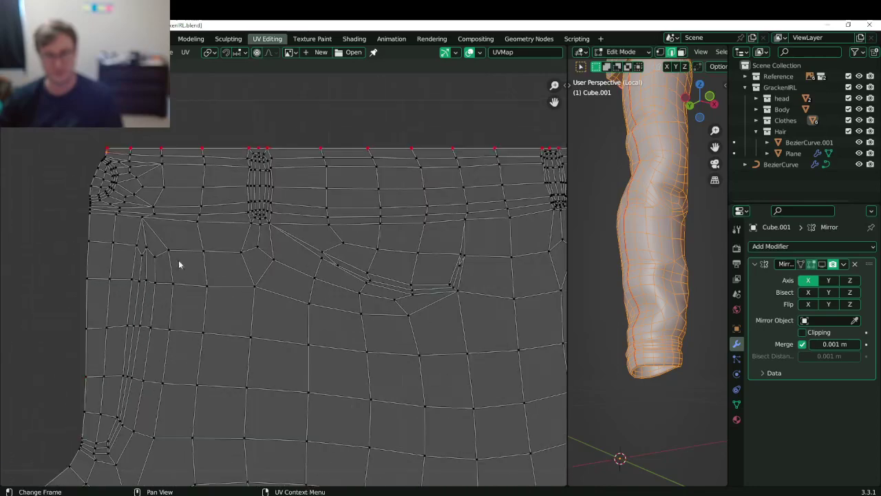
pyautogui.moveTo(123, 212); pyautogui.dragTo(228, 254, button='middle')
pyautogui.keyDown('ctrl'); pyautogui.click(195, 251); pyautogui.keyUp('ctrl')
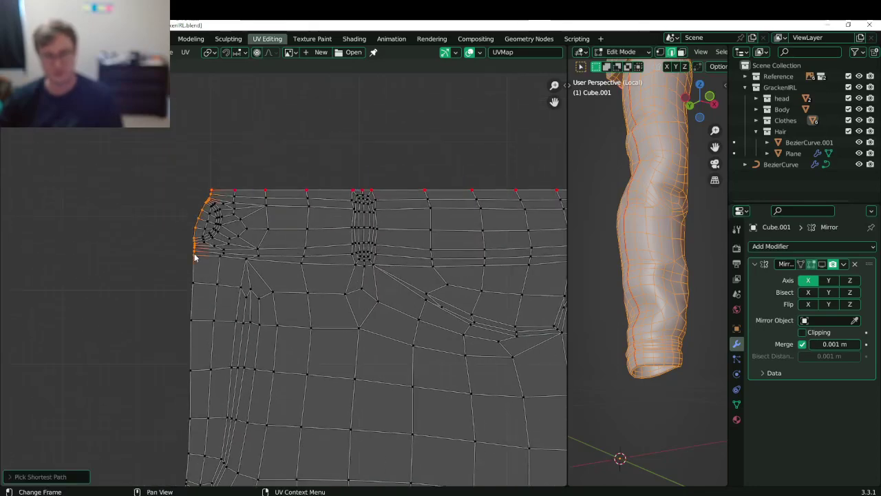
pyautogui.click(213, 188)
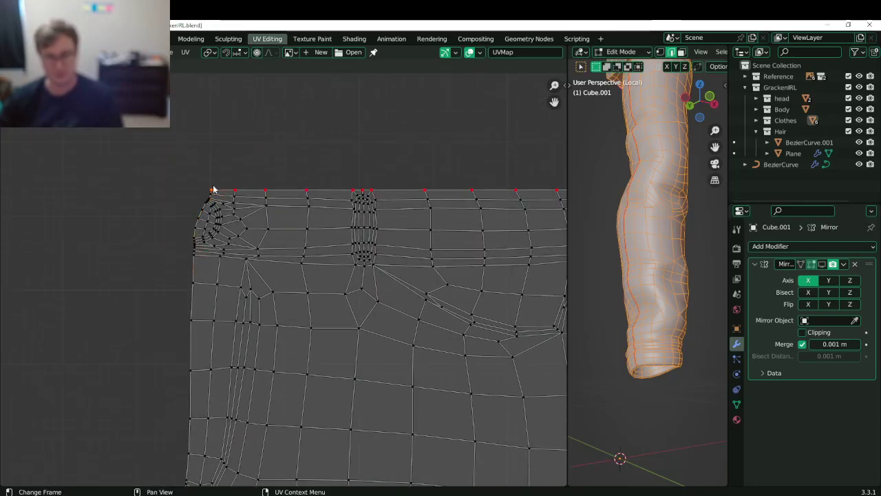
pyautogui.press('g')
pyautogui.click(200, 188)
# Straighten the left side border from the waistband corner down toward the crotch curve by scaling it to 0 on X, and save.
pyautogui.keyDown('shift'); pyautogui.click(194, 262); pyautogui.keyUp('shift')
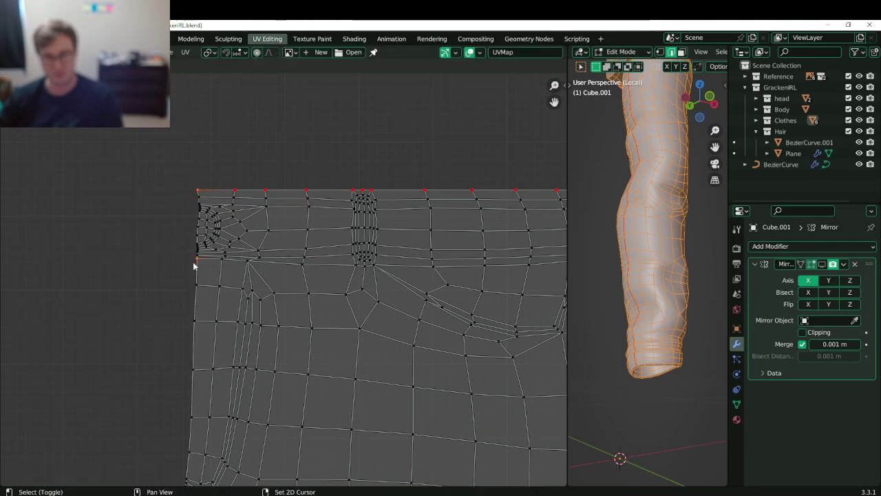
pyautogui.scroll(-2, 170, 319)
pyautogui.keyDown('shift'); pyautogui.moveTo(170, 319); pyautogui.dragTo(232, 266, button='middle'); pyautogui.keyUp('shift')
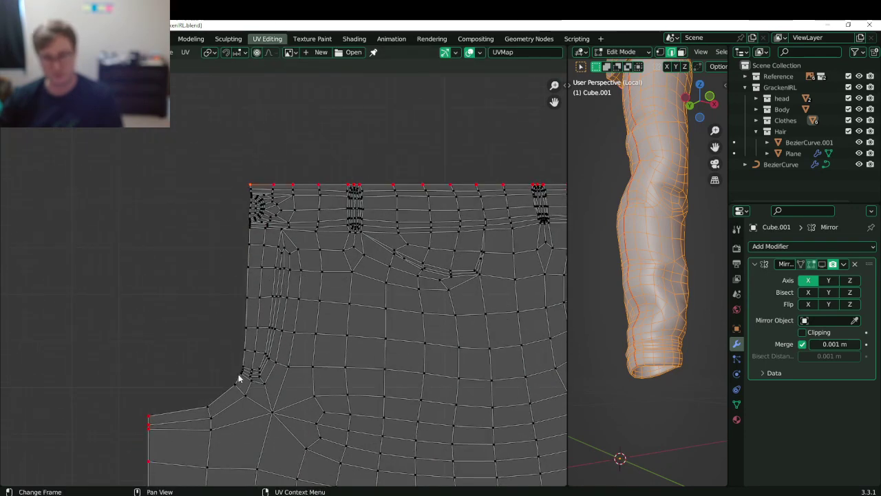
pyautogui.keyDown('ctrl'); pyautogui.click(246, 329); pyautogui.keyUp('ctrl')
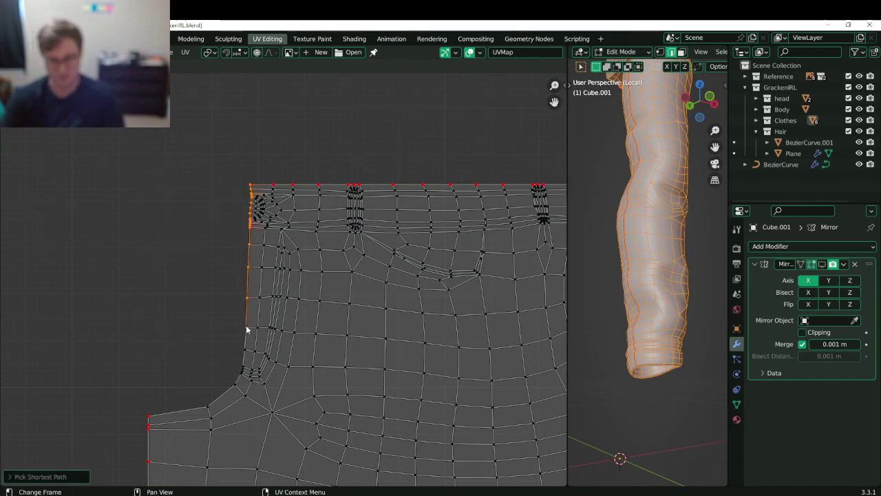
pyautogui.press('s')
pyautogui.press('x')
pyautogui.press('0')
pyautogui.press('Return')
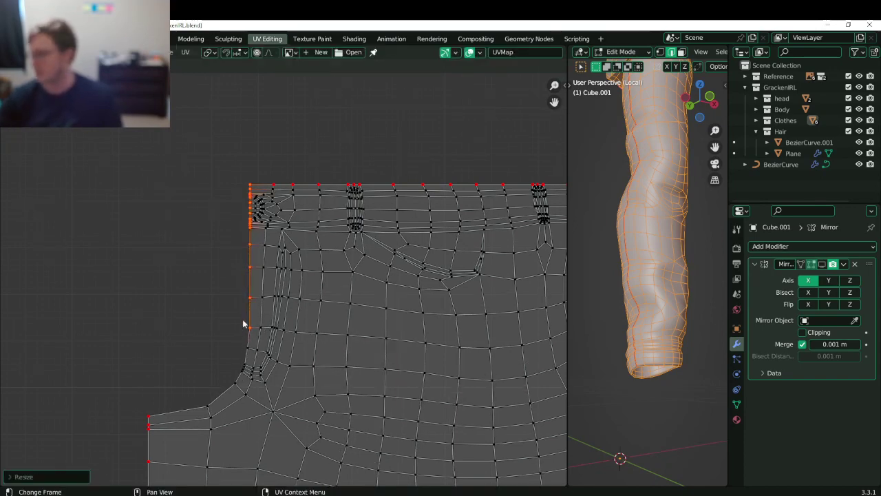
pyautogui.scroll(-2, 286, 313)
pyautogui.hotkey('ctrl', 's')
pyautogui.scroll(4, 327, 307)
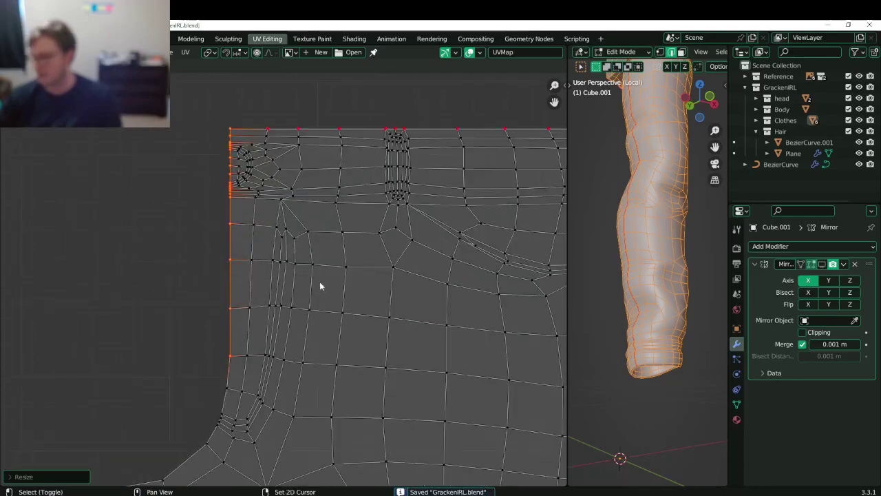
pyautogui.scroll(2, 319, 286)
pyautogui.scroll(-3, 269, 305)
pyautogui.scroll(2, 243, 330)
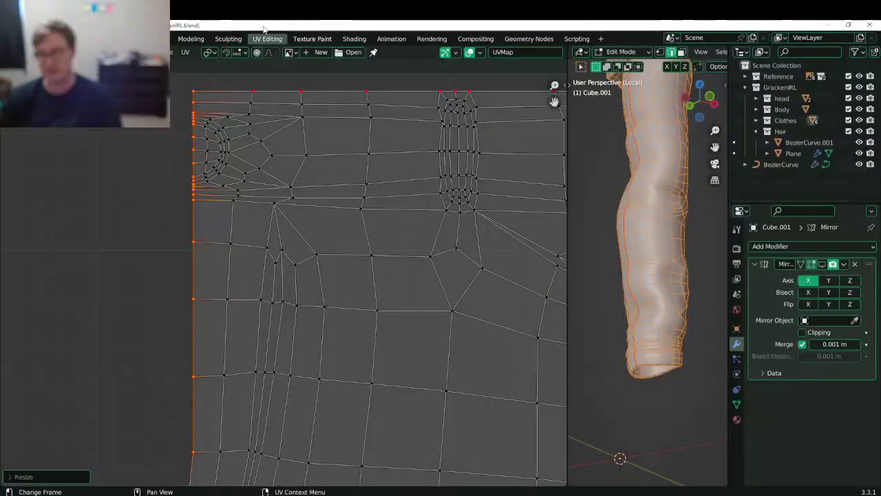
pyautogui.hotkey('alt', 'Tab')
pyautogui.hotkey('alt', 'Tab')
pyautogui.hotkey('alt', 'Tab')
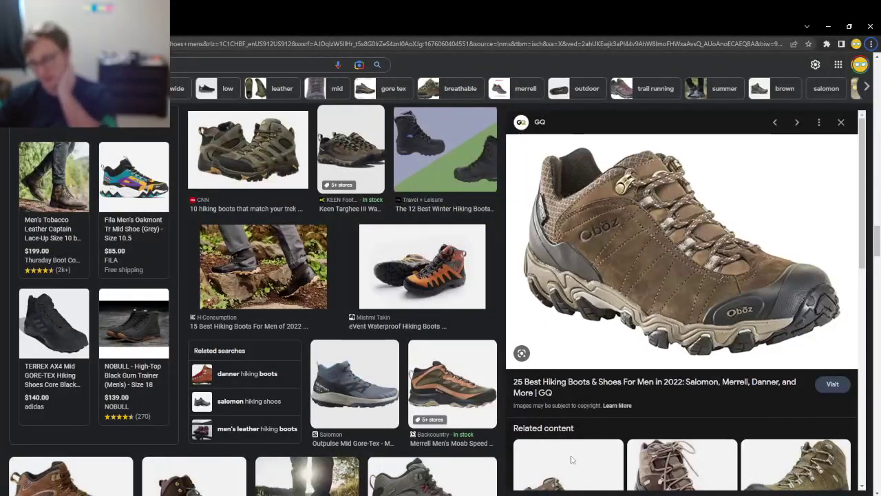
pyautogui.hotkey('alt', 'Tab')
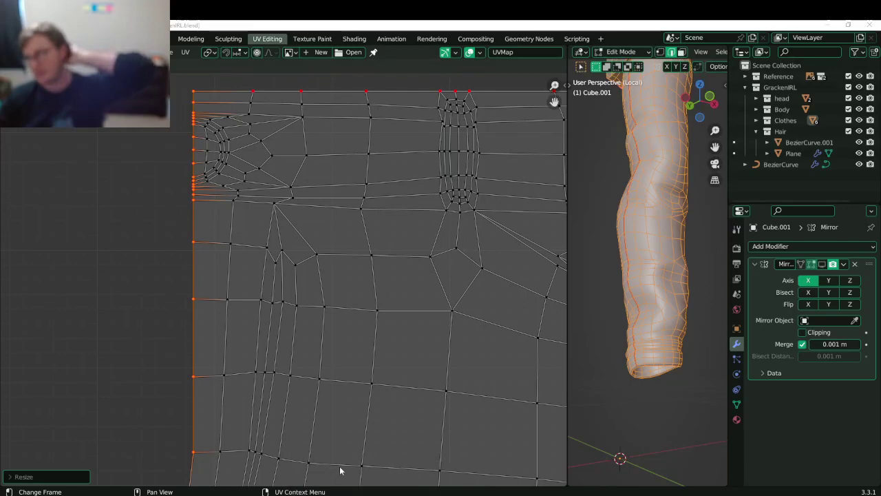
pyautogui.hotkey('alt', 'Tab')
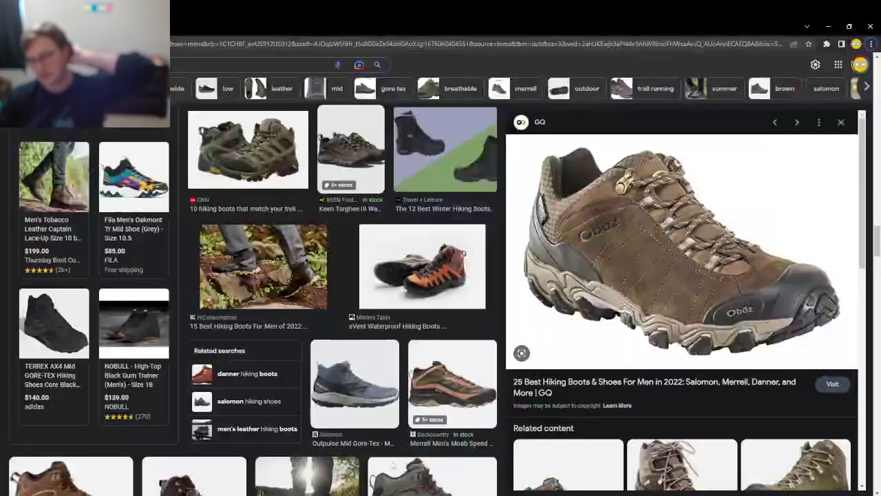
pyautogui.hotkey('alt', 'Tab')
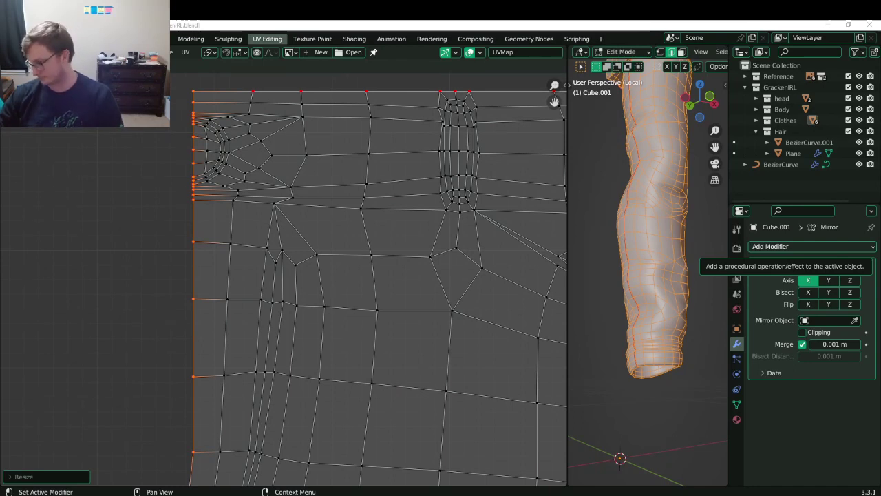
pyautogui.click(799, 495)
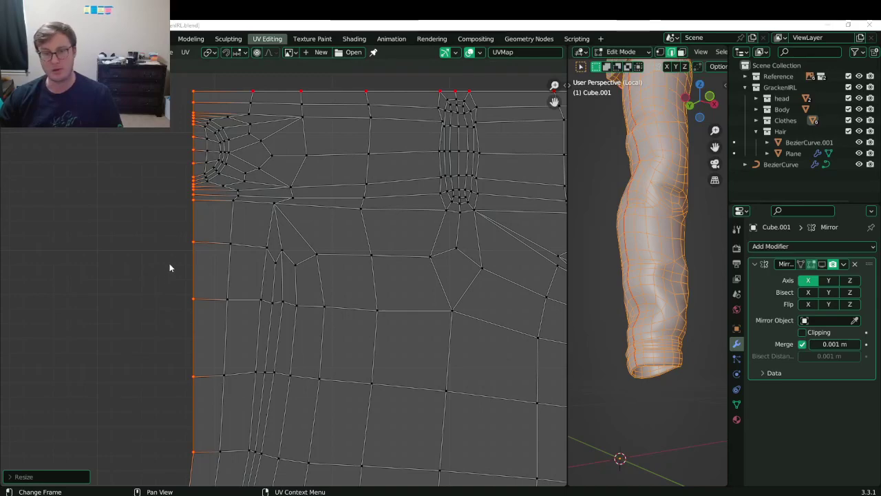
# Save the file, pin the straightened left border UVs and select the border vertex at the start of the crotch curve.
pyautogui.scroll(-4, 169, 266)
pyautogui.scroll(3, 173, 275)
pyautogui.hotkey('ctrl', 's')
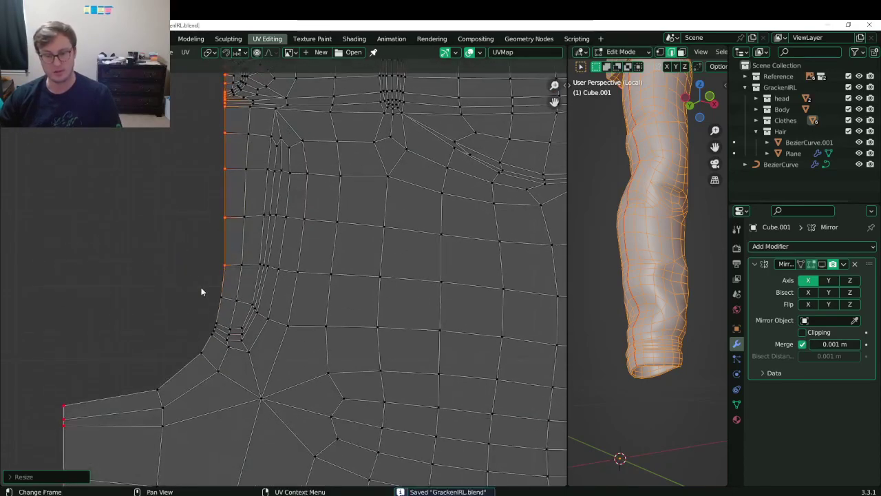
pyautogui.press('p')
pyautogui.click(212, 348)
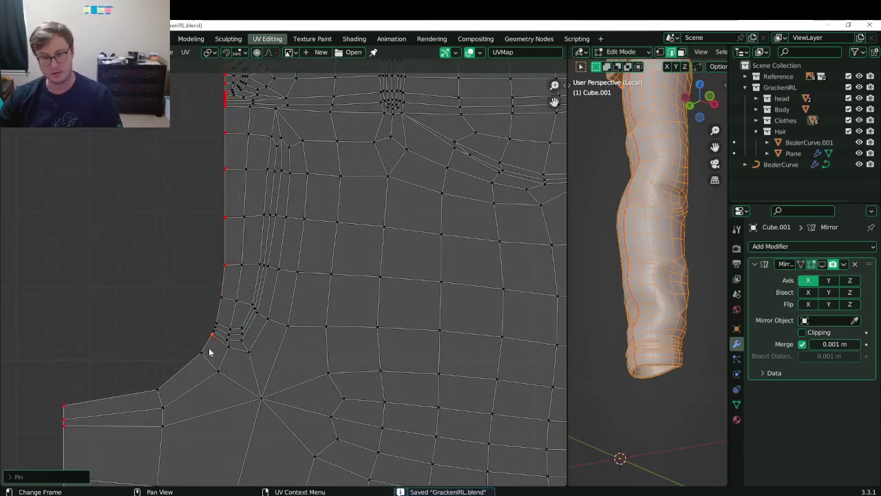
# Reposition and pin the inner UV vertex near the crotch curve, and bring the curve's starting border vertex down in line with the left side border.
pyautogui.press('g')
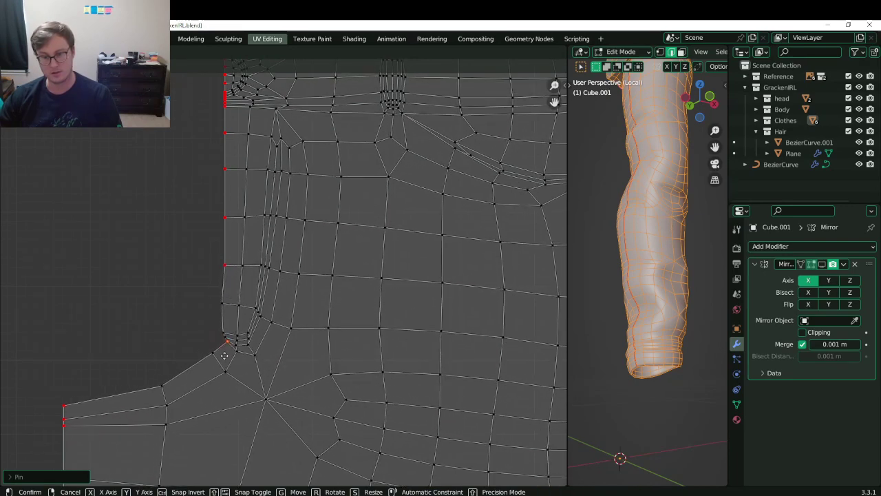
pyautogui.click(212, 341)
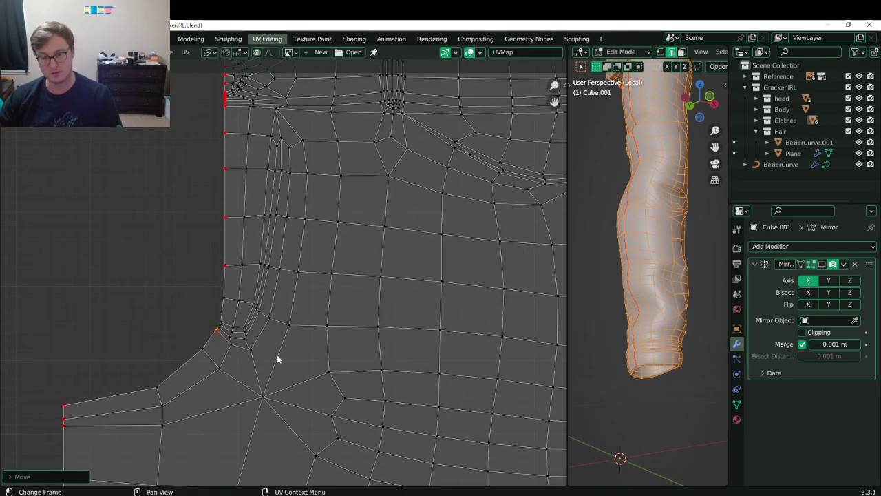
pyautogui.click(250, 350)
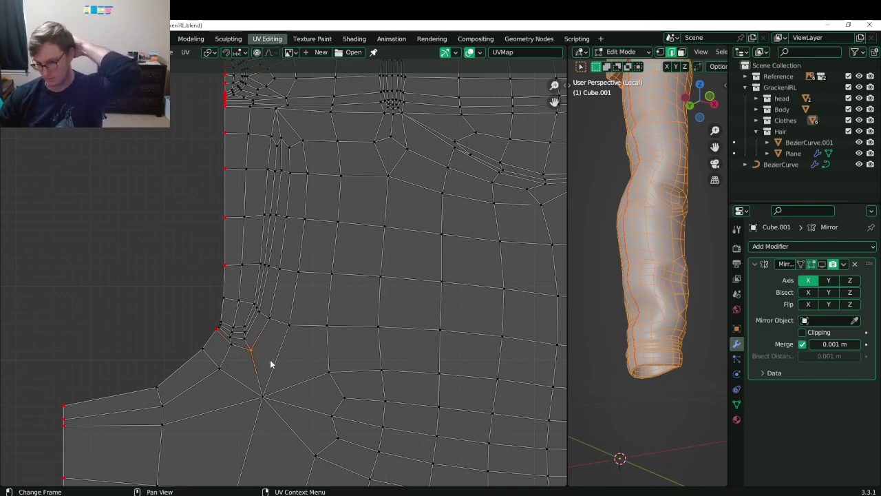
pyautogui.press('p')
pyautogui.press('g')
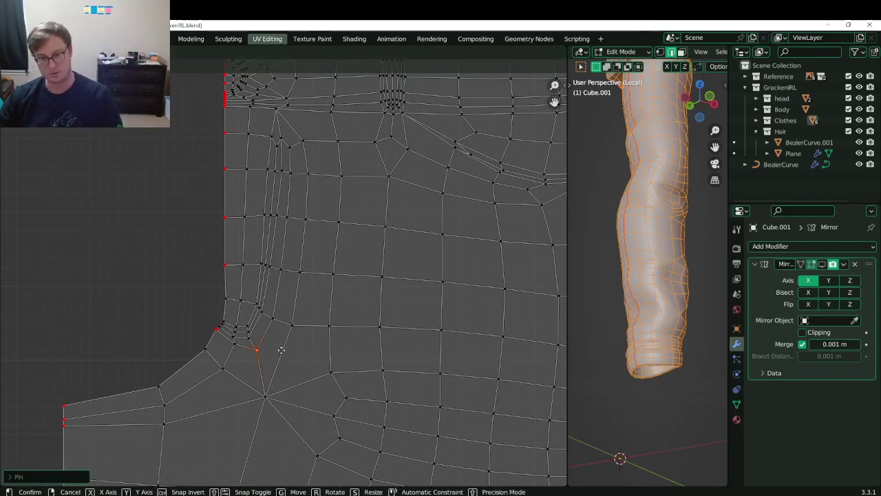
pyautogui.click(303, 356)
pyautogui.click(213, 334)
pyautogui.press('g')
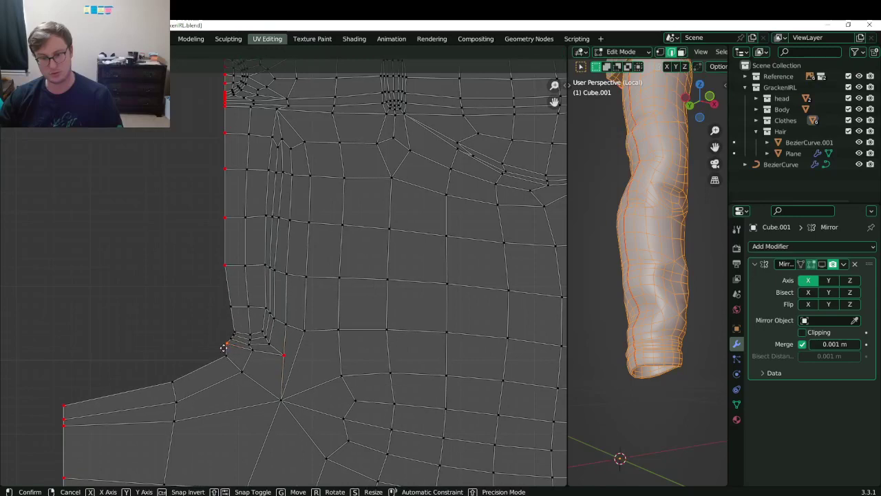
pyautogui.click(218, 362)
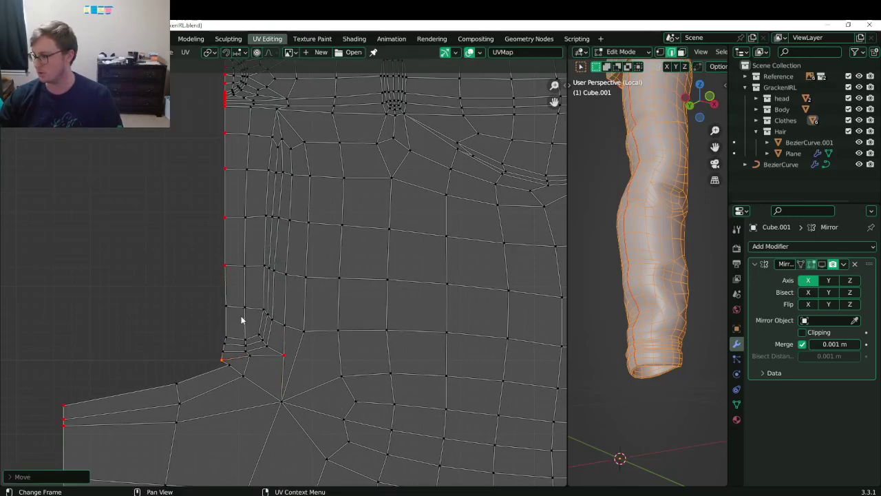
# Pin and straighten the left side border from the crotch curve's start up to the waistband corner by scaling it to 0 on X.
pyautogui.scroll(-2, 235, 323)
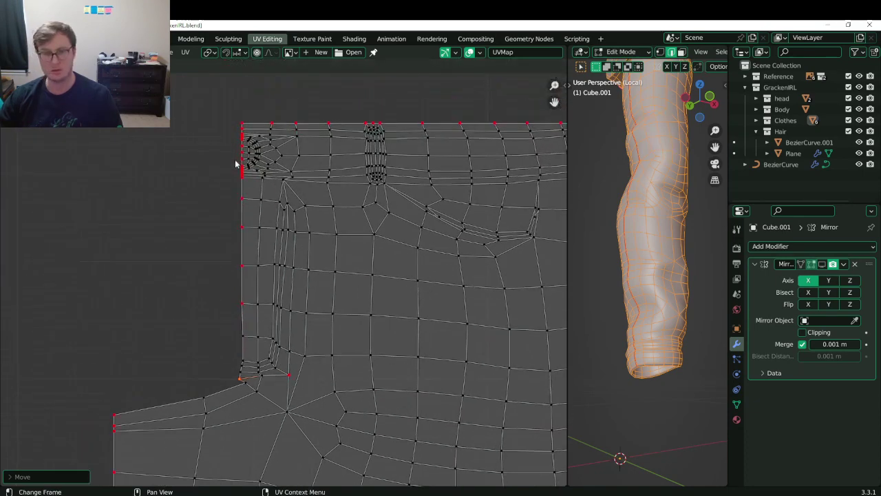
pyautogui.keyDown('ctrl'); pyautogui.click(236, 121); pyautogui.keyUp('ctrl')
pyautogui.press('s')
pyautogui.press('x')
pyautogui.press('0')
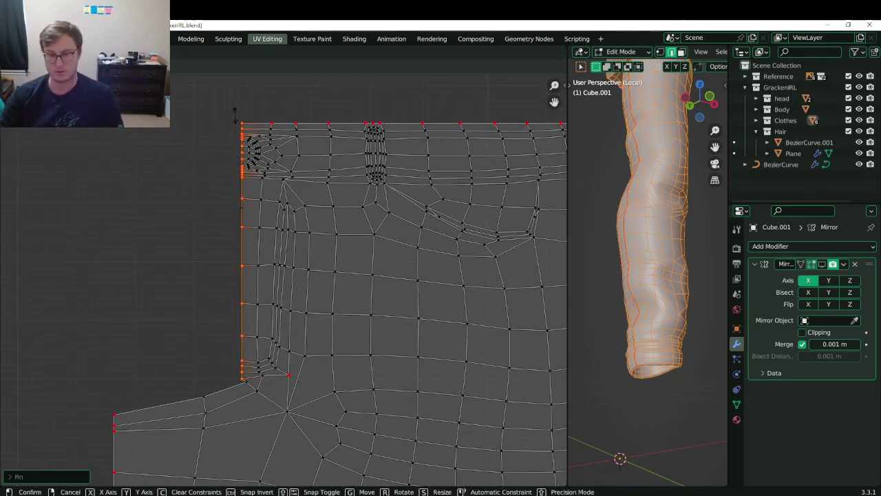
pyautogui.press('Return')
# Select the lowest vertices of the left side border, shift them on Y and scale them on Y to adjust their spacing.
pyautogui.scroll(2, 265, 346)
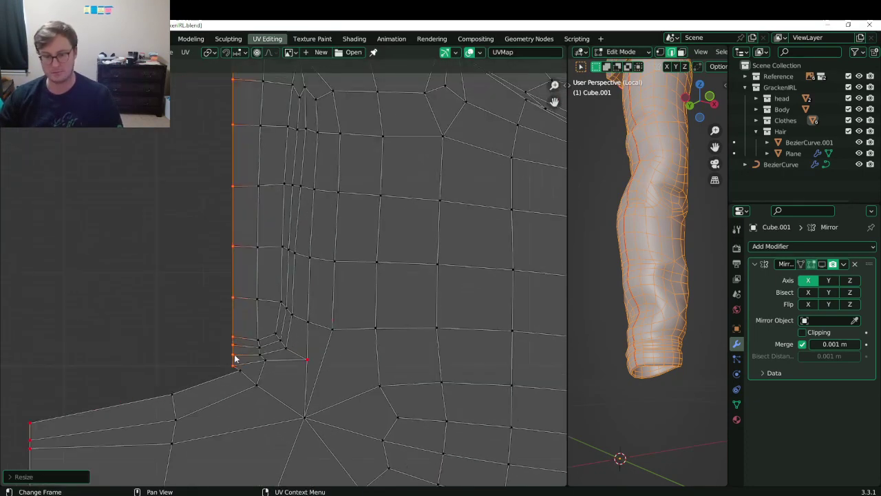
pyautogui.click(232, 351)
pyautogui.press('b')
pyautogui.moveTo(227, 333); pyautogui.dragTo(242, 374)
pyautogui.press('g')
pyautogui.click(242, 372)
pyautogui.press('g')
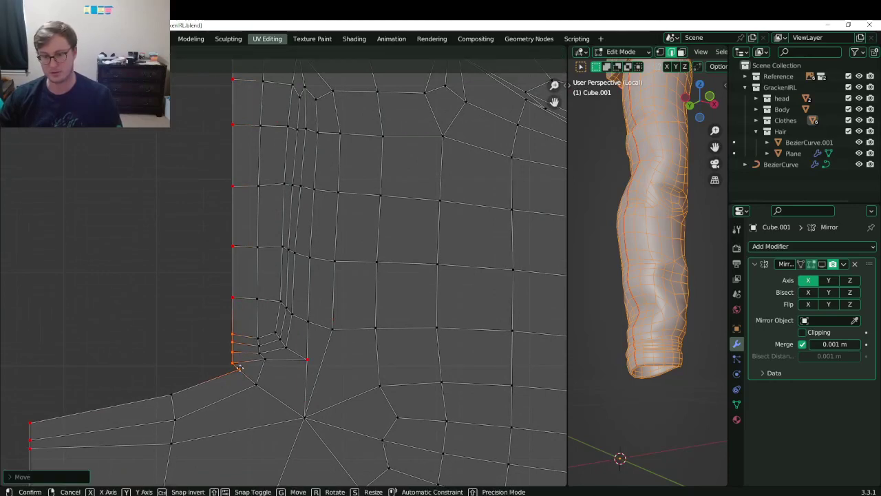
pyautogui.press('y')
pyautogui.click(240, 363)
pyautogui.press('s')
pyautogui.press('y')
pyautogui.click(284, 359)
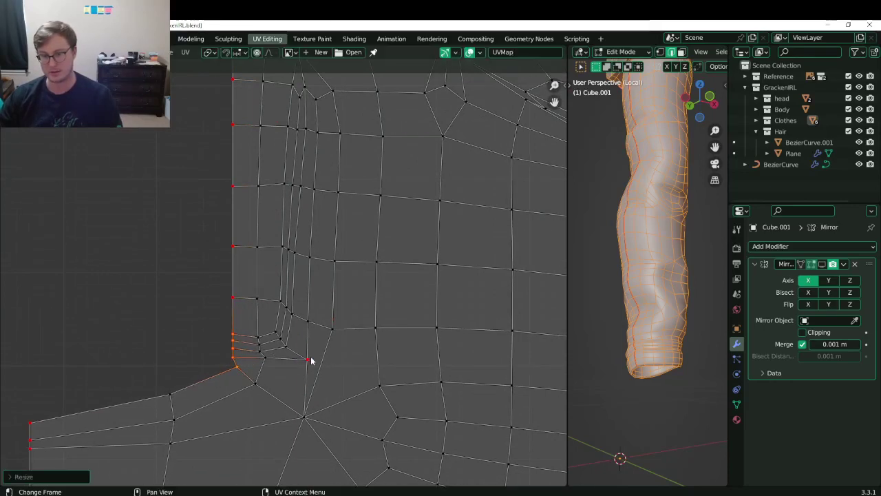
# Nudge the pinned inner vertex, move and pin the first vertex of the left crotch curve slightly outward, and save the file.
pyautogui.click(311, 360)
pyautogui.press('g')
pyautogui.click(309, 358)
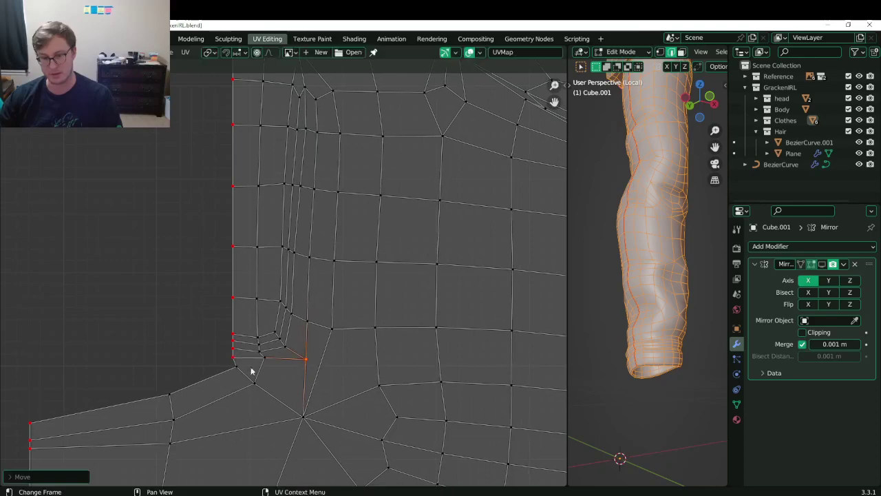
pyautogui.click(242, 364)
pyautogui.scroll(-3, 296, 339)
pyautogui.scroll(2, 265, 353)
pyautogui.press('g')
pyautogui.click(249, 365)
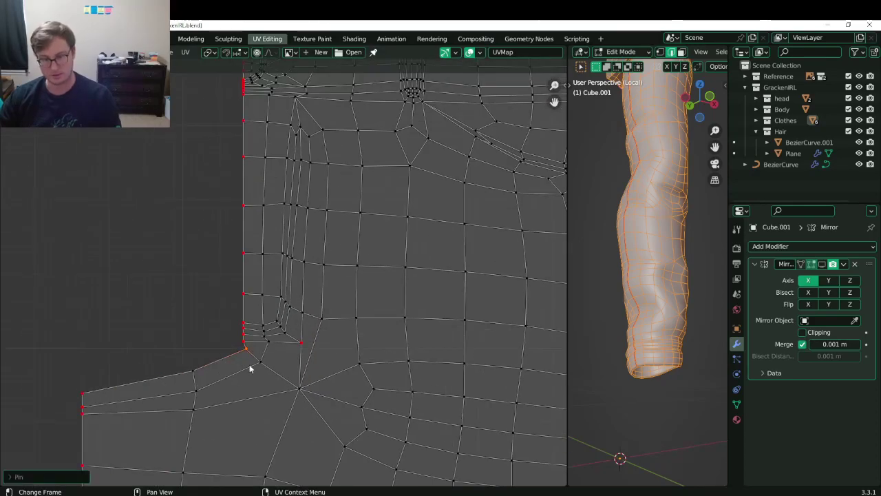
pyautogui.press('g')
pyautogui.click(232, 369)
pyautogui.scroll(-2, 288, 330)
pyautogui.moveTo(288, 330); pyautogui.dragTo(246, 360, button='middle')
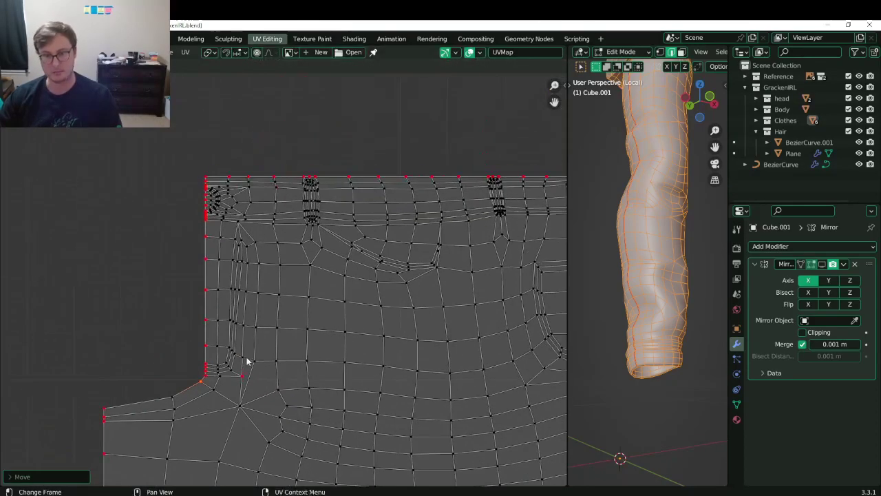
pyautogui.hotkey('ctrl', 's')
# Spread the bunched border vertices at the waistband's upper-right corner outward along the straight top border line.
pyautogui.keyDown('ctrl'); pyautogui.scroll(-8, 309, 291); pyautogui.keyUp('ctrl')
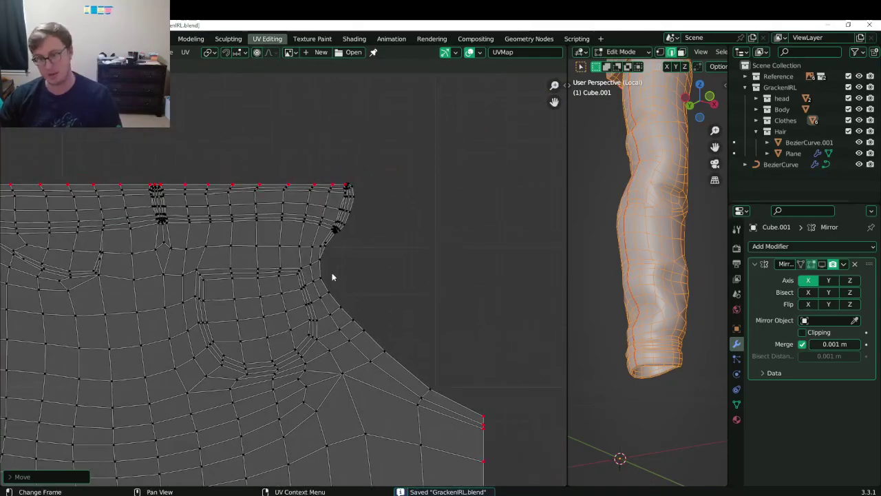
pyautogui.moveTo(338, 249); pyautogui.dragTo(320, 268, button='middle')
pyautogui.scroll(2, 320, 269)
pyautogui.scroll(1, 366, 157)
pyautogui.keyDown('shift'); pyautogui.click(378, 130); pyautogui.keyUp('shift')
pyautogui.moveTo(437, 137); pyautogui.dragTo(395, 203, button='middle')
pyautogui.scroll(4, 394, 203)
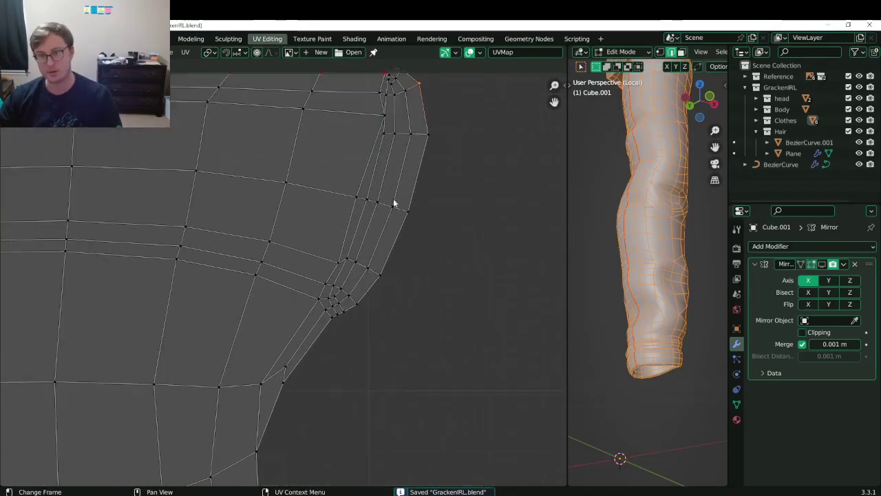
pyautogui.scroll(-6, 394, 203)
pyautogui.keyDown('shift'); pyautogui.scroll(2, 277, 256); pyautogui.keyUp('shift')
pyautogui.scroll(7, 276, 255)
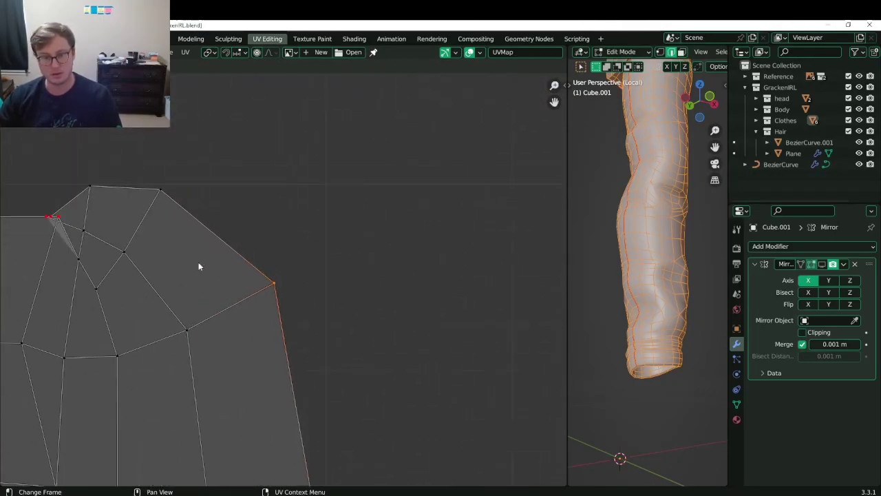
pyautogui.moveTo(40, 220); pyautogui.dragTo(124, 216)
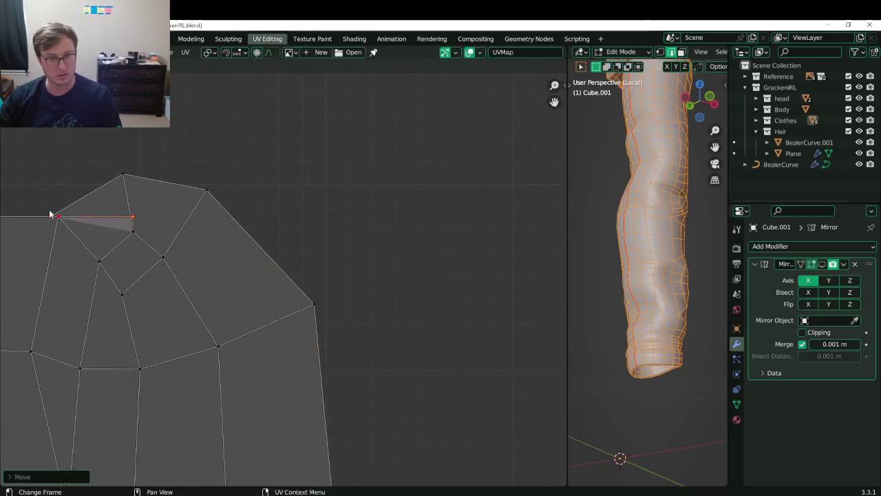
pyautogui.moveTo(50, 214); pyautogui.dragTo(221, 211)
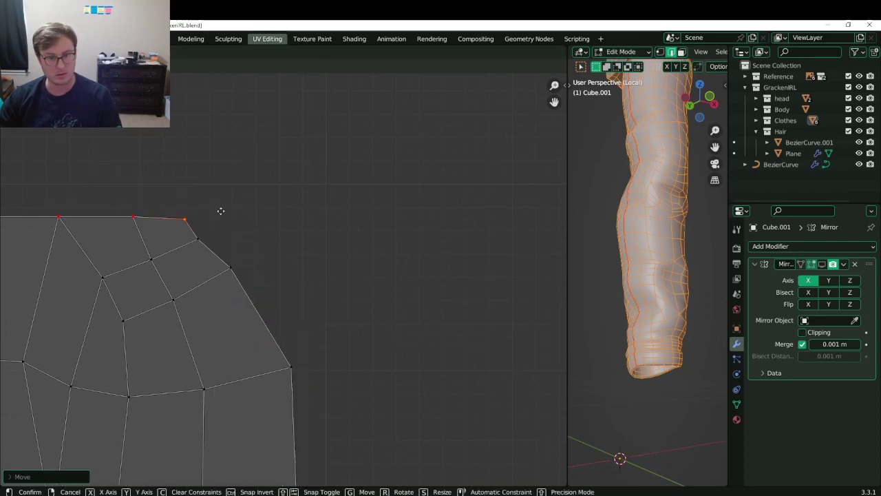
pyautogui.click(241, 211)
pyautogui.scroll(-5, 239, 210)
pyautogui.moveTo(235, 242); pyautogui.dragTo(283, 260)
pyautogui.press('g')
pyautogui.scroll(-3, 287, 350)
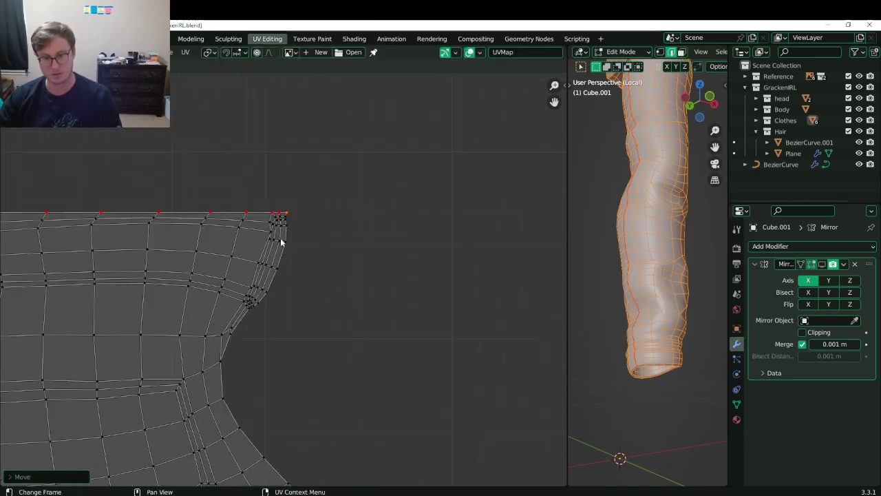
# Move the right side border vertex below the waistband outward, roughly in line with the waistband's upper-right corner.
pyautogui.scroll(-1, 281, 272)
pyautogui.moveTo(281, 306); pyautogui.dragTo(281, 241, button='middle')
pyautogui.click(237, 278)
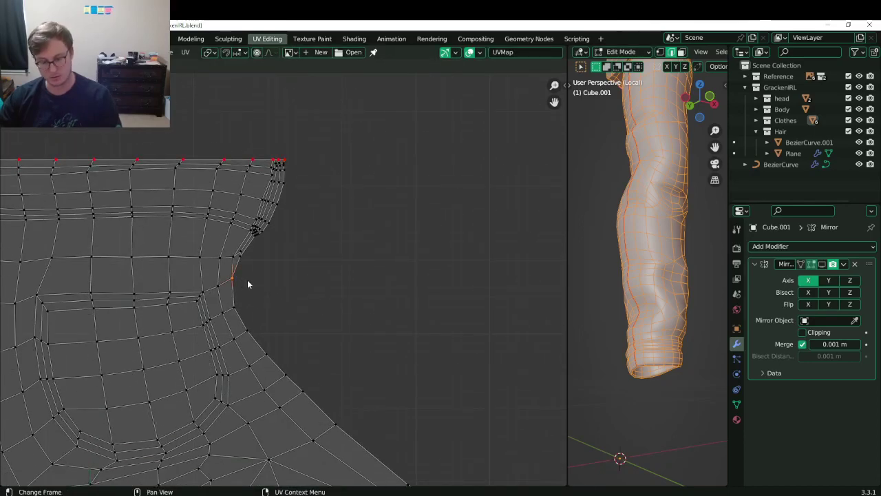
pyautogui.press('g')
pyautogui.click(314, 298)
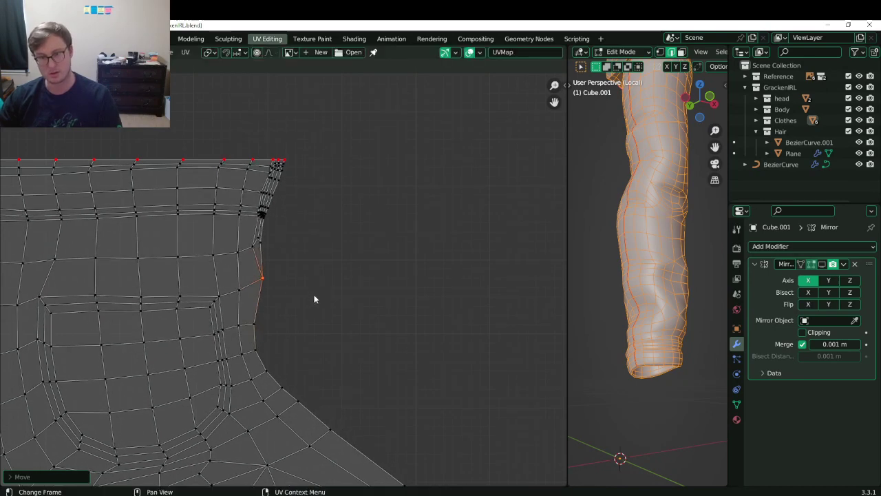
pyautogui.press('g')
pyautogui.click(302, 289)
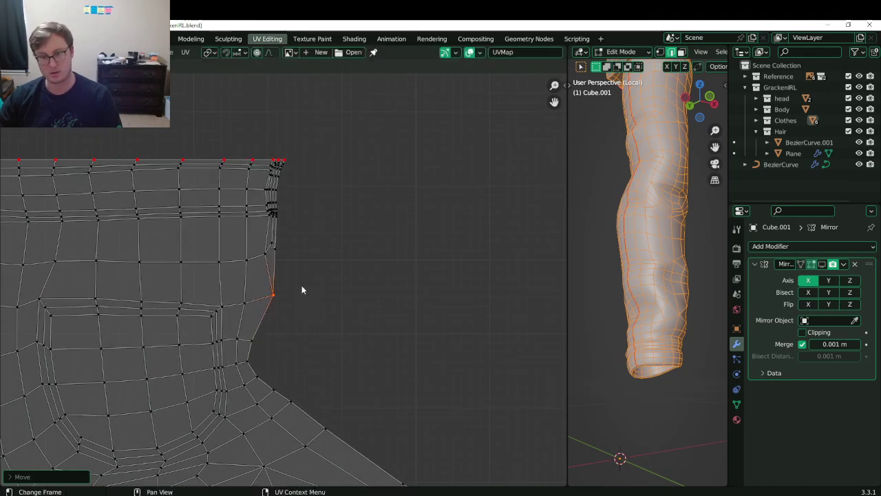
# Select the right side border from the waistband corner down into the crotch curve, pin it and straighten it by scaling to 0 on X.
pyautogui.keyDown('ctrl'); pyautogui.click(289, 163); pyautogui.keyUp('ctrl')
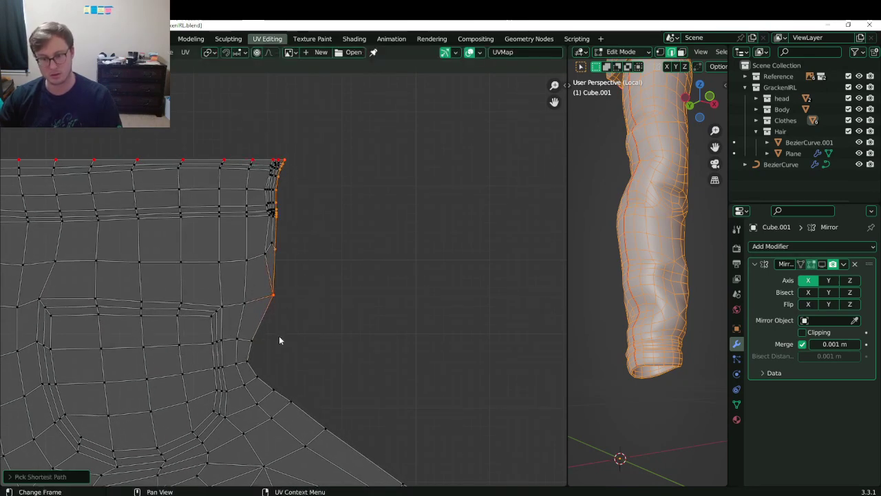
pyautogui.keyDown('ctrl'); pyautogui.click(329, 428); pyautogui.keyUp('ctrl')
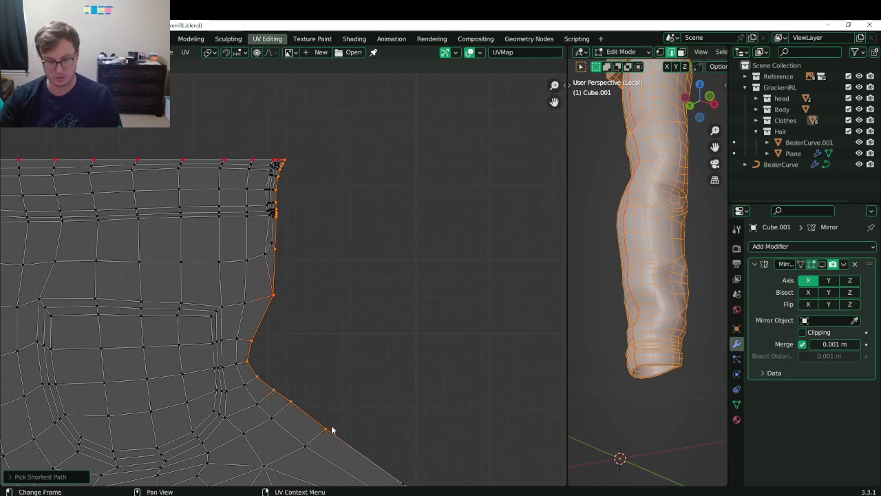
pyautogui.press('p')
pyautogui.press('s')
pyautogui.press('x')
pyautogui.press('0')
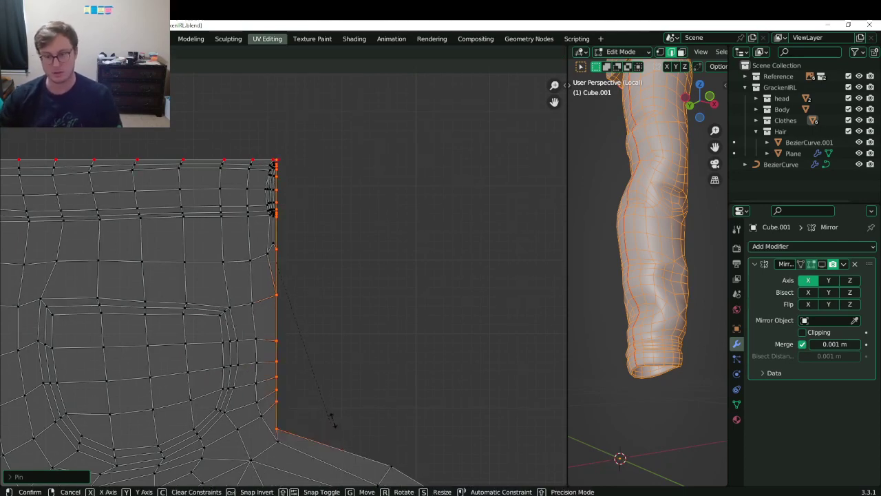
pyautogui.press('Return')
# Move the two border vertices of the right crotch curve into a smoother slope, pin them and save the file.
pyautogui.scroll(-3, 345, 365)
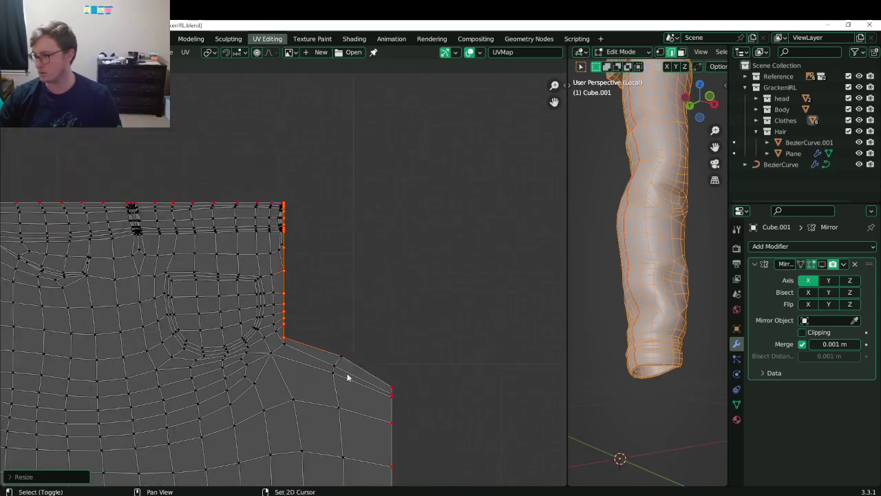
pyautogui.keyDown('shift'); pyautogui.moveTo(347, 372); pyautogui.dragTo(346, 344, button='middle'); pyautogui.keyUp('shift')
pyautogui.scroll(2, 343, 350)
pyautogui.click(293, 331)
pyautogui.press('g')
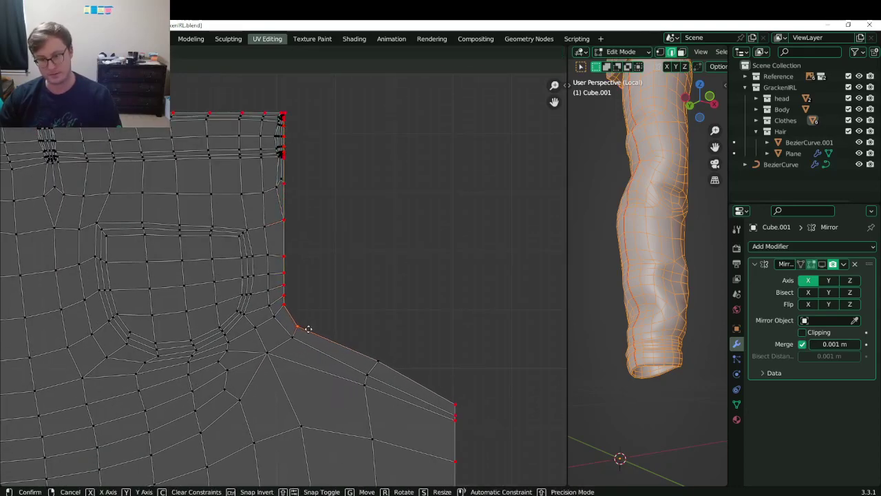
pyautogui.click(311, 331)
pyautogui.click(376, 367)
pyautogui.press('g')
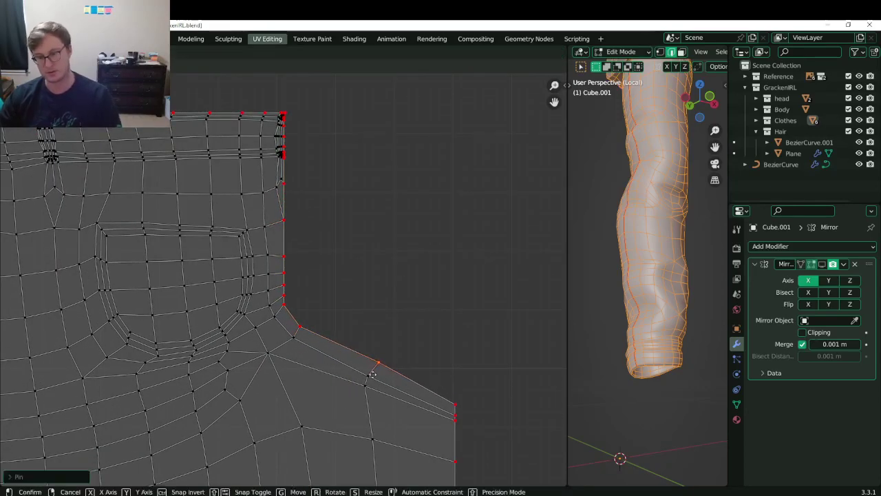
pyautogui.click(403, 373)
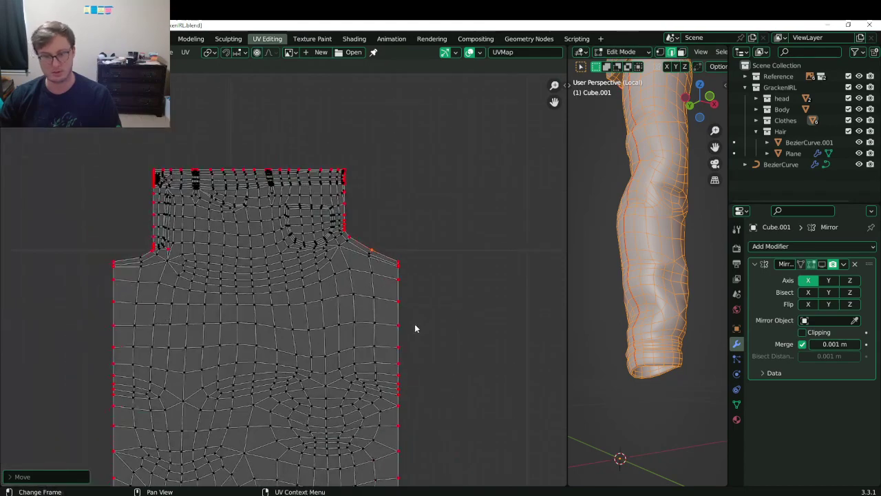
pyautogui.hotkey('ctrl', 's')
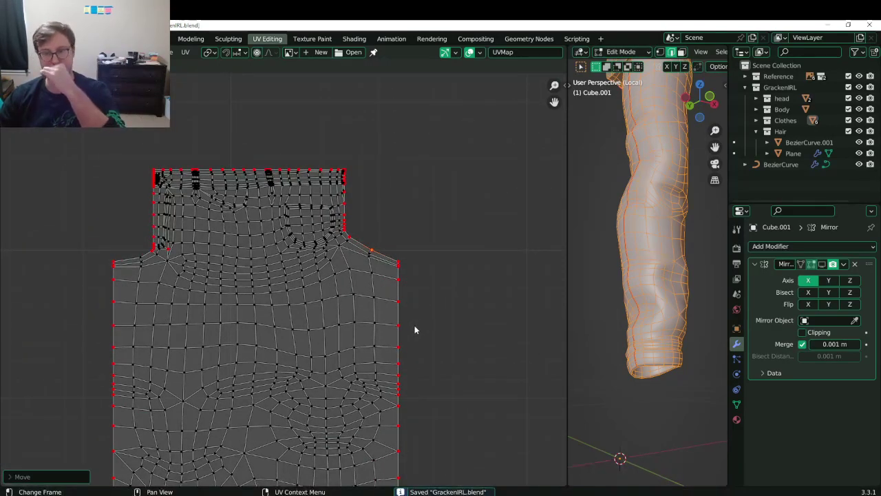
# Select the lower vertices of the right side border and the curve's start, scale them apart vertically and move them lower.
pyautogui.scroll(5, 368, 244)
pyautogui.scroll(2, 305, 297)
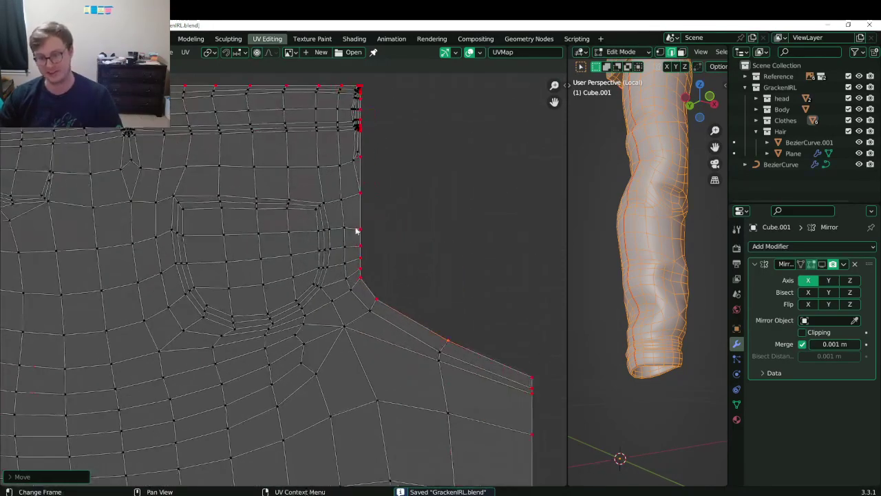
pyautogui.moveTo(346, 215); pyautogui.dragTo(402, 324)
pyautogui.press('s')
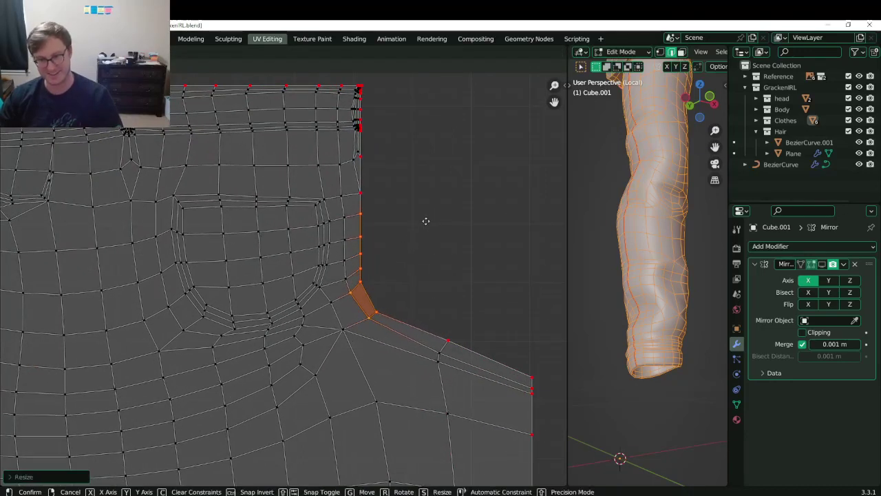
pyautogui.click(425, 225)
pyautogui.press('g')
pyautogui.click(425, 234)
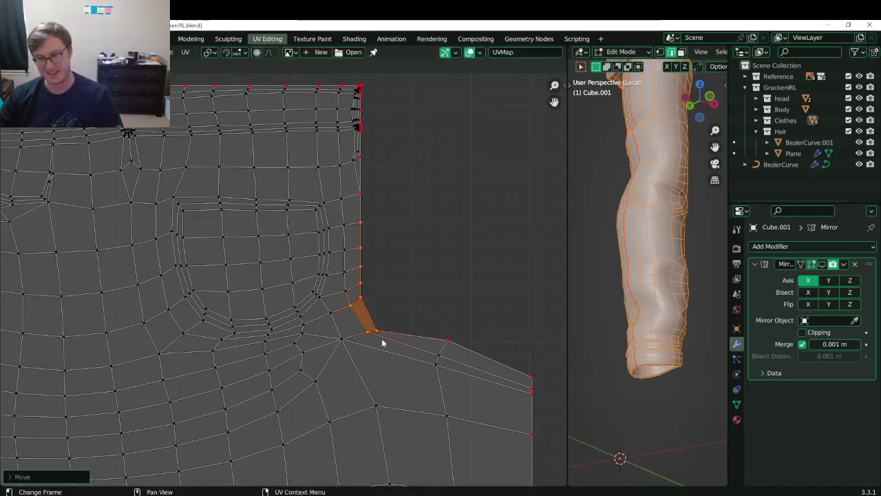
# Move the right crotch curve's first vertex up and outward, and lower the vertex at the foot of the side border to smooth the bend.
pyautogui.click(379, 337)
pyautogui.press('g')
pyautogui.click(385, 325)
pyautogui.press('g')
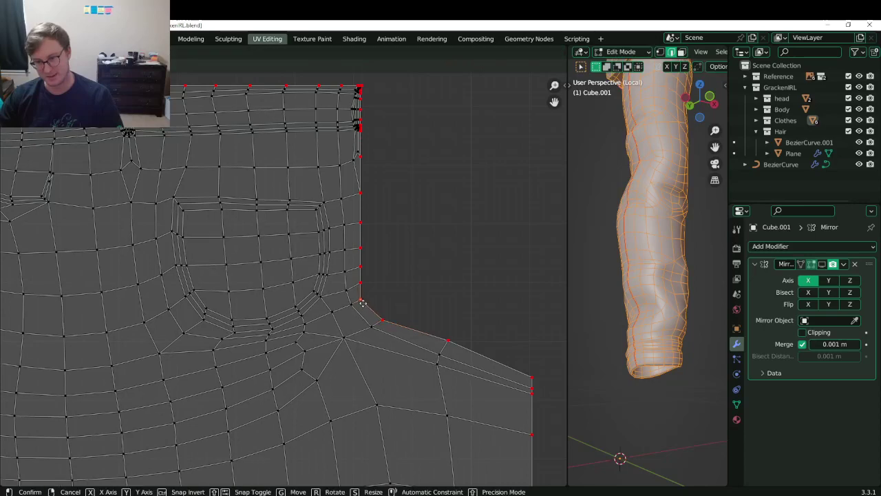
pyautogui.click(363, 305)
# Move the two right side border vertices above the crotch bend slightly lower to even their spacing, and save the file.
pyautogui.click(362, 285)
pyautogui.press('g')
pyautogui.click(363, 291)
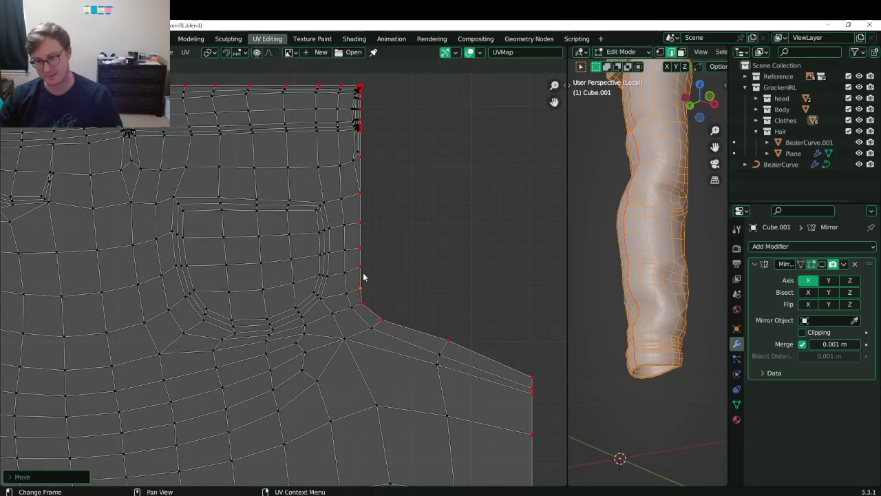
pyautogui.click(362, 270)
pyautogui.press('g')
pyautogui.click(362, 274)
pyautogui.keyDown('shift'); pyautogui.moveTo(330, 223); pyautogui.dragTo(366, 270, button='middle'); pyautogui.keyUp('shift')
pyautogui.scroll(3, 366, 270)
pyautogui.hotkey('ctrl', 's')
# Shift the top-edge vertices near the waistband's upper-right corner, bringing the overhanging one inside the side border and grouping two vertices beside the corner.
pyautogui.keyDown('shift'); pyautogui.moveTo(391, 177); pyautogui.dragTo(339, 366, button='middle'); pyautogui.keyUp('shift')
pyautogui.keyDown('shift'); pyautogui.moveTo(382, 227); pyautogui.dragTo(323, 334, button='middle'); pyautogui.keyUp('shift')
pyautogui.scroll(5, 323, 338)
pyautogui.click(352, 286)
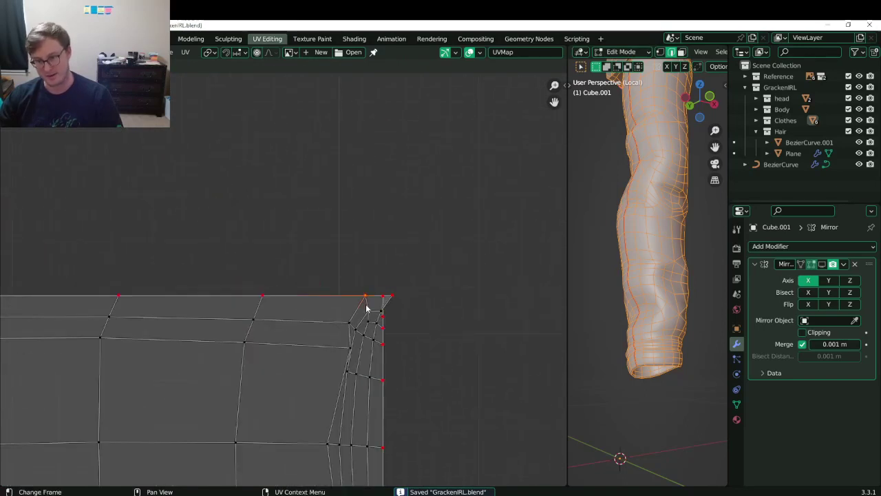
pyautogui.press('g')
pyautogui.click(355, 303)
pyautogui.click(398, 294)
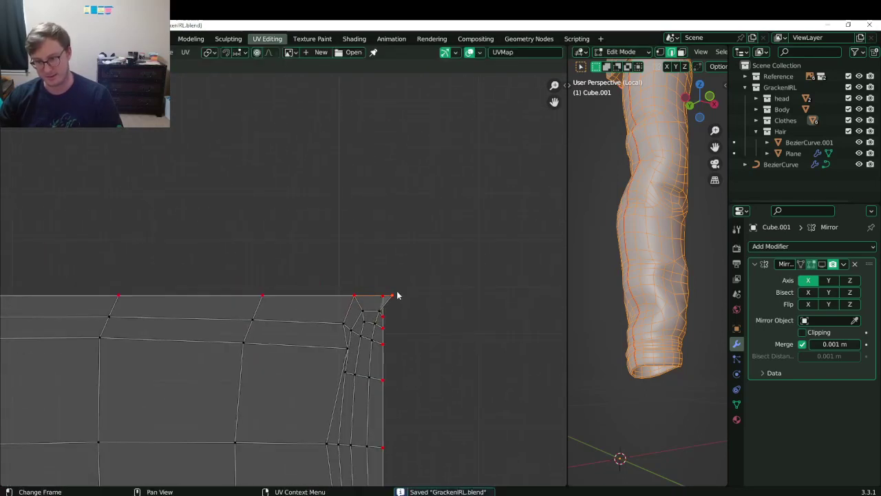
pyautogui.press('g')
pyautogui.click(373, 294)
pyautogui.moveTo(351, 287); pyautogui.dragTo(375, 309)
pyautogui.press('g')
pyautogui.click(367, 308)
# Move the next two waistband top-edge vertices inward from the upper-right corner so that they line up better with the columns below.
pyautogui.scroll(-3, 344, 300)
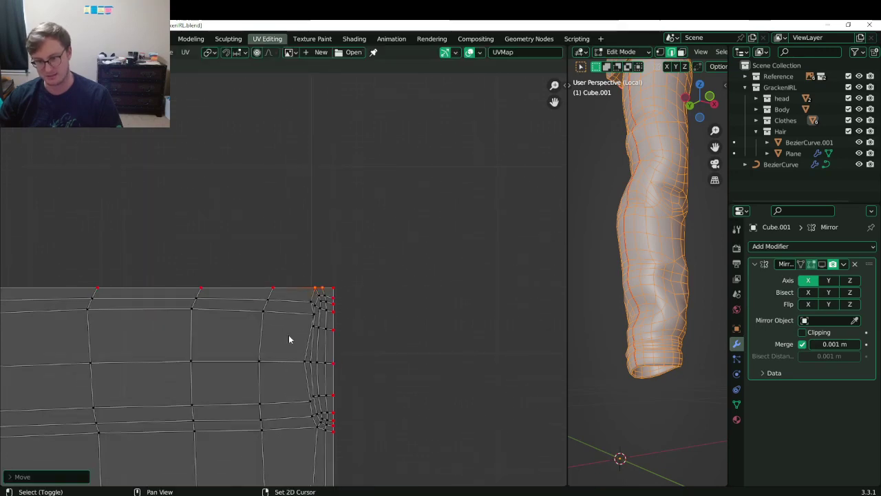
pyautogui.scroll(1, 370, 285)
pyautogui.press('g')
pyautogui.click(357, 252)
pyautogui.click(299, 250)
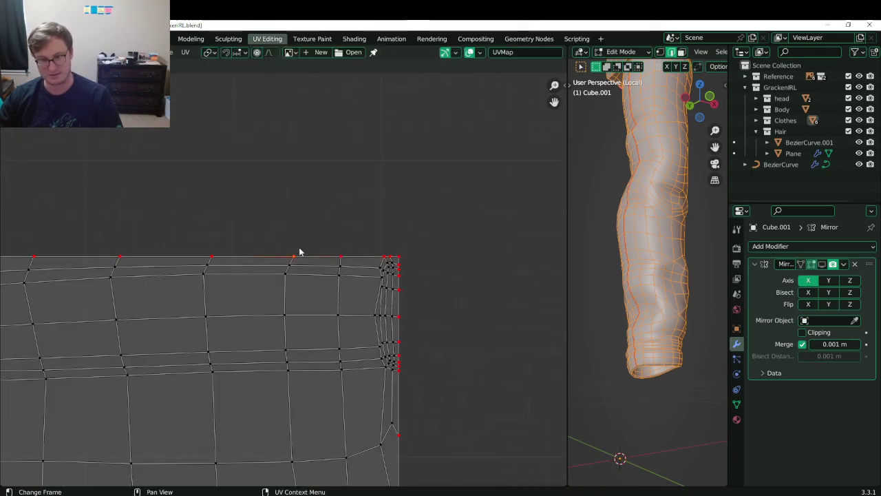
pyautogui.press('g')
pyautogui.click(289, 247)
# Continue along the waistband's top edge toward the right belt loop, shifting the following two vertices left for even spacing.
pyautogui.moveTo(220, 267); pyautogui.dragTo(348, 287, button='middle')
pyautogui.click(355, 271)
pyautogui.press('g')
pyautogui.click(337, 269)
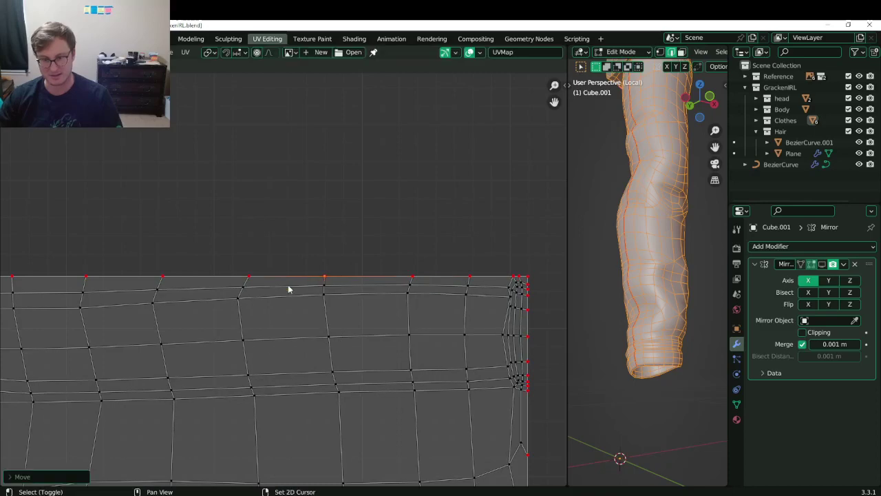
pyautogui.keyDown('shift'); pyautogui.moveTo(289, 283); pyautogui.dragTo(329, 284, button='middle'); pyautogui.keyUp('shift')
pyautogui.click(296, 278)
pyautogui.press('g')
pyautogui.click(284, 274)
# Shift the waistband's top-edge vertices between the two belt loops to the right until they are evenly spaced, and save the file.
pyautogui.scroll(-5, 333, 285)
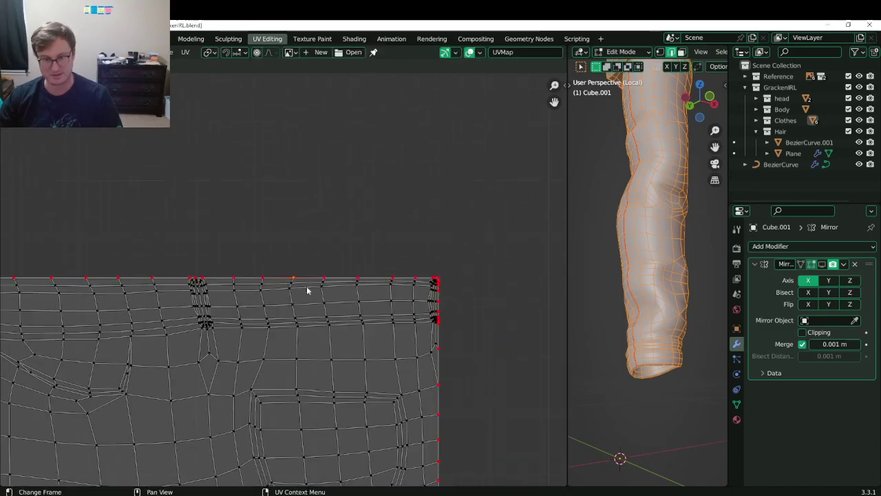
pyautogui.scroll(2, 278, 280)
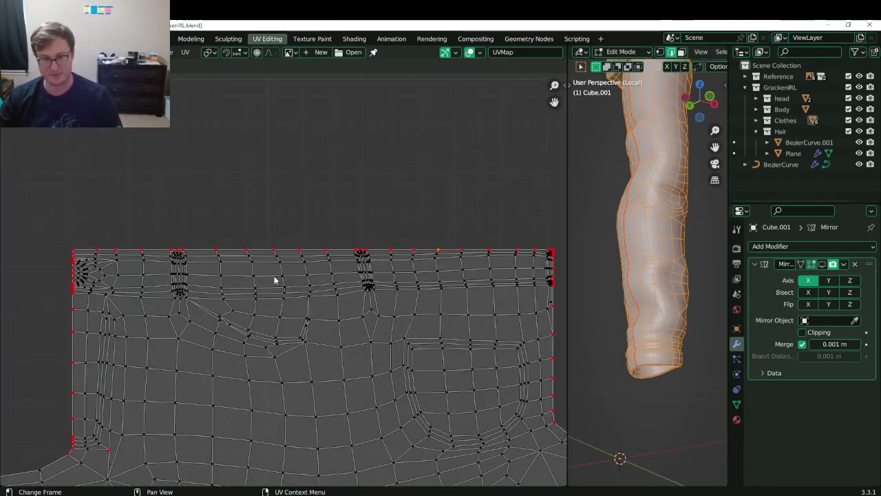
pyautogui.press('g')
pyautogui.click(269, 256)
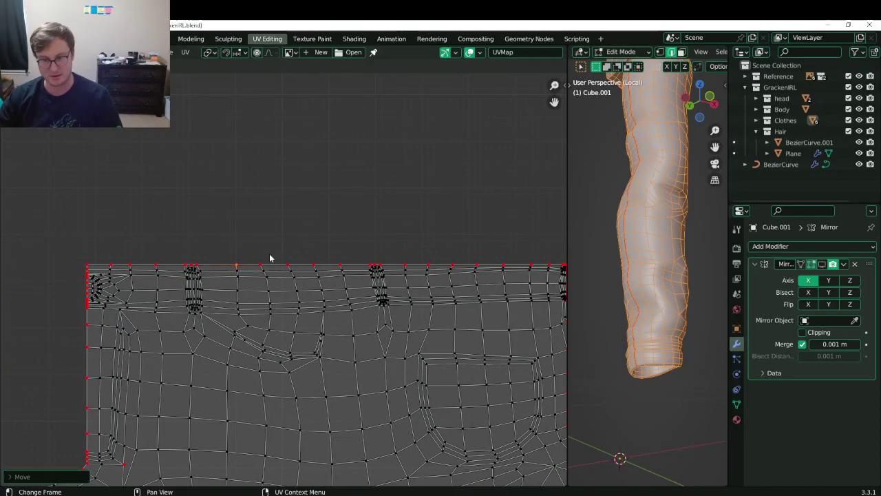
pyautogui.press('g')
pyautogui.click(282, 261)
pyautogui.press('g')
pyautogui.click(311, 255)
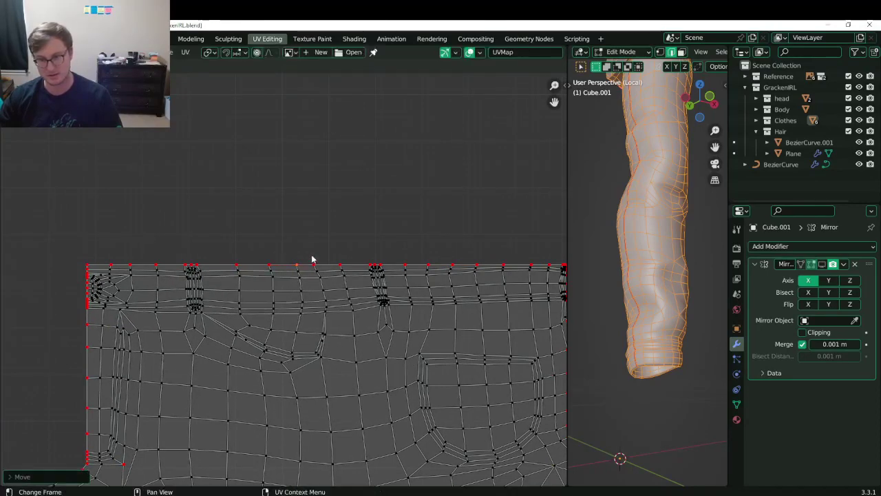
pyautogui.press('g')
pyautogui.click(335, 257)
pyautogui.press('g')
pyautogui.click(342, 255)
pyautogui.scroll(2, 341, 264)
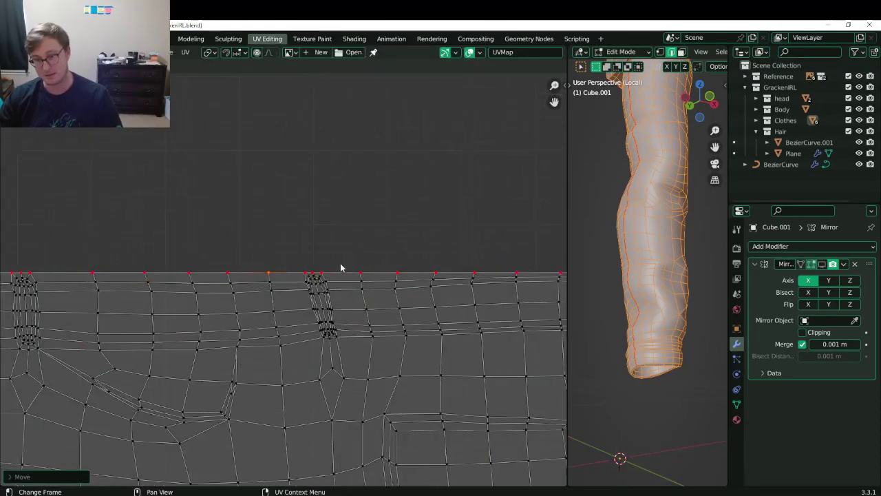
pyautogui.scroll(-3, 342, 271)
pyautogui.hotkey('ctrl', 's')
# Select the three vertices at the base of the right belt loop and pin them.
pyautogui.scroll(5, 276, 350)
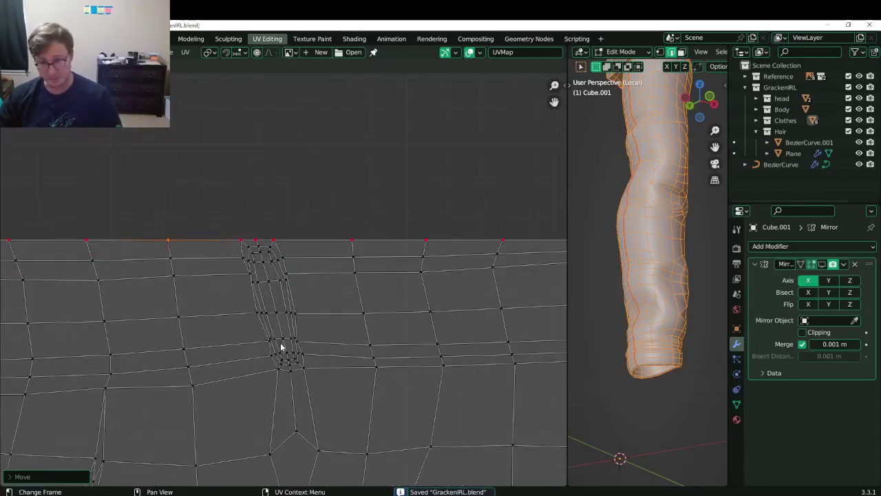
pyautogui.click(232, 241)
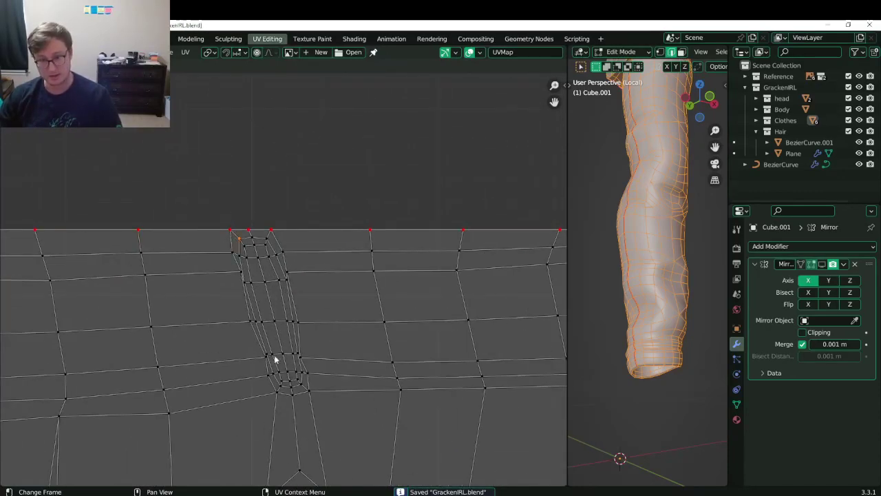
pyautogui.press('b')
pyautogui.moveTo(273, 386); pyautogui.dragTo(321, 404)
pyautogui.press('b')
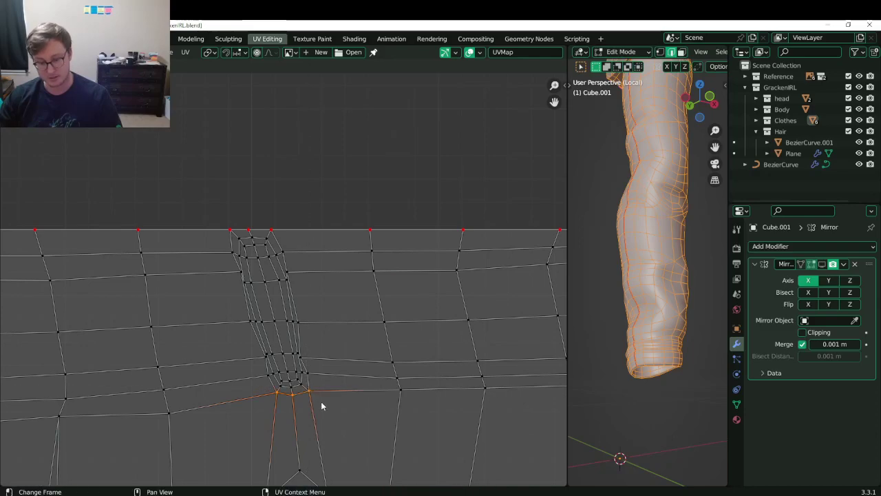
pyautogui.press('p')
# Move the right belt loop's pinned base vertices directly beneath its top end, scale them slightly, raise them a little and save the file.
pyautogui.press('g')
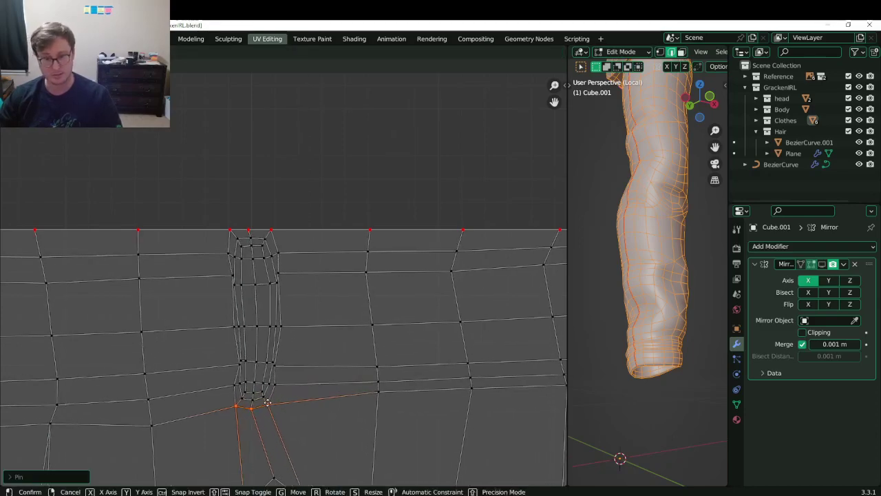
pyautogui.click(307, 395)
pyautogui.press('s')
pyautogui.click(321, 389)
pyautogui.scroll(-4, 278, 359)
pyautogui.hotkey('ctrl', 's')
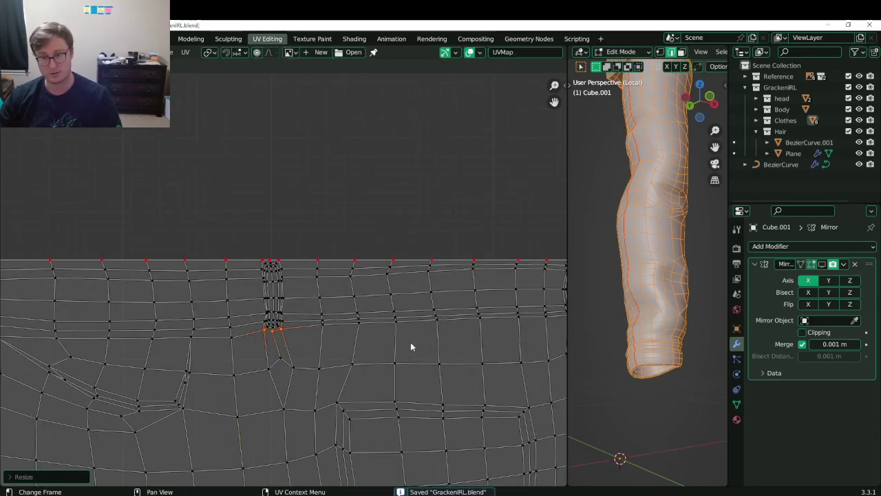
pyautogui.keyDown('shift'); pyautogui.moveTo(546, 326); pyautogui.dragTo(382, 326, button='middle'); pyautogui.keyUp('shift')
pyautogui.press('g')
pyautogui.click(282, 340)
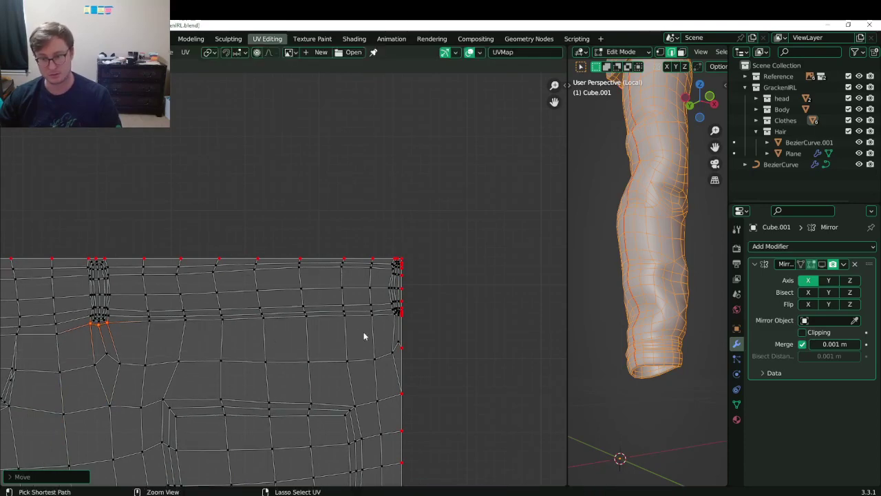
# Pin the three base vertices of the left belt loop, move them slightly up and left beneath its top end, and save the file.
pyautogui.keyDown('shift'); pyautogui.moveTo(60, 366); pyautogui.dragTo(374, 357, button='middle'); pyautogui.keyUp('shift')
pyautogui.scroll(2, 244, 335)
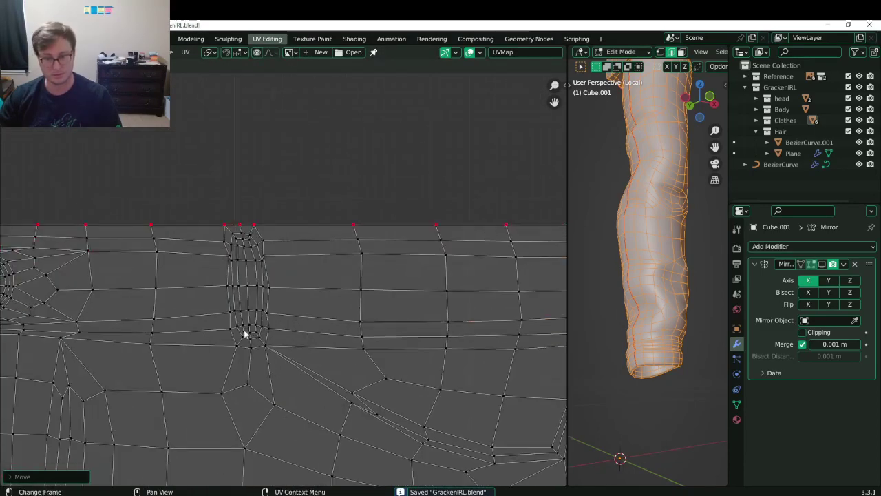
pyautogui.click(239, 348)
pyautogui.keyDown('shift'); pyautogui.click(264, 347); pyautogui.keyUp('shift')
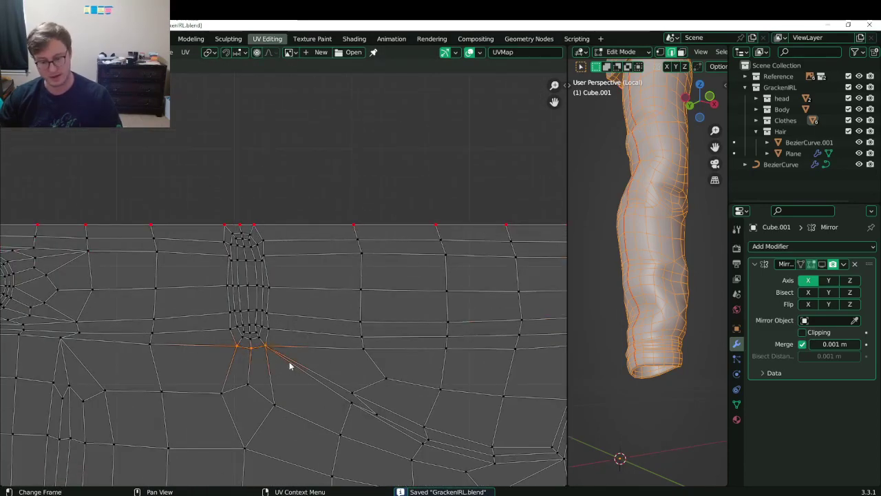
pyautogui.press('p')
pyautogui.press('g')
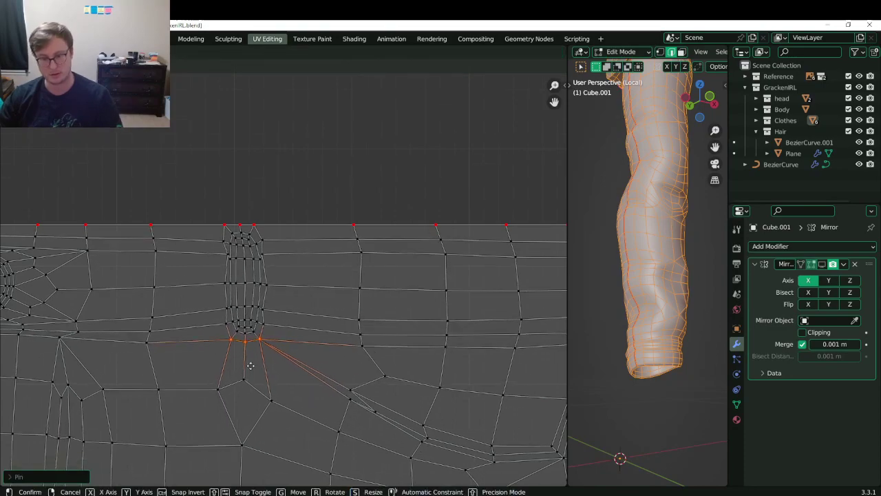
pyautogui.click(250, 363)
pyautogui.scroll(-3, 249, 363)
pyautogui.hotkey('ctrl', 's')
pyautogui.scroll(-5, 257, 359)
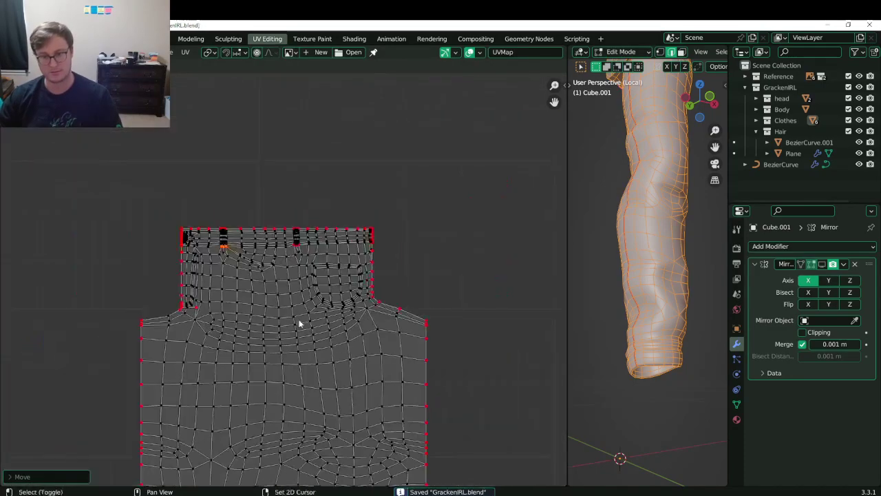
# Return to Object Mode and assign the existing GrackenIRL Clothing material to the trouser mesh.
pyautogui.press('Tab')
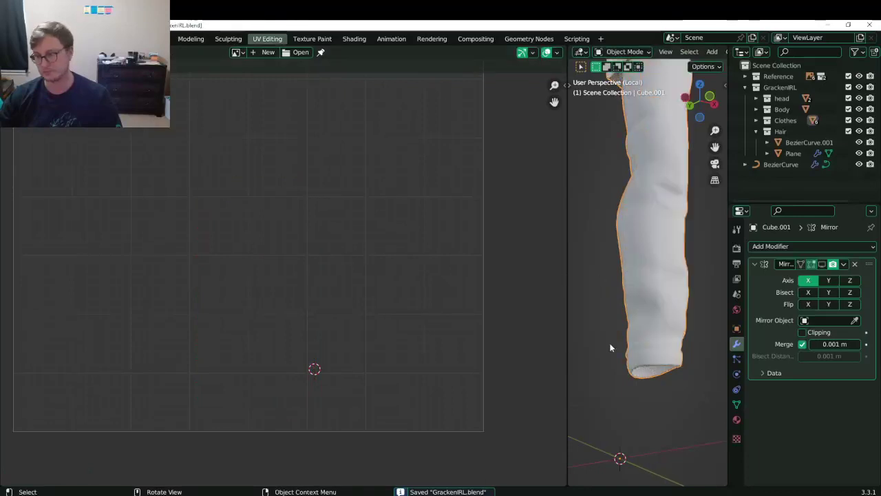
pyautogui.click(737, 419)
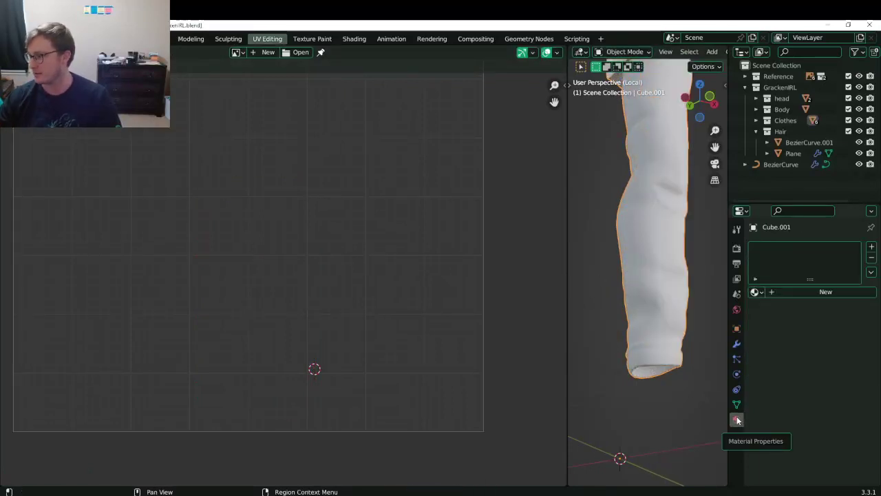
pyautogui.click(757, 292)
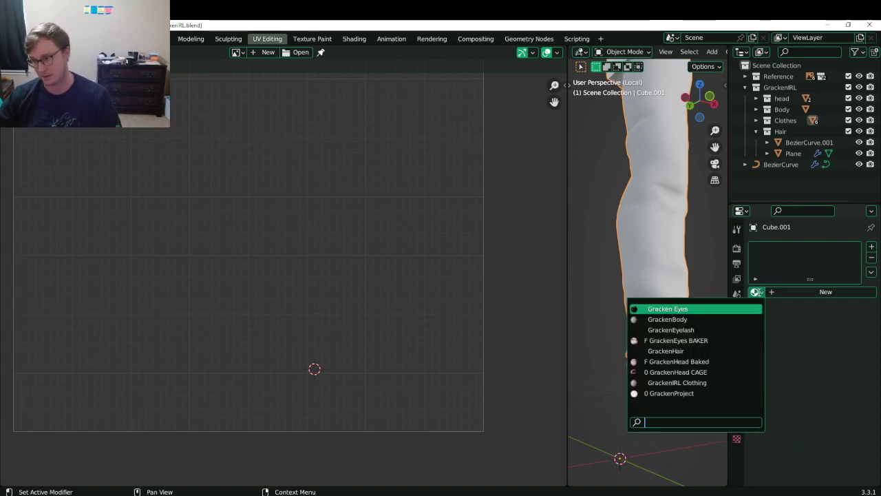
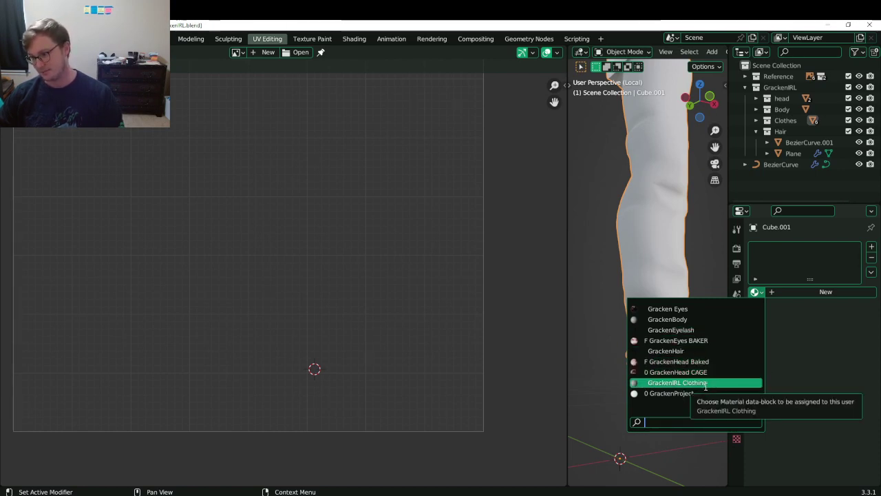
pyautogui.click(688, 383)
pyautogui.scroll(-3, 654, 203)
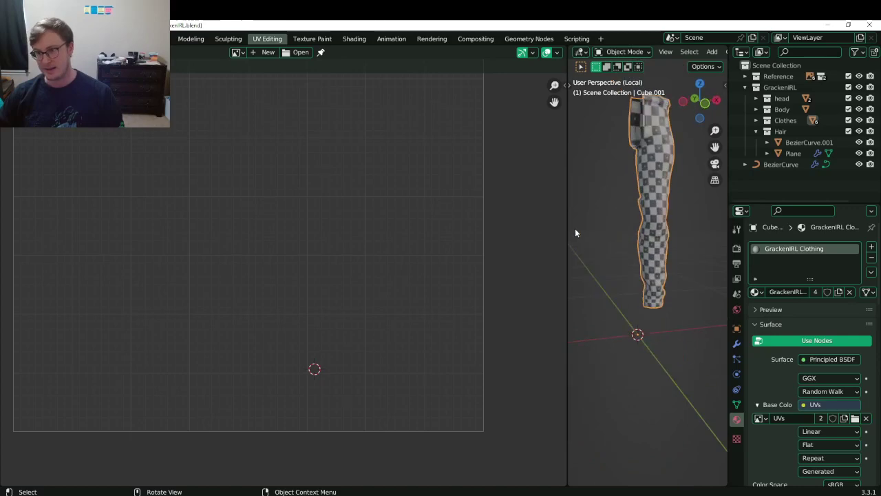
# Widen the 3D viewport and examine the checker pattern around the trouser leg against its UV layout for stretching, saving the file.
pyautogui.moveTo(566, 226); pyautogui.dragTo(473, 227)
pyautogui.moveTo(643, 195); pyautogui.dragTo(587, 323, button='middle')
pyautogui.scroll(4, 587, 319)
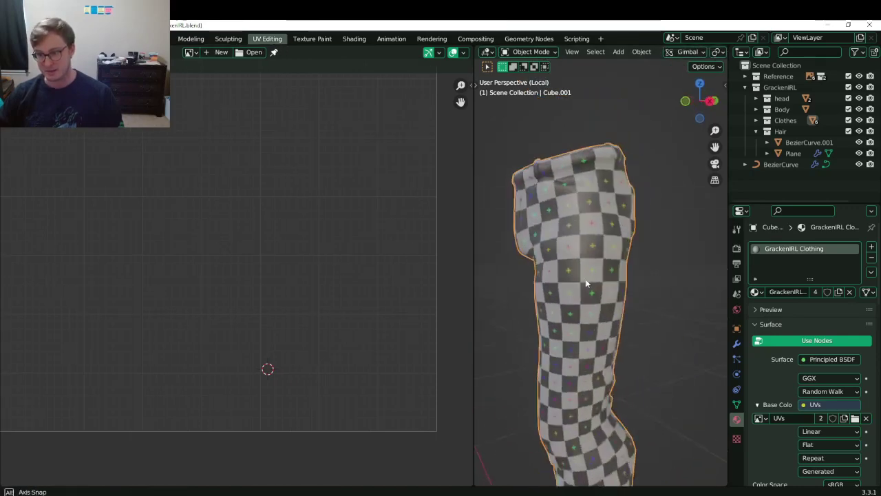
pyautogui.press('Tab')
pyautogui.scroll(2, 237, 223)
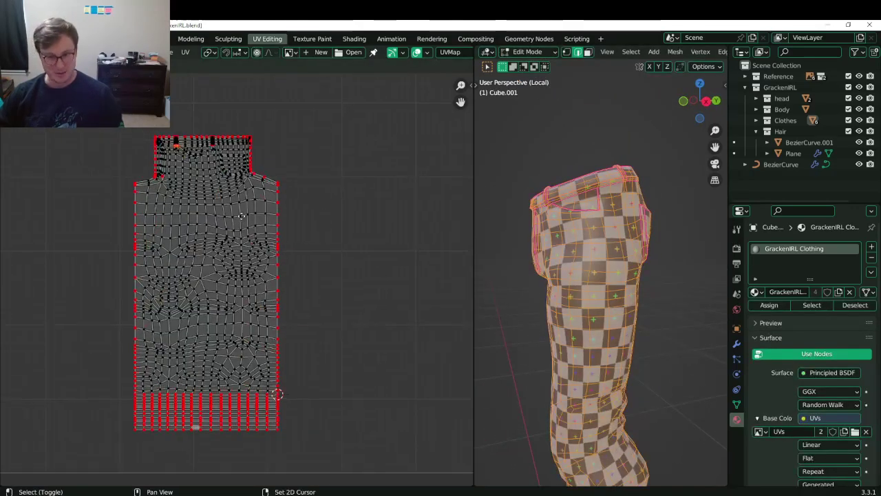
pyautogui.hotkey('ctrl', 's')
pyautogui.scroll(2, 232, 244)
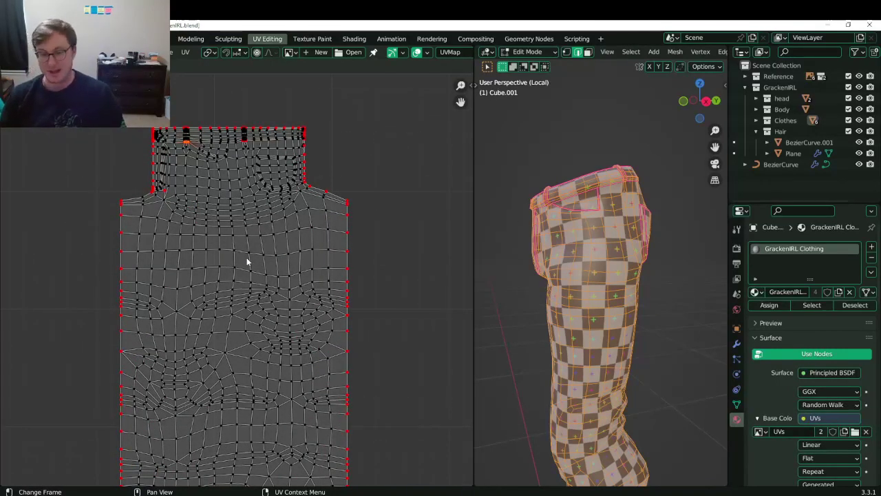
pyautogui.scroll(1, 244, 302)
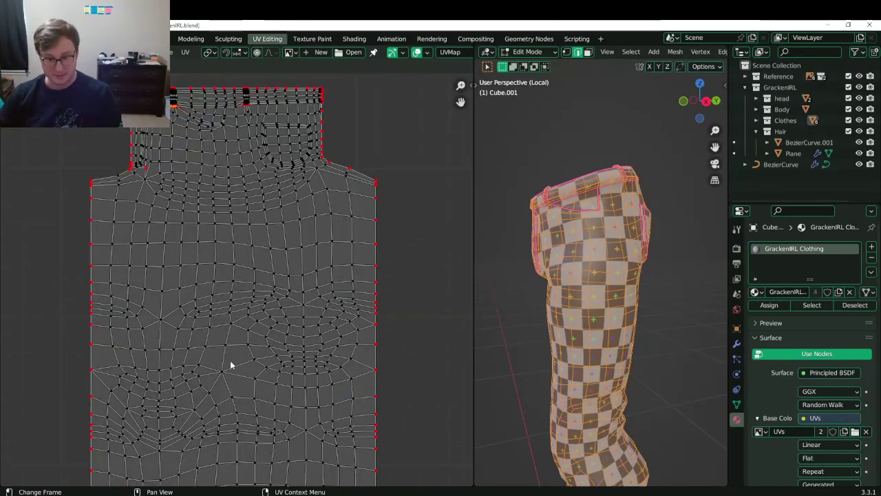
pyautogui.moveTo(591, 330); pyautogui.dragTo(614, 286, button='middle')
pyautogui.press('Tab')
pyautogui.hotkey('ctrl', 's')
pyautogui.moveTo(611, 327); pyautogui.dragTo(659, 271, button='middle')
pyautogui.press('Tab')
pyautogui.press('Tab')
# Turn on the viewport display of the trouser mesh's Mirror modifier.
pyautogui.click(736, 343)
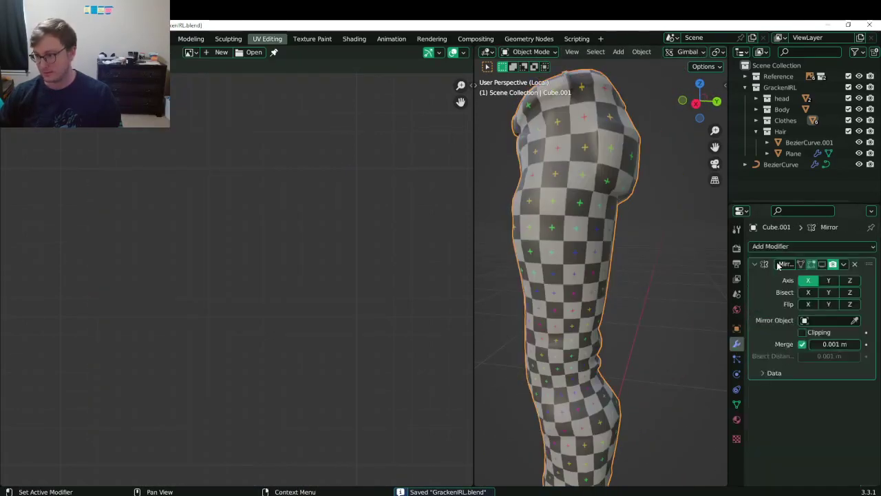
pyautogui.click(823, 264)
pyautogui.scroll(-5, 522, 289)
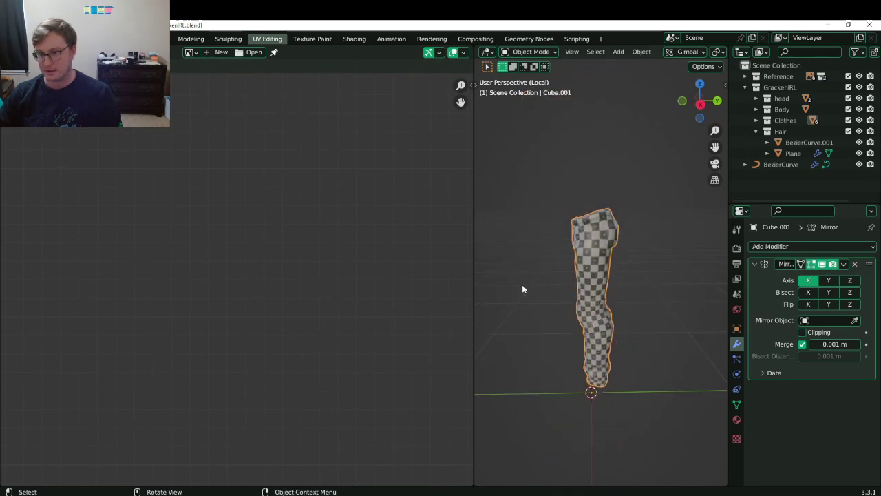
# Enlarge the 3D viewport further, save the file and leave local view to show the whole character.
pyautogui.moveTo(473, 282); pyautogui.dragTo(278, 283)
pyautogui.scroll(-3, 433, 289)
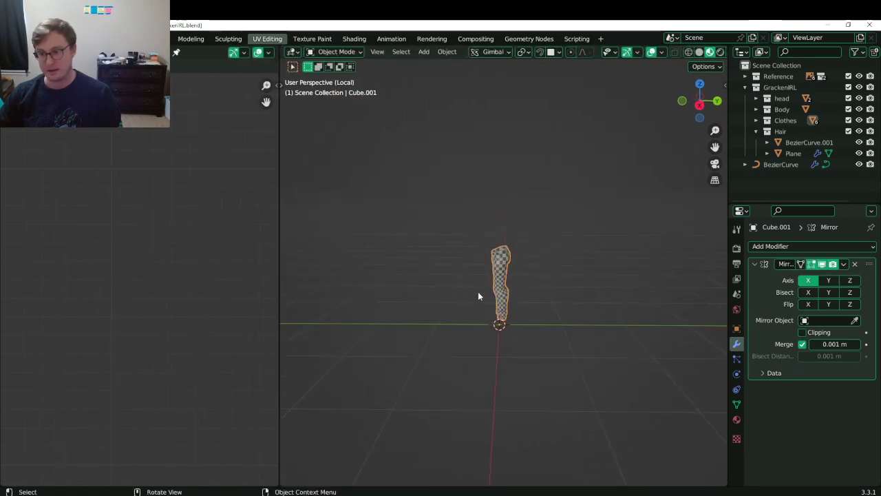
pyautogui.moveTo(478, 291); pyautogui.dragTo(549, 297, button='middle')
pyautogui.hotkey('ctrl', 's')
pyautogui.press('KP_Divide')
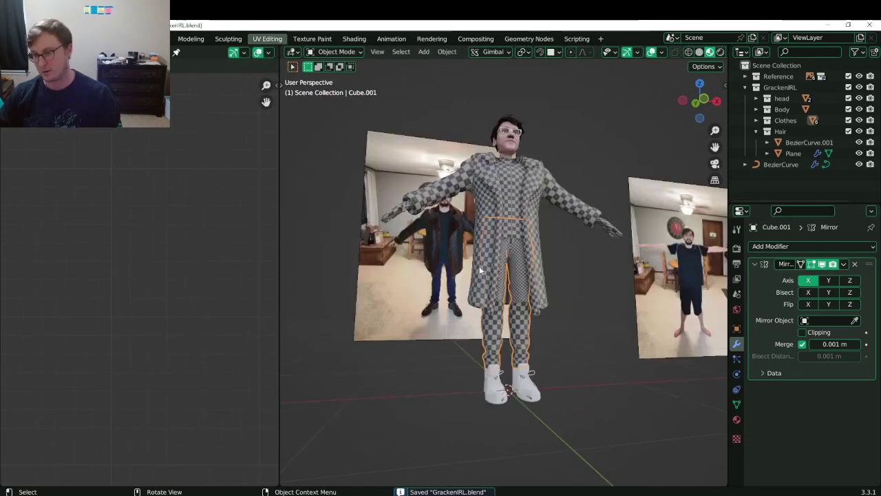
# Examine the shoes and lower trouser legs on the full character from several angles, saving the file.
pyautogui.scroll(4, 523, 251)
pyautogui.scroll(2, 527, 249)
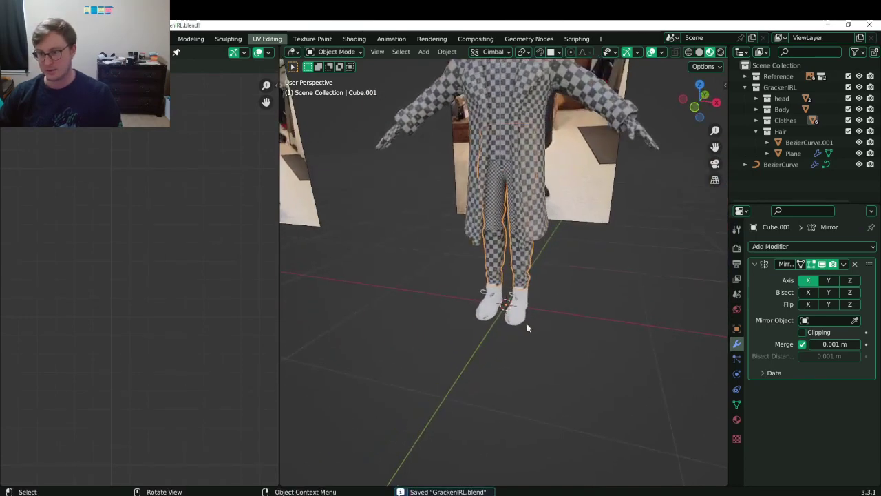
pyautogui.click(528, 323)
pyautogui.scroll(3, 523, 313)
pyautogui.keyDown('shift'); pyautogui.moveTo(525, 291); pyautogui.dragTo(507, 277, button='middle'); pyautogui.keyUp('shift')
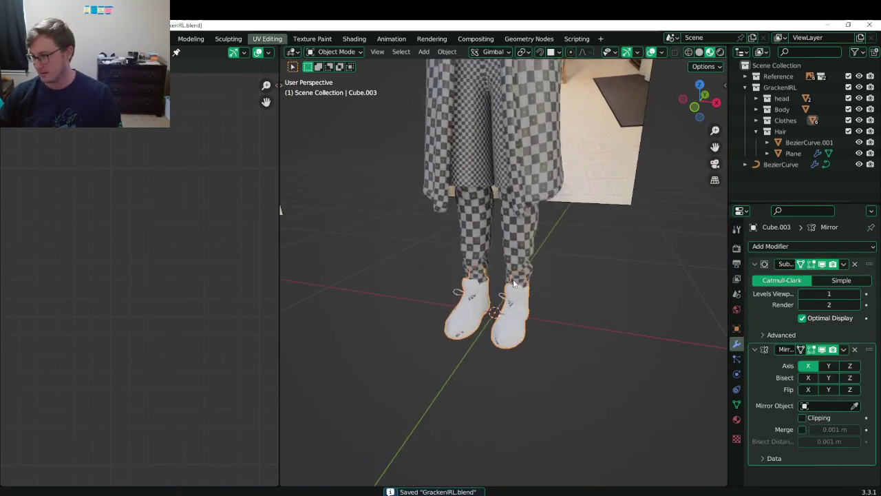
pyautogui.scroll(-1, 507, 277)
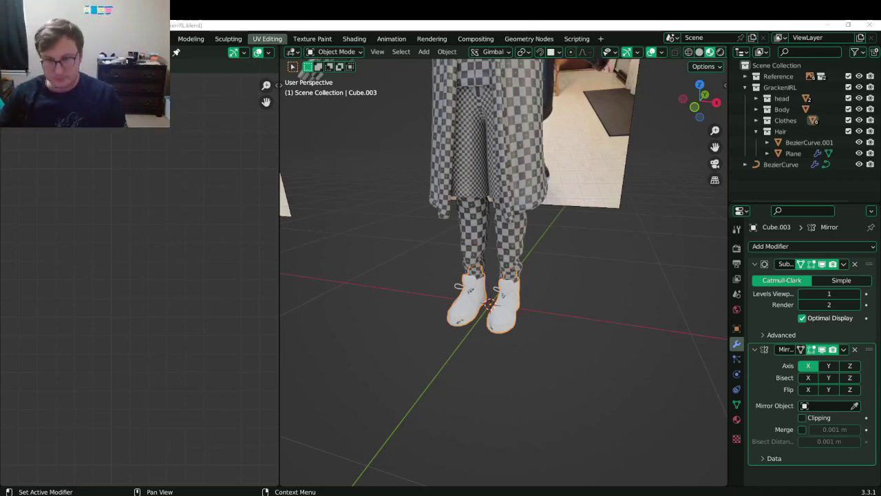
pyautogui.click(385, 182)
pyautogui.hotkey('ctrl', 's')
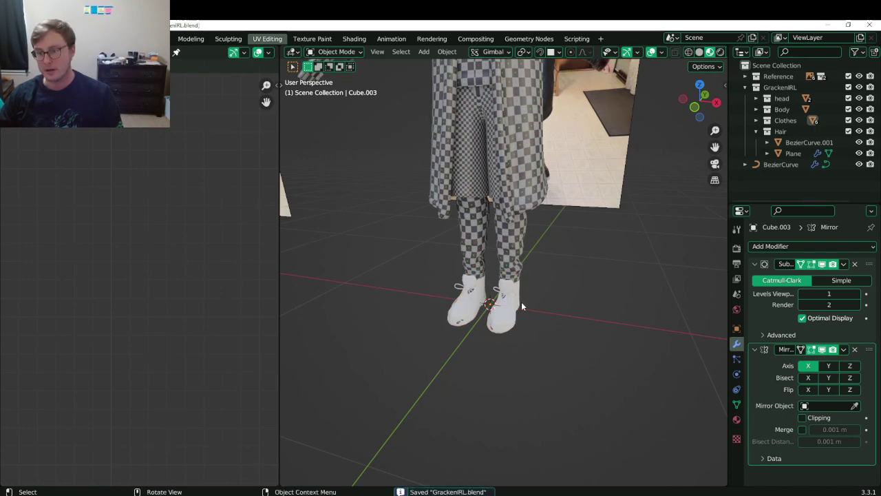
pyautogui.click(513, 260)
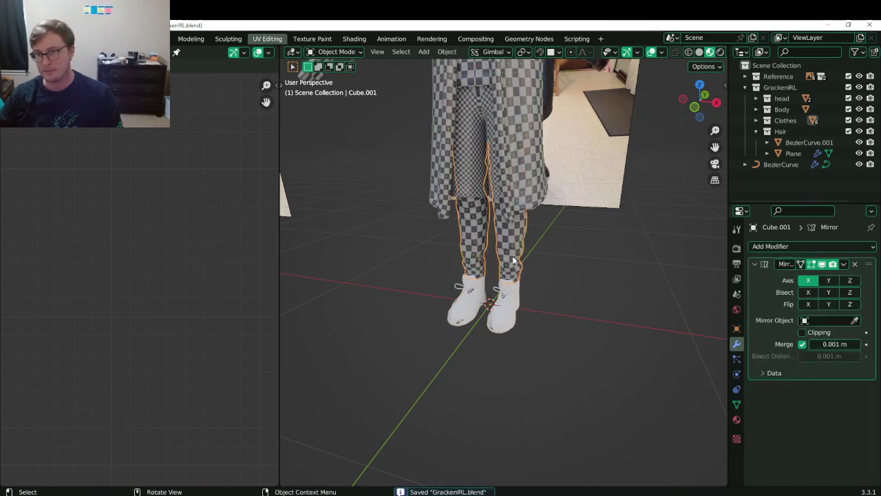
pyautogui.moveTo(512, 252); pyautogui.dragTo(495, 258, button='middle')
pyautogui.hotkey('ctrl', 's')
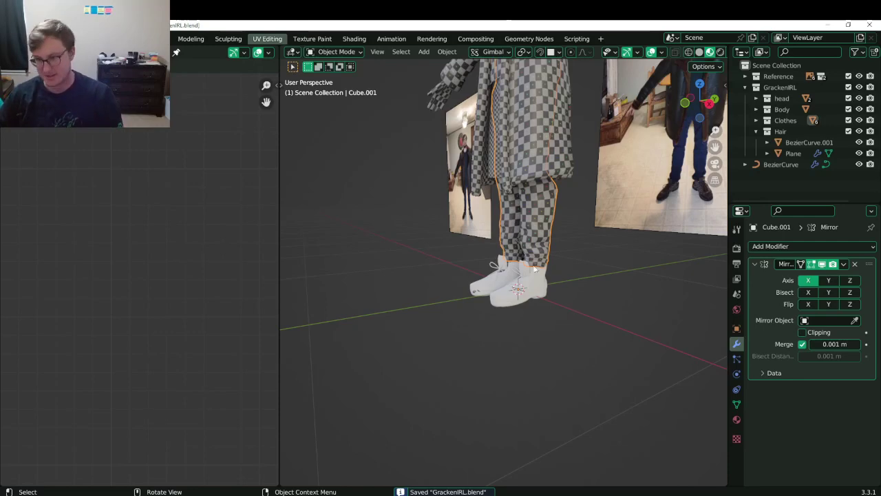
# Create a new file from the General template.
pyautogui.hotkey('ctrl', 'n')
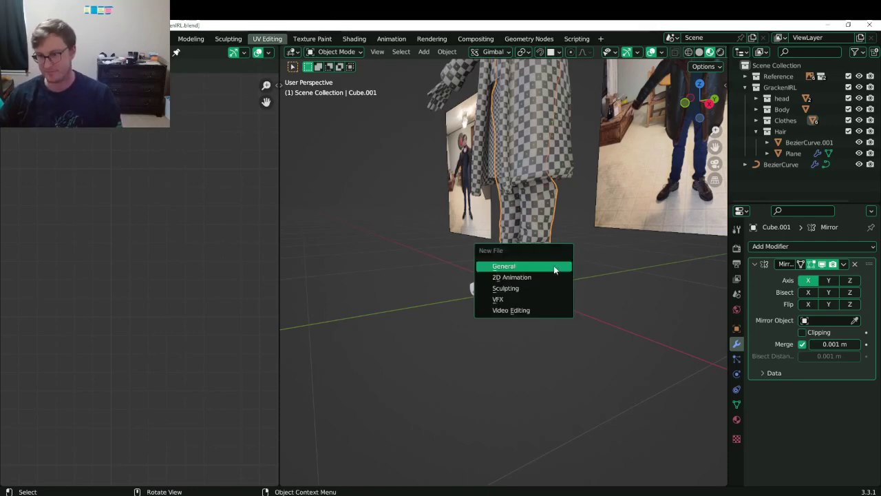
pyautogui.hotkey('ctrl', 'n')
pyautogui.click(425, 271)
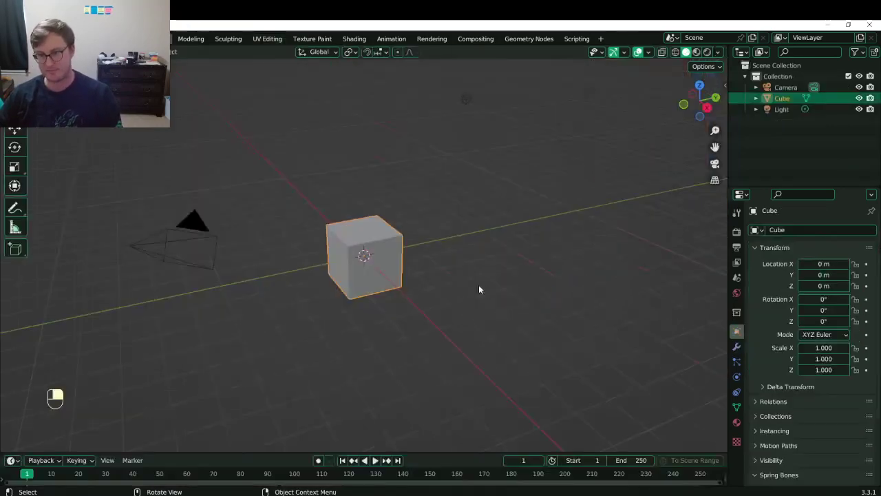
# Delete the default camera, light and cube from the new scene.
pyautogui.moveTo(478, 289); pyautogui.dragTo(324, 265, button='middle')
pyautogui.click(431, 254)
pyautogui.press('x')
pyautogui.click(432, 254)
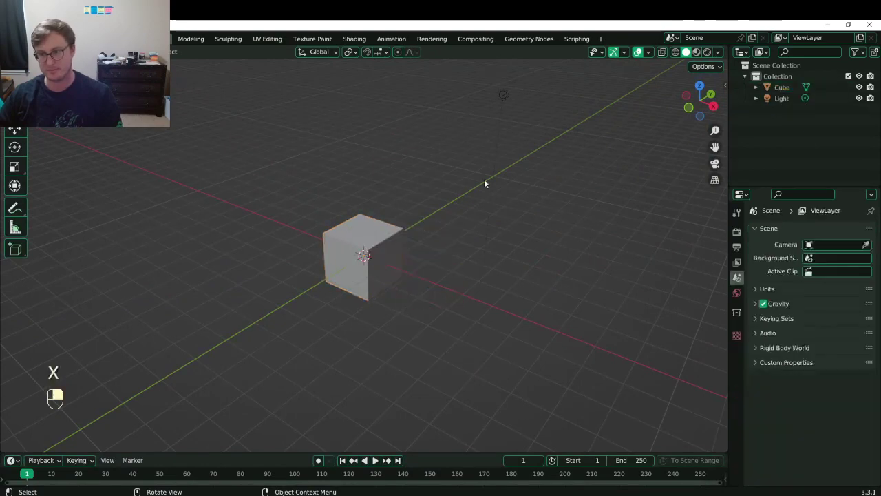
pyautogui.click(503, 95)
pyautogui.press('x')
pyautogui.click(506, 98)
pyautogui.click(404, 253)
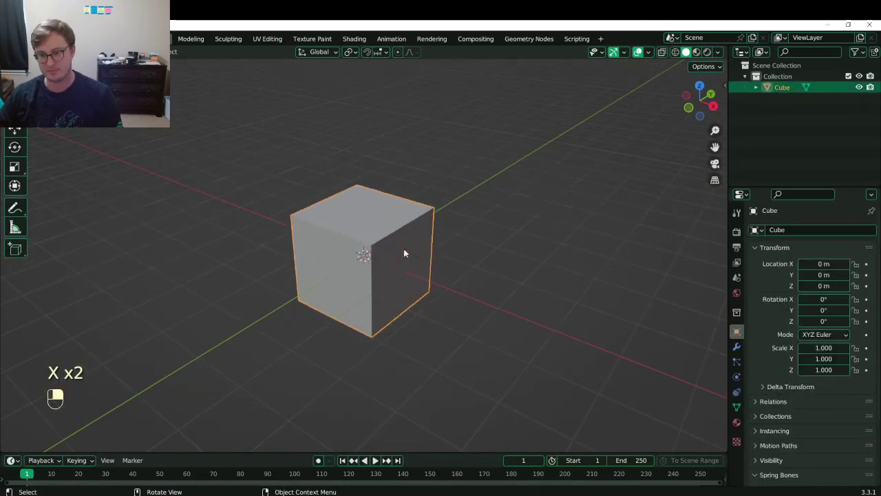
pyautogui.press('Tab')
pyautogui.press('Tab')
pyautogui.press('x')
pyautogui.click(403, 250)
# Add a cylinder mesh to the empty scene and open it in Edit Mode.
pyautogui.hotkey('shift', 'a')
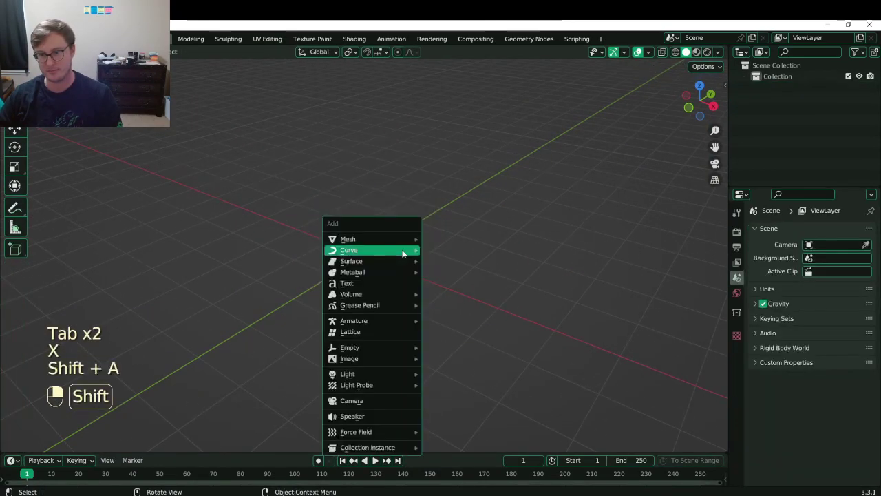
pyautogui.moveTo(386, 240)
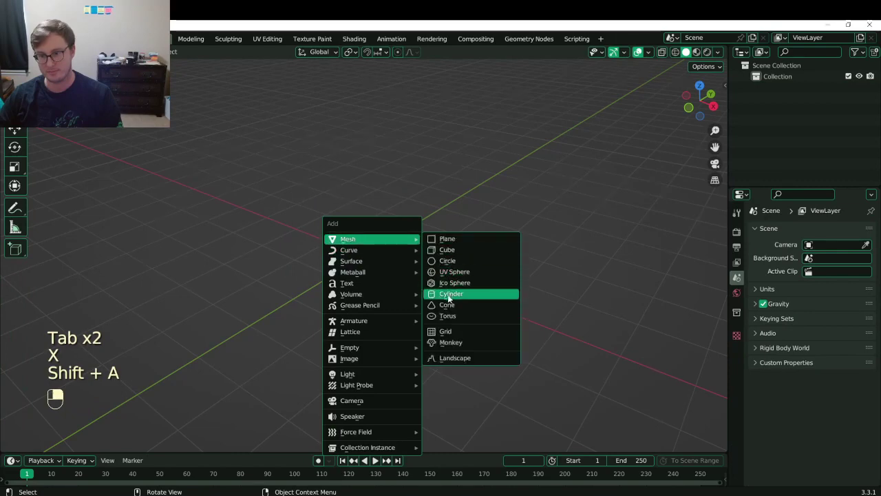
pyautogui.click(448, 298)
pyautogui.press('Tab')
pyautogui.moveTo(406, 254); pyautogui.dragTo(413, 244, button='middle')
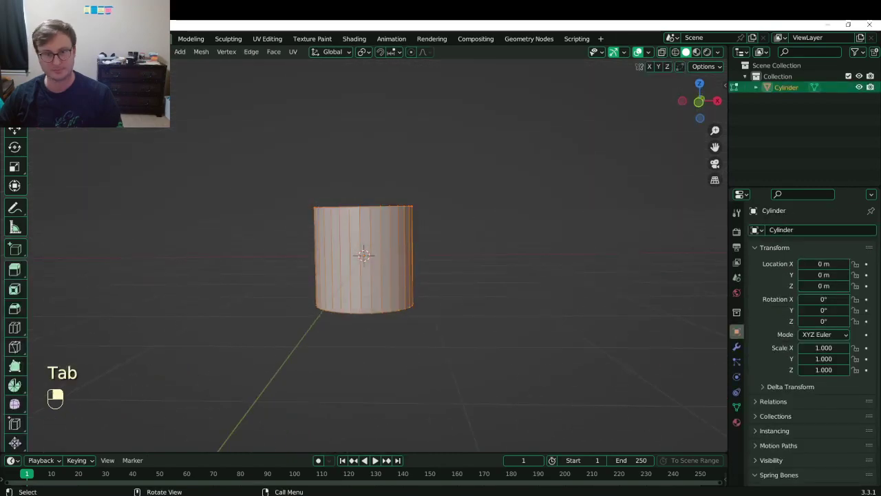
# Move the cylinder's top face upward and to one side, and tilt it to match the slant.
pyautogui.moveTo(311, 180); pyautogui.dragTo(319, 187, button='middle')
pyautogui.click(368, 209)
pyautogui.press('g')
pyautogui.click(339, 196)
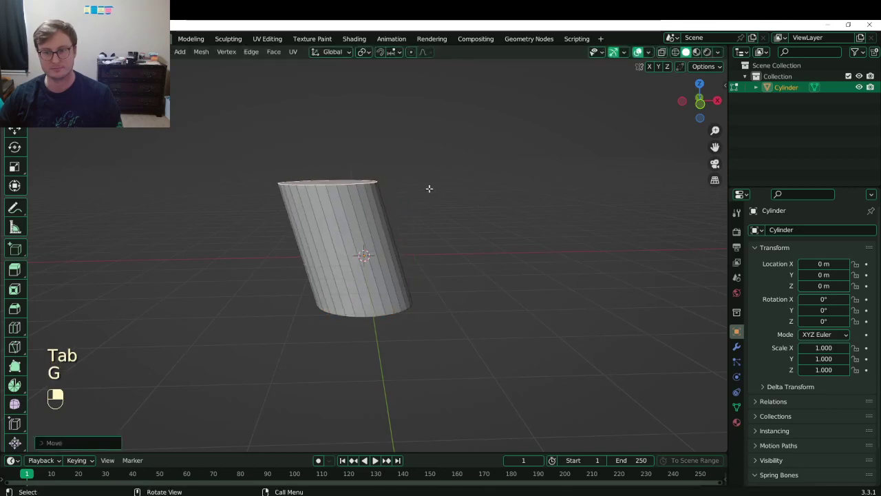
pyautogui.press('r')
pyautogui.click(390, 130)
# Extrude the tilted end face twice, moving and rotating it between the extrusions to form a bent tube.
pyautogui.press('e')
pyautogui.click(394, 135)
pyautogui.press('r')
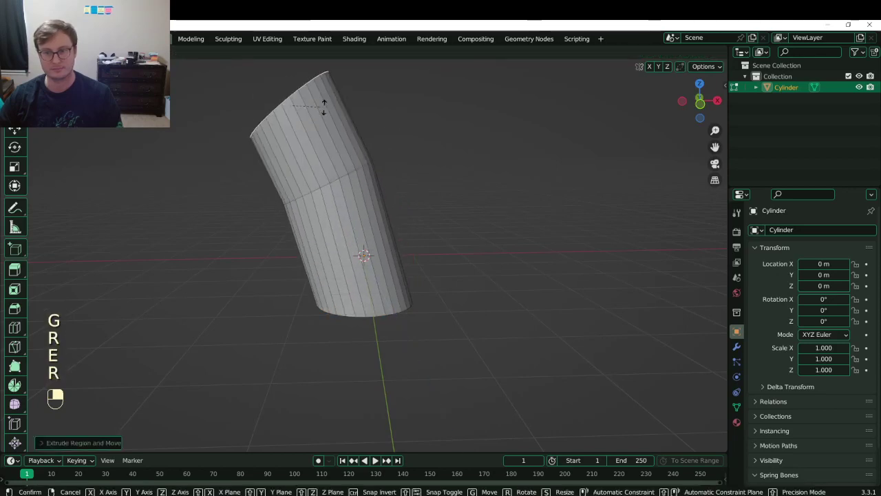
pyautogui.press('g')
pyautogui.click(249, 110)
pyautogui.keyDown('shift'); pyautogui.moveTo(285, 141); pyautogui.dragTo(383, 265, button='middle'); pyautogui.keyUp('shift')
pyautogui.press('r')
pyautogui.click(390, 200)
pyautogui.press('e')
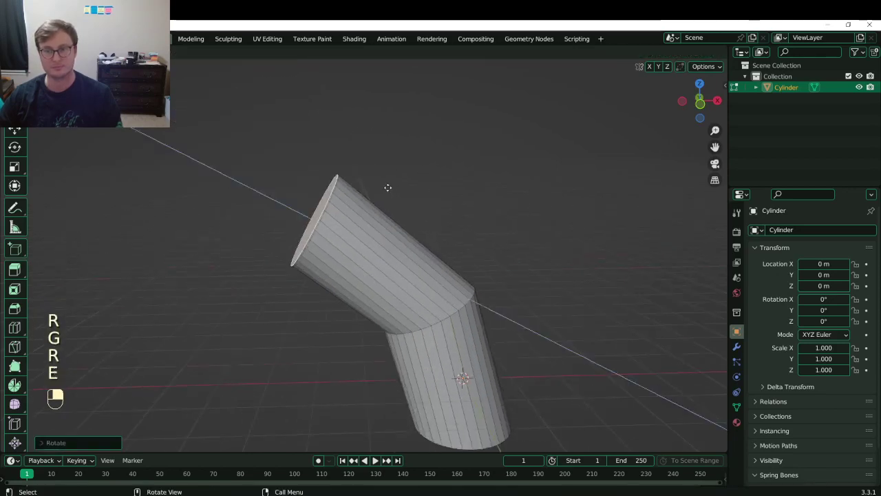
pyautogui.click(319, 210)
# Return to Object Mode and shade the bent tube smooth.
pyautogui.press('Tab')
pyautogui.moveTo(317, 244); pyautogui.dragTo(426, 375, button='middle')
pyautogui.press('Tab')
pyautogui.press('Tab')
pyautogui.rightClick(415, 276)
pyautogui.click(416, 276)
# Delete the faces capping both ends of the bent tube.
pyautogui.press('Tab')
pyautogui.press('x')
pyautogui.click(417, 179)
pyautogui.click(427, 375)
pyautogui.press('x')
pyautogui.click(426, 375)
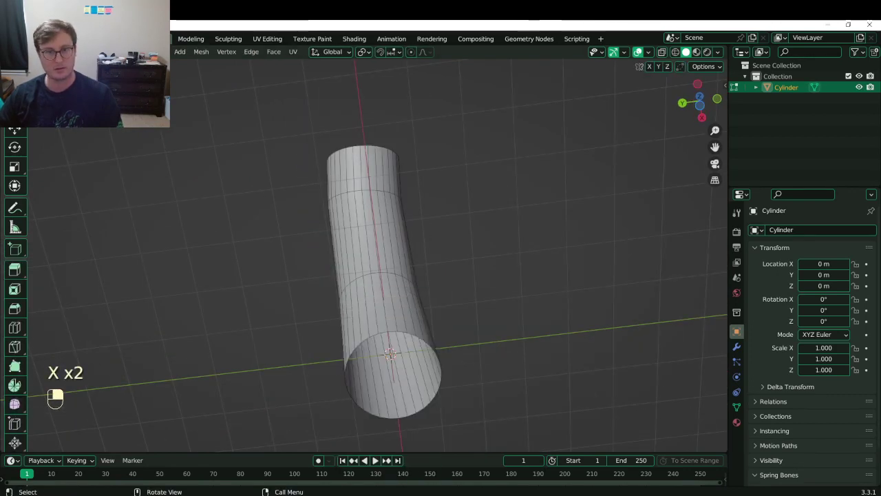
# Mark a seam along one lengthwise line of edges running from end to end of the tube.
pyautogui.scroll(3, 399, 331)
pyautogui.click(399, 331)
pyautogui.press('q')
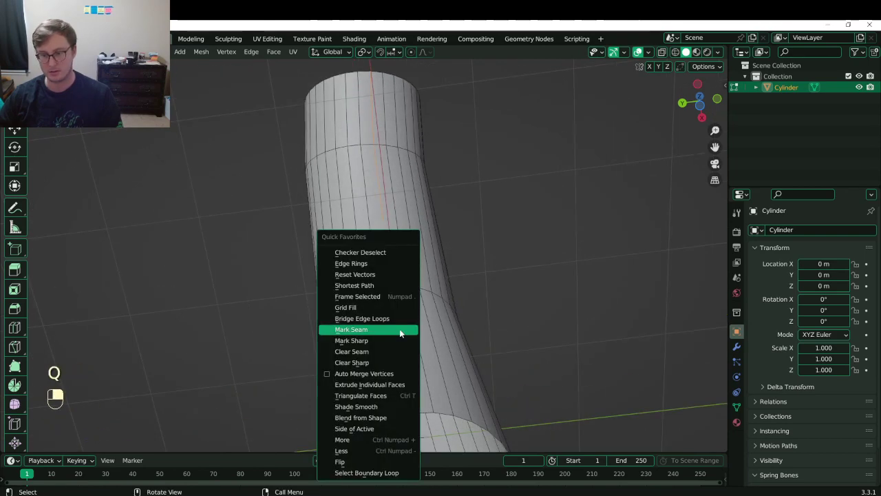
pyautogui.click(402, 329)
pyautogui.moveTo(402, 329); pyautogui.dragTo(393, 232, button='middle')
# Begin saving the file, creating and opening a new folder named UValign in D:\2023\Personal Work.
pyautogui.hotkey('ctrl', 's')
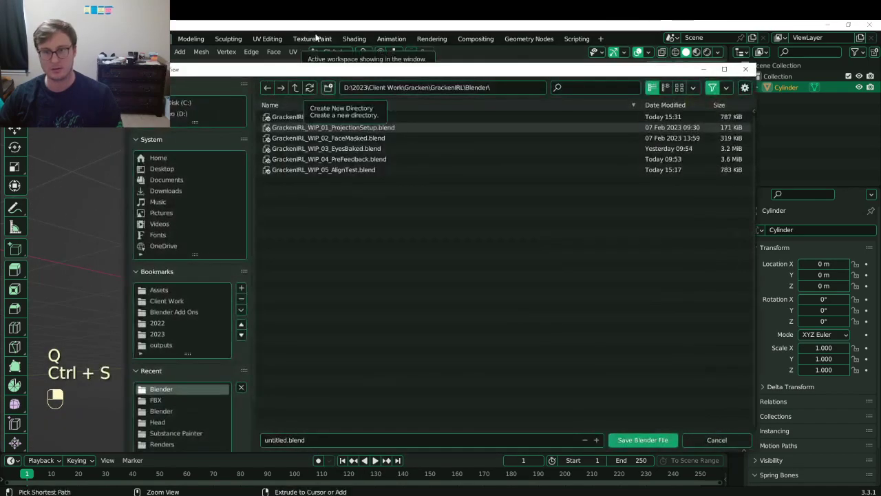
pyautogui.click(745, 69)
pyautogui.hotkey('ctrl', 's')
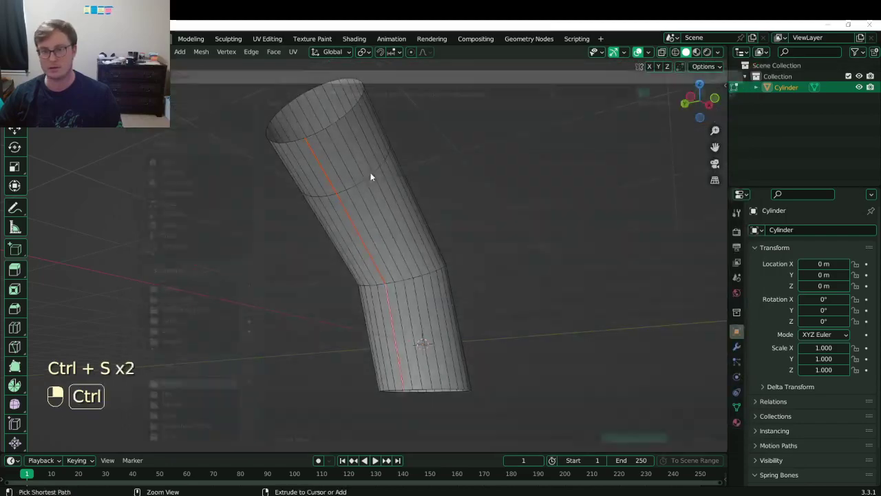
pyautogui.click(296, 87)
pyautogui.click(297, 88)
pyautogui.click(299, 88)
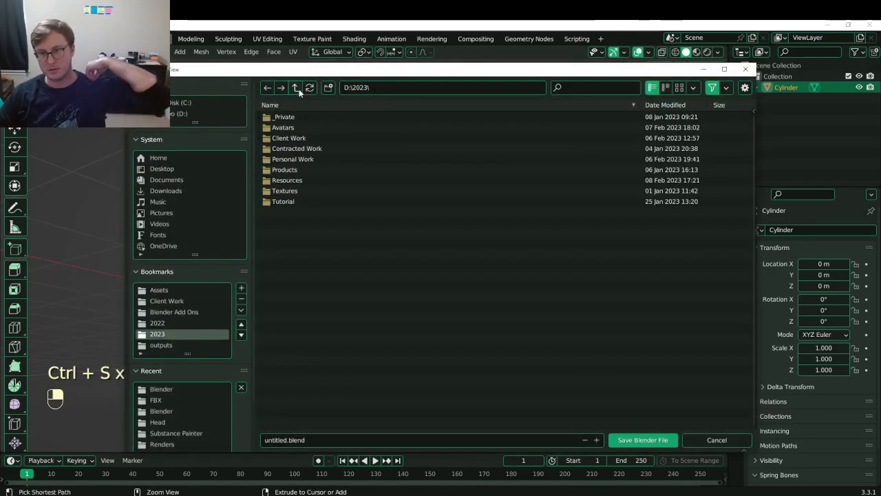
pyautogui.doubleClick(301, 160)
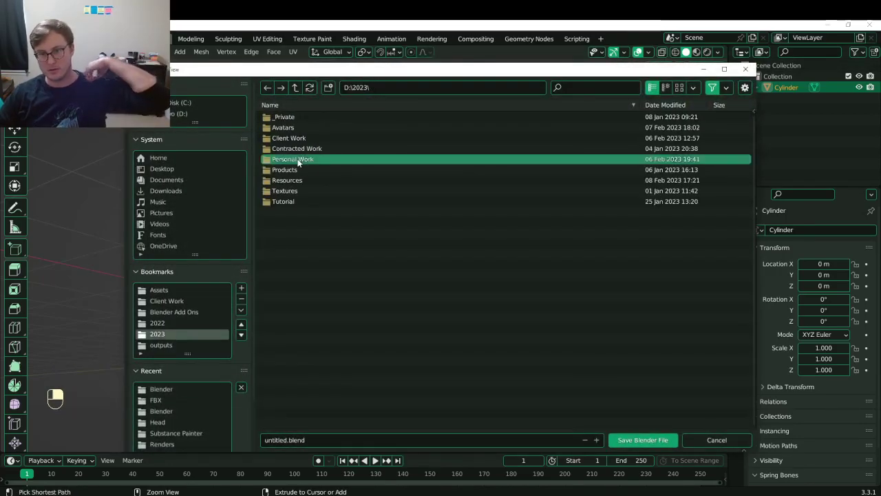
pyautogui.click(328, 87)
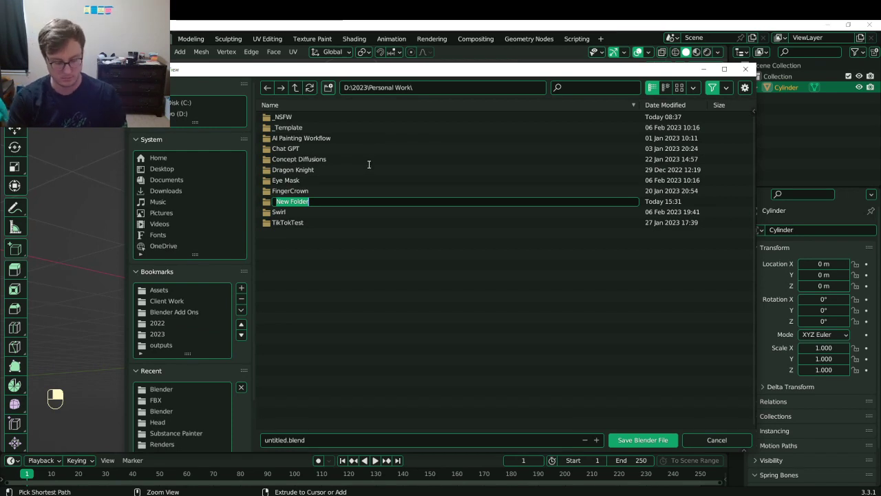
pyautogui.write('UV')
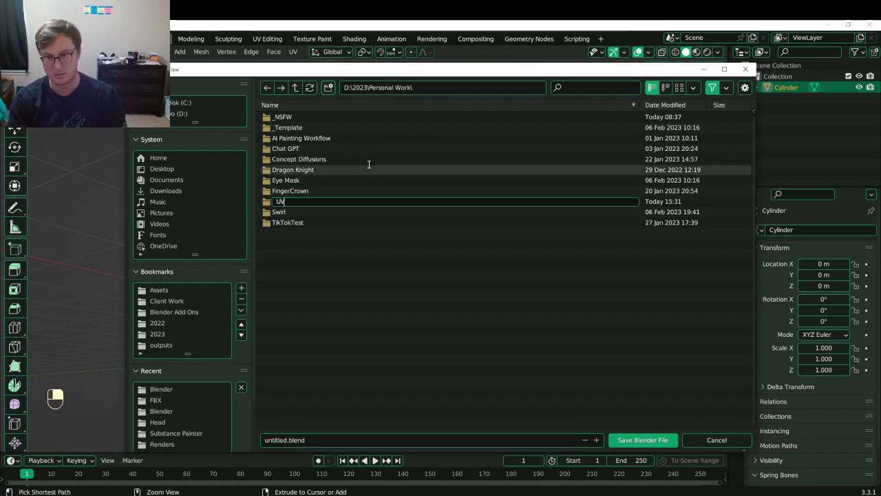
pyautogui.write('align')
pyautogui.press('Return')
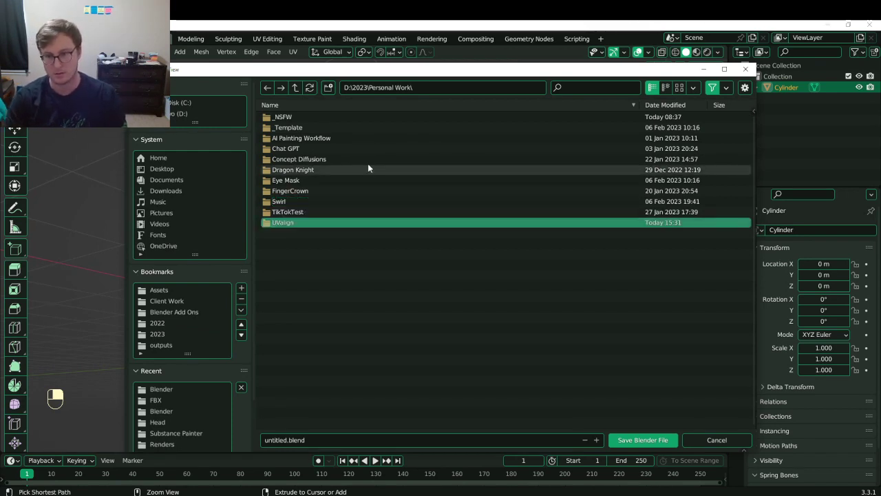
pyautogui.doubleClick(300, 221)
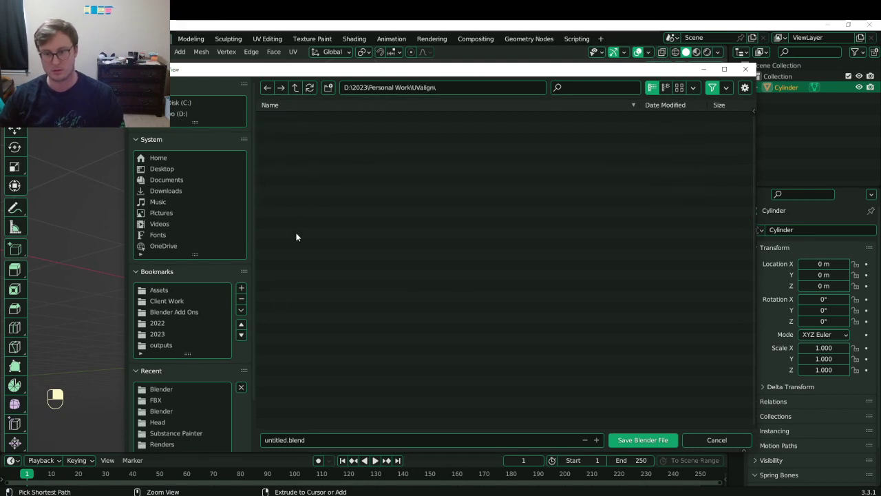
# Name the file UValign.blend and save it in the UValign folder.
pyautogui.click(293, 440)
pyautogui.press('BackSpace')
pyautogui.write('UV')
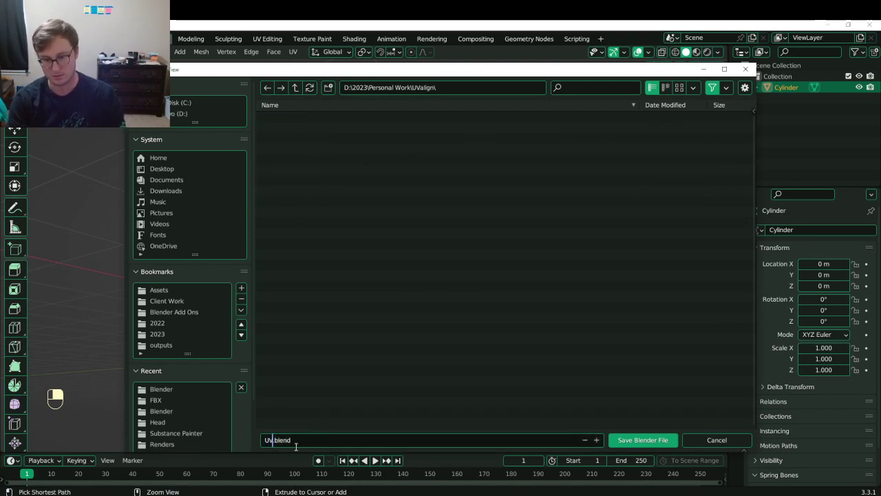
pyautogui.write('align')
pyautogui.click(395, 424)
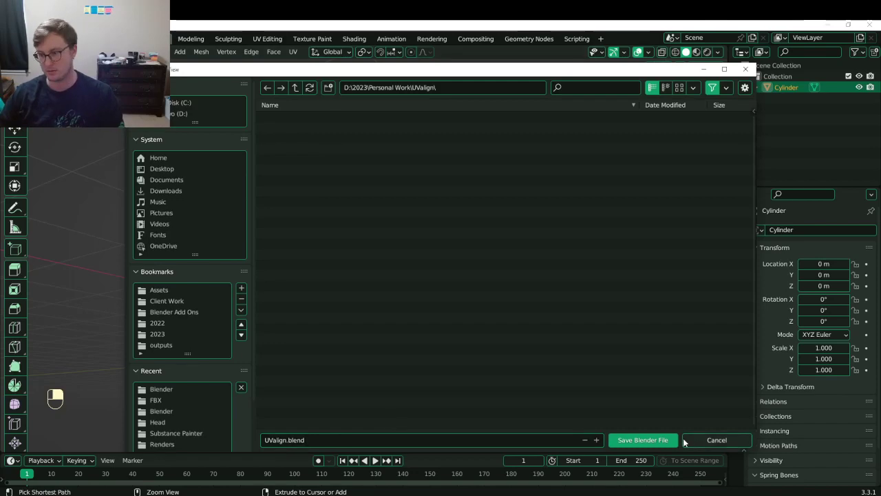
pyautogui.click(671, 440)
pyautogui.hotkey('ctrl', 's')
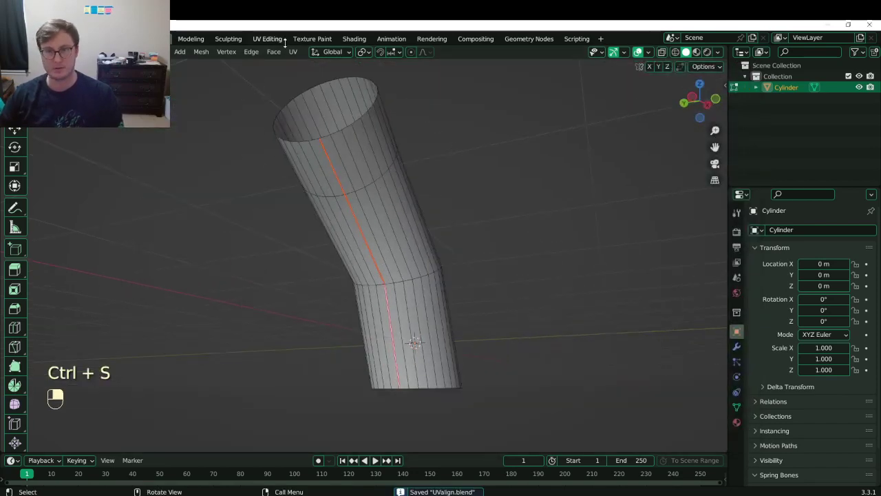
# Switch to the UV Editing workspace and unwrap the whole tube mesh.
pyautogui.click(267, 38)
pyautogui.press('a')
pyautogui.press('u')
pyautogui.click(440, 249)
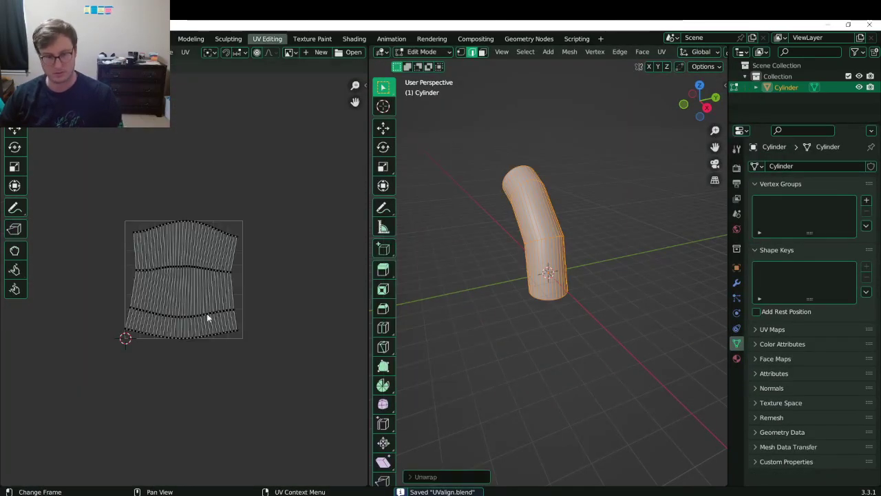
pyautogui.scroll(2, 177, 324)
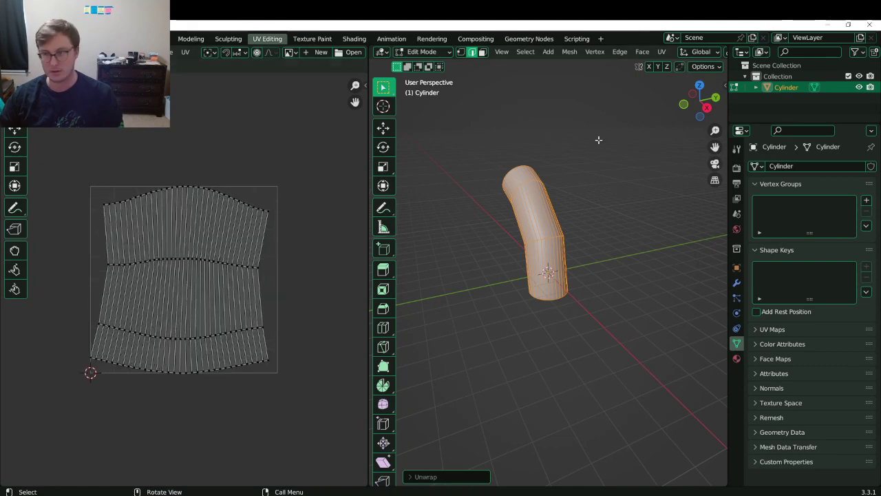
# Switch to the Scripting workspace and change its 3D viewport to a UV Editor.
pyautogui.click(579, 40)
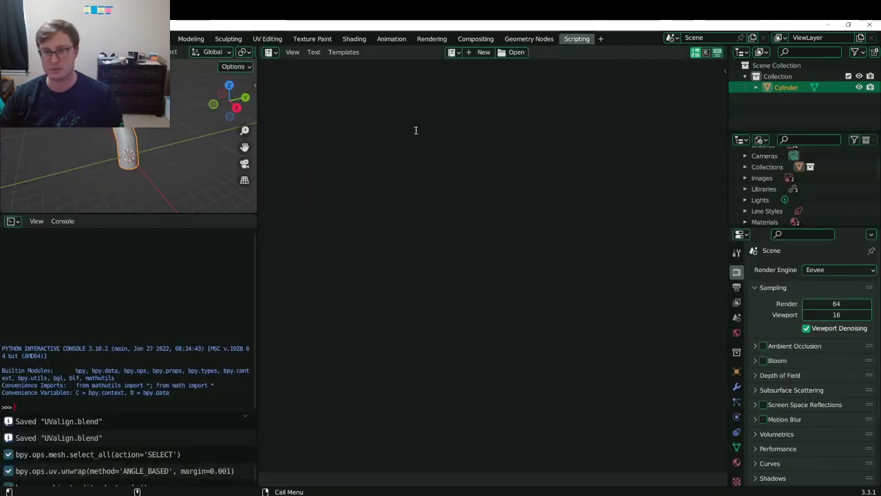
pyautogui.click(12, 52)
pyautogui.click(40, 105)
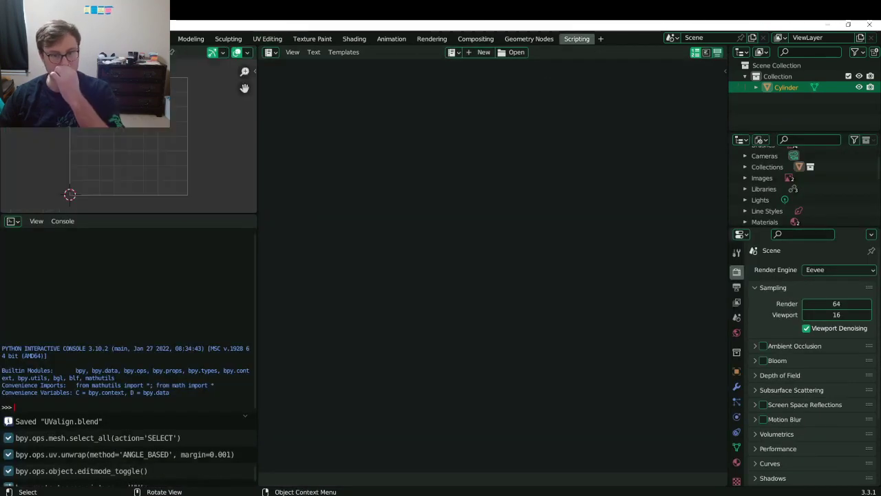
# Create a script named UValign and insert the Python code defining and calling align_edges_on_y_axis for two edge selections.
pyautogui.click(477, 53)
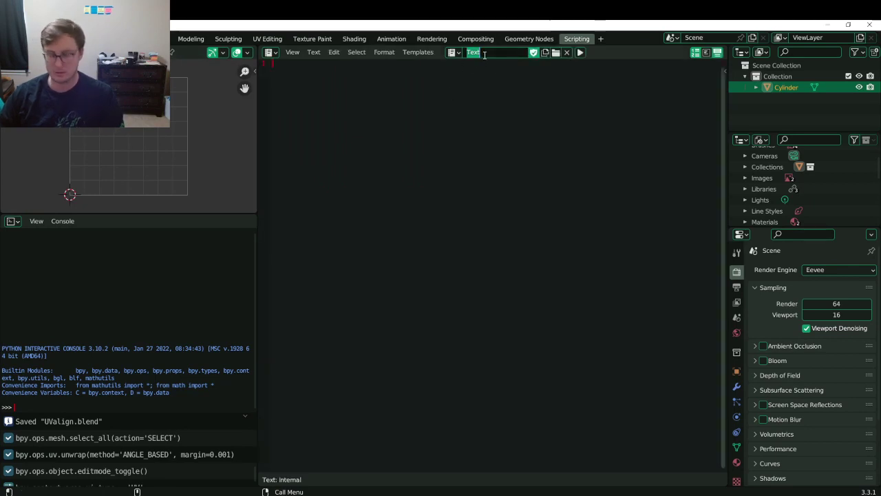
pyautogui.write('UValign')
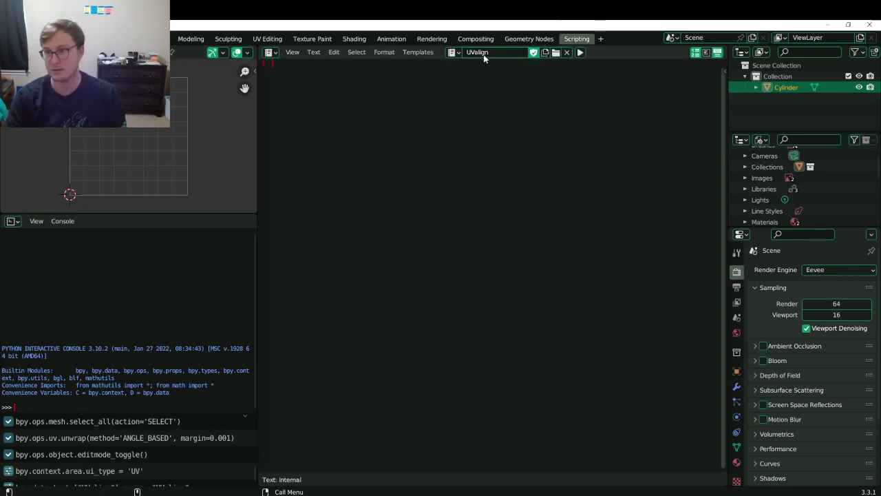
pyautogui.press('Return')
pyautogui.write('import bpy  def align_edges_on_y_axis(edge_1, edge_2):     # Find the highest point on the y axis for each selection     highest_y_1 = -1000000     highest_y_2 = -1000000     for uv in edge_1.uv:         if uv.y > highest_y_1:             highest_y_1 = uv.y             highest_y_1_uv = uv     for uv in edge_2.uv:         if uv.y > highest_y_2:             highest_y_2 = uv.y             highest_y_2_uv = uv      # Align the highest points on the y axis     y_offset = highest_y_1_uv.y - highest_y_2_uv.y     for uv in edge_2.uv:         uv.y -= y_offset      # Iterate through the selection, finding the next pair and aligning their position on the y axis     for i in range(len(edge_1.uv)):         uv1 = edge_1.uv[i]         uv2 = edge_2.uv[i]         y_offset = uv1.y - uv2.y         uv2.y -= y_offset  # Get the active object and the active UV map obj = bpy.context.active_object uv_map = obj.data.uv_layers.active.data  # Get the two edge selections edge_1 = uv_map[bpy.context.scene.edge_selection_1] edge_2 = uv_map[bpy.context.scene.edge_selection_2]  # Align the edges on the y axis align_edges_on_y_axis(edge_1, edge_2)')
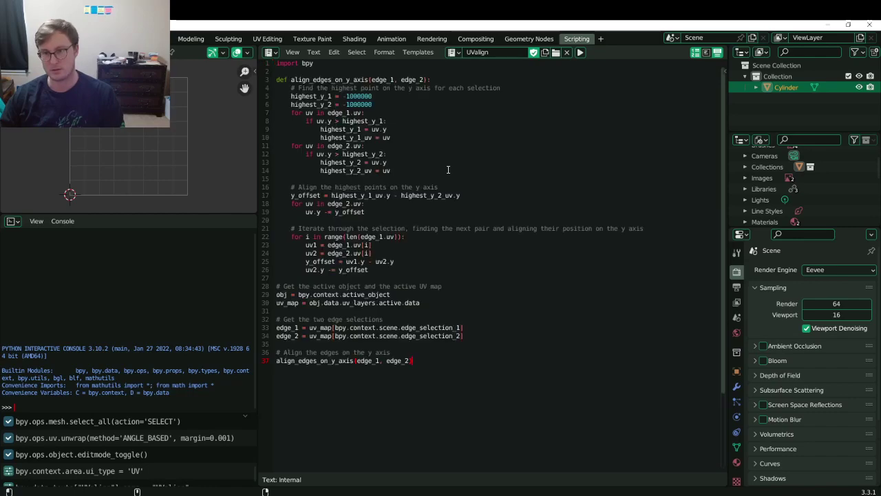
# Save the Blender file and save the script as UValign in D:\2023\Personal Work\UValign.
pyautogui.hotkey('ctrl', 's')
pyautogui.hotkey('alt', 's')
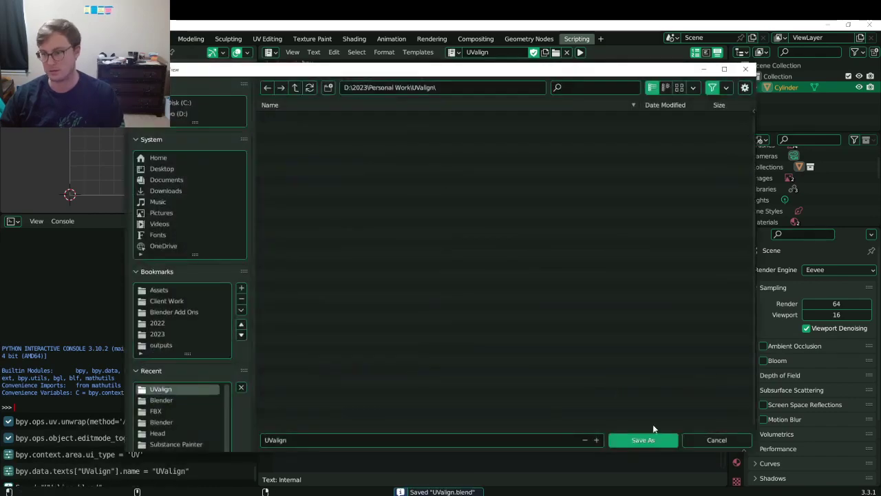
pyautogui.click(642, 440)
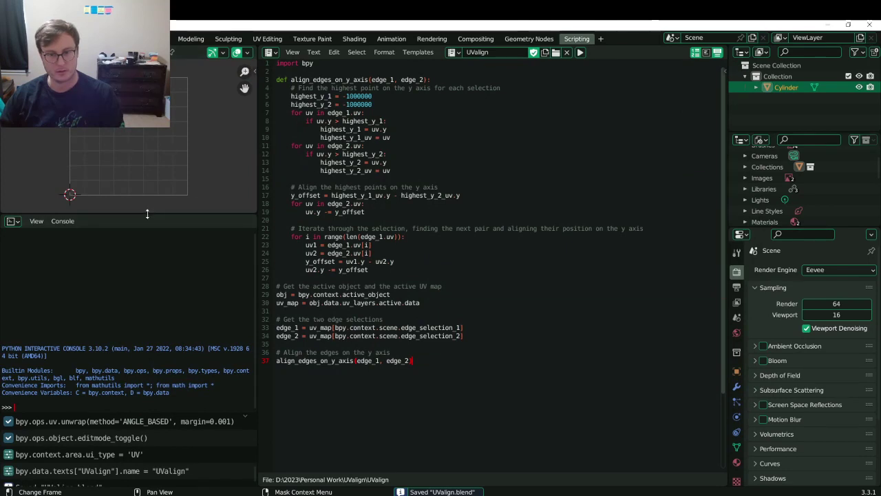
# Select both side boundary loops of the cylinder's UV map and run the UValign script on them.
pyautogui.moveTo(146, 220); pyautogui.dragTo(147, 297)
pyautogui.scroll(4, 155, 167)
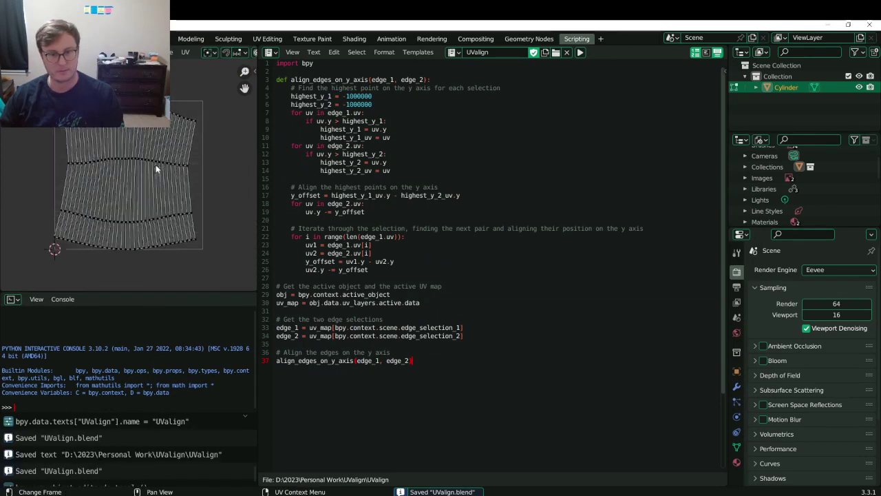
pyautogui.keyDown('alt'); pyautogui.click(42, 179); pyautogui.keyUp('alt')
pyautogui.keyDown('alt'); pyautogui.keyDown('shift'); pyautogui.click(220, 170); pyautogui.keyUp('shift'); pyautogui.keyUp('alt')
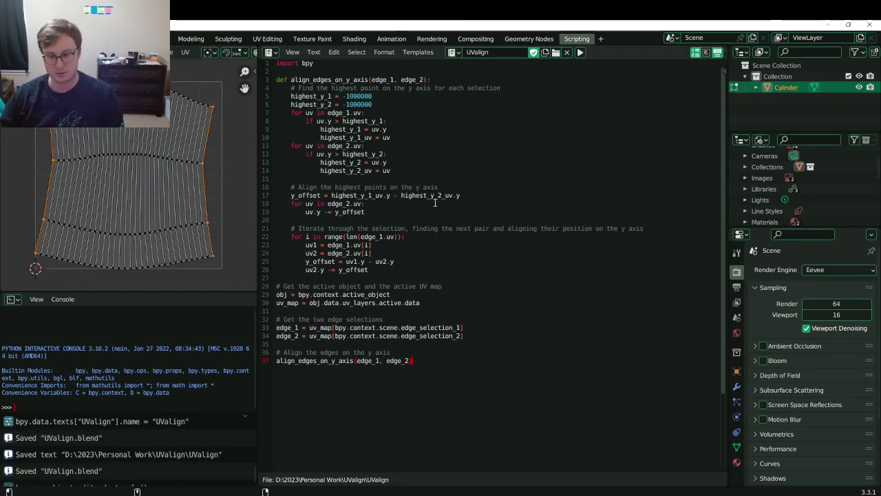
pyautogui.hotkey('alt', 'p')
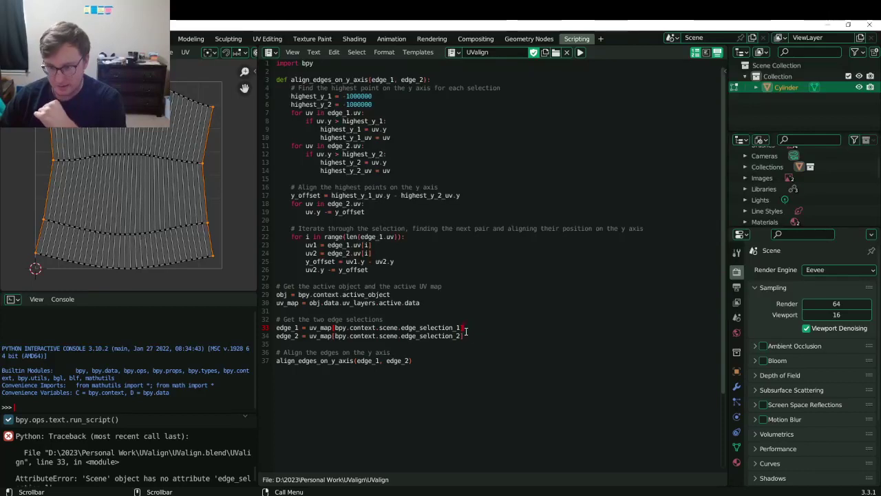
# Examine the edge_1 and edge_2 selection assignments on lines 33 and 34 of the script.
pyautogui.moveTo(466, 331); pyautogui.dragTo(335, 330)
pyautogui.click(479, 346)
pyautogui.moveTo(471, 337); pyautogui.dragTo(276, 328)
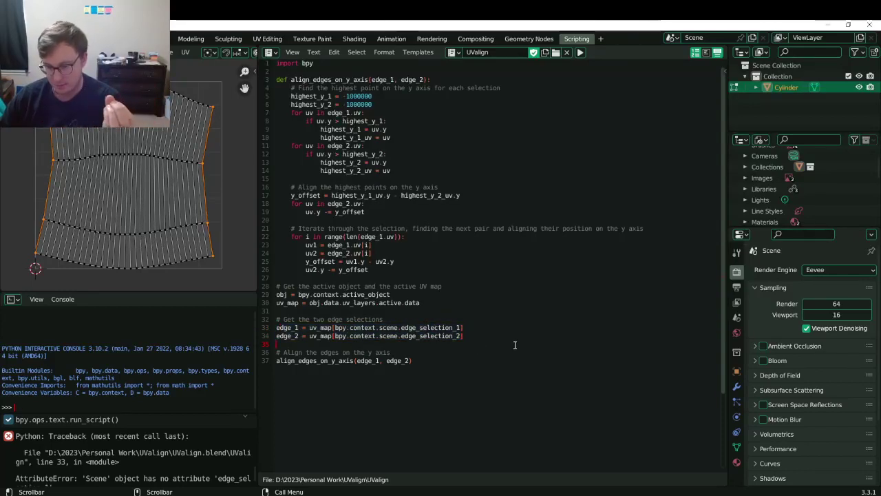
pyautogui.keyDown('shift'); pyautogui.click(272, 321); pyautogui.keyUp('shift')
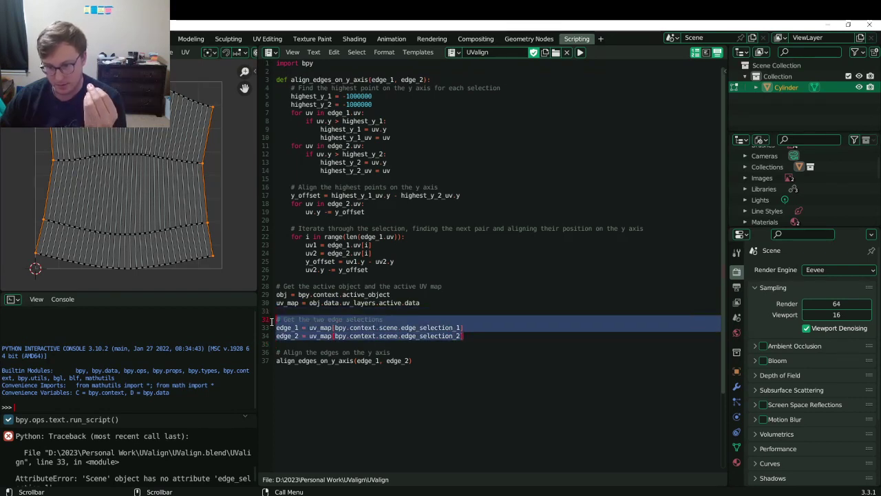
pyautogui.click(436, 361)
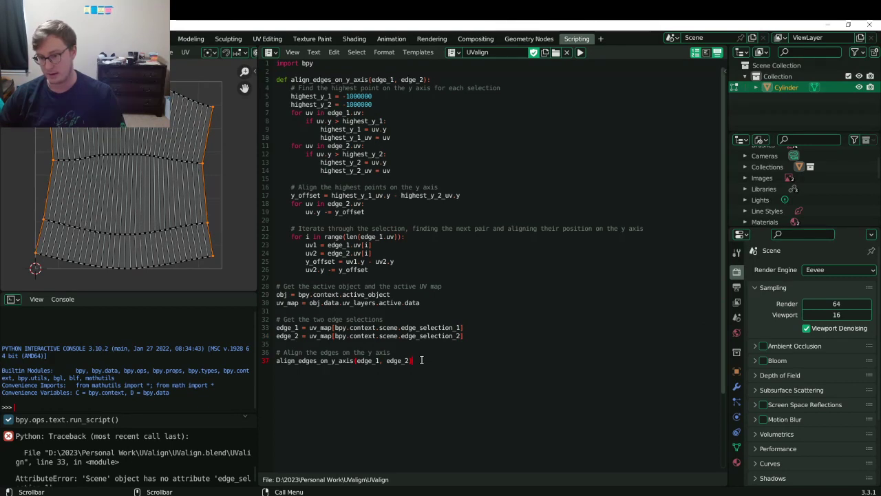
pyautogui.moveTo(483, 340); pyautogui.dragTo(260, 325)
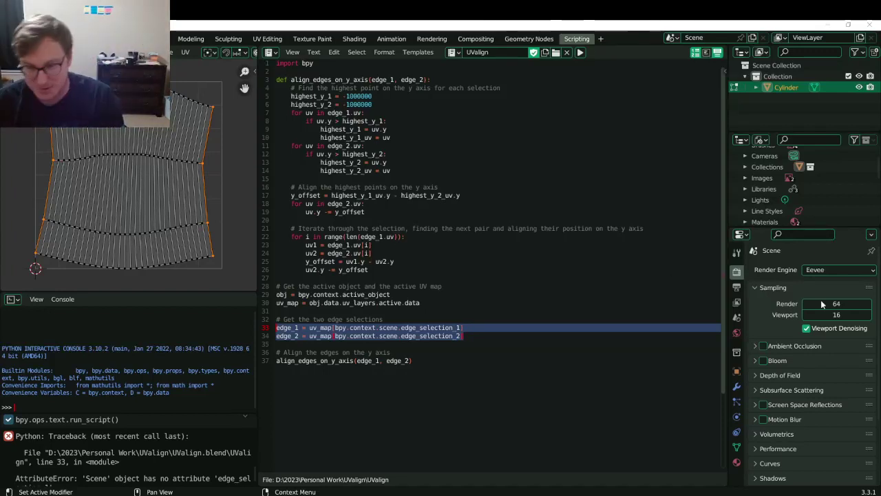
pyautogui.click(494, 366)
pyautogui.press('Tab')
pyautogui.click(441, 327)
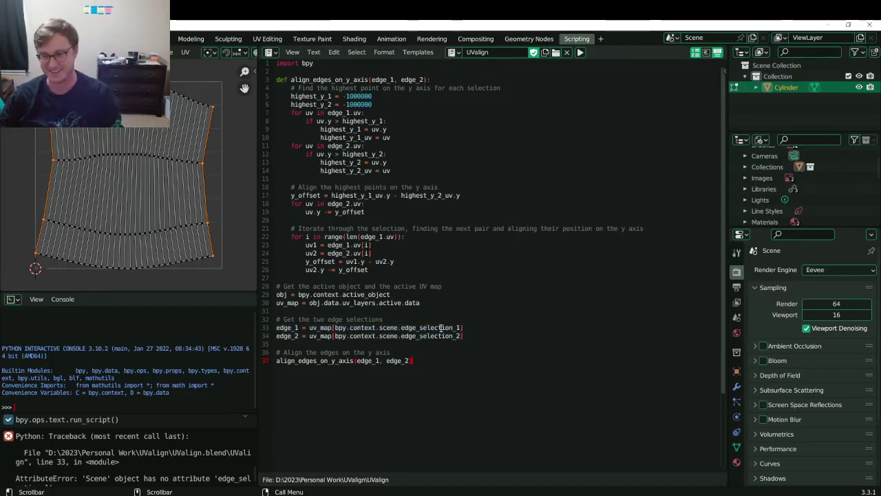
pyautogui.hotkey('ctrl', 'space')
pyautogui.press('Escape')
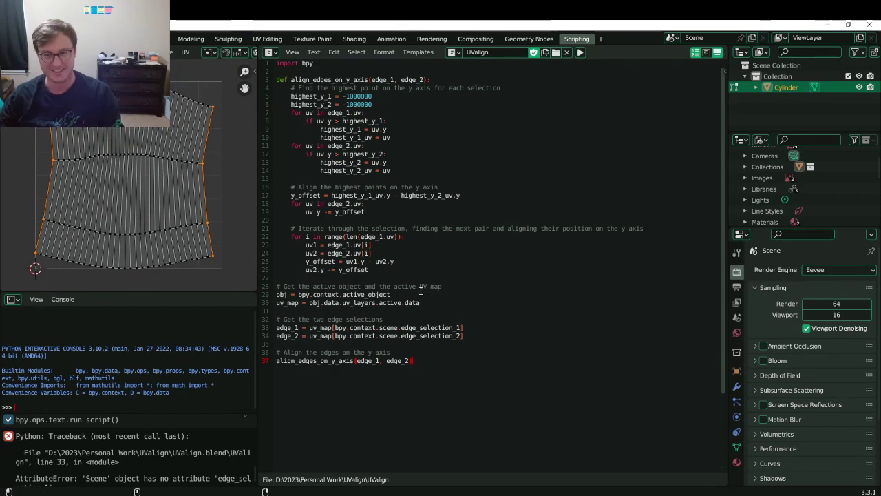
# Save the current file, leave Edit Mode and open the recent file GrackenIRL.blend.
pyautogui.hotkey('ctrl', 's')
pyautogui.hotkey('ctrl', 'Tab')
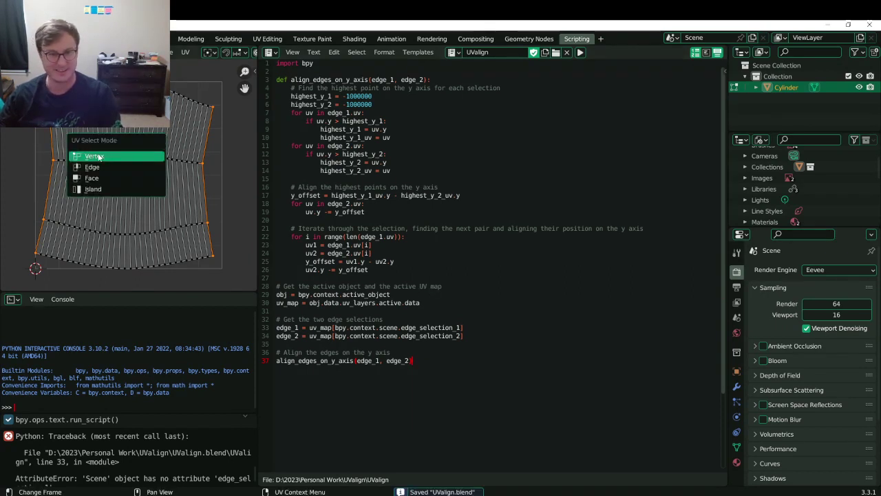
pyautogui.press('Escape')
pyautogui.press('Tab')
pyautogui.click(24, 38)
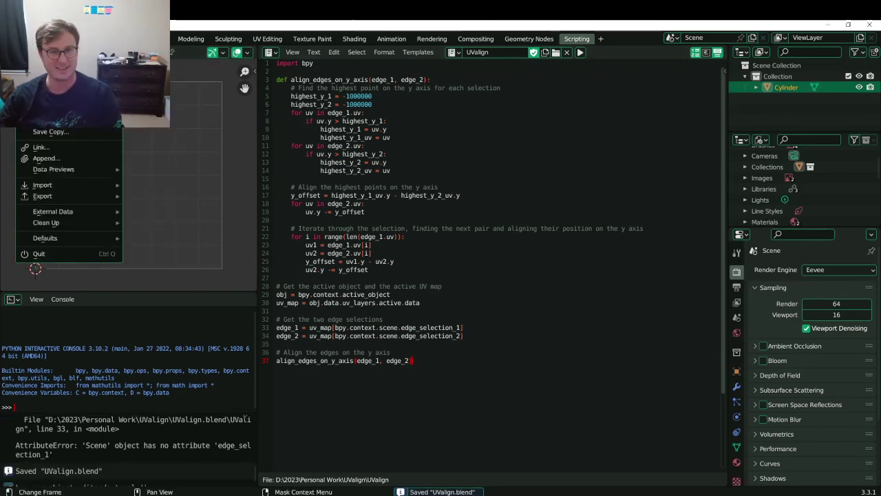
pyautogui.moveTo(103, 72)
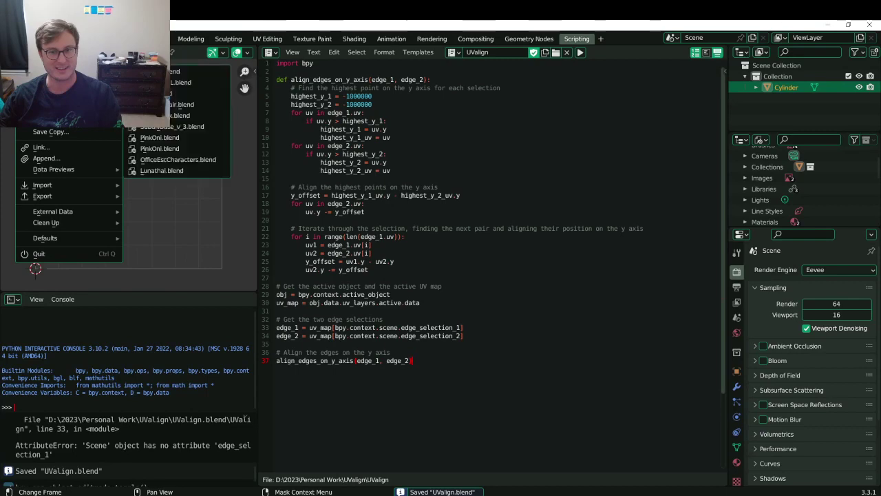
pyautogui.click(174, 83)
# Save the character file and isolate the shoes in local view.
pyautogui.scroll(-4, 461, 222)
pyautogui.moveTo(463, 224); pyautogui.dragTo(540, 238, button='middle')
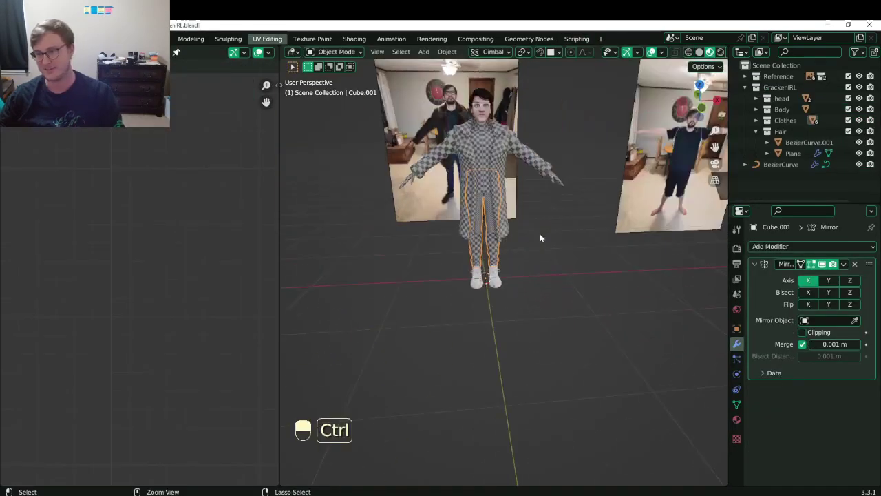
pyautogui.hotkey('ctrl', 's')
pyautogui.scroll(6, 518, 278)
pyautogui.click(494, 303)
pyautogui.keyDown('shift'); pyautogui.moveTo(496, 304); pyautogui.dragTo(508, 279, button='middle'); pyautogui.keyUp('shift')
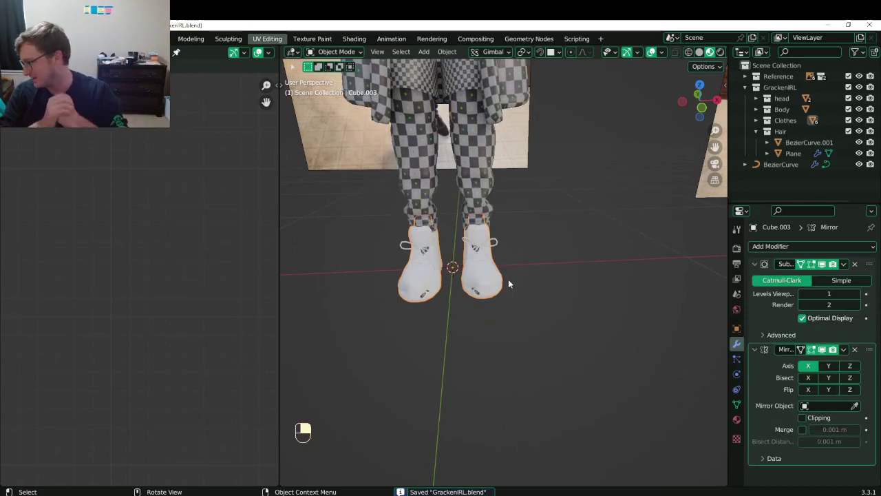
pyautogui.press('/')
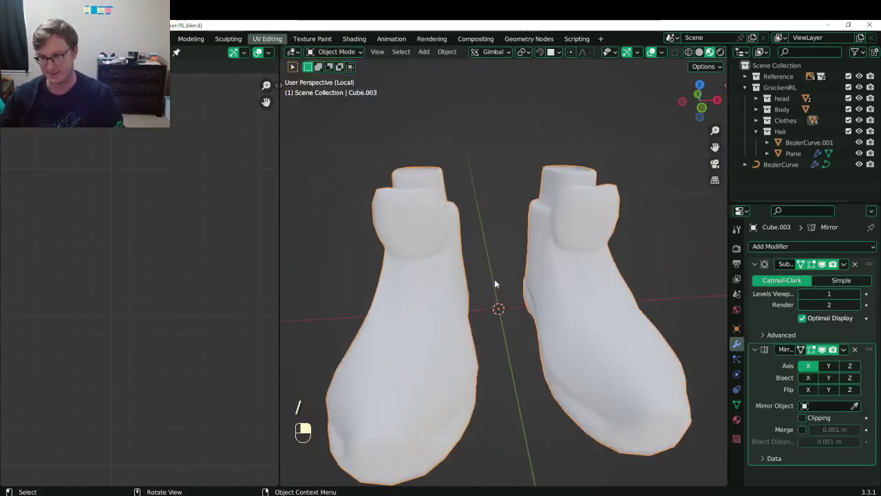
# Apply the Subdivision modifier of the shoes.
pyautogui.scroll(-3, 513, 283)
pyautogui.moveTo(530, 289); pyautogui.dragTo(585, 313, button='middle')
pyautogui.press('Tab')
pyautogui.keyDown('shift'); pyautogui.moveTo(647, 341); pyautogui.dragTo(434, 270, button='middle'); pyautogui.keyUp('shift')
pyautogui.press('Tab')
pyautogui.click(843, 264)
pyautogui.click(791, 273)
# Unwrap the whole shoe mesh in Edit Mode, return to Object Mode and save the file.
pyautogui.press('Tab')
pyautogui.scroll(3, 606, 303)
pyautogui.hotkey('ctrl', 's')
pyautogui.press('a')
pyautogui.press('u')
pyautogui.press('u')
pyautogui.scroll(-5, 537, 252)
pyautogui.moveTo(566, 276); pyautogui.dragTo(523, 322, button='middle')
pyautogui.scroll(3, 574, 289)
pyautogui.click(552, 305)
pyautogui.moveTo(547, 213); pyautogui.dragTo(556, 299, button='middle')
pyautogui.press('Tab')
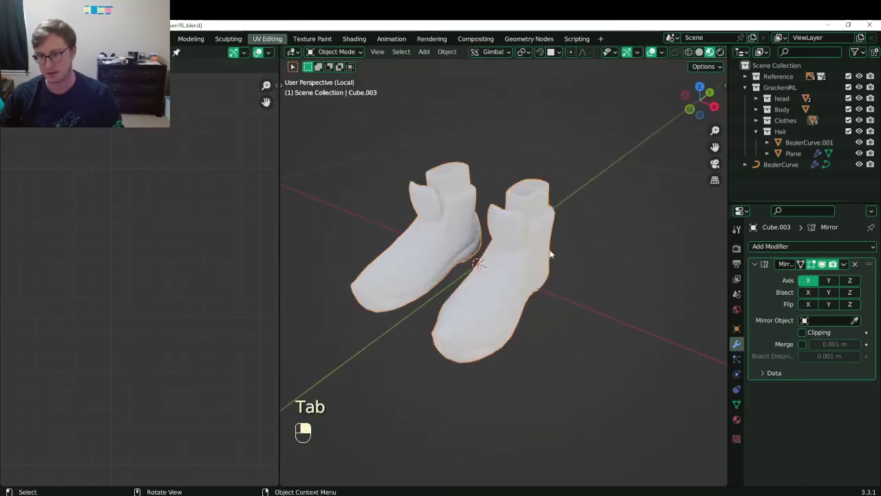
pyautogui.hotkey('ctrl', 's')
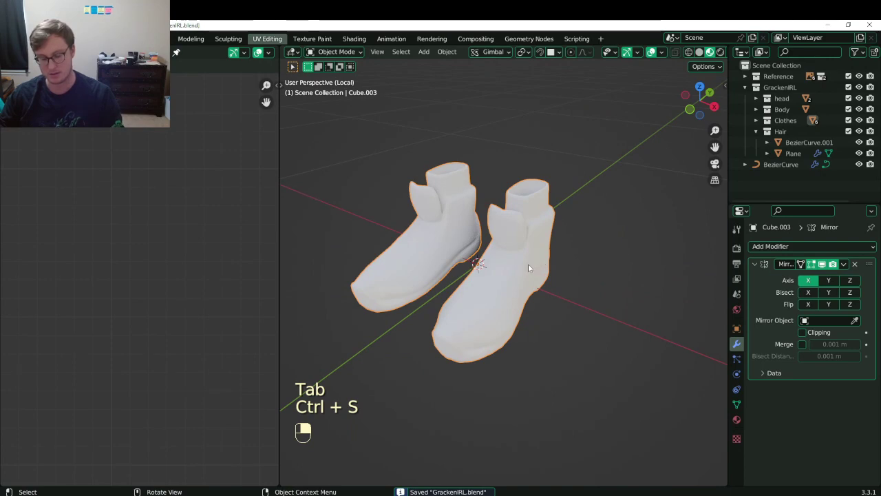
# Leave local view and enter Edit Mode on the shoes with the near shoe framed.
pyautogui.press('/')
pyautogui.moveTo(525, 265); pyautogui.dragTo(661, 277, button='middle')
pyautogui.scroll(2, 580, 243)
pyautogui.keyDown('shift'); pyautogui.moveTo(591, 303); pyautogui.dragTo(559, 300, button='middle'); pyautogui.keyUp('shift')
pyautogui.moveTo(539, 257); pyautogui.dragTo(477, 267, button='middle')
pyautogui.keyDown('shift'); pyautogui.moveTo(458, 354); pyautogui.dragTo(482, 313, button='middle'); pyautogui.keyUp('shift')
pyautogui.press('Tab')
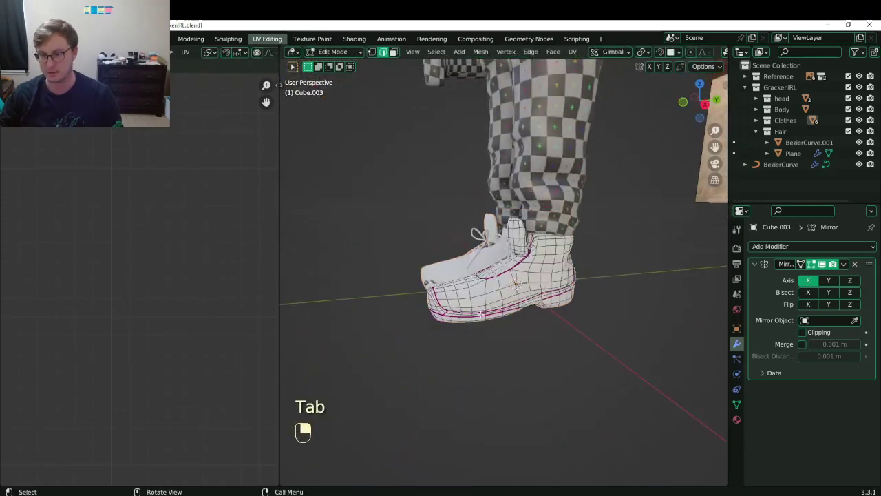
pyautogui.press('KP_Decimal')
pyautogui.scroll(-4, 480, 313)
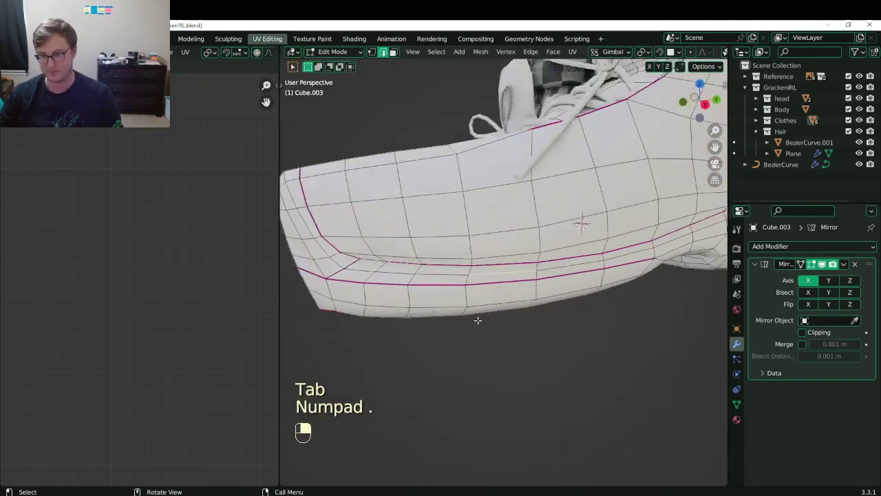
# Slide the vertical edge loops across the front half of the shoe to respace them in right view.
pyautogui.press('KP_3')
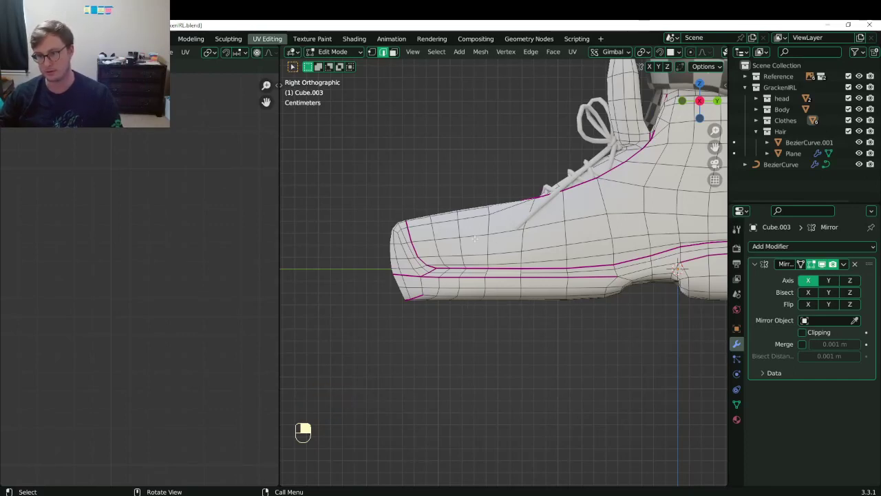
pyautogui.keyDown('alt'); pyautogui.keyDown('shift'); pyautogui.click(487, 249); pyautogui.keyUp('shift'); pyautogui.keyUp('alt')
pyautogui.press('g')
pyautogui.press('g')
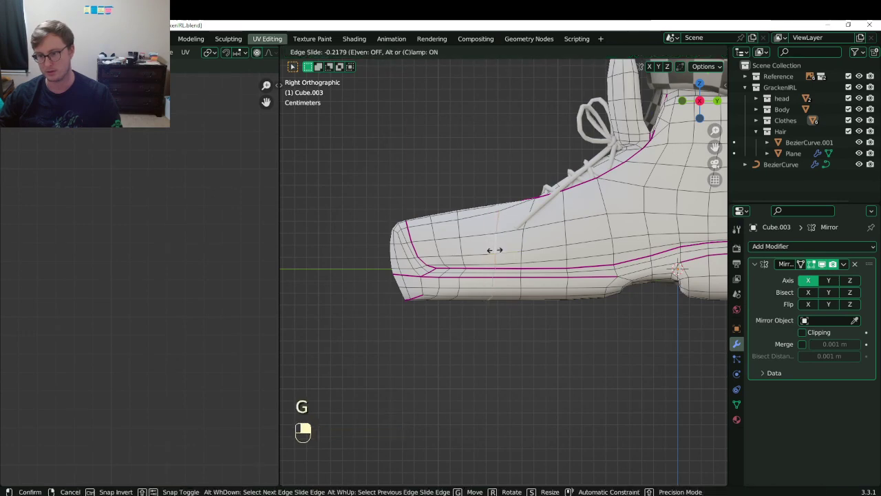
pyautogui.click(555, 247)
# Slide the vertical edge loop near the toe along the shoe and save the file.
pyautogui.moveTo(470, 309)
pyautogui.mouseDown(button='middle')
pyautogui.moveTo(475, 193)
pyautogui.moveTo(468, 303)
pyautogui.mouseUp(button='middle')
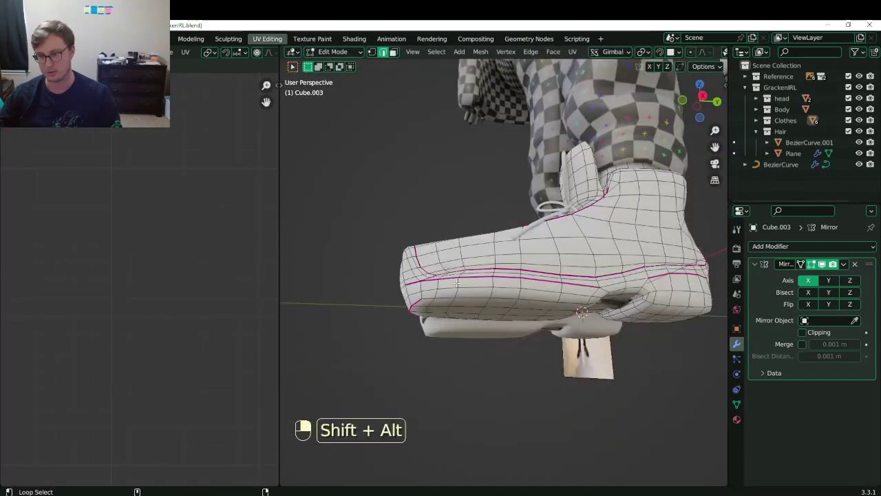
pyautogui.keyDown('alt'); pyautogui.keyDown('shift'); pyautogui.click(459, 282); pyautogui.keyUp('shift'); pyautogui.keyUp('alt')
pyautogui.press('g')
pyautogui.press('g')
pyautogui.moveTo(513, 241); pyautogui.dragTo(468, 286, button='middle')
pyautogui.click(538, 307)
pyautogui.hotkey('ctrl', 's')
# Add two centred loop cuts across the shoe in front of the heel gap and save the file.
pyautogui.hotkey('ctrl', 'r')
pyautogui.click(558, 302)
pyautogui.rightClick(558, 302)
pyautogui.hotkey('ctrl', 'r')
pyautogui.click(577, 293)
pyautogui.rightClick(577, 293)
pyautogui.hotkey('ctrl', 's')
# Select the crosswise edge loops under the front sole, from the toe back to the heel gap.
pyautogui.press('KP_3')
pyautogui.scroll(-1, 503, 276)
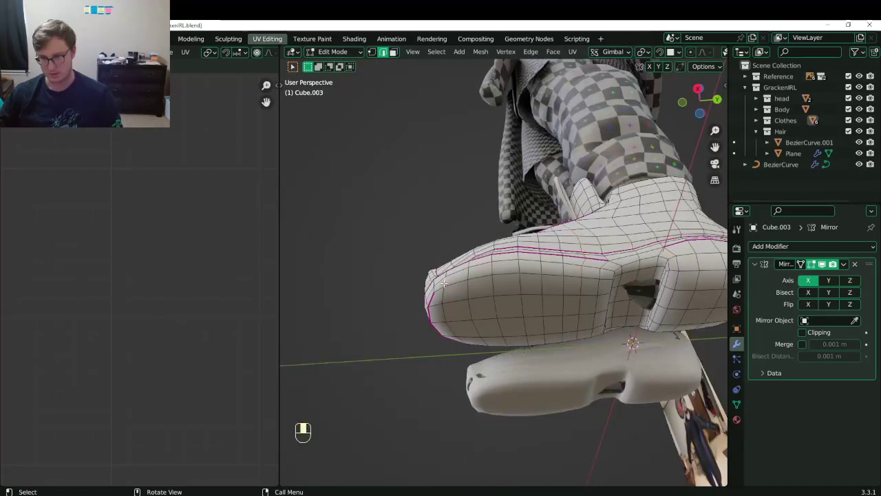
pyautogui.keyDown('alt'); pyautogui.keyDown('shift'); pyautogui.click(466, 278); pyautogui.keyUp('shift'); pyautogui.keyUp('alt')
pyautogui.keyDown('alt'); pyautogui.keyDown('shift'); pyautogui.click(497, 274); pyautogui.keyUp('shift'); pyautogui.keyUp('alt')
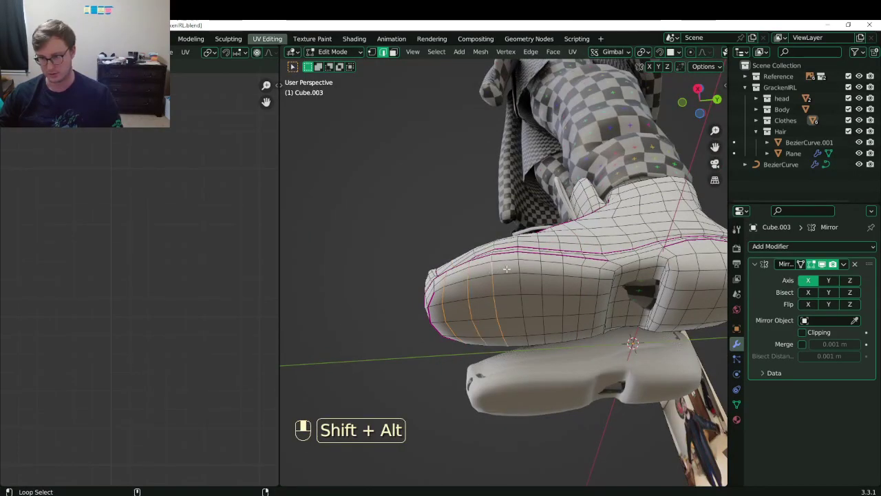
pyautogui.keyDown('alt'); pyautogui.keyDown('shift'); pyautogui.click(521, 272); pyautogui.keyUp('shift'); pyautogui.keyUp('alt')
pyautogui.keyDown('alt'); pyautogui.keyDown('shift'); pyautogui.click(543, 271); pyautogui.keyUp('shift'); pyautogui.keyUp('alt')
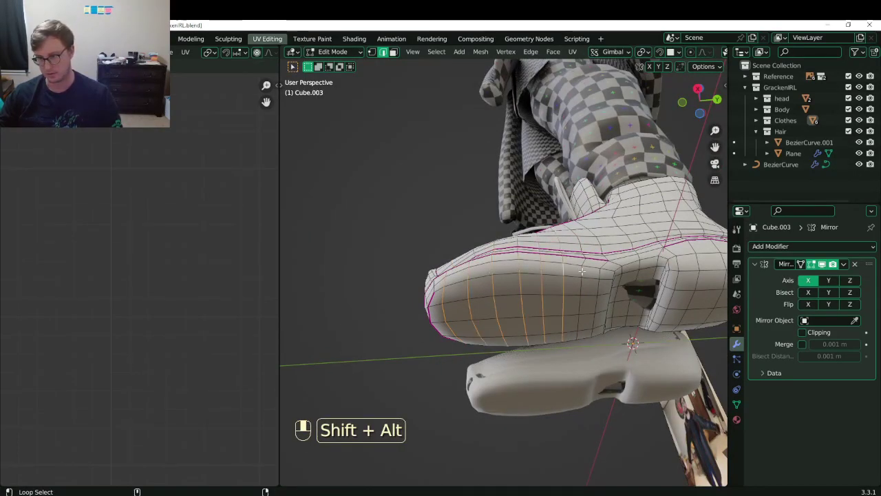
pyautogui.keyDown('alt'); pyautogui.keyDown('shift'); pyautogui.click(582, 272); pyautogui.keyUp('shift'); pyautogui.keyUp('alt')
pyautogui.moveTo(582, 272); pyautogui.dragTo(583, 316, button='middle')
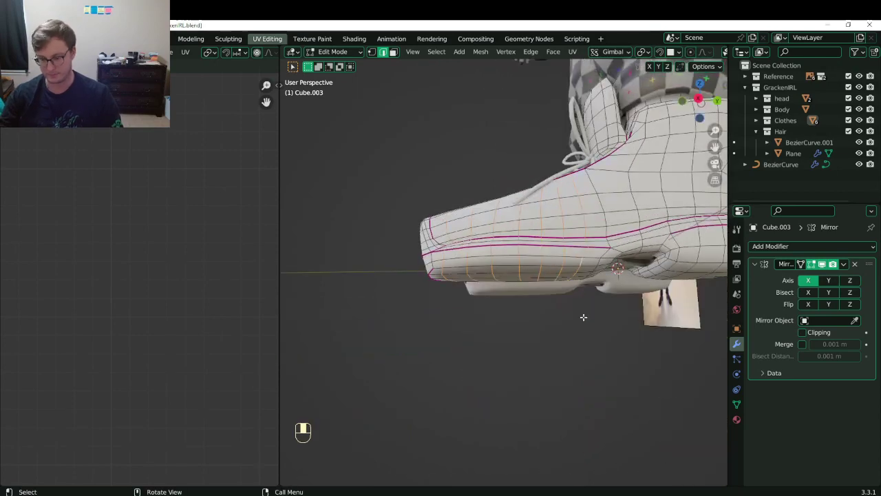
# Restrict the selection to the crosswise sole edges by deselecting the loop parts on the shoe's upper in wireframe.
pyautogui.press('KP_3')
pyautogui.press('z')
pyautogui.press('b')
pyautogui.keyDown('shift'); pyautogui.moveTo(369, 126); pyautogui.dragTo(589, 248); pyautogui.keyUp('shift')
pyautogui.keyDown('shift'); pyautogui.moveTo(589, 247); pyautogui.dragTo(547, 270, button='middle'); pyautogui.keyUp('shift')
pyautogui.press('b')
pyautogui.keyDown('shift'); pyautogui.moveTo(369, 237); pyautogui.dragTo(583, 279); pyautogui.keyUp('shift')
pyautogui.press('z')
# Bevel the selected sole edges with a width of 0.0274 m and 2 segments.
pyautogui.moveTo(496, 344)
pyautogui.mouseDown(button='middle')
pyautogui.moveTo(483, 299)
pyautogui.moveTo(497, 324)
pyautogui.mouseUp(button='middle')
pyautogui.moveTo(496, 323)
pyautogui.keyDown('shift'); pyautogui.mouseDown(button='middle')
pyautogui.moveTo(507, 336)
pyautogui.moveTo(484, 227)
pyautogui.mouseUp(button='middle'); pyautogui.keyUp('shift')
pyautogui.hotkey('ctrl', 'b')
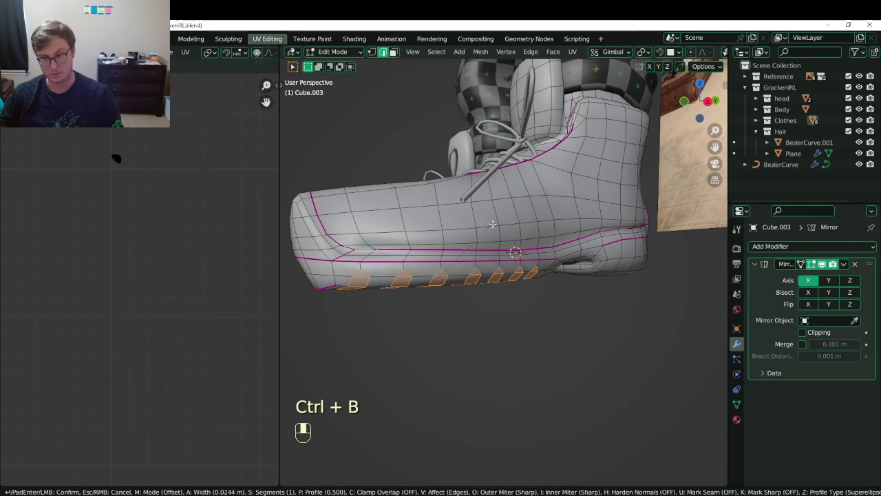
pyautogui.click(494, 223)
pyautogui.click(428, 321)
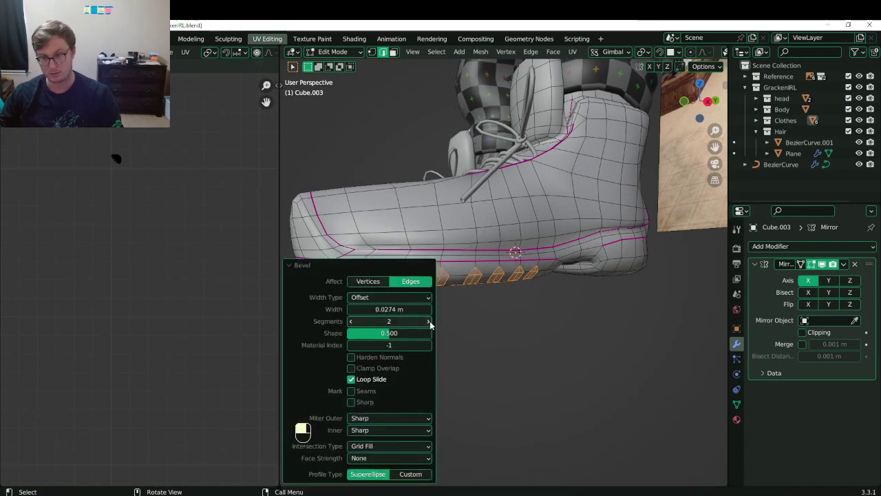
pyautogui.moveTo(507, 328); pyautogui.dragTo(531, 278, button='middle')
pyautogui.scroll(2, 531, 281)
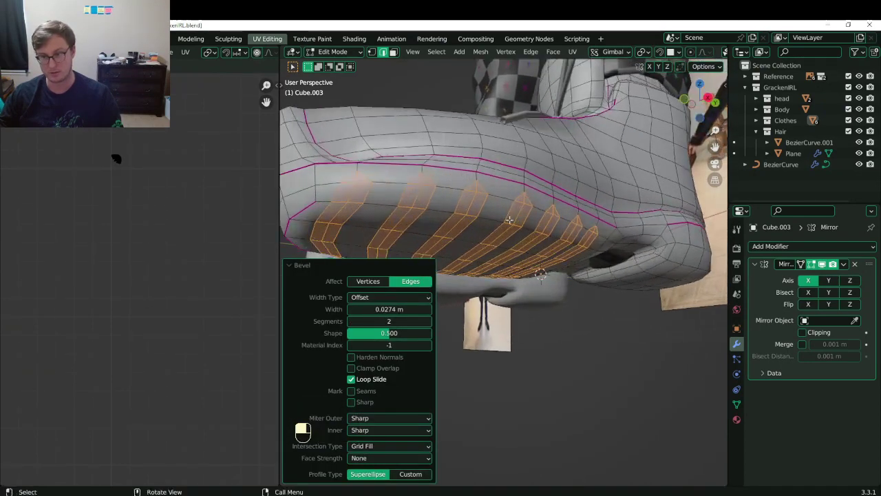
pyautogui.click(512, 219)
pyautogui.keyDown('alt'); pyautogui.keyDown('shift'); pyautogui.click(517, 217); pyautogui.keyUp('shift'); pyautogui.keyUp('alt')
pyautogui.keyDown('alt'); pyautogui.keyDown('shift'); pyautogui.click(470, 206); pyautogui.keyUp('shift'); pyautogui.keyUp('alt')
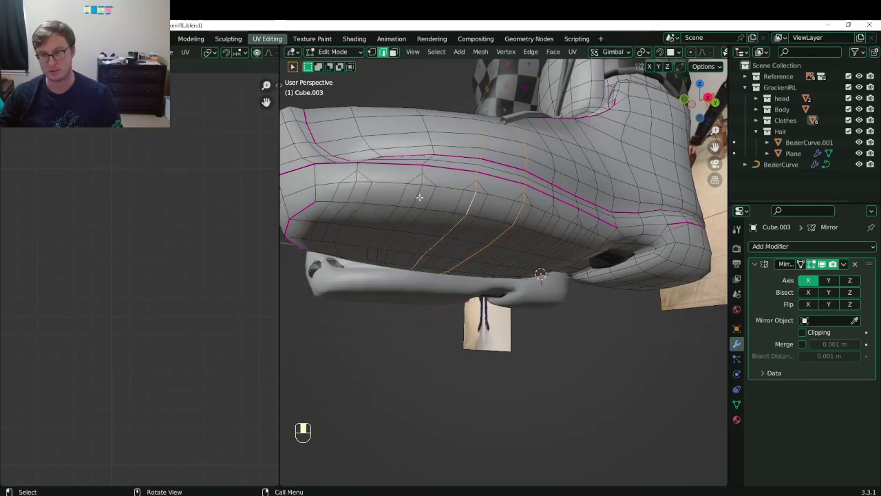
pyautogui.keyDown('alt'); pyautogui.keyDown('shift'); pyautogui.click(419, 198); pyautogui.keyUp('shift'); pyautogui.keyUp('alt')
pyautogui.keyDown('alt'); pyautogui.keyDown('shift'); pyautogui.click(352, 188); pyautogui.keyUp('shift'); pyautogui.keyUp('alt')
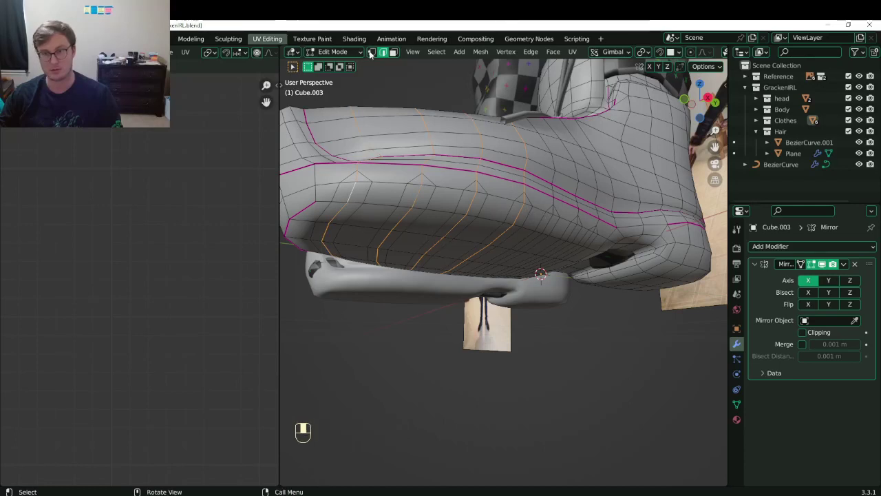
# Merge the bevel-end vertices on both sides of the shoe for the groove nearest the toe, and select its centre loop.
pyautogui.click(372, 52)
pyautogui.hotkey('alt', 'a')
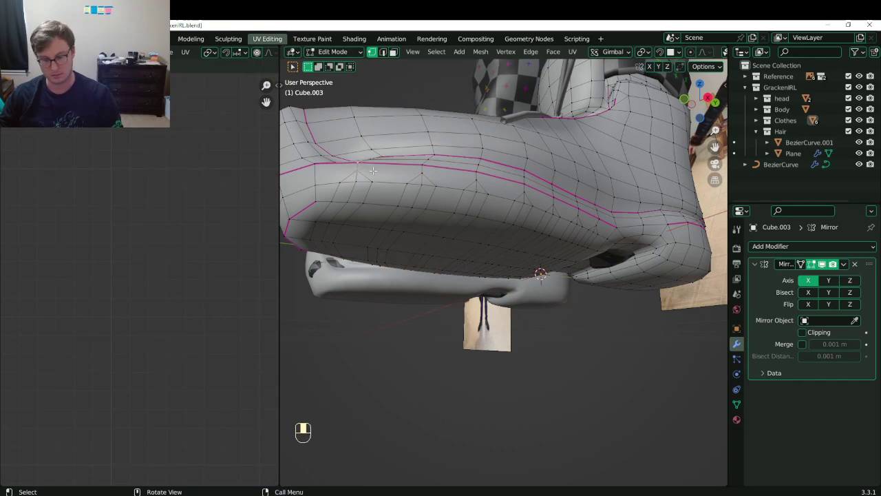
pyautogui.press('m')
pyautogui.click(375, 172)
pyautogui.keyDown('alt'); pyautogui.keyDown('shift'); pyautogui.click(354, 188); pyautogui.keyUp('shift'); pyautogui.keyUp('alt')
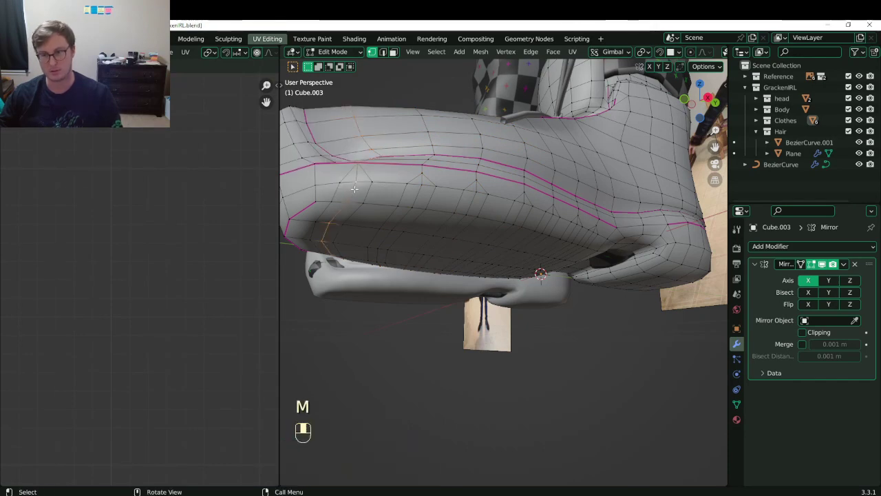
pyautogui.moveTo(353, 188); pyautogui.dragTo(544, 146, button='middle')
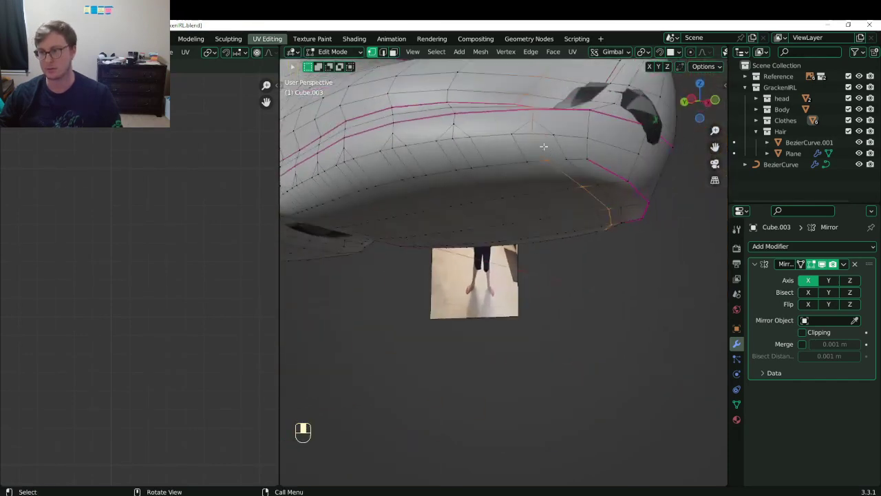
pyautogui.click(534, 116)
pyautogui.keyDown('shift'); pyautogui.click(535, 114); pyautogui.keyUp('shift')
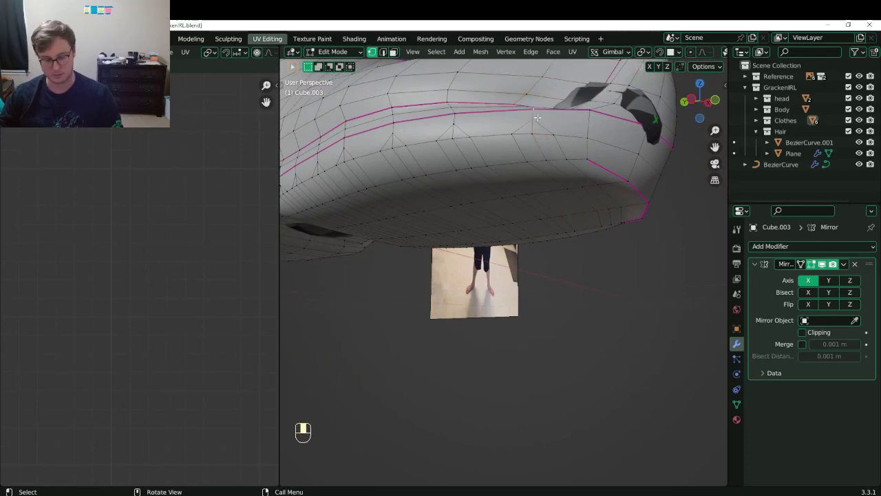
pyautogui.press('m')
pyautogui.click(540, 118)
pyautogui.keyDown('alt'); pyautogui.keyDown('shift'); pyautogui.click(569, 171); pyautogui.keyUp('shift'); pyautogui.keyUp('alt')
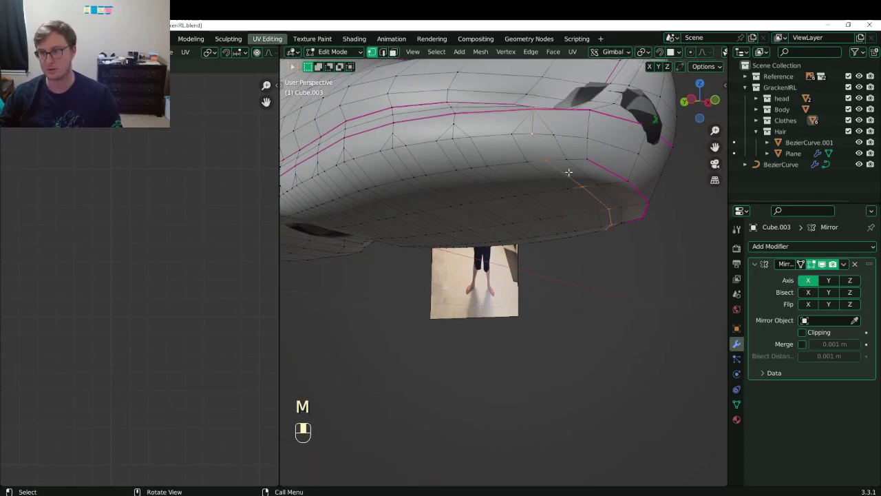
pyautogui.moveTo(568, 171); pyautogui.dragTo(450, 219, button='middle')
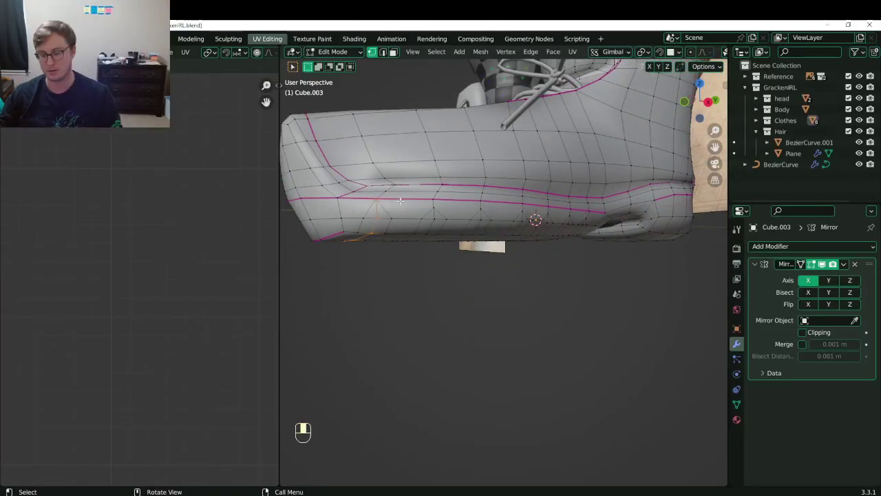
# Undo the vertex merges and selections made since bevelling the crosswise sole edges, viewing the shoe from the right.
pyautogui.press('KP_3')
pyautogui.hotkey('ctrl', 'z')
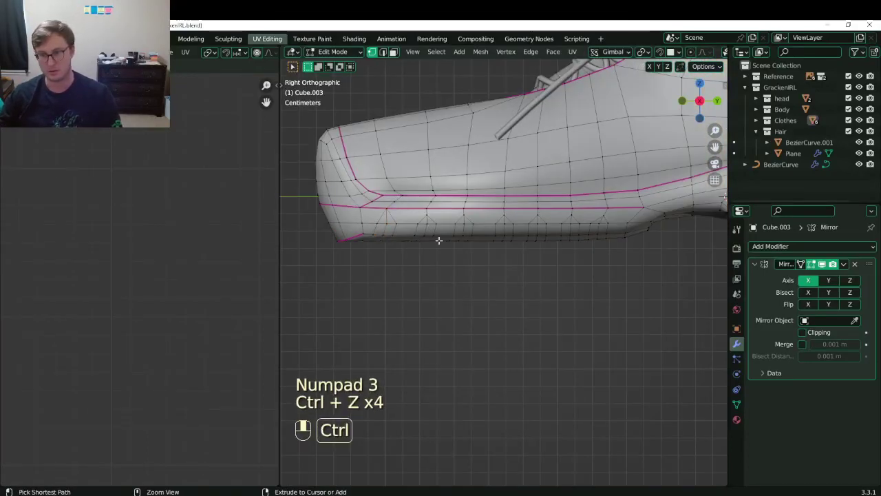
pyautogui.hotkey('ctrl', 'z')
pyautogui.hotkey('ctrl', 'z')
pyautogui.hotkey('ctrl', 'z')
pyautogui.hotkey('ctrl', 'z')
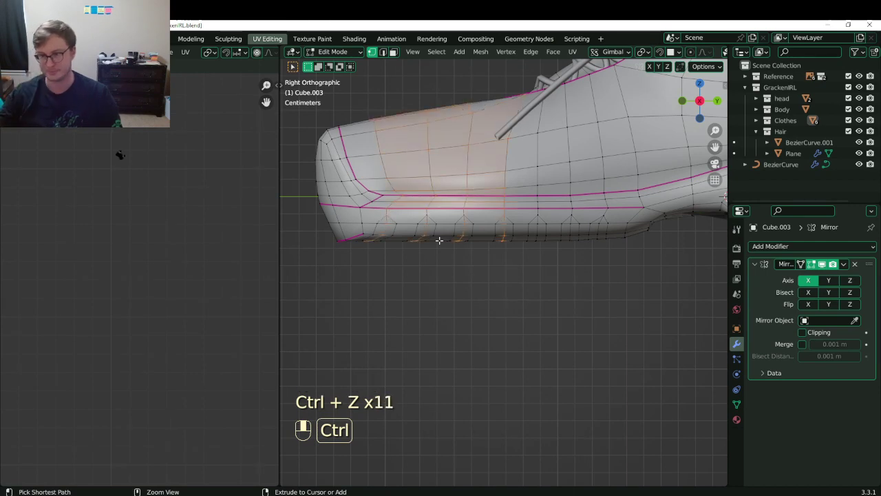
# Select the centre edge loops of the bevelled strips across the front sole, from the toe to the heel gap.
pyautogui.click(383, 52)
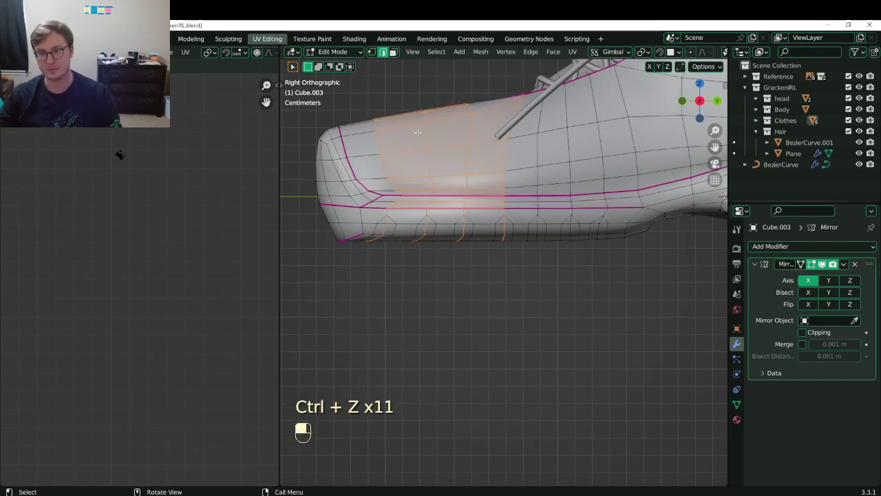
pyautogui.click(395, 233)
pyautogui.keyDown('alt'); pyautogui.keyDown('shift'); pyautogui.click(427, 227); pyautogui.keyUp('shift'); pyautogui.keyUp('alt')
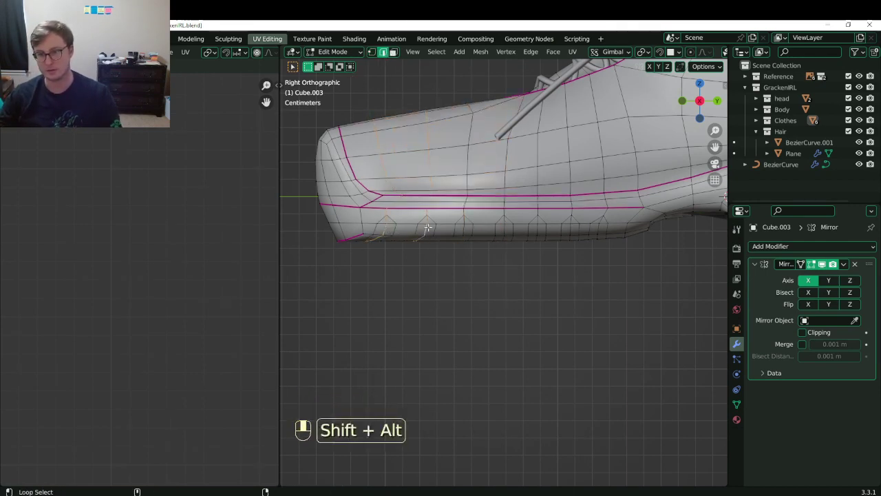
pyautogui.keyDown('alt'); pyautogui.keyDown('shift'); pyautogui.click(461, 229); pyautogui.keyUp('shift'); pyautogui.keyUp('alt')
pyautogui.keyDown('alt'); pyautogui.keyDown('shift'); pyautogui.click(537, 229); pyautogui.keyUp('shift'); pyautogui.keyUp('alt')
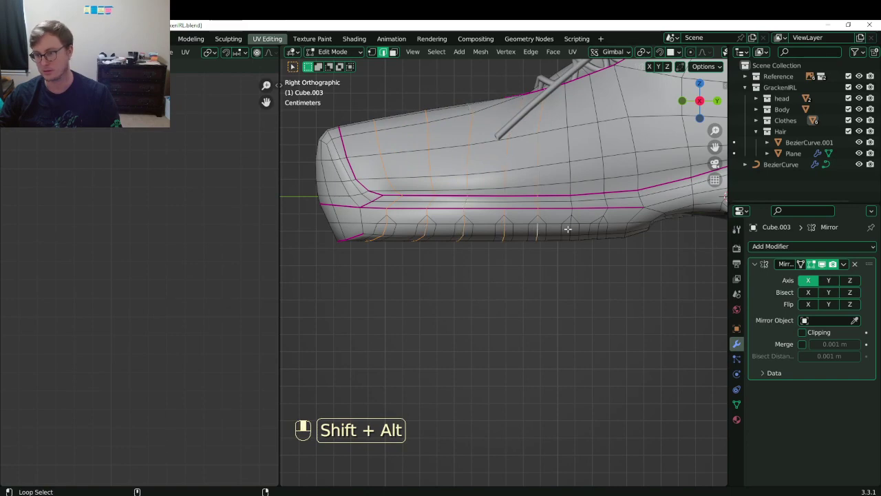
pyautogui.keyDown('alt'); pyautogui.keyDown('shift'); pyautogui.click(570, 229); pyautogui.keyUp('shift'); pyautogui.keyUp('alt')
# Deselect the parts of the centre loops above the sole's lower edge in wireframe, returning to solid shading.
pyautogui.scroll(-4, 612, 216)
pyautogui.press('z')
pyautogui.click(468, 201)
pyautogui.hotkey('shift', 'b')
pyautogui.keyDown('shift'); pyautogui.moveTo(392, 153); pyautogui.dragTo(608, 244); pyautogui.keyUp('shift')
pyautogui.press('z')
pyautogui.click(593, 282)
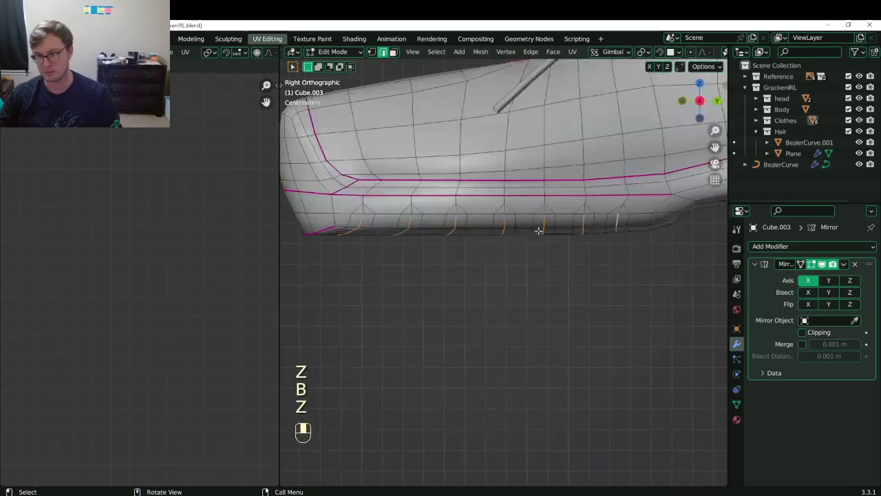
# Sink the selected centre edges into the sole with Shrink/Fatten by about -0.022 m, leave Edit Mode and save the file.
pyautogui.hotkey('alt', 's')
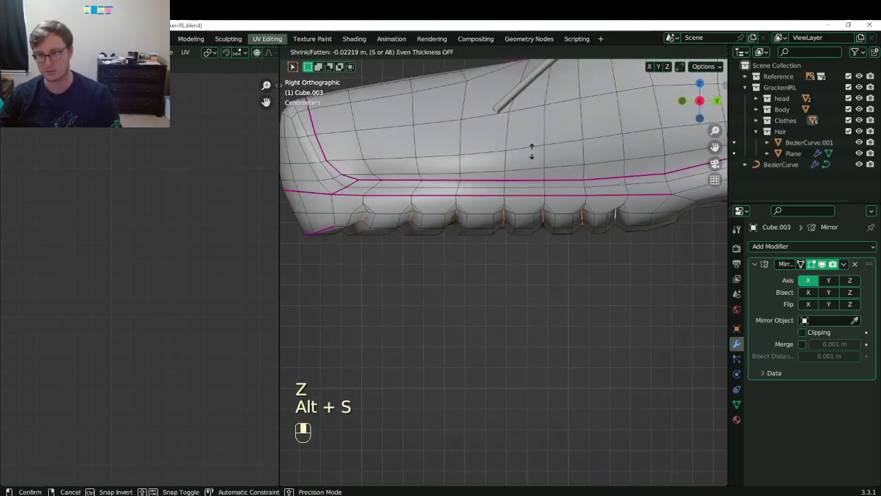
pyautogui.click(530, 146)
pyautogui.press('Tab')
pyautogui.moveTo(531, 150); pyautogui.dragTo(558, 159, button='middle')
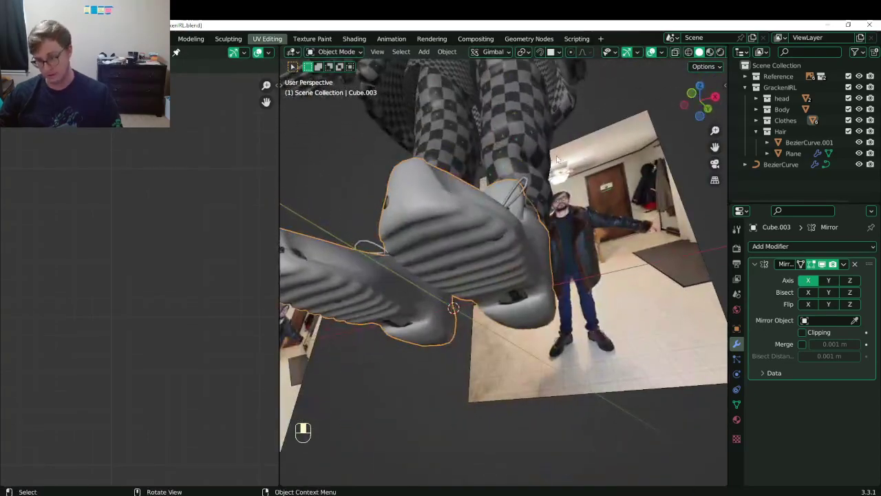
pyautogui.moveTo(505, 218); pyautogui.dragTo(527, 181, button='middle')
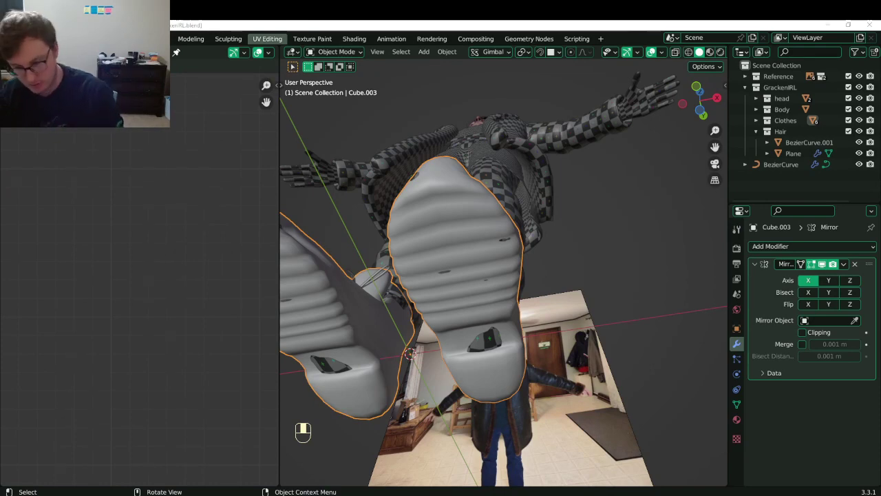
pyautogui.press('shift')
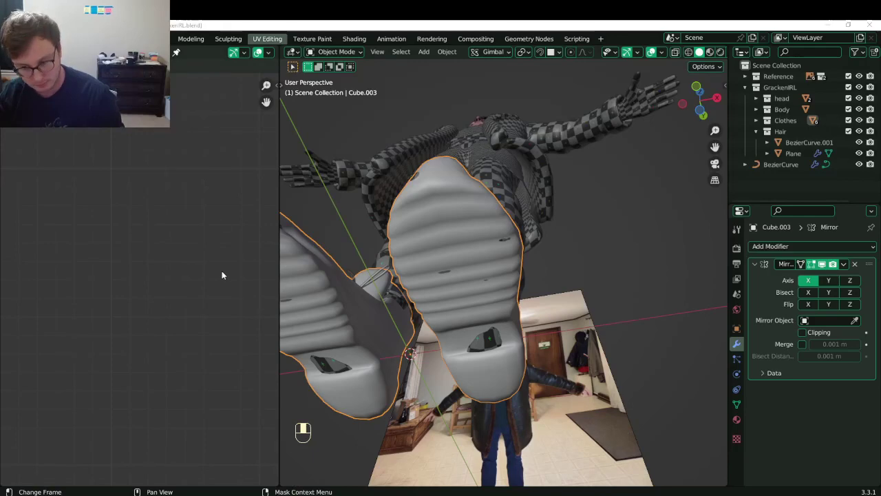
pyautogui.hotkey('ctrl', 's')
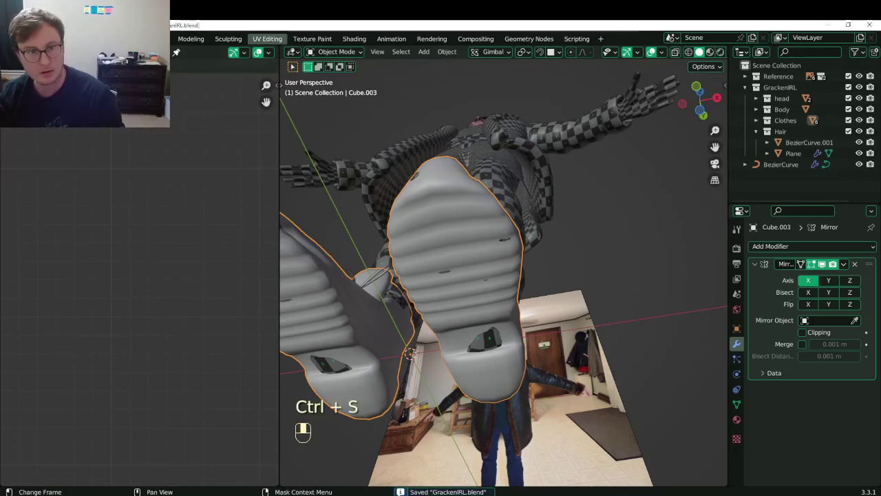
# Open the recent file UValign.blend.
pyautogui.click(25, 39)
pyautogui.moveTo(55, 71)
pyautogui.click(155, 83)
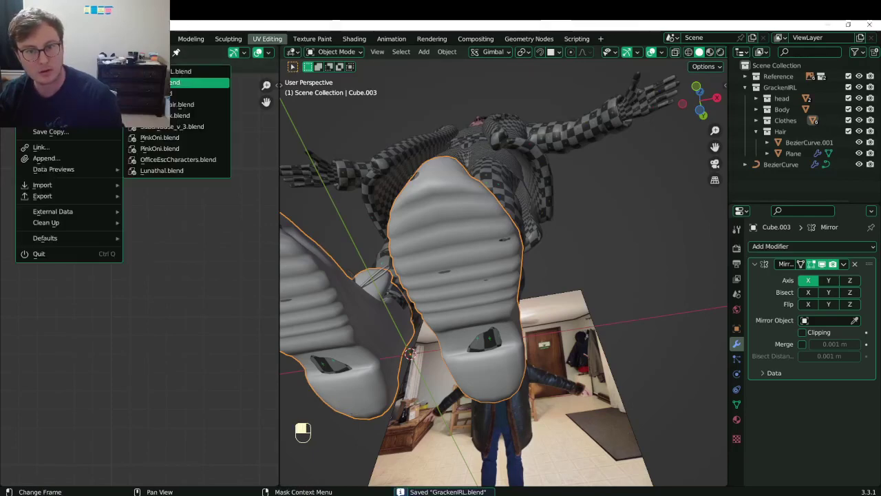
pyautogui.click(199, 82)
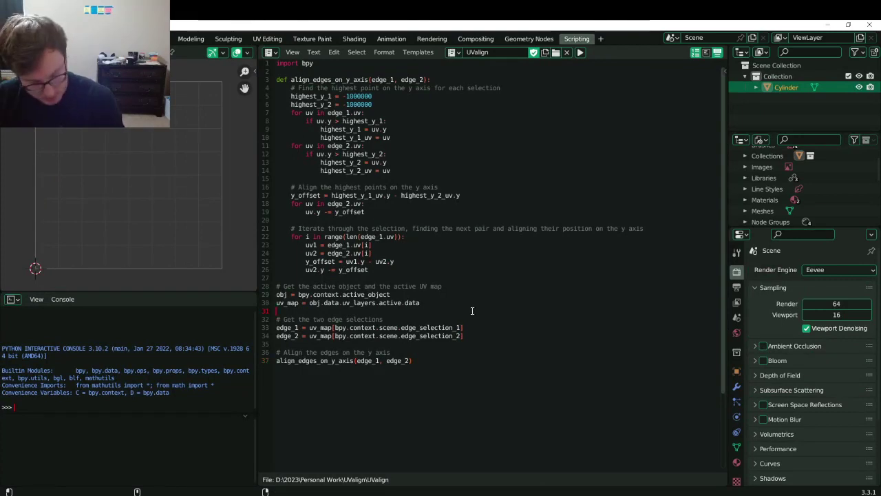
# Replace the whole UValign script with the version that splits selected_uvs in half into edge_1 and edge_2, and save the text.
pyautogui.hotkey('ctrl', 'a')
pyautogui.write('import bpy  def align_edges_on_y_axis(edge_1, edge_2):     # Find the highest point on the y axis for each selection     highest_y_1 = -1000000     highest_y_2 = -1000000     for uv in edge_1.uv:         if uv.y > highest_y_1:             highest_y_1 = uv.y             highest_y_1_uv = uv     for uv in edge_2.uv:         if uv.y > highest_y_2:             highest_y_2 = uv.y             highest_y_2_uv = uv      # Align the highest points on the y axis     y_offset = highest_y_1_uv.y - highest_y_2_uv.y     for uv in edge_2.uv:         uv.y -= y_offset      # Iterate through the selection, finding the next pair and aligning their position on the y axis     for i in range(len(edge_1.uv)):         uv1 = edge_1.uv[i]         uv2 = edge_2.uv[i]         y_offset = uv1.y - uv2.y         uv2.y -= y_offset  # Get the active object and the active UV map obj = bpy.context.active_object uv_map = obj.data.uv_layers.active.data  # Get the current UV map selection selected_uvs = [uv for uv in uv_map if uv.select]  # Generate the two edge selections edge_1 = selected_uvs[:len(selected_uvs)//2] edge_2 = selected_uvs[len(selected_uvs)//2:]  # Align the edges on the y axis align_edges_on_y_axis(edge_1, edge_2)')
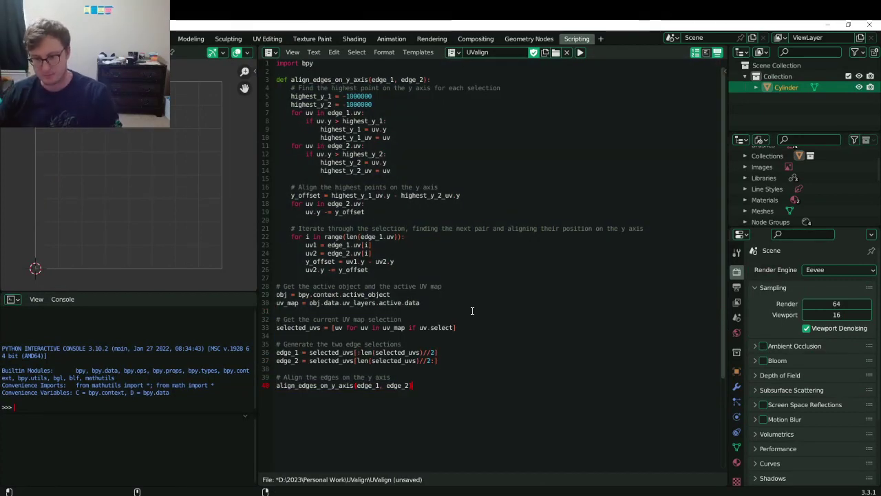
pyautogui.hotkey('ctrl', 'z')
pyautogui.hotkey('ctrl', 'shift', 'z')
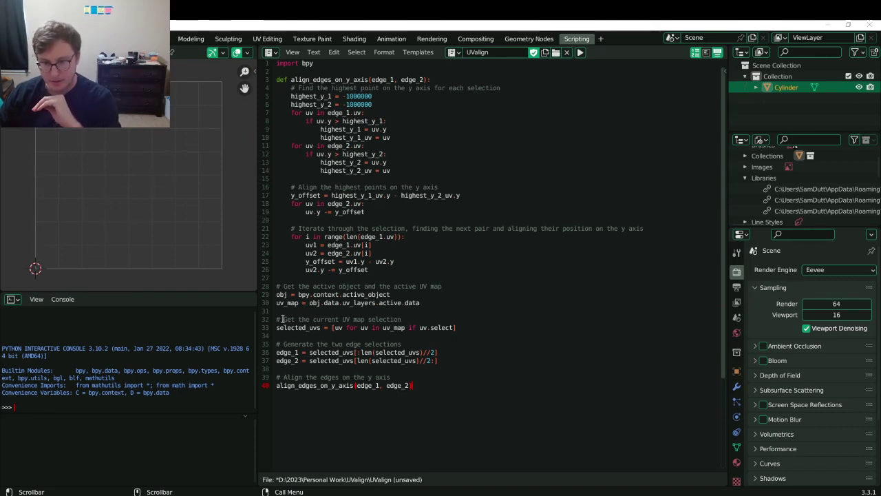
pyautogui.moveTo(282, 318); pyautogui.dragTo(401, 318)
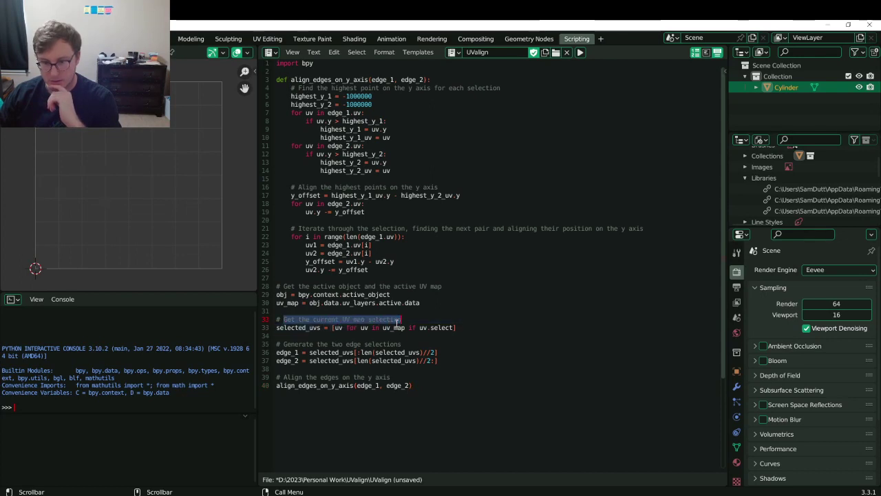
pyautogui.click(349, 333)
pyautogui.moveTo(284, 327); pyautogui.dragTo(357, 327)
pyautogui.click(394, 326)
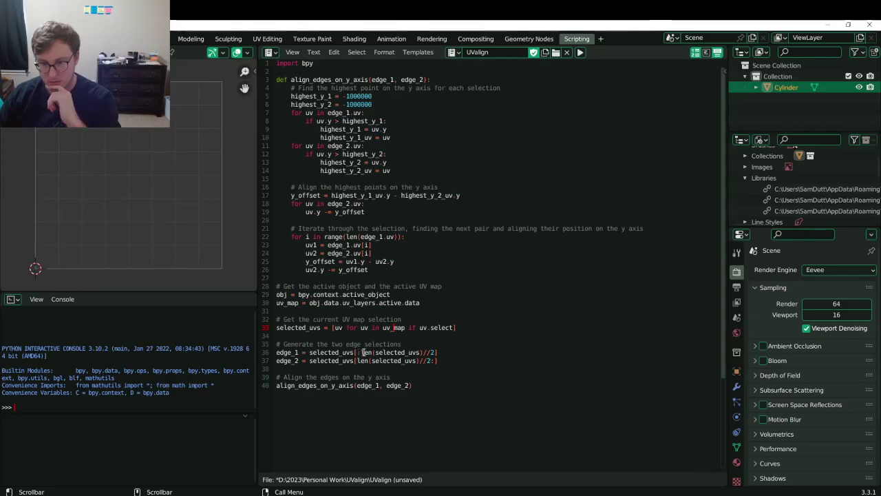
pyautogui.click(448, 335)
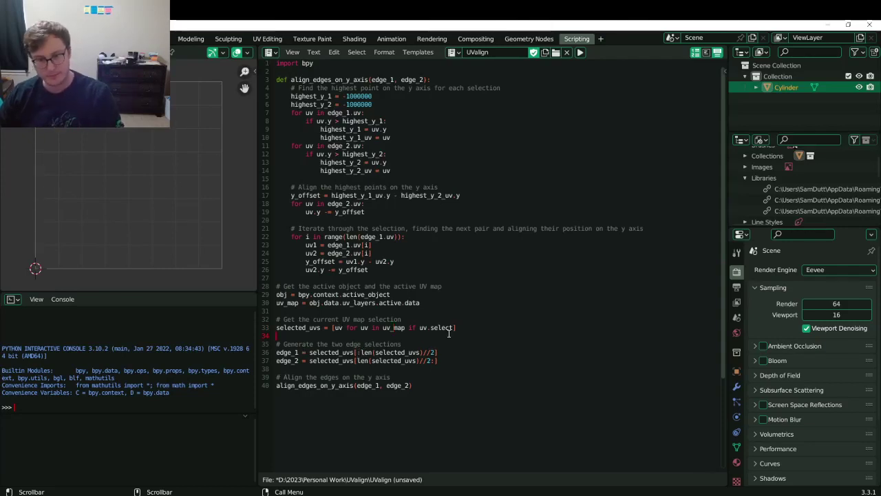
pyautogui.hotkey('alt', 's')
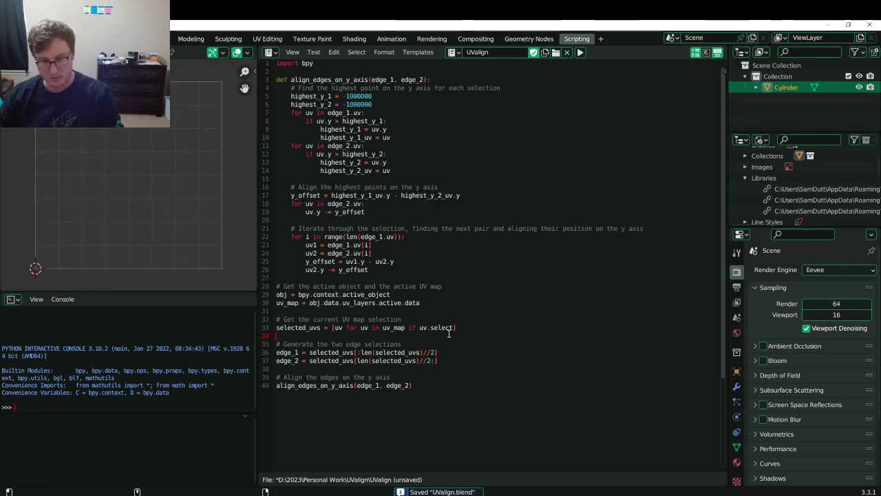
# Put the Cylinder in Edit Mode with its side UV edges selected and run the UValign script.
pyautogui.press('Tab')
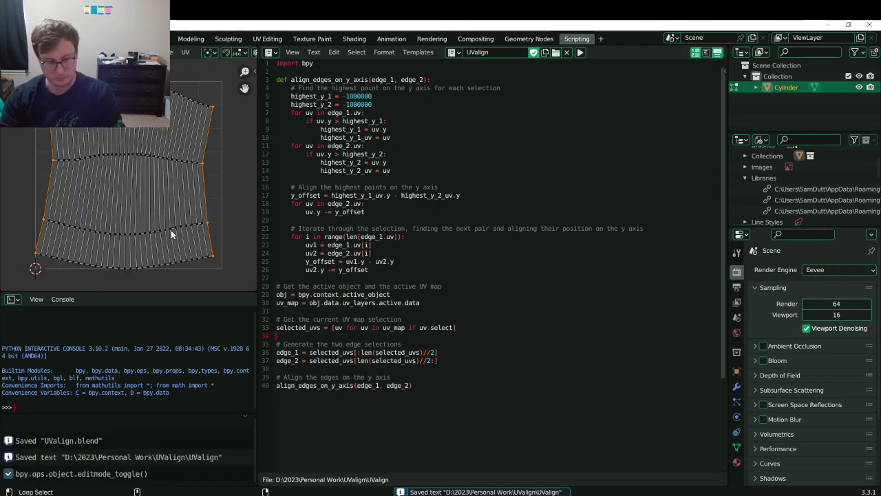
pyautogui.hotkey('alt', 'p')
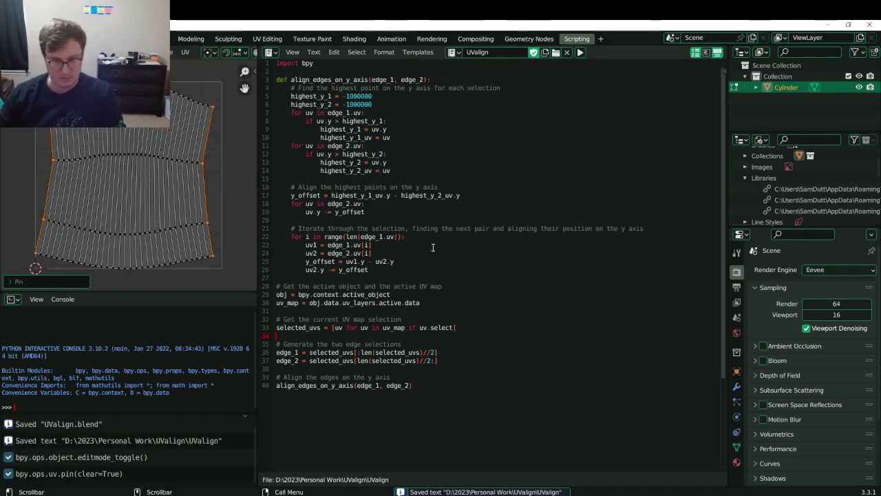
pyautogui.hotkey('alt', 'p')
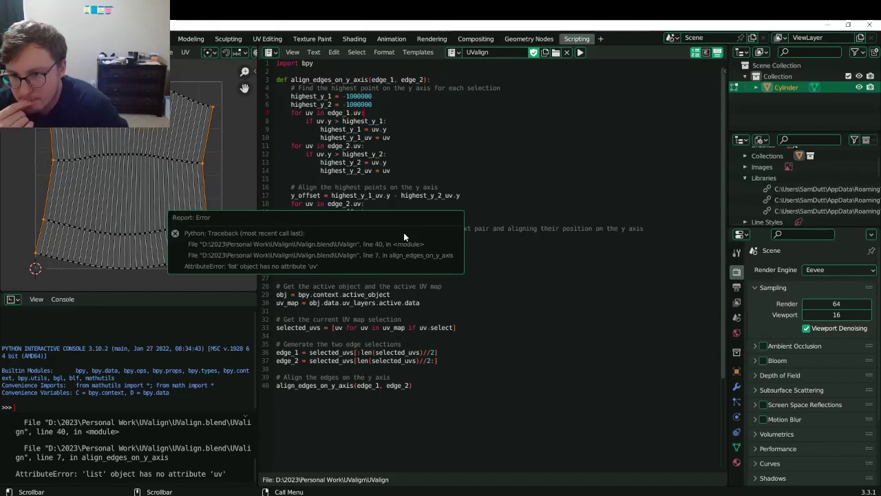
# Remove .uv from edge_1 and edge_2 in the for loops on lines 7 and 11, and run the script.
pyautogui.click(413, 160)
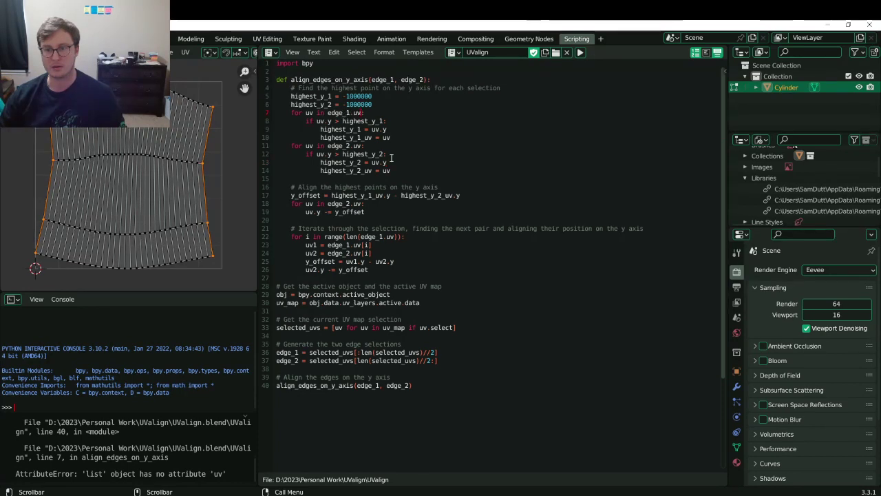
pyautogui.press('BackSpace')
pyautogui.press('BackSpace')
pyautogui.press('BackSpace')
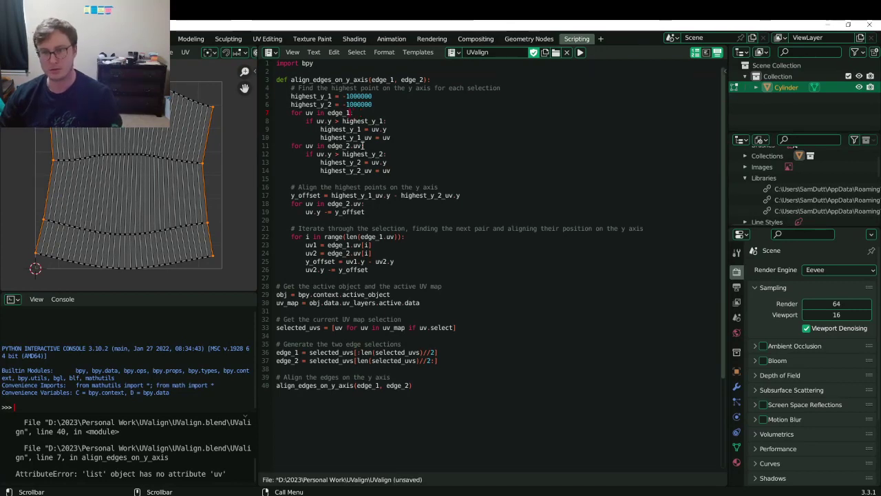
pyautogui.click(363, 146)
pyautogui.press('BackSpace')
pyautogui.press('BackSpace')
pyautogui.press('BackSpace')
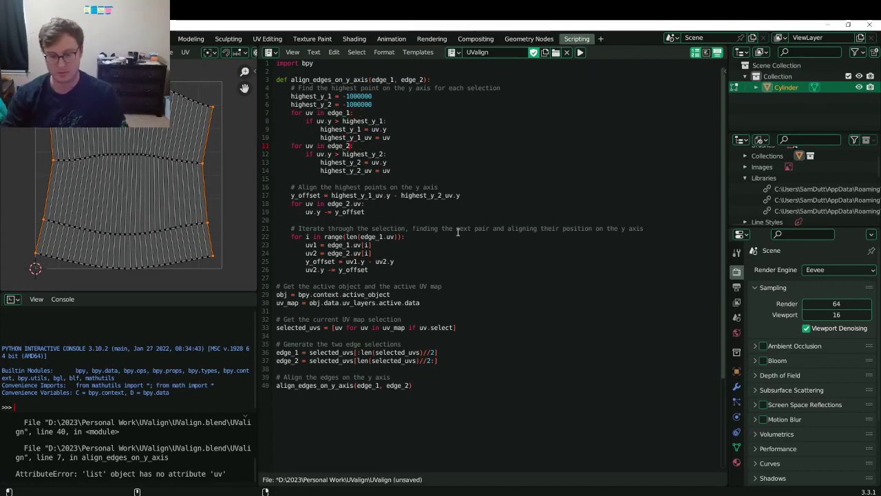
pyautogui.hotkey('alt', 'p')
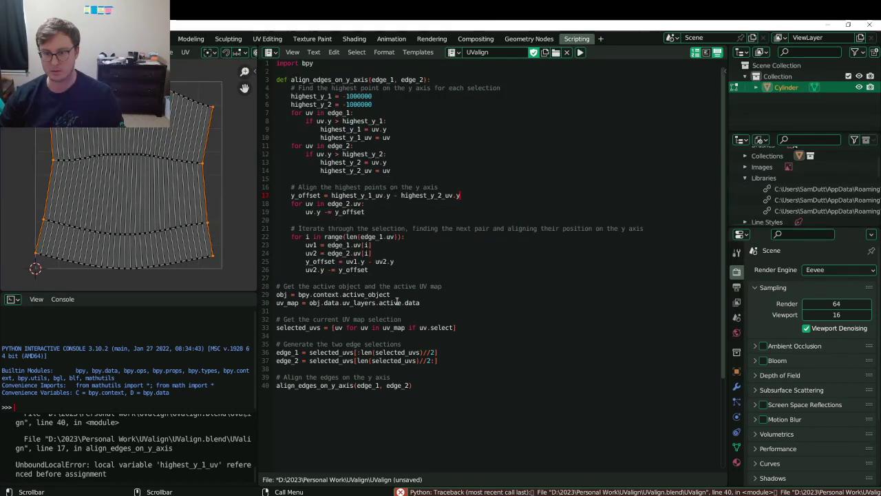
# Restore .uv in the loops on lines 7 and 11, save UValign.blend and run the script again.
pyautogui.hotkey('ctrl', 'z')
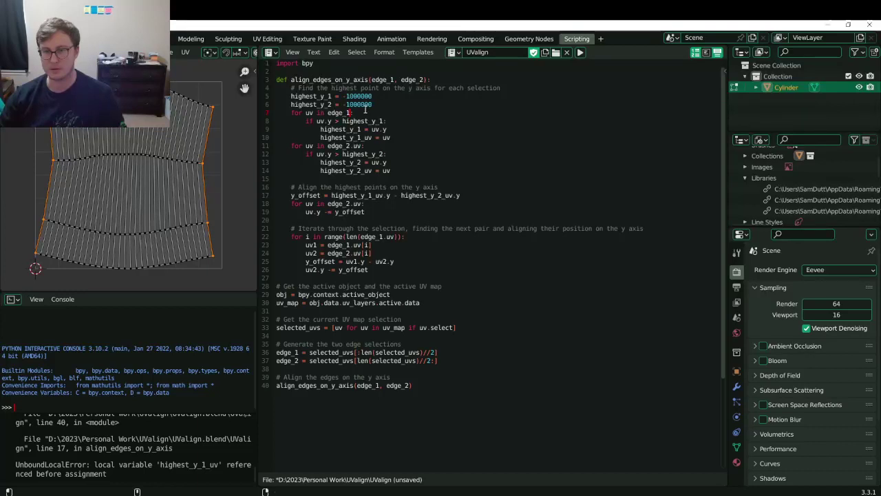
pyautogui.write('.uv')
pyautogui.hotkey('ctrl', 'End')
pyautogui.hotkey('ctrl', 's')
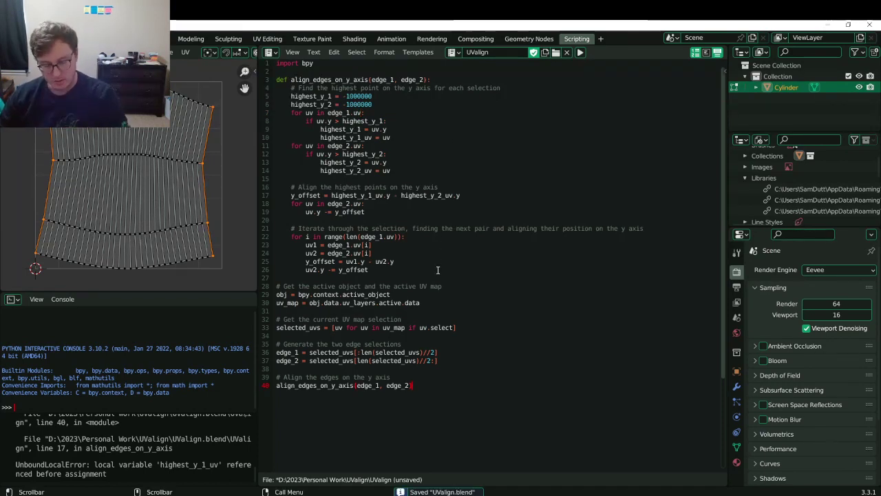
pyautogui.hotkey('alt', 'p')
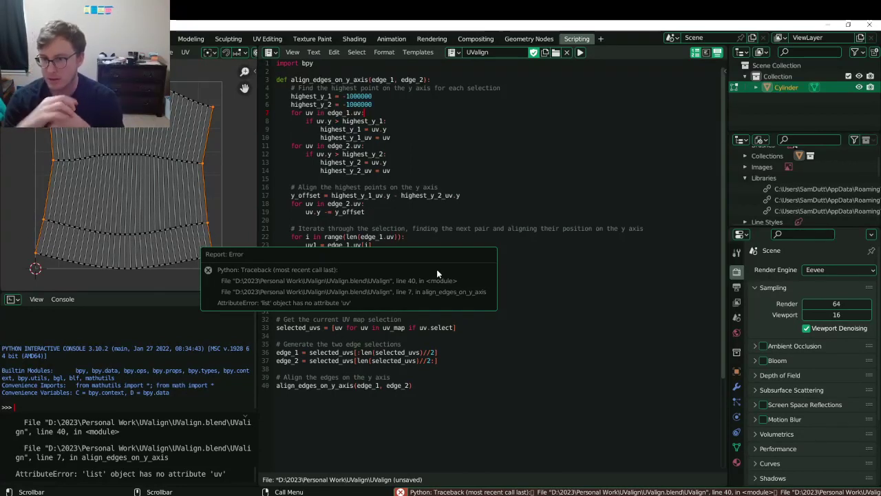
# Examine the for loops, the edge_1 and edge_2 definitions and the selected_uvs line in the UValign script.
pyautogui.click(388, 204)
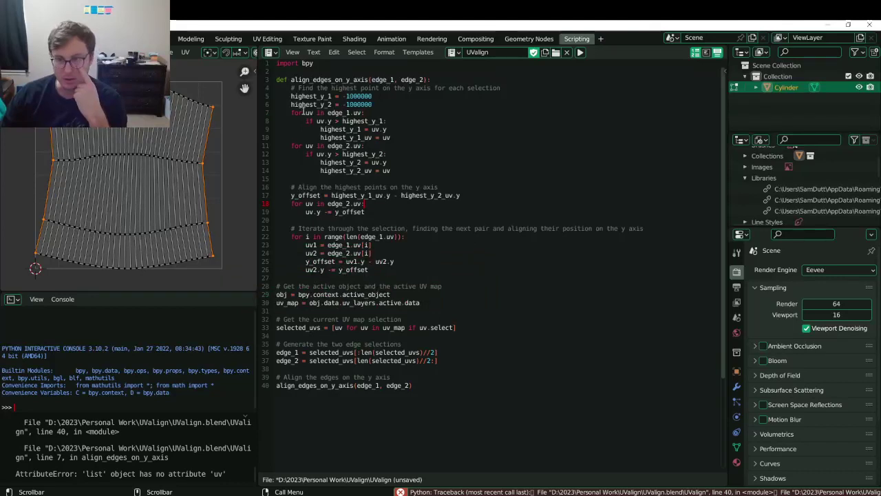
pyautogui.moveTo(305, 112); pyautogui.dragTo(363, 114)
pyautogui.click(389, 120)
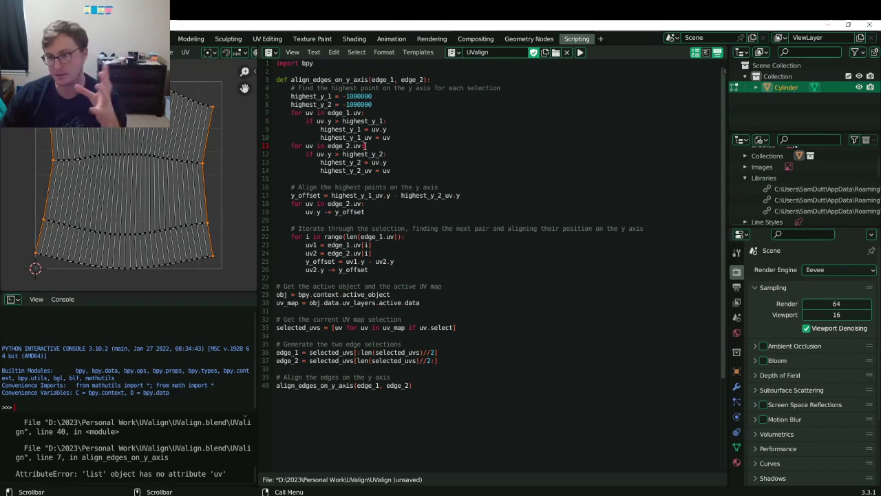
pyautogui.click(377, 146)
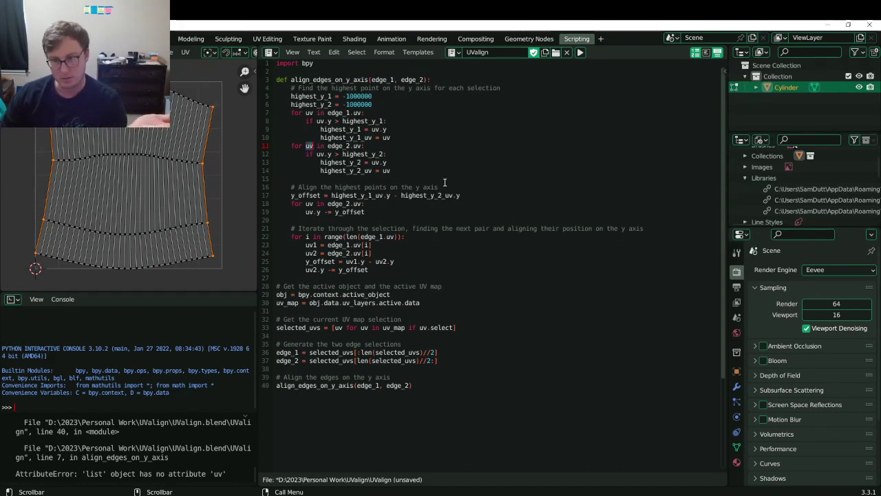
pyautogui.click(309, 112)
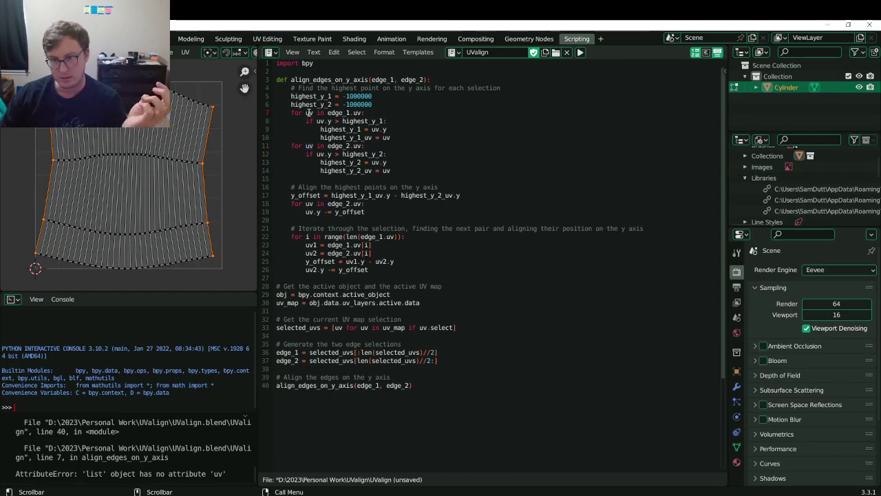
pyautogui.doubleClick(309, 112)
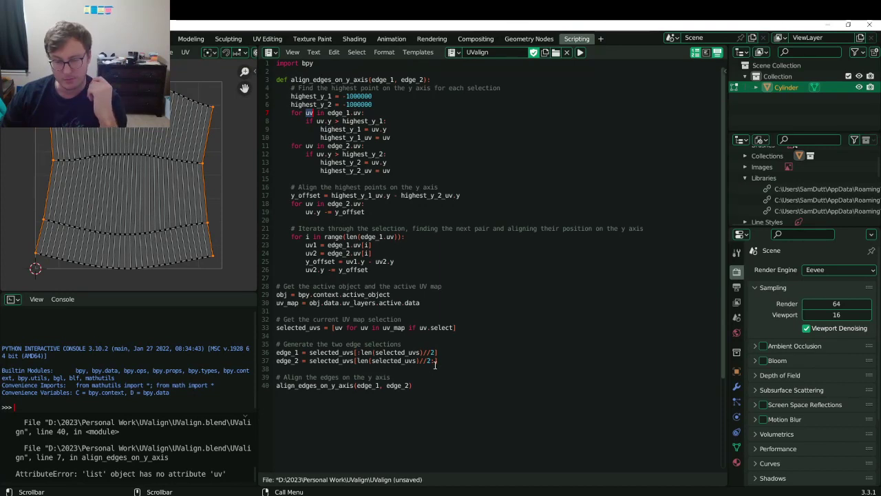
pyautogui.moveTo(436, 360); pyautogui.dragTo(345, 344)
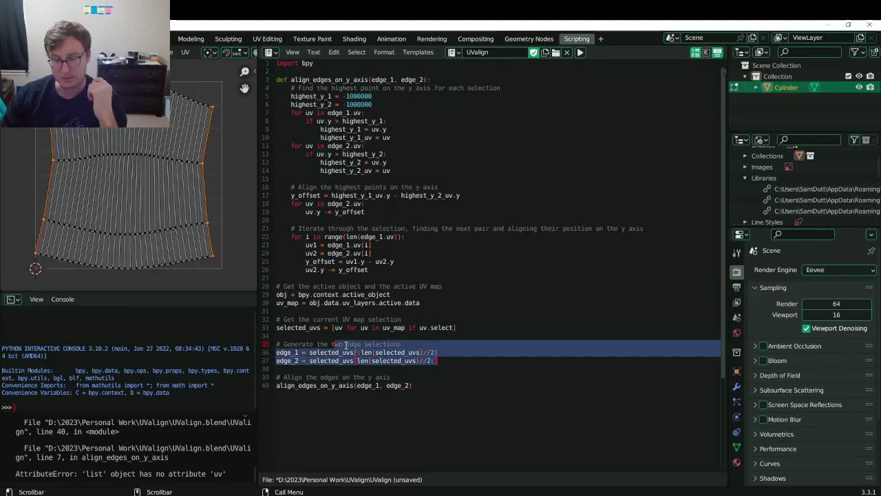
pyautogui.click(465, 311)
pyautogui.moveTo(434, 353); pyautogui.dragTo(378, 327)
pyautogui.click(484, 236)
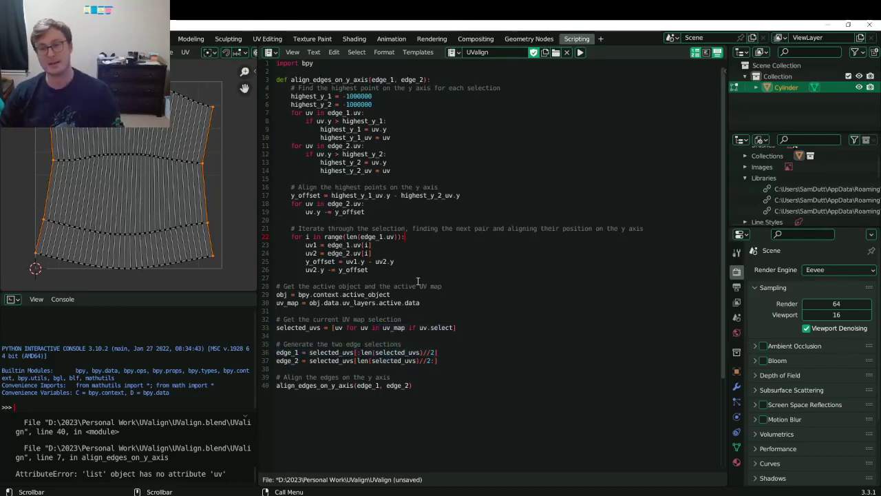
pyautogui.press('Tab')
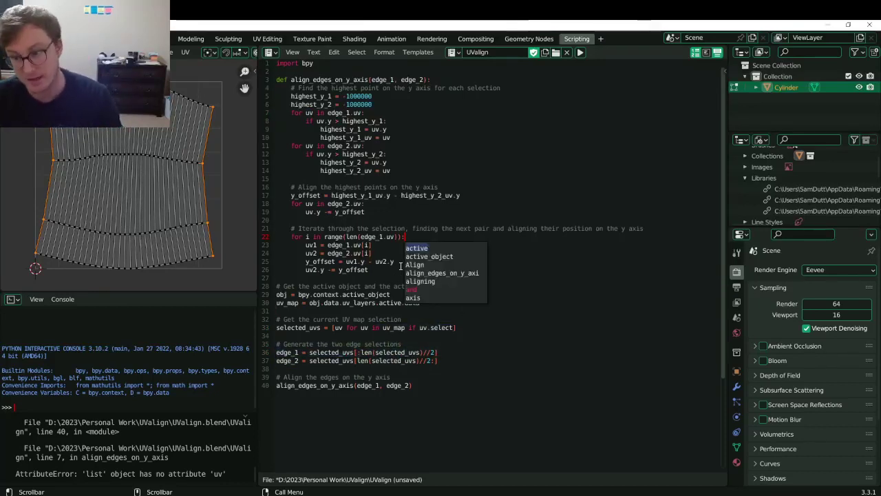
pyautogui.press('Escape')
# Save UValign.blend and open the recent file GrackenIRL.blend in place of it.
pyautogui.hotkey('ctrl', 's')
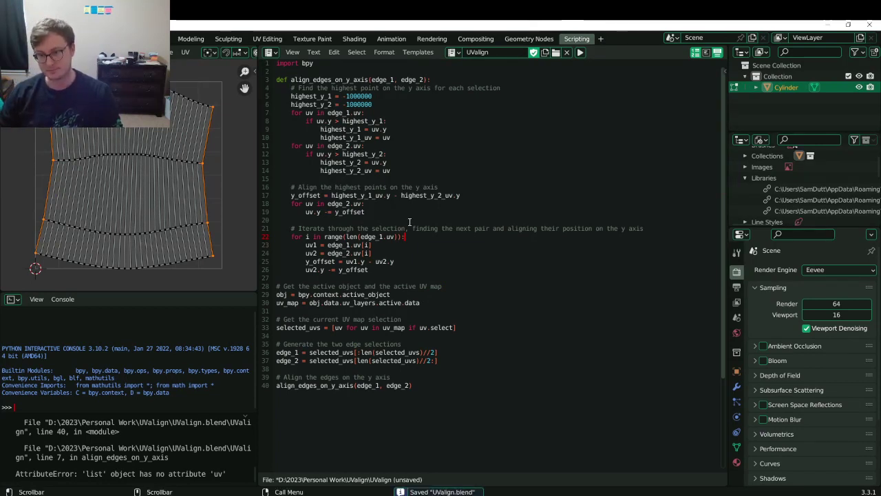
pyautogui.click(24, 38)
pyautogui.moveTo(52, 71)
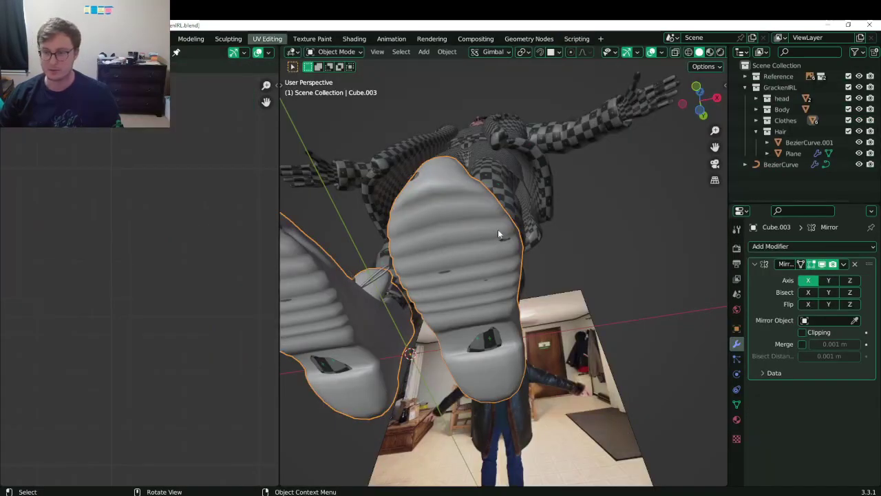
pyautogui.moveTo(498, 229); pyautogui.dragTo(461, 305, button='middle')
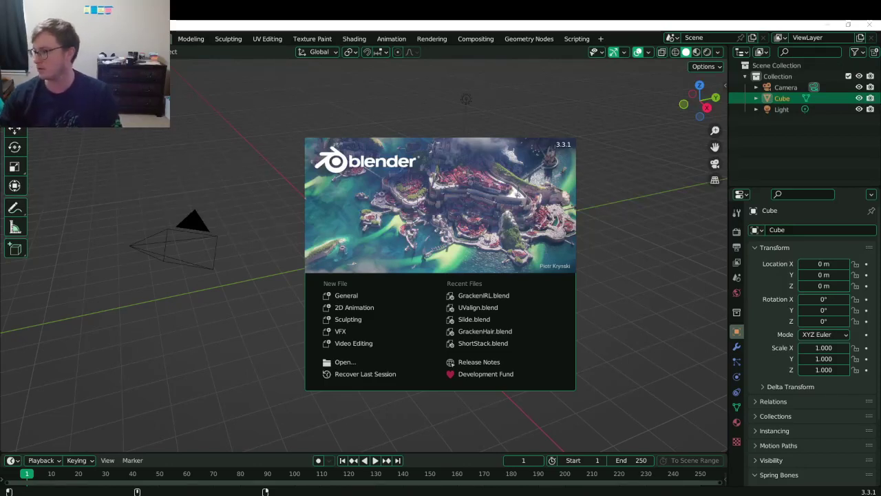
pyautogui.click(500, 298)
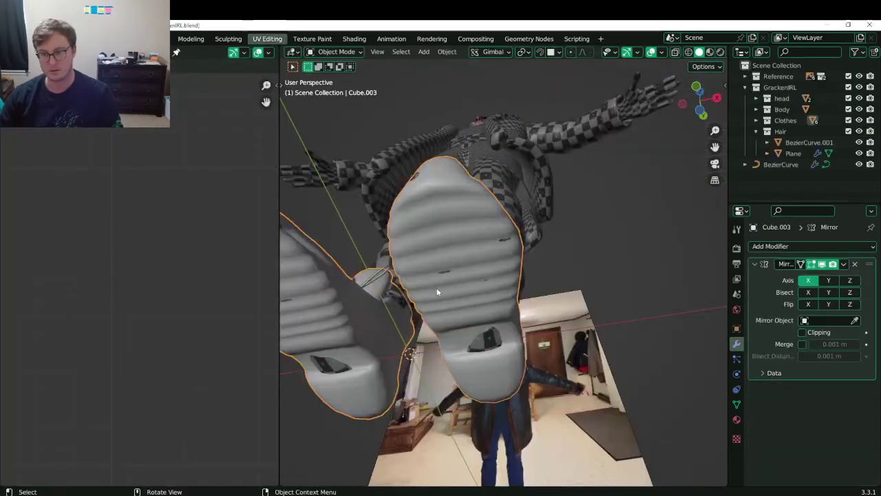
# Put the shoe mesh Cube.003 in Edit Mode and save GrackenIRL.blend.
pyautogui.moveTo(436, 291); pyautogui.dragTo(475, 251, button='middle')
pyautogui.hotkey('ctrl', 's')
pyautogui.press('KP_3')
pyautogui.press('Tab')
pyautogui.moveTo(475, 251)
pyautogui.keyDown('shift'); pyautogui.mouseDown(button='middle')
pyautogui.moveTo(523, 248)
pyautogui.moveTo(461, 252)
pyautogui.mouseUp(button='middle'); pyautogui.keyUp('shift')
pyautogui.hotkey('ctrl', 's')
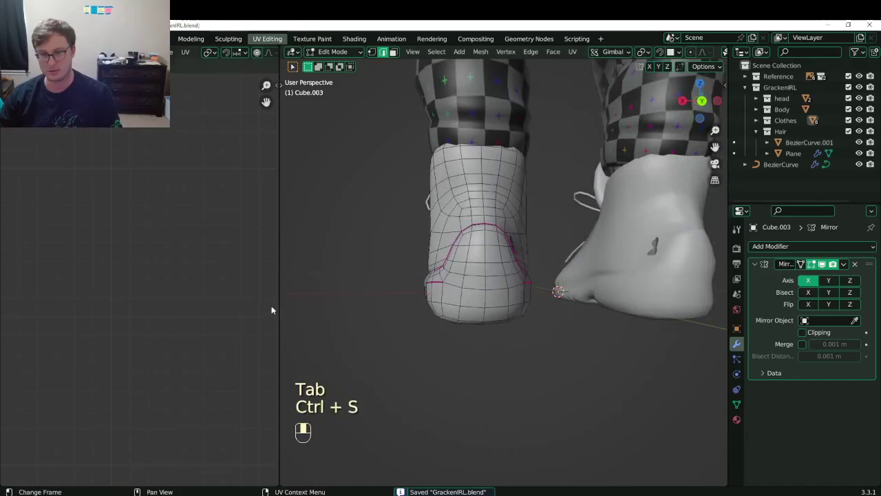
# Shrink the UV editor to widen the 3D viewport, return the shoe to Object Mode and save GrackenIRL.blend.
pyautogui.moveTo(280, 301); pyautogui.dragTo(92, 296)
pyautogui.moveTo(351, 290); pyautogui.dragTo(469, 313, button='middle')
pyautogui.scroll(-5, 455, 289)
pyautogui.hotkey('ctrl', 's')
pyautogui.keyDown('alt'); pyautogui.moveTo(470, 313); pyautogui.dragTo(426, 292); pyautogui.keyUp('alt')
pyautogui.scroll(-5, 461, 279)
pyautogui.press('Tab')
pyautogui.keyDown('alt'); pyautogui.moveTo(476, 273); pyautogui.dragTo(427, 277); pyautogui.keyUp('alt')
pyautogui.hotkey('ctrl', 's')
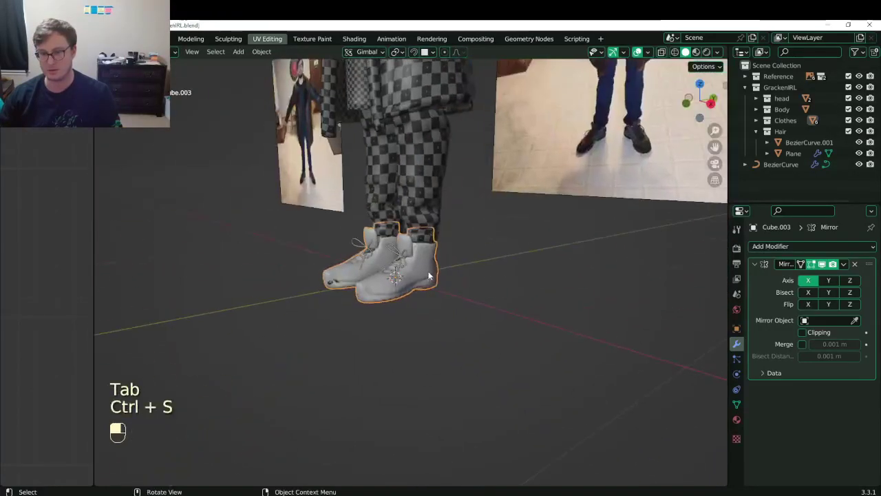
# In vertex select mode, merge the tip vertices of the toe-most groove on the shoe's outer side with At Last.
pyautogui.scroll(3, 426, 286)
pyautogui.press('Tab')
pyautogui.moveTo(424, 291); pyautogui.dragTo(654, 298, button='middle')
pyautogui.scroll(3, 449, 266)
pyautogui.click(186, 53)
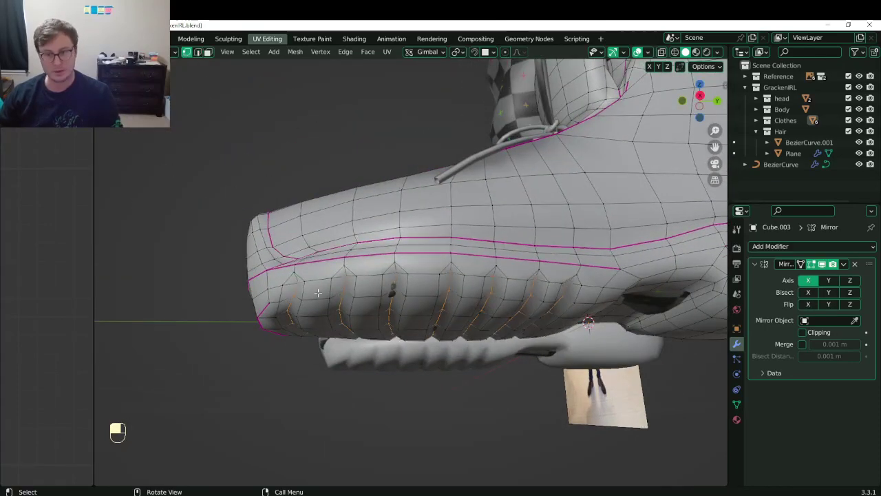
pyautogui.moveTo(296, 273); pyautogui.dragTo(325, 336, button='middle')
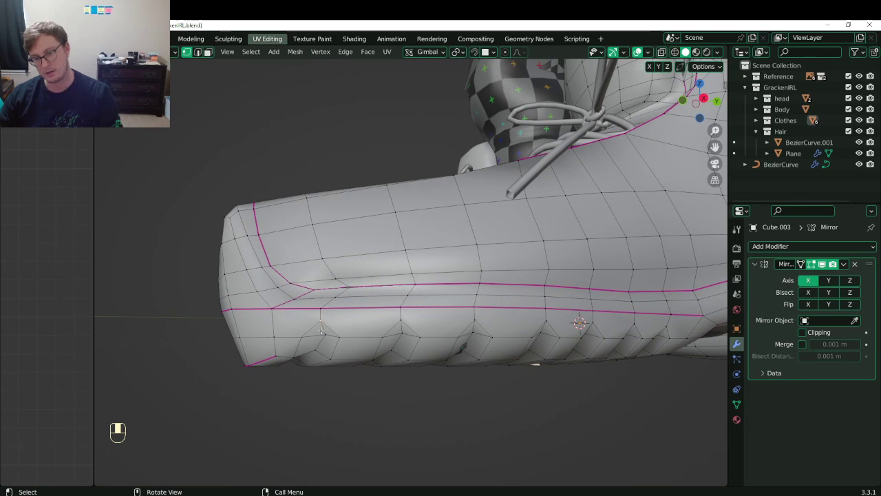
pyautogui.keyDown('shift'); pyautogui.click(321, 320); pyautogui.keyUp('shift')
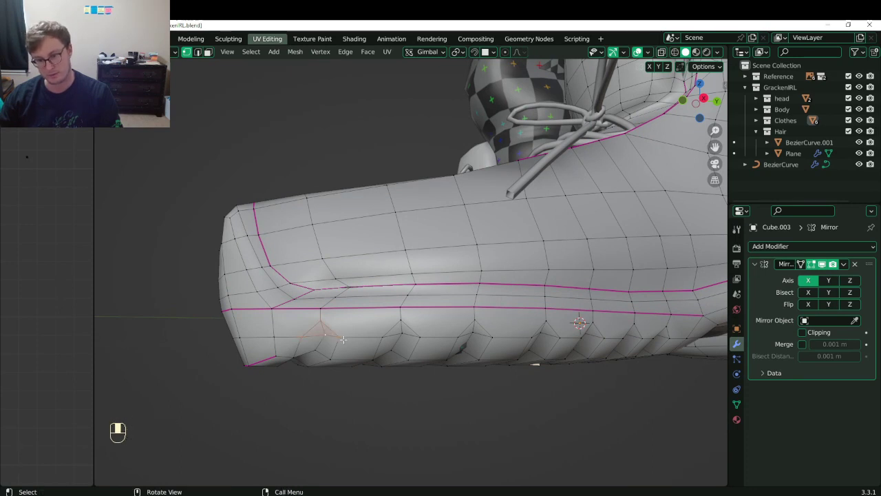
pyautogui.press('m')
pyautogui.click(295, 387)
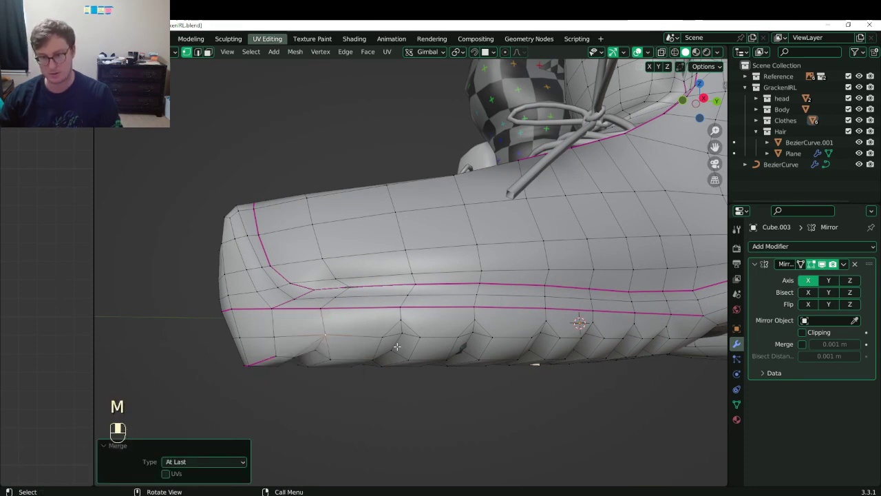
# Repeat the merge on the tip vertices of the second and third grooves from the toe on the outer side.
pyautogui.keyDown('shift'); pyautogui.click(385, 333); pyautogui.keyUp('shift')
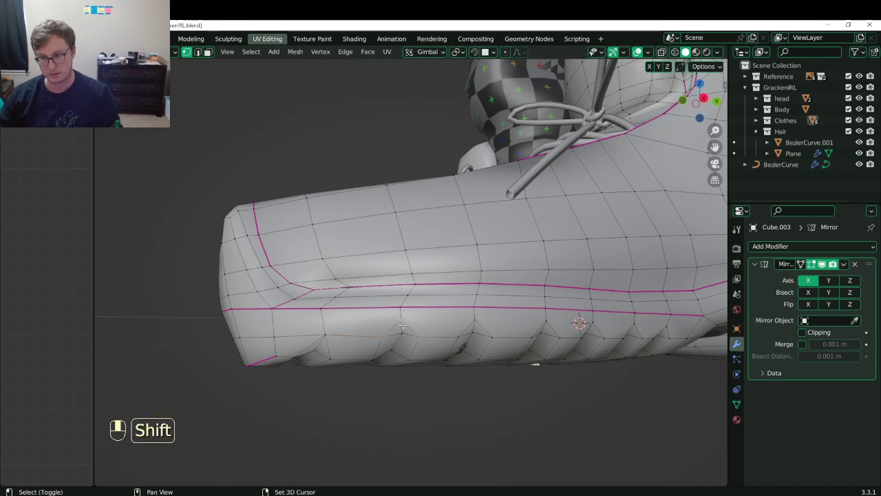
pyautogui.hotkey('shift', 'r')
pyautogui.keyDown('shift'); pyautogui.moveTo(475, 346); pyautogui.dragTo(410, 321, button='middle'); pyautogui.keyUp('shift')
pyautogui.click(376, 301)
pyautogui.keyDown('shift'); pyautogui.click(388, 291); pyautogui.keyUp('shift')
pyautogui.hotkey('shift', 'r')
# Repeat the merge on the remaining outer-side groove tips towards the heel and save GrackenIRL.blend.
pyautogui.keyDown('shift'); pyautogui.click(411, 302); pyautogui.keyUp('shift')
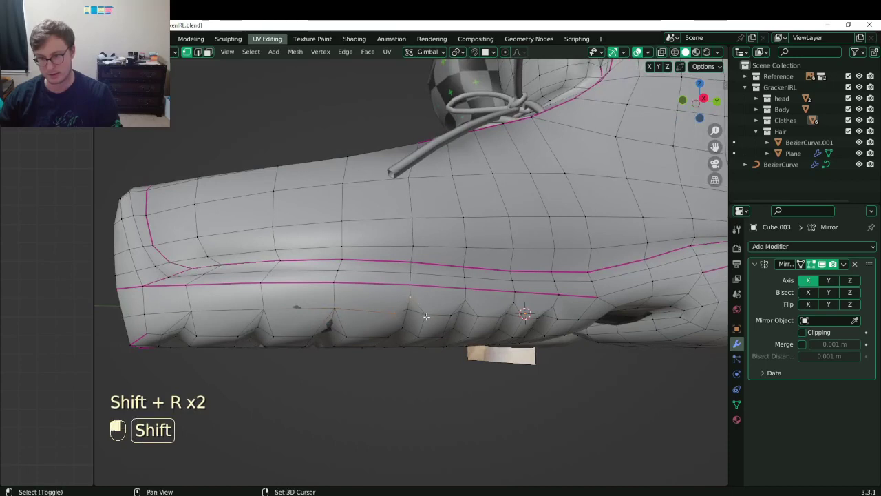
pyautogui.click(393, 310)
pyautogui.keyDown('shift'); pyautogui.click(410, 300); pyautogui.keyUp('shift')
pyautogui.keyDown('shift'); pyautogui.click(423, 310); pyautogui.keyUp('shift')
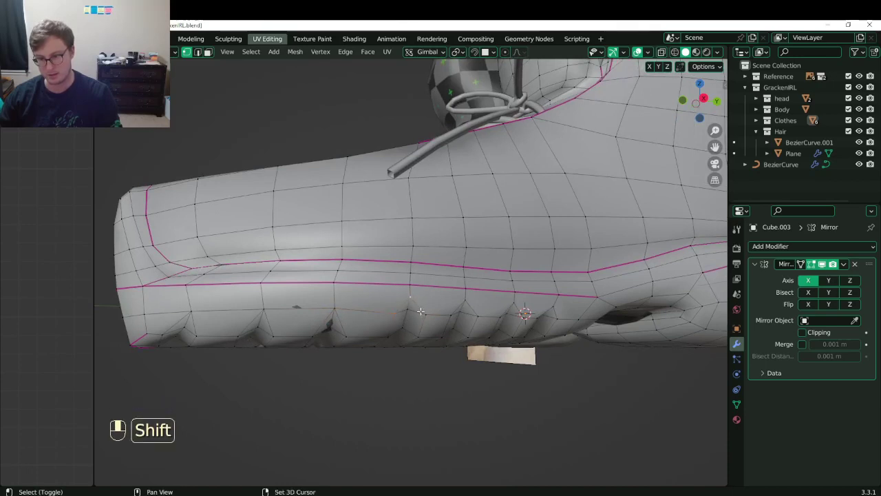
pyautogui.hotkey('shift', 'r')
pyautogui.moveTo(454, 315); pyautogui.dragTo(407, 319, button='middle')
pyautogui.keyDown('shift'); pyautogui.click(398, 314); pyautogui.keyUp('shift')
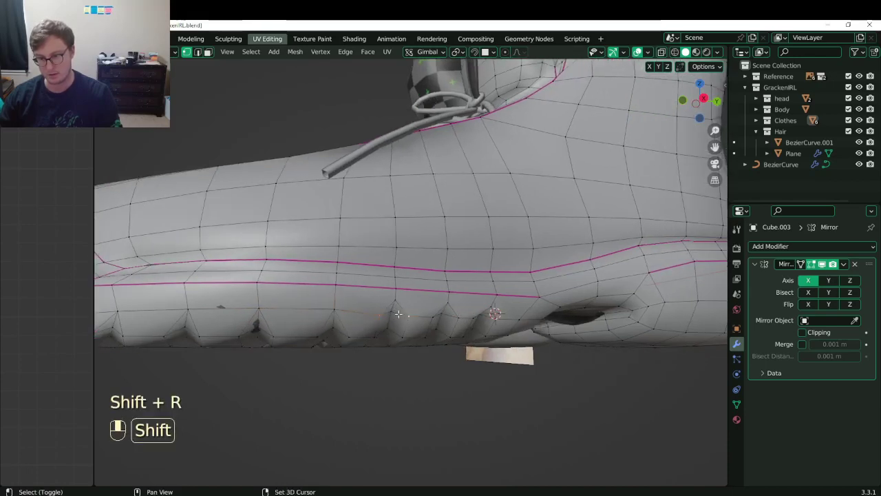
pyautogui.hotkey('shift', 'r')
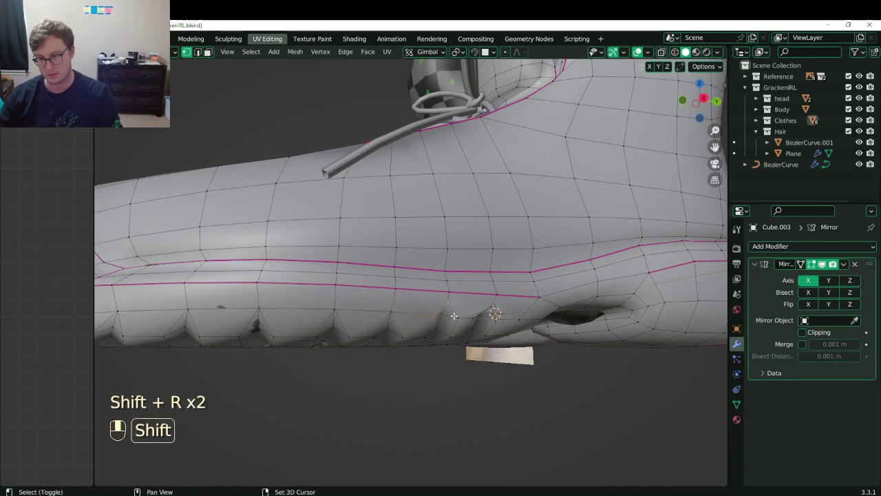
pyautogui.hotkey('shift', 'r')
pyautogui.moveTo(454, 320); pyautogui.dragTo(423, 299, button='middle')
pyautogui.scroll(-4, 395, 326)
pyautogui.press('Tab')
pyautogui.hotkey('ctrl', 's')
# In Edit Mode, merge the tip vertices of the toe-most groove on the shoe's inner side with At Last.
pyautogui.scroll(2, 511, 359)
pyautogui.press('Tab')
pyautogui.scroll(2, 424, 299)
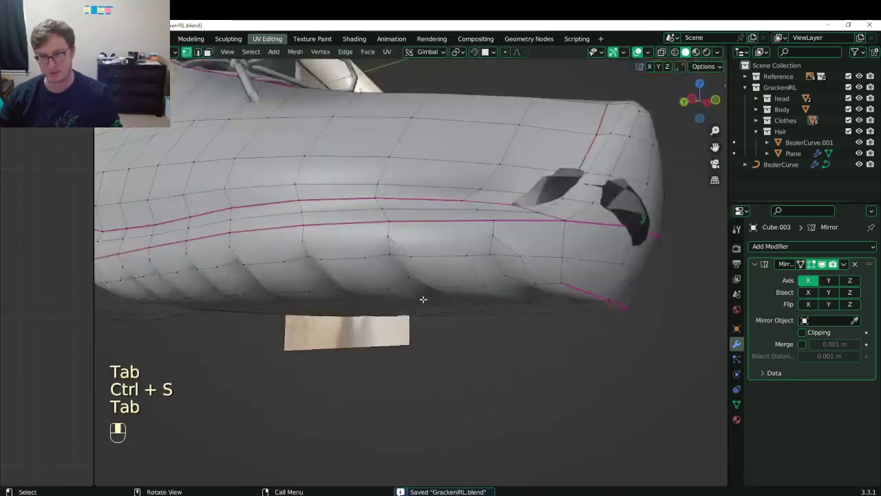
pyautogui.click(510, 253)
pyautogui.hotkey('shift', 'r')
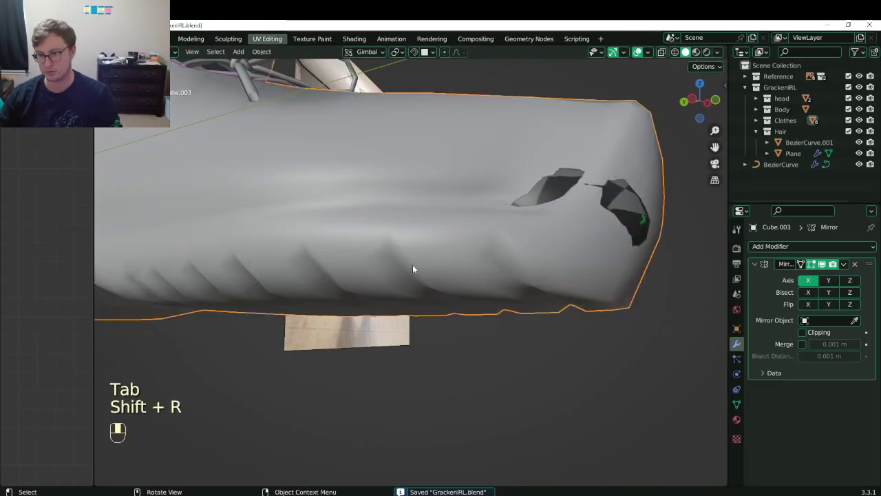
pyautogui.press('Tab')
pyautogui.press('m')
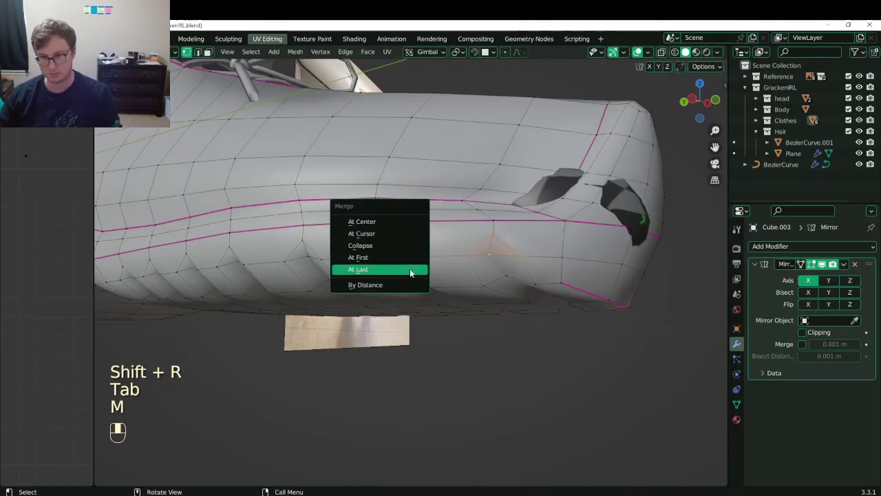
pyautogui.click(411, 270)
pyautogui.press('shift')
pyautogui.hotkey('shift', 'r')
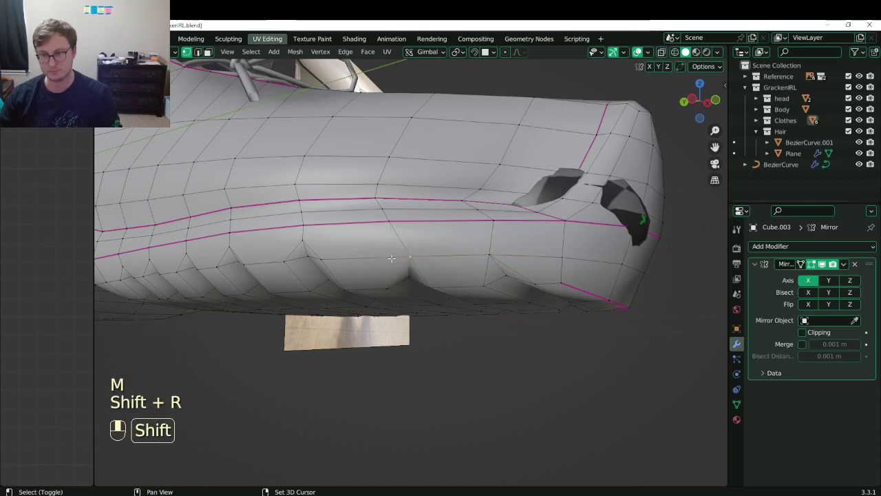
pyautogui.hotkey('ctrl', 'z')
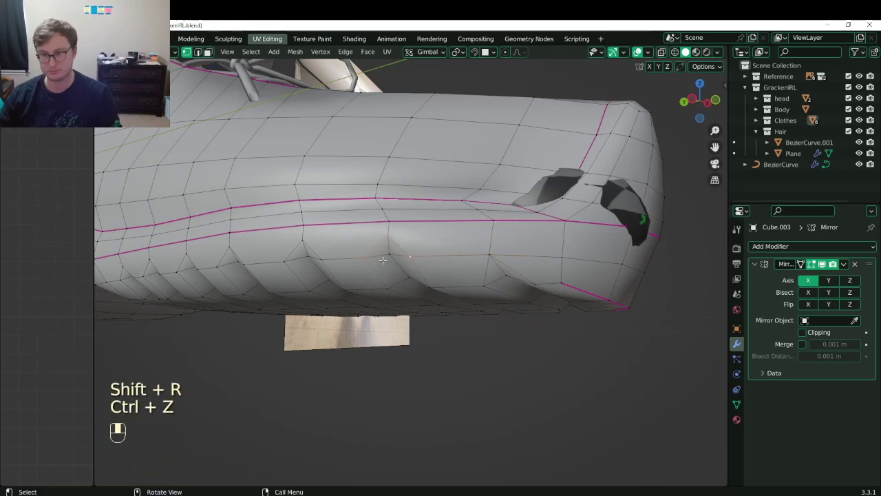
# Merge the tip vertices of the second and third grooves from the toe on the inner side with At Last.
pyautogui.press('m')
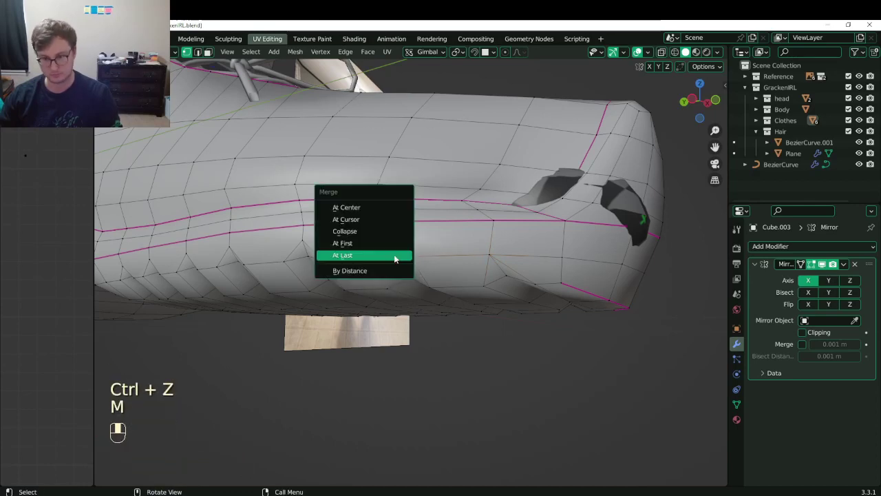
pyautogui.click(395, 257)
pyautogui.scroll(5, 462, 299)
pyautogui.scroll(-5, 462, 299)
pyautogui.moveTo(462, 298); pyautogui.dragTo(426, 246, button='middle')
pyautogui.keyDown('shift'); pyautogui.click(417, 199); pyautogui.keyUp('shift')
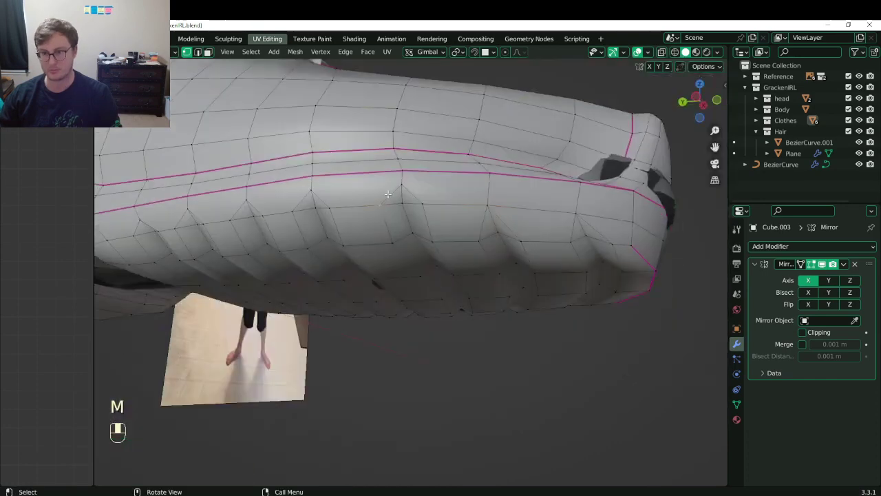
pyautogui.hotkey('shift', 'r')
# Repeat the merge on the tip vertices of the last four inner-side grooves towards the heel.
pyautogui.moveTo(383, 226); pyautogui.dragTo(437, 239, button='middle')
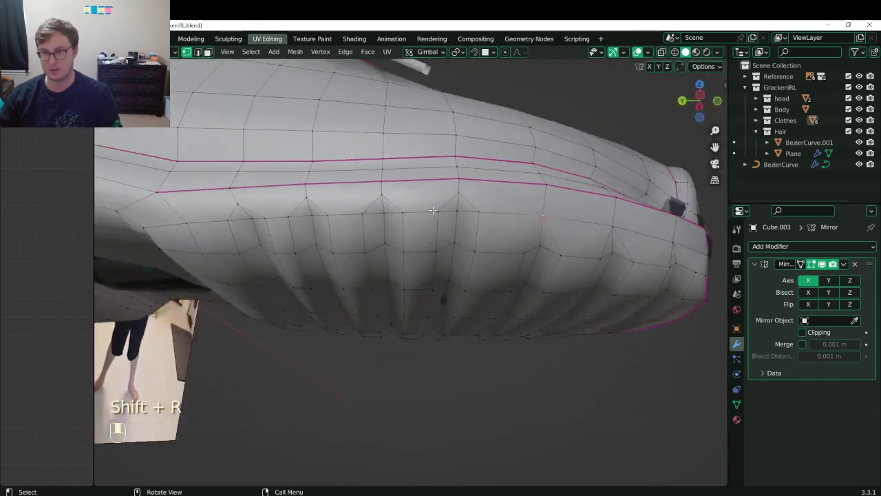
pyautogui.click(439, 210)
pyautogui.hotkey('shift', 'r')
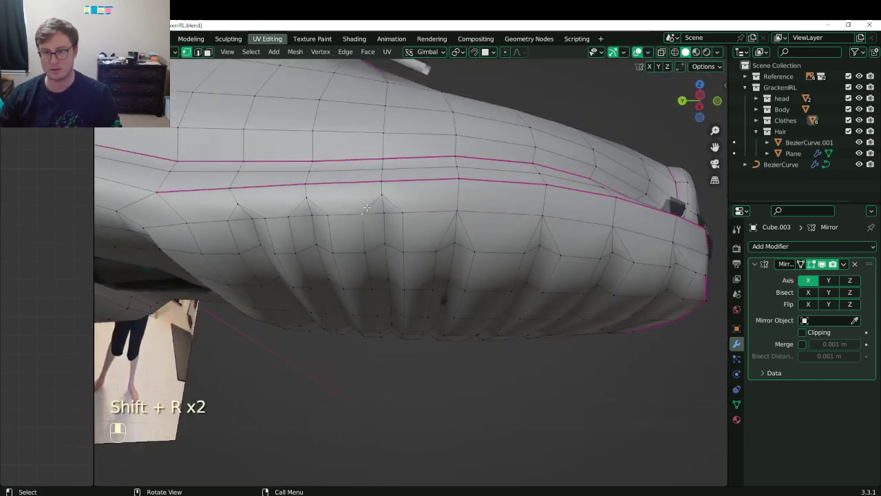
pyautogui.hotkey('shift', 'r')
pyautogui.moveTo(366, 207); pyautogui.dragTo(388, 229, button='middle')
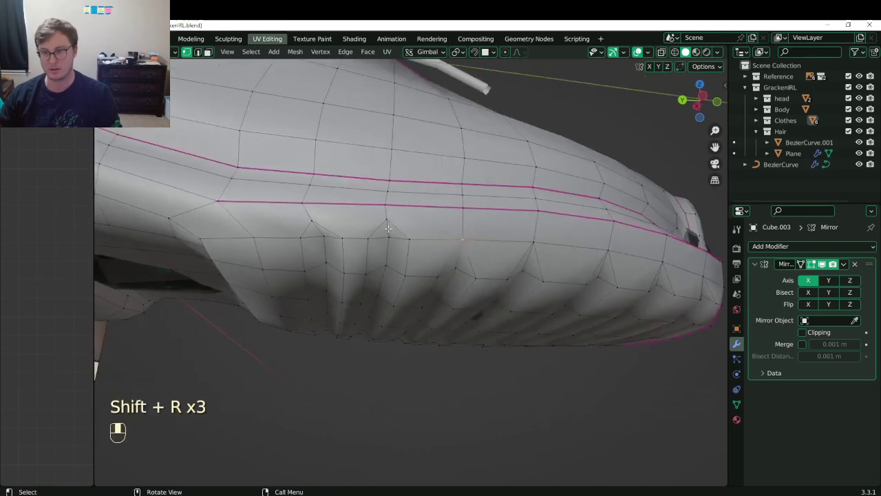
pyautogui.click(371, 233)
pyautogui.hotkey('shift', 'r')
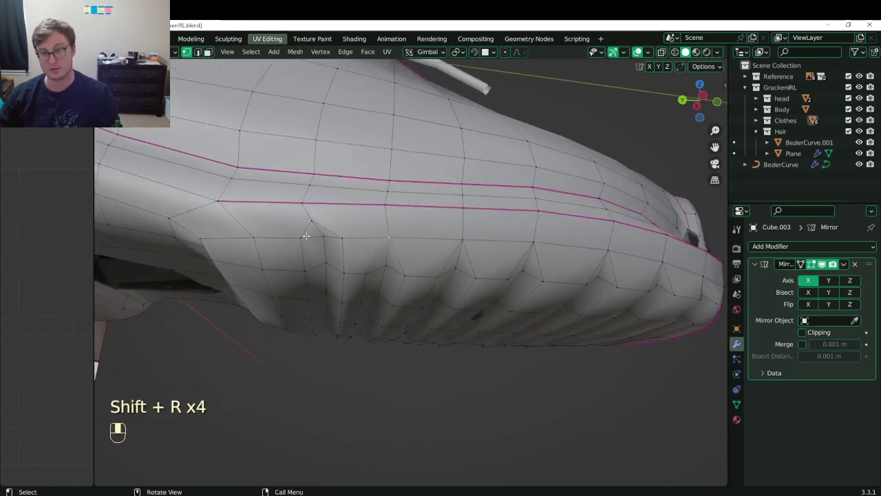
pyautogui.hotkey('shift', 'r')
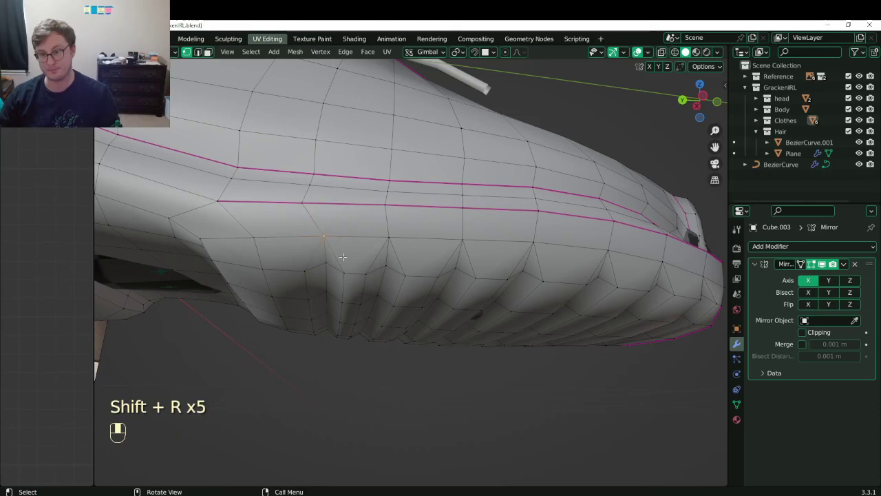
# Save GrackenIRL.blend outside Edit Mode and return to editing the shoe mesh in right side view.
pyautogui.moveTo(342, 256); pyautogui.dragTo(414, 304, button='middle')
pyautogui.press('Tab')
pyautogui.hotkey('ctrl', 's')
pyautogui.press('Tab')
pyautogui.press('Tab')
pyautogui.press('KP_3')
pyautogui.press('Tab')
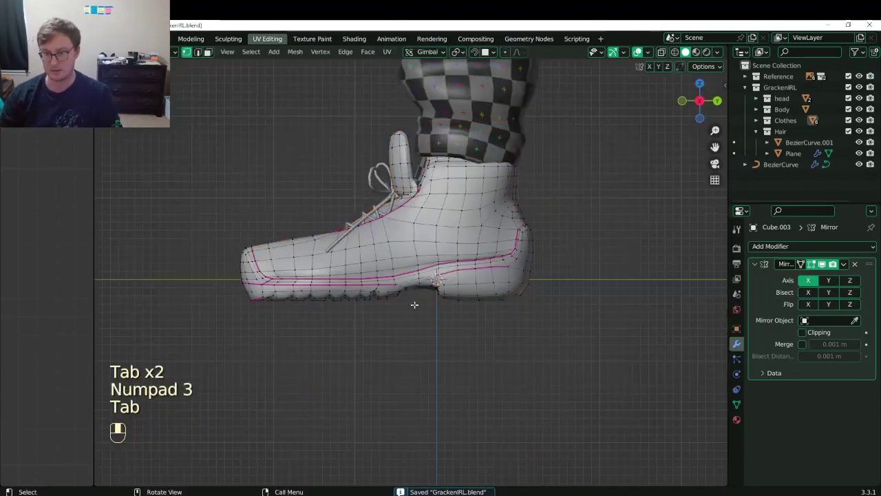
# Switch to edge selection and select the foremost crosswise edge line on the underside of the shoe's heel.
pyautogui.scroll(6, 414, 304)
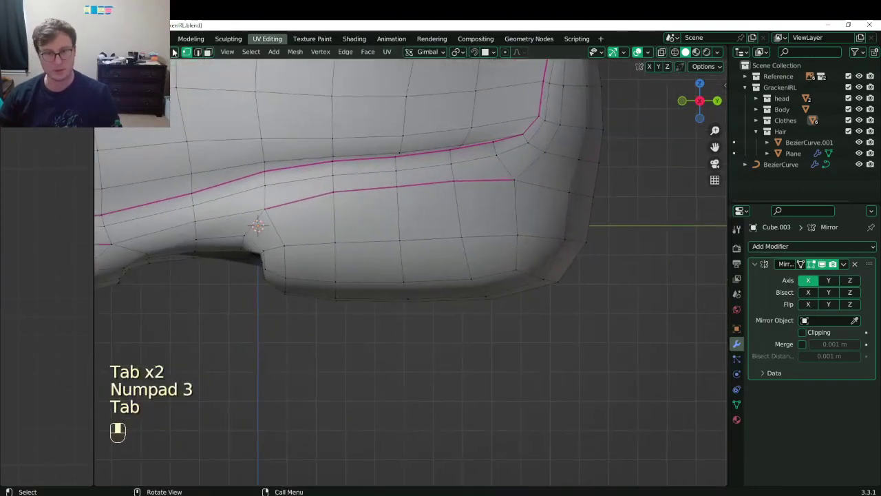
pyautogui.click(198, 53)
pyautogui.moveTo(314, 277); pyautogui.dragTo(363, 270, button='middle')
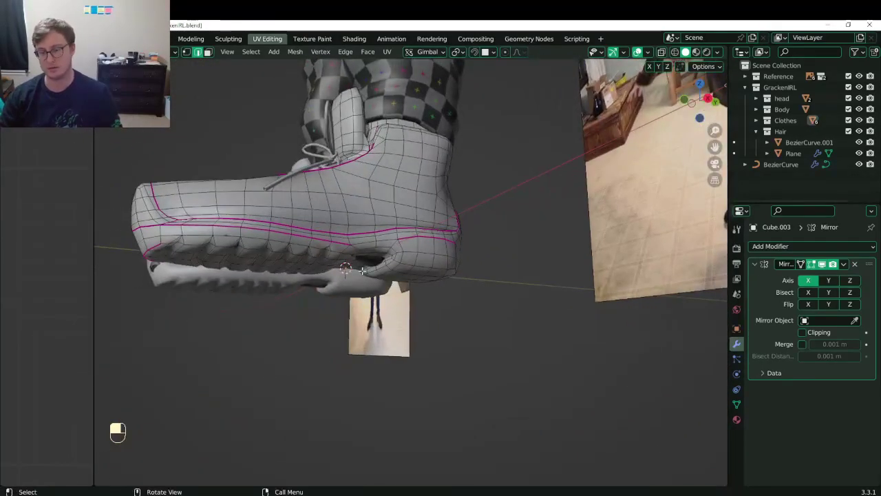
pyautogui.press('KP_3')
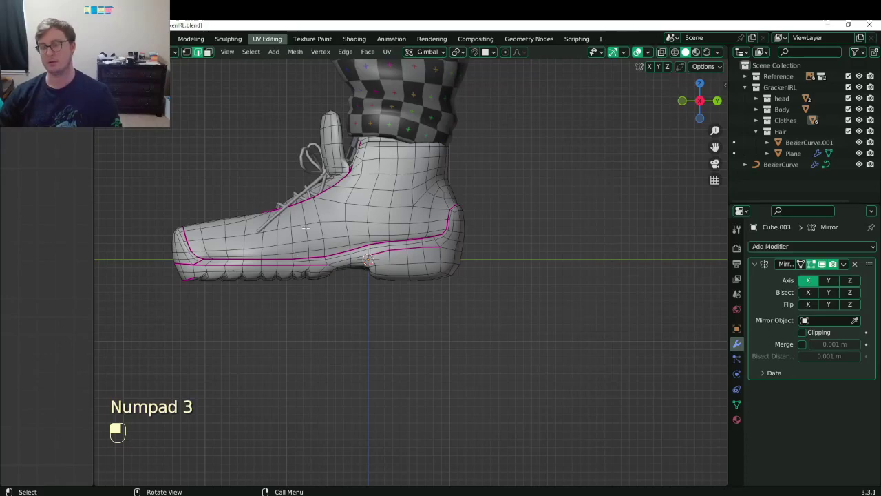
pyautogui.moveTo(305, 227); pyautogui.dragTo(404, 188, button='middle')
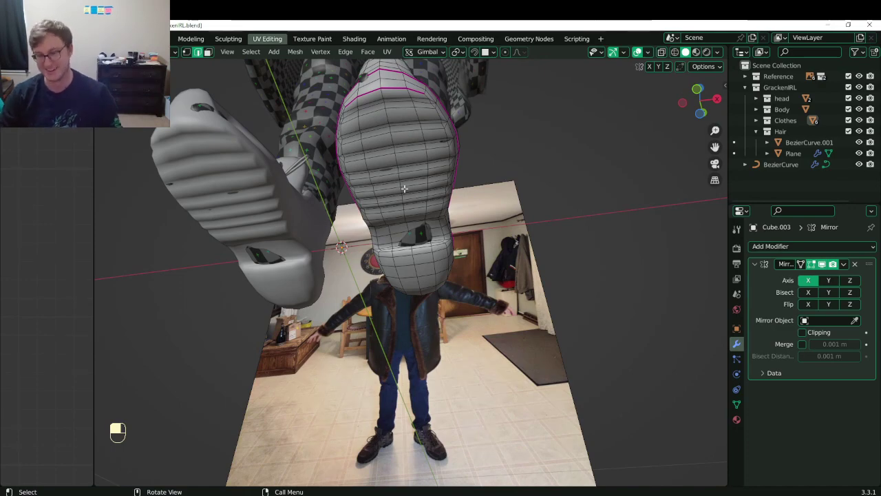
pyautogui.press('KP_3')
pyautogui.scroll(5, 417, 241)
pyautogui.moveTo(417, 241); pyautogui.dragTo(347, 173, button='middle')
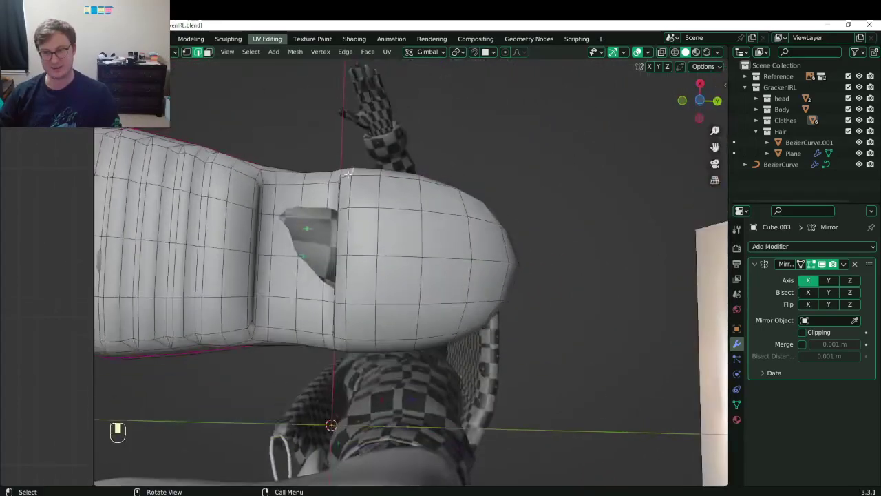
pyautogui.keyDown('ctrl'); pyautogui.click(350, 342); pyautogui.keyUp('ctrl')
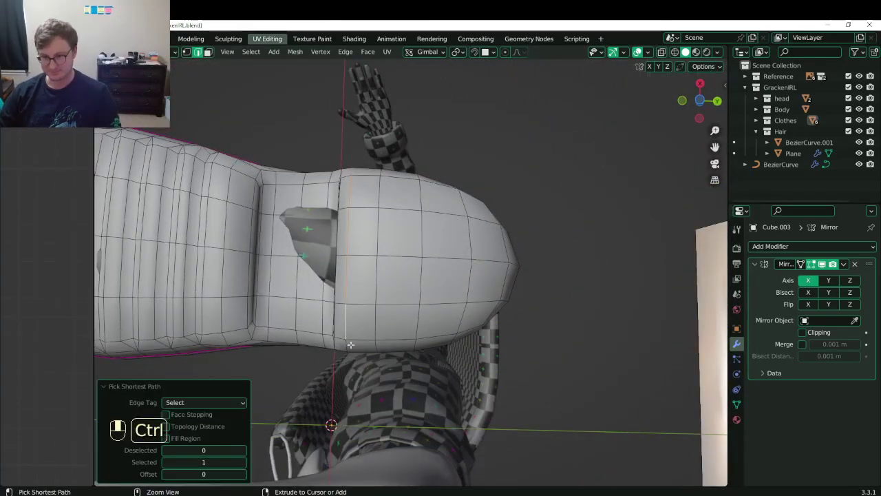
pyautogui.keyDown('ctrl'); pyautogui.click(353, 176); pyautogui.keyUp('ctrl')
pyautogui.click(351, 183)
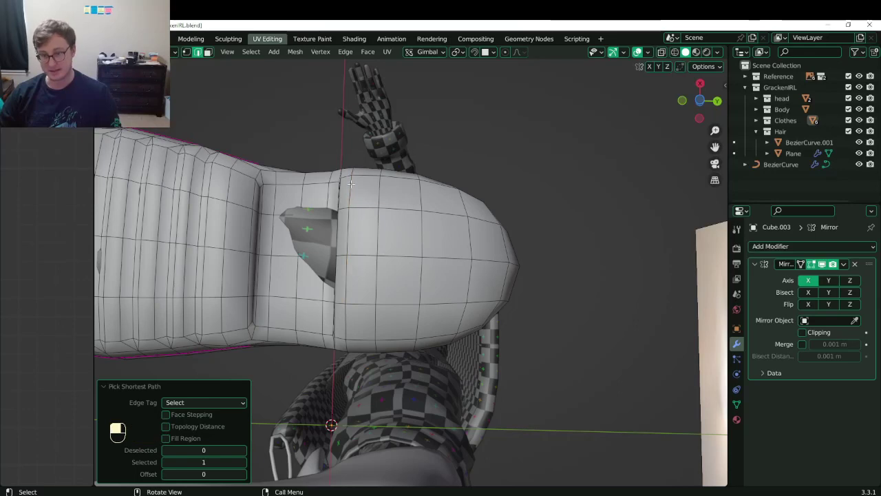
# Add the next three crosswise edge lines towards the back of the heel's underside to the selection.
pyautogui.keyDown('ctrl'); pyautogui.click(382, 195); pyautogui.keyUp('ctrl')
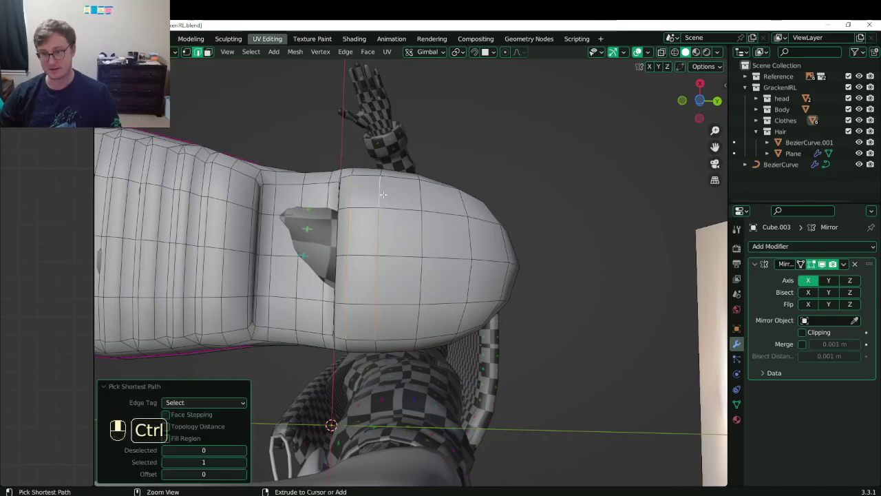
pyautogui.keyDown('shift'); pyautogui.click(421, 195); pyautogui.keyUp('shift')
pyautogui.keyDown('ctrl'); pyautogui.click(417, 320); pyautogui.keyUp('ctrl')
pyautogui.keyDown('shift'); pyautogui.click(465, 316); pyautogui.keyUp('shift')
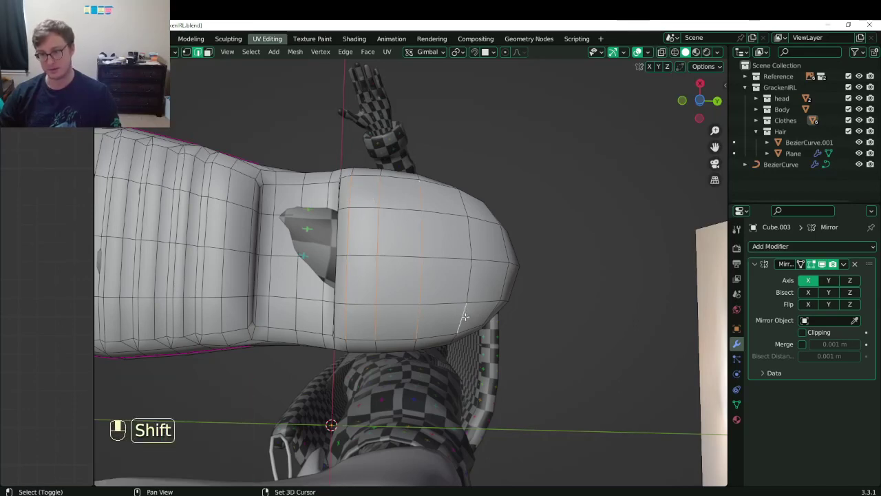
pyautogui.keyDown('ctrl'); pyautogui.click(465, 206); pyautogui.keyUp('ctrl')
# Bevel the four selected heel edge lines with a width of 0.0255 m and 2 segments.
pyautogui.moveTo(464, 207); pyautogui.dragTo(433, 283, button='middle')
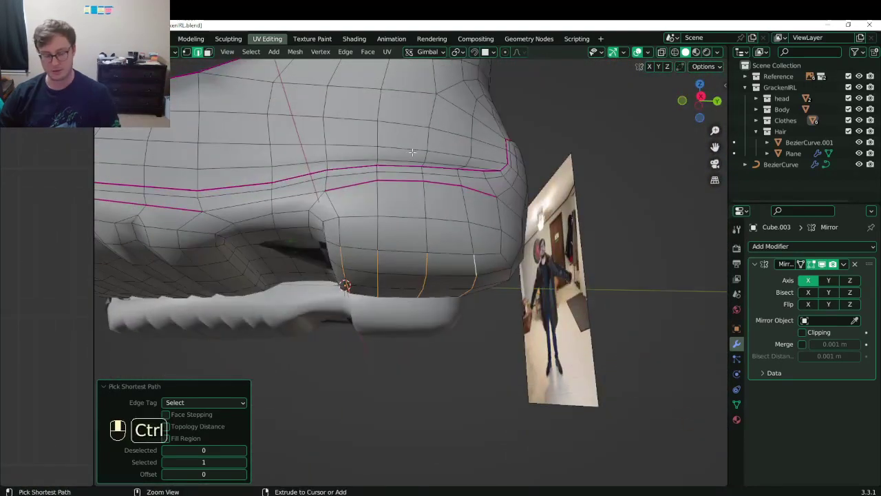
pyautogui.hotkey('ctrl', 'b')
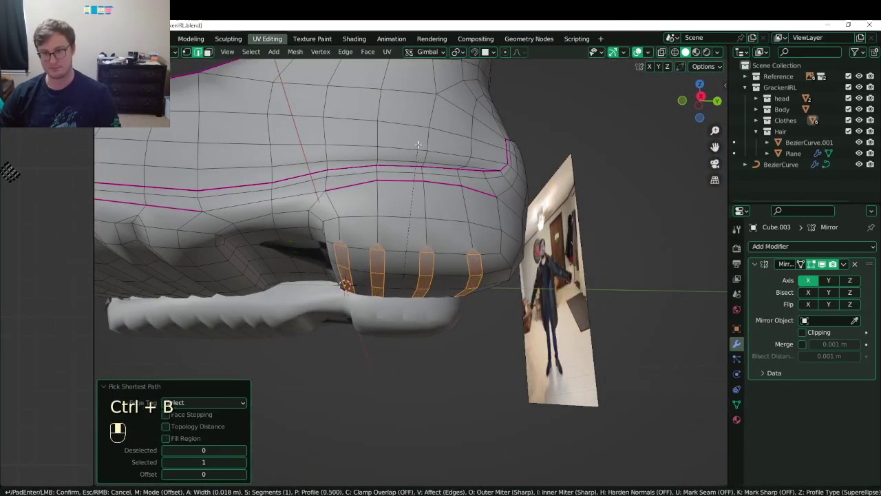
pyautogui.click(420, 147)
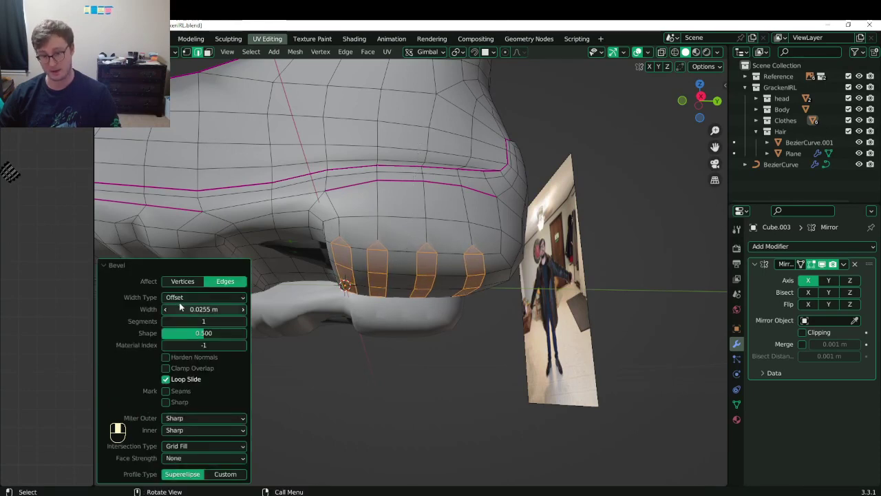
pyautogui.click(242, 321)
# In wireframe side view, keep only the bottom of the bevelled heel strips selected and flatten it by scaling to 0 along Z.
pyautogui.press('KP_1')
pyautogui.press('KP_3')
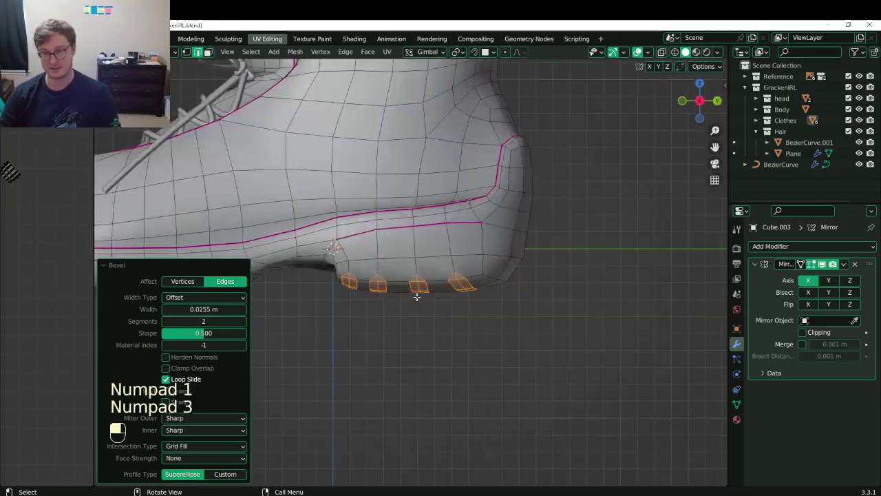
pyautogui.scroll(4, 417, 296)
pyautogui.press('z')
pyautogui.press('b')
pyautogui.keyDown('shift'); pyautogui.moveTo(275, 247); pyautogui.dragTo(574, 289); pyautogui.keyUp('shift')
pyautogui.press('s')
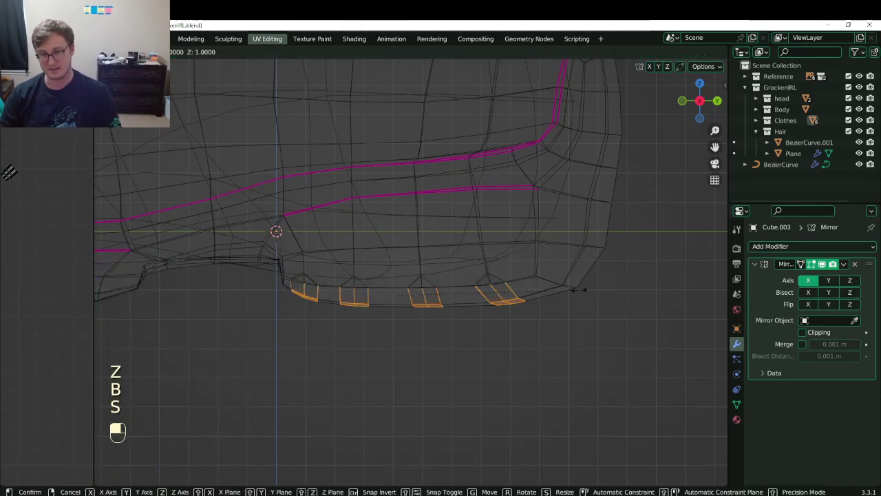
pyautogui.press('z')
pyautogui.press('0')
pyautogui.click(578, 289)
pyautogui.press('z')
pyautogui.click(593, 297)
# Select the edge loops running through the middle of the bevelled strips on the heel's underside.
pyautogui.moveTo(488, 288)
pyautogui.mouseDown(button='middle')
pyautogui.moveTo(521, 232)
pyautogui.moveTo(438, 301)
pyautogui.moveTo(440, 271)
pyautogui.mouseUp(button='middle')
pyautogui.press('Tab')
pyautogui.press('Tab')
pyautogui.click(460, 211)
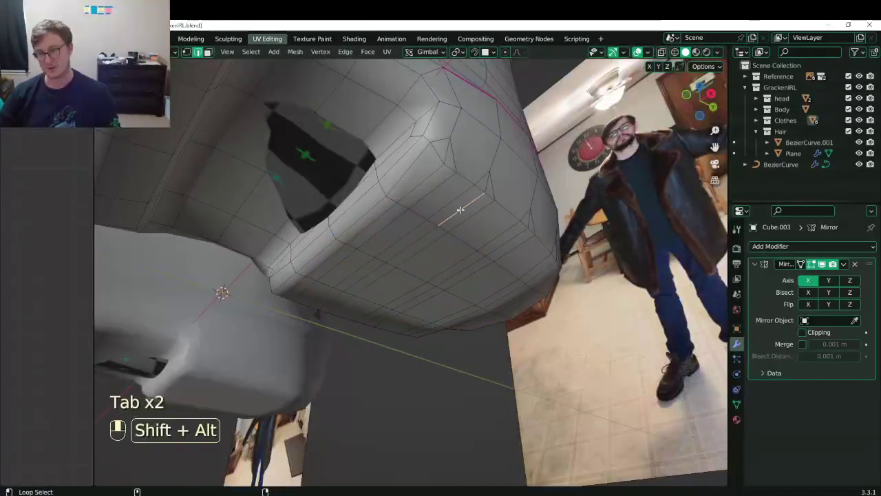
pyautogui.keyDown('alt'); pyautogui.keyDown('shift'); pyautogui.click(460, 210); pyautogui.keyUp('shift'); pyautogui.keyUp('alt')
pyautogui.keyDown('alt'); pyautogui.keyDown('shift'); pyautogui.click(459, 211); pyautogui.keyUp('shift'); pyautogui.keyUp('alt')
pyautogui.keyDown('alt'); pyautogui.keyDown('shift'); pyautogui.click(436, 187); pyautogui.keyUp('shift'); pyautogui.keyUp('alt')
pyautogui.keyDown('alt'); pyautogui.keyDown('shift'); pyautogui.click(507, 241); pyautogui.keyUp('shift'); pyautogui.keyUp('alt')
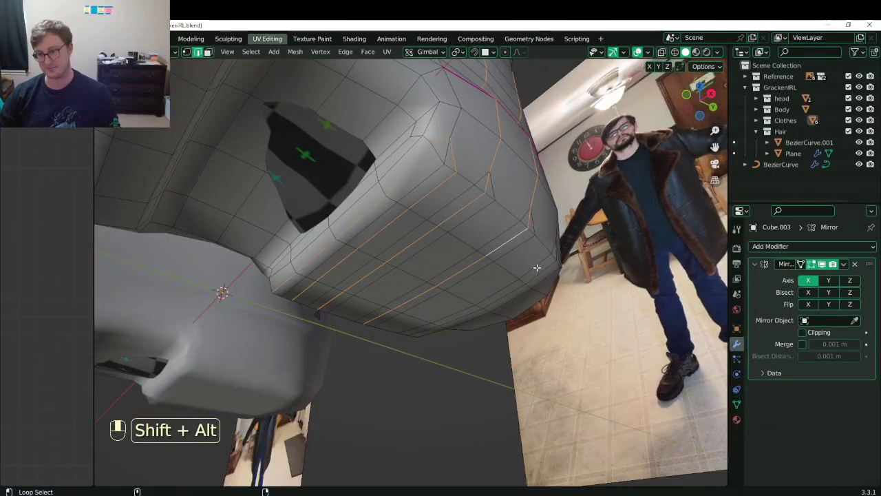
pyautogui.keyDown('alt'); pyautogui.keyDown('shift'); pyautogui.click(536, 266); pyautogui.keyUp('shift'); pyautogui.keyUp('alt')
# In wireframe side view, deselect the portions of the heel loops above the upper seam.
pyautogui.press('KP_3')
pyautogui.press('z')
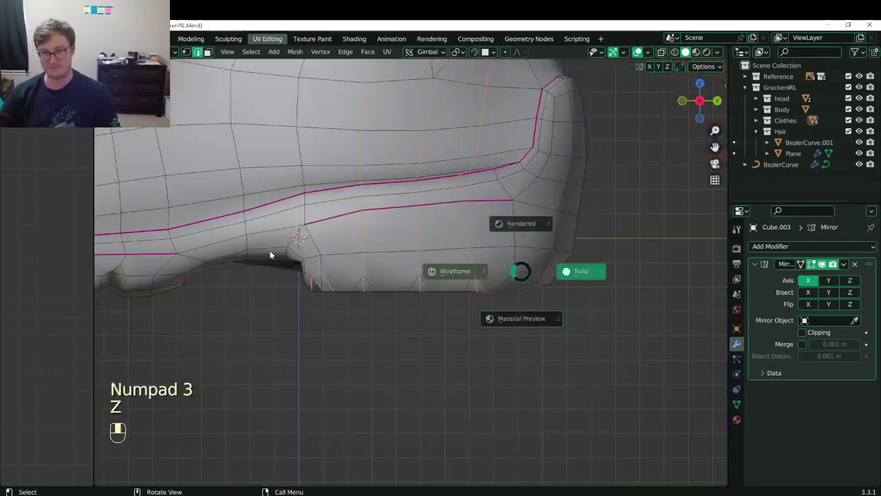
pyautogui.click(485, 265)
pyautogui.press('b')
pyautogui.scroll(5, 485, 265)
pyautogui.press('b')
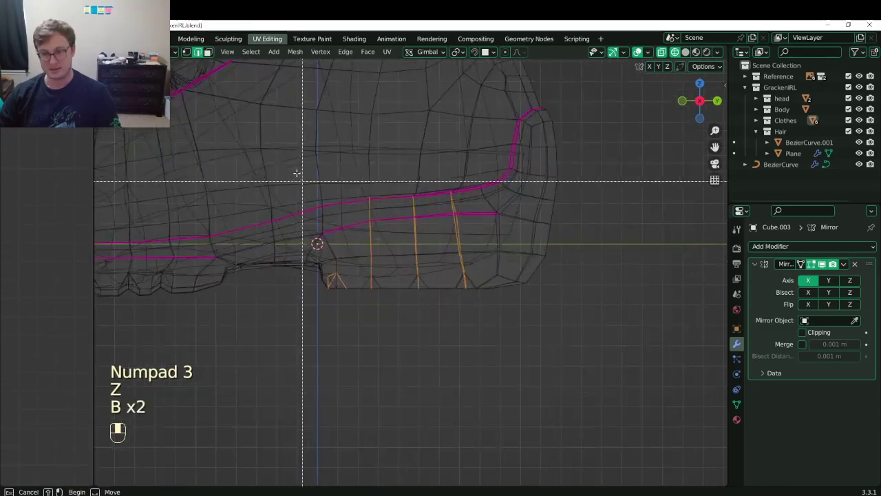
pyautogui.keyDown('shift'); pyautogui.moveTo(291, 165); pyautogui.dragTo(534, 291); pyautogui.keyUp('shift')
pyautogui.press('z')
pyautogui.moveTo(402, 350); pyautogui.dragTo(482, 306, button='middle')
pyautogui.hotkey('ctrl', 'z')
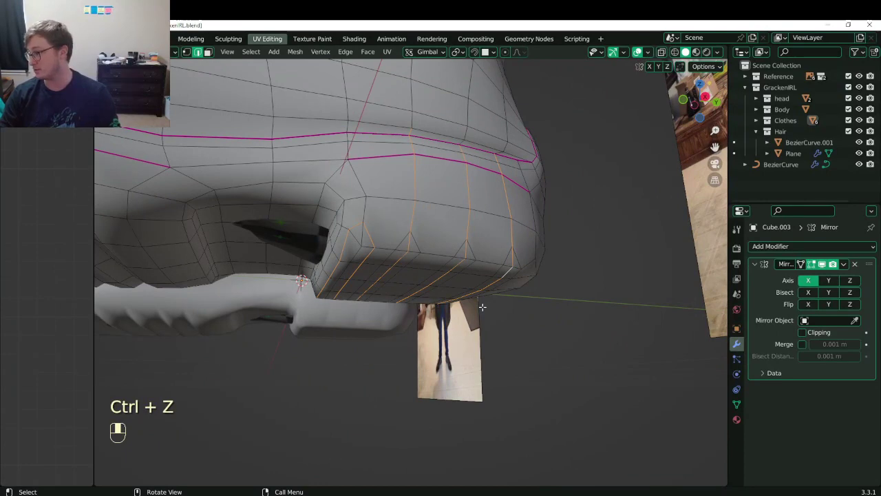
# In wireframe side view, deselect the heel loop segments on the side walls above the bevel tips.
pyautogui.press('KP_3')
pyautogui.press('z')
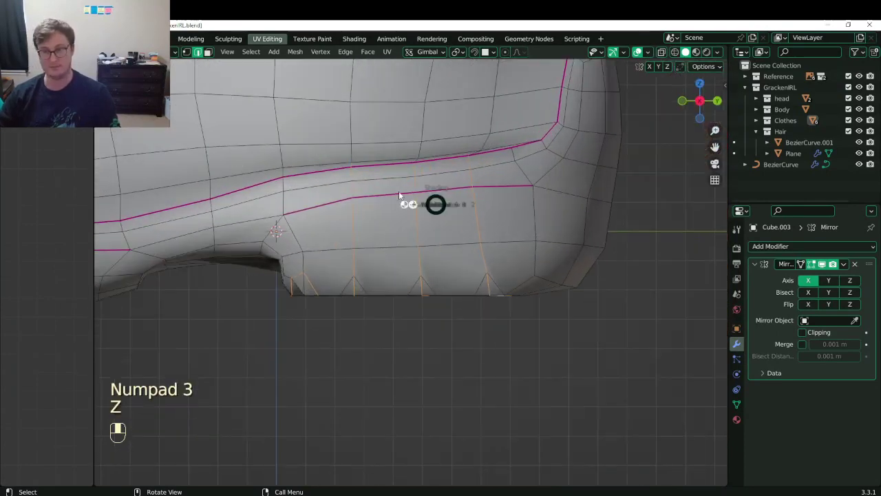
pyautogui.click(404, 184)
pyautogui.press('b')
pyautogui.keyDown('shift'); pyautogui.moveTo(403, 183); pyautogui.dragTo(505, 238); pyautogui.keyUp('shift')
pyautogui.press('b')
pyautogui.keyDown('shift'); pyautogui.moveTo(303, 200); pyautogui.dragTo(514, 274); pyautogui.keyUp('shift')
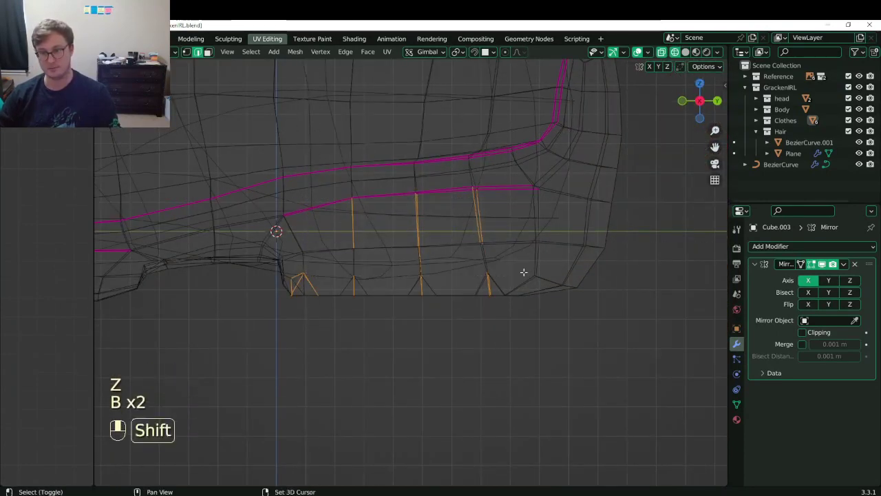
pyautogui.press('b')
pyautogui.keyDown('shift'); pyautogui.moveTo(303, 173); pyautogui.dragTo(523, 257); pyautogui.keyUp('shift')
pyautogui.press('b')
pyautogui.keyDown('shift'); pyautogui.moveTo(320, 227); pyautogui.dragTo(572, 300); pyautogui.keyUp('shift')
pyautogui.scroll(3, 430, 282)
# Deselect the remaining upright segments at the bevel ends, keeping only the crosswise lines on the heel's underside selected.
pyautogui.press('b')
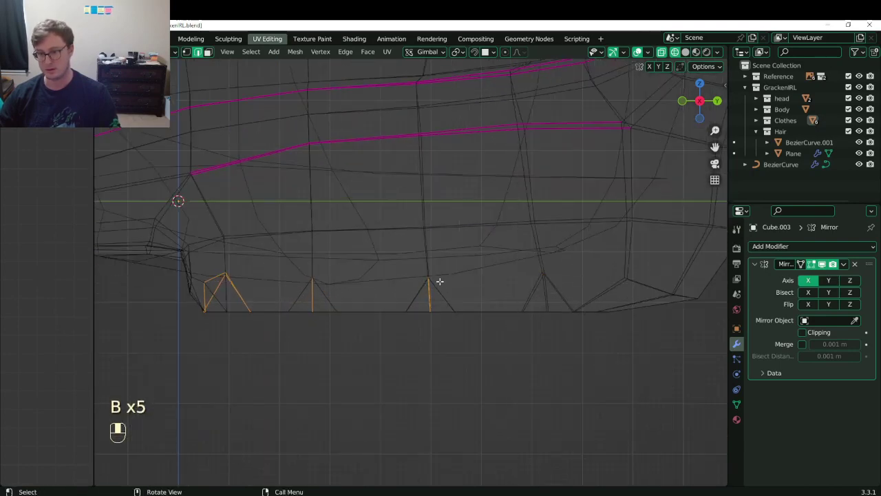
pyautogui.press('b')
pyautogui.keyDown('shift'); pyautogui.moveTo(411, 279); pyautogui.dragTo(461, 300); pyautogui.keyUp('shift')
pyautogui.press('b')
pyautogui.keyDown('shift'); pyautogui.moveTo(311, 275); pyautogui.dragTo(344, 311); pyautogui.keyUp('shift')
pyautogui.keyDown('shift'); pyautogui.moveTo(180, 273); pyautogui.dragTo(246, 273, button='middle'); pyautogui.keyUp('shift')
pyautogui.press('b')
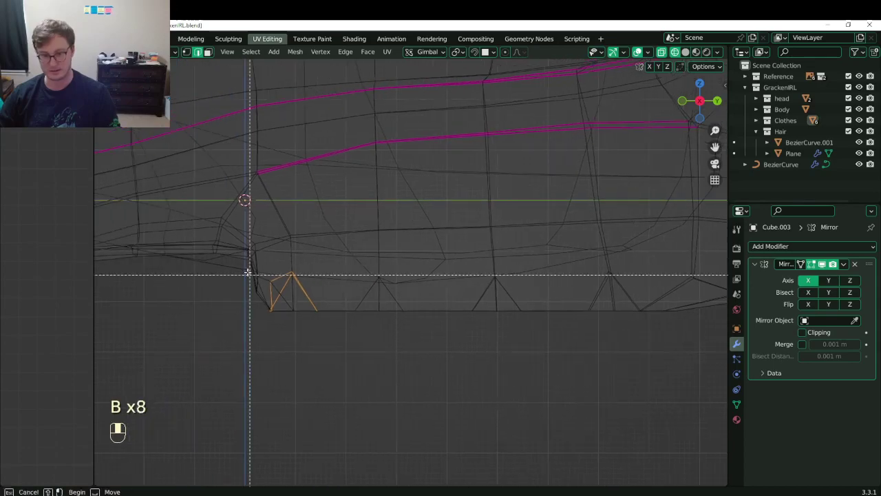
pyautogui.keyDown('shift'); pyautogui.moveTo(244, 270); pyautogui.dragTo(337, 304); pyautogui.keyUp('shift')
pyautogui.press('b')
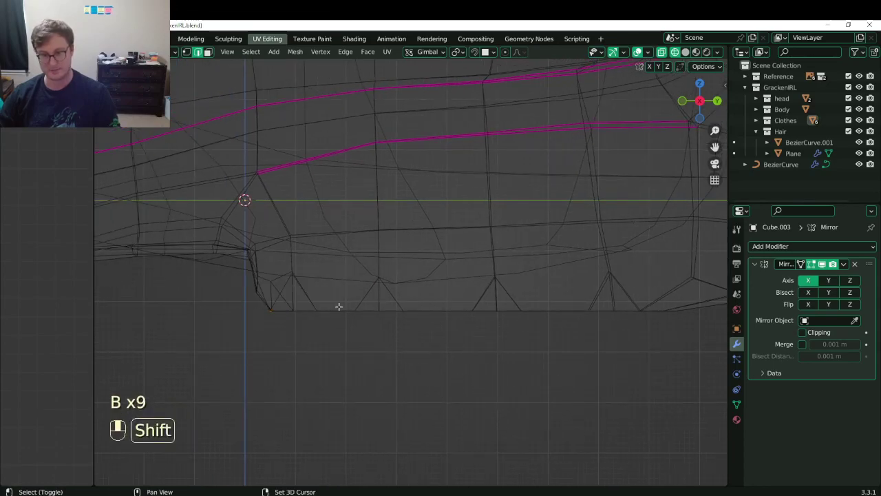
pyautogui.press('z')
# Add the foremost bevel's middle edge loop to the selection and deselect its portion above the heel's underside.
pyautogui.moveTo(296, 303)
pyautogui.mouseDown(button='middle')
pyautogui.moveTo(296, 289)
pyautogui.moveTo(433, 261)
pyautogui.moveTo(424, 247)
pyautogui.mouseUp(button='middle')
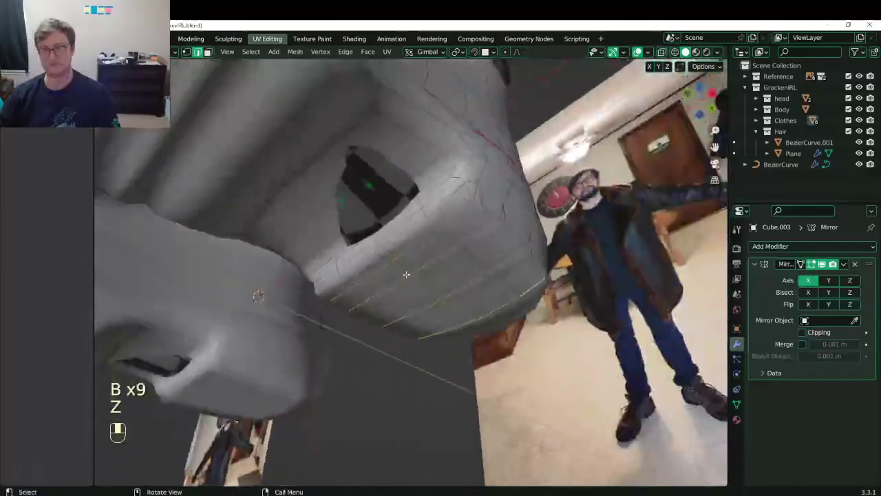
pyautogui.keyDown('alt'); pyautogui.keyDown('shift'); pyautogui.click(415, 228); pyautogui.keyUp('shift'); pyautogui.keyUp('alt')
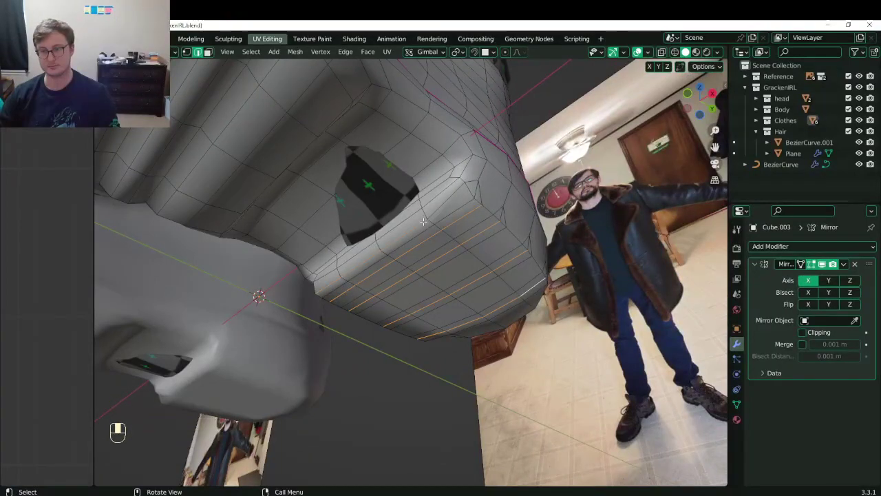
pyautogui.keyDown('alt'); pyautogui.keyDown('shift'); pyautogui.click(452, 212); pyautogui.keyUp('shift'); pyautogui.keyUp('alt')
pyautogui.moveTo(452, 212); pyautogui.dragTo(465, 230, button='middle')
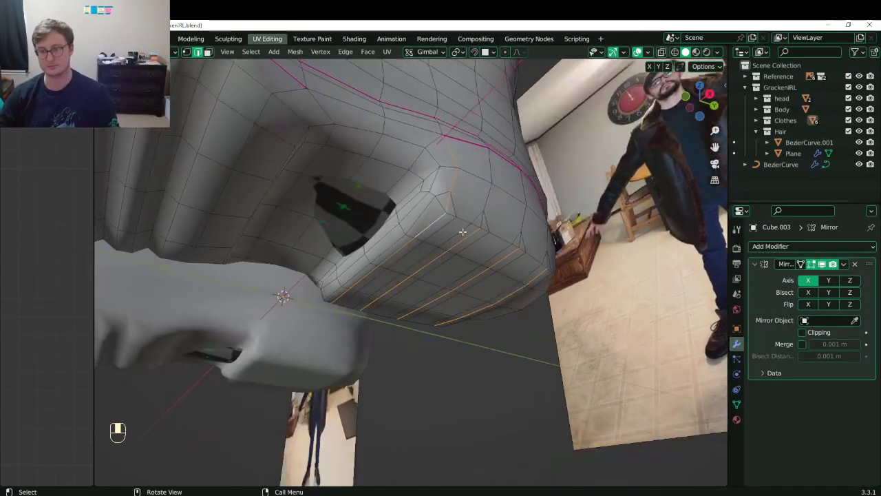
pyautogui.press('KP_3')
pyautogui.press('z')
pyautogui.press('b')
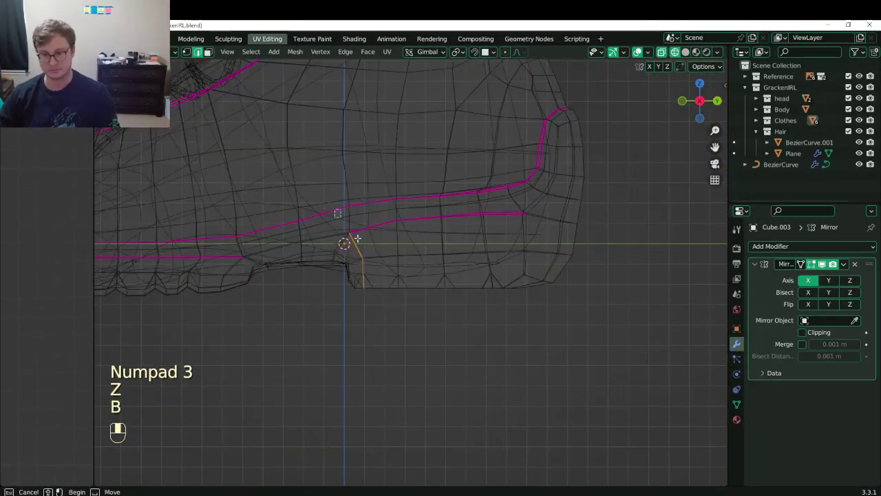
pyautogui.moveTo(335, 209)
pyautogui.keyDown('shift'); pyautogui.mouseDown()
pyautogui.moveTo(383, 278)
pyautogui.moveTo(375, 284)
pyautogui.mouseUp(); pyautogui.keyUp('shift')
pyautogui.press('b')
pyautogui.press('z')
# Sink the selected crosswise lines into the heel with Shrink/Fatten to form tread grooves, and leave Edit Mode.
pyautogui.moveTo(420, 292)
pyautogui.mouseDown(button='middle')
pyautogui.moveTo(458, 196)
pyautogui.moveTo(388, 297)
pyautogui.moveTo(472, 282)
pyautogui.moveTo(419, 300)
pyautogui.moveTo(463, 348)
pyautogui.moveTo(383, 348)
pyautogui.moveTo(476, 271)
pyautogui.moveTo(406, 271)
pyautogui.moveTo(347, 292)
pyautogui.mouseUp(button='middle')
pyautogui.hotkey('alt', 's')
pyautogui.click(459, 205)
pyautogui.press('Tab')
# Save GrackenIRL.blend and bring the whole character into view.
pyautogui.scroll(-4, 389, 296)
pyautogui.scroll(-3, 454, 289)
pyautogui.hotkey('ctrl', 's')
pyautogui.scroll(-4, 420, 279)
pyautogui.keyDown('shift'); pyautogui.moveTo(414, 229); pyautogui.dragTo(443, 282, button='middle'); pyautogui.keyUp('shift')
pyautogui.hotkey('ctrl', 's')
pyautogui.keyDown('shift'); pyautogui.moveTo(443, 234); pyautogui.dragTo(440, 304, button='middle'); pyautogui.keyUp('shift')
pyautogui.scroll(-3, 443, 291)
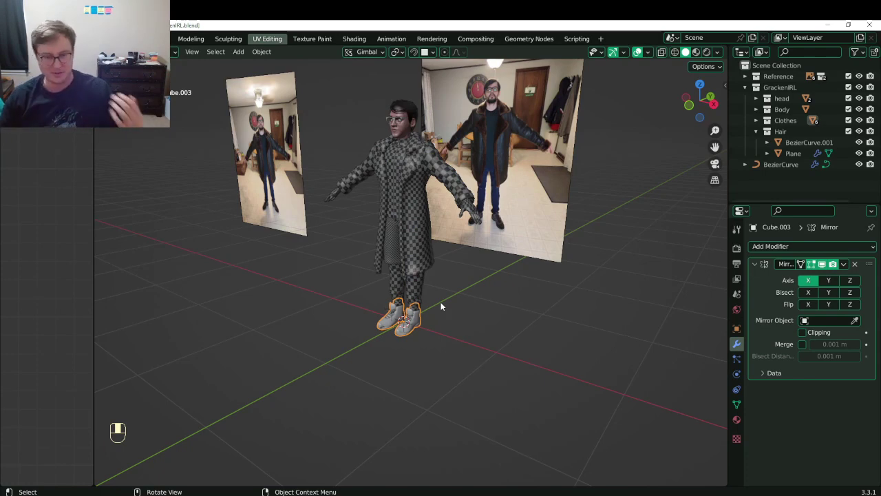
# In wireframe side view, add the BezierCurve laces to the object selection alongside the boots.
pyautogui.press('KP_1')
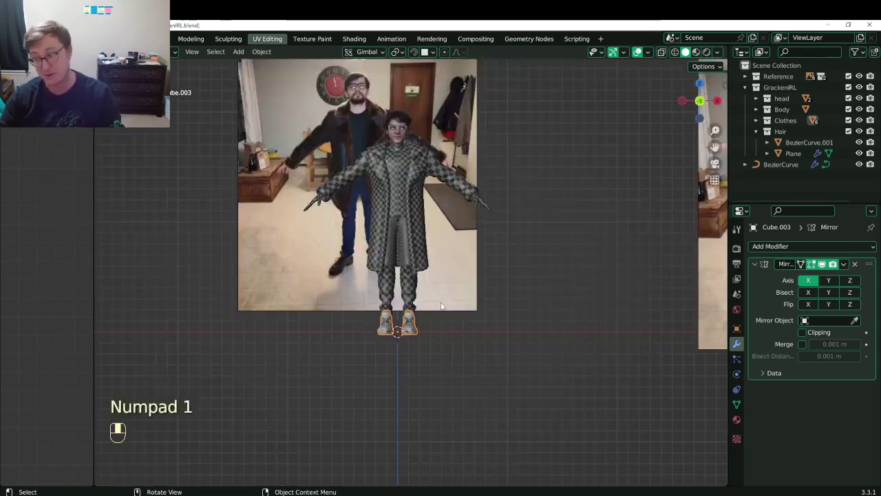
pyautogui.press('KP_3')
pyautogui.scroll(6, 436, 300)
pyautogui.keyDown('shift'); pyautogui.moveTo(438, 318); pyautogui.dragTo(406, 271, button='middle'); pyautogui.keyUp('shift')
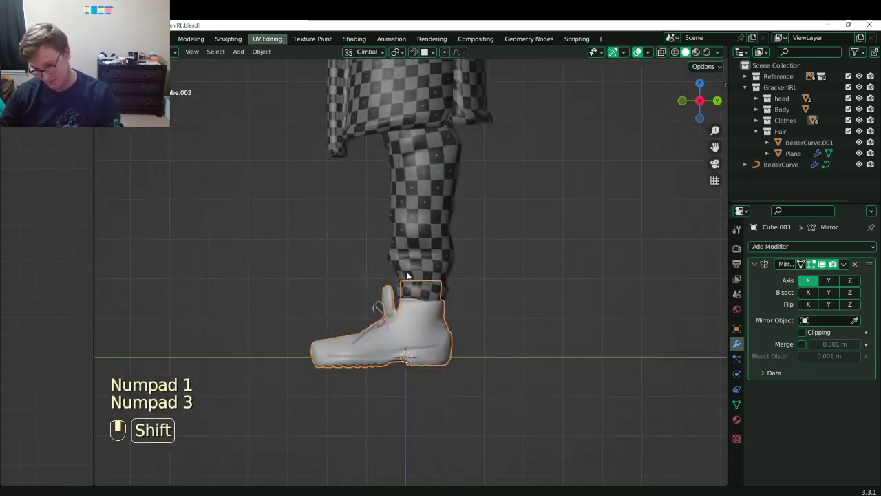
pyautogui.scroll(5, 411, 399)
pyautogui.keyDown('shift'); pyautogui.moveTo(411, 404); pyautogui.dragTo(379, 317, button='middle'); pyautogui.keyUp('shift')
pyautogui.press('Tab')
pyautogui.scroll(-2, 413, 382)
pyautogui.press('z')
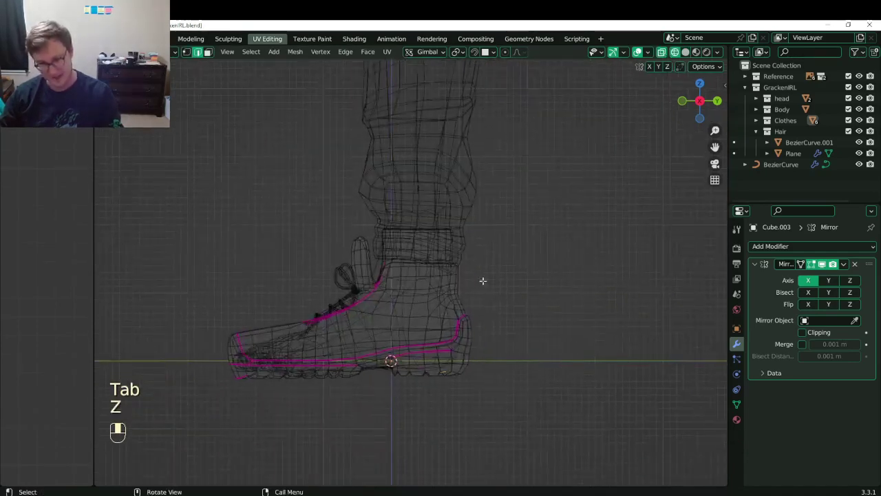
pyautogui.press('Tab')
pyautogui.press('b')
pyautogui.moveTo(315, 262); pyautogui.dragTo(352, 301)
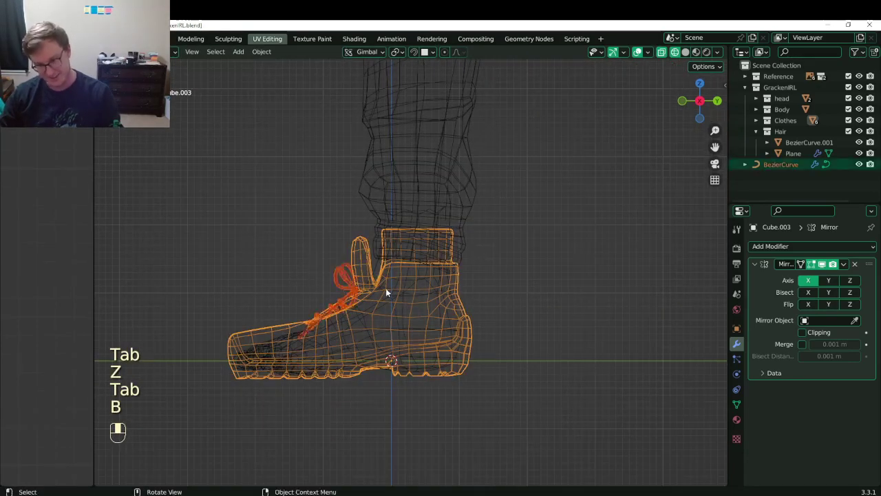
# Scale the selected boots and laces to 0.958 along Y.
pyautogui.press('s')
pyautogui.press('y')
pyautogui.click(534, 260)
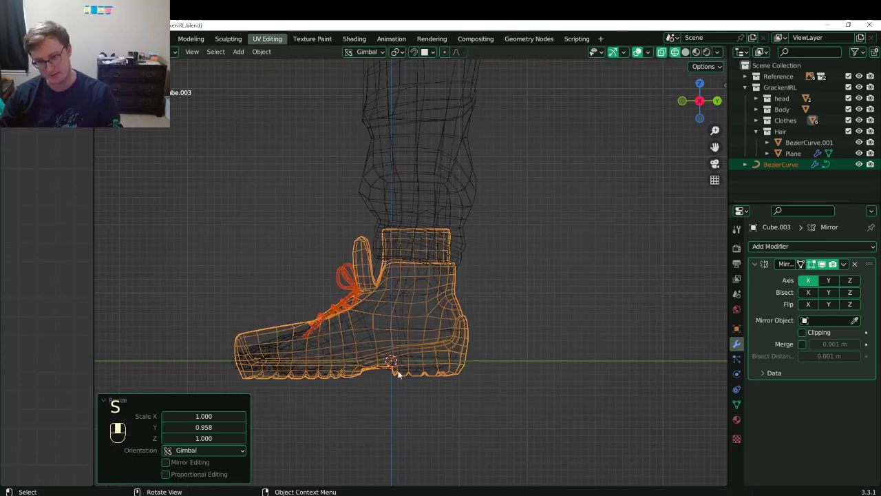
# Return to solid shading, leave the boots in Object Mode, and save GrackenIRL.blend.
pyautogui.press('Tab')
pyautogui.press('z')
pyautogui.moveTo(392, 368); pyautogui.dragTo(459, 387, button='middle')
pyautogui.scroll(-4, 443, 372)
pyautogui.hotkey('ctrl', 's')
pyautogui.press('Tab')
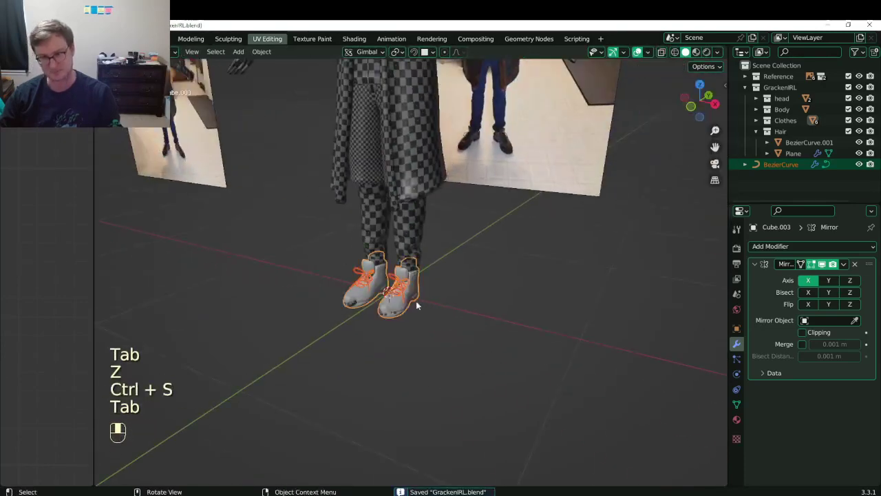
pyautogui.hotkey('ctrl', 'z')
pyautogui.hotkey('ctrl', 'z')
pyautogui.press('Tab')
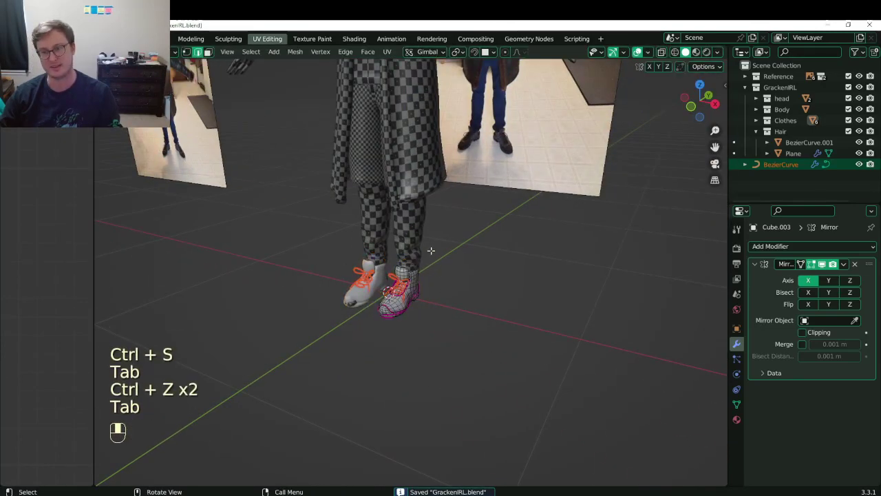
pyautogui.press('Tab')
pyautogui.keyDown('shift'); pyautogui.moveTo(429, 232); pyautogui.dragTo(426, 263, button='middle'); pyautogui.keyUp('shift')
pyautogui.hotkey('ctrl', 's')
# Select only the BezierCurve laces, save the file, and remove the Mirror modifier from the laces.
pyautogui.scroll(8, 420, 282)
pyautogui.keyDown('shift'); pyautogui.moveTo(433, 334); pyautogui.dragTo(411, 271, button='middle'); pyautogui.keyUp('shift')
pyautogui.click(503, 257)
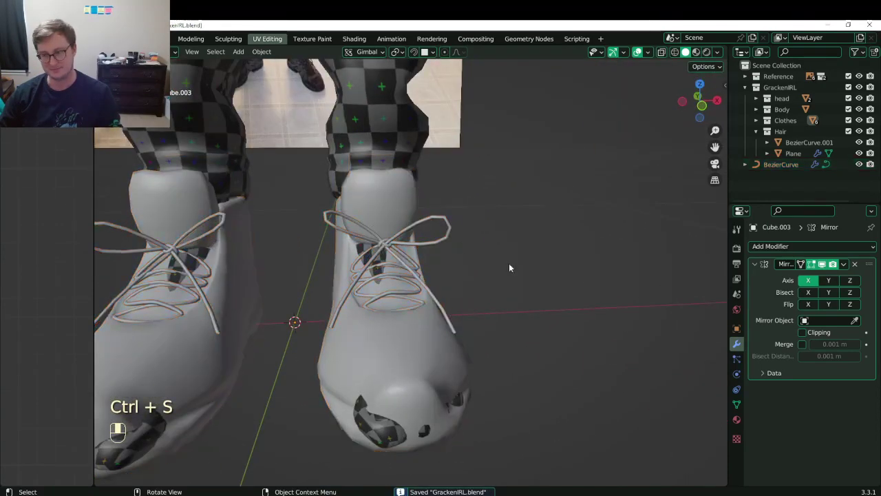
pyautogui.click(433, 241)
pyautogui.hotkey('ctrl', 's')
pyautogui.moveTo(472, 284); pyautogui.dragTo(462, 282, button='middle')
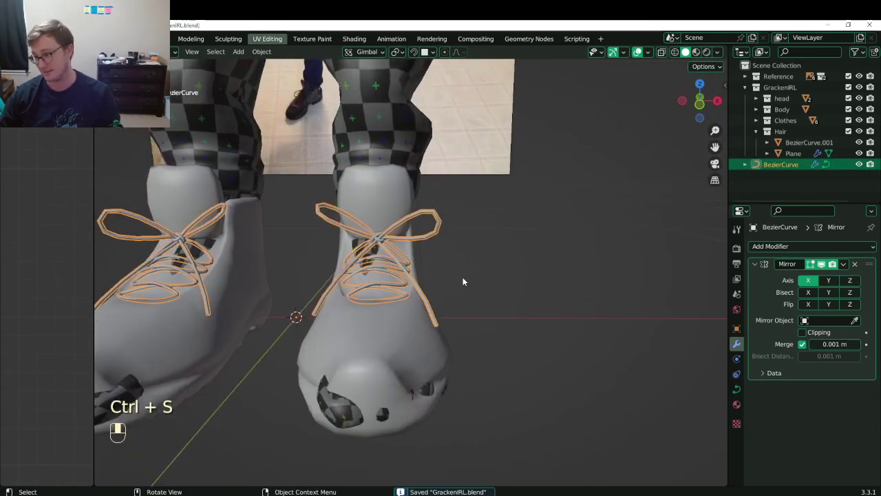
pyautogui.click(855, 264)
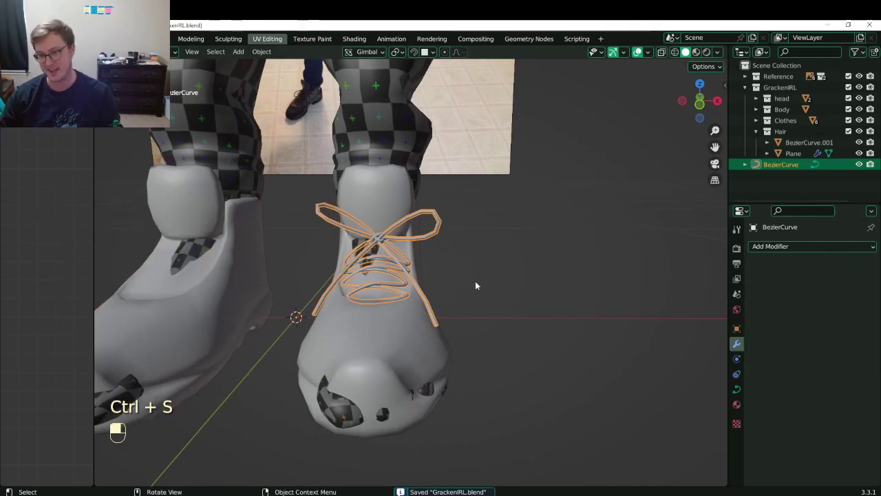
# Convert the BezierCurve laces to a mesh and save the file.
pyautogui.press('q')
pyautogui.click(450, 314)
pyautogui.hotkey('ctrl', 's')
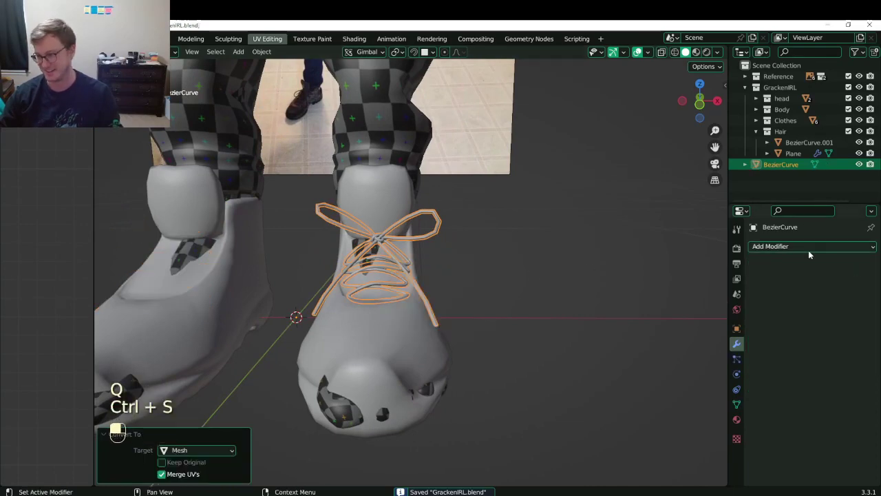
# Add a Mirror modifier to the converted lace mesh and save GrackenIRL.blend.
pyautogui.click(806, 249)
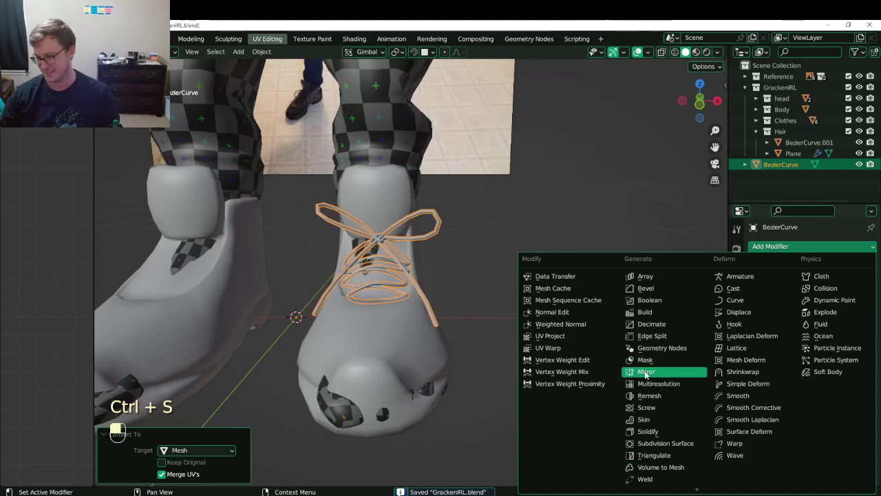
pyautogui.click(645, 371)
pyautogui.moveTo(487, 314); pyautogui.dragTo(395, 377, button='middle')
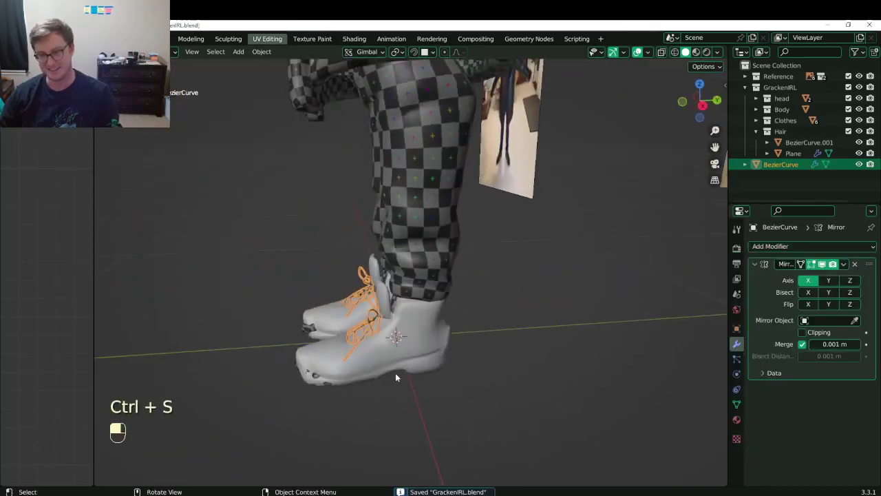
pyautogui.scroll(-5, 391, 354)
pyautogui.hotkey('ctrl', 's')
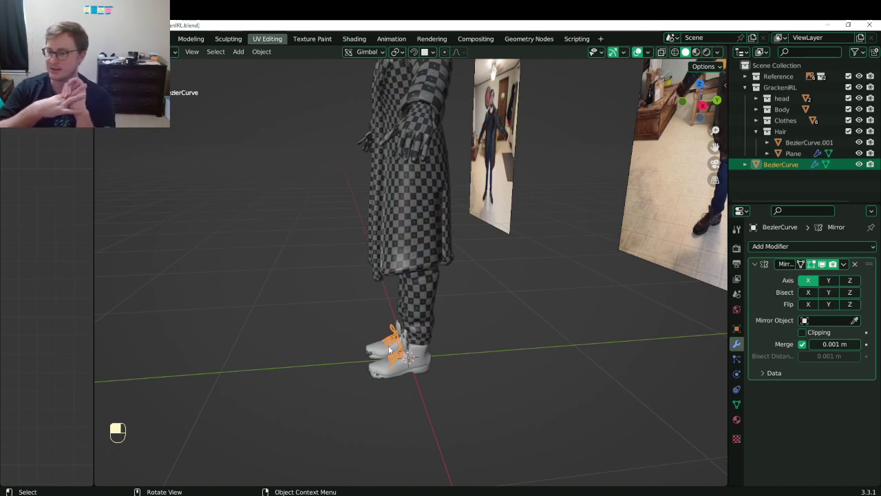
# Save the file, select the BezierCurve lace mesh, and open it in Edit Mode.
pyautogui.press('KP_3')
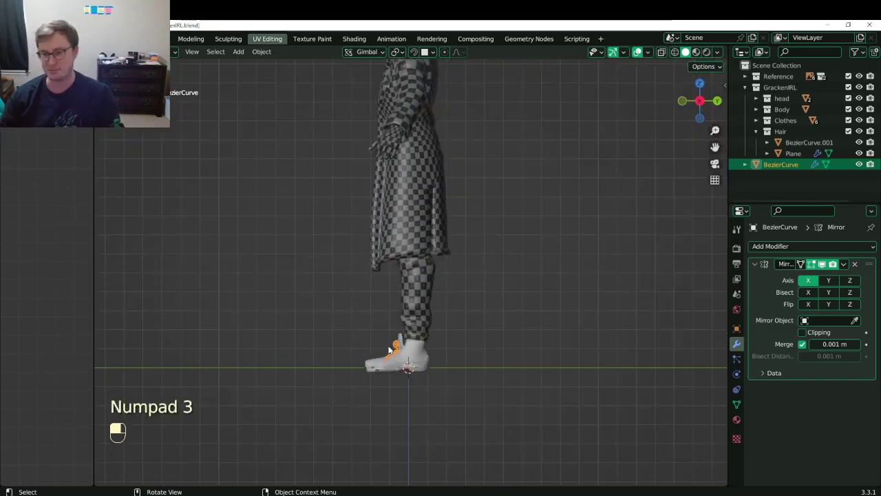
pyautogui.scroll(5, 437, 305)
pyautogui.keyDown('shift'); pyautogui.moveTo(432, 354); pyautogui.dragTo(416, 230, button='middle'); pyautogui.keyUp('shift')
pyautogui.moveTo(351, 283); pyautogui.dragTo(458, 271, button='middle')
pyautogui.hotkey('ctrl', 's')
pyautogui.keyDown('shift'); pyautogui.click(415, 244); pyautogui.keyUp('shift')
pyautogui.click(445, 256)
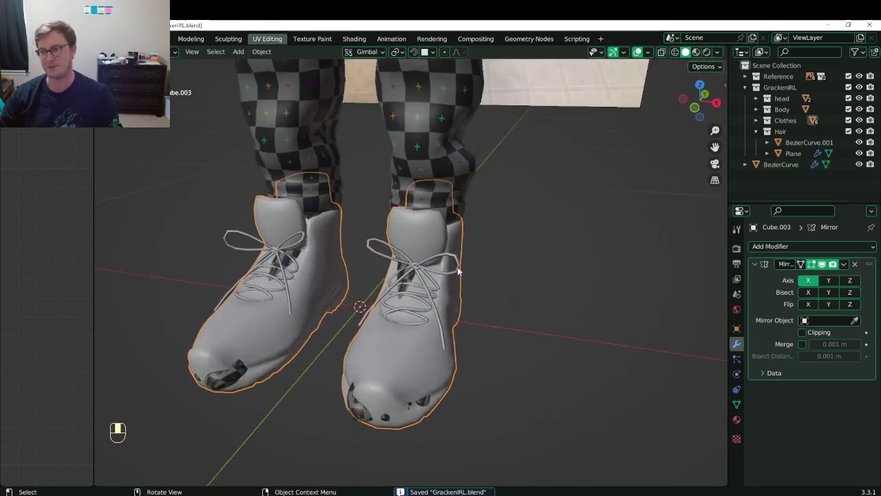
pyautogui.click(459, 268)
pyautogui.scroll(4, 458, 267)
pyautogui.press('Tab')
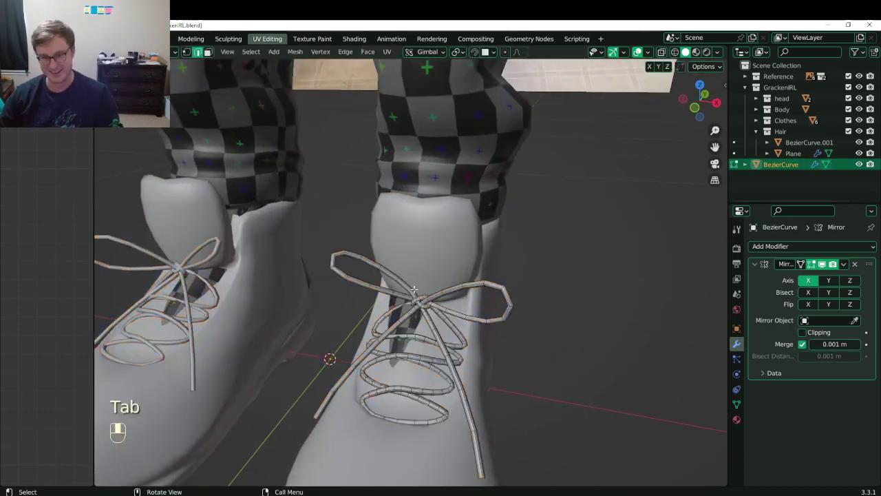
# Try to bevel the edge loops at the tips of both bow loops together with a width of 0.00385 m.
pyautogui.moveTo(447, 272); pyautogui.dragTo(467, 268, button='middle')
pyautogui.scroll(5, 466, 269)
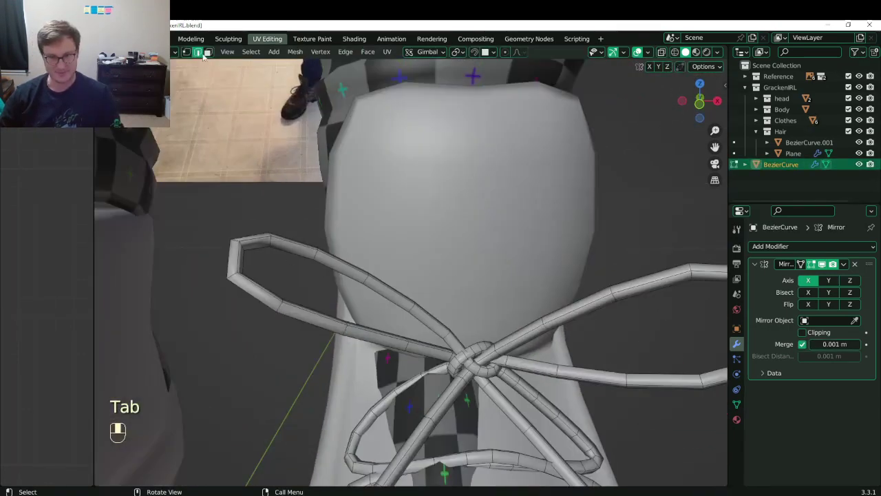
pyautogui.hotkey('shift', 'alt')
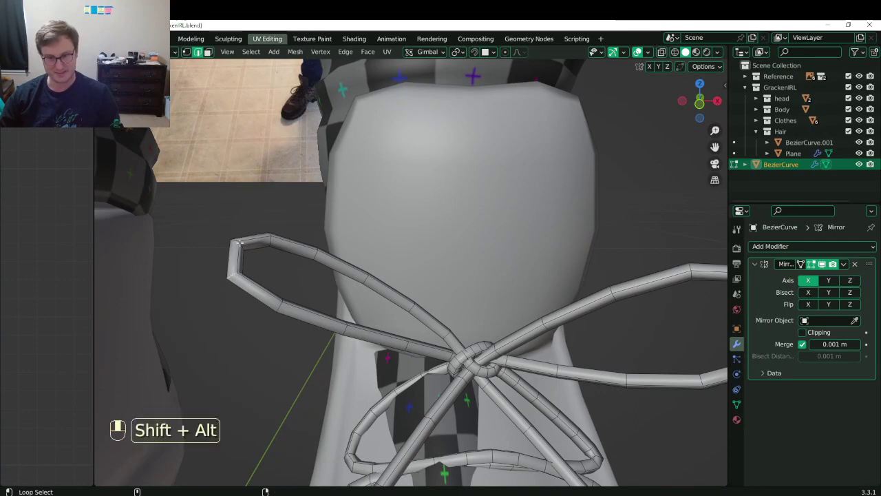
pyautogui.keyDown('shift'); pyautogui.moveTo(425, 277); pyautogui.dragTo(213, 229, button='middle'); pyautogui.keyUp('shift')
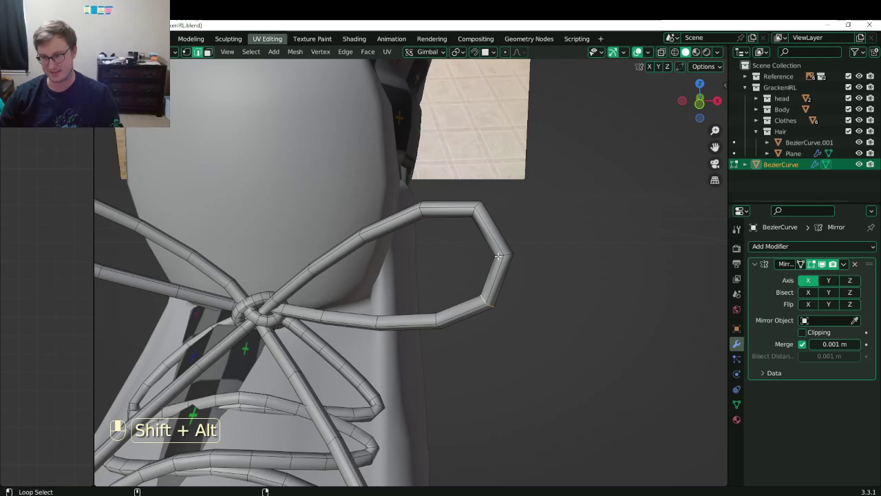
pyautogui.press('ctrl')
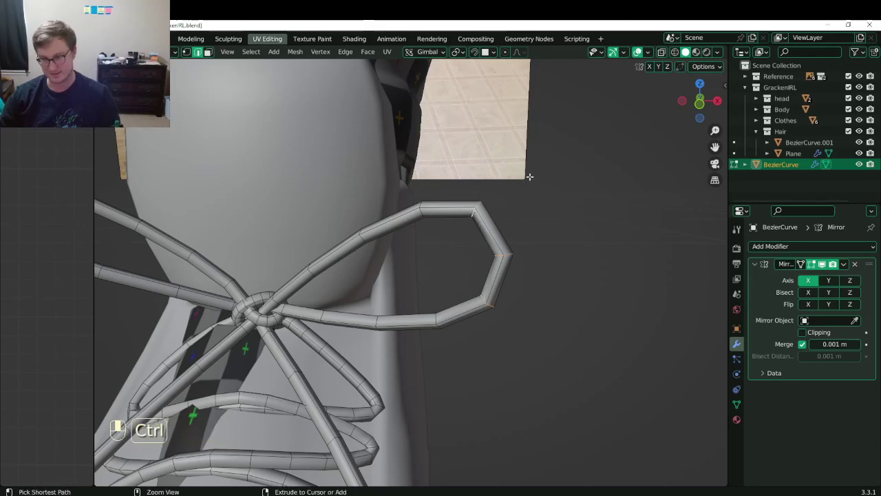
pyautogui.hotkey('ctrl', 'b')
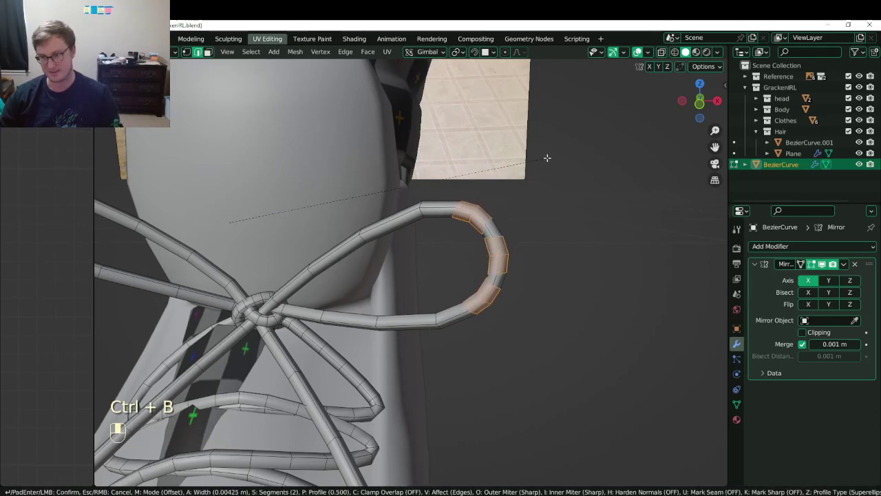
pyautogui.click(545, 160)
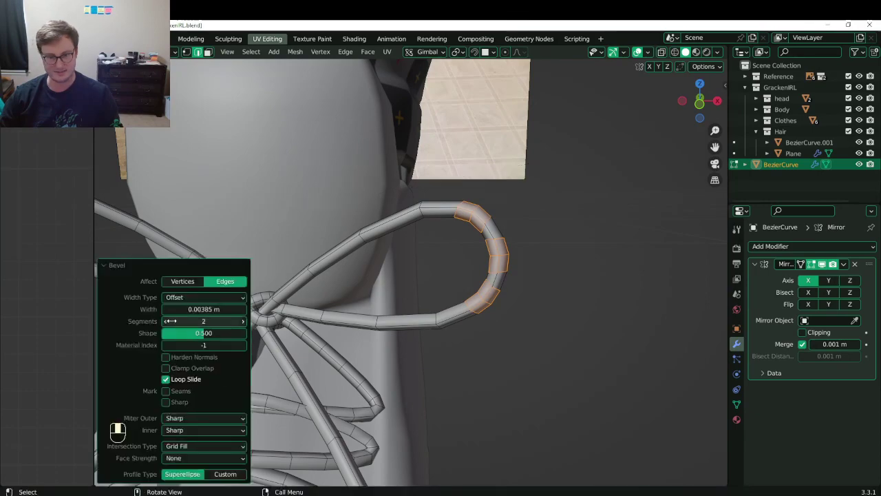
pyautogui.press('Tab')
pyautogui.moveTo(472, 252); pyautogui.dragTo(403, 289, button='middle')
pyautogui.hotkey('ctrl', 's')
pyautogui.scroll(-4, 484, 271)
pyautogui.scroll(3, 212, 283)
# Undo the combined bevel on the bow loops, back to the selected edge loops in Edit Mode.
pyautogui.press('Tab')
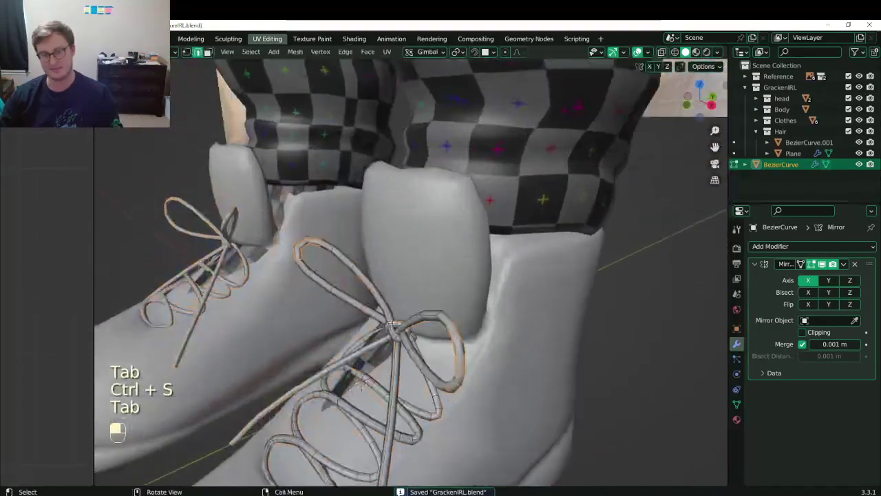
pyautogui.moveTo(406, 347); pyautogui.dragTo(427, 318, button='middle')
pyautogui.keyDown('shift'); pyautogui.moveTo(427, 318); pyautogui.dragTo(399, 312, button='middle'); pyautogui.keyUp('shift')
pyautogui.scroll(3, 390, 310)
pyautogui.hotkey('ctrl', 'z')
pyautogui.hotkey('ctrl', 'z')
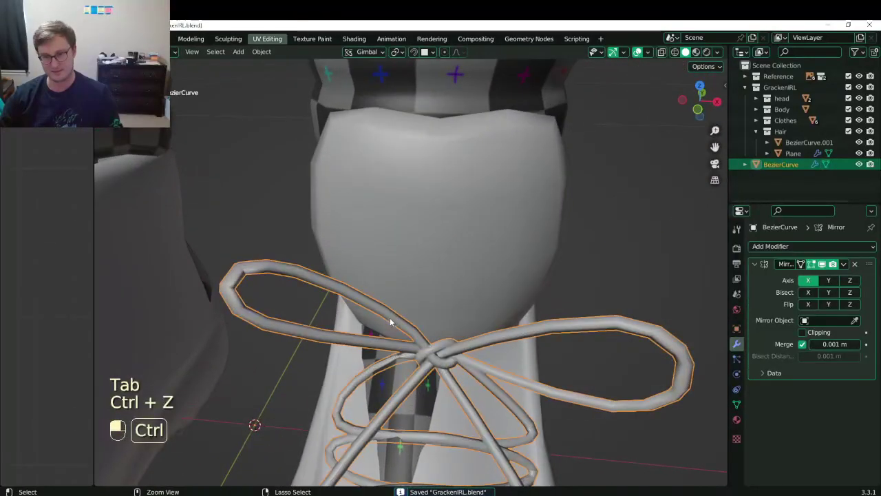
pyautogui.hotkey('ctrl', 'z')
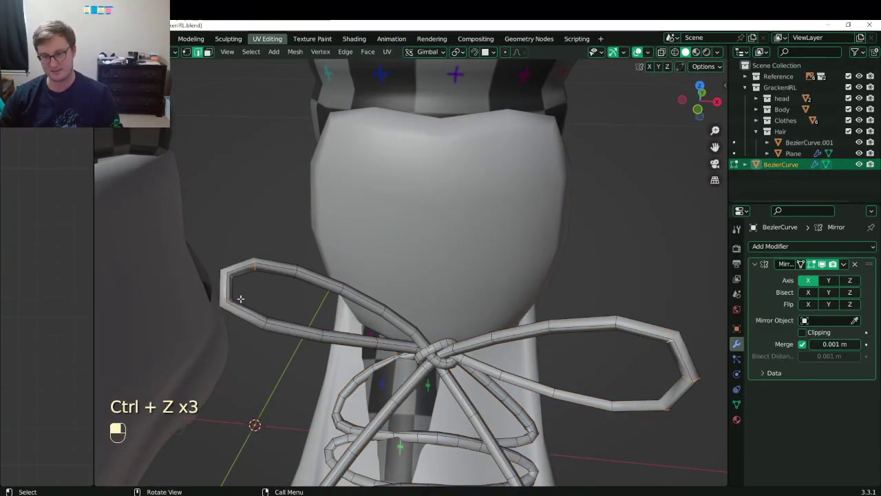
# Deselect the right bow loop's edges and bevel the left bow loop's tip with one segment, 0.00236 m wide.
pyautogui.press('z')
pyautogui.press('b')
pyautogui.keyDown('shift'); pyautogui.moveTo(582, 291); pyautogui.dragTo(698, 413); pyautogui.keyUp('shift')
pyautogui.press('z')
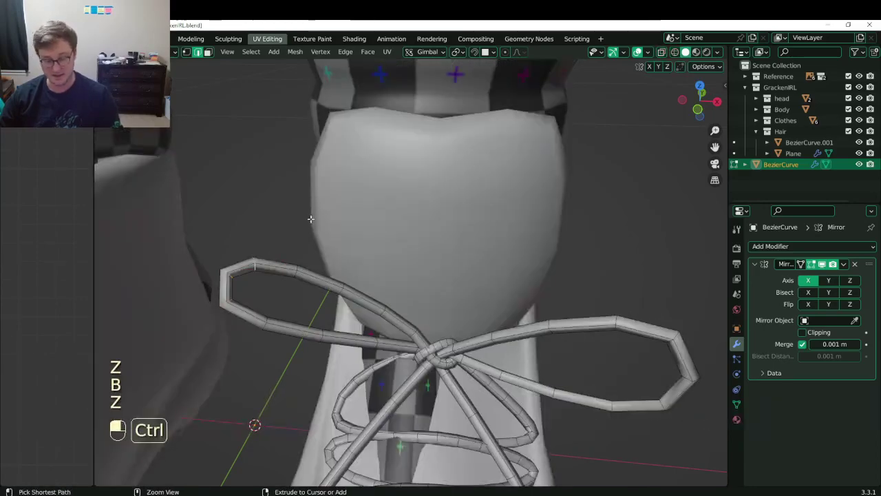
pyautogui.hotkey('ctrl', 'b')
pyautogui.click(315, 205)
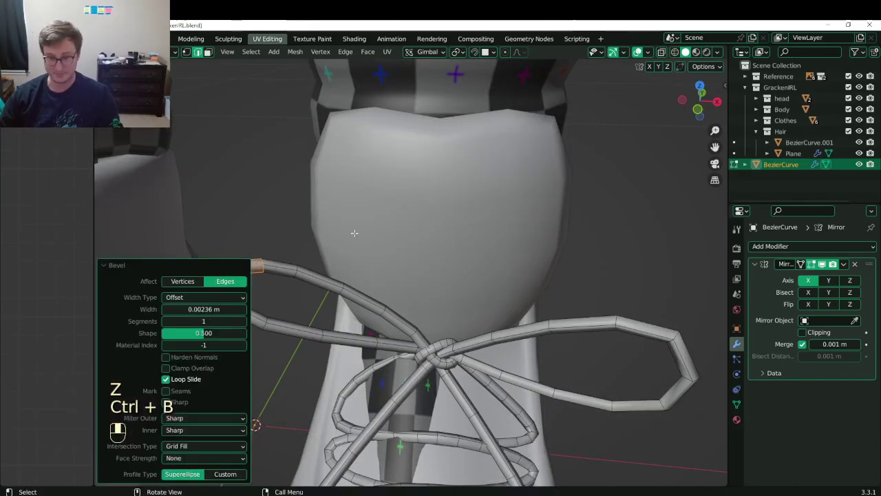
# Bevel the three edge loops at the right bow loop's tip with one segment about 0.0026 m wide, and leave Edit Mode.
pyautogui.keyDown('shift'); pyautogui.moveTo(606, 329); pyautogui.dragTo(451, 280, button='middle'); pyautogui.keyUp('shift')
pyautogui.click(494, 279)
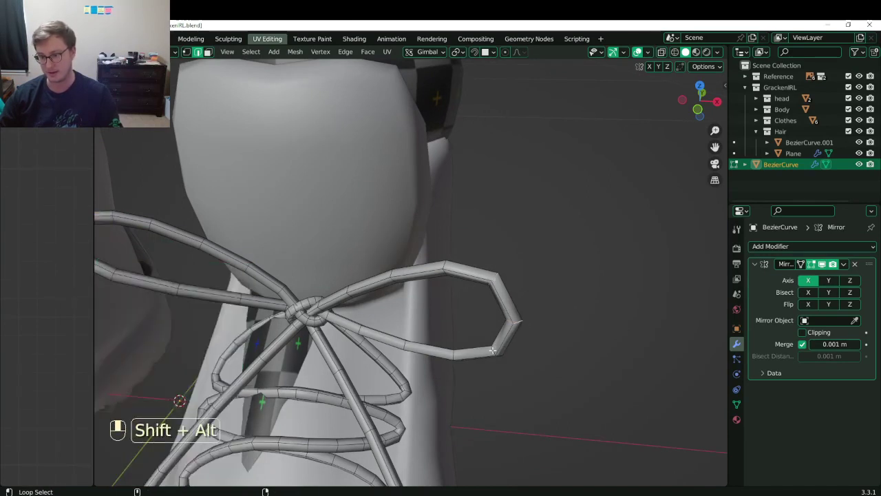
pyautogui.hotkey('ctrl', 'b')
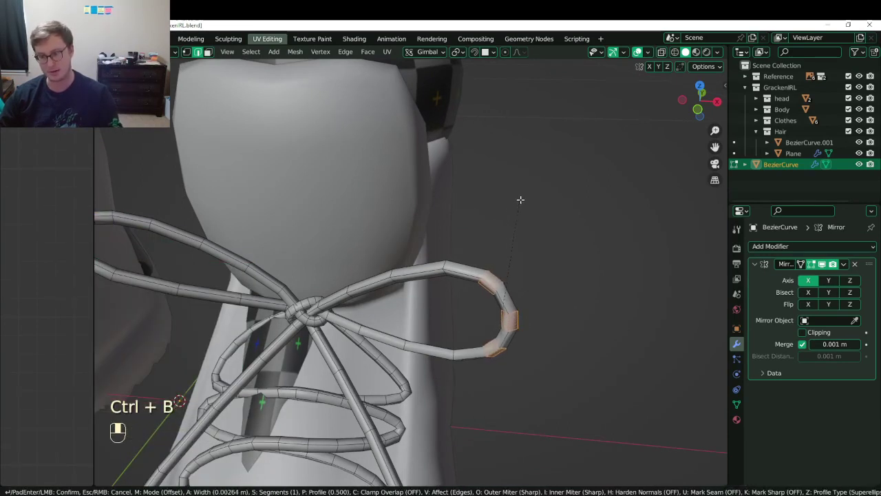
pyautogui.click(521, 198)
pyautogui.keyDown('shift'); pyautogui.moveTo(521, 198); pyautogui.dragTo(328, 278, button='middle'); pyautogui.keyUp('shift')
pyautogui.press('Tab')
pyautogui.scroll(-5, 403, 294)
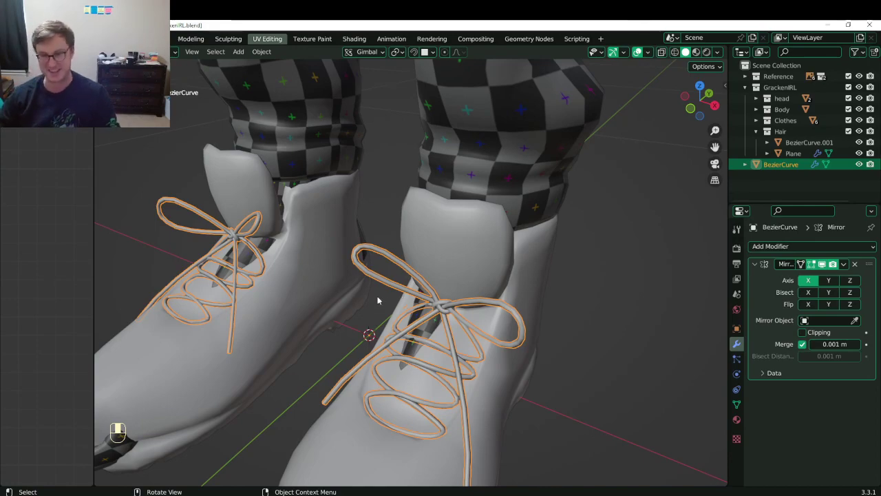
# Save the file, select the open edge loops at the hanging lace ends in Edit Mode, and fill them with faces.
pyautogui.scroll(-4, 378, 297)
pyautogui.moveTo(377, 296); pyautogui.dragTo(392, 281, button='middle')
pyautogui.hotkey('ctrl', 's')
pyautogui.scroll(5, 430, 295)
pyautogui.press('Tab')
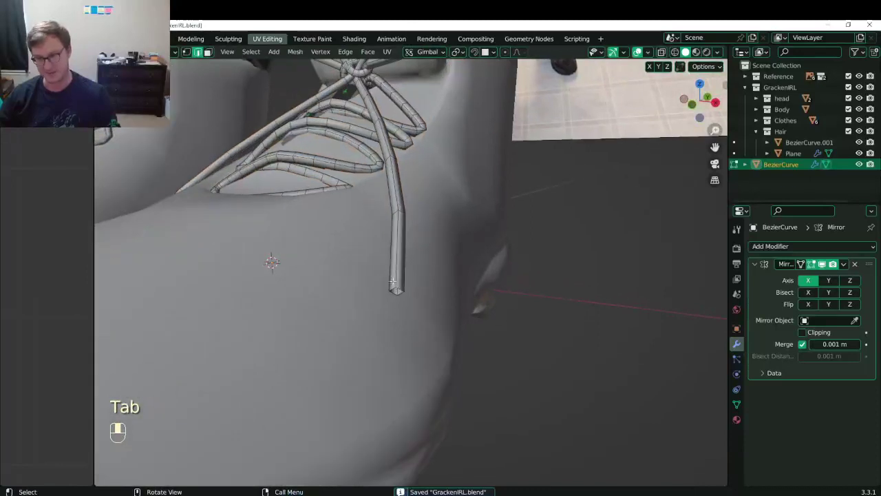
pyautogui.hotkey('shift', 'alt')
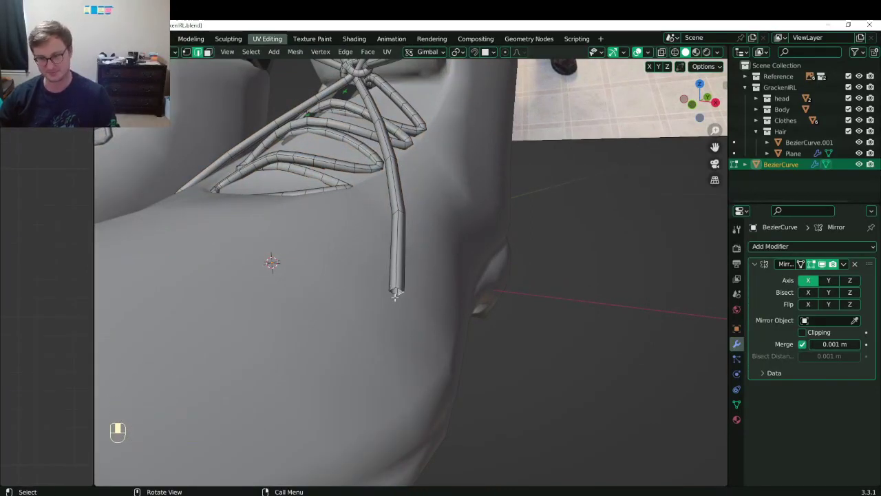
pyautogui.moveTo(379, 292); pyautogui.dragTo(323, 255, button='middle')
pyautogui.keyDown('alt'); pyautogui.keyDown('shift'); pyautogui.click(331, 258); pyautogui.keyUp('shift'); pyautogui.keyUp('alt')
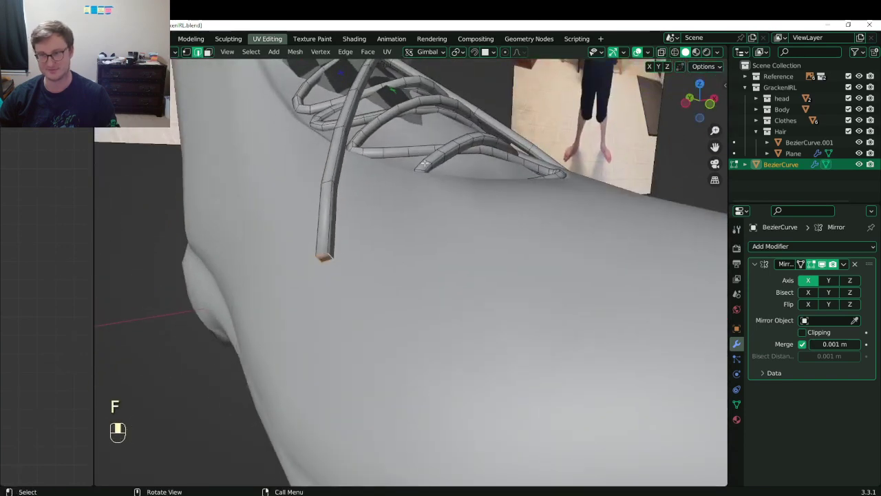
# Switch to Normal orientation, extrude the narrowed lace ends about 0.0097 m, and scale the new tips to form aglets.
pyautogui.press('.')
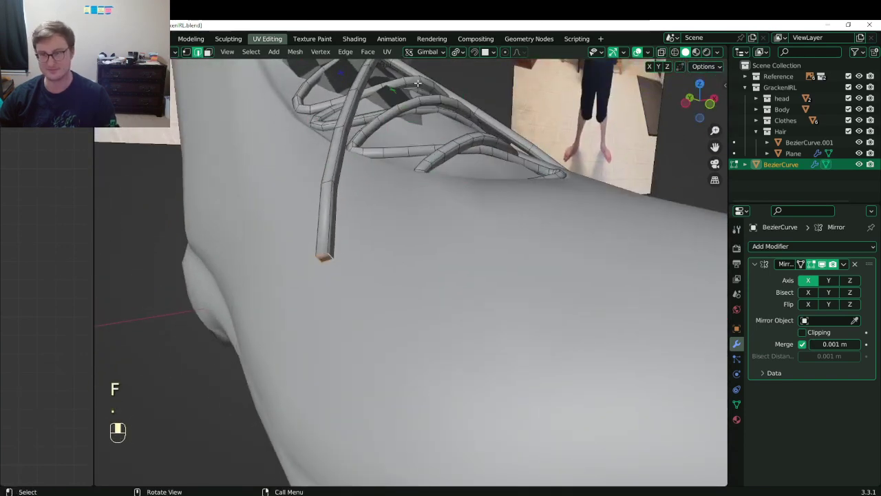
pyautogui.click(424, 52)
pyautogui.click(402, 110)
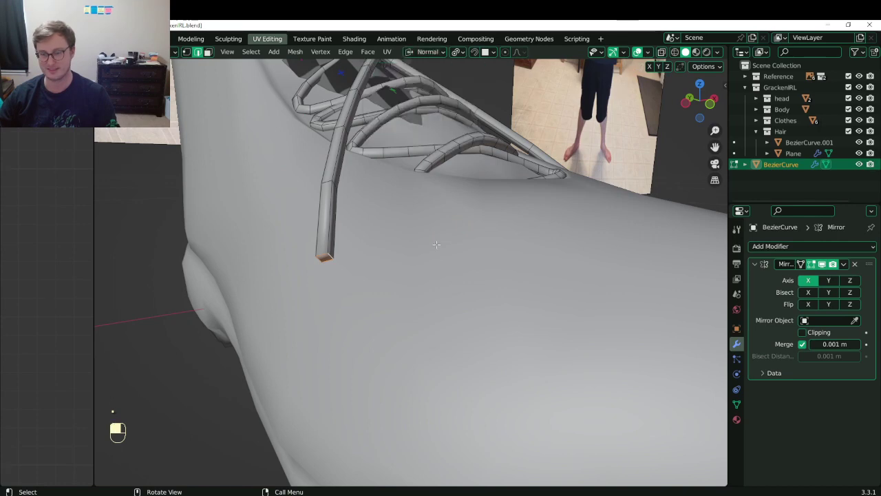
pyautogui.press('e')
pyautogui.press('s')
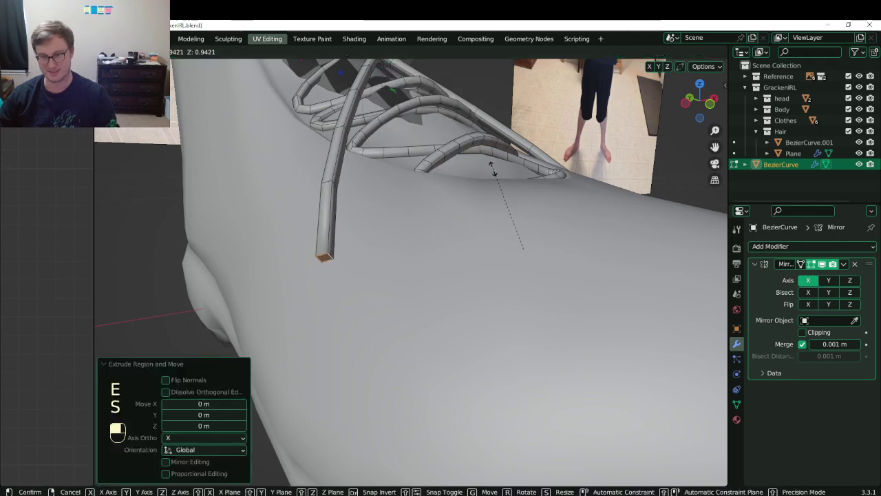
pyautogui.rightClick(490, 180)
pyautogui.press('e')
pyautogui.click(551, 170)
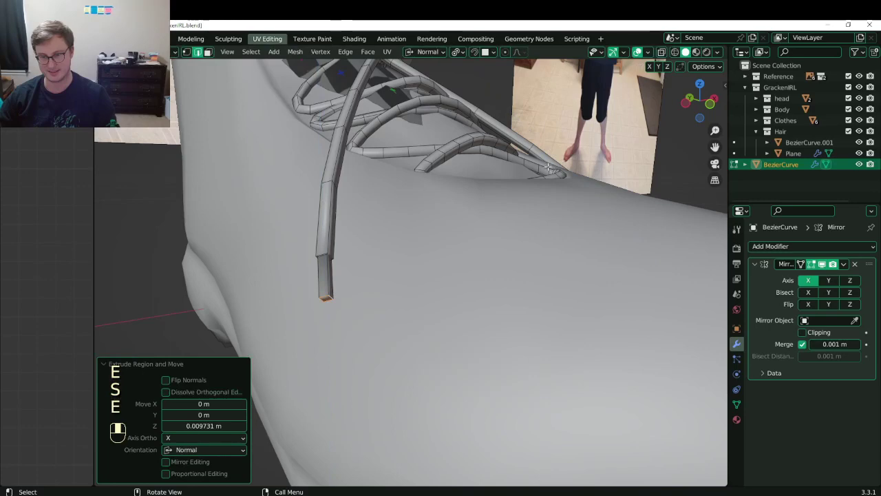
pyautogui.press('s')
pyautogui.click(544, 190)
# Leave Edit Mode on the laces and save GrackenIRL.blend.
pyautogui.press('Tab')
pyautogui.scroll(-3, 543, 193)
pyautogui.moveTo(543, 193); pyautogui.dragTo(450, 237, button='middle')
pyautogui.hotkey('ctrl', 's')
pyautogui.hotkey('ctrl', 's')
# Select the entire lace mesh in Edit Mode, pin all of its UVs, and leave Edit Mode.
pyautogui.press('Tab')
pyautogui.press('a')
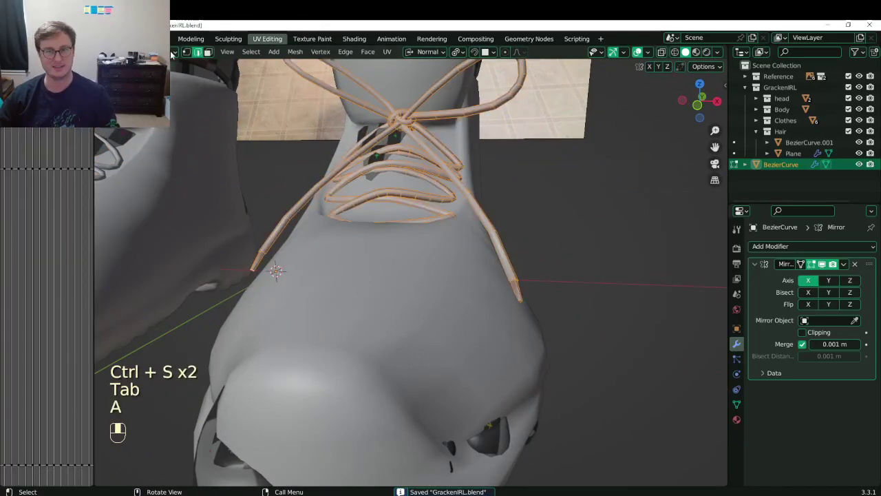
pyautogui.scroll(-12, 60, 215)
pyautogui.press('a')
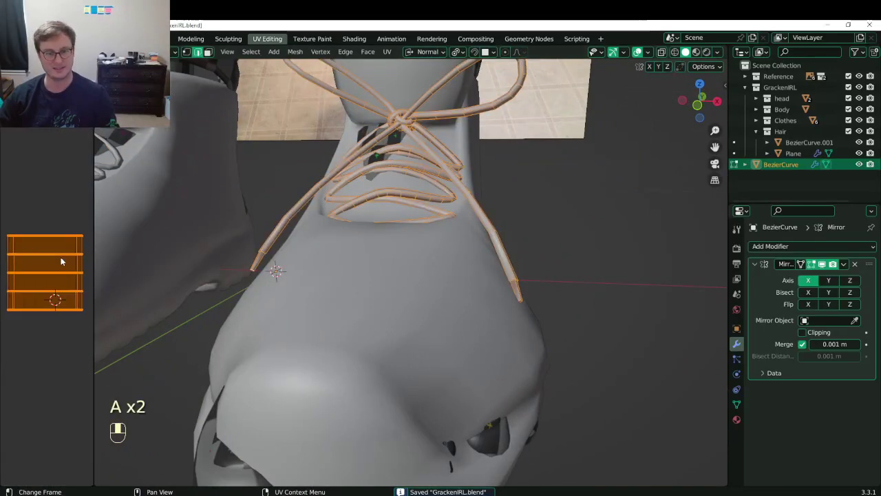
pyautogui.press('p')
pyautogui.press('Tab')
# Save the file, isolate the laces together with the boots in Local View, and reselect only the laces.
pyautogui.scroll(-3, 433, 199)
pyautogui.moveTo(434, 199); pyautogui.dragTo(447, 246, button='middle')
pyautogui.hotkey('ctrl', 's')
pyautogui.keyDown('shift'); pyautogui.click(302, 342); pyautogui.keyUp('shift')
pyautogui.press('/')
pyautogui.click(448, 248)
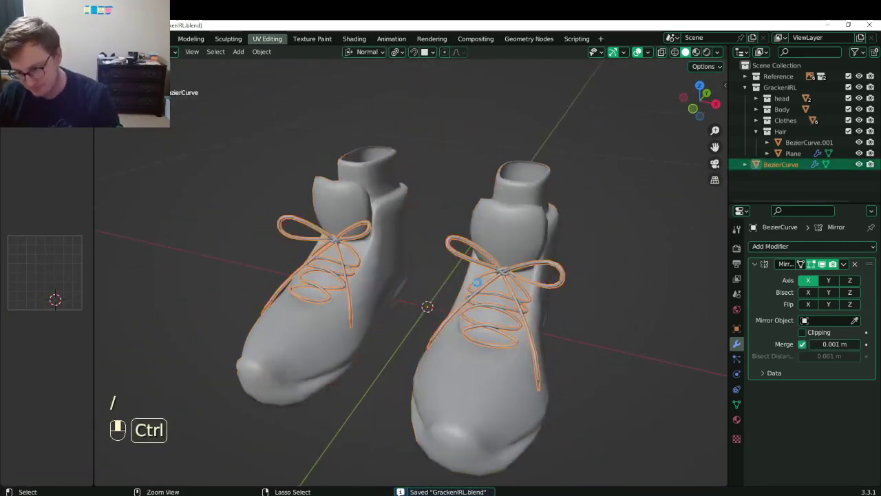
pyautogui.hotkey('ctrl', 's')
# Assign the existing GrackenIRL Clothing material to the laces and save the file.
pyautogui.scroll(5, 540, 310)
pyautogui.keyDown('shift'); pyautogui.moveTo(541, 310); pyautogui.dragTo(331, 293, button='middle'); pyautogui.keyUp('shift')
pyautogui.click(736, 419)
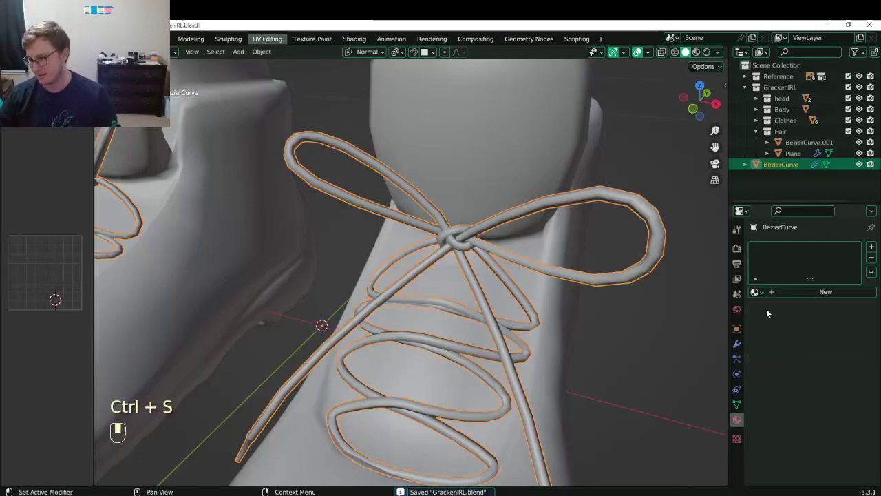
pyautogui.click(755, 291)
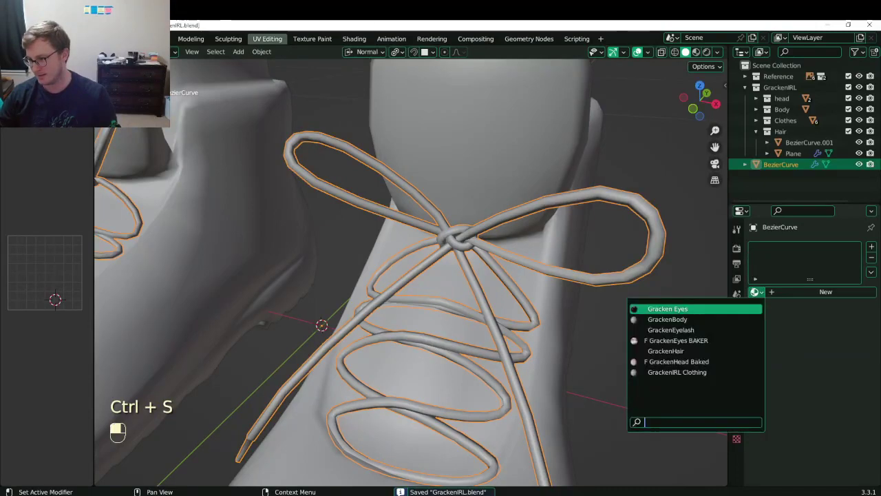
pyautogui.click(690, 371)
pyautogui.hotkey('ctrl', 's')
pyautogui.moveTo(439, 280); pyautogui.dragTo(466, 300, button='middle')
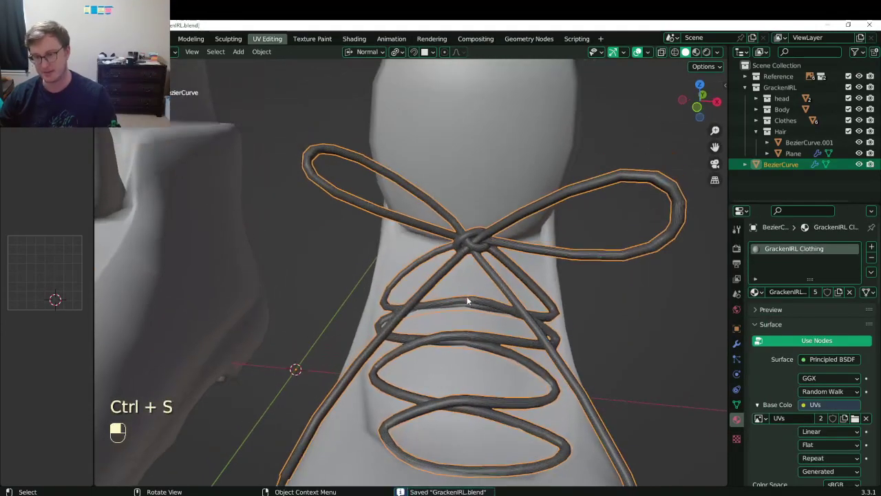
pyautogui.scroll(5, 466, 301)
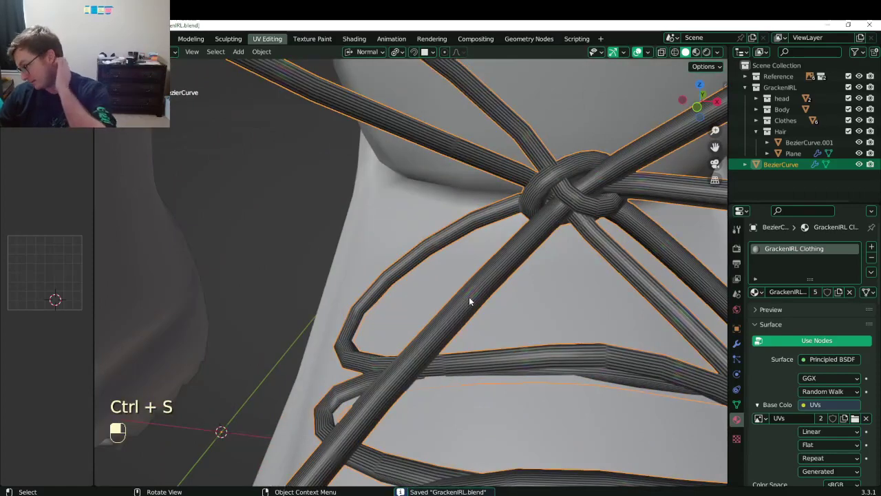
# Enter Edit Mode on the laces, widen the UV editor, and flatten all lace UVs vertically into a band.
pyautogui.press('Tab')
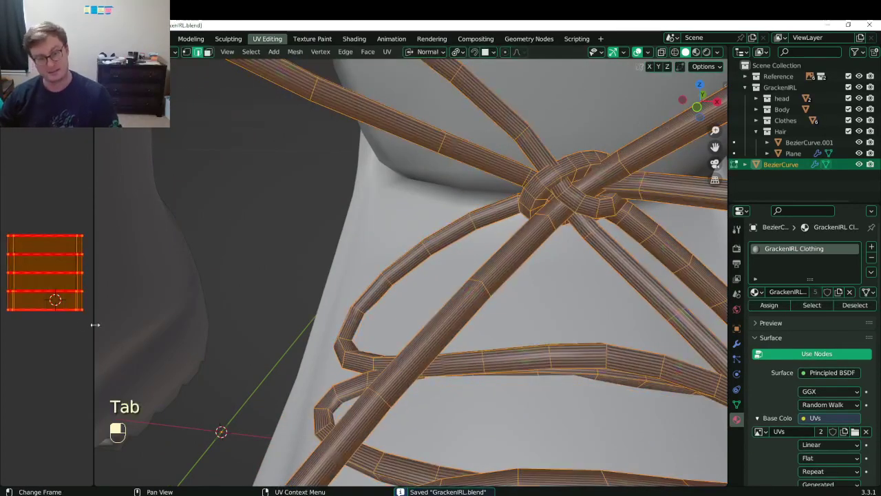
pyautogui.moveTo(95, 324); pyautogui.dragTo(309, 328)
pyautogui.scroll(3, 187, 341)
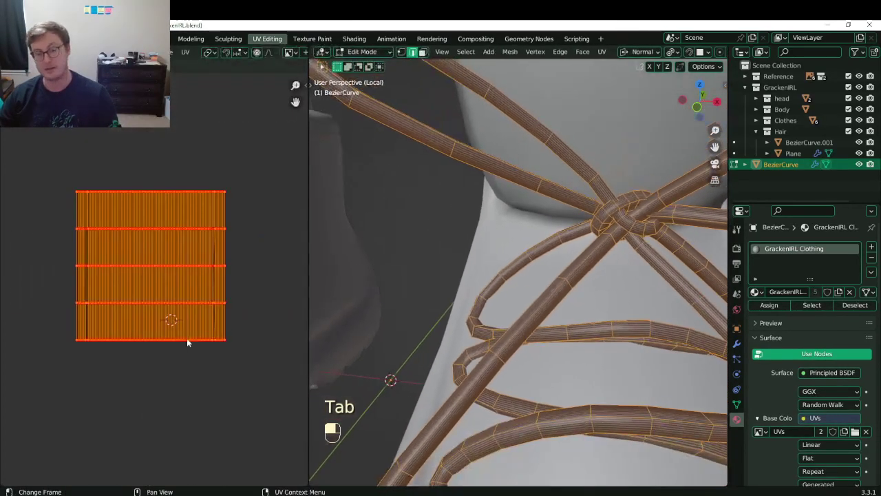
pyautogui.press('s')
pyautogui.press('y')
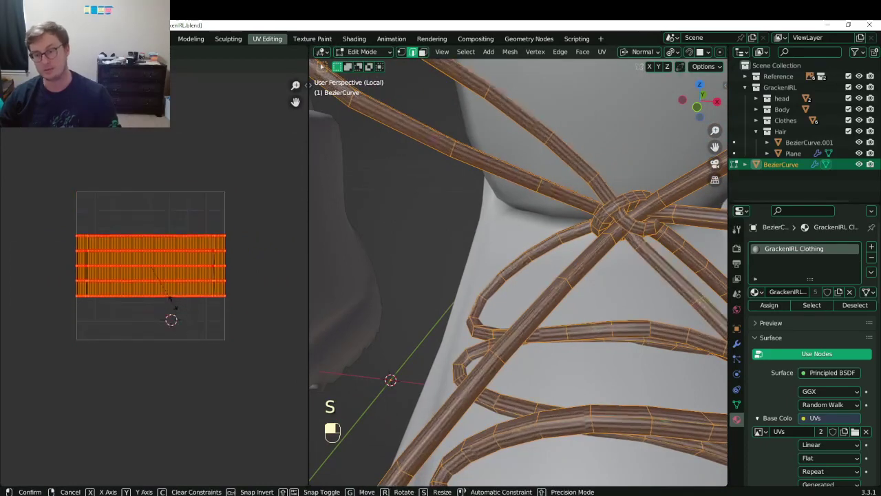
pyautogui.click(171, 301)
pyautogui.scroll(3, 157, 282)
pyautogui.press('s')
pyautogui.click(177, 290)
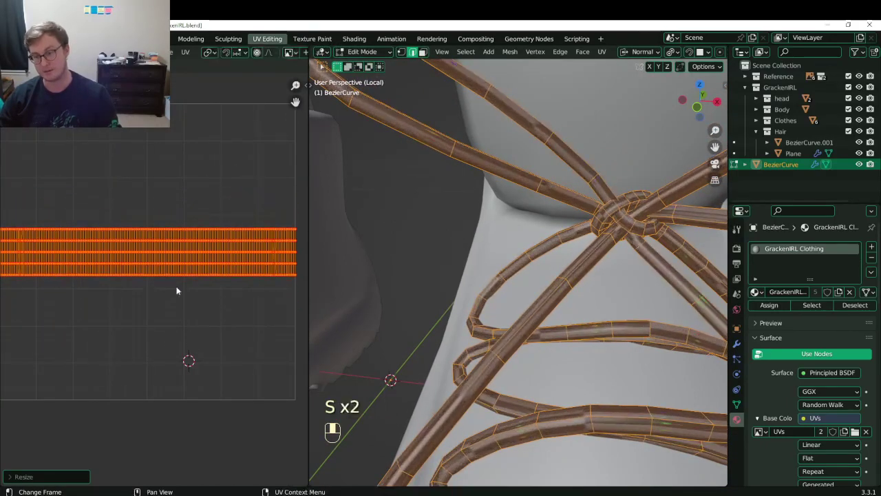
# Scale the lace UV band vertically several more times until it forms a thin full-width strip.
pyautogui.press('s')
pyautogui.click(197, 340)
pyautogui.scroll(-2, 197, 340)
pyautogui.press('s')
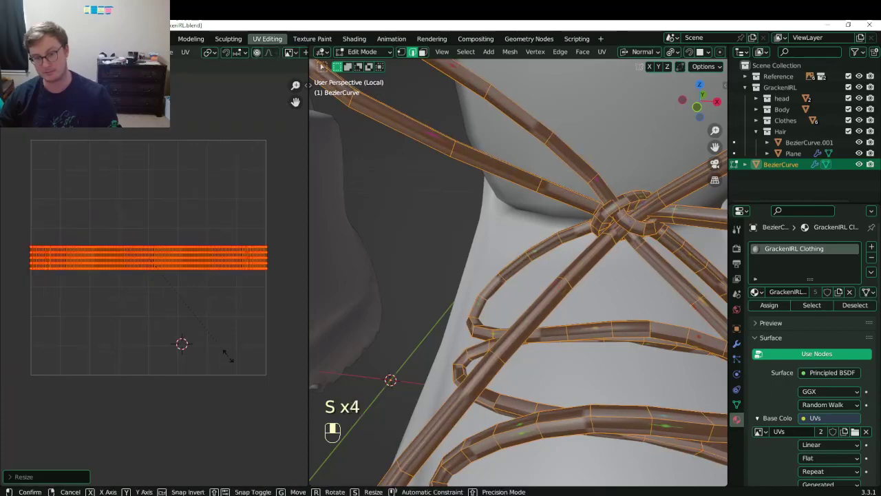
pyautogui.click(177, 312)
pyautogui.scroll(2, 176, 311)
pyautogui.press('s')
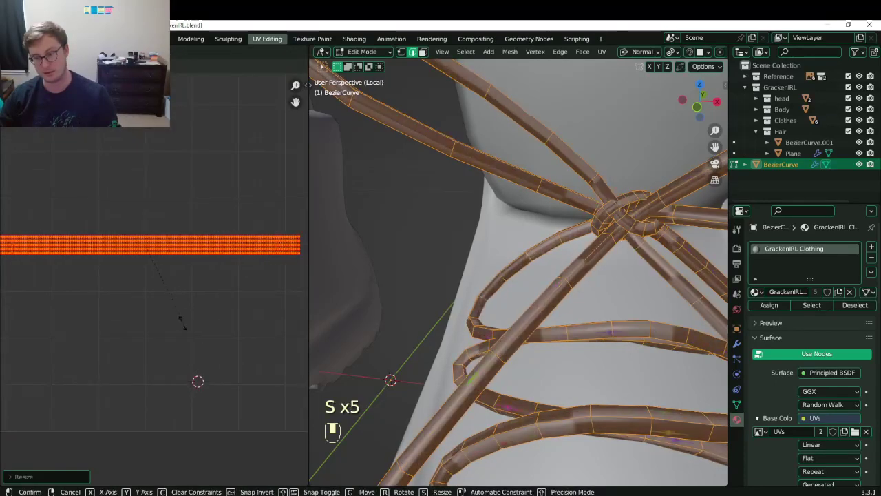
pyautogui.click(192, 322)
pyautogui.scroll(-2, 195, 324)
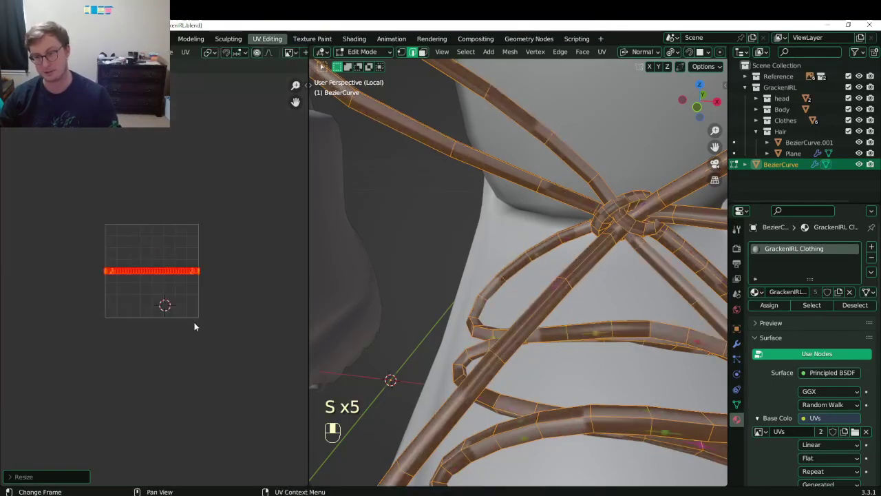
pyautogui.press('s')
pyautogui.click(284, 365)
pyautogui.hotkey('ctrl', 'z')
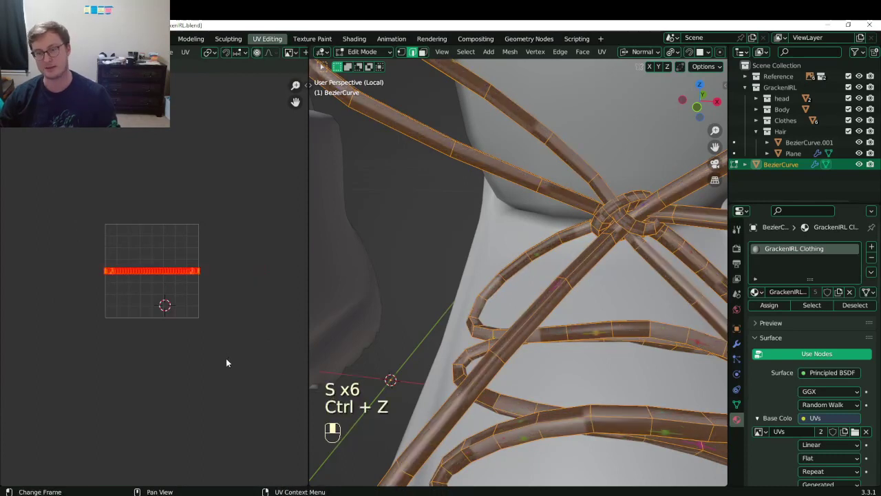
# Flatten the lace UV strip slightly more in the vertical direction.
pyautogui.scroll(4, 226, 359)
pyautogui.press('s')
pyautogui.click(214, 355)
pyautogui.keyDown('shift'); pyautogui.moveTo(218, 333); pyautogui.dragTo(182, 356, button='middle'); pyautogui.keyUp('shift')
pyautogui.scroll(5, 112, 354)
pyautogui.scroll(5, 188, 356)
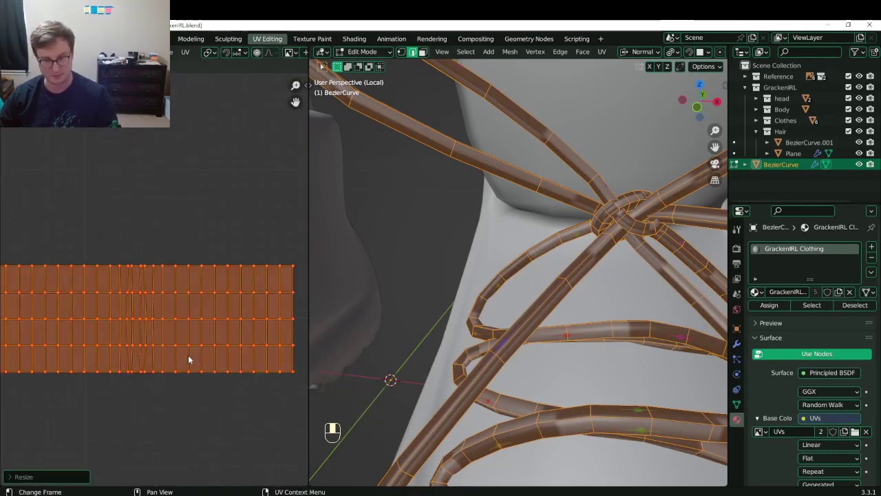
# Shrink the lace UV strip to fit within the UV square's width, leave Edit Mode, and save.
pyautogui.press('s')
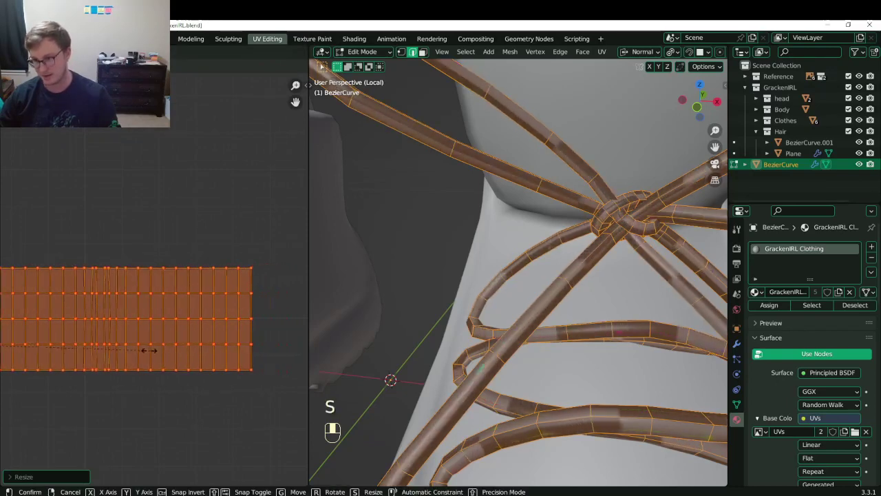
pyautogui.click(263, 336)
pyautogui.press('Tab')
pyautogui.scroll(-7, 550, 324)
pyautogui.moveTo(554, 322); pyautogui.dragTo(526, 324, button='middle')
pyautogui.hotkey('ctrl', 's')
pyautogui.scroll(4, 494, 321)
pyautogui.scroll(-2, 526, 323)
# Return to Edit Mode on the laces and enlarge their UV strip until it nearly spans the UV square.
pyautogui.press('Tab')
pyautogui.scroll(-2, 142, 286)
pyautogui.moveTo(142, 286); pyautogui.dragTo(191, 295, button='middle')
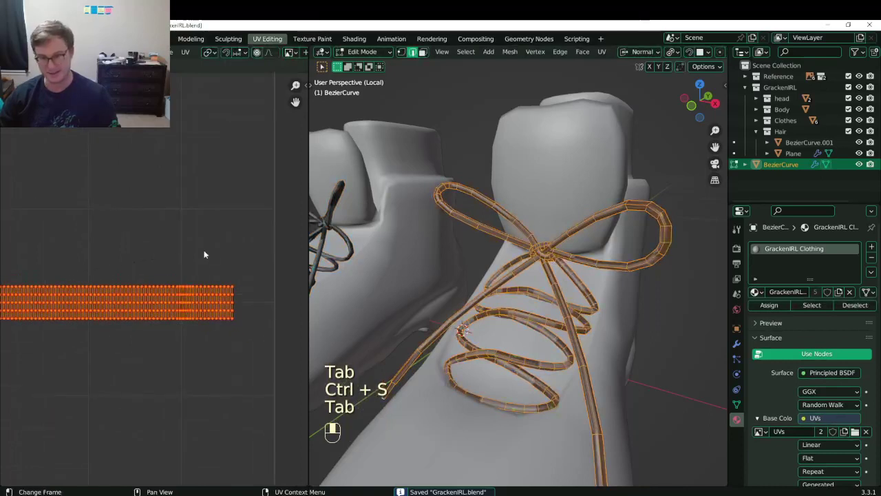
pyautogui.press('s')
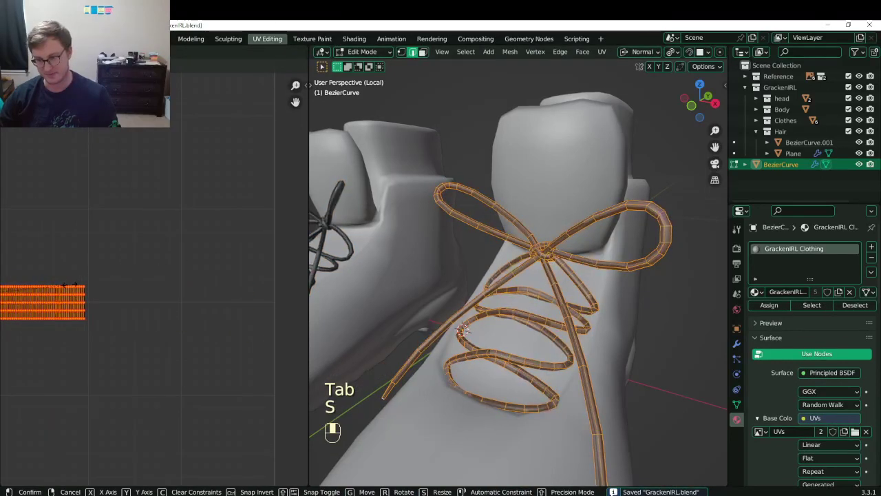
pyautogui.rightClick(74, 291)
pyautogui.press('s')
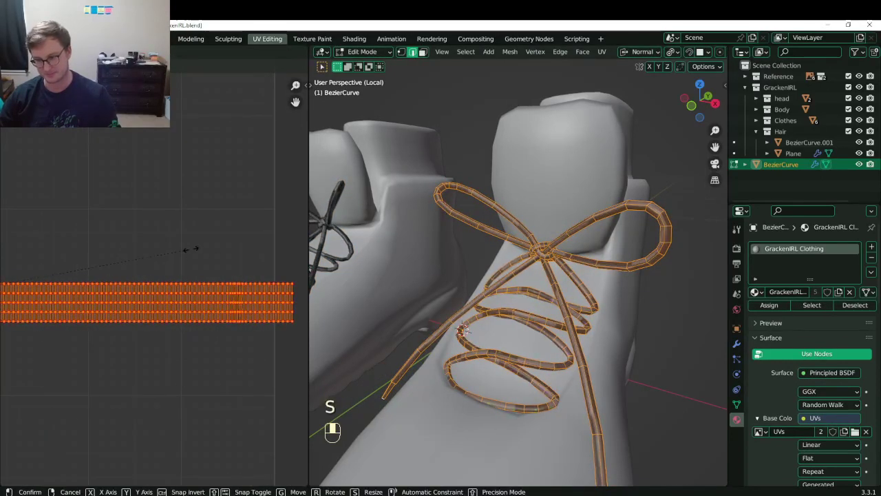
pyautogui.click(162, 255)
# Move the lace UV strip upward within the UV square, leave Edit Mode, and save the file.
pyautogui.scroll(-5, 162, 259)
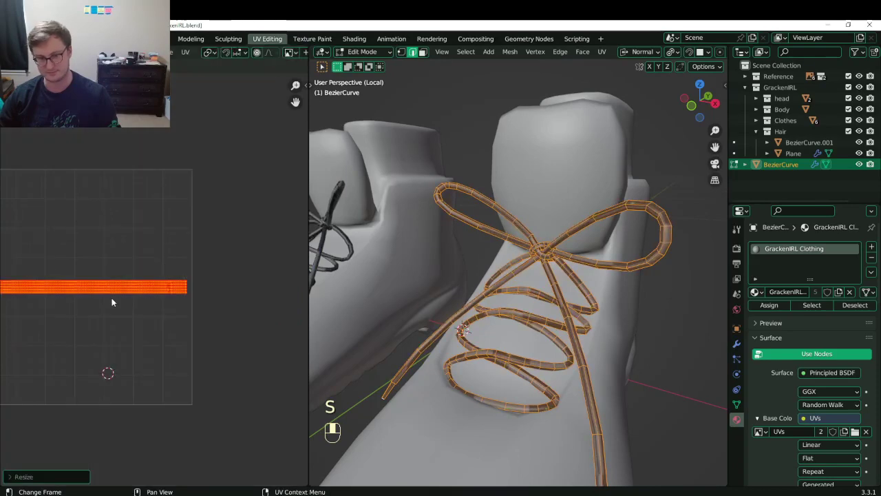
pyautogui.moveTo(113, 310); pyautogui.dragTo(177, 349, button='middle')
pyautogui.press('g')
pyautogui.click(171, 260)
pyautogui.press('Tab')
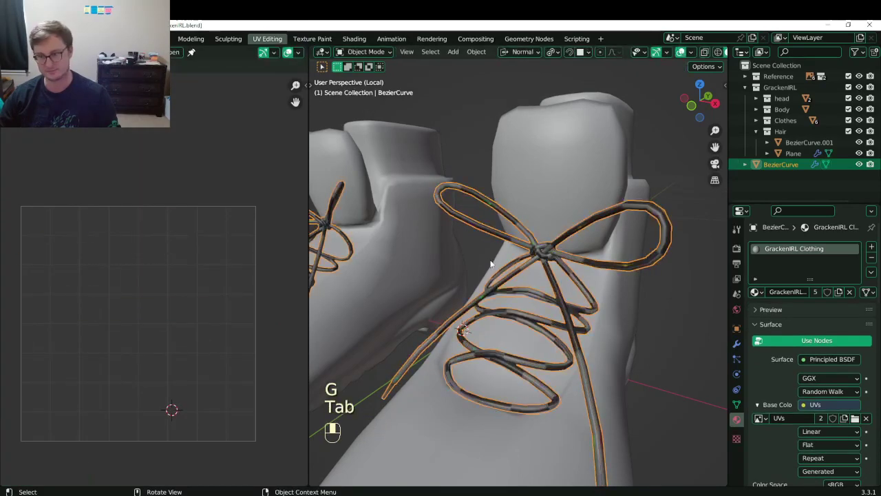
pyautogui.hotkey('ctrl', 's')
# Open the boot mesh in Edit Mode, isolate it without the laces in Local View, and save.
pyautogui.click(540, 428)
pyautogui.press('Tab')
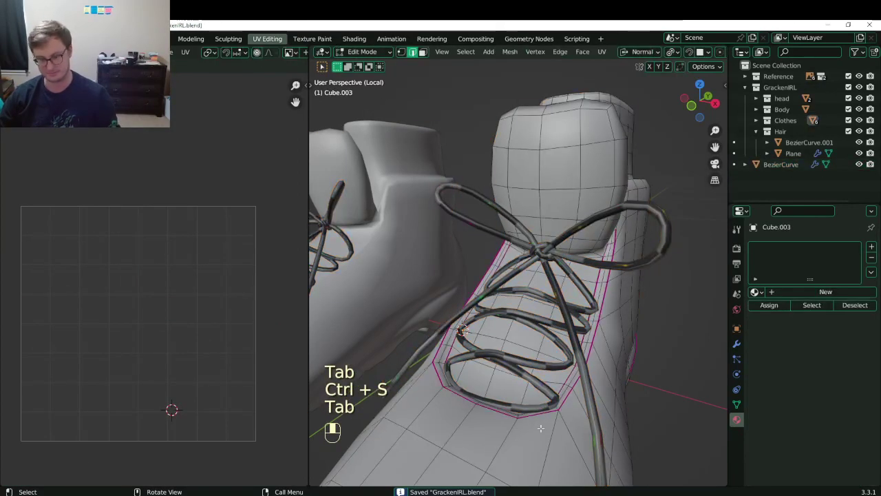
pyautogui.press('/')
pyautogui.moveTo(589, 372); pyautogui.dragTo(484, 355, button='middle')
pyautogui.press('/')
pyautogui.hotkey('ctrl', 's')
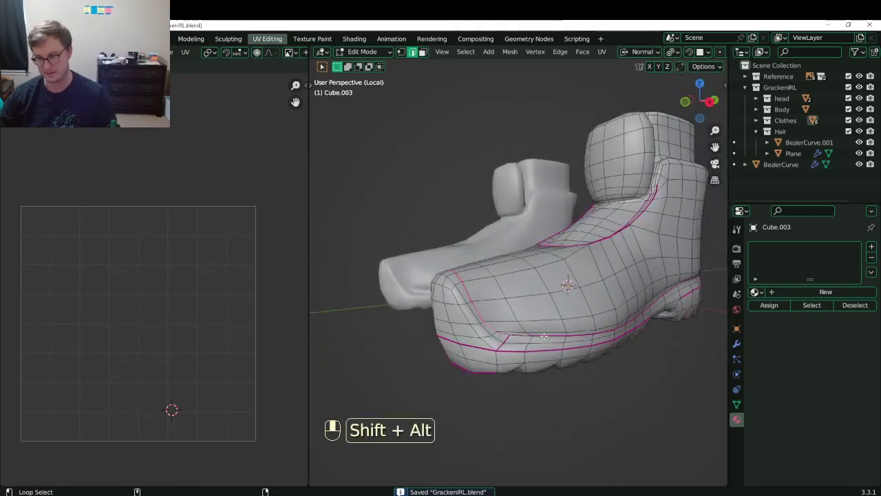
# Add the seam loops around the boot's toe, side and heel, plus the heel's vertical centre loop, to the selection.
pyautogui.moveTo(543, 336); pyautogui.dragTo(477, 332, button='middle')
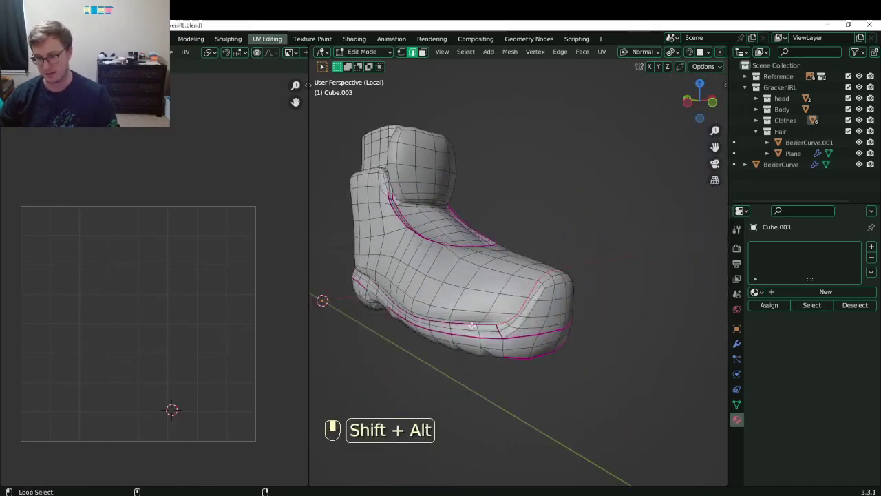
pyautogui.moveTo(344, 337)
pyautogui.mouseDown(button='middle')
pyautogui.moveTo(507, 318)
pyautogui.moveTo(551, 334)
pyautogui.moveTo(454, 327)
pyautogui.moveTo(479, 327)
pyautogui.mouseUp(button='middle')
pyautogui.scroll(-3, 451, 327)
pyautogui.press('z')
pyautogui.keyDown('shift'); pyautogui.moveTo(479, 328); pyautogui.dragTo(517, 321, button='middle'); pyautogui.keyUp('shift')
pyautogui.press('z')
pyautogui.scroll(4, 492, 358)
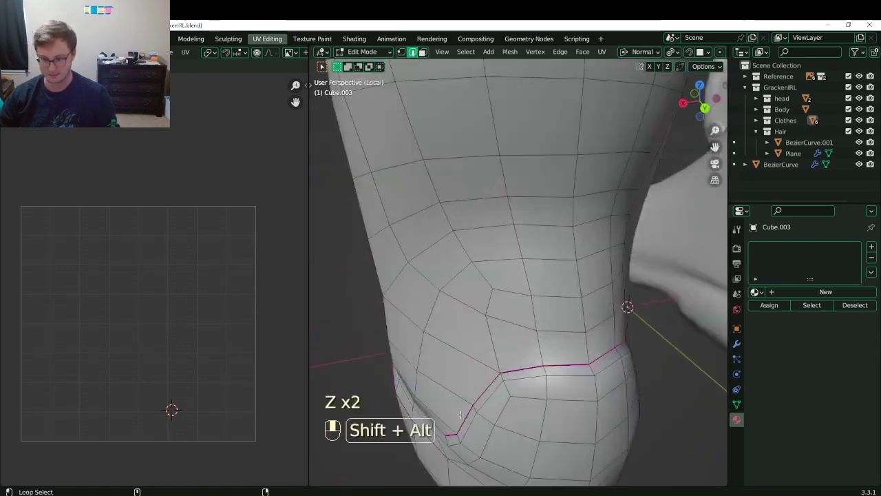
pyautogui.moveTo(511, 373); pyautogui.dragTo(451, 336, button='middle')
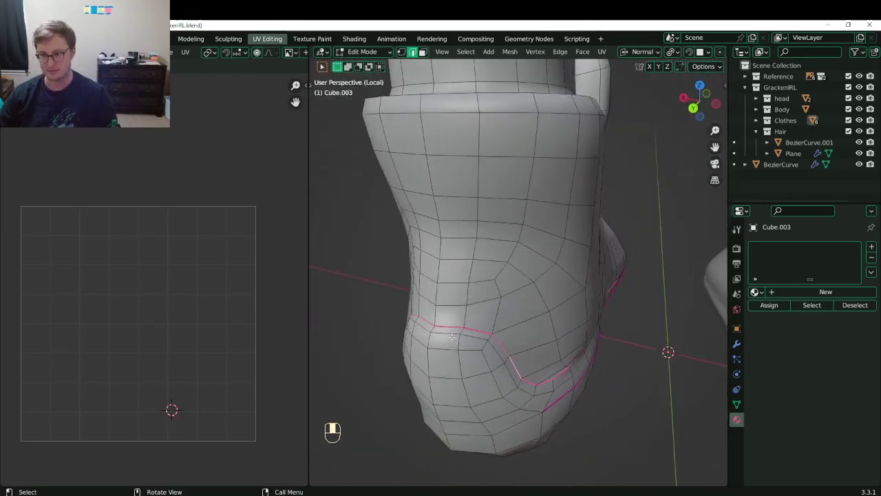
pyautogui.keyDown('alt'); pyautogui.keyDown('shift'); pyautogui.click(436, 315); pyautogui.keyUp('shift'); pyautogui.keyUp('alt')
# Switch to wireframe shading and deselect the centre-loop edges running over the boot's tongue.
pyautogui.scroll(-6, 550, 269)
pyautogui.moveTo(550, 269); pyautogui.dragTo(545, 283, button='middle')
pyautogui.press('z')
pyautogui.moveTo(476, 289)
pyautogui.mouseDown(button='middle')
pyautogui.moveTo(466, 308)
pyautogui.moveTo(488, 270)
pyautogui.mouseUp(button='middle')
pyautogui.press('b')
pyautogui.keyDown('shift'); pyautogui.moveTo(497, 202); pyautogui.dragTo(550, 231); pyautogui.keyUp('shift')
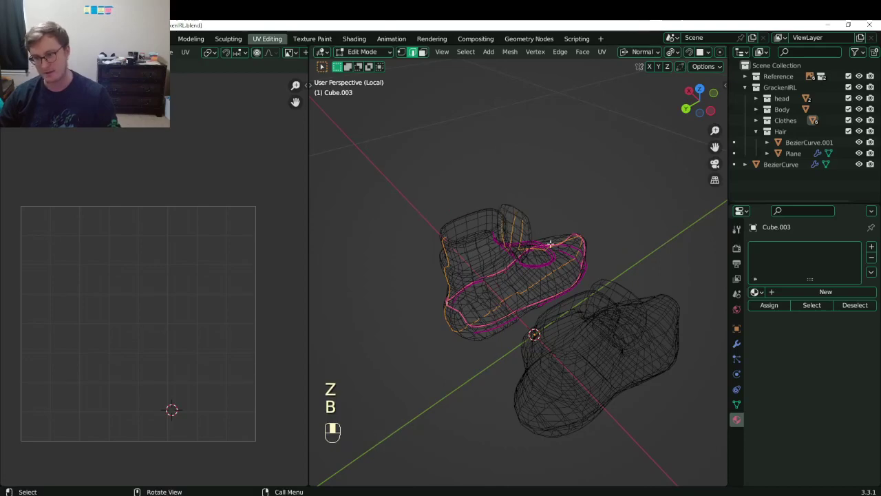
pyautogui.moveTo(549, 241); pyautogui.dragTo(495, 207, button='middle')
pyautogui.press('b')
pyautogui.keyDown('shift'); pyautogui.moveTo(468, 170); pyautogui.dragTo(542, 237); pyautogui.keyUp('shift')
pyautogui.moveTo(546, 258); pyautogui.dragTo(491, 204, button='middle')
pyautogui.press('b')
pyautogui.keyDown('shift'); pyautogui.moveTo(491, 202); pyautogui.dragTo(544, 241); pyautogui.keyUp('shift')
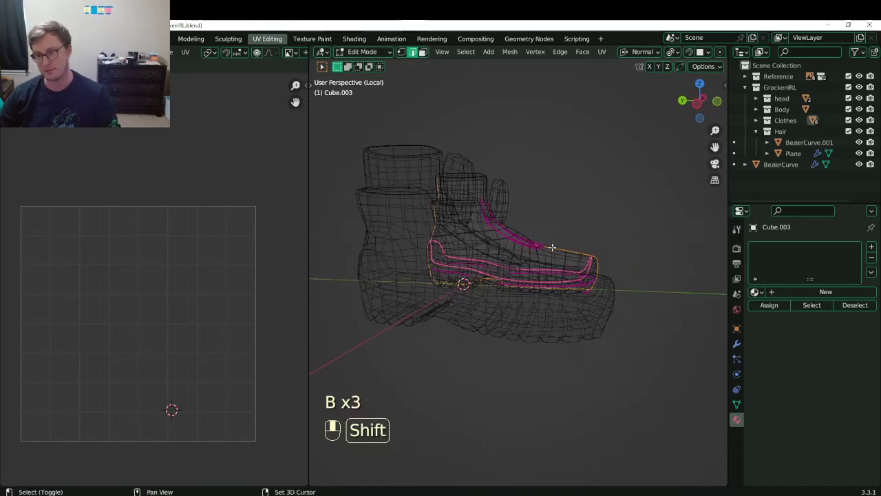
# Deselect the centre-loop edges along the instep and the top of the boot's toe.
pyautogui.keyDown('shift'); pyautogui.moveTo(552, 247); pyautogui.dragTo(527, 267, button='middle'); pyautogui.keyUp('shift')
pyautogui.scroll(3, 556, 291)
pyautogui.press('b')
pyautogui.keyDown('shift'); pyautogui.moveTo(521, 250); pyautogui.dragTo(556, 268); pyautogui.keyUp('shift')
pyautogui.moveTo(556, 268); pyautogui.dragTo(561, 248, button='middle')
pyautogui.press('b')
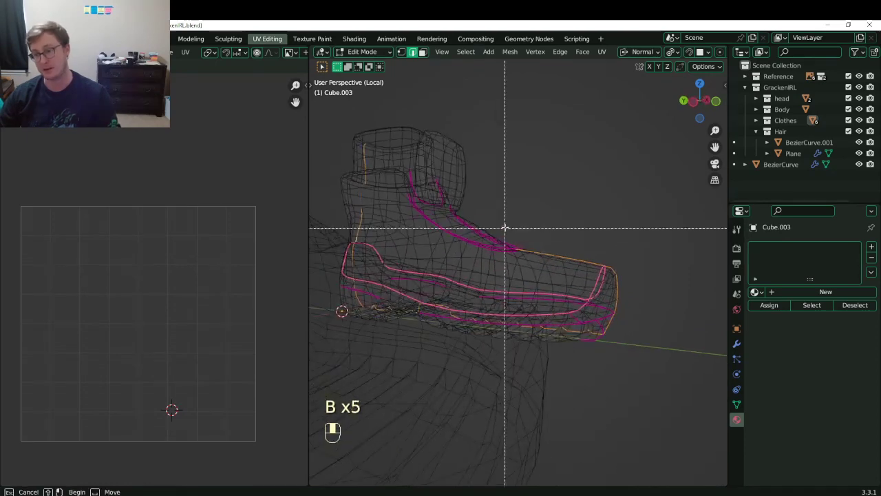
pyautogui.keyDown('shift'); pyautogui.moveTo(505, 227); pyautogui.dragTo(591, 268); pyautogui.keyUp('shift')
# Deselect the leftover centre-loop edges at the front of the toe cap and return to solid shading.
pyautogui.moveTo(601, 271)
pyautogui.mouseDown(button='middle')
pyautogui.moveTo(538, 401)
pyautogui.moveTo(512, 350)
pyautogui.mouseUp(button='middle')
pyautogui.press('z')
pyautogui.scroll(1, 502, 342)
pyautogui.press('z')
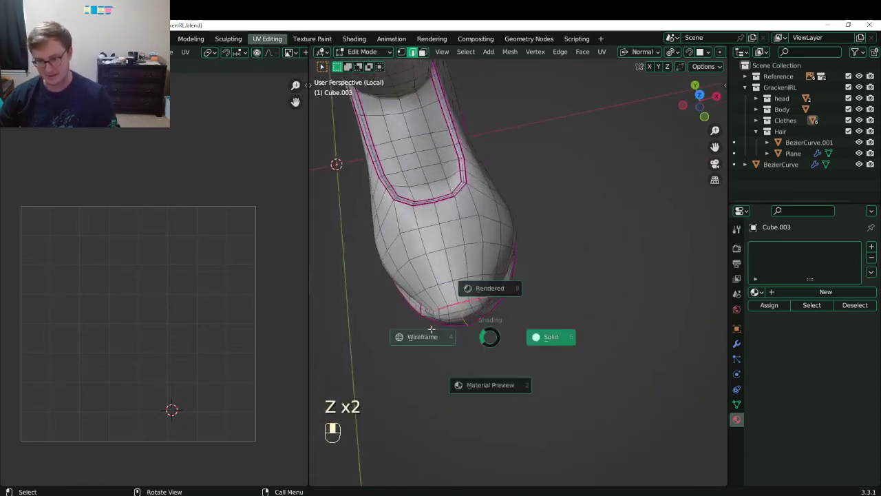
pyautogui.press('b')
pyautogui.keyDown('shift'); pyautogui.moveTo(457, 304); pyautogui.dragTo(481, 336); pyautogui.keyUp('shift')
pyautogui.press('b')
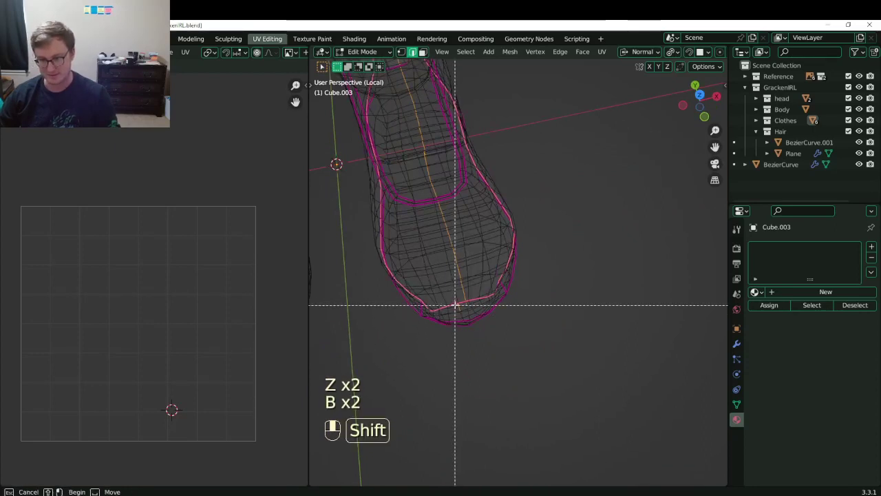
pyautogui.keyDown('shift'); pyautogui.moveTo(456, 305); pyautogui.dragTo(471, 326); pyautogui.keyUp('shift')
pyautogui.click(468, 311)
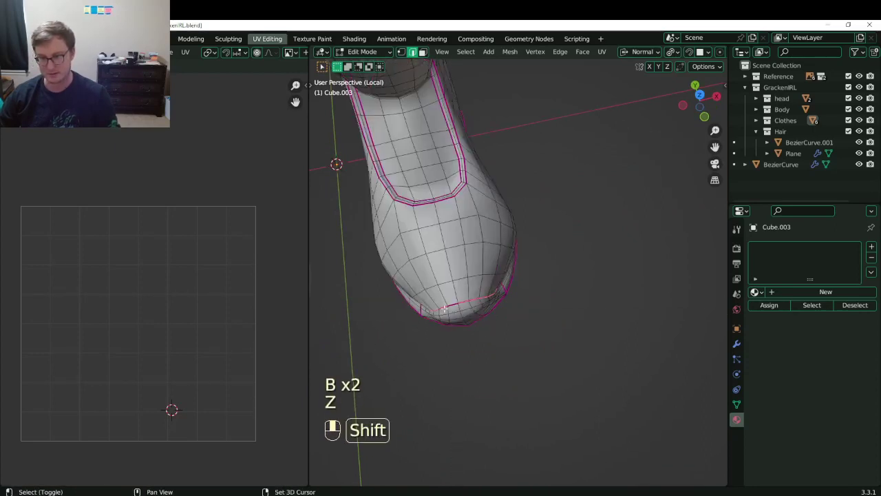
# In front view with wireframe shading, deselect the centre-loop edges on the lower front of the toe and sole.
pyautogui.press('KP_3')
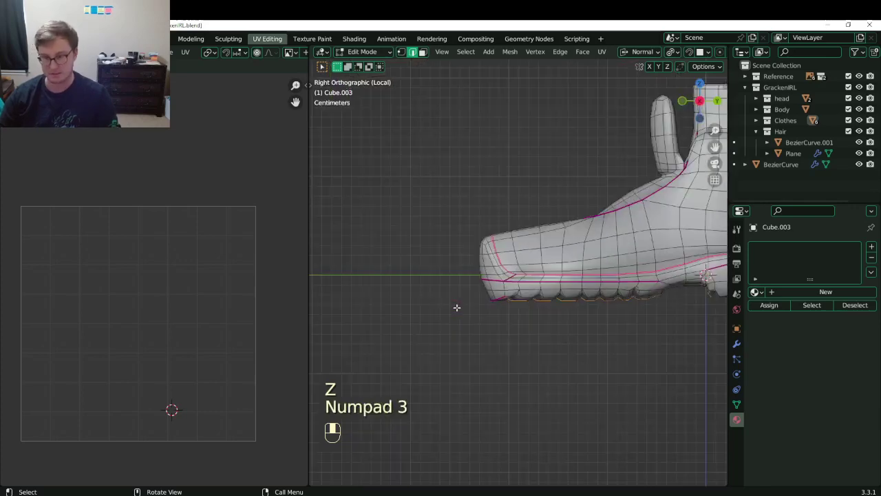
pyautogui.press('KP_1')
pyautogui.press('z')
pyautogui.click(447, 316)
pyautogui.press('b')
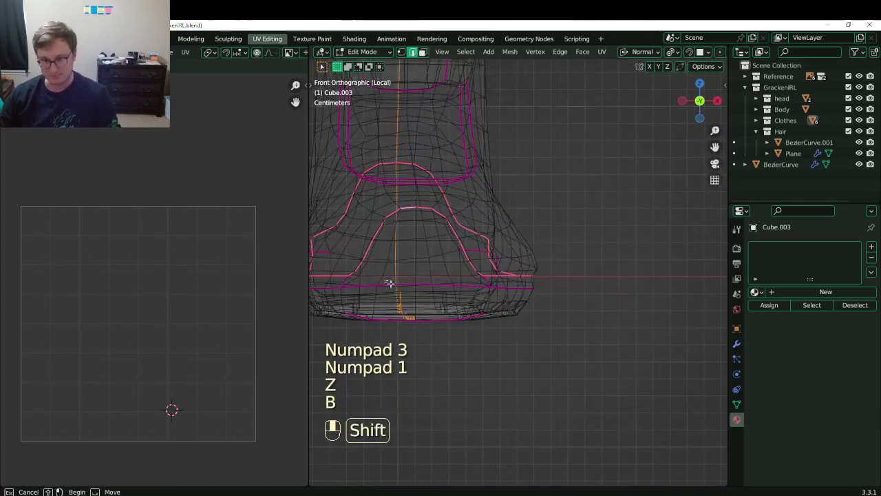
pyautogui.keyDown('shift'); pyautogui.moveTo(389, 283); pyautogui.dragTo(435, 329); pyautogui.keyUp('shift')
# Return to solid shading and deselect the centre-loop edges on the heel below the heel seam.
pyautogui.scroll(-3, 415, 277)
pyautogui.moveTo(375, 244); pyautogui.dragTo(446, 244, button='middle')
pyautogui.scroll(2, 440, 247)
pyautogui.keyDown('shift'); pyautogui.moveTo(440, 248); pyautogui.dragTo(427, 270, button='middle'); pyautogui.keyUp('shift')
pyautogui.scroll(-3, 426, 270)
pyautogui.moveTo(331, 277)
pyautogui.keyDown('shift'); pyautogui.mouseDown(button='middle')
pyautogui.moveTo(439, 285)
pyautogui.moveTo(584, 335)
pyautogui.moveTo(540, 315)
pyautogui.mouseUp(button='middle'); pyautogui.keyUp('shift')
pyautogui.press('z')
pyautogui.click(475, 287)
pyautogui.scroll(4, 558, 319)
pyautogui.keyDown('shift'); pyautogui.moveTo(647, 296); pyautogui.dragTo(562, 315, button='middle'); pyautogui.keyUp('shift')
pyautogui.scroll(2, 562, 314)
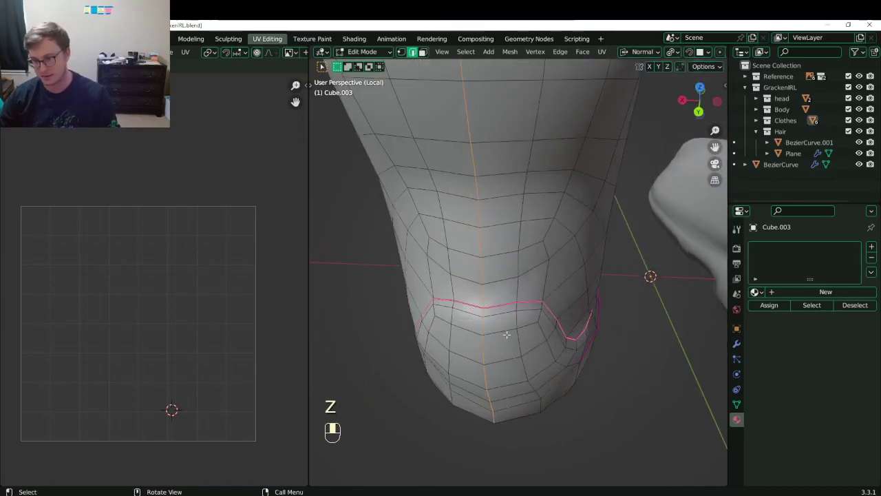
pyautogui.keyDown('shift'); pyautogui.moveTo(477, 339); pyautogui.dragTo(513, 441); pyautogui.keyUp('shift')
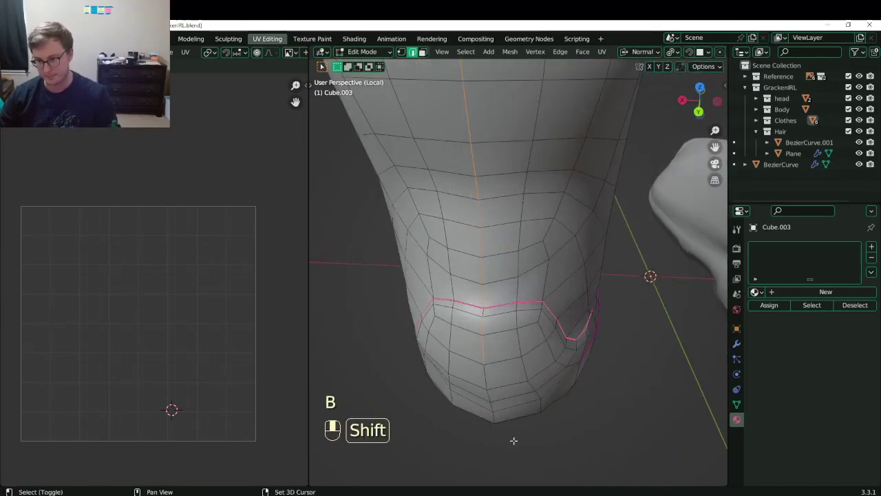
pyautogui.keyDown('shift'); pyautogui.moveTo(475, 332); pyautogui.dragTo(496, 354); pyautogui.keyUp('shift')
# Check the remaining edge selection around the sole and heel, and mark it as a seam.
pyautogui.scroll(-4, 497, 353)
pyautogui.press('z')
pyautogui.moveTo(569, 349); pyautogui.dragTo(520, 241, button='middle')
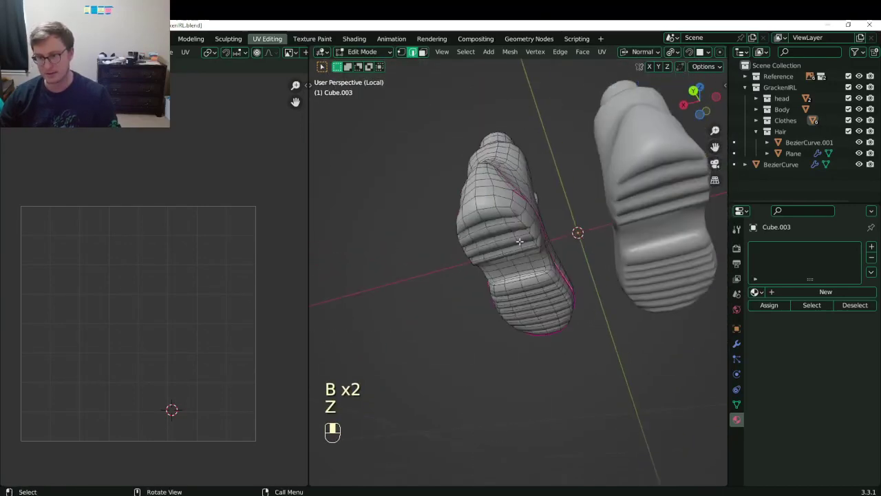
pyautogui.press('z')
pyautogui.moveTo(447, 267); pyautogui.dragTo(433, 326, button='middle')
pyautogui.press('z')
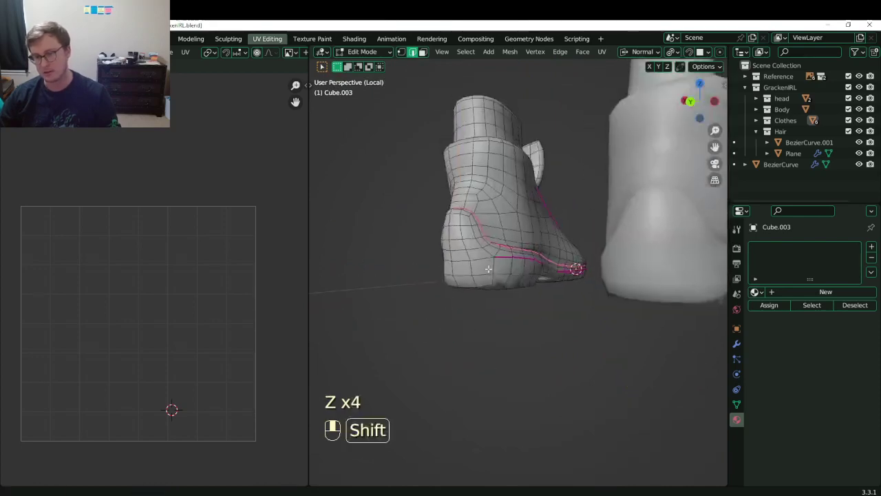
pyautogui.keyDown('shift'); pyautogui.moveTo(488, 268); pyautogui.dragTo(483, 330, button='middle'); pyautogui.keyUp('shift')
pyautogui.moveTo(483, 330); pyautogui.dragTo(601, 310, button='middle')
pyautogui.press('q')
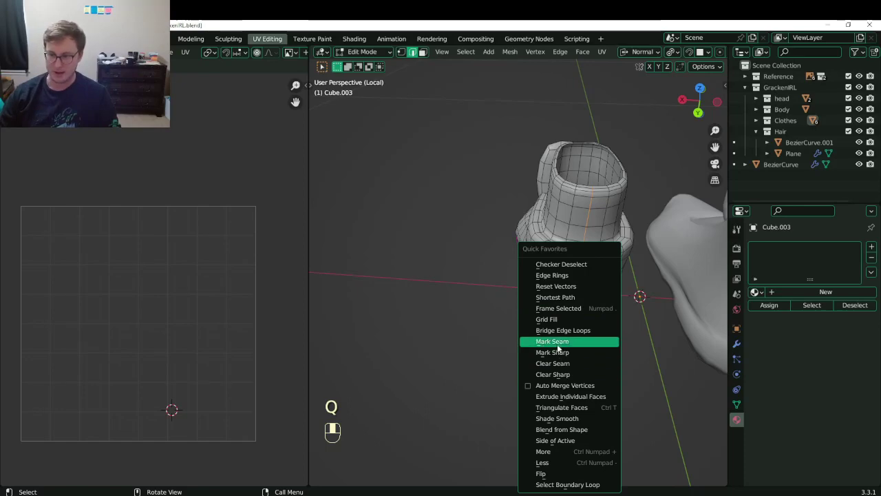
pyautogui.click(557, 343)
pyautogui.moveTo(557, 342); pyautogui.dragTo(588, 319, button='middle')
# Save the file, unwrap the whole boot mesh with the Angle Based method, and widen the UV editor to view the layout.
pyautogui.hotkey('ctrl', 's')
pyautogui.press('a')
pyautogui.press('u')
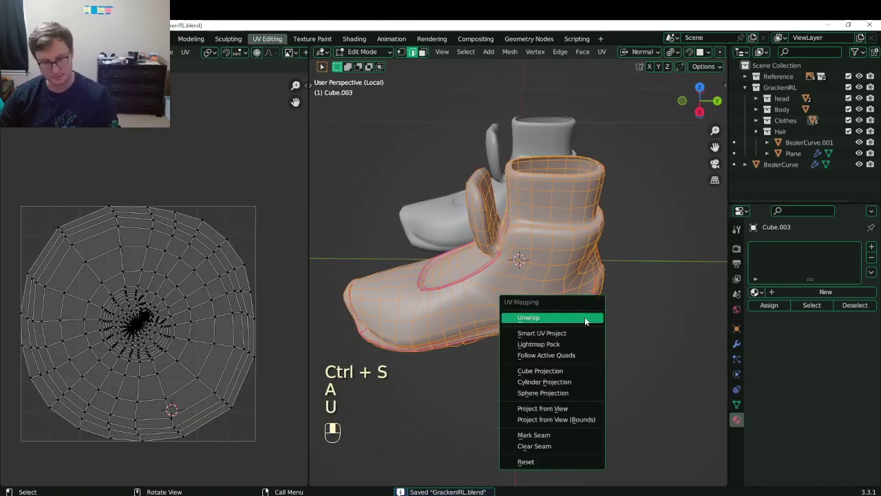
pyautogui.press('u')
pyautogui.hotkey('ctrl', 's')
pyautogui.moveTo(309, 326); pyautogui.dragTo(478, 327)
pyautogui.scroll(3, 368, 358)
pyautogui.moveTo(368, 358); pyautogui.dragTo(289, 263, button='middle')
pyautogui.hotkey('ctrl', 's')
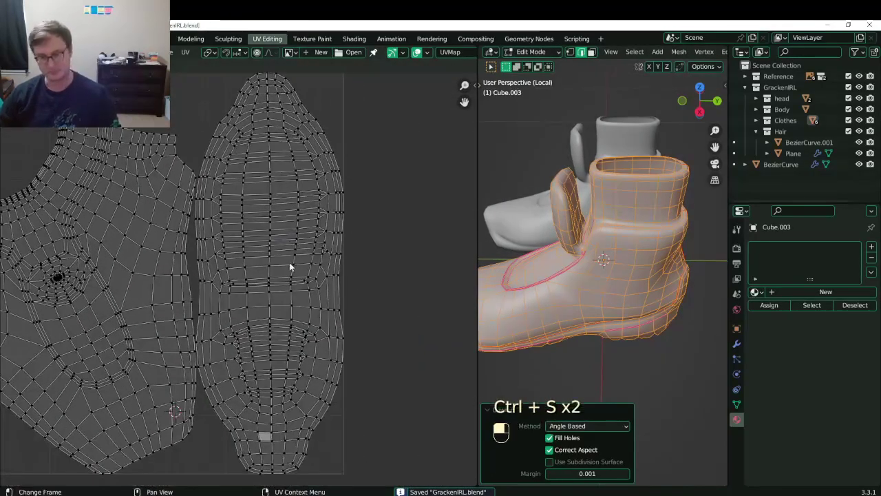
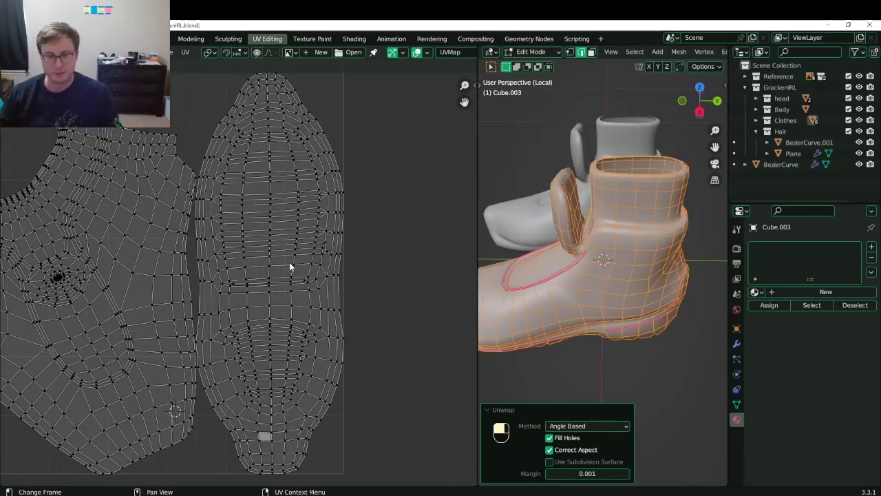
# Clear the selection, mark the edge loop around the base of the ankle cuff as a seam, and save the file.
pyautogui.moveTo(477, 358); pyautogui.dragTo(304, 353)
pyautogui.moveTo(518, 257); pyautogui.dragTo(547, 294, button='middle')
pyautogui.scroll(3, 515, 318)
pyautogui.hotkey('alt', 'a')
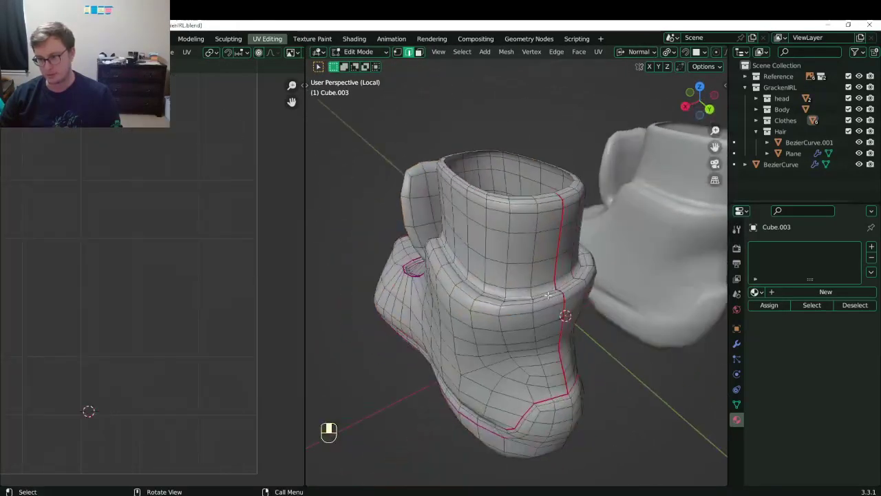
pyautogui.keyDown('alt'); pyautogui.keyDown('shift'); pyautogui.click(490, 275); pyautogui.keyUp('shift'); pyautogui.keyUp('alt')
pyautogui.moveTo(490, 275)
pyautogui.mouseDown(button='middle')
pyautogui.moveTo(590, 339)
pyautogui.moveTo(620, 320)
pyautogui.moveTo(500, 307)
pyautogui.moveTo(558, 297)
pyautogui.moveTo(571, 330)
pyautogui.moveTo(612, 375)
pyautogui.moveTo(540, 353)
pyautogui.moveTo(528, 381)
pyautogui.moveTo(578, 275)
pyautogui.moveTo(557, 289)
pyautogui.moveTo(537, 279)
pyautogui.mouseUp(button='middle')
pyautogui.scroll(4, 547, 338)
pyautogui.press('z')
pyautogui.press('z')
pyautogui.press('q')
pyautogui.click(618, 320)
pyautogui.hotkey('ctrl', 's')
# Select the edge loops around the boot's tongue and mark them as seams.
pyautogui.scroll(-4, 558, 297)
pyautogui.scroll(4, 533, 357)
pyautogui.click(501, 373)
pyautogui.keyDown('alt'); pyautogui.keyDown('shift'); pyautogui.click(503, 373); pyautogui.keyUp('shift'); pyautogui.keyUp('alt')
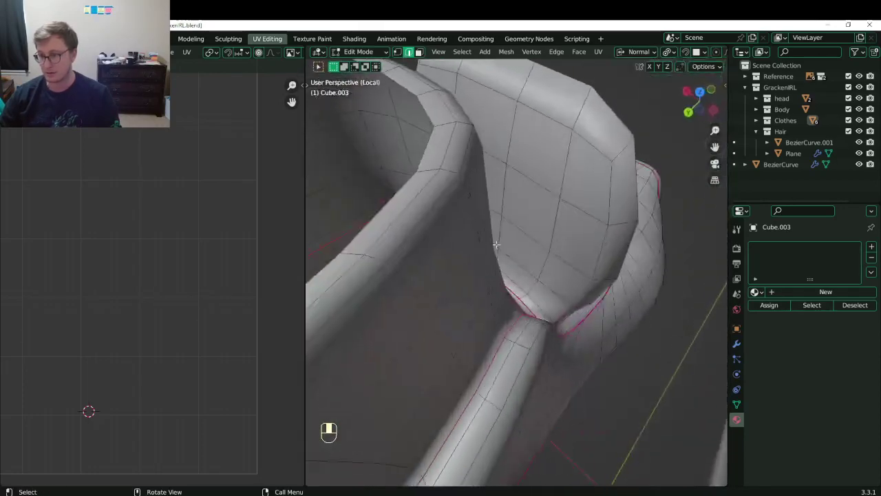
pyautogui.keyDown('alt'); pyautogui.keyDown('shift'); pyautogui.click(559, 313); pyautogui.keyUp('shift'); pyautogui.keyUp('alt')
pyautogui.moveTo(559, 314); pyautogui.dragTo(566, 226, button='middle')
pyautogui.keyDown('alt'); pyautogui.keyDown('shift'); pyautogui.click(604, 173); pyautogui.keyUp('shift'); pyautogui.keyUp('alt')
pyautogui.moveTo(604, 173); pyautogui.dragTo(549, 210, button='middle')
pyautogui.press('q')
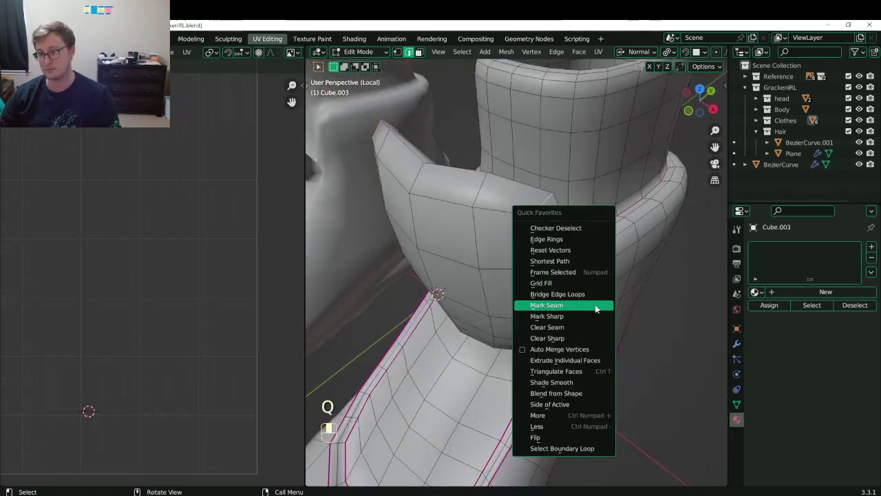
pyautogui.click(595, 308)
pyautogui.moveTo(590, 305); pyautogui.dragTo(581, 299, button='middle')
# Unwrap the whole boot mesh again with the new seams, widen the UV editor and save the file.
pyautogui.press('a')
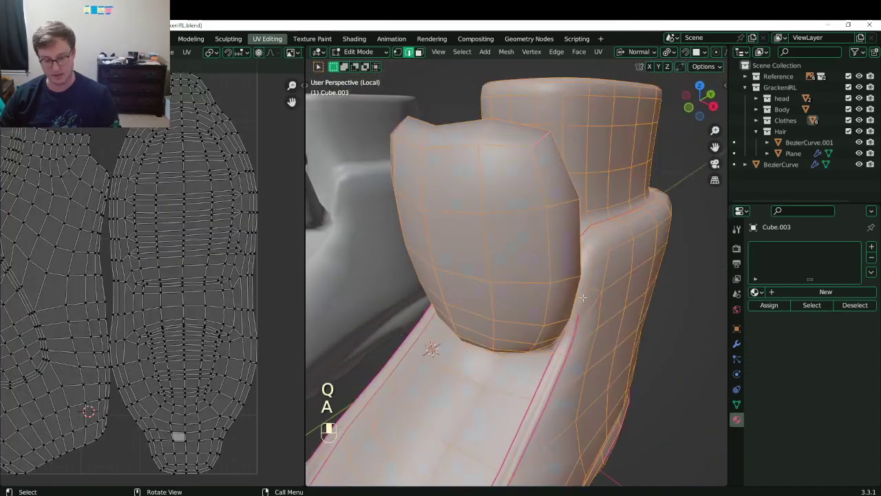
pyautogui.press('u')
pyautogui.press('u')
pyautogui.press('u')
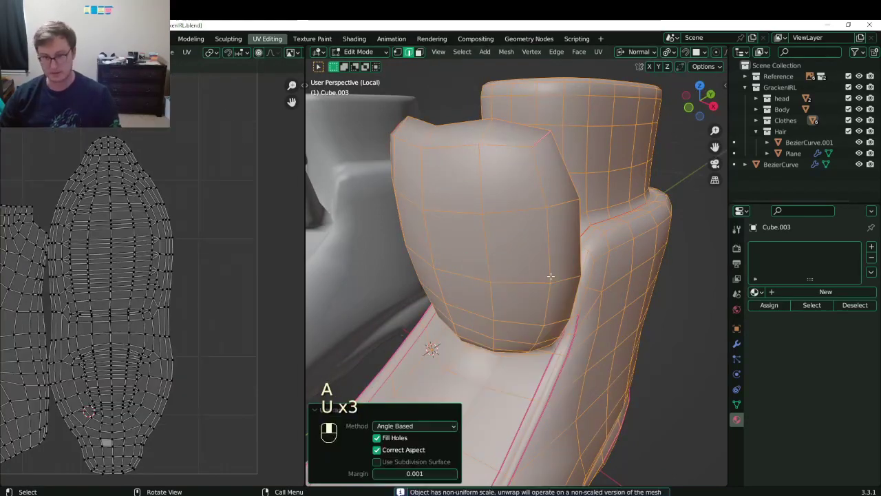
pyautogui.click(307, 300)
pyautogui.press('a')
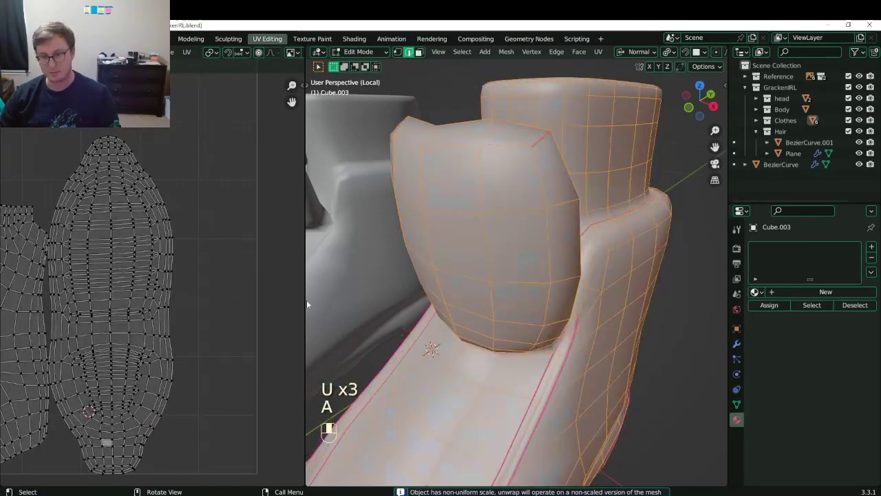
pyautogui.moveTo(303, 296); pyautogui.dragTo(512, 296)
pyautogui.scroll(-3, 369, 269)
pyautogui.hotkey('ctrl', 's')
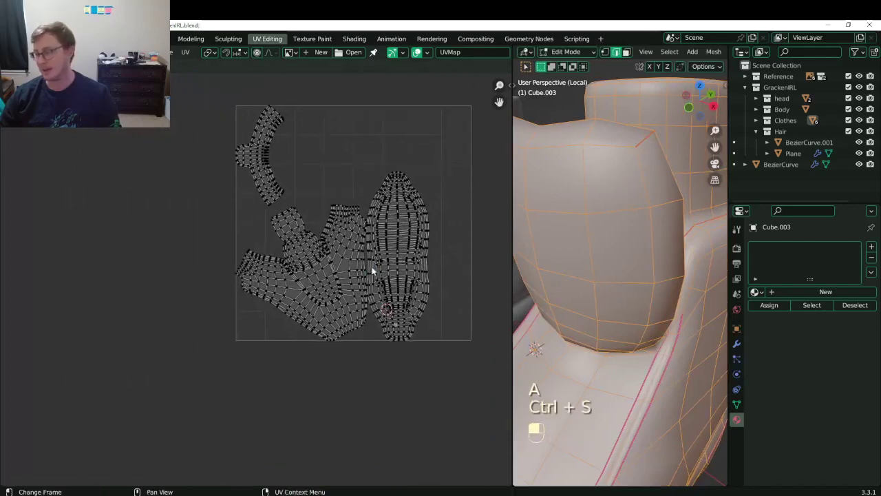
# Examine the unwrapped boot upper and ankle cuff islands in the UV layout for distortion and overlap.
pyautogui.scroll(2, 340, 292)
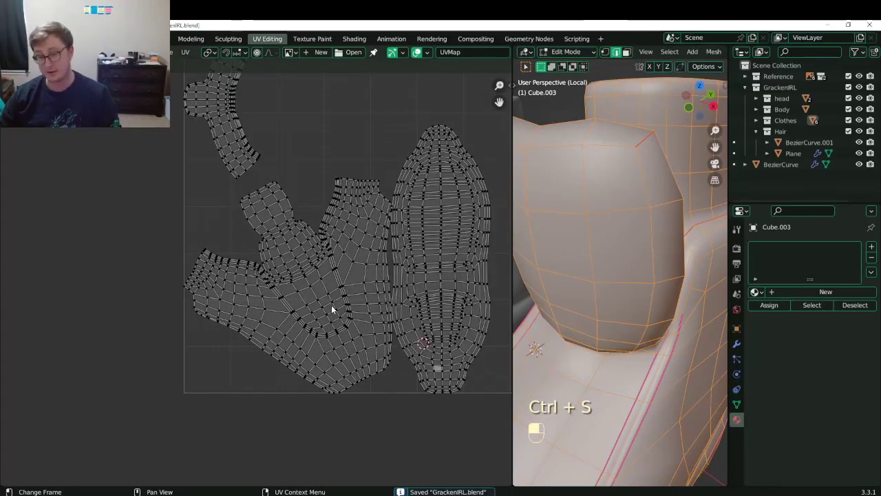
pyautogui.scroll(3, 325, 306)
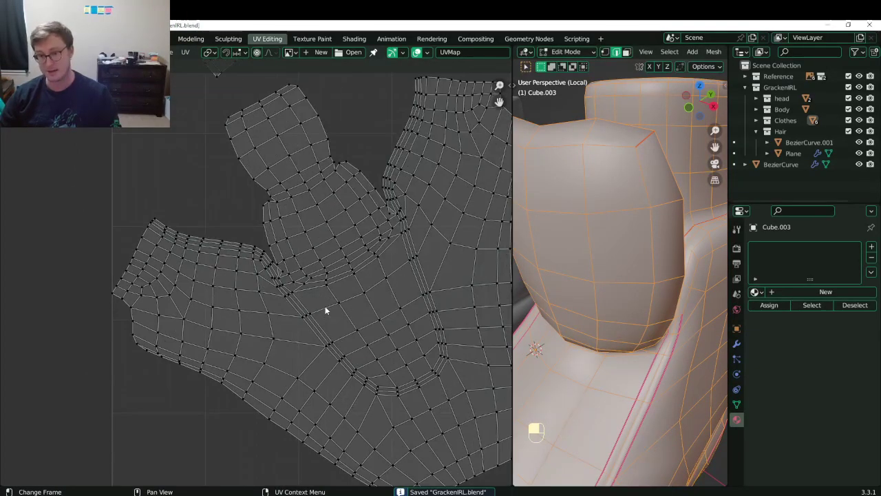
pyautogui.scroll(5, 325, 304)
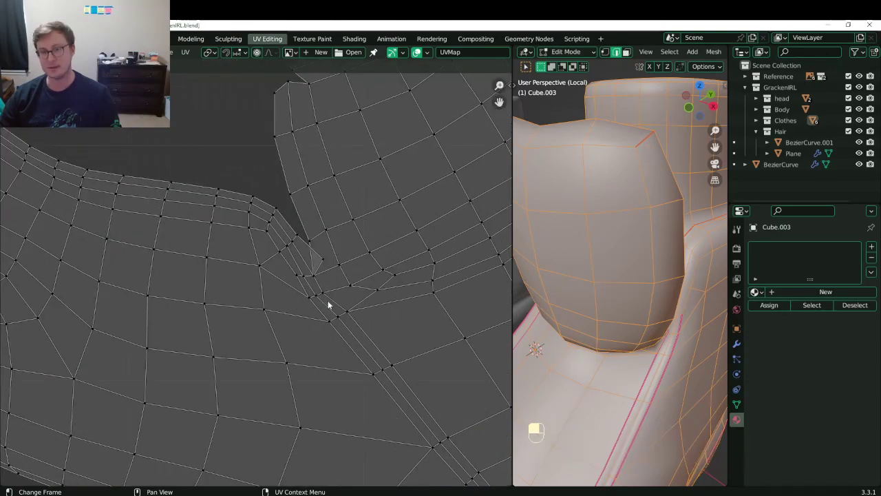
pyautogui.scroll(-7, 330, 293)
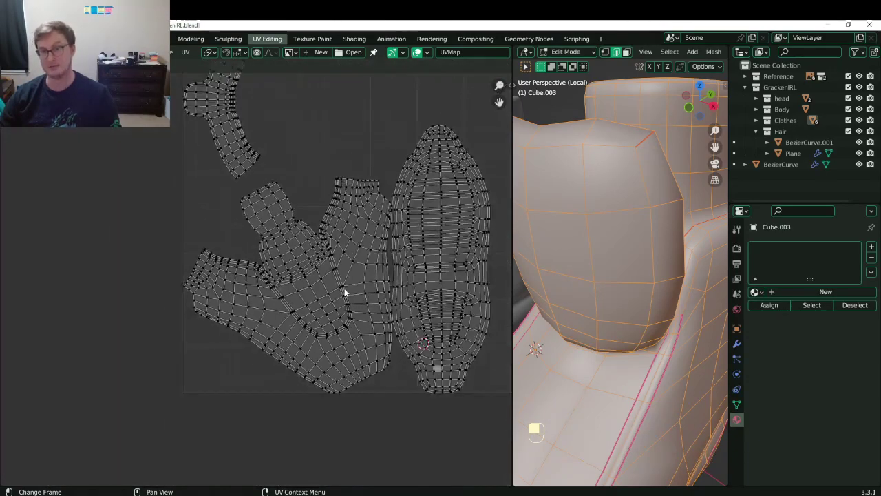
pyautogui.keyDown('shift'); pyautogui.moveTo(262, 218); pyautogui.dragTo(283, 397, button='middle'); pyautogui.keyUp('shift')
pyautogui.scroll(2, 276, 371)
pyautogui.keyDown('shift'); pyautogui.moveTo(258, 314); pyautogui.dragTo(275, 337, button='middle'); pyautogui.keyUp('shift')
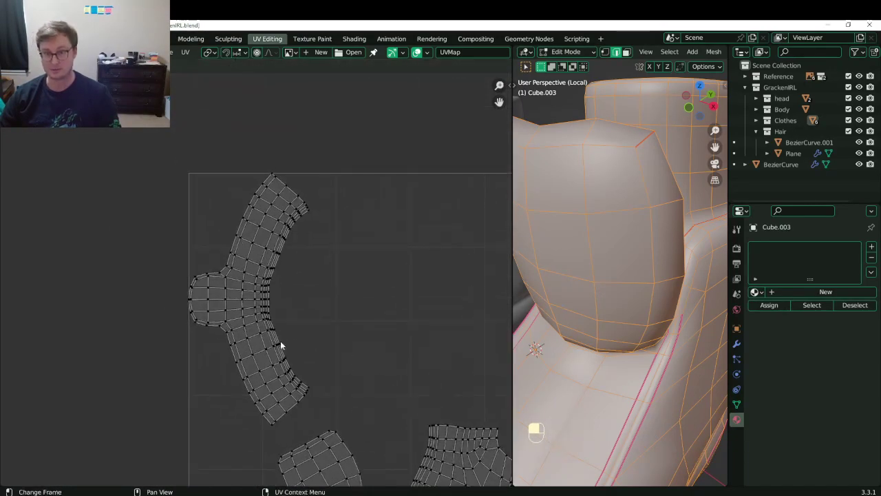
pyautogui.scroll(3, 280, 337)
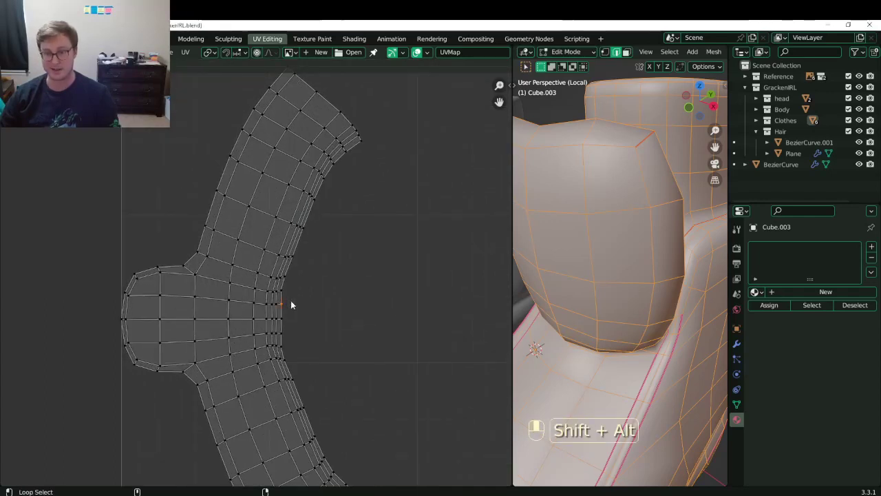
# Pin the cuff island's inner curved edge loop, flatten it into a vertical line by scaling X to 0, and save.
pyautogui.keyDown('alt'); pyautogui.keyDown('shift'); pyautogui.click(290, 301); pyautogui.keyUp('shift'); pyautogui.keyUp('alt')
pyautogui.press('p')
pyautogui.press('s')
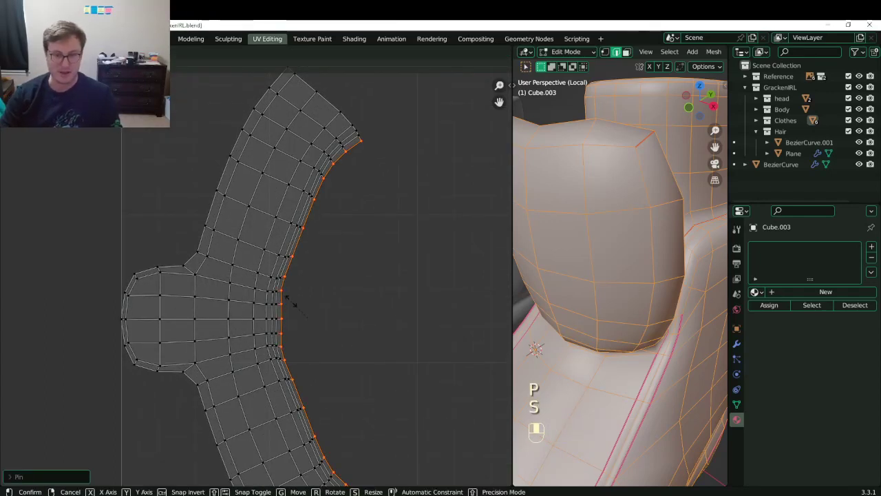
pyautogui.press('x')
pyautogui.press('0')
pyautogui.press('Return')
pyautogui.hotkey('ctrl', 's')
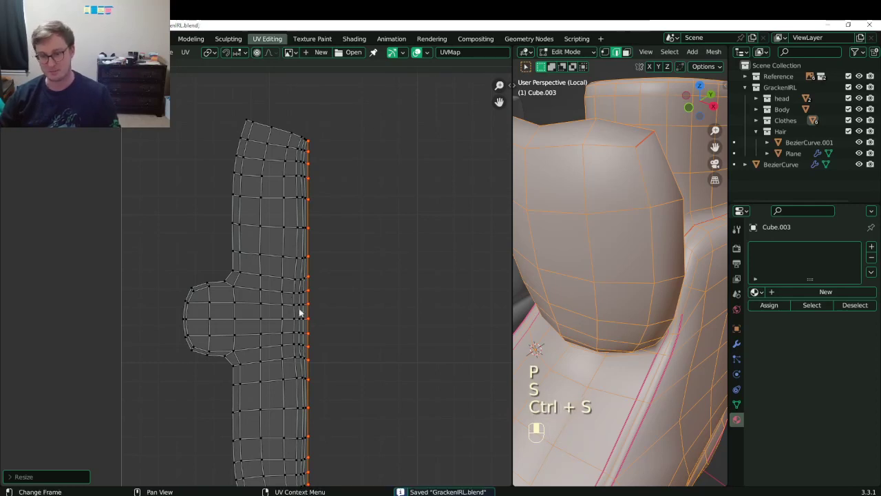
# Switch to UV face selection, select the face loop along the straightened cuff edge, and grow the selection four times.
pyautogui.scroll(-4, 333, 328)
pyautogui.click(278, 407)
pyautogui.keyDown('alt'); pyautogui.keyDown('shift'); pyautogui.click(281, 405); pyautogui.keyUp('shift'); pyautogui.keyUp('alt')
pyautogui.moveTo(297, 299); pyautogui.dragTo(296, 397, button='middle')
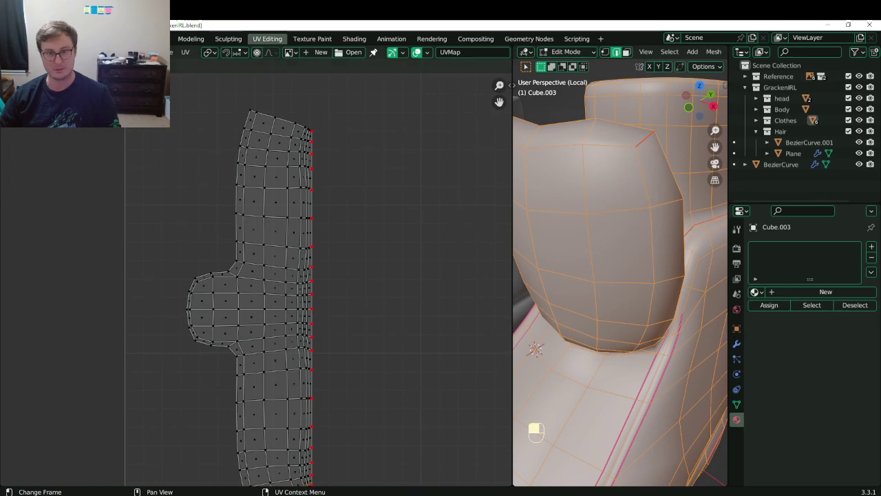
pyautogui.scroll(4, 354, 249)
pyautogui.keyDown('alt'); pyautogui.keyDown('shift'); pyautogui.click(364, 263); pyautogui.keyUp('shift'); pyautogui.keyUp('alt')
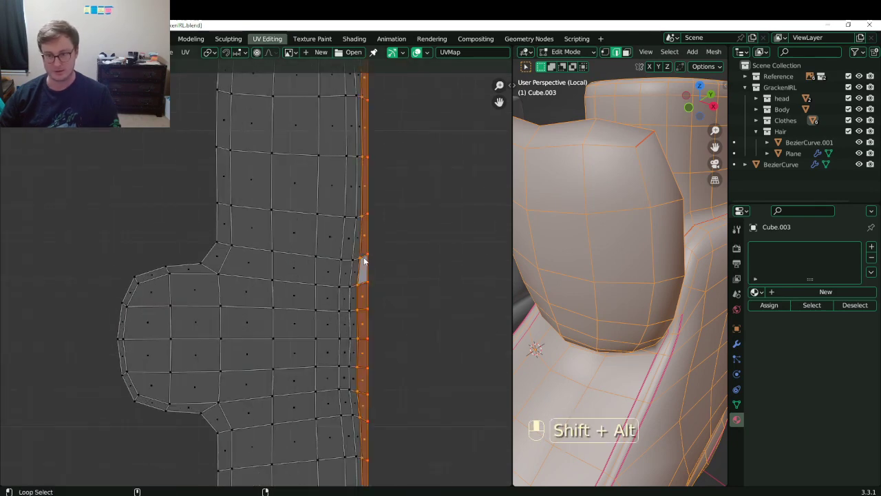
pyautogui.press('ctrl+KP_Add')
pyautogui.press('ctrl+KP_Add')
pyautogui.press('ctrl+KP_Add')
pyautogui.press('ctrl+KP_Add')
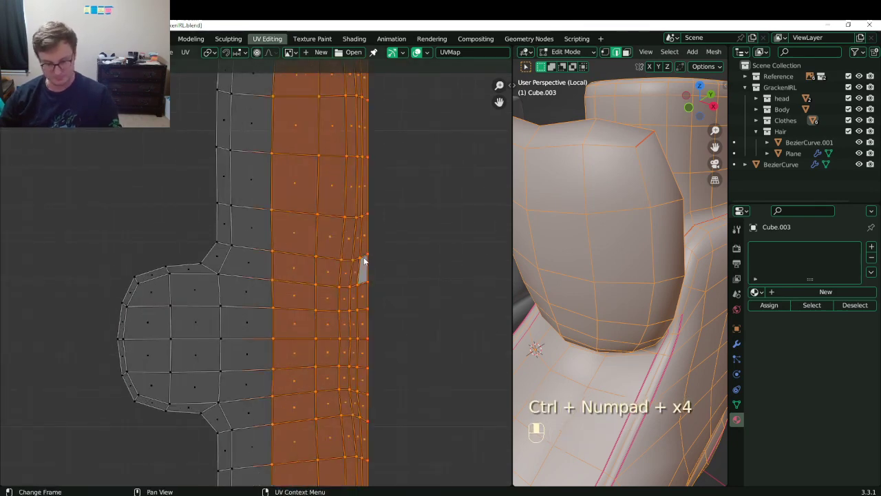
# Pin the selected cuff faces, straighten them with UV Toolkit, reposition them and save the file.
pyautogui.press('p')
pyautogui.press('n')
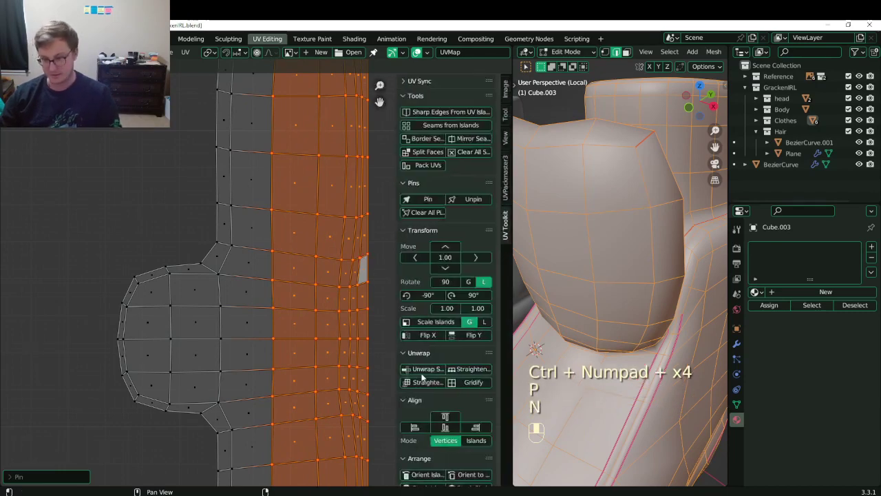
pyautogui.click(422, 382)
pyautogui.scroll(-3, 238, 283)
pyautogui.press('g')
pyautogui.click(266, 279)
pyautogui.hotkey('ctrl', 's')
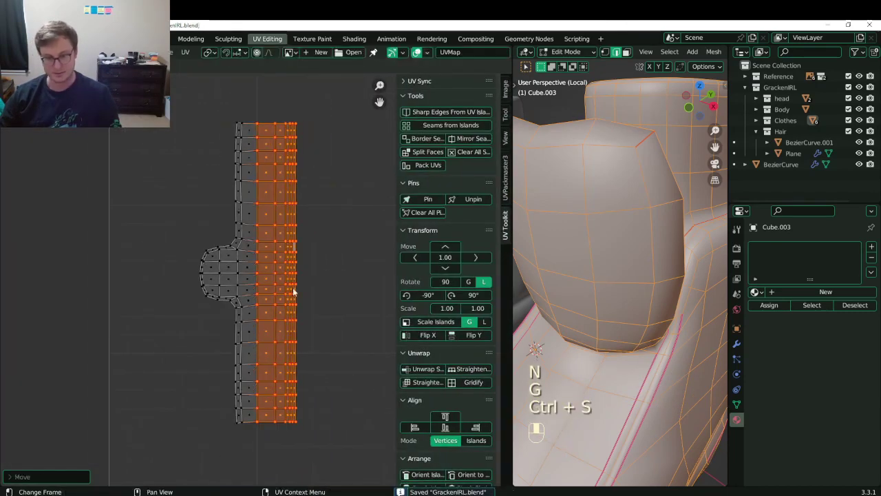
# Select the edge rows at both ends of the cuff island, set the pivot to individual origins, and pin them.
pyautogui.keyDown('alt'); pyautogui.keyDown('shift'); pyautogui.click(240, 112); pyautogui.keyUp('shift'); pyautogui.keyUp('alt')
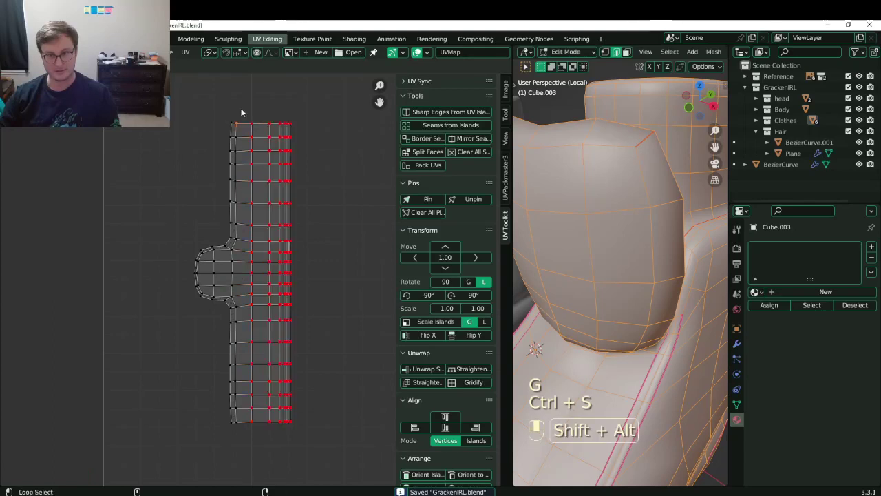
pyautogui.keyDown('alt'); pyautogui.keyDown('shift'); pyautogui.click(248, 422); pyautogui.keyUp('shift'); pyautogui.keyUp('alt')
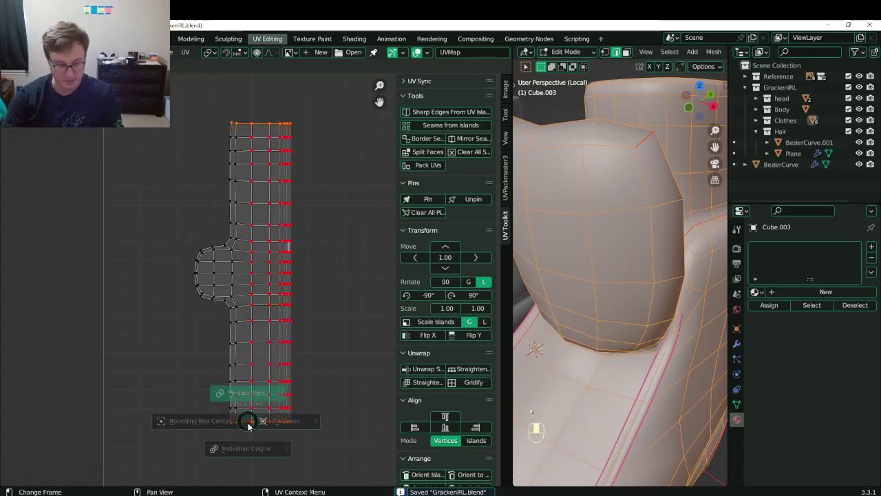
pyautogui.press('p')
pyautogui.press('s')
pyautogui.click(248, 426)
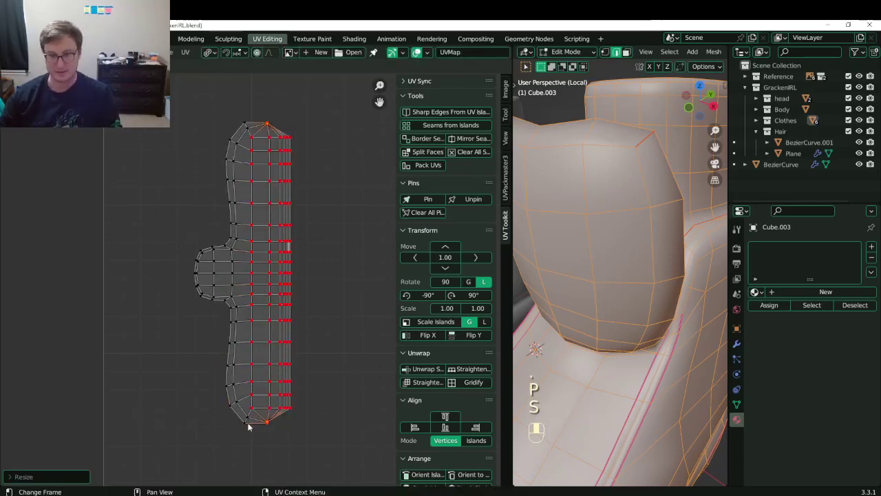
pyautogui.hotkey('ctrl', 'z')
# Scale the two end rows of the cuff island flat so that each runs horizontally.
pyautogui.press('s')
pyautogui.click(246, 427)
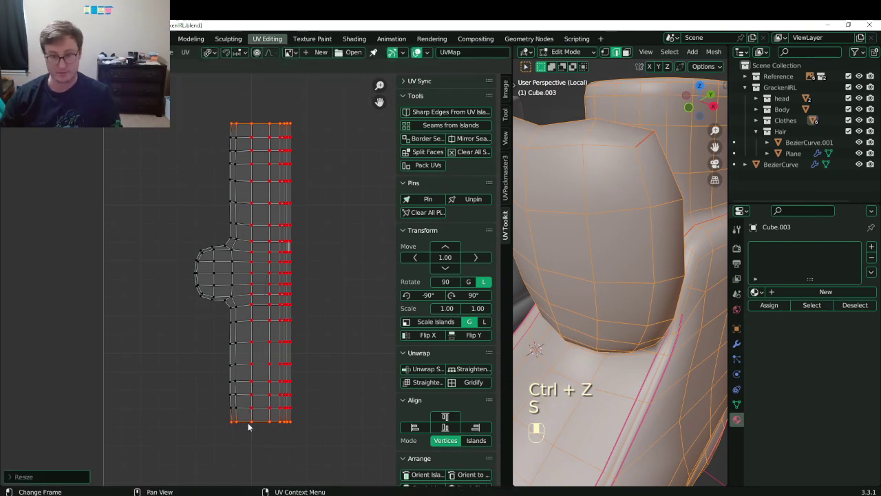
pyautogui.hotkey('ctrl', 'z')
# Select the cuff island's second-outermost vertical edge column, excluding the part crossing the rounded tab, pin it and scale it straight.
pyautogui.keyDown('alt'); pyautogui.keyDown('shift'); pyautogui.click(226, 402); pyautogui.keyUp('shift'); pyautogui.keyUp('alt')
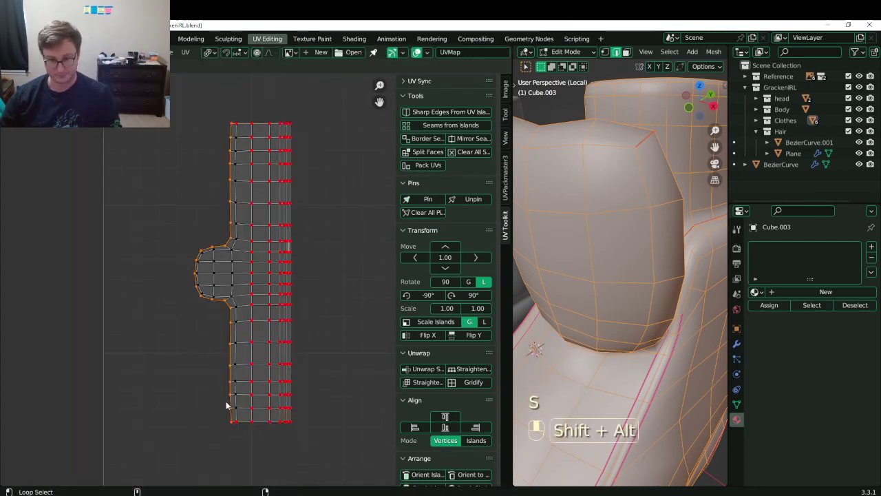
pyautogui.hotkey('ctrl', 'z')
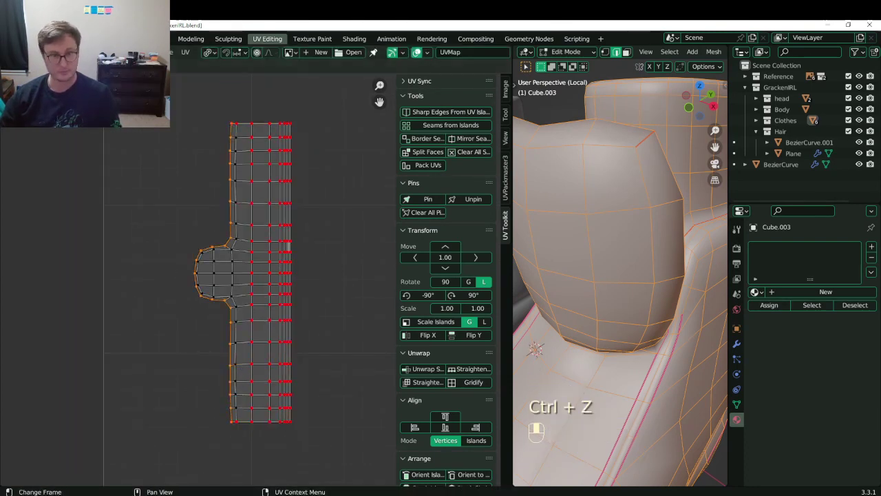
pyautogui.scroll(2, 232, 314)
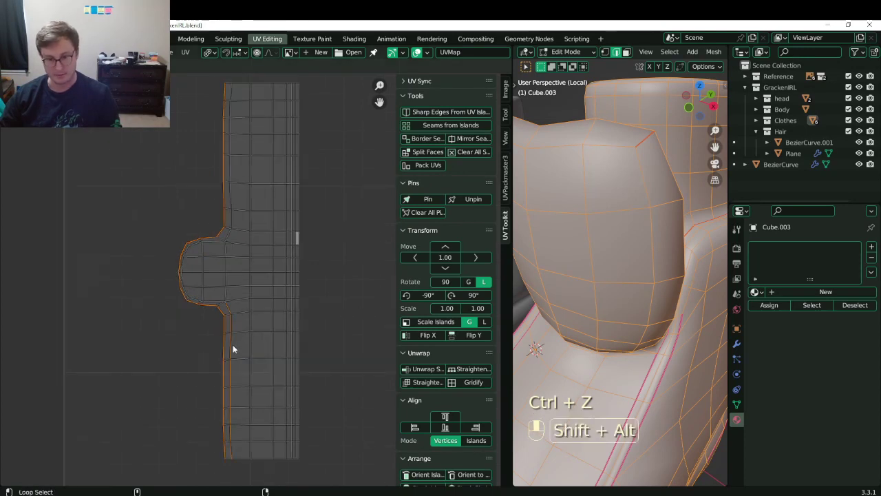
pyautogui.keyDown('alt'); pyautogui.keyDown('shift'); pyautogui.click(233, 220); pyautogui.keyUp('shift'); pyautogui.keyUp('alt')
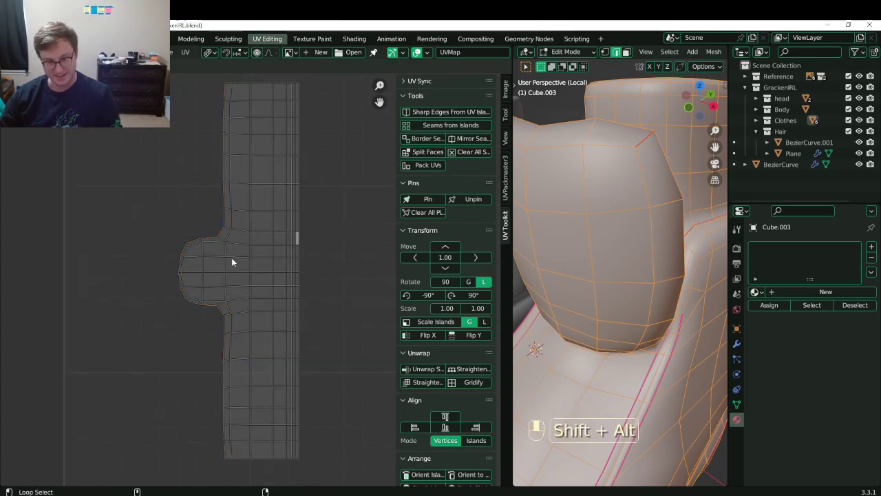
pyautogui.keyDown('alt'); pyautogui.keyDown('shift'); pyautogui.click(232, 221); pyautogui.keyUp('shift'); pyautogui.keyUp('alt')
pyautogui.press('b')
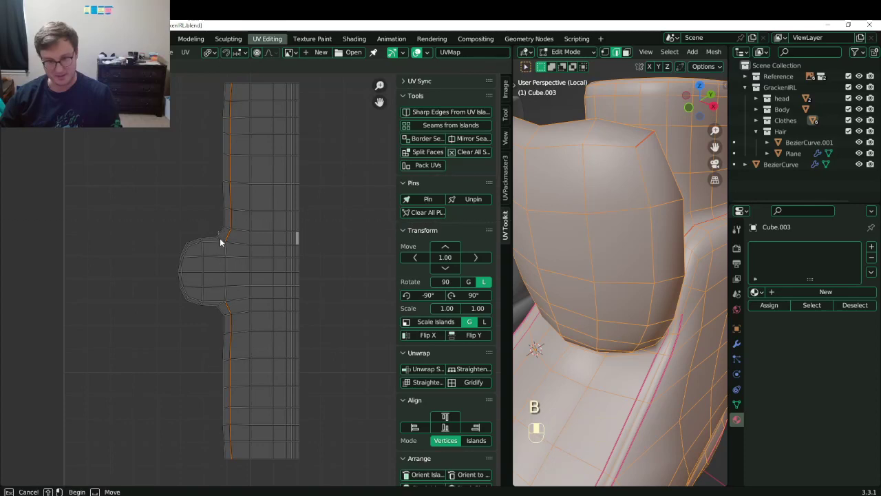
pyautogui.keyDown('shift'); pyautogui.moveTo(219, 232); pyautogui.dragTo(256, 316); pyautogui.keyUp('shift')
pyautogui.press('p')
pyautogui.press('s')
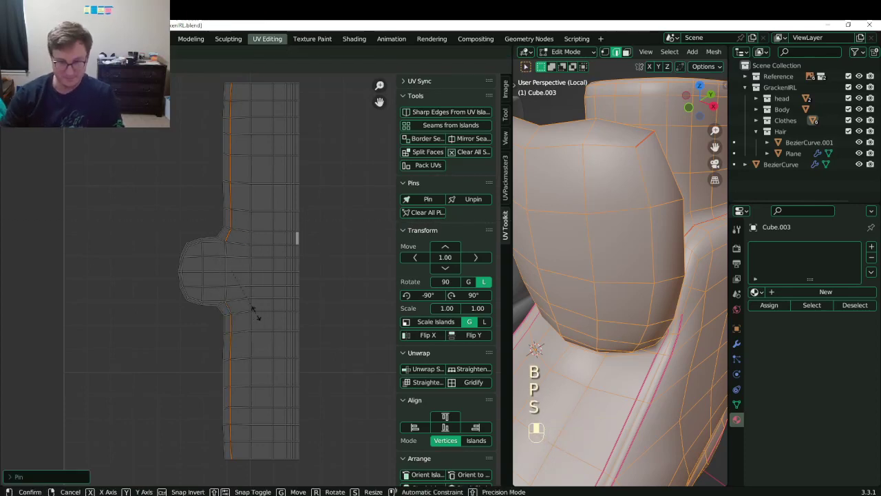
pyautogui.click(256, 317)
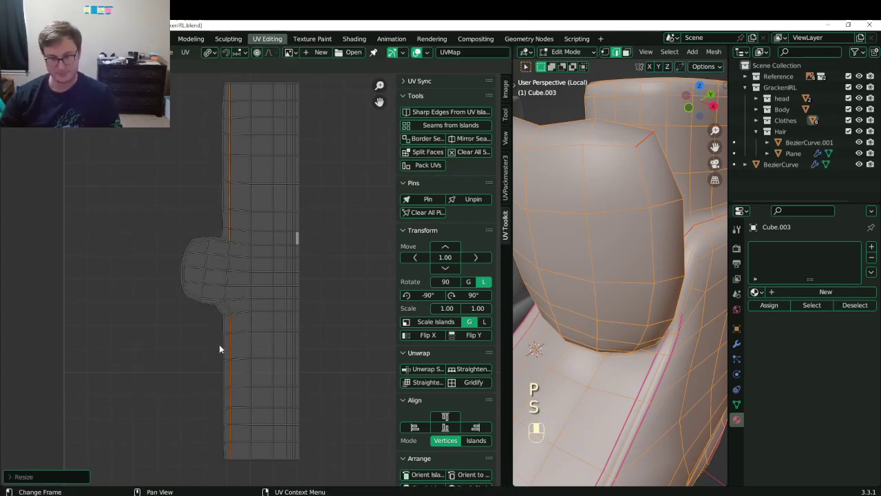
# Select the cuff island's outer border edges above and below the rounded tab, pin them, scale them straight and save the file.
pyautogui.keyDown('alt'); pyautogui.keyDown('shift'); pyautogui.click(217, 313); pyautogui.keyUp('shift'); pyautogui.keyUp('alt')
pyautogui.press('b')
pyautogui.keyDown('shift'); pyautogui.moveTo(156, 227); pyautogui.dragTo(223, 317); pyautogui.keyUp('shift')
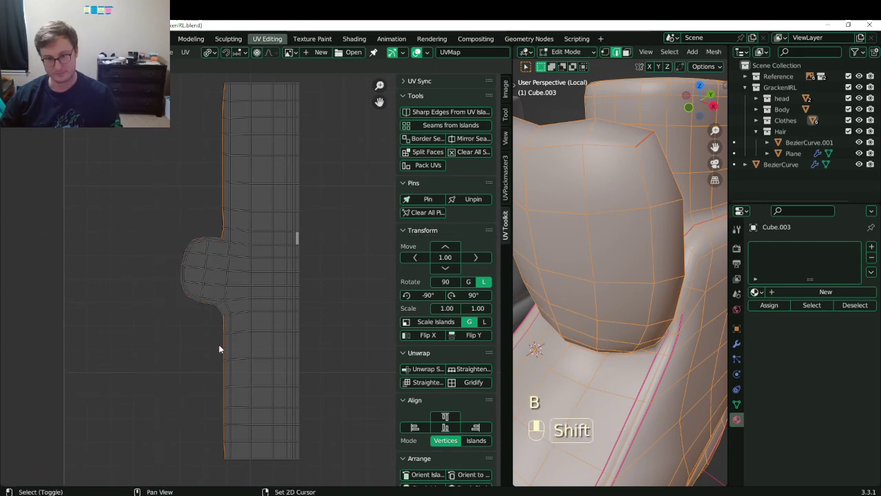
pyautogui.press('p')
pyautogui.press('s')
pyautogui.click(218, 344)
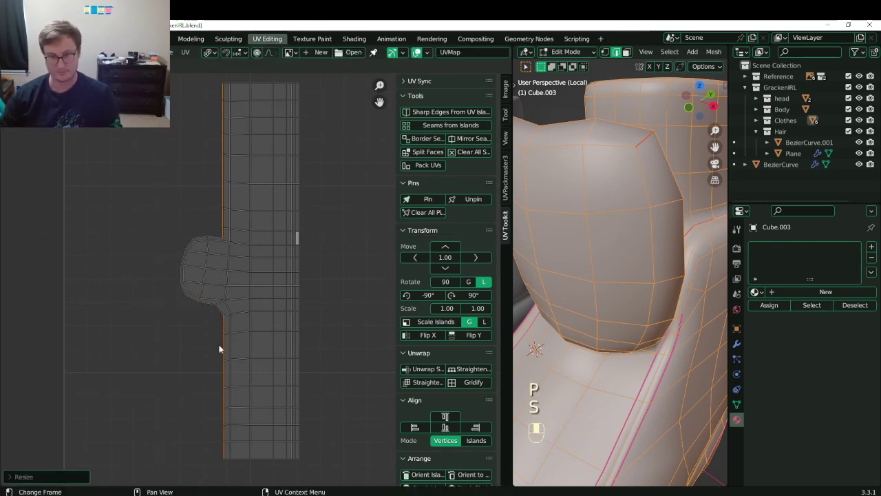
pyautogui.hotkey('ctrl', 's')
# Select all the horizontal edge rows of the cuff island above and below the rounded tab.
pyautogui.keyDown('alt'); pyautogui.click(238, 92); pyautogui.keyUp('alt')
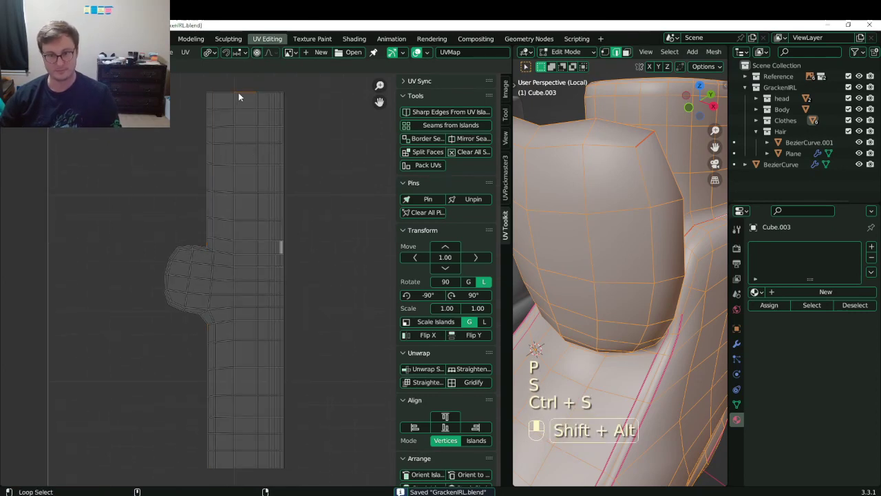
pyautogui.keyDown('alt'); pyautogui.keyDown('shift'); pyautogui.click(243, 107); pyautogui.keyUp('shift'); pyautogui.keyUp('alt')
pyautogui.keyDown('alt'); pyautogui.keyDown('shift'); pyautogui.click(245, 124); pyautogui.keyUp('shift'); pyautogui.keyUp('alt')
pyautogui.keyDown('alt'); pyautogui.keyDown('shift'); pyautogui.click(245, 142); pyautogui.keyUp('shift'); pyautogui.keyUp('alt')
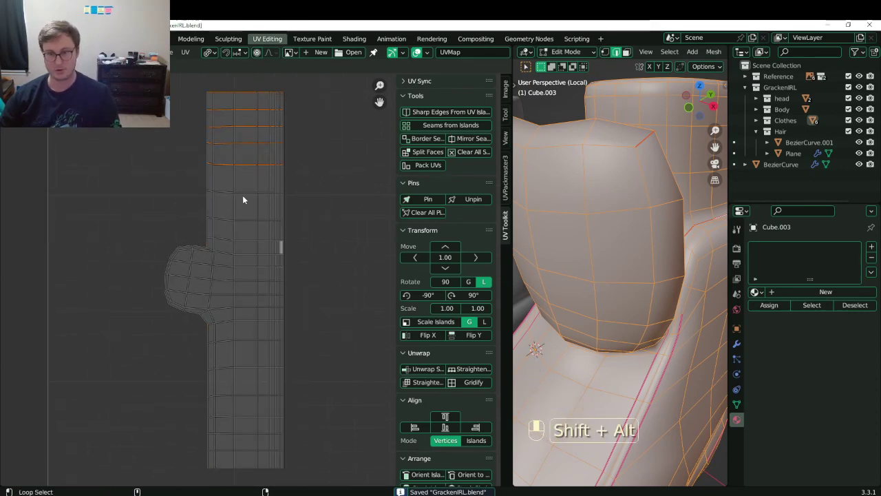
pyautogui.keyDown('alt'); pyautogui.keyDown('shift'); pyautogui.click(245, 245); pyautogui.keyUp('shift'); pyautogui.keyUp('alt')
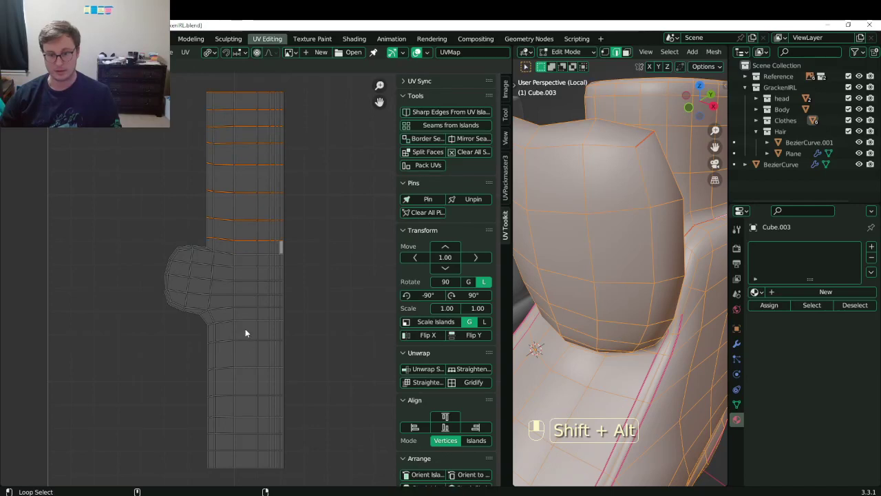
pyautogui.keyDown('alt'); pyautogui.keyDown('shift'); pyautogui.click(250, 351); pyautogui.keyUp('shift'); pyautogui.keyUp('alt')
pyautogui.keyDown('alt'); pyautogui.keyDown('shift'); pyautogui.click(250, 368); pyautogui.keyUp('shift'); pyautogui.keyUp('alt')
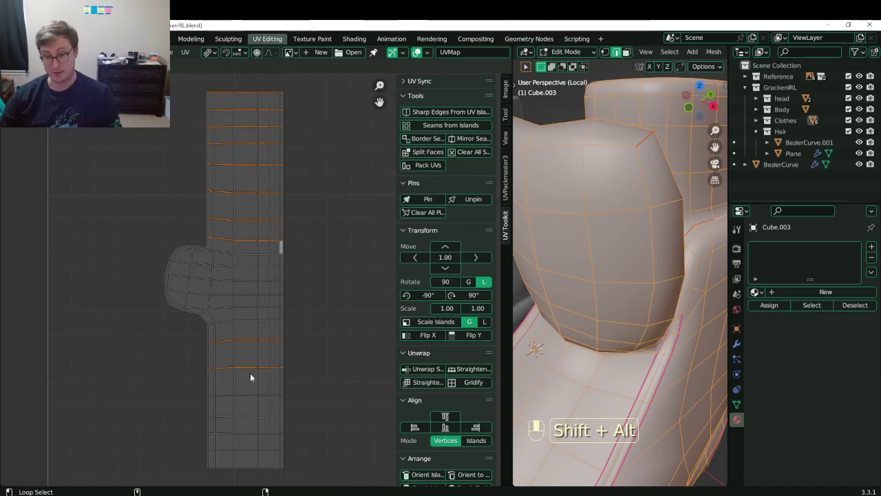
pyautogui.keyDown('alt'); pyautogui.keyDown('shift'); pyautogui.click(248, 384); pyautogui.keyUp('shift'); pyautogui.keyUp('alt')
pyautogui.keyDown('alt'); pyautogui.keyDown('shift'); pyautogui.click(247, 401); pyautogui.keyUp('shift'); pyautogui.keyUp('alt')
pyautogui.keyDown('alt'); pyautogui.keyDown('shift'); pyautogui.click(248, 417); pyautogui.keyUp('shift'); pyautogui.keyUp('alt')
pyautogui.keyDown('alt'); pyautogui.keyDown('shift'); pyautogui.click(246, 434); pyautogui.keyUp('shift'); pyautogui.keyUp('alt')
pyautogui.keyDown('alt'); pyautogui.keyDown('shift'); pyautogui.click(246, 451); pyautogui.keyUp('shift'); pyautogui.keyUp('alt')
pyautogui.keyDown('alt'); pyautogui.keyDown('shift'); pyautogui.click(246, 448); pyautogui.keyUp('shift'); pyautogui.keyUp('alt')
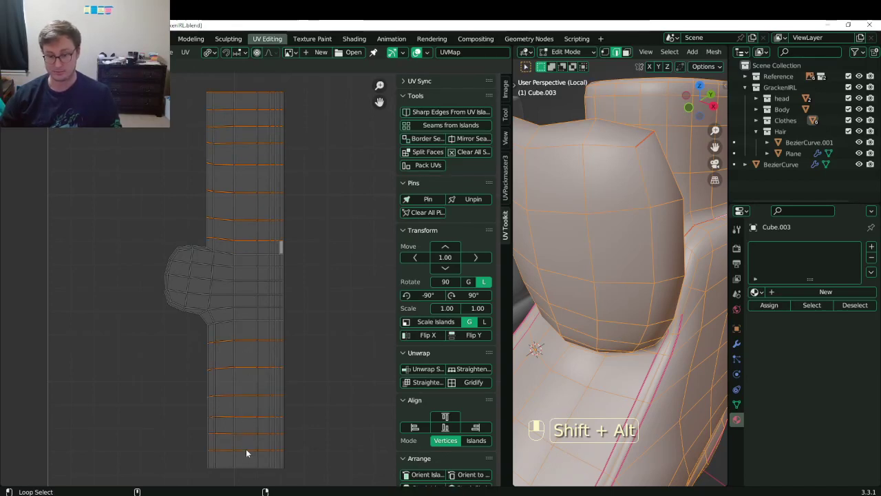
# Flatten each selected row by scaling it to 0 on Y around individual origins, and save the file.
pyautogui.press('.')
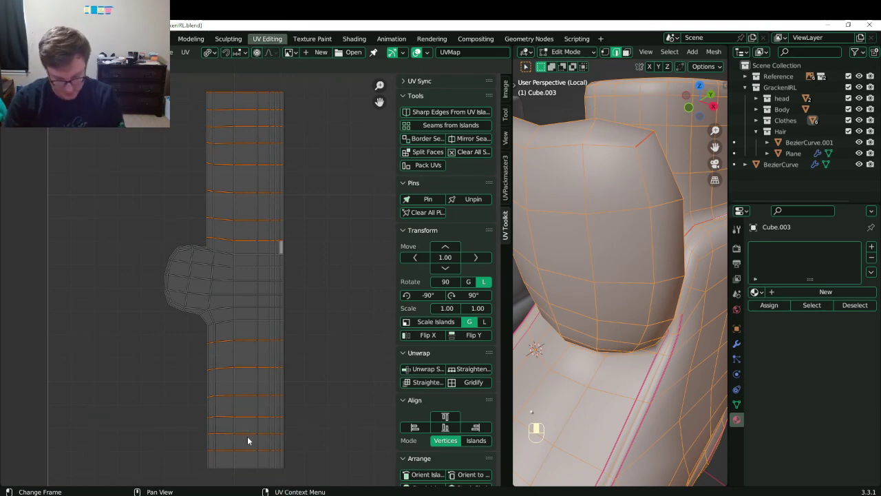
pyautogui.press('s')
pyautogui.press('y')
pyautogui.press('0')
pyautogui.press('Return')
pyautogui.hotkey('ctrl', 's')
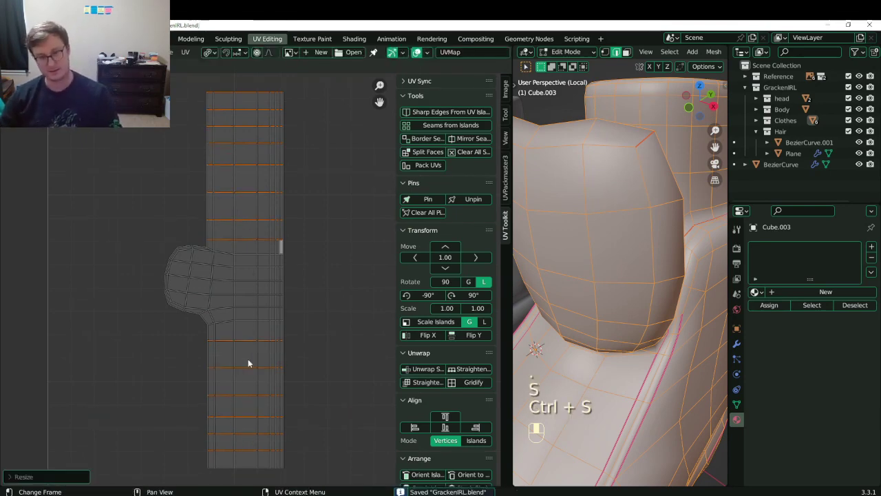
# Select the two horizontal edge rows that border the rounded tab, pin them and scale each one flat.
pyautogui.scroll(1, 238, 348)
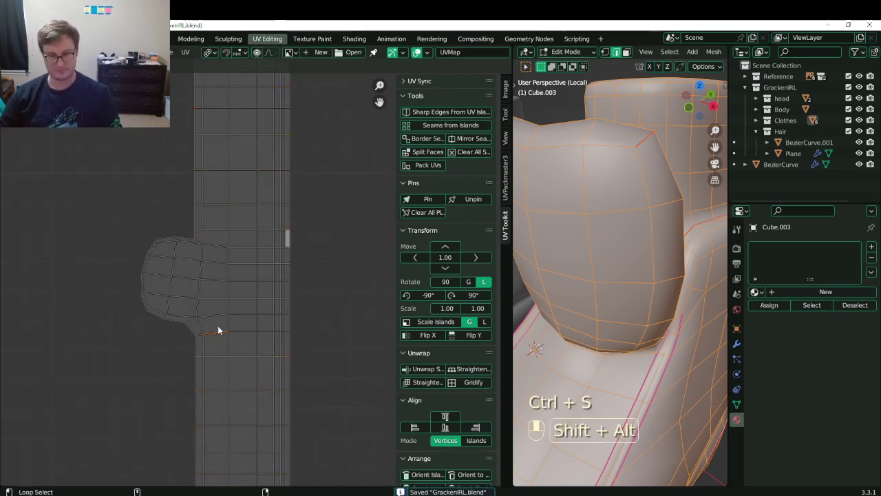
pyautogui.keyDown('alt'); pyautogui.keyDown('shift'); pyautogui.click(218, 325); pyautogui.keyUp('shift'); pyautogui.keyUp('alt')
pyautogui.keyDown('alt'); pyautogui.keyDown('shift'); pyautogui.click(218, 246); pyautogui.keyUp('shift'); pyautogui.keyUp('alt')
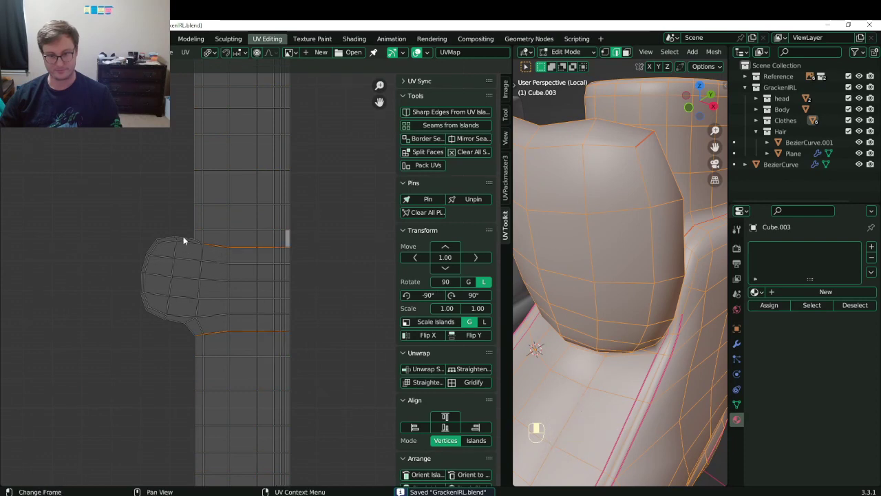
pyautogui.press('b')
pyautogui.keyDown('shift'); pyautogui.moveTo(178, 225); pyautogui.dragTo(202, 337); pyautogui.keyUp('shift')
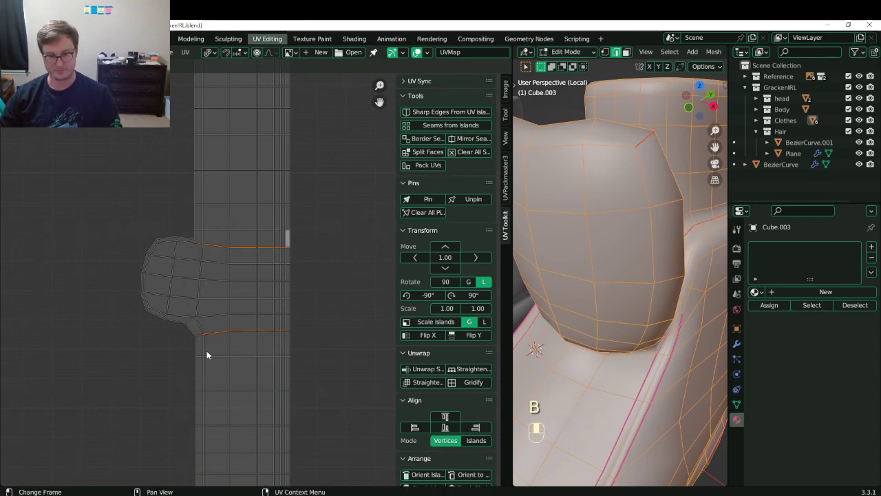
pyautogui.hotkey('ctrl', 'z')
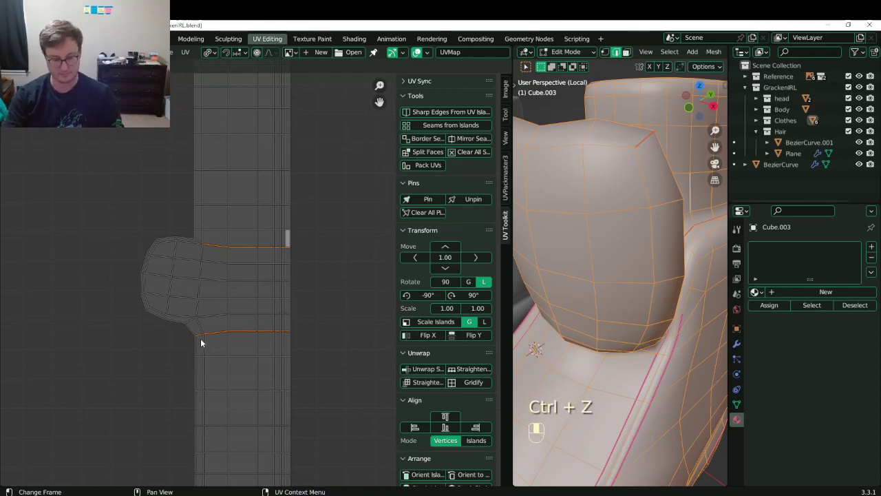
pyautogui.press('p')
pyautogui.press('s')
pyautogui.click(200, 342)
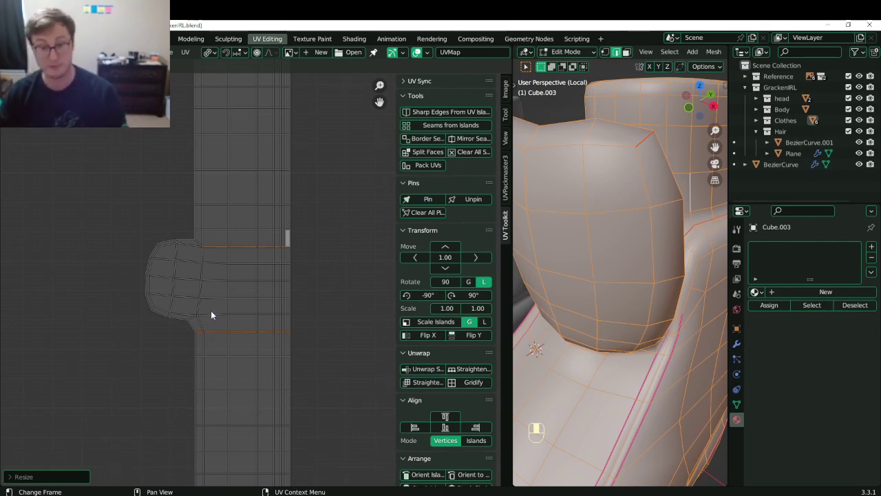
# Select the three horizontal edge rows running through the rounded tab, pin them and scale each flat around individual origins.
pyautogui.keyDown('alt'); pyautogui.keyDown('shift'); pyautogui.click(212, 302); pyautogui.keyUp('shift'); pyautogui.keyUp('alt')
pyautogui.keyDown('alt'); pyautogui.keyDown('shift'); pyautogui.click(213, 262); pyautogui.keyUp('shift'); pyautogui.keyUp('alt')
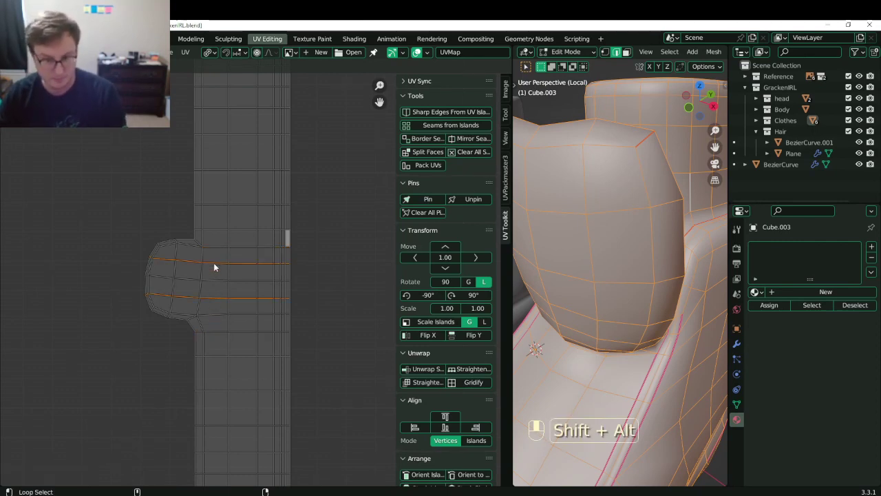
pyautogui.keyDown('alt'); pyautogui.keyDown('shift'); pyautogui.click(210, 280); pyautogui.keyUp('shift'); pyautogui.keyUp('alt')
pyautogui.press('.')
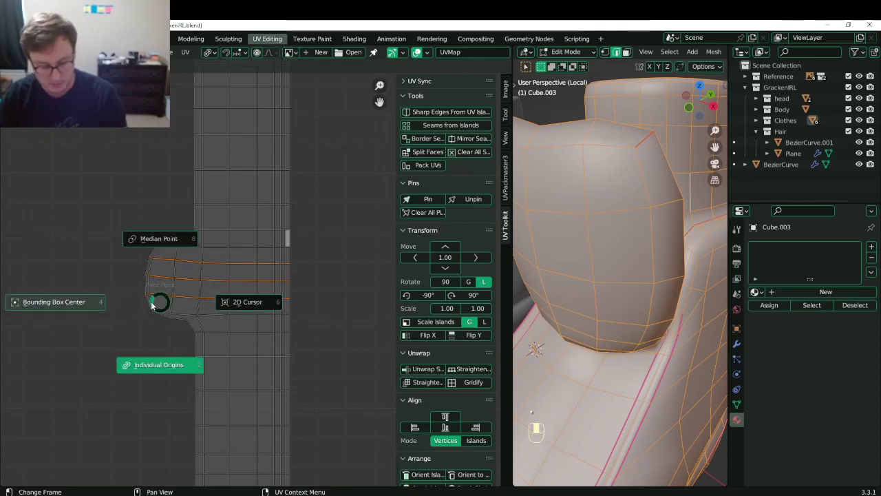
pyautogui.click(151, 303)
pyautogui.press('s')
pyautogui.click(151, 303)
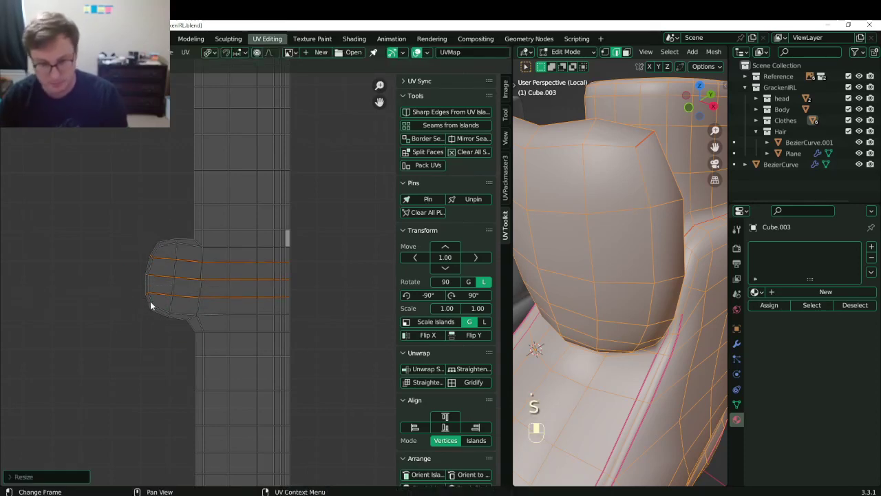
pyautogui.press('p')
pyautogui.press('s')
pyautogui.click(150, 301)
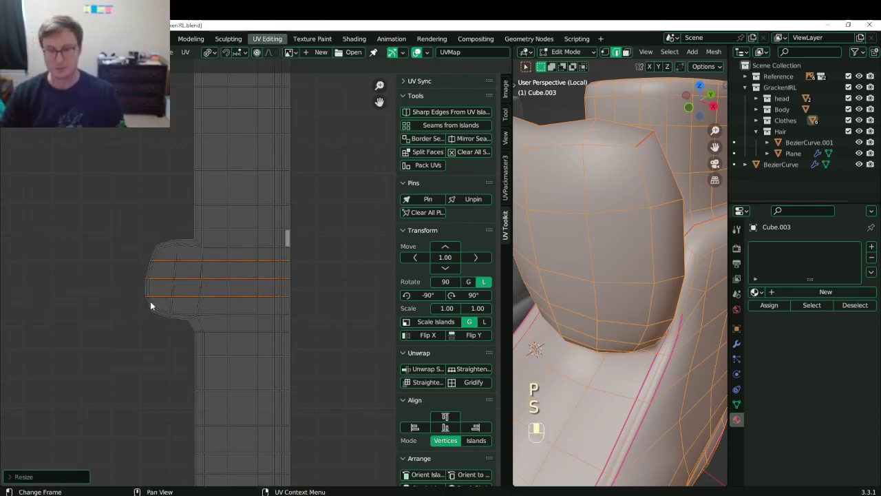
# In vertex mode, select the upper and lower pinned vertices on the tab's outer border, change the pivot and align them with X scale 0.
pyautogui.scroll(2, 149, 306)
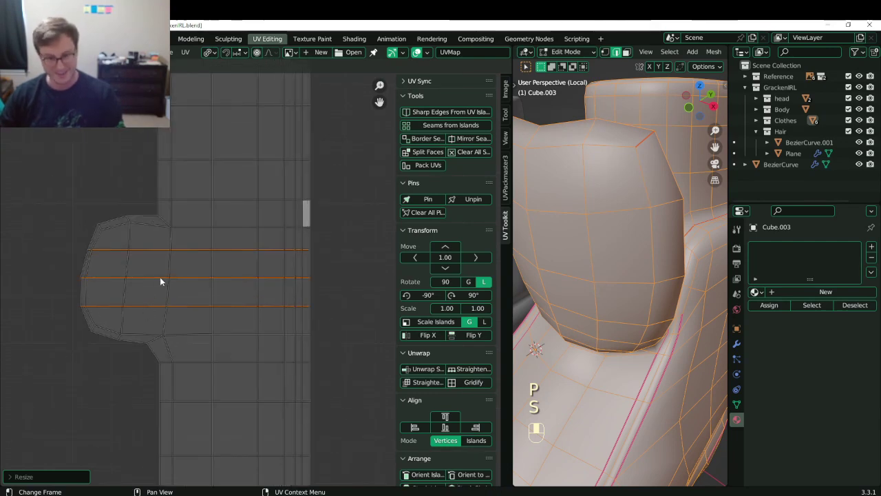
pyautogui.keyDown('shift'); pyautogui.moveTo(124, 304); pyautogui.dragTo(164, 315, button='middle'); pyautogui.keyUp('shift')
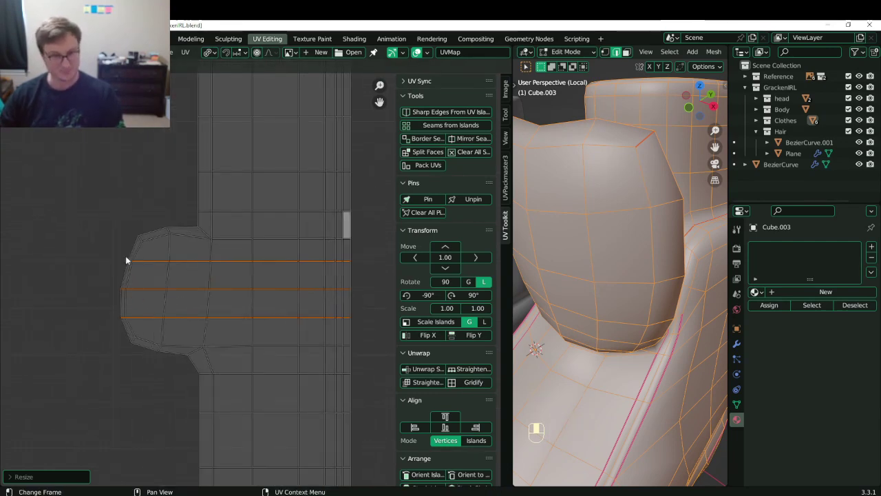
pyautogui.press('1')
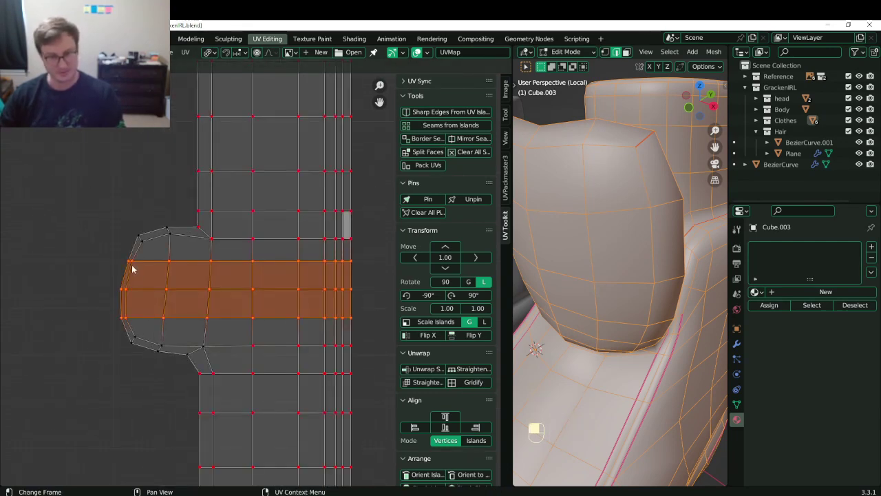
pyautogui.click(130, 268)
pyautogui.keyDown('shift'); pyautogui.click(110, 320); pyautogui.keyUp('shift')
pyautogui.press('s')
pyautogui.click(108, 321)
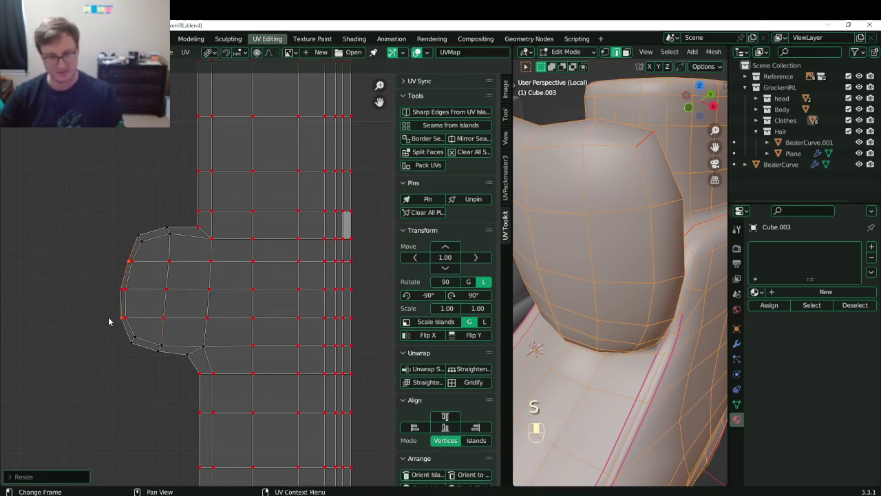
pyautogui.press('.')
pyautogui.click(108, 322)
pyautogui.press('s')
pyautogui.press('x')
pyautogui.press('0')
pyautogui.press('Return')
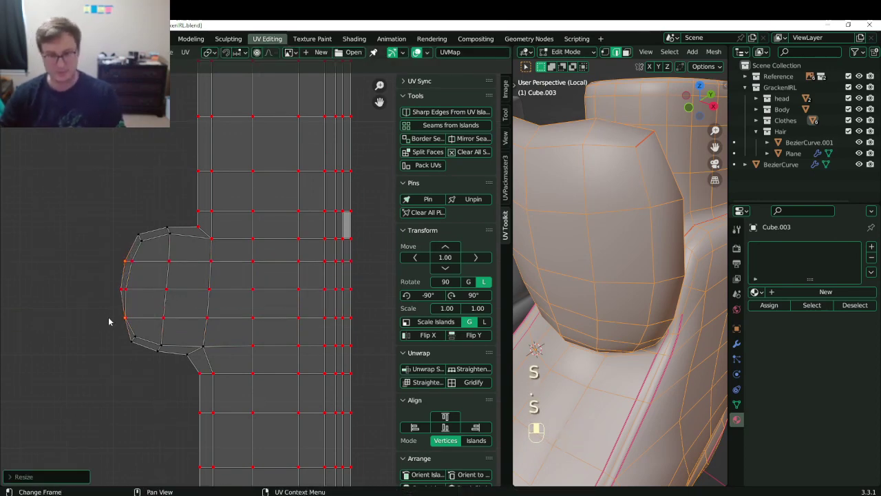
# Align the matching pair of pinned vertices just inside the tab's outer border vertically by scaling them together on X.
pyautogui.scroll(4, 117, 310)
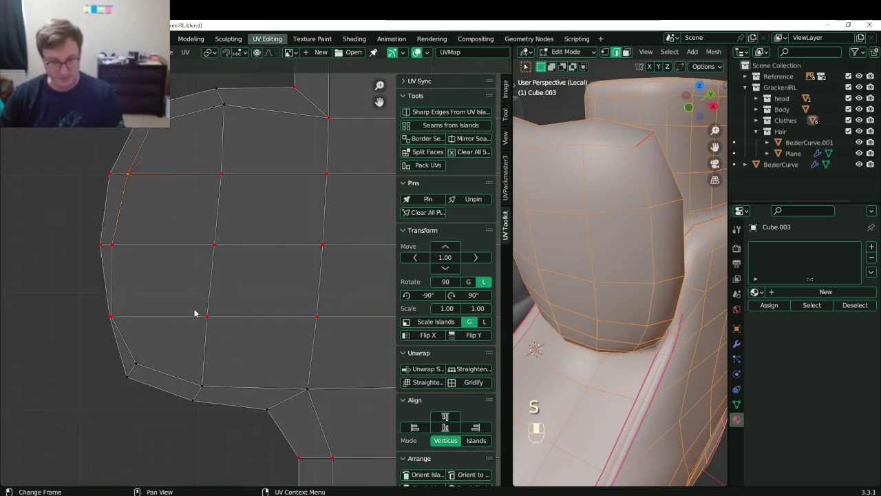
pyautogui.press('s')
pyautogui.click(124, 311)
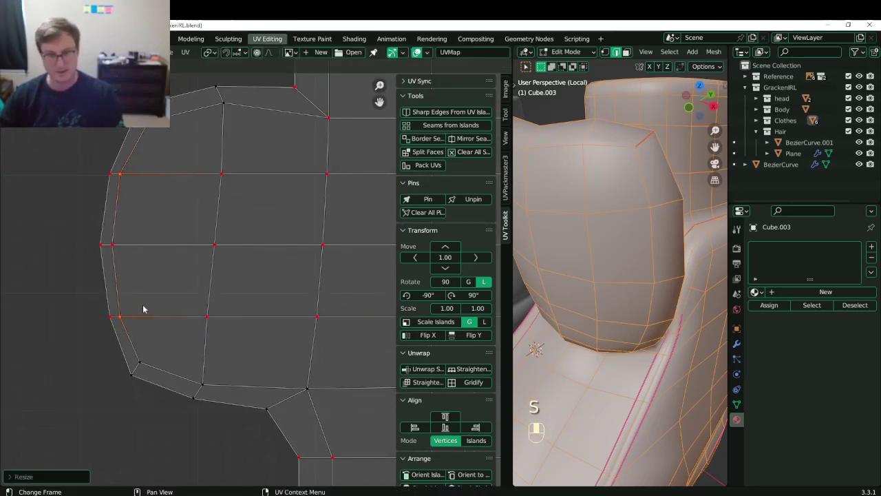
# Select the three pinned vertices of the tab's middle column and straighten them with X scale 0.
pyautogui.scroll(-2, 238, 214)
pyautogui.press('b')
pyautogui.moveTo(203, 209); pyautogui.dragTo(269, 329)
pyautogui.keyDown('shift'); pyautogui.moveTo(277, 306); pyautogui.dragTo(185, 322, button='middle'); pyautogui.keyUp('shift')
pyautogui.press('s')
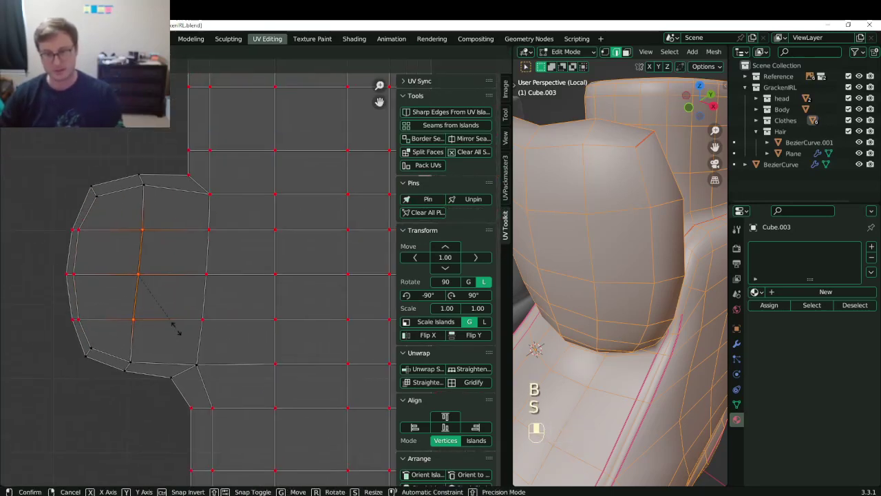
pyautogui.press('x')
pyautogui.press('0')
pyautogui.press('Return')
# Select the five vertices of the column at the tab's base, pin them and straighten the column with X scale 0.
pyautogui.click(190, 265)
pyautogui.press('b')
pyautogui.moveTo(183, 218); pyautogui.dragTo(238, 350)
pyautogui.keyDown('shift'); pyautogui.click(210, 195); pyautogui.keyUp('shift')
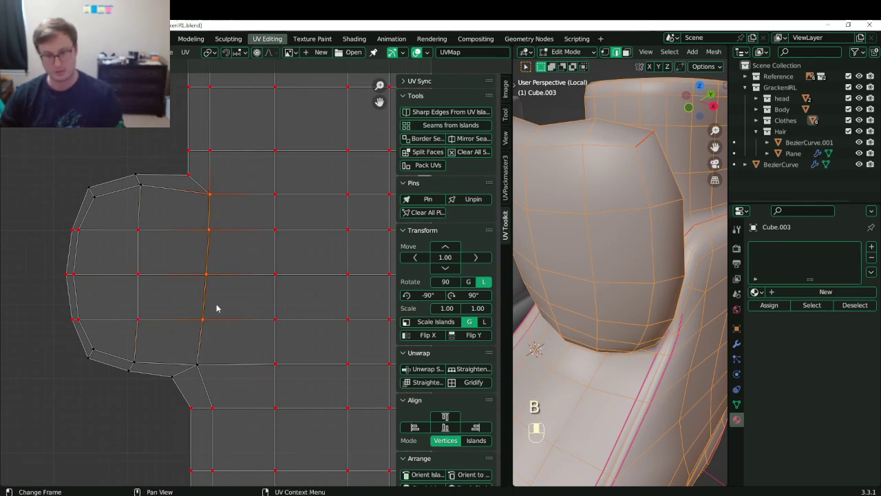
pyautogui.keyDown('shift'); pyautogui.click(195, 370); pyautogui.keyUp('shift')
pyautogui.press('p')
pyautogui.press('s')
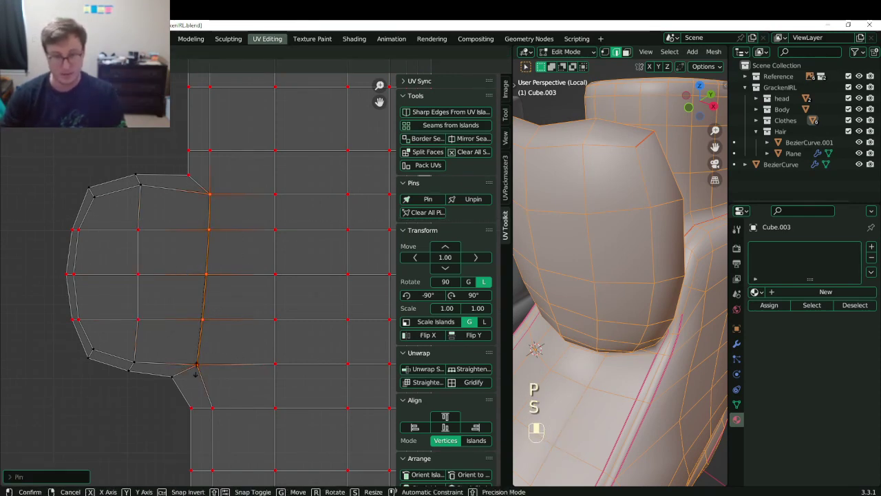
pyautogui.press('x')
pyautogui.press('0')
pyautogui.click(196, 372)
# Pin the lower outer corner where the tab meets the cuff and move it in line with the upper corner.
pyautogui.click(179, 376)
pyautogui.keyDown('shift'); pyautogui.click(188, 176); pyautogui.keyUp('shift')
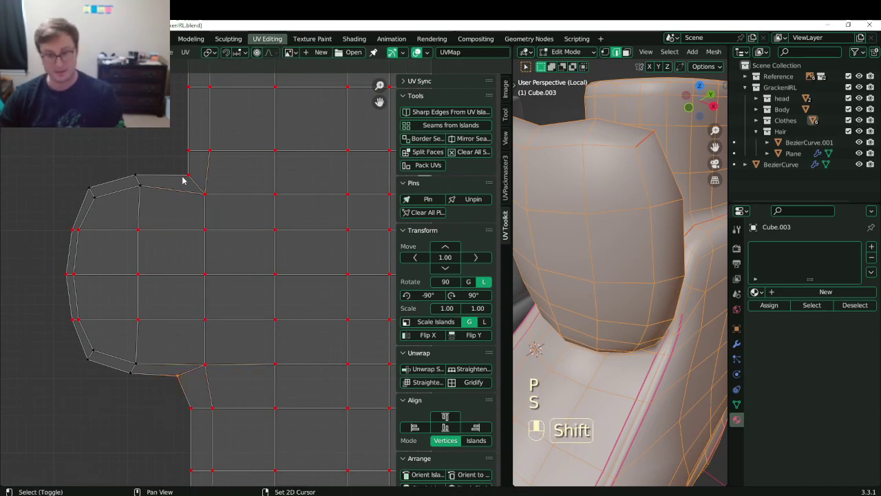
pyautogui.press('p')
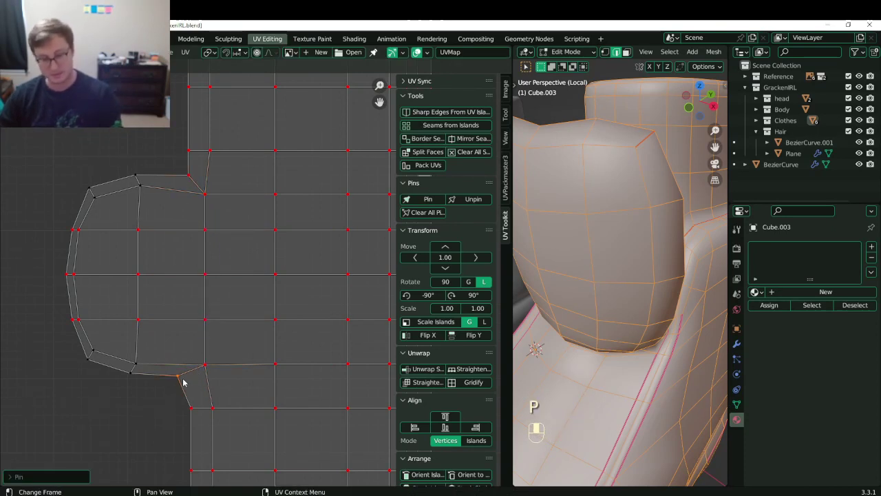
pyautogui.press('g')
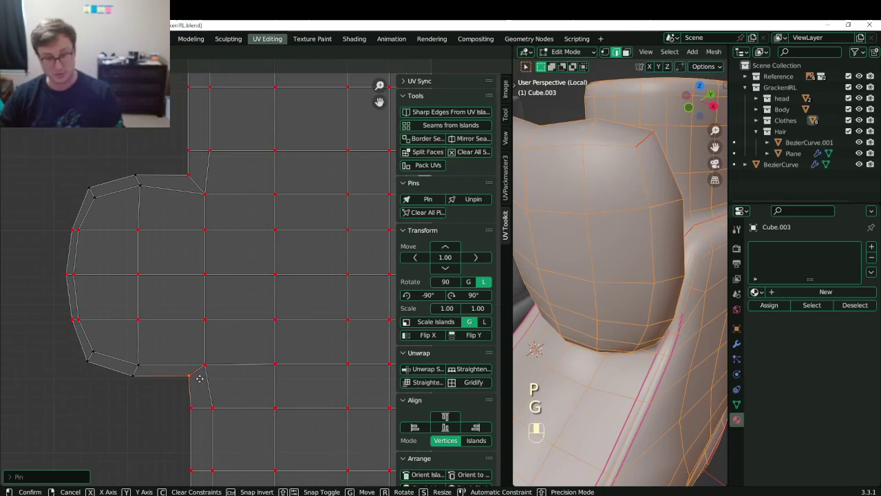
pyautogui.click(199, 378)
# Select the three pinned vertices on the tab's outermost border, enlarge their spacing slightly and move them outward to widen the rim.
pyautogui.press('b')
pyautogui.moveTo(128, 158); pyautogui.dragTo(152, 390)
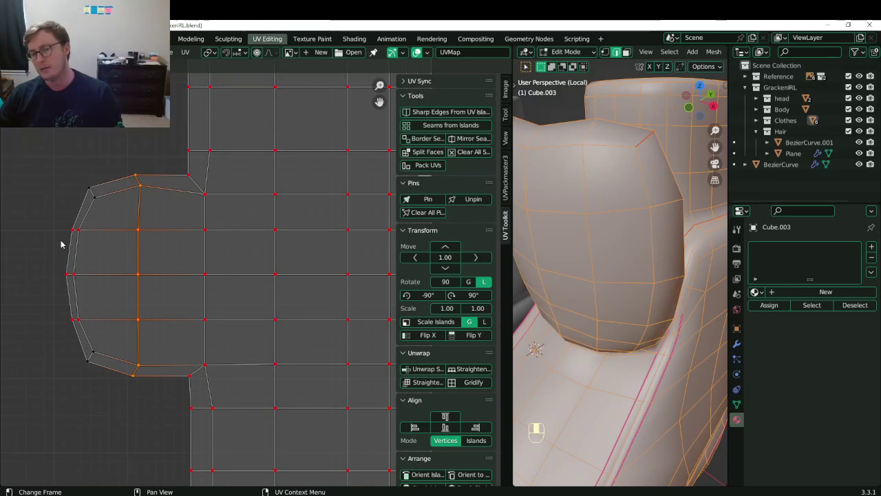
pyautogui.keyDown('ctrl'); pyautogui.click(64, 320); pyautogui.keyUp('ctrl')
pyautogui.press('s')
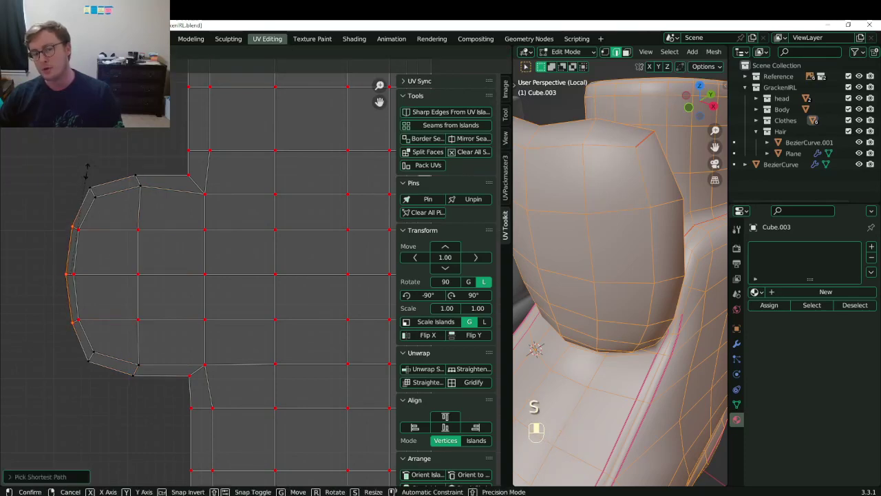
pyautogui.click(88, 172)
pyautogui.press('g')
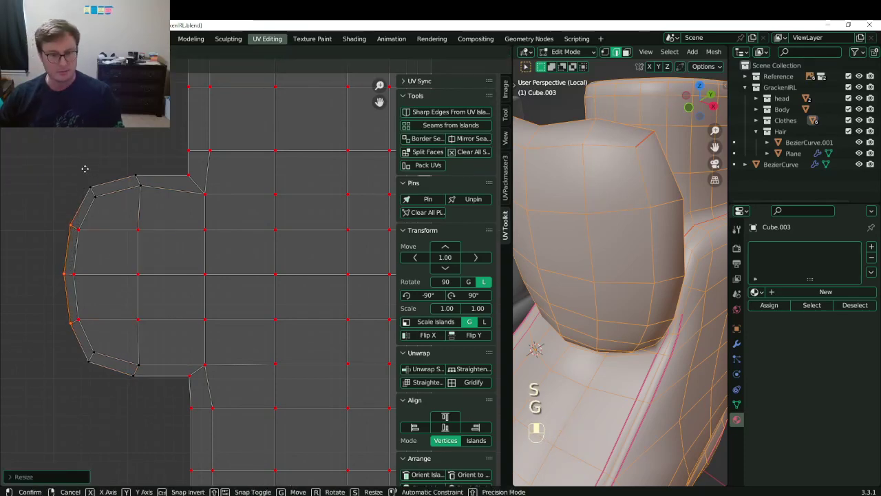
pyautogui.click(82, 172)
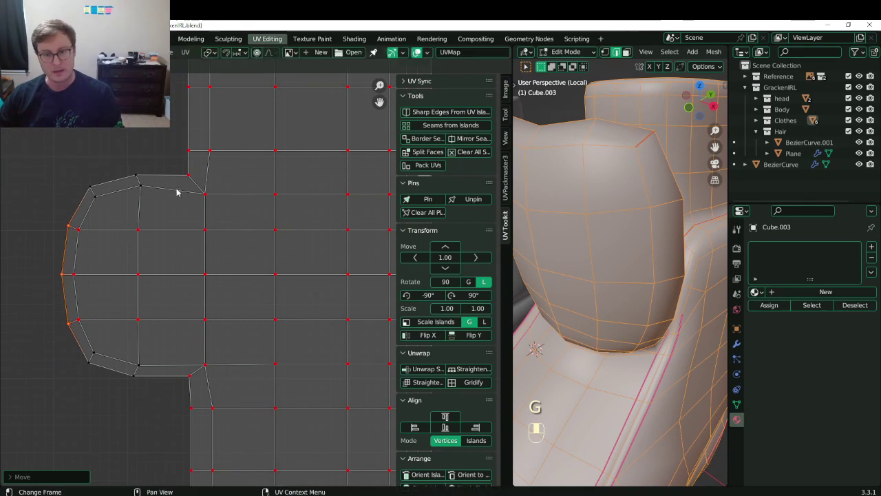
# Move the upper inner rim vertex of the tab's middle column down, roughly level with its neighbour at the tab's base.
pyautogui.click(146, 186)
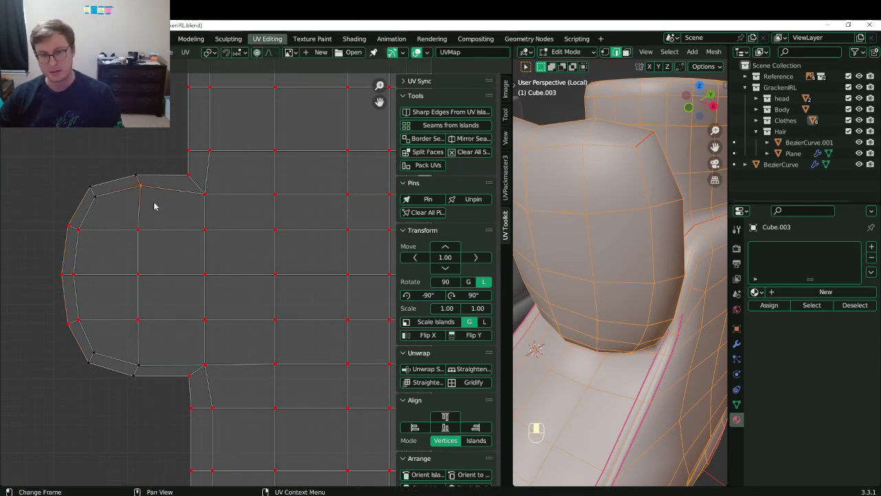
pyautogui.press('g')
pyautogui.click(151, 209)
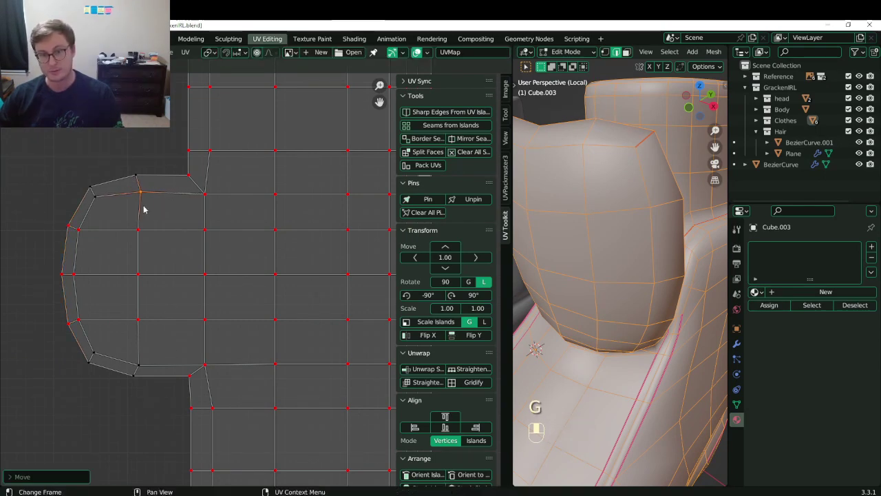
pyautogui.press('b')
pyautogui.moveTo(131, 184); pyautogui.dragTo(155, 375)
pyautogui.press('g')
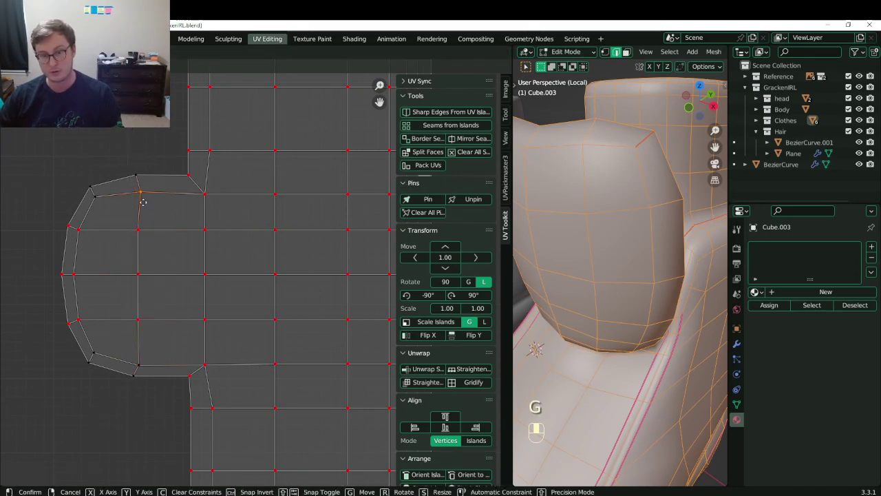
pyautogui.click(142, 202)
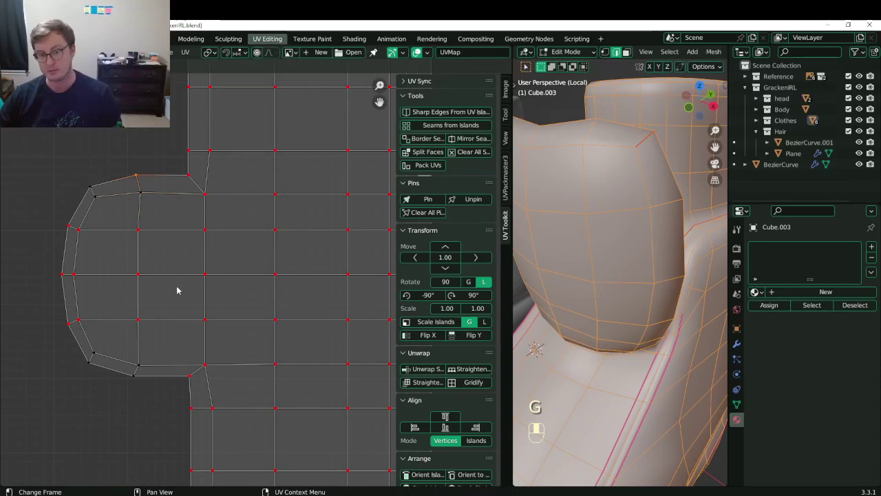
# Select the whole cuff island, rotate it 90° clockwise so the tab points up, and place it inside the UV square.
pyautogui.scroll(-4, 176, 290)
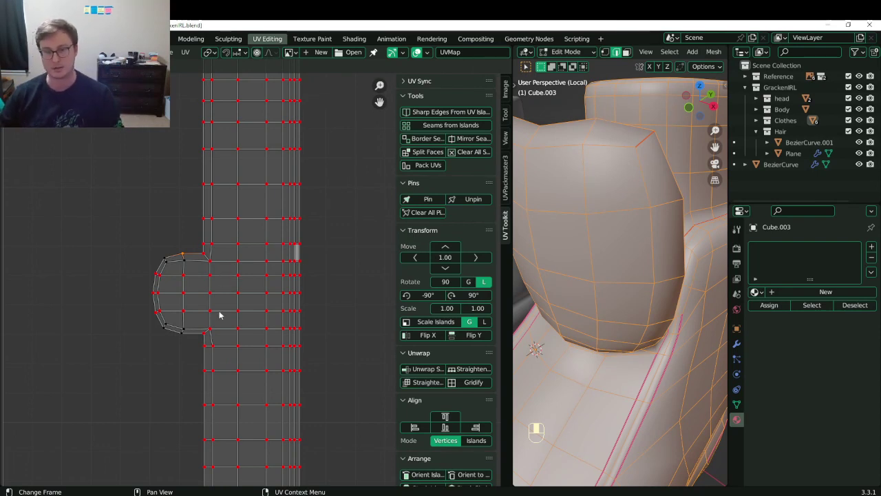
pyautogui.scroll(-4, 237, 323)
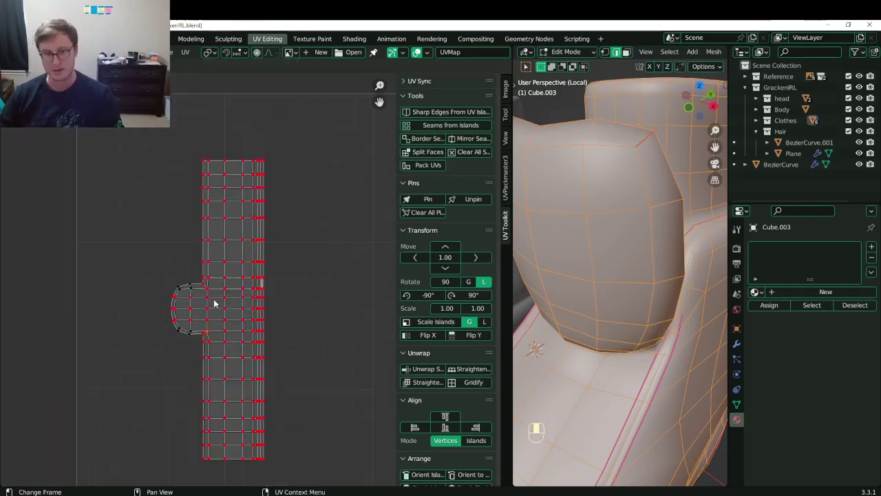
pyautogui.press('a')
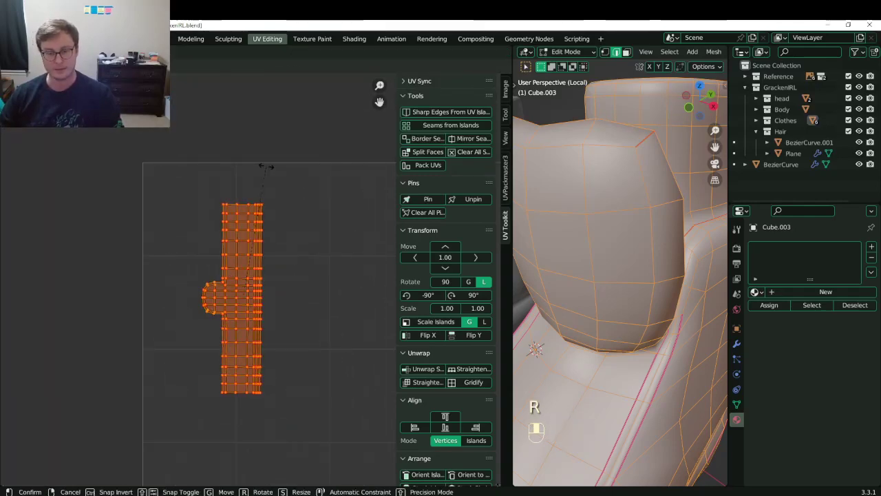
pyautogui.press('r')
pyautogui.click(306, 322)
pyautogui.press('g')
pyautogui.click(299, 234)
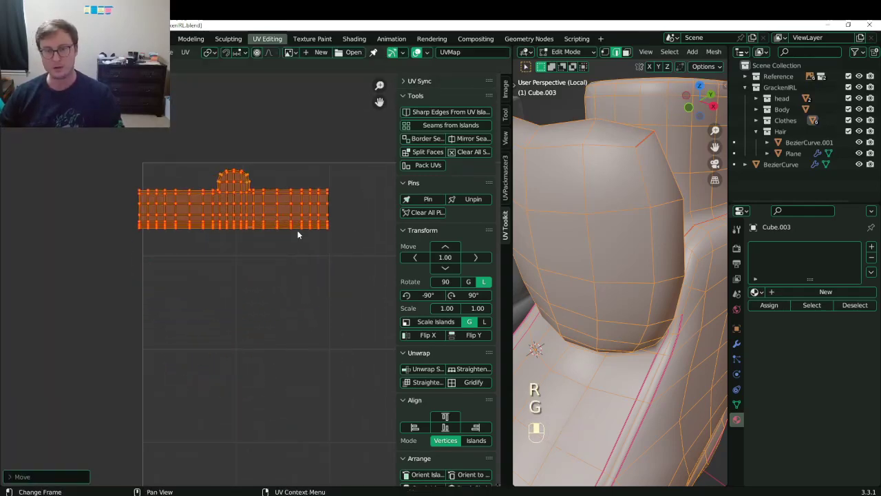
pyautogui.press('g')
pyautogui.click(323, 329)
# Return to Object Mode and assign the existing GrackenIRL Clothing material to the boots.
pyautogui.press('Tab')
pyautogui.scroll(-2, 621, 234)
pyautogui.scroll(-4, 620, 234)
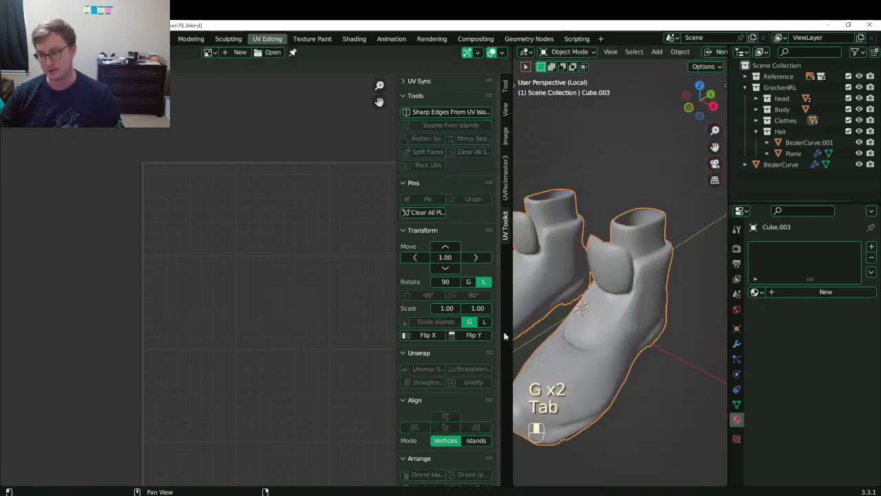
pyautogui.moveTo(512, 339); pyautogui.dragTo(269, 340)
pyautogui.click(757, 294)
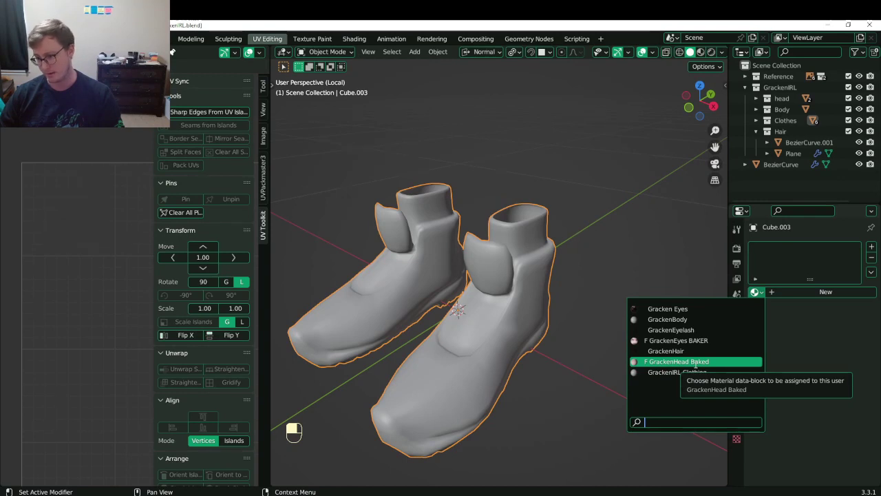
pyautogui.click(695, 361)
pyautogui.click(755, 291)
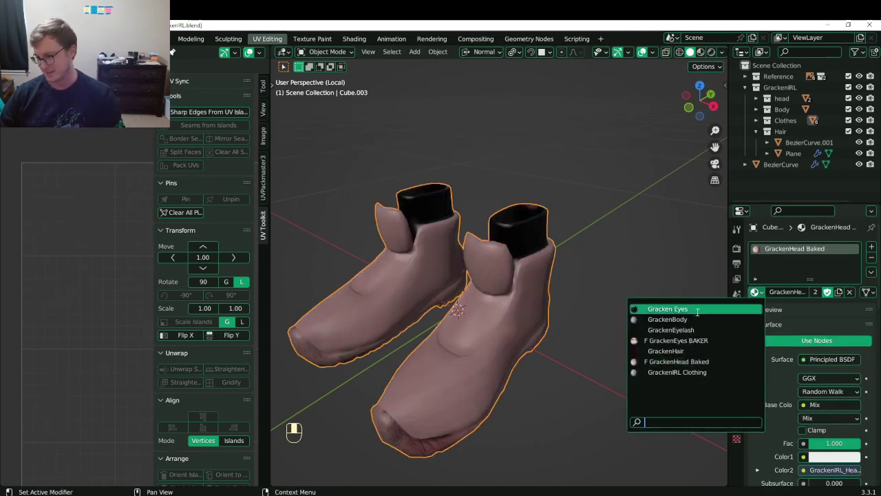
pyautogui.click(700, 373)
pyautogui.moveTo(549, 324); pyautogui.dragTo(396, 320, button='middle')
# Edit the boot mesh with everything selected, and pin the short toe edge row at the bottom of the boot upper's UV island.
pyautogui.press('Tab')
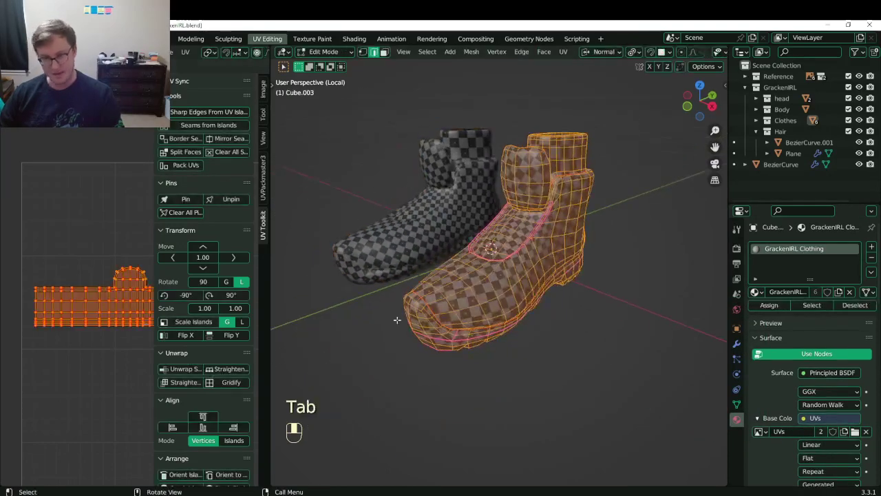
pyautogui.press('a')
pyautogui.moveTo(270, 351); pyautogui.dragTo(560, 320)
pyautogui.scroll(-3, 362, 316)
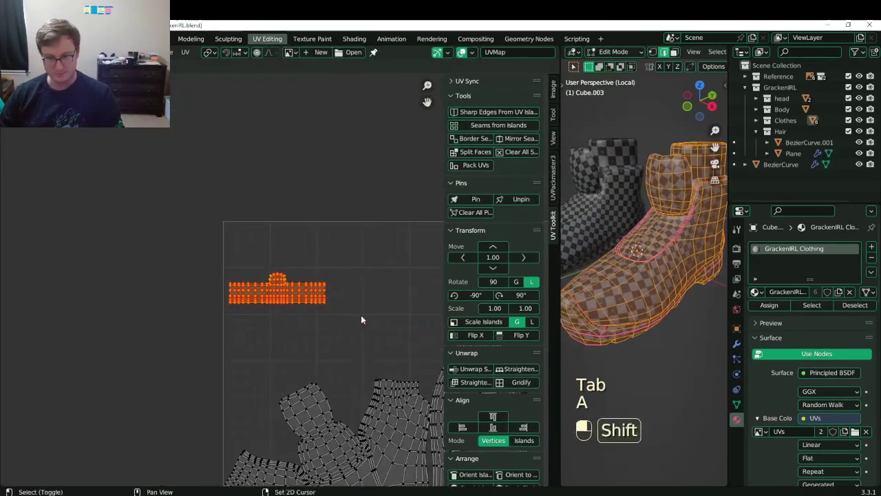
pyautogui.keyDown('shift'); pyautogui.moveTo(360, 315); pyautogui.dragTo(284, 237, button='middle'); pyautogui.keyUp('shift')
pyautogui.keyDown('shift'); pyautogui.moveTo(316, 321); pyautogui.dragTo(265, 253, button='middle'); pyautogui.keyUp('shift')
pyautogui.keyDown('shift'); pyautogui.moveTo(249, 326); pyautogui.dragTo(244, 285, button='middle'); pyautogui.keyUp('shift')
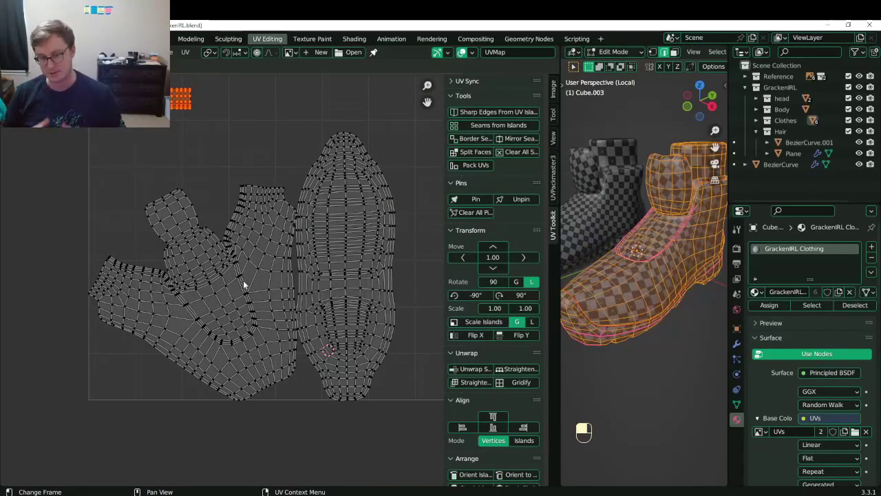
pyautogui.keyDown('alt'); pyautogui.keyDown('shift'); pyautogui.click(276, 386); pyautogui.keyUp('shift'); pyautogui.keyUp('alt')
pyautogui.press('p')
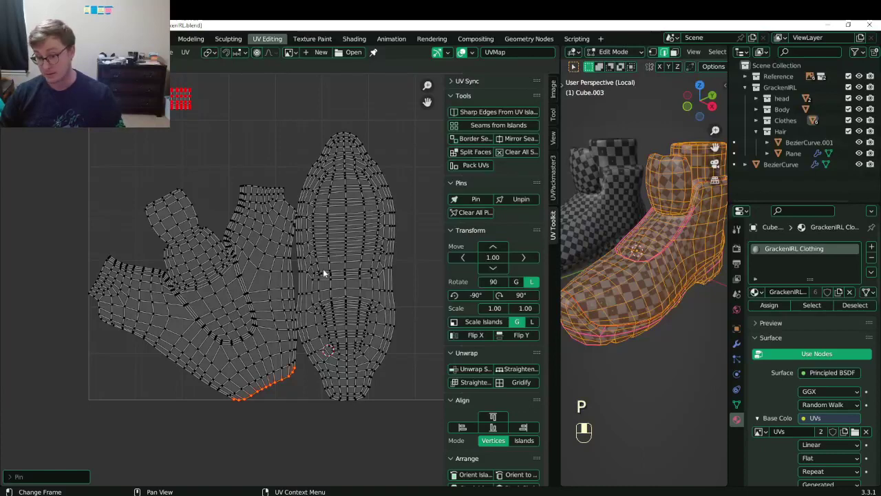
# Rotate the pinned toe row until it is horizontal, scale it flat, and move it so the boot upper island stands upright.
pyautogui.press('r')
pyautogui.click(352, 321)
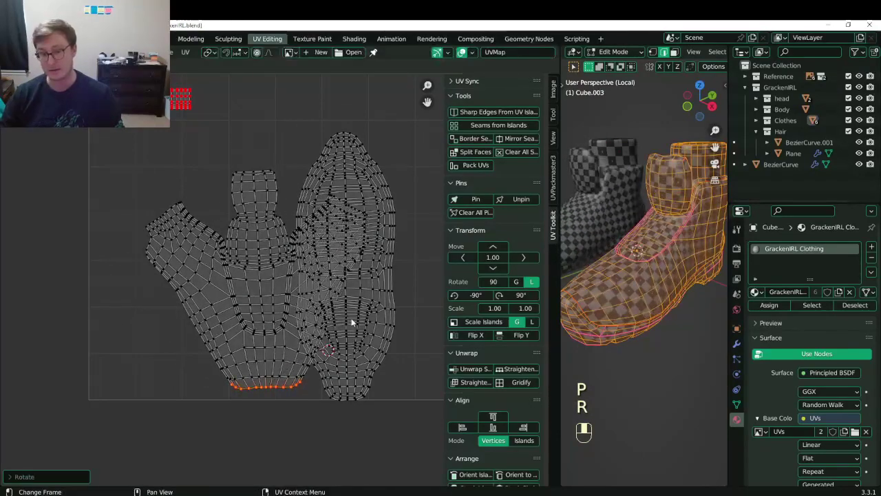
pyautogui.press('s')
pyautogui.click(352, 321)
pyautogui.press('g')
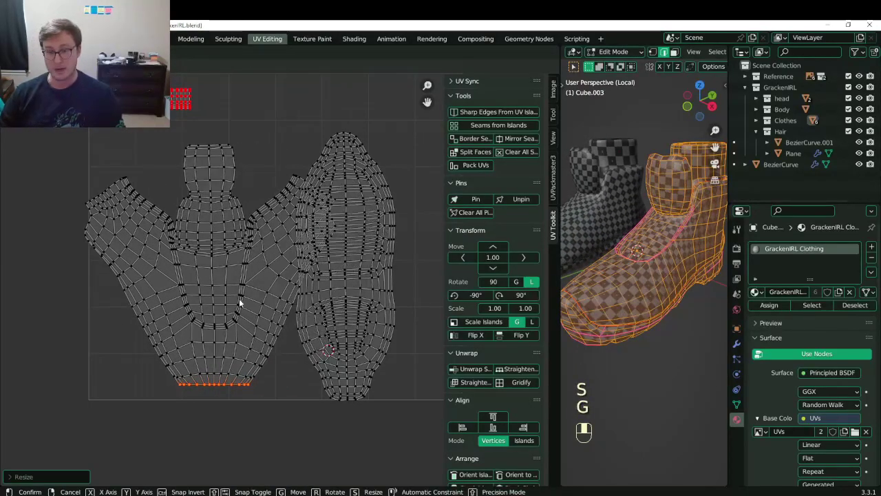
pyautogui.click(239, 298)
# Pin the boot upper's central edge column, scale it into a straight vertical line centred over the toe row, and save the file.
pyautogui.scroll(2, 239, 298)
pyautogui.keyDown('shift'); pyautogui.moveTo(198, 336); pyautogui.dragTo(247, 307, button='middle'); pyautogui.keyUp('shift')
pyautogui.click(220, 300)
pyautogui.keyDown('alt'); pyautogui.keyDown('shift'); pyautogui.click(220, 298); pyautogui.keyUp('shift'); pyautogui.keyUp('alt')
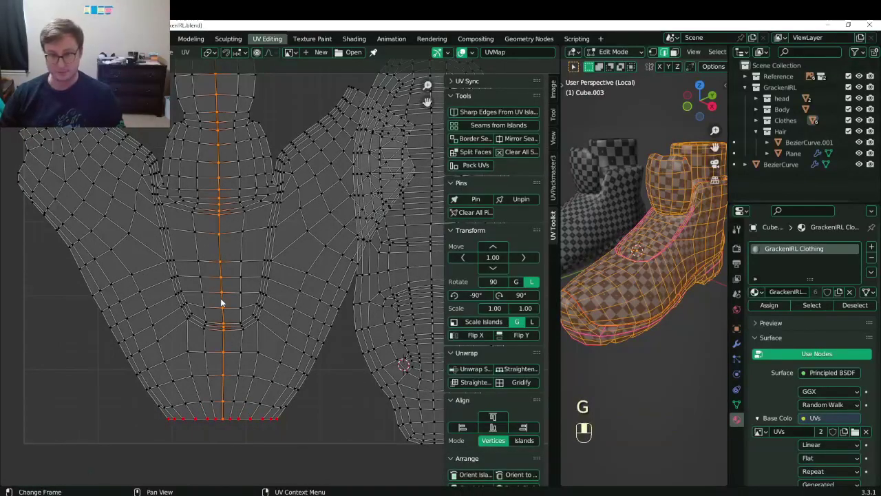
pyautogui.press('p')
pyautogui.press('s')
pyautogui.click(221, 303)
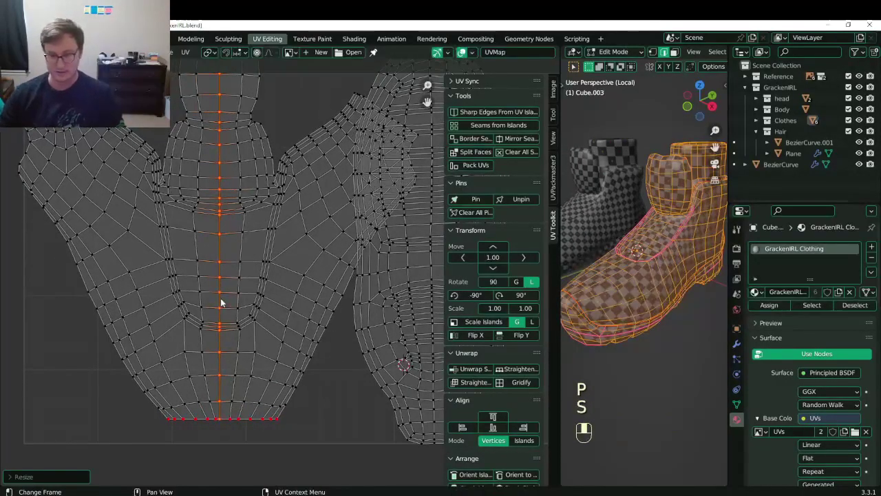
pyautogui.press('g')
pyautogui.keyDown('shift'); pyautogui.click(255, 309); pyautogui.keyUp('shift')
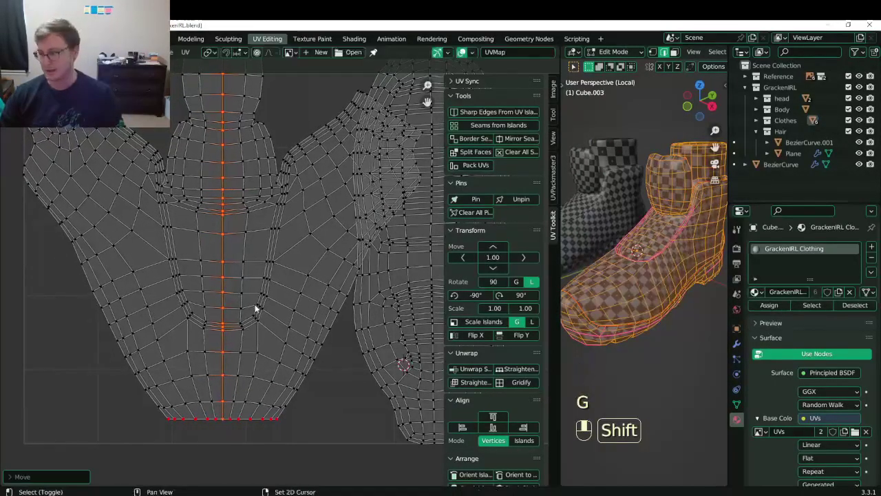
pyautogui.hotkey('ctrl', 's')
# Select the boot upper's pinned toe row and scale it noticeably wider.
pyautogui.keyDown('alt'); pyautogui.keyDown('shift'); pyautogui.click(240, 426); pyautogui.keyUp('shift'); pyautogui.keyUp('alt')
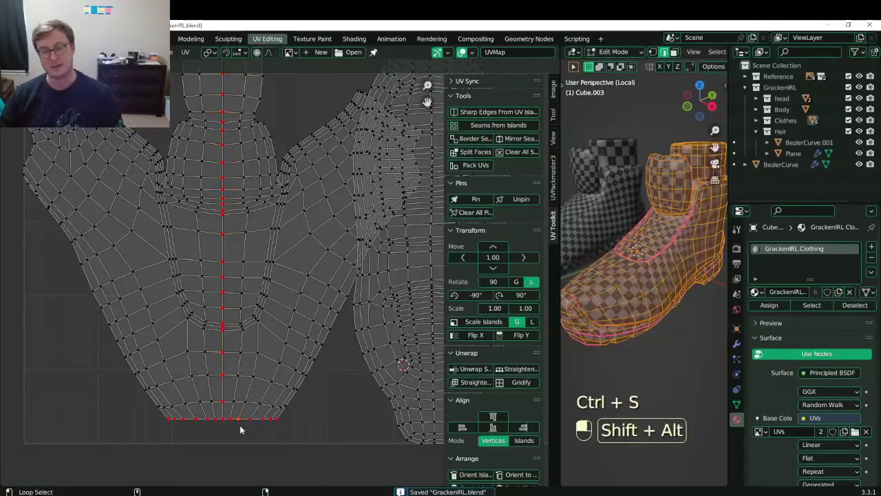
pyautogui.press('s')
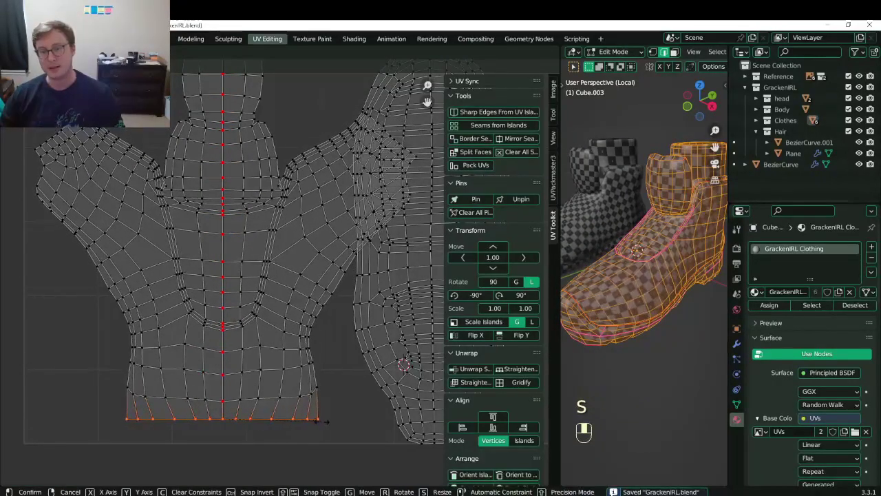
pyautogui.click(322, 424)
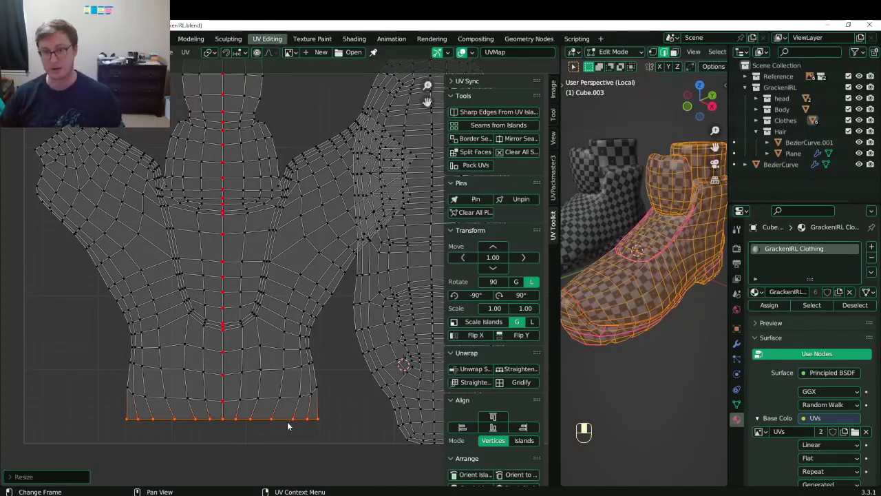
# Select the sole's UV island, move it sideways clear of the boot upper island, and save the file.
pyautogui.scroll(-1, 287, 421)
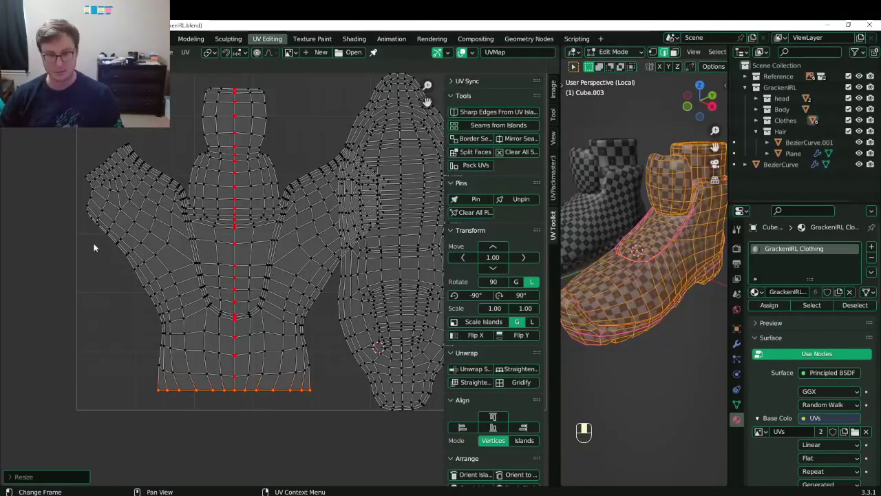
pyautogui.moveTo(308, 351); pyautogui.dragTo(254, 347, button='middle')
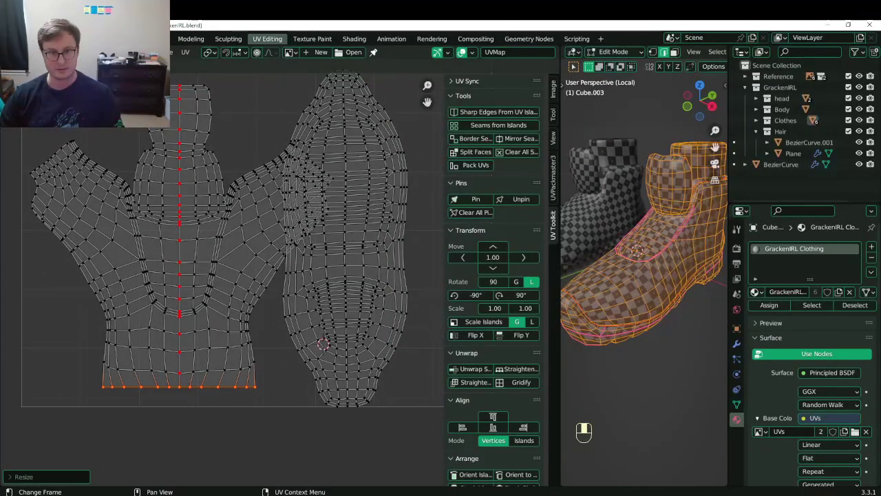
pyautogui.click(332, 376)
pyautogui.press('g')
pyautogui.click(379, 353)
pyautogui.hotkey('ctrl', 's')
pyautogui.keyDown('shift'); pyautogui.moveTo(303, 307); pyautogui.dragTo(223, 322, button='middle'); pyautogui.keyUp('shift')
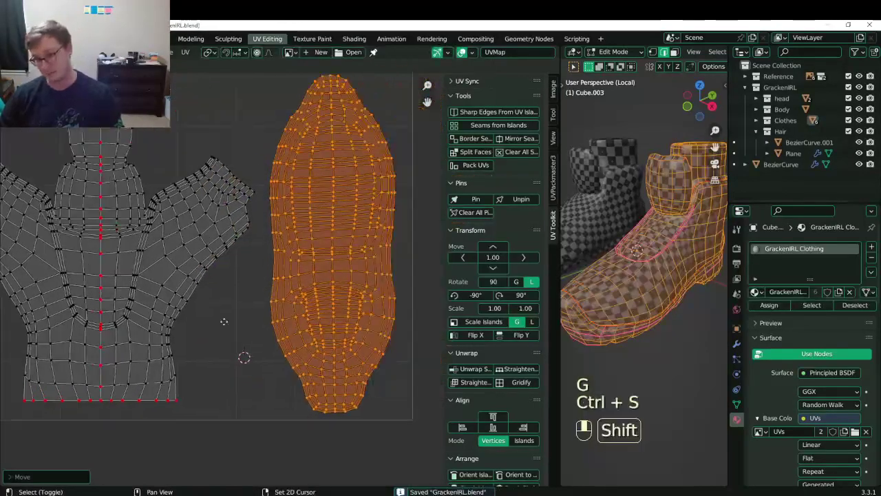
# Pin the sole island's central edge column and scale it into a straight vertical line.
pyautogui.scroll(2, 234, 319)
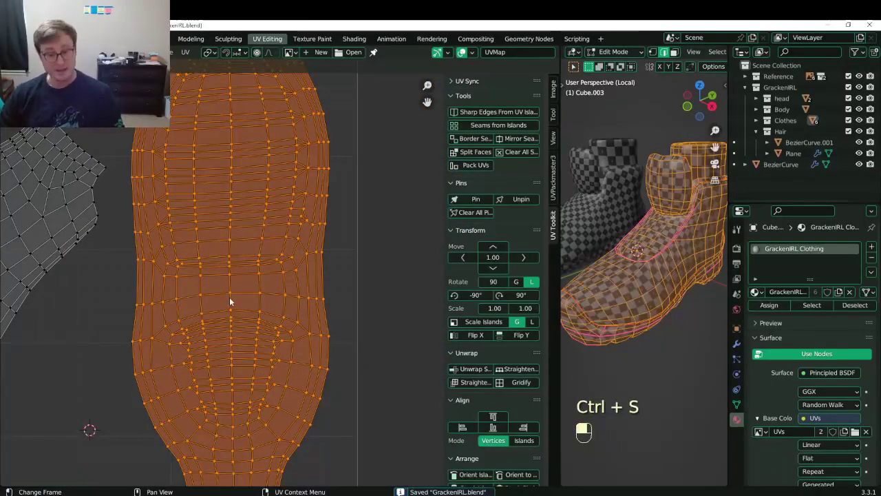
pyautogui.click(230, 298)
pyautogui.keyDown('alt'); pyautogui.keyDown('shift'); pyautogui.click(231, 298); pyautogui.keyUp('shift'); pyautogui.keyUp('alt')
pyautogui.press('p')
pyautogui.press('s')
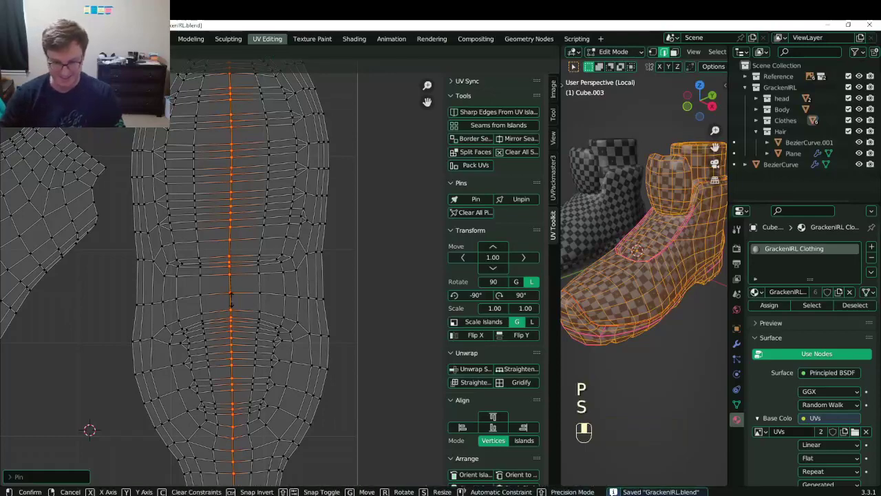
pyautogui.click(232, 301)
# Pin the cross row at the sole's waist, scale it to 0 on Y so it is horizontal, and save the file.
pyautogui.click(211, 297)
pyautogui.keyDown('alt'); pyautogui.keyDown('shift'); pyautogui.click(210, 297); pyautogui.keyUp('shift'); pyautogui.keyUp('alt')
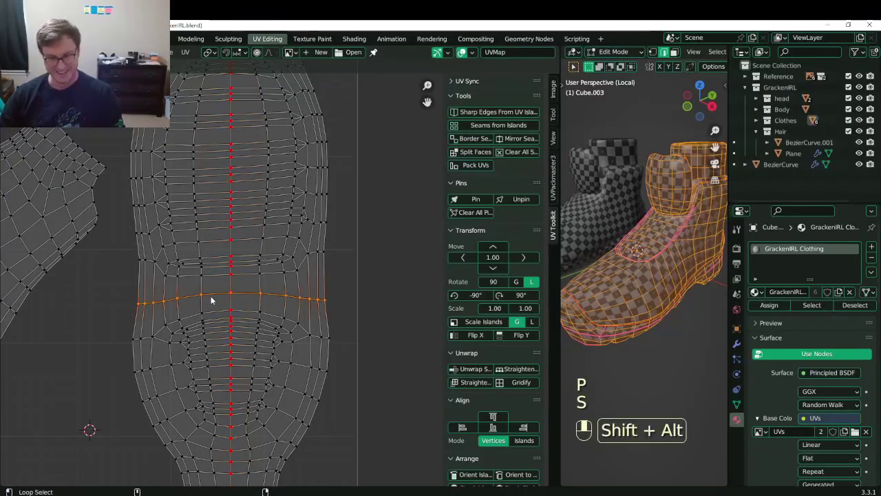
pyautogui.press('p')
pyautogui.press('s')
pyautogui.press('y')
pyautogui.press('0')
pyautogui.click(210, 296)
pyautogui.hotkey('ctrl', 's')
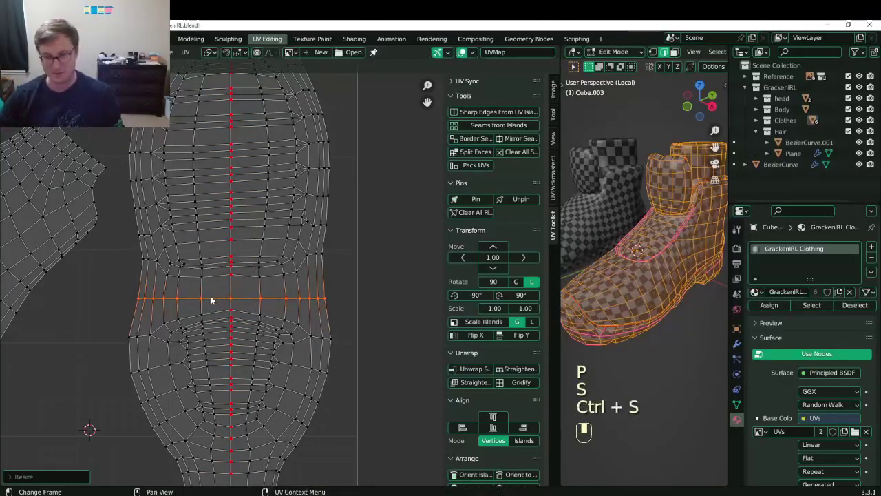
pyautogui.press('g')
pyautogui.click(215, 298)
pyautogui.hotkey('ctrl', 'z')
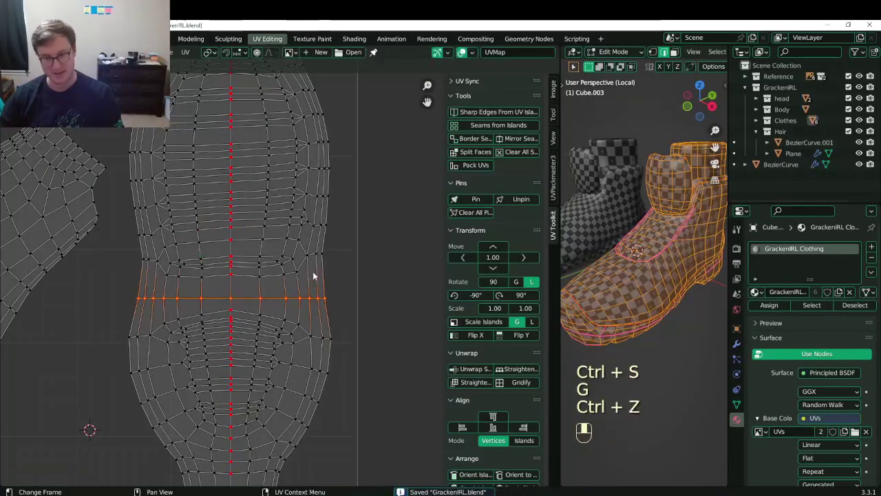
# Shift the sole's pinned cross row slightly and save the file.
pyautogui.press('g')
pyautogui.click(329, 261)
pyautogui.scroll(-2, 322, 301)
pyautogui.keyDown('shift'); pyautogui.moveTo(322, 303); pyautogui.dragTo(286, 285, button='middle'); pyautogui.keyUp('shift')
pyautogui.hotkey('ctrl', 's')
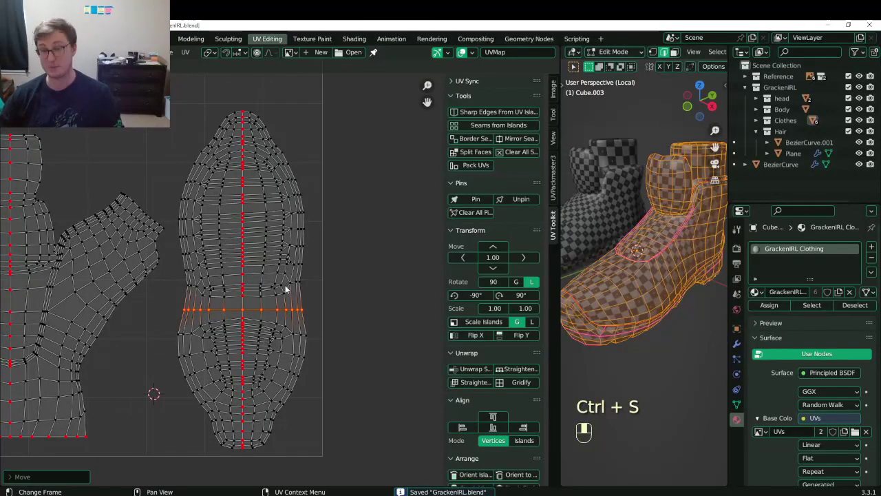
# Examine the checker texture on both boots from the front, the soles and the heels for stretching, saving the file along the way.
pyautogui.scroll(5, 282, 286)
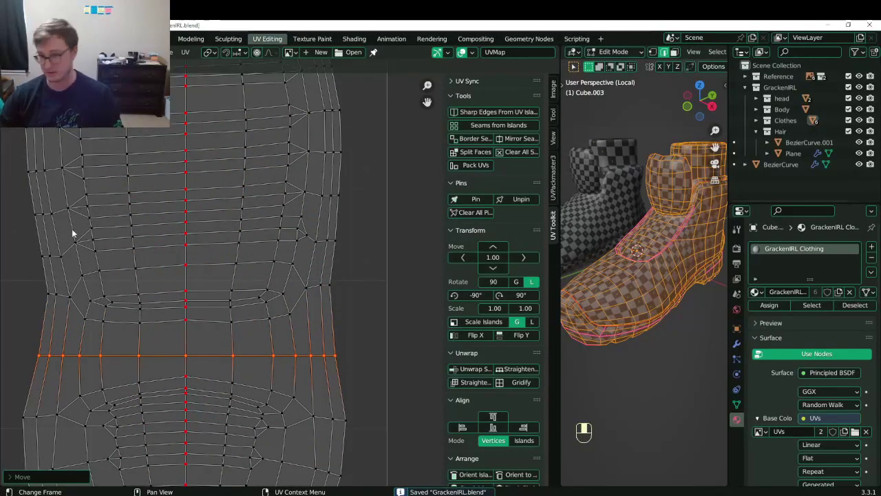
pyautogui.scroll(-6, 216, 338)
pyautogui.press('Tab')
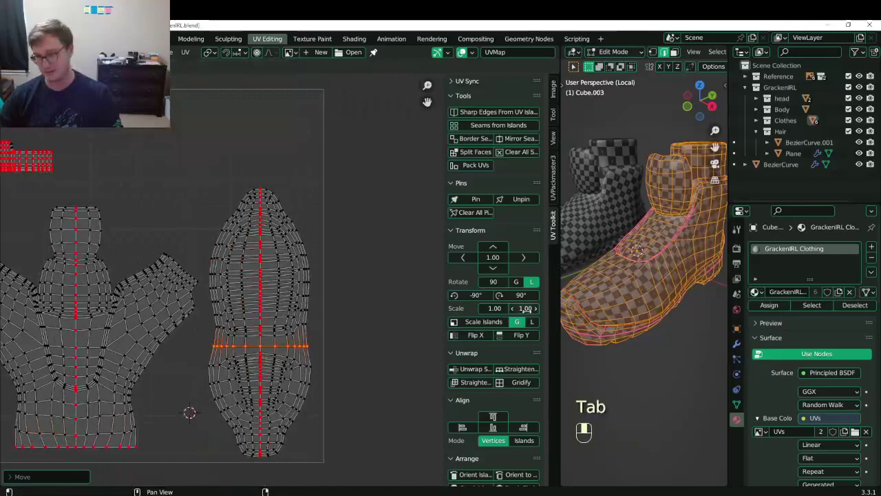
pyautogui.press('Tab')
pyautogui.hotkey('ctrl', 's')
pyautogui.moveTo(557, 330); pyautogui.dragTo(313, 313)
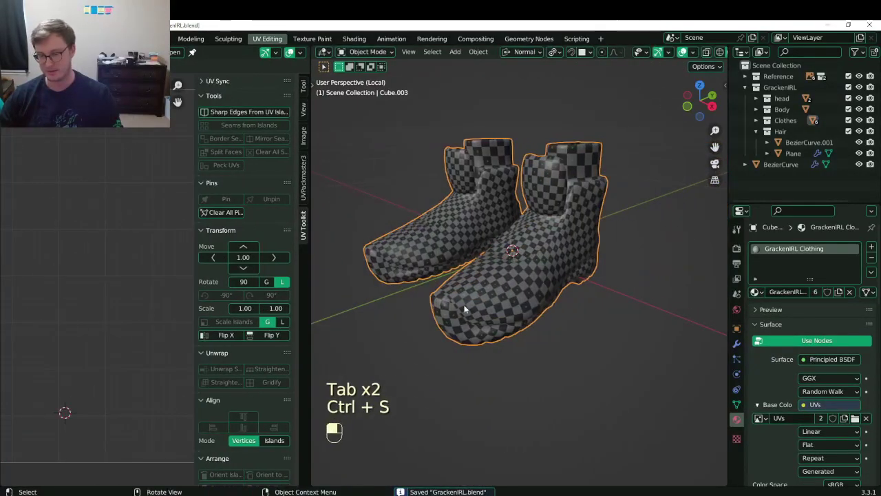
pyautogui.moveTo(465, 309); pyautogui.dragTo(494, 210, button='middle')
pyautogui.press('Tab')
pyautogui.press('Tab')
pyautogui.moveTo(508, 283); pyautogui.dragTo(532, 321, button='middle')
# Return to editing the boot UVs and unpin the boot upper island's toe row.
pyautogui.press('Tab')
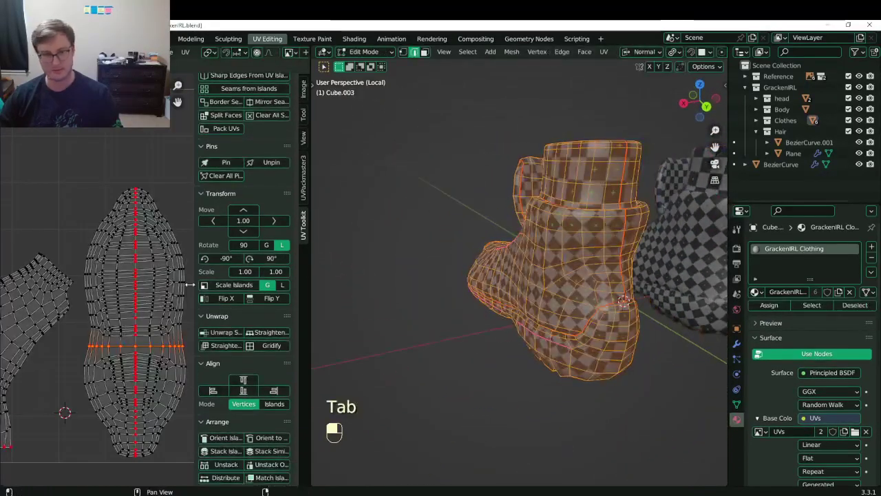
pyautogui.moveTo(189, 284); pyautogui.dragTo(233, 292, button='middle')
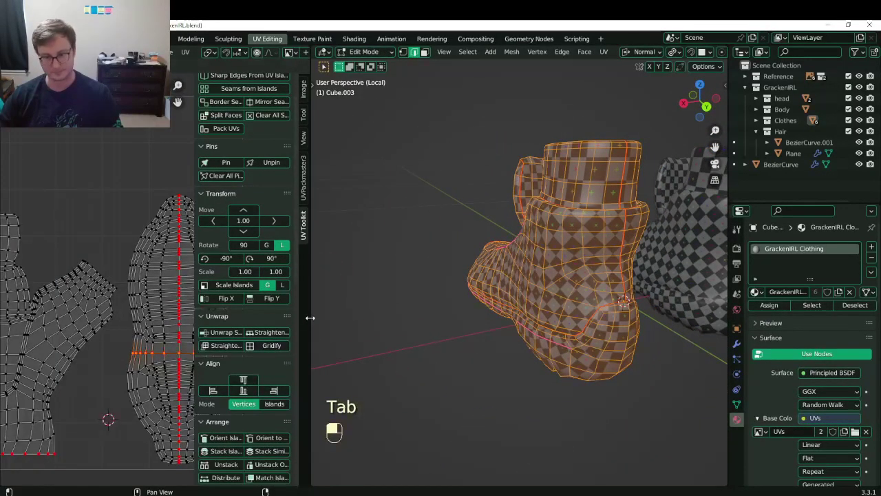
pyautogui.moveTo(310, 317); pyautogui.dragTo(544, 318)
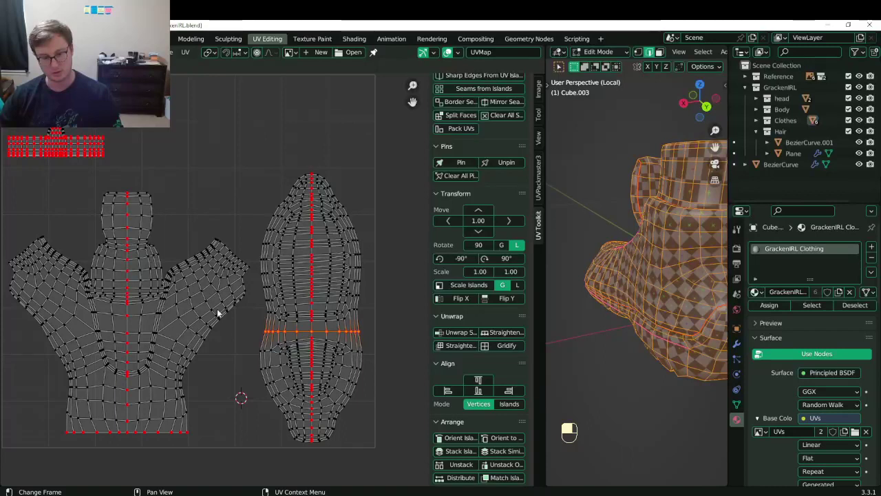
pyautogui.keyDown('shift'); pyautogui.moveTo(81, 431); pyautogui.dragTo(84, 384, button='middle'); pyautogui.keyUp('shift')
pyautogui.press('b')
pyautogui.moveTo(60, 378); pyautogui.dragTo(201, 408)
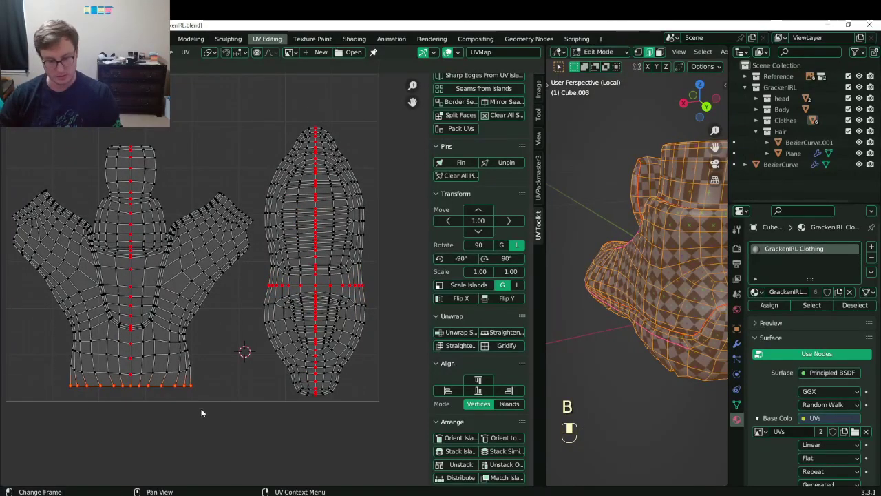
pyautogui.keyDown('shift'); pyautogui.click(134, 387); pyautogui.keyUp('shift')
pyautogui.hotkey('alt', 'p')
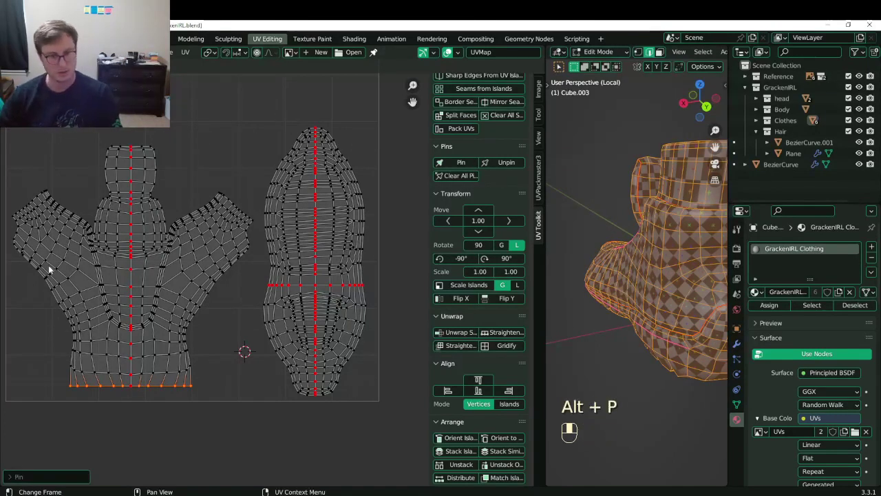
# Select the end edges of the boot upper's two side flaps and pin them.
pyautogui.keyDown('alt'); pyautogui.click(239, 205); pyautogui.keyUp('alt')
pyautogui.keyDown('alt'); pyautogui.keyDown('shift'); pyautogui.click(30, 203); pyautogui.keyUp('shift'); pyautogui.keyUp('alt')
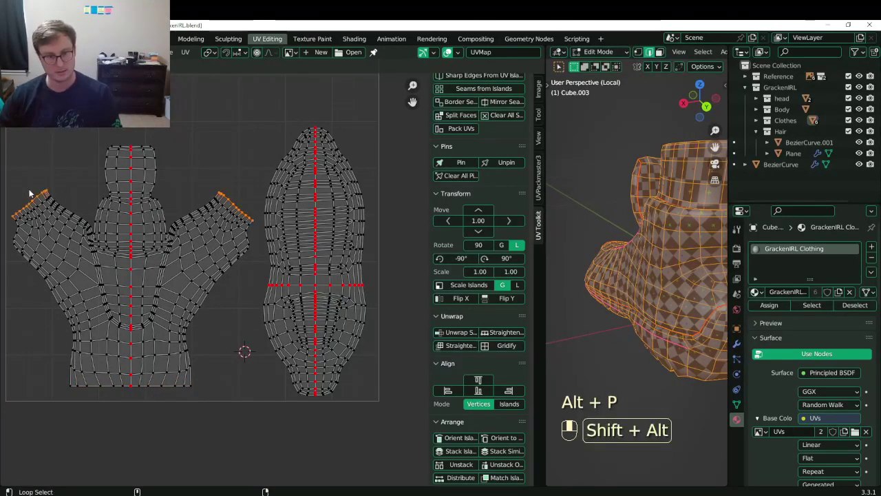
pyautogui.press('p')
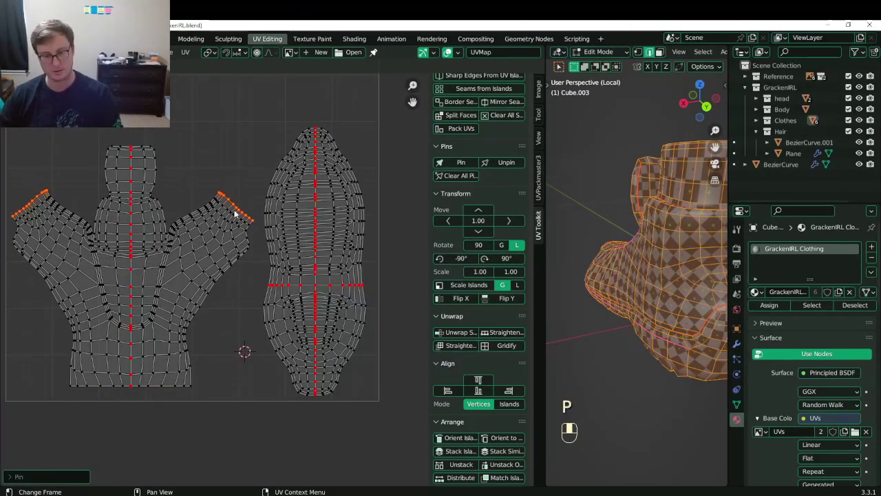
# Rotate the left side flap's pinned end edge until it is nearly vertical and move it outward from the boot upper.
pyautogui.press('g')
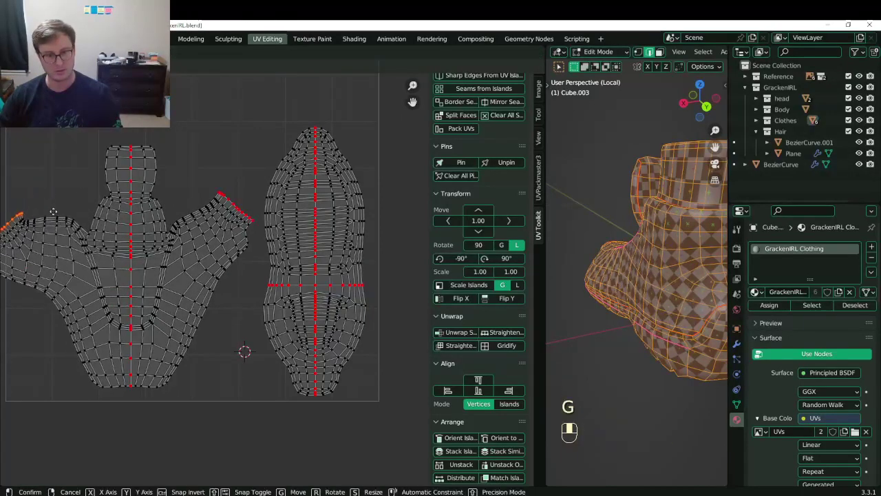
pyautogui.click(47, 226)
pyautogui.keyDown('shift'); pyautogui.moveTo(115, 232); pyautogui.dragTo(196, 248, button='middle'); pyautogui.keyUp('shift')
pyautogui.press('r')
pyautogui.click(144, 184)
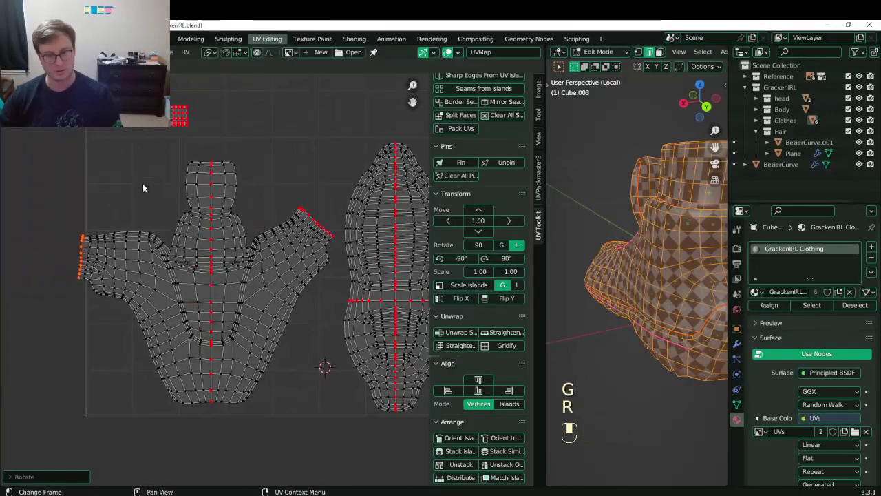
pyautogui.press('g')
pyautogui.click(117, 207)
# Rotate the right side flap's pinned end edge nearly vertical, scale it longer, and move it outward and down.
pyautogui.click(324, 215)
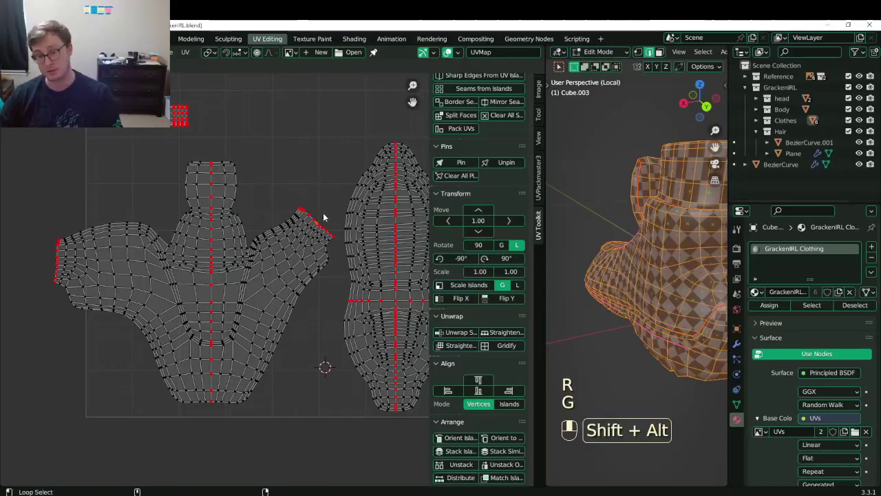
pyautogui.keyDown('alt'); pyautogui.keyDown('shift'); pyautogui.click(324, 215); pyautogui.keyUp('shift'); pyautogui.keyUp('alt')
pyautogui.press('g')
pyautogui.click(344, 243)
pyautogui.press('r')
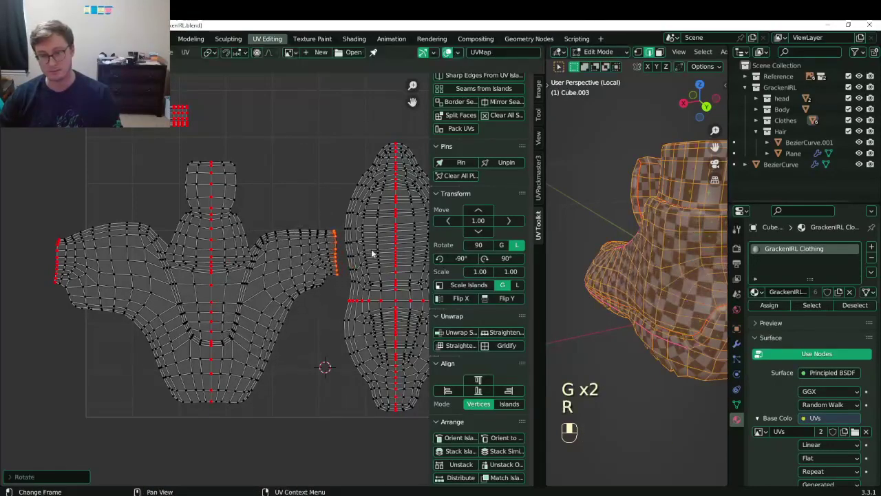
pyautogui.press('g')
pyautogui.press('s')
pyautogui.click(375, 247)
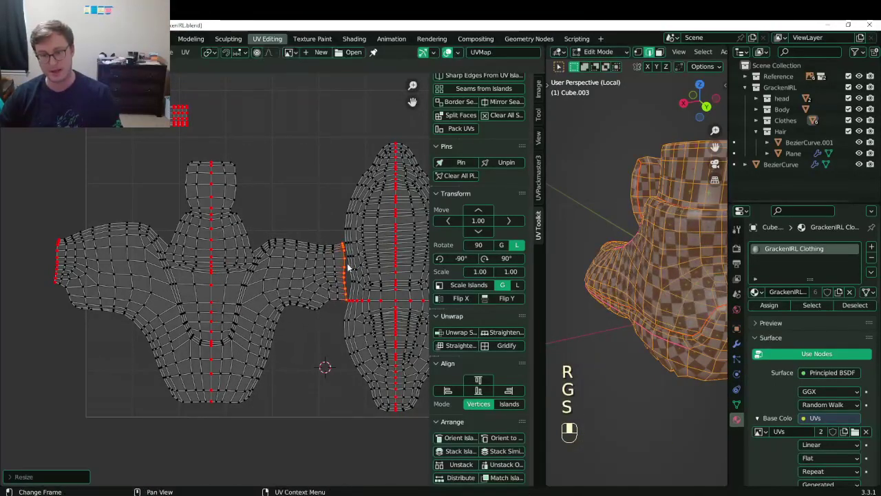
pyautogui.press('g')
pyautogui.click(349, 264)
# Select both side flaps' end edges together, adjust their height, and scale them farther apart to widen the boot upper.
pyautogui.keyDown('alt'); pyautogui.keyDown('shift'); pyautogui.click(47, 258); pyautogui.keyUp('shift'); pyautogui.keyUp('alt')
pyautogui.press('g')
pyautogui.press('g')
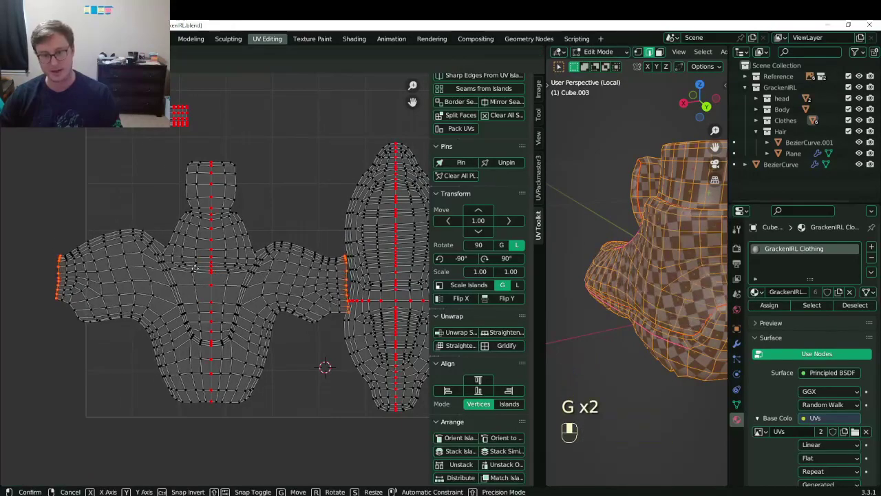
pyautogui.click(329, 268)
pyautogui.press('s')
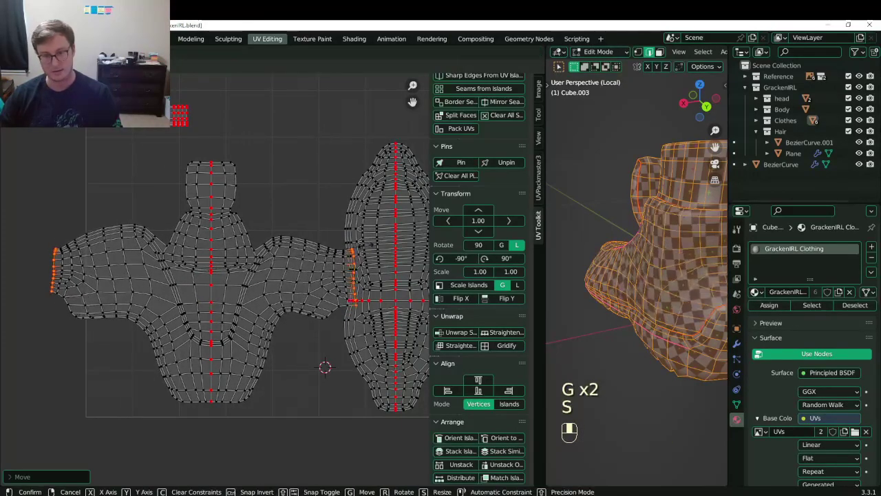
pyautogui.click(375, 240)
pyautogui.press('g')
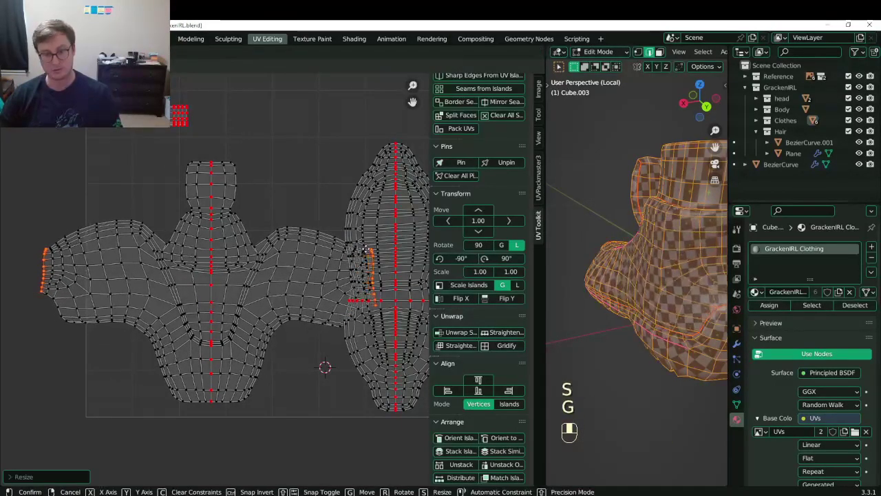
pyautogui.click(365, 252)
pyautogui.press('g')
pyautogui.click(366, 253)
pyautogui.scroll(-2, 366, 252)
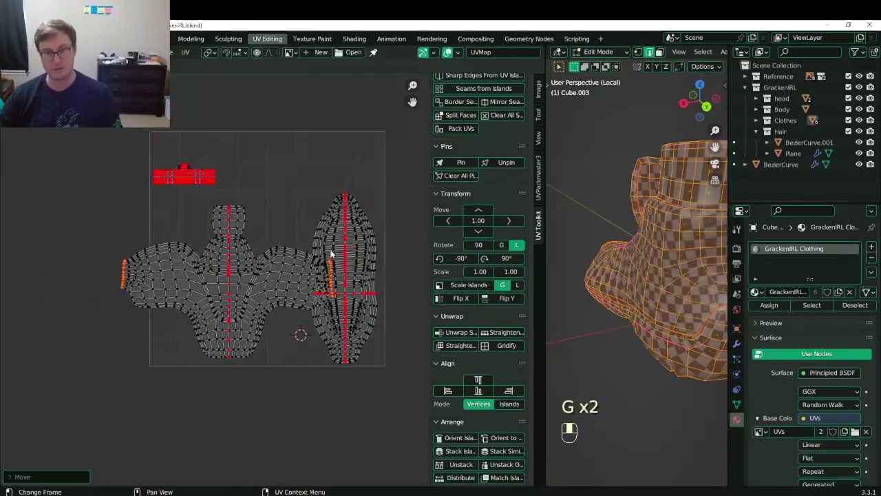
pyautogui.press('s')
pyautogui.click(268, 278)
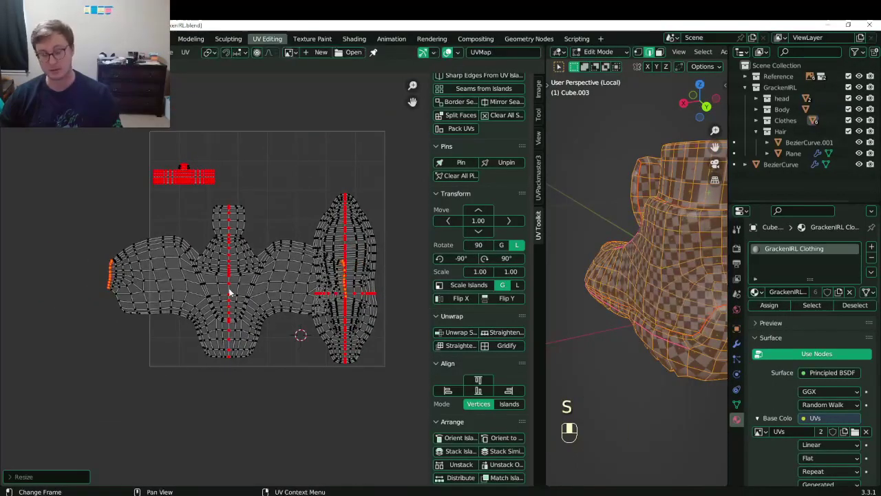
# Select the whole boot upper island and move it sideways clear of the sole island.
pyautogui.press('l')
pyautogui.click(164, 286)
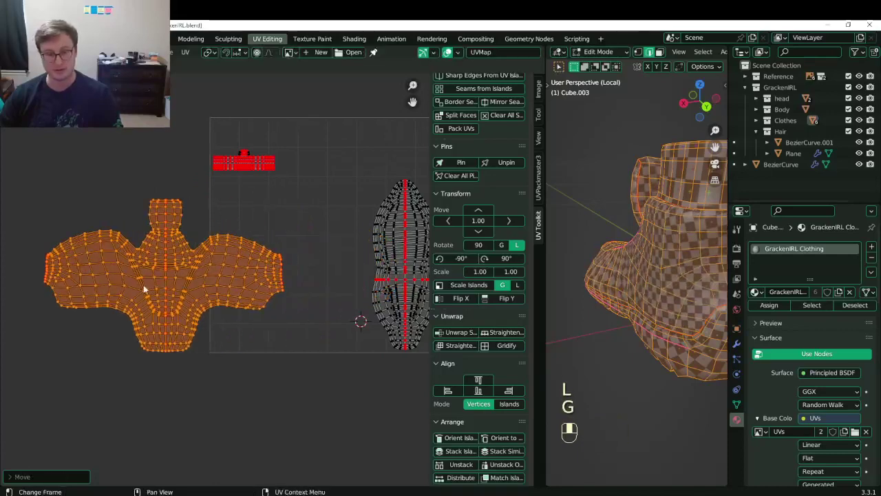
pyautogui.moveTo(141, 289); pyautogui.dragTo(186, 285, button='middle')
# Select both side flaps' pinned end edges, flatten each into a vertical line using Individual Origins, and save the file.
pyautogui.keyDown('alt'); pyautogui.click(84, 264); pyautogui.keyUp('alt')
pyautogui.keyDown('alt'); pyautogui.keyDown('shift'); pyautogui.click(90, 269); pyautogui.keyUp('shift'); pyautogui.keyUp('alt')
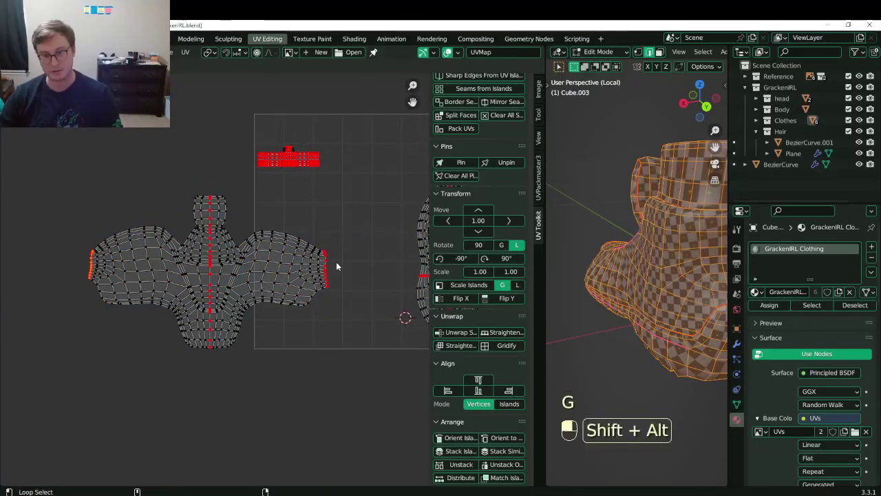
pyautogui.keyDown('alt'); pyautogui.keyDown('shift'); pyautogui.click(334, 262); pyautogui.keyUp('shift'); pyautogui.keyUp('alt')
pyautogui.press('p')
pyautogui.press('s')
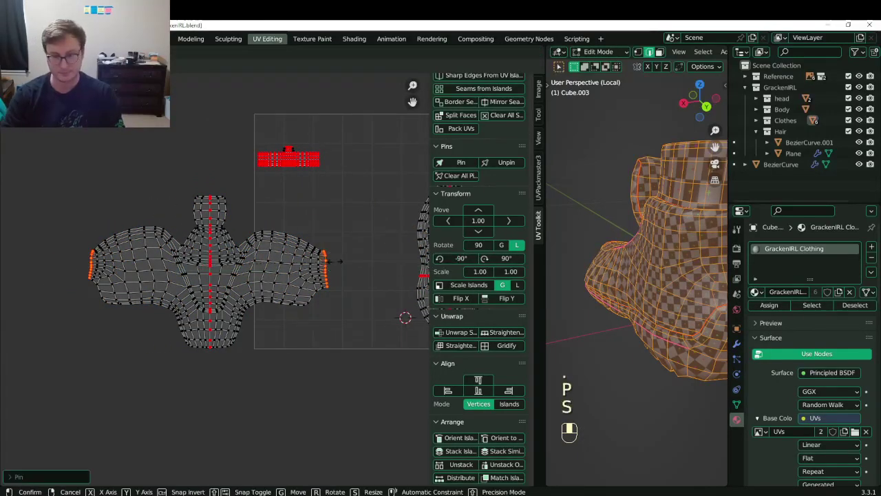
pyautogui.click(336, 262)
pyautogui.hotkey('ctrl', 's')
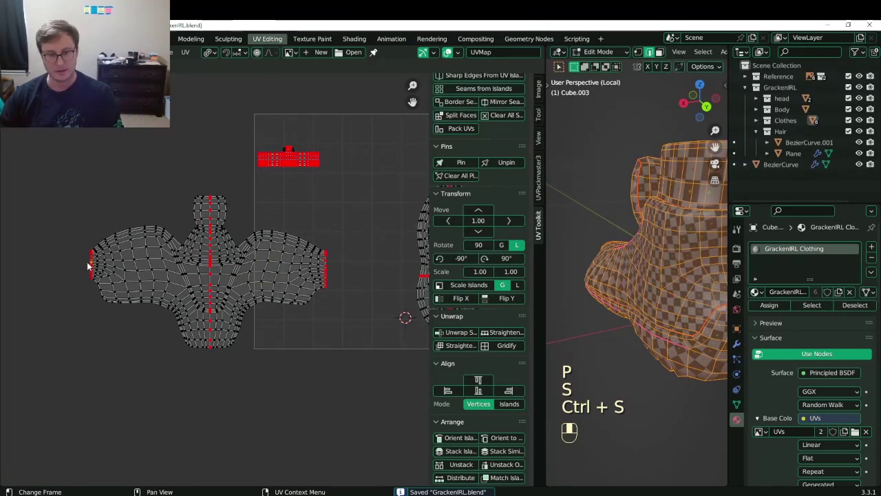
# Switch the pivot to Bounding Box Center and scale the left side flap's end edge longer.
pyautogui.keyDown('alt'); pyautogui.keyDown('shift'); pyautogui.click(90, 267); pyautogui.keyUp('shift'); pyautogui.keyUp('alt')
pyautogui.press('.')
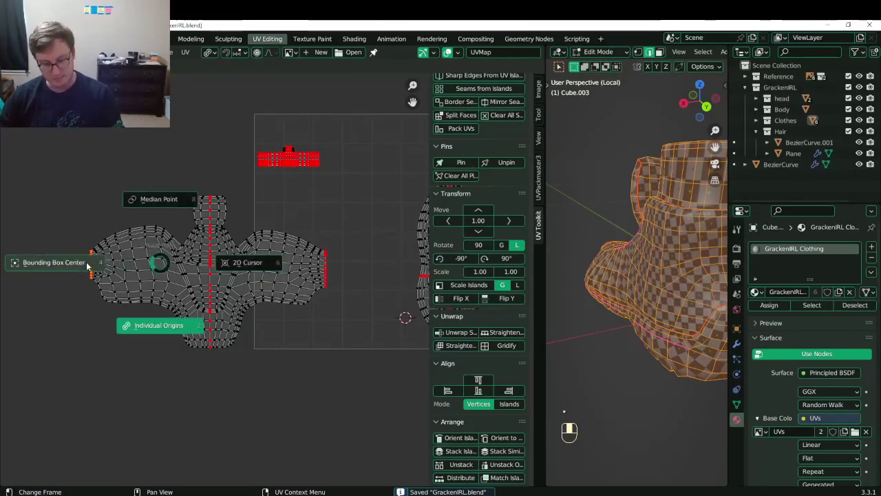
pyautogui.press('s')
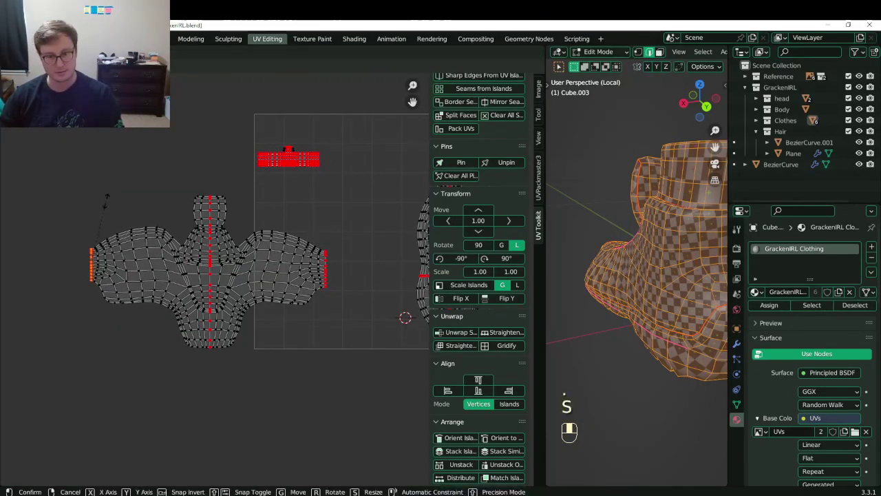
pyautogui.click(156, 230)
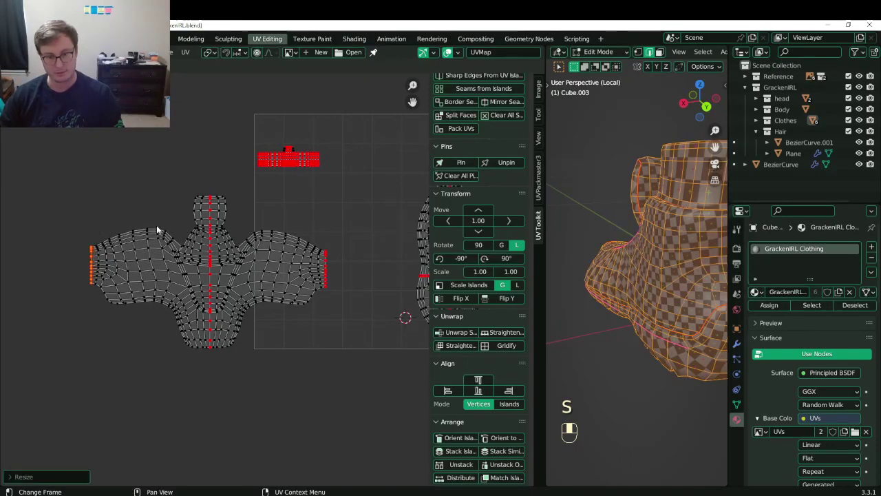
# Select the right side flap's pinned end edge, scale it slightly longer, and raise it to match the left flap's edge.
pyautogui.keyDown('shift'); pyautogui.moveTo(287, 295); pyautogui.dragTo(286, 275, button='middle'); pyautogui.keyUp('shift')
pyautogui.scroll(4, 285, 275)
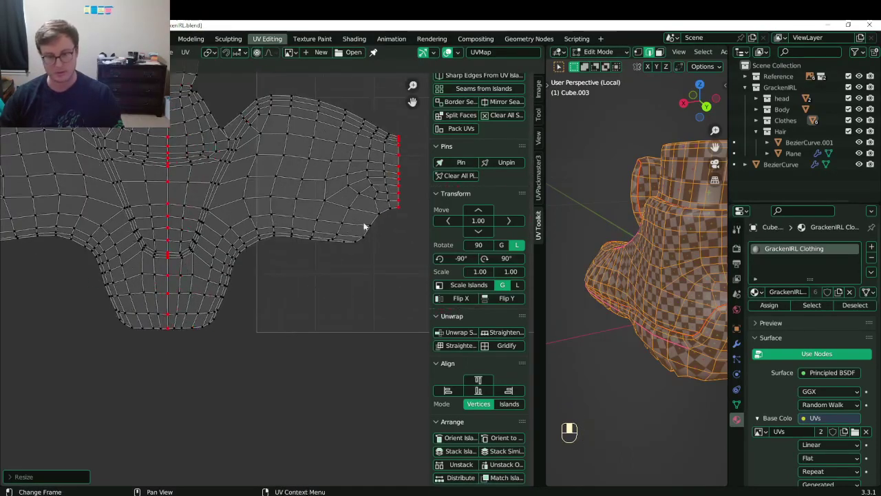
pyautogui.scroll(-4, 365, 227)
pyautogui.keyDown('shift'); pyautogui.moveTo(391, 210); pyautogui.dragTo(350, 240, button='middle'); pyautogui.keyUp('shift')
pyautogui.keyDown('alt'); pyautogui.keyDown('shift'); pyautogui.click(348, 237); pyautogui.keyUp('shift'); pyautogui.keyUp('alt')
pyautogui.press('s')
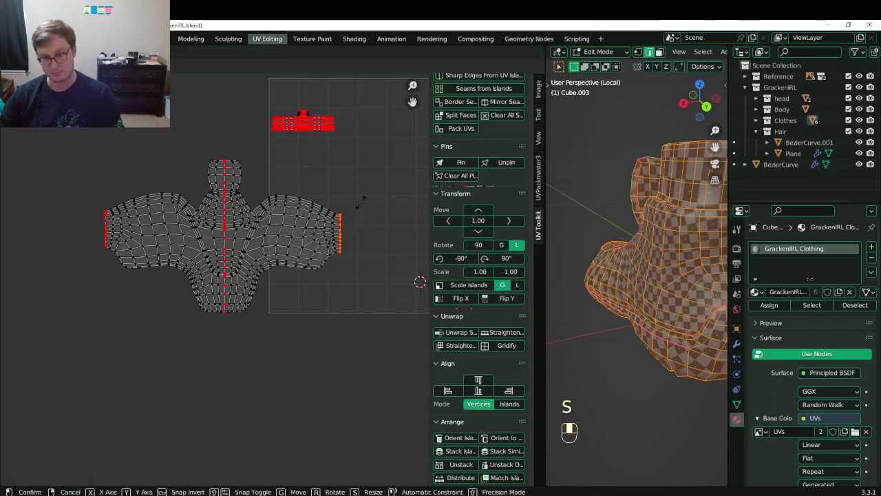
pyautogui.press('g')
pyautogui.click(360, 196)
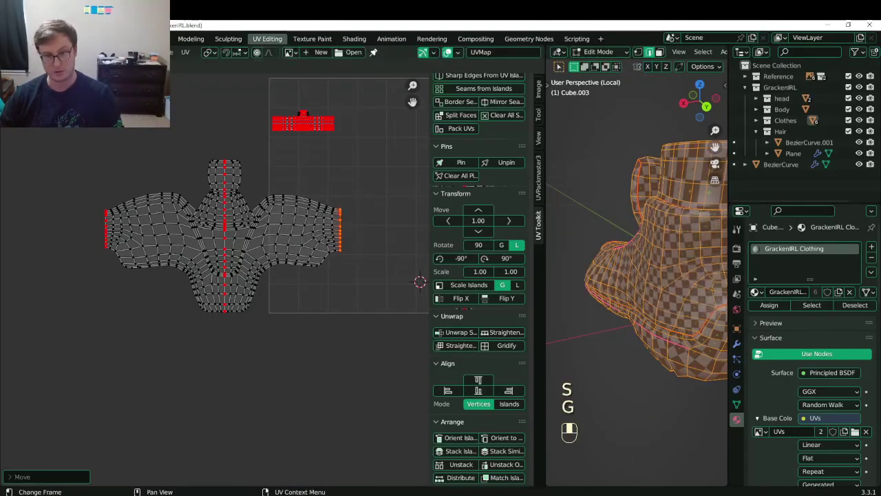
pyautogui.press('s')
pyautogui.click(360, 196)
# Select the left side flap's end edge and scale it slightly longer to match the right one.
pyautogui.click(87, 228)
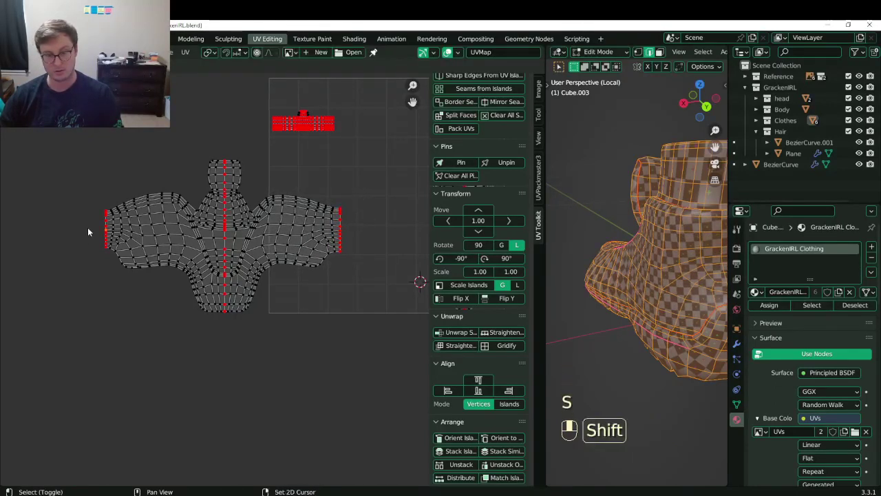
pyautogui.press('s')
pyautogui.click(114, 186)
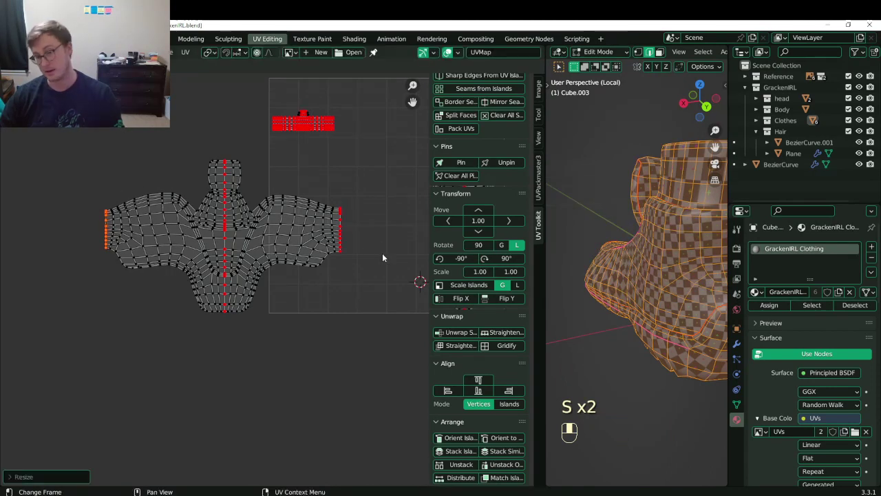
# Hide the UV editor's sidebar and nudge the right side flap's selected end edge.
pyautogui.click(352, 235)
pyautogui.moveTo(350, 237); pyautogui.dragTo(347, 246, button='middle')
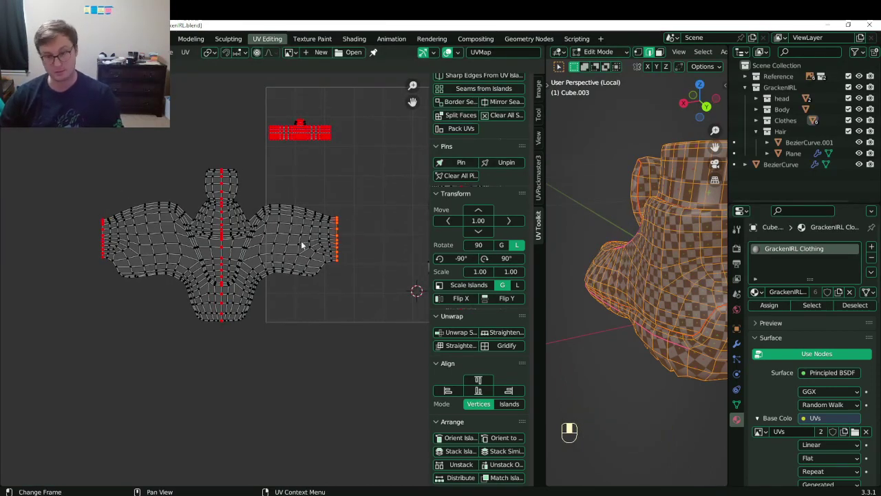
pyautogui.scroll(1, 296, 245)
pyautogui.keyDown('shift'); pyautogui.scroll(3, 270, 326); pyautogui.keyUp('shift')
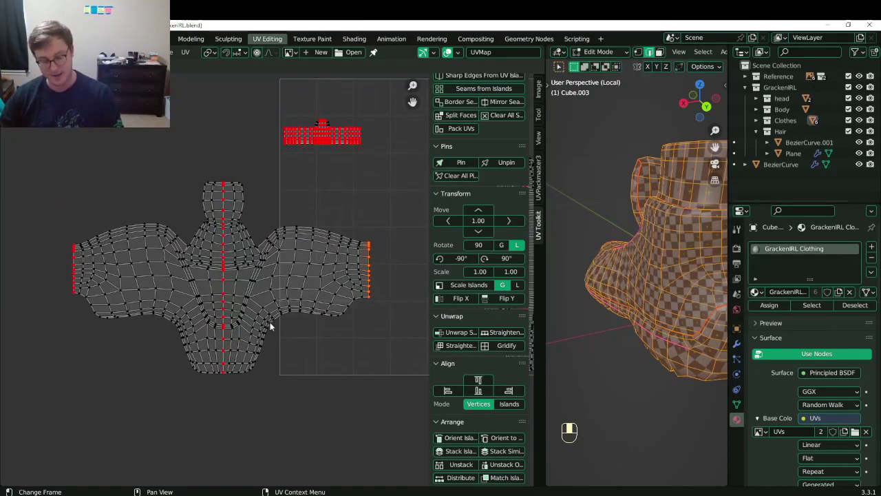
pyautogui.press('n')
pyautogui.keyDown('shift'); pyautogui.moveTo(271, 301); pyautogui.dragTo(324, 315, button='middle'); pyautogui.keyUp('shift')
pyautogui.scroll(1, 322, 316)
pyautogui.press('g')
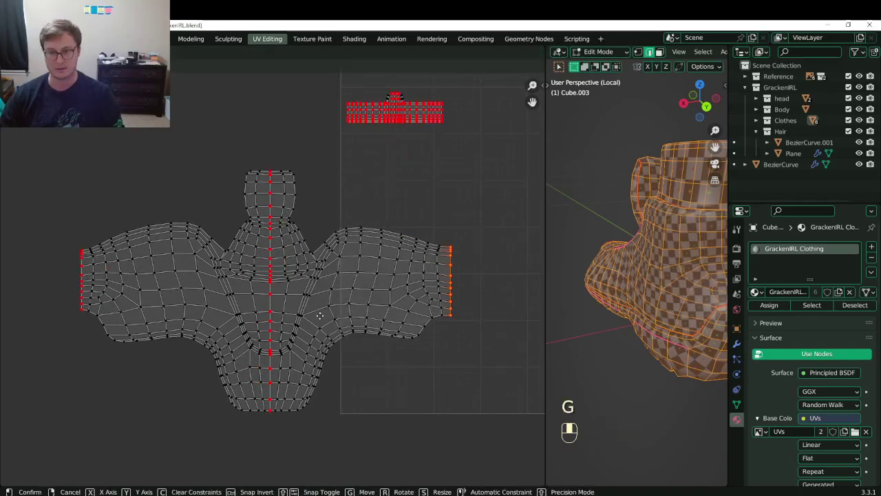
pyautogui.click(320, 317)
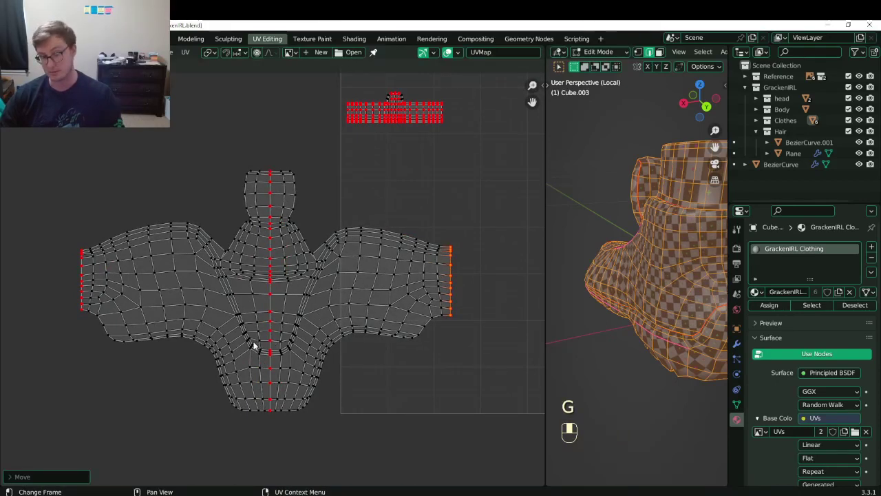
# Select the left side flap's end edge, scale it much longer, and adjust its height so the flap widens.
pyautogui.keyDown('alt'); pyautogui.keyDown('shift'); pyautogui.click(49, 281); pyautogui.keyUp('shift'); pyautogui.keyUp('alt')
pyautogui.press('s')
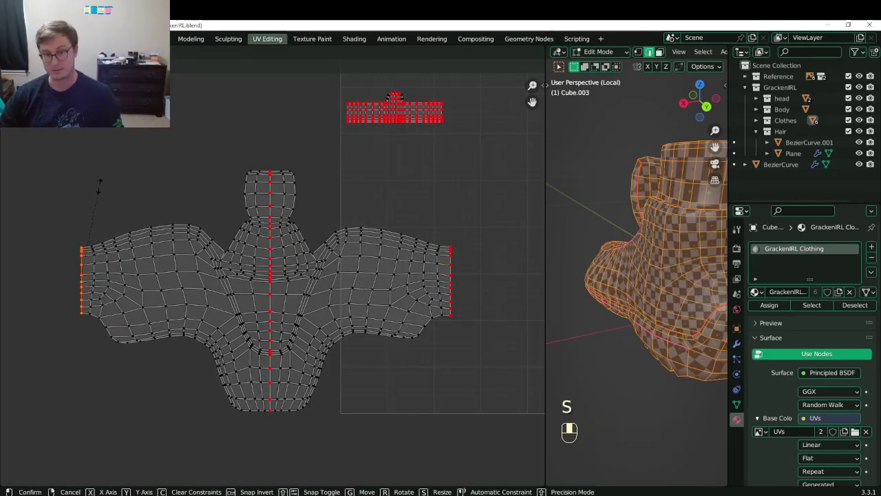
pyautogui.click(107, 152)
pyautogui.press('g')
pyautogui.click(186, 186)
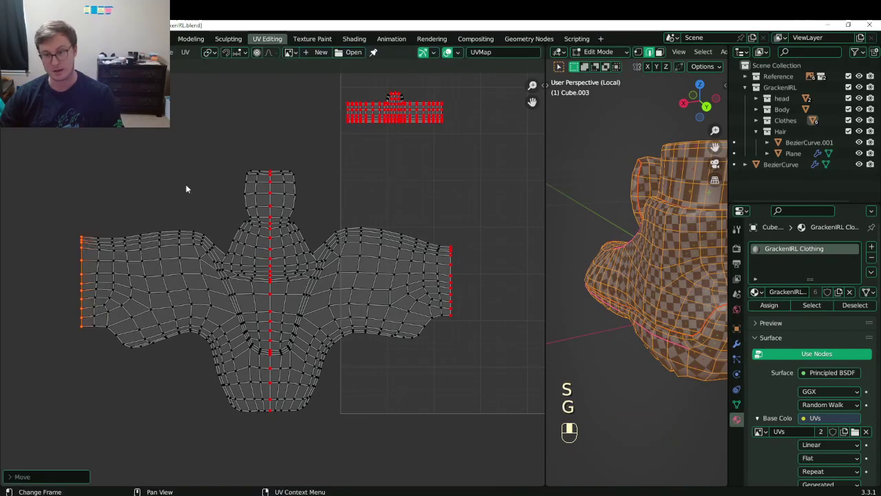
# Scale the right side flap's end edge to about the left edge's length and shift it slightly inward.
pyautogui.keyDown('alt'); pyautogui.keyDown('shift'); pyautogui.click(458, 272); pyautogui.keyUp('shift'); pyautogui.keyUp('alt')
pyautogui.press('s')
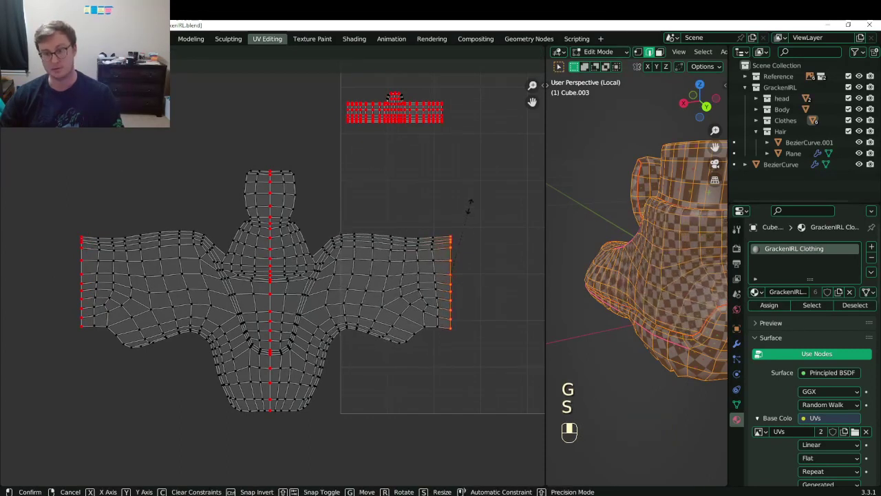
pyautogui.click(469, 216)
pyautogui.press('g')
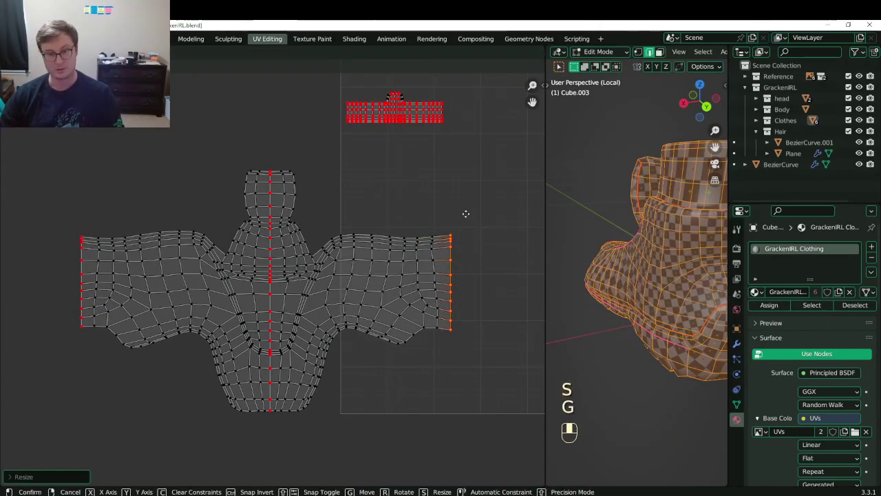
pyautogui.click(466, 217)
pyautogui.press('g')
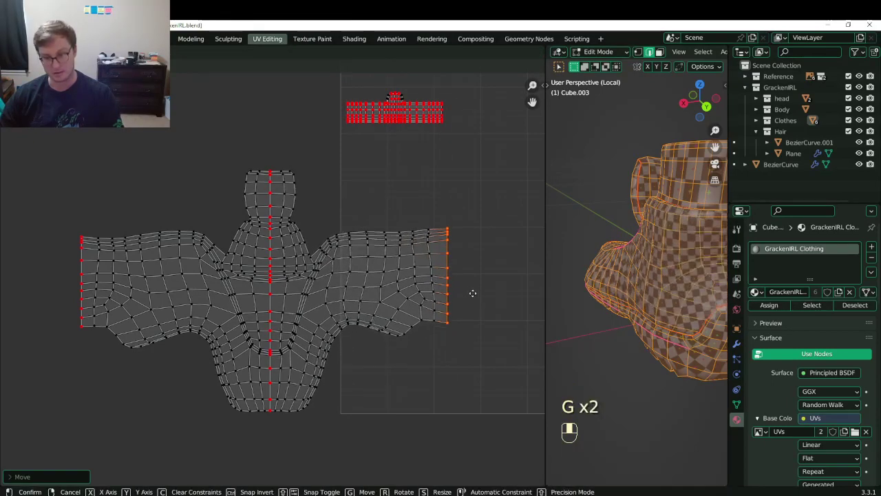
pyautogui.click(469, 272)
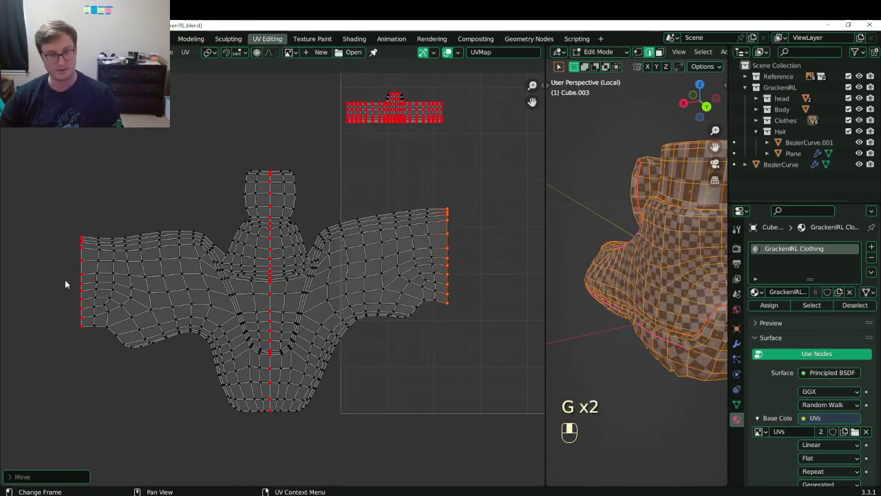
pyautogui.hotkey('ctrl', 'z')
# Raise both side flaps' end edges together, and fine-tune the height of the right flap's end edge.
pyautogui.press('g')
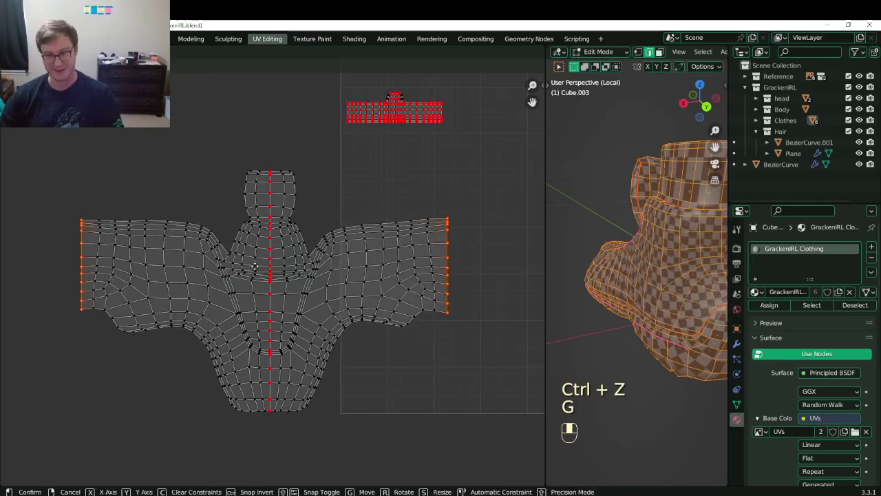
pyautogui.click(255, 266)
pyautogui.click(474, 247)
pyautogui.keyDown('alt'); pyautogui.click(461, 242); pyautogui.keyUp('alt')
pyautogui.press('g')
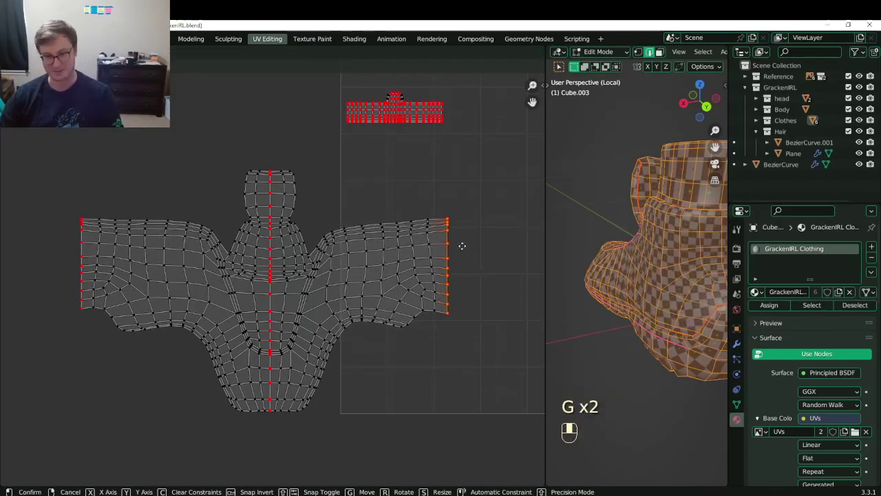
pyautogui.click(458, 246)
pyautogui.press('g')
pyautogui.click(450, 241)
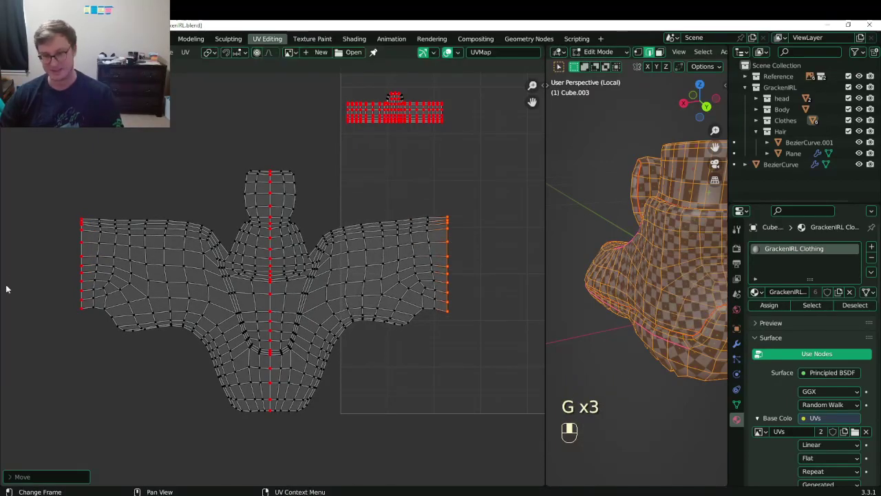
# Lower the left side flap's end edge slightly and save the file.
pyautogui.click(50, 252)
pyautogui.keyDown('alt'); pyautogui.click(51, 250); pyautogui.keyUp('alt')
pyautogui.press('g')
pyautogui.click(54, 255)
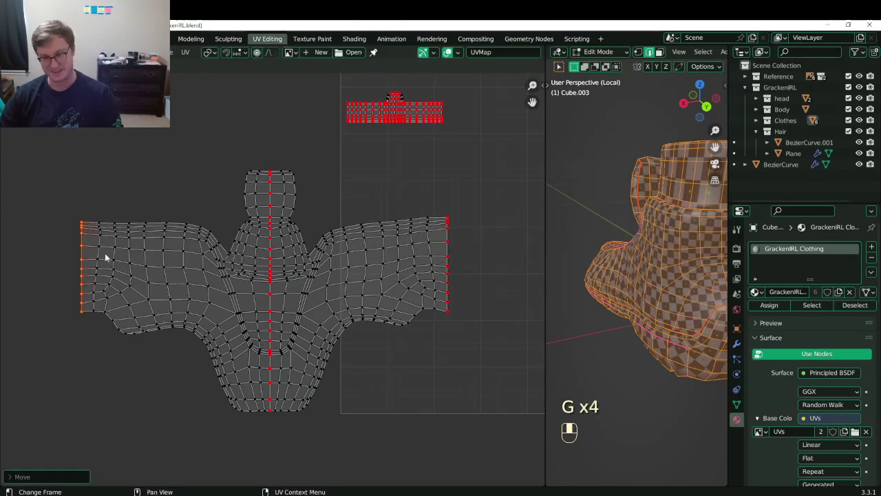
pyautogui.hotkey('ctrl', 's')
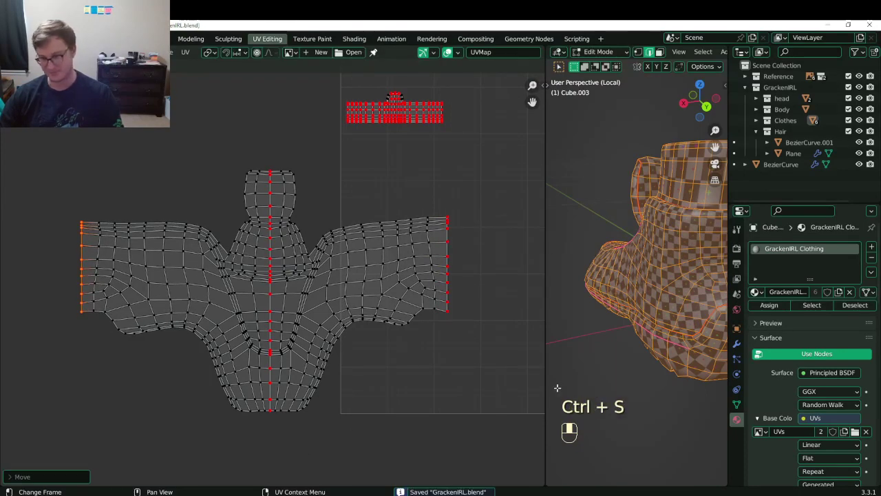
# Inspect the checker pattern on the boots' toe and side in Object Mode, and return to Edit Mode.
pyautogui.press('Tab')
pyautogui.moveTo(653, 321); pyautogui.dragTo(627, 312, button='middle')
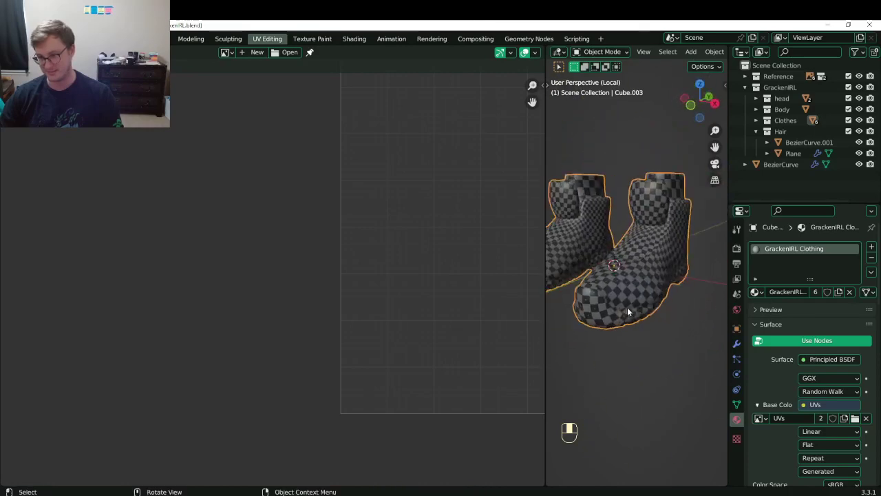
pyautogui.press('Tab')
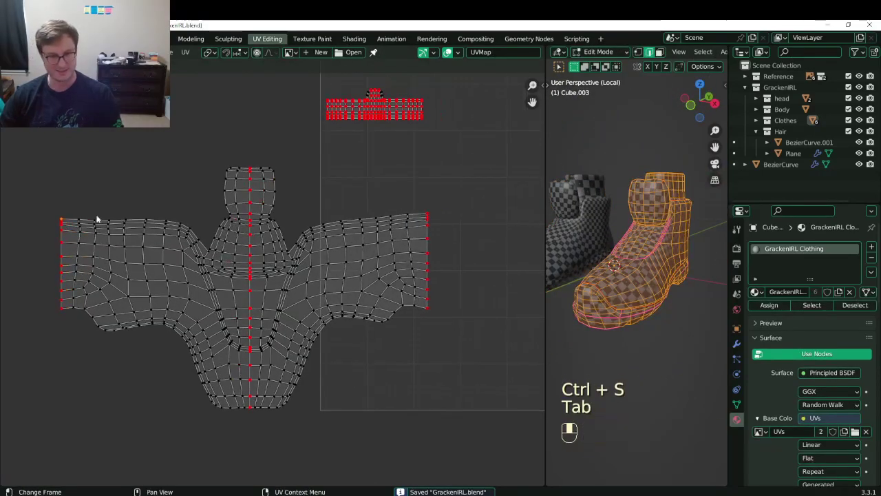
# Level the side flaps' top corner vertices with each other by scaling vertically, and level the bottom corner pair likewise.
pyautogui.press('s')
pyautogui.click(444, 197)
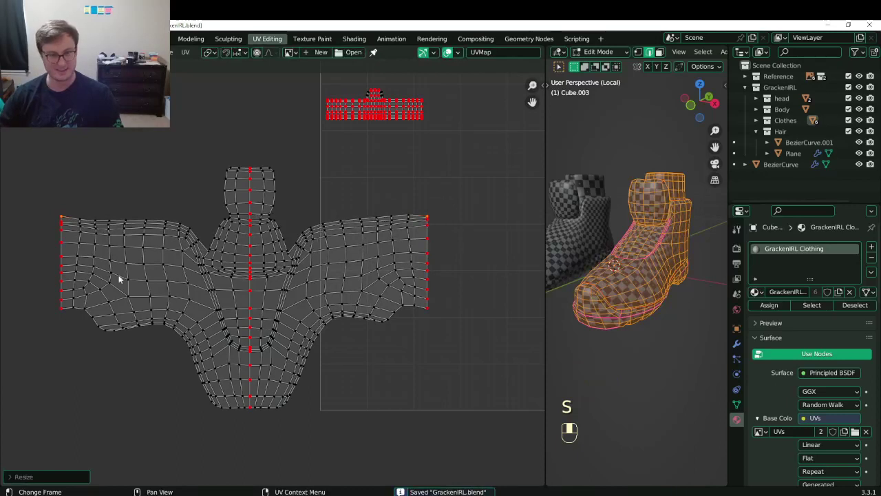
pyautogui.press('s')
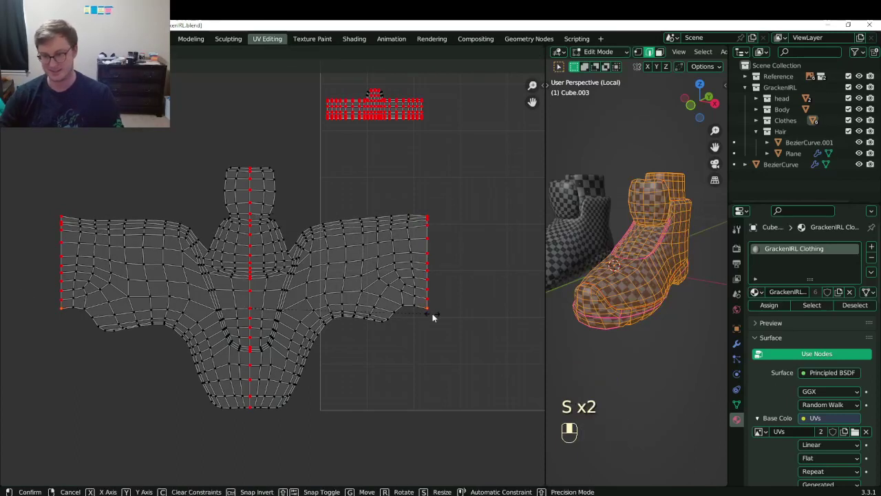
pyautogui.click(433, 315)
# Level the next two matching vertex pairs above the bottom corners of the side flaps' end edges by scaling each pair vertically.
pyautogui.click(55, 301)
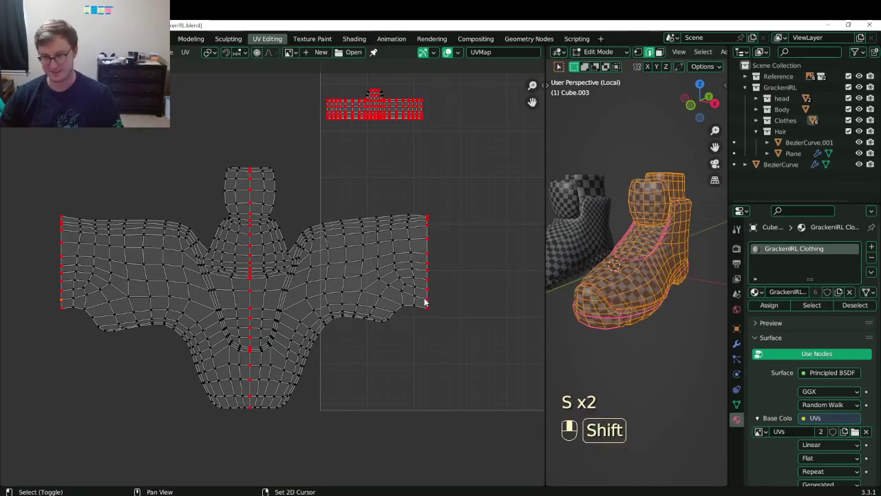
pyautogui.press('s')
pyautogui.click(425, 302)
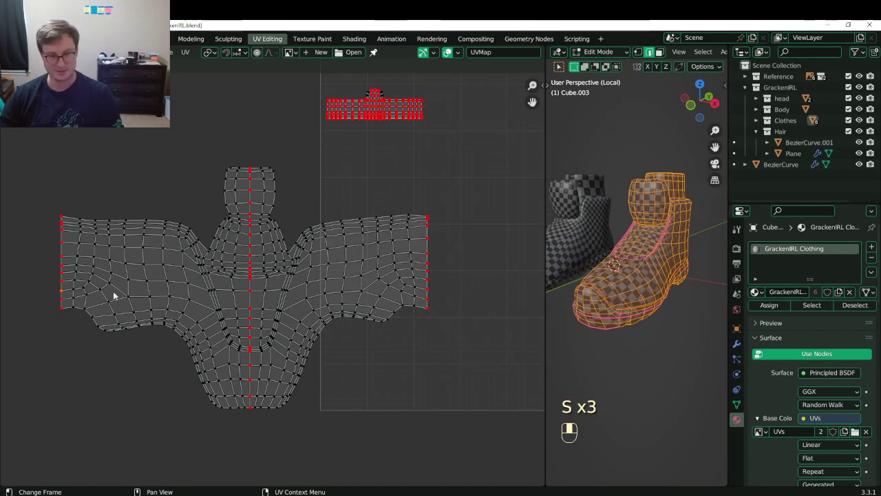
pyautogui.press('s')
pyautogui.click(456, 290)
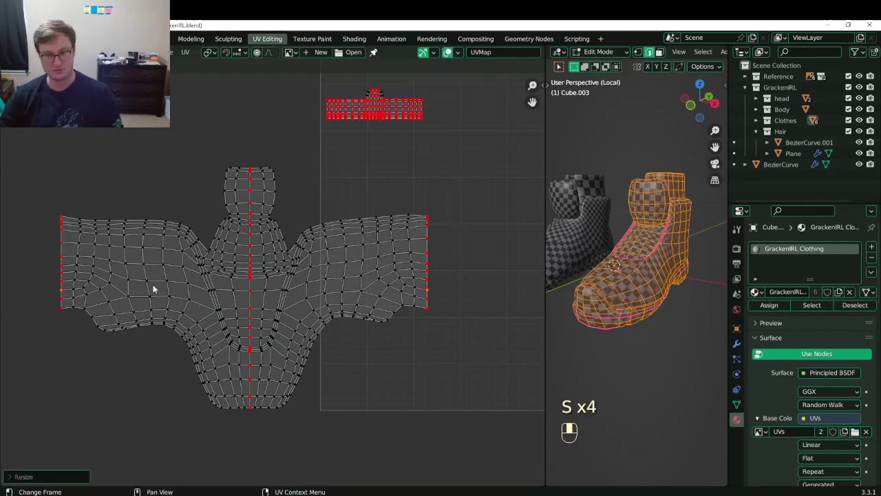
# Level two matching vertex pairs in the lower half of the shoe upper UV island's outer side edges by scaling them.
pyautogui.press('shift')
pyautogui.press('s')
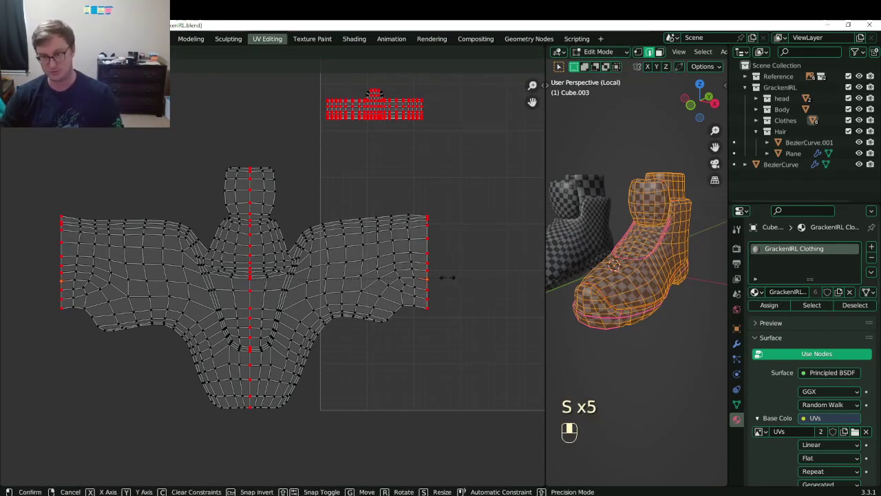
pyautogui.click(447, 281)
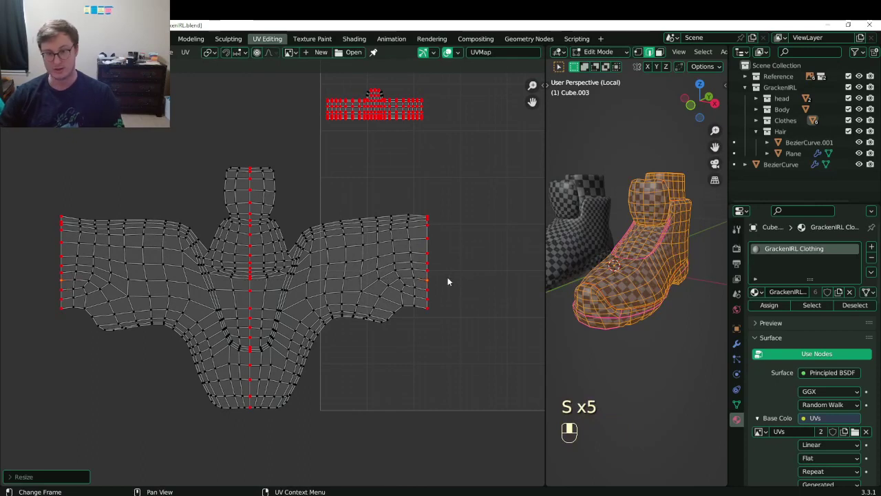
pyautogui.click(61, 275)
pyautogui.hotkey('ctrl', 'z')
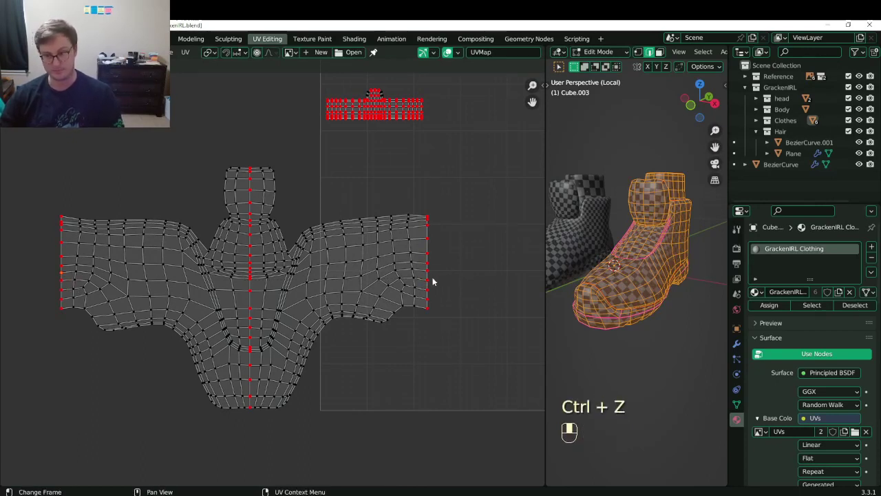
pyautogui.press('s')
pyautogui.click(428, 273)
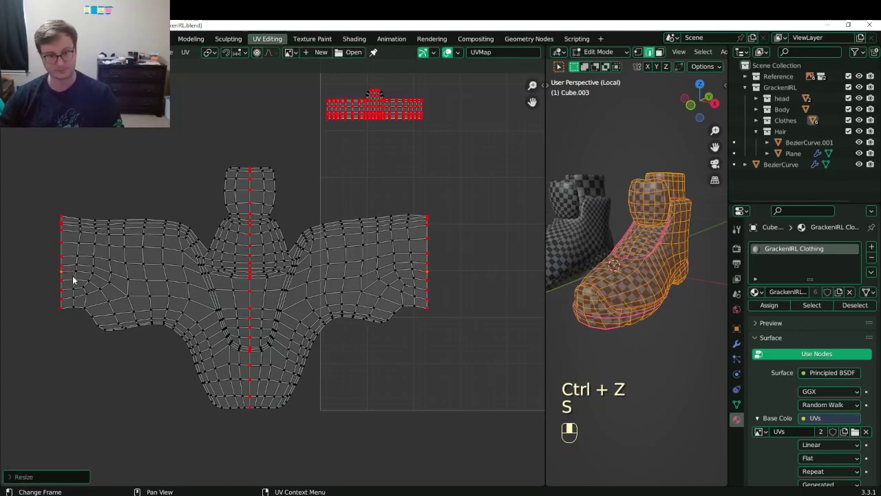
# Flatten the next two opposite vertex pairs, around mid-height of the island's side edges, by scaling each to 0 on Y.
pyautogui.click(57, 265)
pyautogui.keyDown('shift'); pyautogui.click(437, 259); pyautogui.keyUp('shift')
pyautogui.press('s')
pyautogui.press('y')
pyautogui.press('0')
pyautogui.click(436, 260)
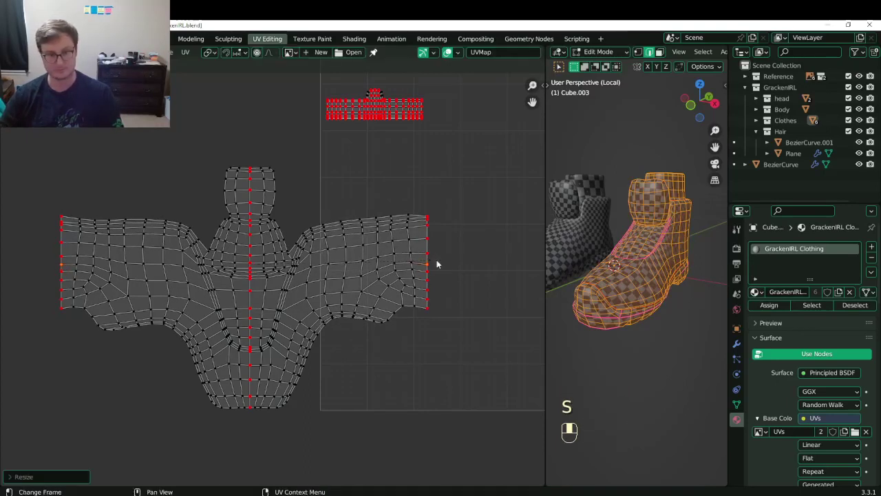
pyautogui.press('shift')
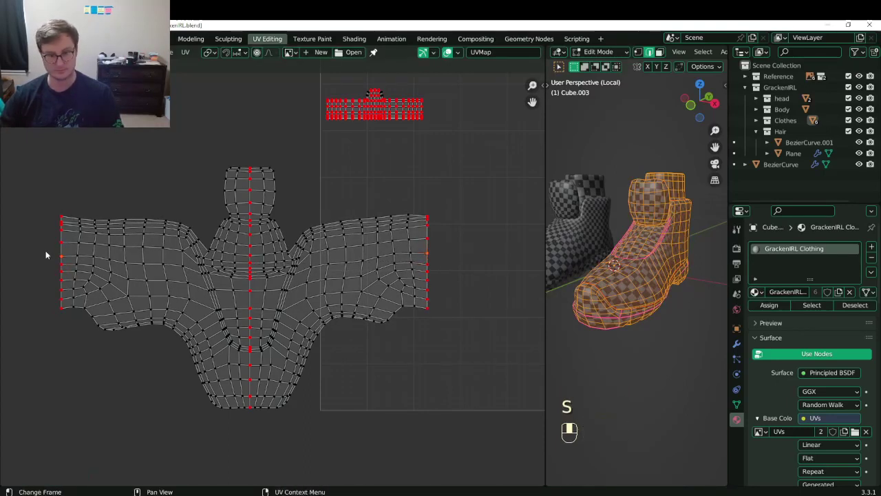
pyautogui.press('s')
pyautogui.click(45, 255)
# Align the two opposite vertex pairs in the upper part of the island's side edges to equal heights by scaling.
pyautogui.keyDown('shift'); pyautogui.click(61, 243); pyautogui.keyUp('shift')
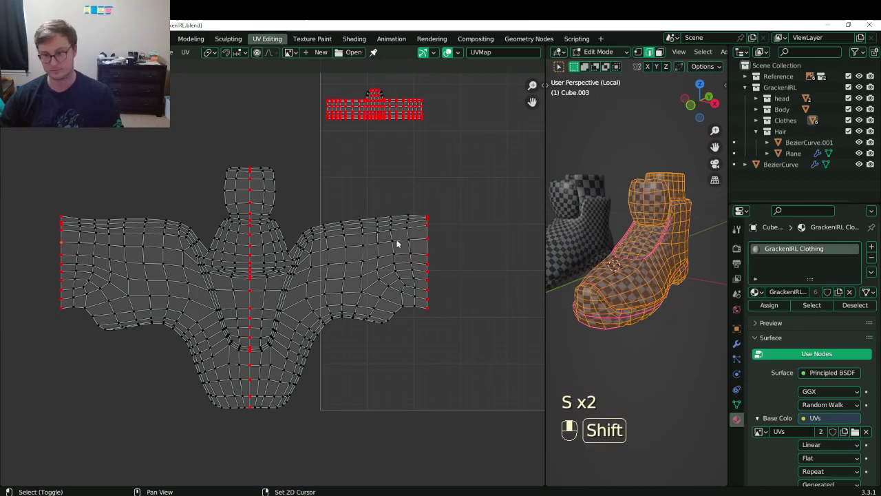
pyautogui.press('s')
pyautogui.click(423, 242)
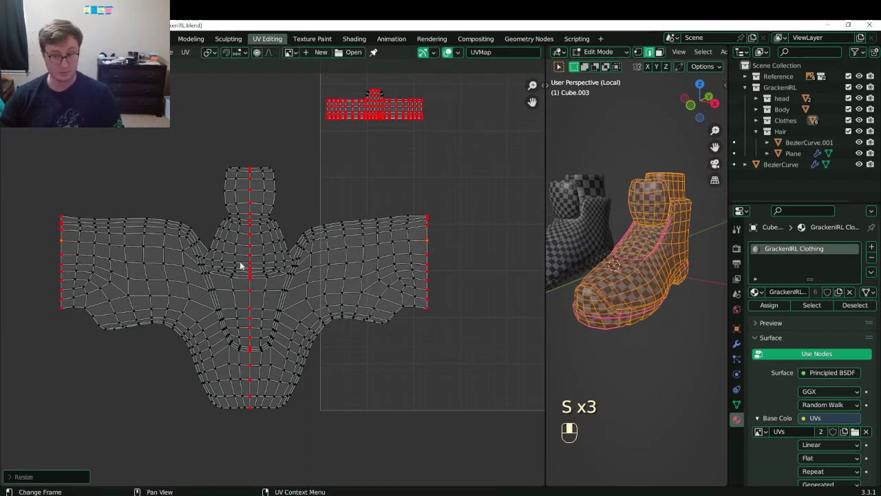
pyautogui.keyDown('shift'); pyautogui.click(432, 227); pyautogui.keyUp('shift')
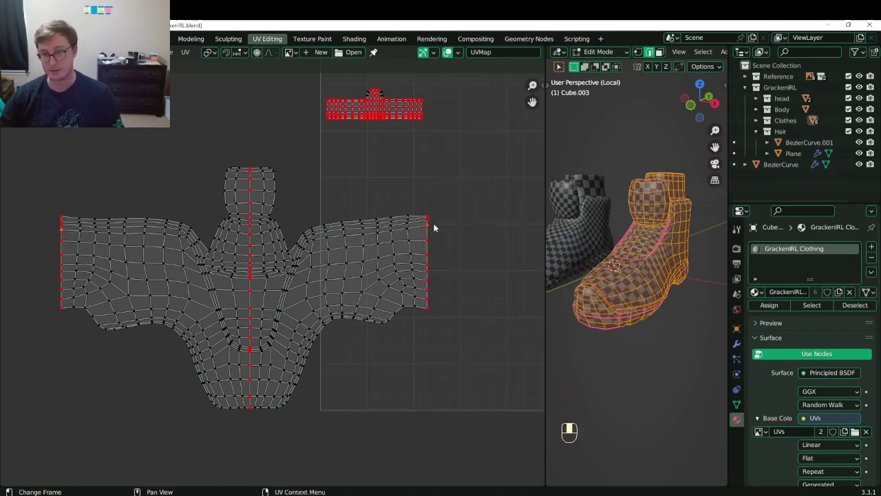
pyautogui.press('s')
pyautogui.click(433, 228)
# Select the opposite side-edge vertices just below the island's top corners and scale them to the same height.
pyautogui.scroll(1, 74, 228)
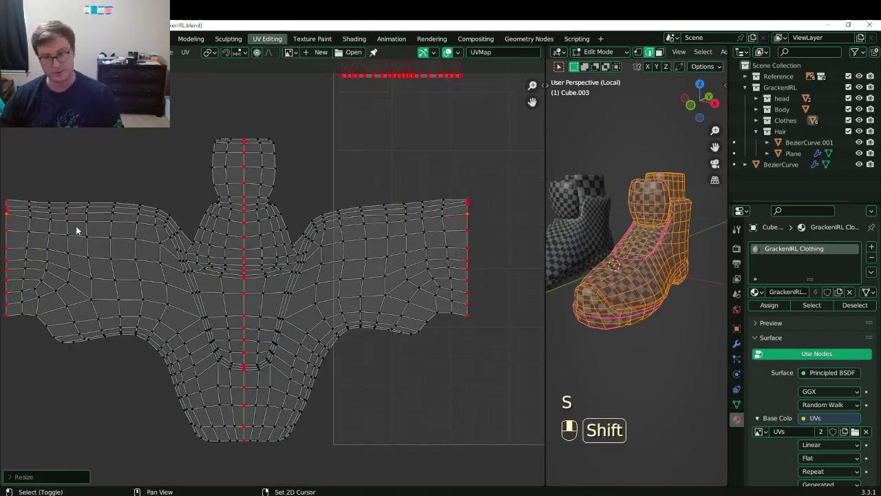
pyautogui.keyDown('shift'); pyautogui.moveTo(76, 229); pyautogui.dragTo(122, 264, button='middle'); pyautogui.keyUp('shift')
pyautogui.click(42, 253)
pyautogui.keyDown('shift'); pyautogui.moveTo(319, 272); pyautogui.dragTo(239, 264, button='middle'); pyautogui.keyUp('shift')
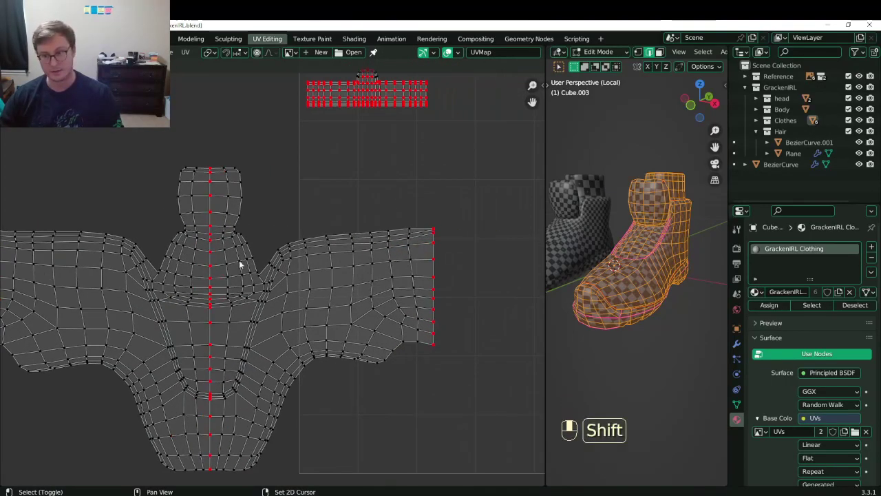
pyautogui.press('s')
pyautogui.click(445, 238)
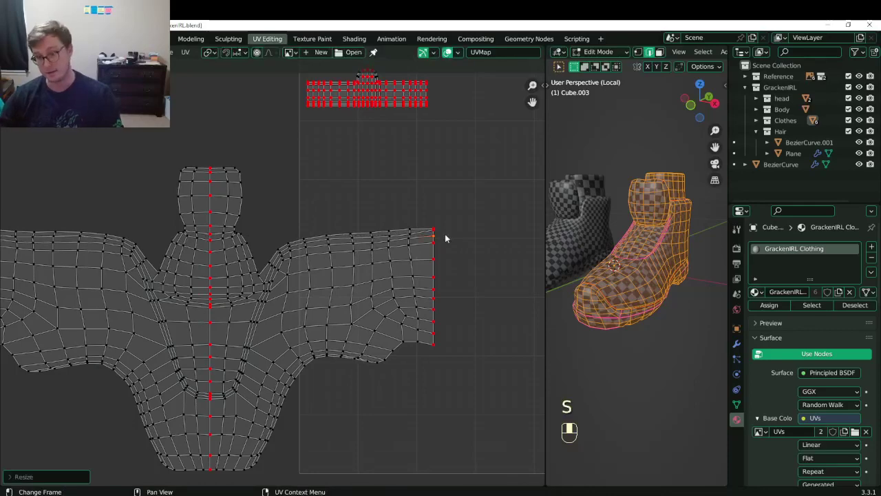
pyautogui.click(445, 238)
# Level the remaining vertex pair at the top ends of the island's side edges and save the file.
pyautogui.scroll(-1, 309, 283)
pyautogui.keyDown('shift'); pyautogui.moveTo(114, 289); pyautogui.dragTo(260, 307, button='middle'); pyautogui.keyUp('shift')
pyautogui.scroll(4, 257, 307)
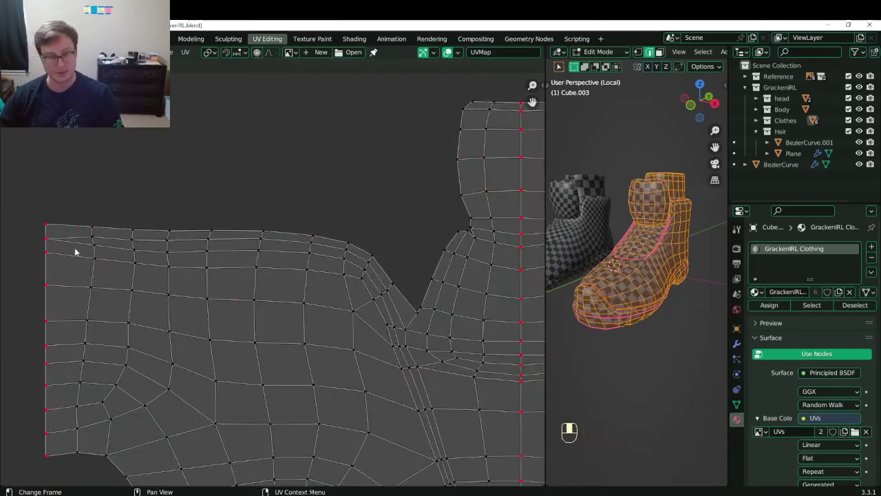
pyautogui.keyDown('shift'); pyautogui.moveTo(110, 265); pyautogui.dragTo(216, 304, button='middle'); pyautogui.keyUp('shift')
pyautogui.scroll(4, 215, 303)
pyautogui.click(103, 251)
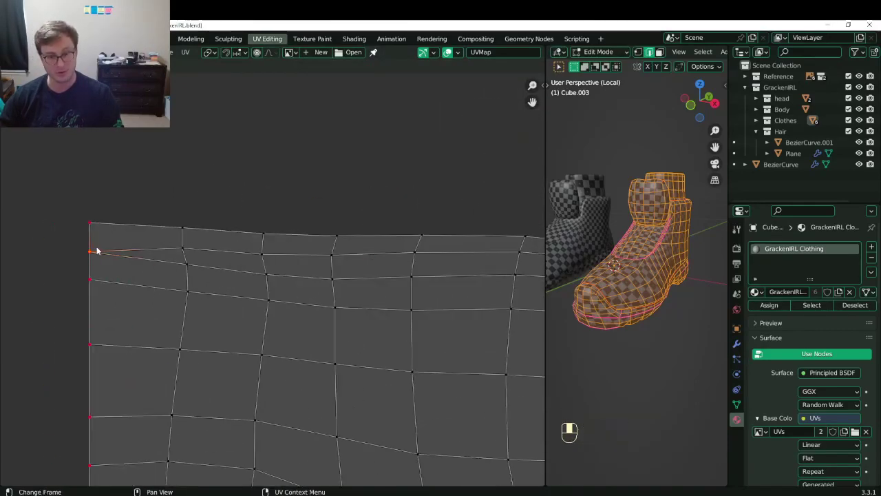
pyautogui.scroll(-5, 475, 321)
pyautogui.keyDown('shift'); pyautogui.click(473, 258); pyautogui.keyUp('shift')
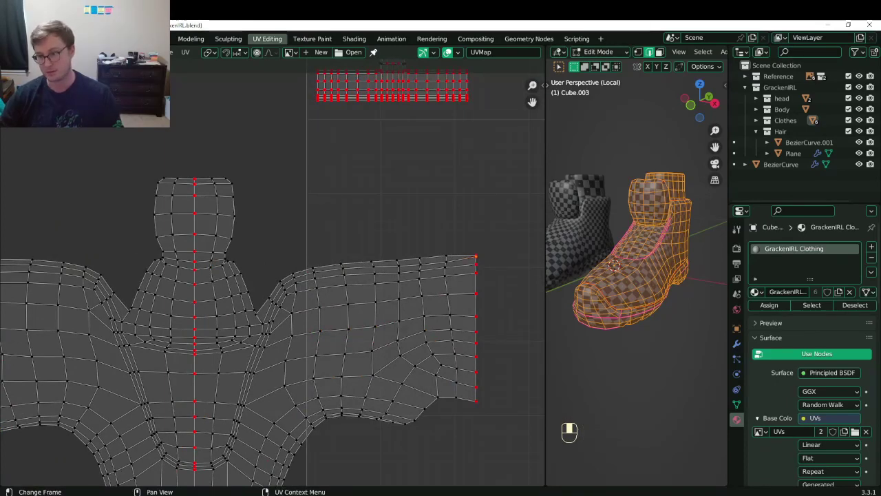
pyautogui.press('s')
pyautogui.click(474, 258)
pyautogui.scroll(-4, 411, 269)
pyautogui.hotkey('ctrl', 's')
pyautogui.keyDown('shift'); pyautogui.scroll(-1, 365, 286); pyautogui.keyUp('shift')
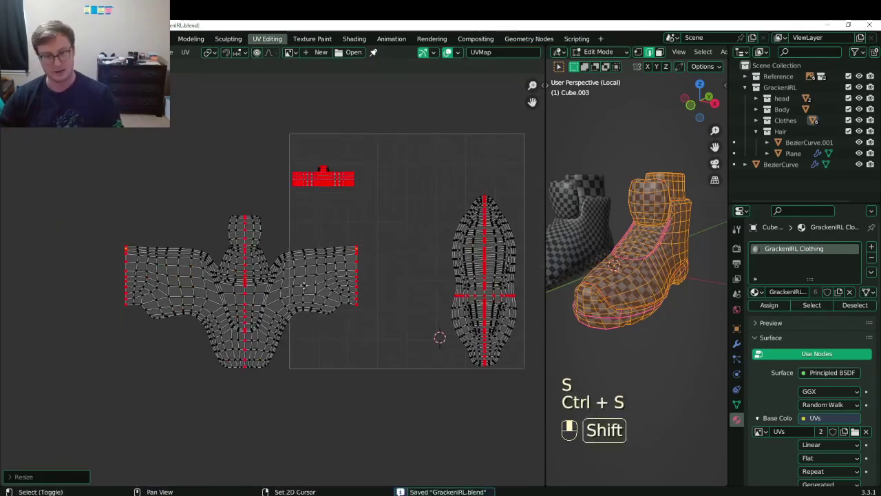
# Widen the 3D viewport and examine the checker pattern on the back of the shoe.
pyautogui.scroll(2, 315, 297)
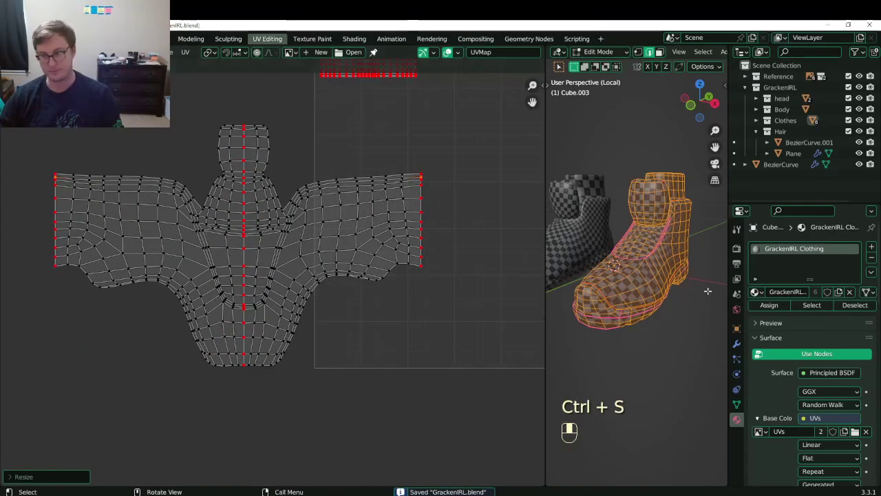
pyautogui.press('Tab')
pyautogui.moveTo(545, 274); pyautogui.dragTo(340, 273)
pyautogui.moveTo(426, 275); pyautogui.dragTo(553, 281, button='middle')
pyautogui.press('Tab')
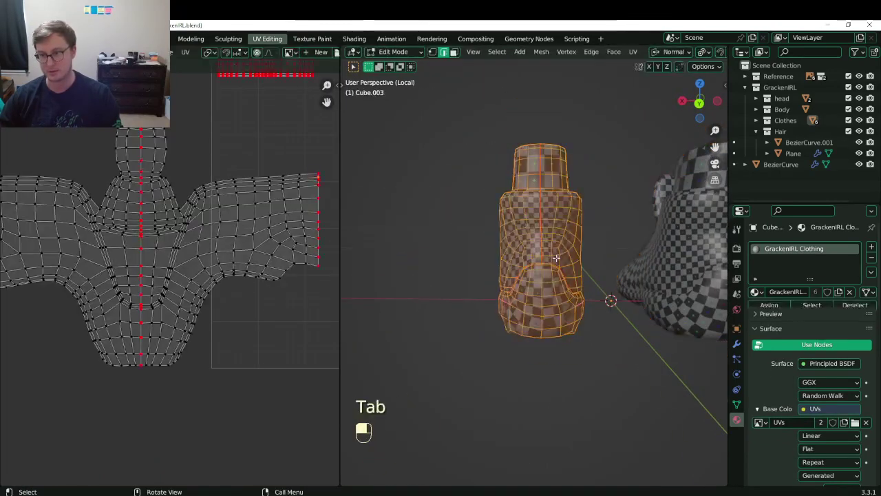
pyautogui.scroll(-2, 183, 246)
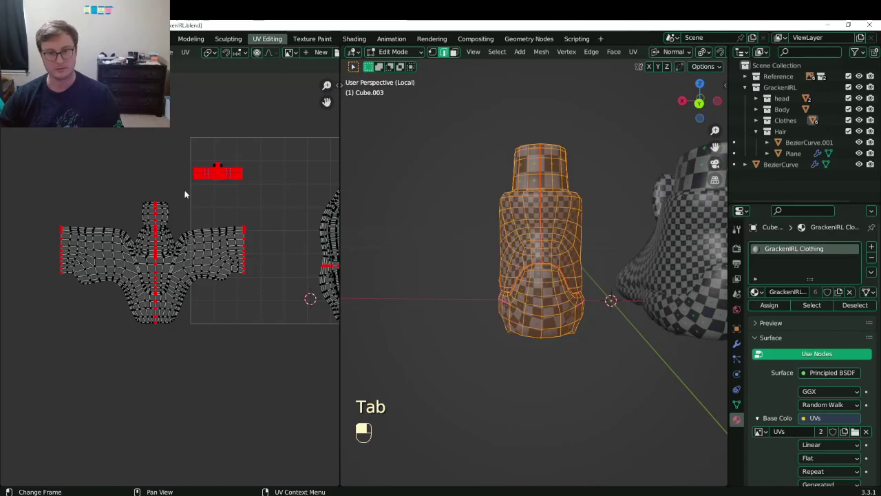
# Scale down the shoe upper UV island and move it into the UV square below the small strip island.
pyautogui.moveTo(185, 195); pyautogui.dragTo(123, 217, button='middle')
pyautogui.click(165, 297)
pyautogui.press('s')
pyautogui.click(179, 277)
pyautogui.press('g')
pyautogui.click(255, 263)
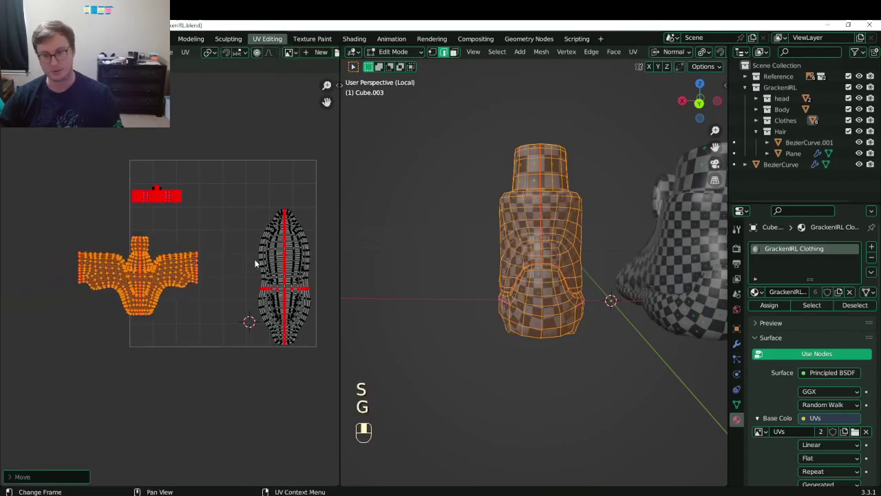
pyautogui.press('s')
pyautogui.click(240, 268)
pyautogui.press('g')
pyautogui.click(269, 238)
# Move the sole UV island closer to the shoe upper island and rescale it.
pyautogui.click(287, 282)
pyautogui.press('g')
pyautogui.click(265, 260)
pyautogui.press('s')
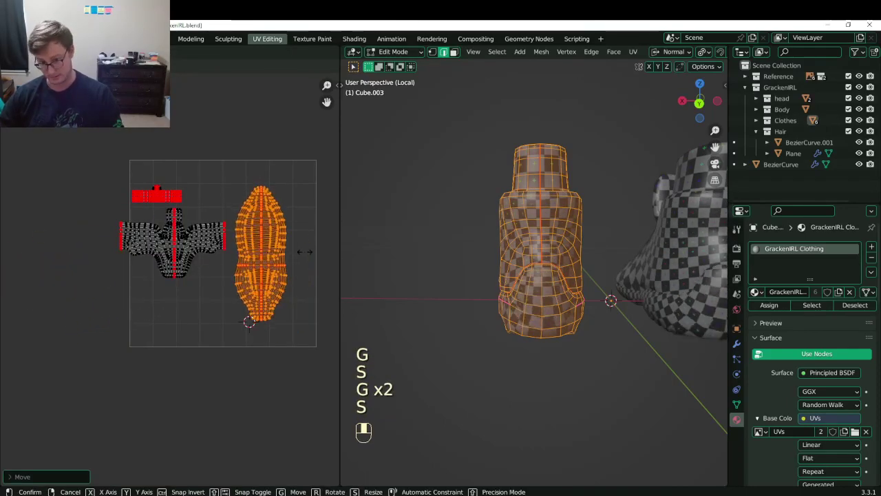
pyautogui.click(300, 252)
# Return to Object Mode with the whole character shown, check the checker pattern on the shoes, and save the file.
pyautogui.press('Tab')
pyautogui.press('/')
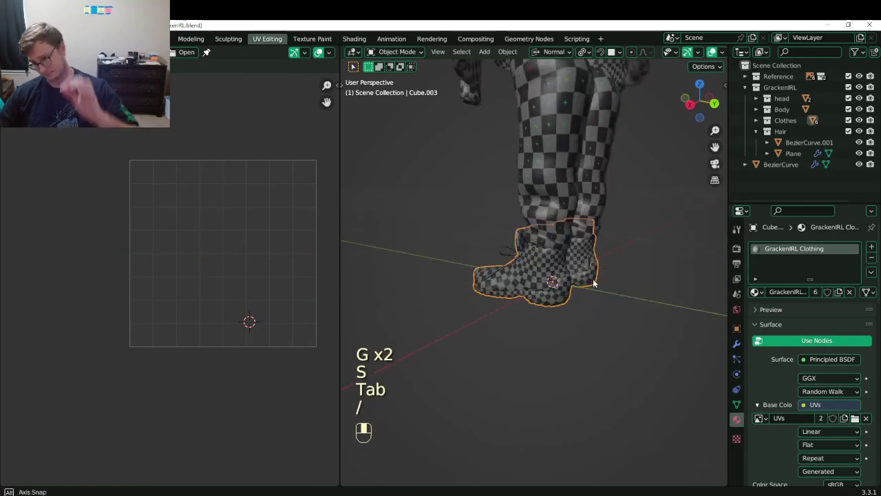
pyautogui.moveTo(507, 291); pyautogui.dragTo(576, 277, button='middle')
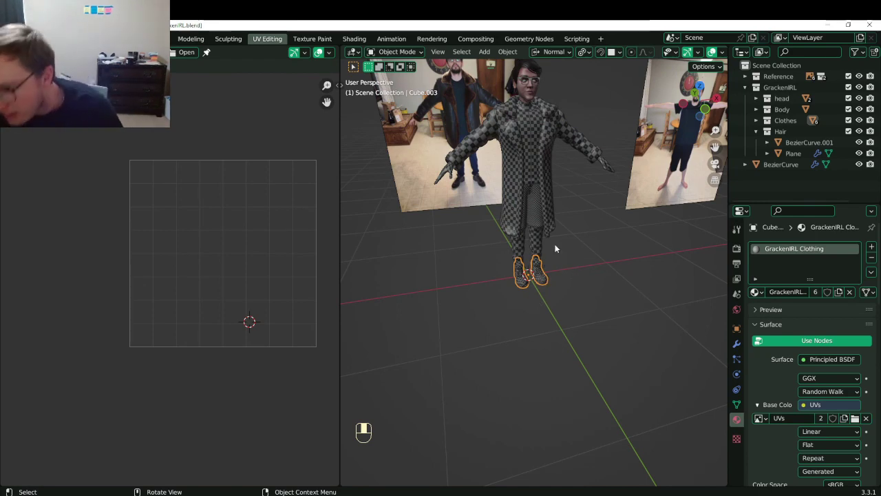
pyautogui.scroll(2, 556, 280)
pyautogui.moveTo(576, 272); pyautogui.dragTo(489, 232, button='middle')
pyautogui.hotkey('ctrl', 's')
pyautogui.scroll(6, 507, 264)
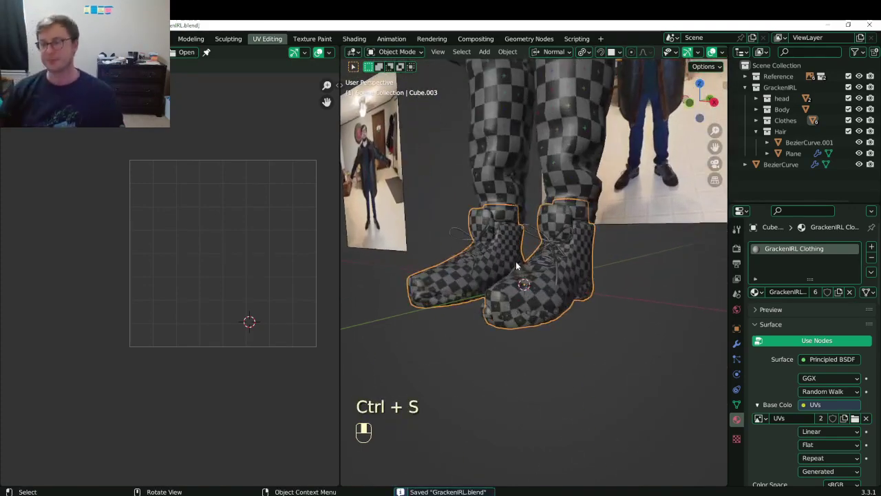
pyautogui.moveTo(516, 267); pyautogui.dragTo(585, 359, button='middle')
pyautogui.scroll(3, 556, 307)
pyautogui.scroll(-5, 548, 295)
pyautogui.hotkey('ctrl', 's')
# Select the glasses frame on the character's face, isolate it in local view, and enter Edit Mode.
pyautogui.keyDown('shift'); pyautogui.moveTo(586, 268); pyautogui.dragTo(576, 354, button='middle'); pyautogui.keyUp('shift')
pyautogui.keyDown('shift'); pyautogui.moveTo(583, 155); pyautogui.dragTo(580, 385, button='middle'); pyautogui.keyUp('shift')
pyautogui.scroll(5, 563, 282)
pyautogui.click(561, 271)
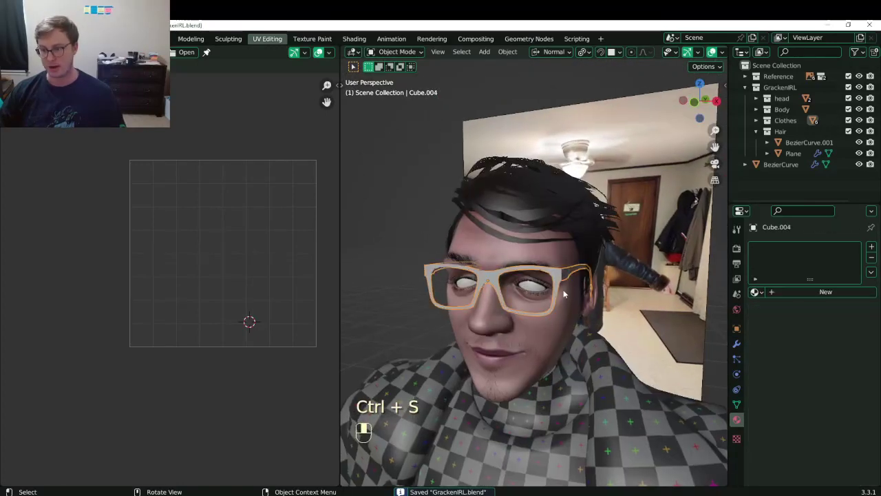
pyautogui.press('KP_Divide')
pyautogui.press('Tab')
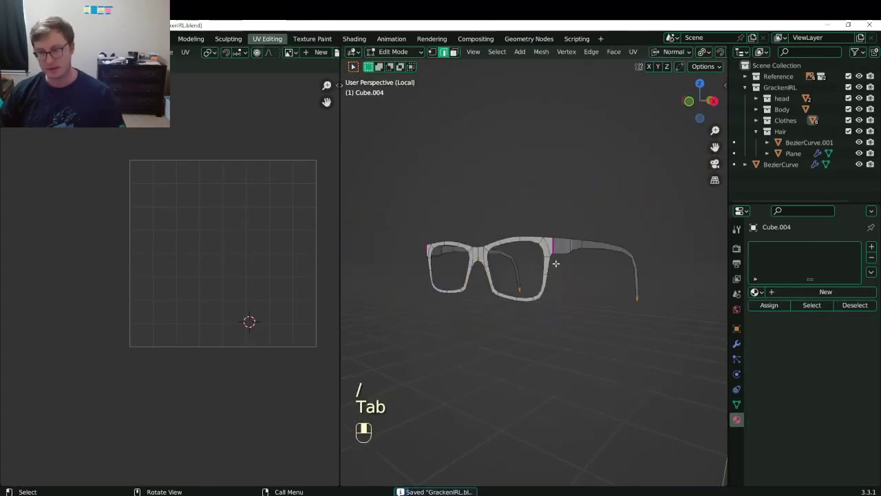
# Widen the 3D viewport, show the glasses' modifier settings, return to Object Mode, and save the file.
pyautogui.moveTo(338, 250); pyautogui.dragTo(158, 249)
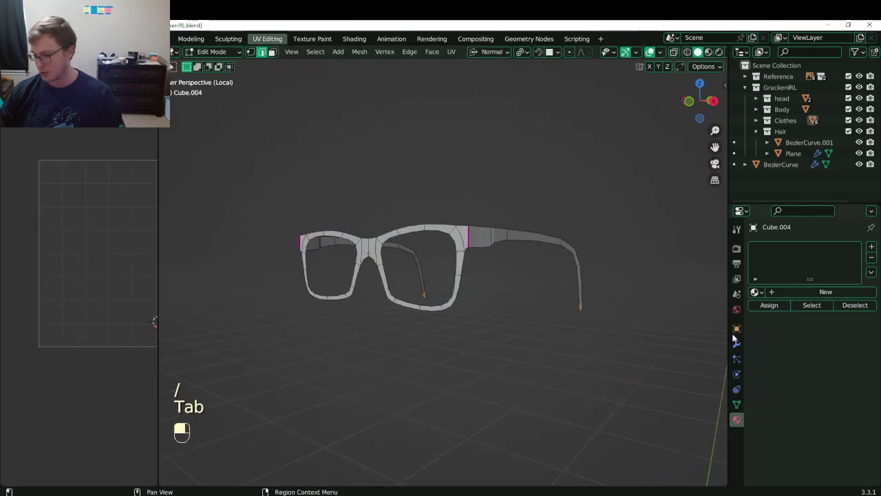
pyautogui.click(736, 343)
pyautogui.hotkey('ctrl', 's')
pyautogui.moveTo(505, 260); pyautogui.dragTo(556, 323, button='middle')
pyautogui.press('Tab')
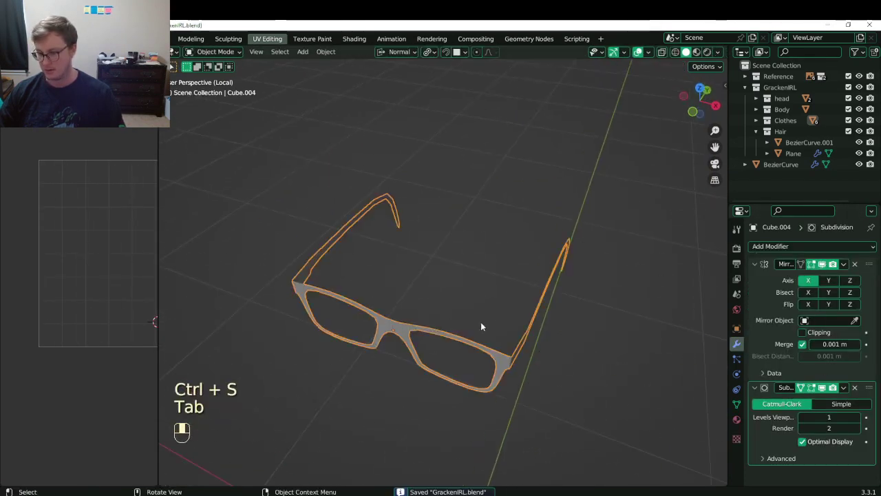
pyautogui.hotkey('ctrl', 's')
# Add a Solidify modifier to the glasses frame, set its thickness to 0.002 m, and save the file.
pyautogui.click(764, 247)
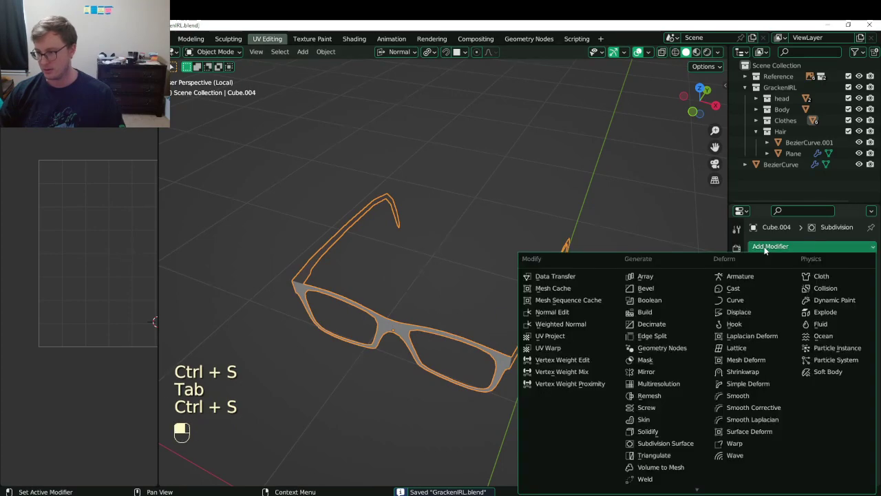
pyautogui.click(671, 430)
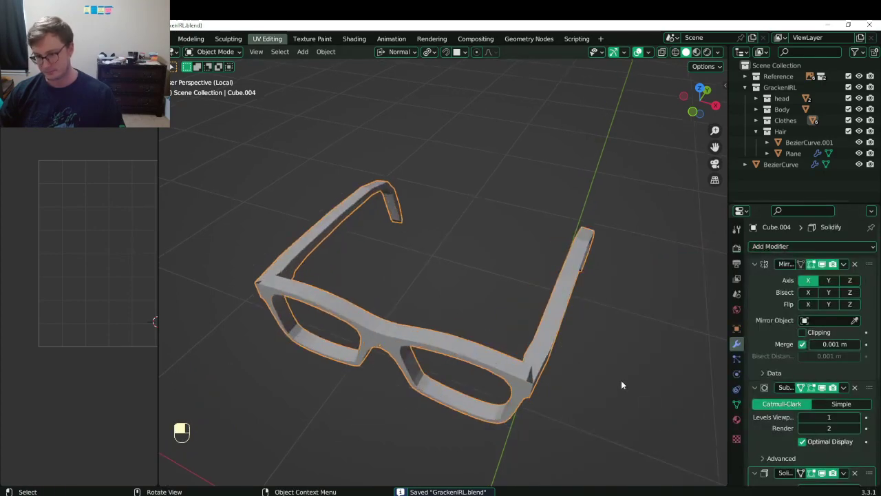
pyautogui.moveTo(620, 380); pyautogui.dragTo(701, 371, button='middle')
pyautogui.scroll(-4, 839, 409)
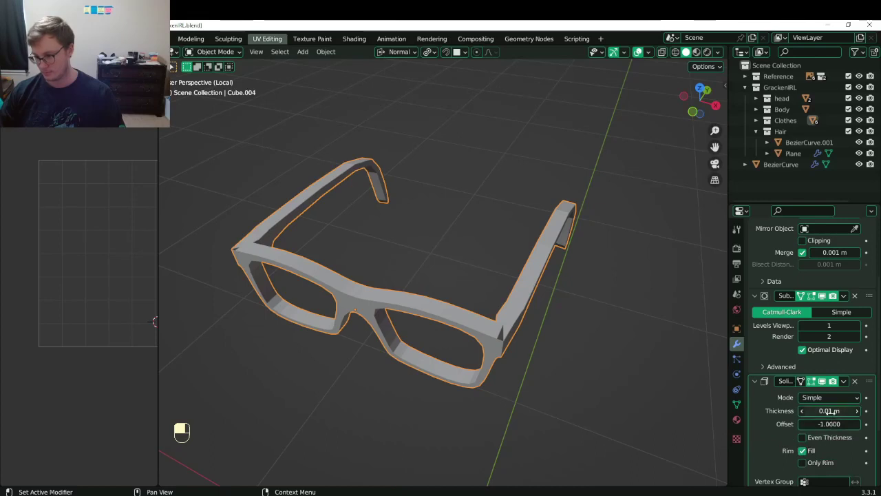
pyautogui.moveTo(830, 411)
pyautogui.keyDown('shift'); pyautogui.mouseDown()
pyautogui.moveTo(798, 411)
pyautogui.moveTo(814, 410)
pyautogui.mouseUp(); pyautogui.keyUp('shift')
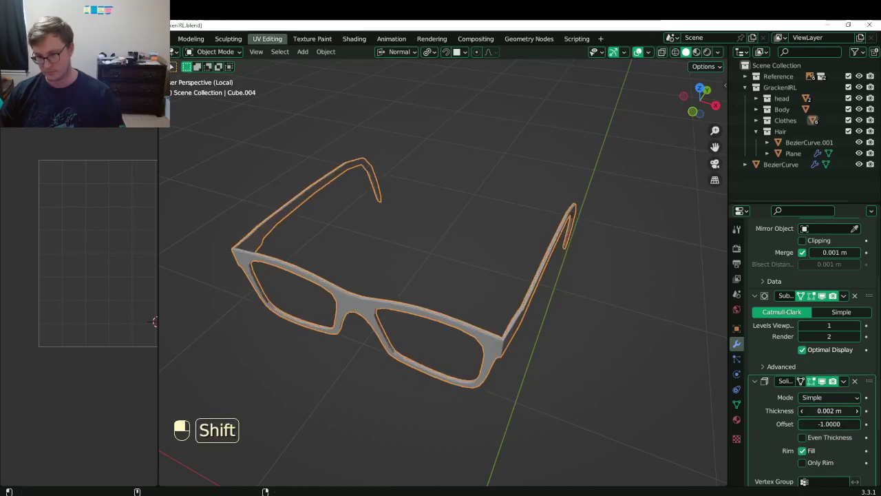
pyautogui.hotkey('ctrl', 's')
pyautogui.moveTo(503, 345); pyautogui.dragTo(468, 347, button='middle')
pyautogui.hotkey('ctrl', 's')
# In Edit Mode, bevel the vertical edge at the glasses frame's outer front corner by about 0.001 m with one segment.
pyautogui.press('Tab')
pyautogui.keyDown('shift'); pyautogui.moveTo(420, 362); pyautogui.dragTo(461, 346, button='middle'); pyautogui.keyUp('shift')
pyautogui.scroll(2, 412, 361)
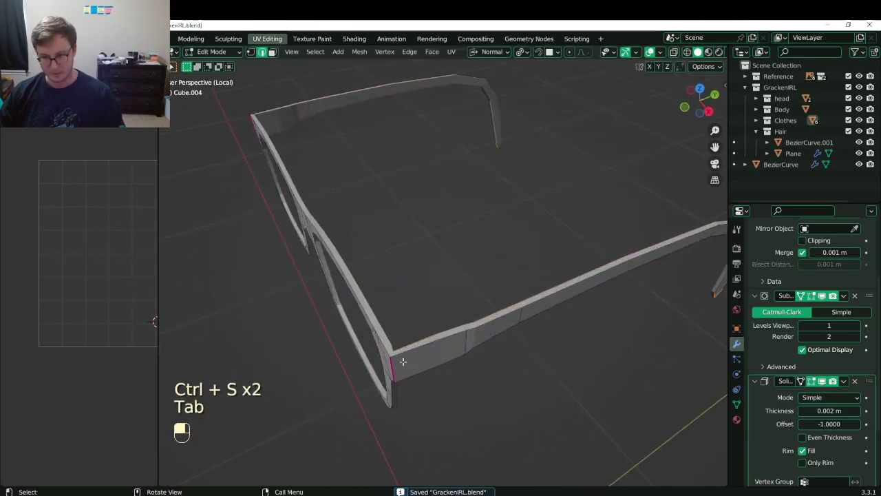
pyautogui.click(394, 371)
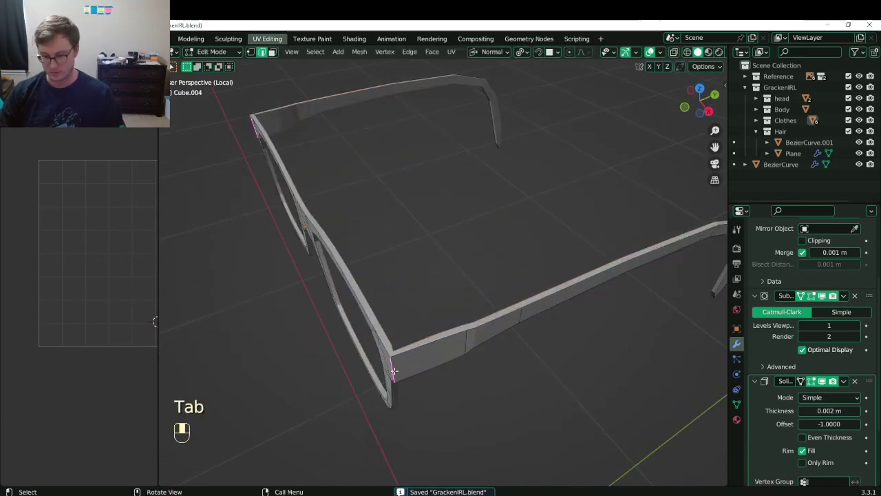
pyautogui.press('KP_Decimal')
pyautogui.moveTo(403, 364); pyautogui.dragTo(508, 228, button='middle')
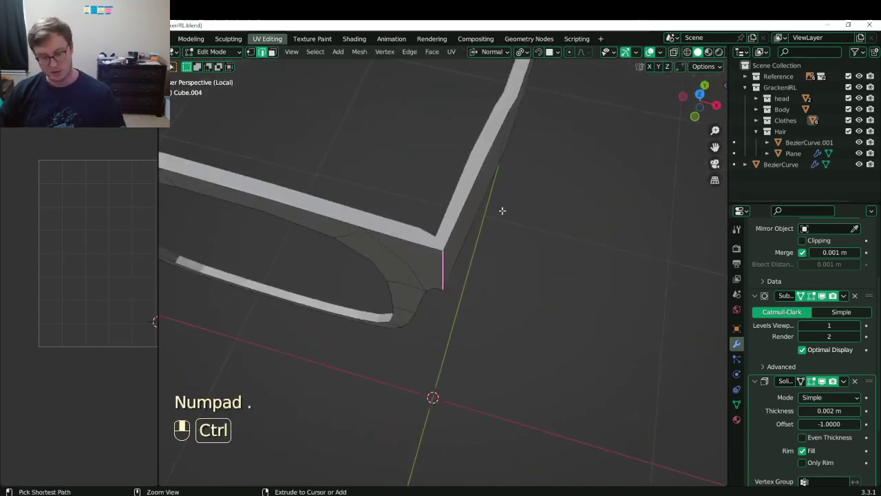
pyautogui.hotkey('ctrl', 'b')
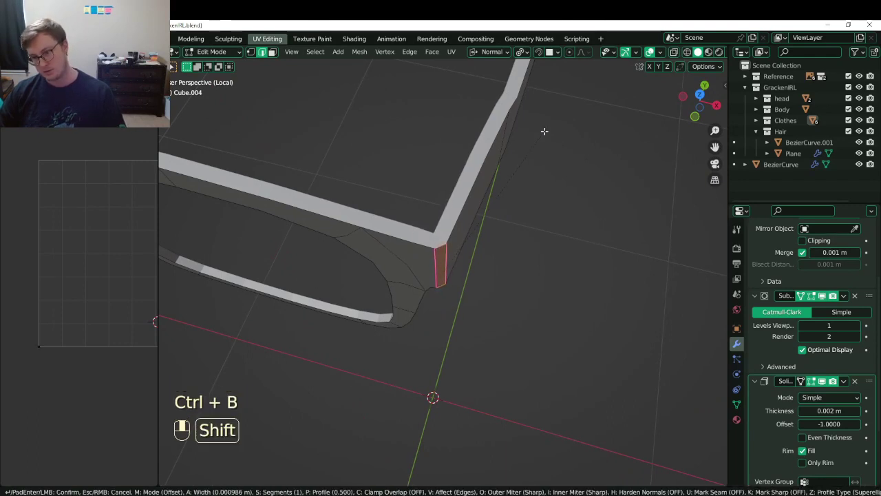
pyautogui.click(525, 255)
pyautogui.moveTo(525, 256); pyautogui.dragTo(530, 291, button='middle')
pyautogui.press('Tab')
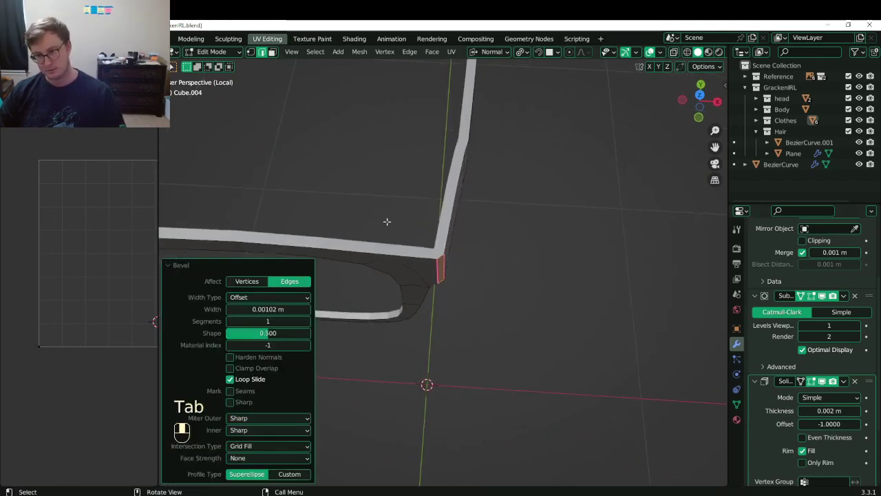
# Return to Object Mode, apply smooth shading to the glasses frame, and save the file.
pyautogui.press('Tab')
pyautogui.moveTo(386, 221); pyautogui.dragTo(433, 263, button='middle')
pyautogui.rightClick(432, 263)
pyautogui.click(432, 263)
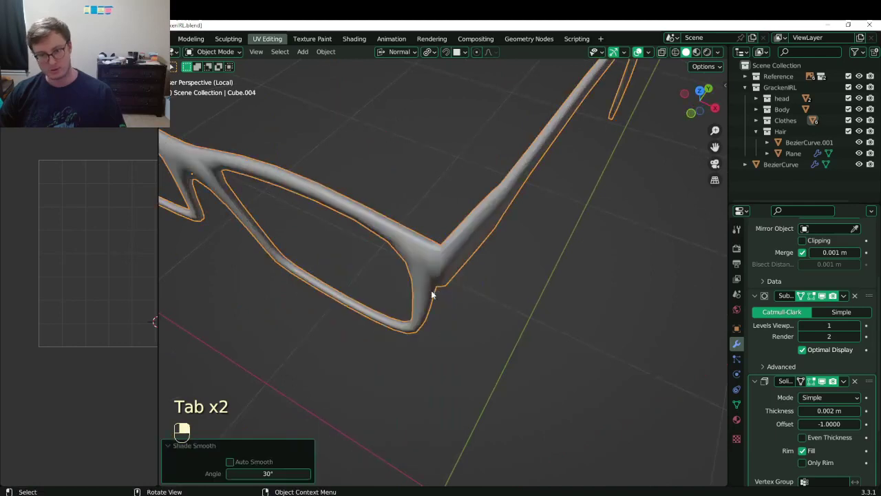
pyautogui.hotkey('ctrl', 's')
# Add one centred loop cut to the drooping end of the temple arm, then save the file in Object Mode.
pyautogui.moveTo(432, 294); pyautogui.dragTo(644, 389, button='middle')
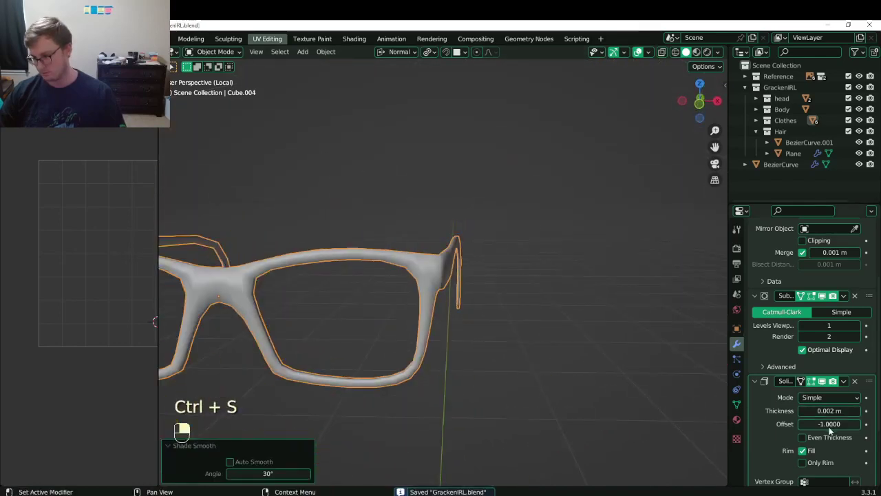
pyautogui.moveTo(594, 348); pyautogui.dragTo(593, 319, button='middle')
pyautogui.press('Tab')
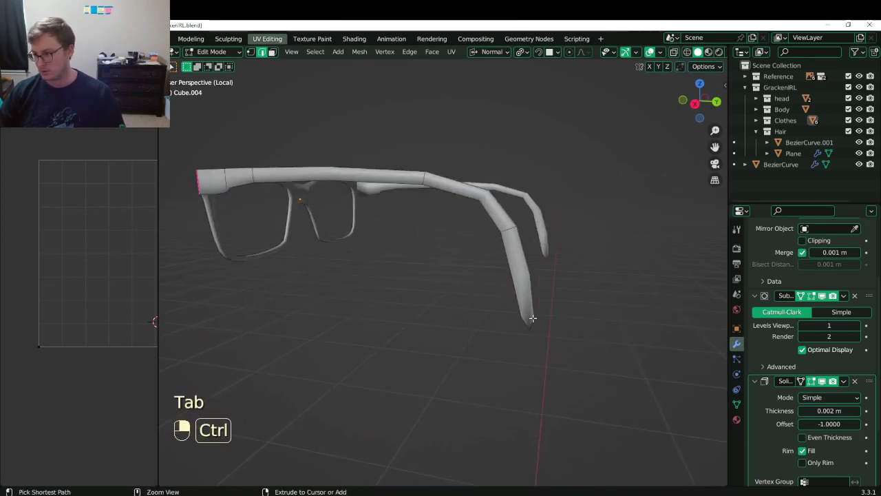
pyautogui.hotkey('ctrl', 'r')
pyautogui.doubleClick(532, 316)
pyautogui.press('KP_3')
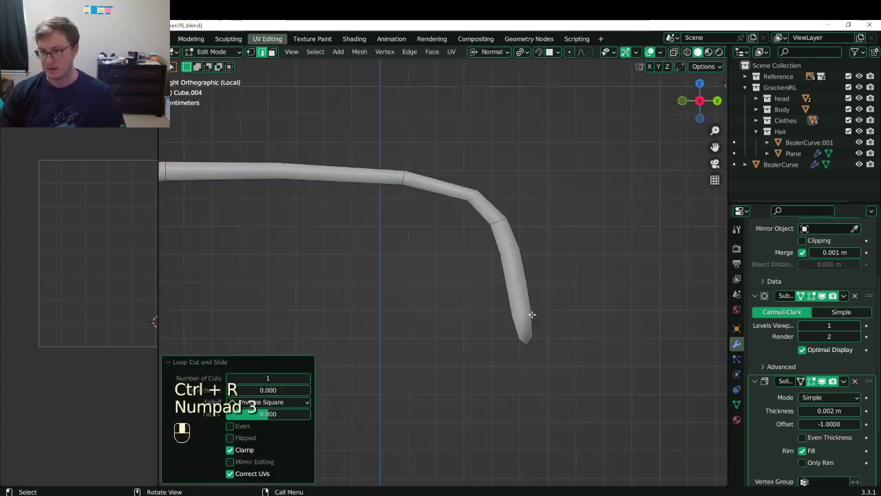
pyautogui.scroll(-5, 525, 313)
pyautogui.press('Tab')
pyautogui.moveTo(454, 264); pyautogui.dragTo(405, 318, button='middle')
pyautogui.hotkey('ctrl', 's')
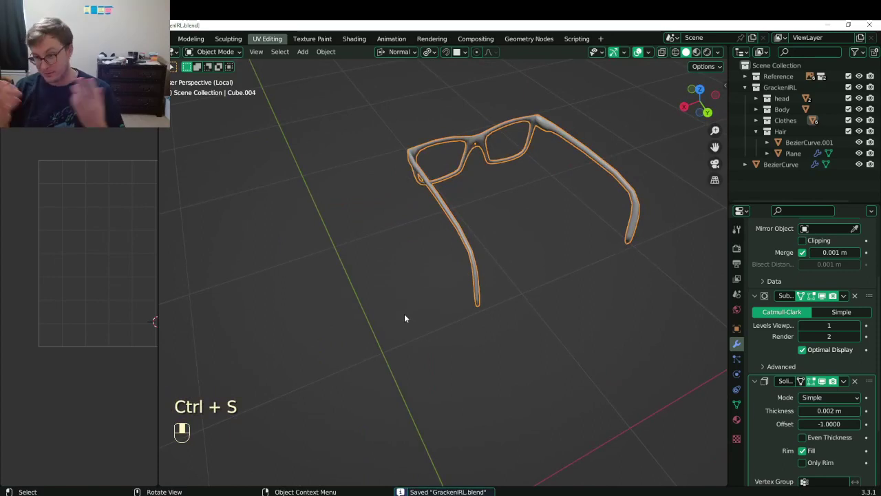
# Examine the smoothed frame's front corner and the temple arm's side profile, saving the file along the way.
pyautogui.scroll(4, 386, 300)
pyautogui.moveTo(354, 260); pyautogui.dragTo(362, 295, button='middle')
pyautogui.hotkey('ctrl', 's')
pyautogui.hotkey('ctrl', 's')
pyautogui.scroll(4, 425, 278)
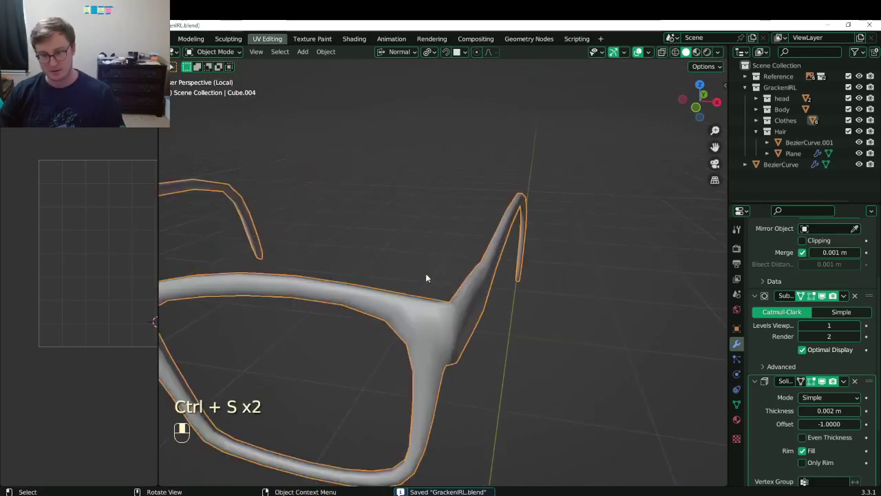
pyautogui.scroll(-5, 426, 277)
pyautogui.moveTo(546, 272); pyautogui.dragTo(482, 258, button='middle')
pyautogui.press('KP_3')
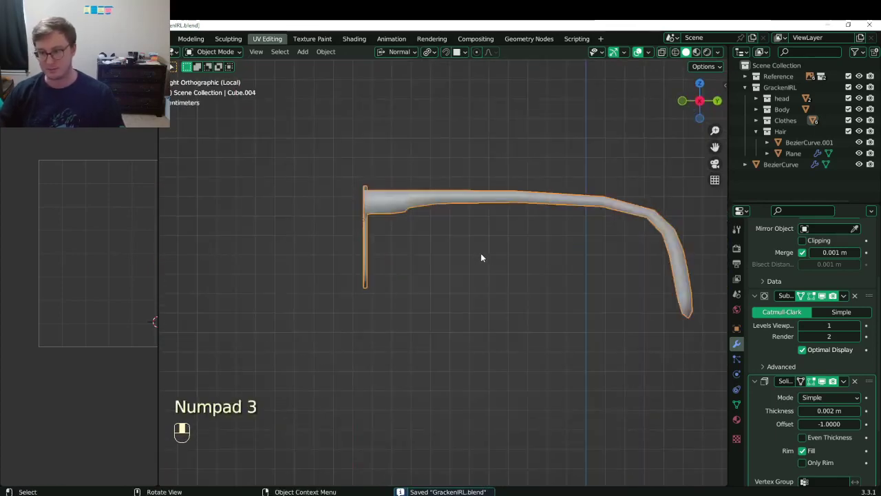
# Leave local view to show the glasses on the character's head in side view, and save the file.
pyautogui.keyDown('shift'); pyautogui.moveTo(530, 228); pyautogui.dragTo(372, 251, button='middle'); pyautogui.keyUp('shift')
pyautogui.press('/')
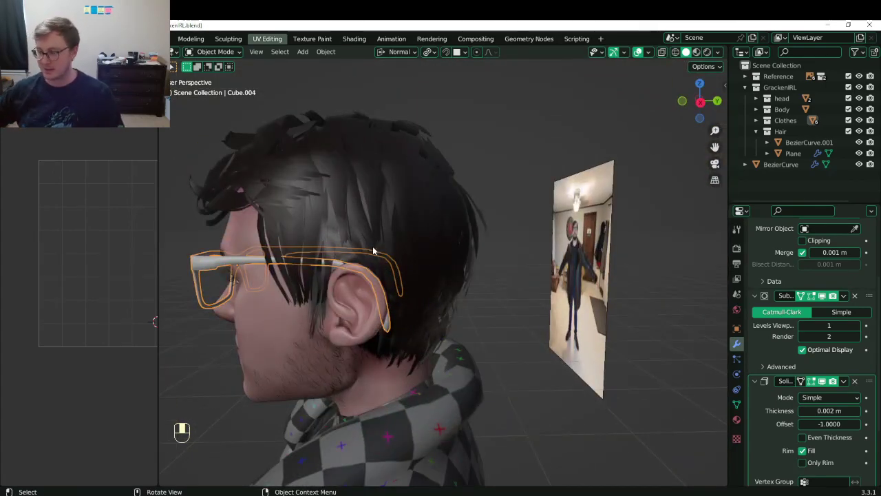
pyautogui.moveTo(321, 222); pyautogui.dragTo(428, 243, button='middle')
pyautogui.hotkey('ctrl', 's')
pyautogui.press('KP_3')
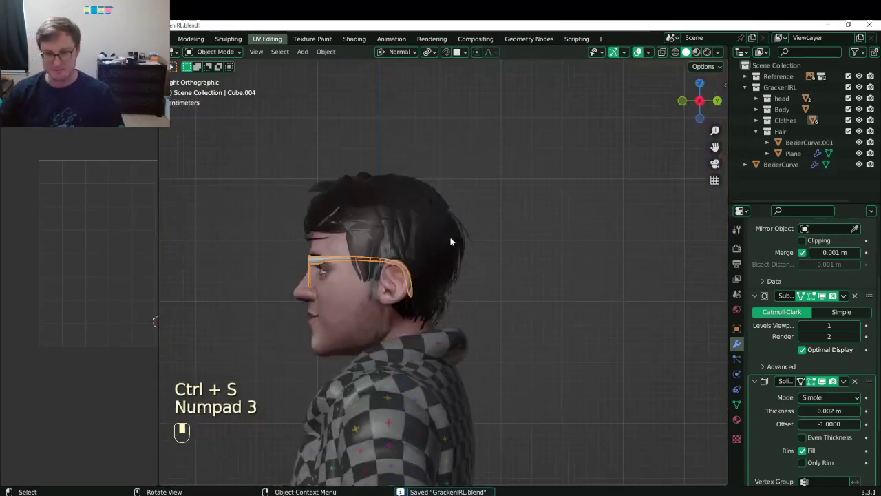
# In wireframe side view, select all vertices of the glasses' front frame and rotate them by about -8.54° to tilt the lenses.
pyautogui.scroll(4, 471, 252)
pyautogui.scroll(1, 471, 252)
pyautogui.press('Tab')
pyautogui.keyDown('shift'); pyautogui.moveTo(471, 252); pyautogui.dragTo(454, 302, button='middle'); pyautogui.keyUp('shift')
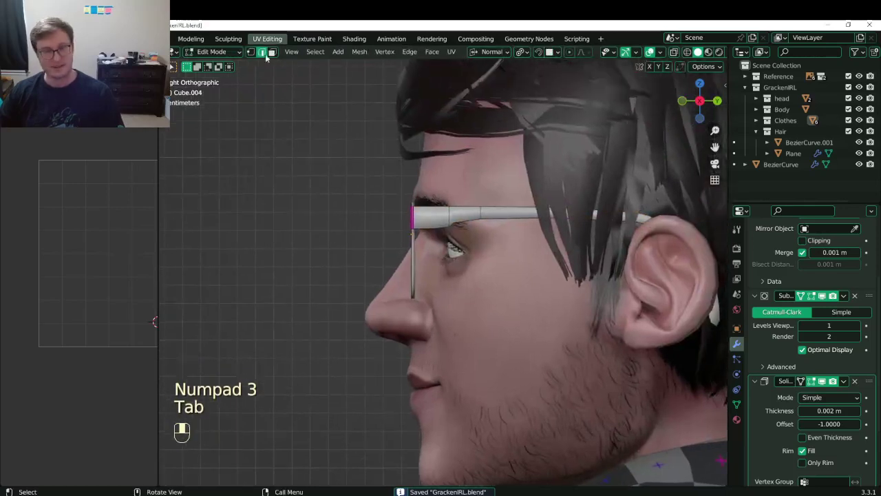
pyautogui.click(253, 54)
pyautogui.press('z')
pyautogui.click(386, 202)
pyautogui.press('b')
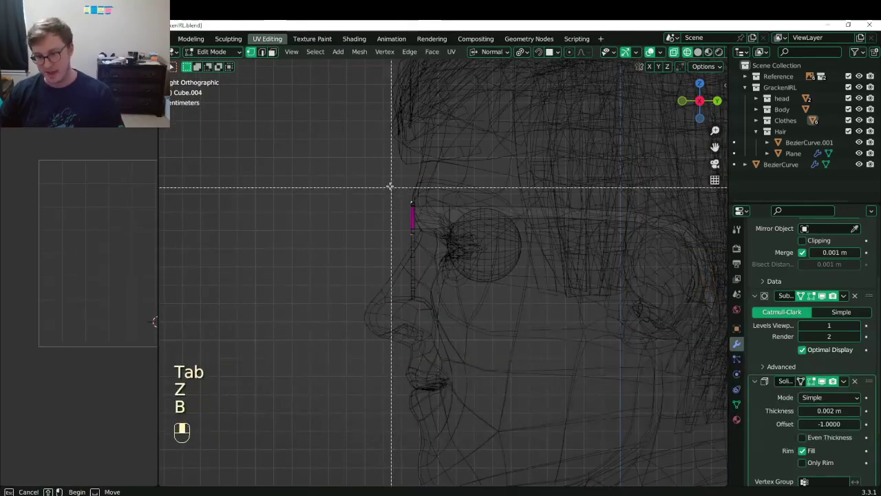
pyautogui.moveTo(390, 187); pyautogui.dragTo(430, 309)
pyautogui.press('r')
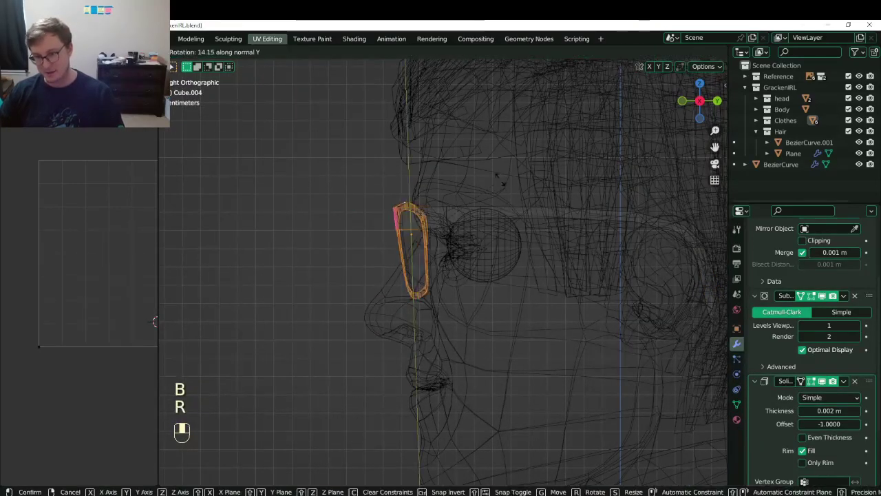
pyautogui.rightClick(502, 183)
pyautogui.press('r')
pyautogui.click(494, 173)
# Scale the tilted front frame vertices along the Y axis by about 1.052.
pyautogui.press('s')
pyautogui.press('y')
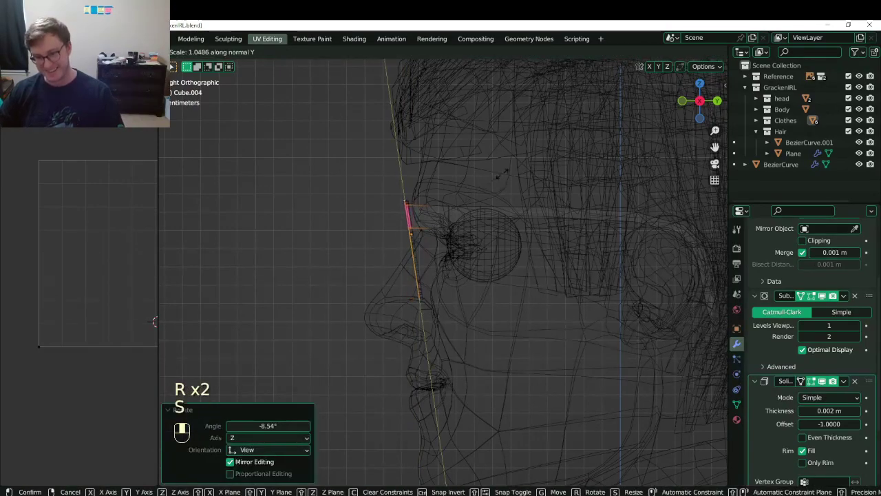
pyautogui.rightClick(499, 180)
pyautogui.press('s')
pyautogui.press('y')
pyautogui.click(507, 181)
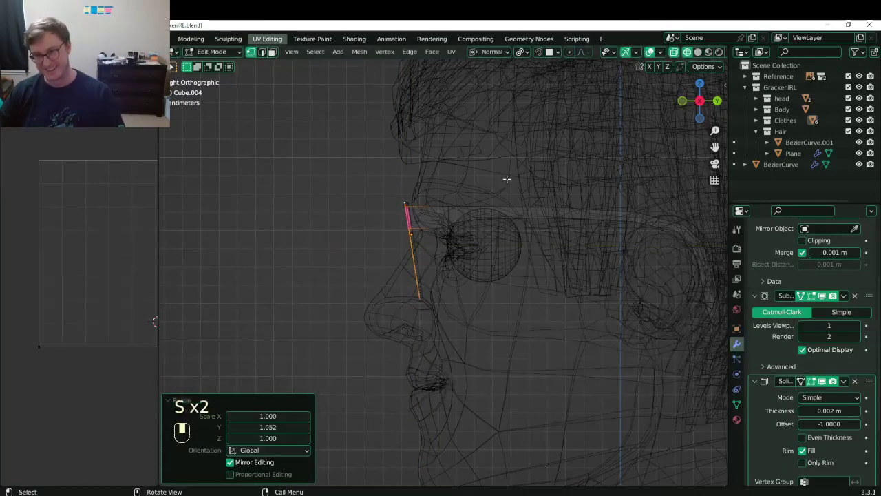
# Return to Object Mode with solid shading, save the file, and set the transform orientation to Global.
pyautogui.press('Tab')
pyautogui.press('z')
pyautogui.moveTo(457, 254)
pyautogui.mouseDown(button='middle')
pyautogui.moveTo(541, 290)
pyautogui.moveTo(497, 261)
pyautogui.moveTo(472, 263)
pyautogui.moveTo(473, 272)
pyautogui.moveTo(493, 263)
pyautogui.moveTo(438, 116)
pyautogui.mouseUp(button='middle')
pyautogui.hotkey('ctrl', 's')
pyautogui.hotkey('ctrl', 's')
pyautogui.hotkey('ctrl', 's')
pyautogui.click(399, 54)
pyautogui.click(372, 87)
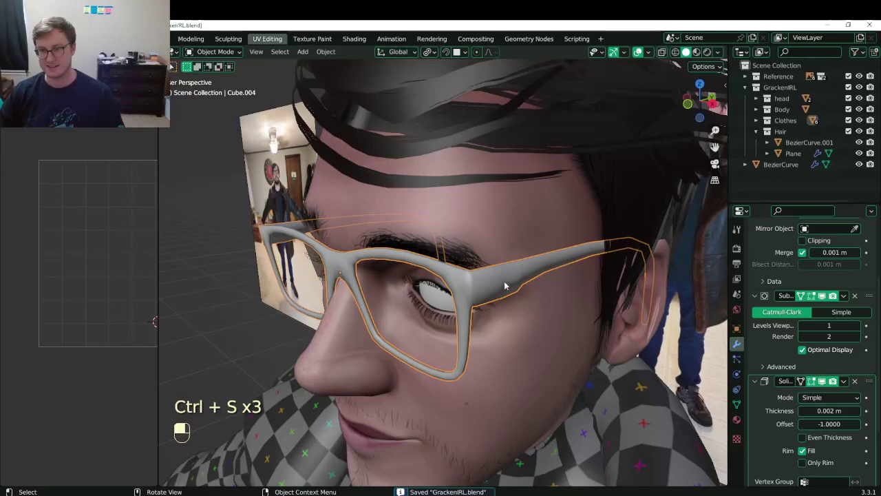
# Save the file, convert the glasses to a plain mesh with the modifiers applied, and open it in Edit Mode in local view.
pyautogui.hotkey('ctrl', 's')
pyautogui.moveTo(515, 281)
pyautogui.mouseDown(button='middle')
pyautogui.moveTo(523, 277)
pyautogui.moveTo(403, 277)
pyautogui.moveTo(472, 291)
pyautogui.moveTo(514, 287)
pyautogui.mouseUp(button='middle')
pyautogui.hotkey('ctrl', 's')
pyautogui.press('q')
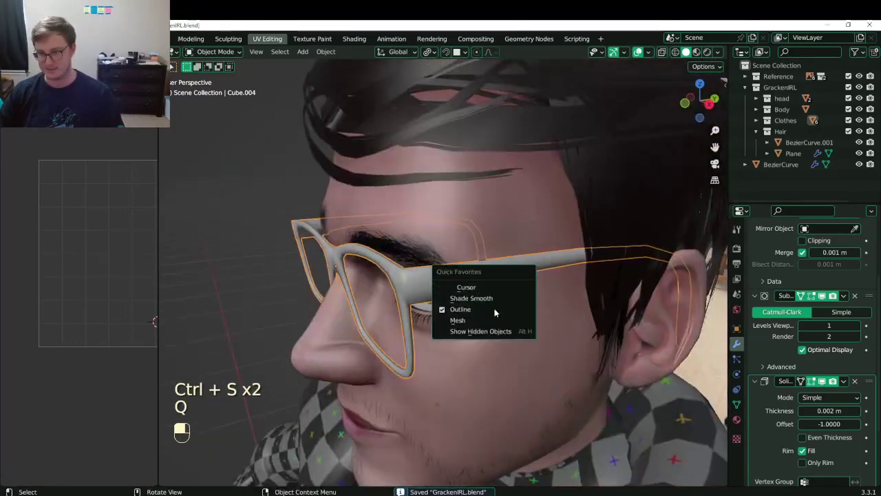
pyautogui.click(484, 322)
pyautogui.press('Tab')
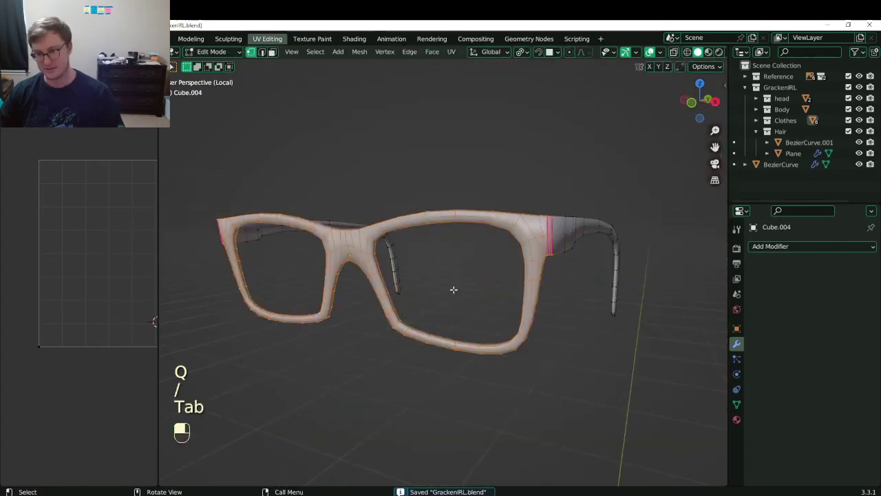
# Select the positive X side of the glasses, invert the selection, and delete the negative X half of the mesh.
pyautogui.press('KP_1')
pyautogui.scroll(5, 458, 281)
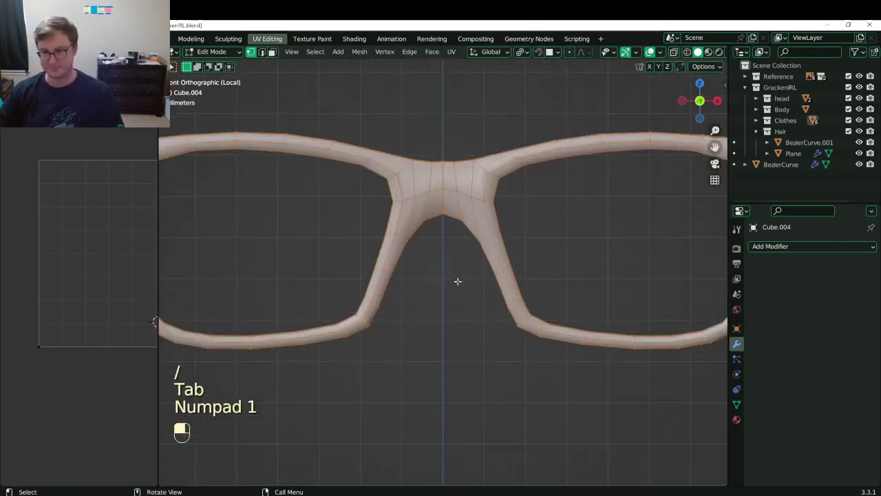
pyautogui.click(442, 191)
pyautogui.press('q')
pyautogui.click(415, 370)
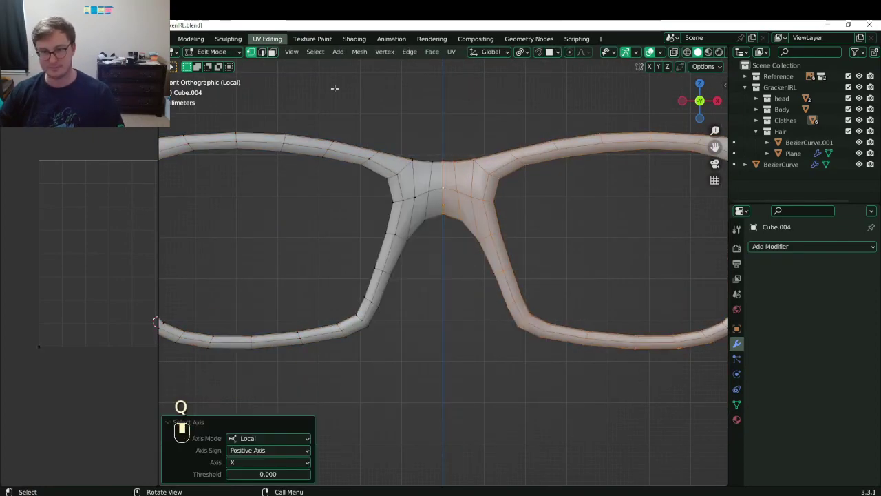
pyautogui.hotkey('ctrl', 'i')
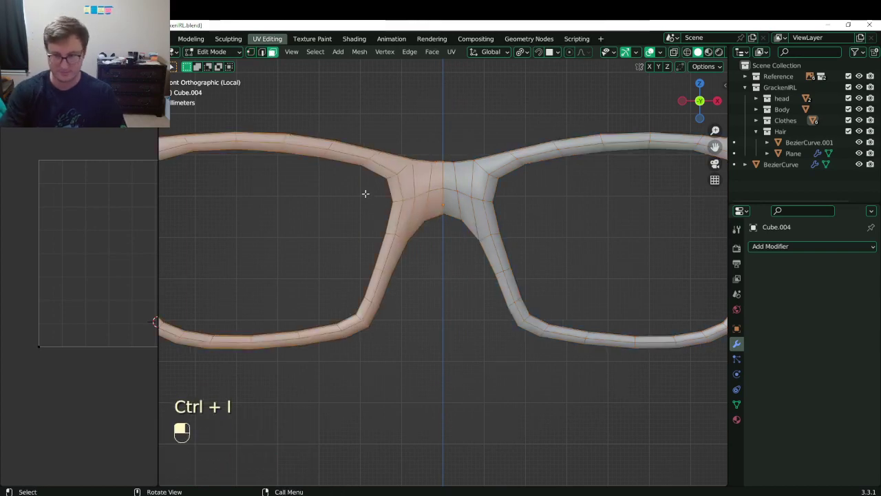
pyautogui.press('x')
pyautogui.press('Tab')
# Add a Mirror modifier on the X axis to the half frame, enter Edit Mode, and save the file.
pyautogui.click(812, 246)
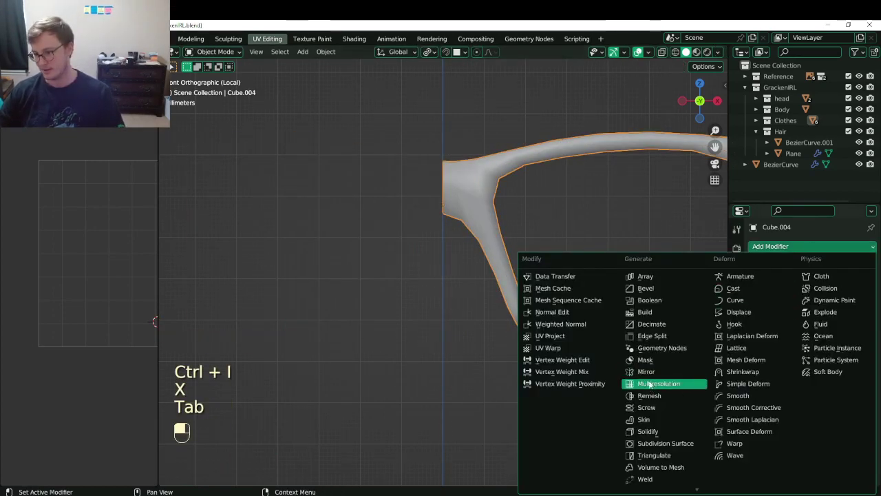
pyautogui.click(645, 372)
pyautogui.press('Tab')
pyautogui.moveTo(529, 264); pyautogui.dragTo(464, 297, button='middle')
pyautogui.hotkey('ctrl', 's')
# Select the faces of the half front frame in wireframe and UV map them with Project from View in front view.
pyautogui.press('KP_1')
pyautogui.scroll(-1, 510, 287)
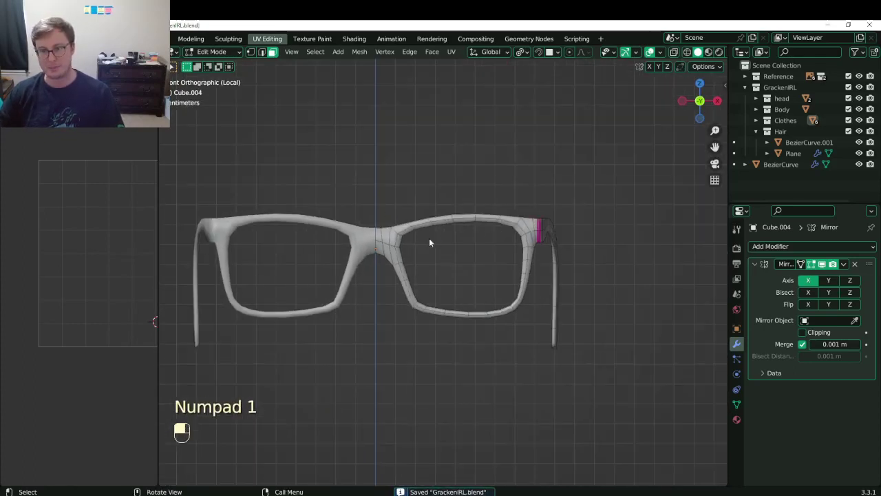
pyautogui.press('z')
pyautogui.press('b')
pyautogui.moveTo(350, 185); pyautogui.dragTo(540, 340)
pyautogui.moveTo(565, 277)
pyautogui.keyDown('shift'); pyautogui.mouseDown(button='middle')
pyautogui.moveTo(524, 294)
pyautogui.moveTo(461, 346)
pyautogui.mouseUp(button='middle'); pyautogui.keyUp('shift')
pyautogui.press('z')
pyautogui.press('z')
pyautogui.press('b')
pyautogui.moveTo(388, 327); pyautogui.dragTo(428, 361, button='middle')
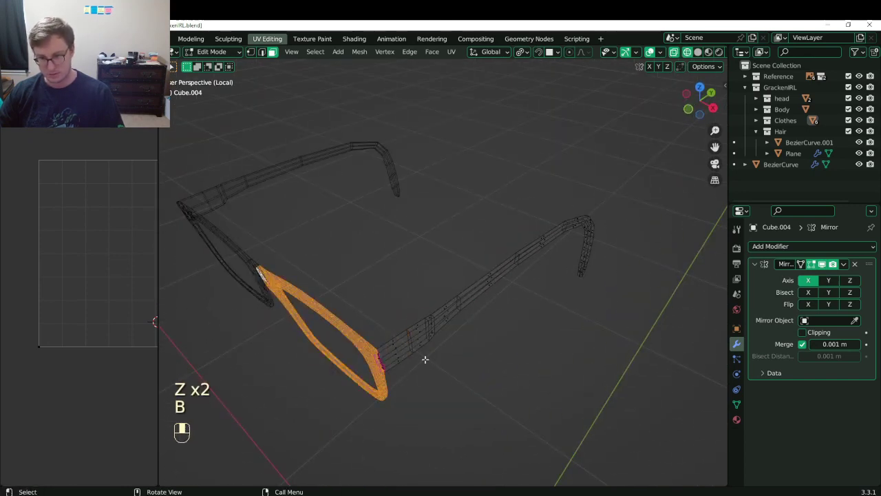
pyautogui.press('KP_1')
pyautogui.press('u')
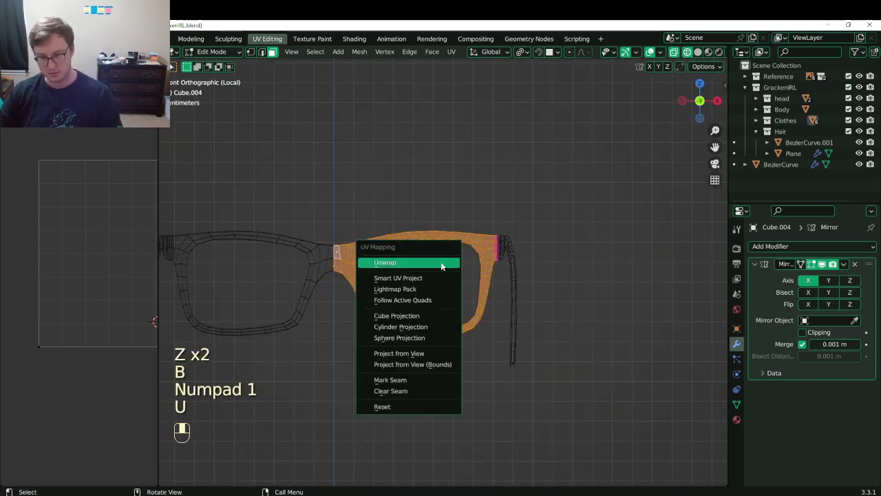
pyautogui.click(414, 354)
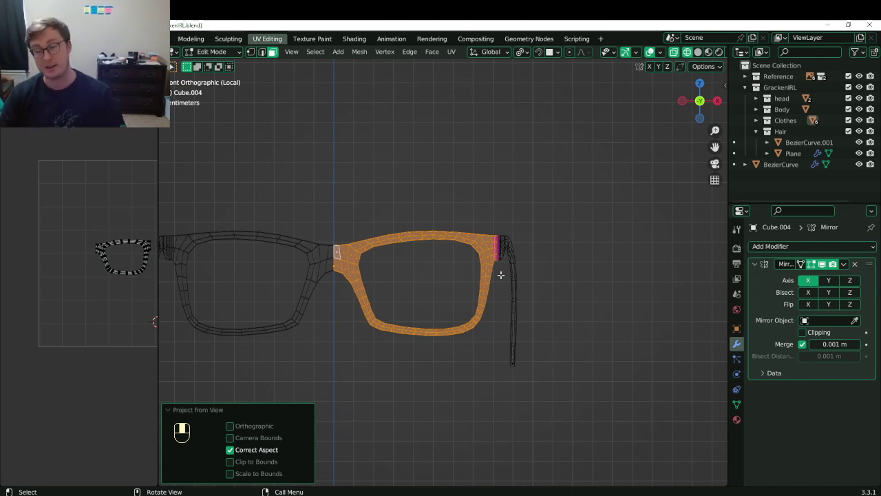
# Extend the front frame selection with the hinge corner faces and project its UVs from the front view again.
pyautogui.press('KP_3')
pyautogui.press('ctrl')
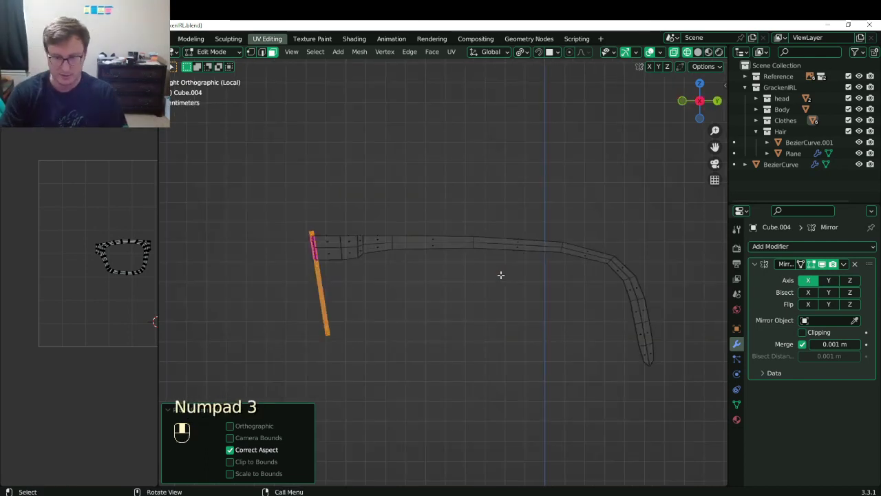
pyautogui.moveTo(271, 328)
pyautogui.mouseDown(button='middle')
pyautogui.moveTo(433, 356)
pyautogui.moveTo(424, 381)
pyautogui.moveTo(421, 336)
pyautogui.mouseUp(button='middle')
pyautogui.scroll(2, 379, 344)
pyautogui.press('z')
pyautogui.press('z')
pyautogui.press('b')
pyautogui.moveTo(352, 274); pyautogui.dragTo(391, 355)
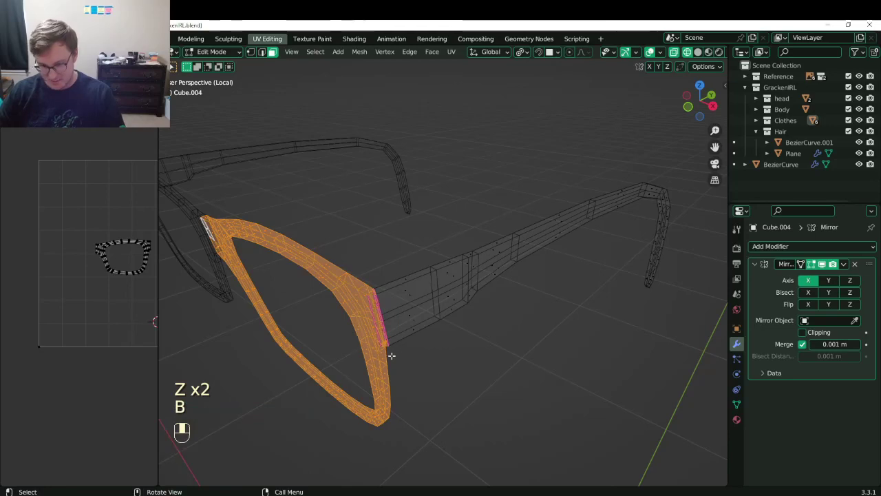
pyautogui.press('KP_1')
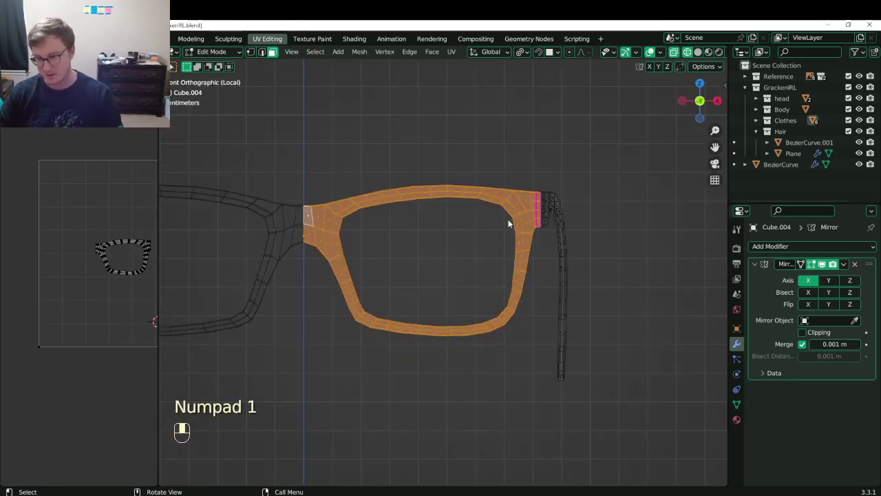
pyautogui.press('u')
pyautogui.click(508, 220)
# Enlarge the UV editor area, bring the projected lens frame UVs into close view, and save the file.
pyautogui.moveTo(158, 266); pyautogui.dragTo(319, 265)
pyautogui.scroll(5, 256, 264)
pyautogui.keyDown('shift'); pyautogui.moveTo(303, 209); pyautogui.dragTo(120, 297, button='middle'); pyautogui.keyUp('shift')
pyautogui.hotkey('ctrl', 's')
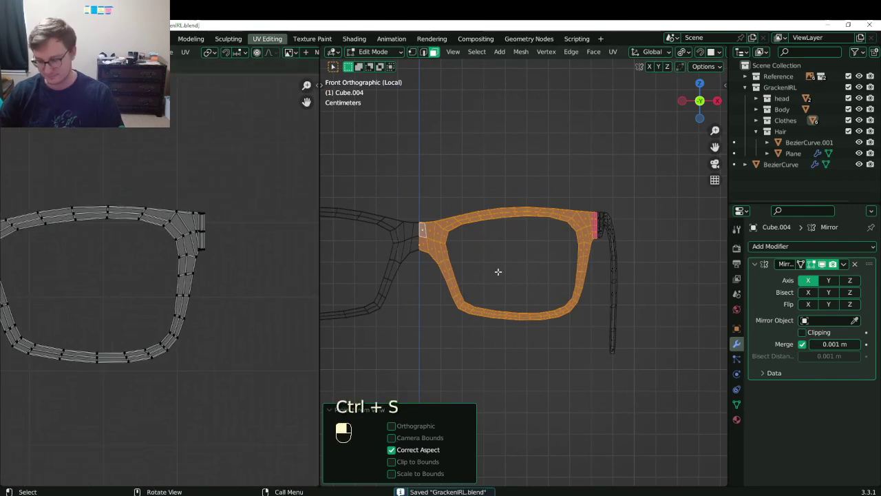
# Invert the selection to the temple arm faces and map them with Project from View in right side view.
pyautogui.press('KP_3')
pyautogui.hotkey('ctrl', 'i')
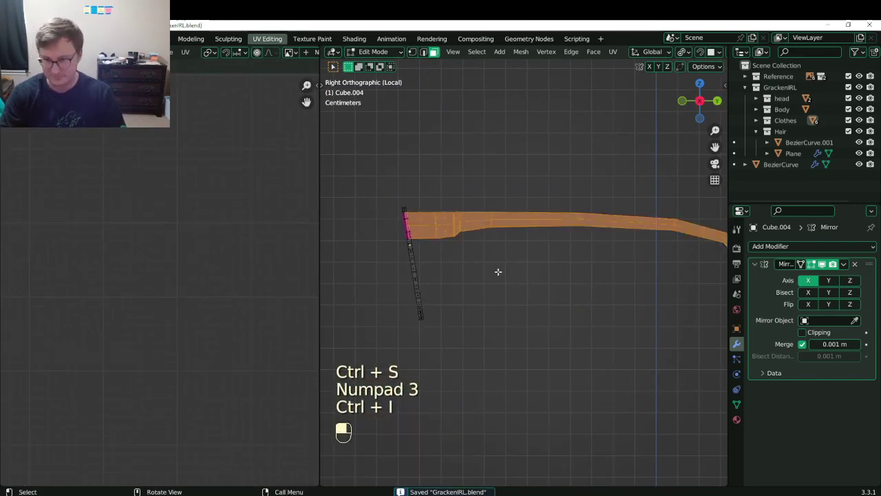
pyautogui.press('u')
pyautogui.click(497, 271)
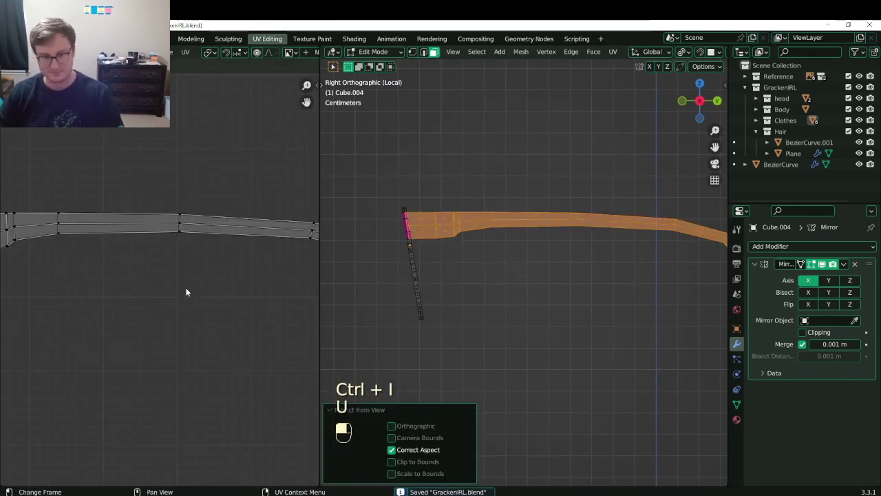
# Show the whole mesh's UVs and move the temple arm island beside the hinge end of the lens frame island.
pyautogui.scroll(-2, 186, 289)
pyautogui.click(73, 253)
pyautogui.press('b')
pyautogui.moveTo(55, 221); pyautogui.dragTo(140, 256)
pyautogui.press('g')
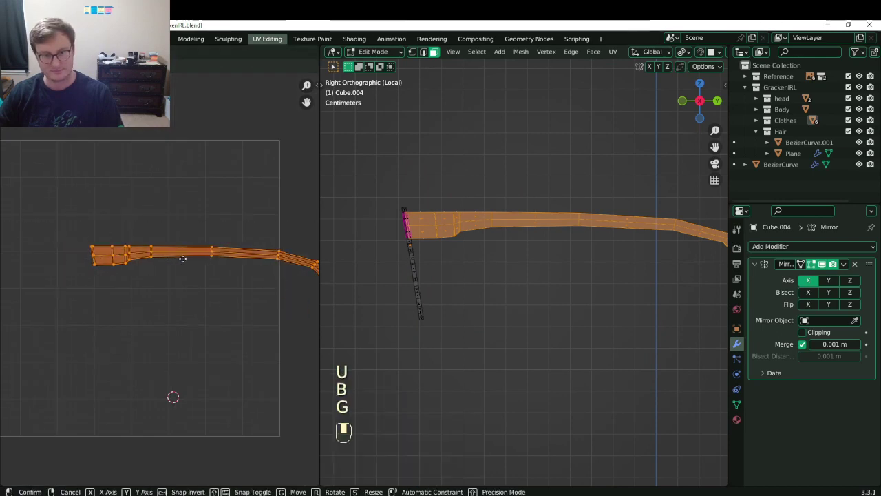
pyautogui.click(224, 268)
pyautogui.press('a')
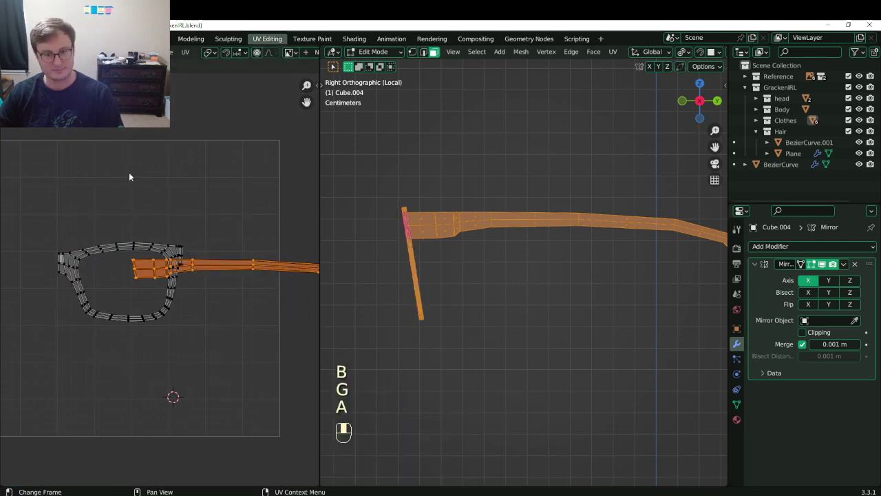
pyautogui.press('q')
pyautogui.press('g')
pyautogui.click(244, 256)
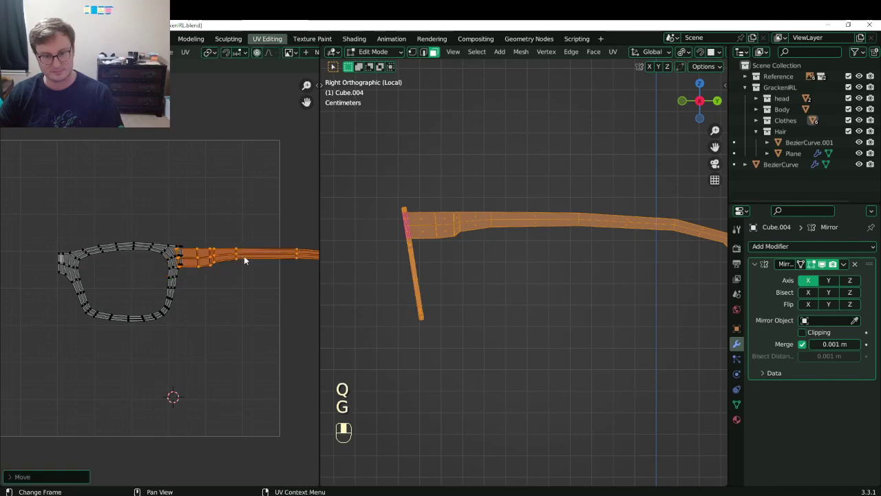
# Nudge the temple arm island level with the hinge strips, leaving a small gap between them, and save the file.
pyautogui.scroll(12, 227, 256)
pyautogui.press('g')
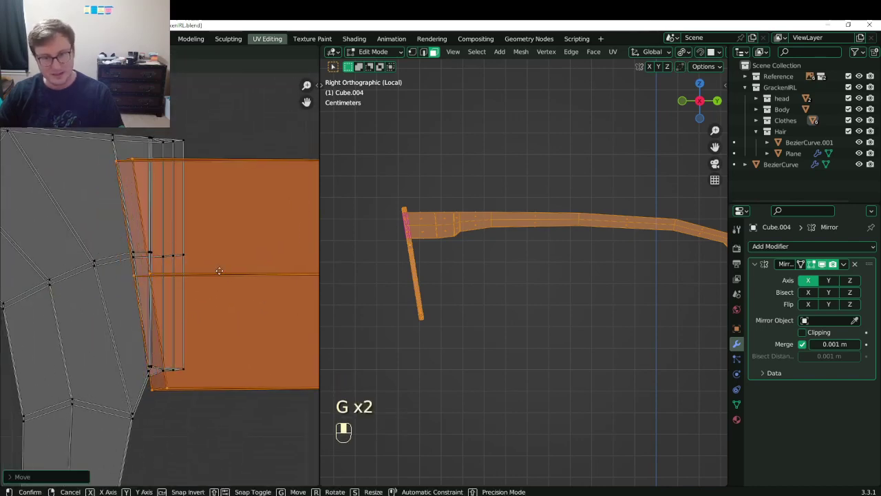
pyautogui.click(260, 283)
pyautogui.scroll(-4, 259, 282)
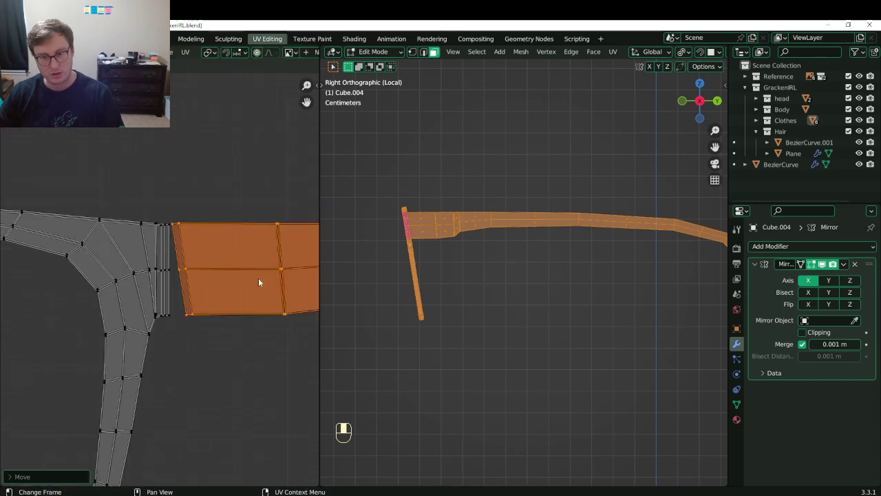
pyautogui.scroll(2, 258, 281)
pyautogui.hotkey('ctrl', 's')
# Select the outer and inner edge loops of the lens frame UVs, leaving out the hinge strips, and pin them.
pyautogui.scroll(-5, 253, 282)
pyautogui.keyDown('shift'); pyautogui.moveTo(239, 269); pyautogui.dragTo(324, 268, button='middle'); pyautogui.keyUp('shift')
pyautogui.scroll(-2, 169, 263)
pyautogui.scroll(5, 139, 225)
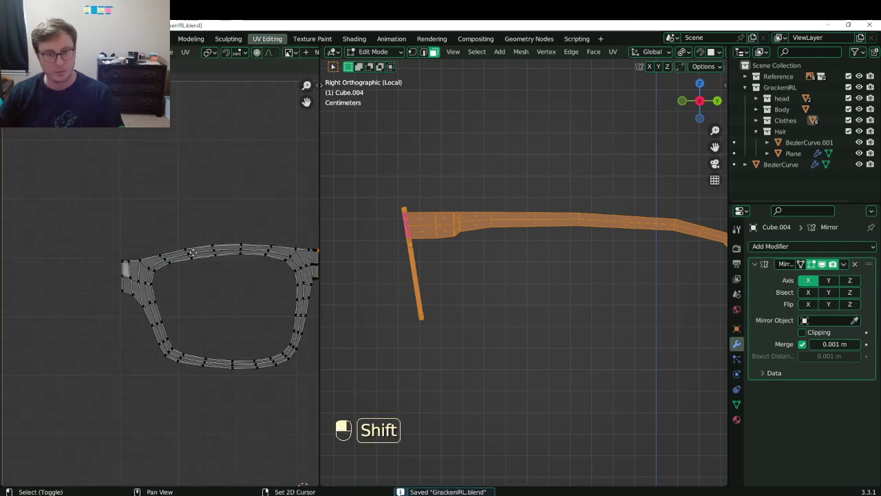
pyautogui.keyDown('alt'); pyautogui.keyDown('shift'); pyautogui.click(191, 228); pyautogui.keyUp('shift'); pyautogui.keyUp('alt')
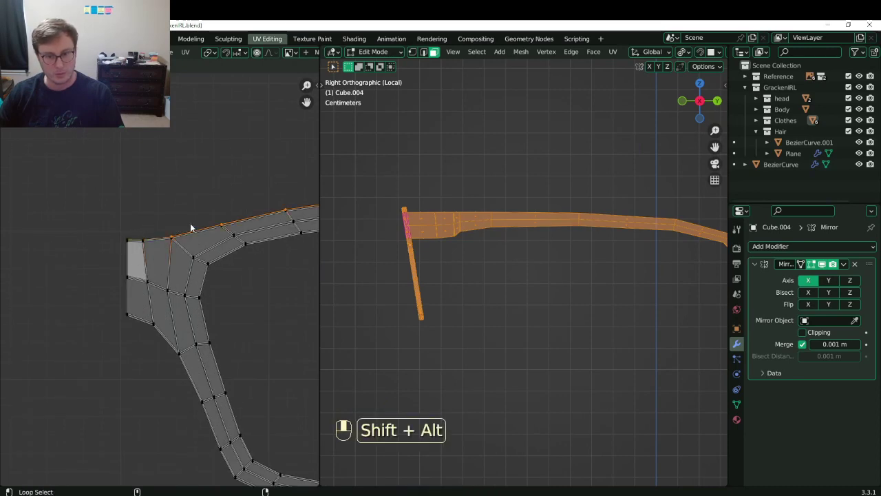
pyautogui.keyDown('alt'); pyautogui.keyDown('shift'); pyautogui.click(154, 241); pyautogui.keyUp('shift'); pyautogui.keyUp('alt')
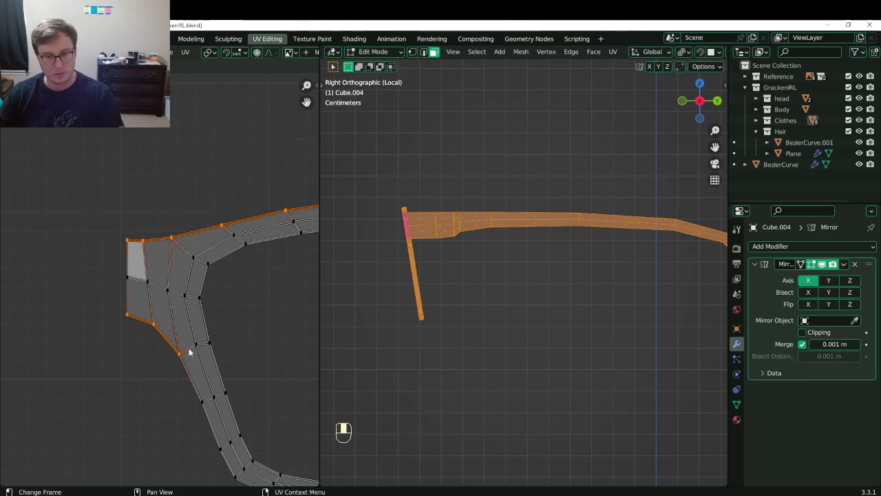
pyautogui.moveTo(185, 402); pyautogui.dragTo(129, 341, button='middle')
pyautogui.keyDown('alt'); pyautogui.keyDown('shift'); pyautogui.click(150, 365); pyautogui.keyUp('shift'); pyautogui.keyUp('alt')
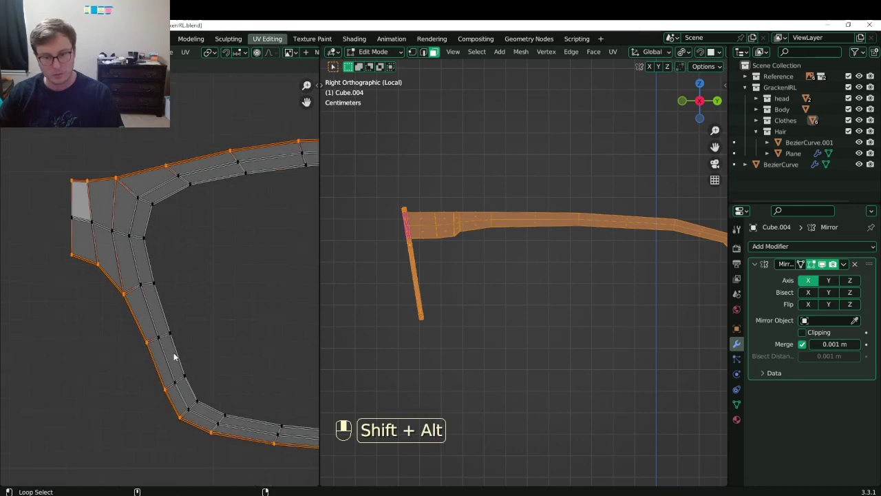
pyautogui.keyDown('shift'); pyautogui.moveTo(235, 278); pyautogui.dragTo(165, 300, button='middle'); pyautogui.keyUp('shift')
pyautogui.scroll(4, 166, 301)
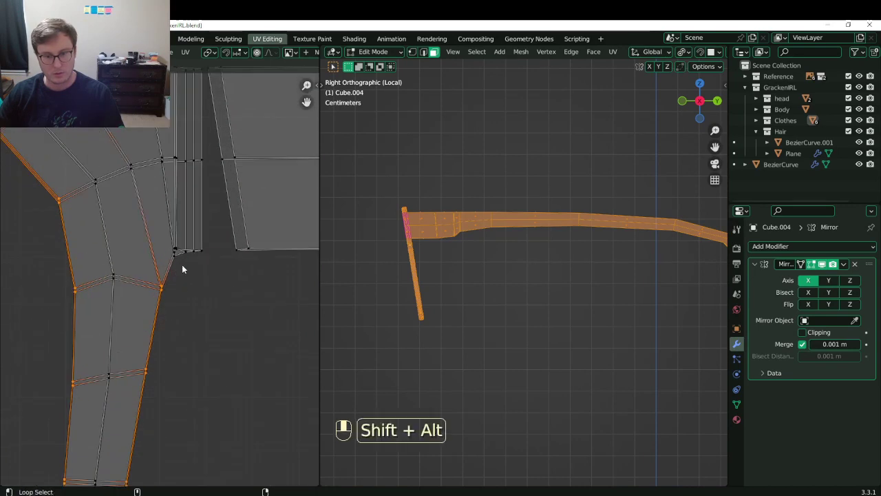
pyautogui.moveTo(189, 257); pyautogui.dragTo(185, 313, button='middle')
pyautogui.keyDown('shift'); pyautogui.moveTo(148, 218); pyautogui.dragTo(155, 291, button='middle'); pyautogui.keyUp('shift')
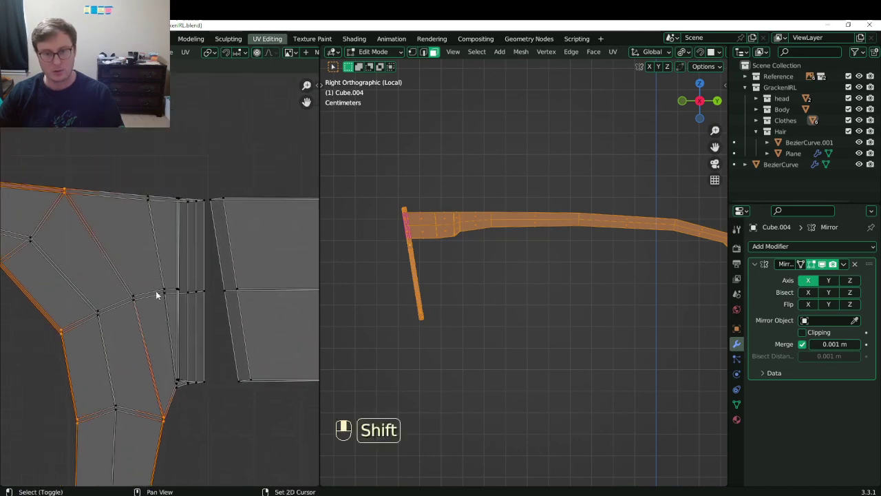
pyautogui.keyDown('alt'); pyautogui.keyDown('shift'); pyautogui.click(128, 203); pyautogui.keyUp('shift'); pyautogui.keyUp('alt')
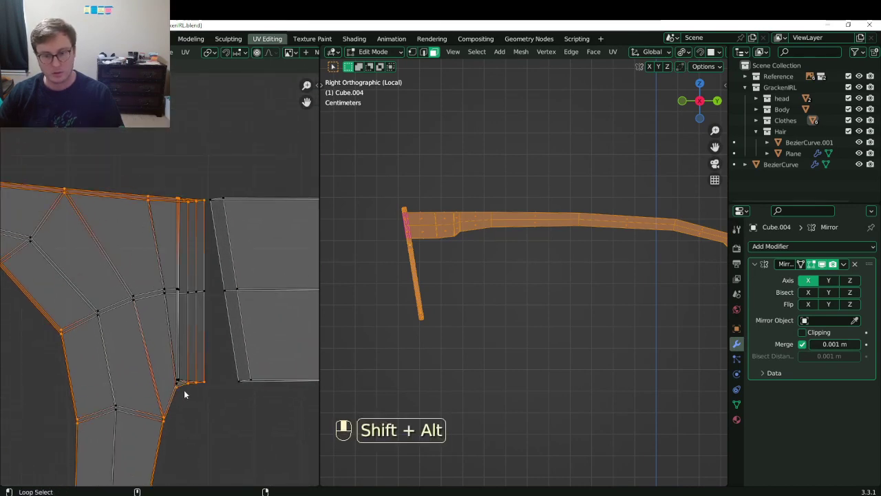
pyautogui.hotkey('ctrl', 'z')
pyautogui.hotkey('ctrl', 'z')
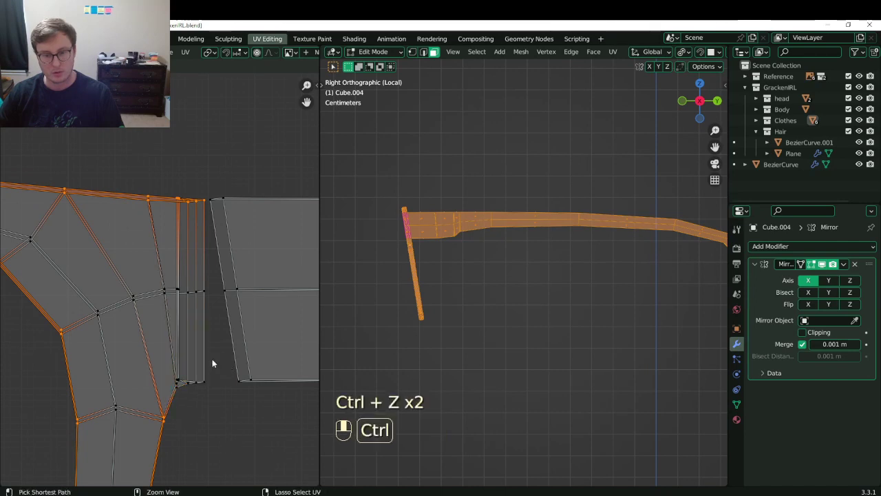
pyautogui.hotkey('ctrl', 'z')
pyautogui.hotkey('ctrl', 'z')
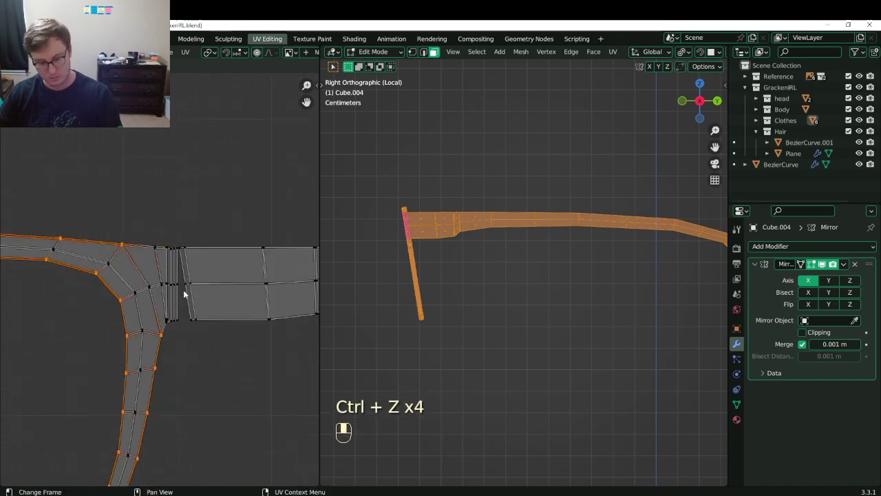
pyautogui.press('p')
# Select the upper and lower edge loops of the temple arm UVs, excluding its hinge end, and pin them.
pyautogui.keyDown('shift'); pyautogui.moveTo(169, 295); pyautogui.dragTo(107, 295, button='middle'); pyautogui.keyUp('shift')
pyautogui.click(201, 235)
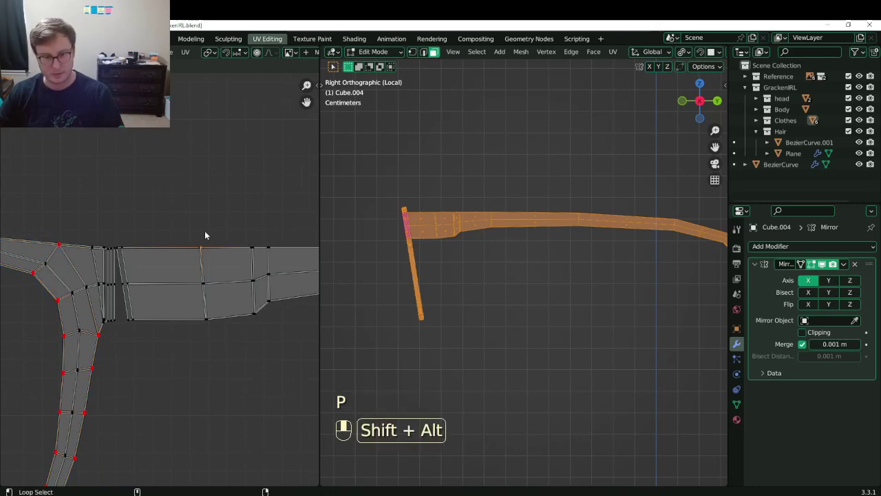
pyautogui.keyDown('alt'); pyautogui.keyDown('shift'); pyautogui.click(225, 324); pyautogui.keyUp('shift'); pyautogui.keyUp('alt')
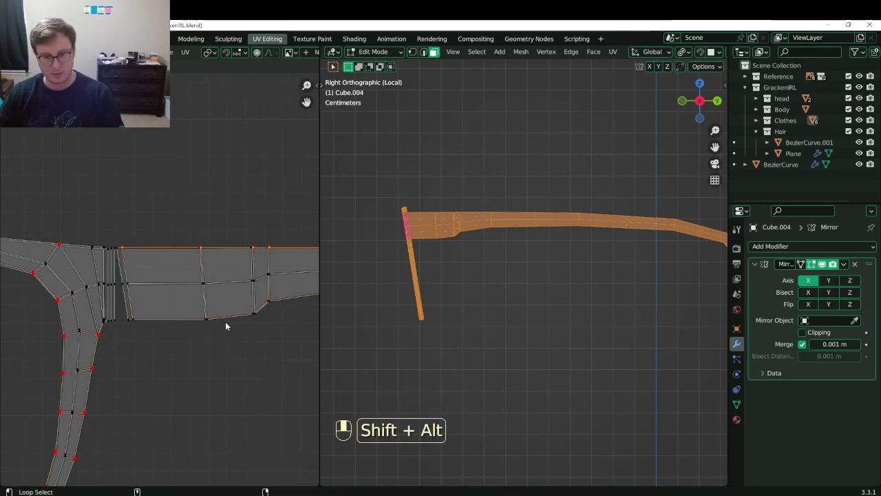
pyautogui.keyDown('alt'); pyautogui.keyDown('shift'); pyautogui.click(218, 252); pyautogui.keyUp('shift'); pyautogui.keyUp('alt')
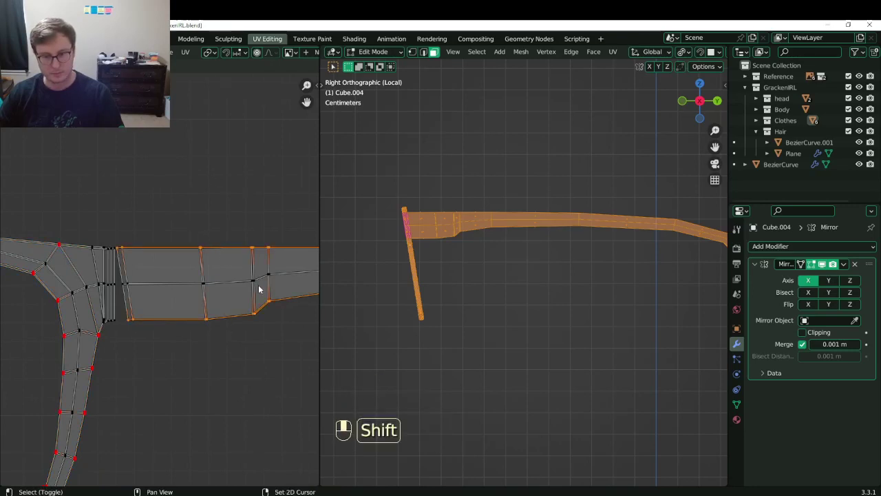
pyautogui.keyDown('shift'); pyautogui.moveTo(259, 286); pyautogui.dragTo(198, 287, button='middle'); pyautogui.keyUp('shift')
pyautogui.press('b')
pyautogui.moveTo(44, 225); pyautogui.dragTo(88, 344)
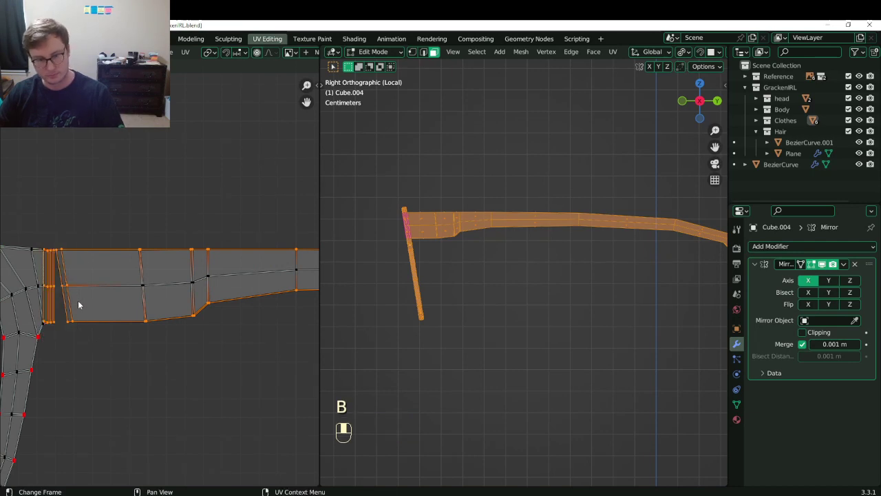
pyautogui.hotkey('ctrl', 'z')
pyautogui.press('b')
pyautogui.keyDown('shift'); pyautogui.moveTo(53, 240); pyautogui.dragTo(107, 352); pyautogui.keyUp('shift')
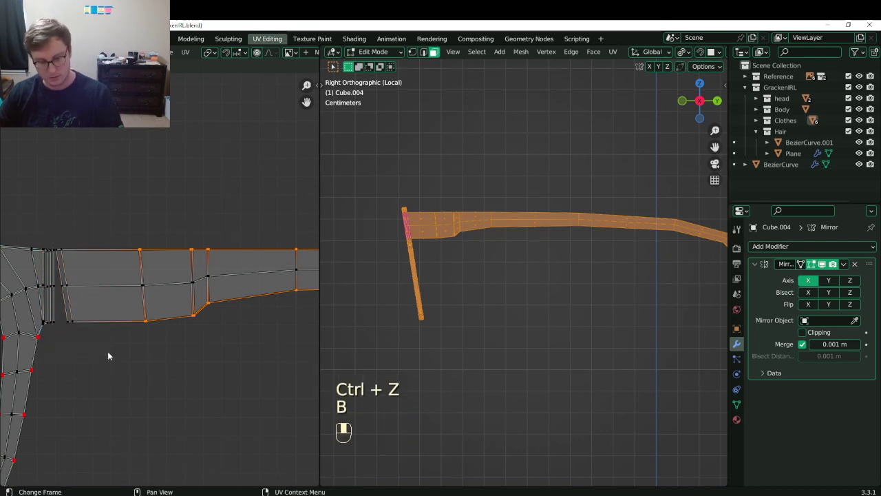
pyautogui.press('p')
pyautogui.scroll(-5, 107, 350)
pyautogui.keyDown('shift'); pyautogui.moveTo(120, 310); pyautogui.dragTo(153, 324, button='middle'); pyautogui.keyUp('shift')
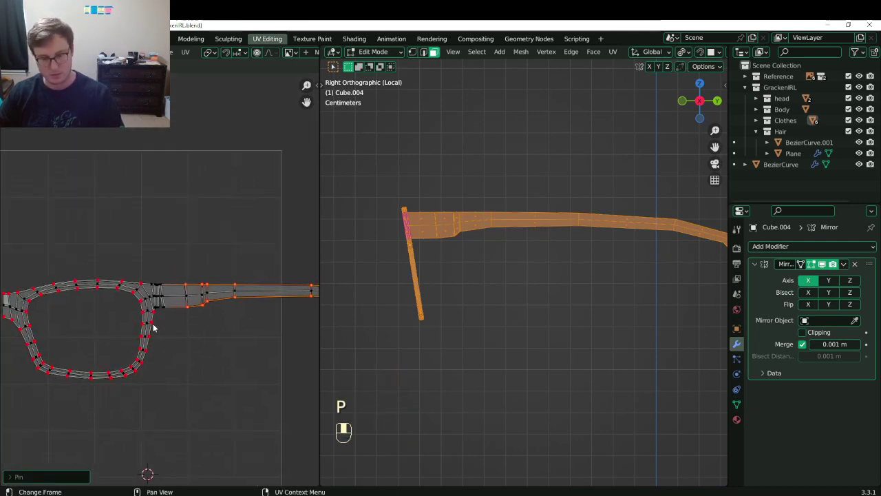
# Turn on Live Unwrap, try moving a pinned vertex on the temple arm's upper edge, and undo the move.
pyautogui.press('q')
pyautogui.click(153, 328)
pyautogui.click(202, 278)
pyautogui.press('g')
pyautogui.click(198, 274)
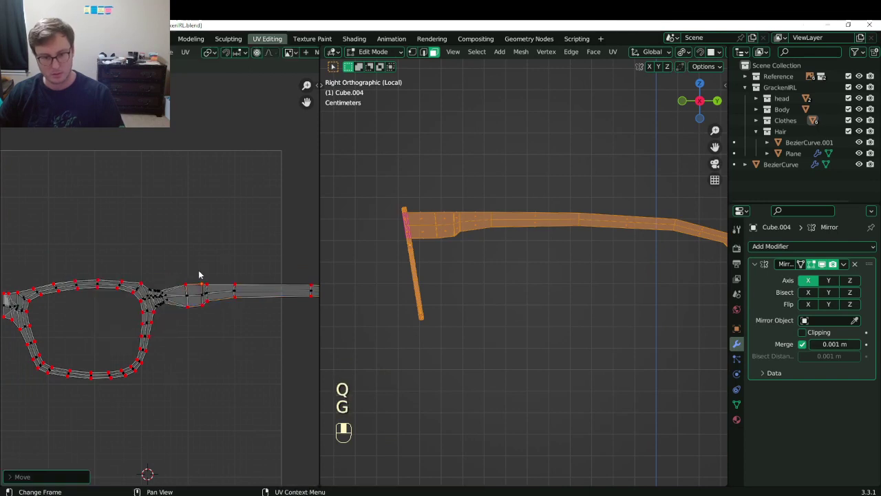
pyautogui.scroll(5, 159, 296)
pyautogui.hotkey('ctrl', 'z')
pyautogui.scroll(2, 159, 296)
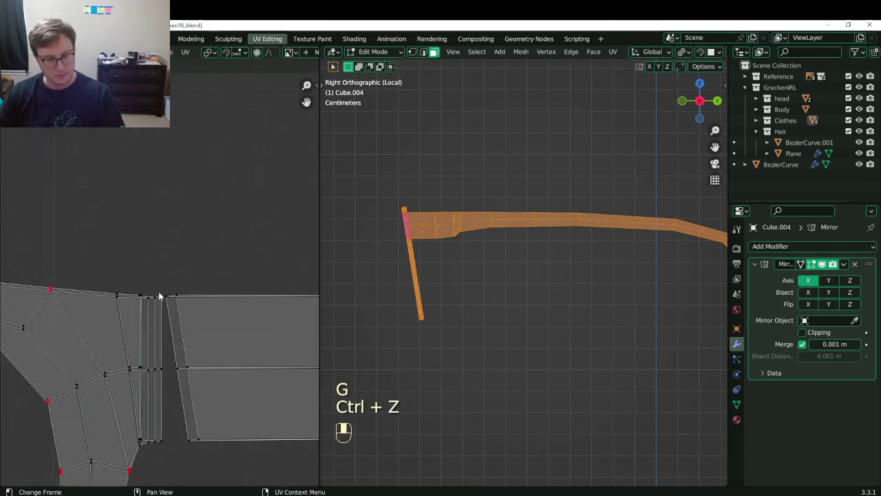
pyautogui.moveTo(174, 300); pyautogui.dragTo(161, 306, button='middle')
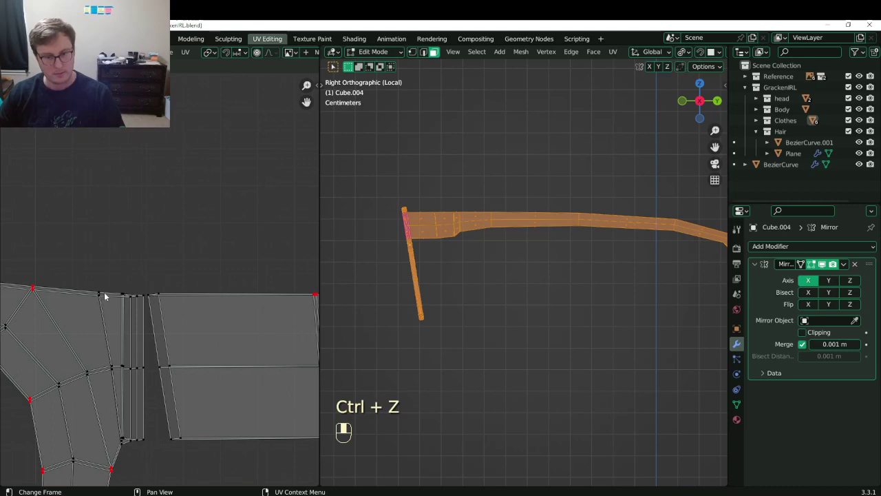
# Try an Angle Based unwrap of the glasses around the pinned UVs, save the file, and undo the unwrap.
pyautogui.press('u')
pyautogui.press('u')
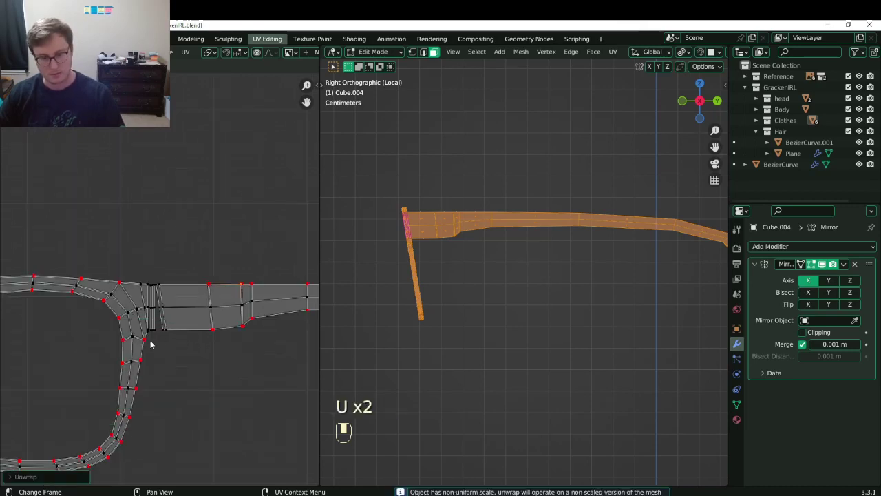
pyautogui.moveTo(147, 340); pyautogui.dragTo(216, 324, button='middle')
pyautogui.scroll(4, 206, 331)
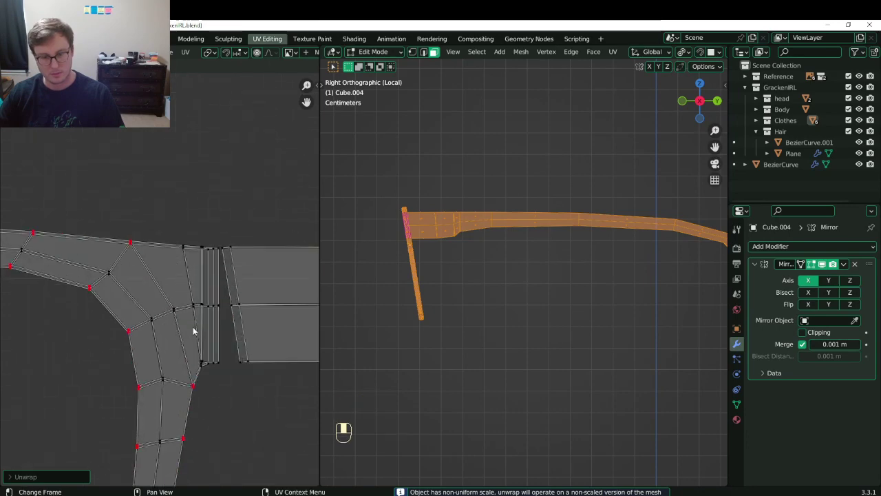
pyautogui.press('u')
pyautogui.press('u')
pyautogui.press('q')
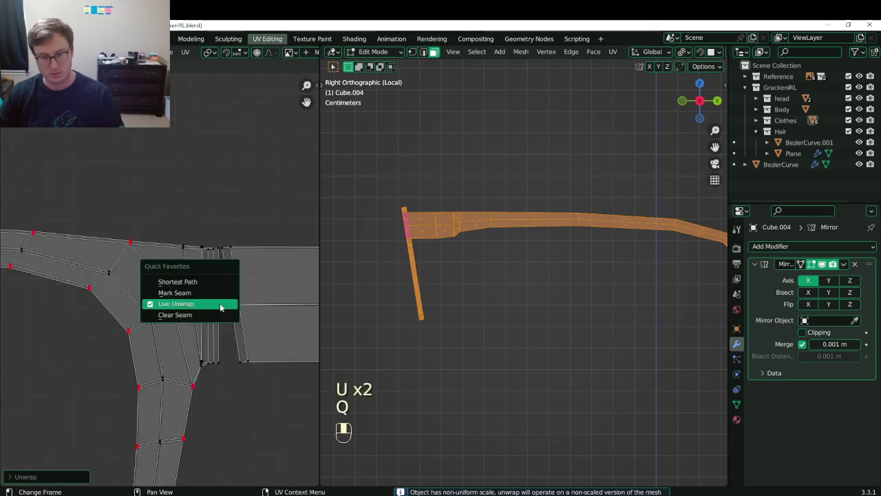
pyautogui.press('u')
pyautogui.press('u')
pyautogui.scroll(-2, 183, 309)
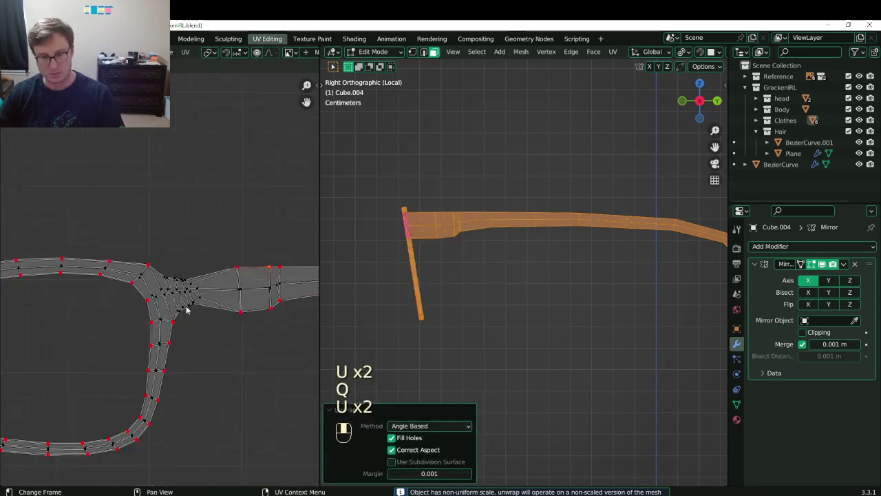
pyautogui.hotkey('ctrl', 's')
pyautogui.keyDown('shift'); pyautogui.hscroll(-5, 100, 329); pyautogui.keyUp('shift')
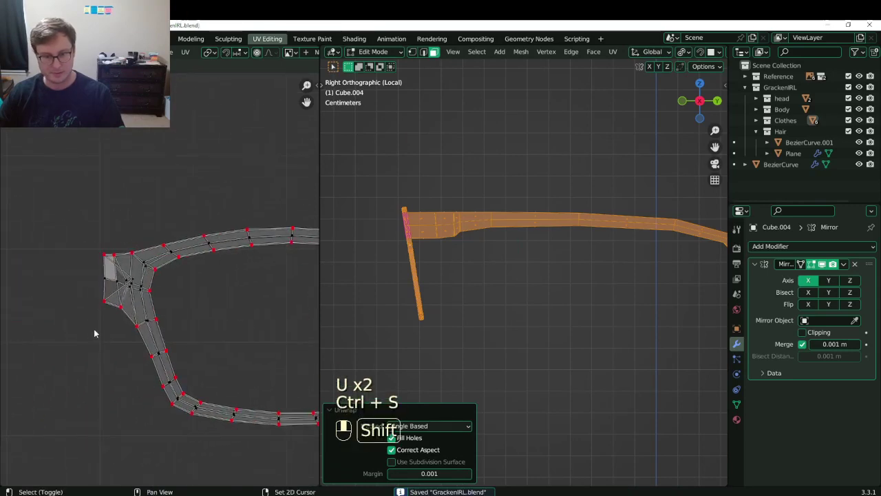
pyautogui.hotkey('ctrl', 'z')
# Pin the UVs along the bridge's centre edge and unwrap the islands again.
pyautogui.press('b')
pyautogui.moveTo(88, 243); pyautogui.dragTo(107, 328)
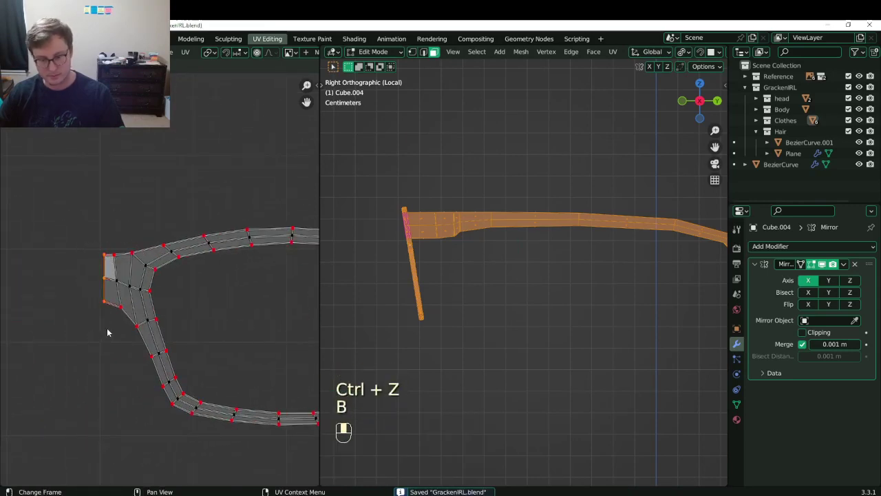
pyautogui.press('p')
pyautogui.press('u')
pyautogui.press('u')
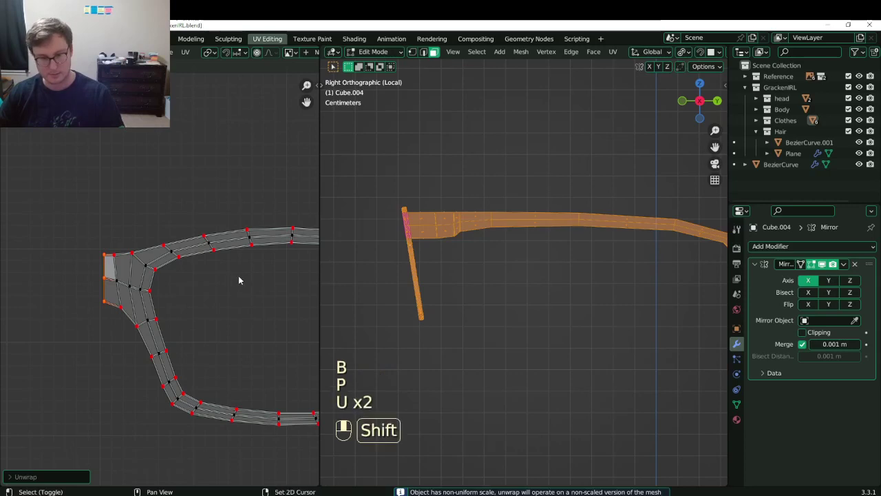
pyautogui.keyDown('shift'); pyautogui.hscroll(-5, 200, 291); pyautogui.keyUp('shift')
# Apply all transforms to the glasses object in Object Mode and return to Edit Mode.
pyautogui.press('Tab')
pyautogui.hotkey('ctrl', 'a')
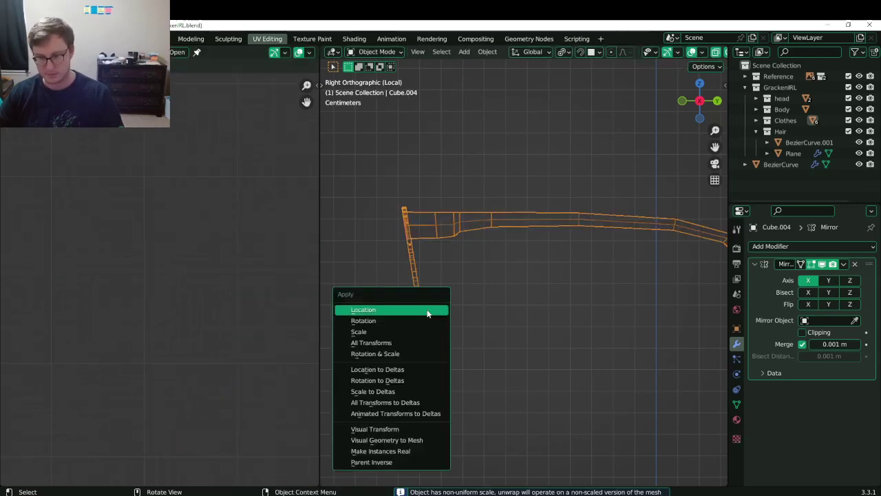
pyautogui.click(427, 309)
pyautogui.hotkey('ctrl', 'a')
pyautogui.click(379, 342)
pyautogui.press('Tab')
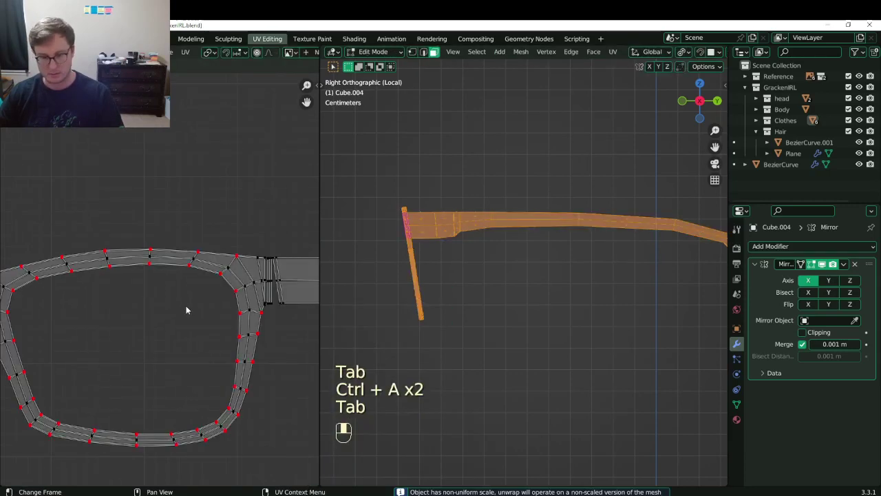
# Unwrap the glasses mesh around the pinned UVs with the Angle Based method.
pyautogui.press('u')
pyautogui.press('u')
pyautogui.keyDown('shift'); pyautogui.hscroll(-3, 201, 309); pyautogui.keyUp('shift')
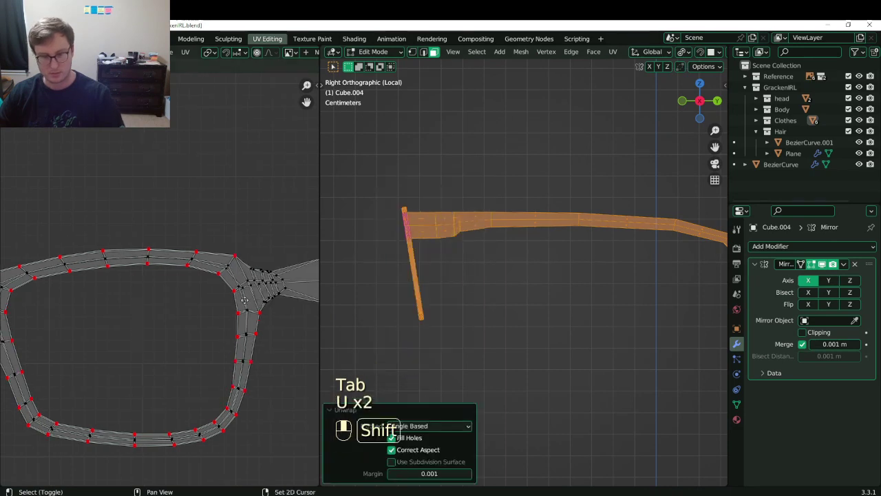
# Save the file and widen the UV editor to fit the whole glasses layout.
pyautogui.keyDown('ctrl'); pyautogui.hscroll(6, 201, 309); pyautogui.keyUp('ctrl')
pyautogui.hotkey('ctrl', 's')
pyautogui.keyDown('shift'); pyautogui.hscroll(3, 274, 325); pyautogui.keyUp('shift')
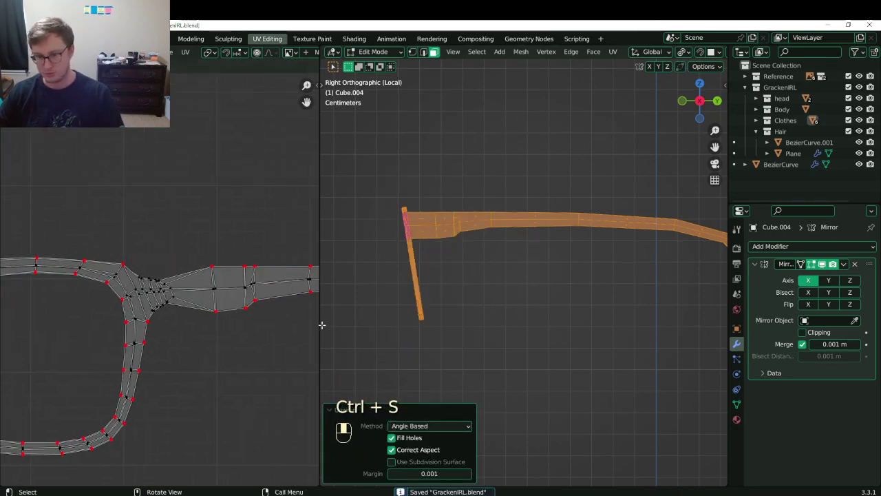
pyautogui.moveTo(322, 325); pyautogui.dragTo(581, 321)
pyautogui.scroll(-4, 468, 320)
pyautogui.moveTo(457, 320); pyautogui.dragTo(424, 322, button='middle')
pyautogui.keyDown('shift'); pyautogui.moveTo(259, 302); pyautogui.dragTo(265, 304, button='middle'); pyautogui.keyUp('shift')
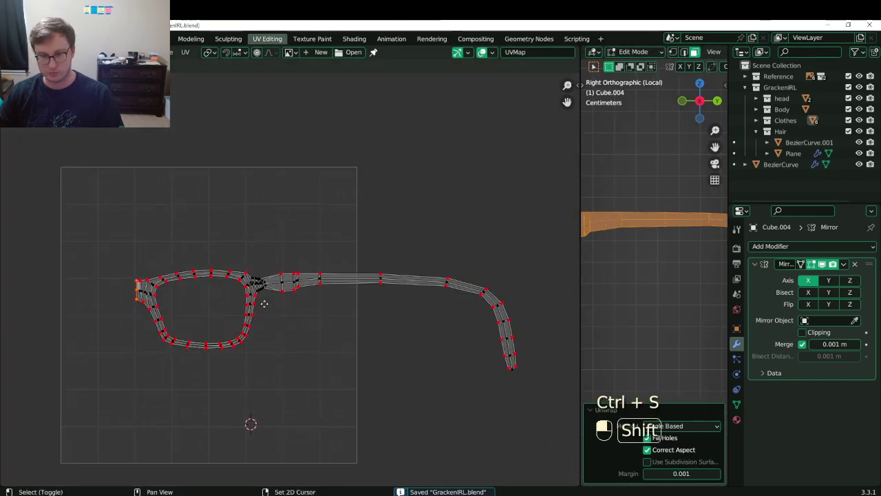
# Pin the first pair of upper hinge UVs beside the frame corner, collapse them together and move them up level with the frame's upper edge.
pyautogui.scroll(6, 264, 302)
pyautogui.scroll(1, 216, 295)
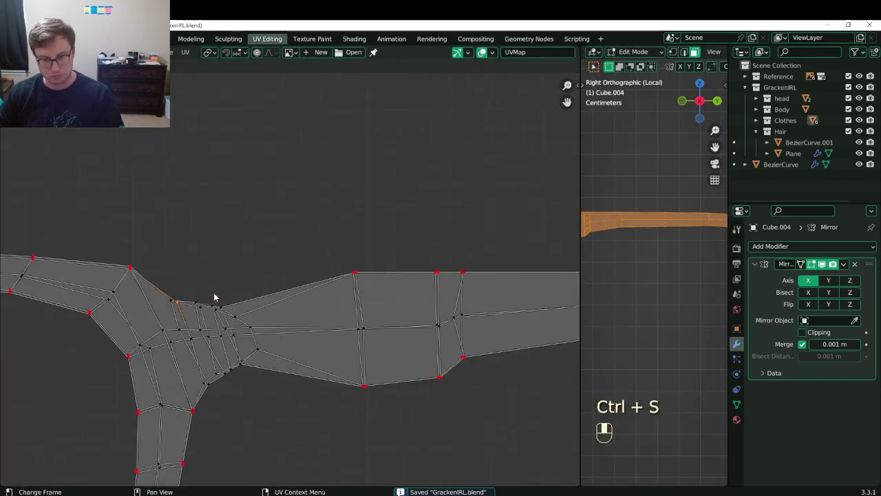
pyautogui.press('b')
pyautogui.moveTo(172, 288); pyautogui.dragTo(181, 311)
pyautogui.press('b')
pyautogui.moveTo(166, 294); pyautogui.dragTo(179, 310)
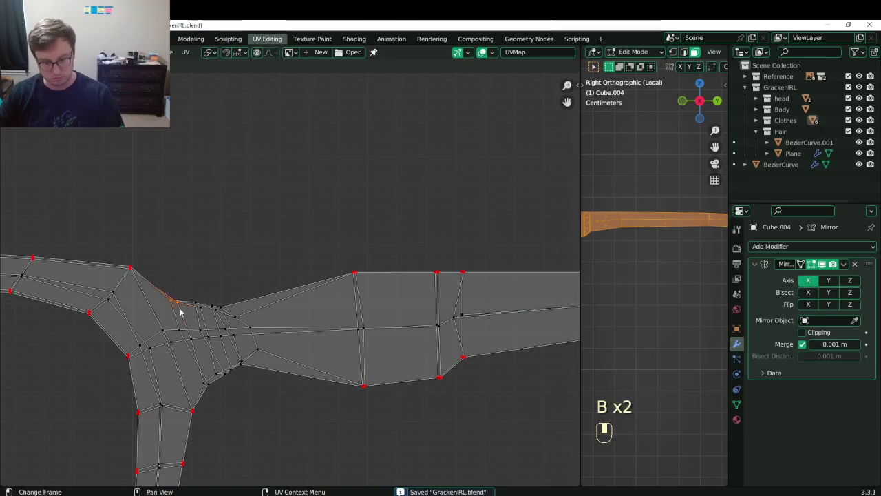
pyautogui.press('p')
pyautogui.press('s')
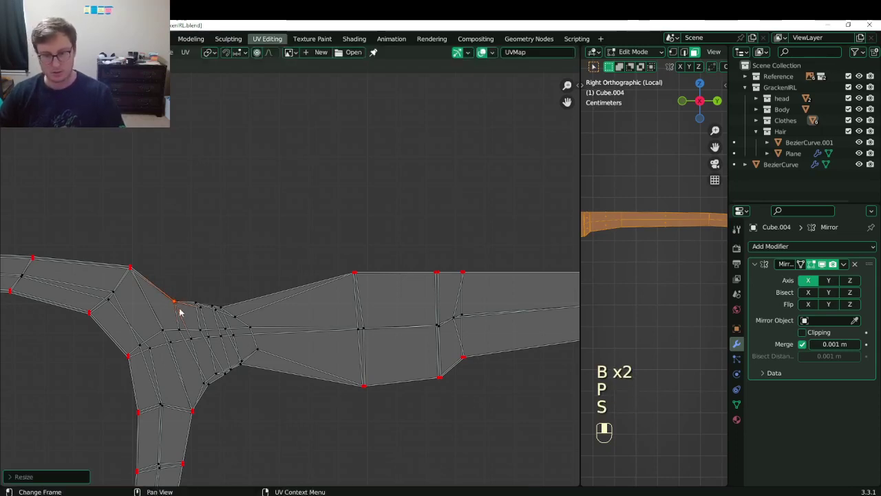
pyautogui.press('g')
pyautogui.click(191, 266)
# Pin and collapse the second pair of upper hinge UVs, and move them up in line with the first pair.
pyautogui.click(200, 305)
pyautogui.press('b')
pyautogui.moveTo(192, 297); pyautogui.dragTo(203, 316)
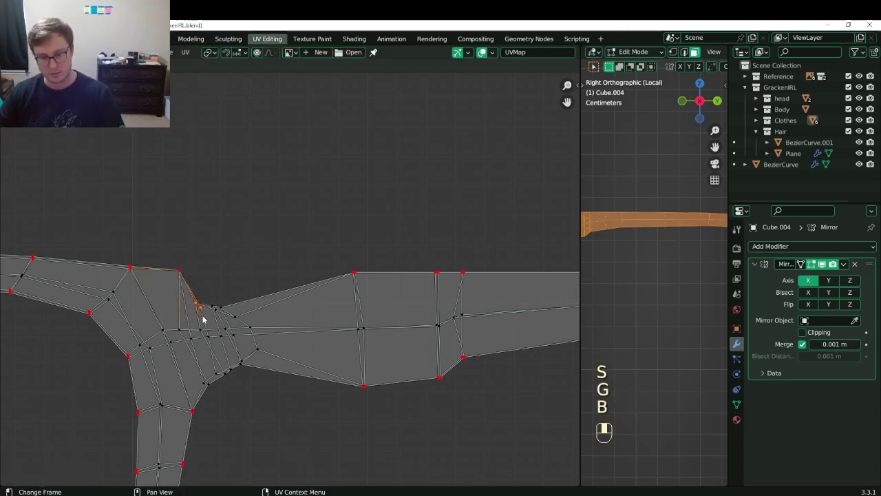
pyautogui.press('p')
pyautogui.press('s')
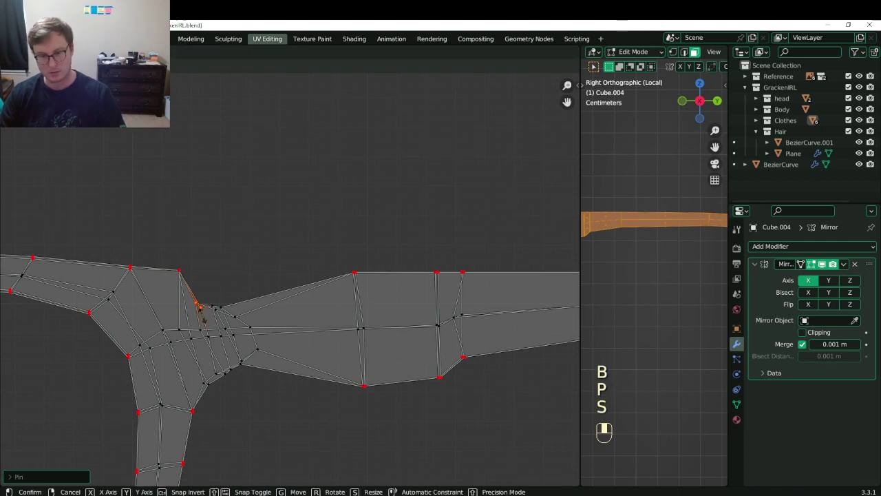
pyautogui.click(203, 314)
pyautogui.press('g')
pyautogui.click(201, 274)
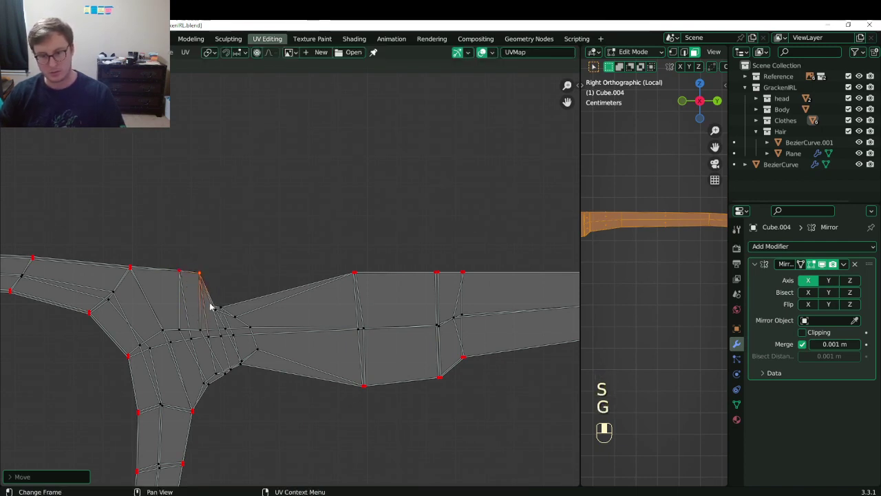
# Pin the third pair of upper hinge UVs and collapse them to a single point.
pyautogui.press('b')
pyautogui.moveTo(211, 305); pyautogui.dragTo(216, 318)
pyautogui.press('p')
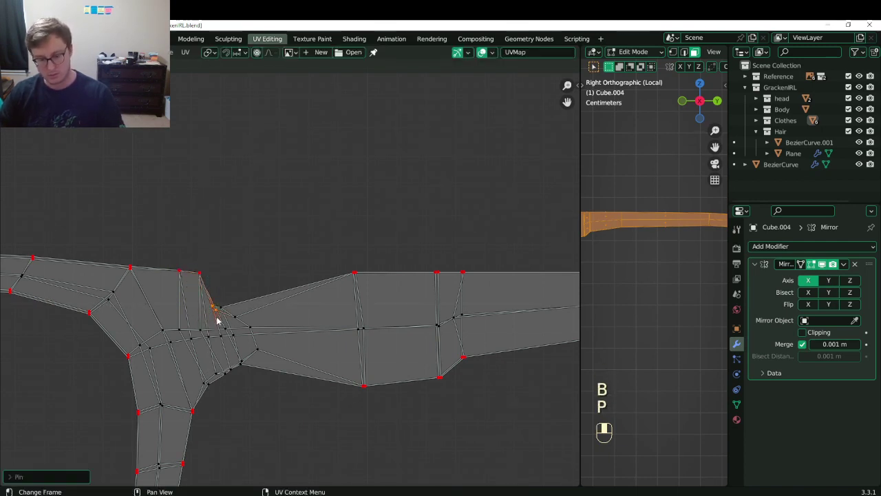
pyautogui.press('s')
pyautogui.click(217, 320)
pyautogui.click(223, 311)
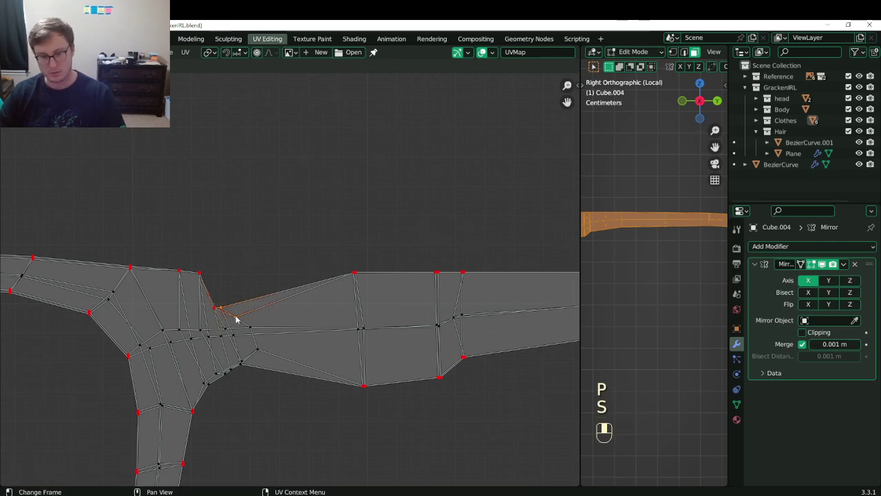
# Pin and collapse the last upper hinge UVs, then move them and the third pair up onto the line of the temple arm's upper edge.
pyautogui.press('p')
pyautogui.press('KP_0')
pyautogui.press('Escape')
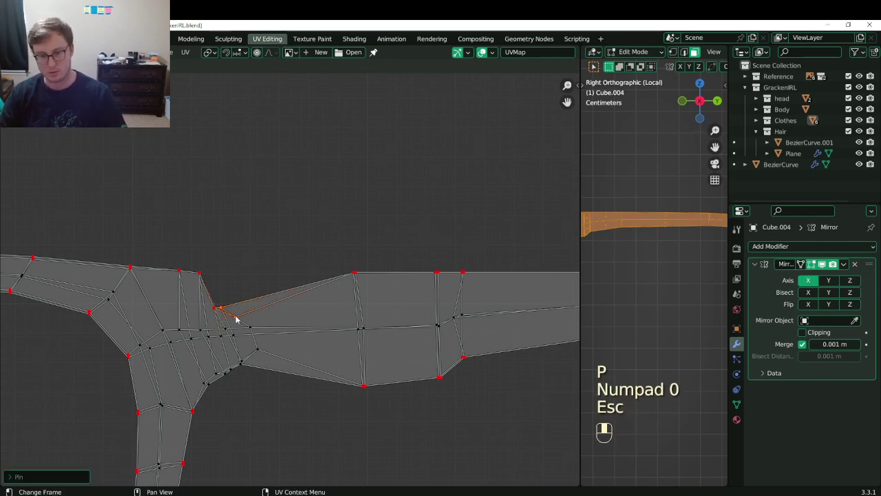
pyautogui.press('s')
pyautogui.press('g')
pyautogui.click(255, 276)
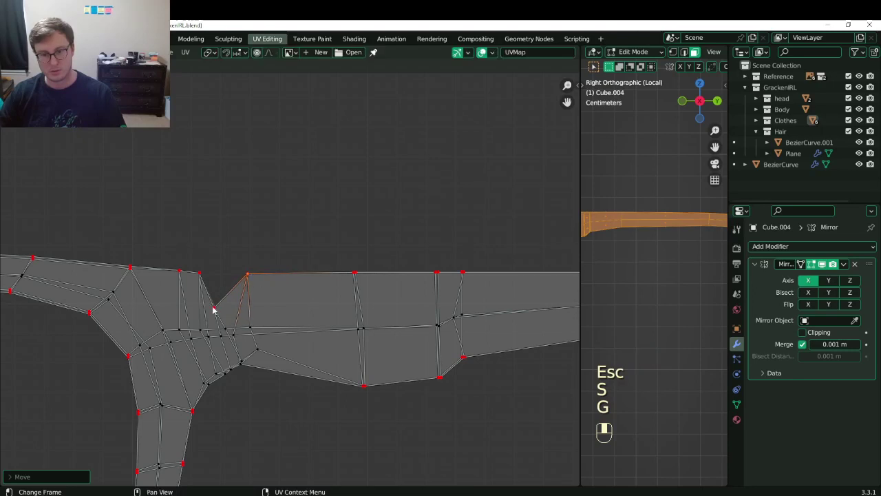
pyautogui.press('b')
pyautogui.moveTo(208, 294); pyautogui.dragTo(216, 317)
pyautogui.press('g')
pyautogui.click(224, 284)
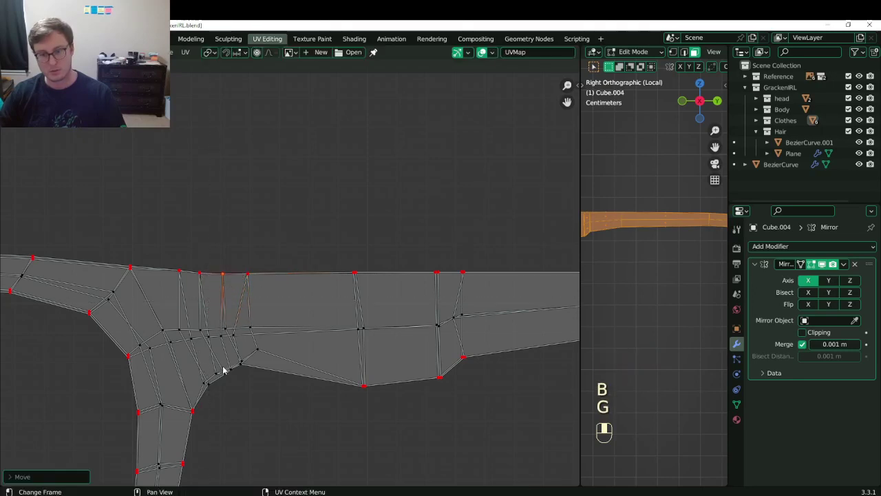
# Pin and collapse the lower hinge UVs nearest the temple arm, and move them down in line with the arm's lower edge.
pyautogui.press('b')
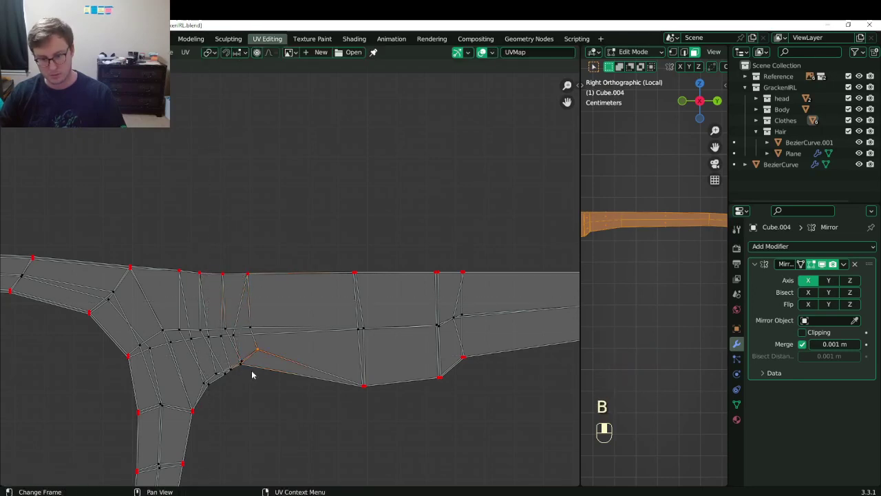
pyautogui.scroll(2, 251, 374)
pyautogui.press('p')
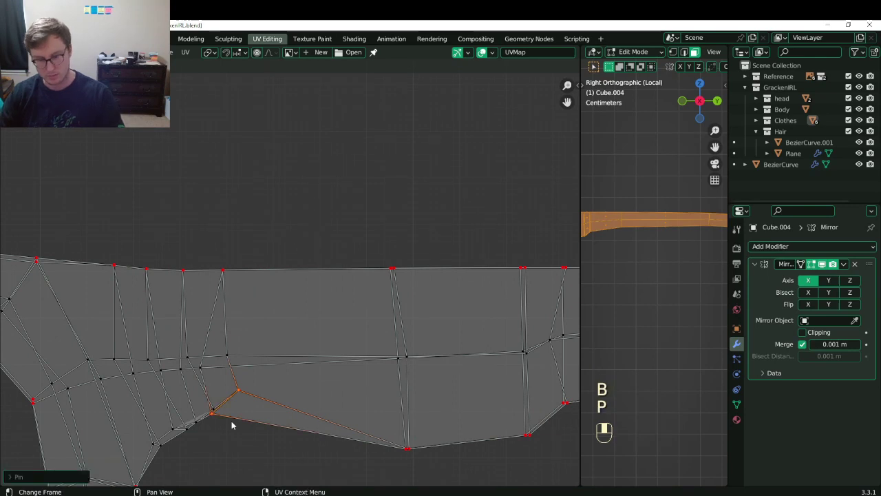
pyautogui.press('s')
pyautogui.press('g')
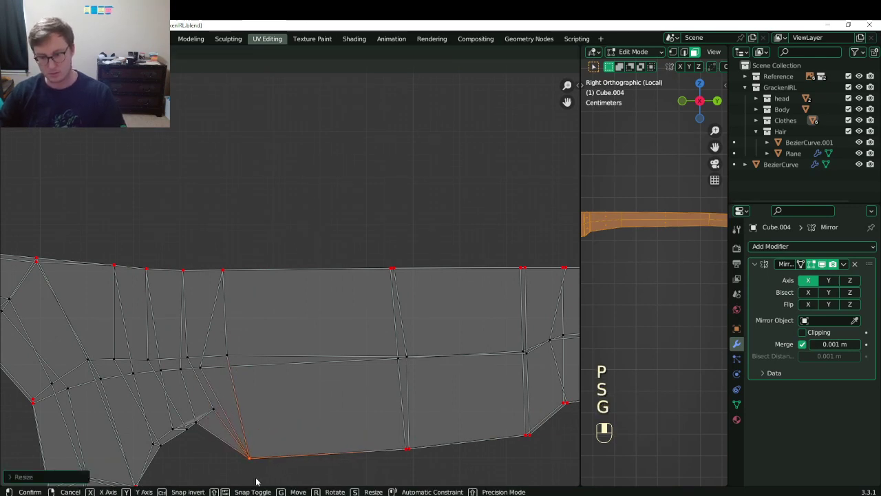
pyautogui.click(256, 481)
# Pin and collapse the lower hinge UVs nearest the lens frame, and move them down to start the inner corner curve.
pyautogui.keyDown('shift'); pyautogui.moveTo(208, 416); pyautogui.dragTo(249, 352, button='middle'); pyautogui.keyUp('shift')
pyautogui.keyDown('shift'); pyautogui.click(237, 375); pyautogui.keyUp('shift')
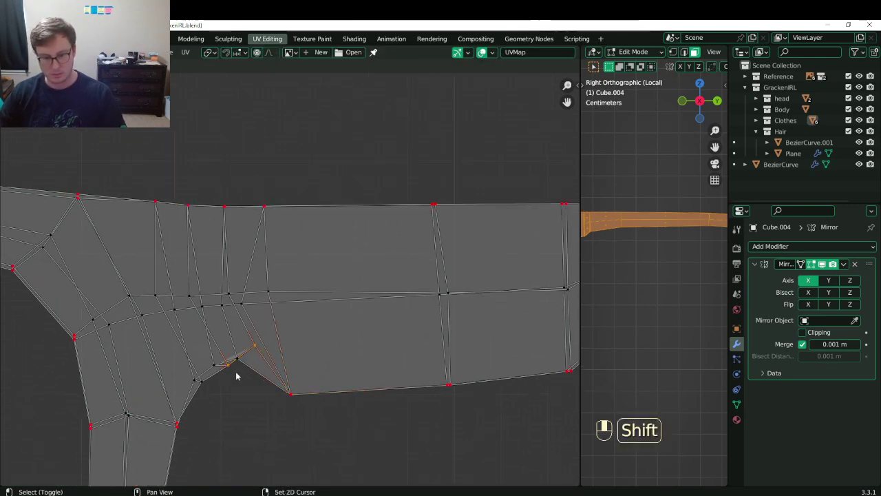
pyautogui.moveTo(184, 419); pyautogui.dragTo(190, 409, button='middle')
pyautogui.press('b')
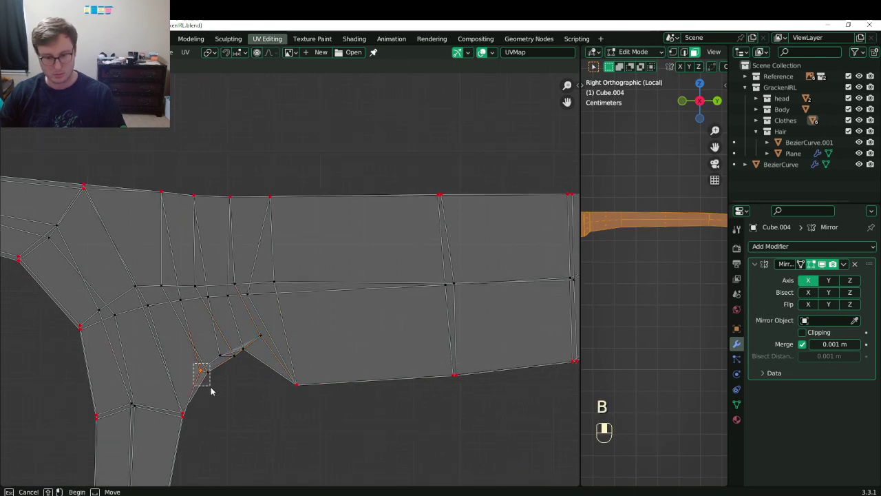
pyautogui.press('p')
pyautogui.press('s')
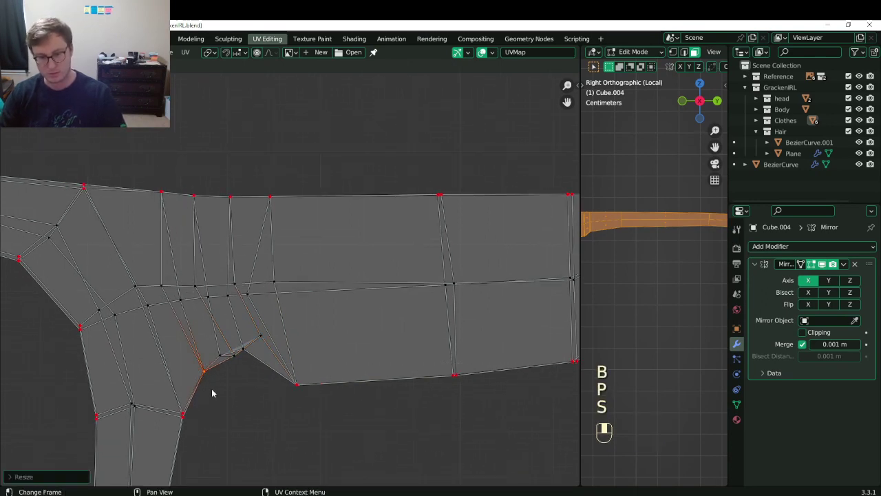
pyautogui.press('g')
pyautogui.click(234, 373)
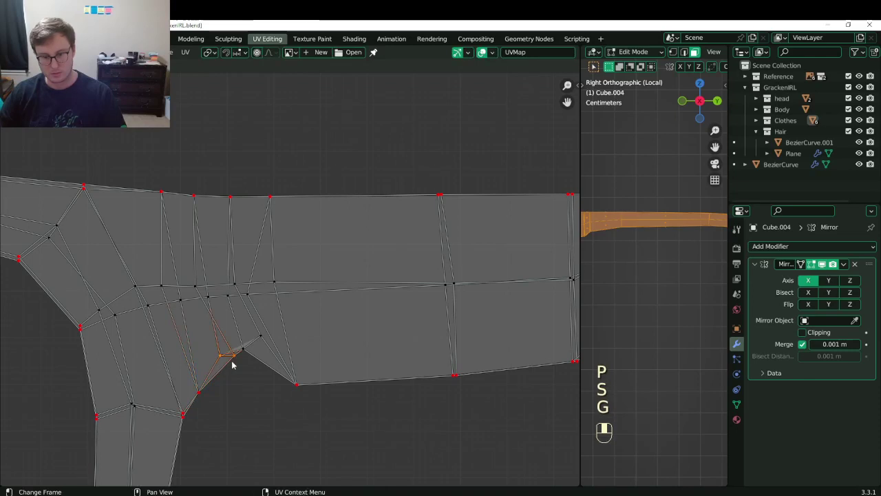
# Pin and collapse the next pair of lower hinge UVs, and move them down along the corner curve.
pyautogui.press('p')
pyautogui.press('s')
pyautogui.click(233, 361)
pyautogui.press('g')
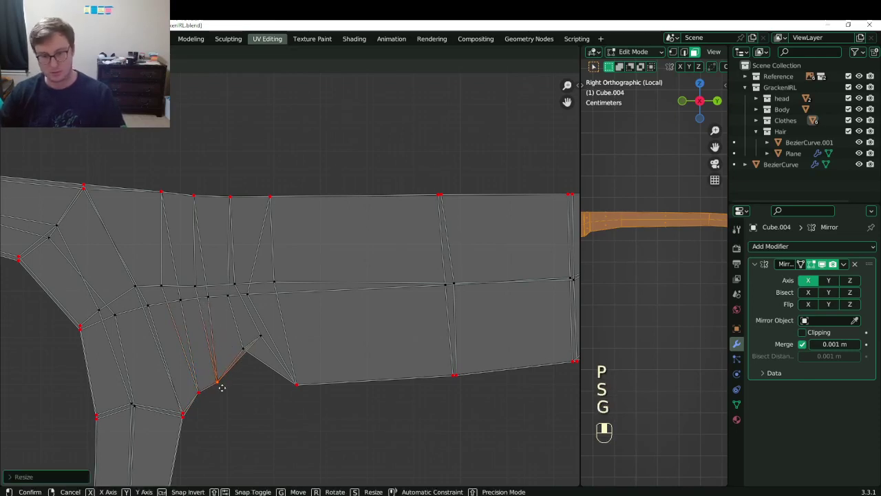
pyautogui.click(225, 394)
# Pin and collapse the remaining pair of lower hinge UVs, and move them down between the corner curve and the temple arm's lower edge.
pyautogui.keyDown('shift'); pyautogui.click(248, 348); pyautogui.keyUp('shift')
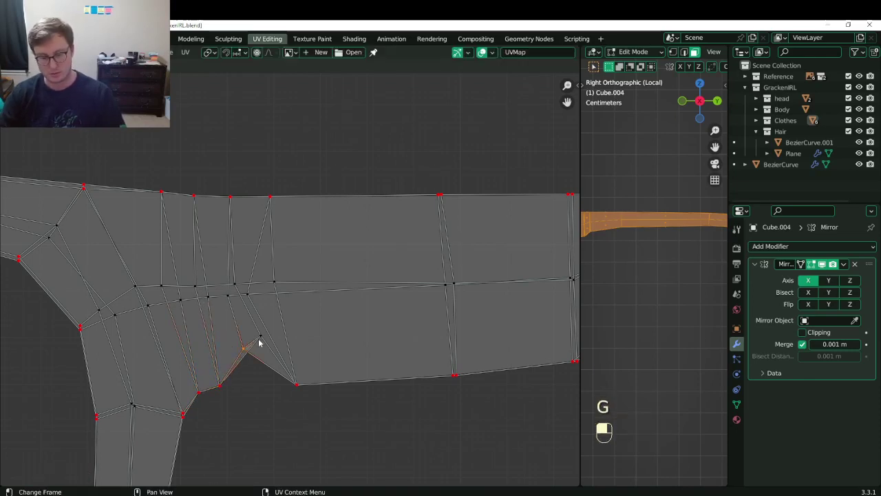
pyautogui.keyDown('shift'); pyautogui.click(259, 342); pyautogui.keyUp('shift')
pyautogui.press('p')
pyautogui.press('s')
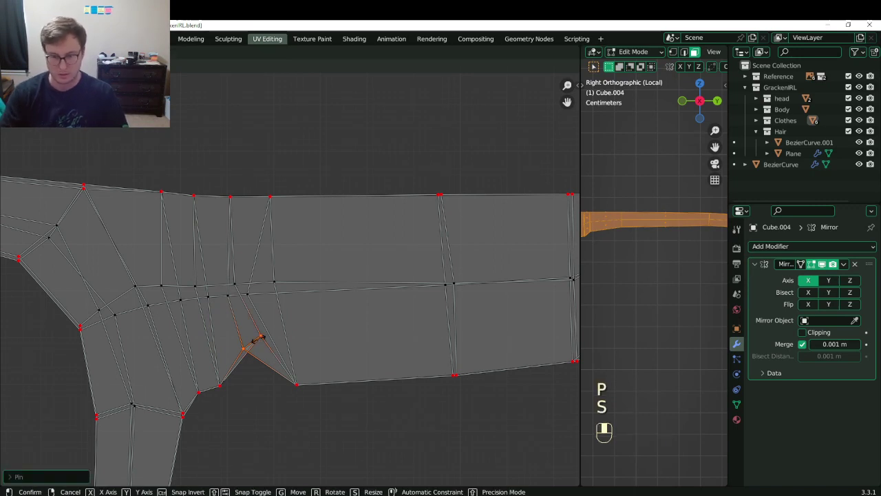
pyautogui.click(257, 344)
pyautogui.press('g')
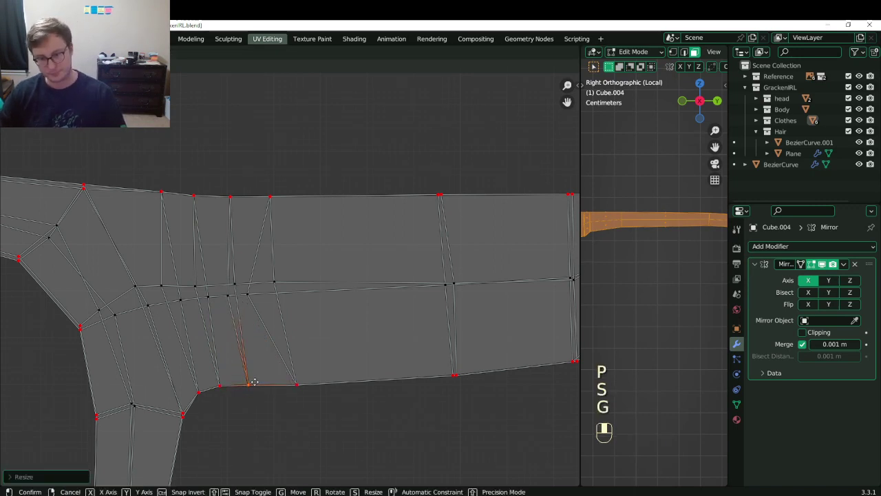
pyautogui.click(255, 383)
# Fine-tune the positions of the pinned lower hinge UVs to smooth the curve from the lens frame into the temple arm.
pyautogui.press('g')
pyautogui.click(230, 387)
pyautogui.press('b')
pyautogui.moveTo(190, 377); pyautogui.dragTo(221, 399)
pyautogui.press('g')
pyautogui.click(228, 401)
pyautogui.press('b')
pyautogui.moveTo(291, 377); pyautogui.dragTo(301, 393)
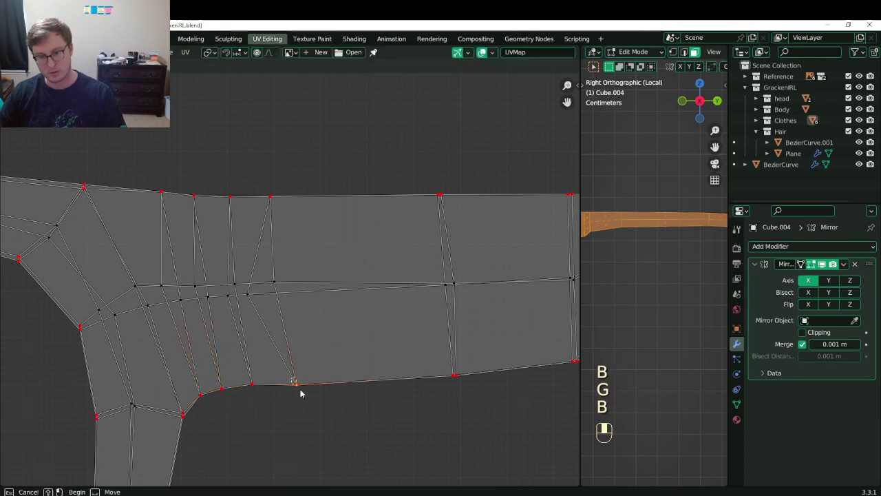
pyautogui.press('g')
pyautogui.click(302, 389)
pyautogui.moveTo(284, 306); pyautogui.dragTo(275, 336, button='middle')
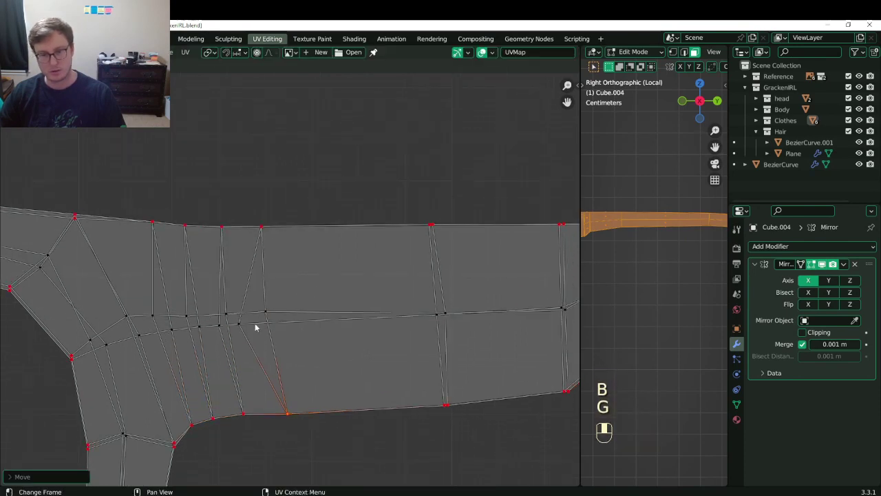
# Return to Object Mode, save the file and show the glasses with solid shading in a widened 3D viewport.
pyautogui.scroll(-5, 257, 326)
pyautogui.keyDown('shift'); pyautogui.moveTo(407, 311); pyautogui.dragTo(277, 324, button='middle'); pyautogui.keyUp('shift')
pyautogui.press('Tab')
pyautogui.scroll(-5, 282, 323)
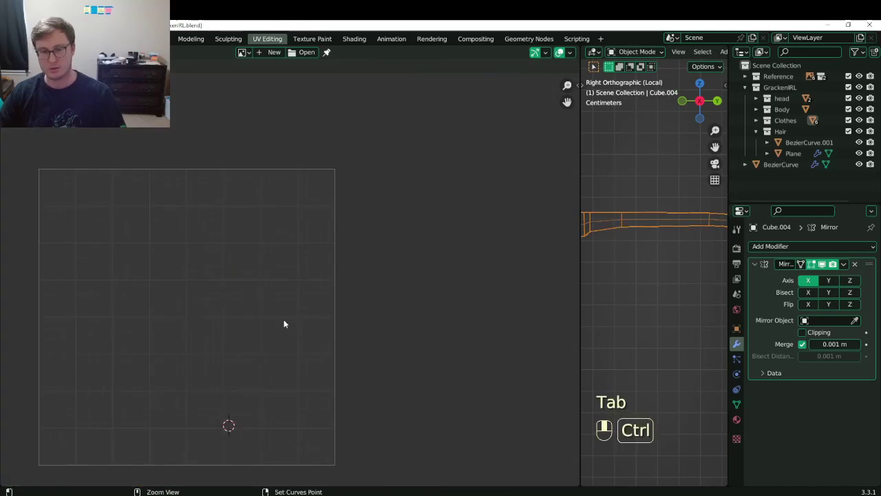
pyautogui.hotkey('ctrl', 's')
pyautogui.moveTo(580, 276); pyautogui.dragTo(112, 276)
pyautogui.press('z')
pyautogui.click(377, 282)
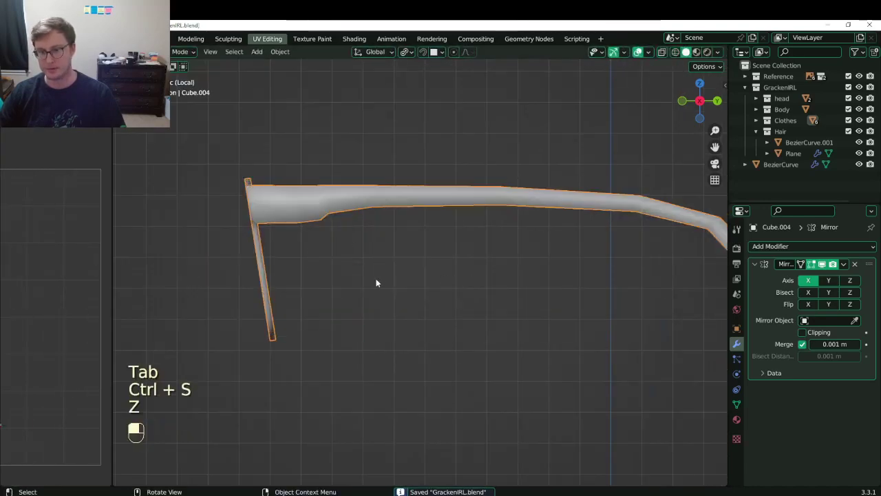
pyautogui.moveTo(377, 282); pyautogui.dragTo(466, 297, button='middle')
pyautogui.hotkey('ctrl', 's')
# Assign the existing GrackenIRL Clothing material to the glasses and save the file.
pyautogui.click(737, 438)
pyautogui.click(755, 262)
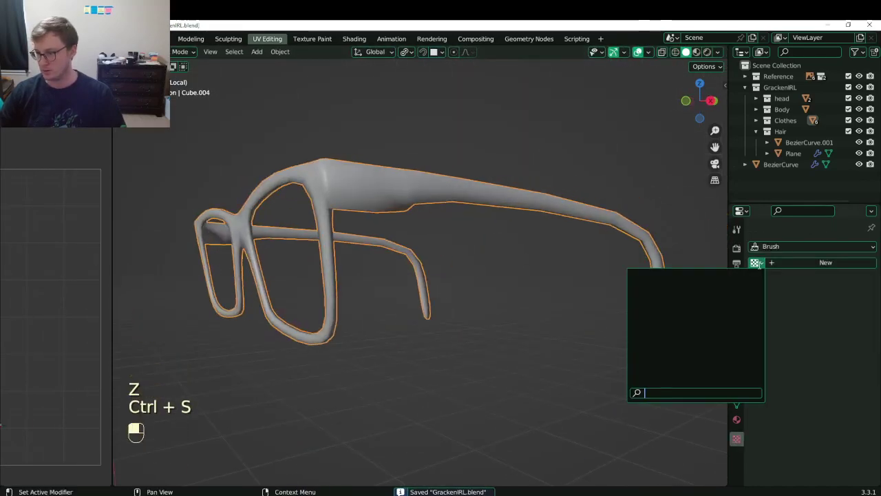
pyautogui.click(736, 419)
pyautogui.click(755, 292)
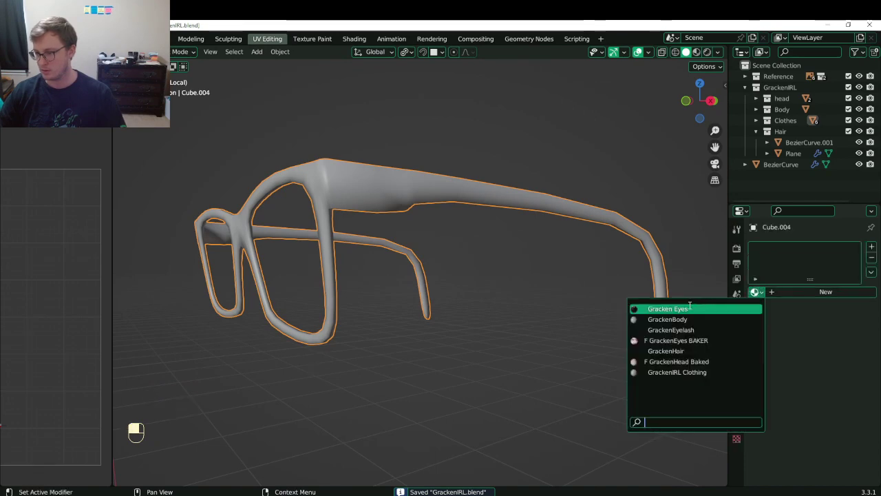
pyautogui.click(676, 372)
pyautogui.moveTo(617, 384); pyautogui.dragTo(395, 255, button='middle')
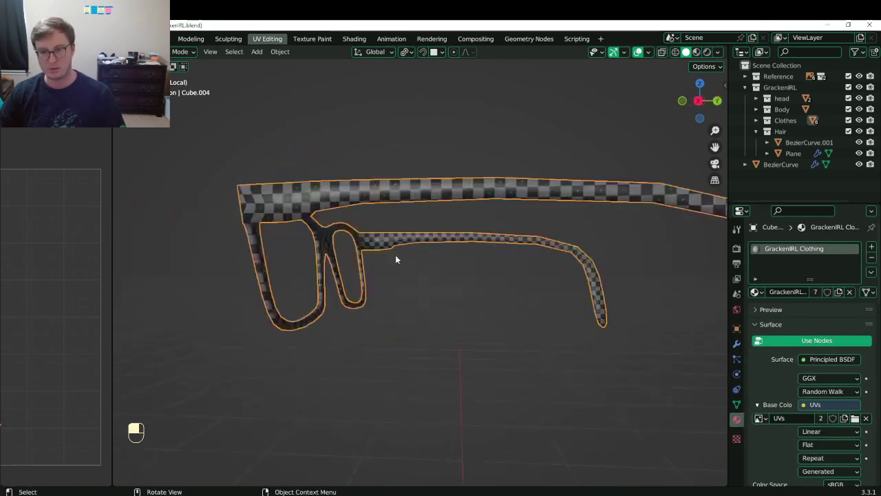
pyautogui.hotkey('ctrl', 's')
pyautogui.moveTo(320, 251); pyautogui.dragTo(465, 284, button='middle')
# Unwrap the glasses mesh again around the pinned UVs in Edit Mode, return to Object Mode and save.
pyautogui.press('Tab')
pyautogui.press('u')
pyautogui.press('u')
pyautogui.press('Tab')
pyautogui.hotkey('ctrl', 's')
pyautogui.hotkey('ctrl', 's')
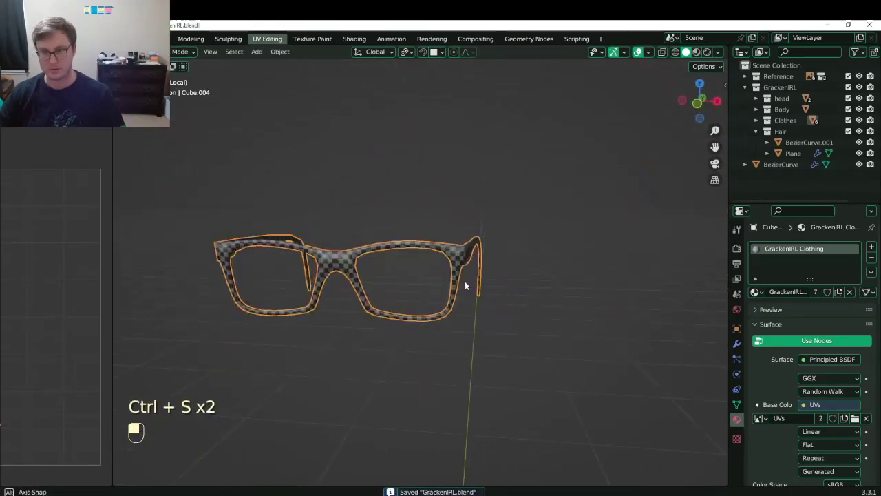
# Enter Edit Mode with a widened UV editor, scale all the glasses UVs down and move them above the UV square.
pyautogui.press('Tab')
pyautogui.moveTo(112, 312); pyautogui.dragTo(495, 303)
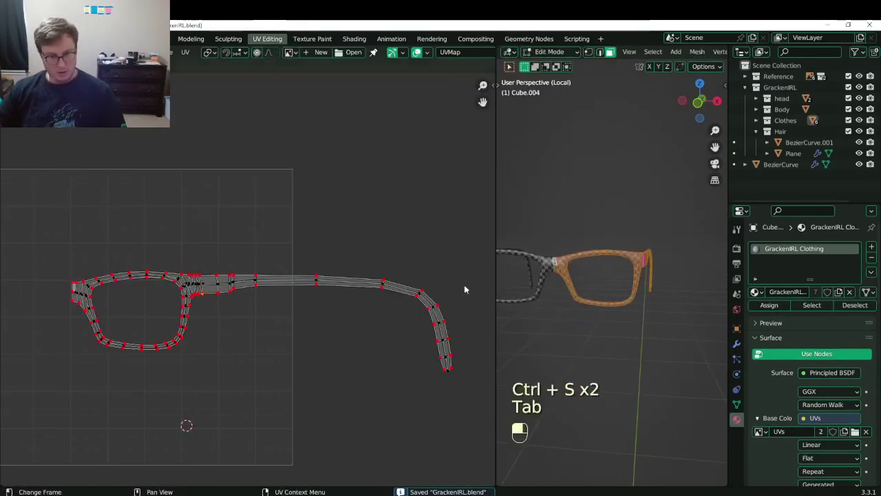
pyautogui.press('a')
pyautogui.press('g')
pyautogui.press('s')
pyautogui.click(292, 234)
pyautogui.press('g')
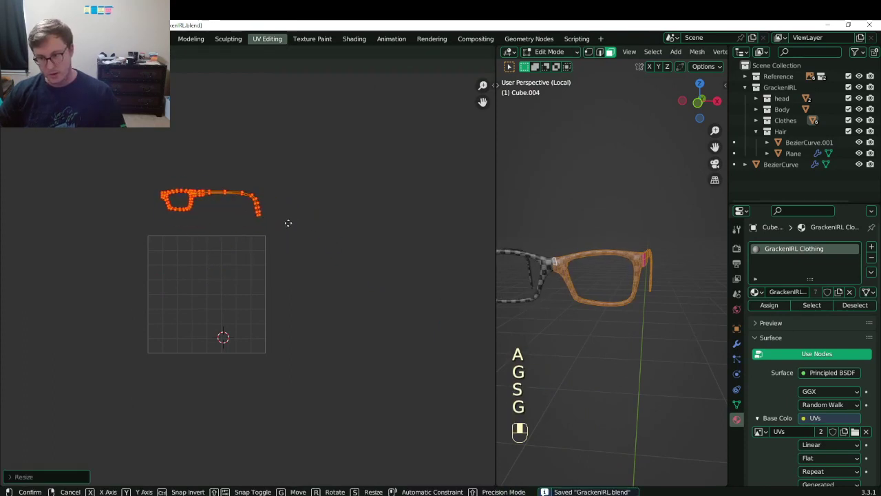
pyautogui.click(254, 220)
# Scale the glasses UVs down further and place them outside the UV square near its upper-left corner.
pyautogui.press('s')
pyautogui.click(281, 305)
pyautogui.keyDown('shift'); pyautogui.moveTo(252, 283); pyautogui.dragTo(278, 299, button='middle'); pyautogui.keyUp('shift')
pyautogui.press('g')
pyautogui.click(247, 314)
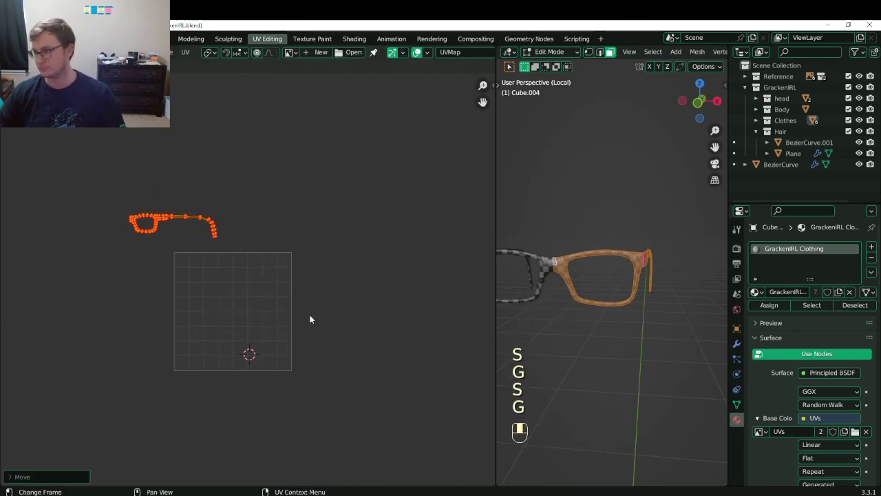
# Save the file and examine the checkered clothing and glasses on the whole character from several angles, including the front view.
pyautogui.hotkey('ctrl', 's')
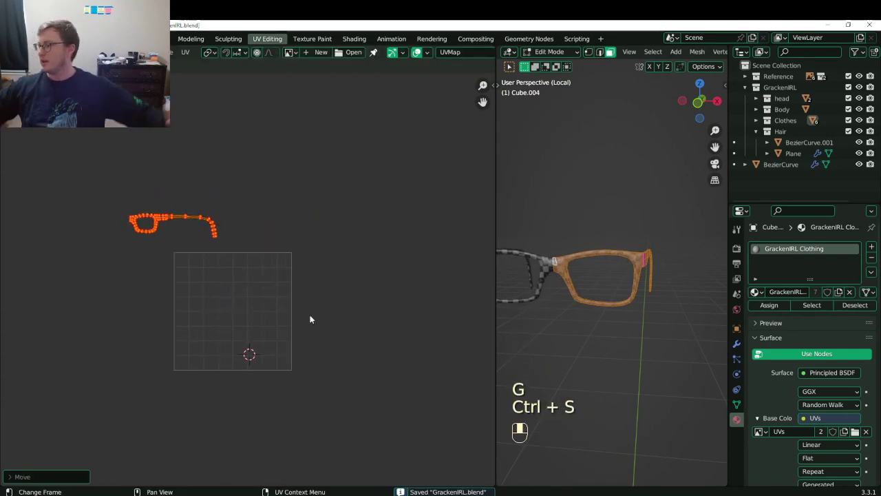
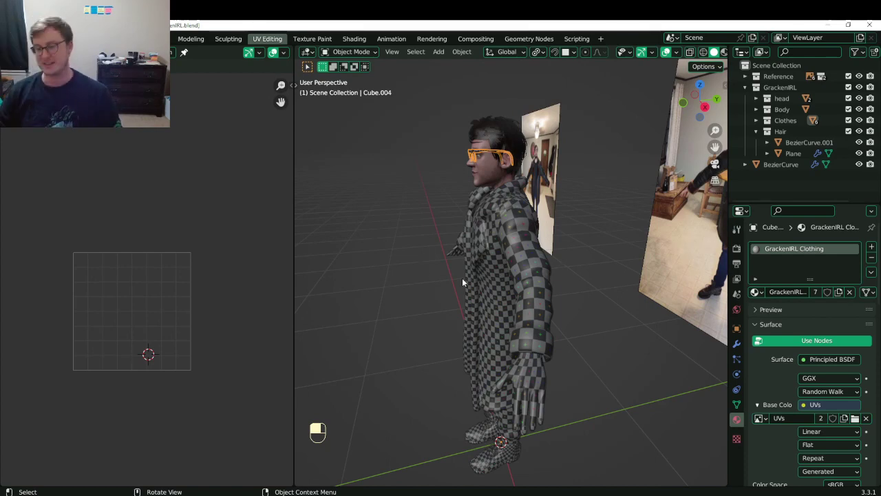
pyautogui.moveTo(462, 282); pyautogui.dragTo(452, 330, button='middle')
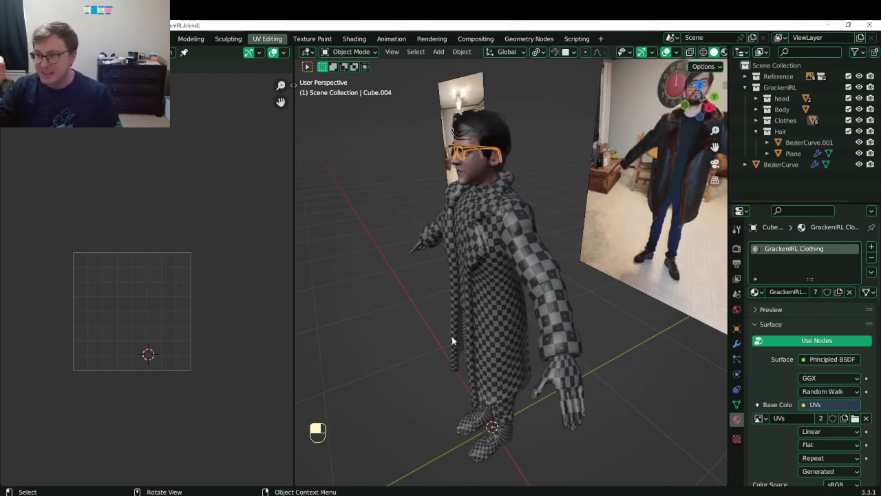
pyautogui.moveTo(452, 336); pyautogui.dragTo(524, 296, button='middle')
pyautogui.hotkey('ctrl', 's')
pyautogui.keyDown('shift'); pyautogui.moveTo(525, 296); pyautogui.dragTo(544, 328, button='middle'); pyautogui.keyUp('shift')
pyautogui.scroll(3, 489, 327)
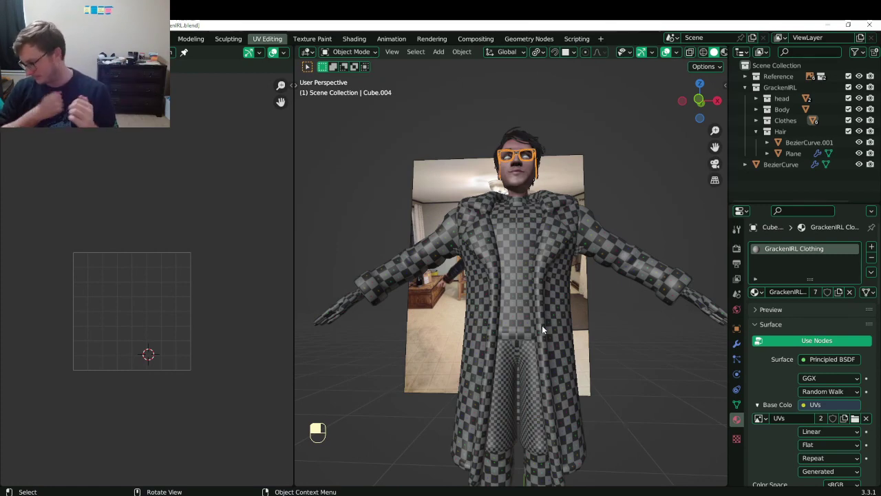
pyautogui.moveTo(542, 325); pyautogui.dragTo(591, 313, button='middle')
pyautogui.hotkey('ctrl', 's')
pyautogui.press('KP_1')
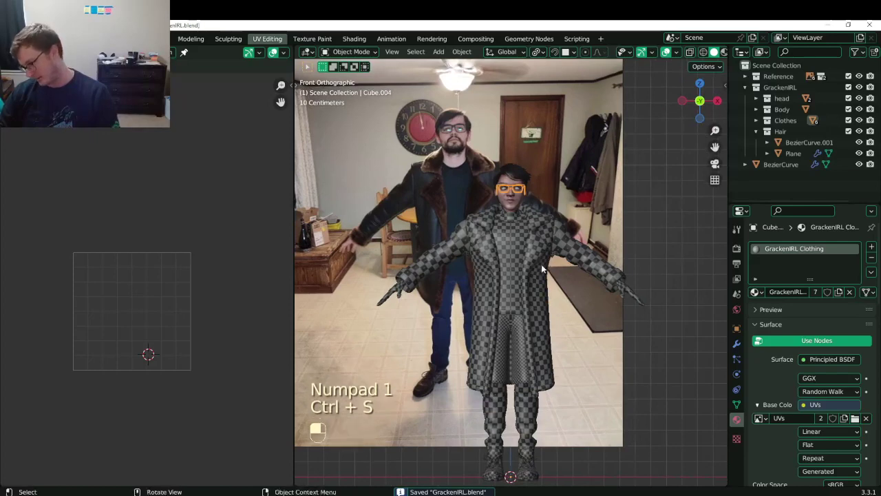
pyautogui.scroll(4, 511, 261)
pyautogui.scroll(-4, 494, 306)
pyautogui.moveTo(527, 286); pyautogui.dragTo(495, 307, button='middle')
# Hide the Body, head and Hair collections, collapse the Hair collection, and save the file.
pyautogui.click(859, 110)
pyautogui.click(860, 100)
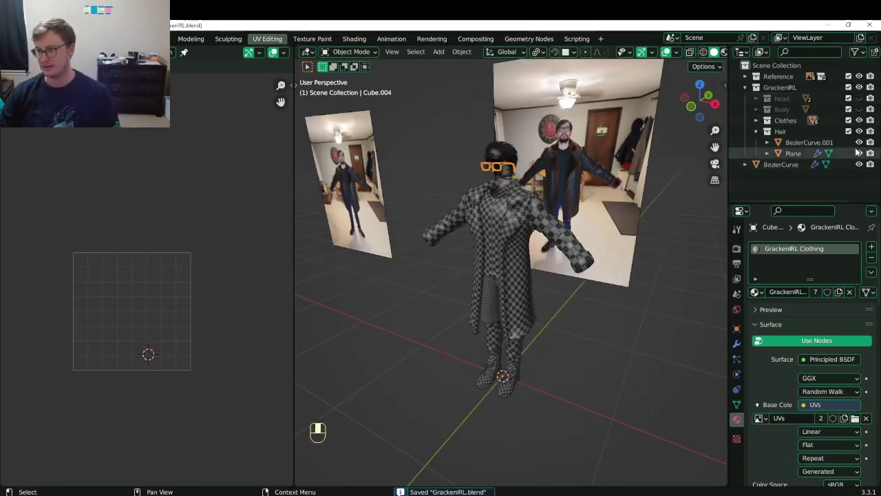
pyautogui.hotkey('ctrl', 's')
pyautogui.click(860, 131)
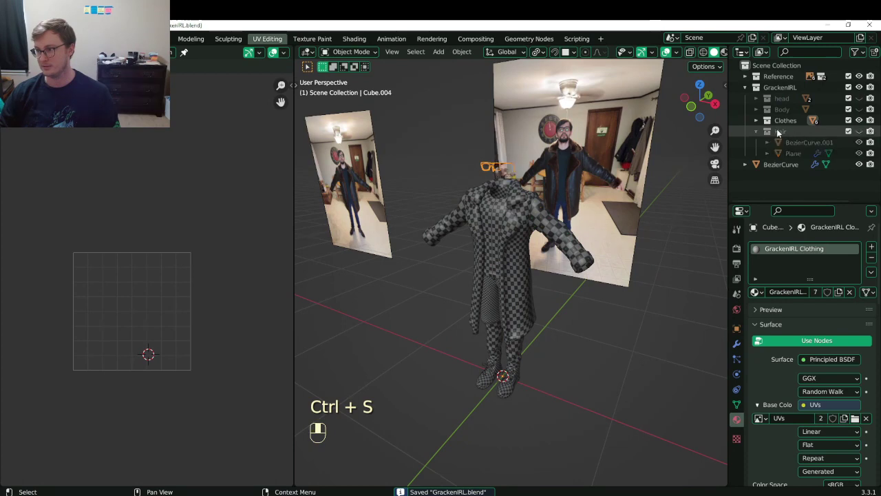
pyautogui.click(756, 131)
pyautogui.moveTo(509, 268); pyautogui.dragTo(545, 263, button='middle')
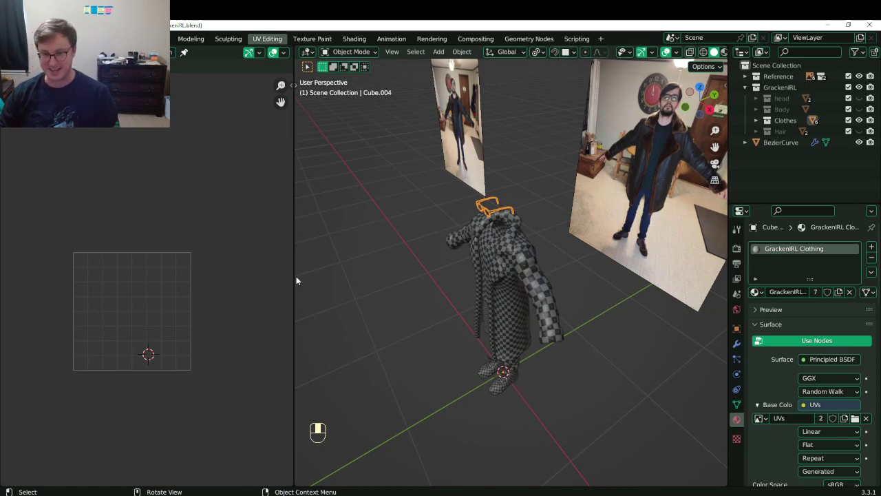
# Widen the 3D viewport, box-select all the clothing pieces together with the glasses, save, and enter Edit Mode on them.
pyautogui.moveTo(294, 277); pyautogui.dragTo(110, 287)
pyautogui.hotkey('ctrl', 's')
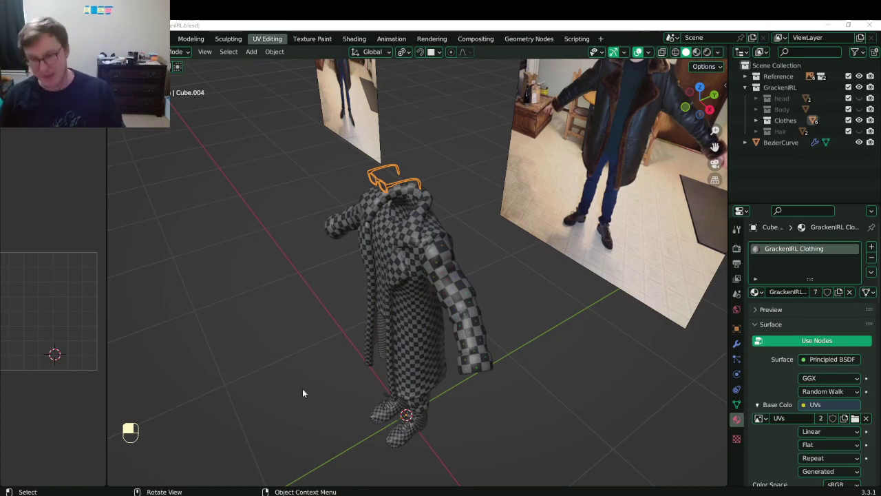
pyautogui.click(358, 292)
pyautogui.scroll(-3, 388, 281)
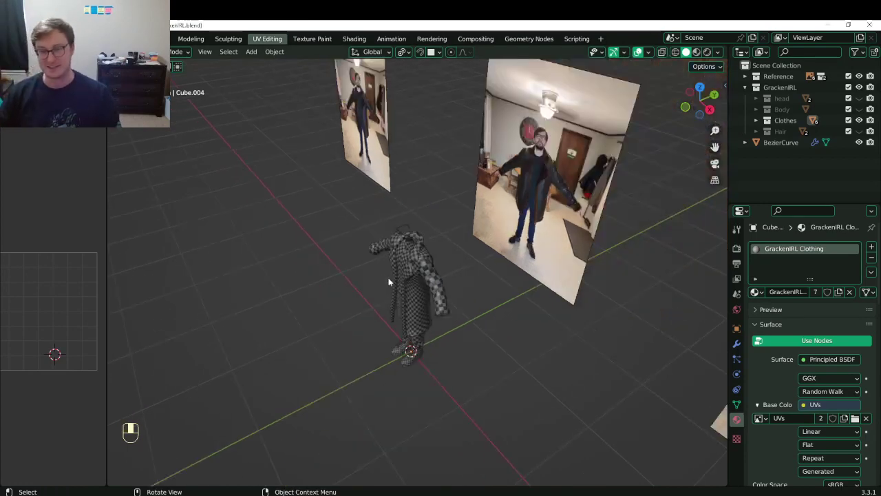
pyautogui.press('b')
pyautogui.moveTo(389, 206); pyautogui.dragTo(453, 385)
pyautogui.hotkey('ctrl', 's')
pyautogui.press('Tab')
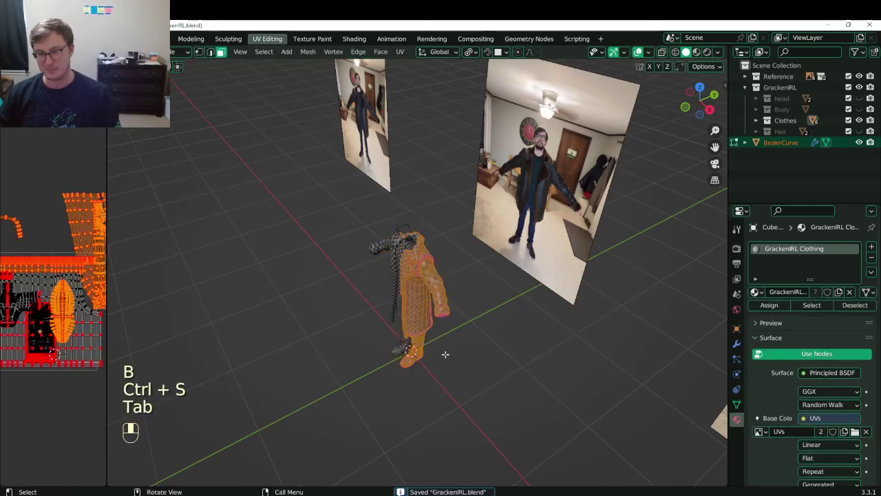
# Select all faces of the clothing, widen the UV editor, select every UV island, and save the file.
pyautogui.press('a')
pyautogui.moveTo(106, 375); pyautogui.dragTo(553, 372)
pyautogui.press('a')
pyautogui.hotkey('ctrl', 's')
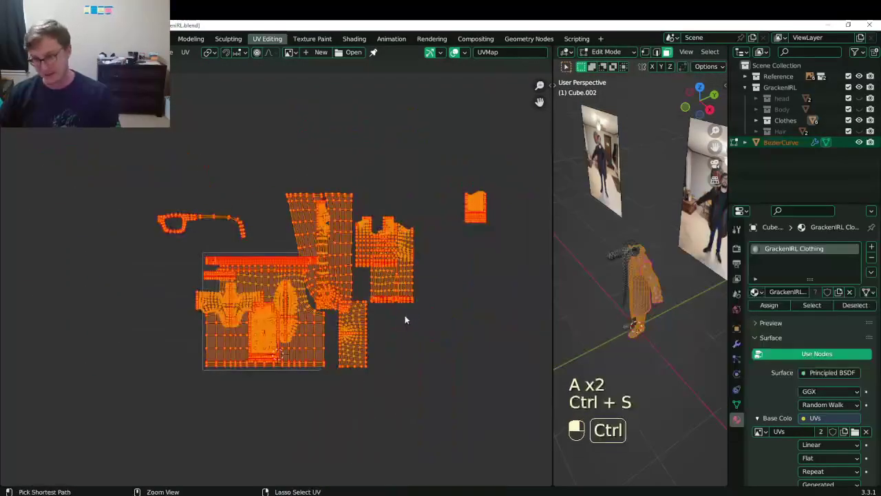
# Apply the transforms of the selected clothing objects in Object Mode, save, and return to Edit Mode.
pyautogui.press('Tab')
pyautogui.hotkey('ctrl', 'a')
pyautogui.click(578, 292)
pyautogui.hotkey('ctrl', 's')
pyautogui.press('Tab')
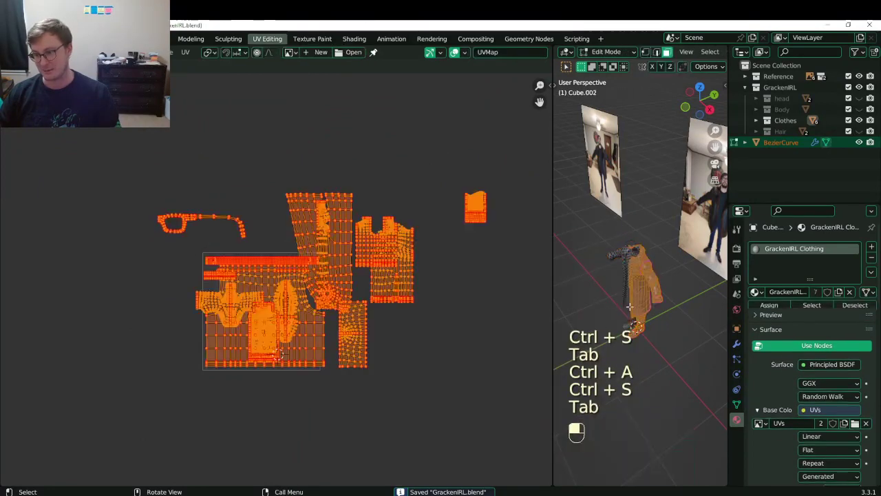
# Save the file and run Average Islands Scale on all the clothing UV islands.
pyautogui.scroll(3, 341, 303)
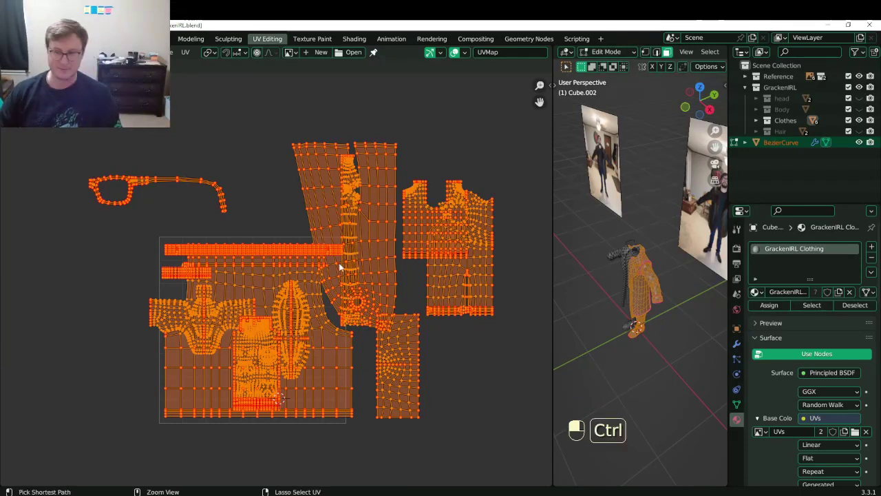
pyautogui.hotkey('ctrl', 's')
pyautogui.keyDown('shift'); pyautogui.hscroll(2, 303, 291); pyautogui.keyUp('shift')
pyautogui.scroll(-2, 303, 291)
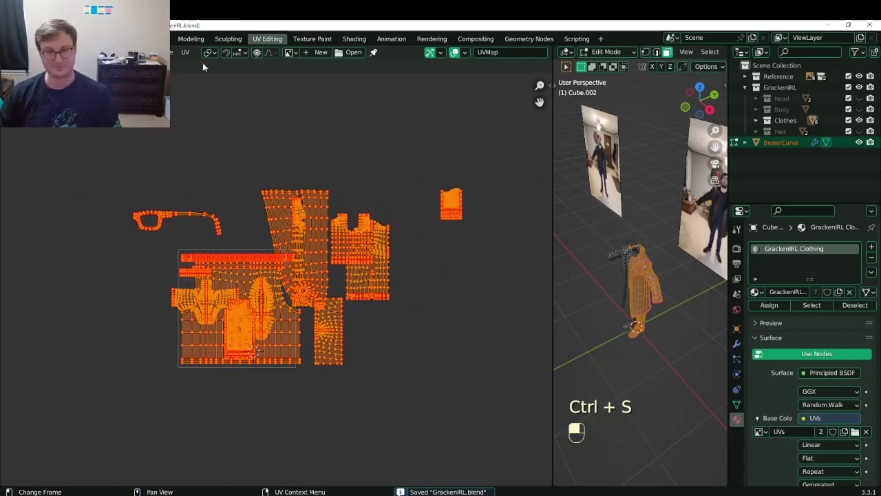
pyautogui.click(185, 52)
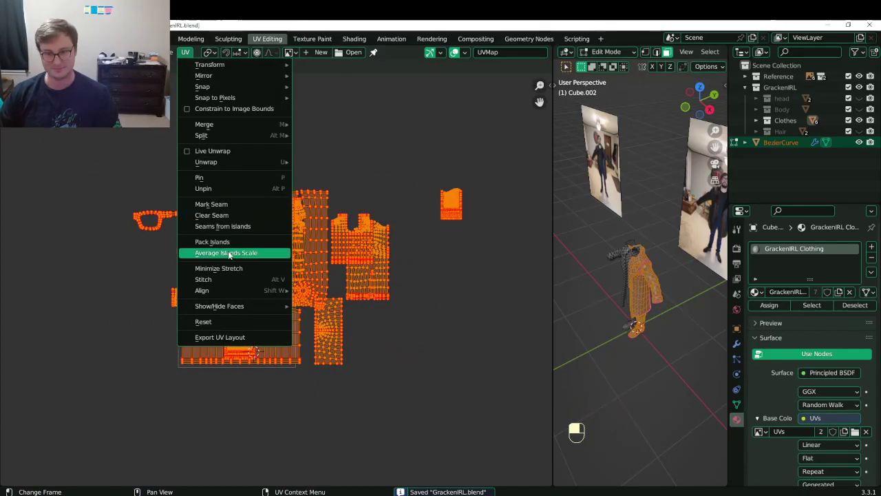
pyautogui.click(229, 253)
# Scale all the UV islands together, save, and shift them sideways relative to the UV square.
pyautogui.press('s')
pyautogui.click(388, 225)
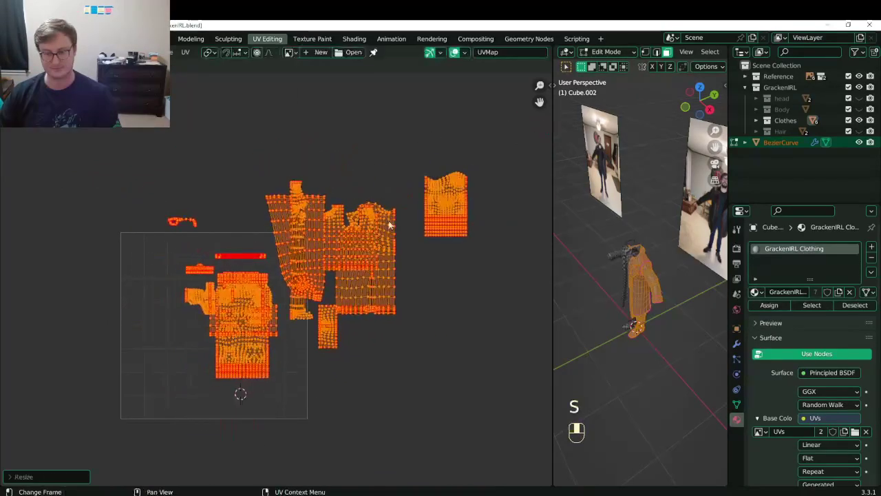
pyautogui.hotkey('ctrl', 's')
pyautogui.keyDown('shift'); pyautogui.moveTo(324, 269); pyautogui.dragTo(383, 230, button='middle'); pyautogui.keyUp('shift')
pyautogui.press('g')
pyautogui.click(285, 252)
# Select the tall turtleneck-shaped UV island overlapping the others and move it outside the UV square's lower-left edge.
pyautogui.scroll(4, 274, 274)
pyautogui.keyDown('shift'); pyautogui.moveTo(256, 280); pyautogui.dragTo(341, 260, button='middle'); pyautogui.keyUp('shift')
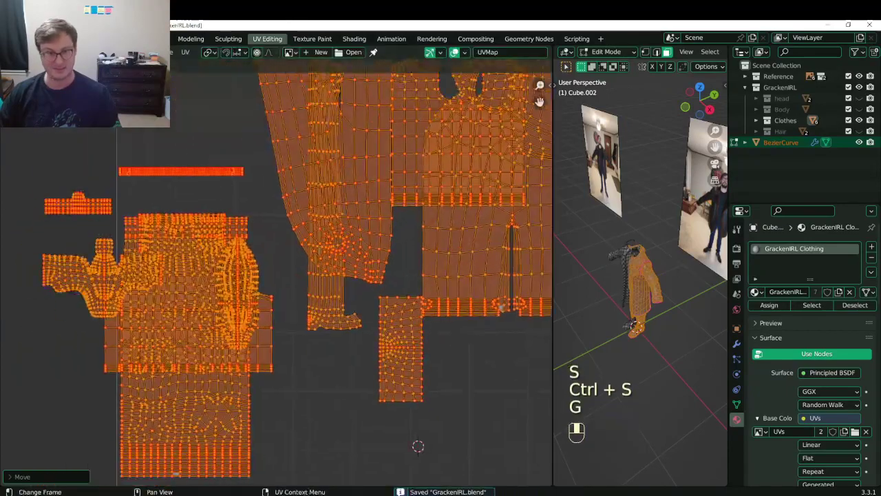
pyautogui.click(341, 260)
pyautogui.click(163, 395)
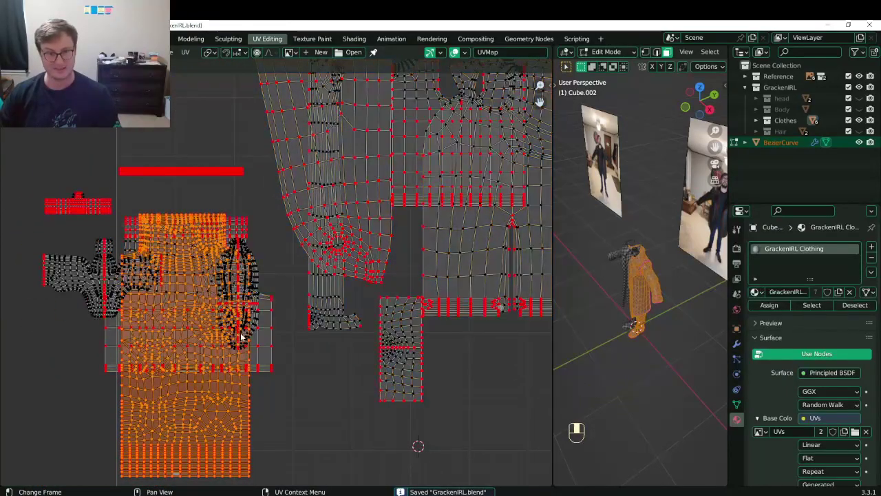
pyautogui.scroll(-2, 167, 392)
pyautogui.press('g')
pyautogui.click(62, 399)
pyautogui.moveTo(349, 253); pyautogui.dragTo(315, 252, button='middle')
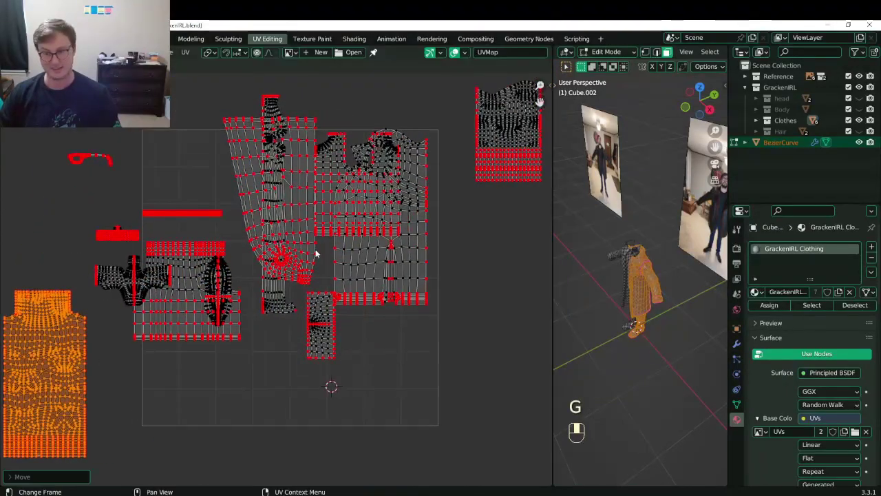
# Select all the UV islands, pack them into a single tile with UVPackmaster3, and save the file.
pyautogui.hotkey('ctrl', 's')
pyautogui.press('a')
pyautogui.press('s')
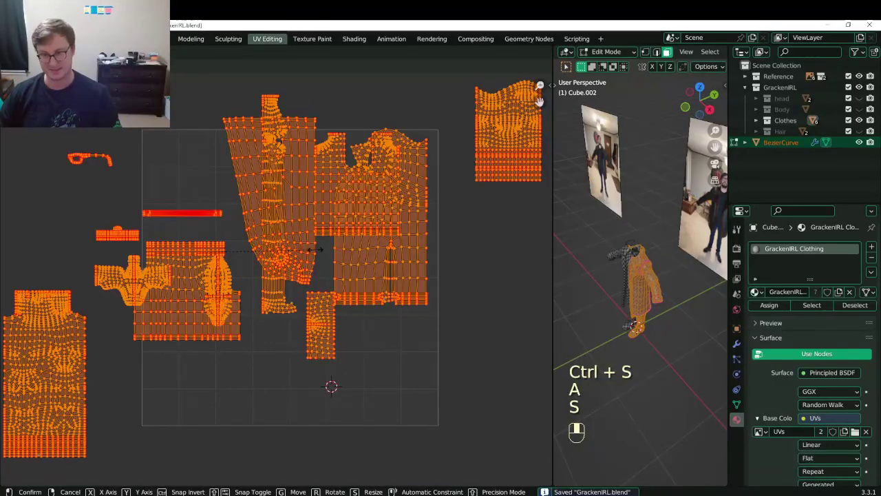
pyautogui.click(316, 251)
pyautogui.press('n')
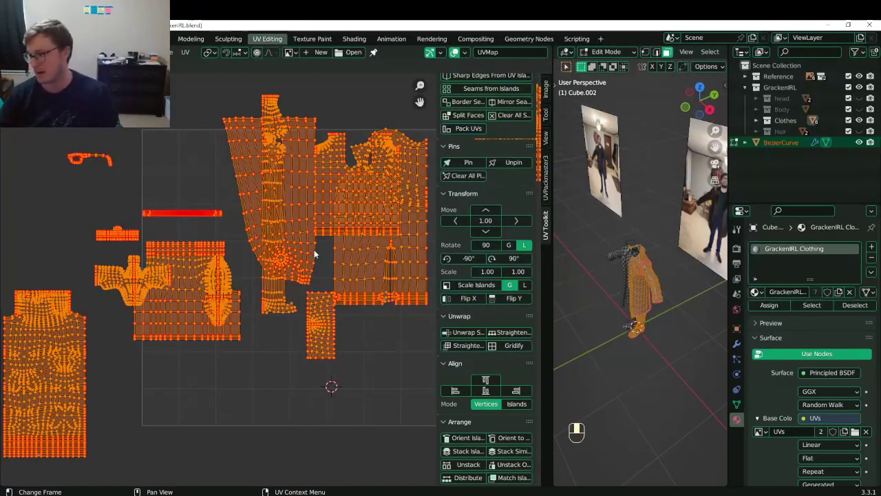
pyautogui.hotkey('ctrl', 's')
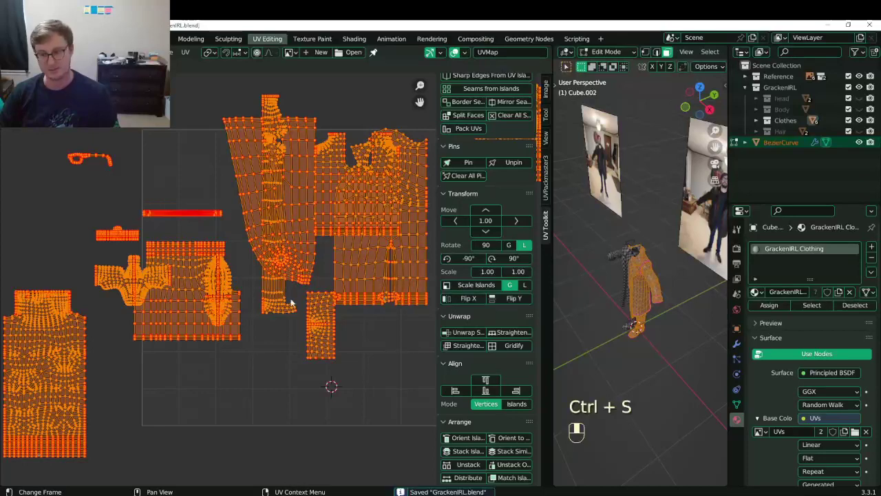
pyautogui.click(547, 193)
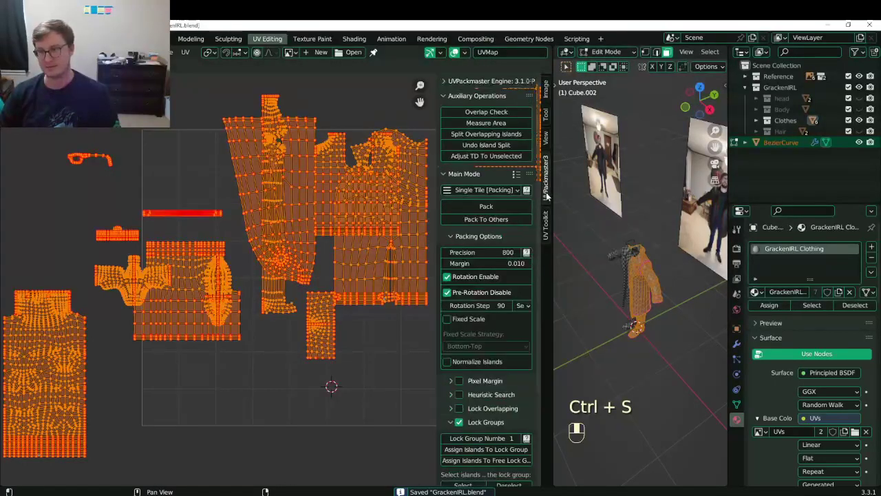
pyautogui.click(510, 207)
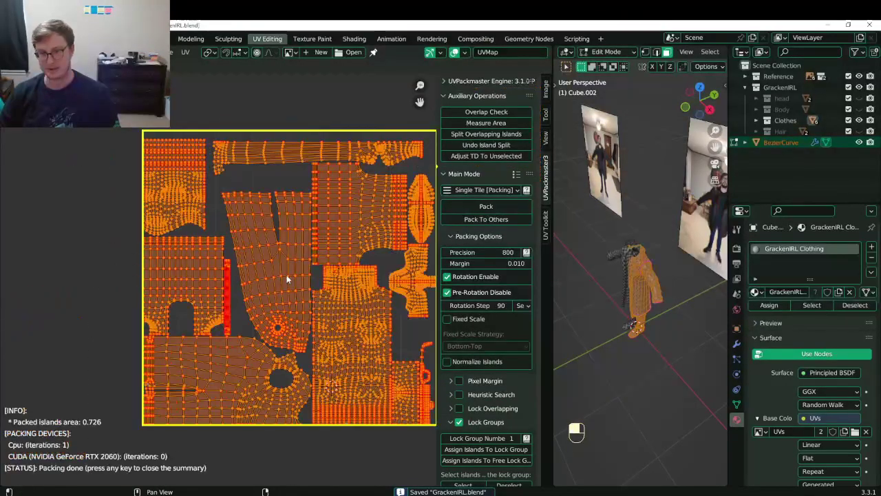
pyautogui.press('Escape')
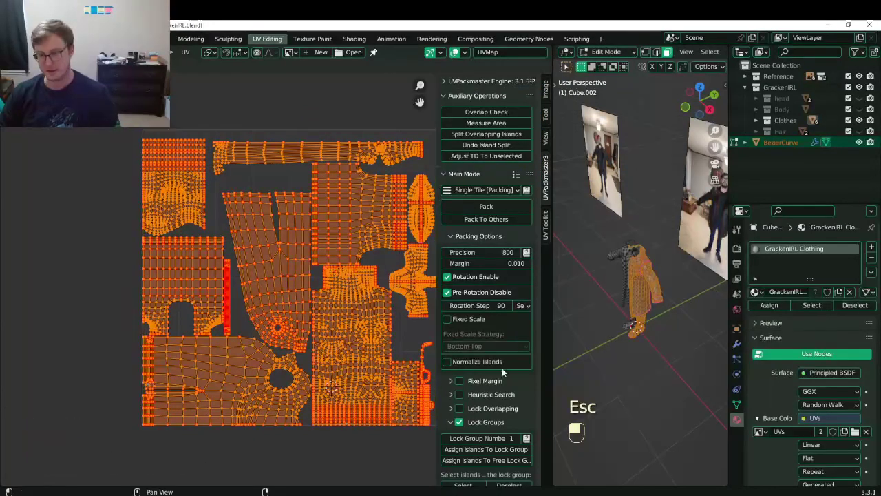
pyautogui.hotkey('ctrl', 's')
# Set the packing precision to 1000, save, and pack all the UV islands again.
pyautogui.click(492, 254)
pyautogui.write('1')
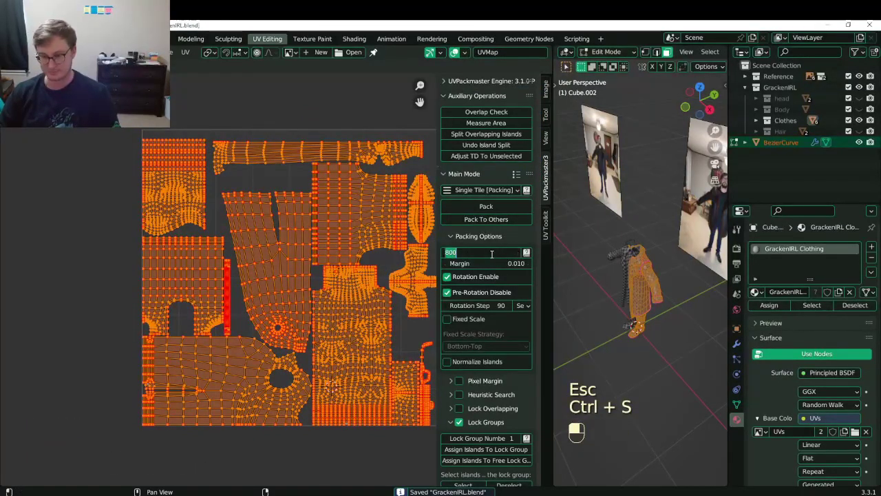
pyautogui.write('000')
pyautogui.press('Return')
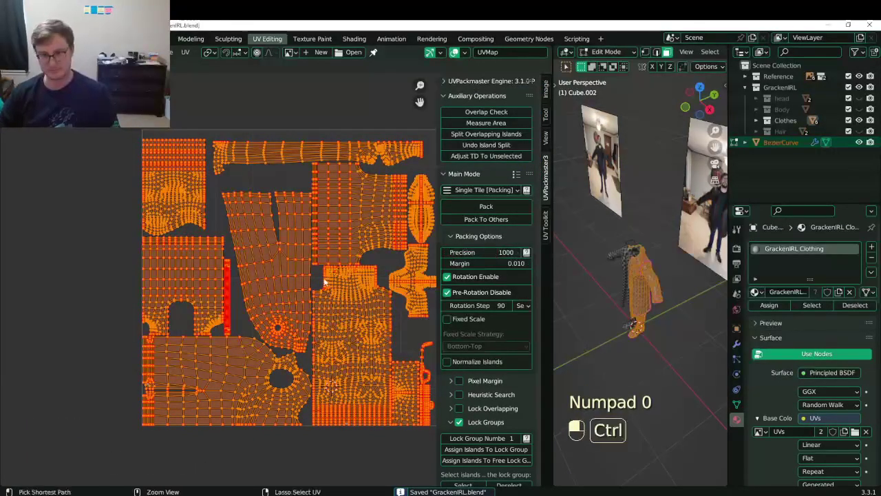
pyautogui.hotkey('ctrl', 's')
pyautogui.keyDown('shift'); pyautogui.moveTo(313, 281); pyautogui.dragTo(270, 285, button='middle'); pyautogui.keyUp('shift')
pyautogui.click(486, 208)
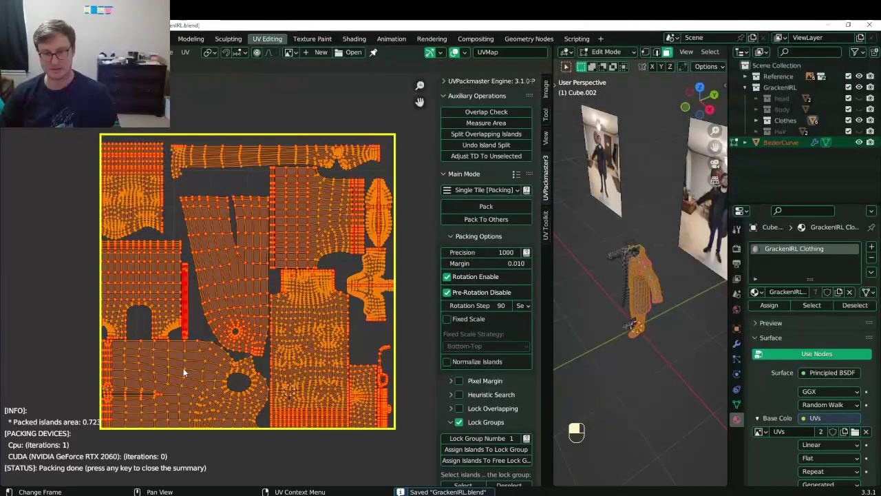
pyautogui.press('Escape')
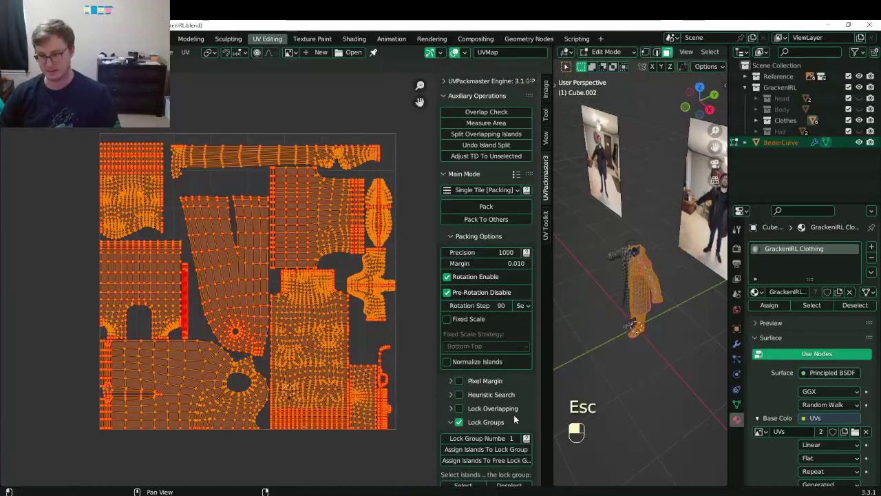
# Enable Heuristic Search with Advanced Heuristic, save, repack the UV islands, and stop the search after several improved layouts.
pyautogui.click(485, 398)
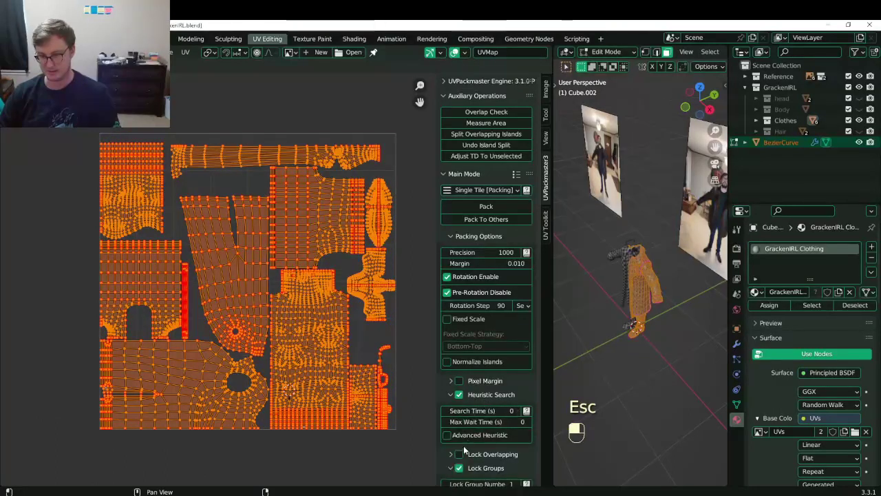
pyautogui.click(447, 436)
pyautogui.hotkey('ctrl', 's')
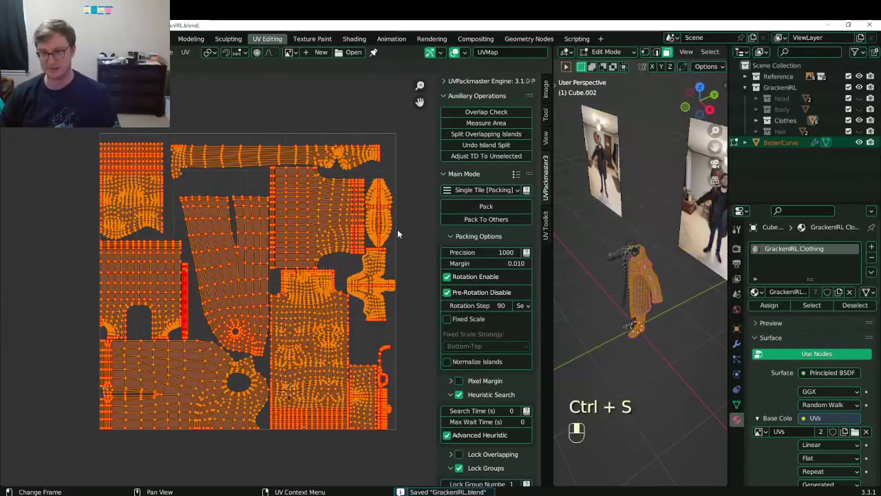
pyautogui.click(486, 206)
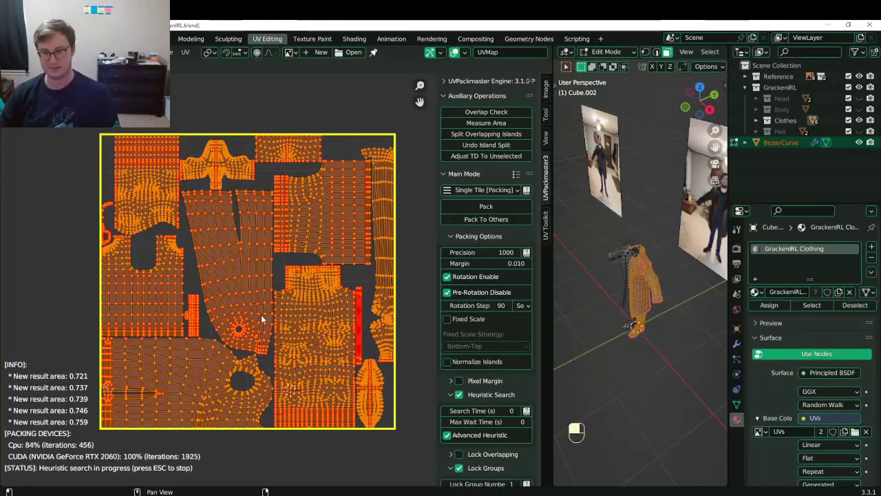
pyautogui.press('Escape')
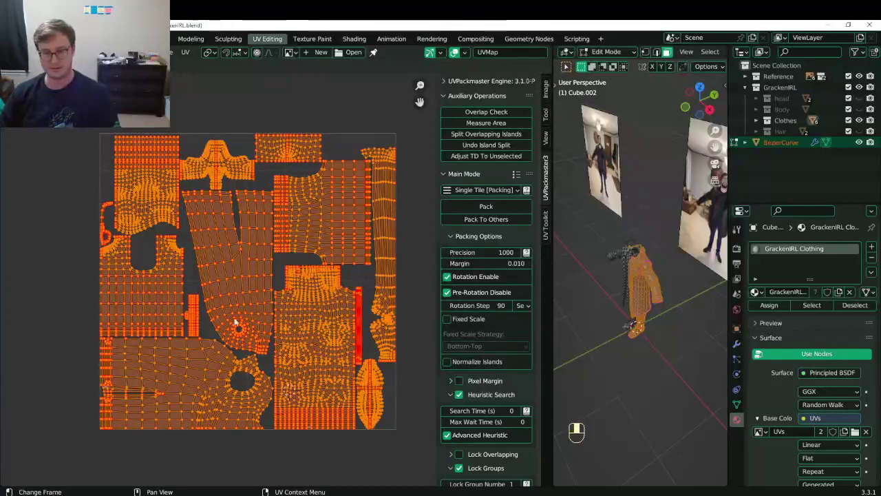
# Move the glasses UV island and the small tabbed rectangular island outside the UV square's left edge.
pyautogui.click(109, 238)
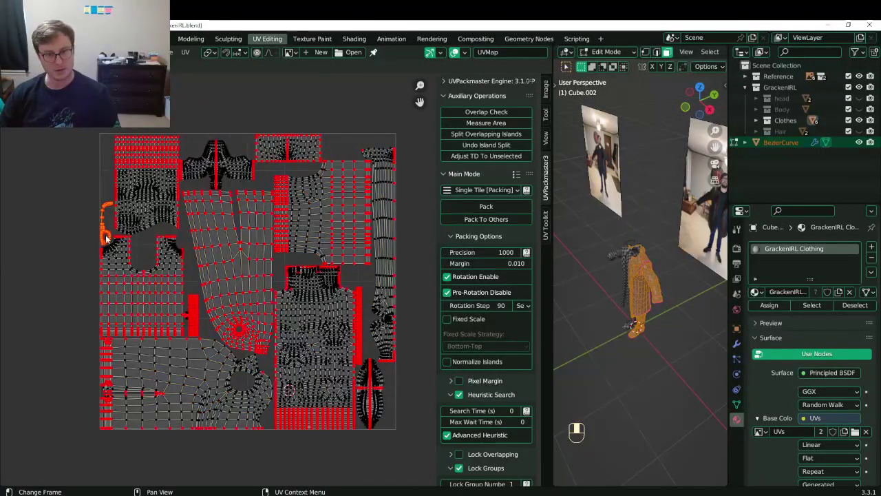
pyautogui.press('g')
pyautogui.click(39, 231)
pyautogui.click(193, 310)
pyautogui.press('g')
pyautogui.click(72, 291)
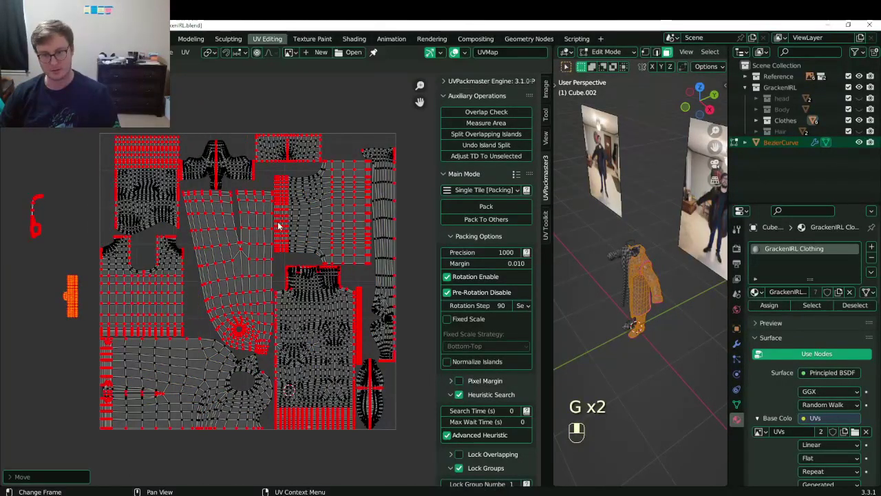
# Move the narrow strip UV island outside the UV square, near the small tabbed rectangular island.
pyautogui.click(278, 225)
pyautogui.click(234, 171)
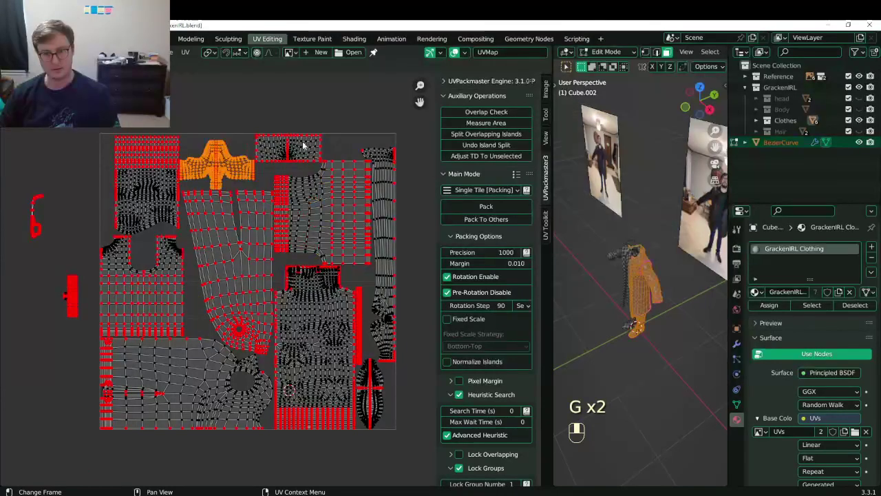
pyautogui.click(275, 153)
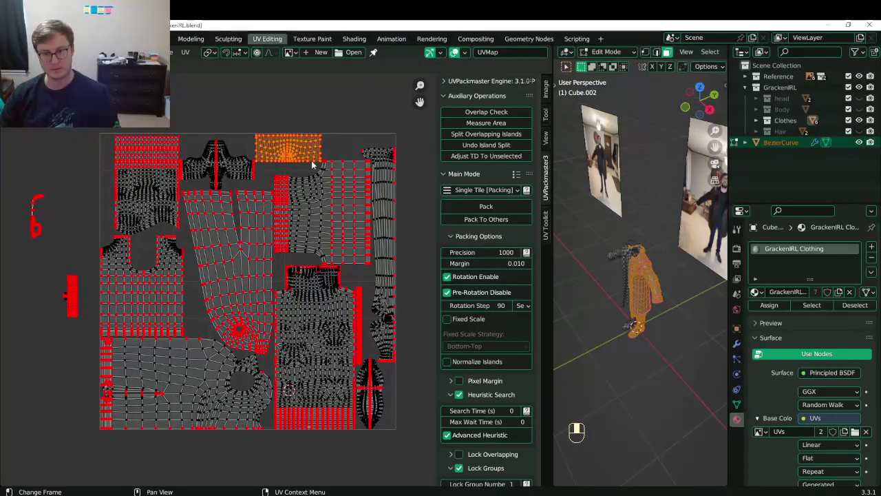
pyautogui.click(365, 331)
pyautogui.press('g')
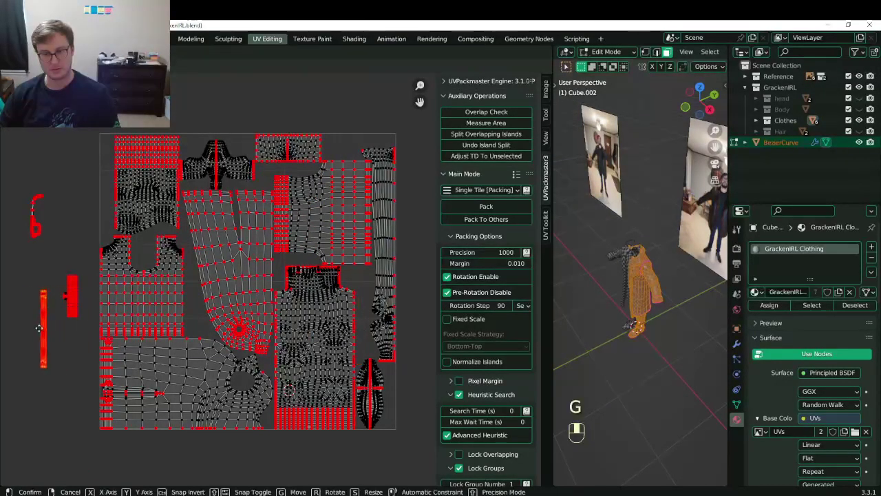
pyautogui.click(39, 329)
# Select only the islands inside the UV square, repack them with the heuristic search, stop it after several improved layouts, and save the file.
pyautogui.click(198, 246)
pyautogui.press('b')
pyautogui.moveTo(136, 155); pyautogui.dragTo(379, 363)
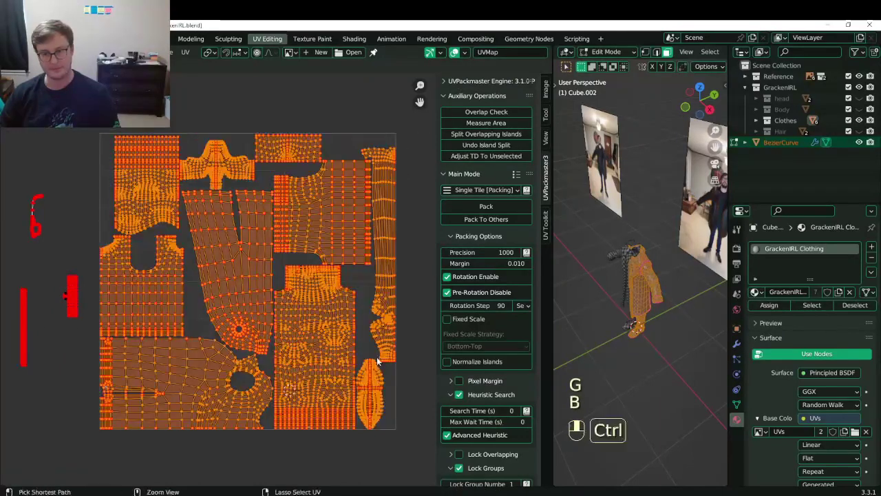
pyautogui.hotkey('ctrl', 's')
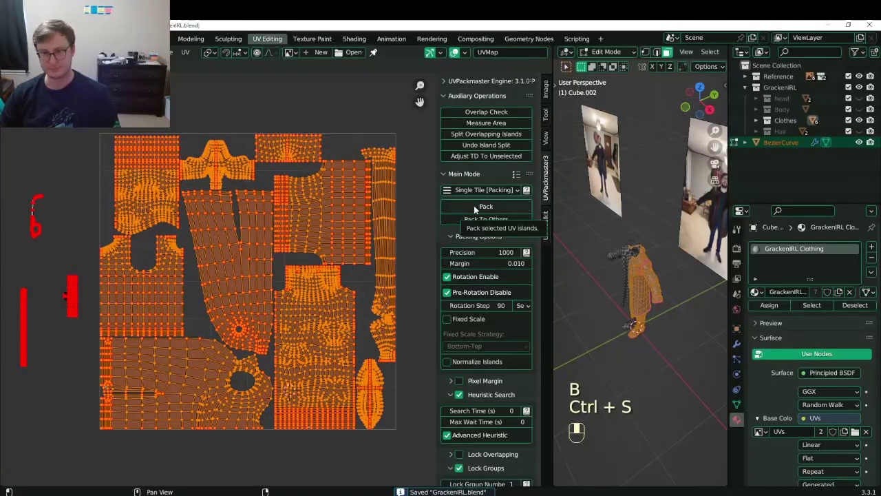
pyautogui.click(482, 207)
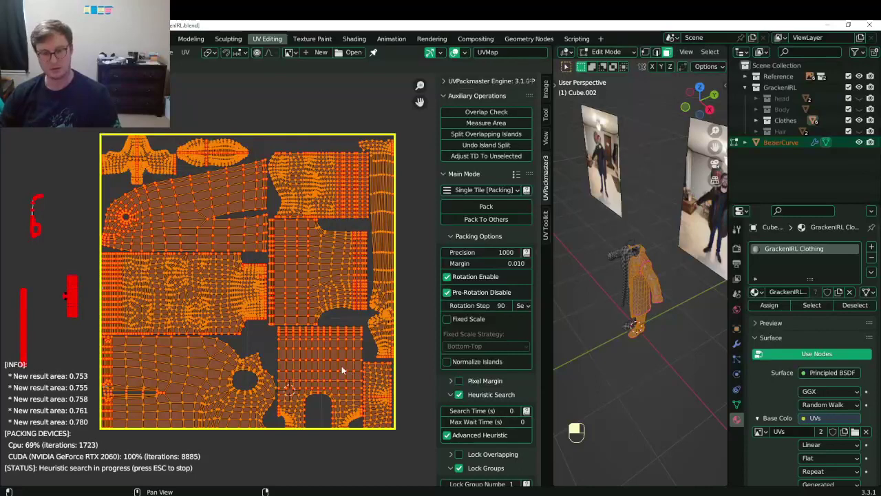
pyautogui.press('Escape')
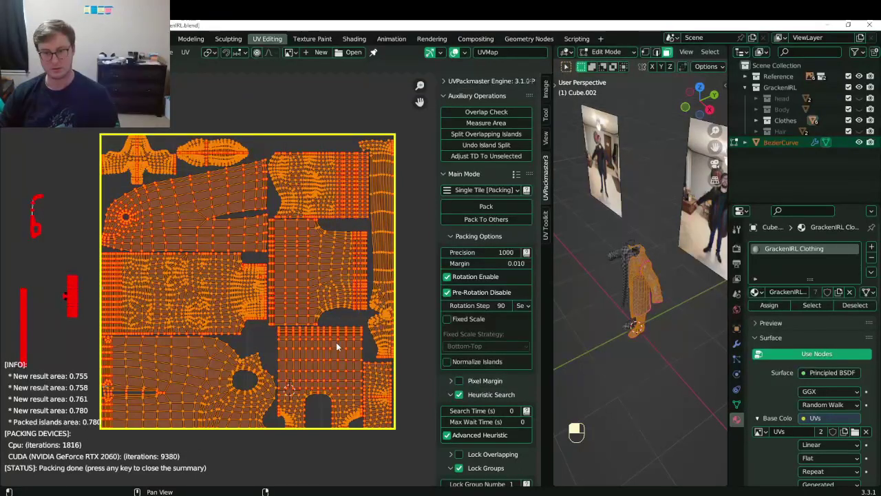
pyautogui.keyDown('shift'); pyautogui.moveTo(93, 317); pyautogui.dragTo(150, 324, button='middle'); pyautogui.keyUp('shift')
pyautogui.hotkey('ctrl', 's')
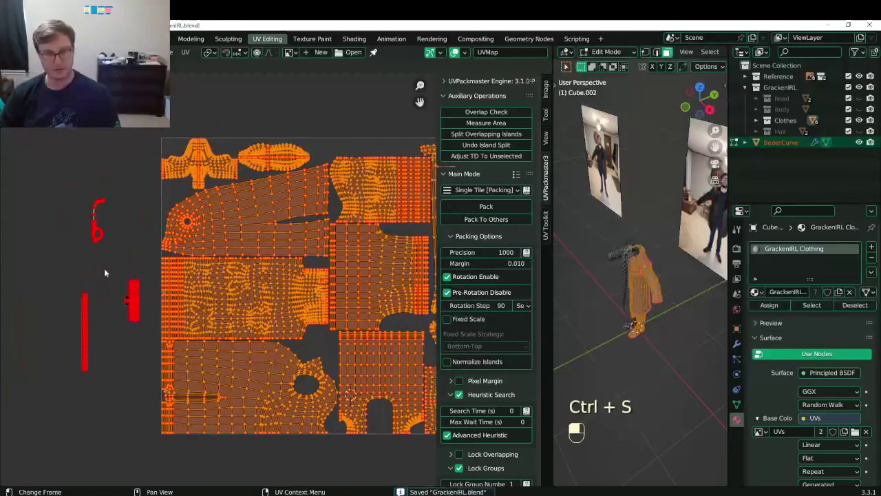
# Bring the glasses UV island back inside the UV square and rotate it to lie horizontally.
pyautogui.click(105, 239)
pyautogui.press('g')
pyautogui.click(327, 375)
pyautogui.moveTo(327, 373); pyautogui.dragTo(266, 387, button='middle')
pyautogui.press('g')
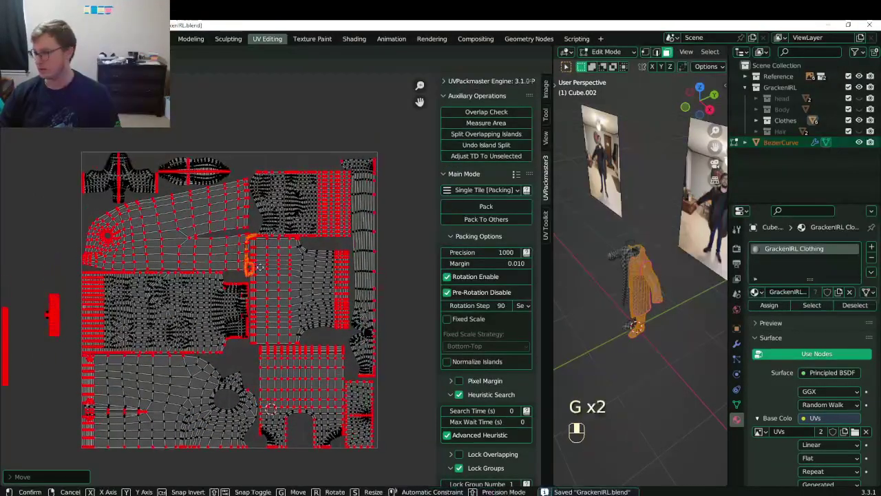
pyautogui.click(261, 259)
pyautogui.keyDown('shift'); pyautogui.moveTo(261, 258); pyautogui.dragTo(267, 323, button='middle'); pyautogui.keyUp('shift')
pyautogui.scroll(2, 274, 325)
pyautogui.moveTo(260, 291); pyautogui.dragTo(265, 321, button='middle')
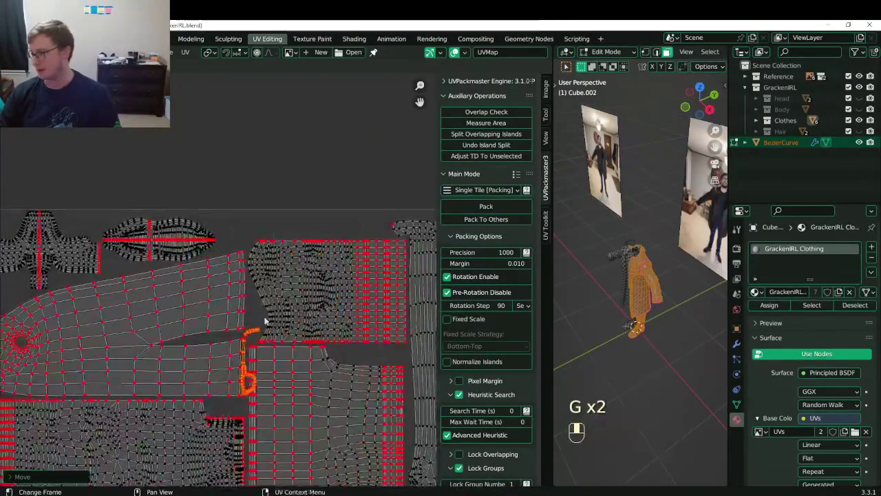
pyautogui.press('r')
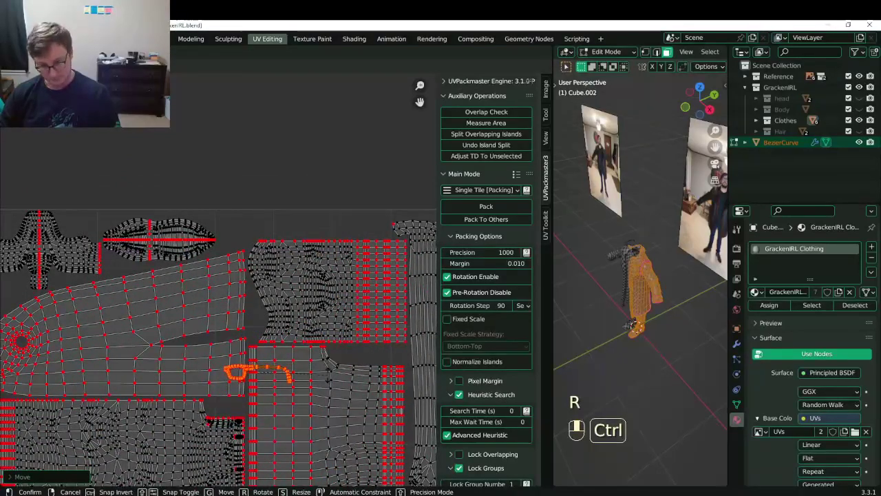
pyautogui.click(288, 380)
# Place the glasses island in the gap above the upper wavy-edged island, beside the tall curved island.
pyautogui.press('g')
pyautogui.click(297, 303)
pyautogui.scroll(3, 297, 302)
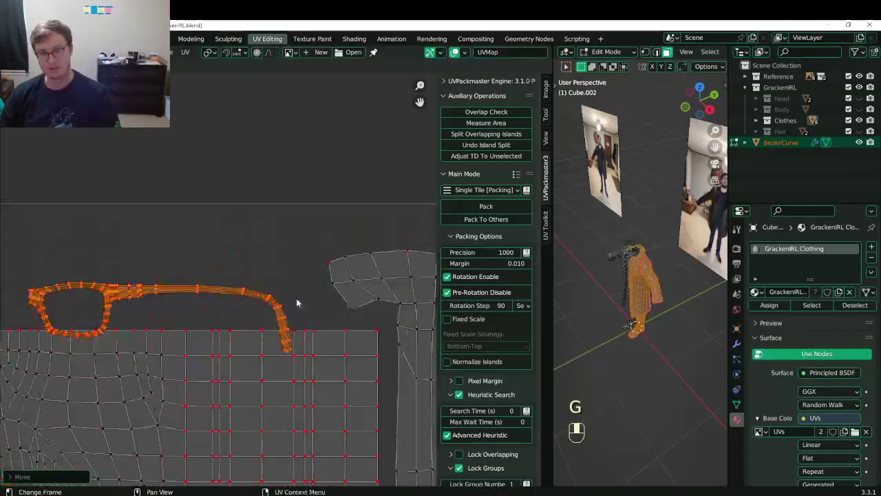
pyautogui.scroll(1, 297, 303)
pyautogui.press('g')
pyautogui.click(309, 250)
pyautogui.scroll(-4, 285, 280)
pyautogui.scroll(4, 287, 281)
pyautogui.press('g')
pyautogui.click(309, 286)
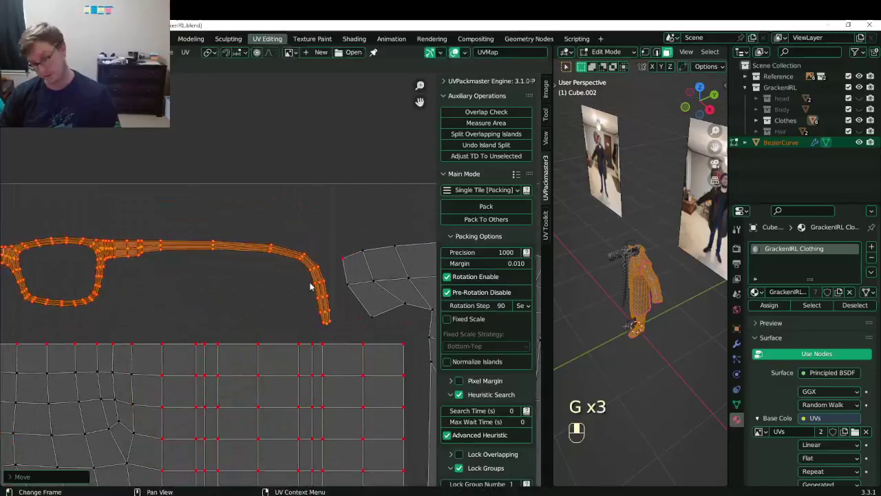
# Move the small tabbed rectangular island from outside the UV square to the top gap near the glasses island.
pyautogui.scroll(-5, 310, 286)
pyautogui.keyDown('shift'); pyautogui.moveTo(299, 285); pyautogui.dragTo(424, 211, button='middle'); pyautogui.keyUp('shift')
pyautogui.scroll(-2, 206, 301)
pyautogui.keyDown('shift'); pyautogui.moveTo(206, 301); pyautogui.dragTo(341, 216, button='middle'); pyautogui.keyUp('shift')
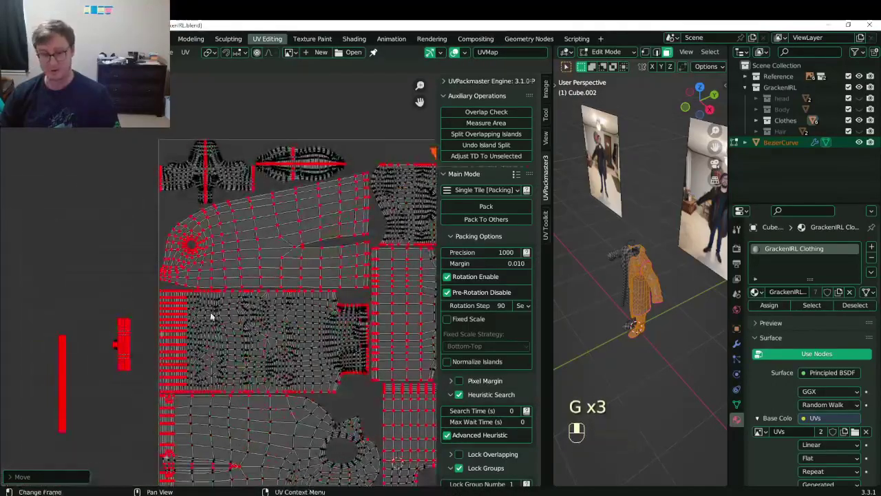
pyautogui.moveTo(212, 316); pyautogui.dragTo(181, 323, button='middle')
pyautogui.press('g')
pyautogui.click(320, 181)
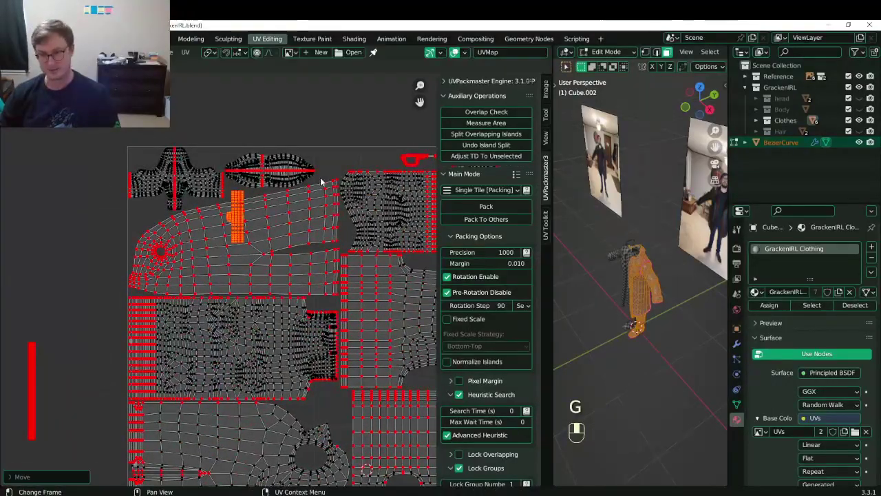
pyautogui.moveTo(321, 182); pyautogui.dragTo(212, 287, button='middle')
pyautogui.scroll(3, 204, 303)
pyautogui.press('g')
pyautogui.click(341, 190)
pyautogui.keyDown('shift'); pyautogui.moveTo(340, 191); pyautogui.dragTo(162, 242, button='middle'); pyautogui.keyUp('shift')
pyautogui.scroll(4, 149, 263)
pyautogui.press('g')
pyautogui.click(309, 269)
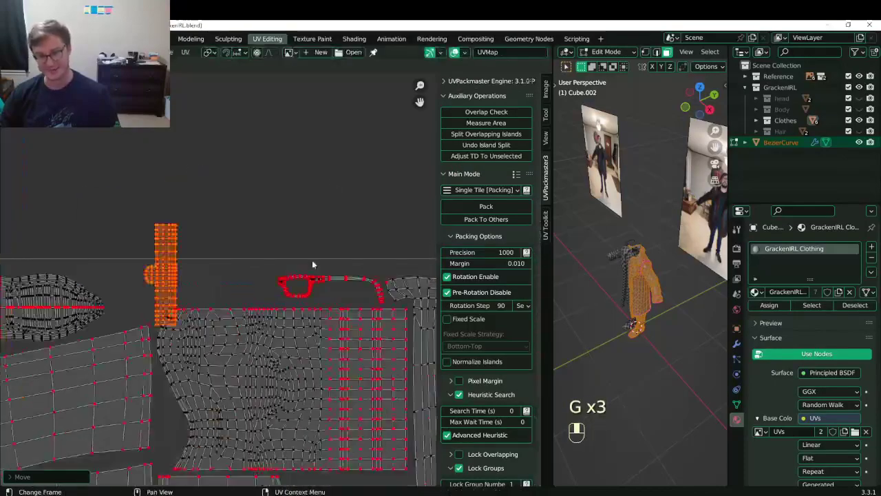
# Rotate the small tabbed rectangular island to lie horizontally with its tab up and set it just above the wavy-edged island.
pyautogui.scroll(-1, 307, 264)
pyautogui.press('r')
pyautogui.click(266, 348)
pyautogui.scroll(2, 199, 281)
pyautogui.moveTo(200, 281); pyautogui.dragTo(149, 286, button='middle')
pyautogui.press('g')
pyautogui.click(255, 311)
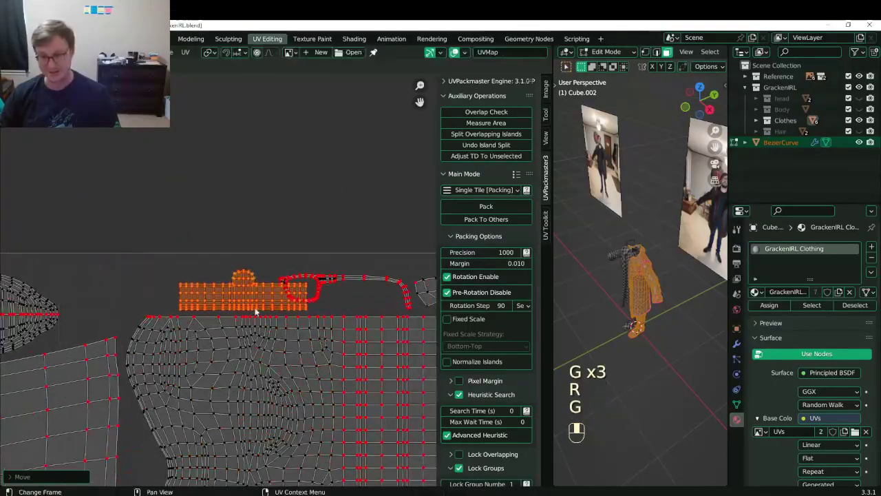
pyautogui.click(254, 312)
# Move the glasses island above the tabbed rectangular island, against the UV square's top edge.
pyautogui.click(340, 290)
pyautogui.press('r')
pyautogui.click(236, 269)
pyautogui.press('g')
pyautogui.click(236, 269)
pyautogui.press('g')
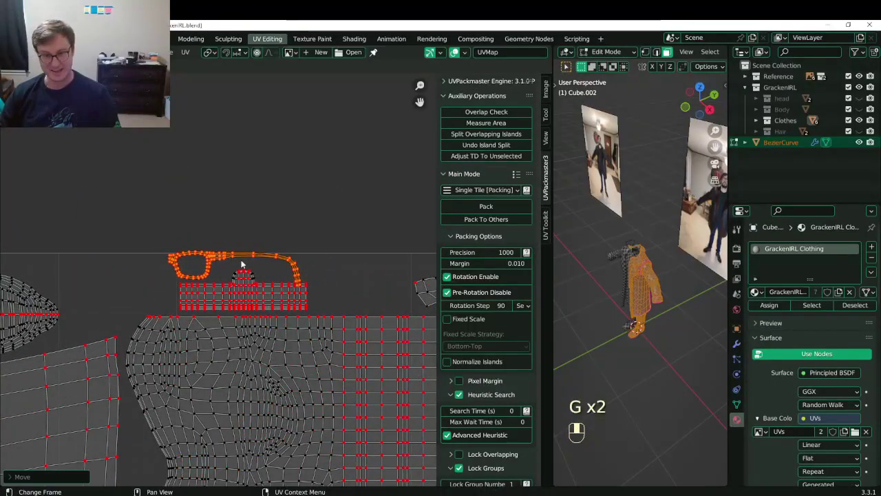
pyautogui.click(241, 264)
pyautogui.scroll(-3, 263, 266)
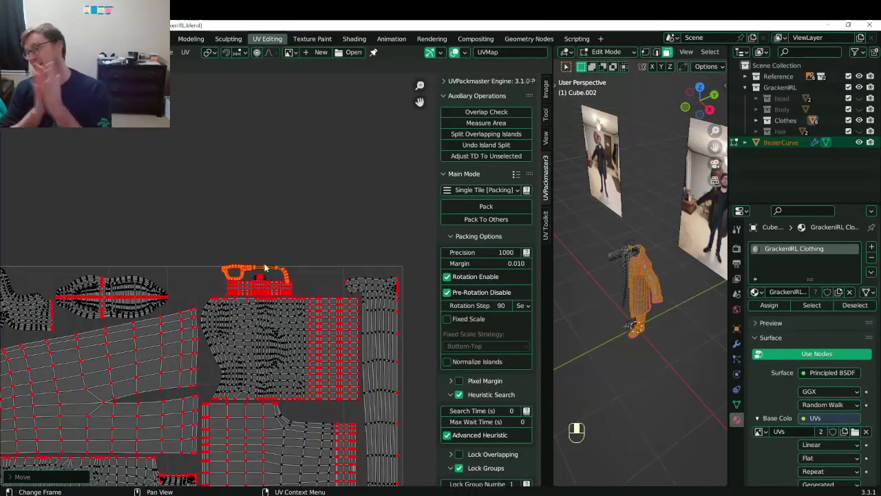
pyautogui.scroll(-3, 252, 270)
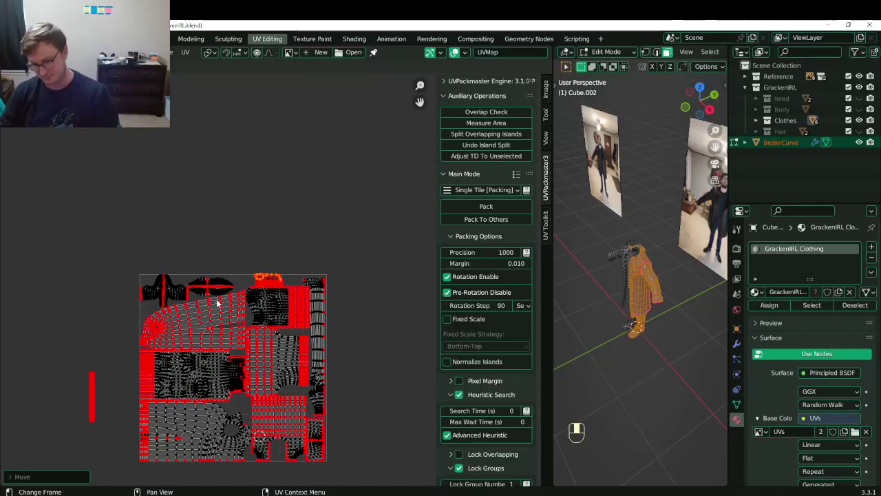
# Turn the cross-shaped UV island upside down and fit it into the UV square's upper-left corner.
pyautogui.scroll(5, 212, 335)
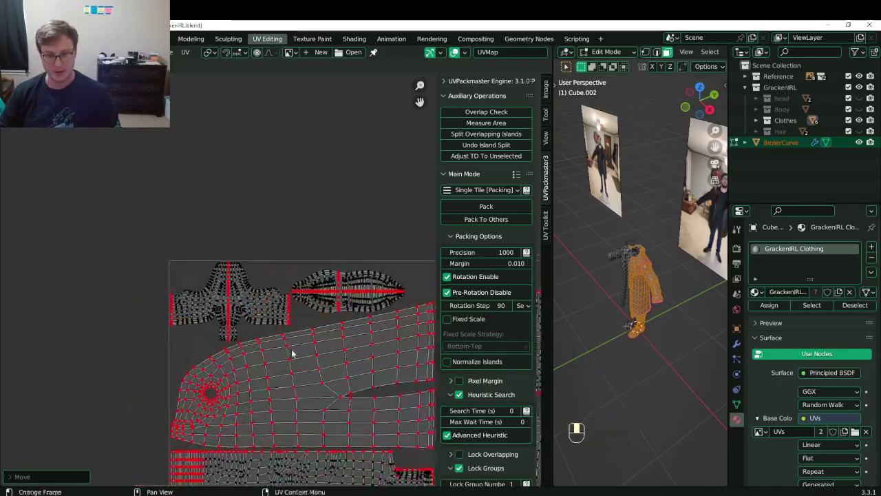
pyautogui.press('l')
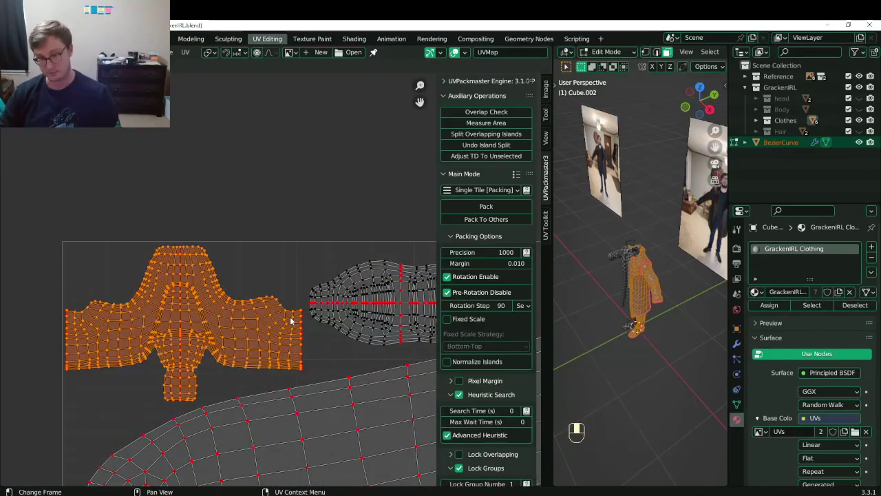
pyautogui.press('r')
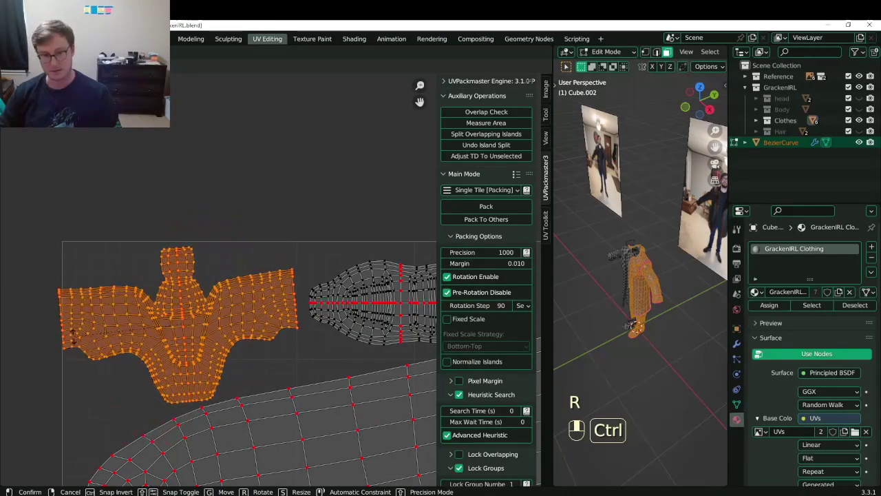
pyautogui.click(76, 329)
pyautogui.press('g')
pyautogui.click(169, 328)
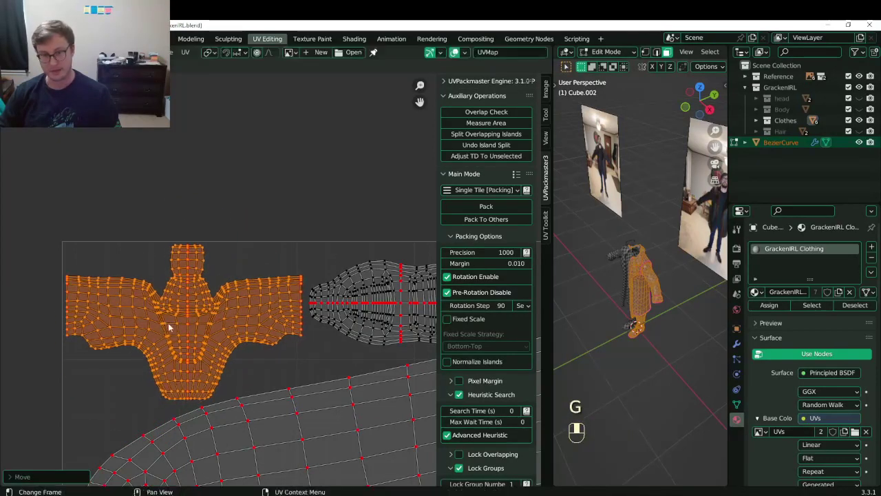
# Reposition the leaf-shaped UV island beside the cross-shaped island, close to the UV square's top edge.
pyautogui.keyDown('shift'); pyautogui.moveTo(268, 321); pyautogui.dragTo(87, 327, button='middle'); pyautogui.keyUp('shift')
pyautogui.click(267, 299)
pyautogui.press('g')
pyautogui.click(272, 290)
pyautogui.scroll(-3, 274, 287)
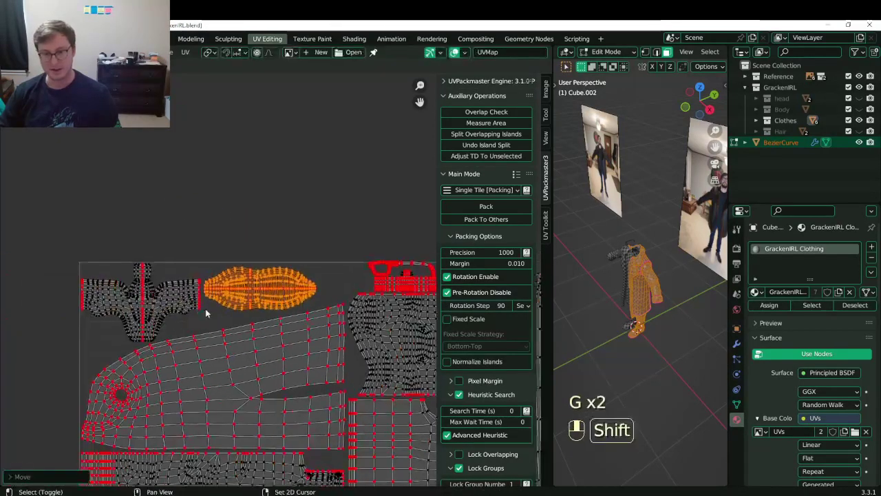
pyautogui.keyDown('shift'); pyautogui.moveTo(206, 313); pyautogui.dragTo(215, 310, button='middle'); pyautogui.keyUp('shift')
pyautogui.scroll(3, 288, 283)
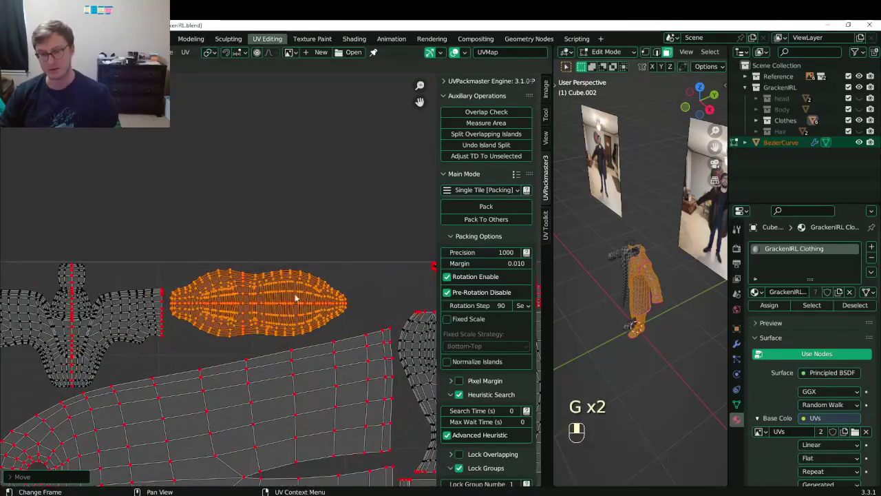
pyautogui.press('g')
pyautogui.click(308, 294)
pyautogui.scroll(-4, 289, 289)
pyautogui.keyDown('shift'); pyautogui.moveTo(277, 289); pyautogui.dragTo(239, 286, button='middle'); pyautogui.keyUp('shift')
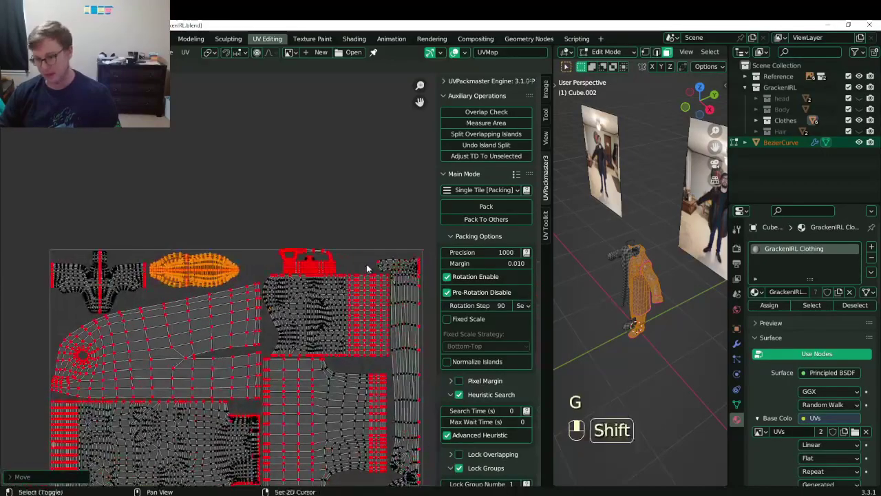
# Move the glasses island into the gap directly below the wavy-edged island, beside the tall curved island.
pyautogui.keyDown('shift'); pyautogui.moveTo(367, 269); pyautogui.dragTo(335, 267, button='middle'); pyautogui.keyUp('shift')
pyautogui.scroll(3, 274, 267)
pyautogui.click(241, 250)
pyautogui.keyDown('shift'); pyautogui.moveTo(285, 311); pyautogui.dragTo(199, 229, button='middle'); pyautogui.keyUp('shift')
pyautogui.press('g')
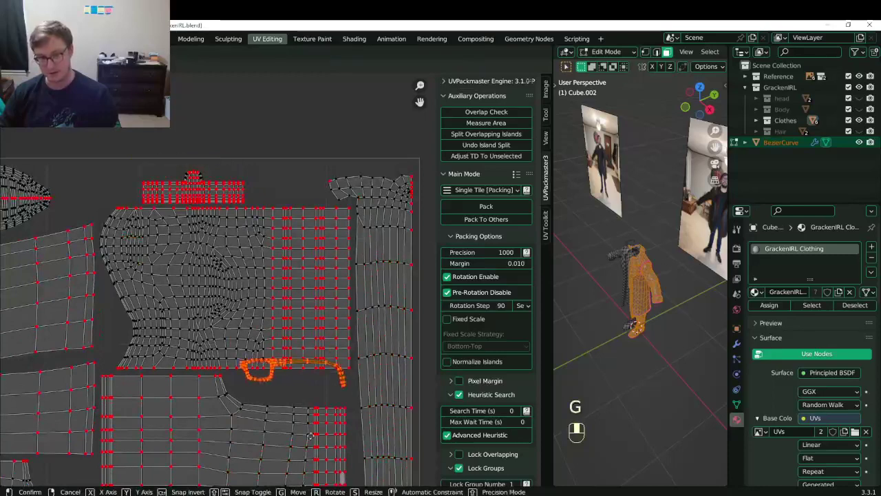
pyautogui.click(319, 375)
pyautogui.keyDown('shift'); pyautogui.scroll(-2, 318, 373); pyautogui.keyUp('shift')
pyautogui.keyDown('shift'); pyautogui.scroll(-1, 319, 375); pyautogui.keyUp('shift')
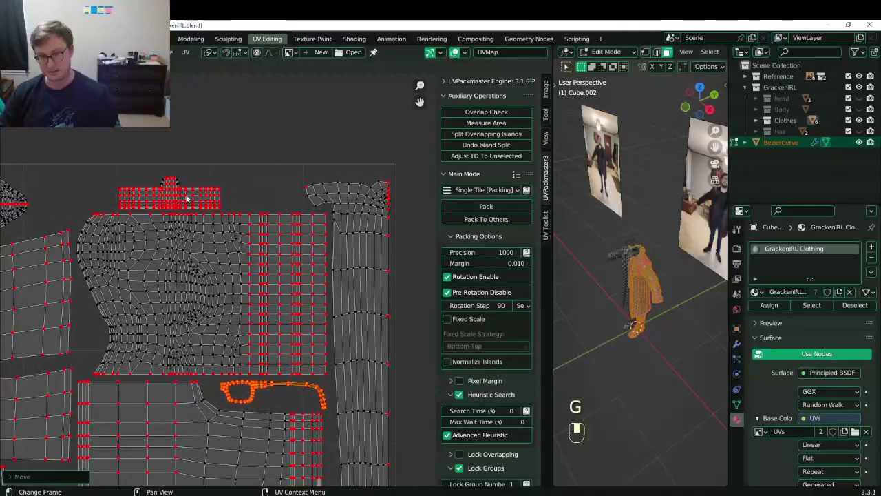
# Slide the tabbed rectangular island along the top of the wavy-edged island until it sits close to the tall curved island.
pyautogui.click(184, 196)
pyautogui.press('g')
pyautogui.click(262, 195)
pyautogui.press('g')
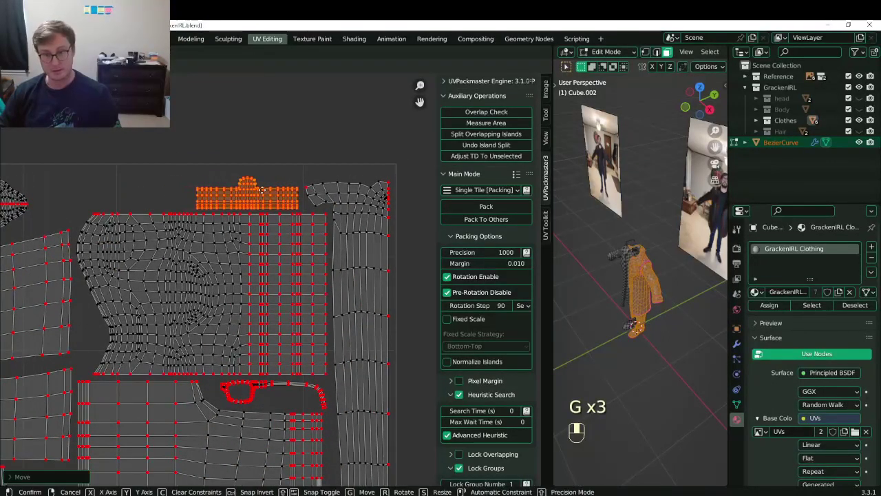
pyautogui.click(266, 193)
pyautogui.press('g')
pyautogui.click(268, 190)
pyautogui.press('g')
pyautogui.click(270, 193)
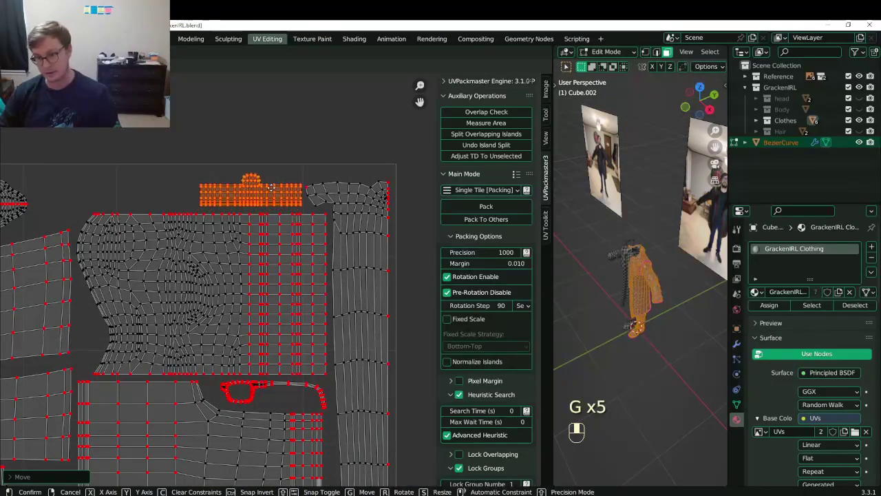
pyautogui.press('g')
pyautogui.click(273, 196)
pyautogui.press('g')
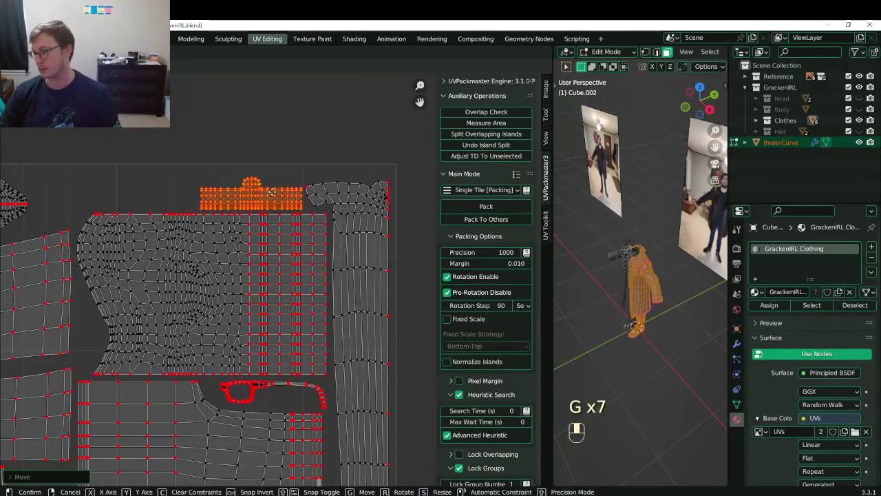
pyautogui.click(274, 196)
# Move the long thin strip island from outside the UV square to the narrow gap beside the wavy-edged island.
pyautogui.scroll(-4, 273, 195)
pyautogui.keyDown('shift'); pyautogui.moveTo(127, 370); pyautogui.dragTo(241, 279, button='middle'); pyautogui.keyUp('shift')
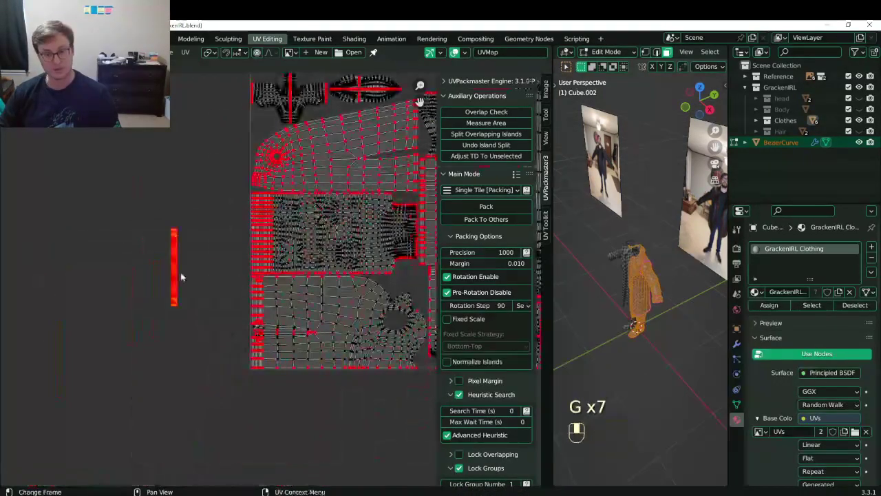
pyautogui.scroll(-2, 241, 279)
pyautogui.press('g')
pyautogui.click(377, 340)
pyautogui.keyDown('shift'); pyautogui.moveTo(336, 336); pyautogui.dragTo(202, 355, button='middle'); pyautogui.keyUp('shift')
pyautogui.press('g')
pyautogui.click(242, 231)
pyautogui.keyDown('shift'); pyautogui.moveTo(270, 224); pyautogui.dragTo(259, 307, button='middle'); pyautogui.keyUp('shift')
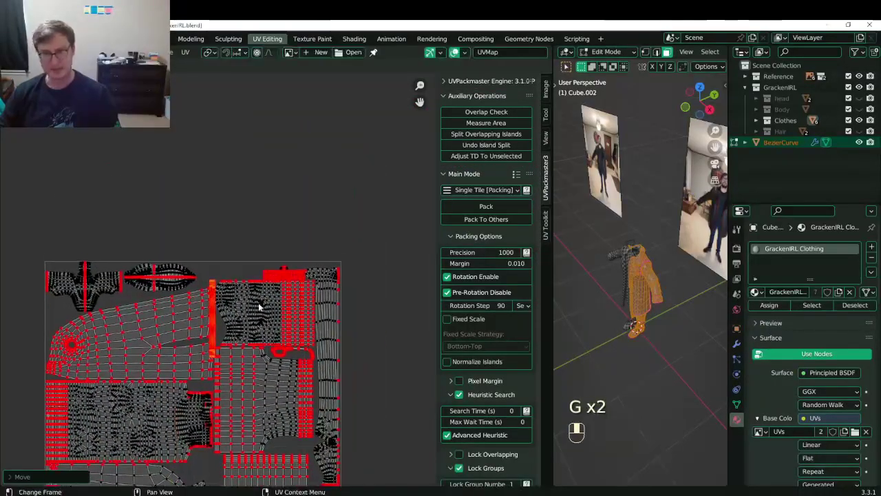
# Rotate the long thin strip island to horizontal and place it above the wavy-edged island, near the UV square's top edge.
pyautogui.scroll(2, 267, 292)
pyautogui.press('g')
pyautogui.click(255, 249)
pyautogui.press('r')
pyautogui.click(266, 360)
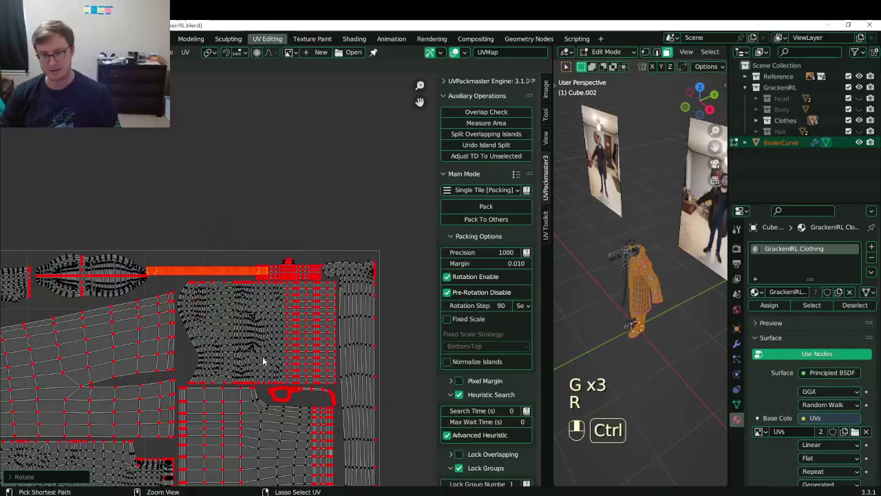
# Stack the tabbed rectangular island and the thin strip above the wavy-edged island, with the strip directly beneath the tabbed one.
pyautogui.scroll(3, 310, 276)
pyautogui.press('g')
pyautogui.click(378, 244)
pyautogui.click(377, 244)
pyautogui.press('g')
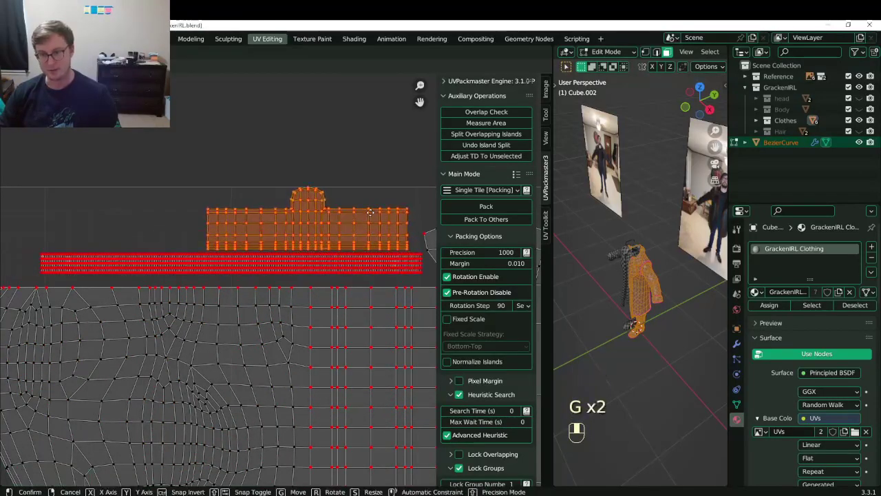
pyautogui.click(369, 213)
pyautogui.click(360, 273)
pyautogui.press('g')
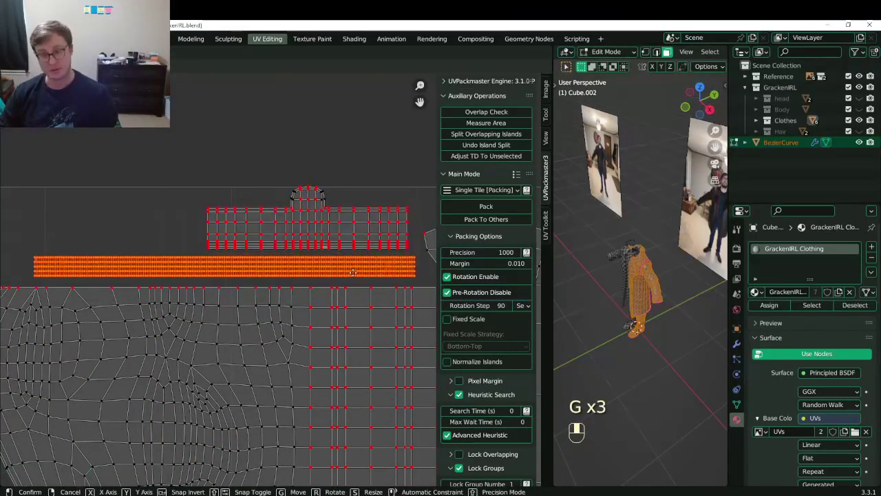
pyautogui.click(351, 278)
pyautogui.click(362, 238)
pyautogui.press('g')
pyautogui.click(359, 242)
pyautogui.scroll(-3, 357, 242)
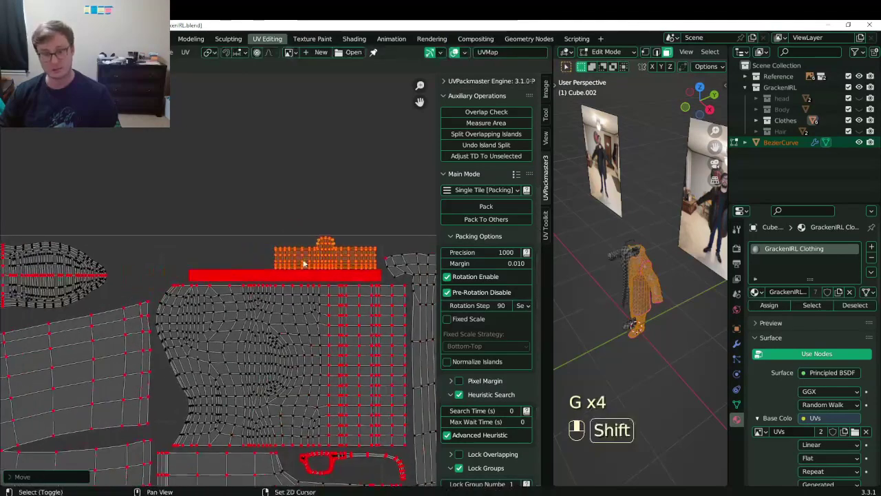
# Turn the tabbed rectangular island upside down and place it against the UV square's top edge, beside the leaf-shaped island.
pyautogui.press('g')
pyautogui.press('r')
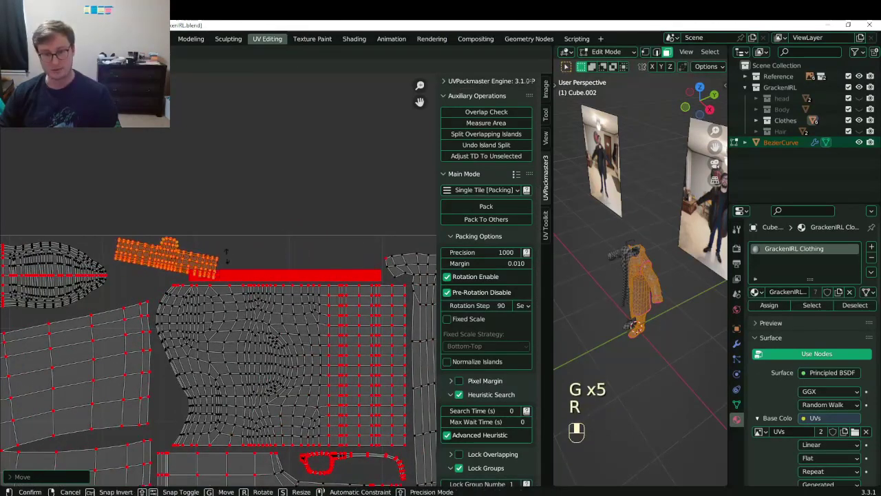
pyautogui.keyDown('ctrl'); pyautogui.click(80, 291); pyautogui.keyUp('ctrl')
pyautogui.press('g')
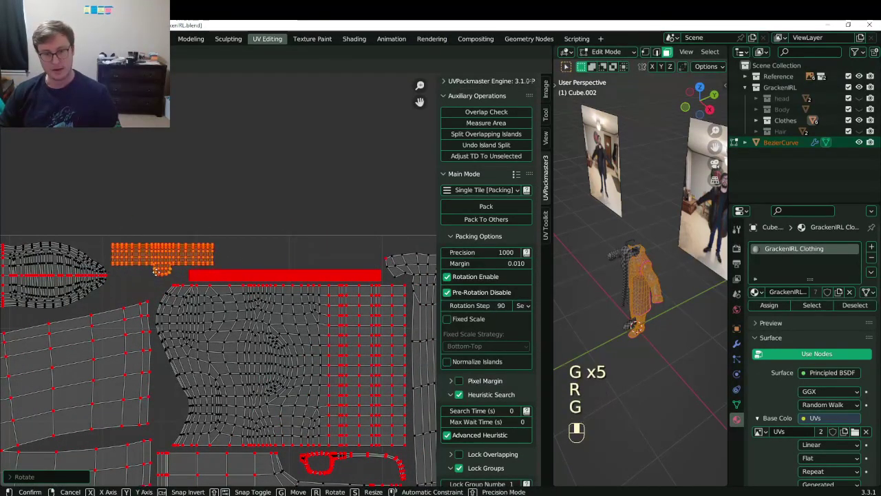
pyautogui.click(76, 282)
# Nudge the long thin strip island along the wavy-edged island's top so it sits centred in the gap.
pyautogui.click(204, 273)
pyautogui.press('g')
pyautogui.click(243, 278)
pyautogui.scroll(-3, 258, 275)
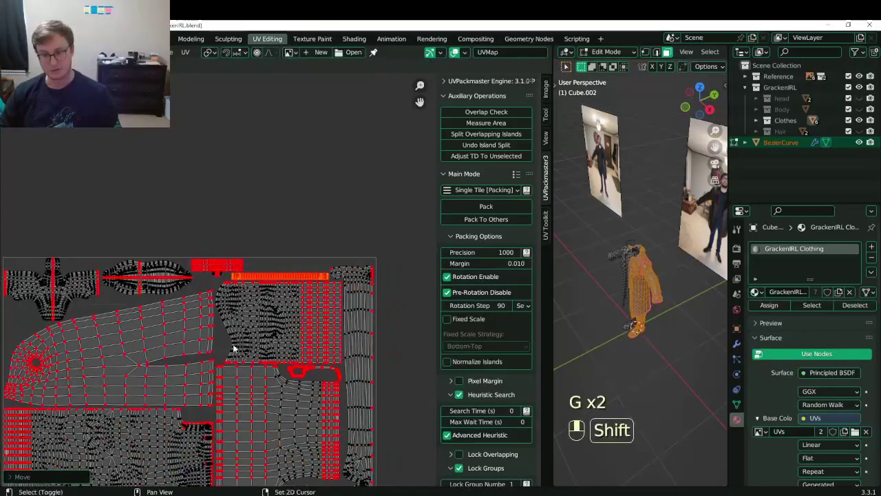
# Flatten the large slit island's hem edge and the loop just inside it into straight vertical lines across both halves.
pyautogui.keyDown('shift'); pyautogui.moveTo(225, 474); pyautogui.dragTo(278, 275, button='middle'); pyautogui.keyUp('shift')
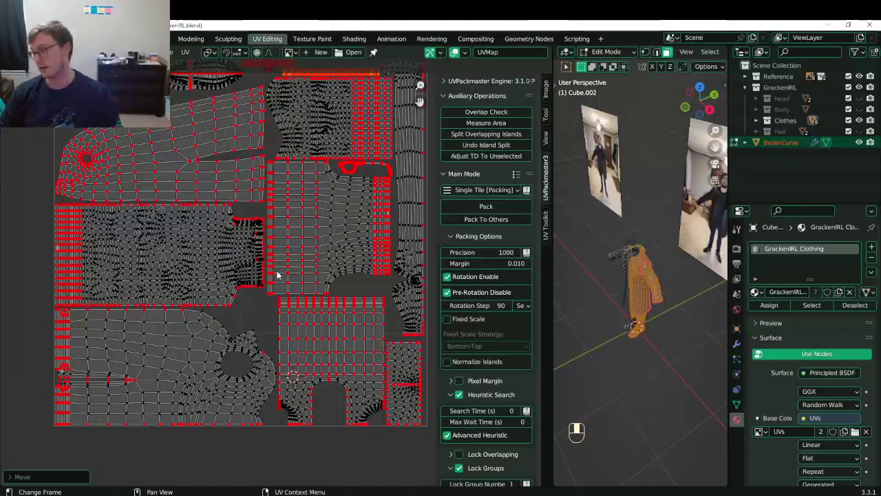
pyautogui.keyDown('shift'); pyautogui.moveTo(254, 254); pyautogui.dragTo(220, 358, button='middle'); pyautogui.keyUp('shift')
pyautogui.click(132, 125)
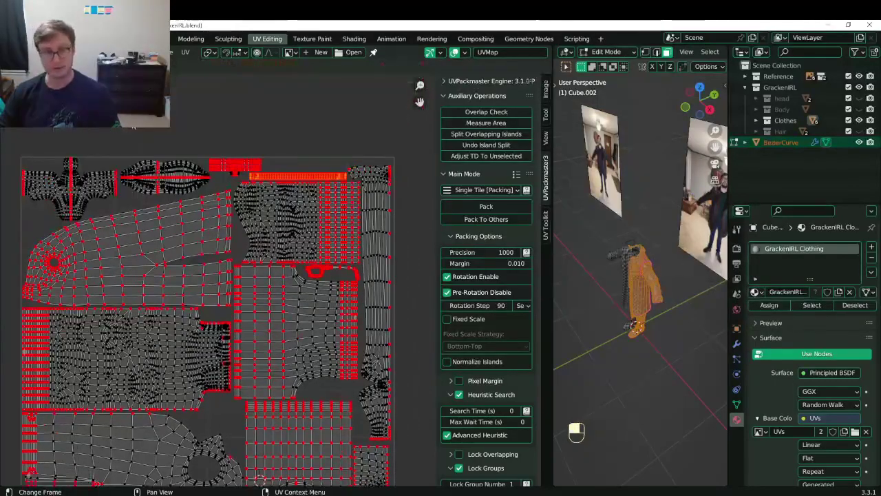
pyautogui.scroll(2, 224, 233)
pyautogui.keyDown('alt'); pyautogui.click(205, 212); pyautogui.keyUp('alt')
pyautogui.keyDown('shift'); pyautogui.moveTo(205, 206); pyautogui.dragTo(256, 256, button='middle'); pyautogui.keyUp('shift')
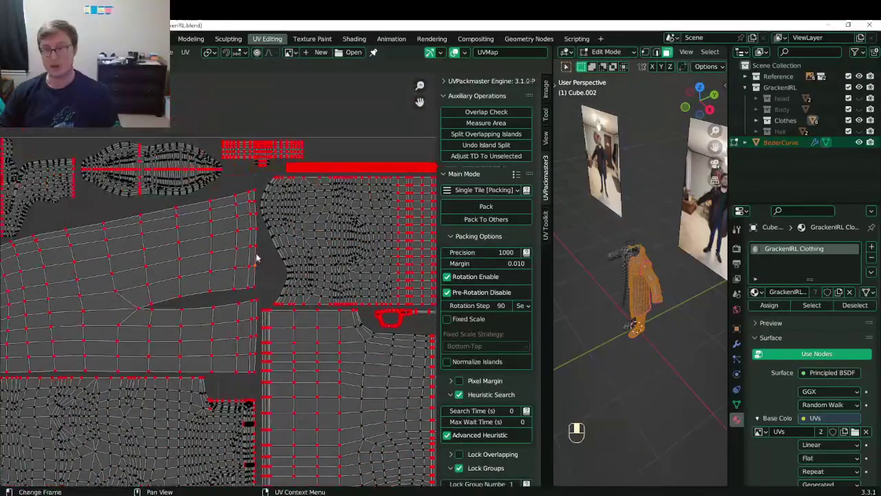
pyautogui.keyDown('alt'); pyautogui.keyDown('shift'); pyautogui.click(256, 342); pyautogui.keyUp('shift'); pyautogui.keyUp('alt')
pyautogui.press('s')
pyautogui.click(257, 344)
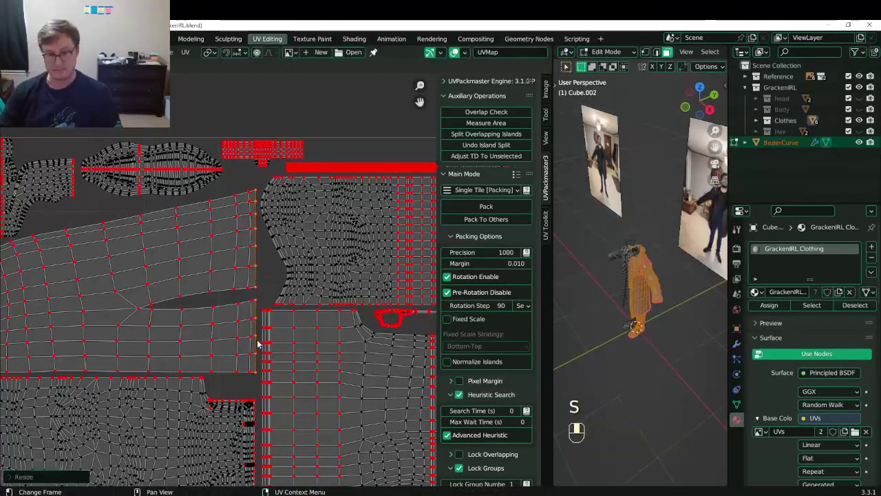
pyautogui.keyDown('alt'); pyautogui.keyDown('shift'); pyautogui.click(251, 315); pyautogui.keyUp('shift'); pyautogui.keyUp('alt')
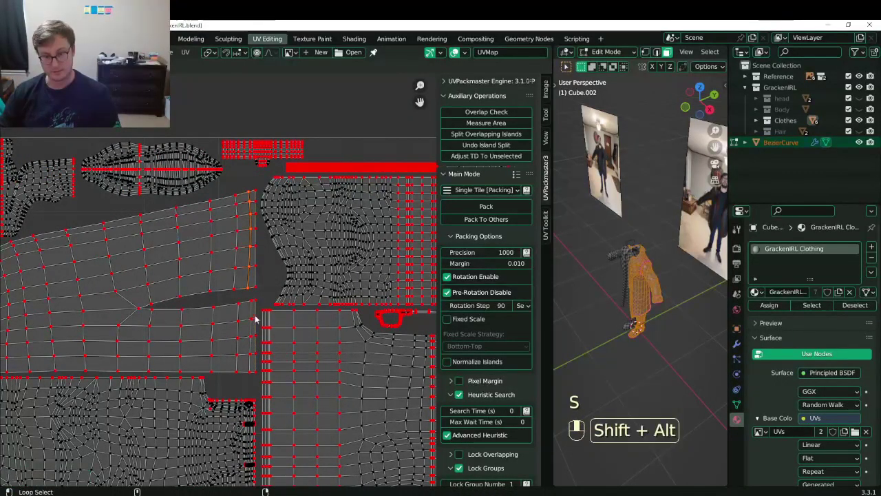
pyautogui.press('s')
pyautogui.click(251, 314)
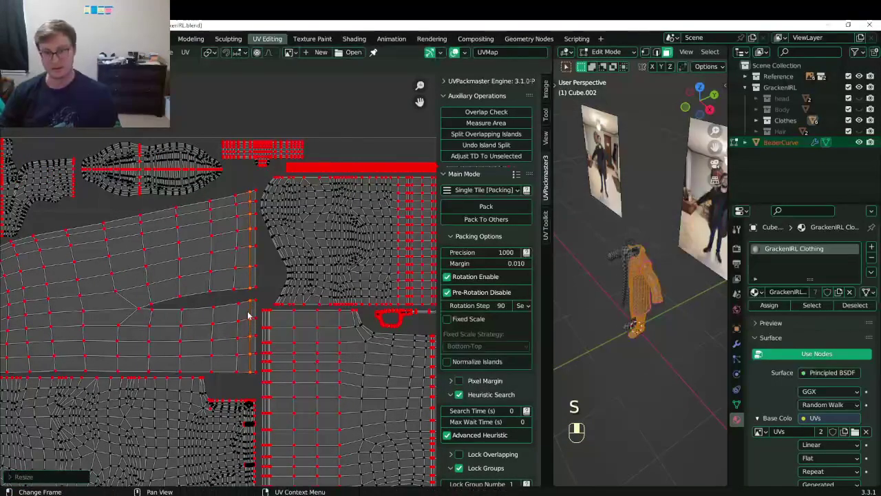
# Flatten the large slit island's curved lower edge into a straight horizontal line by scaling it to 0 along Y.
pyautogui.scroll(-3, 256, 309)
pyautogui.scroll(3, 257, 312)
pyautogui.keyDown('shift'); pyautogui.moveTo(118, 360); pyautogui.dragTo(267, 343, button='middle'); pyautogui.keyUp('shift')
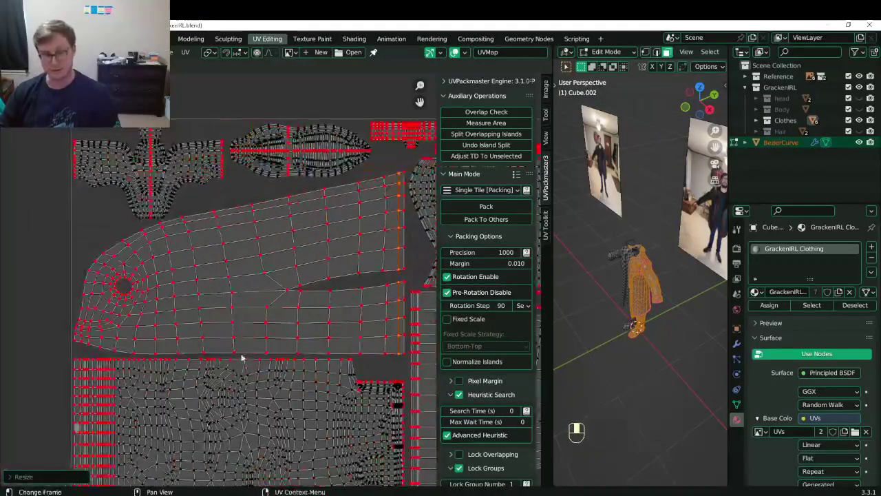
pyautogui.keyDown('alt'); pyautogui.keyDown('shift'); pyautogui.click(231, 355); pyautogui.keyUp('shift'); pyautogui.keyUp('alt')
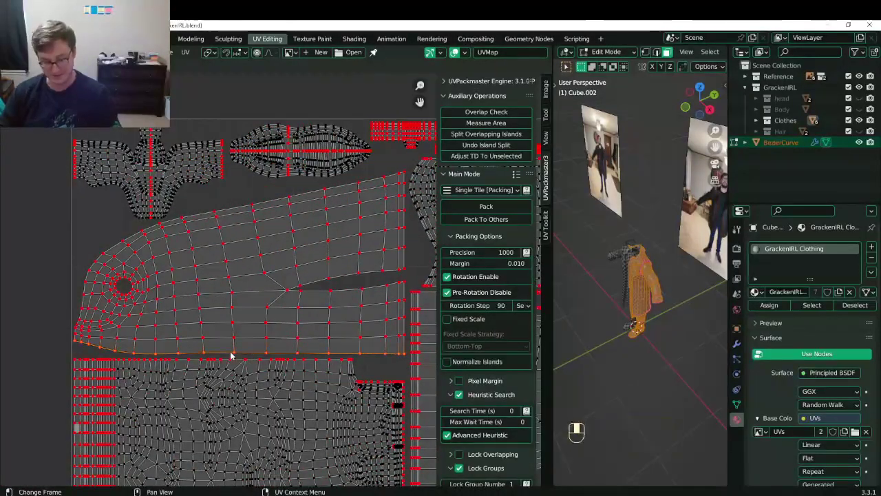
pyautogui.press('s')
pyautogui.press('y')
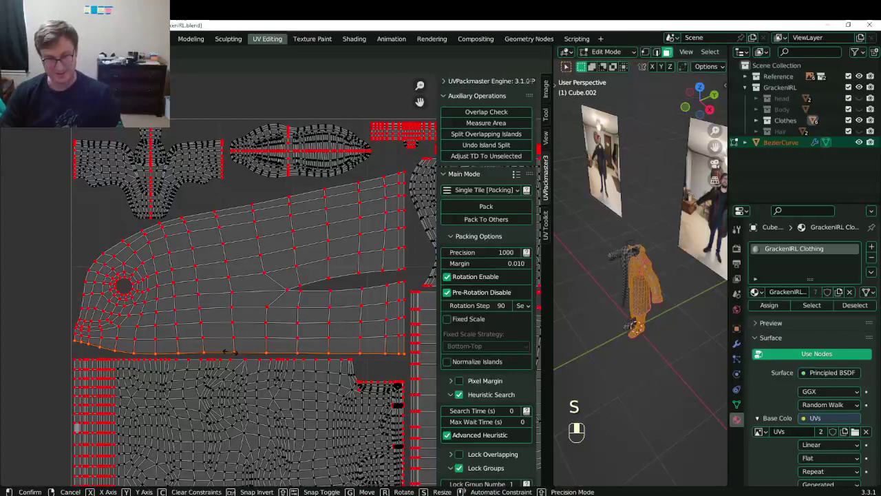
pyautogui.press('0')
pyautogui.click(231, 356)
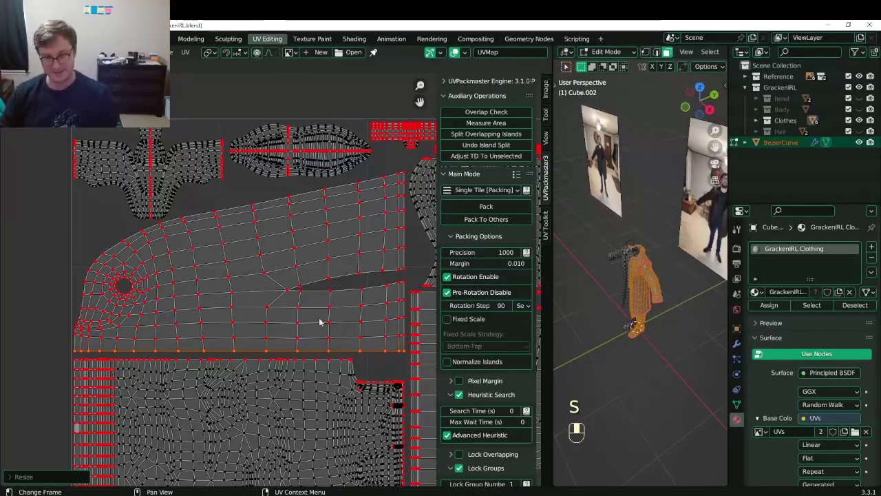
# Select the large slit island's straightened hem loops and lower edge, and invert the selection to everything else.
pyautogui.keyDown('alt'); pyautogui.keyDown('shift'); pyautogui.click(403, 300); pyautogui.keyUp('shift'); pyautogui.keyUp('alt')
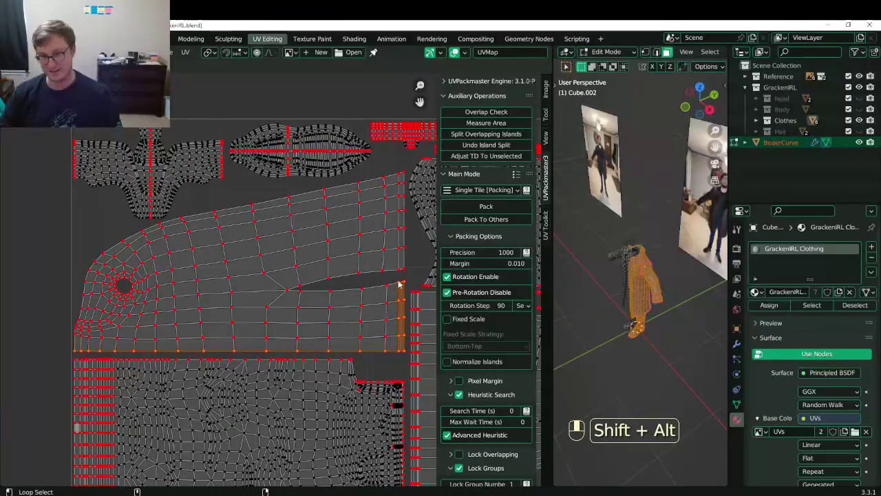
pyautogui.keyDown('shift'); pyautogui.moveTo(393, 286); pyautogui.dragTo(351, 296, button='middle'); pyautogui.keyUp('shift')
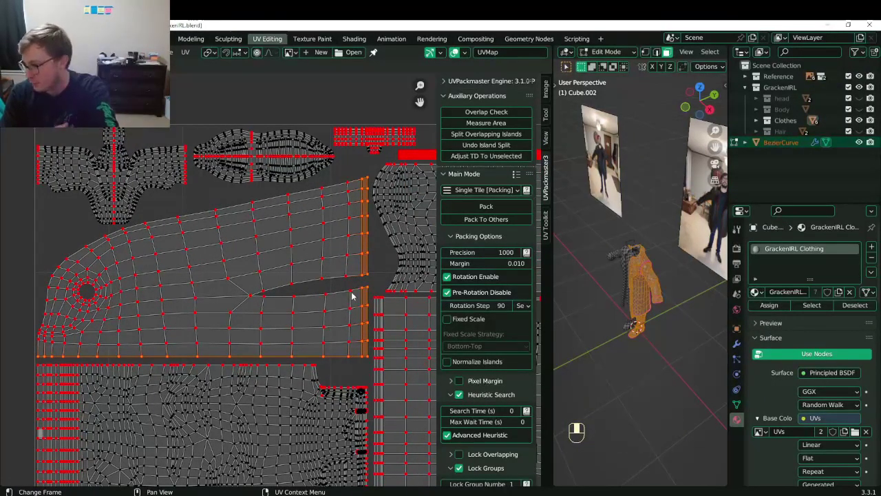
pyautogui.keyDown('alt'); pyautogui.keyDown('shift'); pyautogui.click(367, 260); pyautogui.keyUp('shift'); pyautogui.keyUp('alt')
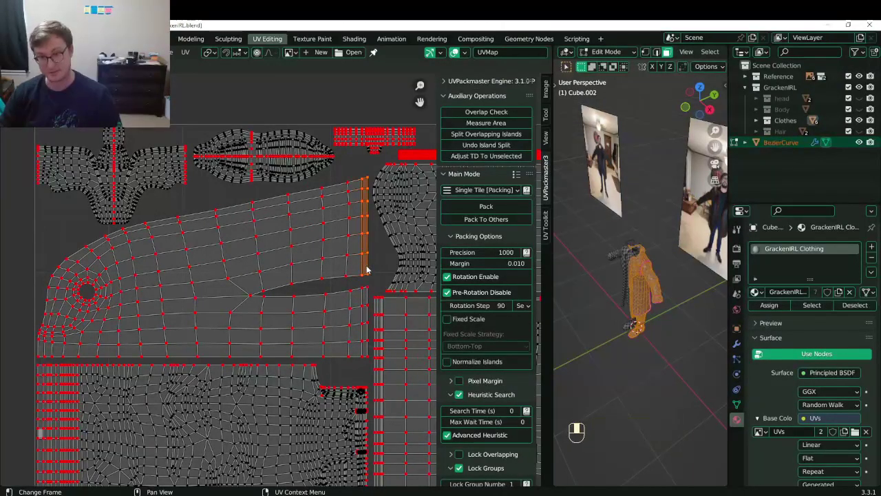
pyautogui.press('g')
pyautogui.click(368, 270)
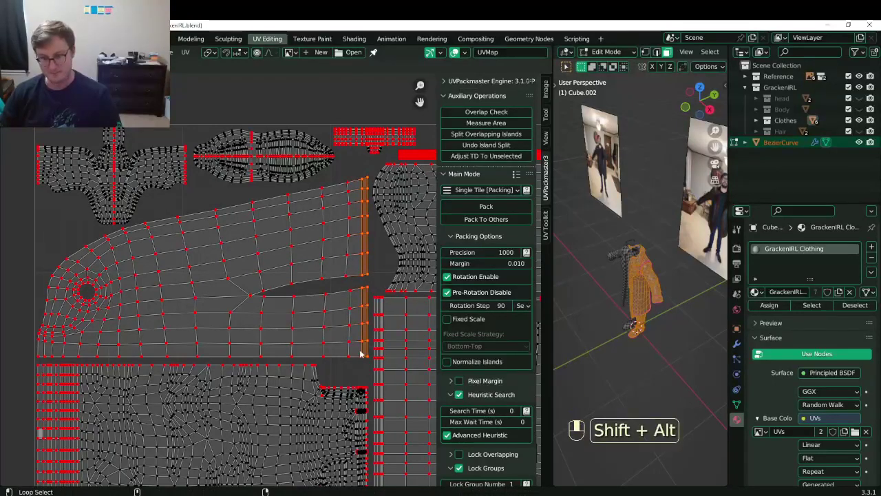
pyautogui.press('ctrl')
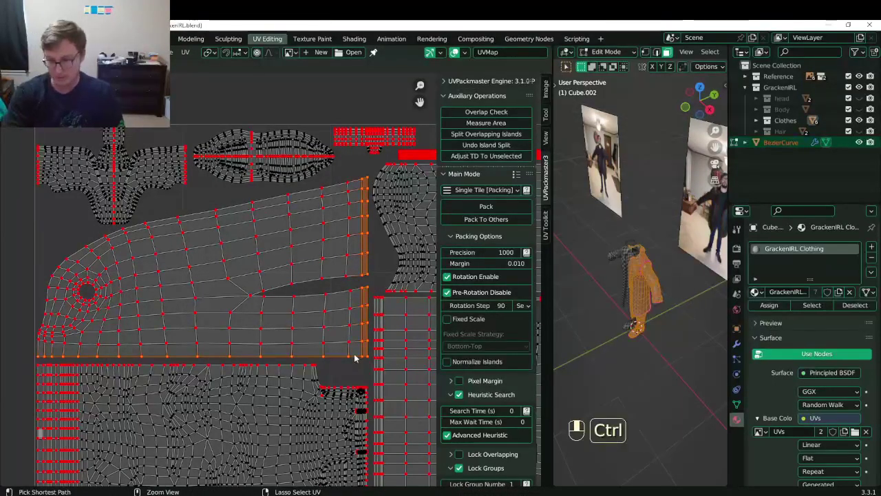
pyautogui.hotkey('ctrl', 'i')
# Isolate the jacket in local view and open only that object for mesh editing.
pyautogui.press('Tab')
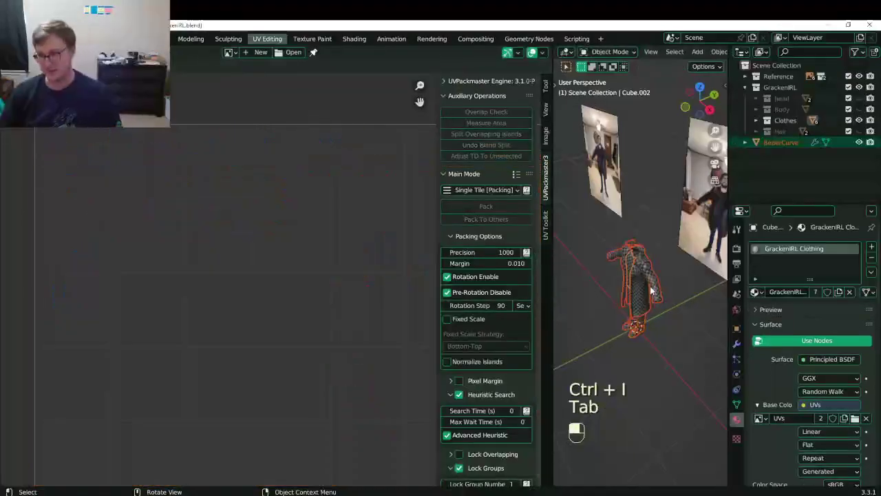
pyautogui.click(651, 291)
pyautogui.press('/')
pyautogui.press('Tab')
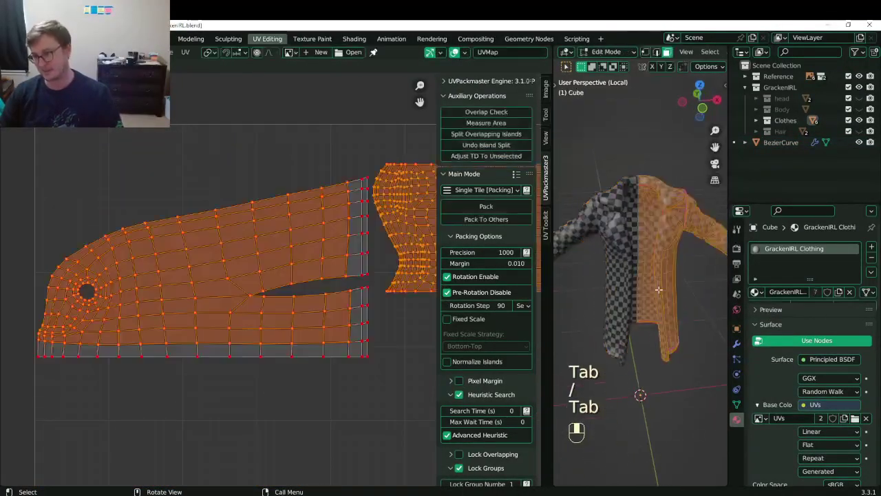
# Select the jacket's inner panel up to its seams and unpin its UVs except the straightened edges.
pyautogui.click(648, 284)
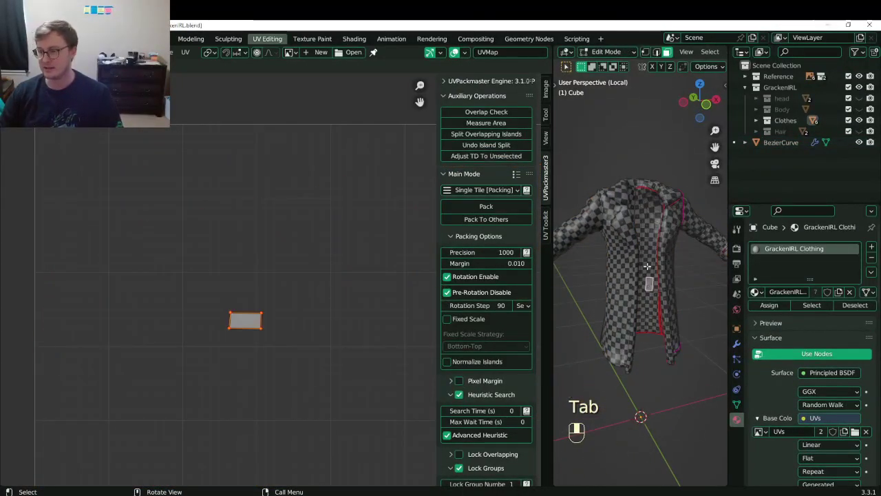
pyautogui.click(647, 267)
pyautogui.press('l')
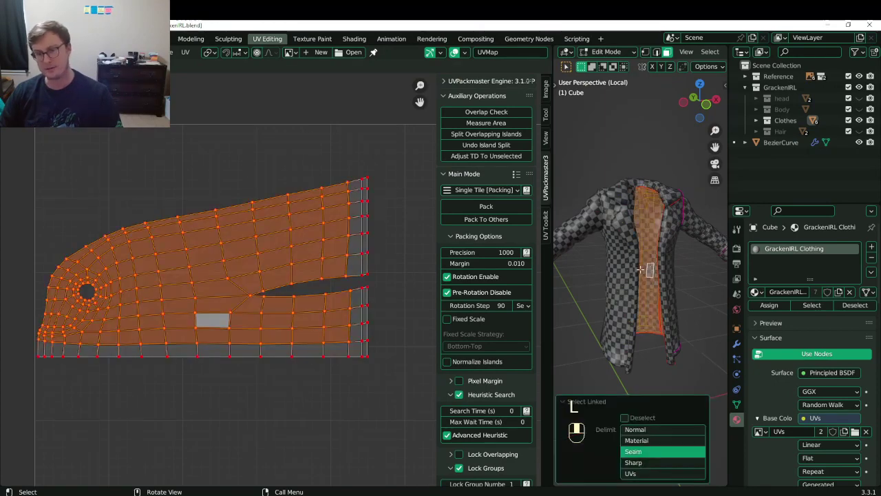
pyautogui.hotkey('alt', 'p')
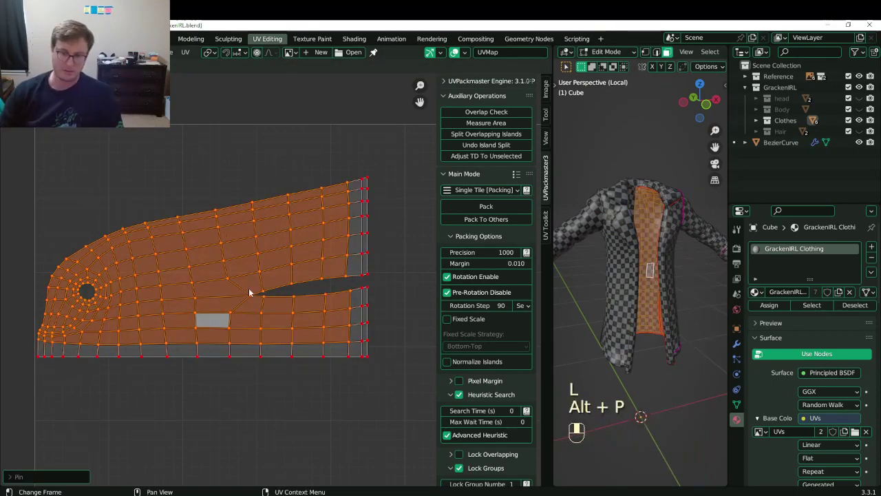
# Try nudging a single pinned vertex on the panel's hem edge, just below the slit.
pyautogui.press('g')
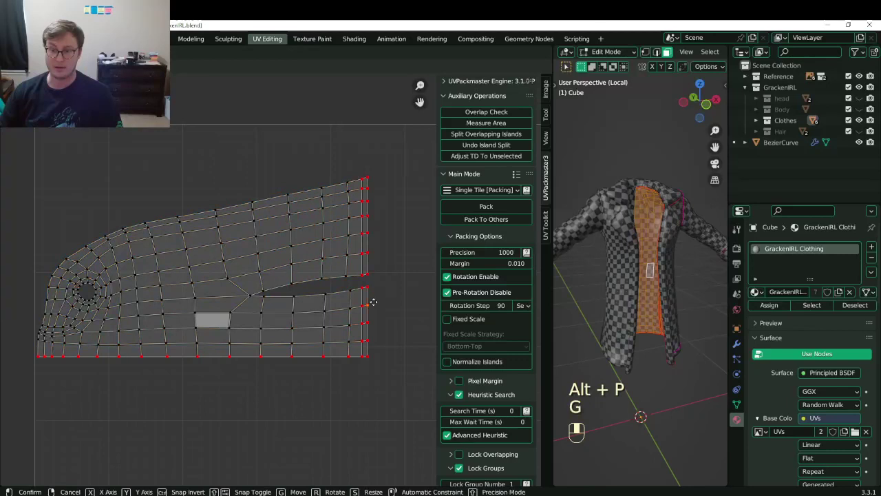
pyautogui.click(373, 303)
pyautogui.press('g')
pyautogui.click(374, 305)
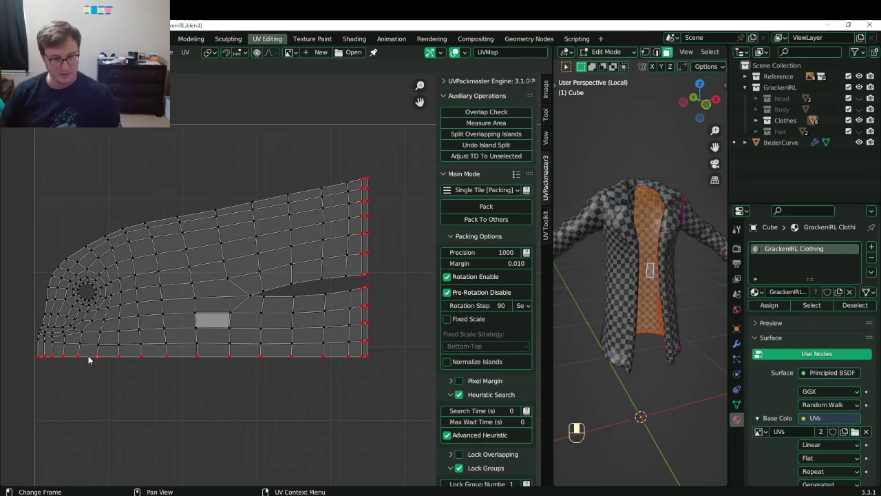
# Enable Live Unwrap and nudge two pinned vertices on the panel's straight lower edge to re-unwrap the unpinned area.
pyautogui.press('b')
pyautogui.moveTo(75, 354); pyautogui.dragTo(103, 365)
pyautogui.press('g')
pyautogui.click(104, 365)
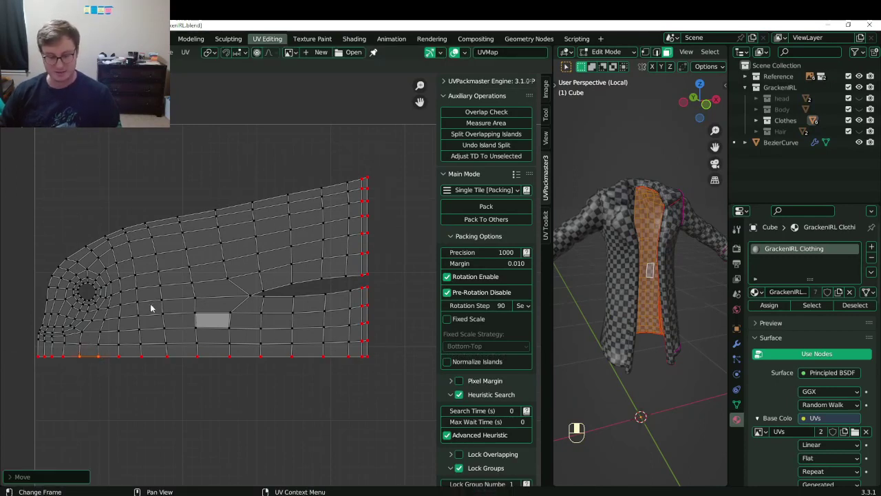
pyautogui.press('u')
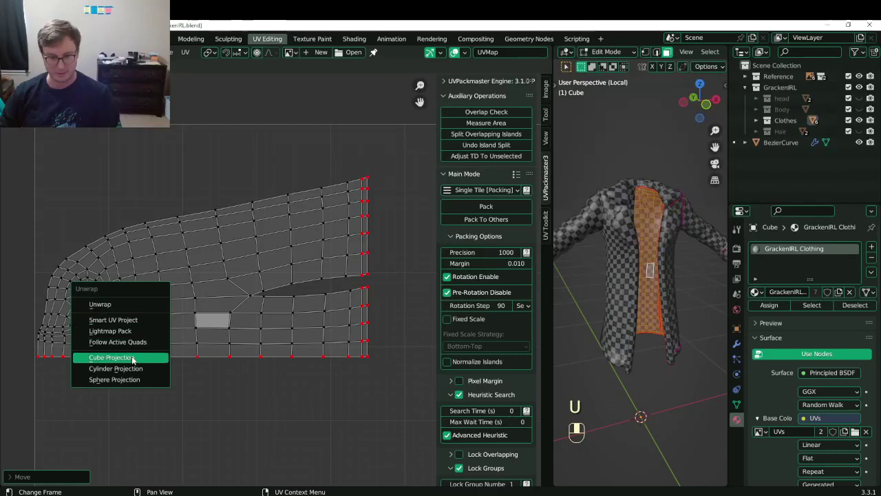
pyautogui.press('q')
pyautogui.click(164, 244)
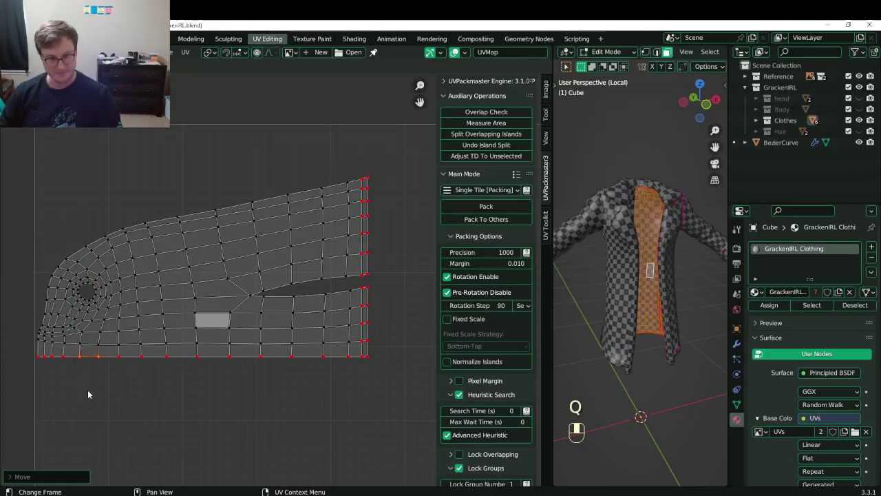
pyautogui.press('g')
pyautogui.click(90, 365)
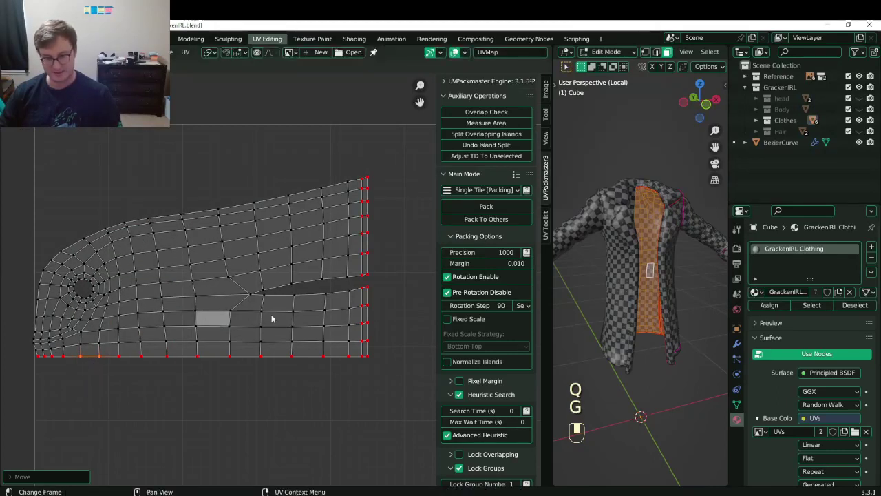
# Pin the UVs along the inner panel's narrow short edge and shift them slightly inward along X with proportional editing.
pyautogui.press('a')
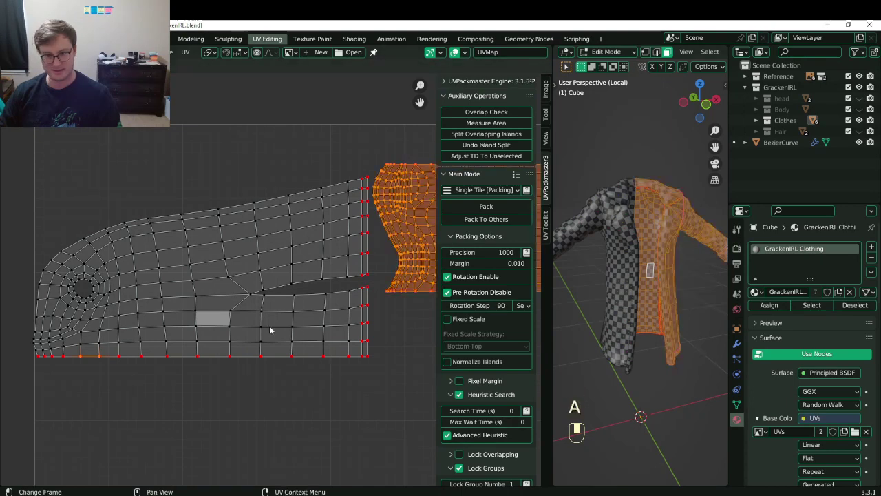
pyautogui.click(30, 353)
pyautogui.click(37, 358)
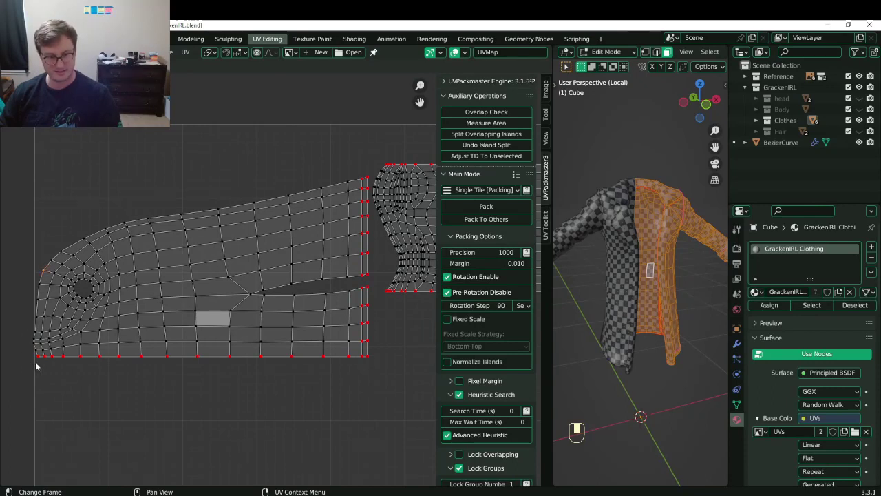
pyautogui.keyDown('ctrl'); pyautogui.click(40, 271); pyautogui.keyUp('ctrl')
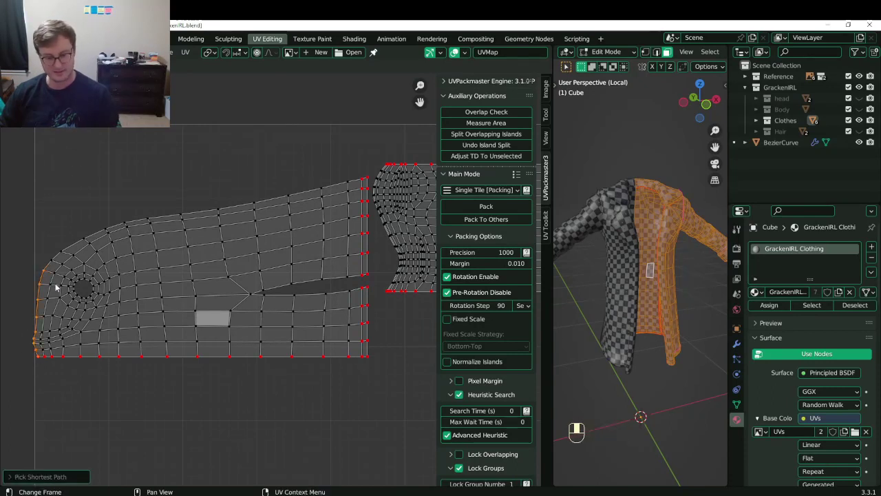
pyautogui.press('p')
pyautogui.press('o')
pyautogui.press('g')
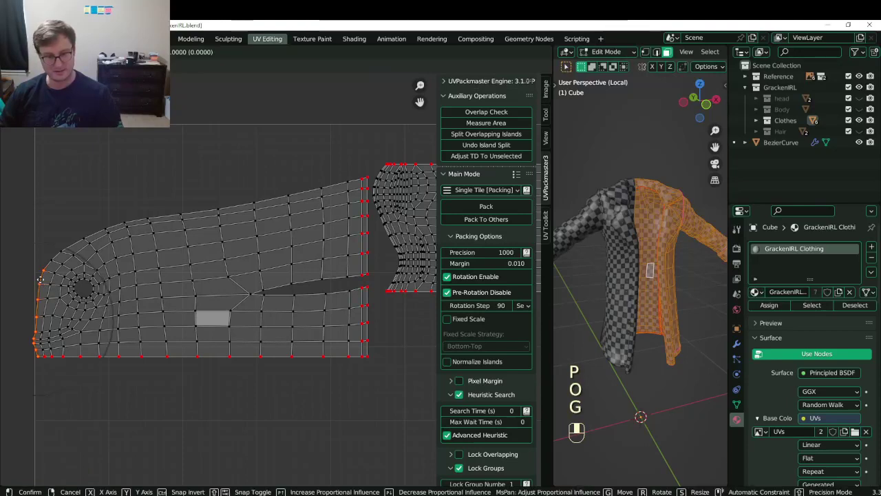
pyautogui.press('shift')
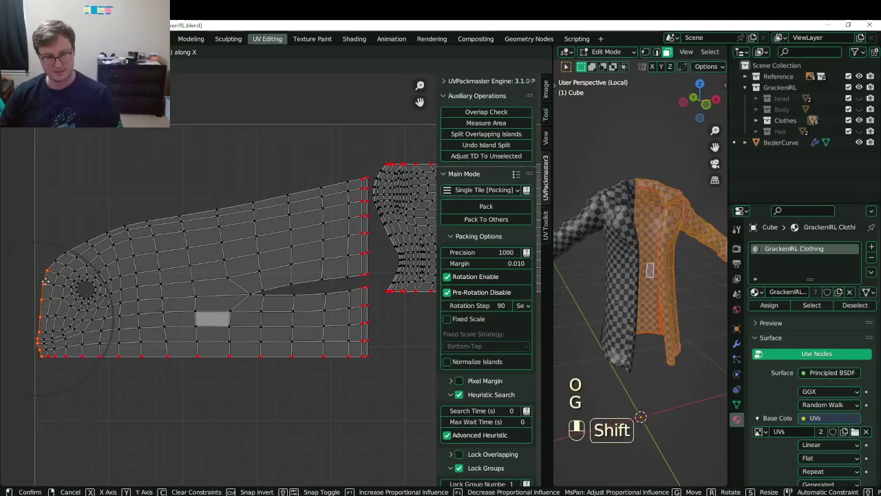
pyautogui.click(45, 281)
# Save the file, leave local view, and open all the selected clothing pieces together for mesh editing.
pyautogui.press('Tab')
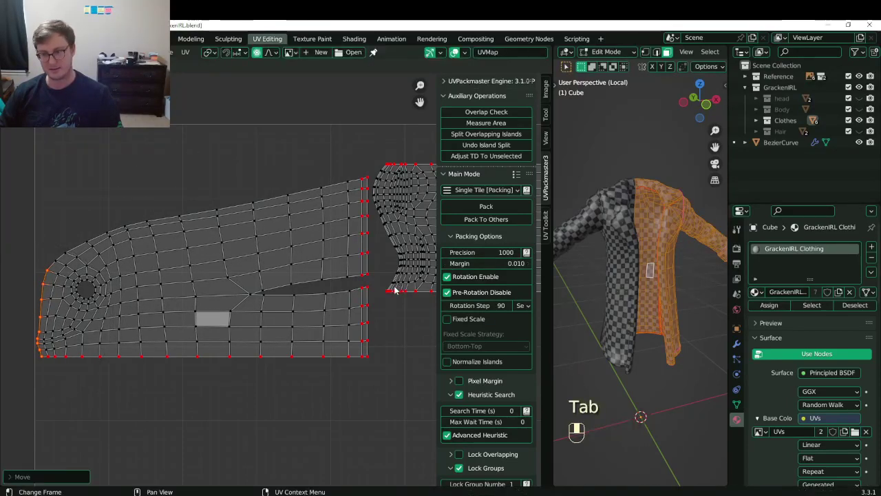
pyautogui.press('Tab')
pyautogui.hotkey('ctrl', 's')
pyautogui.press('/')
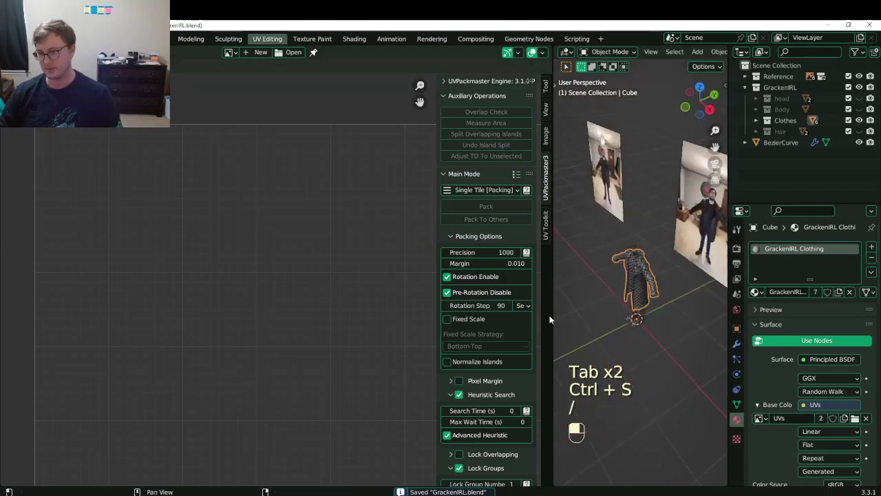
pyautogui.moveTo(550, 319); pyautogui.dragTo(314, 318)
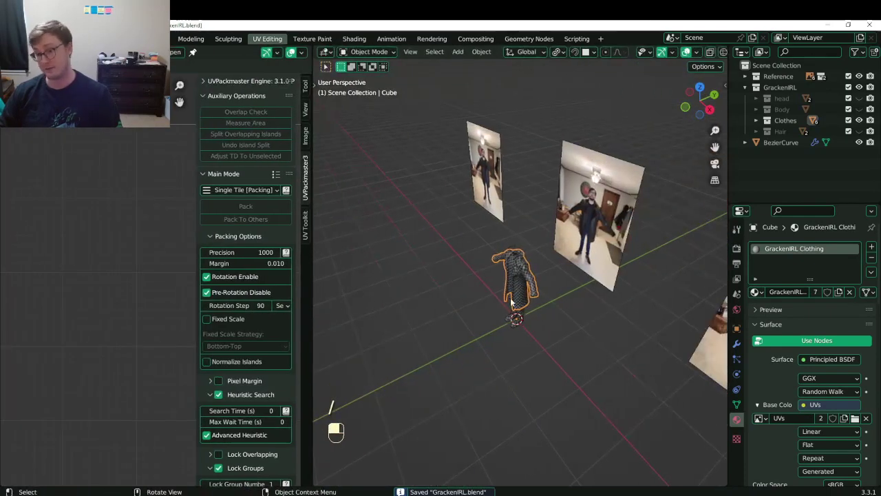
pyautogui.press('b')
pyautogui.moveTo(491, 278); pyautogui.dragTo(523, 346)
pyautogui.hotkey('ctrl', 's')
pyautogui.press('Tab')
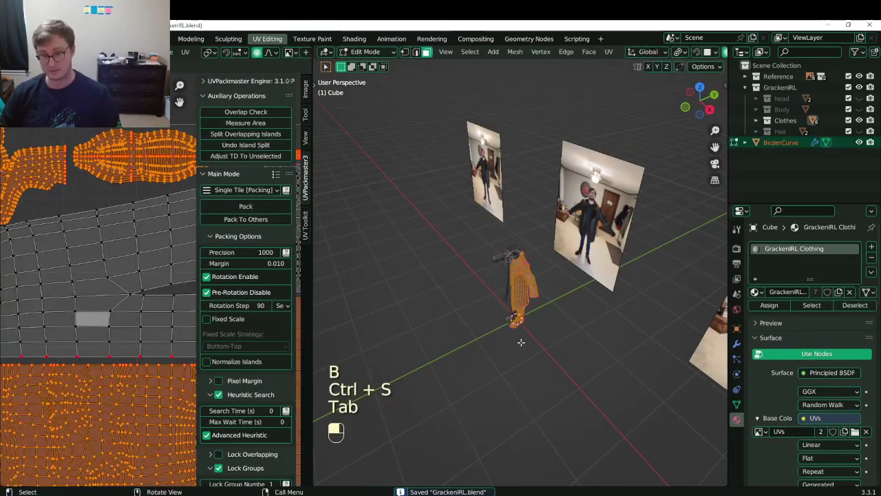
# Examine the whole packed clothing UV layout for spacing and fit, saving the file along the way.
pyautogui.press('n')
pyautogui.scroll(-5, 207, 310)
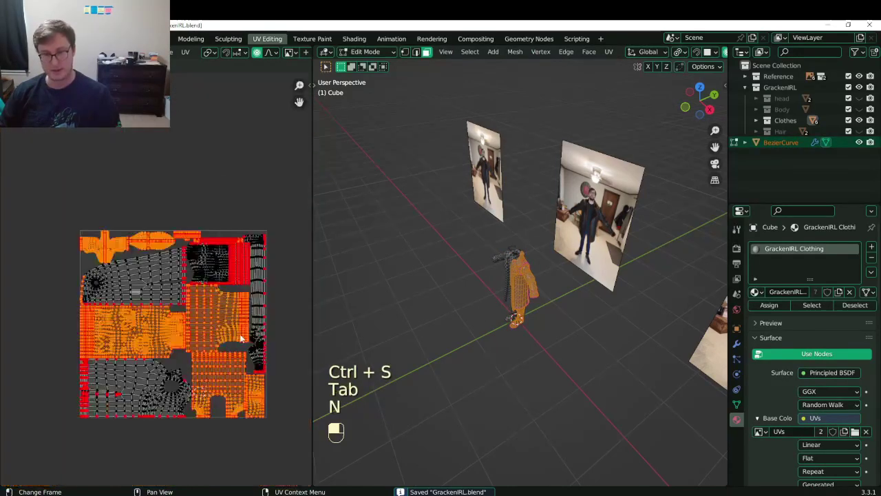
pyautogui.hotkey('ctrl', 's')
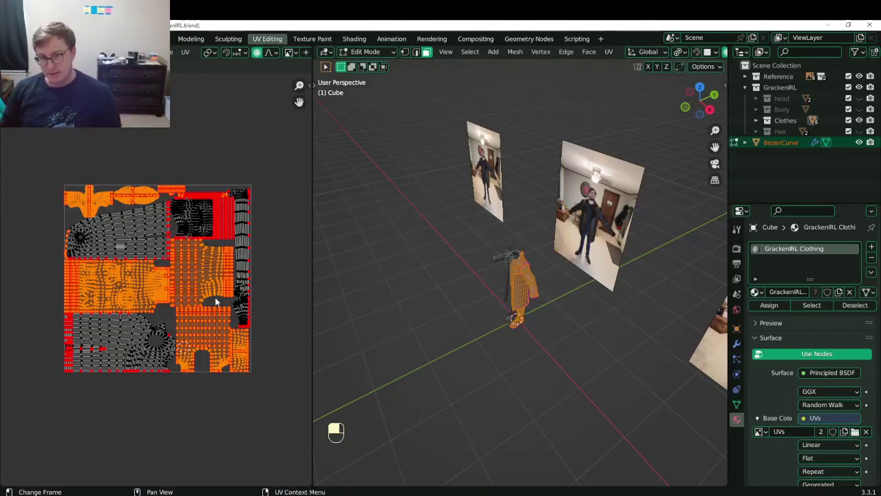
pyautogui.scroll(-3, 217, 296)
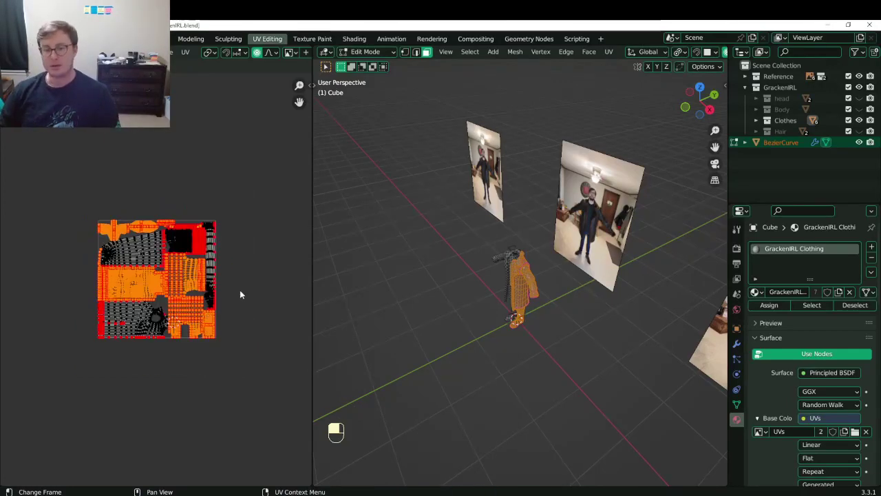
pyautogui.scroll(6, 239, 290)
pyautogui.keyDown('shift'); pyautogui.moveTo(209, 272); pyautogui.dragTo(205, 335, button='middle'); pyautogui.keyUp('shift')
pyautogui.hotkey('ctrl', 's')
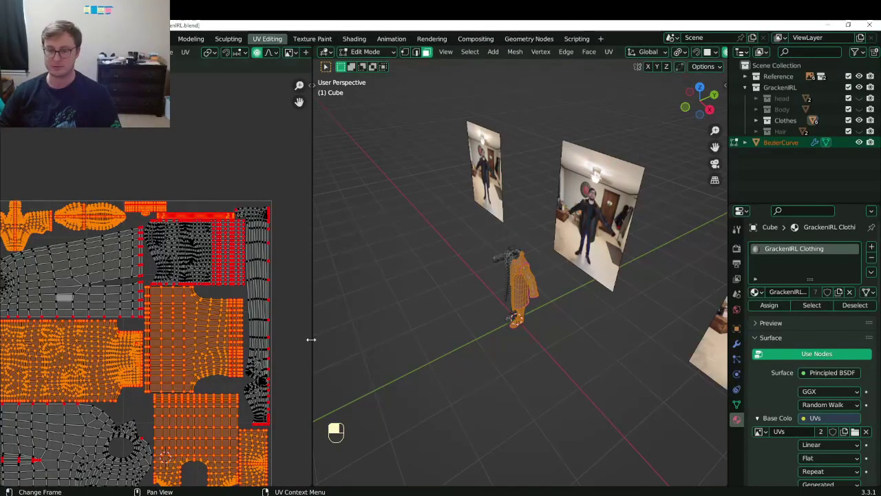
pyautogui.moveTo(311, 338); pyautogui.dragTo(448, 338)
pyautogui.keyDown('shift'); pyautogui.moveTo(287, 418); pyautogui.dragTo(305, 345, button='middle'); pyautogui.keyUp('shift')
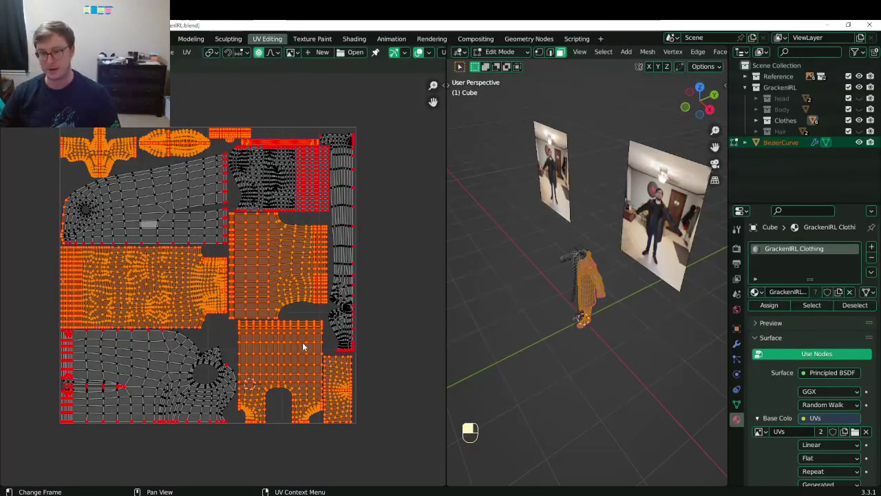
# Pin every UV of all the clothing islands and save the file.
pyautogui.press('Tab')
pyautogui.hotkey('ctrl', 's')
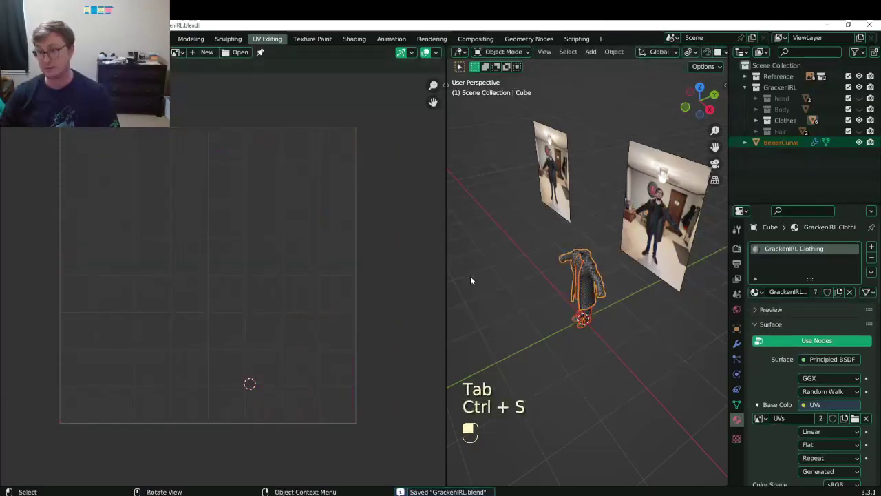
pyautogui.press('Tab')
pyautogui.press('a')
pyautogui.moveTo(470, 275); pyautogui.dragTo(589, 280, button='middle')
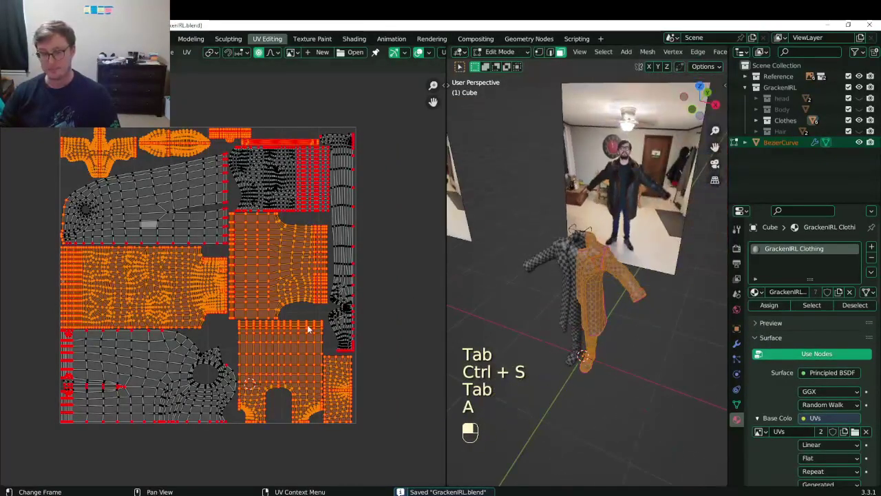
pyautogui.press('a')
pyautogui.press('p')
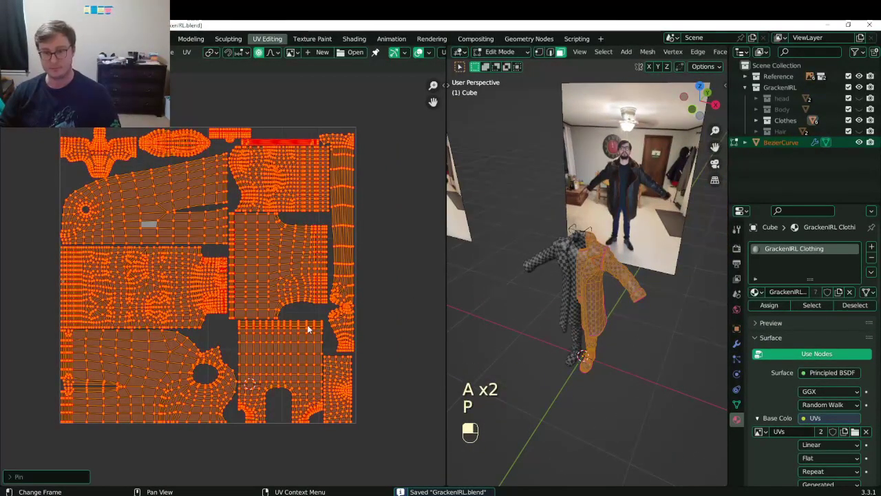
pyautogui.press('Tab')
pyautogui.press('Tab')
pyautogui.click(369, 310)
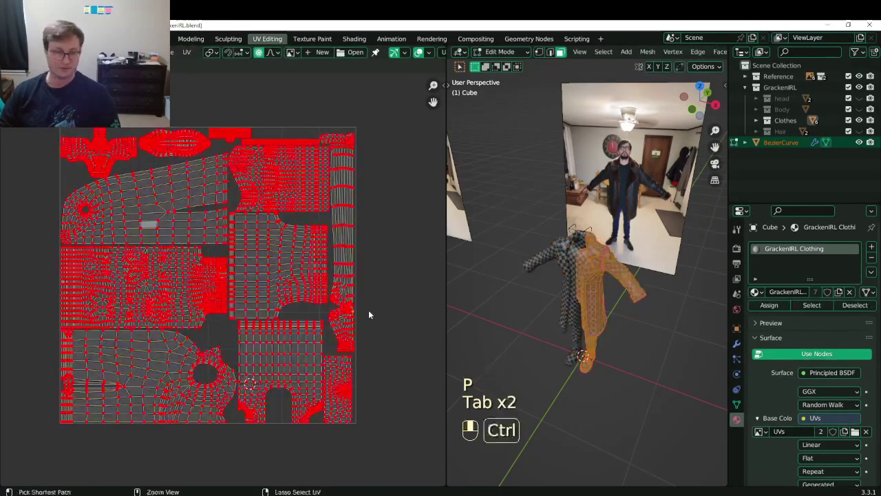
pyautogui.hotkey('ctrl', 's')
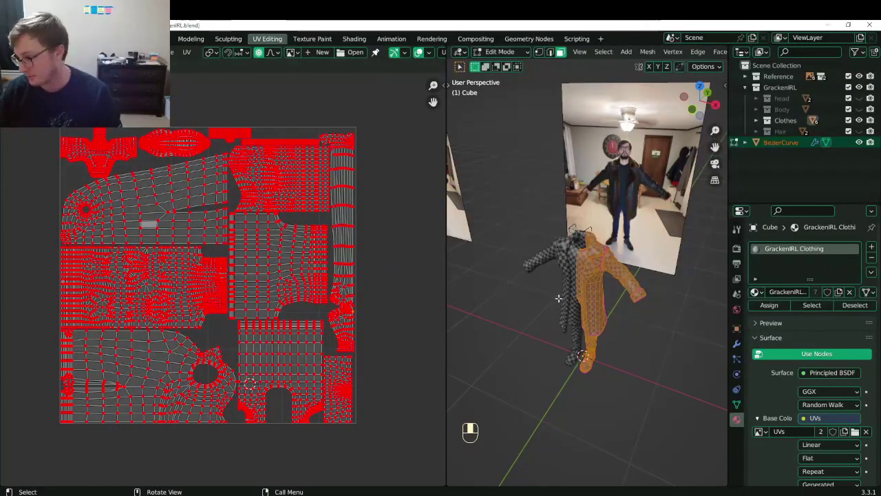
# Return to Object Mode, hide the Reference collection, and save after checking the clothing in an enlarged 3D view.
pyautogui.press('Tab')
pyautogui.hotkey('ctrl', 's')
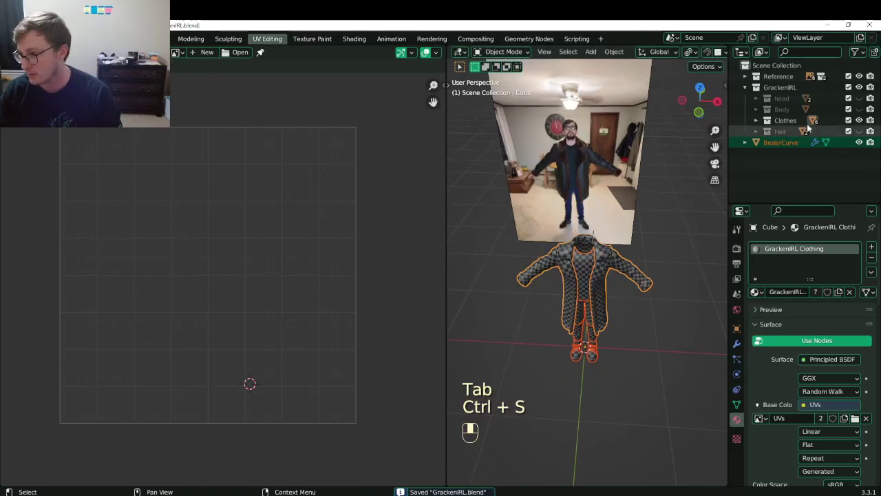
pyautogui.click(858, 76)
pyautogui.moveTo(446, 301); pyautogui.dragTo(184, 300)
pyautogui.press('/')
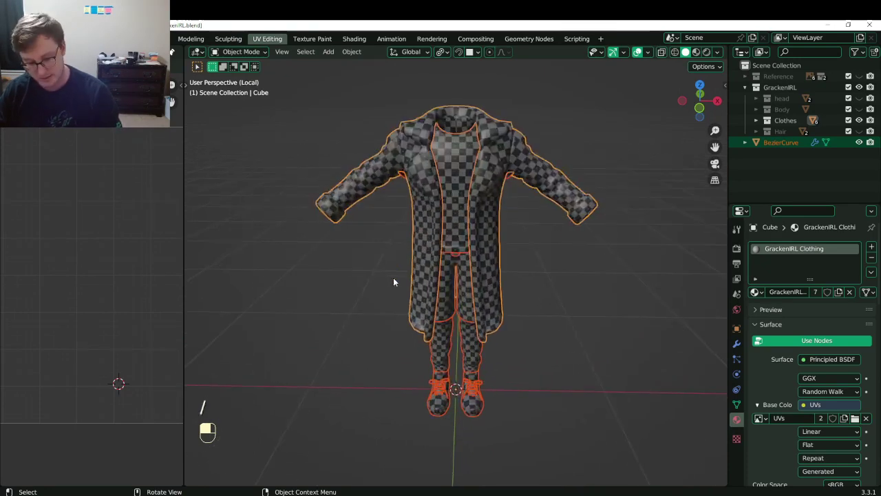
pyautogui.press('/')
pyautogui.hotkey('ctrl', 's')
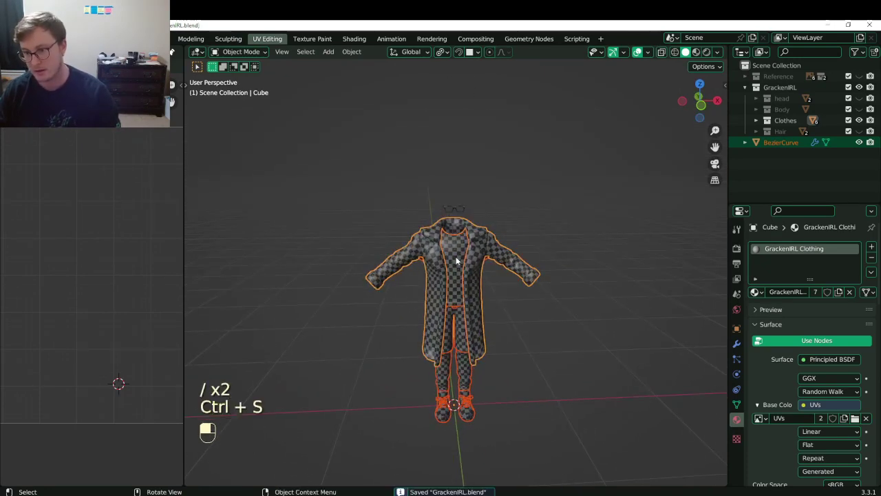
# Select the glasses and all clothing pieces, apply their location, rotation and scale, and save the file.
pyautogui.click(459, 214)
pyautogui.press('b')
pyautogui.moveTo(433, 197); pyautogui.dragTo(415, 340)
pyautogui.press('b')
pyautogui.moveTo(413, 274); pyautogui.dragTo(503, 435)
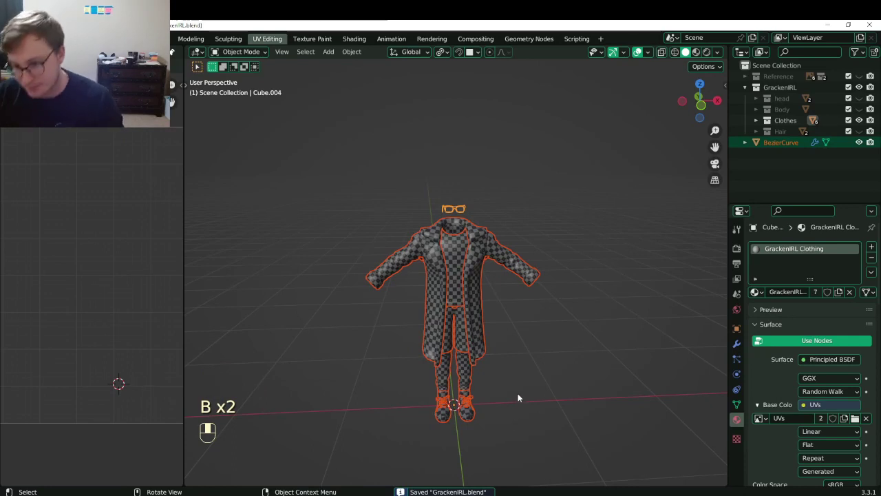
pyautogui.hotkey('ctrl', 'a')
pyautogui.click(504, 344)
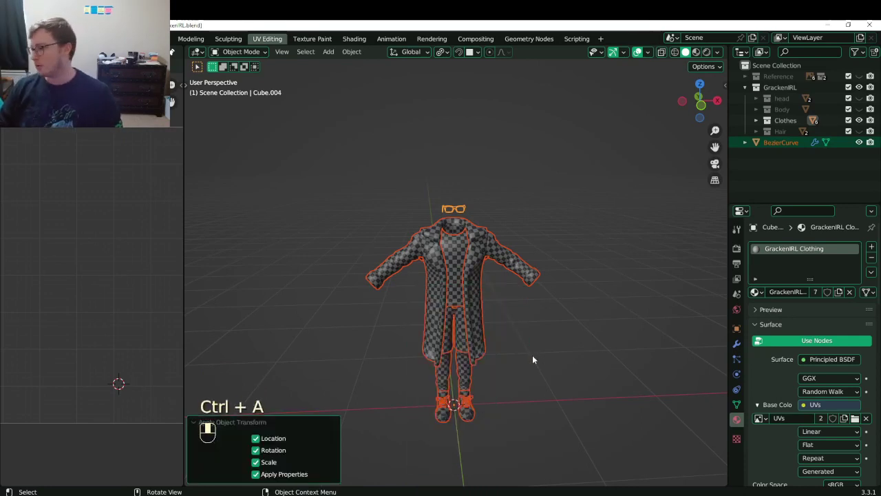
pyautogui.hotkey('ctrl', 's')
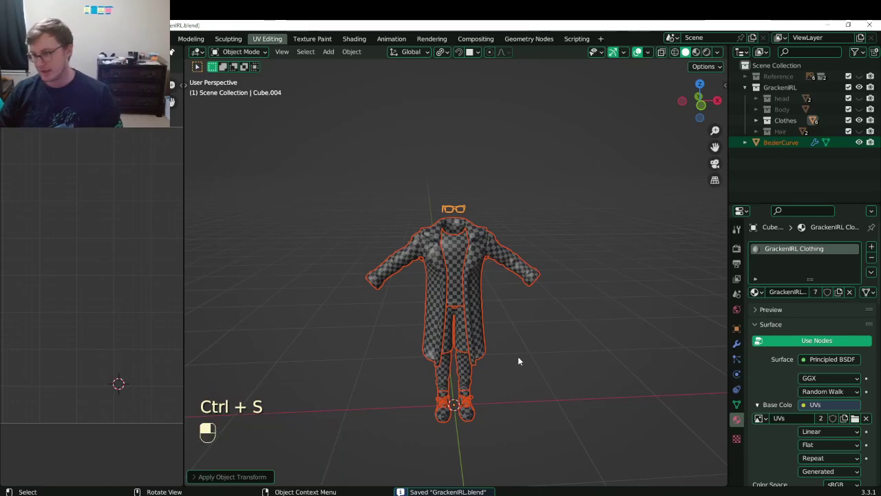
pyautogui.hotkey('ctrl', 's')
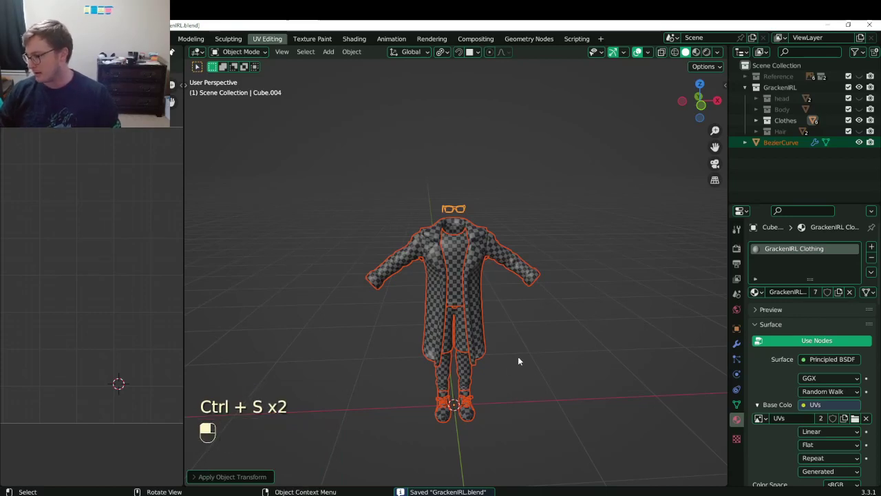
# Select the glasses and all clothing together, reduce the selection to the jacket, and save the file.
pyautogui.click(291, 321)
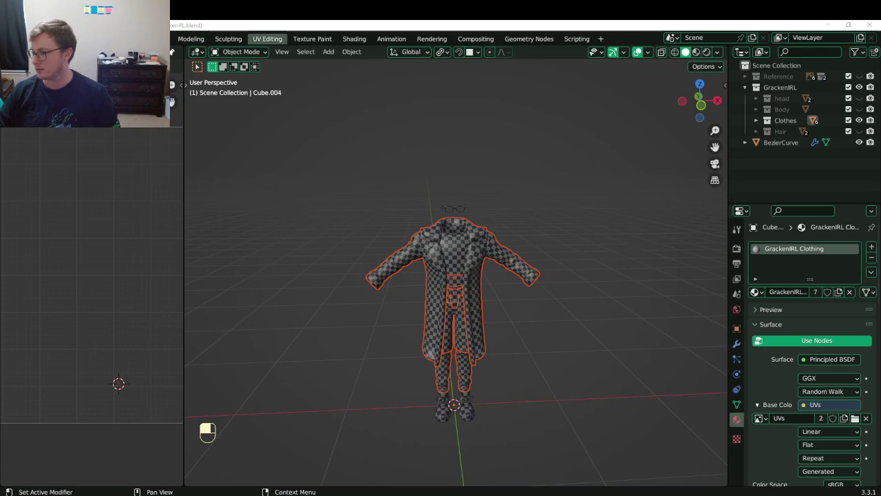
pyautogui.click(393, 256)
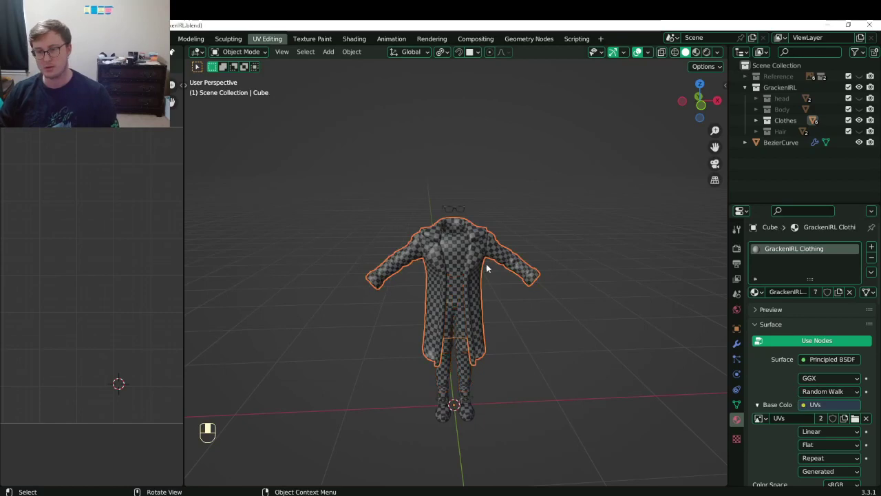
pyautogui.moveTo(393, 256); pyautogui.dragTo(441, 272, button='middle')
pyautogui.hotkey('ctrl', 's')
pyautogui.press('b')
pyautogui.moveTo(391, 175); pyautogui.dragTo(528, 428)
pyautogui.hotkey('ctrl', 's')
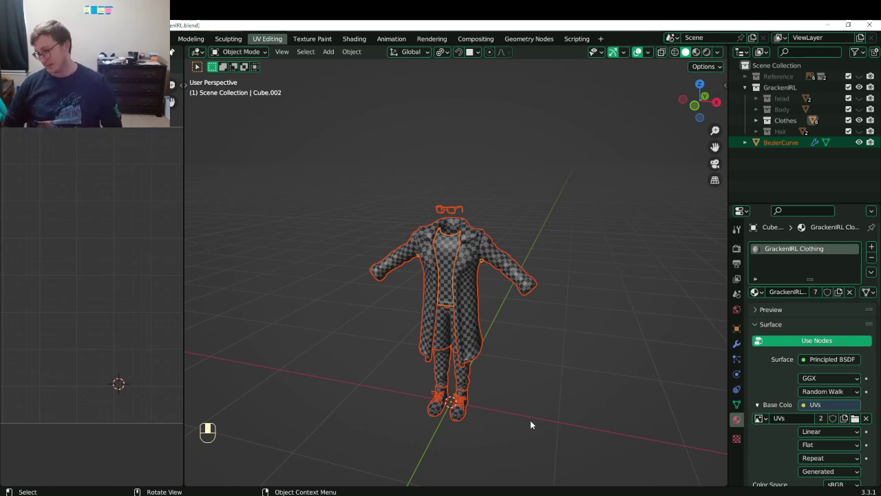
pyautogui.click(488, 349)
pyautogui.hotkey('ctrl', 's')
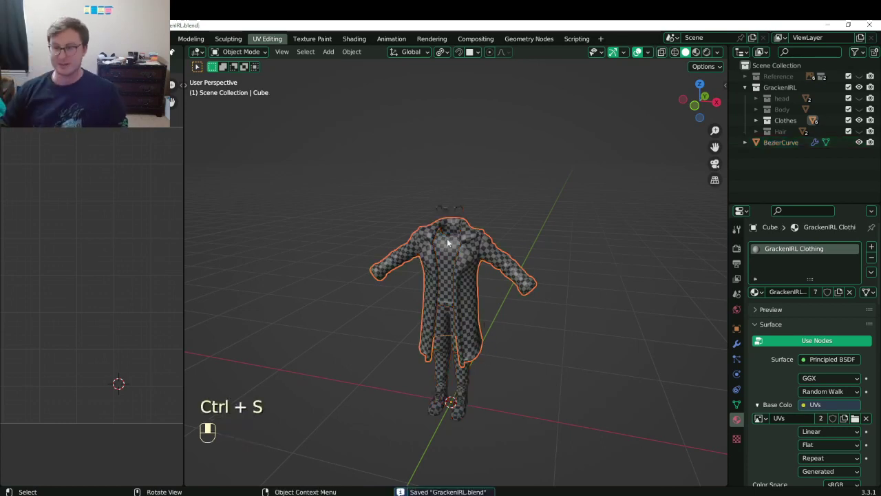
# Open the glasses and all clothing together in Edit Mode to check their combined UV layout, and save the file.
pyautogui.press('b')
pyautogui.moveTo(389, 174); pyautogui.dragTo(559, 454)
pyautogui.hotkey('ctrl', 's')
pyautogui.press('Tab')
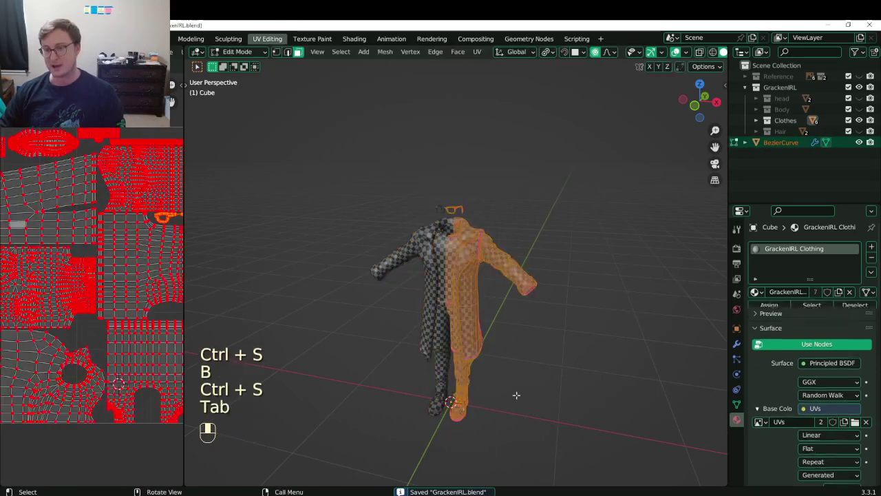
pyautogui.moveTo(183, 451); pyautogui.dragTo(337, 441)
pyautogui.scroll(-2, 222, 395)
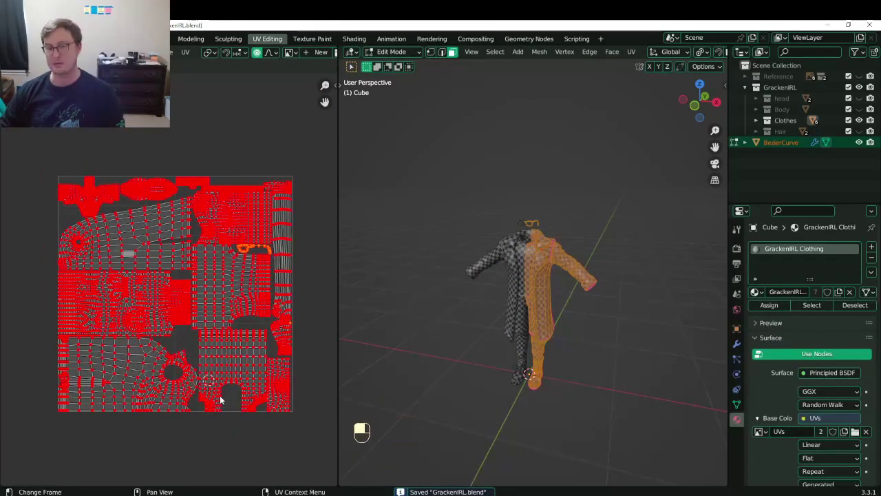
pyautogui.press('a')
pyautogui.press('Tab')
pyautogui.hotkey('ctrl', 's')
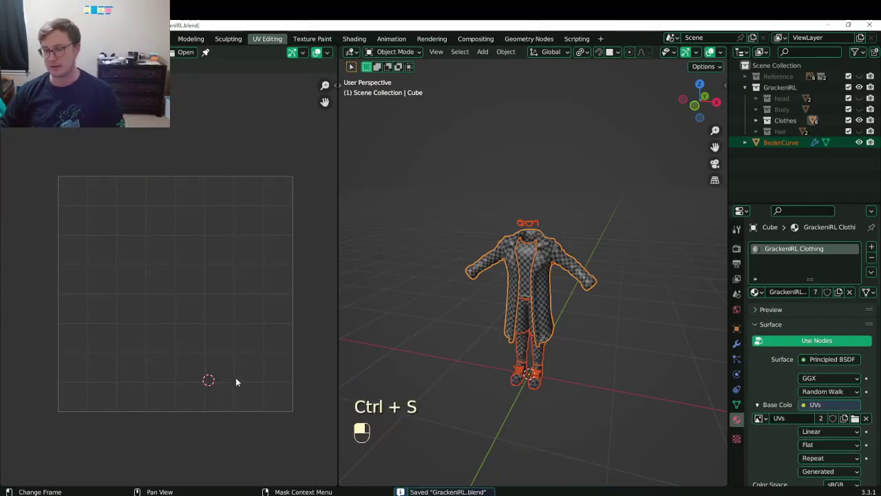
# Deselect all objects and save the file.
pyautogui.hotkey('ctrl', 's')
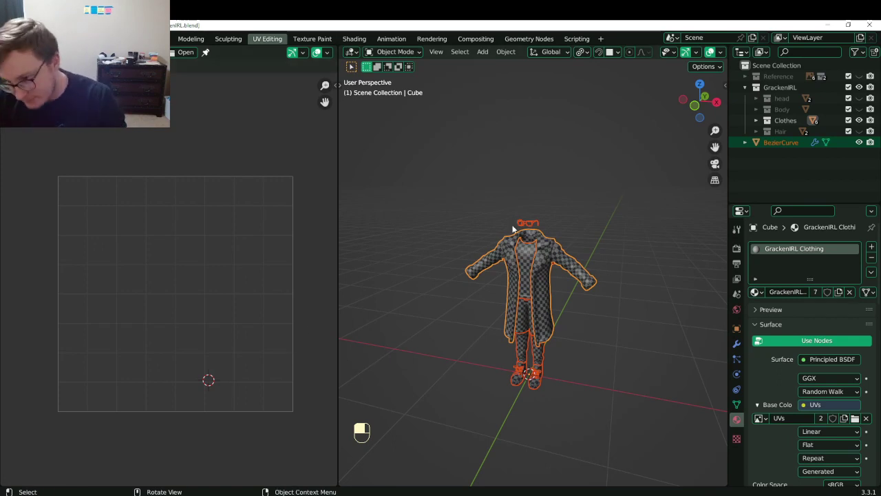
pyautogui.click(568, 337)
pyautogui.hotkey('ctrl', 's')
pyautogui.moveTo(548, 332); pyautogui.dragTo(574, 308, button='middle')
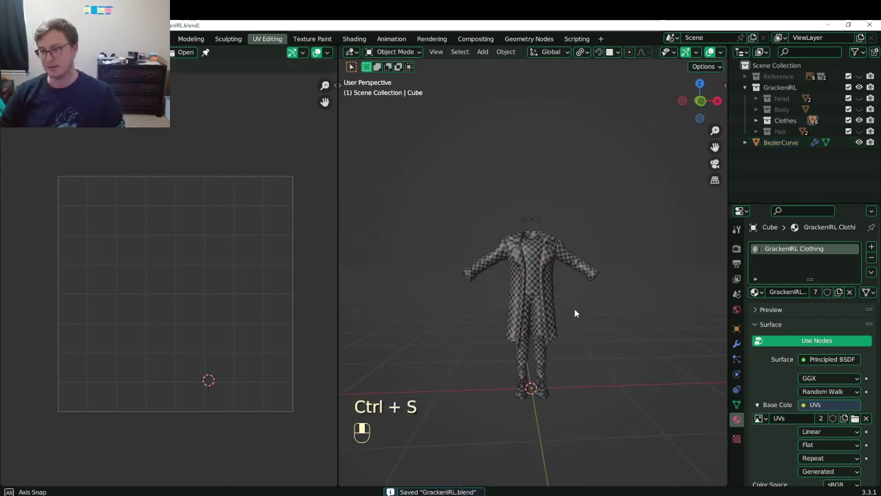
# Move the BezierCurve shoelaces object into the Clothes collection.
pyautogui.scroll(3, 587, 335)
pyautogui.moveTo(587, 339); pyautogui.dragTo(565, 324, button='middle')
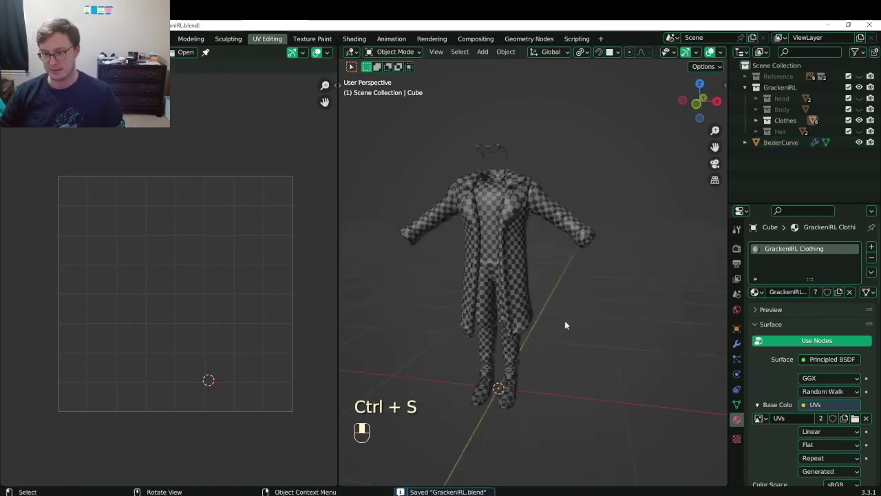
pyautogui.click(471, 195)
pyautogui.press('b')
pyautogui.moveTo(449, 143); pyautogui.dragTo(585, 421)
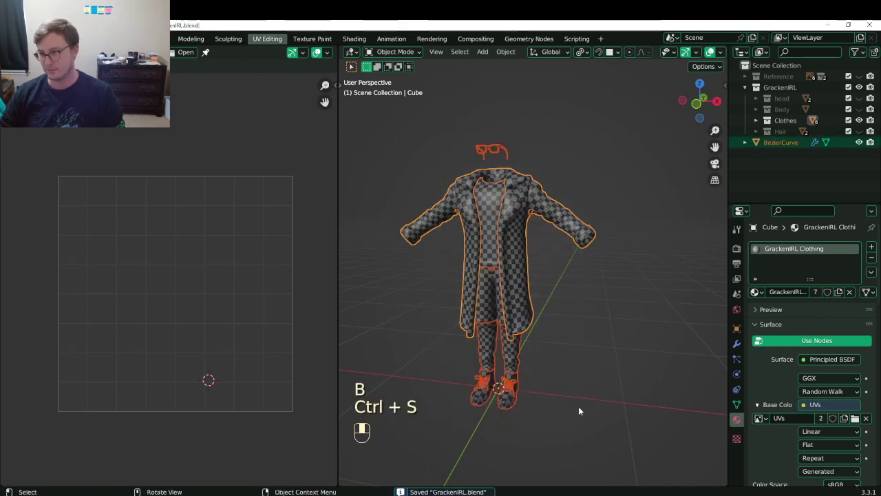
pyautogui.click(779, 142)
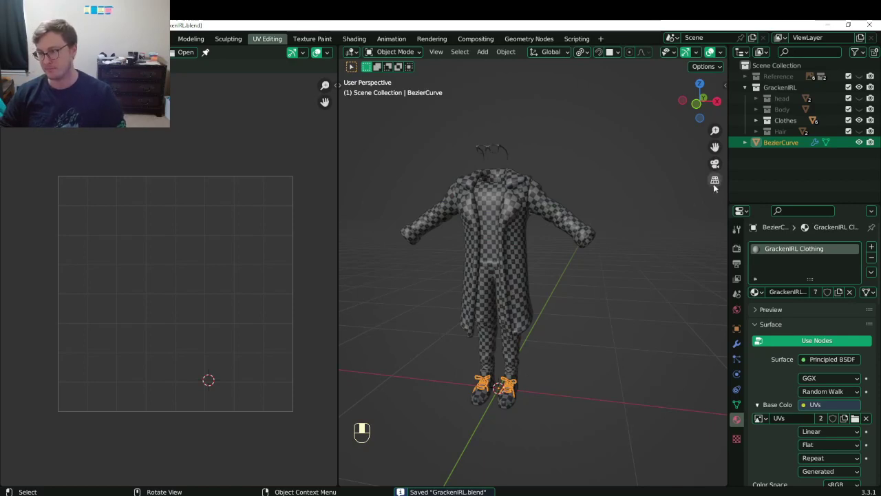
pyautogui.moveTo(778, 142); pyautogui.dragTo(788, 122)
# Hide the Clothes collection to check its contents, show it again, and save the file.
pyautogui.click(859, 120)
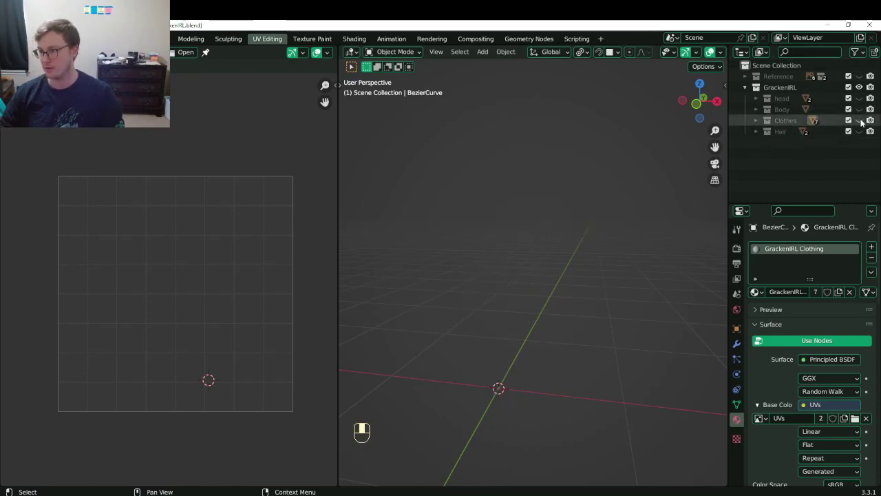
pyautogui.hotkey('ctrl', 's')
pyautogui.click(859, 120)
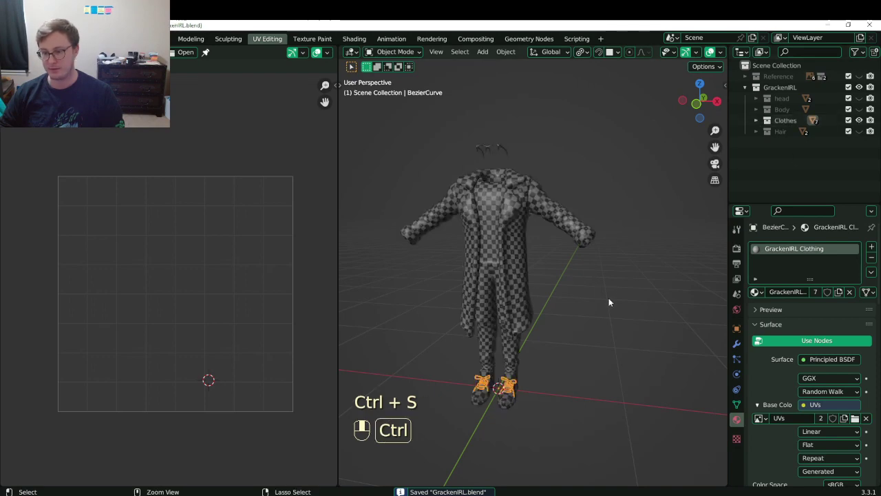
pyautogui.hotkey('ctrl', 's')
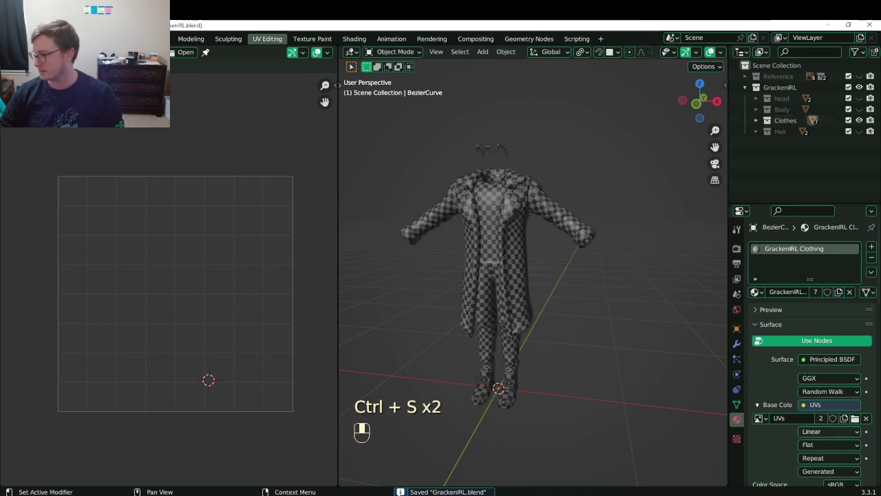
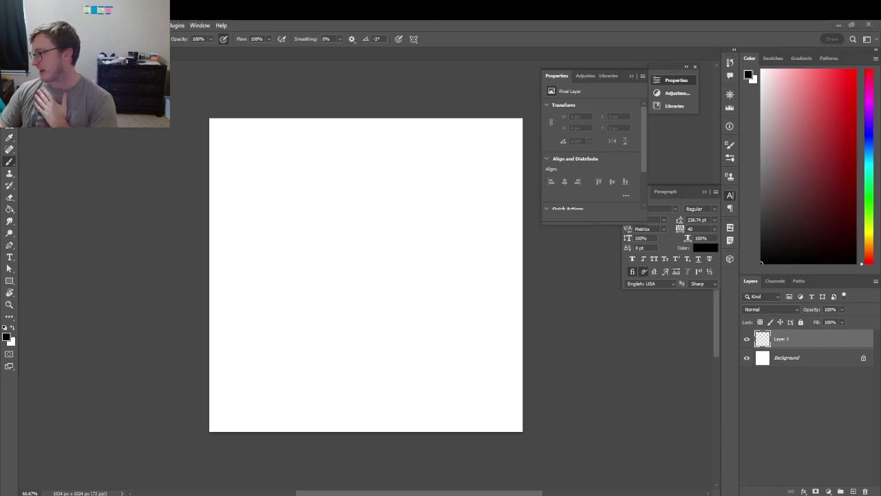
# Switch to Photoshop, place the front-view photo IMG_20230106_175910.png on the canvas, scale it down and move it to the upper-left area.
pyautogui.moveTo(880, 314); pyautogui.dragTo(304, 361)
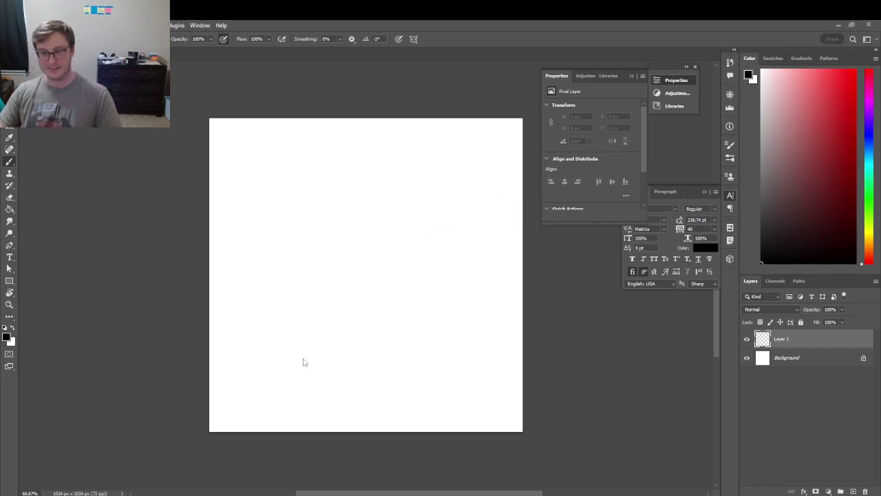
pyautogui.press('Return')
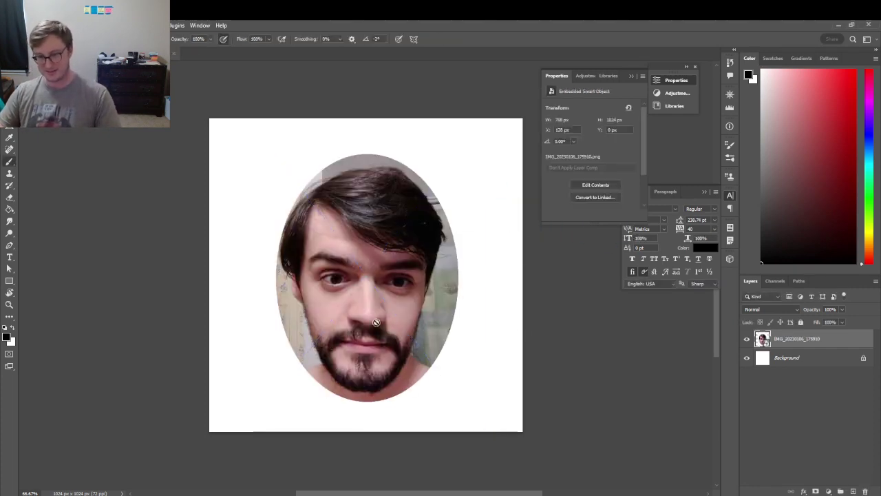
pyautogui.moveTo(417, 326); pyautogui.dragTo(359, 329)
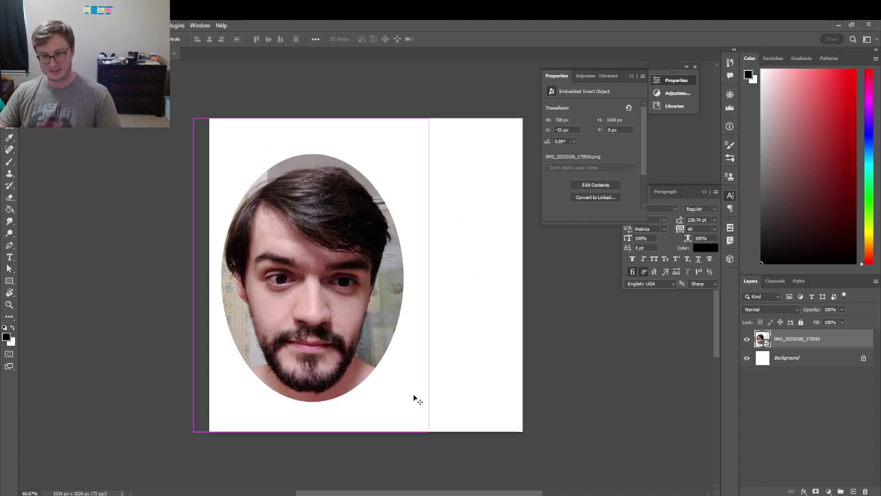
pyautogui.hotkey('ctrl', 't')
pyautogui.moveTo(428, 431); pyautogui.dragTo(354, 328)
pyautogui.moveTo(339, 293); pyautogui.dragTo(358, 279)
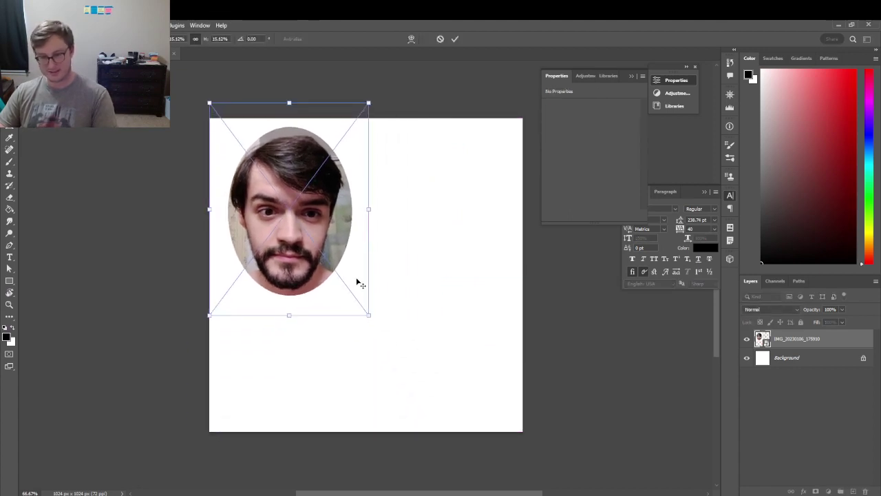
pyautogui.press('Return')
# Scale the IMG_20230106_175910 photo down to about 445 × 594 px and reposition it near the canvas's upper-left corner.
pyautogui.hotkey('ctrl', 't')
pyautogui.moveTo(366, 315); pyautogui.dragTo(351, 288)
pyautogui.press('Return')
pyautogui.moveTo(319, 221); pyautogui.dragTo(324, 226)
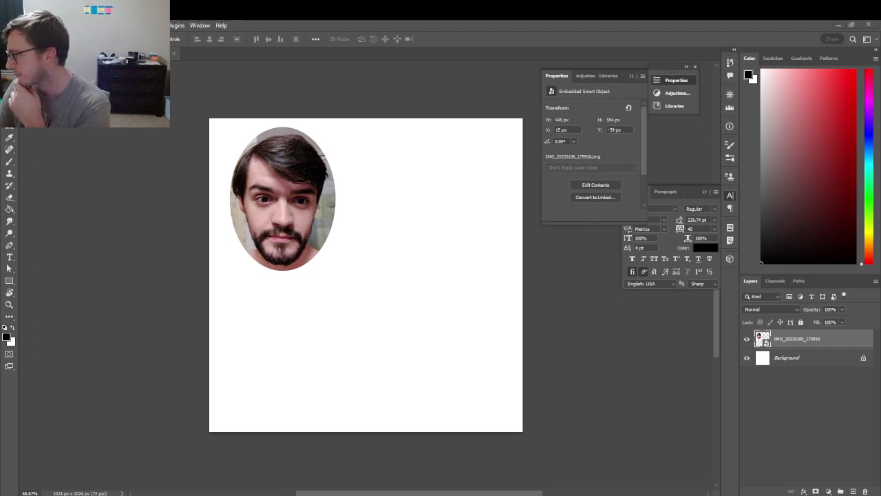
pyautogui.moveTo(0, 309); pyautogui.dragTo(301, 320)
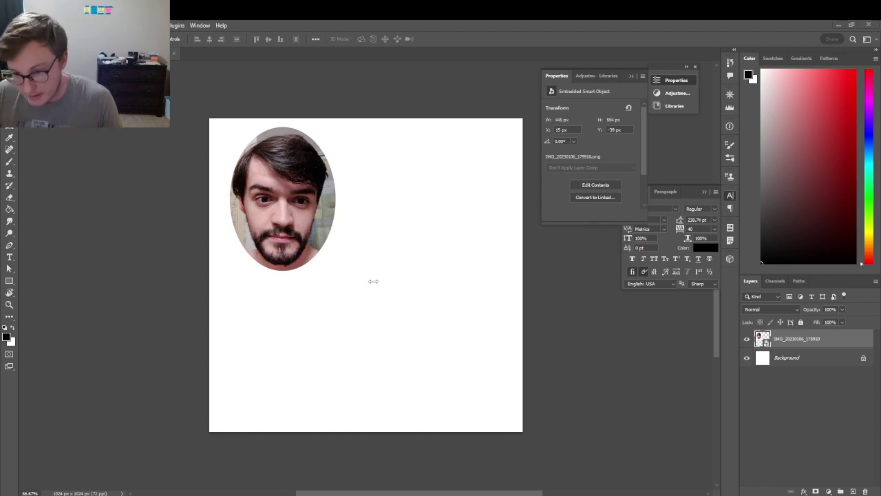
pyautogui.moveTo(880, 305); pyautogui.dragTo(375, 282)
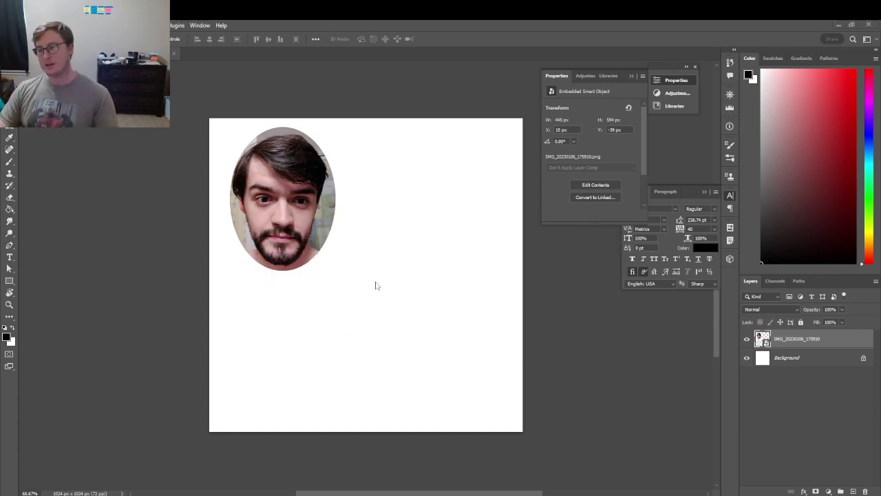
# Add a layer above the Background, paste the copied head render onto it and position the head in the canvas's upper-right area.
pyautogui.click(798, 359)
pyautogui.click(852, 490)
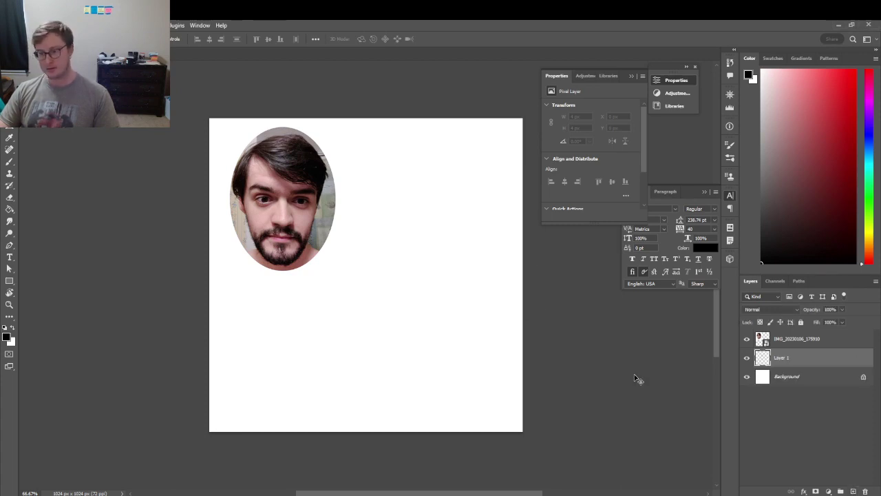
pyautogui.hotkey('ctrl', 'v')
pyautogui.moveTo(417, 308)
pyautogui.mouseDown()
pyautogui.moveTo(472, 290)
pyautogui.moveTo(454, 232)
pyautogui.moveTo(456, 247)
pyautogui.mouseUp()
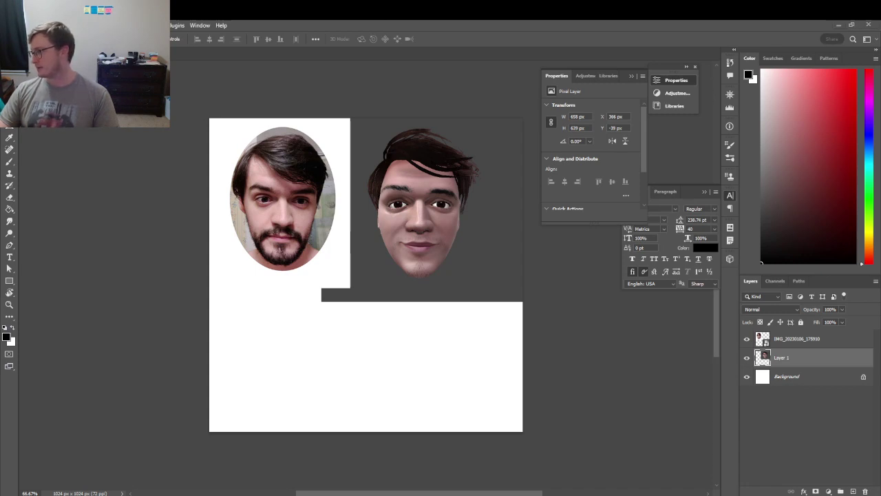
# Place the photo IMG_20230106_175855.jpg above the render layer and delete the IMG_20230106_175910 layer.
pyautogui.moveTo(0, 252); pyautogui.dragTo(216, 252)
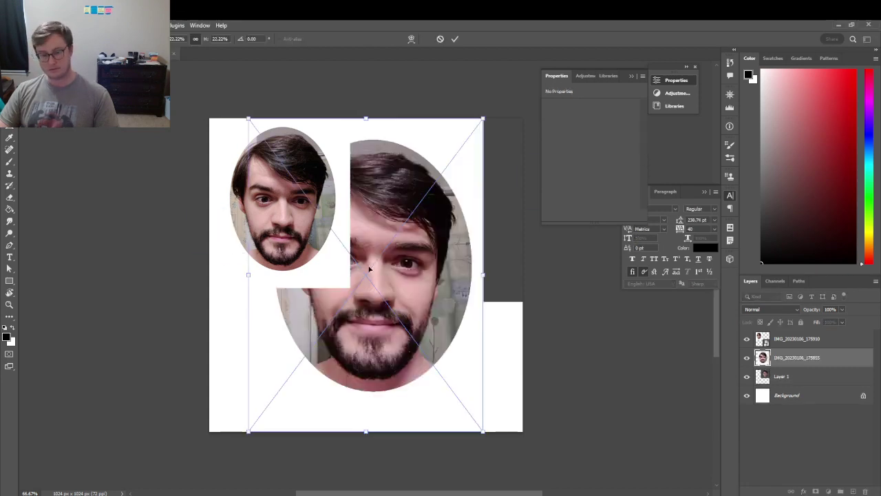
pyautogui.press('Return')
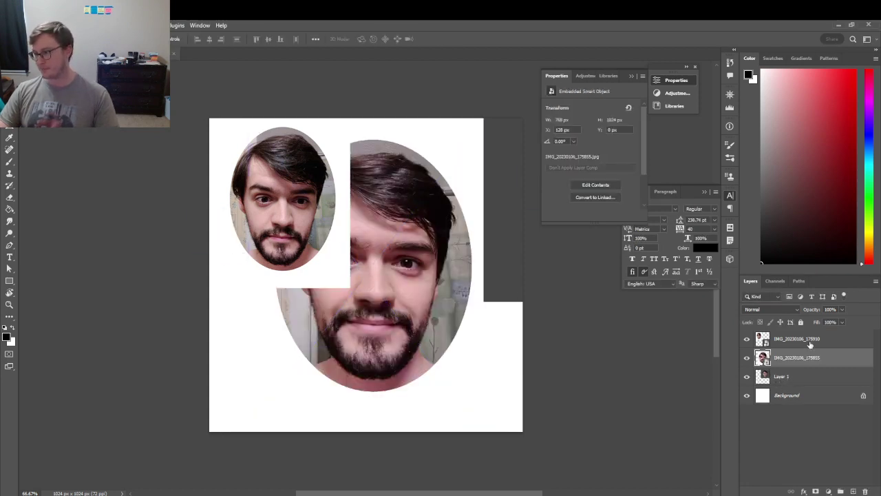
pyautogui.click(810, 342)
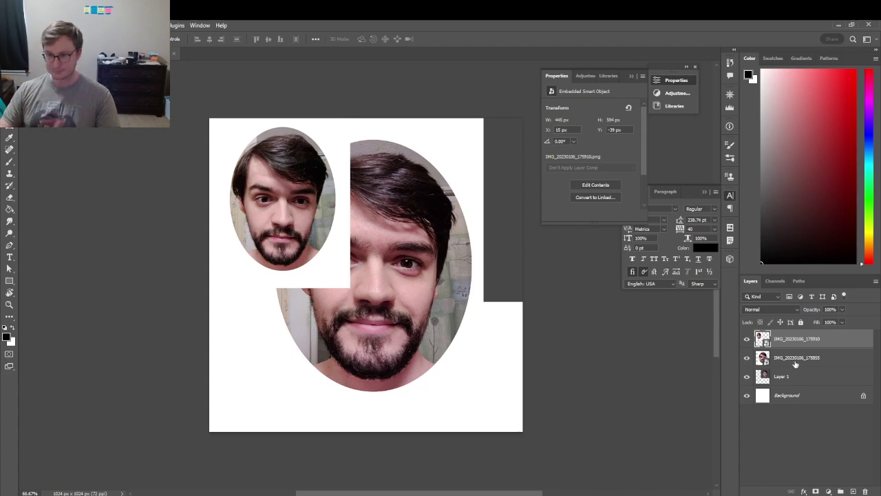
pyautogui.click(864, 490)
# Scale the new front-view photo to about 457 × 609 px and align it with the canvas's upper-left corner.
pyautogui.hotkey('ctrl', 't')
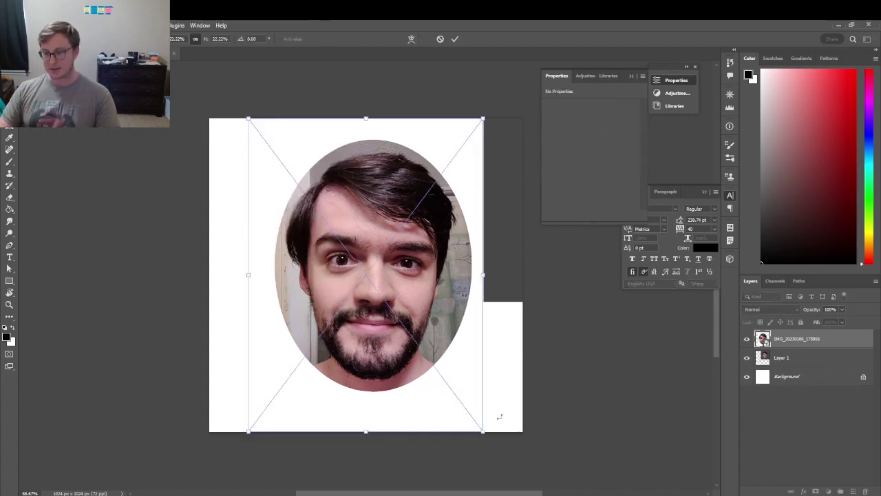
pyautogui.moveTo(483, 433); pyautogui.dragTo(369, 318)
pyautogui.press('Return')
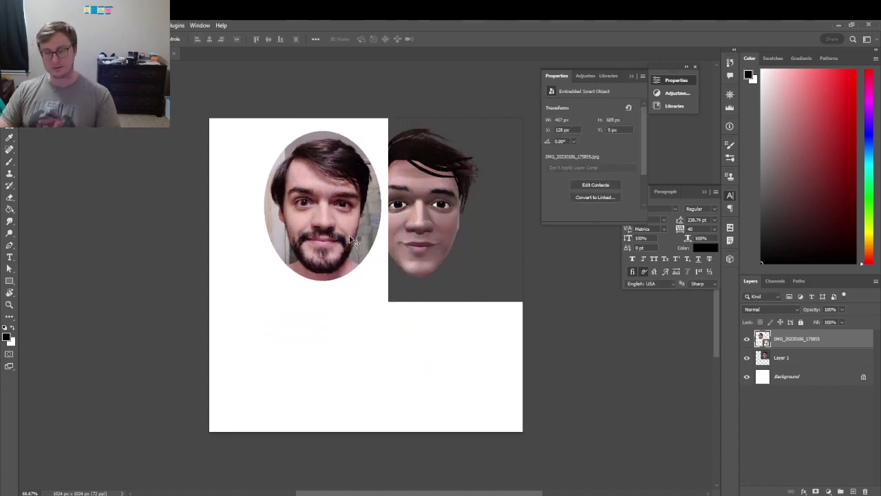
pyautogui.moveTo(351, 239); pyautogui.dragTo(316, 239)
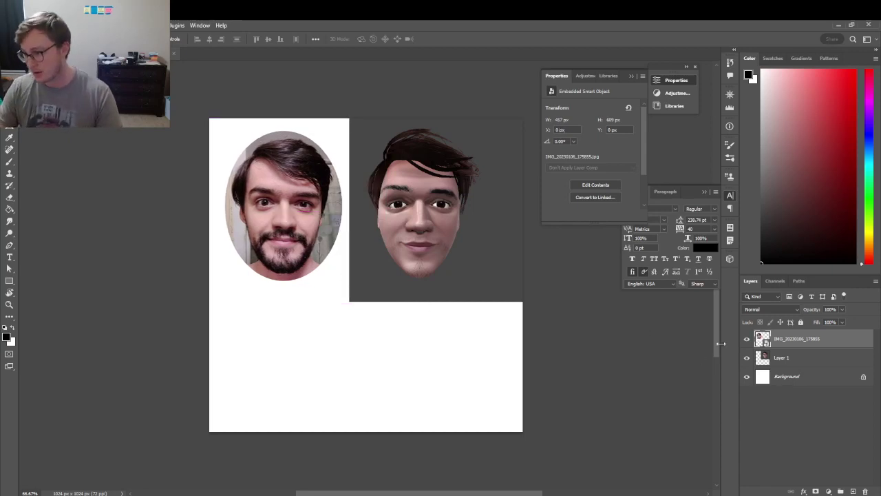
# Select the photo and head render layers, scale them together to about 93.75%, and shift them slightly left.
pyautogui.keyDown('shift'); pyautogui.click(764, 357); pyautogui.keyUp('shift')
pyautogui.hotkey('ctrl', 't')
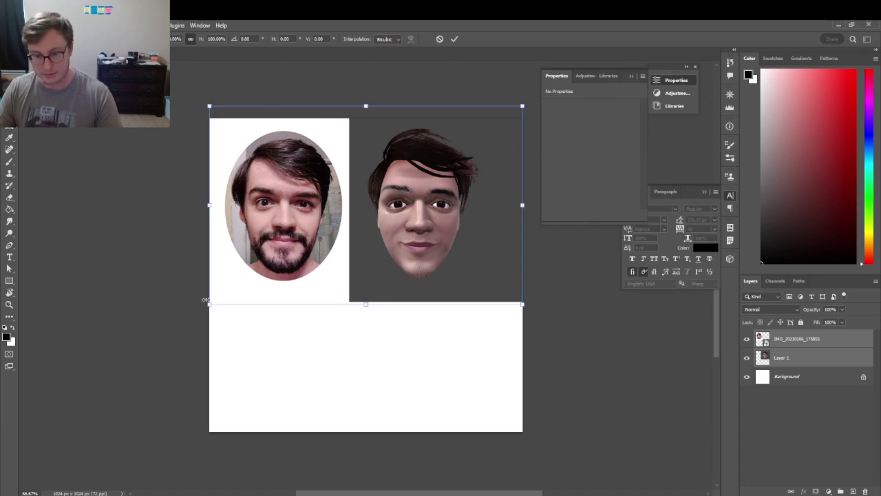
pyautogui.moveTo(208, 300); pyautogui.dragTo(227, 289)
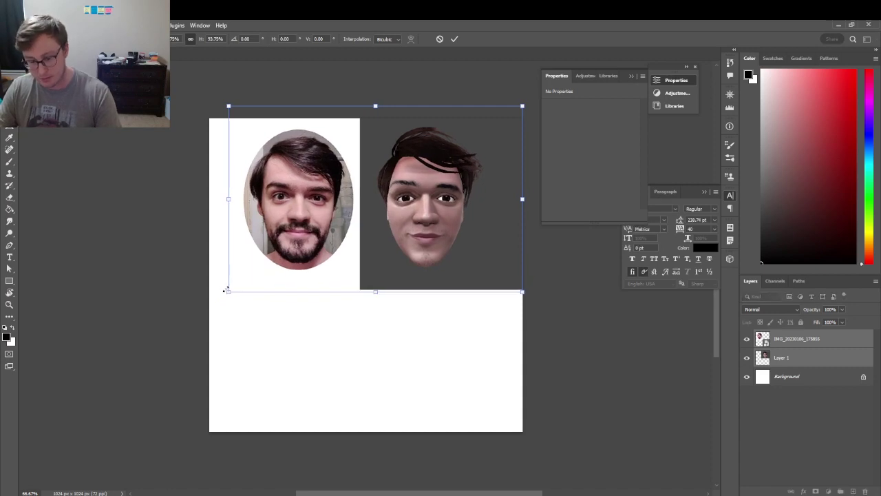
pyautogui.press('Return')
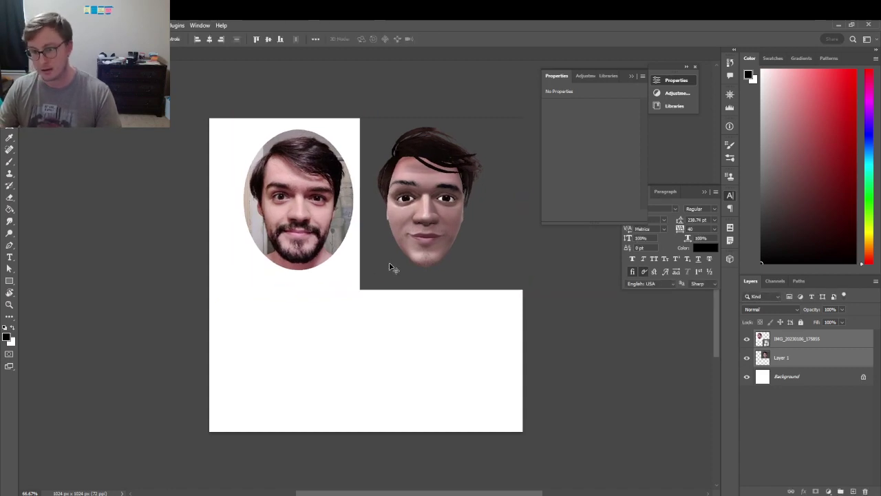
pyautogui.moveTo(388, 267); pyautogui.dragTo(384, 265)
# Move the front-view photo slightly left and the head render to about X 404 px, Y -30 px.
pyautogui.click(823, 343)
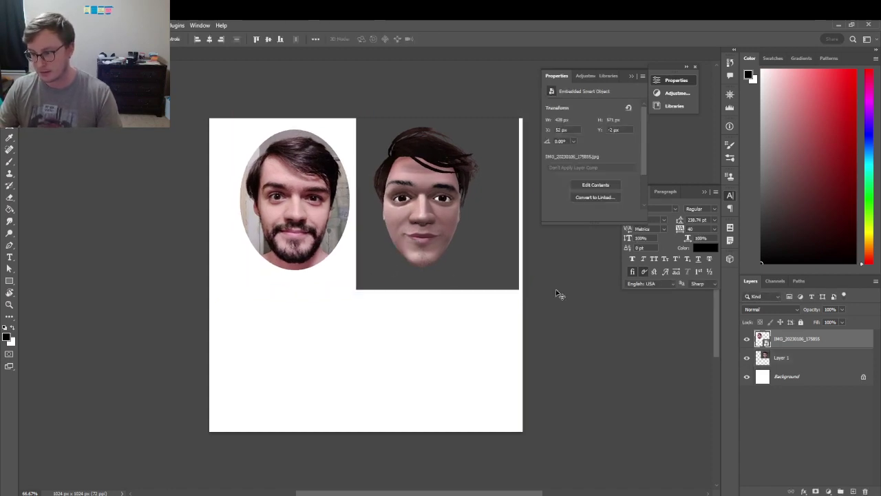
pyautogui.moveTo(293, 224); pyautogui.dragTo(290, 225)
pyautogui.click(808, 358)
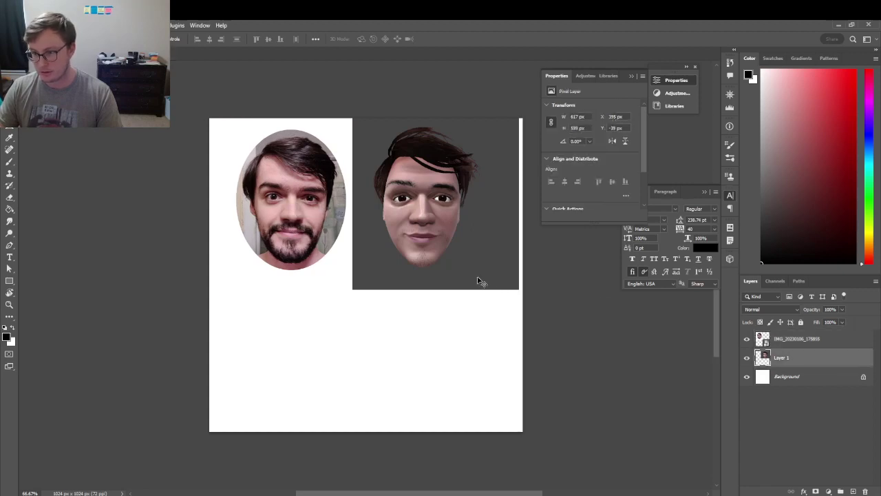
pyautogui.moveTo(475, 266); pyautogui.dragTo(478, 269)
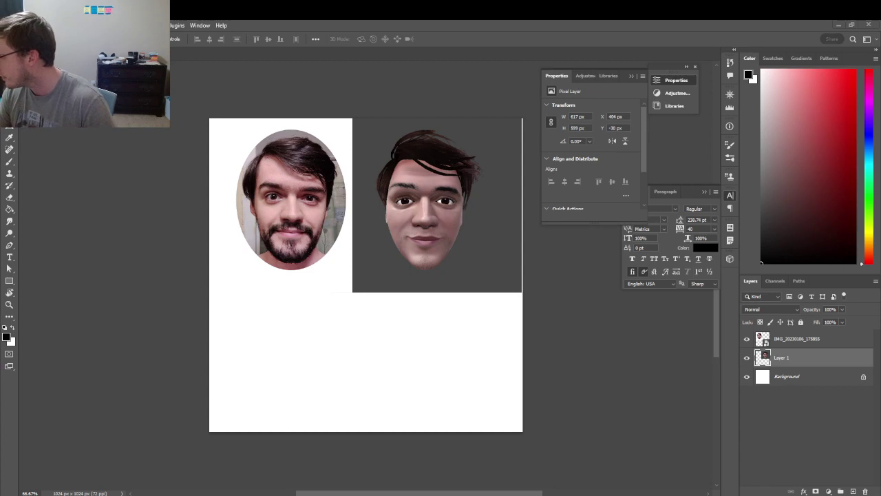
# Place the side-view photo IMG_20230106_175903.jpg and scale it down to about 420 × 559 px in the canvas's lower half.
pyautogui.moveTo(0, 300); pyautogui.dragTo(298, 378)
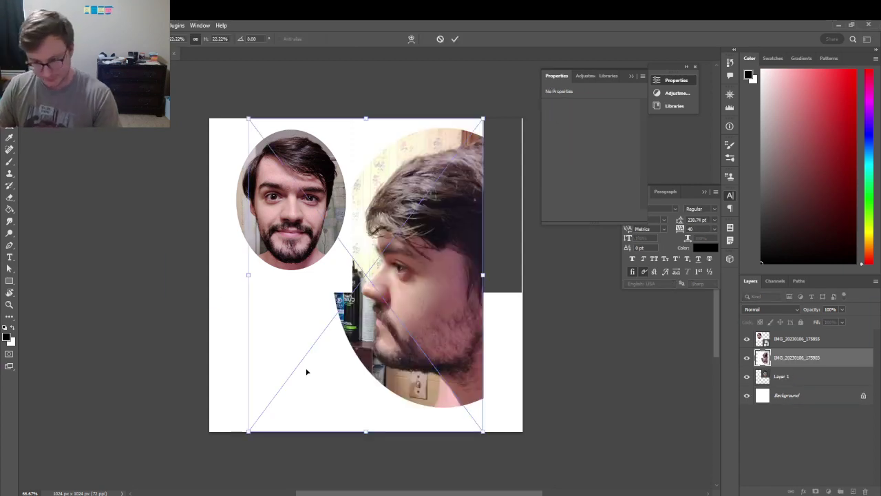
pyautogui.press('Return')
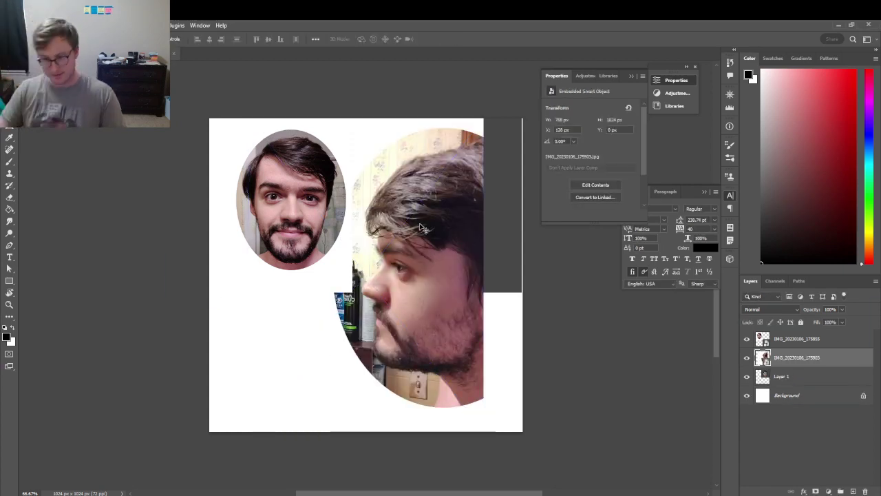
pyautogui.hotkey('ctrl', 't')
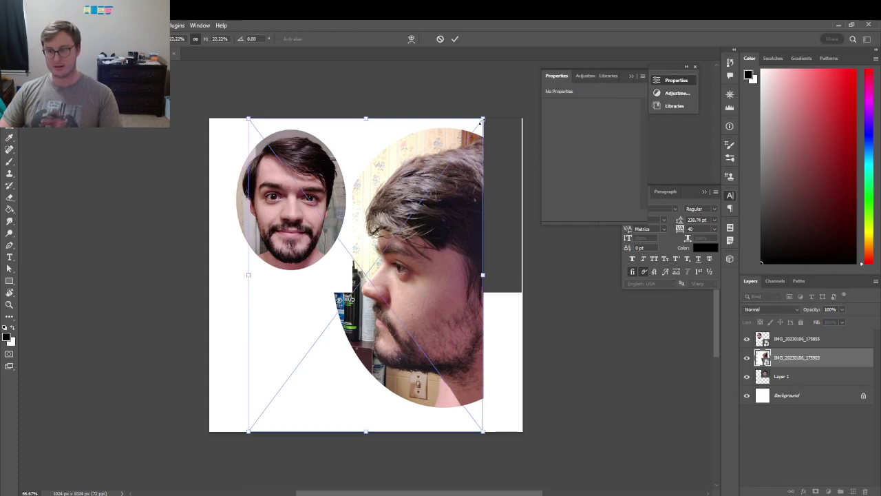
pyautogui.moveTo(481, 120); pyautogui.dragTo(390, 269)
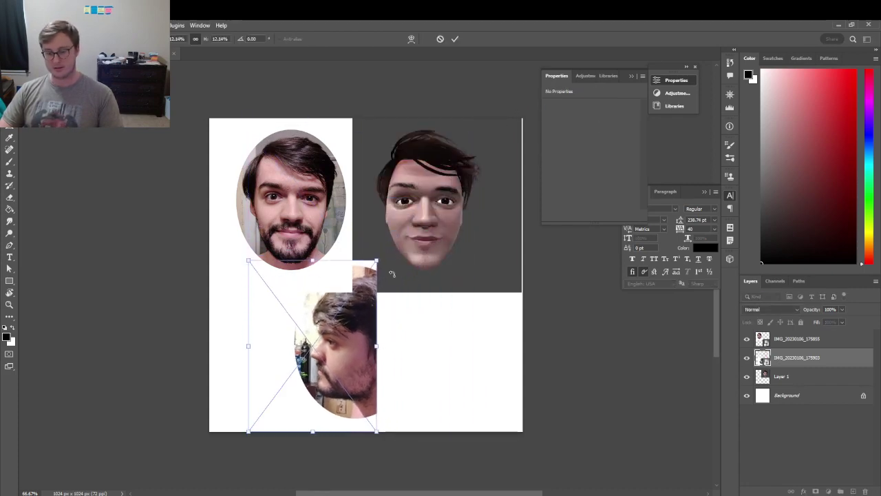
pyautogui.press('Return')
# Bring the side-view photo to the front, move it left and scale it to about 385 × 514 px below the front-view photo.
pyautogui.moveTo(820, 363); pyautogui.dragTo(814, 337)
pyautogui.moveTo(347, 352)
pyautogui.mouseDown()
pyautogui.moveTo(326, 348)
pyautogui.moveTo(333, 354)
pyautogui.mouseUp()
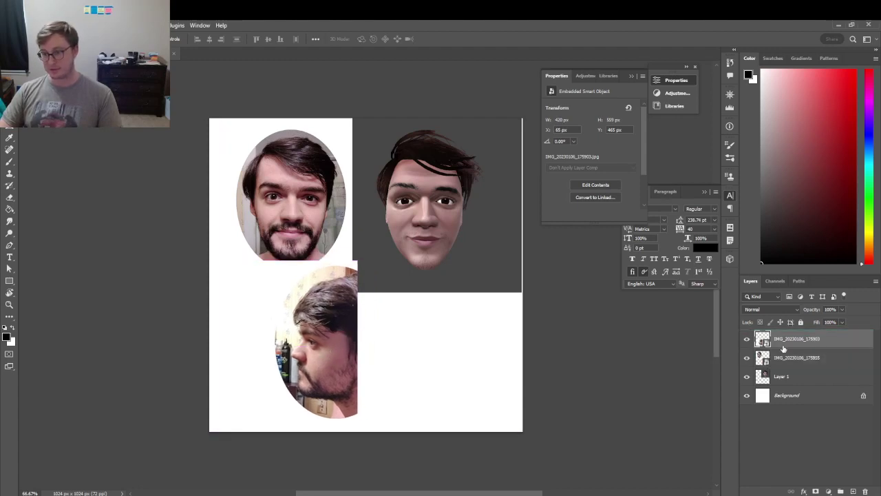
pyautogui.hotkey('ctrl', 't')
pyautogui.moveTo(357, 260); pyautogui.dragTo(348, 278)
pyautogui.press('Return')
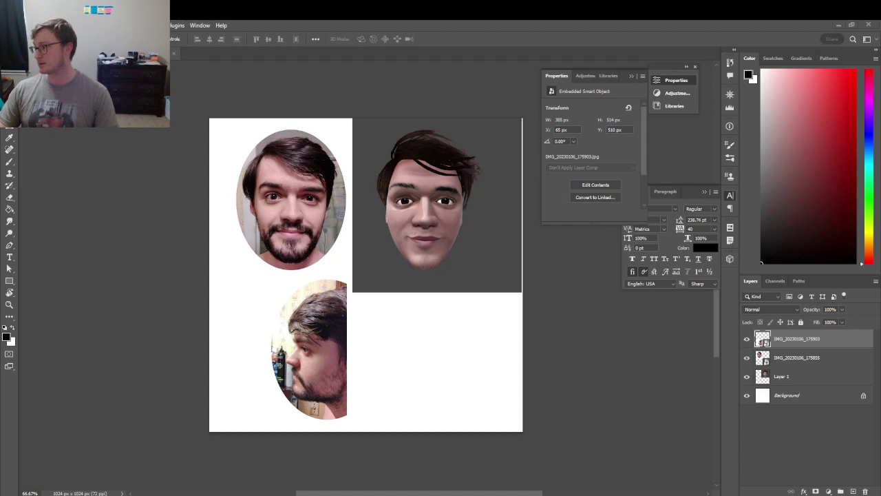
pyautogui.moveTo(0, 172); pyautogui.dragTo(483, 360)
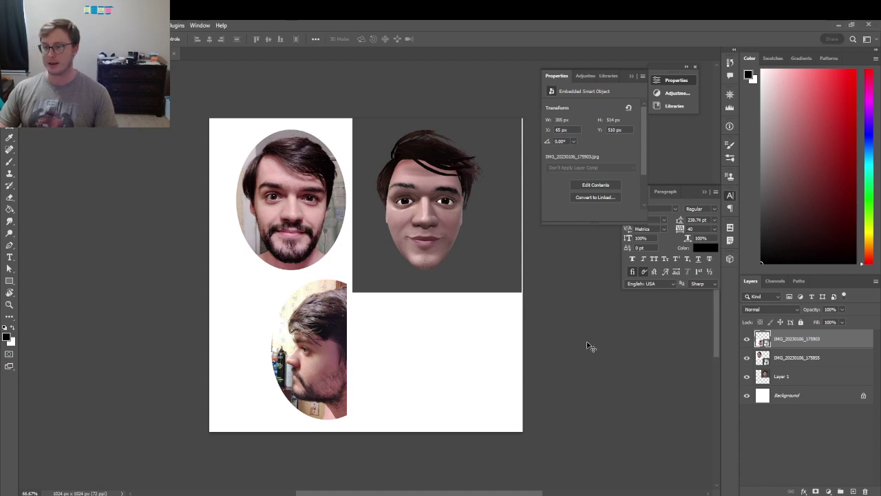
# Paste the three-quarter head render, move it below the front render, and put its layer beneath Layer 1.
pyautogui.hotkey('ctrl', 'v')
pyautogui.moveTo(436, 318); pyautogui.dragTo(505, 386)
pyautogui.moveTo(809, 350); pyautogui.dragTo(811, 387)
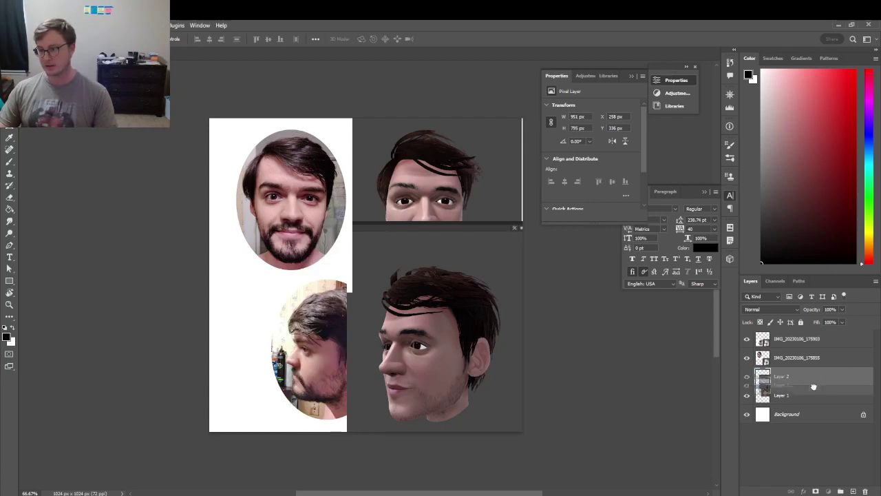
pyautogui.moveTo(792, 379); pyautogui.dragTo(795, 401)
pyautogui.click(824, 384)
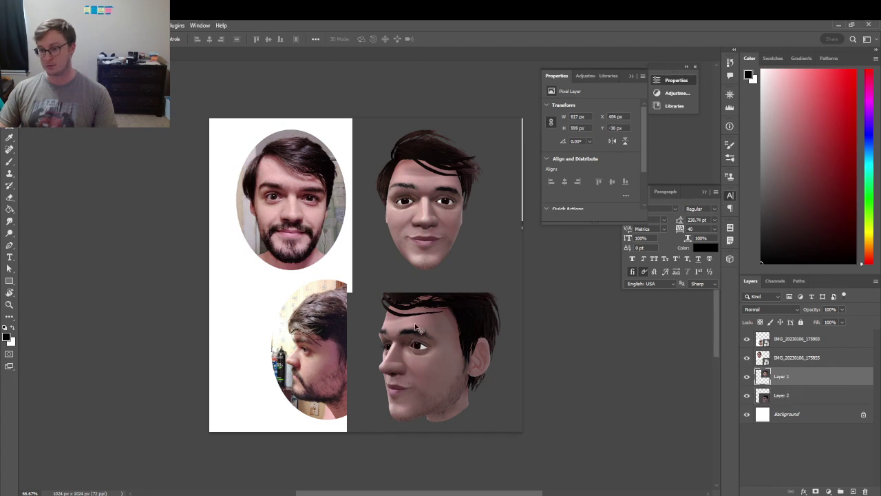
pyautogui.press('e')
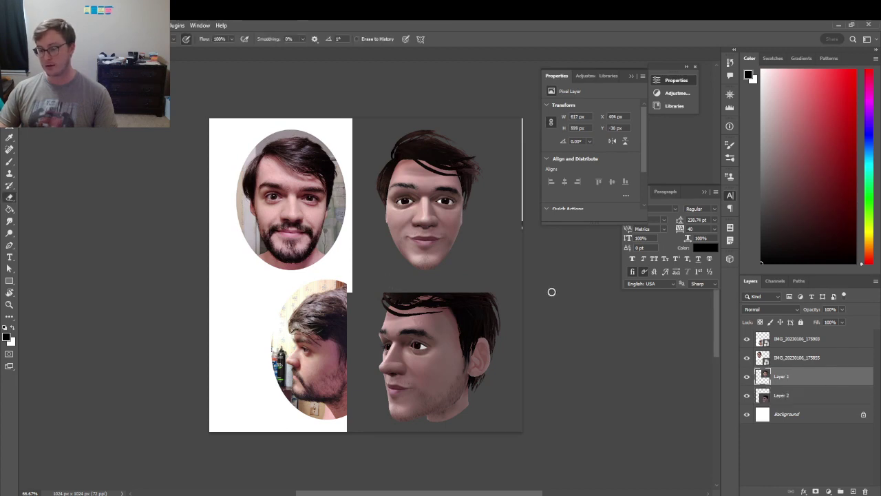
pyautogui.press('m')
pyautogui.moveTo(356, 276); pyautogui.dragTo(550, 331)
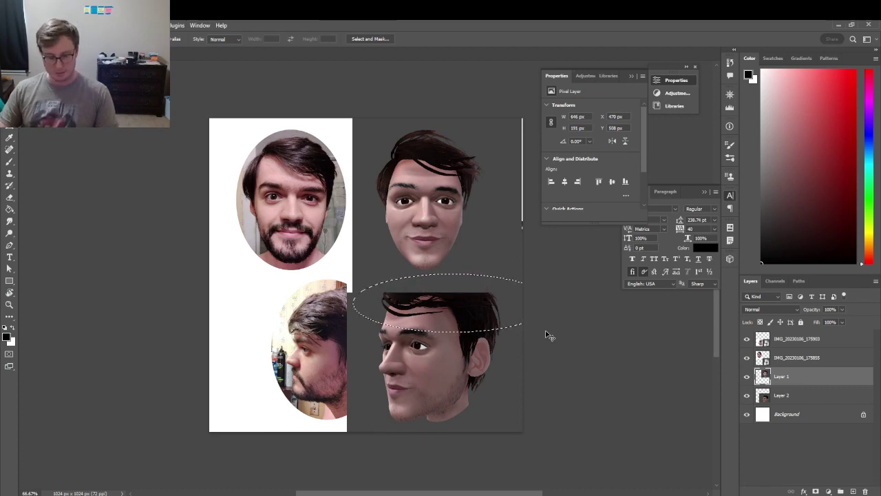
pyautogui.click(546, 331)
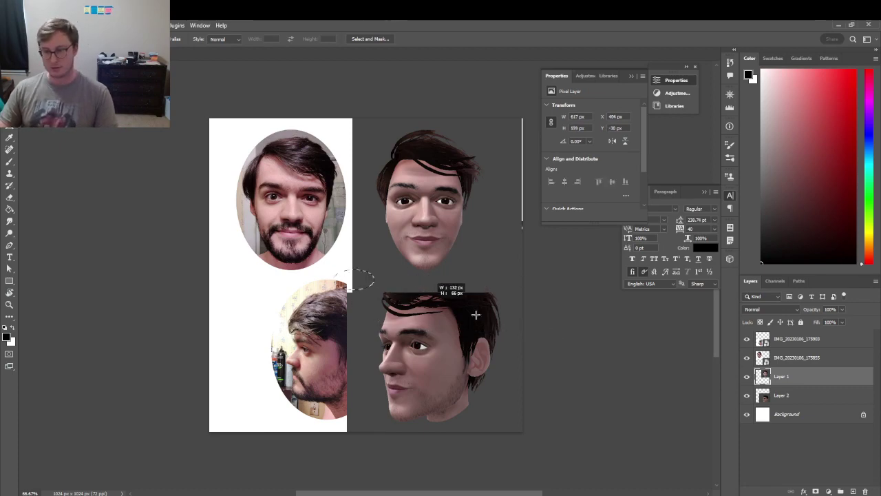
pyautogui.moveTo(334, 270); pyautogui.dragTo(598, 345)
pyautogui.click(596, 347)
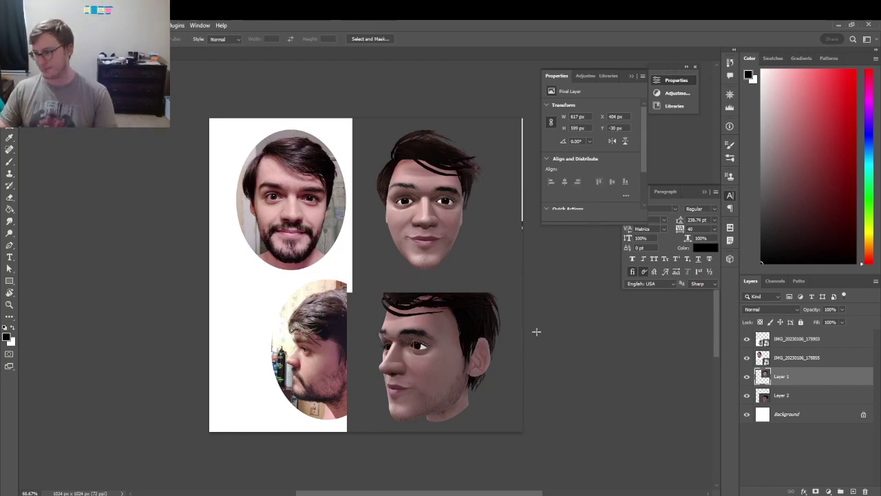
# Delete the lower strip of the front head render's layer below the chin with a rectangular selection, then deselect.
pyautogui.moveTo(523, 335); pyautogui.dragTo(278, 276)
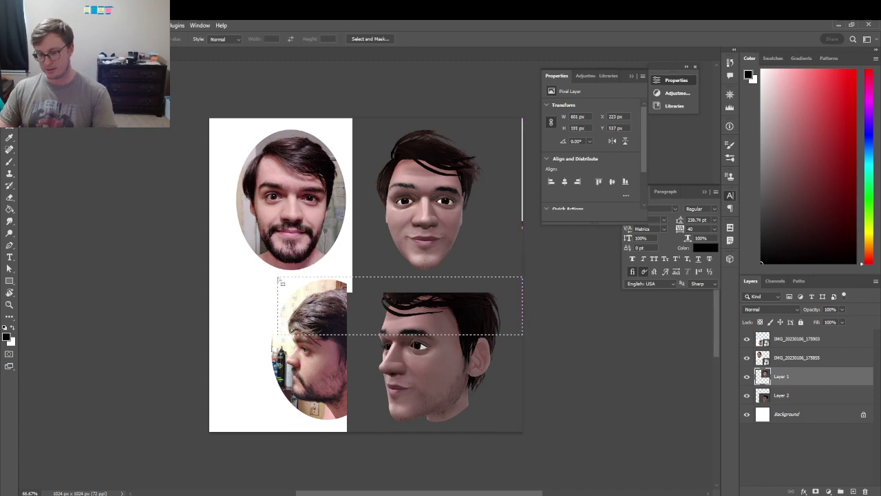
pyautogui.press('Delete')
pyautogui.hotkey('ctrl', 'd')
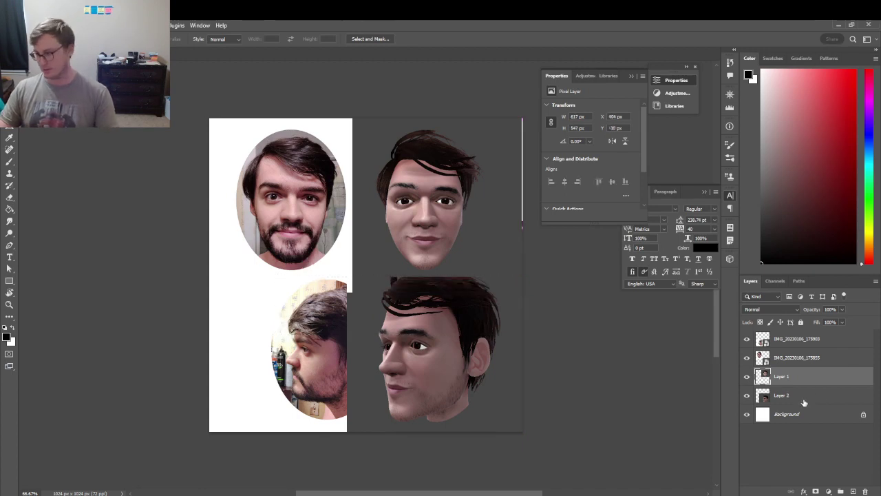
# Scale the three-quarter head render to about 844 × 704 px and position it at about X 316 px, Y 415 px.
pyautogui.click(803, 398)
pyautogui.hotkey('ctrl', 't')
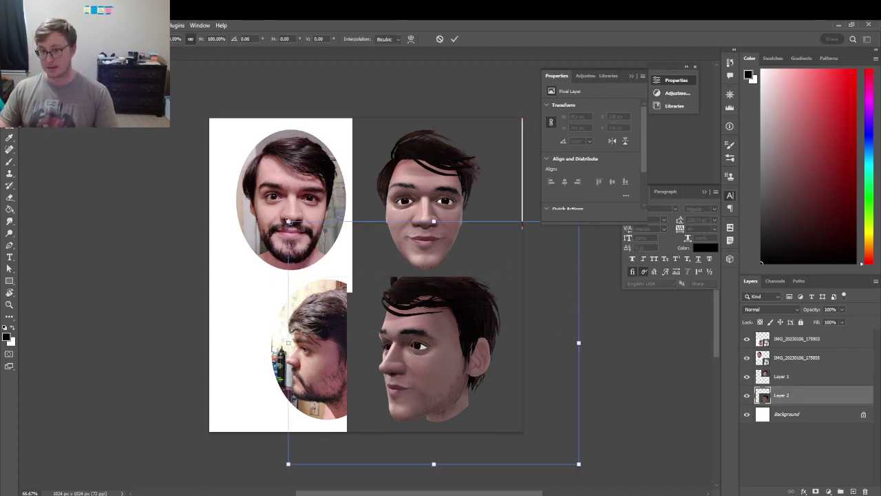
pyautogui.moveTo(287, 222); pyautogui.dragTo(321, 246)
pyautogui.moveTo(463, 326); pyautogui.dragTo(447, 325)
pyautogui.press('Return')
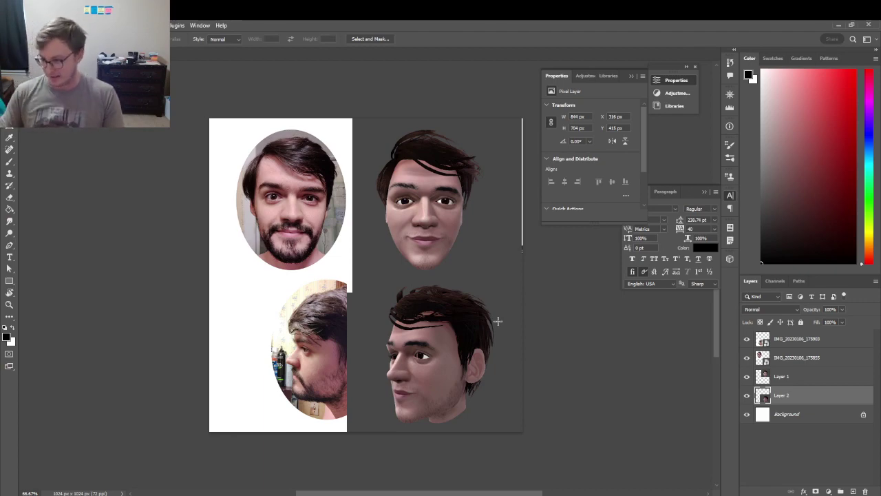
# Move the front head render on Layer 1 slightly to about X 407 px, Y -37 px.
pyautogui.click(805, 377)
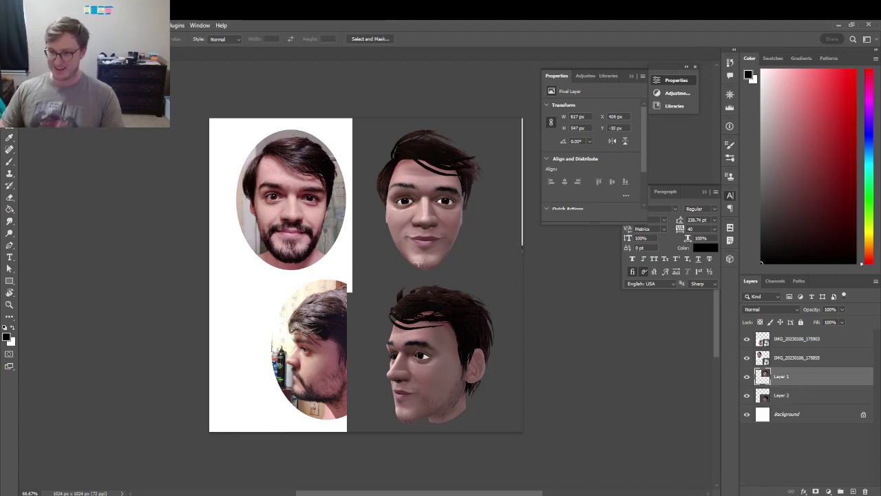
pyautogui.press('v')
pyautogui.moveTo(444, 258); pyautogui.dragTo(446, 256)
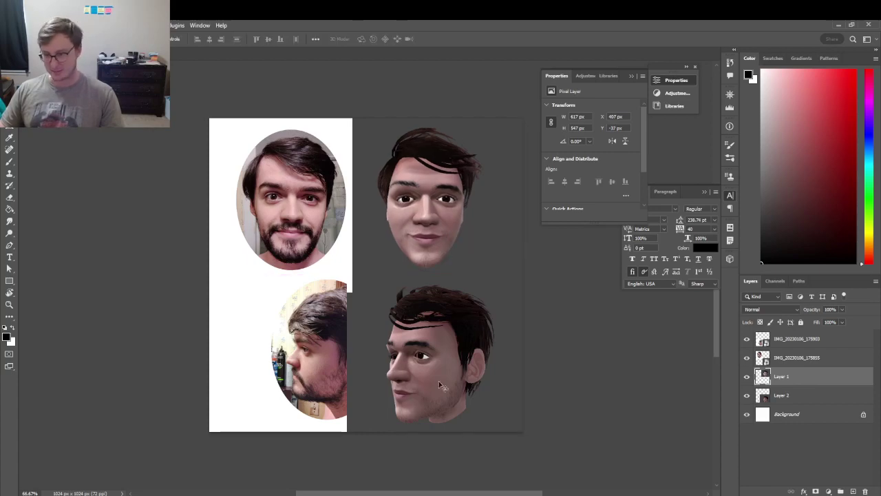
# Move the side-view photo right to about X 83 px so it meets the edge of the grey render background.
pyautogui.moveTo(788, 349); pyautogui.dragTo(840, 469)
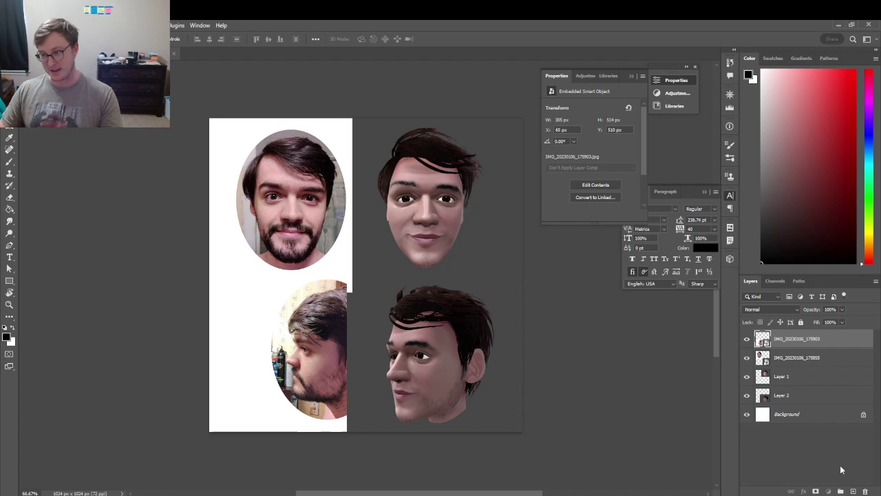
pyautogui.click(800, 361)
pyautogui.click(803, 346)
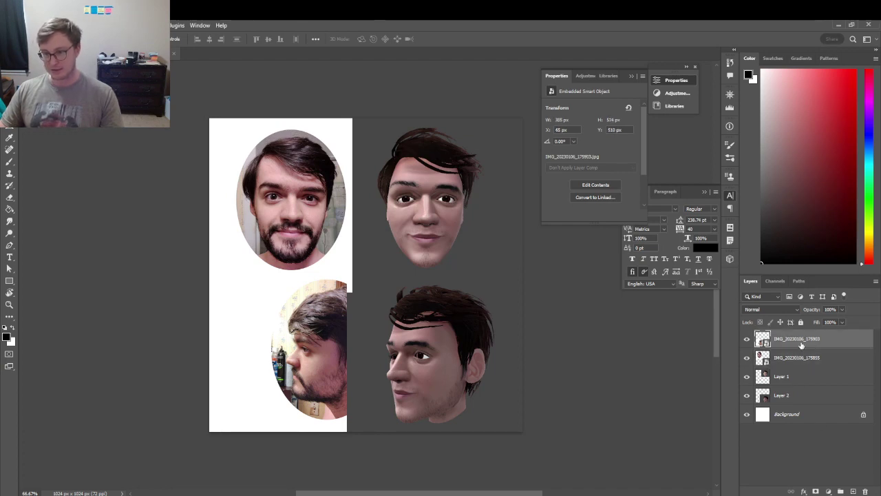
pyautogui.moveTo(365, 390); pyautogui.dragTo(373, 389)
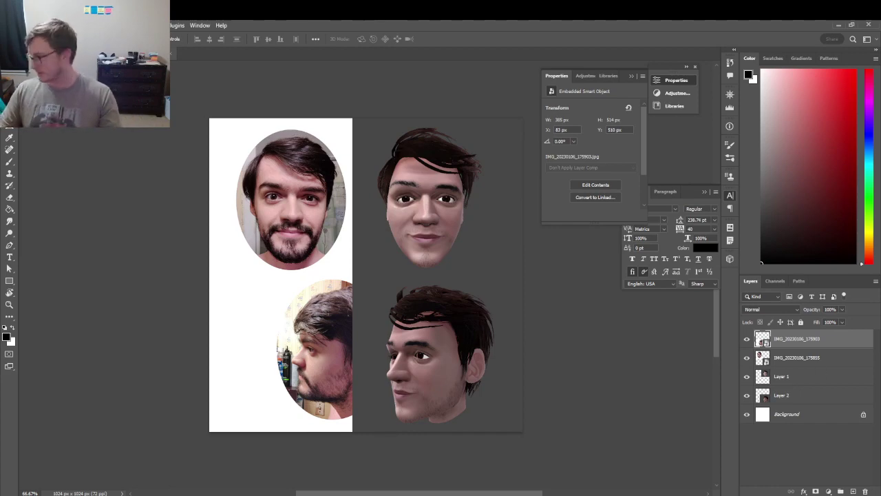
# Switch to Unity and show the head in an orthographic left side view.
pyautogui.hotkey('alt', 'Tab')
pyautogui.keyDown('alt'); pyautogui.moveTo(456, 287); pyautogui.dragTo(200, 318); pyautogui.keyUp('alt')
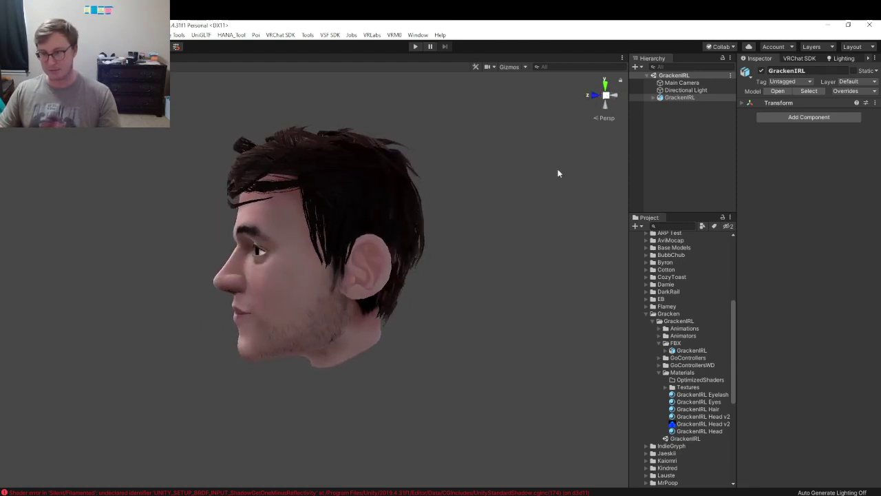
pyautogui.click(596, 97)
pyautogui.click(614, 98)
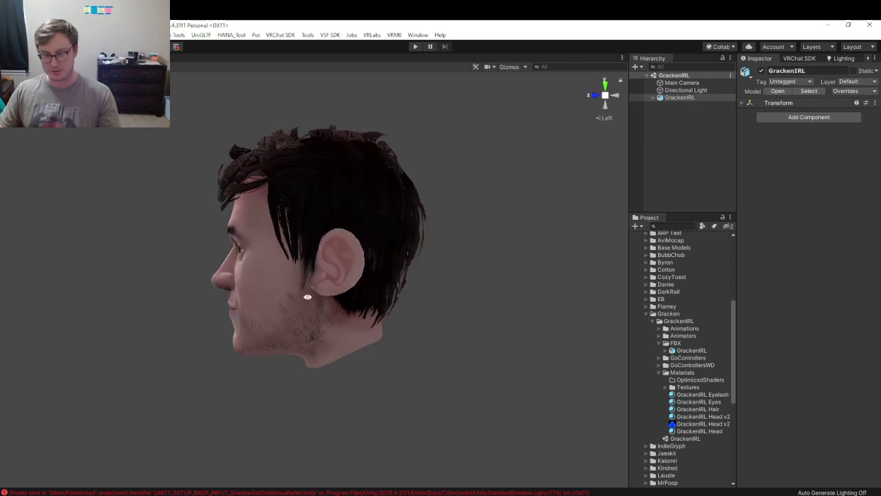
pyautogui.moveTo(307, 297); pyautogui.dragTo(339, 303, button='middle')
pyautogui.click(605, 100)
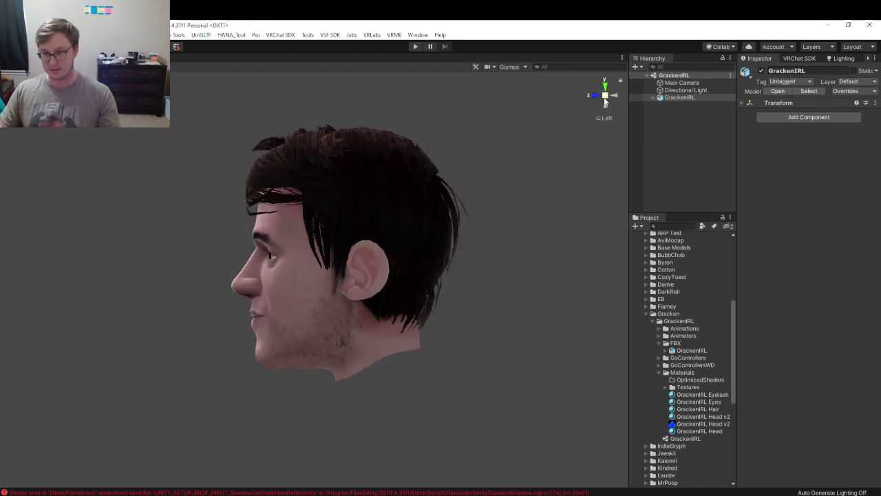
# Capture a screen snip of the whole side view of the head.
pyautogui.hotkey('alt', 'Tab')
pyautogui.hotkey('alt', 'Tab')
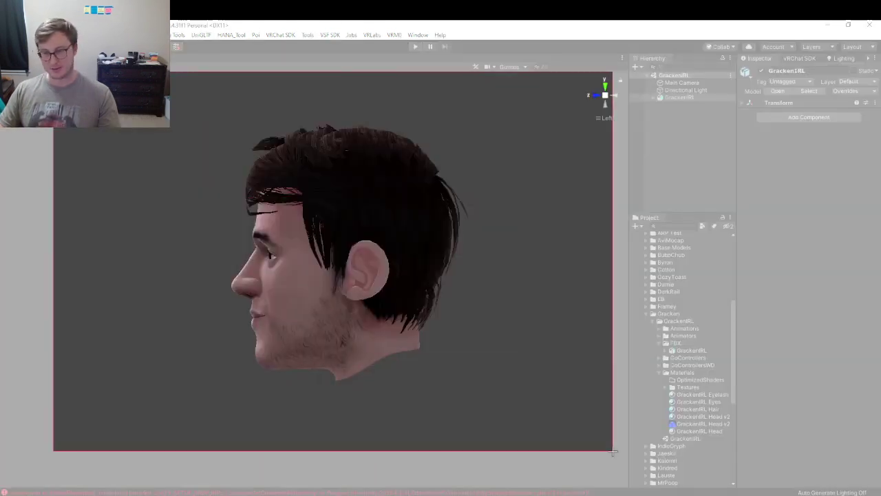
pyautogui.moveTo(612, 451); pyautogui.dragTo(613, 451)
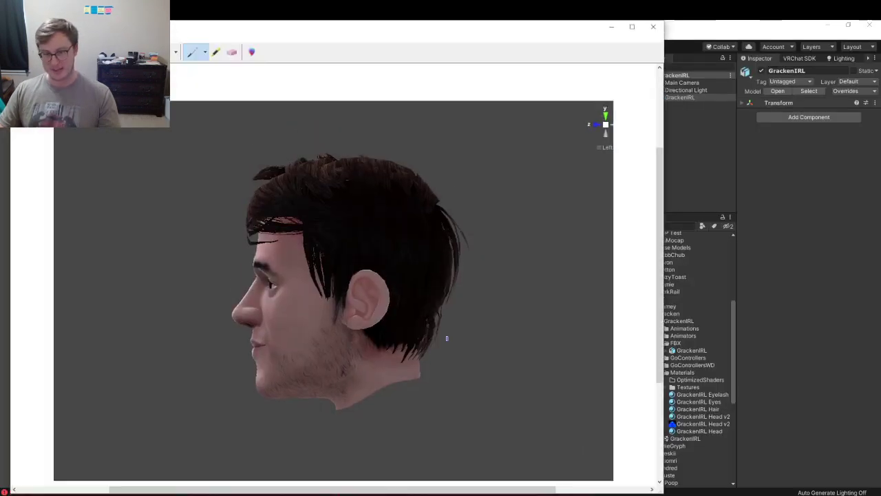
# Switch back to Photoshop, paste the profile render, put its layer between Layer 1 and Layer 2, and move it beside the side-view photo.
pyautogui.hotkey('alt', 'Tab')
pyautogui.click(492, 242)
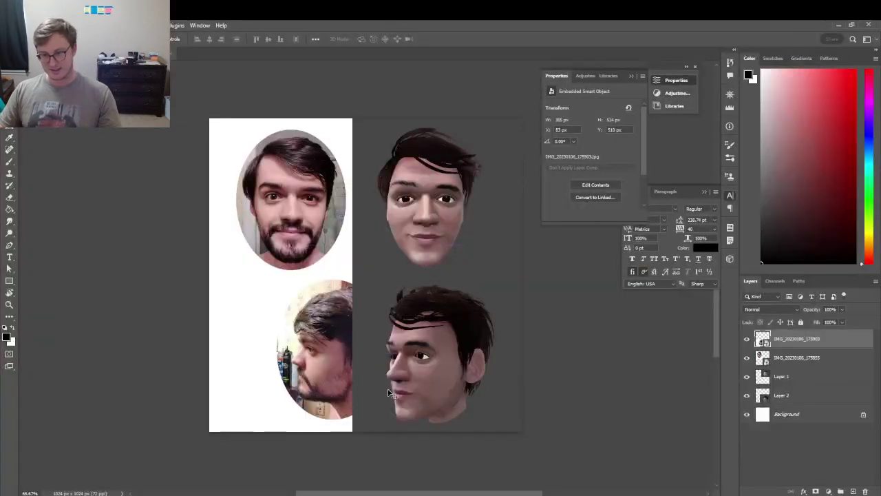
pyautogui.hotkey('ctrl', 'v')
pyautogui.moveTo(781, 339); pyautogui.dragTo(781, 396)
pyautogui.moveTo(416, 324); pyautogui.dragTo(467, 392)
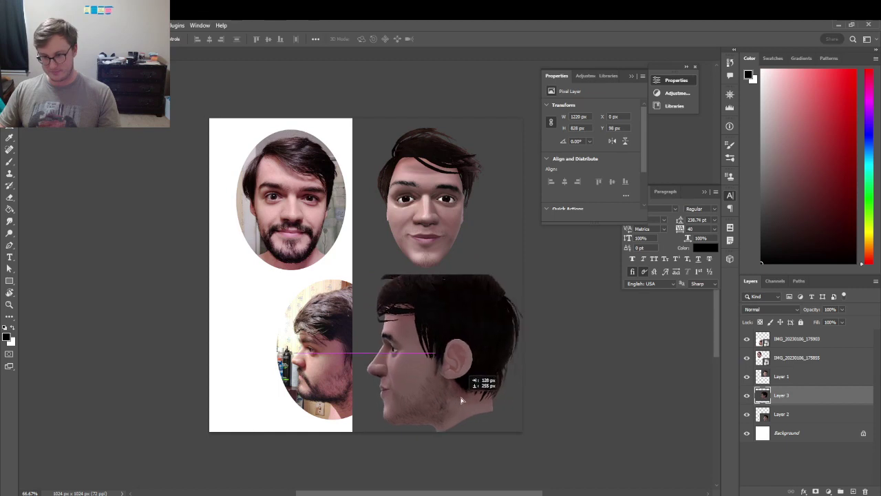
# Scale the profile render to about 967 × 656 px and position it at about X 232 px, Y 439 px.
pyautogui.hotkey('ctrl', 't')
pyautogui.moveTo(629, 483); pyautogui.dragTo(559, 435)
pyautogui.moveTo(486, 383); pyautogui.dragTo(499, 402)
pyautogui.moveTo(574, 456); pyautogui.dragTo(568, 452)
pyautogui.moveTo(504, 383); pyautogui.dragTo(508, 390)
pyautogui.moveTo(572, 455); pyautogui.dragTo(565, 450)
pyautogui.moveTo(501, 402); pyautogui.dragTo(511, 403)
pyautogui.press('Return')
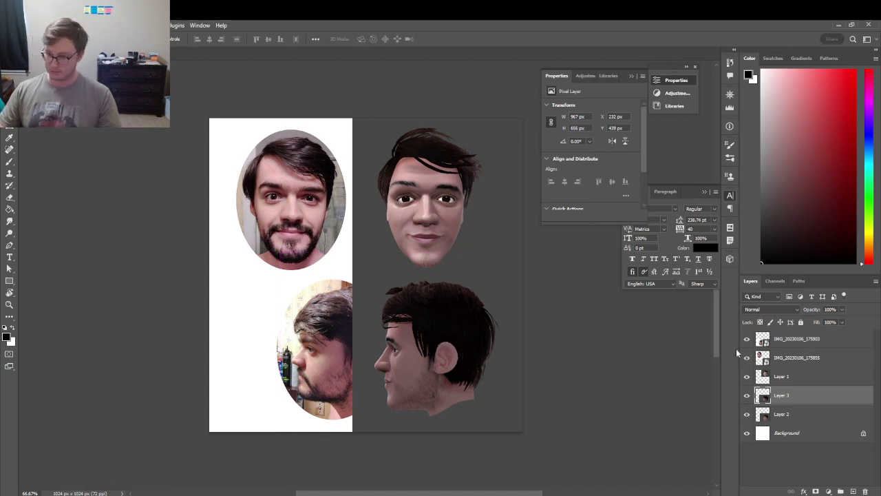
pyautogui.click(811, 342)
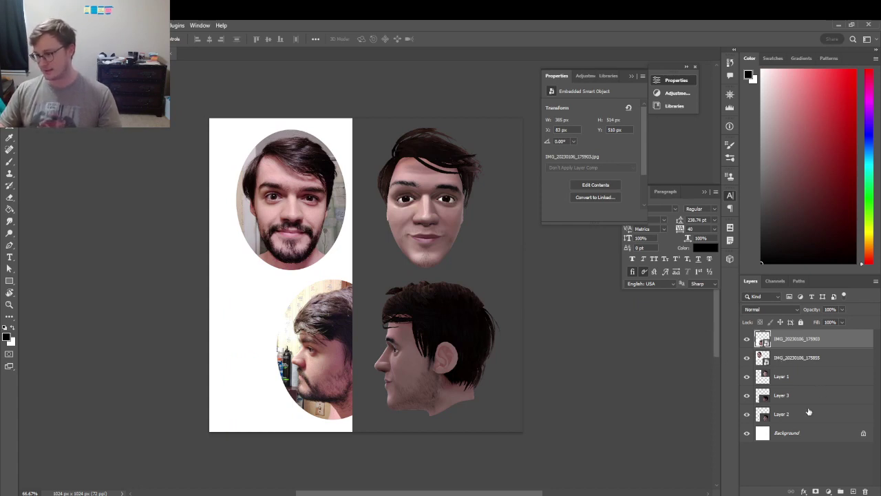
pyautogui.click(794, 359)
pyautogui.click(814, 344)
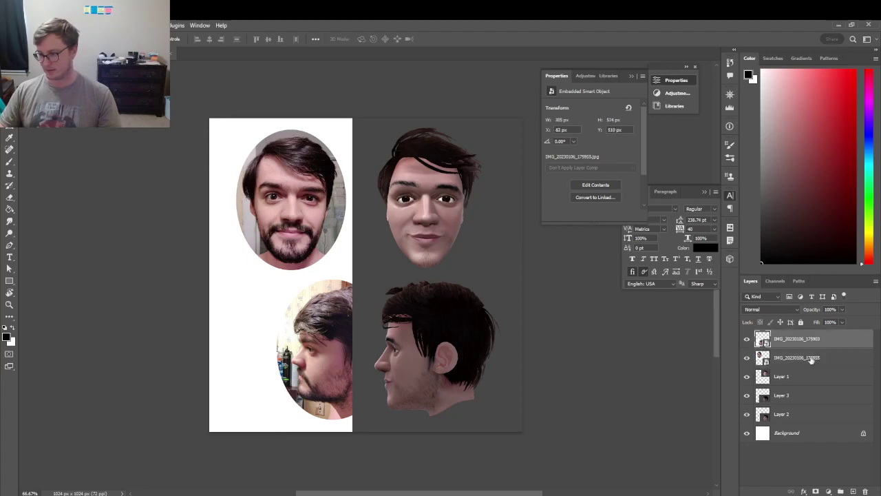
# Start exporting the comparison as a PNG and choose the GrackenIRL Screenshots folder as the destination.
pyautogui.click(13, 26)
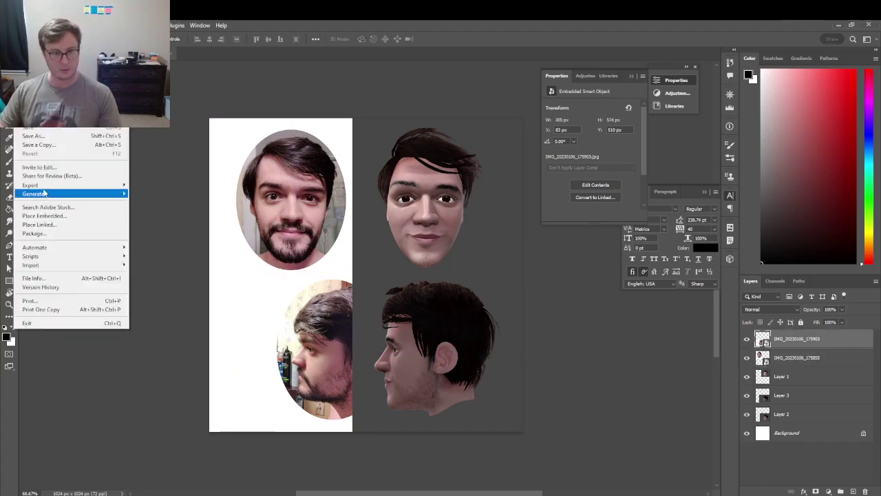
pyautogui.moveTo(110, 185)
pyautogui.click(147, 187)
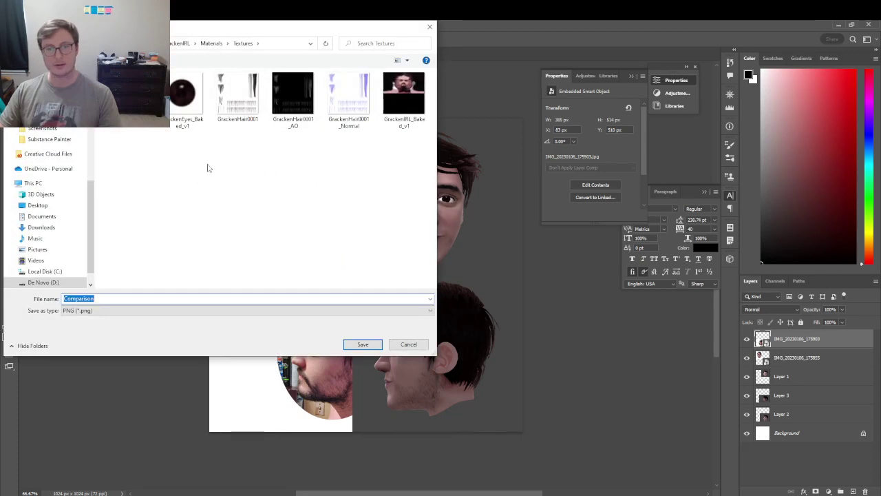
pyautogui.click(143, 43)
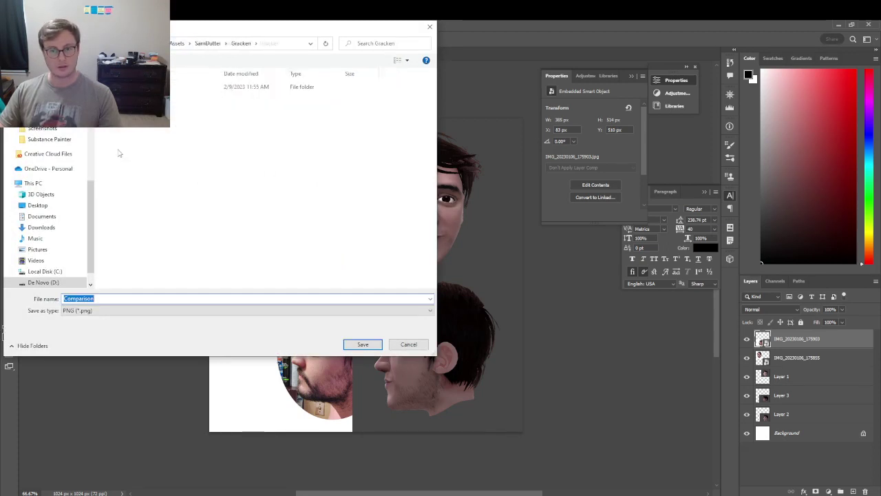
pyautogui.doubleClick(129, 86)
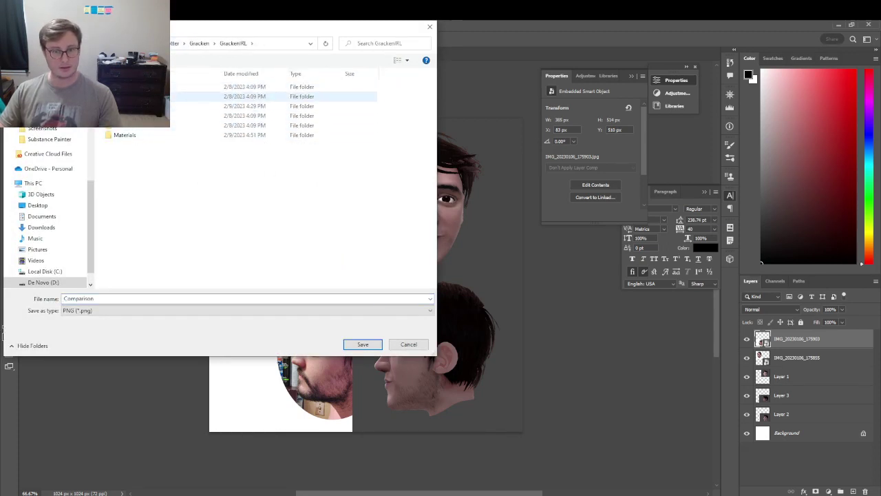
pyautogui.click(42, 130)
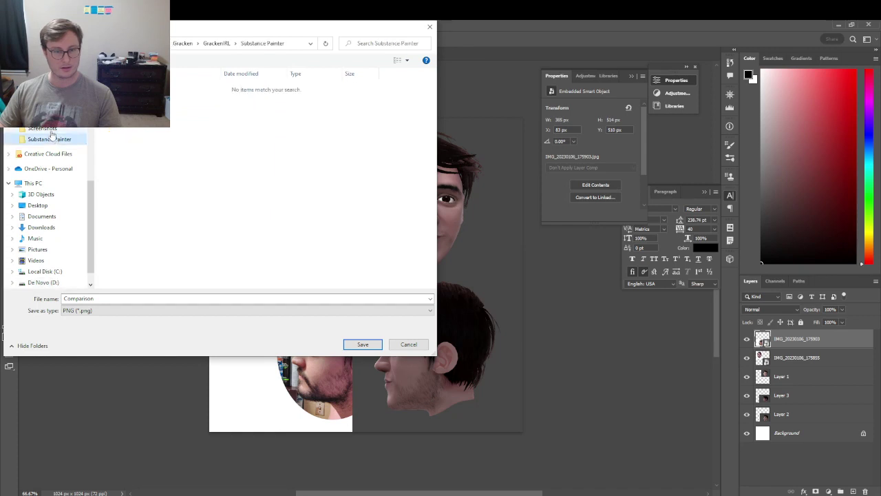
pyautogui.click(216, 43)
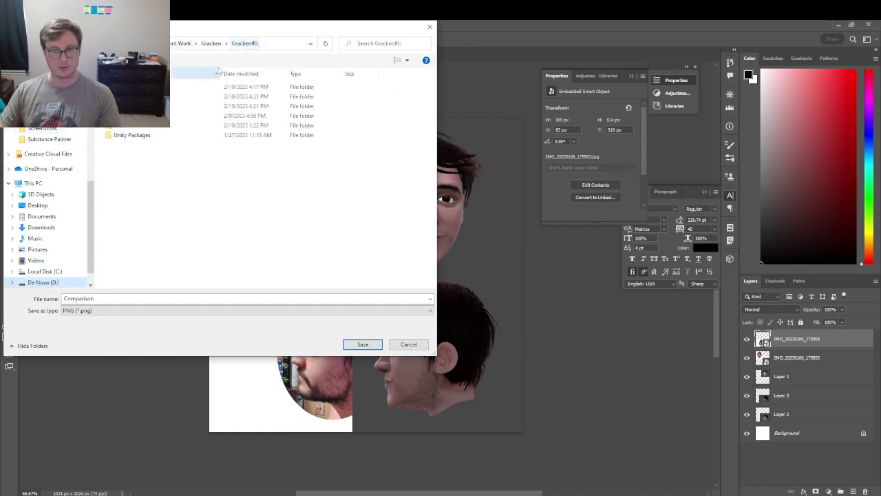
pyautogui.doubleClick(138, 115)
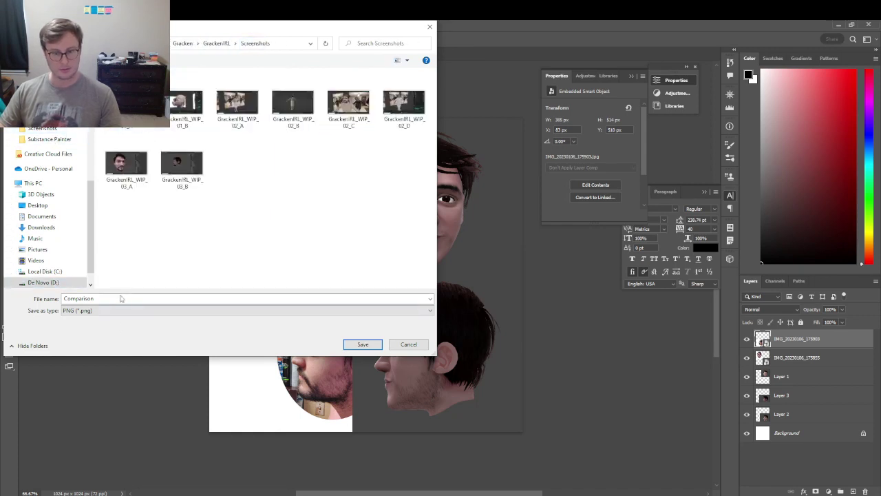
# Name the PNG file Comparison_01_ and save it.
pyautogui.click(124, 299)
pyautogui.click(140, 300)
pyautogui.write('_01_')
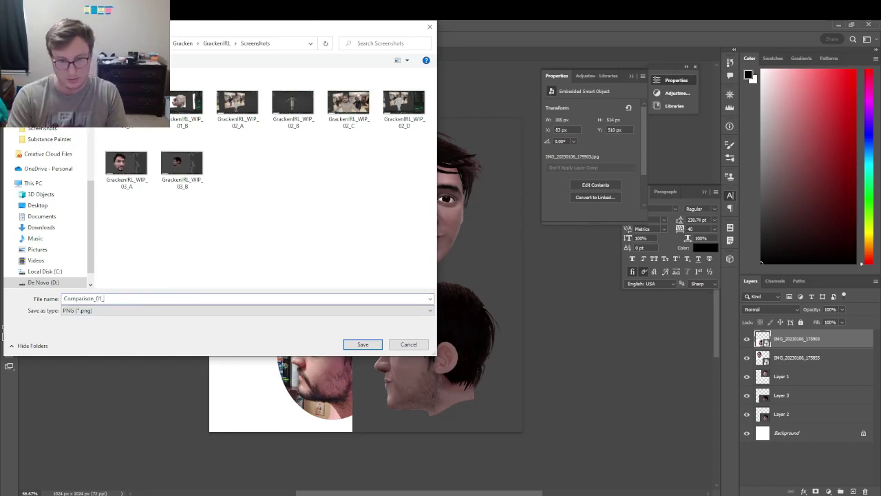
pyautogui.press('Return')
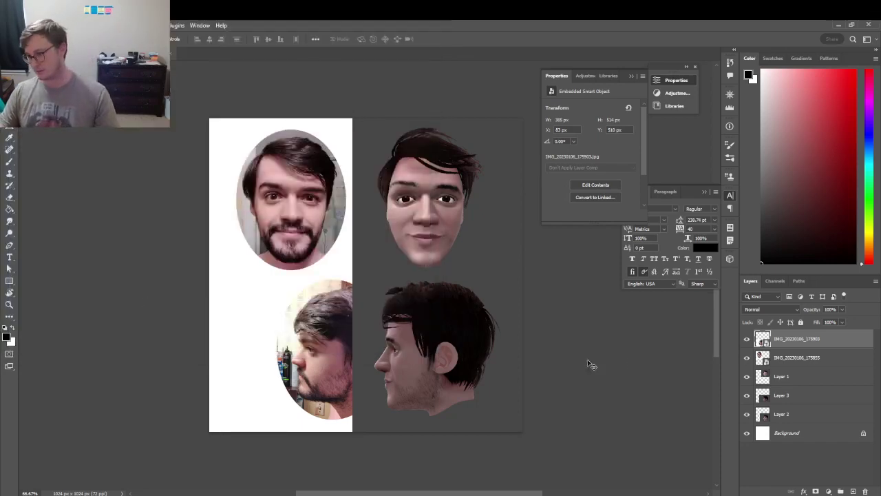
# Duplicate the front and side photo layers together and move the copies across onto the matching head renders.
pyautogui.keyDown('shift'); pyautogui.click(791, 359); pyautogui.keyUp('shift')
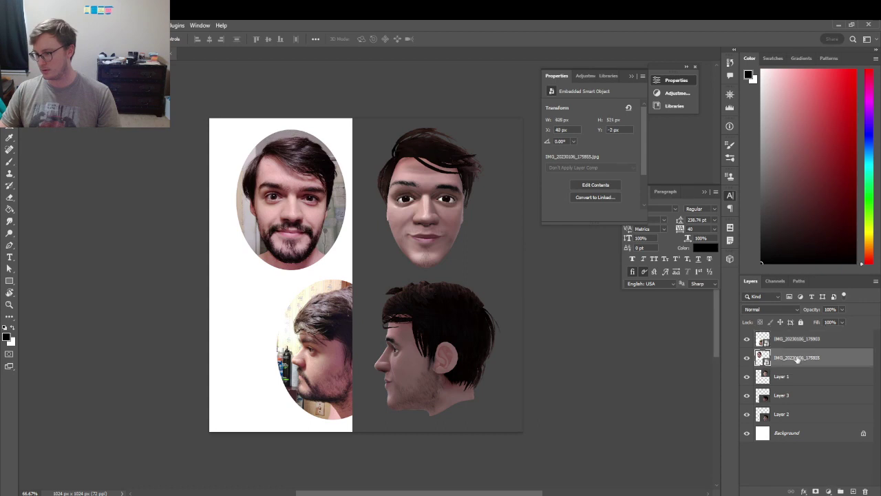
pyautogui.moveTo(788, 360); pyautogui.dragTo(856, 470)
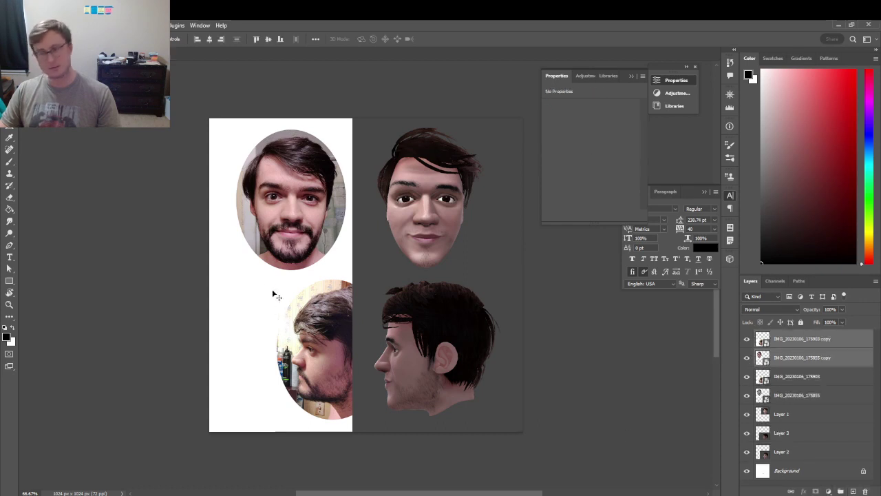
pyautogui.keyDown('alt'); pyautogui.moveTo(311, 279); pyautogui.dragTo(443, 278); pyautogui.keyUp('alt')
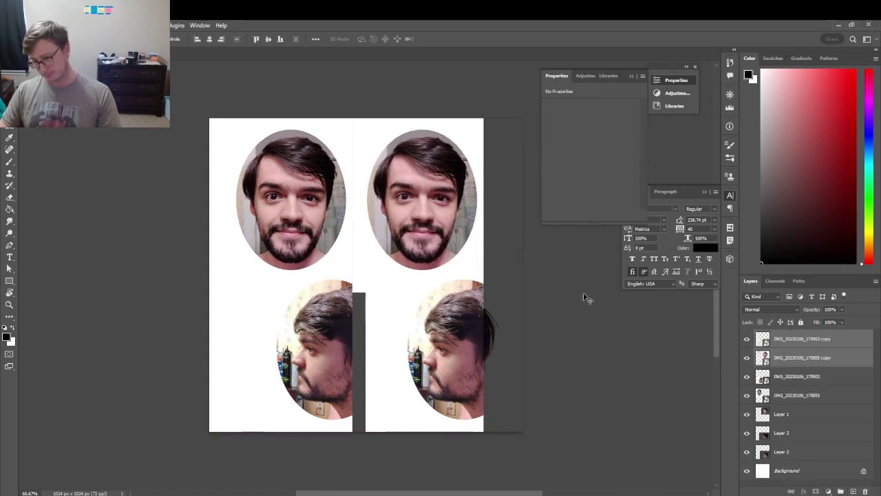
# Try a Multiply blend on both photo copies, then keep Normal mode and lower their opacity to 29%.
pyautogui.click(772, 310)
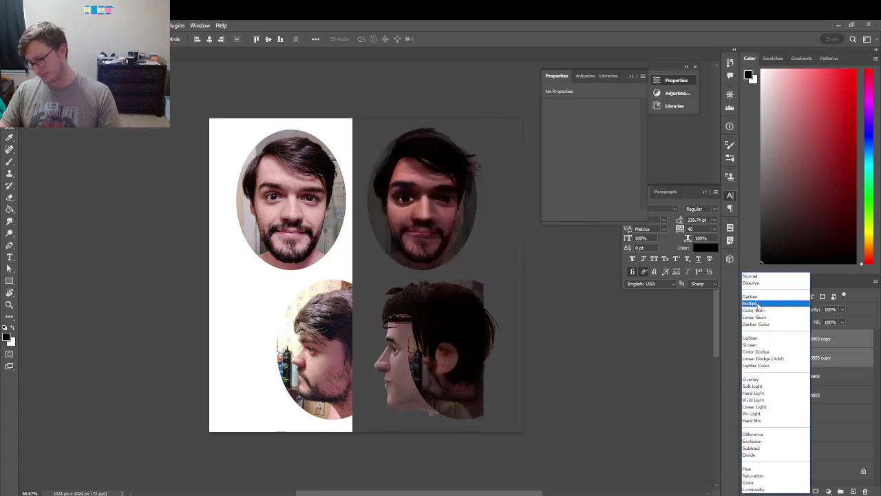
pyautogui.press('Escape')
pyautogui.moveTo(813, 314)
pyautogui.mouseDown()
pyautogui.moveTo(804, 314)
pyautogui.moveTo(819, 311)
pyautogui.mouseUp()
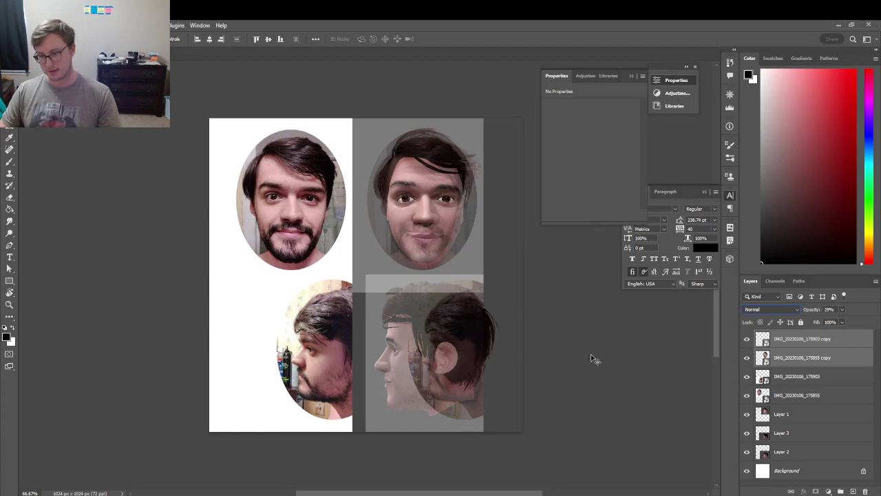
# Move the side photo copy over the profile render and scale it up to about 14.17% so the faces overlap.
pyautogui.click(816, 341)
pyautogui.moveTo(434, 225); pyautogui.dragTo(384, 229)
pyautogui.hotkey('ctrl', 't')
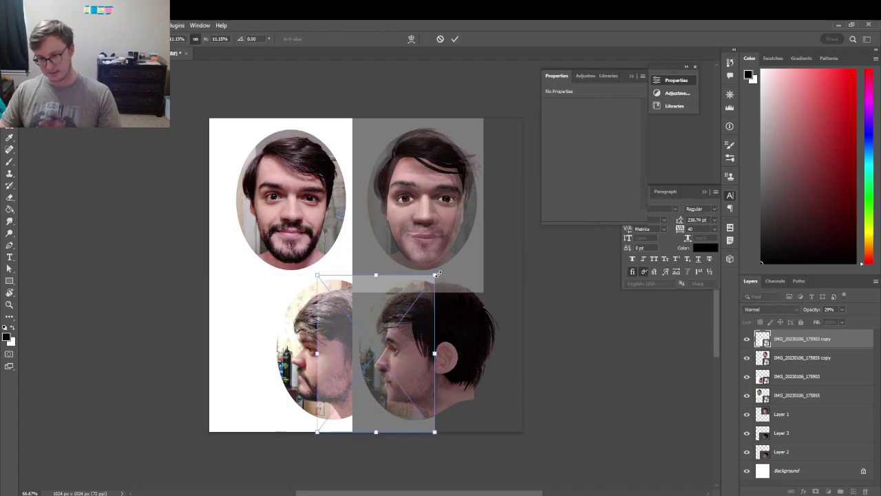
pyautogui.moveTo(438, 274); pyautogui.dragTo(471, 232)
pyautogui.moveTo(435, 302); pyautogui.dragTo(421, 325)
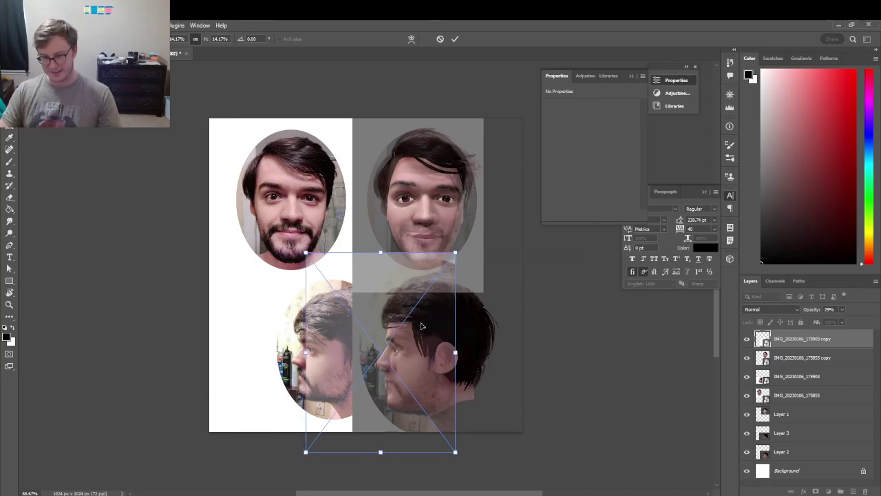
pyautogui.hotkey('ctrl', '+')
pyautogui.hotkey('ctrl', '+')
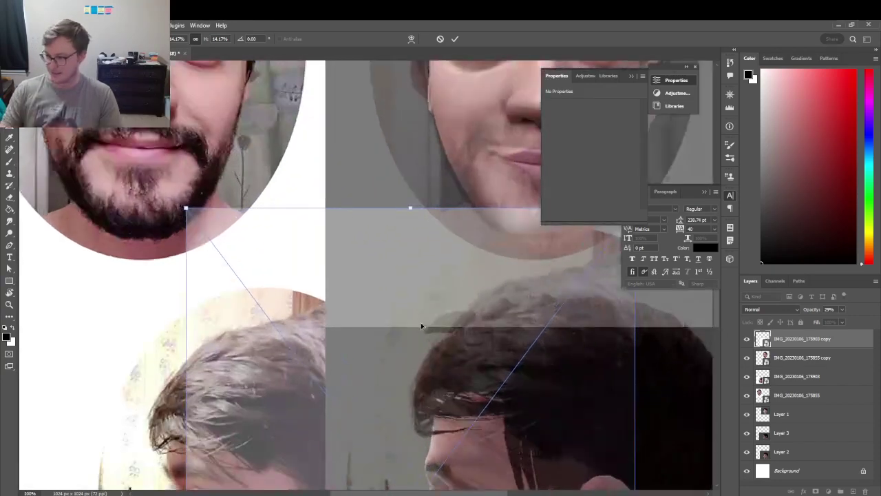
pyautogui.moveTo(416, 381); pyautogui.dragTo(388, 334)
pyautogui.hotkey('ctrl', '-')
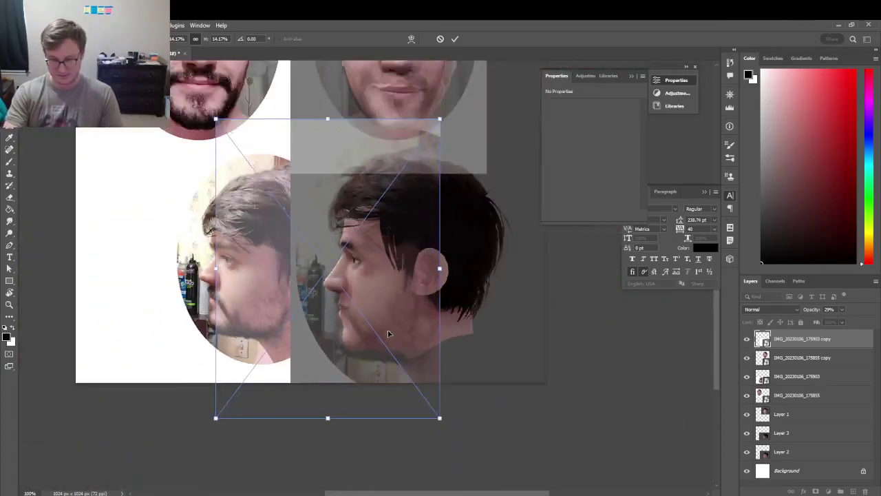
# Refine the side photo copy to about 467 × 623 px and align it on the profile render at about X 308 px, Y 456 px.
pyautogui.moveTo(216, 418); pyautogui.dragTo(223, 415)
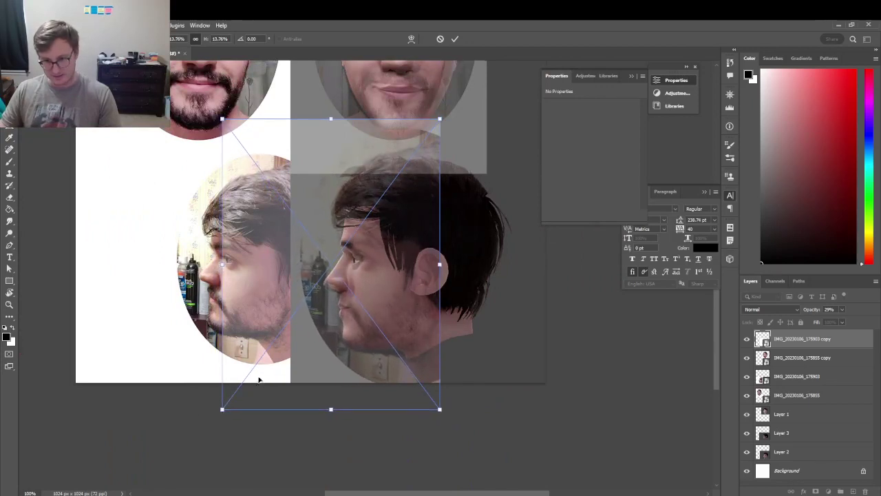
pyautogui.moveTo(274, 368); pyautogui.dragTo(294, 380)
pyautogui.moveTo(222, 416); pyautogui.dragTo(225, 411)
pyautogui.press('Return')
pyautogui.moveTo(385, 226); pyautogui.dragTo(394, 252)
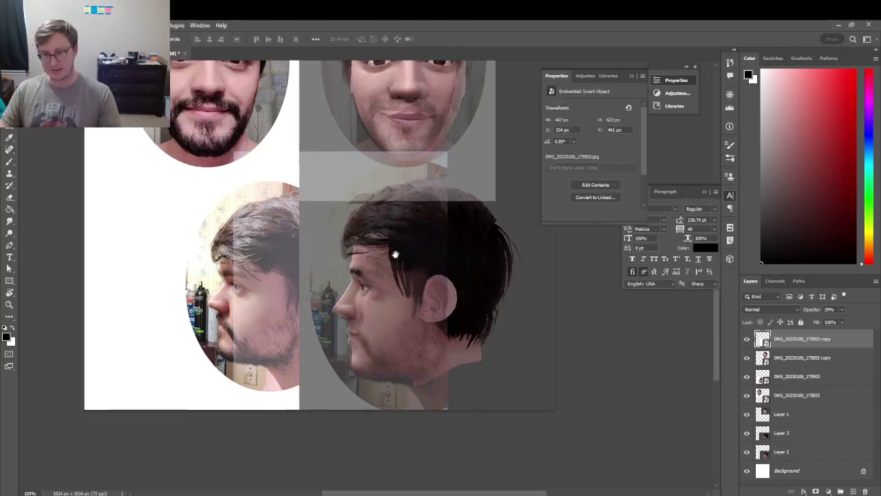
pyautogui.moveTo(396, 305); pyautogui.dragTo(389, 305)
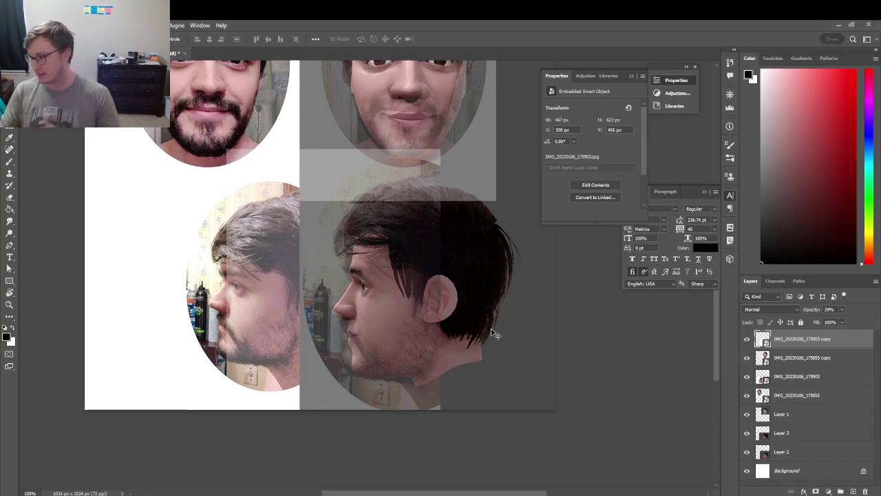
# Move the two original photo layers above their semi-transparent copies in the layer stack.
pyautogui.scroll(5, 298, 216)
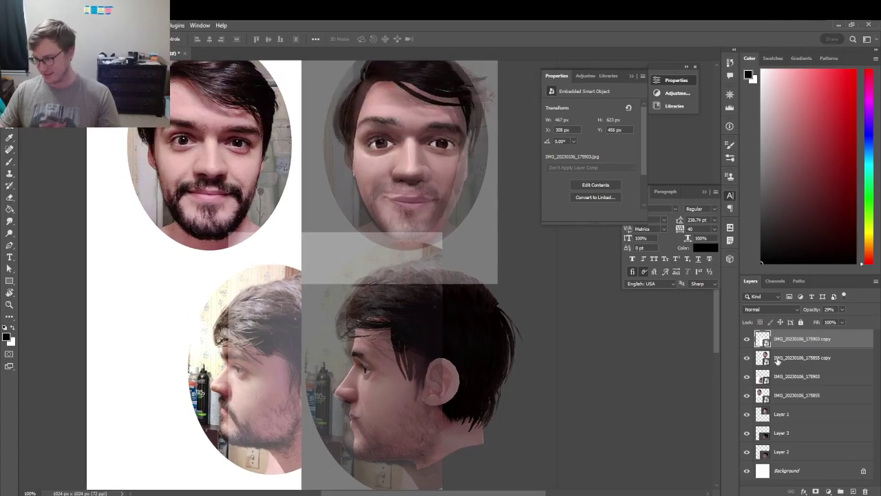
pyautogui.click(785, 376)
pyautogui.keyDown('shift'); pyautogui.click(792, 393); pyautogui.keyUp('shift')
pyautogui.moveTo(791, 390); pyautogui.dragTo(798, 333)
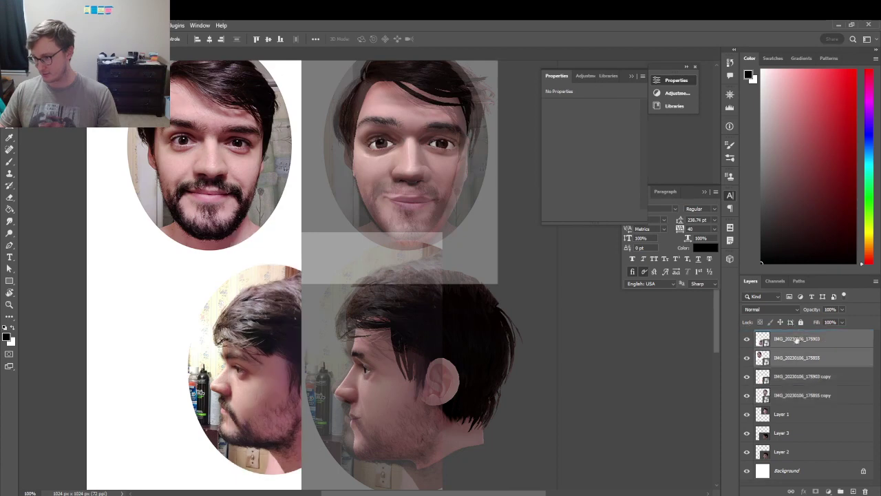
pyautogui.scroll(6, 369, 251)
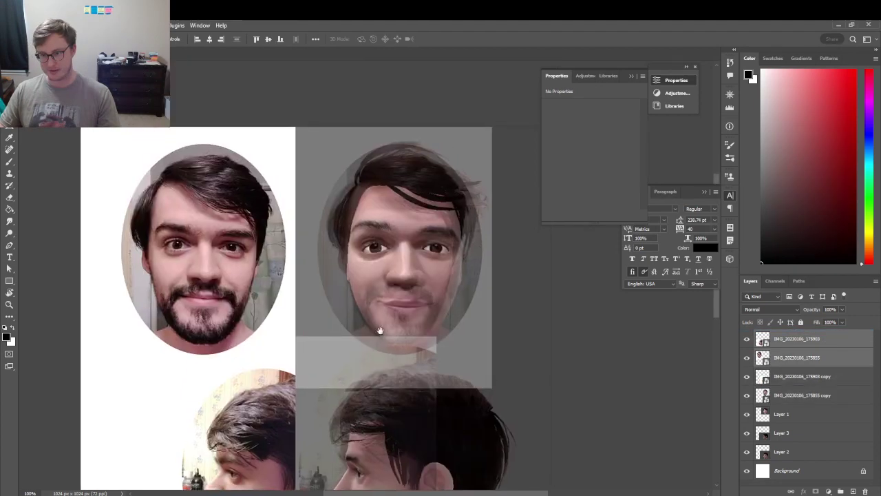
# Align the front photo copy with the front render by moving it to about X 478 px, Y 8 px.
pyautogui.click(805, 395)
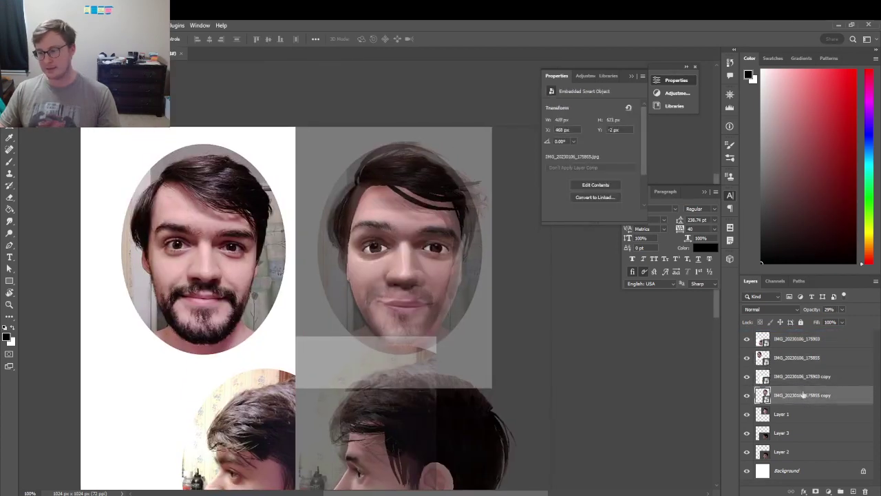
pyautogui.click(748, 376)
pyautogui.click(747, 377)
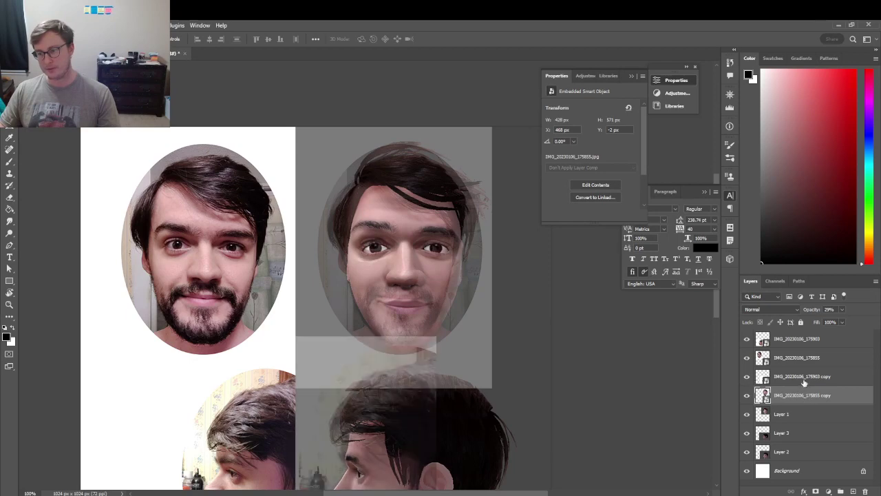
pyautogui.click(798, 377)
pyautogui.moveTo(544, 340); pyautogui.dragTo(510, 311)
pyautogui.click(786, 395)
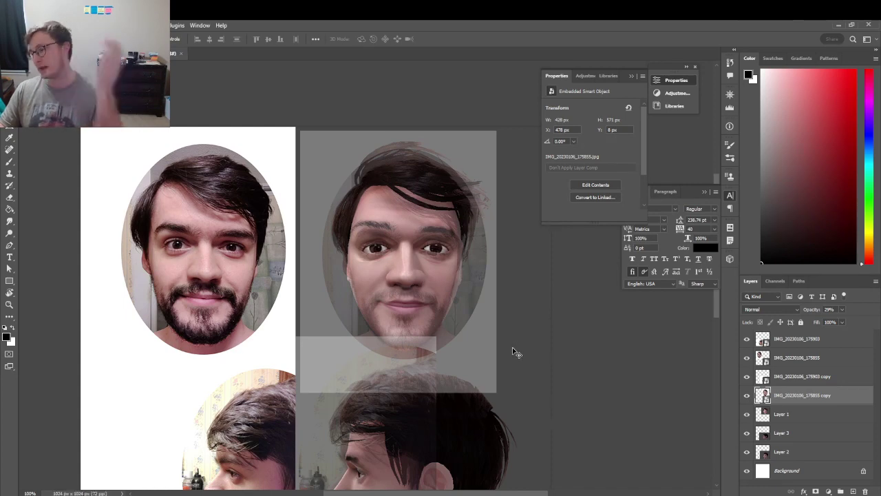
# Export the overlay comparison as a PNG into the GrackenIRL Screenshots folder, using the Comparison_01_A file name as the base.
pyautogui.click(20, 25)
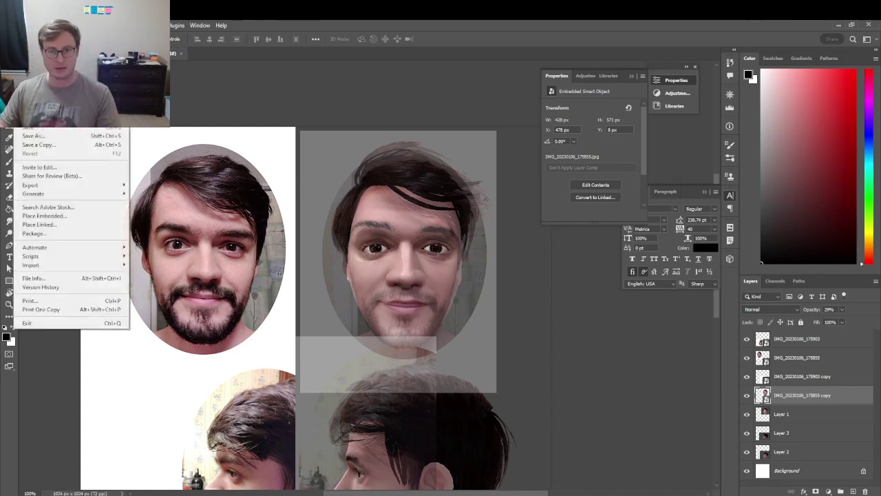
pyautogui.moveTo(83, 184)
pyautogui.click(141, 185)
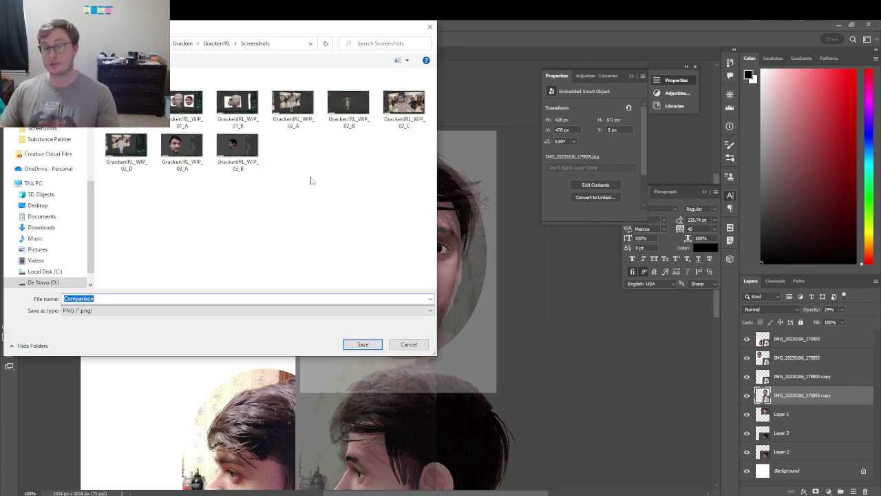
pyautogui.click(132, 111)
pyautogui.click(145, 299)
pyautogui.click(144, 299)
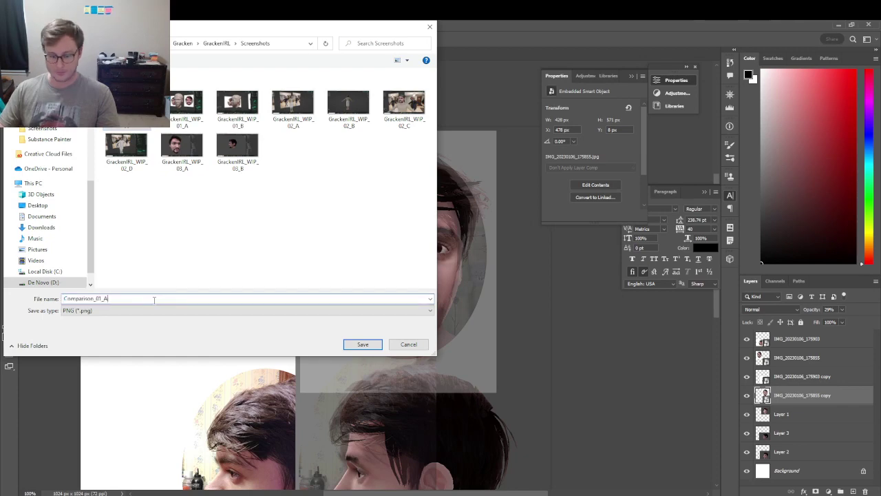
pyautogui.press('Return')
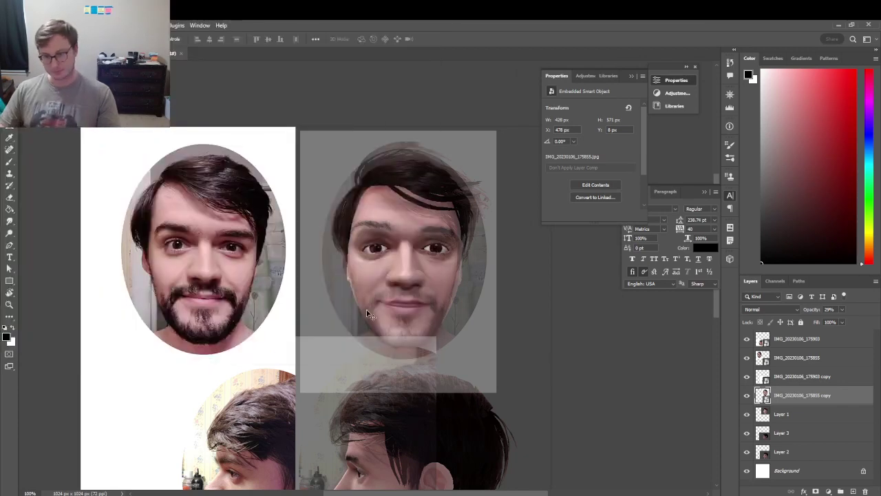
# Close the comparison document and exit Photoshop.
pyautogui.scroll(-4, 373, 282)
pyautogui.scroll(-1, 365, 251)
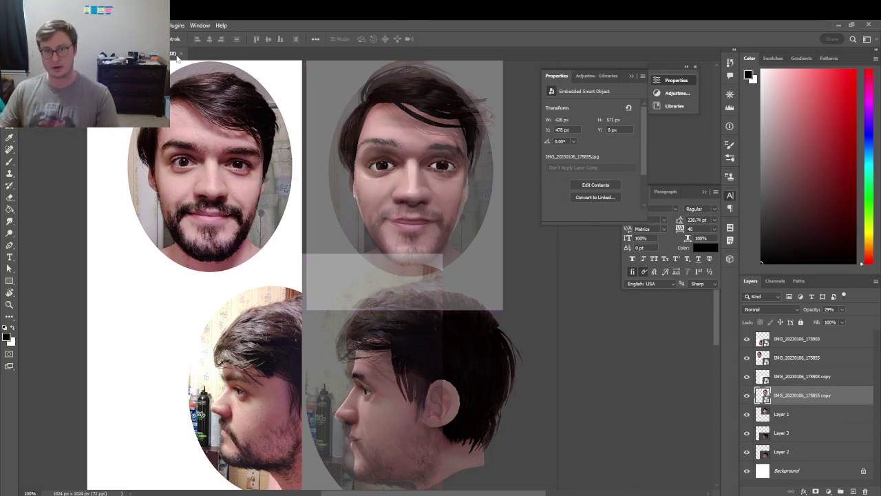
pyautogui.click(181, 54)
pyautogui.click(869, 24)
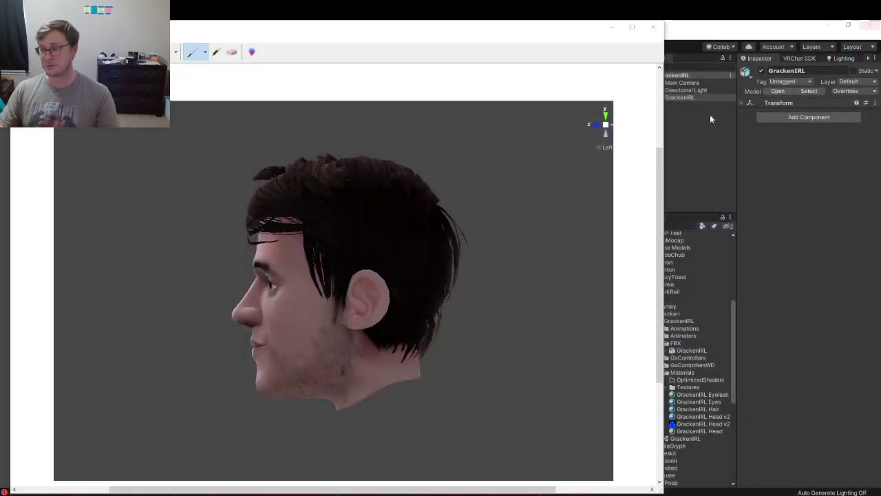
# Close the paint window with the head screenshot and save the Blender file.
pyautogui.click(653, 26)
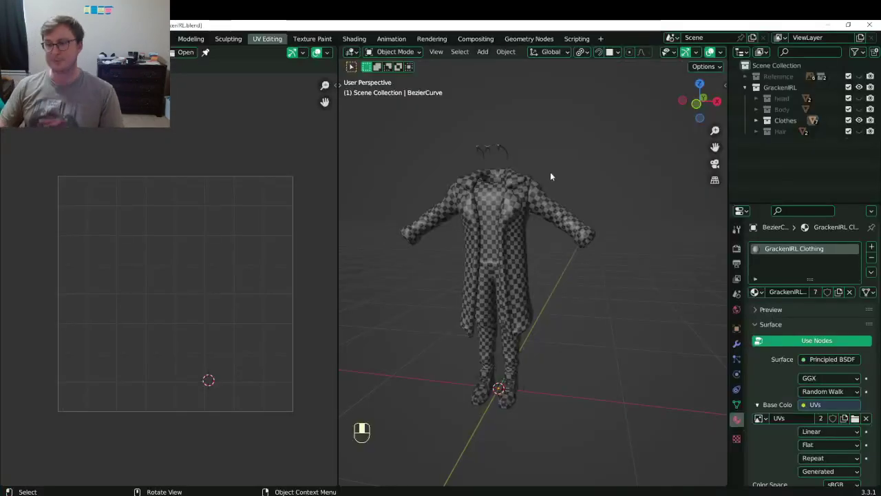
pyautogui.hotkey('ctrl', 's')
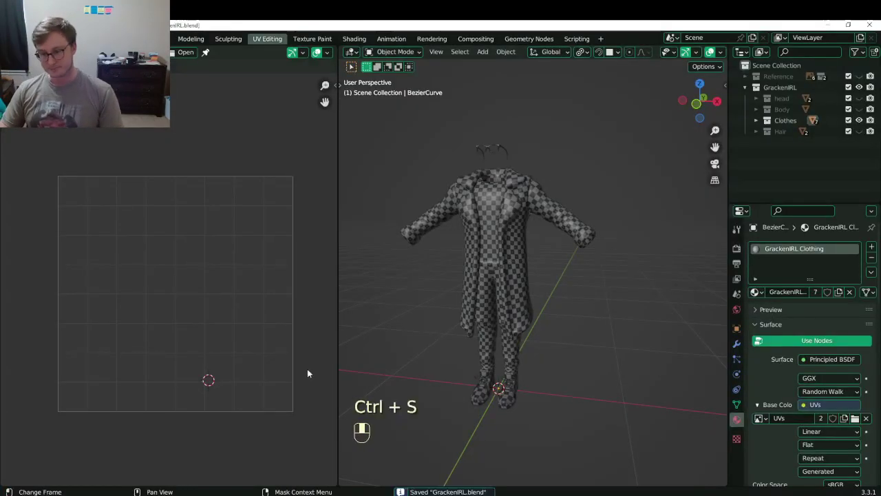
# Widen the 3D viewport by narrowing the UV editor and switch the viewport to rendered shading.
pyautogui.moveTo(336, 356); pyautogui.dragTo(163, 344)
pyautogui.click(405, 296)
pyautogui.moveTo(405, 296)
pyautogui.mouseDown(button='middle')
pyautogui.moveTo(414, 295)
pyautogui.moveTo(416, 272)
pyautogui.moveTo(456, 256)
pyautogui.moveTo(529, 269)
pyautogui.moveTo(459, 292)
pyautogui.moveTo(456, 323)
pyautogui.mouseUp(button='middle')
pyautogui.press('z')
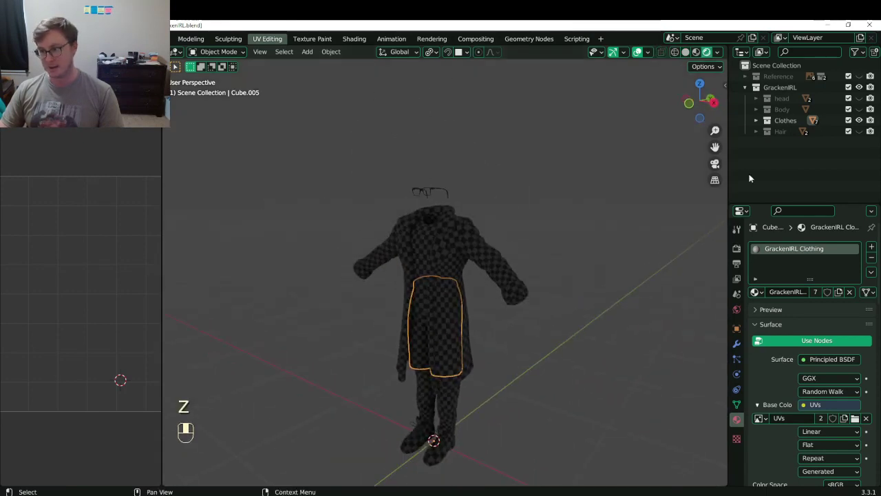
# Rename the "head" collection to "Head".
pyautogui.doubleClick(782, 99)
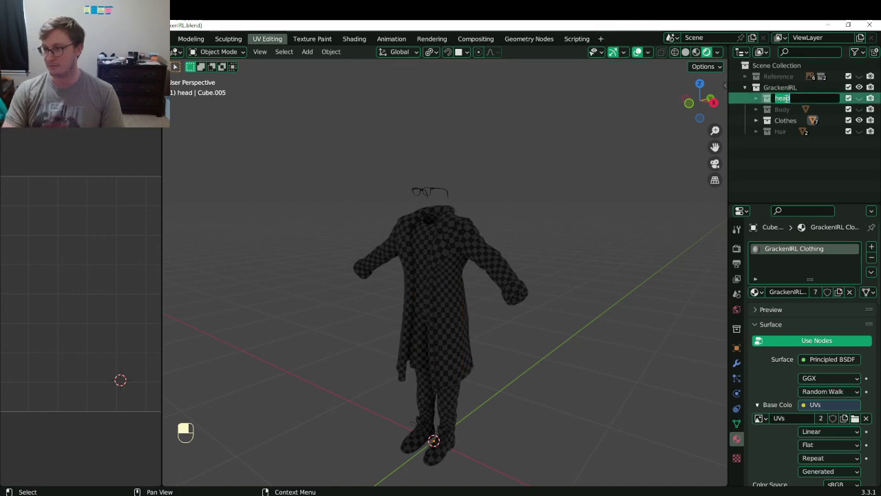
pyautogui.press('Home')
pyautogui.press('Delete')
pyautogui.write('H')
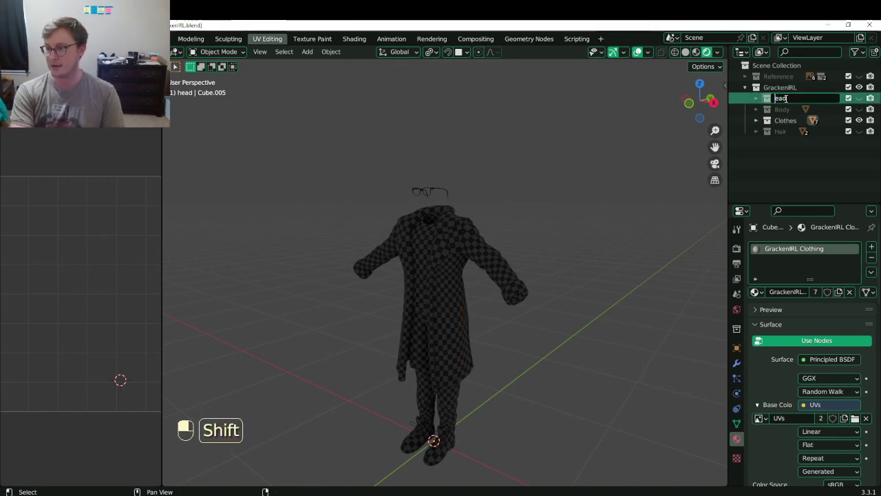
pyautogui.press('Return')
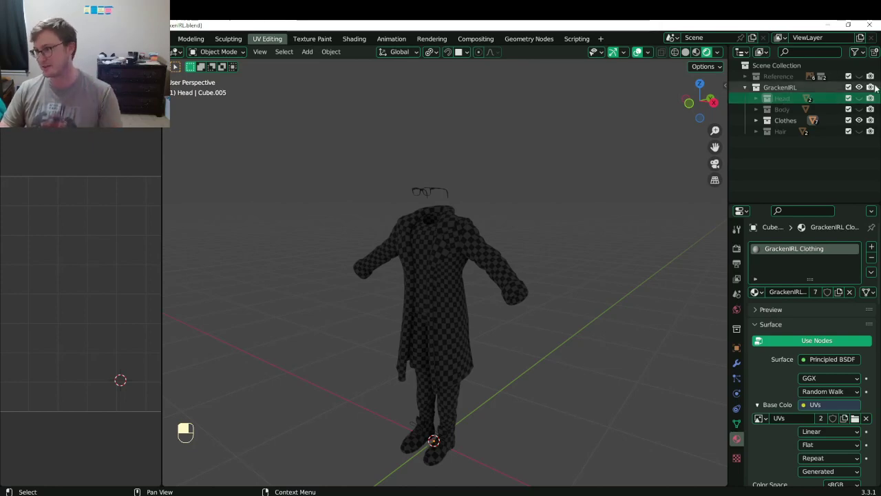
# Make the Body, Head and Hair collections visible and save the file.
pyautogui.click(858, 108)
pyautogui.click(858, 98)
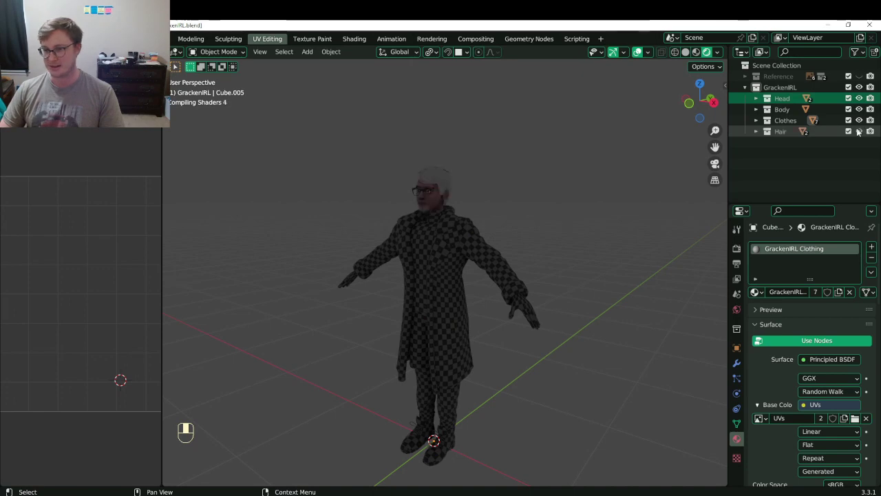
pyautogui.click(858, 130)
pyautogui.hotkey('ctrl', 's')
pyautogui.scroll(5, 490, 223)
pyautogui.keyDown('shift'); pyautogui.moveTo(534, 106); pyautogui.dragTo(543, 163, button='middle'); pyautogui.keyUp('shift')
pyautogui.moveTo(497, 185); pyautogui.dragTo(477, 211, button='middle')
pyautogui.hotkey('ctrl', 's')
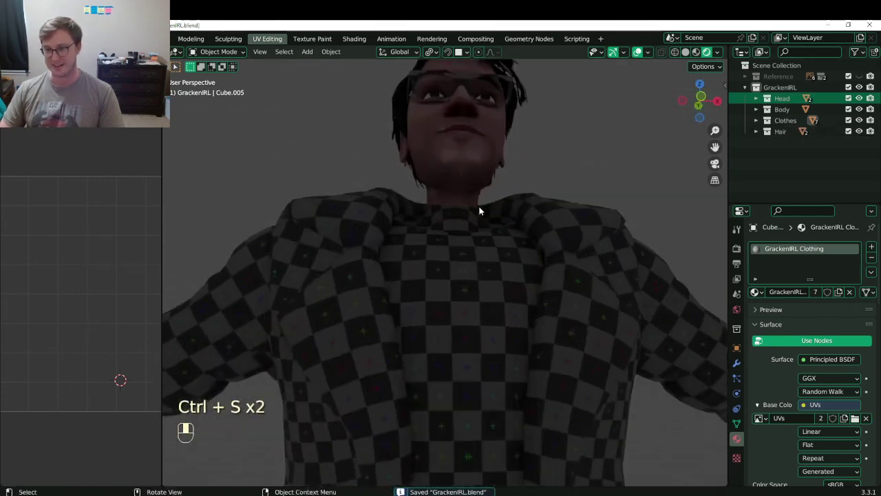
# Select the body mesh and inspect it, briefly isolating it from the other objects.
pyautogui.click(498, 208)
pyautogui.scroll(4, 482, 227)
pyautogui.moveTo(471, 247)
pyautogui.mouseDown(button='middle')
pyautogui.moveTo(404, 266)
pyautogui.moveTo(338, 310)
pyautogui.moveTo(291, 324)
pyautogui.moveTo(432, 262)
pyautogui.moveTo(452, 242)
pyautogui.moveTo(474, 242)
pyautogui.moveTo(441, 263)
pyautogui.moveTo(387, 203)
pyautogui.moveTo(485, 243)
pyautogui.mouseUp(button='middle')
pyautogui.hotkey('ctrl', 's')
pyautogui.scroll(-1, 487, 248)
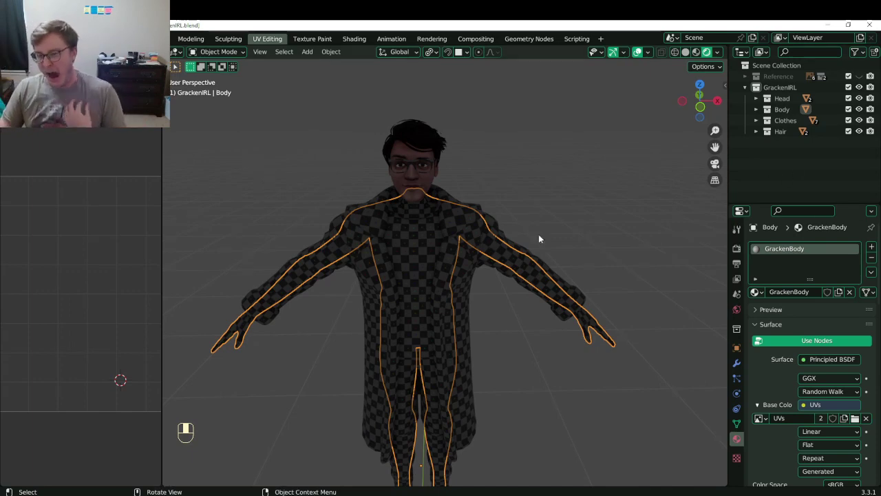
pyautogui.press('/')
pyautogui.press('/')
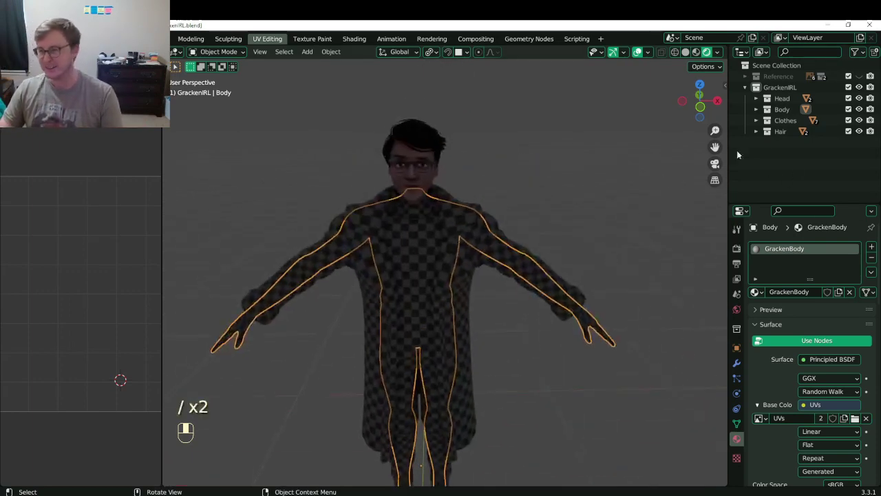
# Hide the Clothes and Hair collections and save the file.
pyautogui.click(859, 121)
pyautogui.click(859, 131)
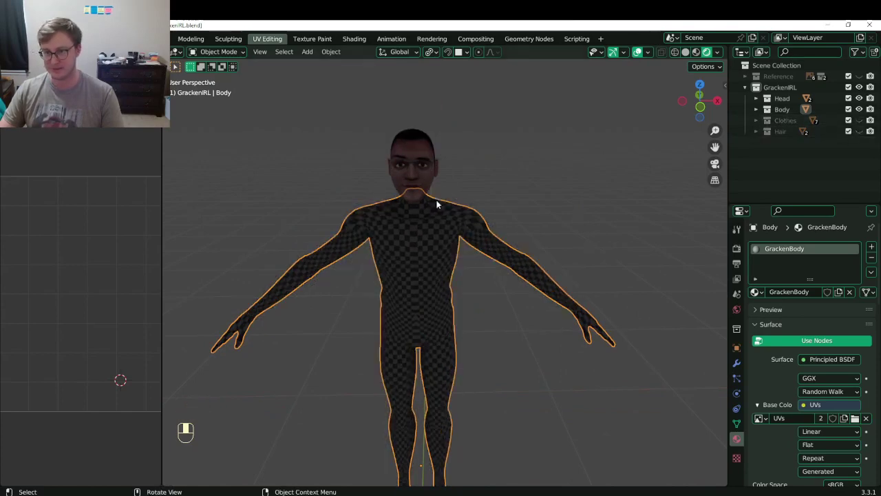
pyautogui.click(470, 191)
pyautogui.moveTo(470, 191); pyautogui.dragTo(538, 181, button='middle')
pyautogui.hotkey('ctrl', 's')
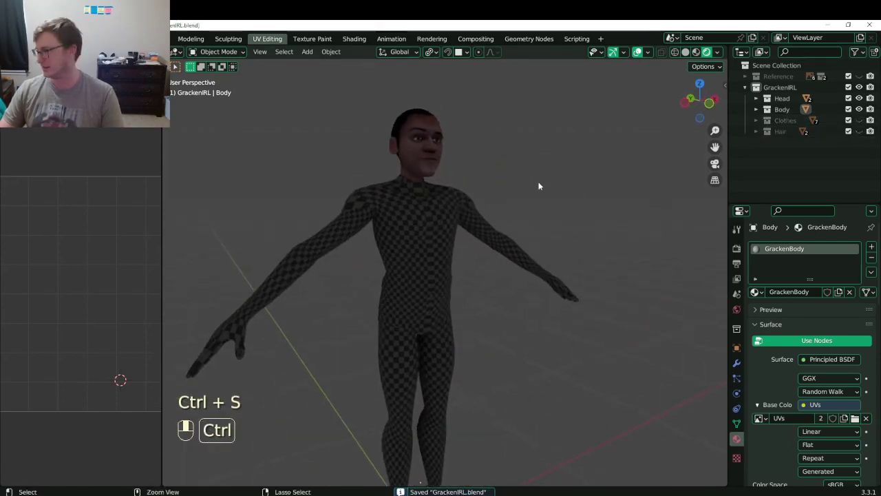
pyautogui.hotkey('ctrl', 's')
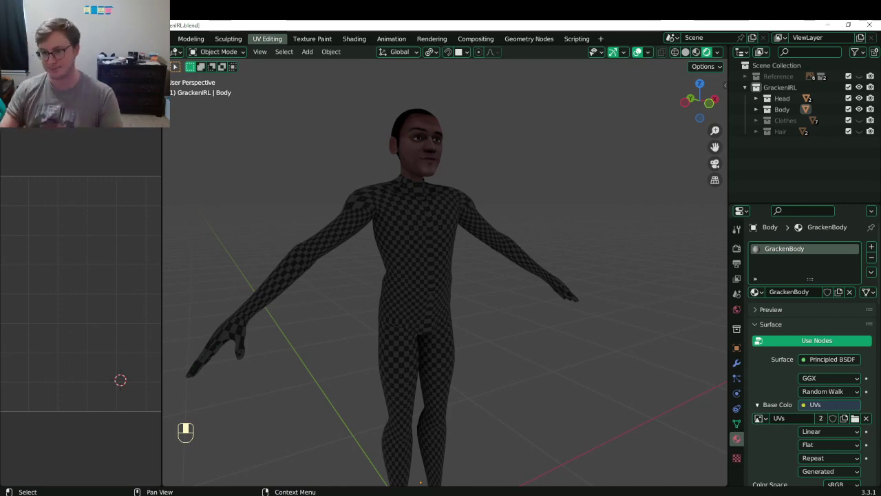
# Examine how the head meets the body at the neck from the front and the right side.
pyautogui.click(531, 243)
pyautogui.moveTo(531, 240); pyautogui.dragTo(498, 251, button='middle')
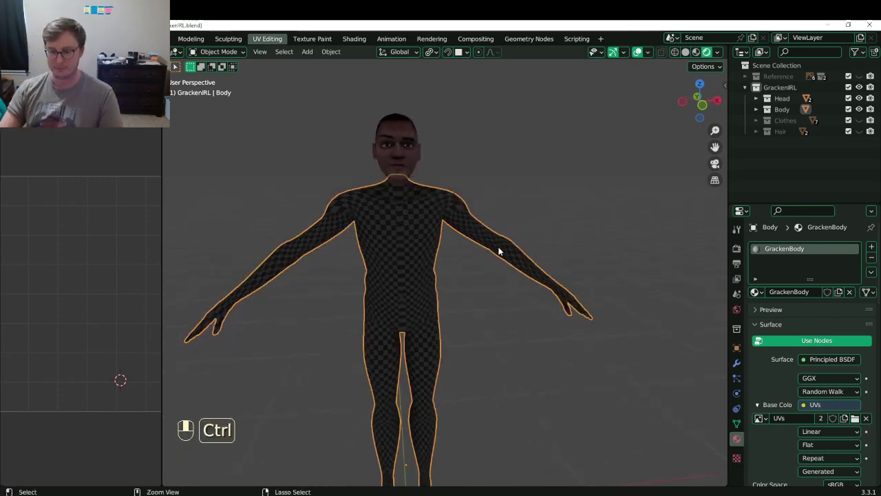
pyautogui.hotkey('ctrl', 's')
pyautogui.press('KP_1')
pyautogui.scroll(4, 479, 232)
pyautogui.keyDown('shift'); pyautogui.moveTo(375, 113); pyautogui.dragTo(440, 262, button='middle'); pyautogui.keyUp('shift')
pyautogui.scroll(3, 440, 261)
pyautogui.hotkey('ctrl', 's')
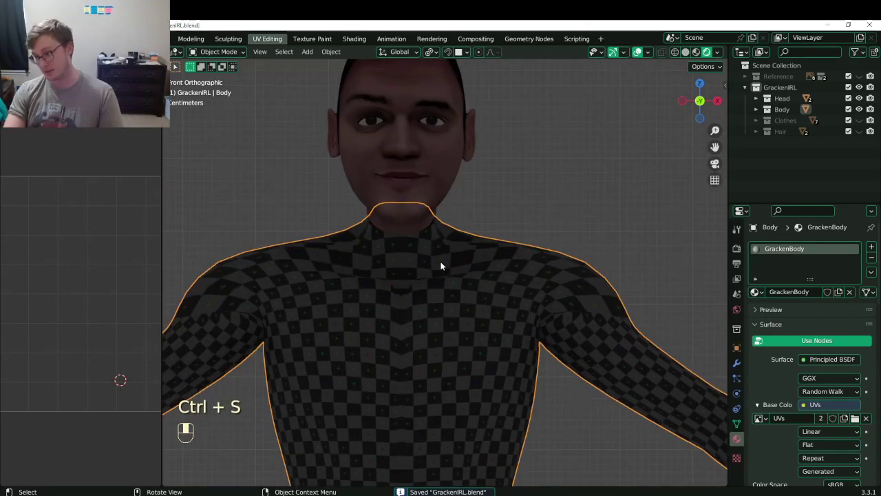
pyautogui.press('KP_3')
pyautogui.scroll(3, 441, 266)
pyautogui.keyDown('shift'); pyautogui.moveTo(429, 202); pyautogui.dragTo(503, 323, button='middle'); pyautogui.keyUp('shift')
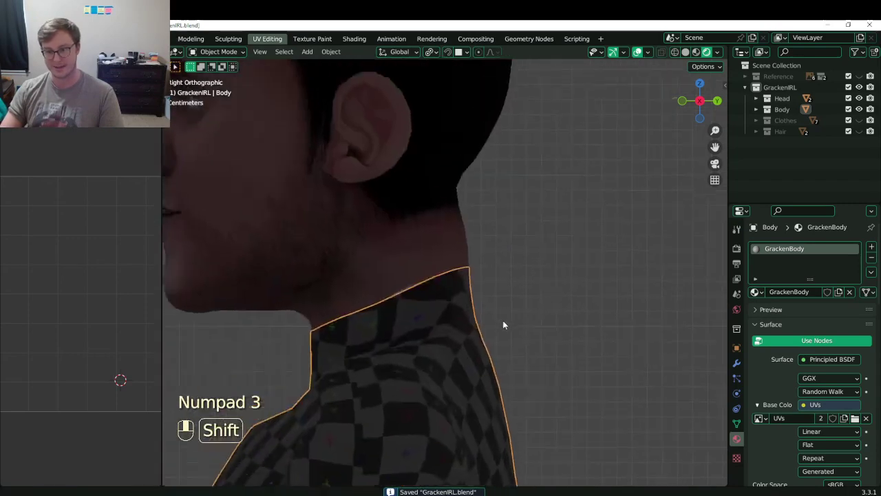
pyautogui.click(456, 255)
pyautogui.scroll(-2, 461, 275)
pyautogui.click(467, 296)
pyautogui.scroll(-4, 478, 318)
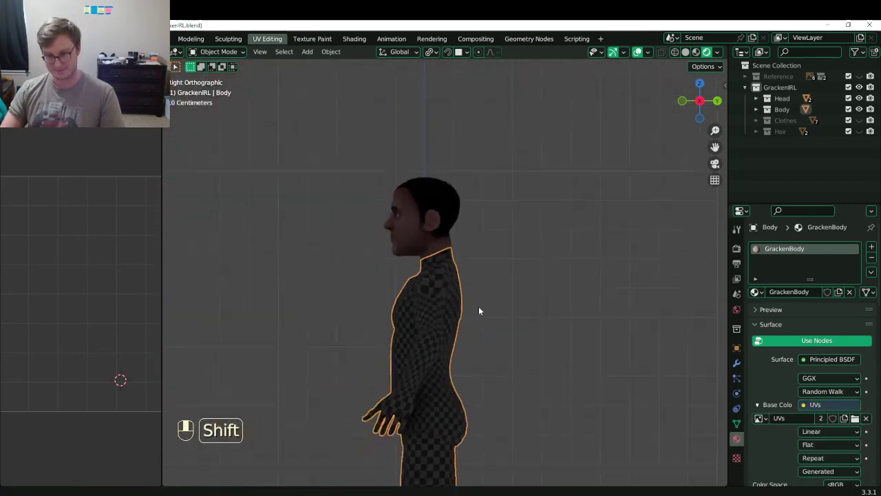
pyautogui.scroll(5, 486, 269)
pyautogui.press('Tab')
pyautogui.press('a')
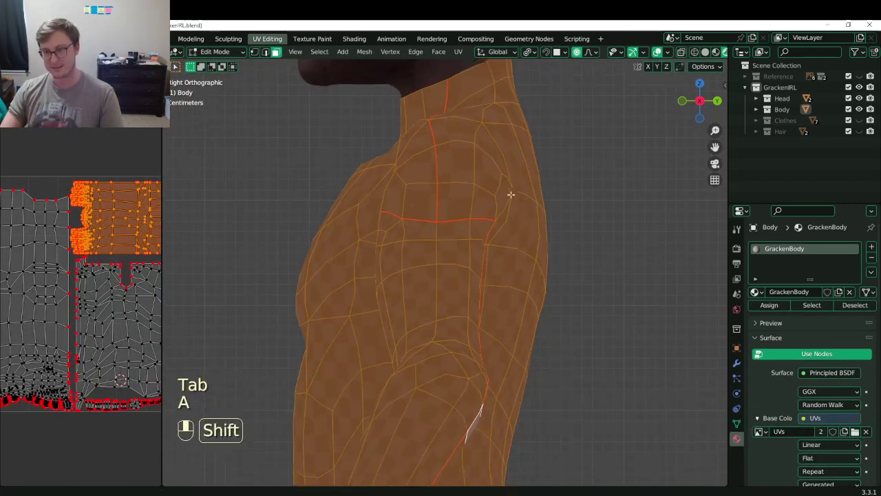
pyautogui.press('g')
pyautogui.keyDown('shift'); pyautogui.moveTo(509, 195); pyautogui.dragTo(359, 261, button='middle'); pyautogui.keyUp('shift')
pyautogui.rightClick(543, 278)
pyautogui.press('Tab')
# Undo the last change and save the file.
pyautogui.hotkey('ctrl', 's')
pyautogui.scroll(-4, 505, 293)
pyautogui.hotkey('ctrl', 's')
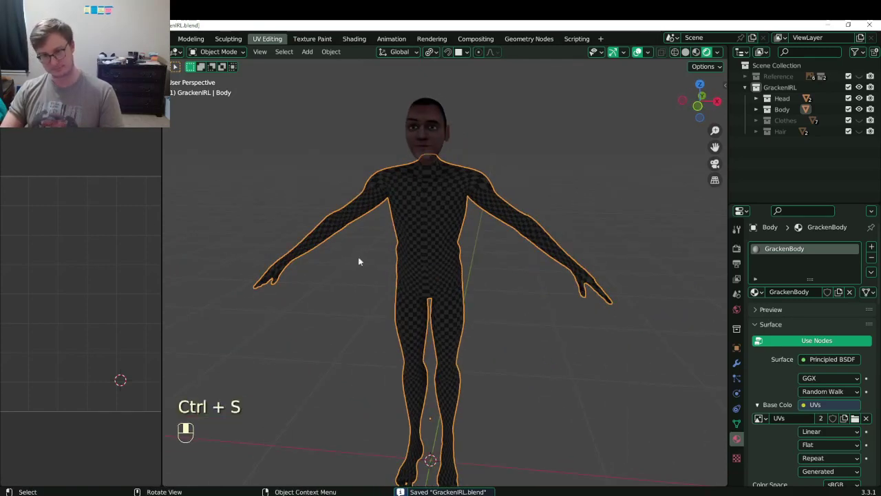
pyautogui.hotkey('ctrl', 'z')
pyautogui.hotkey('ctrl', 's')
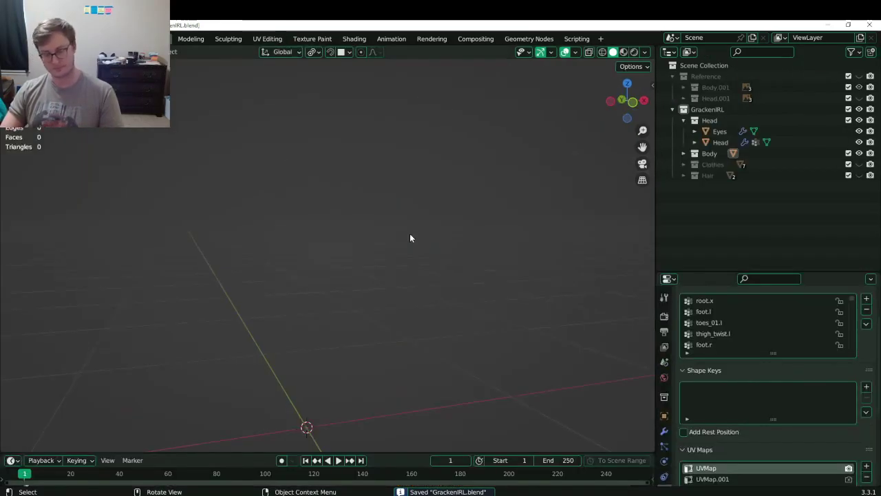
# Reveal the hidden objects and frame the body in front view.
pyautogui.scroll(-3, 410, 238)
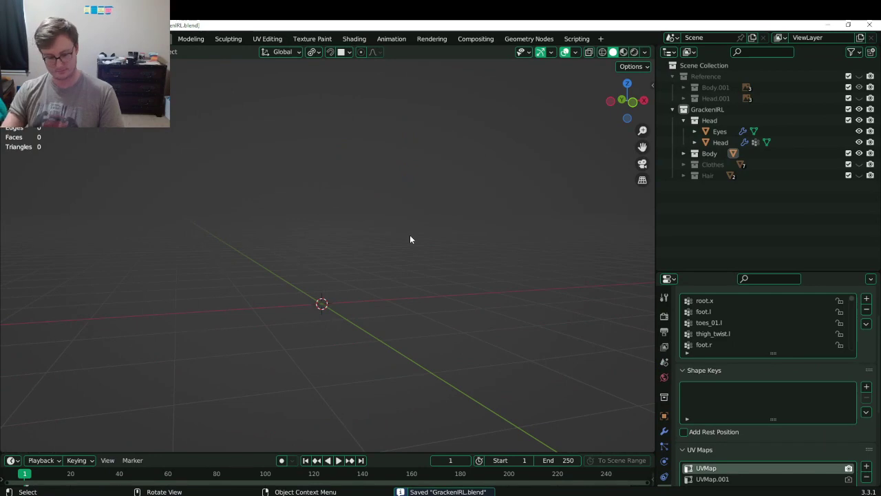
pyautogui.hotkey('alt', 'h')
pyautogui.press('KP_1')
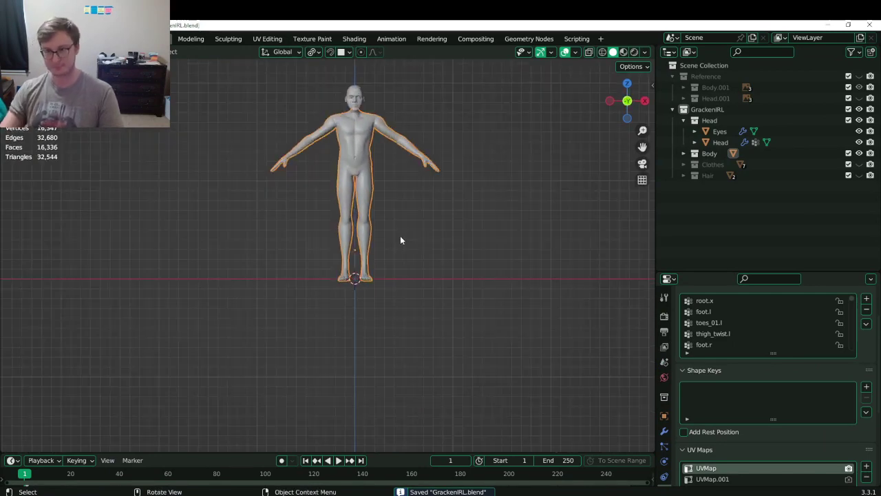
pyautogui.press('KP_Decimal')
# Save a copy of the file as GrackenIRL_WIP_06_RigTest.blend in the same Blender folder.
pyautogui.click(24, 38)
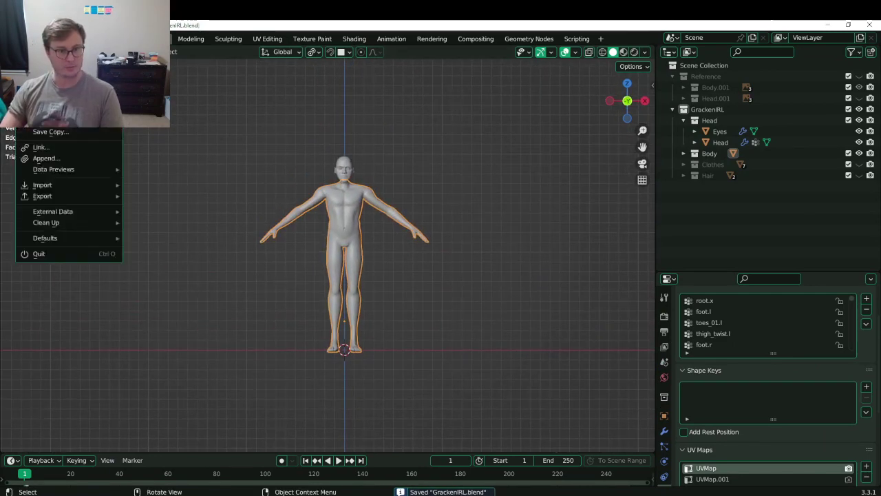
pyautogui.click(56, 139)
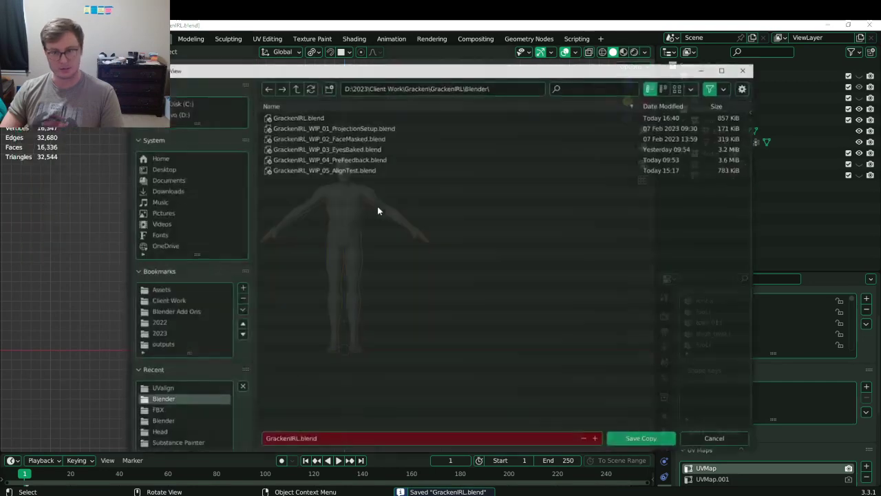
pyautogui.click(349, 170)
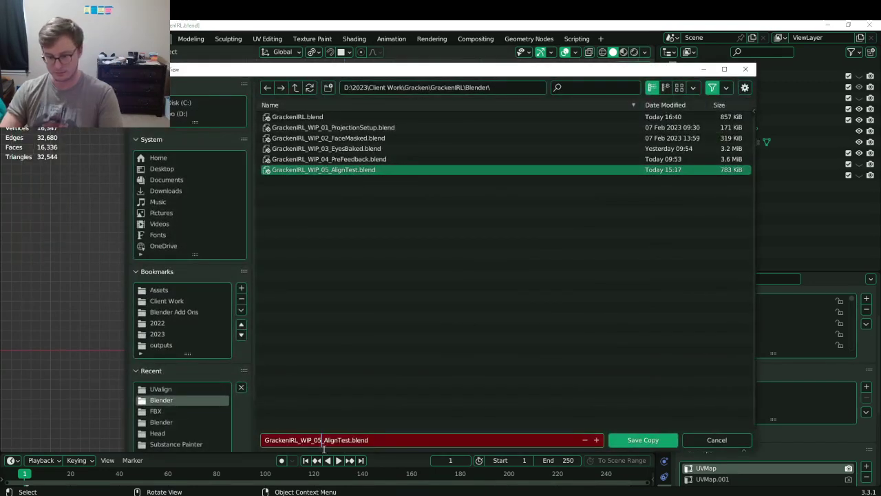
pyautogui.press('BackSpace')
pyautogui.write('6_')
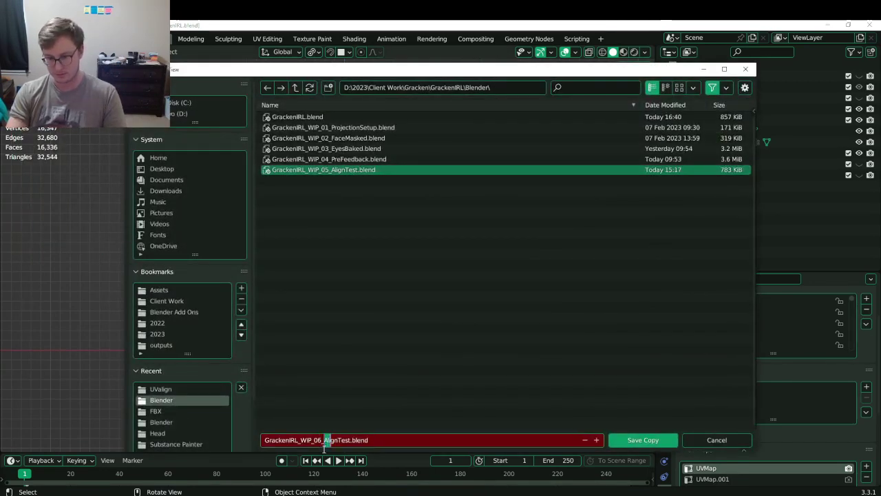
pyautogui.write('Rig')
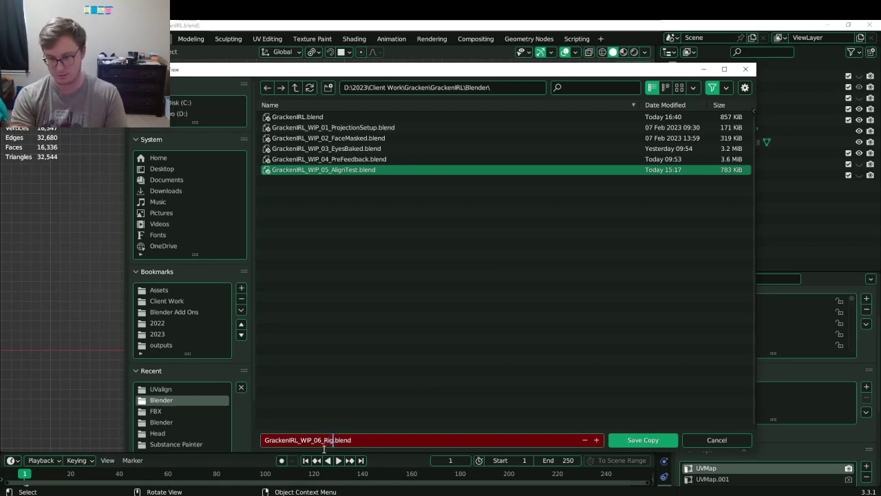
pyautogui.write('Test')
pyautogui.press('Return')
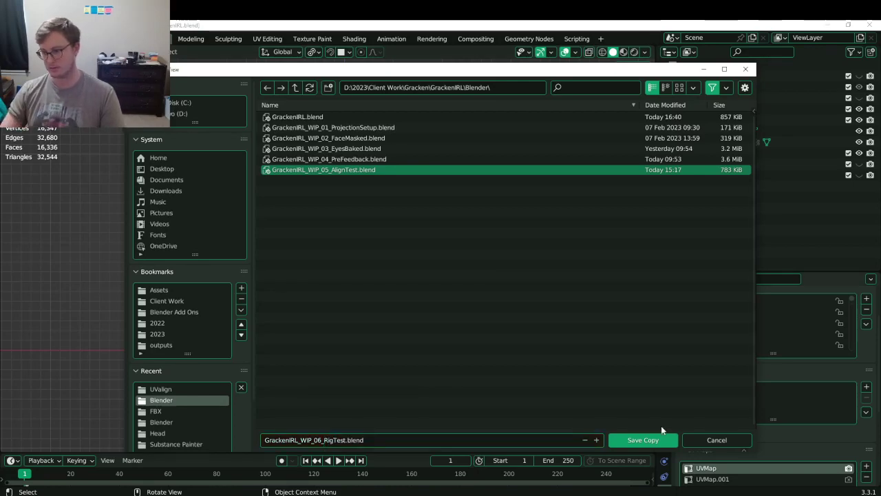
pyautogui.click(659, 439)
# Save the file and apply the object transform of the body mesh.
pyautogui.scroll(3, 398, 282)
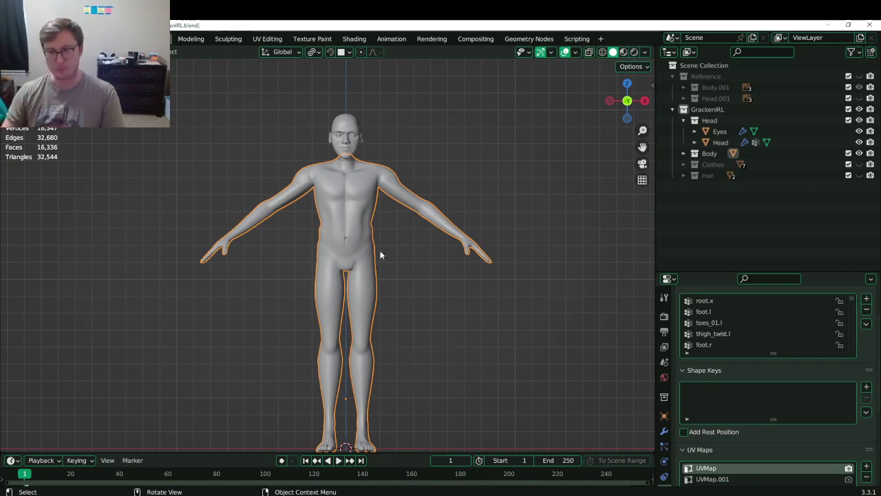
pyautogui.keyDown('shift'); pyautogui.moveTo(391, 297); pyautogui.dragTo(374, 252, button='middle'); pyautogui.keyUp('shift')
pyautogui.hotkey('ctrl', 's')
pyautogui.keyDown('shift'); pyautogui.moveTo(382, 314); pyautogui.dragTo(373, 291, button='middle'); pyautogui.keyUp('shift')
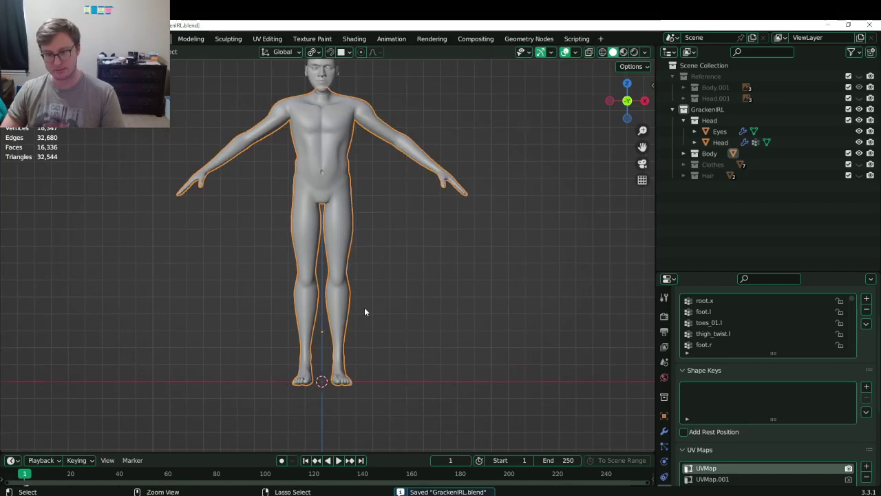
pyautogui.hotkey('ctrl', 'a')
pyautogui.click(364, 309)
# Select the head mesh and apply its object transform.
pyautogui.moveTo(400, 281); pyautogui.dragTo(348, 163, button='middle')
pyautogui.click(331, 135)
pyautogui.hotkey('ctrl', 'a')
pyautogui.click(427, 305)
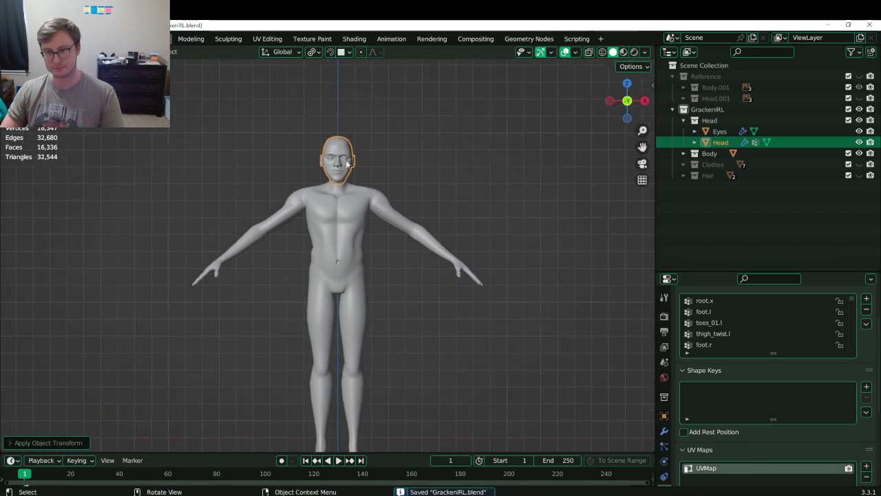
# Apply the object transform of the eyes and save the file.
pyautogui.click(350, 161)
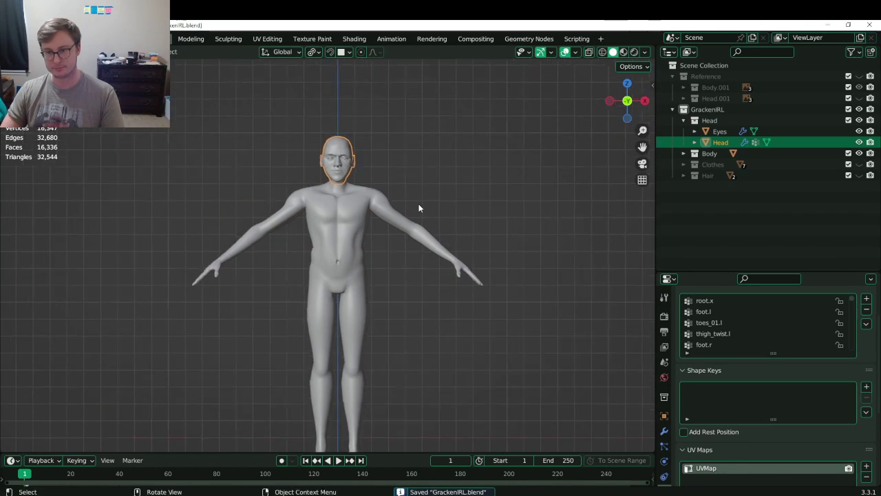
pyautogui.click(345, 160)
pyautogui.hotkey('ctrl', 'a')
pyautogui.click(372, 188)
pyautogui.moveTo(372, 189); pyautogui.dragTo(426, 212, button='middle')
pyautogui.hotkey('ctrl', 's')
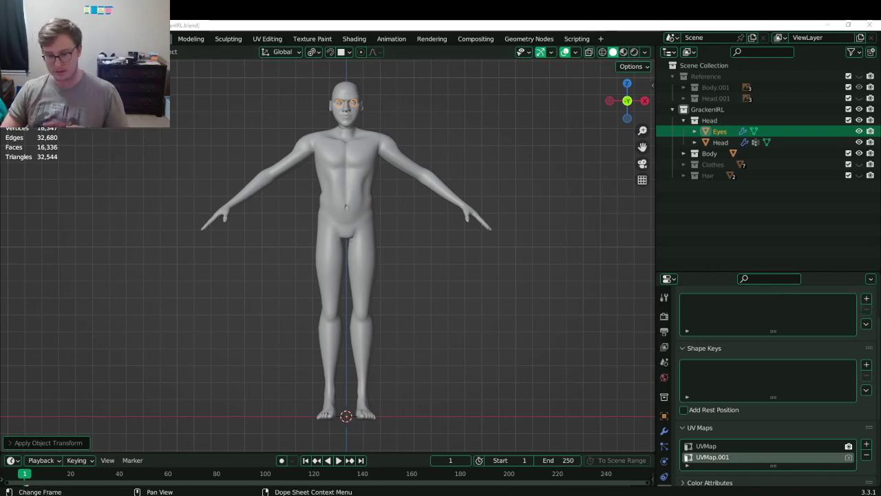
# Switch to the sticky note, add "- Teeth and Tongue" as the first task under GrackenIRL, and save the file back in Blender.
pyautogui.hotkey('alt', 'Tab')
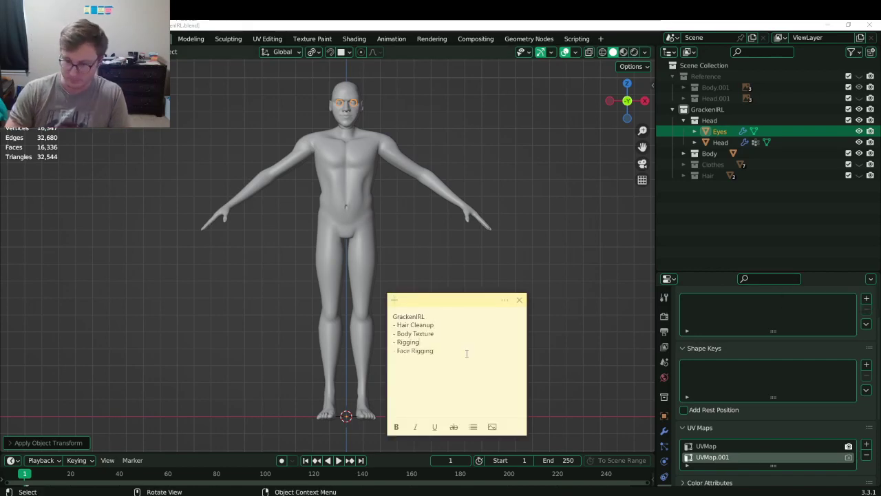
pyautogui.press('Up')
pyautogui.press('Up')
pyautogui.press('Up')
pyautogui.press('Up')
pyautogui.press('Return')
pyautogui.write('-')
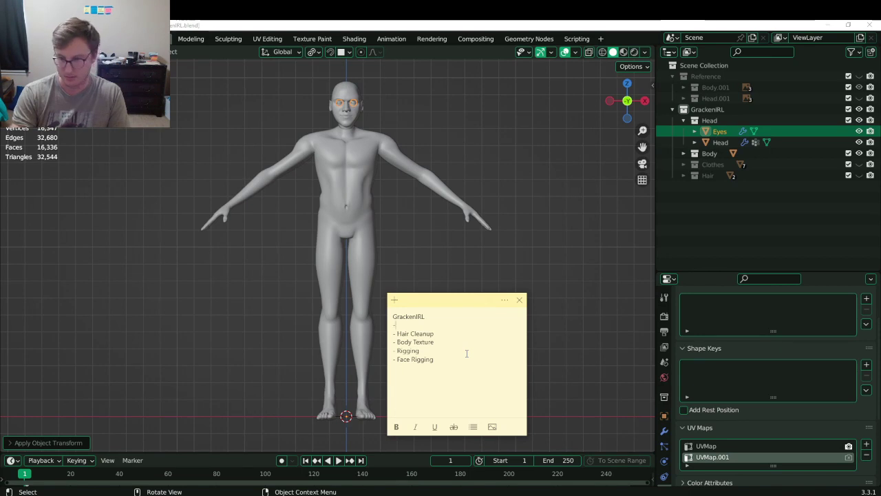
pyautogui.write(' Teeth and Tongue')
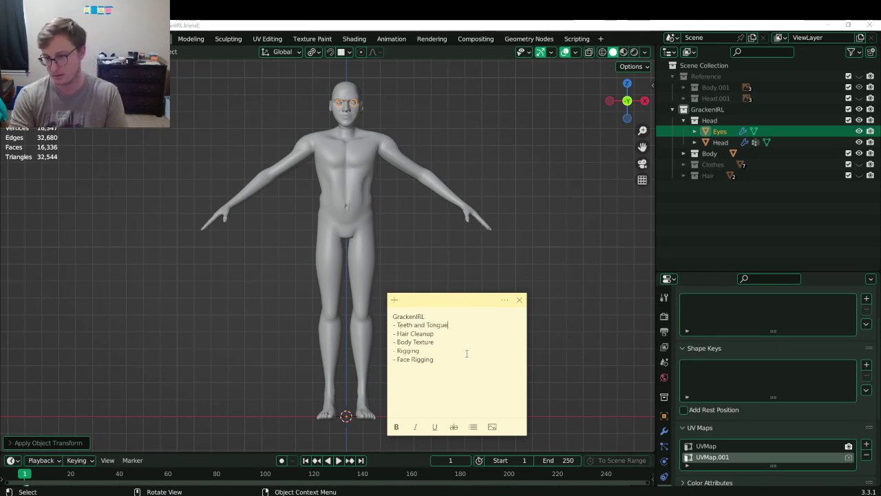
pyautogui.click(476, 253)
pyautogui.hotkey('ctrl', 's')
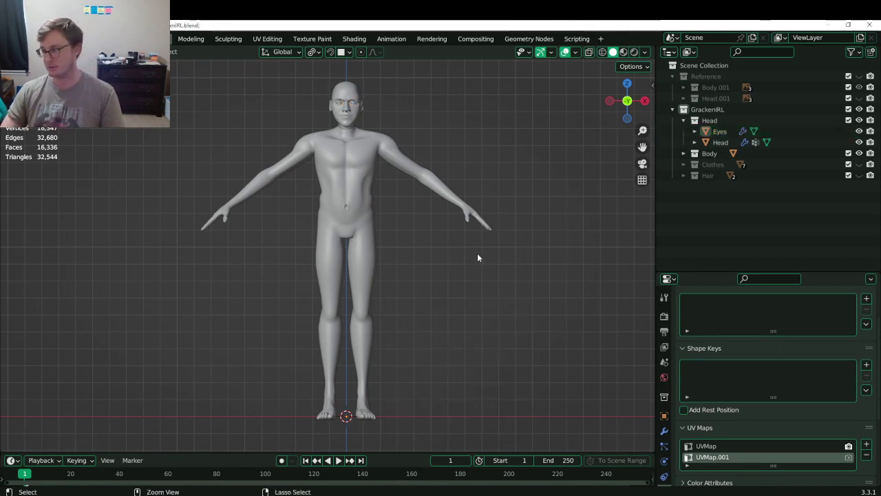
# Select the body mesh, display the Auto-Rig Pro tools and run Clean Scene after saving the file.
pyautogui.click(388, 154)
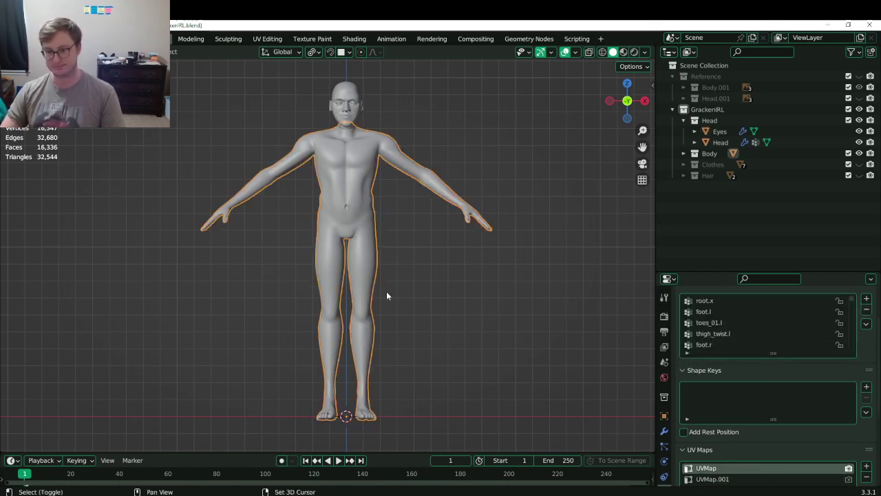
pyautogui.hotkey('shift', 'a')
pyautogui.press('Escape')
pyautogui.press('n')
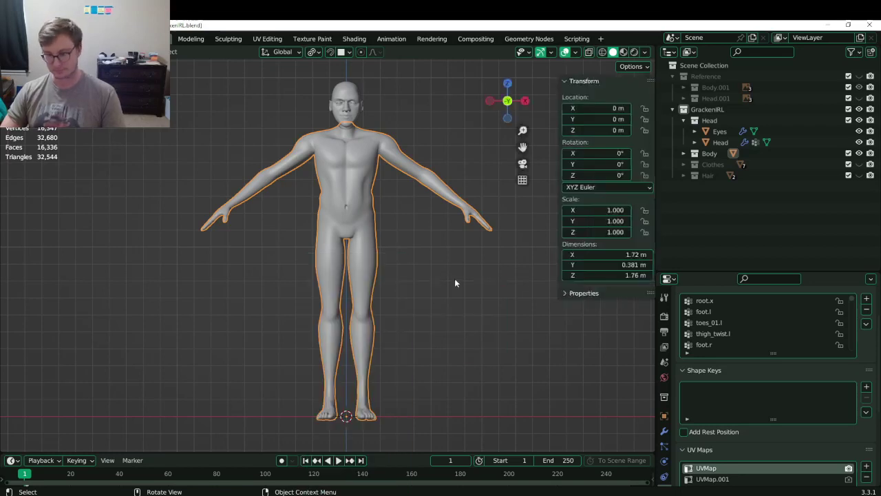
pyautogui.click(649, 205)
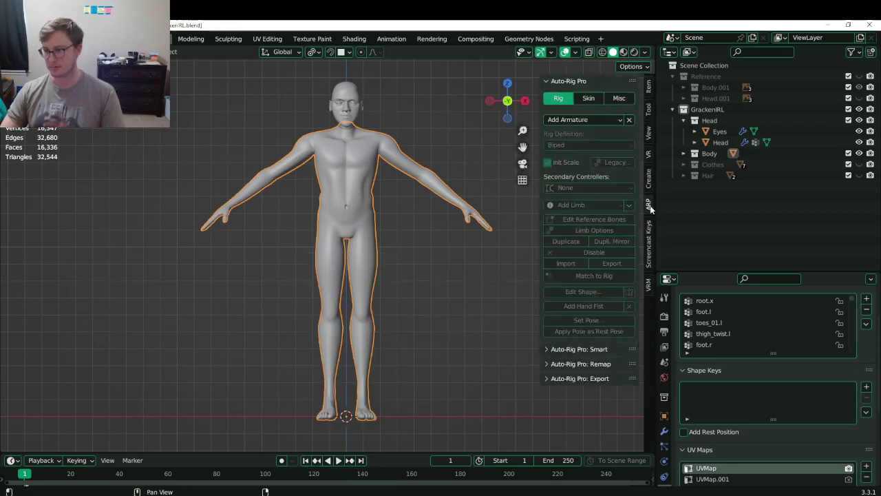
pyautogui.hotkey('ctrl', 's')
pyautogui.click(619, 98)
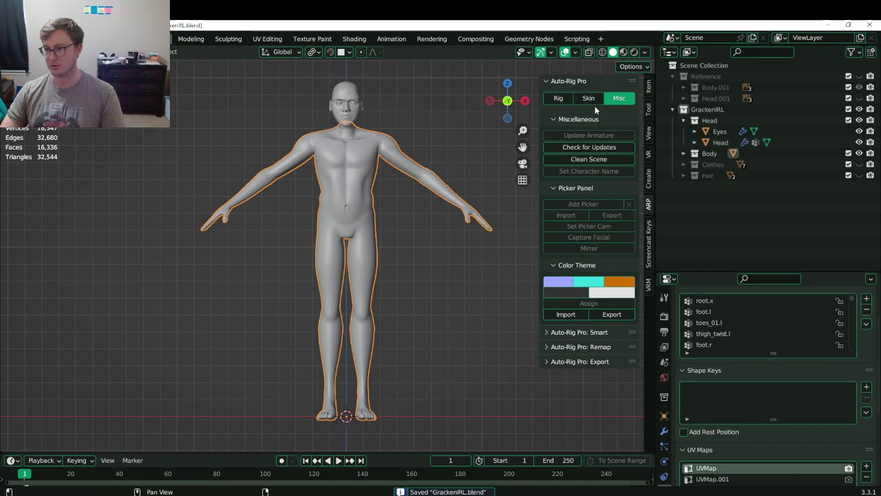
pyautogui.click(589, 159)
# Apply all transforms to the body mesh, save the file and return to the Auto-Rig Pro Rig tools.
pyautogui.hotkey('ctrl', 'a')
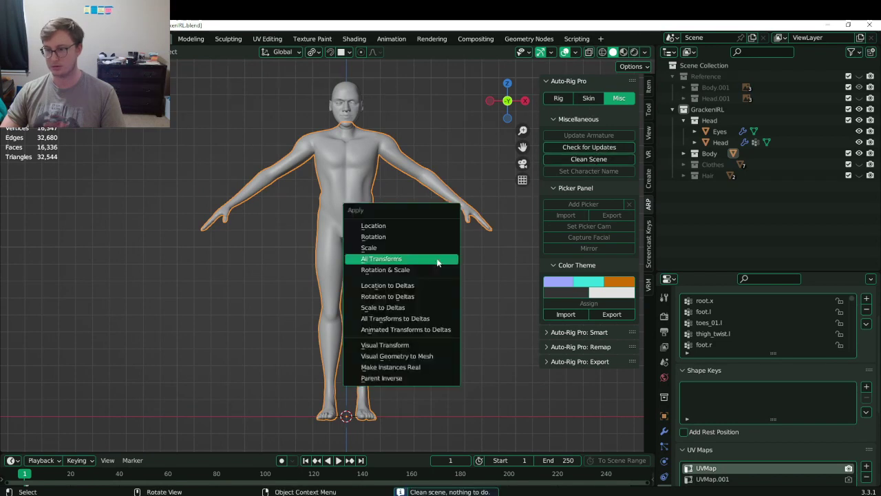
pyautogui.click(437, 258)
pyautogui.hotkey('ctrl', 's')
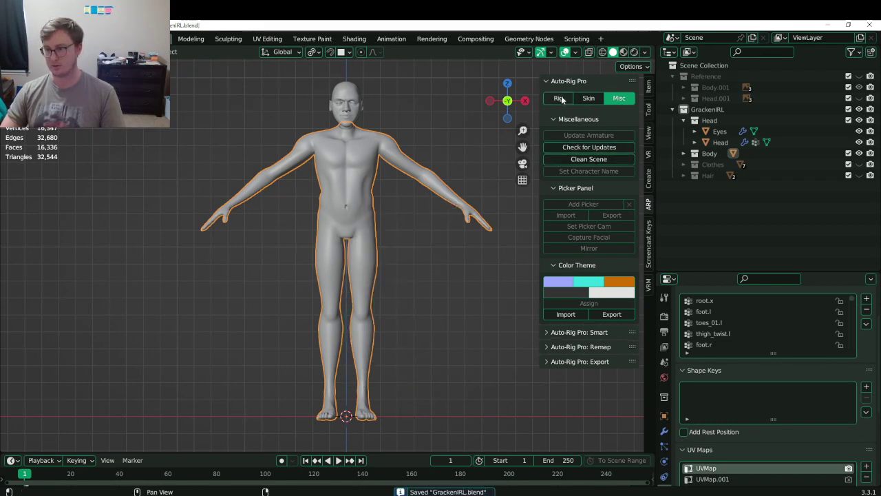
pyautogui.click(559, 97)
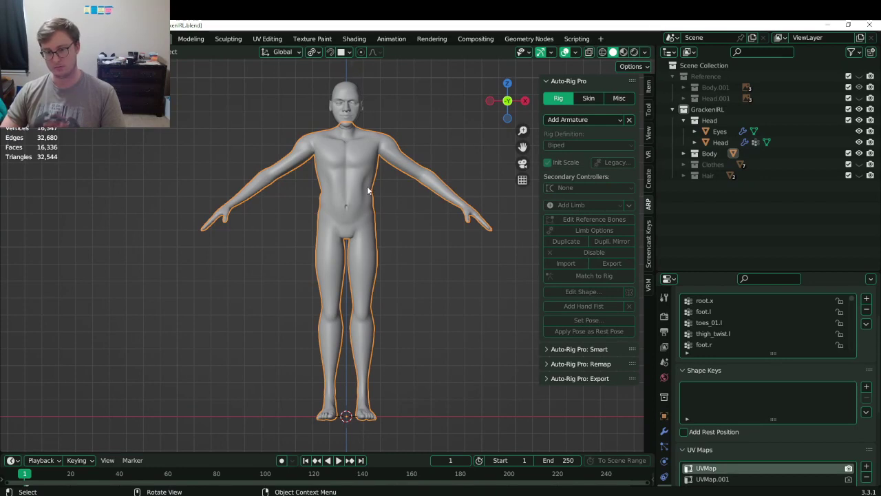
# Compare the modifiers of the body and head, and try applying the body's Mirror modifier before undoing it and saving.
pyautogui.moveTo(374, 186); pyautogui.dragTo(374, 197, button='middle')
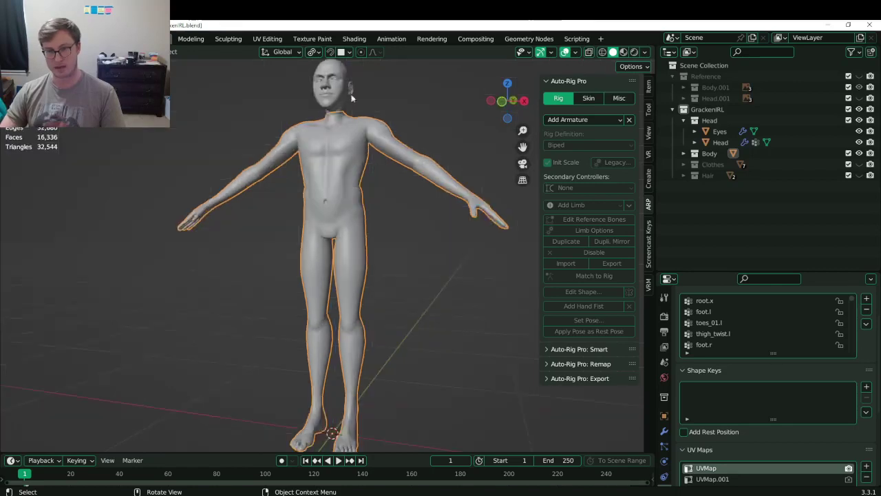
pyautogui.scroll(5, 365, 195)
pyautogui.click(663, 430)
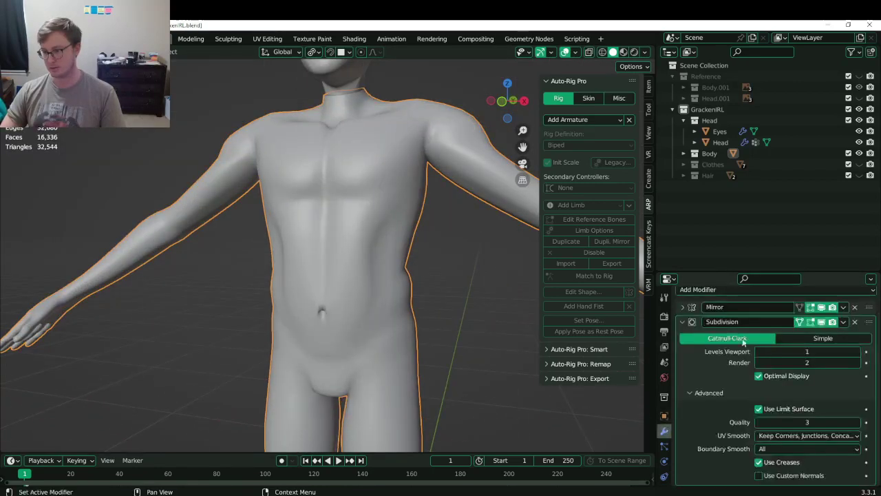
pyautogui.keyDown('shift'); pyautogui.moveTo(328, 184); pyautogui.dragTo(325, 304, button='middle'); pyautogui.keyUp('shift')
pyautogui.click(358, 182)
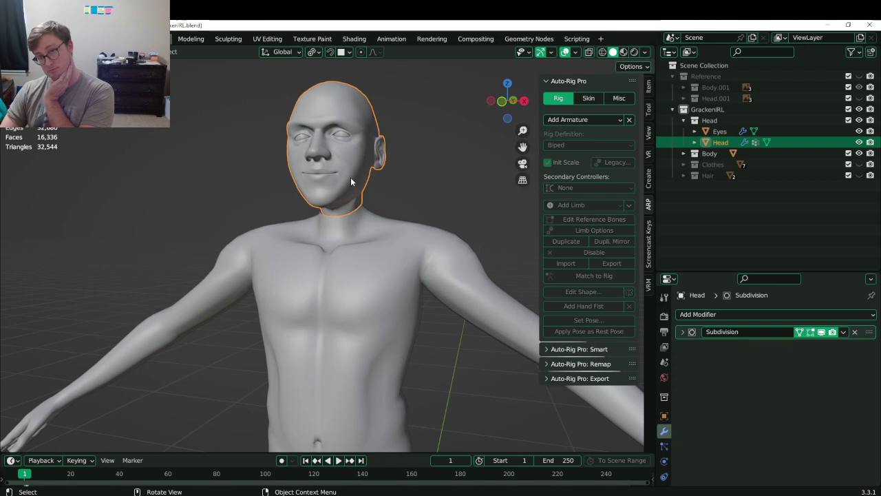
pyautogui.click(379, 229)
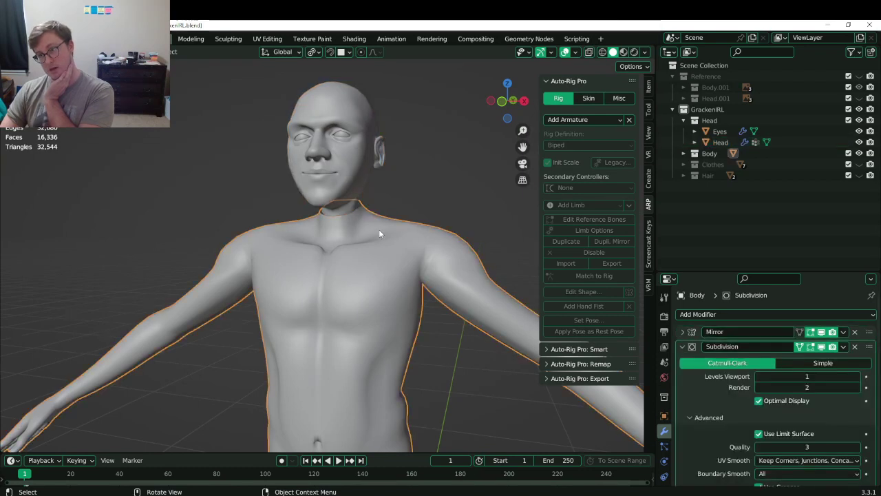
pyautogui.click(843, 331)
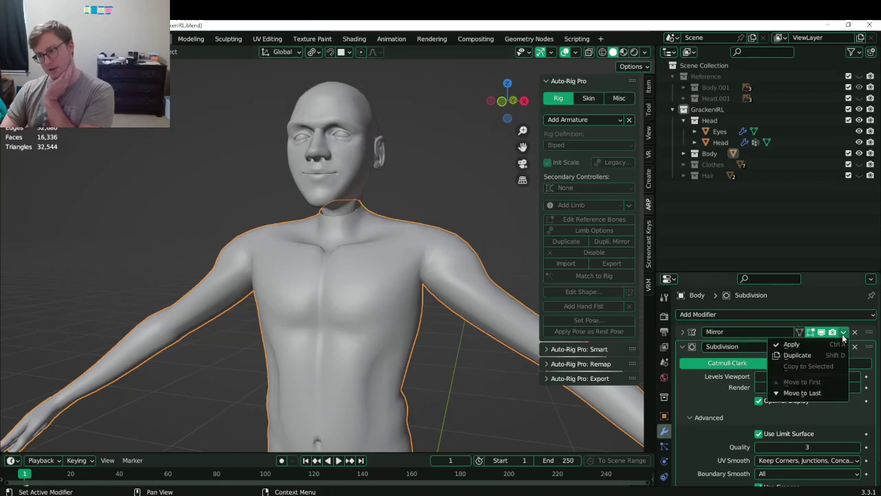
pyautogui.click(805, 341)
pyautogui.moveTo(386, 300); pyautogui.dragTo(360, 298, button='middle')
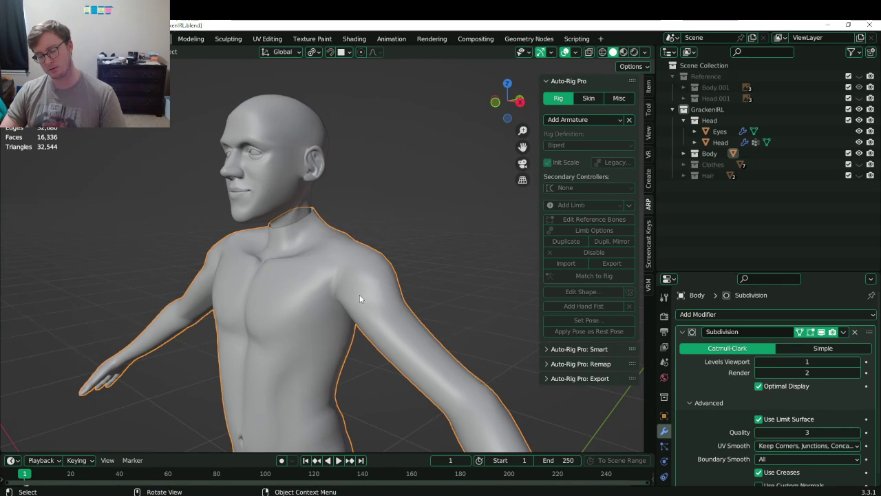
pyautogui.hotkey('ctrl', 'z')
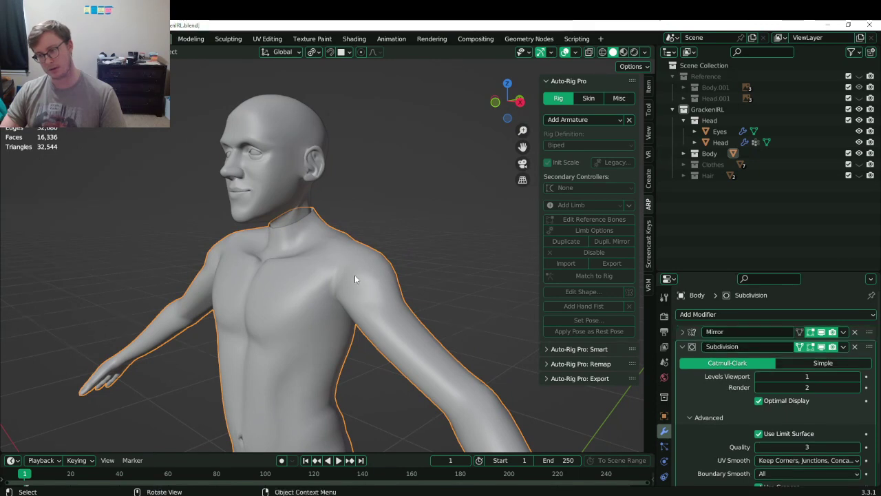
pyautogui.hotkey('ctrl', 's')
# Select the head mesh and duplicate it in place without moving the copy.
pyautogui.click(292, 196)
pyautogui.moveTo(291, 196); pyautogui.dragTo(295, 221, button='middle')
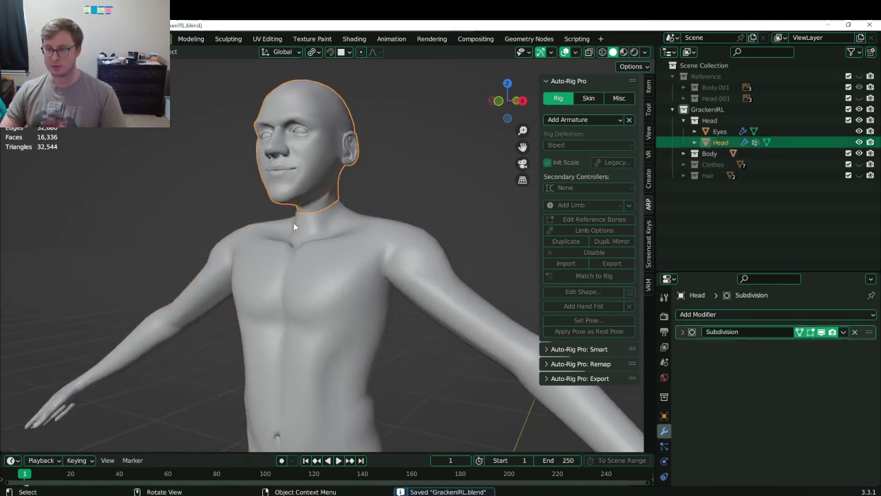
pyautogui.hotkey('shift', 'd')
pyautogui.rightClick(325, 198)
# Rename the original head object as "Head OG", hide it and save the file.
pyautogui.doubleClick(719, 143)
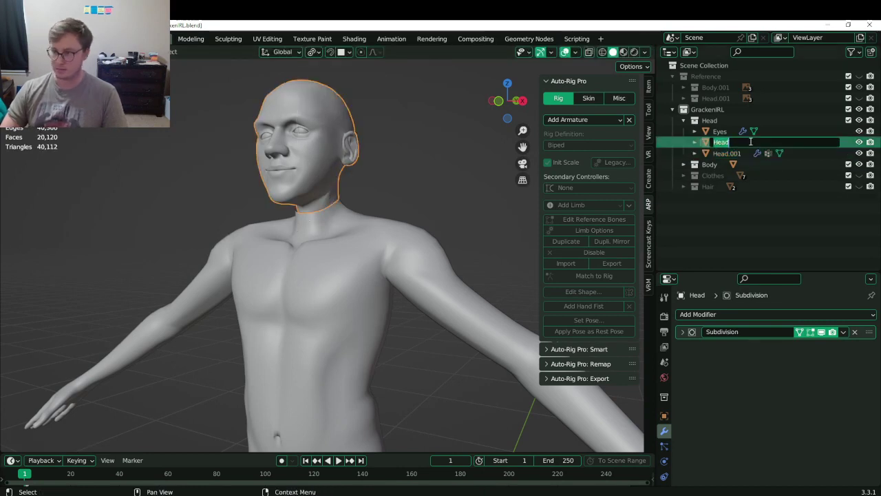
pyautogui.press('End')
pyautogui.write('OG')
pyautogui.press('Return')
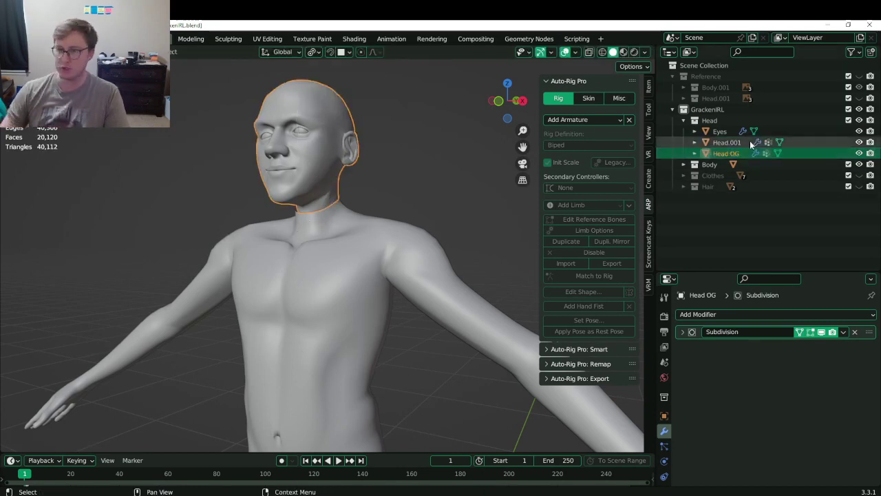
pyautogui.click(859, 153)
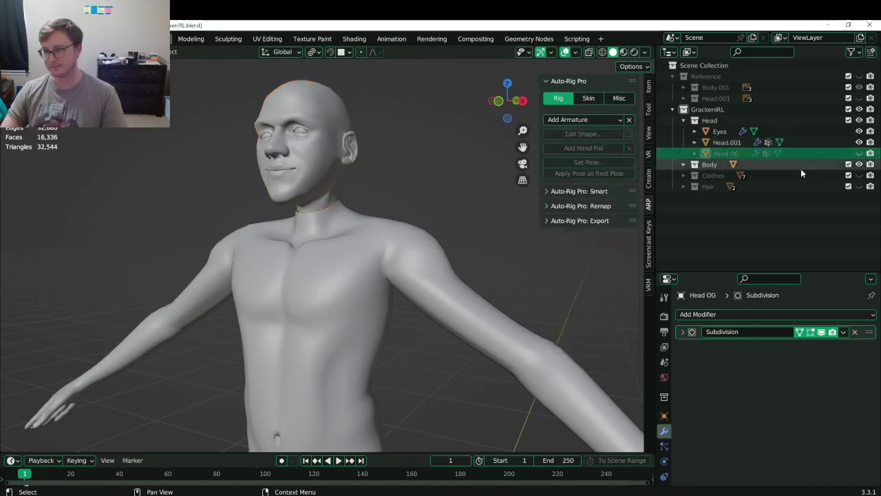
pyautogui.hotkey('ctrl', 's')
# Rename the duplicated head object as "Head MIRRORED" and save the file.
pyautogui.click(767, 142)
pyautogui.doubleClick(767, 142)
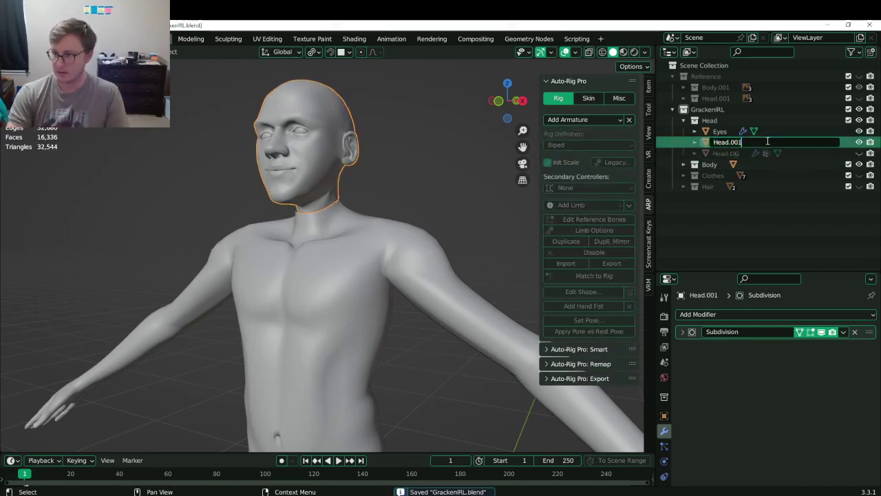
pyautogui.press('BackSpace')
pyautogui.press('BackSpace')
pyautogui.press('BackSpace')
pyautogui.press('BackSpace')
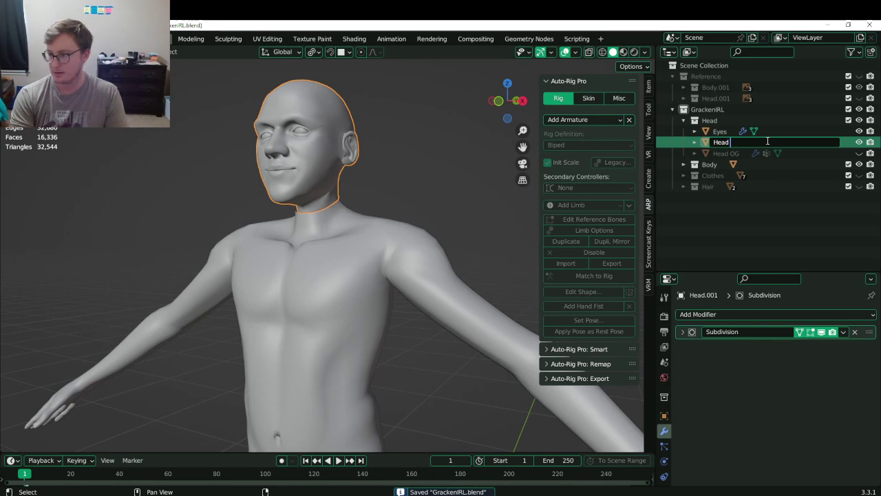
pyautogui.write('MIRRORED')
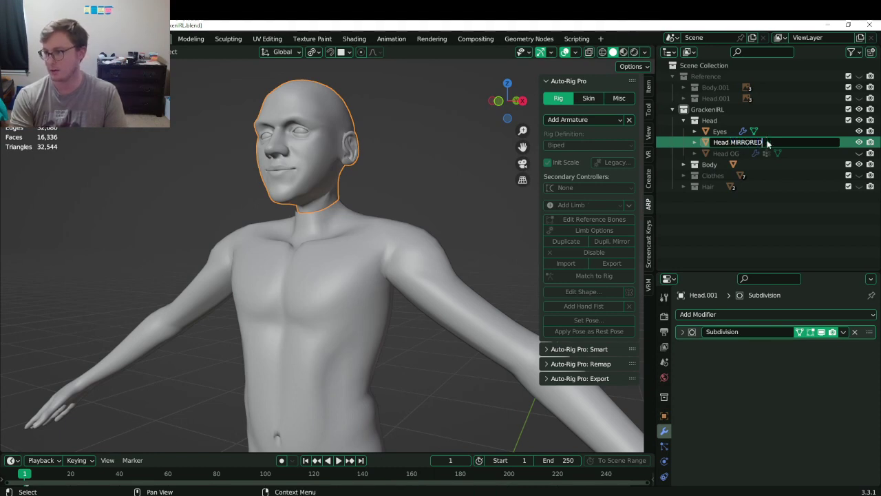
pyautogui.press('Return')
pyautogui.hotkey('ctrl', 's')
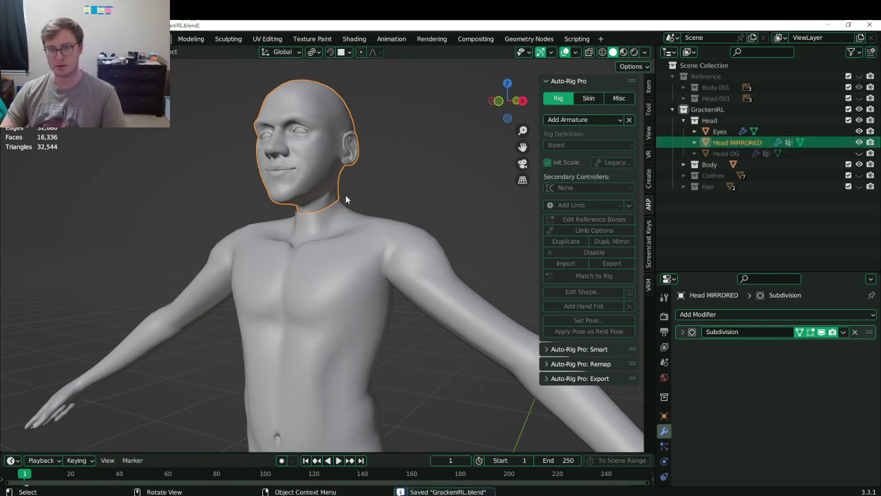
# Delete the negative X half of the Head MIRRORED mesh by selecting the opposite half with Side of Active and inverting the selection.
pyautogui.press('KP_1')
pyautogui.press('Tab')
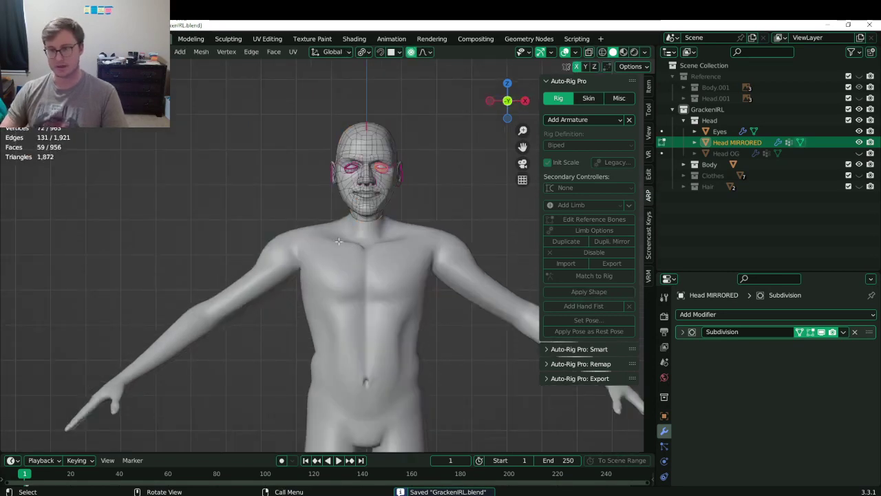
pyautogui.scroll(5, 339, 241)
pyautogui.keyDown('shift'); pyautogui.moveTo(343, 210); pyautogui.dragTo(309, 314, button='middle'); pyautogui.keyUp('shift')
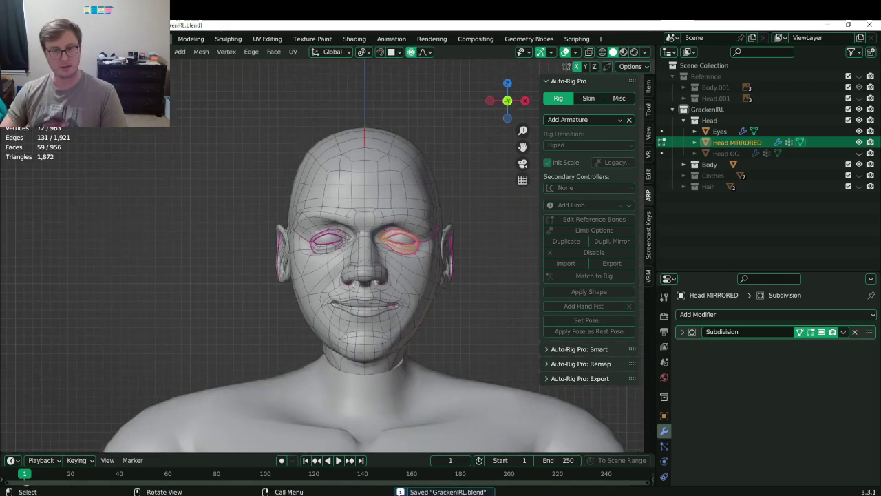
pyautogui.click(381, 281)
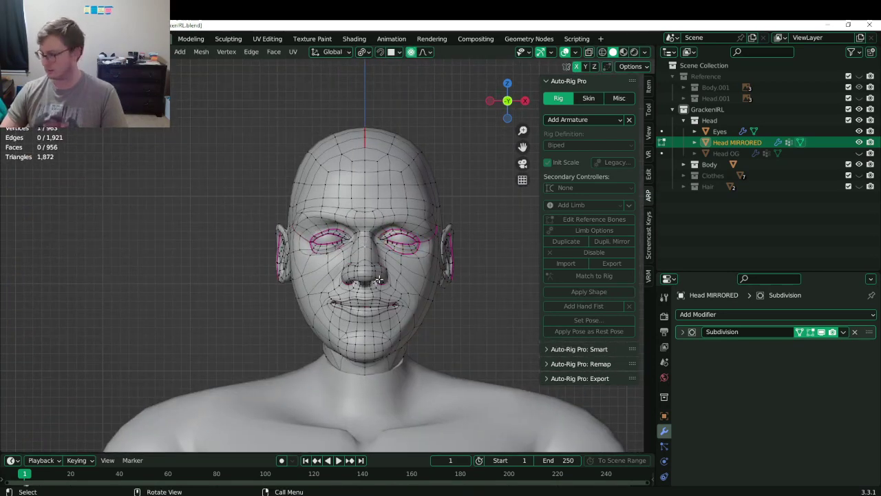
pyautogui.press('KP_Decimal')
pyautogui.hotkey('ctrl', 's')
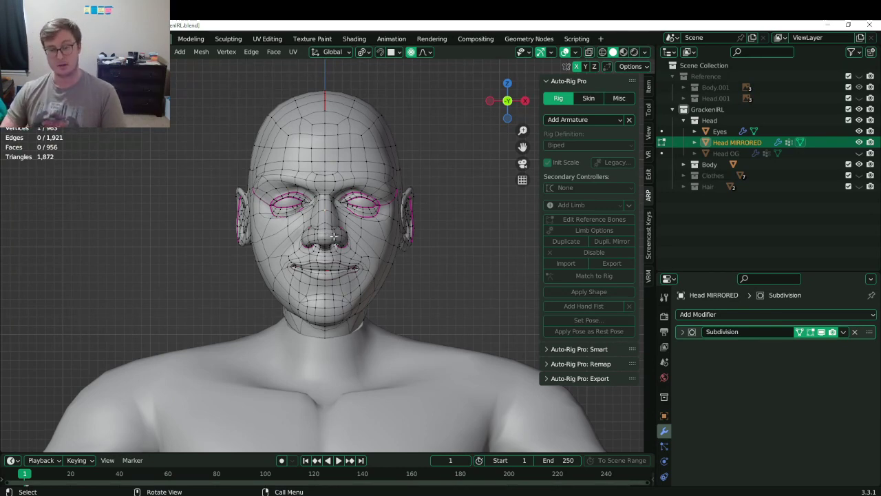
pyautogui.press('q')
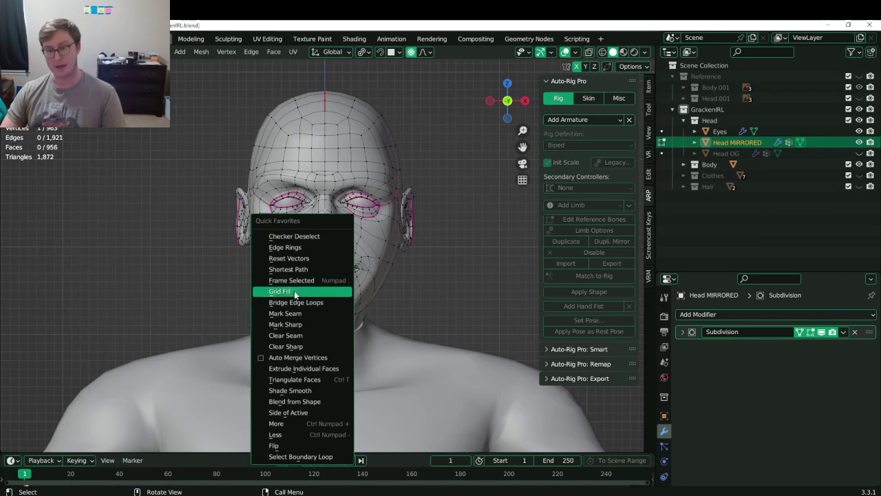
pyautogui.click(301, 412)
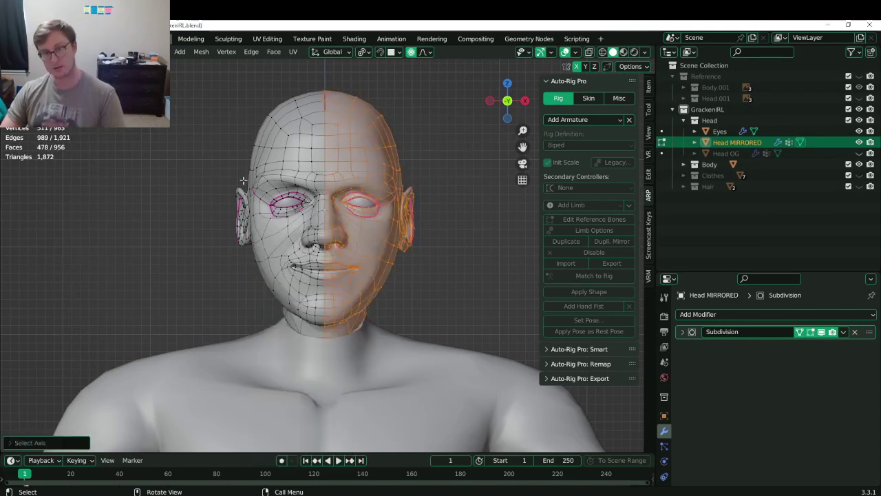
pyautogui.hotkey('ctrl', 'i')
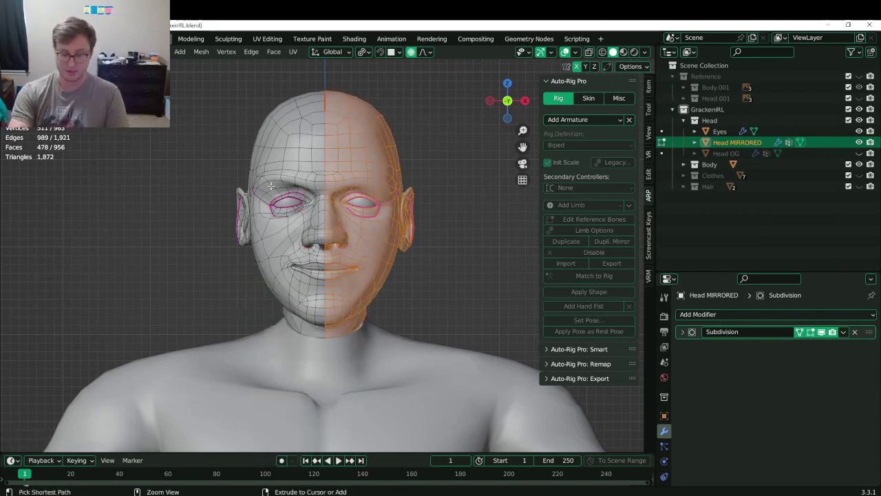
pyautogui.press('x')
pyautogui.click(270, 185)
pyautogui.press('Tab')
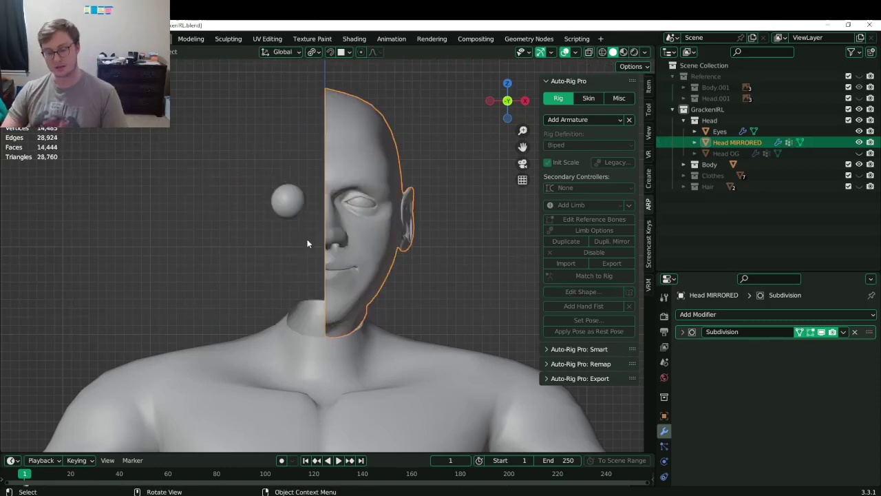
# Turn off proportional editing for the Head MIRRORED mesh and save the file.
pyautogui.press('Tab')
pyautogui.press('o')
pyautogui.press('Tab')
pyautogui.hotkey('ctrl', 's')
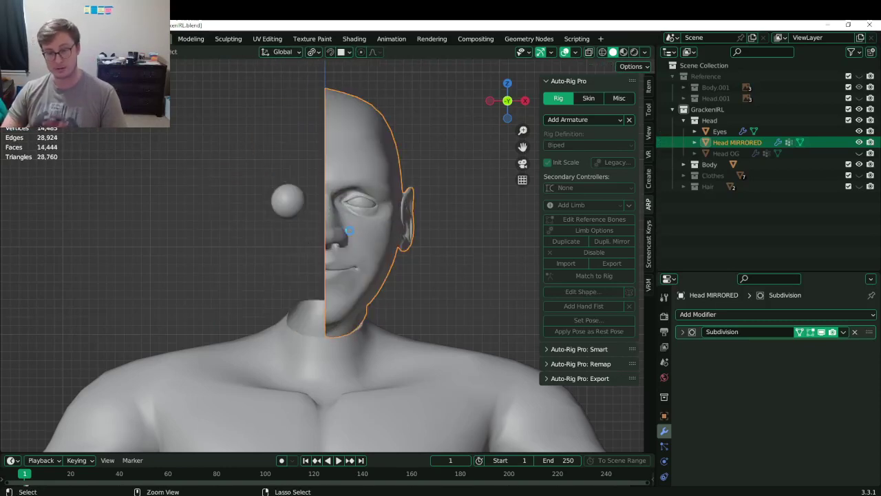
# Add a Mirror modifier on the X axis to Head MIRRORED and place it above the Subdivision modifier.
pyautogui.keyDown('shift'); pyautogui.moveTo(340, 271); pyautogui.dragTo(342, 260, button='middle'); pyautogui.keyUp('shift')
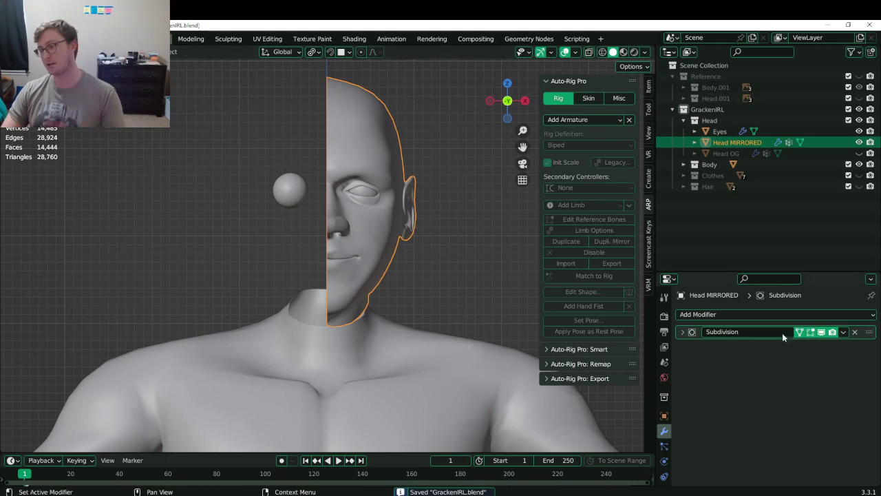
pyautogui.click(688, 315)
pyautogui.click(685, 315)
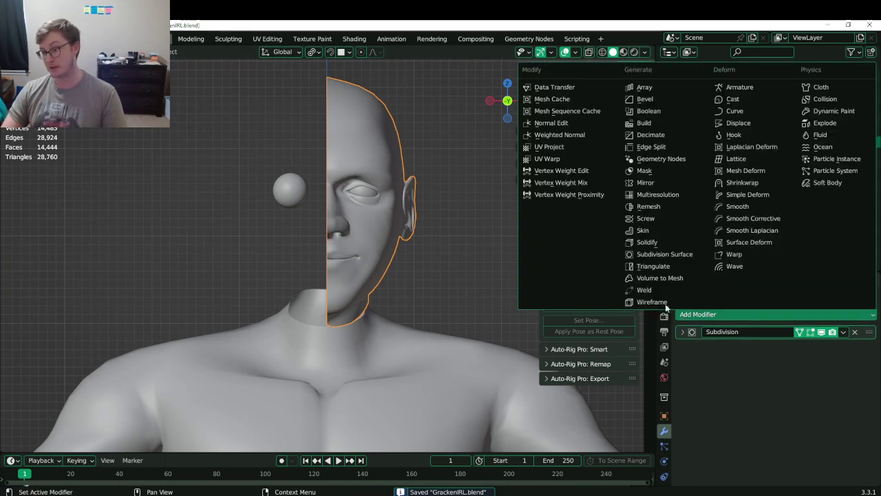
pyautogui.click(645, 182)
pyautogui.keyDown('shift'); pyautogui.moveTo(377, 292); pyautogui.dragTo(308, 277, button='middle'); pyautogui.keyUp('shift')
pyautogui.scroll(5, 391, 281)
pyautogui.moveTo(869, 346); pyautogui.dragTo(856, 300)
# Check the mirrored head on the body from an angle and from the front, and save the file.
pyautogui.scroll(-5, 322, 314)
pyautogui.moveTo(185, 280); pyautogui.dragTo(294, 274, button='middle')
pyautogui.scroll(-4, 206, 291)
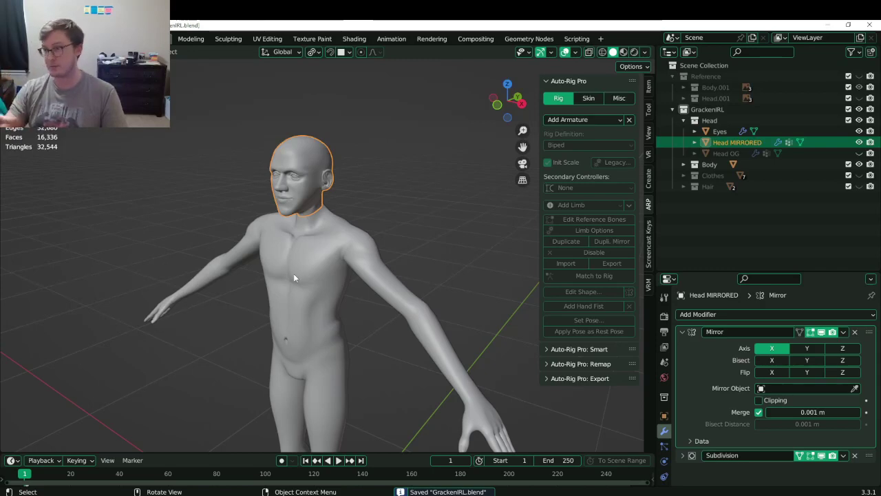
pyautogui.press('KP_1')
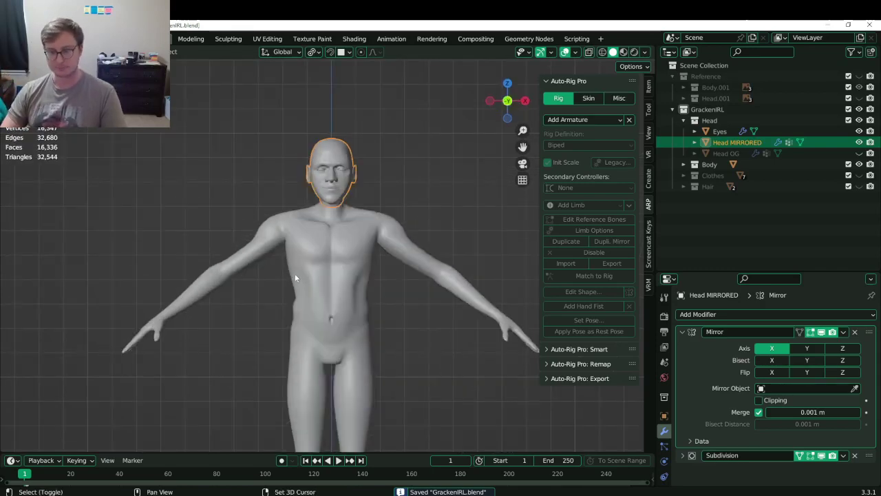
pyautogui.moveTo(294, 274); pyautogui.dragTo(323, 260, button='middle')
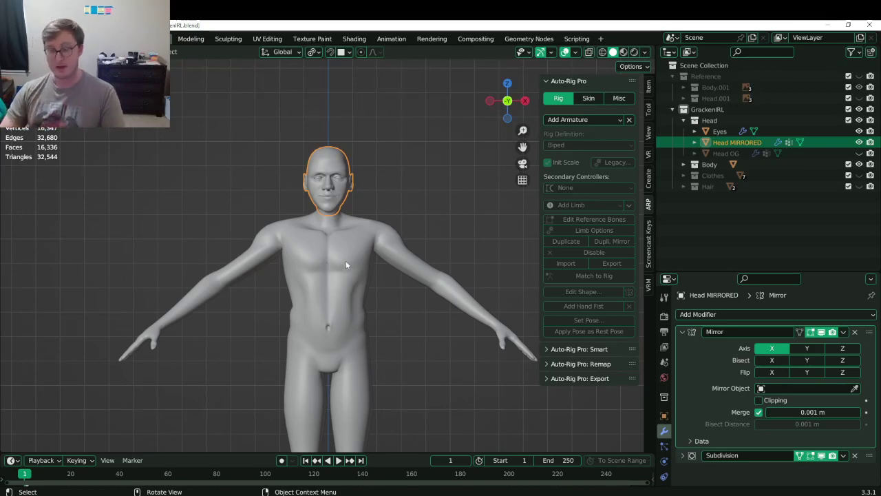
pyautogui.scroll(2, 351, 254)
pyautogui.scroll(1, 358, 258)
pyautogui.hotkey('ctrl', 's')
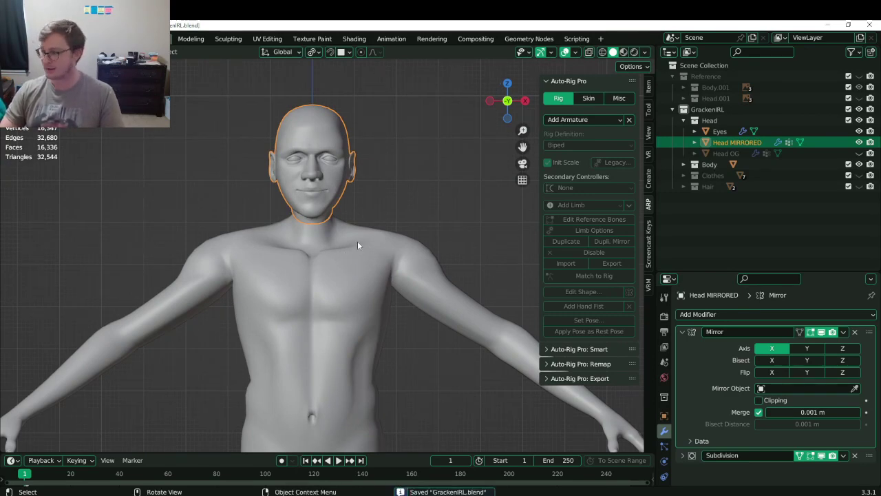
# Select the Body together with Head MIRRORED and open both meshes in Edit Mode.
pyautogui.click(358, 245)
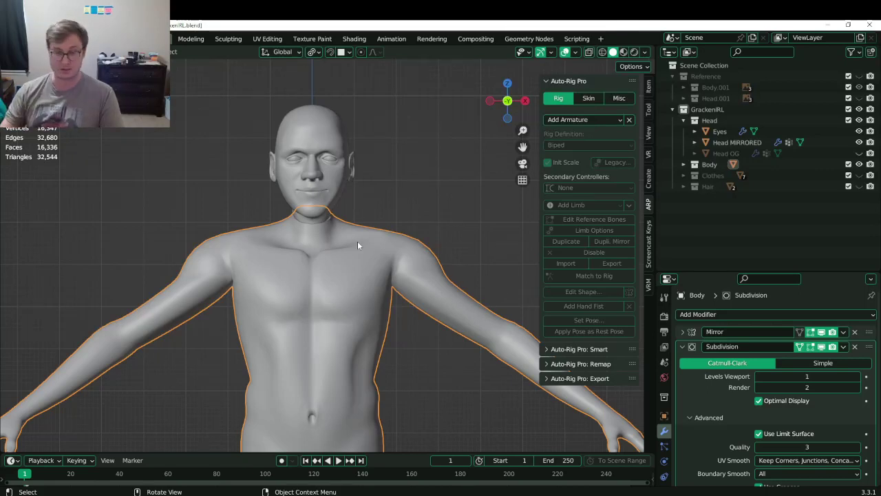
pyautogui.scroll(3, 357, 245)
pyautogui.keyDown('shift'); pyautogui.click(320, 228); pyautogui.keyUp('shift')
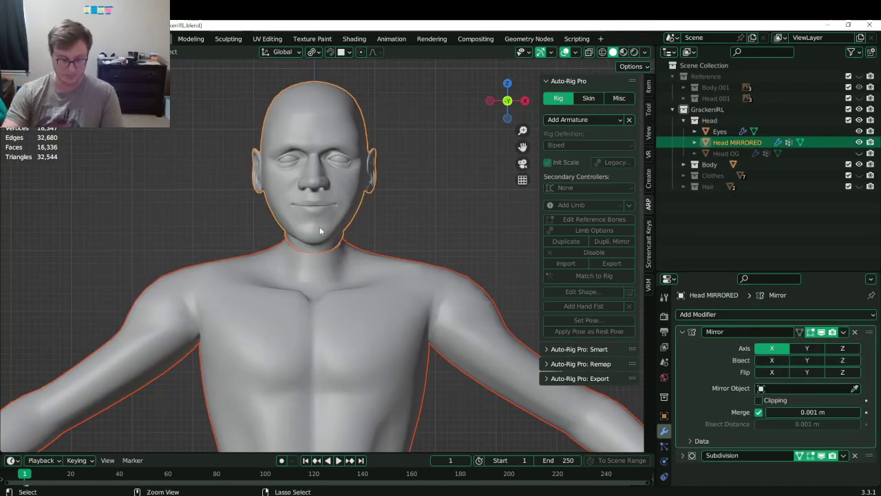
pyautogui.press('Tab')
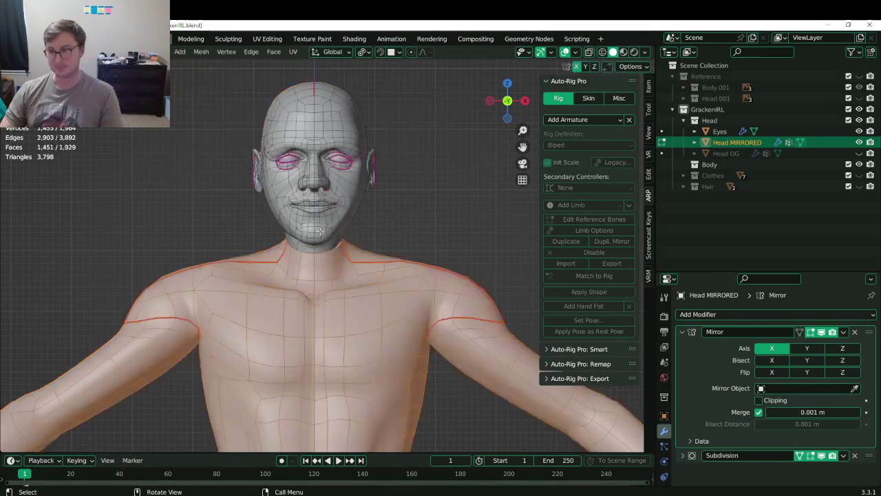
# Try Bridge Edge Loops between the head and body openings at the neck, and undo it.
pyautogui.moveTo(320, 229); pyautogui.dragTo(258, 249, button='middle')
pyautogui.press('KP_3')
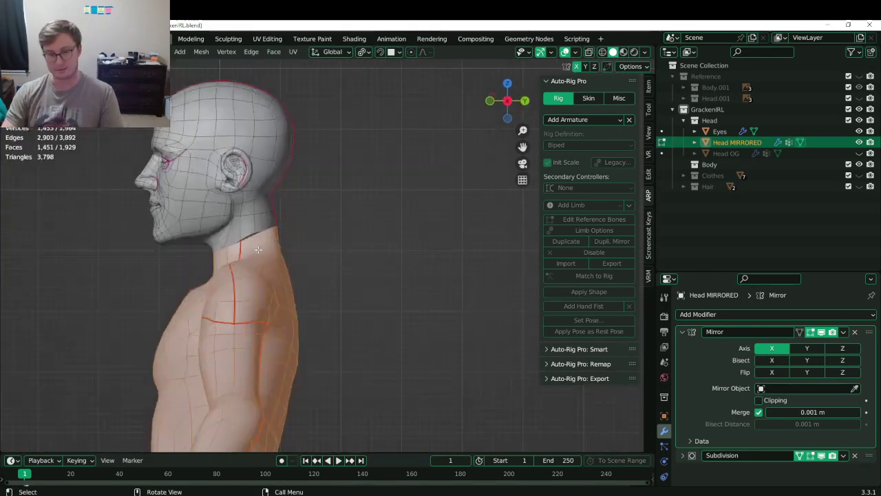
pyautogui.scroll(4, 374, 301)
pyautogui.scroll(2, 374, 301)
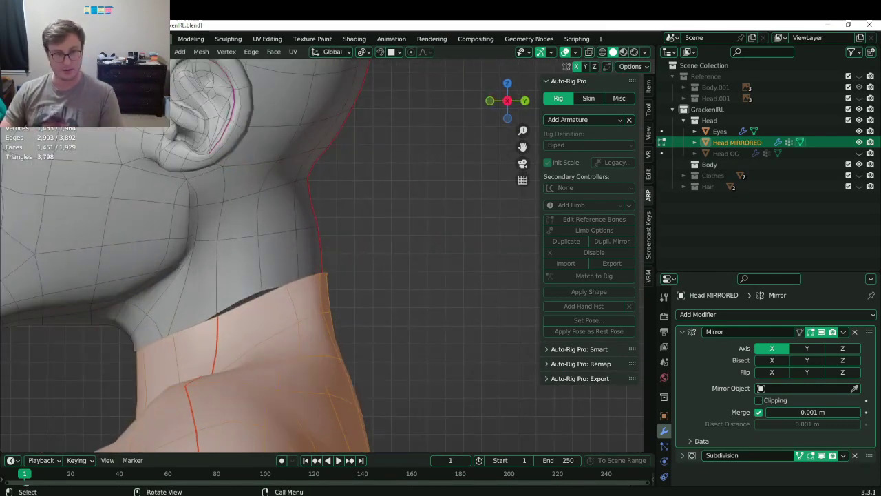
pyautogui.keyDown('alt'); pyautogui.click(248, 295); pyautogui.keyUp('alt')
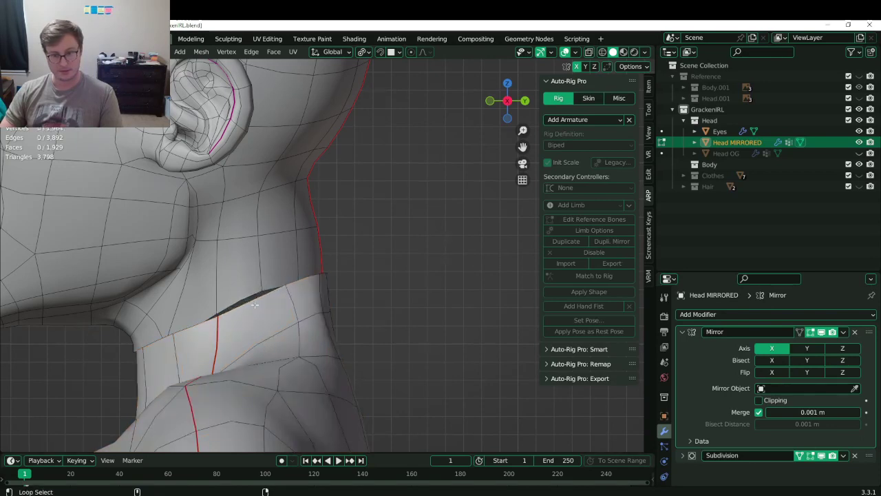
pyautogui.press('q')
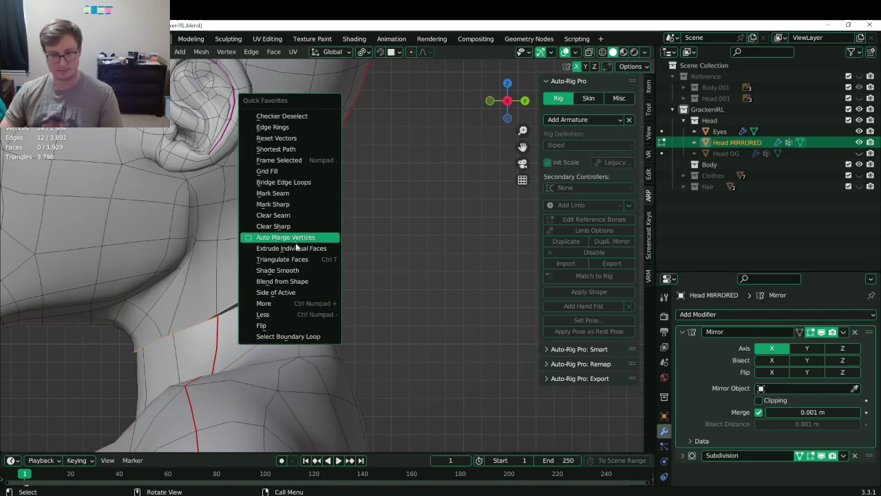
pyautogui.click(286, 182)
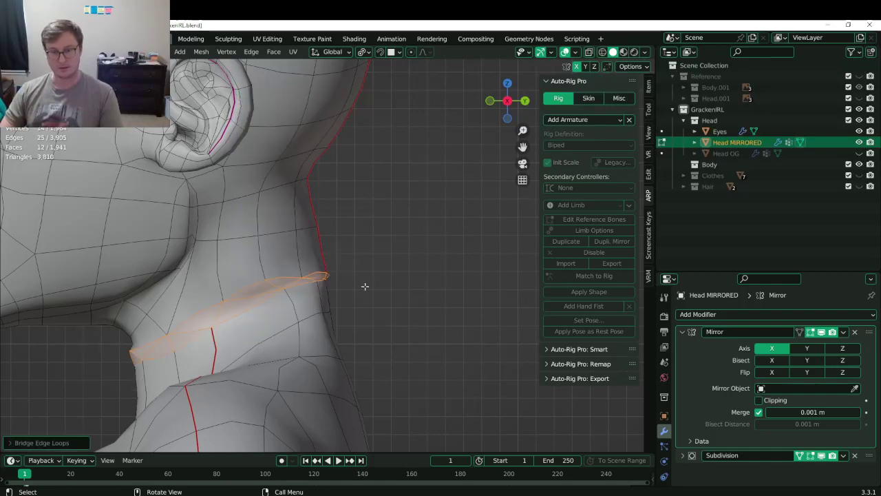
pyautogui.hotkey('ctrl', 'z')
# Move the selected geometry at the neck opening along the Y axis.
pyautogui.moveTo(299, 298); pyautogui.dragTo(201, 318, button='middle')
pyautogui.keyDown('shift'); pyautogui.moveTo(371, 295); pyautogui.dragTo(346, 281, button='middle'); pyautogui.keyUp('shift')
pyautogui.press('g')
pyautogui.press('y')
pyautogui.click(399, 335)
# Select vertices along the back of the neck seam and reposition them near the head's lower edge.
pyautogui.click(333, 289)
pyautogui.keyDown('shift'); pyautogui.click(359, 285); pyautogui.keyUp('shift')
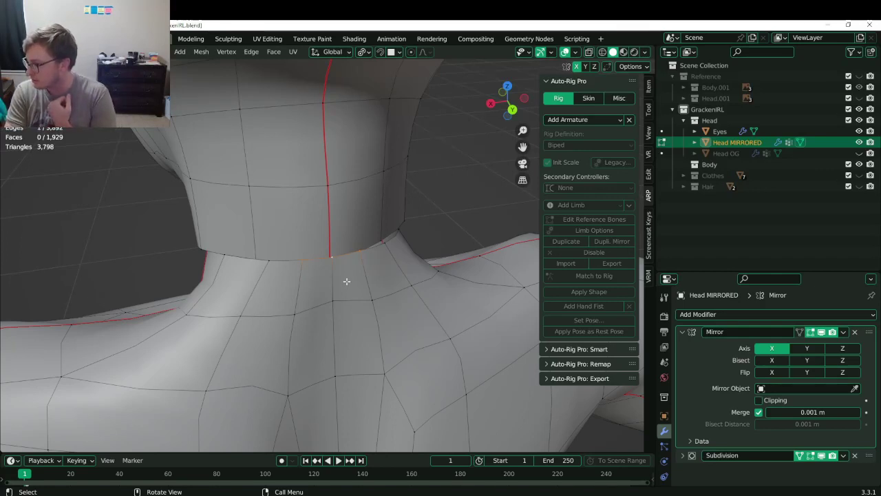
pyautogui.moveTo(264, 275); pyautogui.dragTo(320, 310, button='middle')
pyautogui.press('g')
pyautogui.click(256, 268)
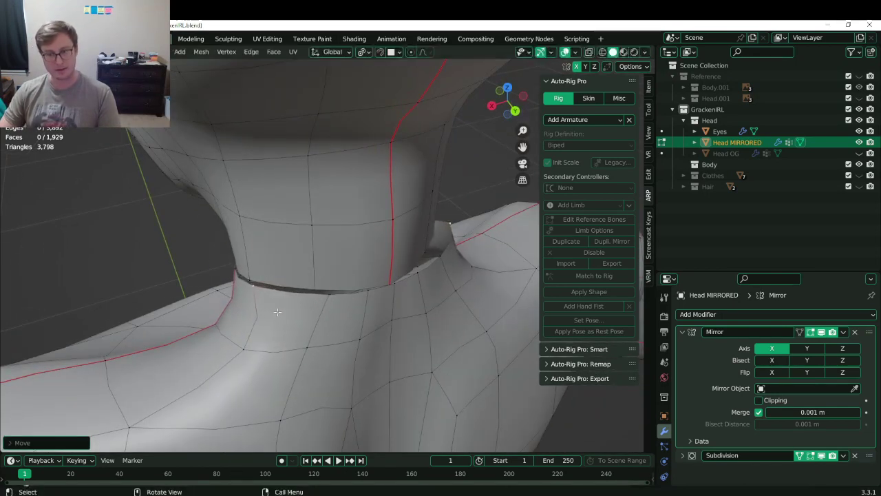
pyautogui.press('g')
pyautogui.click(374, 299)
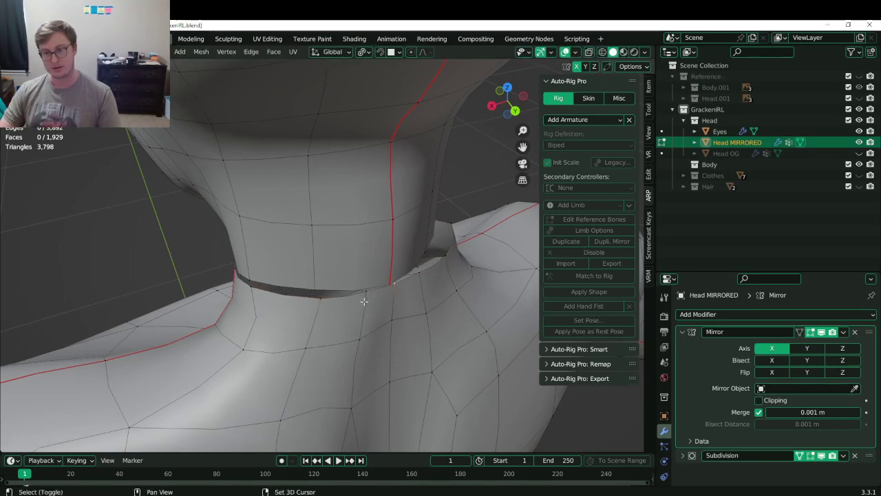
# Move the selected edge at the back of the body's neck opening along the Z axis.
pyautogui.moveTo(364, 301); pyautogui.dragTo(387, 262, button='middle')
pyautogui.press('g')
pyautogui.press('g')
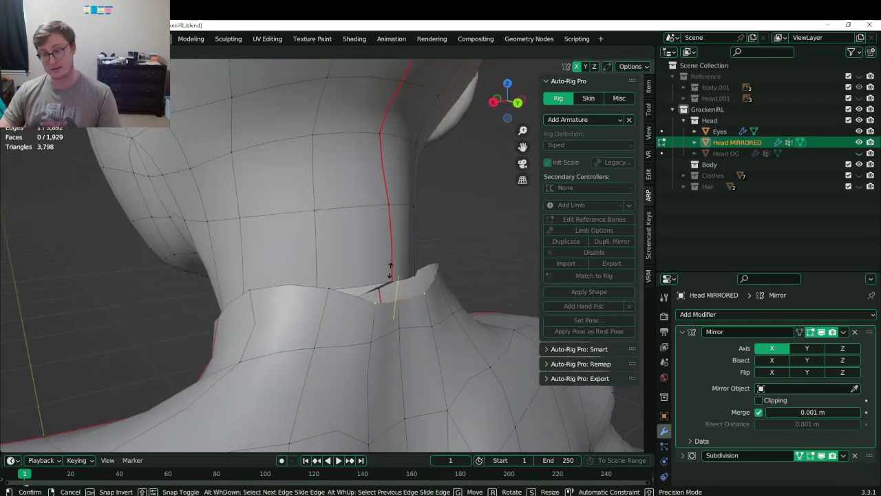
pyautogui.rightClick(391, 260)
pyautogui.press('g')
pyautogui.press('z')
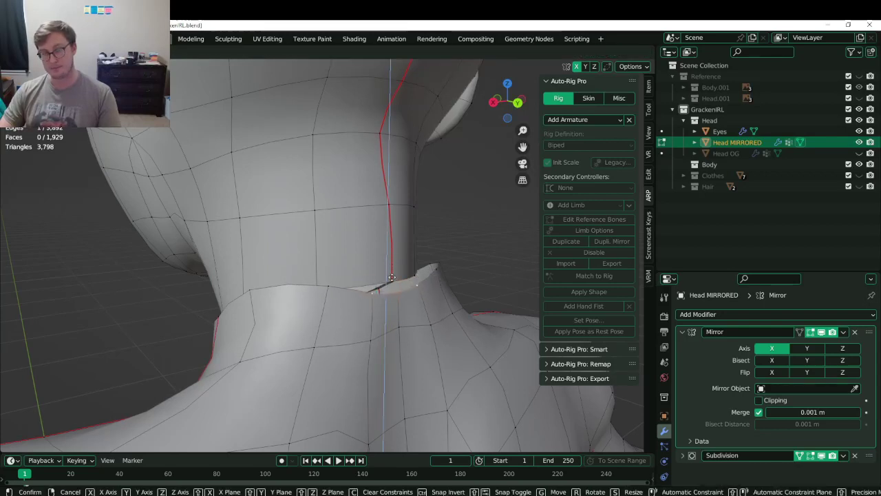
pyautogui.click(391, 278)
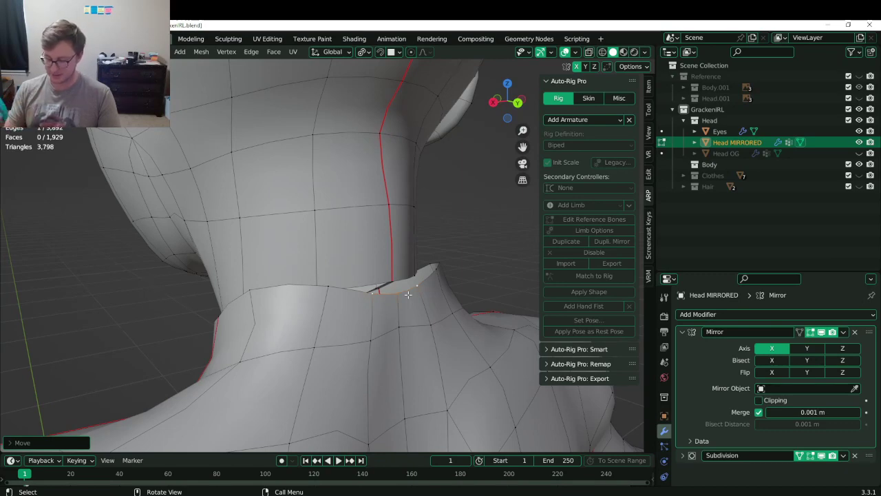
# Select the front vertices of the neck opening in see-through view, and move them along the Z axis and freely.
pyautogui.moveTo(408, 295); pyautogui.dragTo(303, 304, button='middle')
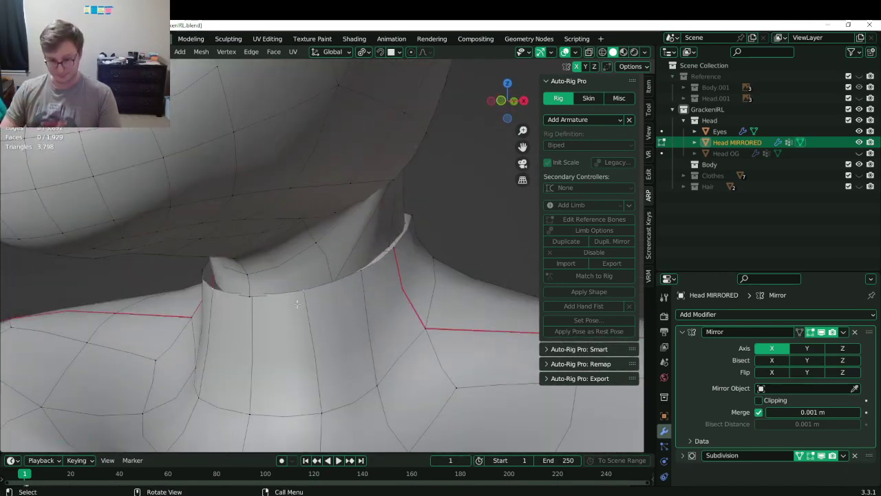
pyautogui.hotkey('alt', 'z')
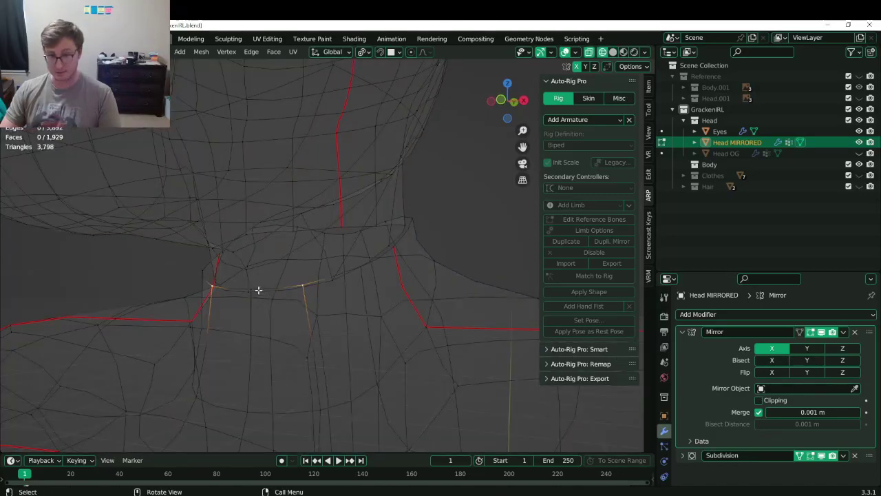
pyautogui.click(251, 290)
pyautogui.keyDown('shift'); pyautogui.click(299, 284); pyautogui.keyUp('shift')
pyautogui.press('z')
pyautogui.click(370, 296)
pyautogui.press('g')
pyautogui.press('z')
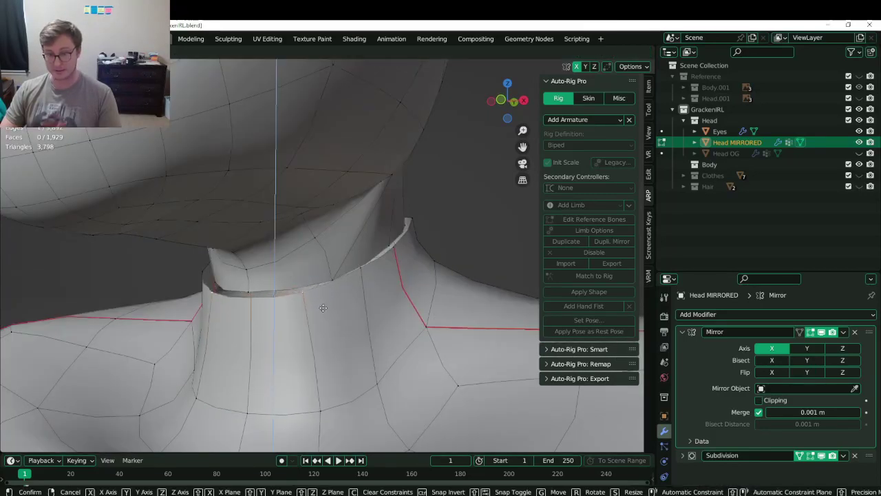
pyautogui.click(323, 308)
pyautogui.press('g')
pyautogui.click(328, 278)
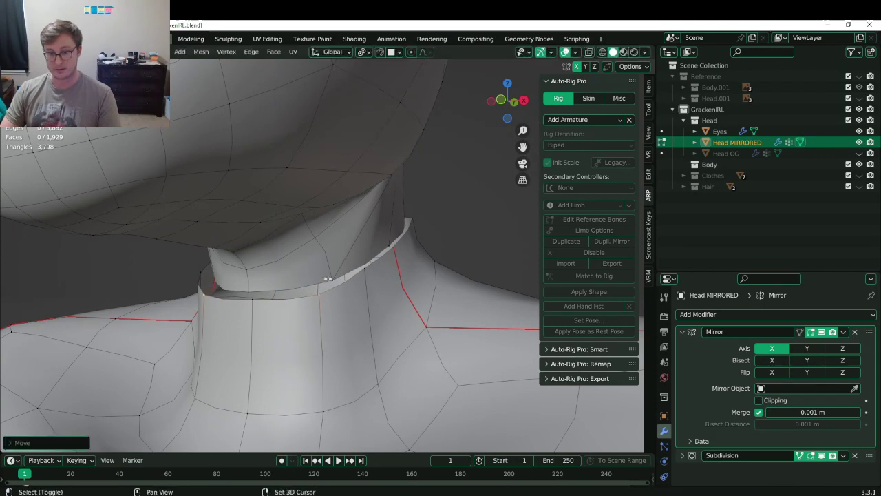
# Select the open edge loops of the head and body around the neck, try Bridge Edge Loops, and undo it.
pyautogui.keyDown('shift'); pyautogui.click(329, 278); pyautogui.keyUp('shift')
pyautogui.keyDown('alt'); pyautogui.keyDown('shift'); pyautogui.click(314, 283); pyautogui.keyUp('shift'); pyautogui.keyUp('alt')
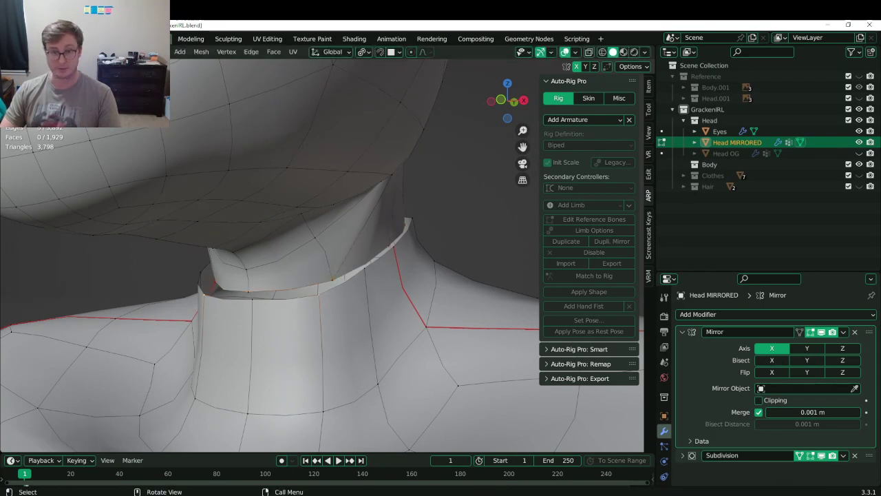
pyautogui.keyDown('alt'); pyautogui.click(296, 277); pyautogui.keyUp('alt')
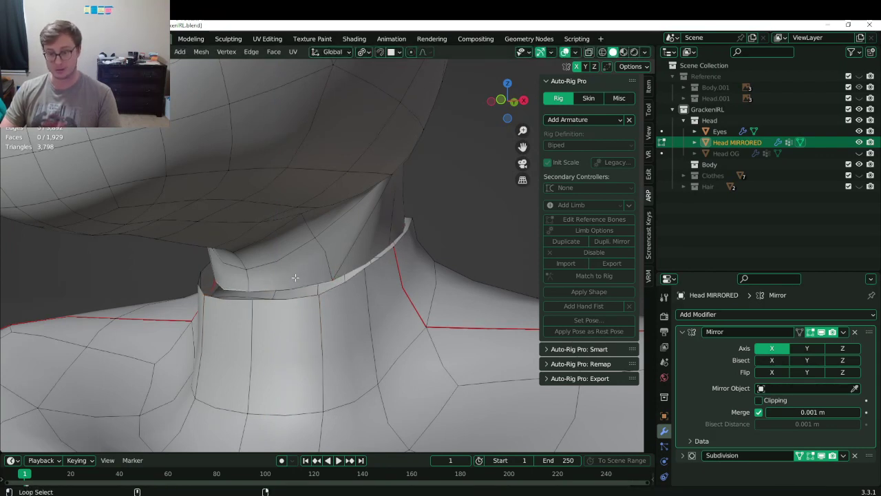
pyautogui.keyDown('alt'); pyautogui.click(312, 297); pyautogui.keyUp('alt')
pyautogui.moveTo(313, 296); pyautogui.dragTo(263, 302, button='middle')
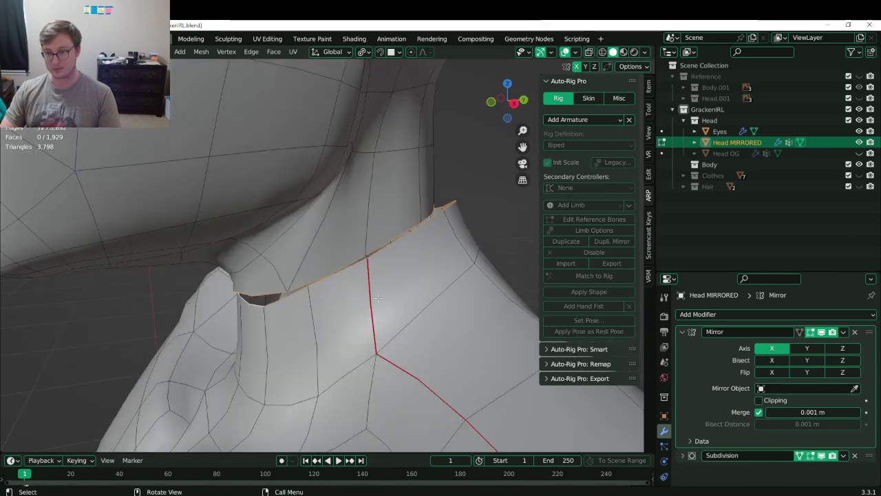
pyautogui.moveTo(409, 303); pyautogui.dragTo(428, 292, button='middle')
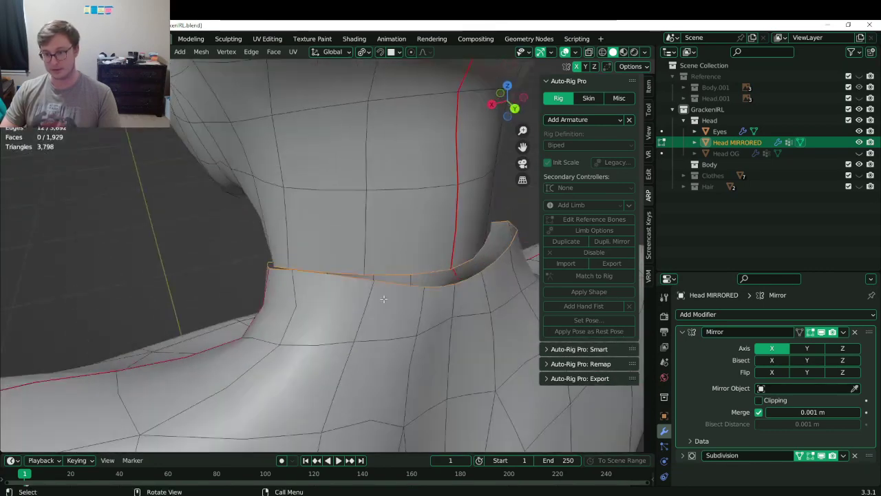
pyautogui.keyDown('alt'); pyautogui.keyDown('shift'); pyautogui.click(418, 273); pyautogui.keyUp('shift'); pyautogui.keyUp('alt')
pyautogui.press('q')
pyautogui.click(418, 295)
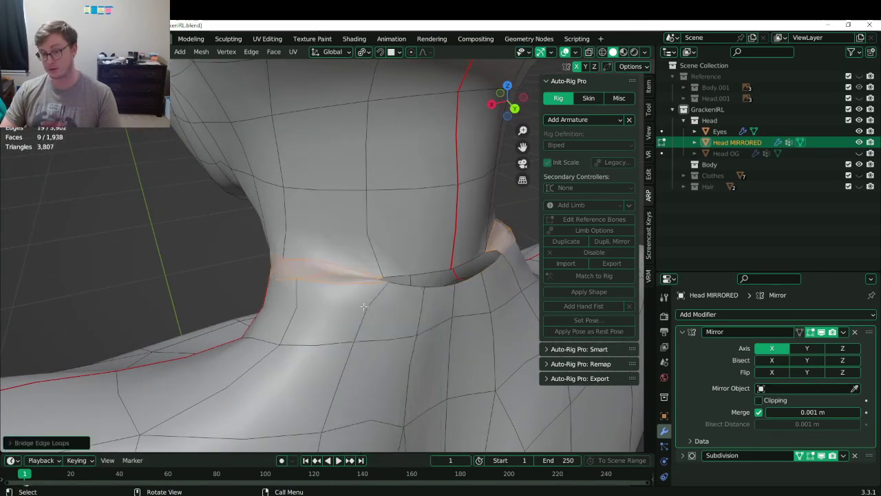
pyautogui.hotkey('ctrl', 'z')
# Merge the body's front neck vertex with the matching vertex on the head's lower edge.
pyautogui.moveTo(161, 352); pyautogui.dragTo(317, 311, button='middle')
pyautogui.click(303, 316)
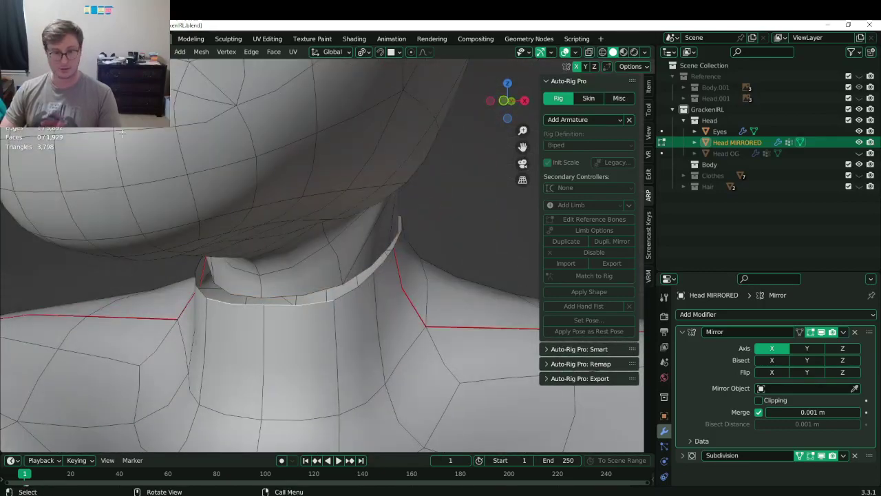
pyautogui.press('1')
pyautogui.click(273, 315)
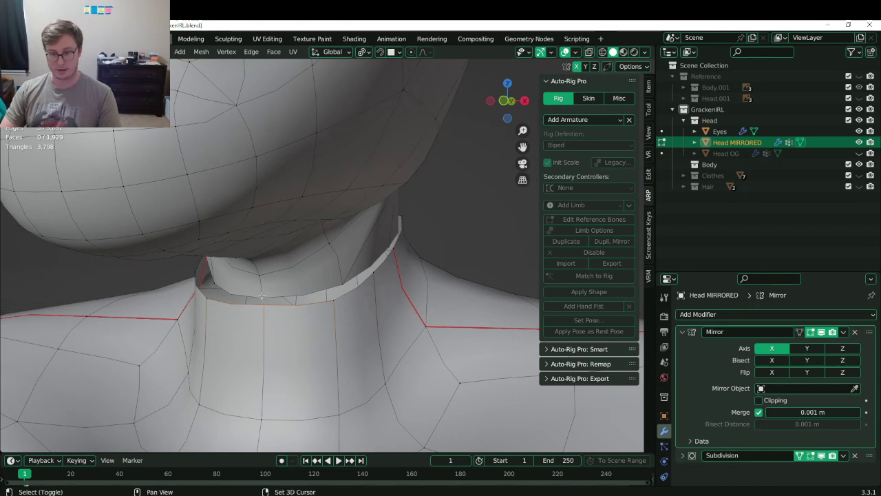
pyautogui.press('m')
pyautogui.click(342, 322)
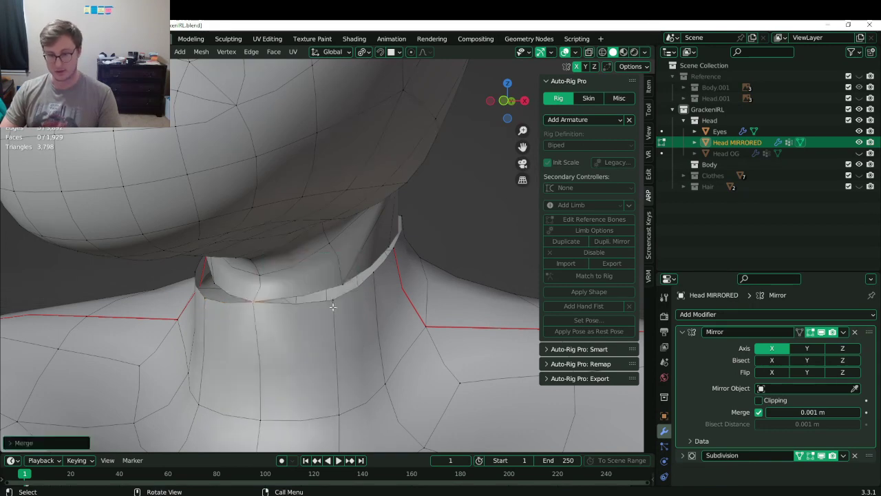
# Move the body's vertex on the side of the neck seam, switch to Material Preview shading, and save the file.
pyautogui.moveTo(350, 285); pyautogui.dragTo(355, 296, button='middle')
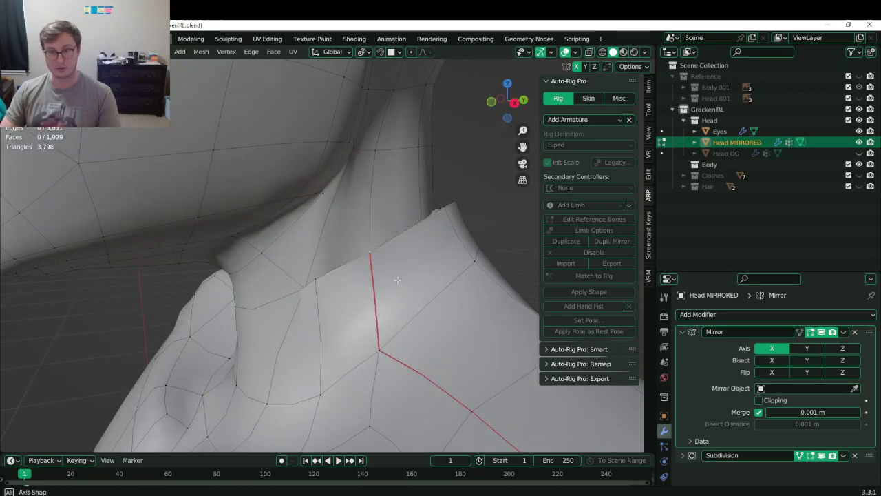
pyautogui.moveTo(372, 265); pyautogui.dragTo(328, 274, button='middle')
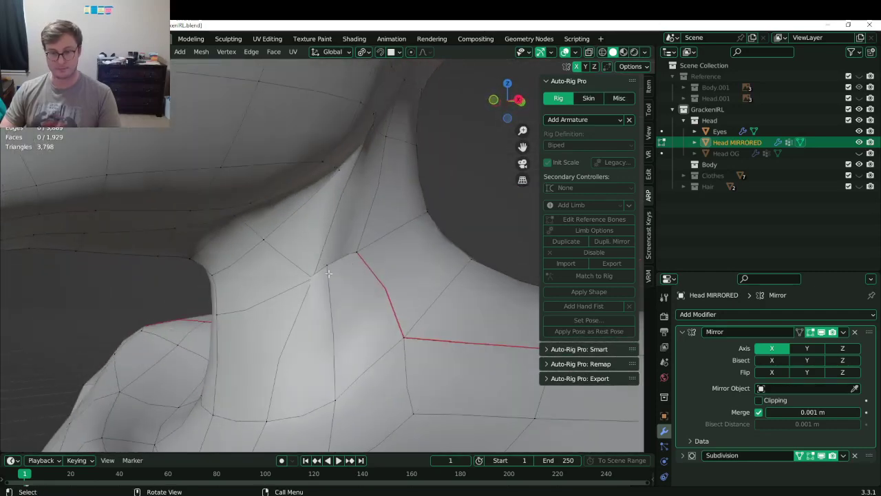
pyautogui.click(330, 270)
pyautogui.press('g')
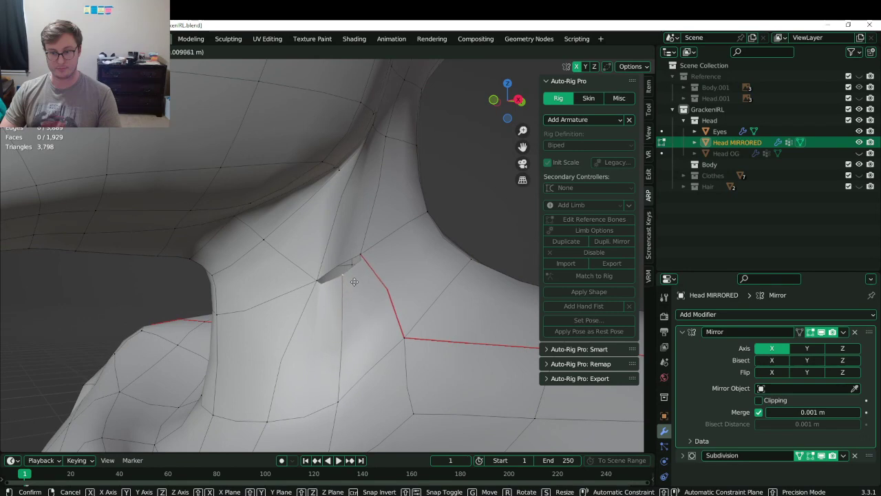
pyautogui.click(355, 281)
pyautogui.press('z')
pyautogui.click(366, 360)
pyautogui.hotkey('ctrl', 's')
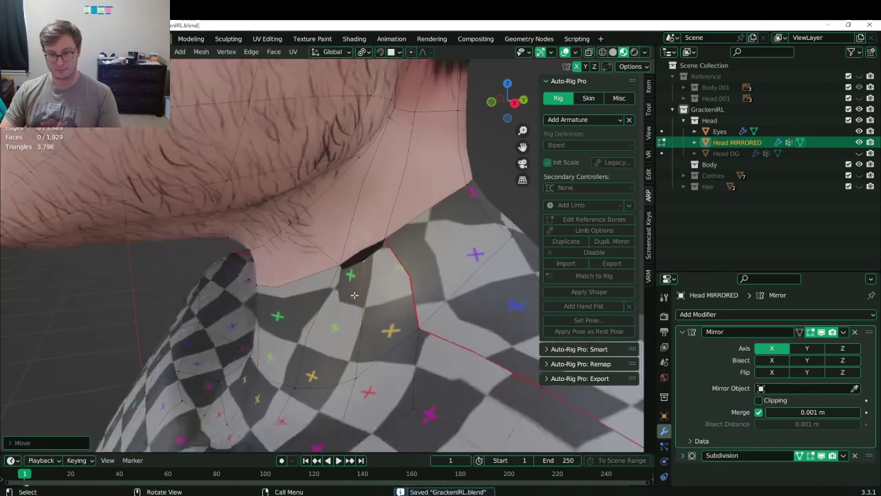
# Reposition the vertices beside the gap on the side of the neck, and slide the body's seam vertex along its edge.
pyautogui.moveTo(358, 283); pyautogui.dragTo(333, 264, button='middle')
pyautogui.press('g')
pyautogui.click(315, 270)
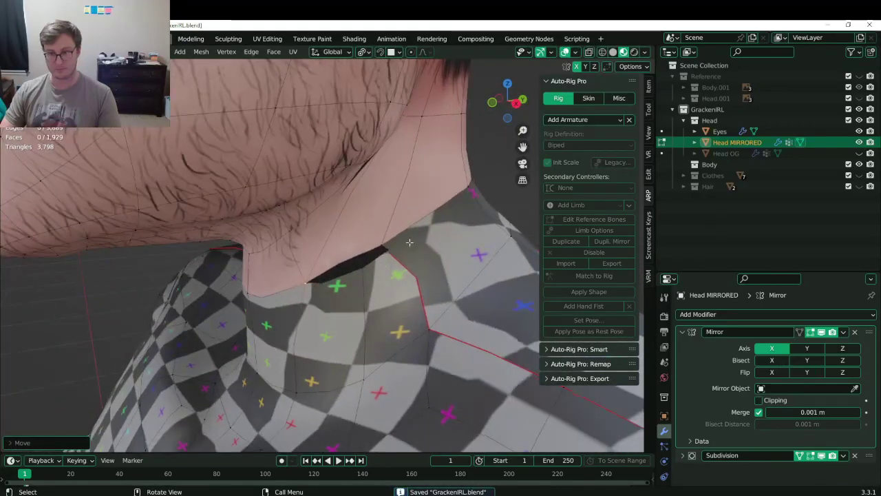
pyautogui.moveTo(398, 265); pyautogui.dragTo(350, 281, button='middle')
pyautogui.press('g')
pyautogui.click(349, 277)
pyautogui.keyDown('shift'); pyautogui.click(343, 286); pyautogui.keyUp('shift')
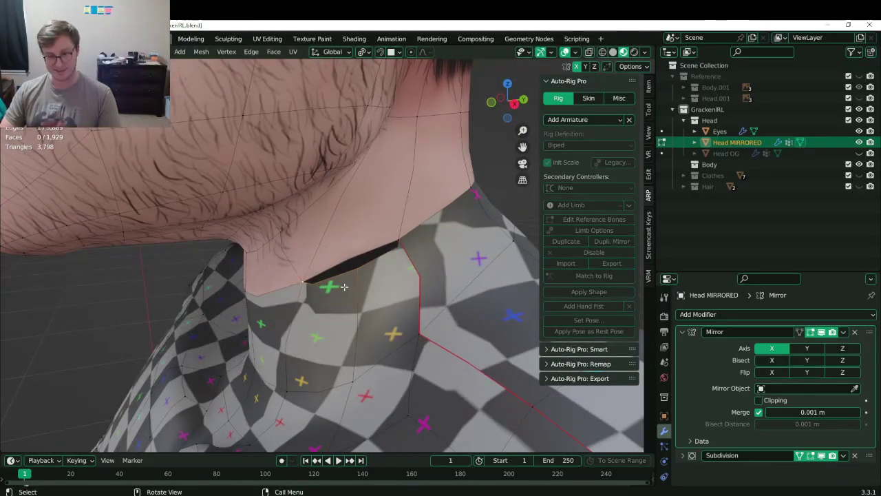
pyautogui.click(347, 279)
pyautogui.press('g')
pyautogui.press('g')
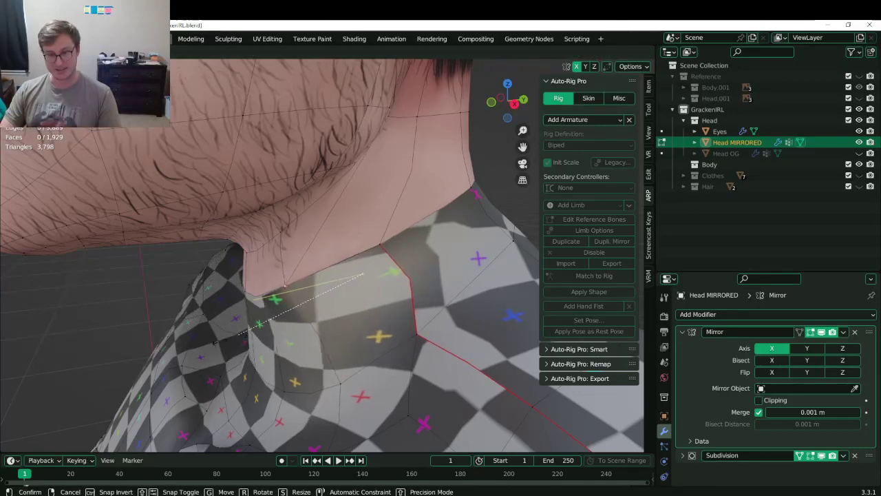
pyautogui.click(216, 341)
# Merge the selected side vertices of the neck seam in wireframe view, and inspect the neck in Material Preview.
pyautogui.moveTo(322, 312); pyautogui.dragTo(348, 307, button='middle')
pyautogui.press('z')
pyautogui.keyDown('shift'); pyautogui.click(322, 294); pyautogui.keyUp('shift')
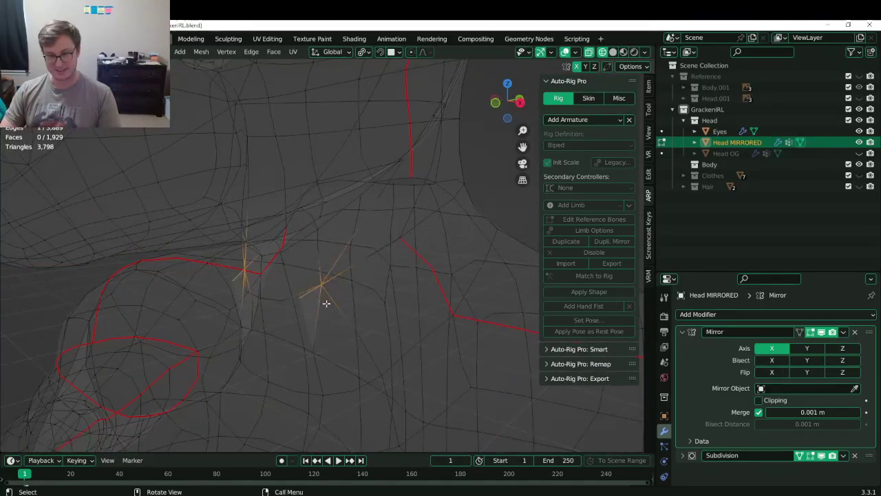
pyautogui.press('m')
pyautogui.click(343, 303)
pyautogui.hotkey('shift', 'z')
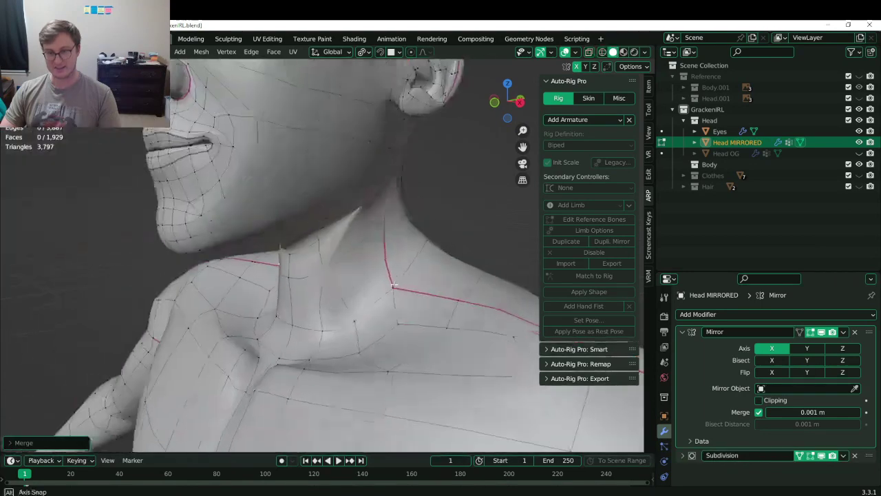
pyautogui.press('Tab')
pyautogui.moveTo(394, 285)
pyautogui.mouseDown(button='middle')
pyautogui.moveTo(360, 291)
pyautogui.moveTo(390, 307)
pyautogui.mouseUp(button='middle')
pyautogui.press('z')
pyautogui.scroll(2, 390, 306)
pyautogui.press('Tab')
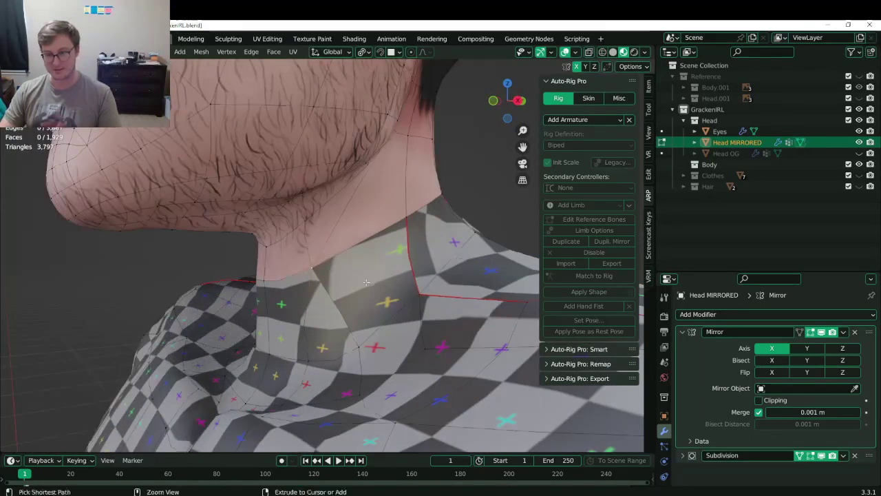
# Undo the neck vertex merges and moves back to the separate head and body edges, and save the file.
pyautogui.hotkey('ctrl', 'z')
pyautogui.hotkey('ctrl', 'z')
pyautogui.hotkey('ctrl', 'z')
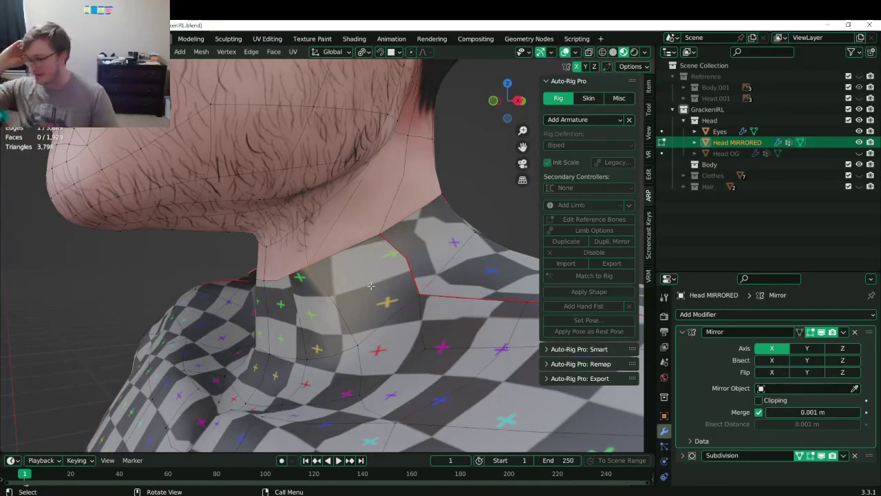
pyautogui.hotkey('ctrl', 'z')
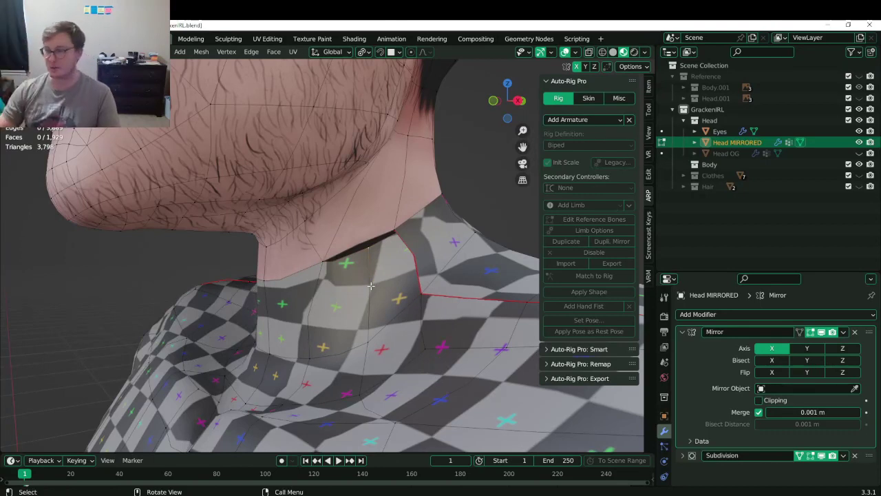
pyautogui.hotkey('ctrl', 'z')
pyautogui.hotkey('ctrl', 'z')
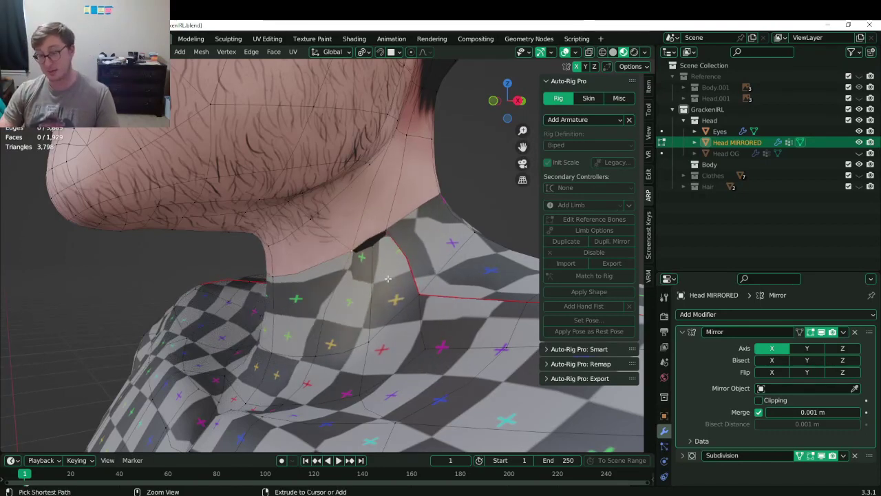
pyautogui.hotkey('ctrl', 'z')
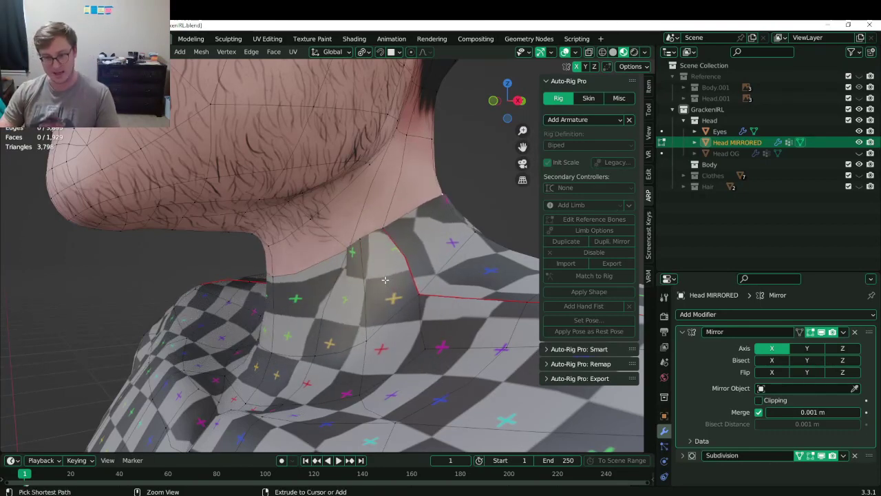
pyautogui.hotkey('ctrl', 'z')
pyautogui.hotkey('ctrl', 'z')
pyautogui.hotkey('ctrl', 'z')
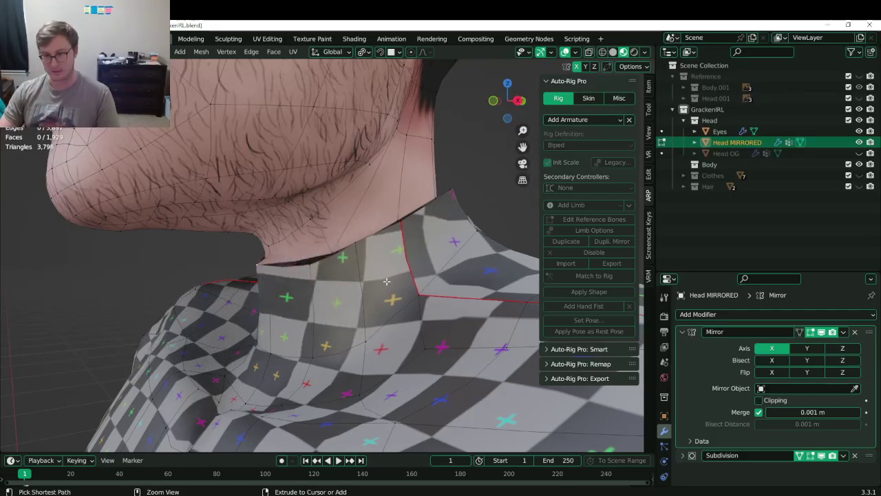
pyautogui.hotkey('ctrl', 'z')
pyautogui.hotkey('ctrl', 's')
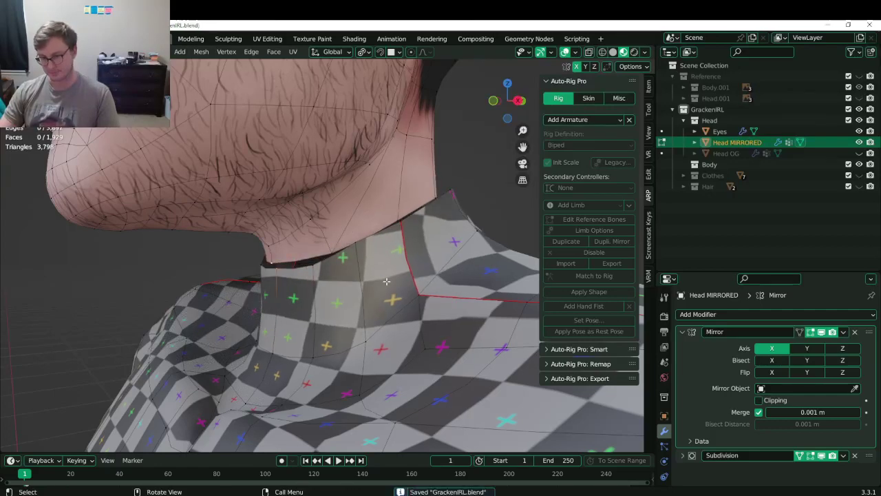
# Knife-cut an edge at the back of the neck from the upper loop's vertex down to the head's open lower edge.
pyautogui.moveTo(386, 281); pyautogui.dragTo(294, 303, button='middle')
pyautogui.moveTo(278, 259); pyautogui.dragTo(284, 246, button='middle')
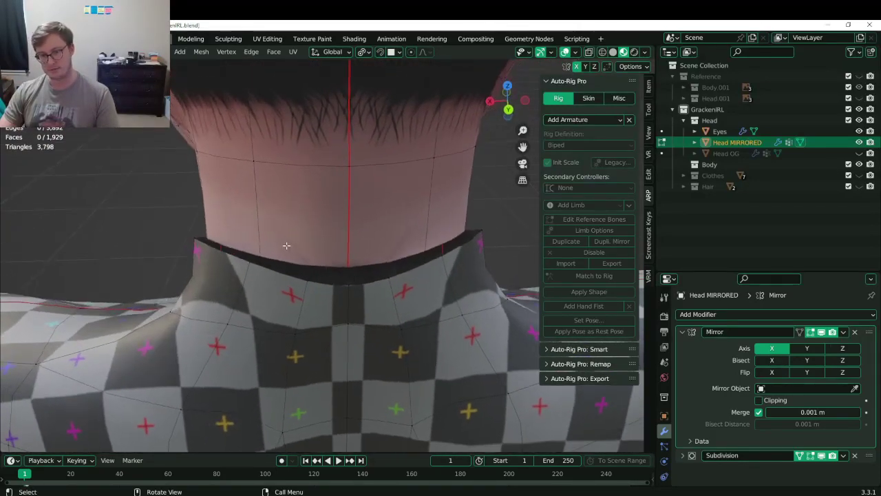
pyautogui.press('k')
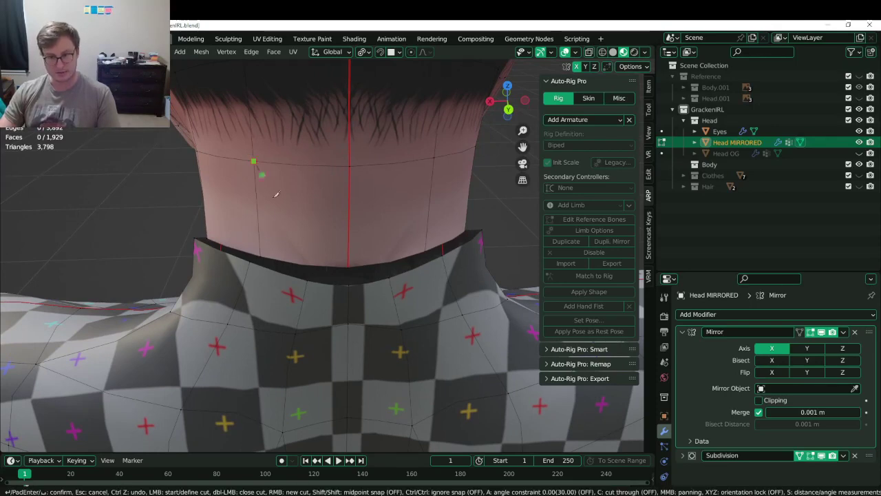
pyautogui.click(306, 262)
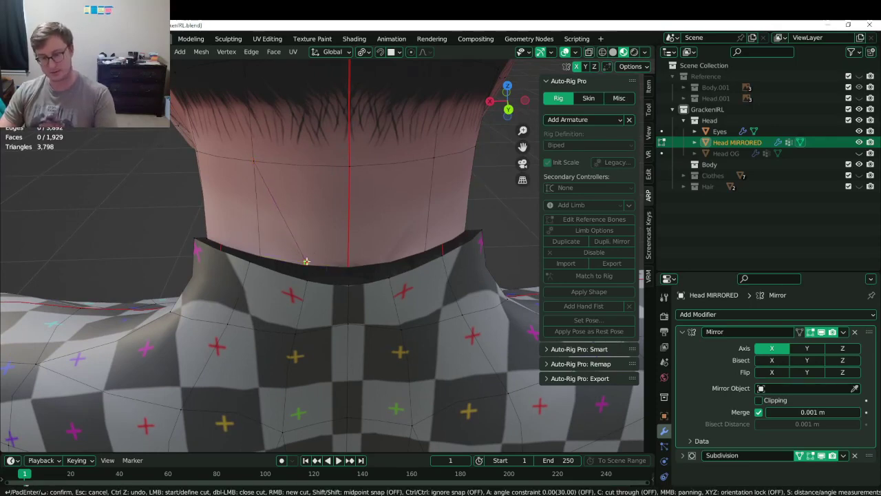
pyautogui.press('Return')
# Knife-cut an edge on the front side of the neck from the vertex below the jaw to the head's lower edge.
pyautogui.moveTo(186, 277); pyautogui.dragTo(319, 250, button='middle')
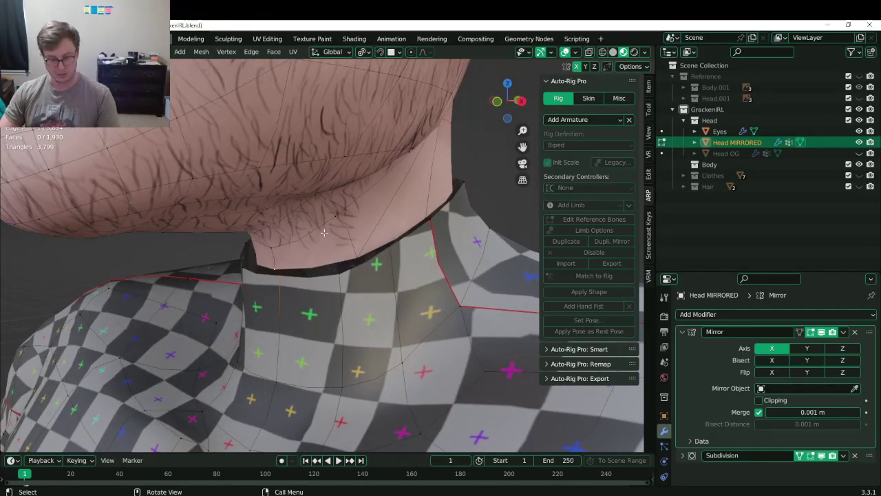
pyautogui.press('k')
pyautogui.click(336, 214)
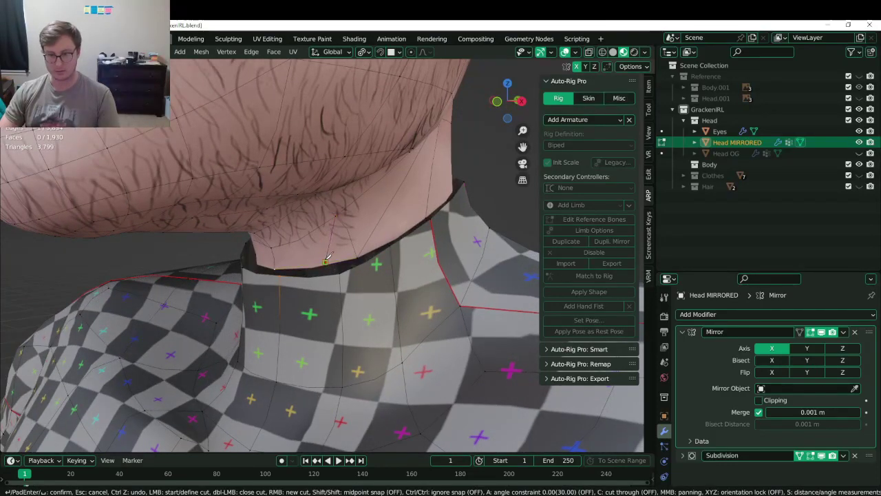
pyautogui.click(325, 262)
pyautogui.press('Return')
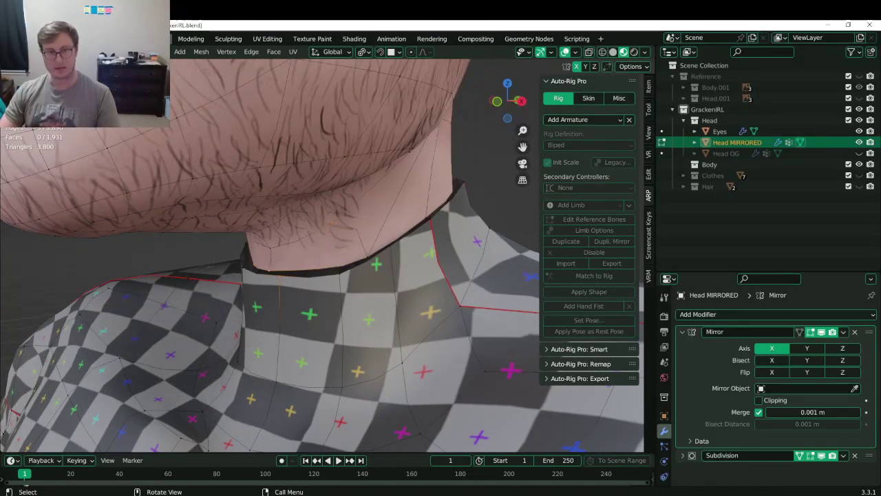
# Join the open neck loops of the head and body using Bridge Edge Loops with Merge enabled, and save the file.
pyautogui.keyDown('alt'); pyautogui.click(306, 270); pyautogui.keyUp('alt')
pyautogui.press('q')
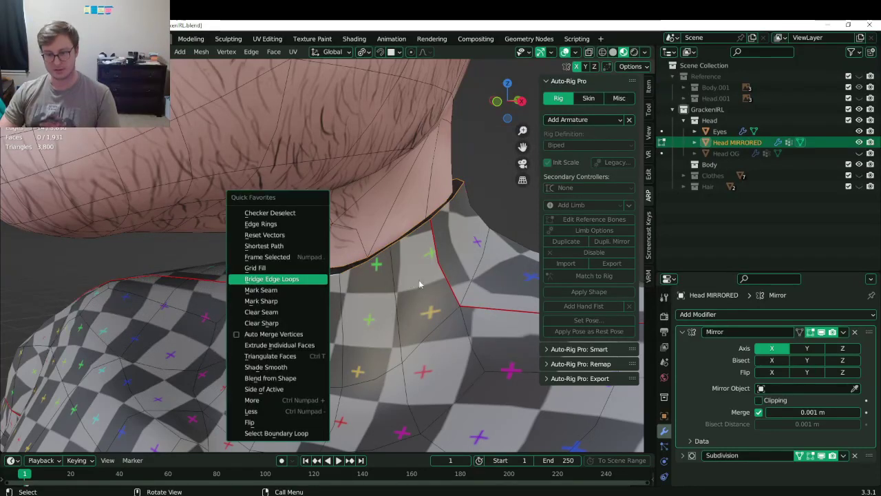
pyautogui.click(309, 279)
pyautogui.click(27, 443)
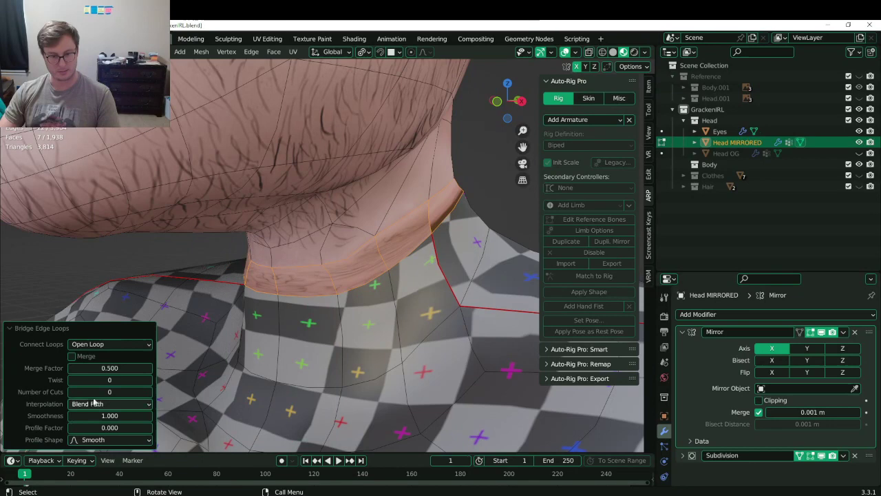
pyautogui.click(71, 355)
pyautogui.scroll(-6, 356, 311)
pyautogui.press('Tab')
pyautogui.moveTo(434, 276); pyautogui.dragTo(298, 289, button='middle')
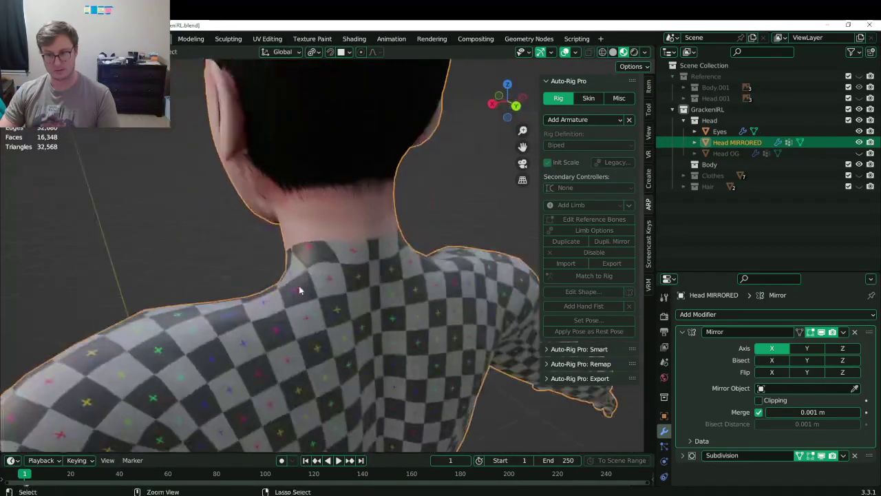
pyautogui.hotkey('ctrl', 's')
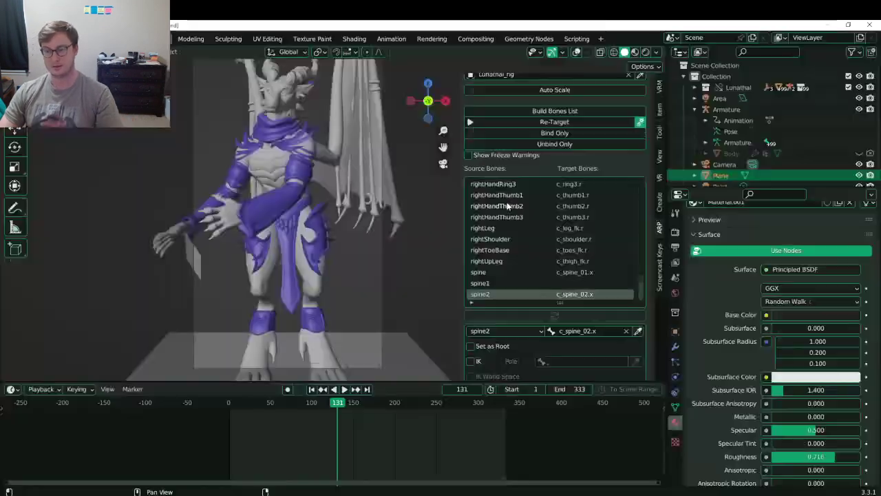
# Play the retargeted winged character's animation from the camera view in Rendered shading.
pyautogui.moveTo(288, 230); pyautogui.dragTo(311, 200, button='middle')
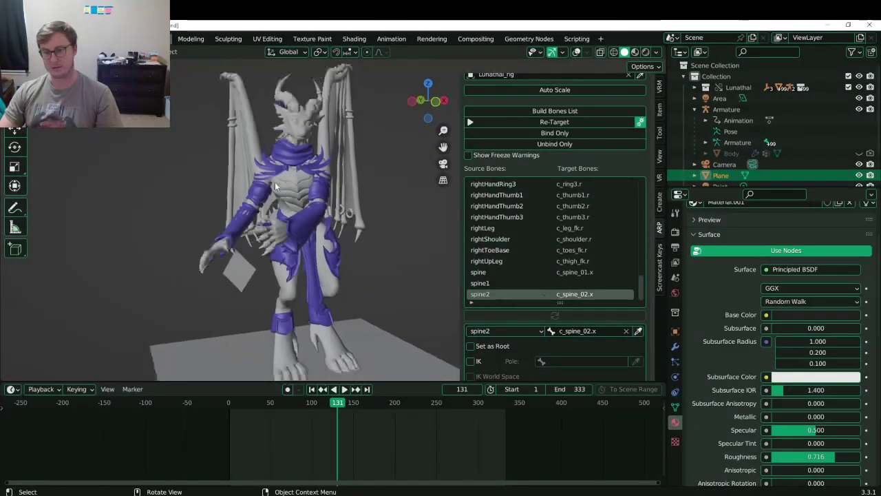
pyautogui.scroll(-4, 310, 198)
pyautogui.press('KP_0')
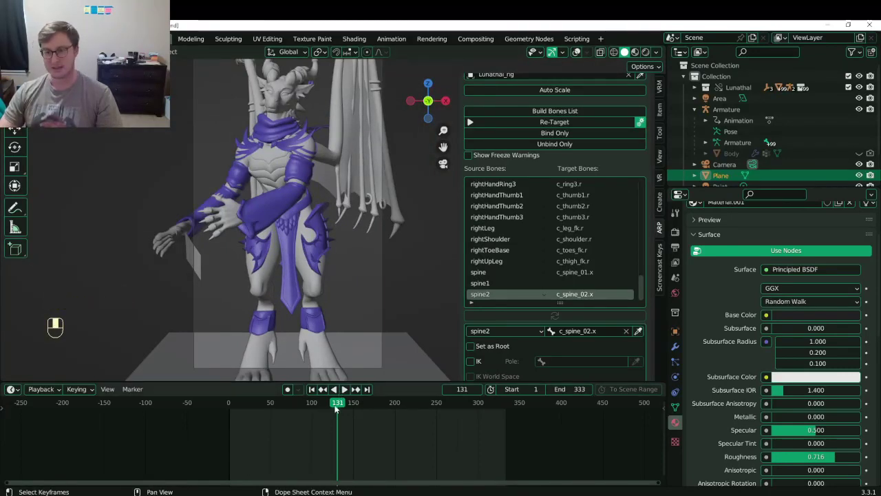
pyautogui.moveTo(335, 406); pyautogui.dragTo(423, 404)
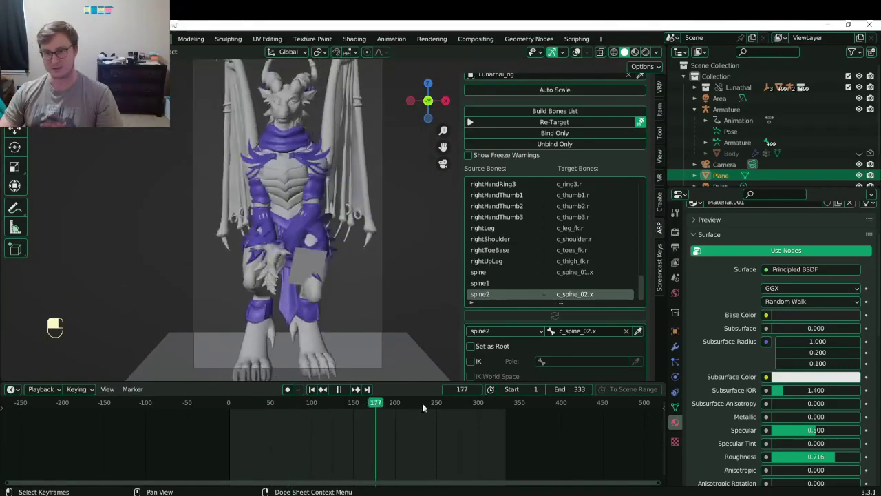
pyautogui.press('space')
pyautogui.press('z')
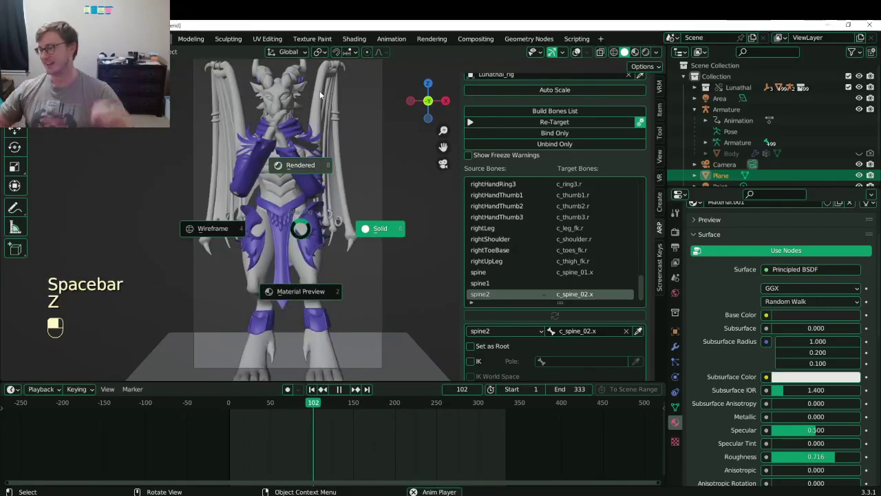
pyautogui.click(319, 94)
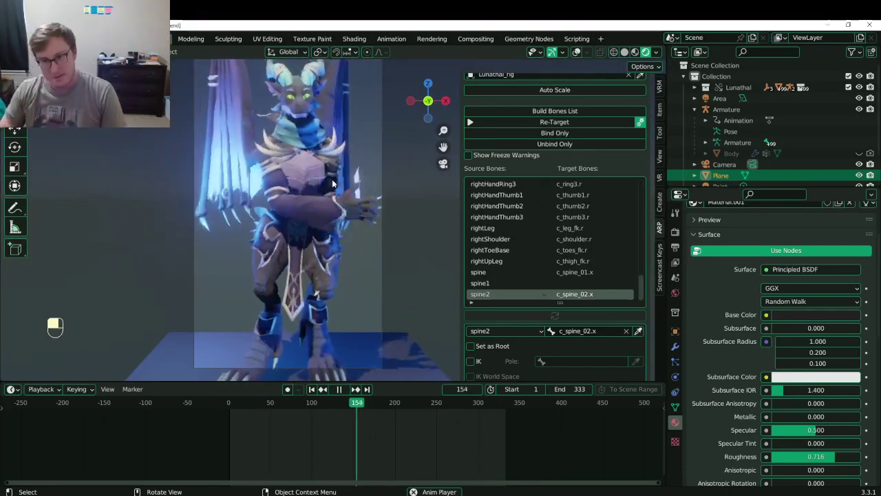
# Compare the winged character's playing animation in Material Preview and Solid shading.
pyautogui.press('z')
pyautogui.click(331, 272)
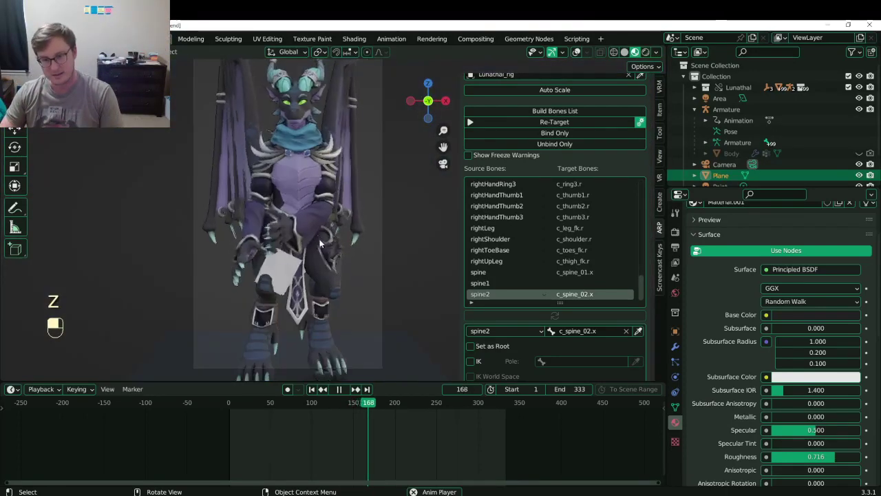
pyautogui.press('z')
pyautogui.click(424, 205)
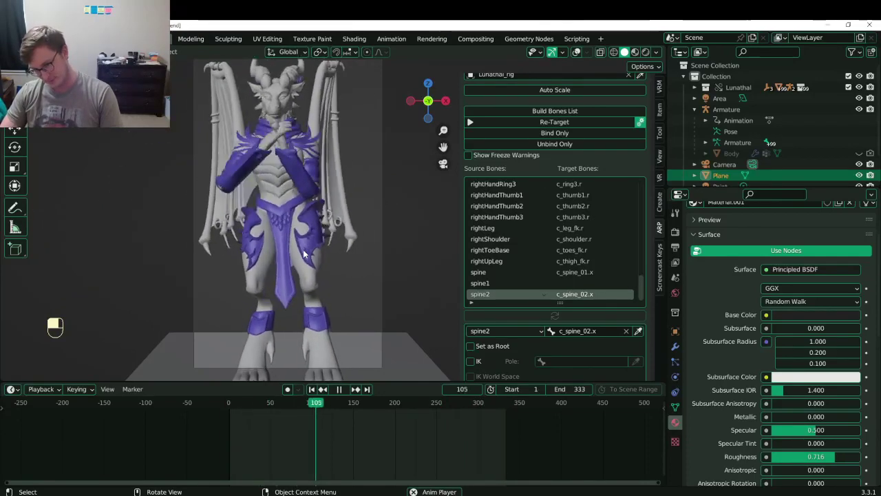
# Stop the animation playback and close TikTokTest.blend without saving its changes.
pyautogui.press('space')
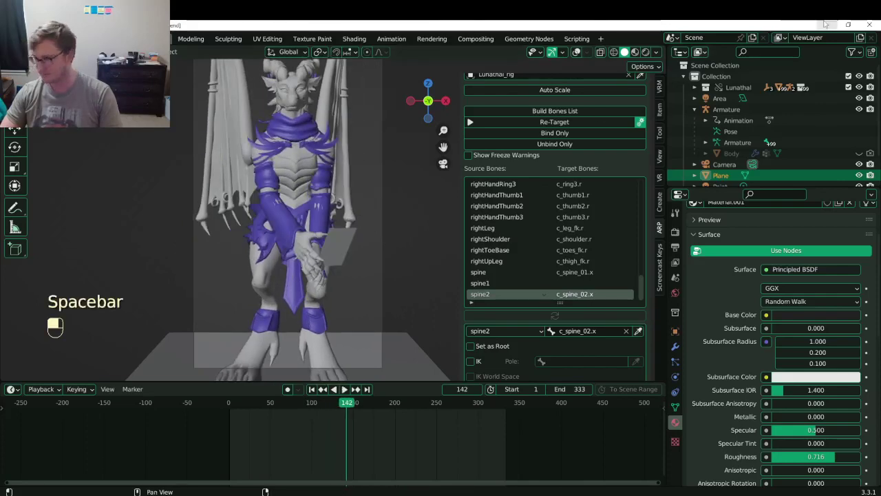
pyautogui.click(876, 24)
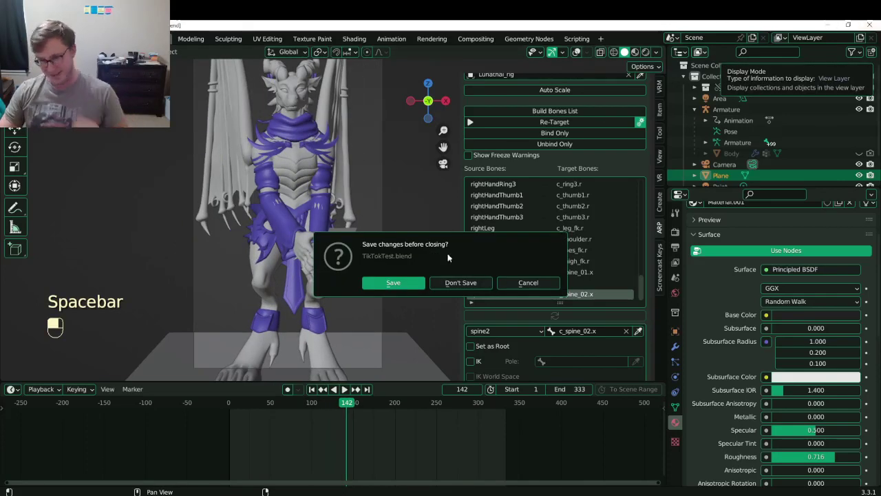
pyautogui.click(450, 285)
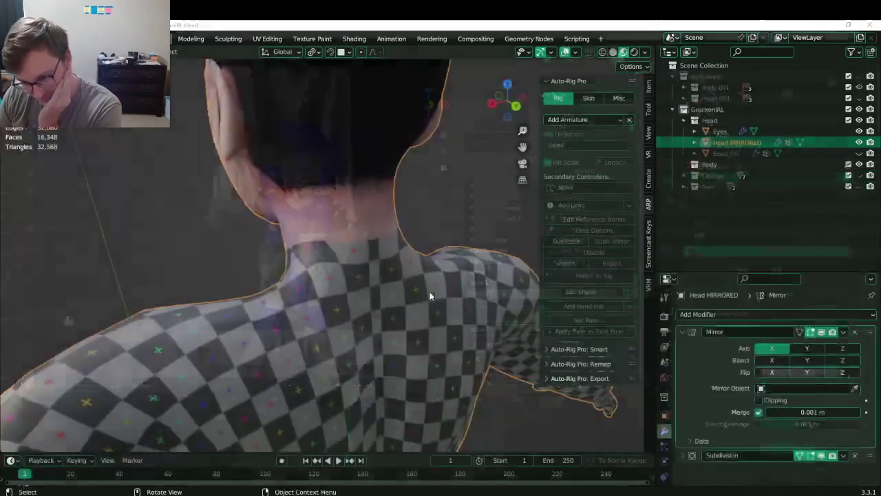
# Save GrackenIRL.blend and set the Mirror modifier's merge distance to 0.0001 m.
pyautogui.moveTo(429, 291); pyautogui.dragTo(311, 279, button='middle')
pyautogui.scroll(-4, 368, 273)
pyautogui.hotkey('ctrl', 's')
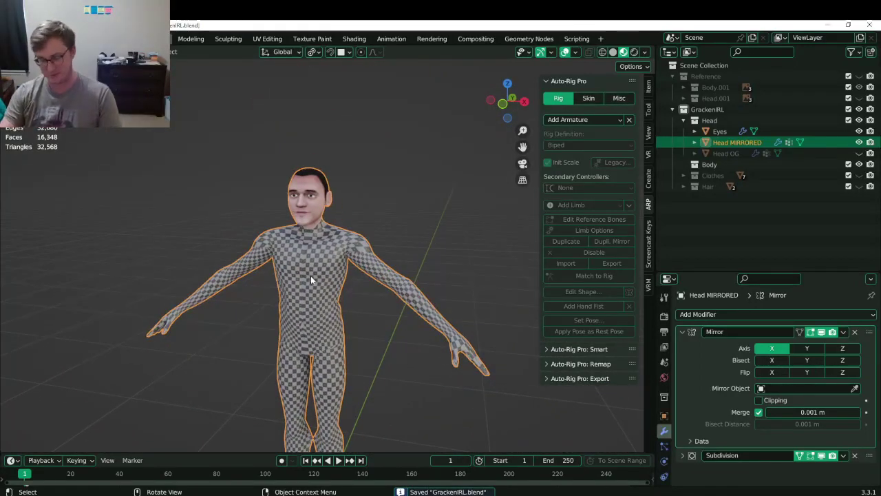
pyautogui.press('KP_1')
pyautogui.keyDown('shift'); pyautogui.moveTo(305, 331); pyautogui.dragTo(304, 214, button='middle'); pyautogui.keyUp('shift')
pyautogui.scroll(4, 318, 307)
pyautogui.scroll(2, 317, 307)
pyautogui.press('Tab')
pyautogui.scroll(2, 254, 331)
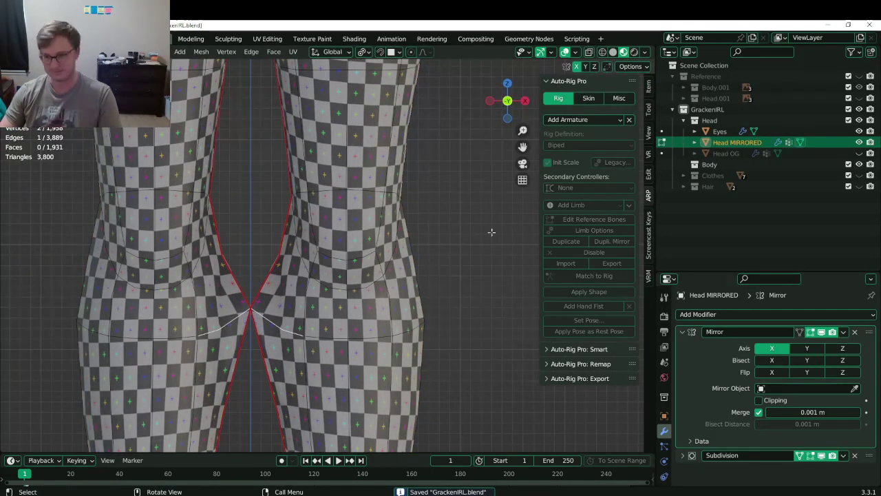
pyautogui.doubleClick(807, 412)
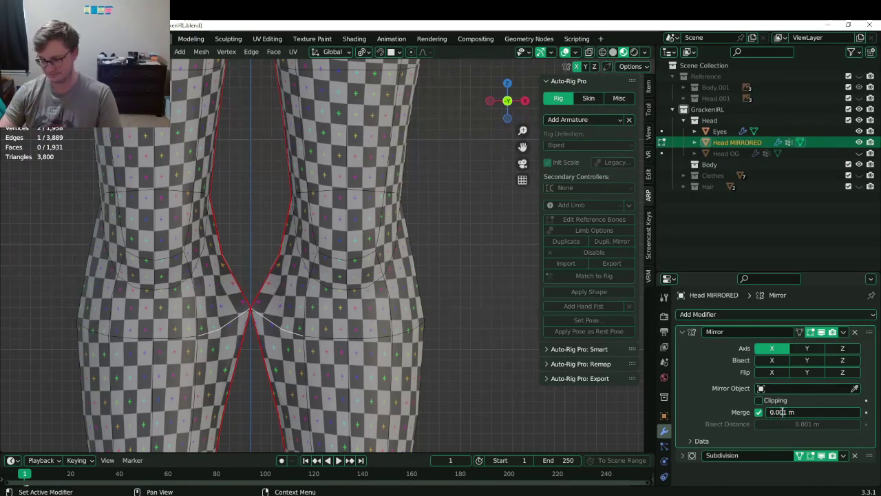
pyautogui.press('Return')
# Examine the character mesh's centre line from the hips up to the mouth, including in wireframe.
pyautogui.scroll(-5, 325, 268)
pyautogui.keyDown('shift'); pyautogui.moveTo(318, 117); pyautogui.dragTo(306, 291, button='middle'); pyautogui.keyUp('shift')
pyautogui.scroll(1, 306, 291)
pyautogui.scroll(4, 306, 291)
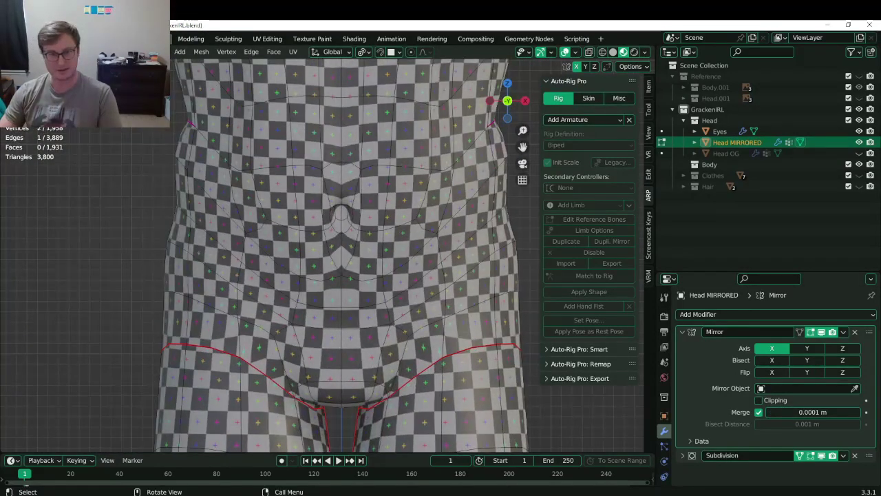
pyautogui.hotkey('shift', 'z')
pyautogui.scroll(-2, 332, 283)
pyautogui.keyDown('shift'); pyautogui.moveTo(335, 271); pyautogui.dragTo(350, 440, button='middle'); pyautogui.keyUp('shift')
pyautogui.keyDown('shift'); pyautogui.moveTo(349, 86); pyautogui.dragTo(322, 254, button='middle'); pyautogui.keyUp('shift')
pyautogui.scroll(4, 323, 254)
pyautogui.keyDown('shift'); pyautogui.scroll(4, 322, 254); pyautogui.keyUp('shift')
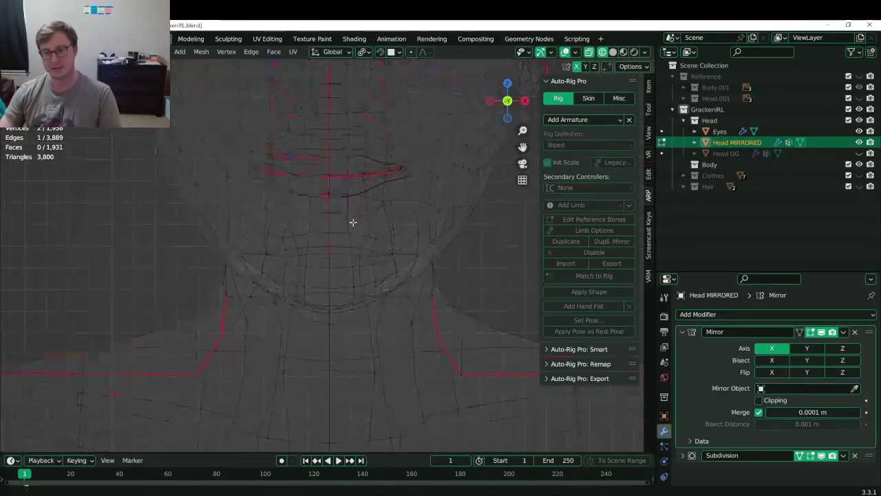
# Flatten the mesh's vertical centre edge loop by scaling it to 0 on X around the 3D Cursor, and save the file.
pyautogui.hotkey('shift', 'z')
pyautogui.scroll(-2, 335, 261)
pyautogui.scroll(4, 405, 263)
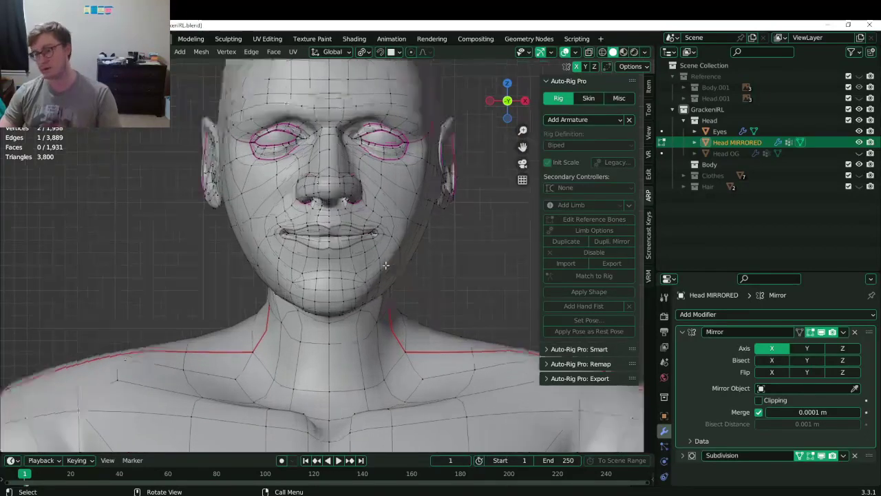
pyautogui.keyDown('shift'); pyautogui.scroll(2, 351, 227); pyautogui.keyUp('shift')
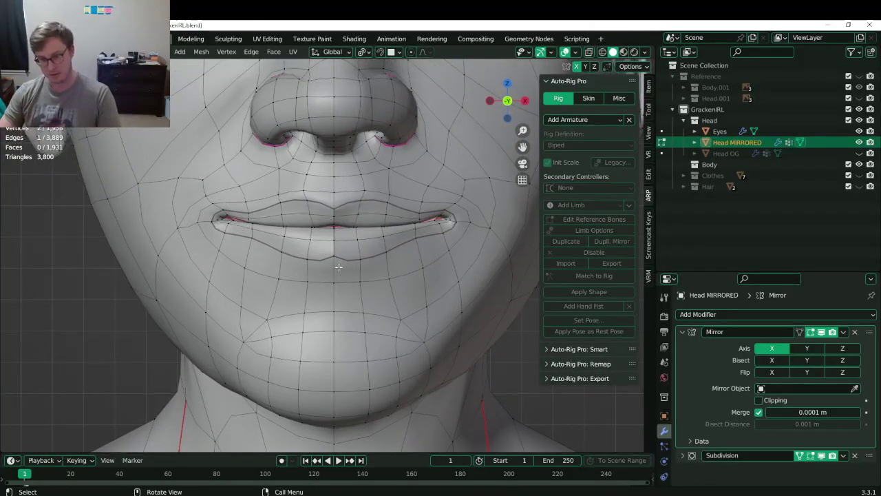
pyautogui.press('.')
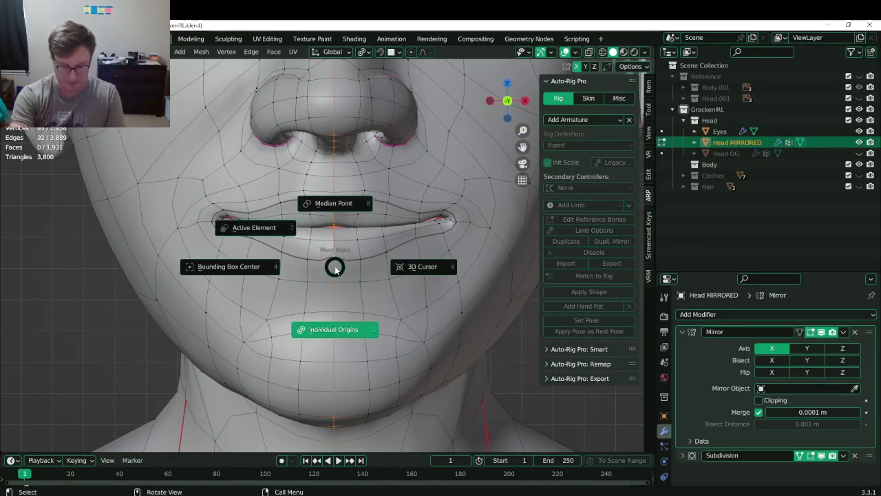
pyautogui.press('6')
pyautogui.press('s')
pyautogui.press('x')
pyautogui.press('0')
pyautogui.press('Return')
pyautogui.scroll(-10, 335, 265)
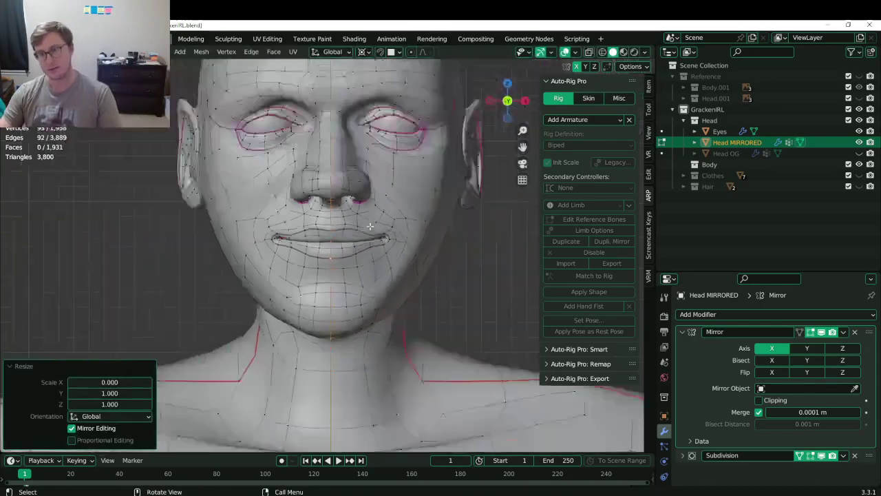
pyautogui.press('Tab')
pyautogui.moveTo(353, 256)
pyautogui.keyDown('shift'); pyautogui.mouseDown(button='middle')
pyautogui.moveTo(353, 218)
pyautogui.moveTo(295, 266)
pyautogui.moveTo(370, 258)
pyautogui.mouseUp(button='middle'); pyautogui.keyUp('shift')
pyautogui.hotkey('ctrl', 's')
# Convert the Head MIRRORED object to a mesh to bake in its Mirror and Subdivision modifiers, and save the file.
pyautogui.scroll(2, 334, 203)
pyautogui.moveTo(335, 203); pyautogui.dragTo(375, 225, button='middle')
pyautogui.keyDown('shift'); pyautogui.moveTo(385, 256); pyautogui.dragTo(363, 246, button='middle'); pyautogui.keyUp('shift')
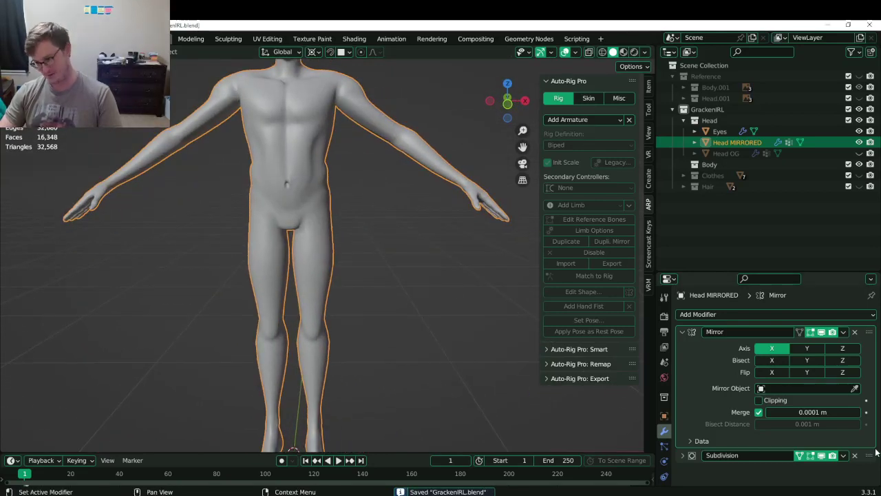
pyautogui.moveTo(304, 297); pyautogui.dragTo(365, 290, button='middle')
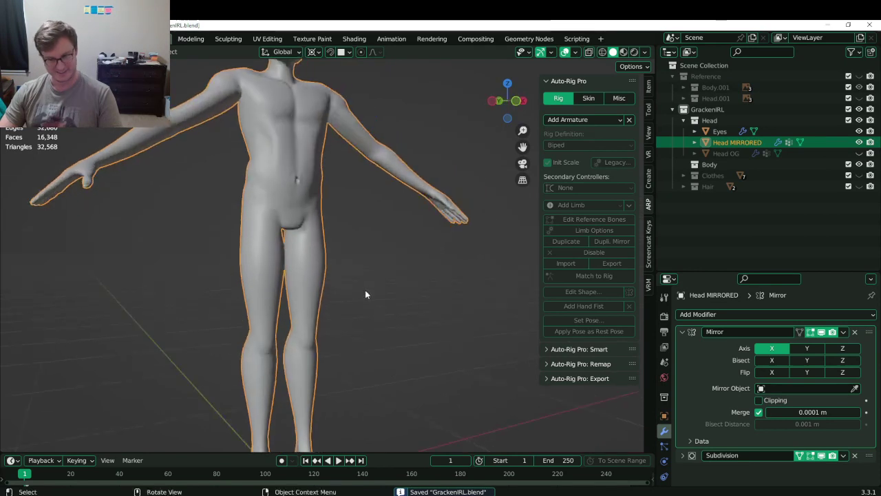
pyautogui.press('KP_1')
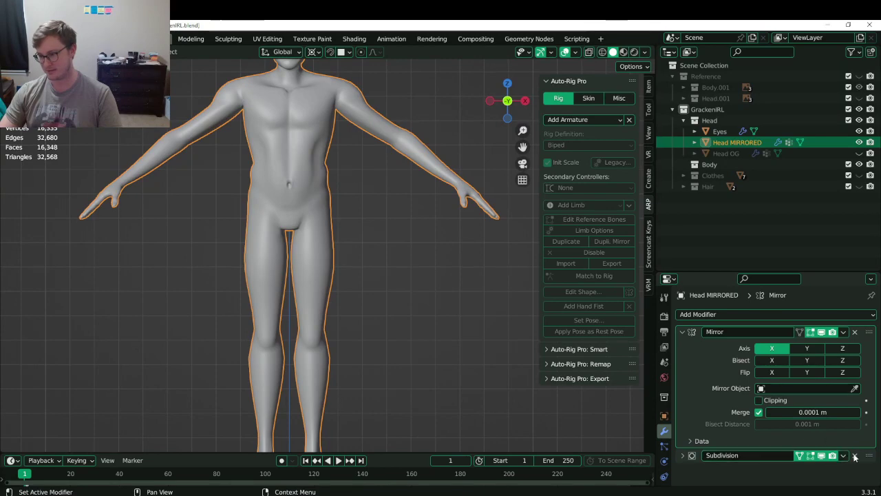
pyautogui.press('q')
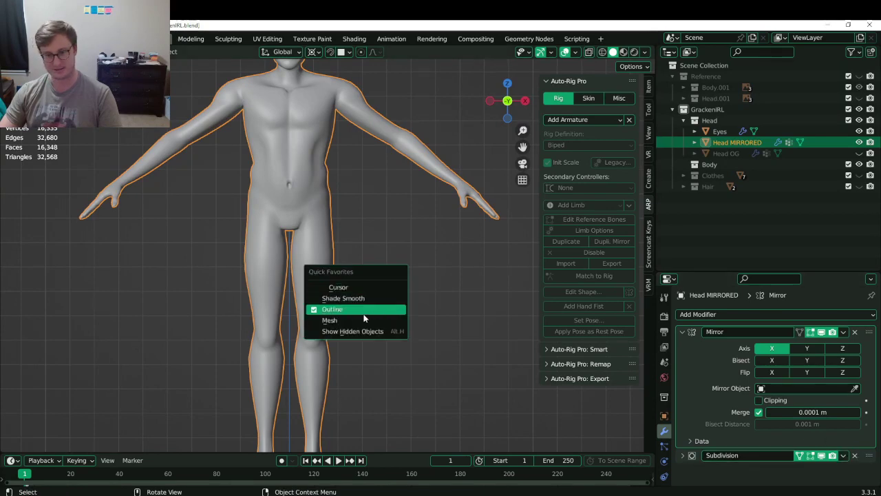
pyautogui.click(364, 316)
pyautogui.hotkey('ctrl', 's')
# Select the positive X half of the converted mesh with Side of Active, and save the file.
pyautogui.scroll(5, 348, 239)
pyautogui.press('Tab')
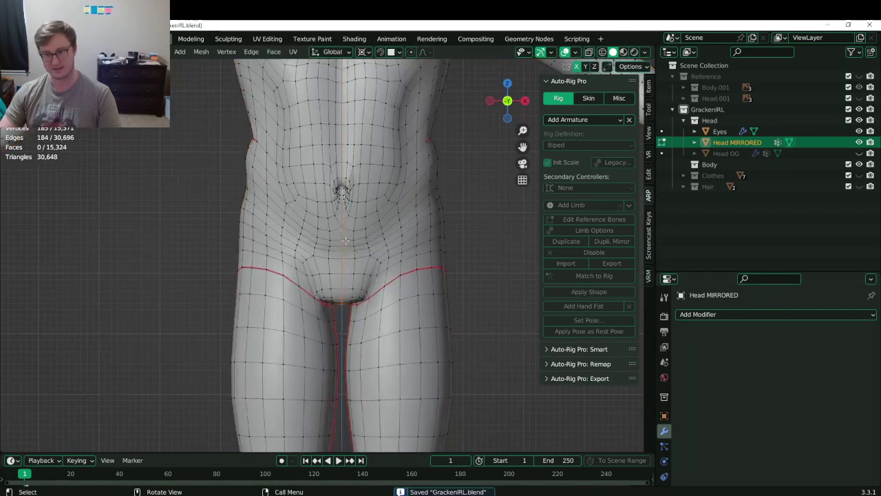
pyautogui.press('q')
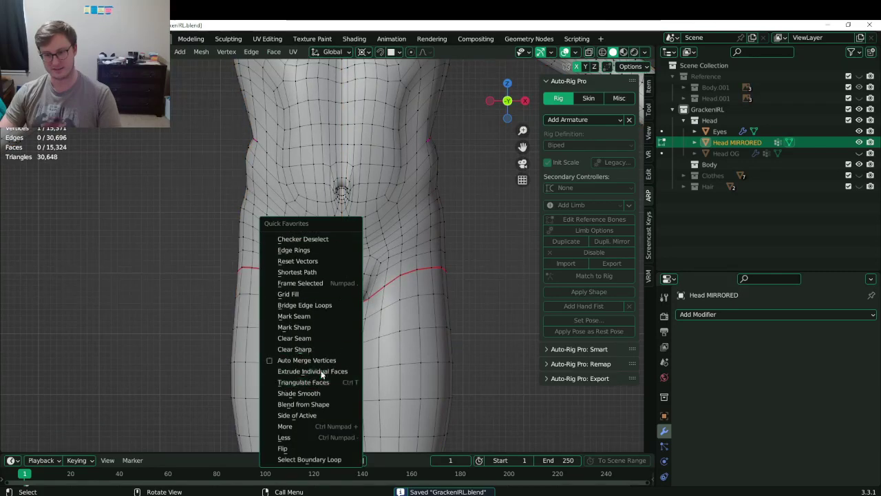
pyautogui.click(308, 415)
pyautogui.keyDown('shift'); pyautogui.moveTo(364, 234); pyautogui.dragTo(360, 289, button='middle'); pyautogui.keyUp('shift')
pyautogui.hotkey('ctrl', 's')
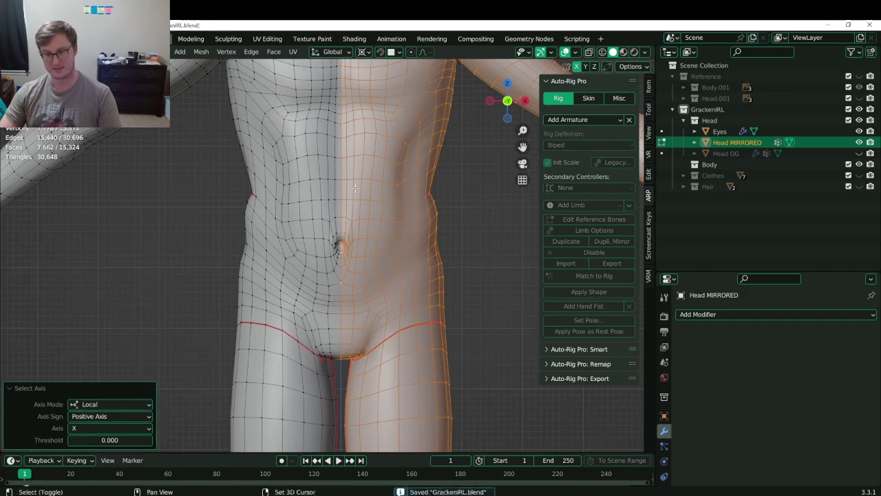
pyautogui.keyDown('shift'); pyautogui.moveTo(353, 140); pyautogui.dragTo(329, 317, button='middle'); pyautogui.keyUp('shift')
pyautogui.scroll(-1, 327, 309)
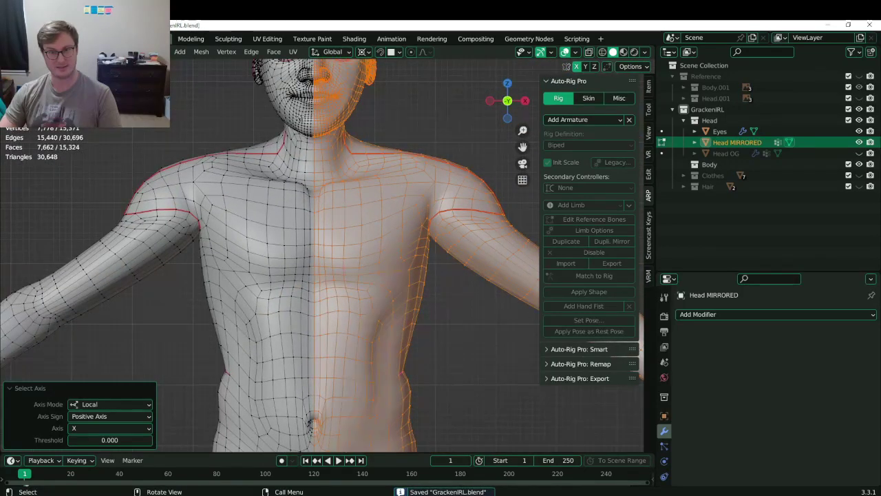
pyautogui.hotkey('ctrl', 'i')
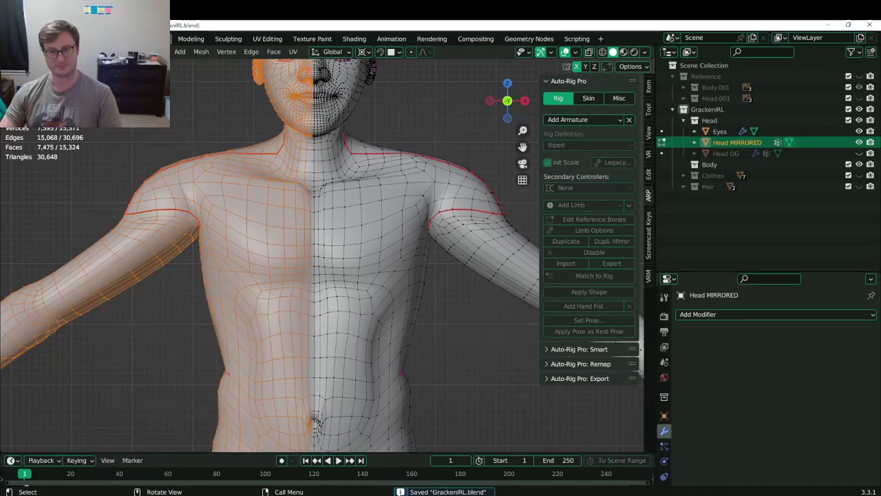
pyautogui.click(116, 52)
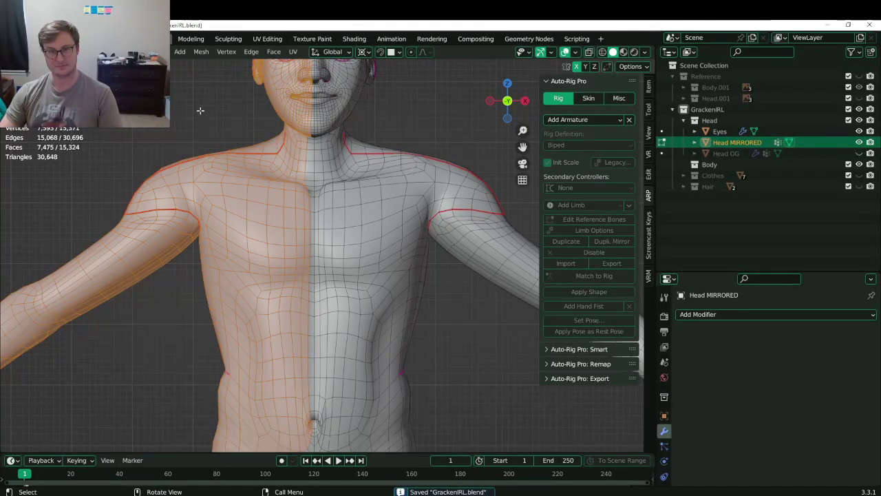
pyautogui.hotkey('ctrl', 'z')
pyautogui.hotkey('ctrl', 'z')
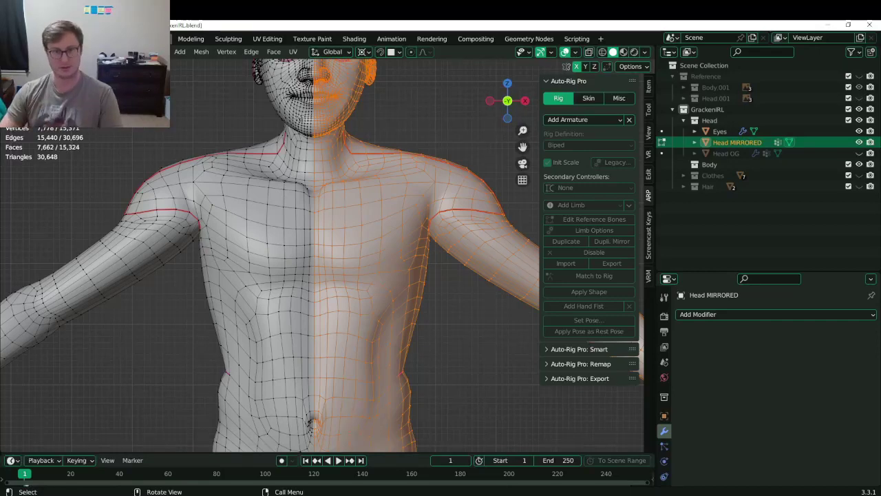
# Invert the selection, delete the faces of the negative X half, and save the file.
pyautogui.hotkey('ctrl', 'i')
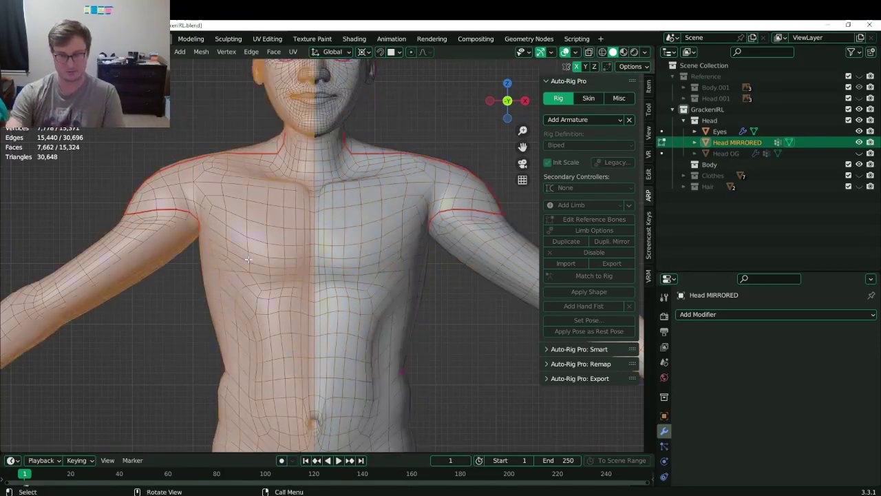
pyautogui.press('x')
pyautogui.click(248, 259)
pyautogui.press('Tab')
pyautogui.scroll(-4, 267, 238)
pyautogui.hotkey('ctrl', 's')
# Add a Mirror modifier on the X axis to the remaining half of the body.
pyautogui.moveTo(344, 248); pyautogui.dragTo(407, 260, button='middle')
pyautogui.click(760, 315)
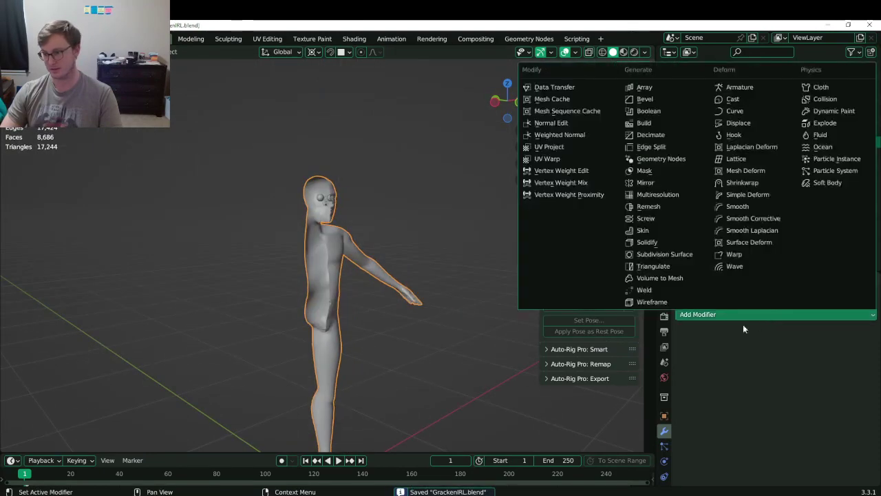
pyautogui.click(645, 183)
pyautogui.moveTo(344, 330); pyautogui.dragTo(386, 256, button='middle')
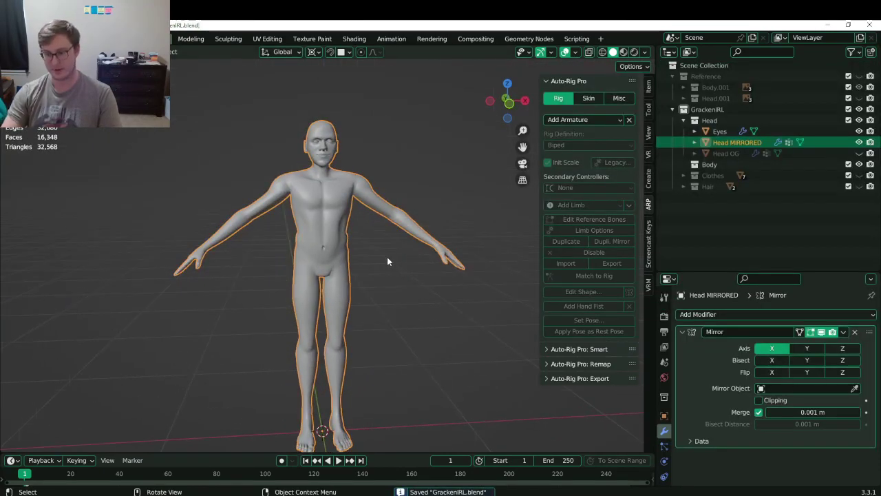
# Load the selected body into Auto-Rig Pro: Smart as a Full Body setup, from the front view.
pyautogui.press('KP_1')
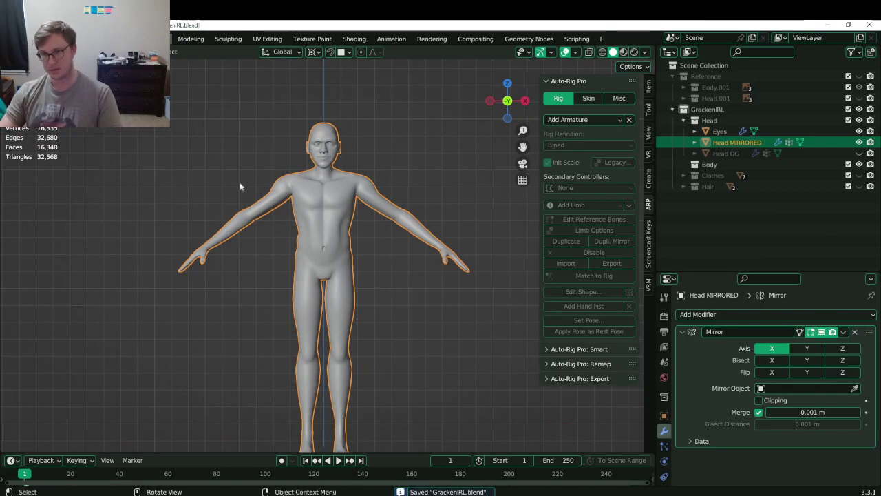
pyautogui.click(561, 350)
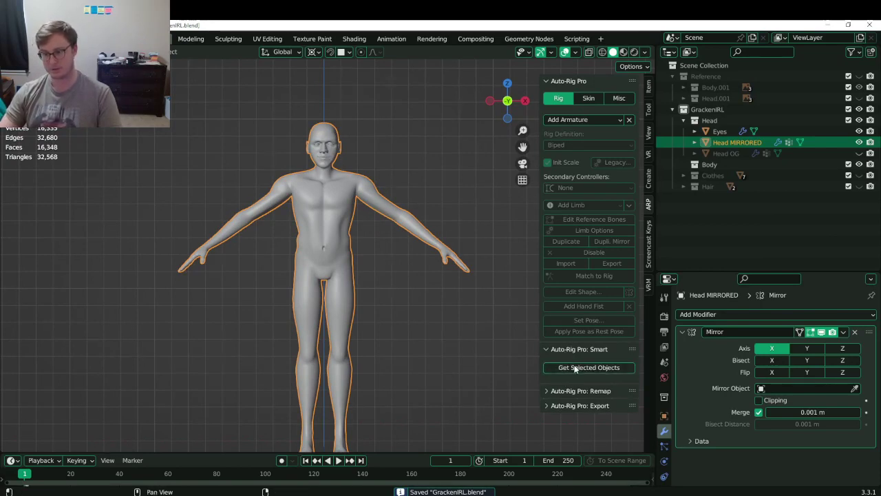
pyautogui.click(574, 364)
pyautogui.click(573, 397)
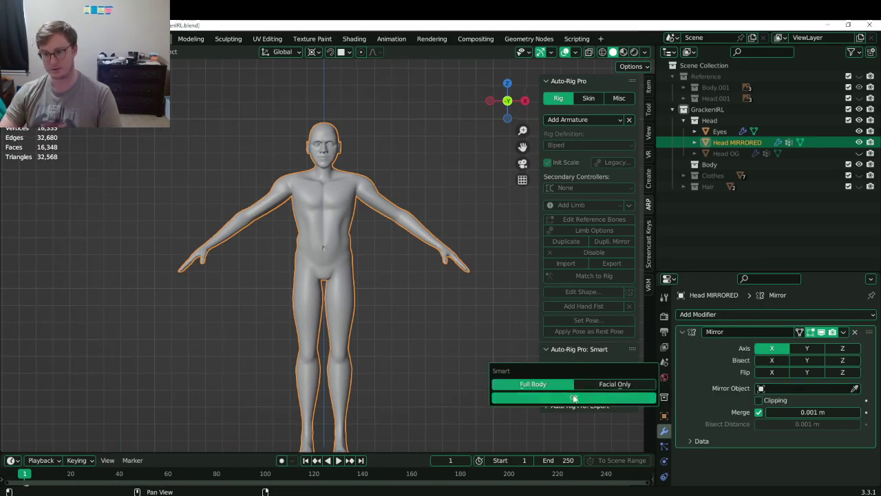
# Place the neck marker at about Z 1.66 m, the chin at about Z 1.73 m and mirrored shoulders at about X 0.2 m, Z 1.6 m.
pyautogui.click(594, 381)
pyautogui.click(334, 157)
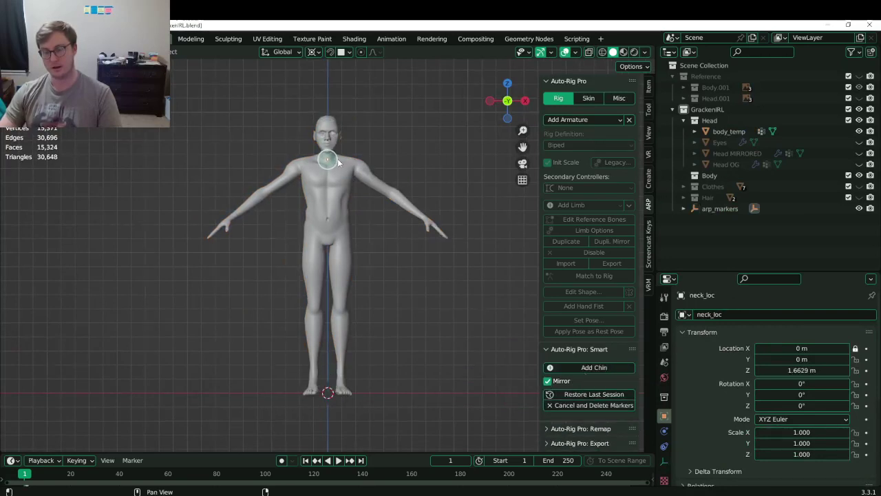
pyautogui.click(574, 369)
pyautogui.click(313, 150)
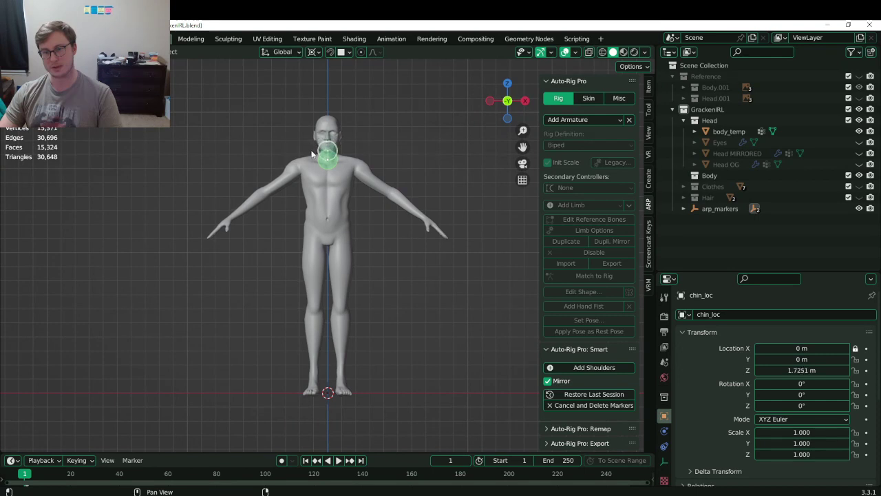
pyautogui.click(578, 368)
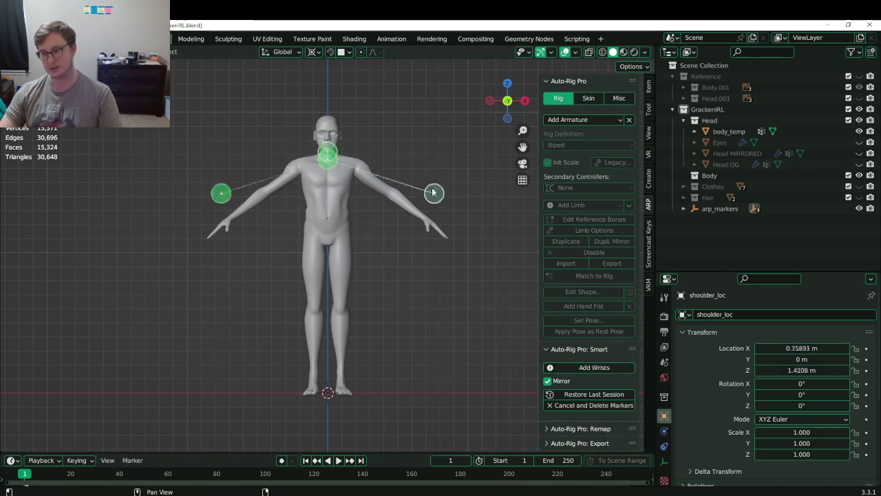
pyautogui.click(358, 170)
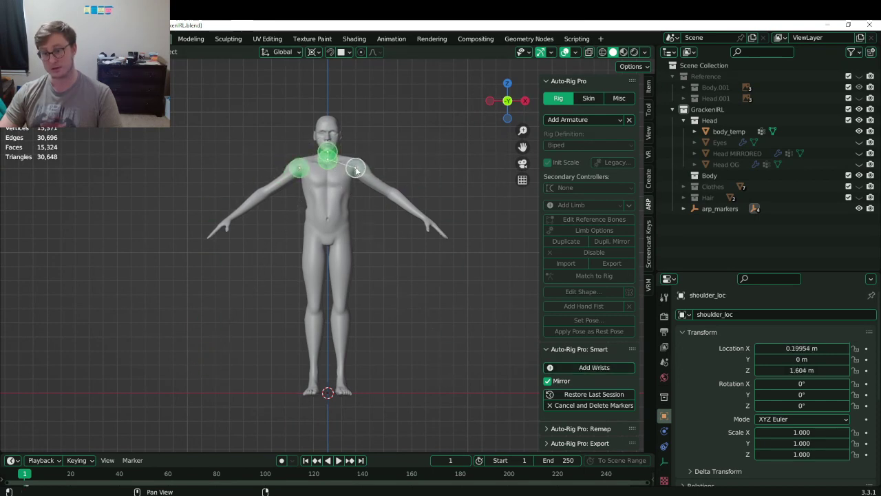
# Place mirrored wrist markers at about X 0.69 m, Z 1.24 m, the spine root at about Z 1.1 m, and ankles at about X 0.1 m, Z 0.1 m.
pyautogui.click(593, 366)
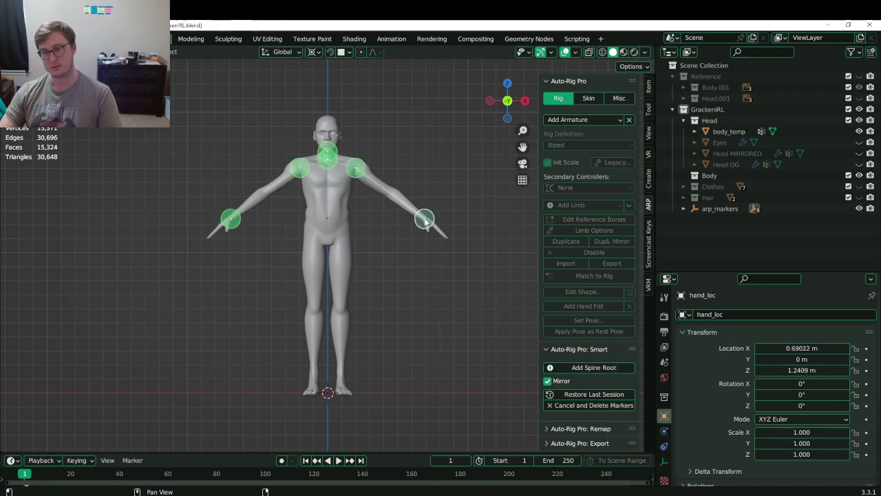
pyautogui.click(573, 369)
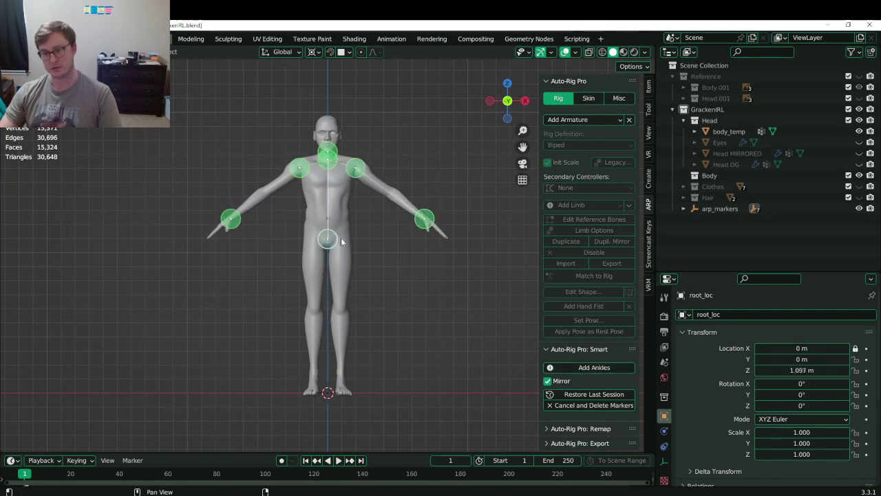
pyautogui.click(550, 367)
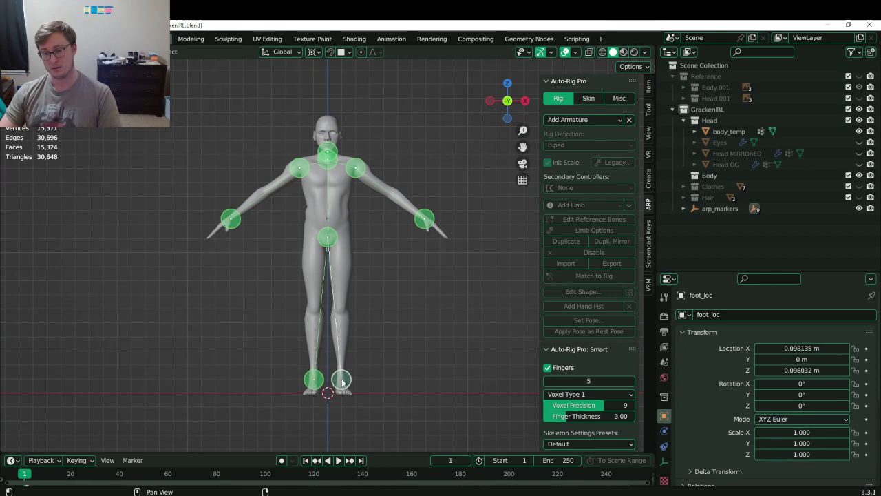
# Start the facial setup with 5 fingers enabled and the default skeleton settings, keeping the facial guides in view.
pyautogui.scroll(-7, 589, 351)
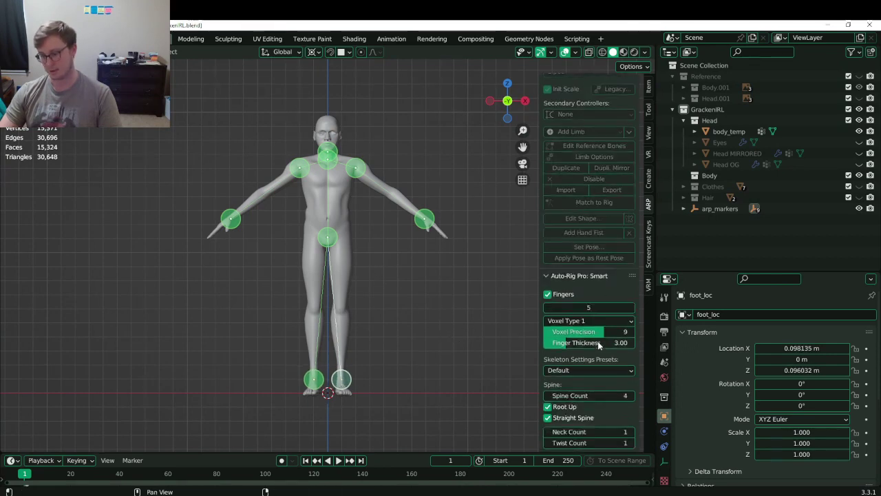
pyautogui.click(589, 331)
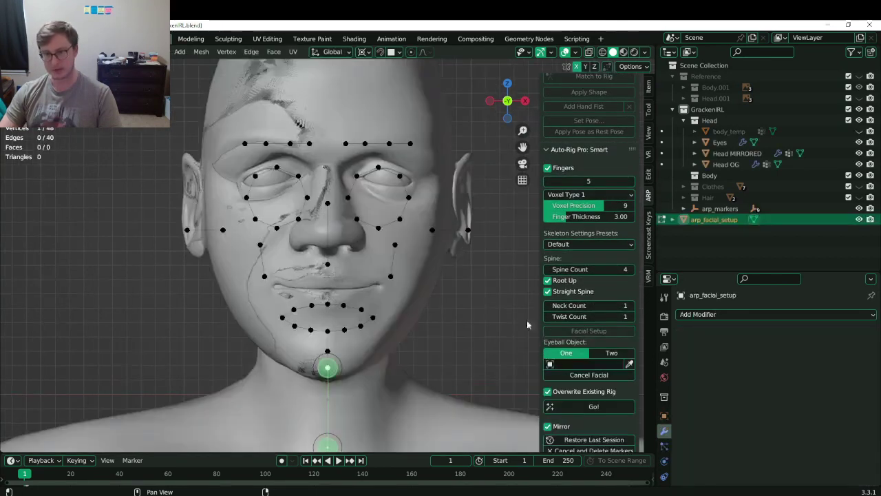
pyautogui.keyDown('shift'); pyautogui.moveTo(372, 169); pyautogui.dragTo(356, 206, button='middle'); pyautogui.keyUp('shift')
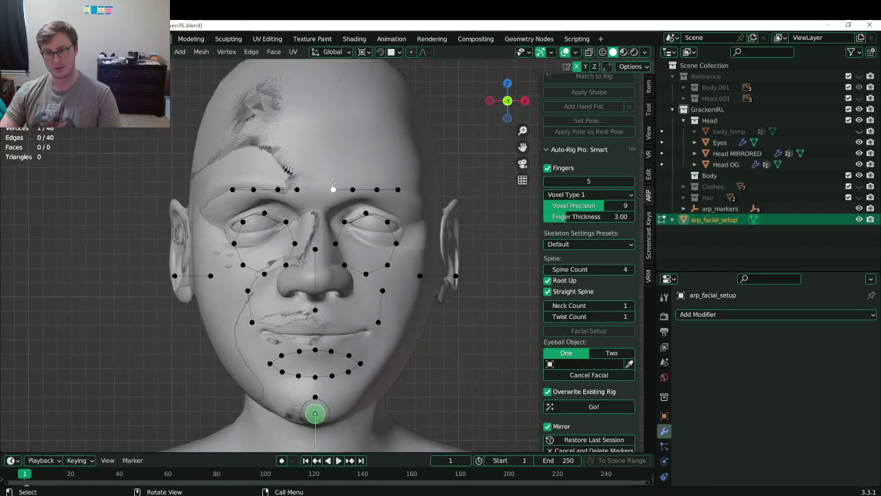
# Arch the eyebrow guide by raising its two middle points slightly above its ends.
pyautogui.hotkey('ctrl', 'l')
pyautogui.press('s')
pyautogui.press('z')
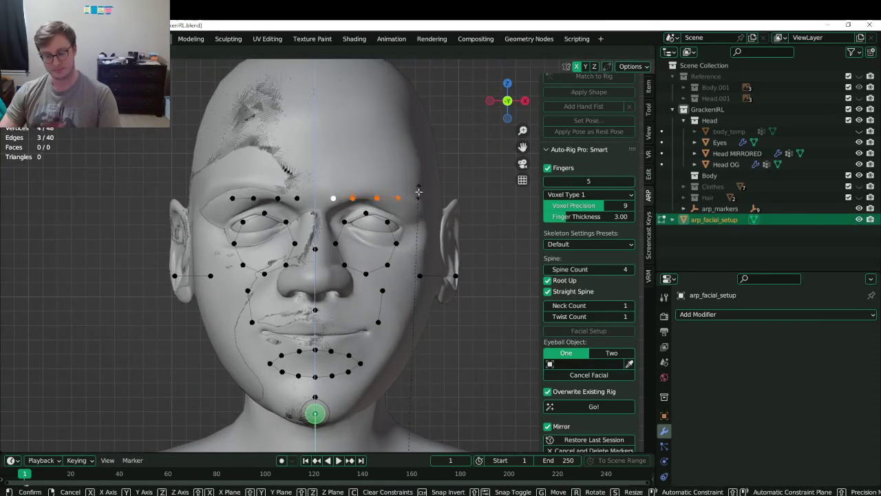
pyautogui.click(418, 184)
pyautogui.click(379, 189)
pyautogui.press('b')
pyautogui.moveTo(340, 177); pyautogui.dragTo(375, 202)
pyautogui.press('g')
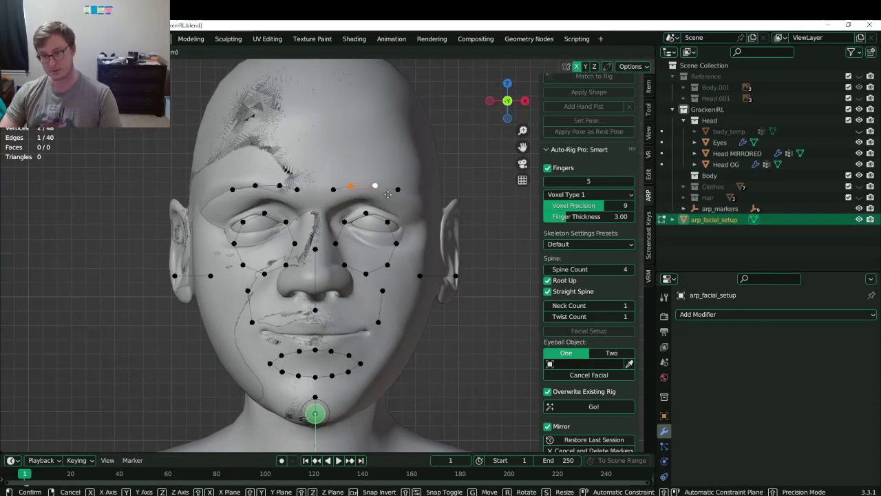
pyautogui.click(387, 194)
# Move the whole eyebrow guide about 0.007 m outward and 0.004 m up onto the brow.
pyautogui.press('b')
pyautogui.moveTo(326, 174); pyautogui.dragTo(406, 194)
pyautogui.press('g')
pyautogui.click(416, 188)
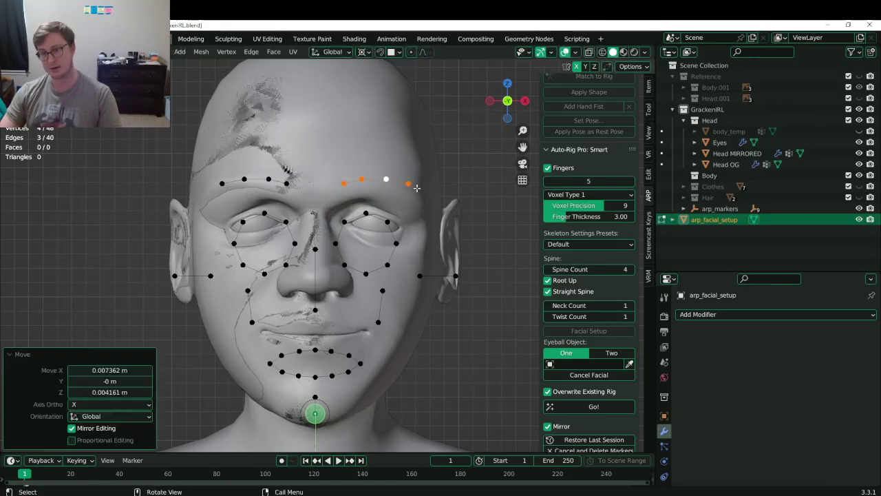
# Select the linked eye outline guide, change the transform pivot point, and flatten the outline along Z around its own center.
pyautogui.click(367, 214)
pyautogui.press('l')
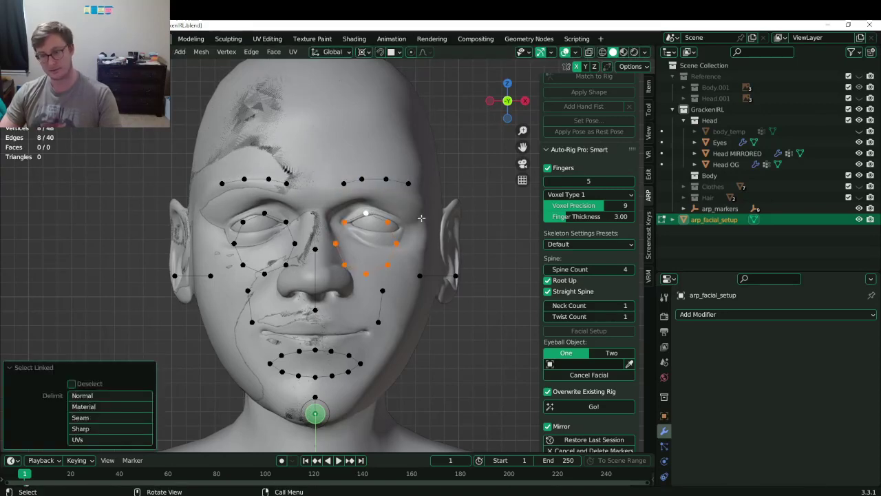
pyautogui.press('g')
pyautogui.press('Escape')
pyautogui.press('.')
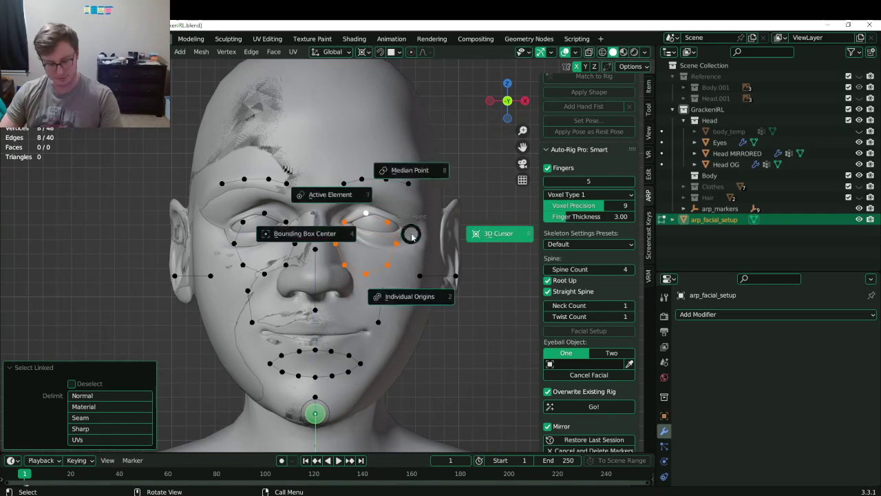
pyautogui.scroll(3, 404, 199)
pyautogui.press('s')
pyautogui.press('z')
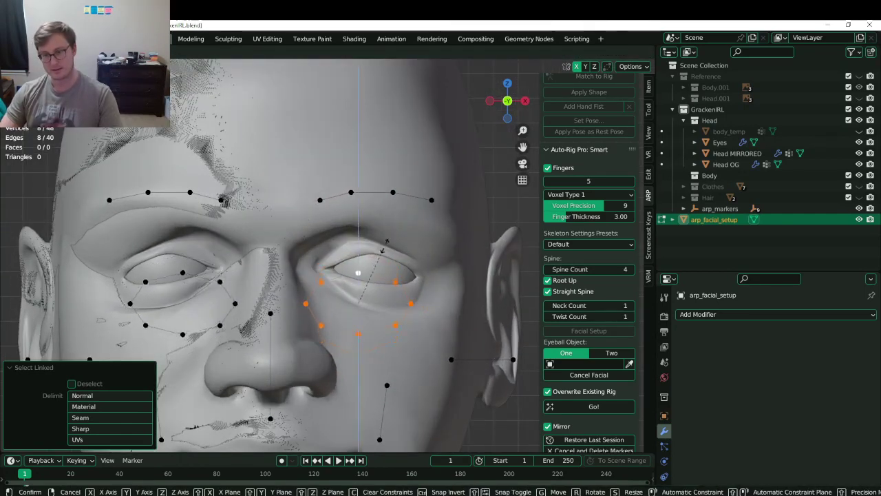
pyautogui.click(382, 250)
# Move the eye outline guide about 0.007 m outward and 0.013 m up onto the eye, and scale it to fit the eyelids.
pyautogui.press('g')
pyautogui.click(397, 232)
pyautogui.press('s')
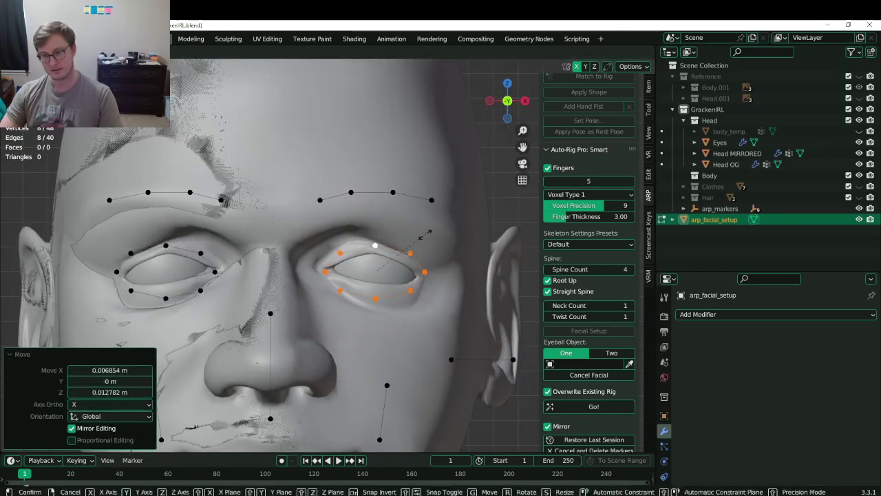
pyautogui.click(422, 236)
pyautogui.press('g')
pyautogui.click(420, 239)
# Fit the inner upper lid, inner lower lid and inner corner points of the eye outline to the eye's edge.
pyautogui.click(359, 296)
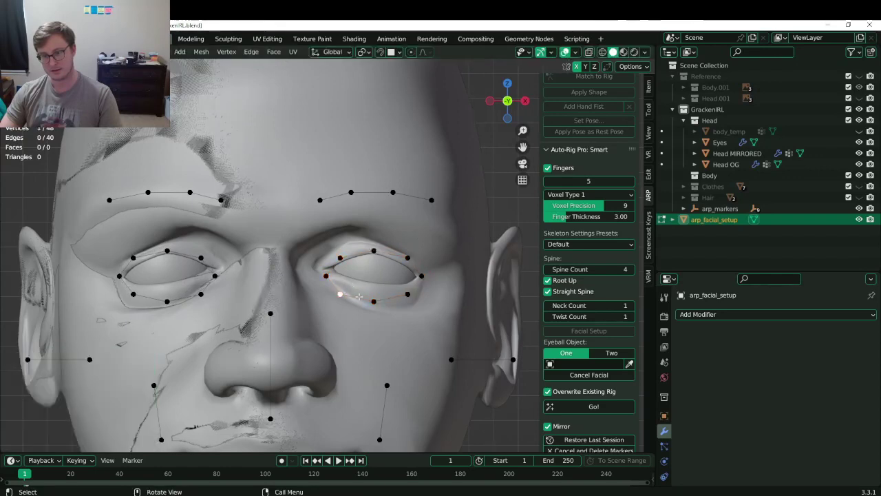
pyautogui.click(344, 258)
pyautogui.press('g')
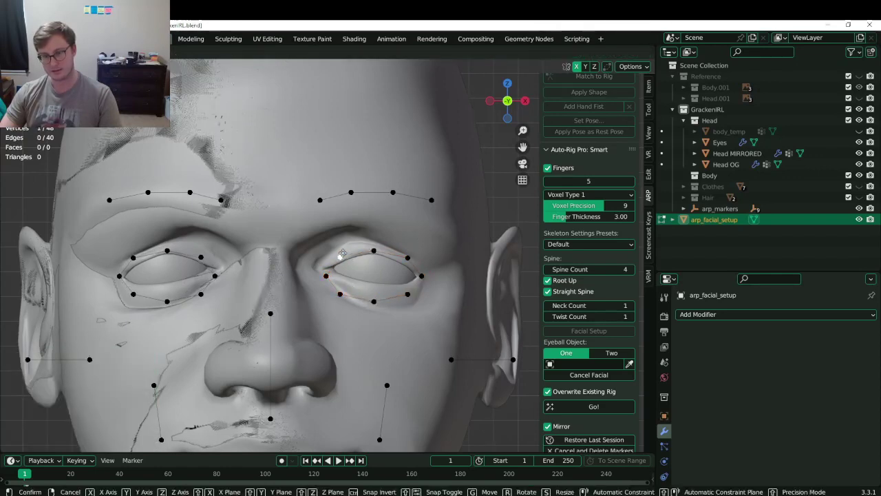
pyautogui.click(343, 257)
pyautogui.click(341, 293)
pyautogui.press('g')
pyautogui.click(347, 281)
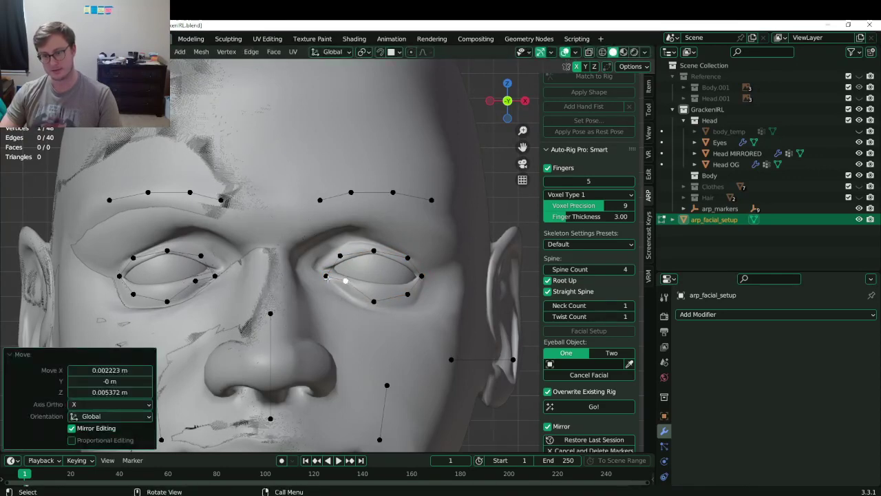
pyautogui.click(328, 279)
pyautogui.press('g')
pyautogui.click(325, 274)
# Raise the middle and outer lower lid points to the eye's edge and adjust the outer upper lid point.
pyautogui.click(371, 301)
pyautogui.press('g')
pyautogui.click(370, 288)
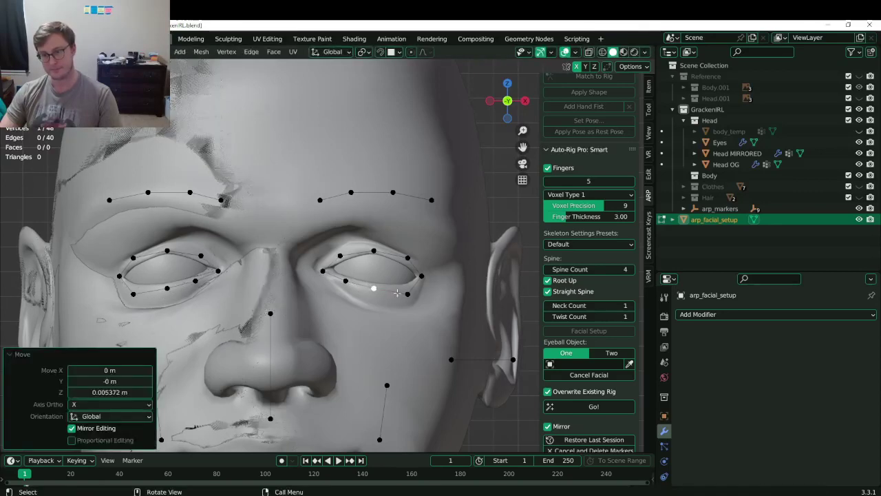
pyautogui.click(407, 294)
pyautogui.press('g')
pyautogui.click(407, 287)
pyautogui.click(411, 263)
pyautogui.press('g')
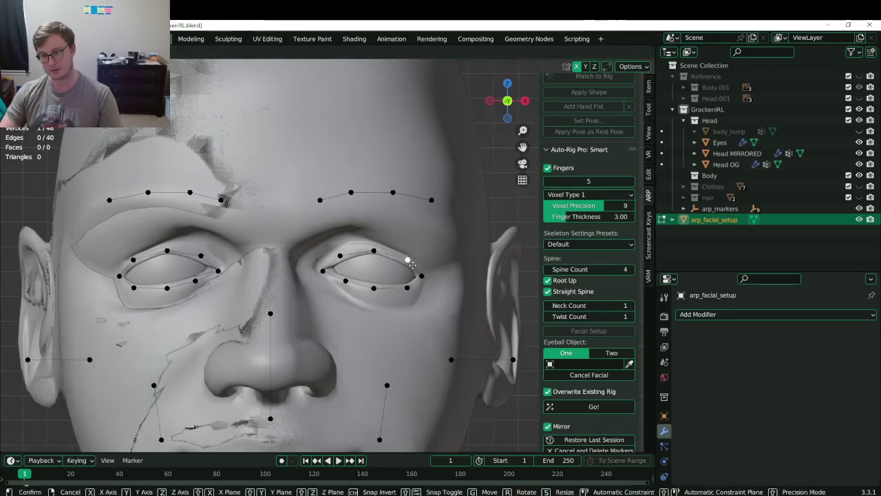
pyautogui.click(412, 266)
# Nudge the middle and inner upper lid points slightly outward along the eyelid.
pyautogui.click(378, 252)
pyautogui.press('g')
pyautogui.click(379, 251)
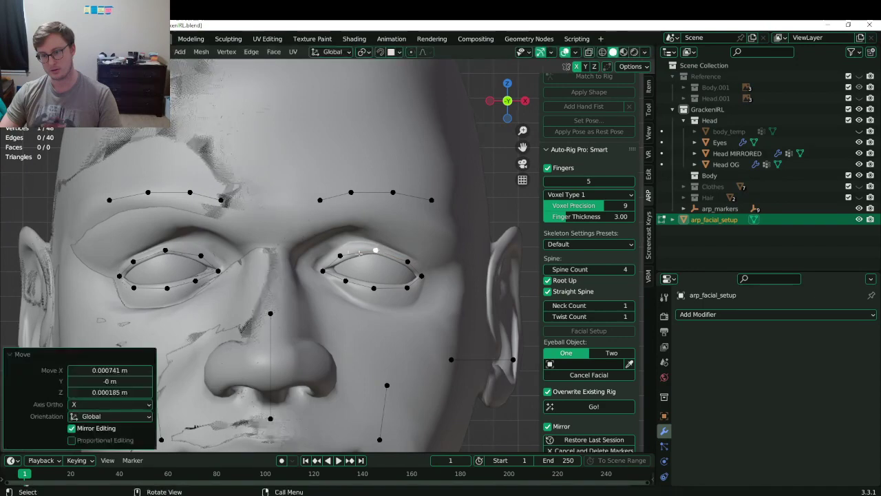
pyautogui.click(345, 255)
pyautogui.press('g')
pyautogui.click(348, 254)
# Move the linked cheek guide about 0.011 m outward and 0.021 m down, and rotate it to follow the cheek.
pyautogui.scroll(-2, 362, 295)
pyautogui.keyDown('shift'); pyautogui.moveTo(372, 322); pyautogui.dragTo(369, 268, button='middle'); pyautogui.keyUp('shift')
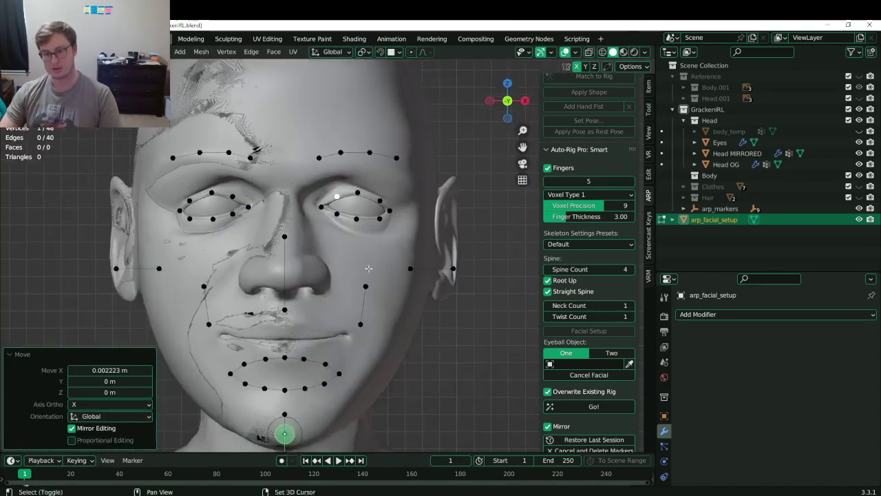
pyautogui.scroll(3, 330, 275)
pyautogui.keyDown('shift'); pyautogui.moveTo(292, 283); pyautogui.dragTo(318, 190, button='middle'); pyautogui.keyUp('shift')
pyautogui.scroll(-3, 357, 245)
pyautogui.click(380, 205)
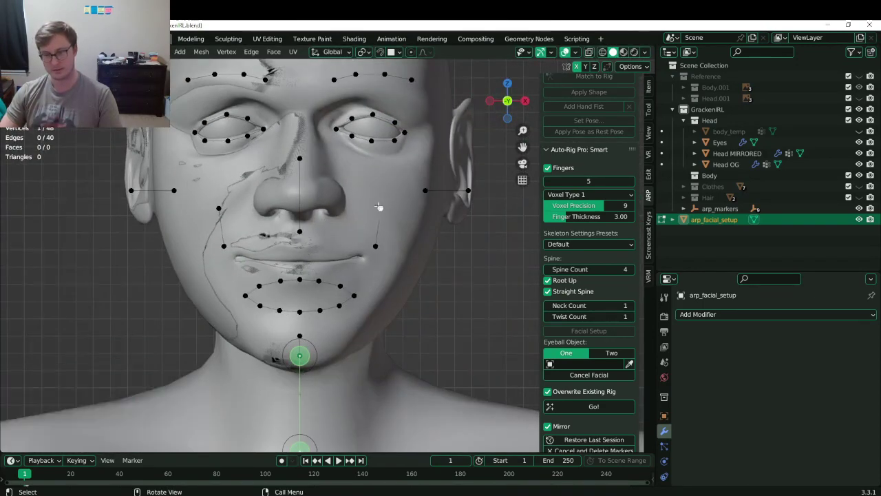
pyautogui.press('l')
pyautogui.press('g')
pyautogui.click(409, 283)
pyautogui.press('r')
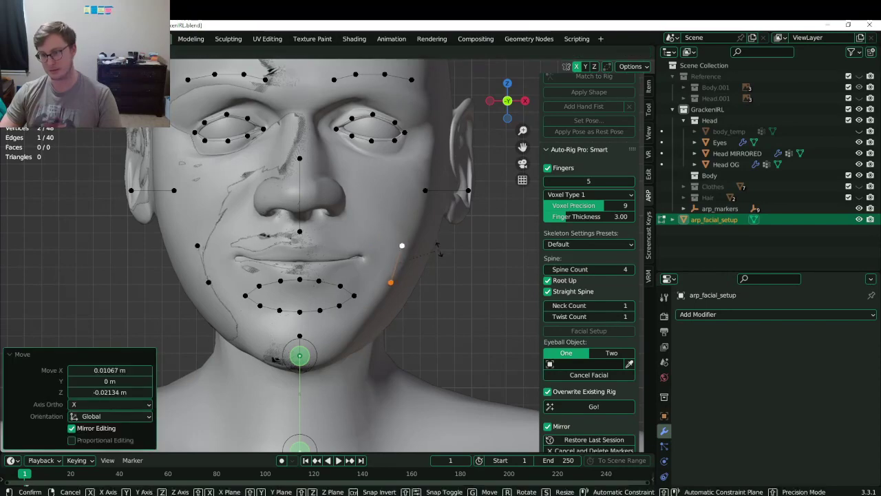
pyautogui.click(439, 251)
# Rotate the linked ear guide upright, then lengthen and move it to run from the upper ear to the earlobe.
pyautogui.click(424, 185)
pyautogui.press('l')
pyautogui.keyDown('shift'); pyautogui.moveTo(470, 204); pyautogui.dragTo(408, 269, button='middle'); pyautogui.keyUp('shift')
pyautogui.press('r')
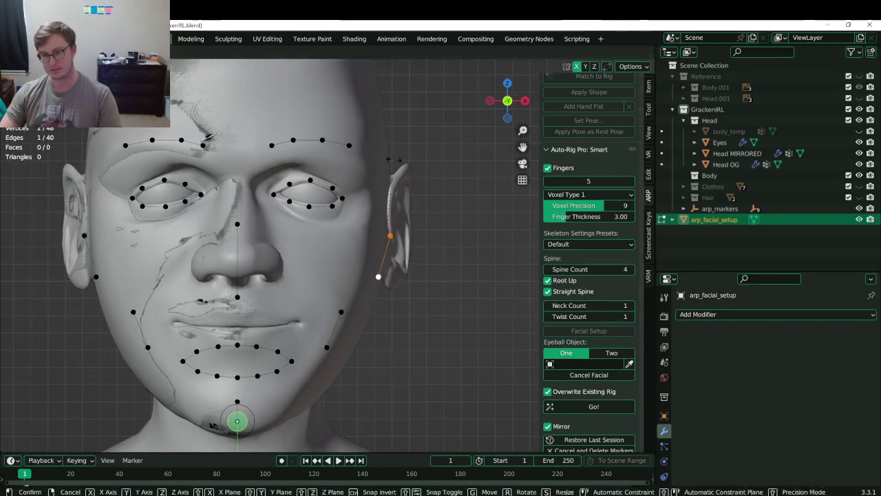
pyautogui.click(399, 235)
pyautogui.press('g')
pyautogui.press('s')
pyautogui.click(435, 202)
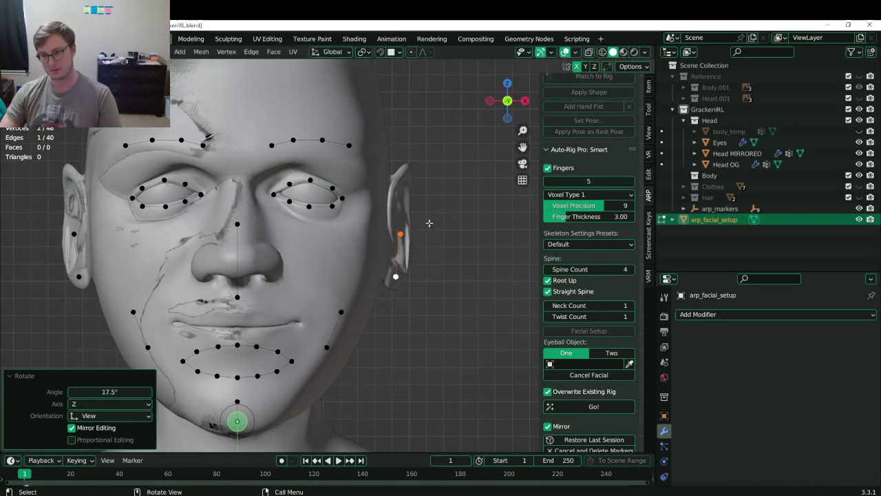
pyautogui.press('g')
pyautogui.click(433, 177)
pyautogui.press('g')
pyautogui.click(437, 191)
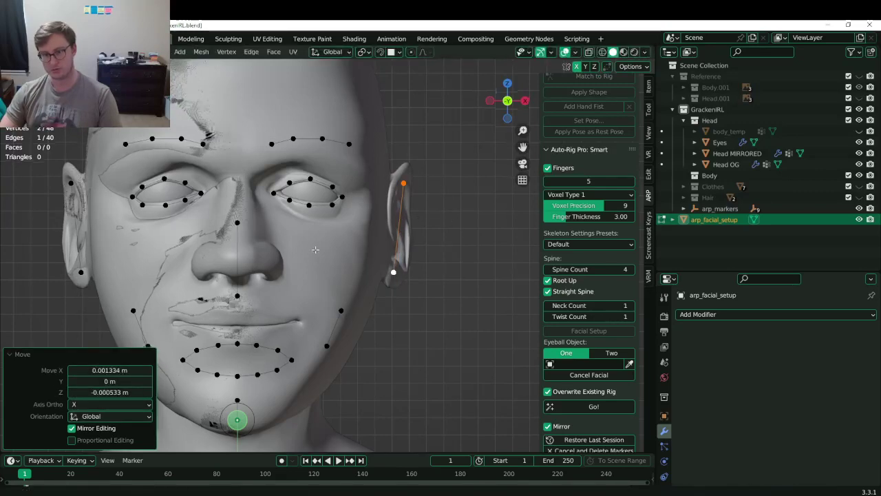
# Select all 12 points of the lip guide, raise them along Z onto the mouth, and scale them 1.155 along X.
pyautogui.keyDown('shift'); pyautogui.moveTo(274, 328); pyautogui.dragTo(350, 262, button='middle'); pyautogui.keyUp('shift')
pyautogui.click(332, 282)
pyautogui.moveTo(279, 273); pyautogui.dragTo(329, 290)
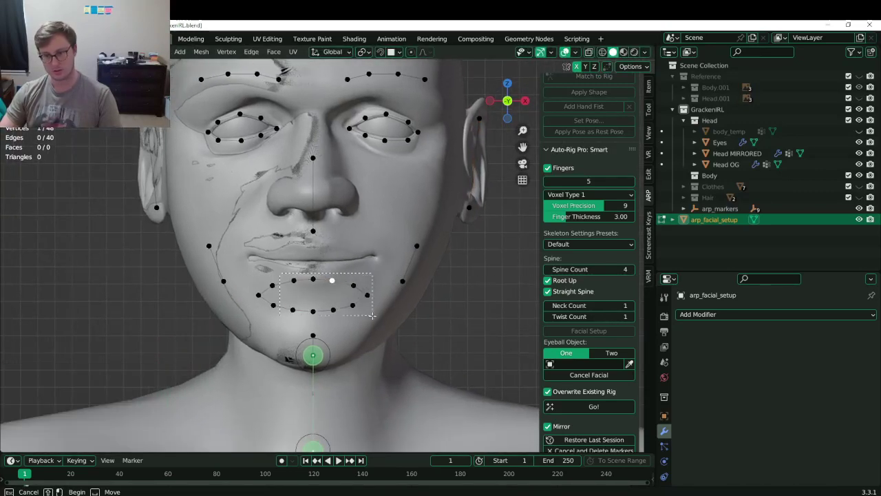
pyautogui.keyDown('shift'); pyautogui.moveTo(251, 275); pyautogui.dragTo(302, 316); pyautogui.keyUp('shift')
pyautogui.scroll(1, 387, 323)
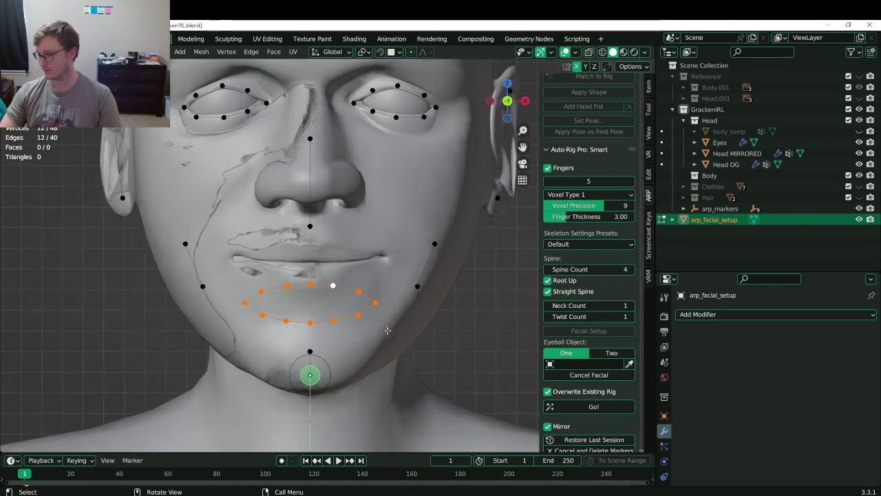
pyautogui.press('g')
pyautogui.press('z')
pyautogui.click(394, 269)
pyautogui.press('s')
pyautogui.press('x')
pyautogui.click(411, 275)
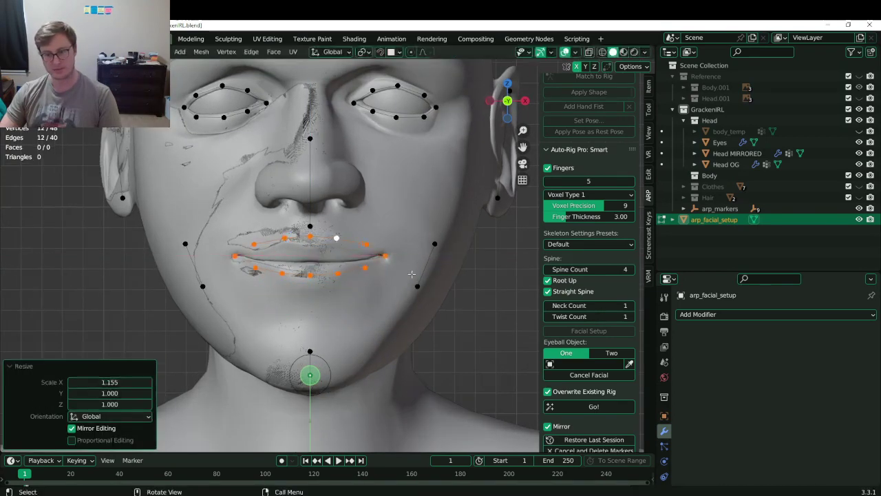
# Widen the lip guide by a further 1.125 along X and adjust its height along Z.
pyautogui.press('g')
pyautogui.click(411, 274)
pyautogui.press('s')
pyautogui.press('x')
pyautogui.click(423, 270)
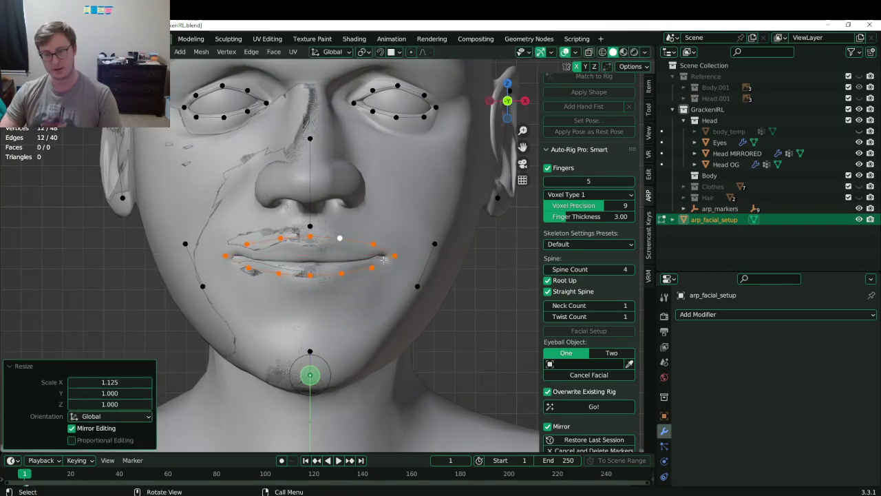
pyautogui.press('s')
pyautogui.press('z')
pyautogui.click(390, 280)
# Lower the middle and outer upper lip points to the lip edge and raise the mouth corner point about 0.001 m.
pyautogui.click(311, 239)
pyautogui.keyDown('shift'); pyautogui.click(339, 241); pyautogui.keyUp('shift')
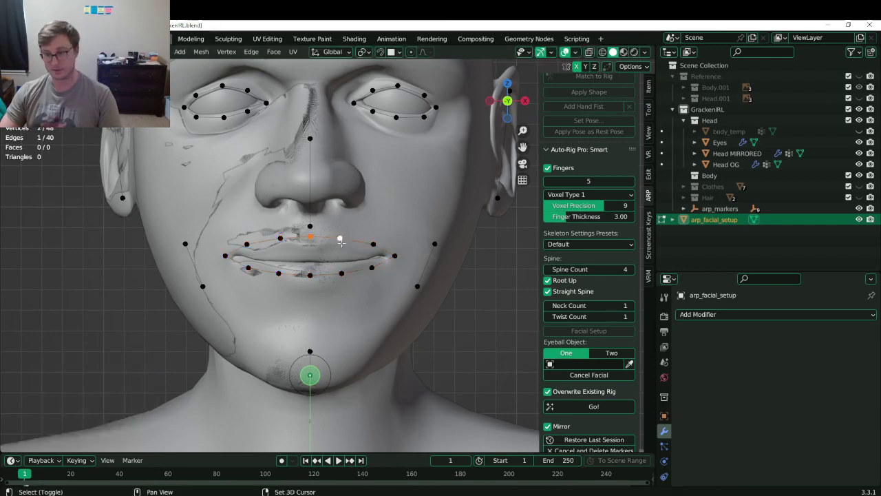
pyautogui.press('g')
pyautogui.press('z')
pyautogui.click(343, 250)
pyautogui.click(372, 245)
pyautogui.press('g')
pyautogui.click(368, 249)
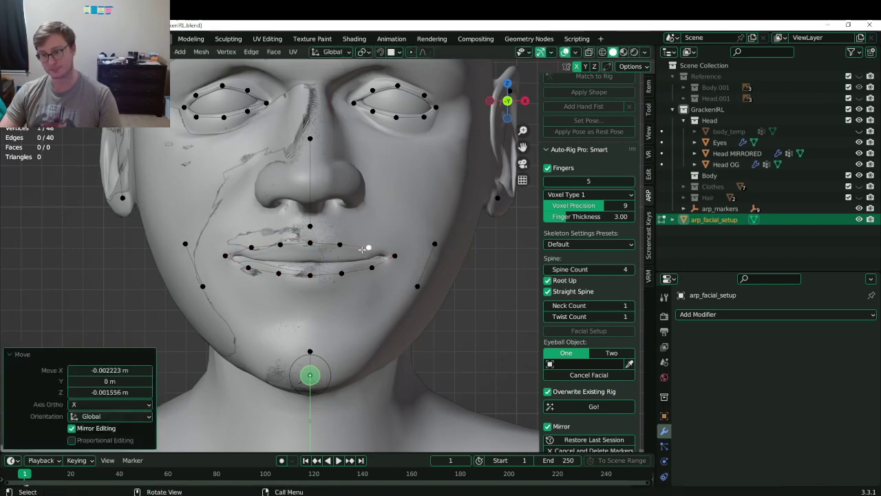
pyautogui.click(395, 257)
pyautogui.press('g')
pyautogui.click(394, 252)
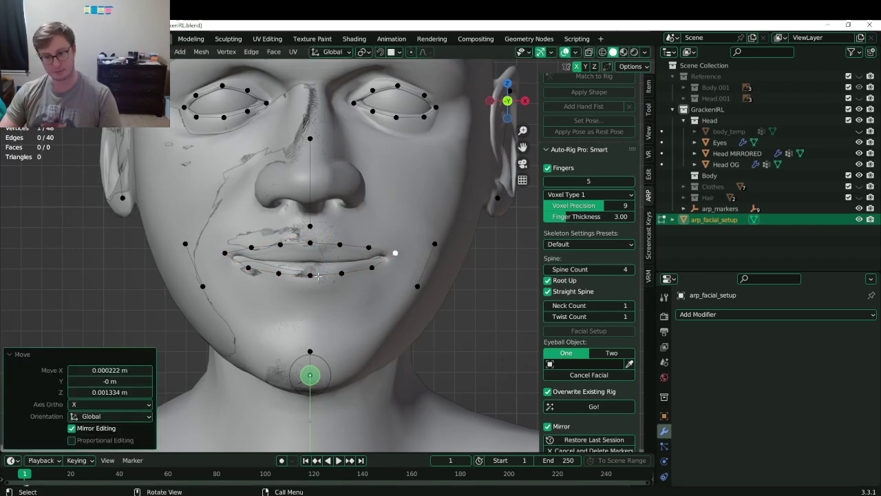
pyautogui.click(303, 239)
pyautogui.moveTo(399, 274); pyautogui.dragTo(401, 275)
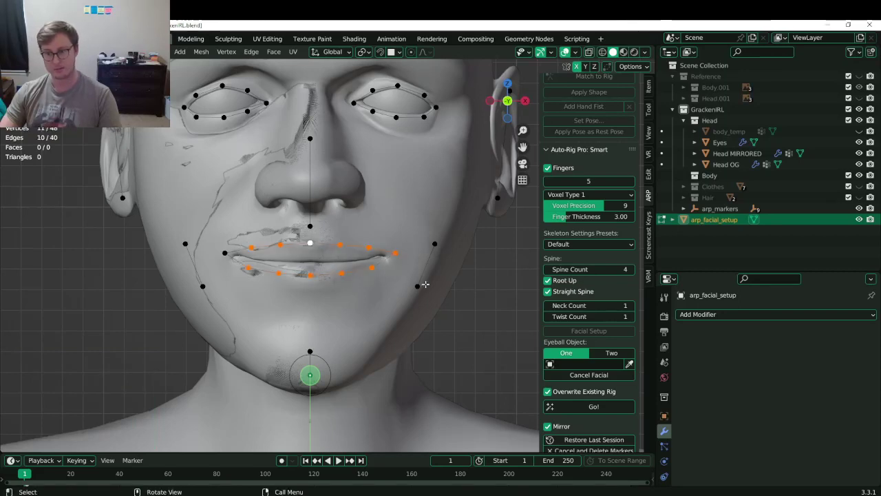
pyautogui.press('g')
pyautogui.click(448, 250)
# Raise the chin guide point about 0.018 m along Z, then check the facial guides from an angled view.
pyautogui.keyDown('shift'); pyautogui.moveTo(316, 365); pyautogui.dragTo(303, 274, button='middle'); pyautogui.keyUp('shift')
pyautogui.scroll(2, 302, 275)
pyautogui.click(285, 270)
pyautogui.press('g')
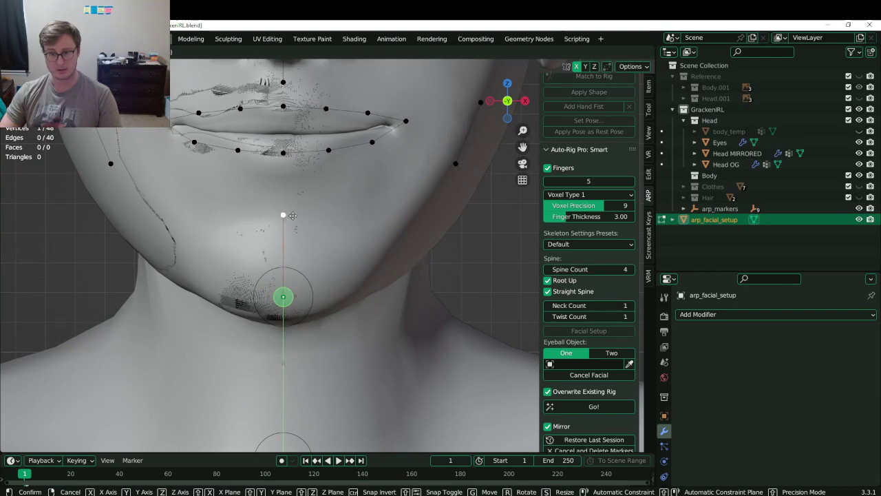
pyautogui.click(293, 212)
pyautogui.scroll(-3, 293, 212)
pyautogui.moveTo(292, 212); pyautogui.dragTo(353, 214, button='middle')
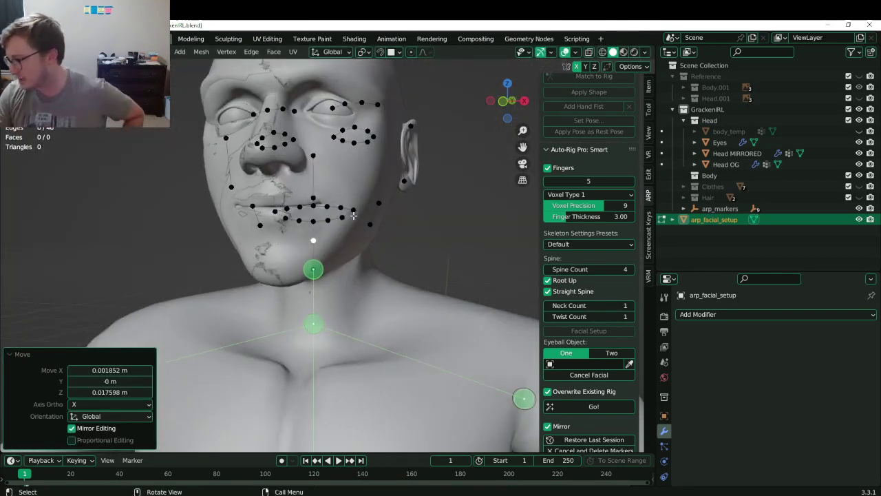
# Check the facial guides from the front, save the file, and leave Edit Mode on the facial setup object.
pyautogui.press('KP_1')
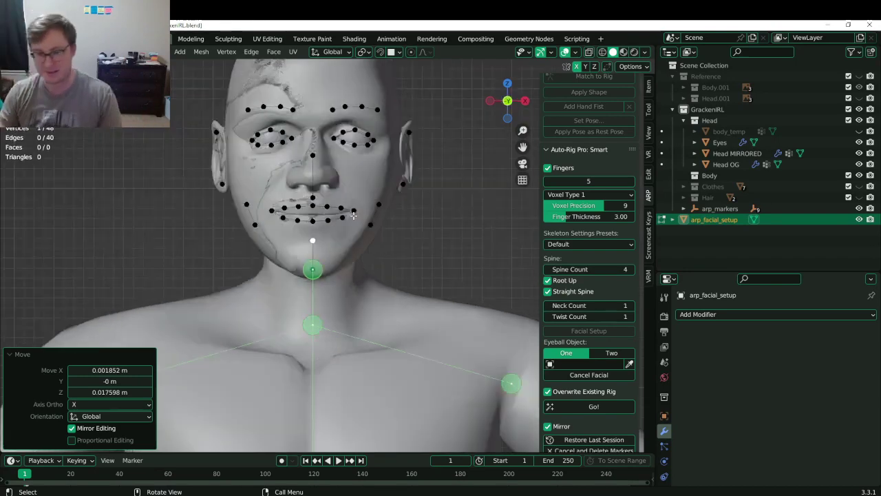
pyautogui.keyDown('shift'); pyautogui.moveTo(358, 207); pyautogui.dragTo(366, 283, button='middle'); pyautogui.keyUp('shift')
pyautogui.hotkey('ctrl', 's')
pyautogui.keyDown('shift'); pyautogui.moveTo(374, 315); pyautogui.dragTo(354, 221, button='middle'); pyautogui.keyUp('shift')
pyautogui.press('Tab')
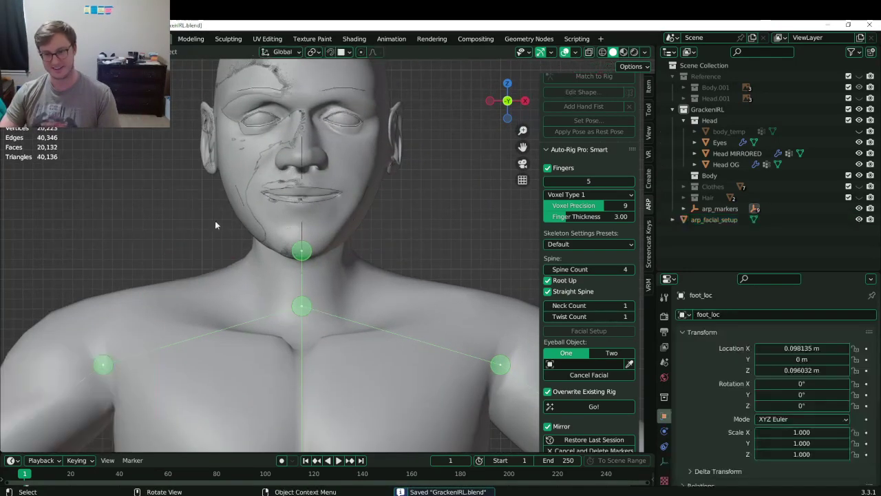
# Assign the Eyes object as the eyeball object, save the file, and generate the rig from the markers.
pyautogui.scroll(-2, 578, 263)
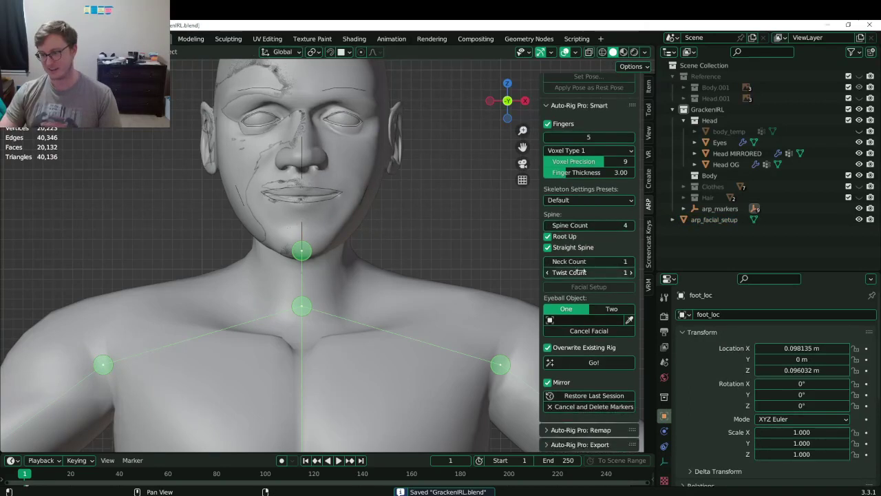
pyautogui.click(593, 364)
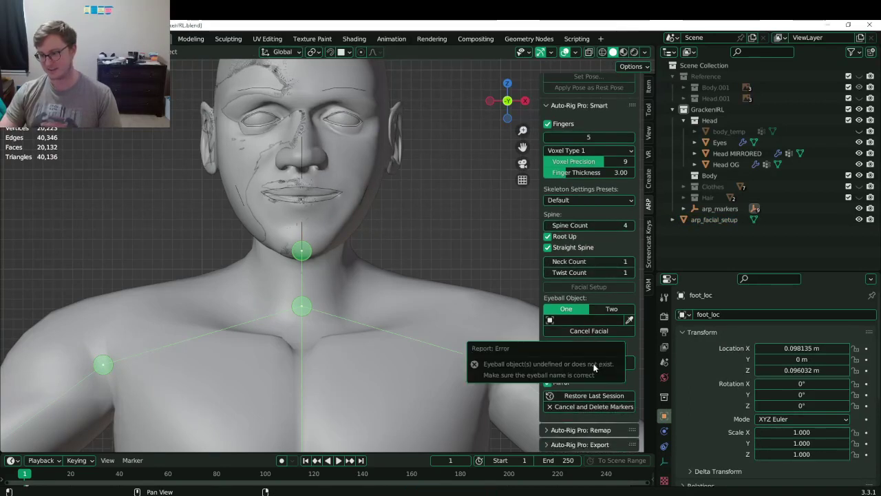
pyautogui.click(600, 321)
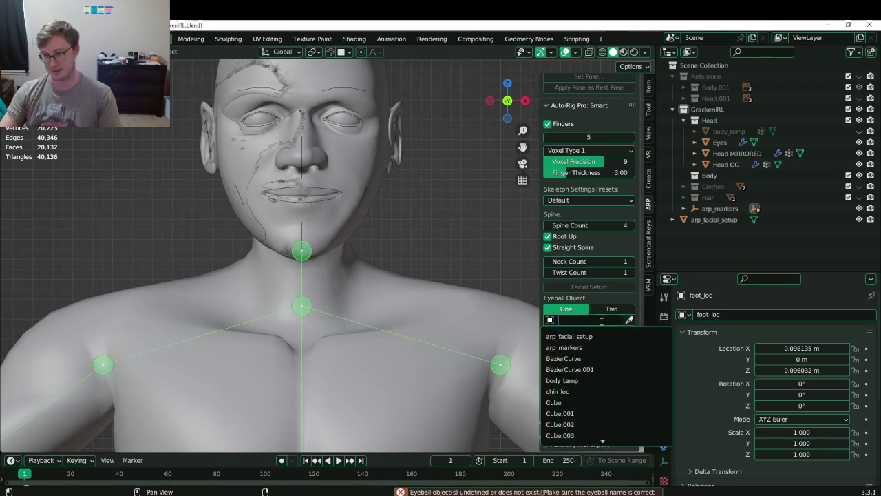
pyautogui.write('eyes')
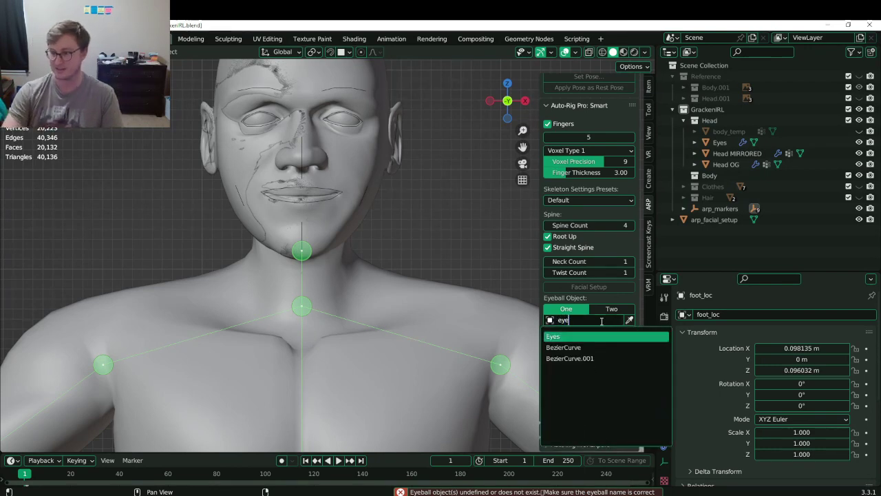
pyautogui.press('Return')
pyautogui.hotkey('ctrl', 's')
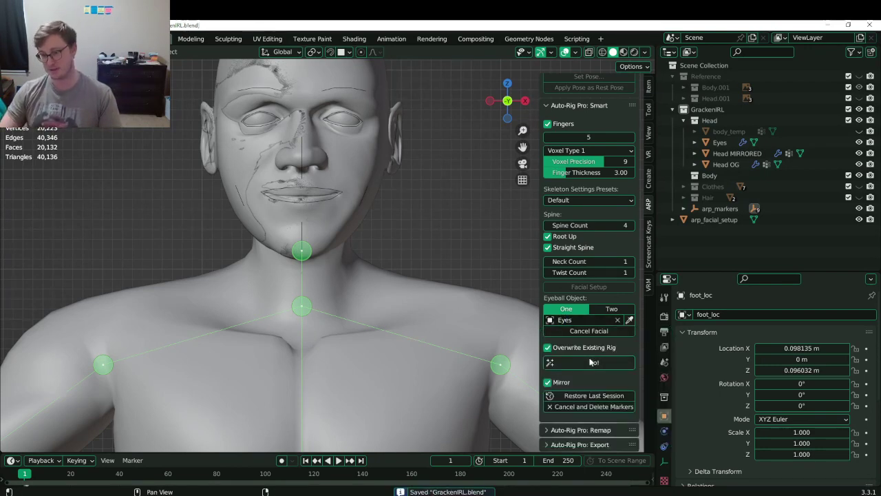
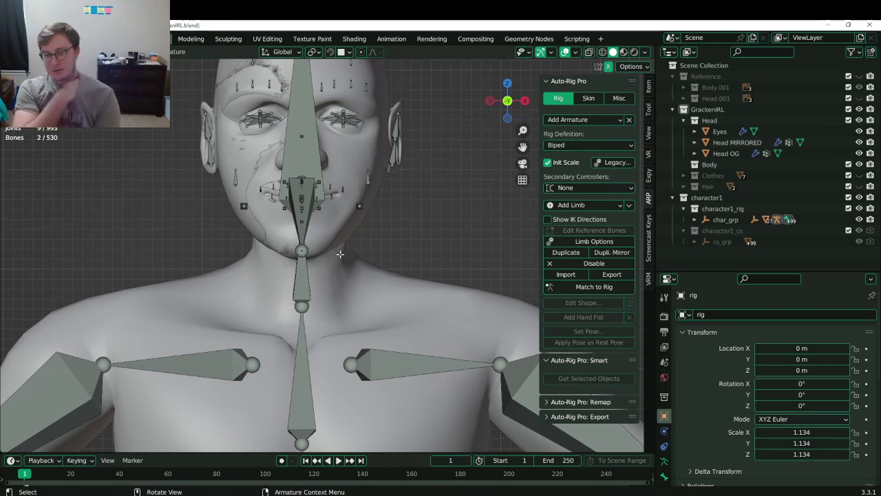
# Rotate the first thumb bone of the character's left hand and move it about -0.003 m along X and 0.002 m along Z.
pyautogui.moveTo(295, 221); pyautogui.dragTo(347, 270, button='middle')
pyautogui.moveTo(324, 265); pyautogui.dragTo(338, 238, button='middle')
pyautogui.scroll(4, 324, 255)
pyautogui.moveTo(312, 267); pyautogui.dragTo(314, 267, button='middle')
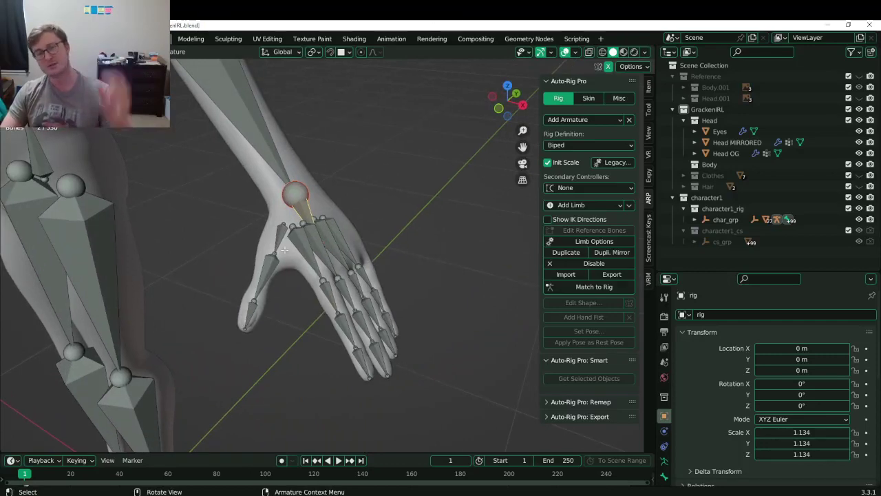
pyautogui.scroll(2, 284, 251)
pyautogui.click(237, 220)
pyautogui.moveTo(237, 220); pyautogui.dragTo(292, 279, button='middle')
pyautogui.press('r')
pyautogui.click(375, 258)
pyautogui.press('g')
pyautogui.click(360, 263)
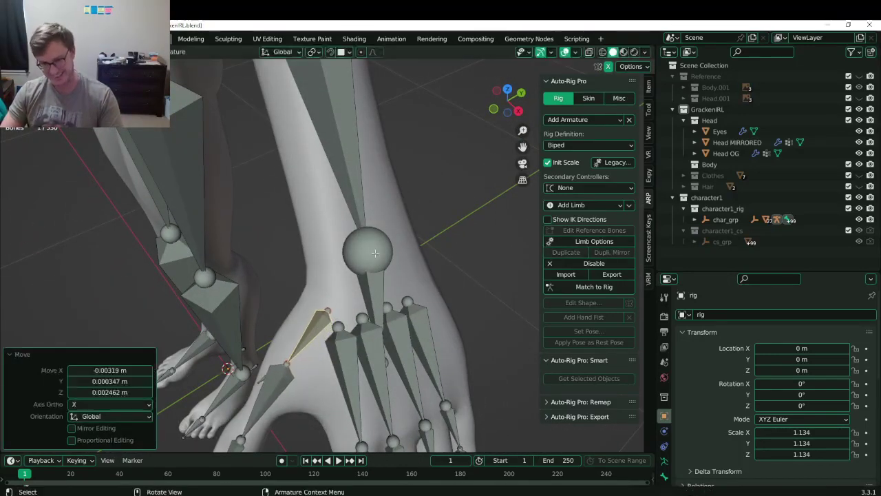
# Rotate the first thumb bone by a further 3.72° in the view plane.
pyautogui.moveTo(351, 263); pyautogui.dragTo(307, 276, button='middle')
pyautogui.moveTo(307, 277); pyautogui.dragTo(320, 223, button='middle')
pyautogui.press('r')
pyautogui.press('r')
pyautogui.click(349, 257)
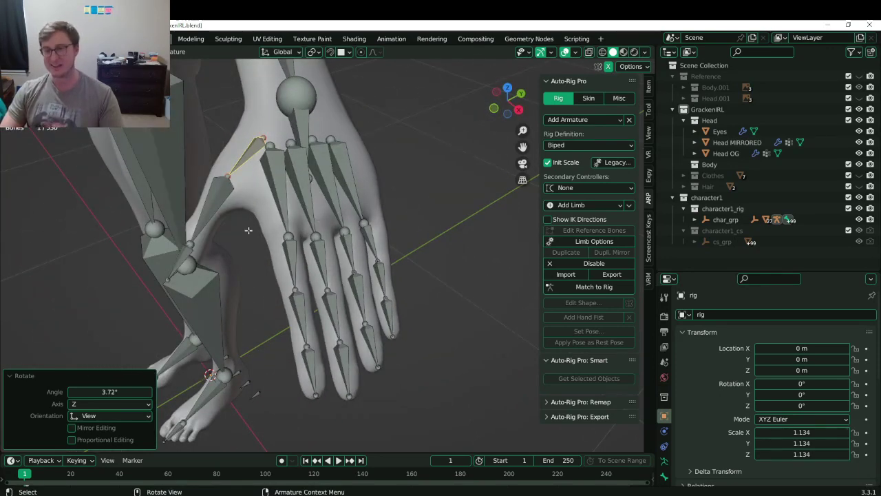
# Enable snapping to Volume, switch to wireframe shading, and move the thumb's outer joint to the centre of the thumb.
pyautogui.moveTo(247, 230); pyautogui.dragTo(410, 213, button='middle')
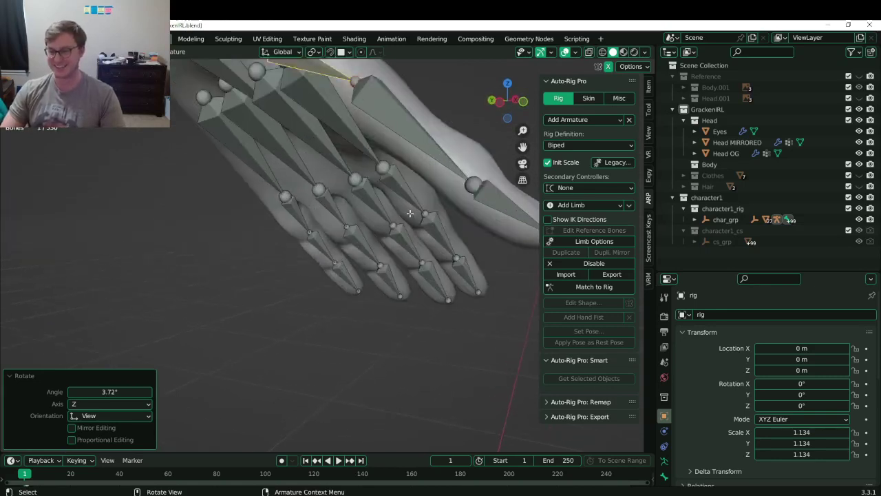
pyautogui.keyDown('shift'); pyautogui.moveTo(452, 194); pyautogui.dragTo(404, 220, button='middle'); pyautogui.keyUp('shift')
pyautogui.click(396, 217)
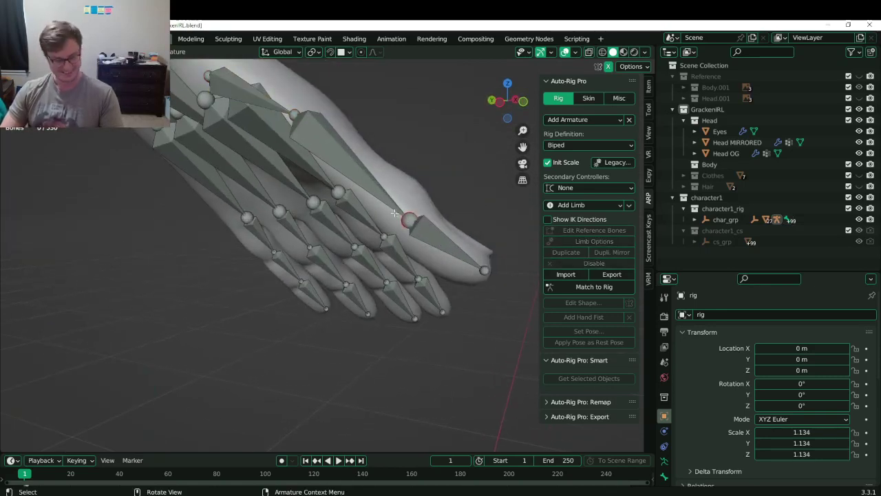
pyautogui.click(349, 52)
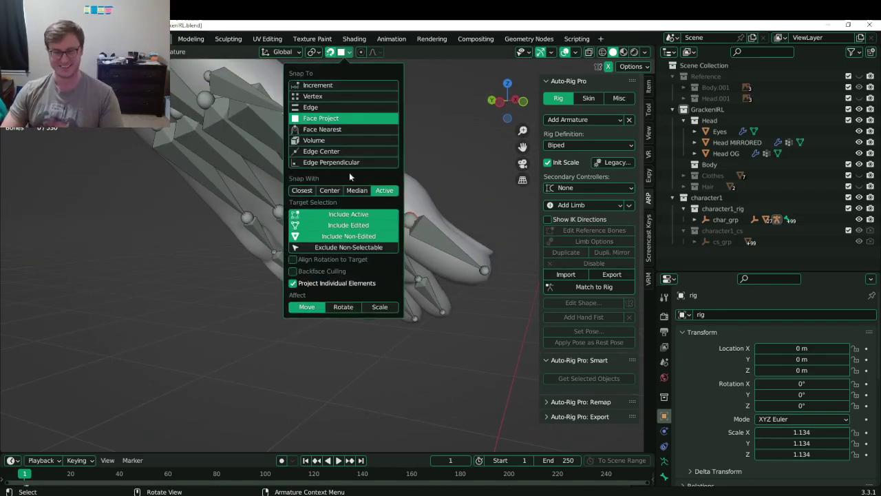
pyautogui.click(333, 142)
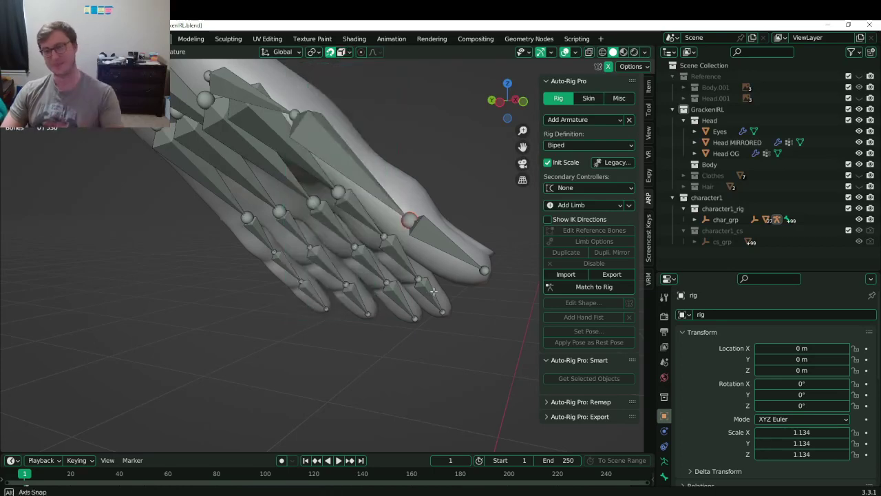
pyautogui.moveTo(434, 293); pyautogui.dragTo(448, 291, button='middle')
pyautogui.press('z')
pyautogui.press('g')
pyautogui.click(434, 228)
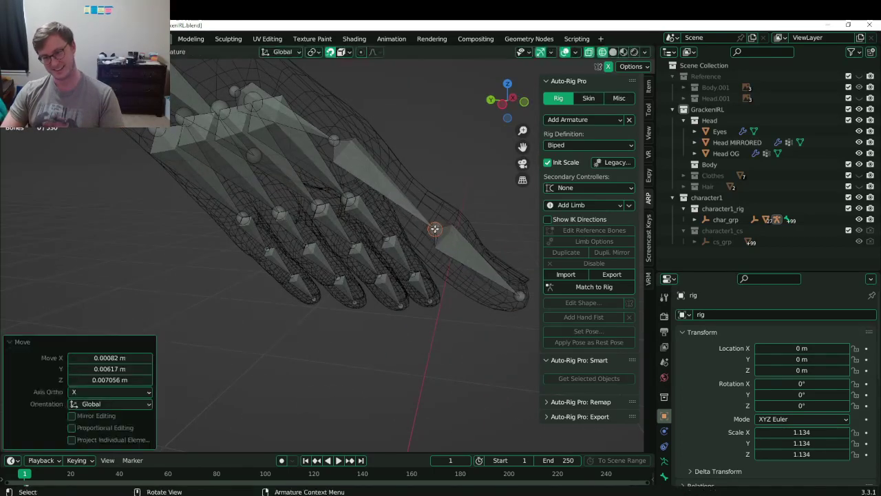
# Snap the thumb's inner joint and base joint into the middle of the thumb's volume.
pyautogui.moveTo(434, 228)
pyautogui.mouseDown(button='middle')
pyautogui.moveTo(437, 249)
pyautogui.moveTo(431, 244)
pyautogui.mouseUp(button='middle')
pyautogui.click(406, 211)
pyautogui.press('g')
pyautogui.click(413, 212)
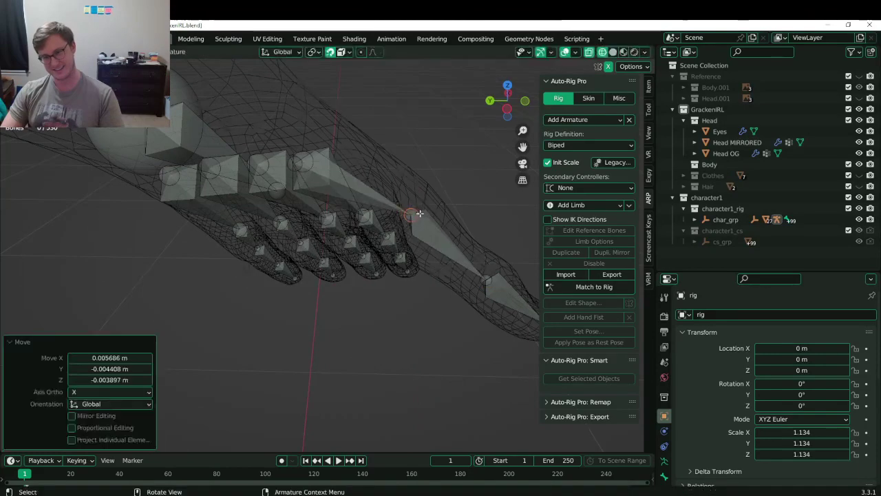
pyautogui.moveTo(413, 212); pyautogui.dragTo(312, 208, button='middle')
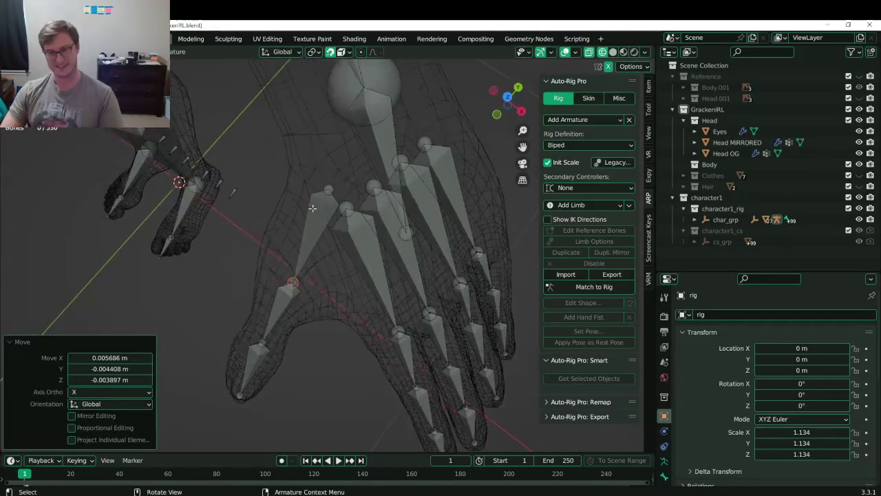
pyautogui.moveTo(322, 192); pyautogui.dragTo(320, 190)
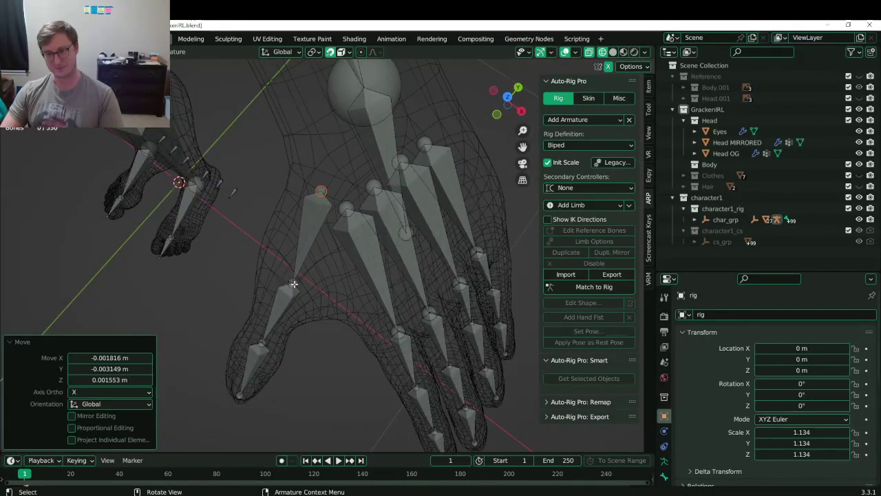
pyautogui.moveTo(293, 283); pyautogui.dragTo(294, 283)
# Snap the knuckle joints of the index, middle, ring and little fingers into the centre of the mesh.
pyautogui.moveTo(293, 283); pyautogui.dragTo(379, 289, button='middle')
pyautogui.scroll(4, 359, 207)
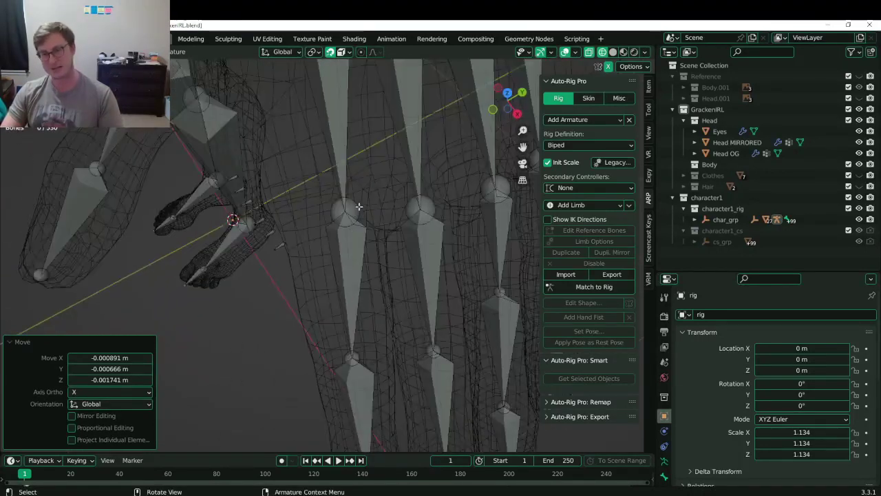
pyautogui.moveTo(370, 210); pyautogui.dragTo(352, 215, button='middle')
pyautogui.moveTo(347, 221); pyautogui.dragTo(331, 209)
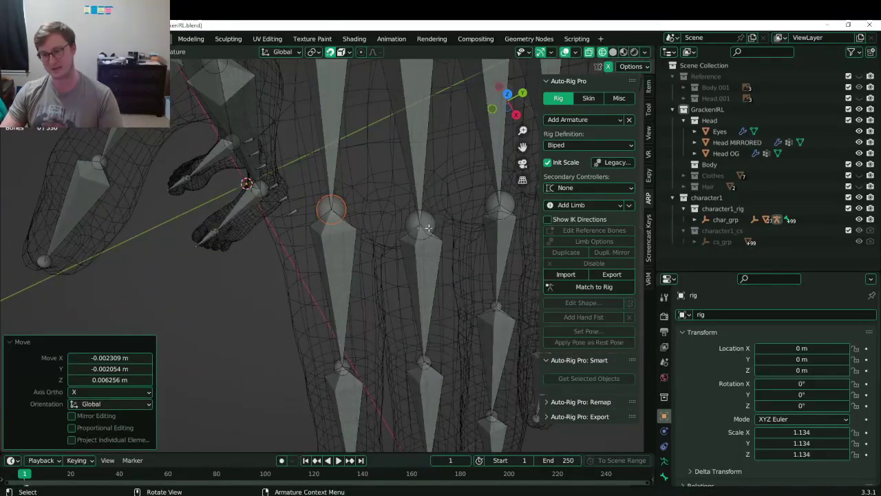
pyautogui.moveTo(428, 227); pyautogui.dragTo(340, 200, button='middle')
pyautogui.moveTo(340, 200); pyautogui.dragTo(341, 199)
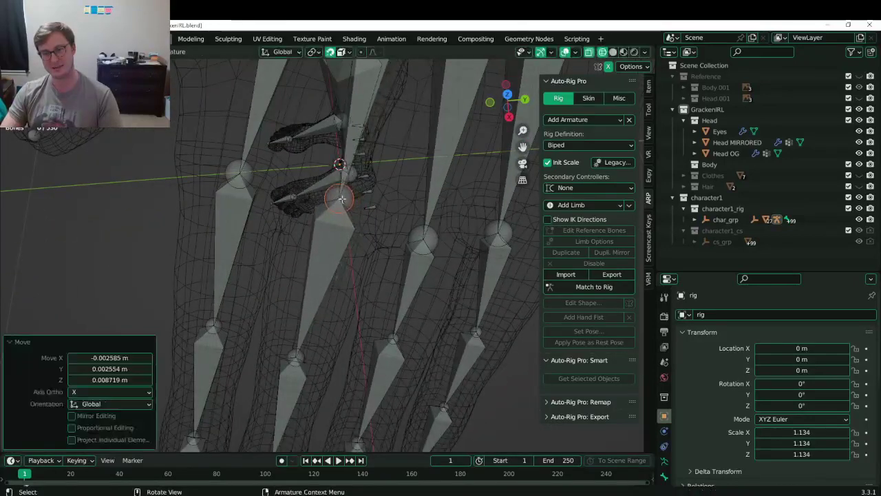
pyautogui.moveTo(341, 199); pyautogui.dragTo(368, 241, button='middle')
pyautogui.moveTo(356, 239); pyautogui.dragTo(367, 223)
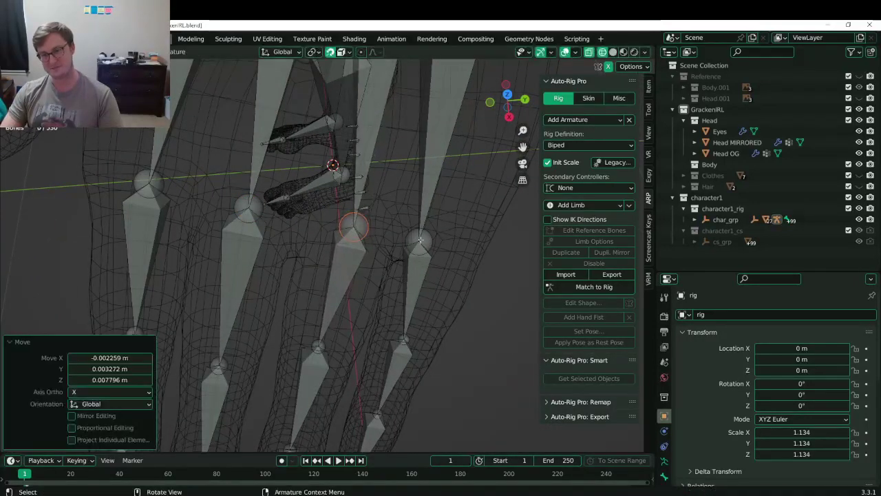
pyautogui.moveTo(431, 240); pyautogui.dragTo(459, 233)
# Snap the middle joints of the little and ring fingers onto the bends of the finger mesh.
pyautogui.moveTo(459, 233); pyautogui.dragTo(320, 239, button='middle')
pyautogui.click(382, 300)
pyautogui.moveTo(320, 238); pyautogui.dragTo(315, 246)
pyautogui.moveTo(314, 246); pyautogui.dragTo(296, 280, button='middle')
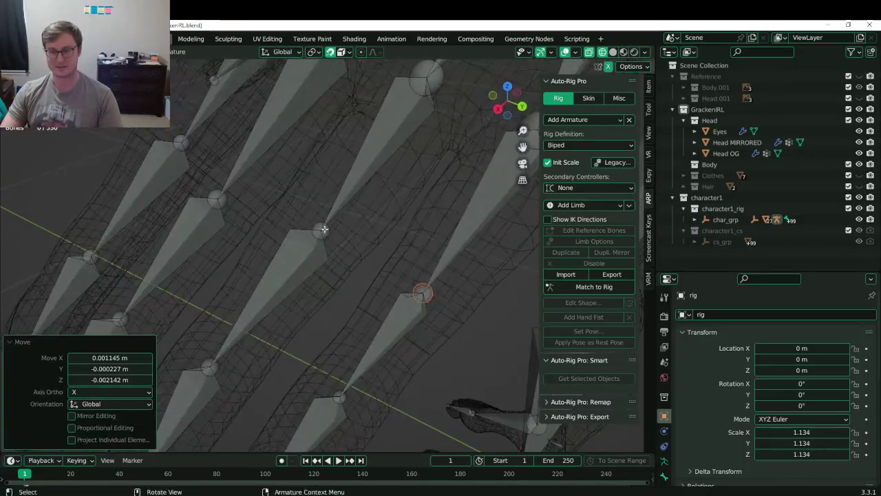
pyautogui.click(323, 227)
pyautogui.moveTo(323, 228); pyautogui.dragTo(304, 227, button='middle')
pyautogui.press('g')
pyautogui.click(271, 239)
# Snap the middle joints of the middle and index fingers onto the bends of the finger mesh.
pyautogui.moveTo(267, 248)
pyautogui.mouseDown(button='middle')
pyautogui.moveTo(287, 277)
pyautogui.moveTo(235, 253)
pyautogui.moveTo(256, 250)
pyautogui.mouseUp(button='middle')
pyautogui.click(223, 237)
pyautogui.press('g')
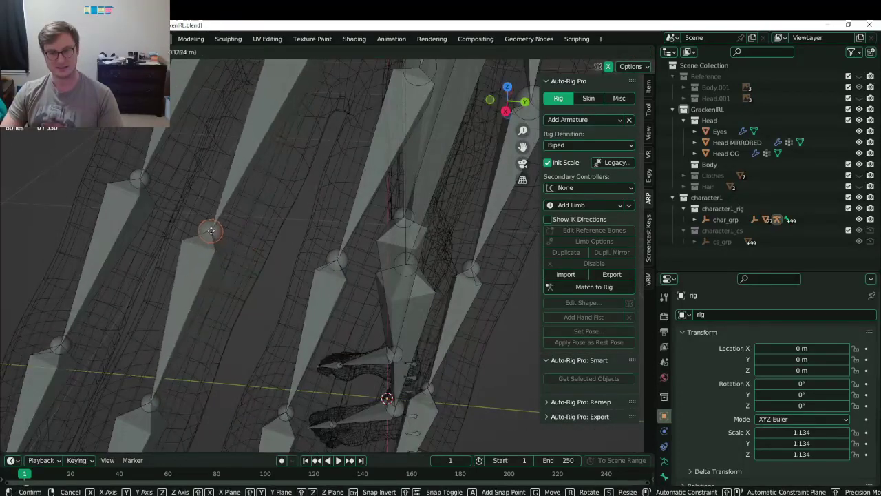
pyautogui.click(208, 231)
pyautogui.keyDown('shift'); pyautogui.moveTo(152, 230); pyautogui.dragTo(237, 273, button='middle'); pyautogui.keyUp('shift')
pyautogui.click(185, 197)
pyautogui.press('g')
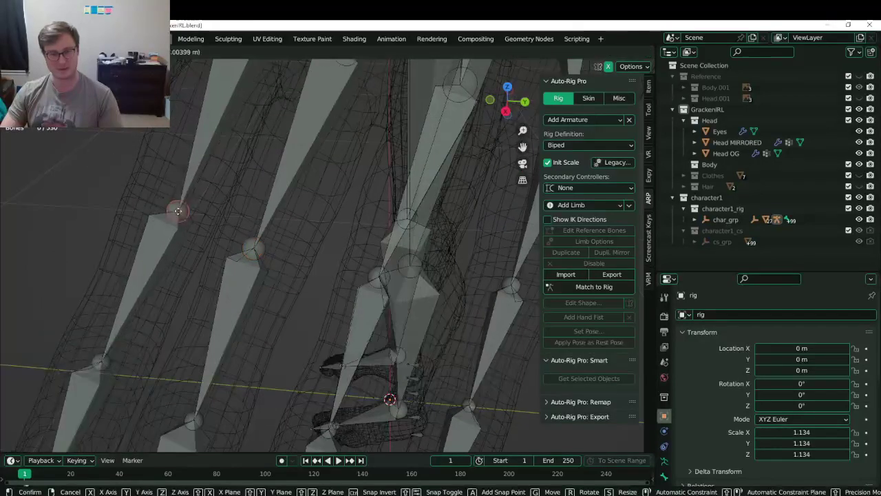
pyautogui.click(175, 211)
# Snap the index finger's outer joint into the mesh volume and continue with the outer joints of the neighbouring fingers.
pyautogui.keyDown('shift'); pyautogui.moveTo(172, 238); pyautogui.dragTo(243, 179, button='middle'); pyautogui.keyUp('shift')
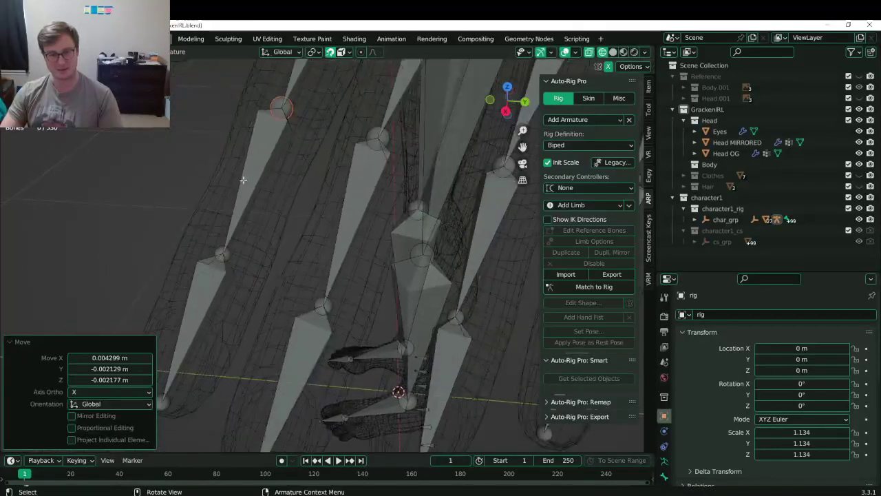
pyautogui.click(225, 251)
pyautogui.press('g')
pyautogui.click(230, 242)
pyautogui.keyDown('shift'); pyautogui.moveTo(350, 310); pyautogui.dragTo(330, 324, button='middle'); pyautogui.keyUp('shift')
pyautogui.press('g')
pyautogui.click(282, 251)
pyautogui.press('g')
pyautogui.click(330, 267)
pyautogui.click(323, 261)
pyautogui.press('g')
pyautogui.click(325, 257)
# Undo the last finger joint move, place the joint again, and fine-tune the remaining finger end joint inside the mesh.
pyautogui.press('g')
pyautogui.click(358, 248)
pyautogui.hotkey('ctrl', 'z')
pyautogui.press('g')
pyautogui.click(381, 352)
pyautogui.click(285, 323)
pyautogui.press('g')
pyautogui.click(290, 320)
# Flatten the left foot's toe bone in the side view by scaling it to 0 along Z.
pyautogui.scroll(-3, 289, 321)
pyautogui.keyDown('shift'); pyautogui.moveTo(213, 324); pyautogui.dragTo(326, 293, button='middle'); pyautogui.keyUp('shift')
pyautogui.scroll(-7, 268, 316)
pyautogui.moveTo(254, 265); pyautogui.dragTo(282, 337, button='middle')
pyautogui.click(287, 371)
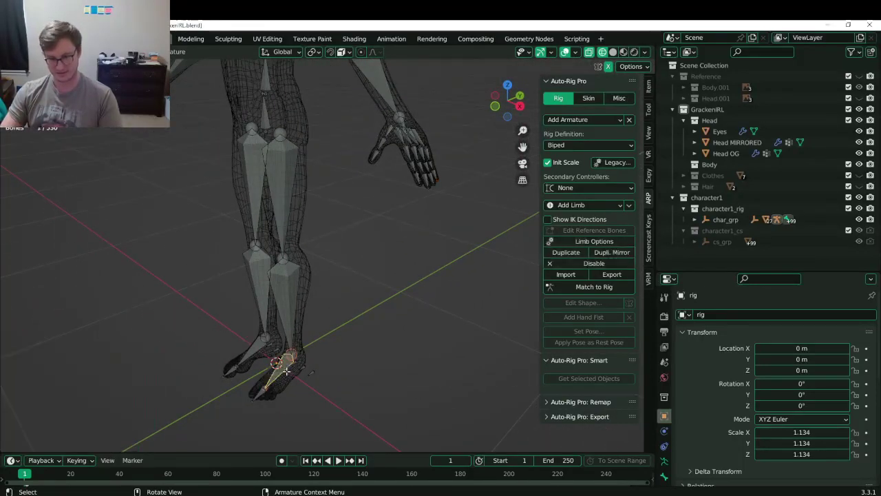
pyautogui.press('KP_3')
pyautogui.press('KP_Decimal')
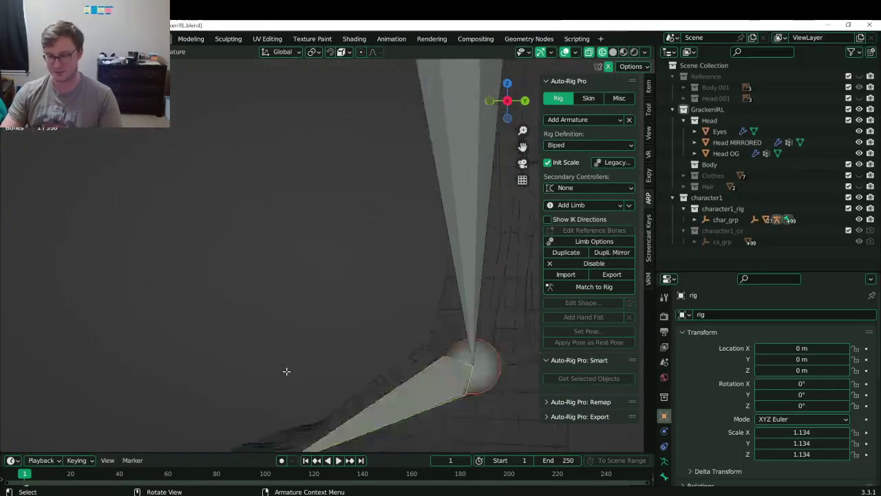
pyautogui.keyDown('shift'); pyautogui.moveTo(274, 324); pyautogui.dragTo(311, 326, button='middle'); pyautogui.keyUp('shift')
pyautogui.click(206, 334)
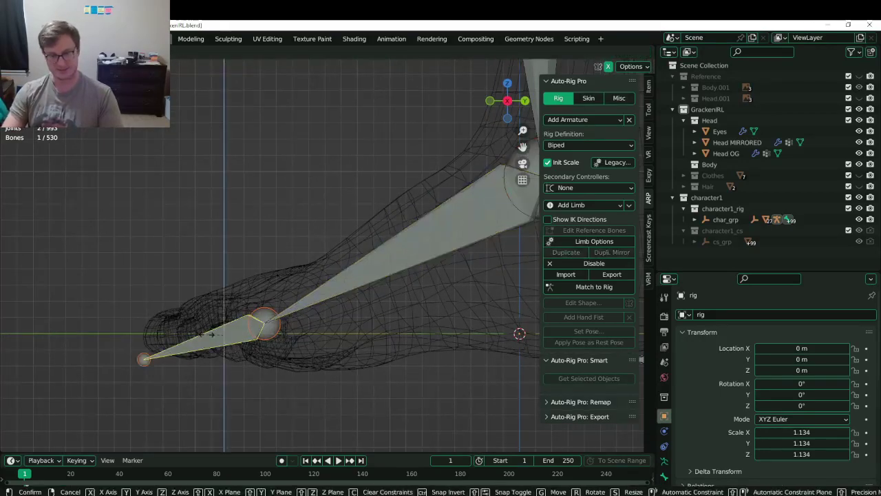
pyautogui.press('s')
pyautogui.press('z')
pyautogui.press('0')
pyautogui.press('Return')
# Scale the toe bone by 2.328, move it into the toes, and scale it by 0.713 to fit.
pyautogui.press('s')
pyautogui.click(285, 316)
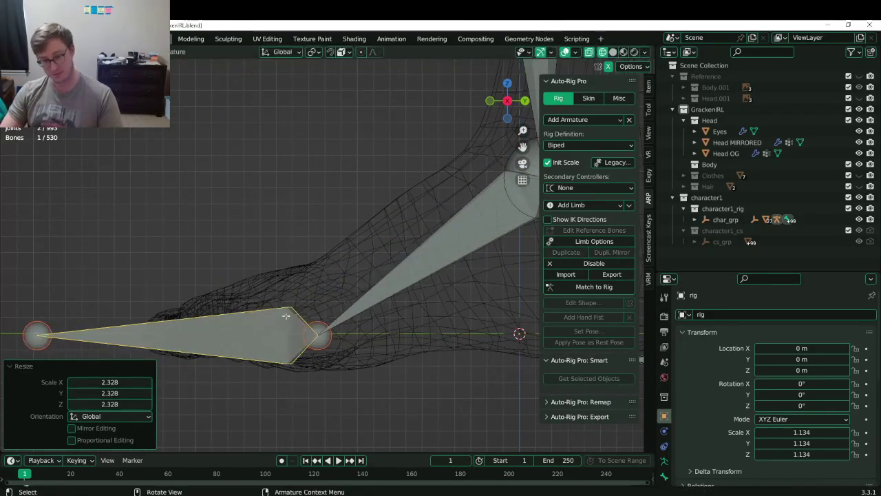
pyautogui.press('g')
pyautogui.click(406, 316)
pyautogui.press('s')
pyautogui.press('Escape')
pyautogui.moveTo(339, 276); pyautogui.dragTo(369, 294, button='middle')
pyautogui.press('KP_3')
pyautogui.scroll(-5, 370, 294)
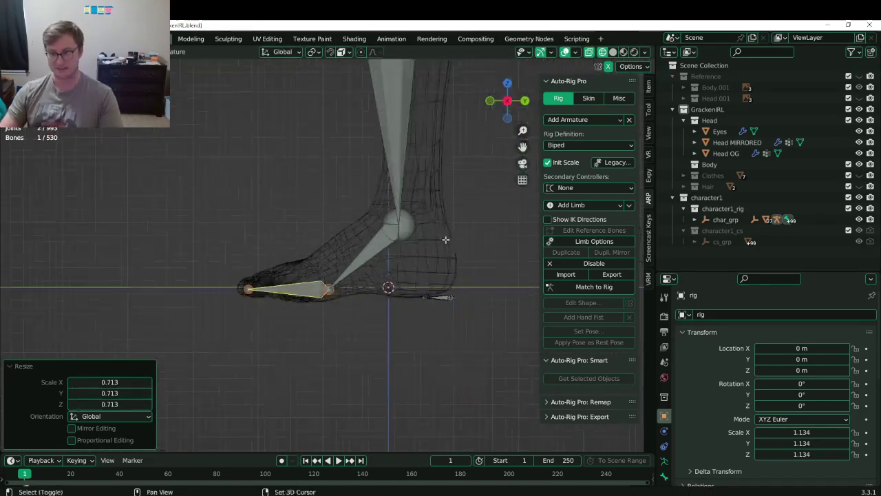
# Select the heel reference bones under the foot and move them along Y to the back of the heel.
pyautogui.keyDown('shift'); pyautogui.moveTo(454, 279); pyautogui.dragTo(378, 291, button='middle'); pyautogui.keyUp('shift')
pyautogui.scroll(2, 378, 290)
pyautogui.moveTo(338, 311); pyautogui.dragTo(420, 358)
pyautogui.press('g')
pyautogui.press('y')
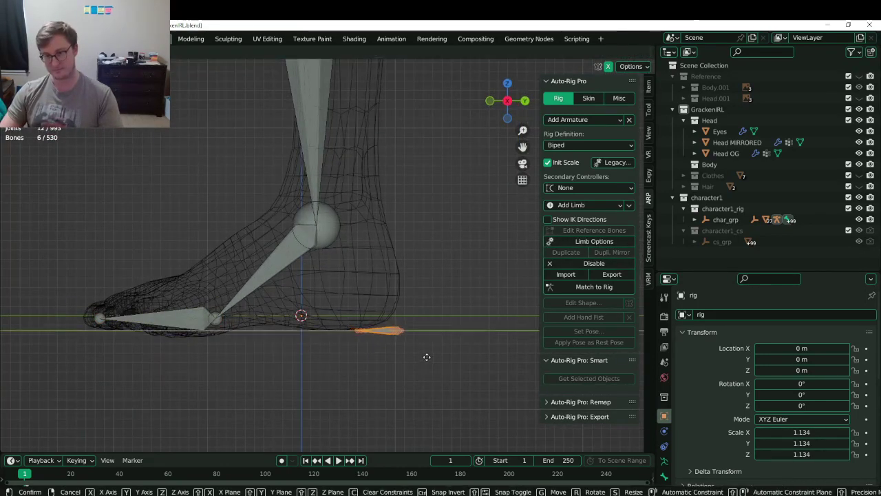
pyautogui.click(427, 356)
# Move the ankle joint slightly up and back into the centre of the ankle.
pyautogui.click(347, 220)
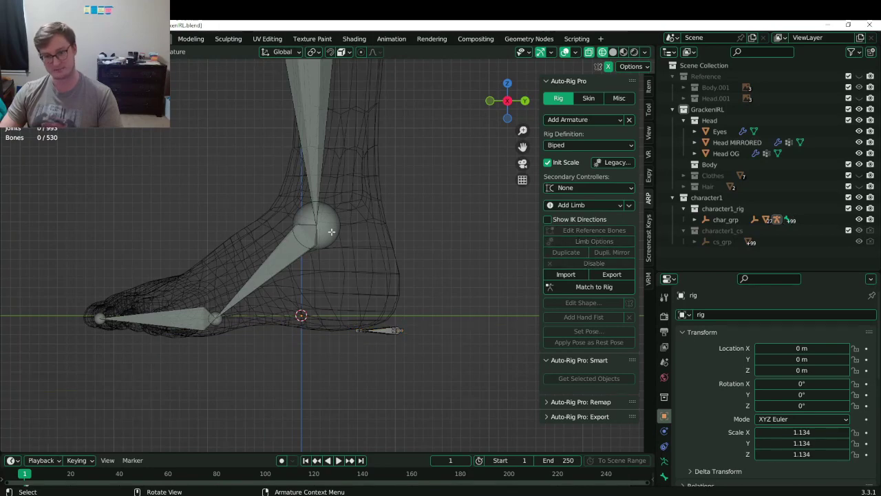
pyautogui.click(331, 232)
pyautogui.press('g')
pyautogui.click(339, 219)
pyautogui.keyDown('shift'); pyautogui.moveTo(222, 252); pyautogui.dragTo(273, 250, button='middle'); pyautogui.keyUp('shift')
pyautogui.click(208, 317)
pyautogui.press('g')
pyautogui.press('z')
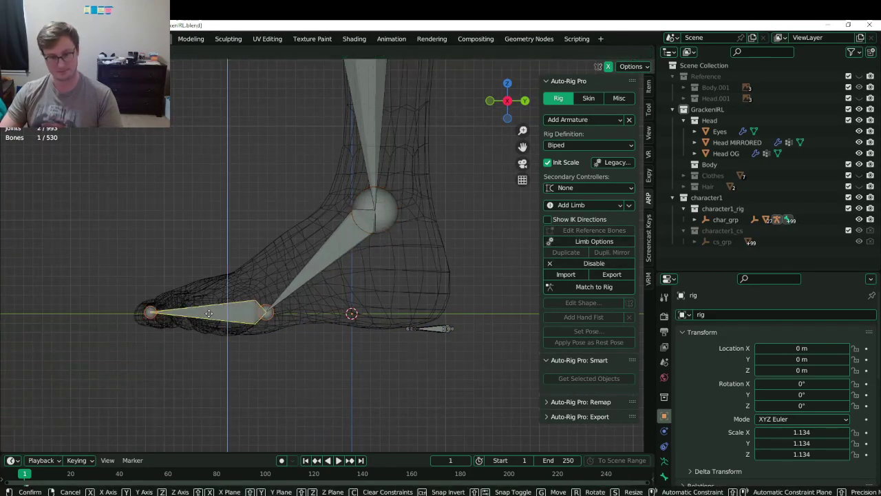
pyautogui.click(208, 313)
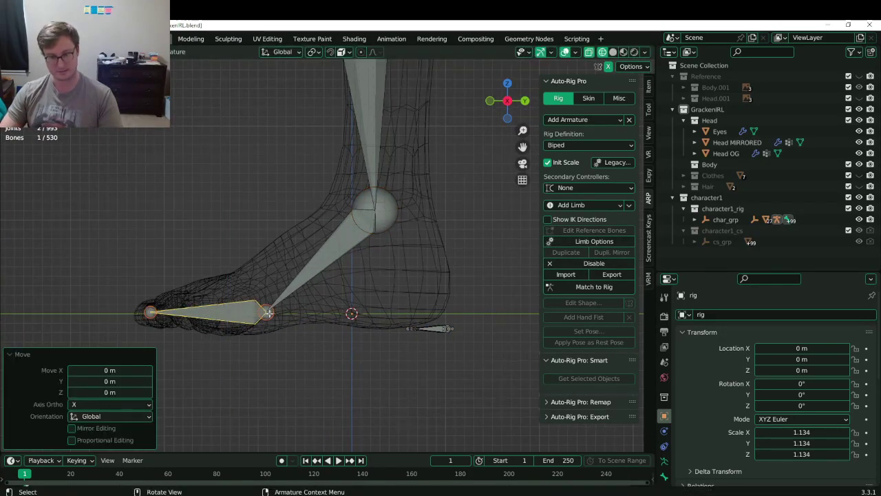
# Move the knee joint back about 0.025 m along Y and up about 0.029 m along Z, and save the file.
pyautogui.scroll(-5, 298, 283)
pyautogui.keyDown('shift'); pyautogui.moveTo(333, 131); pyautogui.dragTo(309, 268, button='middle'); pyautogui.keyUp('shift')
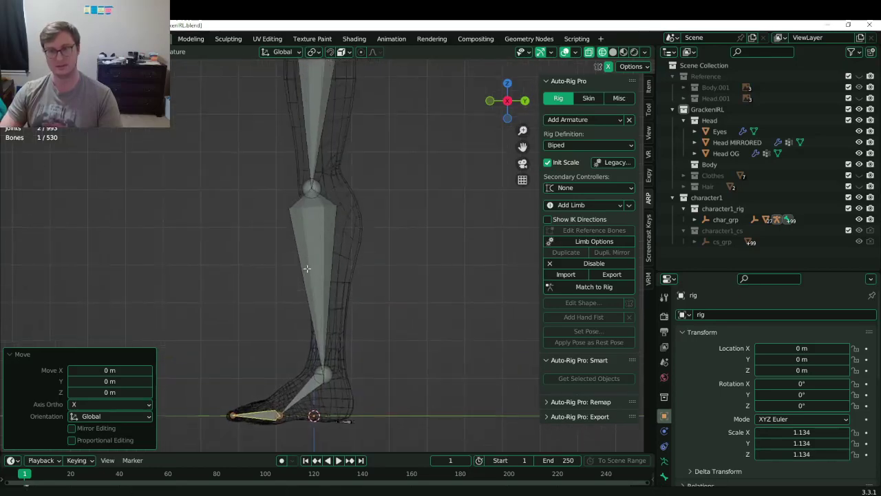
pyautogui.scroll(3, 309, 268)
pyautogui.keyDown('shift'); pyautogui.moveTo(327, 163); pyautogui.dragTo(321, 257, button='middle'); pyautogui.keyUp('shift')
pyautogui.click(330, 247)
pyautogui.scroll(3, 329, 249)
pyautogui.press('g')
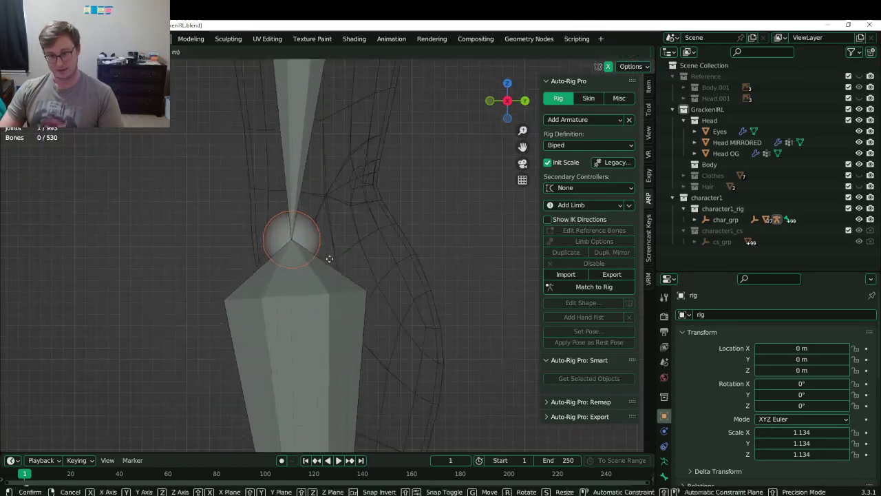
pyautogui.click(358, 231)
pyautogui.scroll(-3, 315, 276)
pyautogui.keyDown('shift'); pyautogui.moveTo(300, 280); pyautogui.dragTo(300, 301, button='middle'); pyautogui.keyUp('shift')
pyautogui.hotkey('ctrl', 's')
# Reduce the number of spine bones through the spine's limb options and apply the change.
pyautogui.keyDown('shift'); pyautogui.moveTo(332, 150); pyautogui.dragTo(324, 307, button='middle'); pyautogui.keyUp('shift')
pyautogui.scroll(4, 324, 307)
pyautogui.keyDown('shift'); pyautogui.moveTo(288, 192); pyautogui.dragTo(309, 272, button='middle'); pyautogui.keyUp('shift')
pyautogui.scroll(-2, 326, 225)
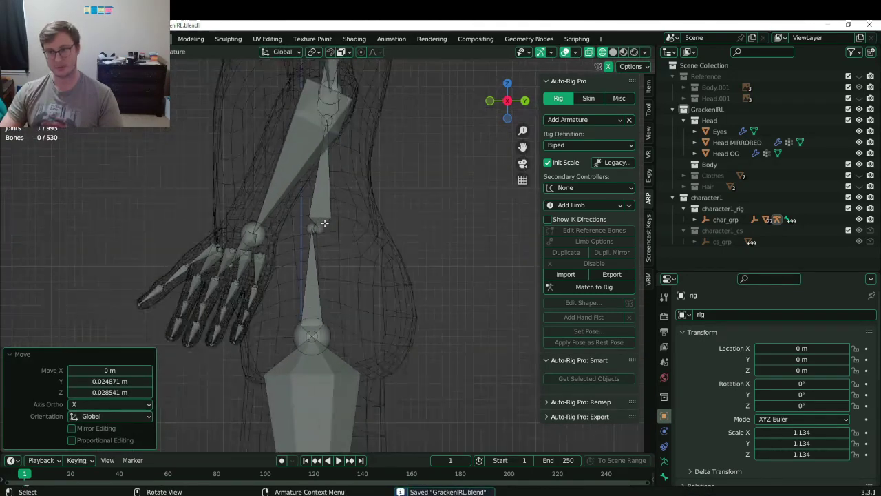
pyautogui.click(321, 201)
pyautogui.click(578, 245)
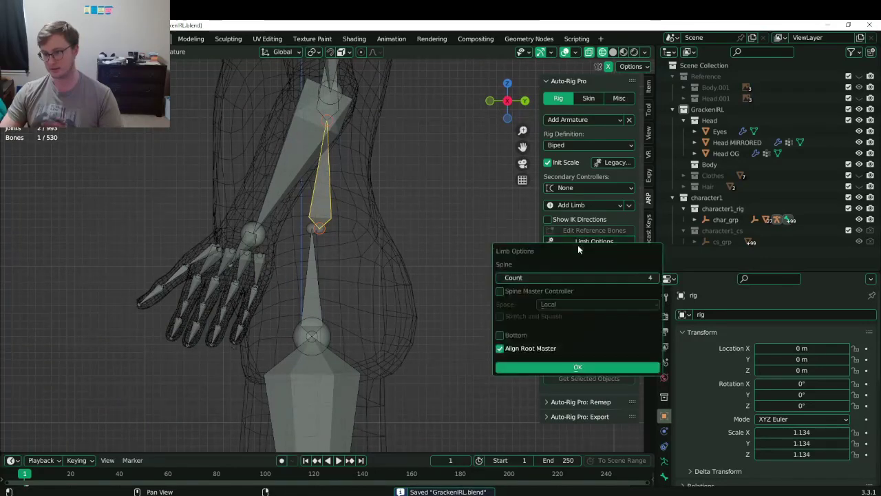
pyautogui.click(549, 370)
# Straighten the pelvis root bone in the side view by scaling it to 0 along Y.
pyautogui.keyDown('shift'); pyautogui.moveTo(344, 232); pyautogui.dragTo(347, 242, button='middle'); pyautogui.keyUp('shift')
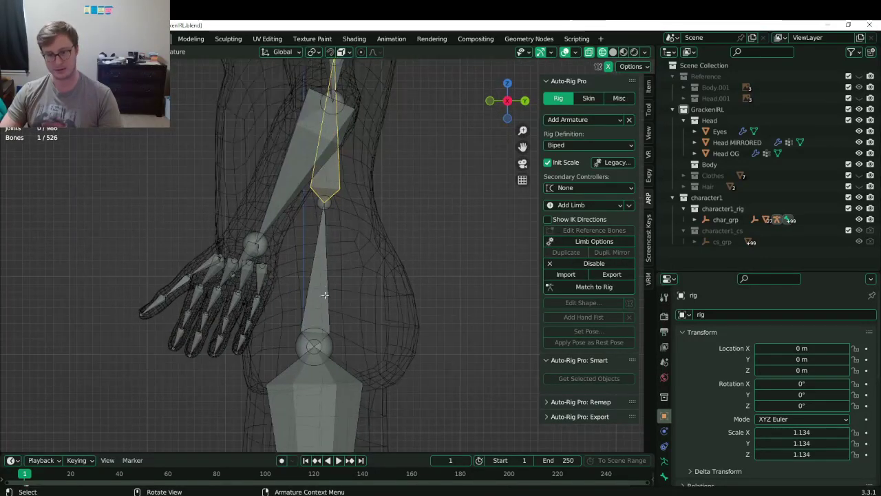
pyautogui.press('s')
pyautogui.press('y')
pyautogui.press('0')
pyautogui.press('Return')
# Scale the pelvis root bone down and move it about 0.006 m forward and 0.001 m up within the pelvis.
pyautogui.scroll(2, 335, 391)
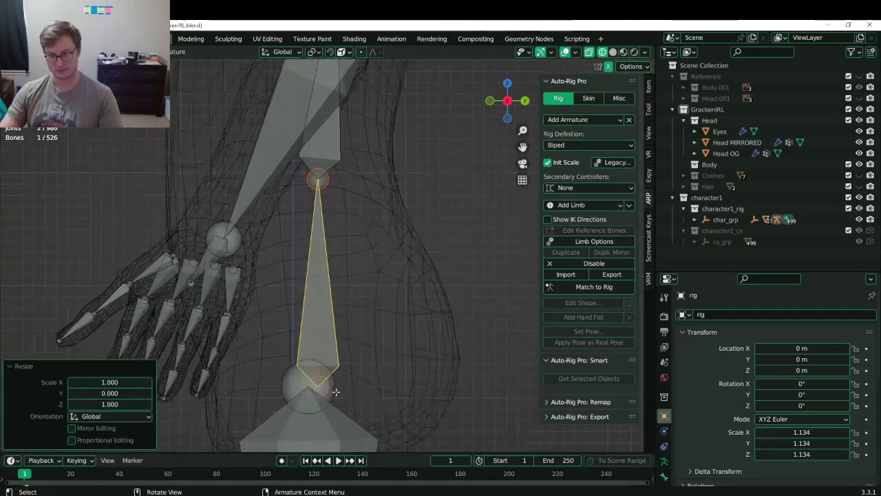
pyautogui.click(328, 393)
pyautogui.click(334, 334)
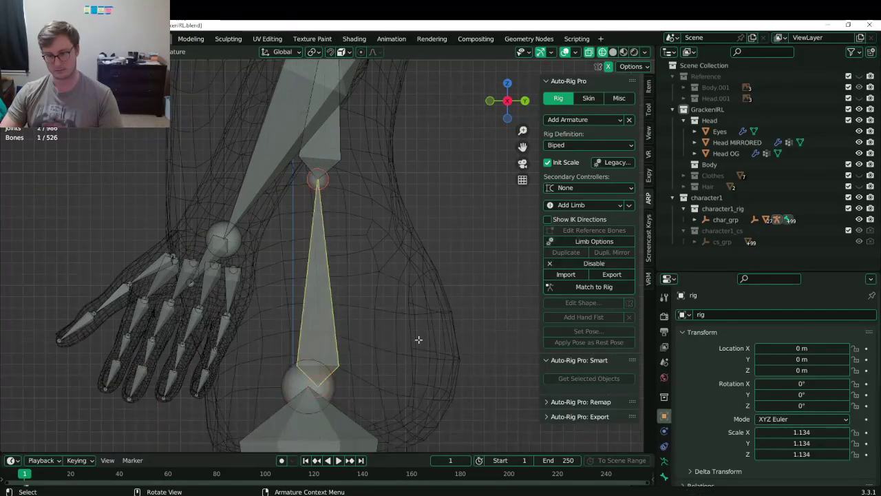
pyautogui.press('s')
pyautogui.click(353, 307)
pyautogui.press('g')
pyautogui.click(345, 298)
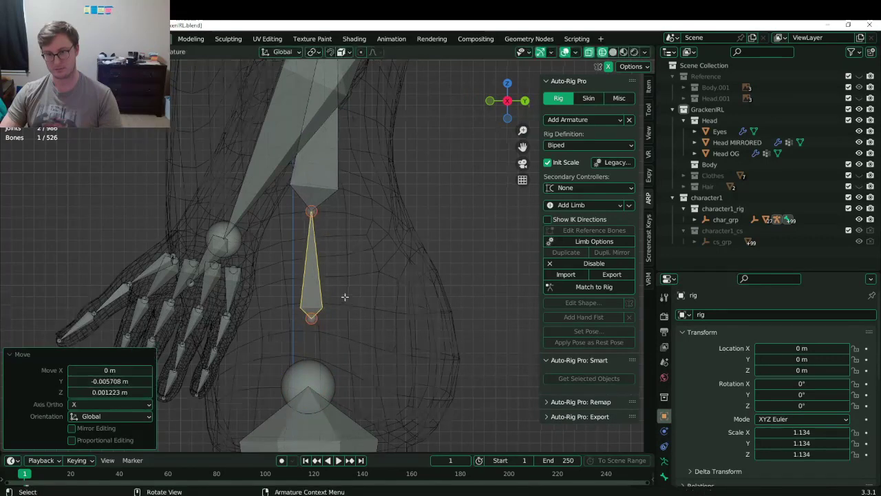
# Move the joint at the upper end of the first spine bone down and slightly forward inside the waist.
pyautogui.scroll(-3, 337, 276)
pyautogui.keyDown('shift'); pyautogui.moveTo(322, 121); pyautogui.dragTo(312, 248, button='middle'); pyautogui.keyUp('shift')
pyautogui.scroll(3, 324, 234)
pyautogui.keyDown('shift'); pyautogui.moveTo(348, 197); pyautogui.dragTo(348, 258, button='middle'); pyautogui.keyUp('shift')
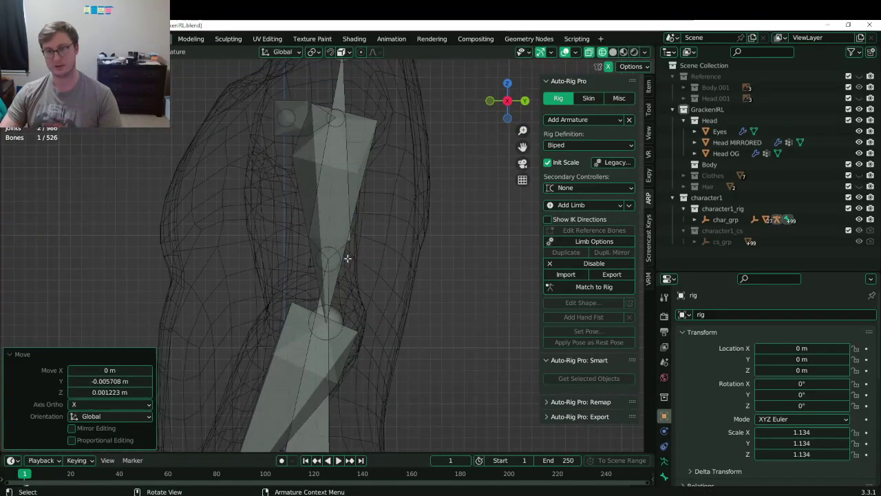
pyautogui.click(337, 263)
pyautogui.keyDown('shift'); pyautogui.moveTo(353, 291); pyautogui.dragTo(362, 208, button='middle'); pyautogui.keyUp('shift')
pyautogui.press('g')
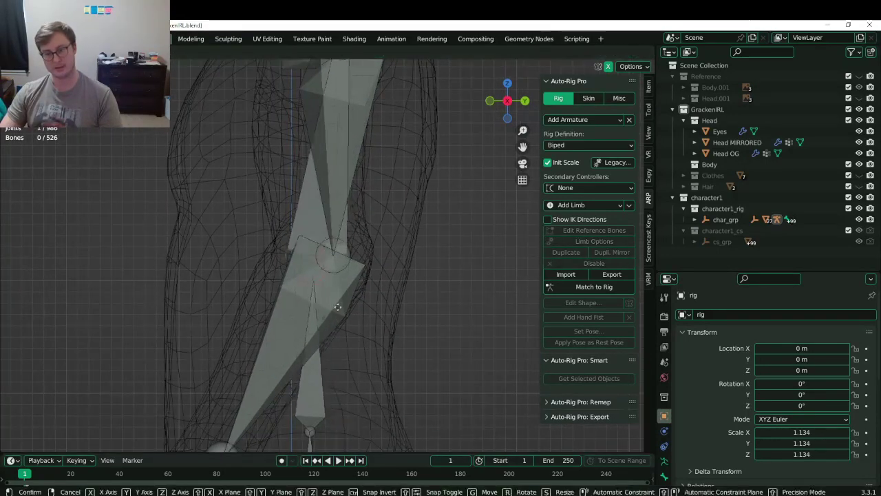
pyautogui.click(335, 311)
pyautogui.keyDown('shift'); pyautogui.moveTo(335, 311); pyautogui.dragTo(336, 234, button='middle'); pyautogui.keyUp('shift')
pyautogui.press('g')
pyautogui.click(335, 226)
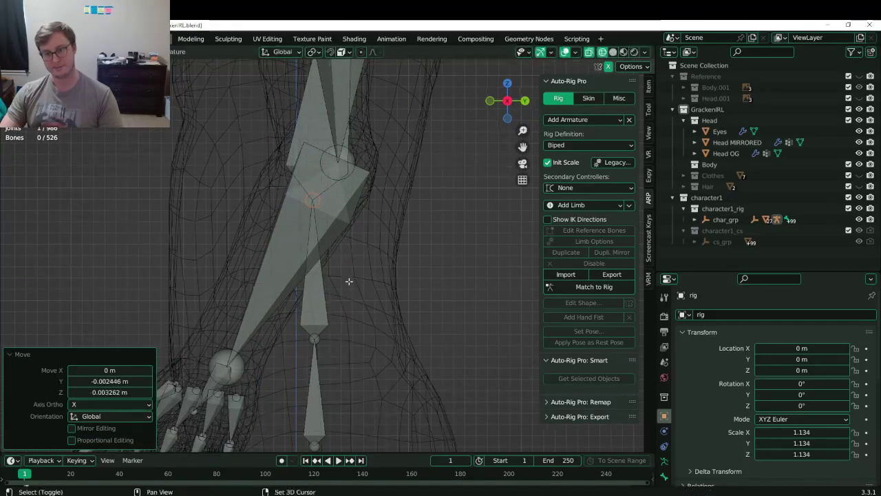
# Flatten the bottom spine bone in the pelvis again with a scale of 0 along Y.
pyautogui.keyDown('shift'); pyautogui.moveTo(337, 283); pyautogui.dragTo(334, 226, button='middle'); pyautogui.keyUp('shift')
pyautogui.click(313, 313)
pyautogui.press('s')
pyautogui.press('y')
pyautogui.press('0')
pyautogui.press('Return')
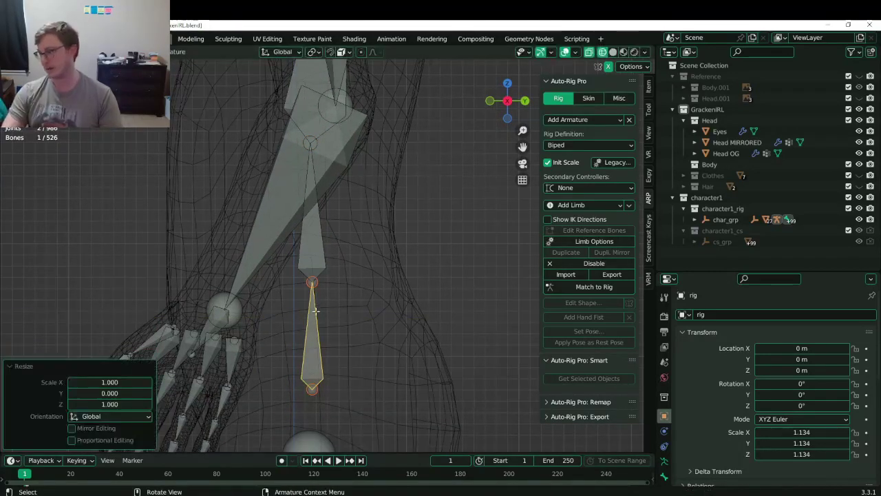
# Move the joint at the upper end of the first spine bone back about 0.006 m along Y.
pyautogui.keyDown('shift'); pyautogui.moveTo(304, 303); pyautogui.dragTo(307, 386, button='middle'); pyautogui.keyUp('shift')
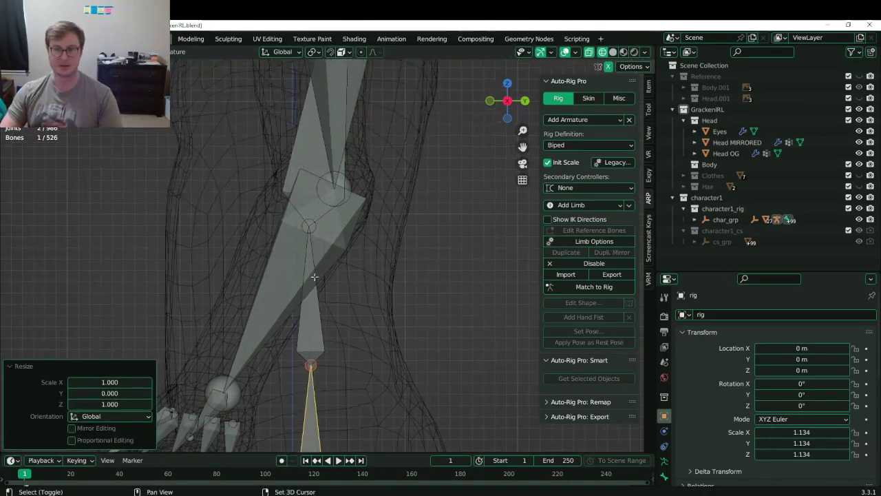
pyautogui.moveTo(312, 226); pyautogui.dragTo(314, 226)
pyautogui.click(317, 226)
# Move the head bone about 0.031 m forward along Y and 0.007 m up along Z inside the skull.
pyautogui.keyDown('shift'); pyautogui.moveTo(322, 202); pyautogui.dragTo(348, 420, button='middle'); pyautogui.keyUp('shift')
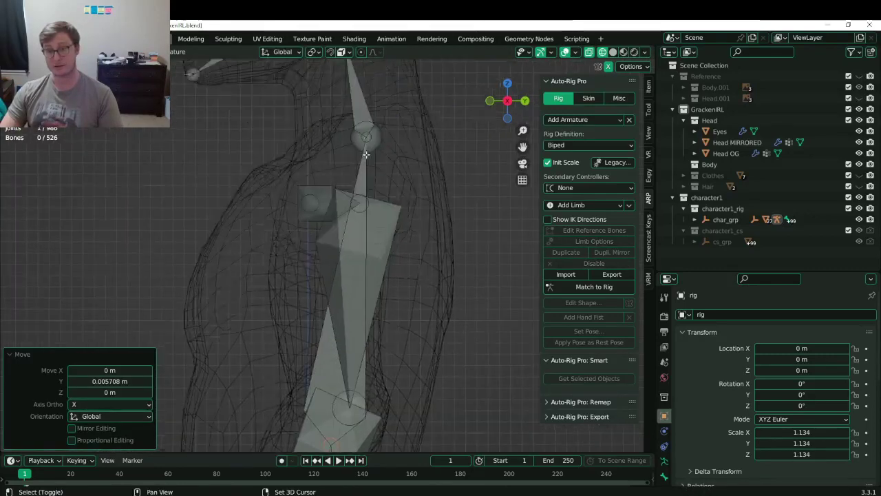
pyautogui.keyDown('shift'); pyautogui.moveTo(351, 86); pyautogui.dragTo(332, 276, button='middle'); pyautogui.keyUp('shift')
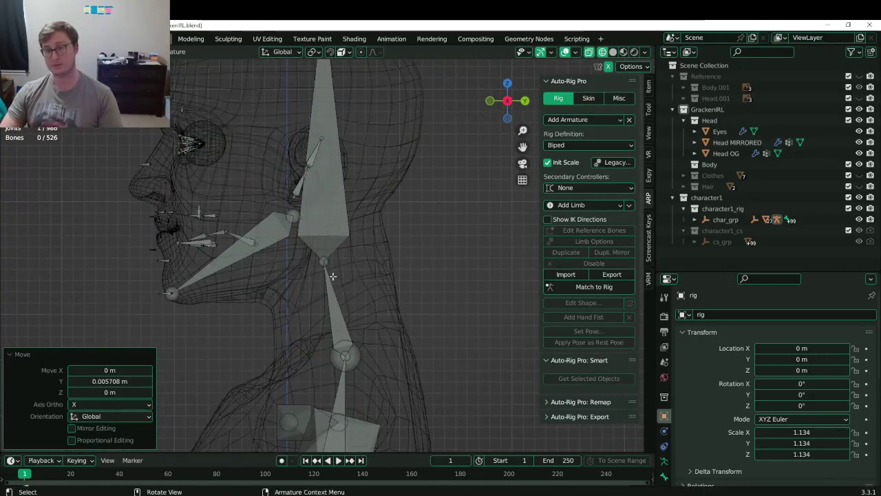
pyautogui.click(341, 203)
pyautogui.keyDown('shift'); pyautogui.moveTo(340, 203); pyautogui.dragTo(352, 258, button='middle'); pyautogui.keyUp('shift')
pyautogui.press('g')
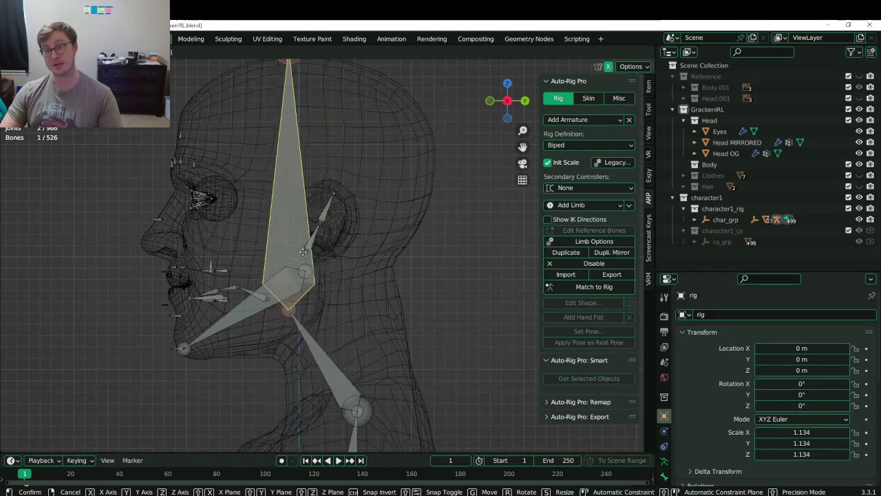
pyautogui.moveTo(303, 251); pyautogui.dragTo(314, 252)
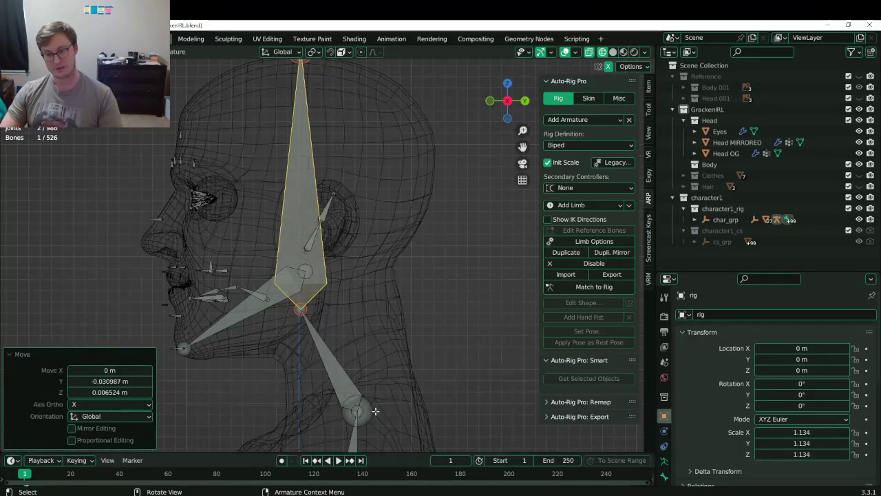
# Move the joint at the base of the neck about 0.002 m forward and 0.011 m up, and save the file.
pyautogui.click(374, 411)
pyautogui.press('g')
pyautogui.rightClick(368, 401)
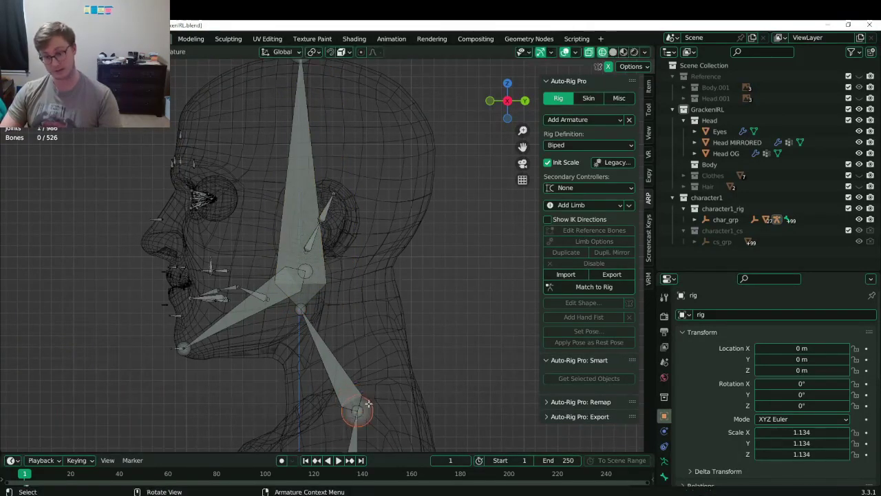
pyautogui.press('b')
pyautogui.moveTo(360, 411); pyautogui.dragTo(374, 421)
pyautogui.press('g')
pyautogui.click(369, 399)
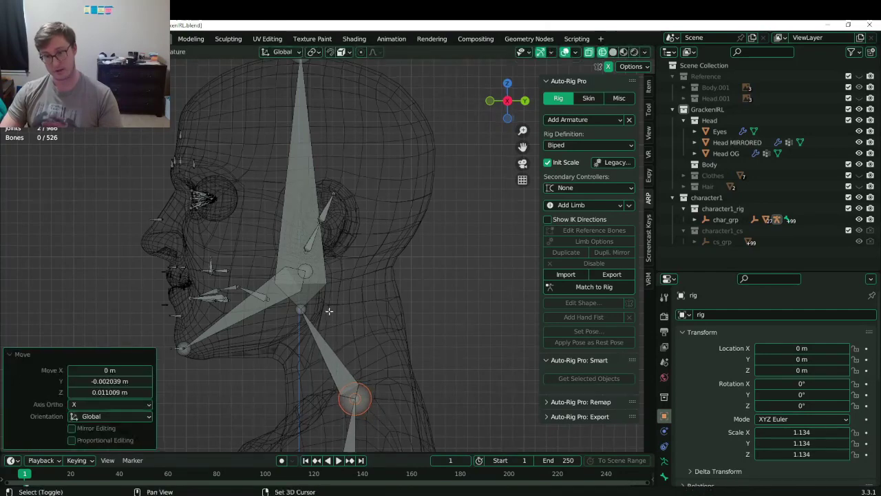
pyautogui.keyDown('shift'); pyautogui.moveTo(328, 312); pyautogui.dragTo(344, 352, button='middle'); pyautogui.keyUp('shift')
pyautogui.click(317, 349)
pyautogui.hotkey('ctrl', 's')
# Select the whole three-bone tongue chain inside the mouth in the side view.
pyautogui.scroll(2, 313, 323)
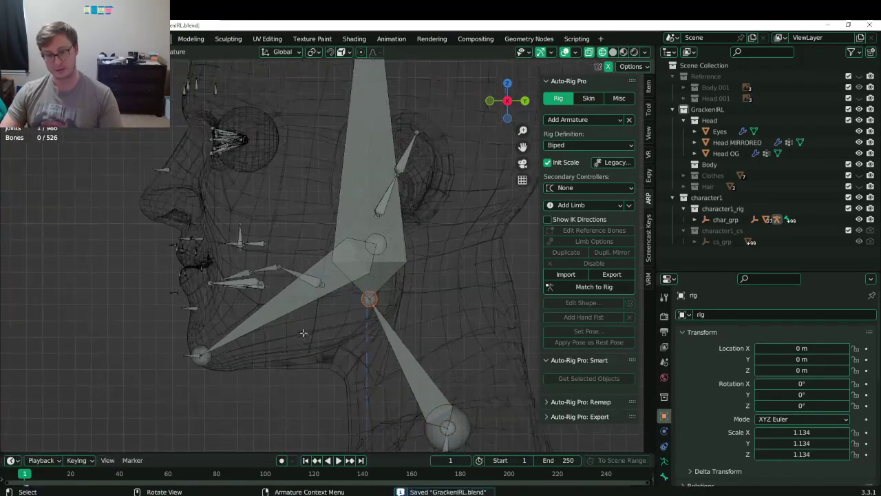
pyautogui.keyDown('shift'); pyautogui.moveTo(240, 331); pyautogui.dragTo(279, 319, button='middle'); pyautogui.keyUp('shift')
pyautogui.scroll(3, 282, 310)
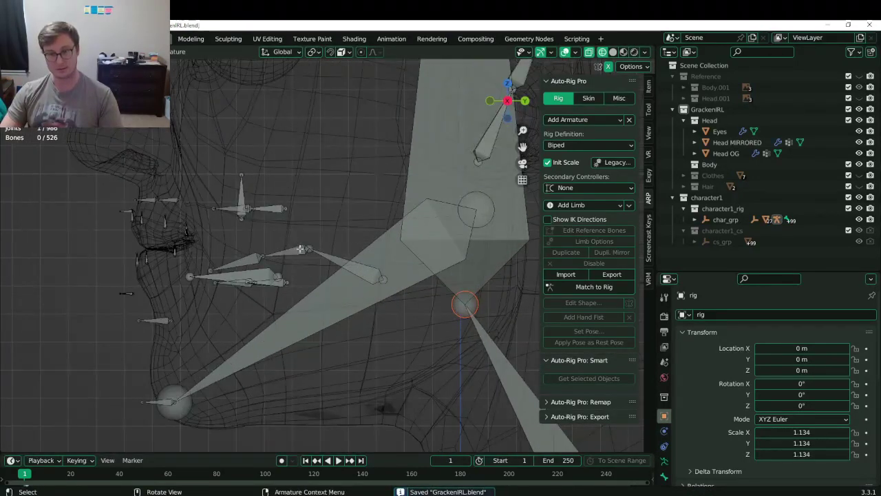
pyautogui.click(298, 254)
pyautogui.moveTo(297, 253); pyautogui.dragTo(325, 267, button='middle')
pyautogui.press('KP_3')
pyautogui.scroll(3, 297, 240)
pyautogui.scroll(-1, 309, 273)
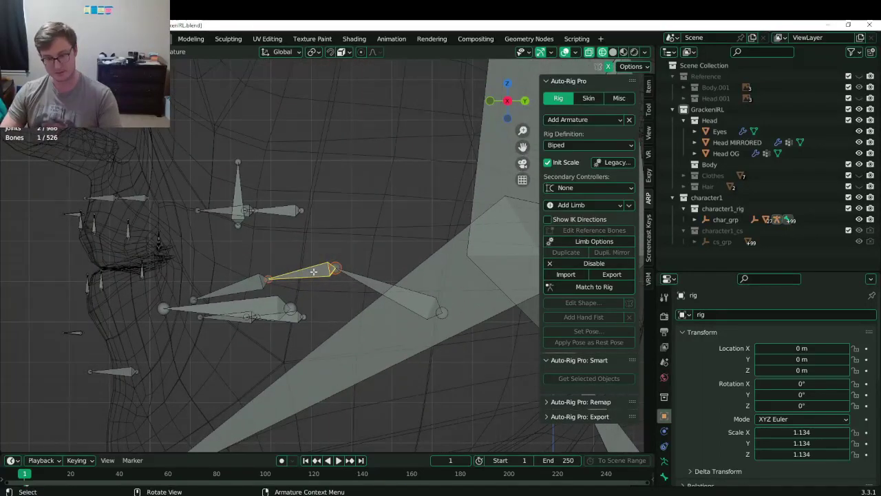
pyautogui.press('l')
# Scale the tongue bones along Z and move them about 0.009 m forward and 0.007 m up toward the lips.
pyautogui.scroll(-4, 330, 261)
pyautogui.press('s')
pyautogui.press('z')
pyautogui.click(360, 229)
pyautogui.press('g')
pyautogui.click(342, 213)
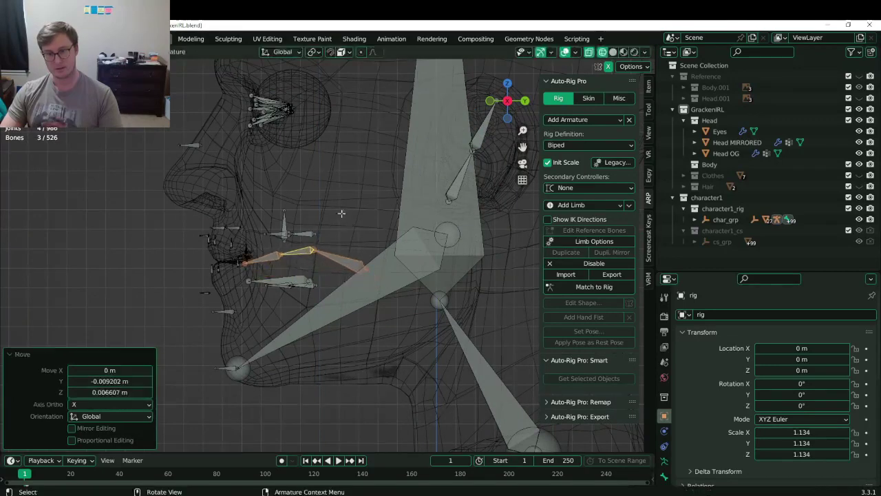
# Refine the tongue chain's size and position behind the lips, including a final scale of 0.923 and a slight nudge back.
pyautogui.press('s')
pyautogui.click(337, 217)
pyautogui.press('g')
pyautogui.click(329, 214)
pyautogui.press('s')
pyautogui.click(325, 220)
pyautogui.scroll(3, 323, 247)
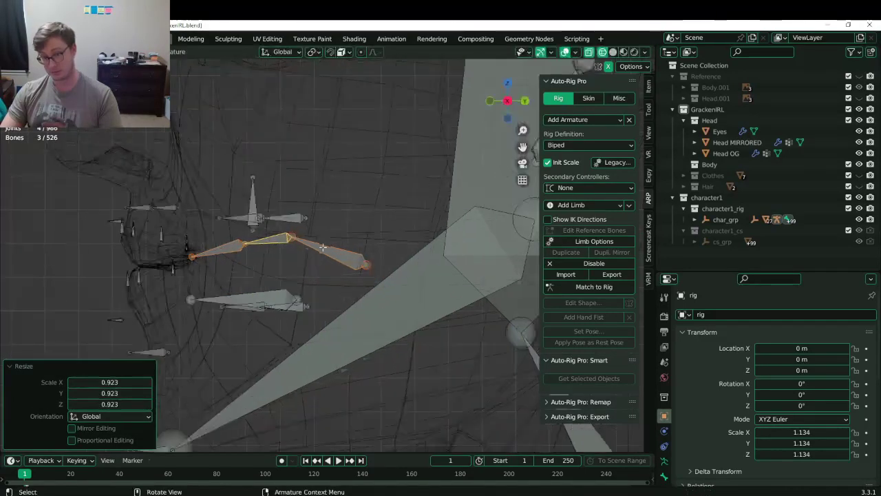
pyautogui.press('g')
pyautogui.click(321, 249)
# Select the pair of lower teeth bones beneath the tongue chain.
pyautogui.keyDown('shift'); pyautogui.moveTo(275, 301); pyautogui.dragTo(295, 303, button='middle'); pyautogui.keyUp('shift')
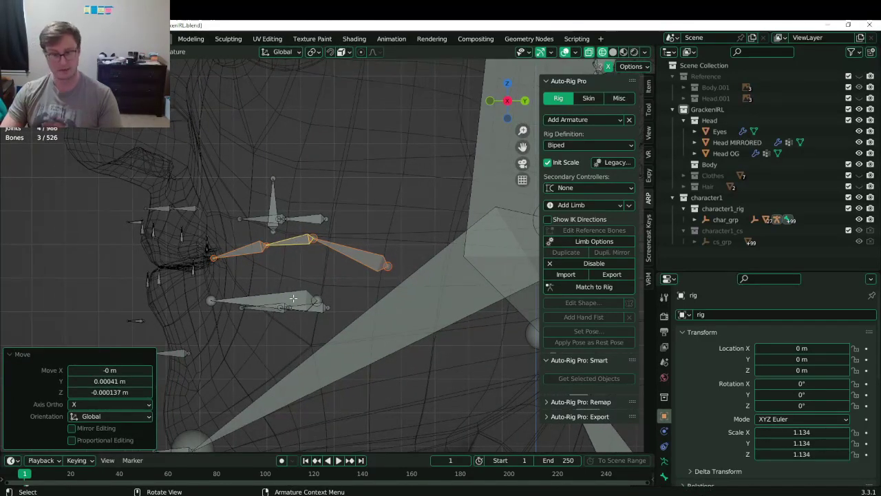
pyautogui.click(291, 298)
pyautogui.keyDown('shift'); pyautogui.moveTo(286, 298); pyautogui.dragTo(330, 274, button='middle'); pyautogui.keyUp('shift')
pyautogui.keyDown('shift'); pyautogui.click(330, 271); pyautogui.keyUp('shift')
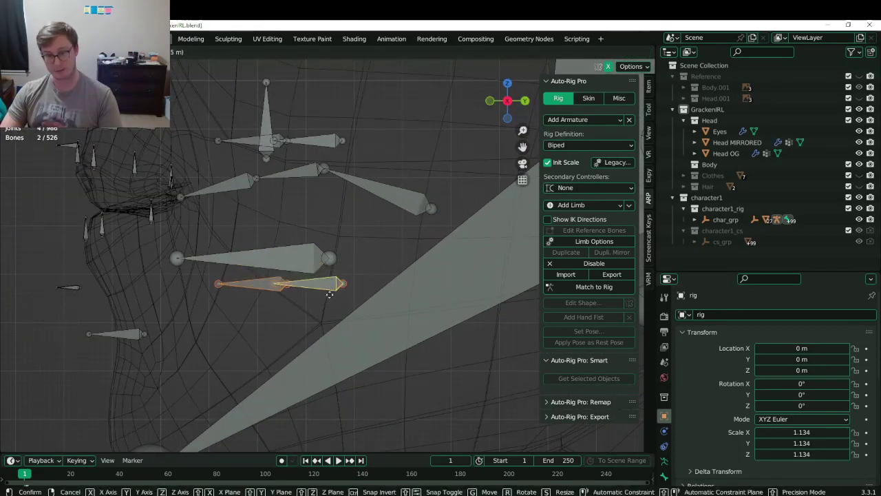
# Try to move the lower teeth bones upward, and undo the move.
pyautogui.press('g')
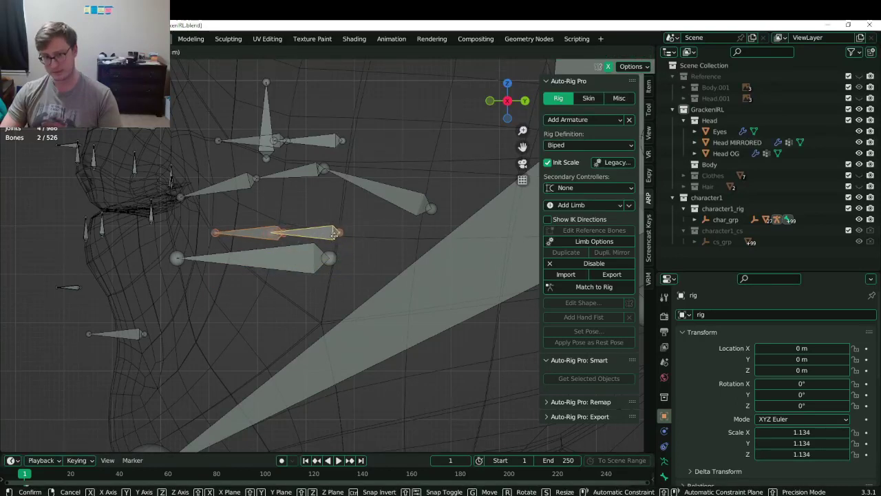
pyautogui.click(314, 173)
pyautogui.hotkey('ctrl', 'z')
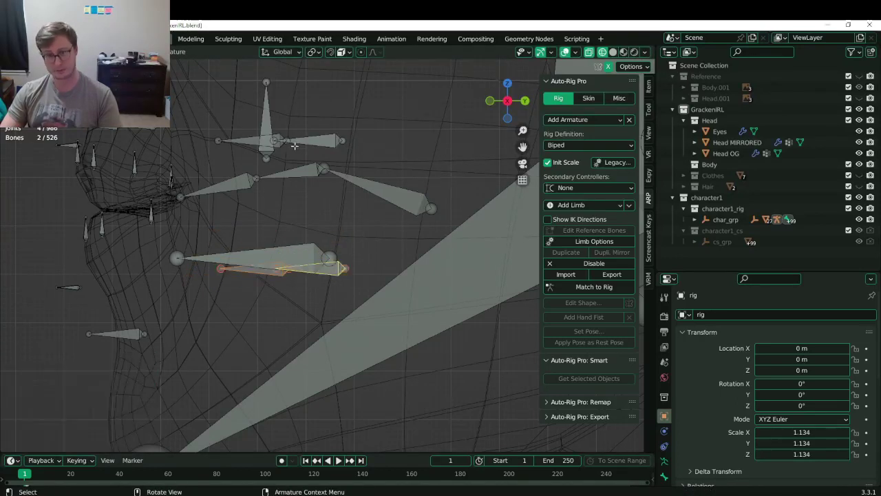
# Add the upper teeth bones to the selection and move both sets of teeth bones forward toward the lips.
pyautogui.keyDown('shift'); pyautogui.click(283, 140); pyautogui.keyUp('shift')
pyautogui.keyDown('shift'); pyautogui.click(241, 142); pyautogui.keyUp('shift')
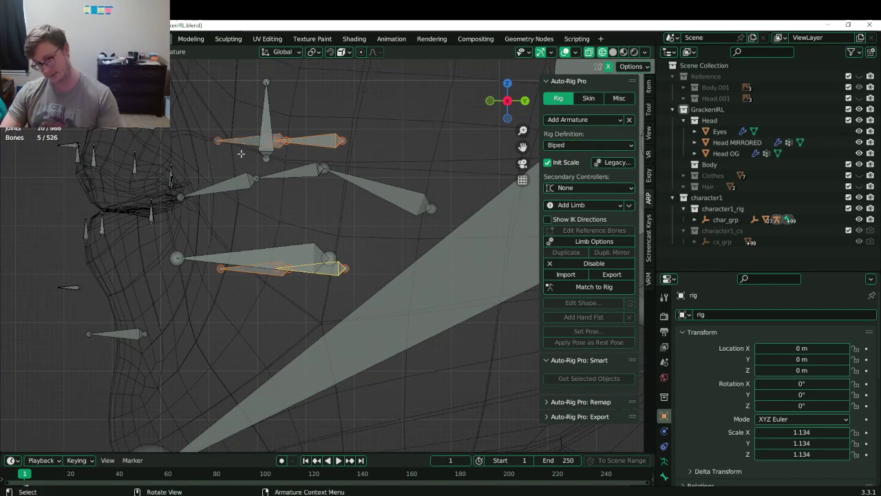
pyautogui.press('g')
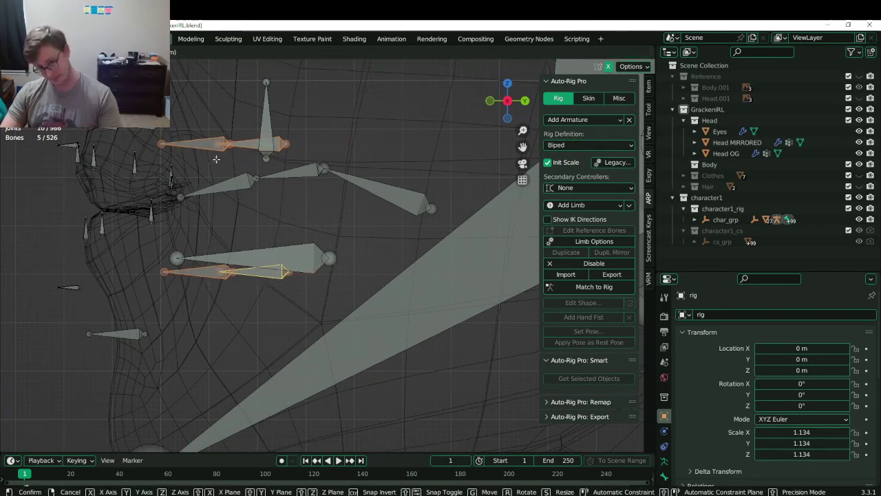
pyautogui.click(216, 159)
# Select the linked tongue bones, move them about 0.005 m forward along Y, and save the file.
pyautogui.keyDown('shift'); pyautogui.moveTo(211, 200); pyautogui.dragTo(260, 226, button='middle'); pyautogui.keyUp('shift')
pyautogui.click(422, 212)
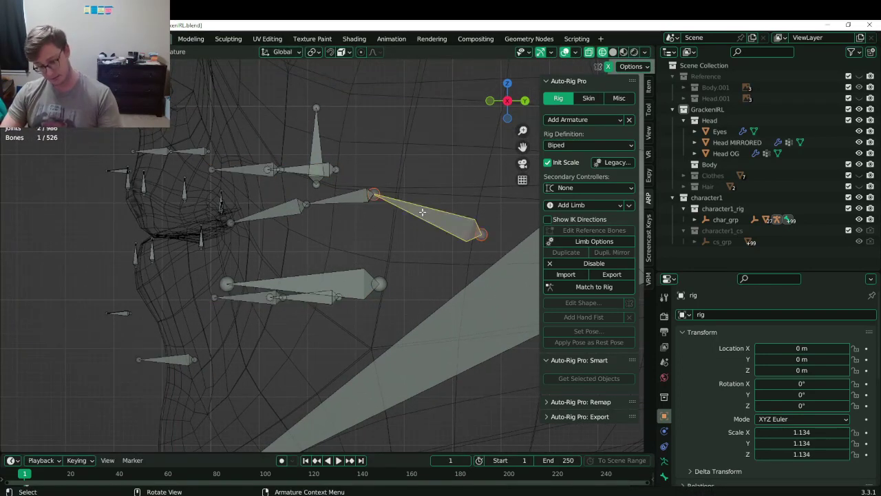
pyautogui.hotkey('ctrl', 'l')
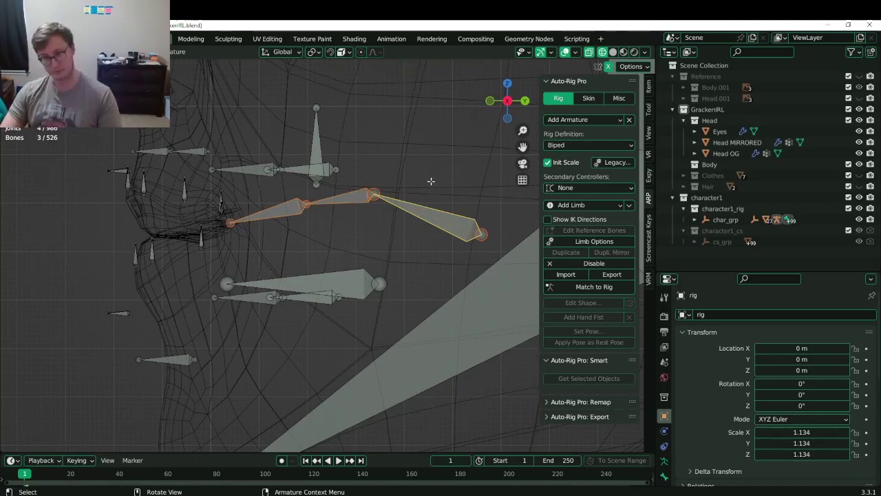
pyautogui.press('g')
pyautogui.click(430, 180)
pyautogui.moveTo(430, 180); pyautogui.dragTo(320, 272, button='middle')
pyautogui.hotkey('ctrl', 's')
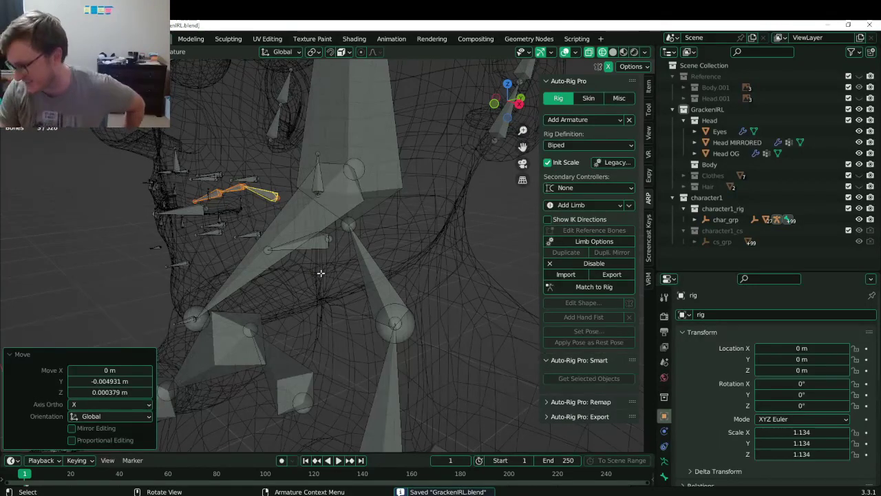
# Select the small roll bone in front of the upper lip and display its bone properties.
pyautogui.press('KP_3')
pyautogui.scroll(-3, 320, 272)
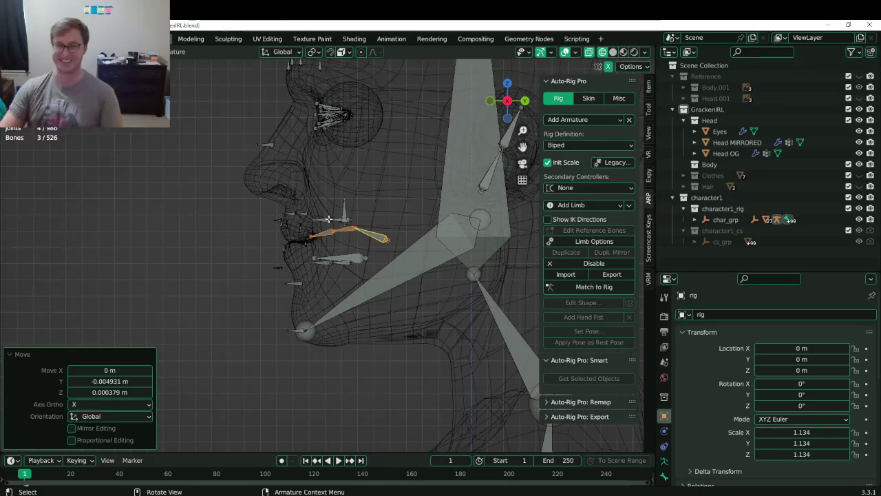
pyautogui.scroll(1, 339, 119)
pyautogui.scroll(6, 339, 119)
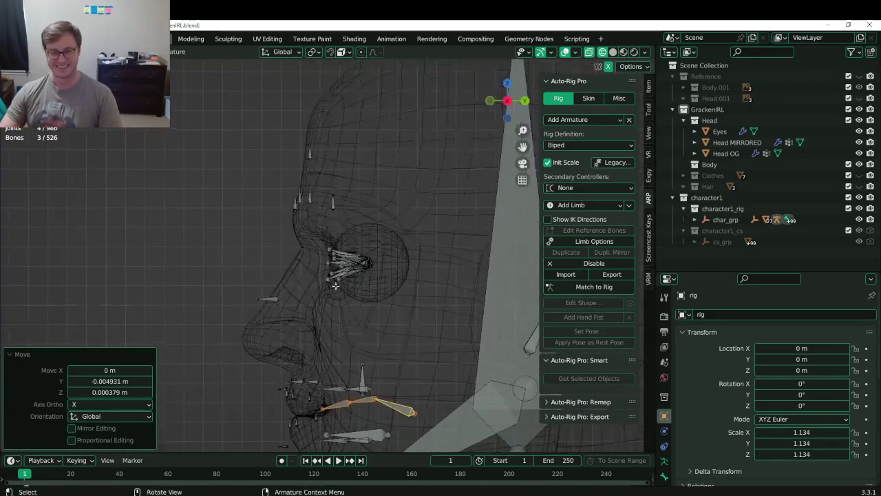
pyautogui.scroll(1, 378, 229)
pyautogui.keyDown('shift'); pyautogui.moveTo(398, 269); pyautogui.dragTo(259, 265, button='middle'); pyautogui.keyUp('shift')
pyautogui.click(257, 250)
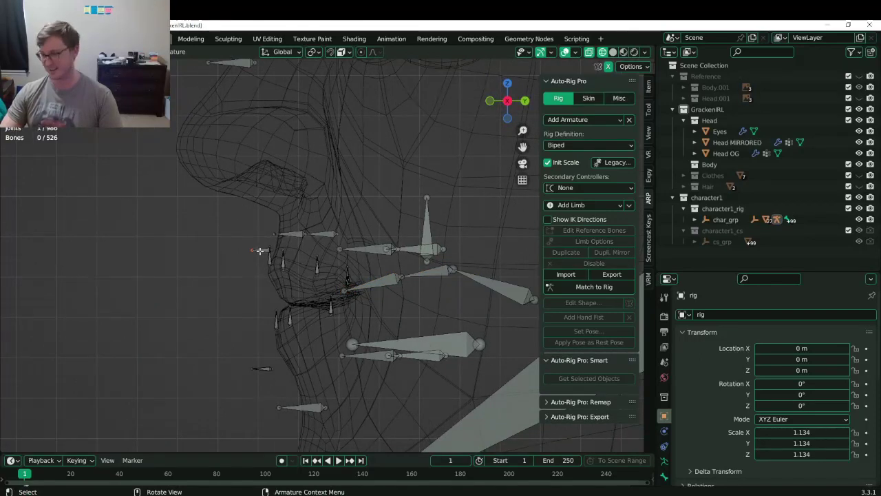
pyautogui.click(260, 251)
pyautogui.click(664, 475)
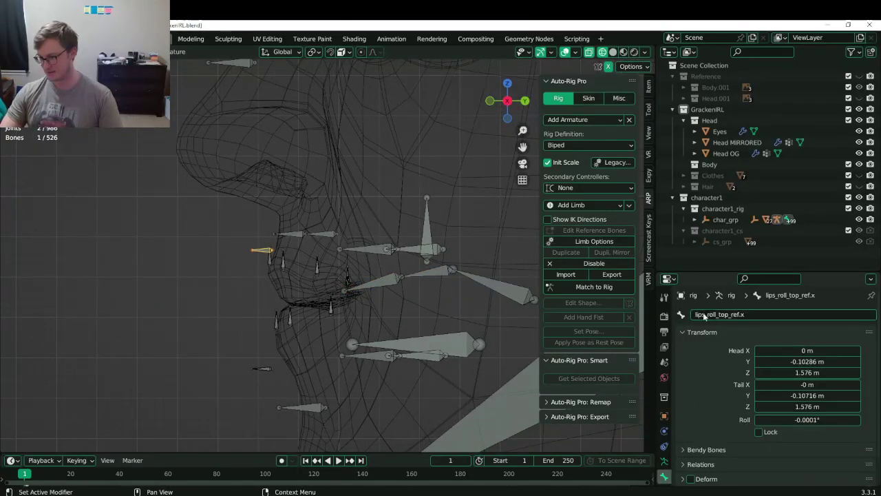
# Move the lips_roll_bot_ref.x bone slightly upward and toward the lower lip, and save the file.
pyautogui.click(270, 367)
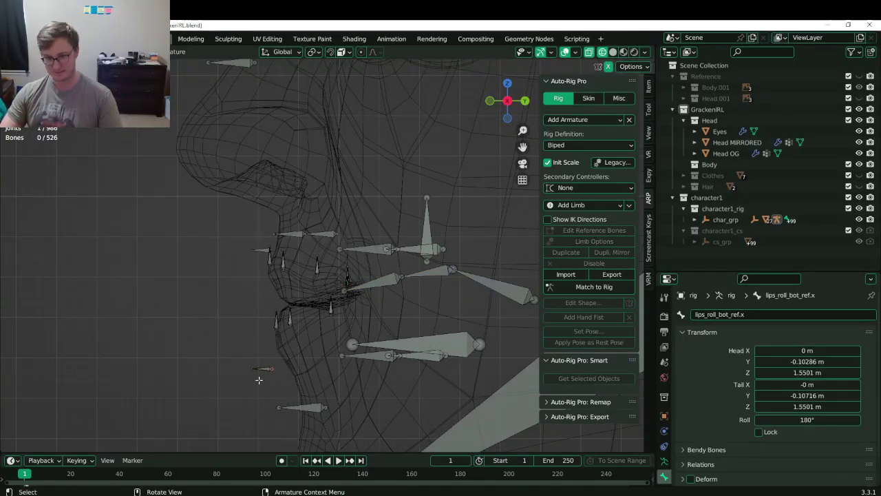
pyautogui.click(269, 370)
pyautogui.press('g')
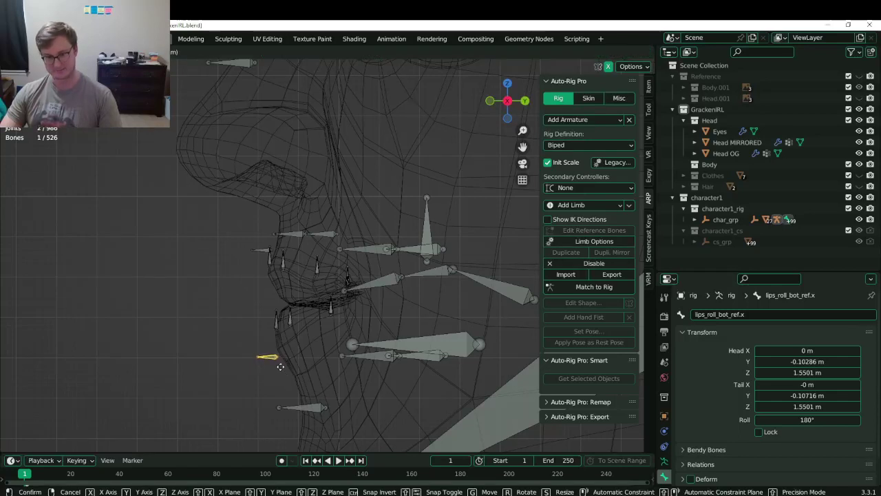
pyautogui.click(280, 366)
pyautogui.keyDown('shift'); pyautogui.moveTo(311, 412); pyautogui.dragTo(289, 359, button='middle'); pyautogui.keyUp('shift')
pyautogui.hotkey('ctrl', 's')
# Examine the jaw, chin, eyelid and eyebrow reference bones against the head mesh, and save the file.
pyautogui.click(312, 355)
pyautogui.click(288, 366)
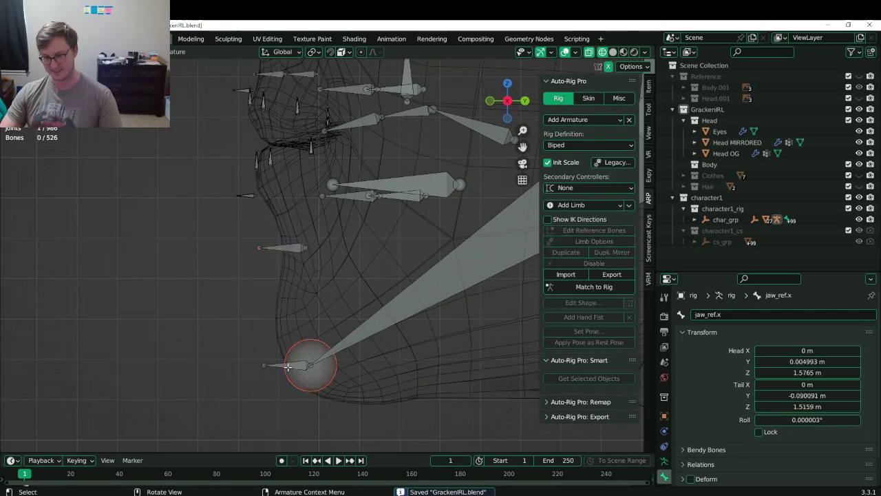
pyautogui.click(283, 247)
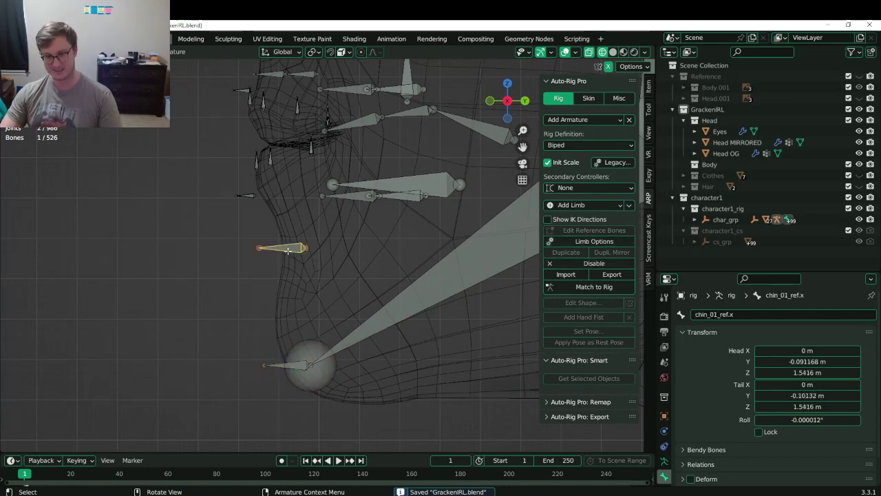
pyautogui.keyDown('shift'); pyautogui.moveTo(285, 125); pyautogui.dragTo(285, 236, button='middle'); pyautogui.keyUp('shift')
pyautogui.keyDown('shift'); pyautogui.moveTo(288, 170); pyautogui.dragTo(293, 316, button='middle'); pyautogui.keyUp('shift')
pyautogui.moveTo(303, 140)
pyautogui.keyDown('shift'); pyautogui.mouseDown(button='middle')
pyautogui.moveTo(308, 209)
pyautogui.moveTo(274, 293)
pyautogui.mouseUp(button='middle'); pyautogui.keyUp('shift')
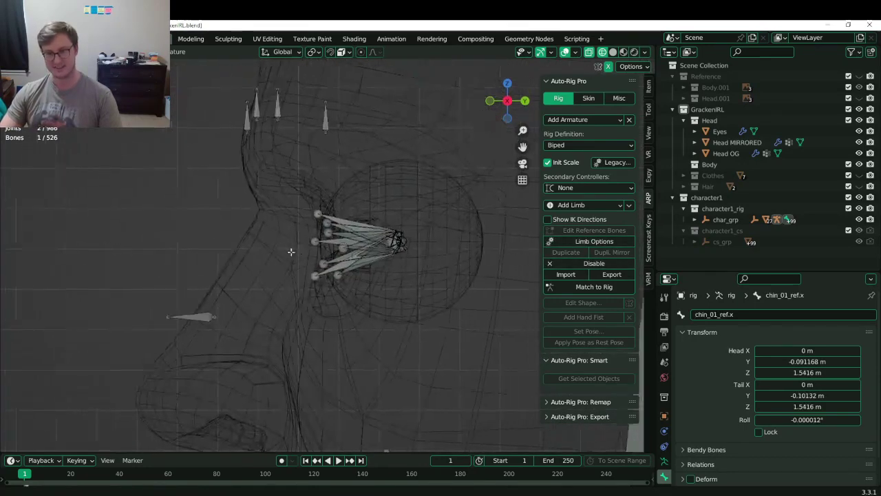
pyautogui.keyDown('shift'); pyautogui.moveTo(317, 208); pyautogui.dragTo(294, 284, button='middle'); pyautogui.keyUp('shift')
pyautogui.keyDown('shift'); pyautogui.moveTo(293, 201); pyautogui.dragTo(255, 273, button='middle'); pyautogui.keyUp('shift')
pyautogui.scroll(-6, 301, 265)
pyautogui.moveTo(275, 227); pyautogui.dragTo(334, 240, button='middle')
pyautogui.scroll(-6, 323, 252)
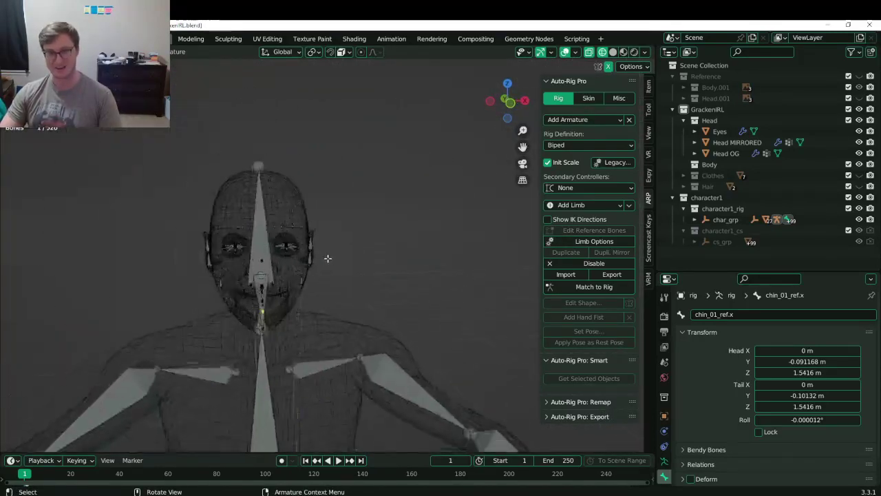
pyautogui.hotkey('ctrl', 's')
# Straighten the shoulder_ref.l bone by scaling it to 0 along Y, leaving its position as it is.
pyautogui.moveTo(363, 314); pyautogui.dragTo(335, 358, button='middle')
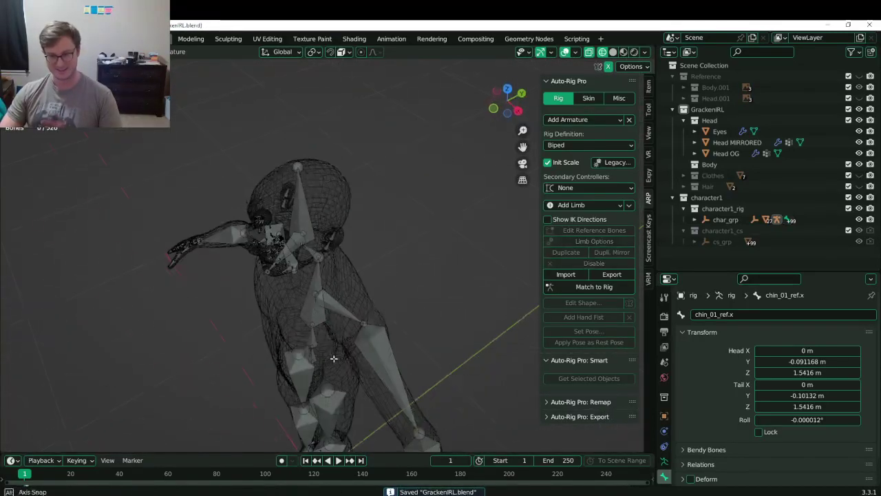
pyautogui.click(348, 308)
pyautogui.scroll(3, 371, 331)
pyautogui.keyDown('shift'); pyautogui.moveTo(418, 371); pyautogui.dragTo(386, 348, button='middle'); pyautogui.keyUp('shift')
pyautogui.press('s')
pyautogui.press('y')
pyautogui.press('0')
pyautogui.press('Return')
pyautogui.press('g')
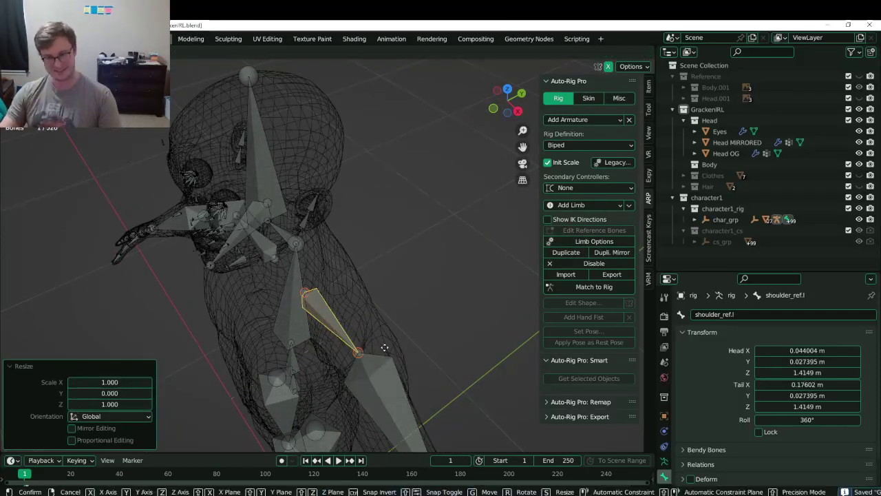
pyautogui.press('y')
pyautogui.rightClick(384, 348)
pyautogui.press('KP_7')
pyautogui.scroll(3, 394, 330)
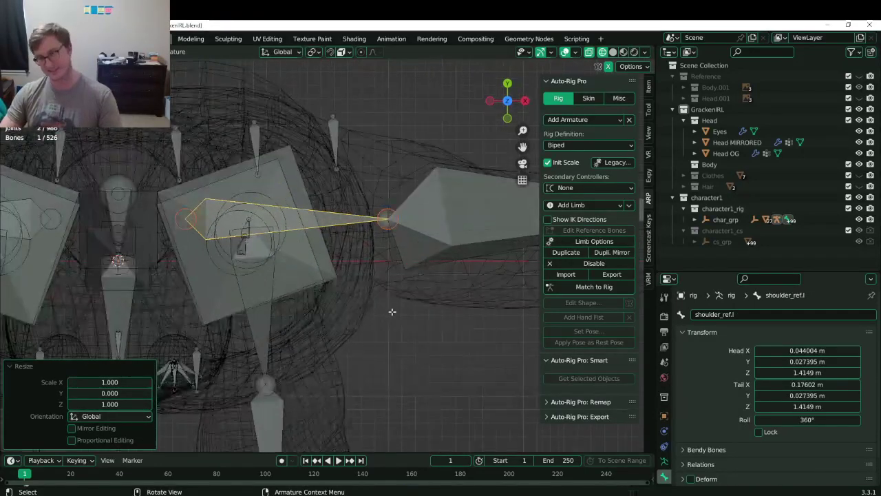
pyautogui.press('g')
pyautogui.click(391, 312)
# Move the inner joint of the left shoulder bone about 0.008 m outward along X, and save the file.
pyautogui.moveTo(394, 312); pyautogui.dragTo(285, 326, button='middle')
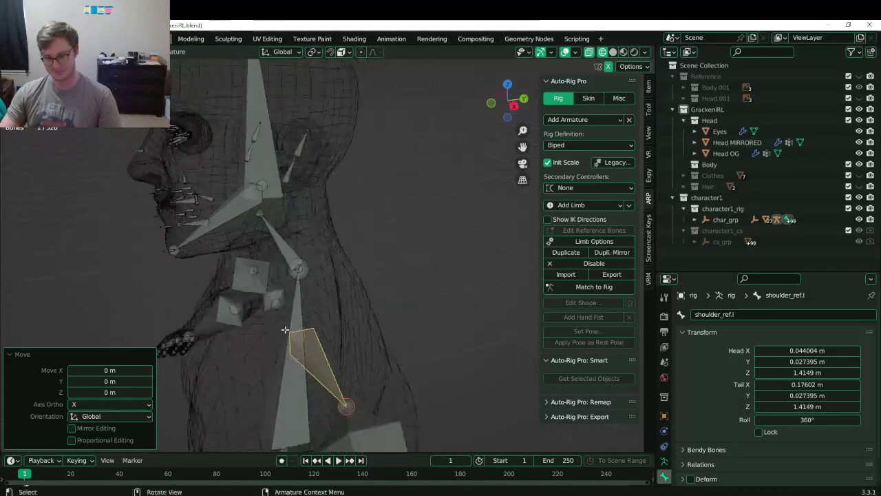
pyautogui.press('KP_1')
pyautogui.keyDown('shift'); pyautogui.moveTo(329, 291); pyautogui.dragTo(454, 173, button='middle'); pyautogui.keyUp('shift')
pyautogui.scroll(-3, 413, 214)
pyautogui.scroll(2, 344, 270)
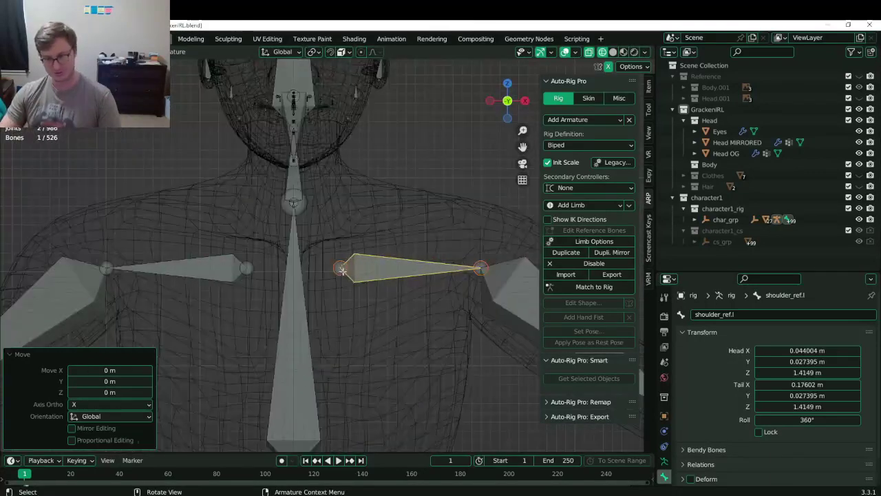
pyautogui.click(336, 274)
pyautogui.press('g')
pyautogui.press('x')
pyautogui.click(345, 274)
pyautogui.scroll(-4, 354, 296)
pyautogui.keyDown('shift'); pyautogui.moveTo(355, 378); pyautogui.dragTo(354, 250, button='middle'); pyautogui.keyUp('shift')
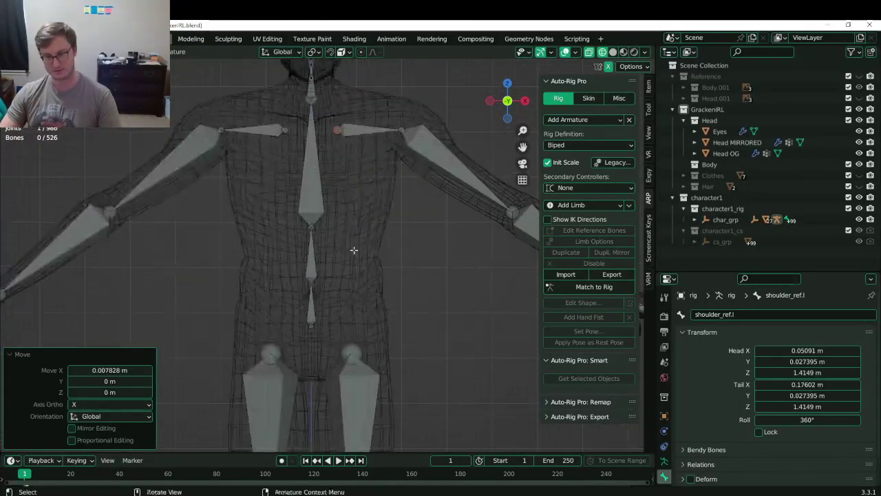
pyautogui.hotkey('ctrl', 's')
# Examine the leg and hip bones against the body mesh in Object Mode, and save the file.
pyautogui.scroll(-2, 311, 340)
pyautogui.keyDown('shift'); pyautogui.moveTo(315, 351); pyautogui.dragTo(329, 140, button='middle'); pyautogui.keyUp('shift')
pyautogui.scroll(1, 371, 265)
pyautogui.moveTo(377, 275); pyautogui.dragTo(371, 315, button='middle')
pyautogui.scroll(-4, 361, 317)
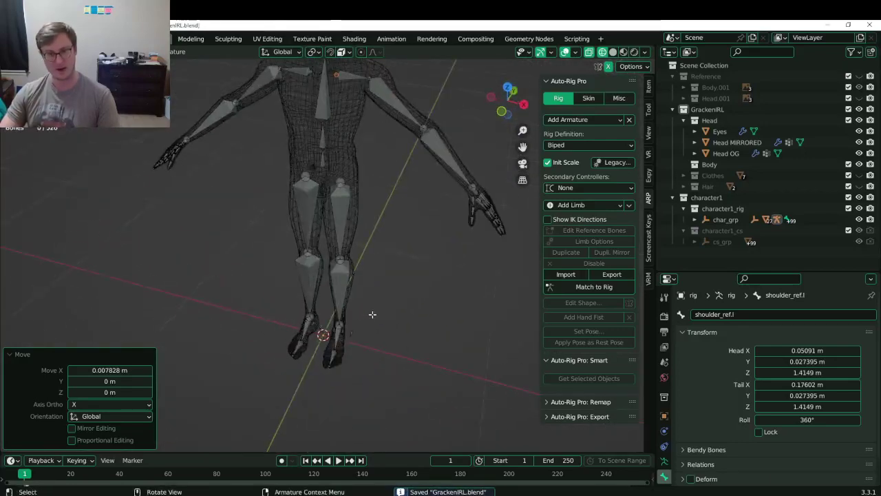
pyautogui.press('Tab')
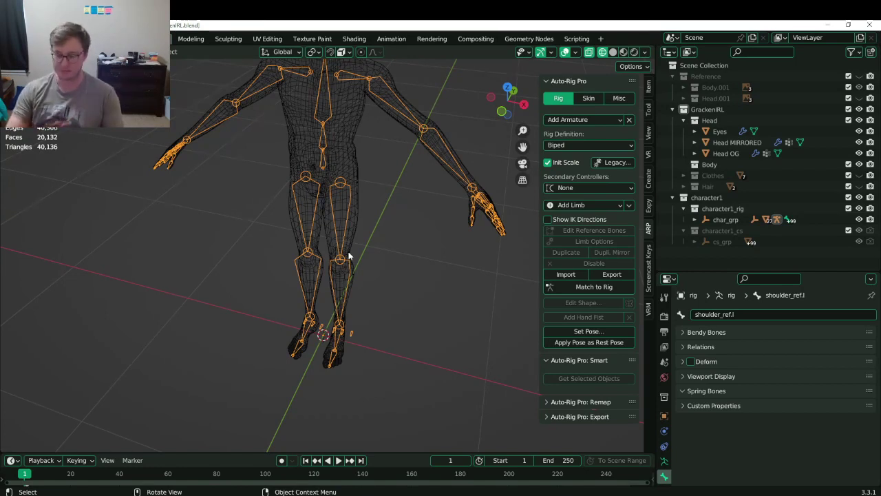
pyautogui.press('KP_1')
pyautogui.scroll(4, 363, 181)
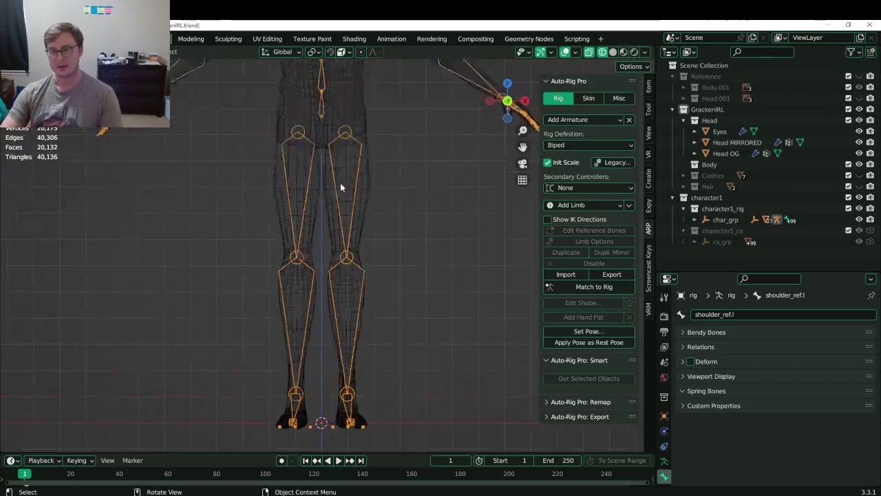
pyautogui.keyDown('shift'); pyautogui.moveTo(336, 161); pyautogui.dragTo(335, 267, button='middle'); pyautogui.keyUp('shift')
pyautogui.scroll(-1, 335, 268)
pyautogui.keyDown('shift'); pyautogui.moveTo(336, 208); pyautogui.dragTo(344, 290, button='middle'); pyautogui.keyUp('shift')
pyautogui.hotkey('ctrl', 's')
# Move the root_ref.x bone about 0.003 m down along Z in Edit Mode, return to Object Mode and save the file.
pyautogui.scroll(3, 334, 254)
pyautogui.click(333, 254)
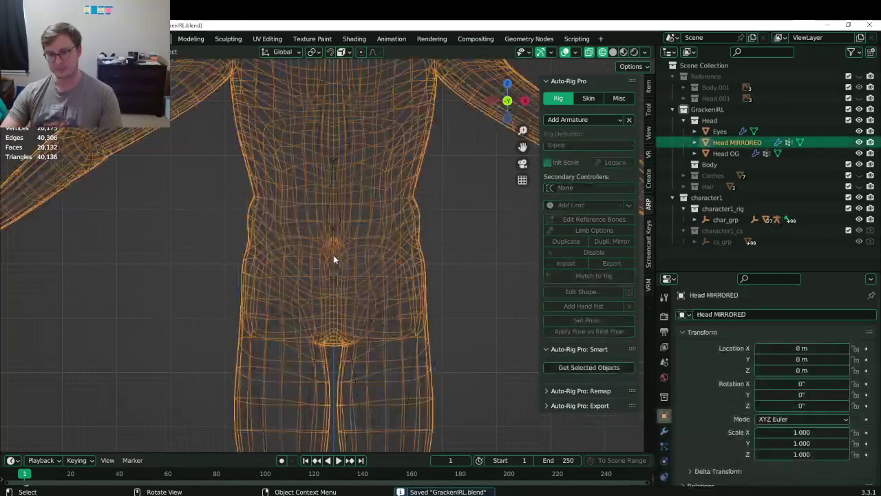
pyautogui.scroll(1, 346, 284)
pyautogui.click(339, 268)
pyautogui.scroll(2, 339, 272)
pyautogui.press('Tab')
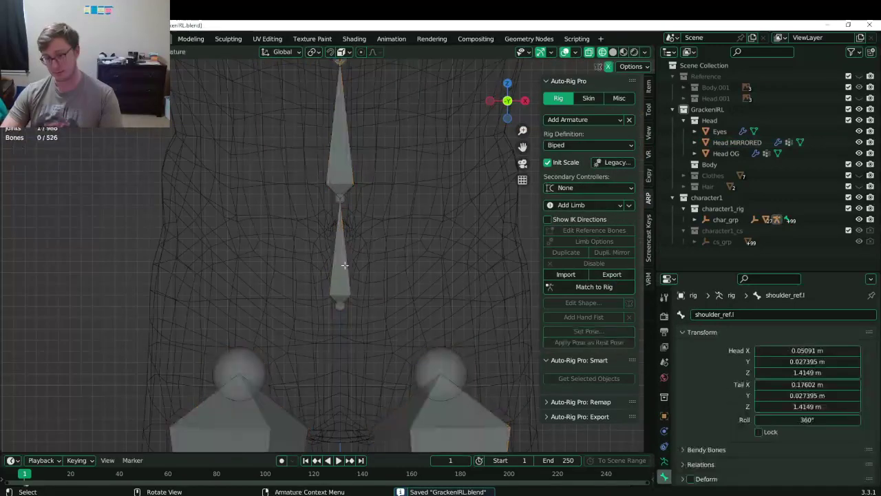
pyautogui.click(340, 268)
pyautogui.press('g')
pyautogui.click(348, 271)
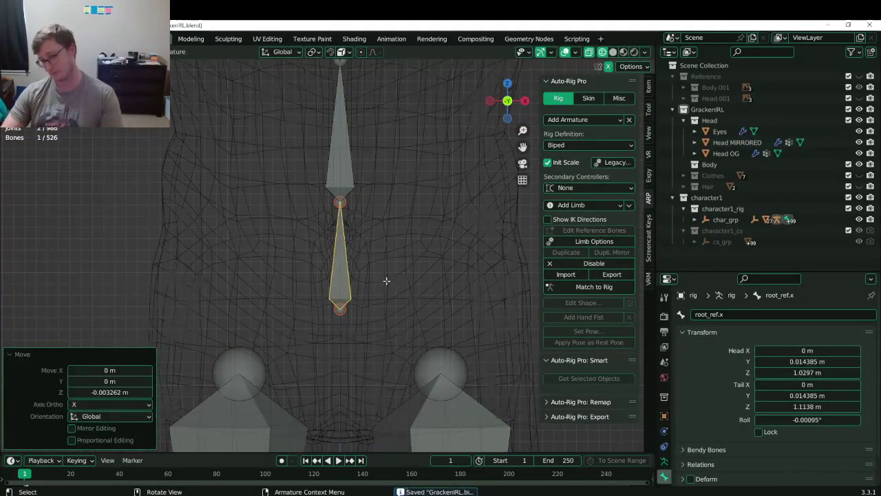
pyautogui.scroll(-5, 350, 309)
pyautogui.press('Tab')
pyautogui.hotkey('ctrl', 's')
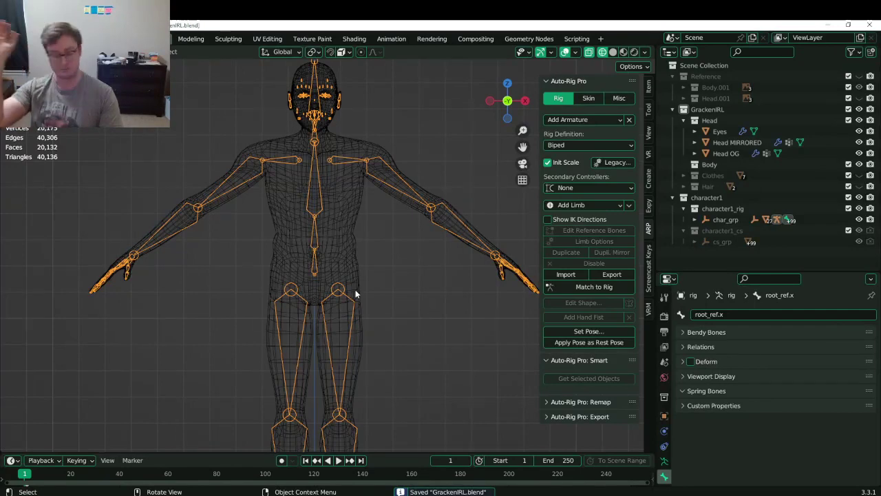
# Generate the control rig from the fitted reference bones with Match to Rig.
pyautogui.scroll(3, 356, 294)
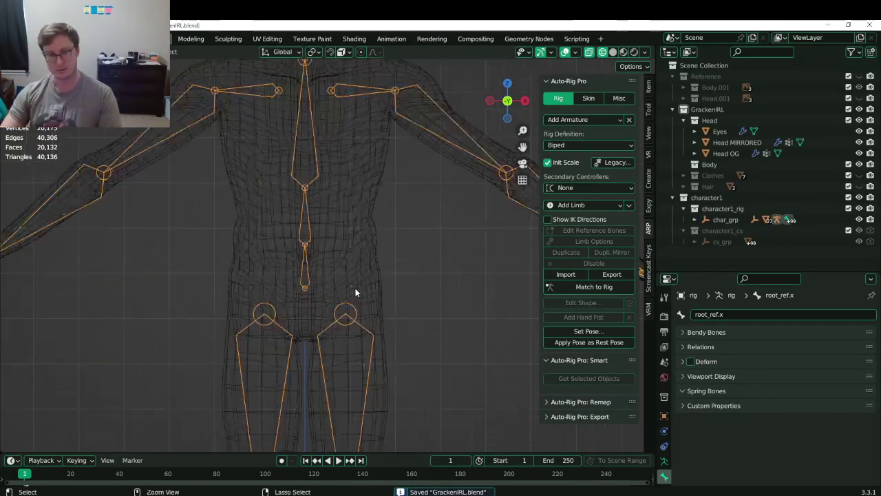
pyautogui.scroll(-2, 351, 296)
pyautogui.keyDown('shift'); pyautogui.moveTo(329, 310); pyautogui.dragTo(346, 254, button='middle'); pyautogui.keyUp('shift')
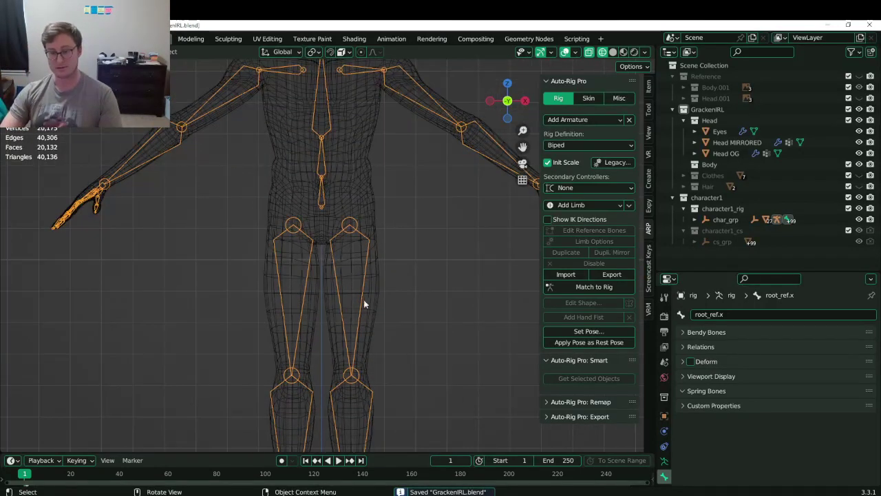
pyautogui.keyDown('shift'); pyautogui.moveTo(364, 299); pyautogui.dragTo(338, 286, button='middle'); pyautogui.keyUp('shift')
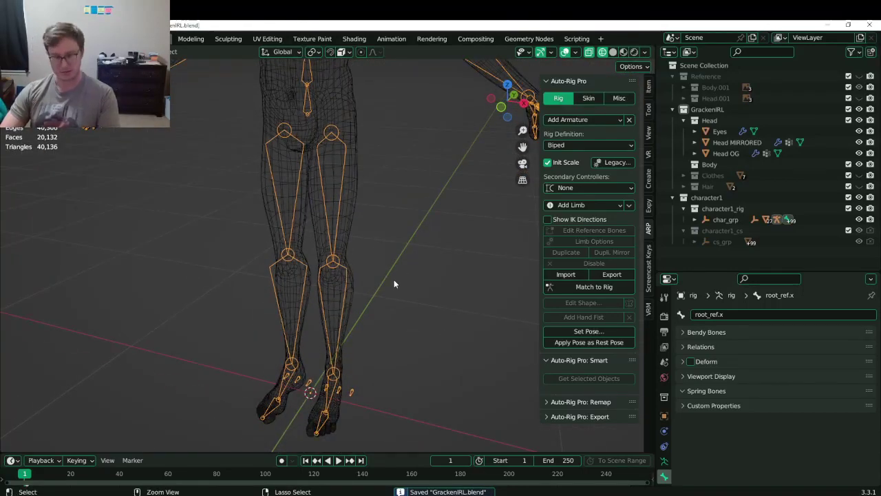
pyautogui.hotkey('ctrl', 'Tab')
pyautogui.press('Tab')
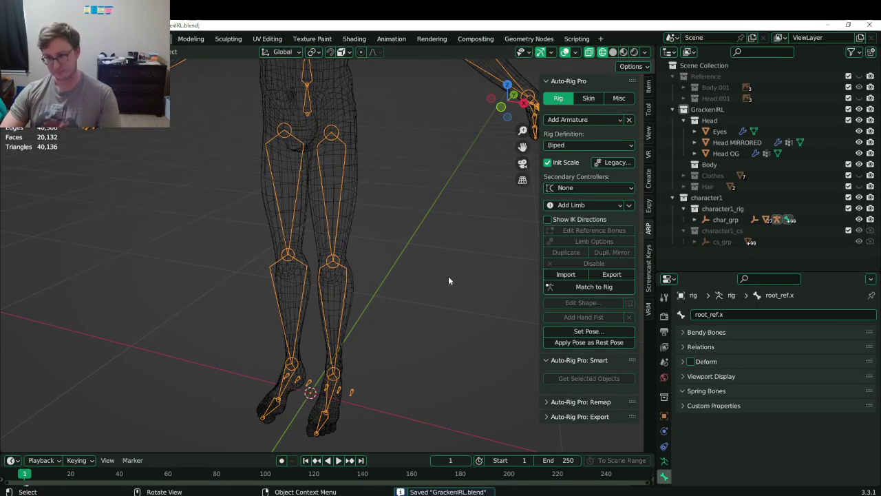
pyautogui.press('Home')
pyautogui.click(594, 287)
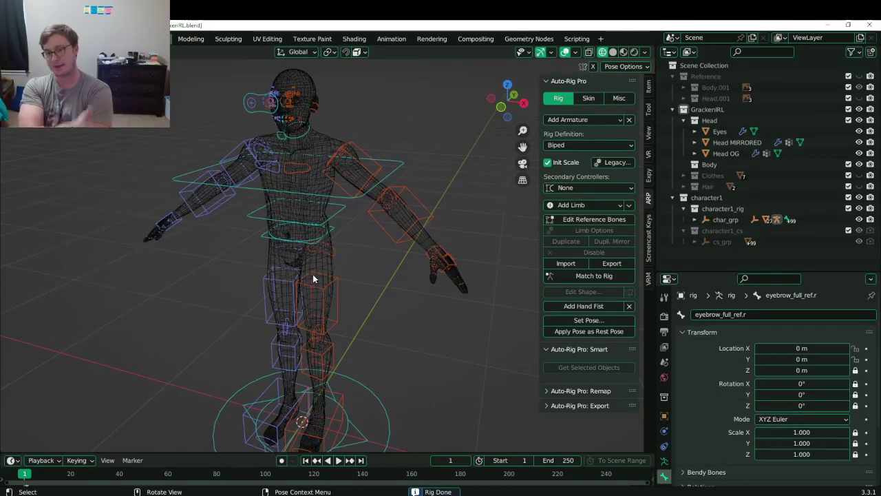
# Switch to Object Mode, select the Head MIRRORED mesh, add the rig to the selection and save the file.
pyautogui.press('KP_1')
pyautogui.scroll(5, 309, 299)
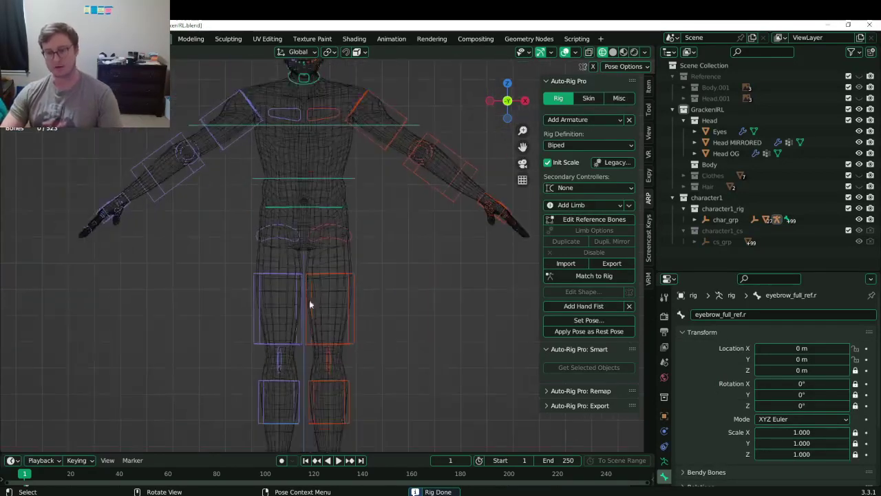
pyautogui.hotkey('ctrl', 'Tab')
pyautogui.click(346, 305)
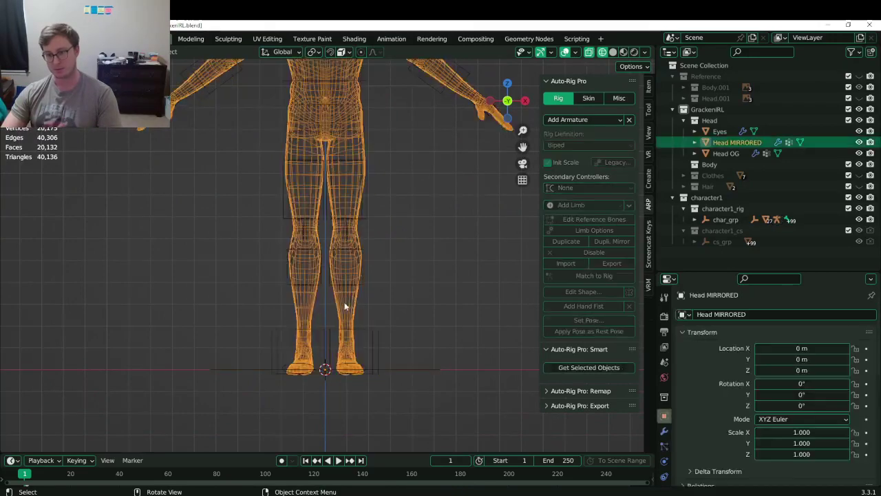
pyautogui.scroll(-4, 353, 393)
pyautogui.hotkey('ctrl', 's')
pyautogui.keyDown('shift'); pyautogui.click(426, 171); pyautogui.keyUp('shift')
pyautogui.keyDown('shift'); pyautogui.moveTo(427, 172); pyautogui.dragTo(370, 281, button='middle'); pyautogui.keyUp('shift')
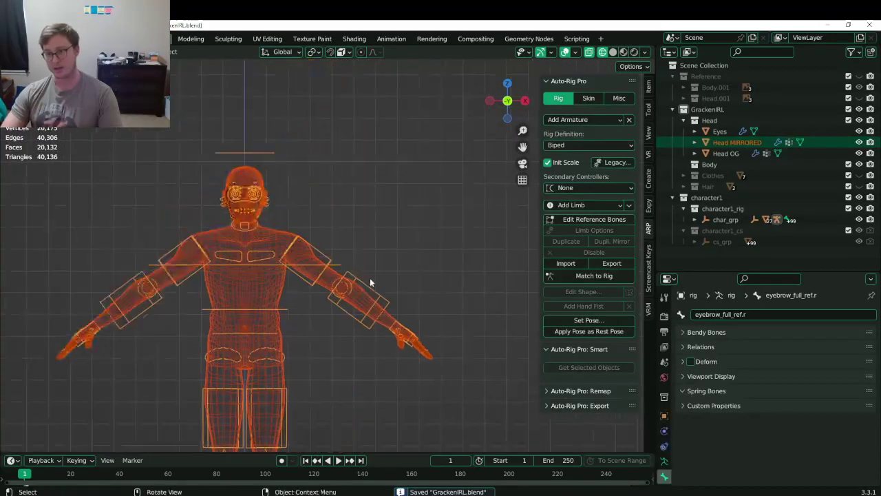
# Set the skin binding engine to Voxelized and bind the selected mesh to the rig.
pyautogui.click(588, 99)
pyautogui.click(601, 135)
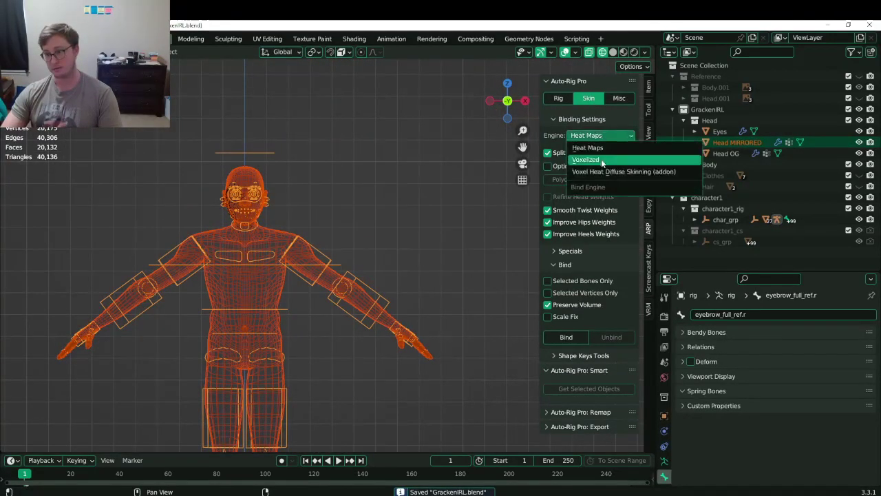
pyautogui.click(601, 159)
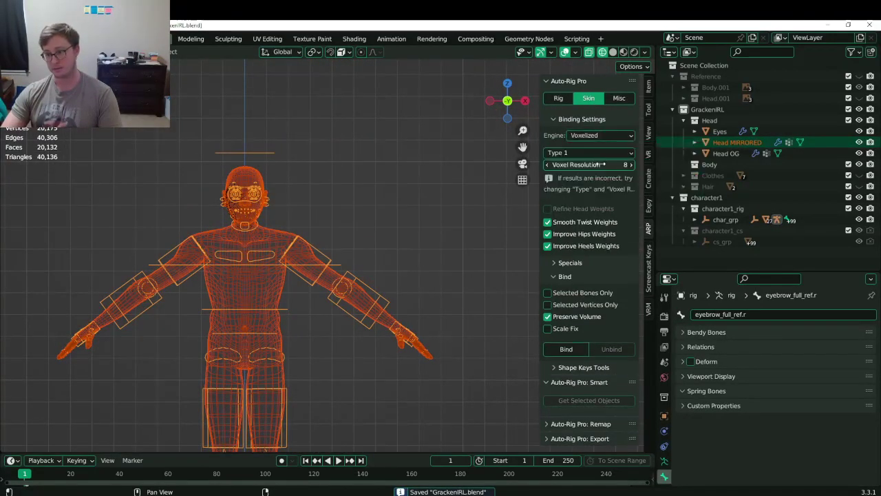
pyautogui.click(577, 353)
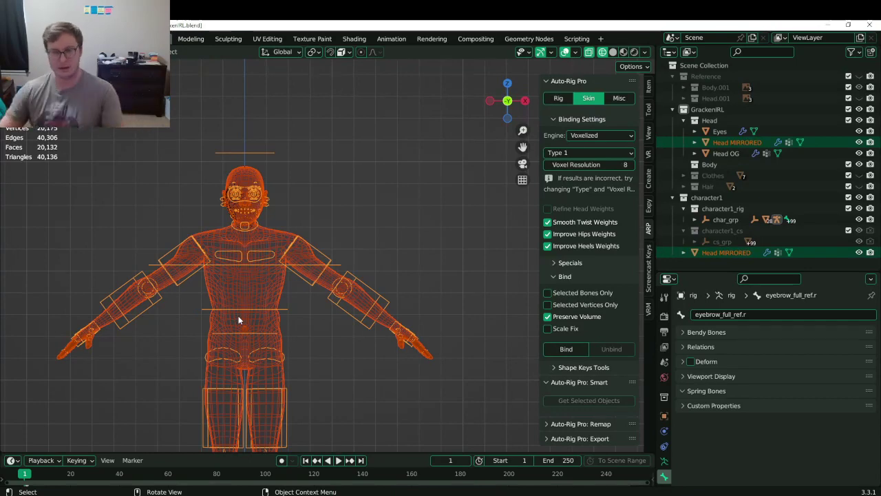
pyautogui.scroll(2, 250, 312)
pyautogui.scroll(5, 287, 279)
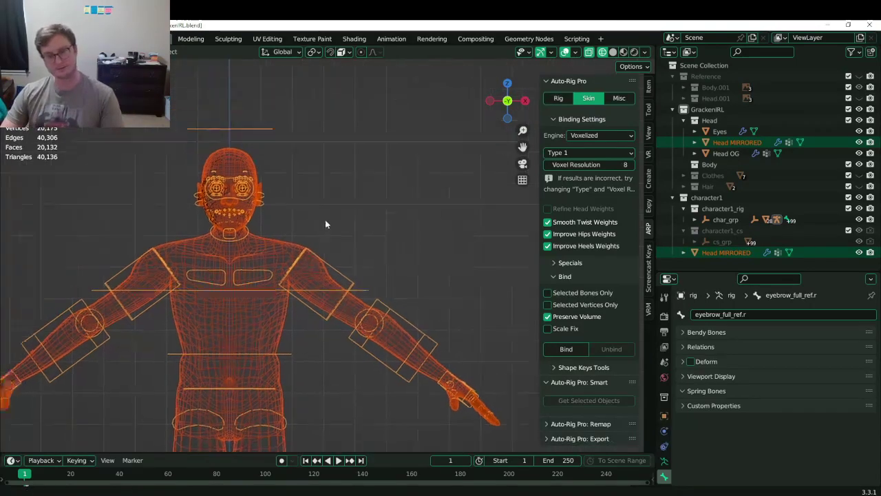
# Switch the viewport from wireframe to solid shading to check the bound body, and deselect everything.
pyautogui.scroll(3, 288, 279)
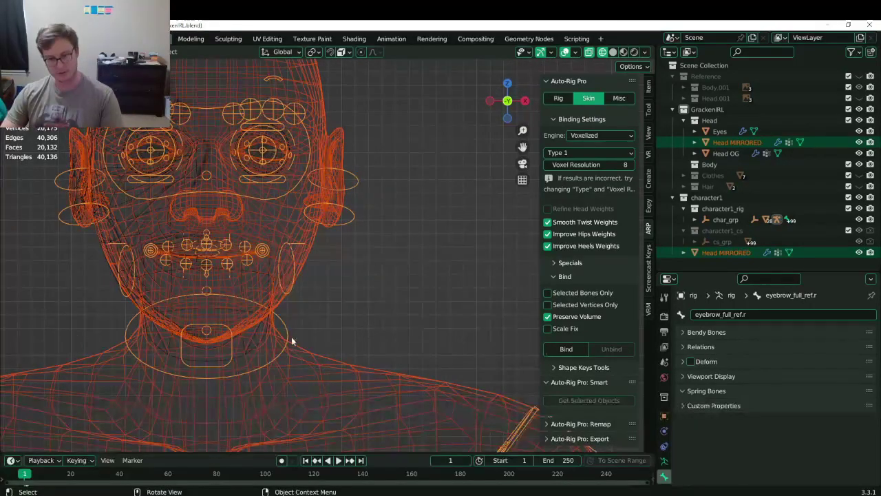
pyautogui.scroll(-5, 320, 278)
pyautogui.moveTo(378, 295); pyautogui.dragTo(335, 321, button='middle')
pyautogui.hotkey('shift', 'z')
pyautogui.scroll(-2, 296, 313)
pyautogui.keyDown('shift'); pyautogui.moveTo(261, 302); pyautogui.dragTo(321, 248, button='middle'); pyautogui.keyUp('shift')
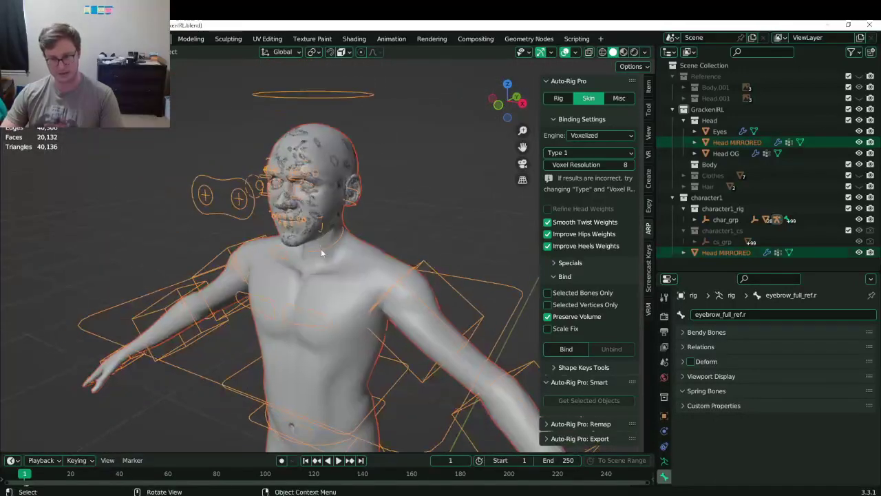
pyautogui.hotkey('alt', 'a')
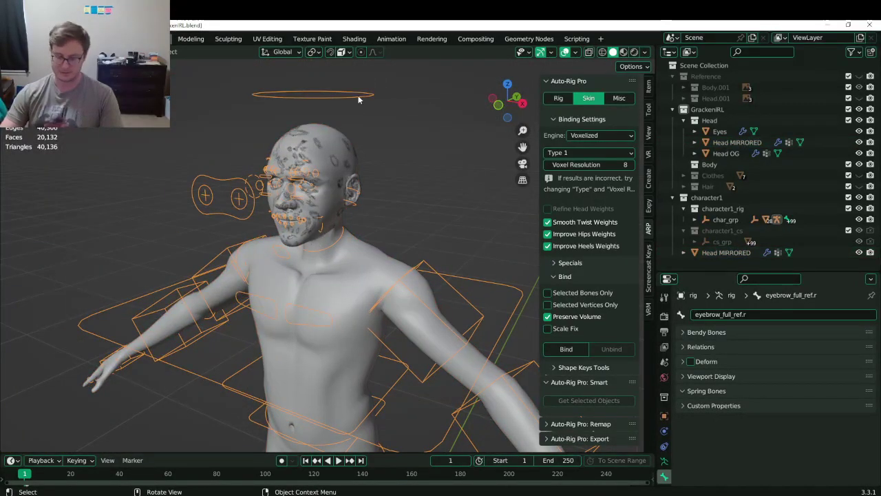
# Enter Pose Mode and test the binding by rotating c_head.x and moving c_spine_02.x, cancelling both transforms.
pyautogui.press('KP_1')
pyautogui.hotkey('ctrl', 'Tab')
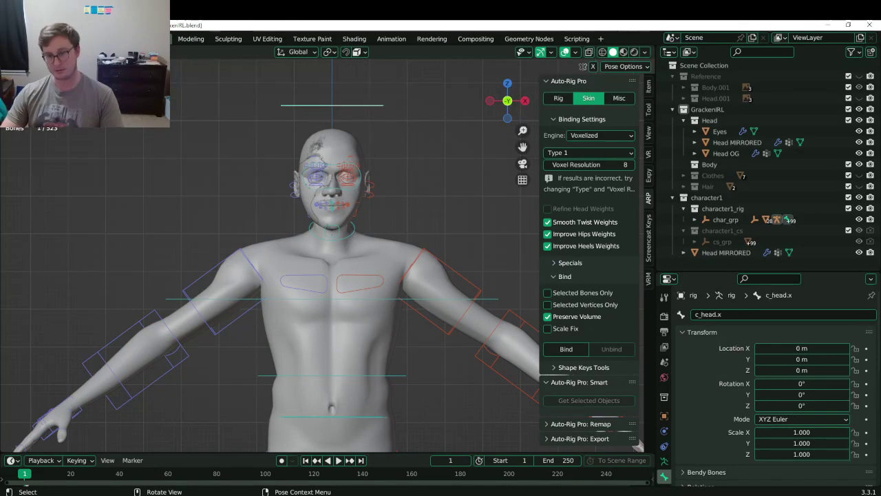
pyautogui.press('r')
pyautogui.press('Escape')
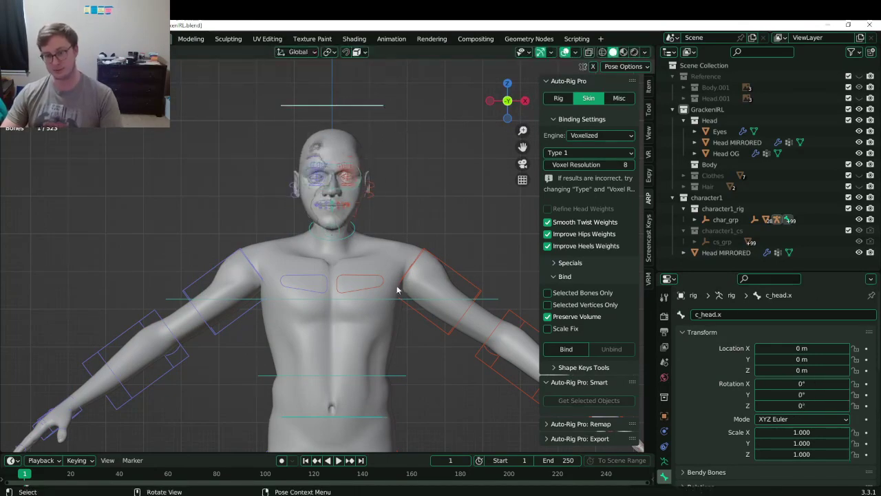
pyautogui.click(399, 298)
pyautogui.press('g')
pyautogui.press('Escape')
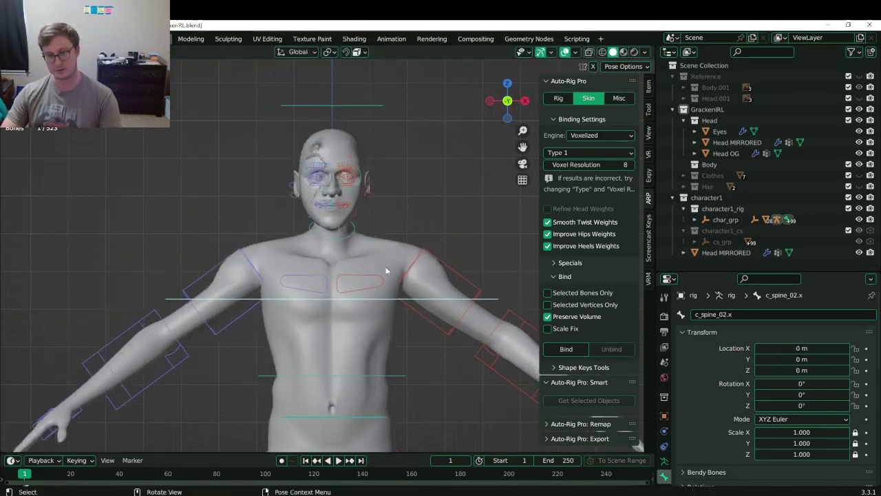
# Select the left hand control c_hand_fk.l and test its rotation, cancelling the transform.
pyautogui.moveTo(385, 272); pyautogui.dragTo(404, 346, button='middle')
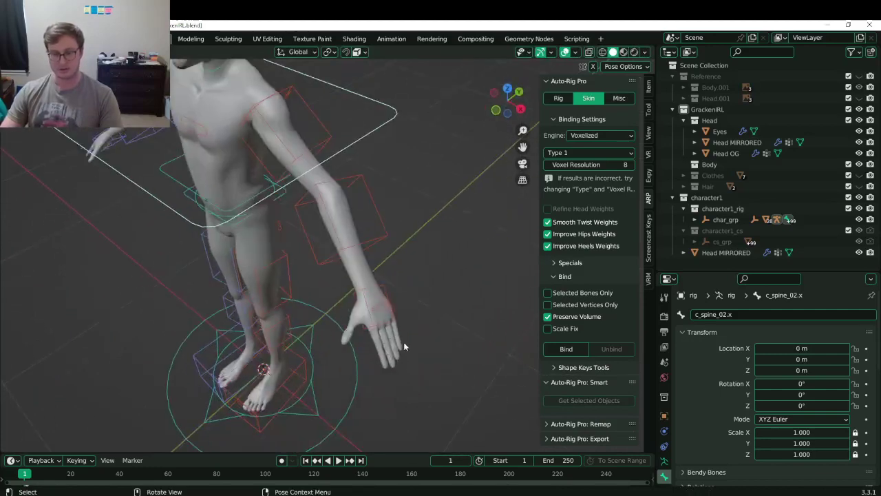
pyautogui.click(377, 298)
pyautogui.press('r')
pyautogui.press('Escape')
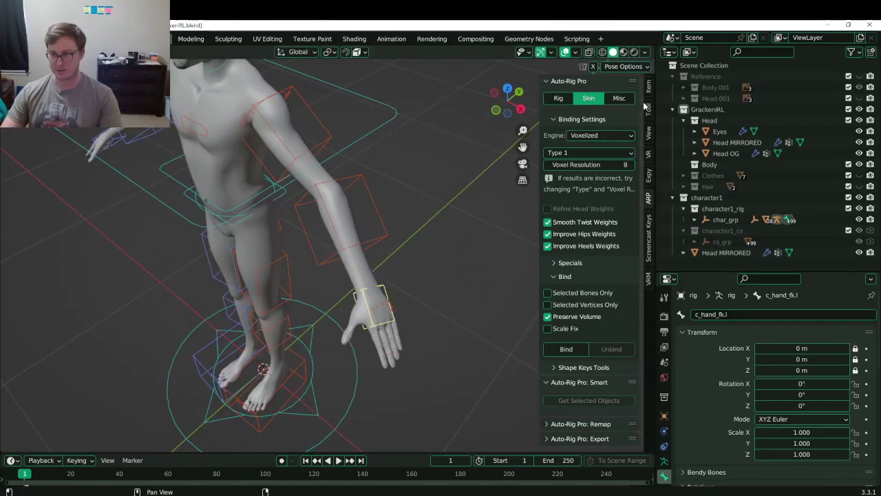
# Try to switch the left arm between FK and IK with Snap IK-FK on the c_hand_fk.l control.
pyautogui.click(648, 109)
pyautogui.click(585, 292)
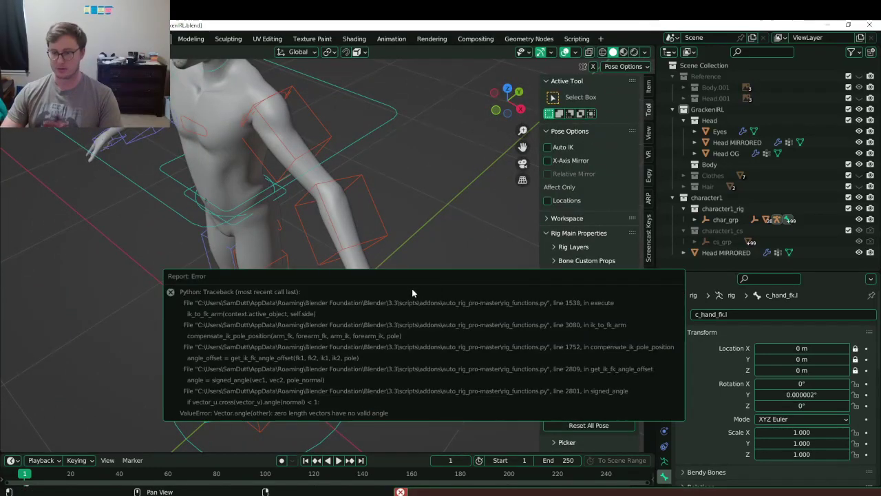
pyautogui.press('r')
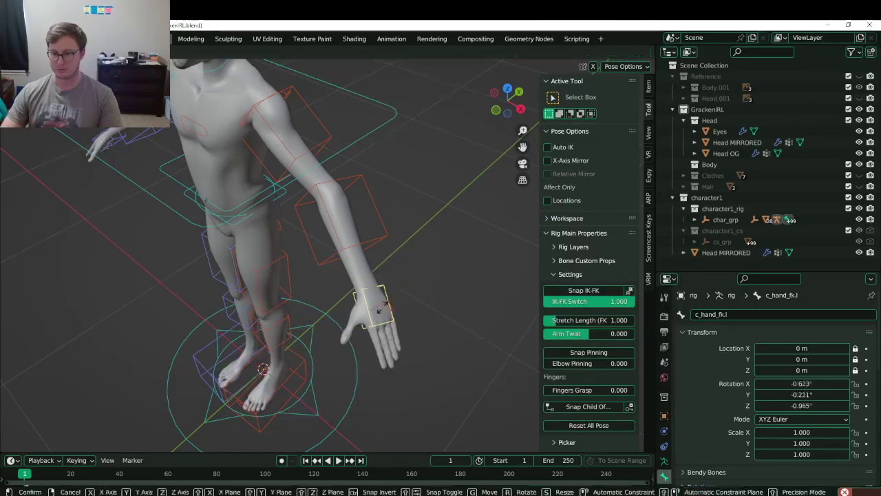
pyautogui.press('Escape')
pyautogui.click(572, 293)
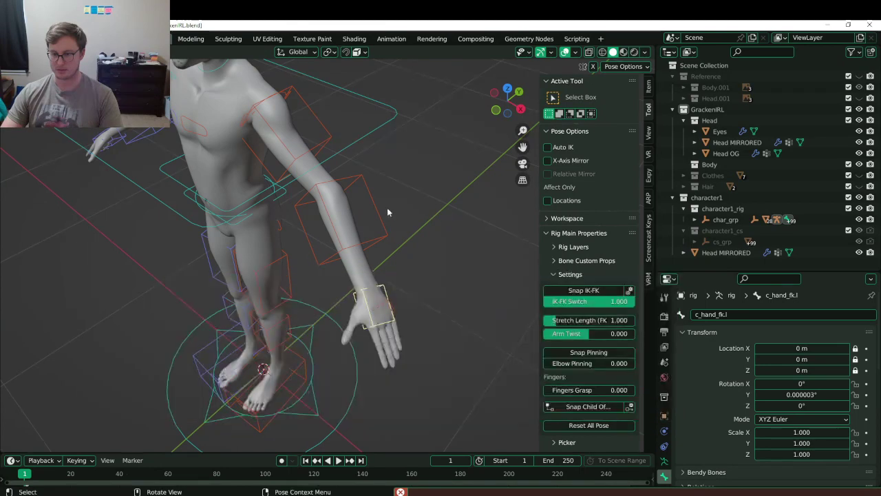
# Leave Pose Mode, save the file and return the rig to Pose Mode.
pyautogui.hotkey('ctrl', 'Tab')
pyautogui.hotkey('ctrl', 's')
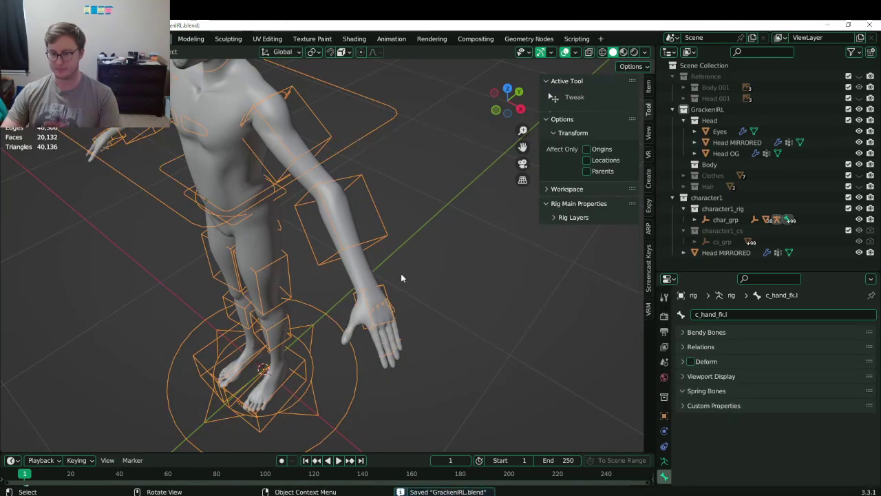
pyautogui.hotkey('ctrl', 'Tab')
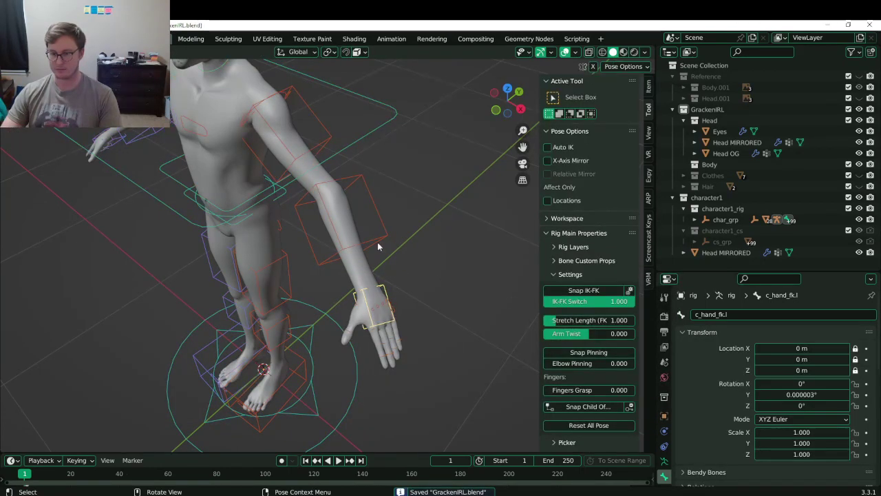
# Try Snap IK-FK on the left forearm control c_forearm_fk.l, save the file and return to Object Mode.
pyautogui.click(341, 220)
pyautogui.click(583, 290)
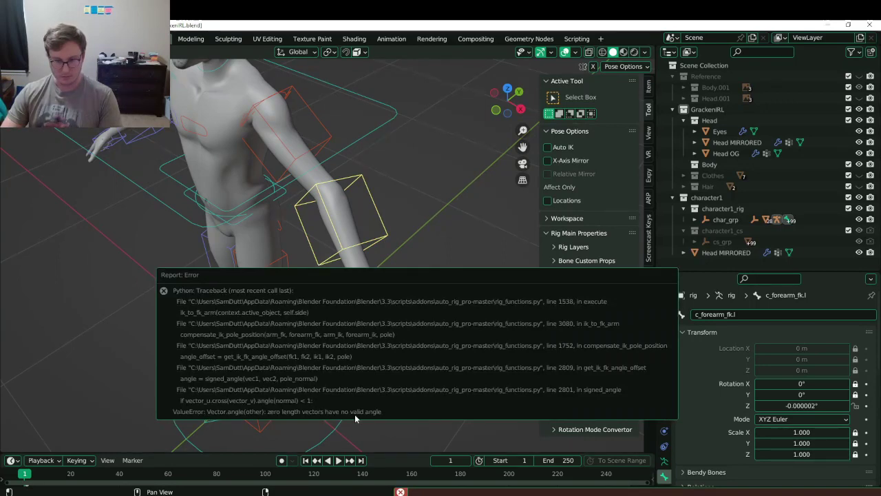
pyautogui.hotkey('ctrl', 's')
pyautogui.hotkey('ctrl', 'Tab')
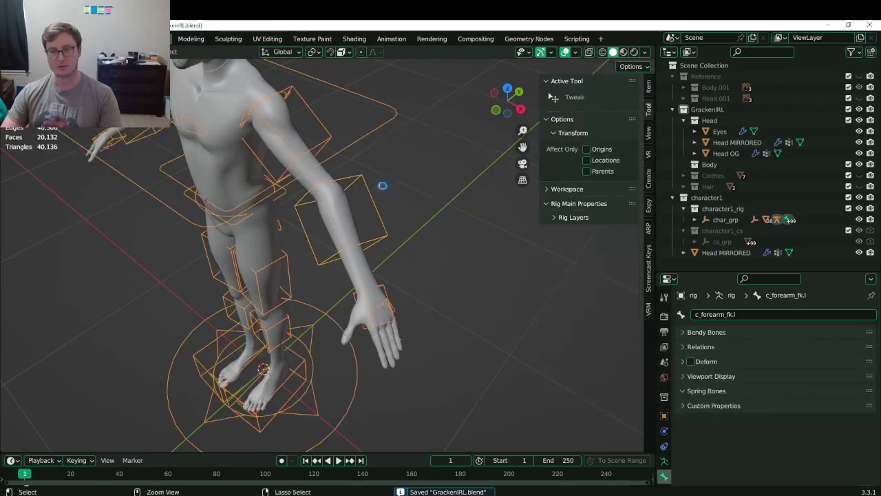
pyautogui.click(26, 39)
pyautogui.moveTo(53, 72)
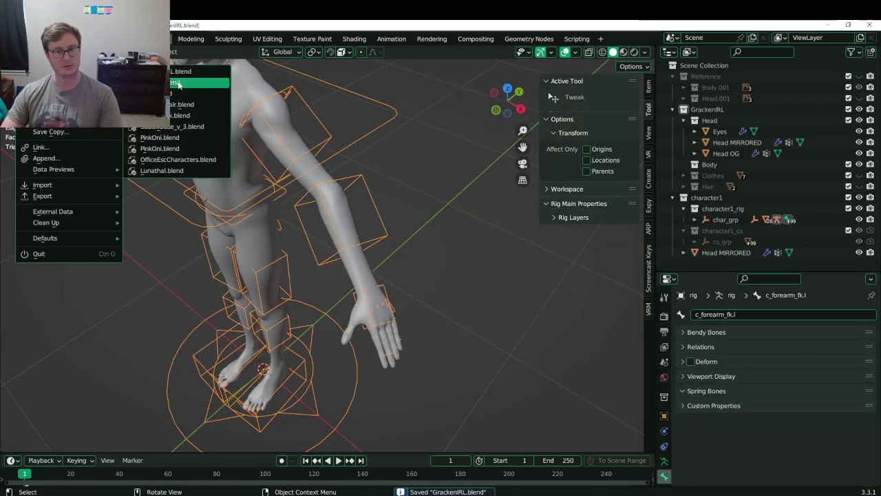
pyautogui.click(427, 265)
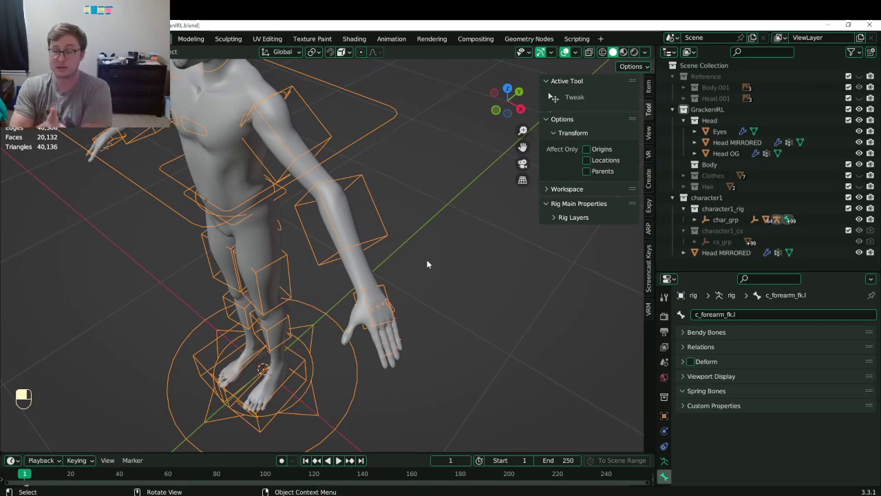
# Re-enter Pose Mode, select c_hand_fk.l and try Snap IK-FK on the left arm again.
pyautogui.press('KP_1')
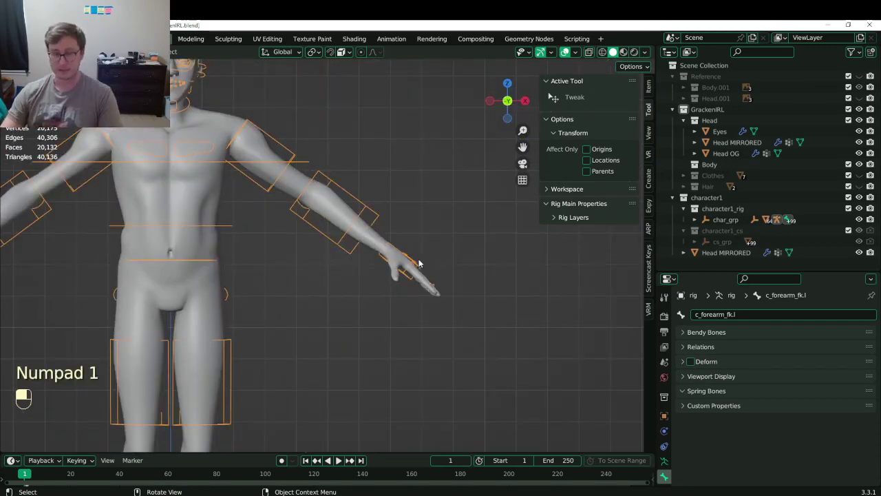
pyautogui.hotkey('ctrl', 'Tab')
pyautogui.click(409, 269)
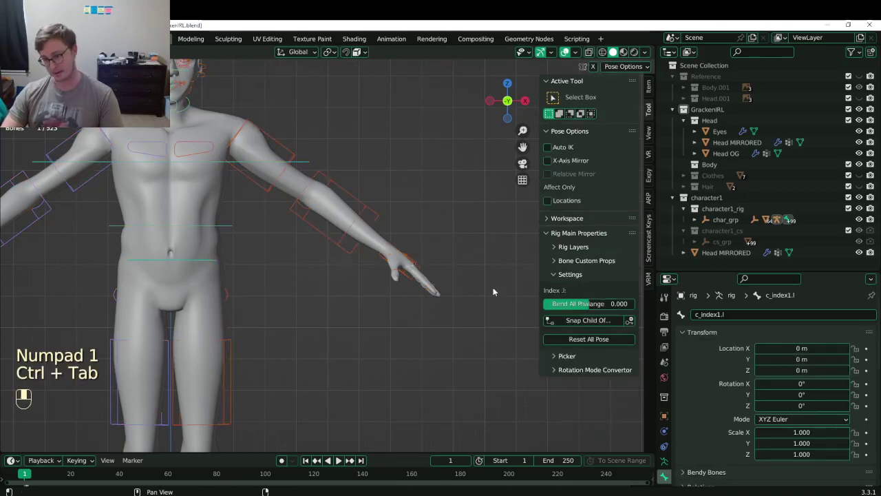
pyautogui.click(407, 270)
pyautogui.click(583, 290)
pyautogui.scroll(2, 412, 224)
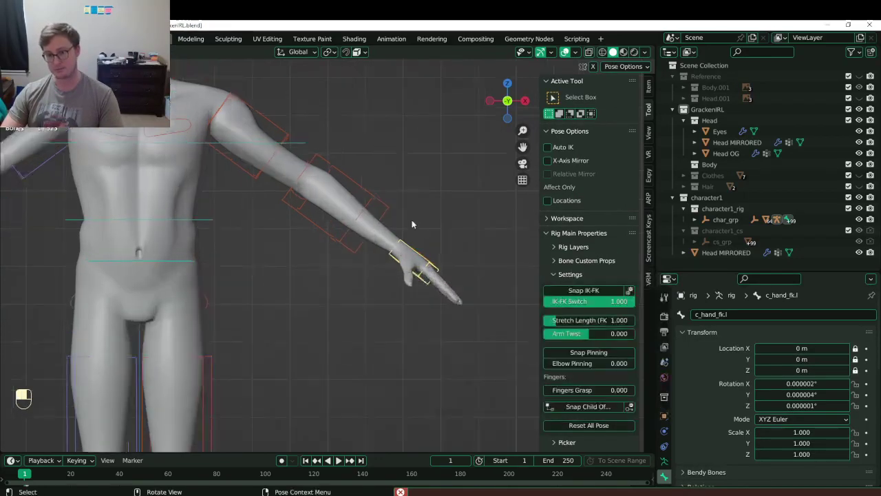
# Test moving the left hand control, cancel the move, return to Object Mode and save the file.
pyautogui.moveTo(411, 224); pyautogui.dragTo(372, 249, button='middle')
pyautogui.press('g')
pyautogui.rightClick(370, 240)
pyautogui.hotkey('ctrl', 'Tab')
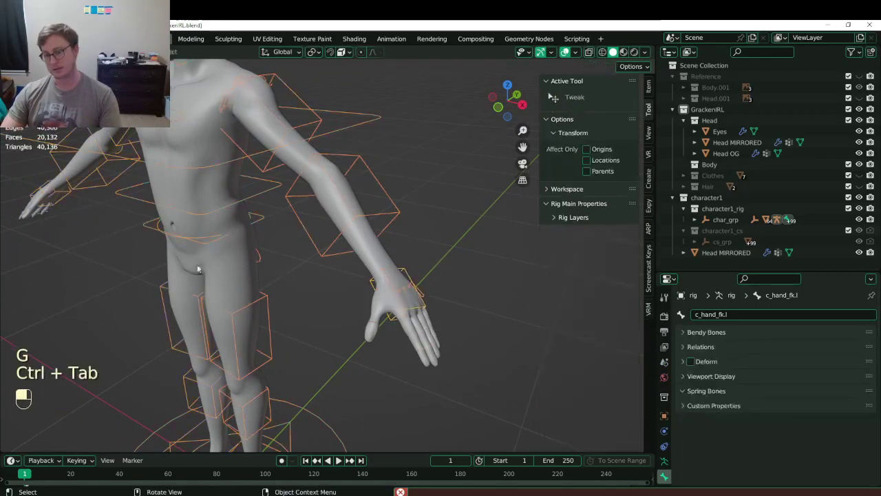
pyautogui.hotkey('ctrl', 's')
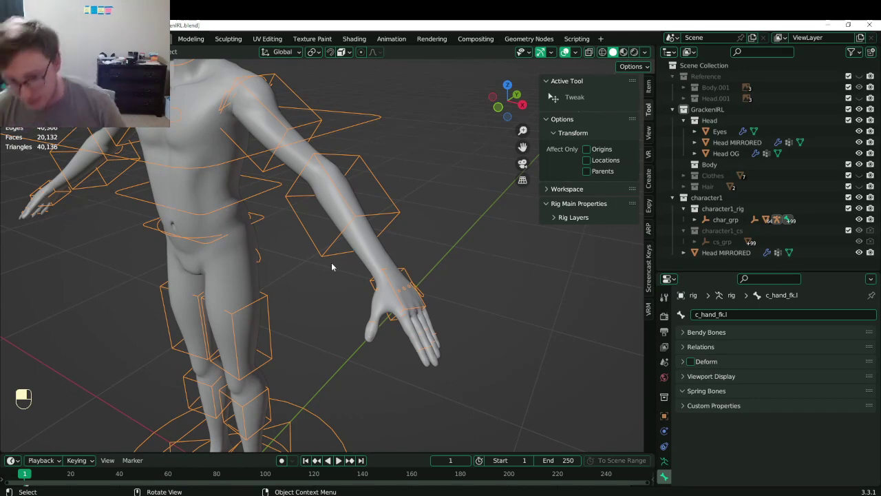
# Save the file with the rig in Pose Mode, and save it again after returning to Object Mode.
pyautogui.scroll(-3, 375, 303)
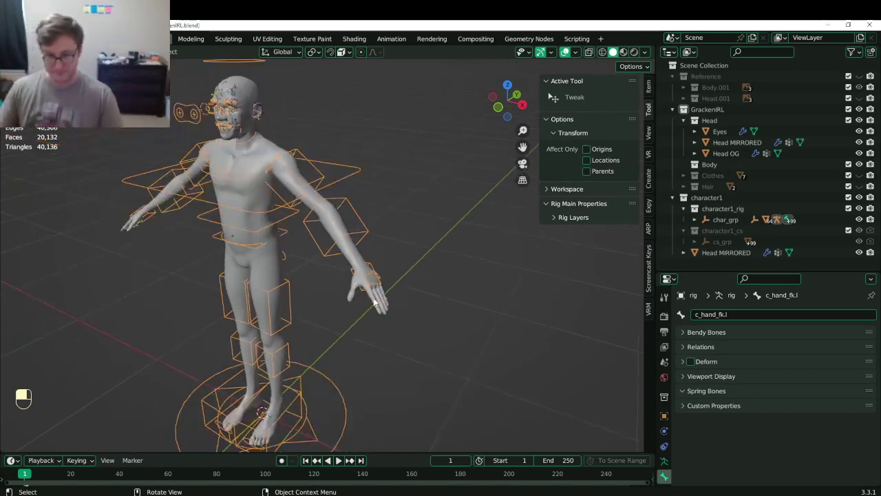
pyautogui.press('KP_1')
pyautogui.scroll(4, 319, 254)
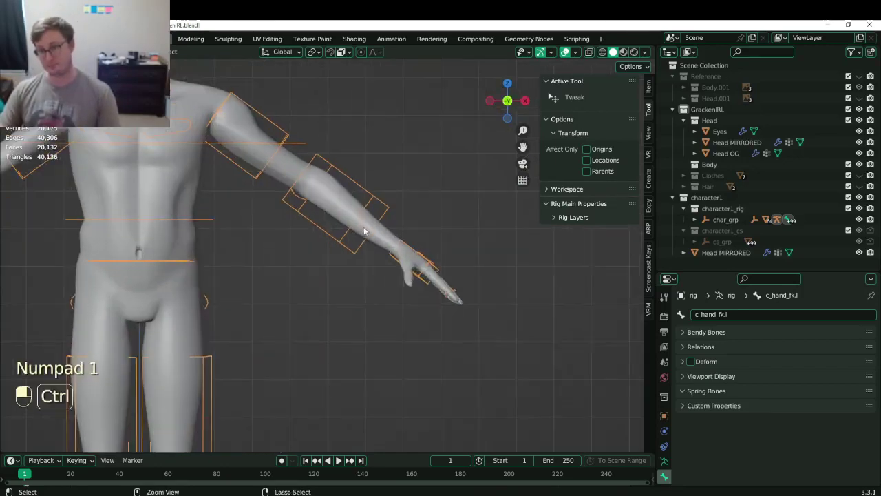
pyautogui.hotkey('ctrl', 'Tab')
pyautogui.hotkey('ctrl', 's')
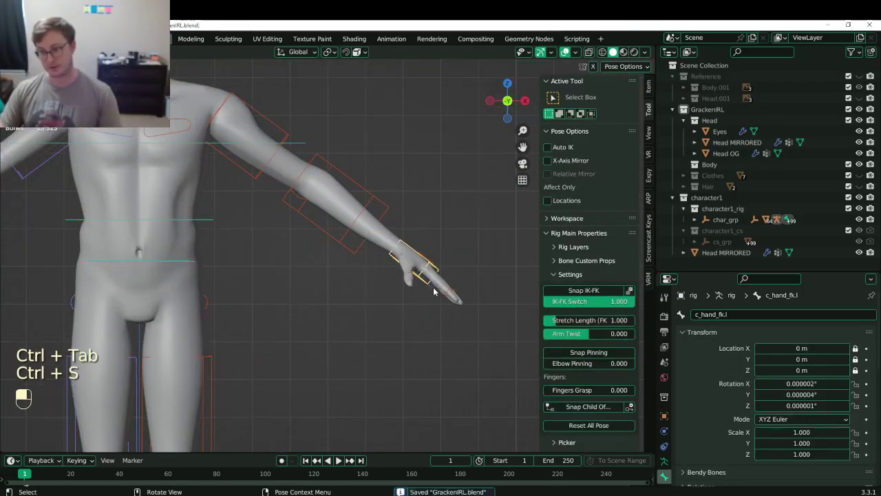
pyautogui.hotkey('ctrl', 'Tab')
pyautogui.hotkey('ctrl', 's')
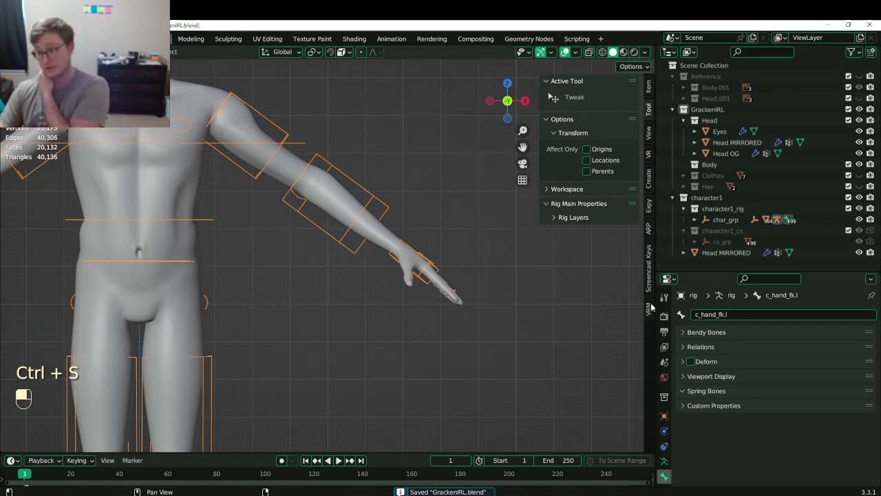
# Update the armature to the latest Auto-Rig Pro requirements with Update Armature.
pyautogui.click(648, 233)
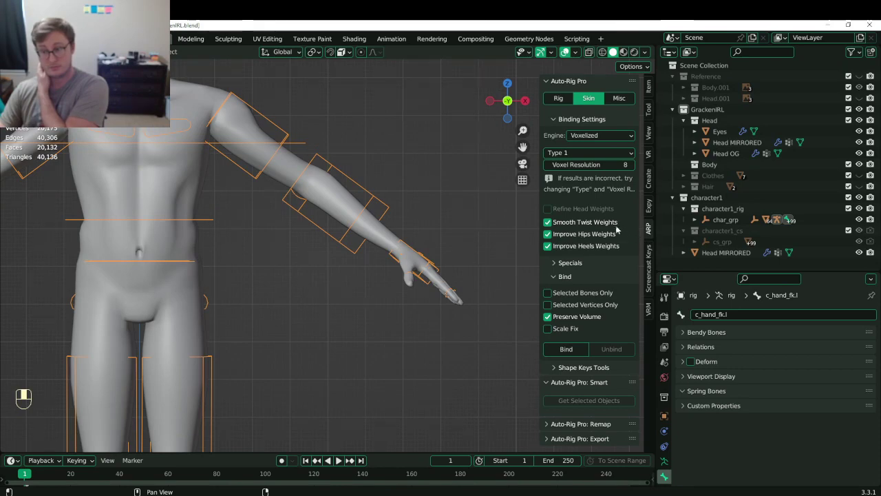
pyautogui.click(558, 100)
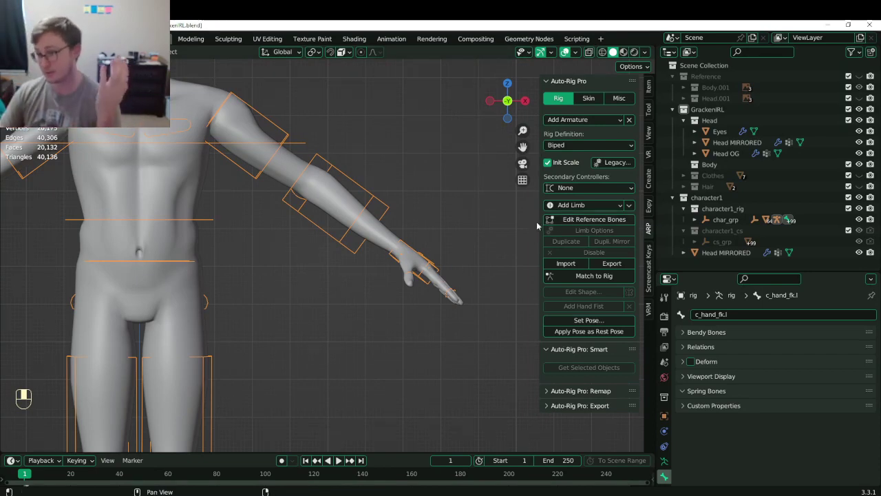
pyautogui.click(589, 98)
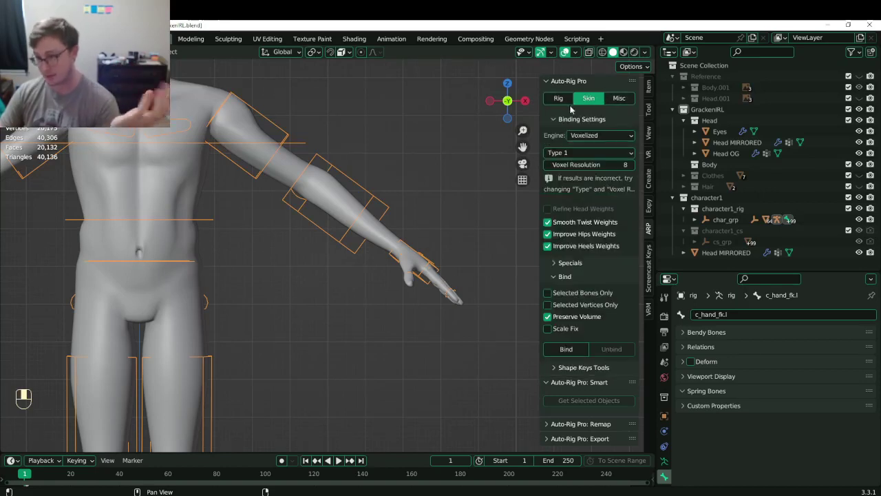
pyautogui.click(609, 99)
pyautogui.click(585, 135)
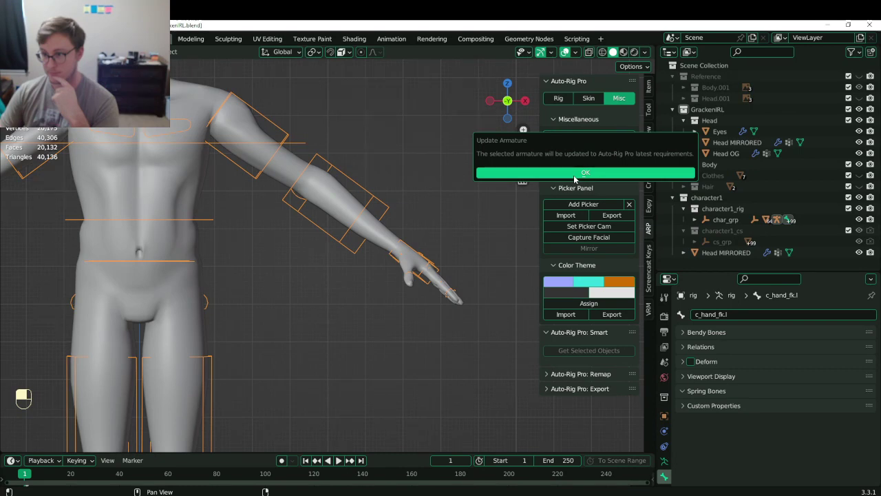
pyautogui.click(543, 172)
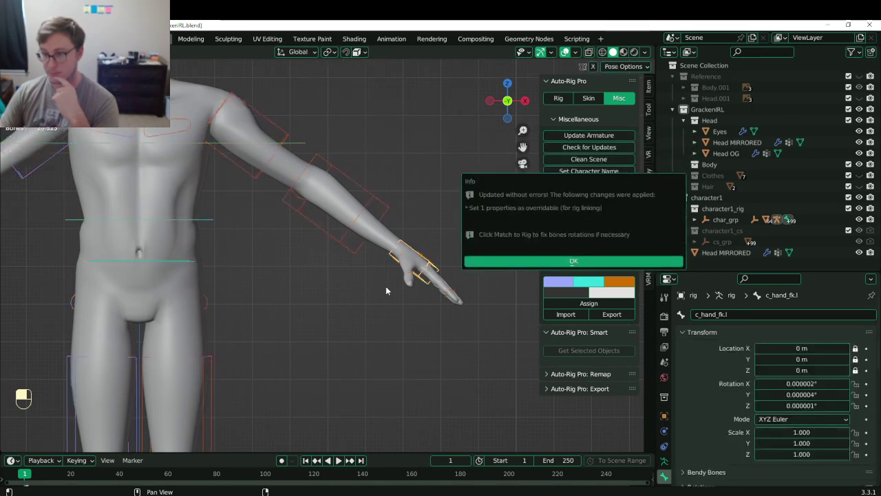
pyautogui.click(510, 266)
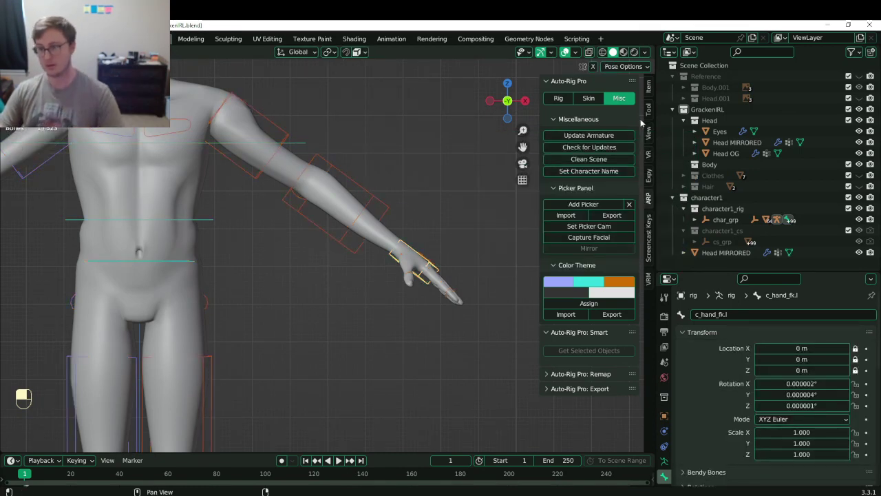
# Retry Snap IK-FK on the left hand control of the updated armature and dismiss the report.
pyautogui.click(649, 117)
pyautogui.click(584, 290)
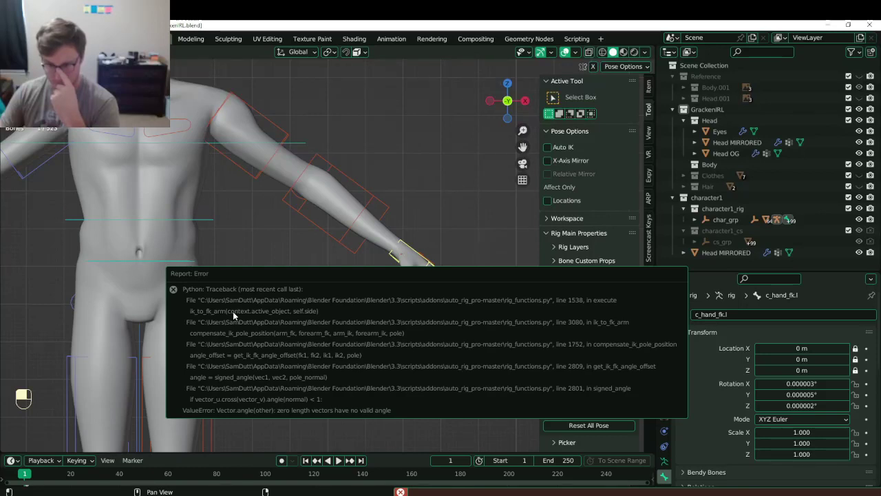
pyautogui.click(319, 230)
# Select the left thigh control c_thigh_fk.l and snap the left leg from FK to IK.
pyautogui.click(210, 382)
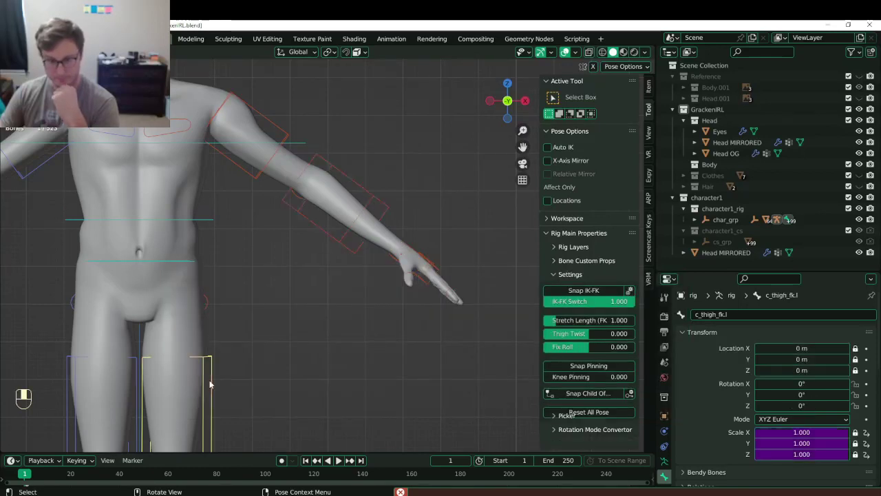
pyautogui.click(590, 293)
pyautogui.scroll(-5, 324, 255)
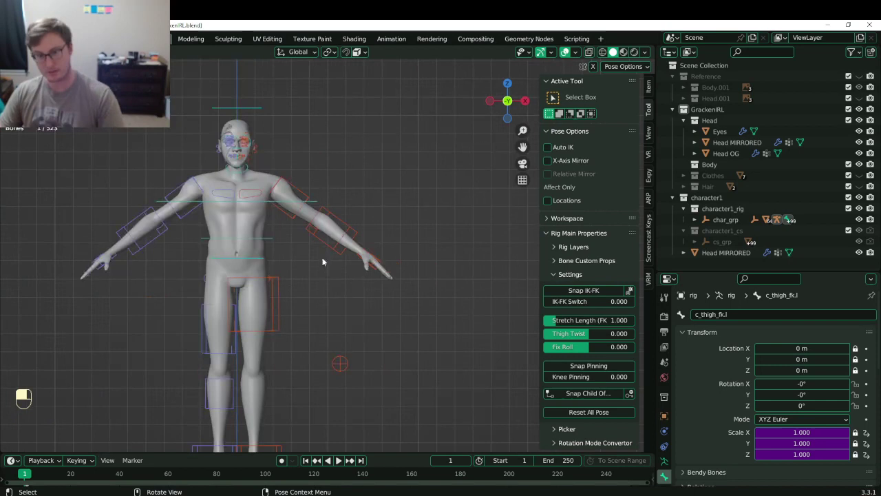
# Try to snap the left arm's IK-FK from c_arm_fk.l, select the forearm control c_forearm_fk.l and save the file.
pyautogui.click(306, 196)
pyautogui.click(584, 290)
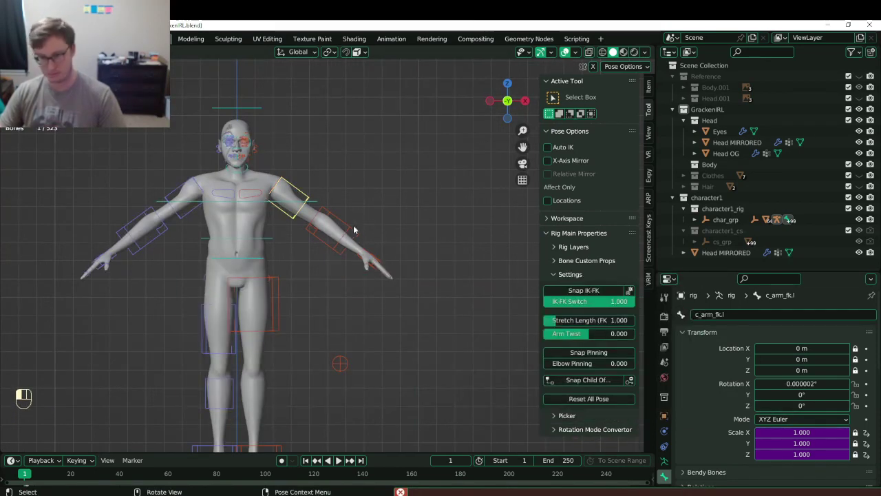
pyautogui.click(353, 227)
pyautogui.hotkey('ctrl', 's')
# Set the left arm's IK-FK Switch to 0.000 on the forearm control in Pose Mode.
pyautogui.keyDown('shift'); pyautogui.moveTo(400, 296); pyautogui.dragTo(334, 285, button='middle'); pyautogui.keyUp('shift')
pyautogui.hotkey('ctrl', 'Tab')
pyautogui.scroll(3, 335, 285)
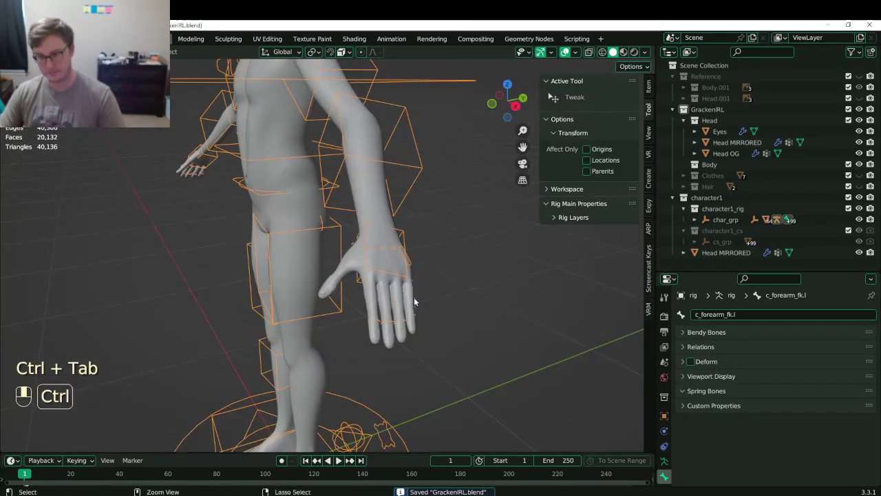
pyautogui.hotkey('ctrl', 'Tab')
pyautogui.moveTo(414, 301); pyautogui.dragTo(386, 286, button='middle')
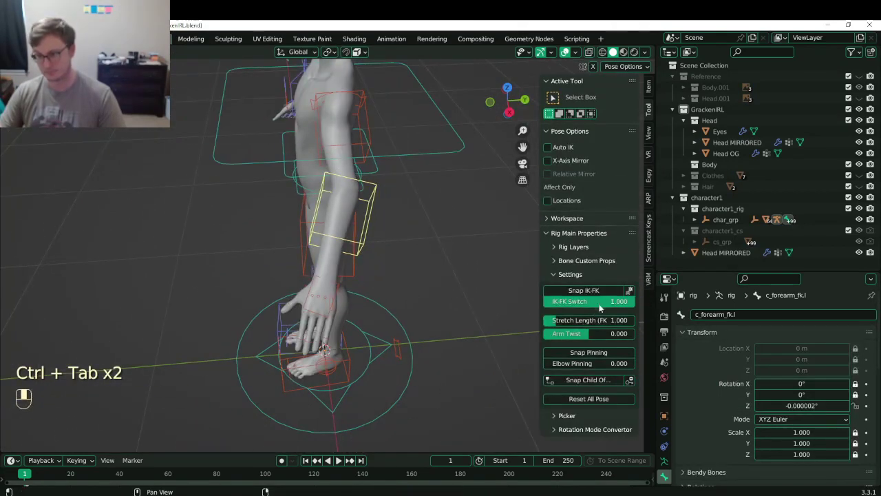
pyautogui.moveTo(599, 308); pyautogui.dragTo(561, 308)
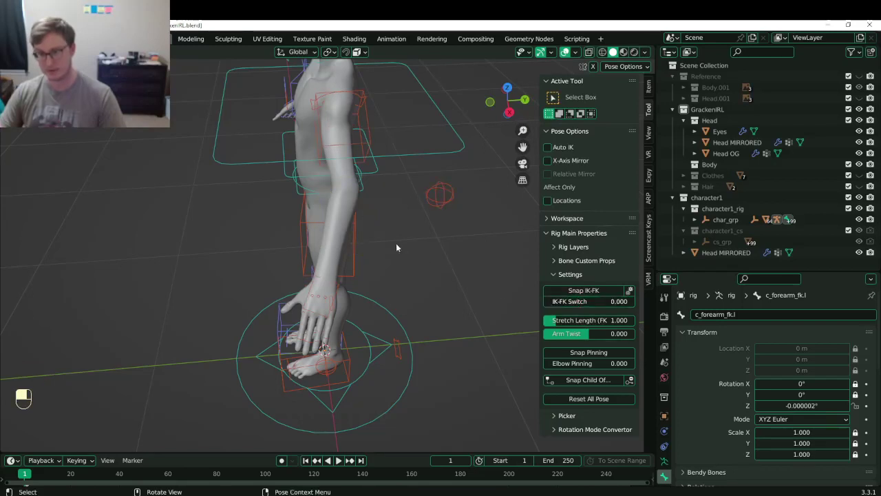
# Select the left hand control c_hand_ik.l, snap the arm from IK to FK, and try moving the control, cancelling each move.
pyautogui.click(315, 294)
pyautogui.press('g')
pyautogui.rightClick(318, 296)
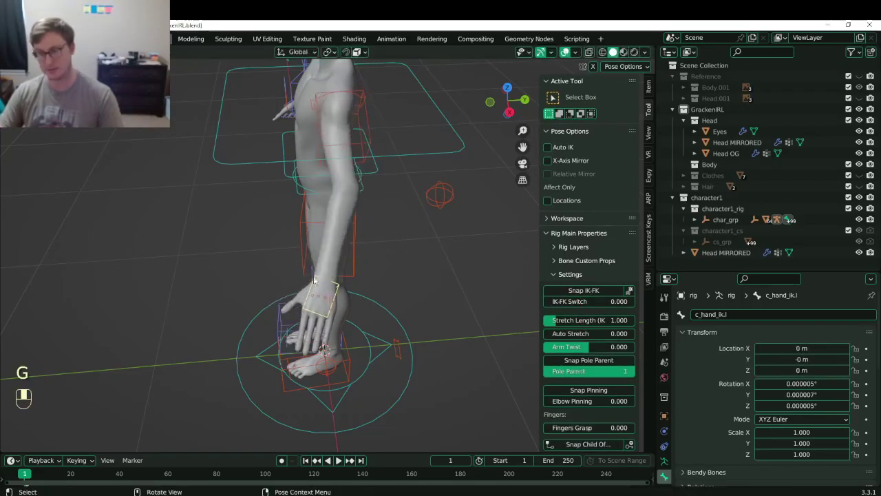
pyautogui.click(579, 292)
pyautogui.press('g')
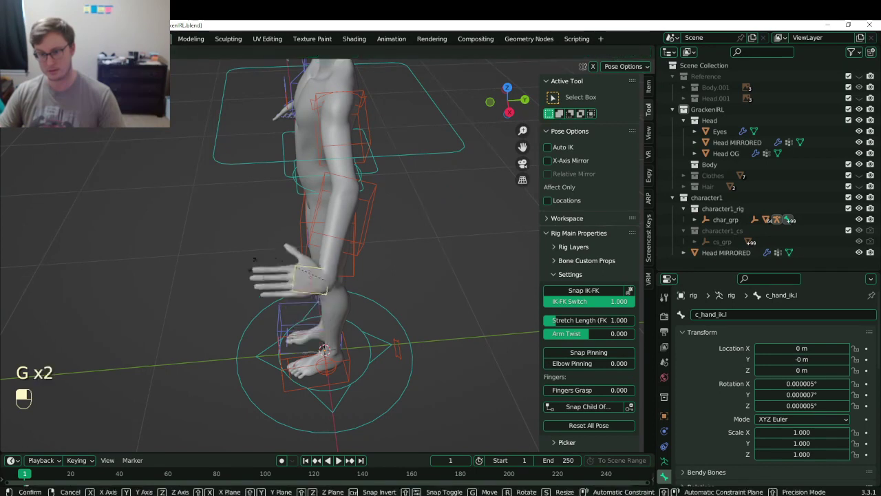
pyautogui.rightClick(413, 315)
# Snap the left arm back from FK to IK and test the hand control with trial moves, cancelling each one.
pyautogui.click(605, 295)
pyautogui.click(606, 298)
pyautogui.press('g')
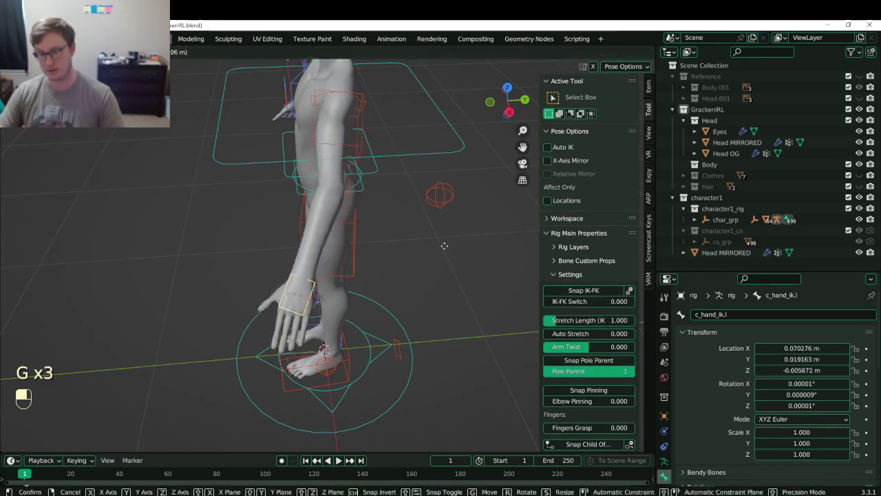
pyautogui.rightClick(272, 298)
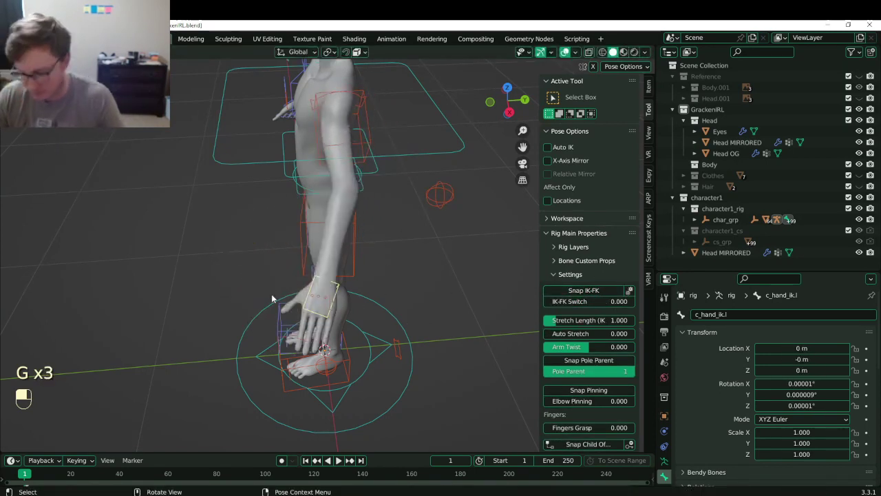
pyautogui.press('KP_1')
pyautogui.press('g')
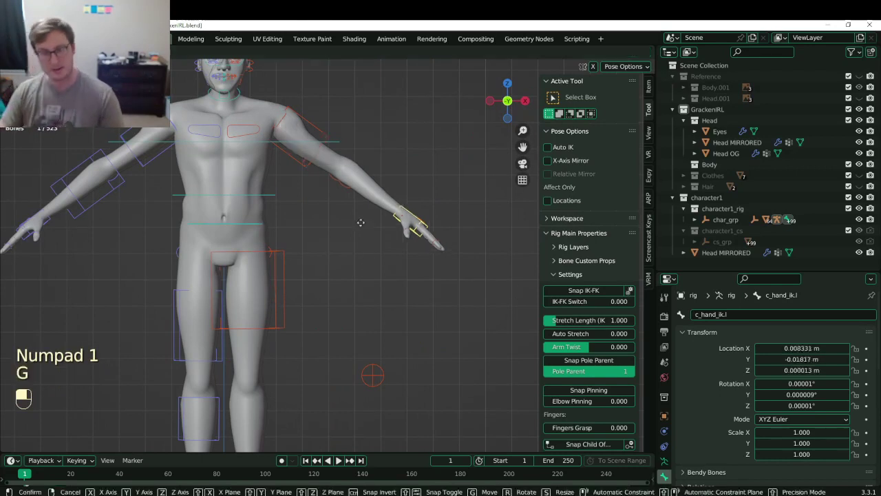
pyautogui.rightClick(296, 227)
# Save the file and set the right leg's IK-FK Switch to 0.000 on the foot control c_foot_fk.r.
pyautogui.keyDown('shift'); pyautogui.moveTo(287, 382); pyautogui.dragTo(322, 278, button='middle'); pyautogui.keyUp('shift')
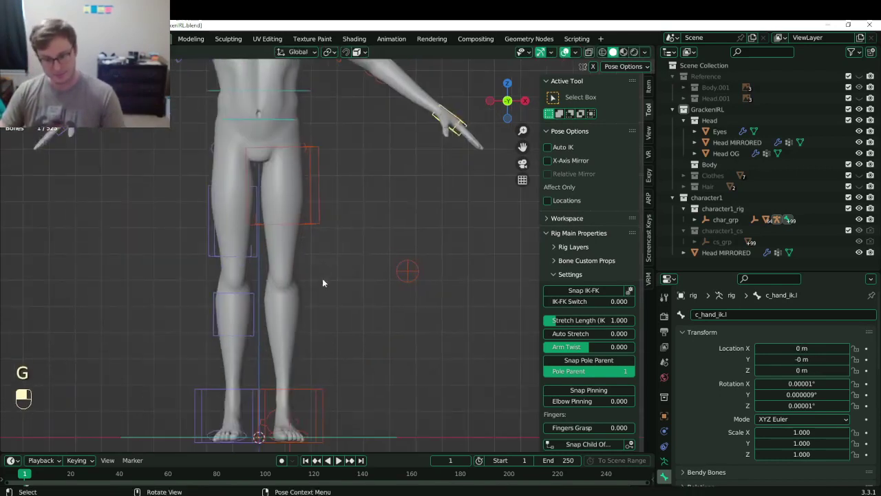
pyautogui.hotkey('ctrl', 's')
pyautogui.keyDown('shift'); pyautogui.moveTo(310, 397); pyautogui.dragTo(319, 358, button='middle'); pyautogui.keyUp('shift')
pyautogui.click(319, 362)
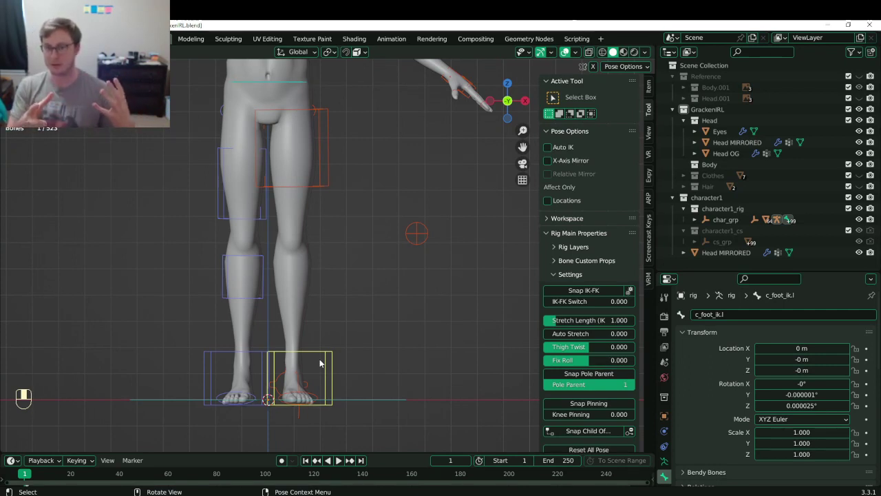
pyautogui.click(232, 357)
pyautogui.moveTo(582, 303); pyautogui.dragTo(485, 301)
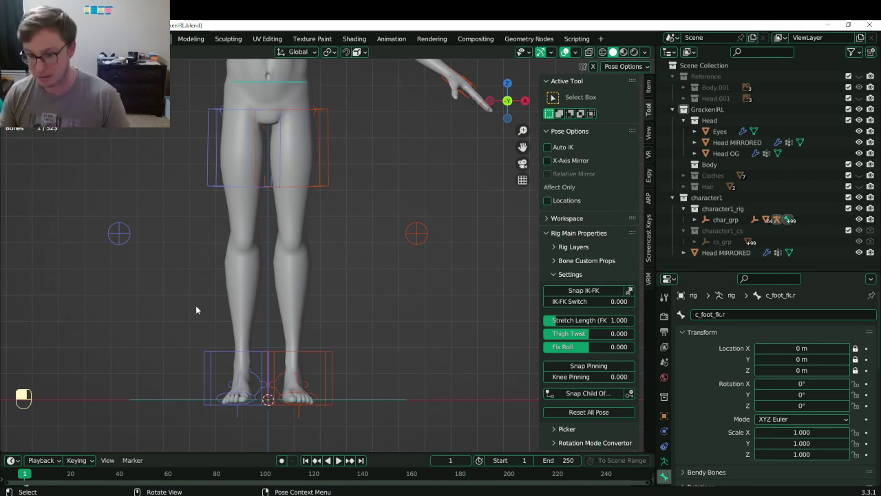
# Select the right hand control c_hand_fk.r, snap the right arm from FK to IK, and save the file.
pyautogui.scroll(-3, 197, 309)
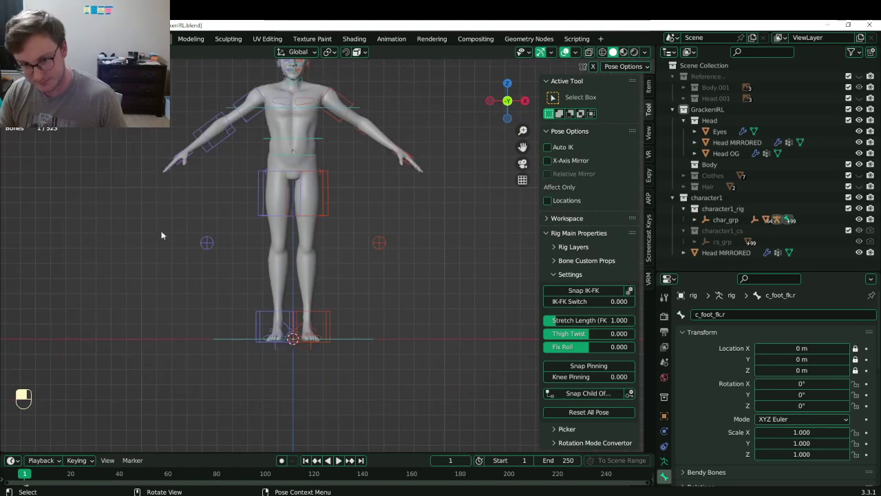
pyautogui.click(192, 155)
pyautogui.keyDown('shift'); pyautogui.moveTo(208, 175); pyautogui.dragTo(237, 276, button='middle'); pyautogui.keyUp('shift')
pyautogui.hotkey('ctrl', 's')
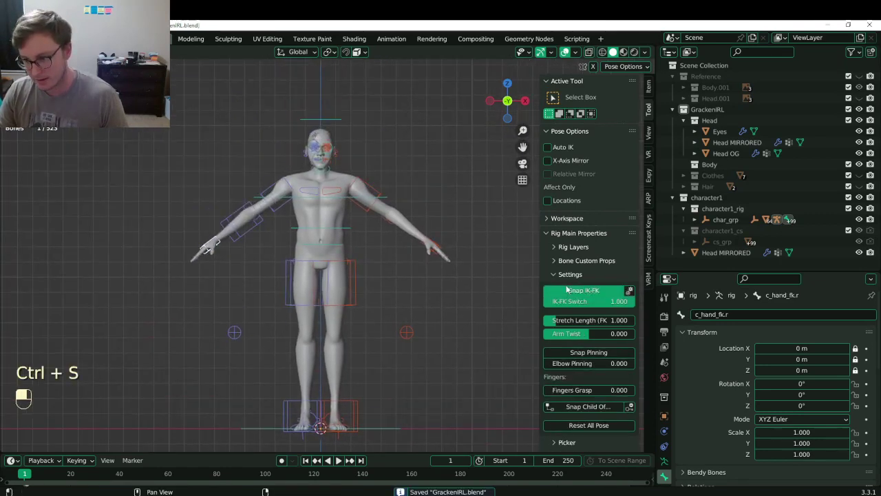
pyautogui.click(567, 289)
pyautogui.hotkey('ctrl', 's')
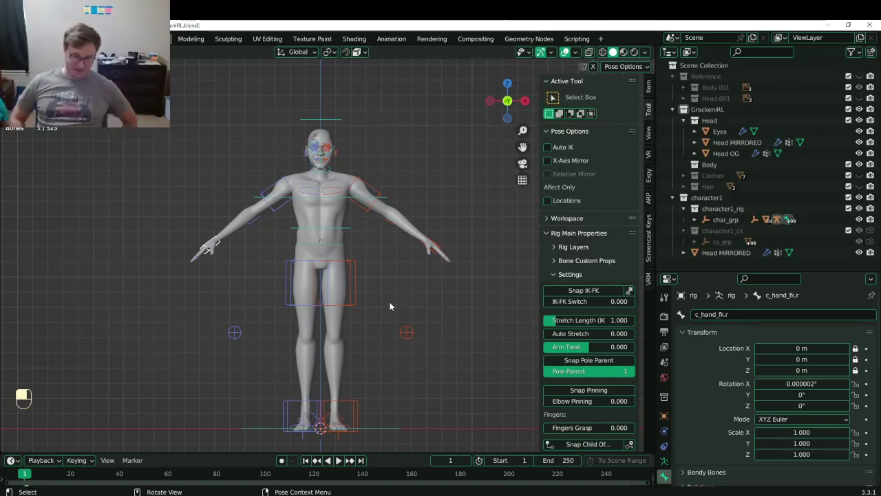
# Examine the posed character's control rig around the head, torso and hips.
pyautogui.scroll(-3, 346, 291)
pyautogui.scroll(2, 347, 290)
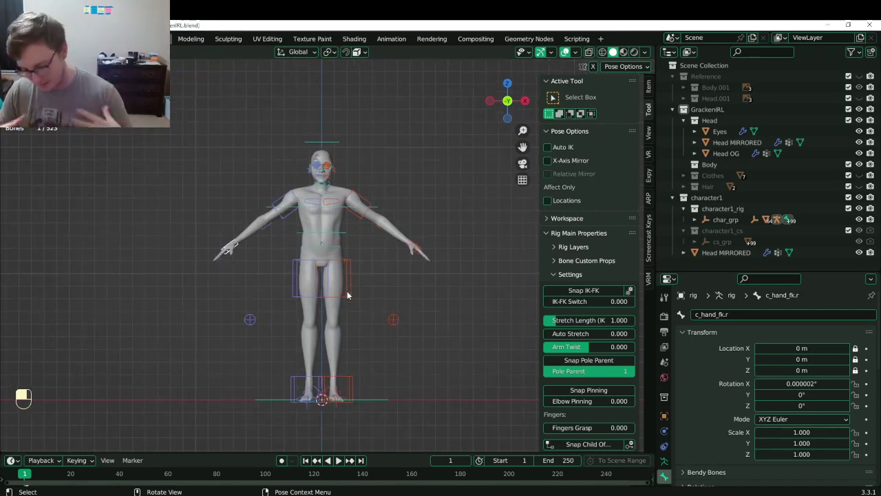
pyautogui.scroll(1, 347, 290)
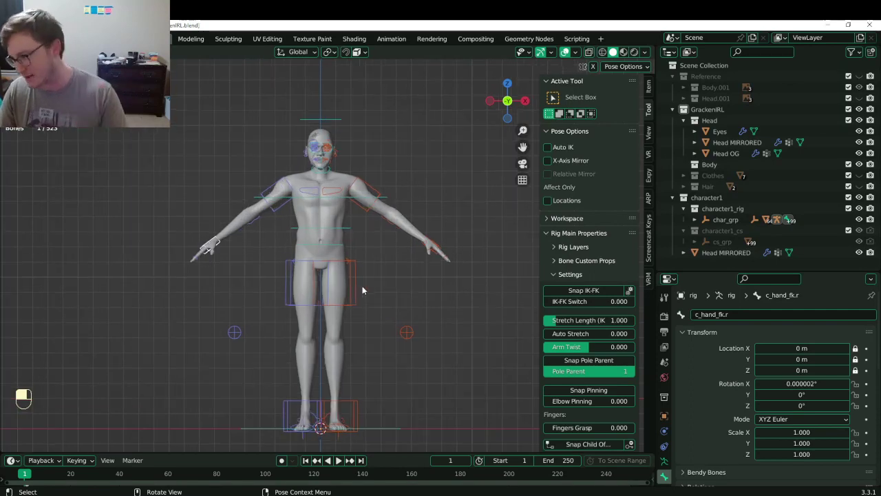
pyautogui.scroll(2, 385, 320)
pyautogui.keyDown('shift'); pyautogui.moveTo(383, 326); pyautogui.dragTo(356, 425, button='middle'); pyautogui.keyUp('shift')
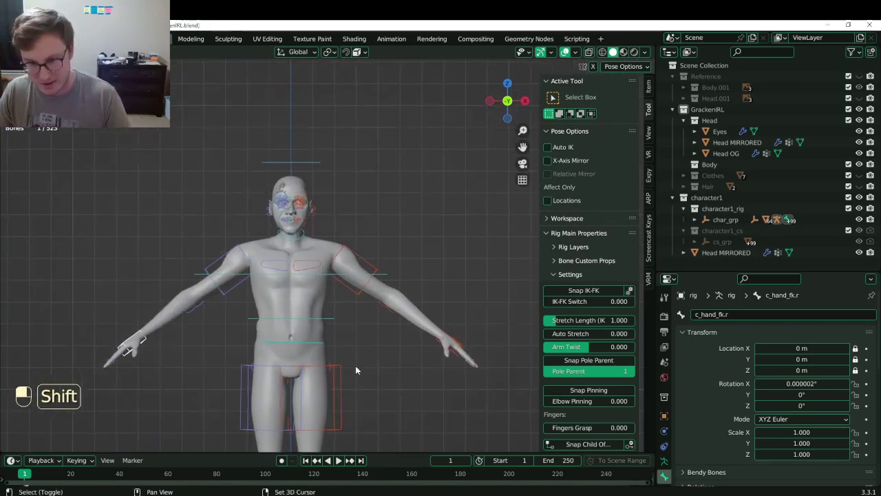
pyautogui.scroll(3, 348, 323)
pyautogui.keyDown('shift'); pyautogui.moveTo(313, 242); pyautogui.dragTo(375, 177, button='middle'); pyautogui.keyUp('shift')
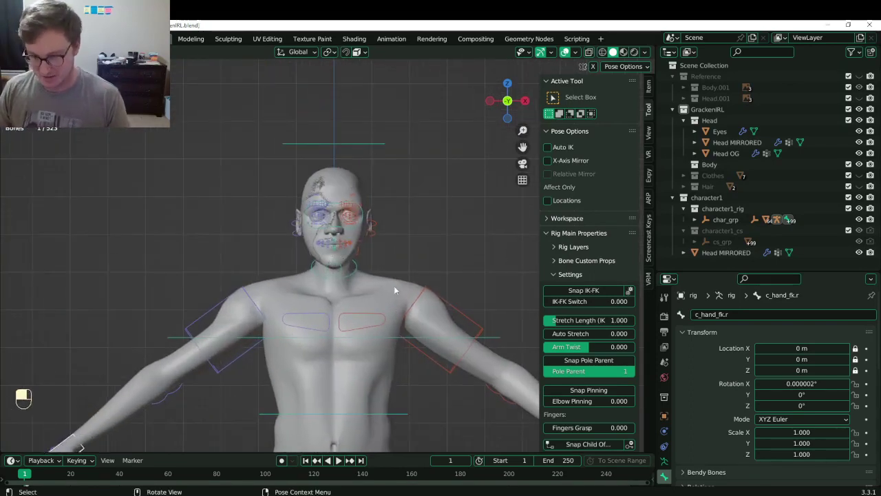
pyautogui.keyDown('shift'); pyautogui.moveTo(389, 355); pyautogui.dragTo(375, 245, button='middle'); pyautogui.keyUp('shift')
pyautogui.keyDown('shift'); pyautogui.moveTo(371, 389); pyautogui.dragTo(348, 354, button='middle'); pyautogui.keyUp('shift')
pyautogui.scroll(2, 348, 303)
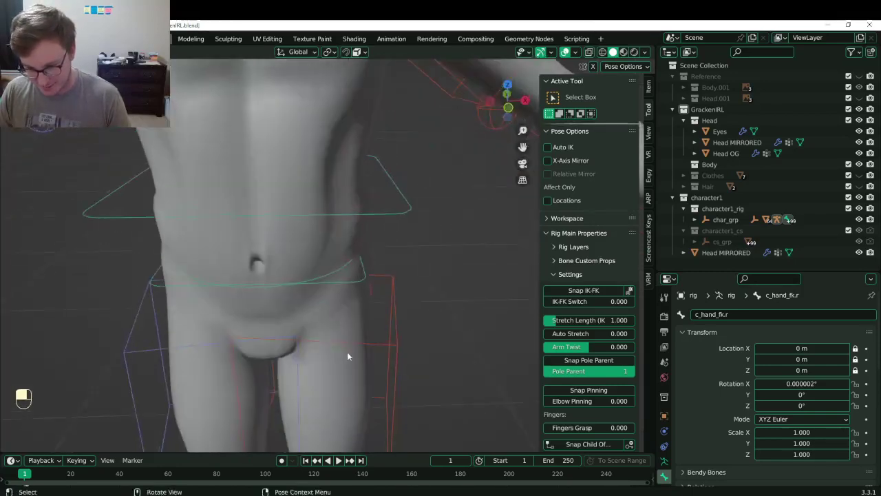
# Select the waist control c_root_master.x and test the body with a trial move from the front, cancelling it.
pyautogui.click(363, 287)
pyautogui.press('KP_1')
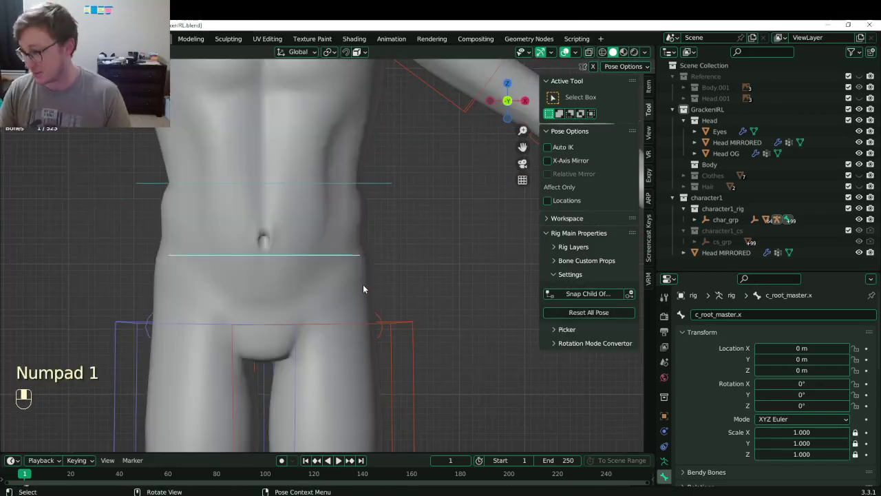
pyautogui.scroll(2, 362, 284)
pyautogui.scroll(-4, 362, 286)
pyautogui.press('g')
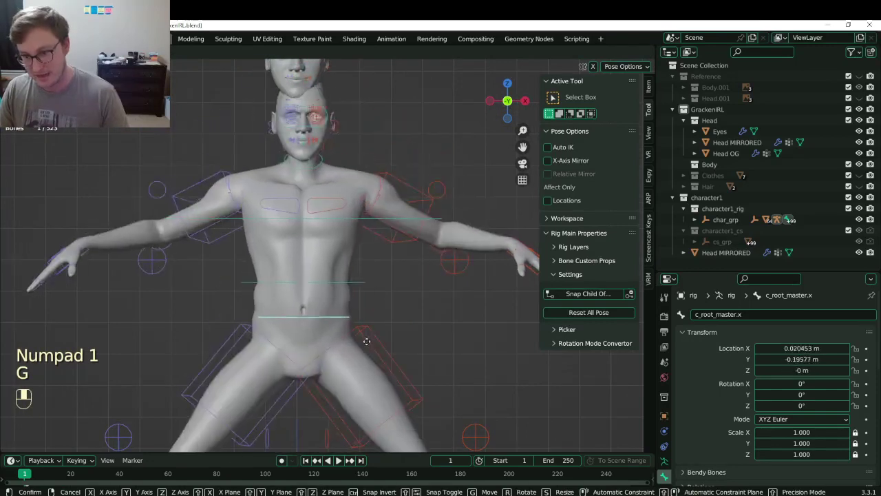
pyautogui.rightClick(370, 319)
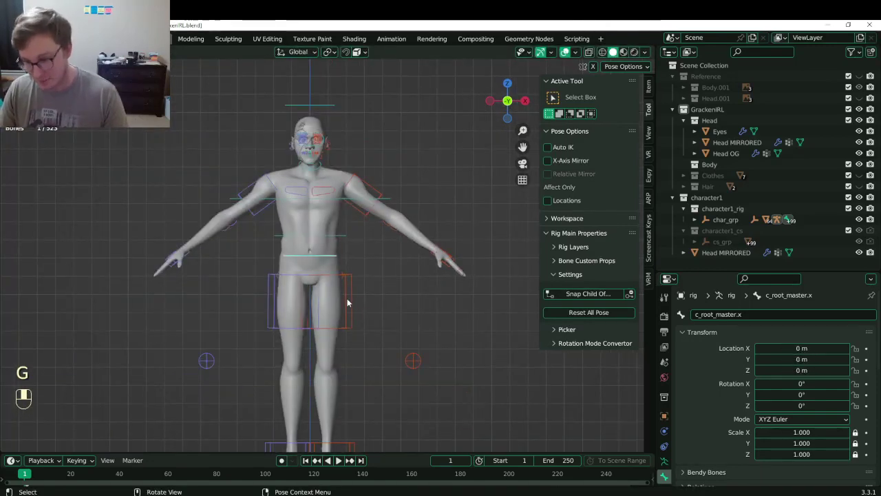
# Hide the viewport sidebar, return the rig to Object Mode, and save the file.
pyautogui.press('n')
pyautogui.moveTo(384, 280); pyautogui.dragTo(399, 307, button='middle')
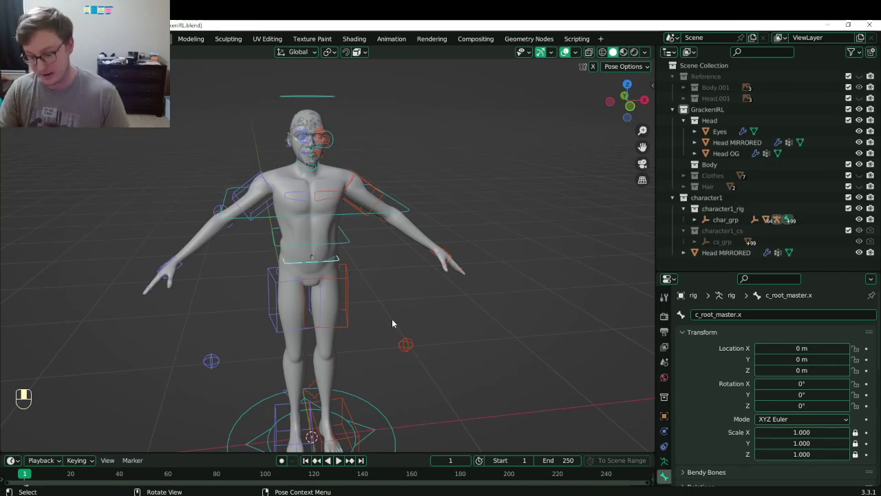
pyautogui.press('KP_1')
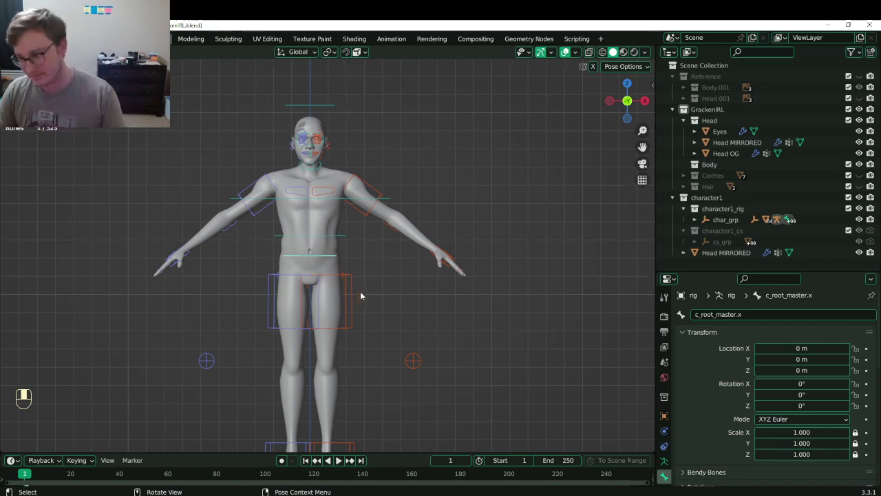
pyautogui.scroll(-3, 360, 291)
pyautogui.moveTo(400, 275); pyautogui.dragTo(460, 278, button='middle')
pyautogui.hotkey('ctrl', 'Tab')
pyautogui.hotkey('ctrl', 's')
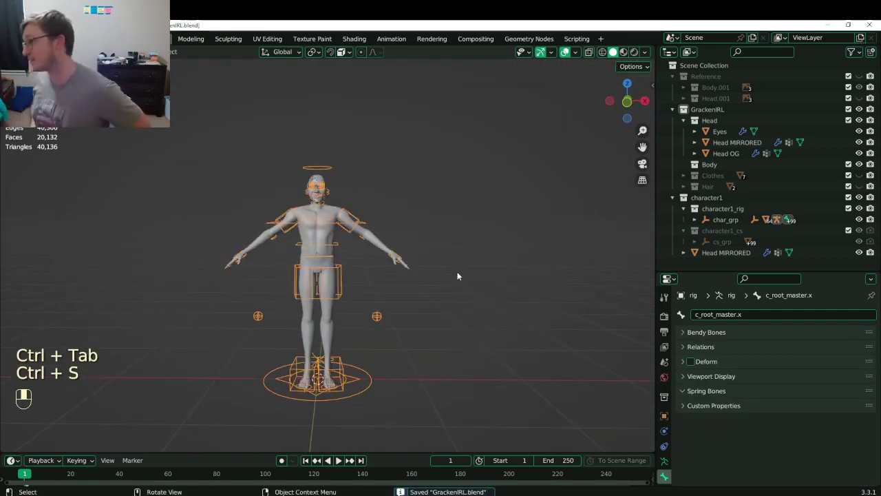